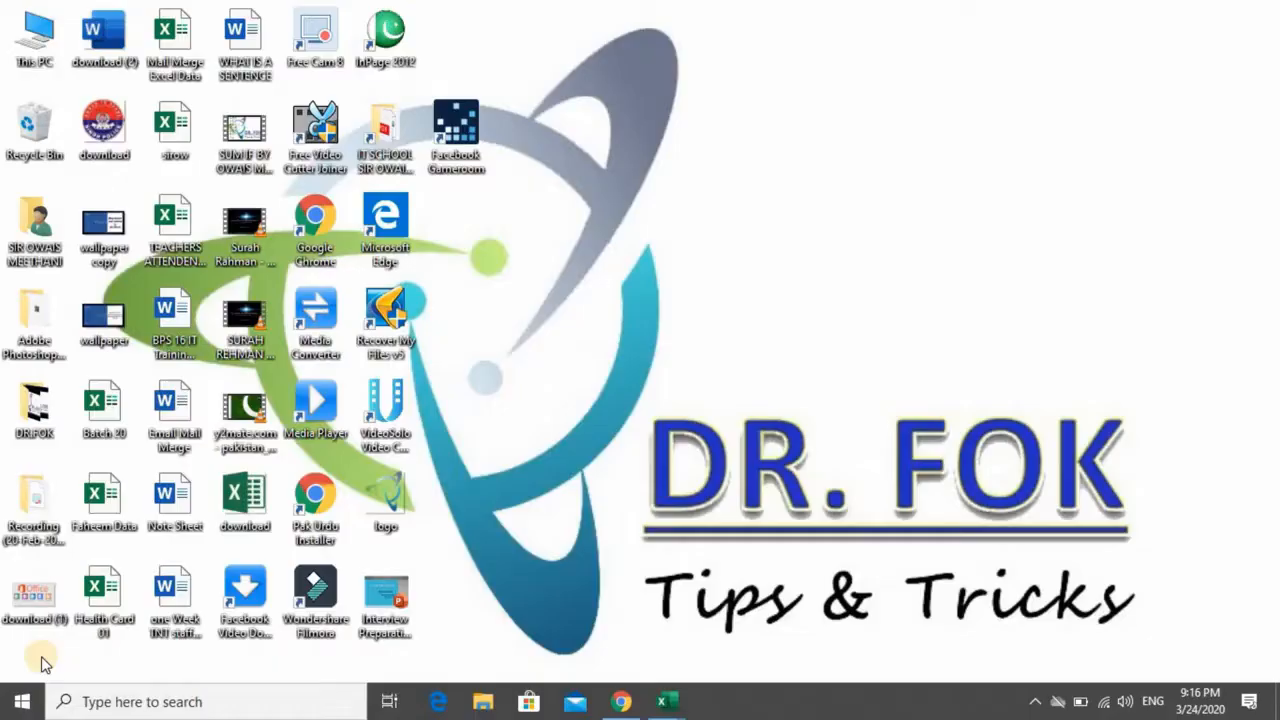
- Switch to the Practice workbook in Excel
key("alt+Tab")
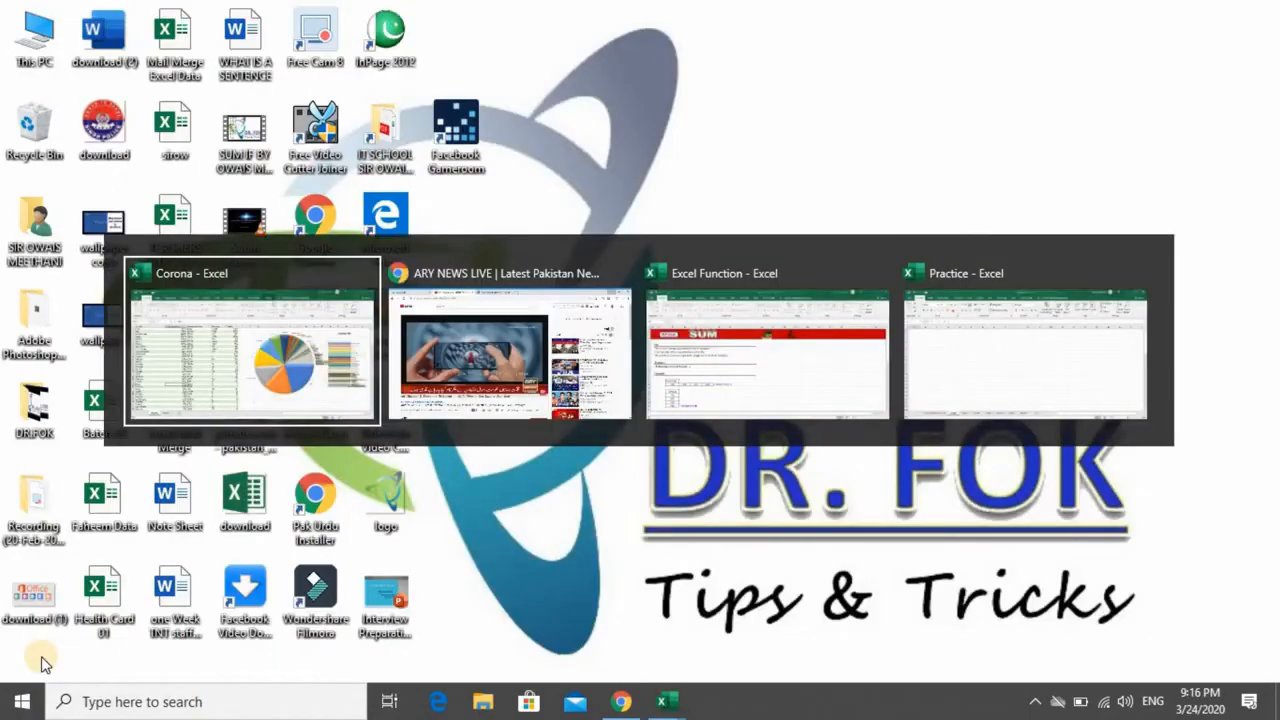
key("alt+Tab")
key("alt+Tab")
key("alt+Tab")
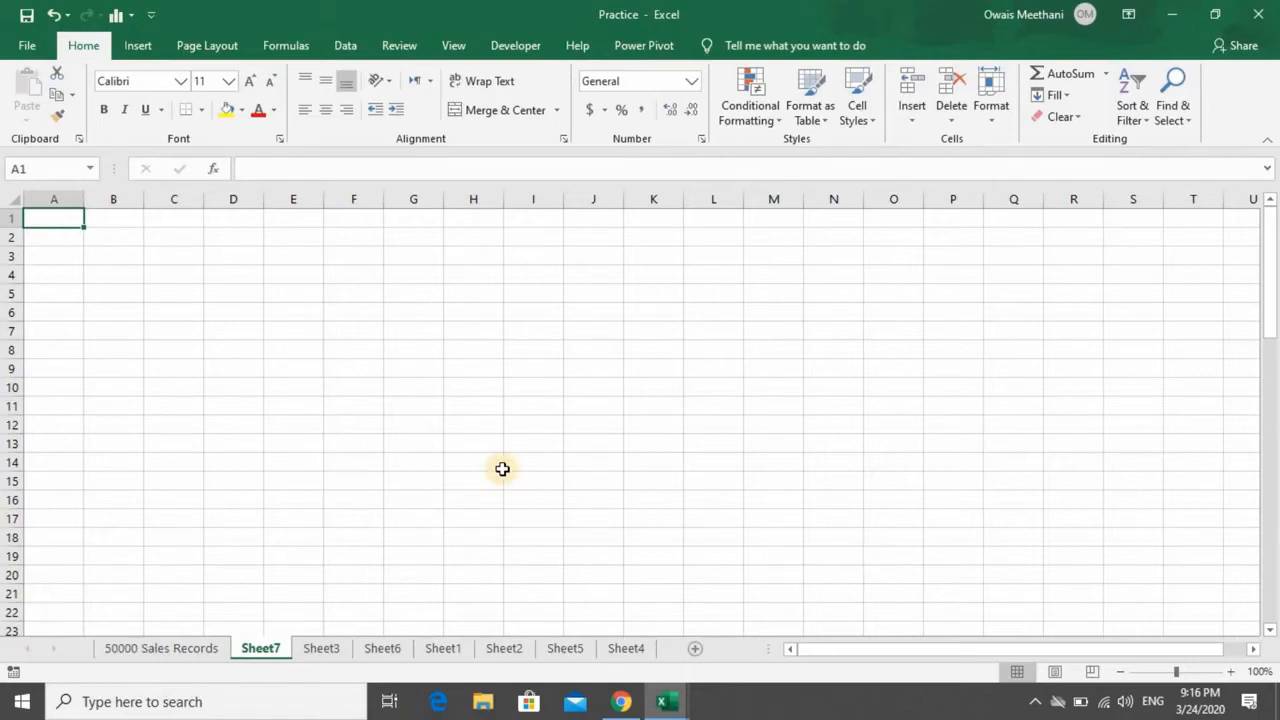
- Enter the heading SUM in cell A1 and select cell B3
type("SUM")
key("Return")
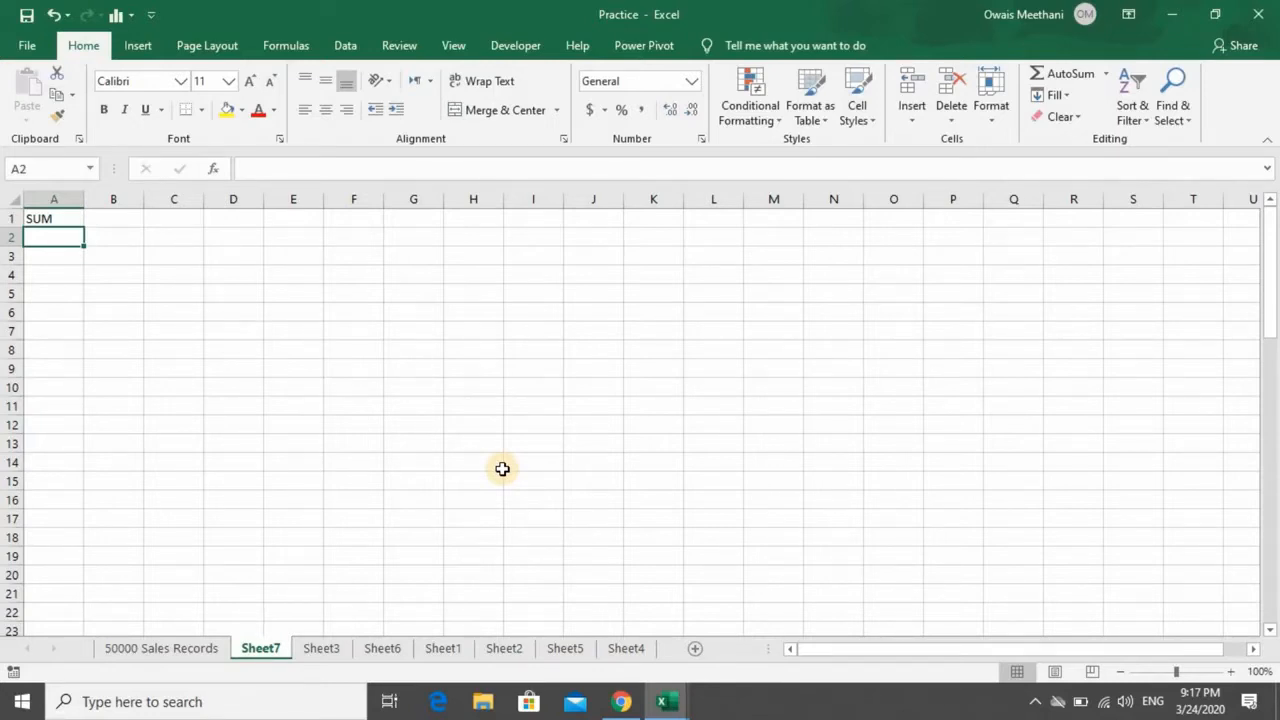
key("Down")
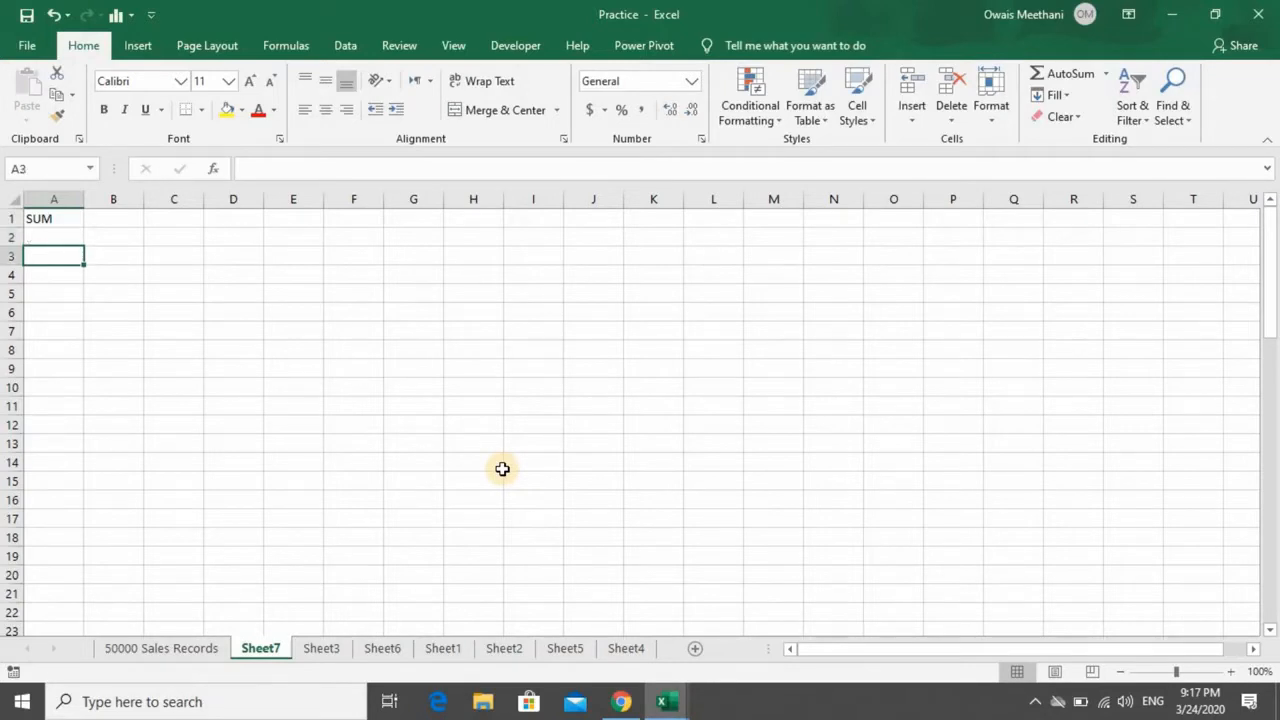
key("Right")
key("Right")
key("Left")
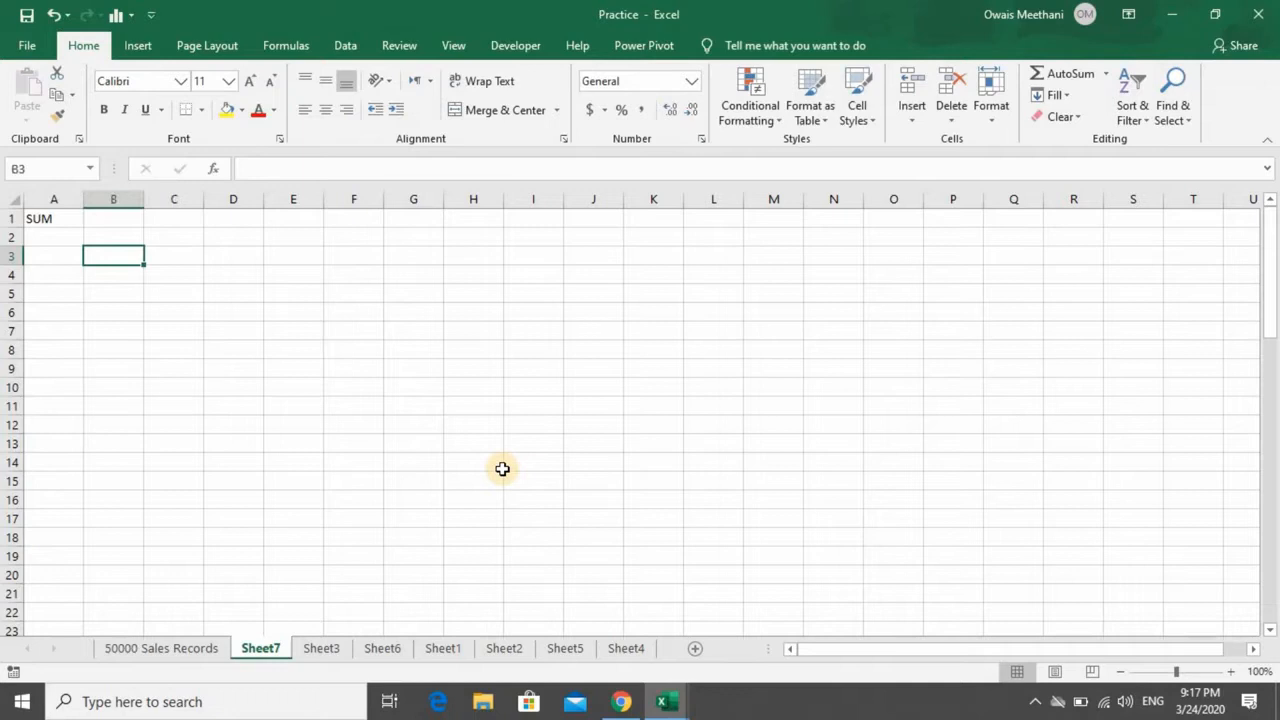
type("=")
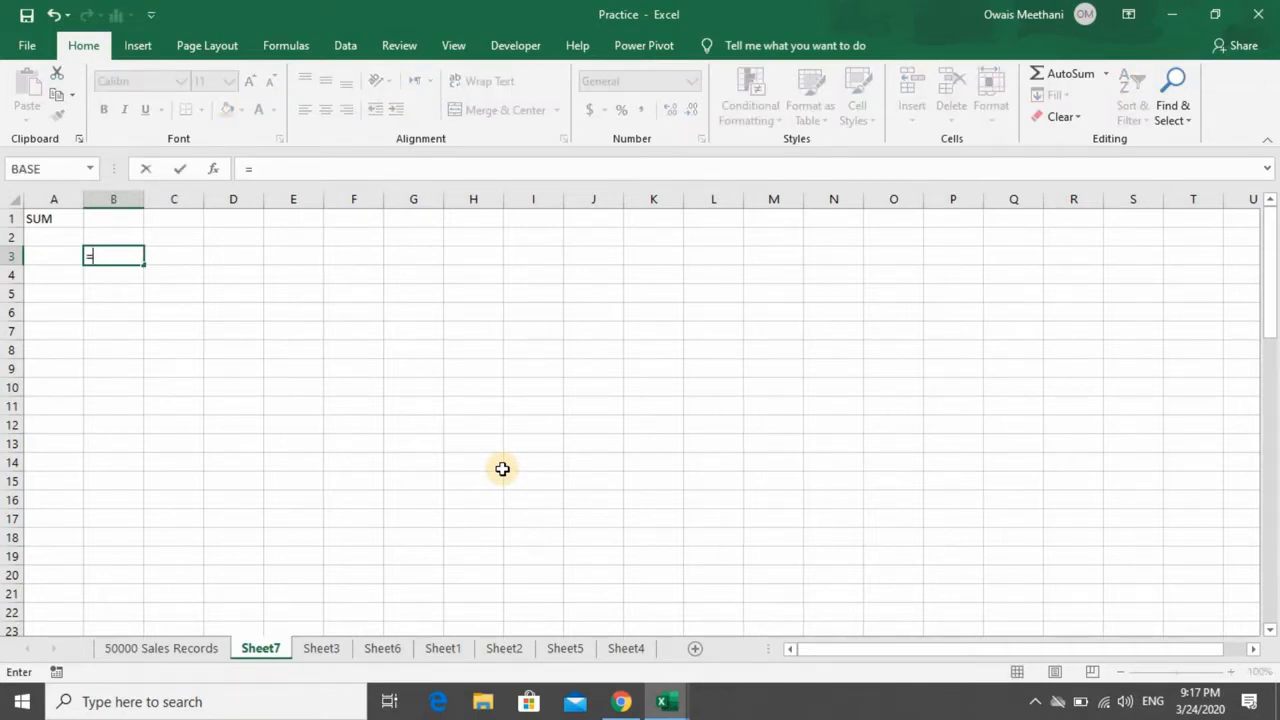
type("SUM")
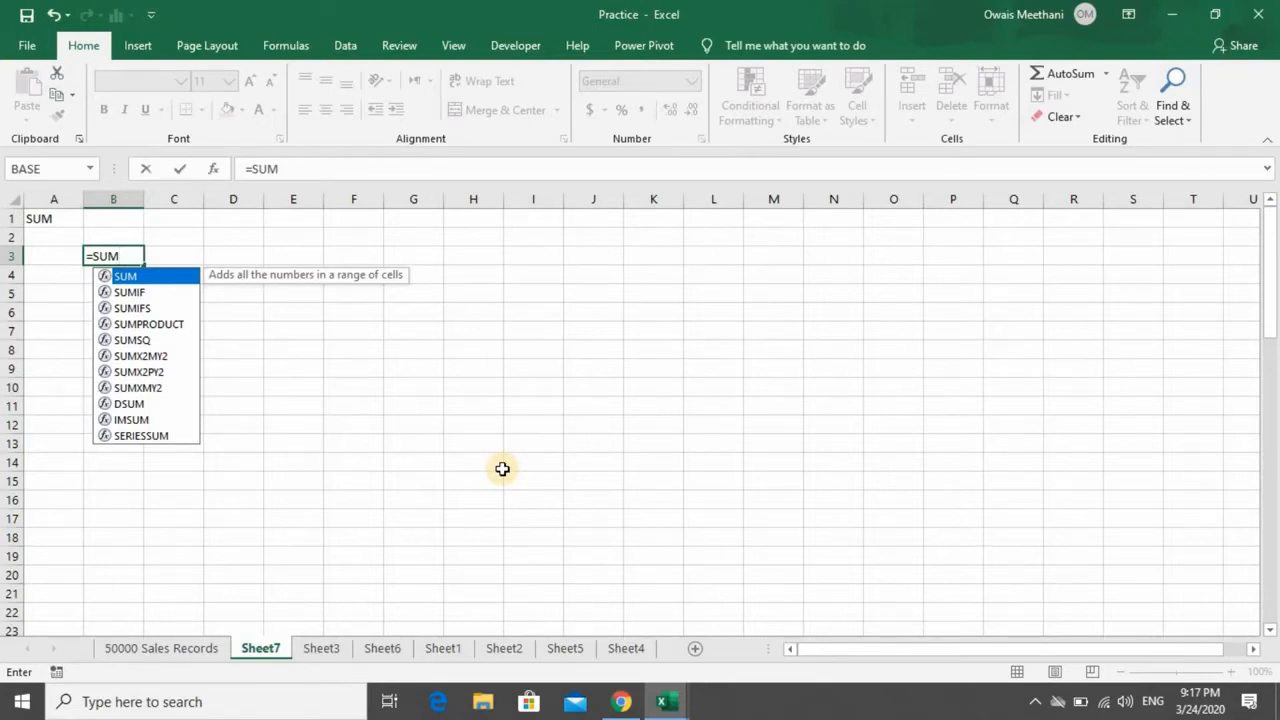
type("(")
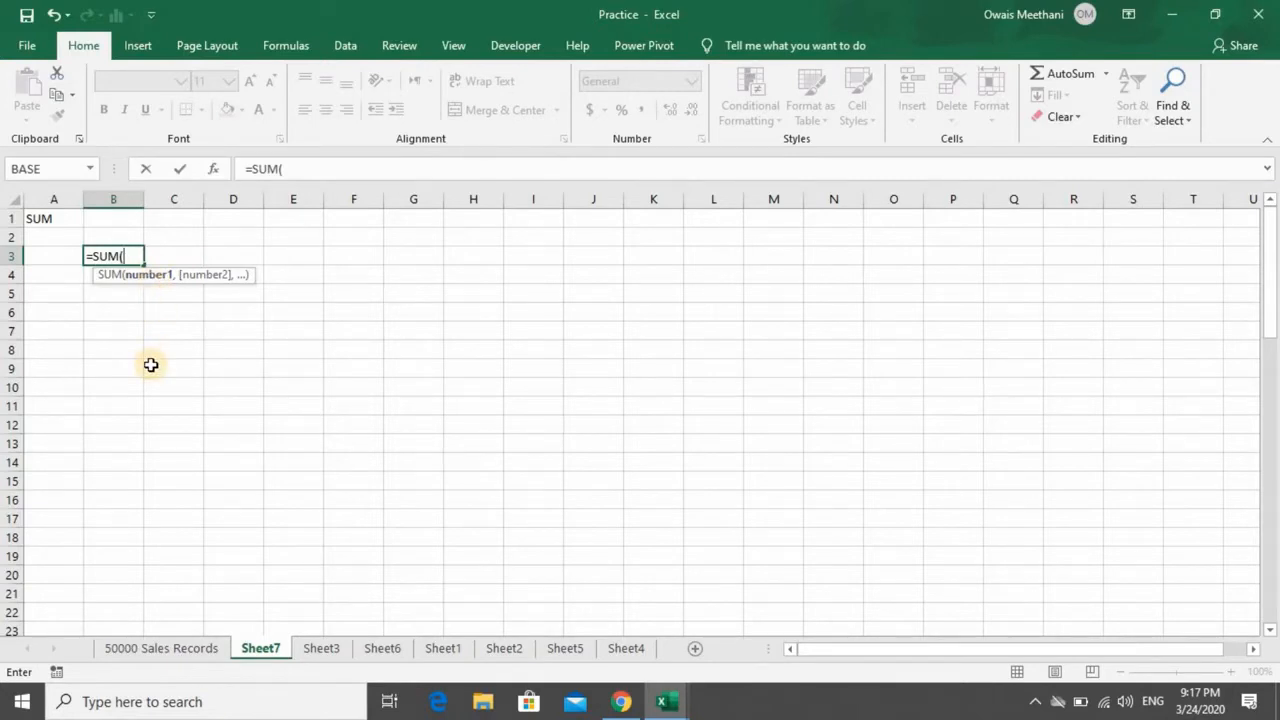
key("BackSpace")
key("BackSpace")
key("BackSpace")
key("BackSpace")
key("BackSpace")
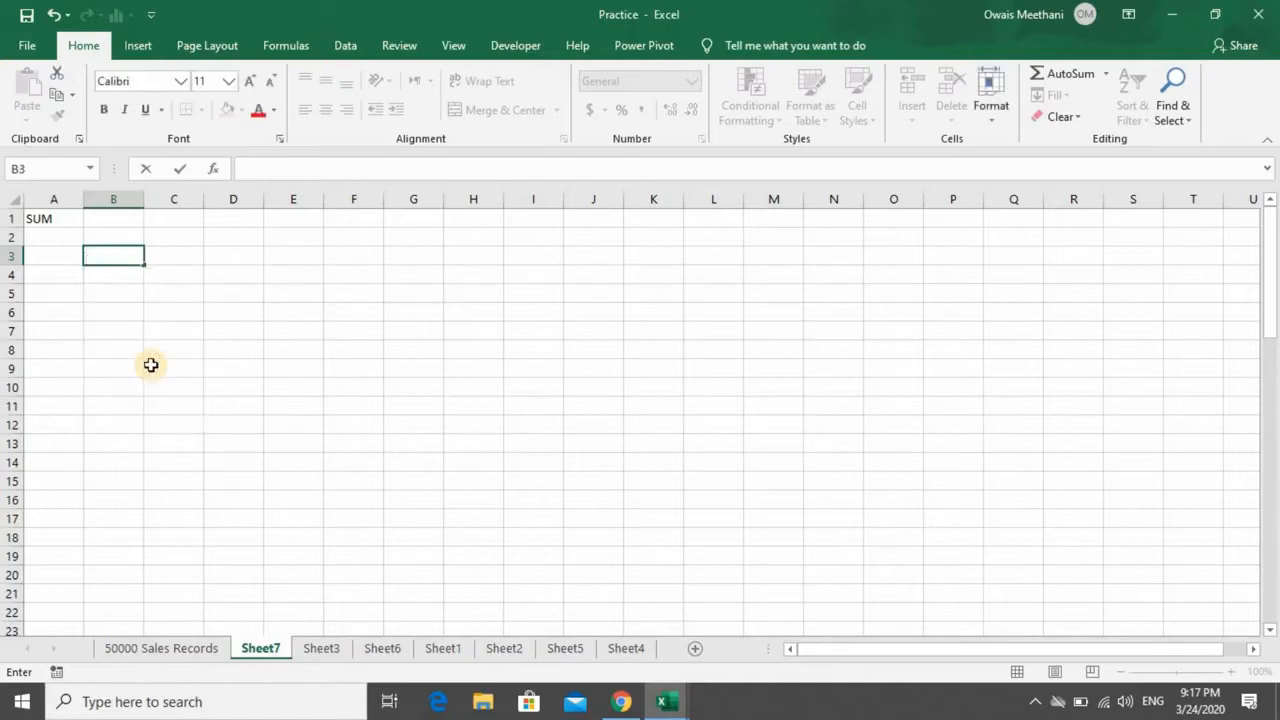
- Enter the function syntax SUM(number1,number2,..........number255) as plain text in cell B3
type("SUM(number1,")
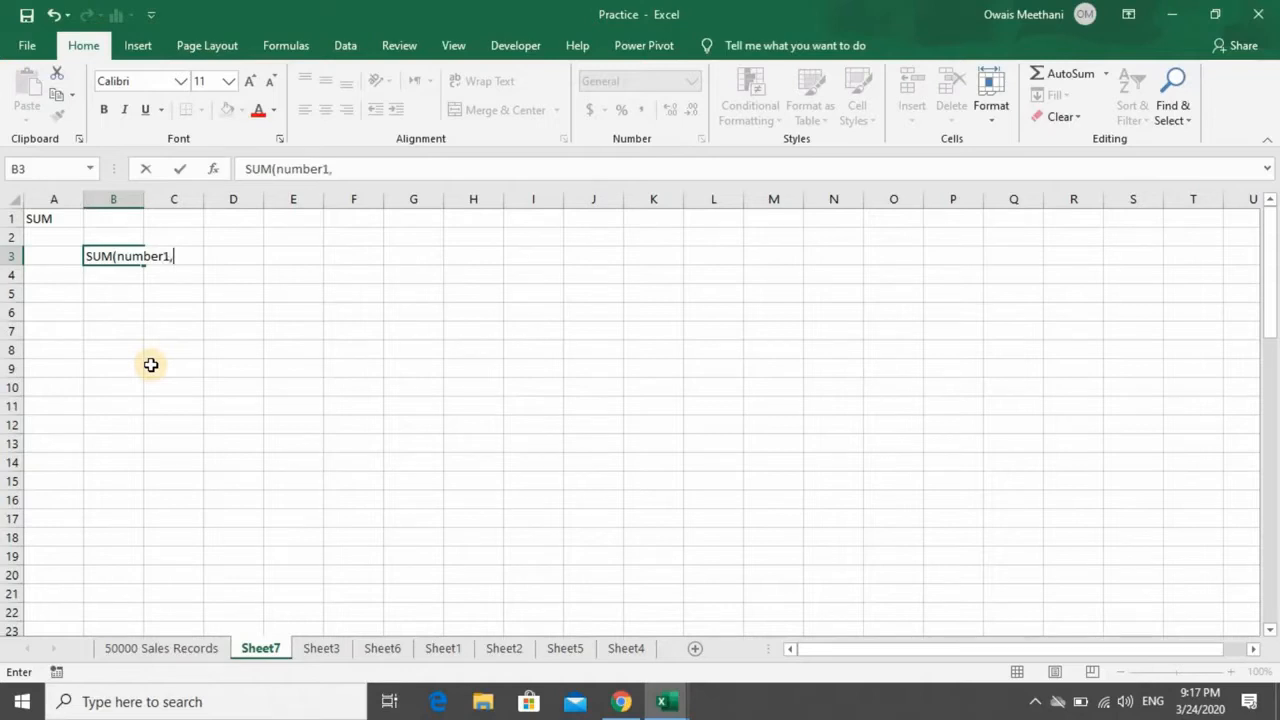
type("number2")
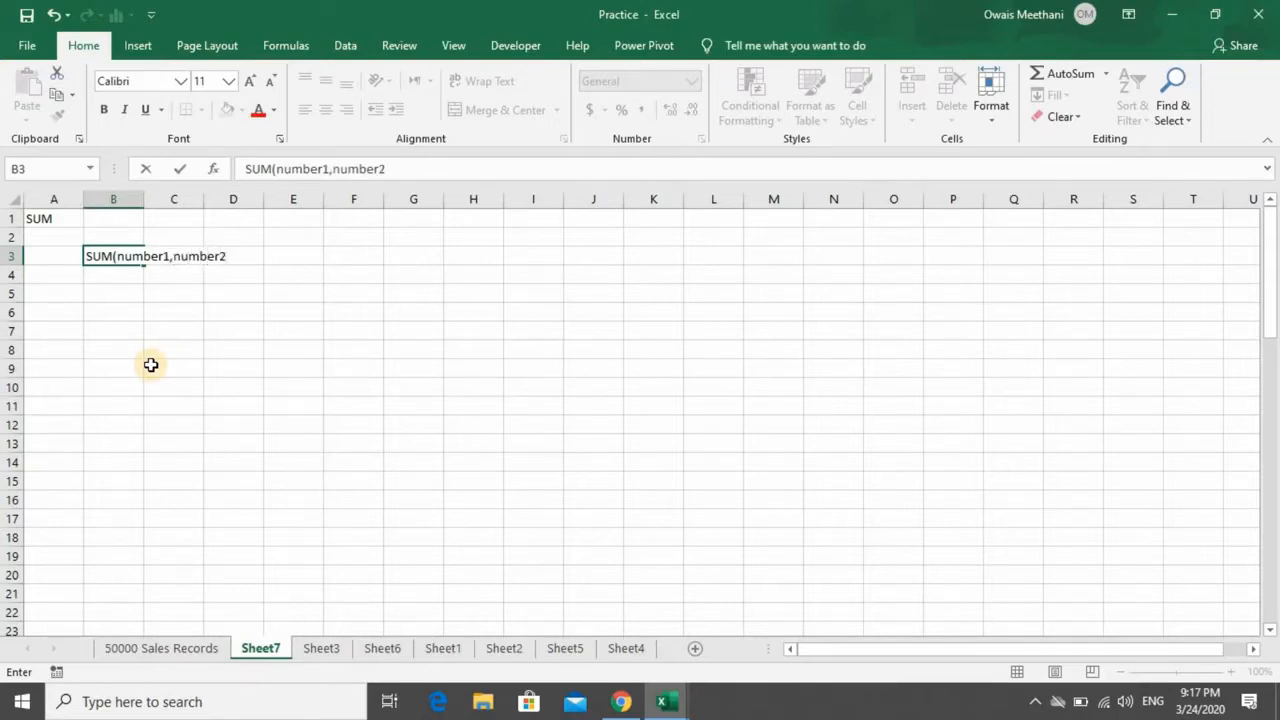
type(",..........number255)")
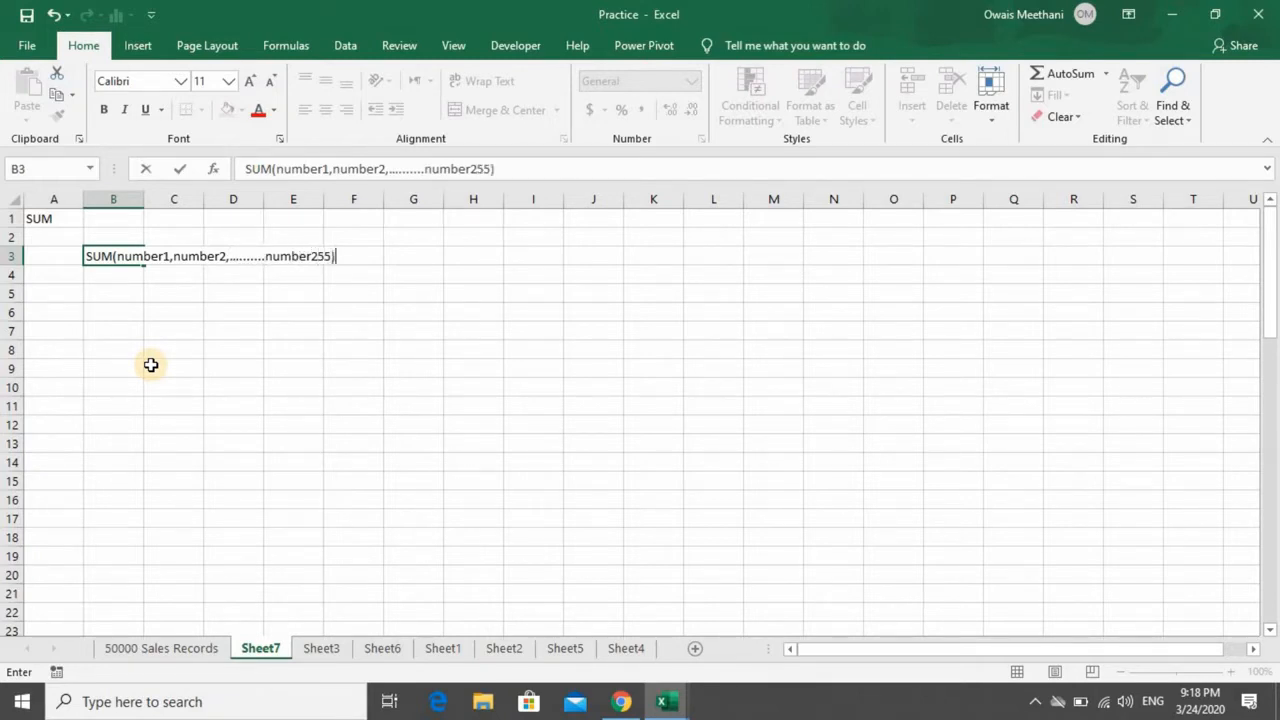
key("Return")
key("Up")
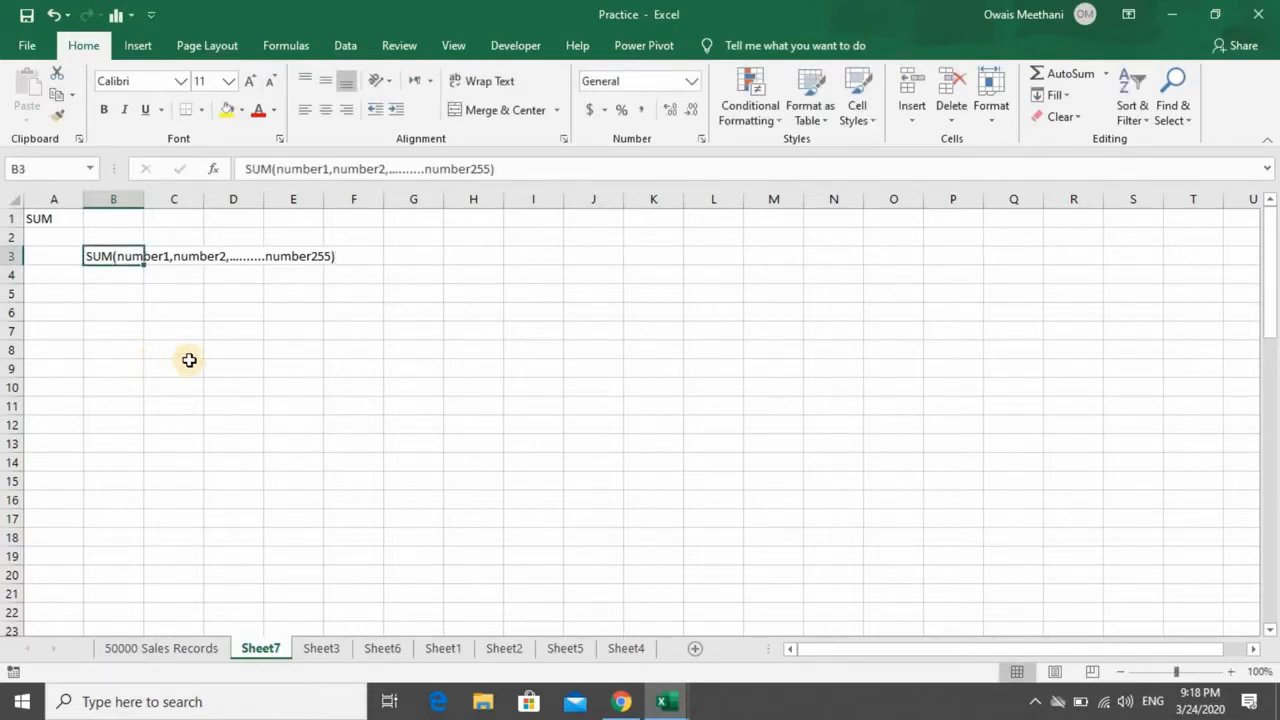
- Enlarge the sheet view to 169% and examine the SUM syntax text in cell B3
scroll(189, 360, "up", 5)
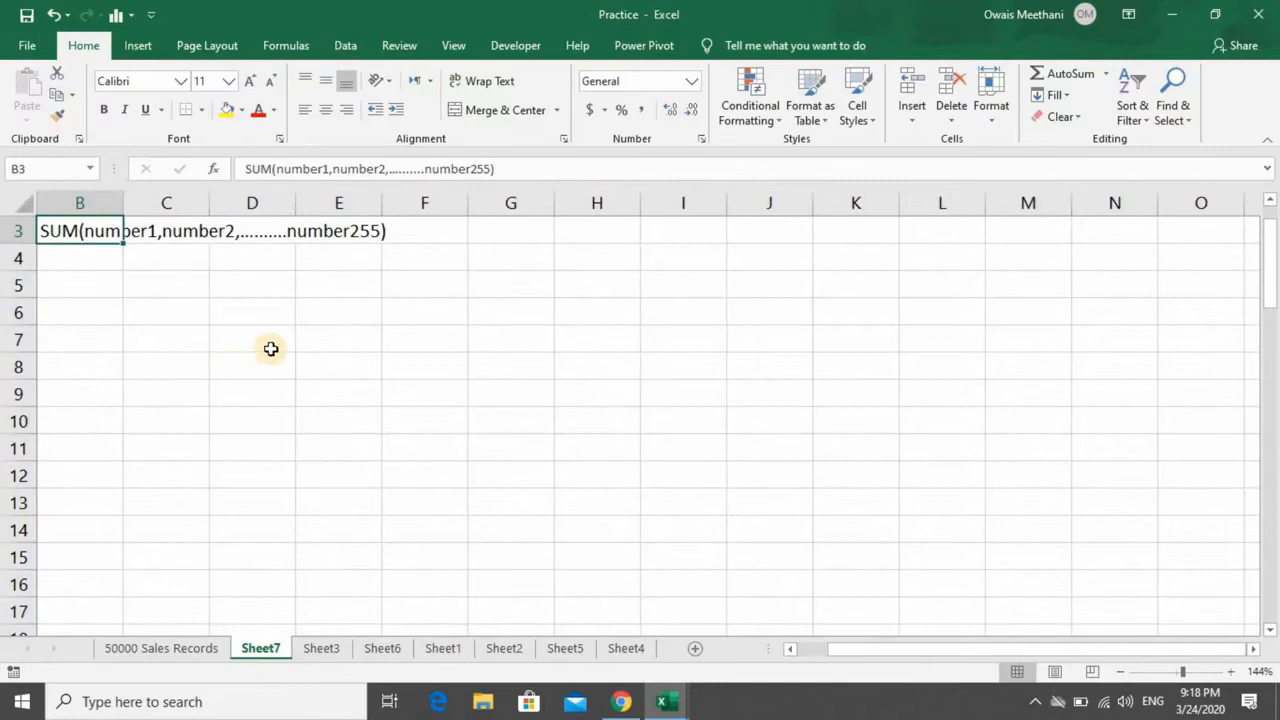
scroll(271, 348, "up", 2)
key("ctrl+Home")
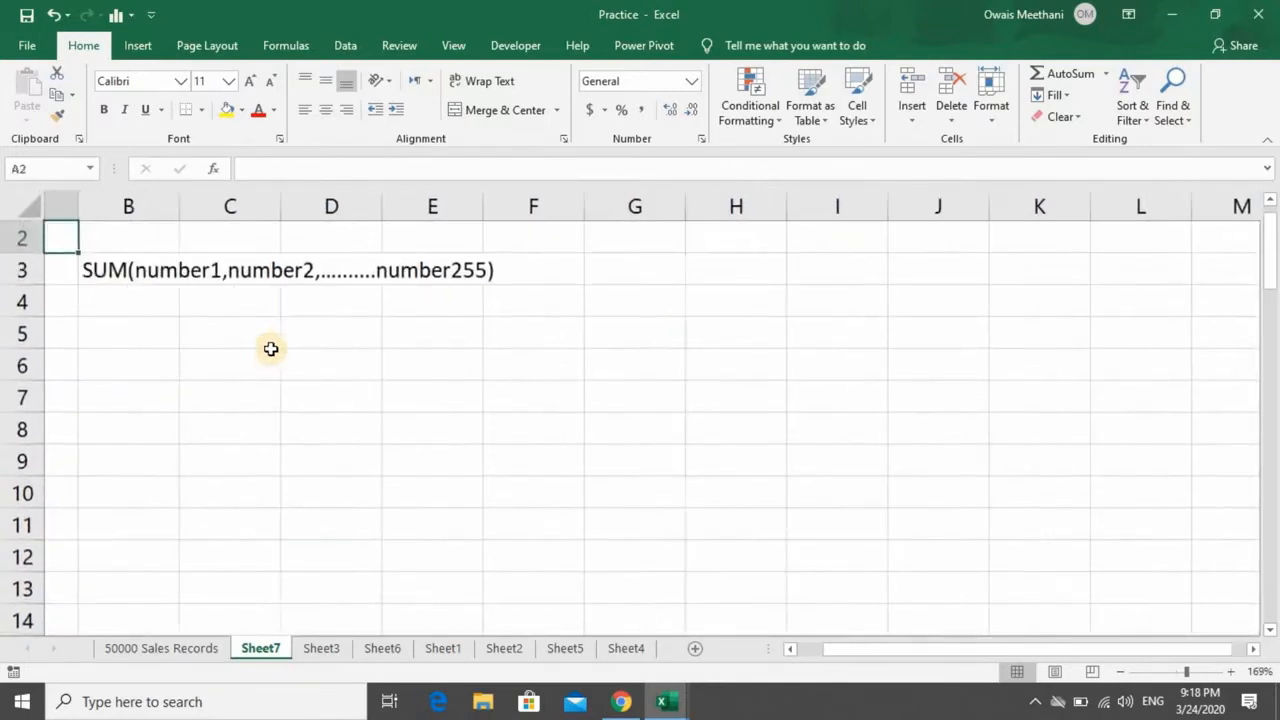
key("Down")
key("Right")
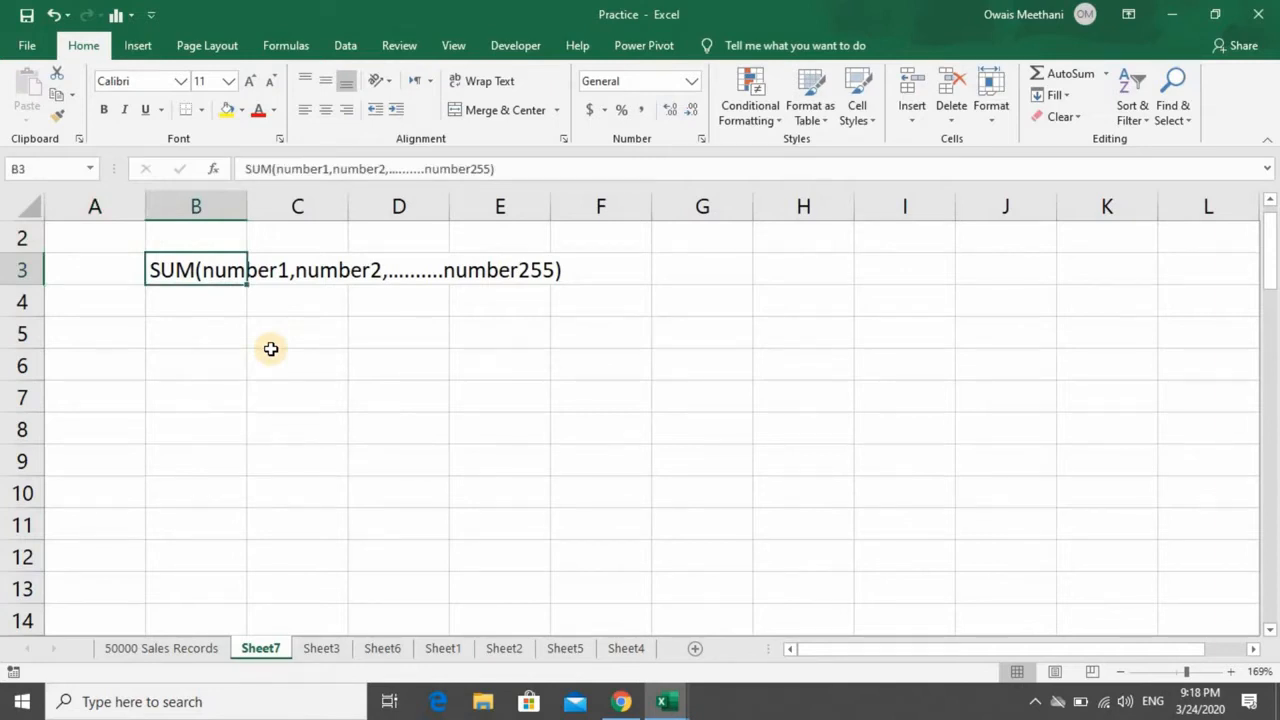
- Go down Sheet7 to the Horizontal and Vertical practice tables and look them over
key("Down")
key("Down")
key("Down")
key("Down")
key("Down")
key("Down")
key("Down")
key("Down")
key("Down")
key("Down")
key("Down")
key("Down")
key("Down")
key("Down")
key("Up")
key("Up")
key("Down")
key("Down")
key("Down")
key("Down")
key("Down")
key("Down")
key("Down")
key("Down")
key("Down")
key("Down")
key("Down")
key("Left")
key("Down")
key("Down")
key("Down")
key("Down")
key("Down")
key("Down")
key("Down")
key("Down")
key("Down")
key("Down")
key("Down")
key("Down")
key("Down")
key("Up")
key("Up")
key("Up")
key("Up")
key("Up")
key("Up")
key("Up")
key("Up")
key("Up")
key("Up")
key("Up")
key("Up")
key("Up")
key("Up")
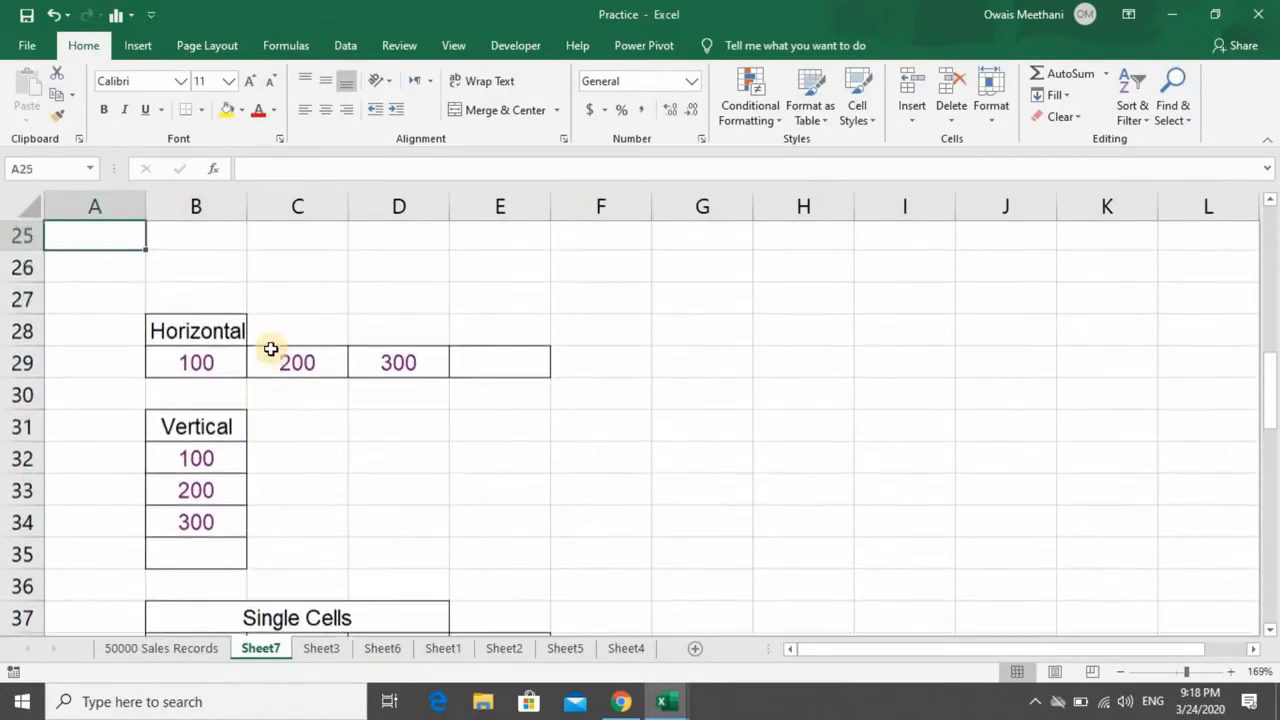
- Total the Horizontal table's values B29:D29 in cell E29 with AutoSum
key("Down")
key("Down")
key("Down")
key("Down")
key("Right")
key("Right")
key("Right")
key("Right")
key("Left")
key("Left")
key("Right")
key("Right")
key("Left")
key("Left")
key("Left")
key("Right")
key("Right")
key("Right")
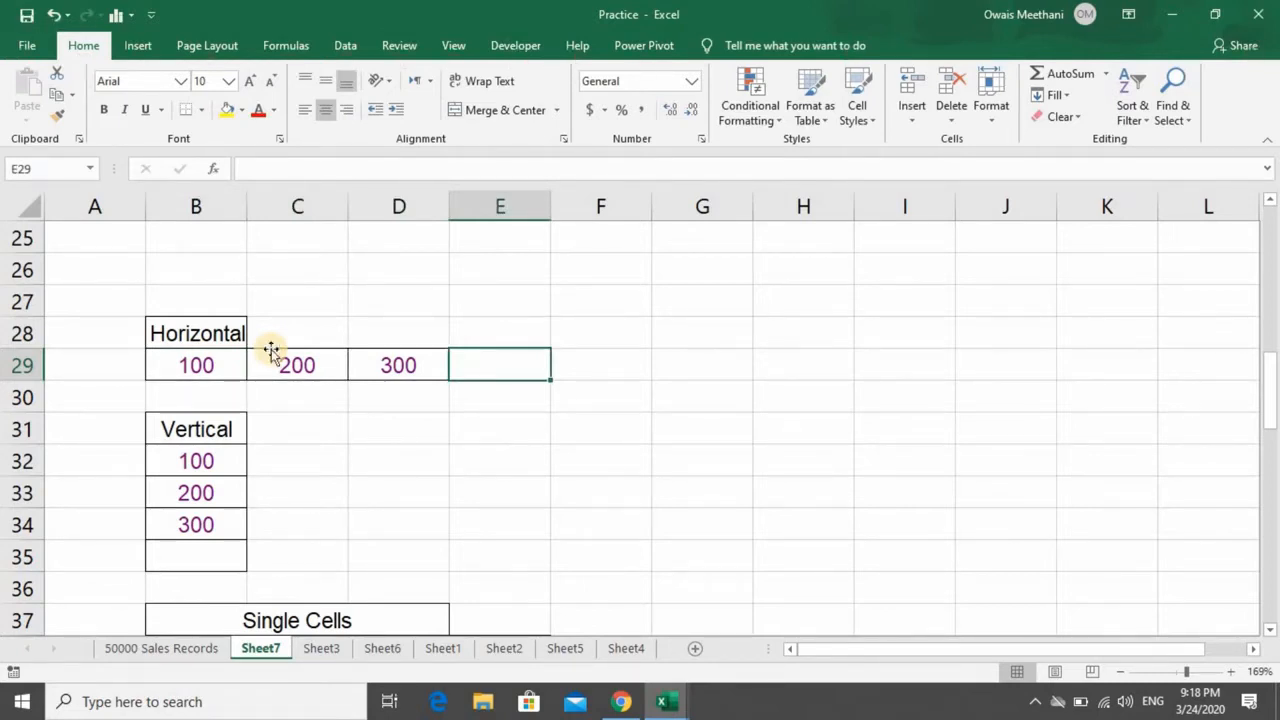
key("alt+=")
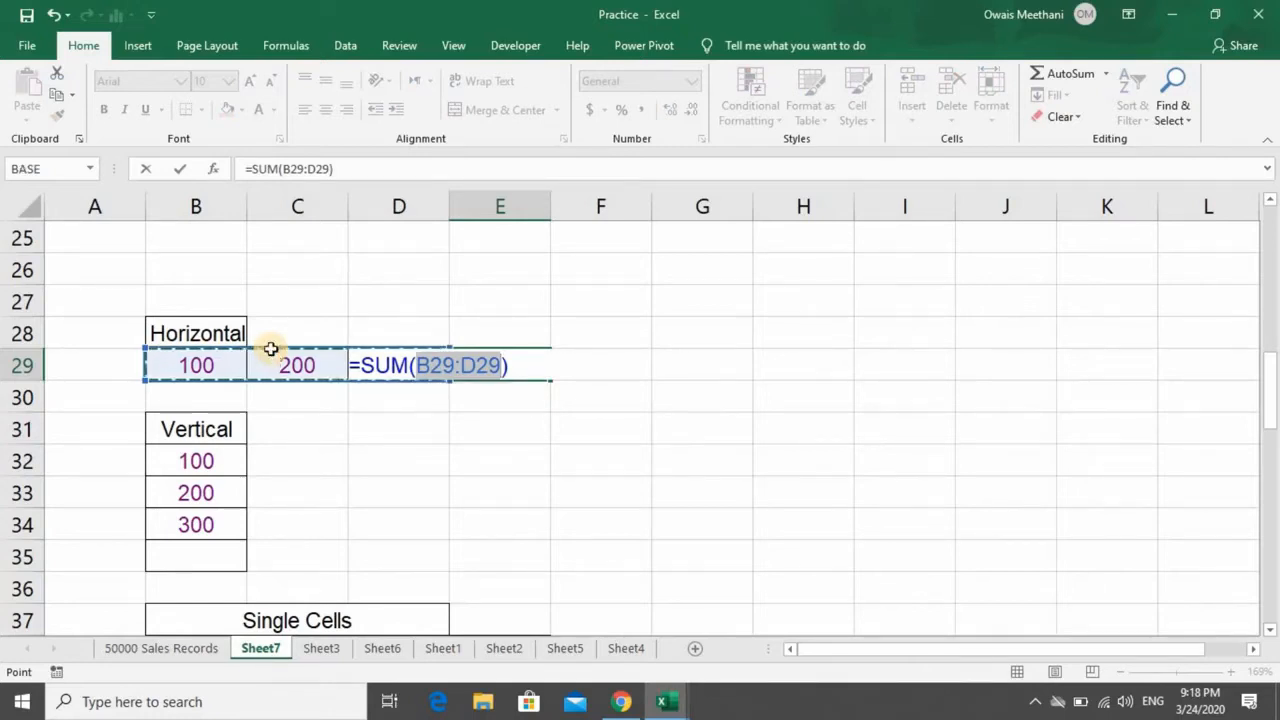
key("Return")
key("Up")
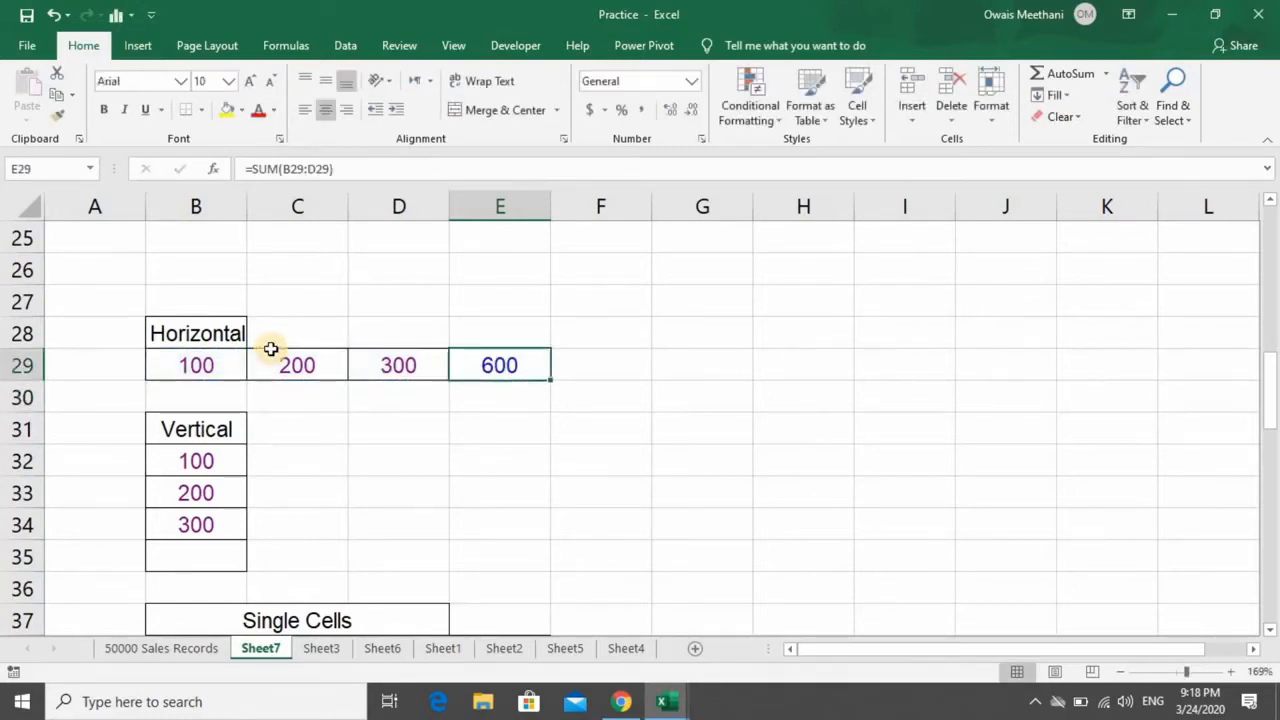
- Total the Vertical table's values B32:B34 in cell B35 using AutoSum's Sum option
key("Left")
key("Left")
key("Left")
key("Right")
key("Right")
key("Right")
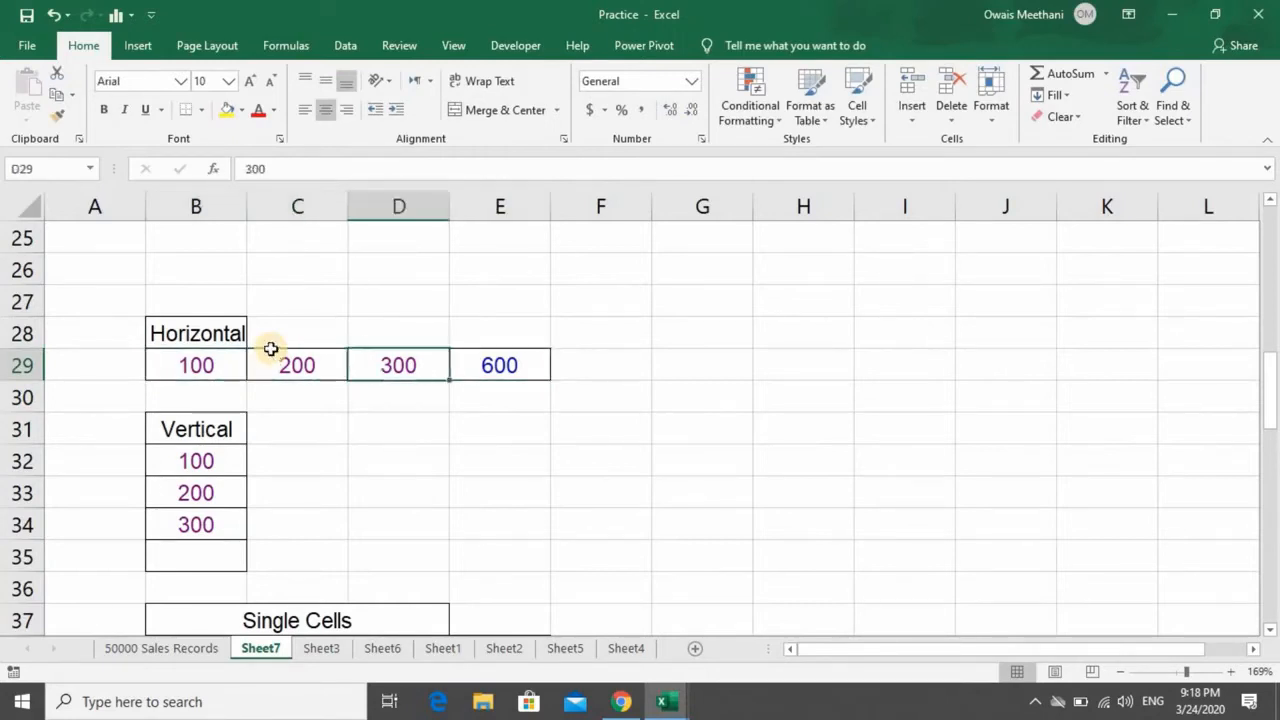
key("Down")
key("Down")
key("Down")
key("Down")
key("Down")
key("Down")
key("Left")
key("Left")
key("Left")
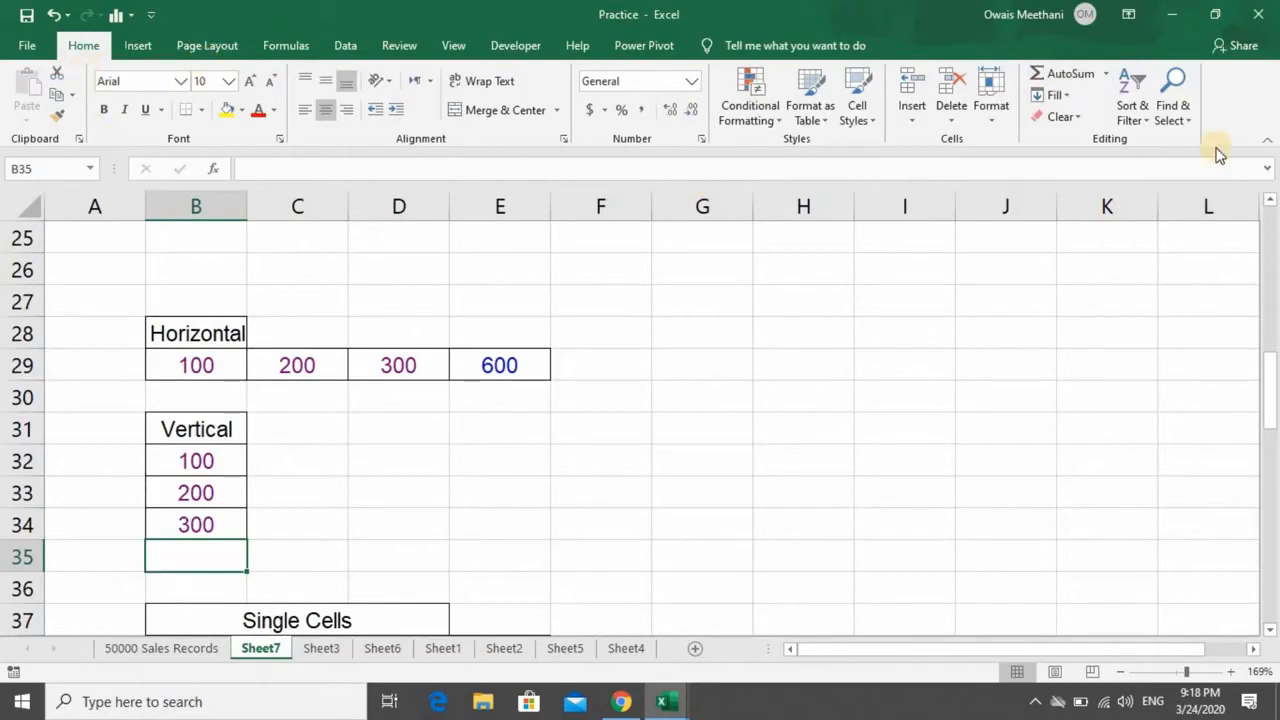
left_click(1105, 75)
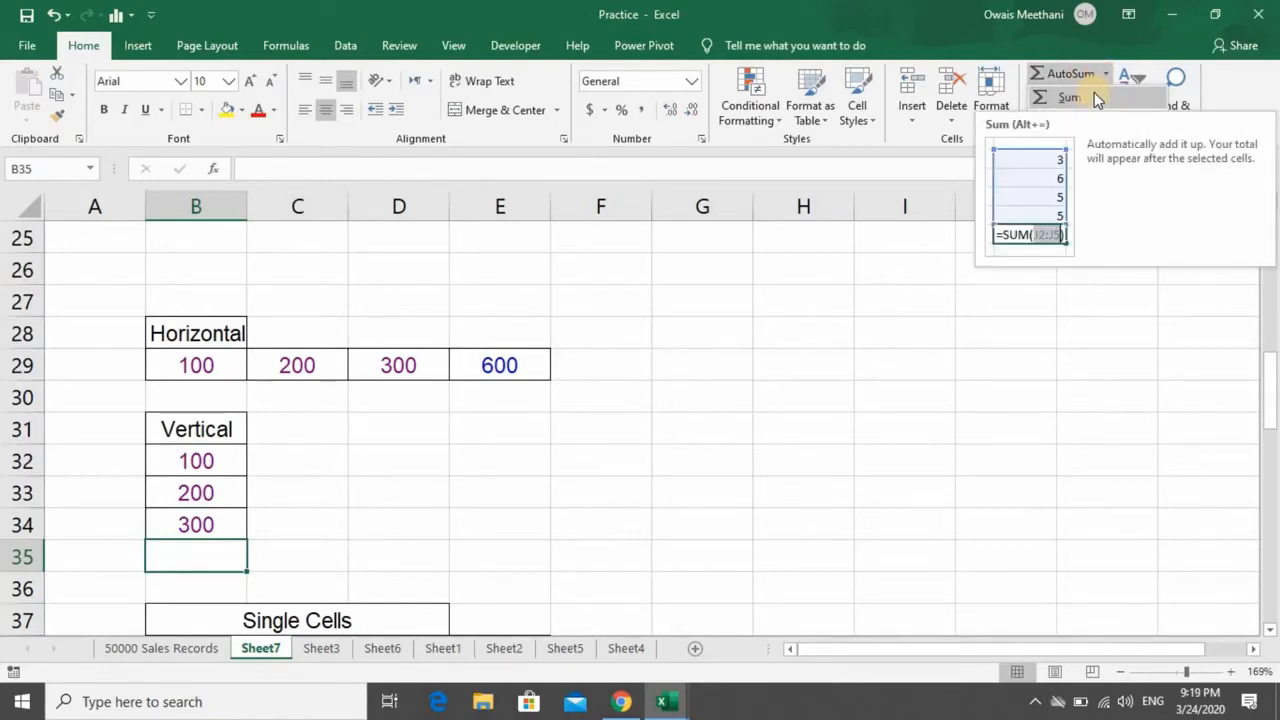
left_click(1094, 94)
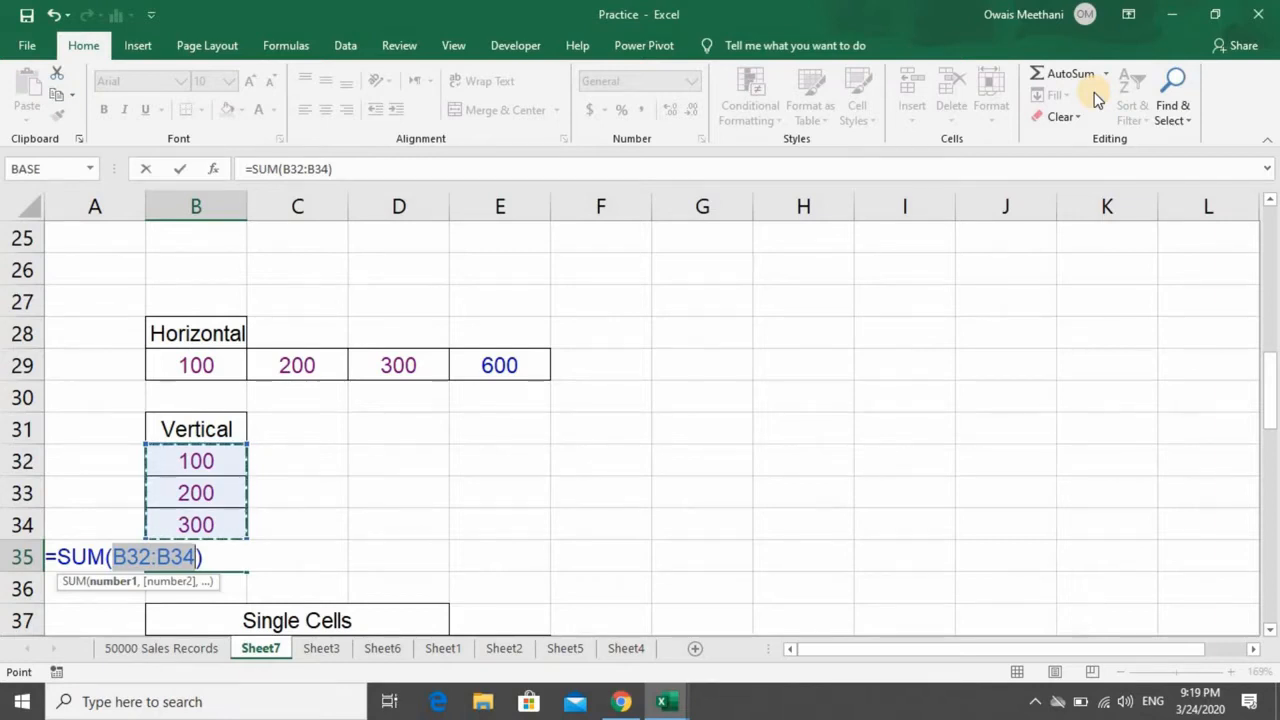
key("Return")
key("Up")
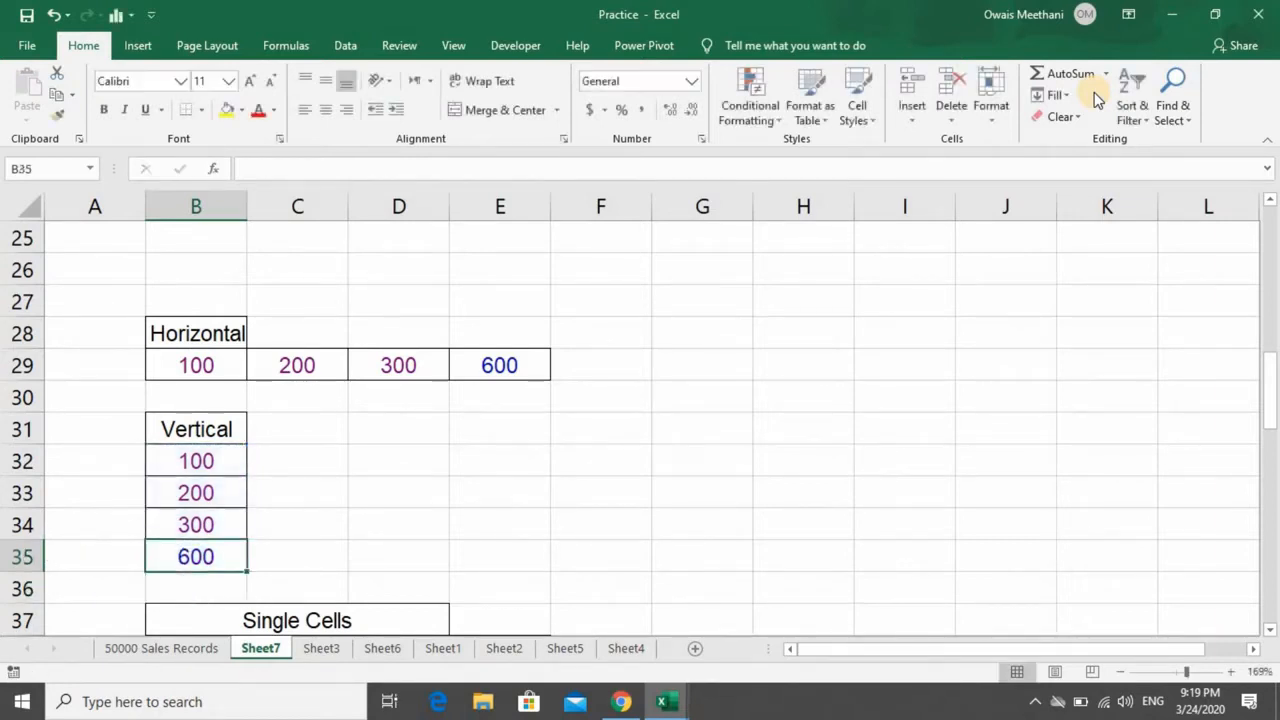
- Enter =SUM(B38,C39,D38) in cell F38 to add the separate values of the Single Cells table
key("Down")
key("Down")
key("Down")
key("Down")
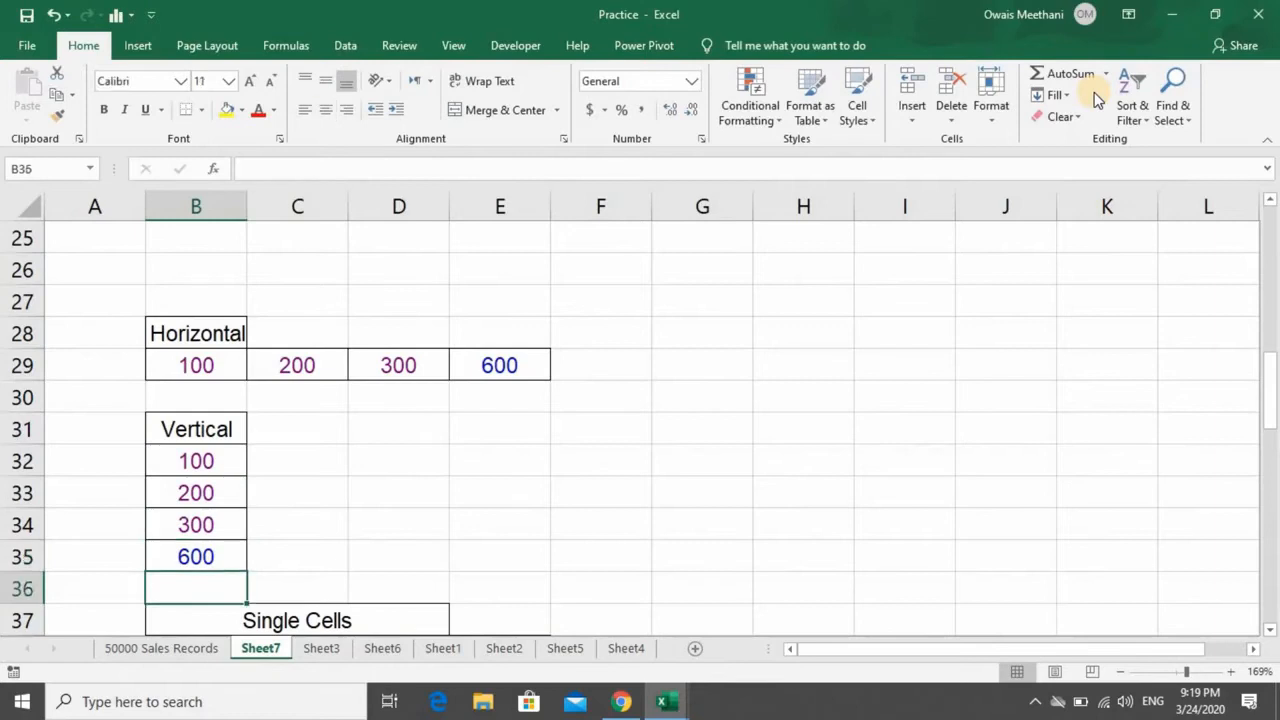
key("Up")
key("Up")
key("Up")
key("Down")
key("Down")
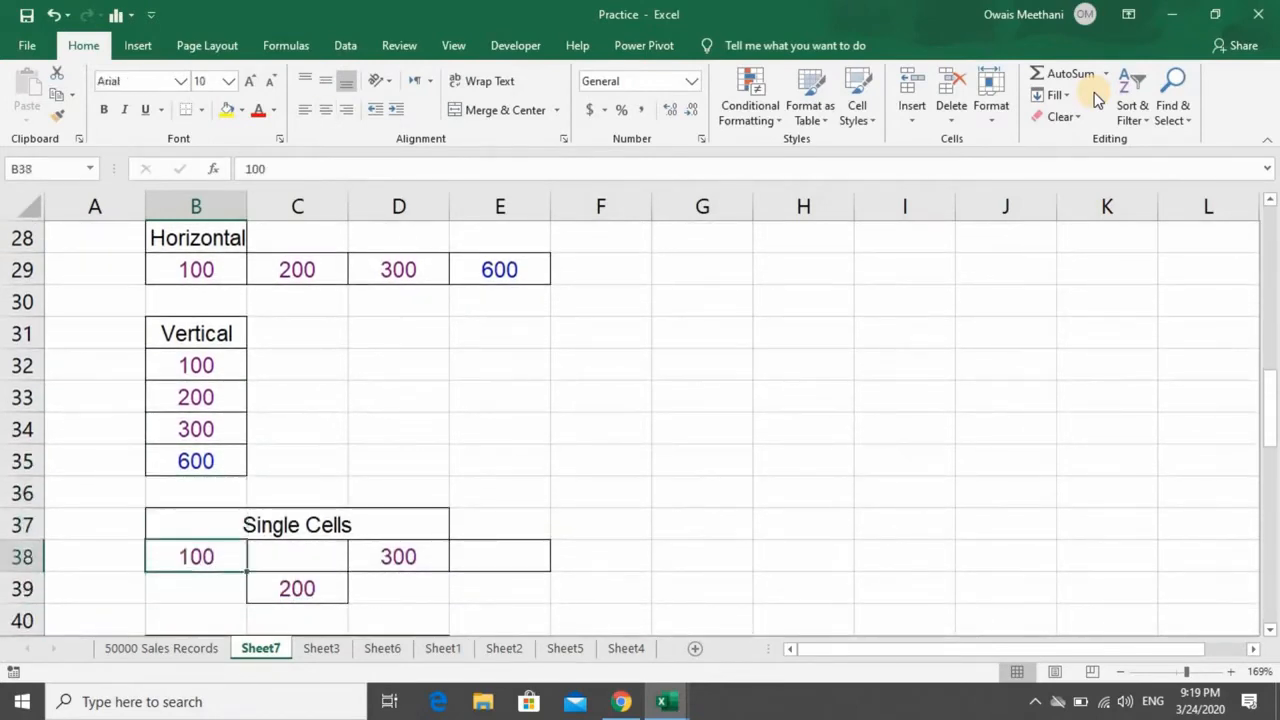
key("Right")
key("Right")
key("Right")
key("Right")
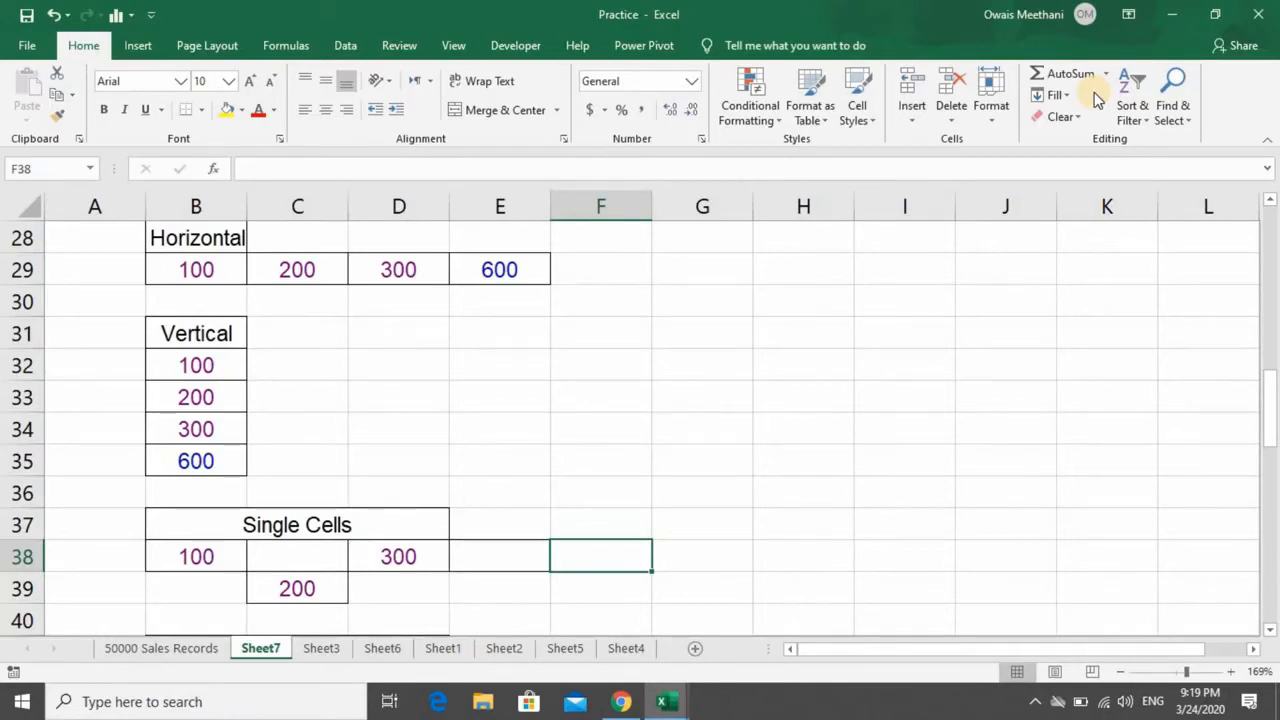
type("=S")
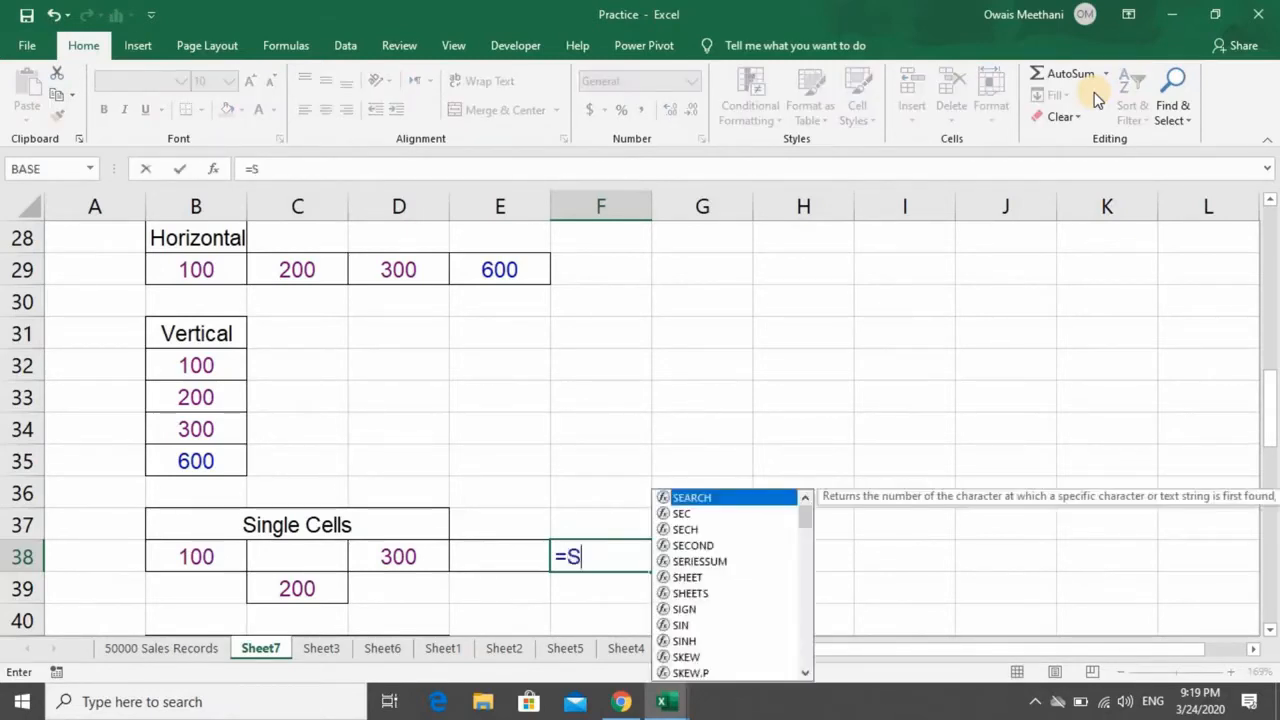
type("UM(")
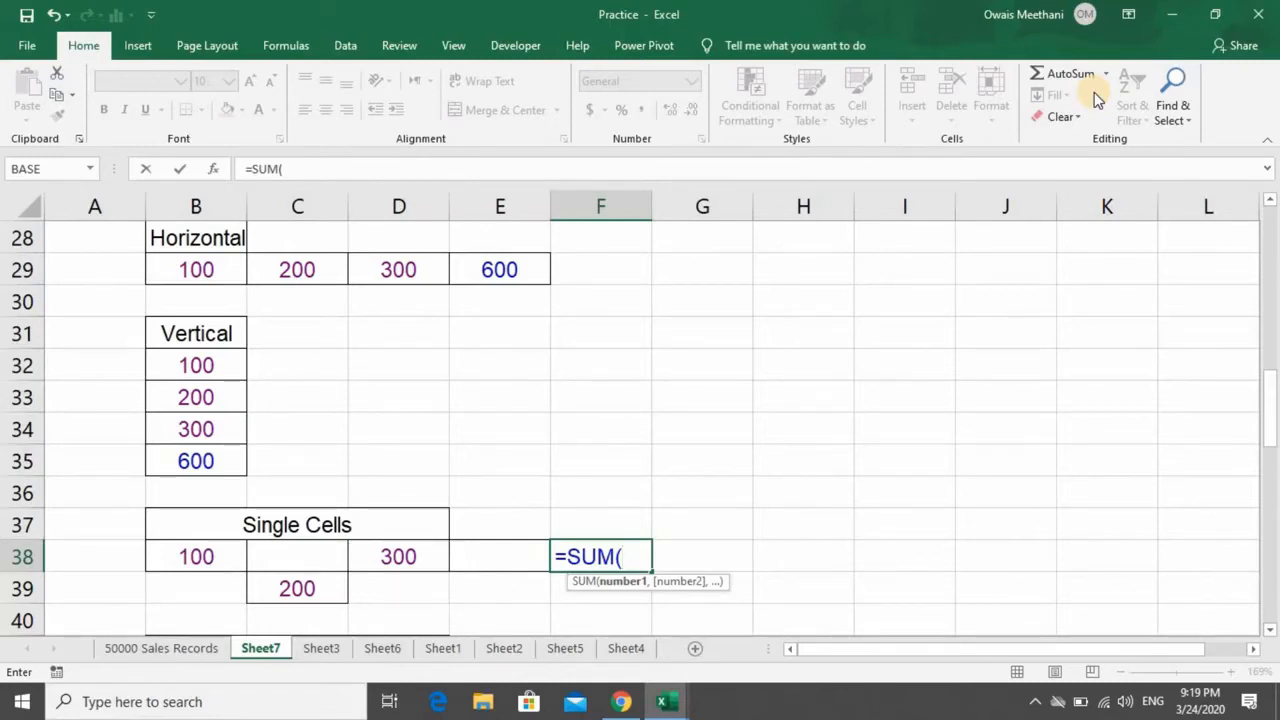
key("Left")
key("Left")
key("Left")
key("Left")
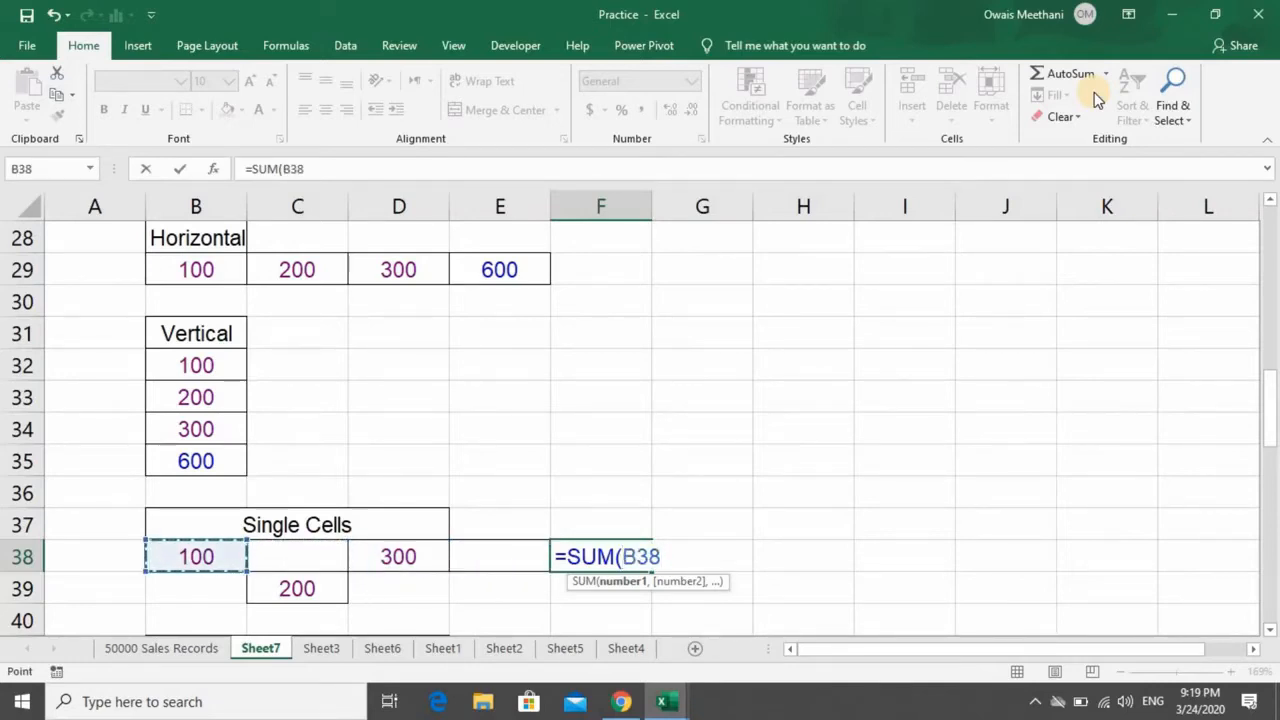
type(",")
key("Left")
key("Left")
key("Left")
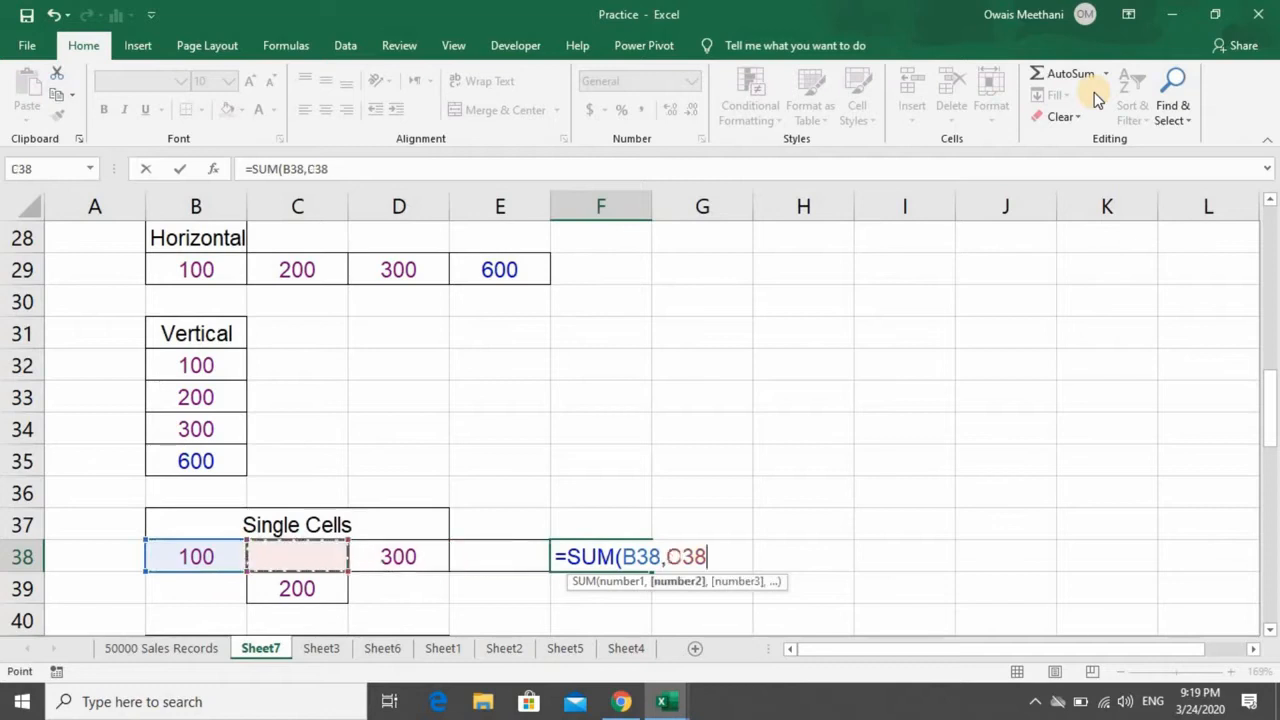
key("Down")
type(",")
key("Left")
key("Left")
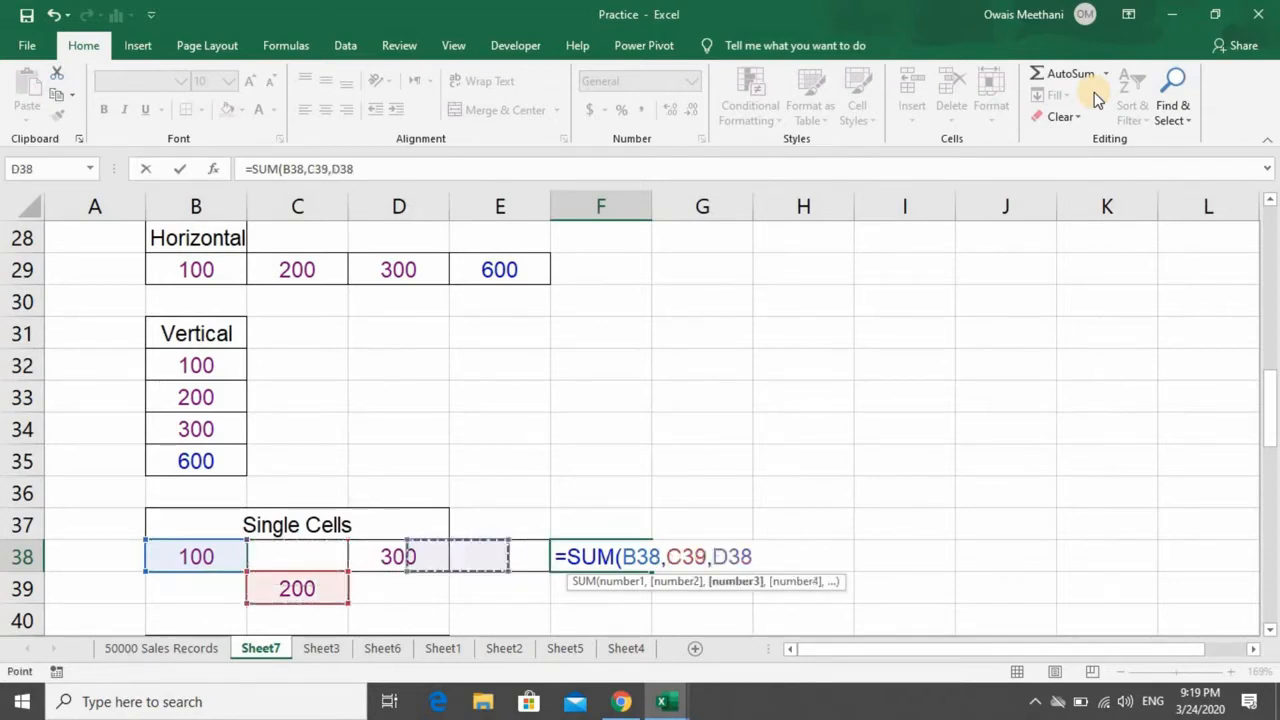
type(")")
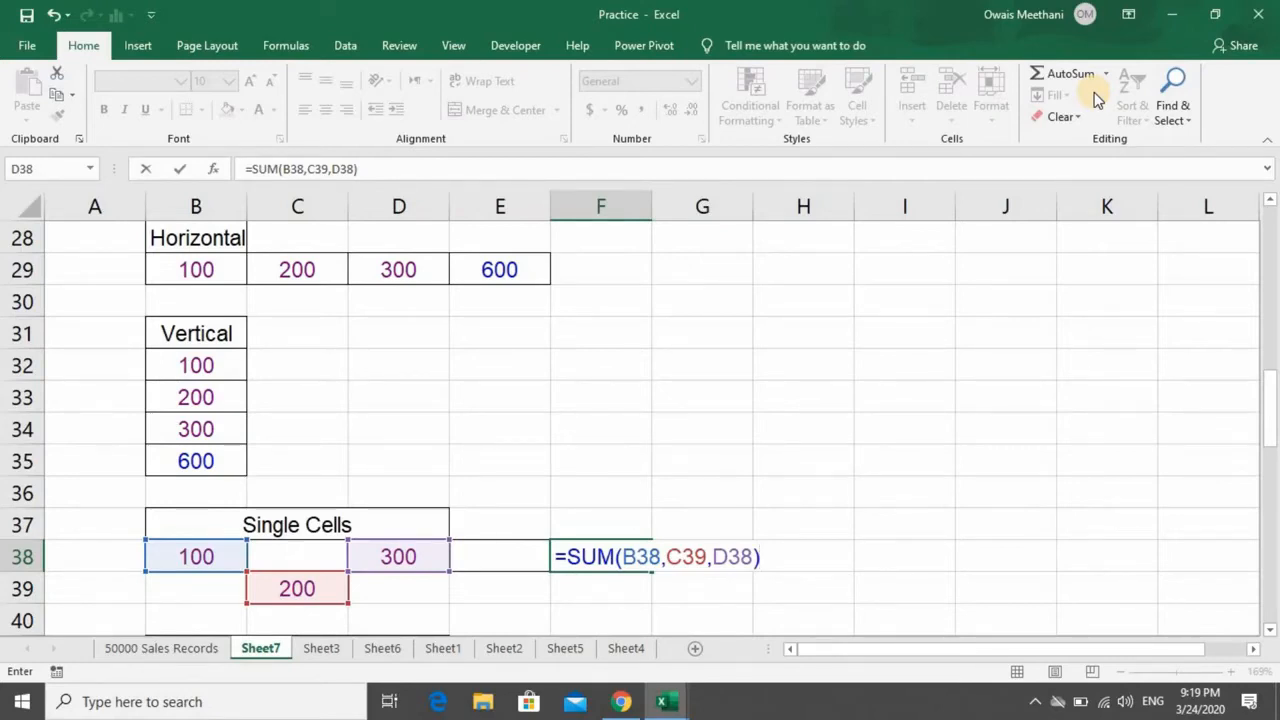
key("Return")
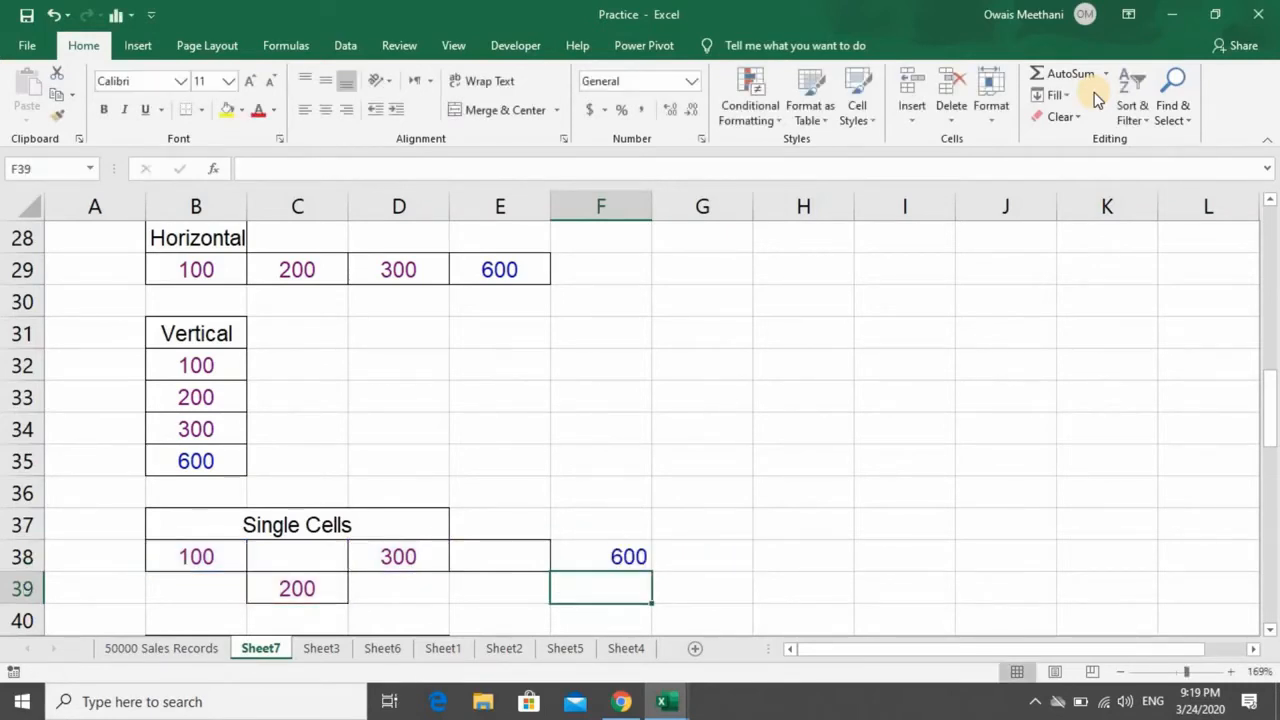
- Start a SUM formula in cell D45 of the Multiple Ranges table with D42:D44 as its first range
key("Down")
key("Down")
key("Down")
key("Up")
key("Up")
key("Up")
key("Up")
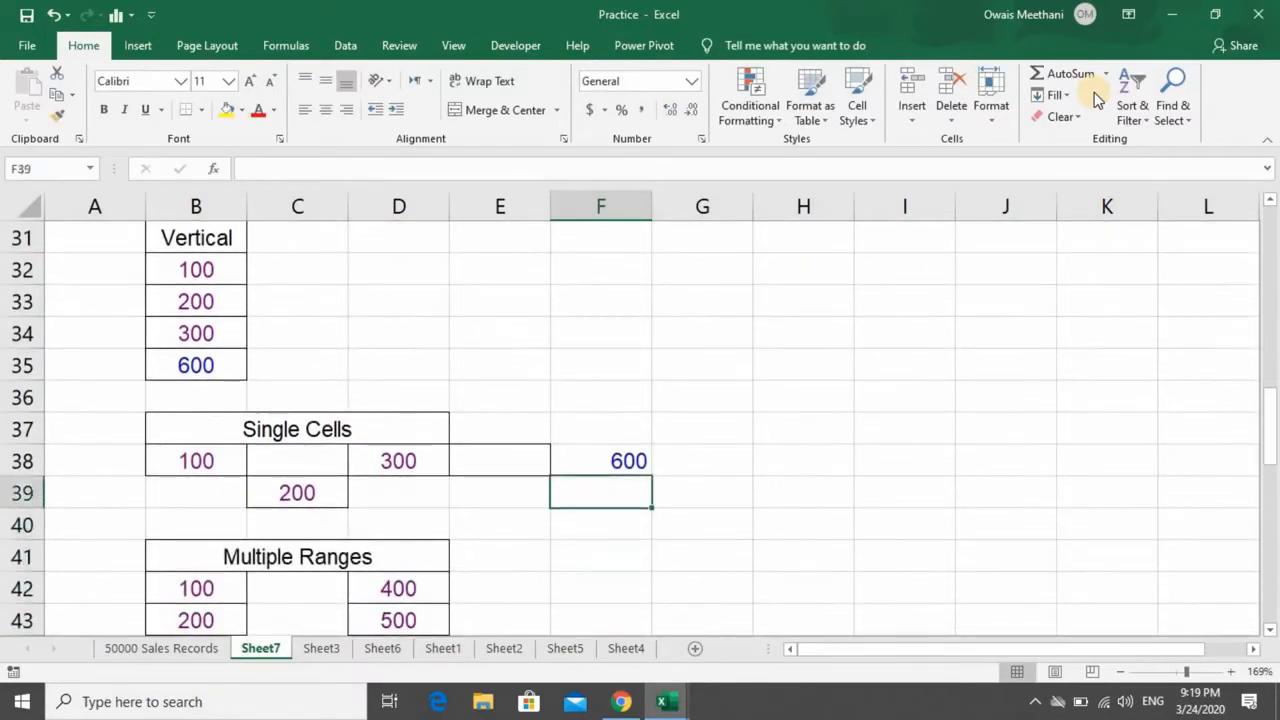
key("Down")
key("Down")
key("Down")
key("Down")
key("Down")
key("Down")
key("Down")
key("Down")
key("Down")
key("Down")
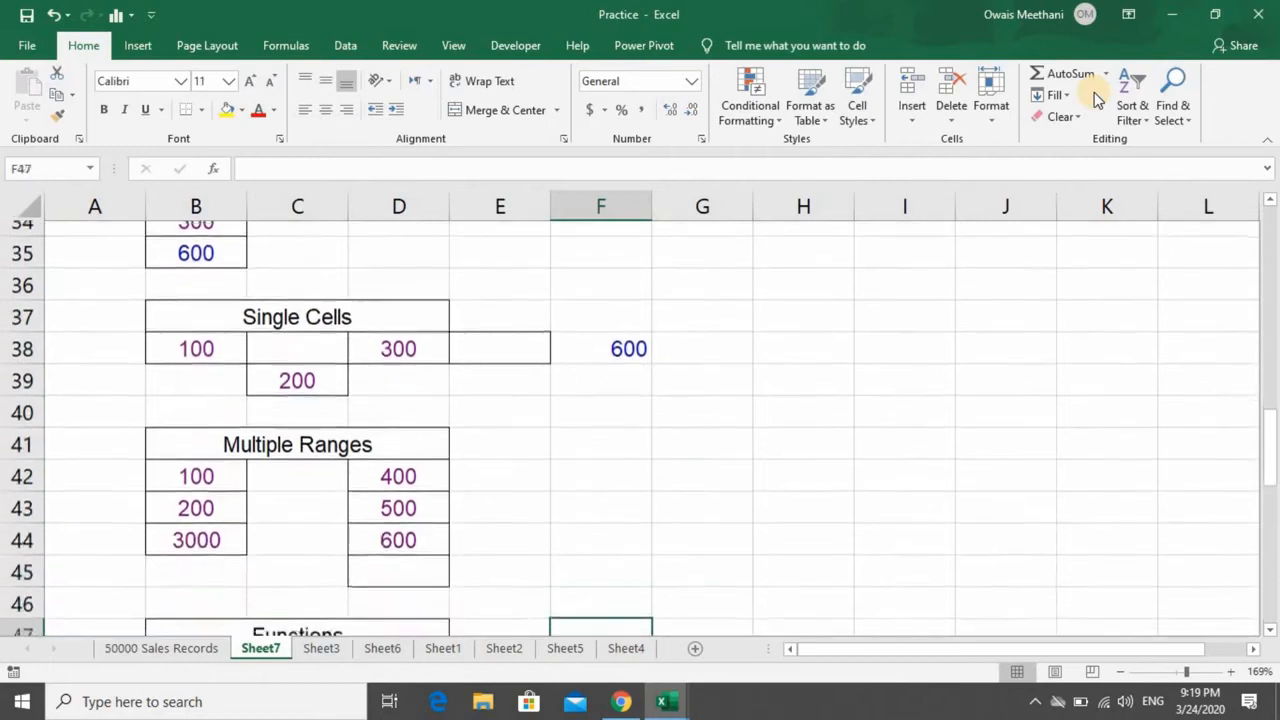
key("Up")
key("Up")
key("Up")
key("Up")
key("Left")
key("Left")
key("Down")
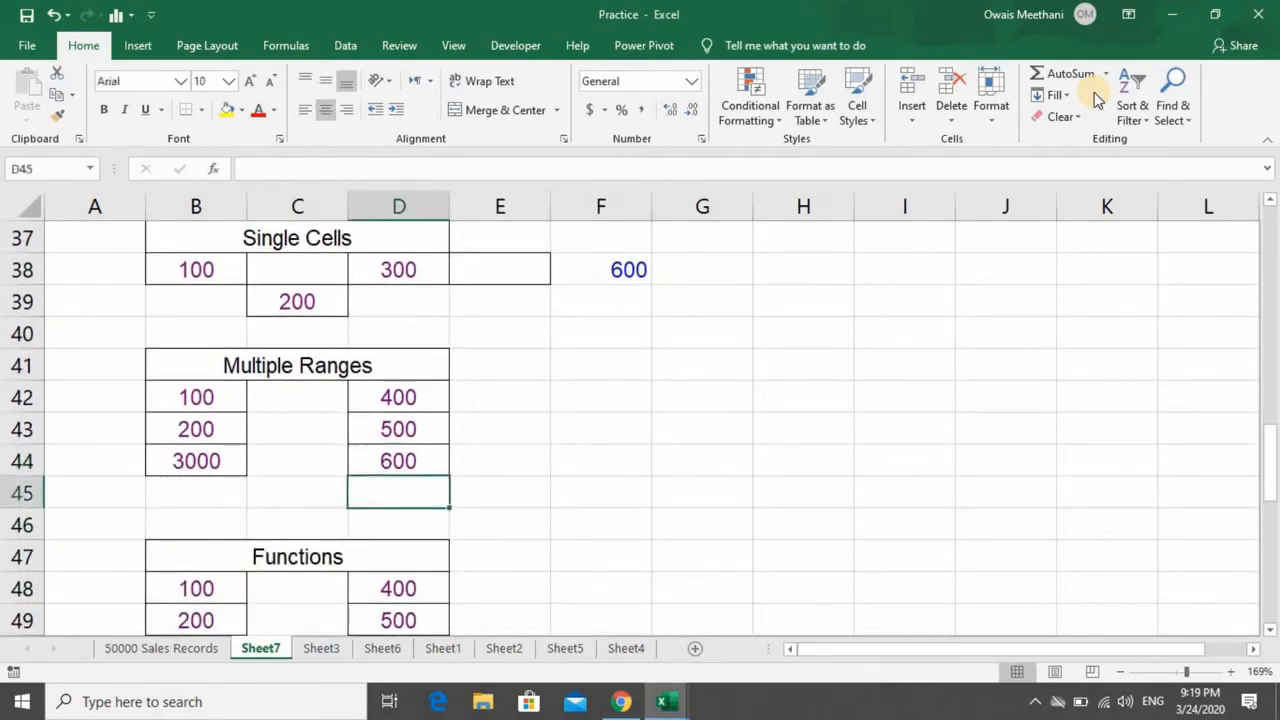
type("=")
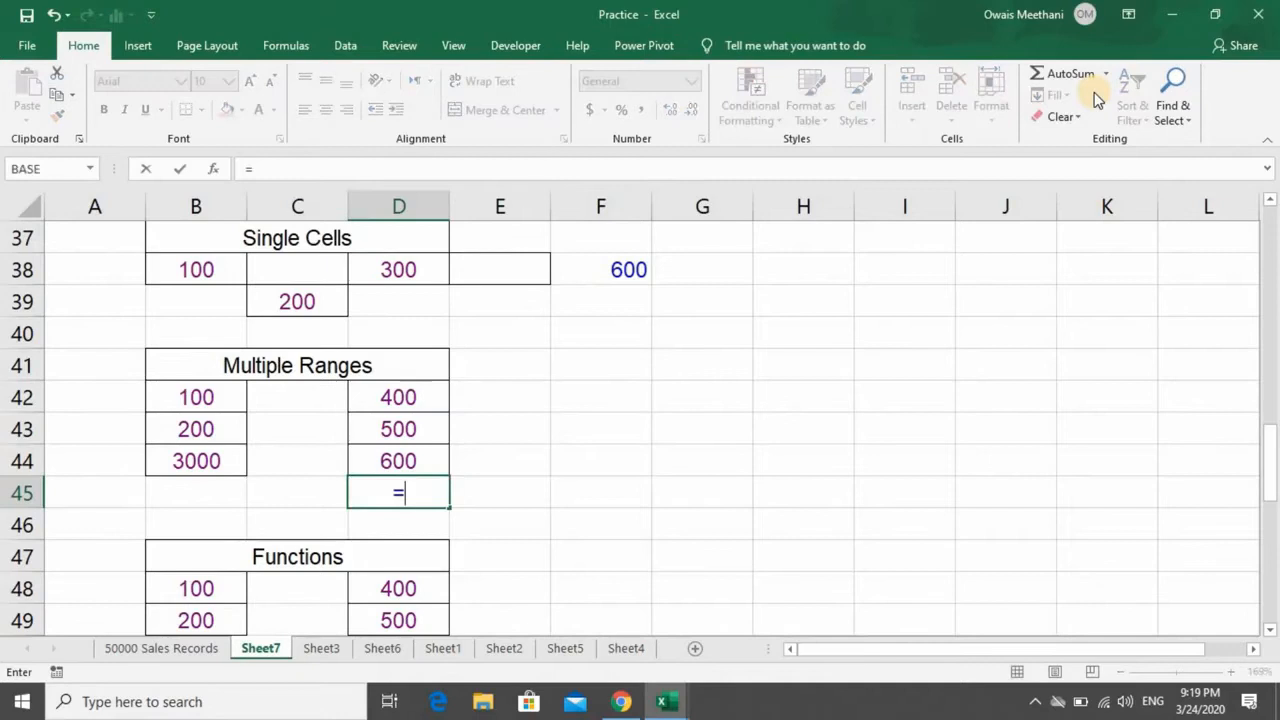
type("SUM")
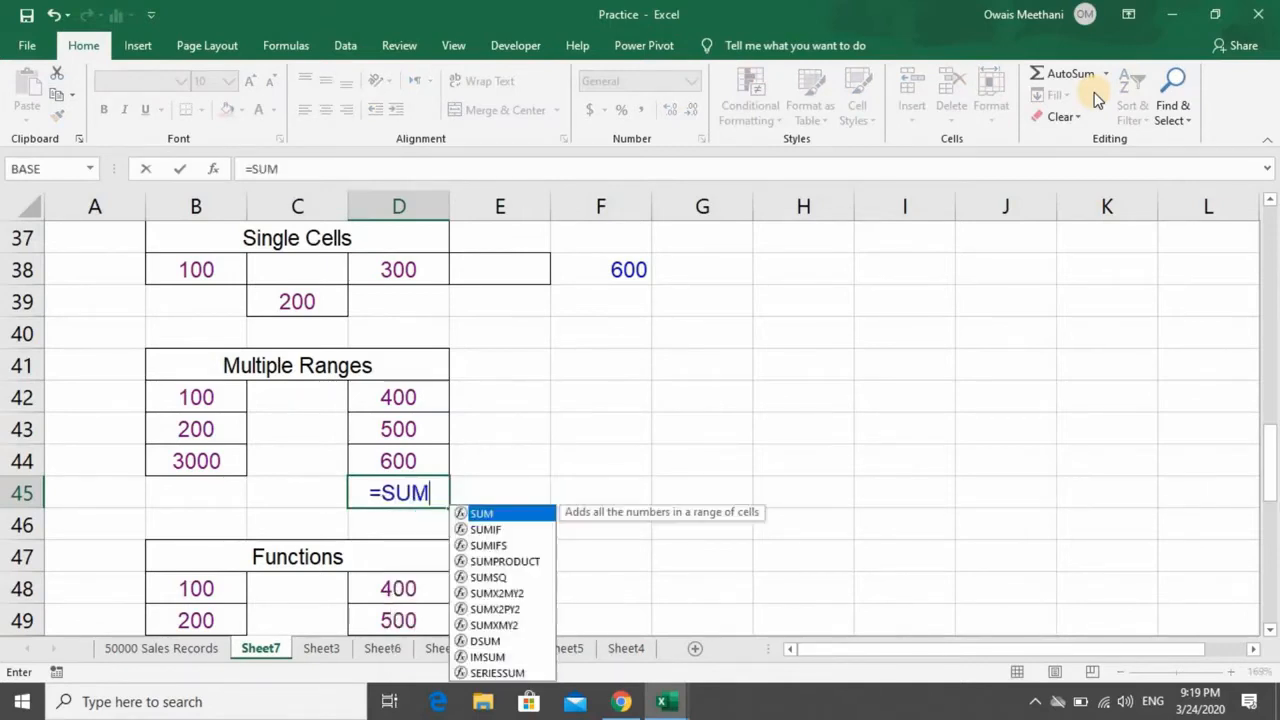
type("(")
key("Up")
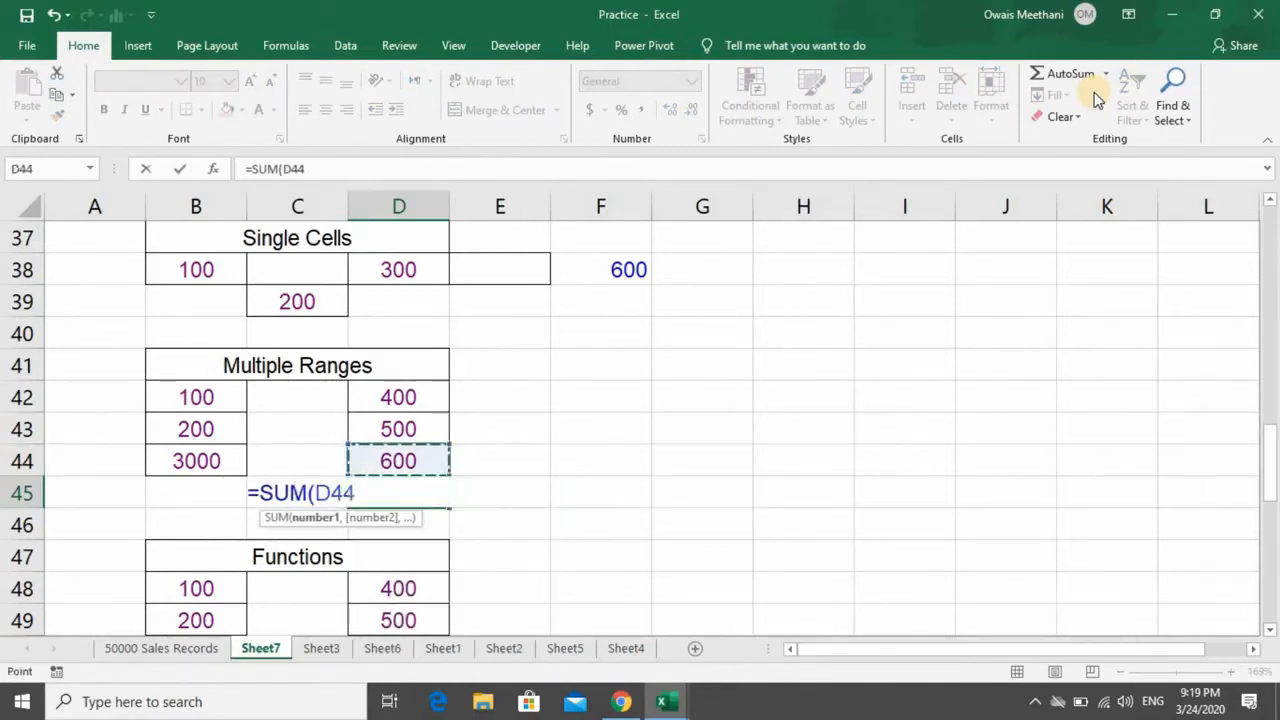
key("shift+Up")
key("shift+Up")
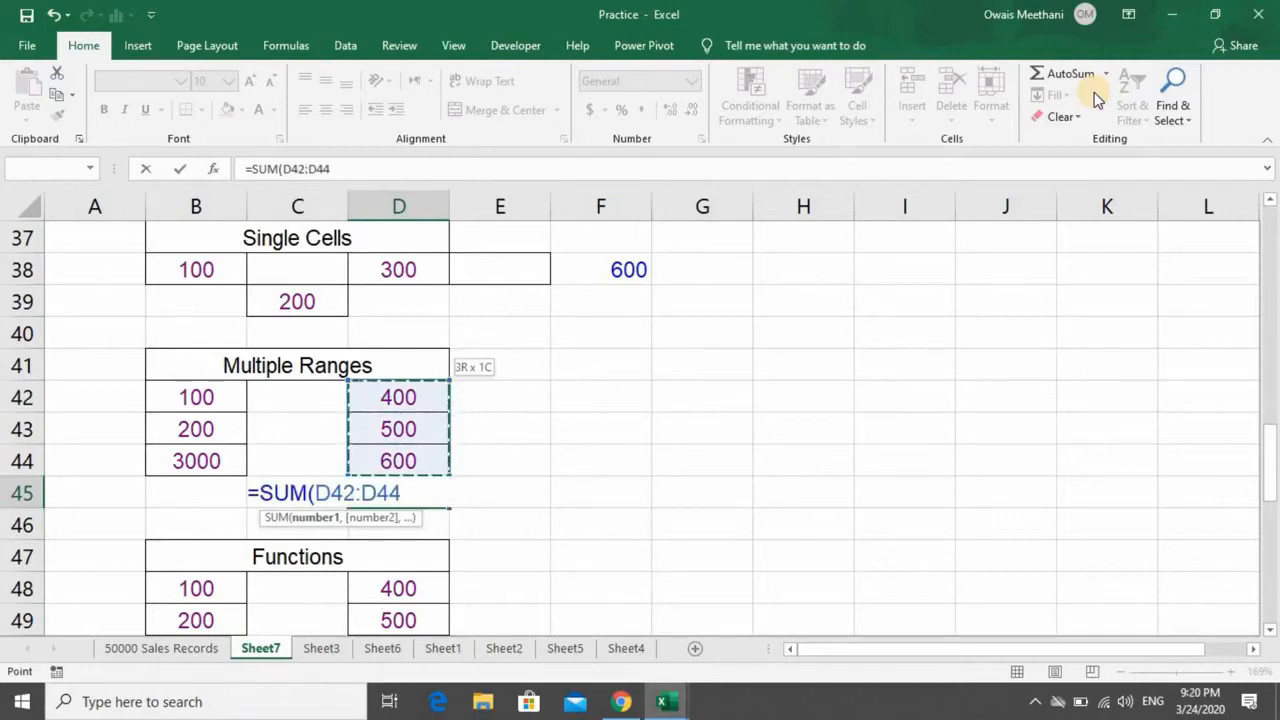
- Add B42:B44 as the second argument and complete the D45 formula as =SUM(D42:D44,B42:B44)
type(",")
key("Left")
key("Left")
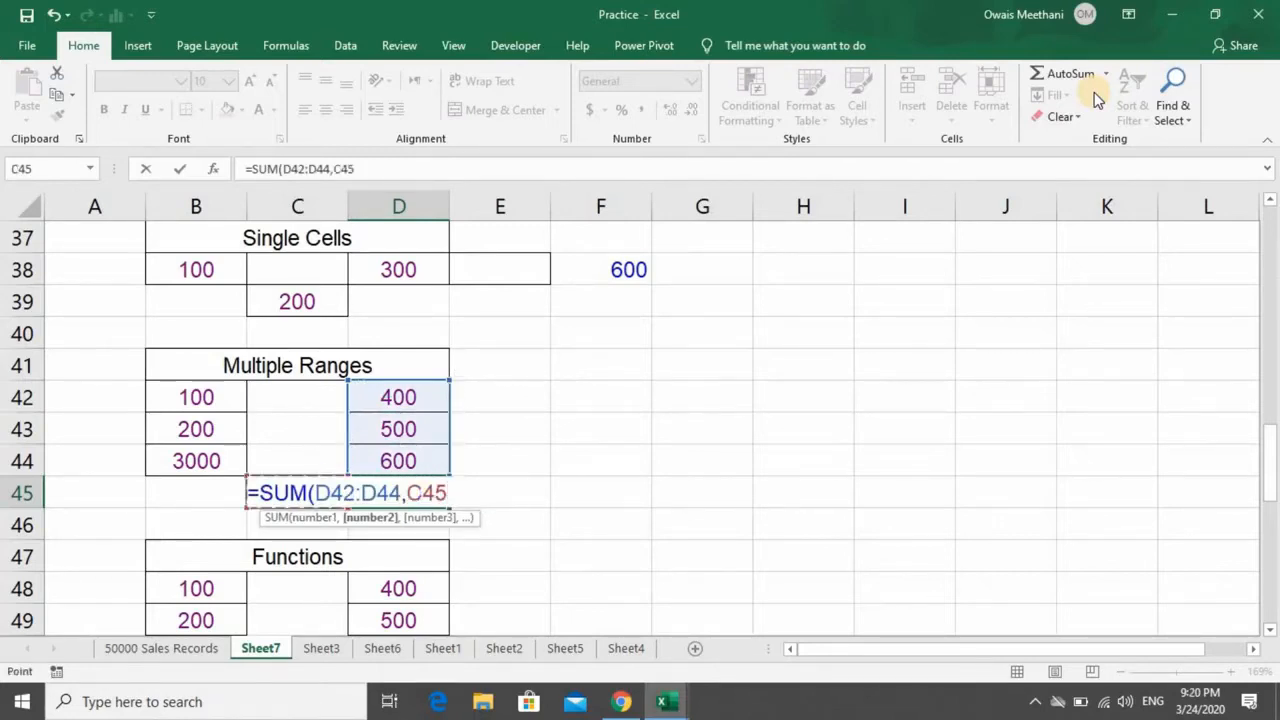
key("Up")
key("shift+Up")
key("shift+Up")
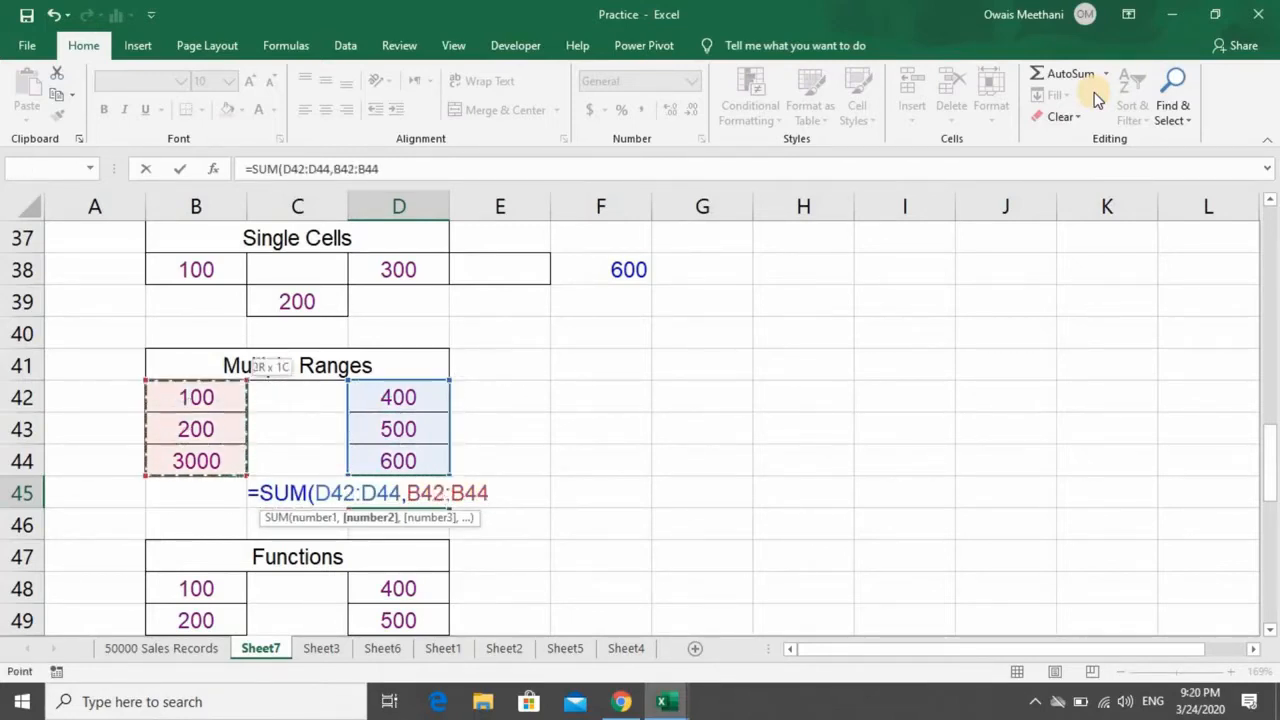
type(")")
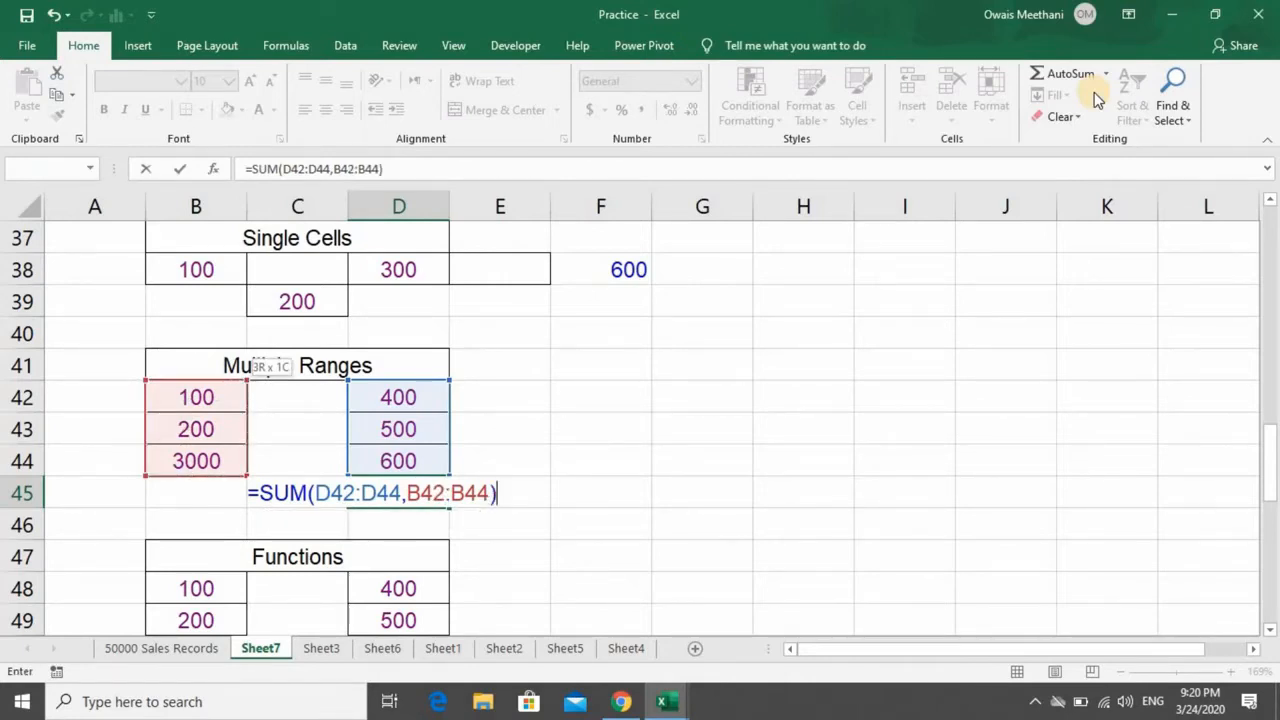
key("Return")
key("Up")
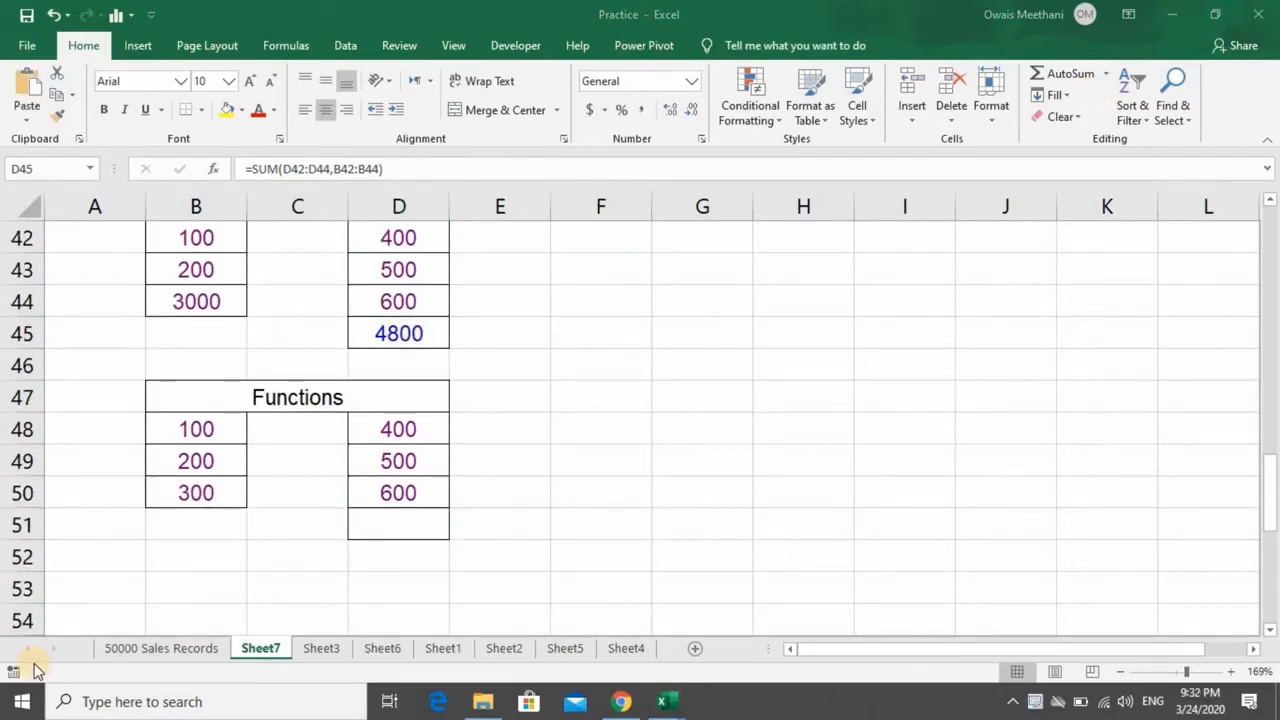
- Start a SUM formula in cell D51 of the Functions table with the range D48:D50
left_click(393, 340)
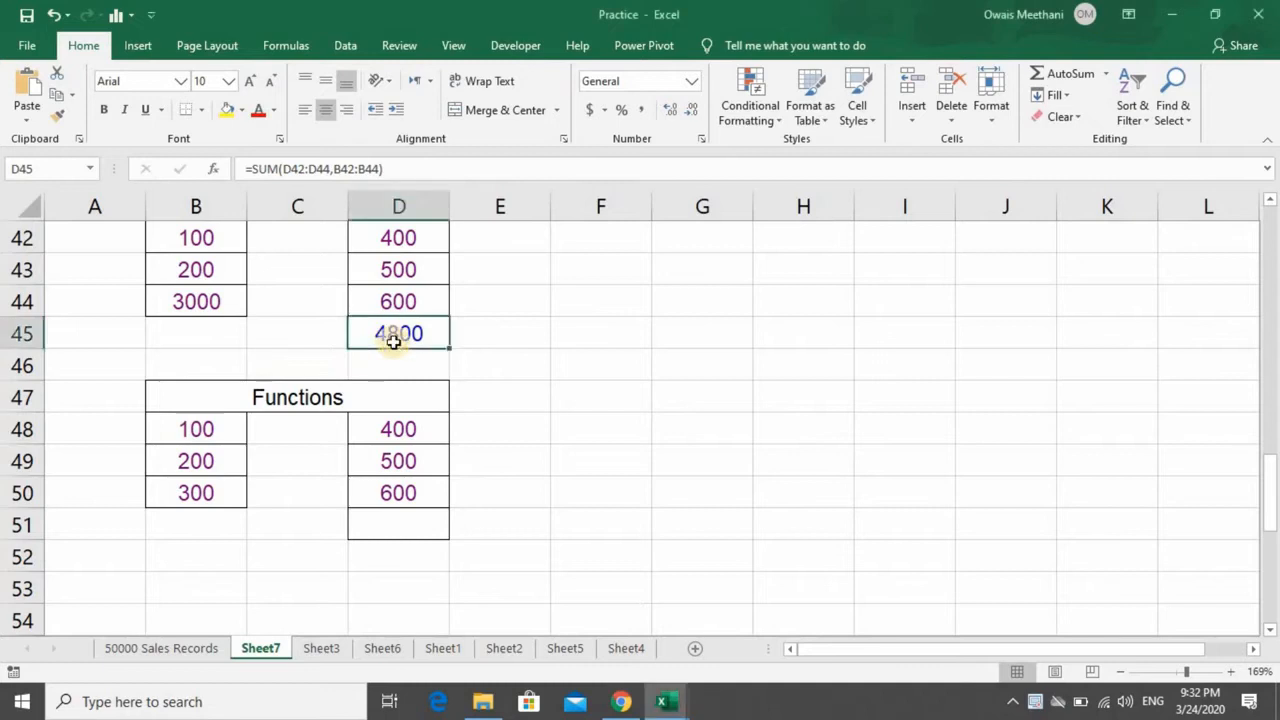
key("Down")
key("Down")
key("Down")
key("Down")
key("Down")
key("Down")
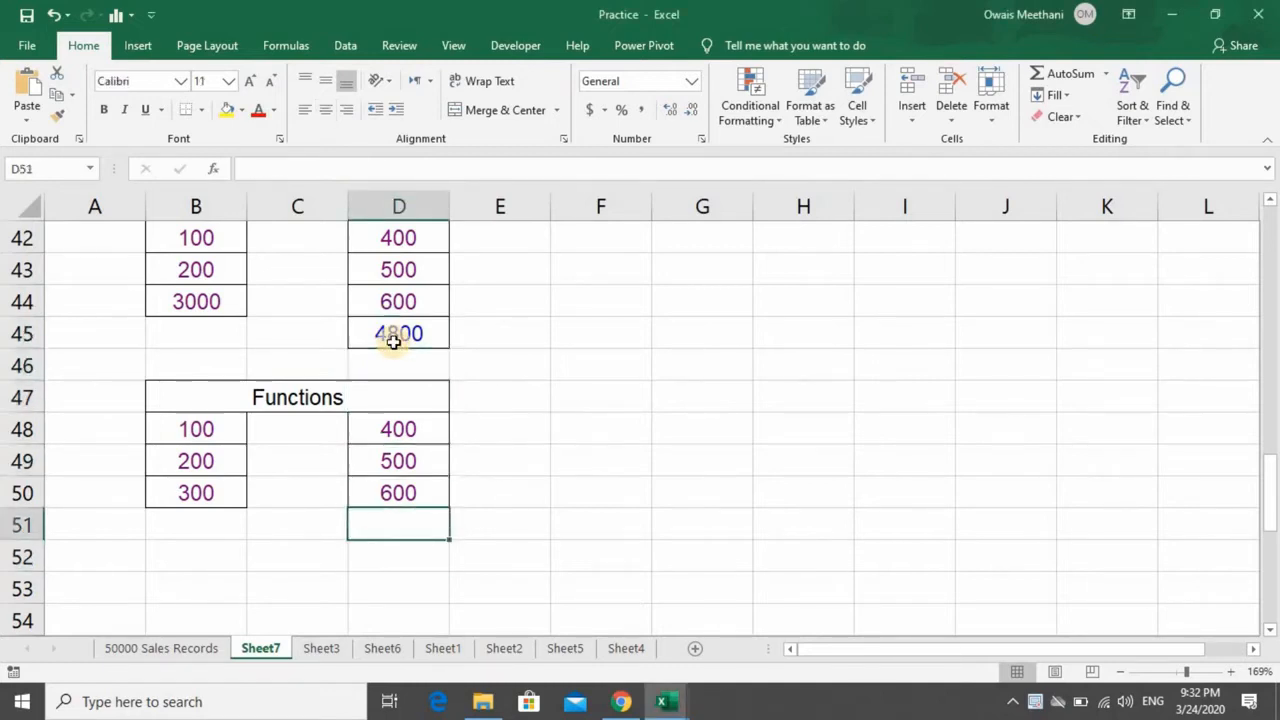
type("=S")
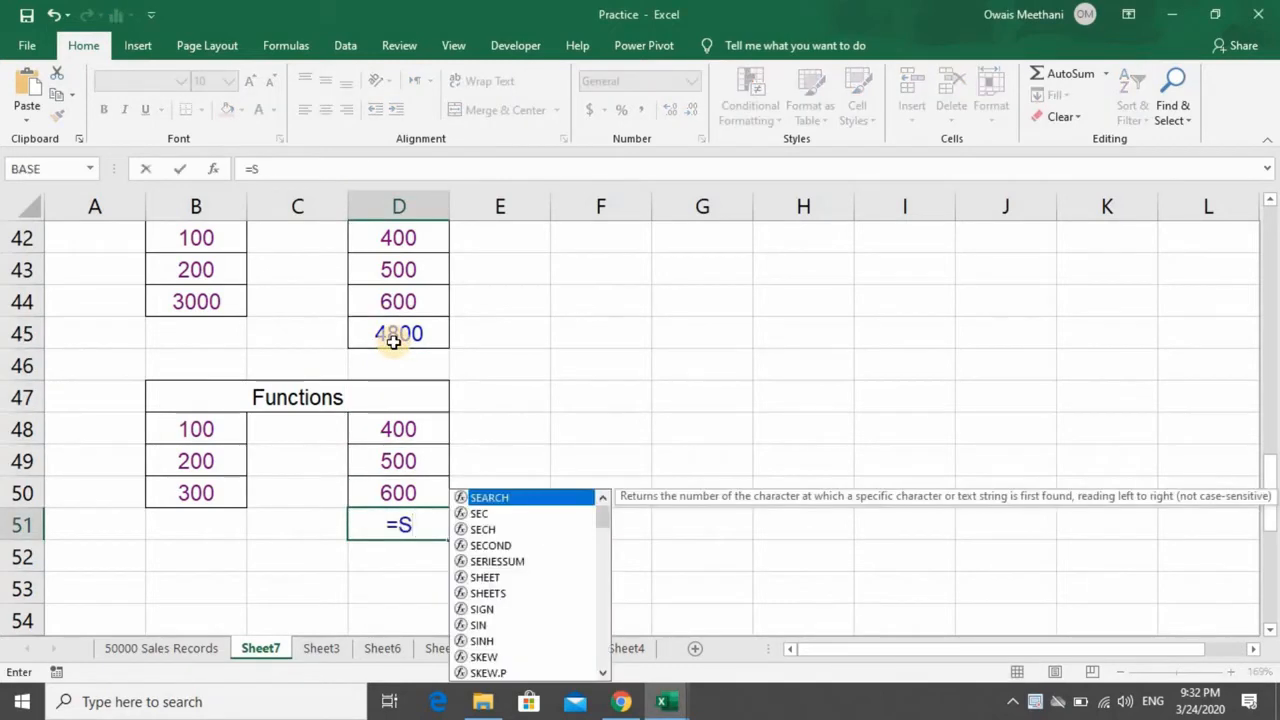
type("UM(")
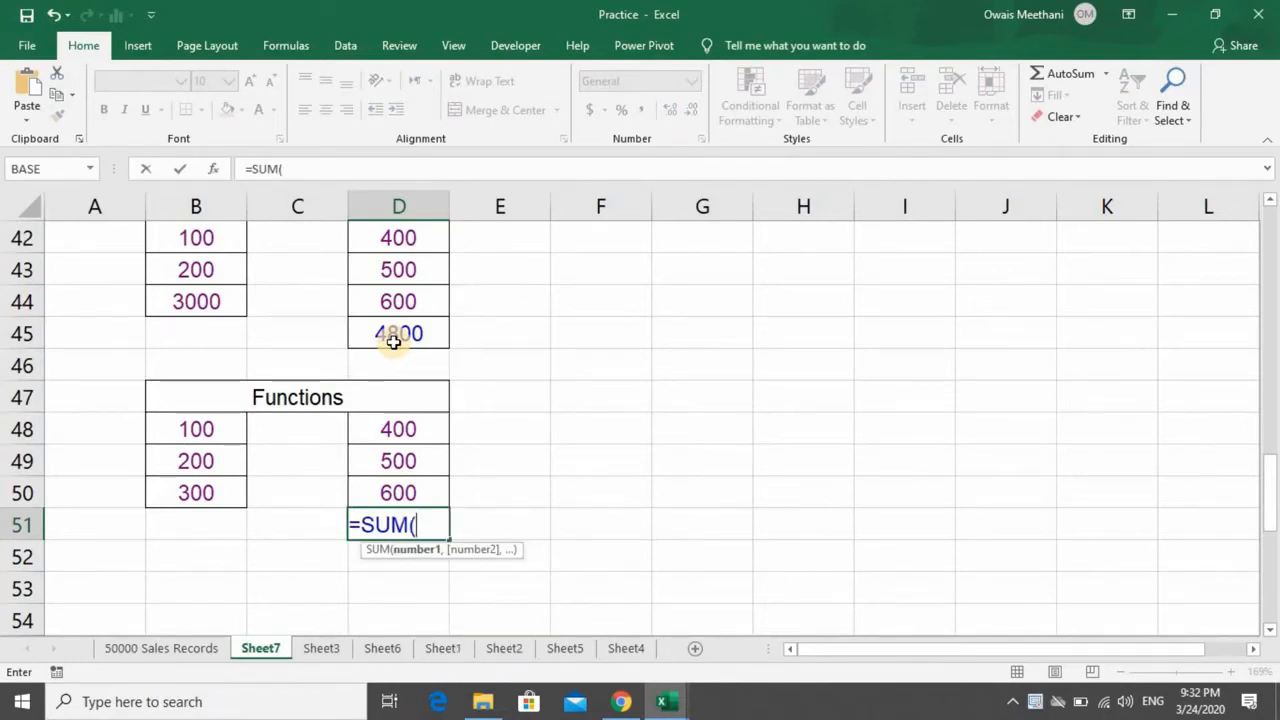
key("Up")
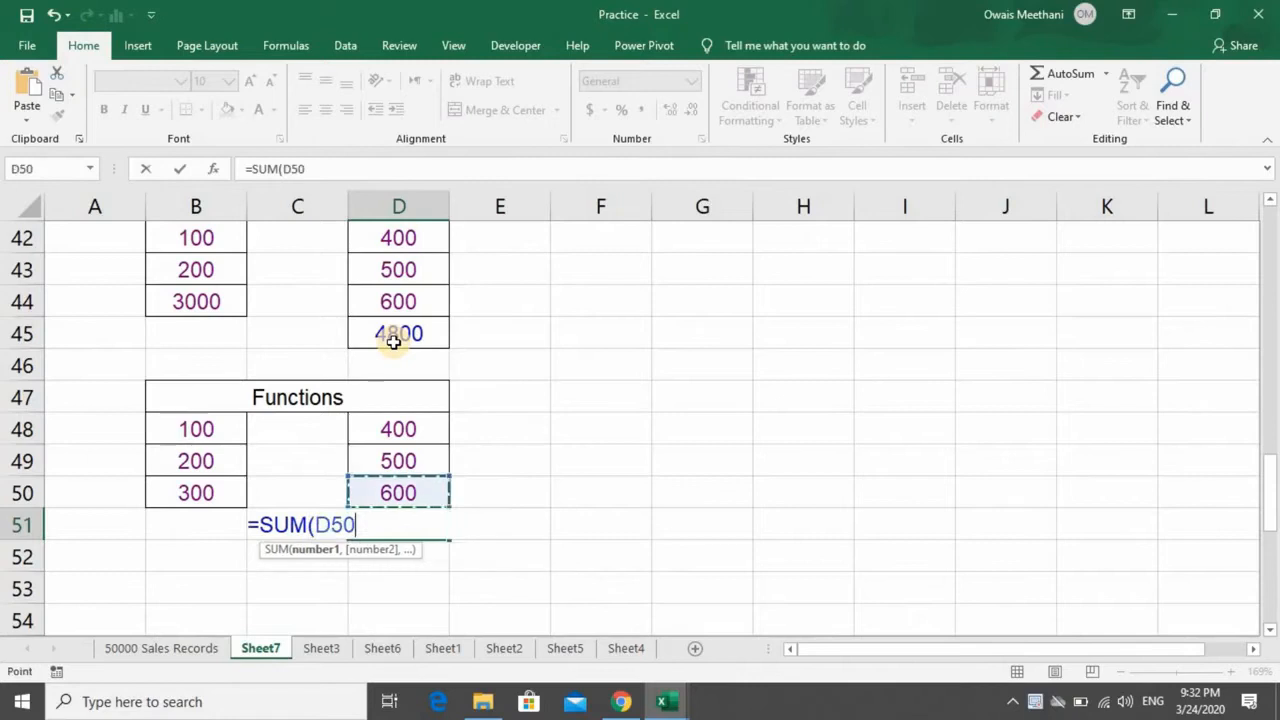
key("shift+Up")
key("shift+Up")
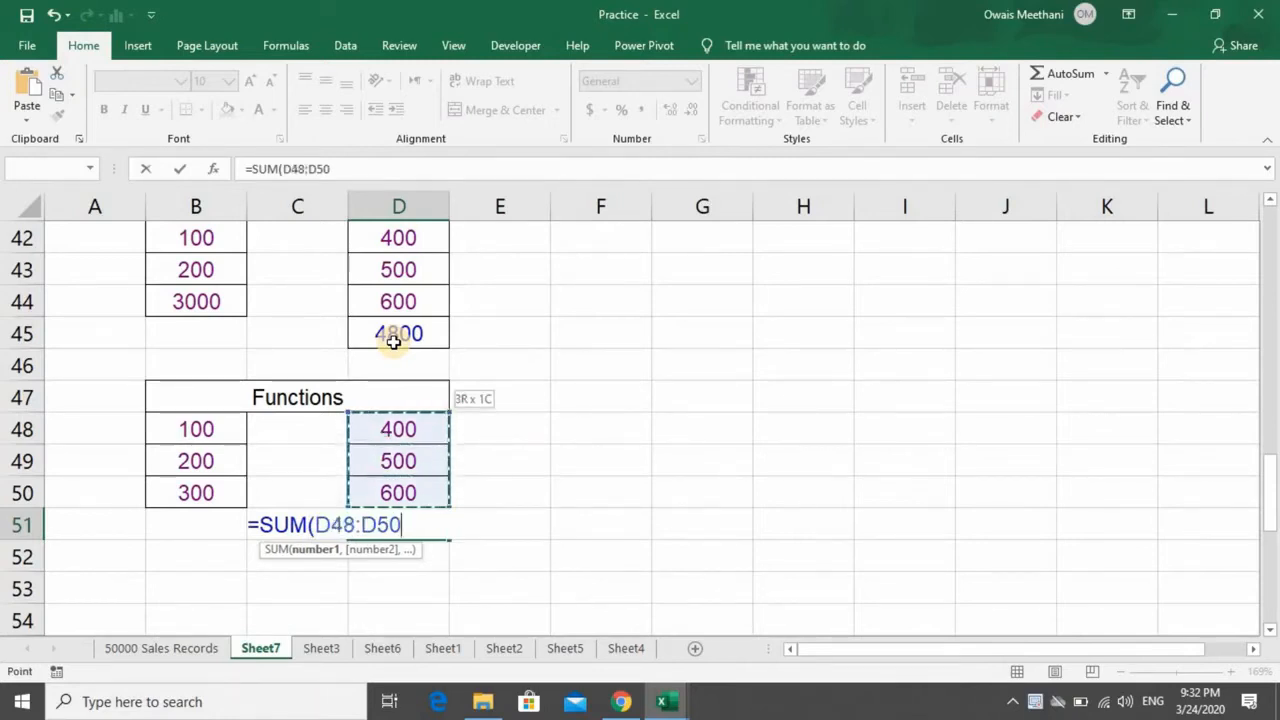
- Try to add B48:B50 with a plus sign inside the function, entering =SUM(D48:D50+B48:B50) in D51
type("+")
key("Left")
key("Left")
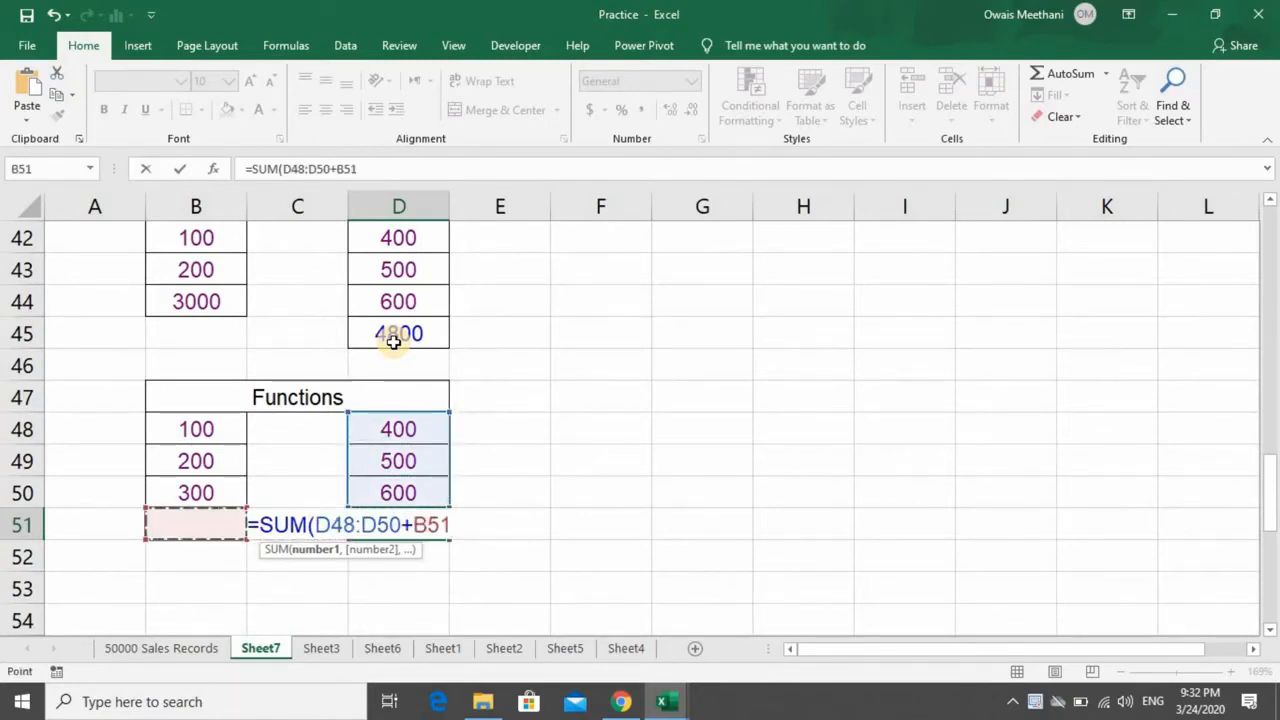
key("Up")
key("shift+Up")
key("shift+Up")
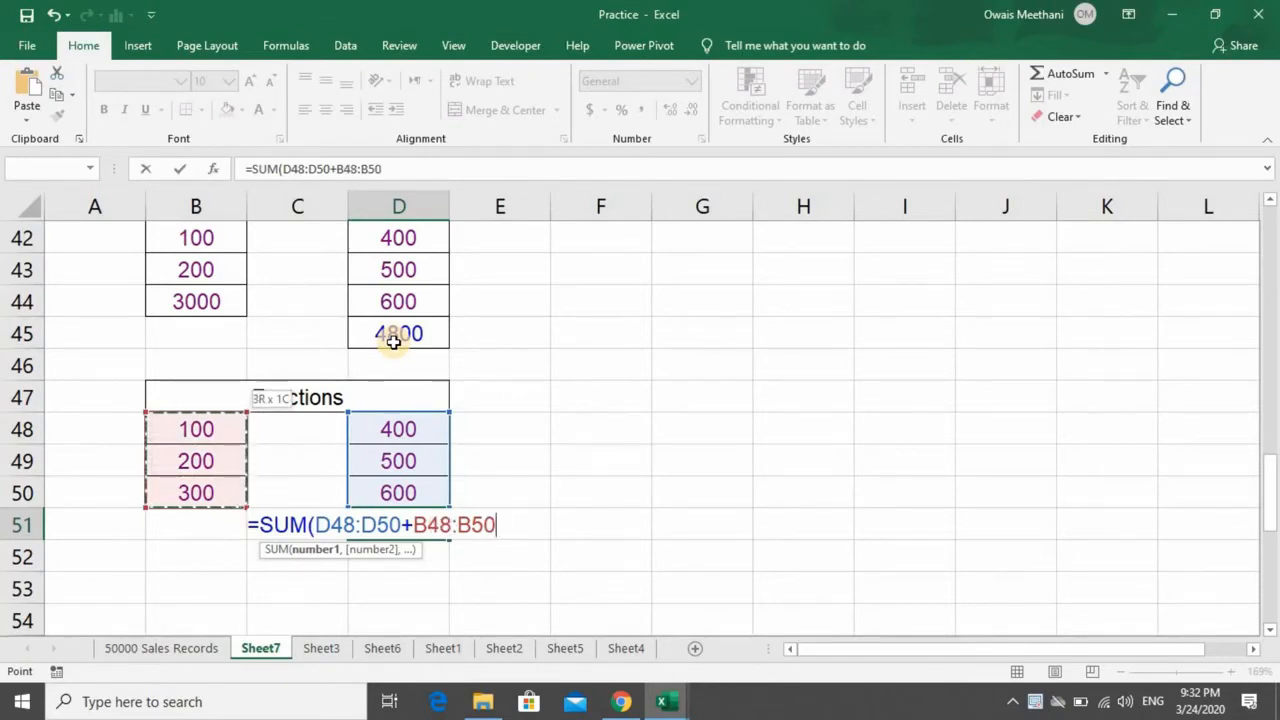
type(")")
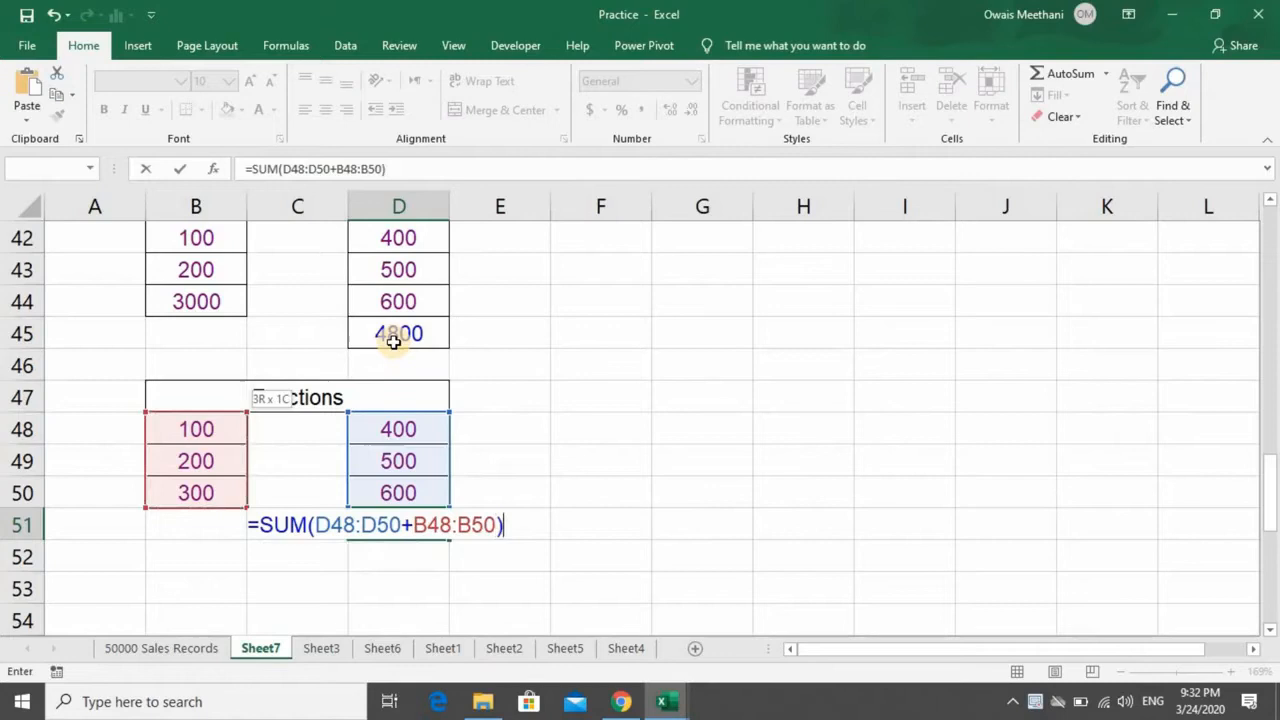
key("Return")
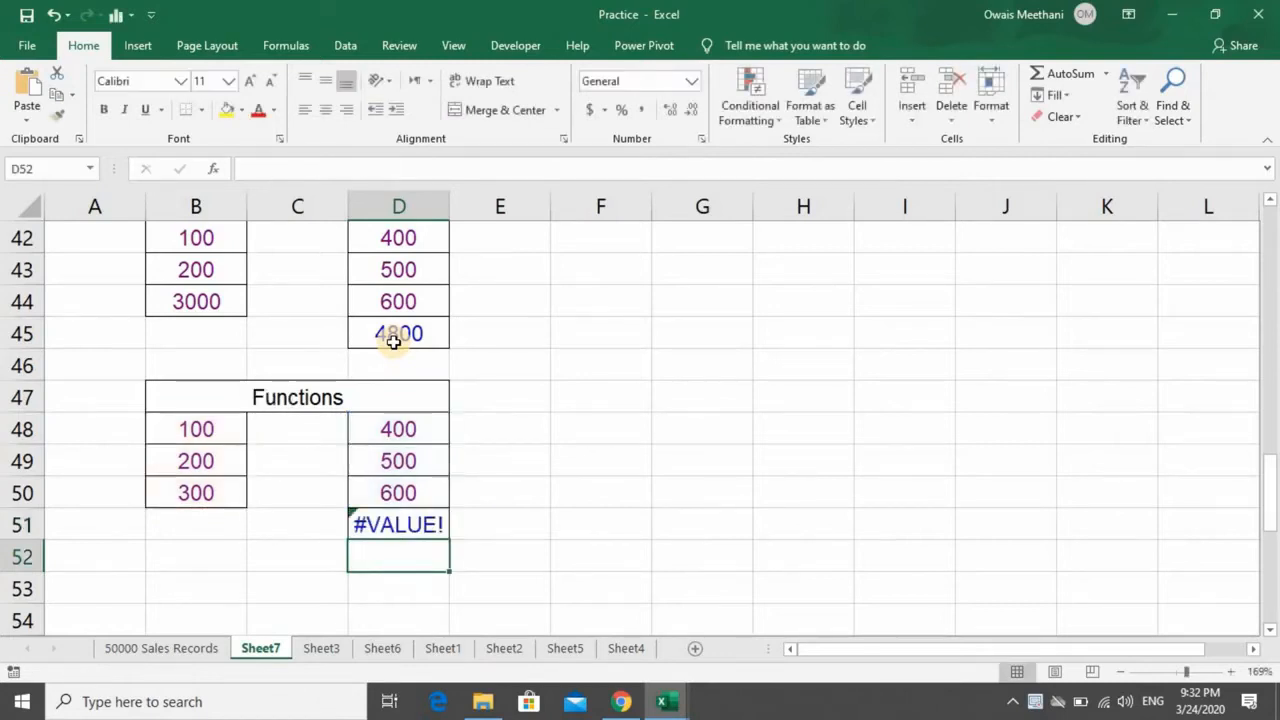
key("Up")
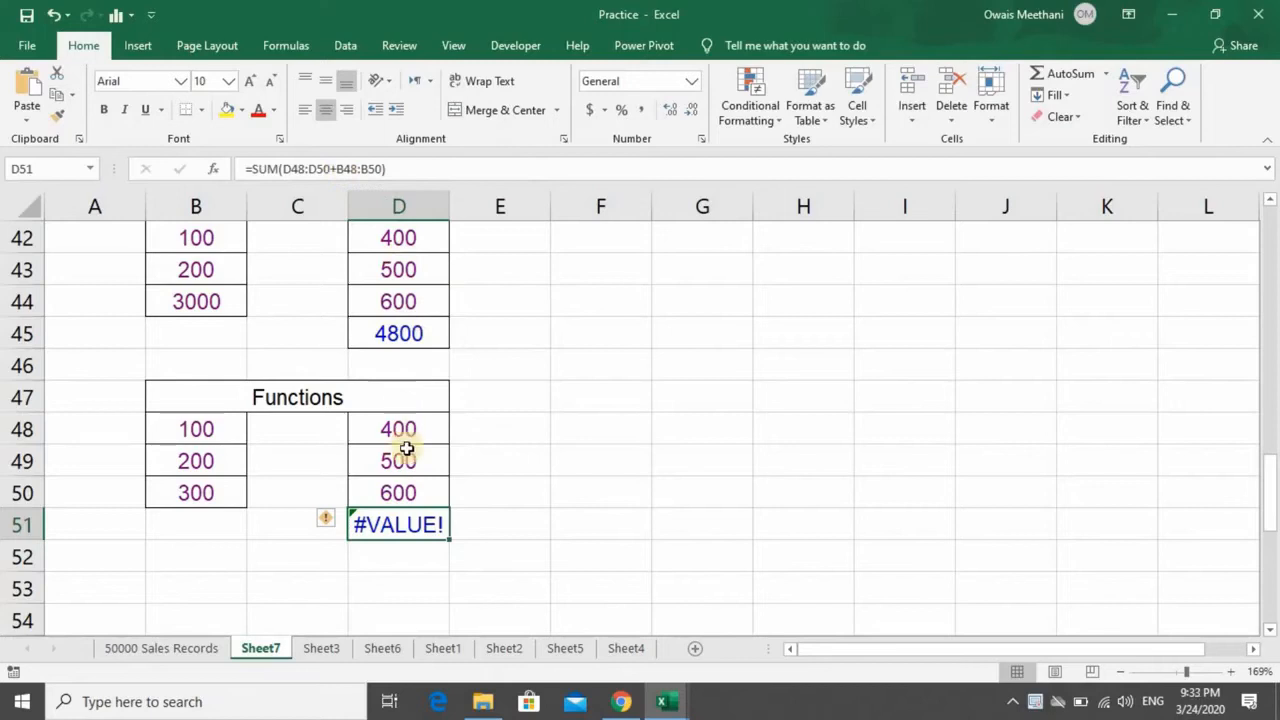
- Reopen the D51 formula and cut its arguments back to =SUM(D48)
key("F2")
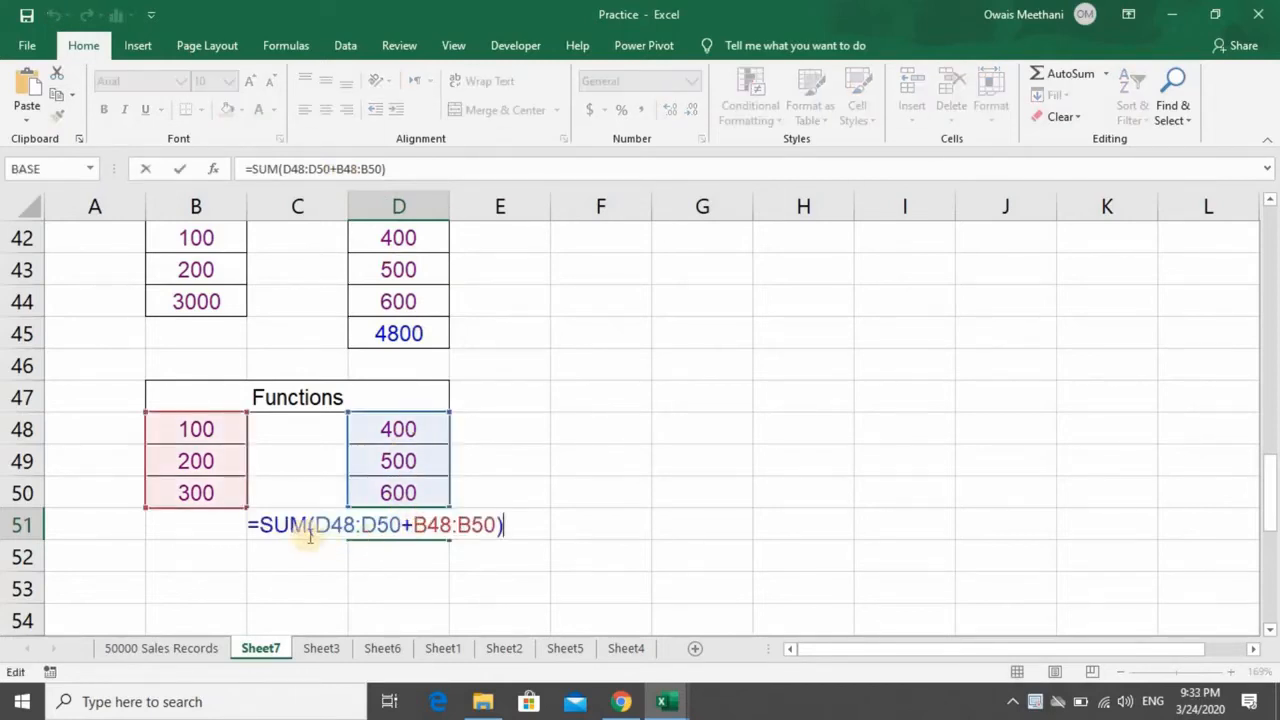
right_click(417, 531)
key("Escape")
key("Left")
key("Left")
key("Right")
key("BackSpace")
key("BackSpace")
key("BackSpace")
key("BackSpace")
key("BackSpace")
key("BackSpace")
key("BackSpace")
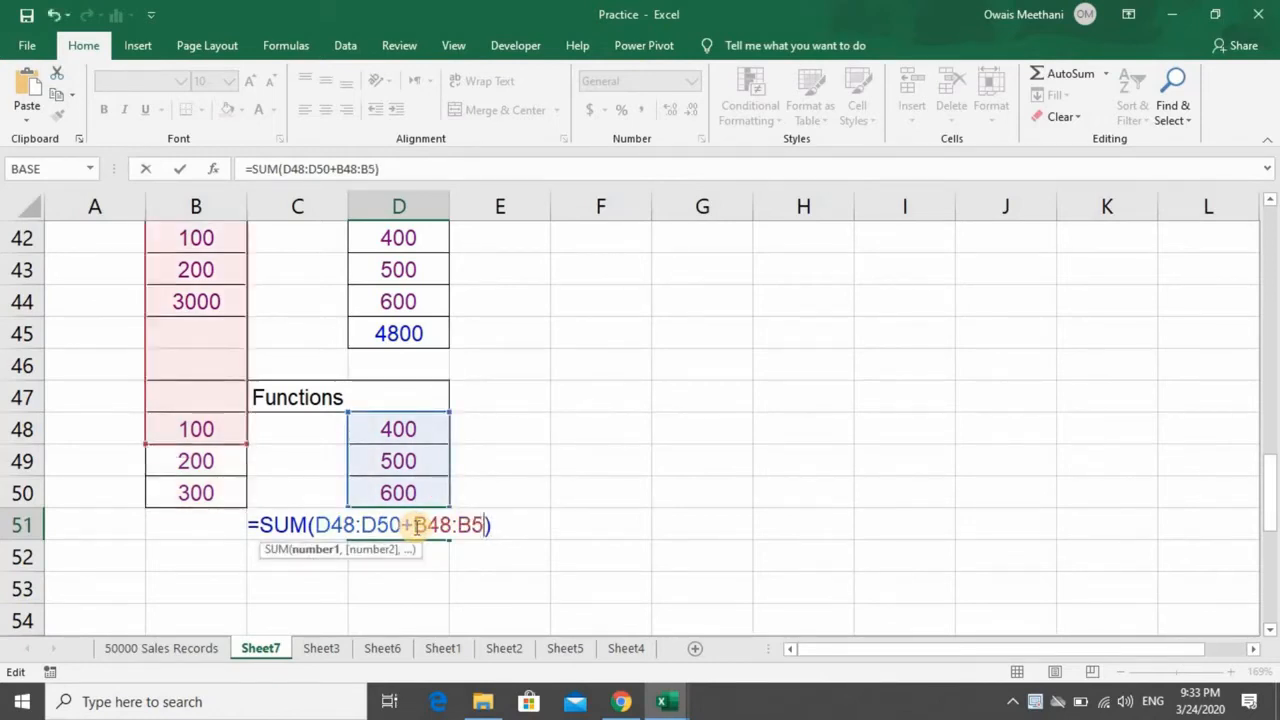
key("BackSpace")
key("BackSpace")
key("BackSpace")
key("BackSpace")
key("BackSpace")
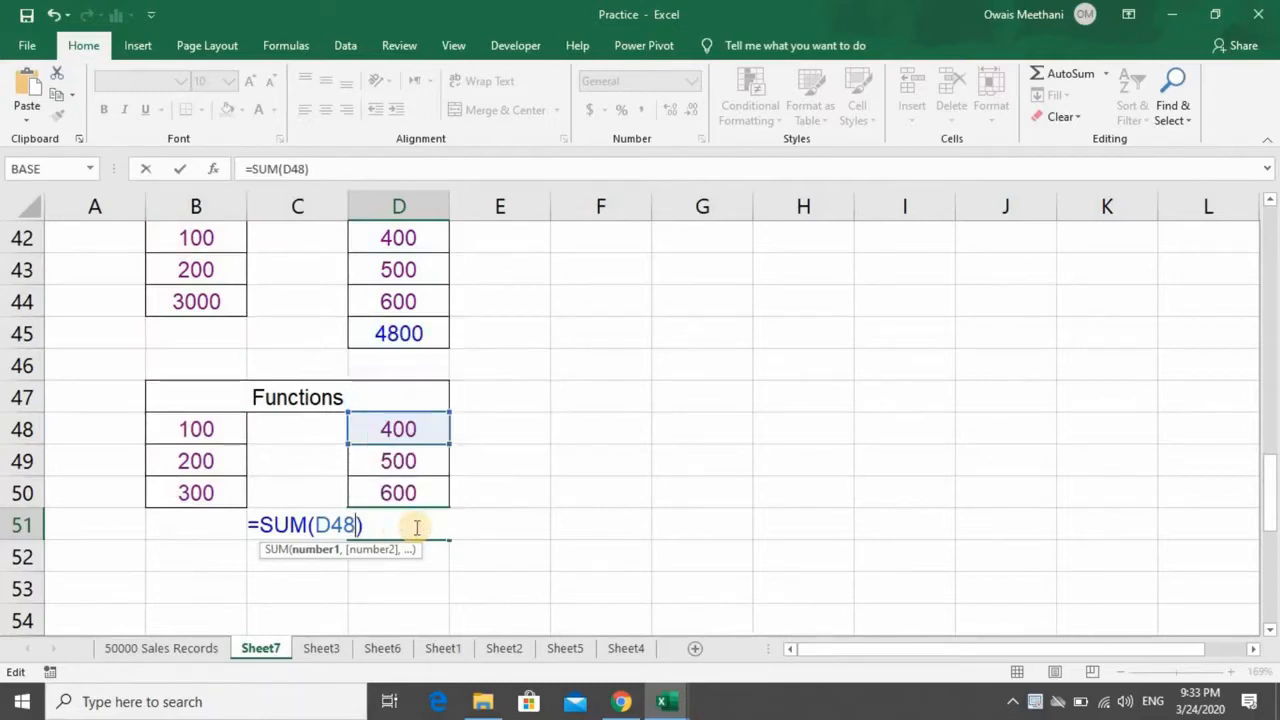
- Extend the D51 formula with cells D49 and D50 using plus signs, giving =SUM(D48+D49+D50)
type("+")
left_click(400, 459)
type("+")
left_click(415, 490)
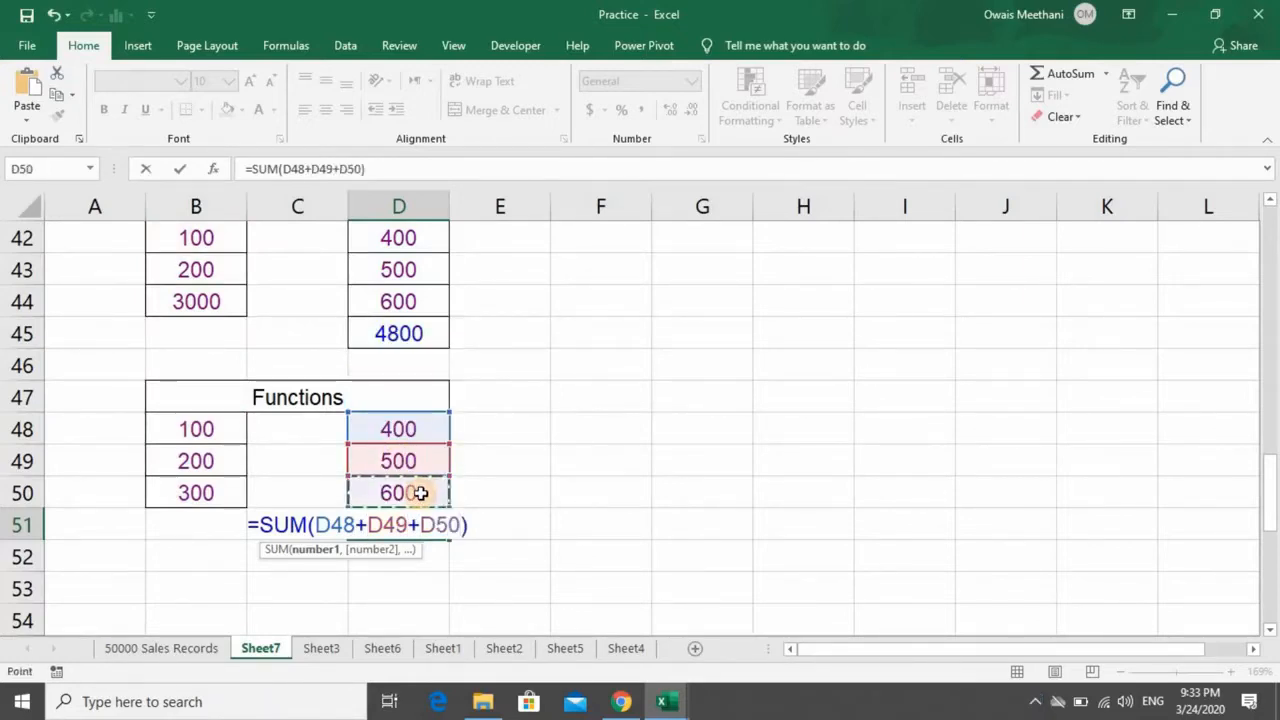
key("Return")
key("Up")
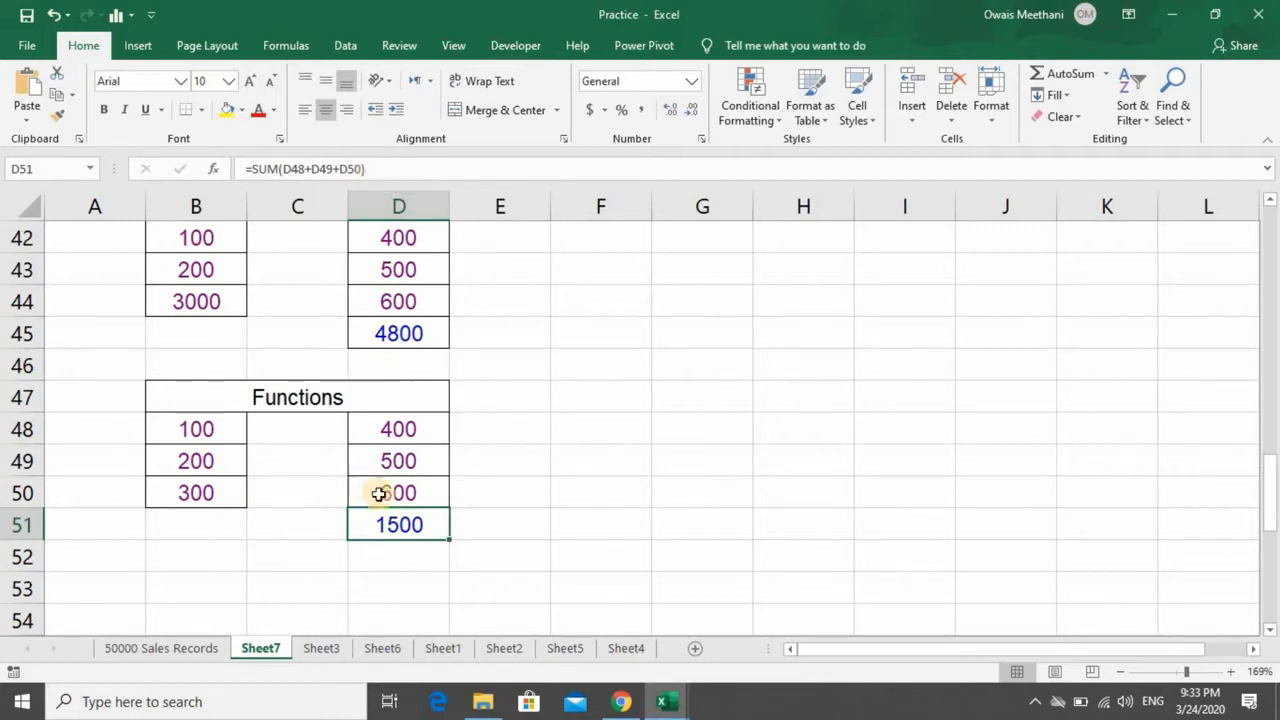
- Examine the cell references and plus operators inside the SUM formula of cell D51
key("F2")
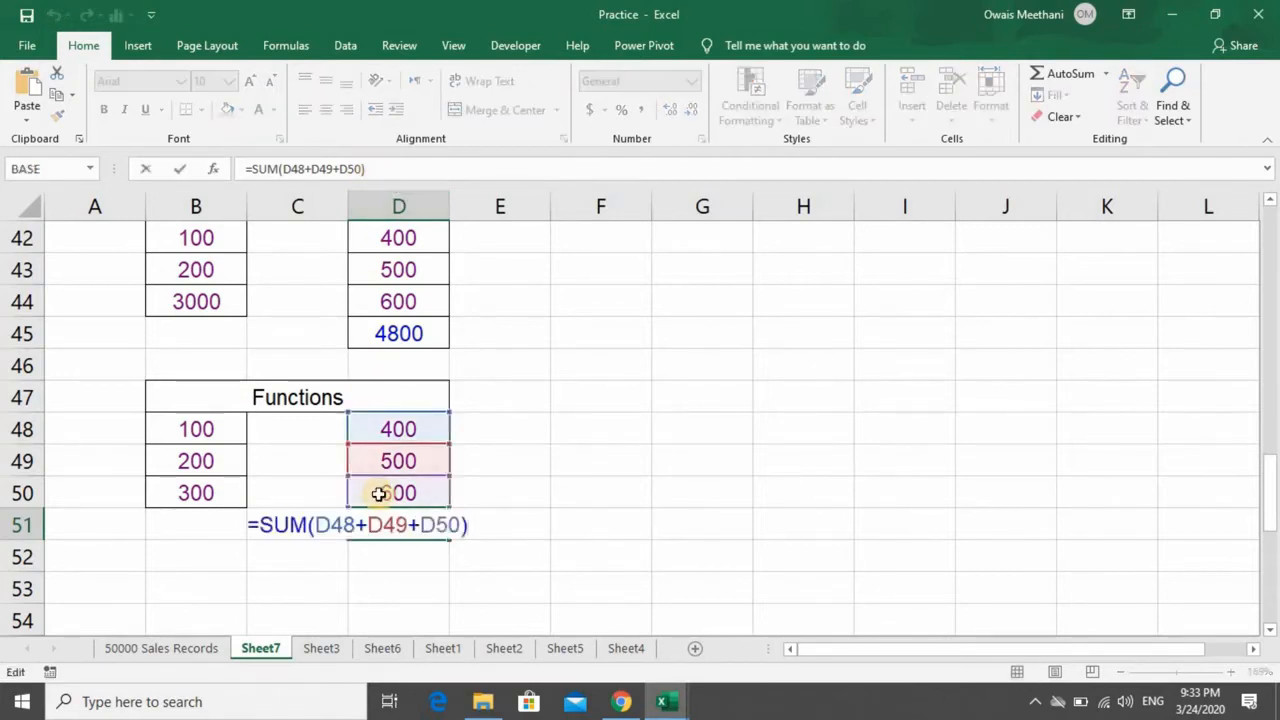
key("Left")
key("Left")
key("Left")
key("Left")
key("Left")
key("Left")
key("Left")
key("Left")
key("Left")
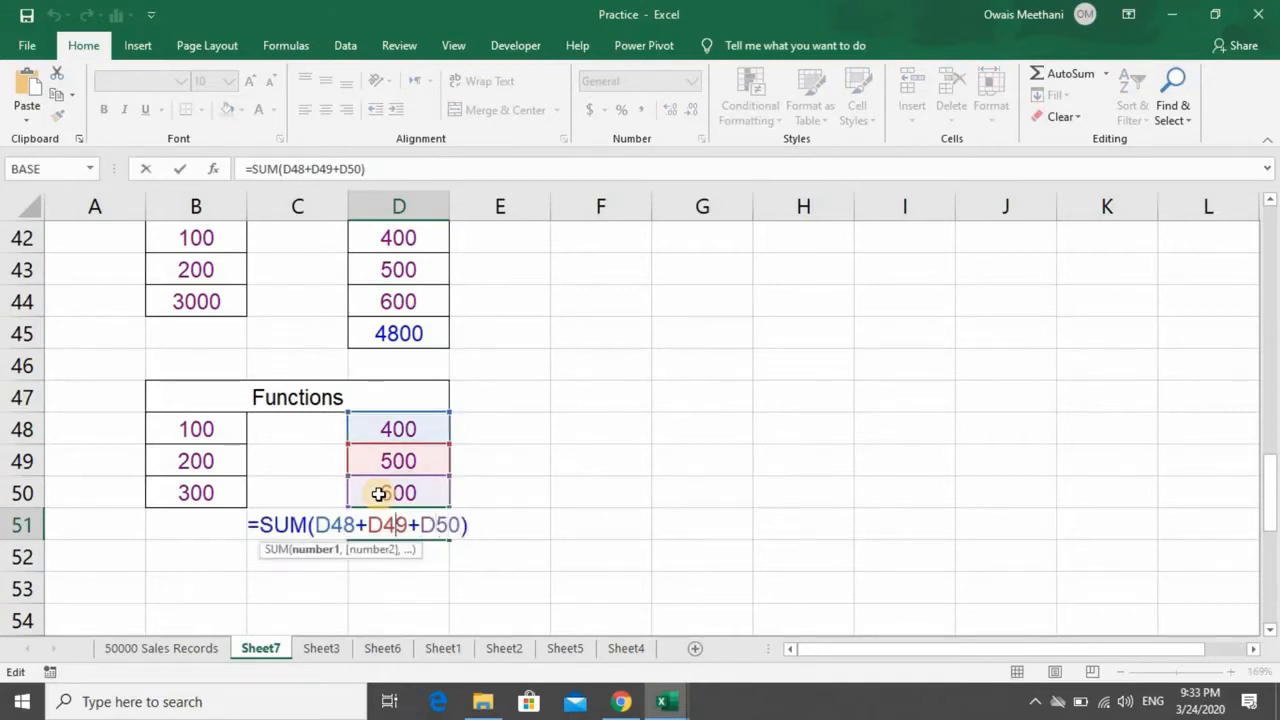
key("Left")
key("Left")
key("Left")
key("Left")
key("Right")
key("Right")
key("Right")
key("Right")
key("Right")
key("Right")
key("Right")
key("Right")
key("Right")
key("Right")
key("Right")
key("Right")
key("Right")
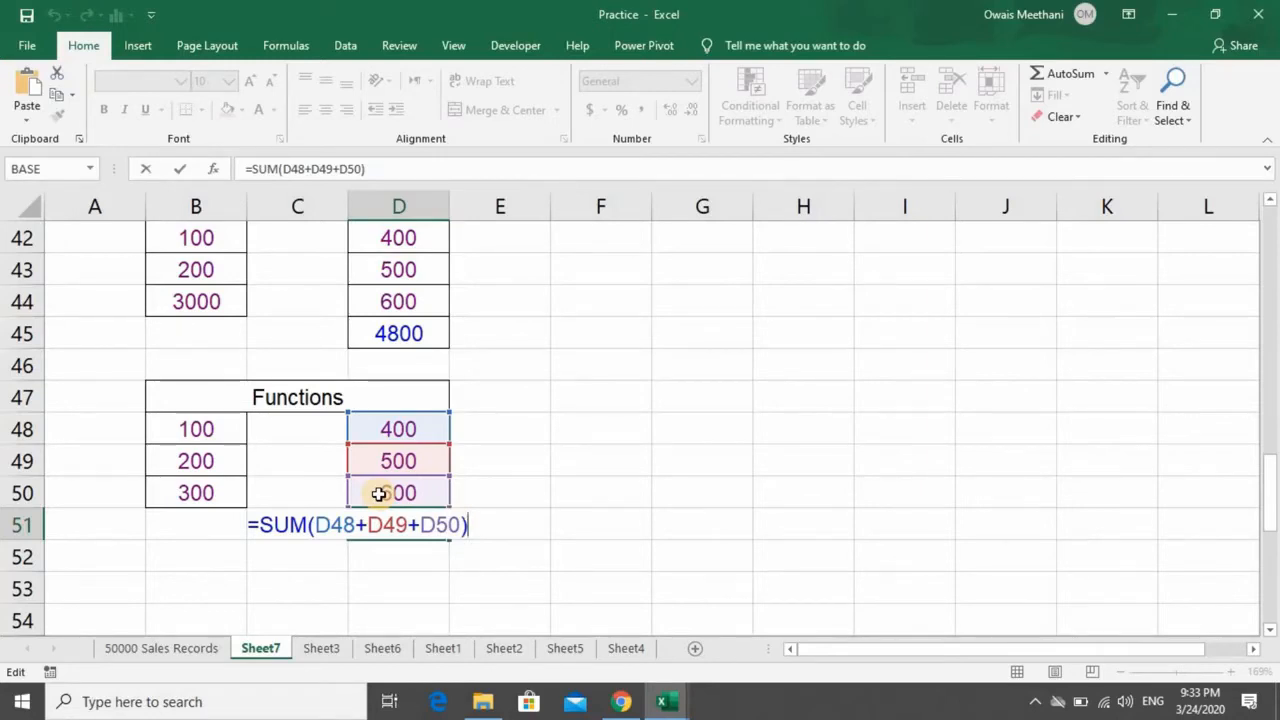
key("Return")
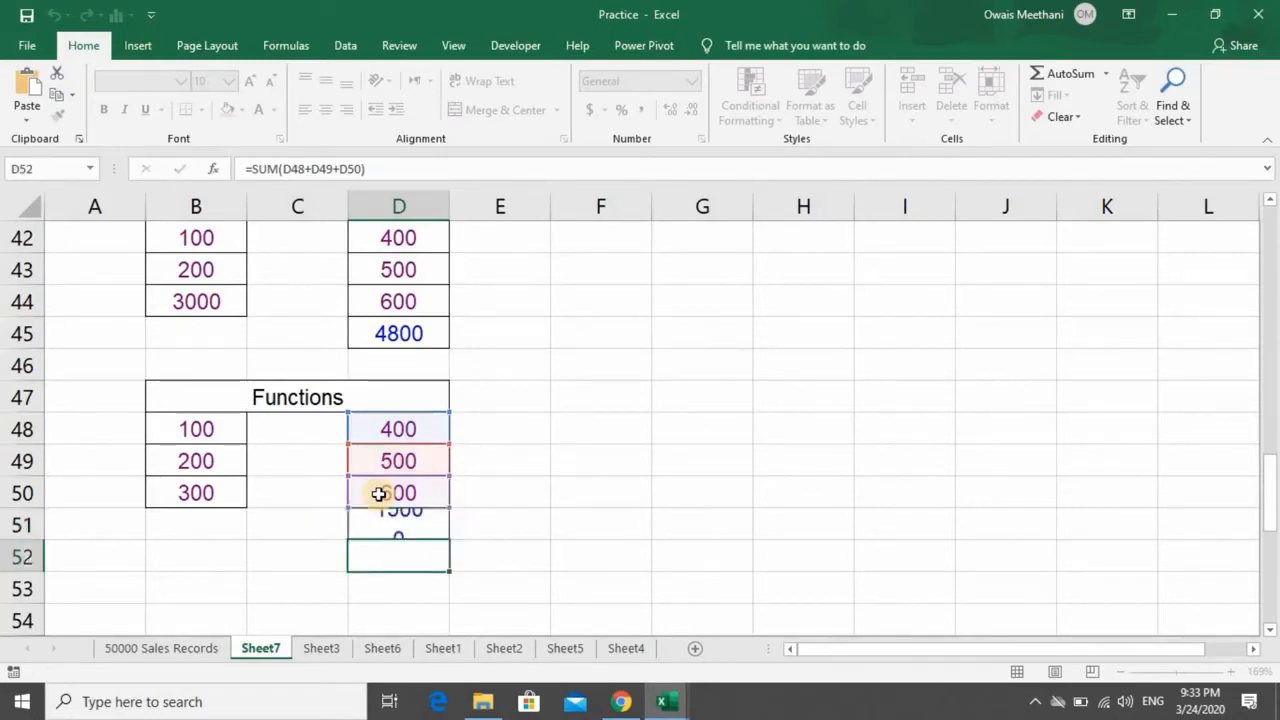
key("Up")
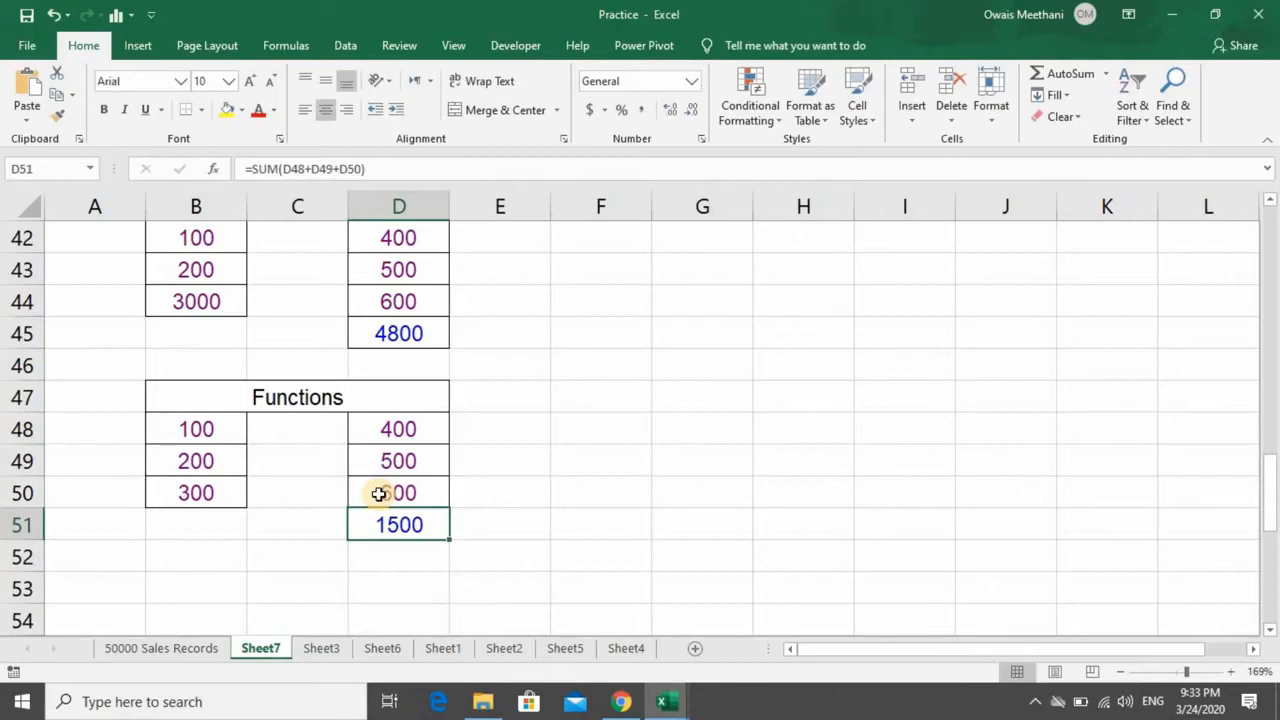
- Replace the formula in D51 with the plain addition =D50+D49+D48
type("=")
left_click(379, 493)
type("+")
key("Up")
key("Up")
type("+")
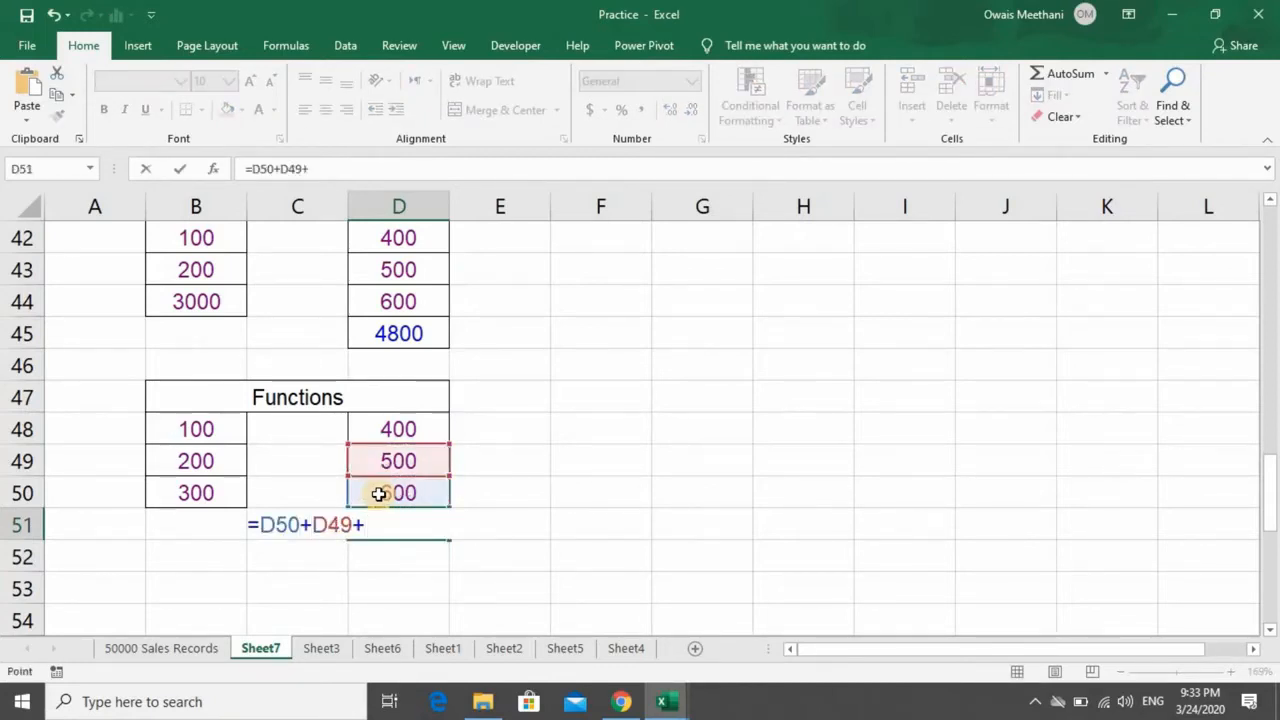
key("Up")
key("Up")
- Start the D51 formula over as a SUM of the range D48:D50
key("Up")
key("Return")
key("Up")
type("=")
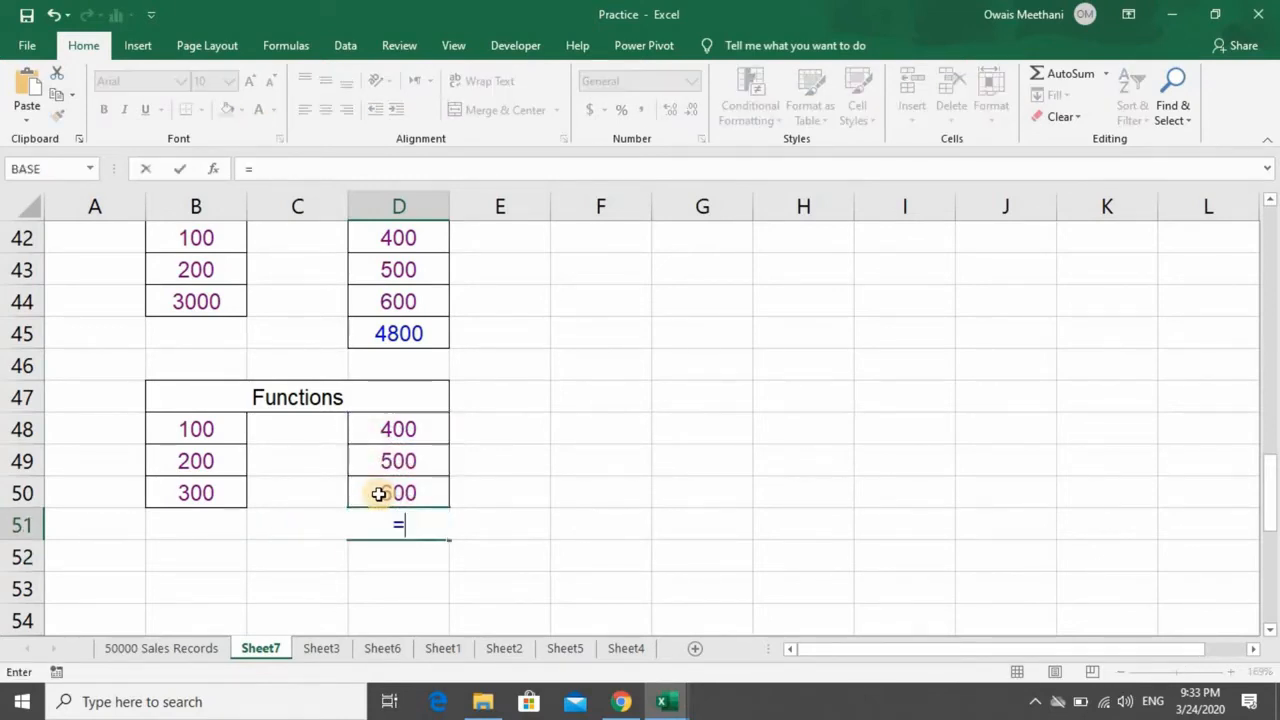
type("SUM(")
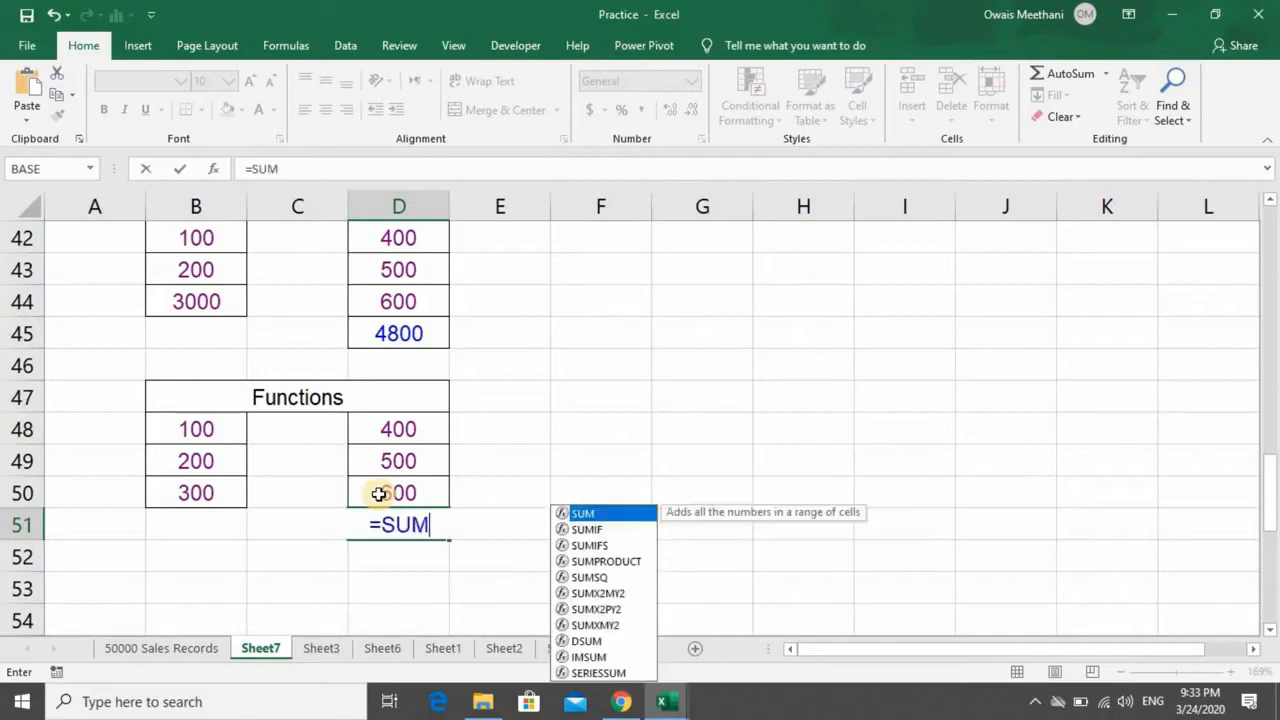
key("Up")
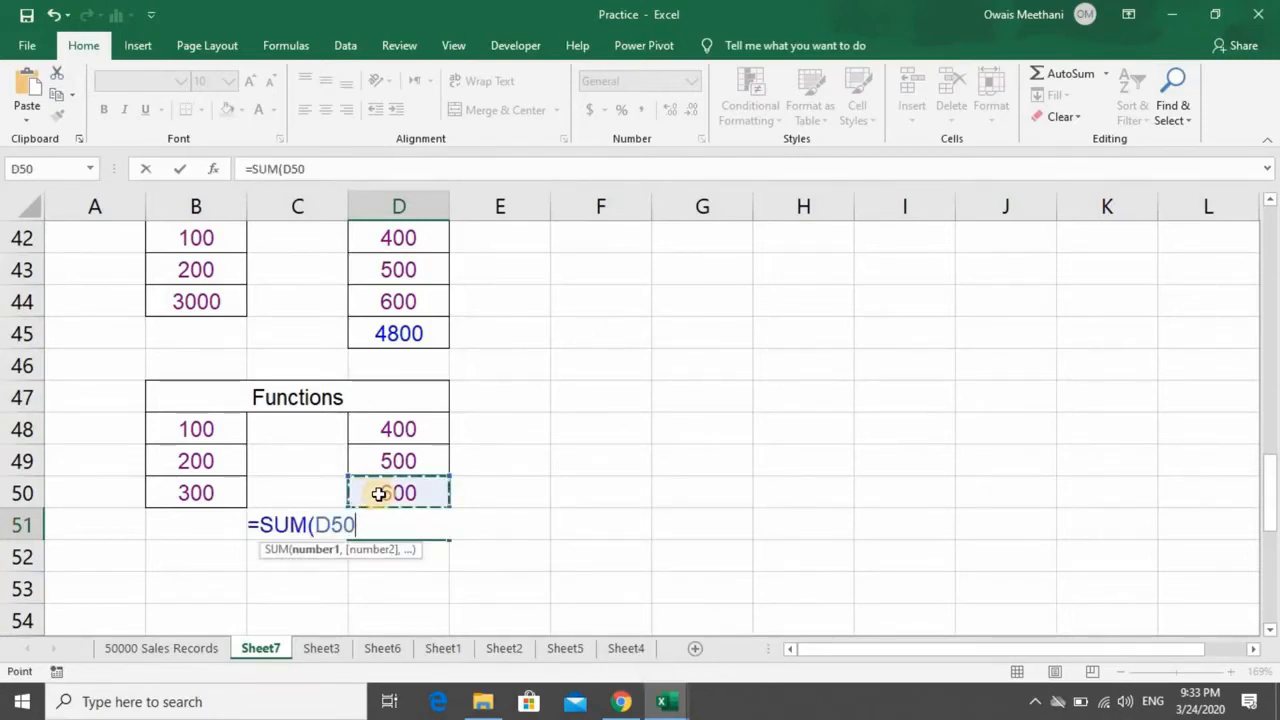
key("shift+Up")
key("shift+Up")
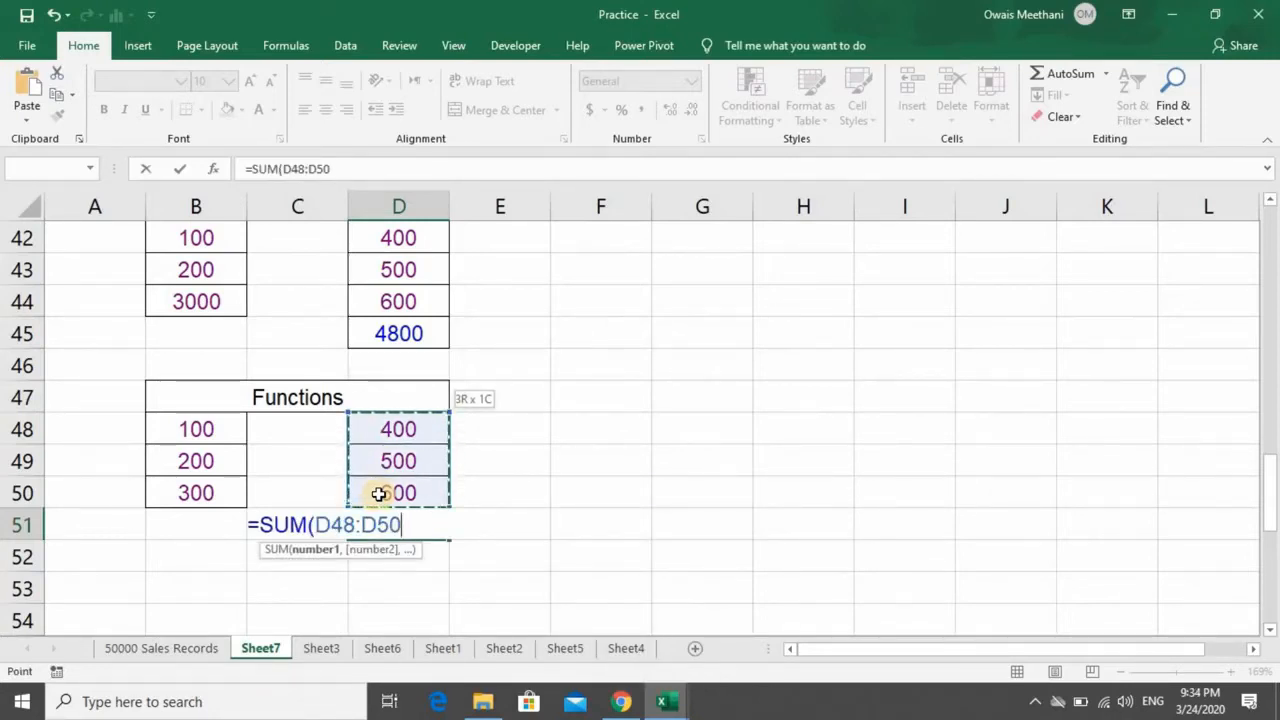
- Change the SUM arguments in D51 to separate comma-delimited cells, giving =SUM(D48,D49,D50)
key("BackSpace")
key("BackSpace")
key("BackSpace")
key("BackSpace")
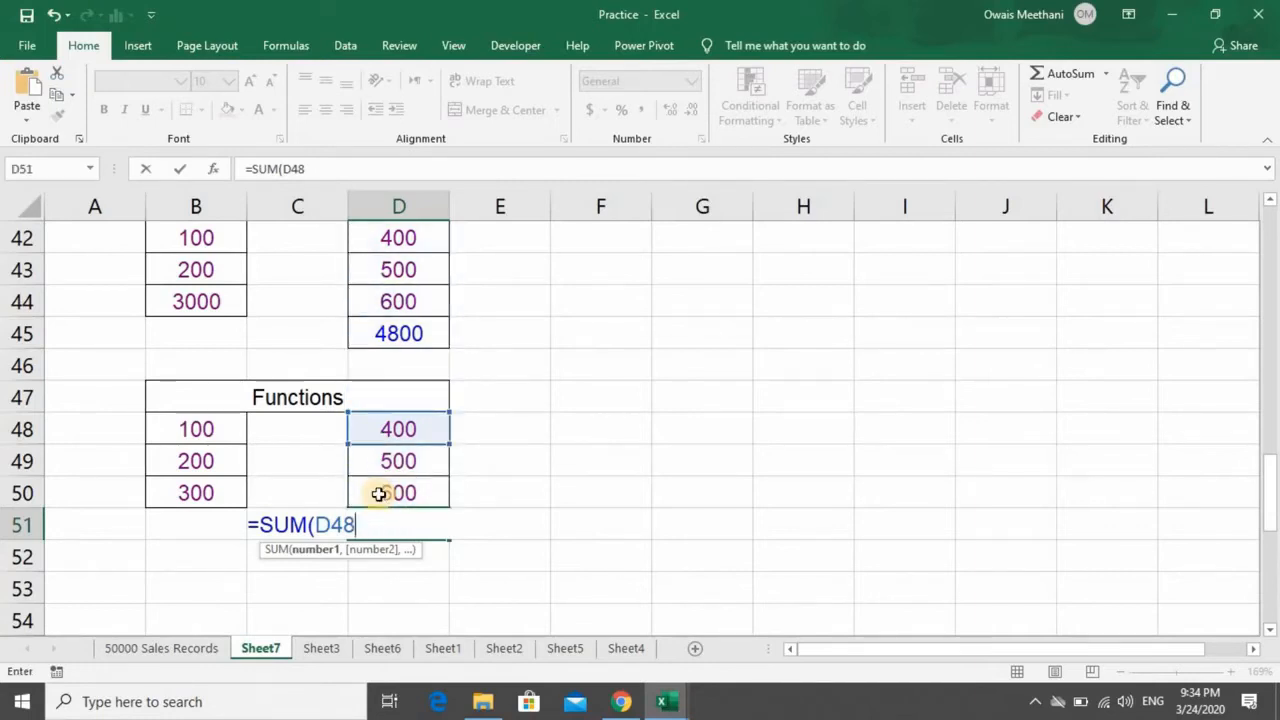
type(",")
key("Up")
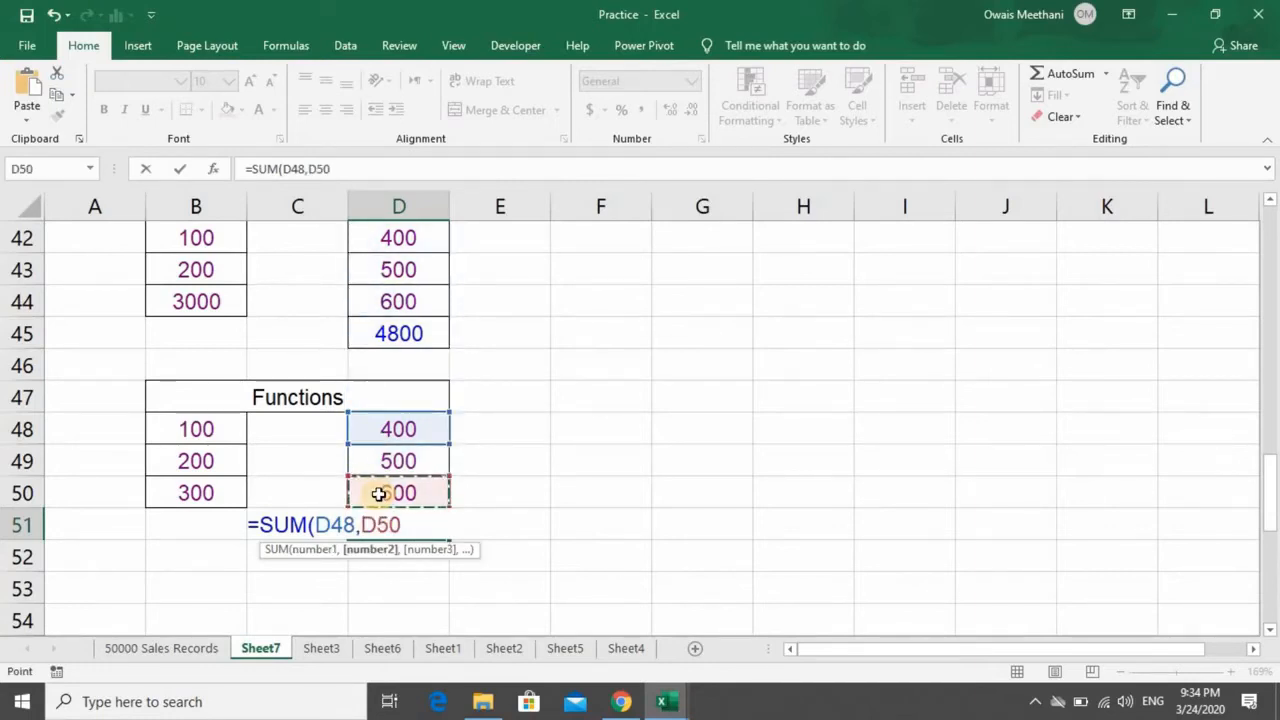
key("Up")
type(",")
key("Up")
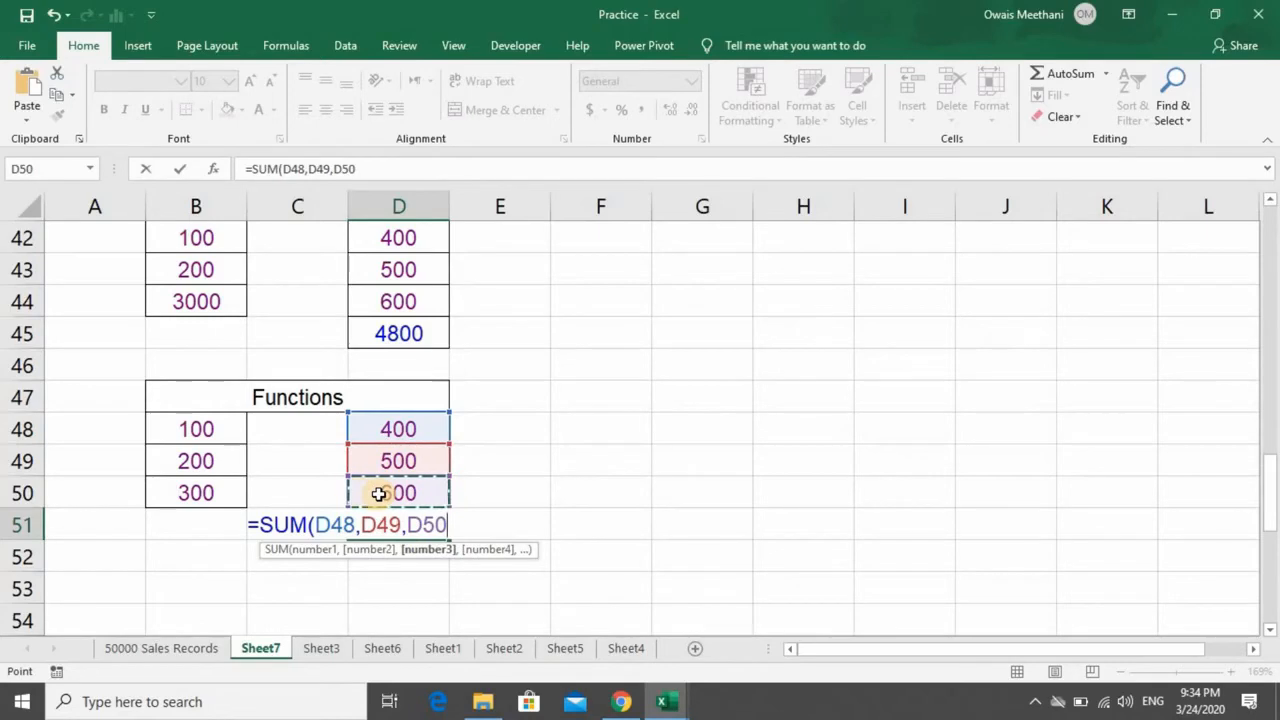
type(")")
key("Return")
key("Up")
key("Down")
key("Down")
key("Up")
key("Up")
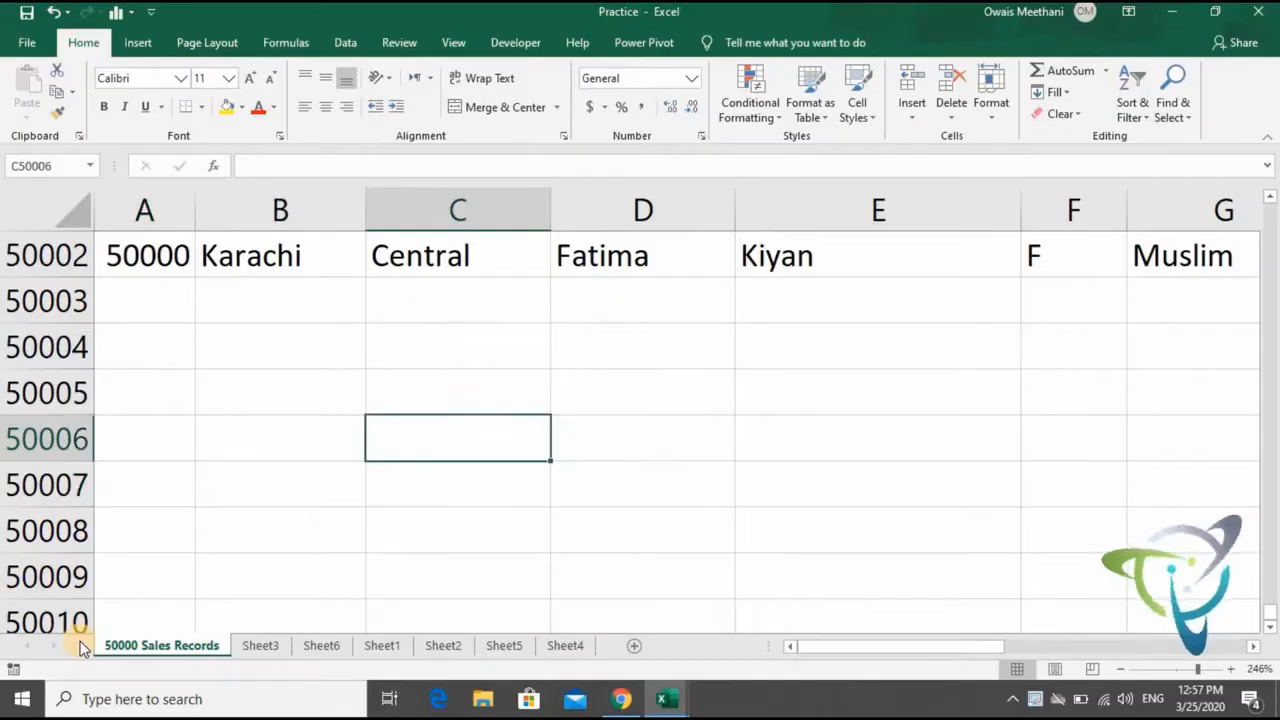
key("Up")
key("Up")
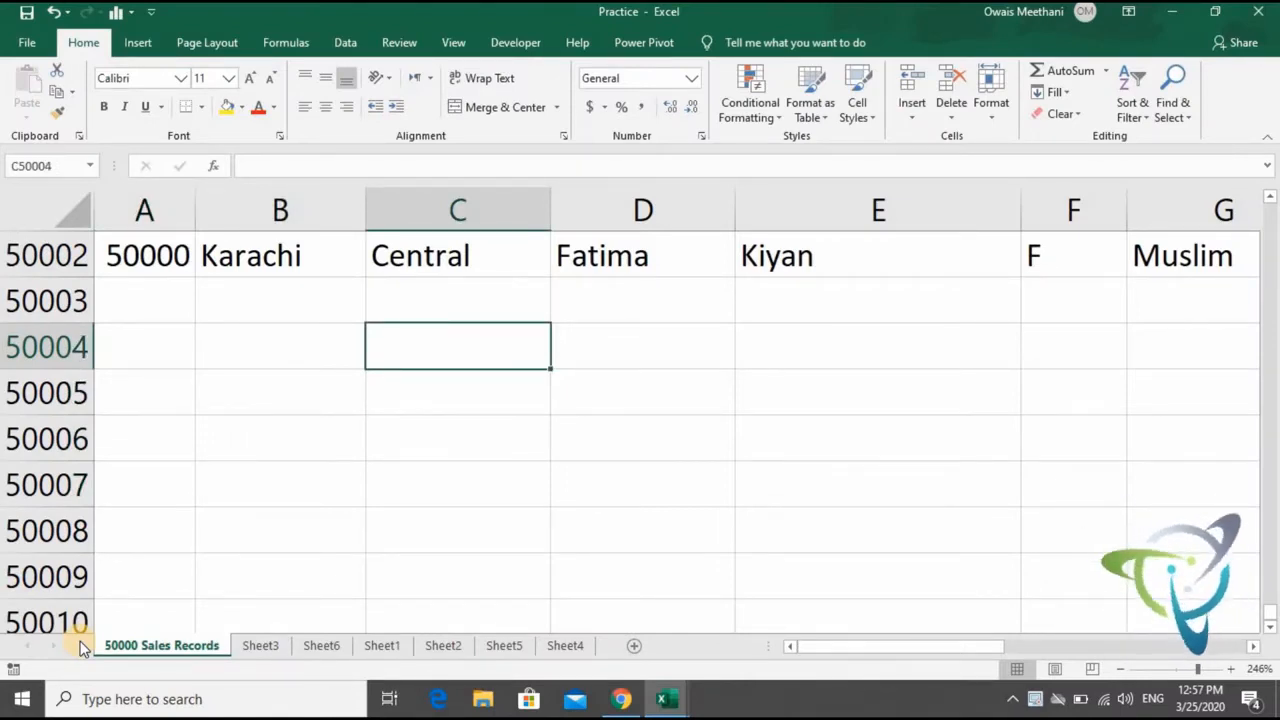
- Enter the labels COUNT, COUNTA and COUNTBLANK in cells C50004, C50005 and C50006 below the sales records
type("COUNT")
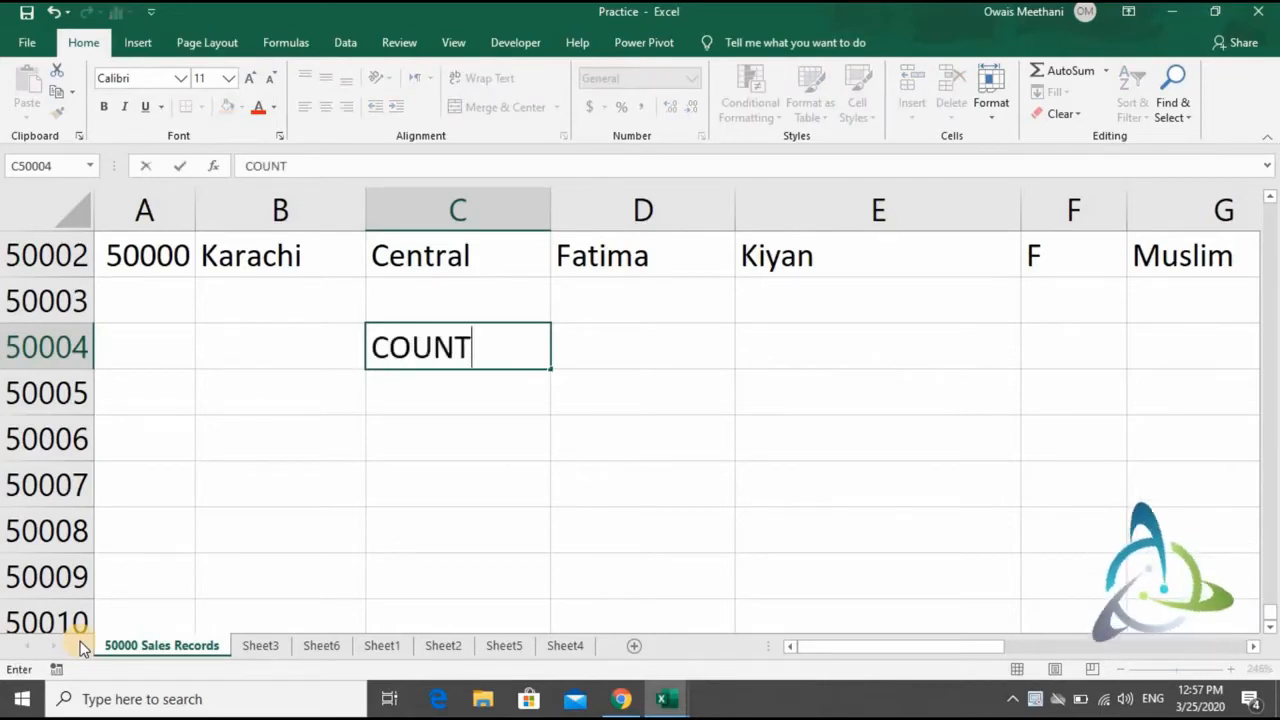
key("Return")
type("COUNTA")
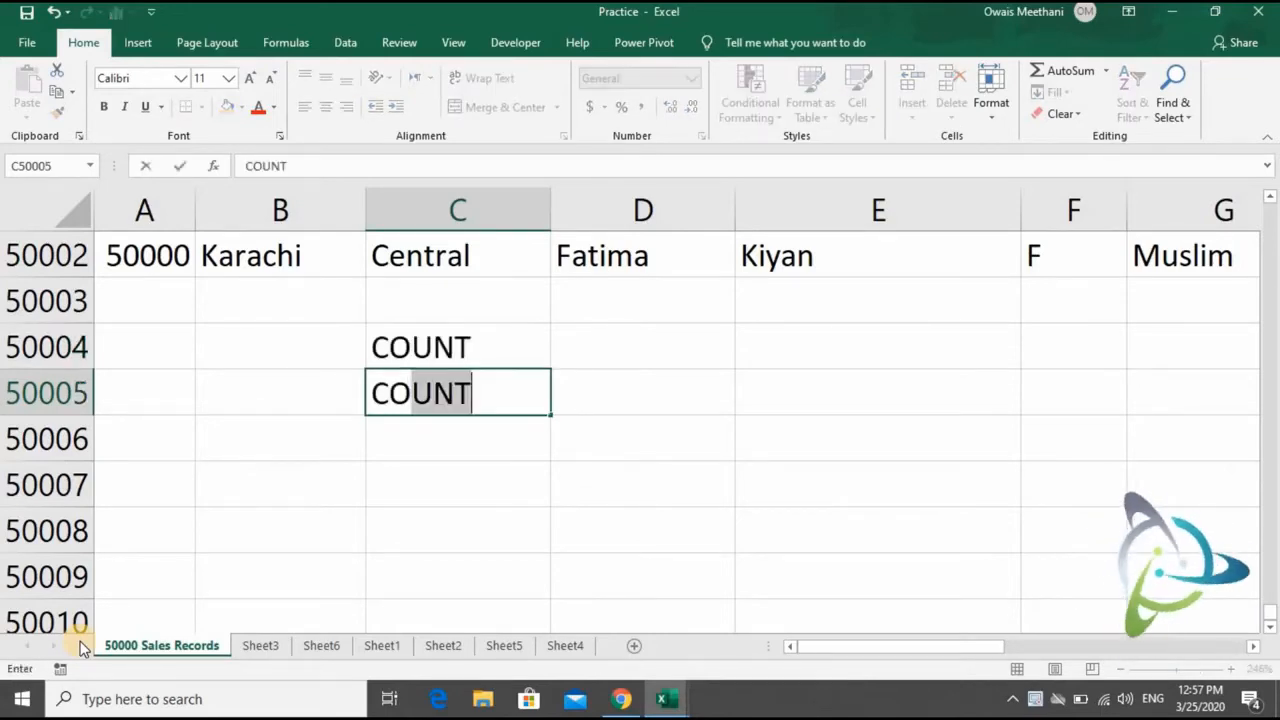
key("Up")
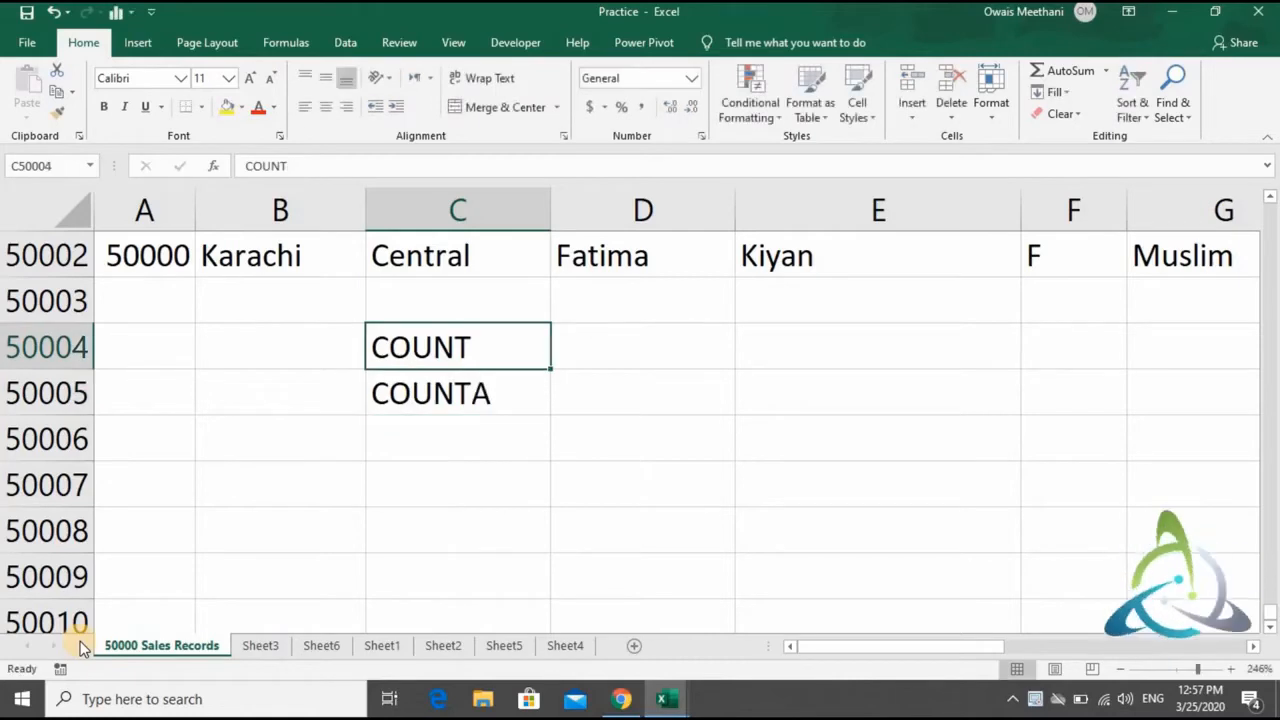
key("Down")
key("Down")
type("CO")
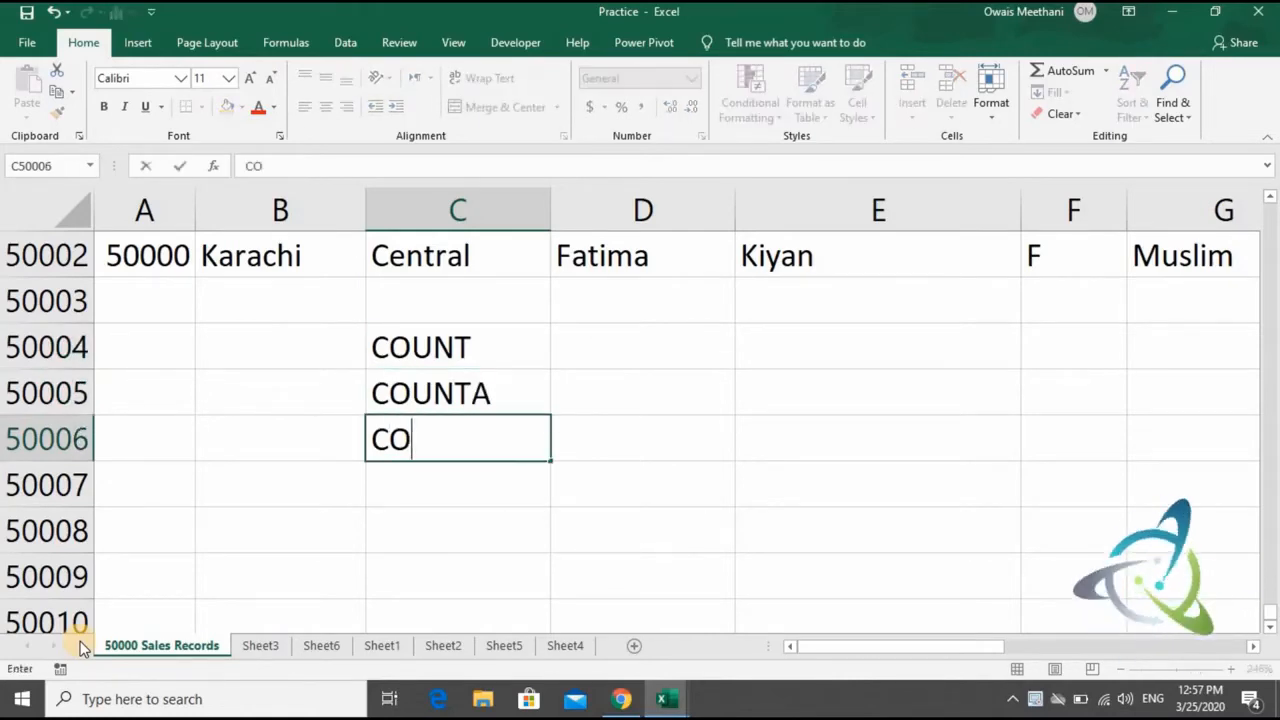
type("UNTBLANK")
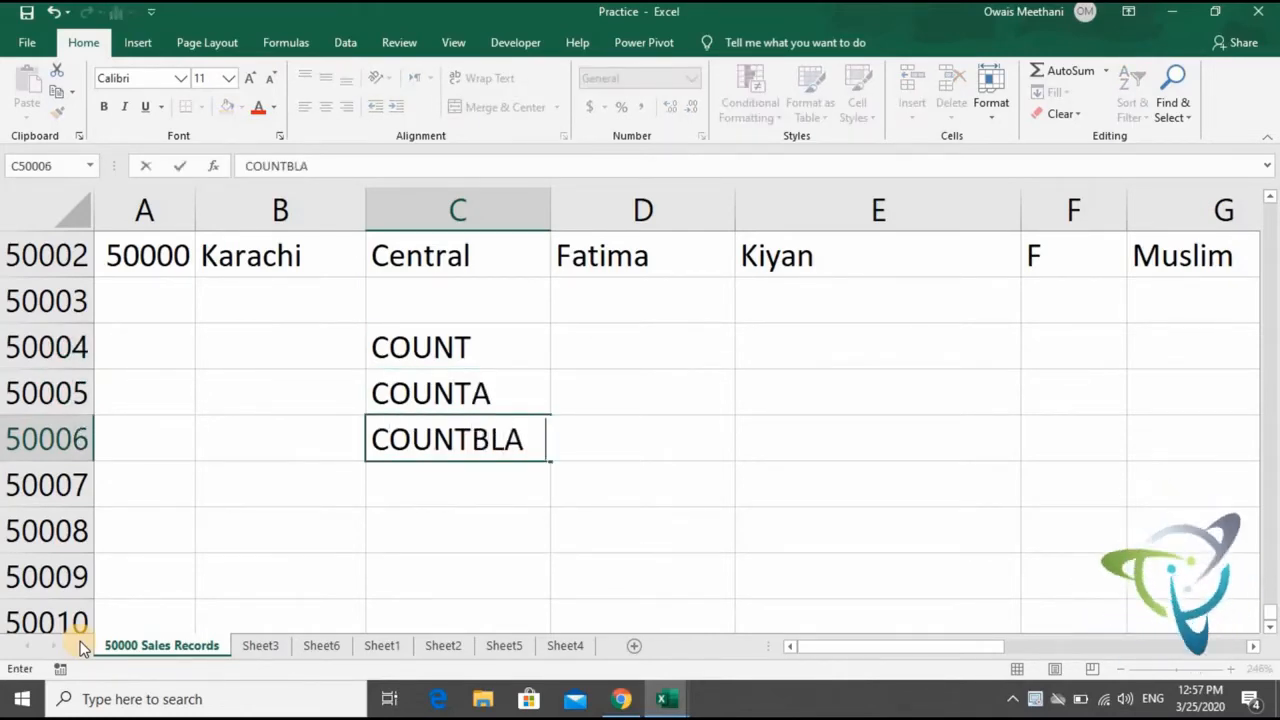
key("Return")
key("Up")
key("Up")
key("Up")
key("Up")
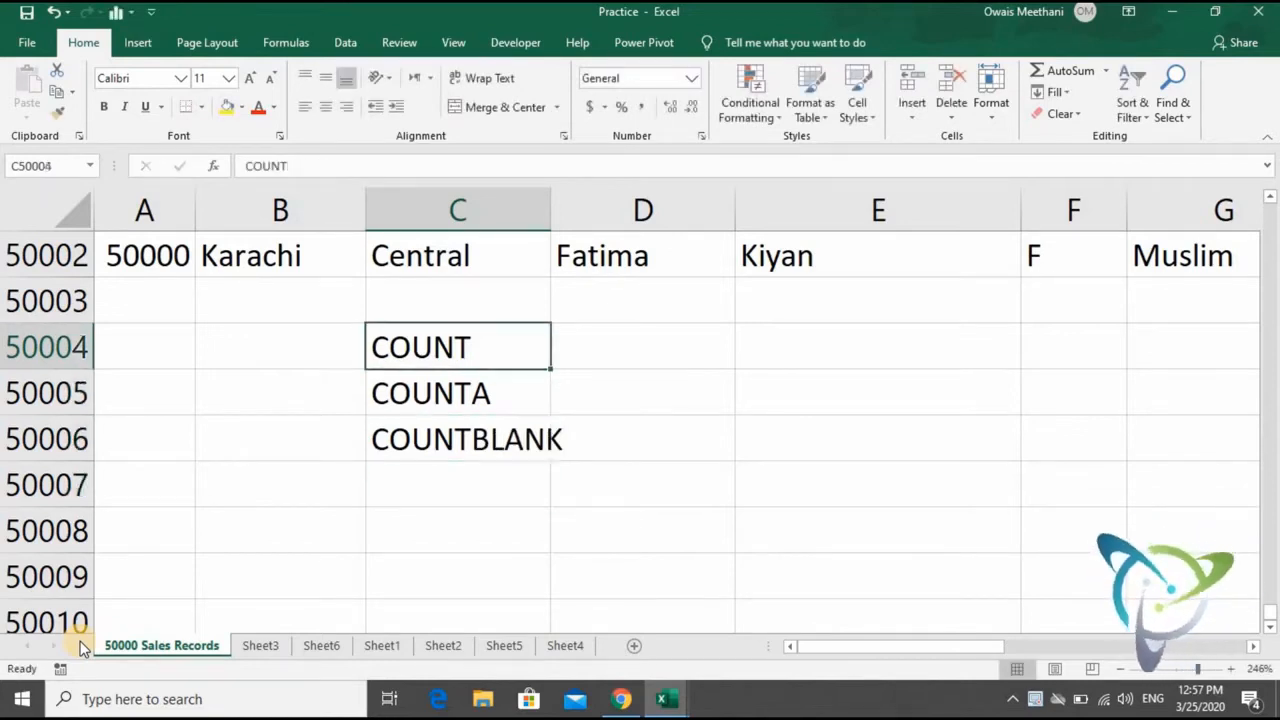
key("Left")
key("Left")
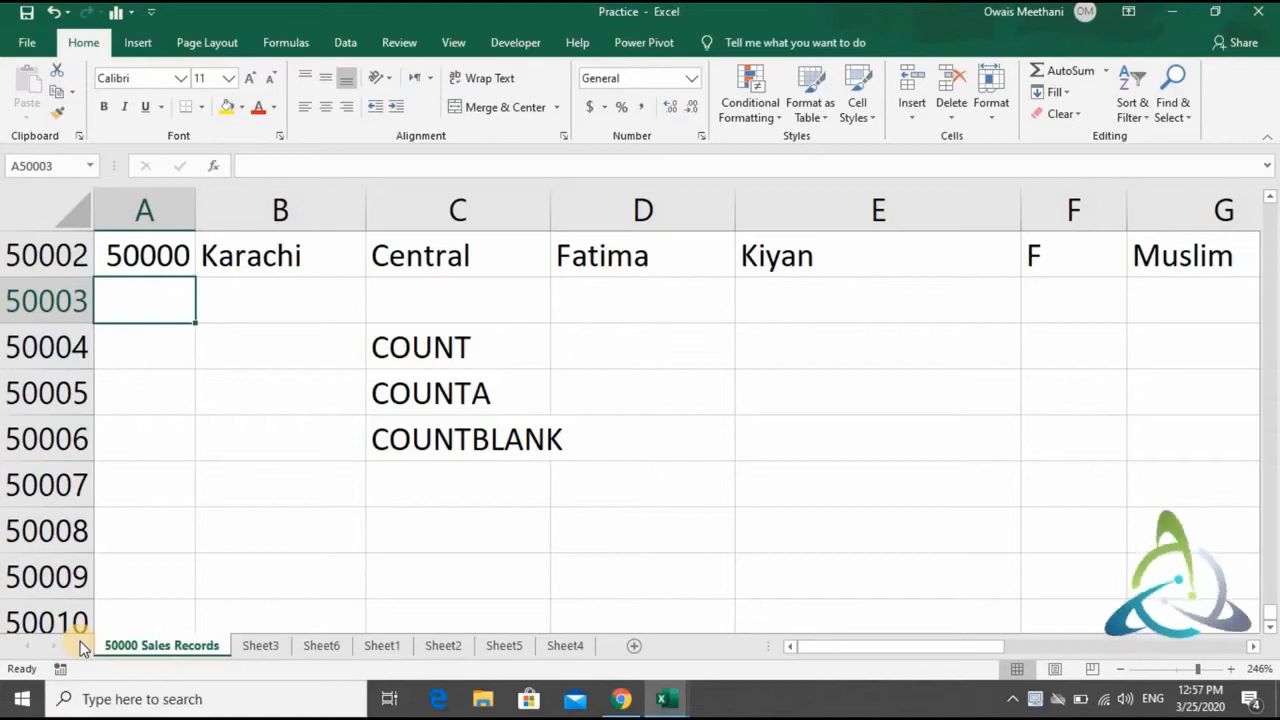
key("Down")
key("Down")
key("Down")
key("Down")
key("Down")
key("Down")
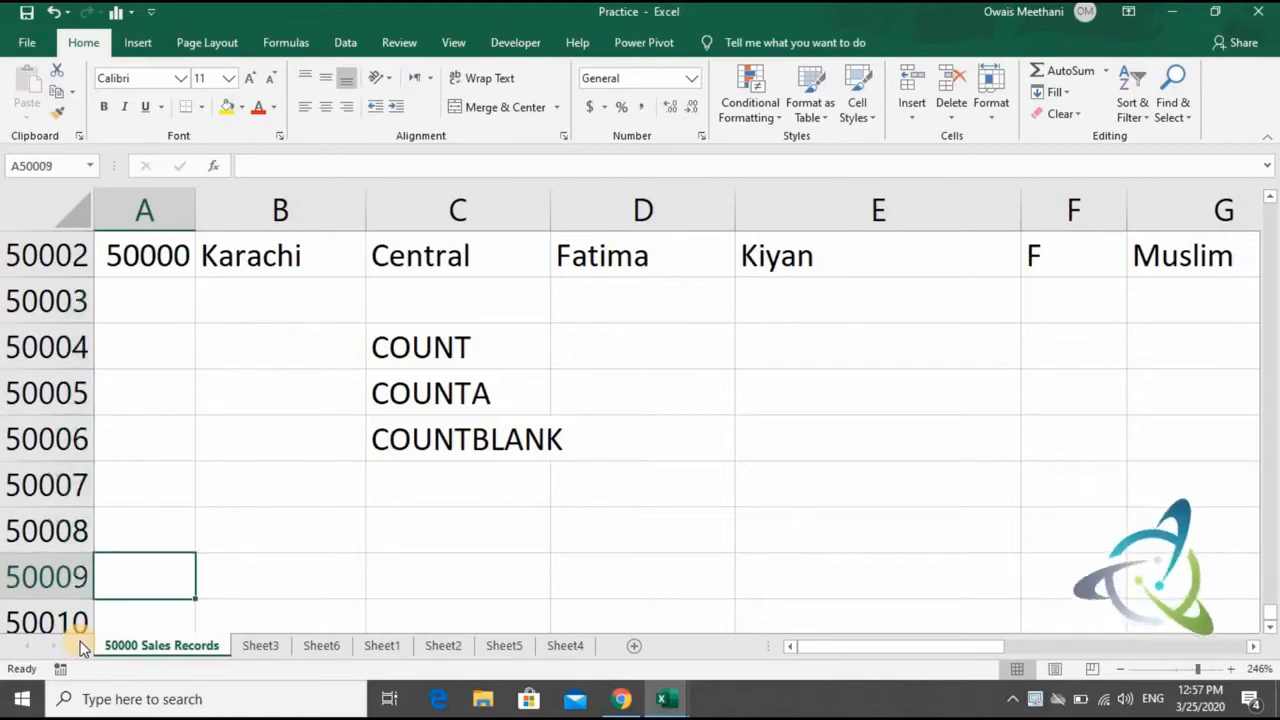
- Write a sample COUNT formula in C50008 with the placeholder arguments value1 and value2
key("Right")
key("Right")
key("Right")
key("Up")
key("Left")
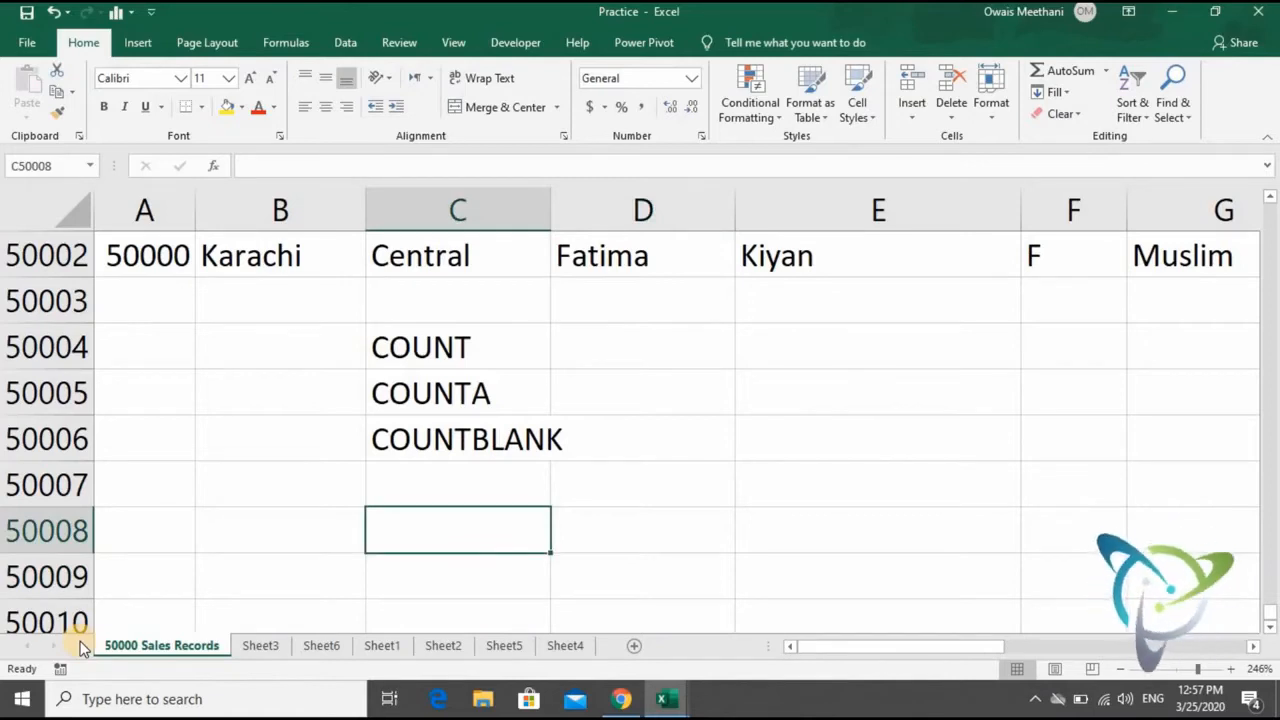
type("=")
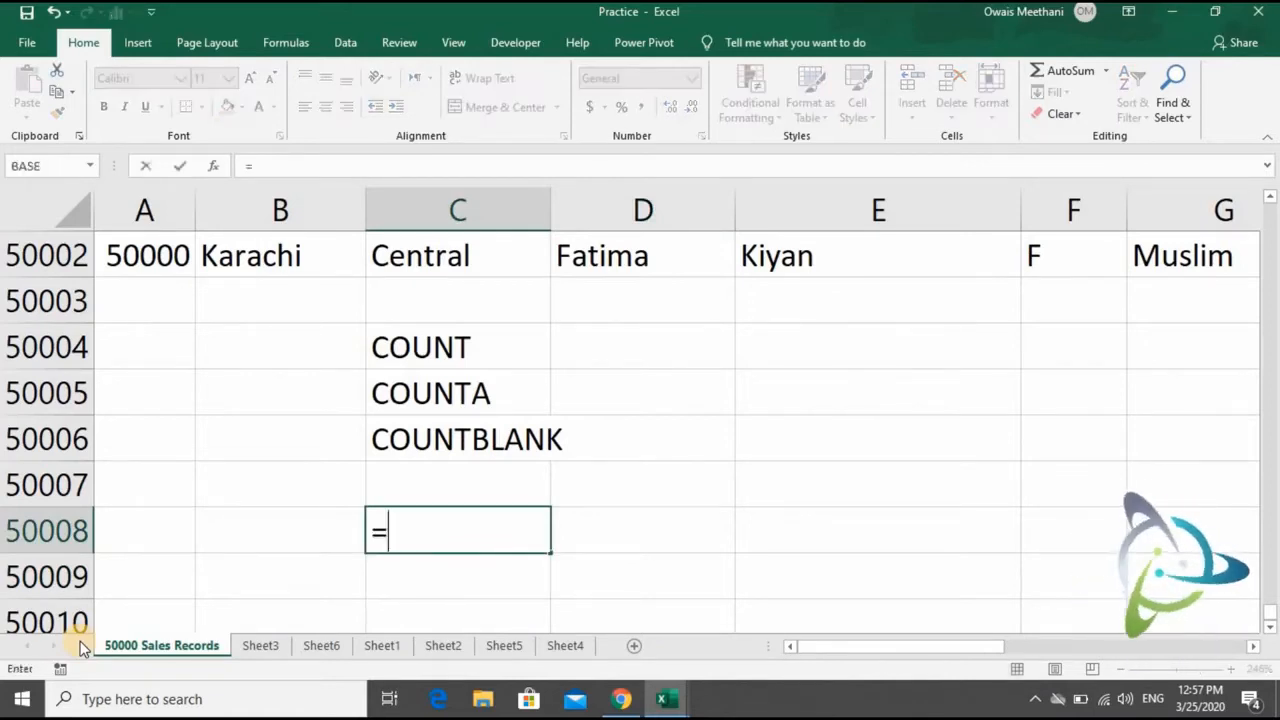
type("CO")
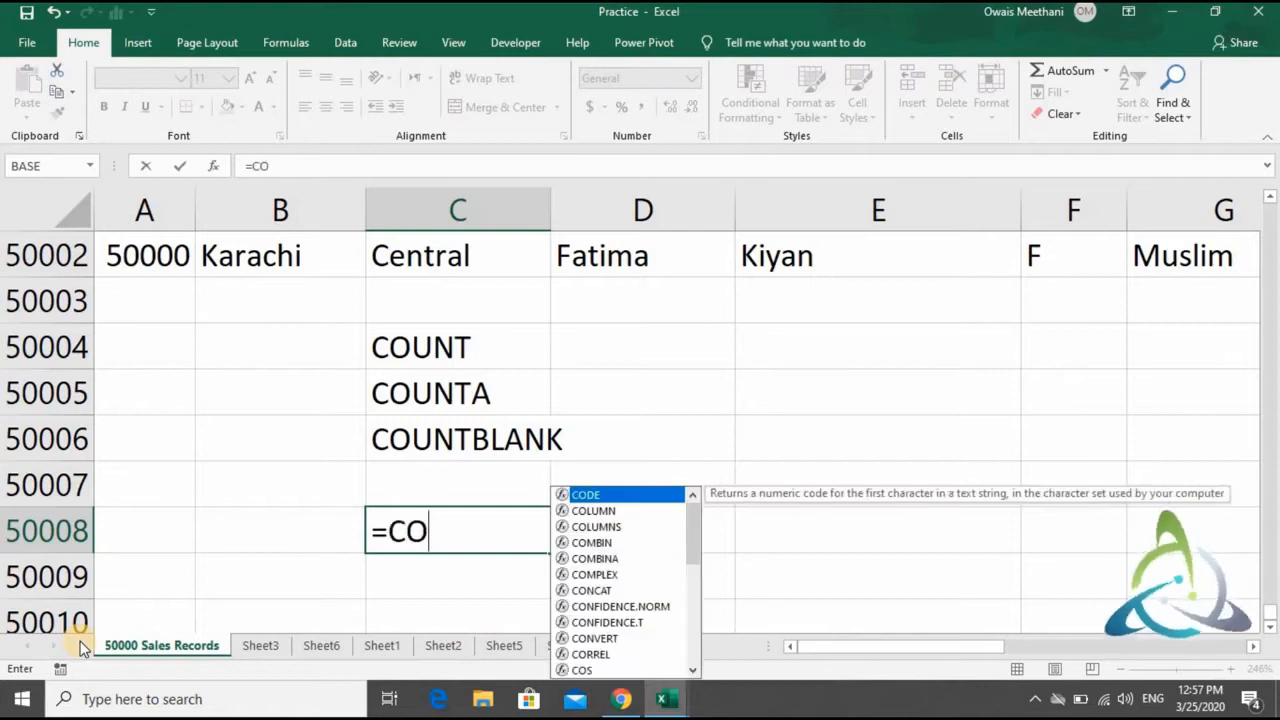
type("UNT(")
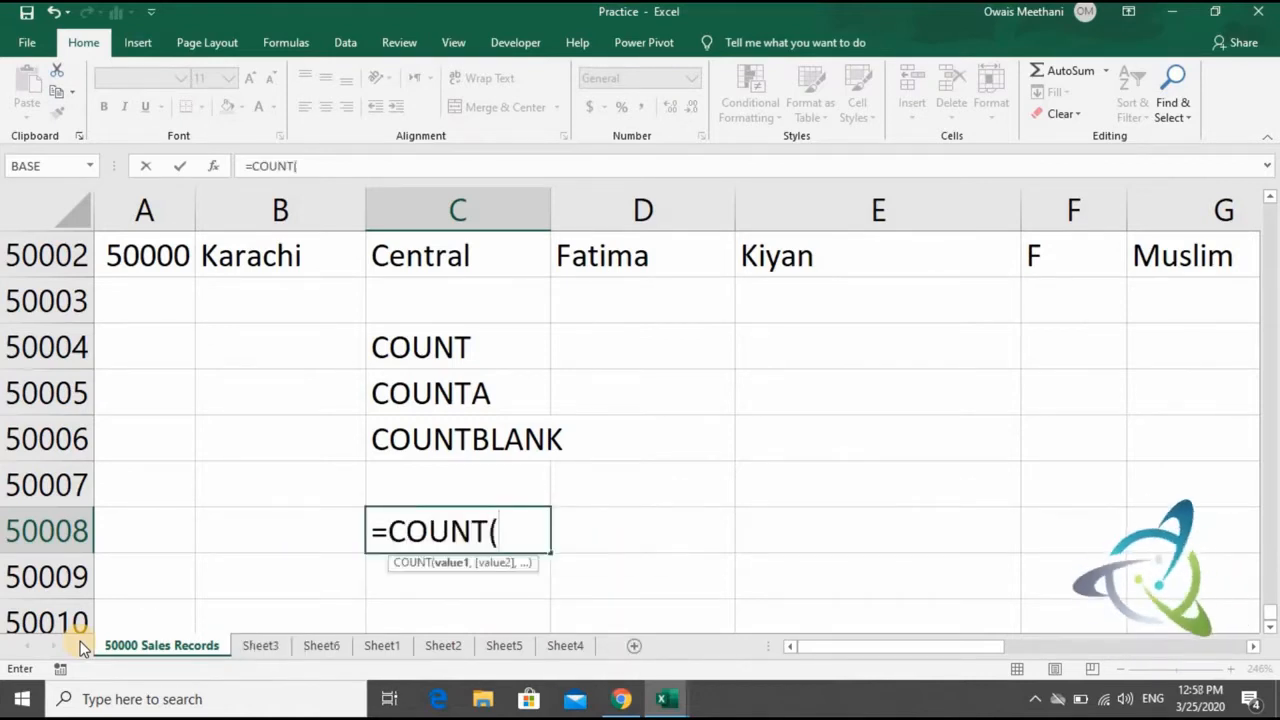
type("value")
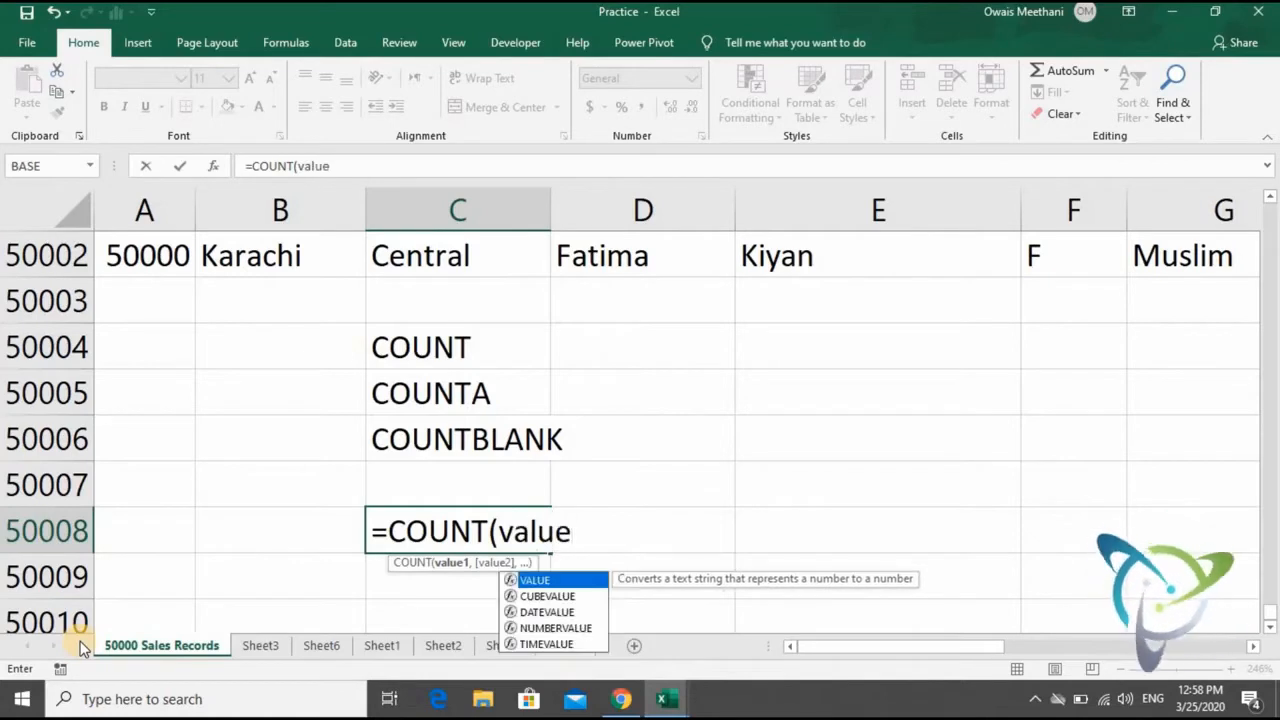
key("BackSpace")
type("1,")
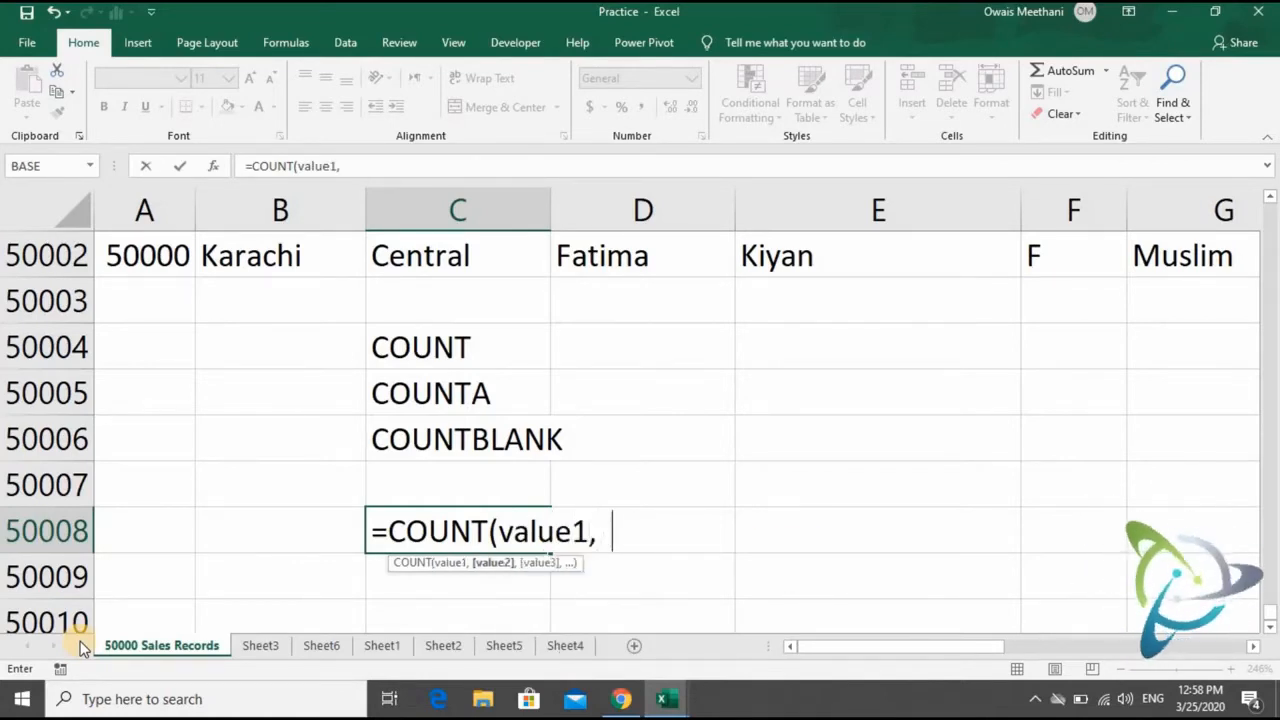
key("BackSpace")
type("value2")
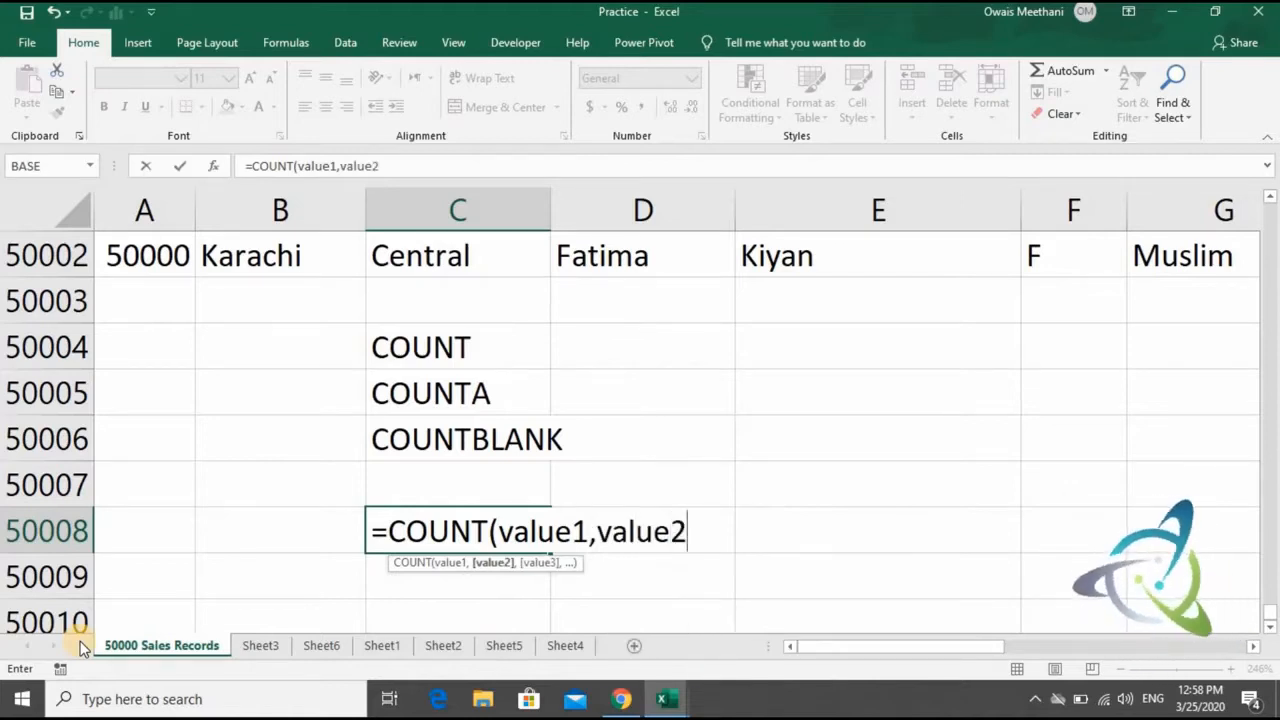
type(",")
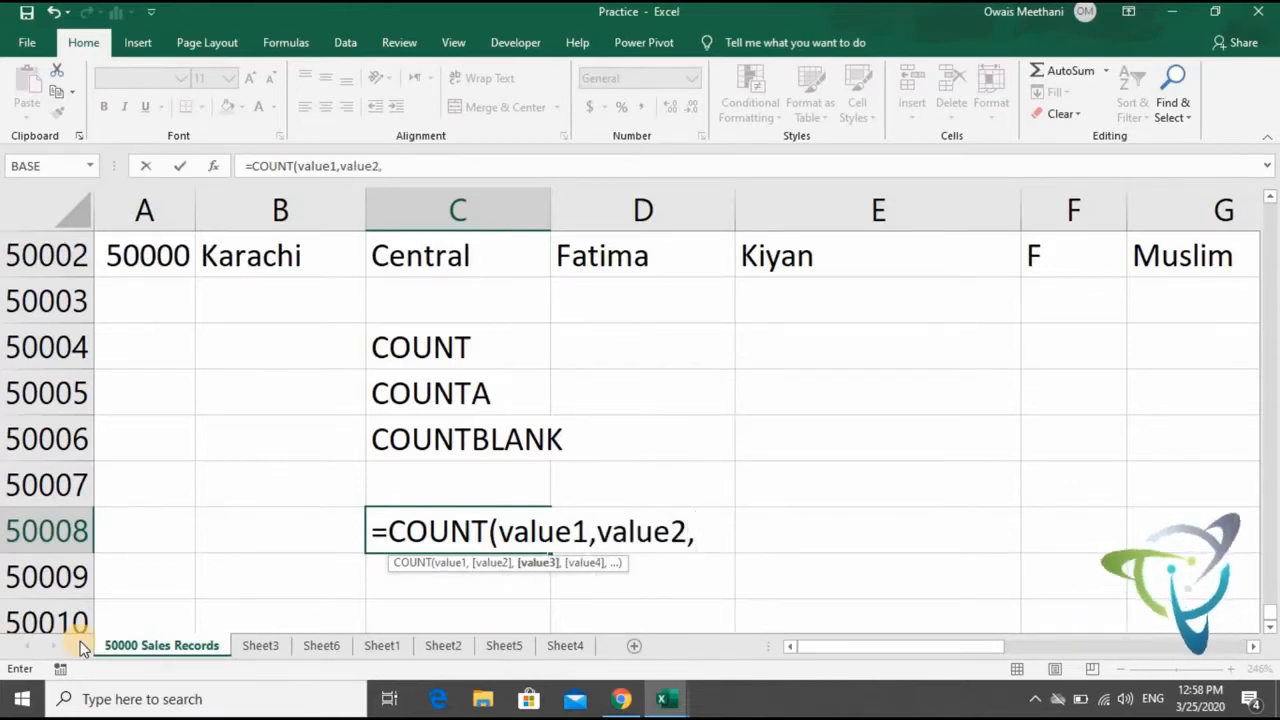
- Replace the COUNT placeholders in C50008 with Range1 and Range30 joined by a row of dots, and close the bracket
key("BackSpace")
key("BackSpace")
key("BackSpace")
key("BackSpace")
key("BackSpace")
key("BackSpace")
key("BackSpace")
key("BackSpace")
key("BackSpace")
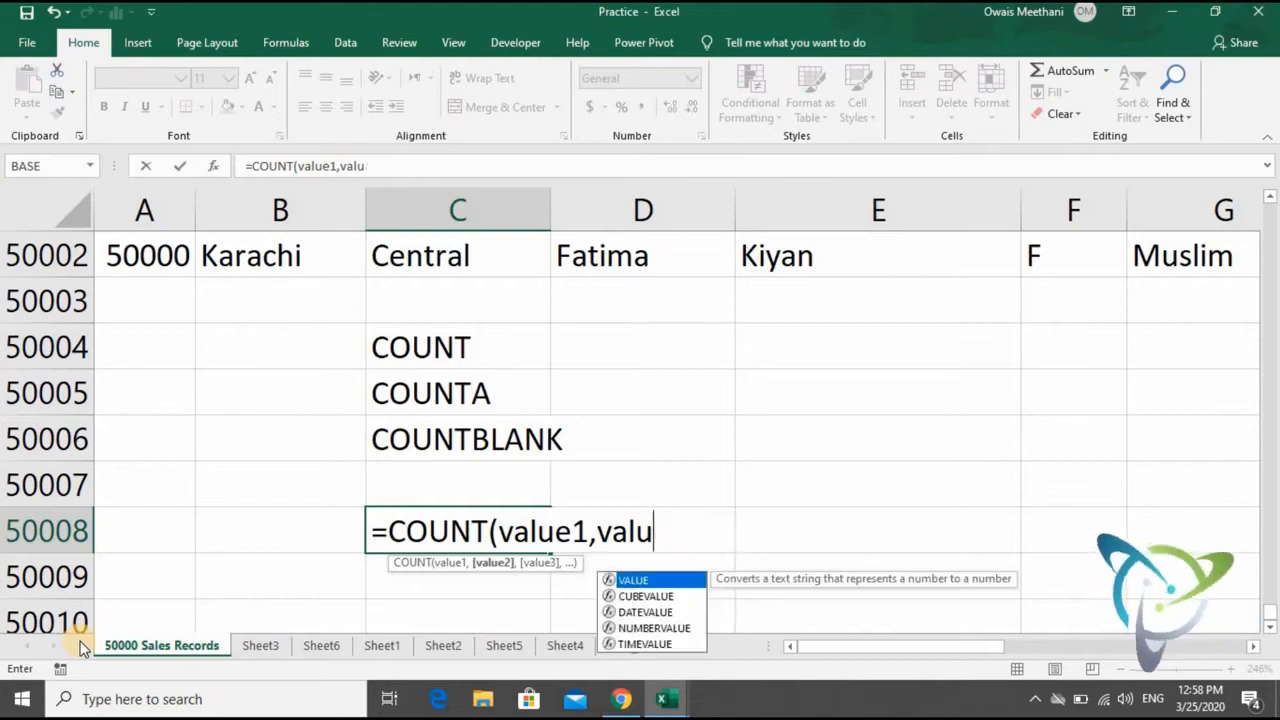
key("BackSpace")
key("BackSpace")
key("BackSpace")
key("BackSpace")
key("BackSpace")
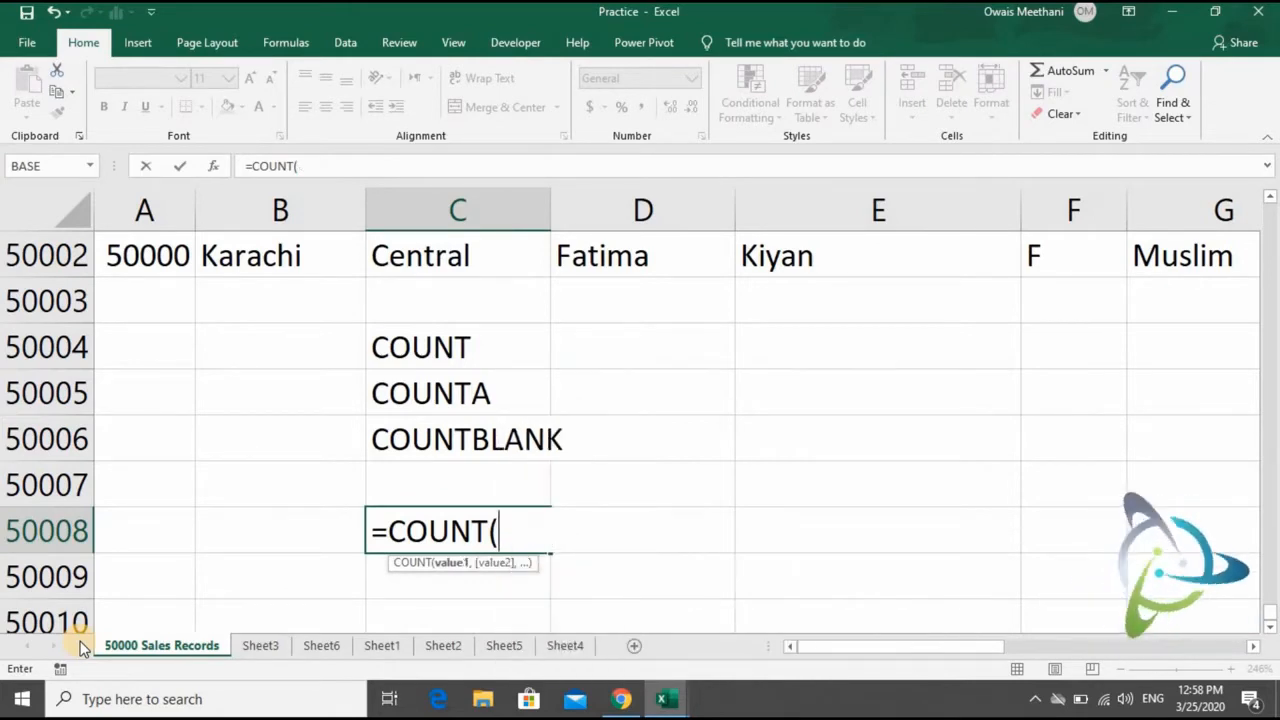
type("Range1")
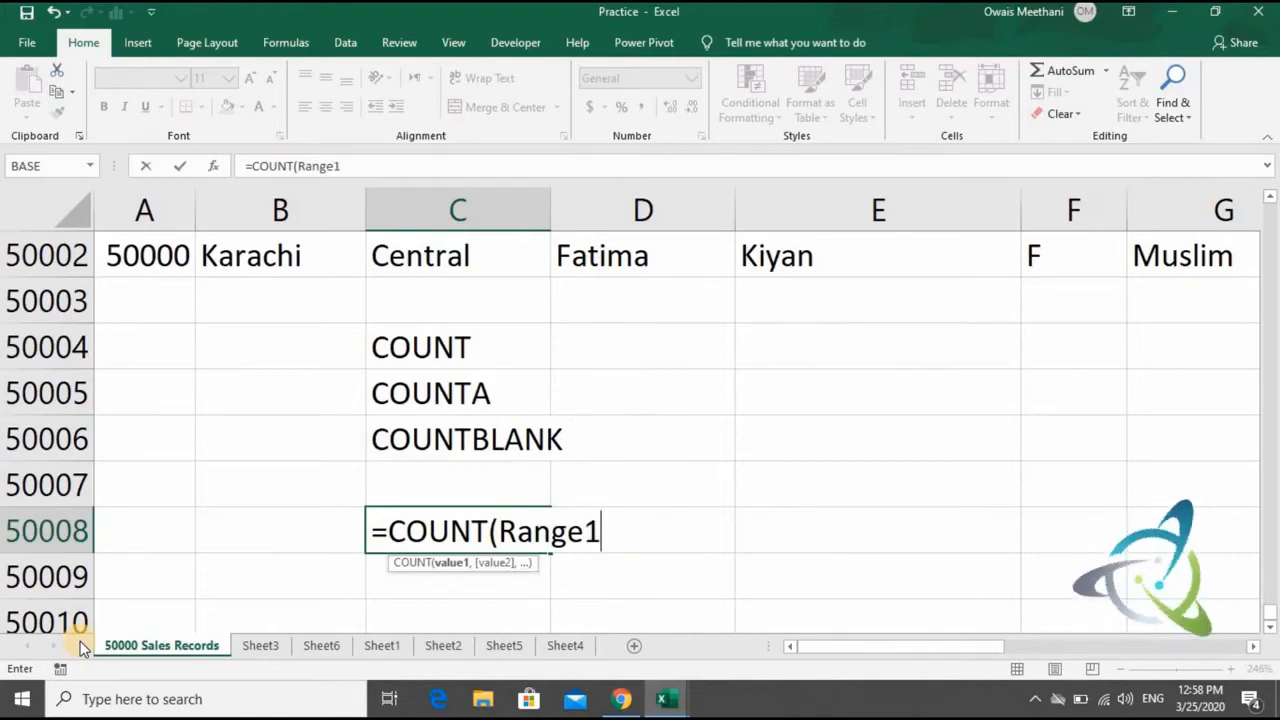
type(".......")
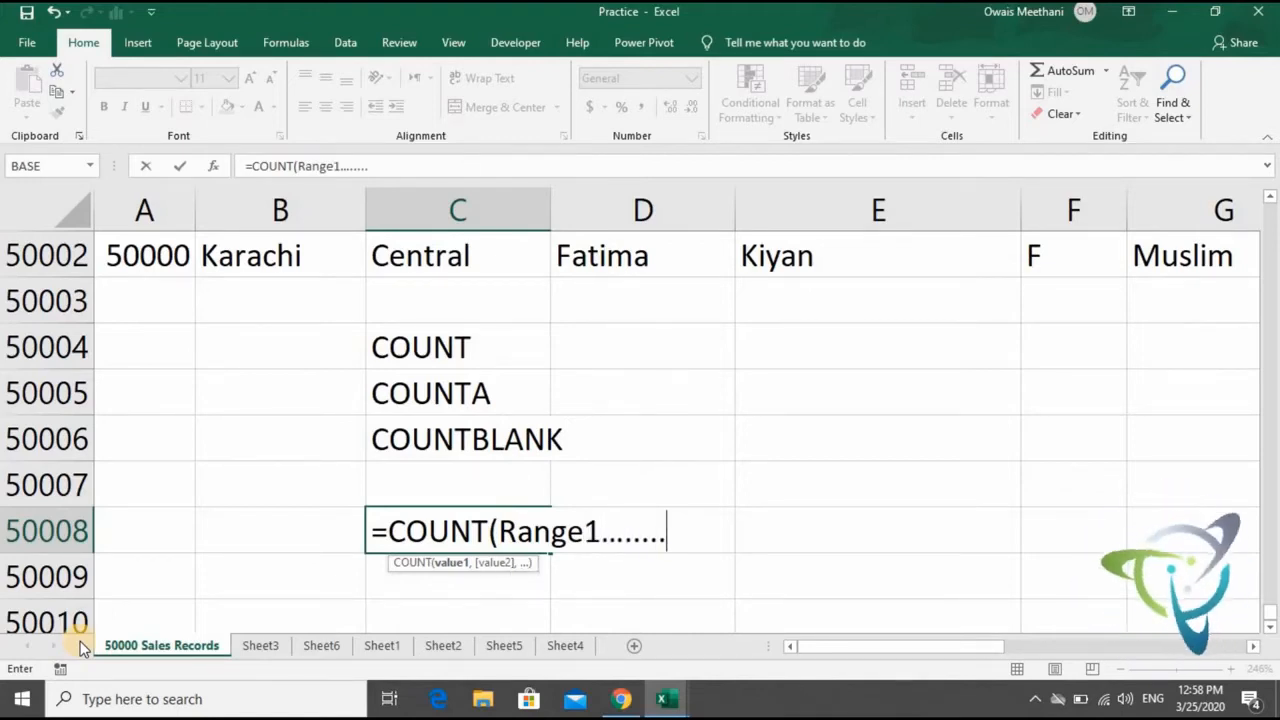
type(".Range")
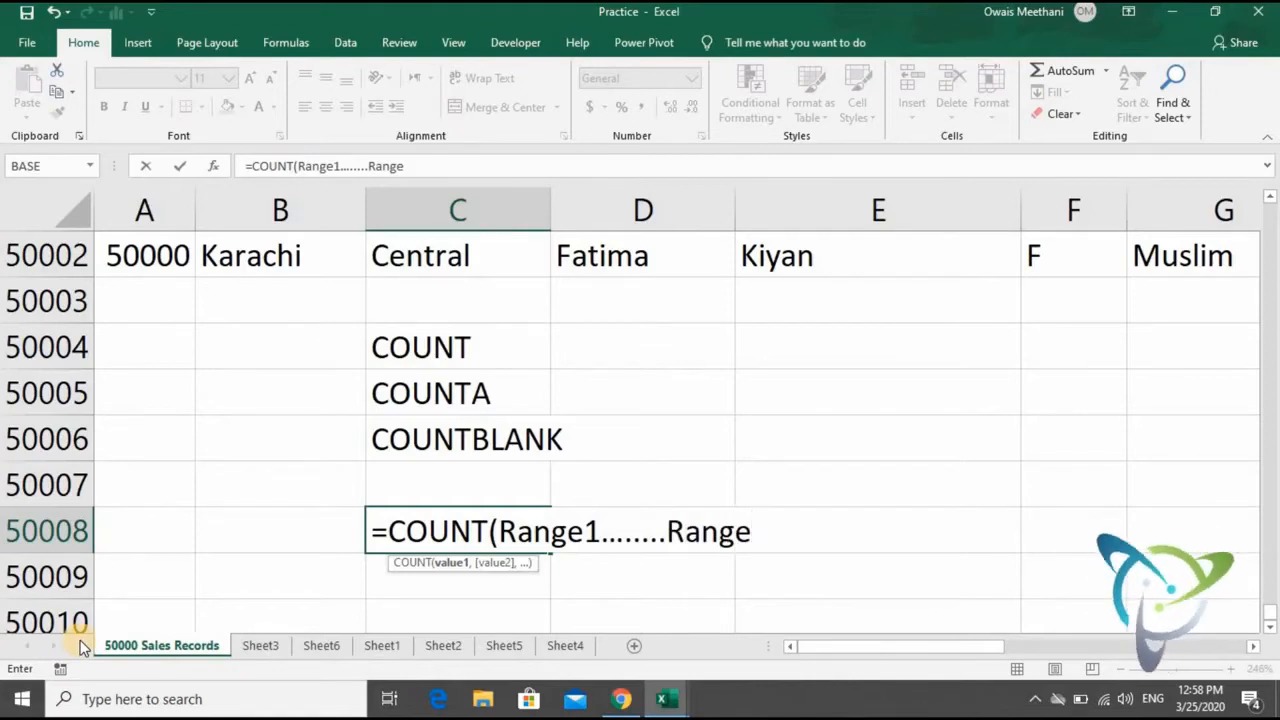
type("30)")
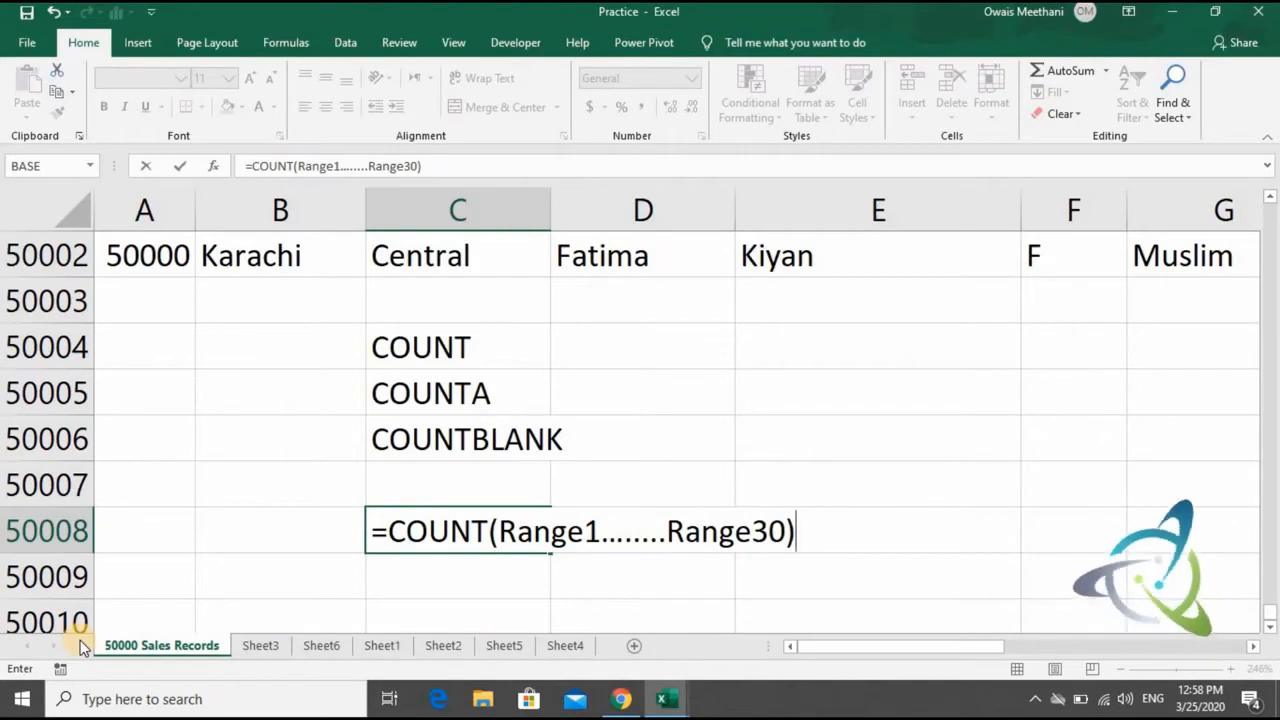
- Clear the sample COUNT formula from cell C50008
key("Return")
key("Up")
key("Delete")
- Examine the serial numbers in column A over the last rows of the sales records, down to cell A50003
key("Left")
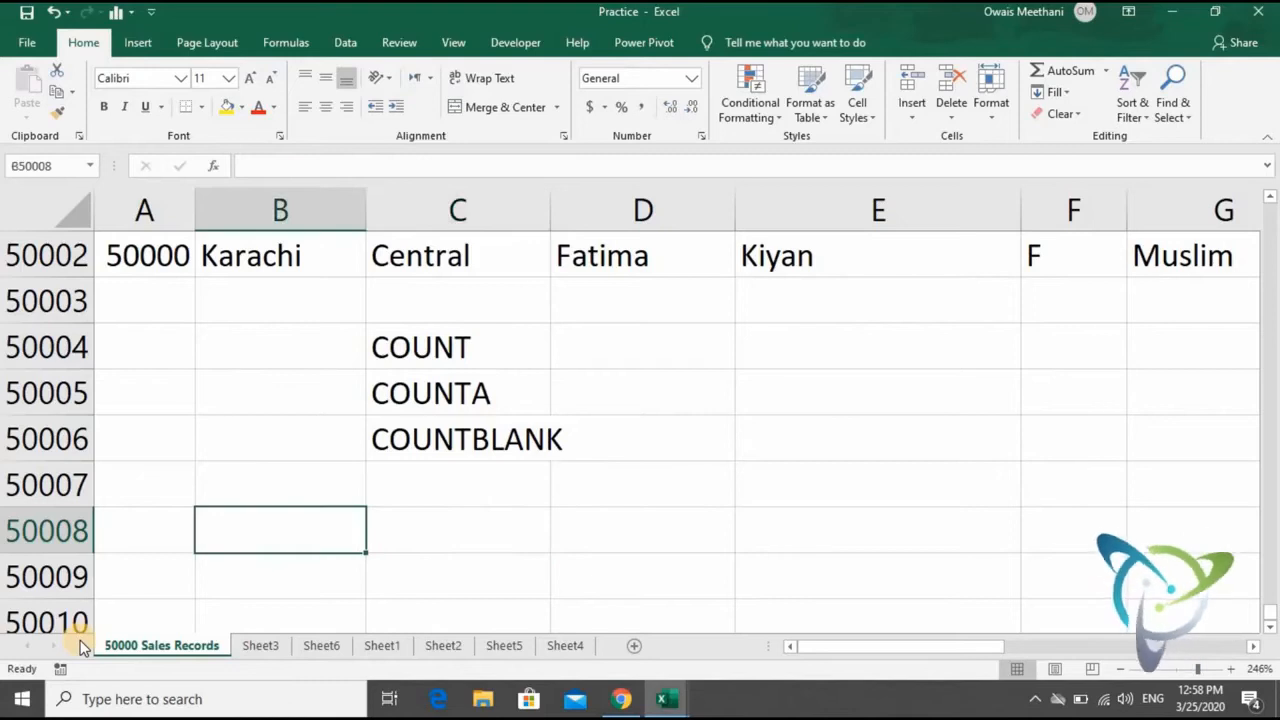
key("Left")
key("Up")
key("Up")
key("Up")
key("Up")
key("Up")
key("Up")
key("Up")
key("Up")
key("Up")
key("Up")
key("Up")
key("Up")
key("Up")
key("Up")
key("Up")
key("Up")
key("Up")
key("Up")
key("Up")
key("Up")
key("Up")
key("Up")
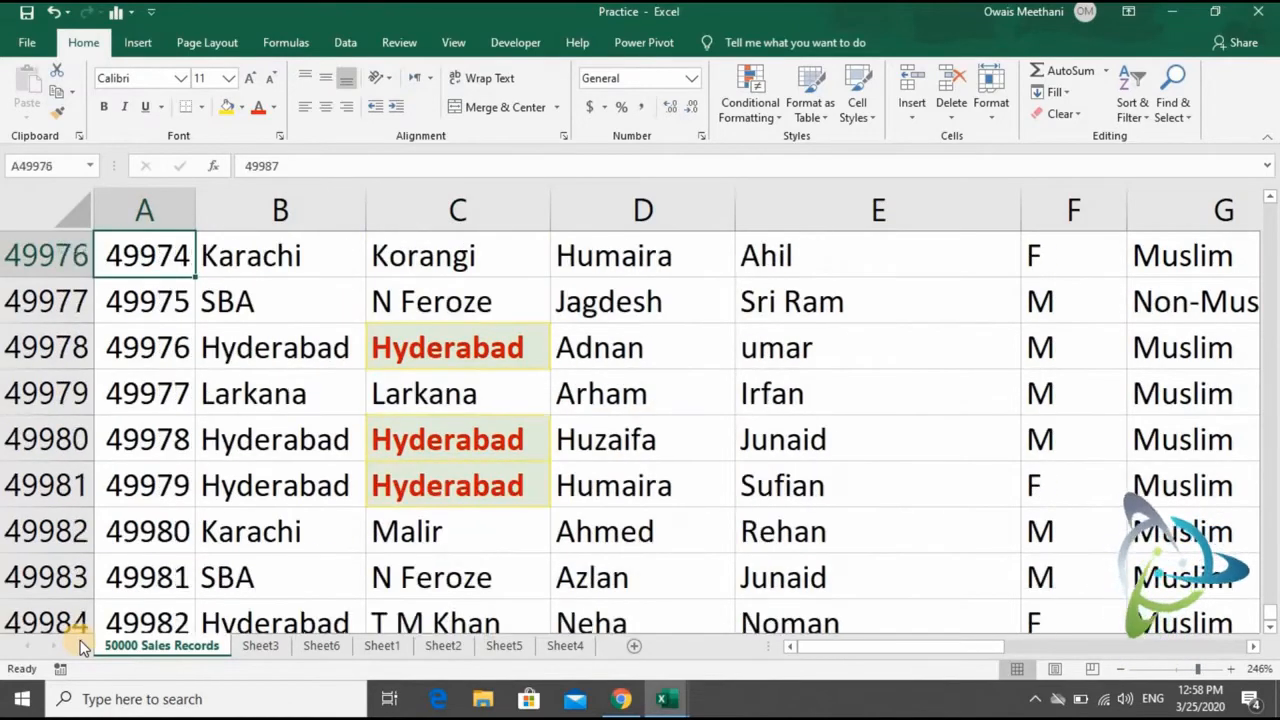
key("Down")
key("Down")
key("Down")
key("Down")
key("Down")
key("Down")
key("Down")
key("Down")
key("Down")
key("Down")
key("Down")
key("Down")
key("Down")
key("Down")
key("Down")
key("Down")
key("Down")
key("Down")
key("Down")
key("Down")
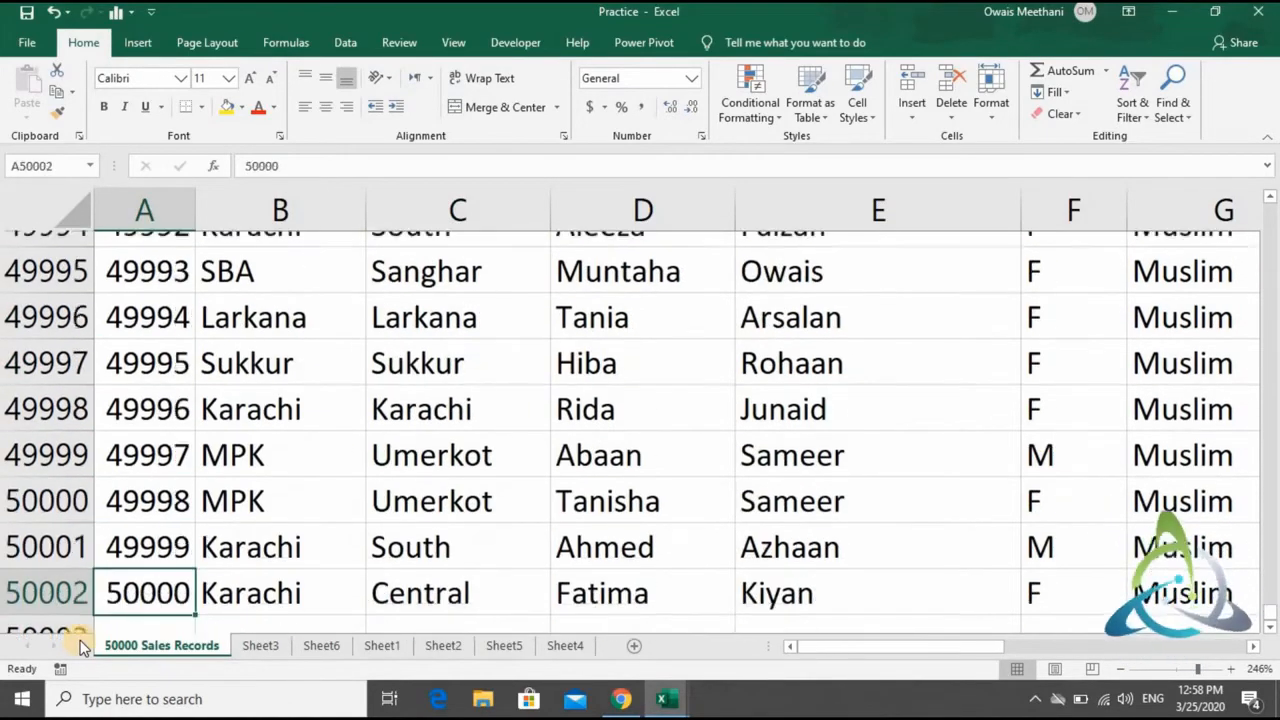
key("Up")
key("Up")
key("Down")
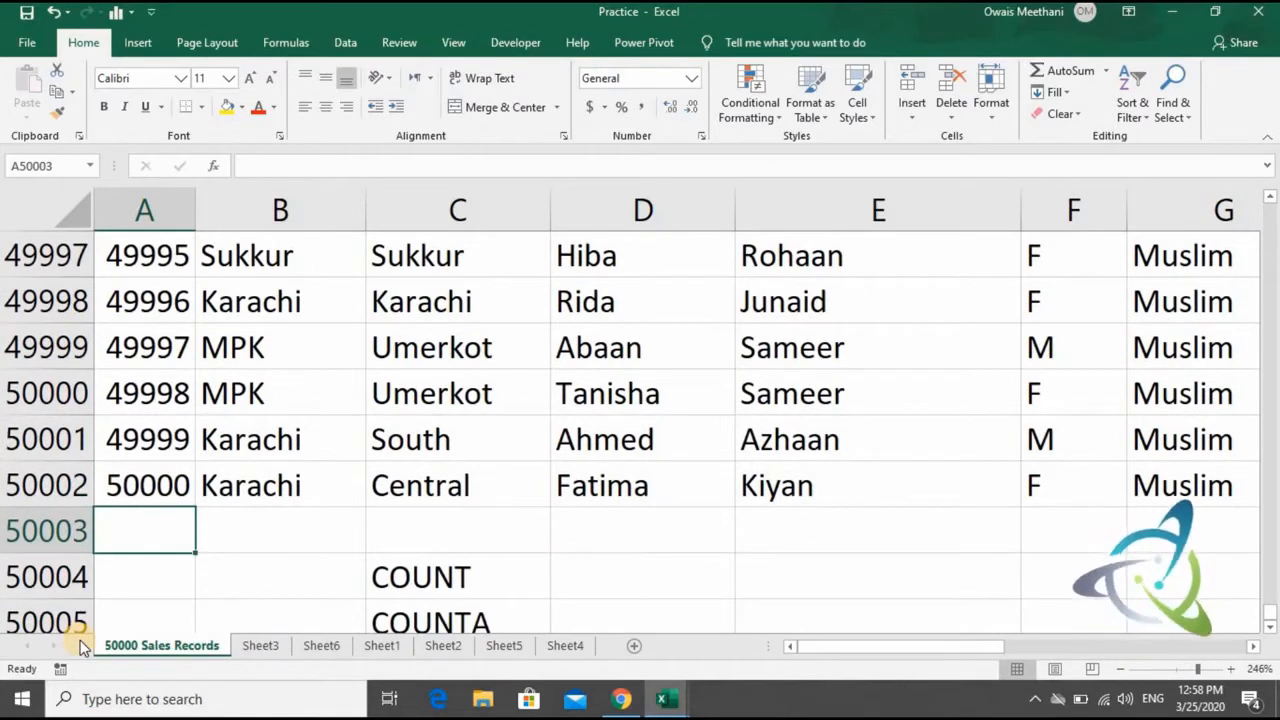
- Enter a COUNT formula in A50003 that covers all serial numbers in A3:A50002, the range named S
type("=coun")
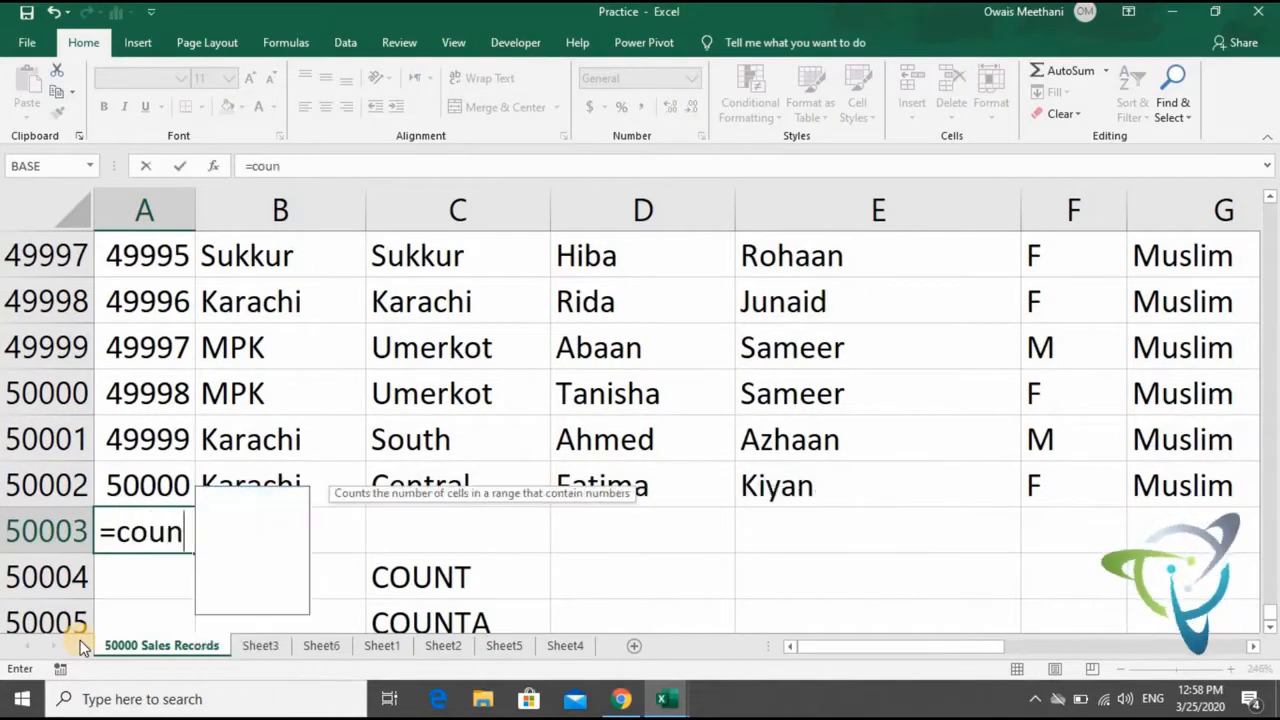
type("t")
key("Tab")
key("Up")
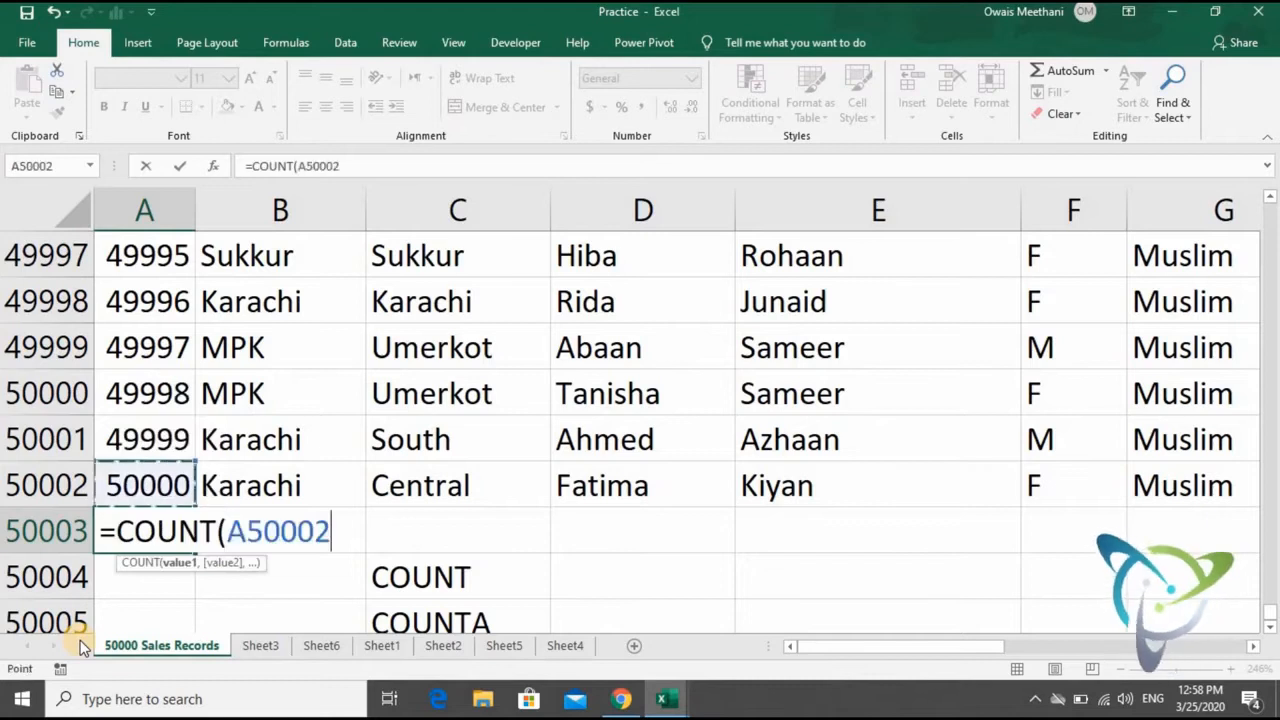
key("ctrl+shift+Up")
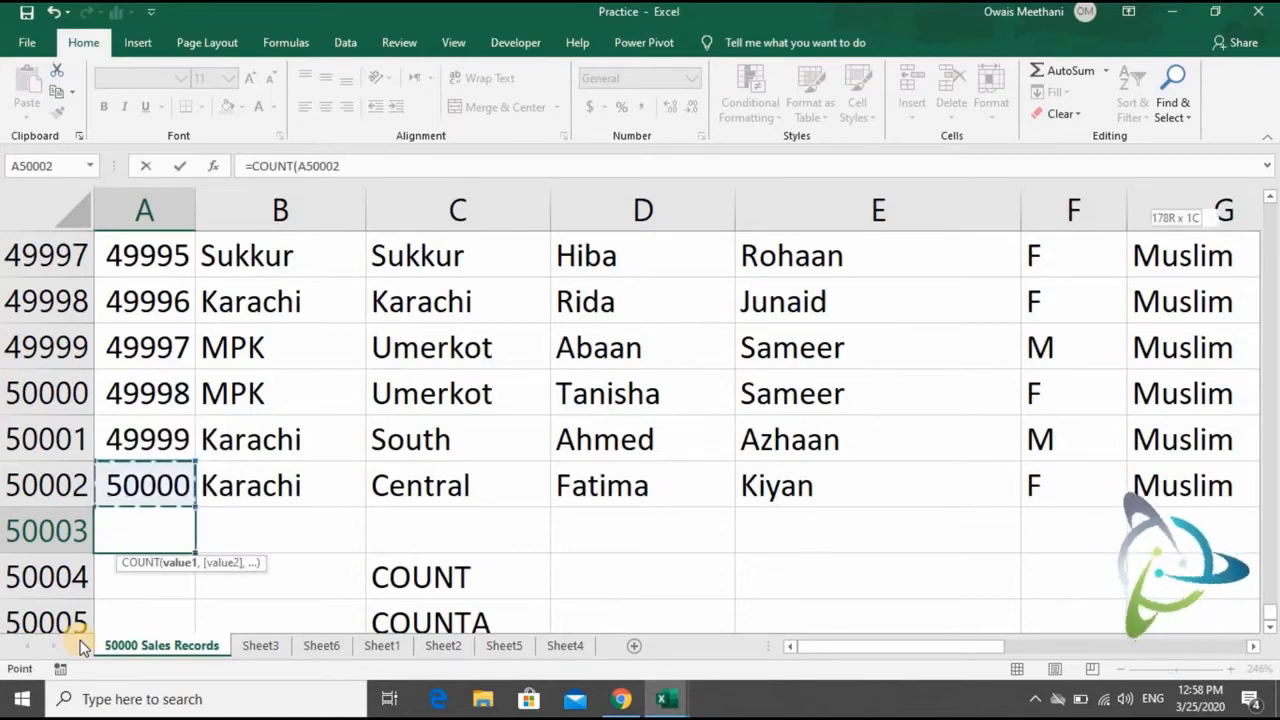
key("ctrl+shift+Right")
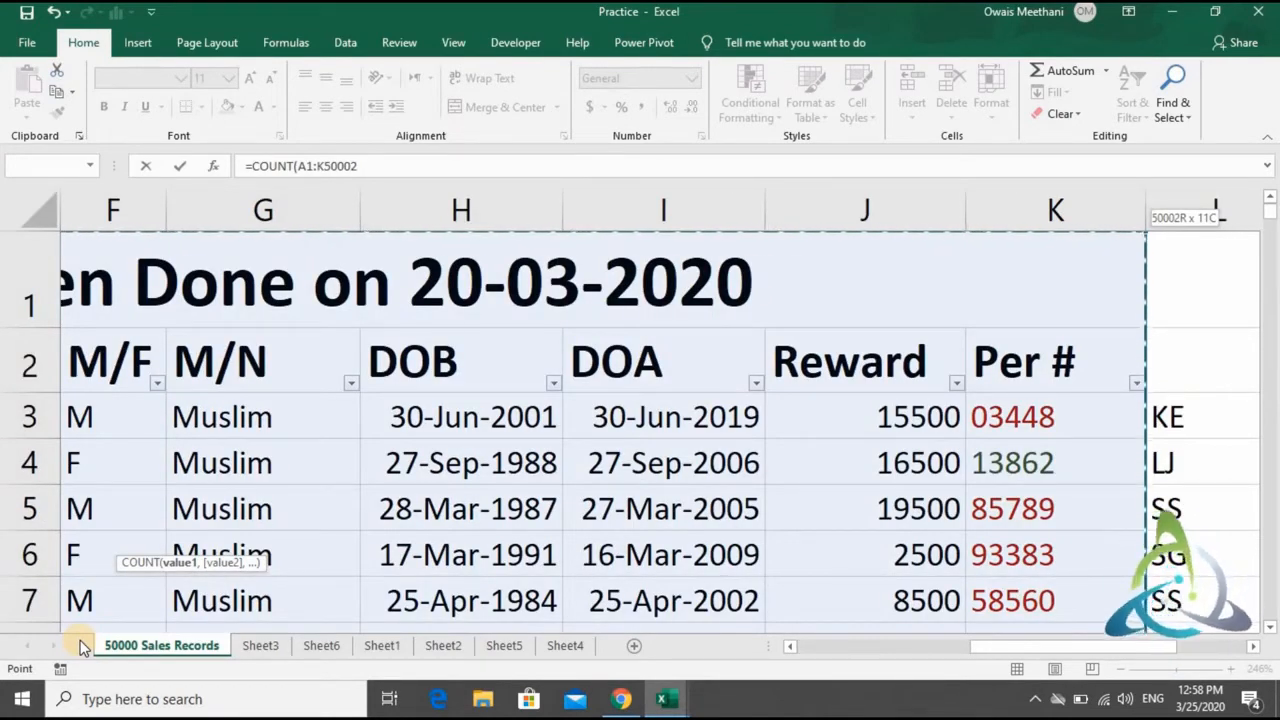
key("shift+Down")
key("shift+Left")
key("shift+Left")
key("shift+Left")
key("shift+Left")
key("shift+Left")
key("shift+Left")
key("shift+Left")
key("shift+Left")
key("shift+Left")
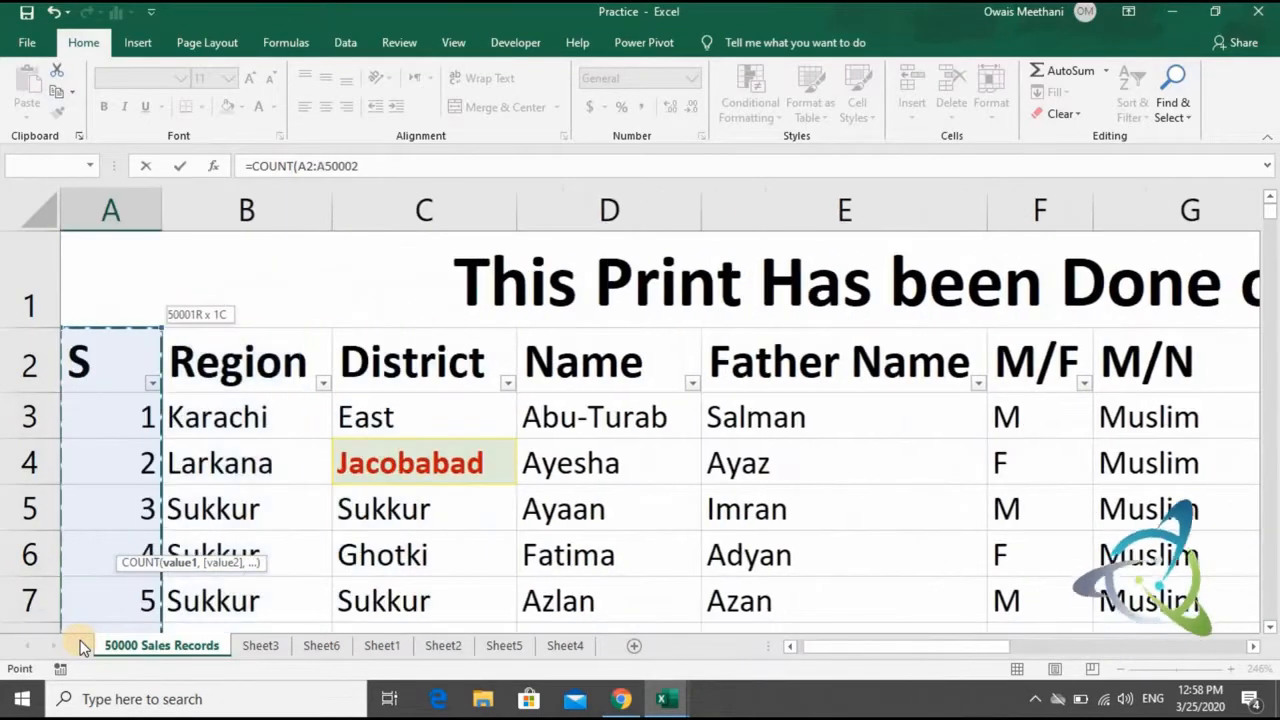
key("shift+Down")
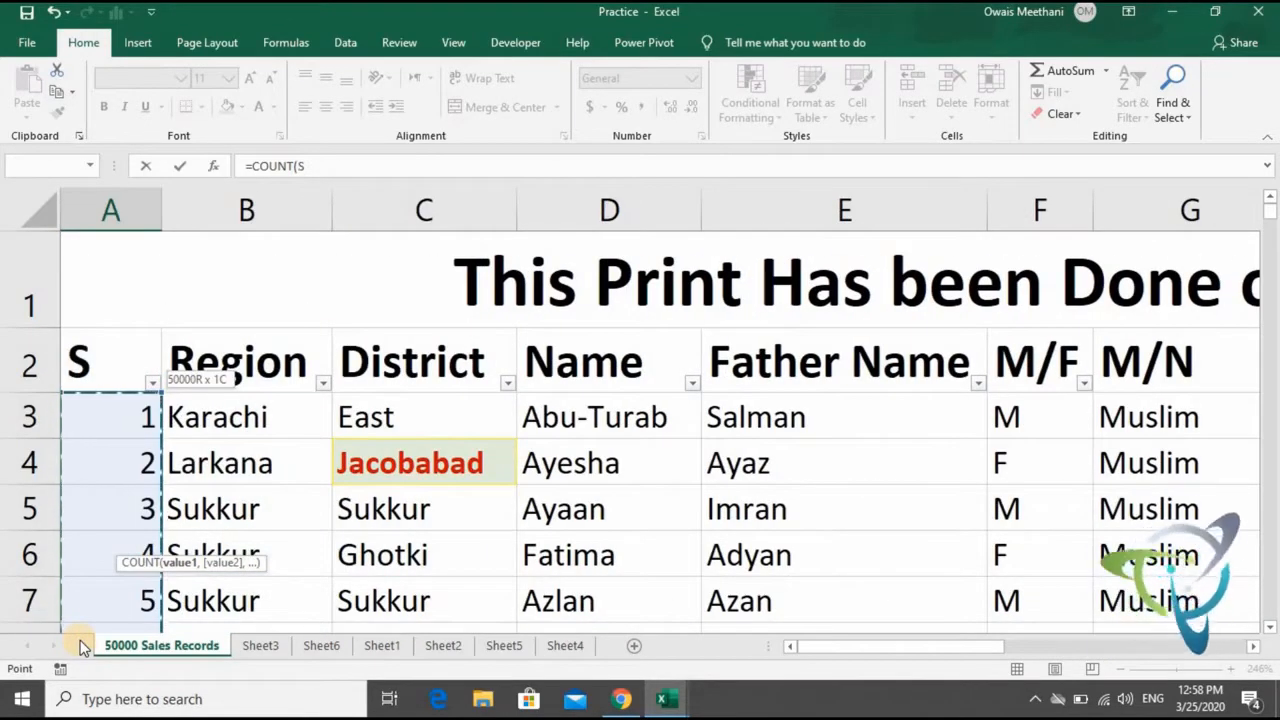
type(")")
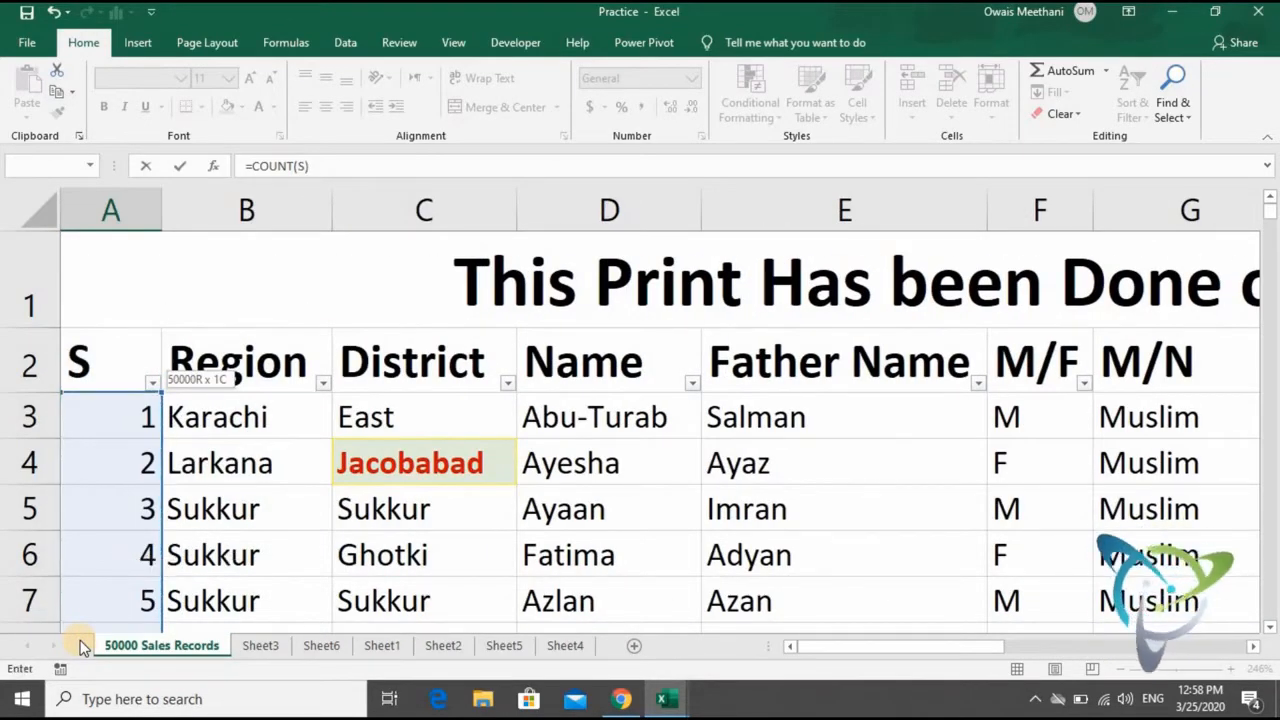
key("Return")
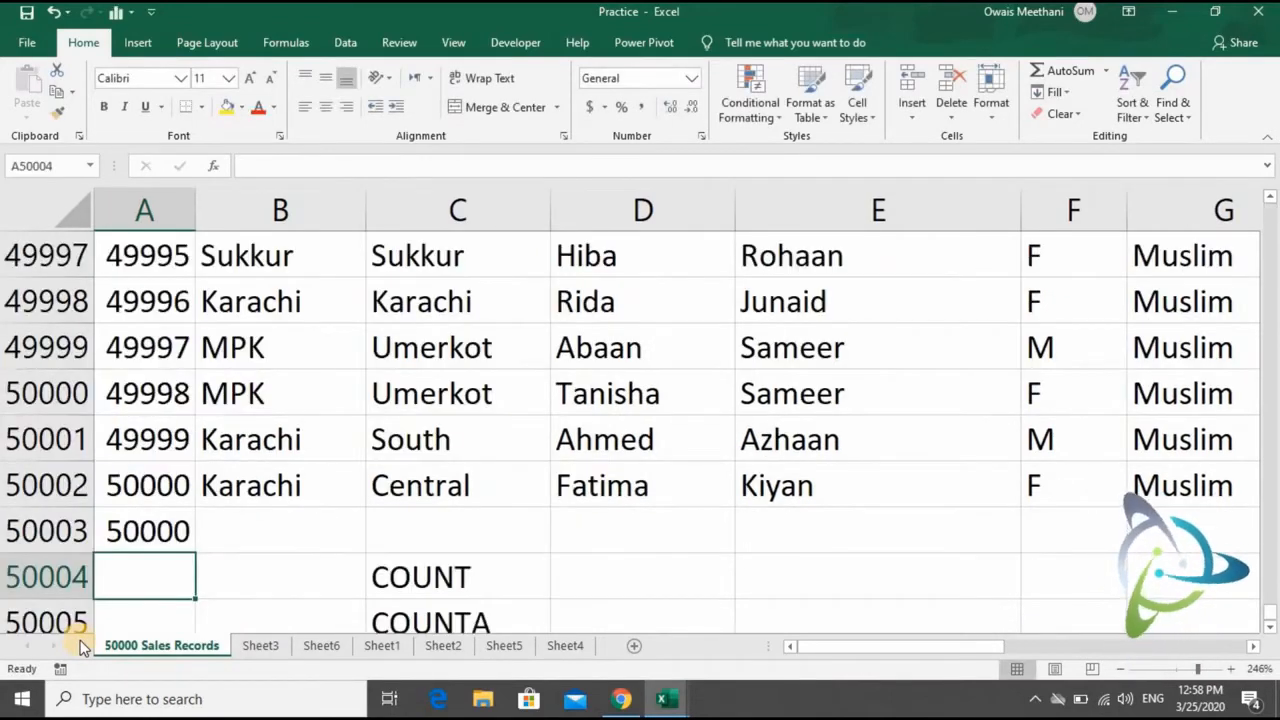
- Examine the serial numbers in the last rows of column A against the COUNT result in A50003
key("Up")
key("Up")
key("Up")
key("Down")
key("Down")
key("Down")
key("Up")
key("Up")
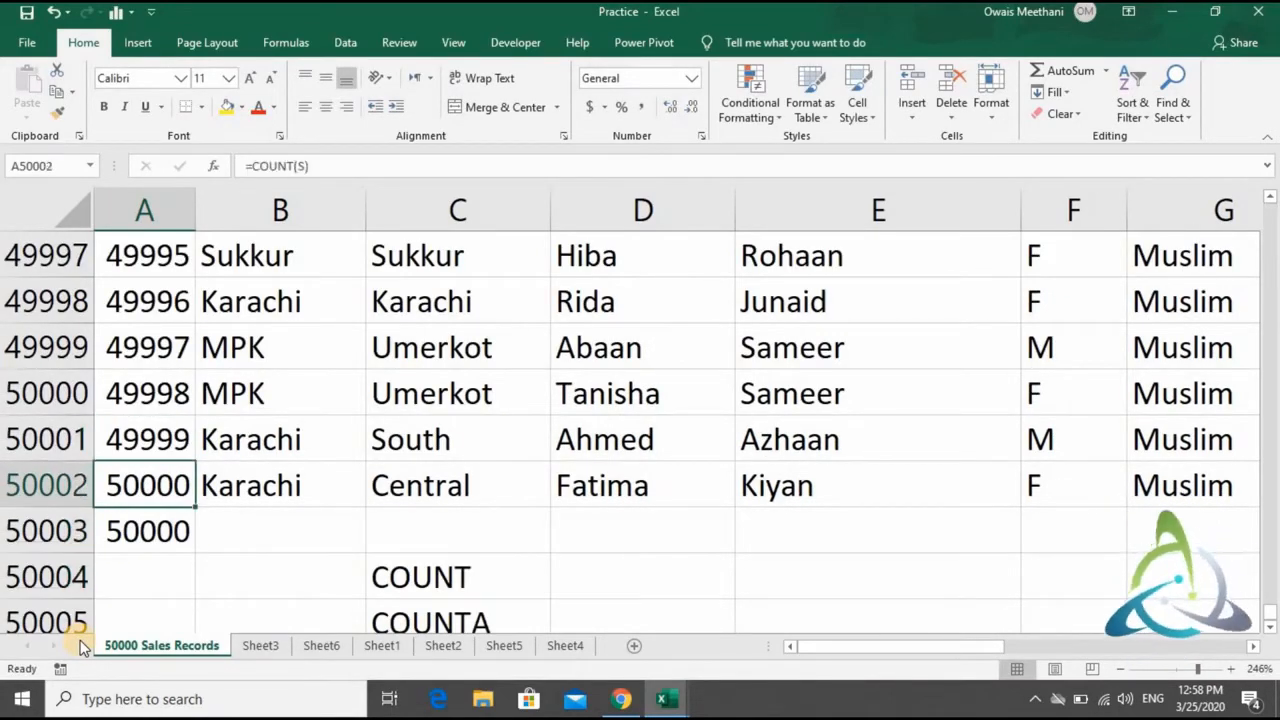
key("Up")
key("Up")
key("Up")
key("Up")
key("Down")
key("Down")
key("Down")
key("Down")
key("Down")
key("Down")
key("Up")
key("Up")
key("Up")
key("Up")
key("Up")
key("Up")
key("Up")
key("Up")
key("Up")
key("Up")
key("Up")
key("Up")
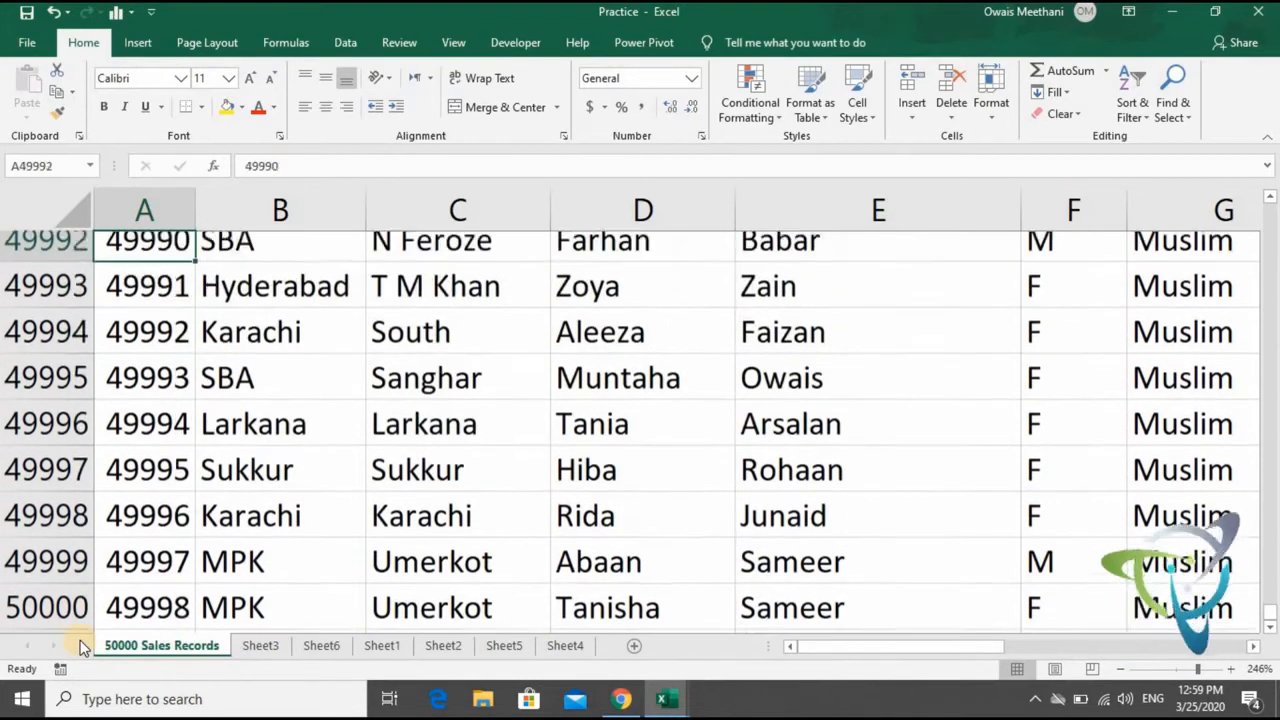
- Clear the serial number in cell A49991 to test the COUNT formula below
key("Up")
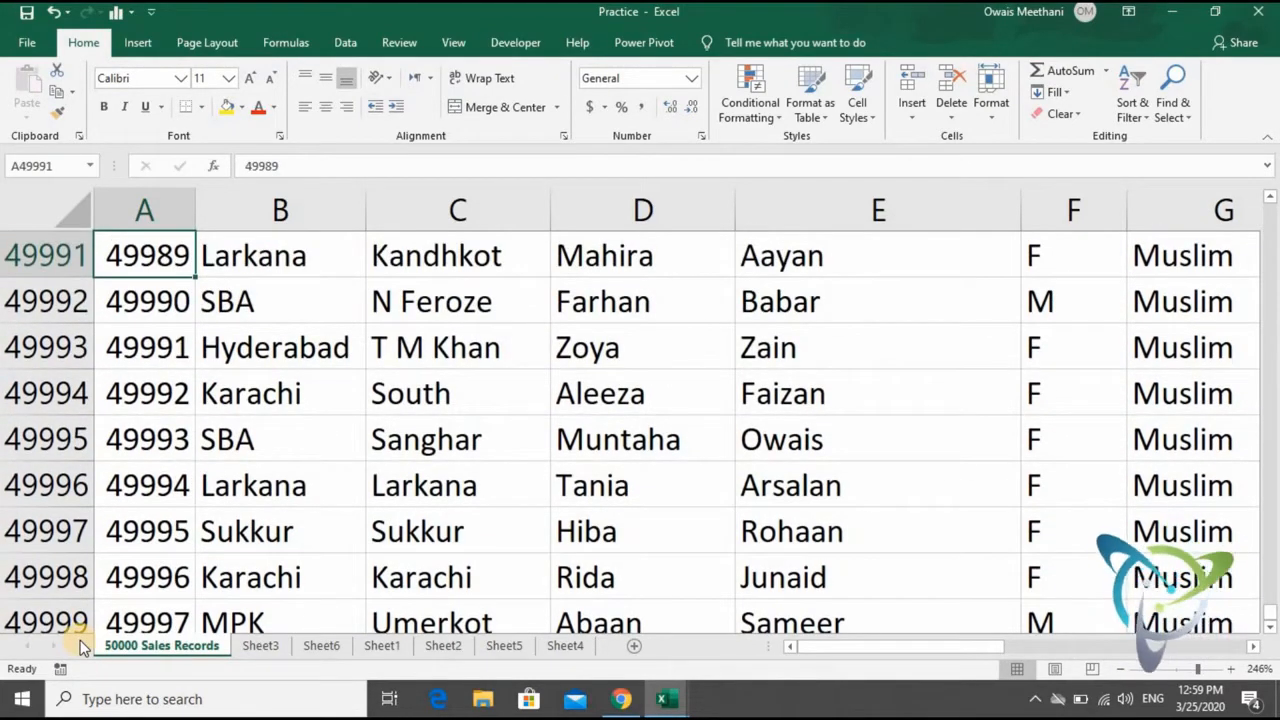
key("Delete")
key("Down")
key("Down")
key("Down")
key("Down")
key("Down")
key("Down")
key("Down")
key("Down")
key("Down")
key("Down")
key("Down")
key("Down")
key("Down")
key("Down")
key("Down")
key("Down")
key("Down")
key("Down")
key("Down")
key("Down")
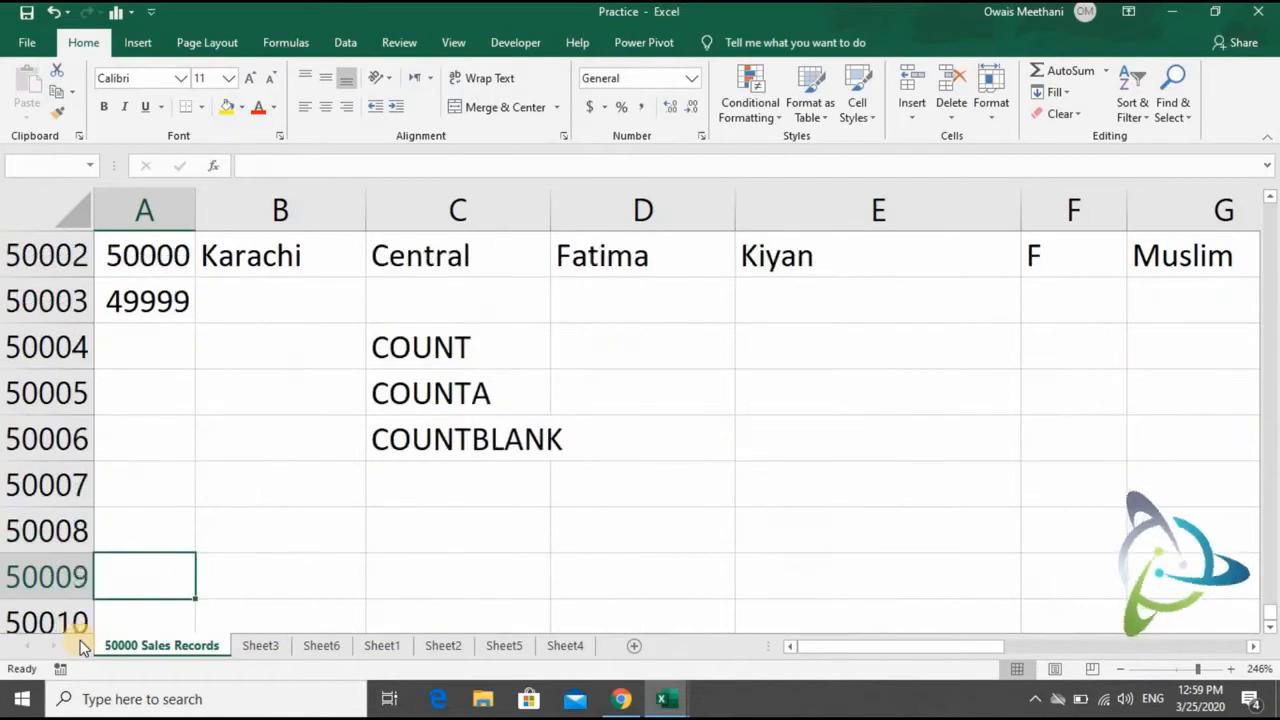
- Compare the COUNT result in A50003 with the serial numbers in the last record rows
key("Up")
key("Up")
key("Up")
key("Up")
key("Up")
key("Up")
key("Up")
key("Up")
key("Up")
key("Up")
key("Up")
key("Up")
key("Up")
key("Up")
key("Up")
key("Up")
key("Up")
key("Up")
key("Up")
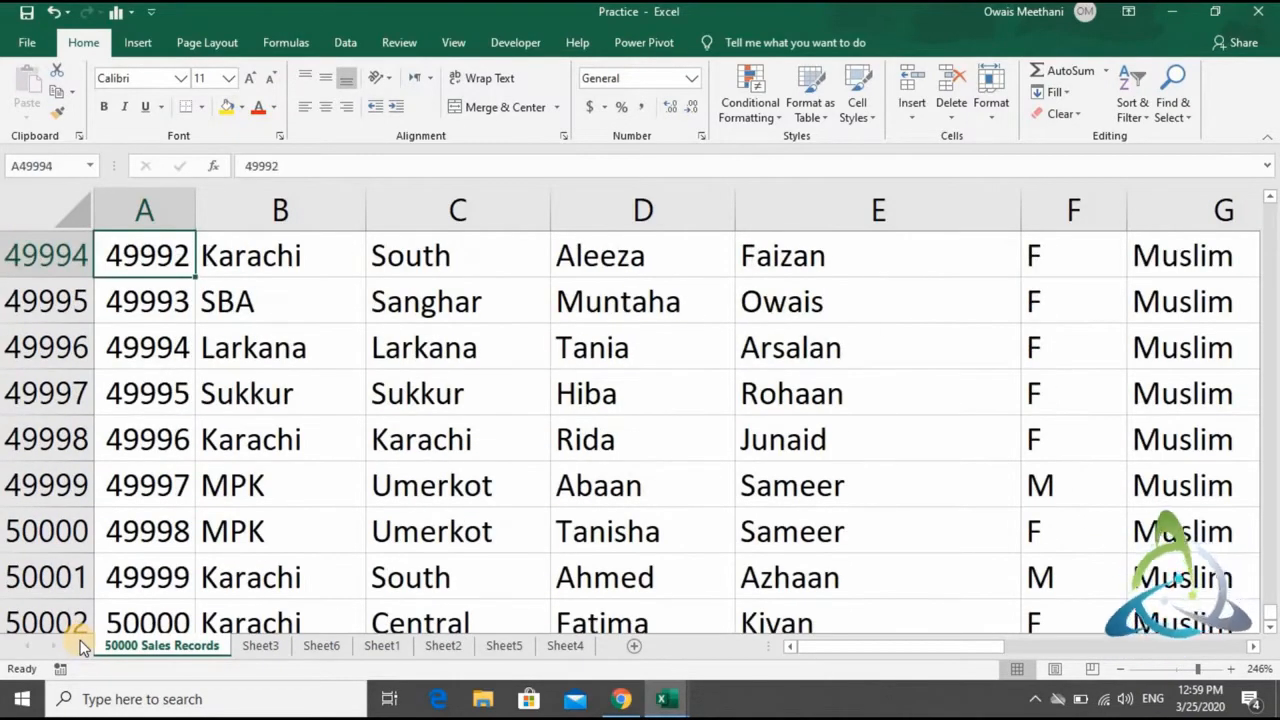
key("Down")
key("Down")
key("Down")
key("Down")
key("Down")
key("Down")
key("Down")
key("Down")
key("Down")
key("Down")
key("Down")
key("Down")
key("Up")
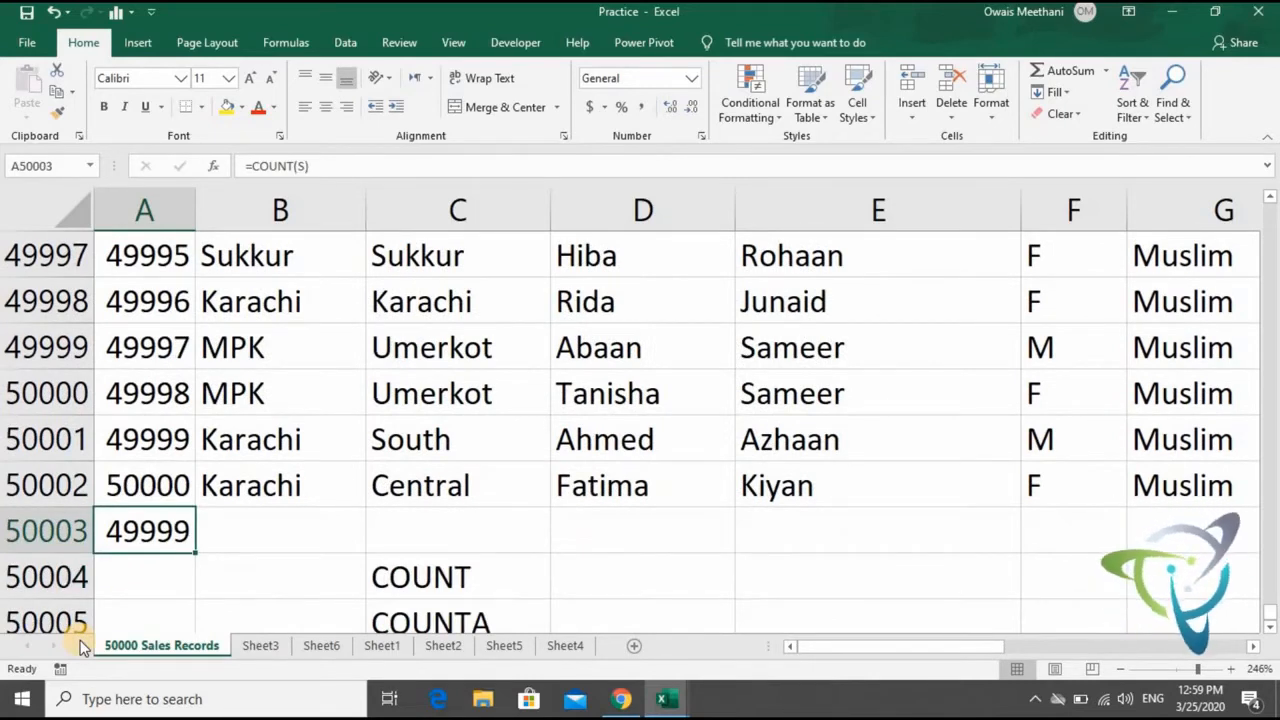
- Enter the text aaa in the emptied cell A49991
key("Up")
key("Up")
key("Up")
key("Up")
key("Up")
key("Up")
key("Up")
key("Up")
key("Up")
key("Up")
key("Up")
key("Up")
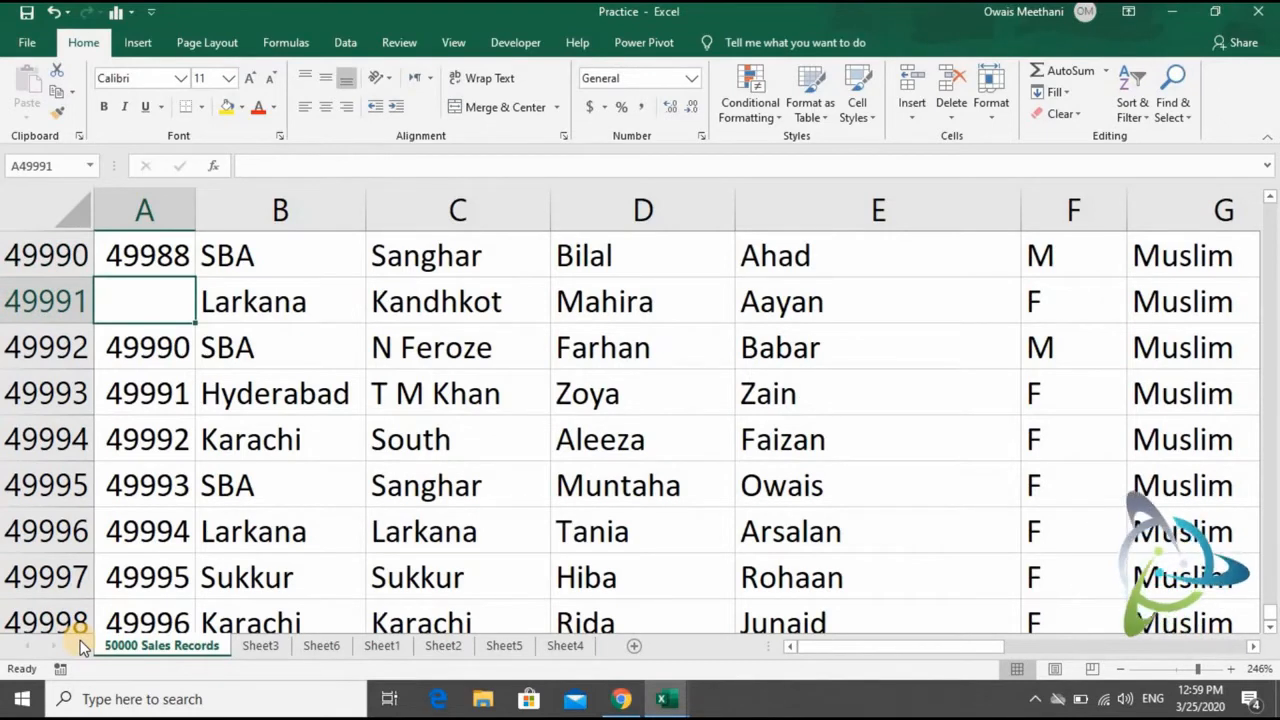
type("aaa")
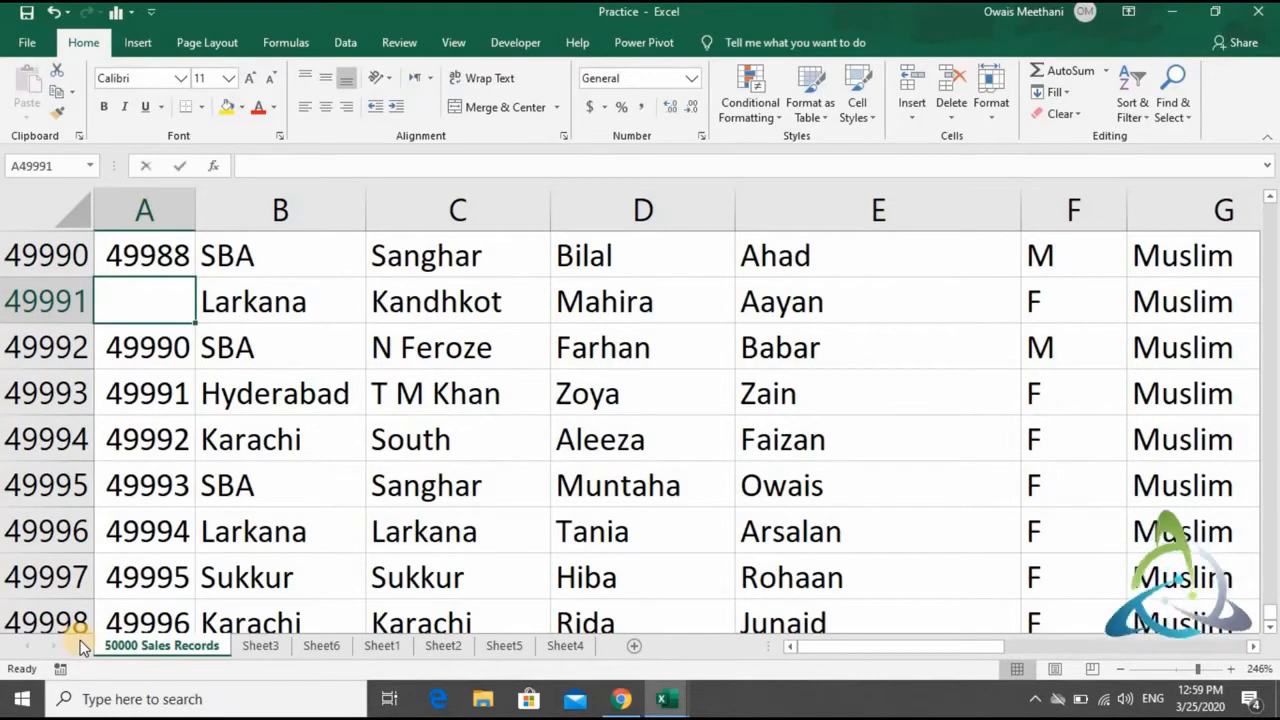
key("Return")
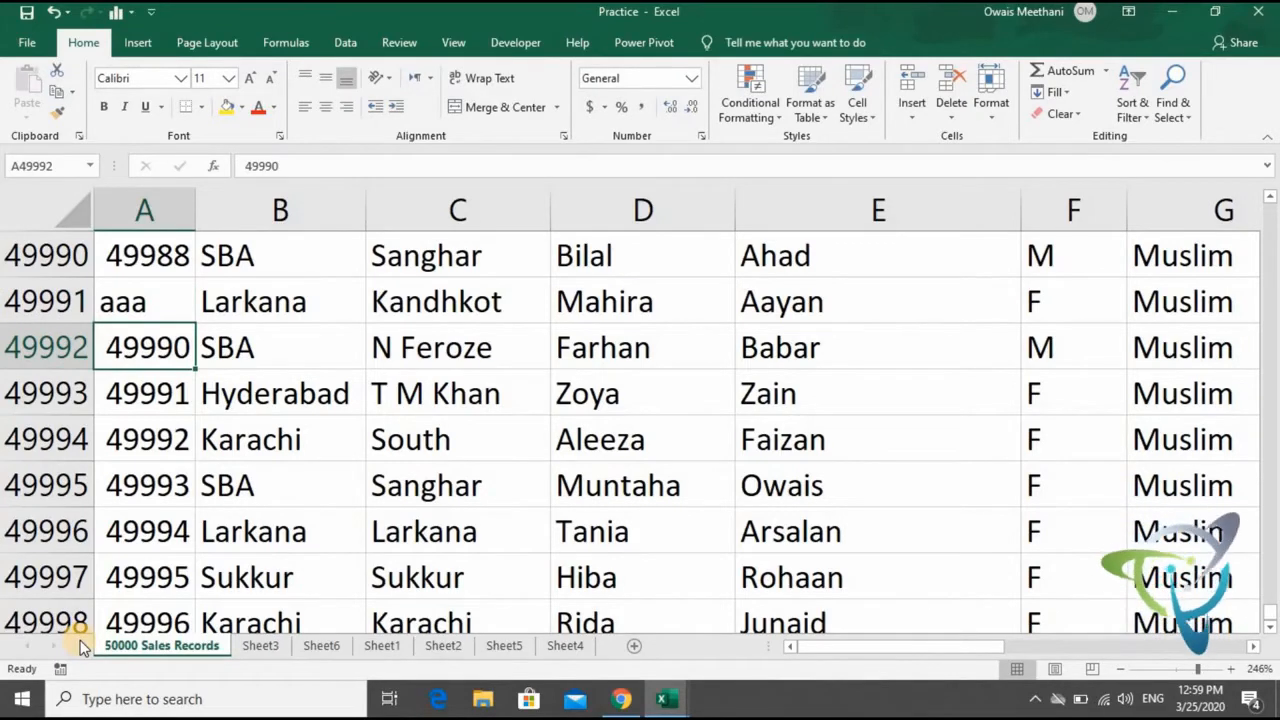
- Check how the COUNT result in A50003 treats the text entry in column A
left_click(165, 573)
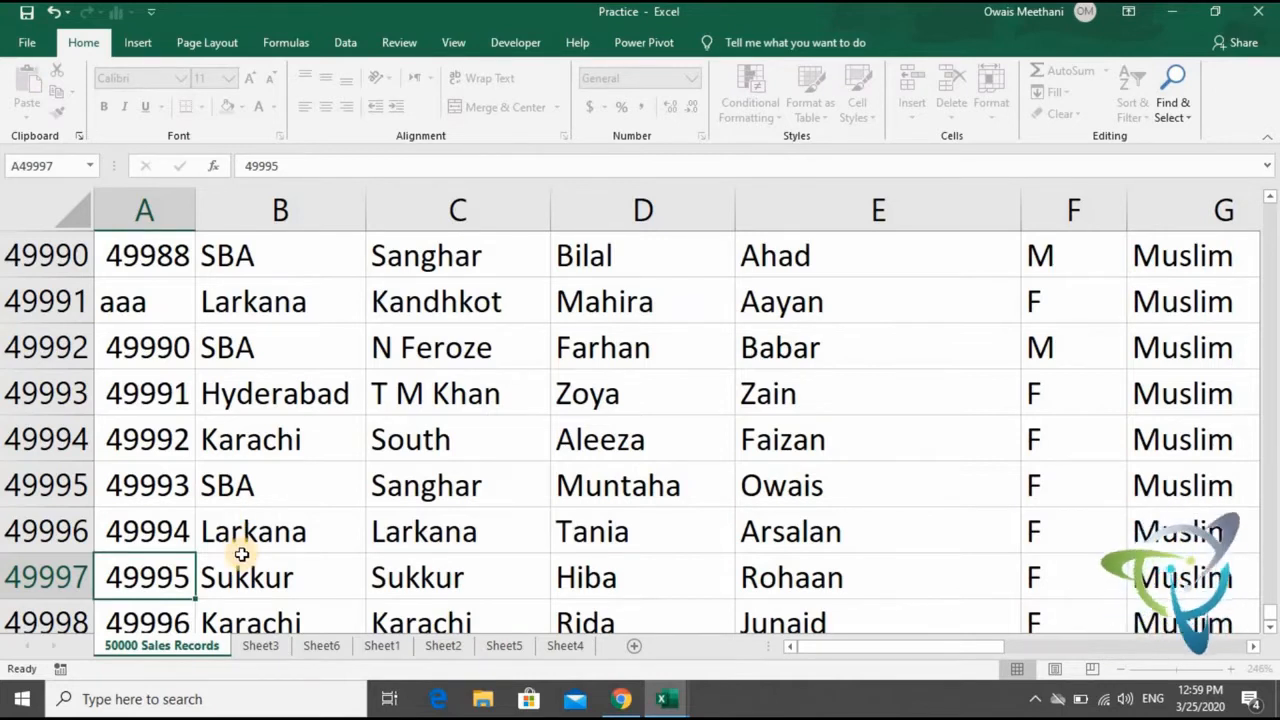
key("Up")
key("Up")
key("Up")
key("Up")
key("Up")
key("Up")
key("Down")
key("Down")
key("Down")
key("Down")
key("Down")
key("Down")
key("Down")
key("Down")
key("Down")
key("Down")
key("Down")
key("Down")
key("Down")
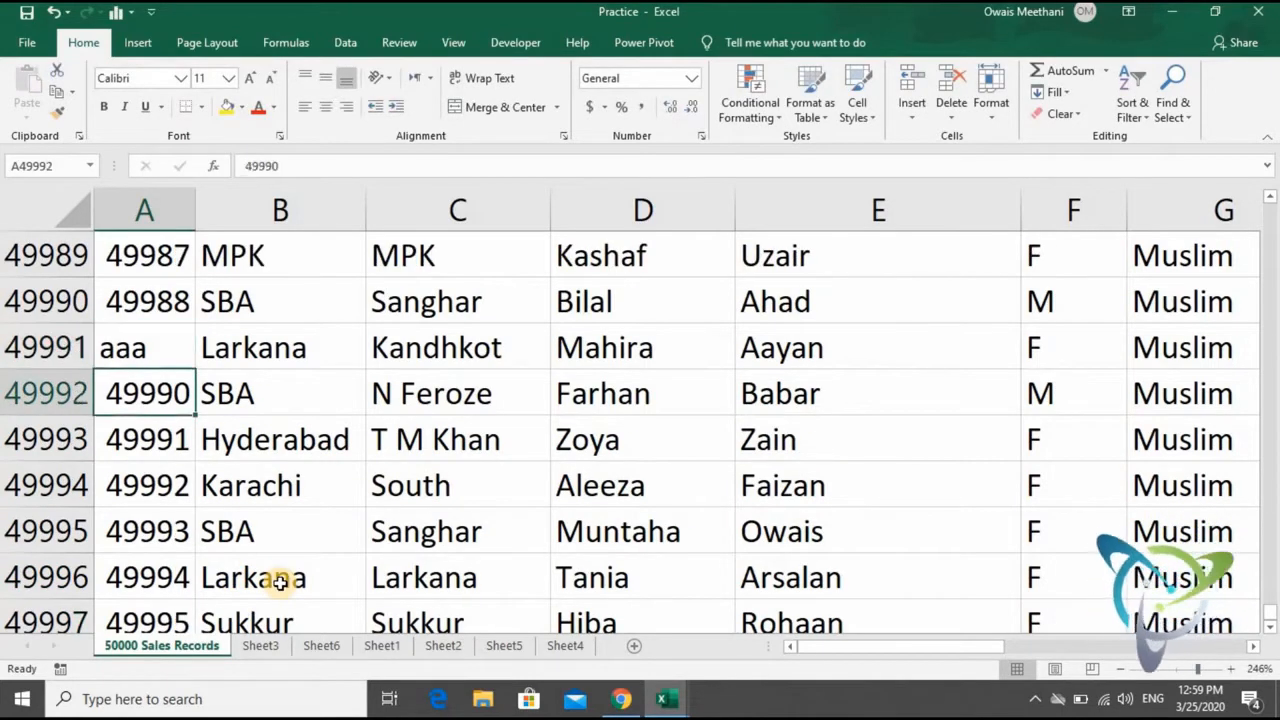
key("Up")
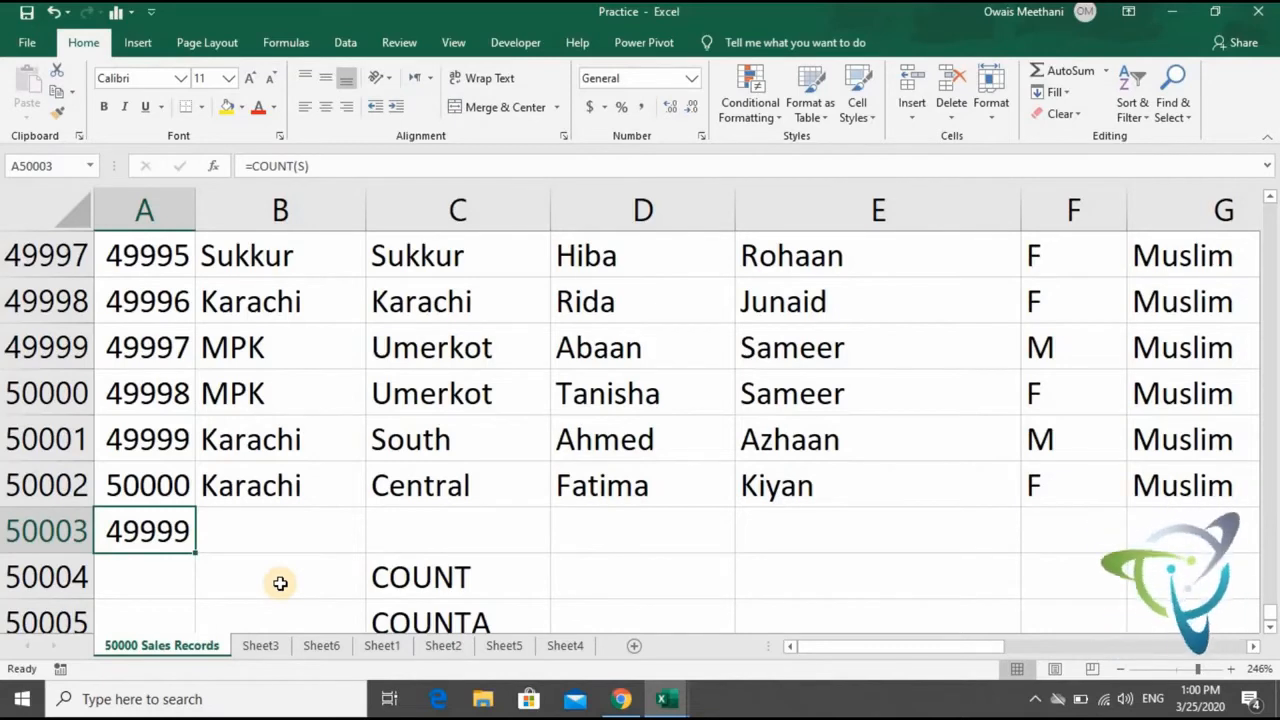
- Undo the changes to cell A49991 so its original serial number is restored, and recheck the count in A50003
key("Up")
key("Up")
key("Up")
key("Up")
key("Up")
key("Up")
key("Up")
key("Up")
key("Up")
key("Up")
key("Up")
key("Up")
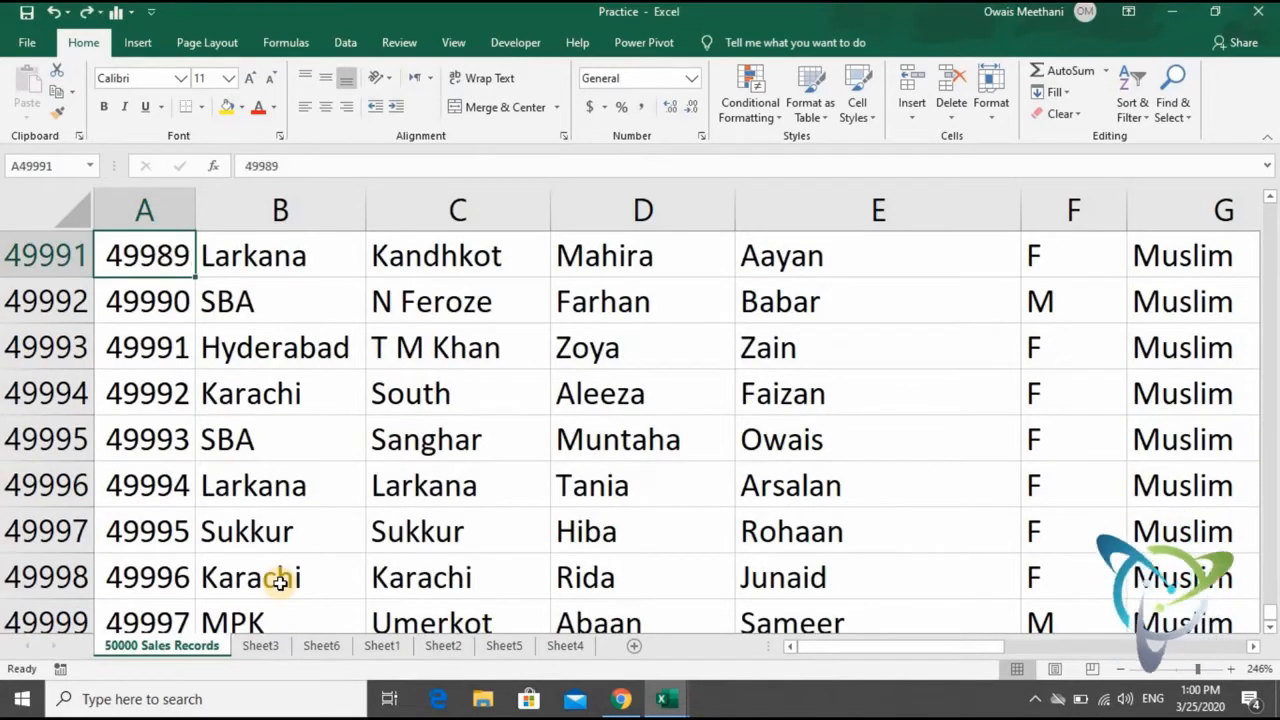
key("Down")
key("Down")
key("Down")
key("Down")
key("Down")
key("Down")
key("Down")
key("Down")
key("Down")
key("Down")
key("Down")
key("Down")
key("Down")
key("Down")
key("Down")
key("Down")
key("Down")
key("Down")
key("Up")
key("Up")
key("Up")
key("Up")
key("Up")
key("Up")
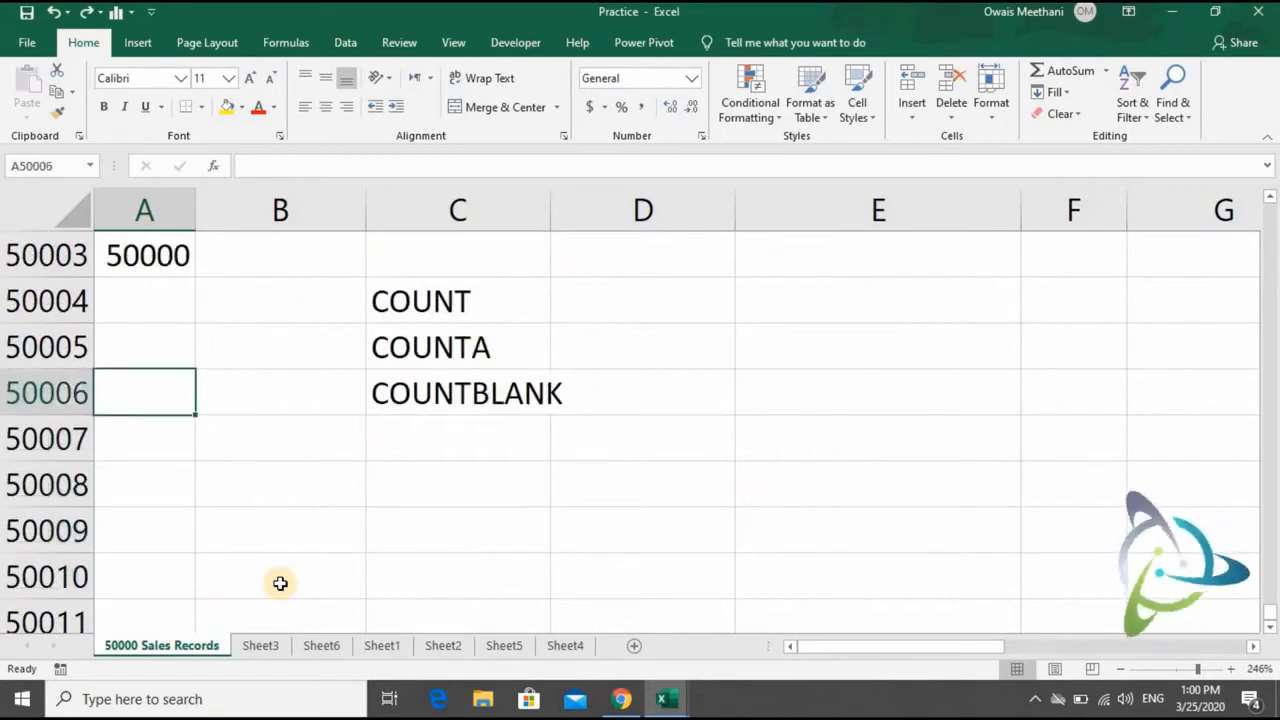
scroll(280, 583, "up", 1)
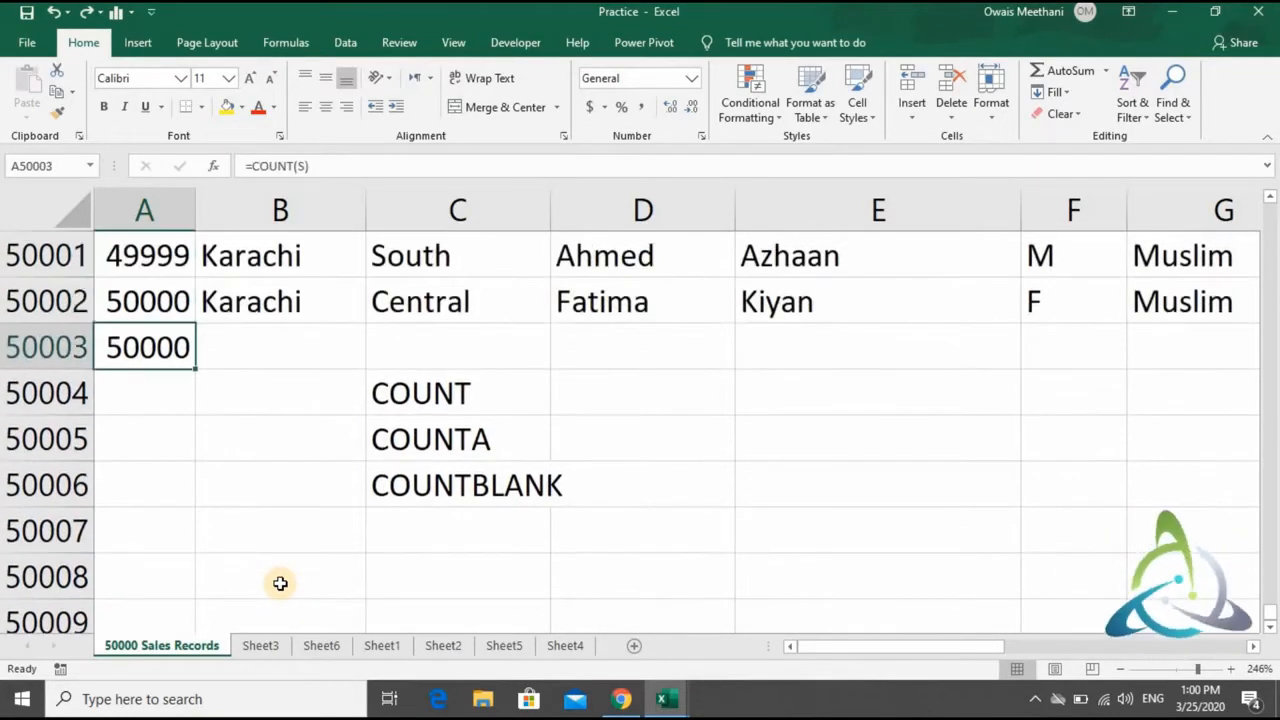
- Try copying the COUNT formula from A50003 into B50003, and clear the pasted formula
key("ctrl+c")
key("Right")
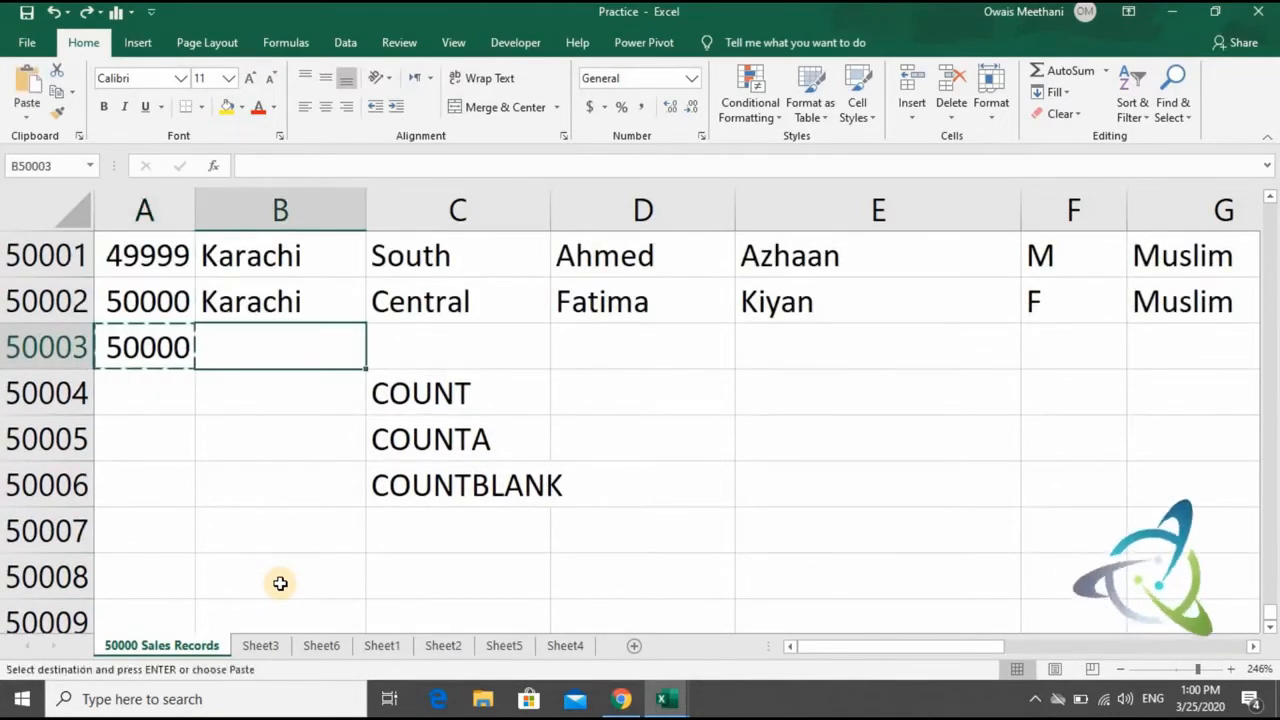
key("ctrl+v")
key("Up")
key("Down")
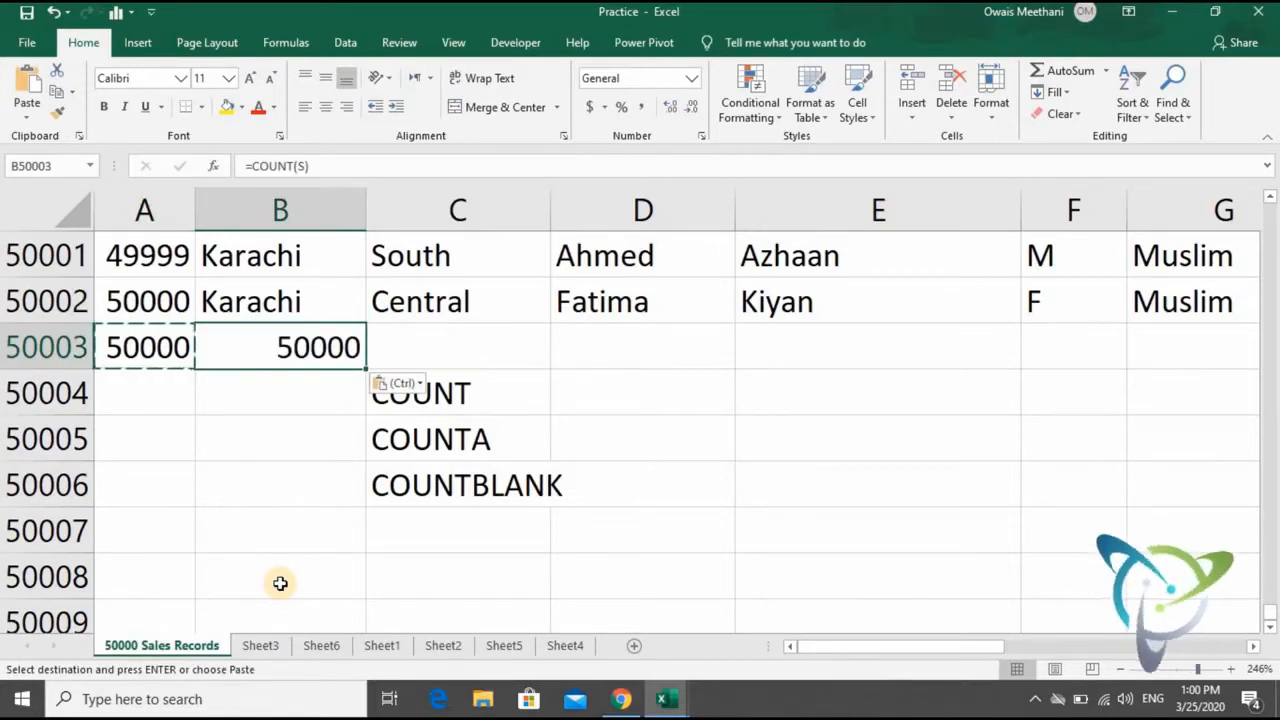
key("Left")
key("Right")
key("Delete")
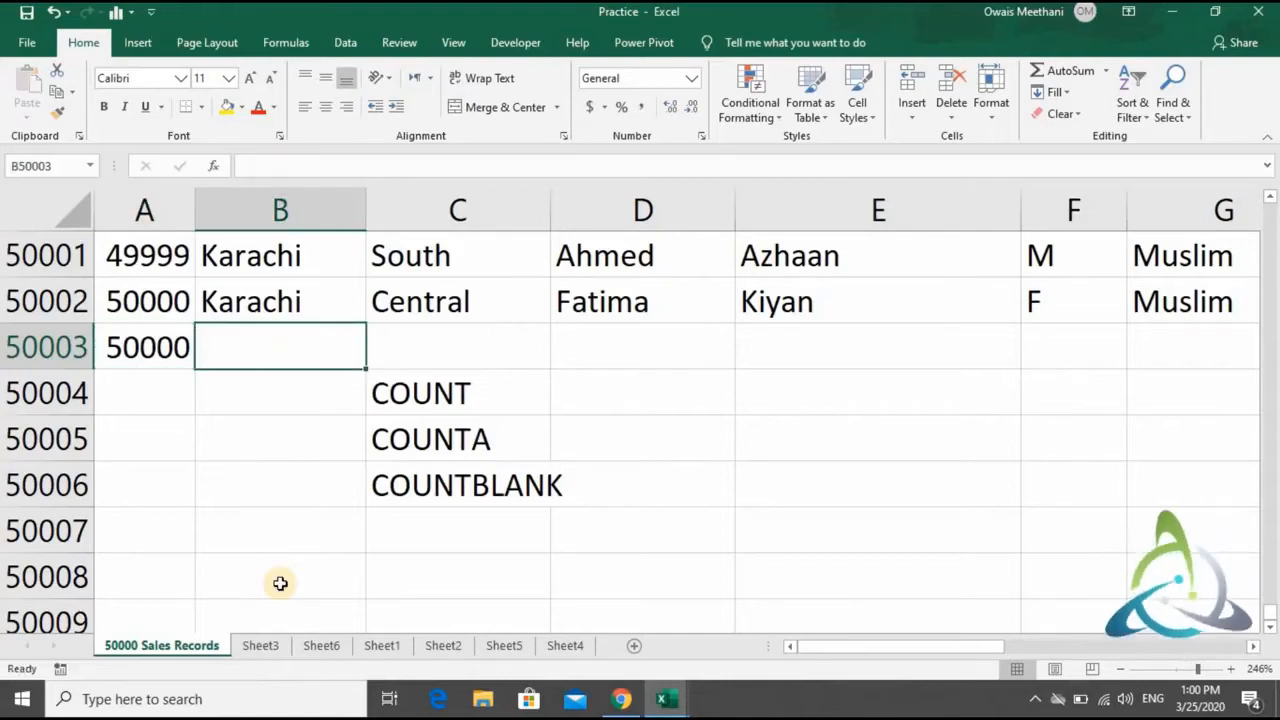
- Enter the formula =COUNT(Region) in B50003, covering all region entries in column B
type("=count")
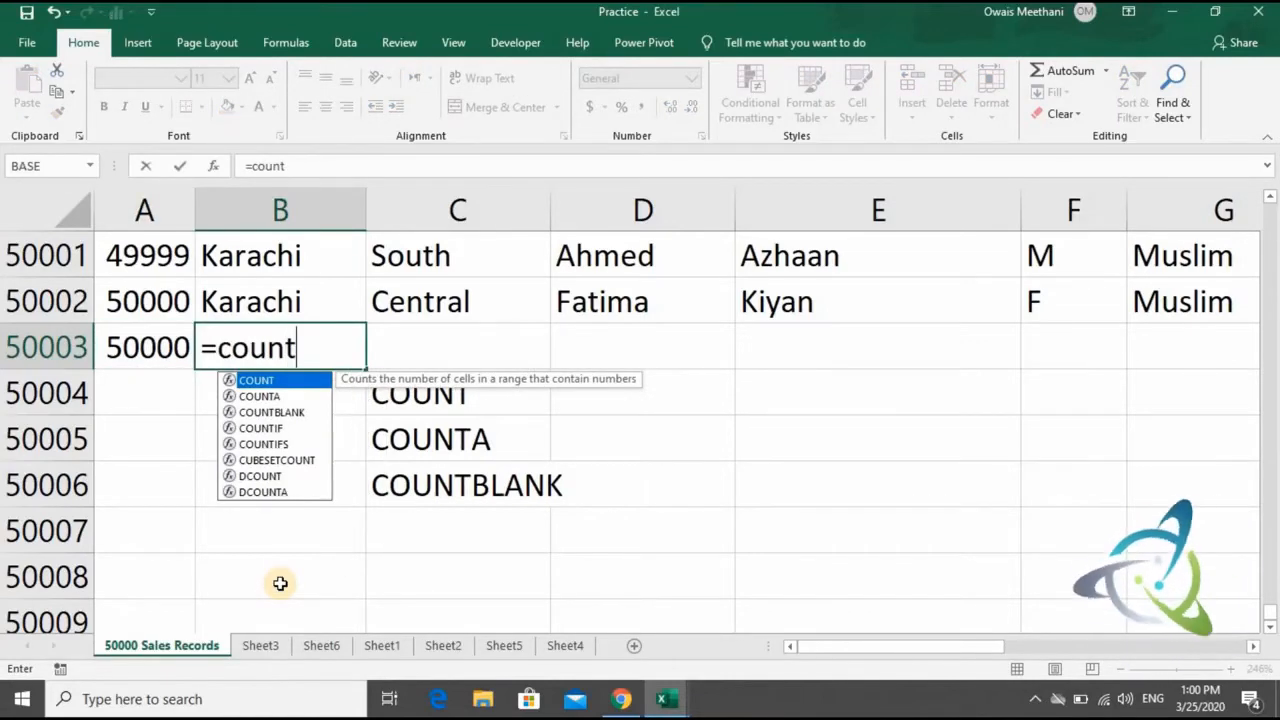
key("Tab")
key("Up")
key("ctrl+shift+Up")
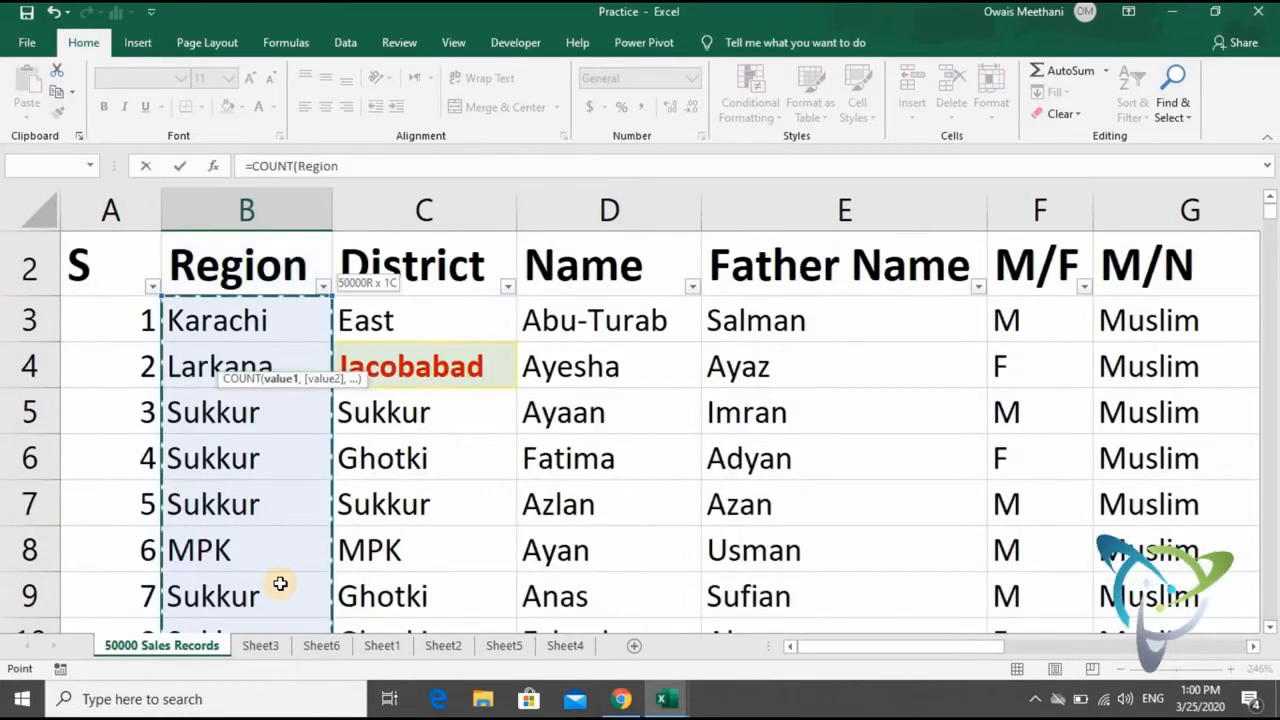
type(")")
key("Return")
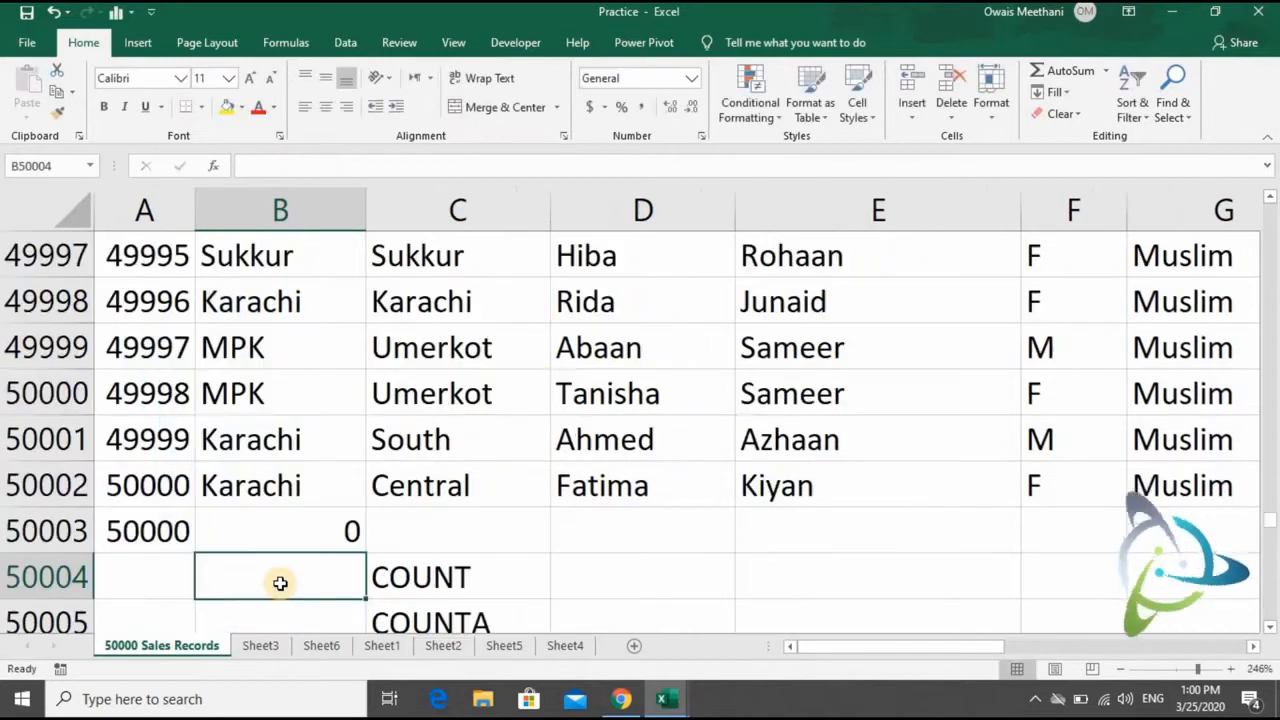
- Replace the formula in B50003 with =COUNTA(Region), covering all region entries in column B
key("Up")
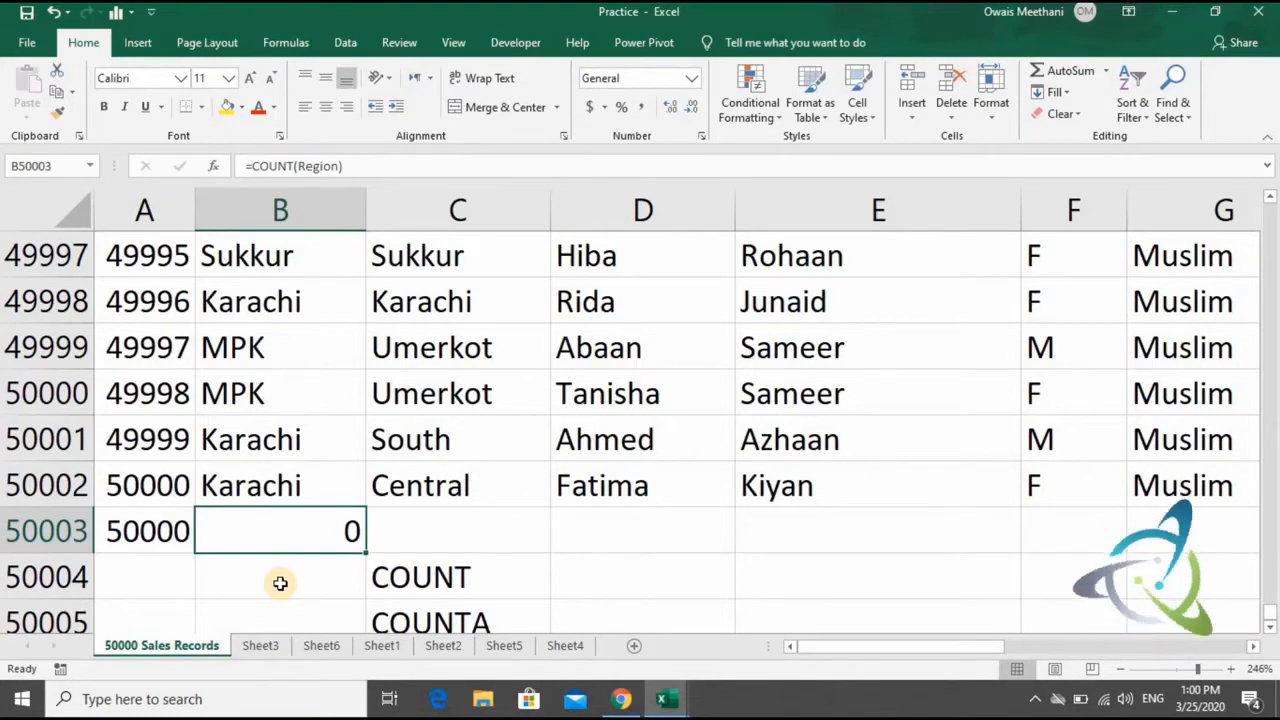
type("=co")
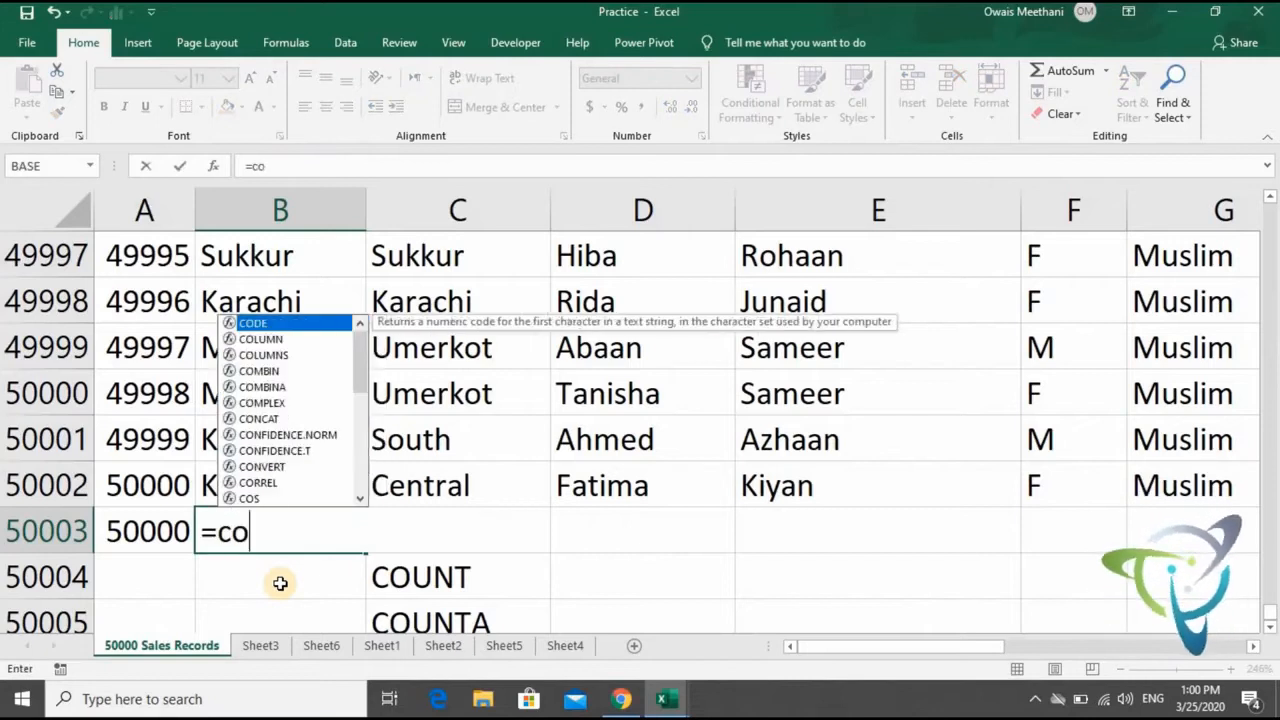
type("unta")
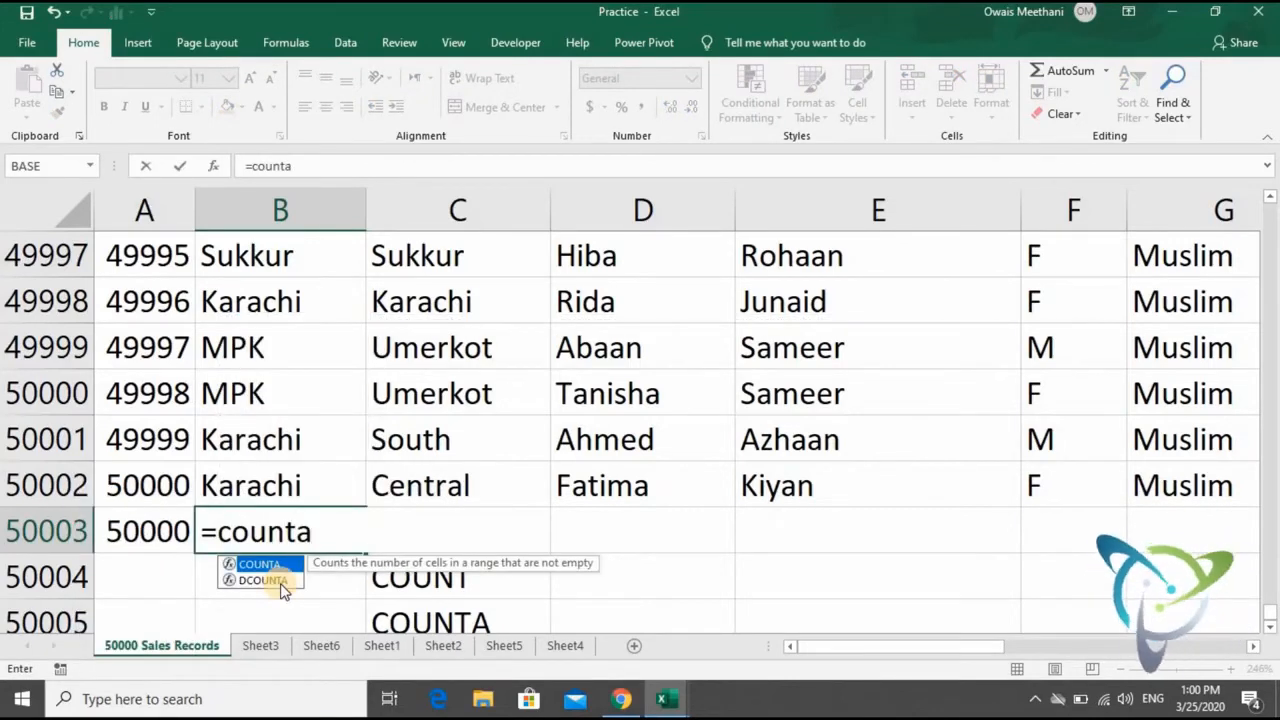
key("Tab")
key("Up")
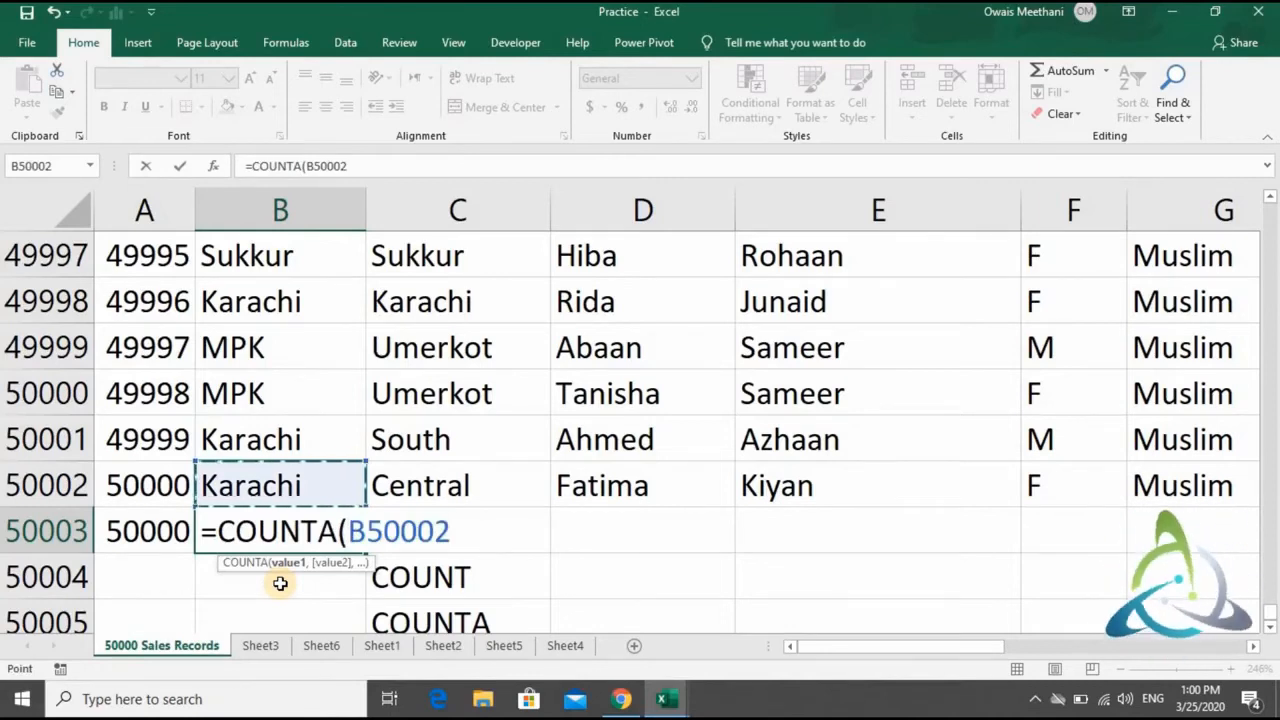
key("ctrl+shift+Up")
key("shift+Down")
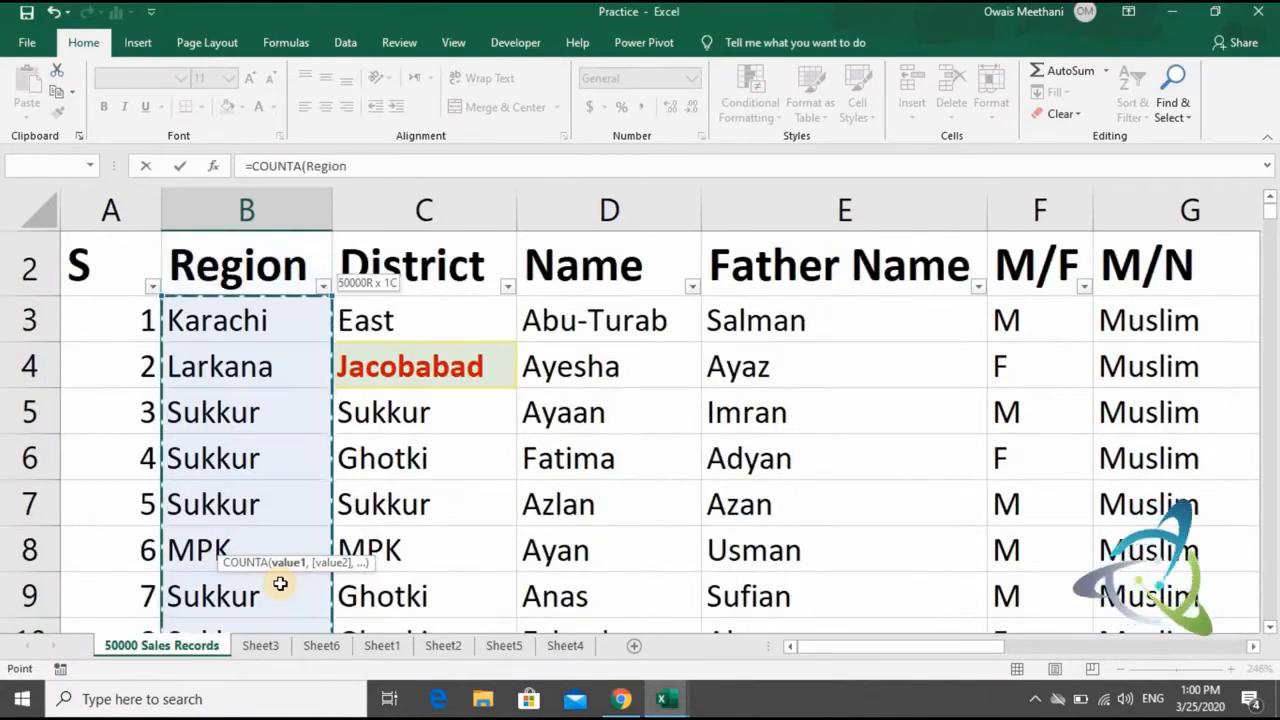
type(")")
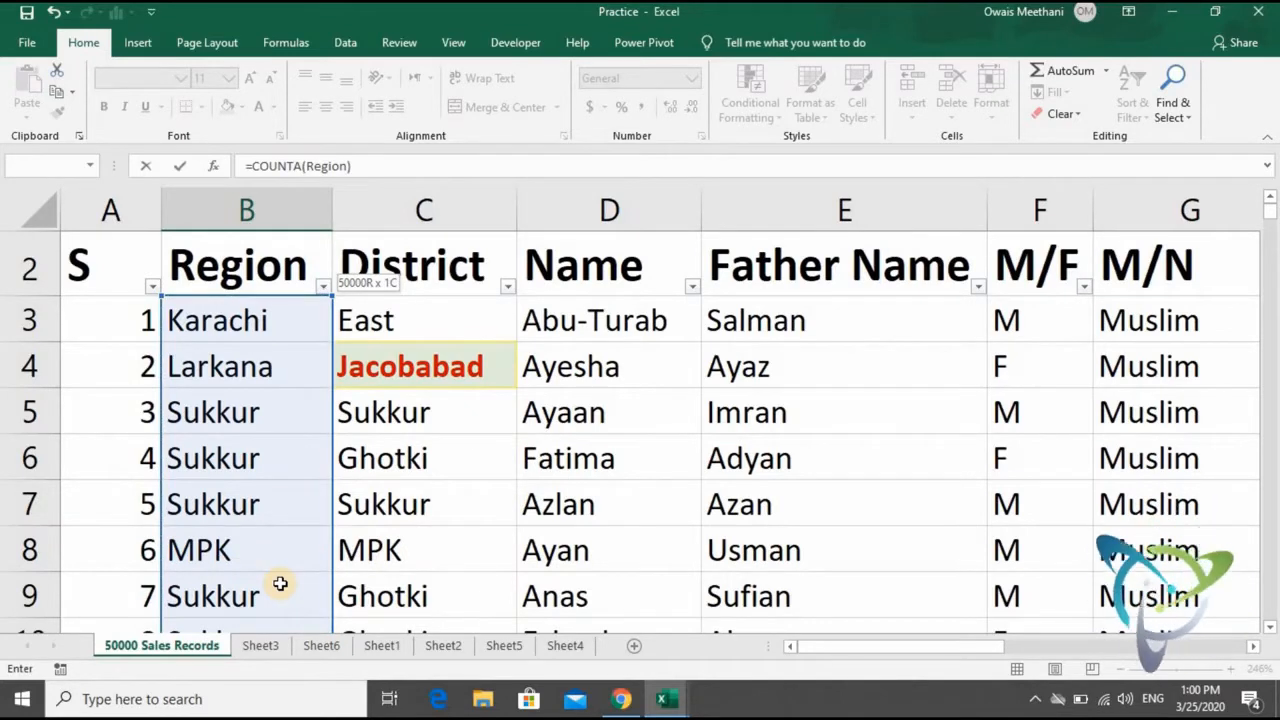
key("Return")
key("Up")
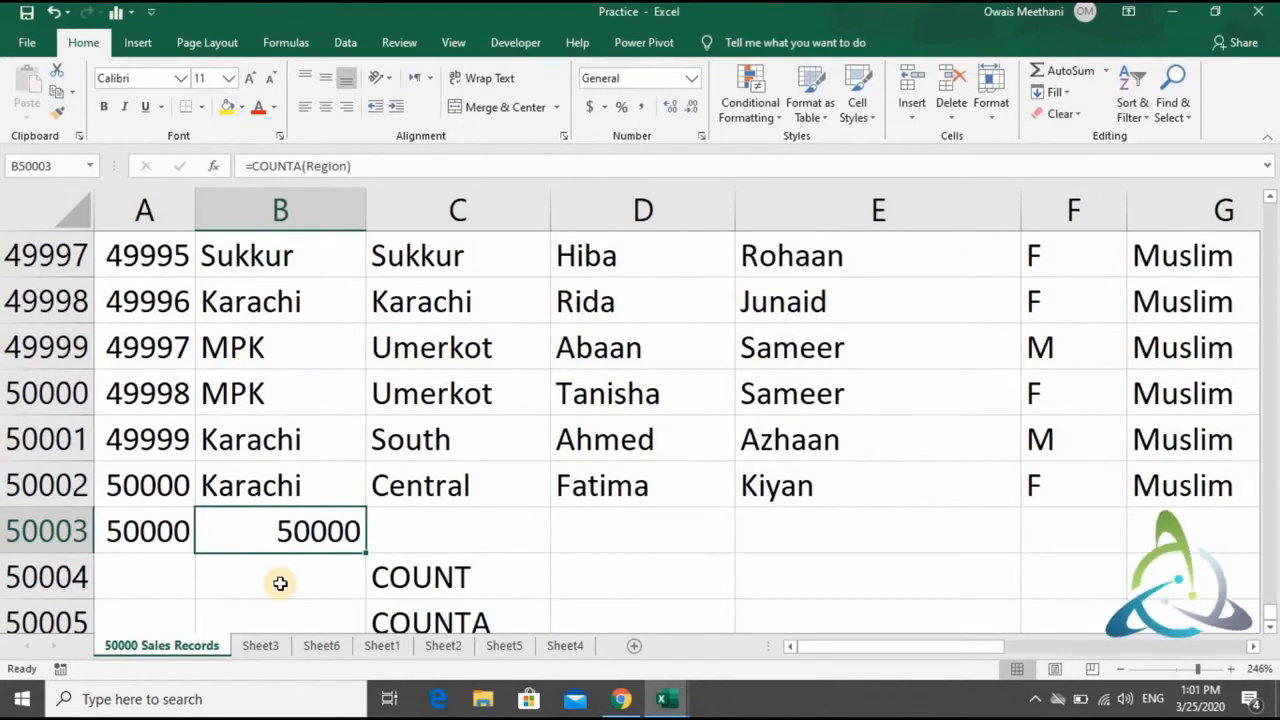
- Compare the COUNT formula in A50003 and the COUNTA result in B50003 with the function names listed in column C
key("Down")
key("Down")
key("Down")
key("Down")
key("Up")
key("Up")
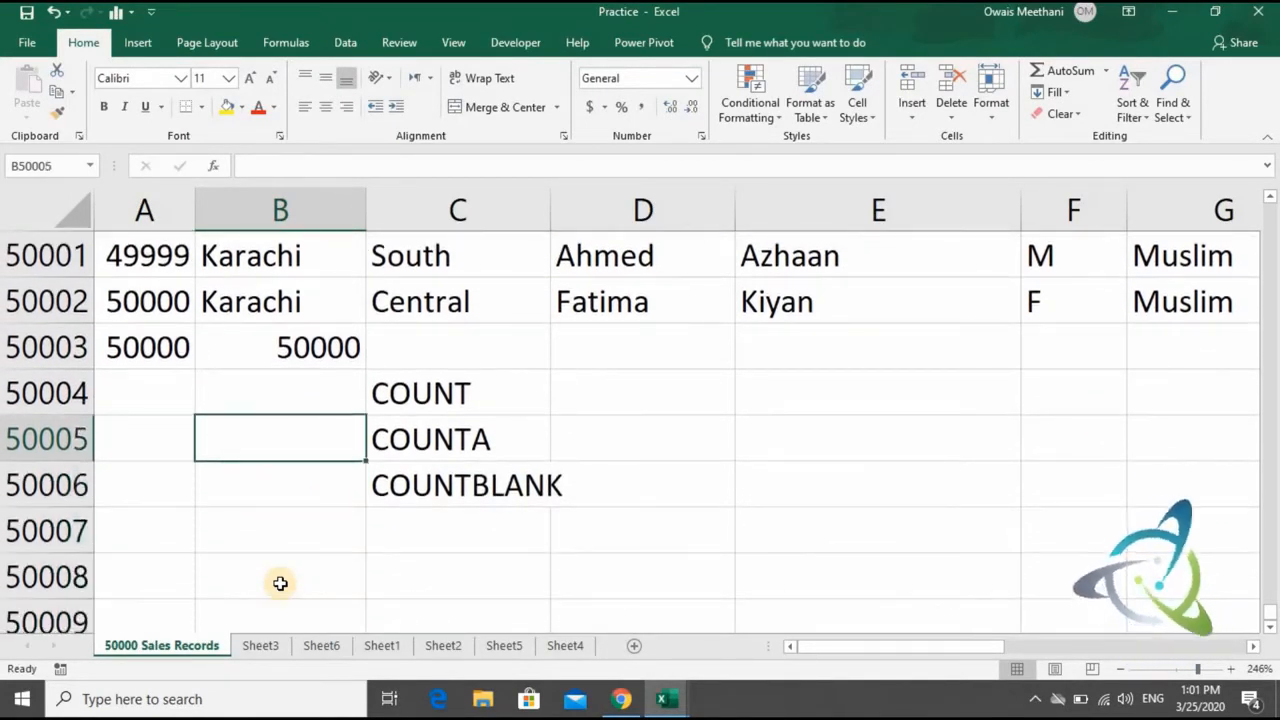
key("Up")
key("Up")
key("Left")
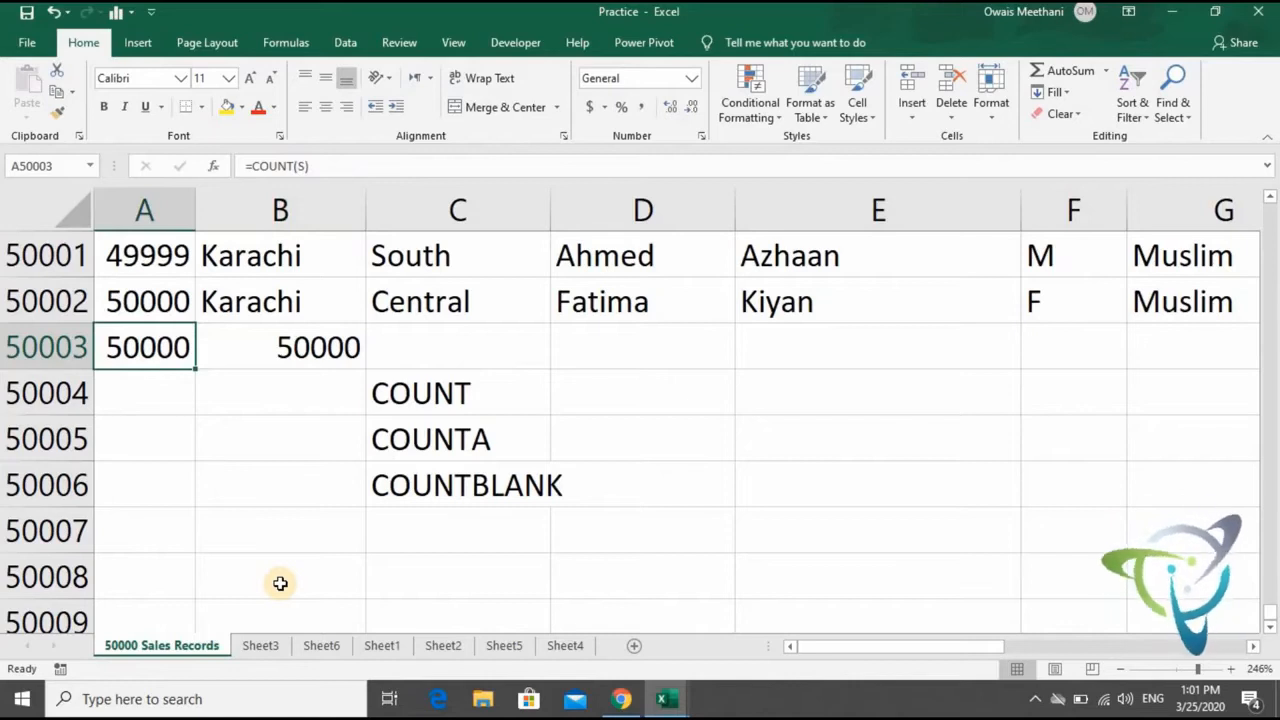
key("Right")
key("Down")
key("Right")
key("Down")
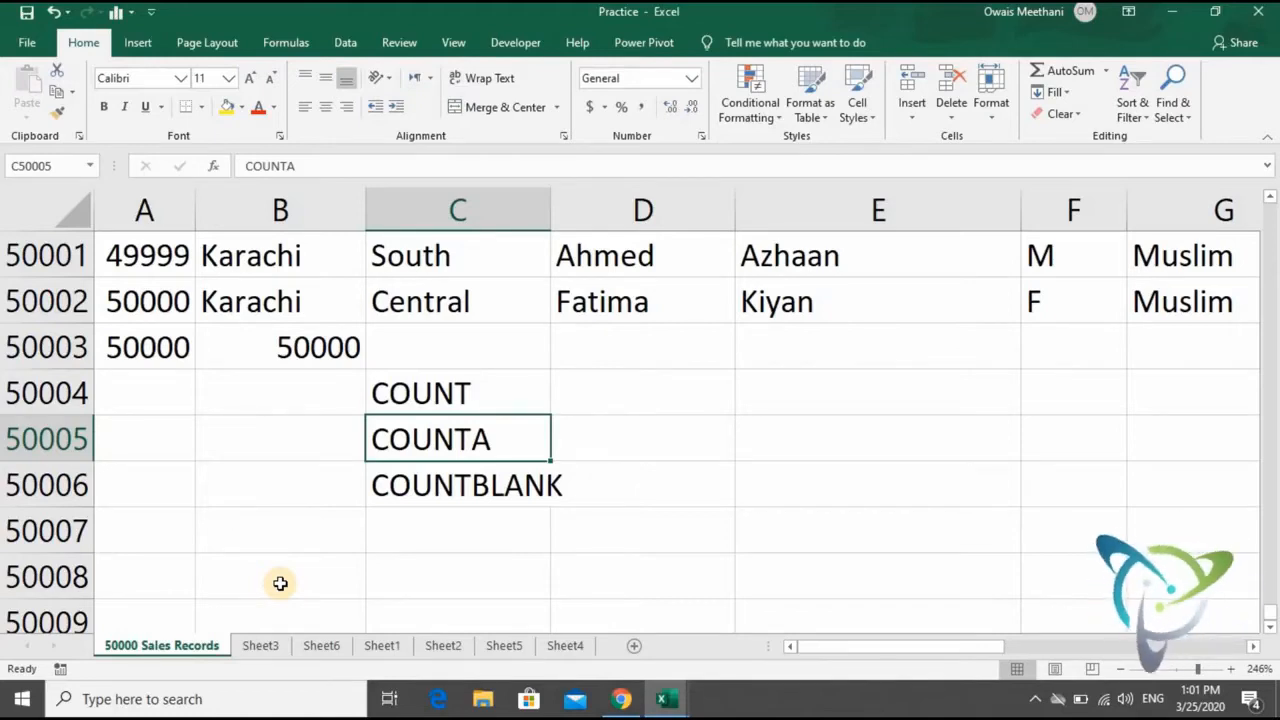
- Clear a few District entries near the end of column C, including C49996 and C50001, to create blank cells
key("Up")
key("Up")
key("Up")
key("Up")
key("Up")
key("Up")
key("Up")
key("Up")
key("Up")
key("Up")
key("Up")
key("Up")
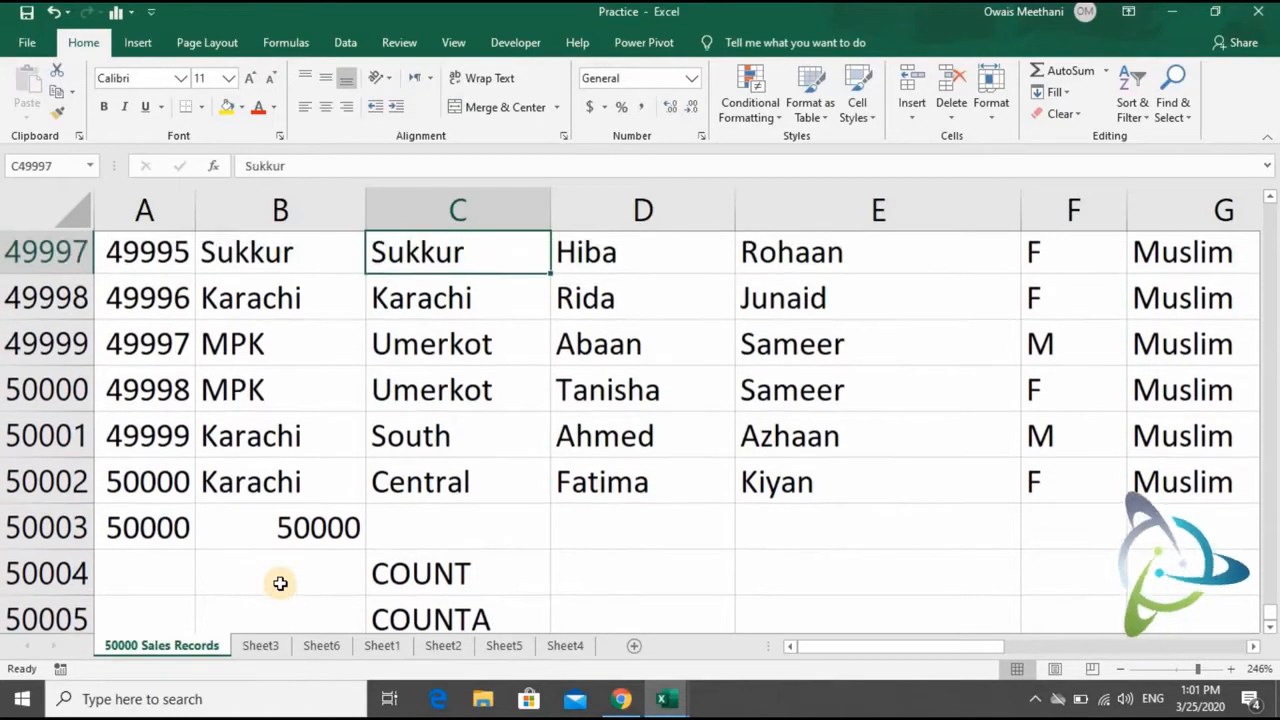
key("Up")
key("Up")
key("Up")
key("Up")
key("Up")
key("Up")
key("Up")
key("Up")
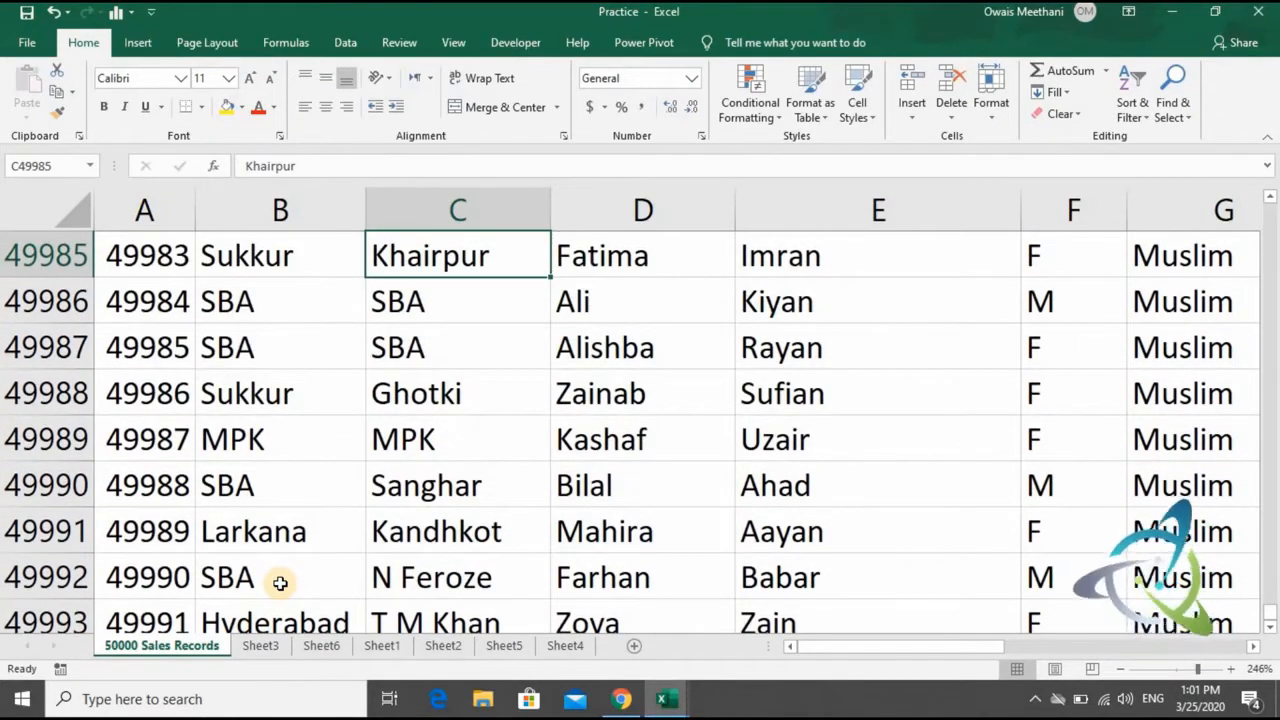
key("Down")
key("Down")
key("Down")
key("Down")
key("Down")
key("Down")
key("Down")
key("Down")
key("Down")
key("Down")
key("Down")
key("Down")
key("Down")
key("Down")
key("Down")
key("Down")
key("Down")
key("Down")
key("Down")
key("Down")
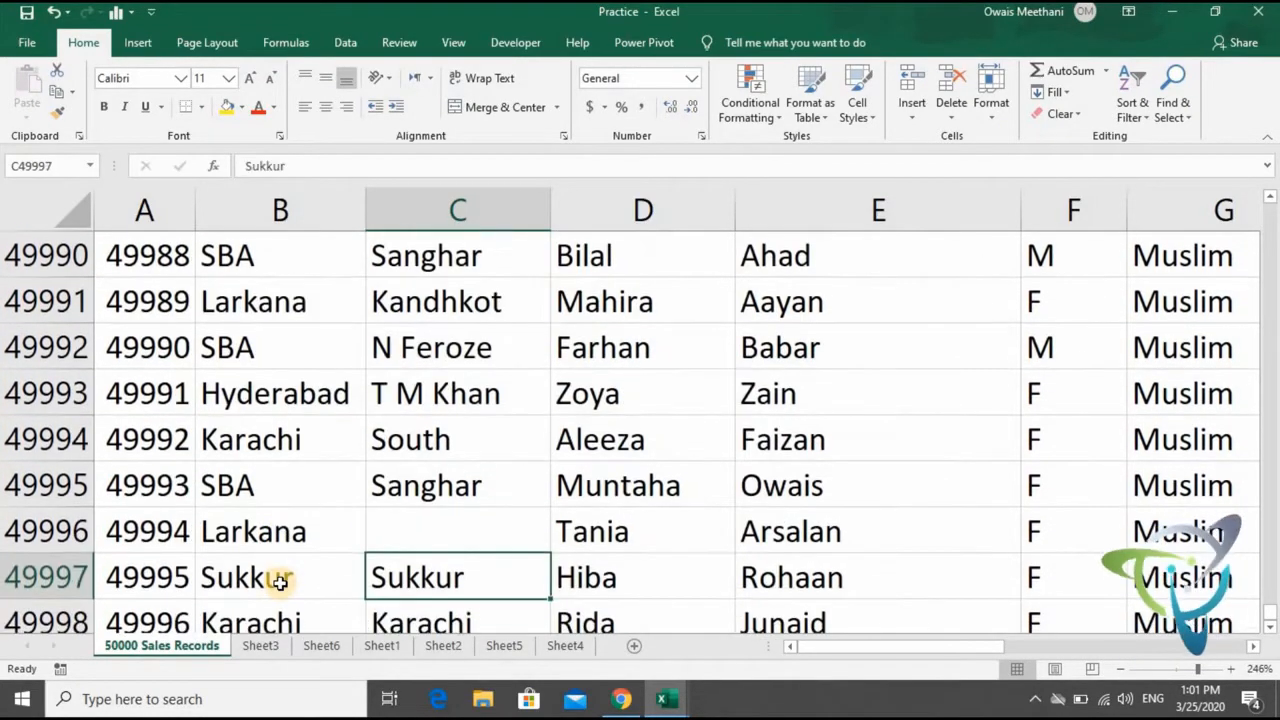
key("Up")
key("Up")
key("Up")
key("Up")
key("Delete")
- Enter the formula =COUNTBLANK(District) in C50003, covering all district entries in column C
key("Down")
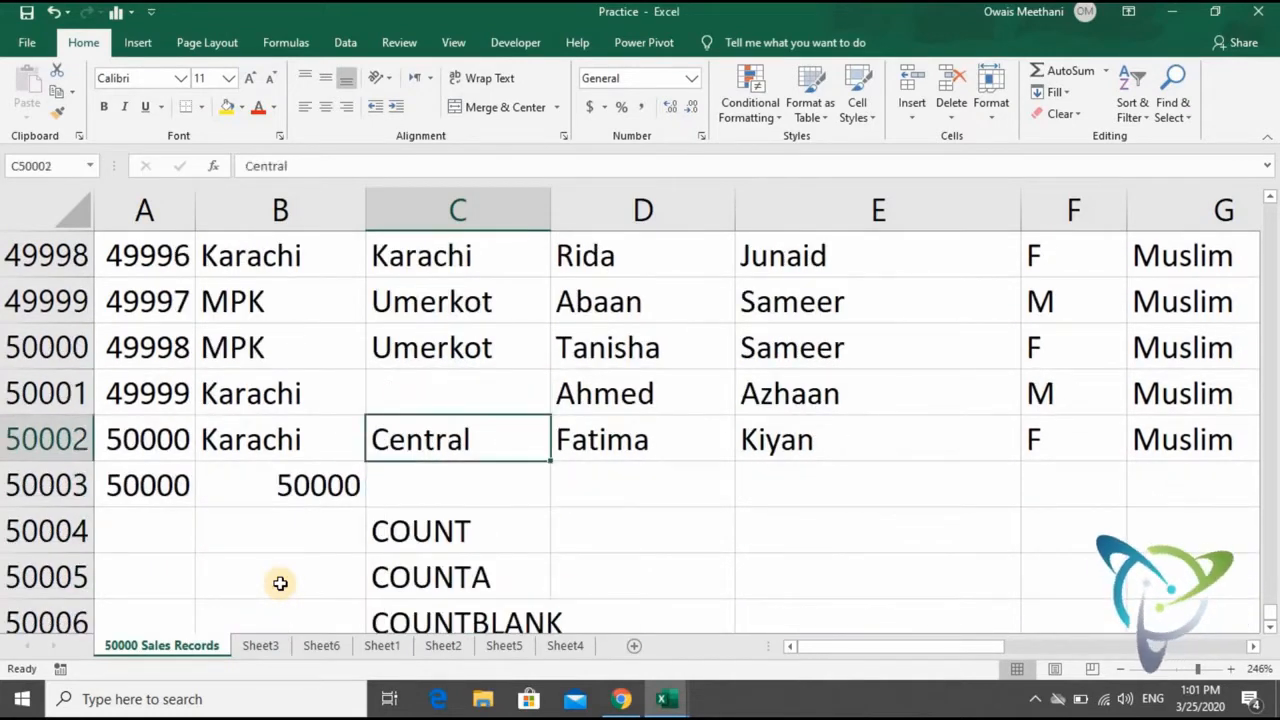
key("Down")
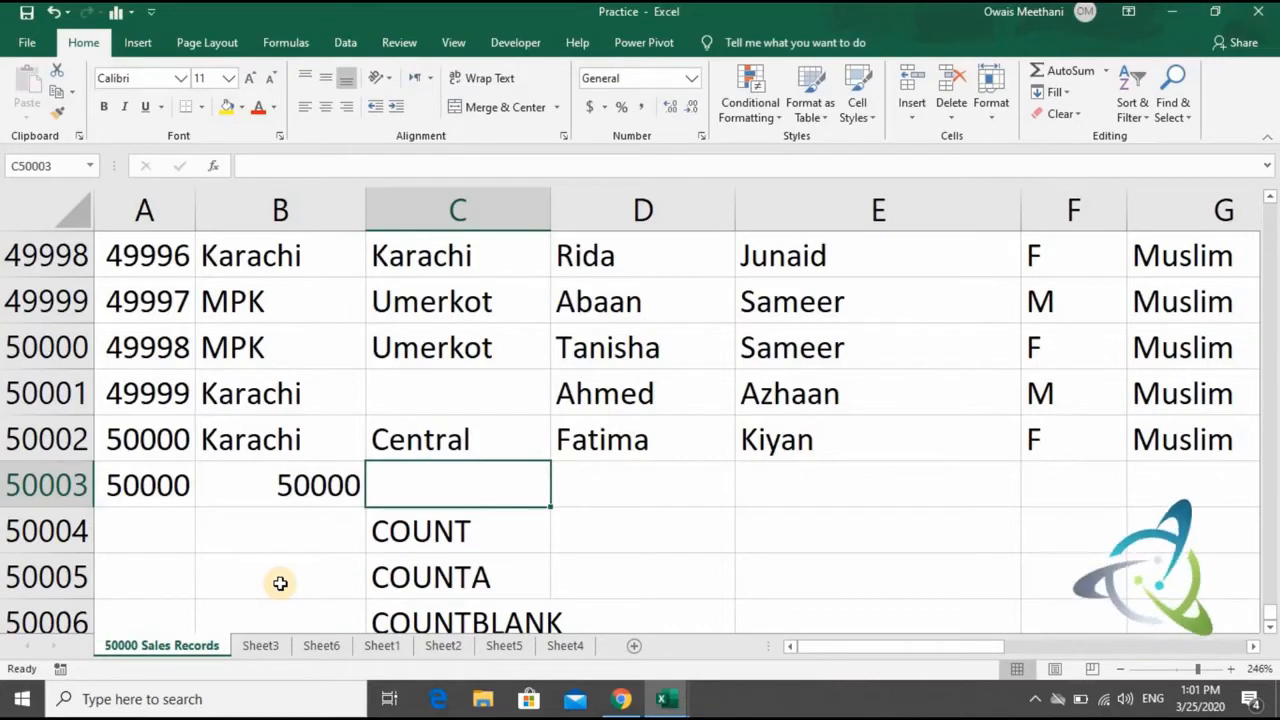
type("=c")
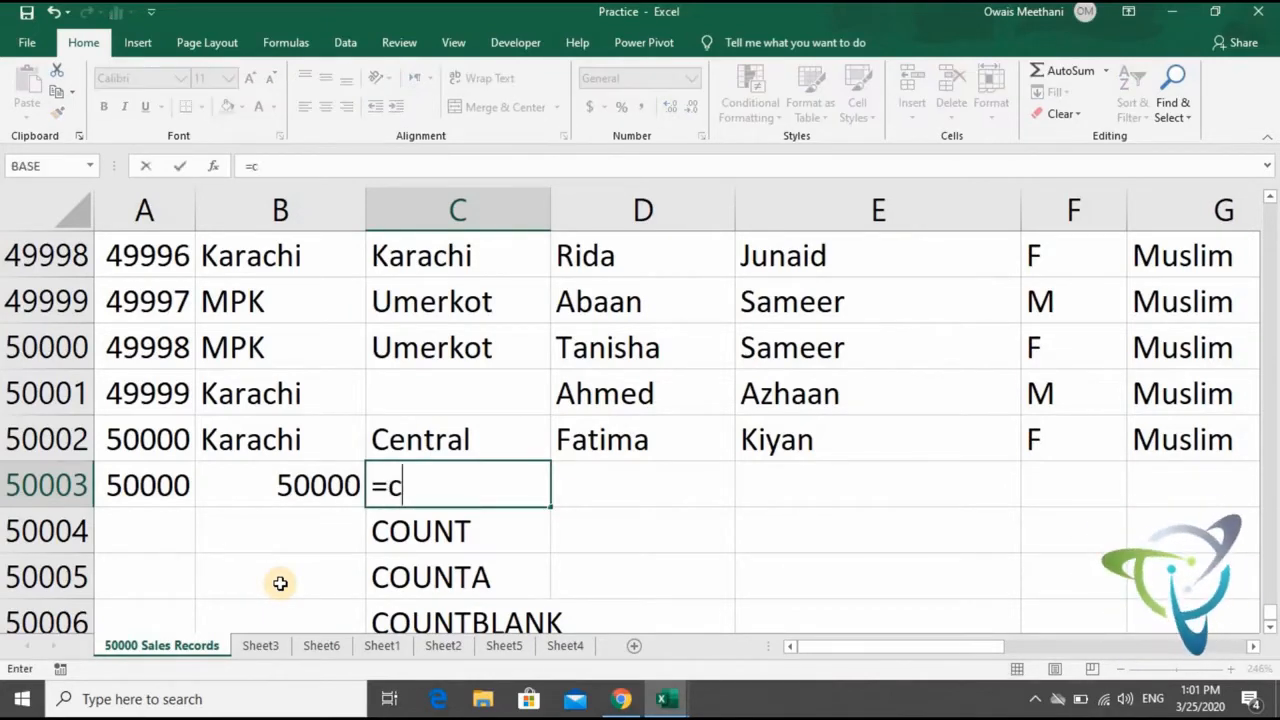
type("ountblank")
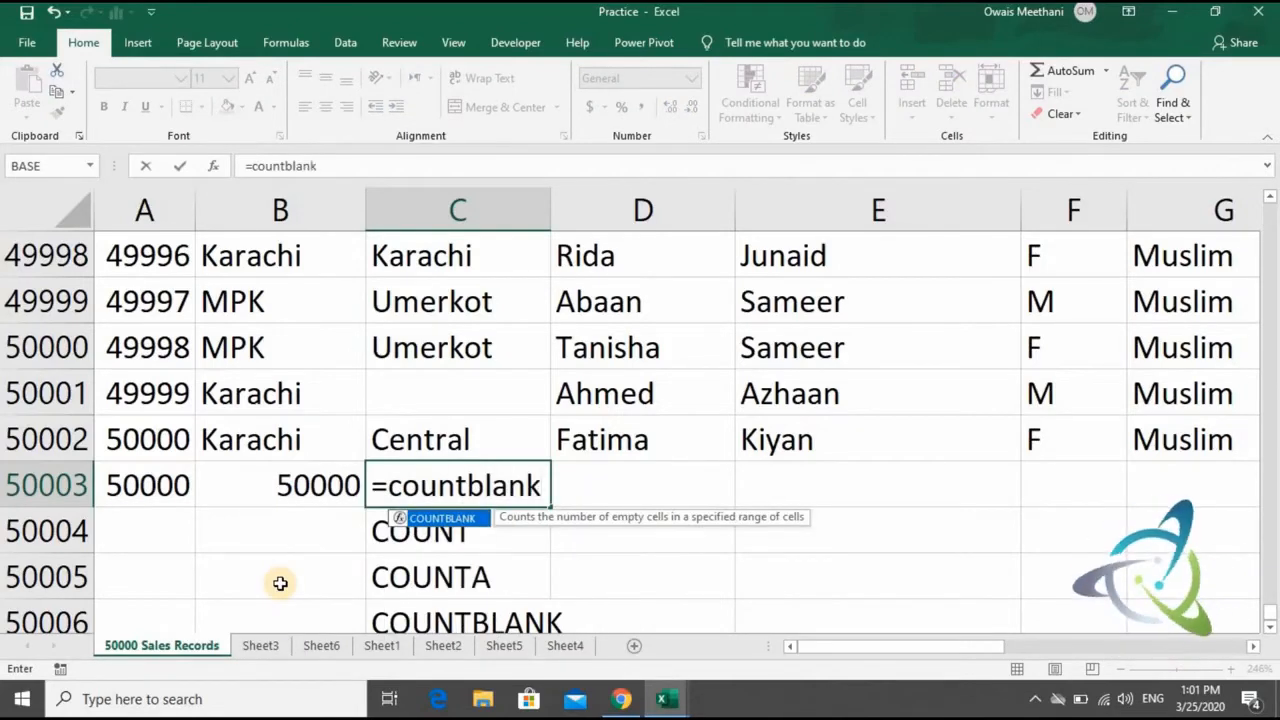
key("Tab")
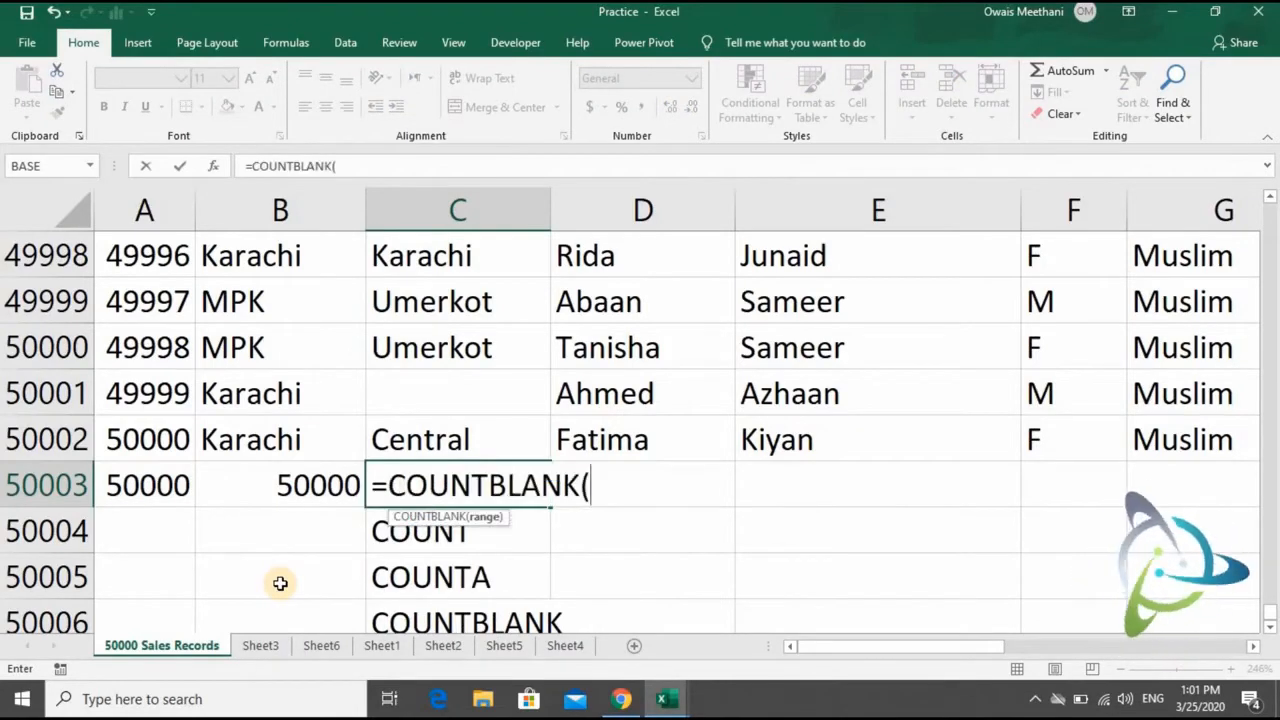
key("Up")
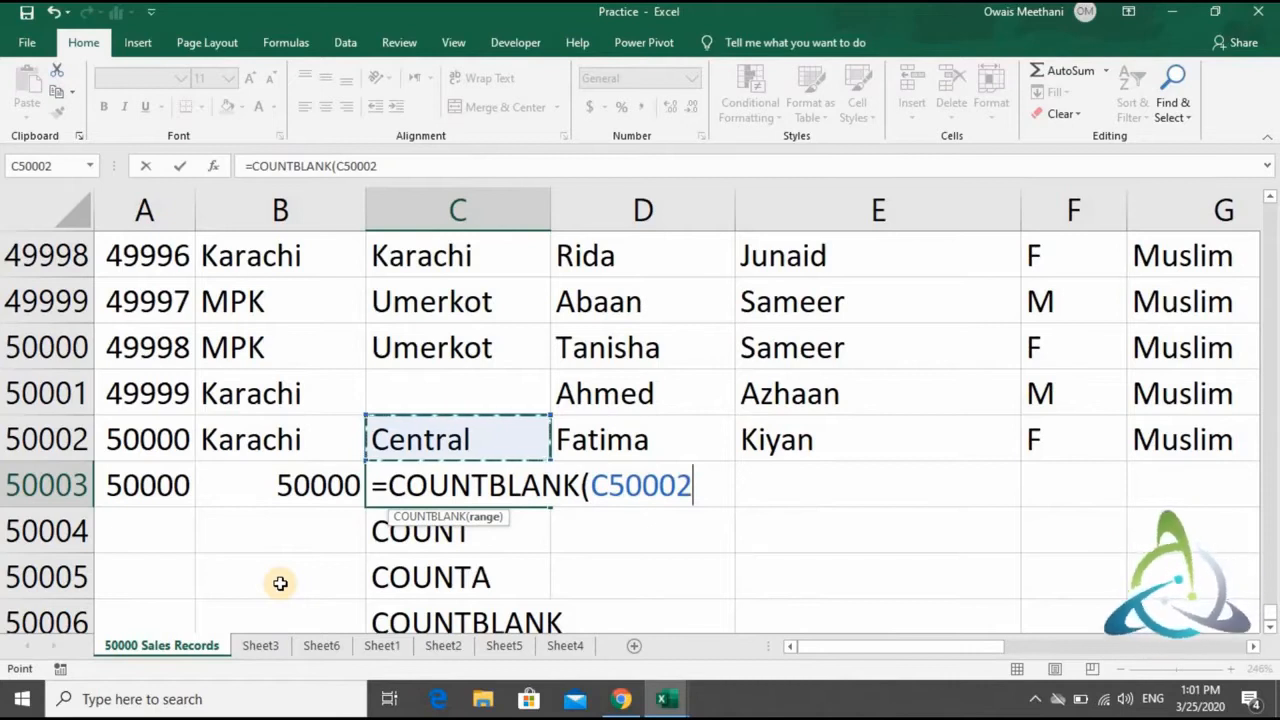
key("shift+Up")
key("shift+Up")
key("shift+Up")
key("shift+Up")
key("shift+Up")
key("shift+Up")
key("shift+Up")
key("shift+Up")
key("shift+Up")
key("shift+Up")
key("shift+Up")
key("shift+Up")
key("shift+Up")
key("shift+Up")
key("shift+Up")
key("shift+Up")
key("shift+Up")
key("shift+Up")
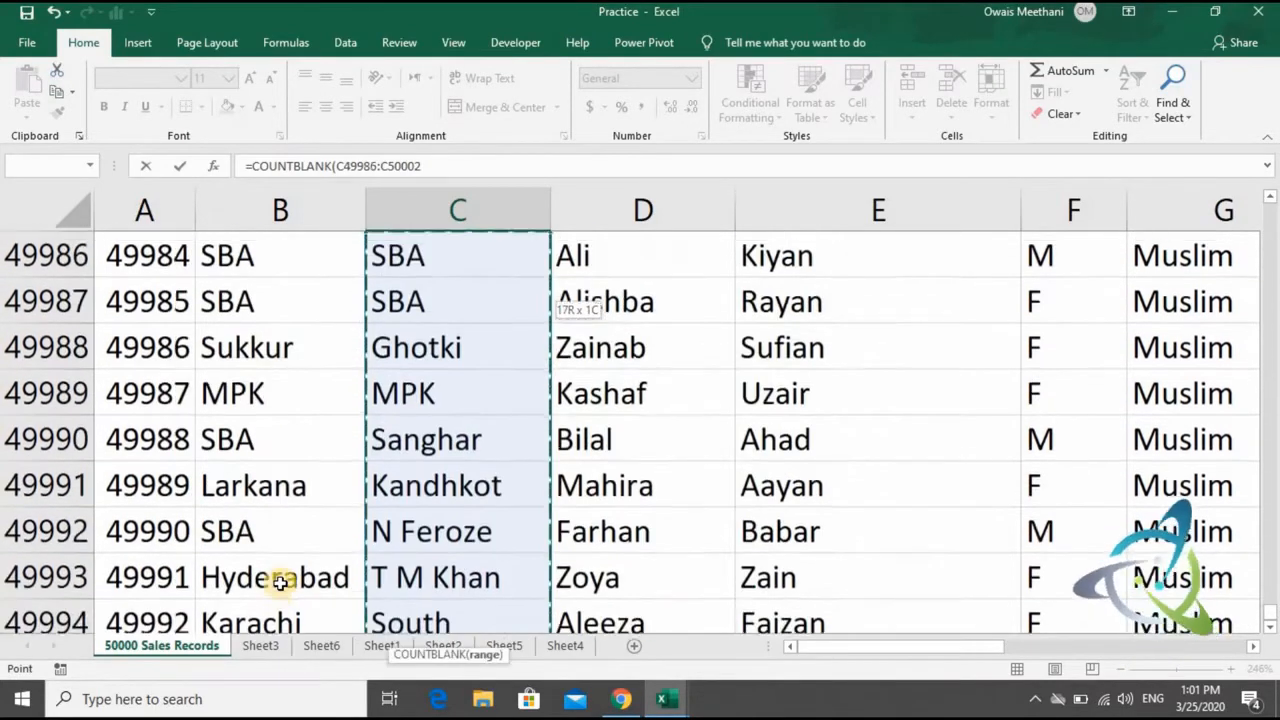
key("ctrl+shift+Up")
key("ctrl+shift+Up")
key("shift+Down")
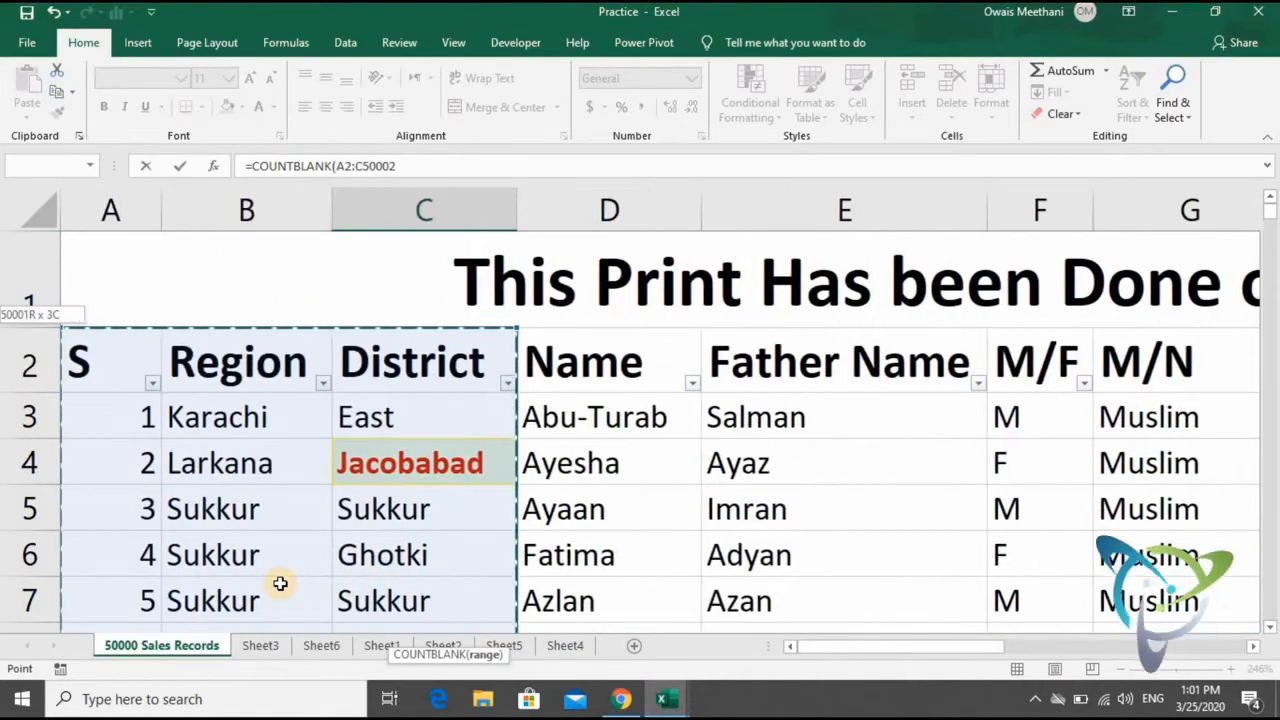
key("ctrl+shift+Right")
key("ctrl+shift+Left")
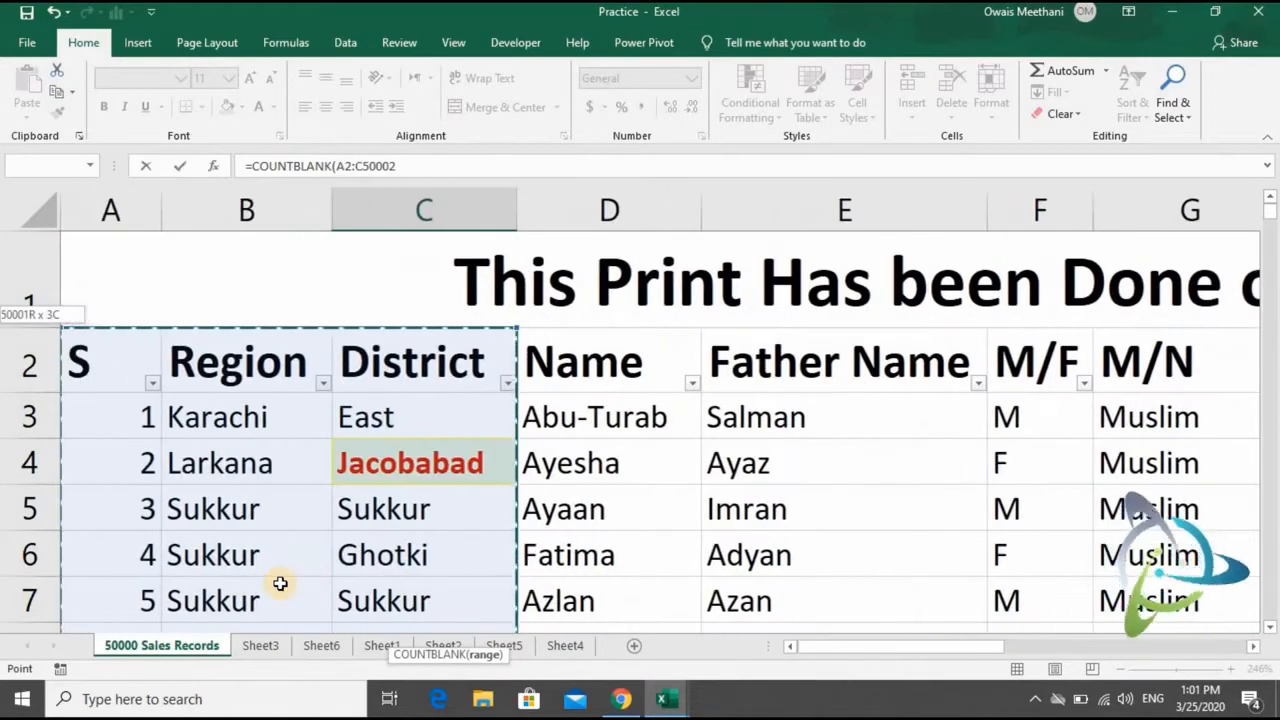
key("shift+Right")
key("shift+Right")
key("shift+Down")
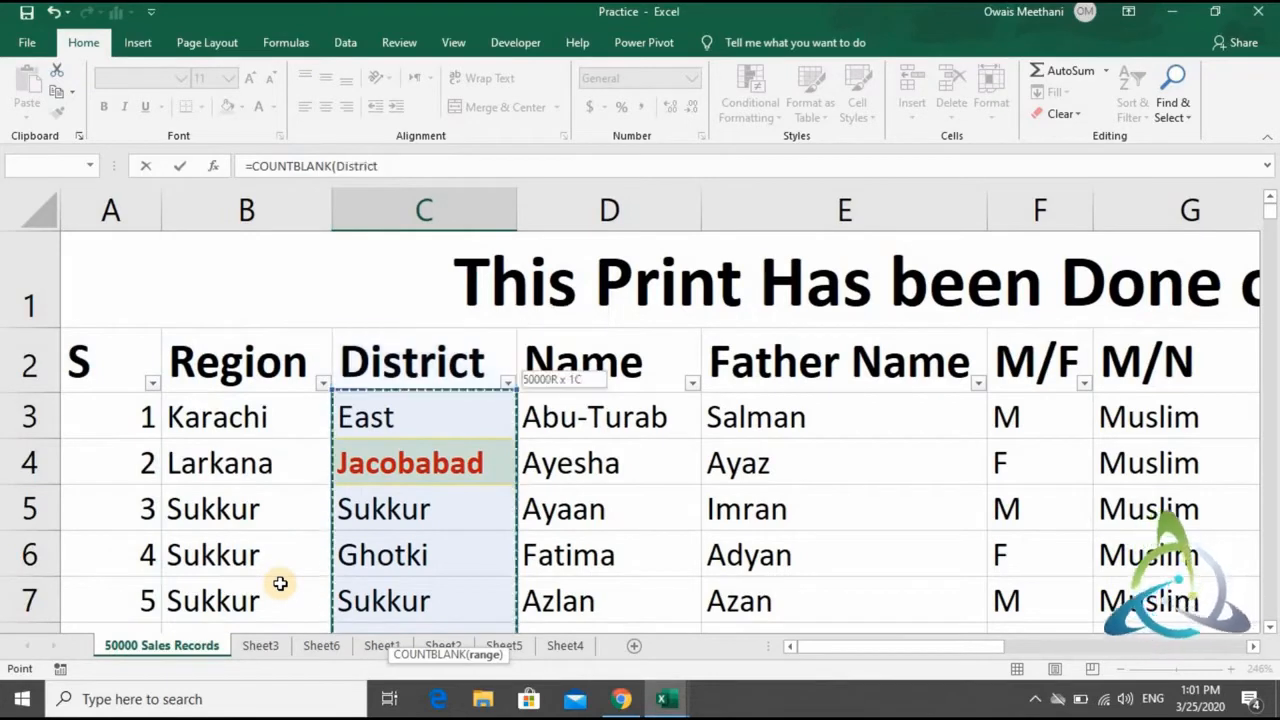
type(")")
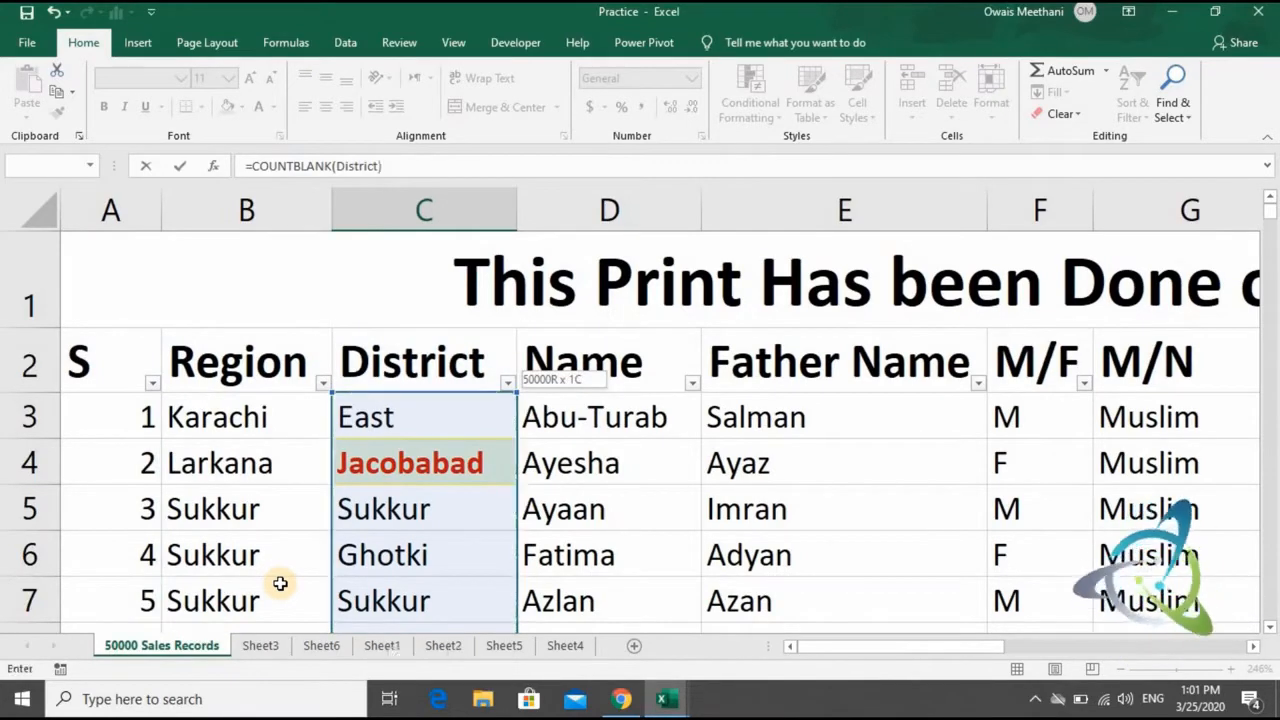
key("Return")
key("Up")
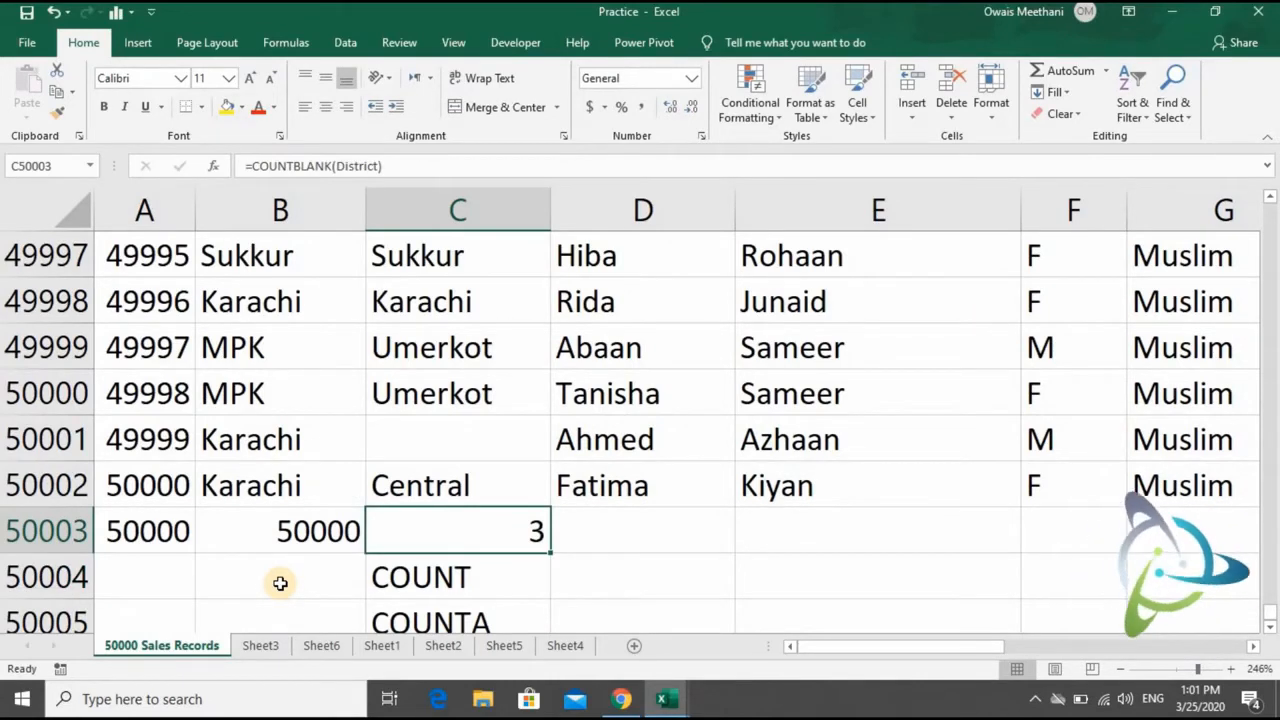
- Review the COUNT, COUNTA and COUNTBLANK formulas in row 50003 against the function names in C50004 to C50006
key("Left")
key("Left")
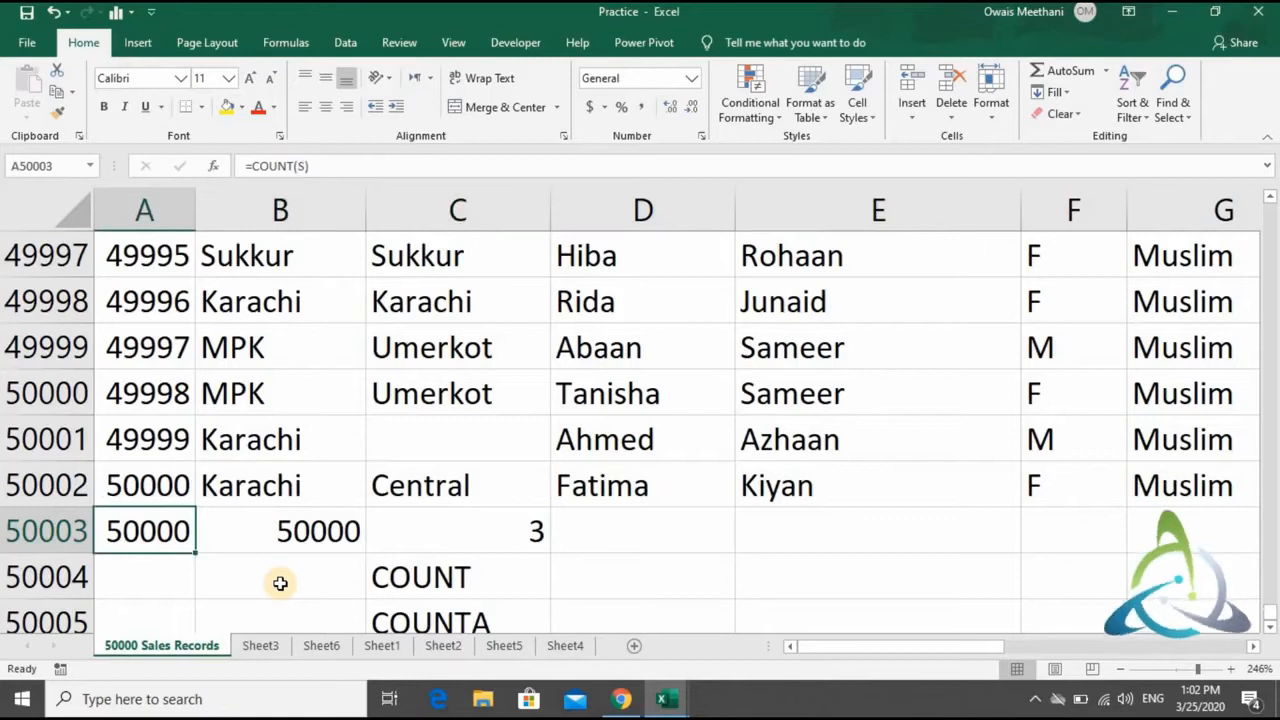
key("Right")
key("Right")
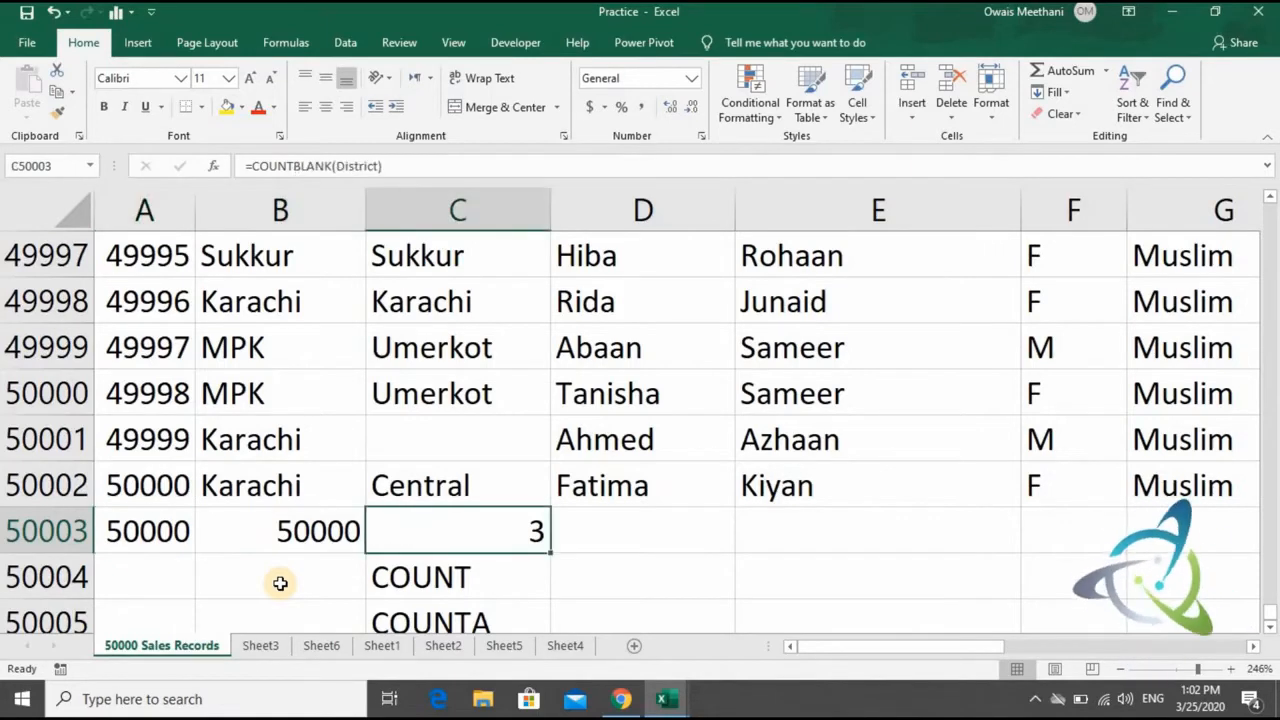
key("Down")
key("Down")
key("Down")
key("Down")
key("Down")
key("Up")
key("Up")
key("Up")
key("Up")
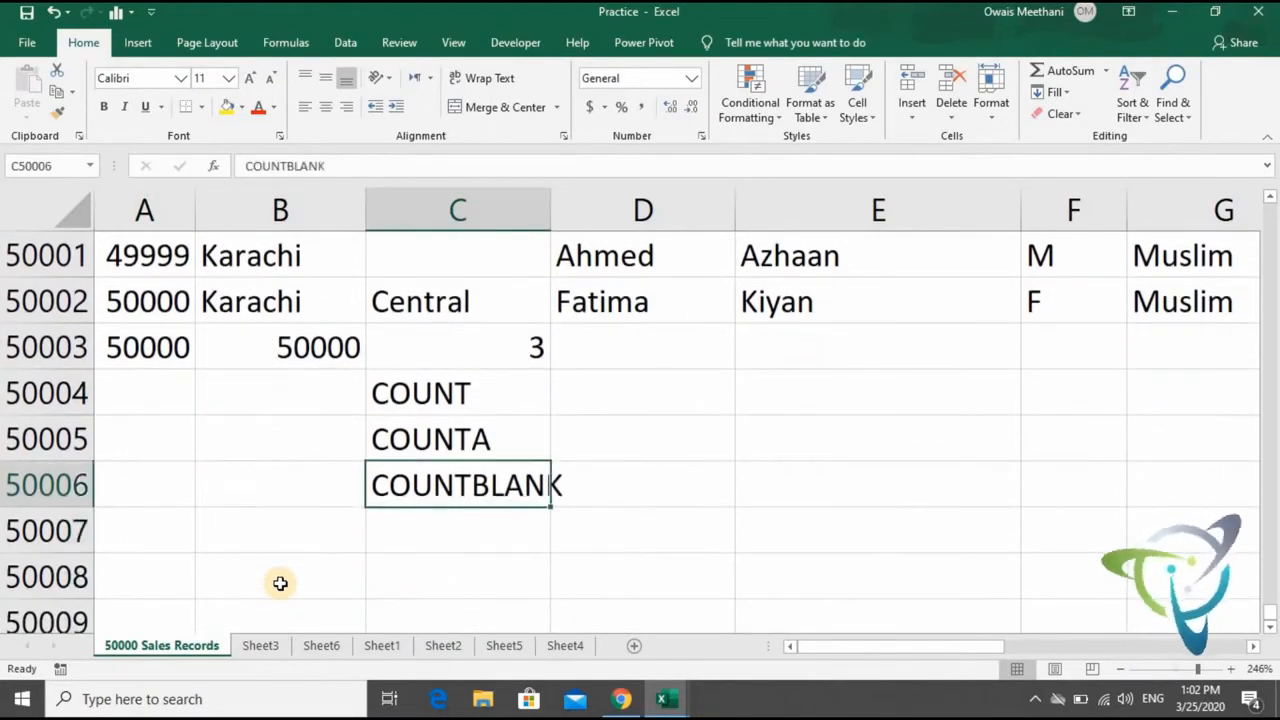
key("Down")
key("Down")
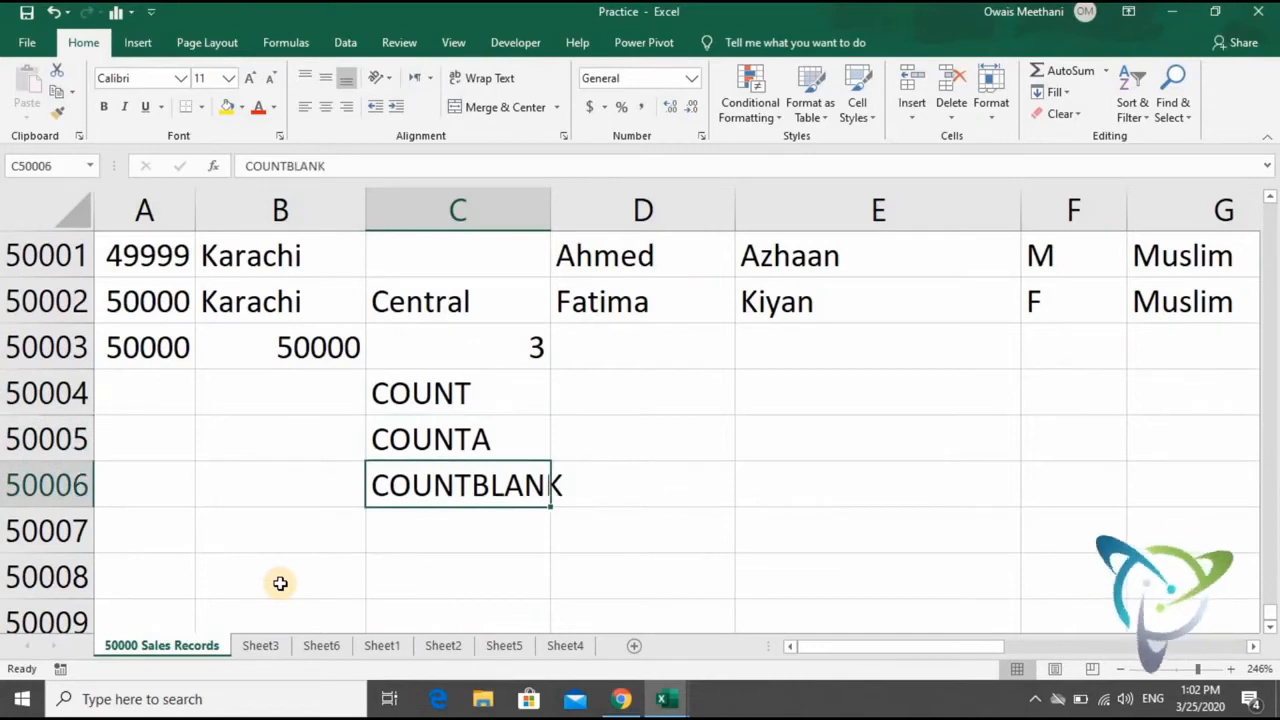
key("Up")
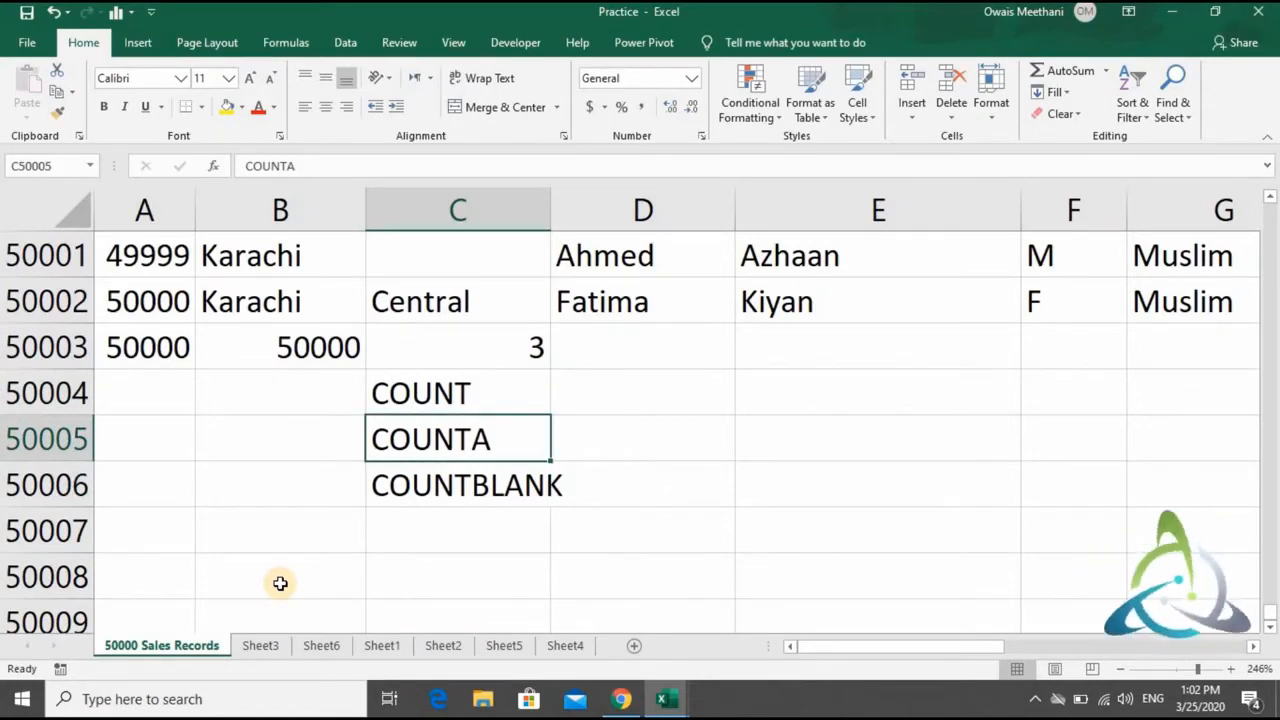
key("Up")
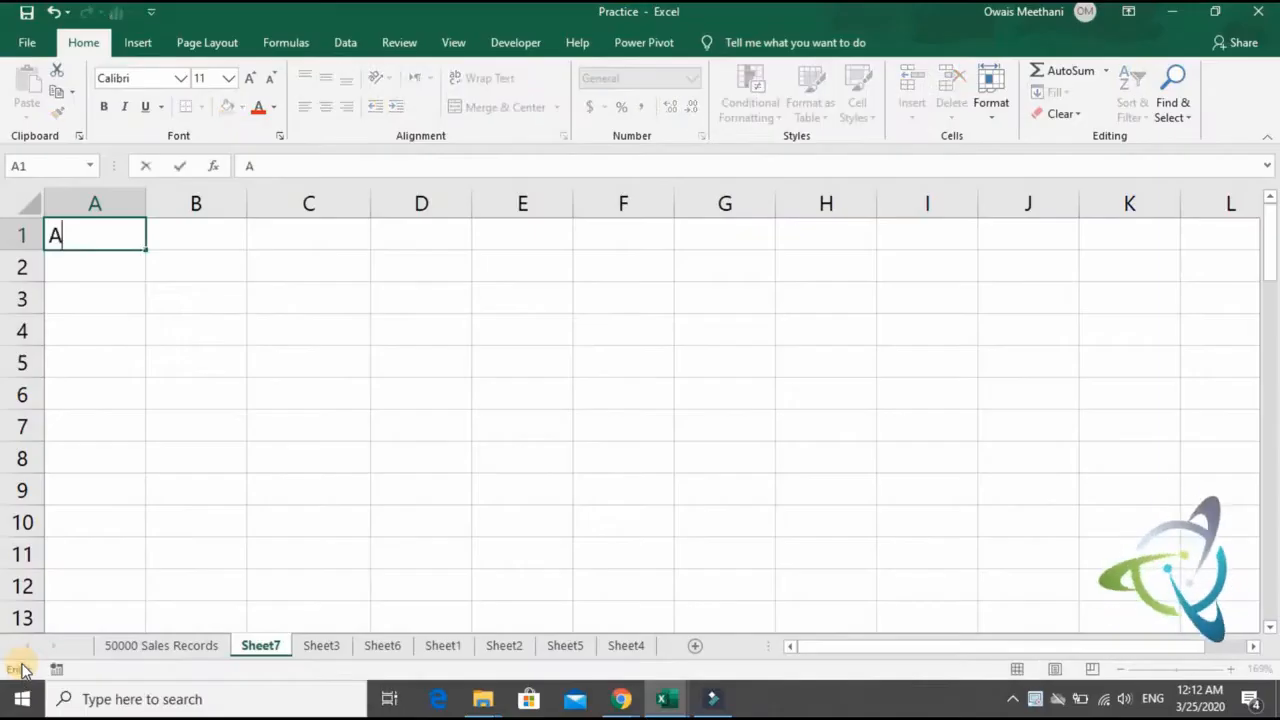
- Enter the function name AVERAGE in A1 of Sheet7 and write AVERAGEA in A2
type("VERAGE")
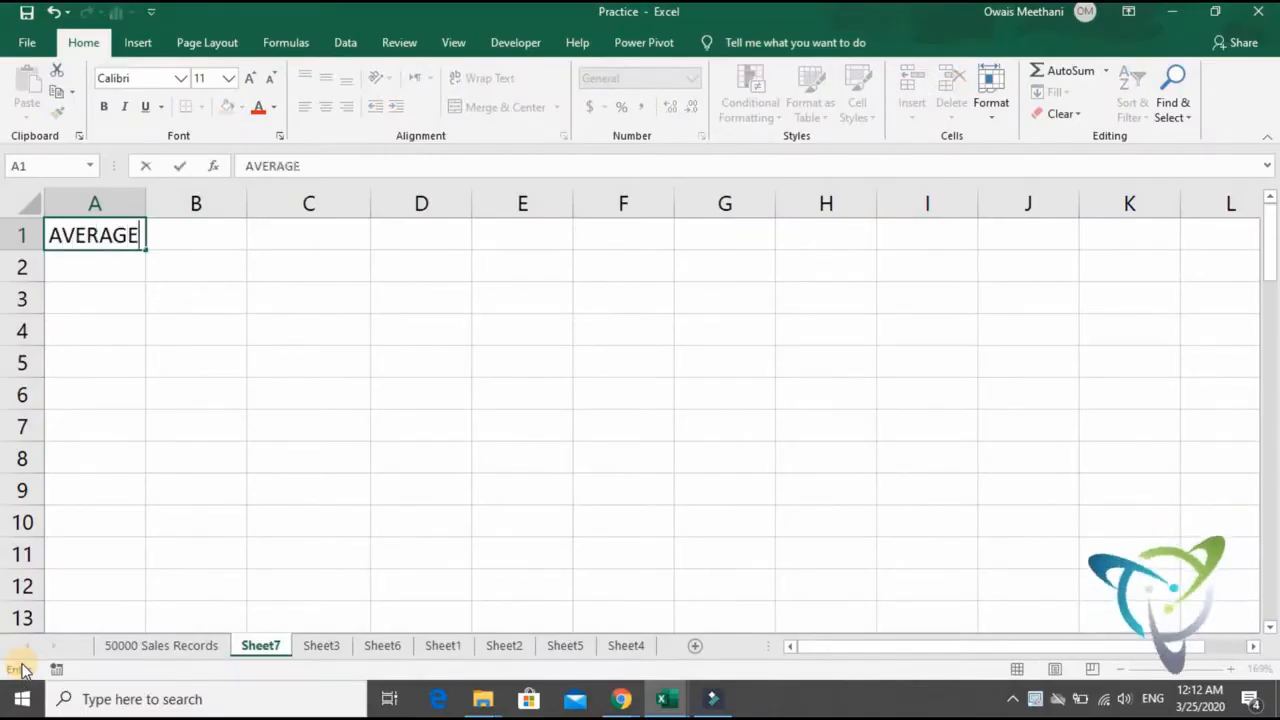
key("Return")
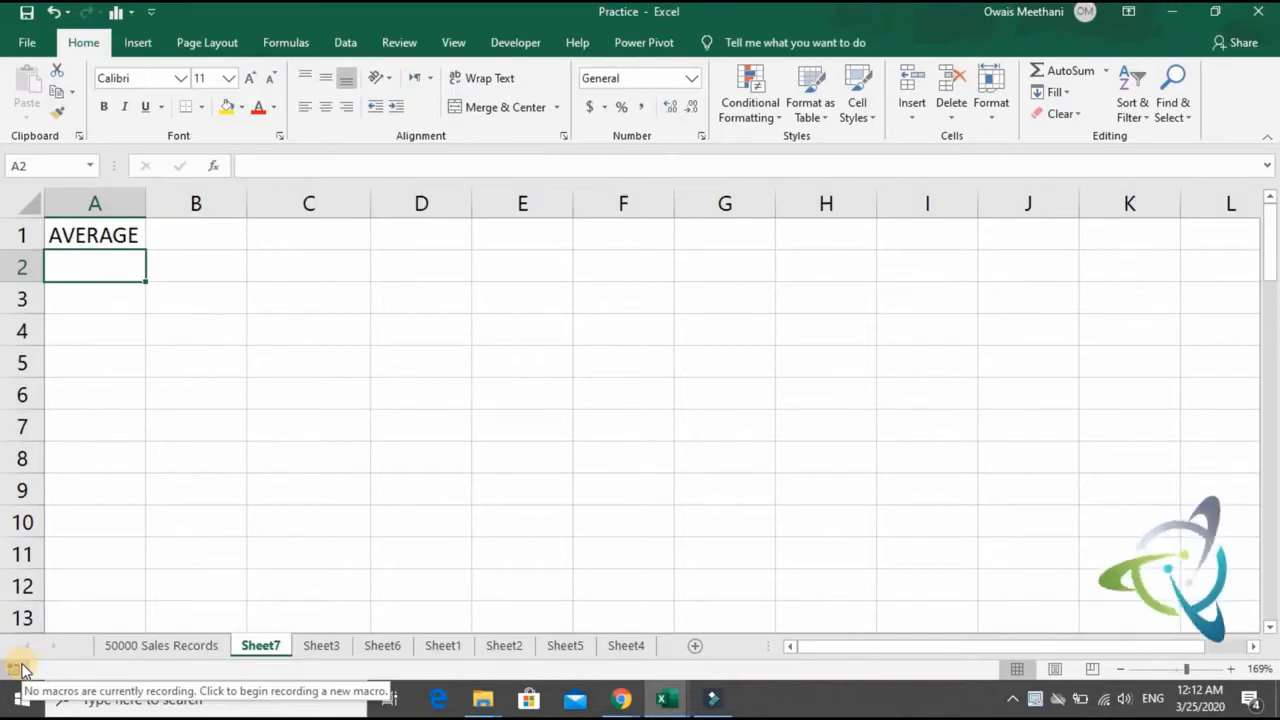
type("AVERA")
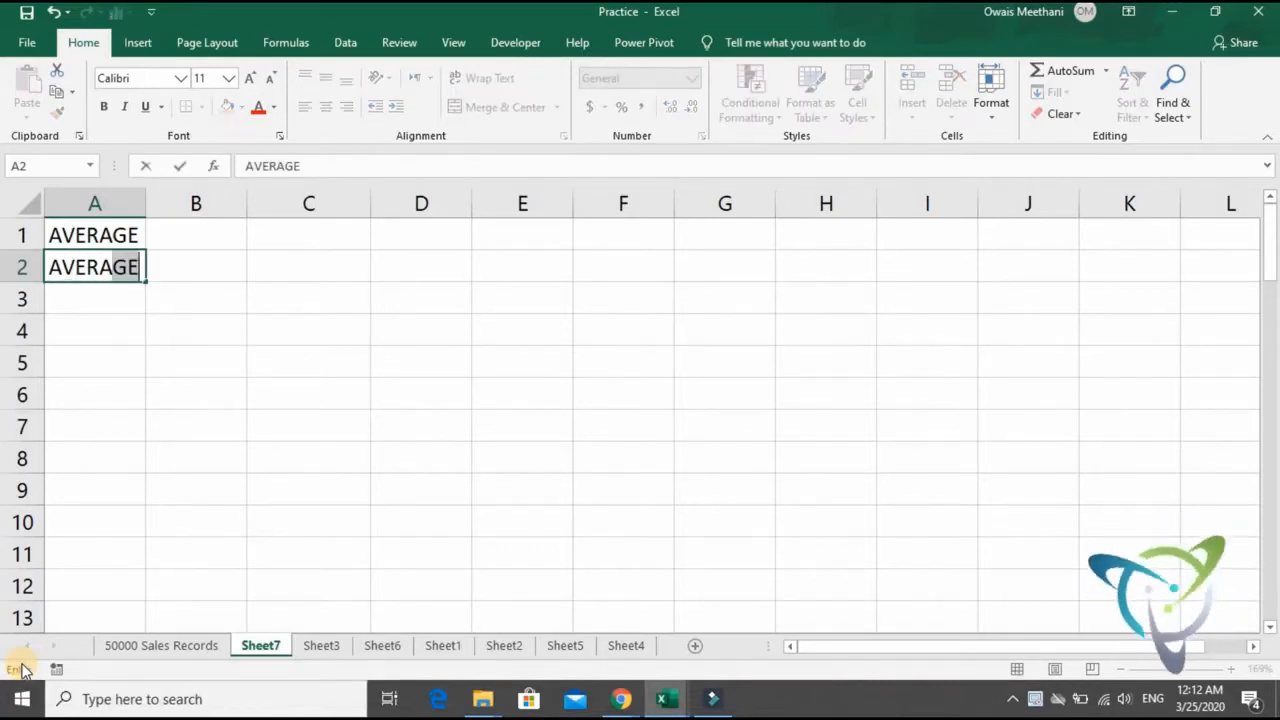
type("GEA")
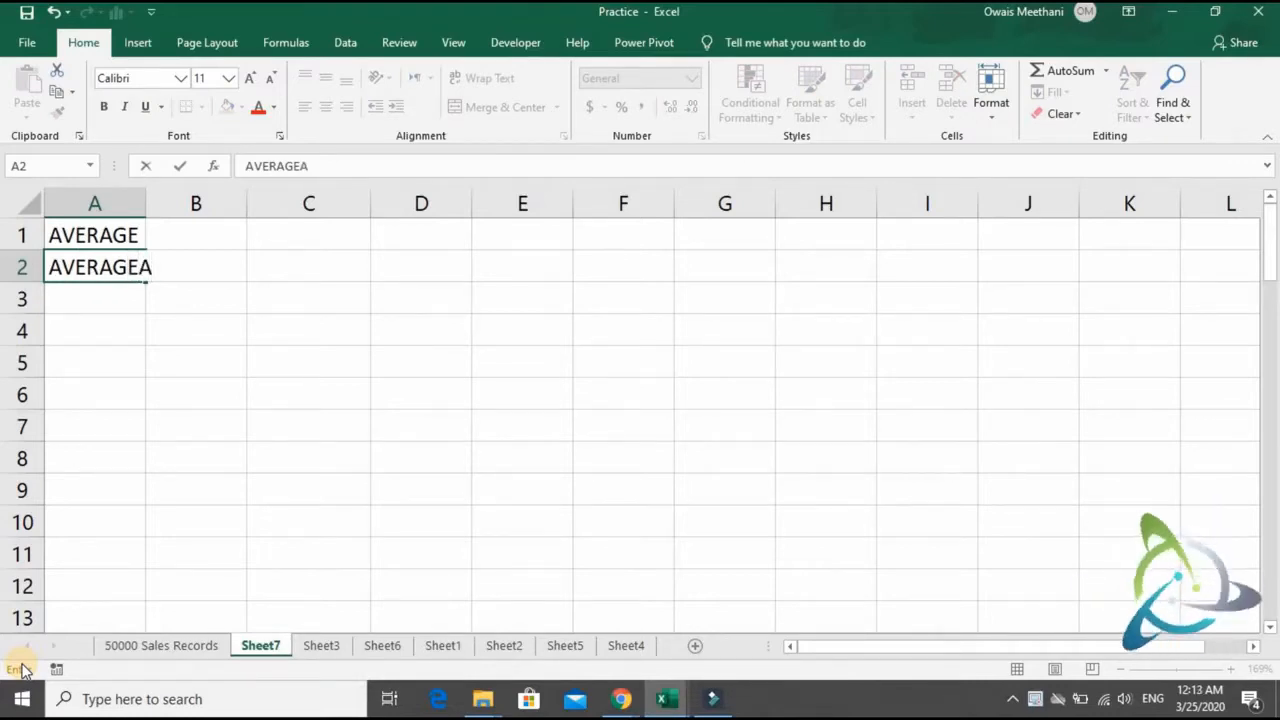
- Erase the AVERAGEA text in A2 and clear the AVERAGE label from A1
key("BackSpace")
key("BackSpace")
key("BackSpace")
key("BackSpace")
key("BackSpace")
key("BackSpace")
key("BackSpace")
key("BackSpace")
key("Return")
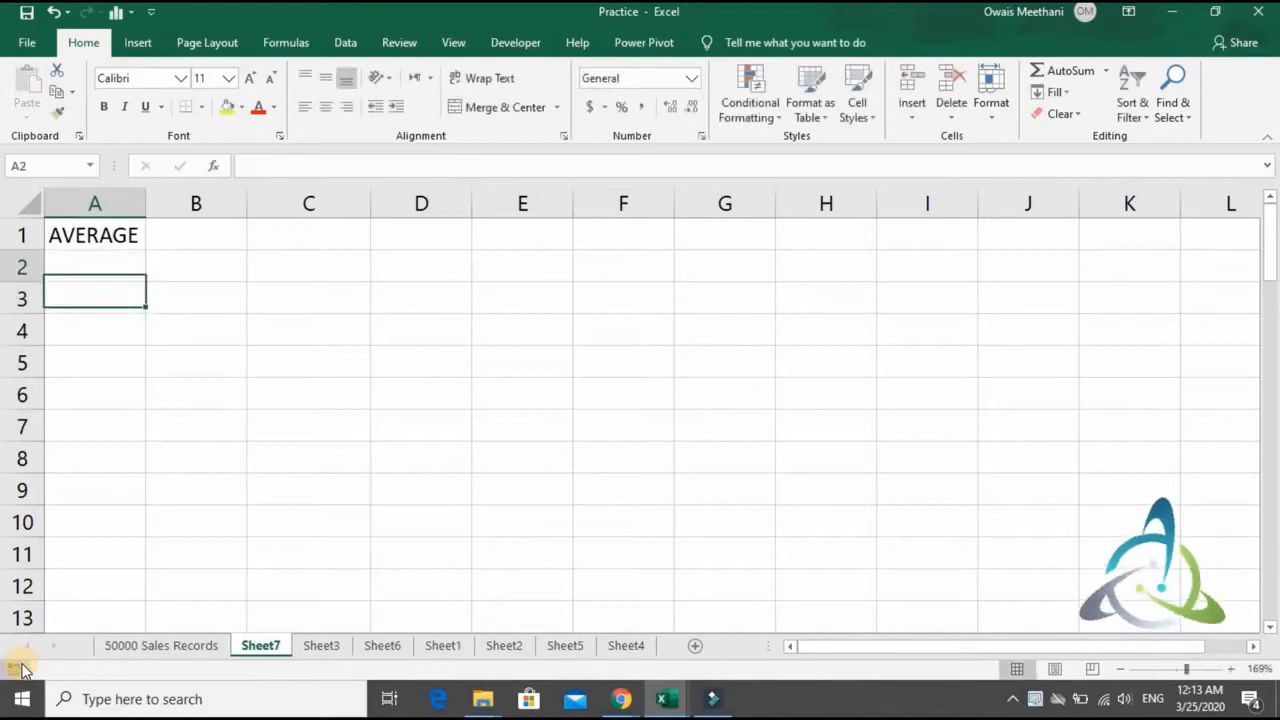
key("Up")
key("Up")
key("Delete")
- Enter the sample numbers 2, 4, 6 and 8 in cells C2 to C5
key("Down")
key("Down")
key("Down")
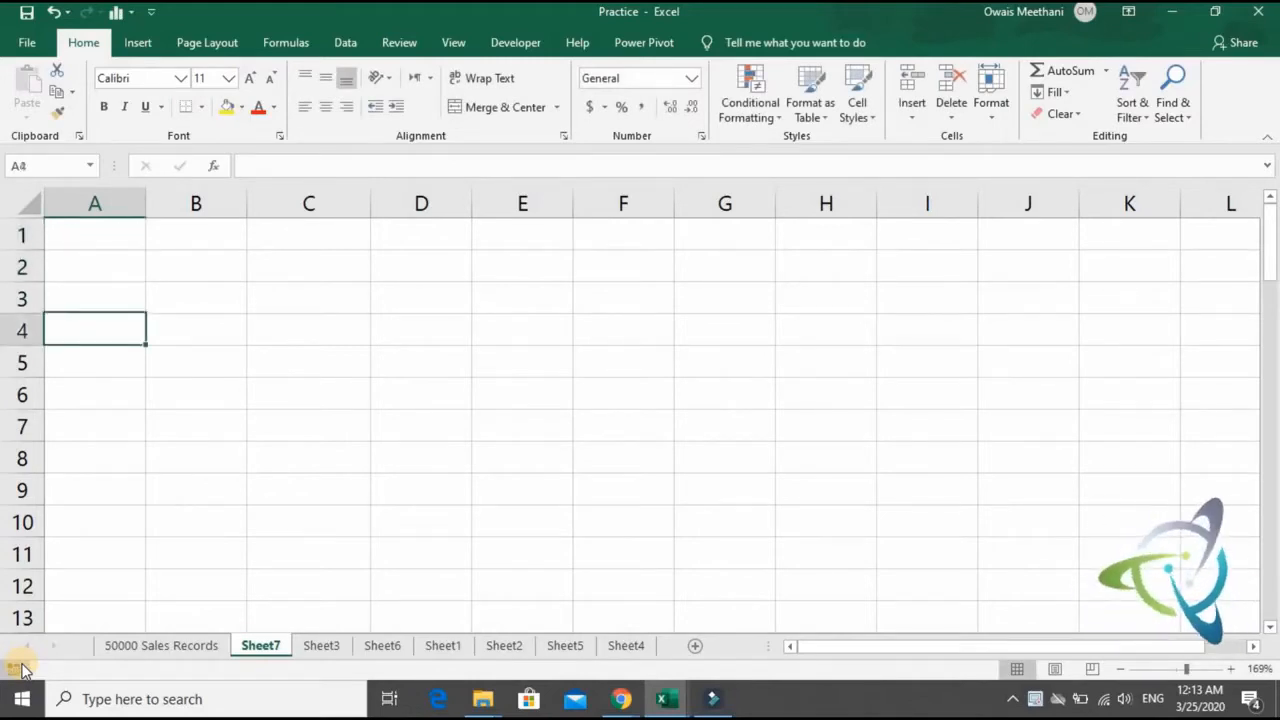
key("Down")
key("Right")
key("Right")
key("Right")
key("Left")
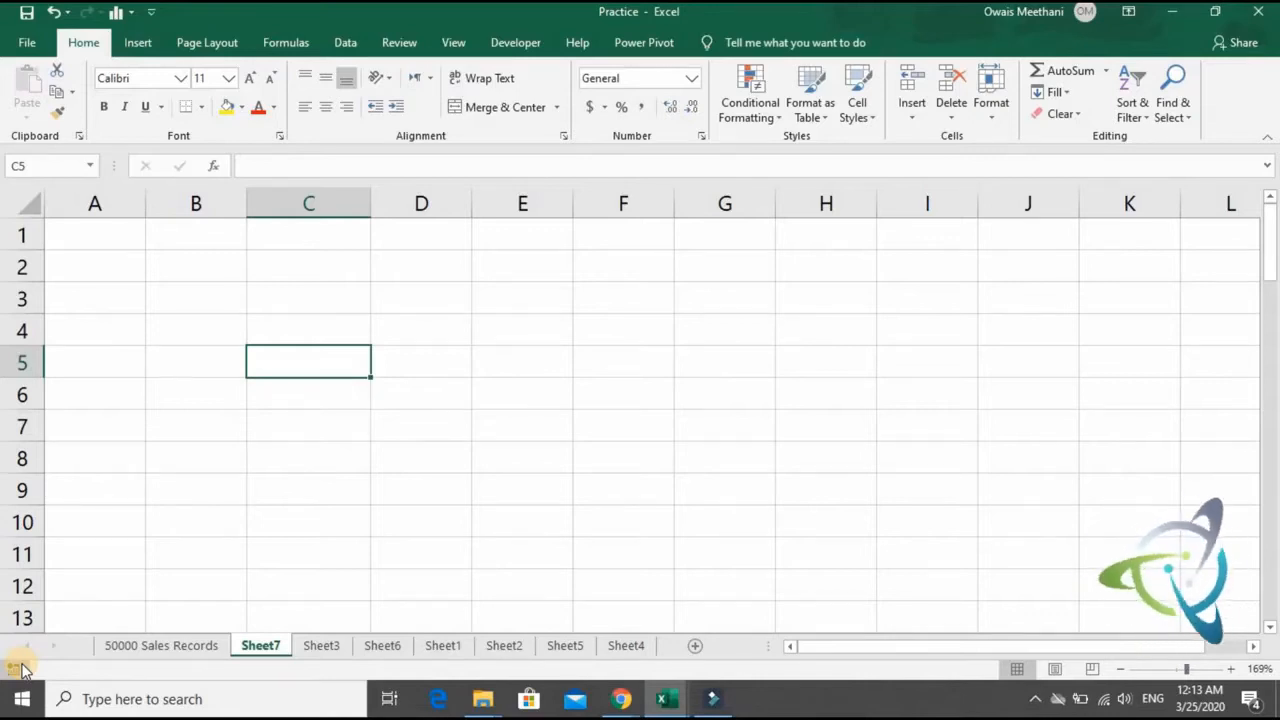
key("Up")
key("Up")
key("Up")
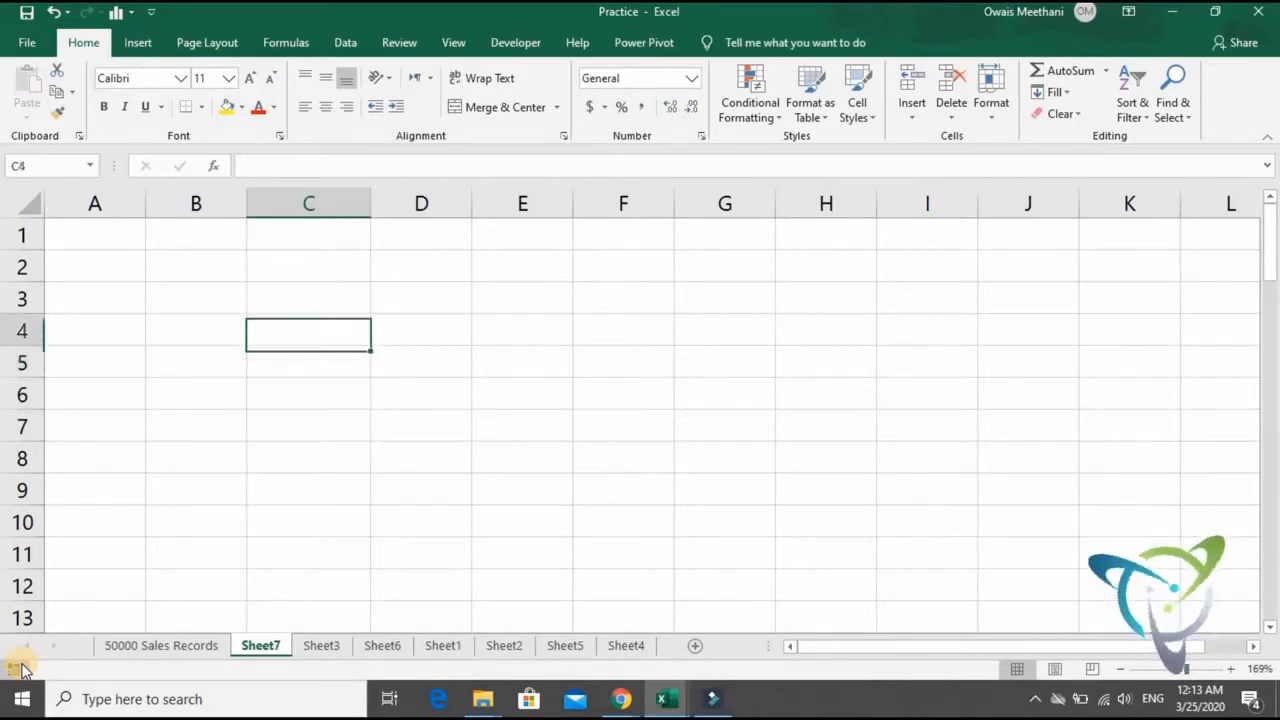
type("2")
key("Return")
type("4")
key("Return")
type("6")
key("Return")
type("8")
key("Return")
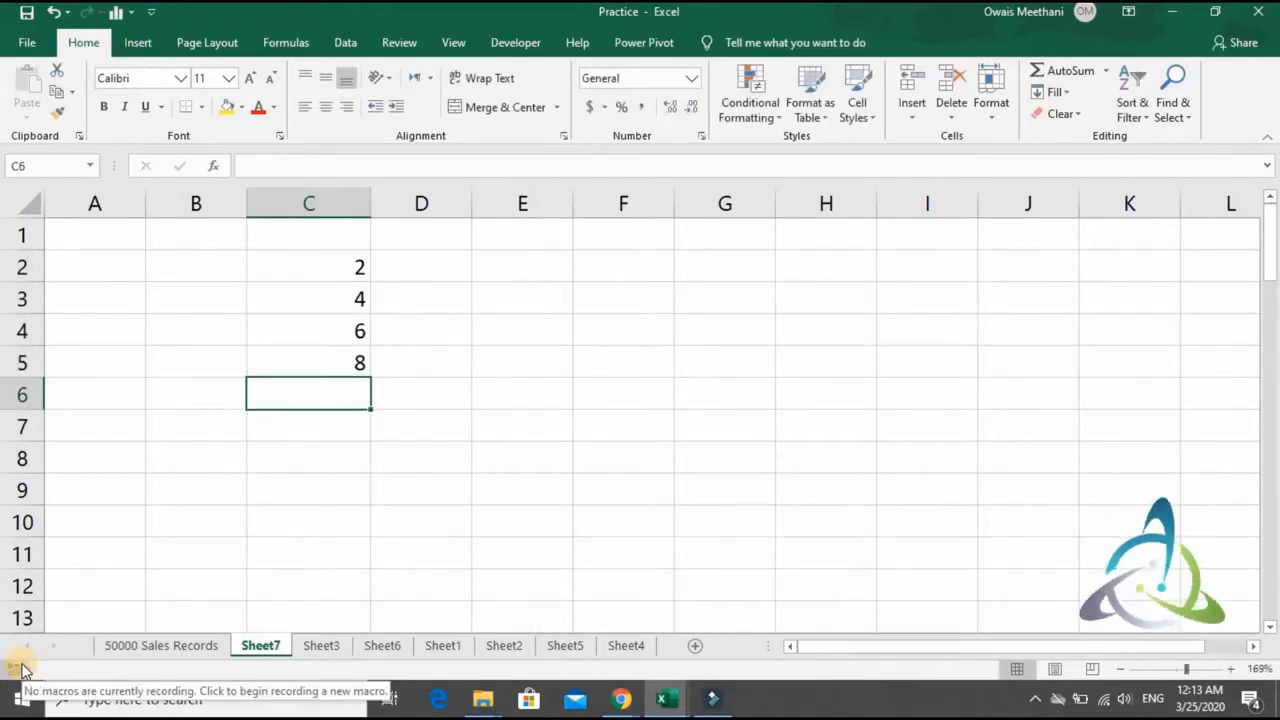
- Enter the formula =AVERAGE(C2:C5) in C6, below the four sample numbers
type("=average")
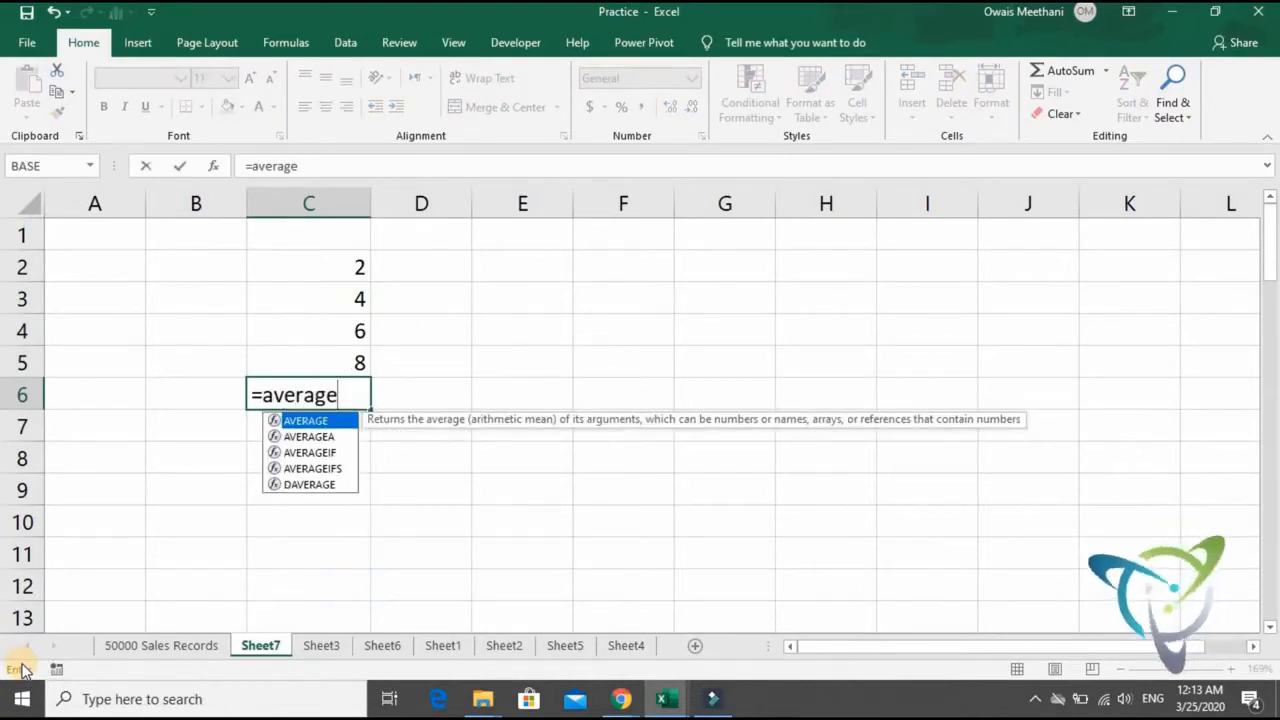
key("Tab")
key("Up")
key("shift+Up")
key("shift+Up")
key("shift+Up")
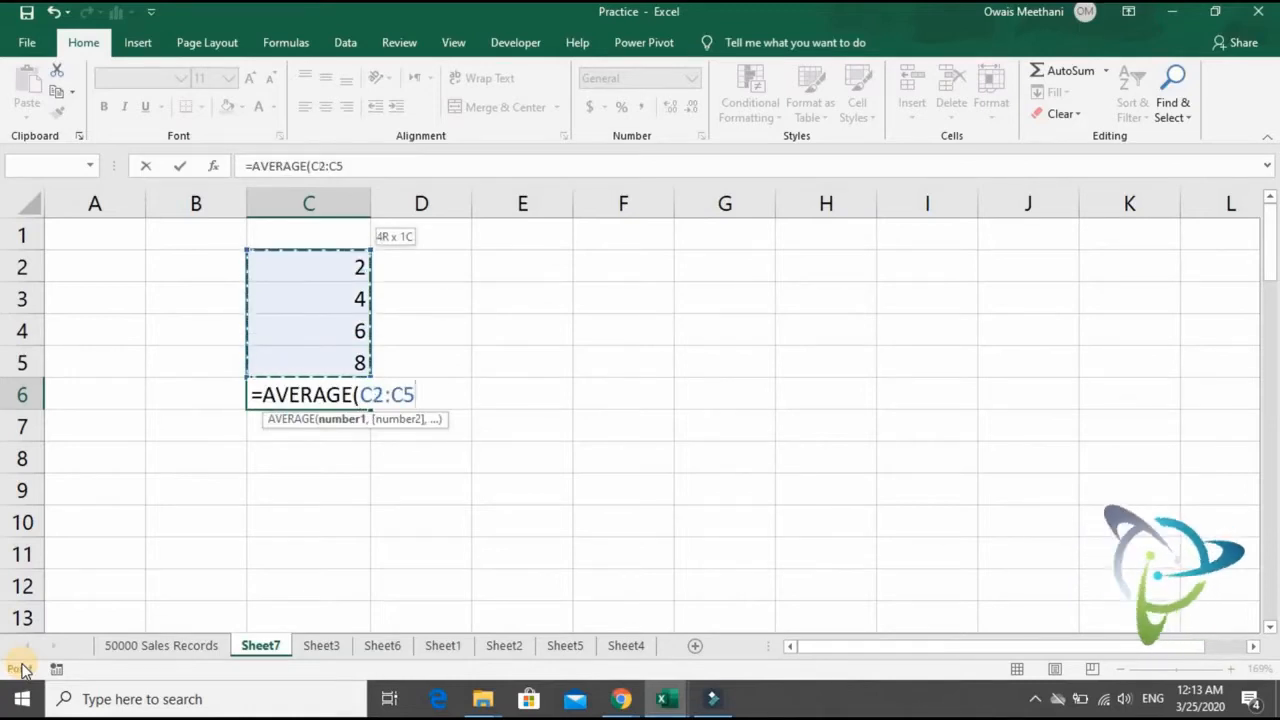
type(")")
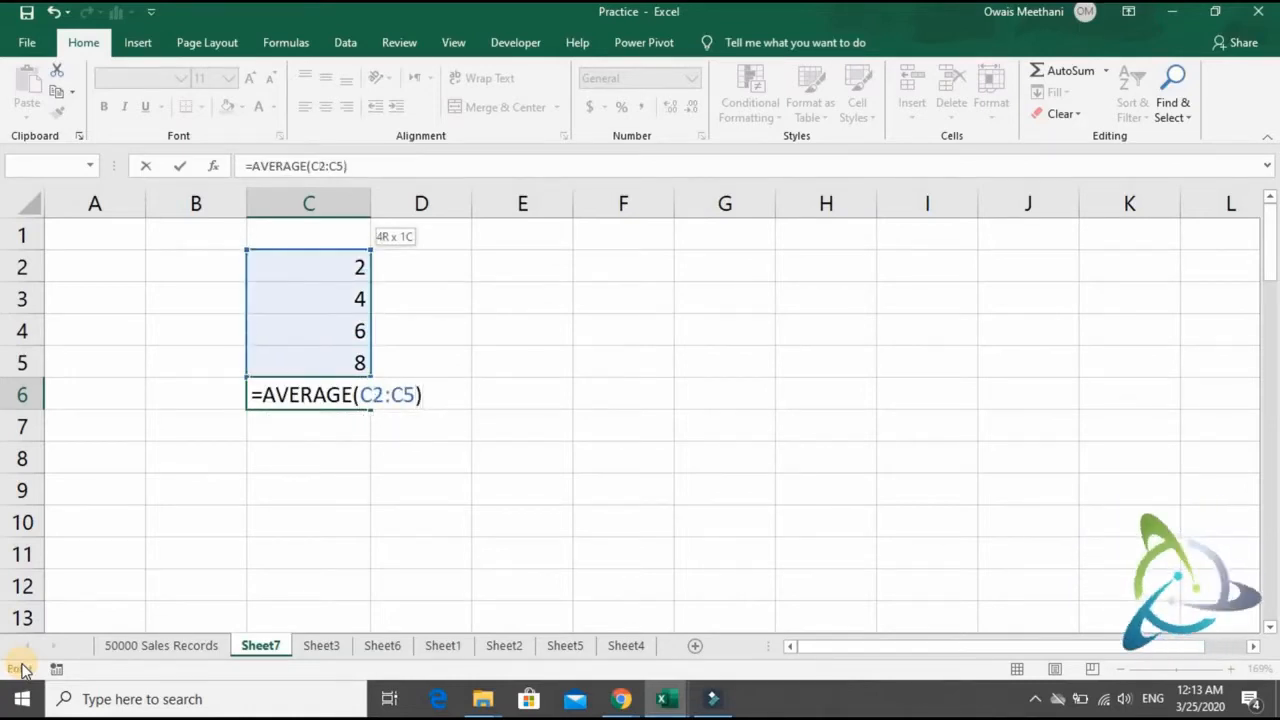
key("Return")
key("Up")
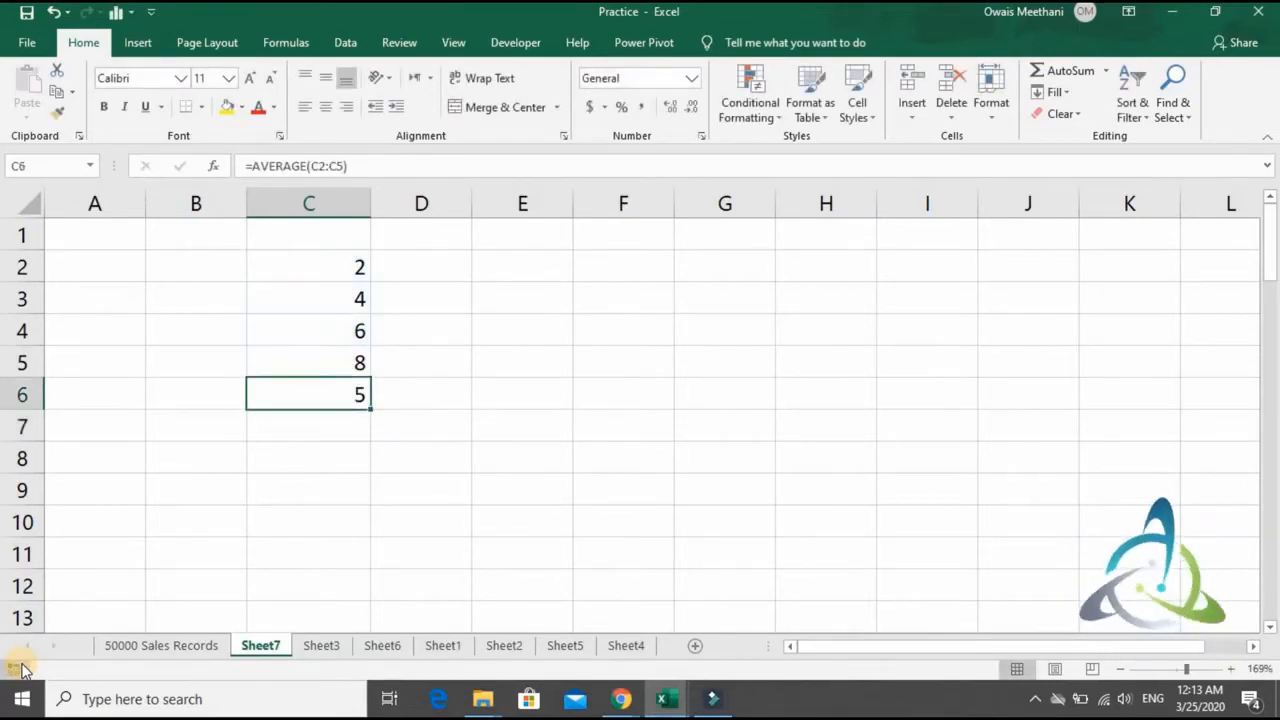
- Delete the AVERAGE formula in C6 and the sample numbers in C2 to C5
key("Delete")
key("Up")
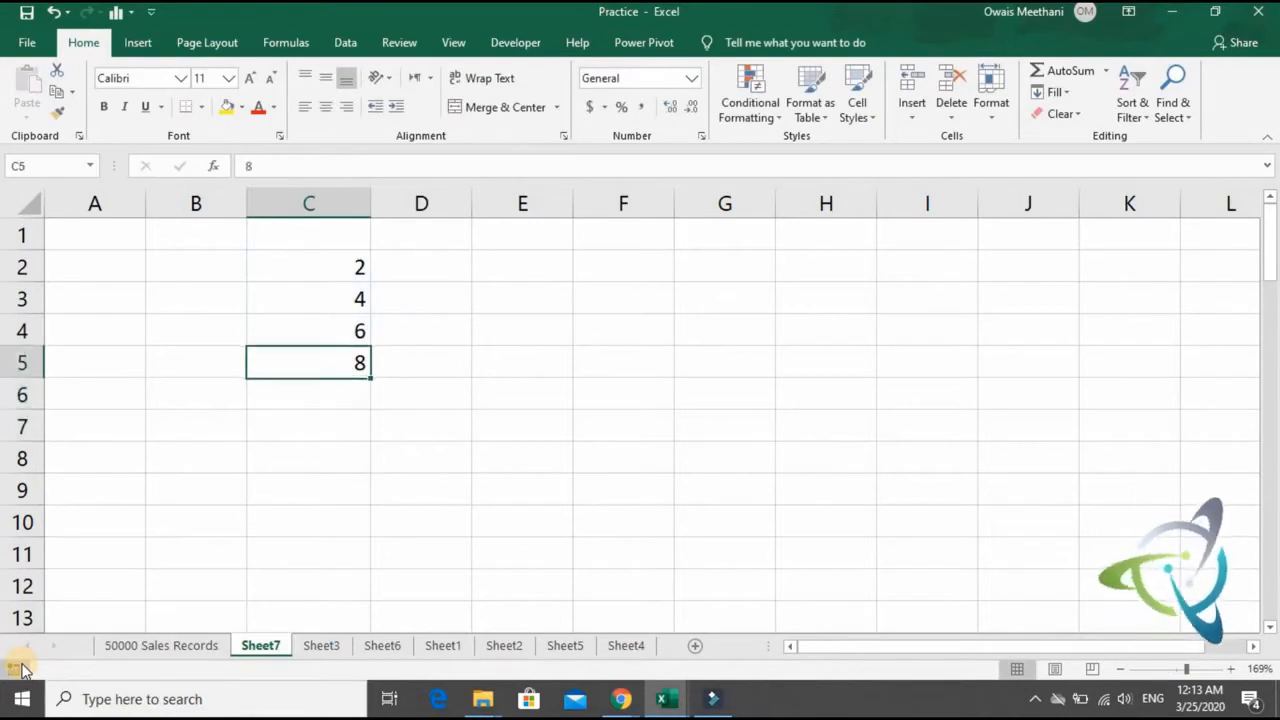
key("shift+Up")
key("shift+Up")
key("shift+Up")
key("Delete")
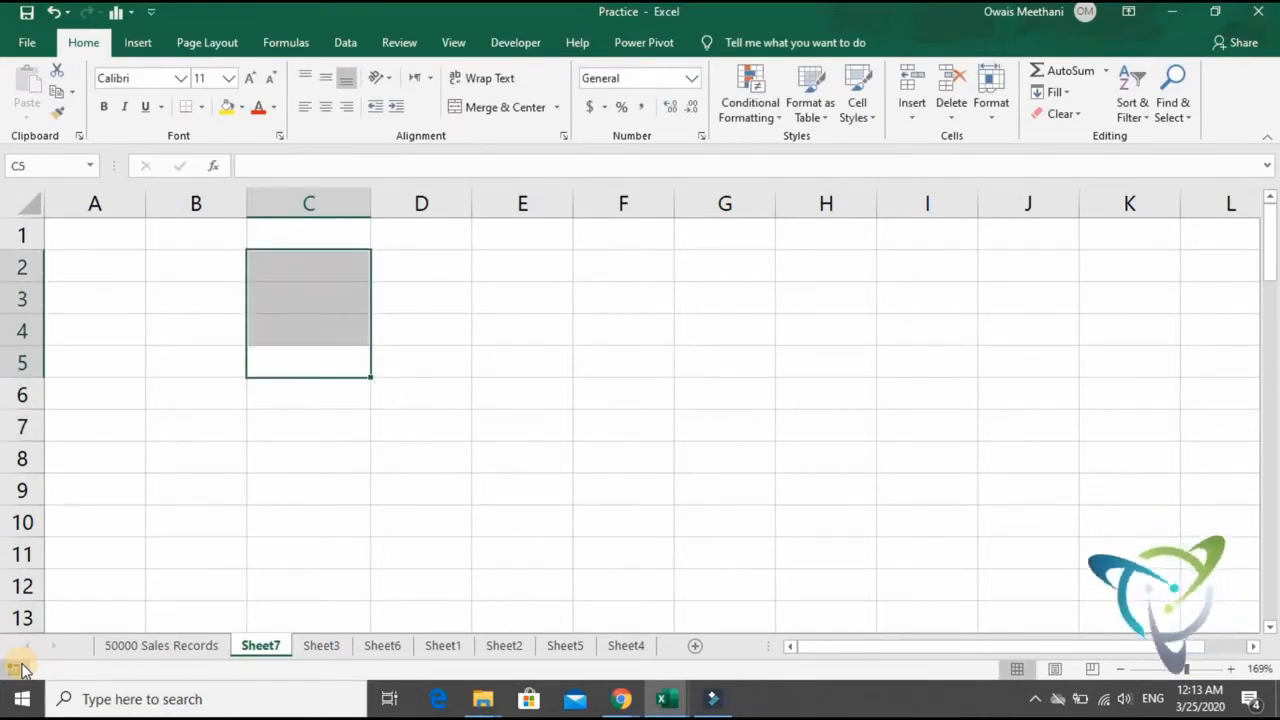
key("Down")
key("Up")
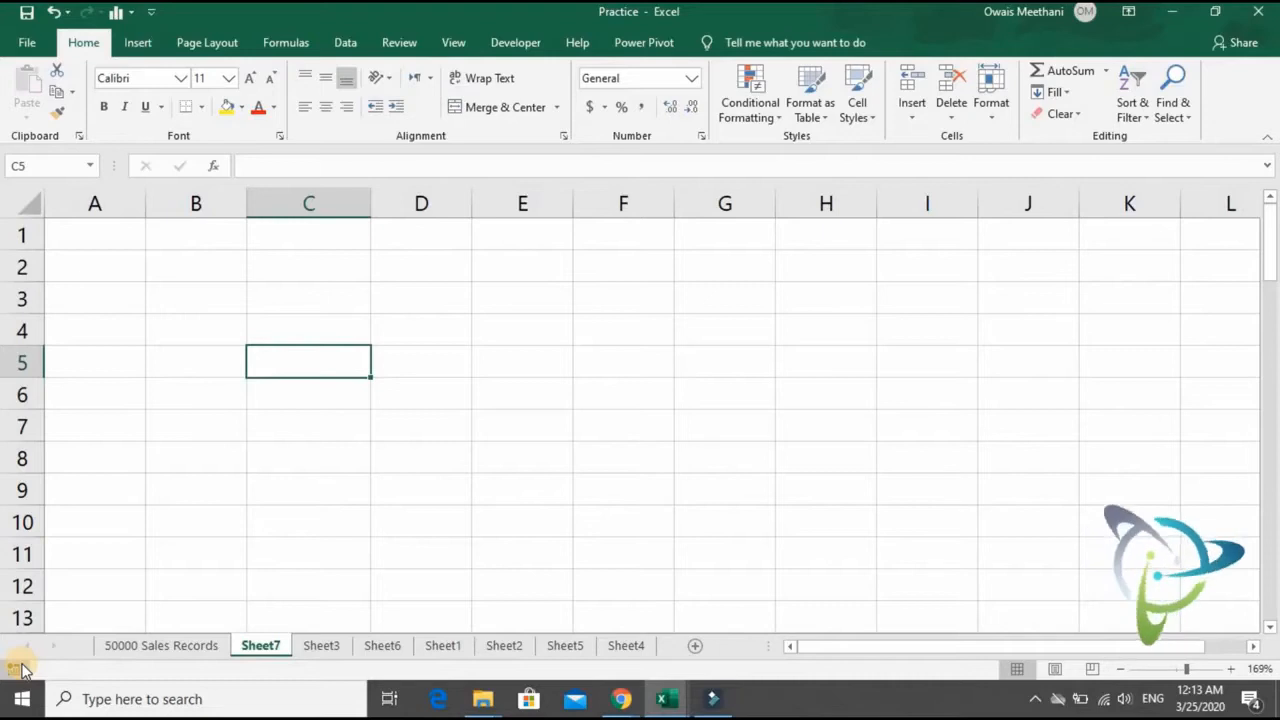
- Enter the syntax text AVERAGE(number1,number2.......number255) in C5
type("A")
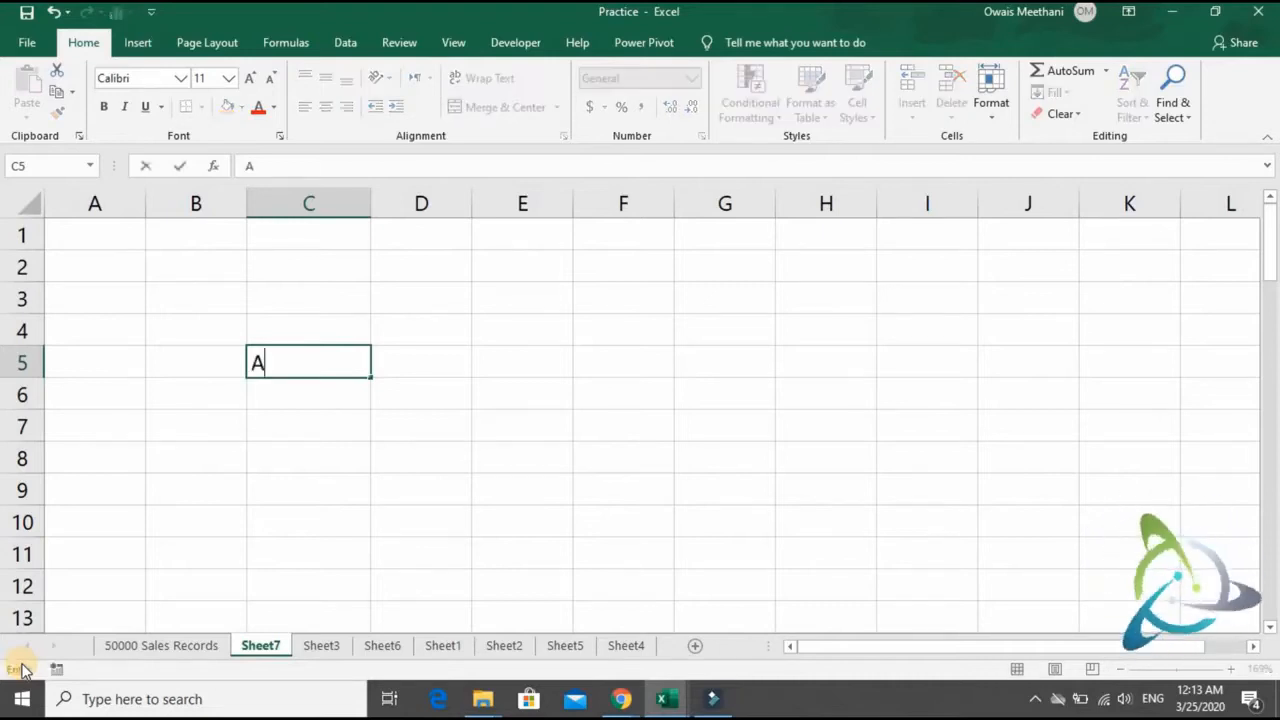
type("VERAGE")
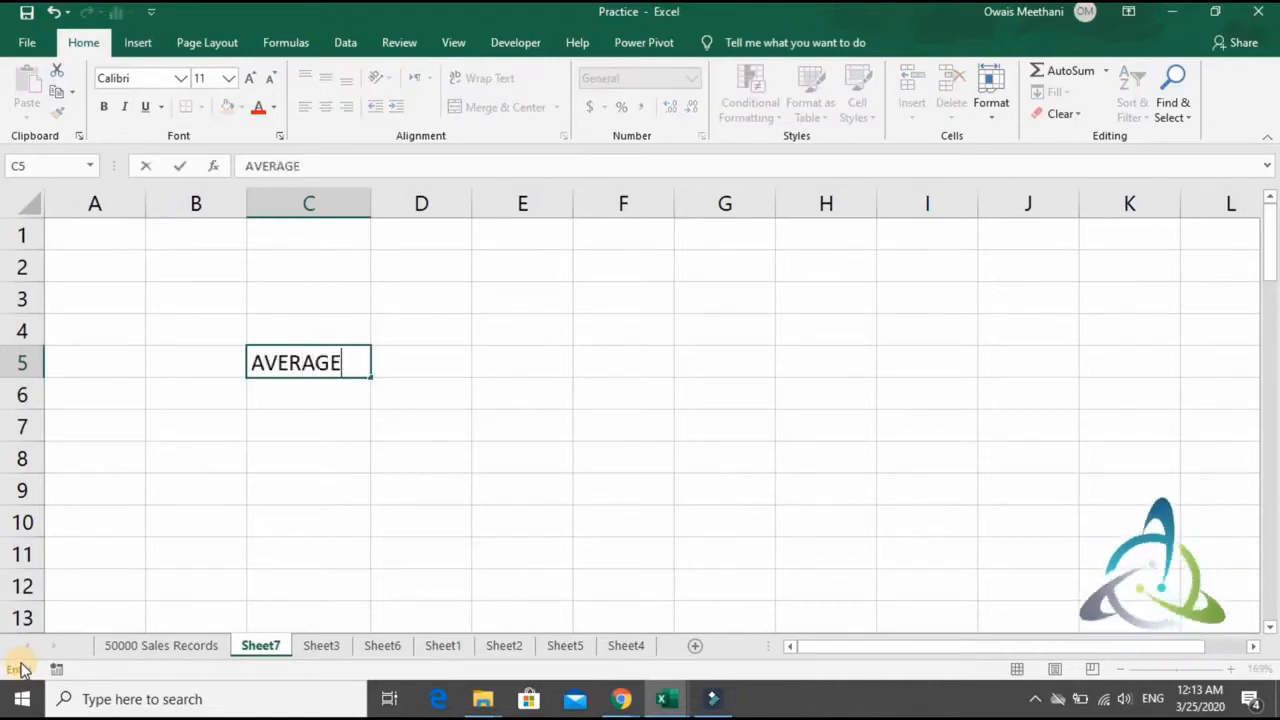
type("(nu")
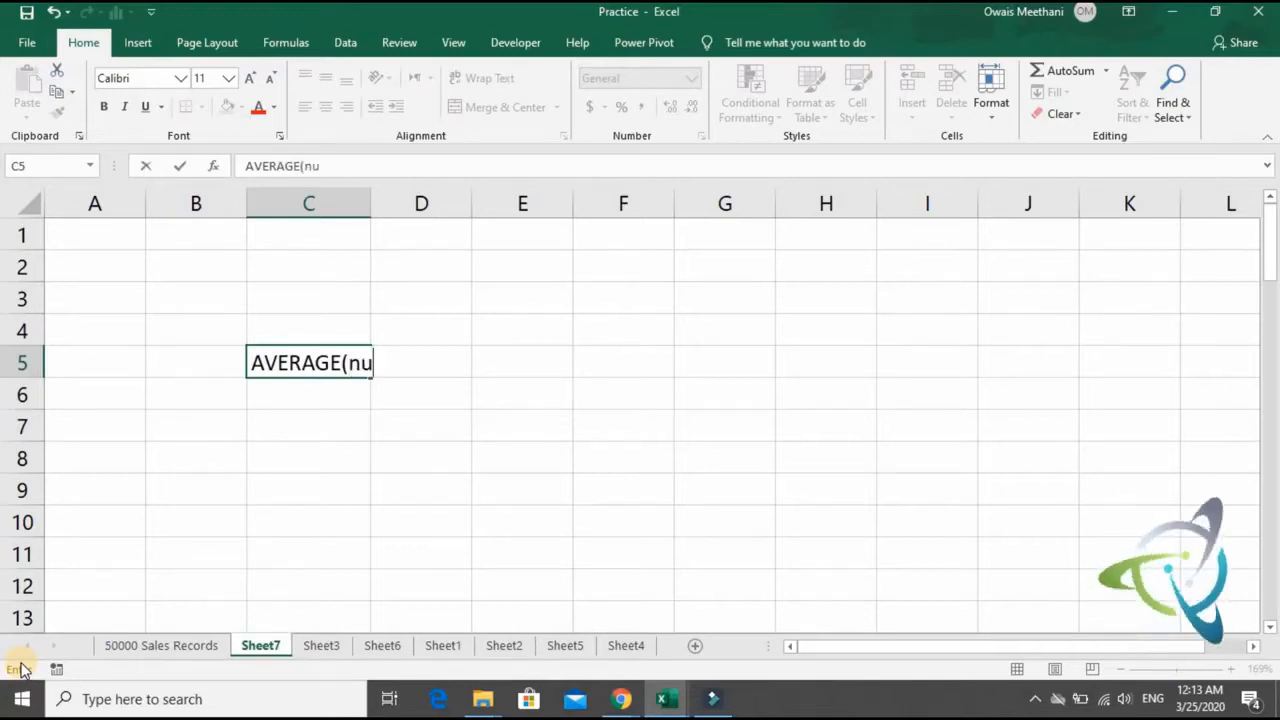
type("mber1, nu")
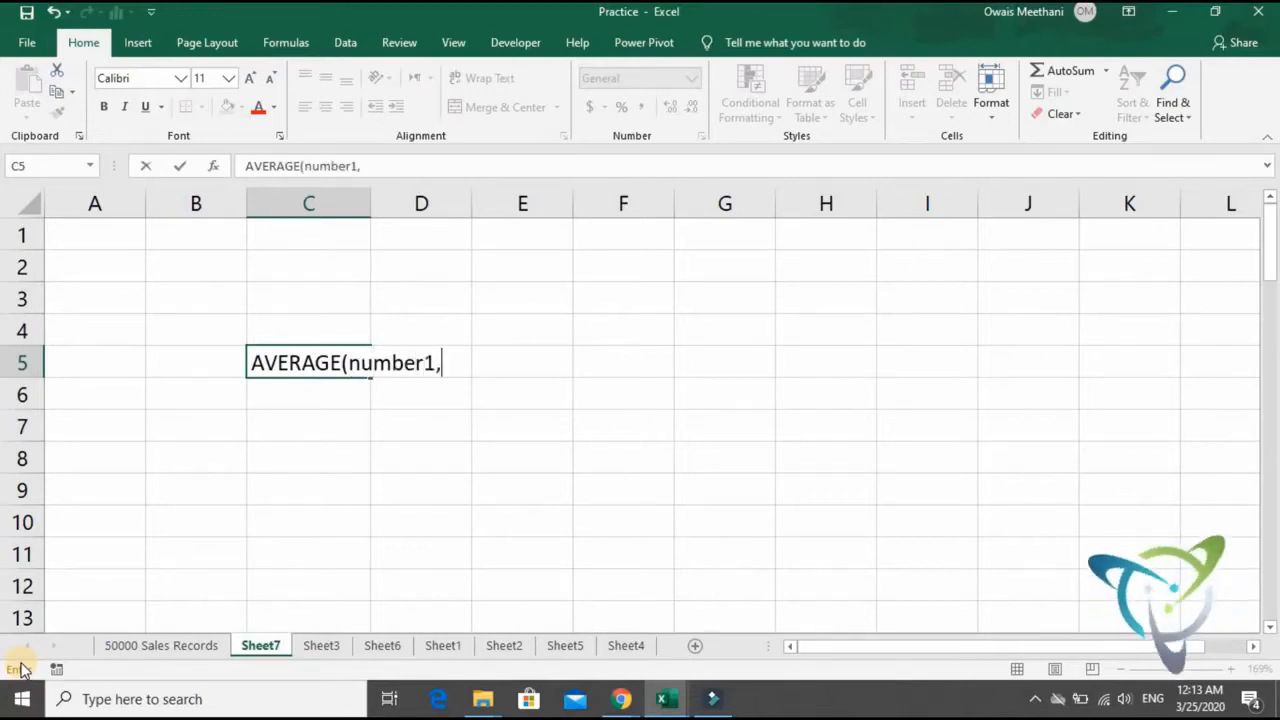
key("BackSpace")
key("BackSpace")
key("BackSpace")
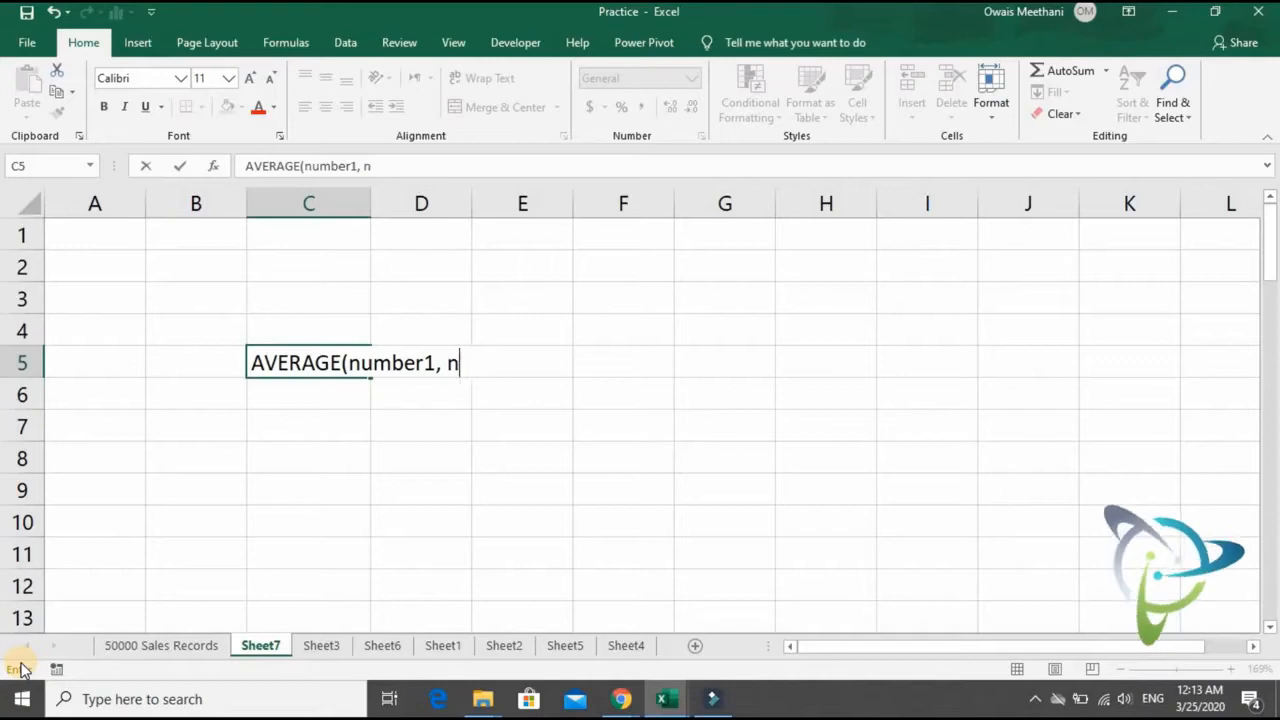
type("number3")
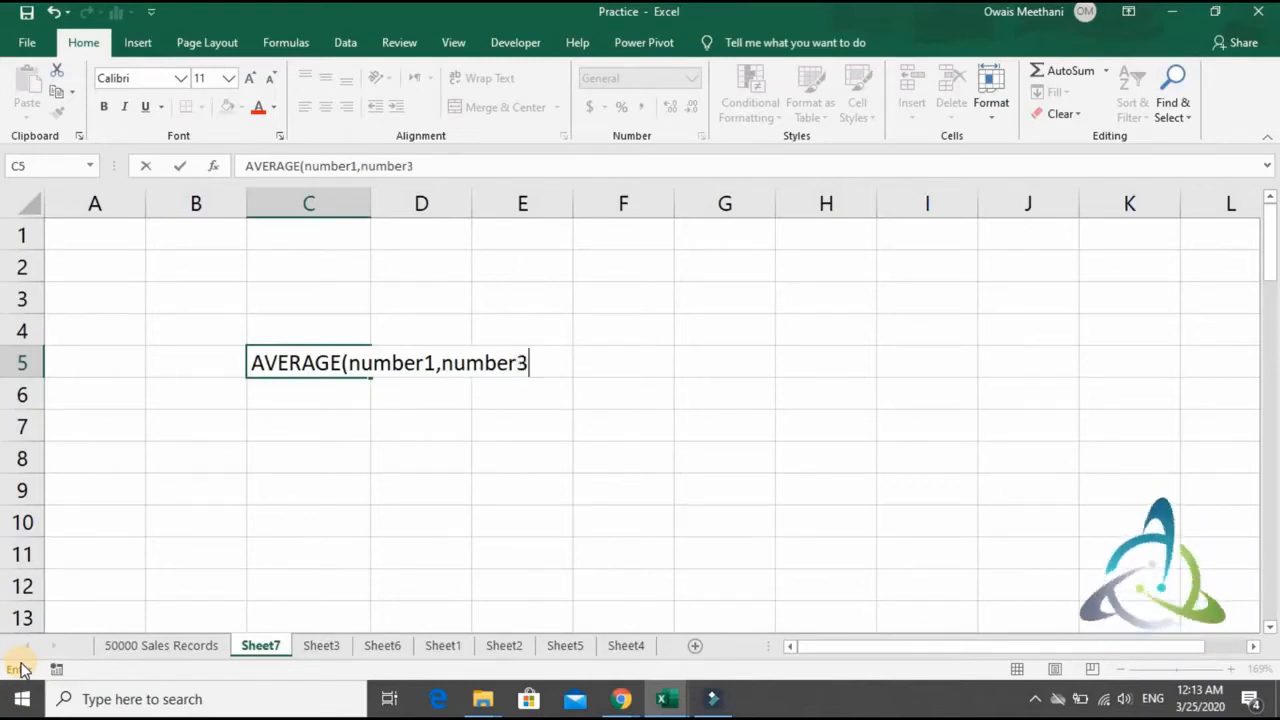
key("BackSpace")
type("2.......number22")
key("BackSpace")
type("55")
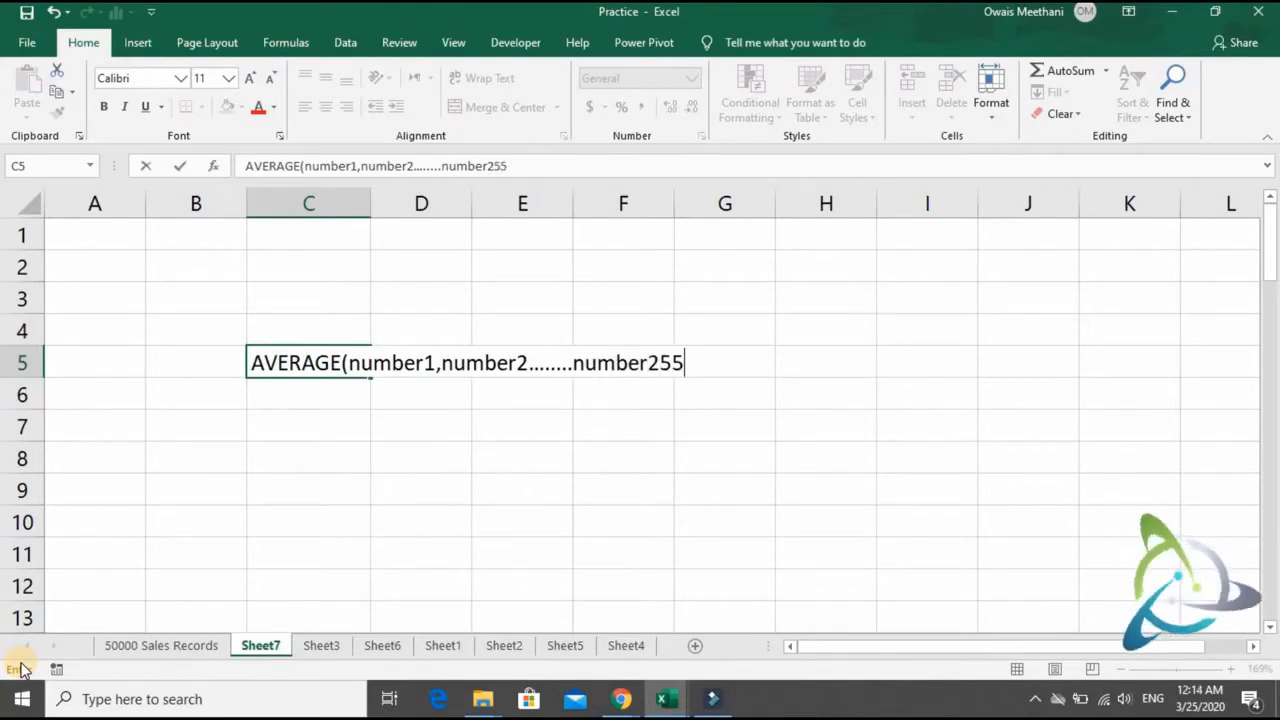
type(")")
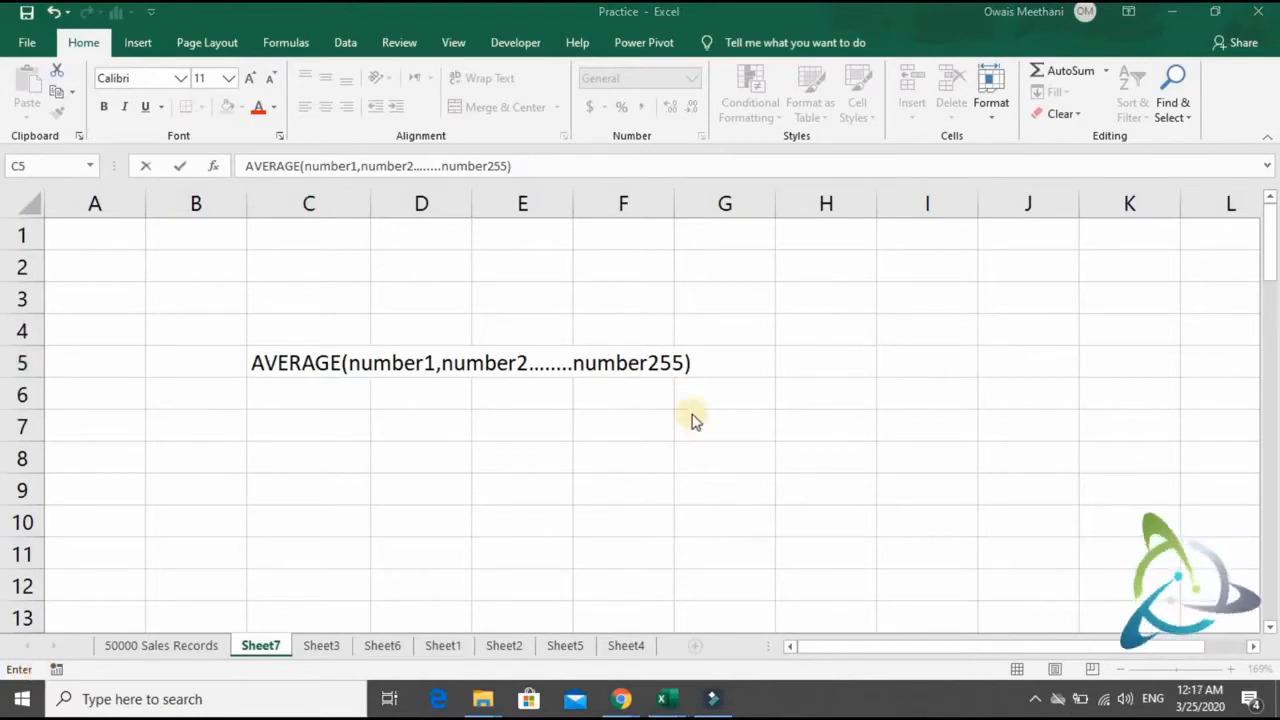
left_click(669, 366)
key("Return")
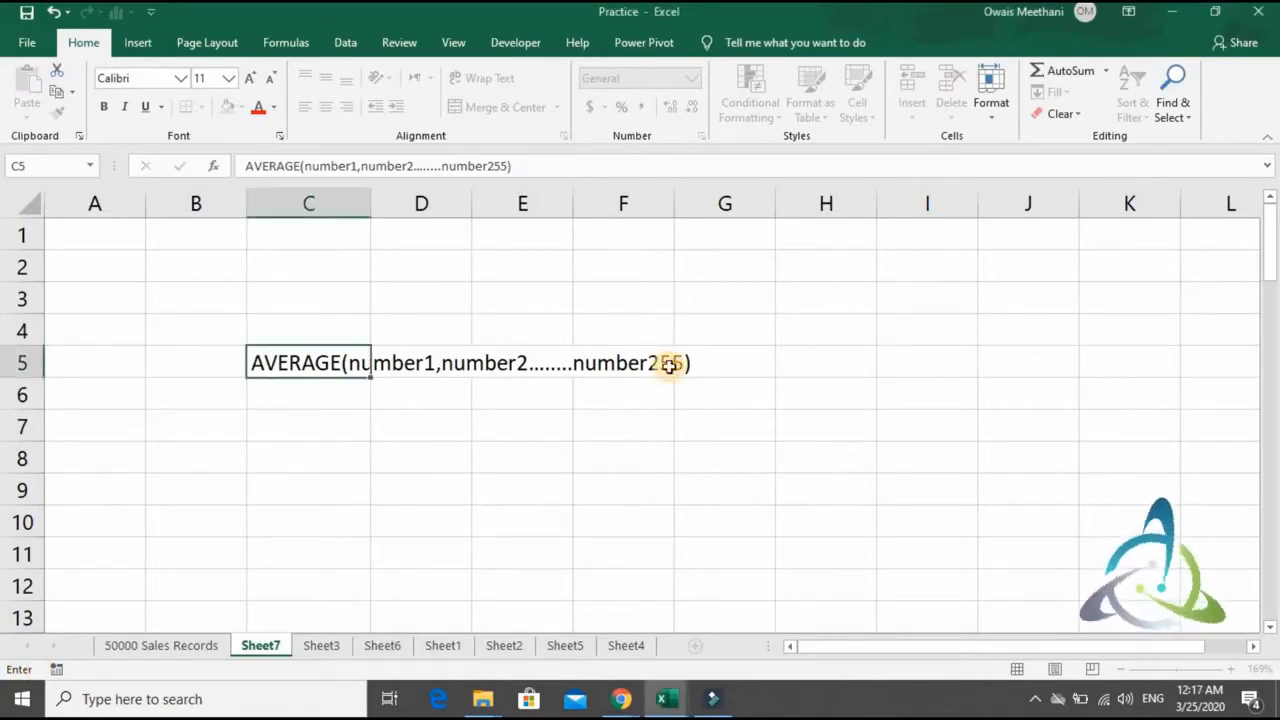
- Examine the Mon to Sun temperatures in B23 to H23 and the empty Average cell in the weekly Temp and Rain table
key("Return")
key("Return")
key("Return")
key("Return")
key("Return")
key("Return")
key("Return")
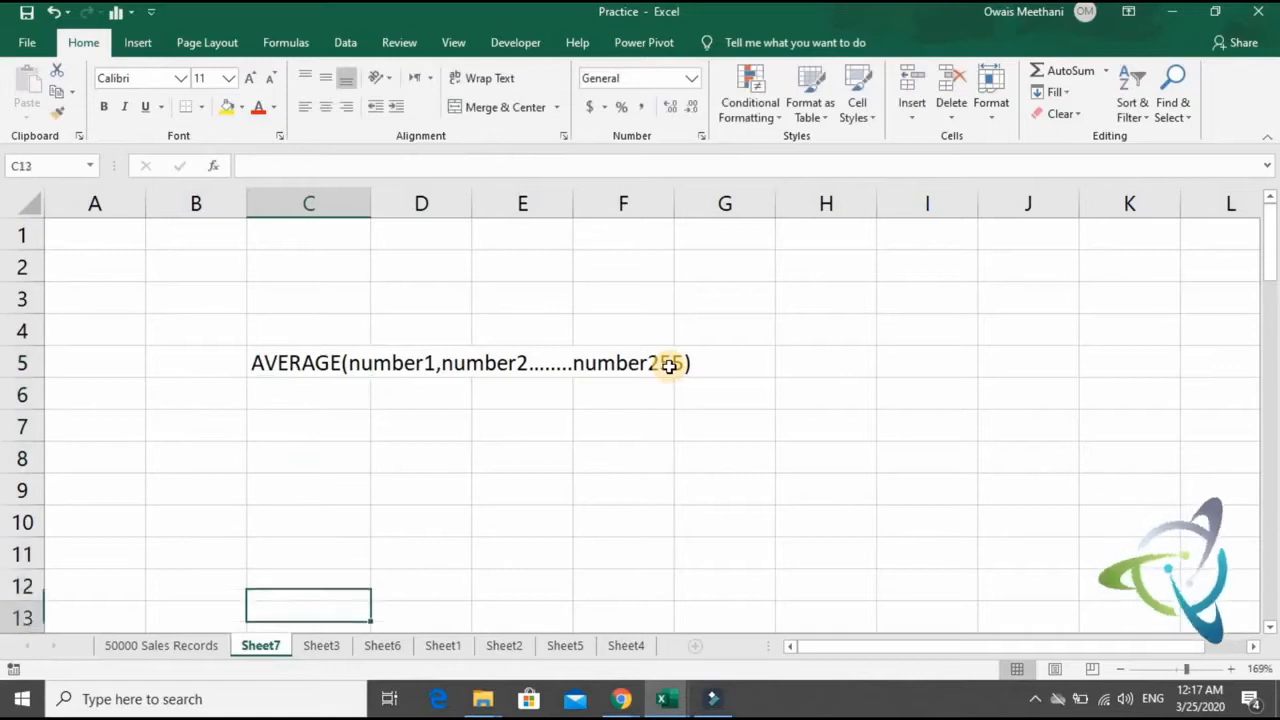
key("Down")
key("Down")
key("Down")
key("Down")
key("Down")
key("Down")
key("Down")
key("Down")
key("Down")
key("Down")
key("Down")
key("Down")
key("Down")
key("Down")
key("Down")
key("Up")
key("Up")
key("Up")
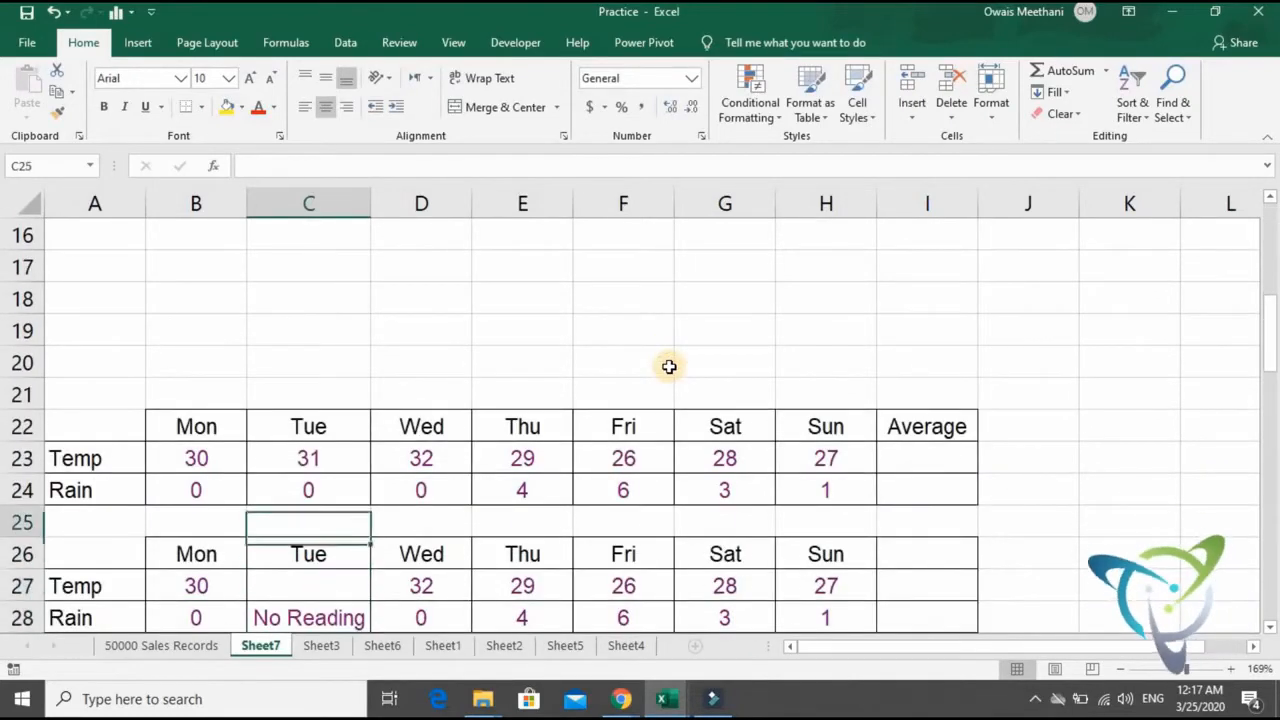
key("Up")
key("Up")
key("Right")
key("Right")
key("Right")
key("Right")
key("Right")
key("Right")
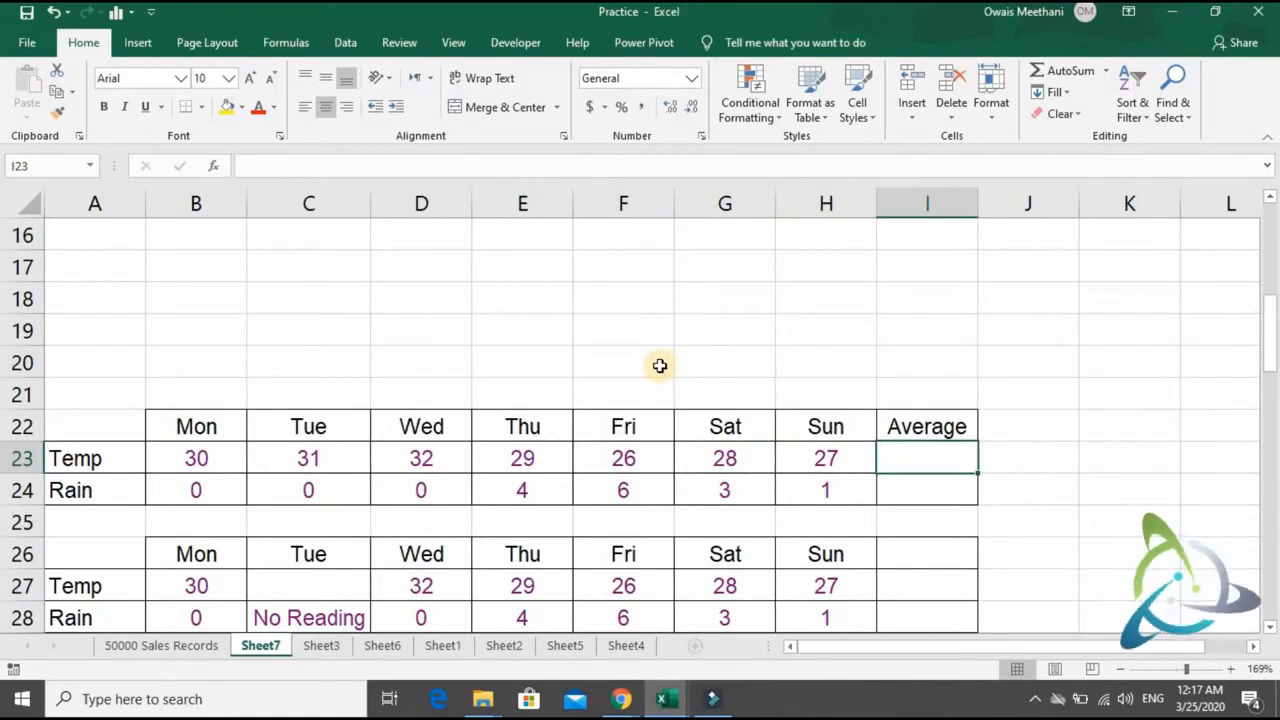
key("Left")
key("shift+Left")
key("shift+Left")
key("shift+Left")
key("shift+Left")
key("shift+Left")
key("shift+Left")
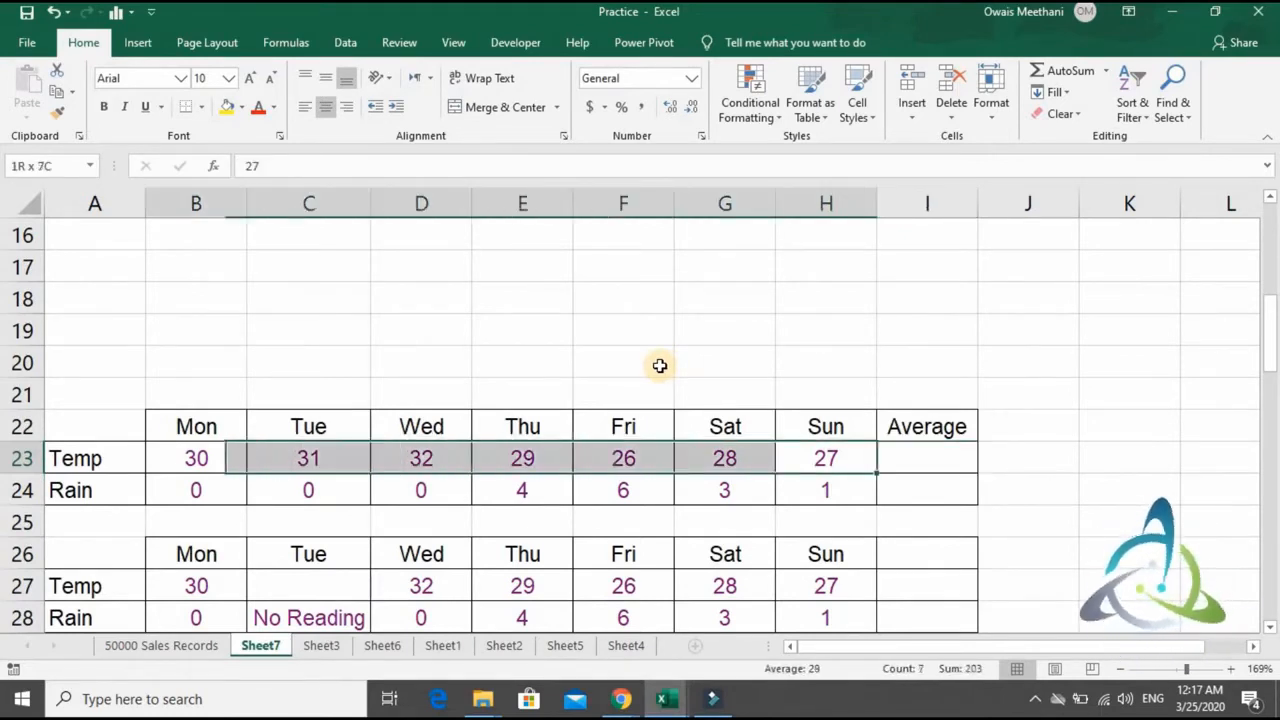
key("Right")
key("Right")
key("Left")
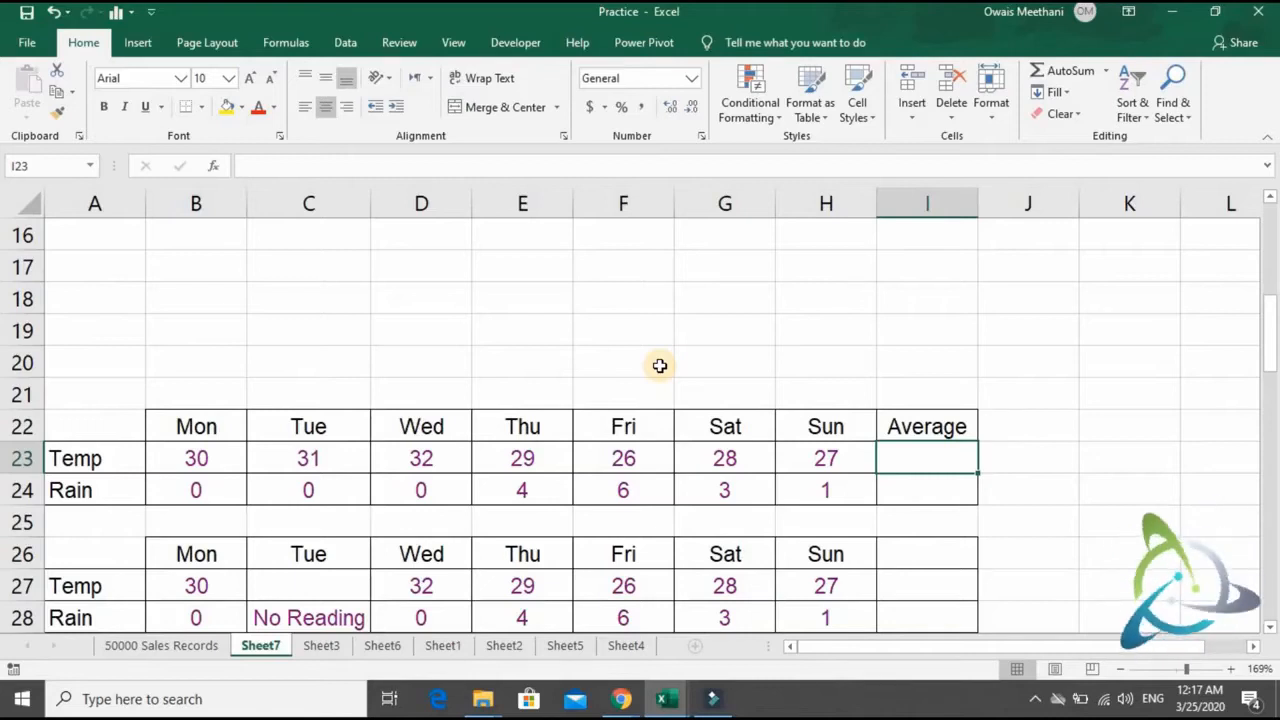
- Try the formula =AVERAGE(B23:H23) in I23 and clear its range argument without committing it
type("=A")
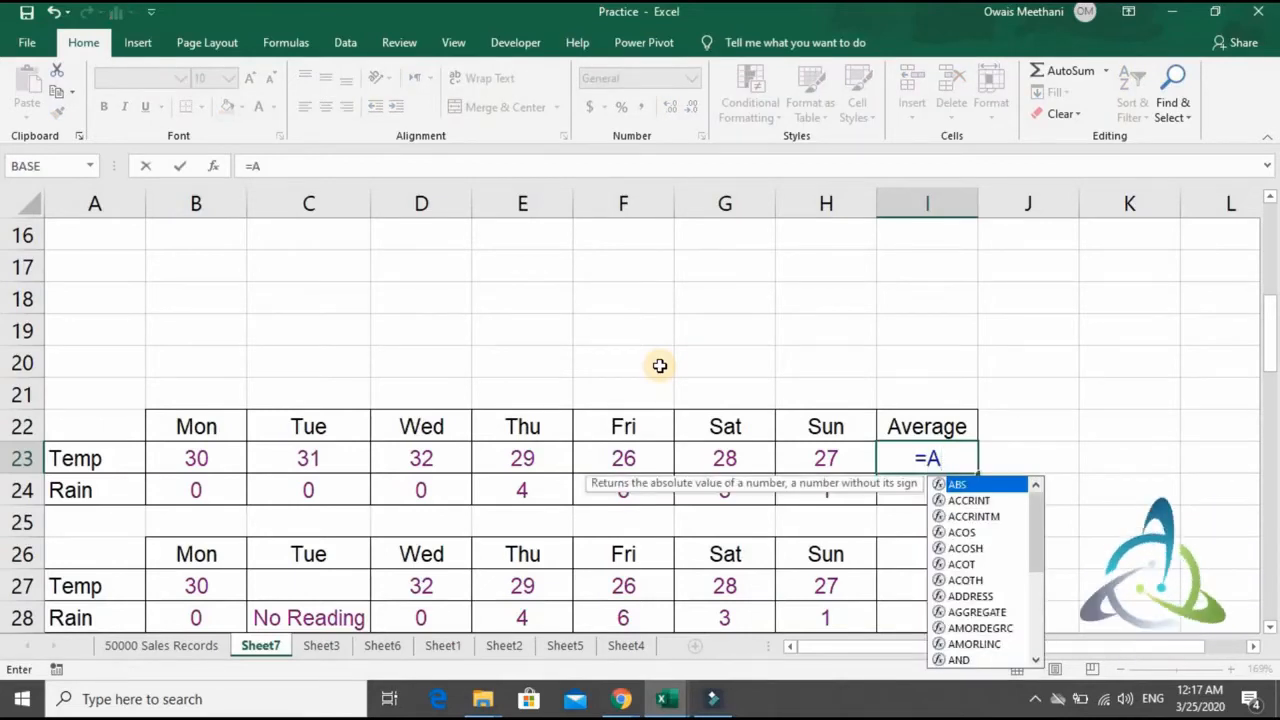
type("VERAGE")
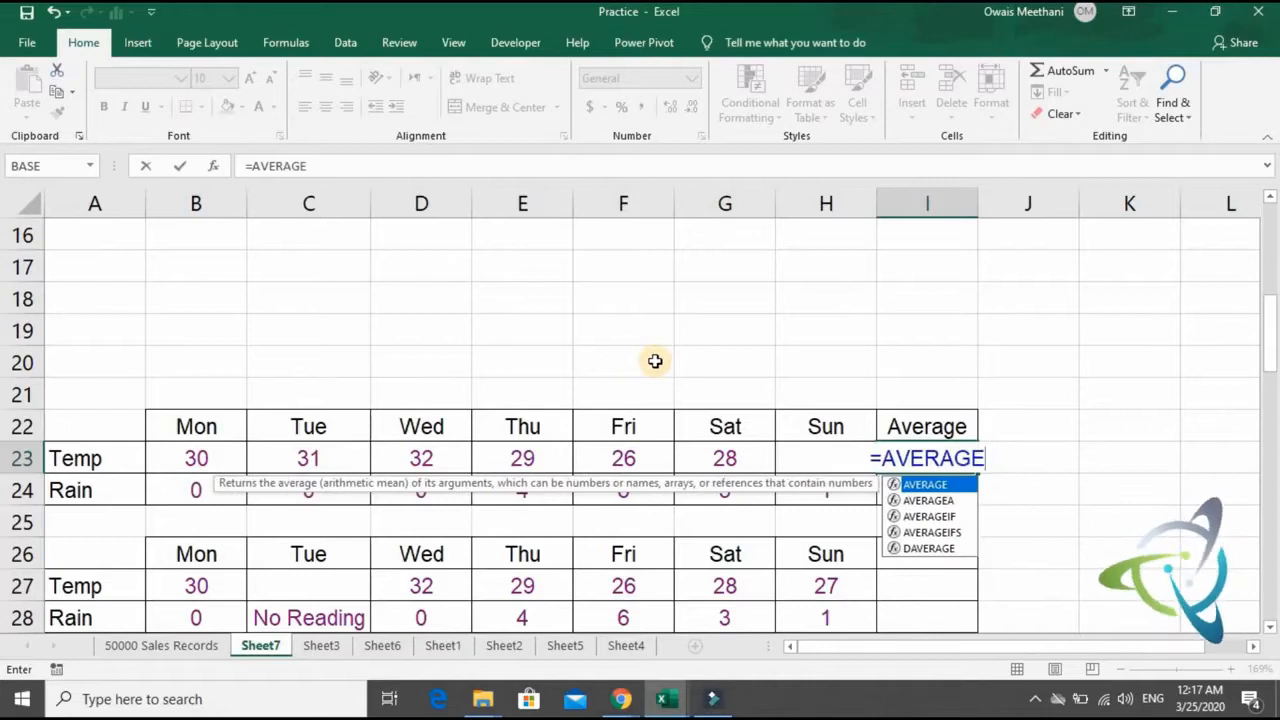
type("(")
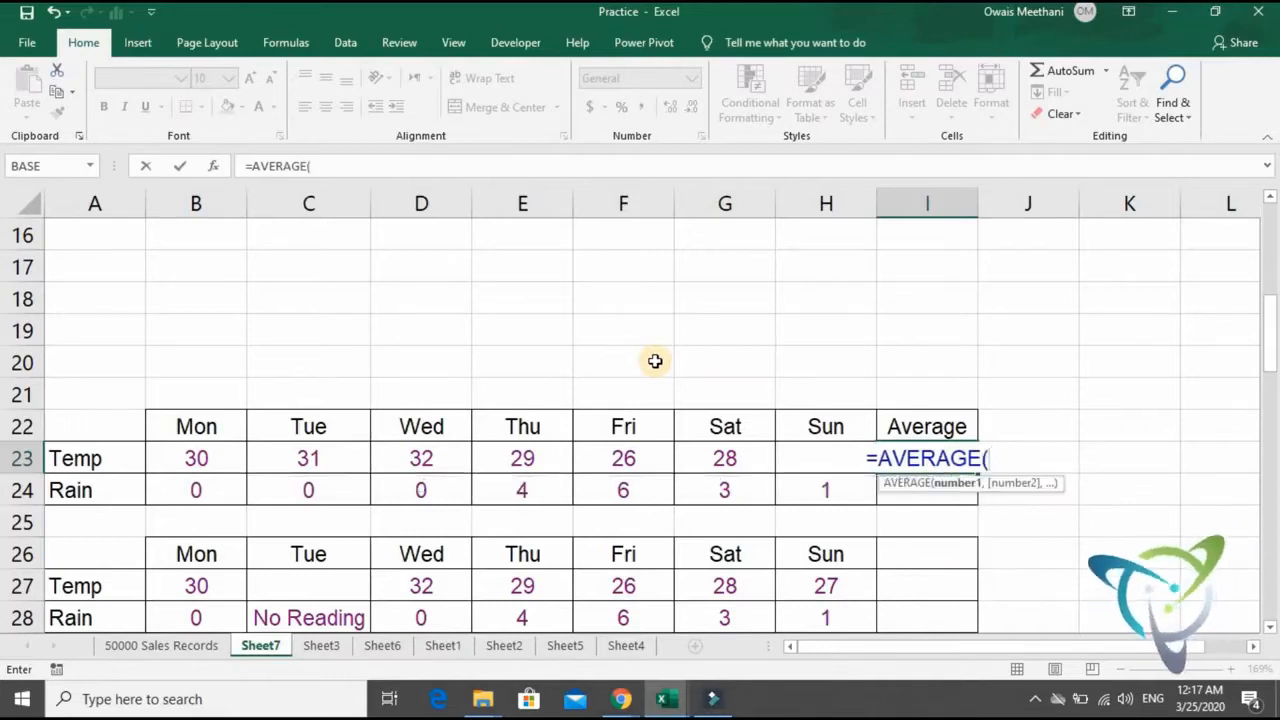
key("Left")
key("shift+Left")
key("shift+Left")
key("shift+Left")
key("shift+Left")
key("shift+Left")
key("shift+Left")
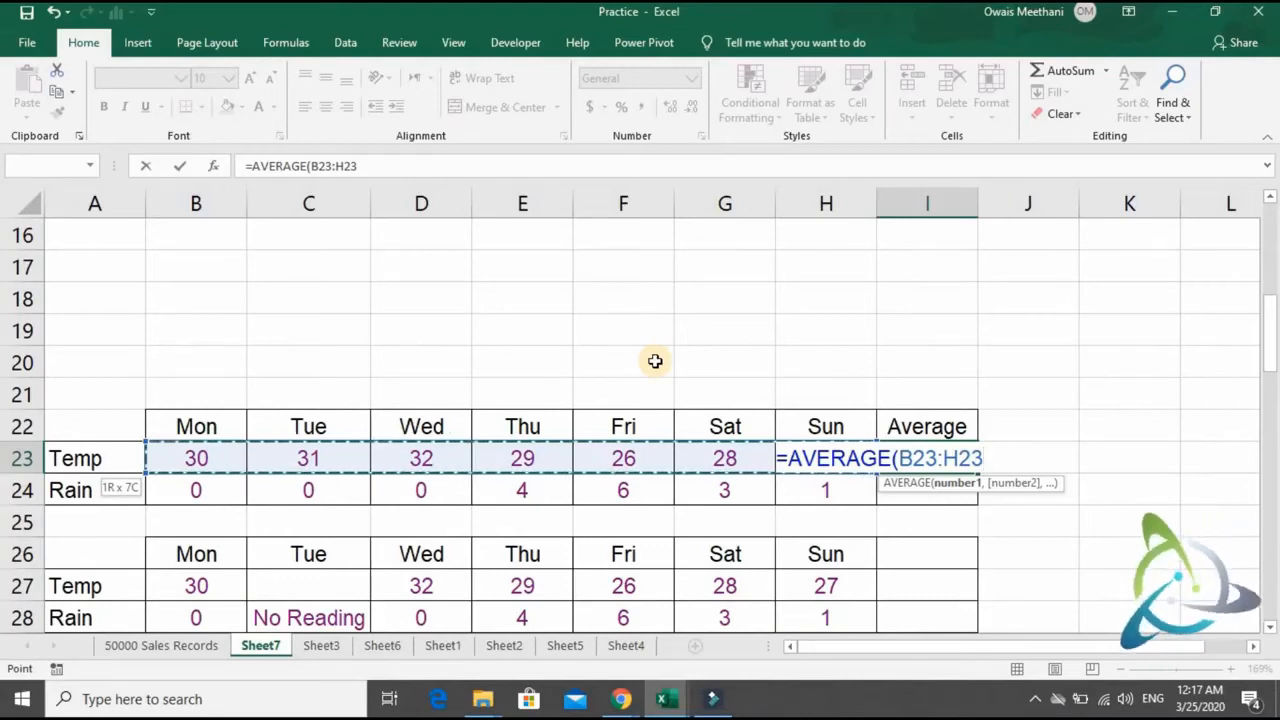
type(")")
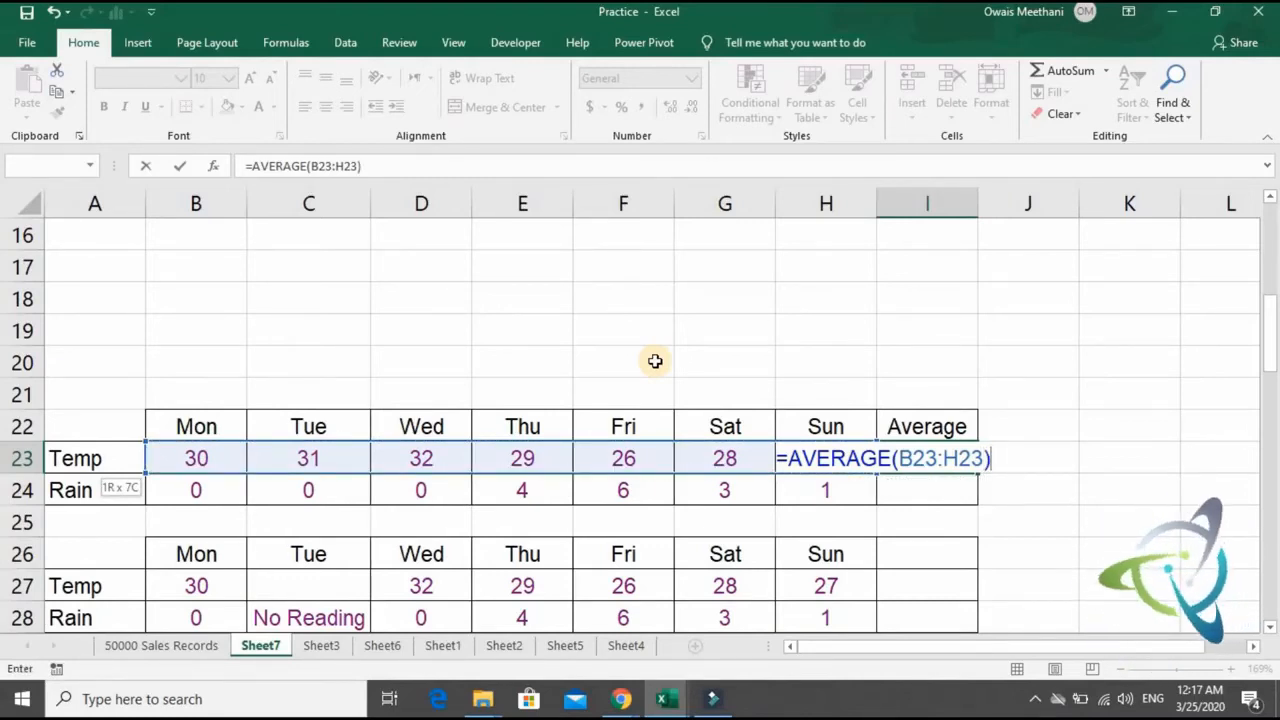
key("BackSpace")
key("BackSpace")
key("BackSpace")
key("BackSpace")
key("BackSpace")
key("BackSpace")
key("BackSpace")
key("BackSpace")
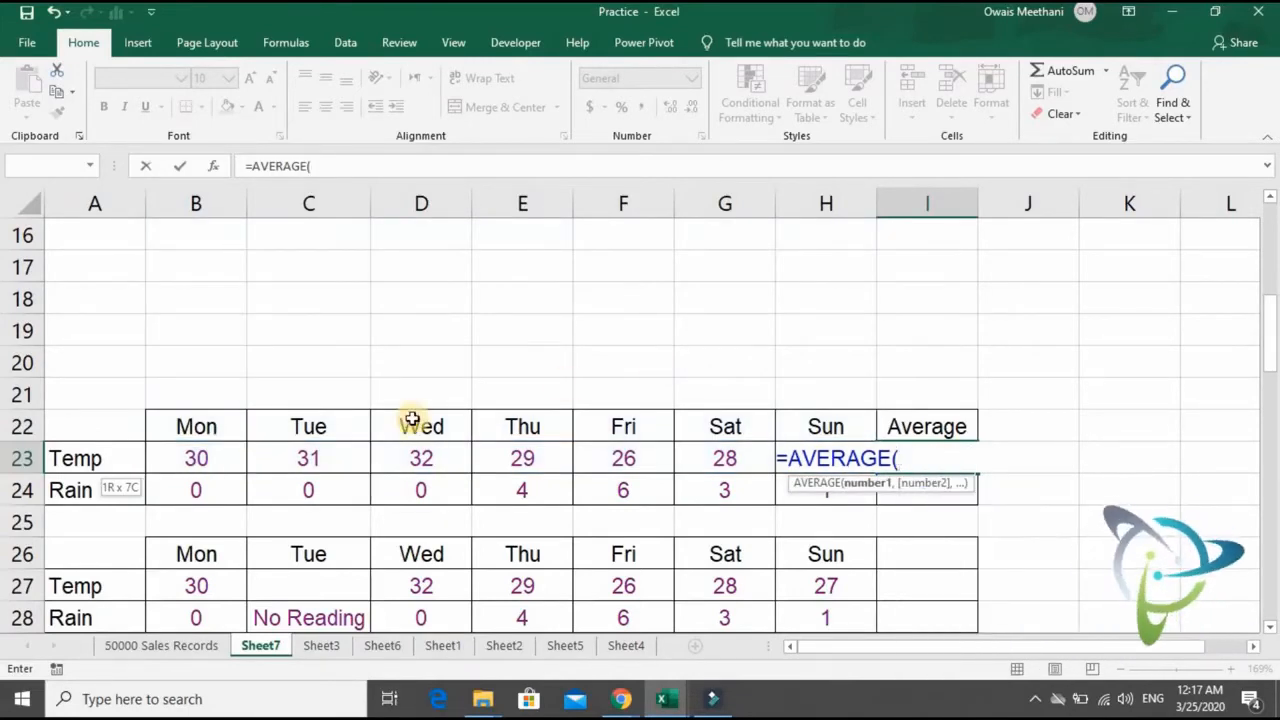
- Complete the AVERAGE formula in I23 with each weekday's temperature as a separate argument: =AVERAGE(B23,C23,D23,E23,F23,G23,H23)
left_click(229, 464)
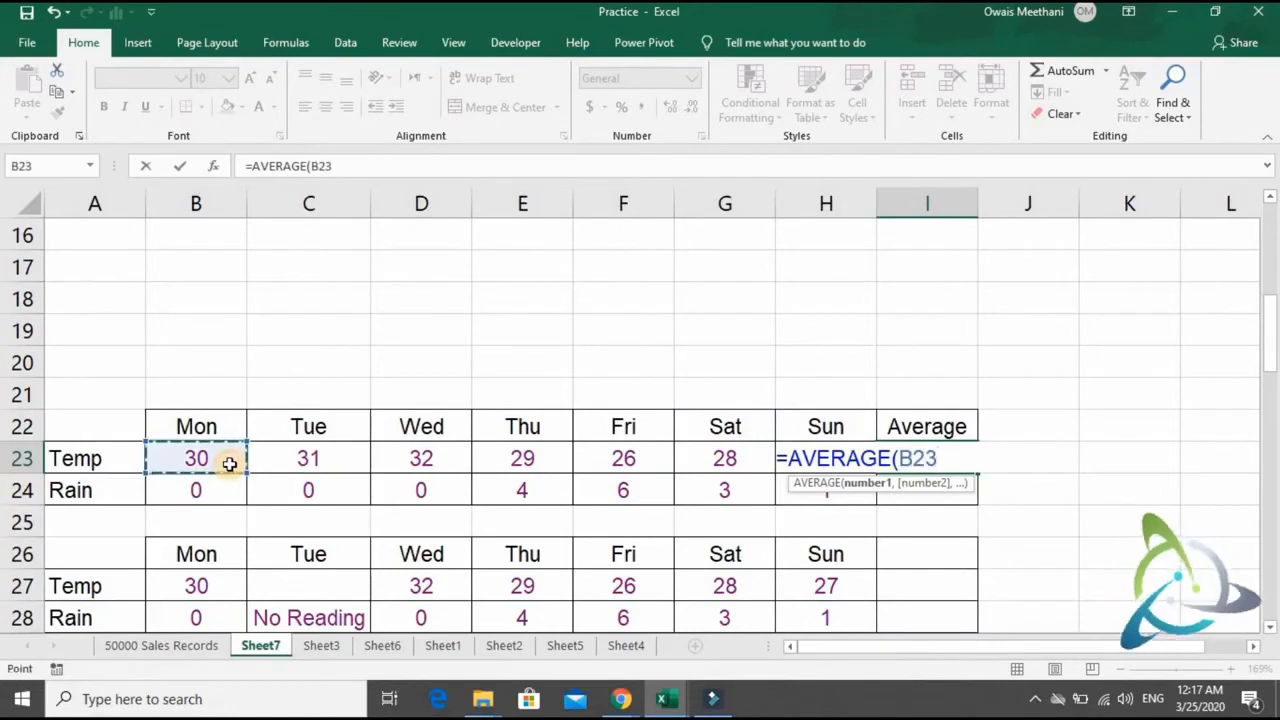
type(",,")
key("BackSpace")
left_click(325, 461)
type(",")
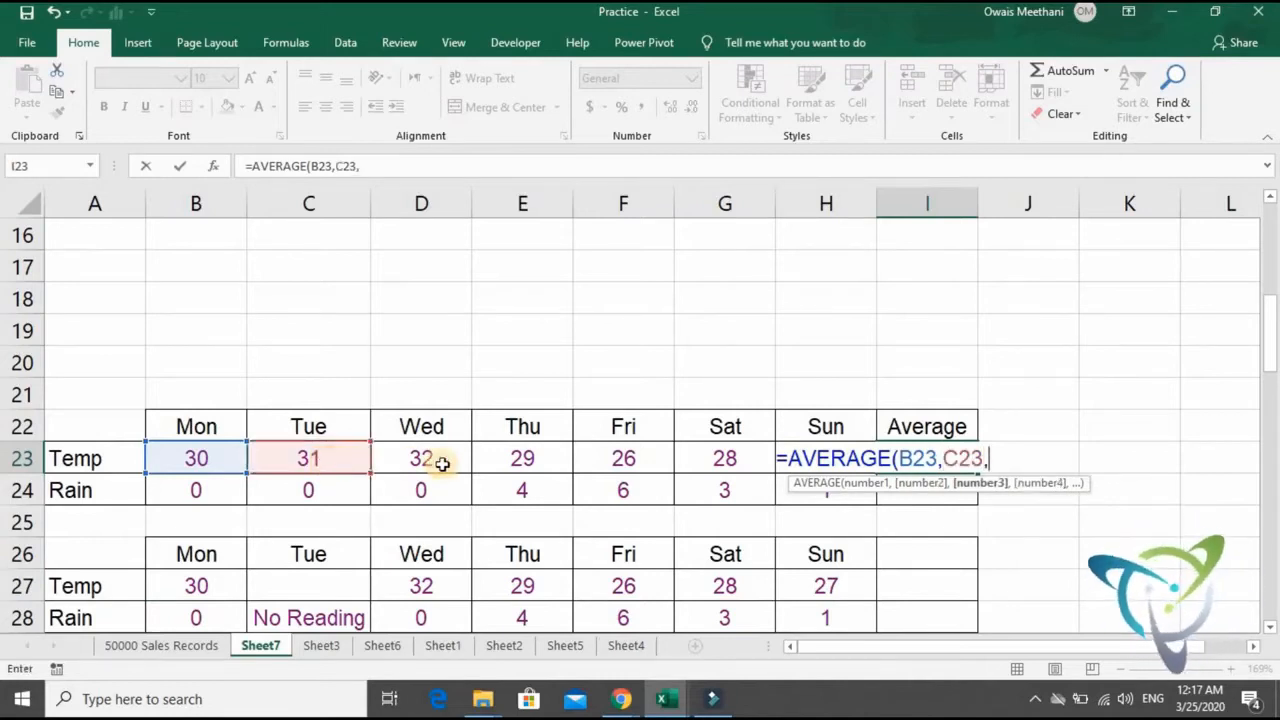
left_click(443, 465)
type(",")
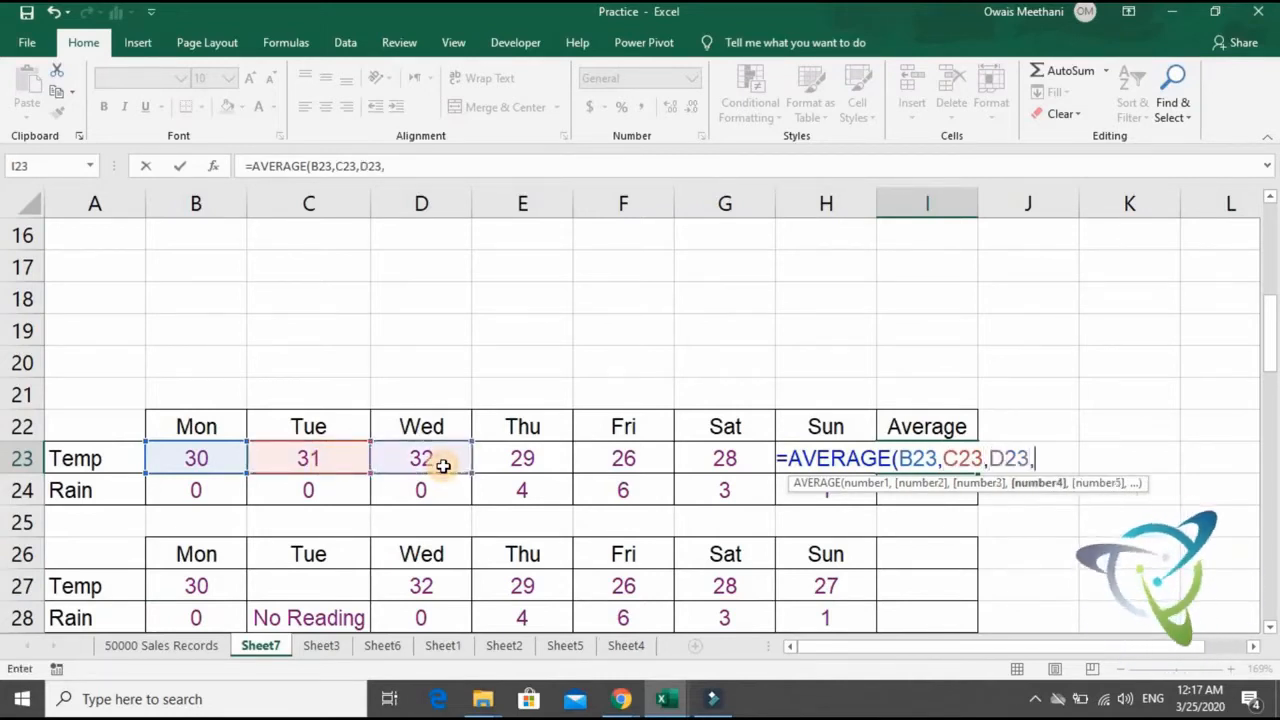
left_click(500, 463)
type(",")
left_click(610, 464)
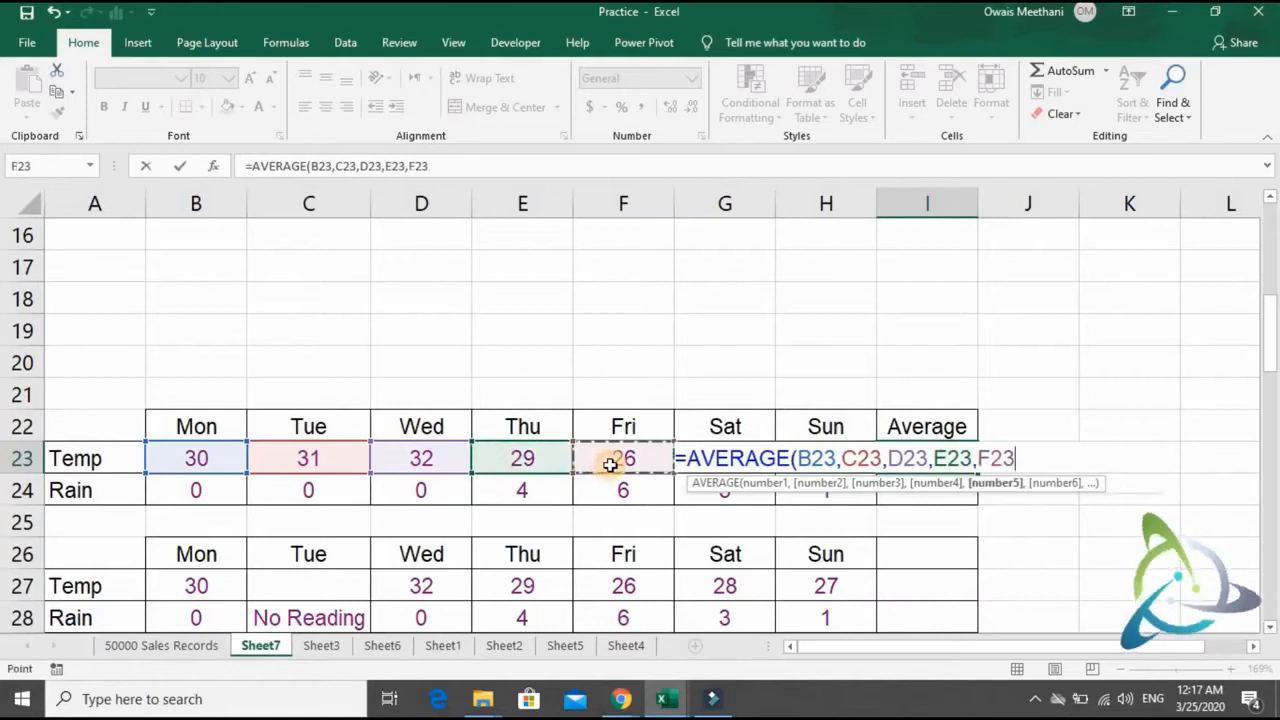
type(",")
key("Left")
key("Left")
type(",")
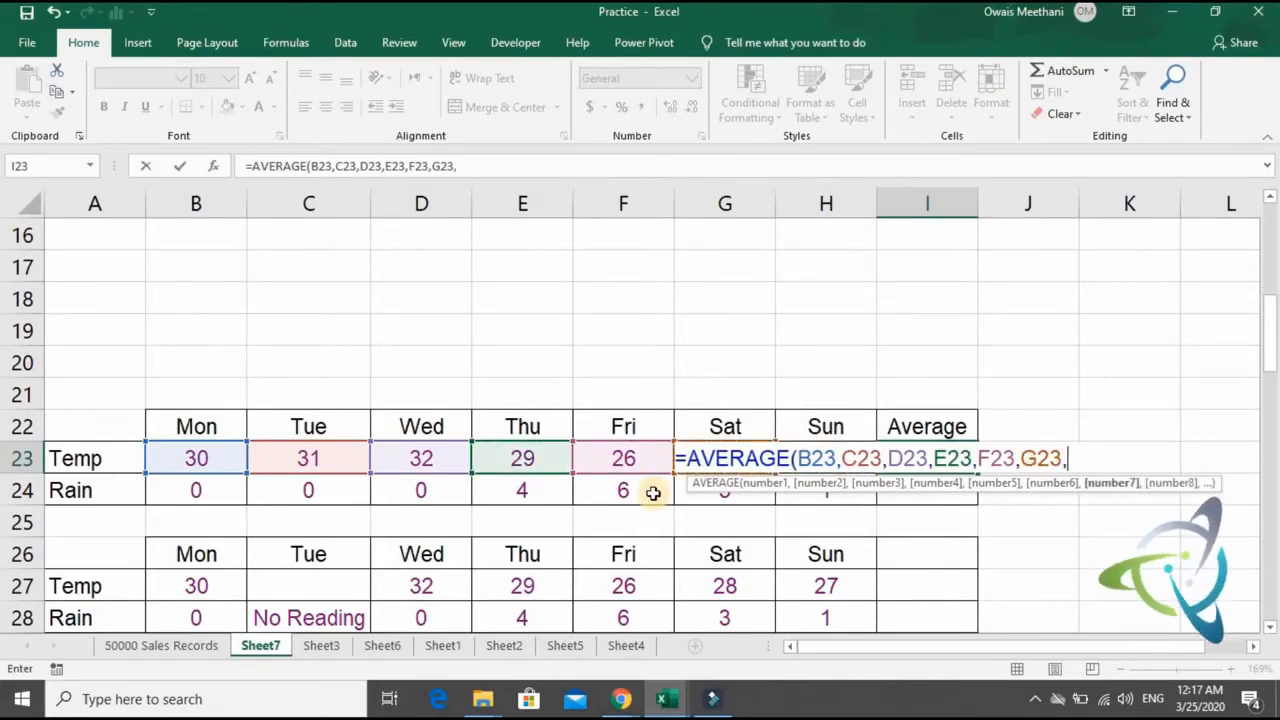
key("Left")
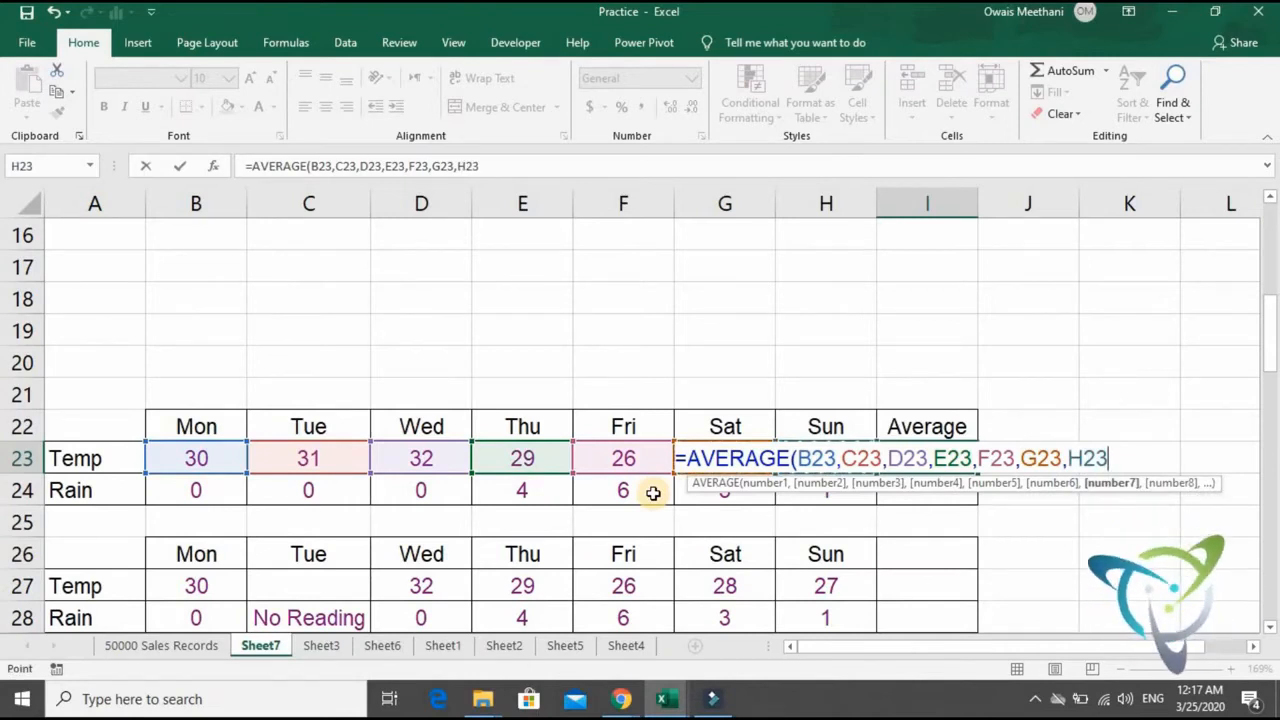
type(")")
key("Return")
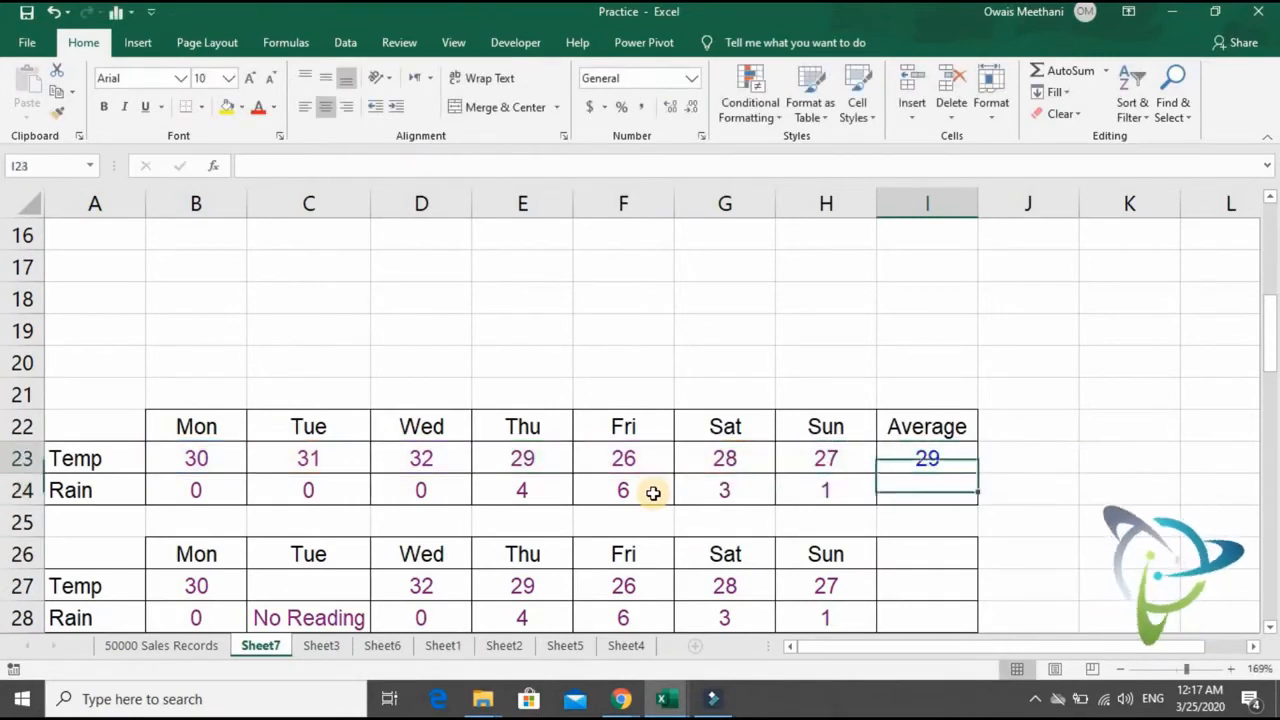
key("Up")
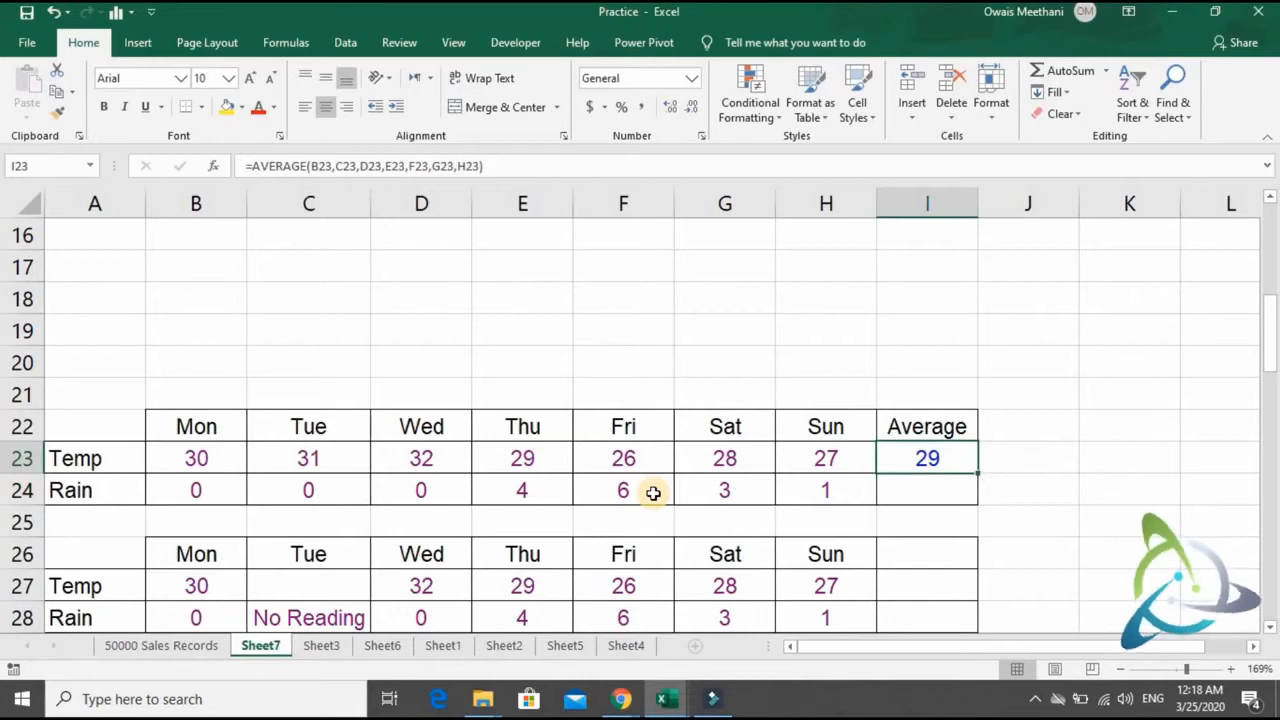
key("Down")
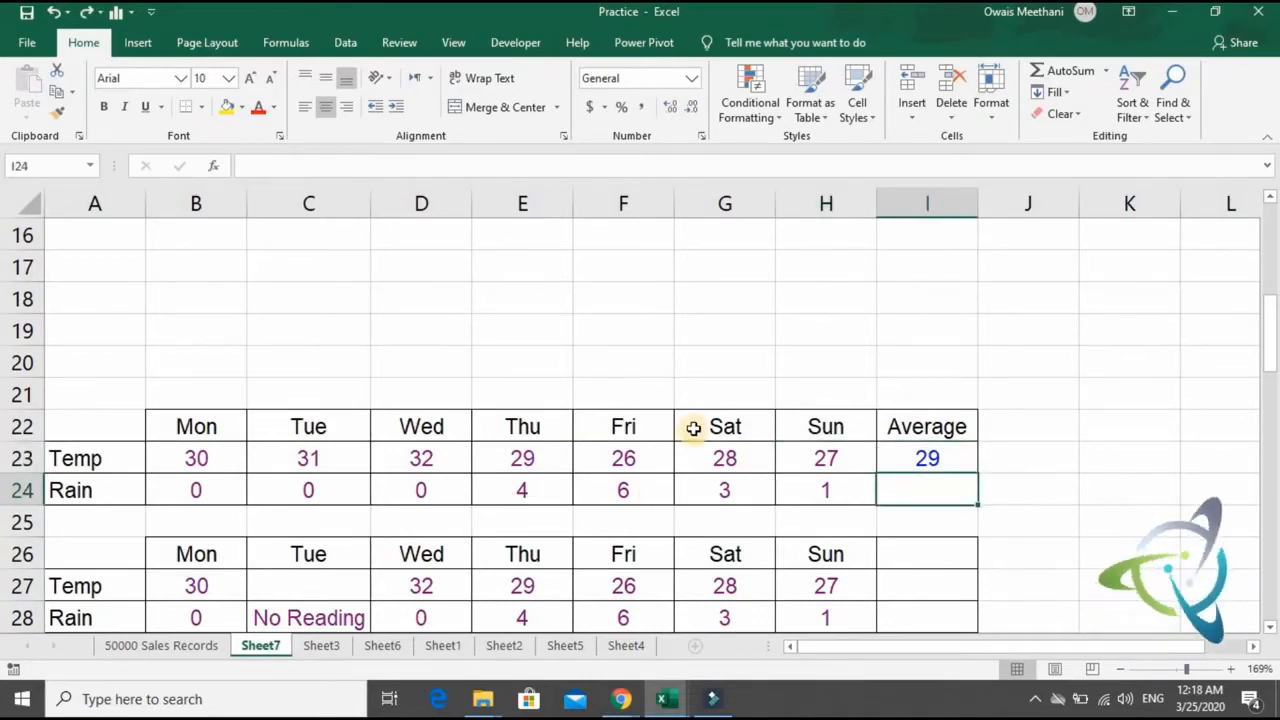
- Replace the formula in I23 with the single-range version =AVERAGE(B23:H23)
left_click(941, 462)
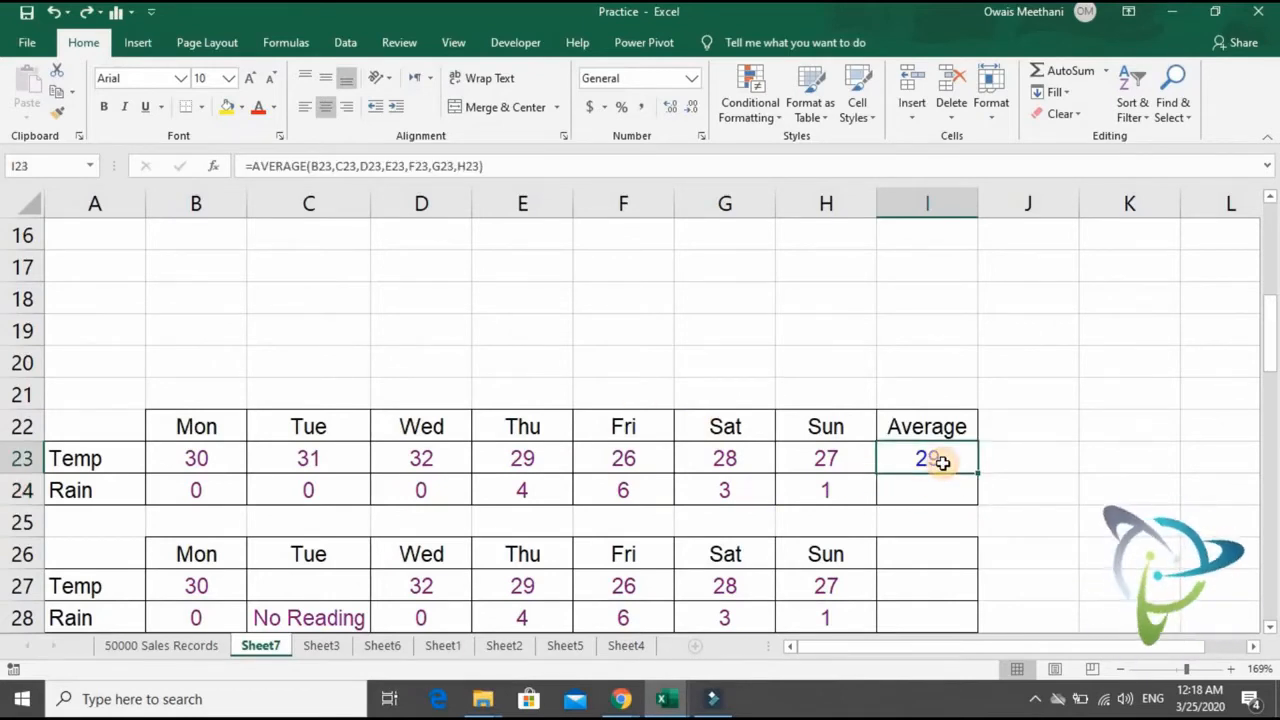
type("=average")
key("Tab")
key("Left")
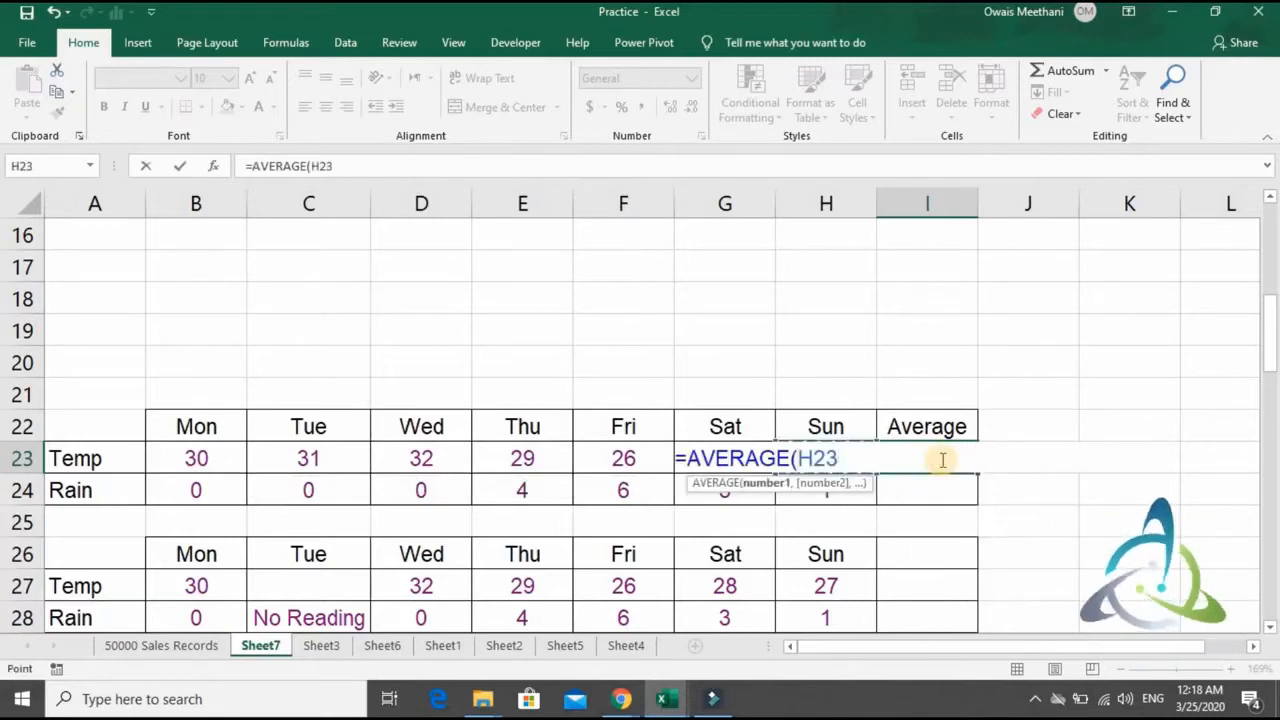
key("shift+Left")
key("shift+Left")
key("shift+Left")
key("shift+Left")
key("shift+Left")
key("shift+Left")
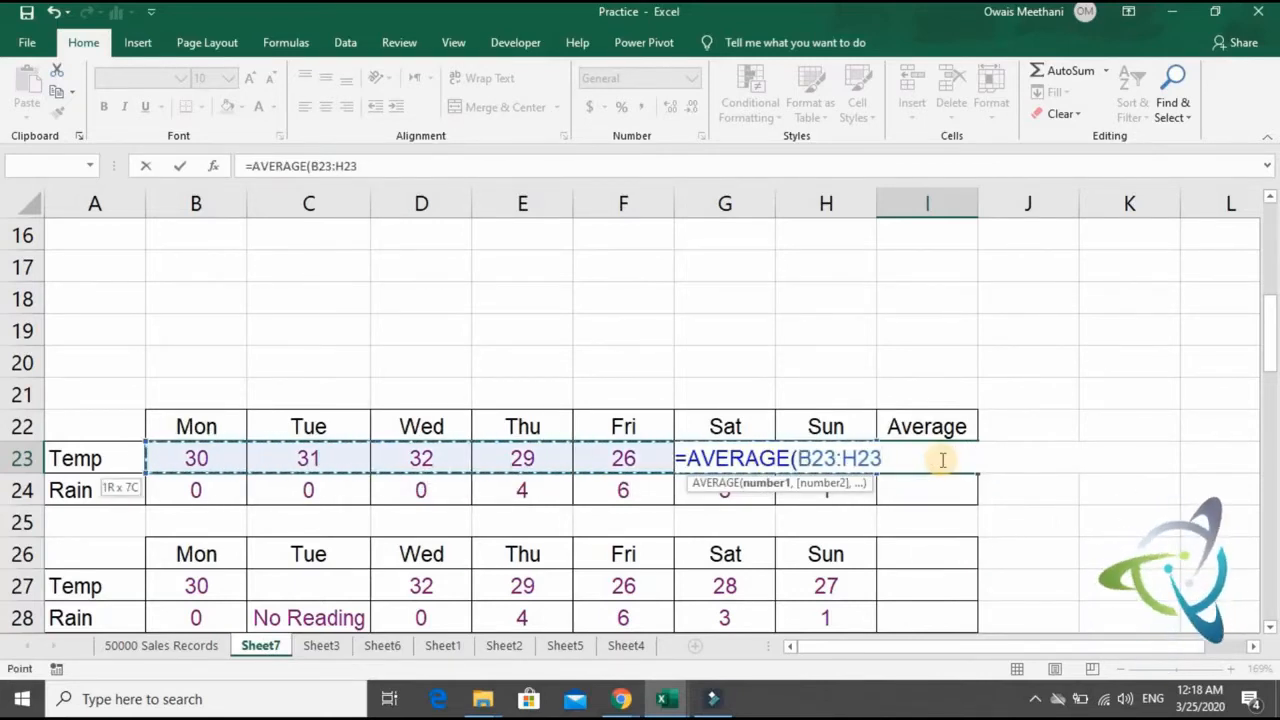
type(")")
key("Return")
left_click(940, 459)
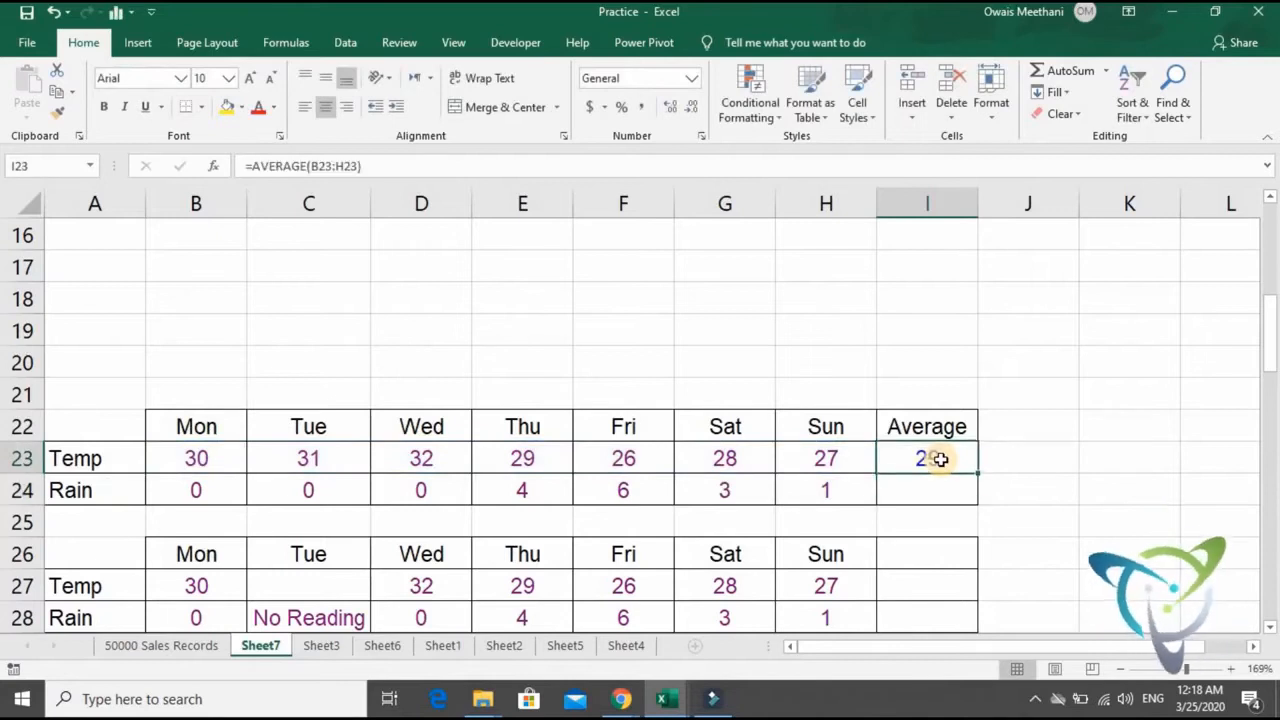
key("Down")
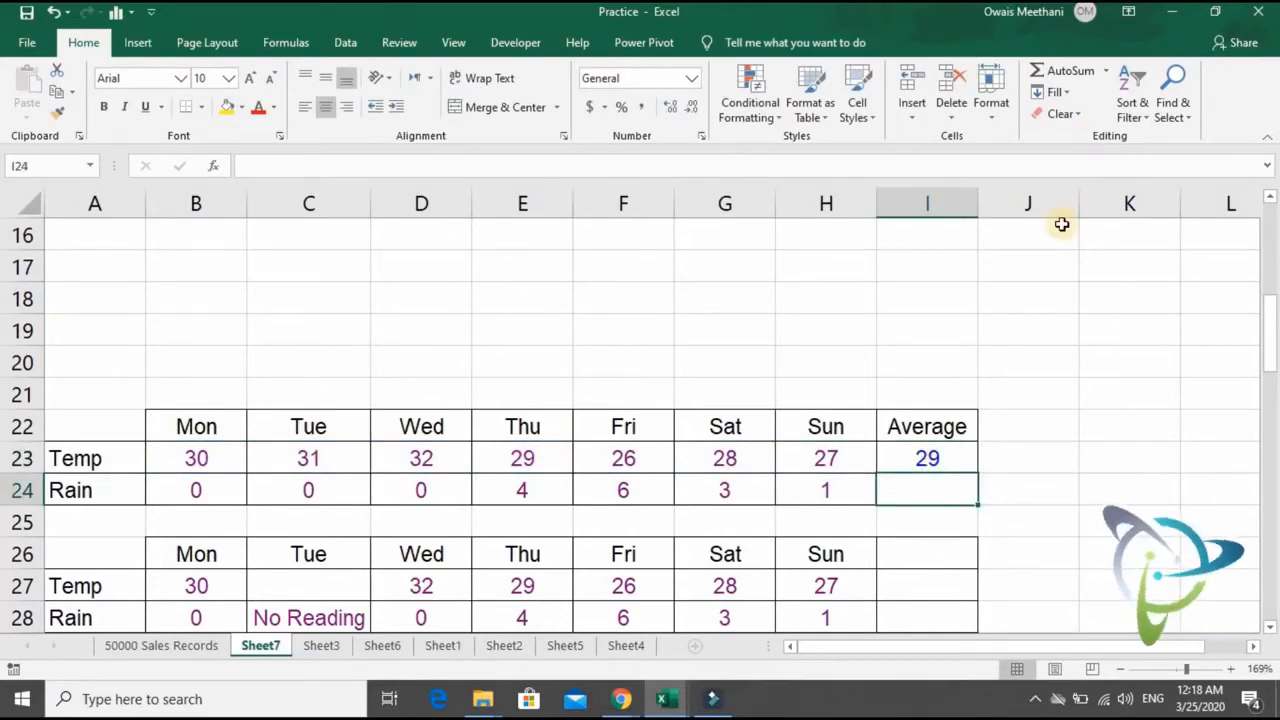
- Replace the Temp average in I23 with AutoSum's Average of B23:H23 and fill it down to the Rain row
key("Up")
key("Delete")
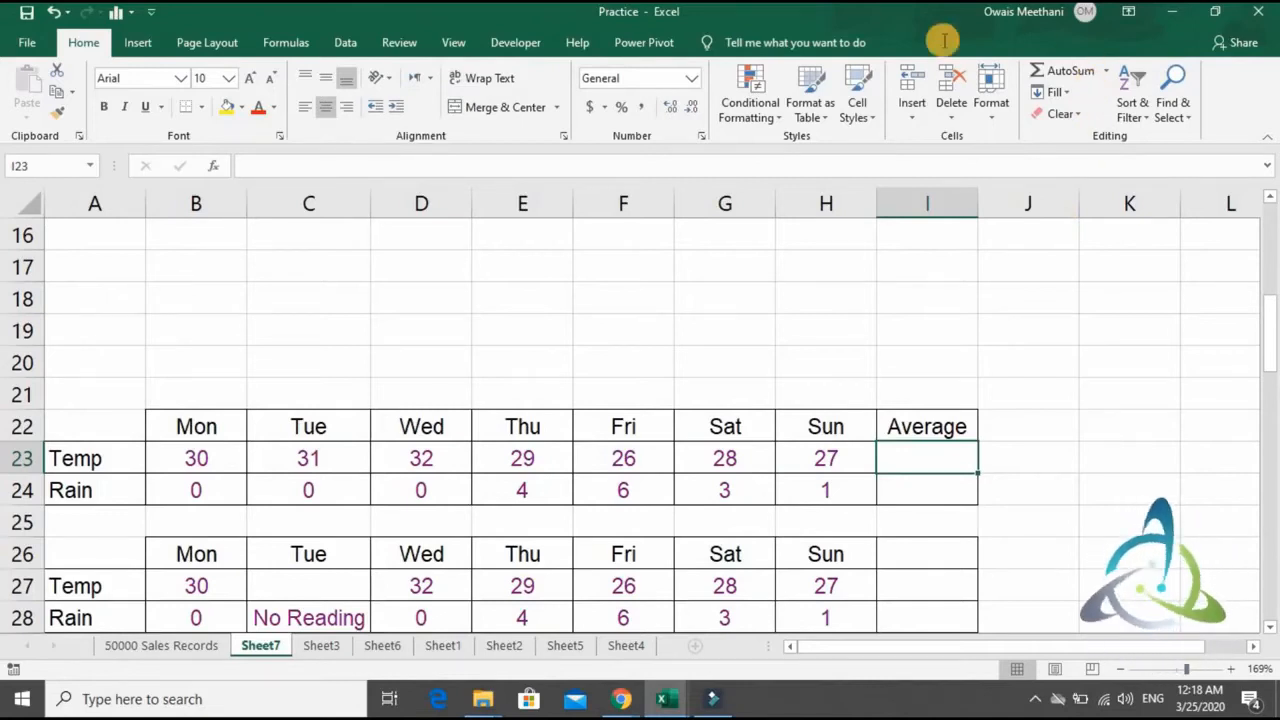
left_click(1106, 71)
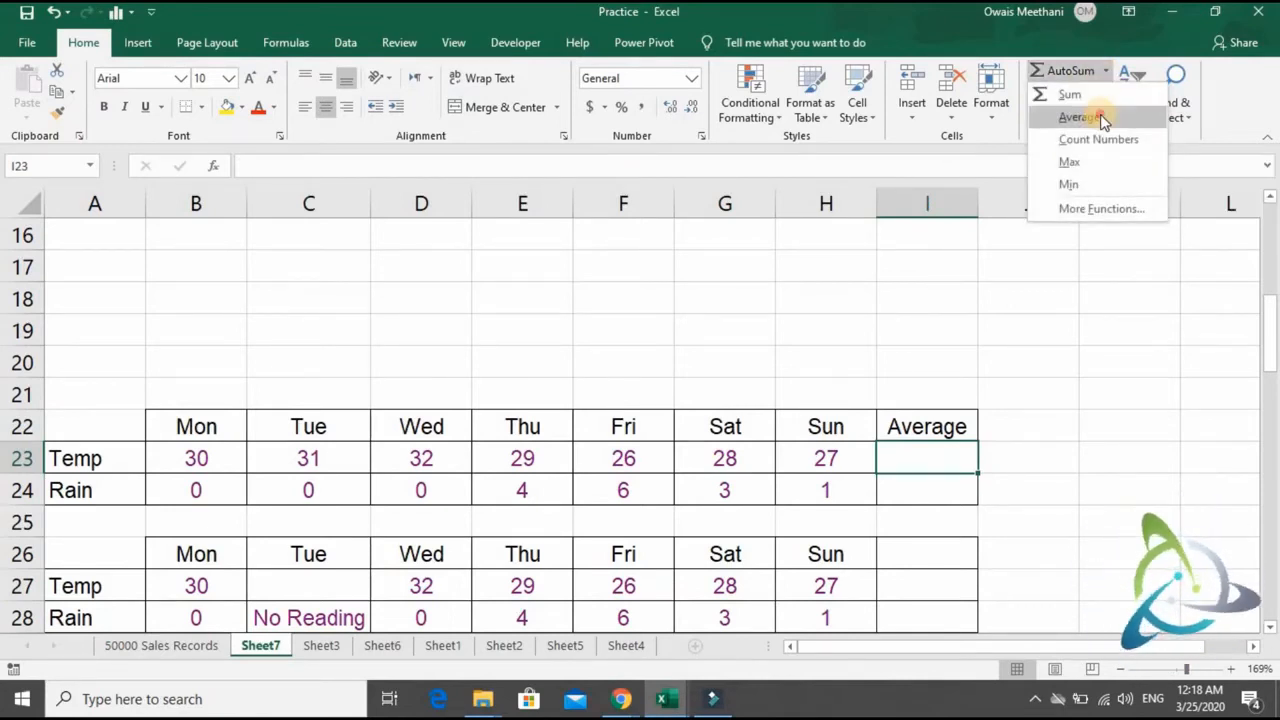
left_click(1103, 119)
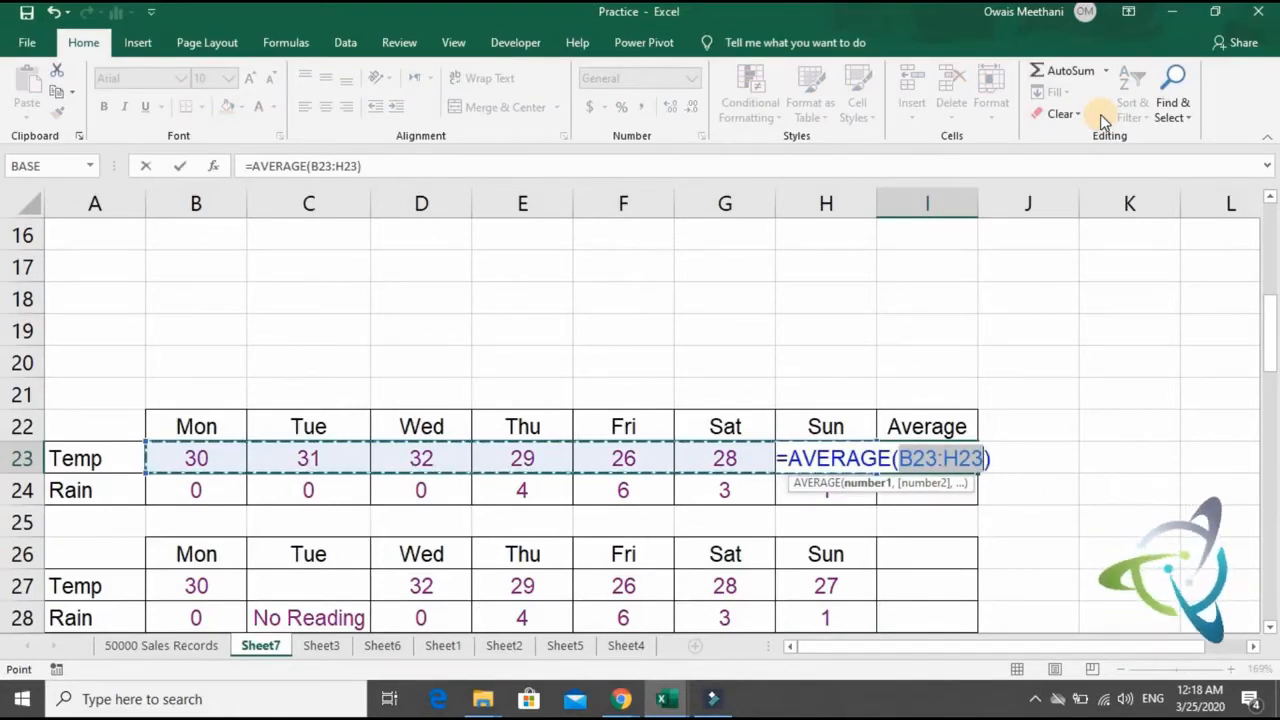
key("Return")
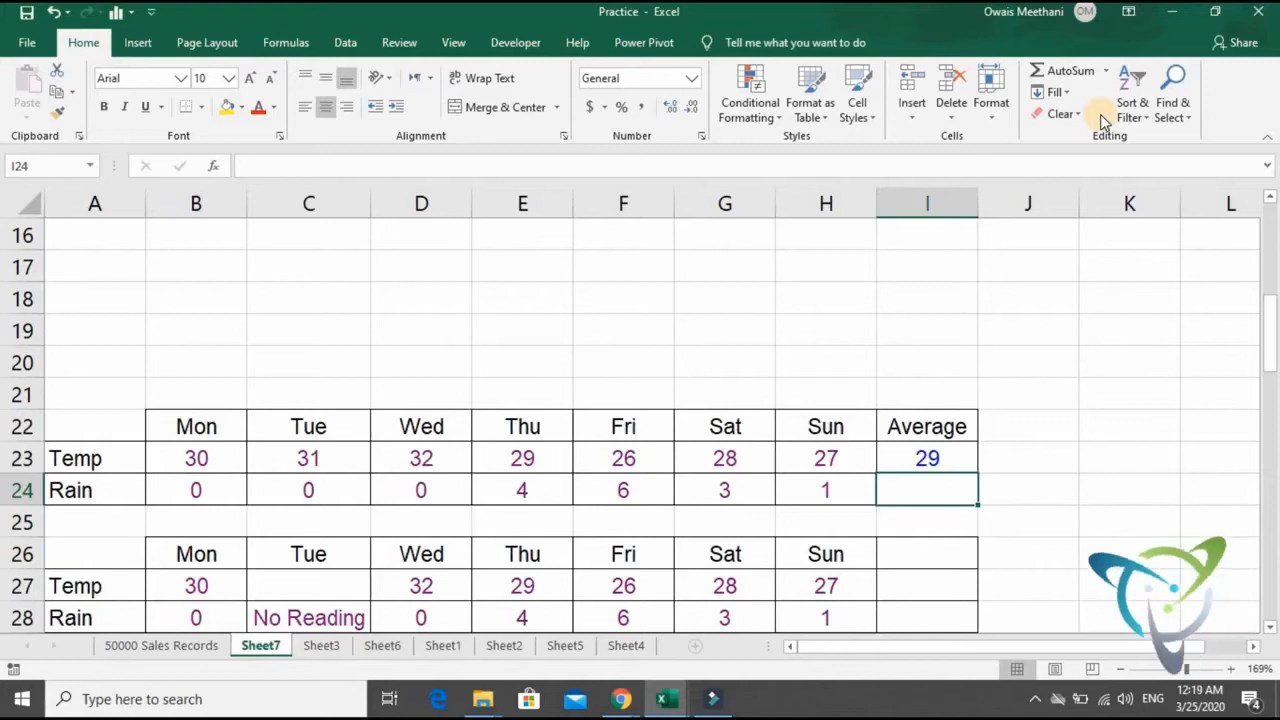
key("ctrl+d")
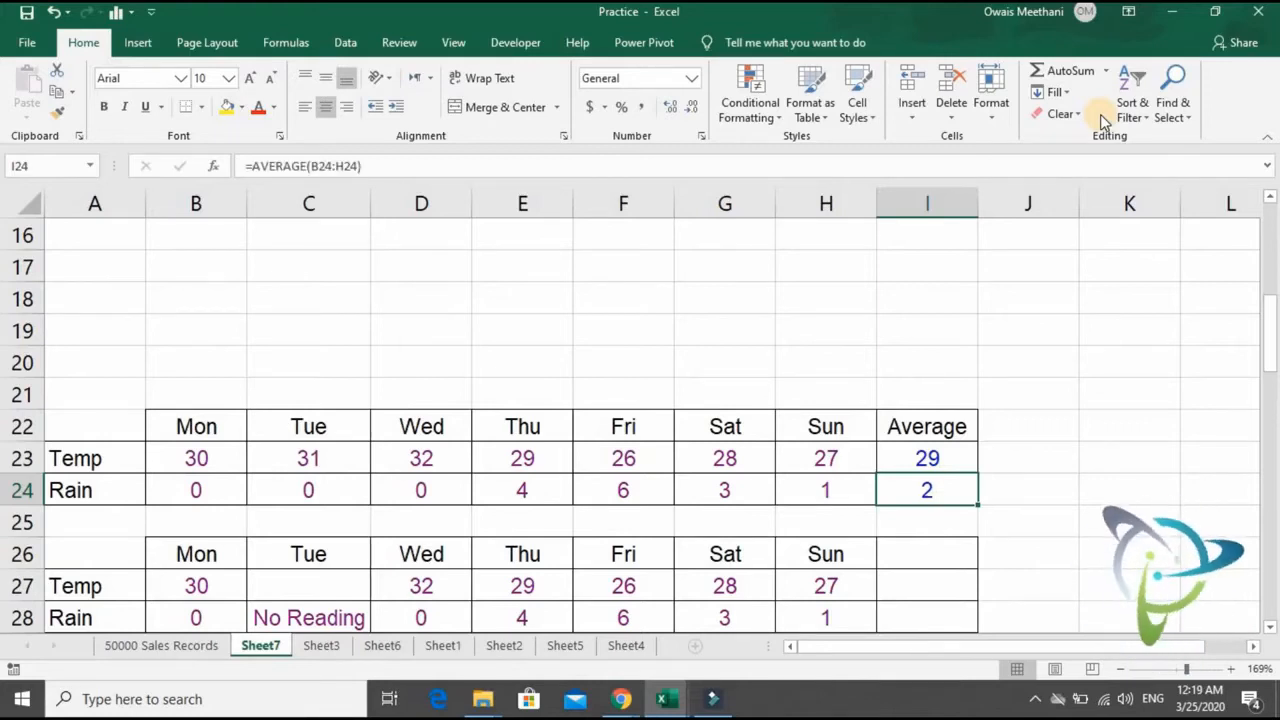
- Copy the No Reading entry from Tuesday's Rain cell C28 into Tuesday's Temp cell C27
key("Down")
key("Down")
key("Down")
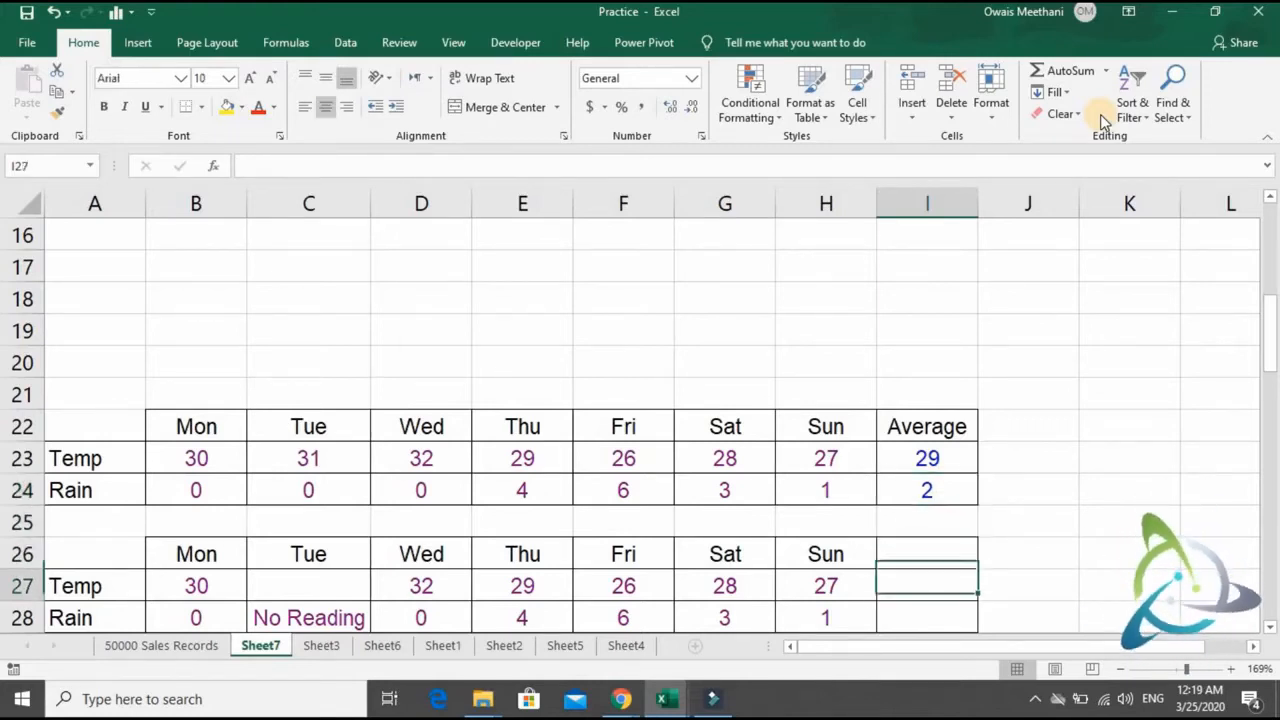
key("Left")
key("Left")
key("Left")
key("Left")
key("Left")
key("Left")
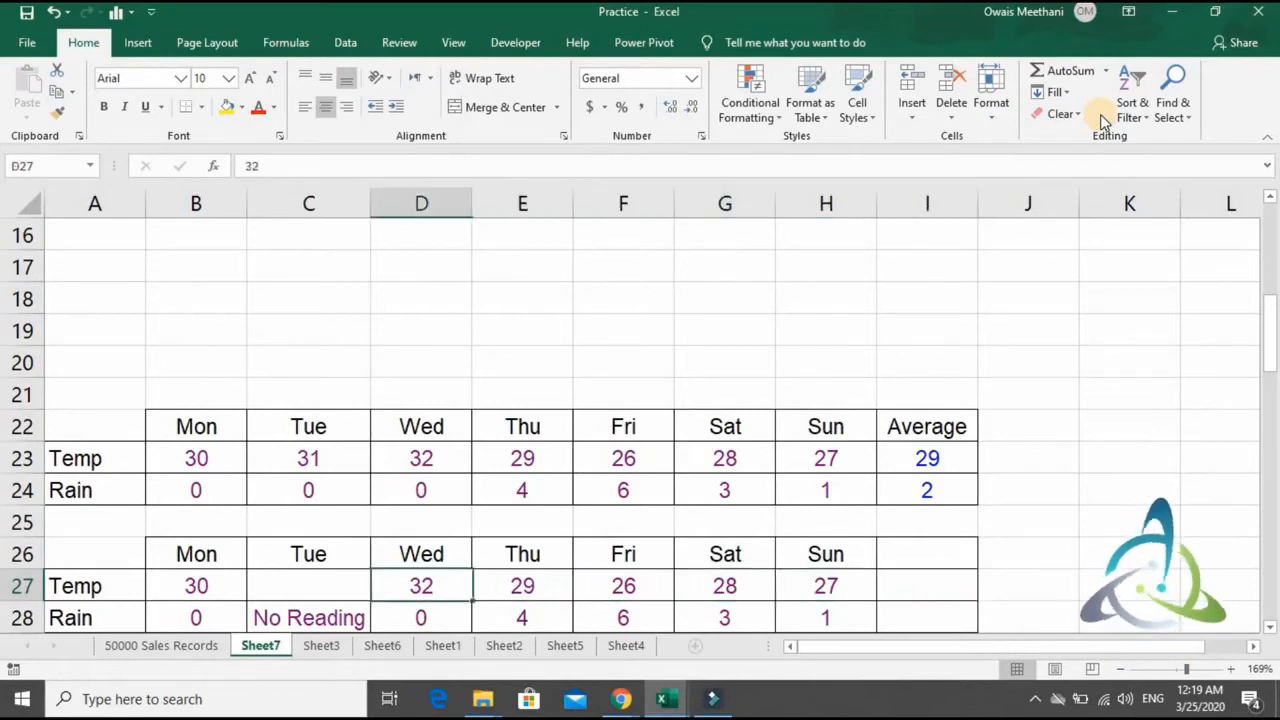
key("Down")
key("ctrl+c")
key("Up")
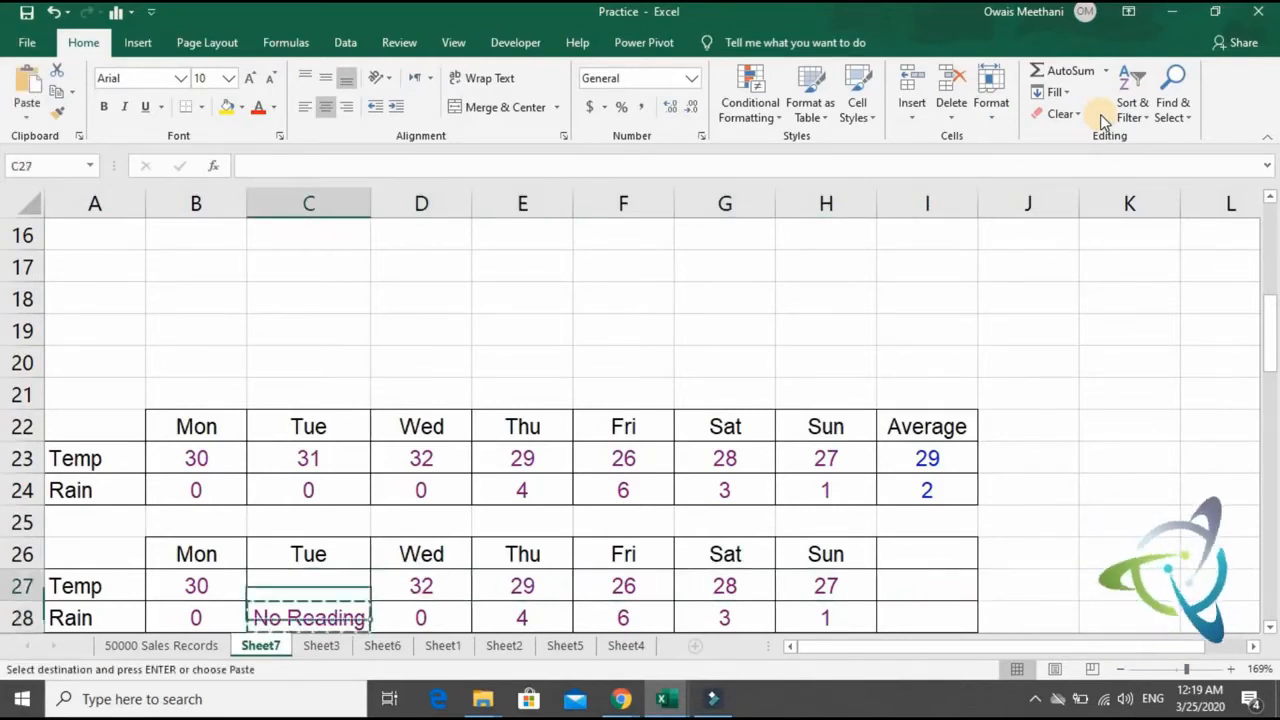
key("ctrl+v")
- Enter the formula =AVERAGE(B27:H27) in I27, at the end of the second table's Temp row
key("Right")
key("Right")
key("Right")
key("Right")
key("Right")
key("Right")
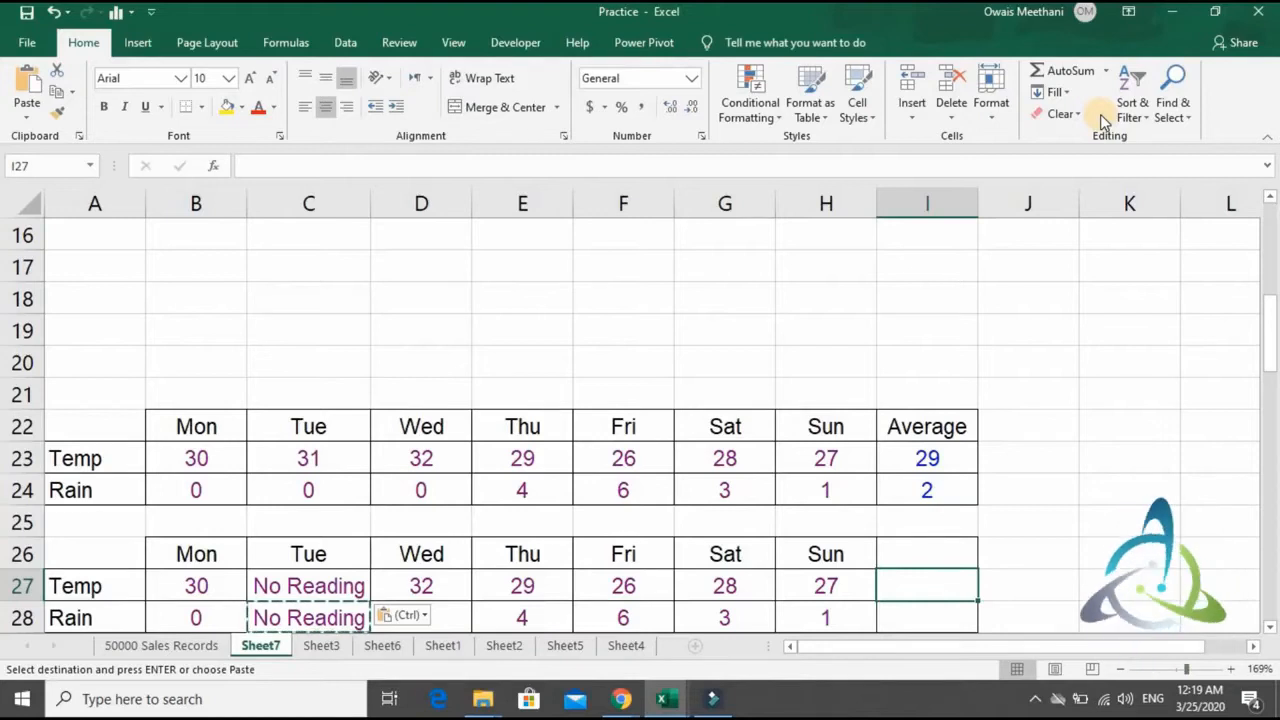
type("=a")
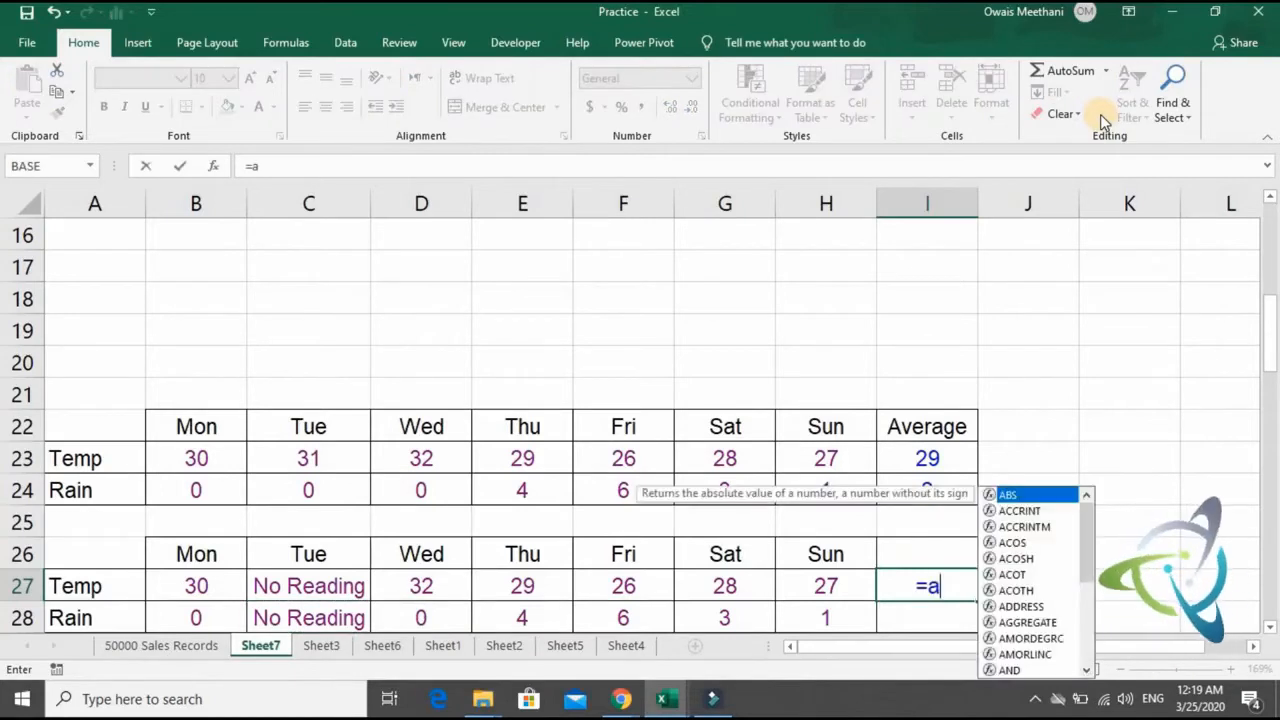
type("verage")
key("Tab")
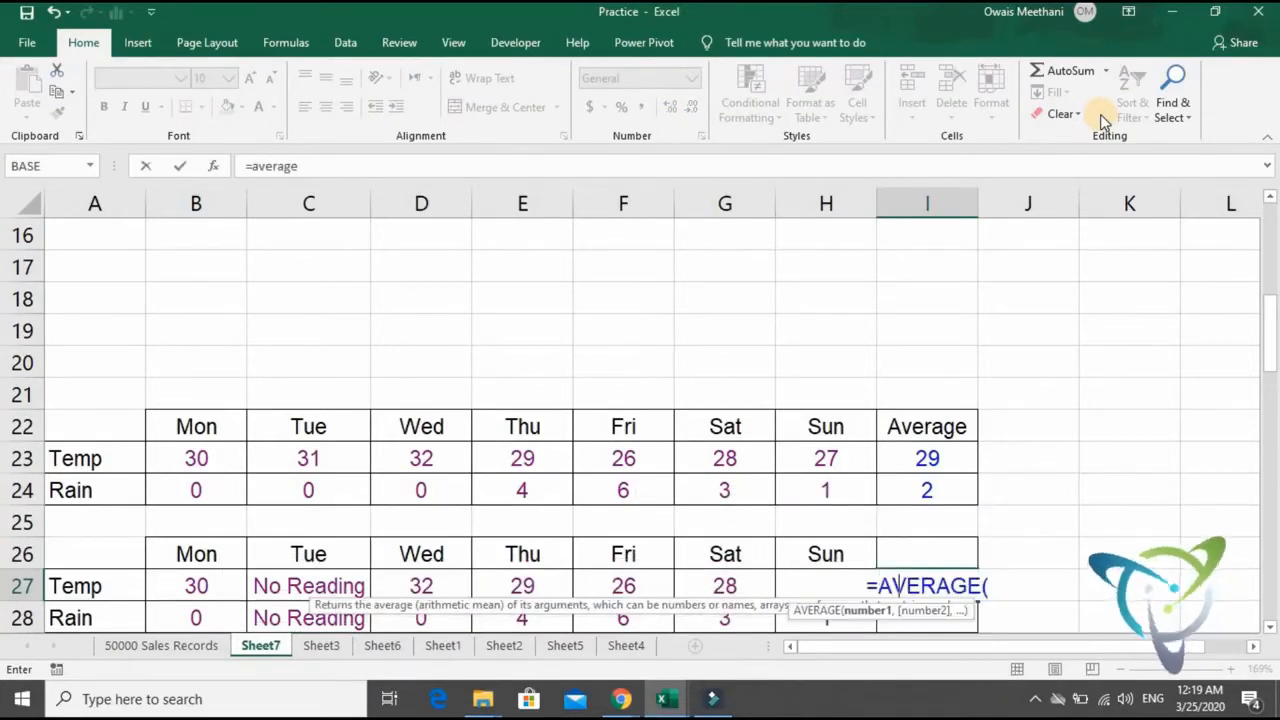
key("Left")
key("ctrl+shift+Left")
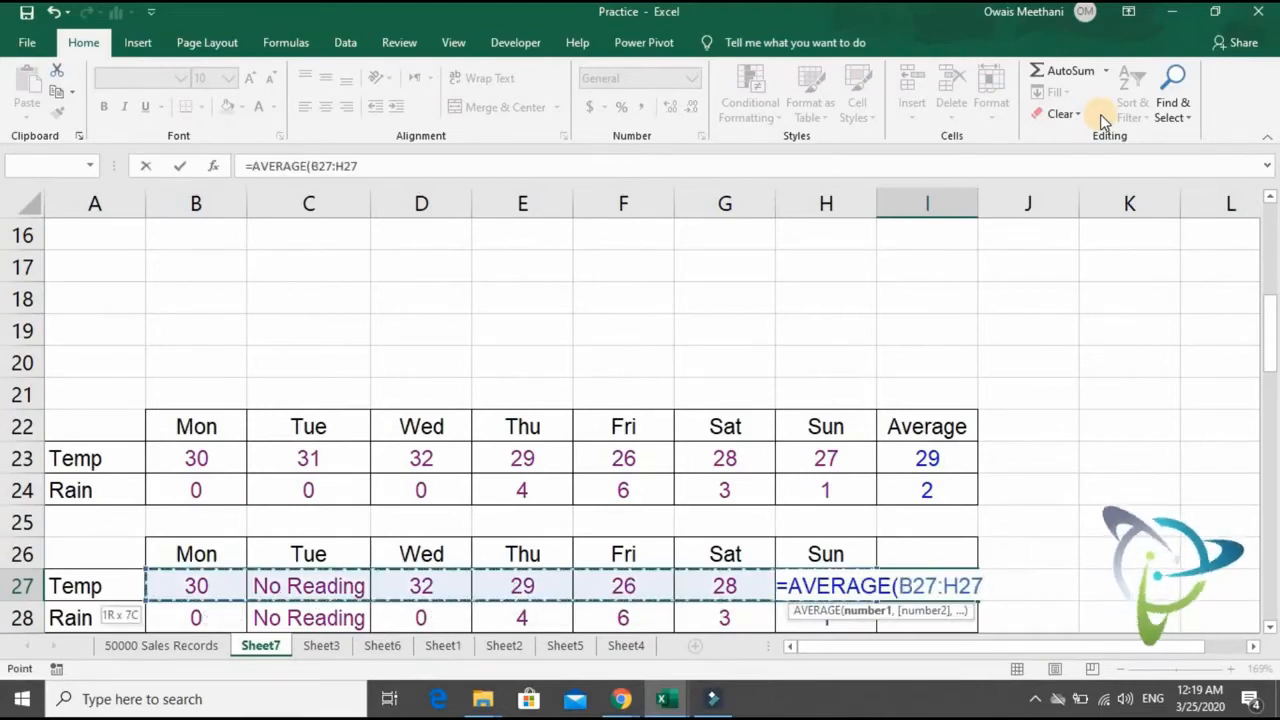
type(")")
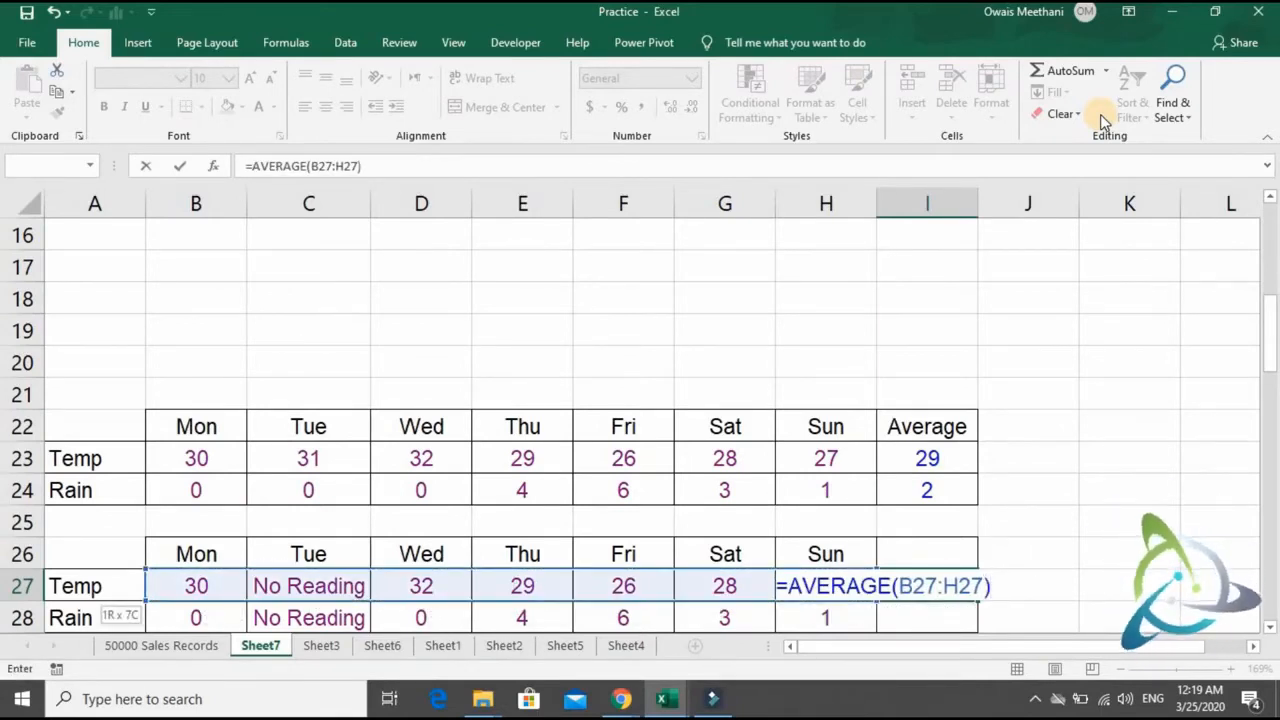
key("Return")
- Set Tuesday's Temp reading in C23 of the first weekly table to 0
key("Up")
key("Up")
key("Up")
key("Up")
key("Up")
key("shift+Down")
key("shift+Up")
key("Left")
key("Left")
key("Left")
key("Left")
key("Left")
key("Left")
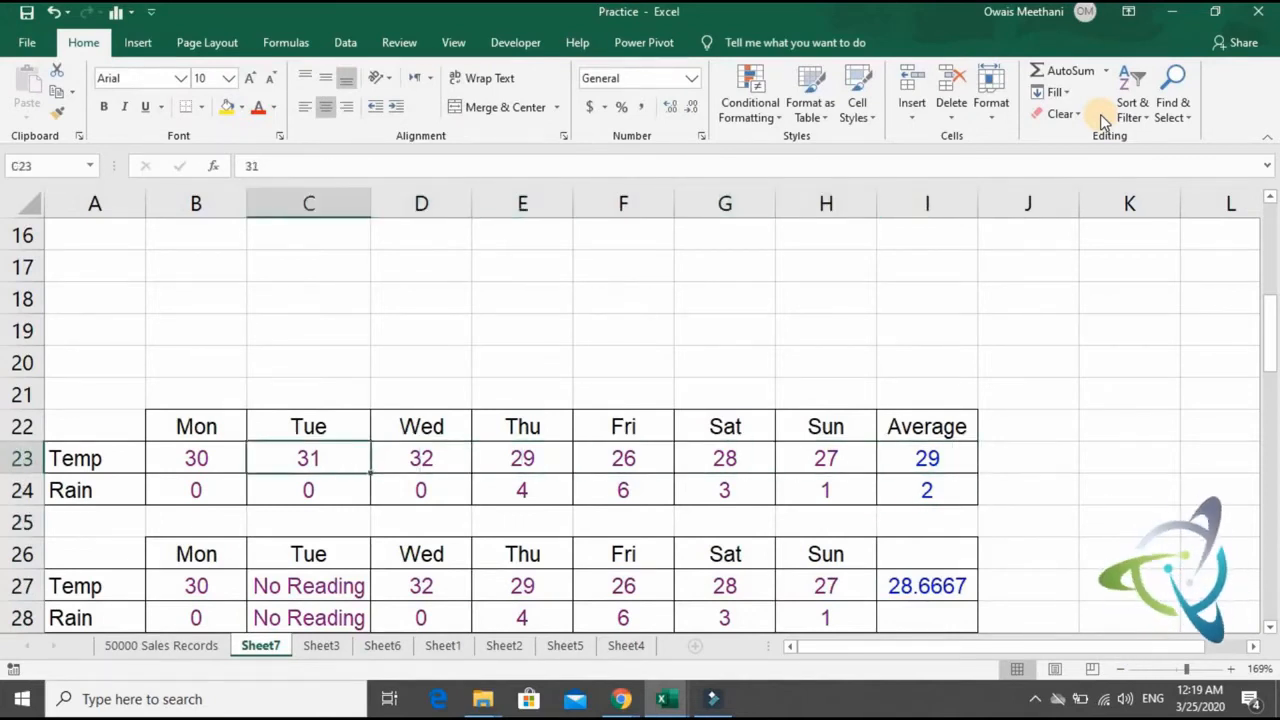
type("0")
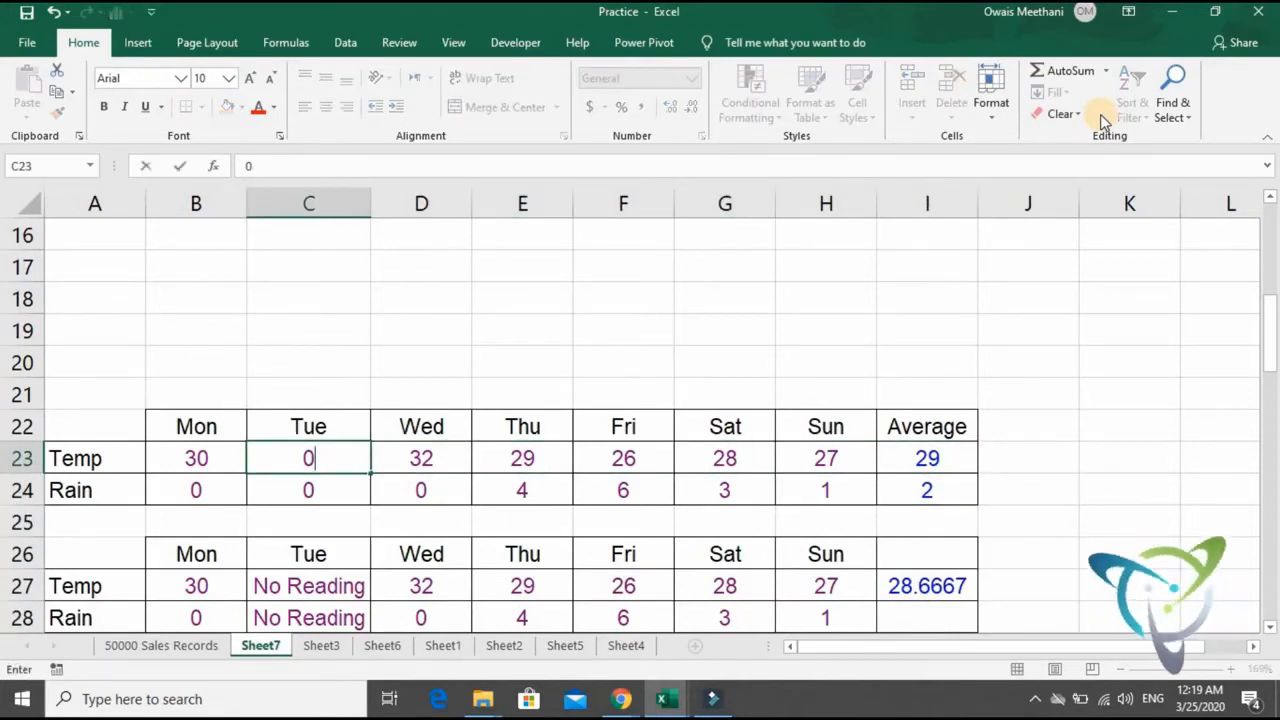
key("Return")
key("Up")
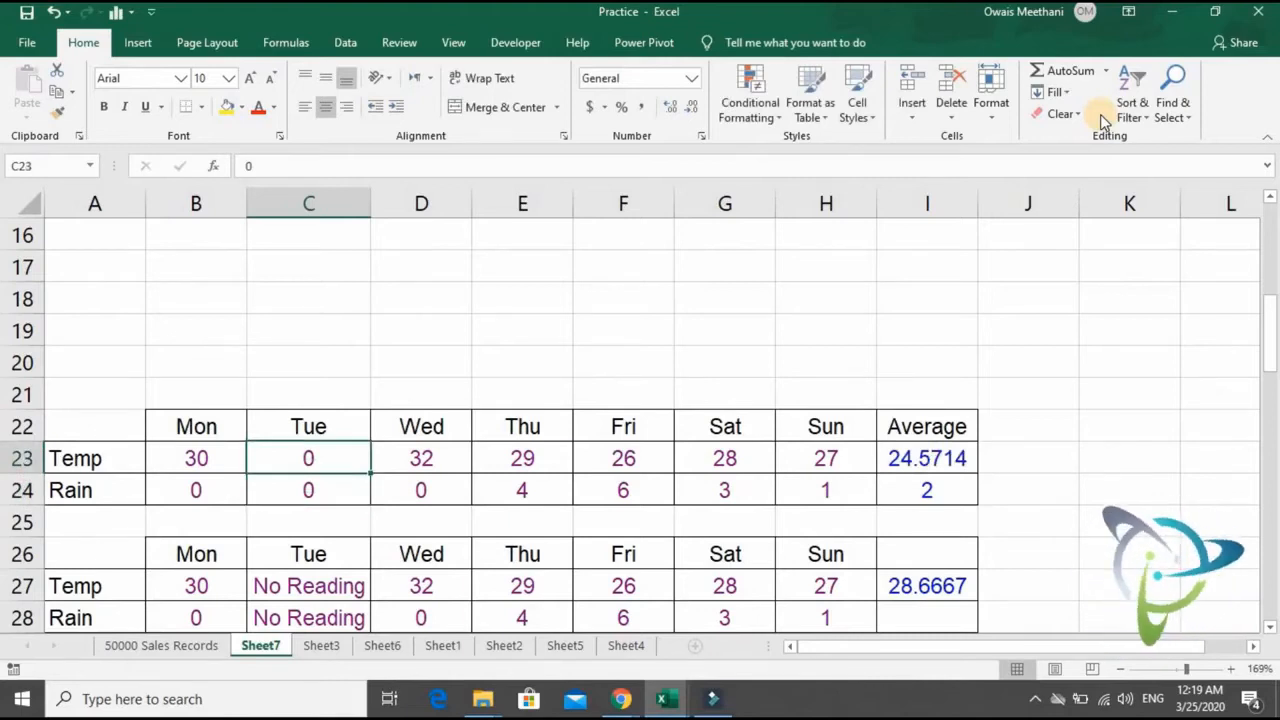
- Clear Tuesday's Temp reading in C23 so the cell is blank
key("Delete")
key("Return")
key("Up")
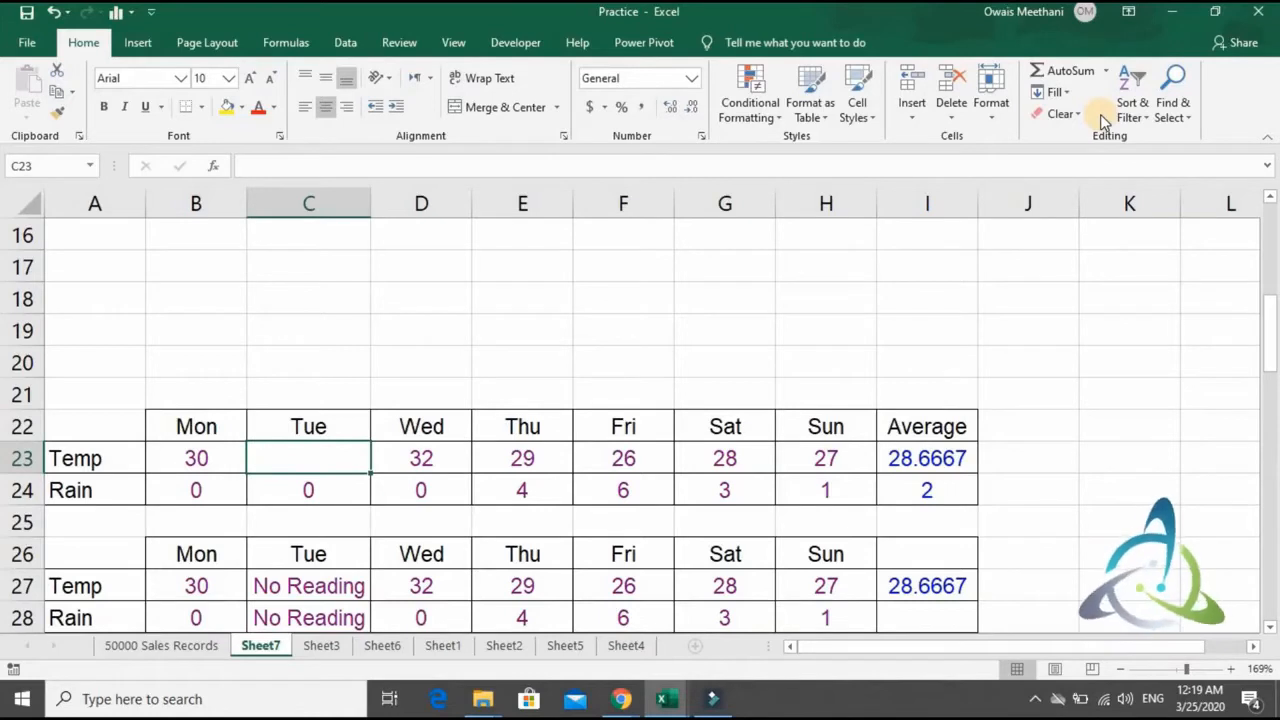
- Compare the Temp rows and averages of both weekly tables, one with a blank Tuesday and one with No Reading
key("Down")
key("Down")
key("Down")
key("Down")
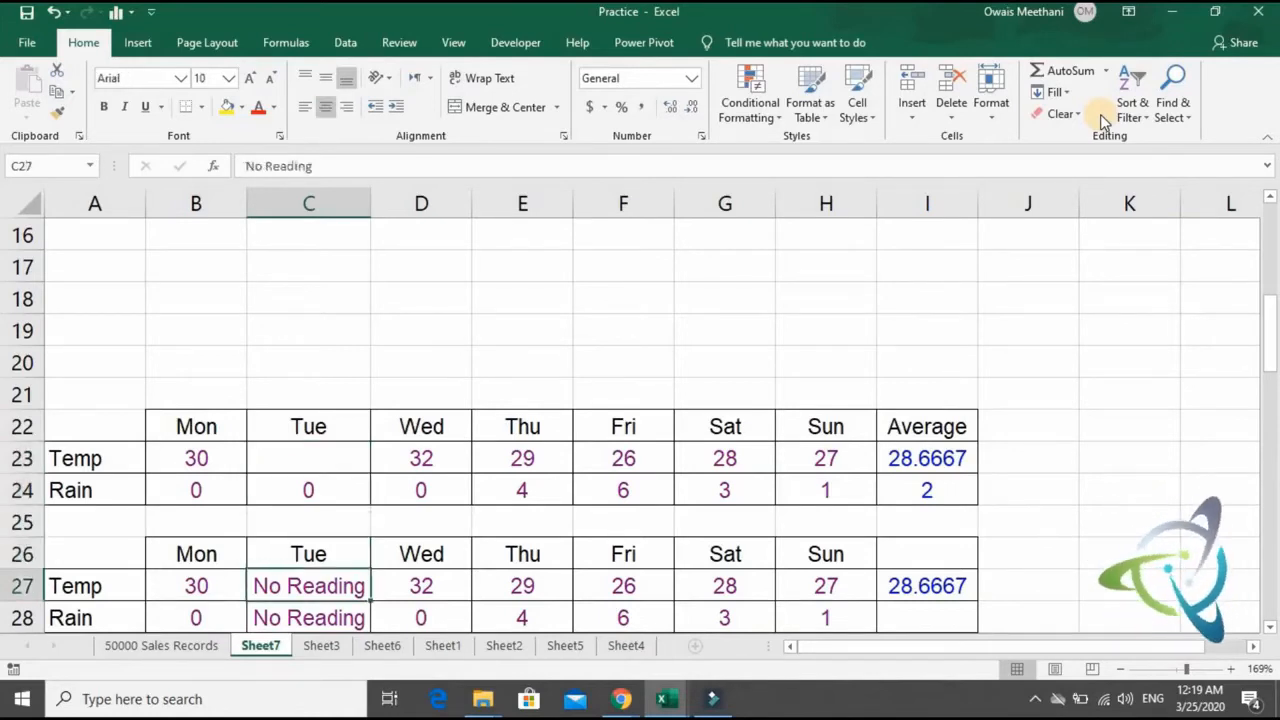
key("Up")
key("Up")
key("Up")
key("Up")
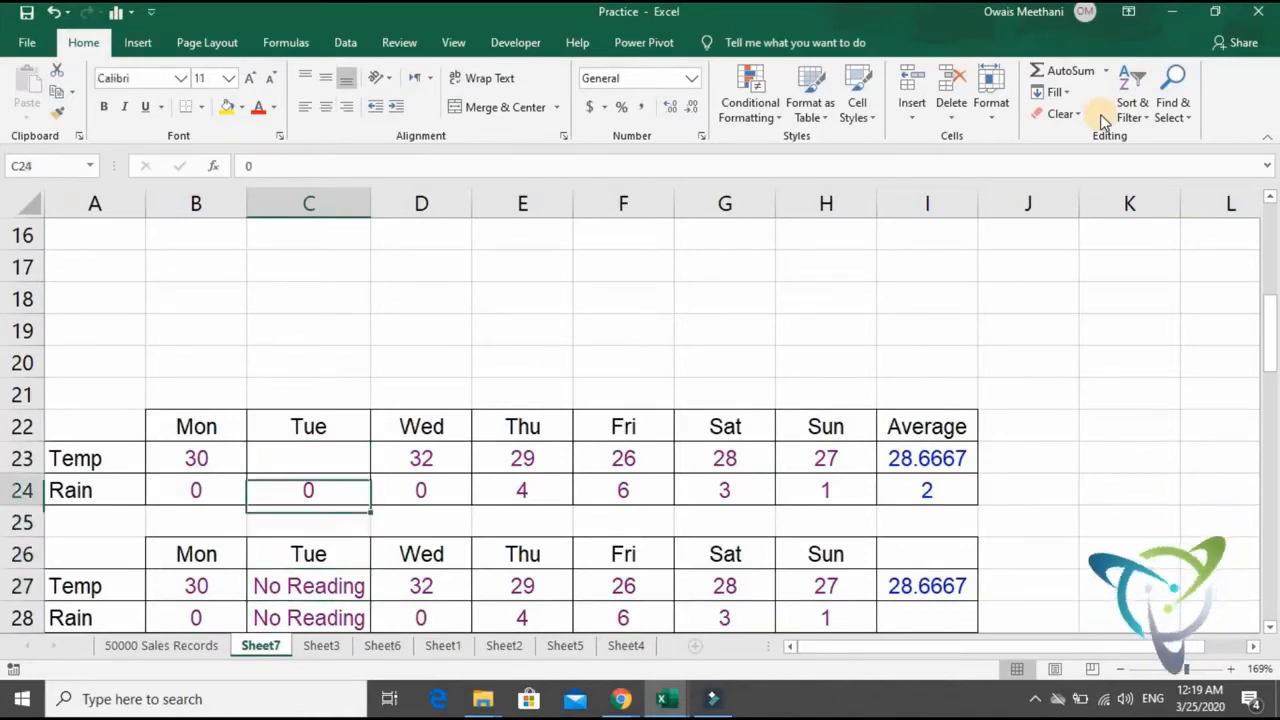
key("Down")
key("Down")
key("Down")
key("Down")
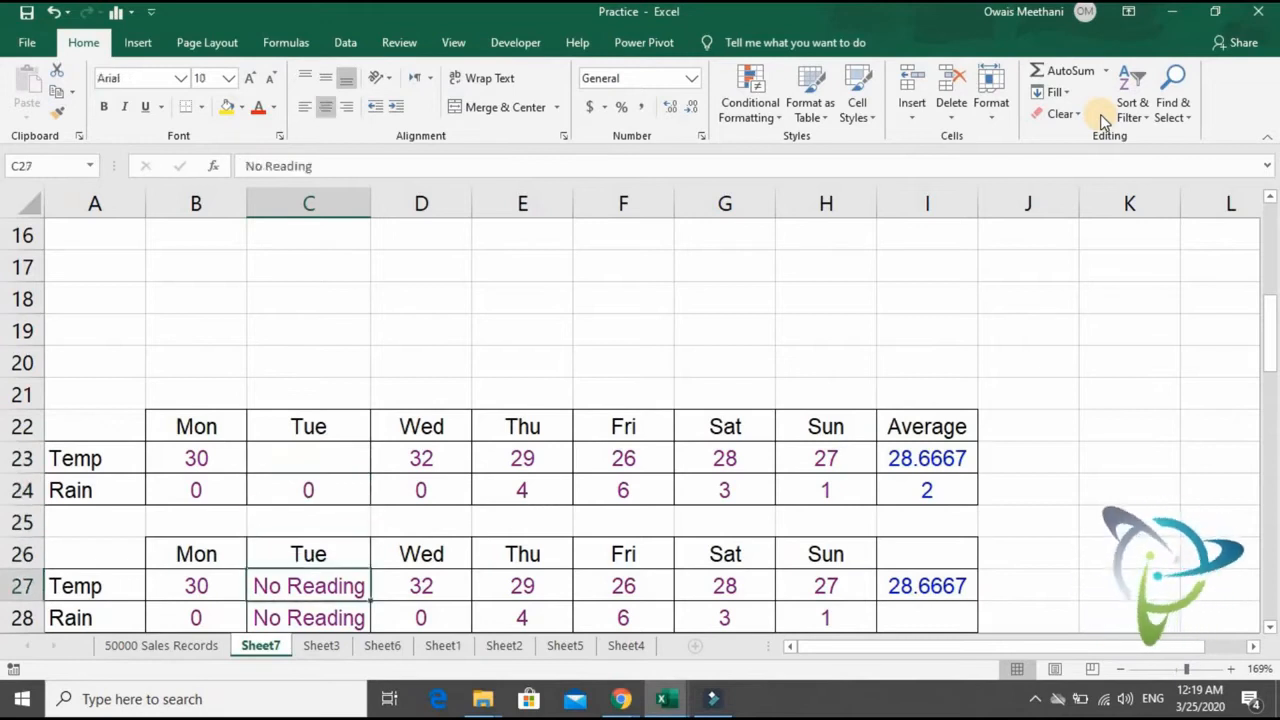
key("Right")
key("Right")
key("Right")
key("Right")
key("Right")
key("Right")
key("Right")
key("Left")
key("Left")
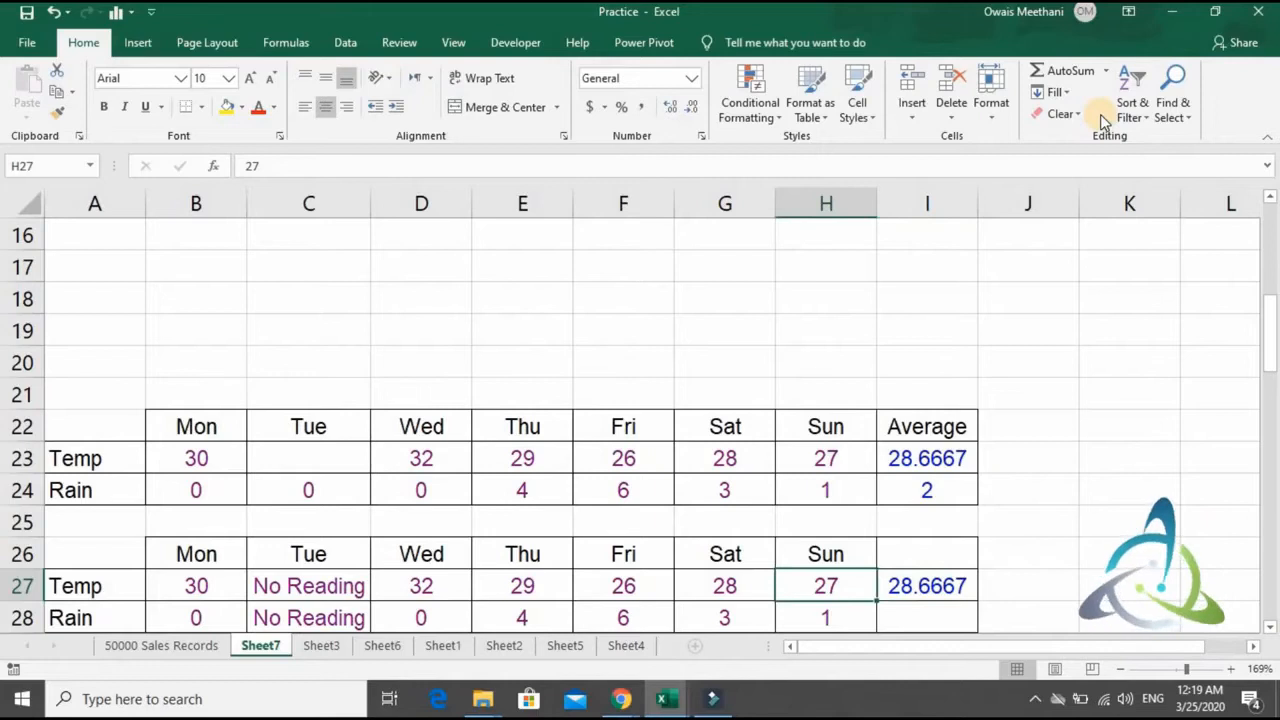
key("shift+Left")
key("shift+Left")
key("shift+Left")
key("shift+Left")
key("shift+Left")
key("shift+Left")
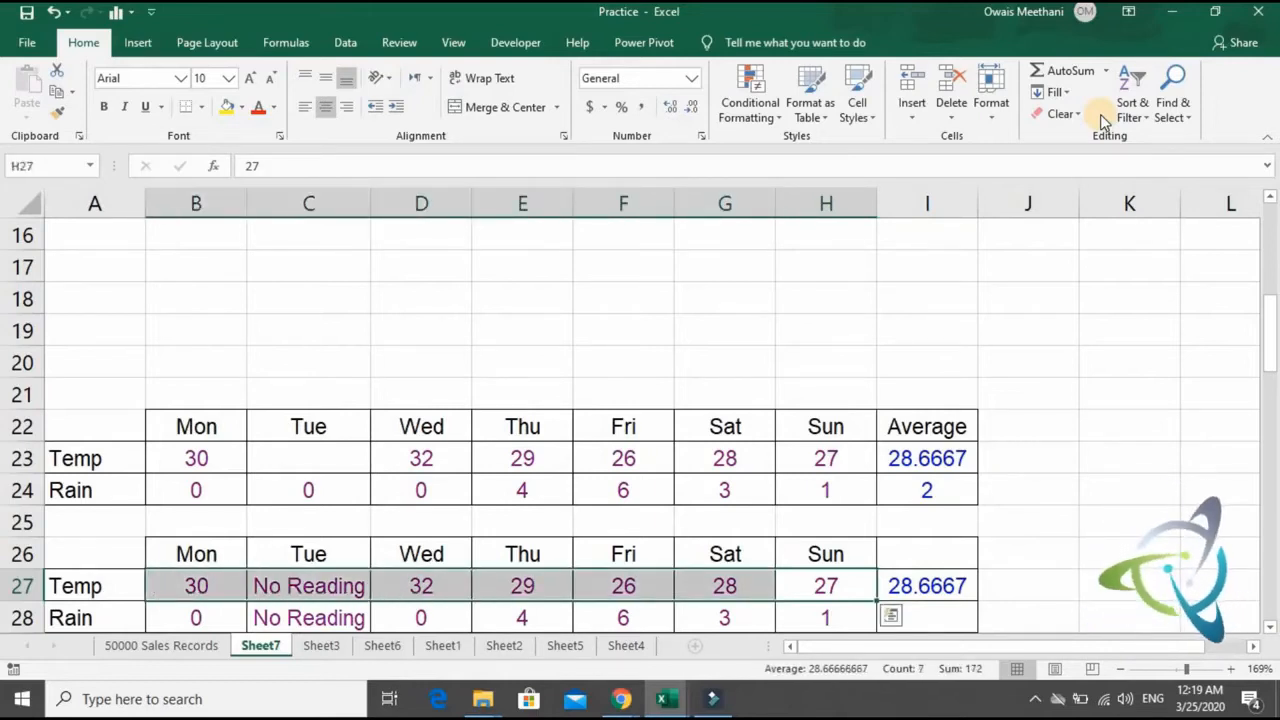
key("Left")
key("Left")
key("Left")
key("Left")
key("Left")
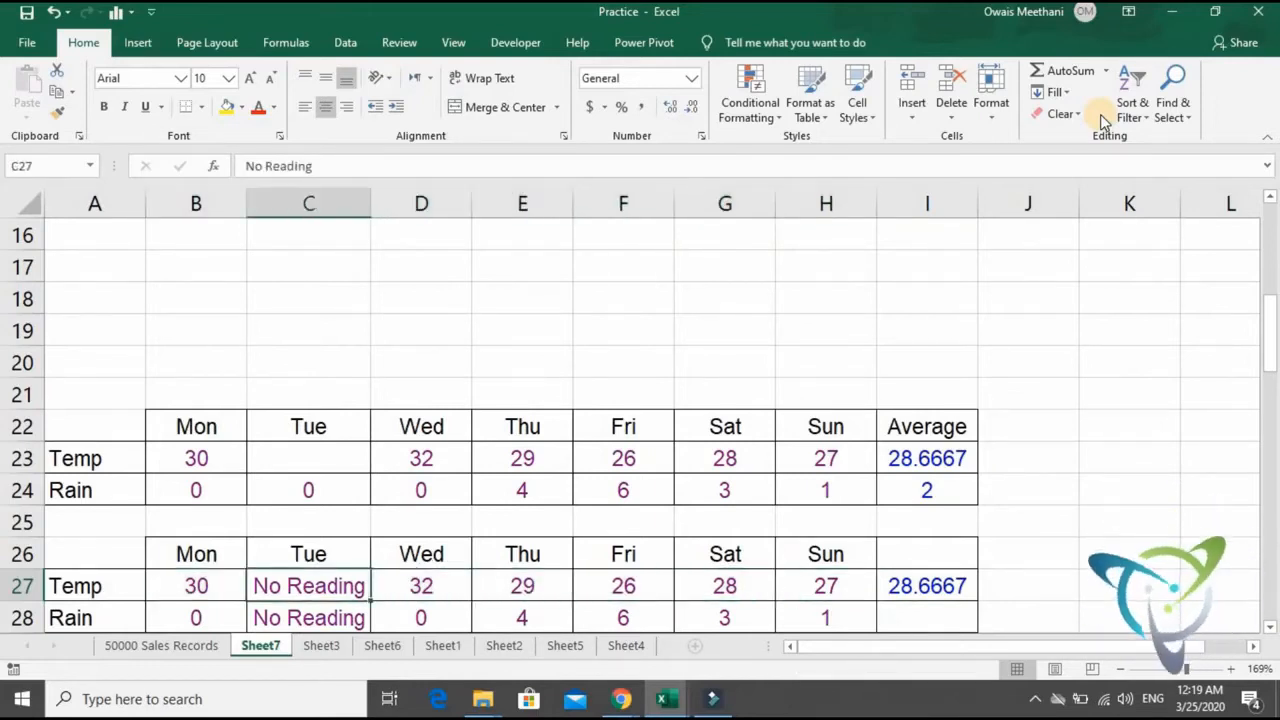
key("Down")
key("Right")
key("Right")
key("Right")
key("Right")
key("Right")
key("Right")
key("Up")
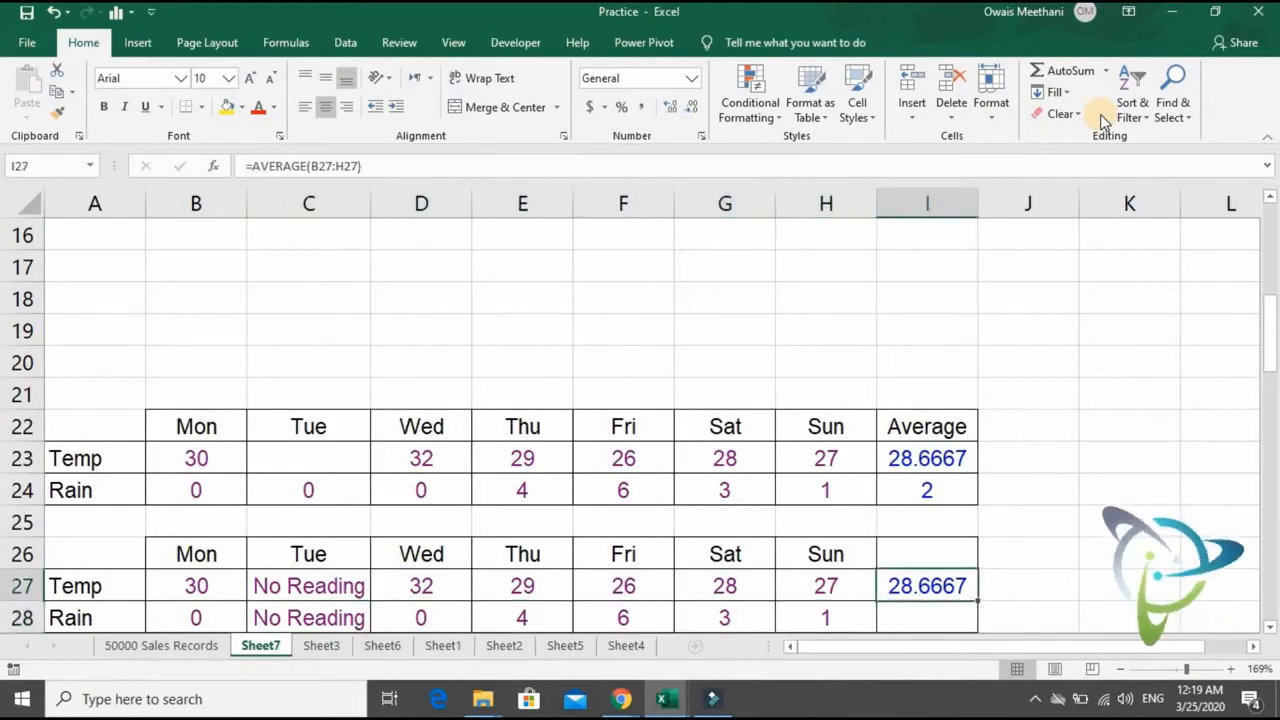
key("Up")
key("Up")
key("Up")
key("Up")
key("Left")
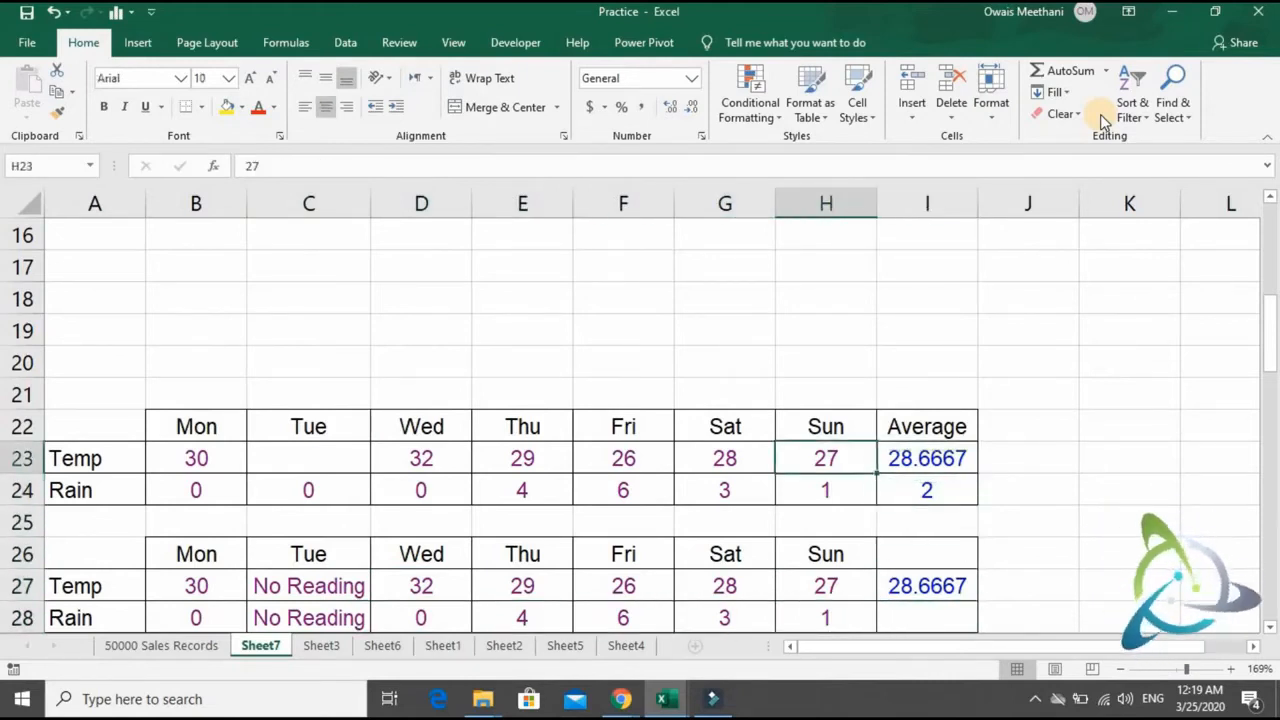
- Undo the clearing and the zero entry in Tuesday's Temp cell C23
key("ctrl+z")
key("Down")
key("Up")
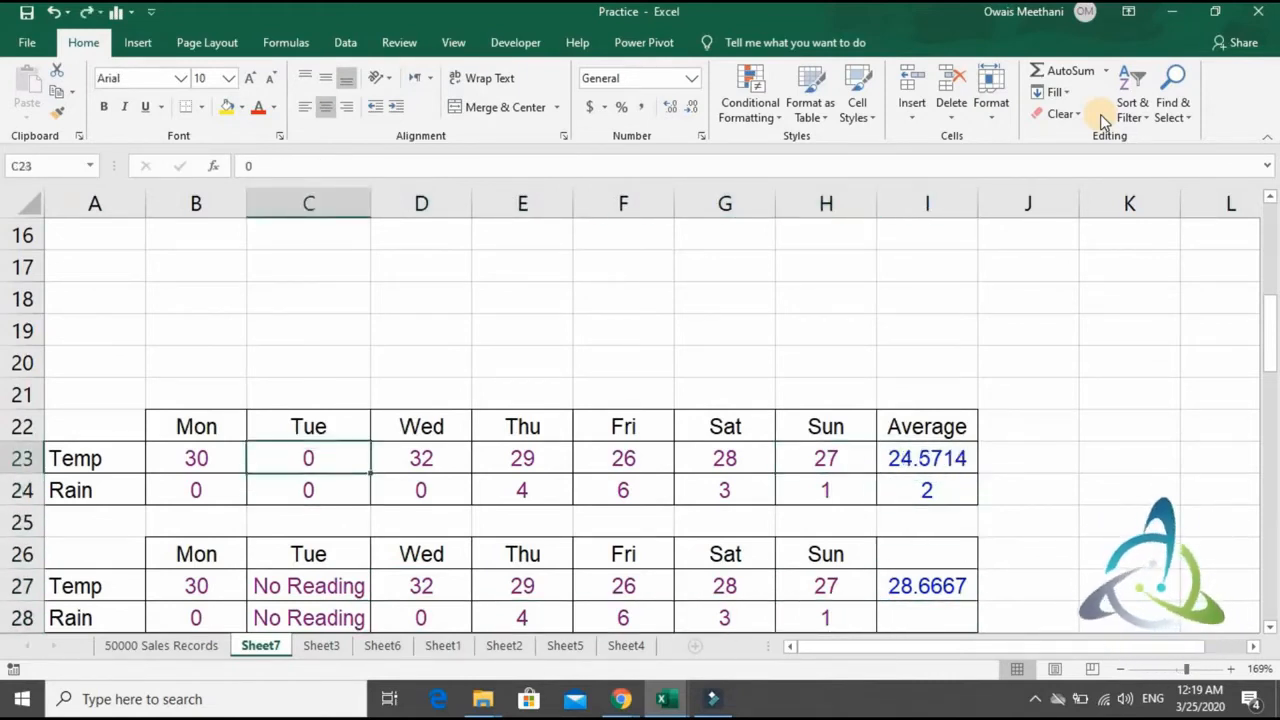
key("ctrl+y")
key("Down")
key("Down")
key("Down")
key("Down")
key("Down")
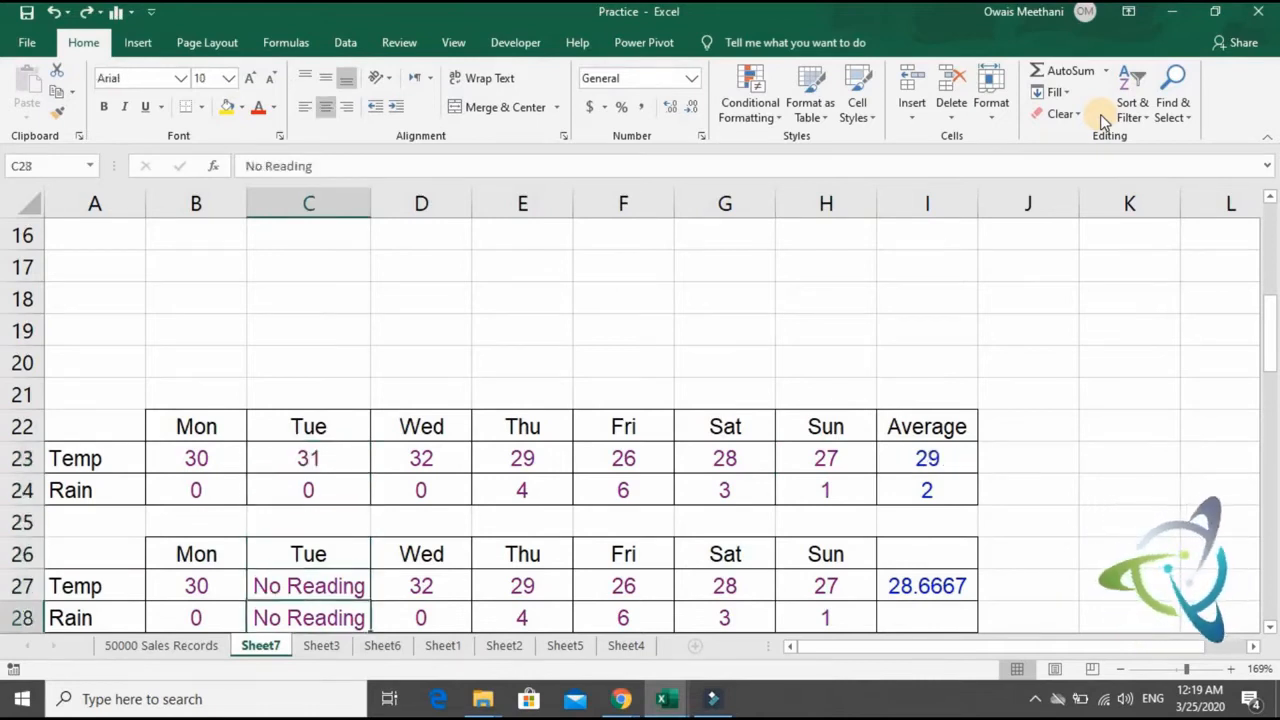
- Replace the Temp average in I27 of the second weekly table with =AVERAGEA(B27:H27)
key("Right")
key("Right")
key("Right")
key("Right")
key("Right")
key("Right")
key("Up")
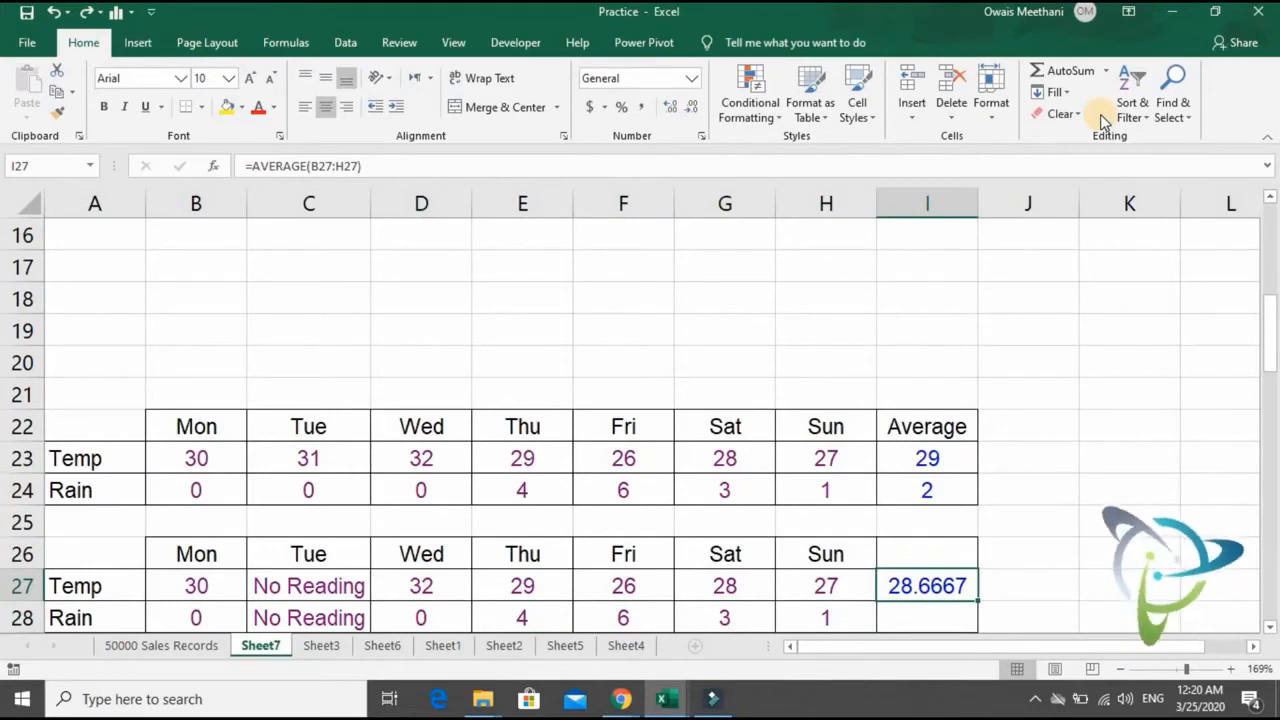
type("=average")
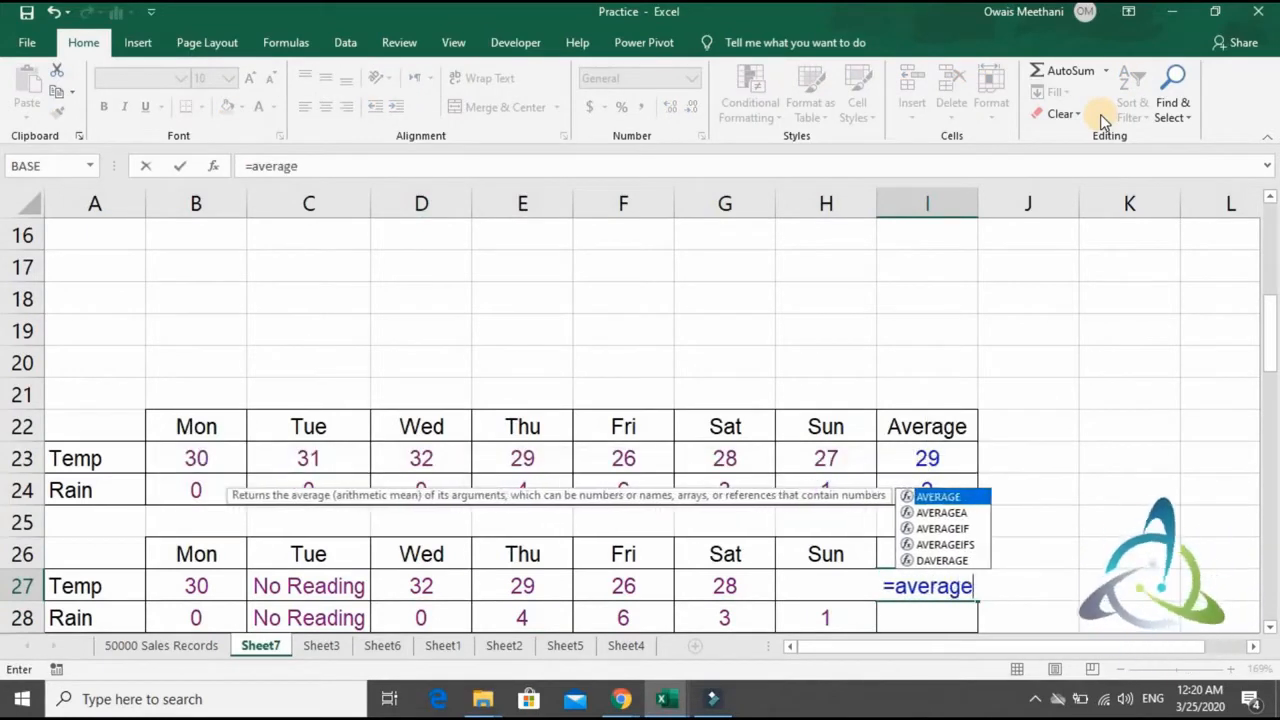
type("a")
key("Tab")
key("Left")
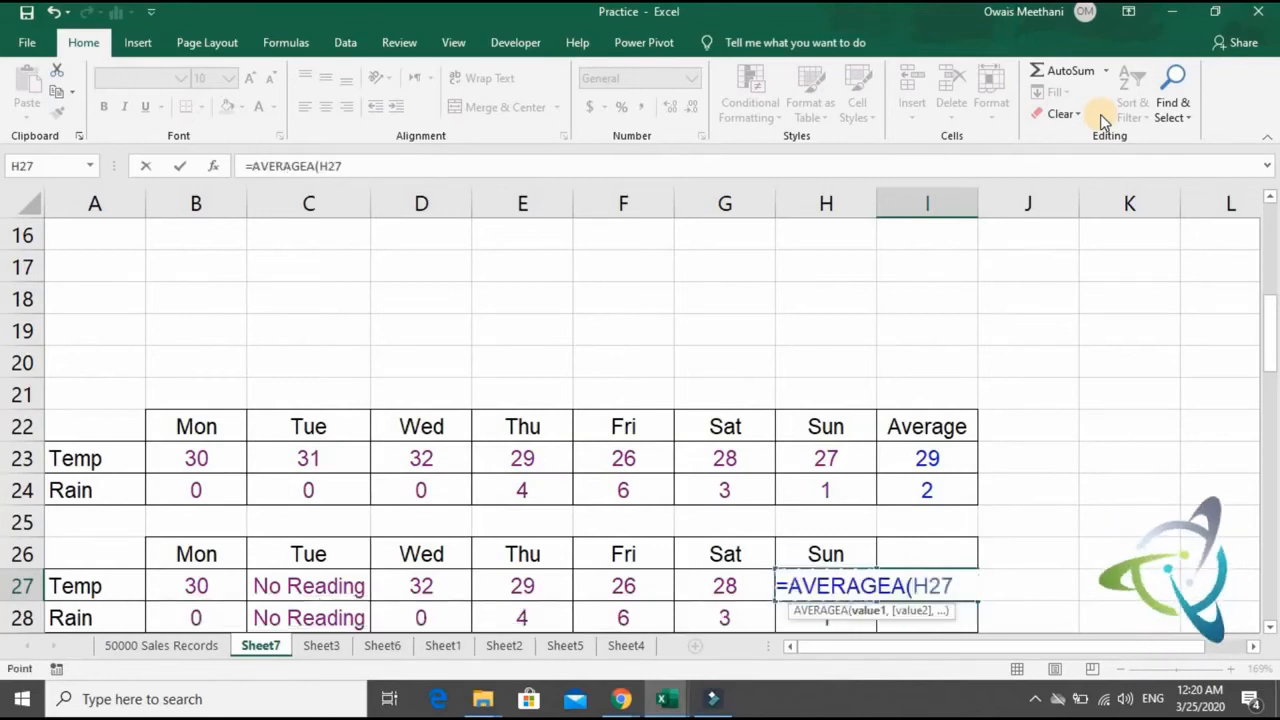
key("shift+Left")
key("shift+Left")
key("shift+Left")
key("shift+Left")
key("shift+Left")
key("shift+Left")
key("shift+Left")
key("shift+Right")
type(")")
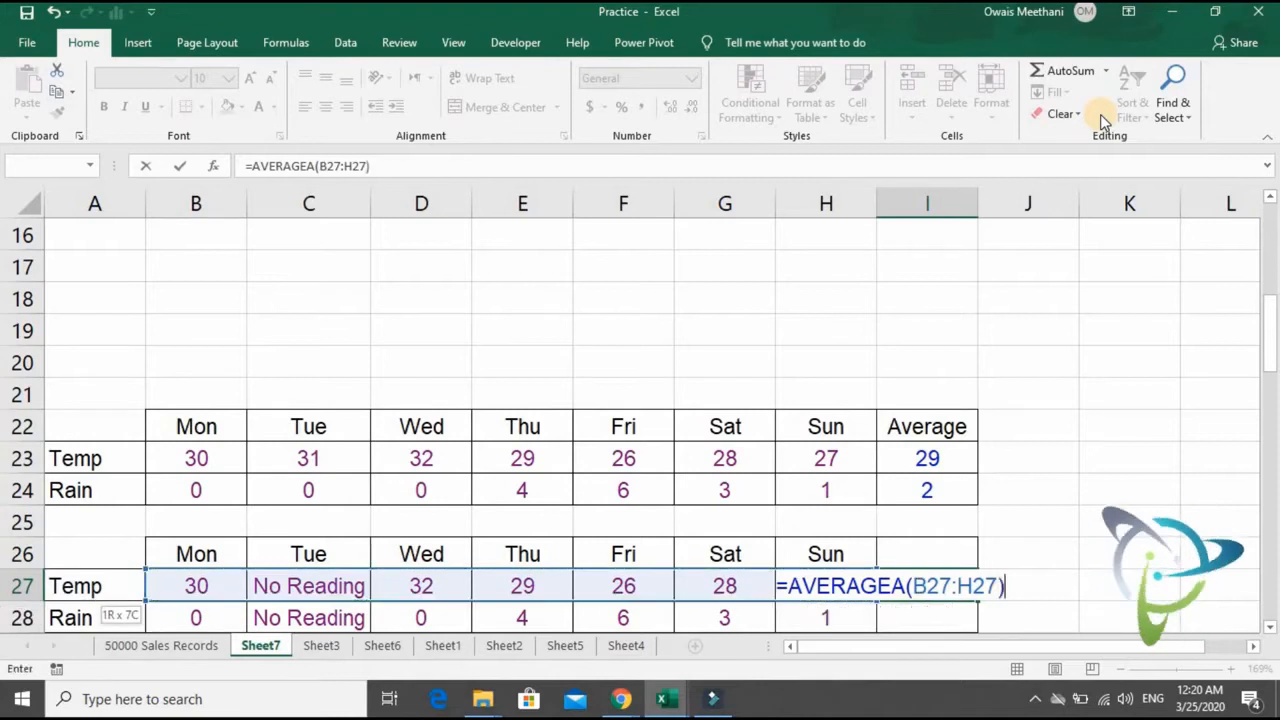
key("Return")
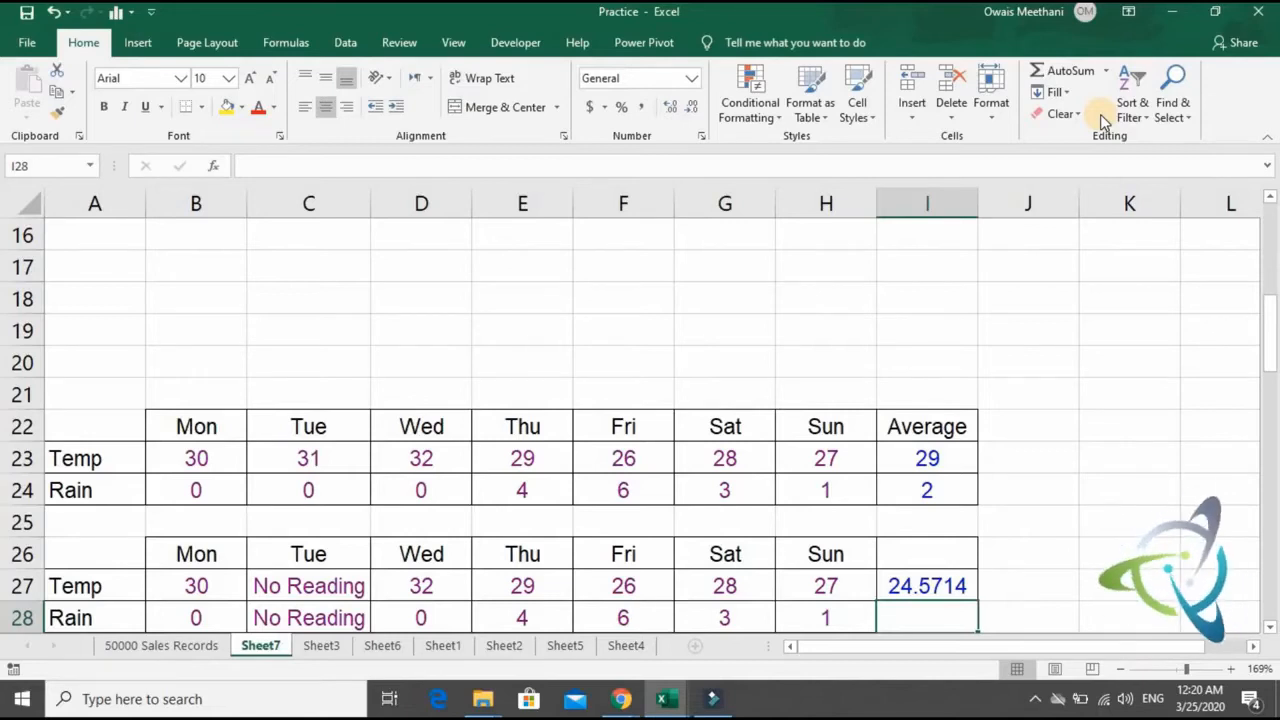
- Fill the AVERAGEA formula from I27 down to the Rain row in I28
key("ctrl+d")
key("Down")
key("Down")
key("Down")
key("Down")
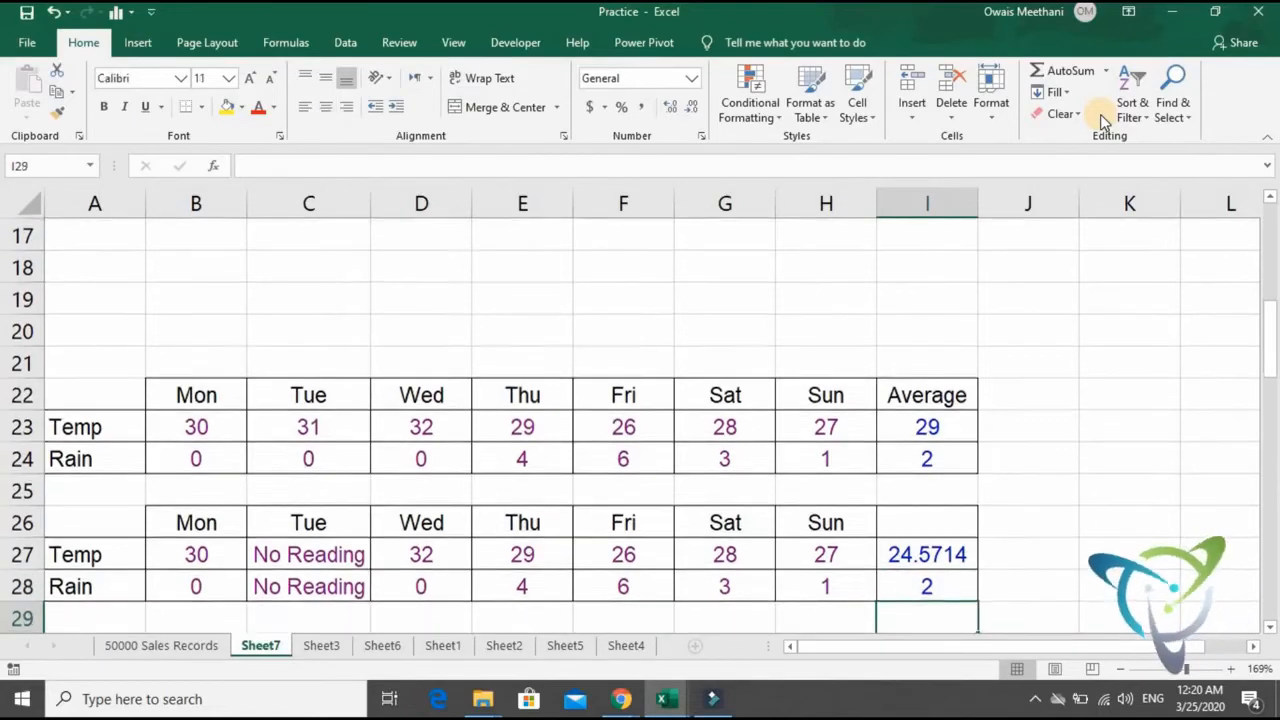
- Look over the weekly averages and the student marks table below them, down to the rows of students K and L
key("Up")
key("Up")
key("Up")
key("Up")
key("Up")
key("Up")
key("Up")
key("Up")
key("Down")
key("Down")
key("Down")
key("Down")
key("Down")
key("Down")
key("Down")
key("Down")
key("Down")
key("Down")
key("Down")
key("Down")
key("Down")
key("Down")
key("Down")
key("Down")
key("Down")
key("Down")
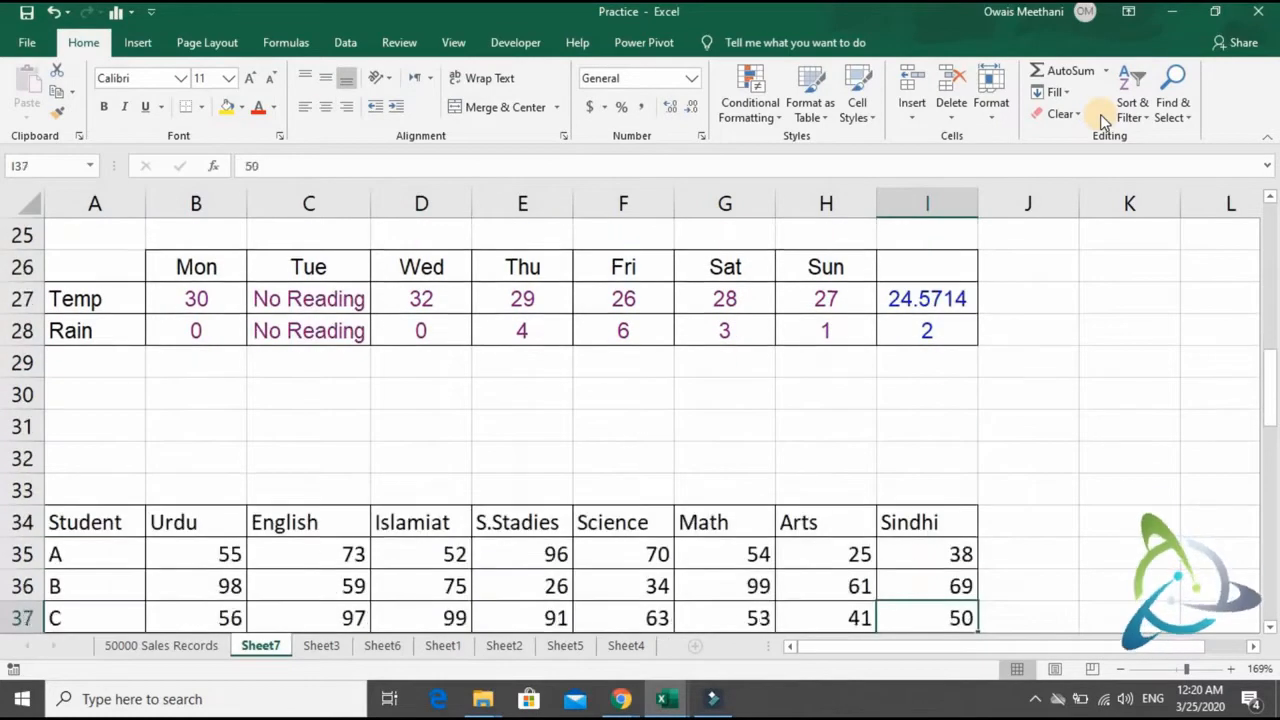
key("Up")
key("Up")
key("Up")
key("Up")
key("Up")
key("Up")
key("Up")
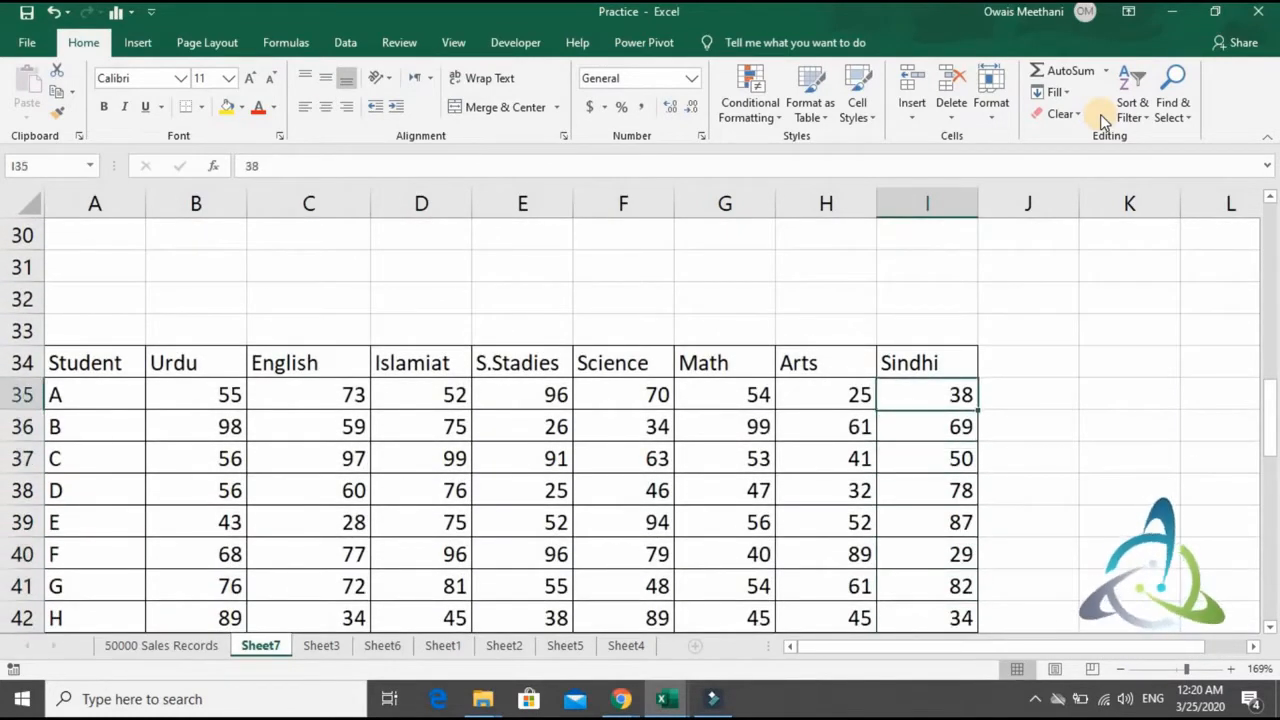
key("Right")
key("Down")
key("Down")
key("Down")
key("Down")
key("Down")
key("Down")
key("Down")
key("Down")
key("Down")
key("Down")
key("Down")
key("Down")
key("Down")
key("Down")
key("Down")
key("Down")
key("Up")
key("Up")
key("Up")
key("Up")
key("Up")
key("Up")
key("Up")
key("Up")
key("Up")
key("Up")
key("Up")
key("Up")
key("Up")
key("Up")
key("Up")
key("Up")
key("Up")
key("Up")
key("Up")
key("Up")
key("Up")
key("Up")
key("Down")
key("Down")
key("Down")
key("Down")
key("Down")
key("Down")
key("Down")
key("Down")
key("Down")
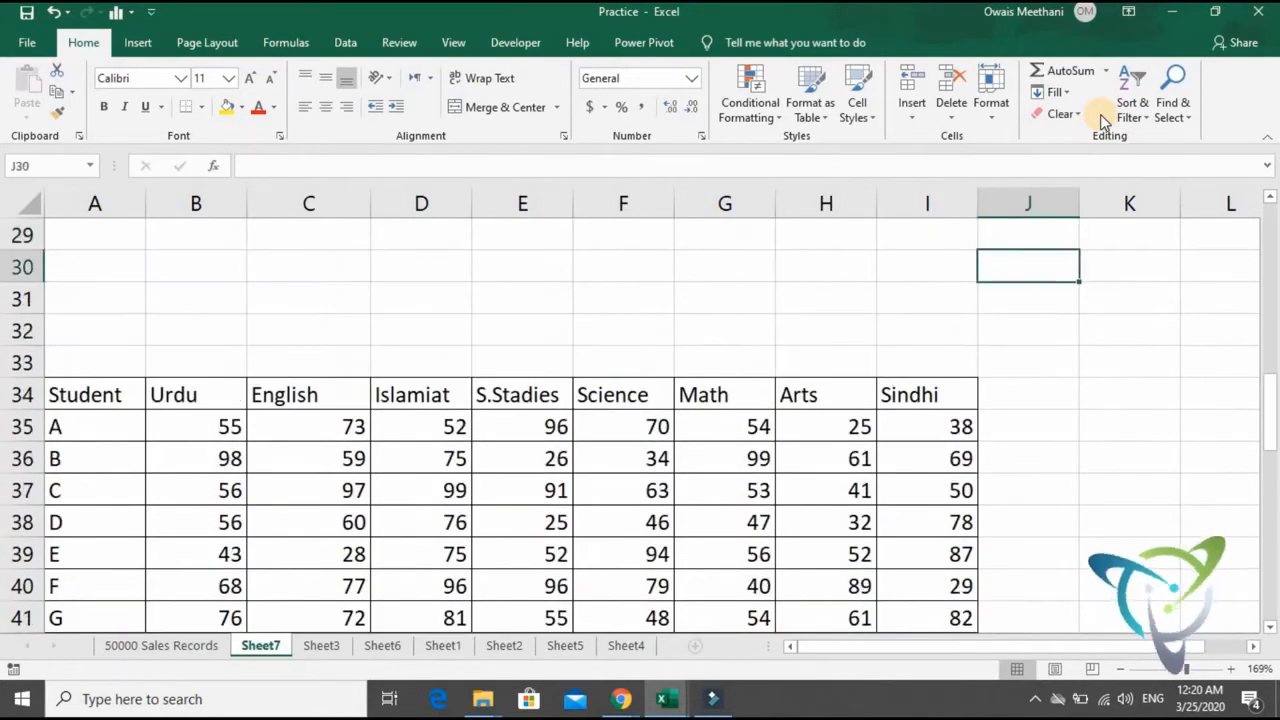
key("Down")
key("Down")
key("Down")
key("Down")
key("Down")
key("Down")
key("Down")
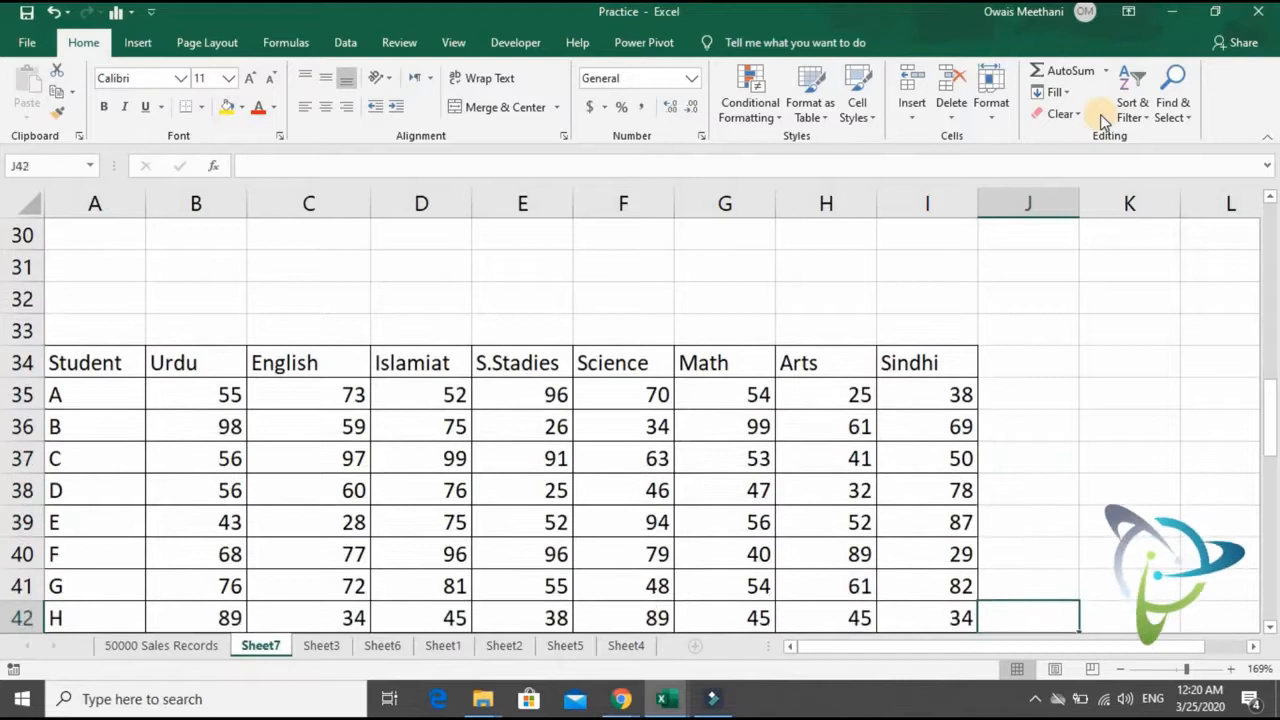
key("Up")
key("Up")
key("Up")
key("Up")
key("Up")
key("Up")
key("Up")
key("Up")
key("Up")
key("Up")
key("Up")
key("Down")
key("Down")
key("Down")
key("Down")
key("Down")
key("Down")
key("Down")
key("Down")
key("Down")
key("Down")
key("Down")
key("Down")
key("Up")
key("Left")
key("Left")
key("Left")
key("Left")
key("Left")
key("Left")
key("Left")
key("Left")
key("Left")
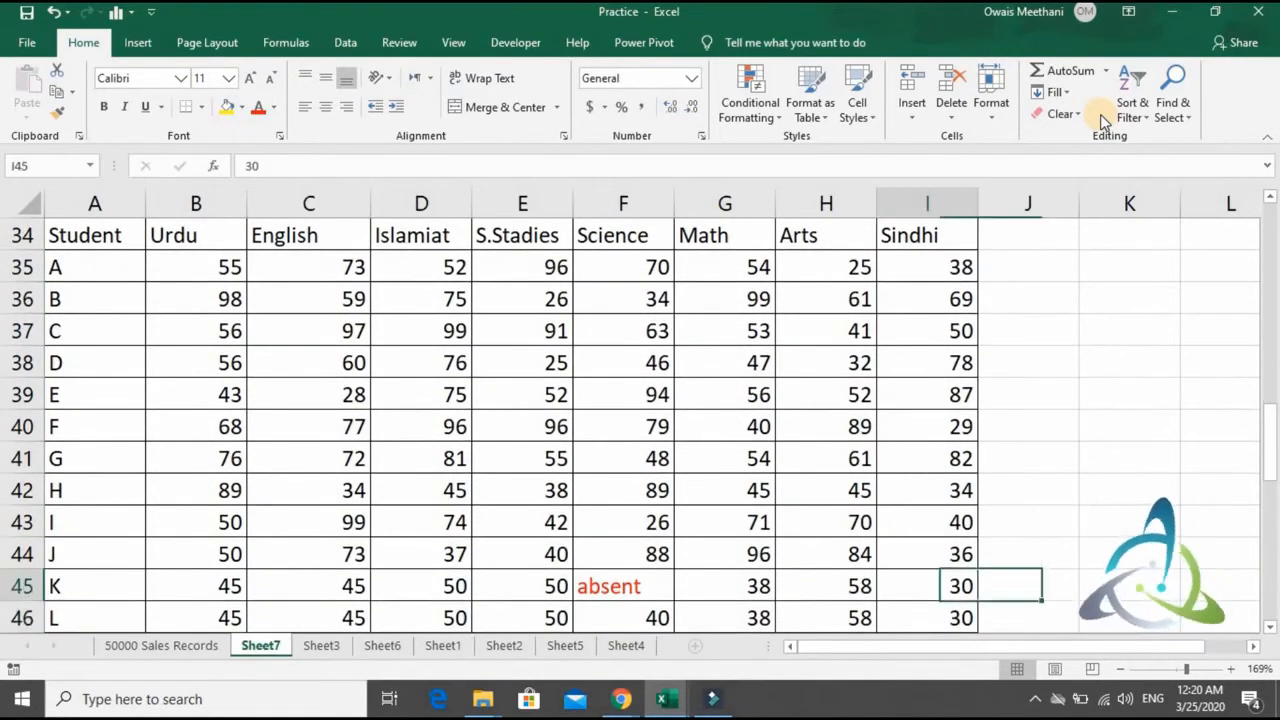
- Compare the marks of students K and L subject by subject, from Urdu through Science
key("Down")
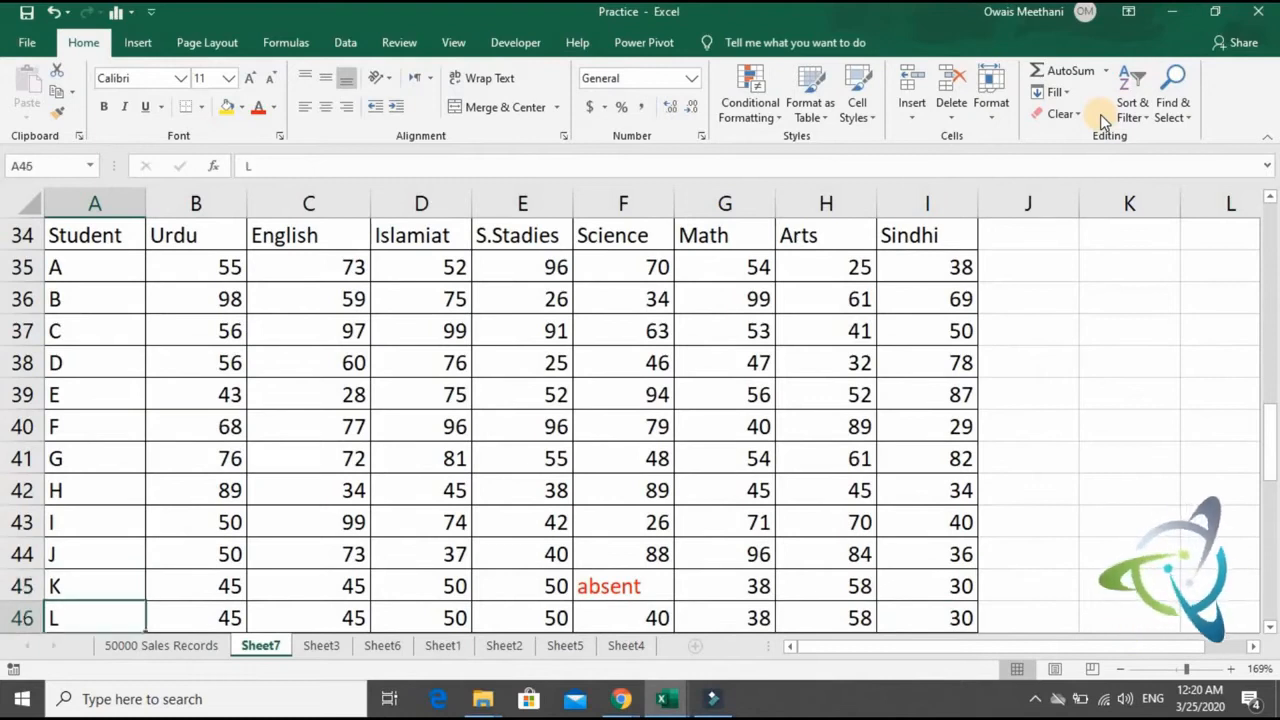
key("Right")
key("Up")
key("Down")
key("Right")
key("Up")
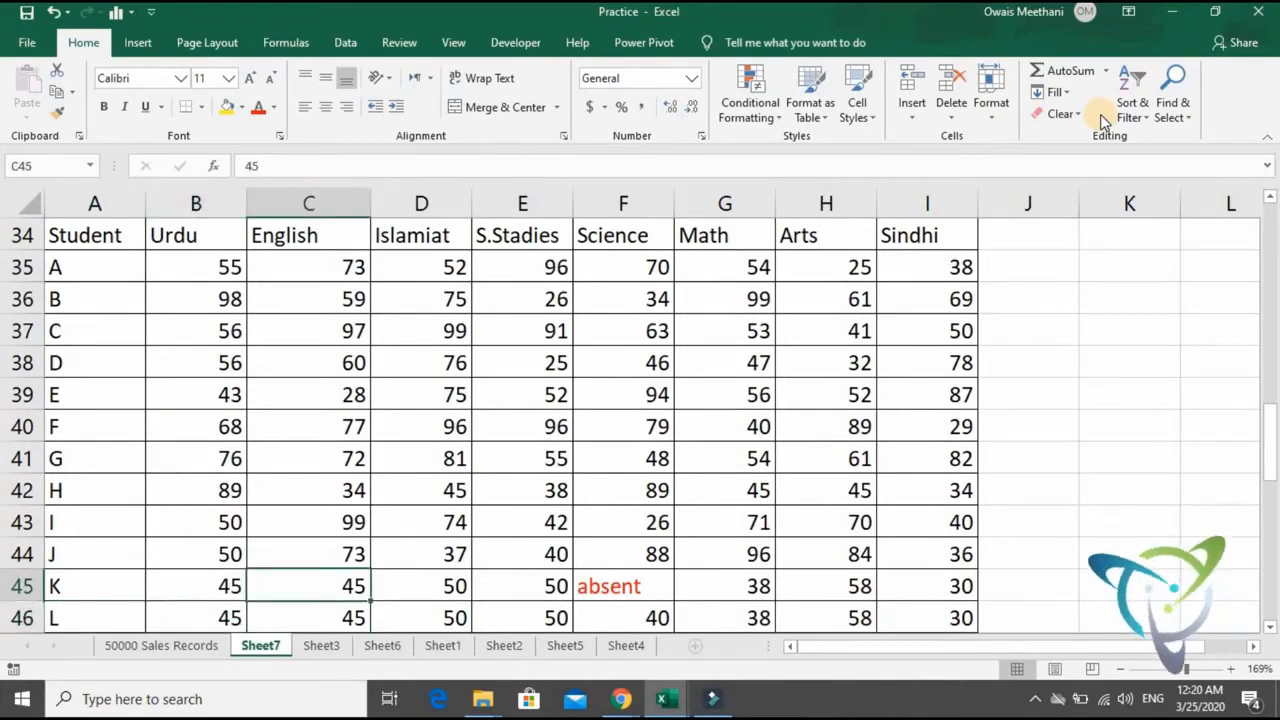
key("Down")
key("Right")
key("Up")
key("Down")
key("Right")
key("Up")
key("Down")
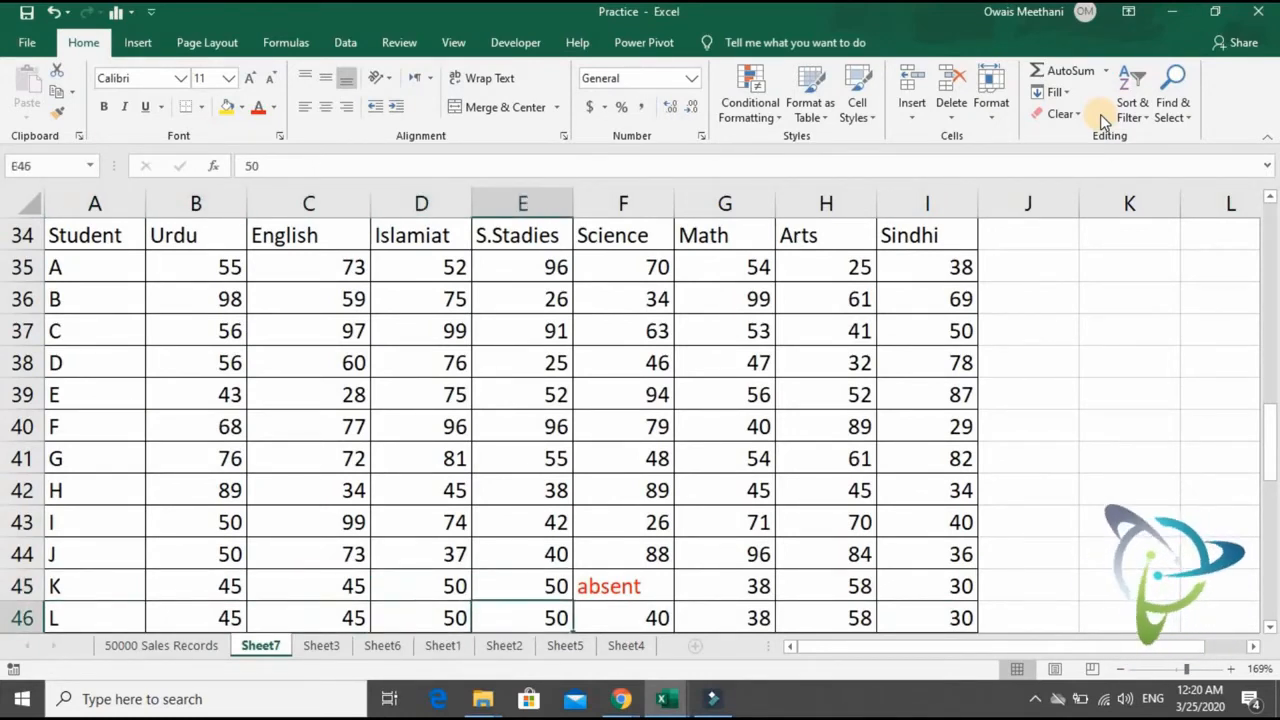
key("Right")
key("Up")
key("Down")
key("Up")
key("Down")
key("Up")
key("Down")
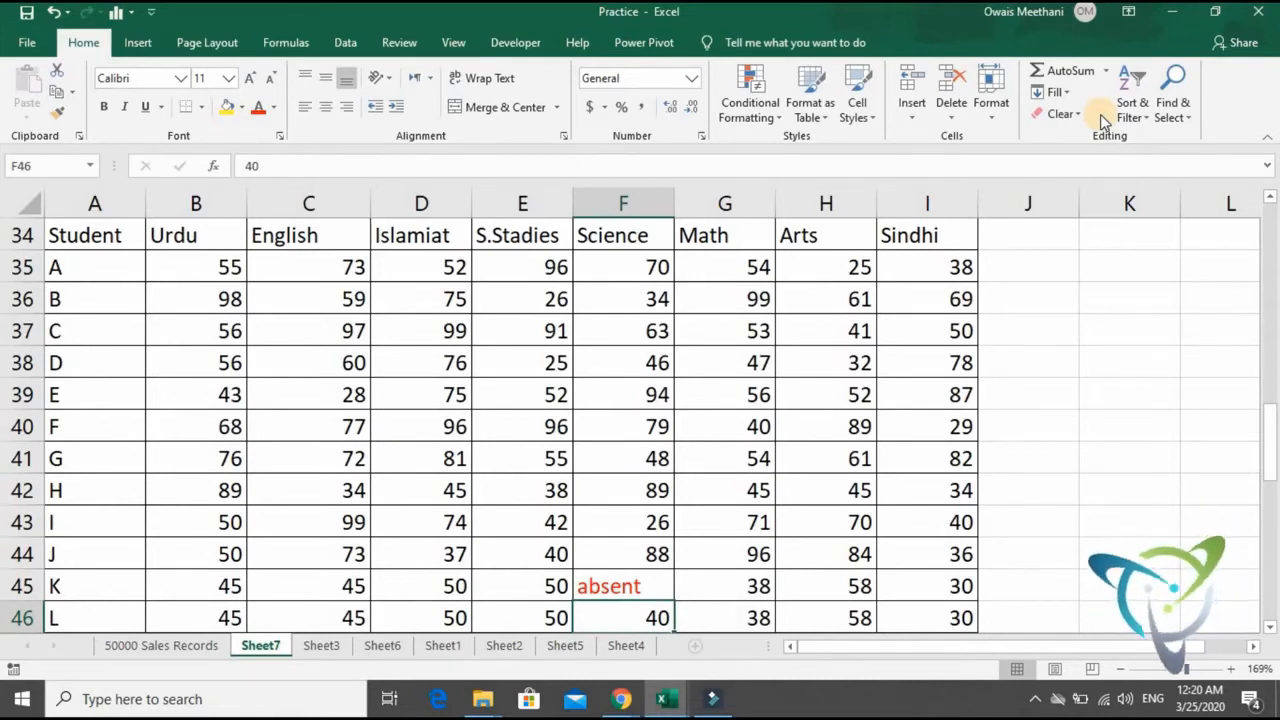
- Enter =AVERAGE(B45:I45) in J45 for student K and fill it down to student L's row in J46
key("Right")
key("Right")
key("Right")
key("Right")
key("Up")
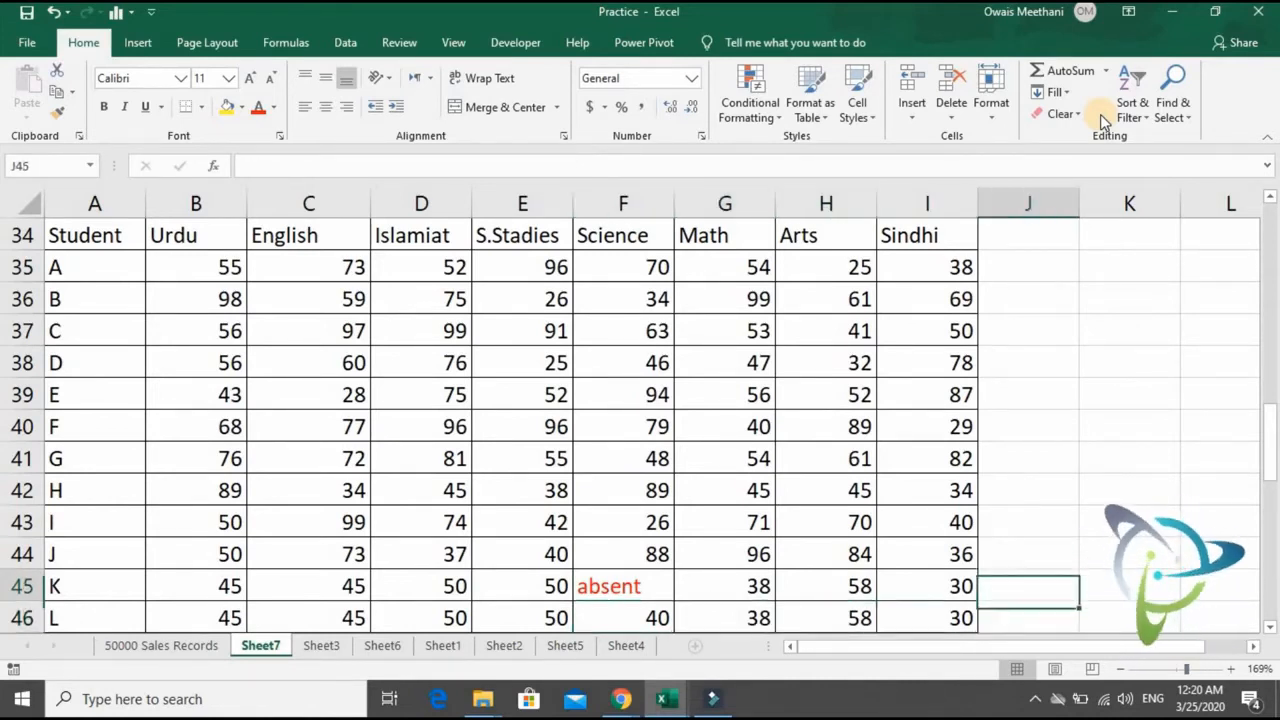
type("=ave")
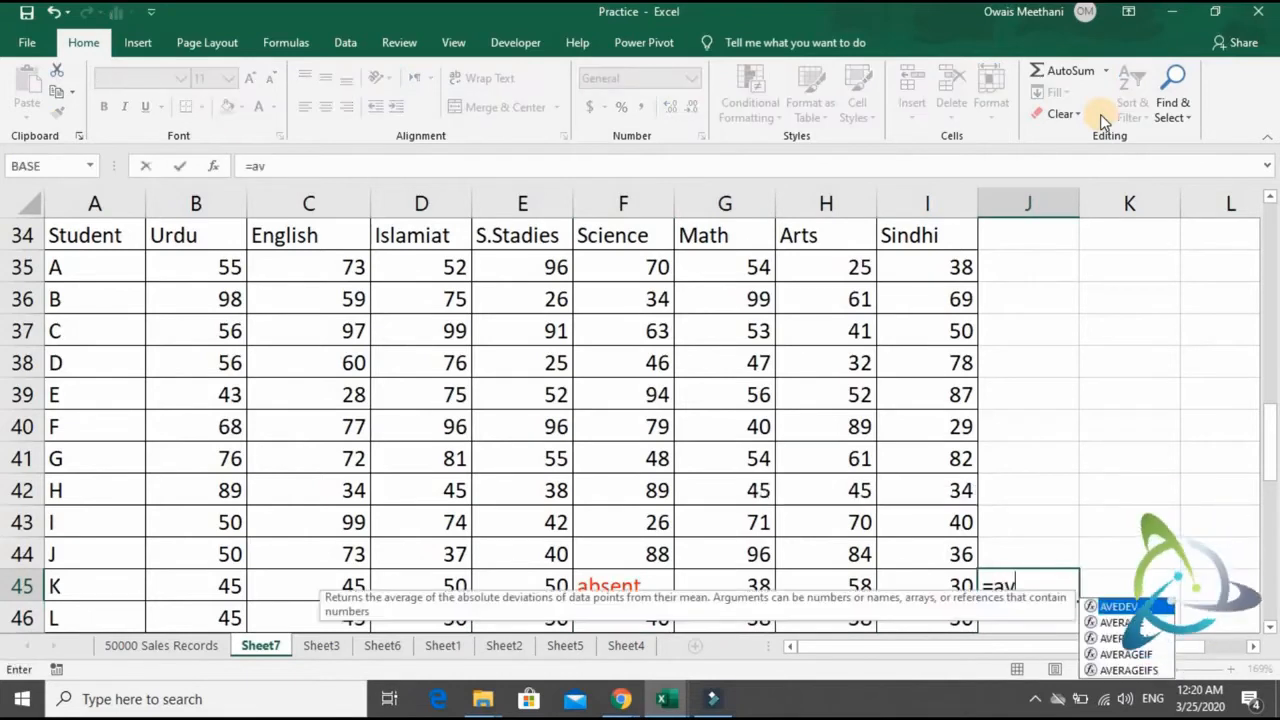
key("Down")
key("Tab")
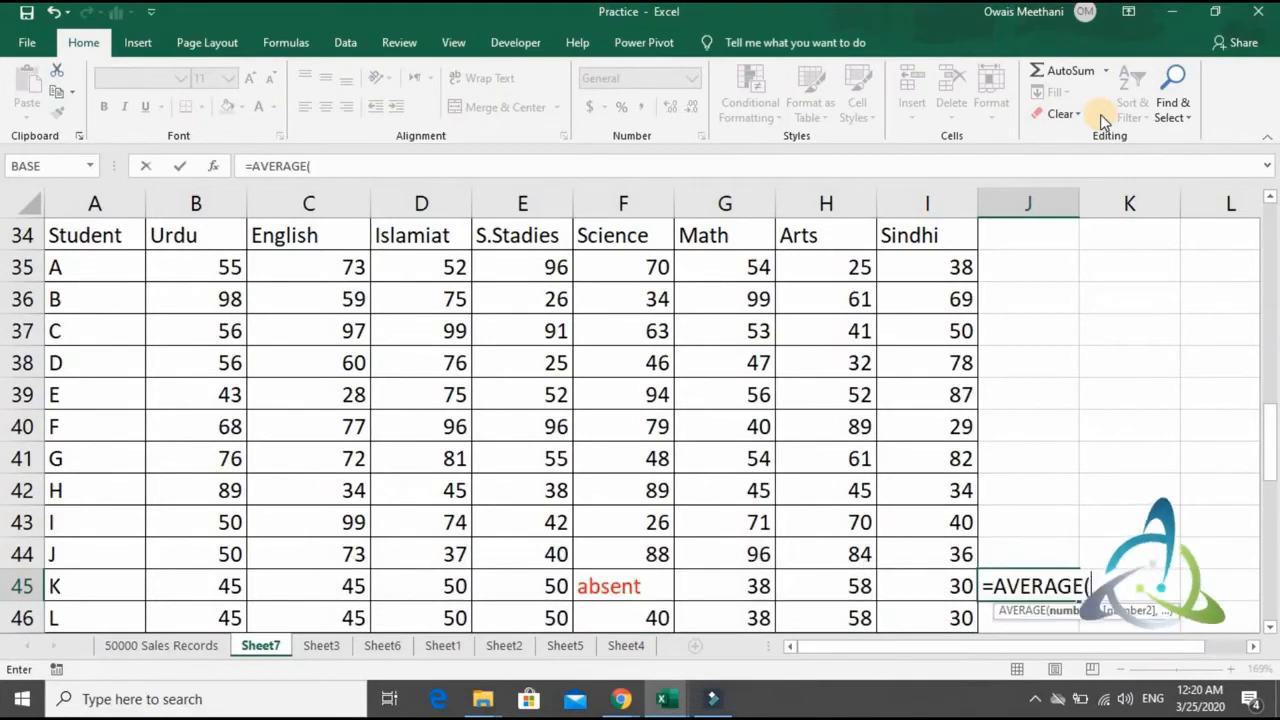
key("Left")
key("shift+Left")
key("shift+Left")
key("shift+Left")
key("shift+Left")
key("shift+Left")
key("shift+Left")
key("shift+Left")
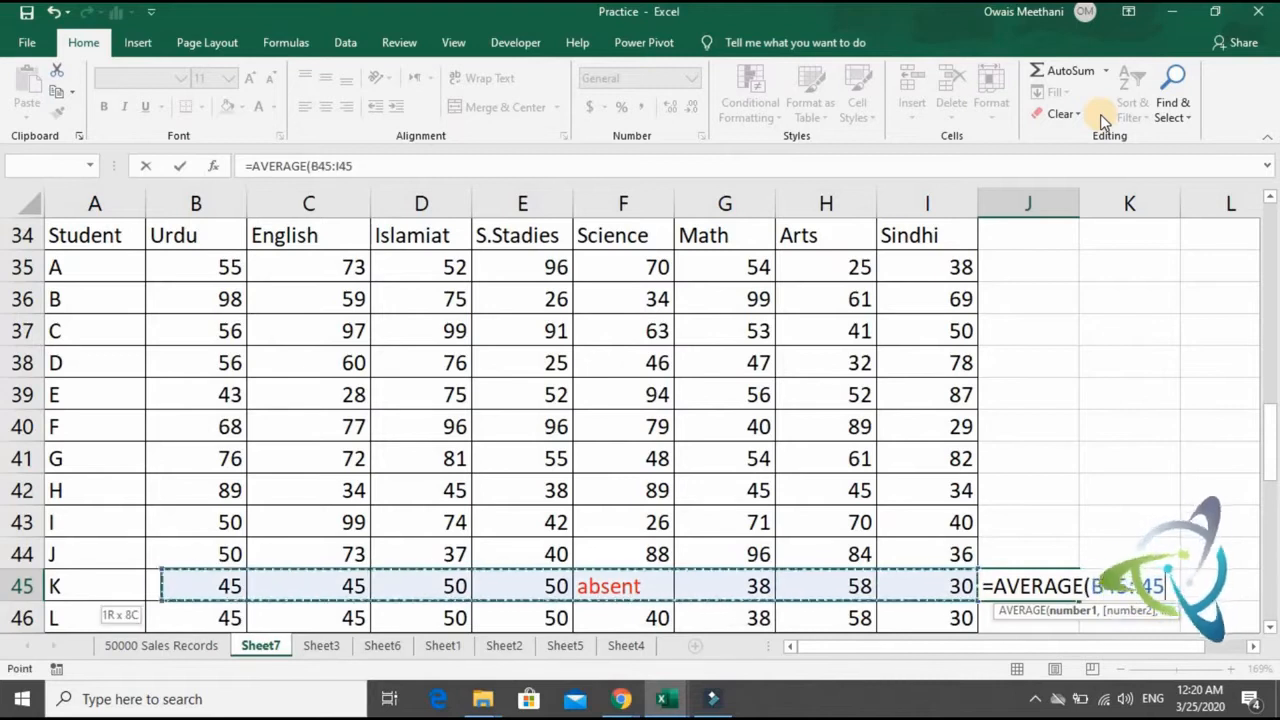
type(")")
key("Return")
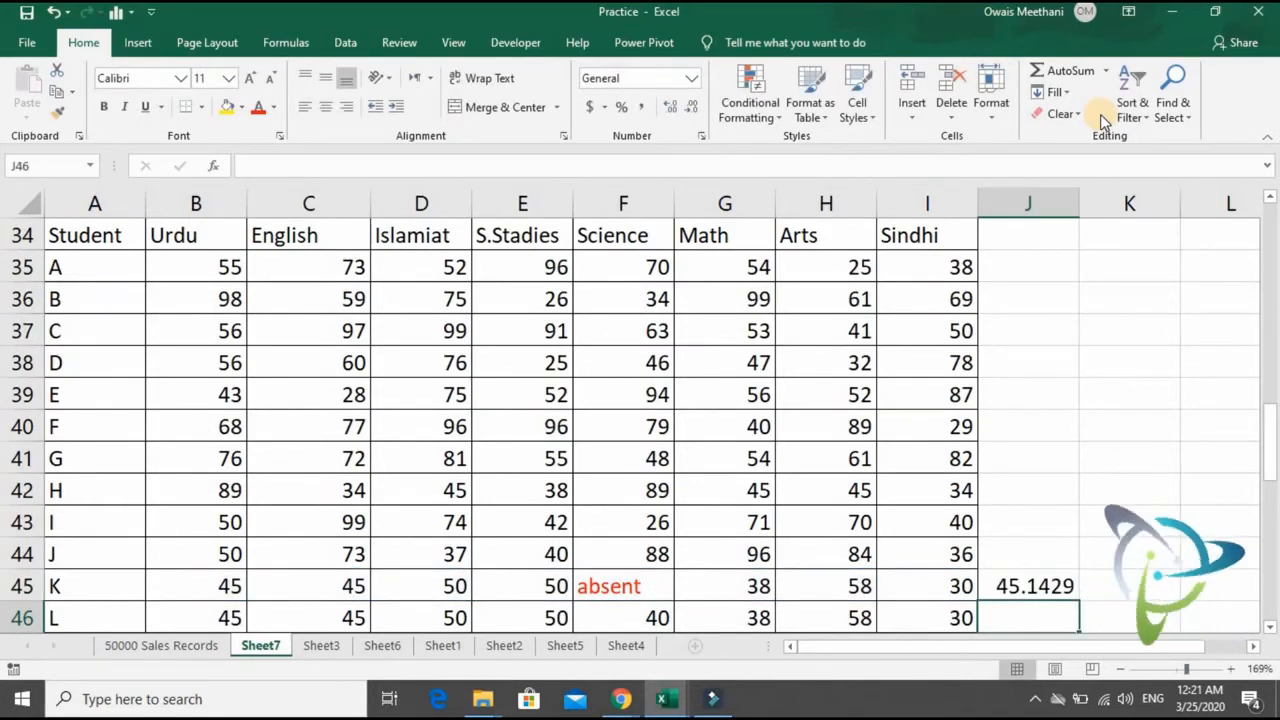
key("ctrl+d")
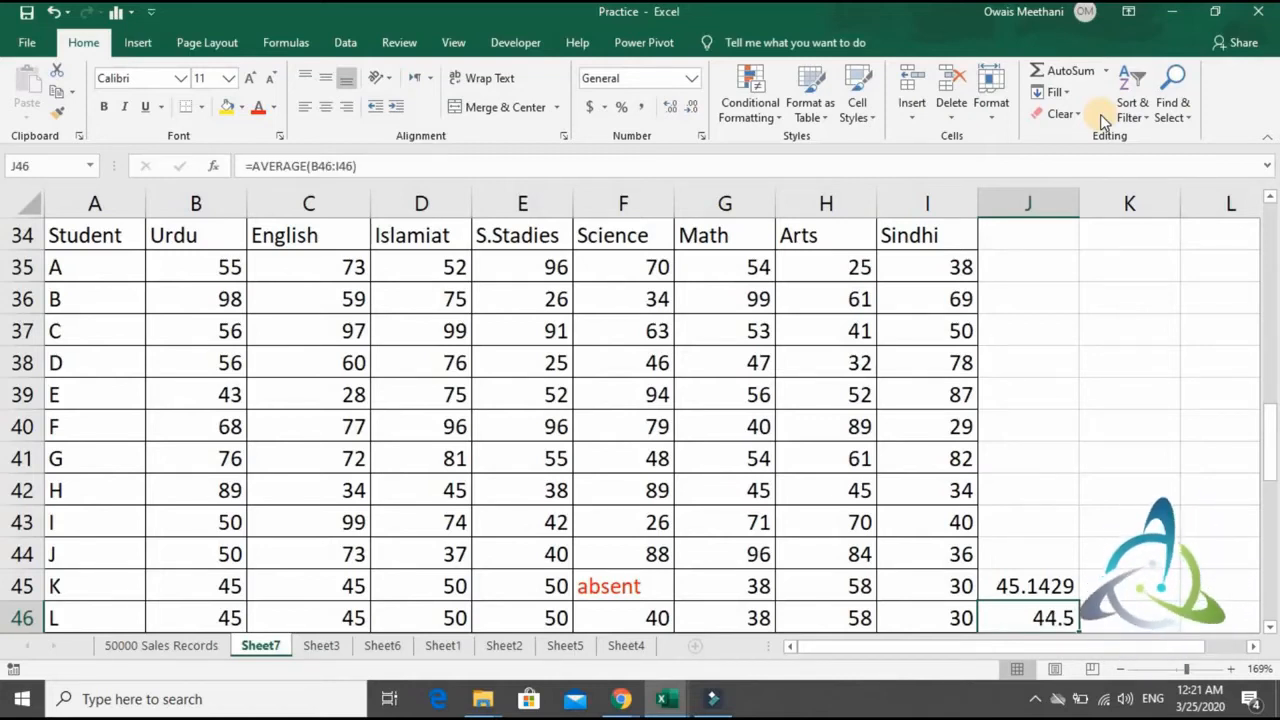
- Compare the Science entries of students K and L with their AVERAGE results in J45 and J46
key("Left")
key("Left")
key("Left")
key("Left")
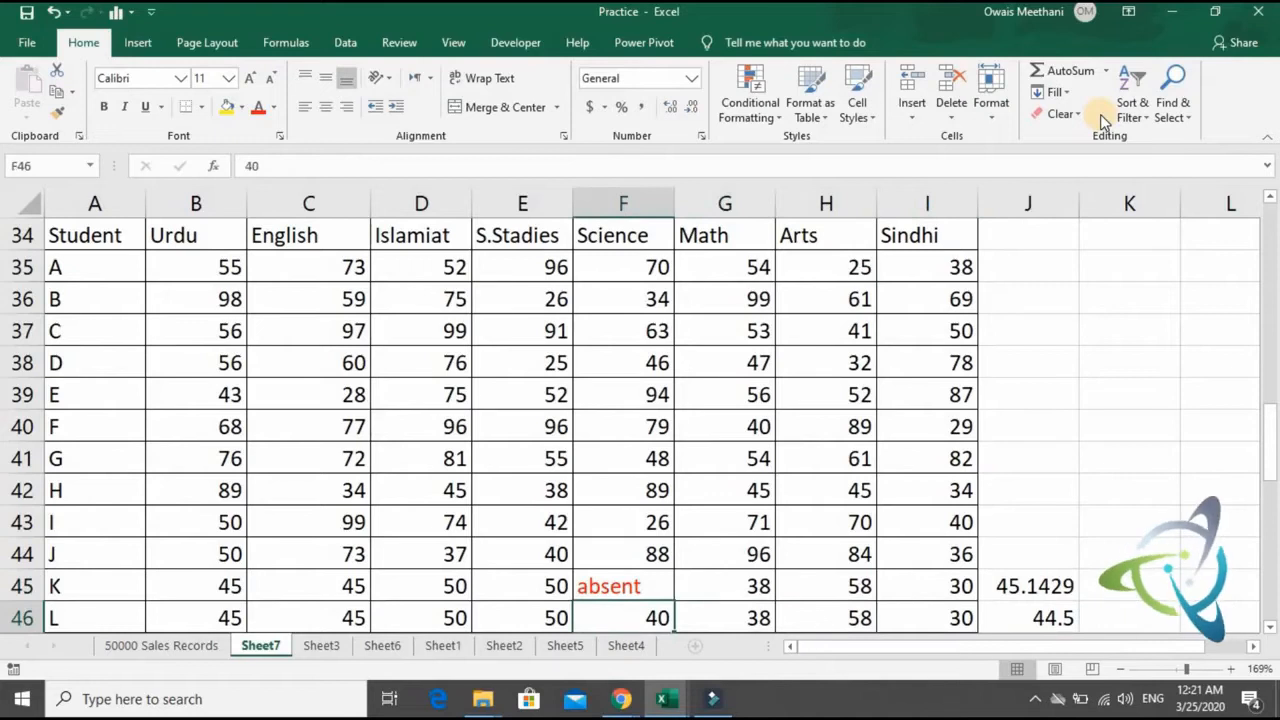
key("Right")
key("Right")
key("Right")
key("Right")
key("Left")
key("Left")
key("Left")
key("Left")
key("Right")
key("Right")
key("Right")
key("Right")
key("Left")
key("Left")
key("Left")
key("Up")
key("Left")
key("Right")
key("Right")
key("Right")
key("Right")
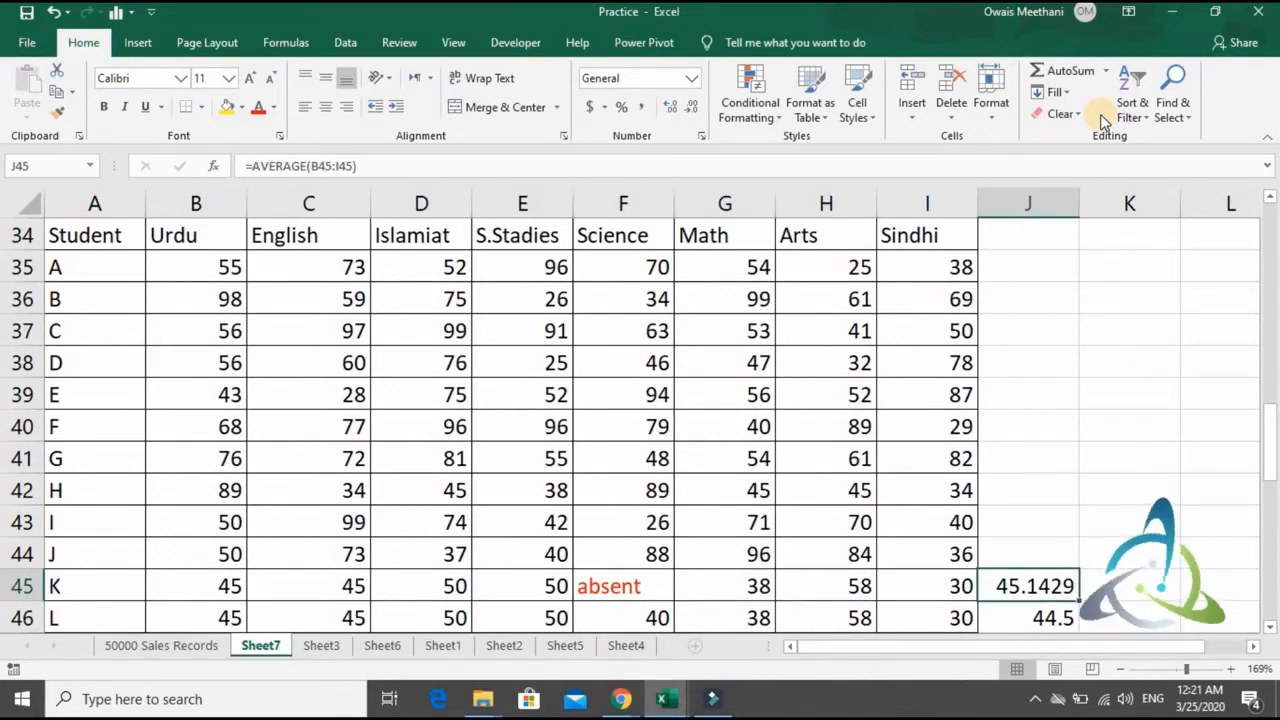
key("Left")
key("Left")
key("Left")
key("Left")
key("Right")
key("Right")
key("Right")
key("Right")
- Replace student K's formula in J45 with =AVERAGEA(B45:I45) and fill it down to student L's row in J46
key("F2")
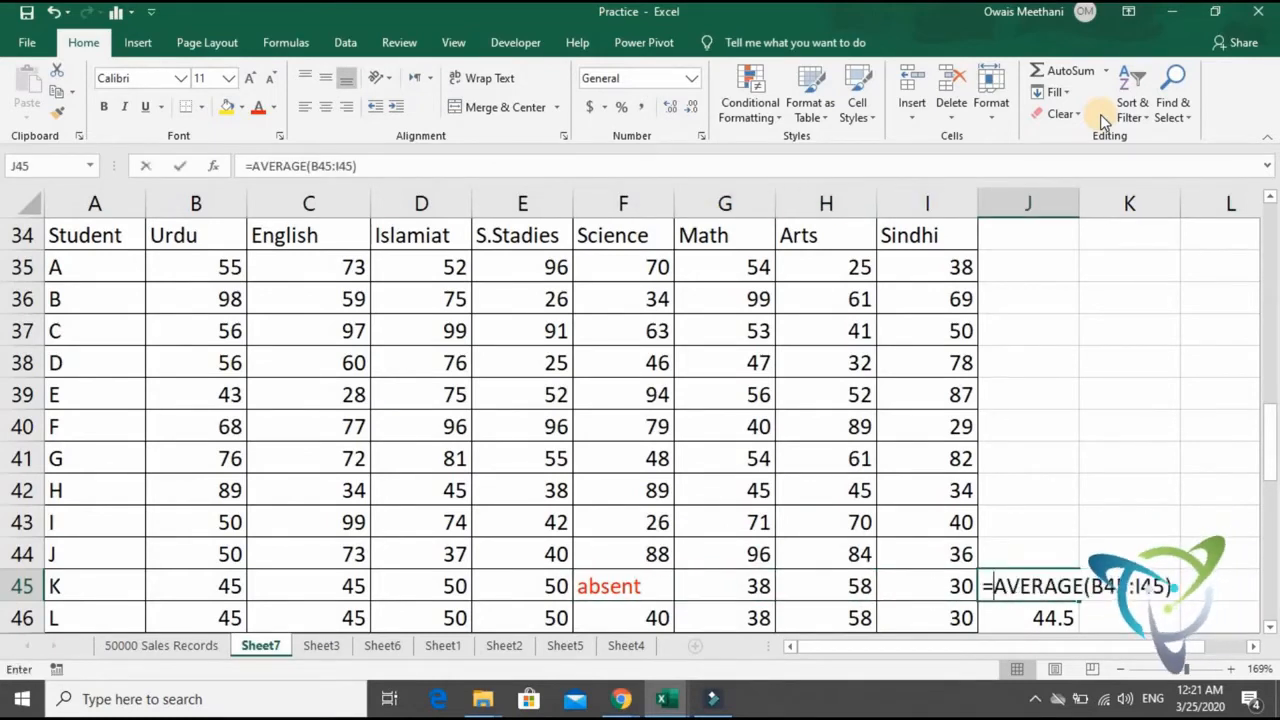
key("Escape")
type("=average")
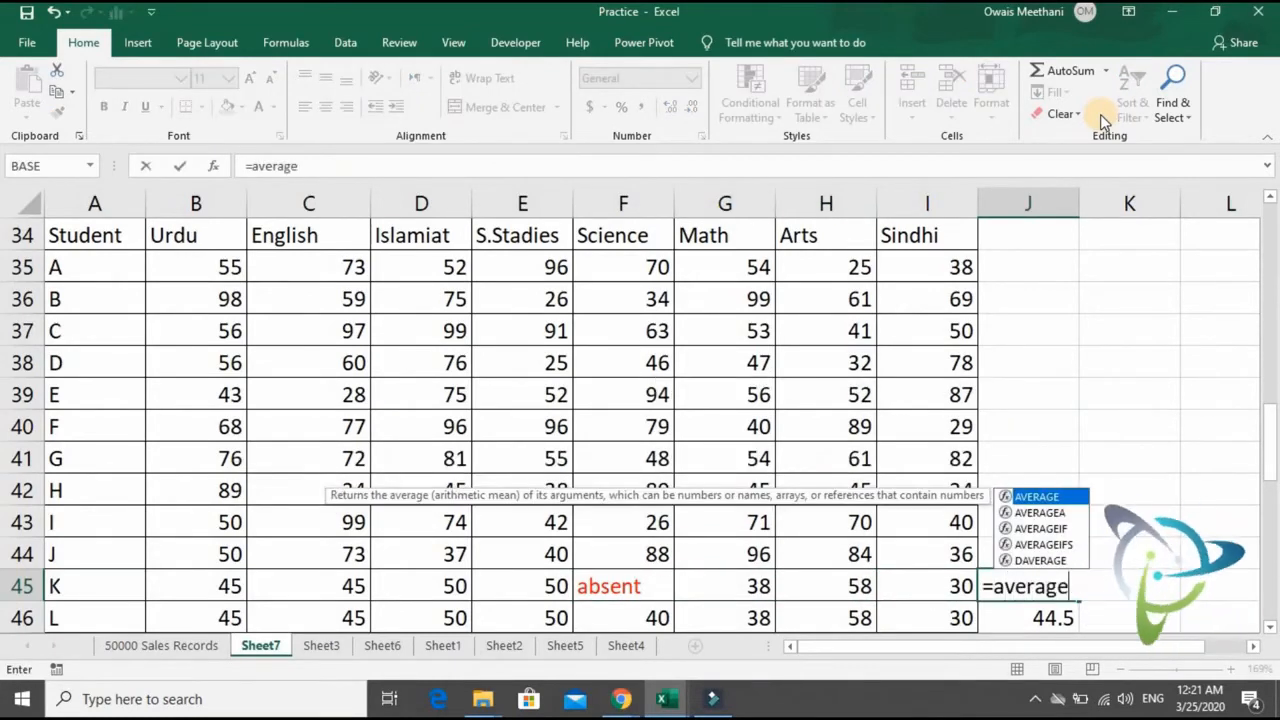
type("a")
key("Tab")
key("Left")
key("shift+Left")
key("shift+Left")
key("shift+Left")
key("shift+Left")
key("shift+Left")
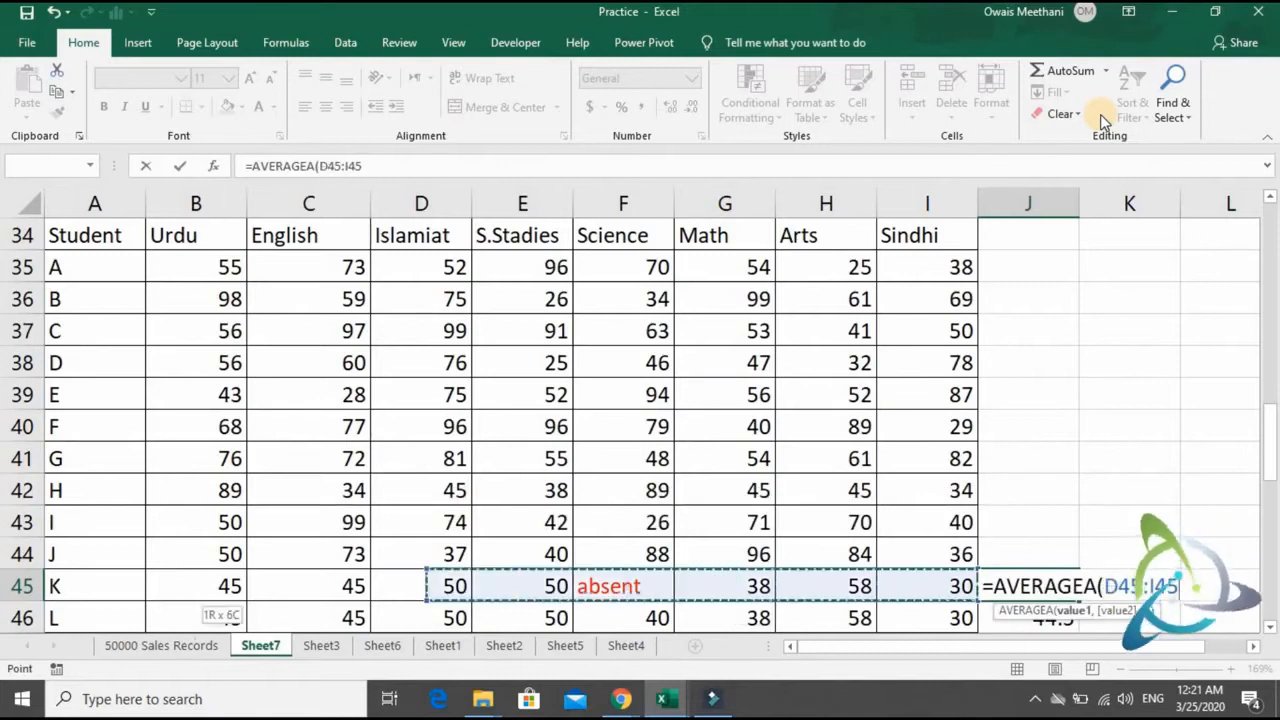
key("shift+Left")
key("shift+Left")
type(")")
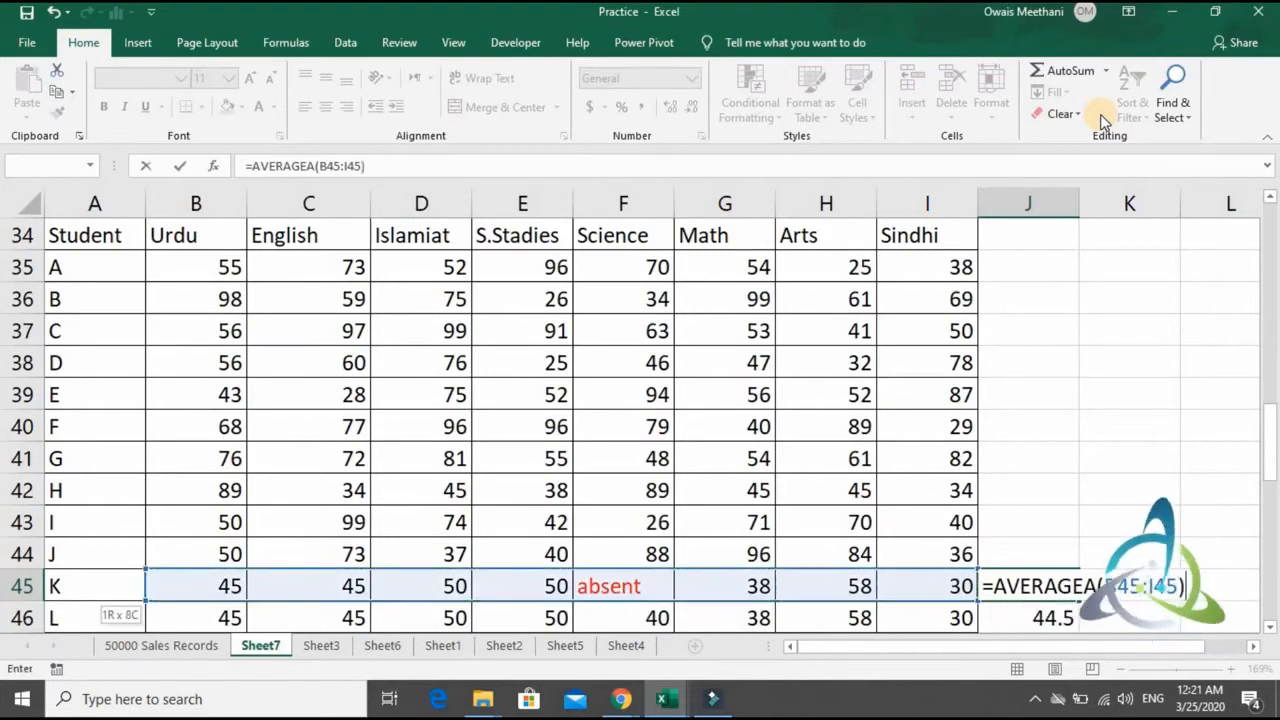
key("Return")
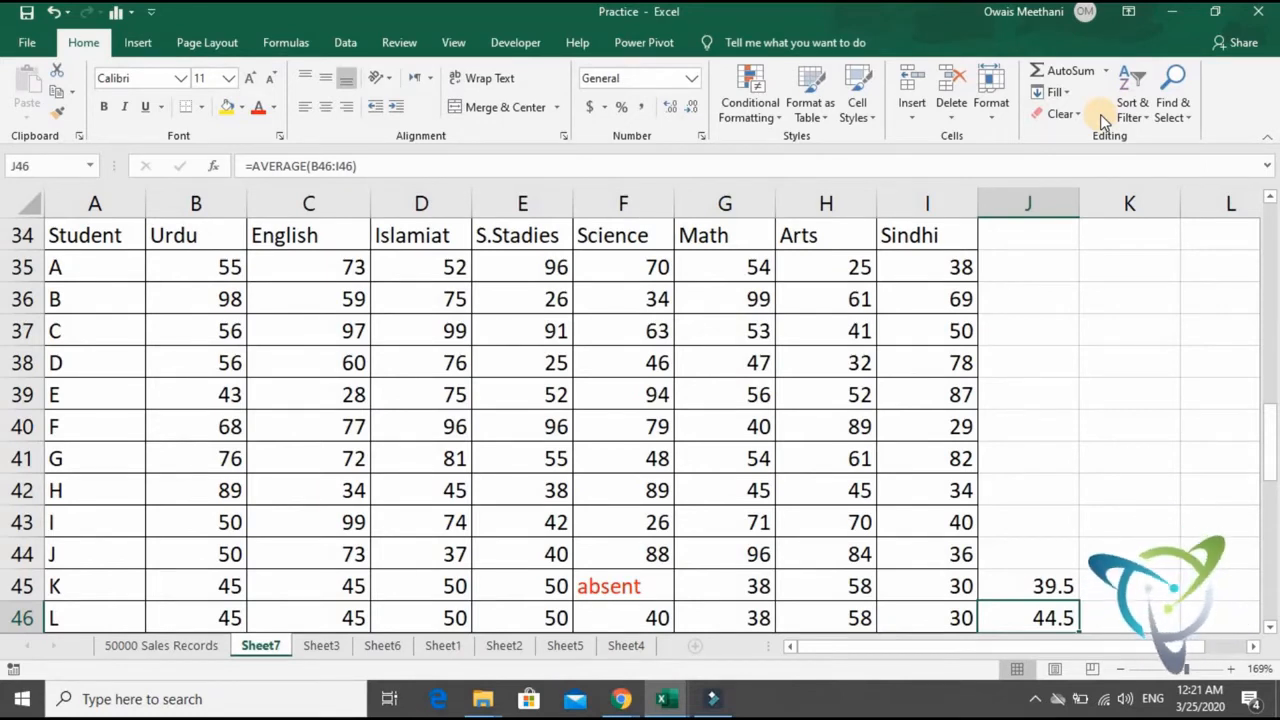
key("ctrl+d")
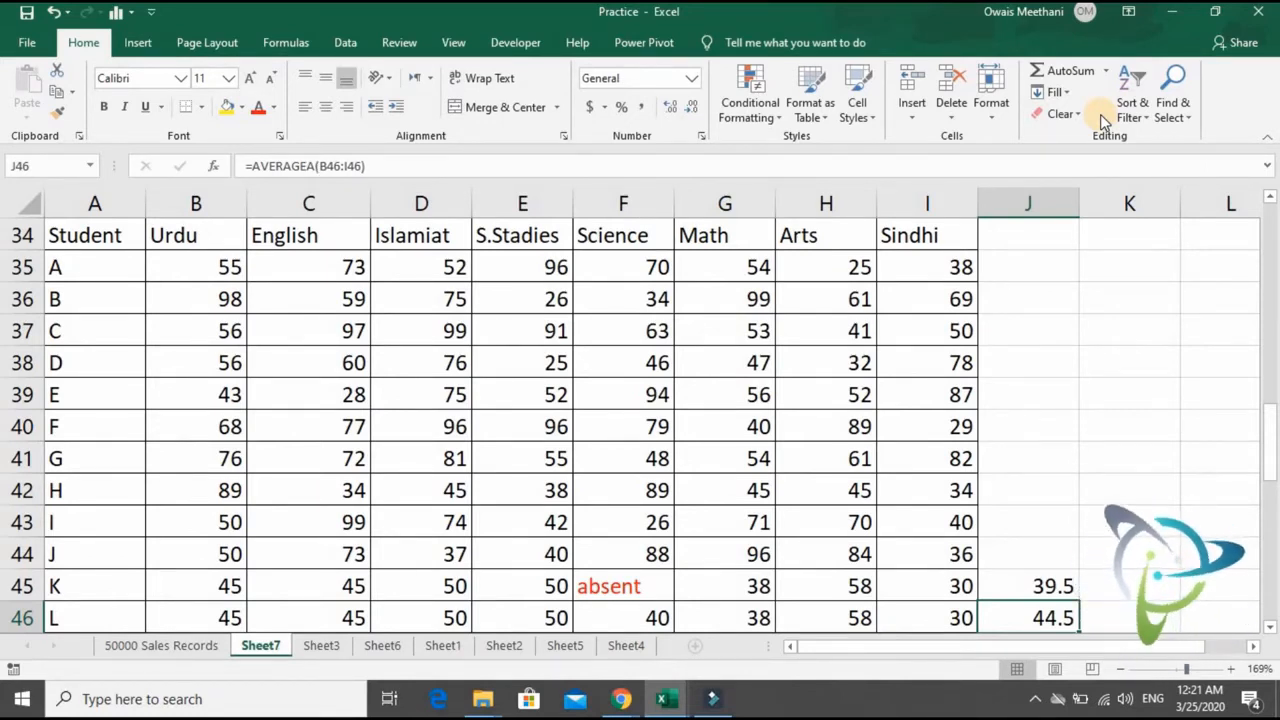
- Compare the marks of students K and L, especially Science, with their AVERAGEA results in J45 and J46
key("Left")
key("Left")
key("Left")
key("Left")
key("Left")
key("Left")
key("Left")
key("Left")
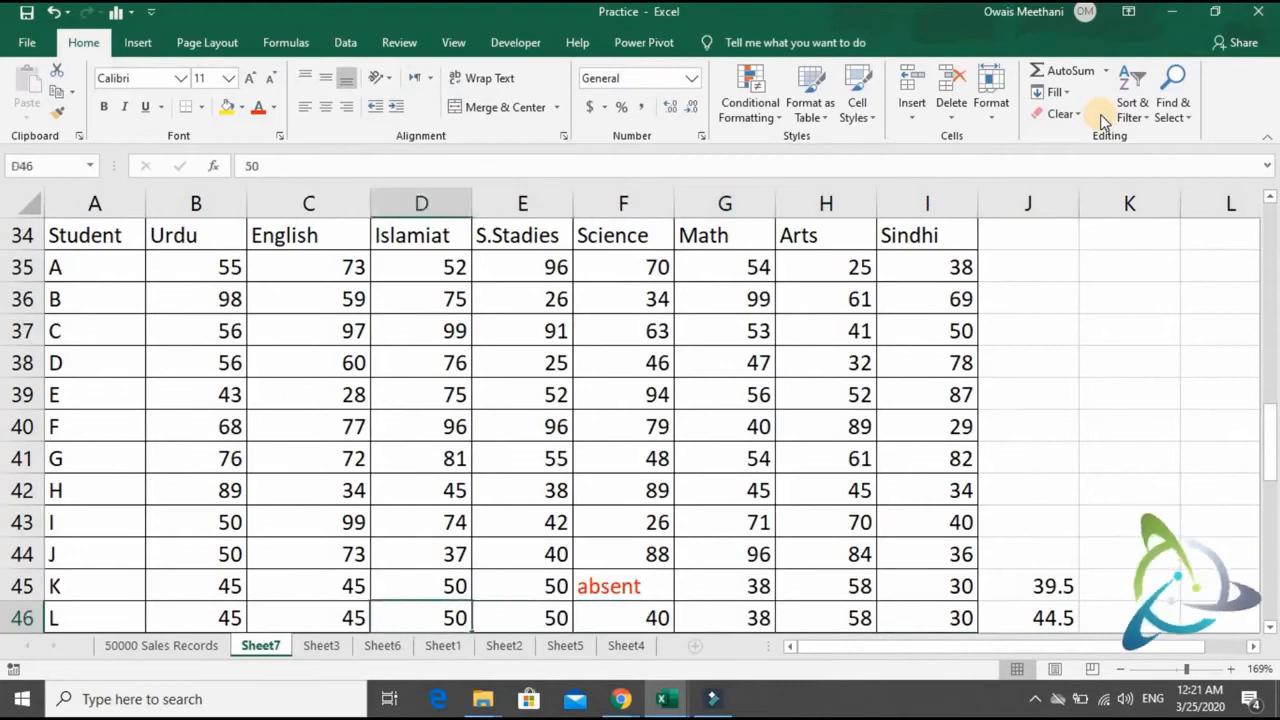
key("Right")
key("Right")
key("Right")
key("Right")
key("Right")
key("Up")
key("Up")
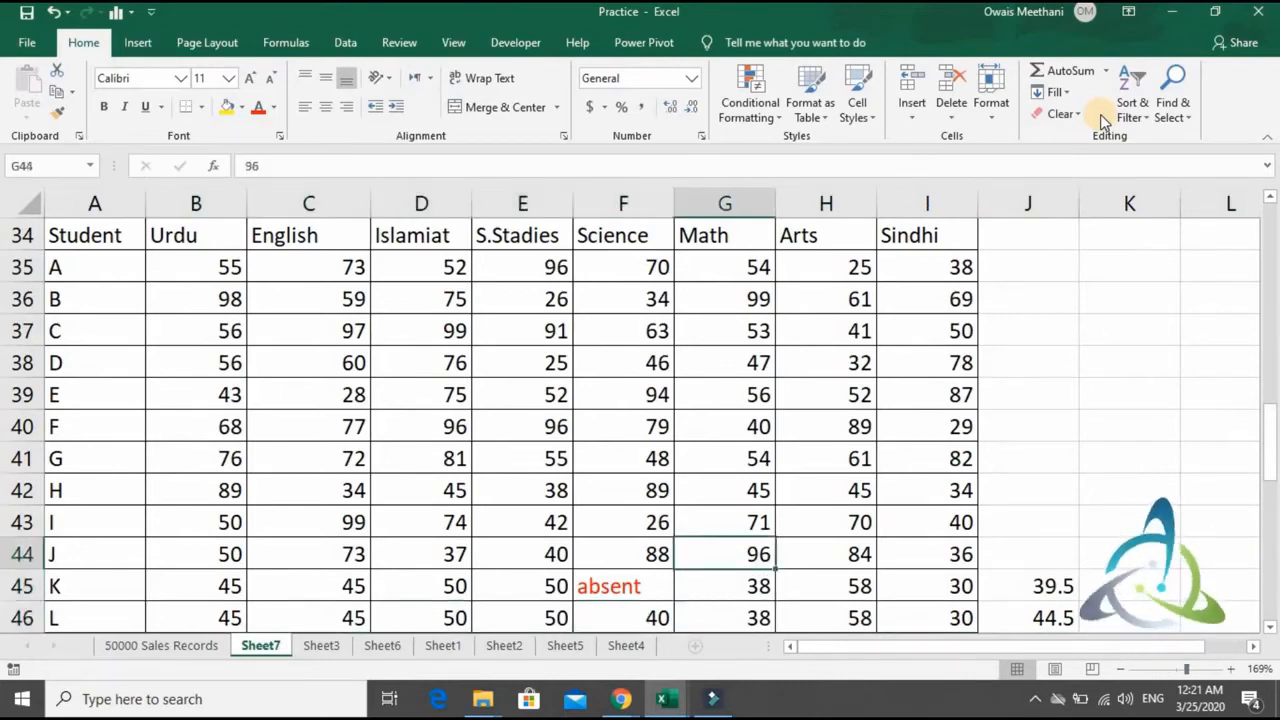
key("Left")
key("Left")
key("Down")
key("Right")
key("Right")
key("Right")
key("Right")
key("Right")
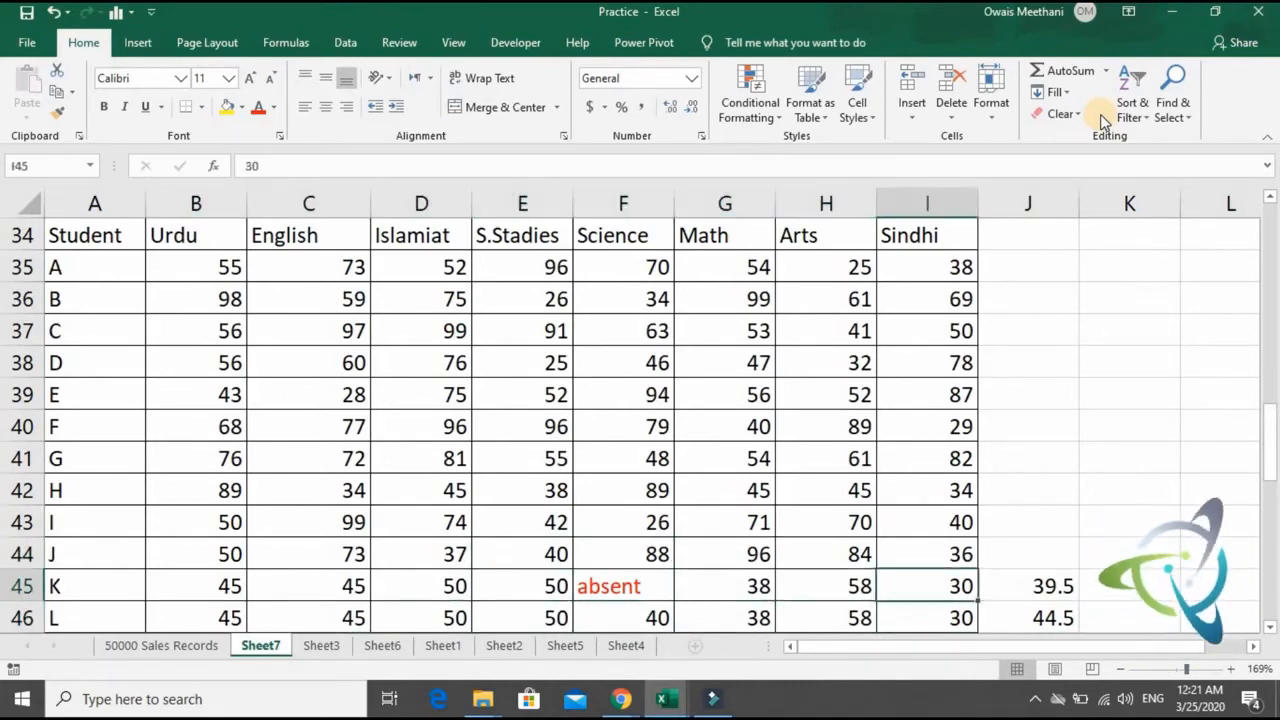
key("Down")
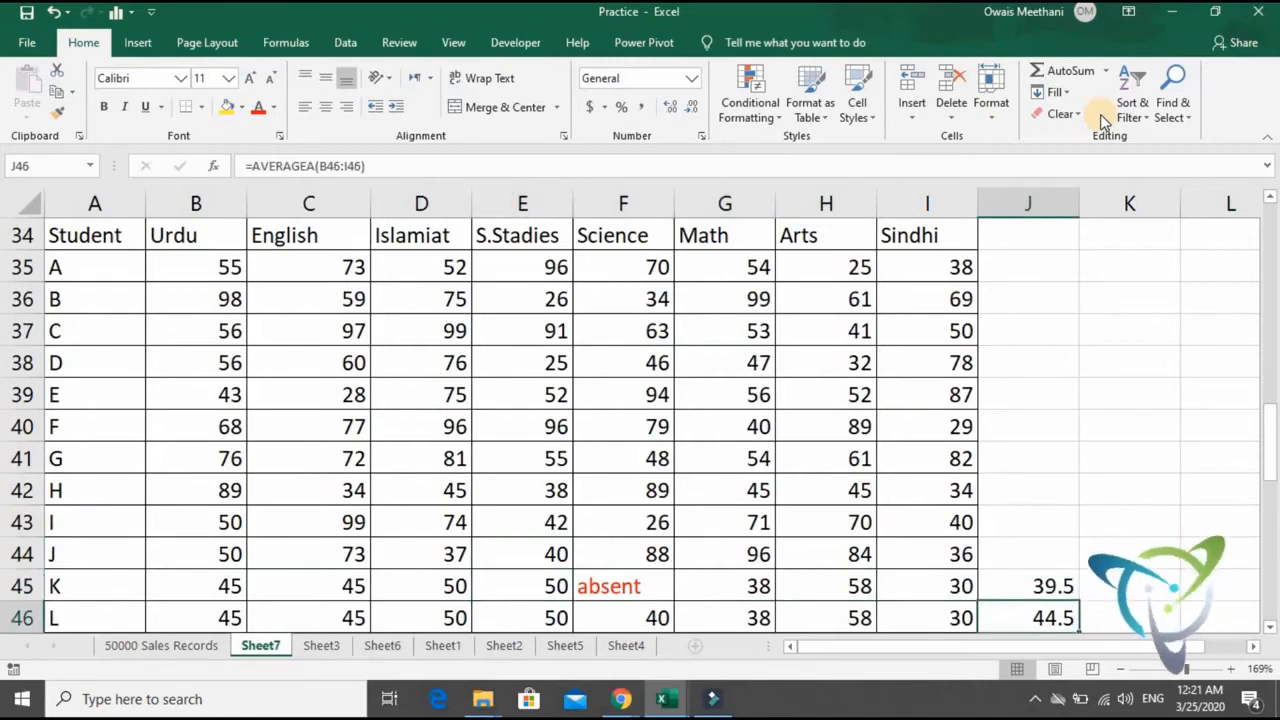
key("Left")
key("Left")
key("Left")
key("Left")
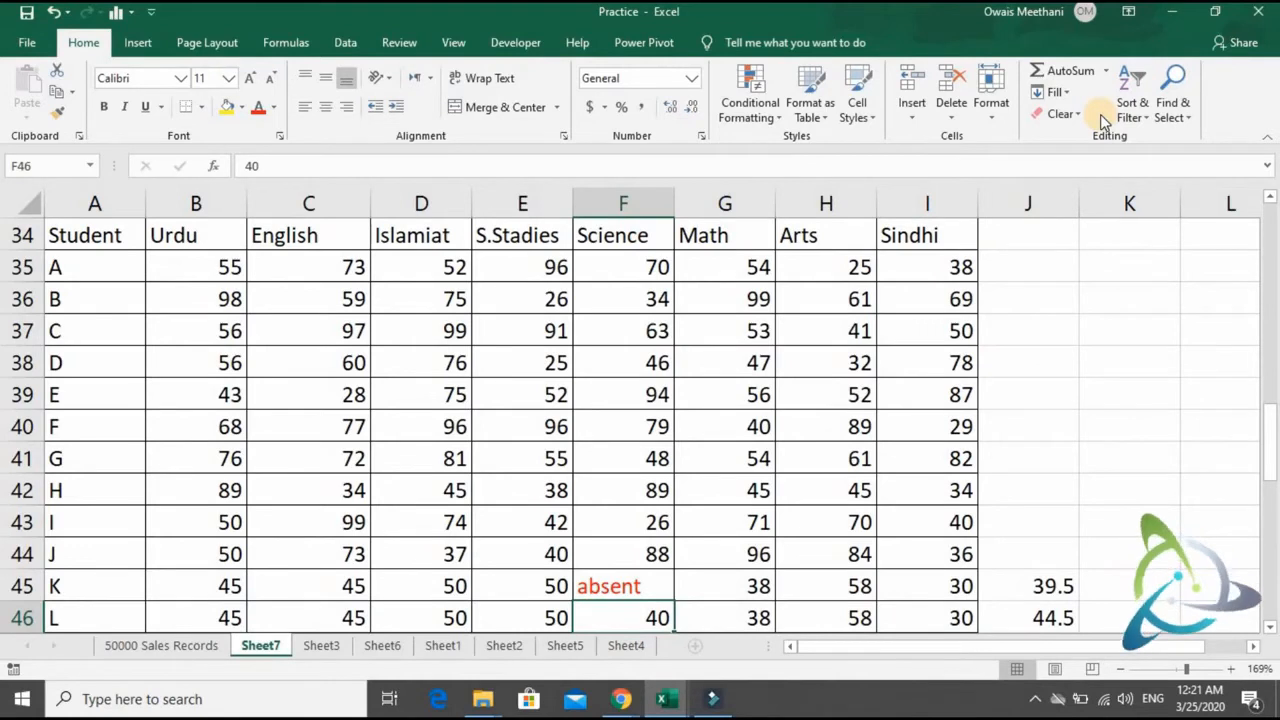
key("Right")
key("Right")
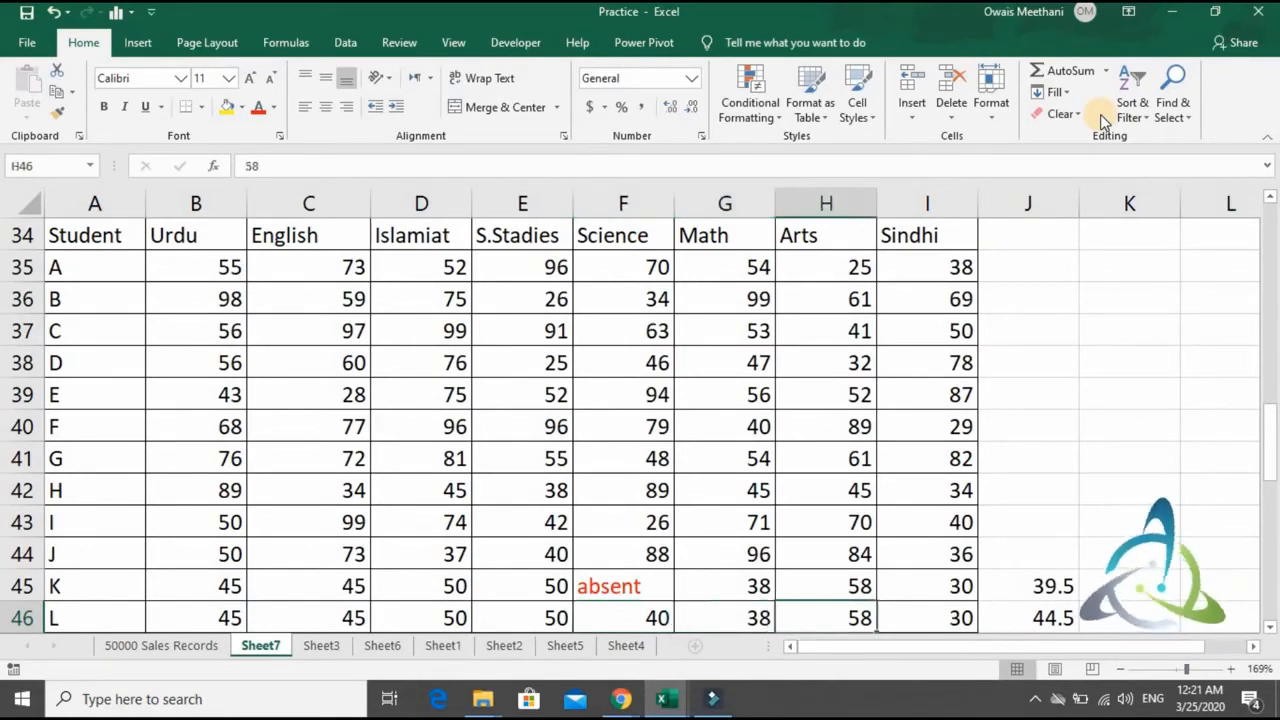
key("Right")
key("Right")
key("Right")
- Go back to the AVERAGE syntax note in row 5 and review the weekly Temp and Rain readings down to row 27
key("Up")
key("Up")
key("Up")
key("Up")
key("Down")
key("Down")
key("Down")
key("Down")
key("Up")
key("Up")
key("Up")
key("Up")
key("Up")
key("Up")
key("Up")
key("Up")
key("Up")
key("Up")
key("Up")
key("Up")
key("Up")
key("Up")
key("Up")
key("Up")
key("Up")
key("Up")
key("Up")
key("Up")
key("Up")
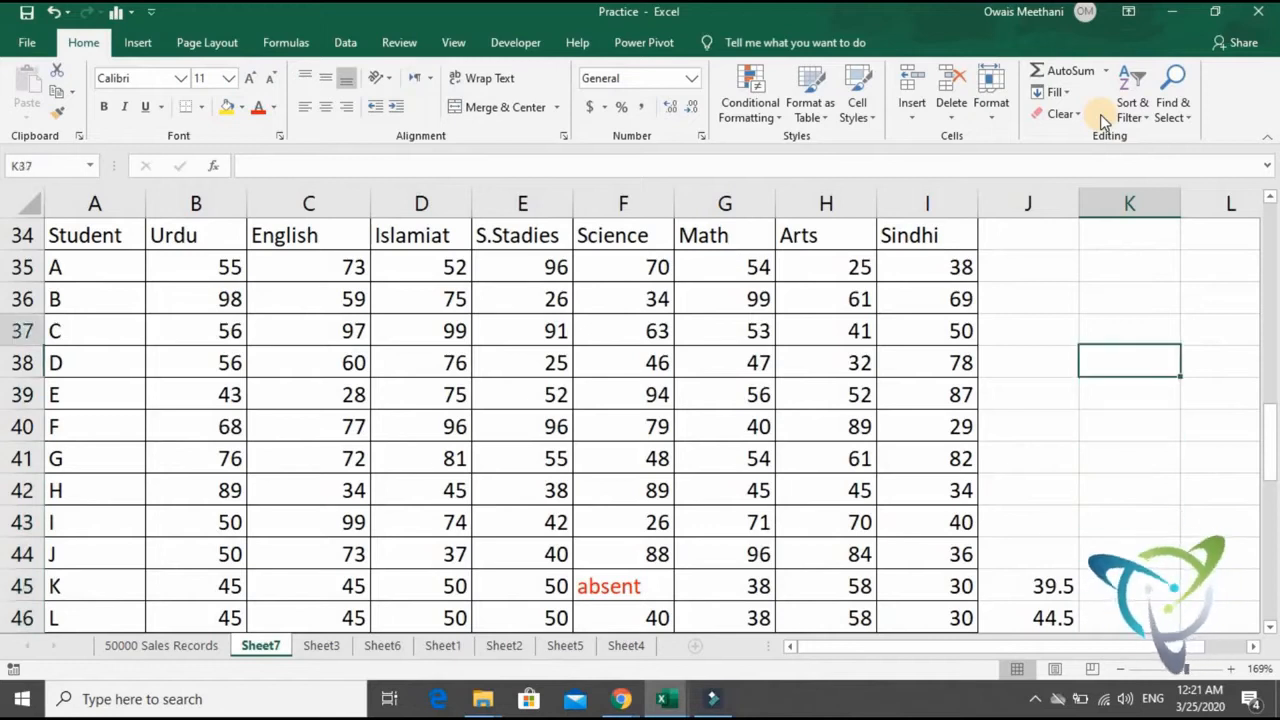
key("Left")
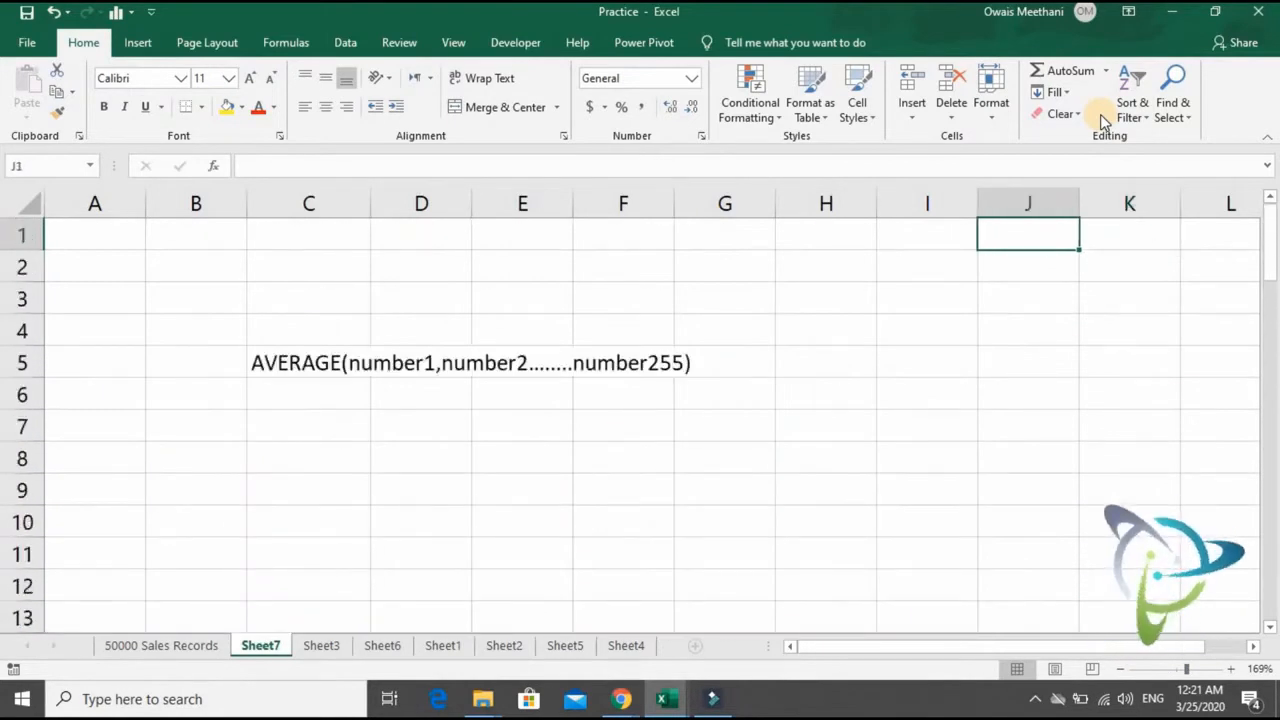
key("Home")
key("Down")
key("Down")
key("Down")
key("Down")
key("Down")
key("Down")
key("Down")
key("Down")
key("Down")
key("Down")
key("Down")
key("Down")
key("Down")
key("Down")
key("Down")
key("Down")
key("Down")
key("Down")
key("Down")
key("Down")
key("Down")
key("Down")
key("Down")
key("Down")
key("Down")
key("Down")
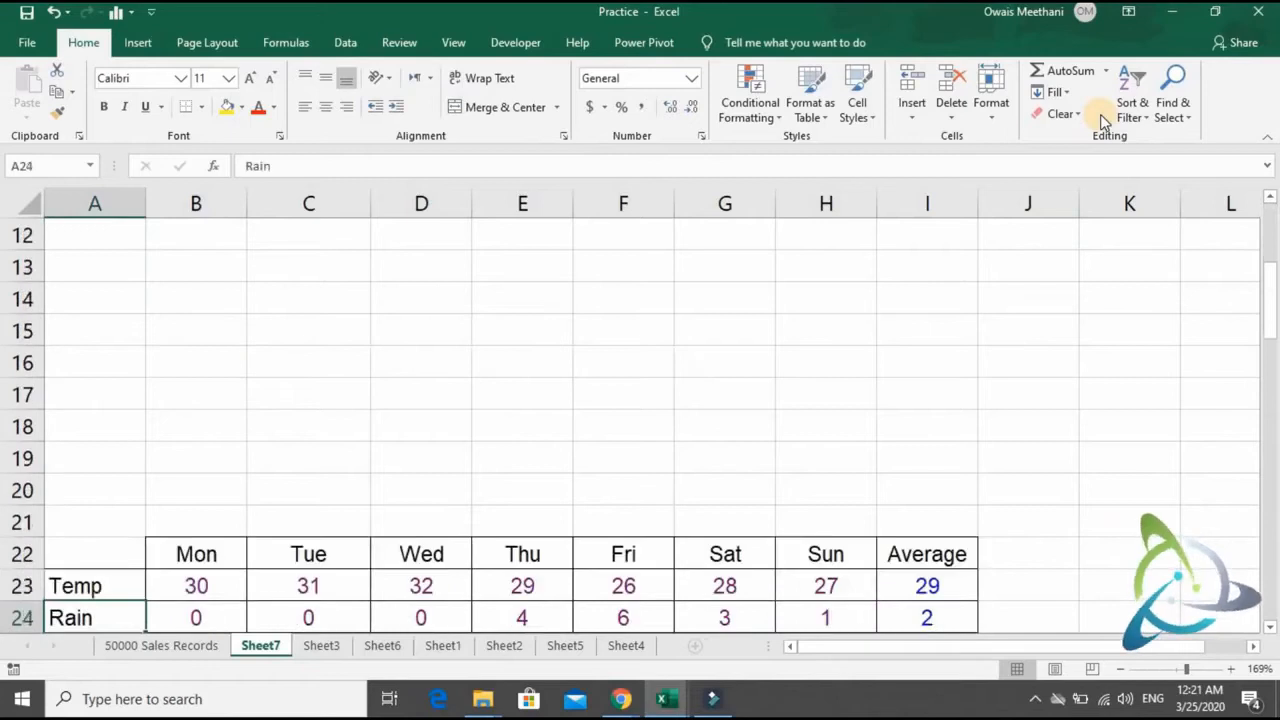
key("Right")
key("Right")
key("Right")
key("Right")
key("Right")
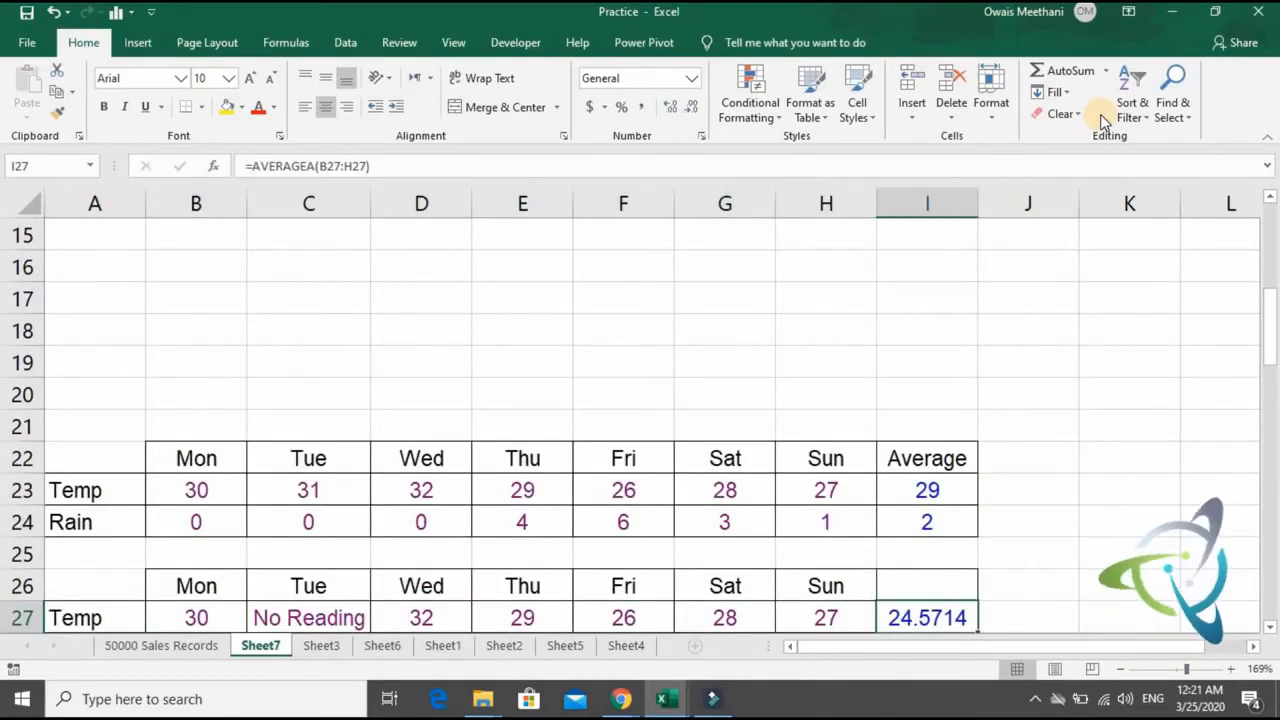
- Examine the AVERAGEA results in I27 and I28 against the second weekly table's readings and its No Reading entries
key("Down")
key("Down")
key("Down")
key("Down")
key("Down")
key("Down")
key("Down")
key("Up")
key("Up")
key("Up")
key("Up")
key("Up")
key("Up")
key("Up")
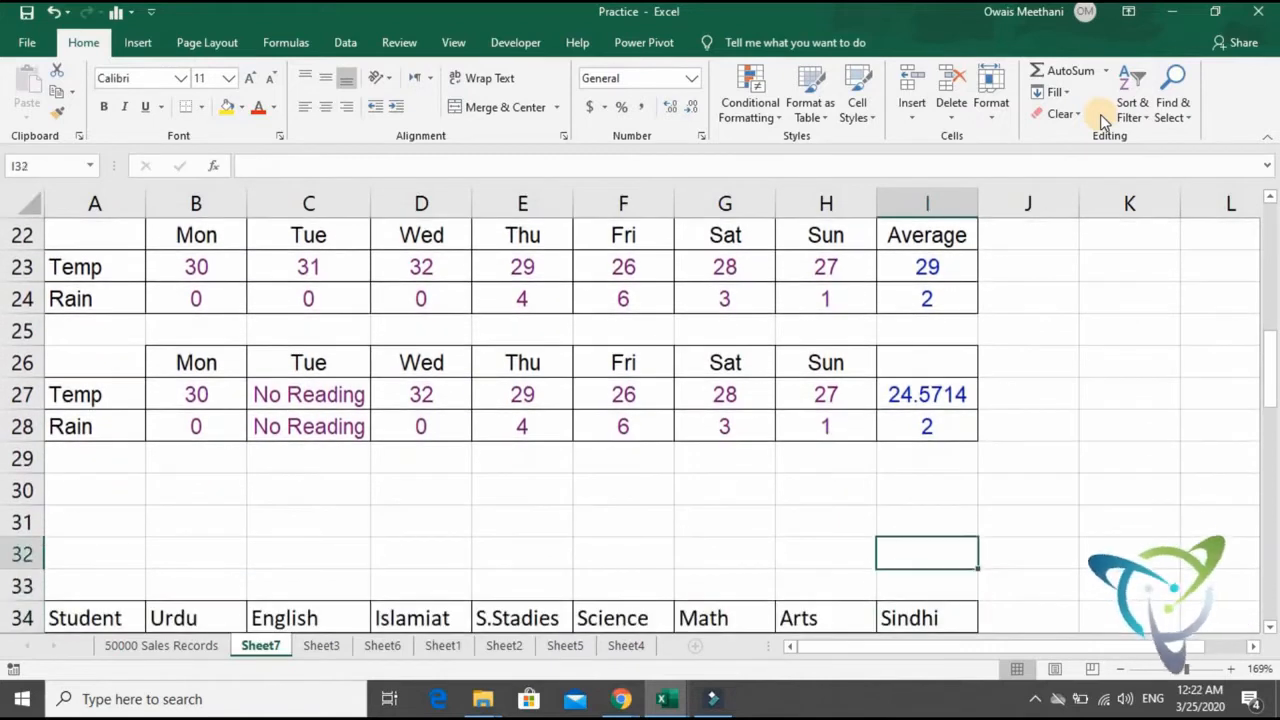
key("Left")
key("Left")
key("Left")
key("Left")
key("Left")
key("Left")
key("Right")
key("Right")
key("Right")
key("Right")
key("Right")
key("Right")
key("Down")
key("Down")
key("Down")
key("Down")
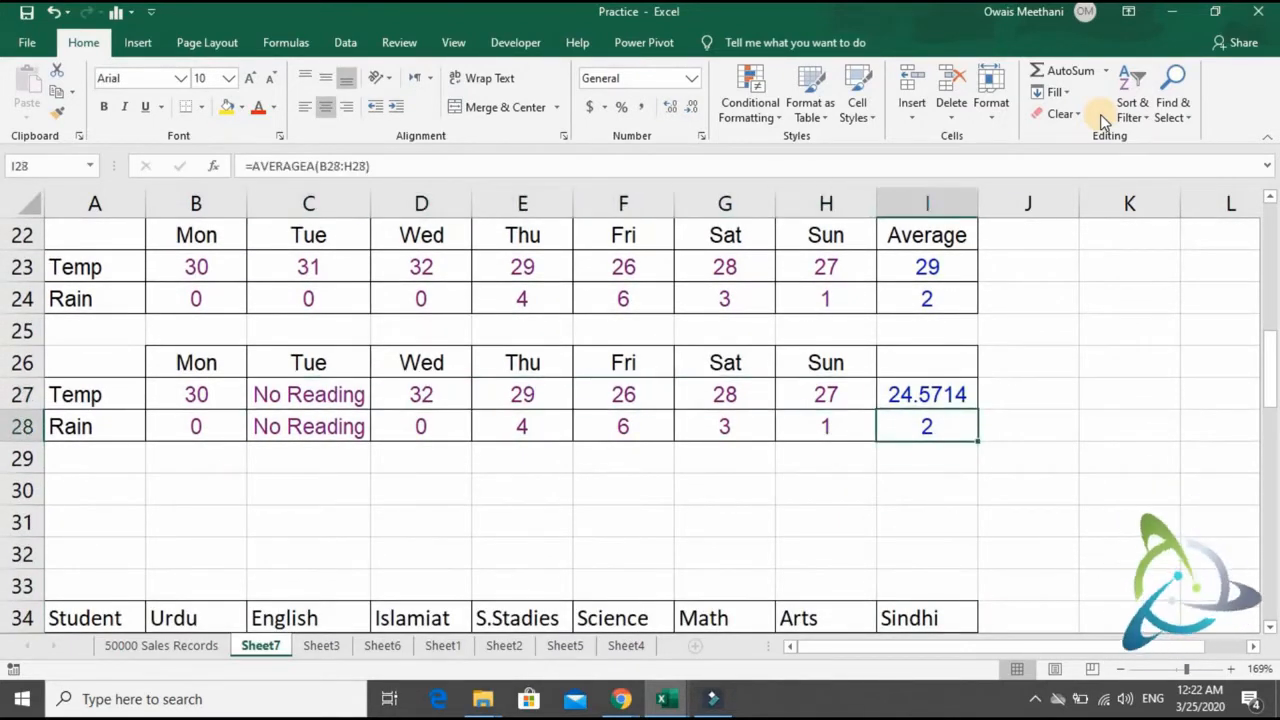
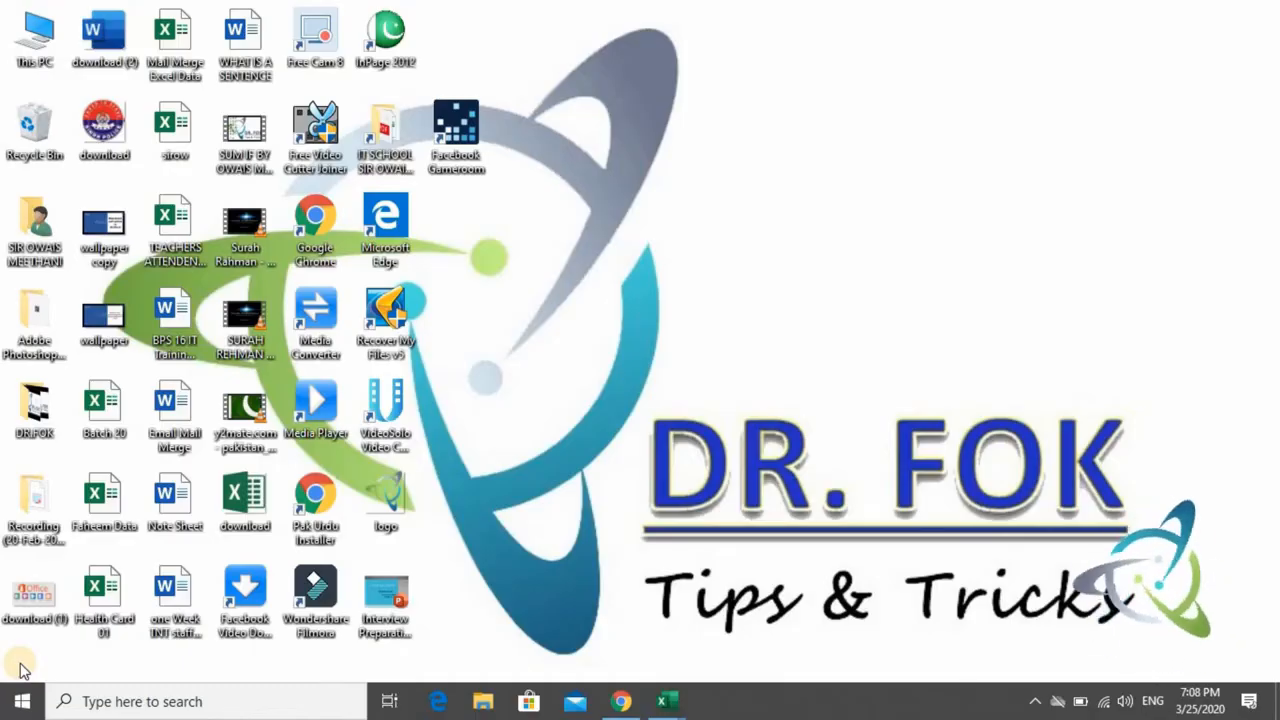
- Switch to the Practice workbook and go to cell A50005 on the 50000 Sales Records sheet
key("alt+Tab")
key("alt+Tab")
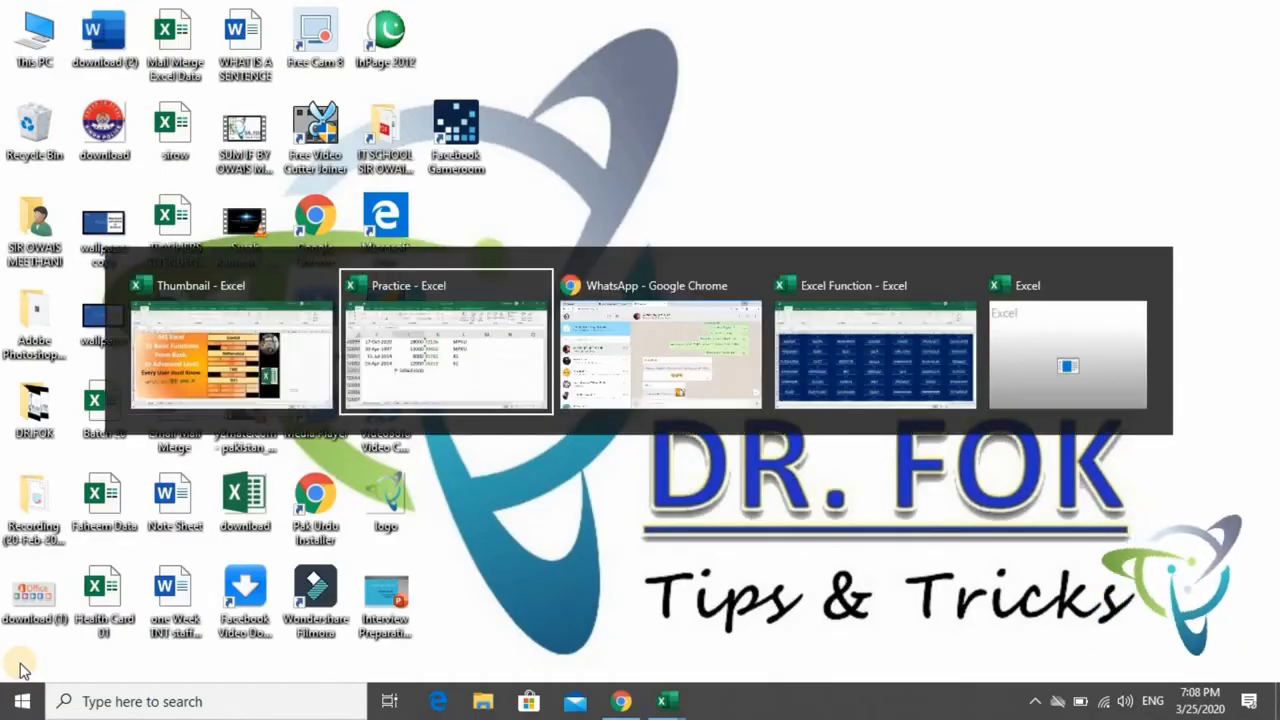
key("Down")
key("Down")
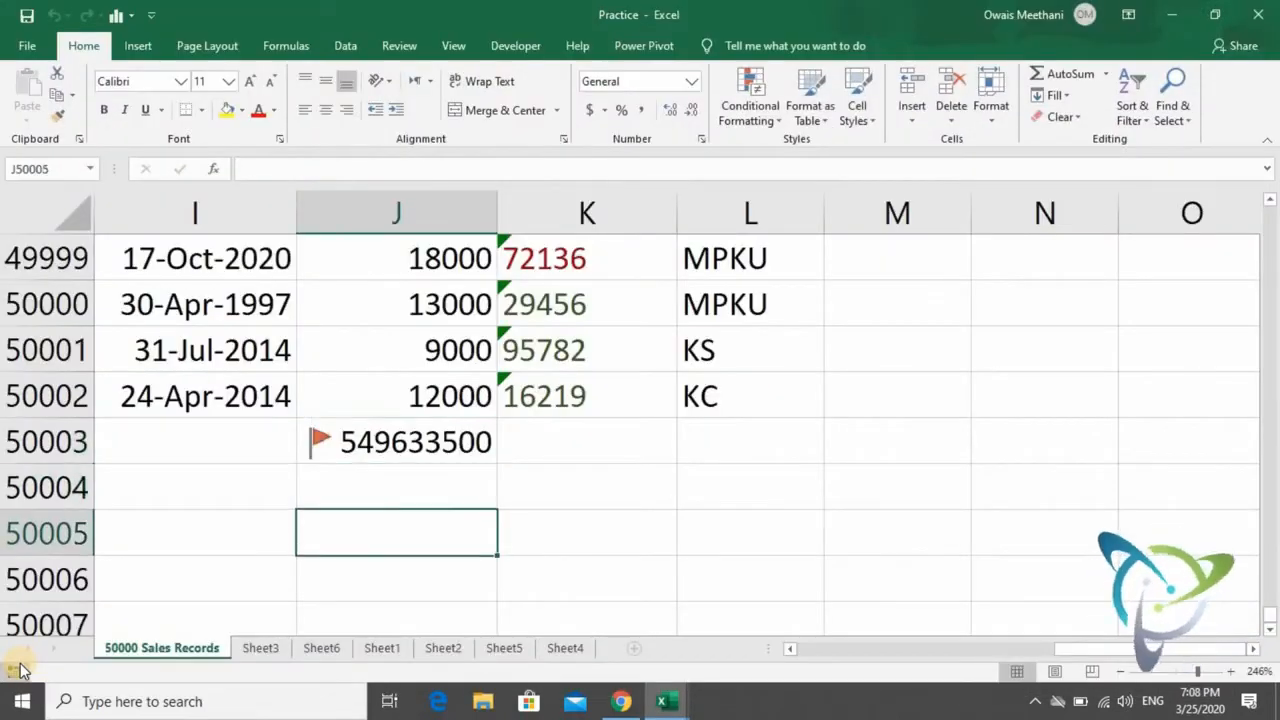
key("Left")
key("Home")
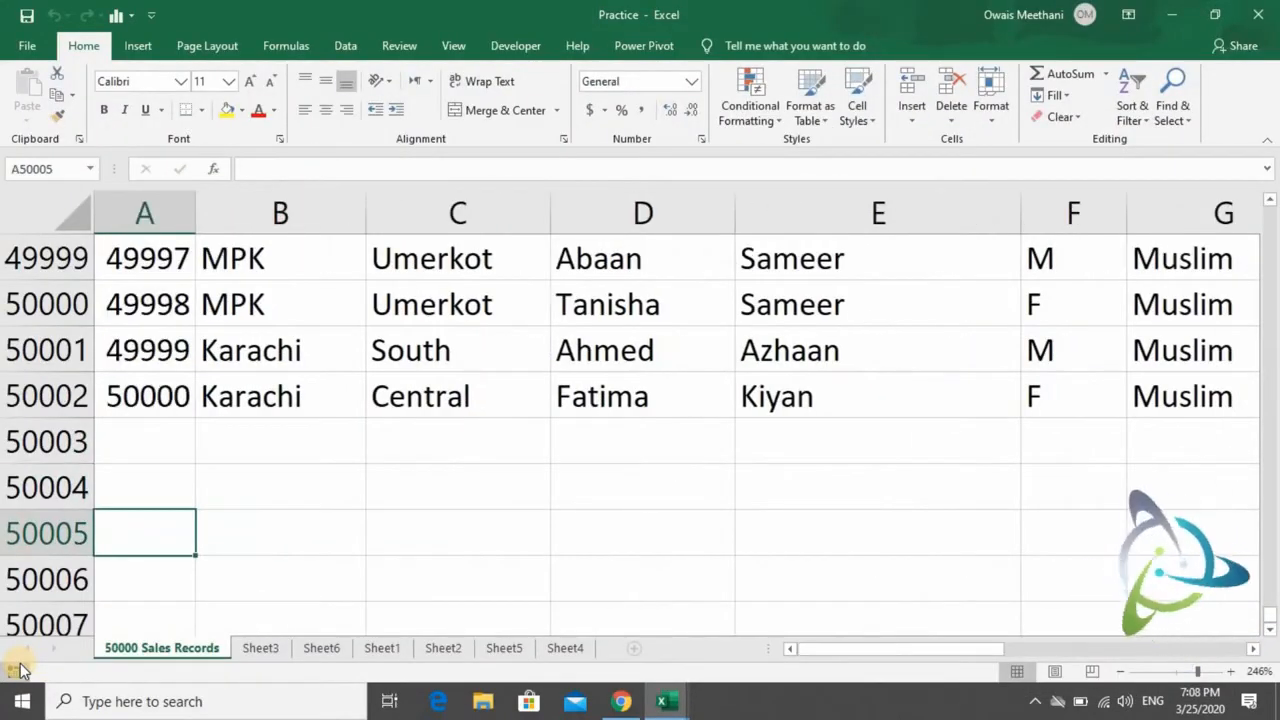
- Enter MAX in A50005 and Maximum in B50005 below the sales records
type("MAX")
key("Return")
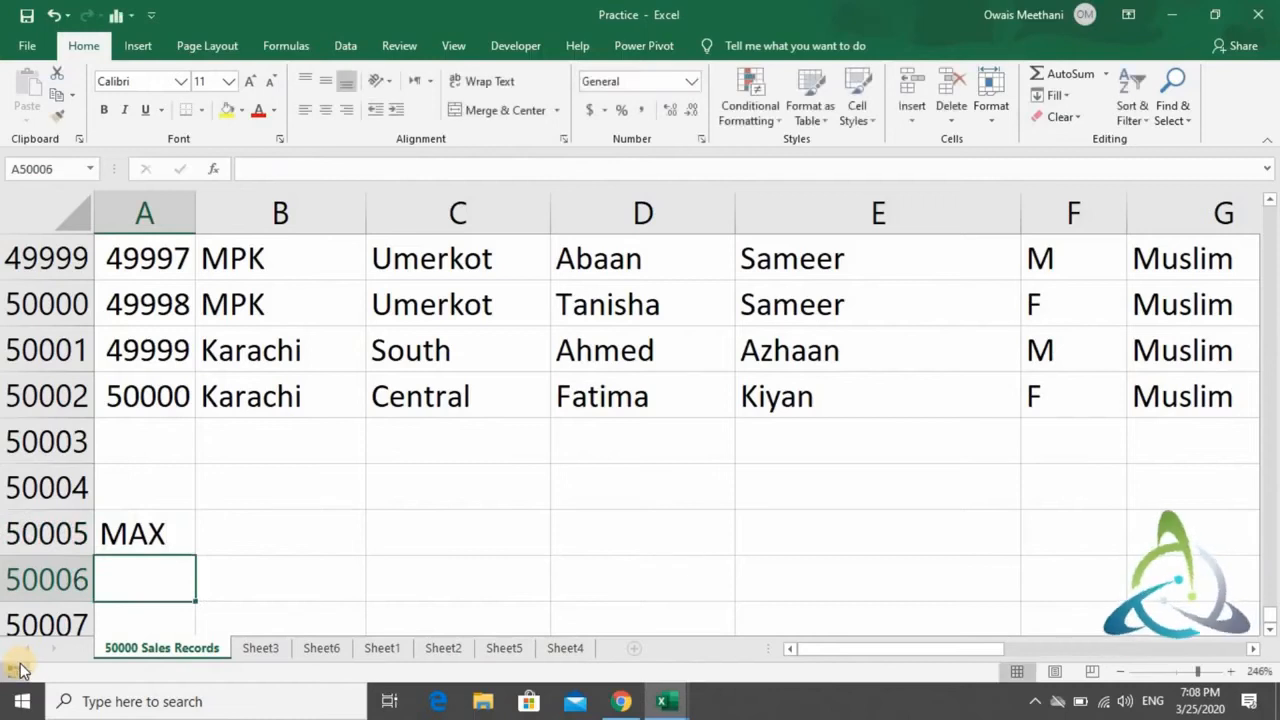
key("Up")
key("Right")
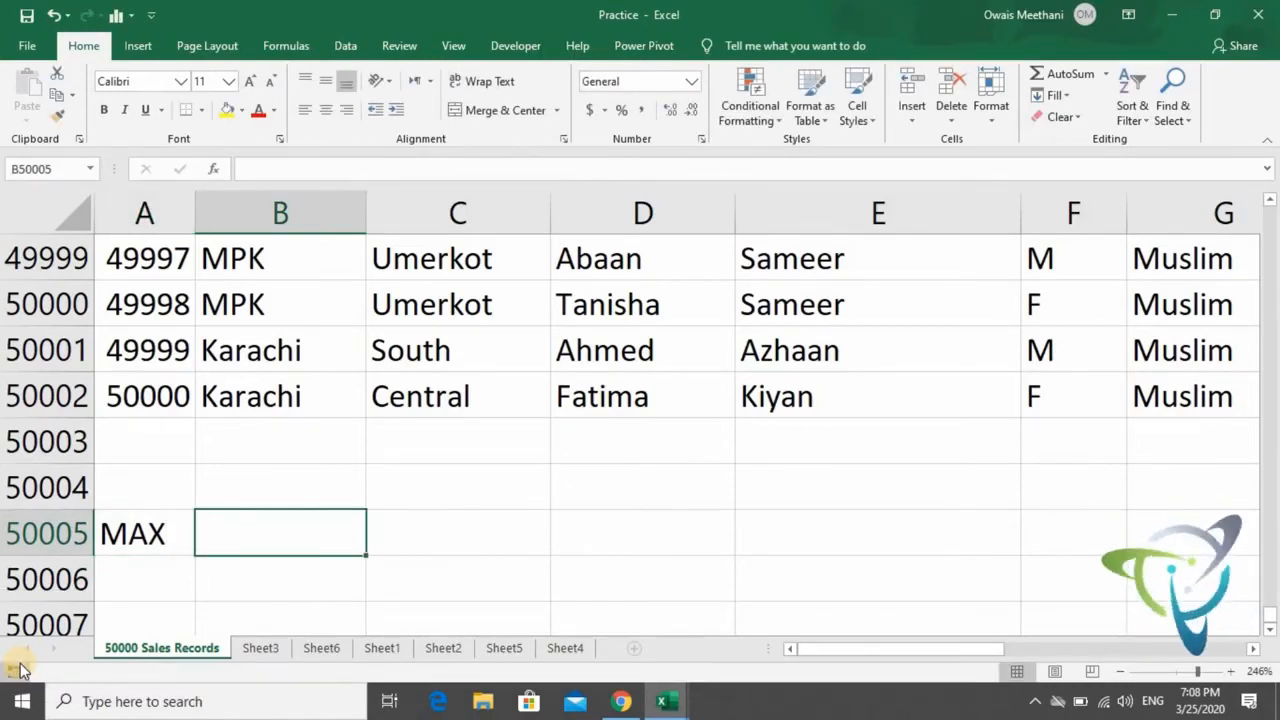
type("Maxim")
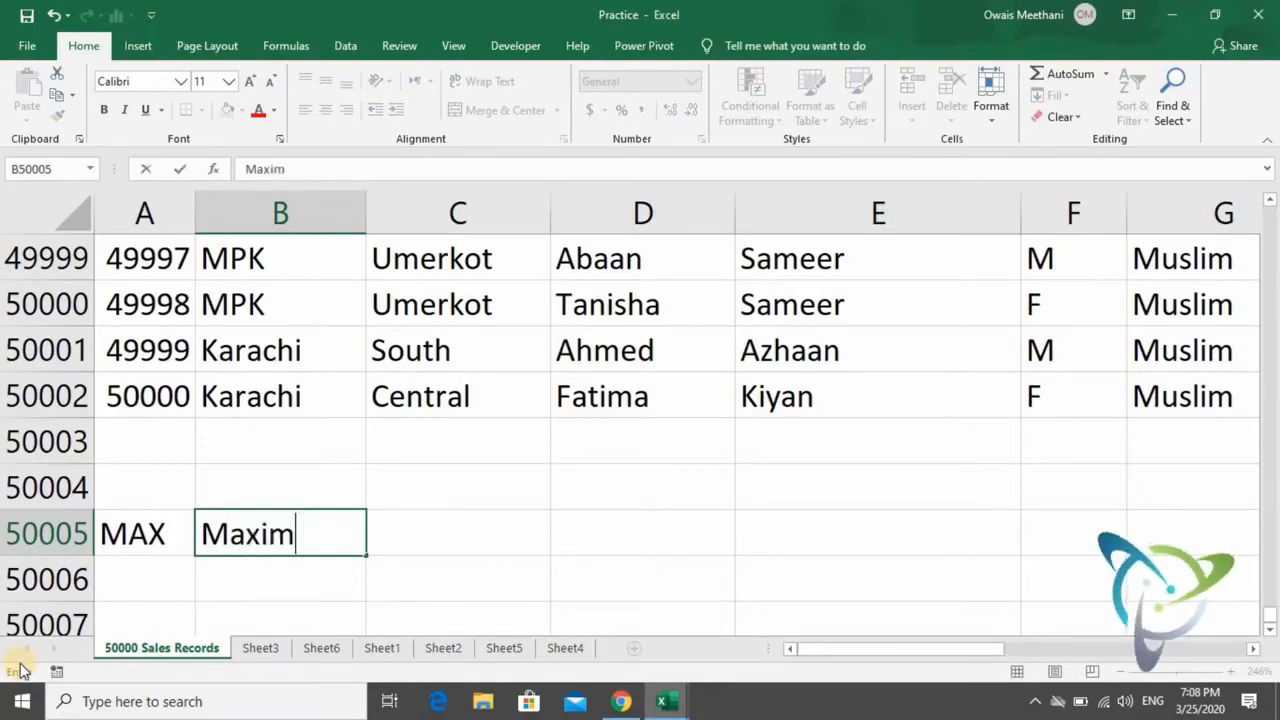
type("um")
key("Right")
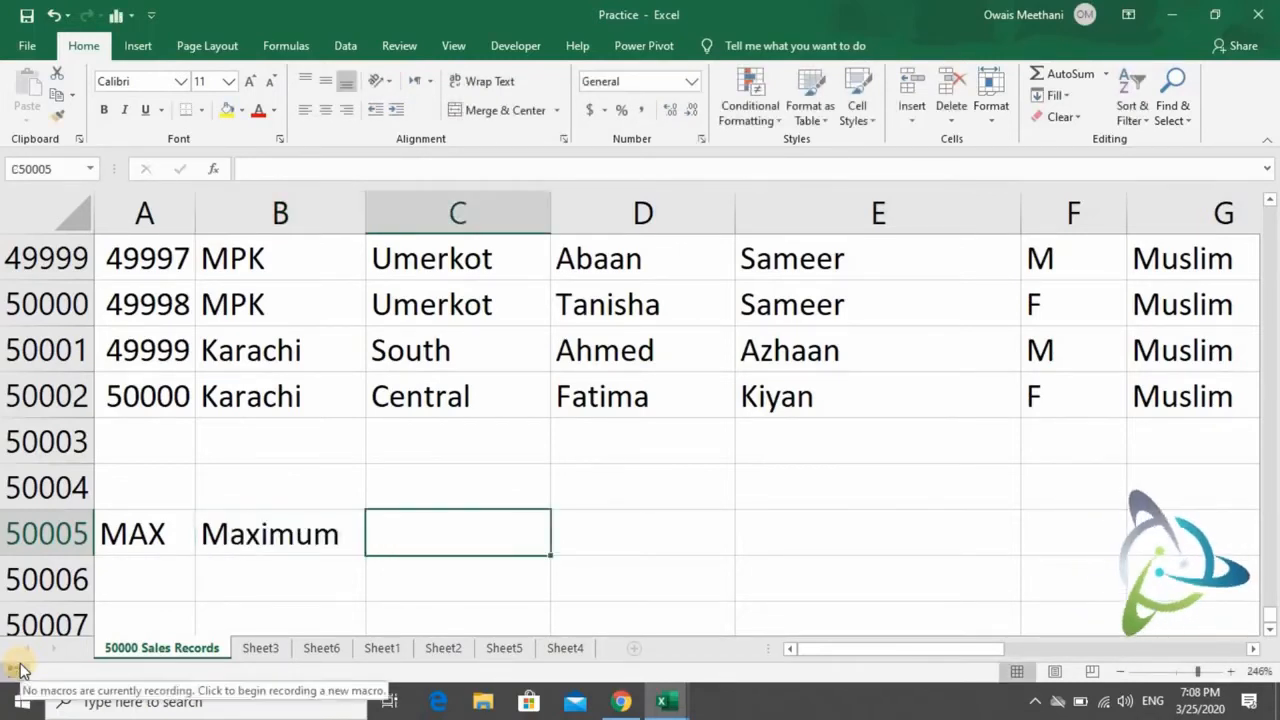
- Enter Highest in C50005 beside the Maximum label
type("Higest")
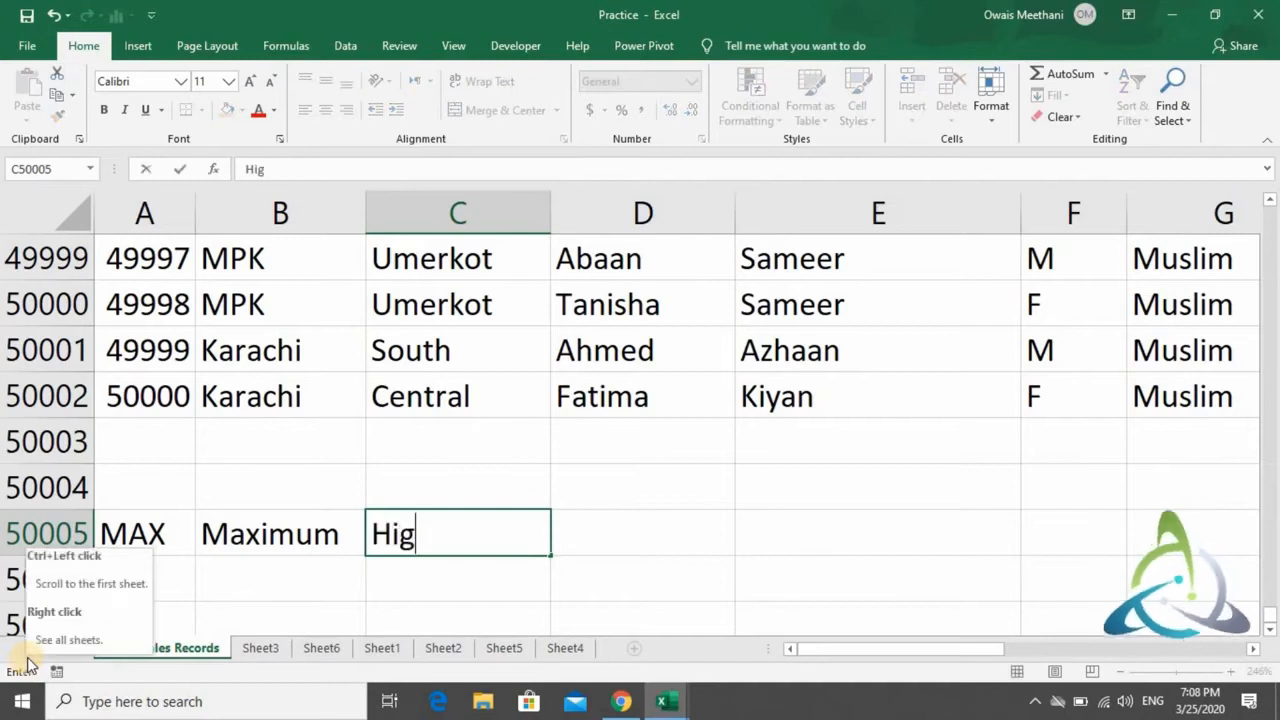
key("BackSpace")
key("BackSpace")
key("BackSpace")
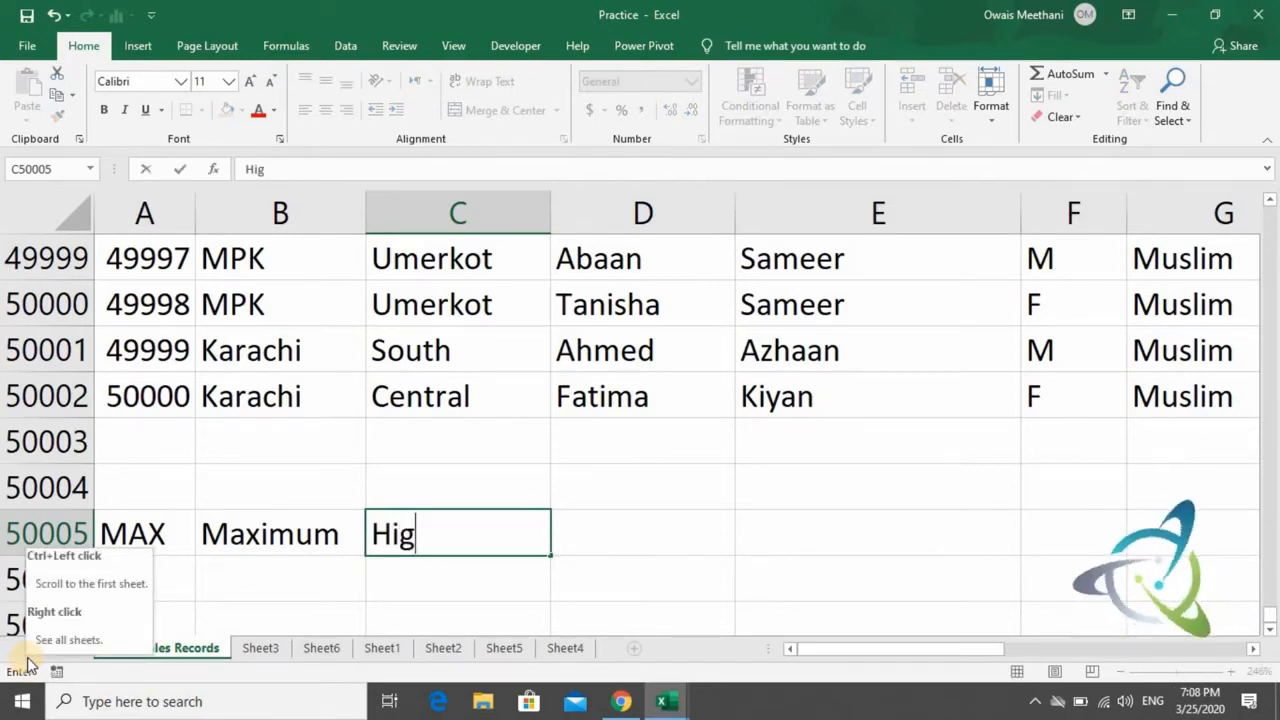
type("hest")
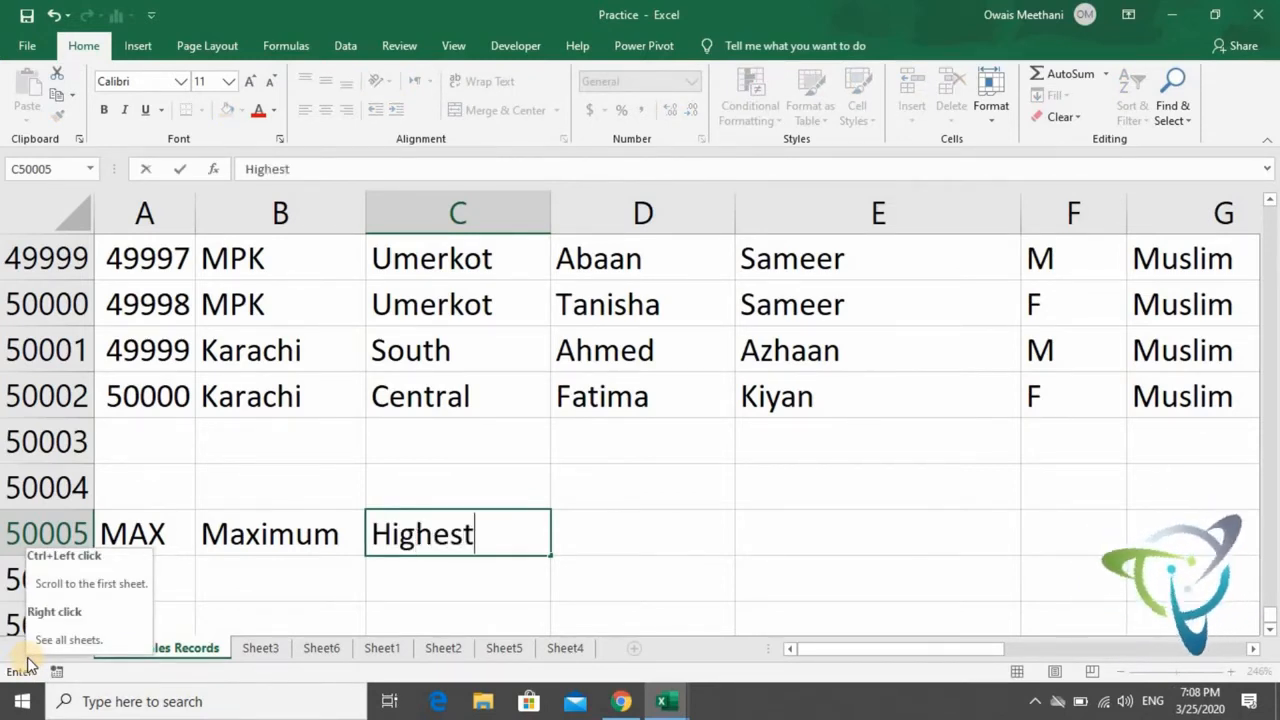
key("Return")
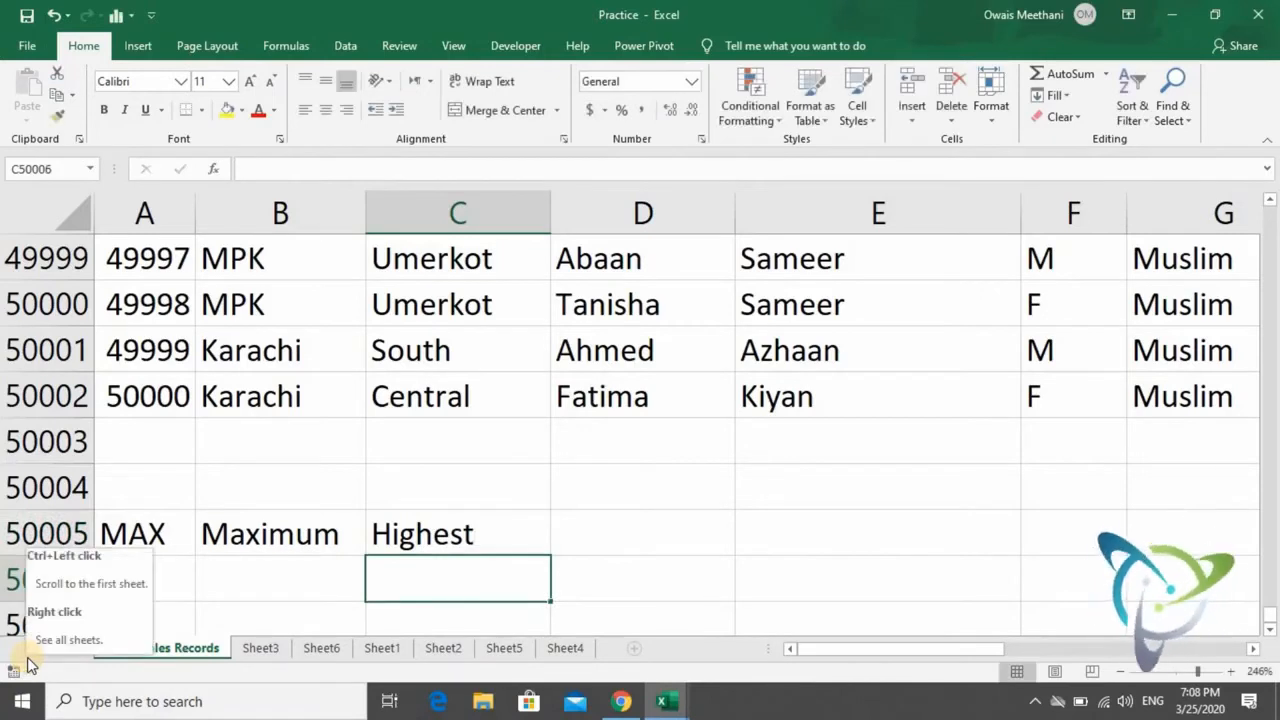
- Clear the three labels in A50005:C50005
key("Up")
key("shift+Left")
key("shift+Left")
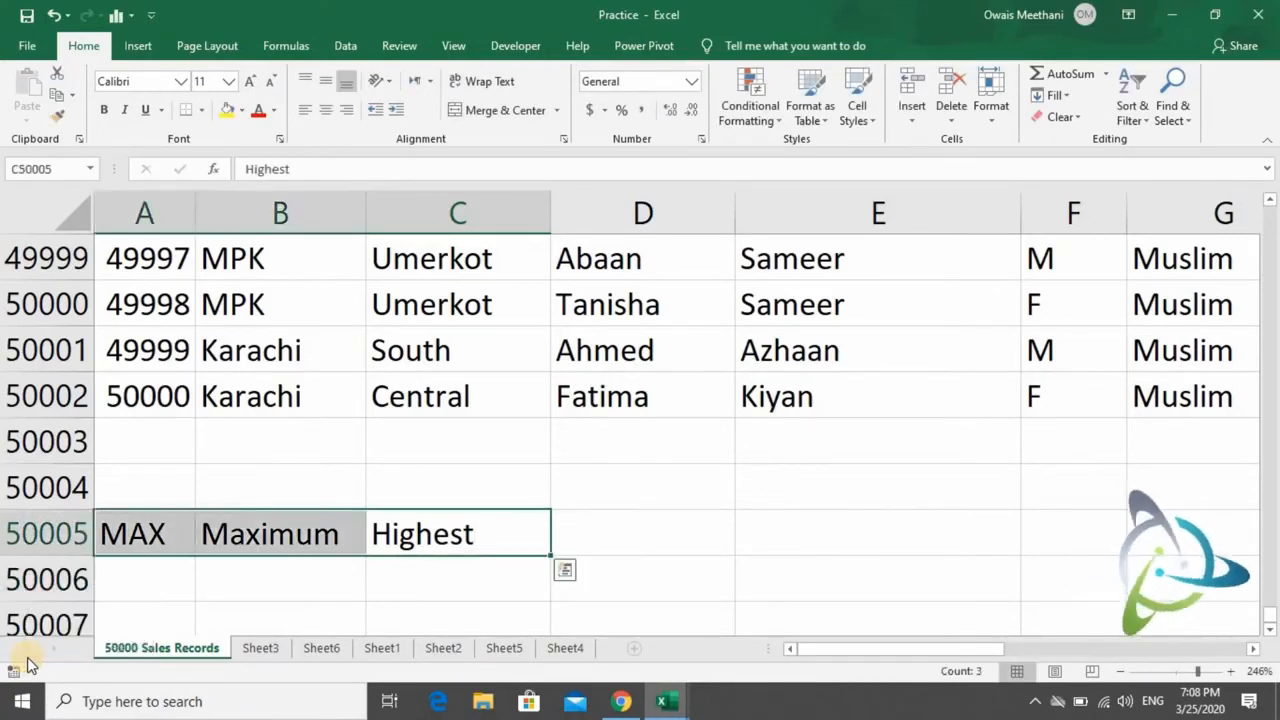
key("Delete")
key("Right")
key("Left")
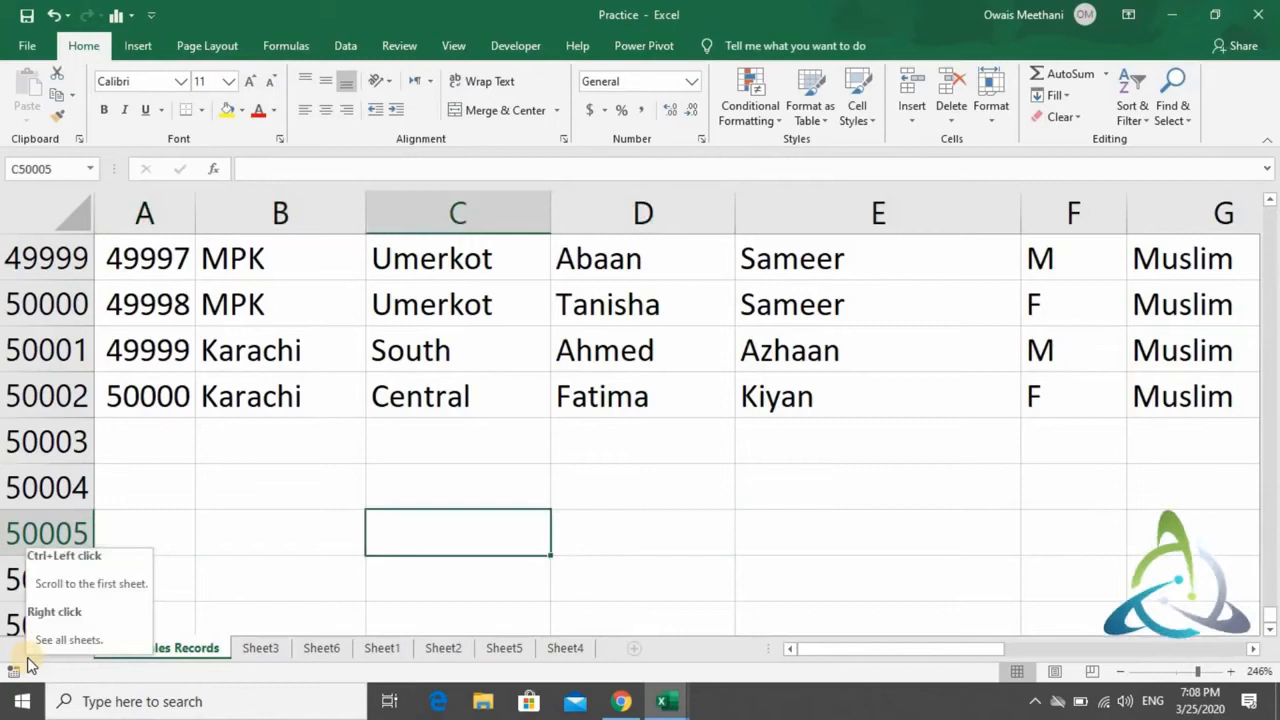
type("=M")
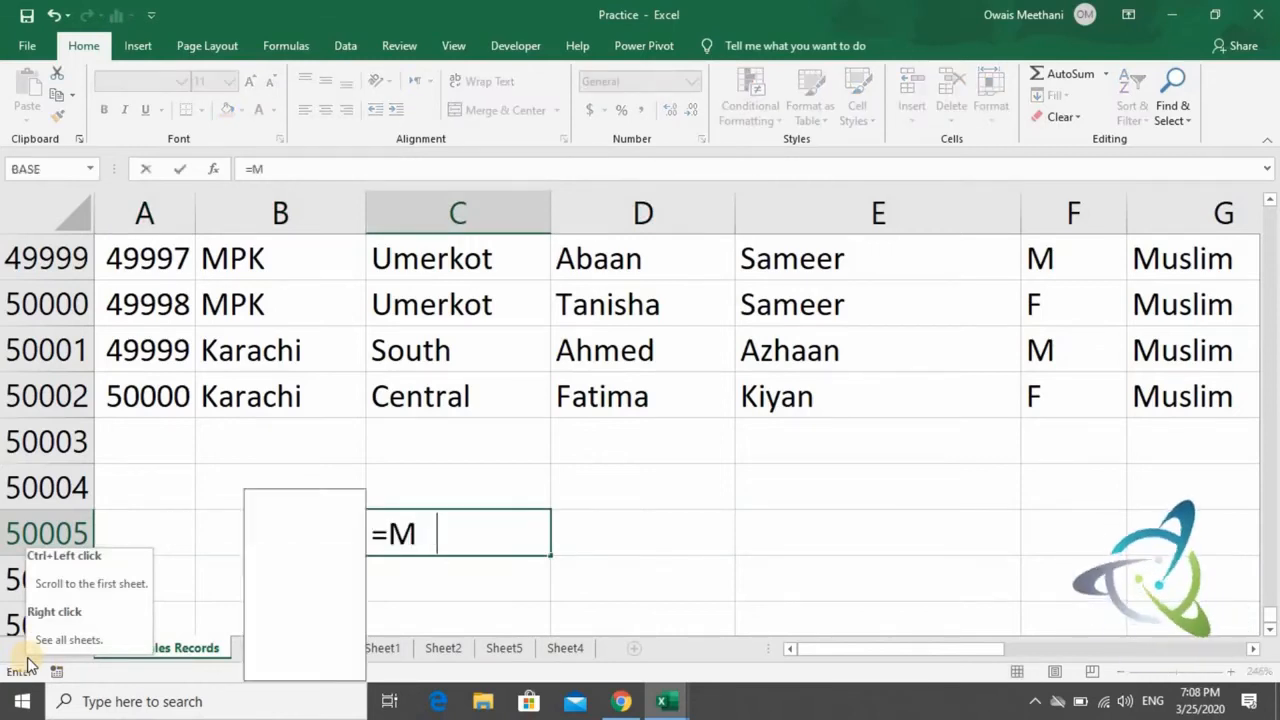
type("AX")
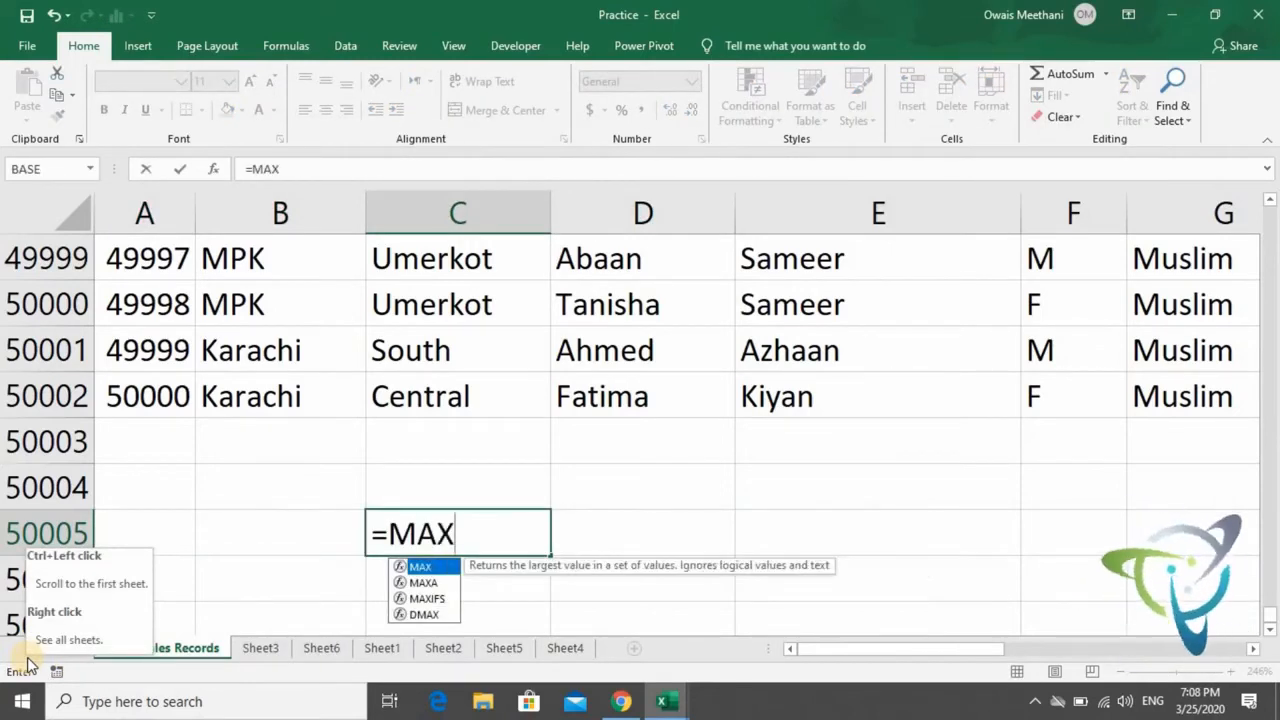
type("(")
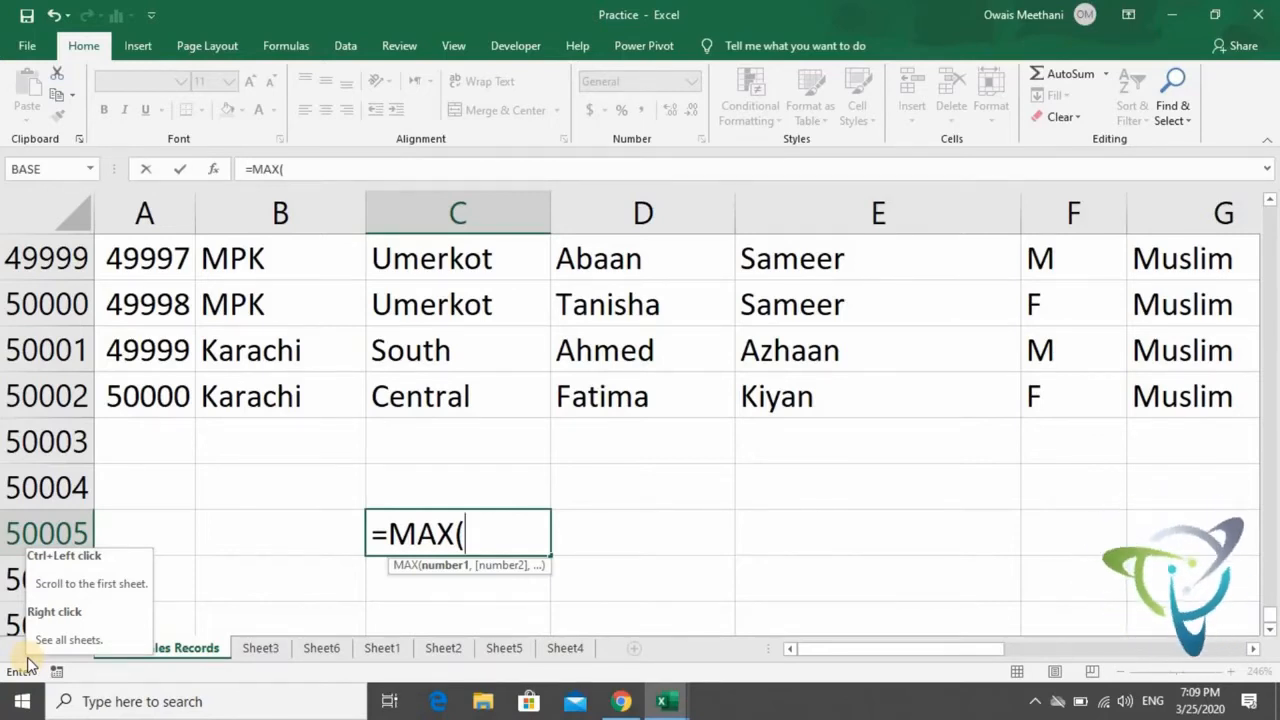
key("BackSpace")
key("BackSpace")
key("BackSpace")
key("BackSpace")
key("BackSpace")
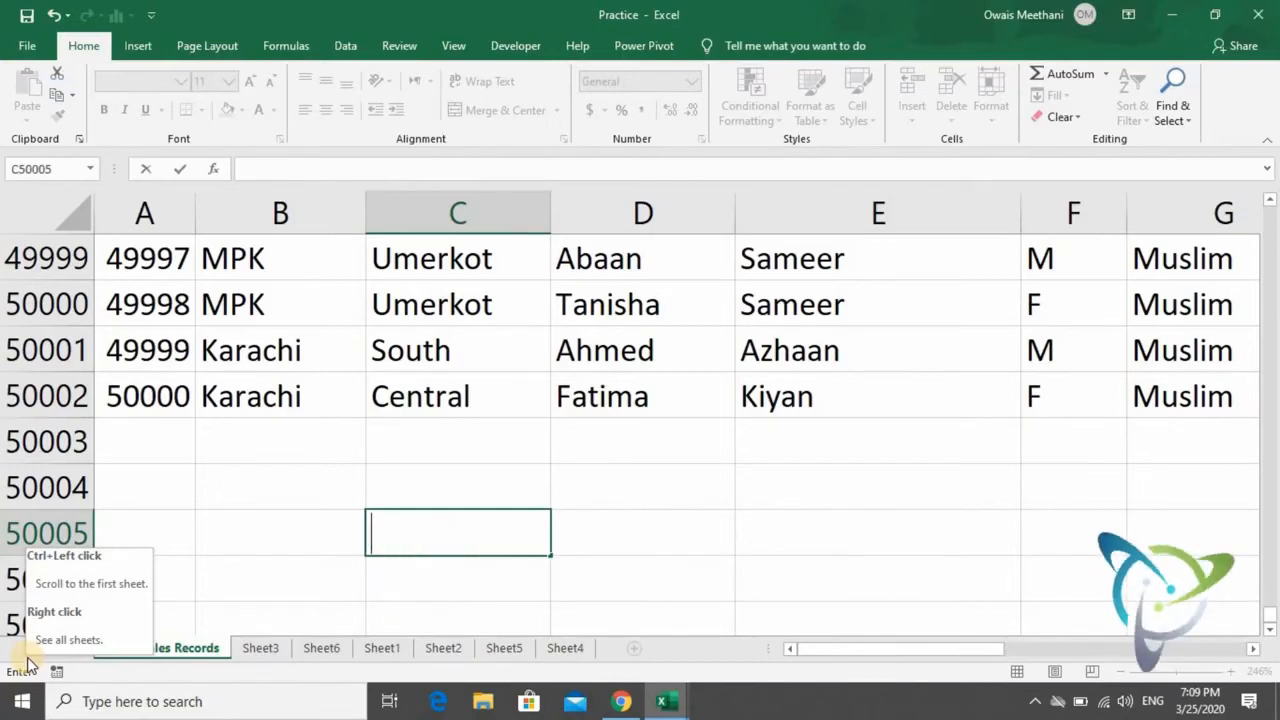
key("Return")
- Calculate the largest serial number with =MAX(S) in A50003 below the S column, and clear the cell again
key("Left")
key("Left")
key("Up")
key("Up")
key("Up")
key("Up")
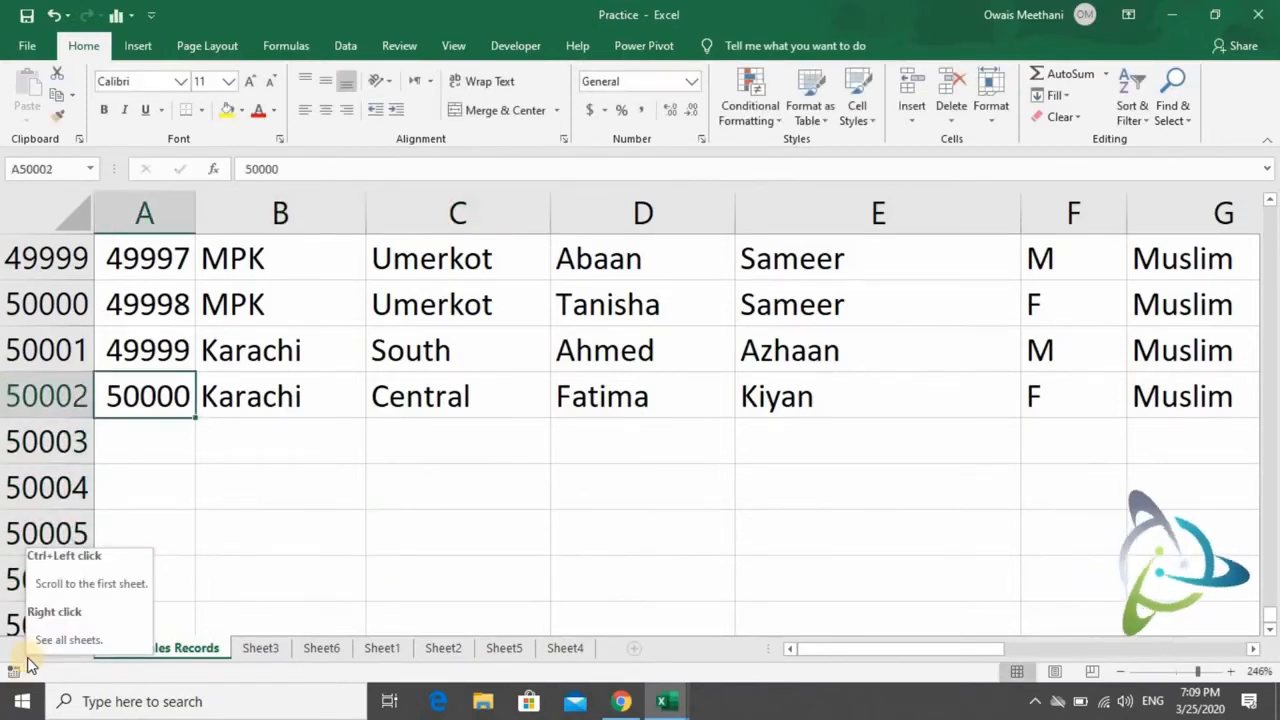
key("Down")
type("=MAX")
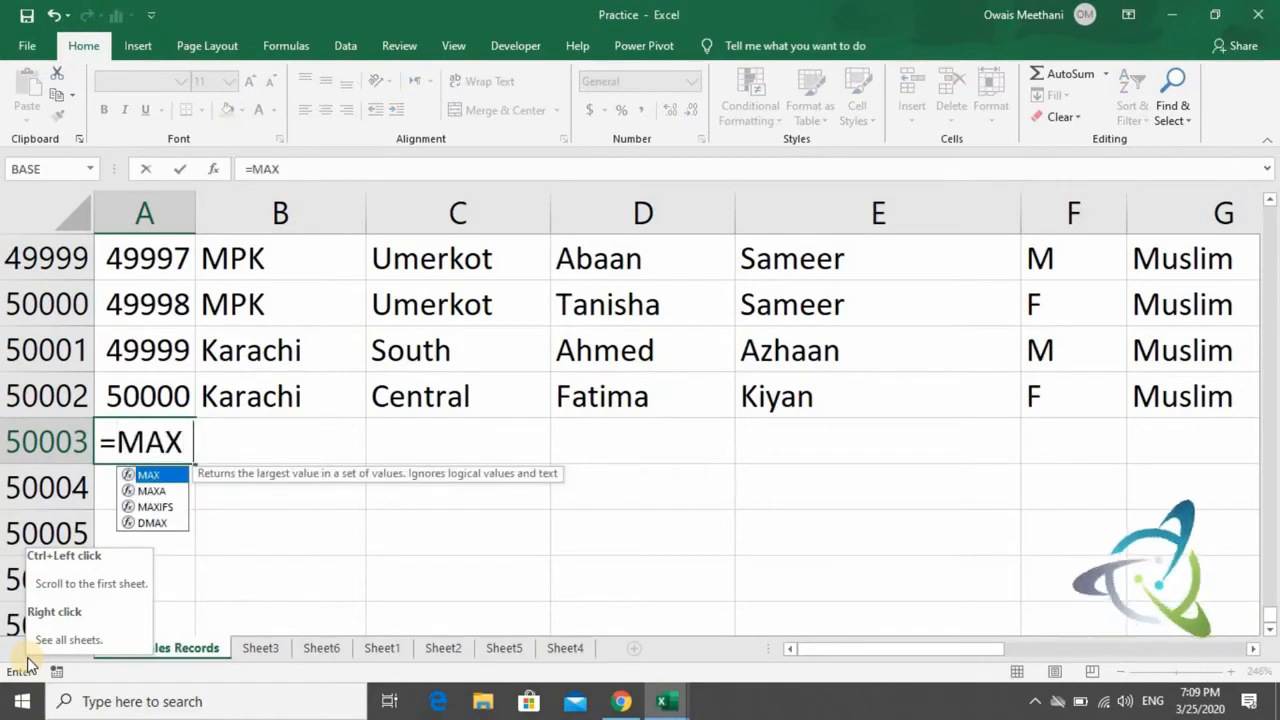
type("(")
key("Up")
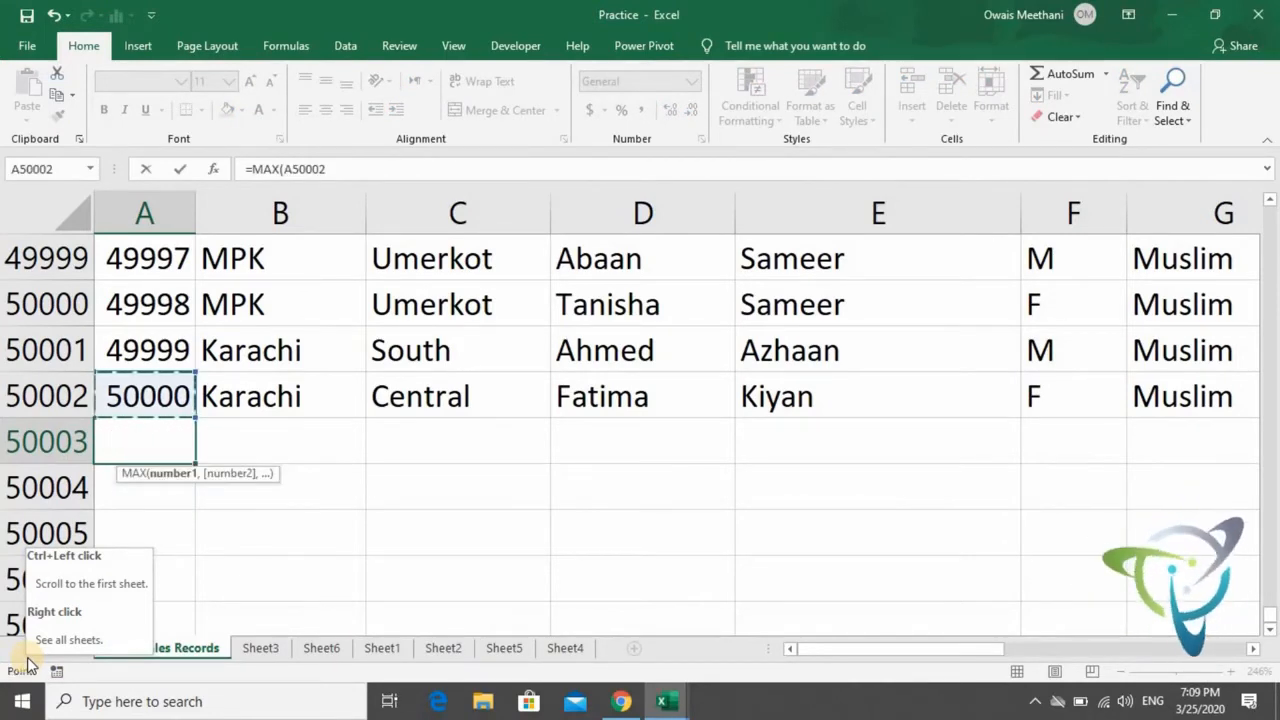
key("ctrl+shift+Up")
key("ctrl+shift+Right")
key("shift+Down")
key("shift+Left")
key("shift+Left")
key("shift+Left")
key("shift+Left")
key("shift+Left")
key("shift+Left")
key("shift+Left")
key("shift+Left")
key("shift+Left")
key("shift+Left")
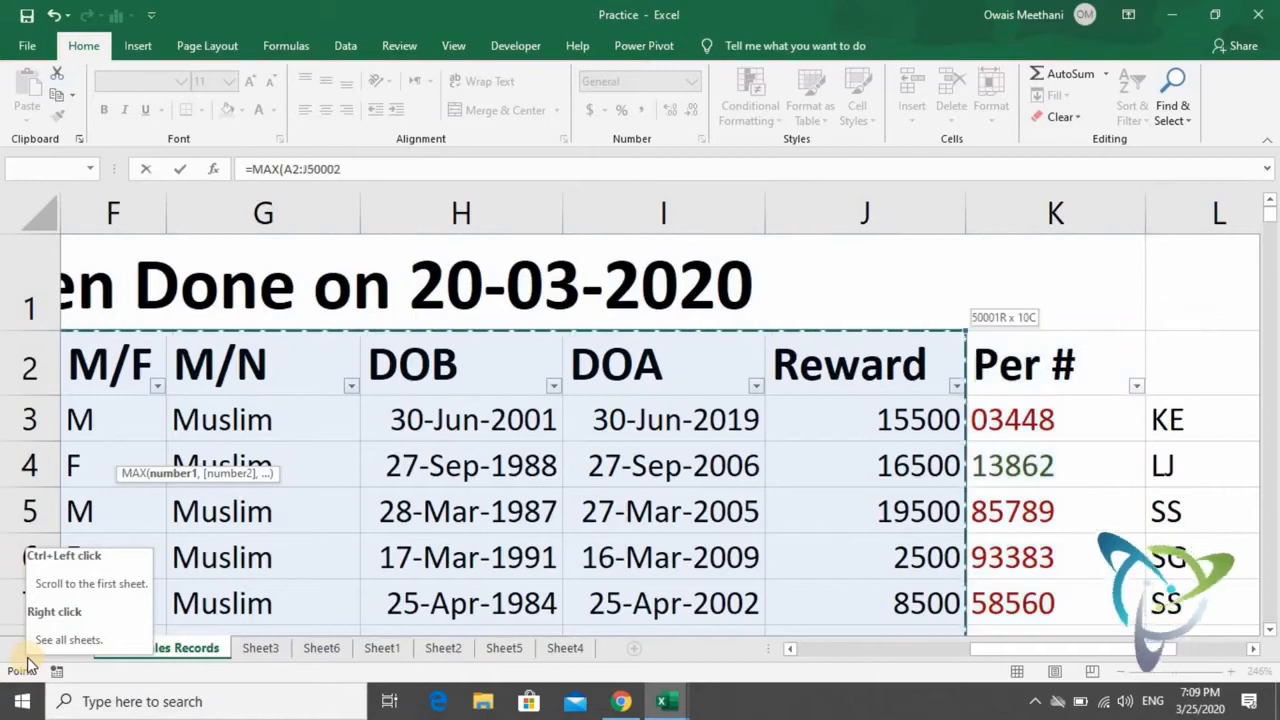
key("shift+Down")
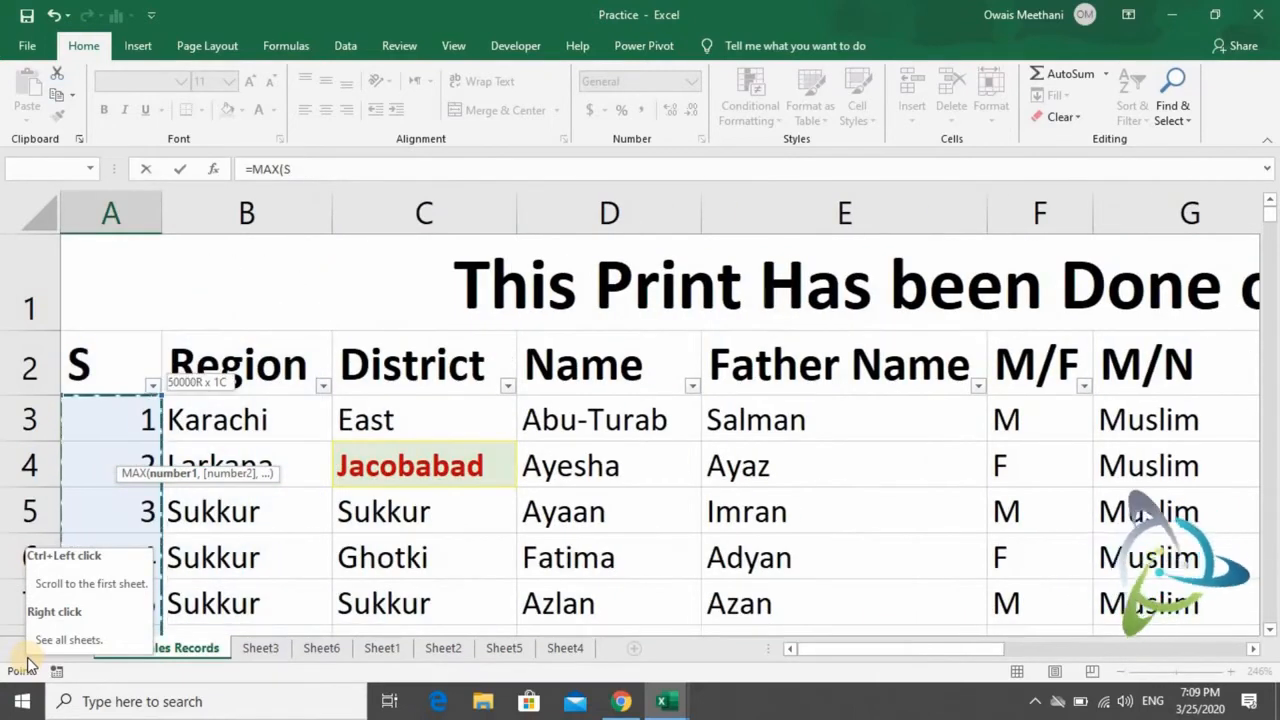
type(")")
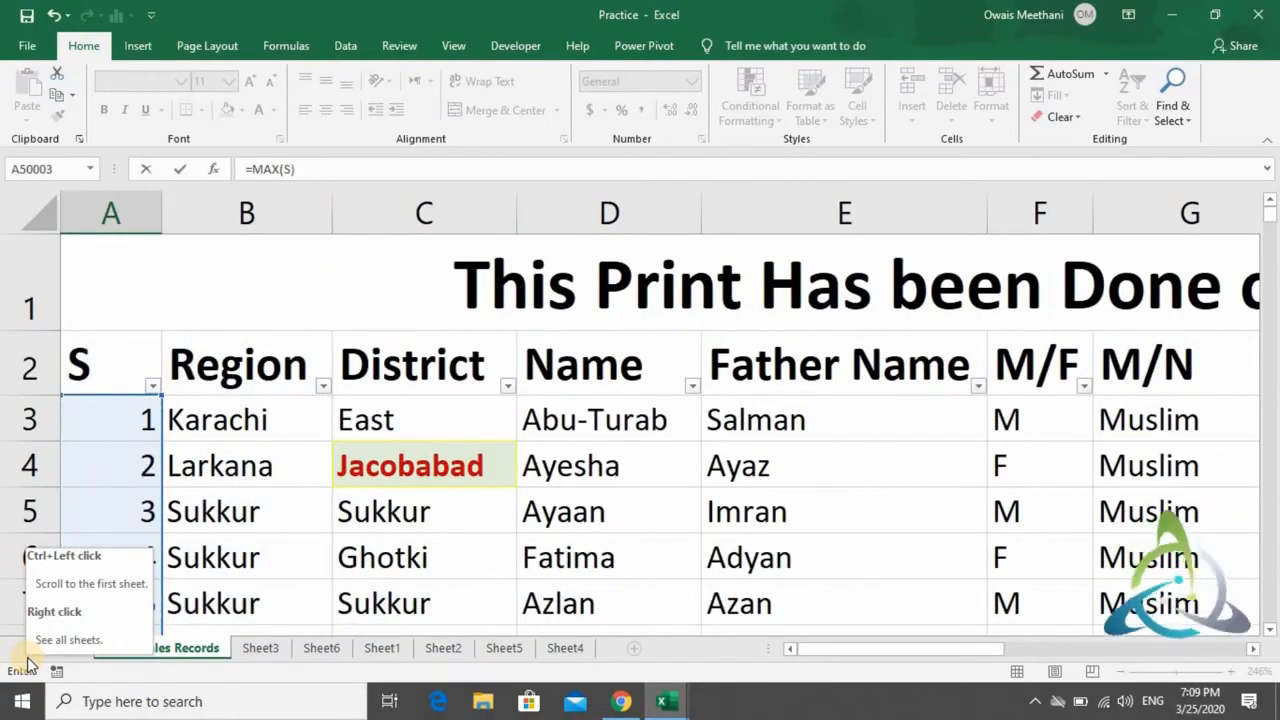
key("Return")
key("Up")
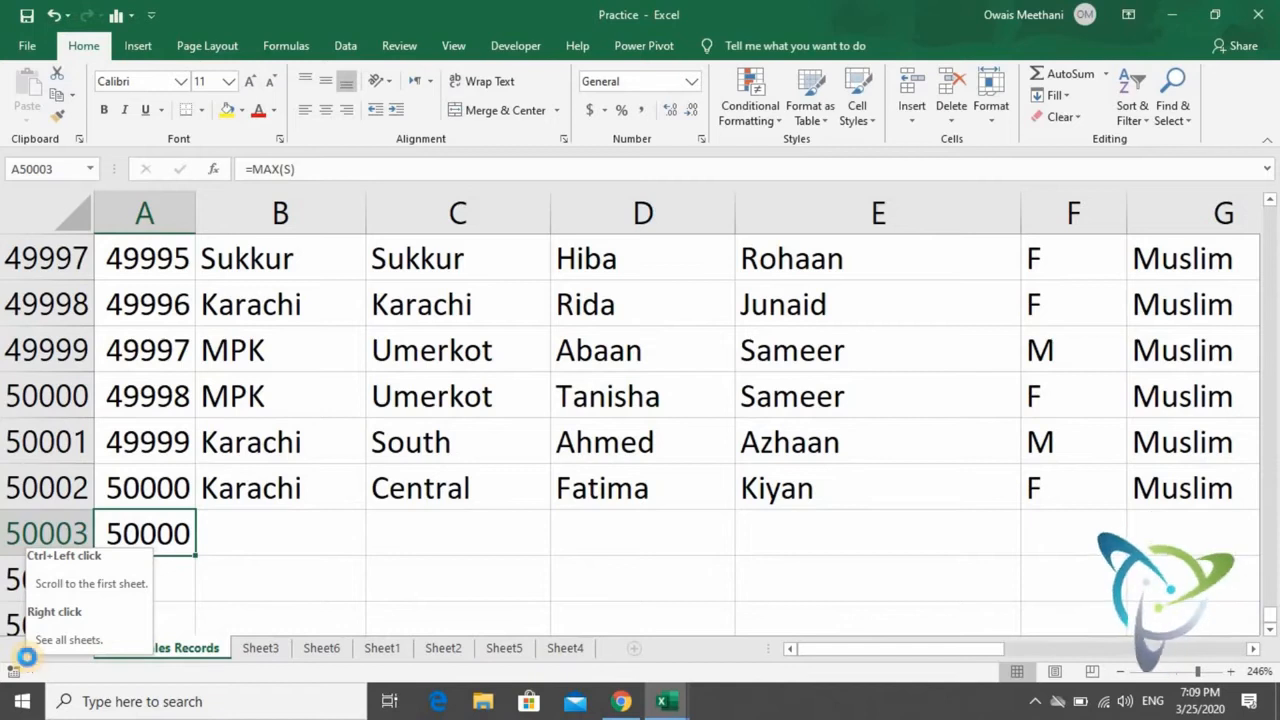
key("Delete")
- Replace the SUM formula in J50003 with =MAX(Reward) to get the highest reward
key("Right")
key("Right")
key("Right")
key("Right")
key("Right")
key("Right")
key("Right")
key("Right")
key("Right")
key("Right")
key("Right")
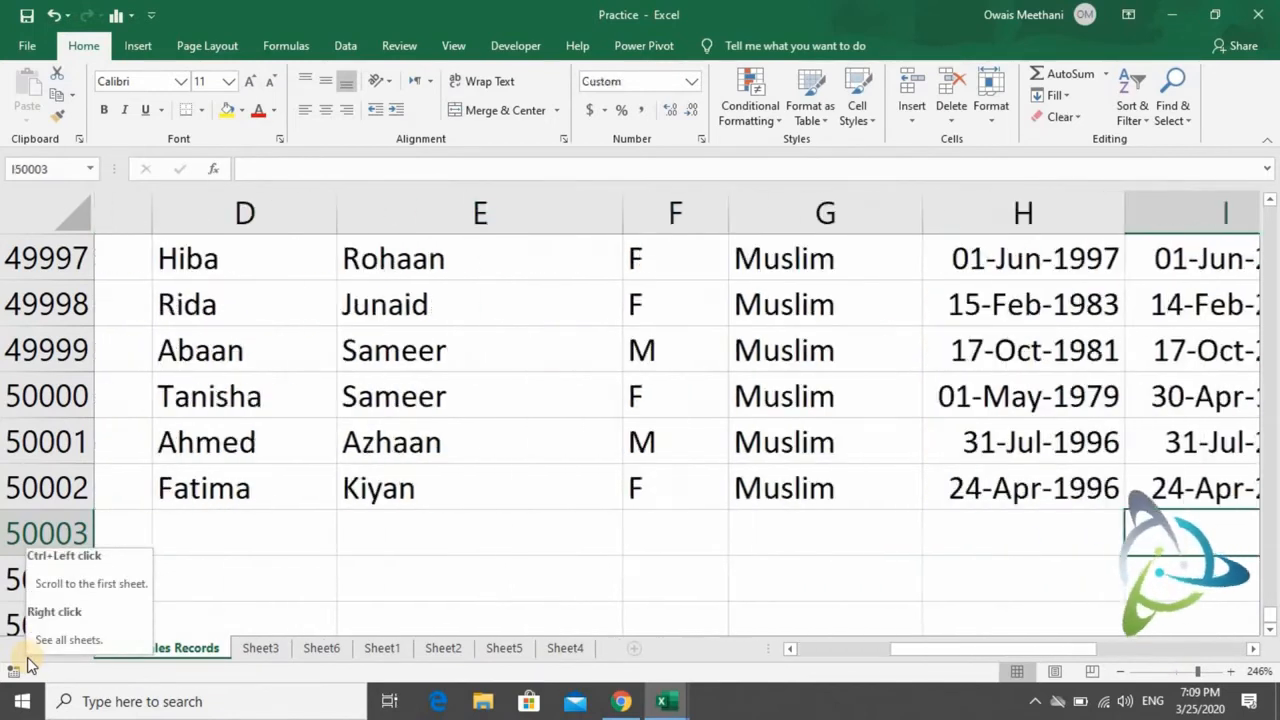
key("Left")
key("Left")
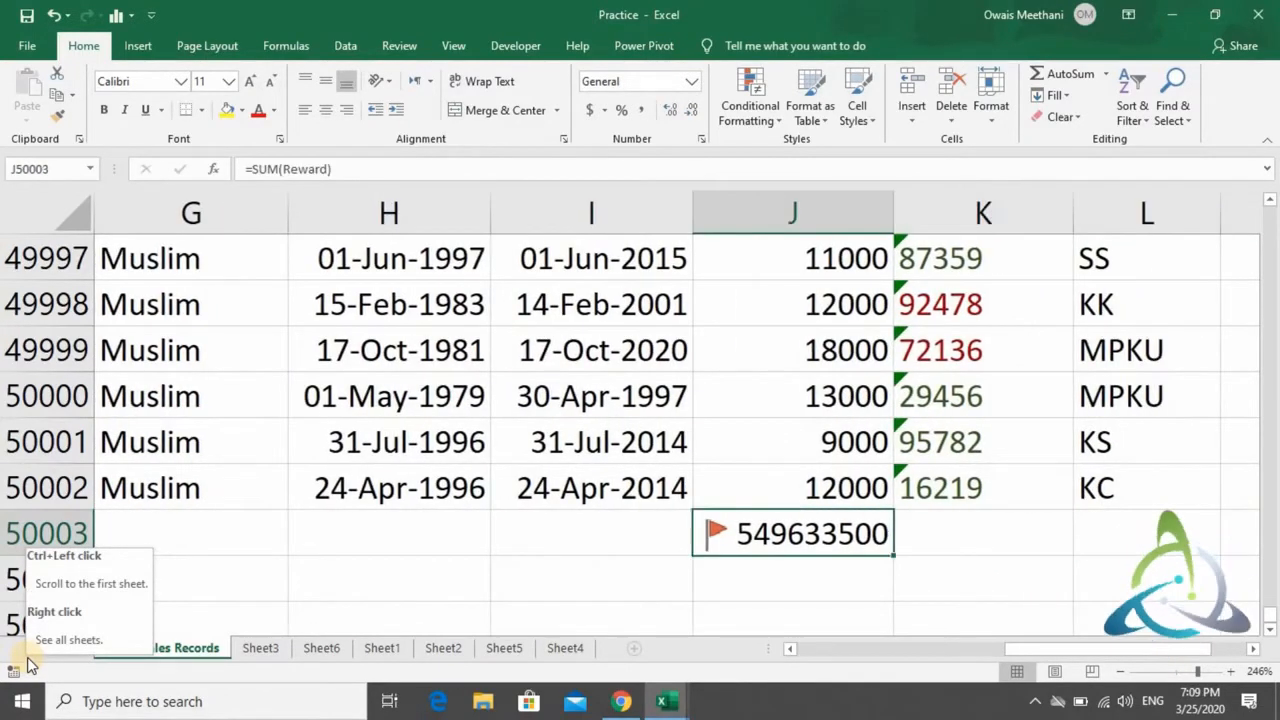
type("=max")
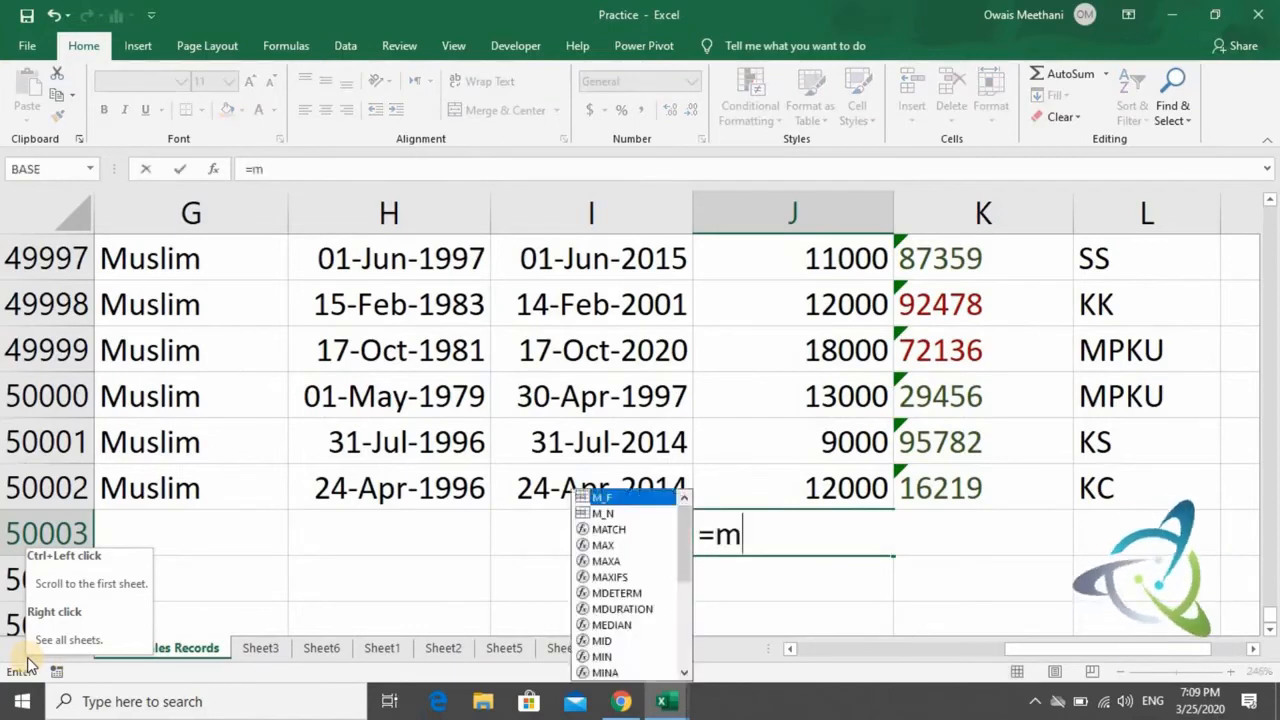
key("Tab")
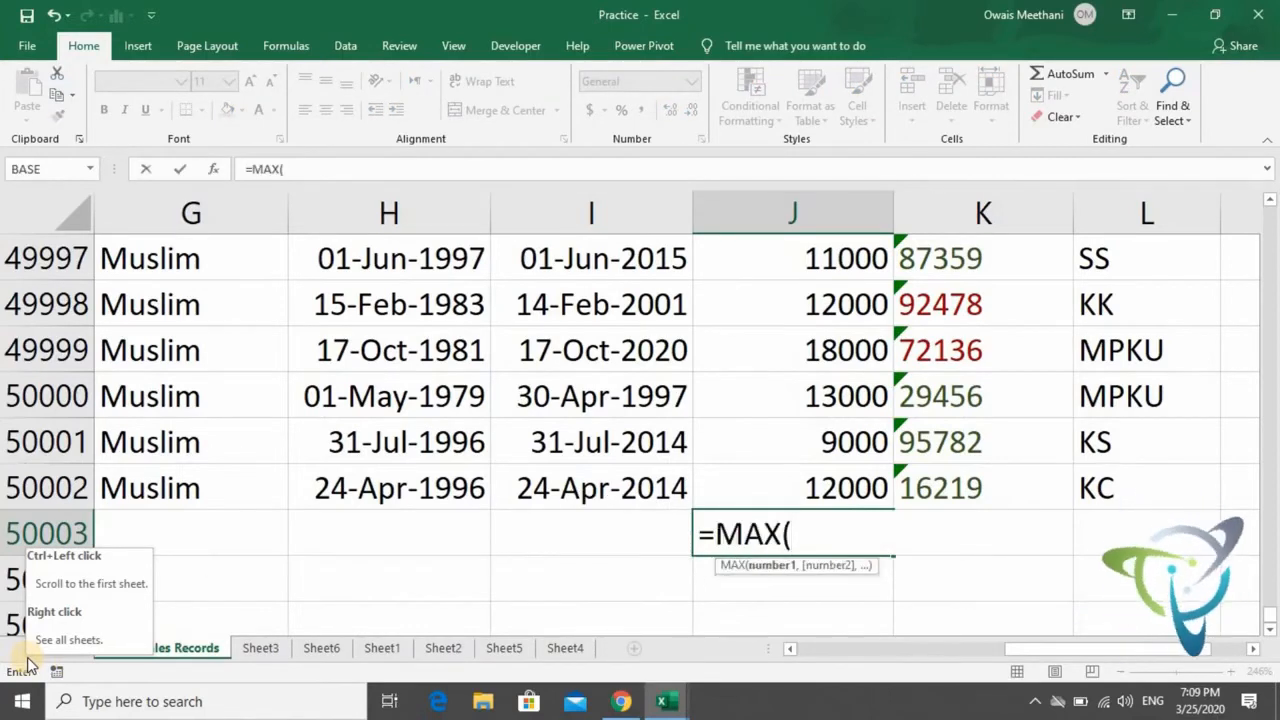
key("Up")
key("ctrl+shift+Up")
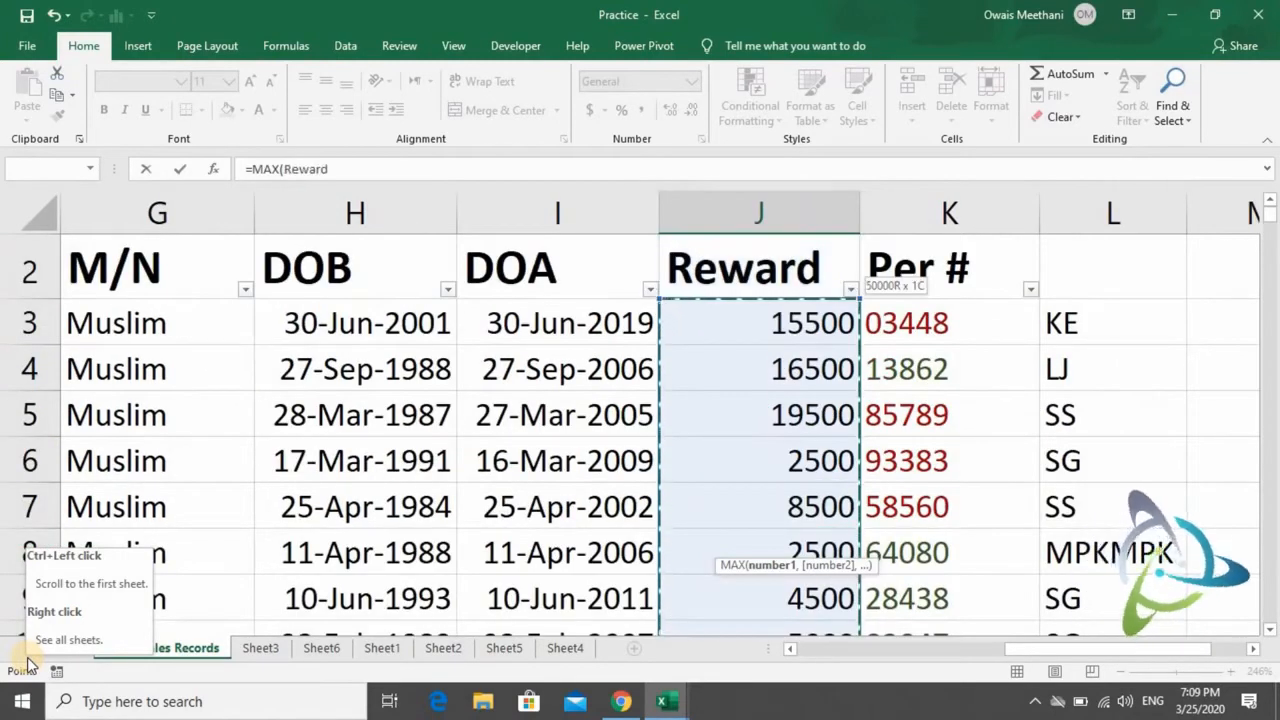
type(")")
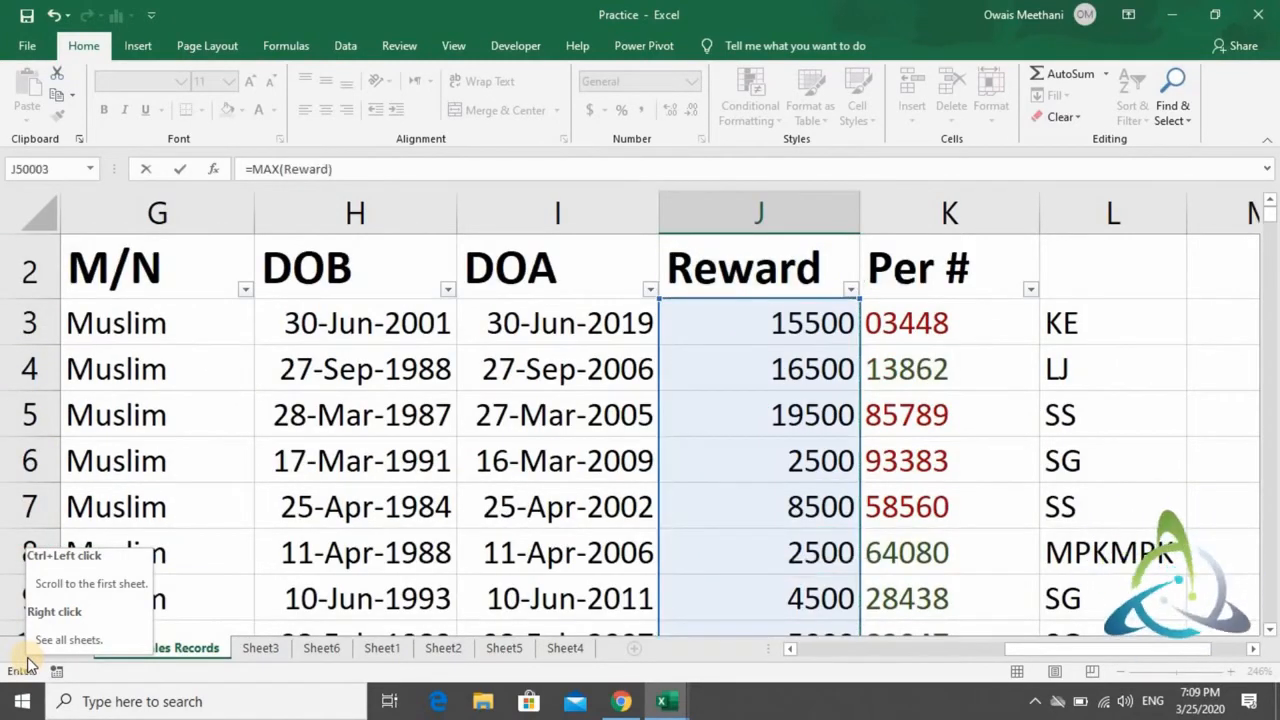
key("Return")
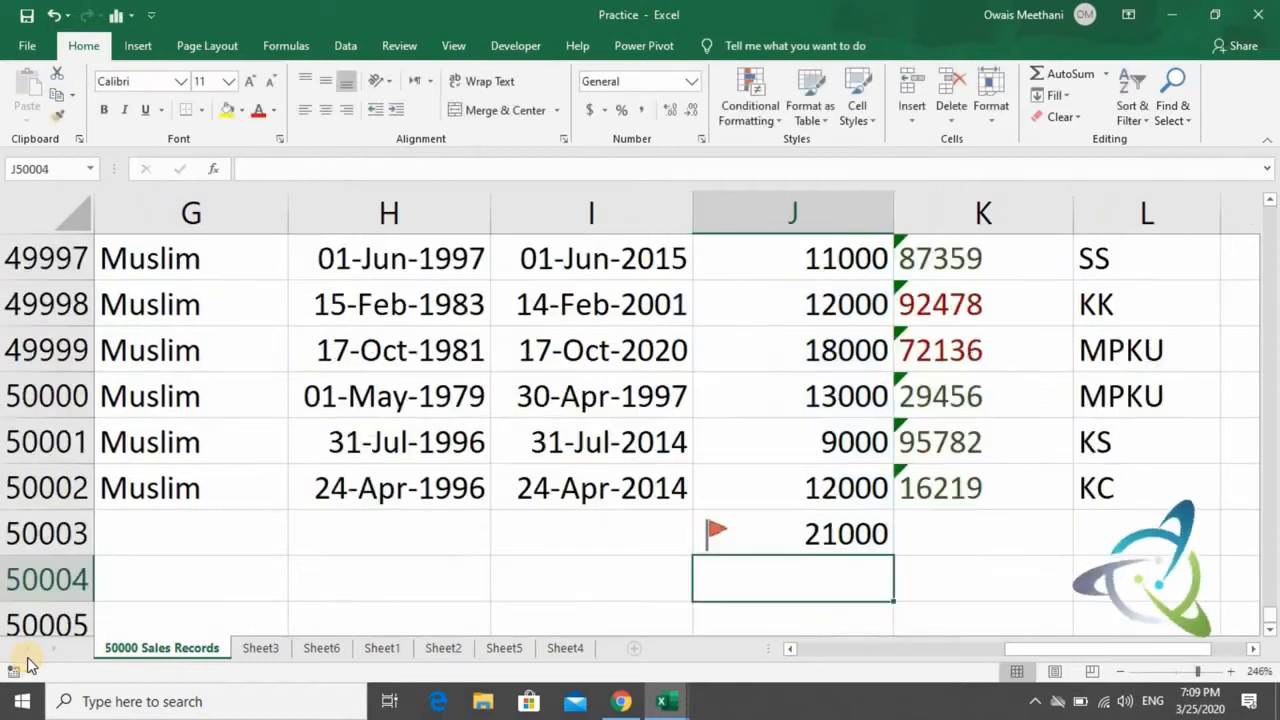
- Clear J50003 and recalculate the highest reward there with AutoSum's Max function on the Reward range
key("Up")
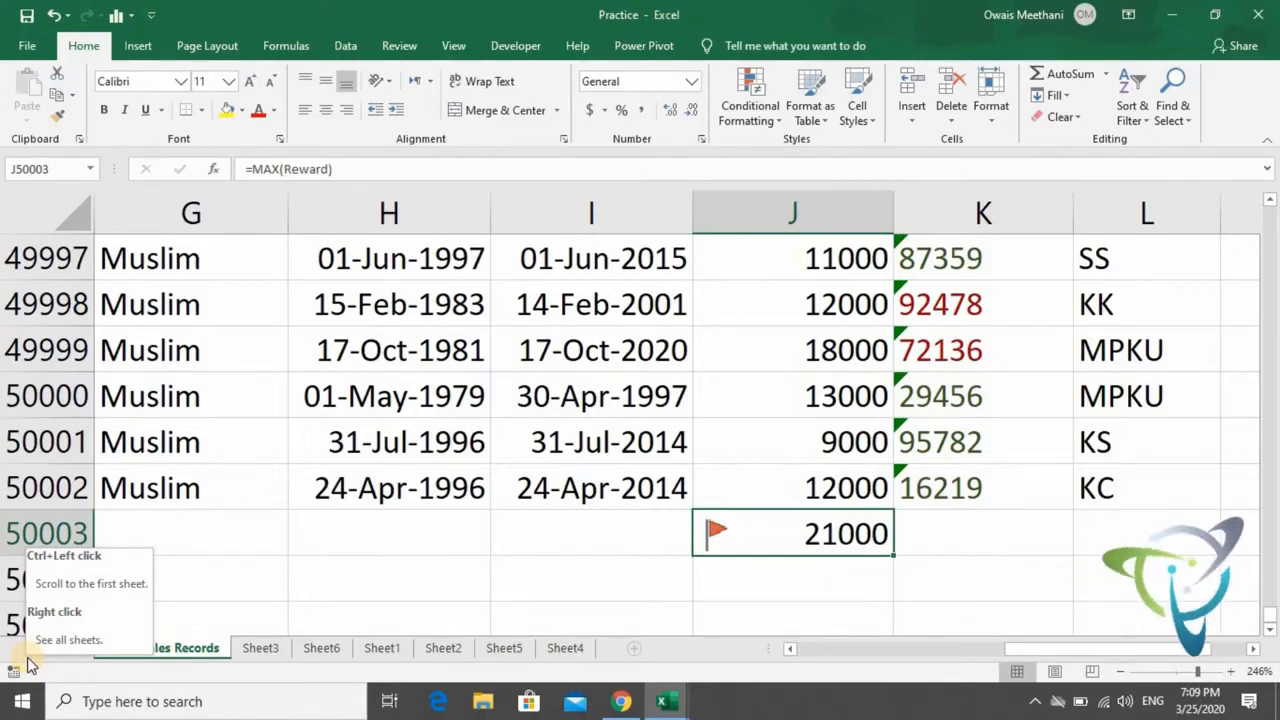
key("Delete")
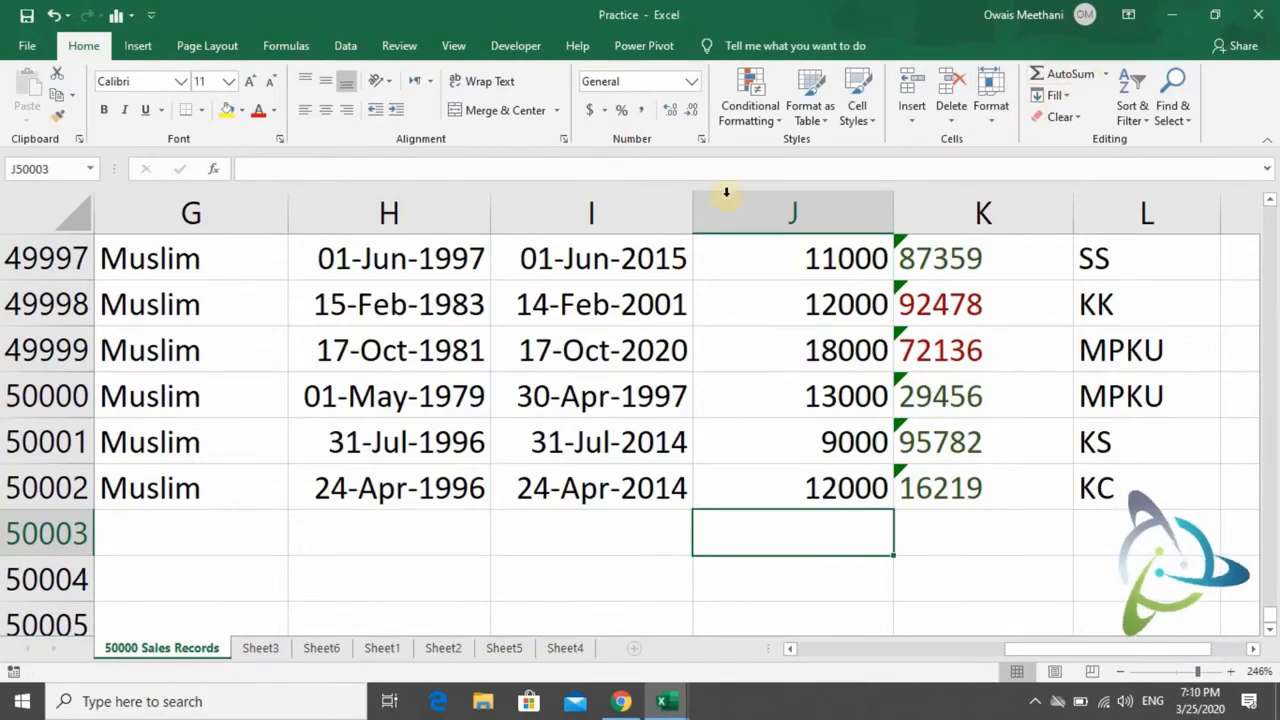
left_click(1106, 74)
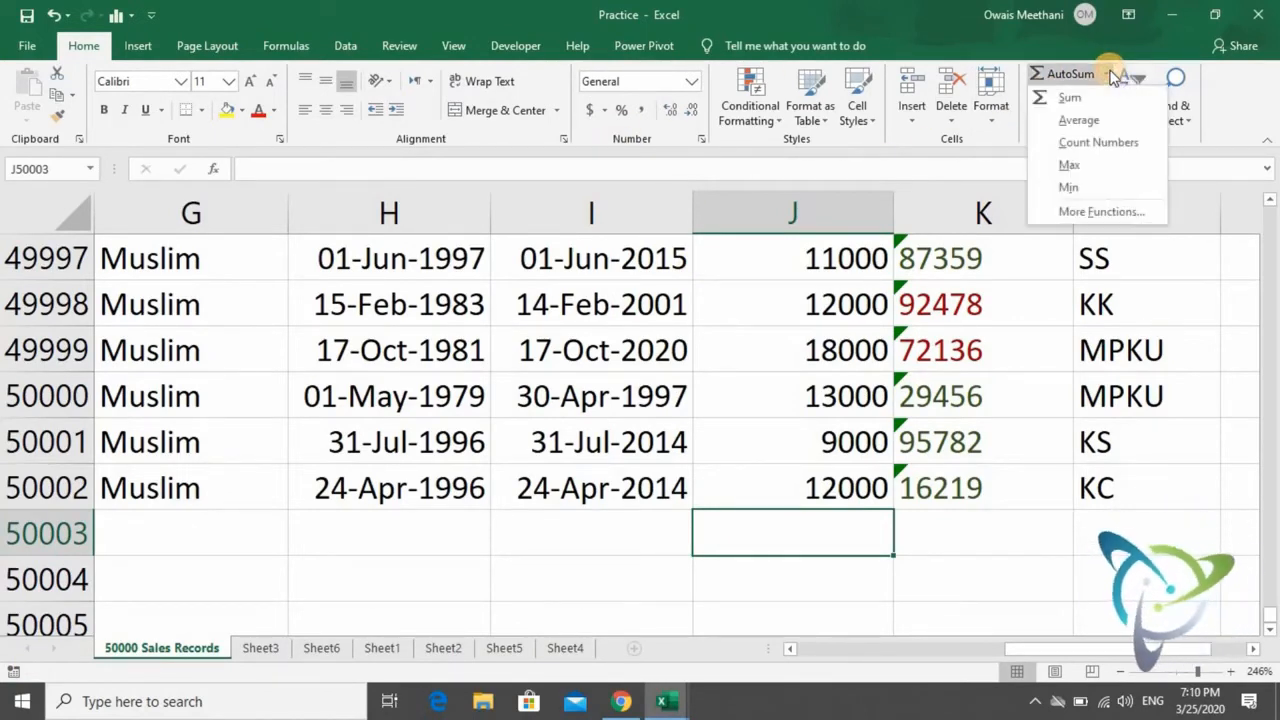
left_click(1080, 167)
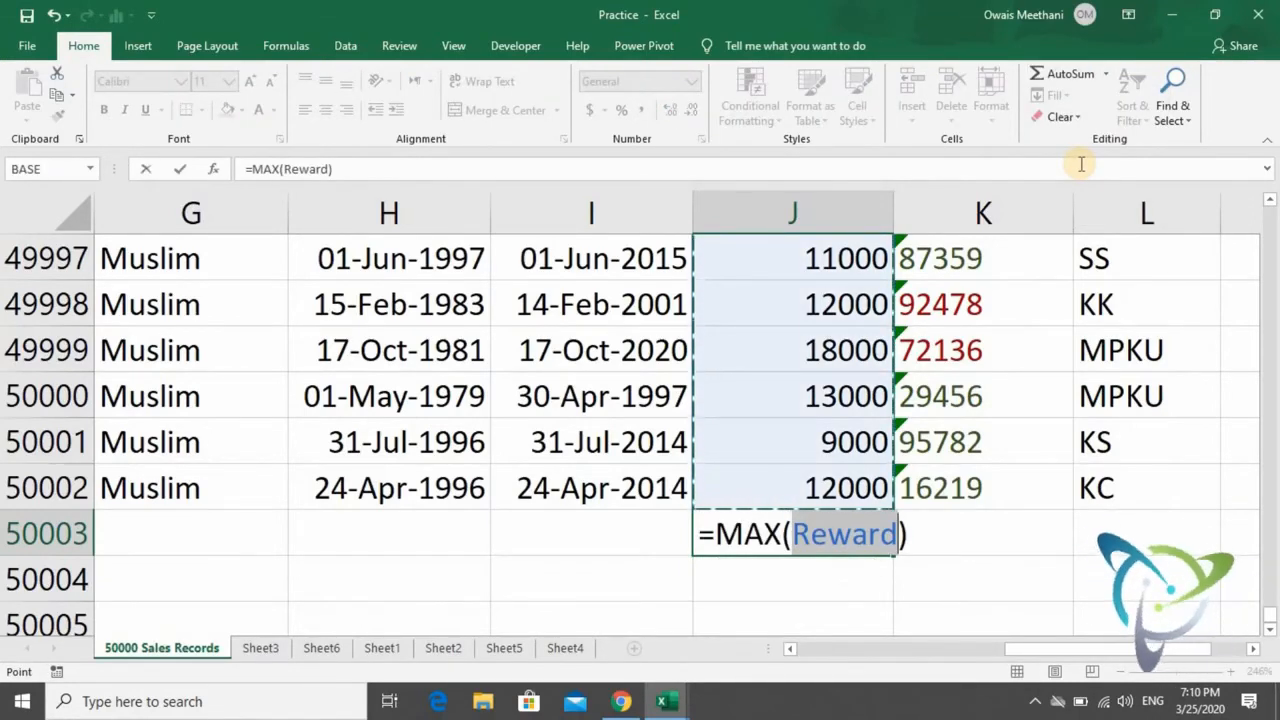
key("Return")
key("Up")
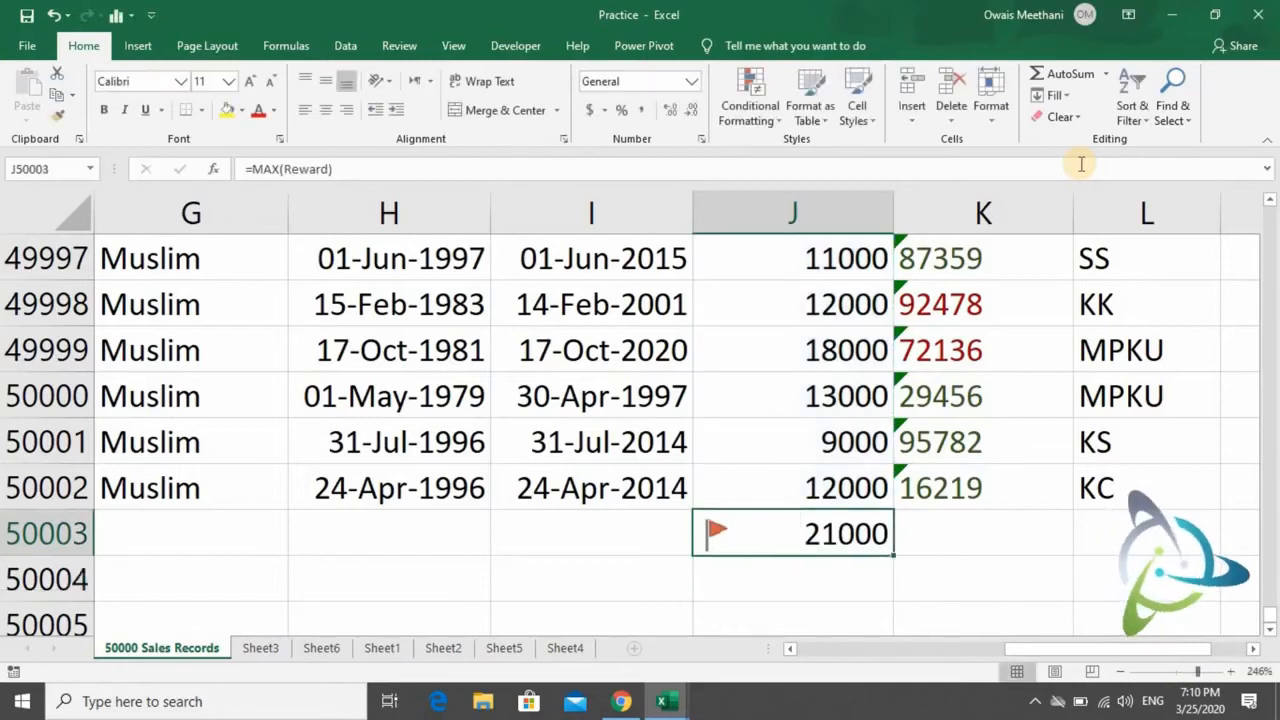
key("Down")
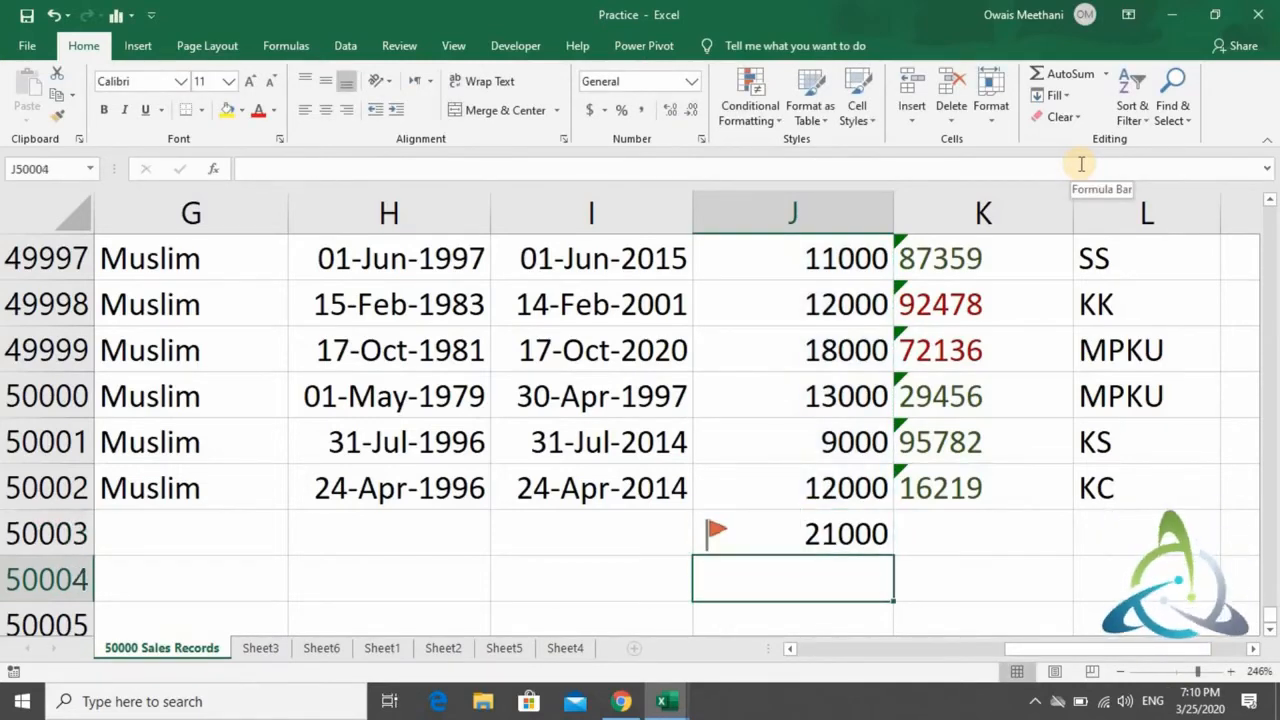
- Enter the labels MIN, Minimum and Lowest Value in B50004:D50004 below the records
key("Left")
key("Left")
key("Left")
key("Left")
key("Left")
key("Left")
key("Left")
key("Left")
key("Left")
key("Right")
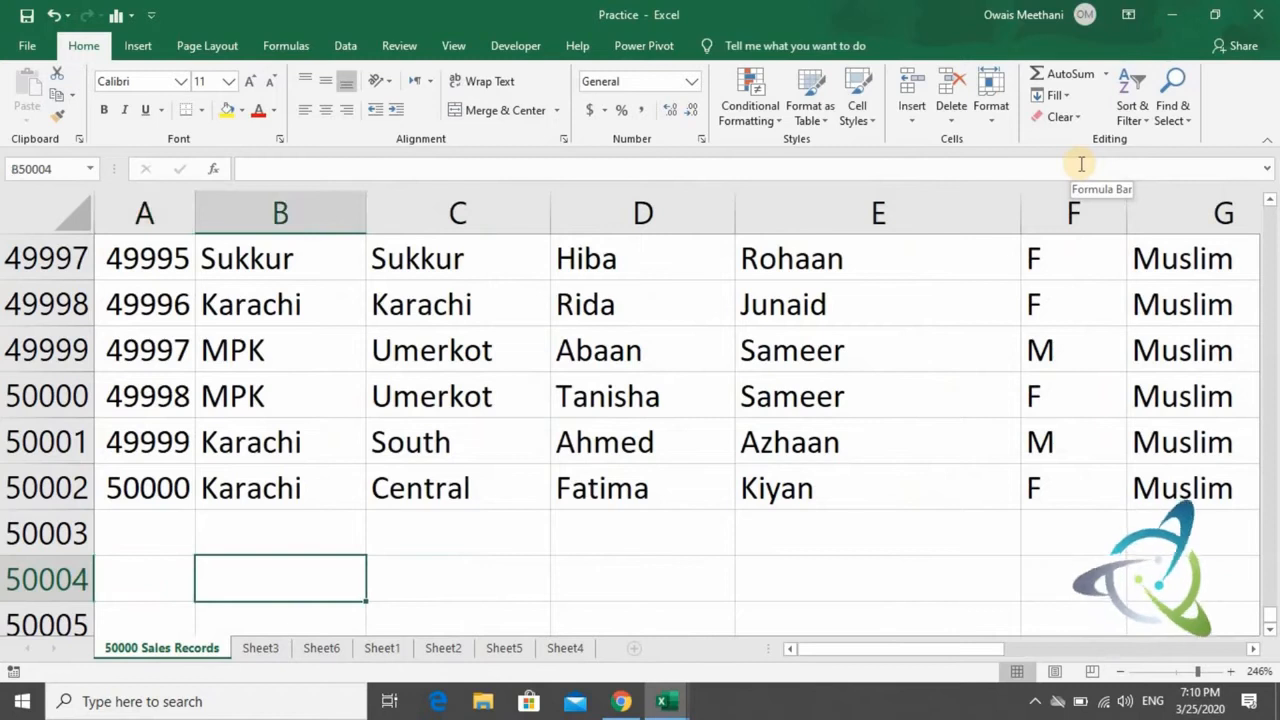
type("MIN")
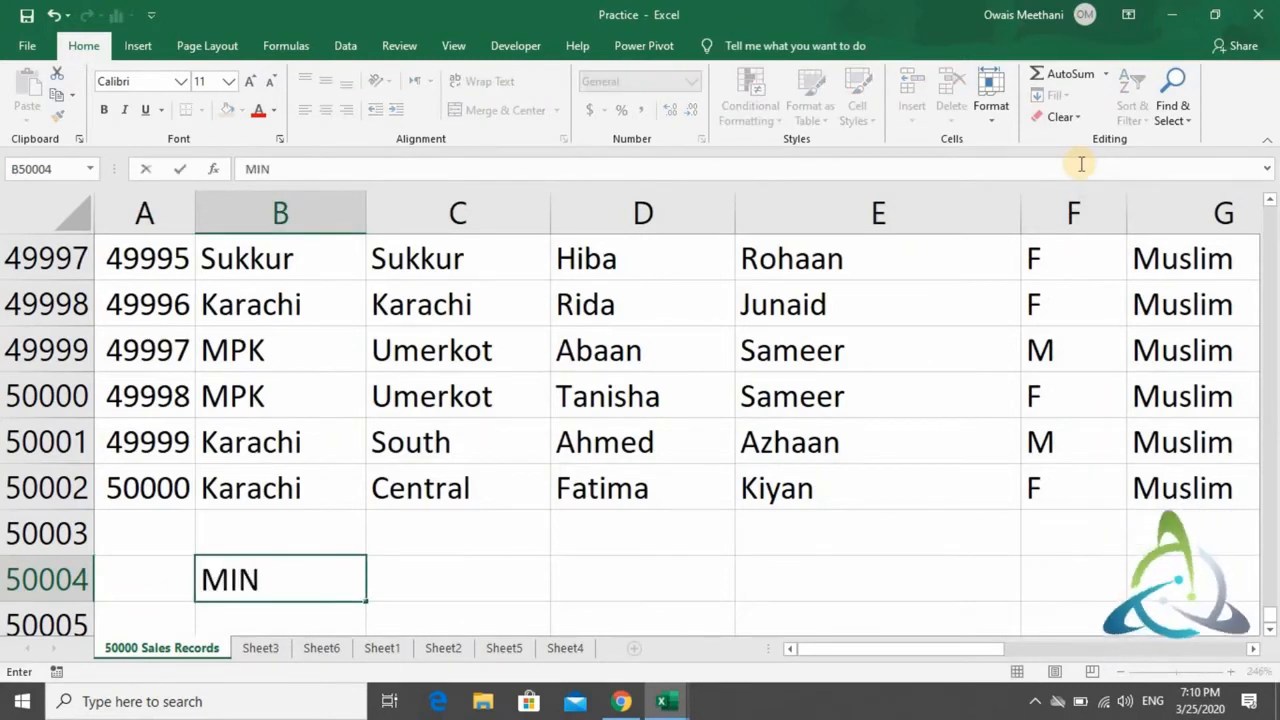
key("Right")
type("Mini")
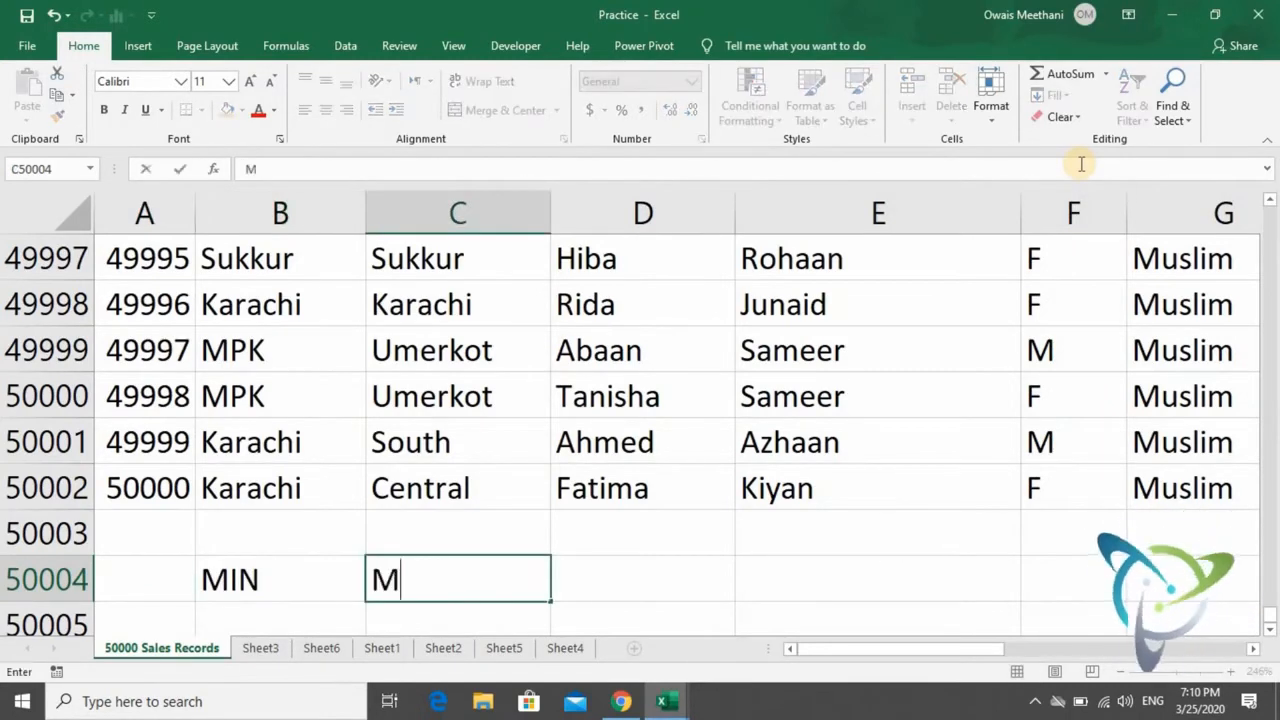
type("mum")
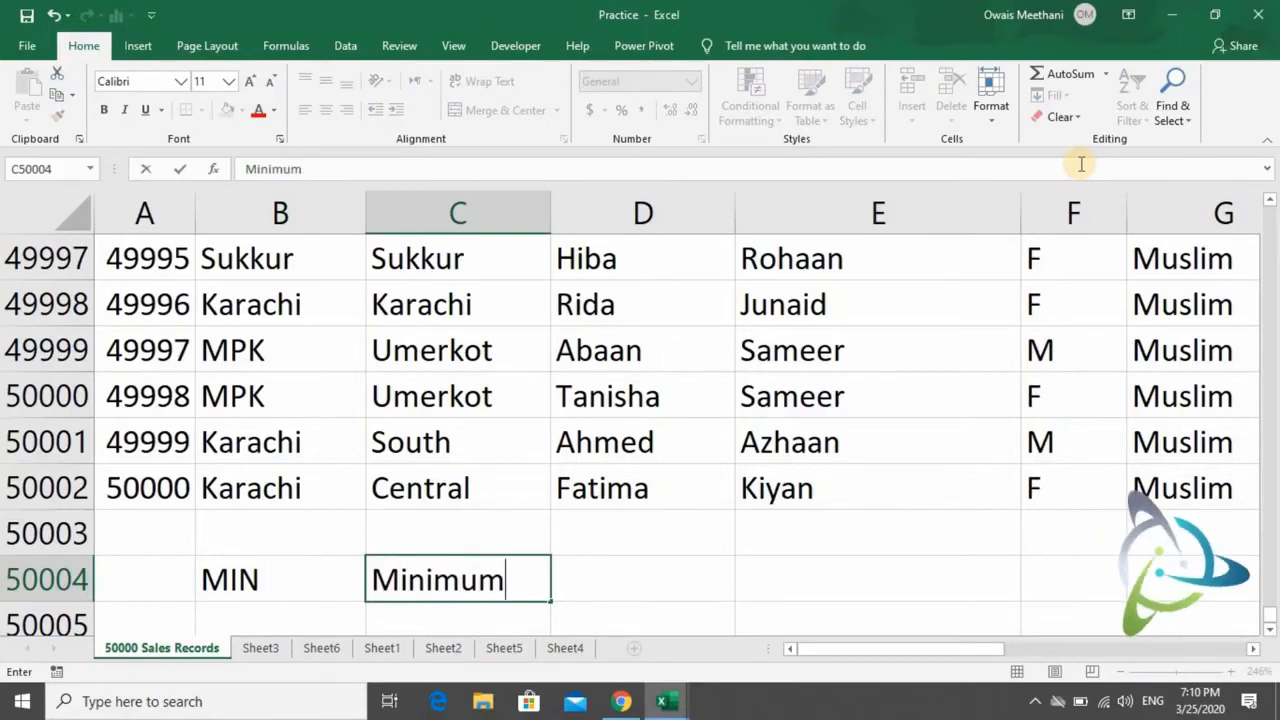
key("Right")
type("Lowe")
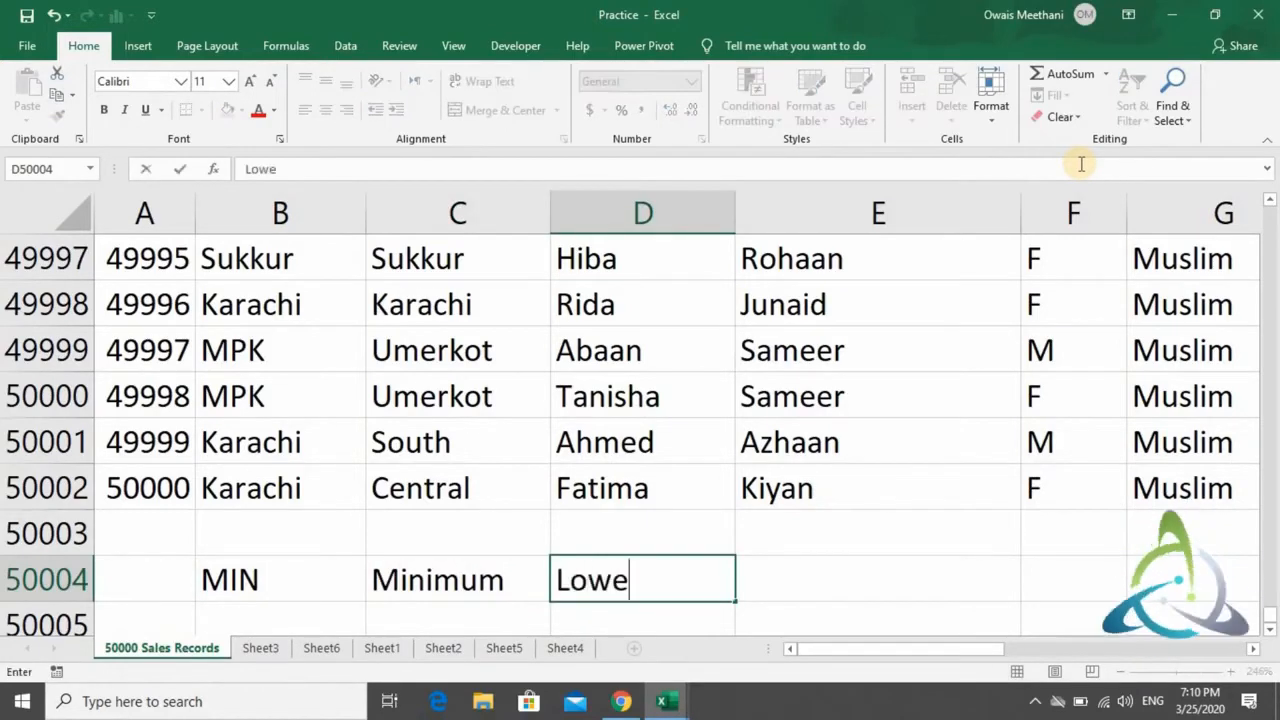
type("st Value")
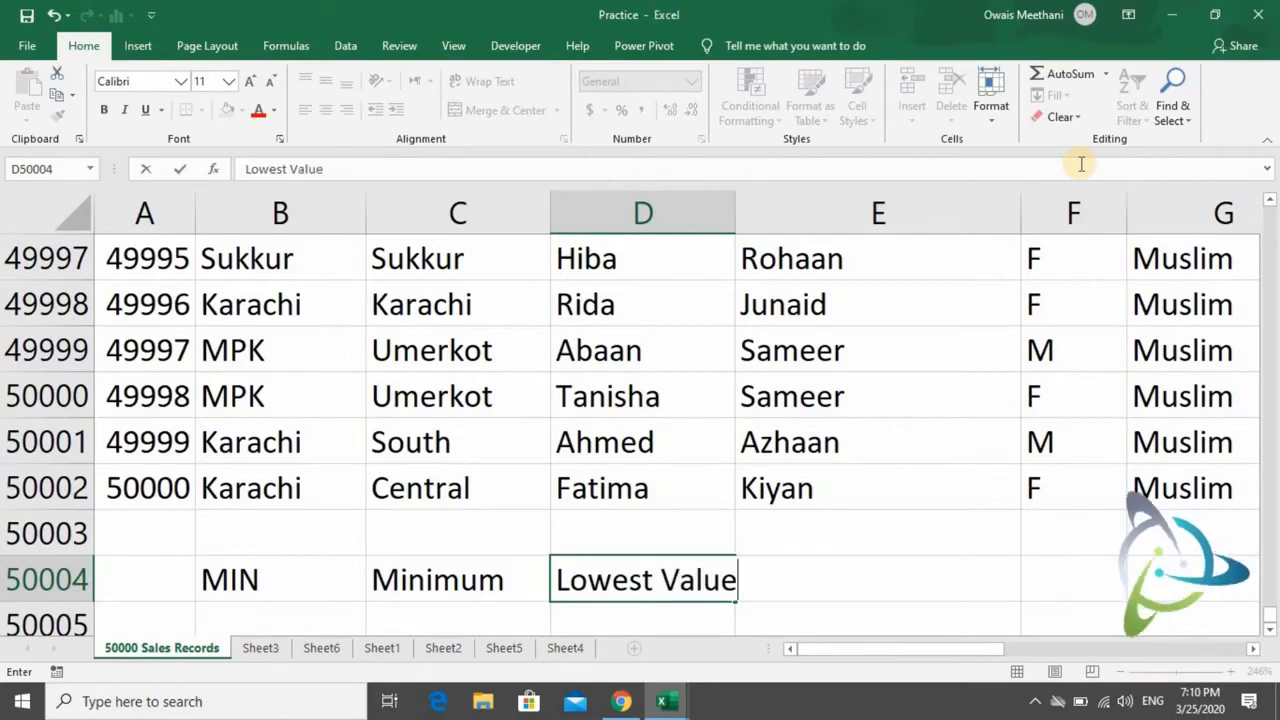
key("Return")
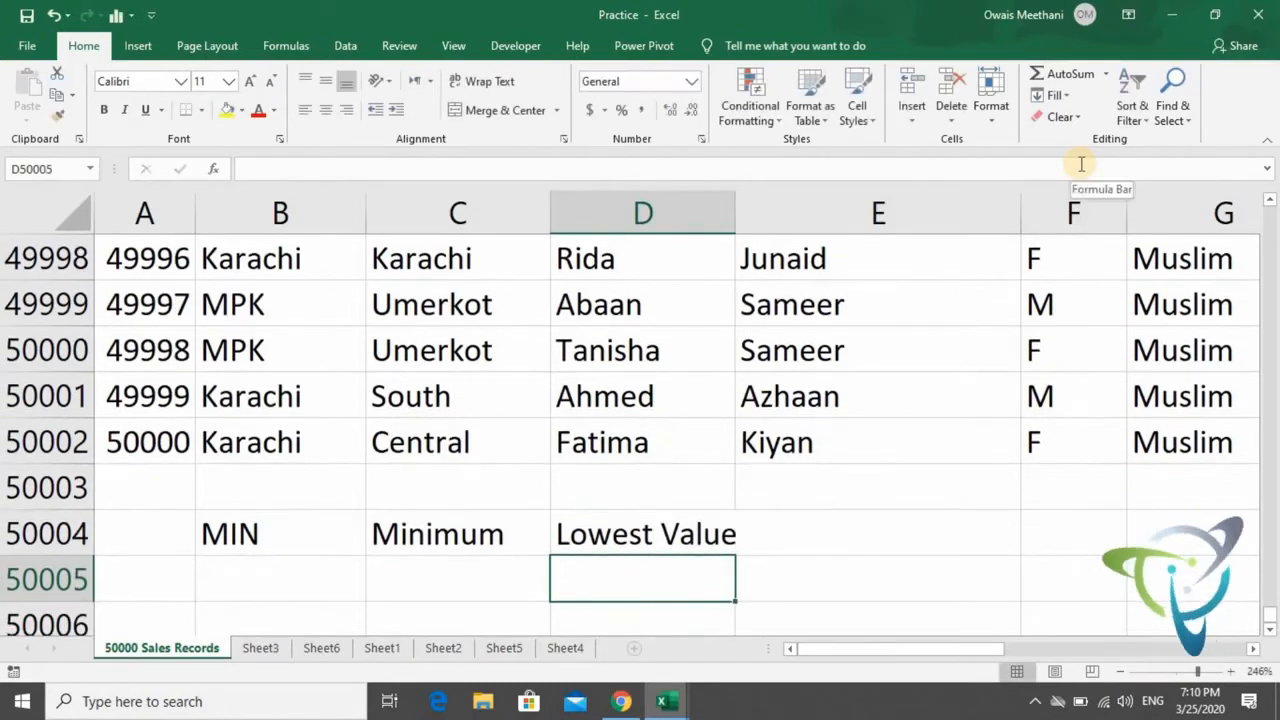
type("=")
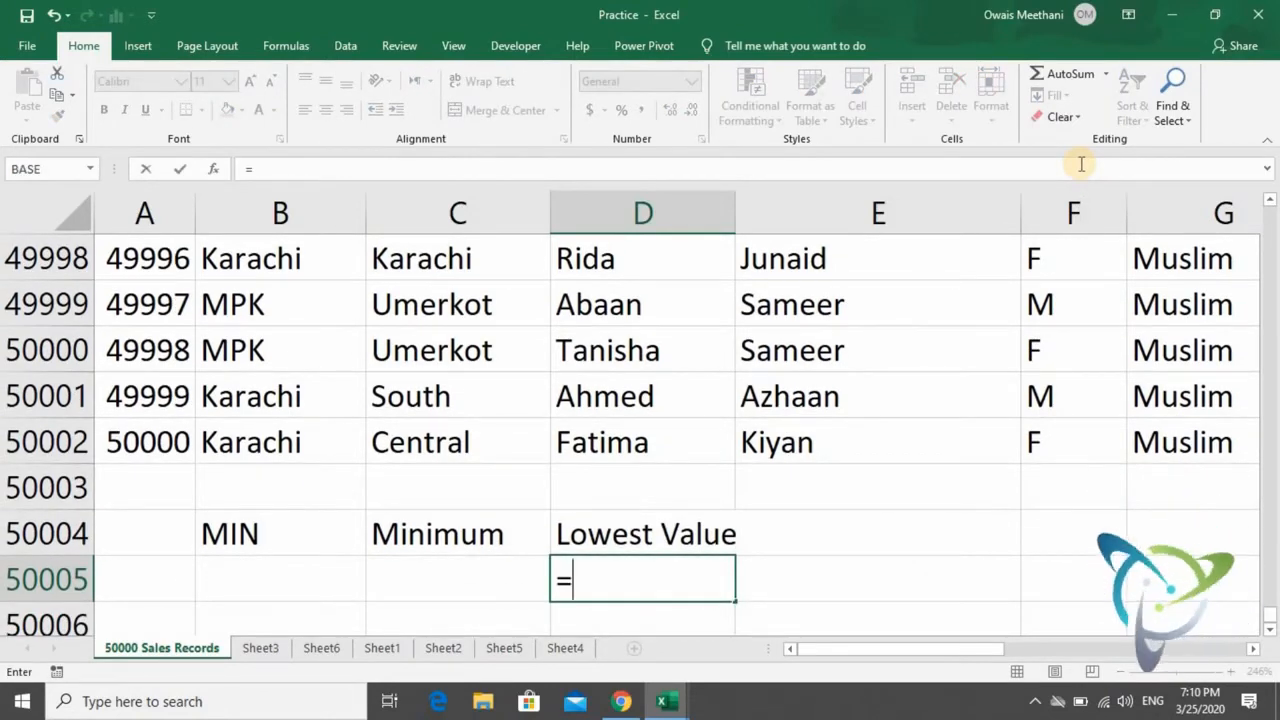
type("MIN(")
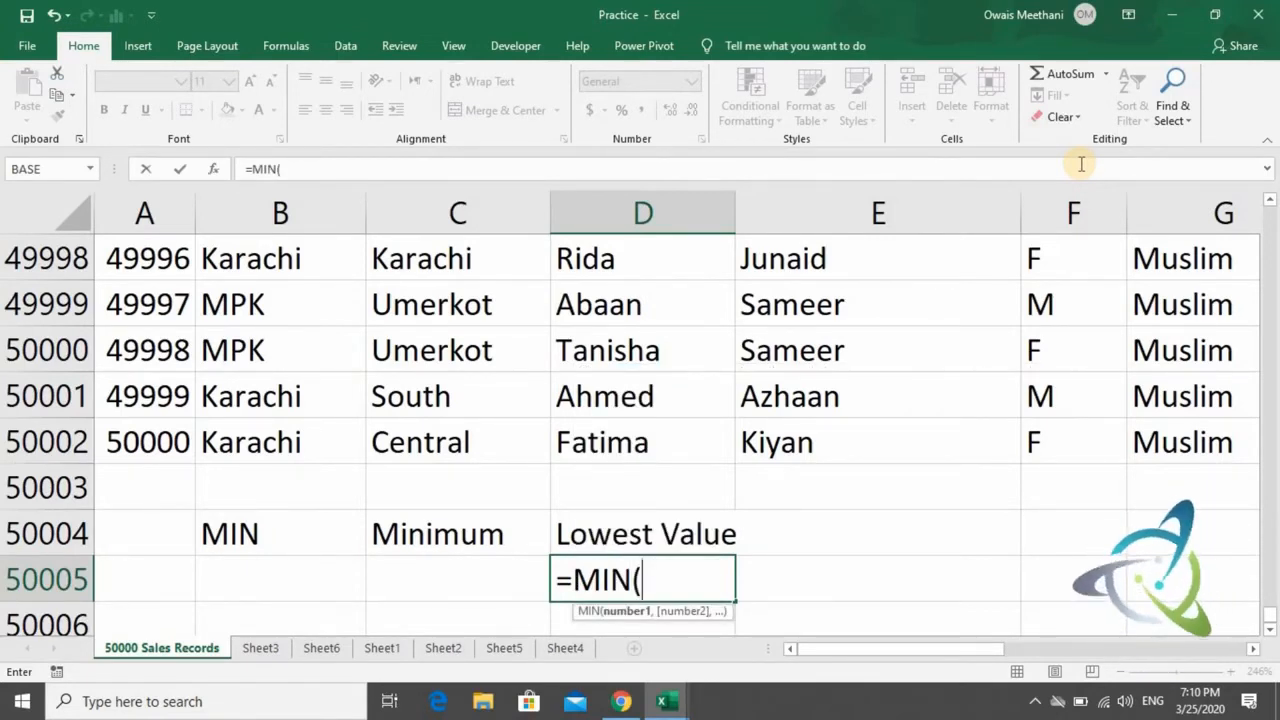
key("BackSpace")
key("Escape")
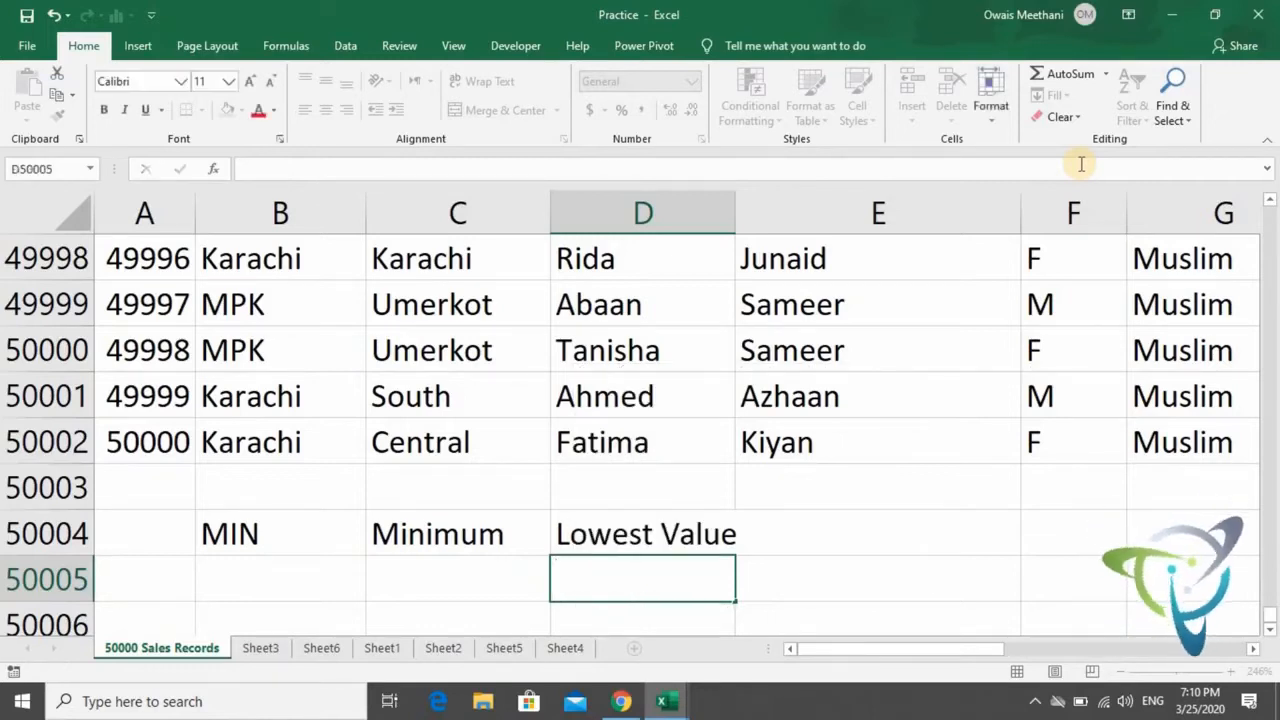
- Replace the MAX formula in J50003 with =MIN(Reward), picking the whole Reward column as its range
key("Up")
key("Right")
key("Right")
key("Right")
key("Right")
key("Right")
key("Right")
key("Up")
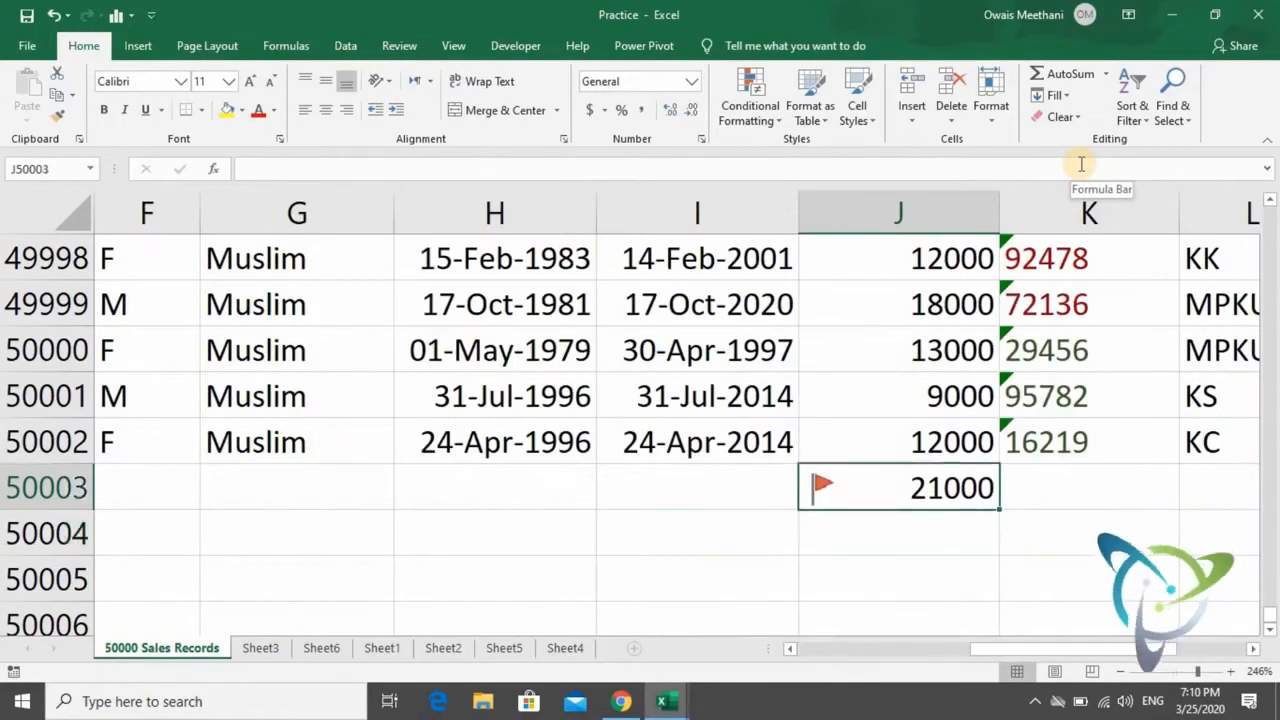
type("=")
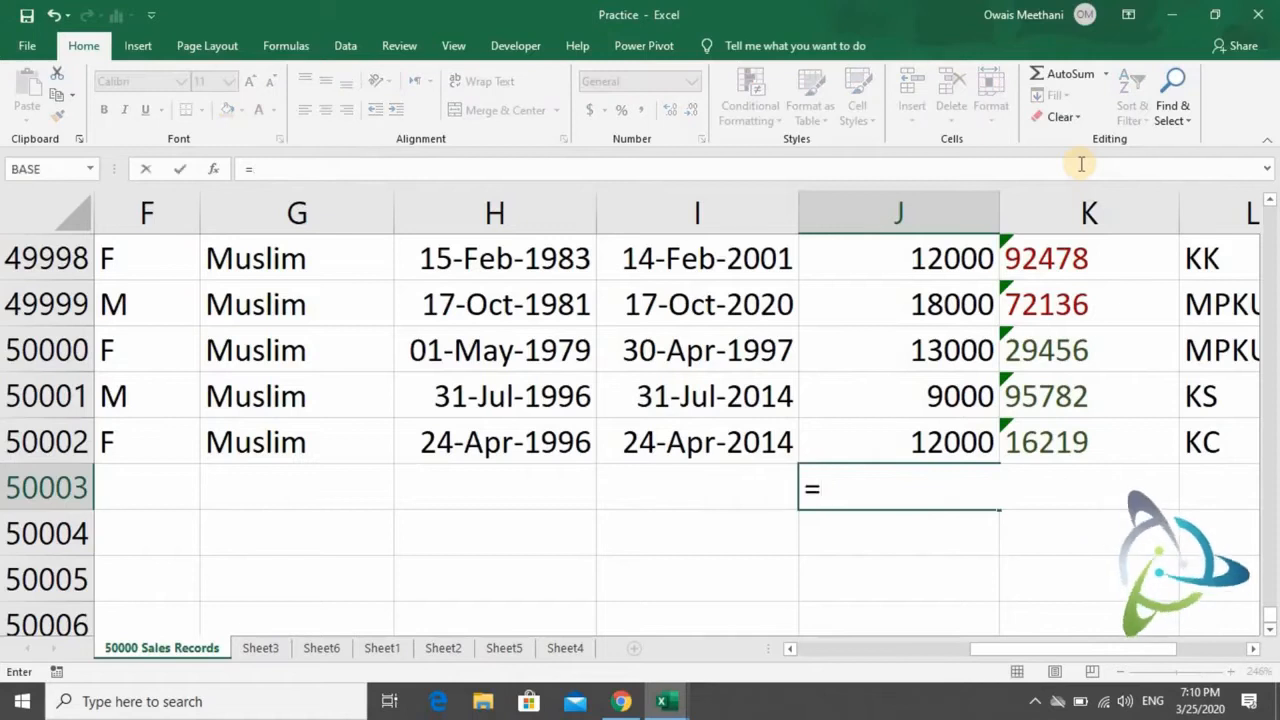
type("min")
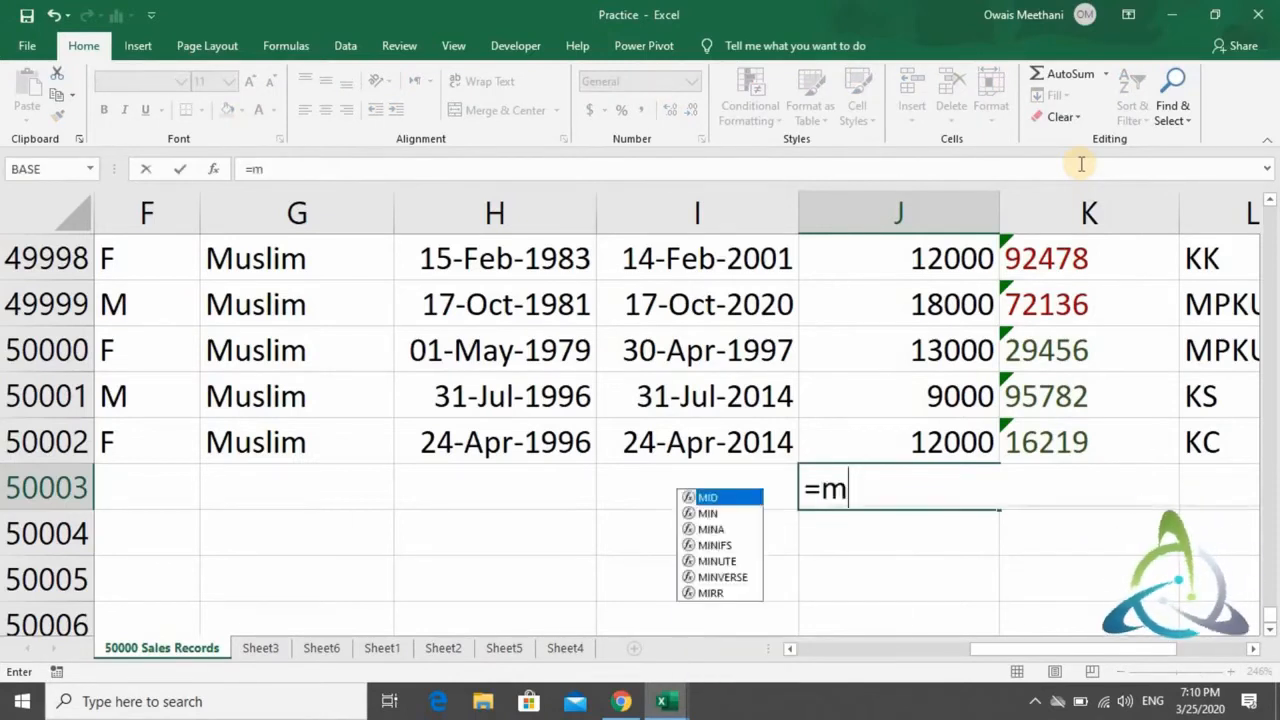
key("Tab")
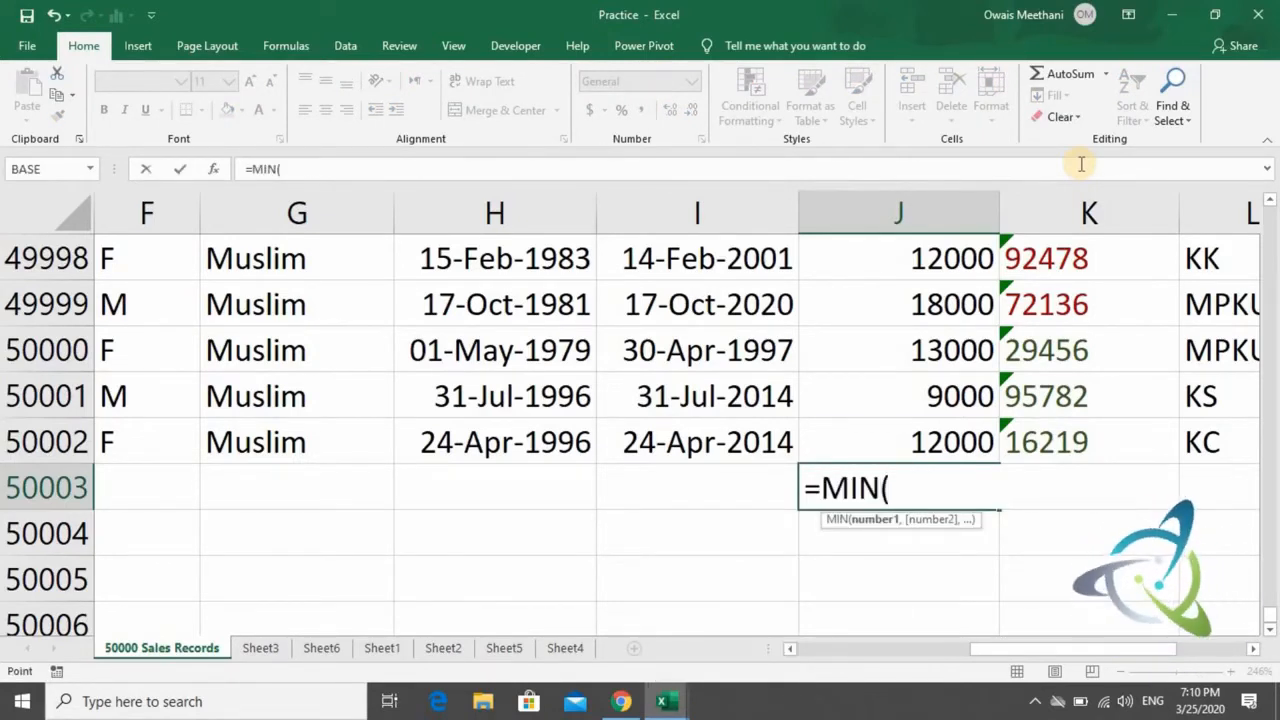
key("Up")
key("ctrl+shift+Up")
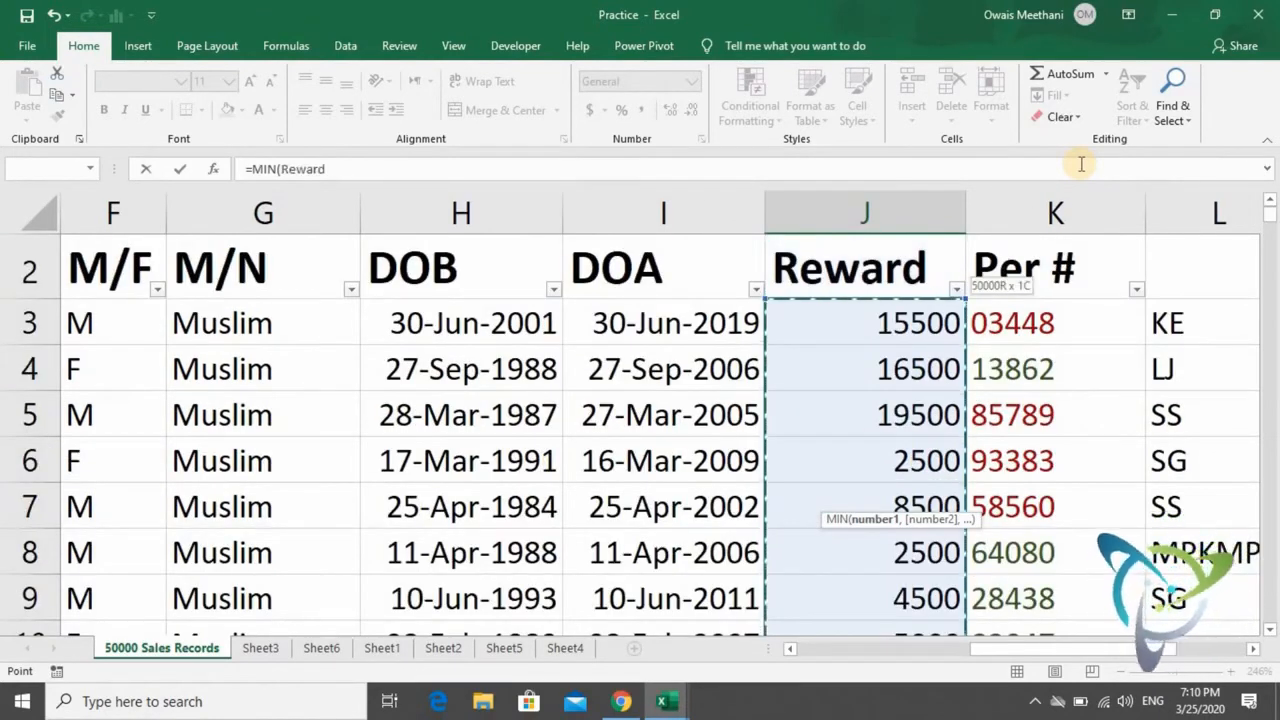
type(")")
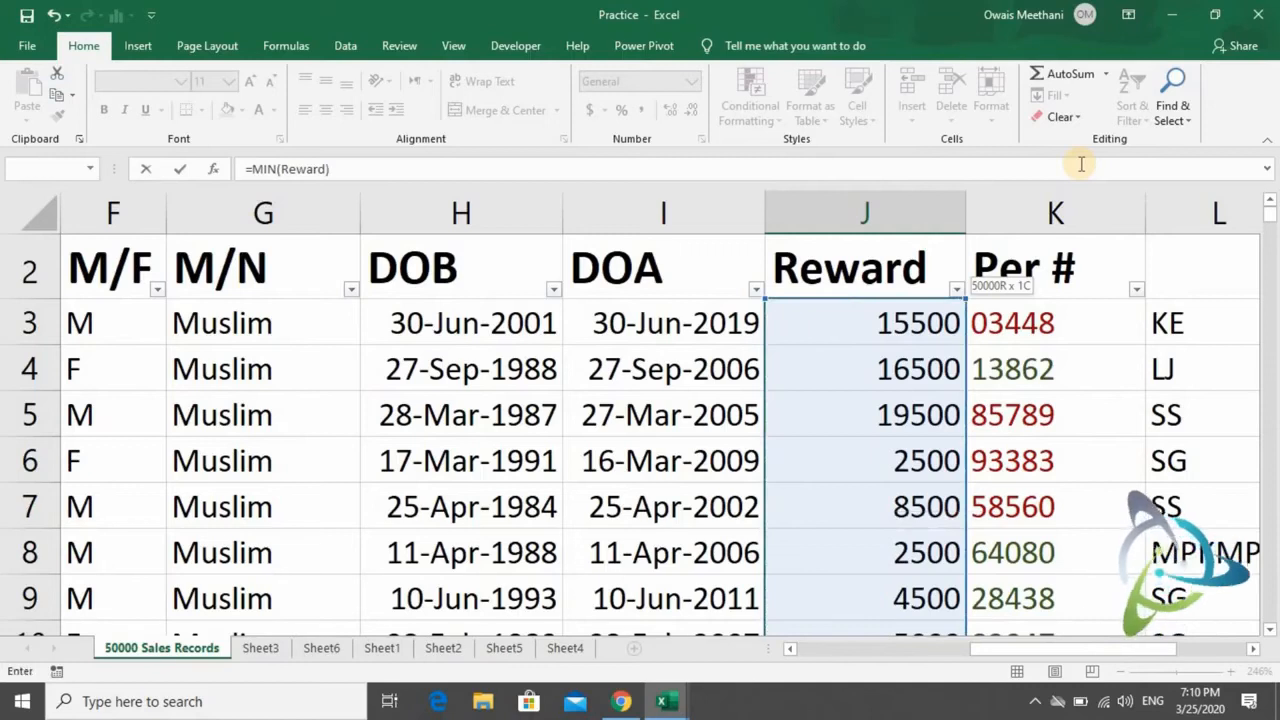
key("Return")
key("Up")
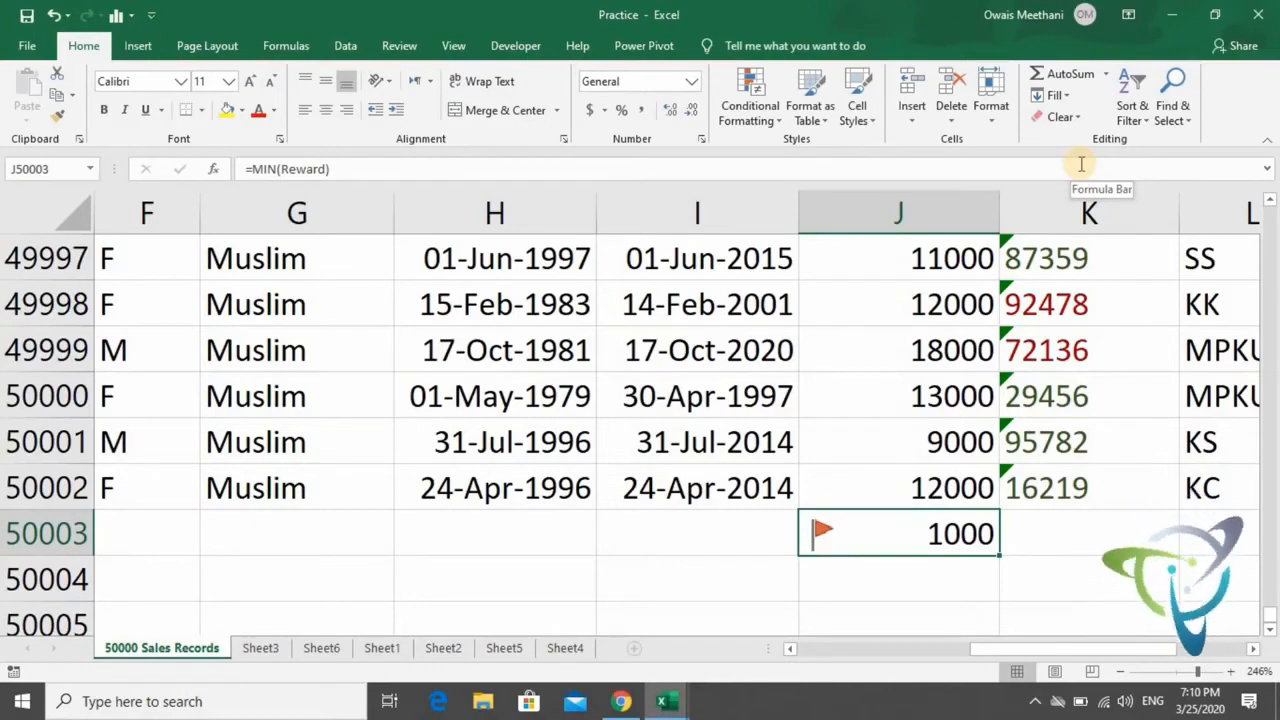
- Clear J50003 and recalculate the lowest reward there with AutoSum's Min function on the Reward range
key("Delete")
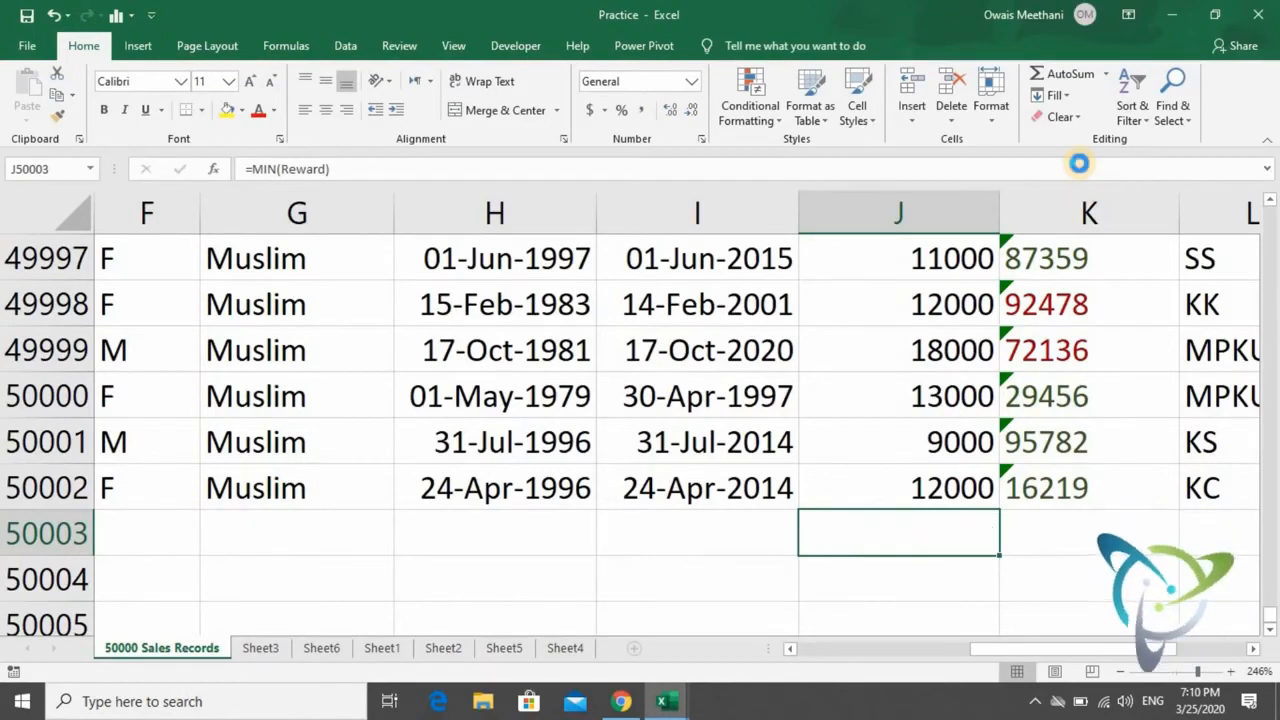
right_click(1105, 74)
left_click(1105, 74)
left_click(1105, 74)
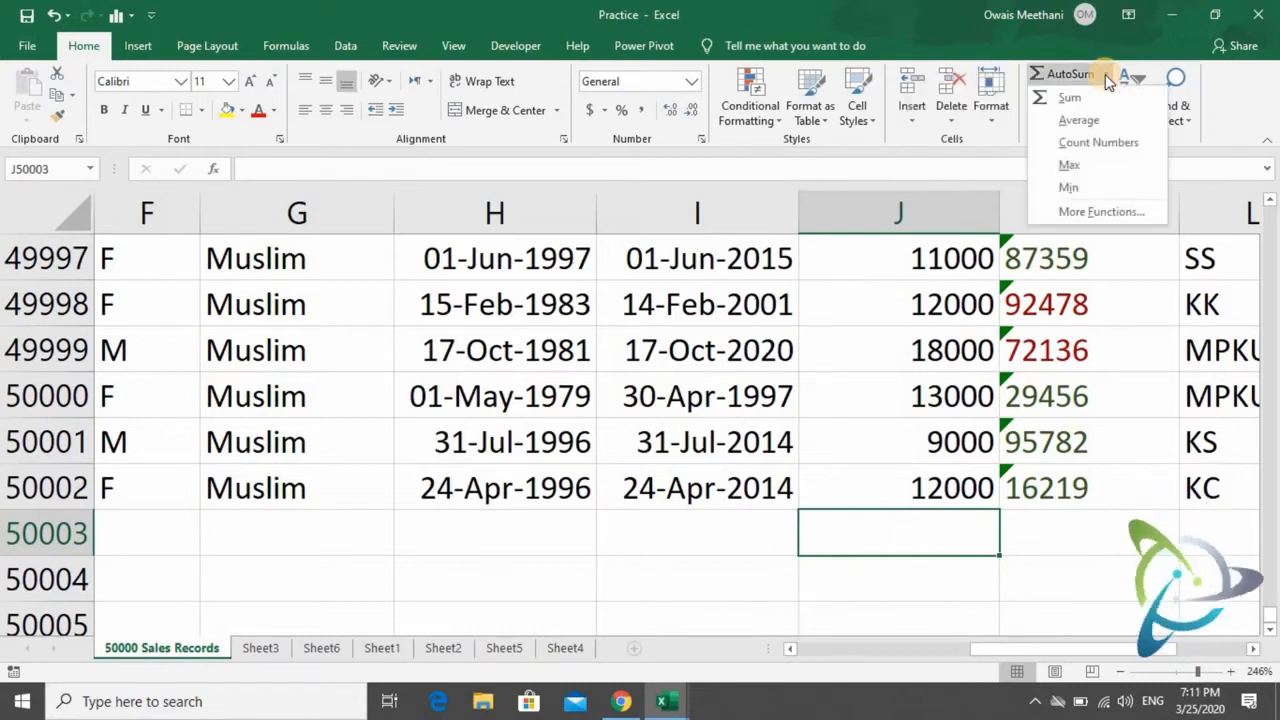
right_click(1095, 189)
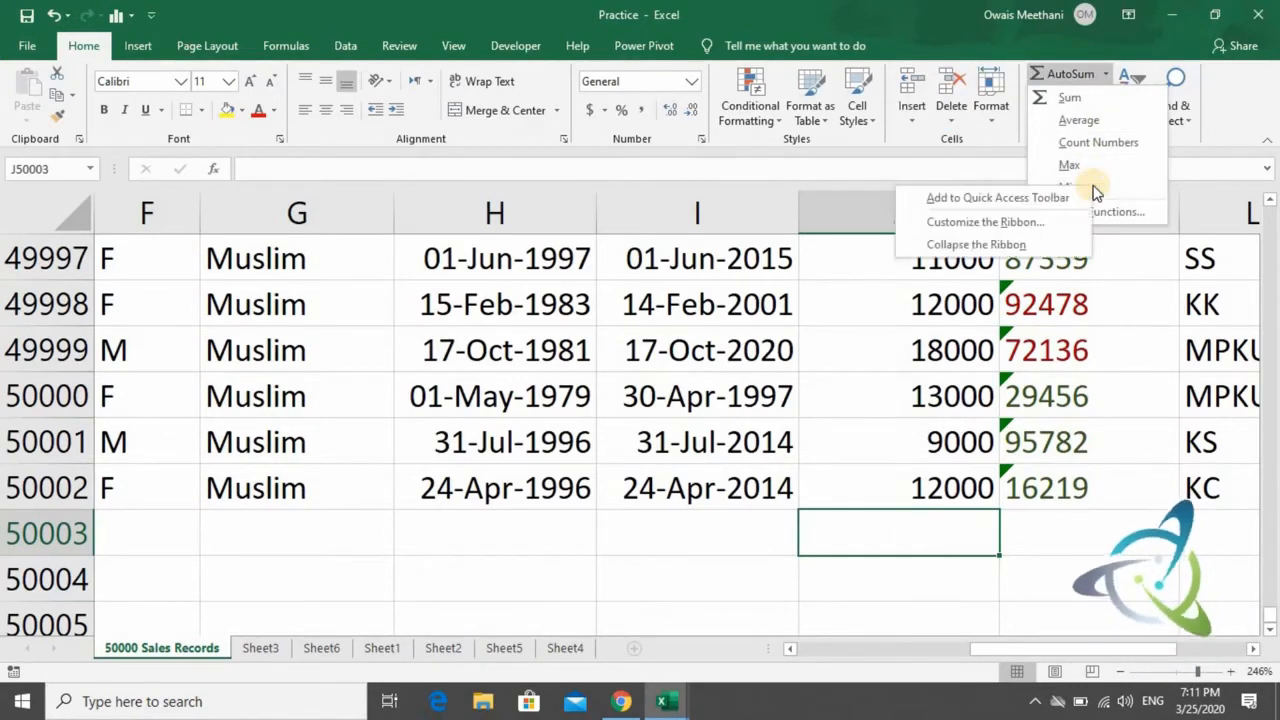
left_click(1093, 186)
left_click(1093, 186)
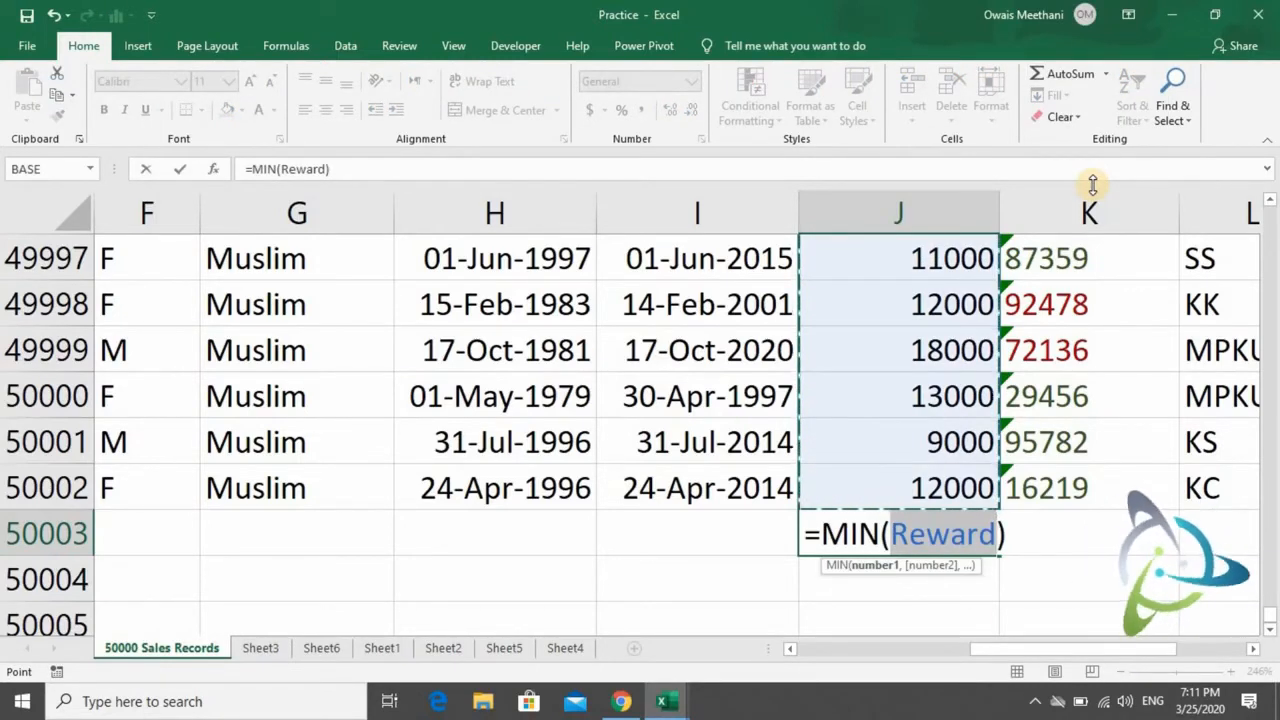
key("Return")
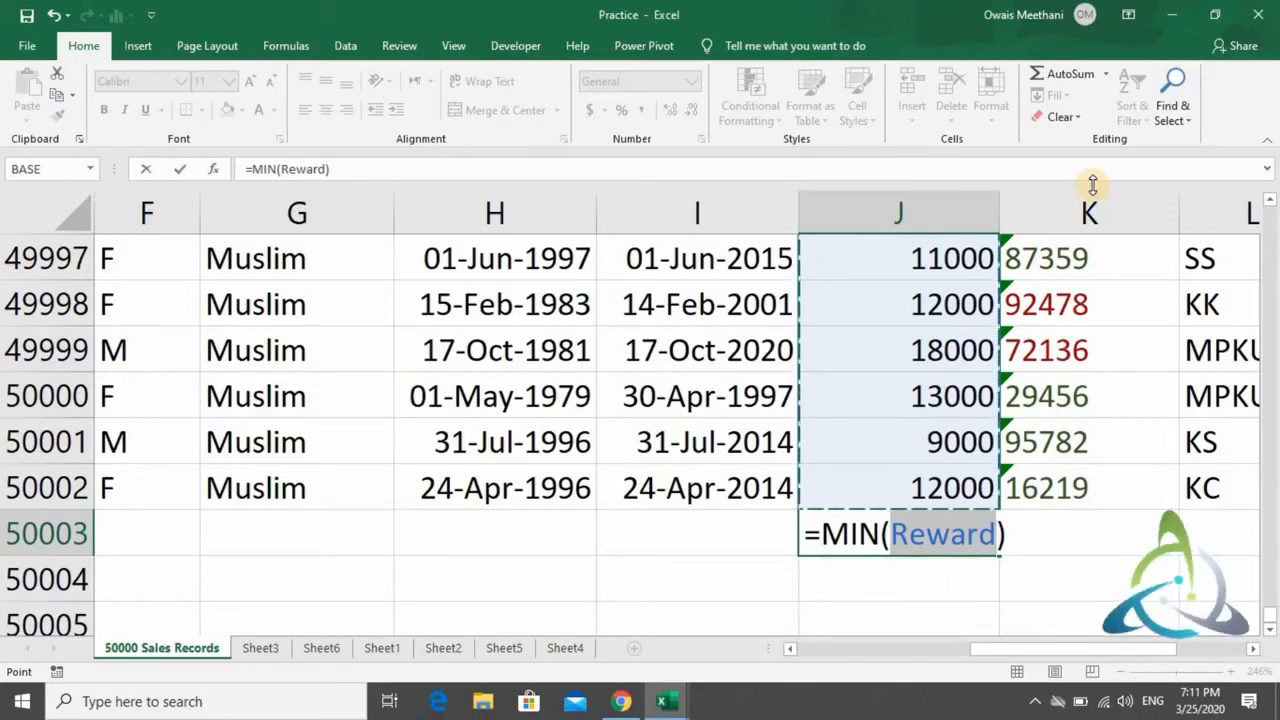
key("Return")
key("Up")
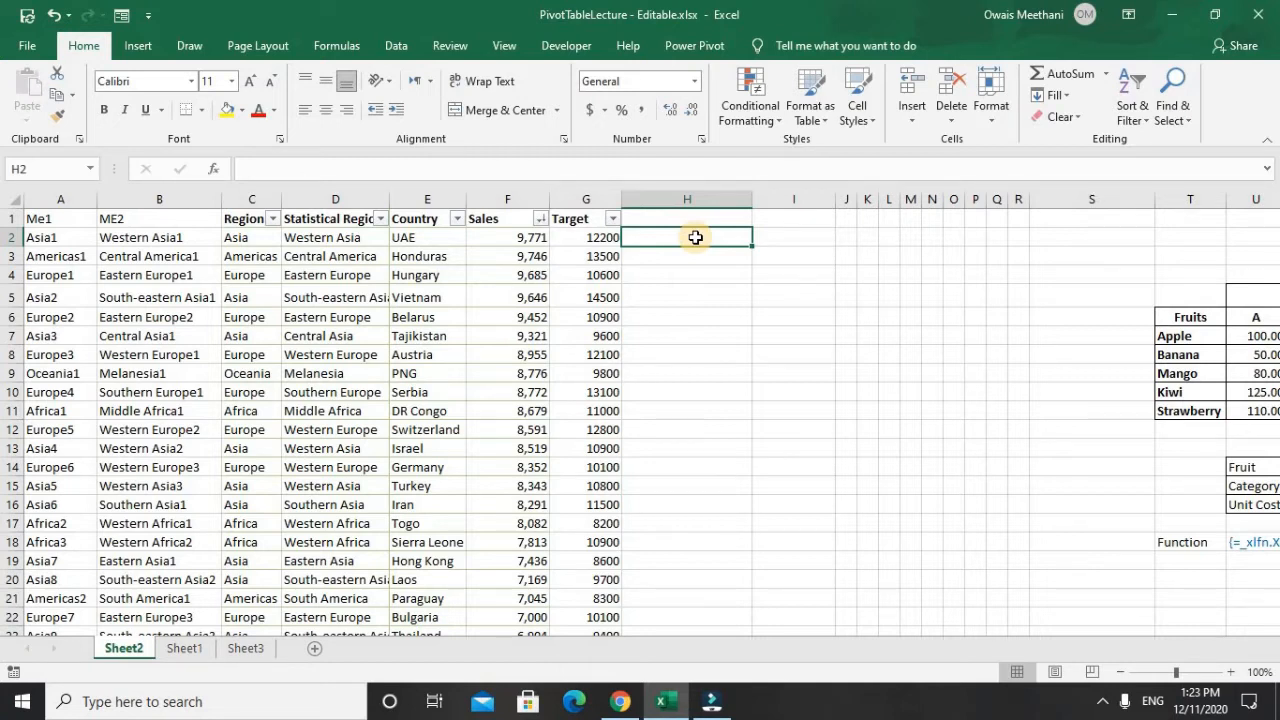
- Enter =LOWER(D2) in H2 of Sheet2 in the PivotTableLecture workbook to convert the statistical region to lowercase
type("=")
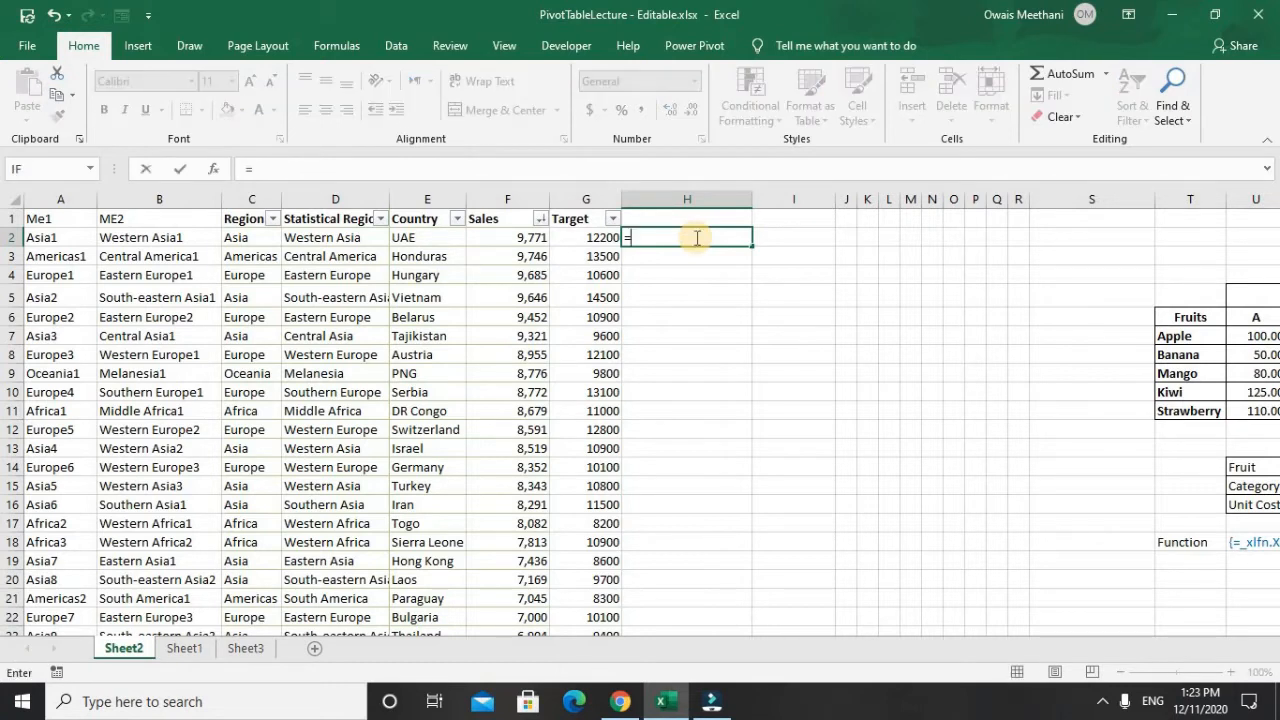
type("LOWER")
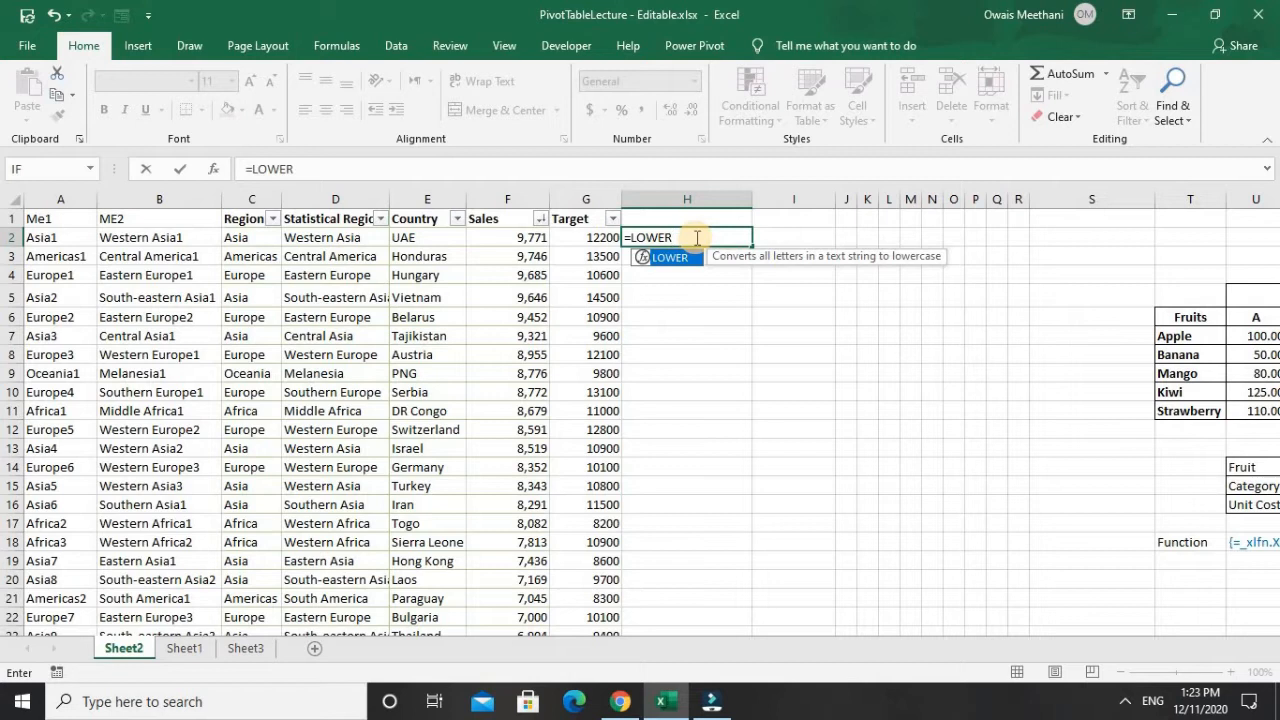
type("(")
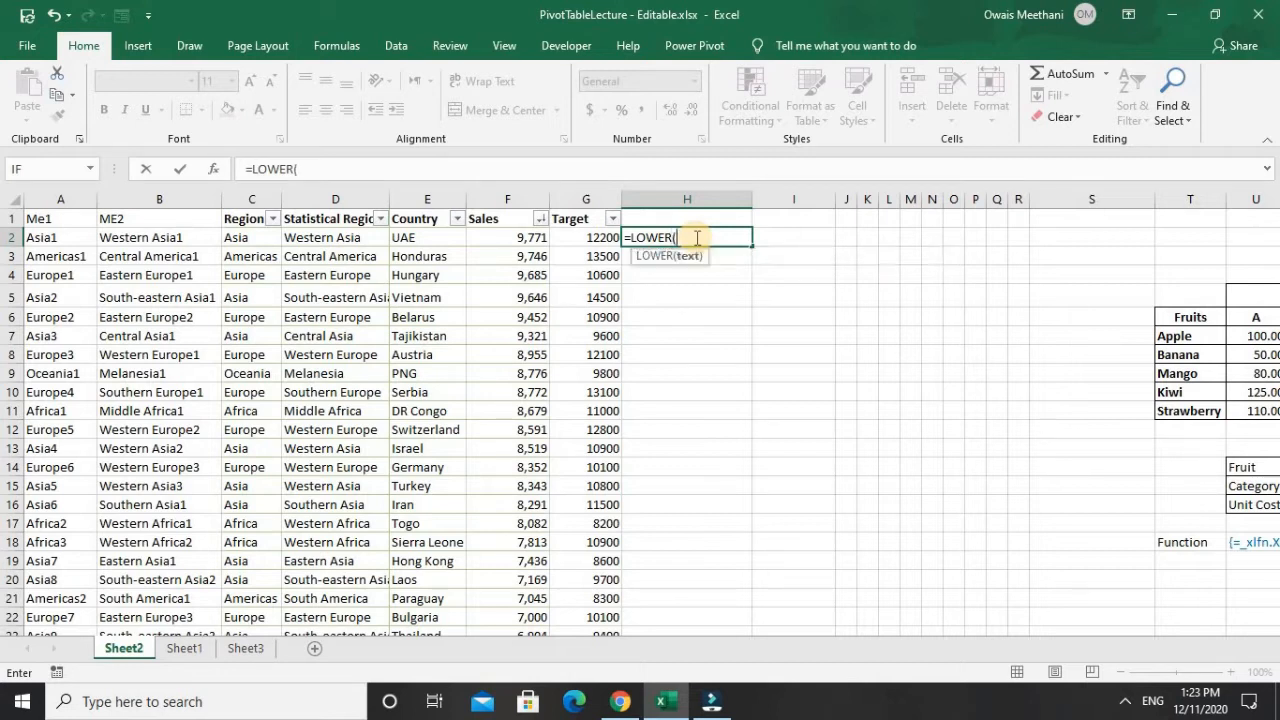
key("Left")
key("Left")
key("Left")
key("Left")
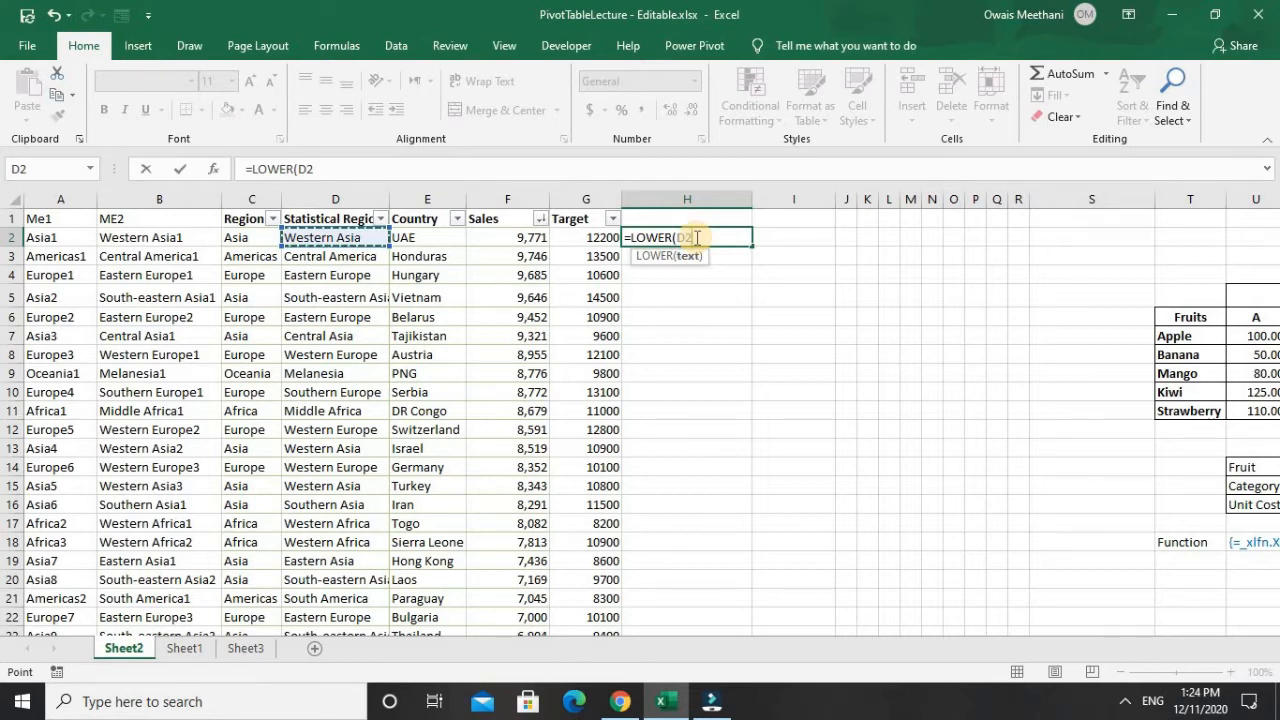
type(")")
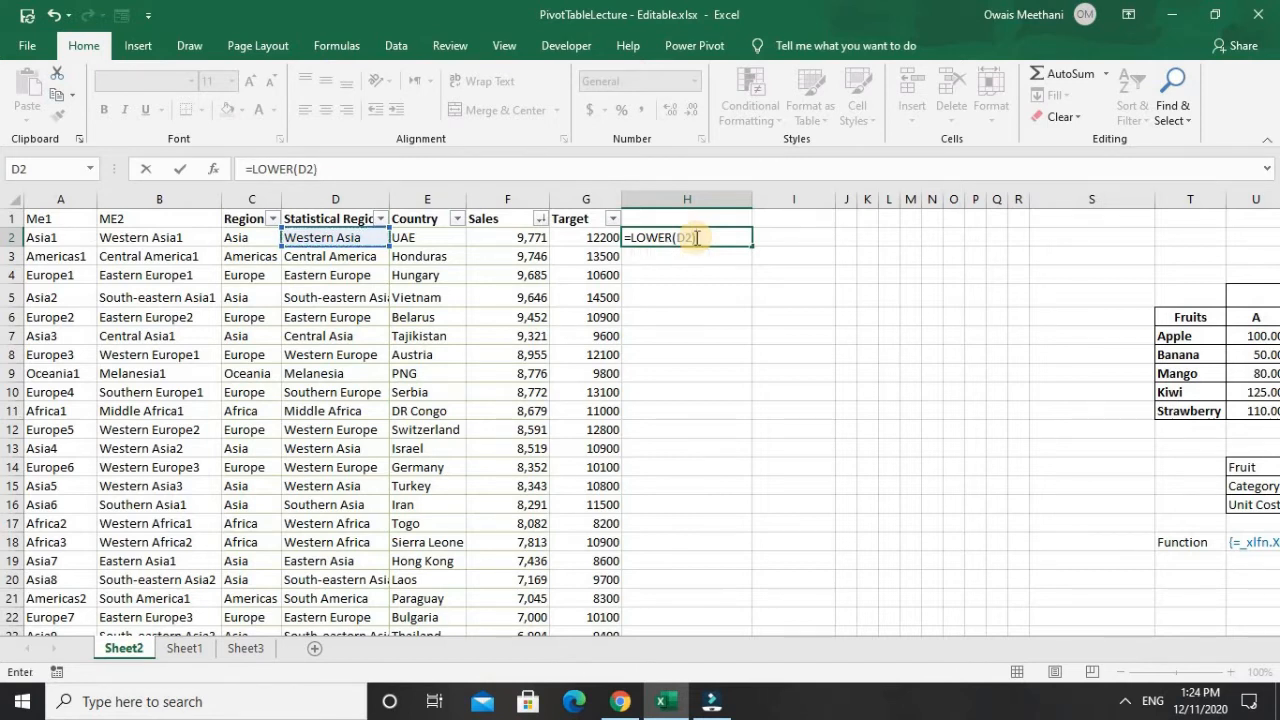
key("Return")
left_click(695, 237)
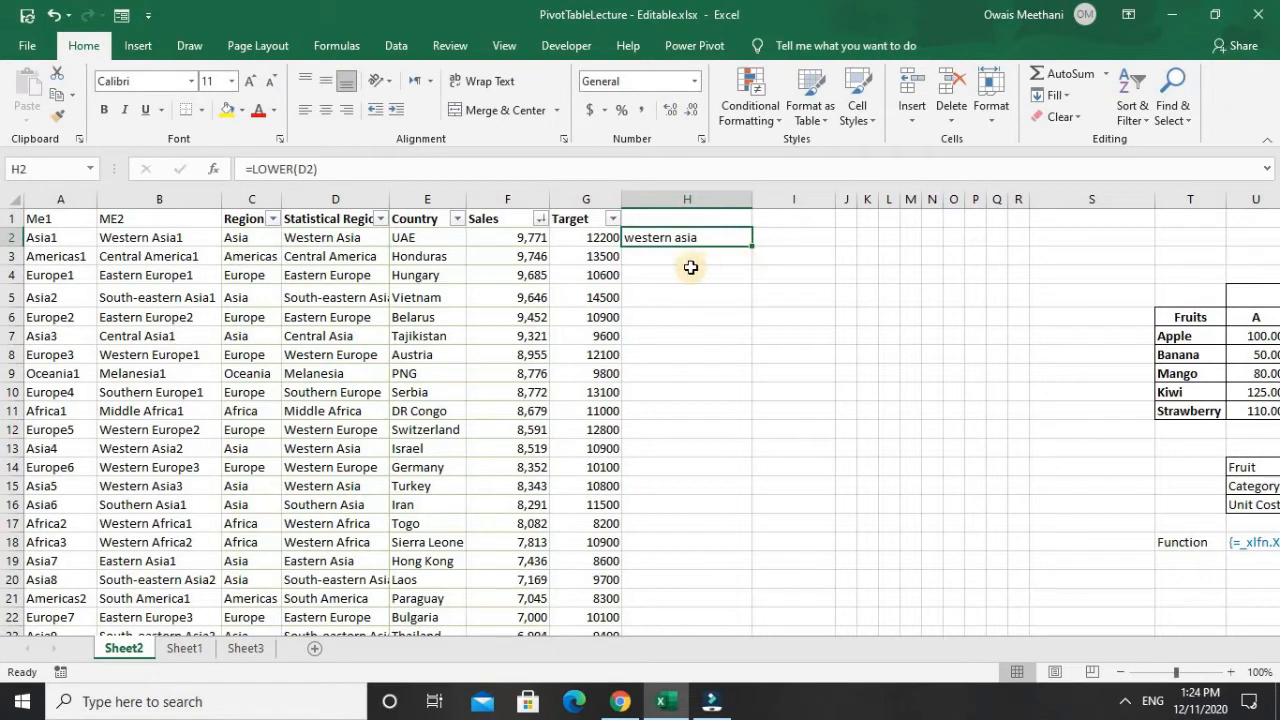
- Fill the LOWER formula from H2 down column H for all records and check the copied formulas
double_click(752, 246)
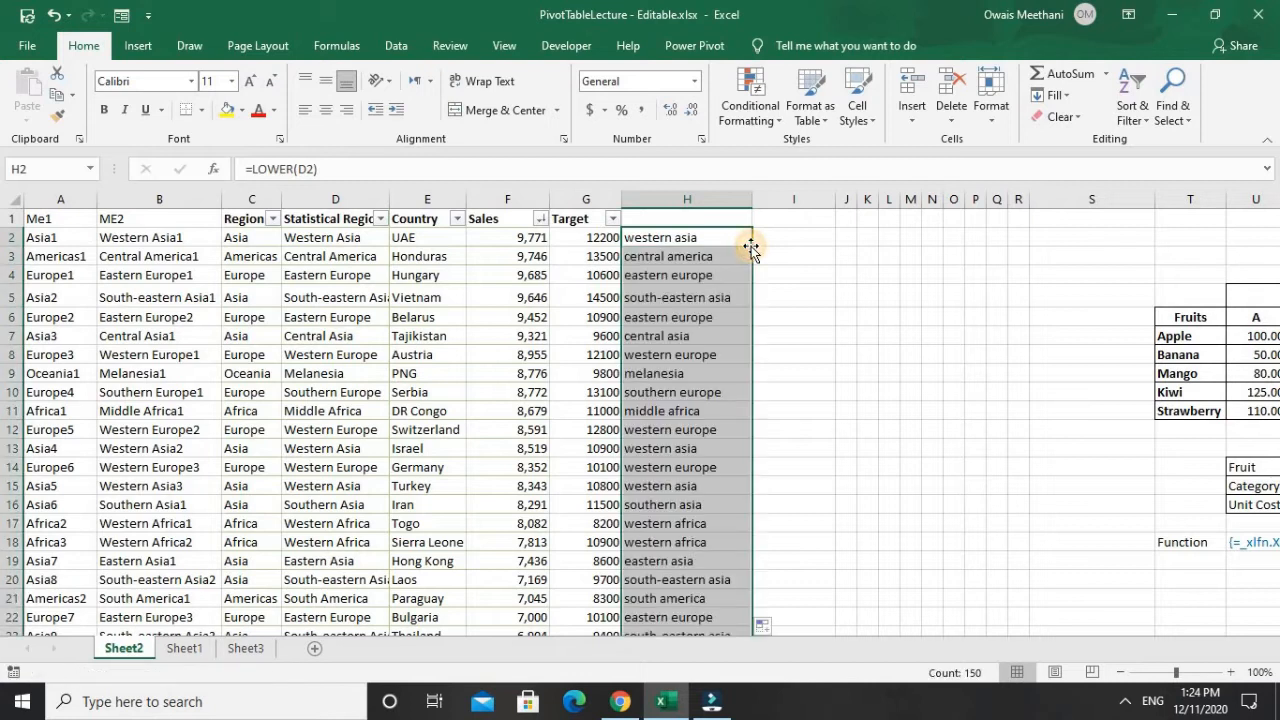
left_click(701, 253)
key("Down")
key("Down")
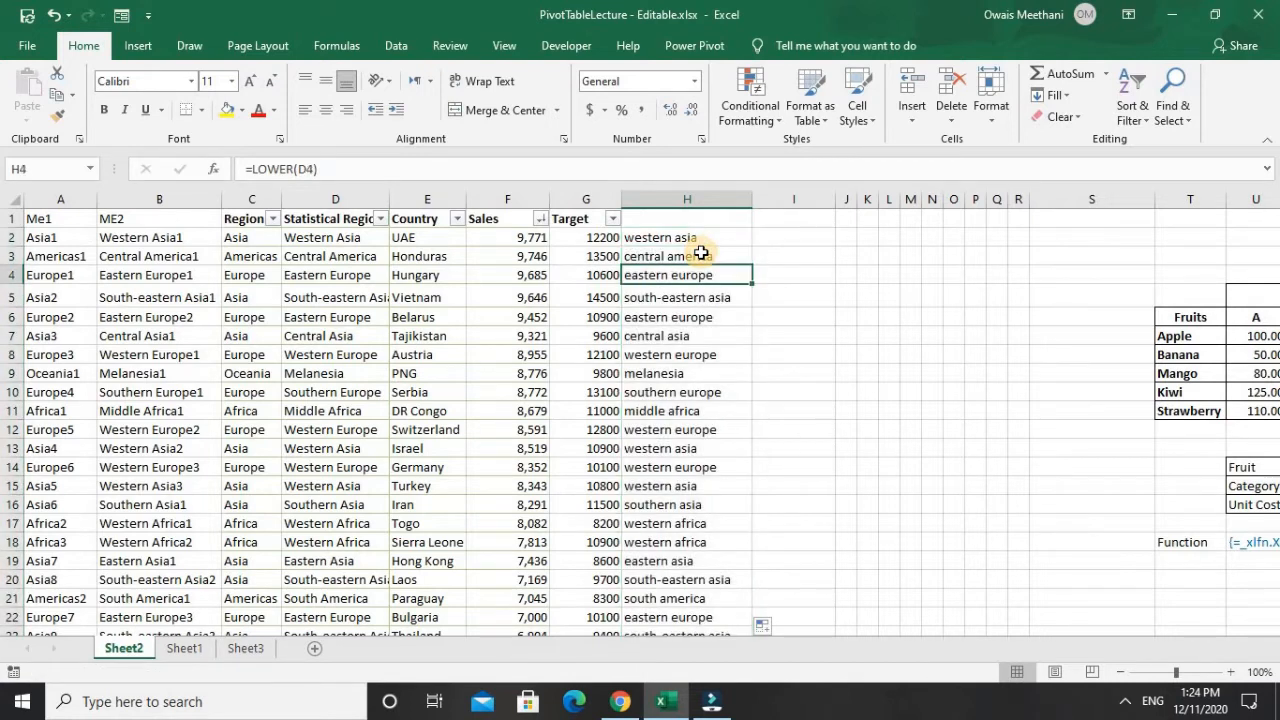
key("Down")
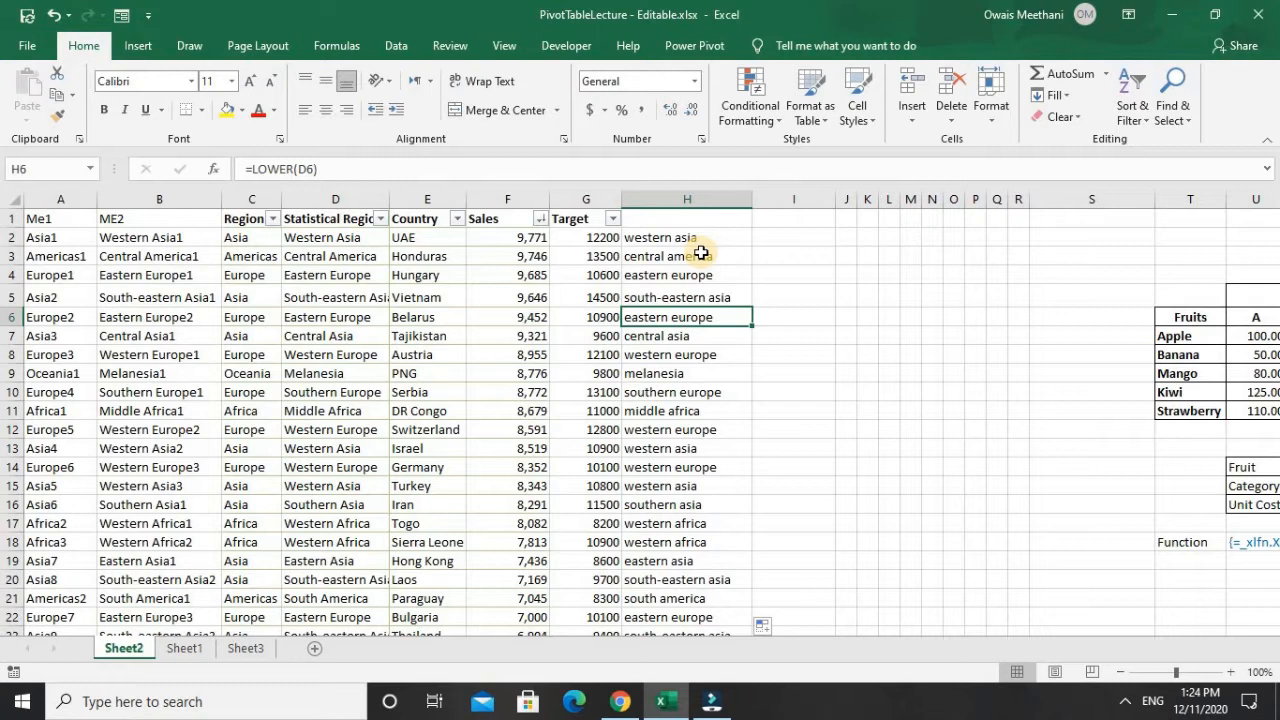
key("Up")
key("Up")
key("Up")
key("Up")
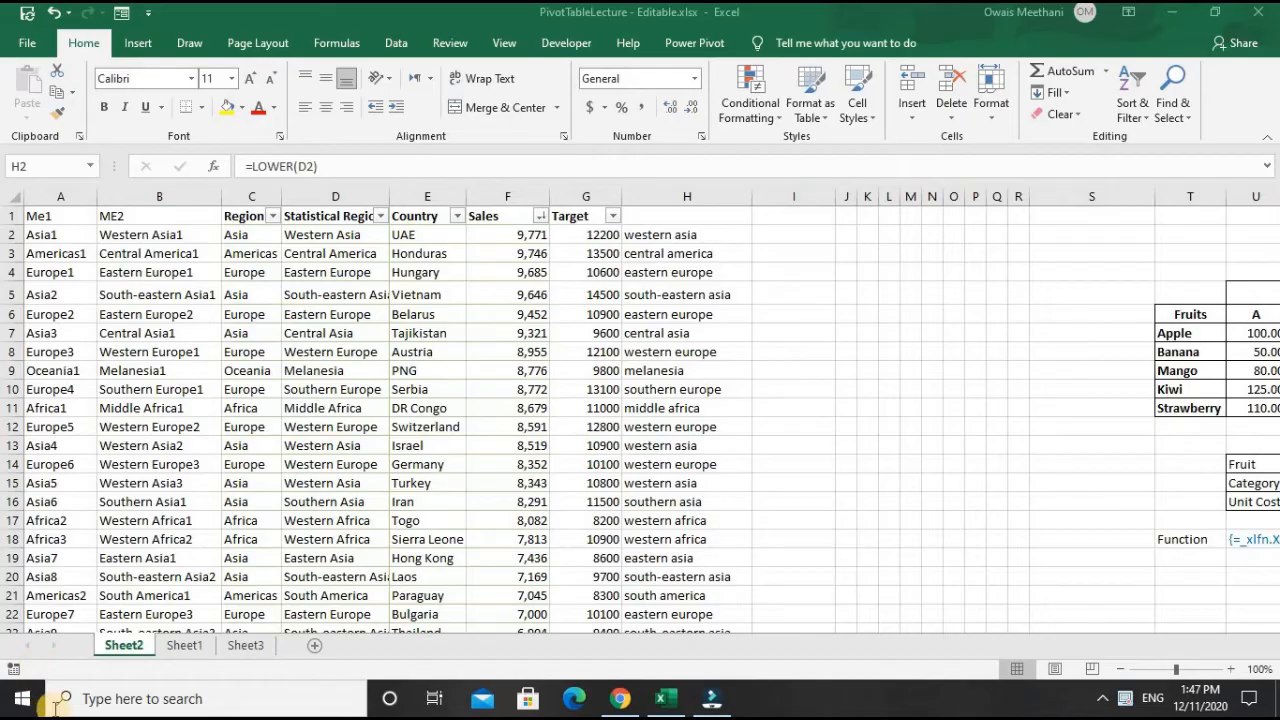
- Compare the original statistical regions in column D with the lowercase text in column H
left_click(800, 234)
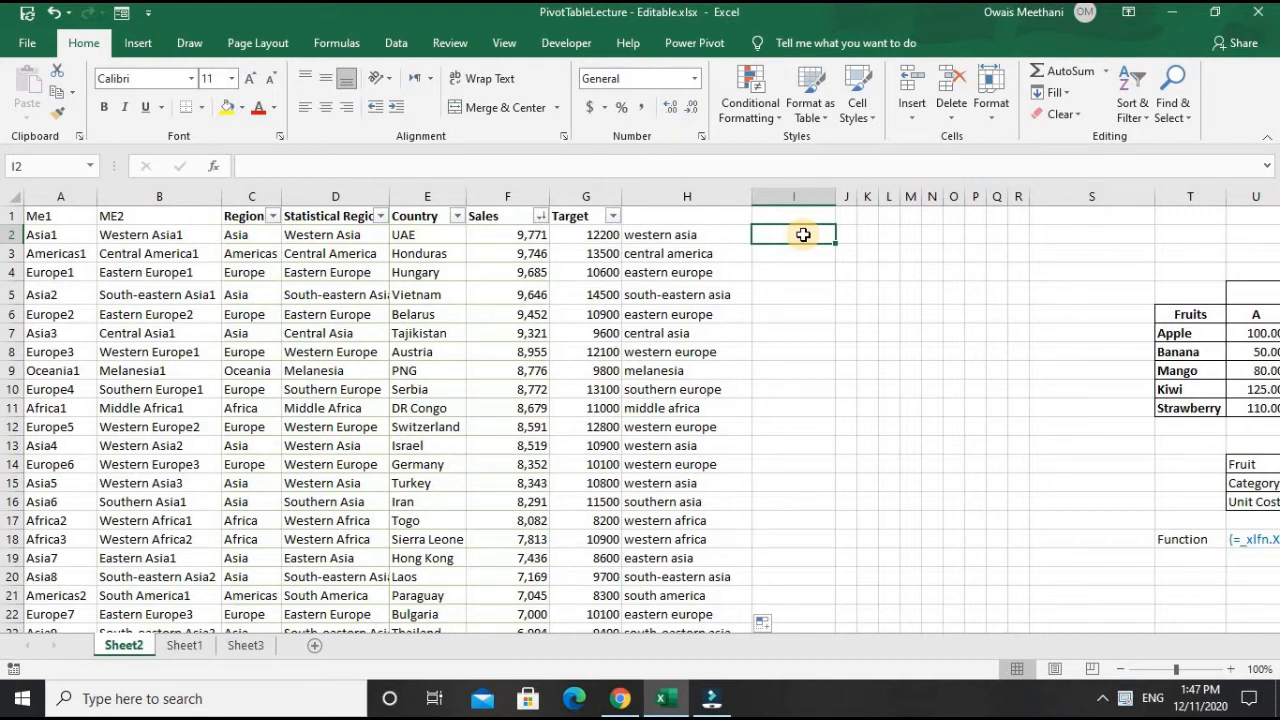
key("Left")
key("Left")
key("Left")
key("Left")
key("Left")
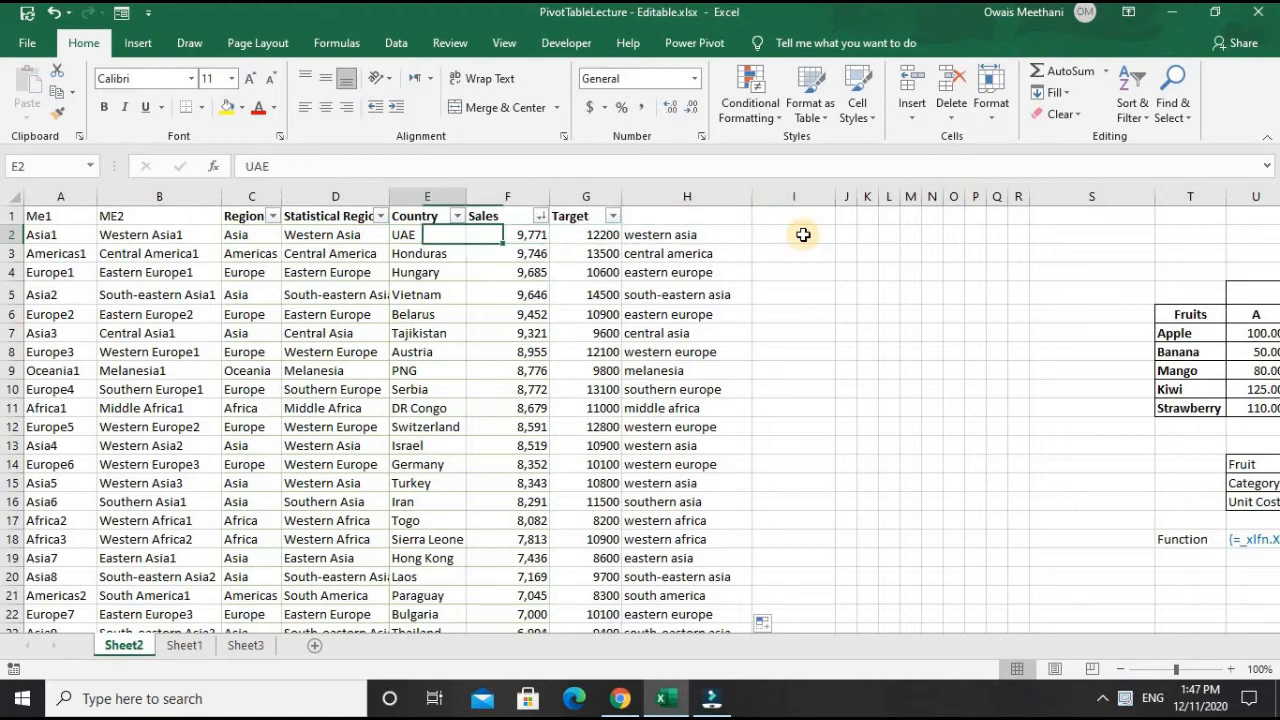
key("Down")
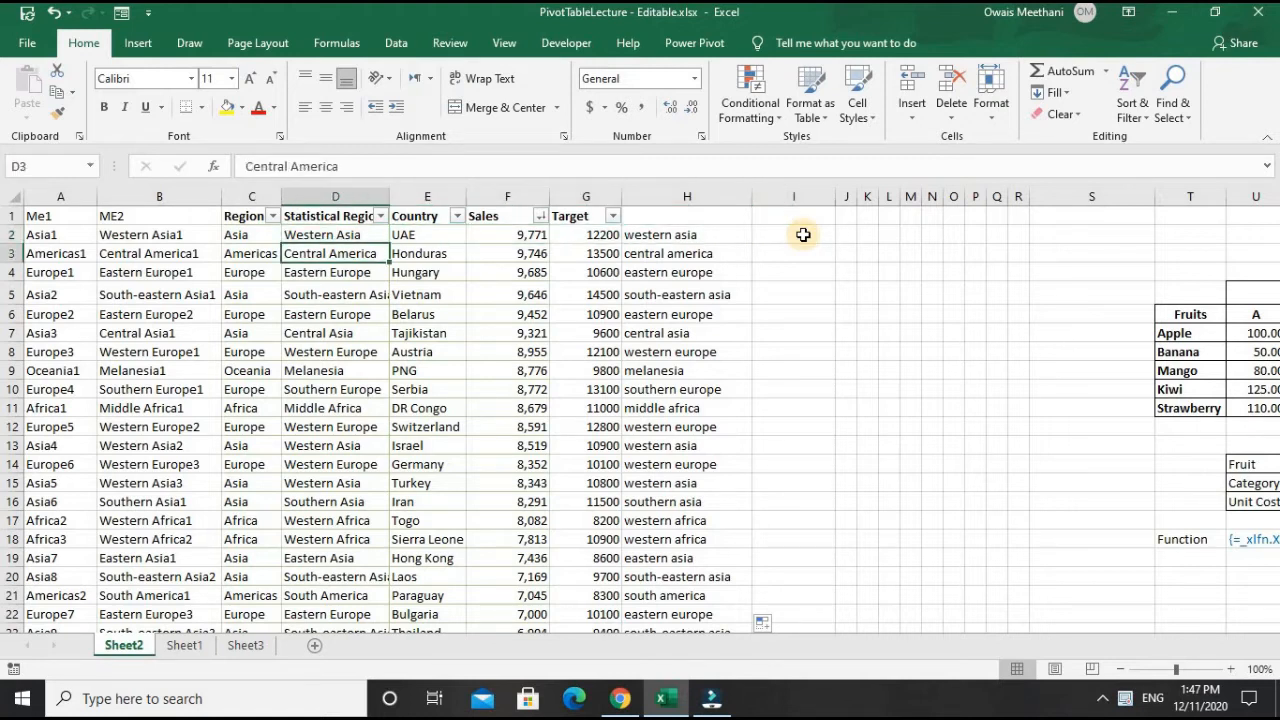
key("Up")
key("Right")
key("Right")
key("Right")
key("Right")
key("Right")
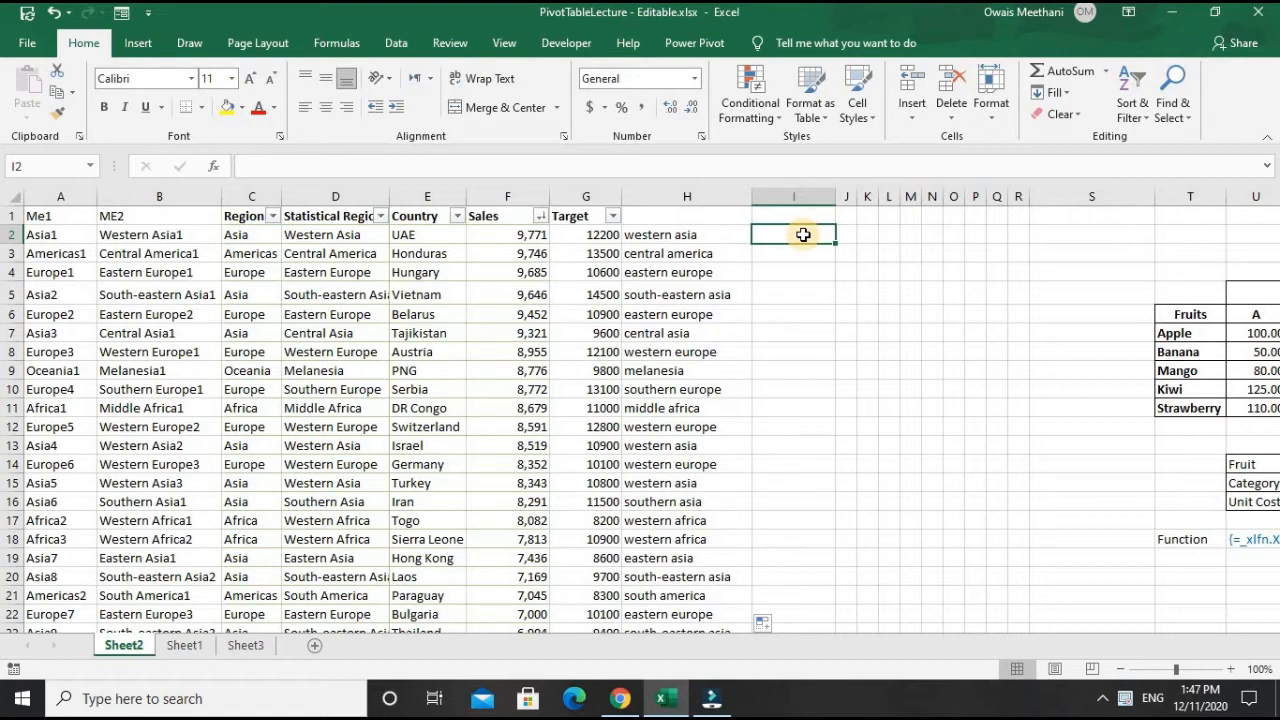
- Enter =PROPER(H2) in I2 to capitalize the first letter of each word in the lowercase region
type("=")
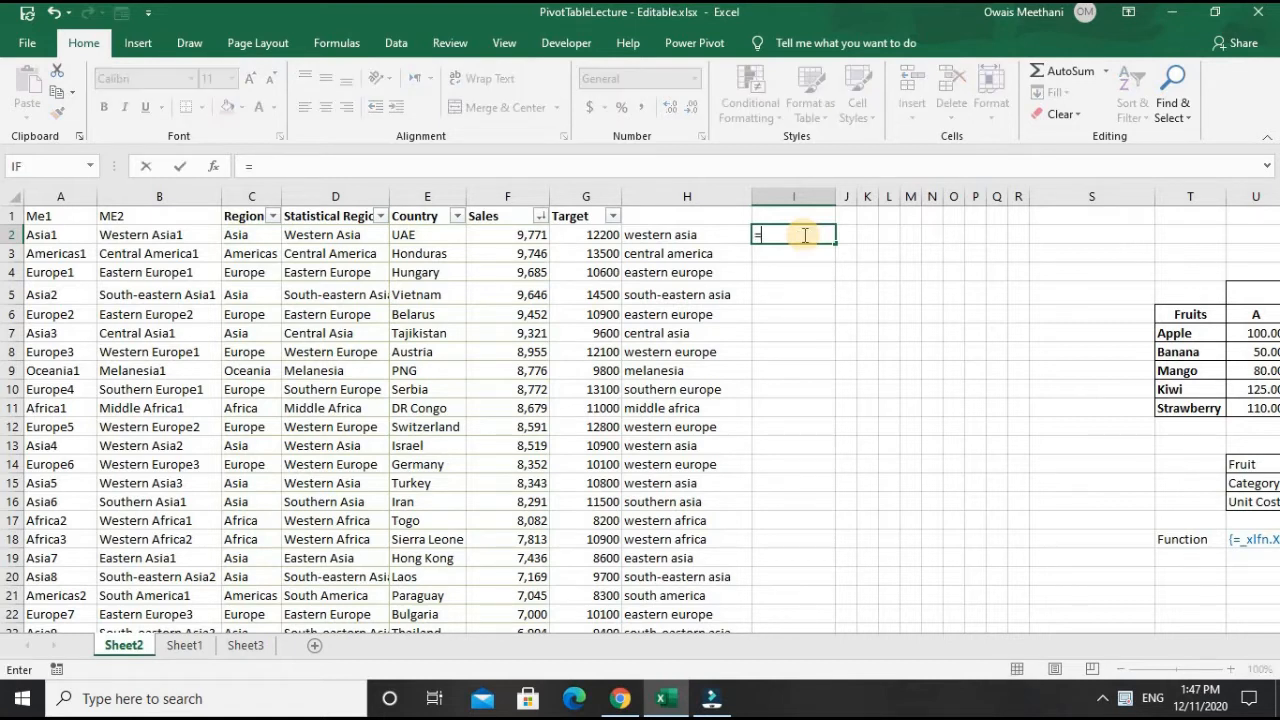
type("PROPER")
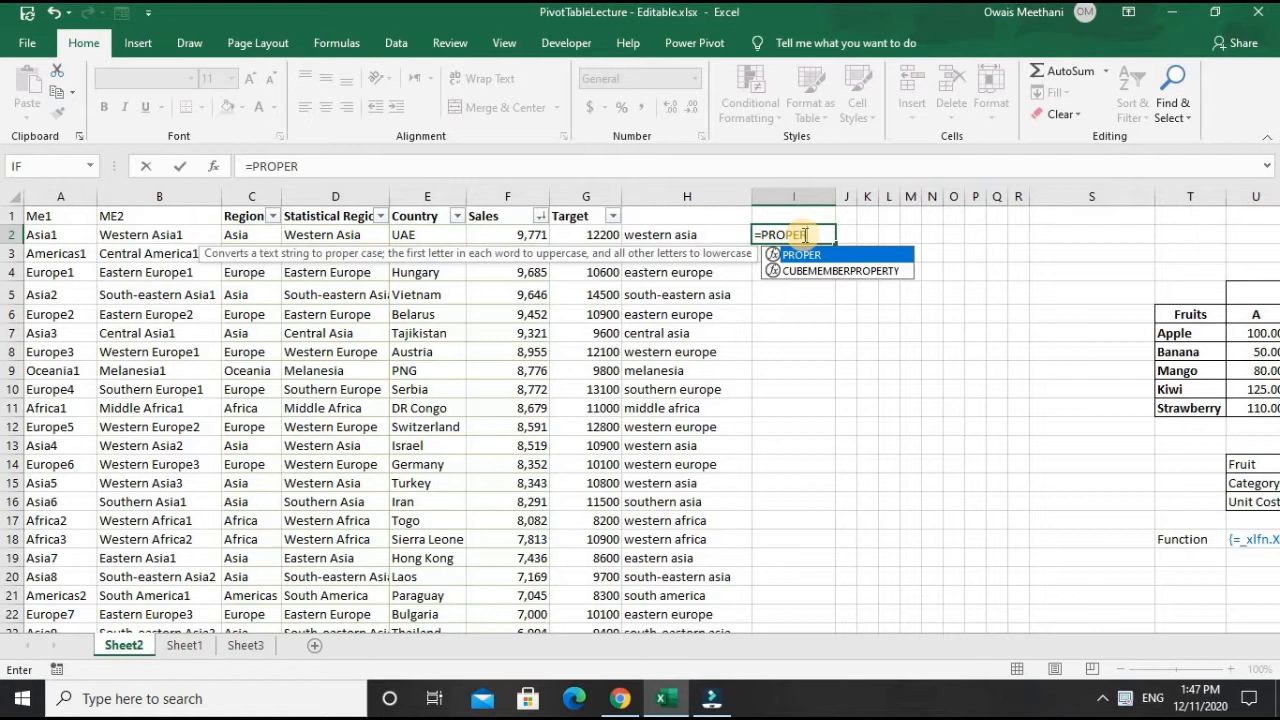
type("(")
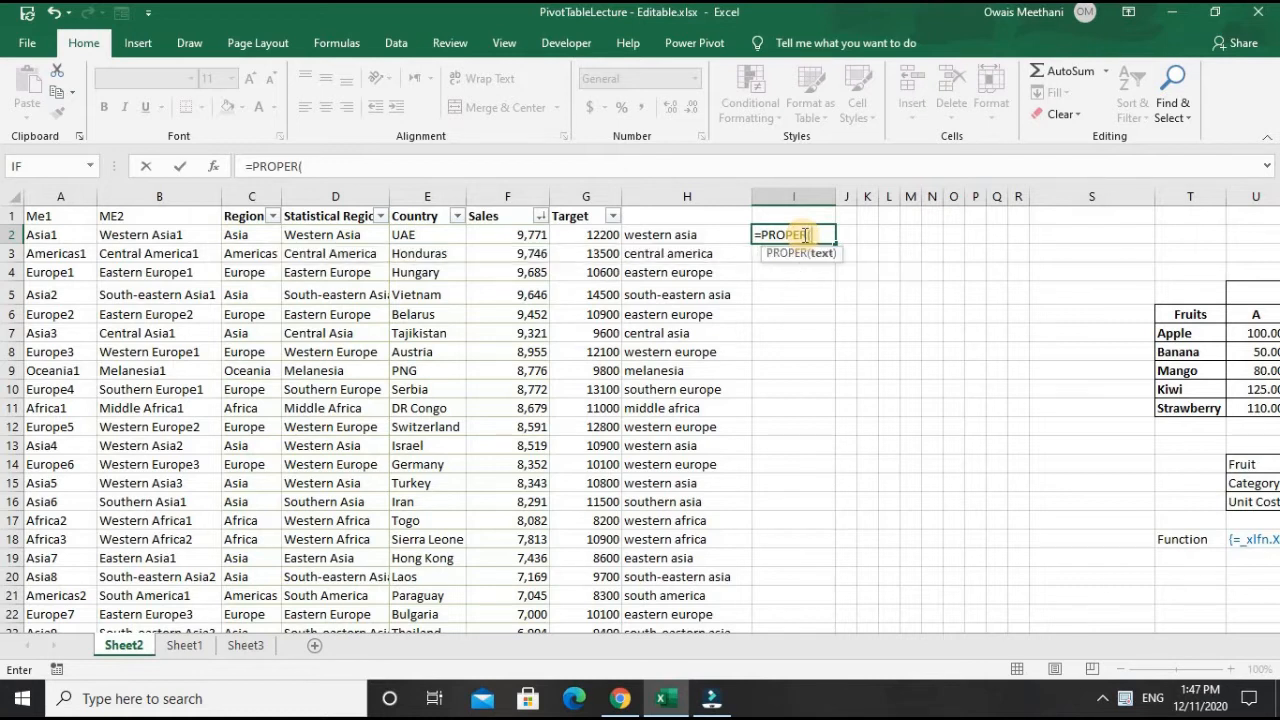
key("Left")
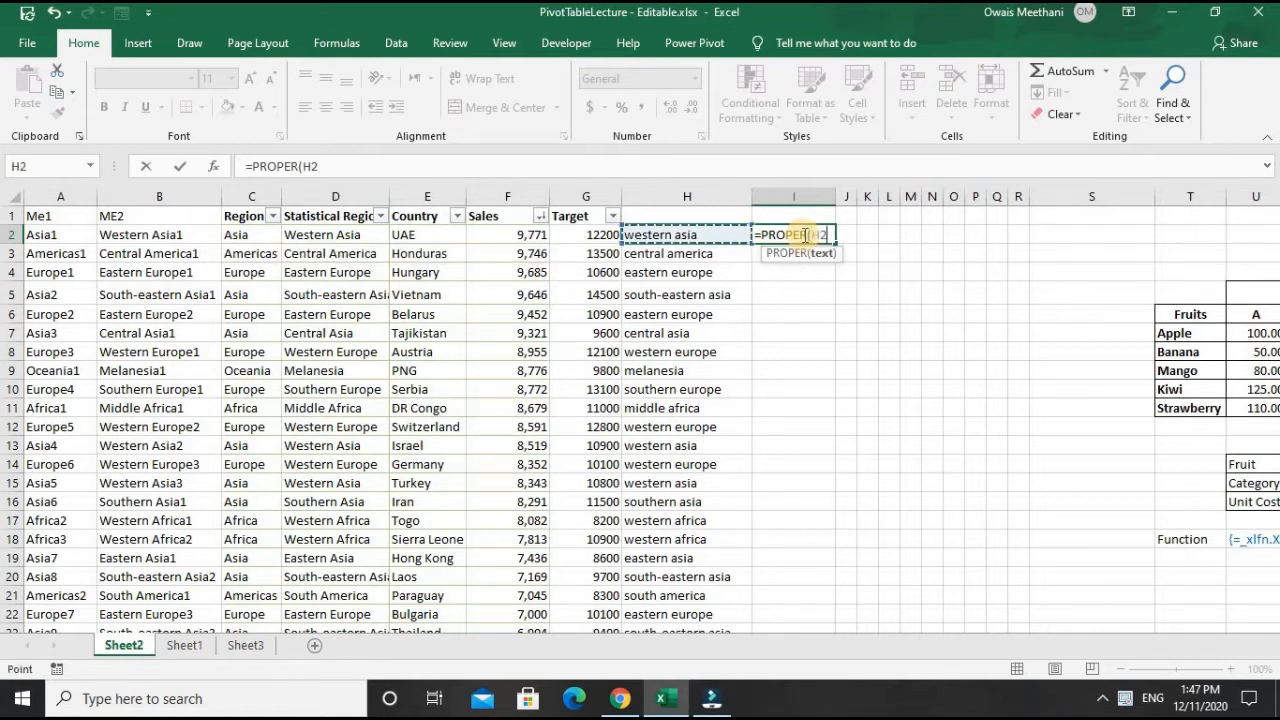
type(")")
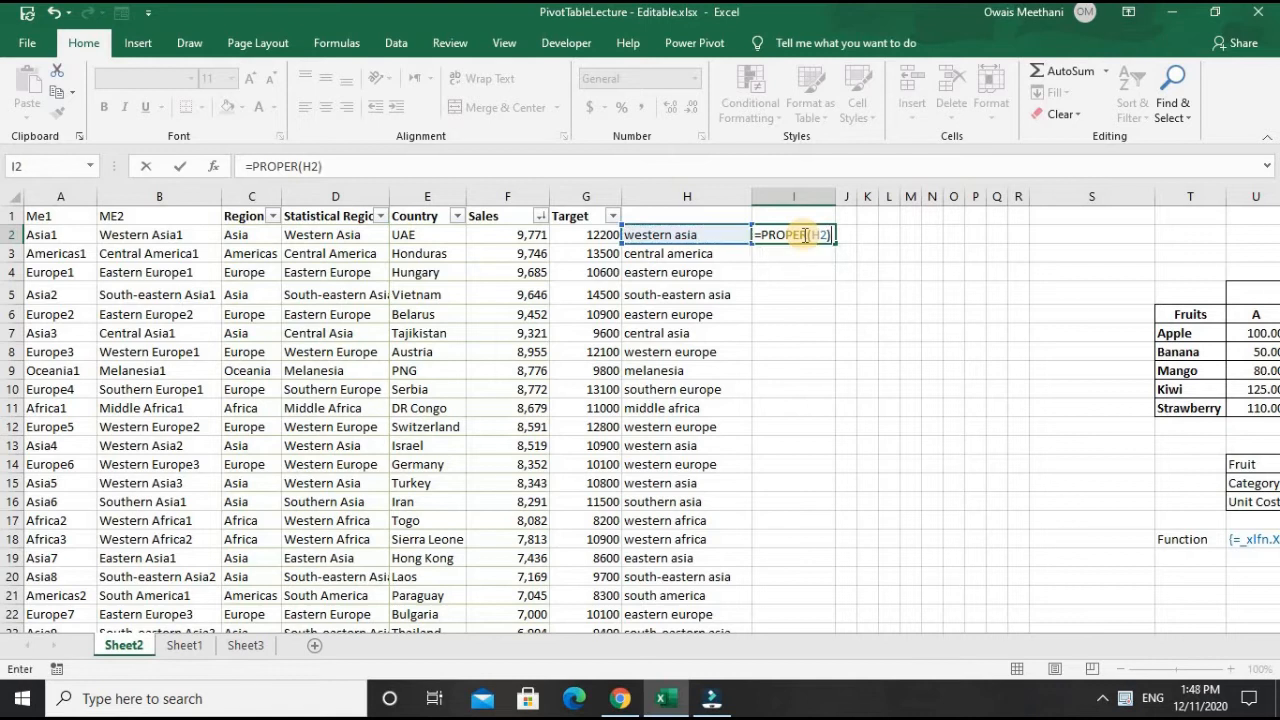
key("Return")
- Fill the PROPER formula down column I for all records and autofit the column's width
left_click(803, 234)
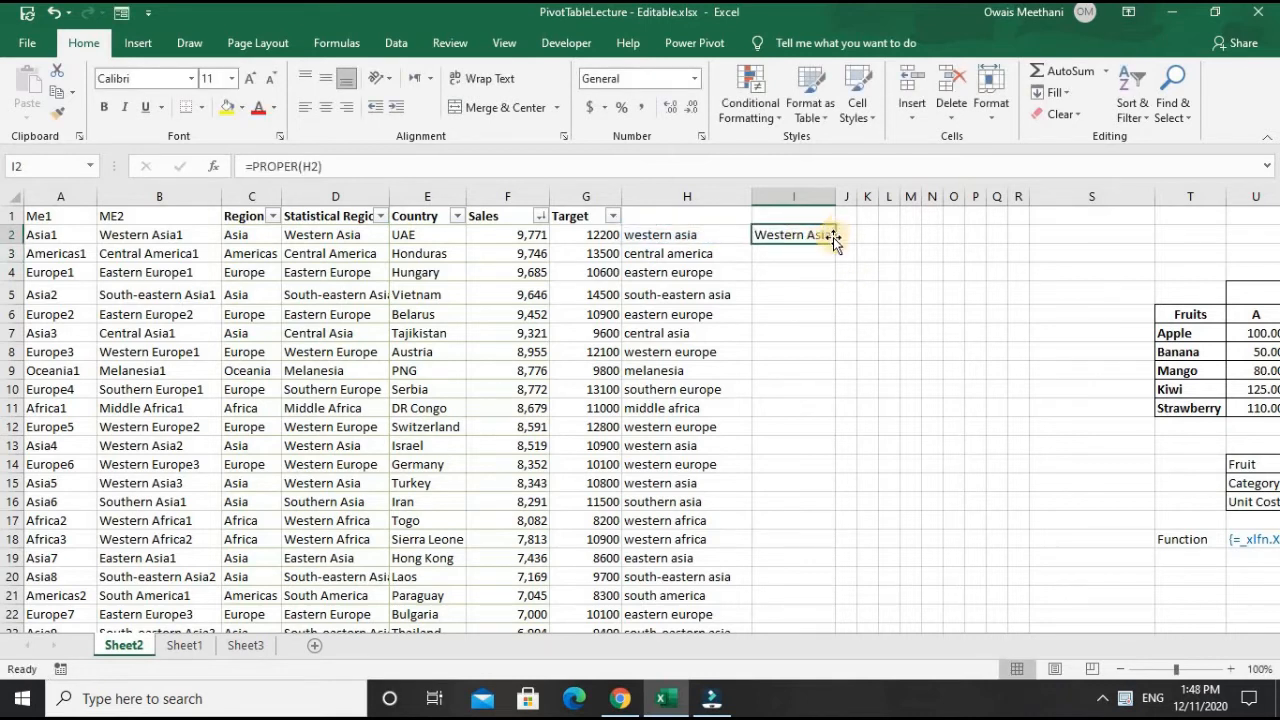
double_click(837, 243)
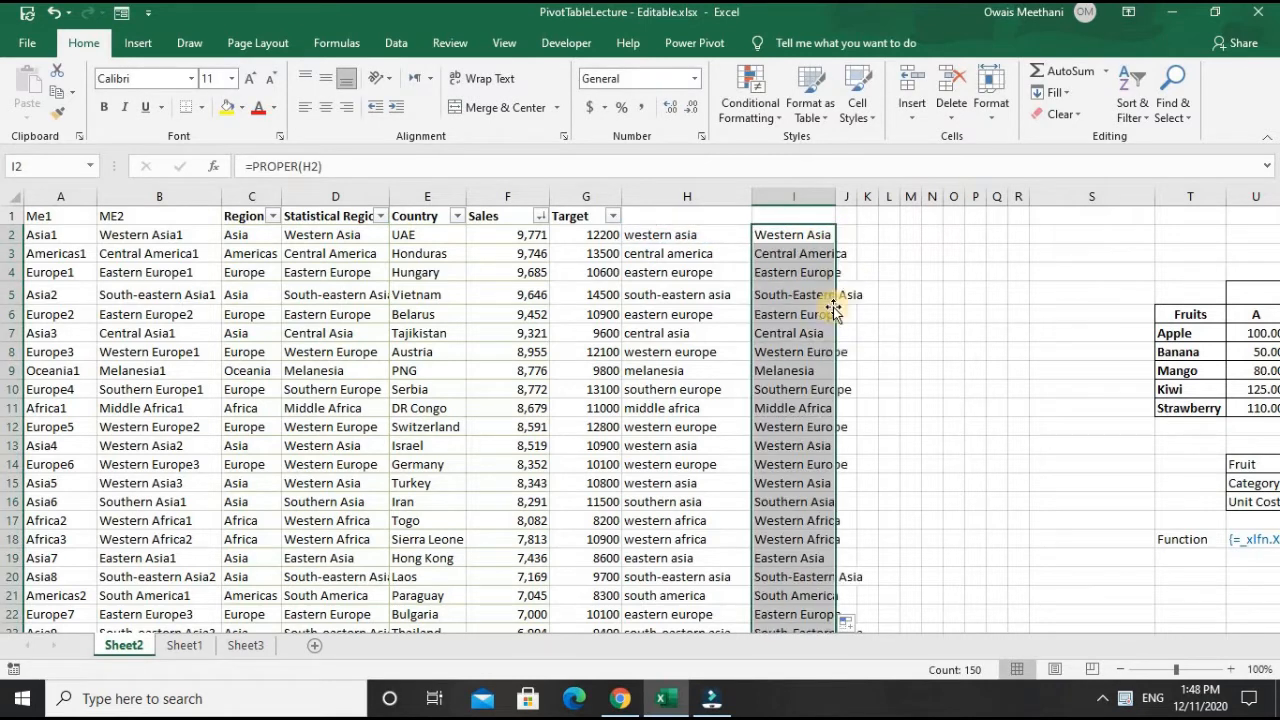
double_click(837, 196)
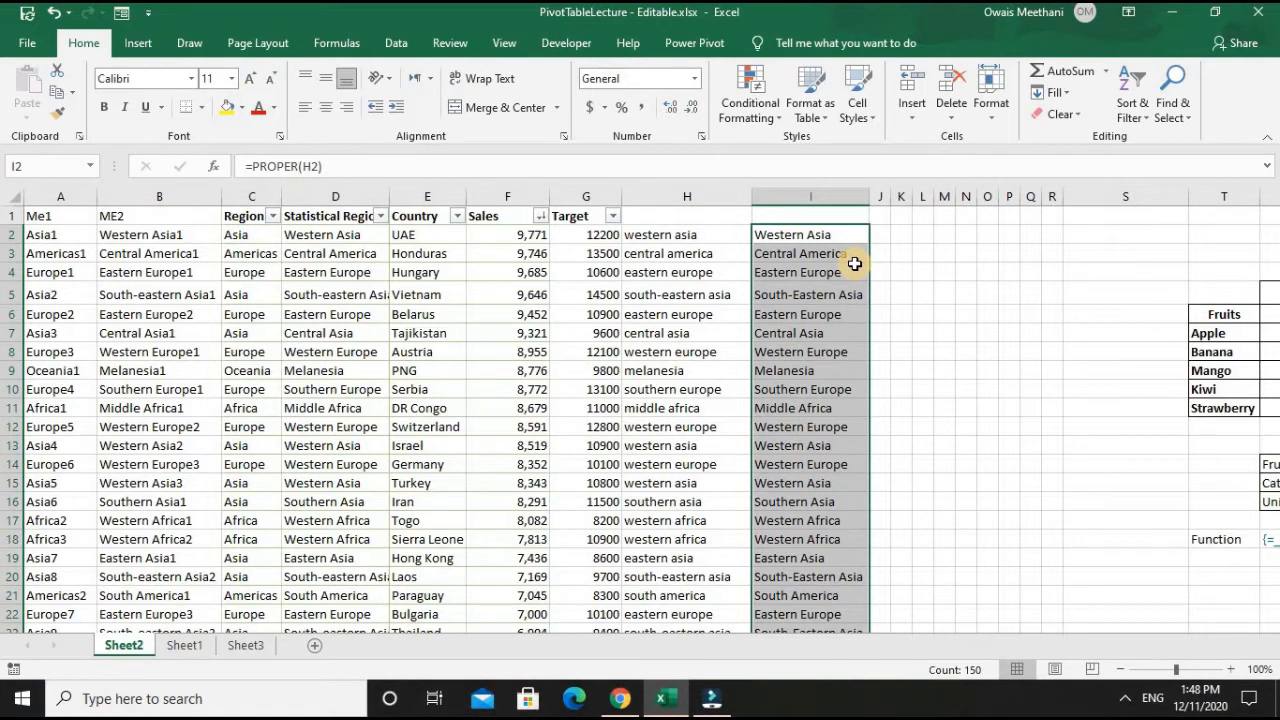
key("Up")
key("Down")
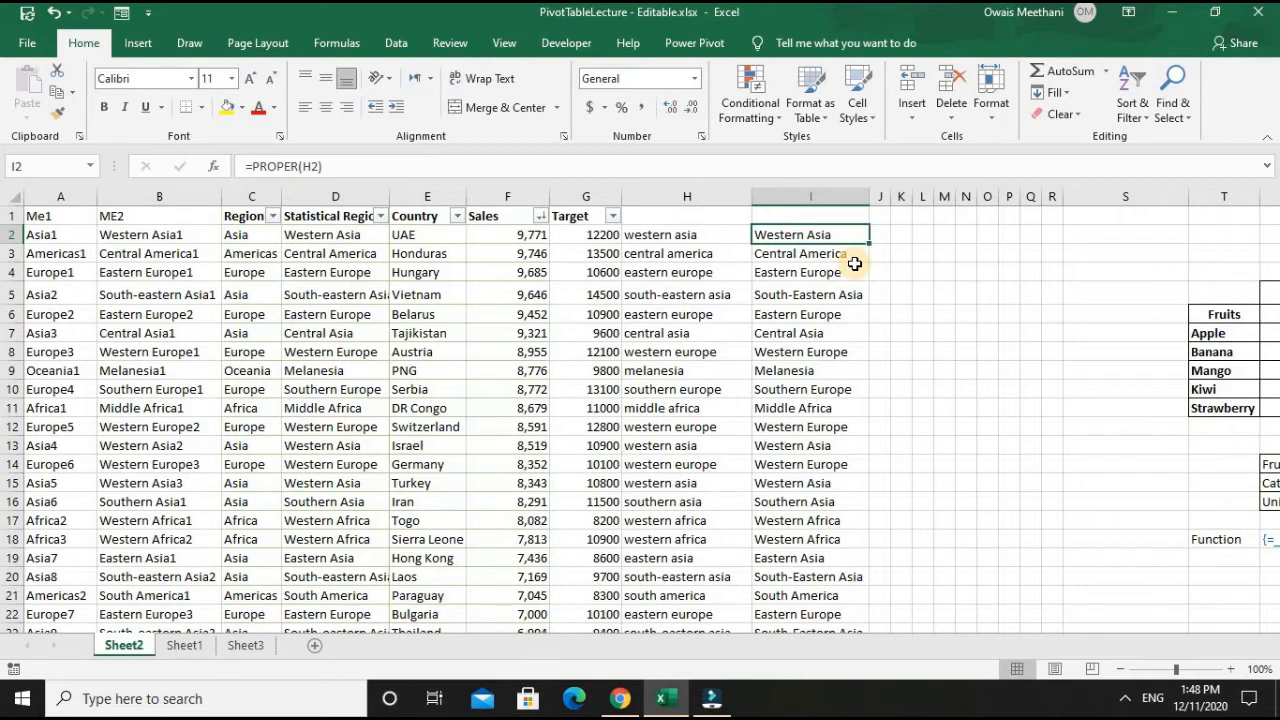
- Enter the headers LOWER in H1 and PROPER in I1 above the converted text columns
key("Up")
key("Left")
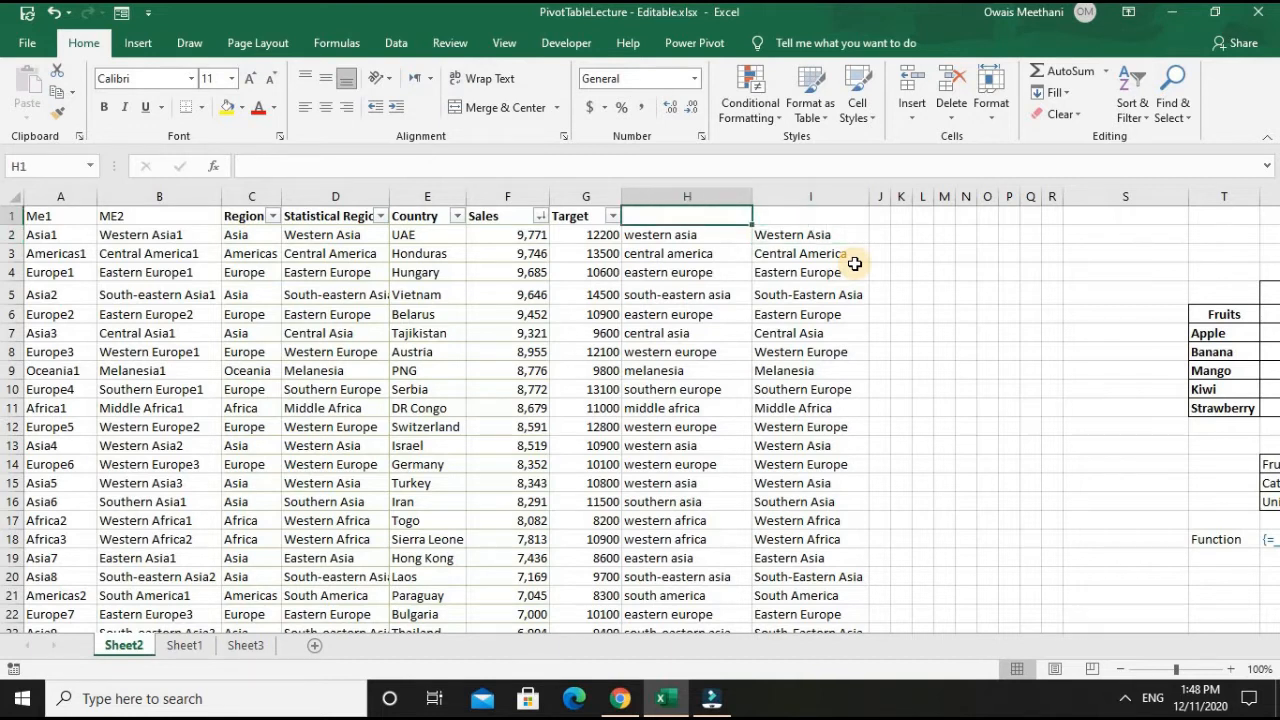
type("LOWER")
key("Tab")
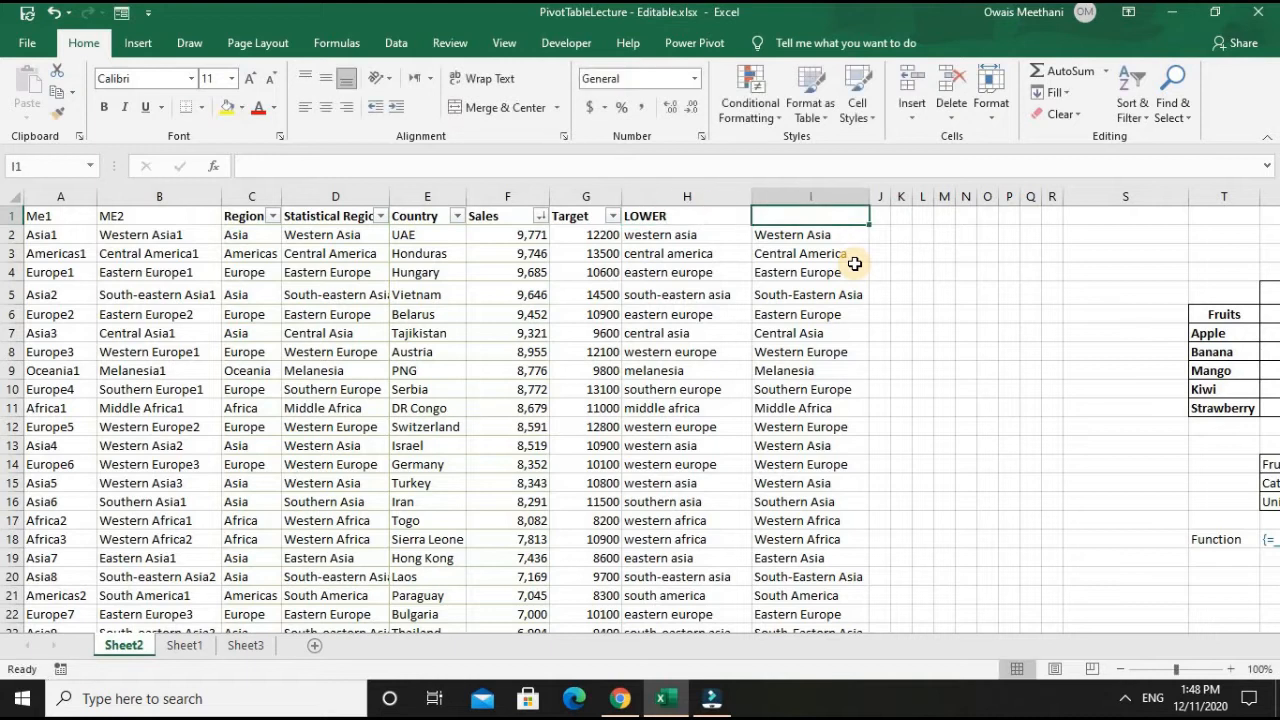
type("PROPER")
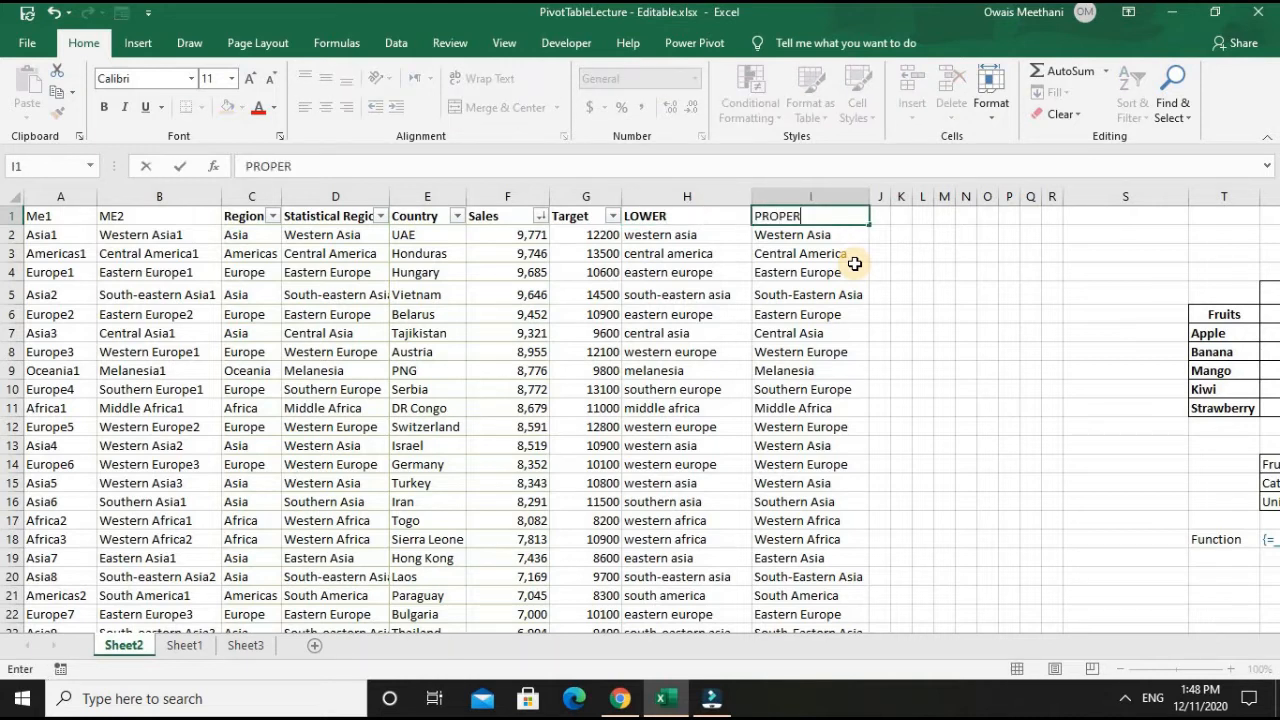
key("Return")
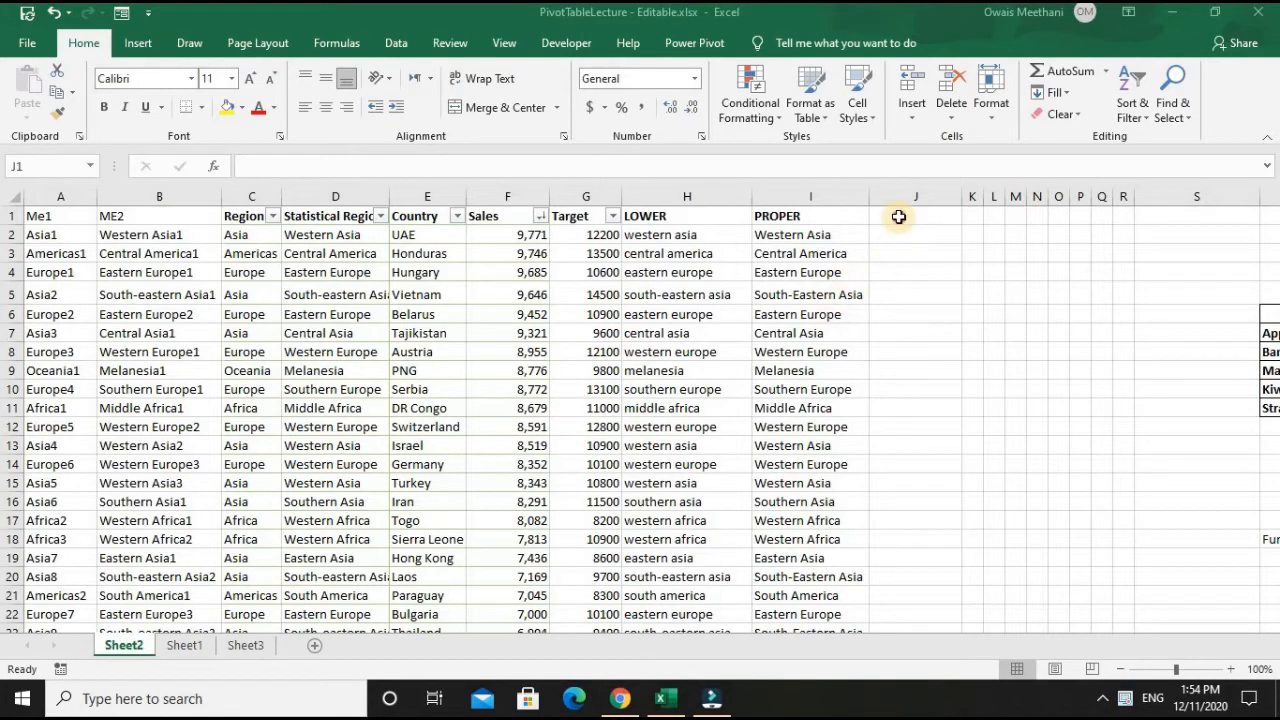
- Enter the header UPPER in J1, next to the PROPER header
left_click(899, 220)
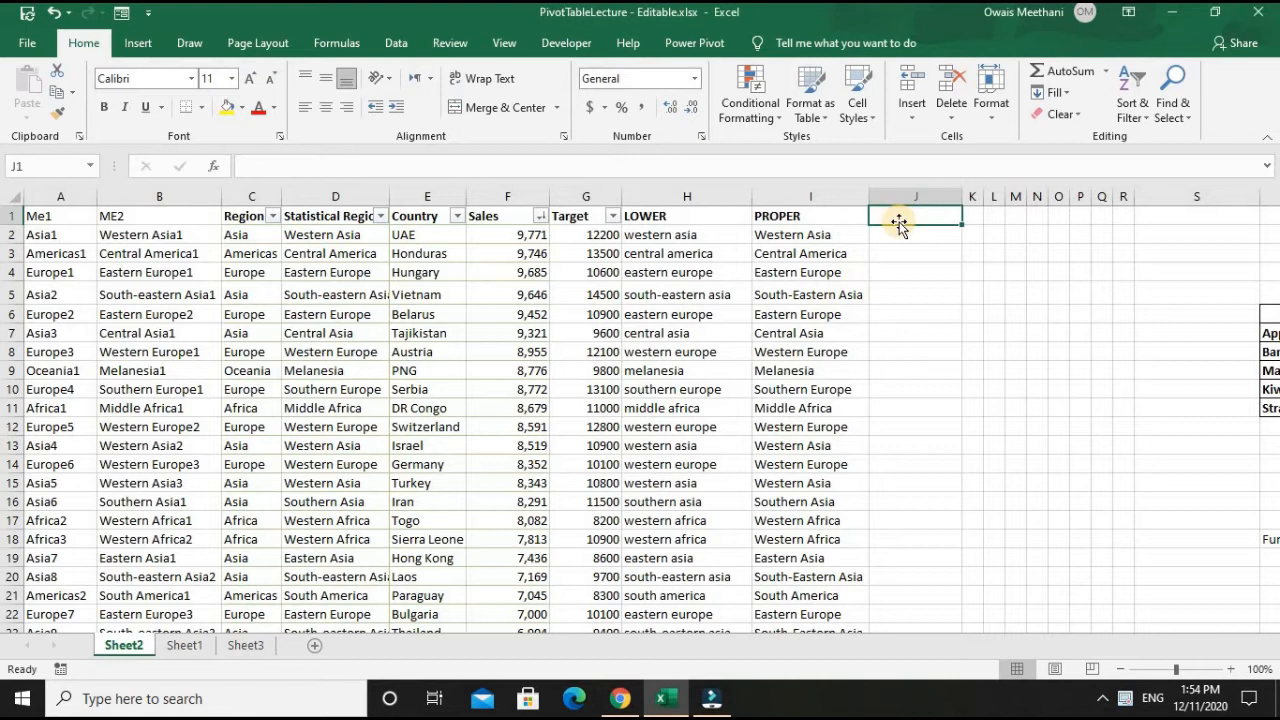
type("UPPER")
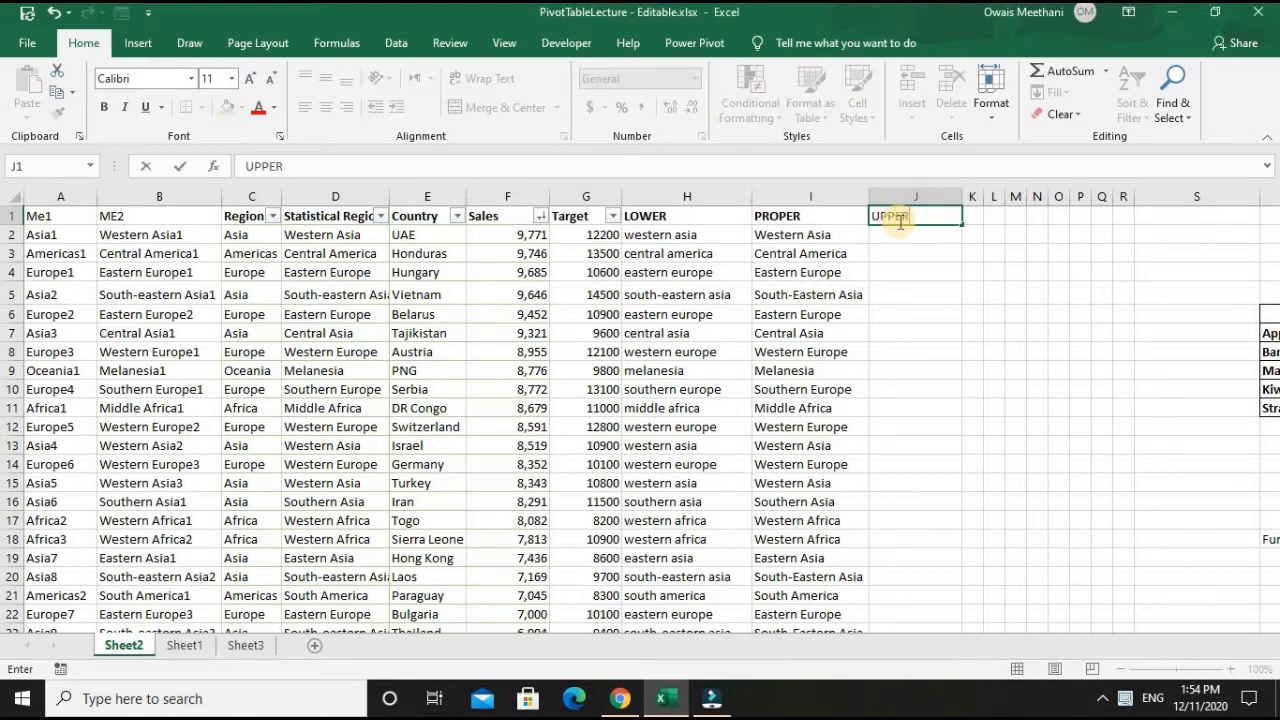
key("Return")
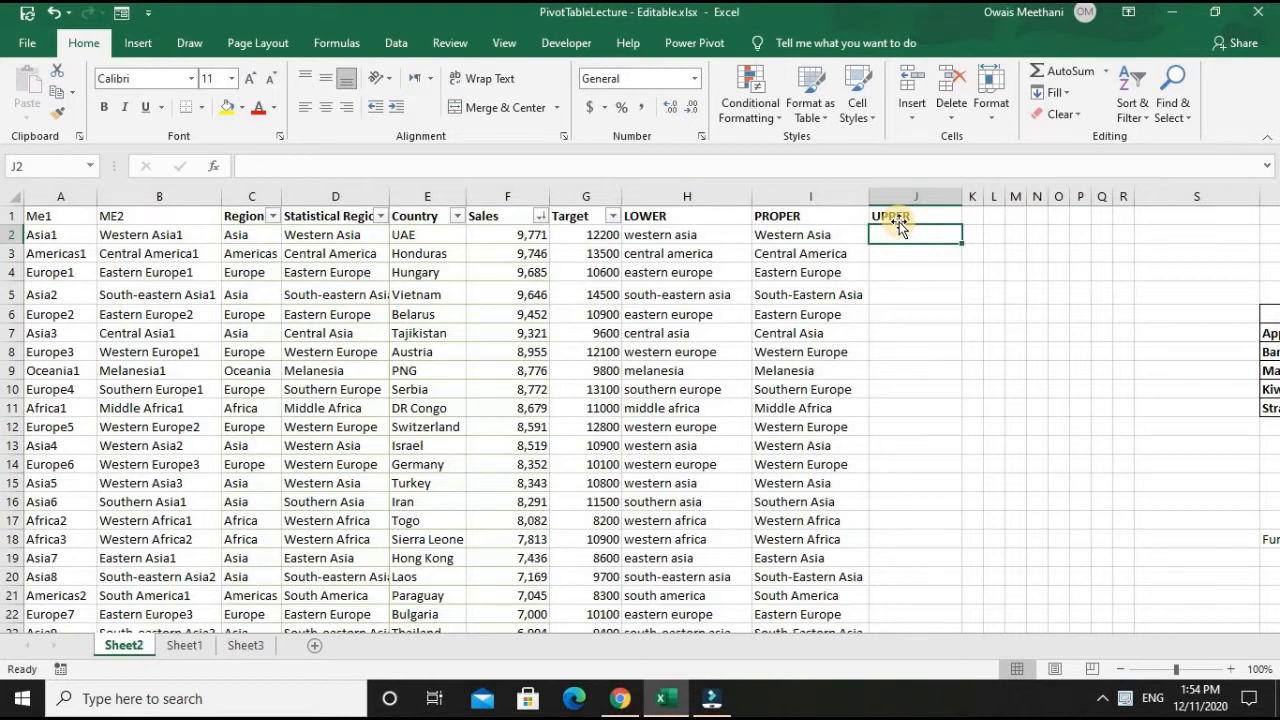
- Enter =UPPER(I2) in J2 to convert the proper-case region to uppercase
type("=u")
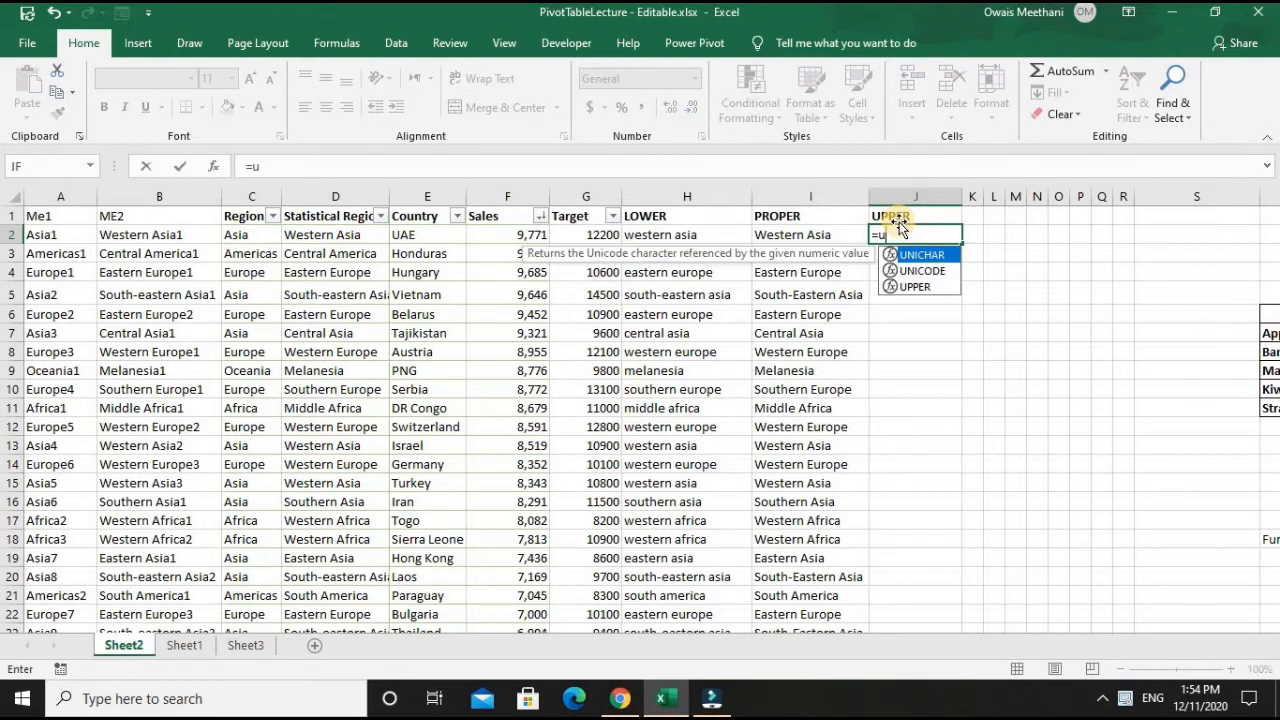
type("pper")
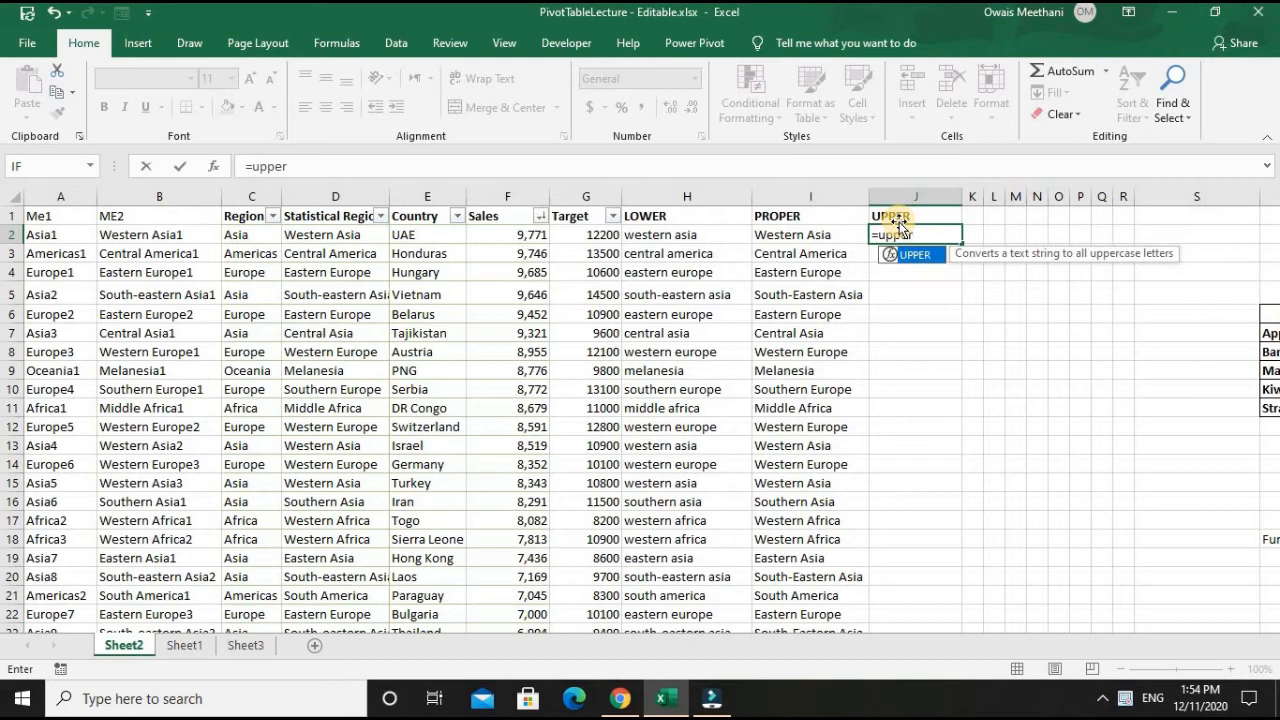
type("(")
key("Left")
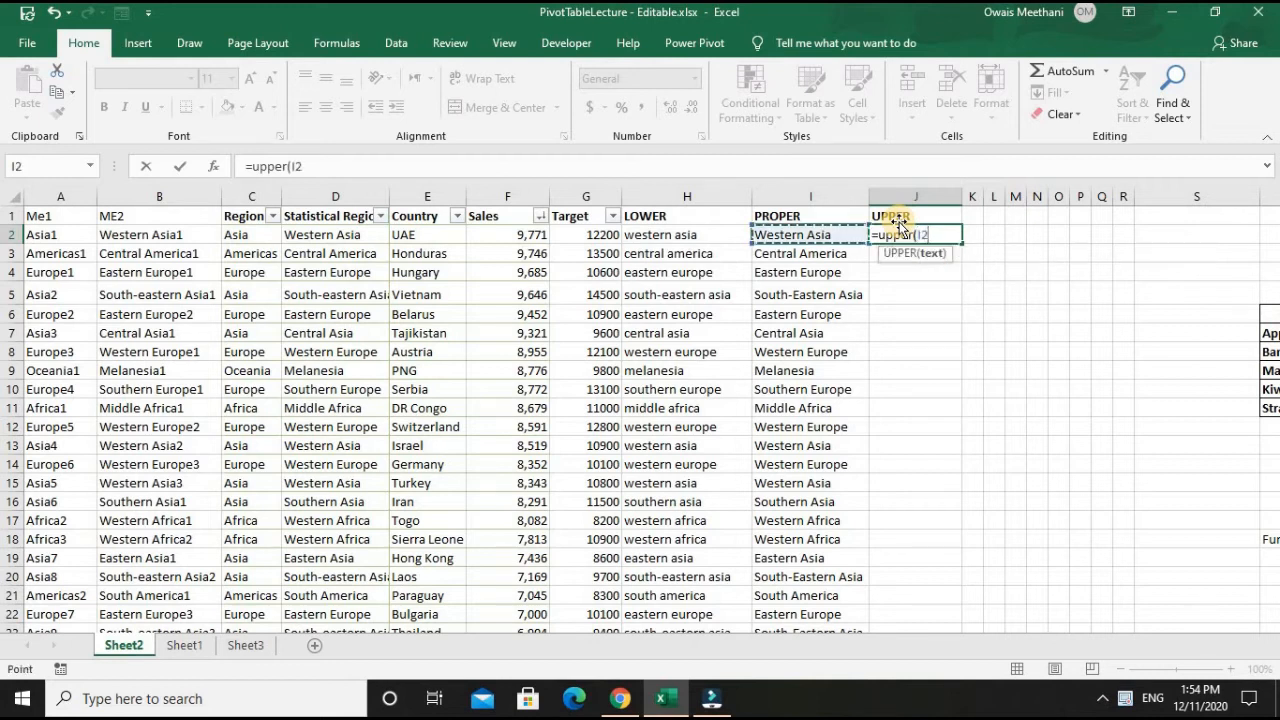
type(")")
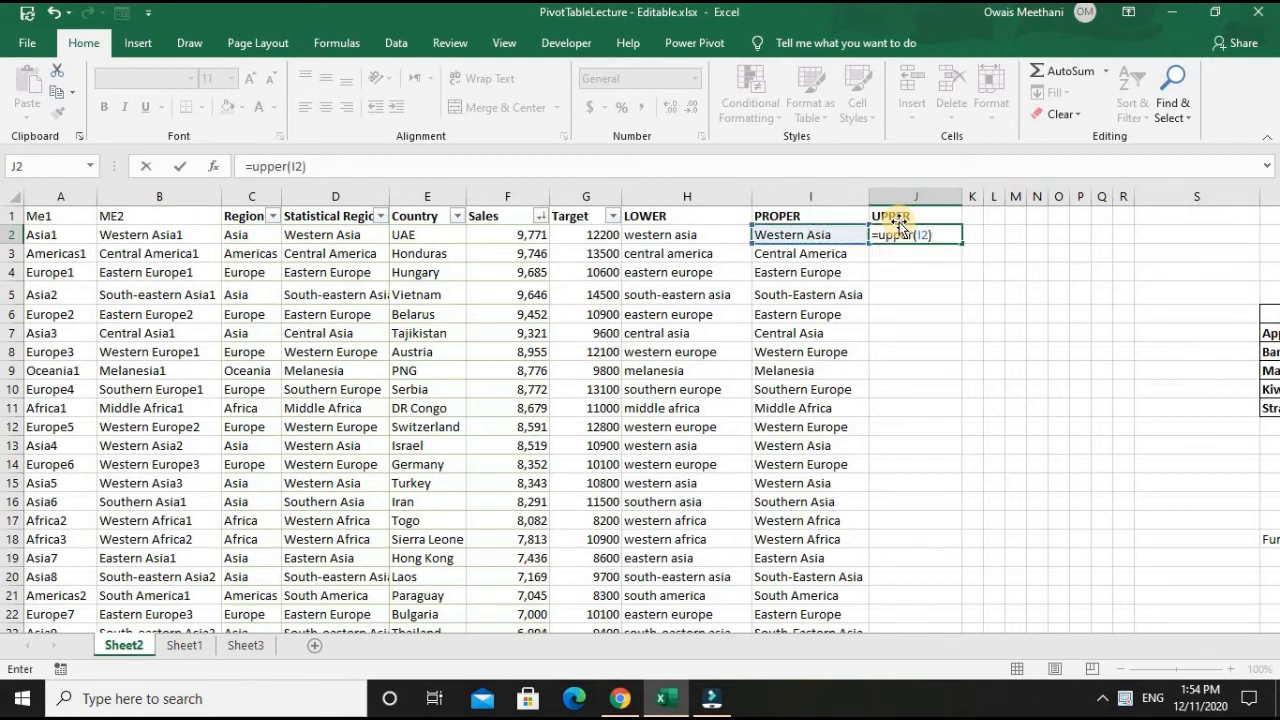
key("Return")
- Fill the UPPER formula down column J for all records and autofit the column's width
left_click(895, 232)
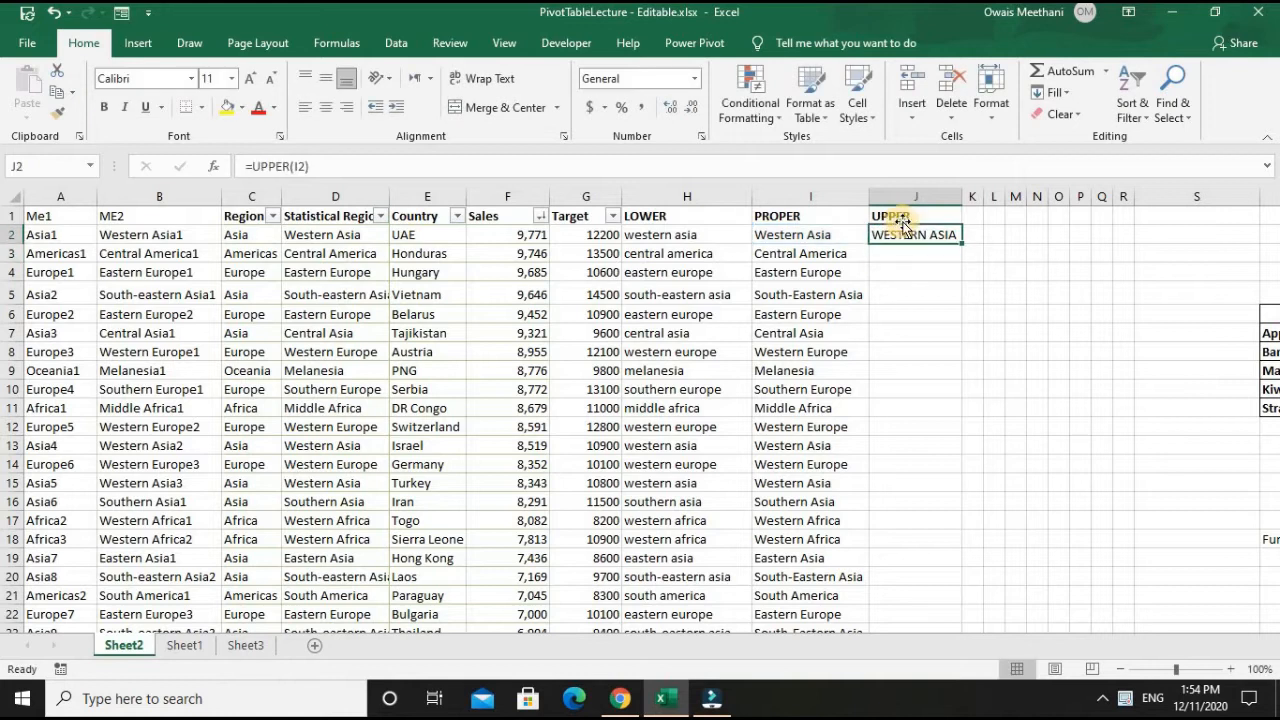
double_click(966, 246)
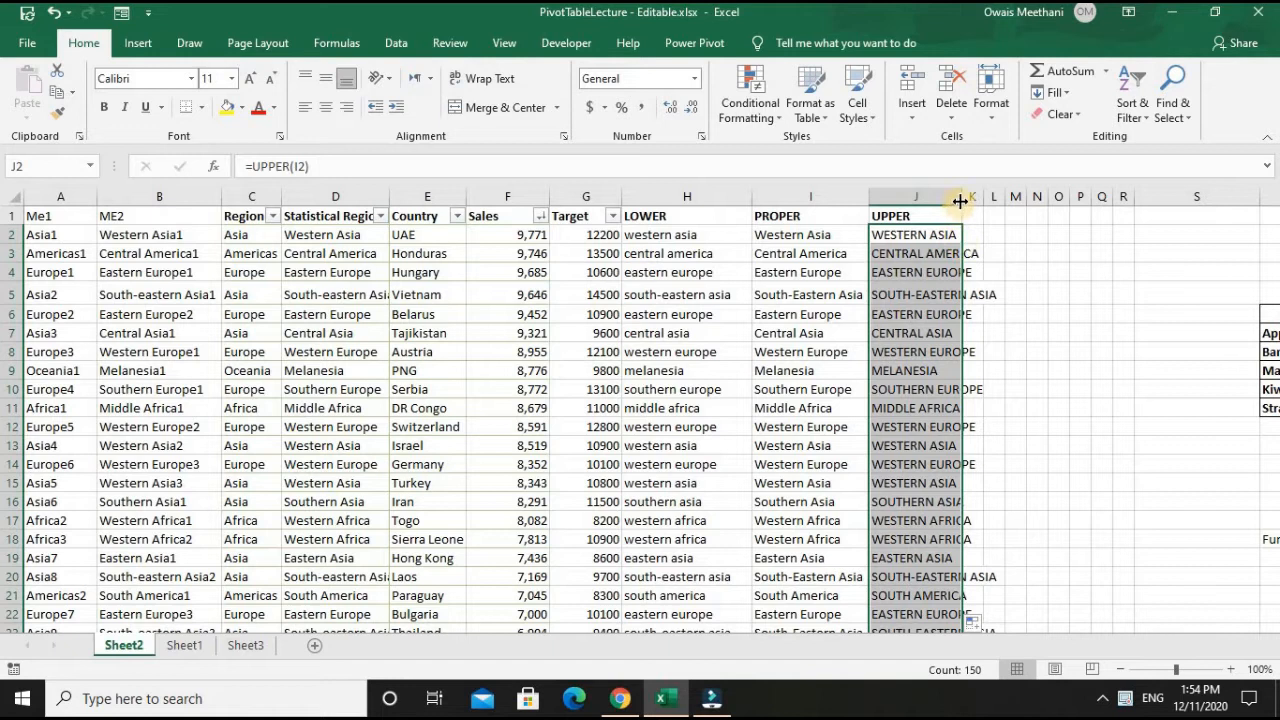
double_click(960, 202)
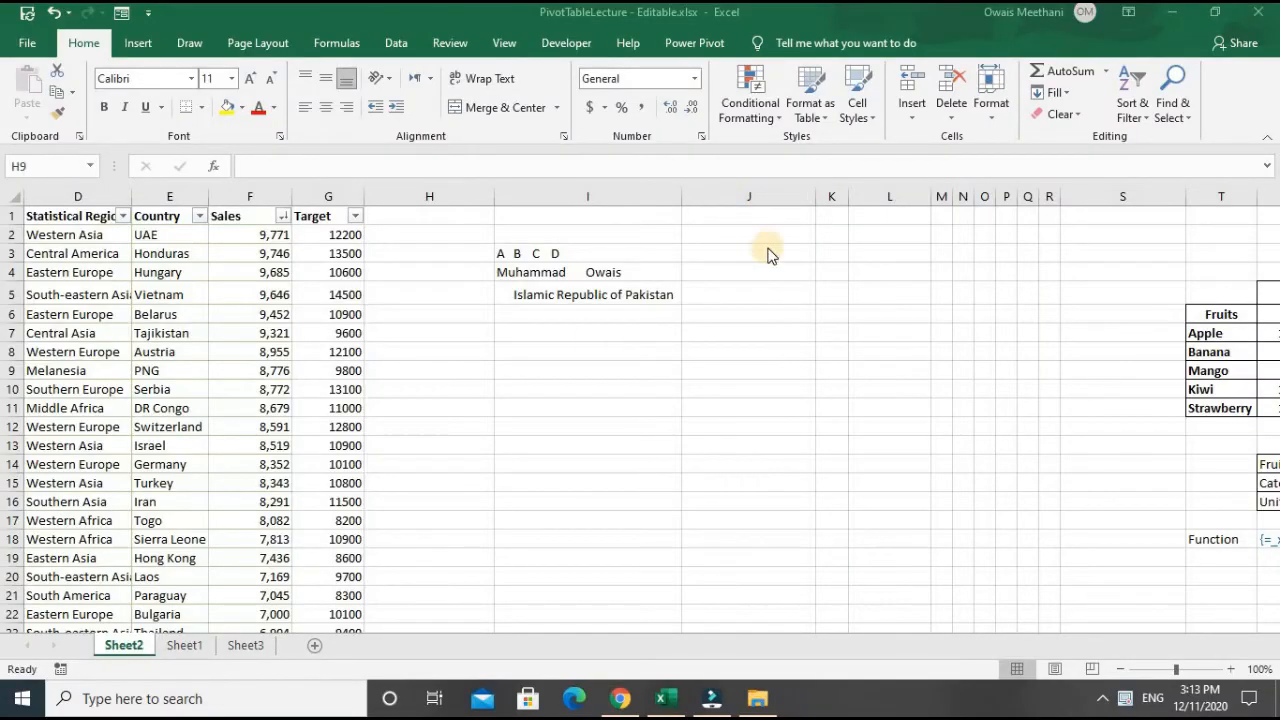
- Enter the header TRIM in J1 and select the spaced-out sample text in I3
left_click(746, 219)
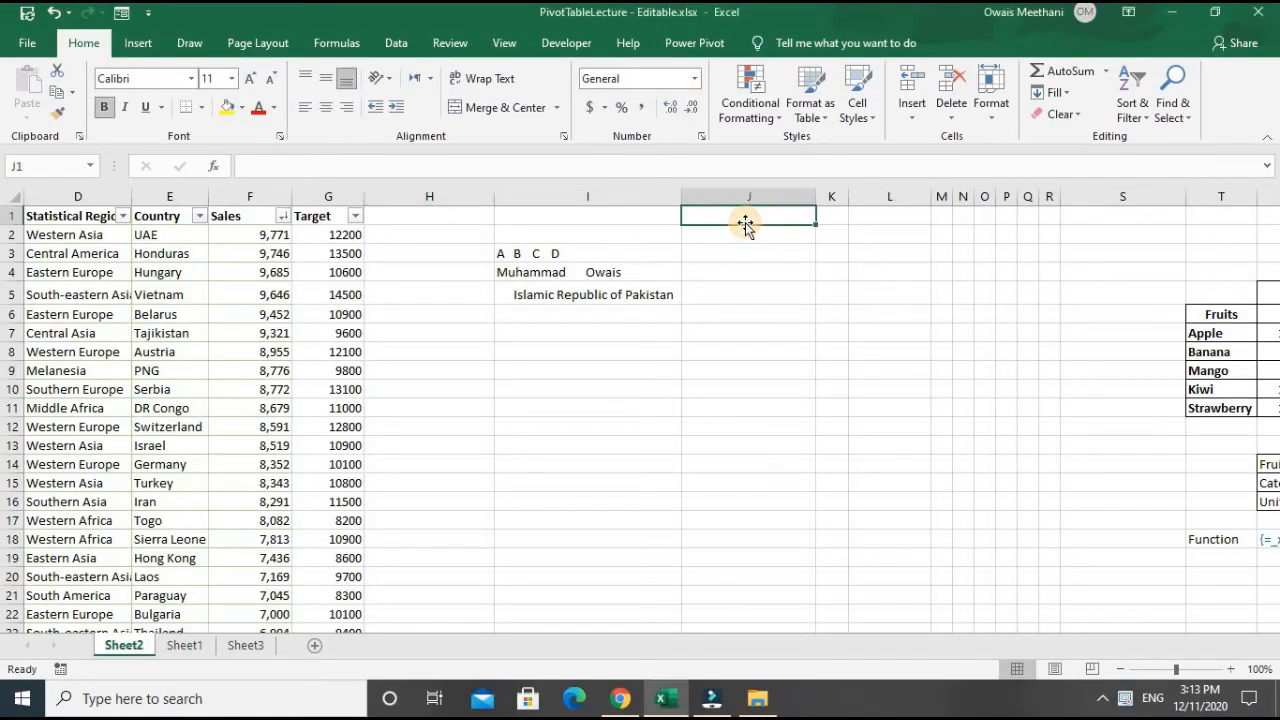
type("TRIM")
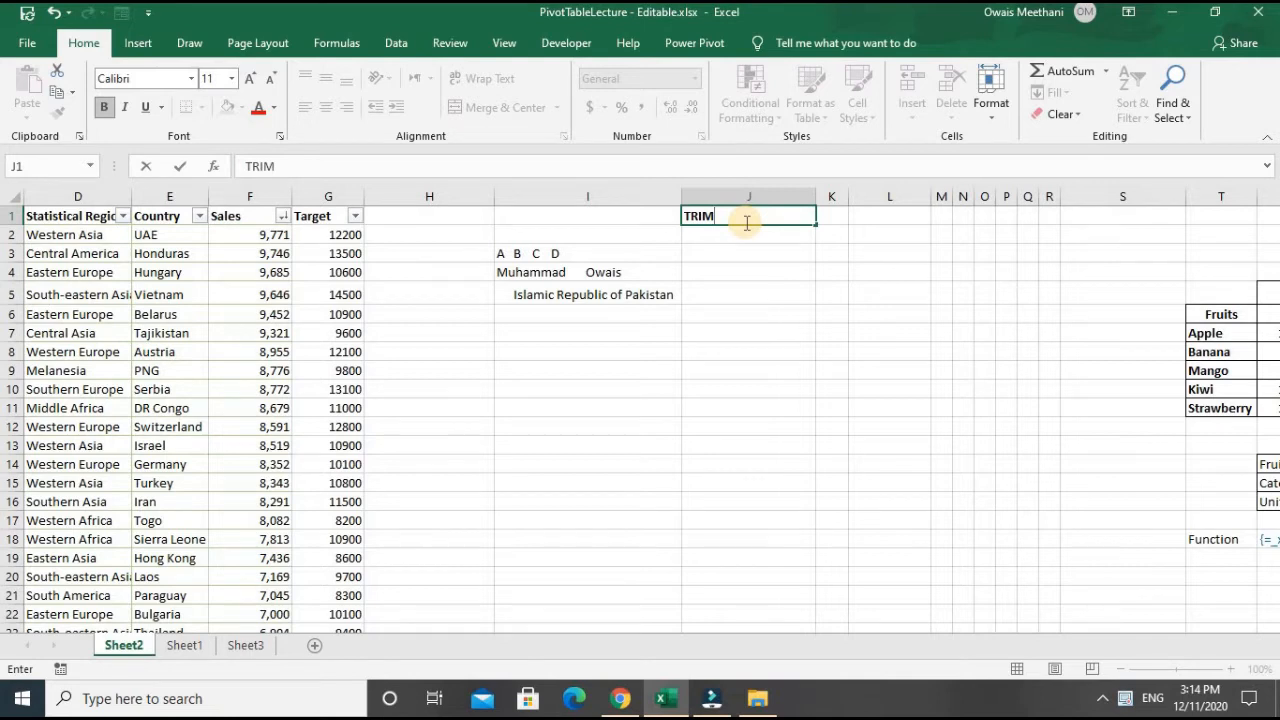
key("Return")
key("Return")
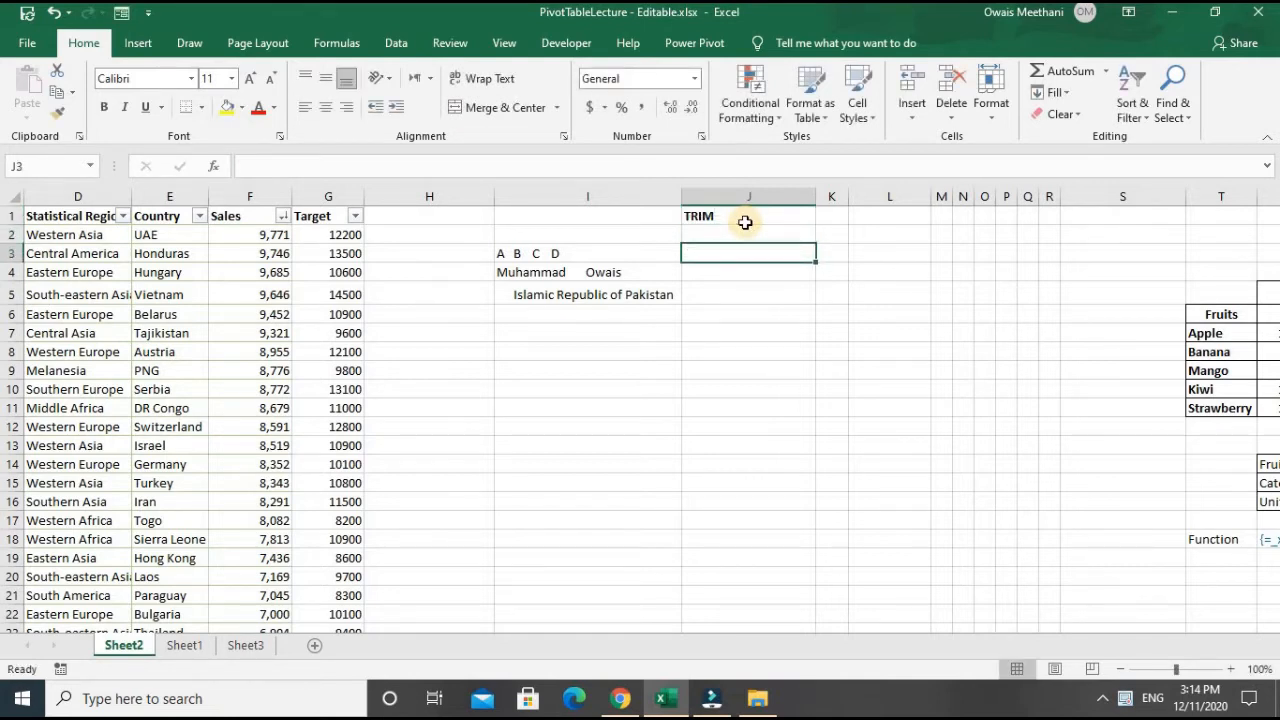
key("Left")
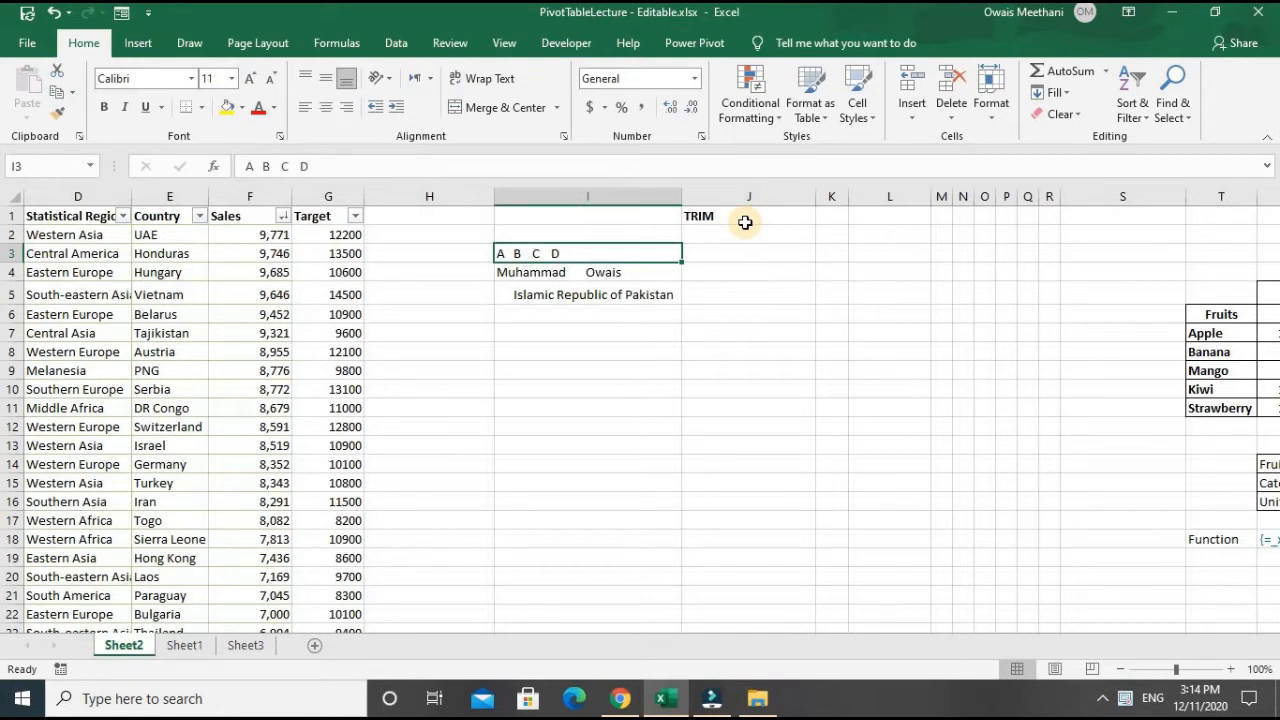
- Review the spaced-out sample texts in I3 through I5
key("Down")
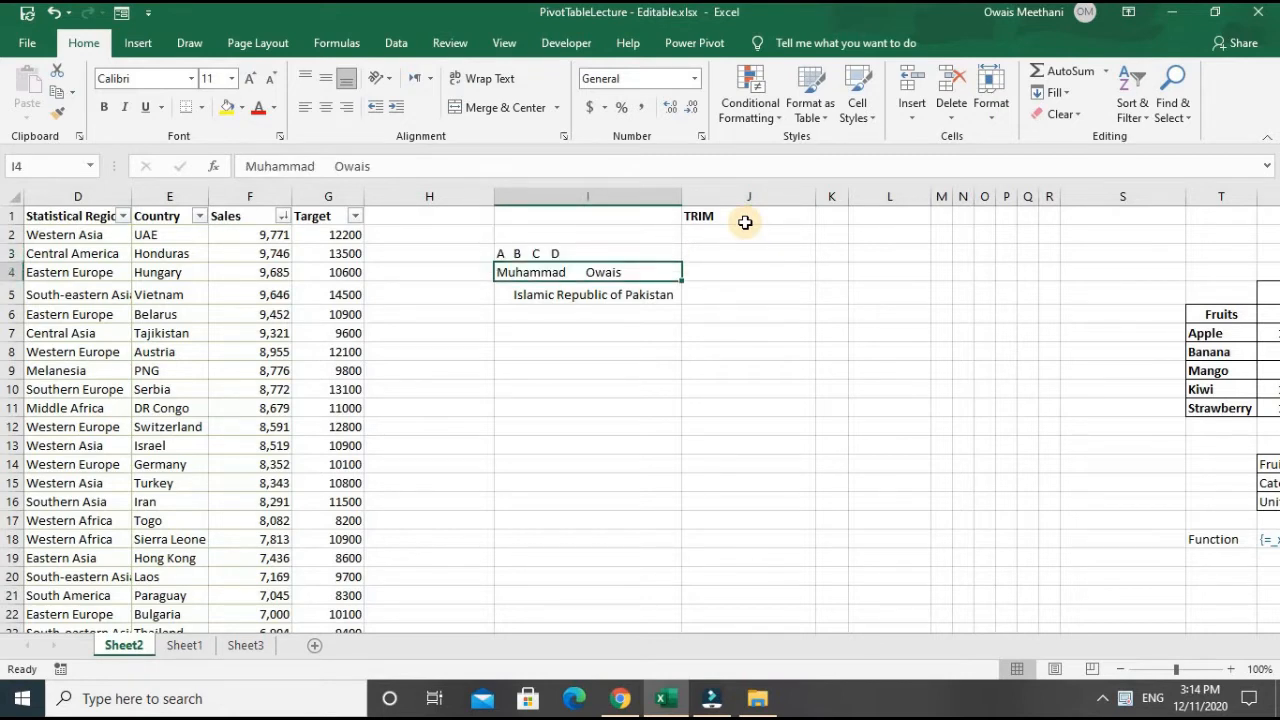
key("Down")
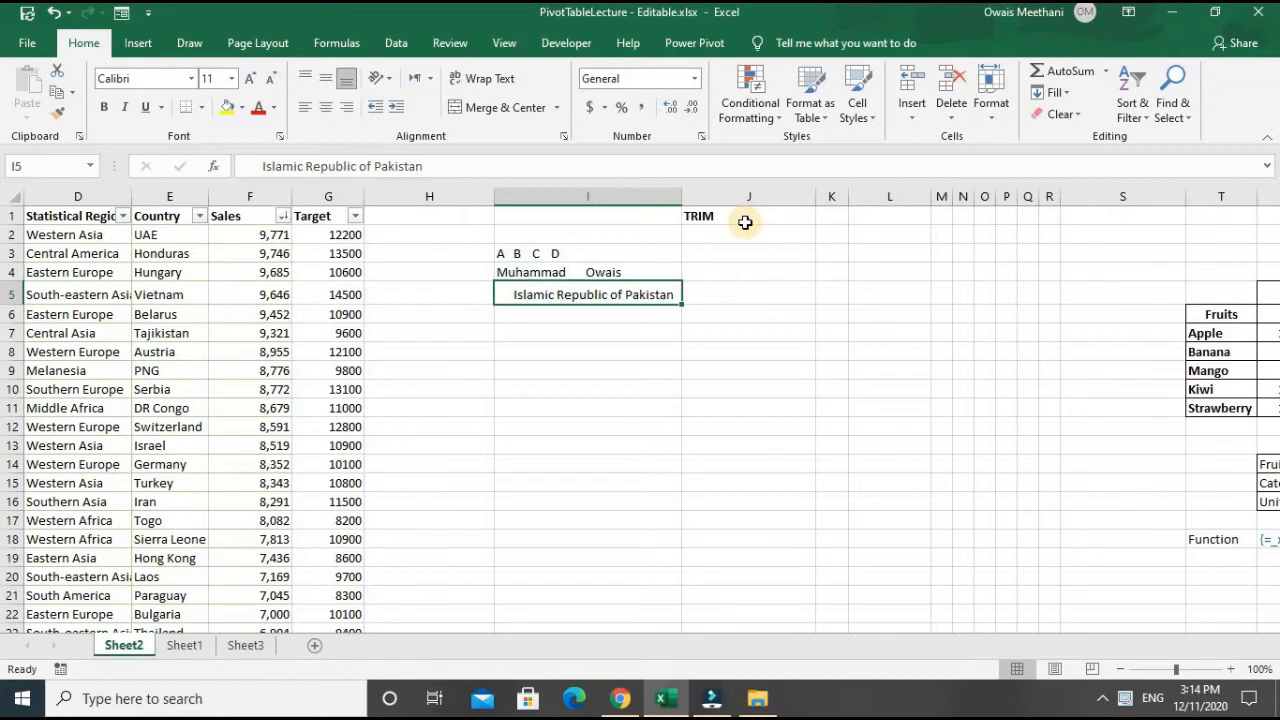
key("Up")
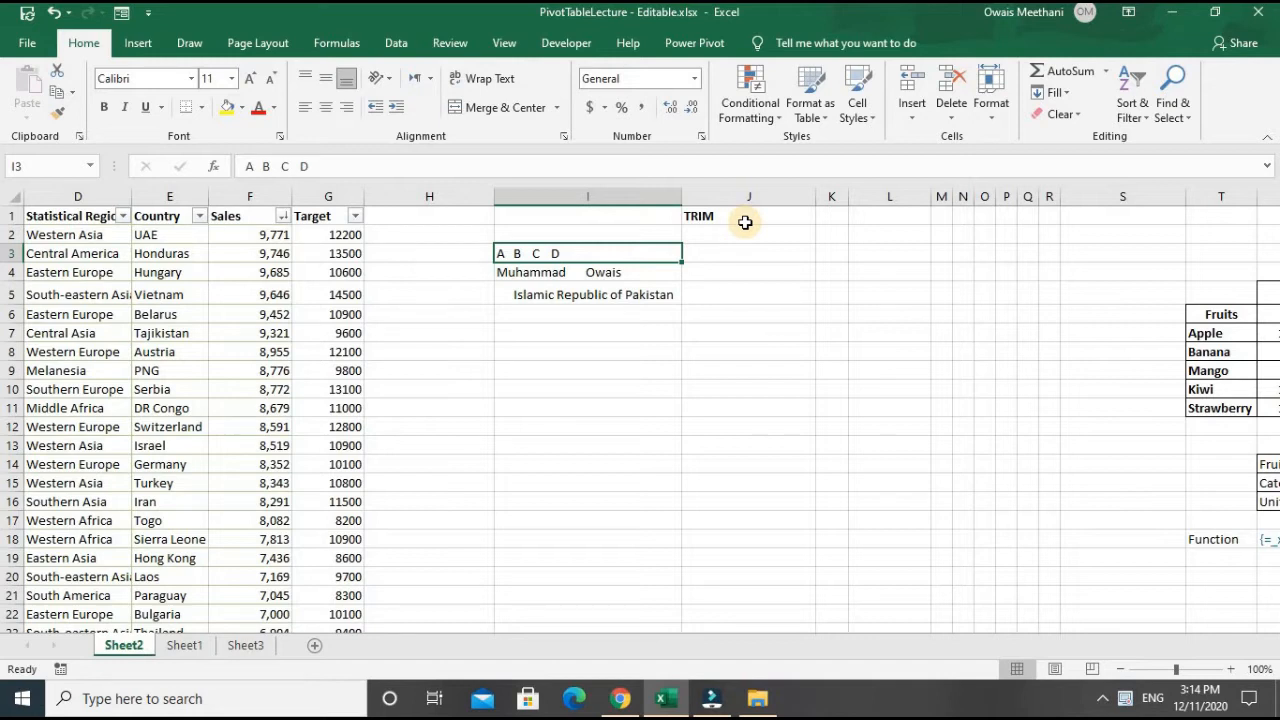
key("Down")
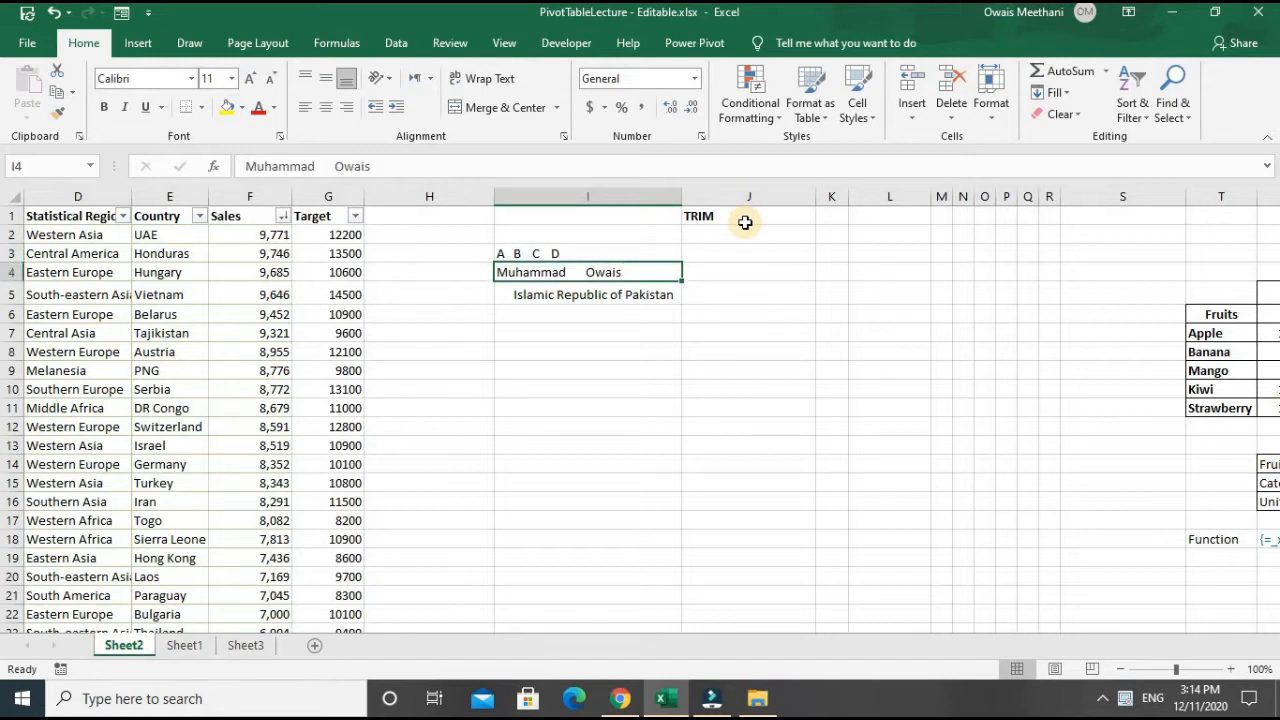
key("Down")
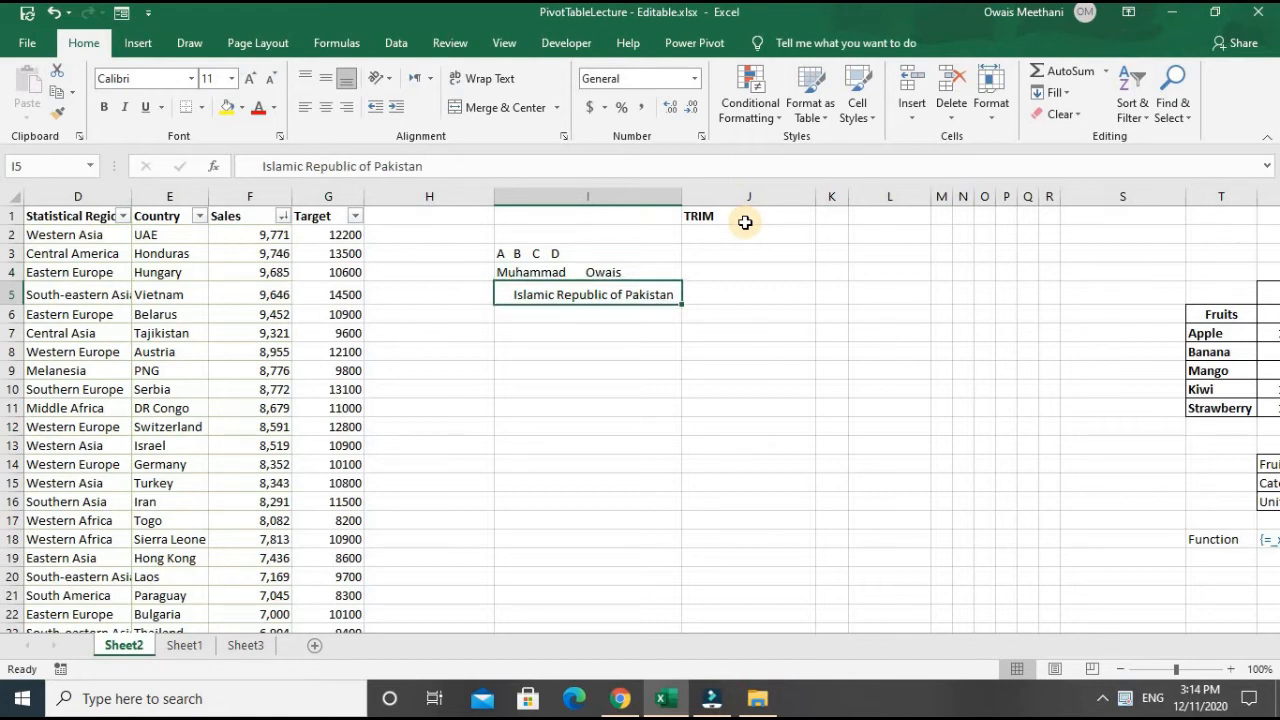
key("Up")
key("Up")
- Enter =TRIM(I3) in J3 to remove the extra spaces from the sample text
key("Right")
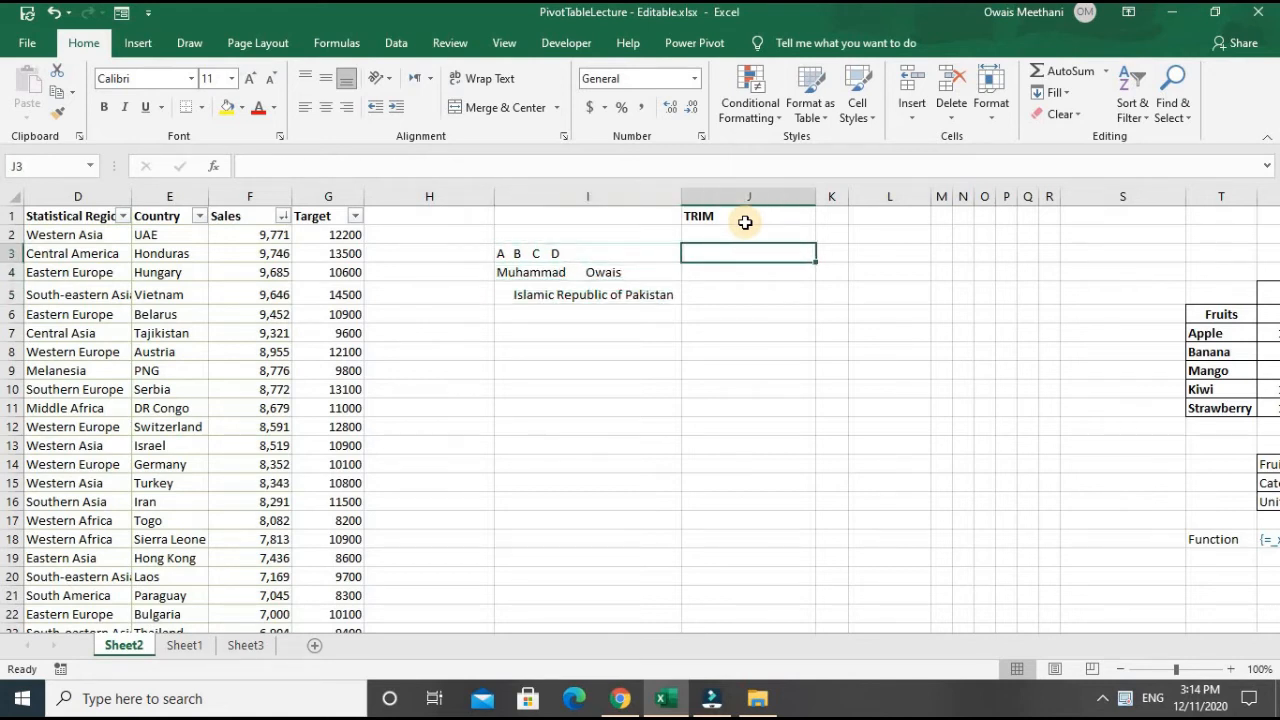
type("=trim")
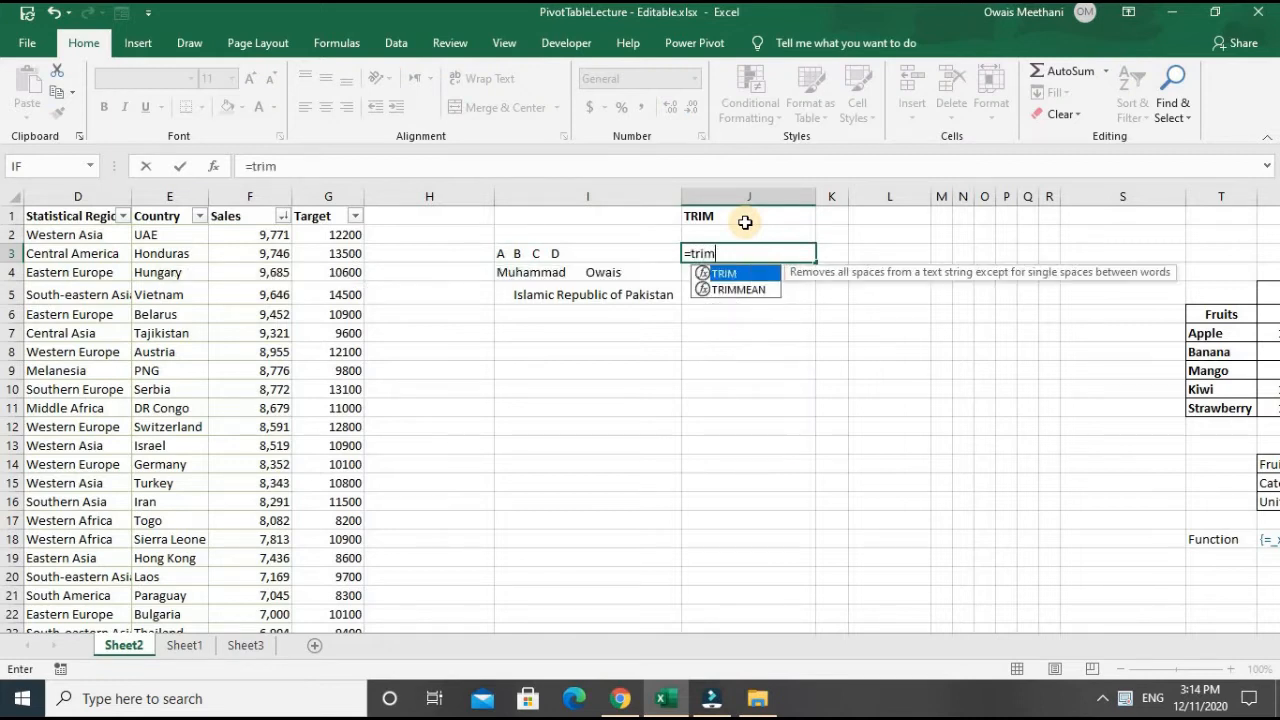
type("(")
key("Left")
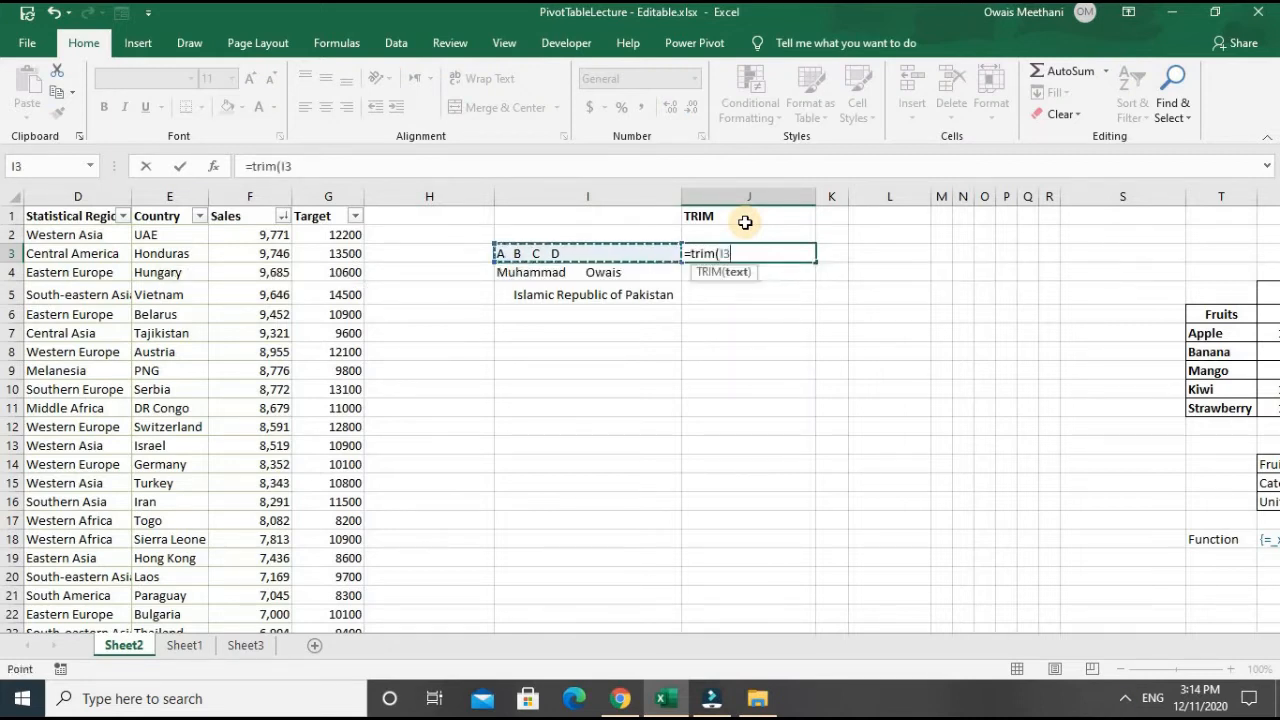
type(")")
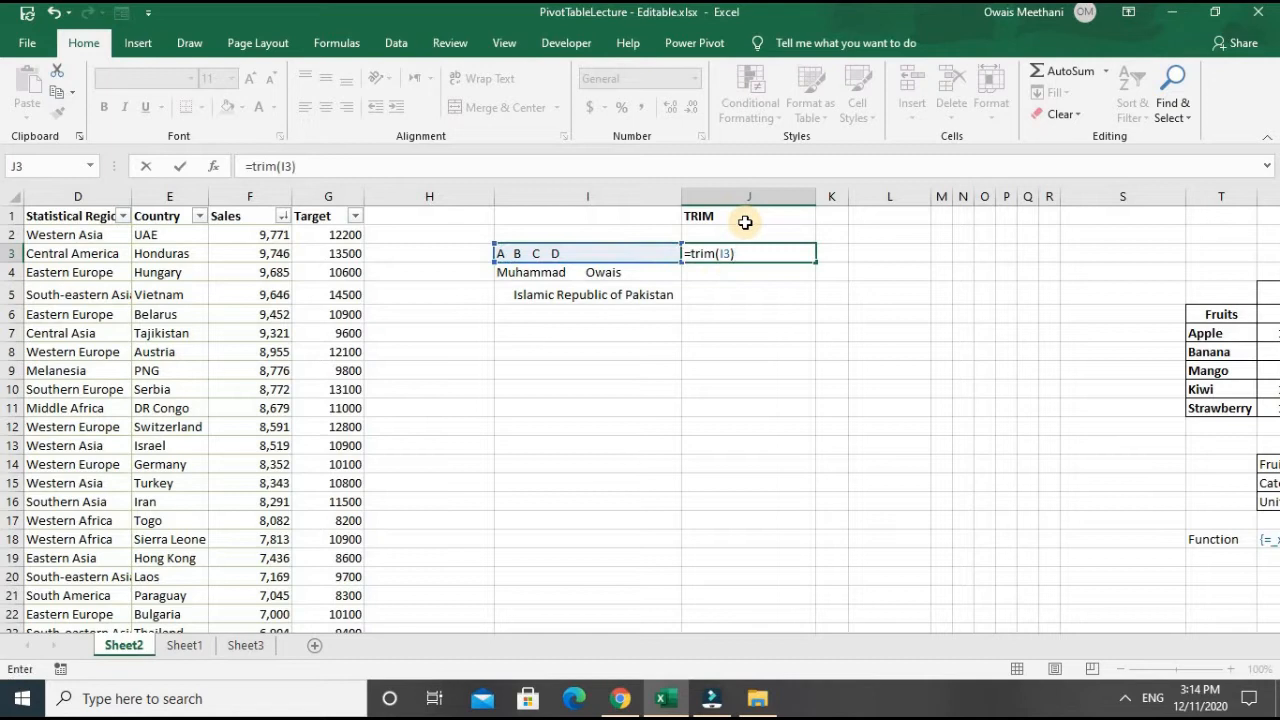
key("Return")
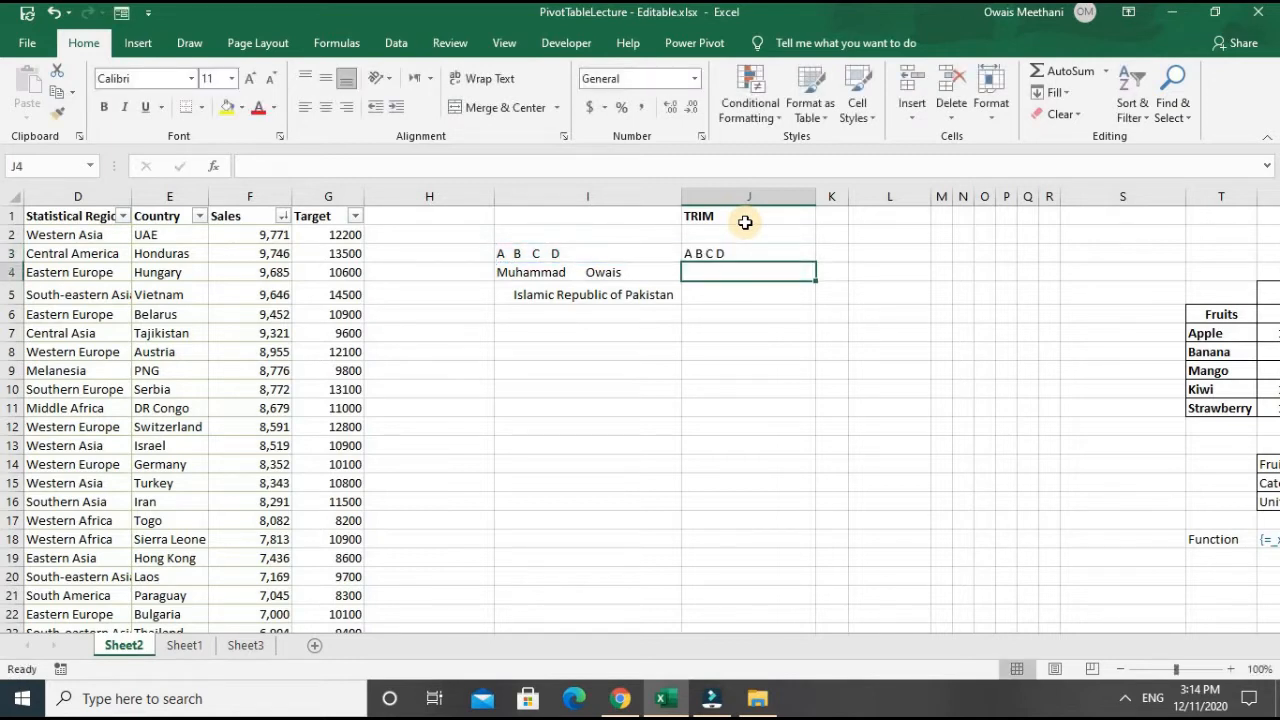
- Fill the TRIM formula from J3 down to J5 and autofit the width of column J
key("Up")
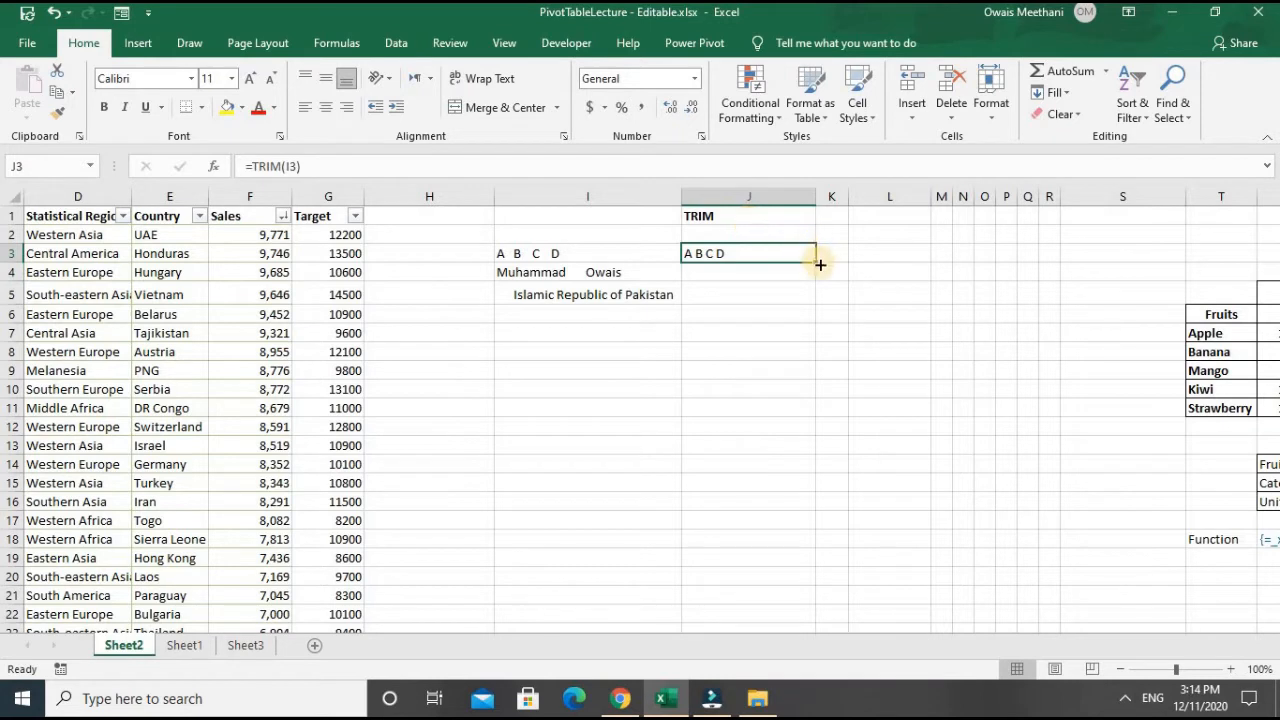
left_click_drag(817, 263, 815, 300)
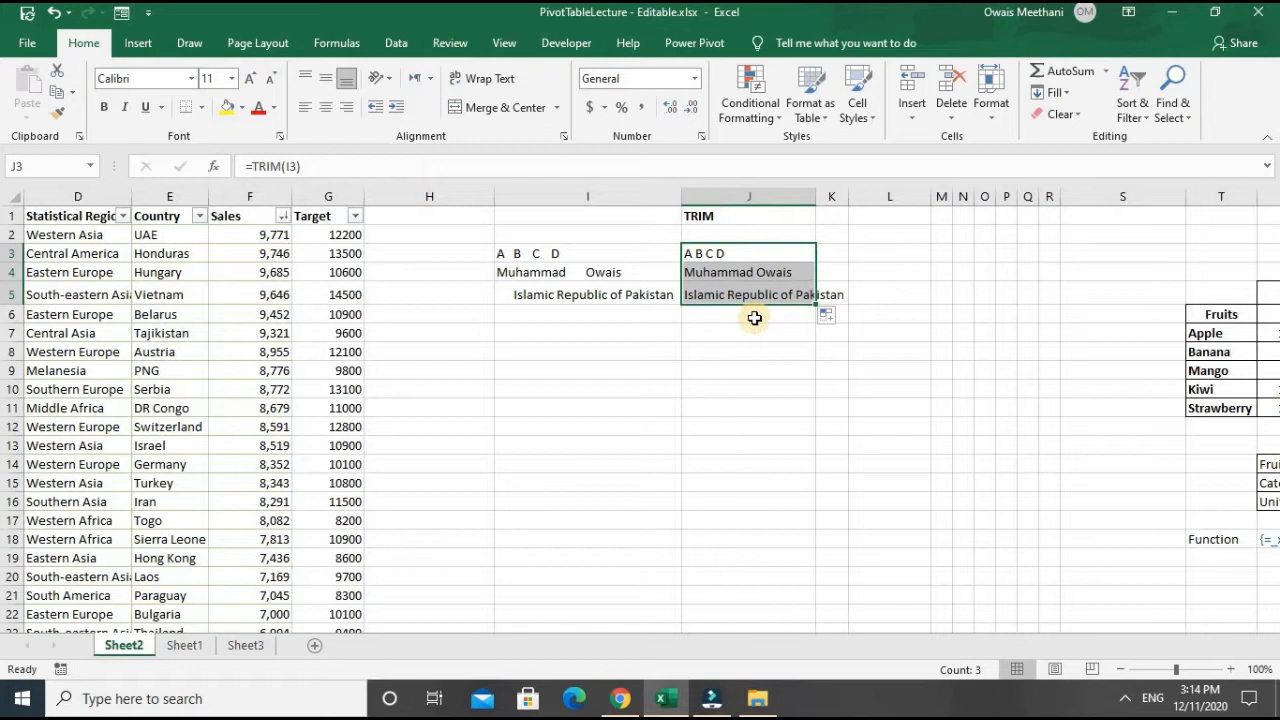
left_click(735, 290)
left_click(728, 254)
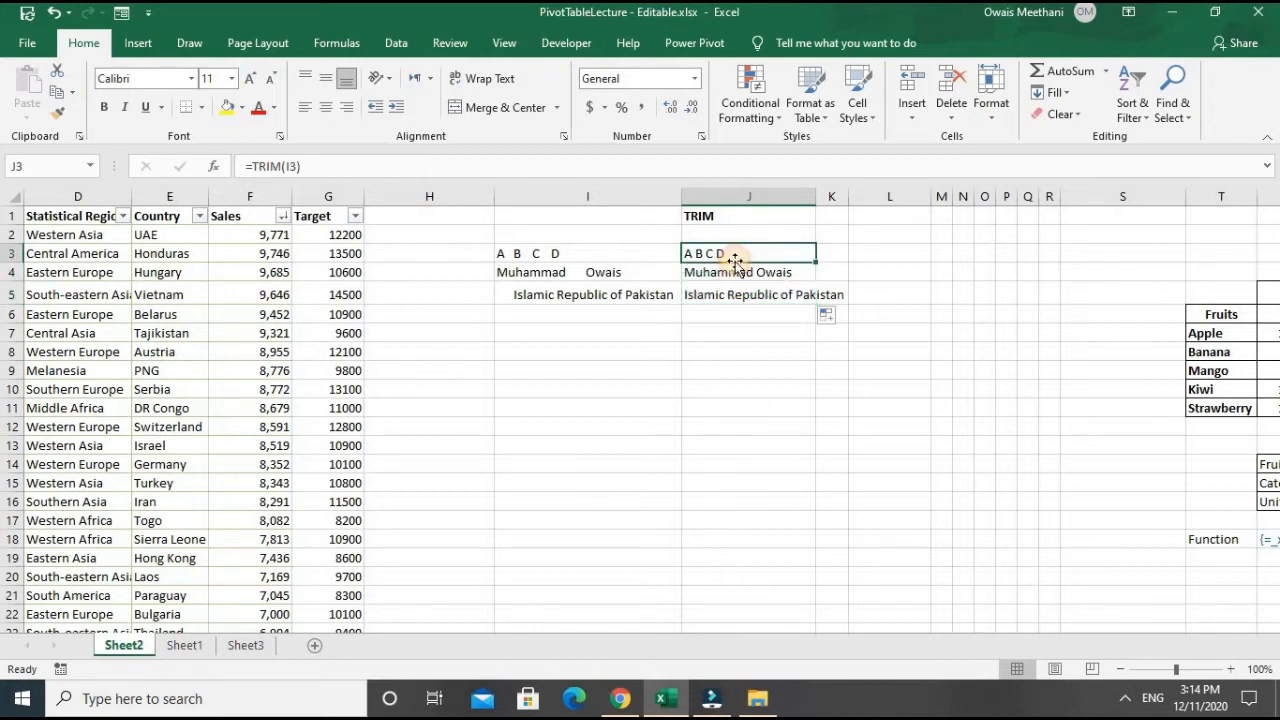
left_click(748, 276)
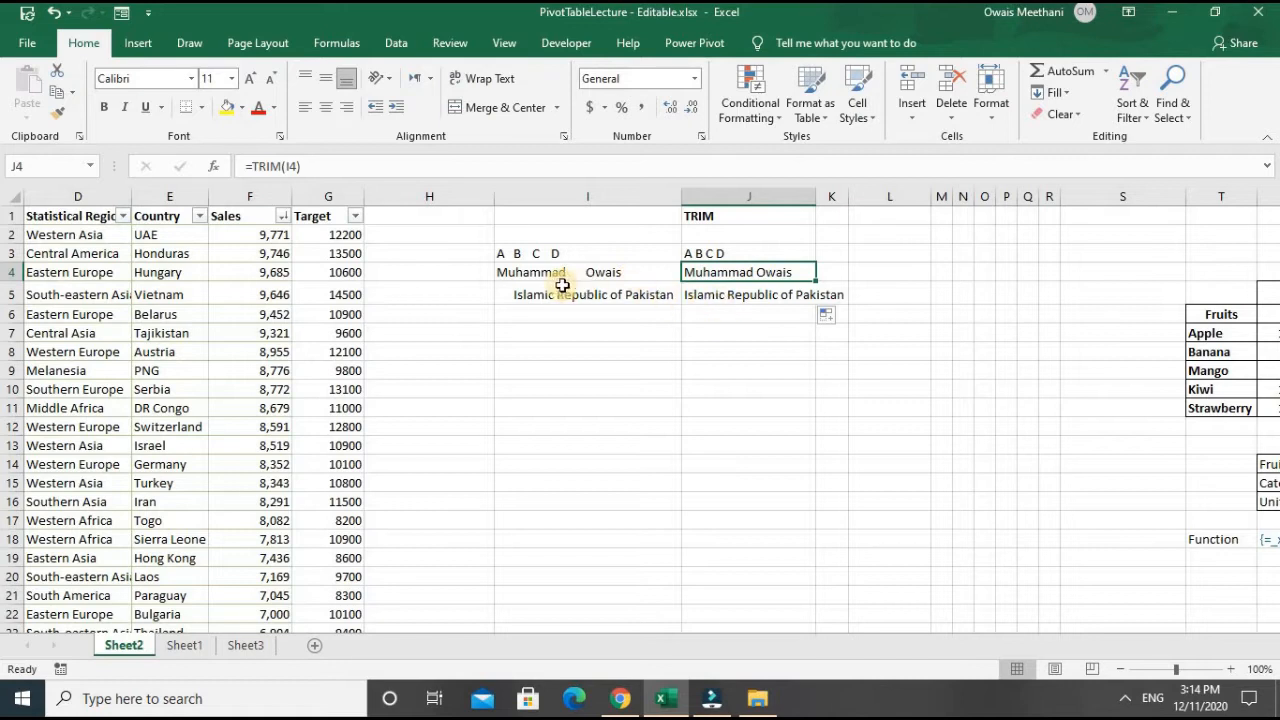
left_click(694, 297)
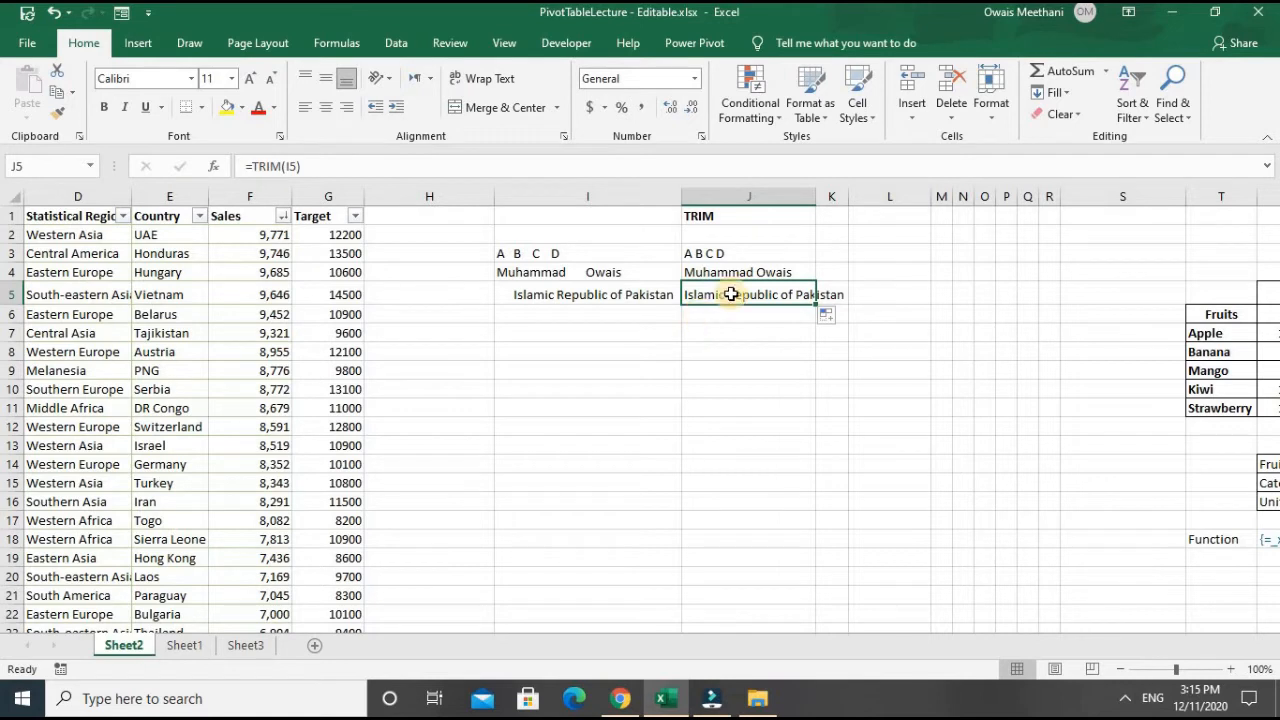
double_click(815, 196)
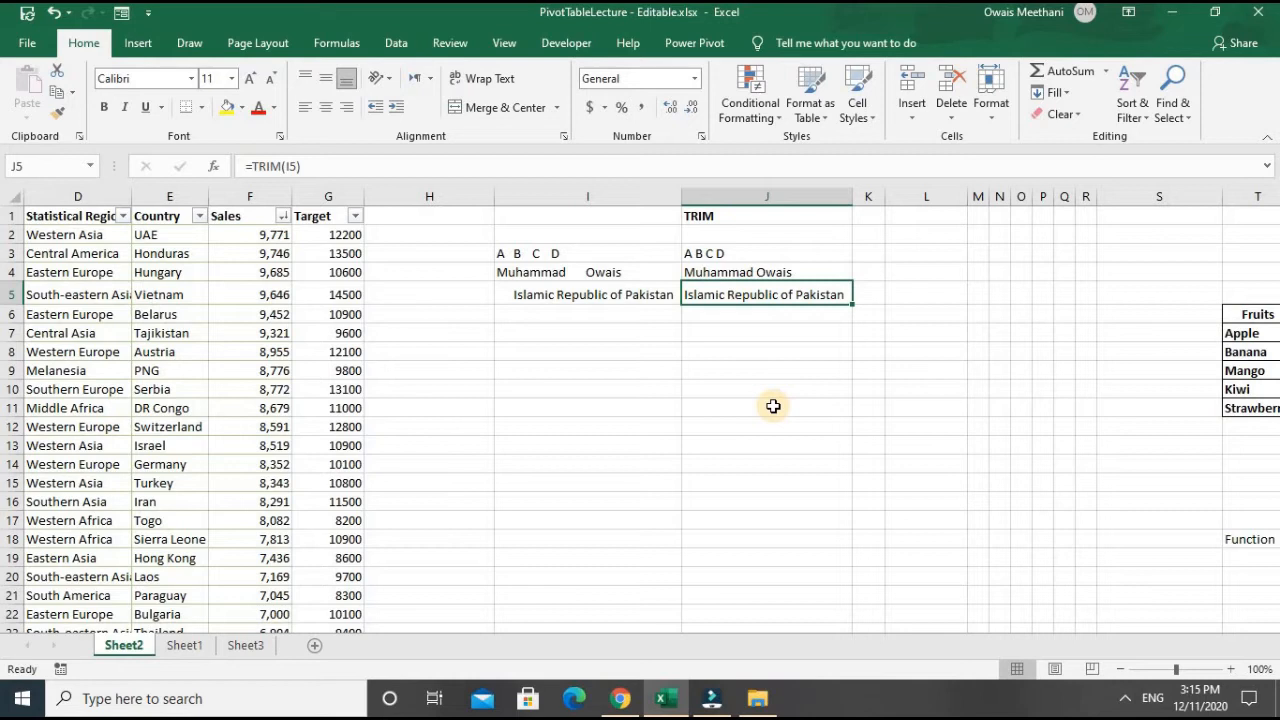
key("Up")
key("Up")
key("Down")
key("Down")
key("Down")
key("Up")
key("Up")
key("Up")
key("Up")
key("Down")
key("Down")
key("Down")
key("Down")
key("Down")
key("Up")
key("Up")
key("Up")
key("Up")
key("Up")
key("Down")
key("Down")
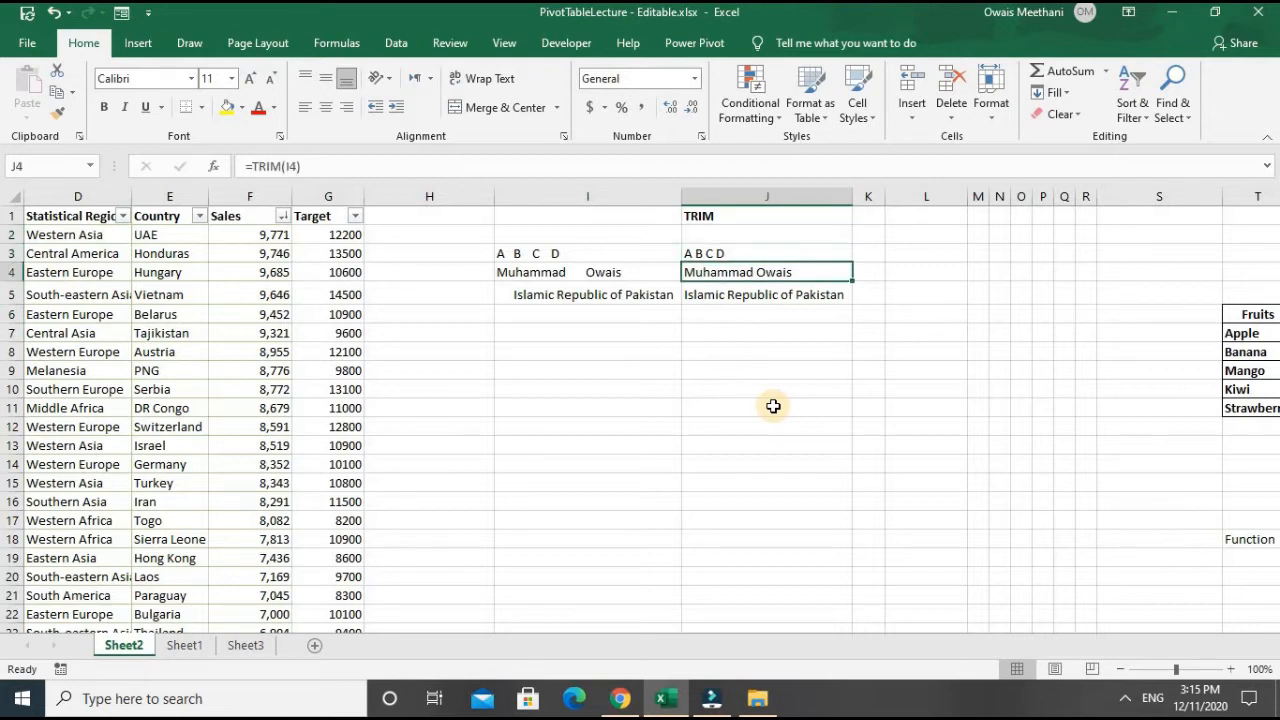
key("Left")
key("Left")
key("Right")
key("Right")
key("Right")
key("Down")
key("Down")
key("Down")
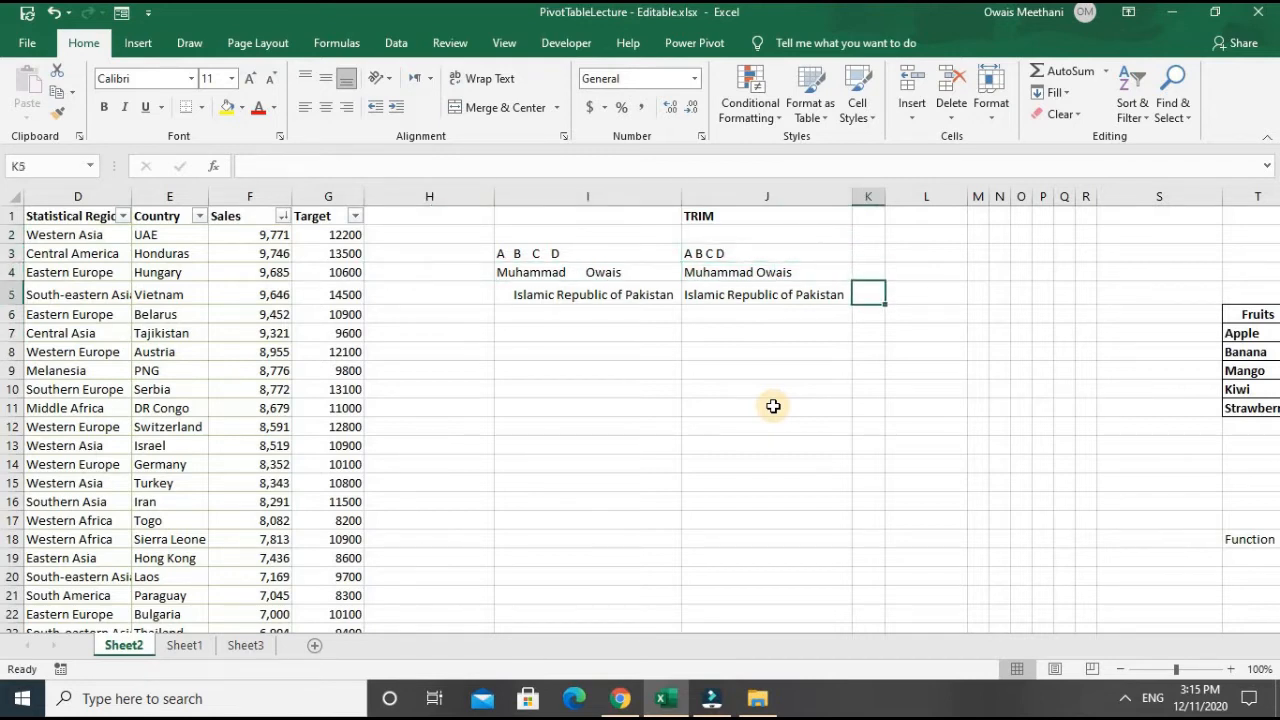
key("Left")
key("Left")
key("Left")
key("Down")
key("Right")
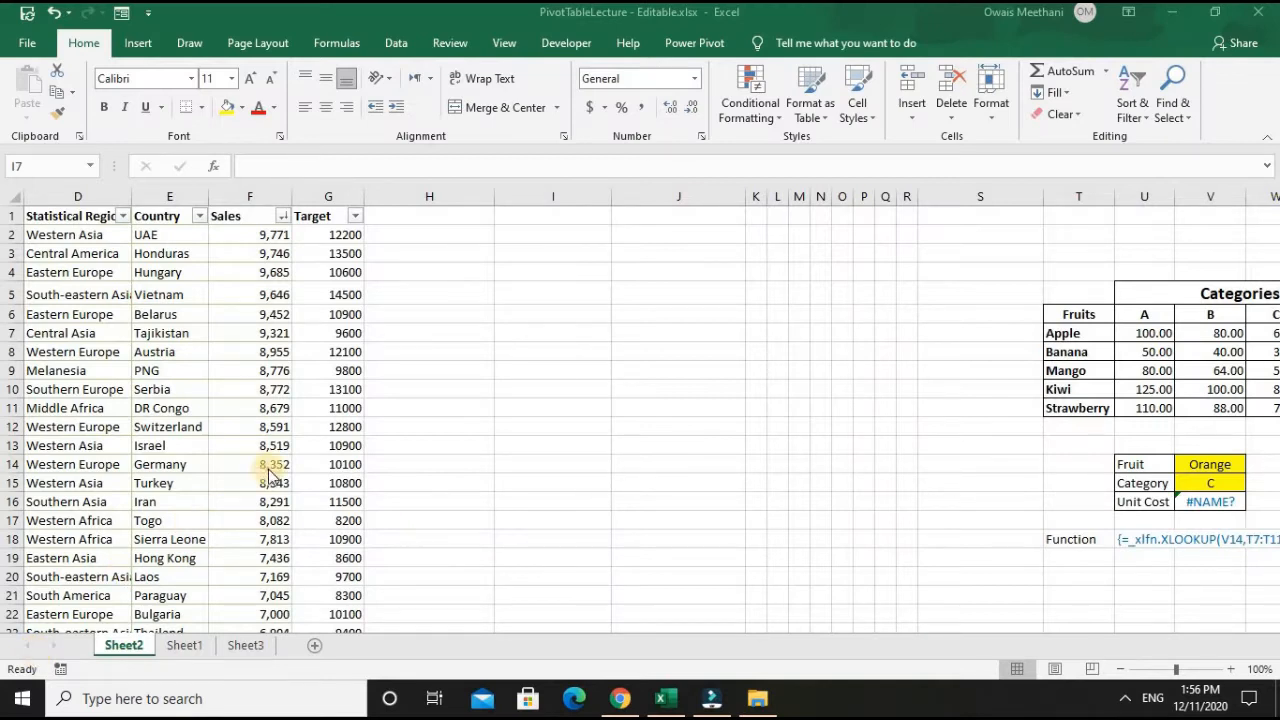
- Enter the date 08/14/1947 in cell I7
left_click(556, 331)
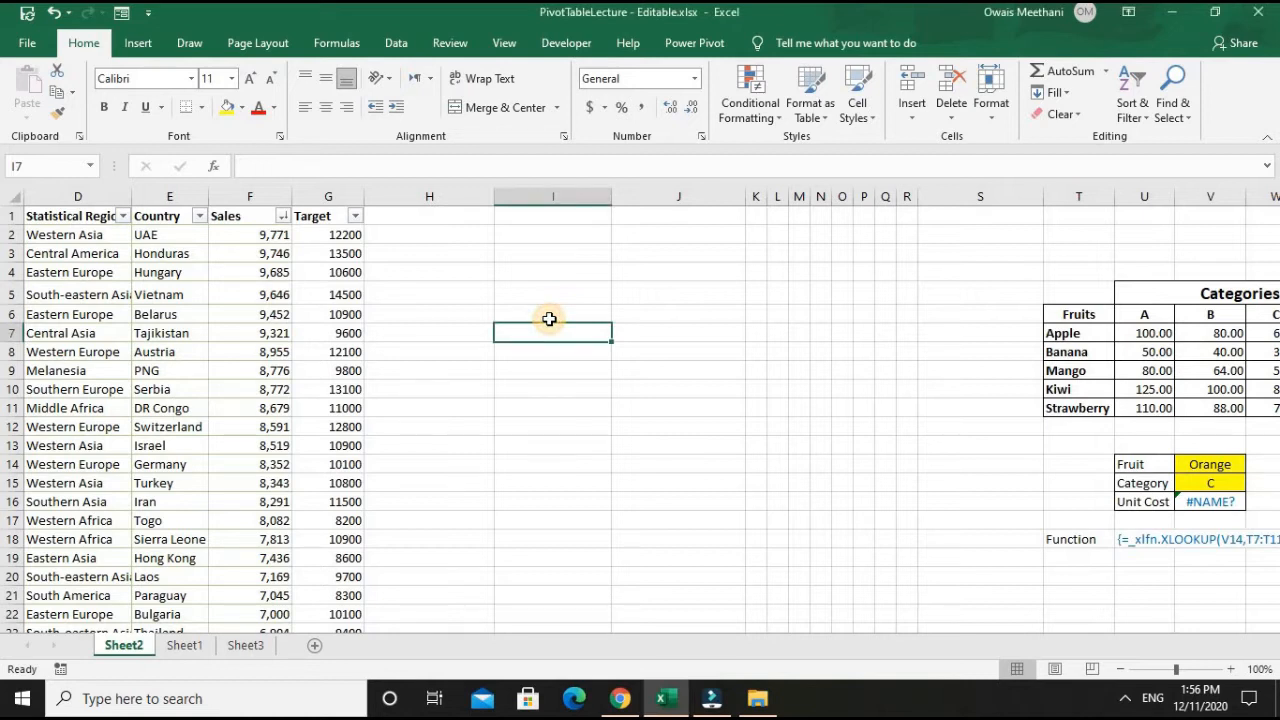
type("08")
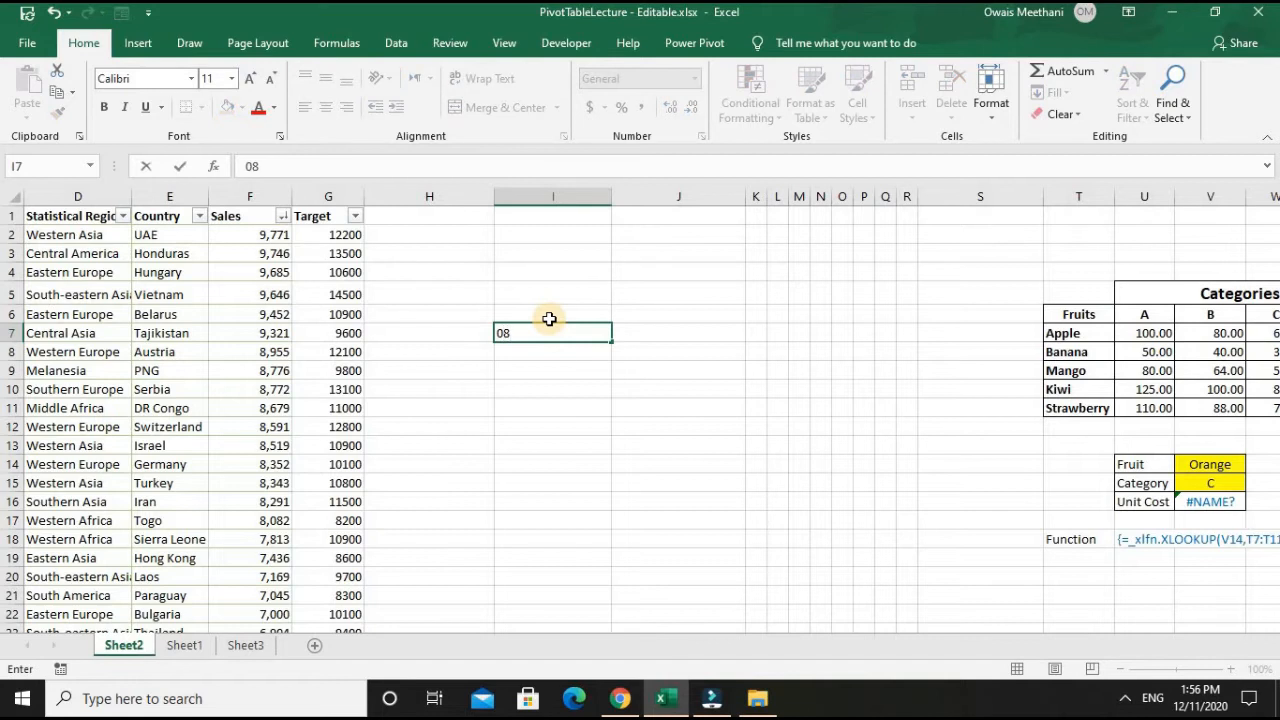
type("/14/1947")
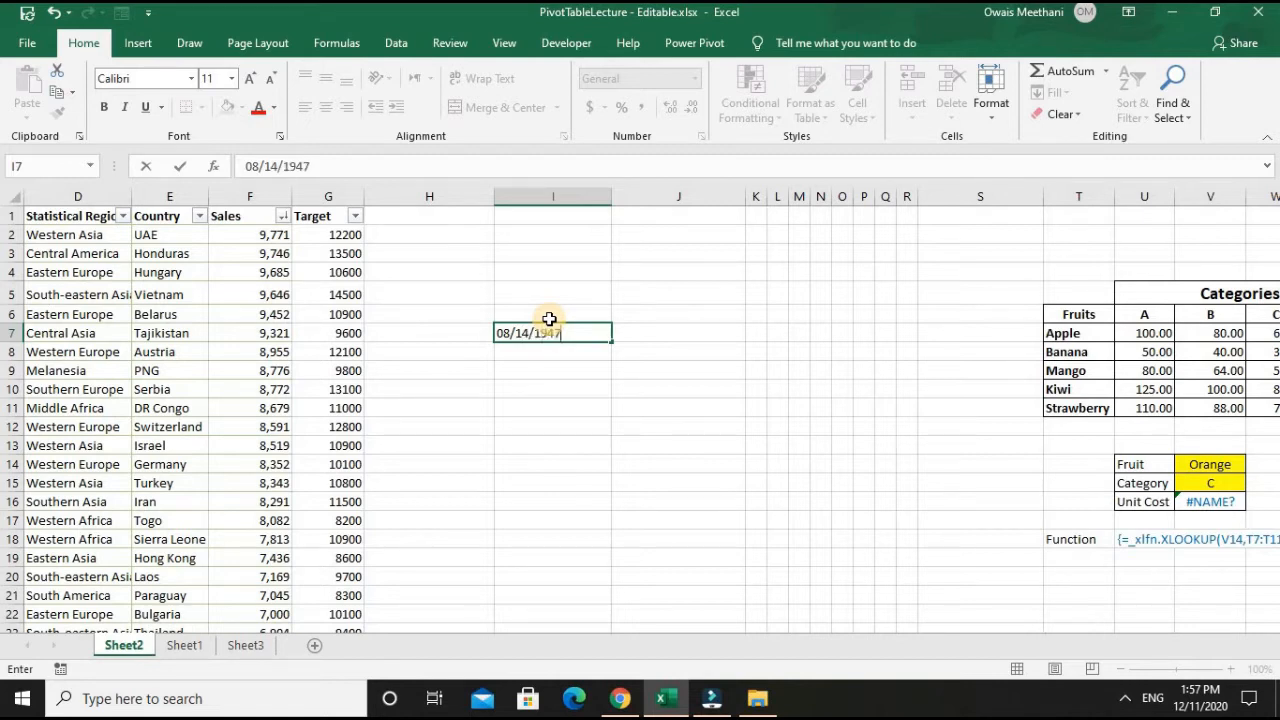
key("Return")
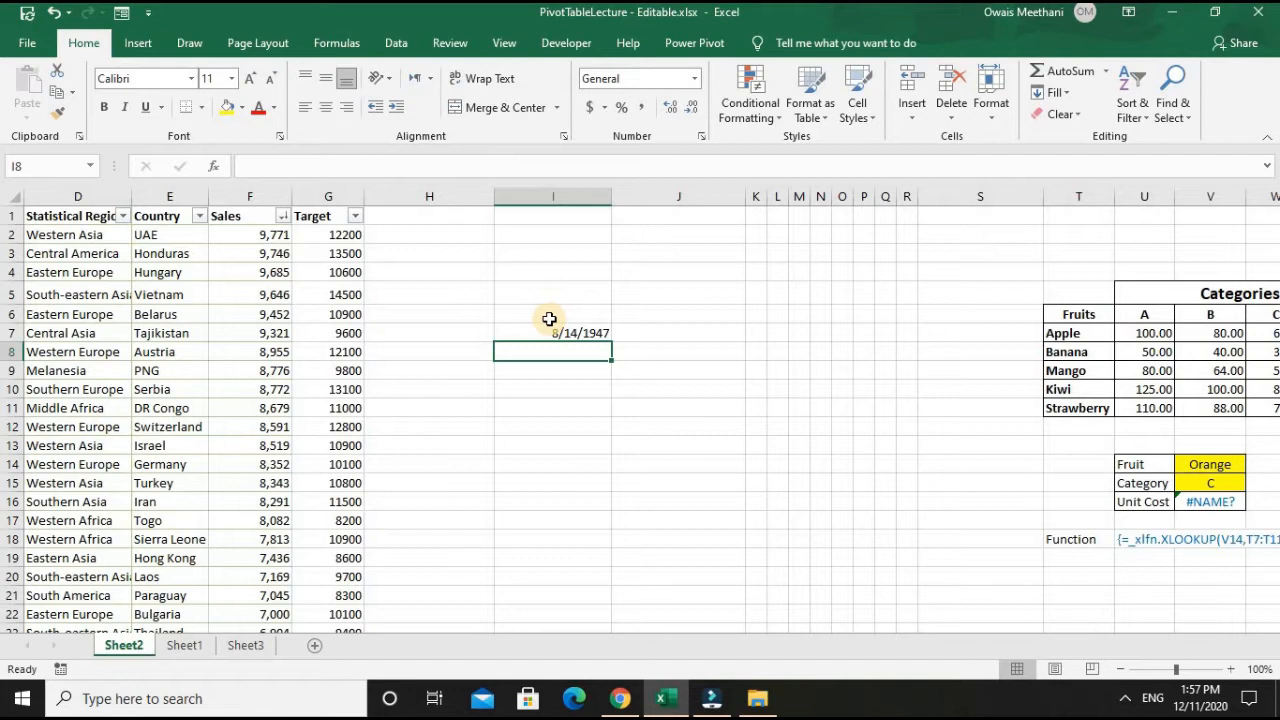
- Enter =TODAY() in I8 to try out the current-date function, and clear the cell again
type("=TODAY")
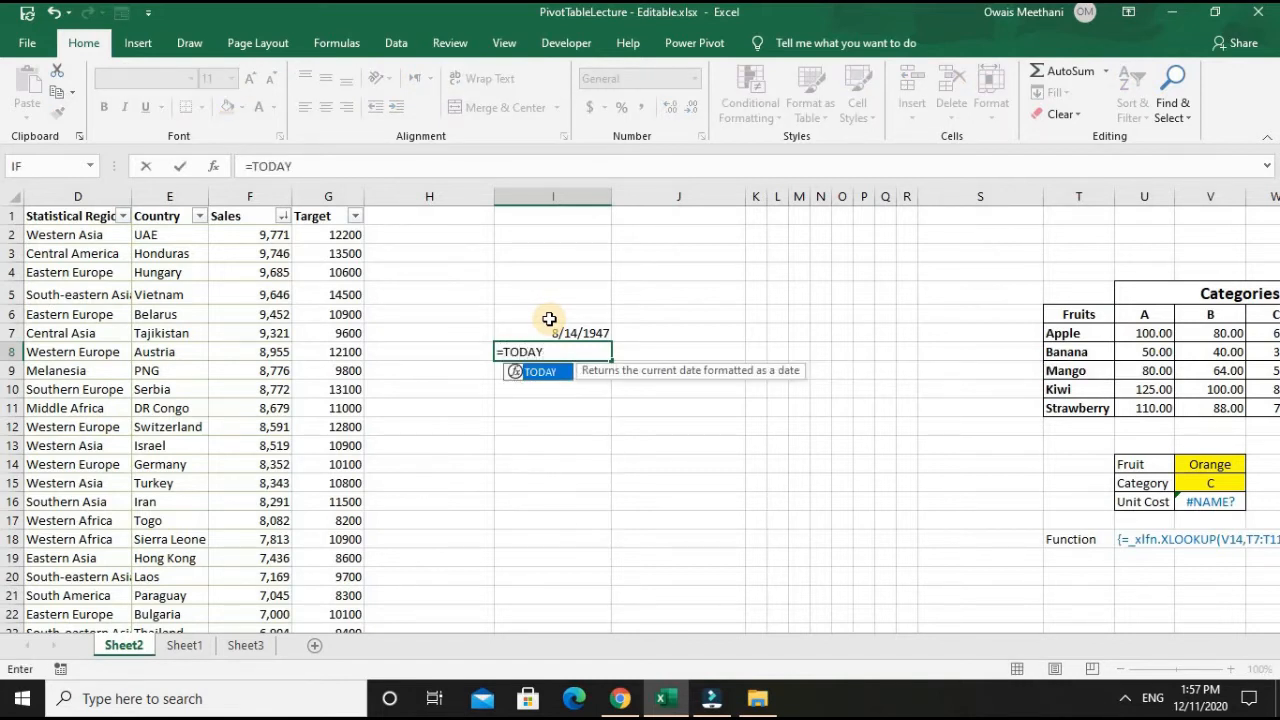
type("()")
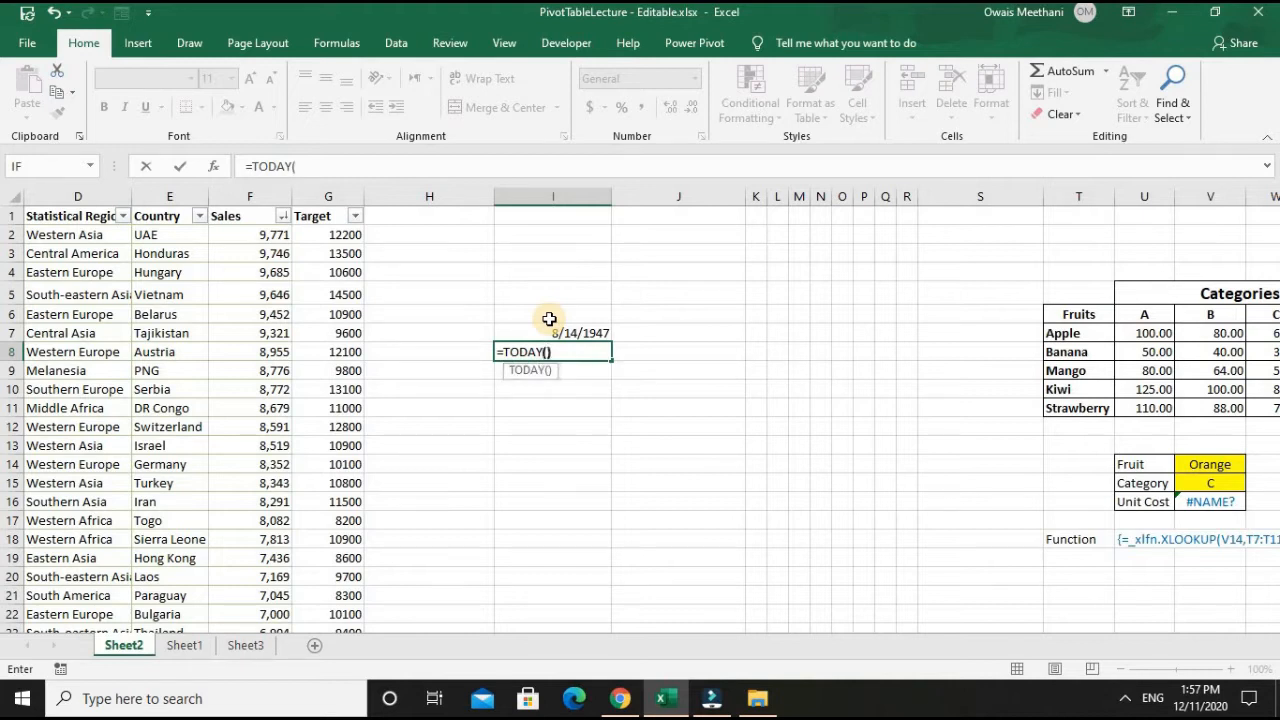
key("Return")
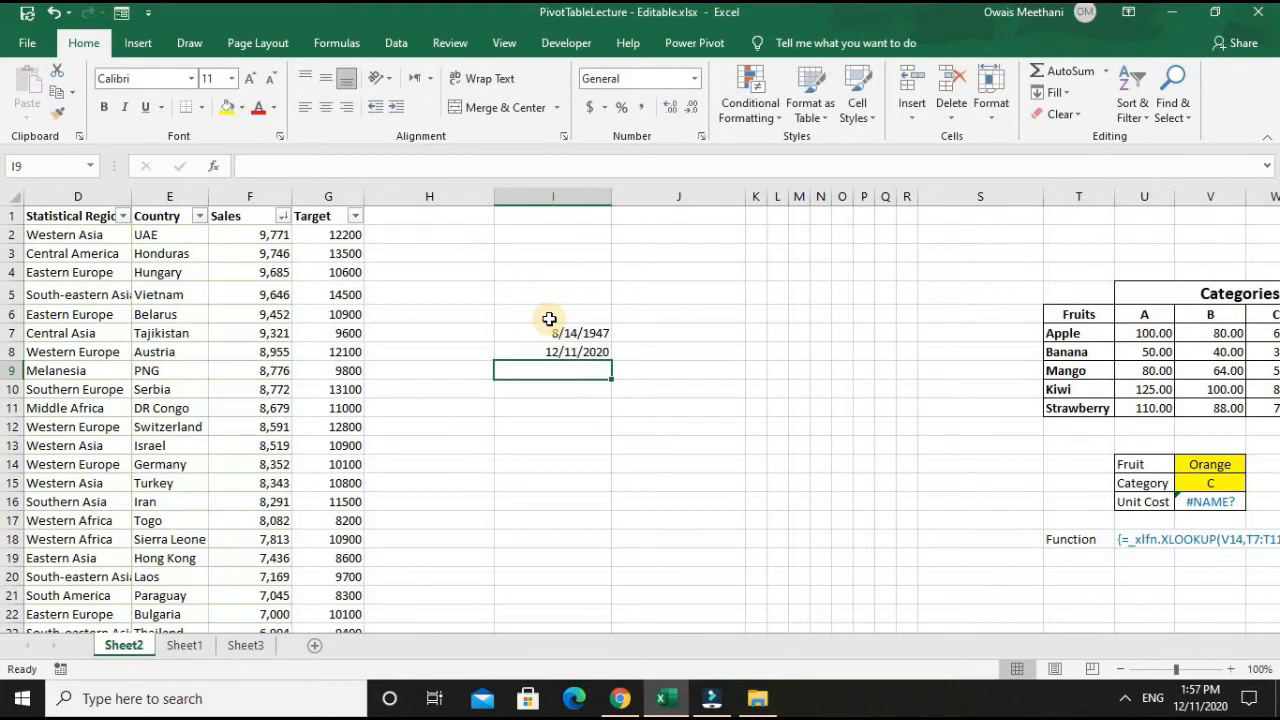
key("Up")
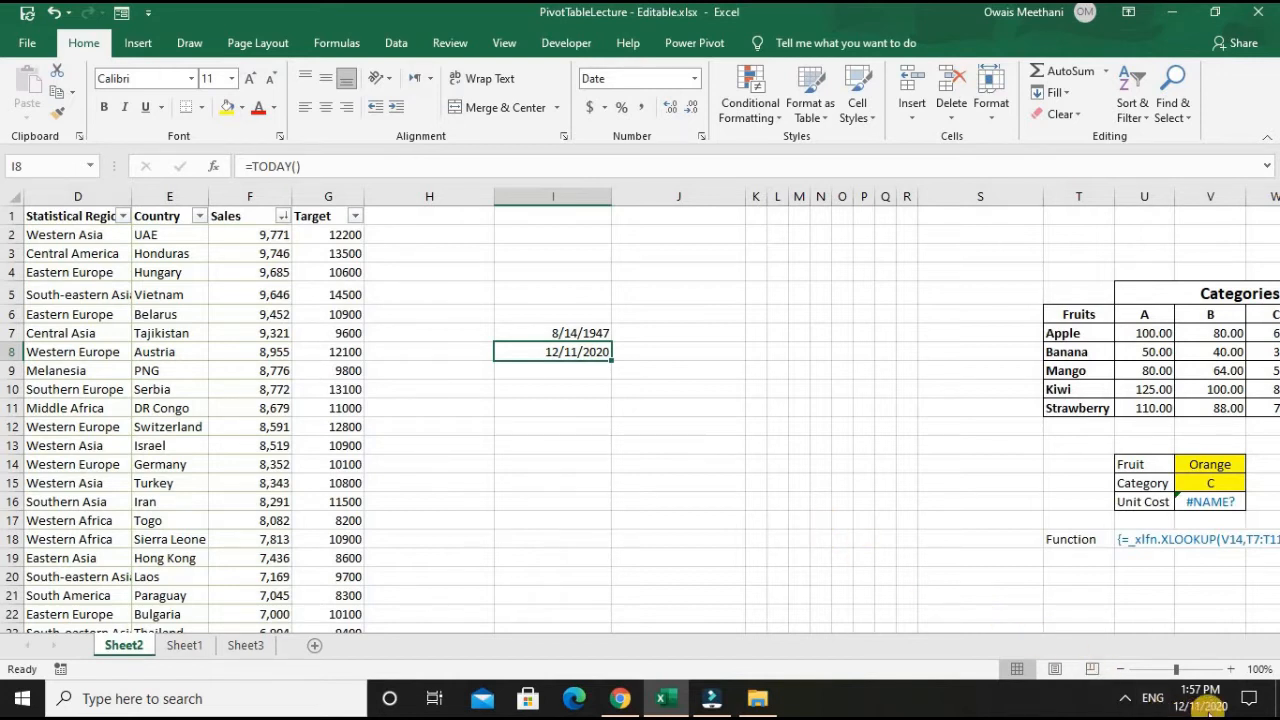
mouse_move(1200, 703)
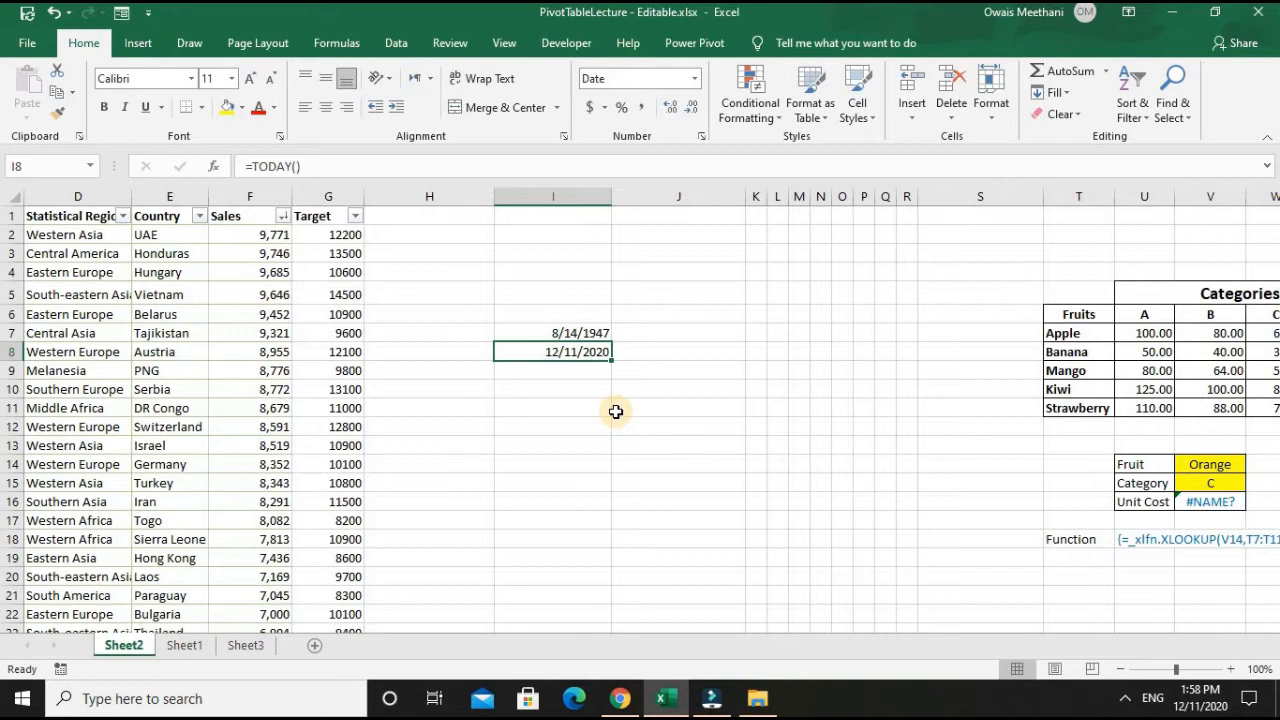
key("Delete")
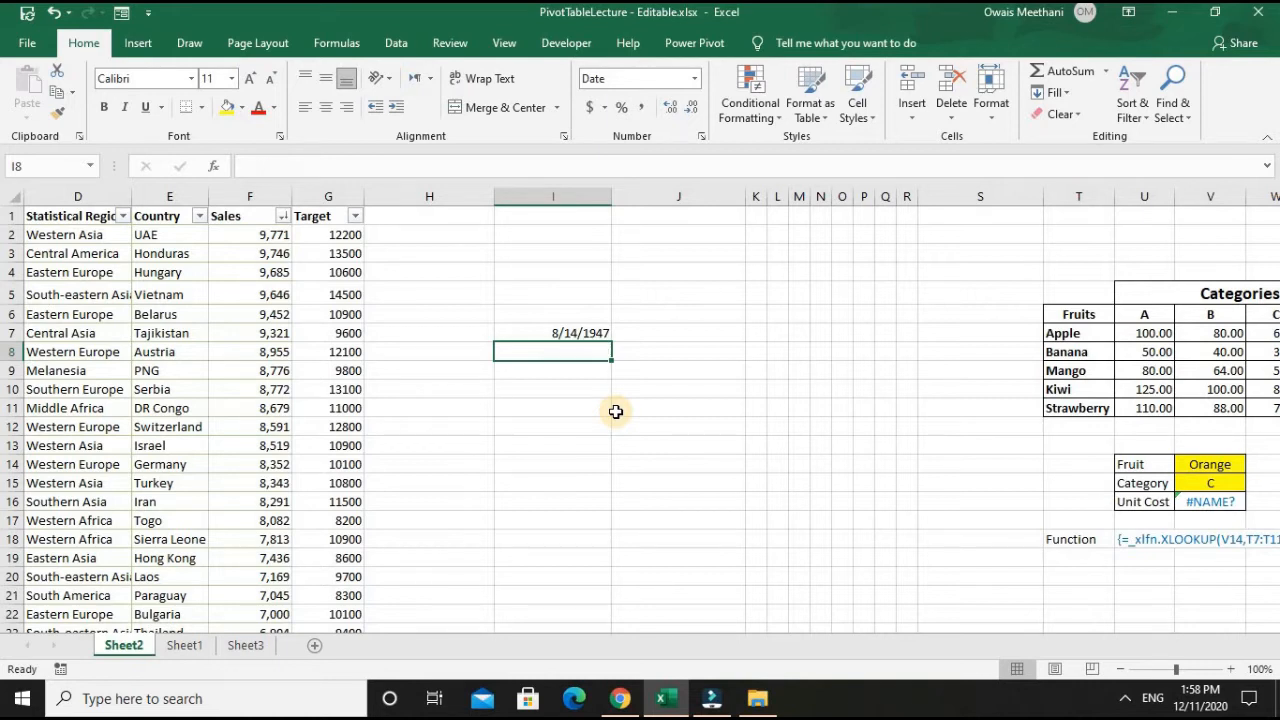
- Enter =TODAY()-I7 in J7 to calculate the days elapsed since the date in I7
left_click(666, 332)
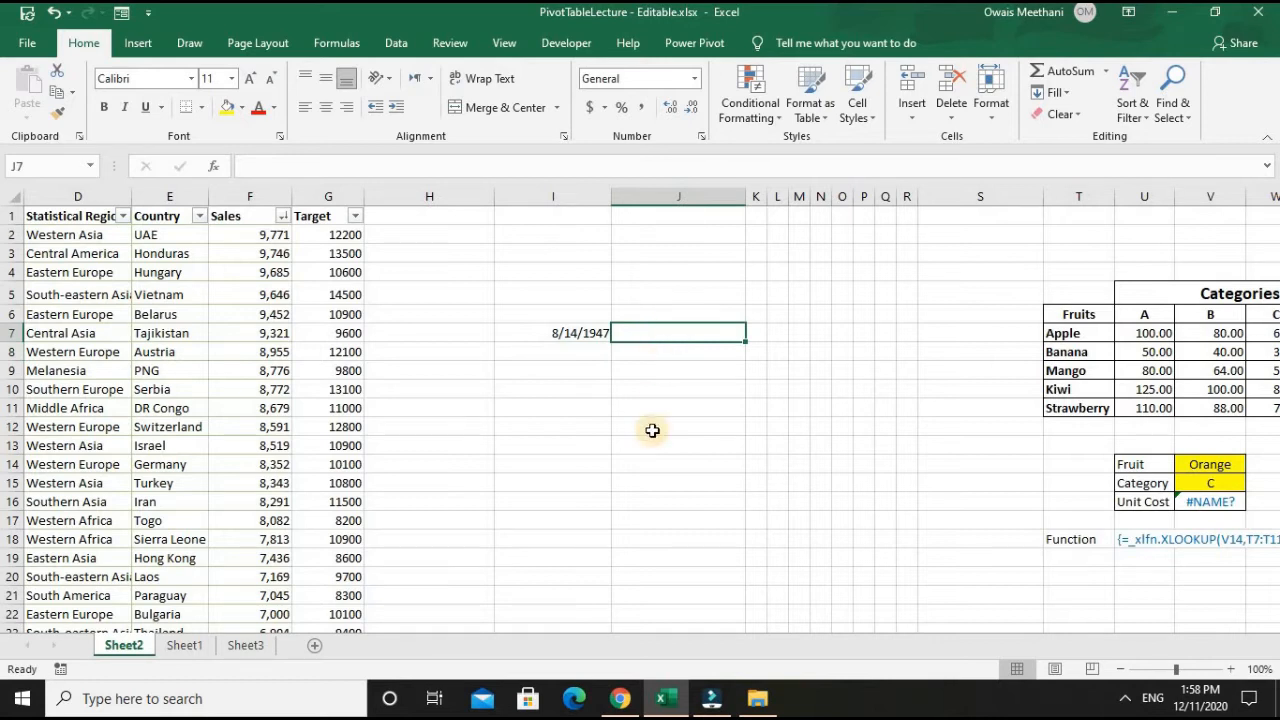
type("=today")
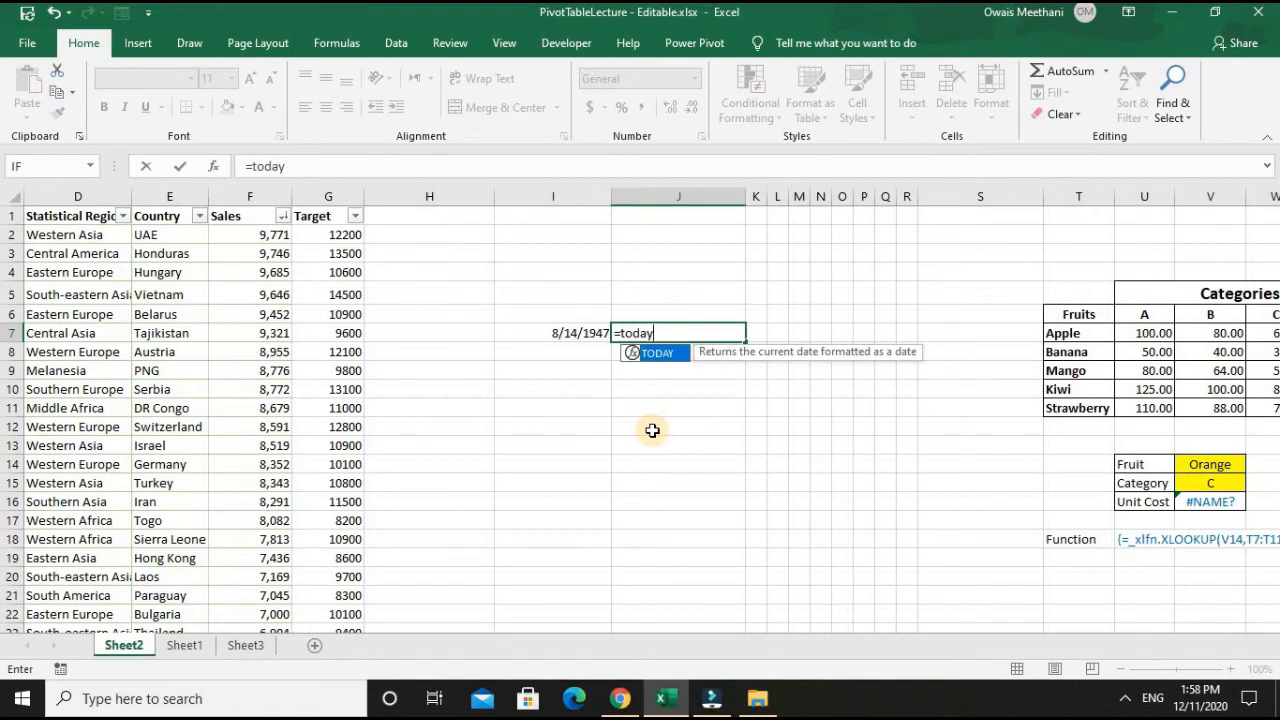
type("()")
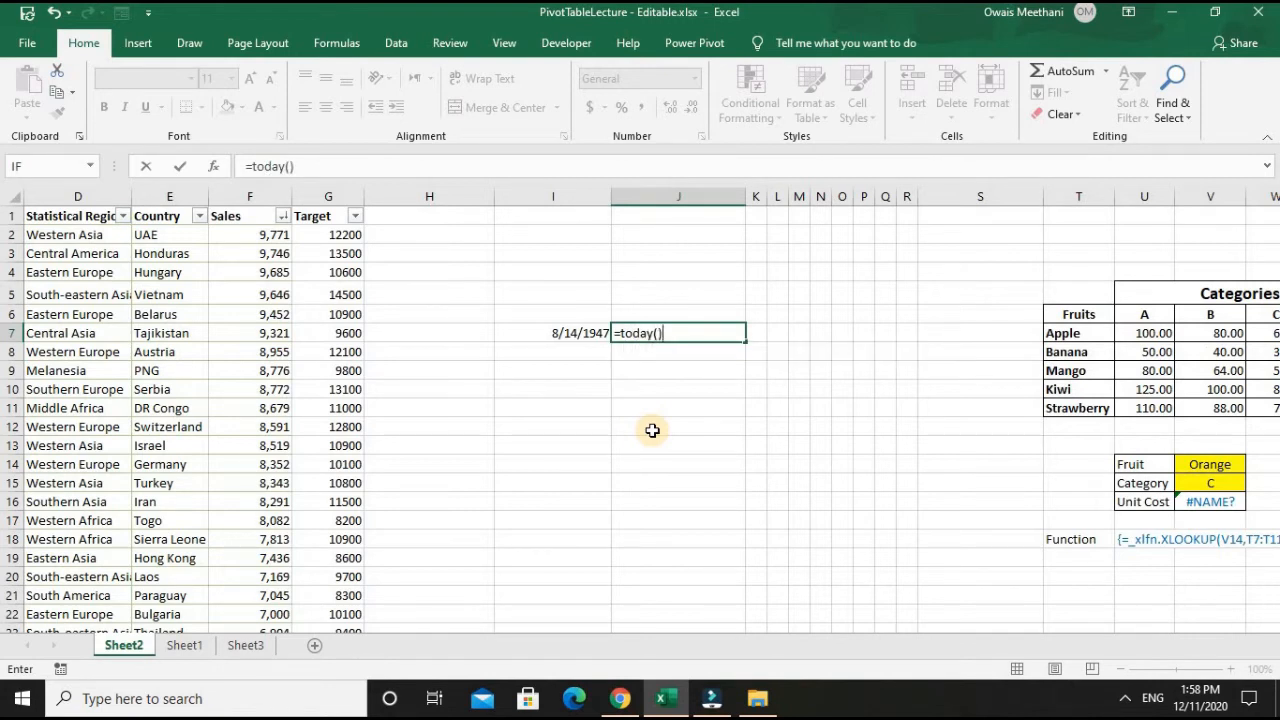
type("-")
key("Left")
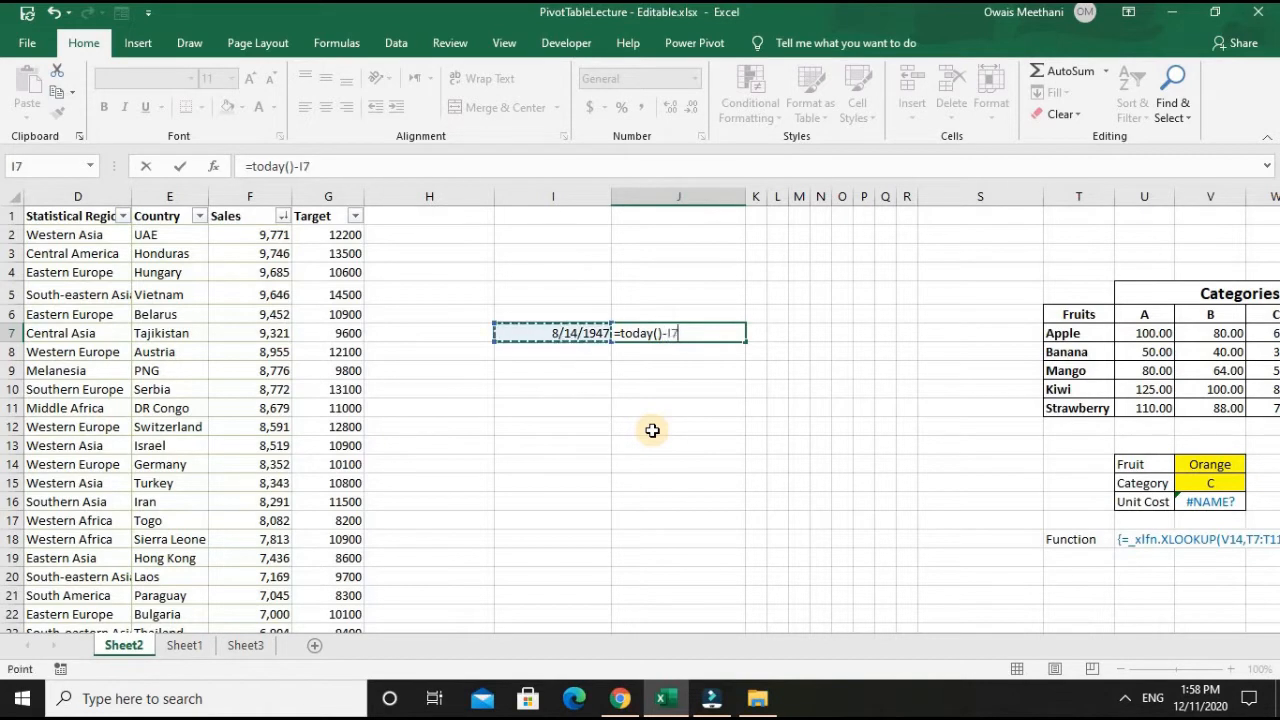
key("Return")
- Change the number format of the elapsed-days result in J7 to General
key("Up")
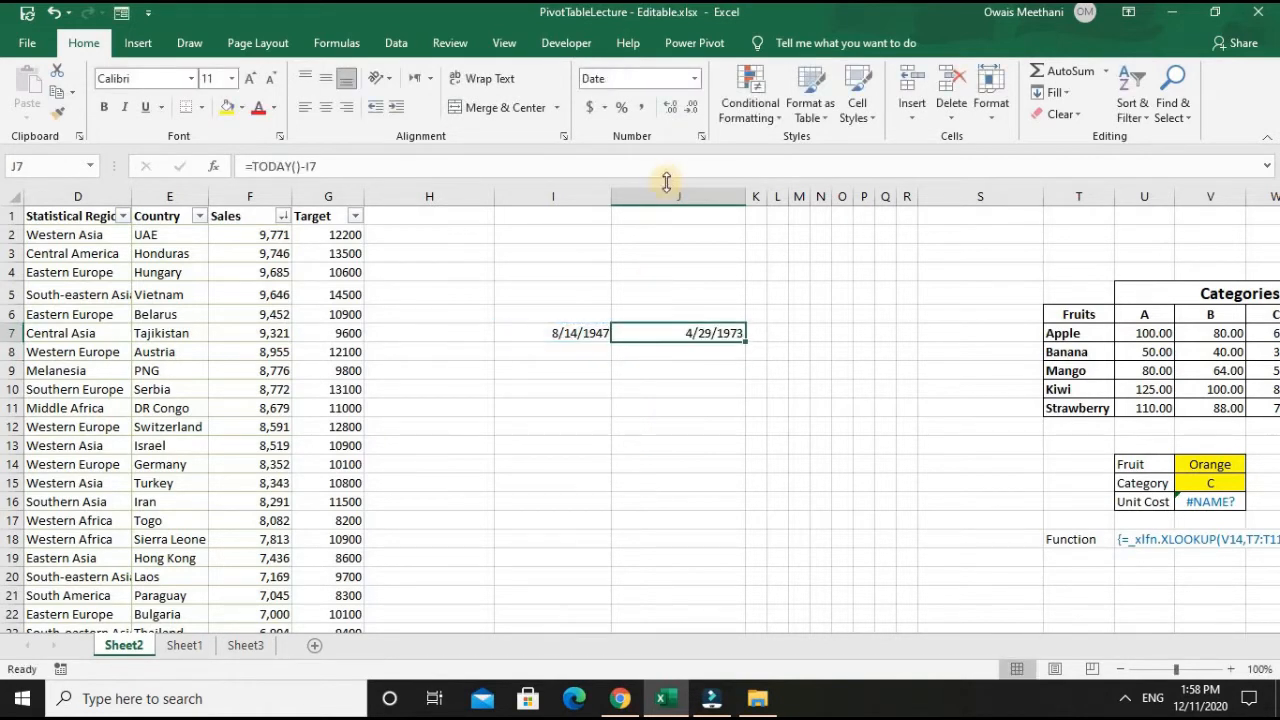
left_click(695, 88)
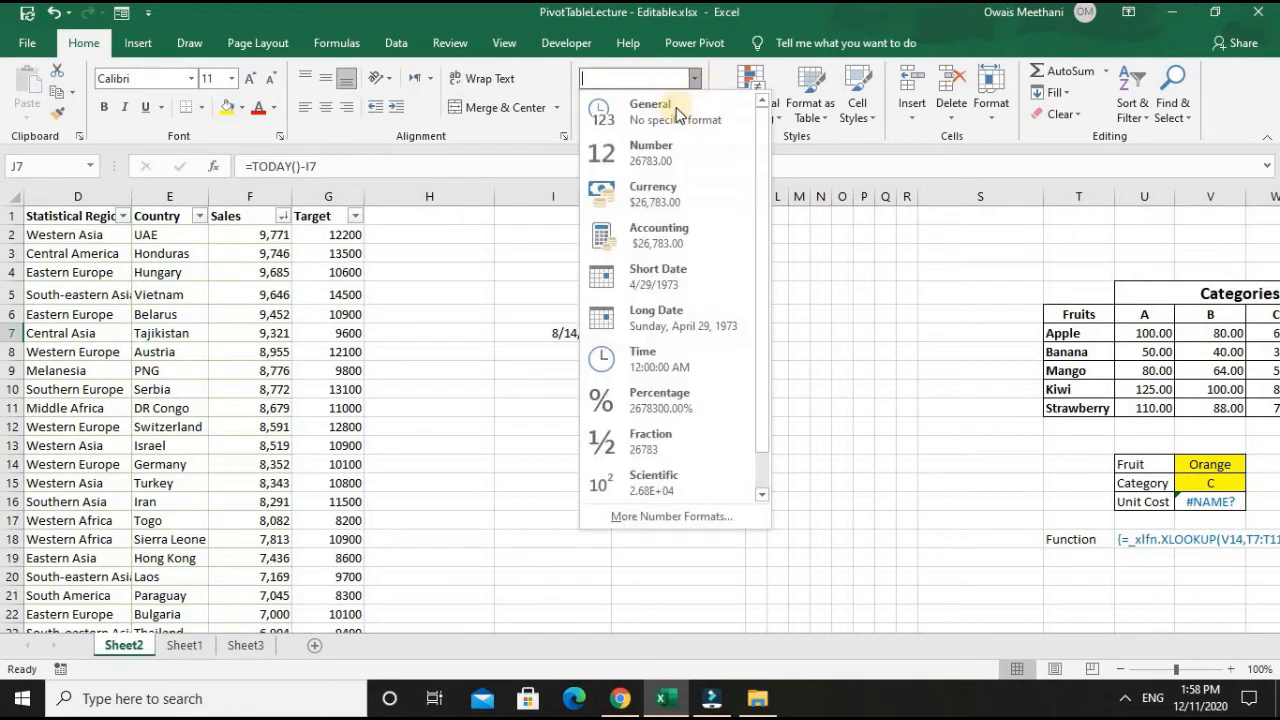
left_click(672, 120)
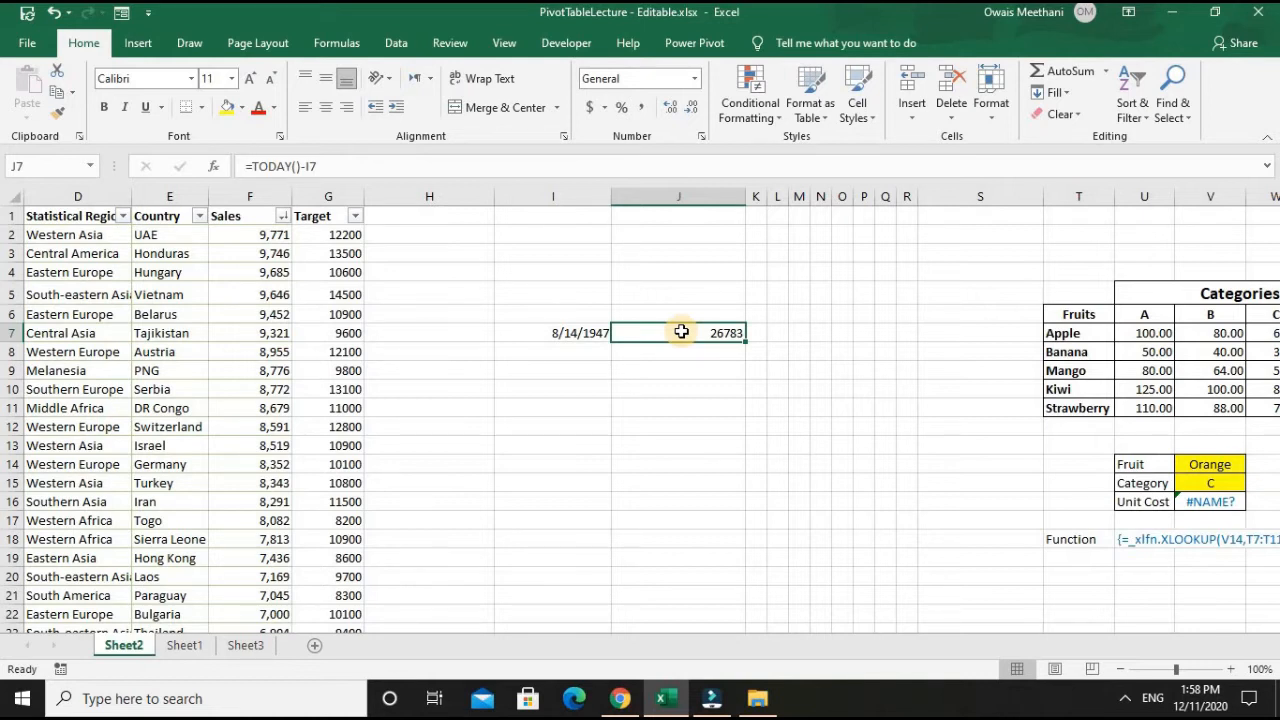
key("Down")
key("Up")
key("Up")
key("Down")
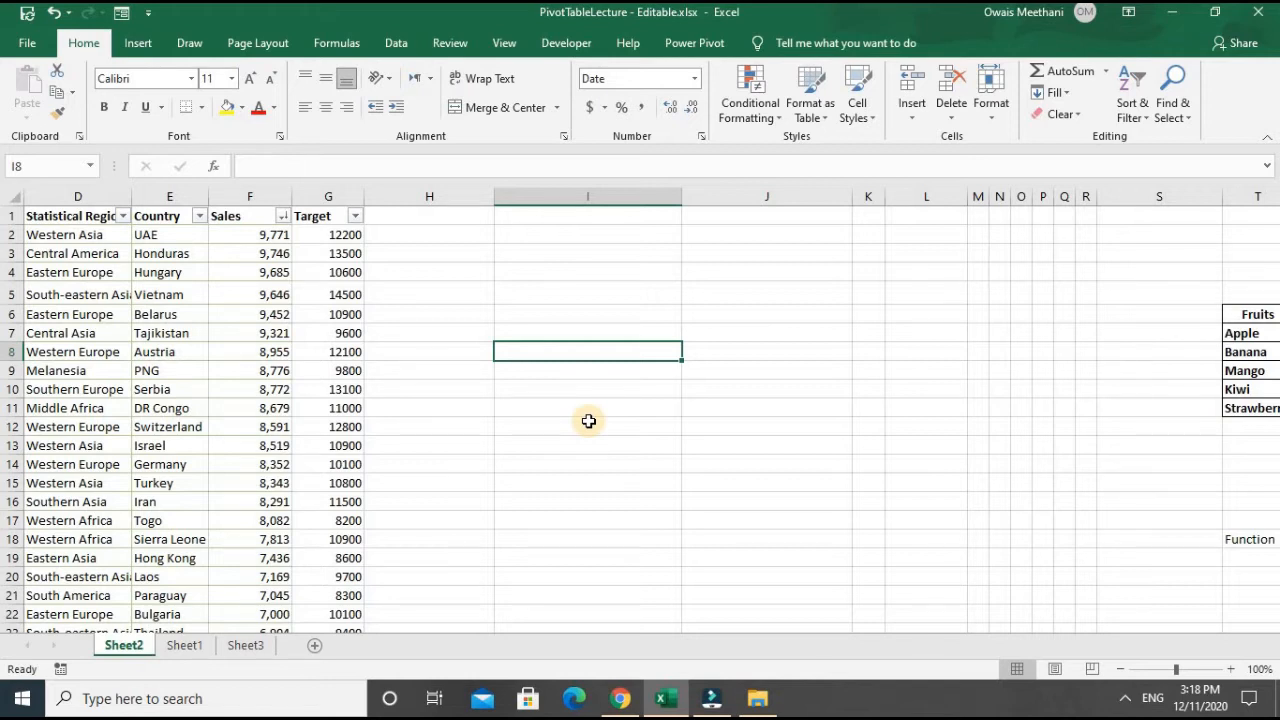
type("12")
key("Tab")
key("Left")
key("Delete")
- Enter the date parts 12, 5 and 2020 in cells I14, J14 and K14
key("Down")
key("Down")
key("Down")
key("Down")
key("Down")
key("Down")
type("12")
key("Tab")
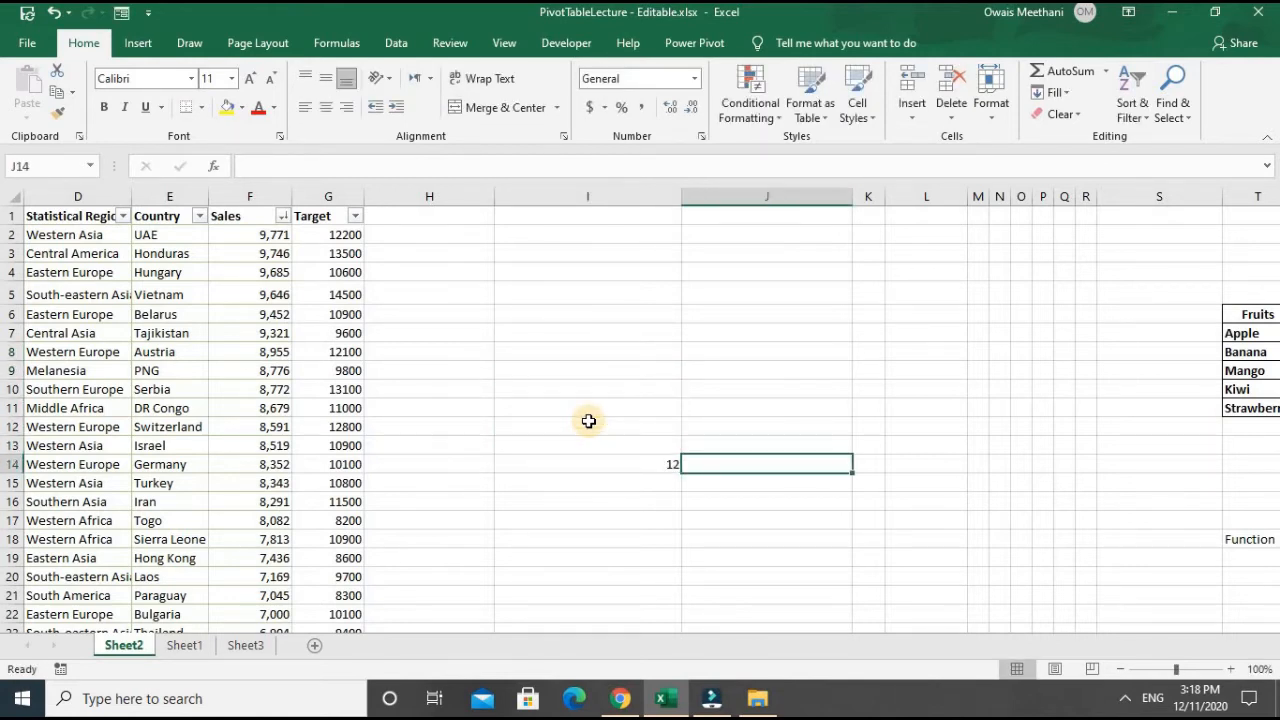
type("5")
key("Tab")
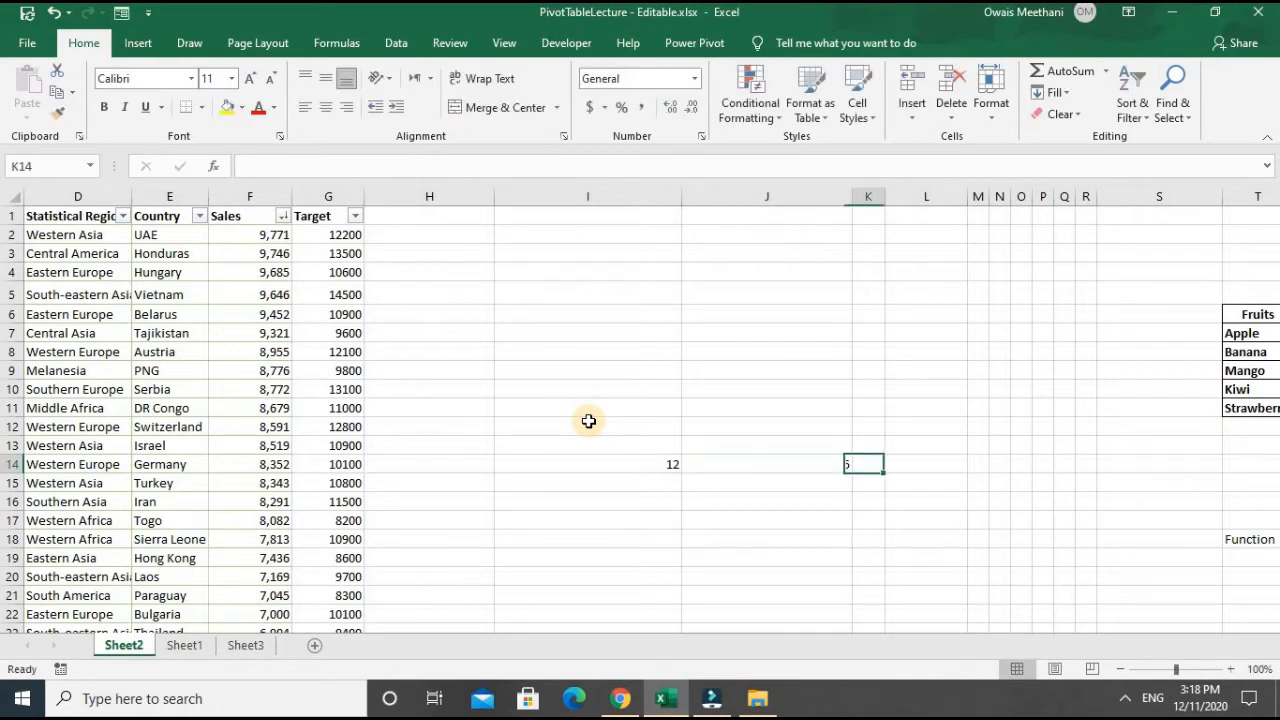
type("2020")
key("Return")
- Add the headings Day, Month and Year in I13, J13 and K13 above the date parts
key("Up")
key("Down")
key("Left")
key("Left")
key("Left")
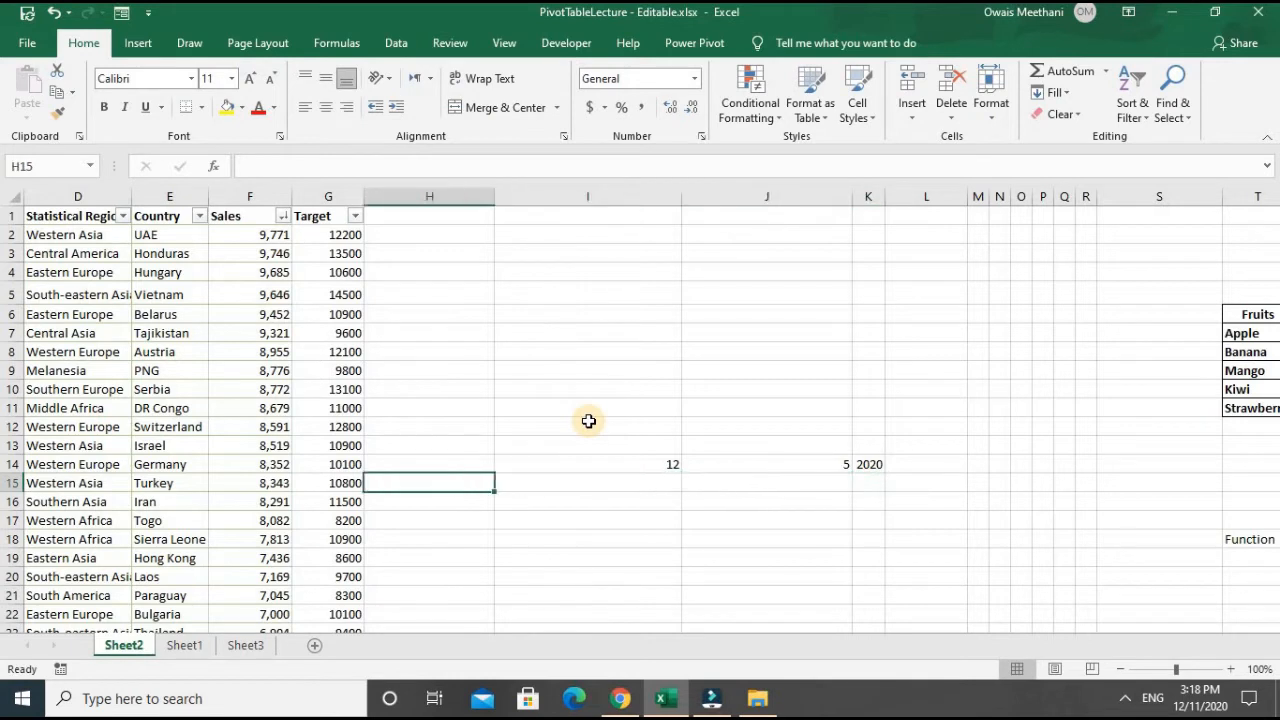
key("Up")
key("Up")
key("Right")
key("Right")
key("Left")
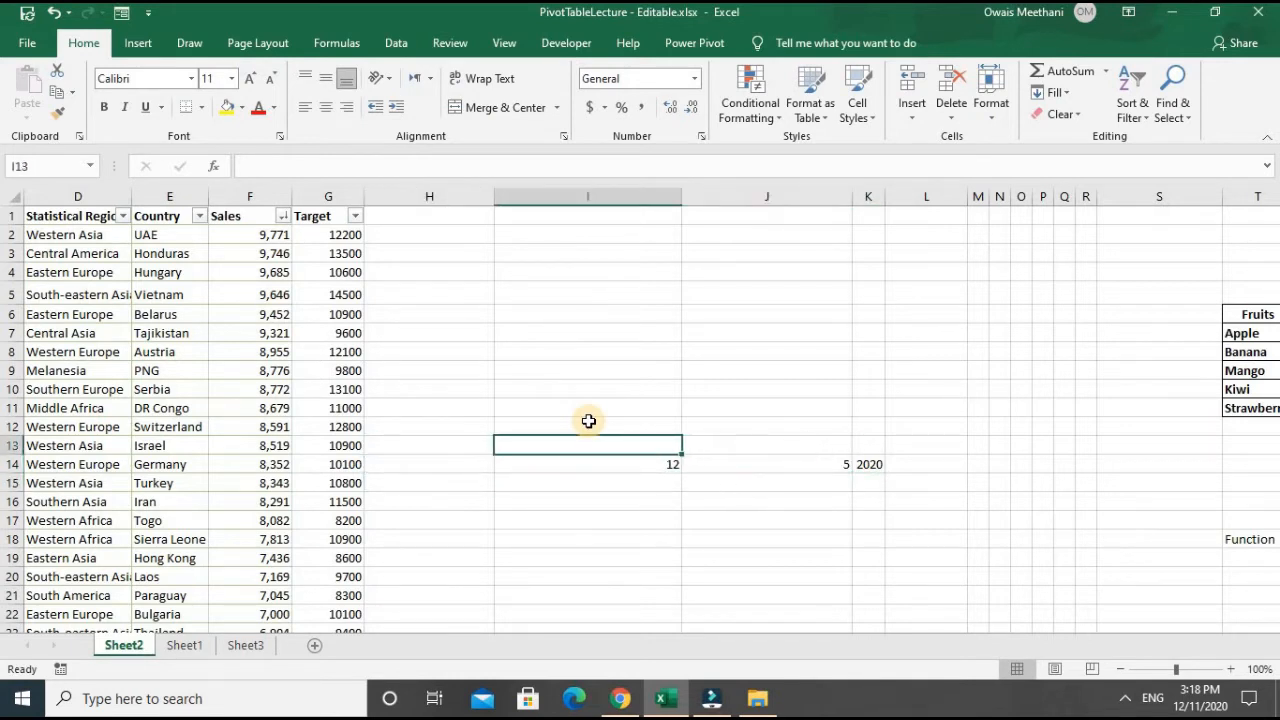
type("Day")
key("Tab")
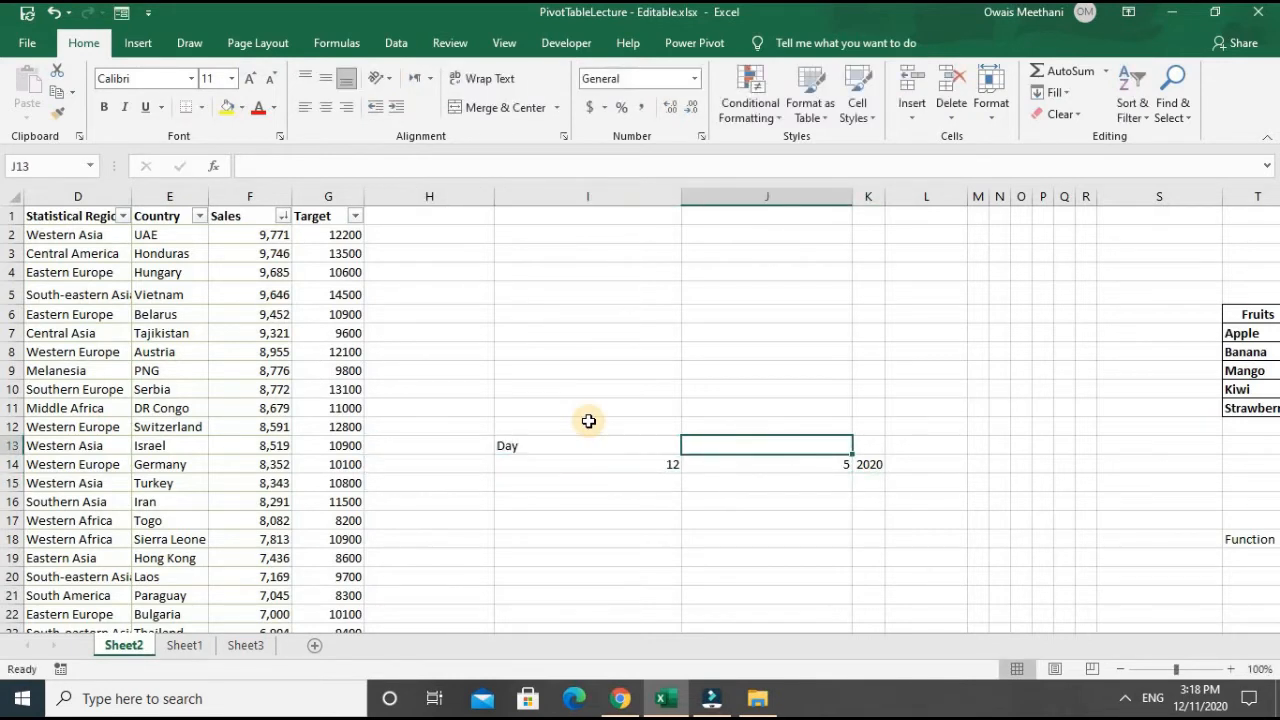
type("Month")
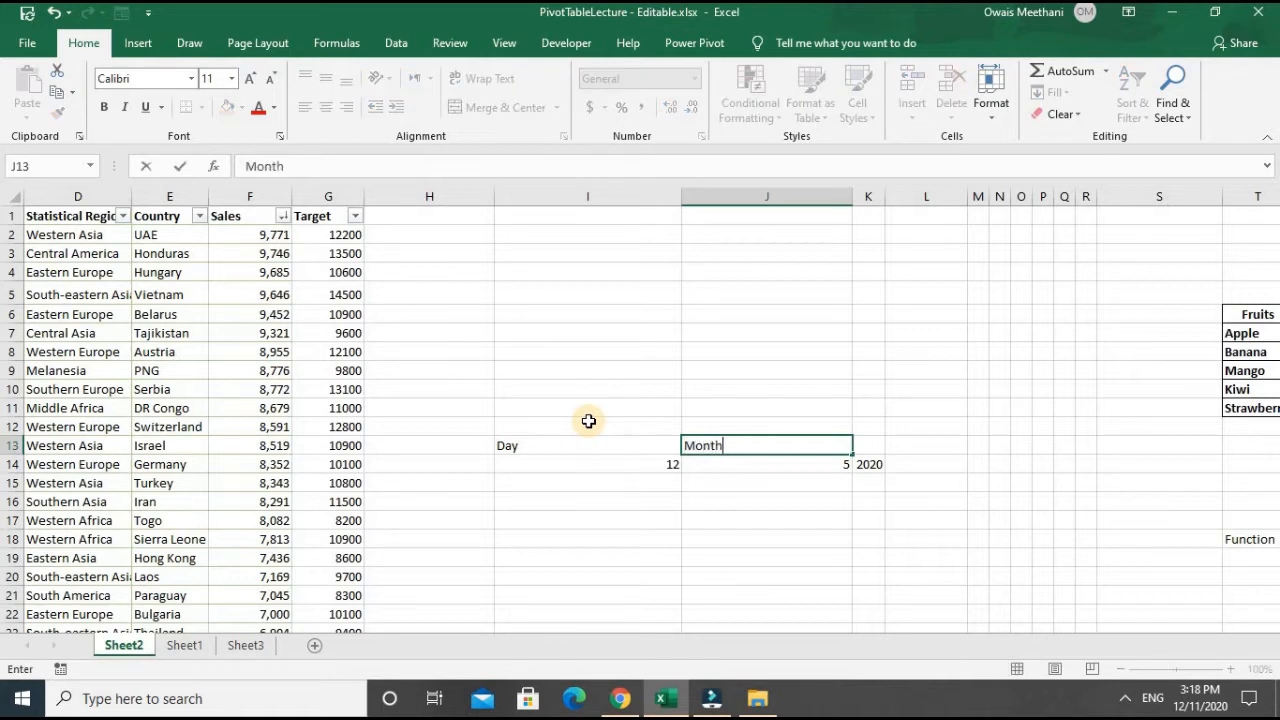
key("Tab")
type("Year")
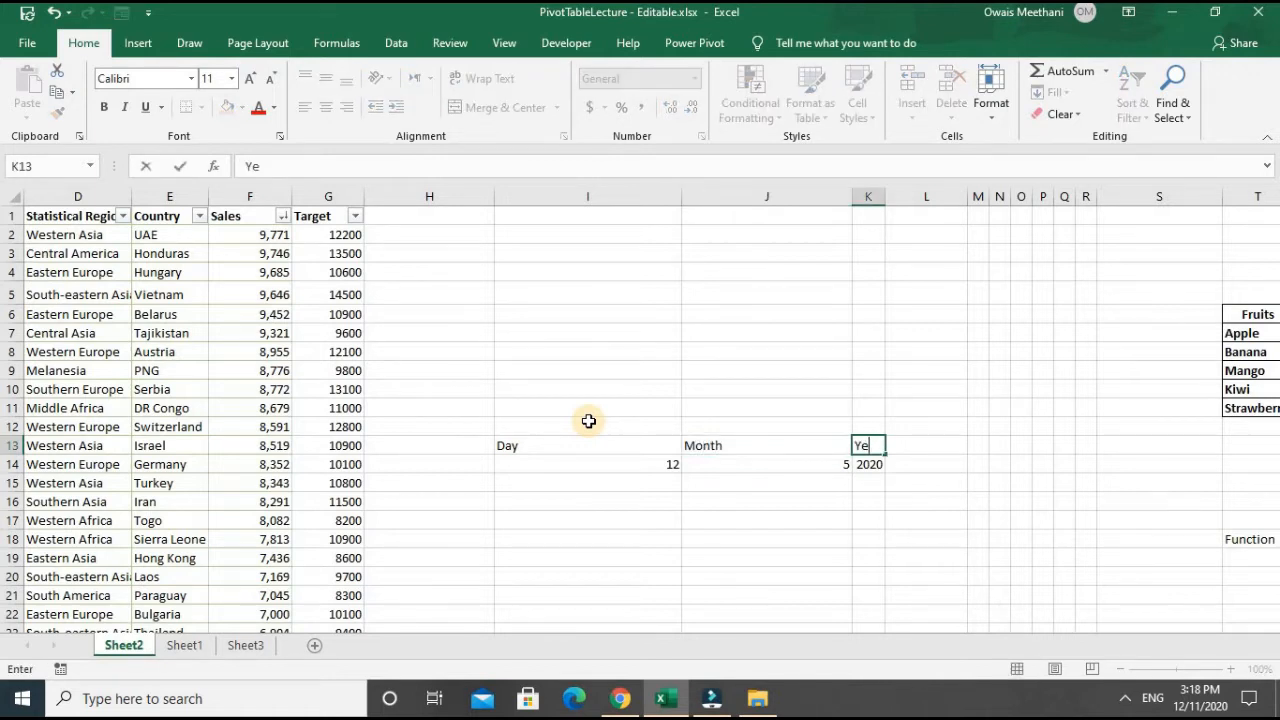
key("Return")
- Enter =DATE(K14,J14,I14) in J18 to try out the DATE function, and clear the cell again
key("Down")
key("Down")
key("Down")
key("Down")
key("Left")
key("Left")
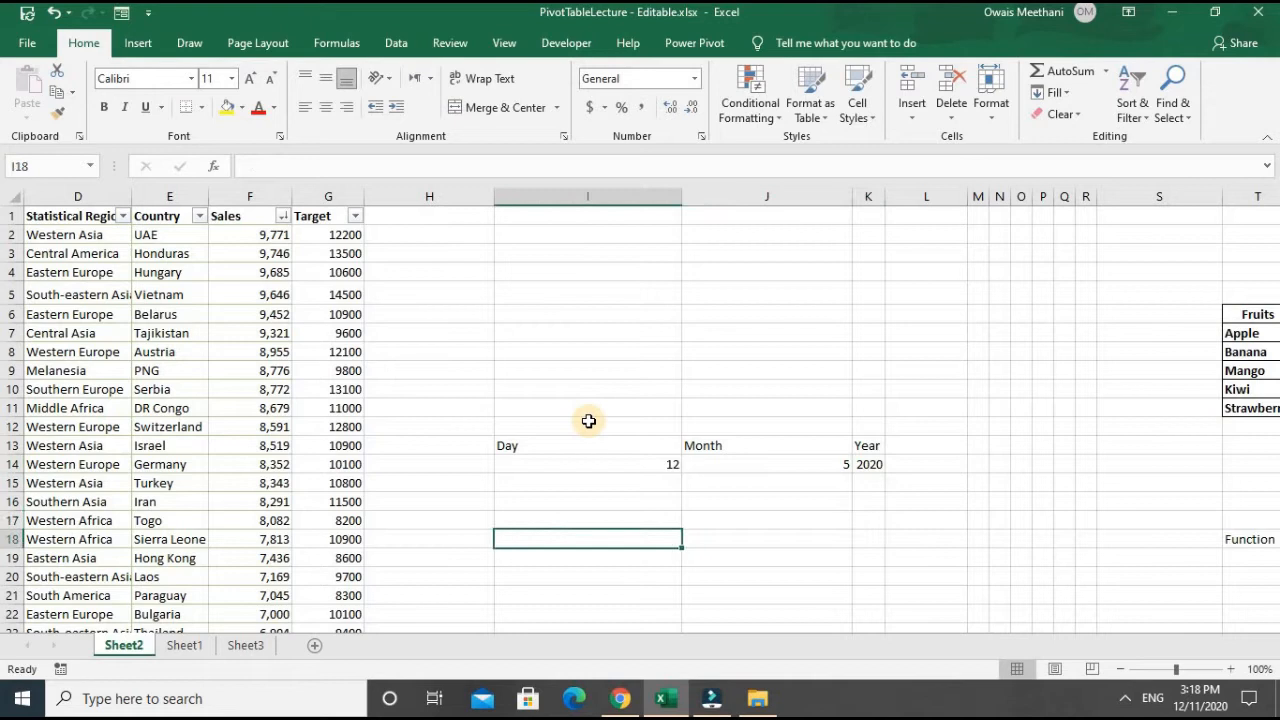
key("Right")
type("=date")
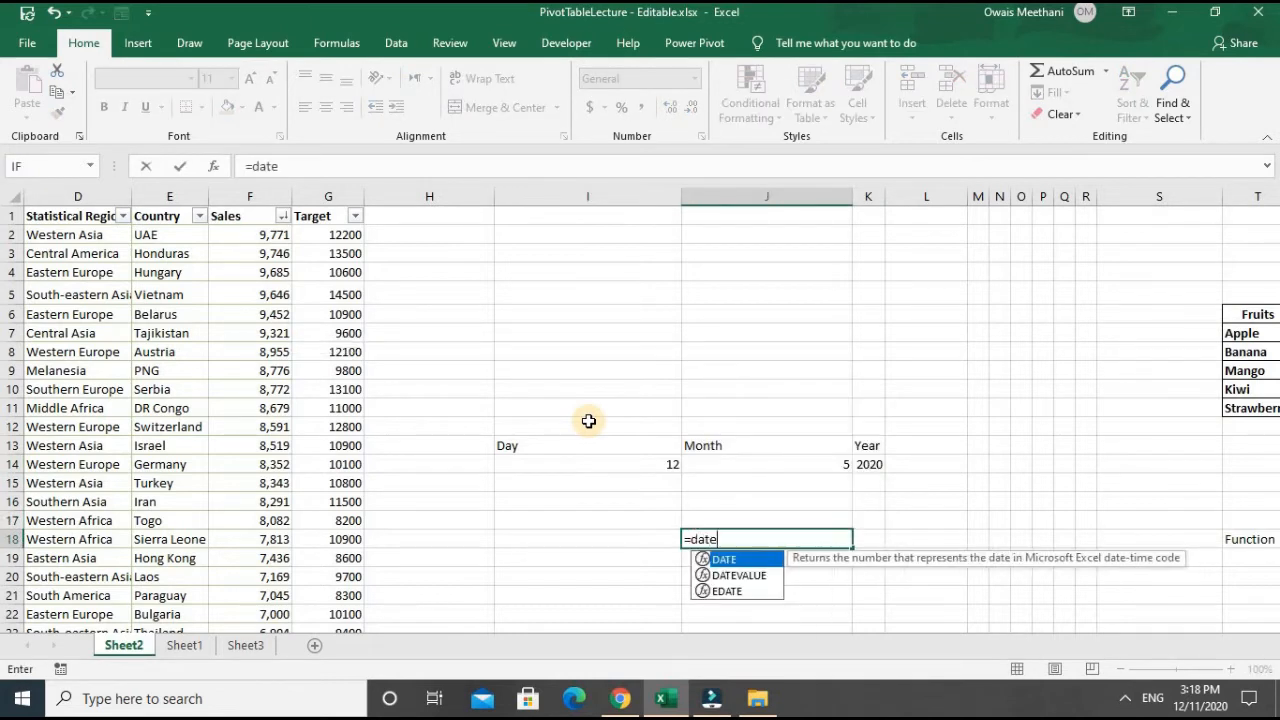
key("Tab")
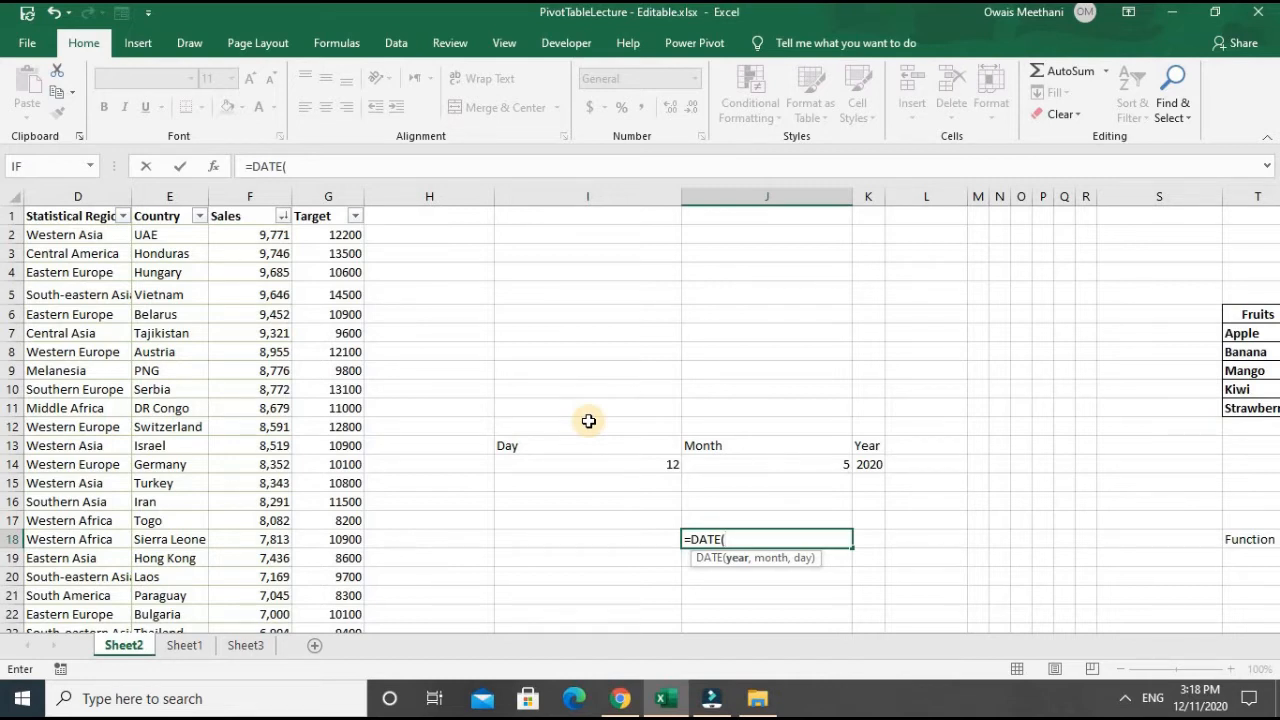
key("Up")
key("Up")
key("Up")
key("Up")
key("Right")
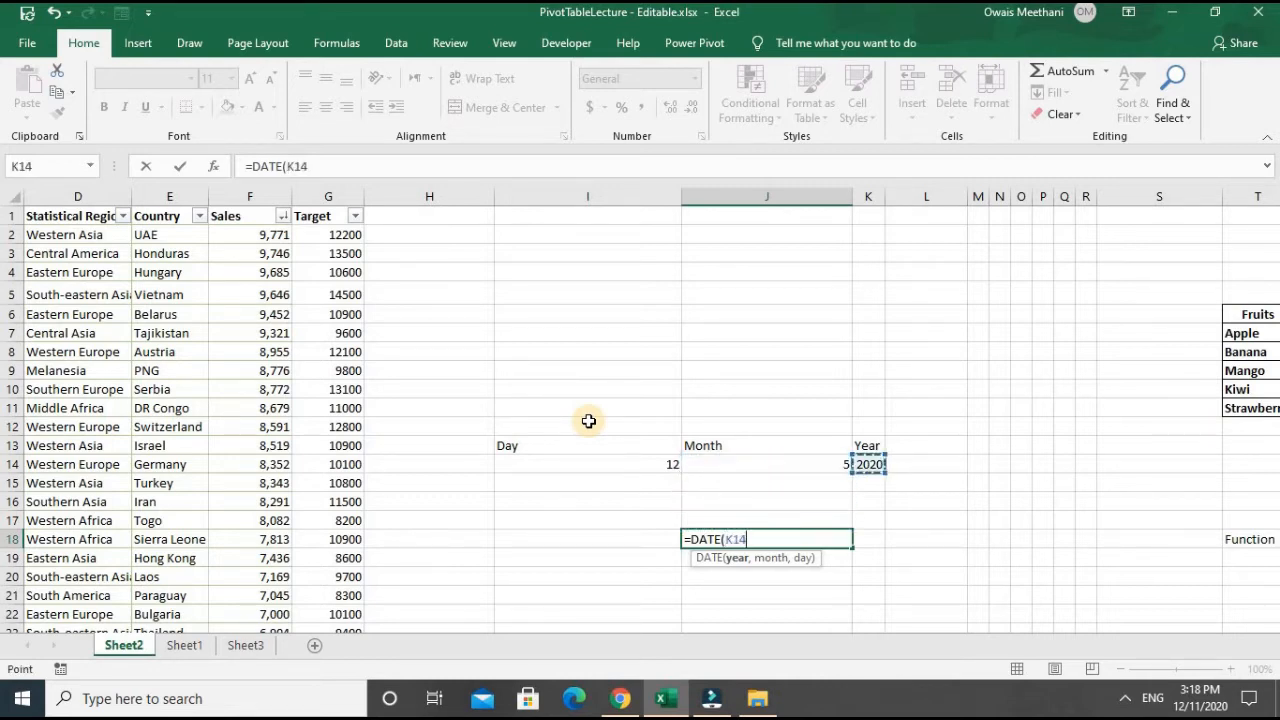
type(",")
key("Up")
key("Up")
key("Up")
key("Up")
type(",")
key("Left")
key("Up")
key("Up")
key("Up")
key("Up")
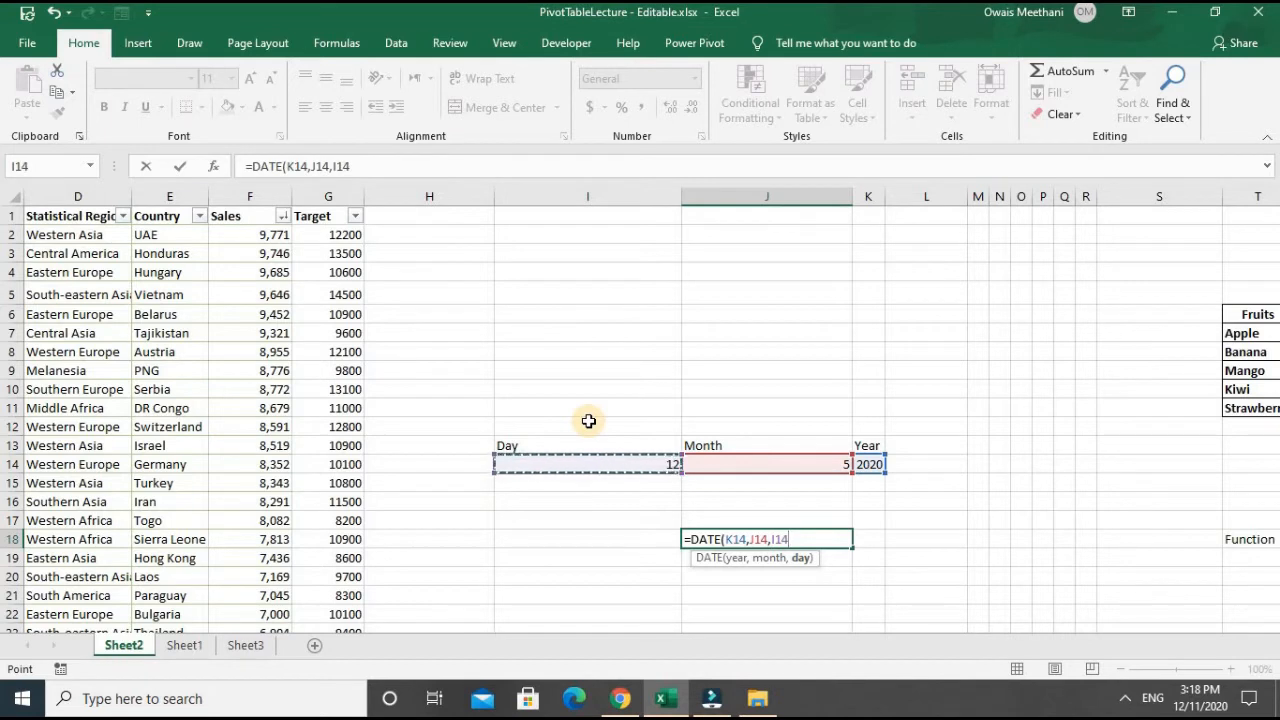
type(")")
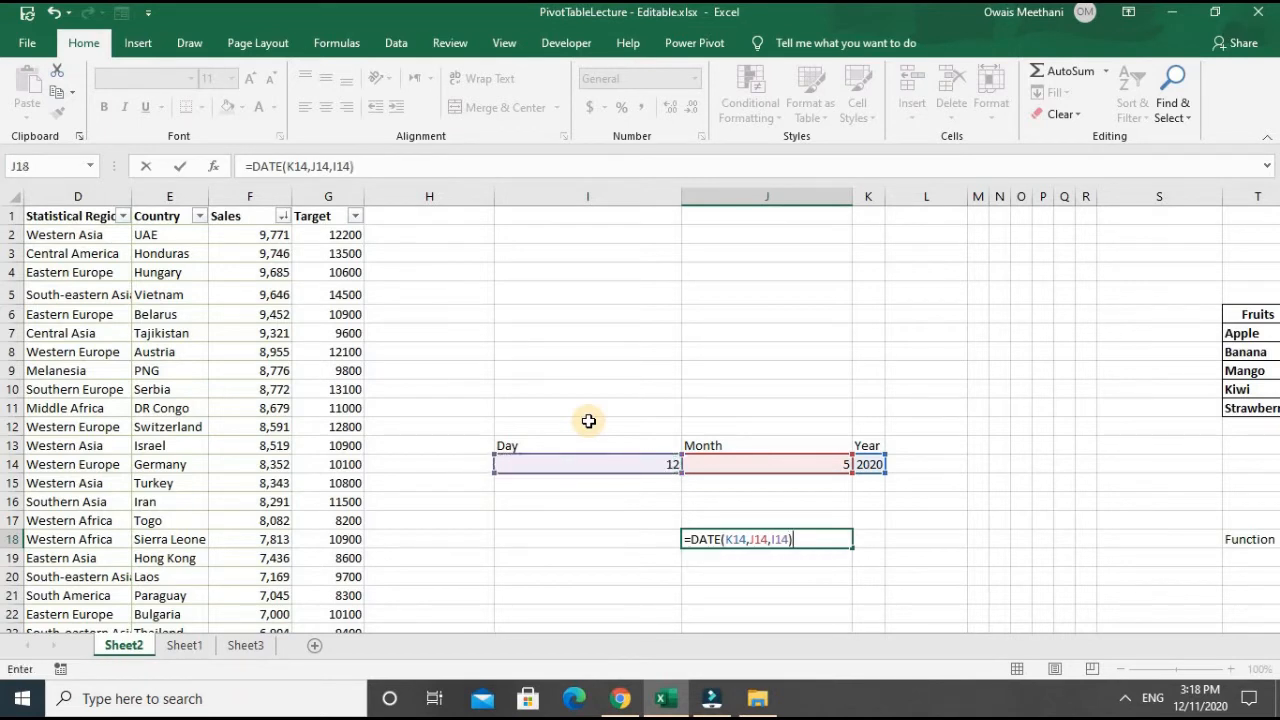
key("Return")
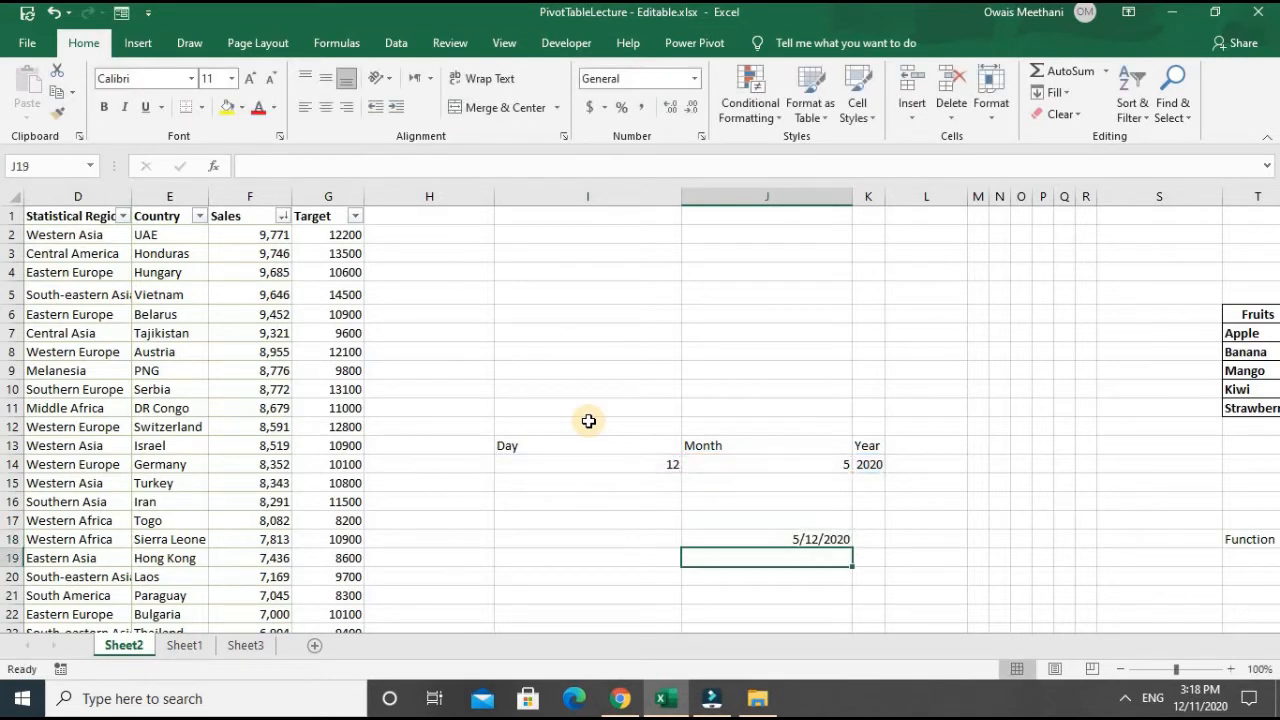
key("Up")
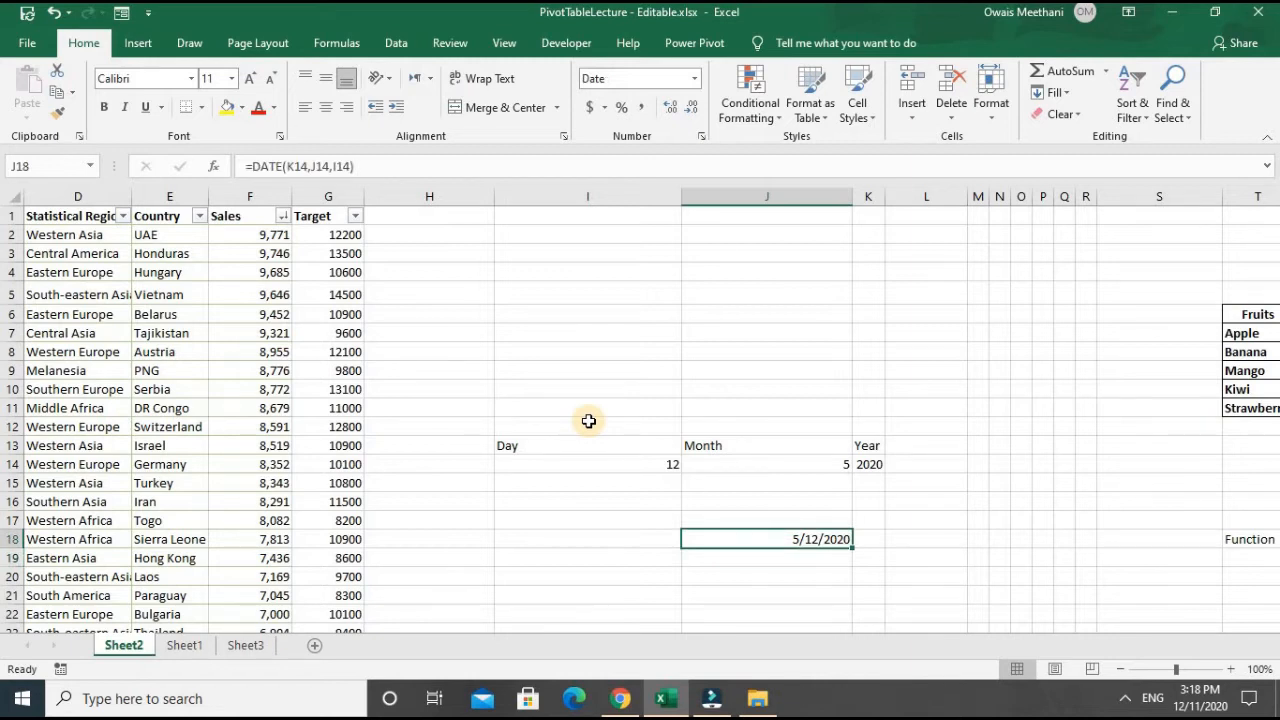
key("Delete")
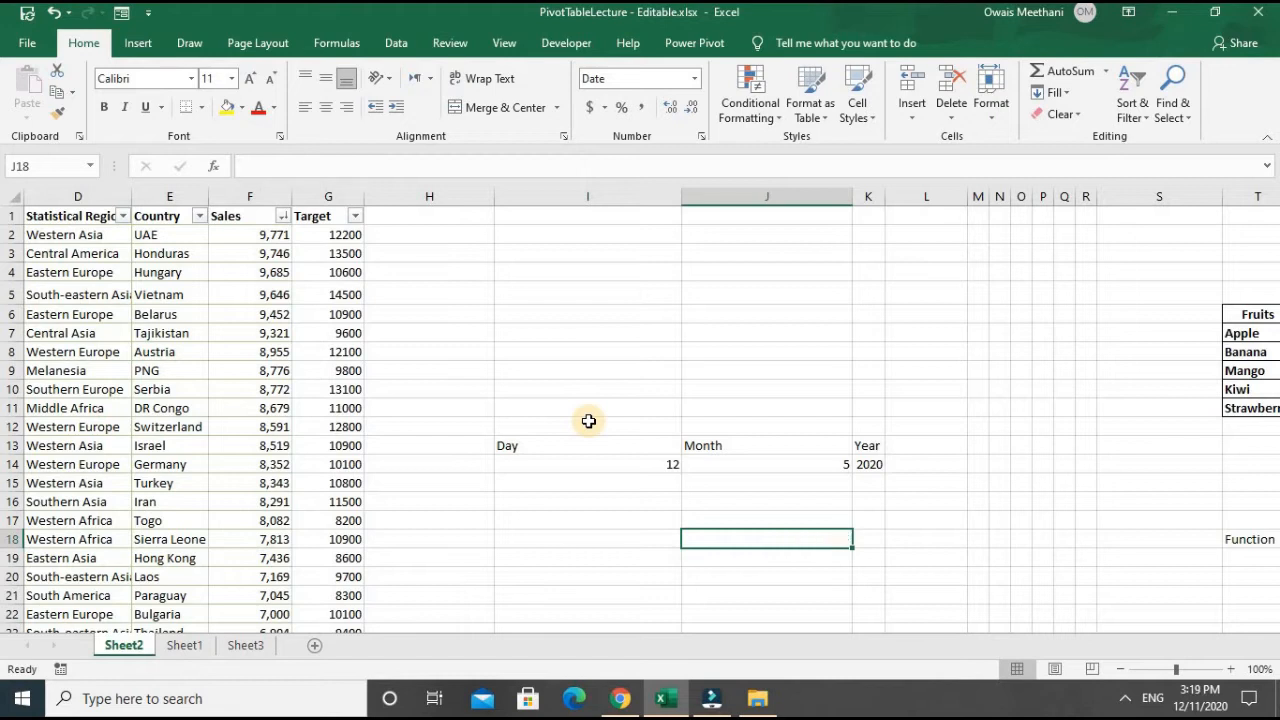
- Change the day in I14 to 40 and the month in J14 to 15
key("Left")
key("Up")
key("Up")
key("Up")
key("Up")
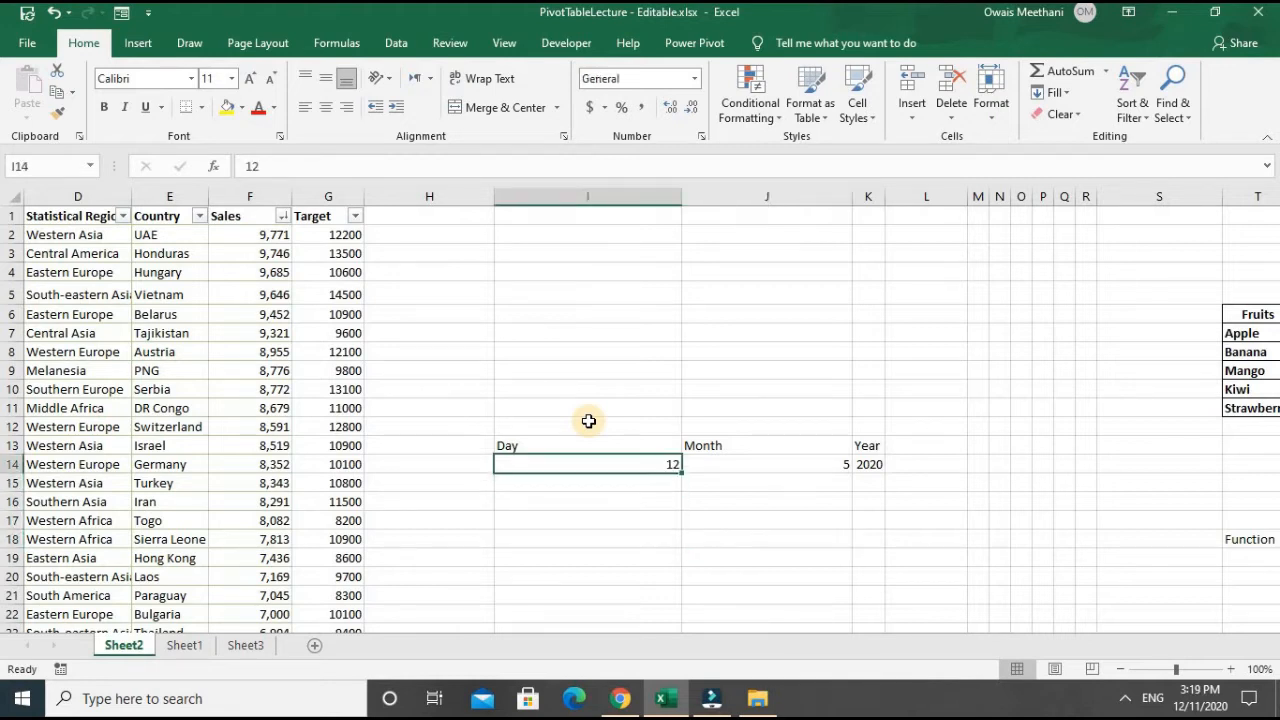
type("40")
key("Return")
key("Up")
key("Right")
type("15")
key("Return")
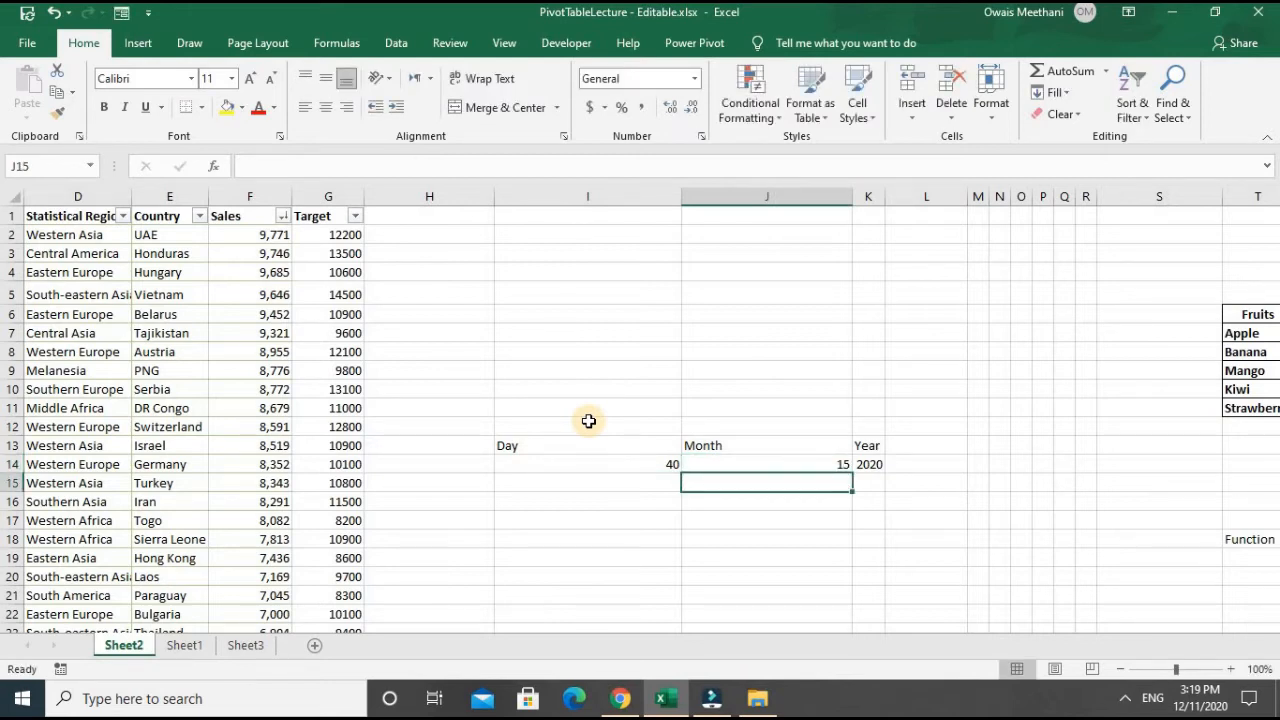
- Enter =DATE(K14,J14,I14) in J18 to build a date from the out-of-range day and month
key("Down")
key("Down")
key("Down")
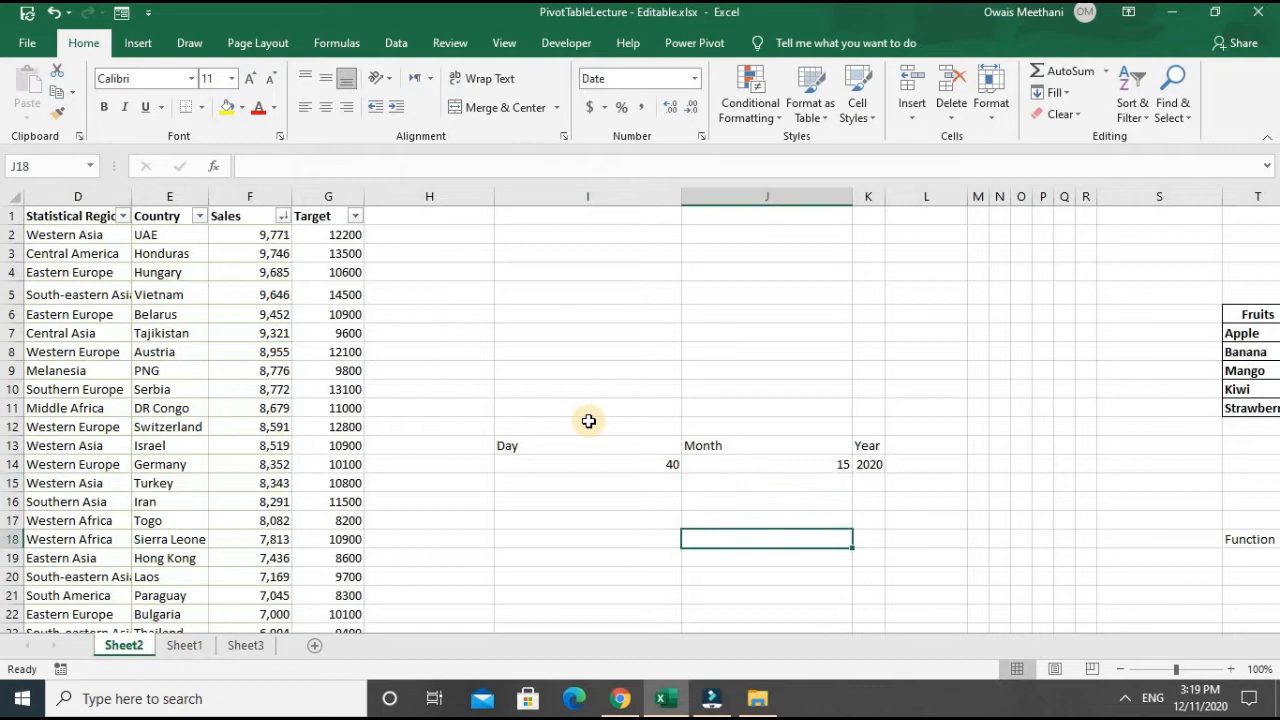
type("=date")
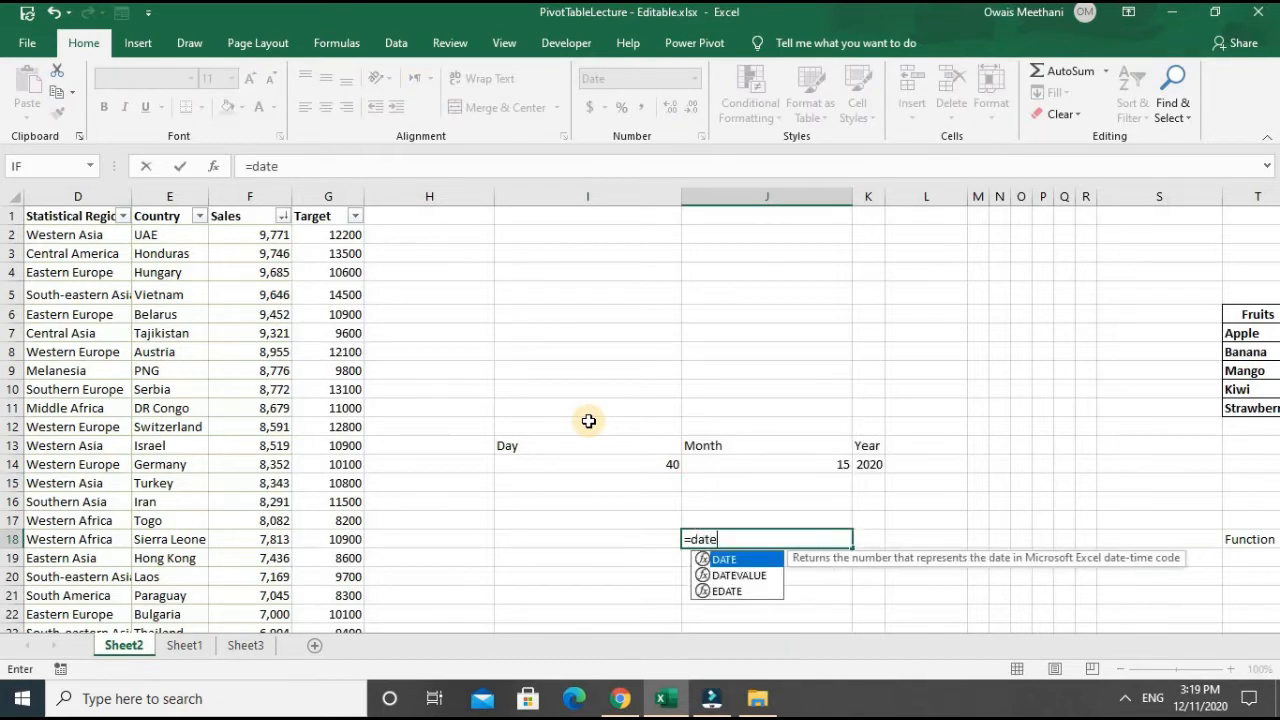
type("(")
key("Up")
key("Up")
key("Up")
key("Up")
key("Right")
type(",")
key("Up")
key("Up")
key("Up")
key("Up")
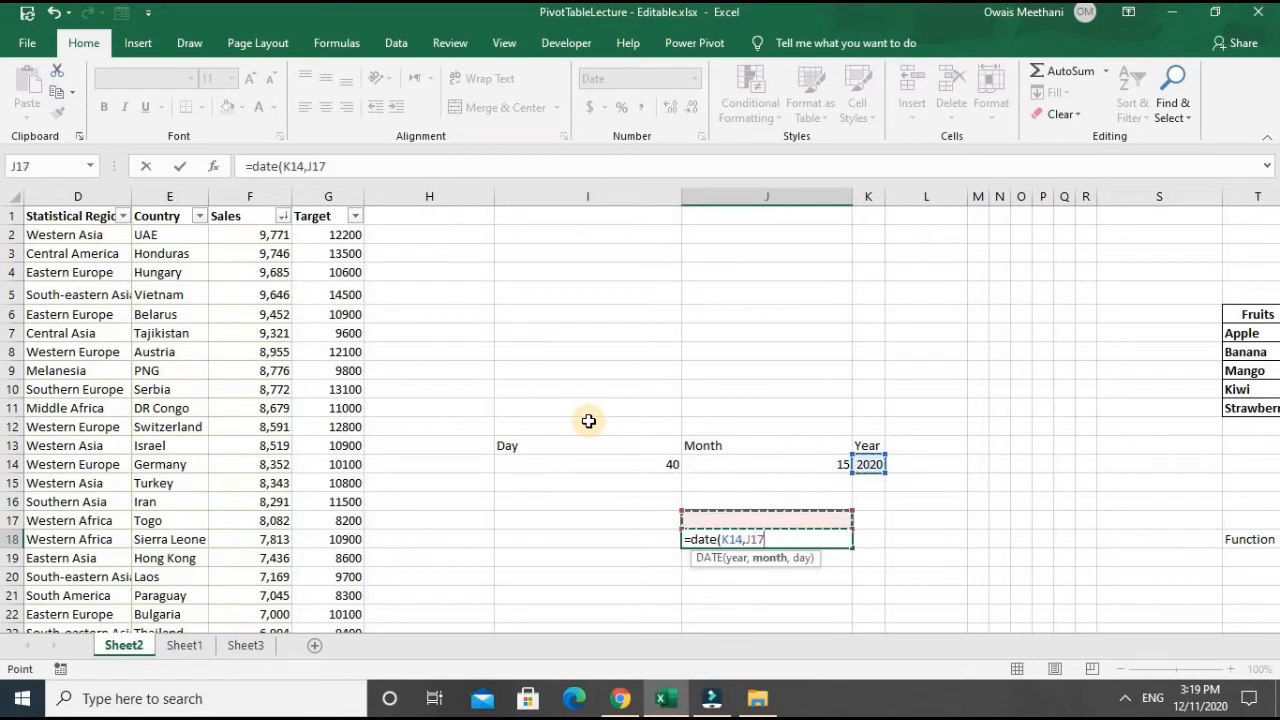
type(",")
key("Up")
key("Up")
key("Up")
key("Up")
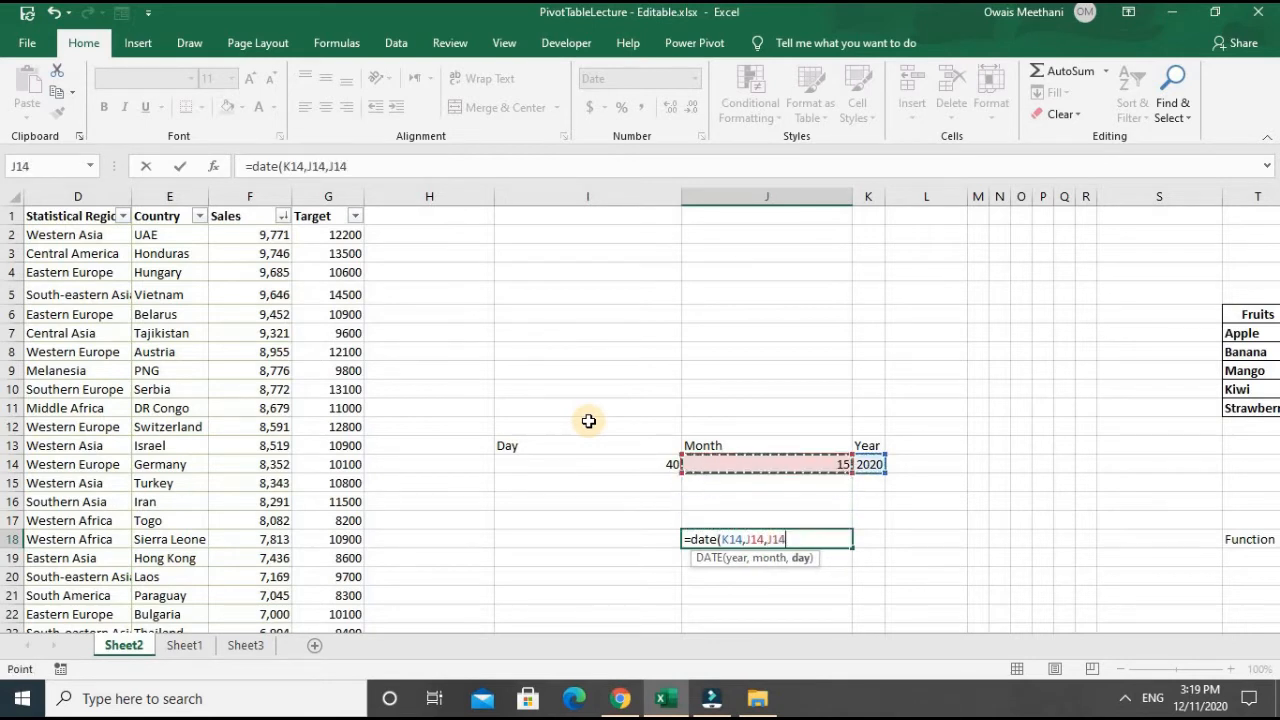
key("Left")
type(")")
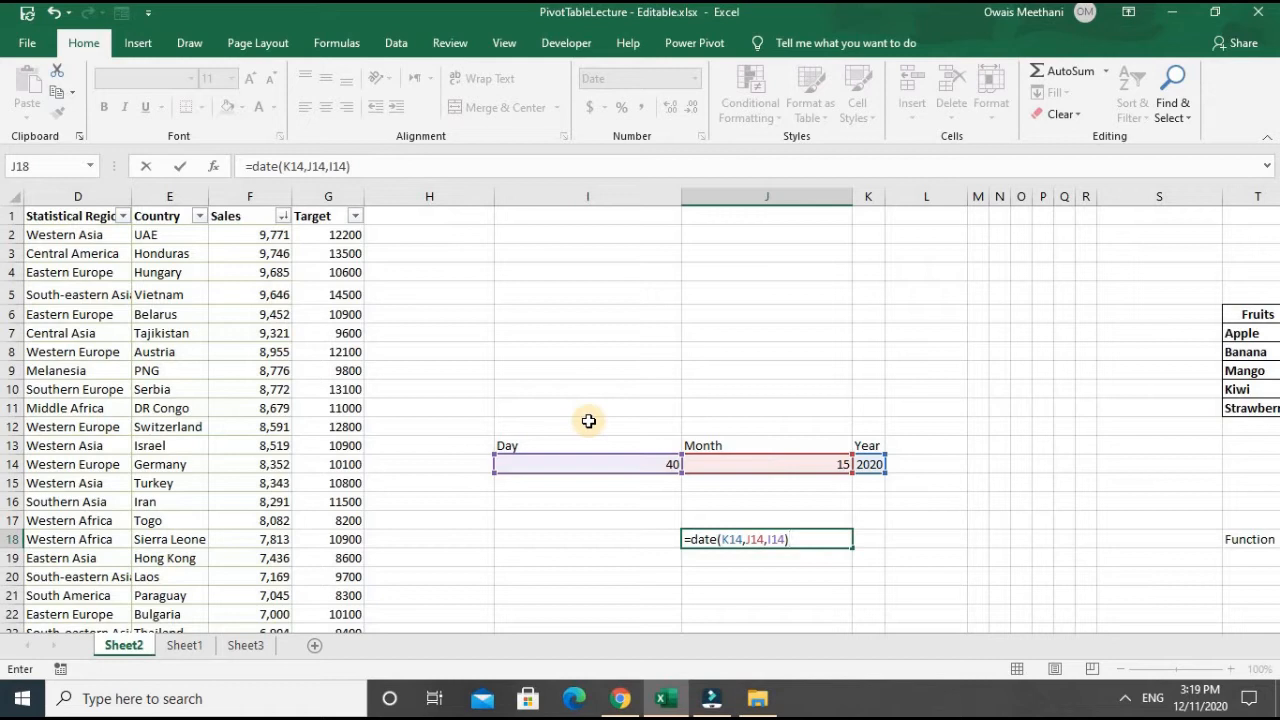
key("Return")
key("Up")
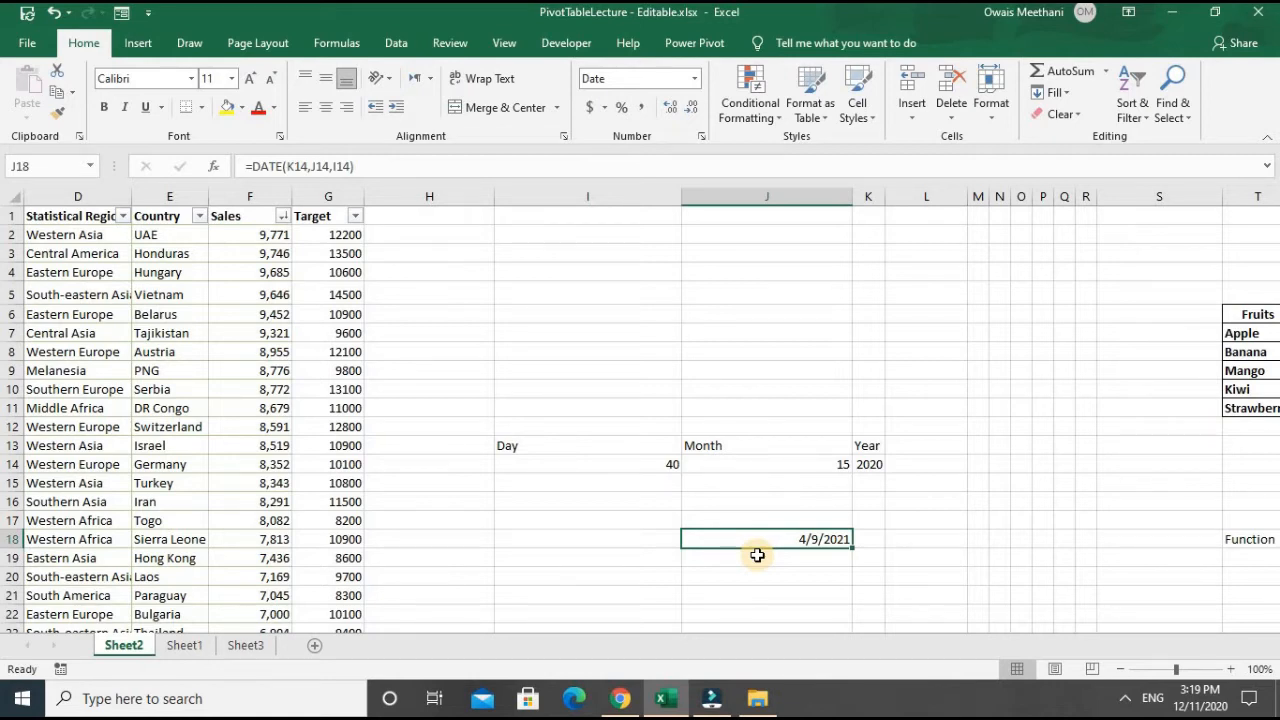
- Review the day value in I14 and open the DATE formula in J18 to examine its cell references
key("Up")
key("Up")
key("Up")
key("Up")
key("Left")
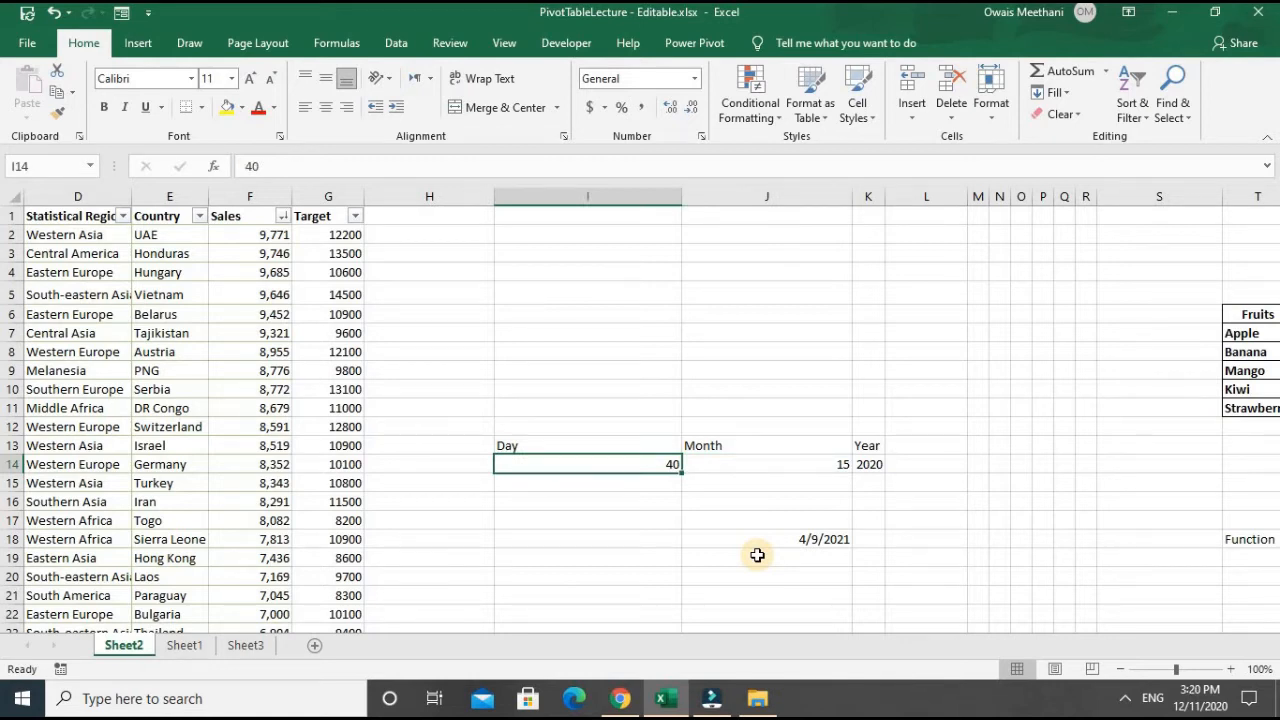
key("Right")
key("Down")
key("Down")
key("Down")
key("Down")
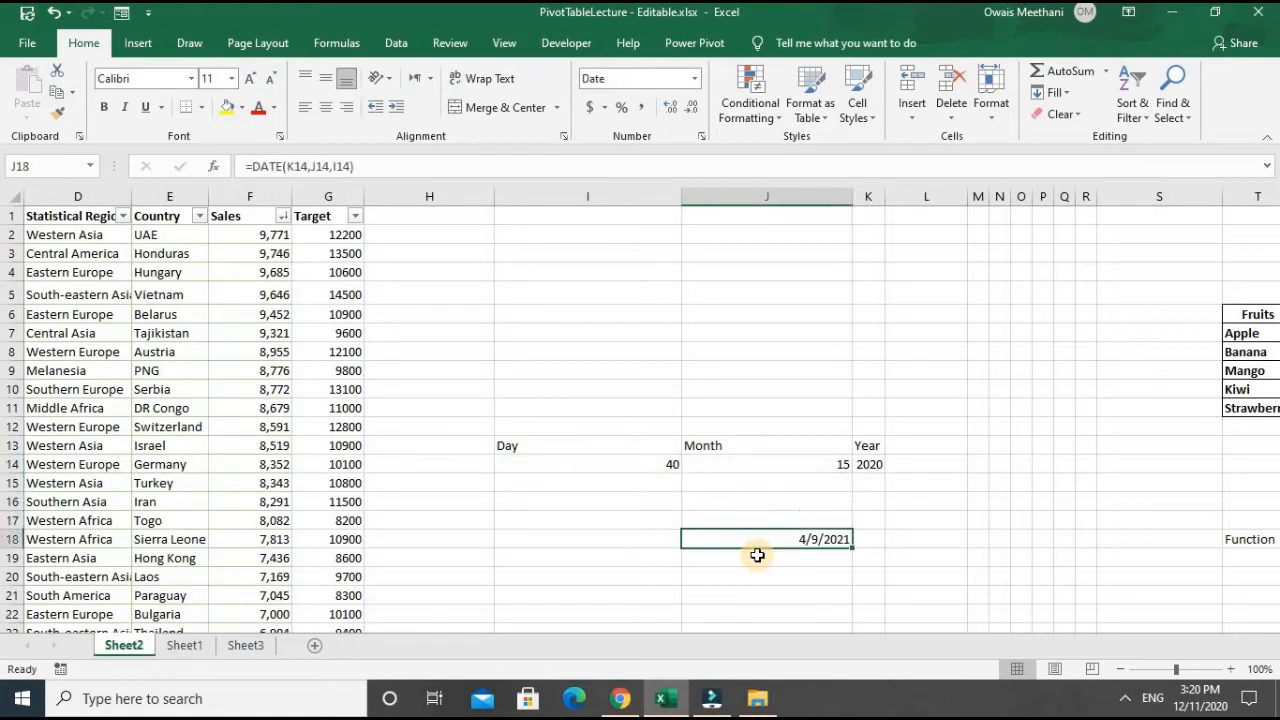
key("F2")
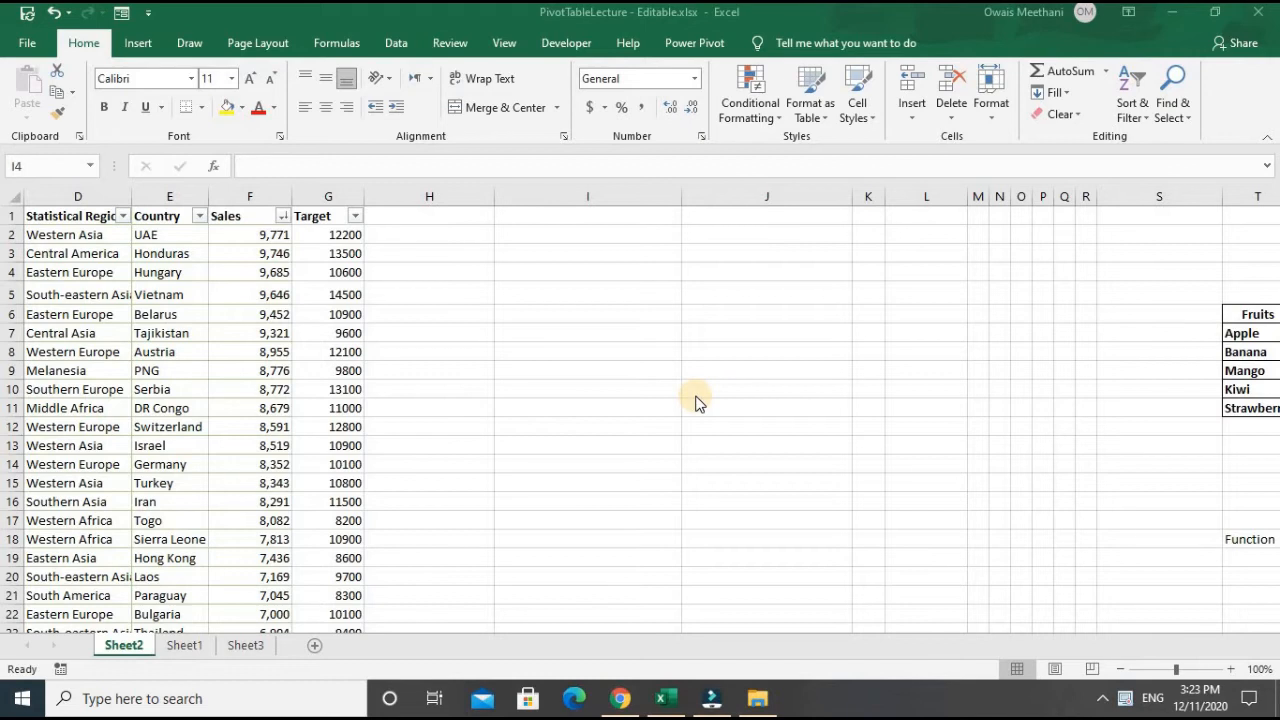
- Look over the sales table's columns and the empty cells beside it in column I
left_click(626, 351)
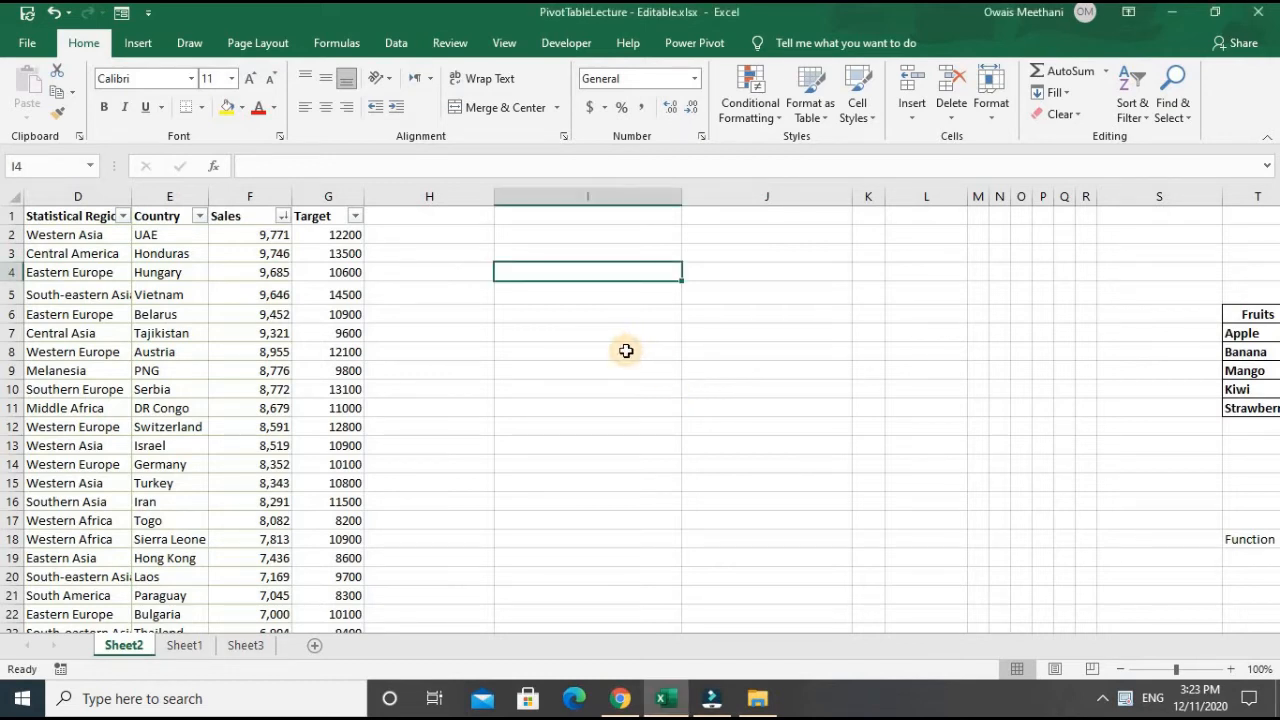
key("Left")
key("Left")
key("Left")
key("Left")
key("Left")
key("Left")
key("Left")
key("Left")
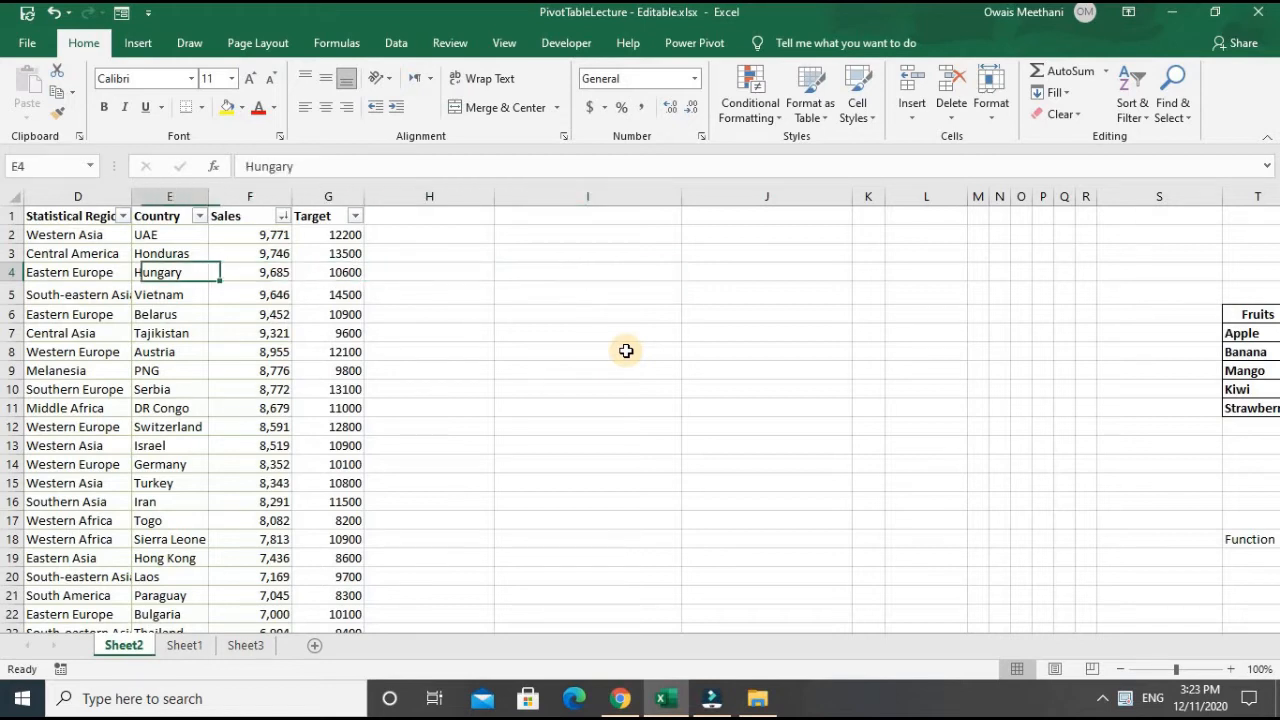
key("Right")
key("Right")
key("Right")
key("Right")
key("Right")
key("Right")
key("Right")
key("Right")
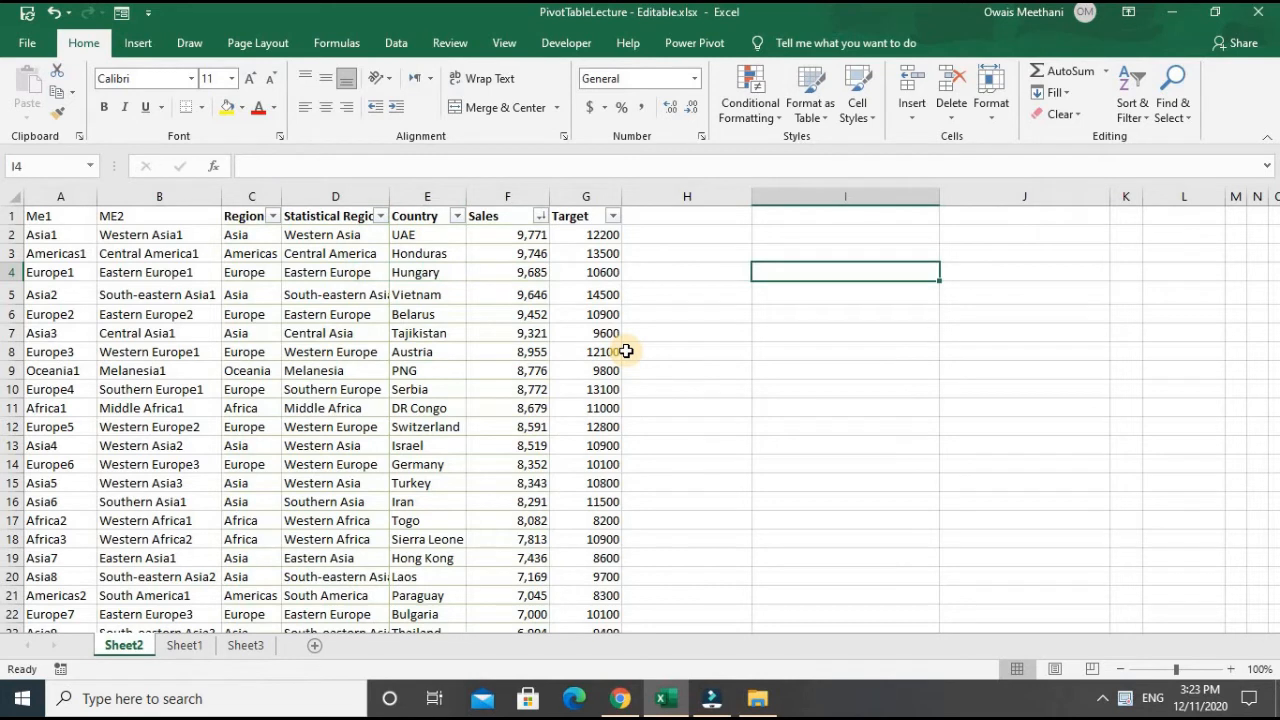
key("Up")
key("Up")
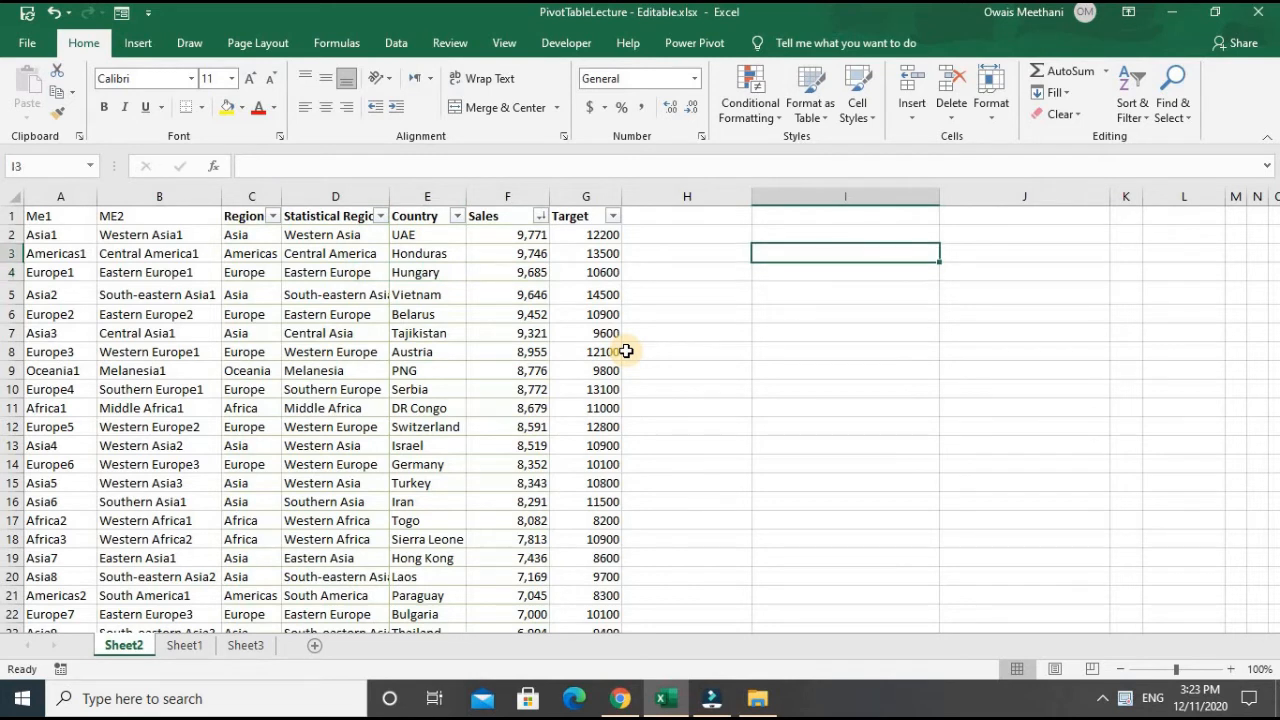
key("Left")
key("Left")
key("Left")
key("Left")
key("Left")
key("Right")
key("Right")
key("Right")
key("Right")
key("Right")
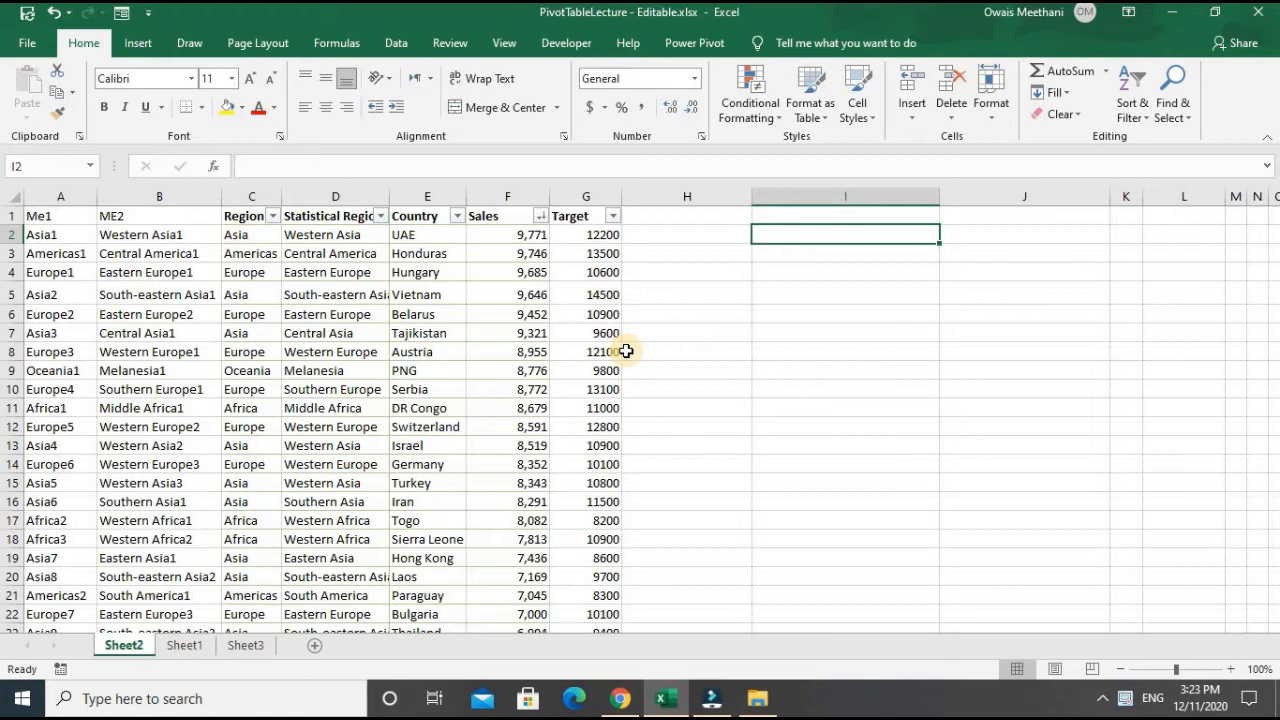
- Enter the sample sentence "Sales of UAE was 9771" in I2
type("Sales of")
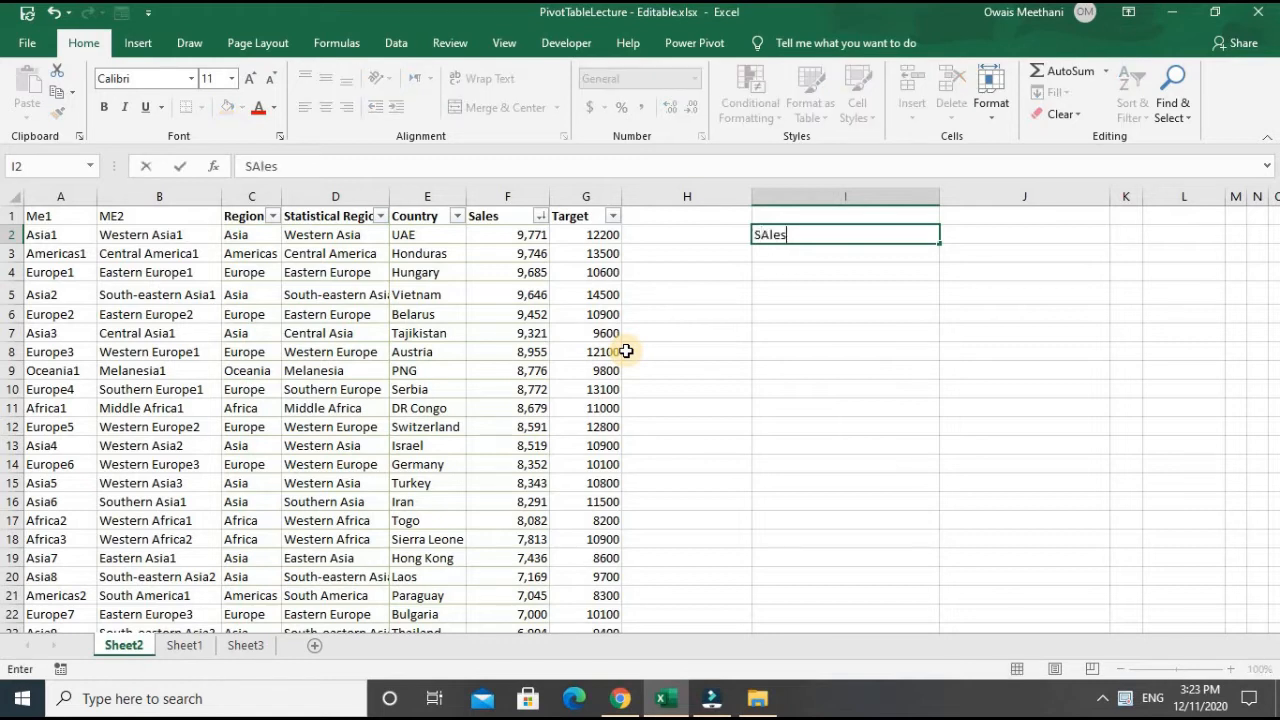
type(" UAE was ")
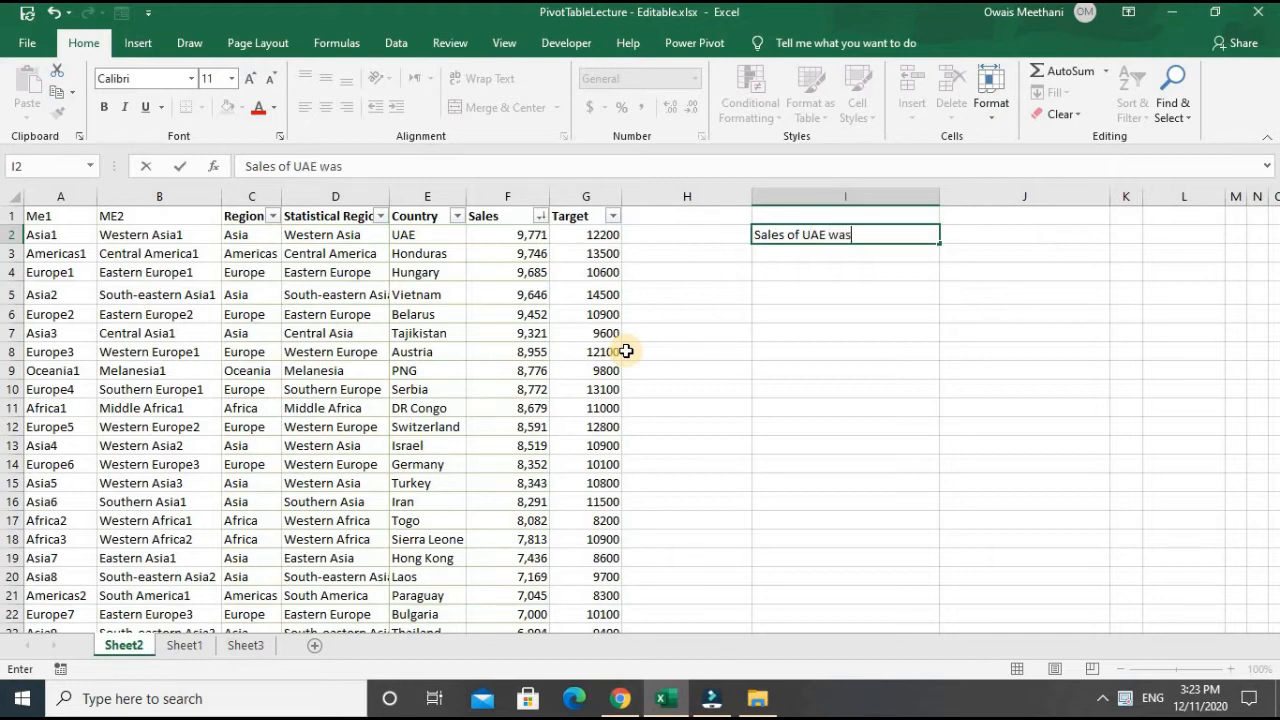
type("9771")
key("Return")
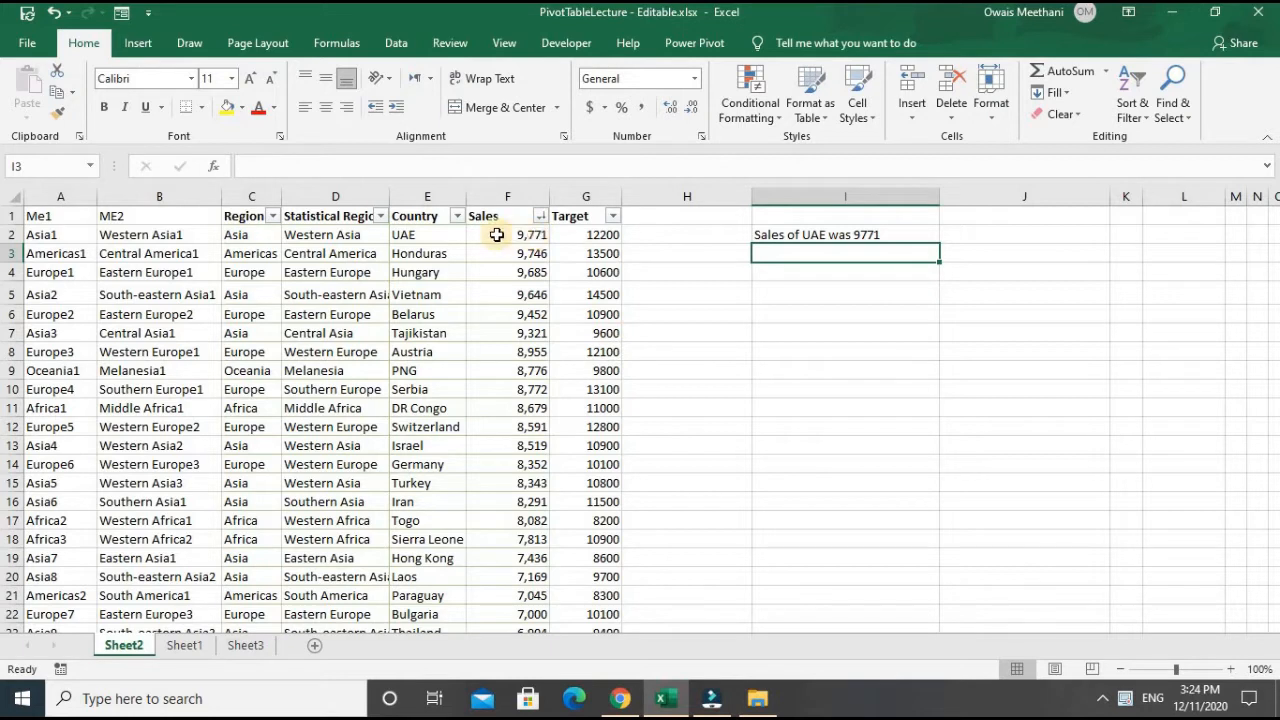
- Begin a CONCATENATE formula in H2 with "Sales of " as its first text argument
left_click(451, 234)
key("Right")
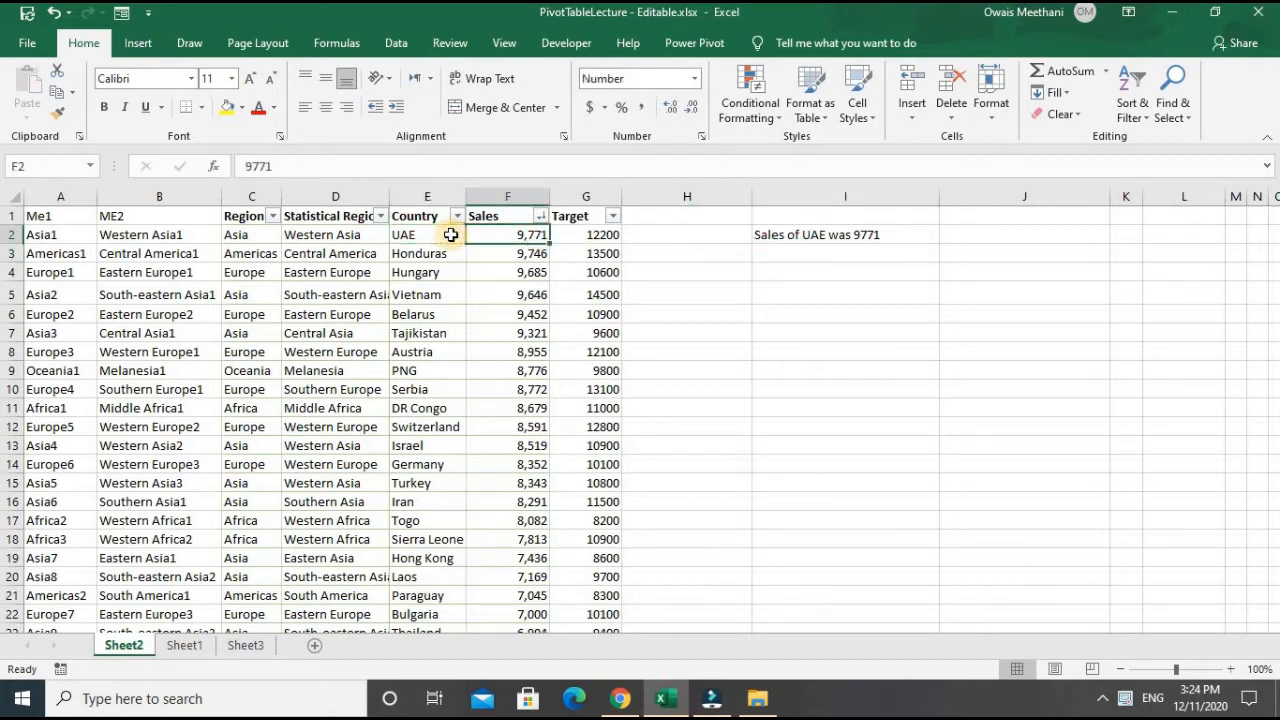
key("Right")
key("Right")
key("Right")
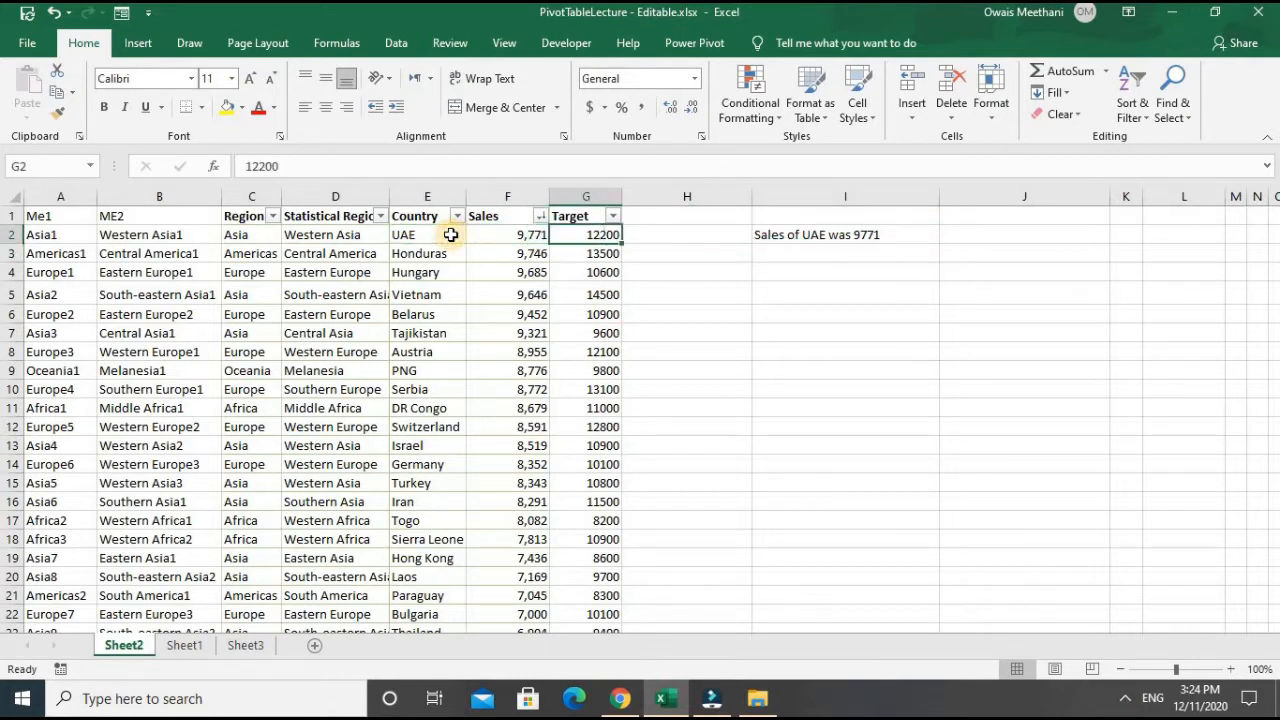
key("Left")
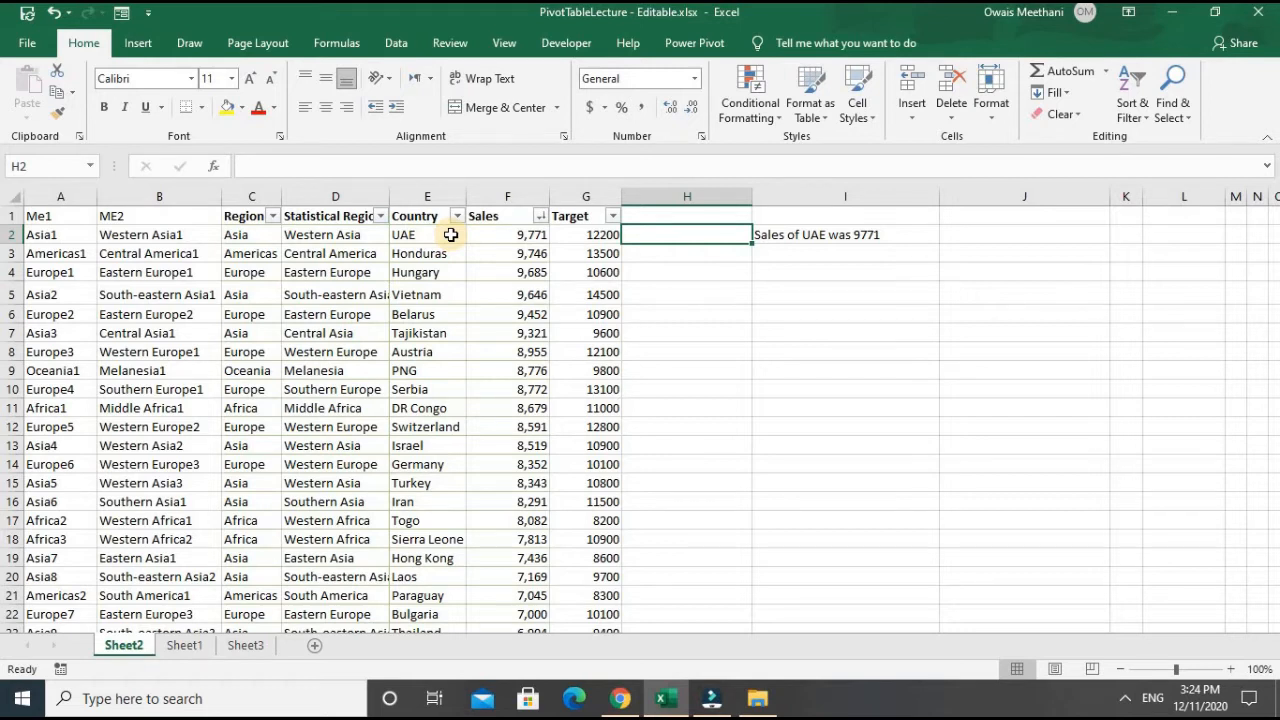
type("=C")
type("CATENATE")
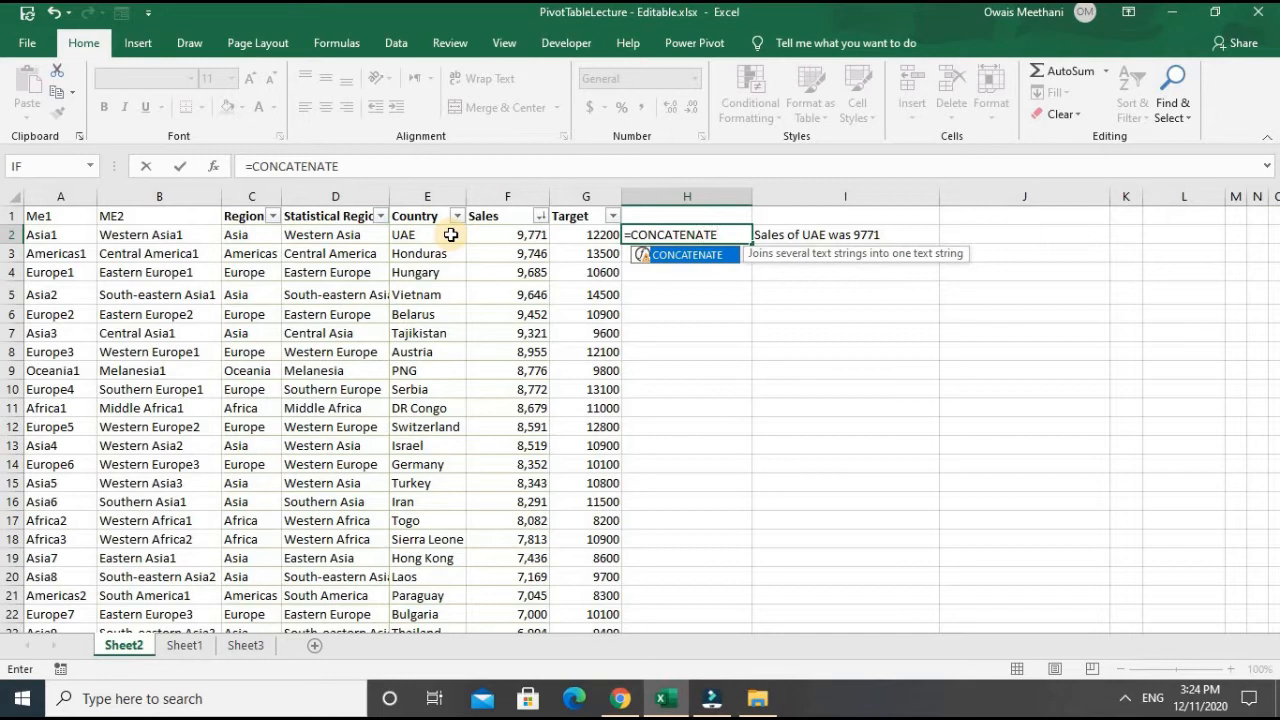
type("(")
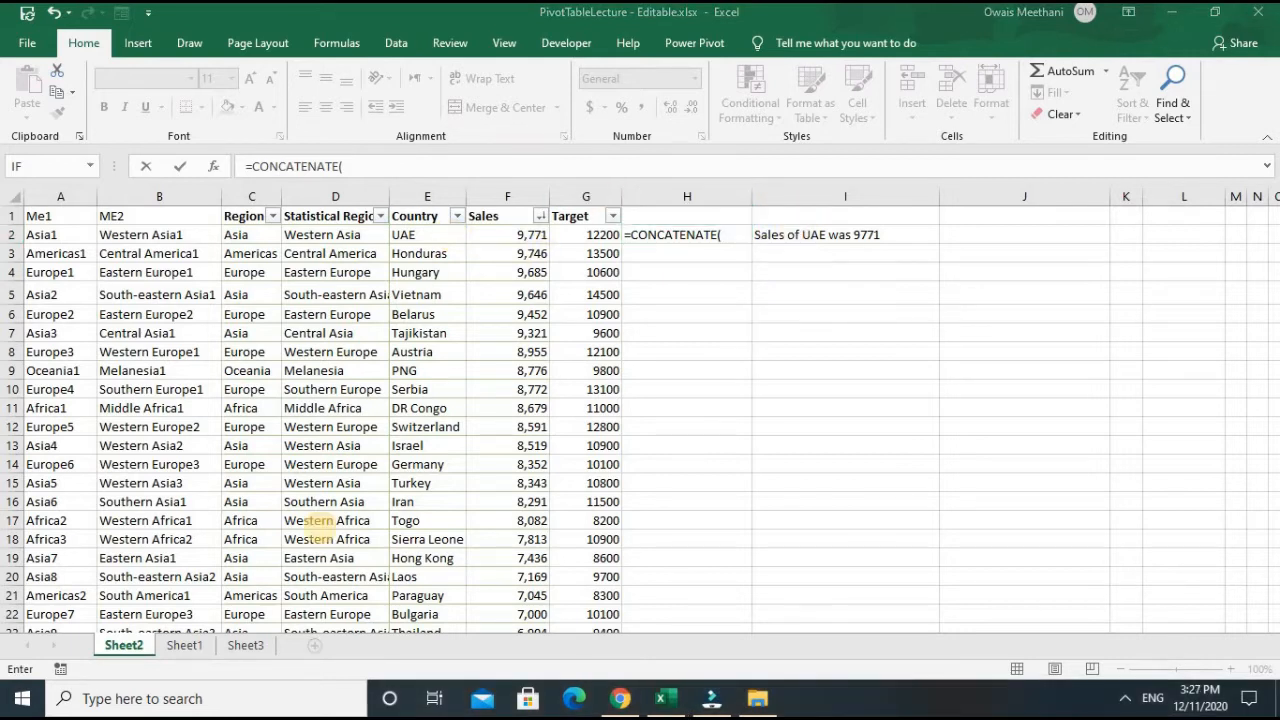
left_click(724, 235)
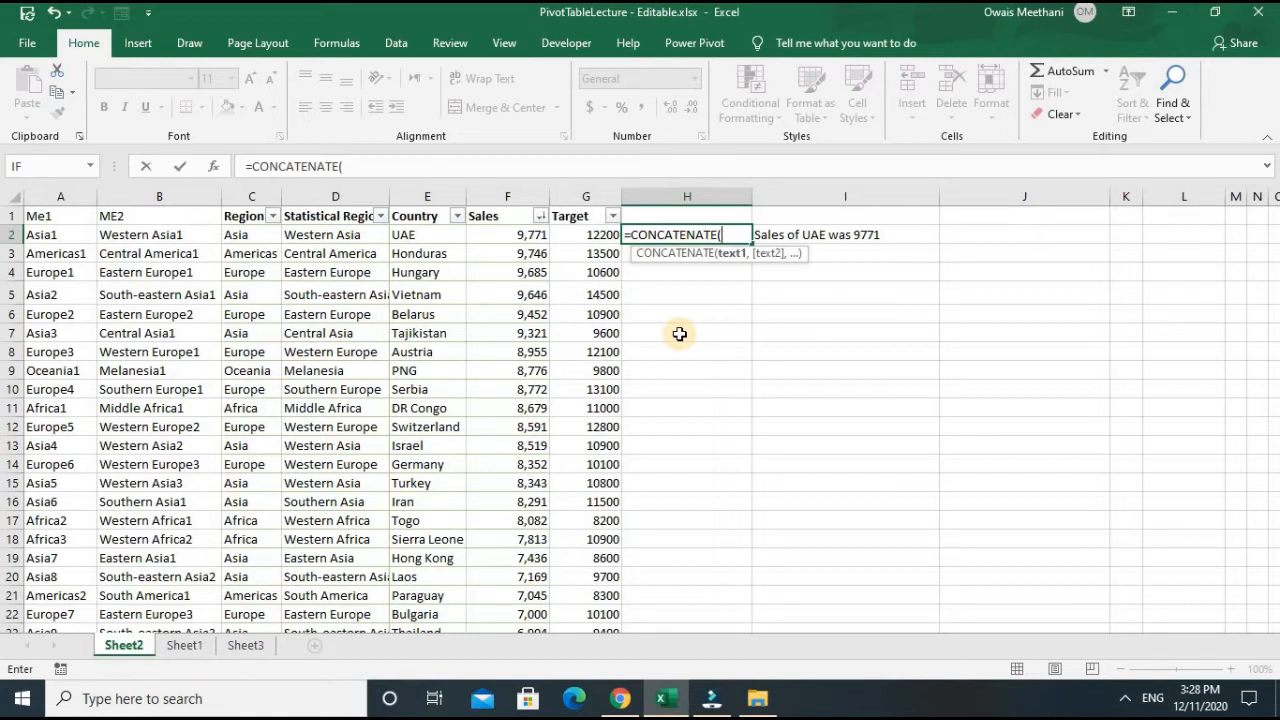
type("\"Sales")
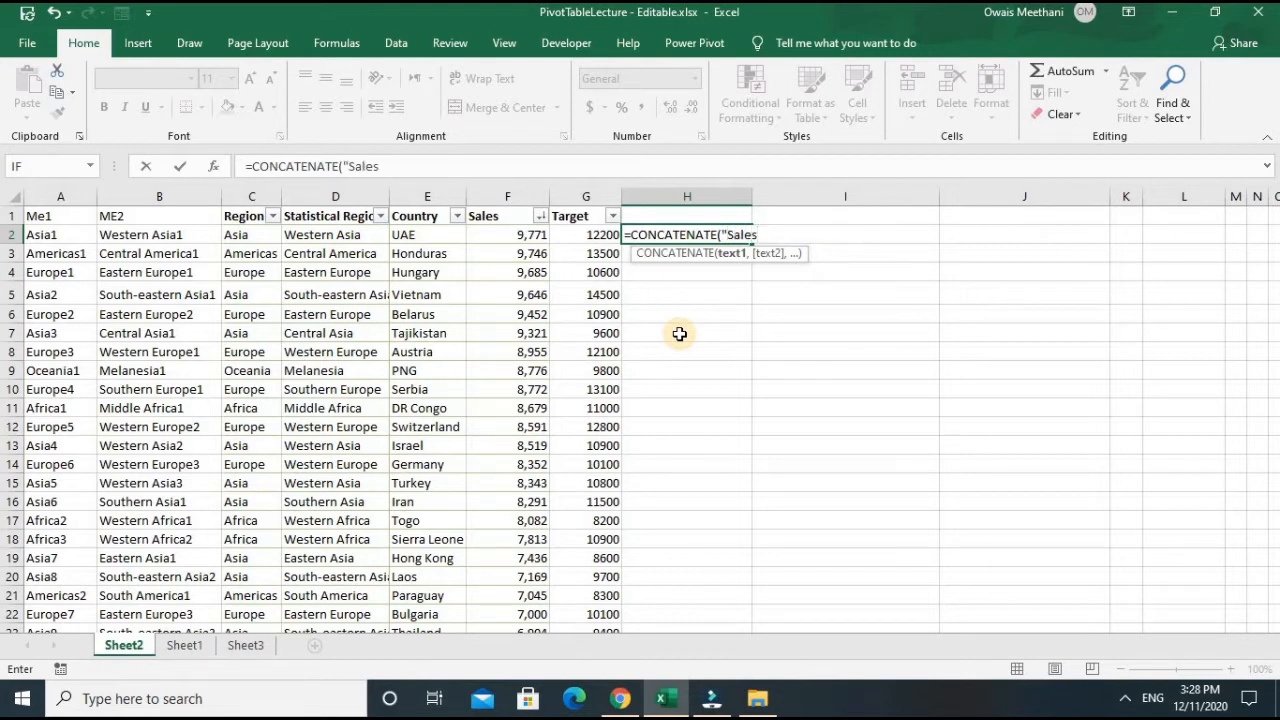
type(" of")
type("\",")
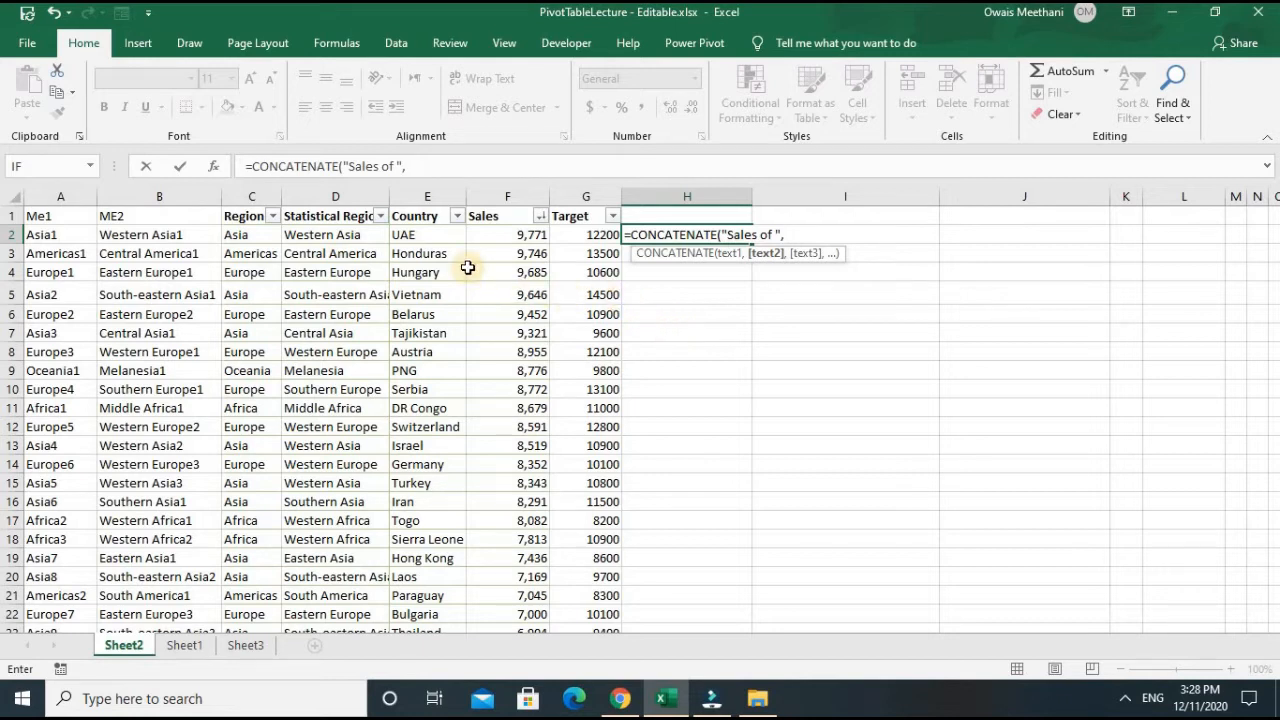
- Complete the H2 formula as =CONCATENATE("Sales of ",E2," was ",F2) by adding the country, connecting text and sales value
left_click(437, 236)
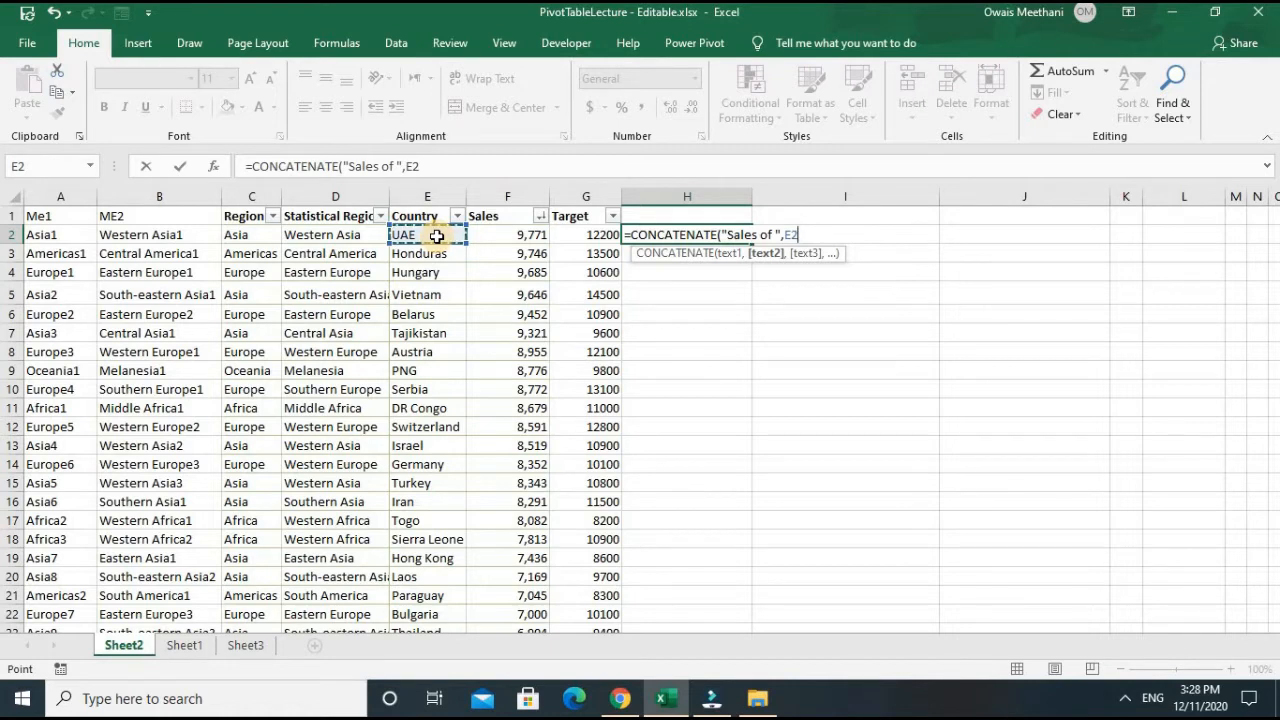
type(",")
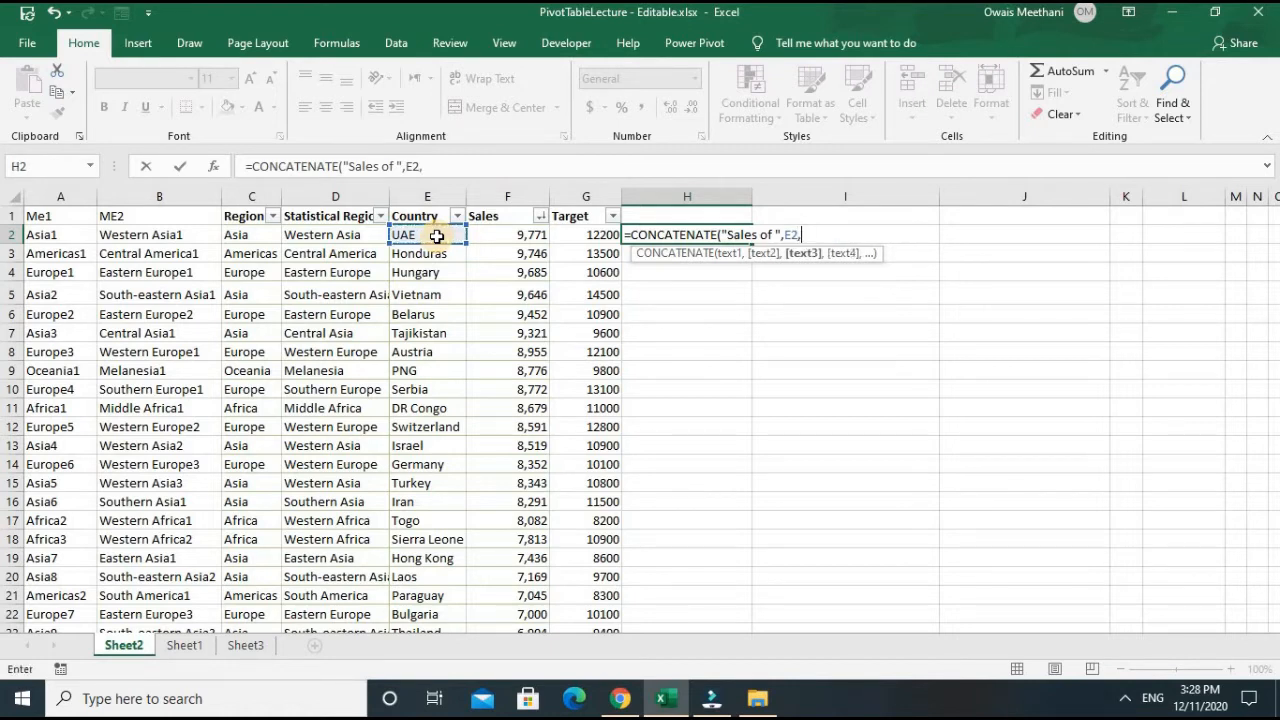
type("\" was")
type("\",")
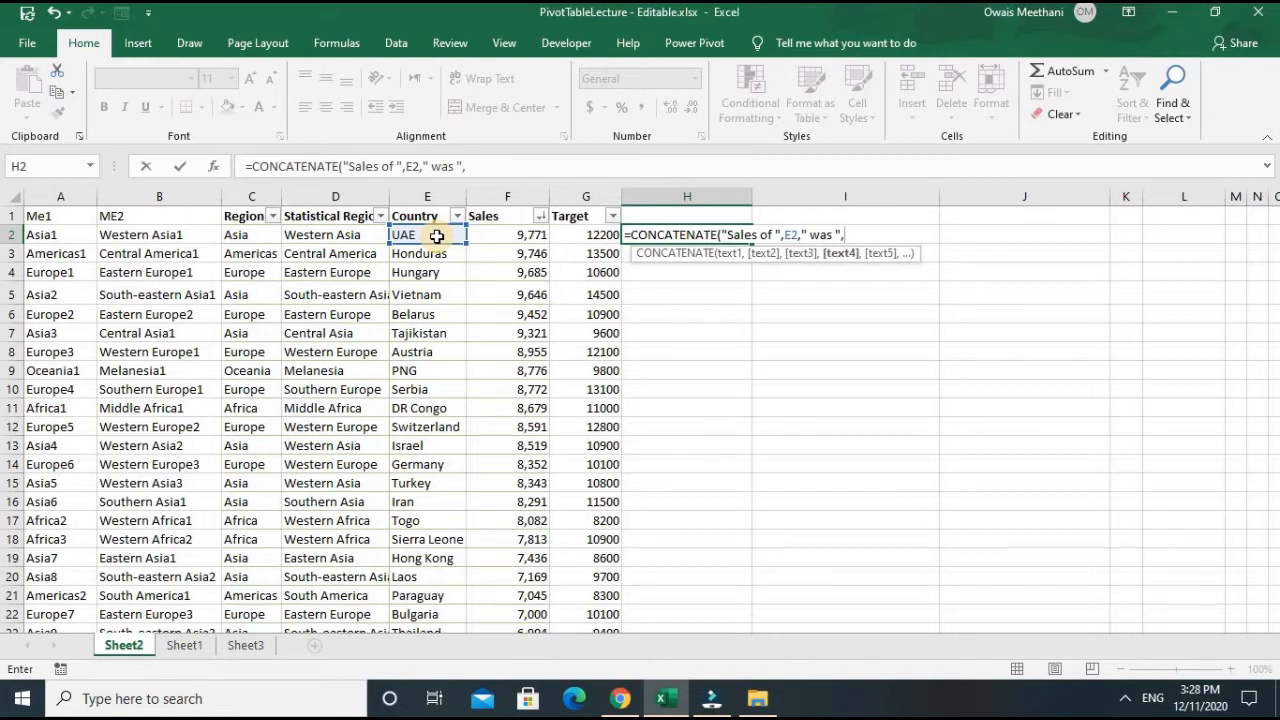
left_click(526, 238)
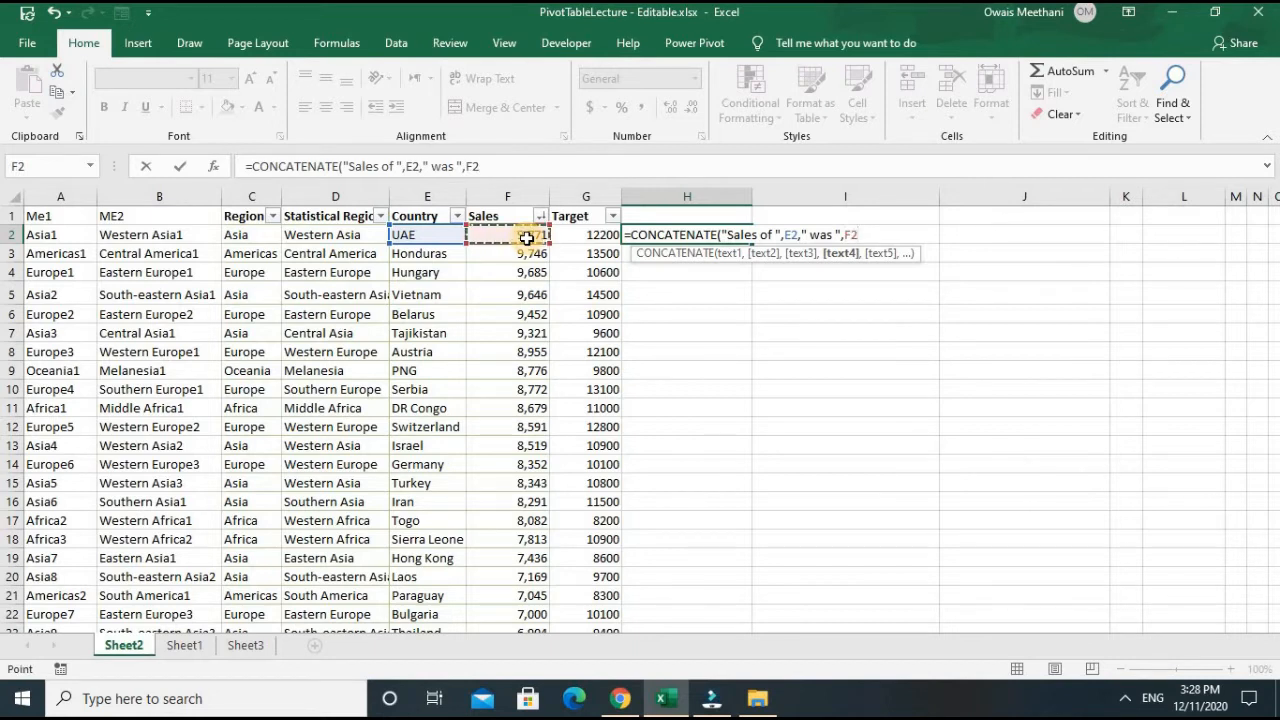
type(")")
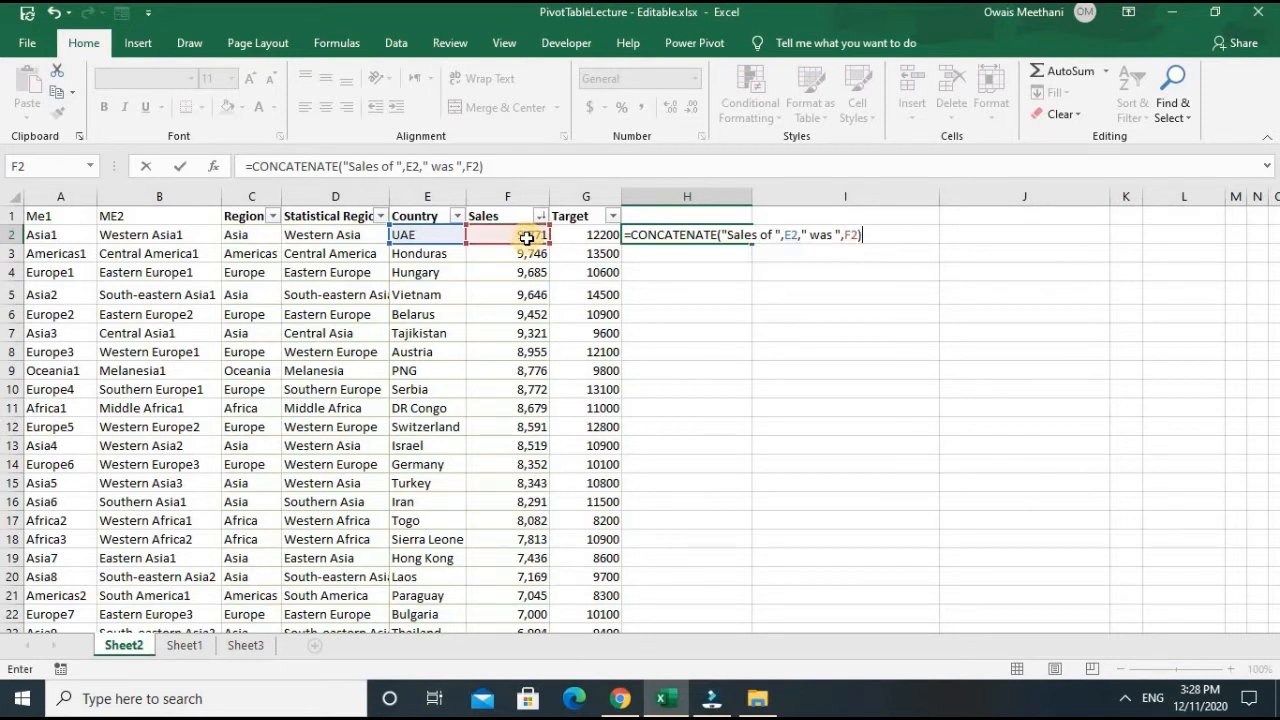
key("Return")
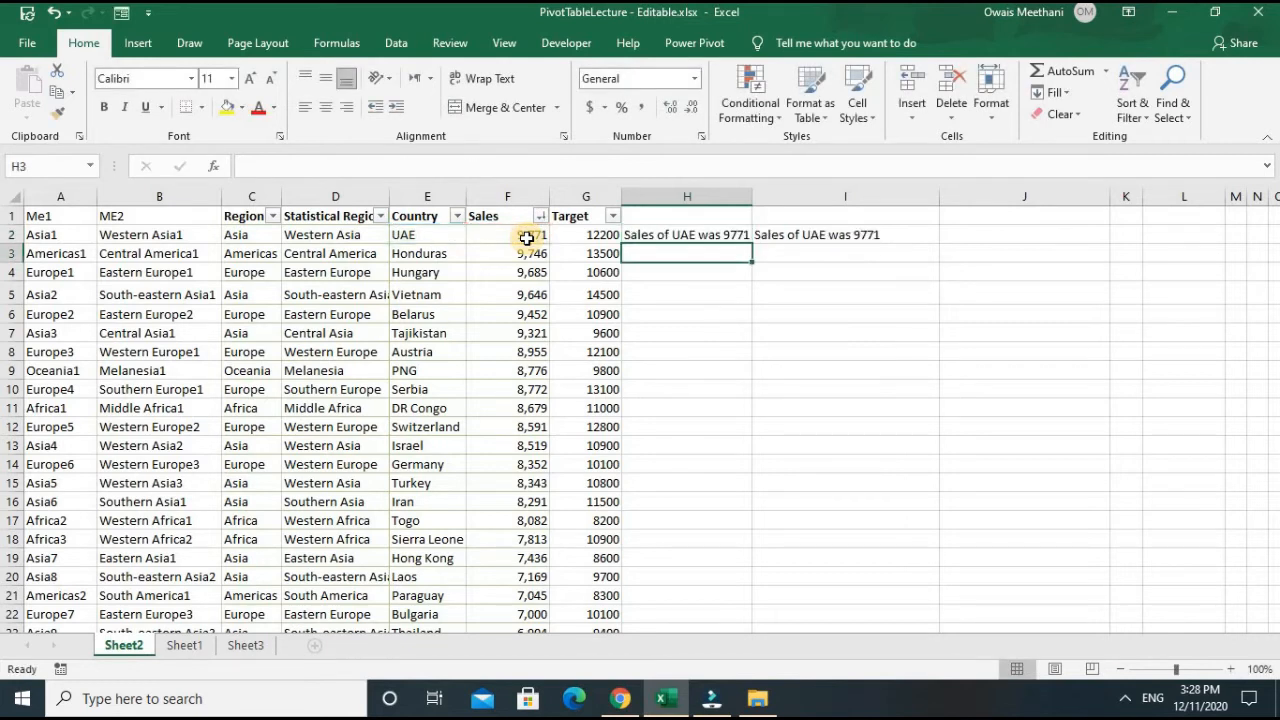
- Widen column H and copy the CONCATENATE formula from H2 down all rows of the table
left_click_drag(753, 196, 772, 196)
left_click(740, 236)
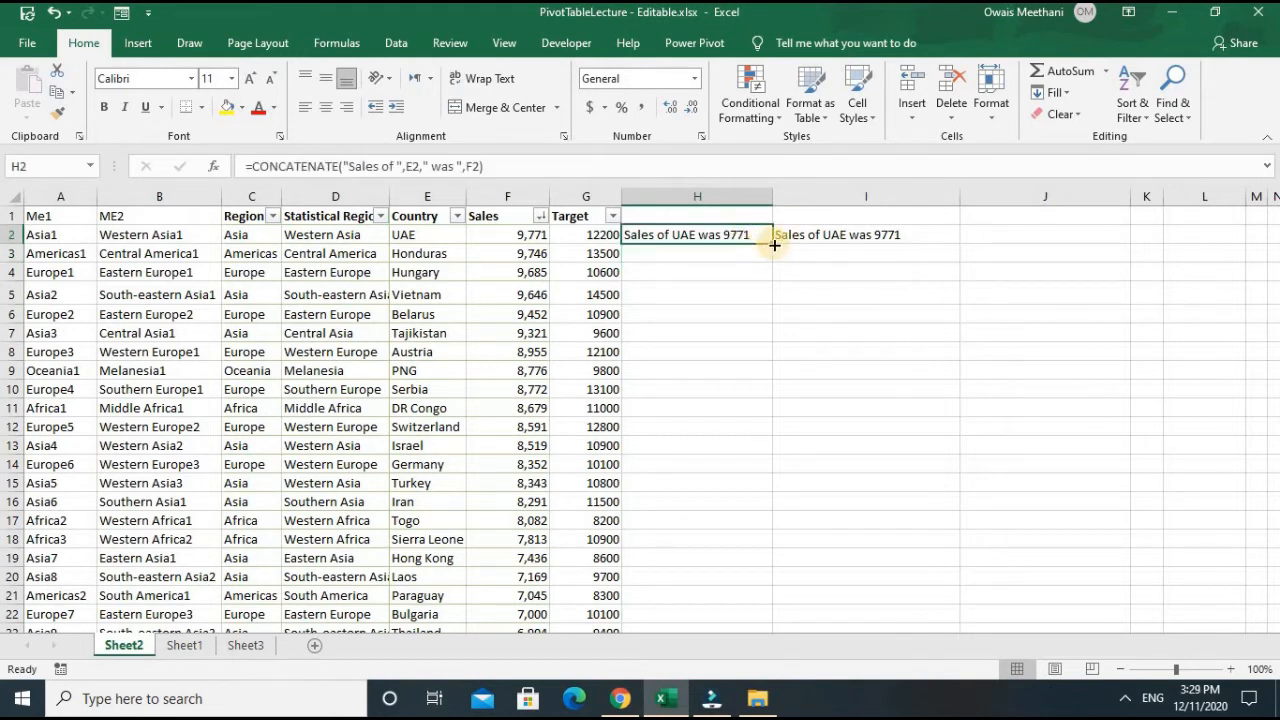
double_click(774, 244)
left_click_drag(775, 192, 791, 193)
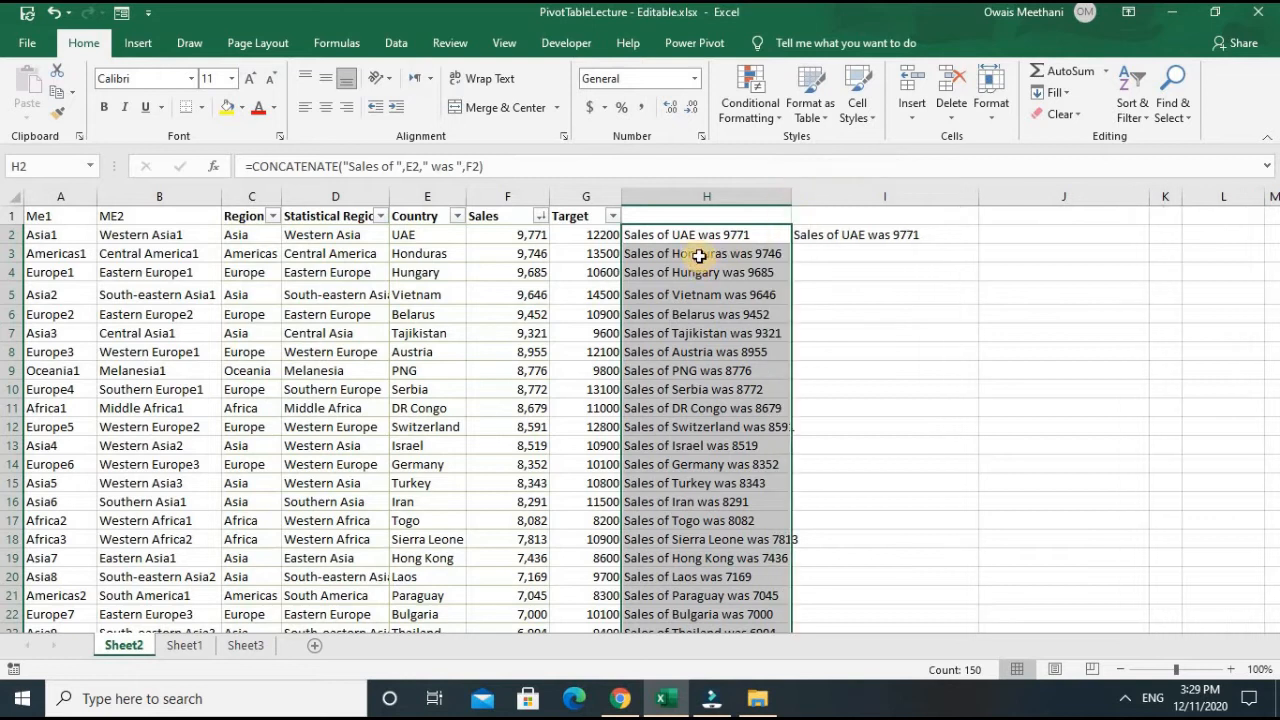
- Examine the copied CONCATENATE formulas in the first rows of column H and their cell references
double_click(699, 256)
key("Return")
left_click(777, 254)
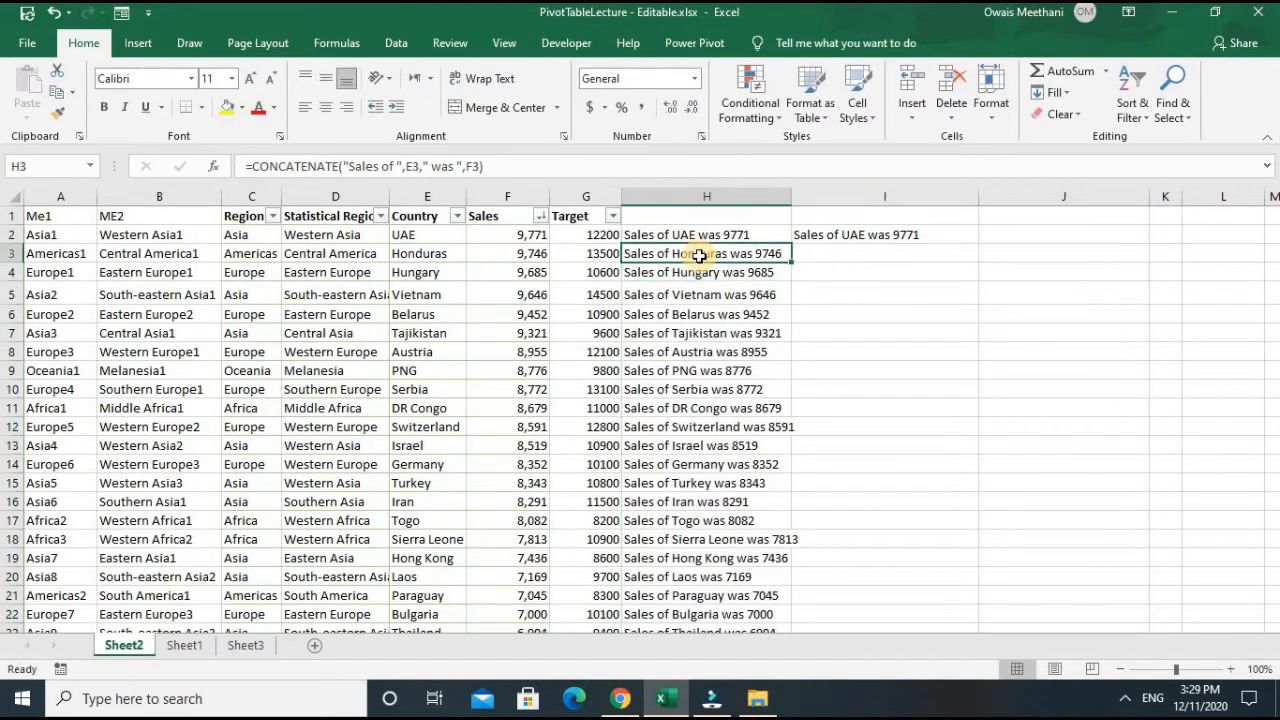
key("Down")
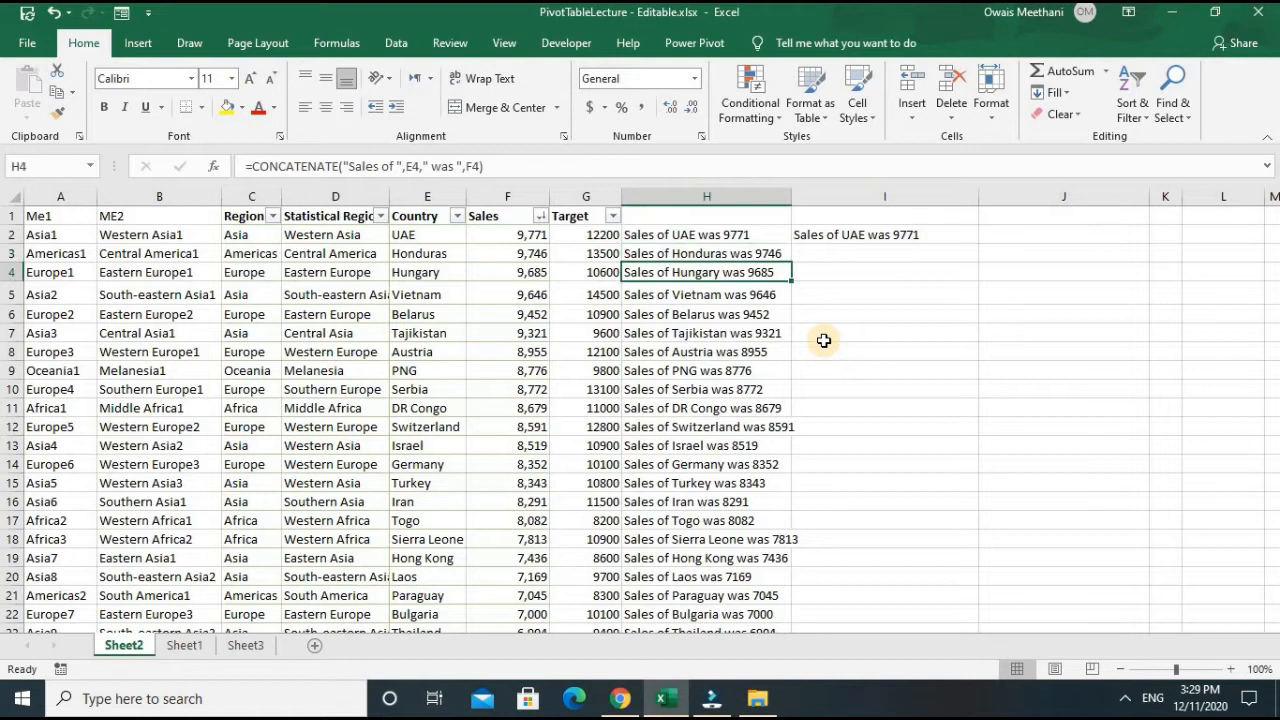
key("Down")
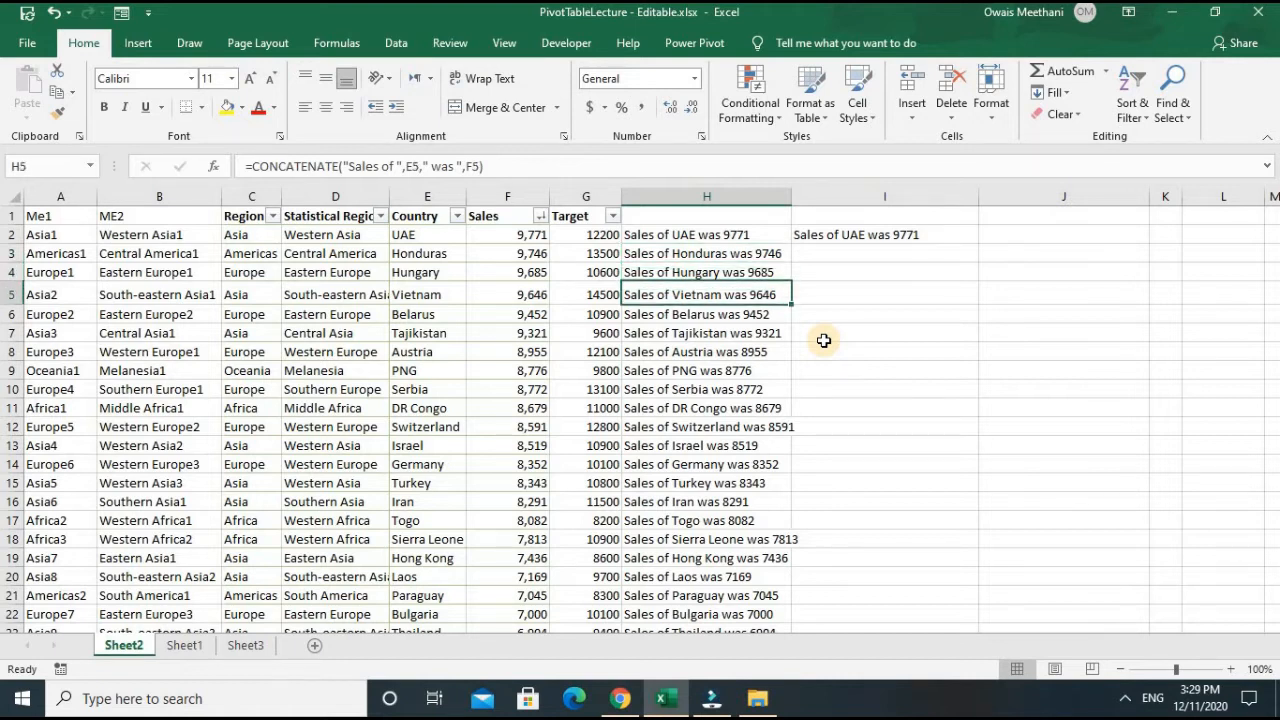
key("Down")
key("Up")
key("Up")
key("Up")
key("Up")
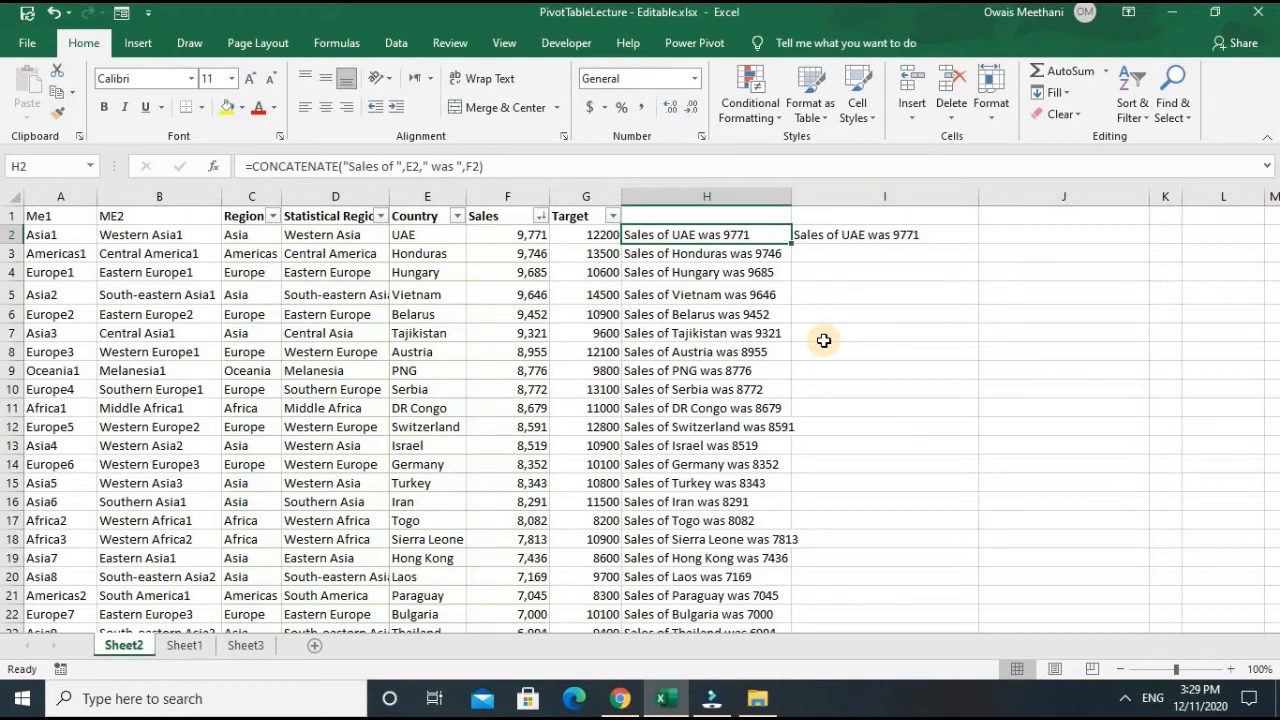
- Clear all the CONCATENATE formulas from column H, starting at H2
key("ctrl+shift+Down")
key("ctrl+shift+Down")
key("ctrl+shift+Up")
key("ctrl+shift+Up")
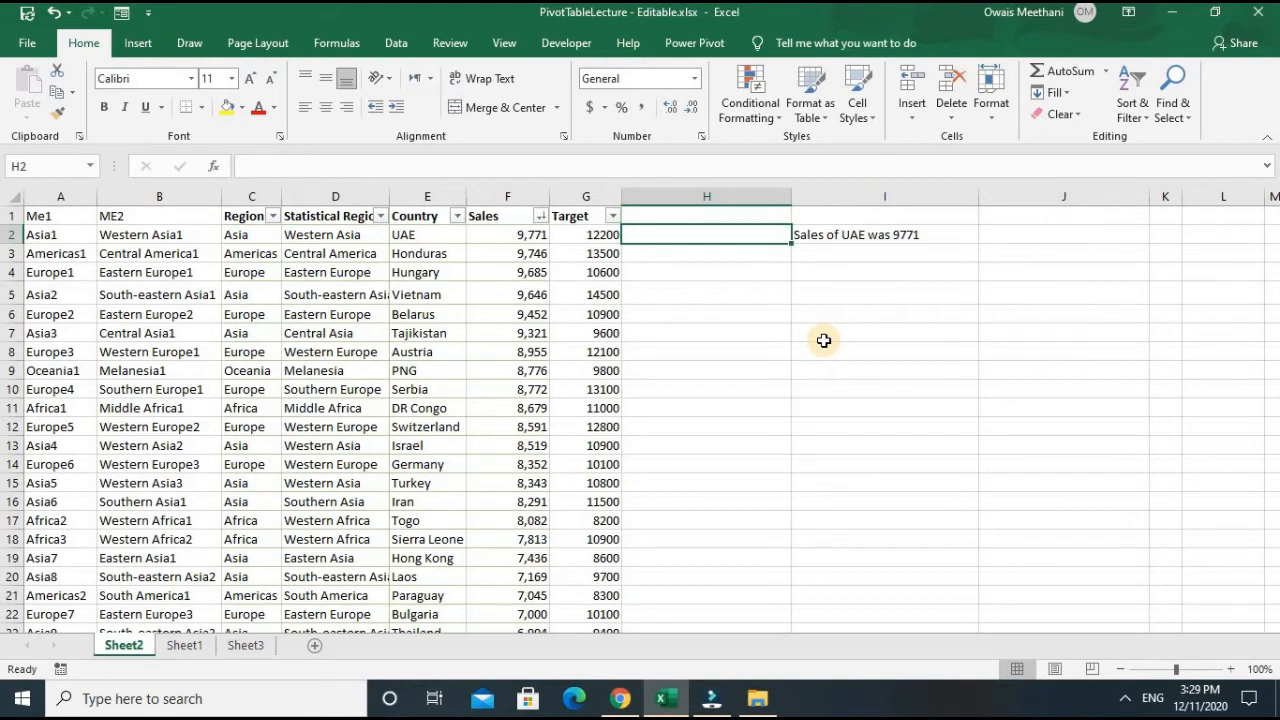
- Begin a formula in H2 that joins the text " Sales of " to the country in E2 with the & operator
type("=")
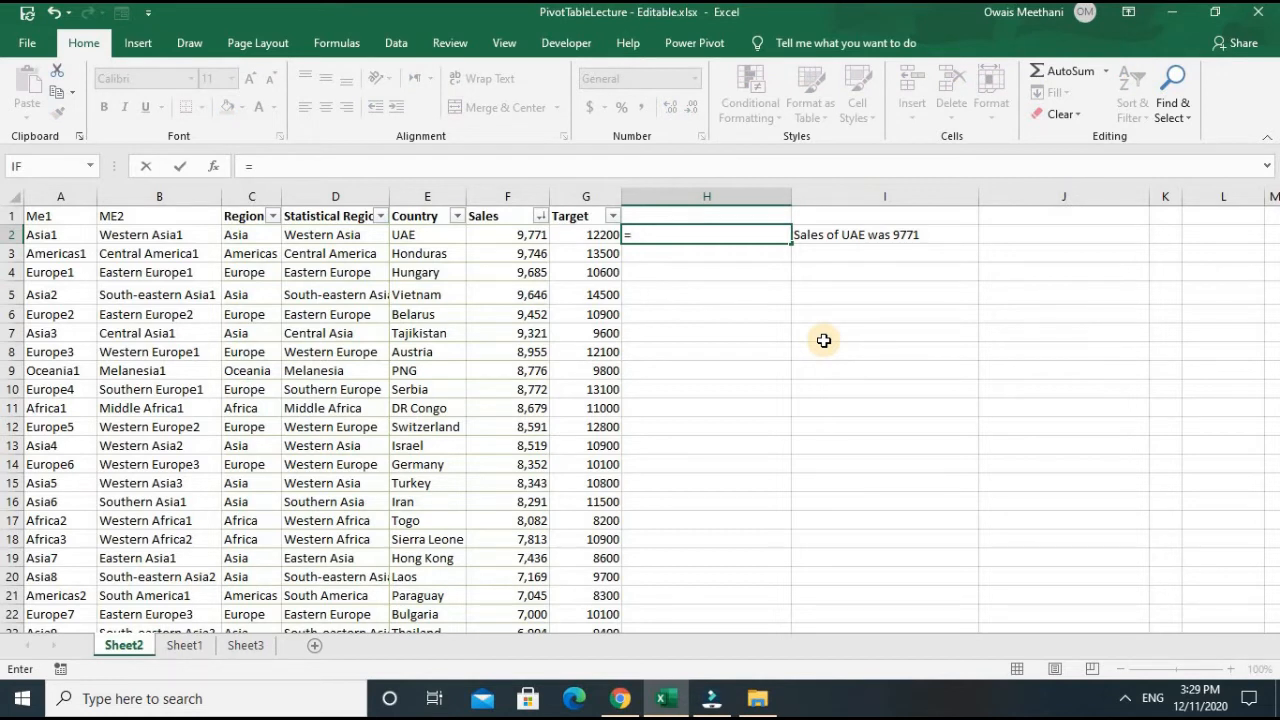
type("\" Sales of")
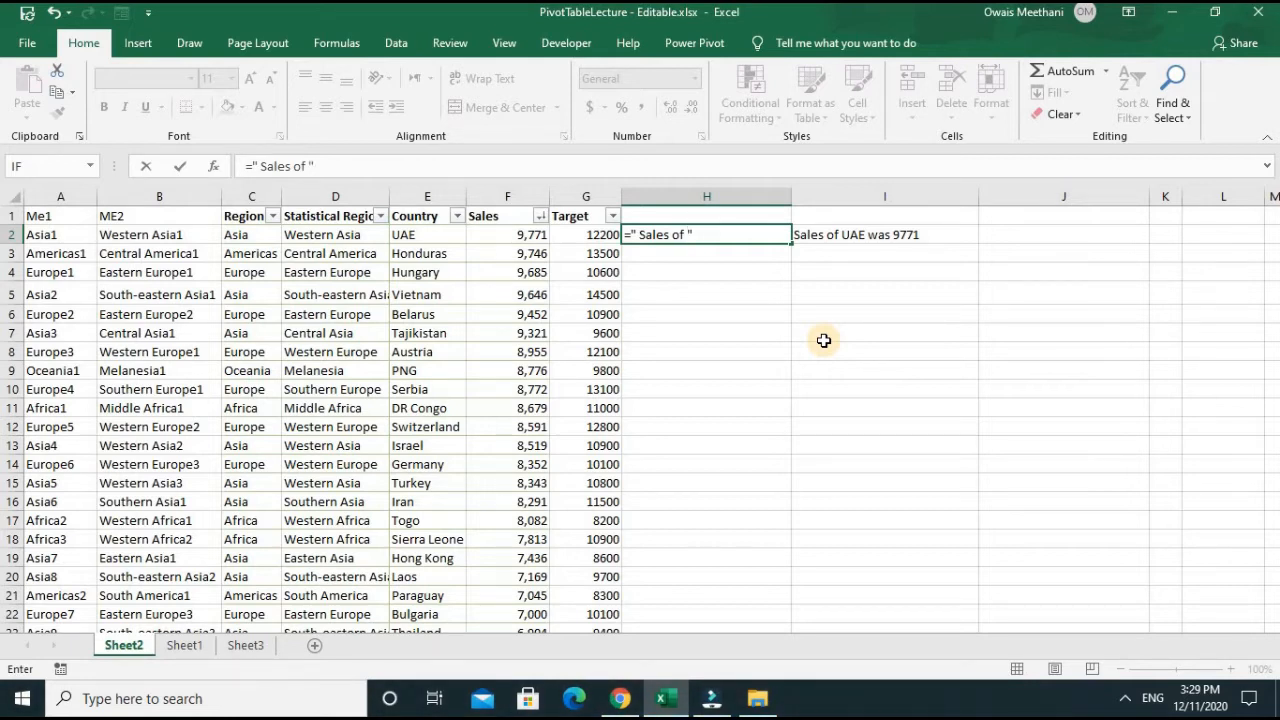
type("\"&")
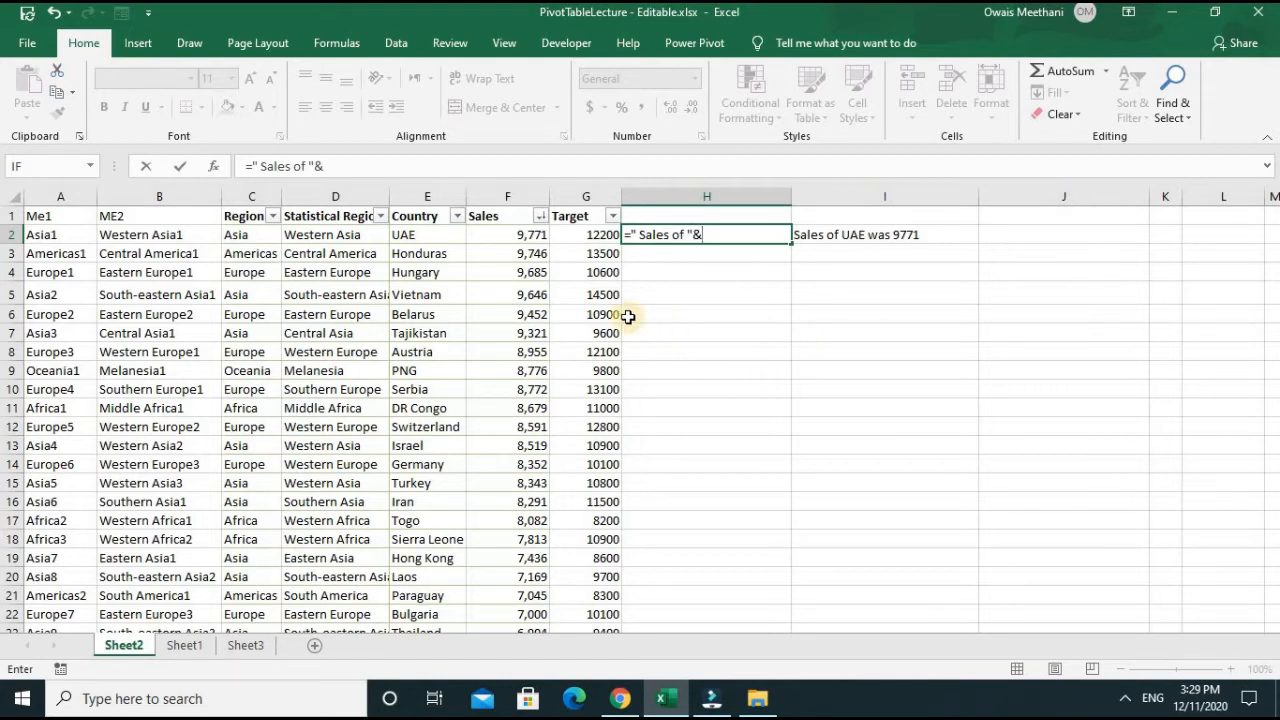
left_click(445, 237)
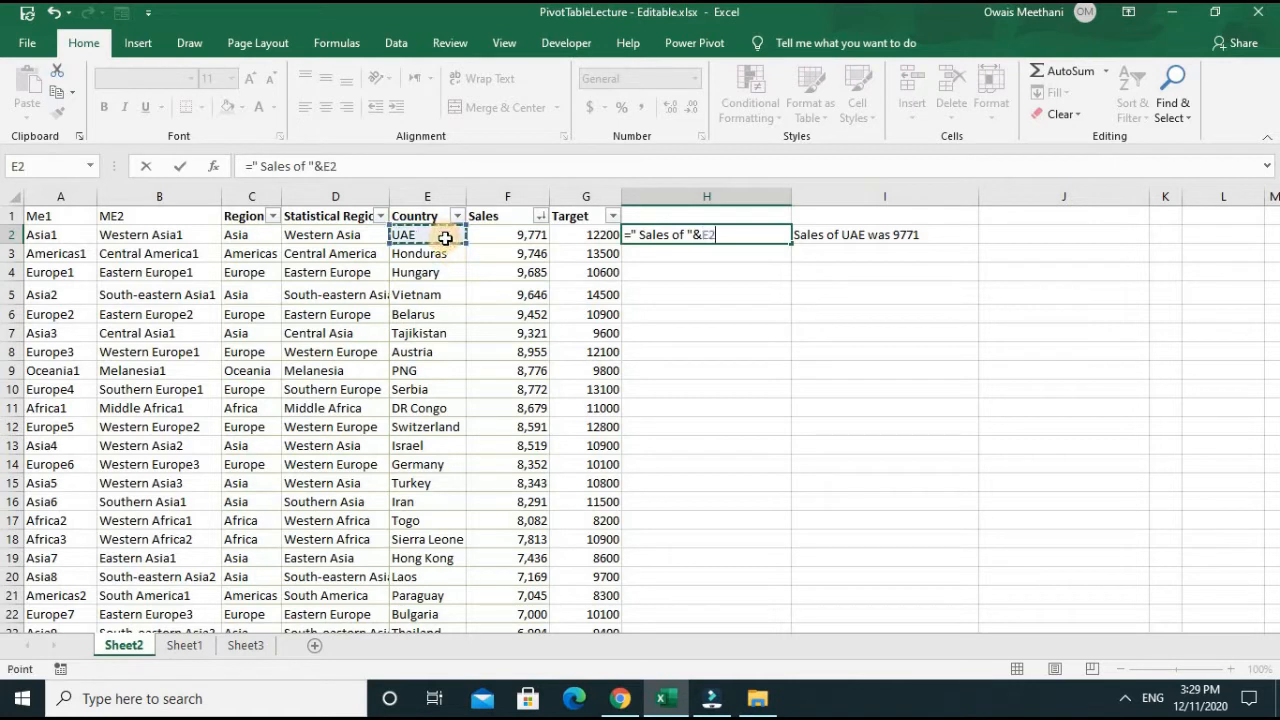
- Complete the H2 formula as =" Sales of "&E2&" was "&F2 by appending the connecting text and the sales value
type("&")
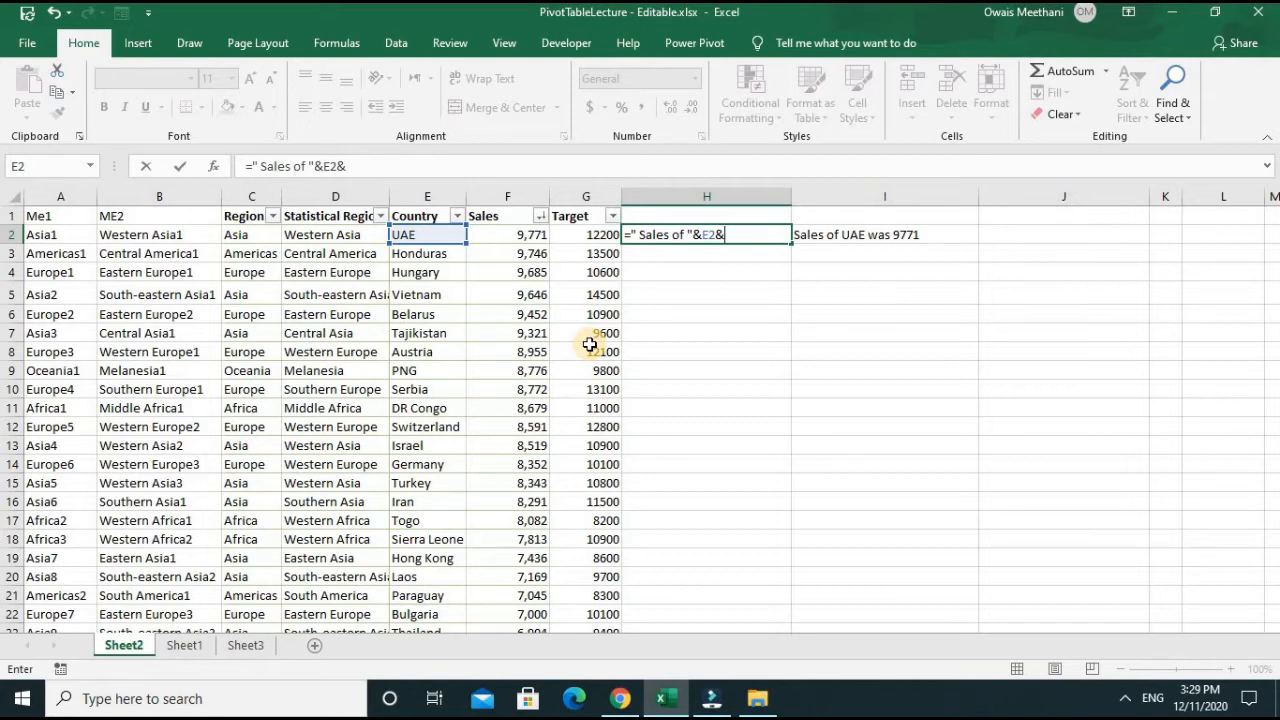
type("\" wa")
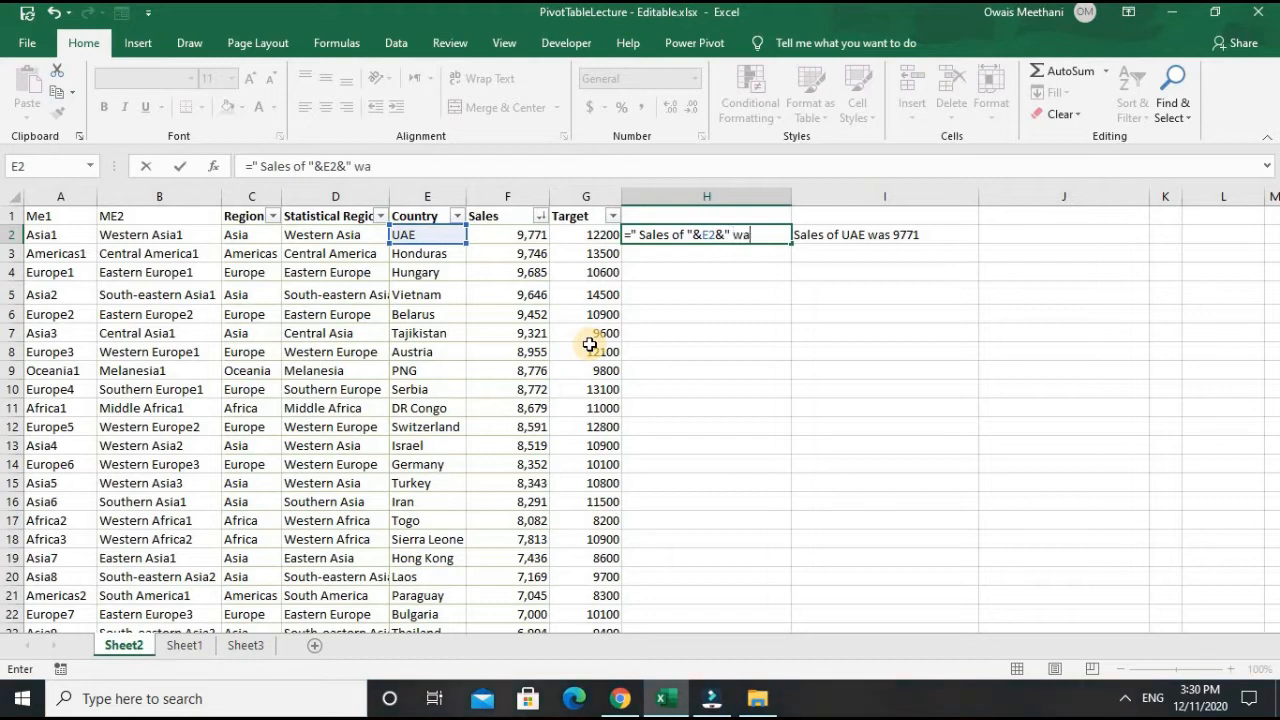
type("s \"&")
left_click(508, 232)
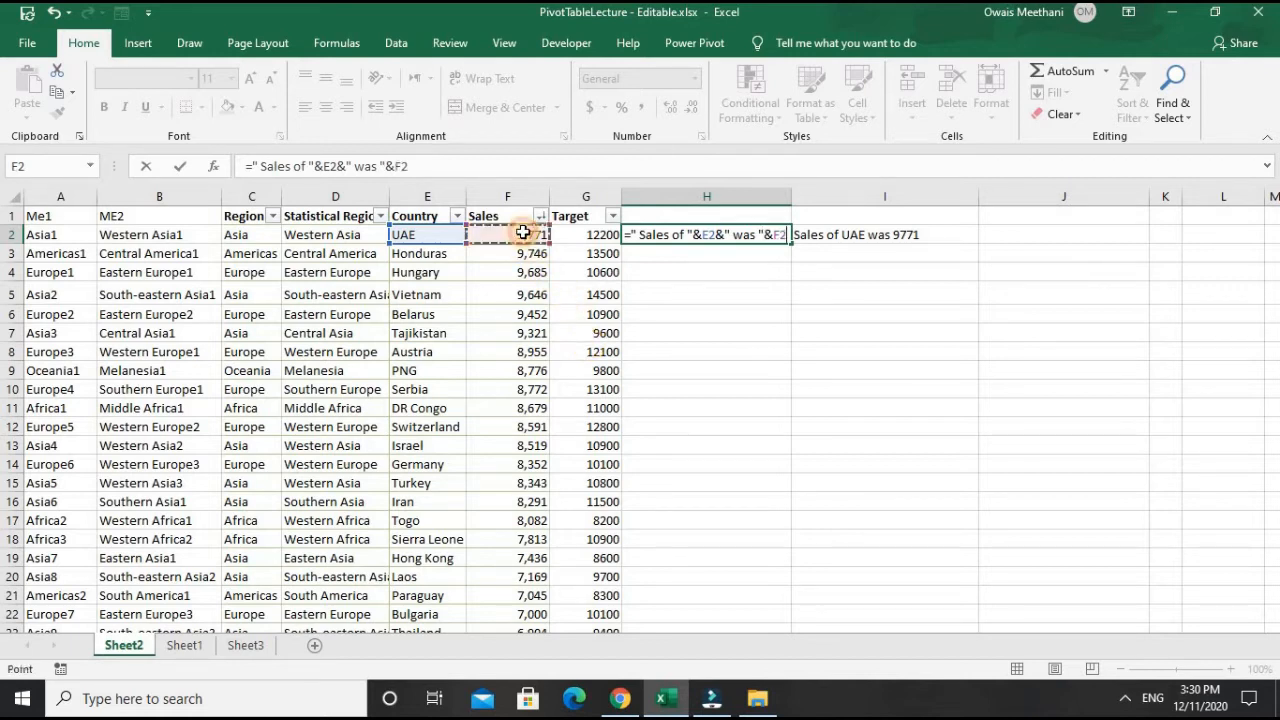
key("Return")
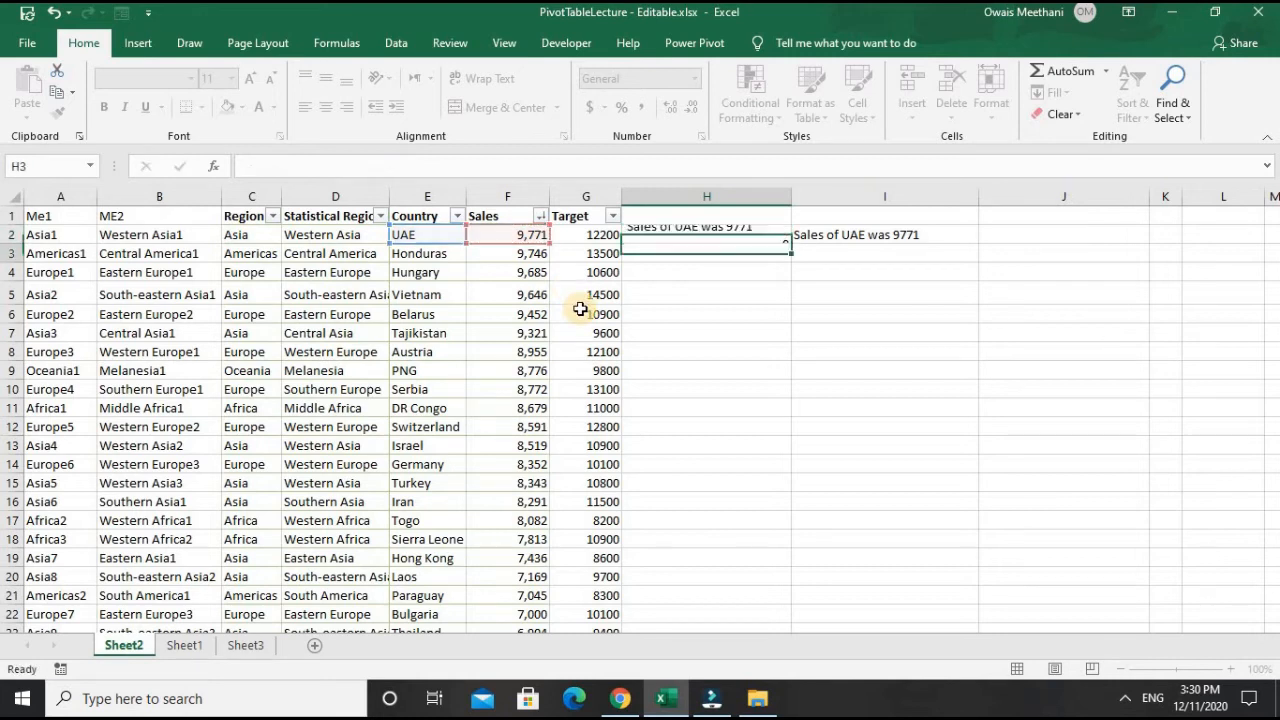
- Copy the & operator formula from H2 down all rows of the table
key("Up")
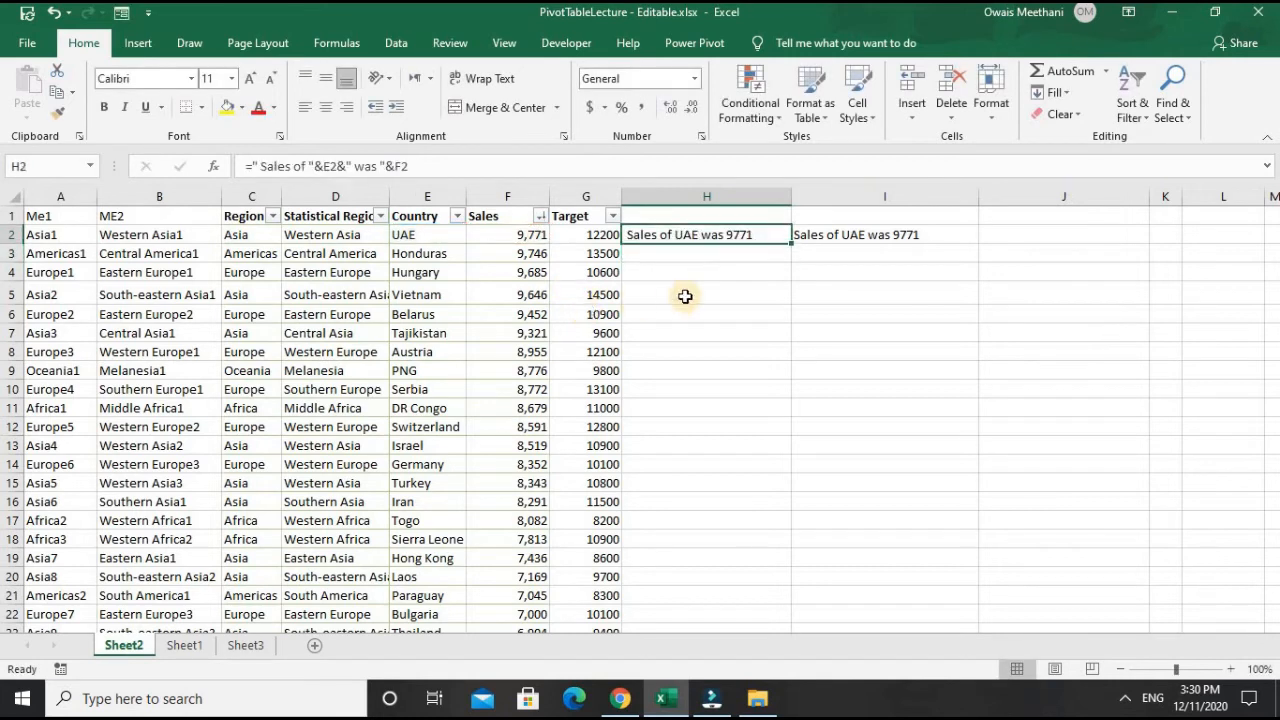
double_click(790, 243)
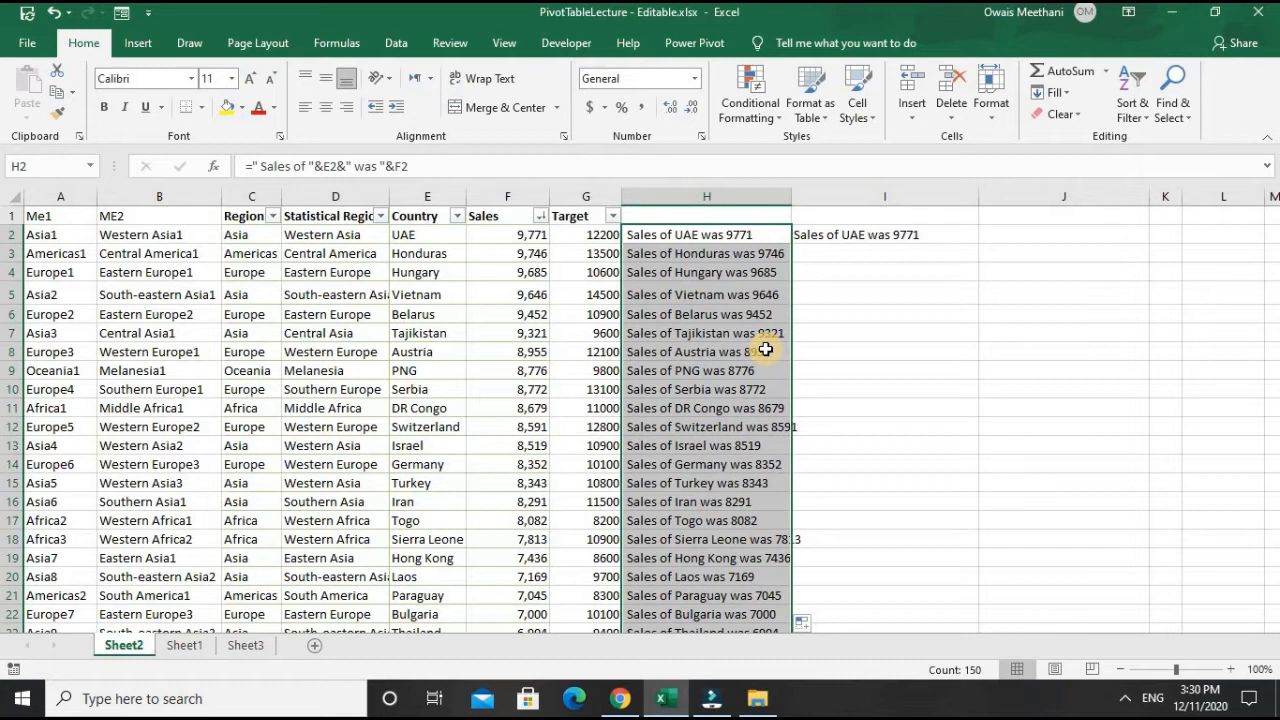
left_click(934, 313)
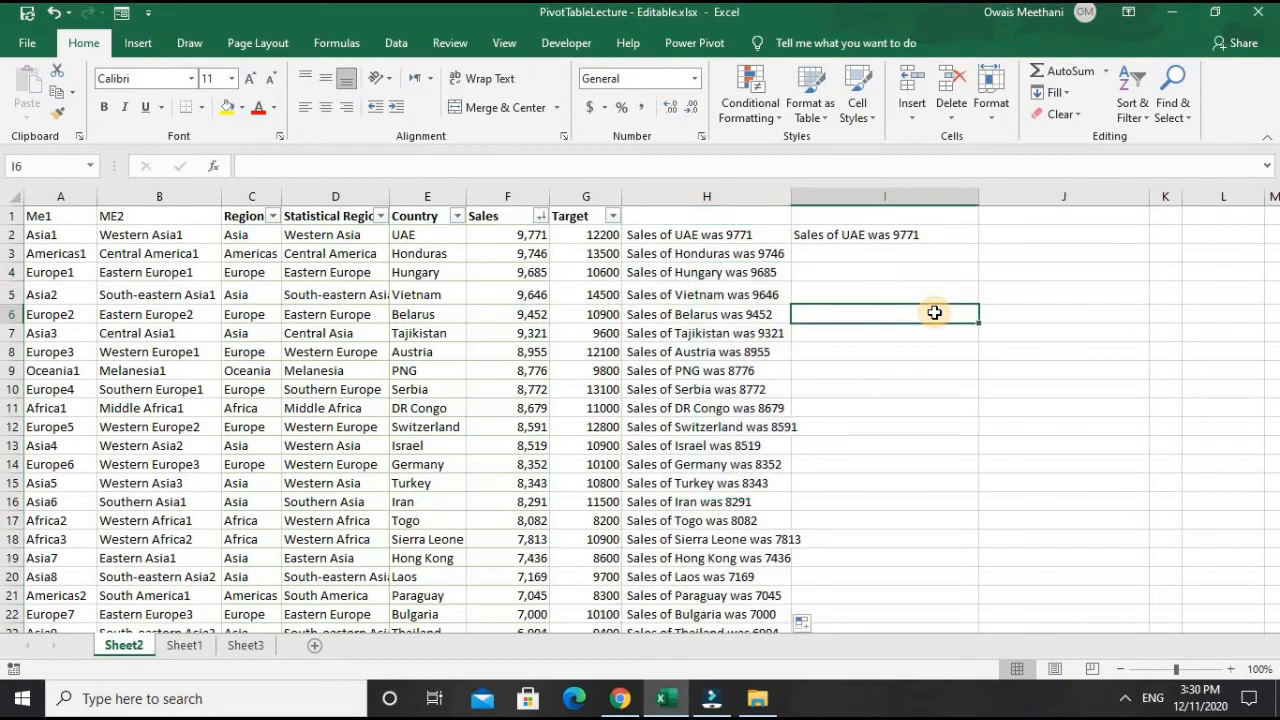
- Enter the three parts of a person's full name in J6, J7 and J8, one part per cell
key("Right")
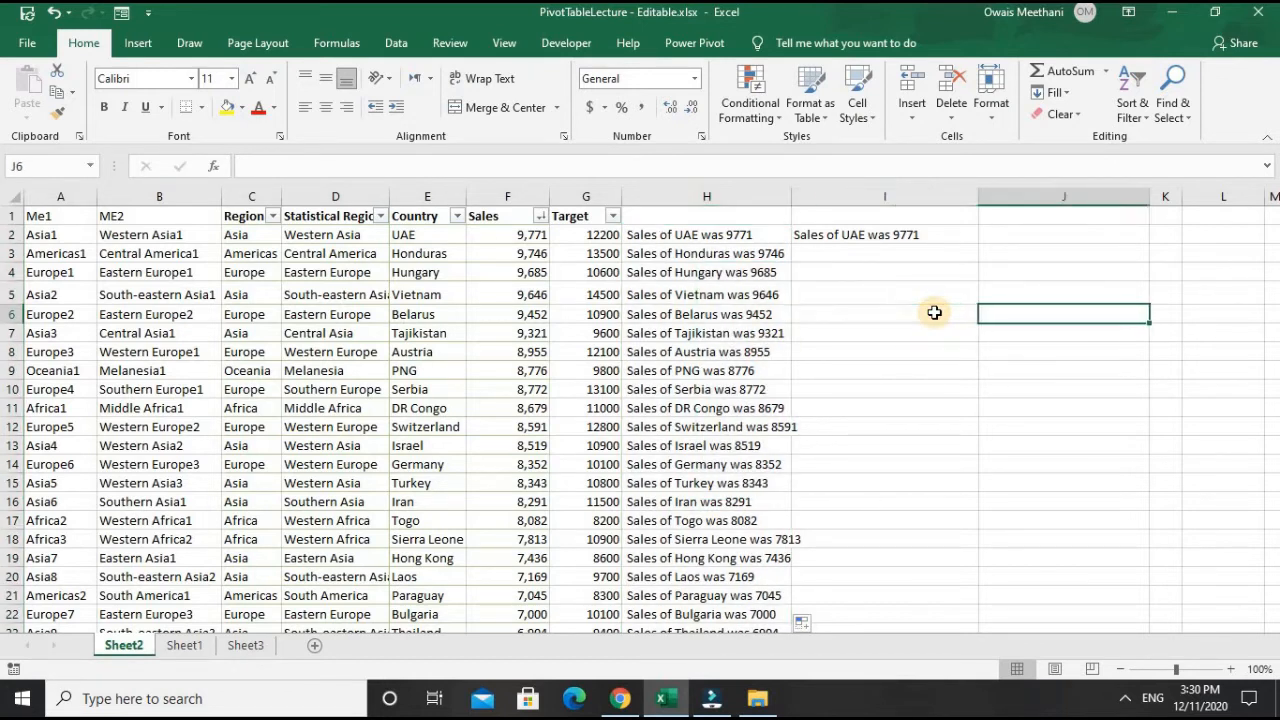
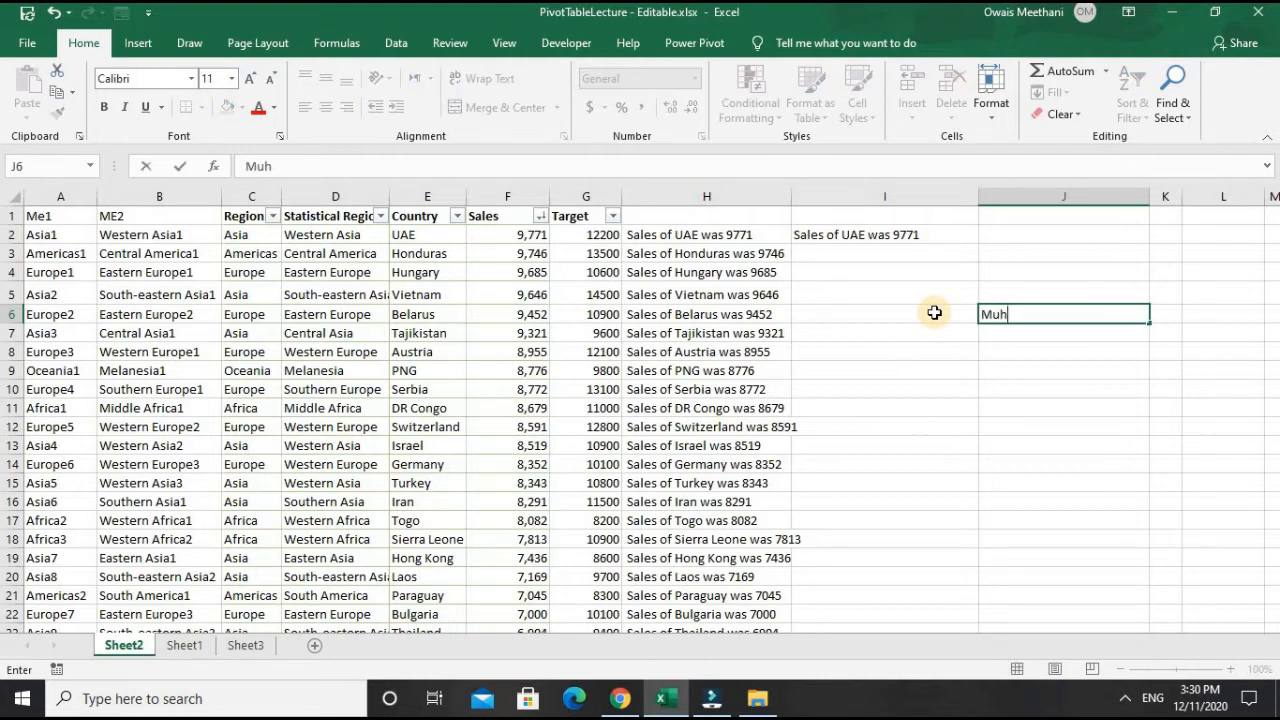
key("Return")
key("Return")
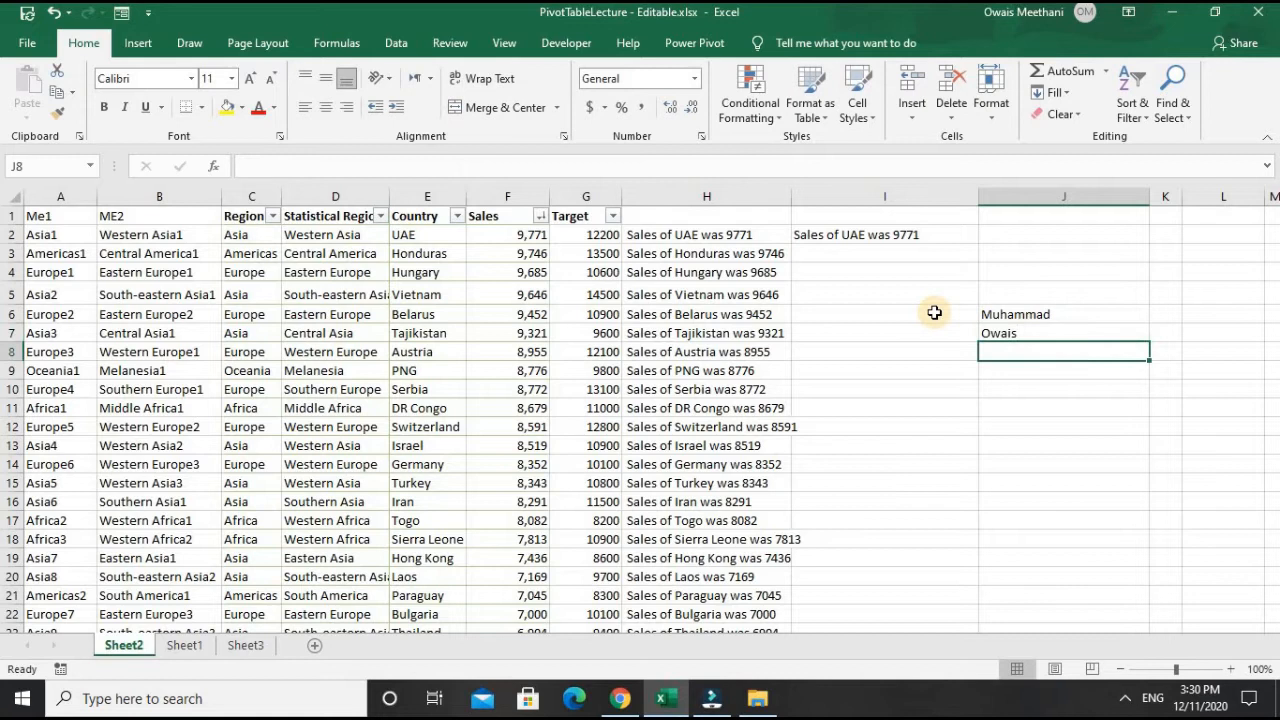
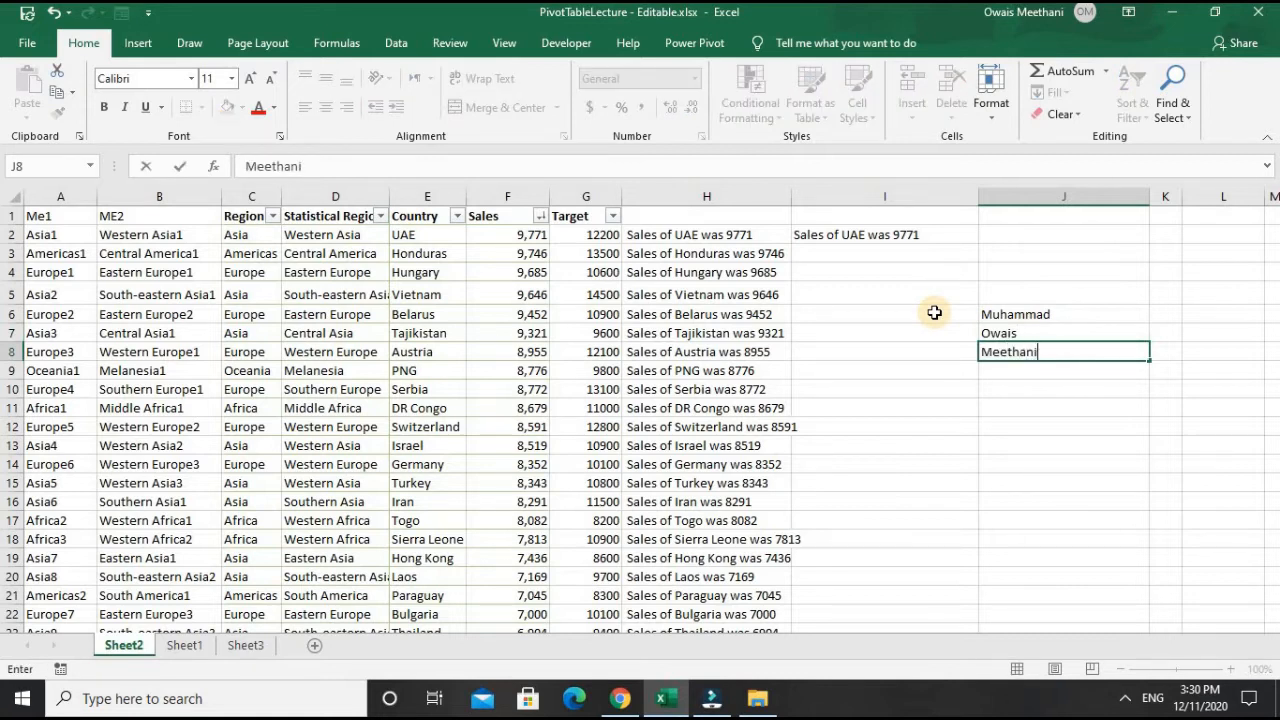
key("Return")
key("Return")
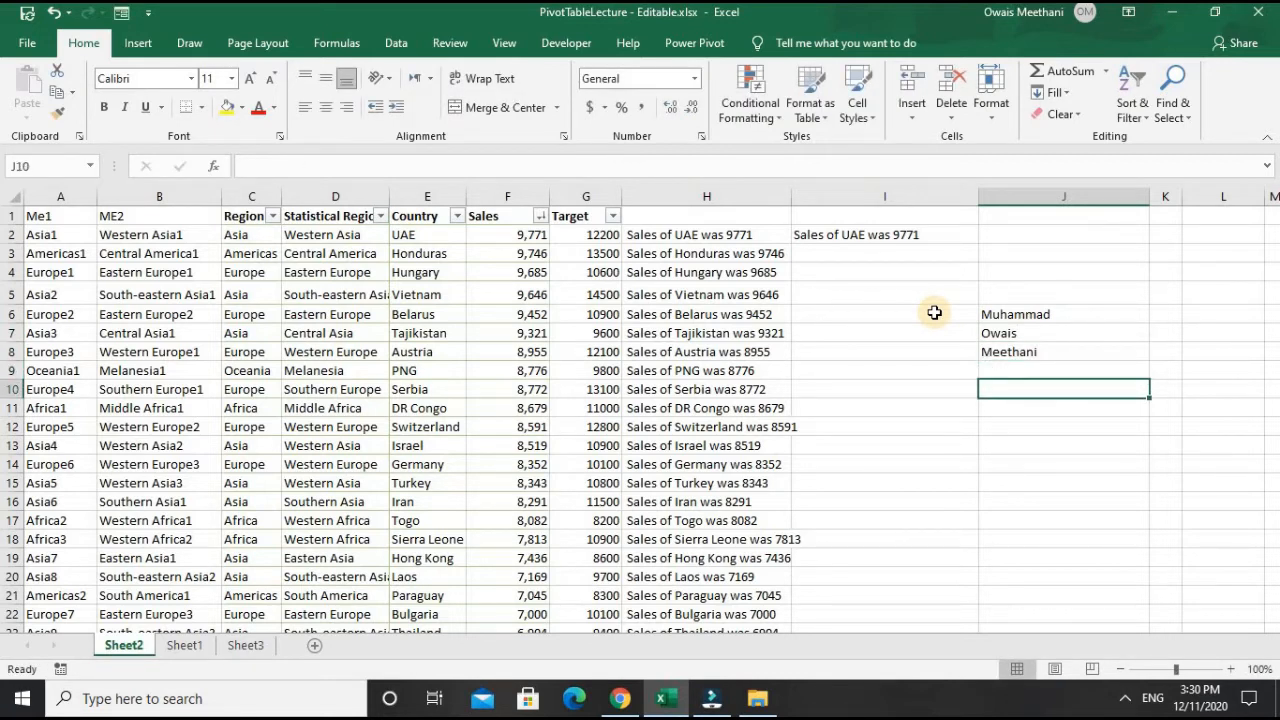
- Begin a CONCATENATE formula in J10 that joins J6, a space " " and J7
type("=concatenate")
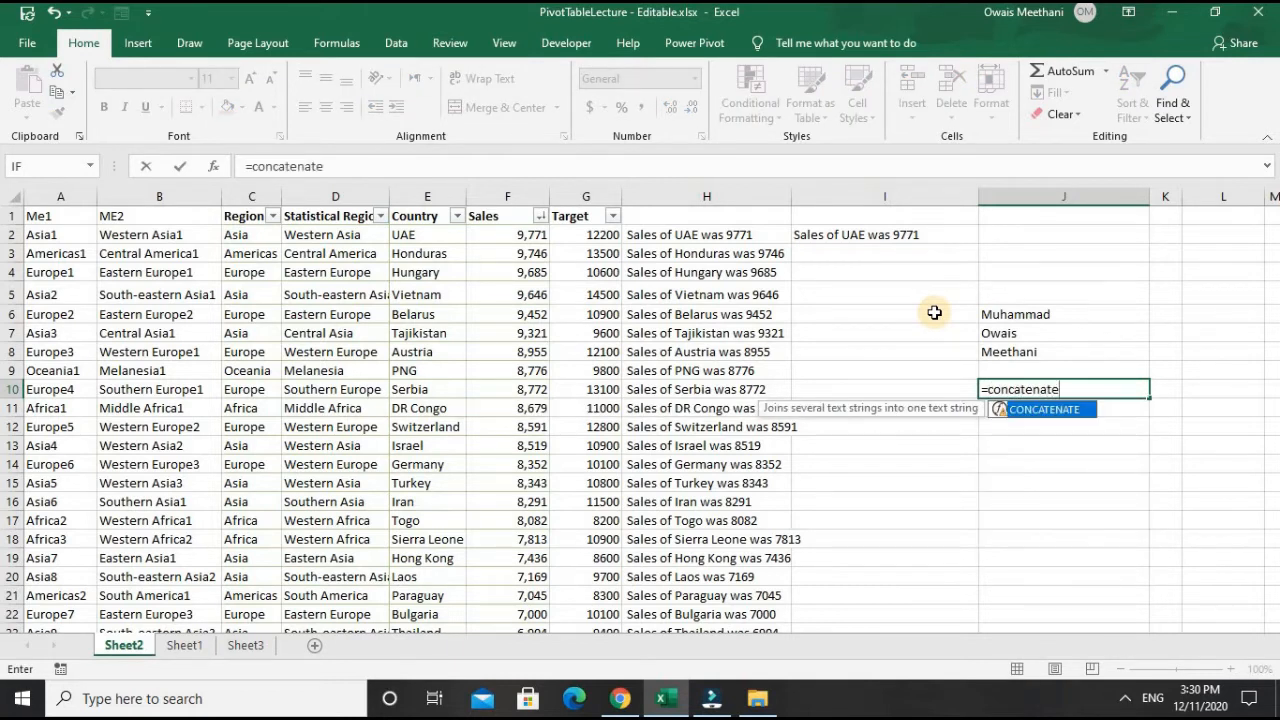
type("(")
key("Up")
key("Up")
key("Up")
key("Up")
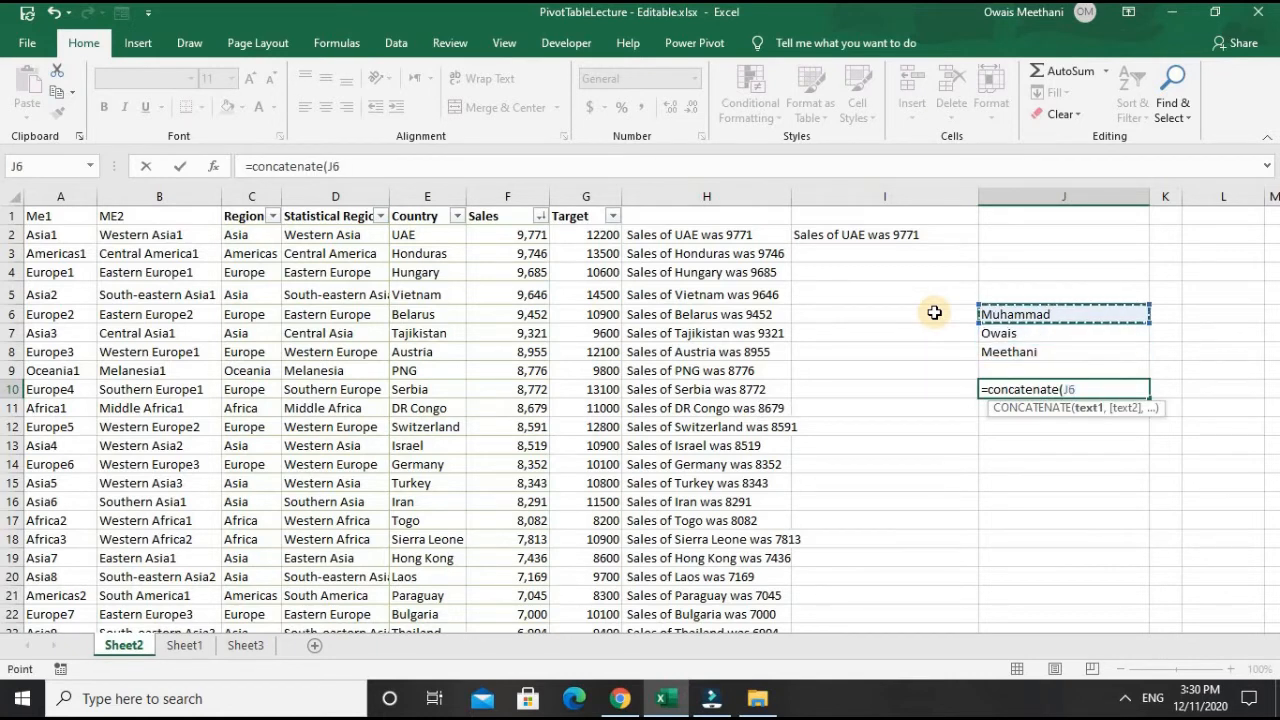
type(",")
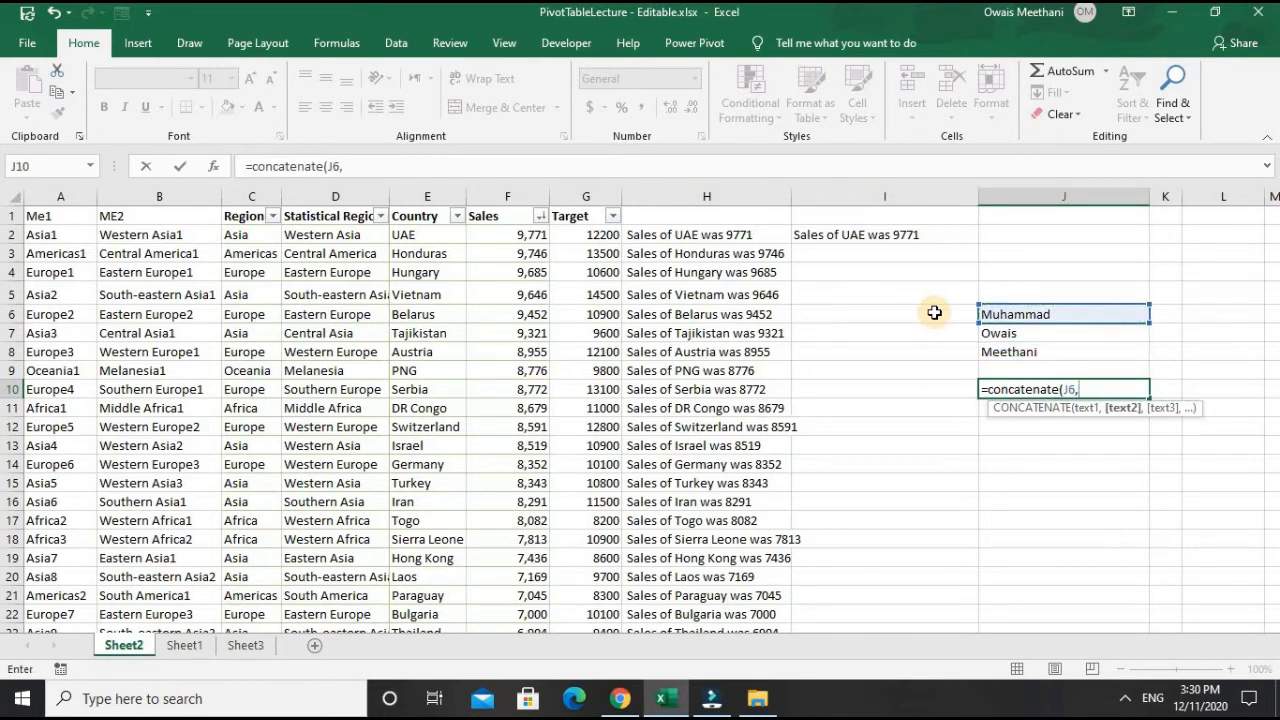
type("\" \",")
key("Up")
key("Up")
key("Up")
key("Up")
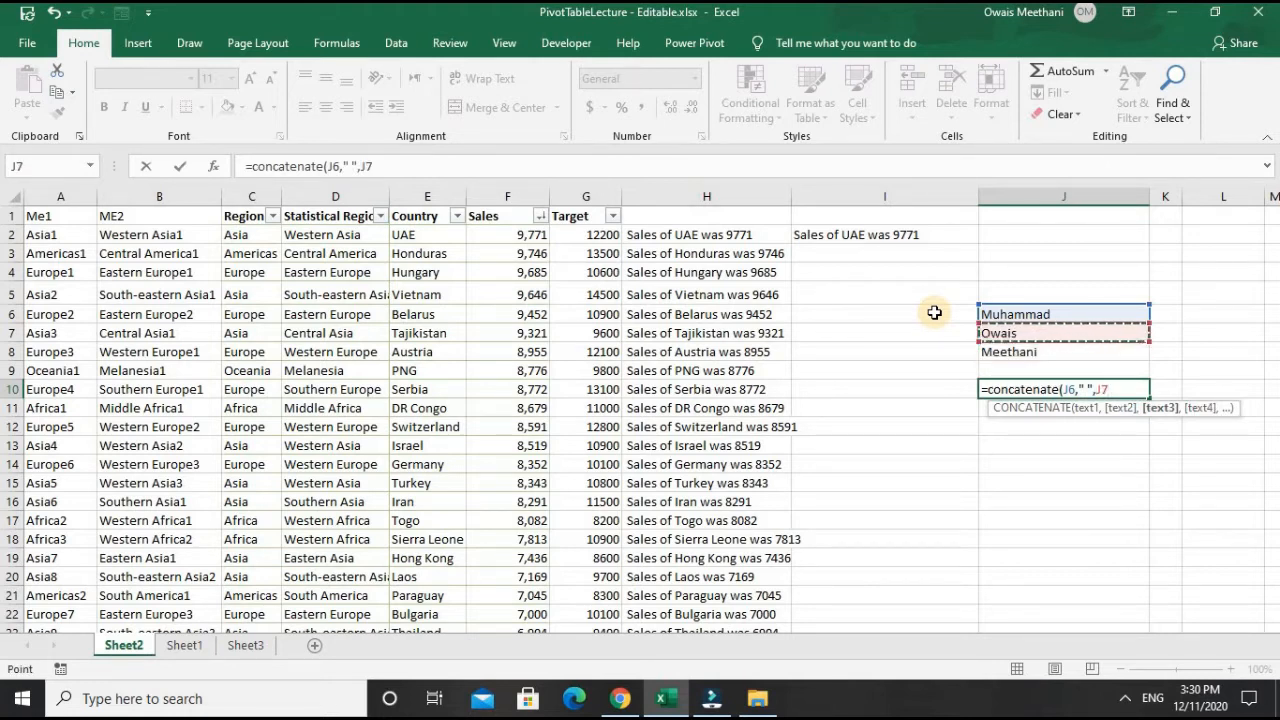
- Complete the J10 formula as =CONCATENATE(J6," ",J7," ",J8) by adding a second space and the last name cell
type(",")
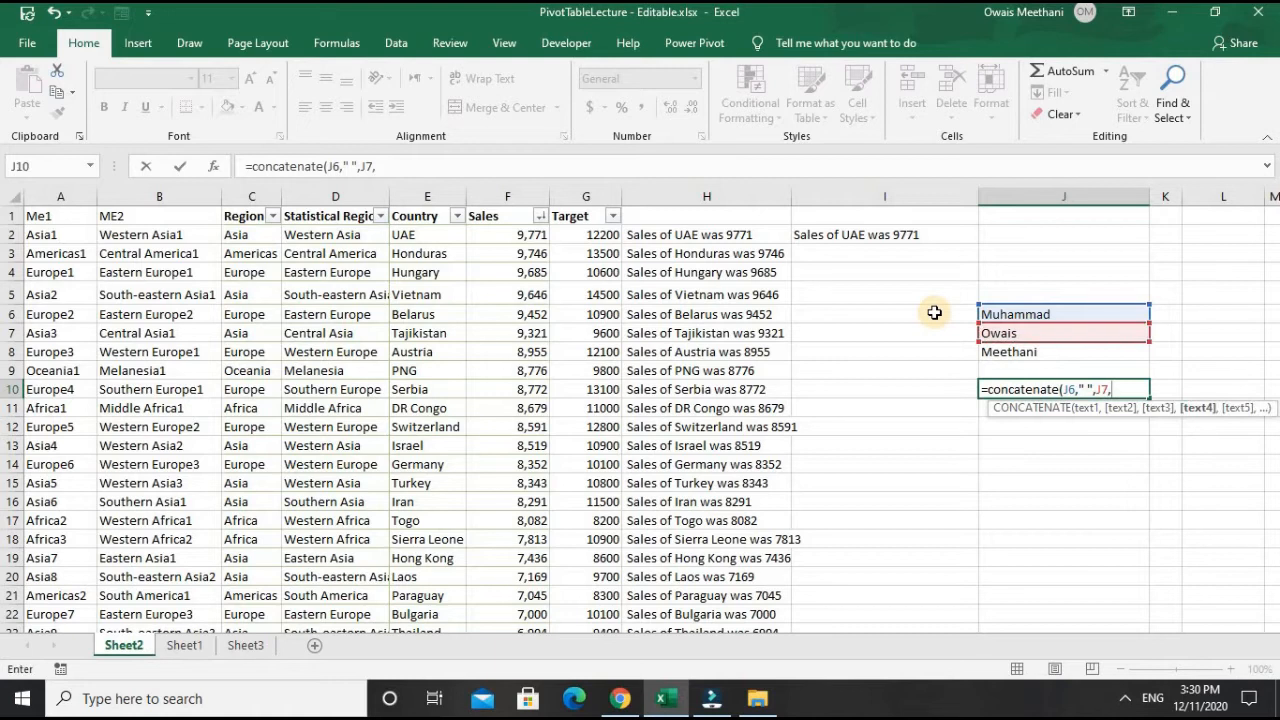
type("\" \"\"")
key("BackSpace")
type(",")
key("Up")
key("Up")
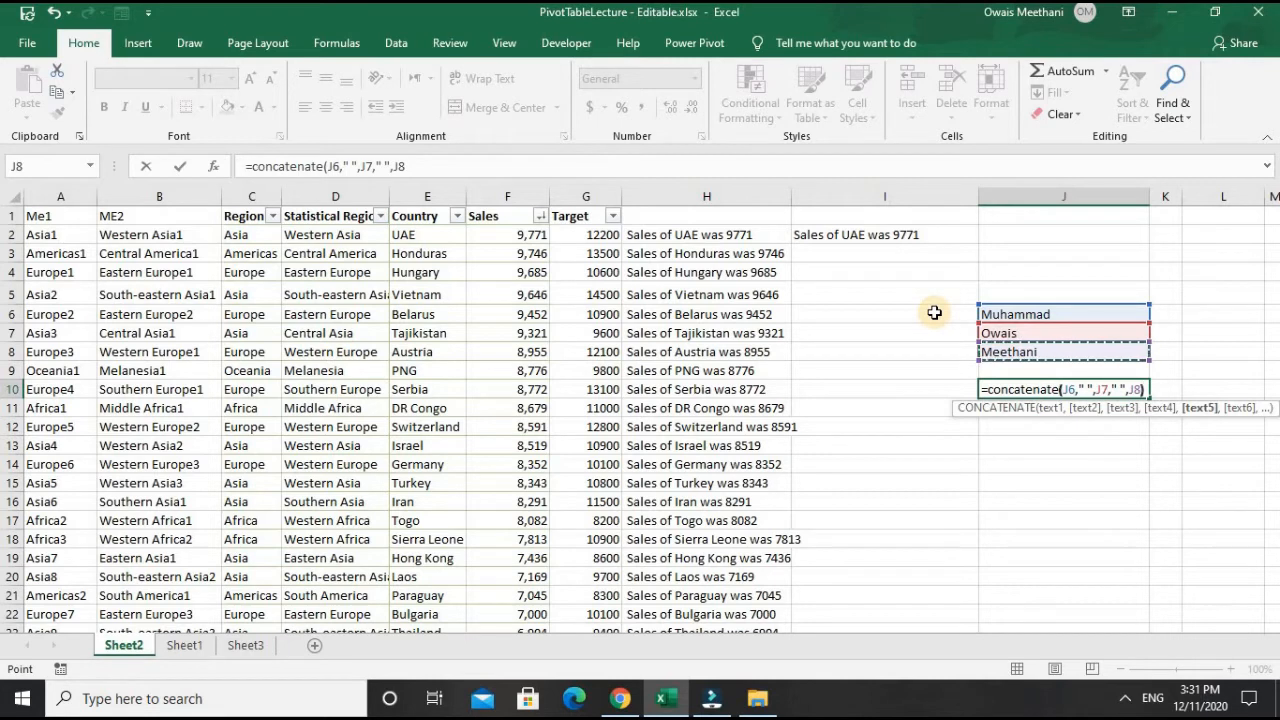
type(")")
key("Return")
key("Up")
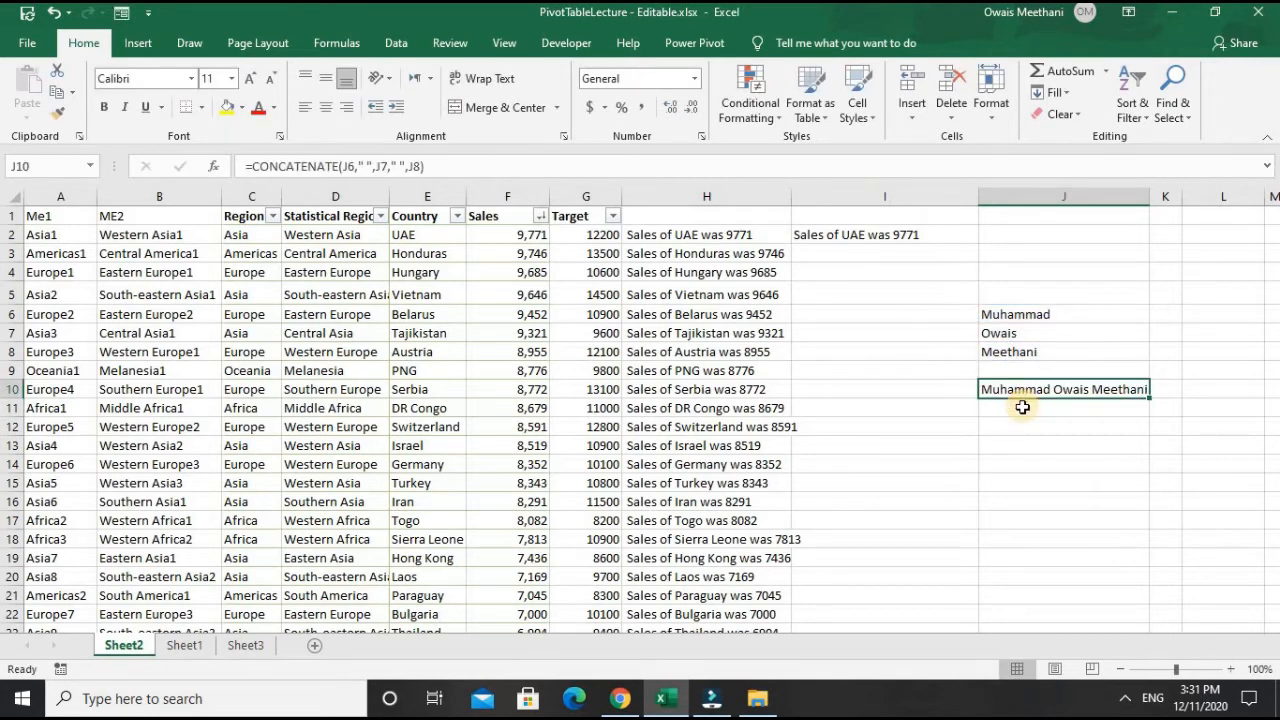
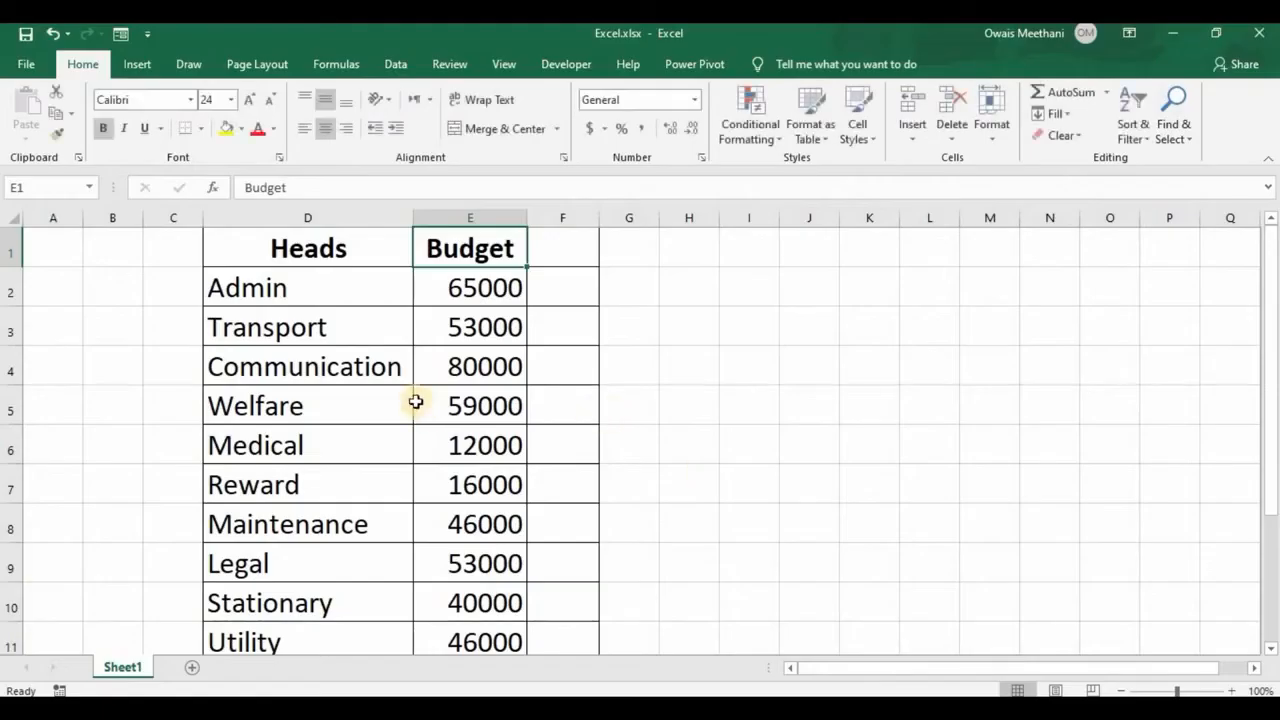
- Look through the Heads and Budget table from its header row down to the Total row
key("Down")
key("Down")
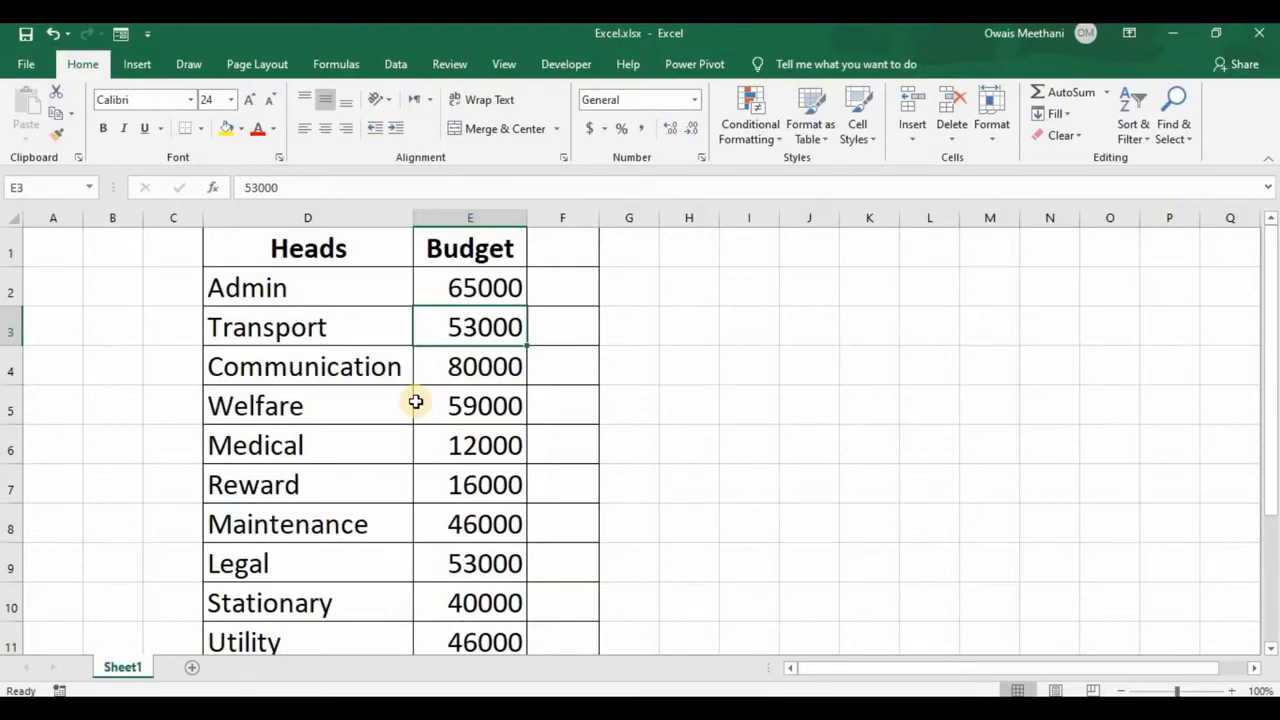
key("Up")
key("Up")
key("Down")
key("Down")
key("Down")
key("Down")
key("Down")
key("Down")
key("Down")
key("Down")
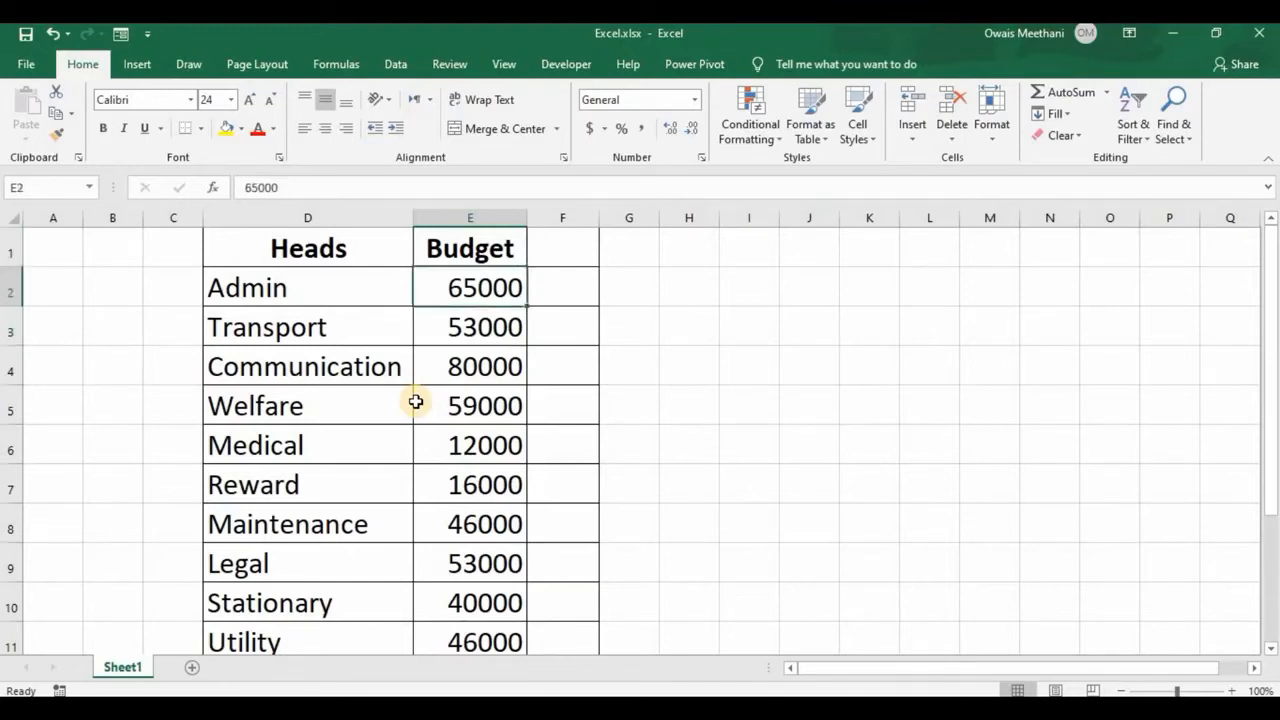
key("Down")
key("Down")
key("Down")
key("Up")
key("Up")
key("Up")
key("Up")
key("Up")
key("Up")
key("Up")
key("Up")
key("Up")
key("Up")
key("Up")
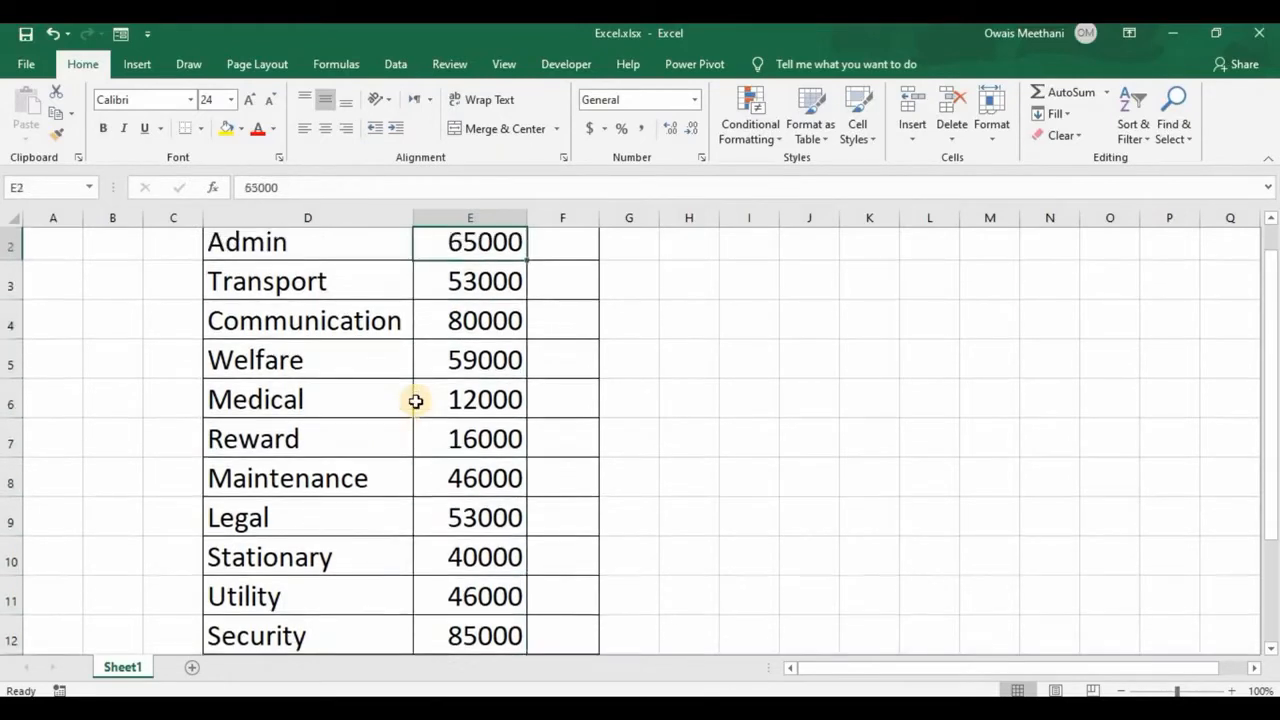
key("Down")
key("Down")
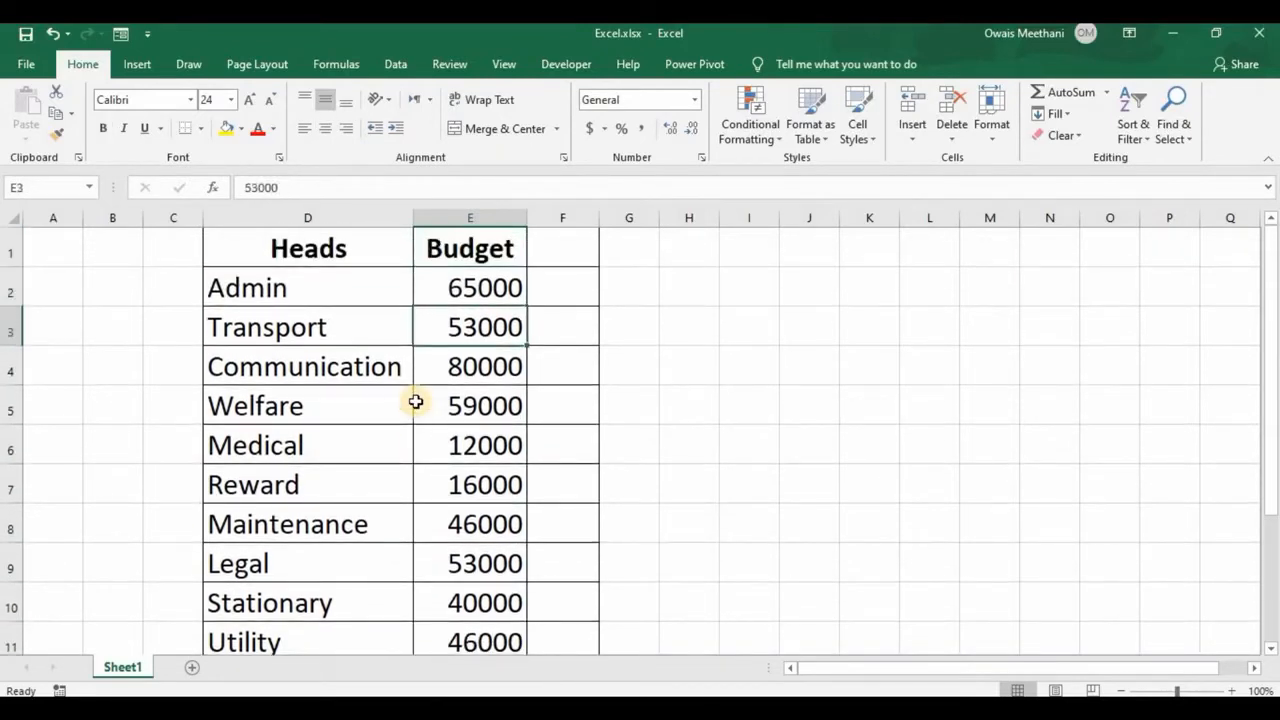
key("Down")
key("Down")
key("Down")
key("Down")
key("Down")
key("Down")
key("Down")
key("Down")
key("Down")
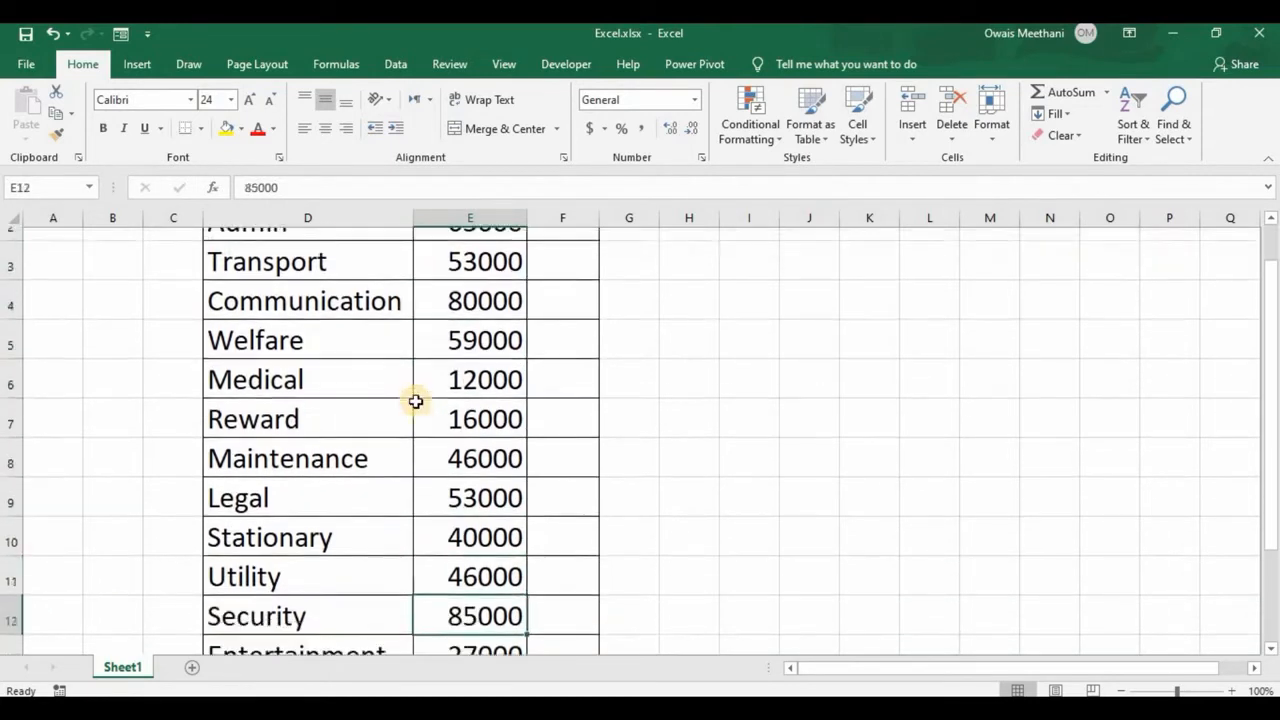
key("Down")
key("Up")
key("Up")
key("Up")
key("Up")
key("Up")
key("Up")
key("Up")
key("Up")
key("Up")
key("Up")
key("Up")
key("Up")
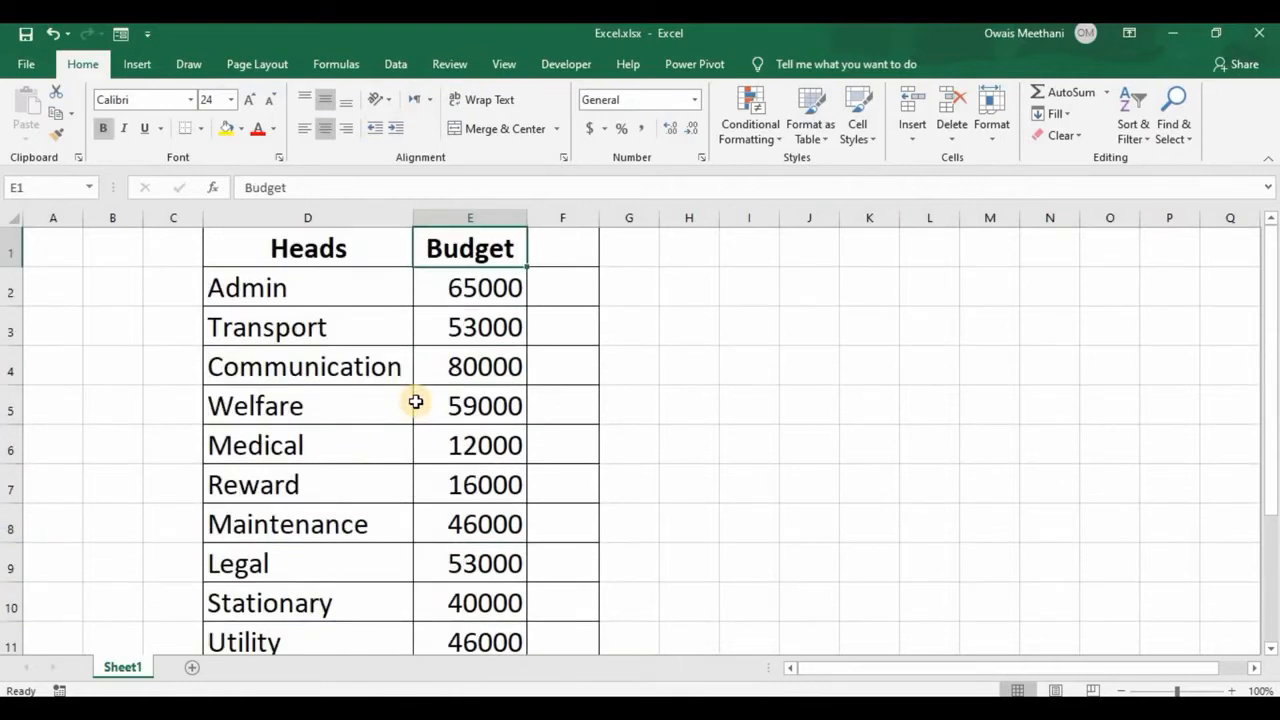
key("Down")
key("Right")
key("Down")
key("Down")
key("Down")
key("Down")
key("Down")
key("Down")
key("Down")
key("Down")
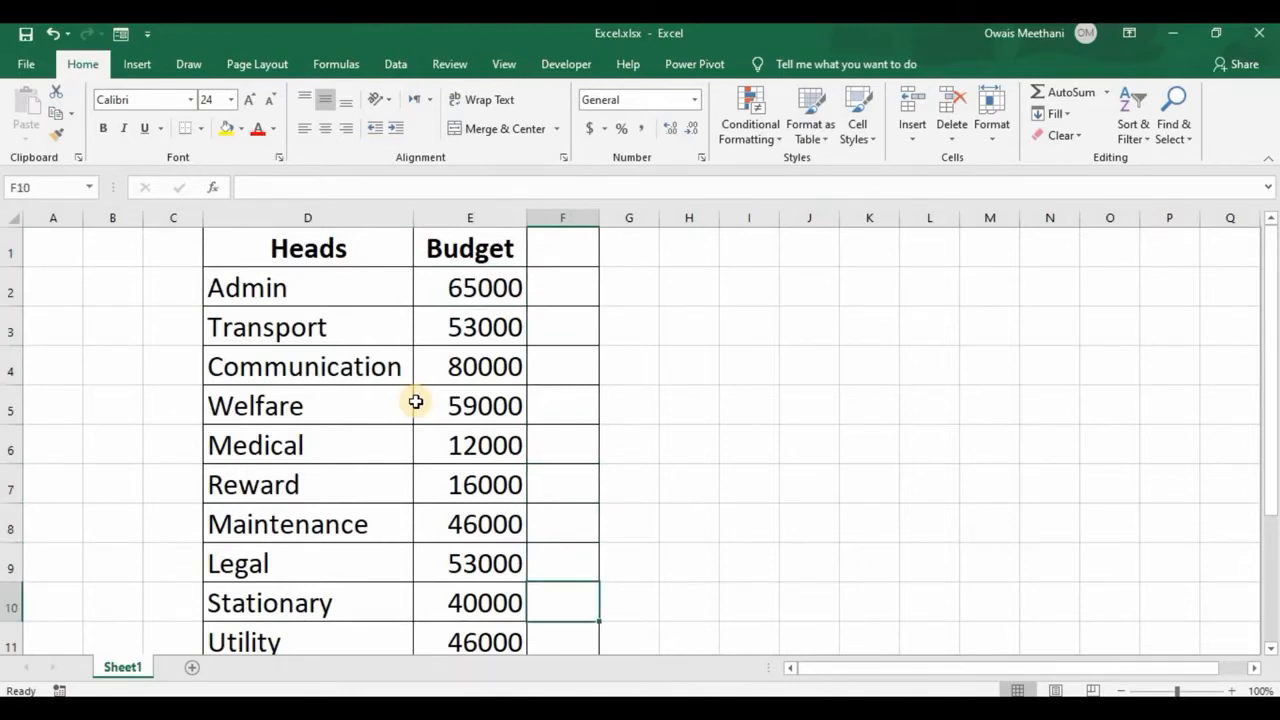
key("Down")
key("Down")
key("Down")
key("Down")
key("Left")
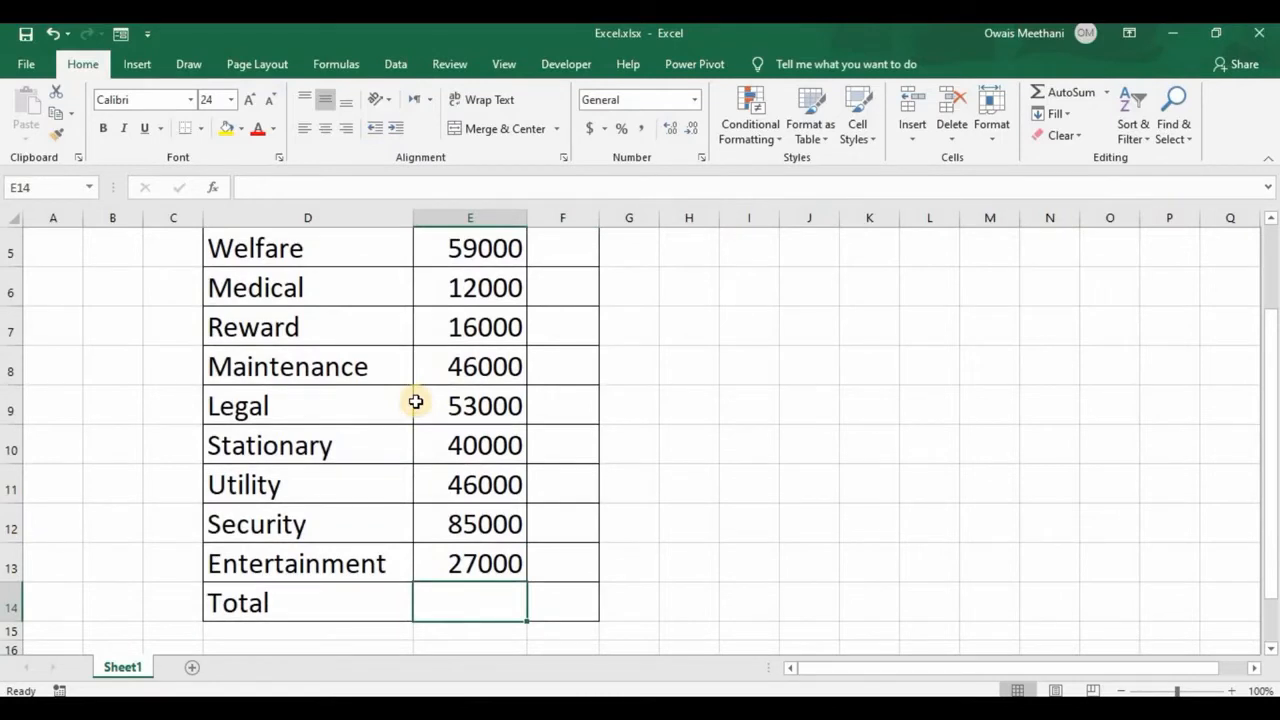
- Try summing the budget amounts E2:E13 in the Total cell E14, and clear the cell again
key("Up")
key("Up")
key("Up")
key("Up")
key("Up")
key("Up")
key("Up")
key("Up")
key("Up")
key("Up")
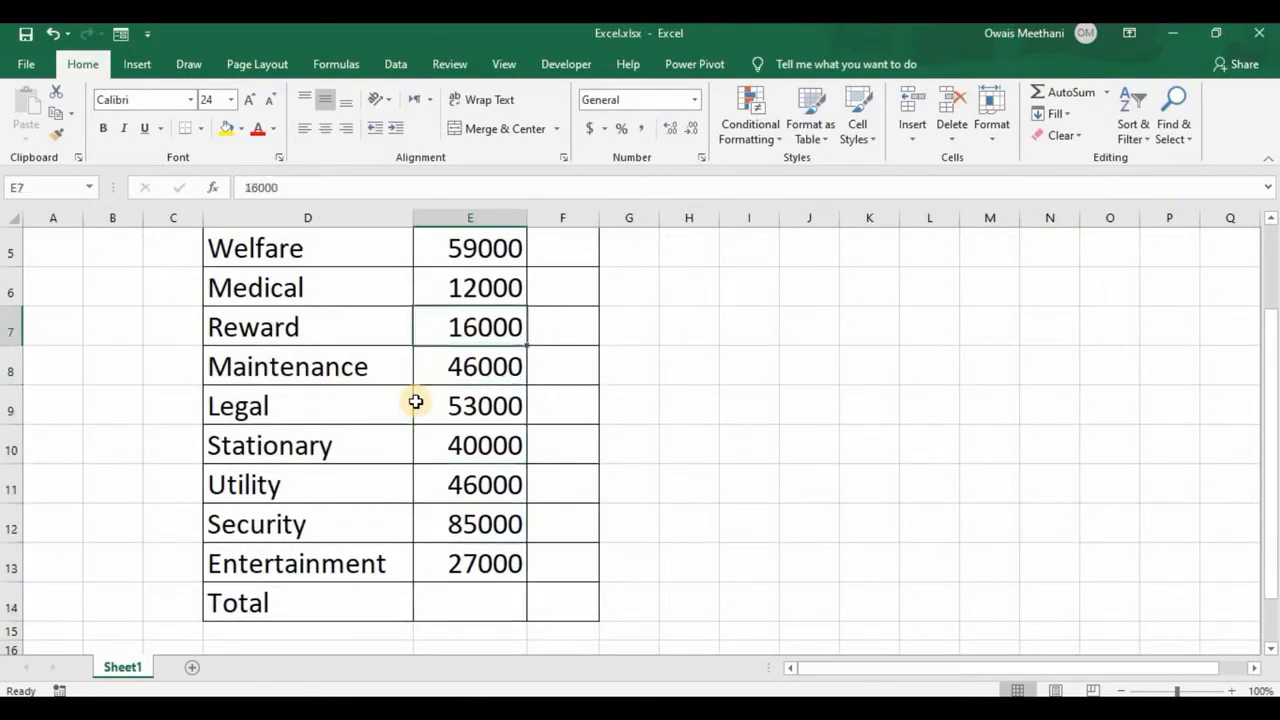
key("Down")
key("Down")
key("Down")
key("Down")
key("Down")
key("Down")
key("Down")
key("Down")
key("Down")
key("Down")
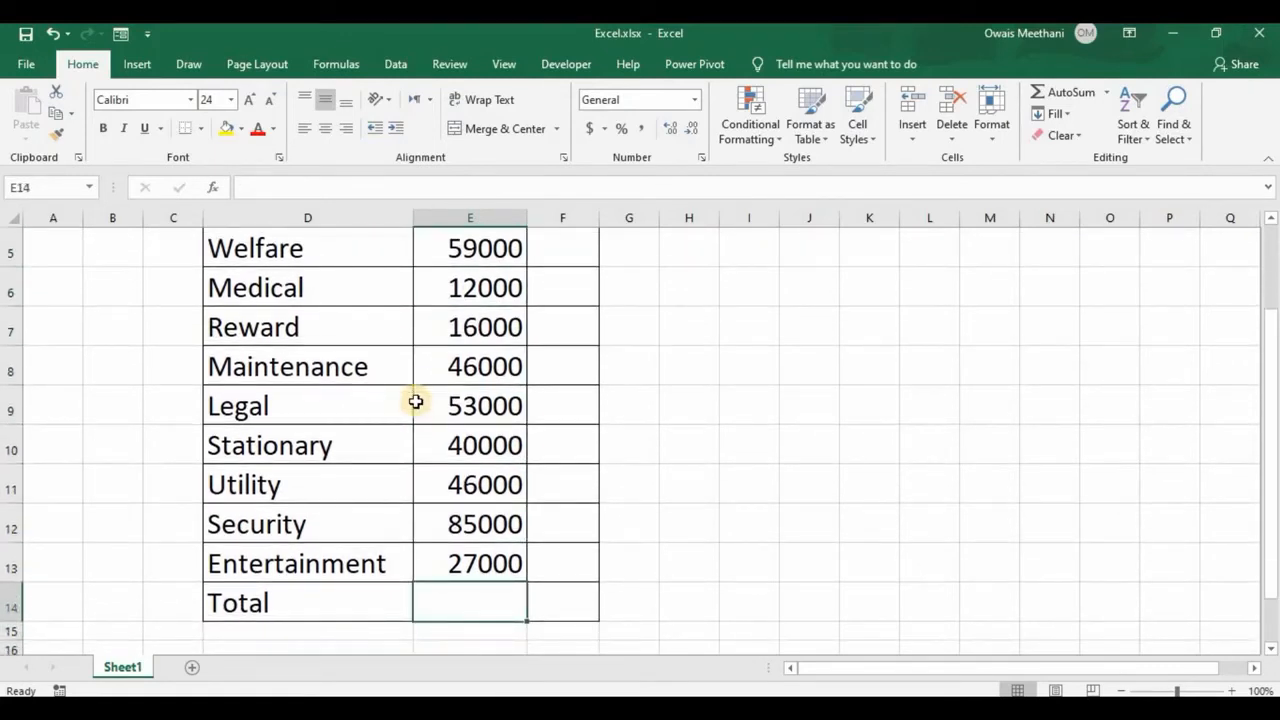
key("alt+equal")
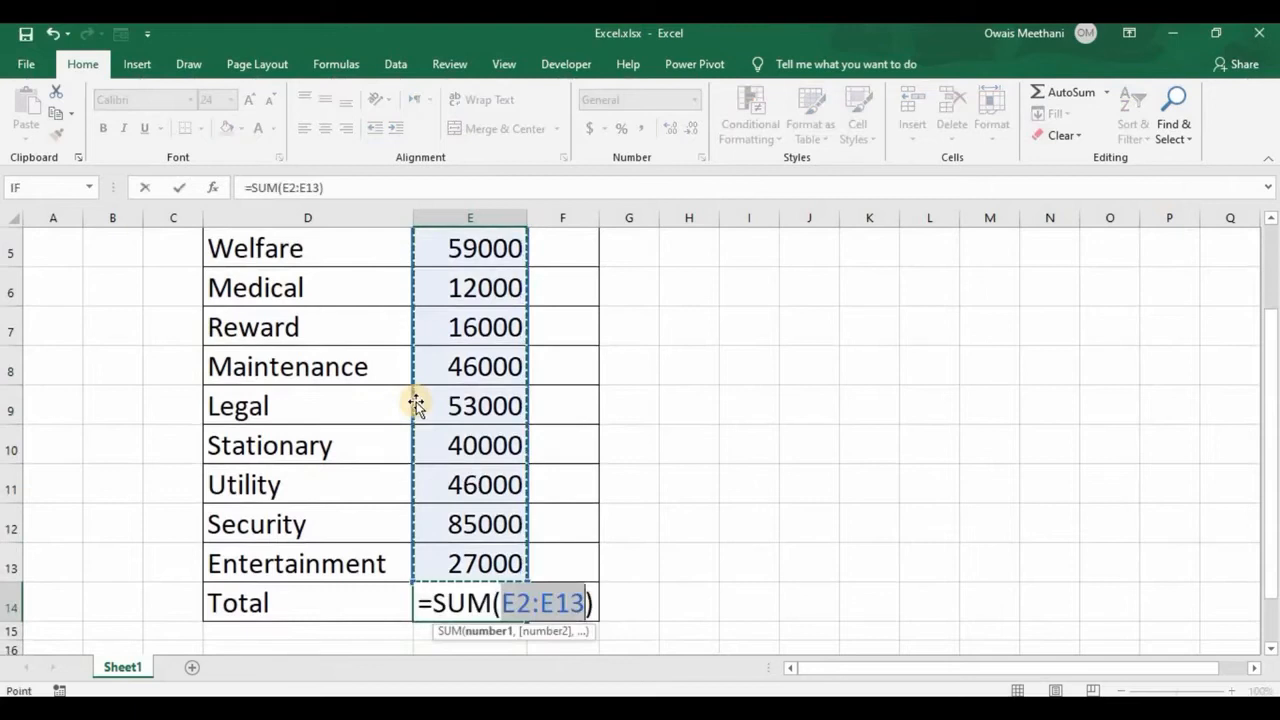
key("Return")
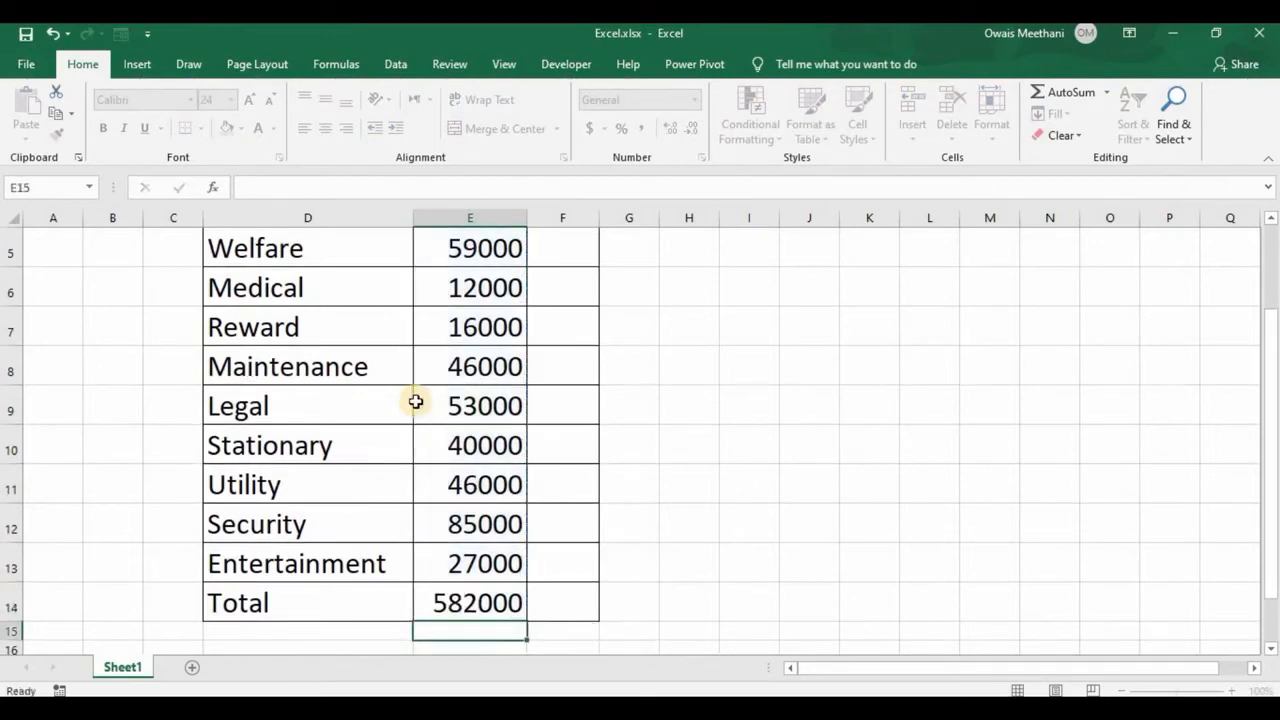
key("Up")
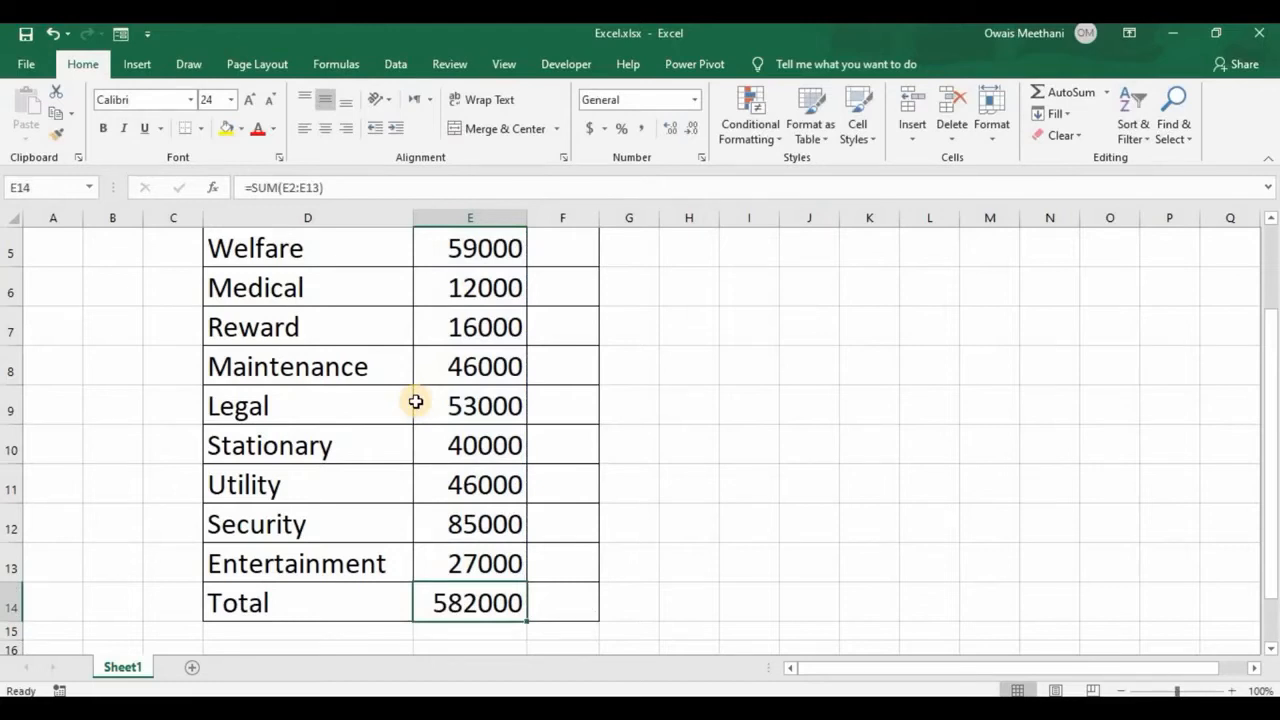
key("Delete")
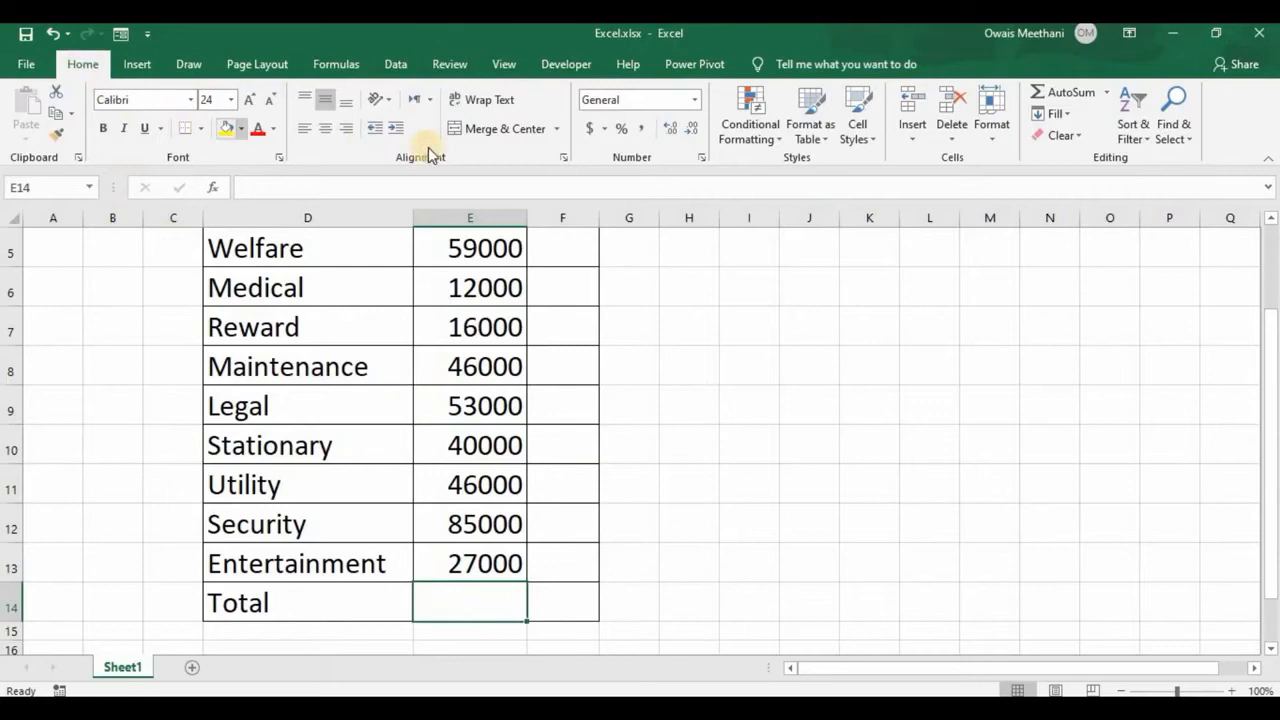
- Total the budget amounts in E14 with AutoSum as =SUM(E2:E13)
left_click(1080, 101)
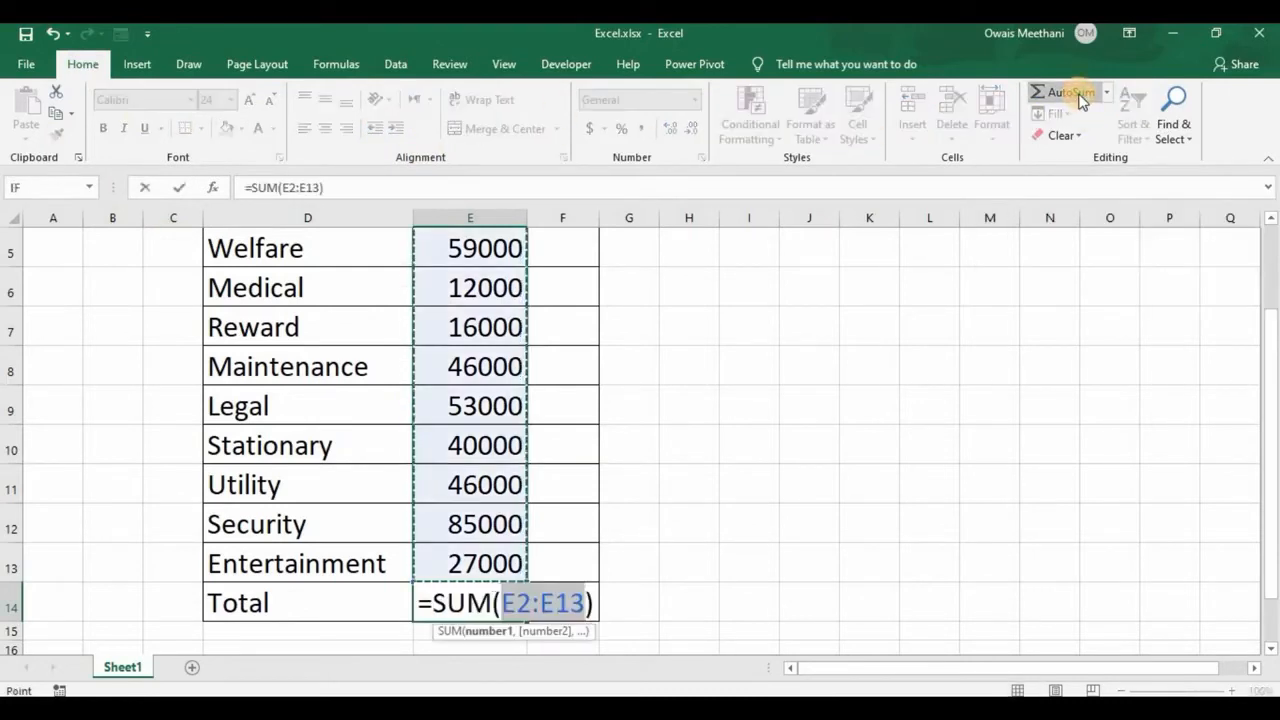
key("Return")
key("Up")
key("Up")
key("Up")
key("Up")
key("Up")
key("Up")
key("Up")
key("Up")
key("Up")
key("Up")
key("Up")
key("Up")
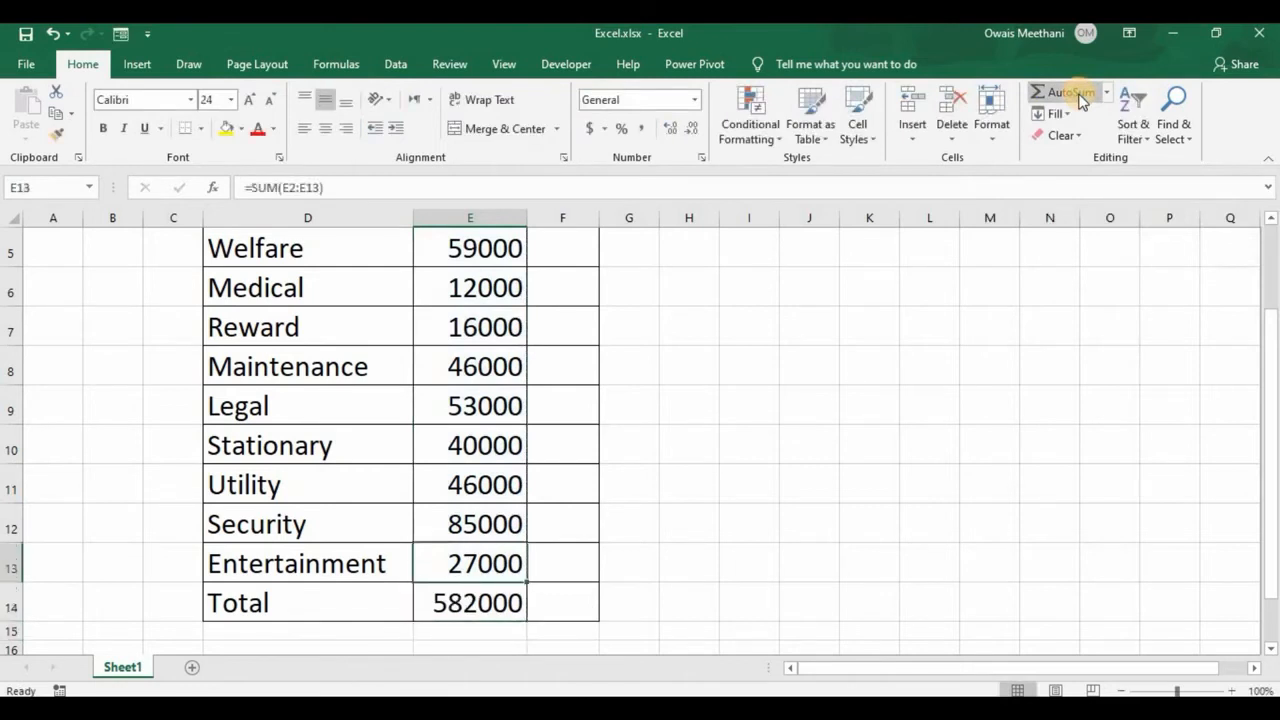
- Enter % in F1 as the header of the column beside Budget
key("Up")
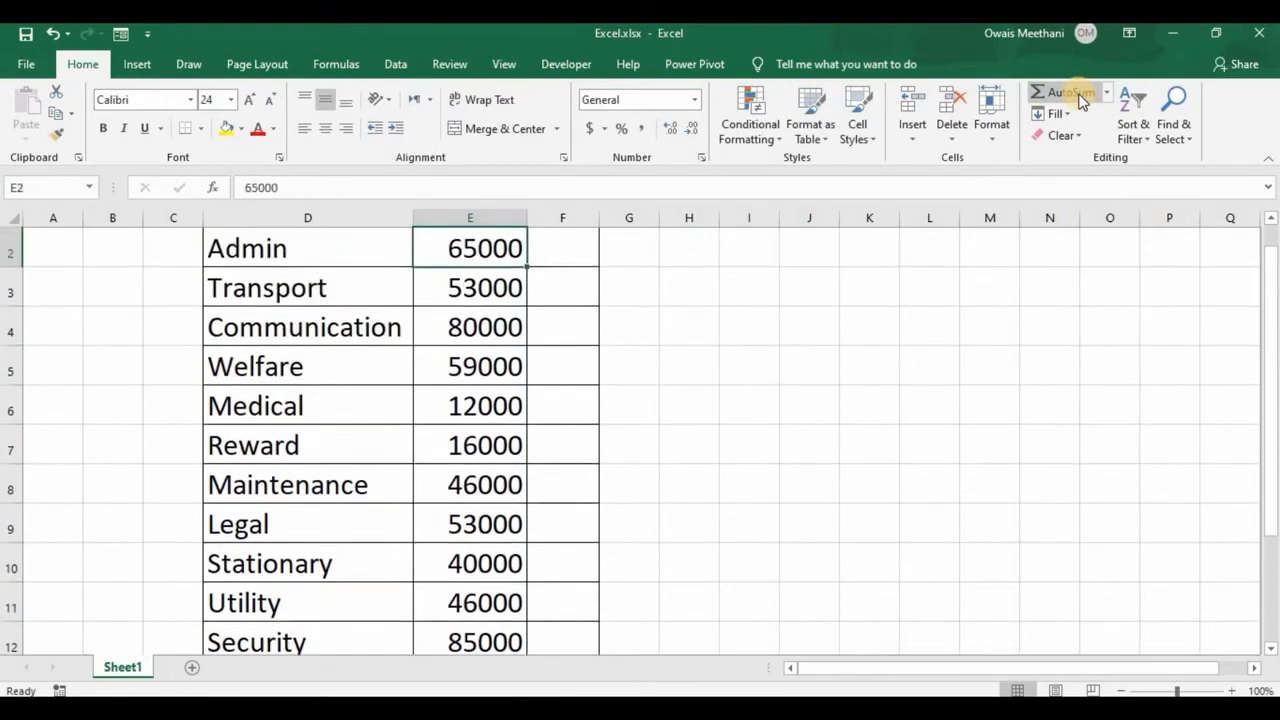
key("Up")
key("Down")
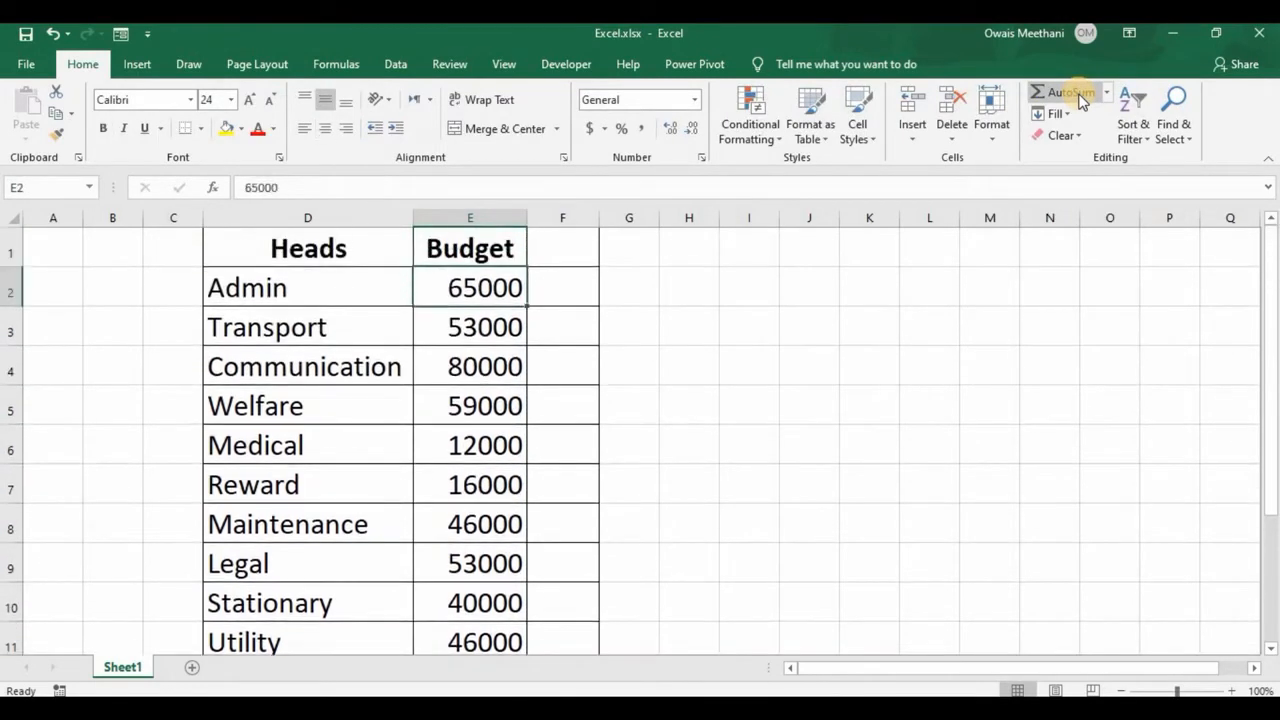
key("Right")
key("Up")
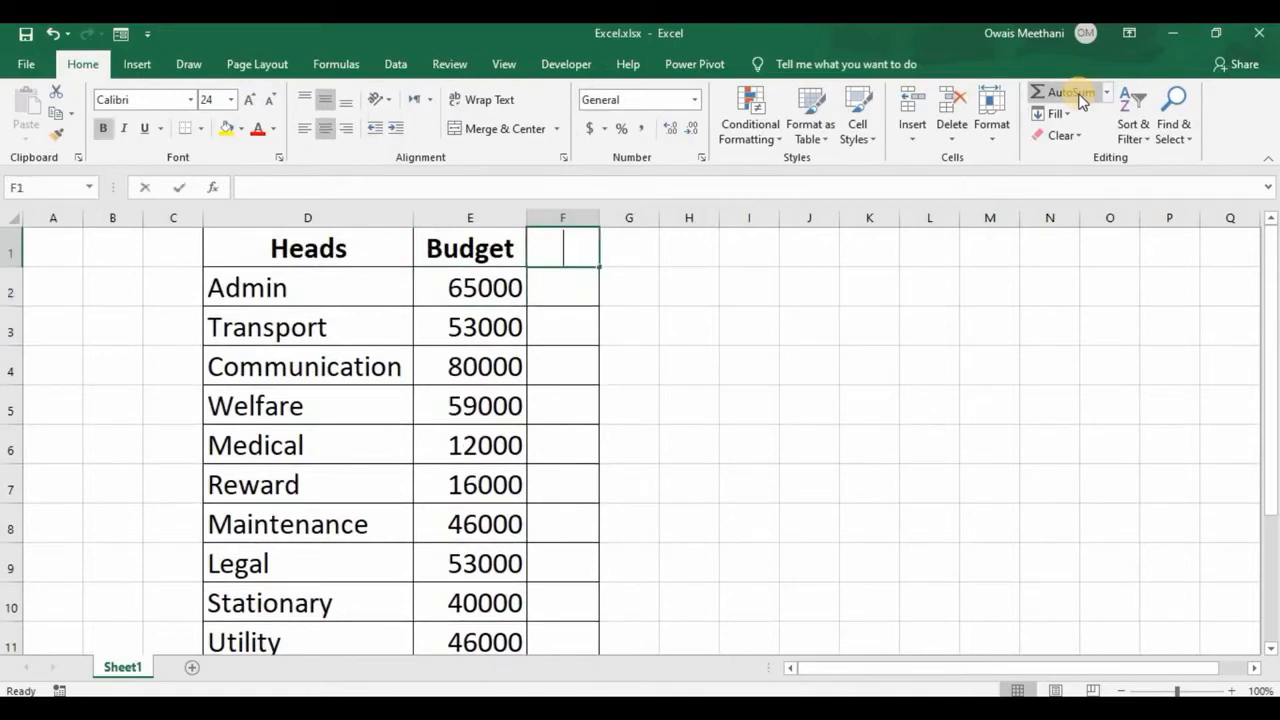
type("%")
key("Return")
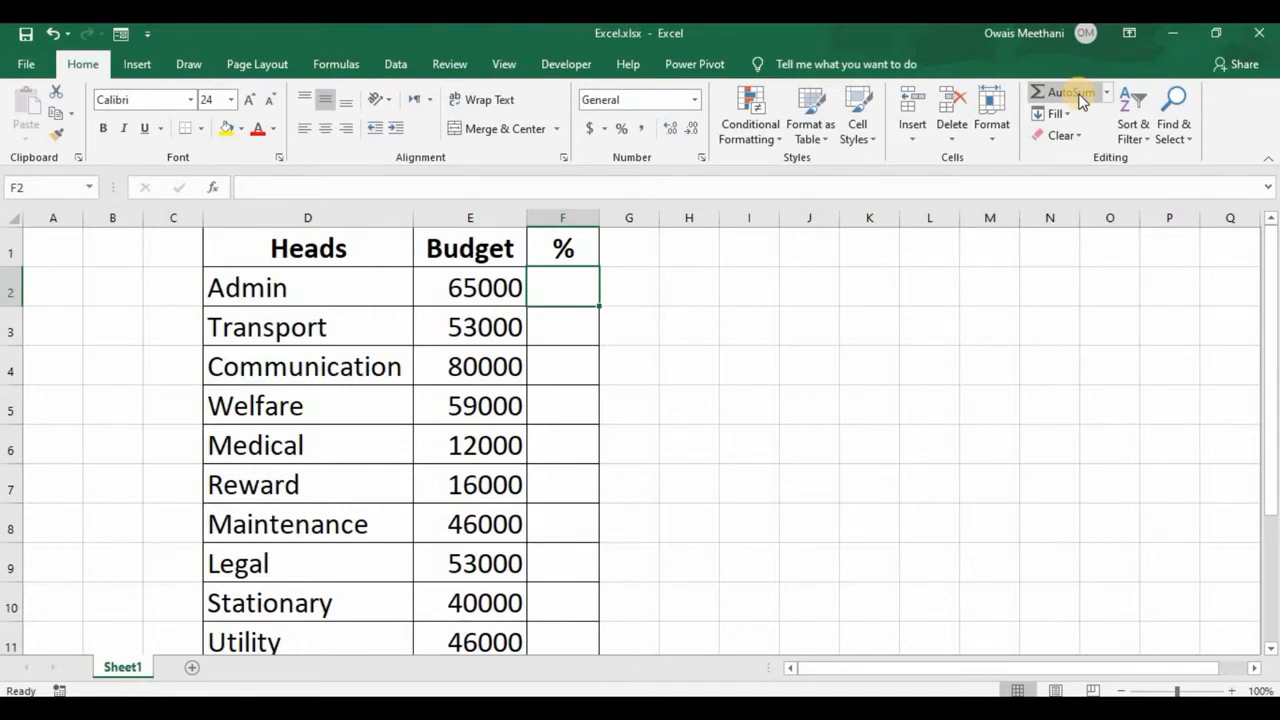
- Enter =E2/$E$14 in F2 to calculate Admin's share of the total budget, with an absolute reference to the total
key("Left")
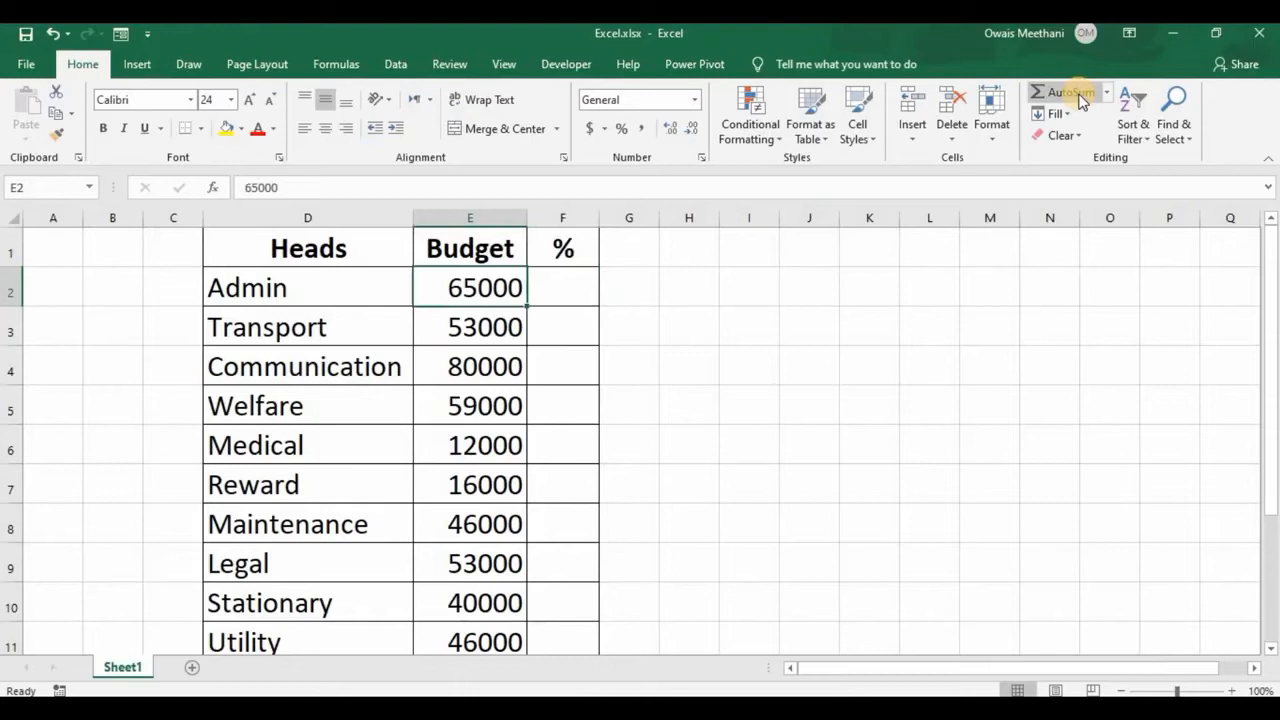
key("Right")
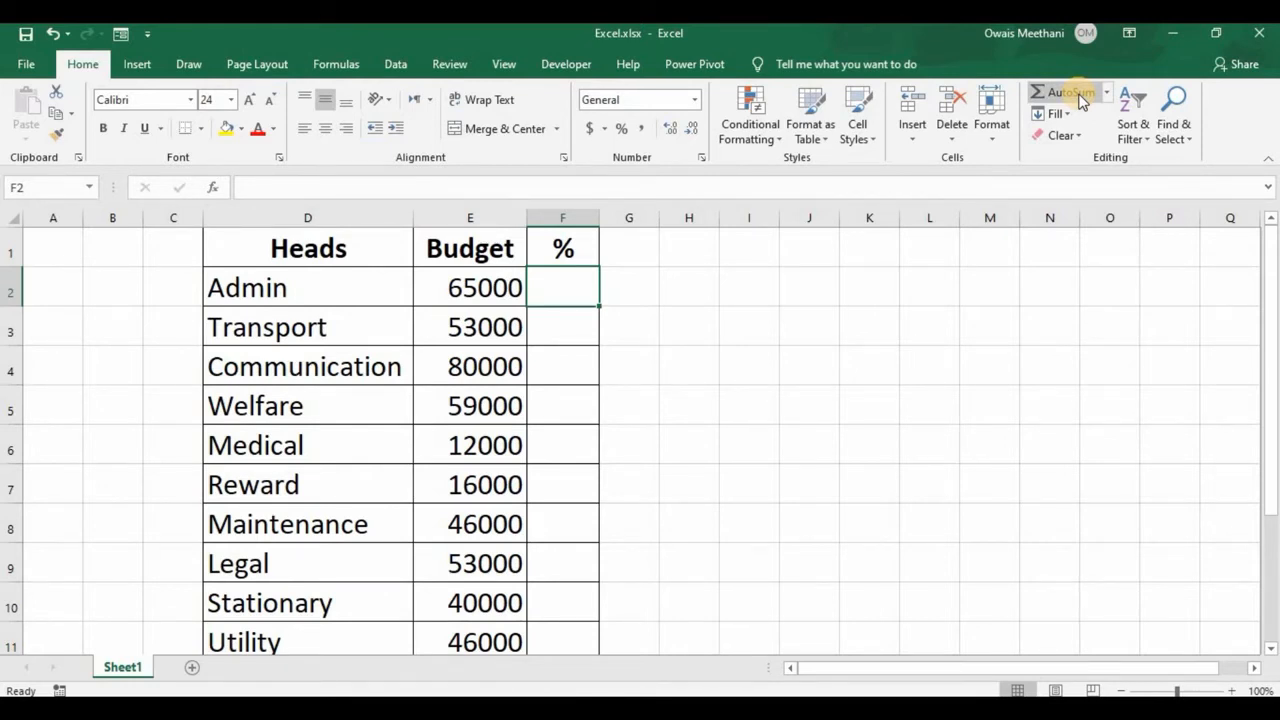
type("=")
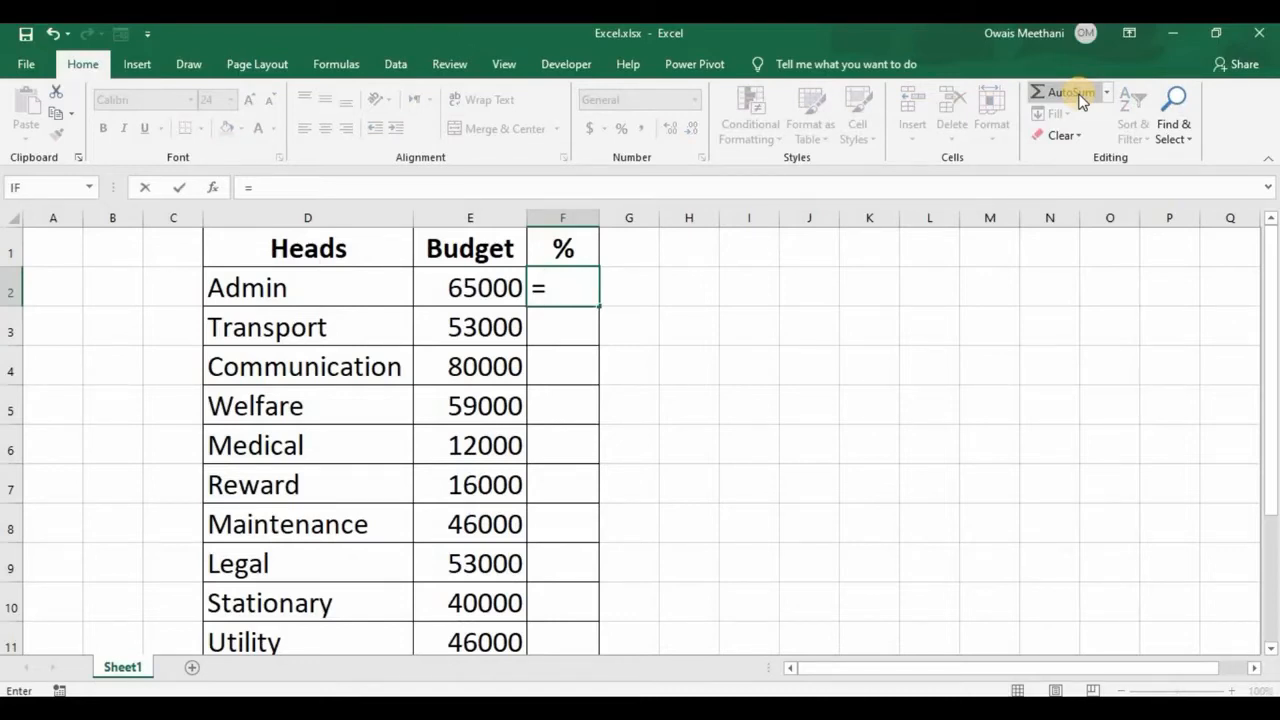
key("Left")
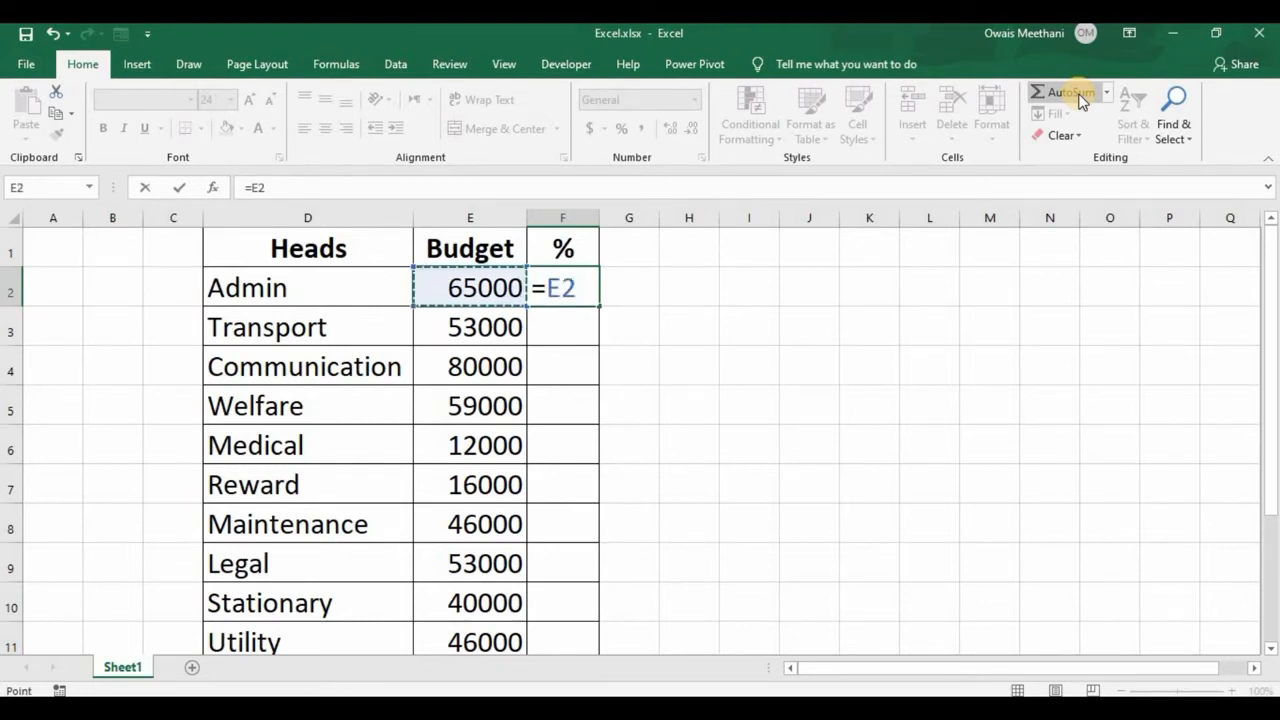
type("/")
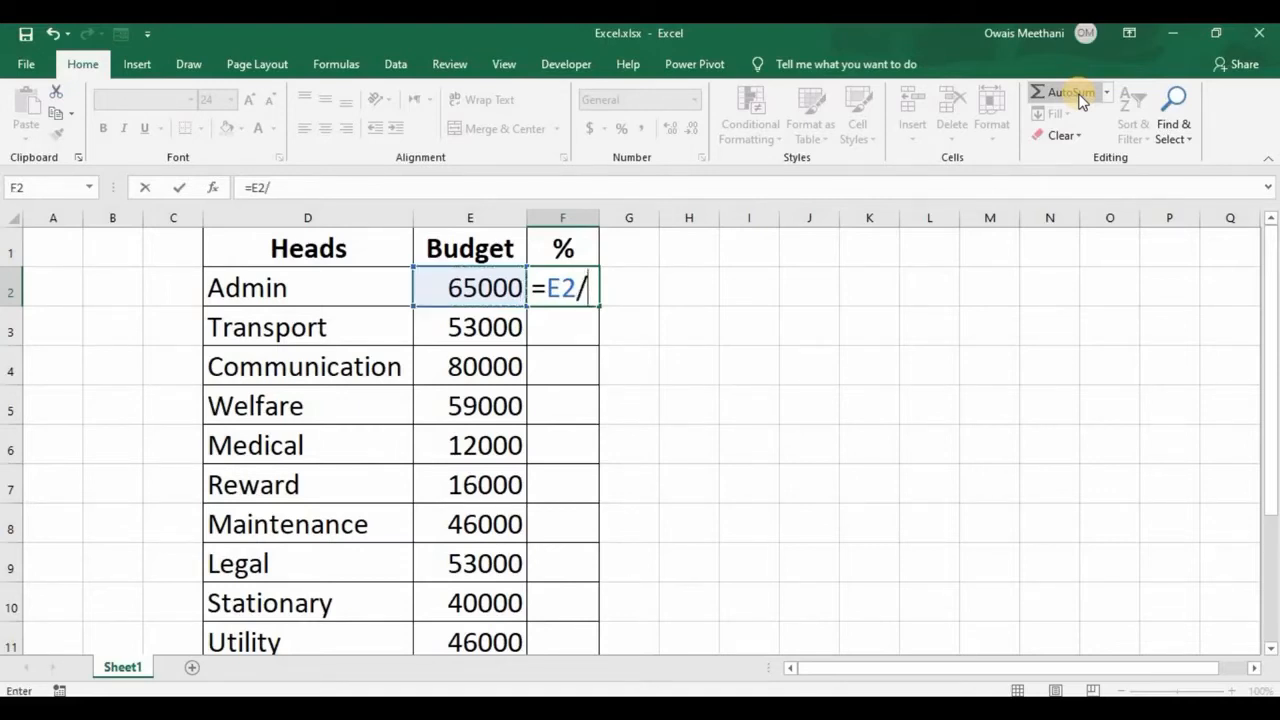
key("Down")
key("Down")
key("Down")
key("Down")
key("Down")
key("Down")
key("Down")
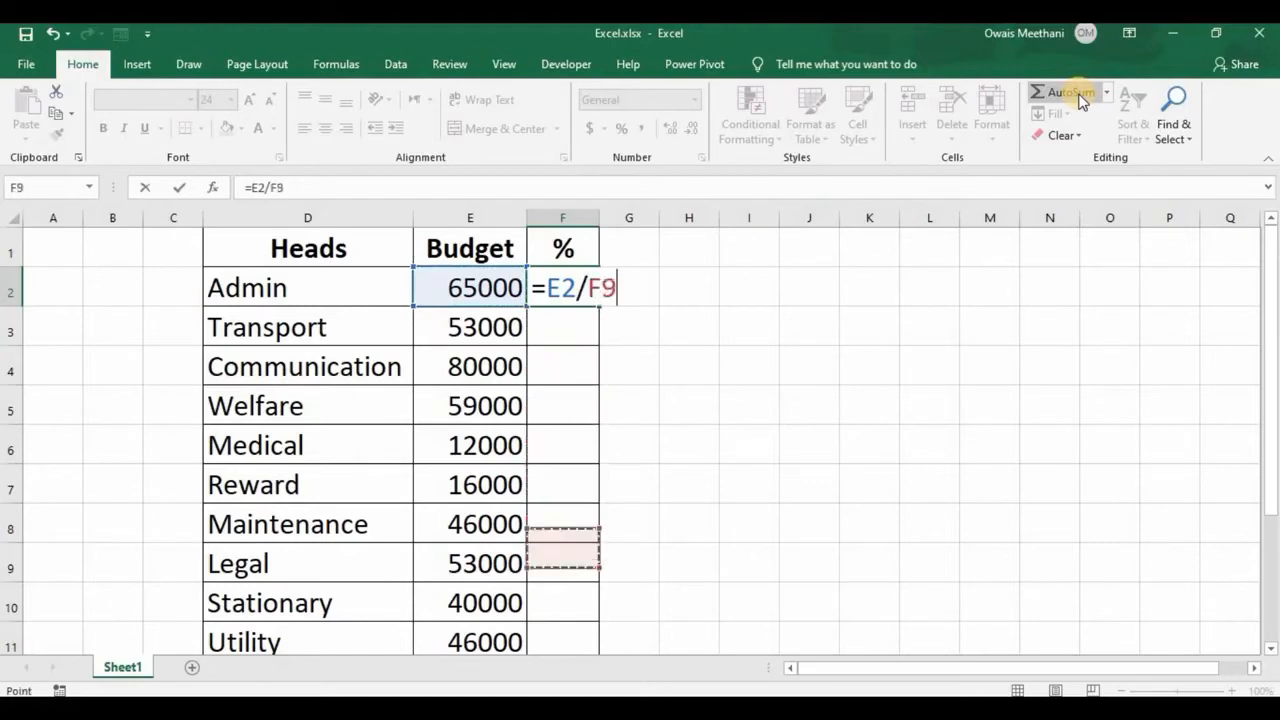
key("Down")
key("Down")
key("Down")
key("Down")
key("Down")
key("Left")
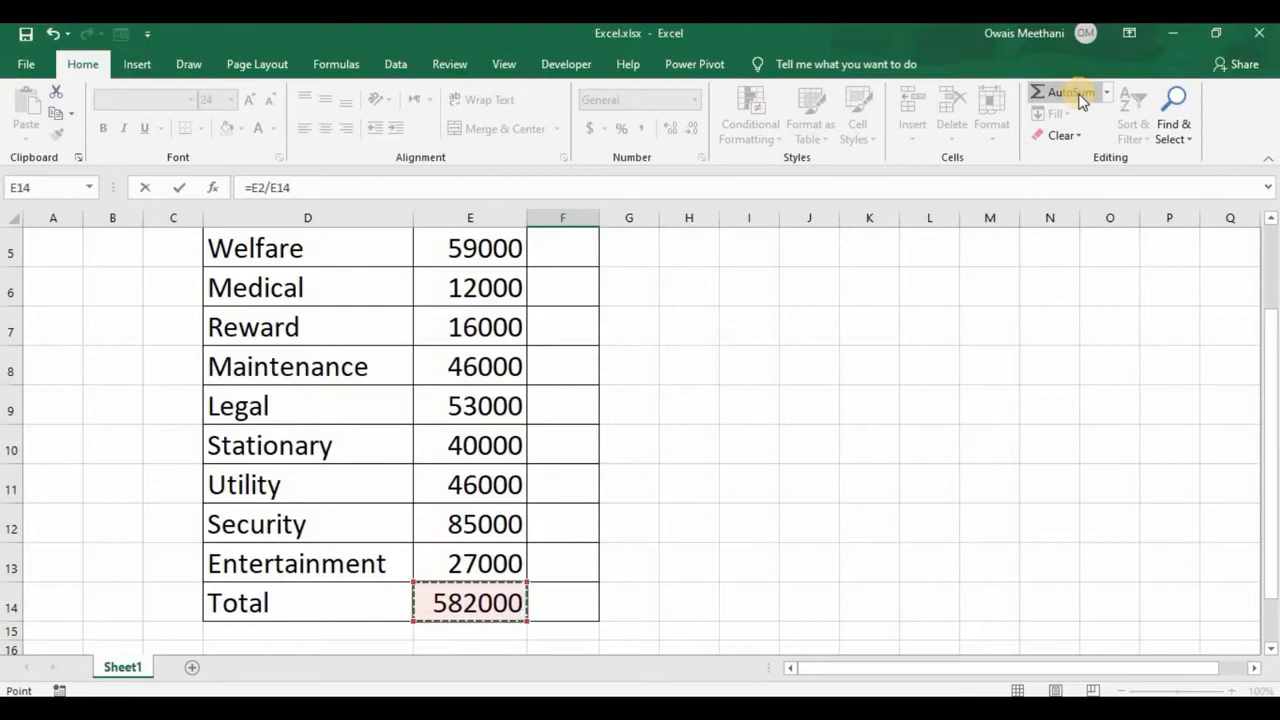
key("F4")
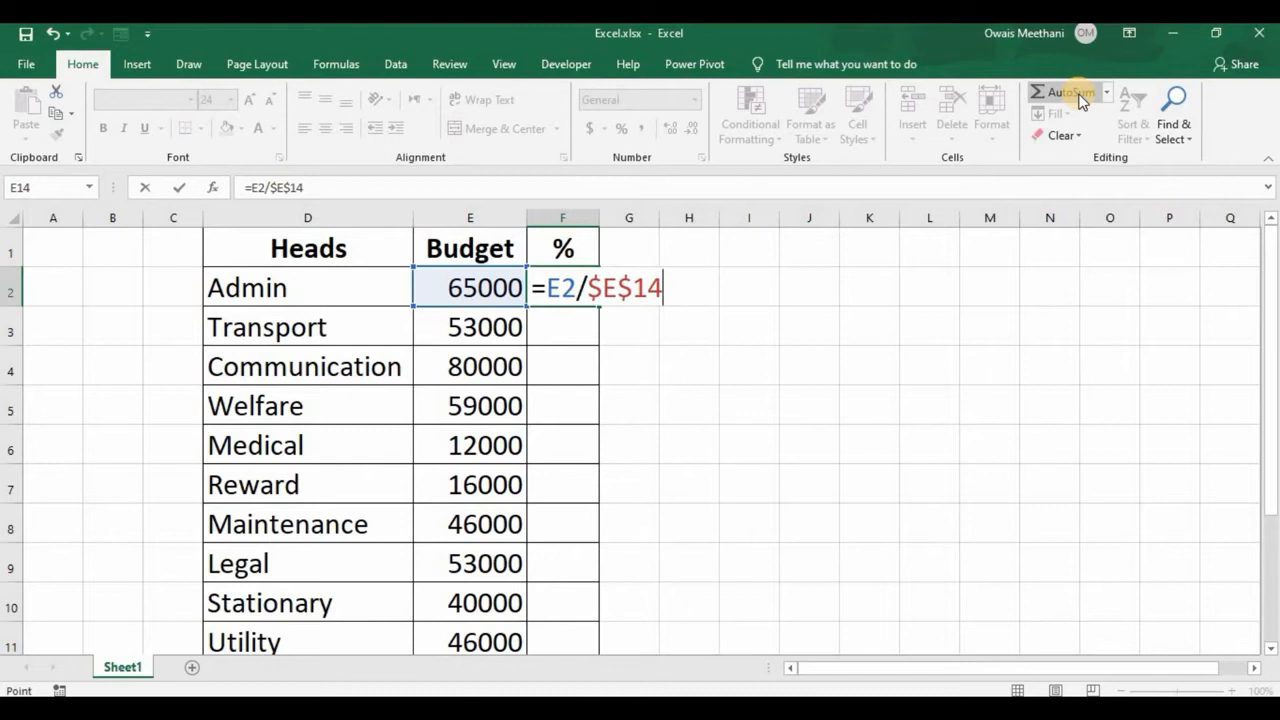
key("Return")
key("Up")
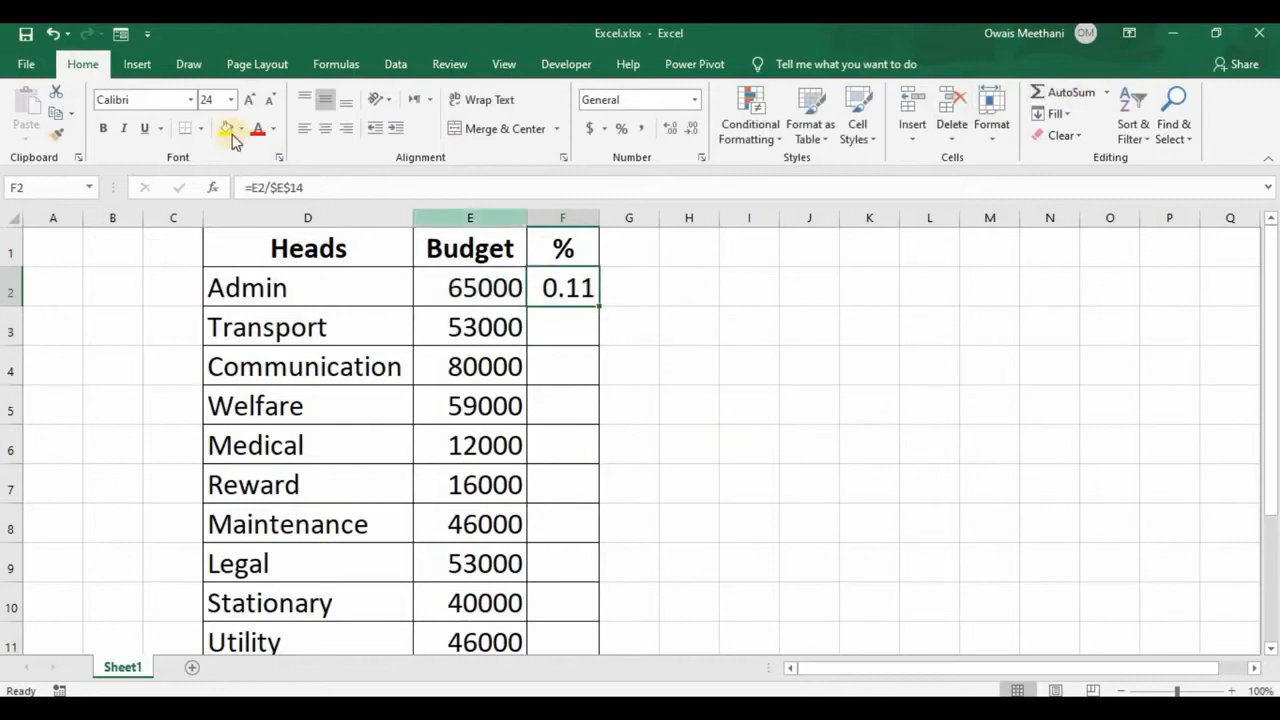
- Format F2 as a percentage and fill its formula down the % column to the Entertainment row
left_click(622, 132)
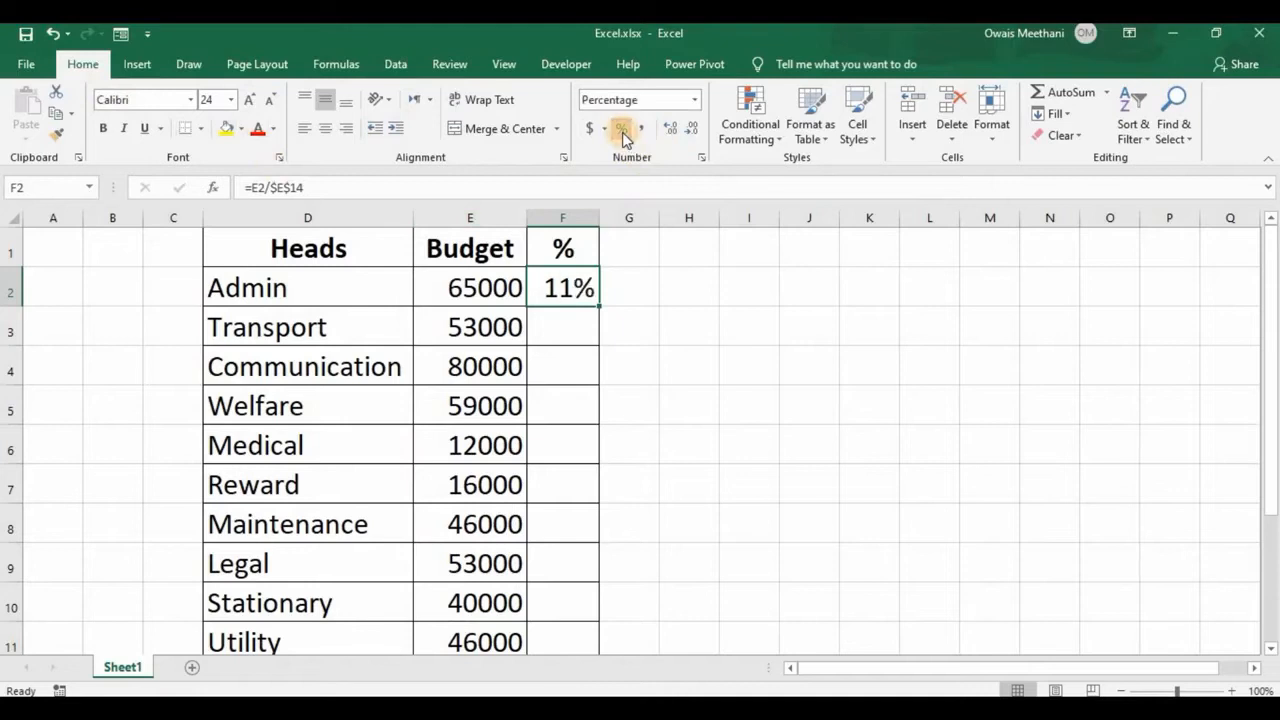
double_click(598, 305)
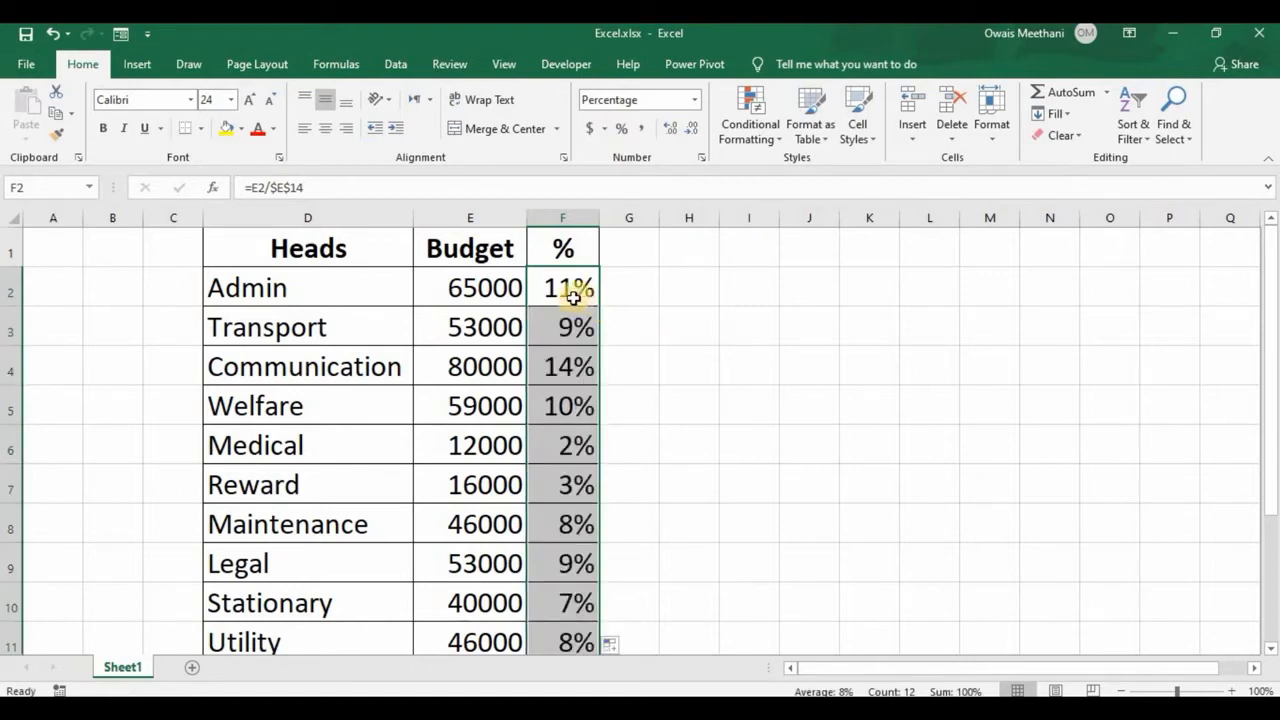
key("ctrl+z")
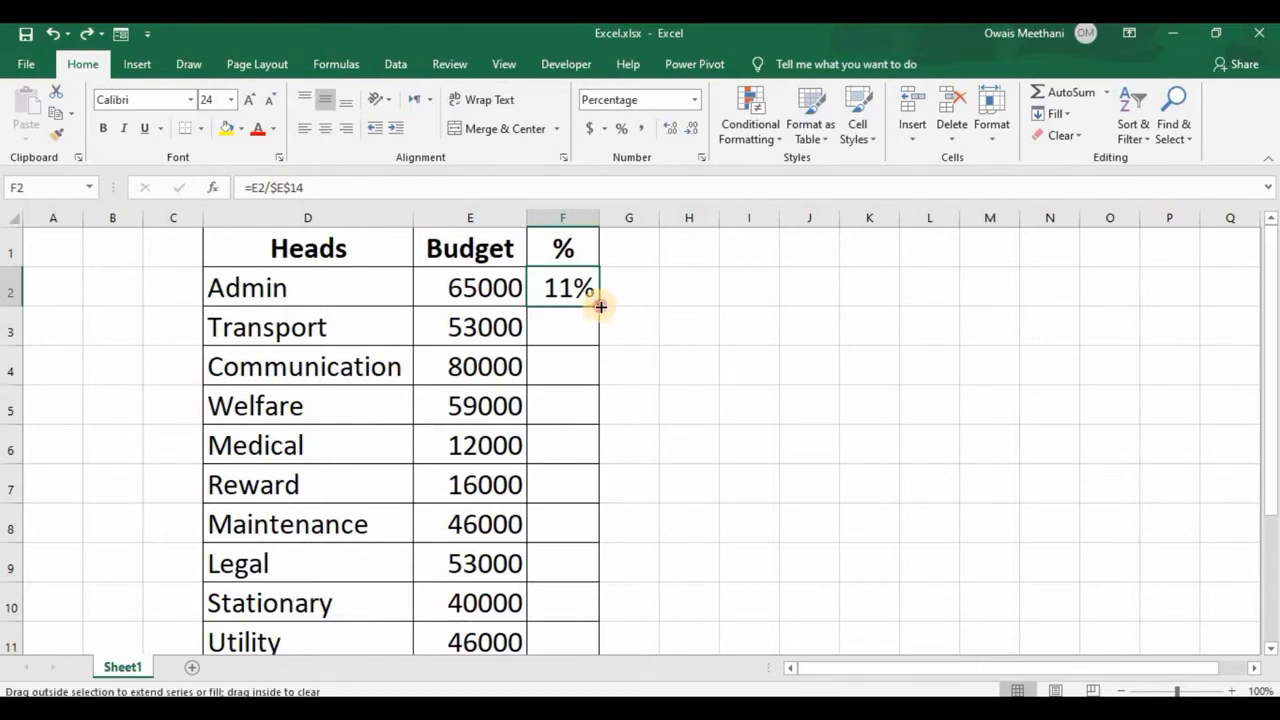
double_click(600, 308)
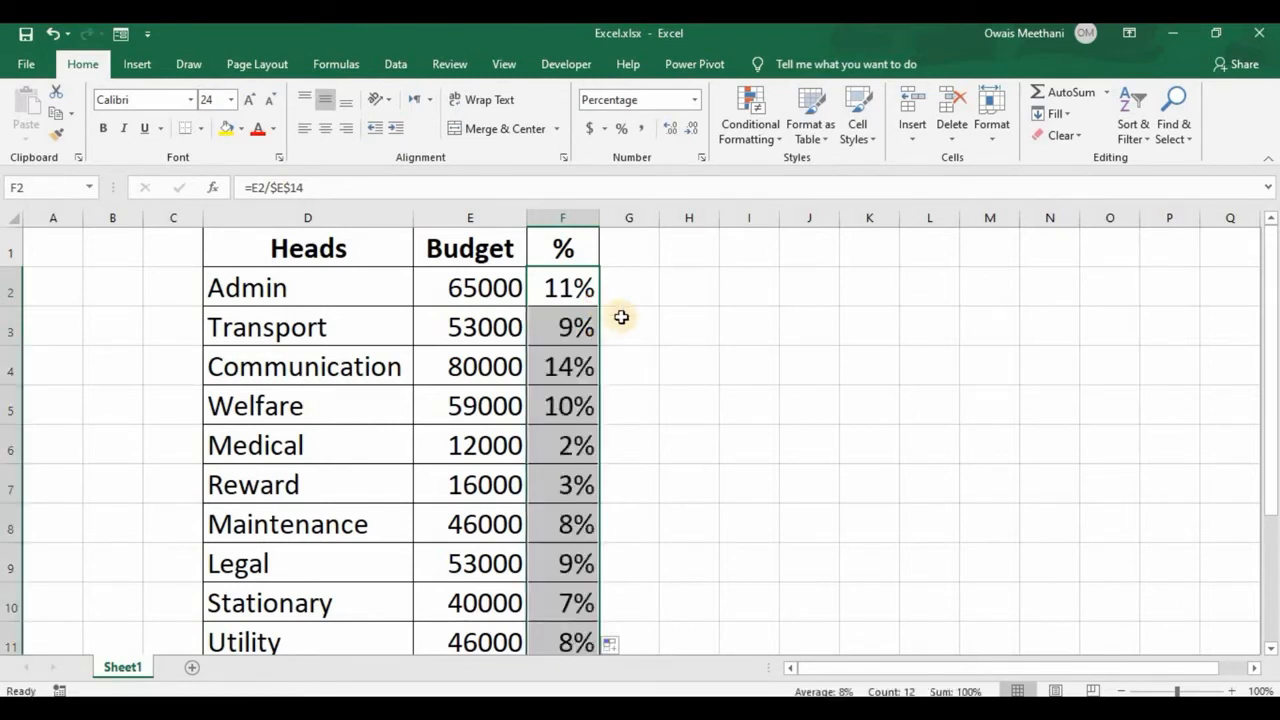
- Check the filled percentage formulas in column F down to the Total row
key("Down")
key("Down")
key("Down")
key("Down")
key("Down")
key("Down")
key("Down")
key("Down")
key("Down")
key("Down")
key("Down")
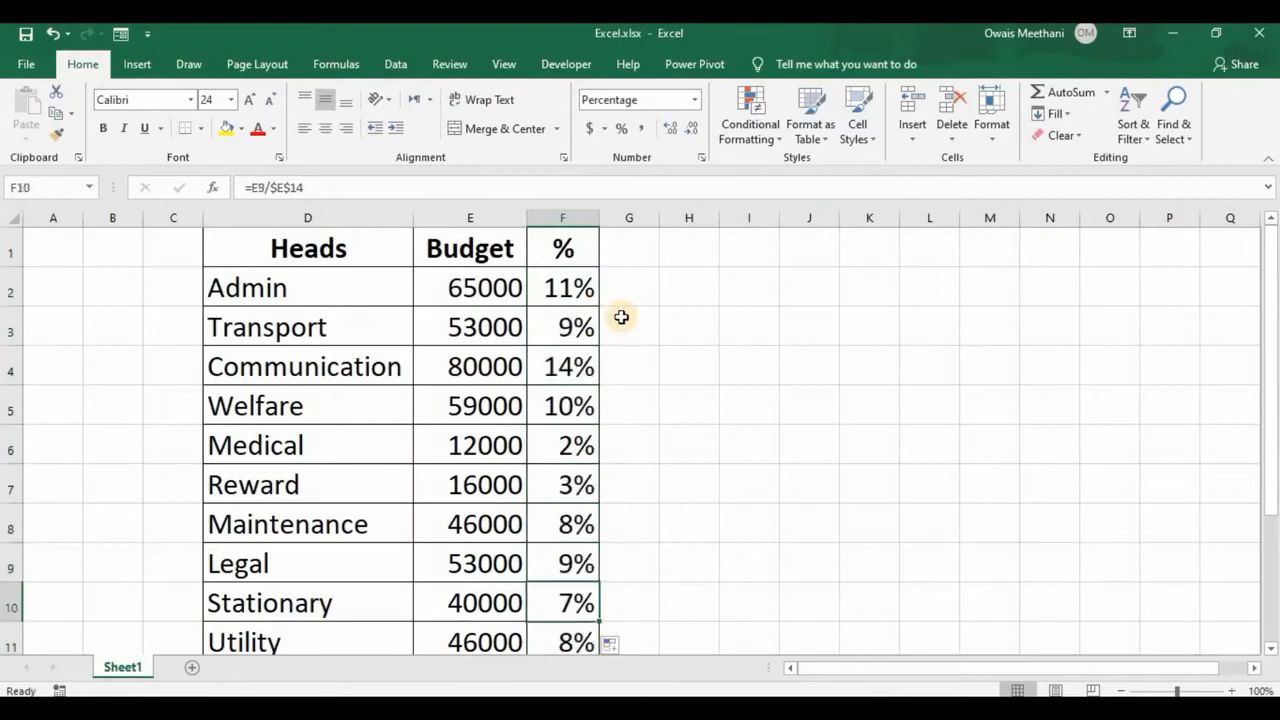
key("Down")
key("Down")
key("Up")
key("Up")
key("Up")
key("Up")
key("Up")
key("Up")
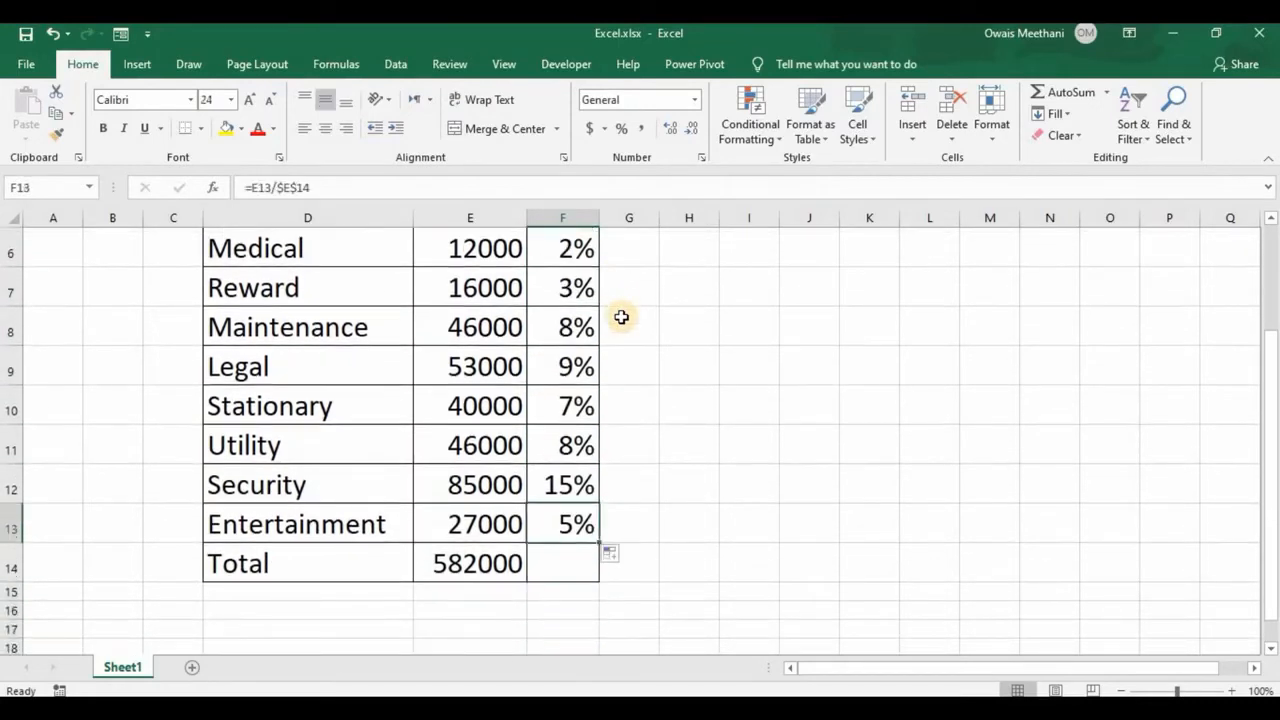
- Inspect the references used by the percentage formula in F2
key("Up")
key("Up")
key("Up")
key("Up")
key("Up")
key("Up")
key("Up")
key("Up")
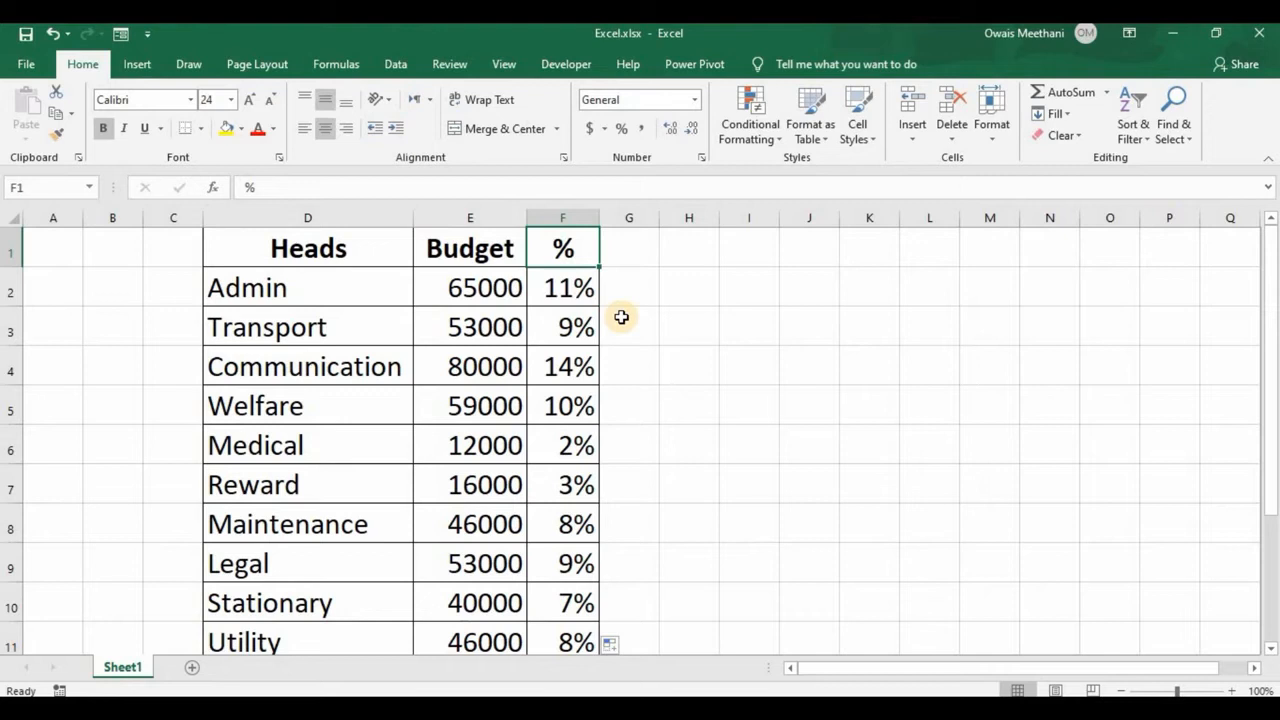
key("Down")
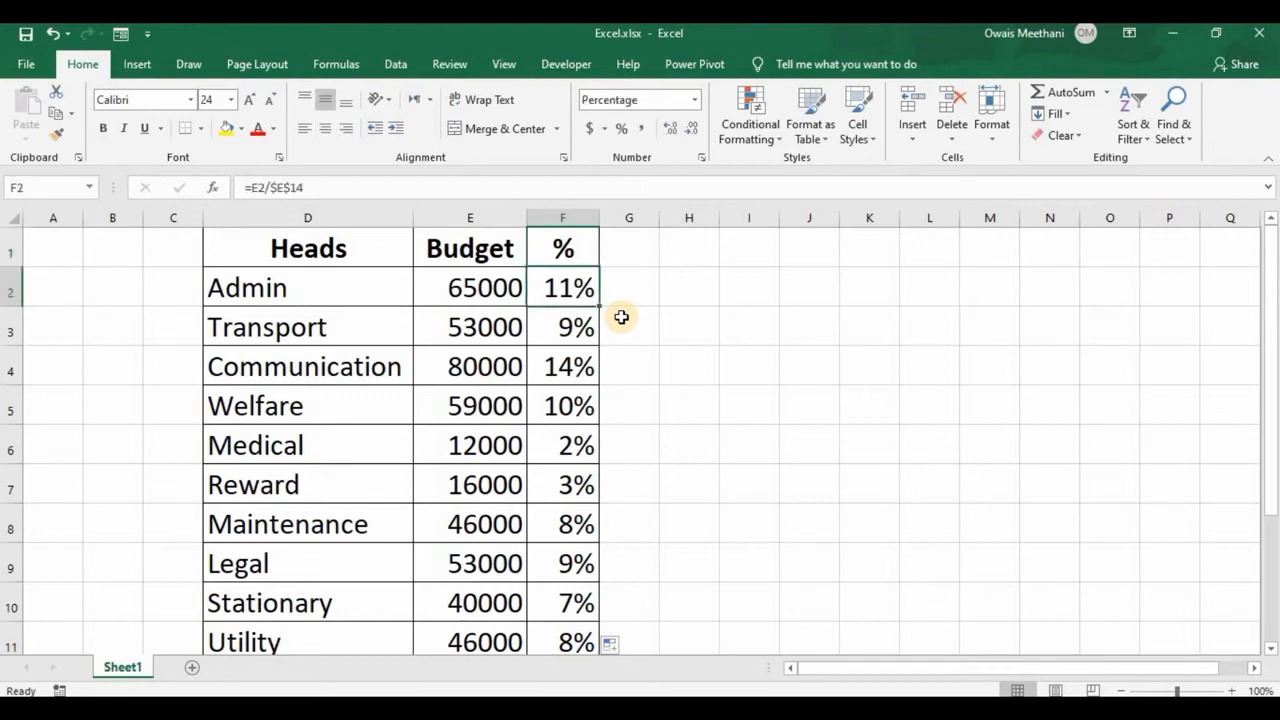
key("F2")
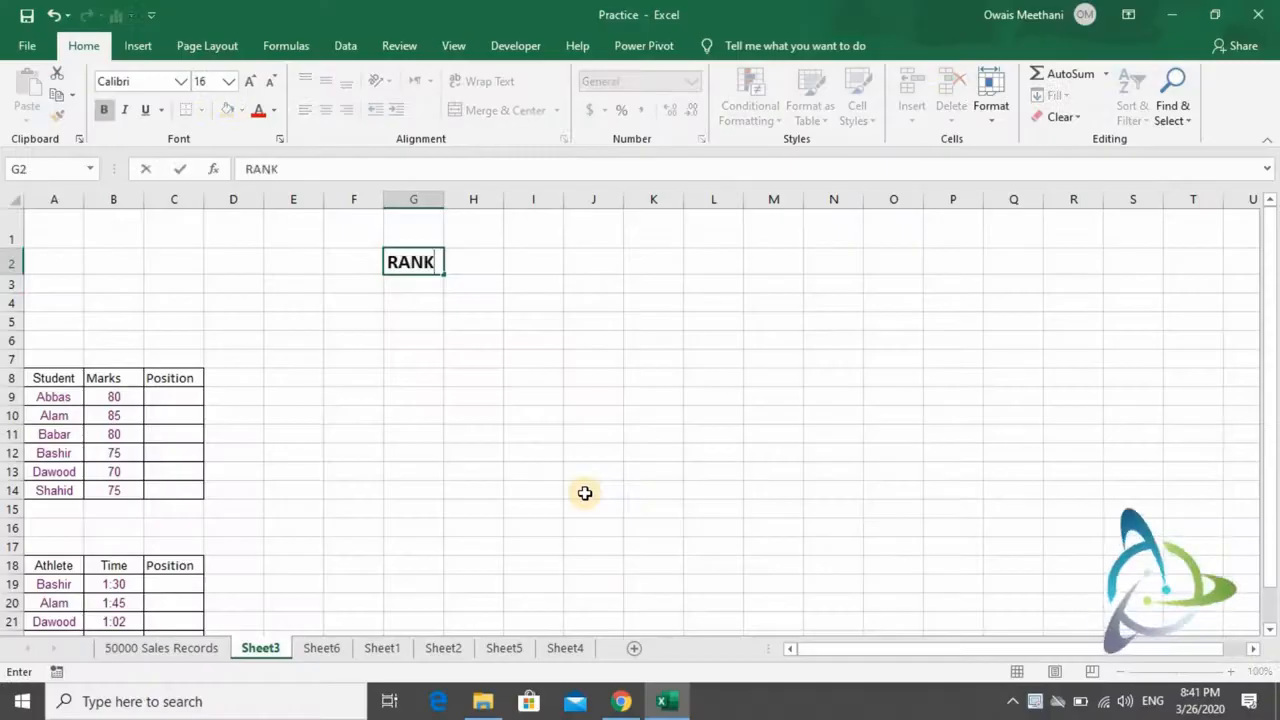
key("Return")
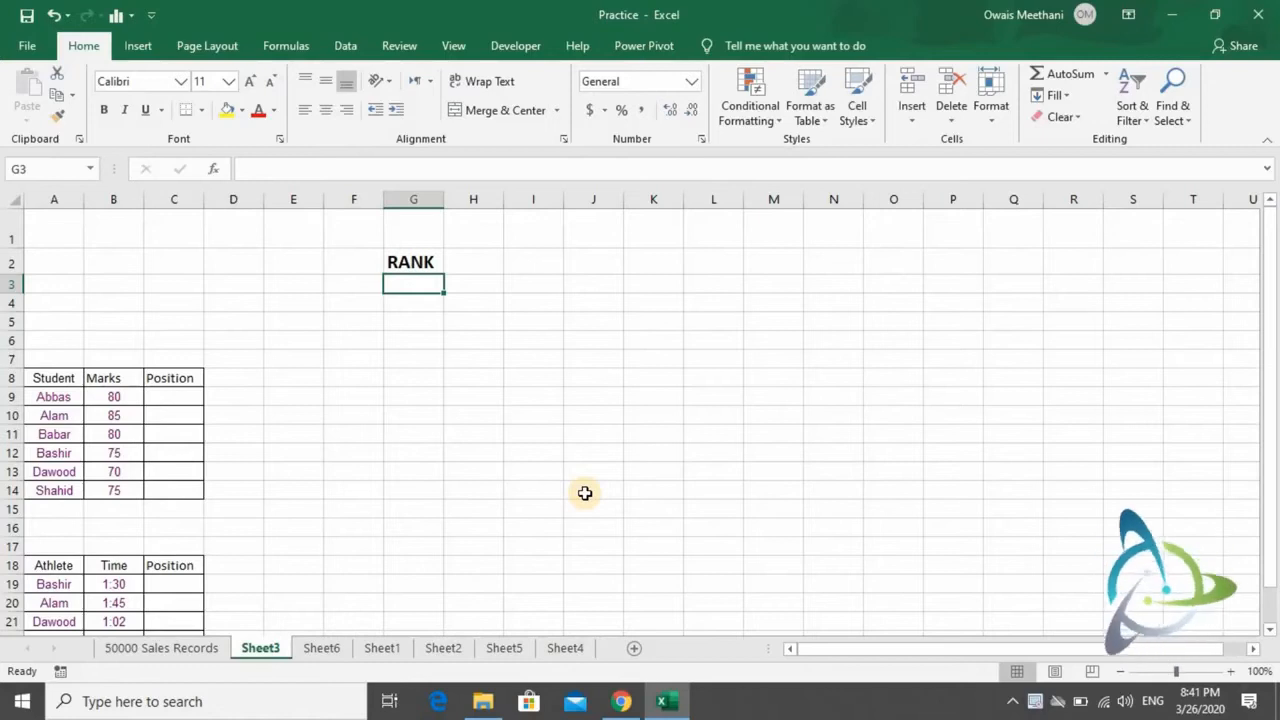
- Enter example positions 1, 2 and 3 in G3:G5 under the RANK heading and clear them
type("1")
key("Return")
type("2")
key("Return")
type("3")
key("Return")
key("Up")
key("Up")
key("Up")
key("shift+Down")
key("shift+Down")
key("Delete")
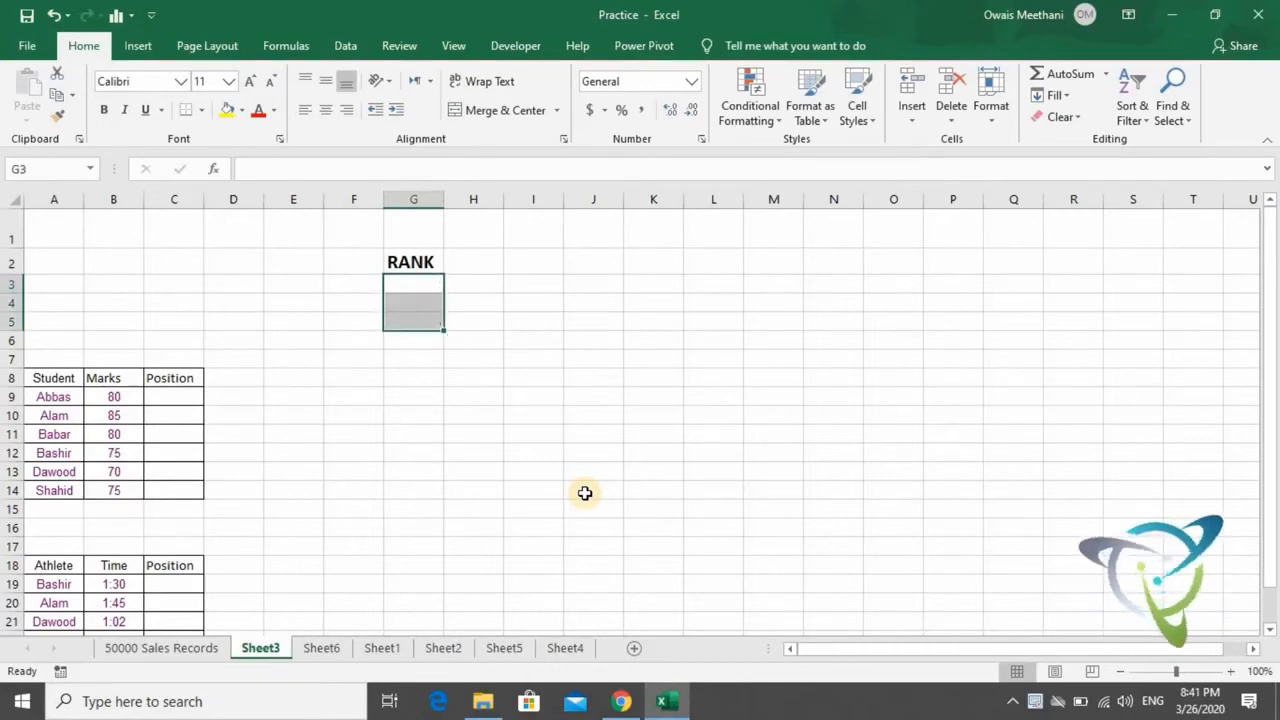
- Look over the Student, Marks and Position columns of the student table
key("Right")
key("Right")
key("Right")
key("Left")
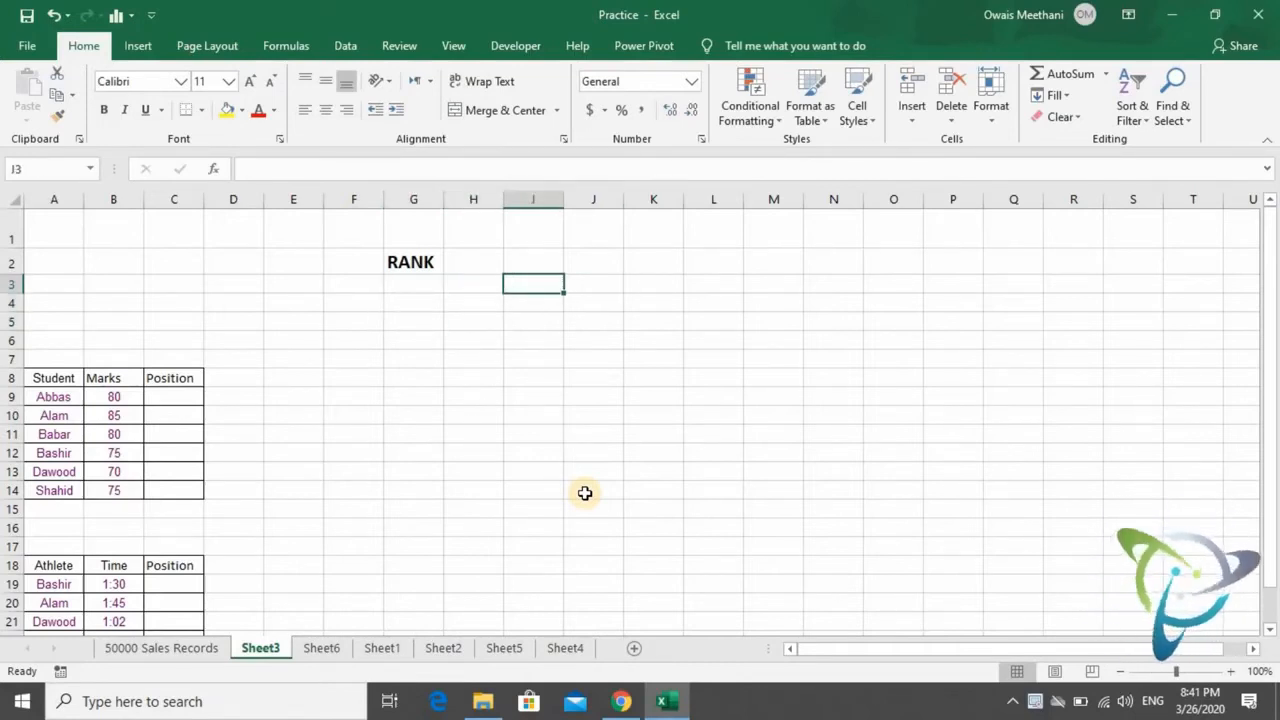
key("Left")
key("Left")
key("Left")
key("Left")
key("Left")
key("Left")
key("Left")
key("Down")
key("Down")
key("Down")
key("Down")
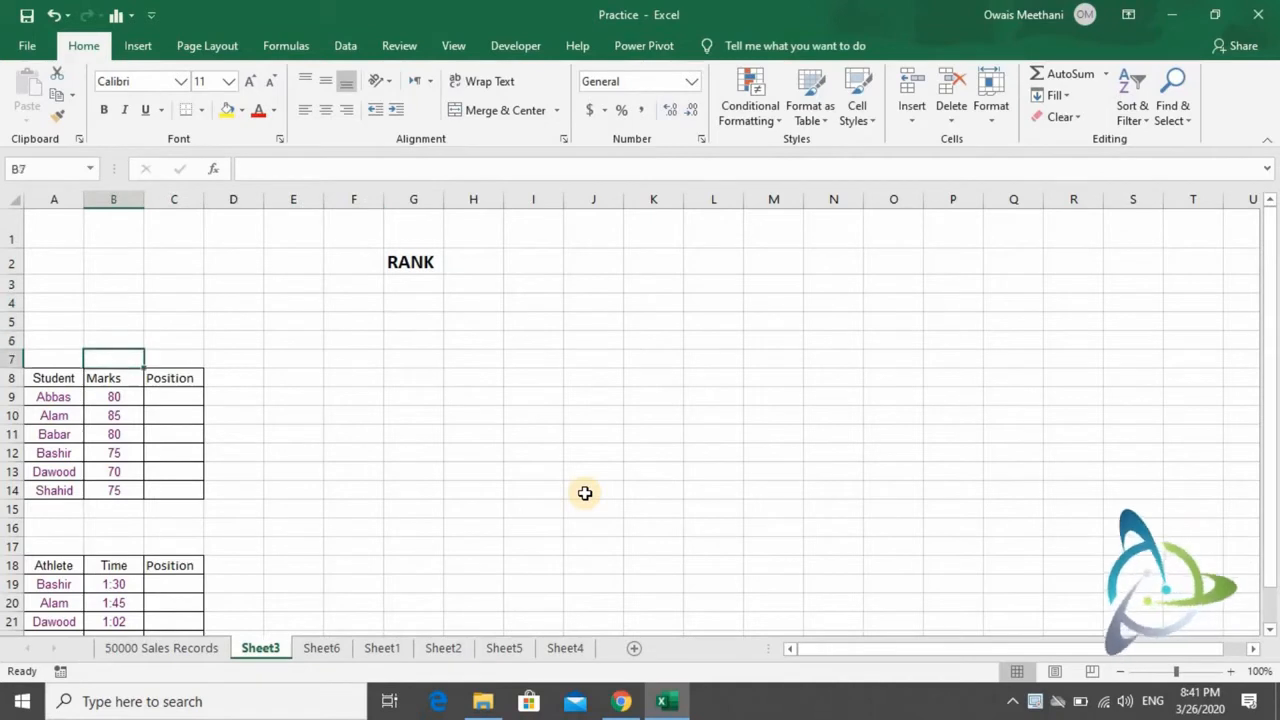
key("Down")
key("Left")
key("Down")
key("Down")
key("Down")
key("Down")
key("Down")
key("Down")
key("Right")
key("Up")
key("Up")
key("Up")
key("Up")
key("Up")
key("Up")
key("Up")
key("Up")
key("Up")
key("Up")
- Enter the syntax note RANK(Marks,Listof Position) in G4 below the RANK heading
key("Right")
key("Right")
key("Right")
key("Right")
key("Right")
key("Up")
key("Down")
key("Down")
key("Down")
key("Up")
key("Up")
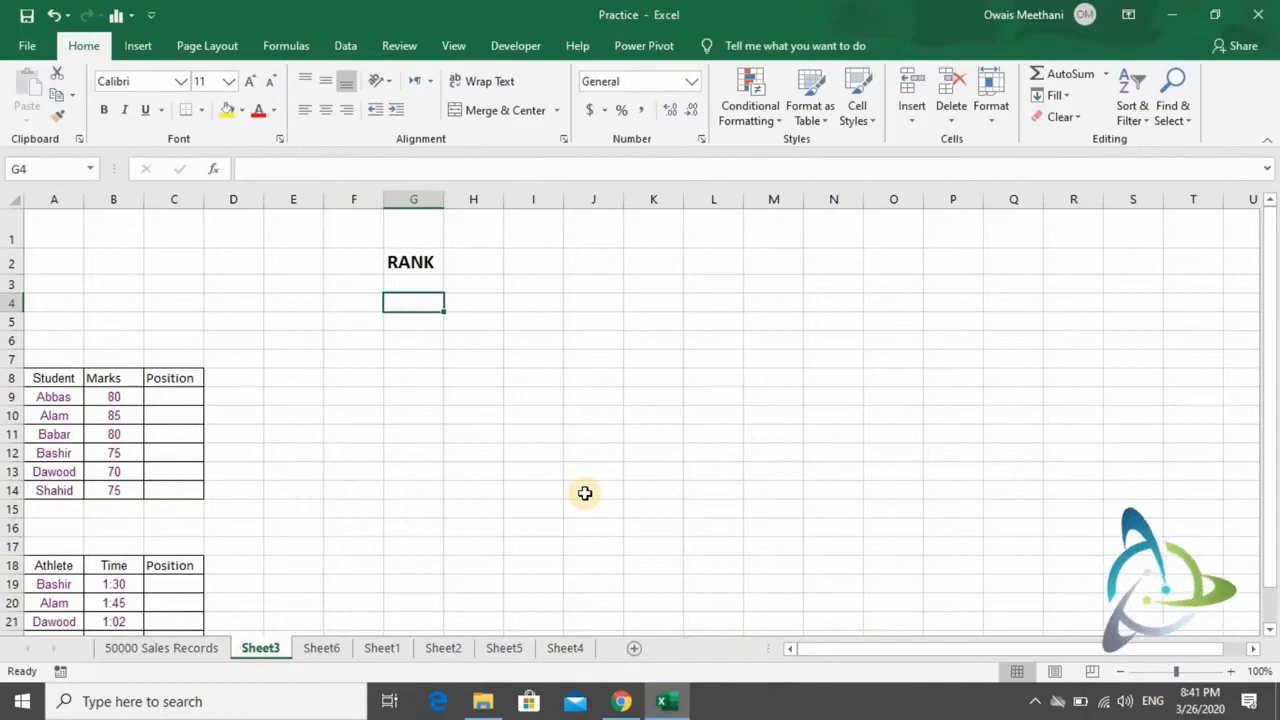
type("RAN")
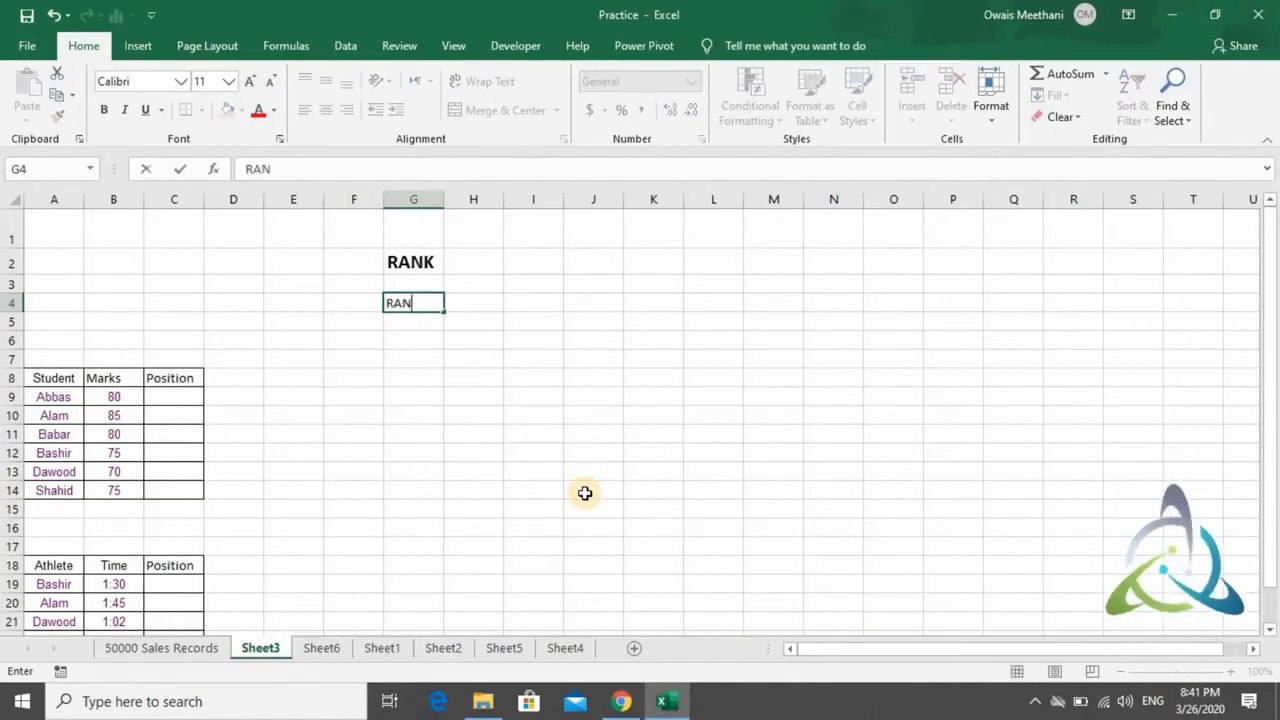
type("K(")
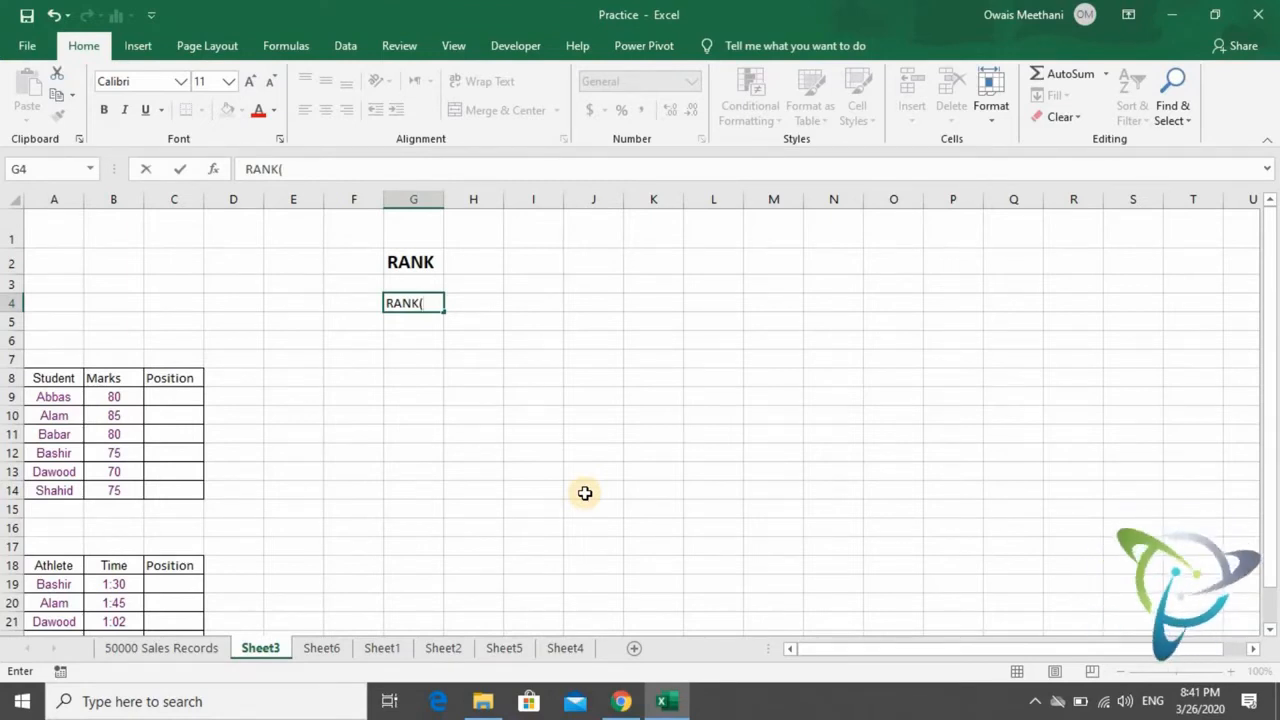
type("Ma")
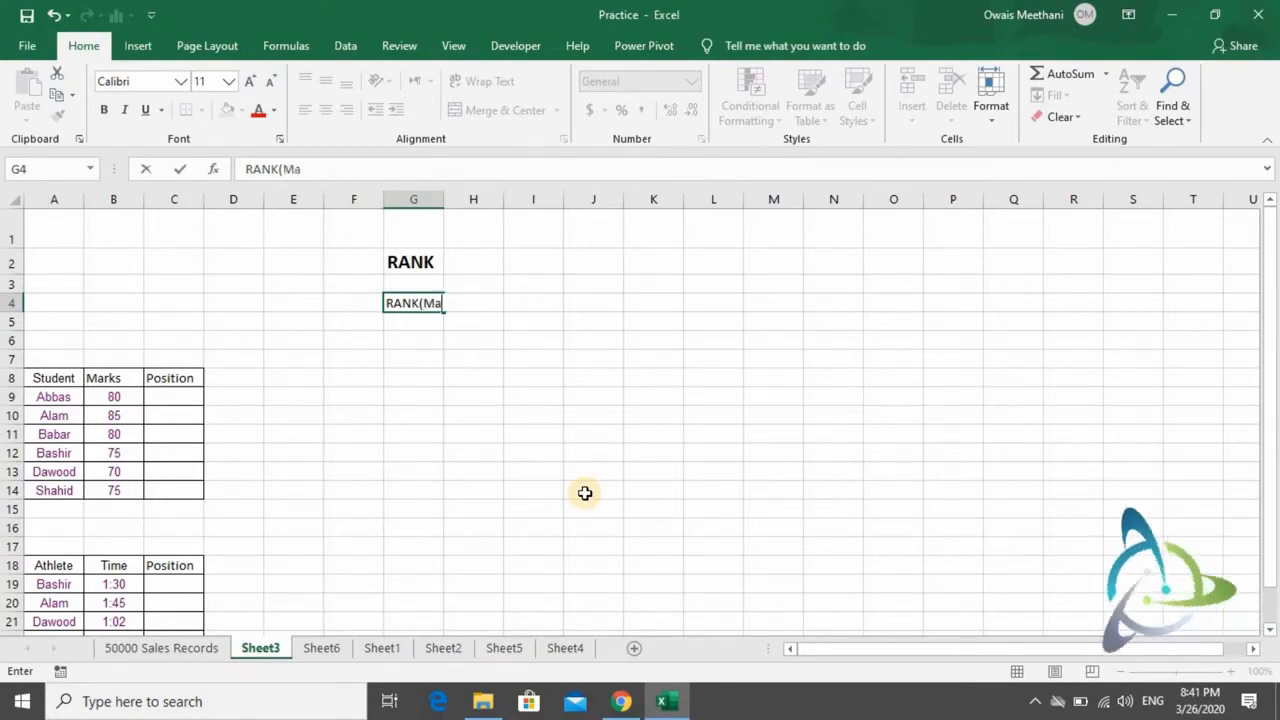
type("rks, ")
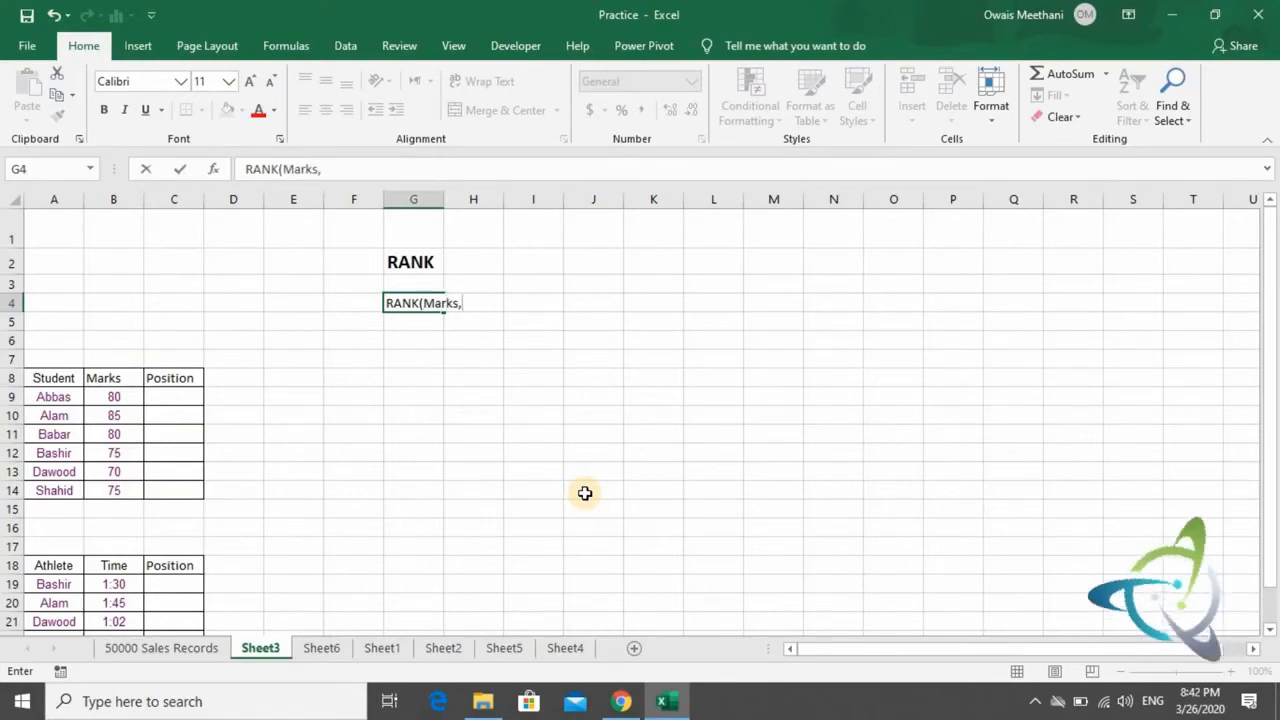
type("List")
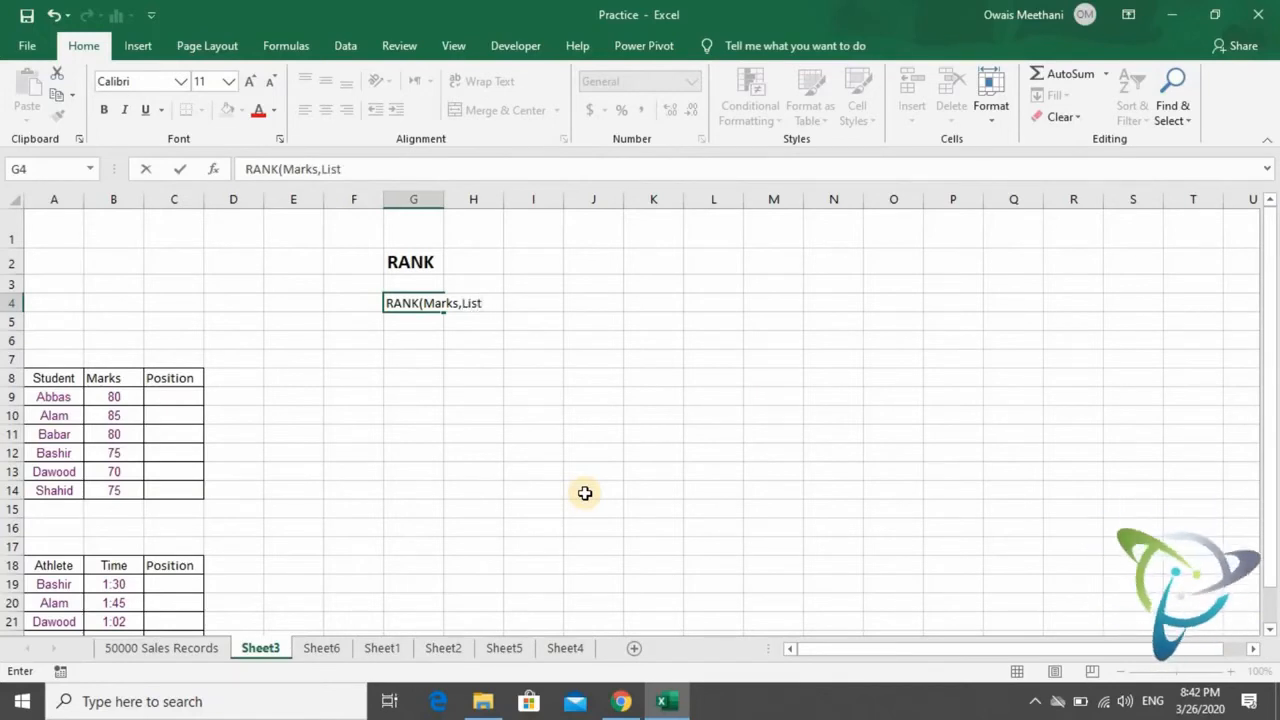
type("of Posi")
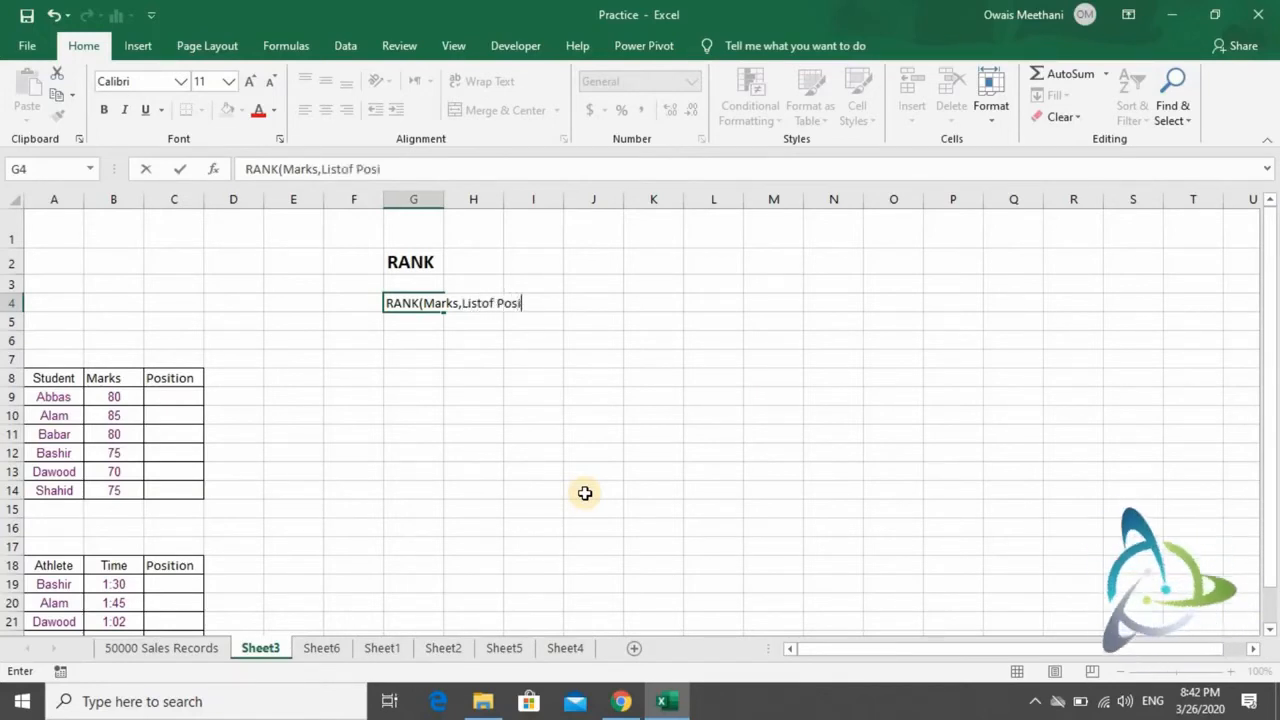
type("tion)")
key("Return")
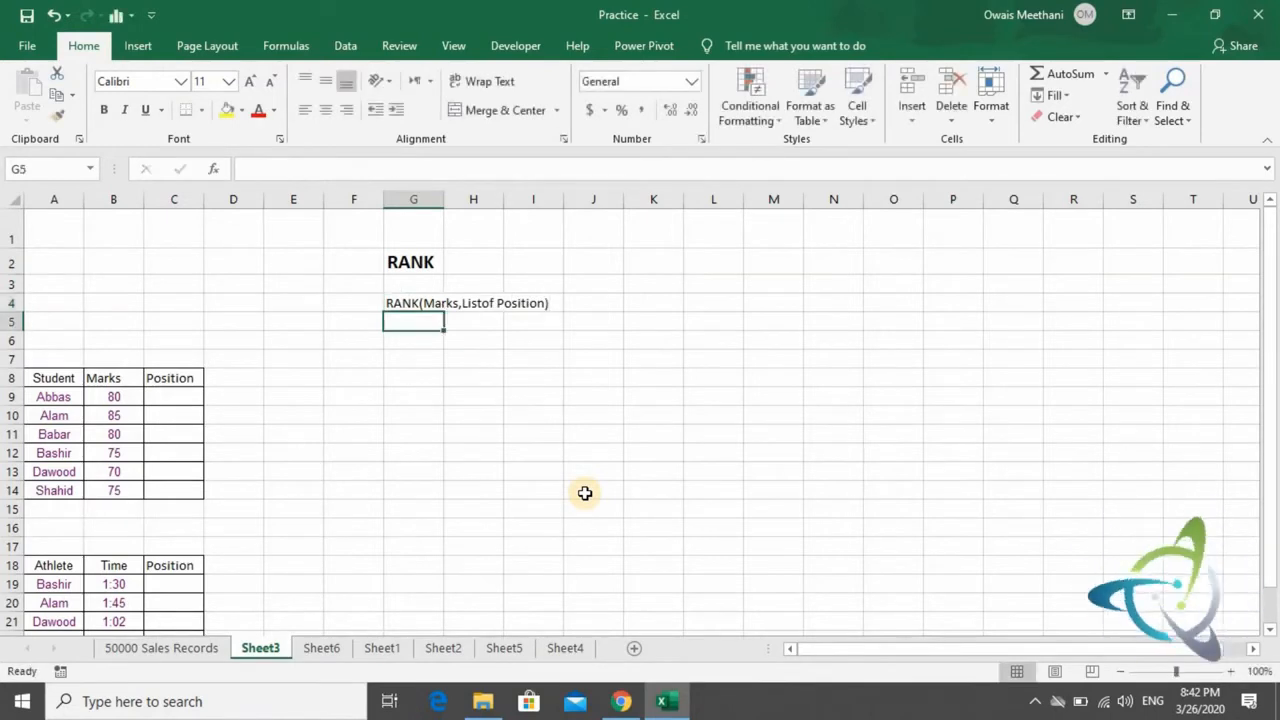
- View the RANK heading, its syntax note and the student table enlarged to 155%
scroll(585, 493, "up", 4, "ctrl")
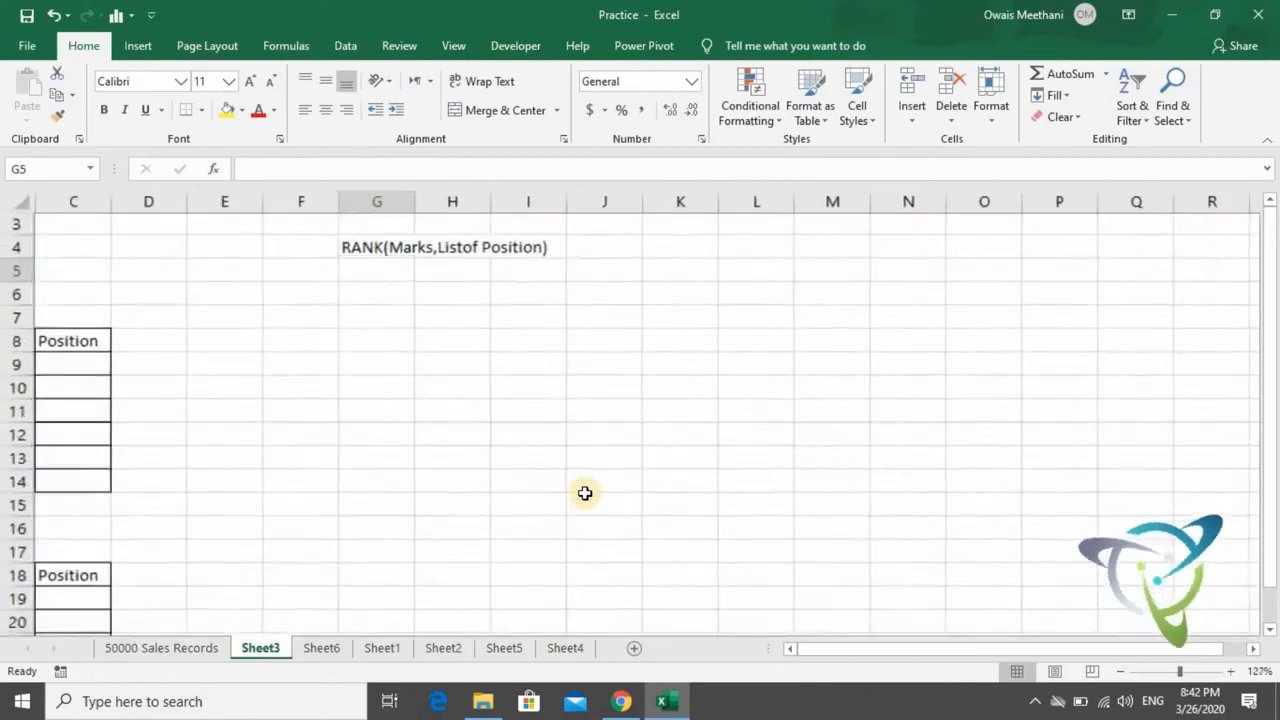
key("Up")
key("Up")
key("Up")
key("Up")
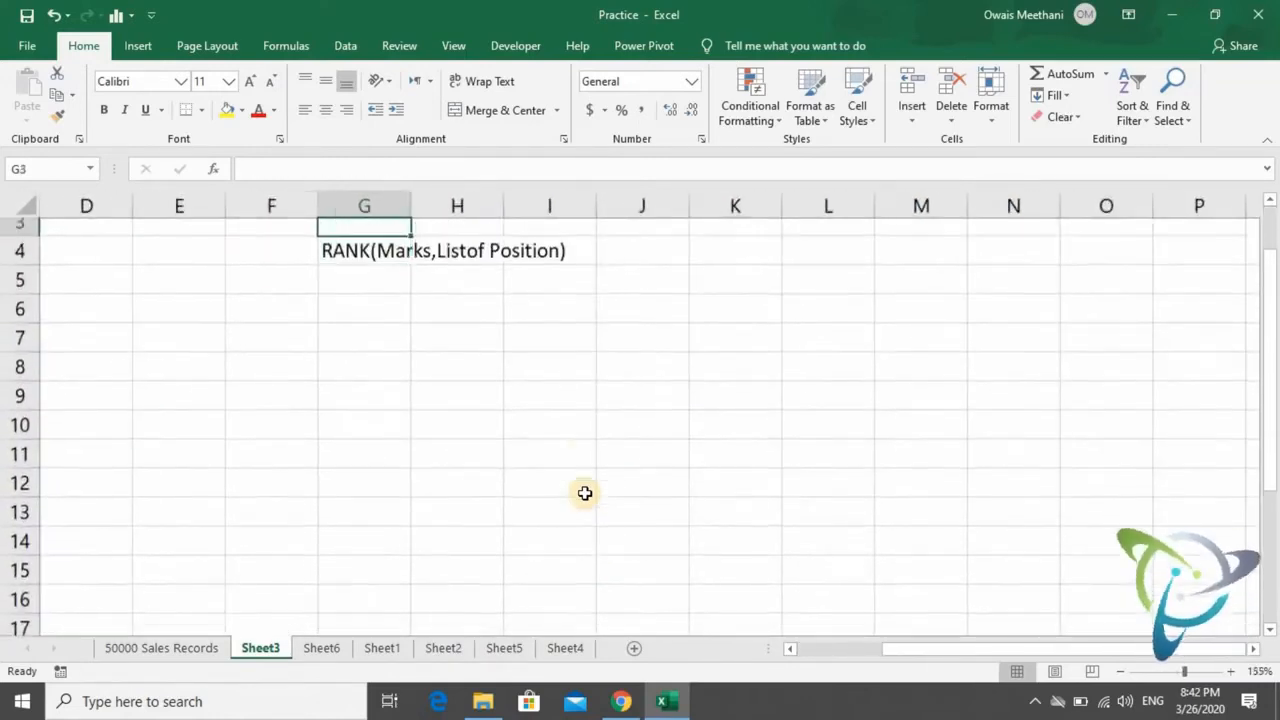
key("Down")
key("Down")
key("Down")
key("Down")
key("Down")
key("Down")
key("Down")
key("Down")
key("Down")
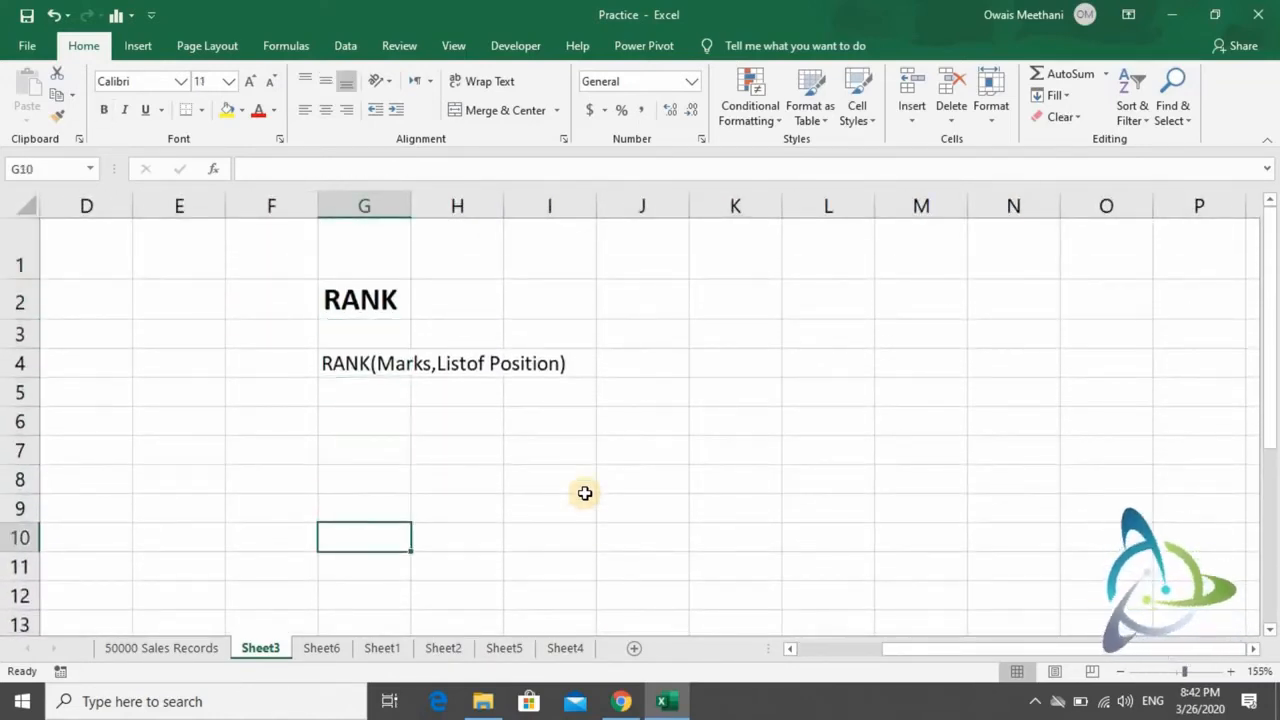
key("Left")
key("Left")
key("Left")
key("Left")
key("Left")
key("Left")
key("Up")
key("Up")
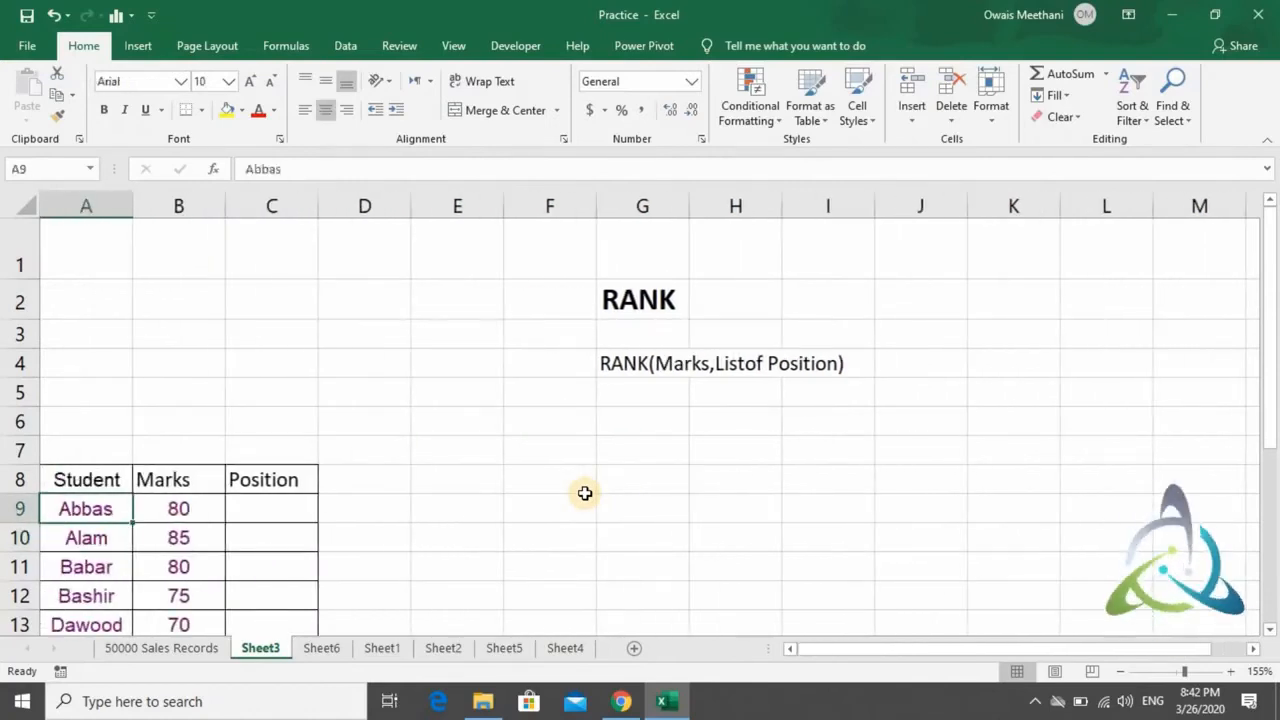
- Go through the Position cells of the student table in rows 9 to 14
key("Right")
key("Right")
key("Down")
key("Down")
key("Down")
key("Down")
key("Down")
key("Down")
key("Up")
key("Up")
key("Up")
key("Up")
key("Up")
key("Down")
key("Down")
key("Down")
key("Down")
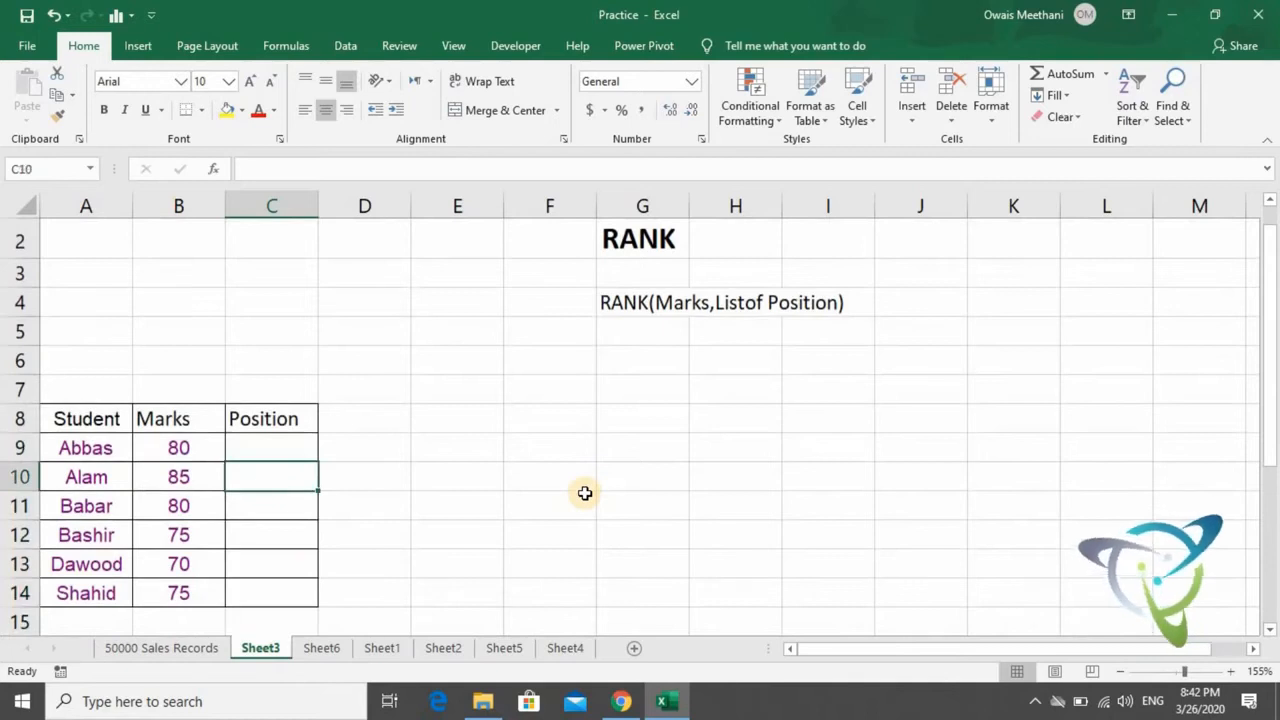
- Start a RANK formula in C9 with the first student's marks, B9, as the number to rank
key("Up")
key("Up")
key("Up")
key("Up")
key("Up")
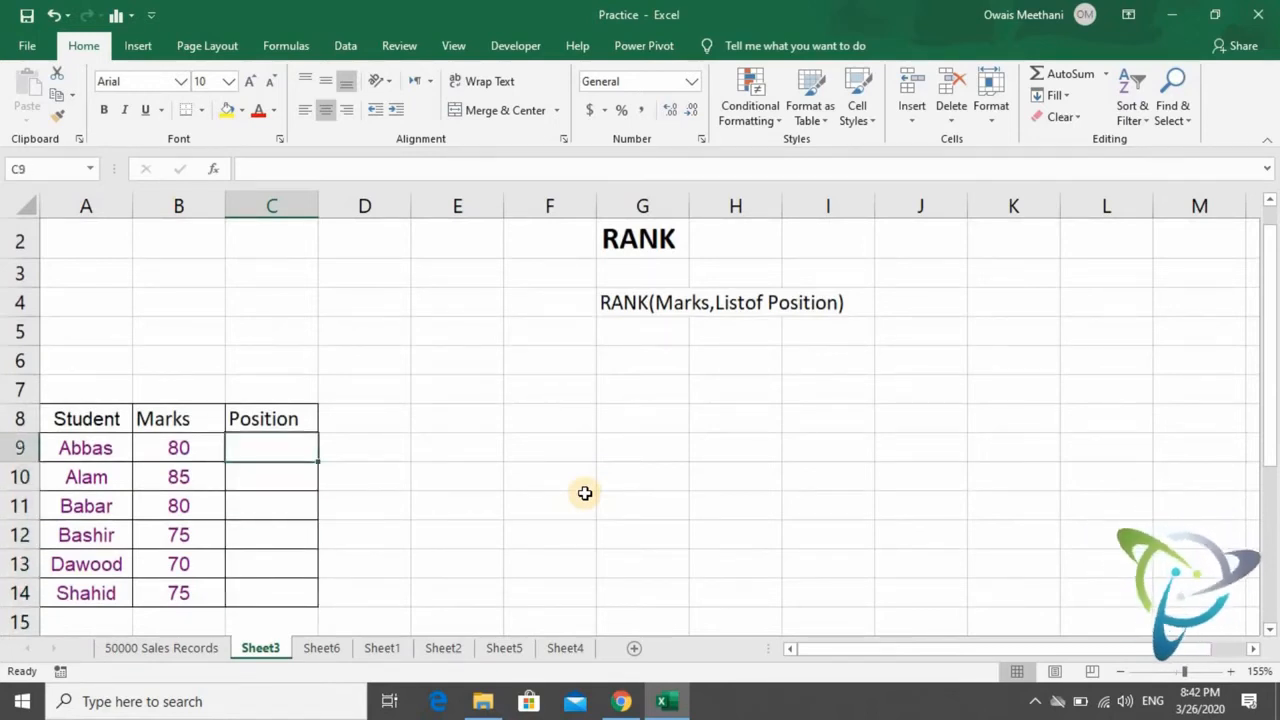
key("Down")
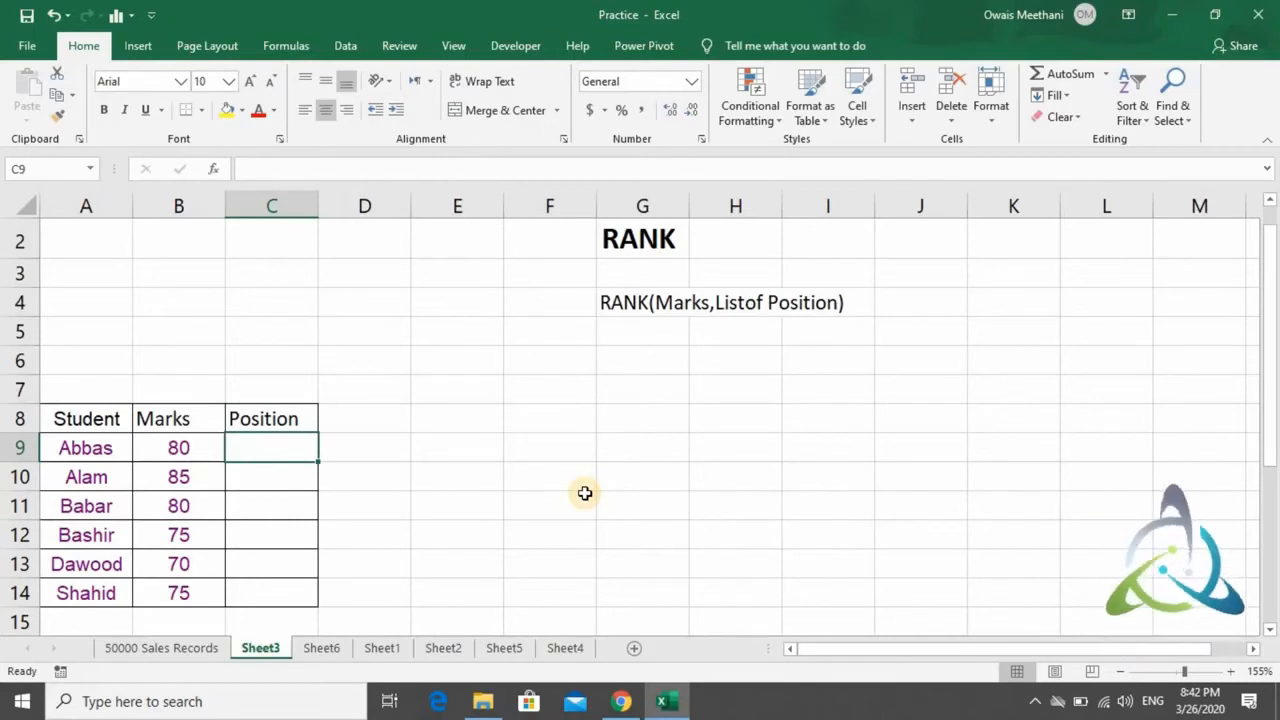
key("F2")
type("=rank")
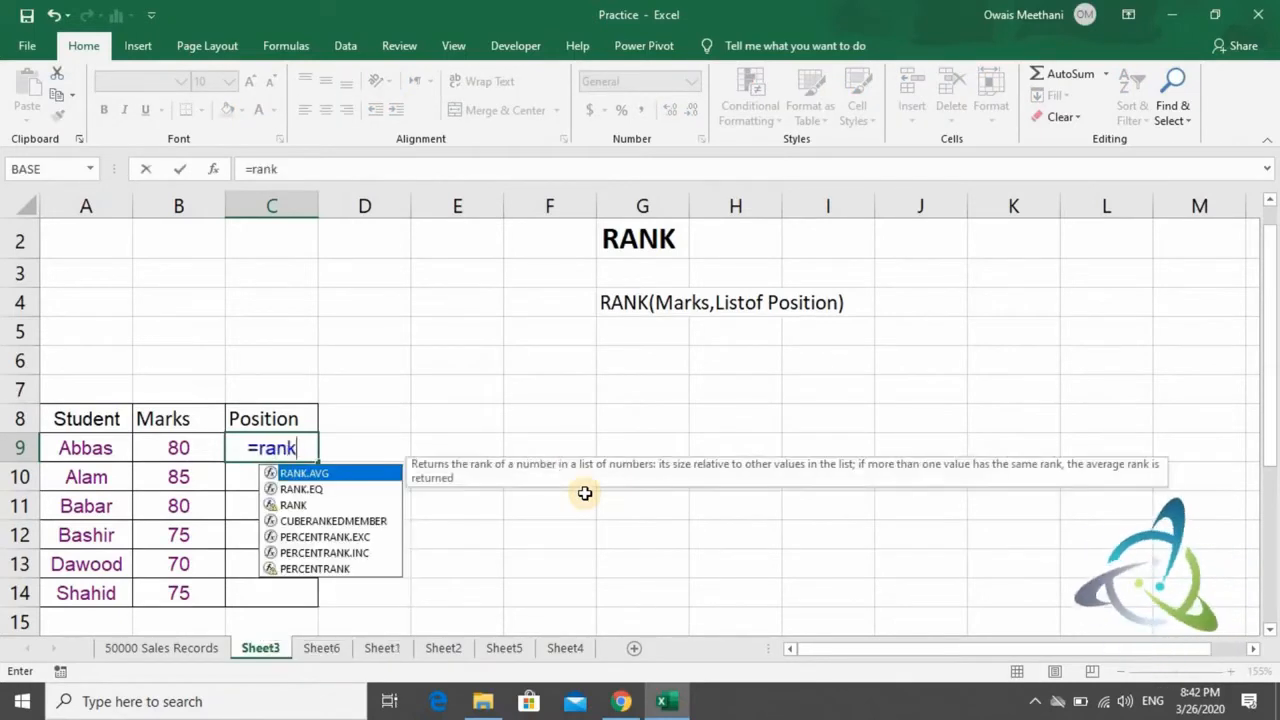
key("Tab")
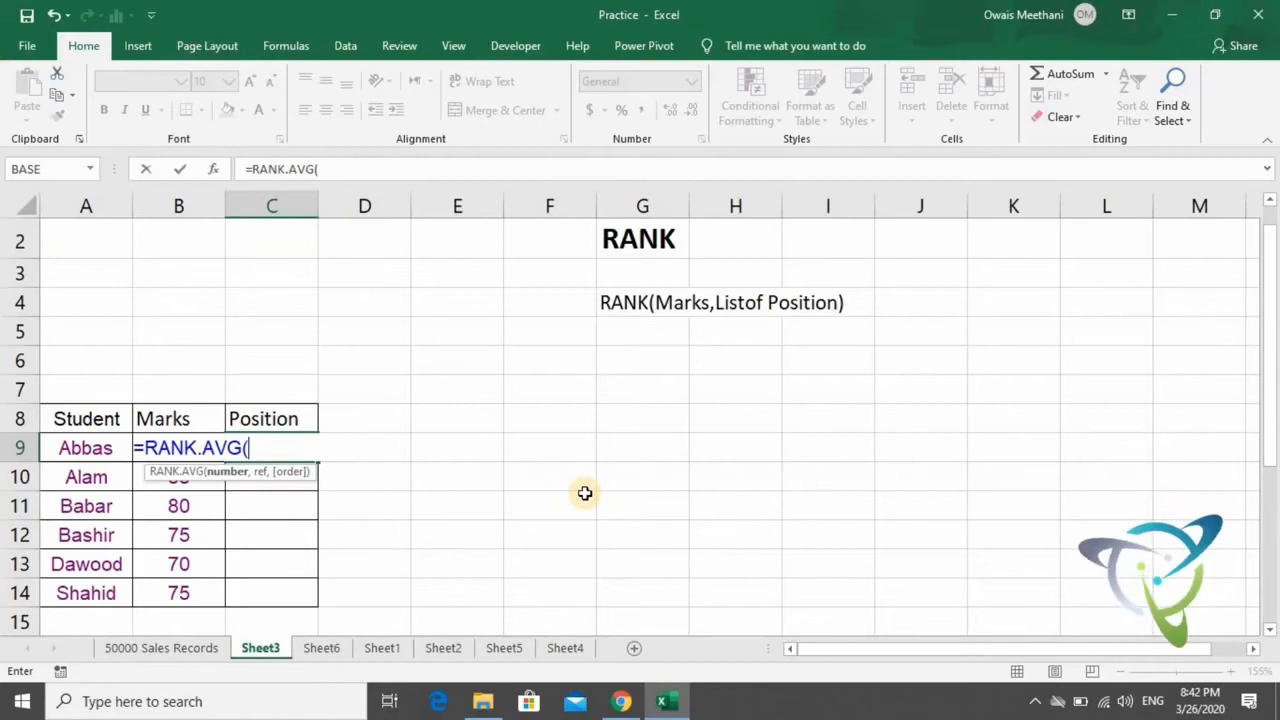
key("BackSpace")
key("BackSpace")
key("BackSpace")
key("BackSpace")
key("BackSpace")
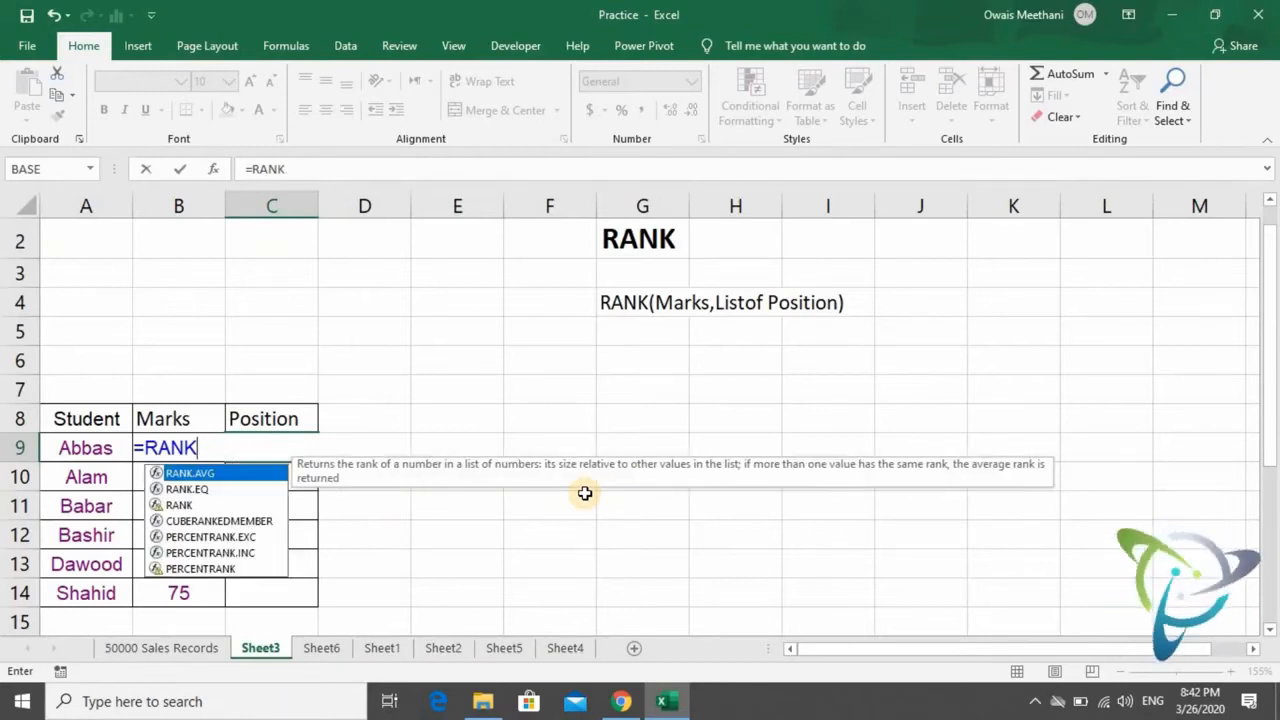
type("(")
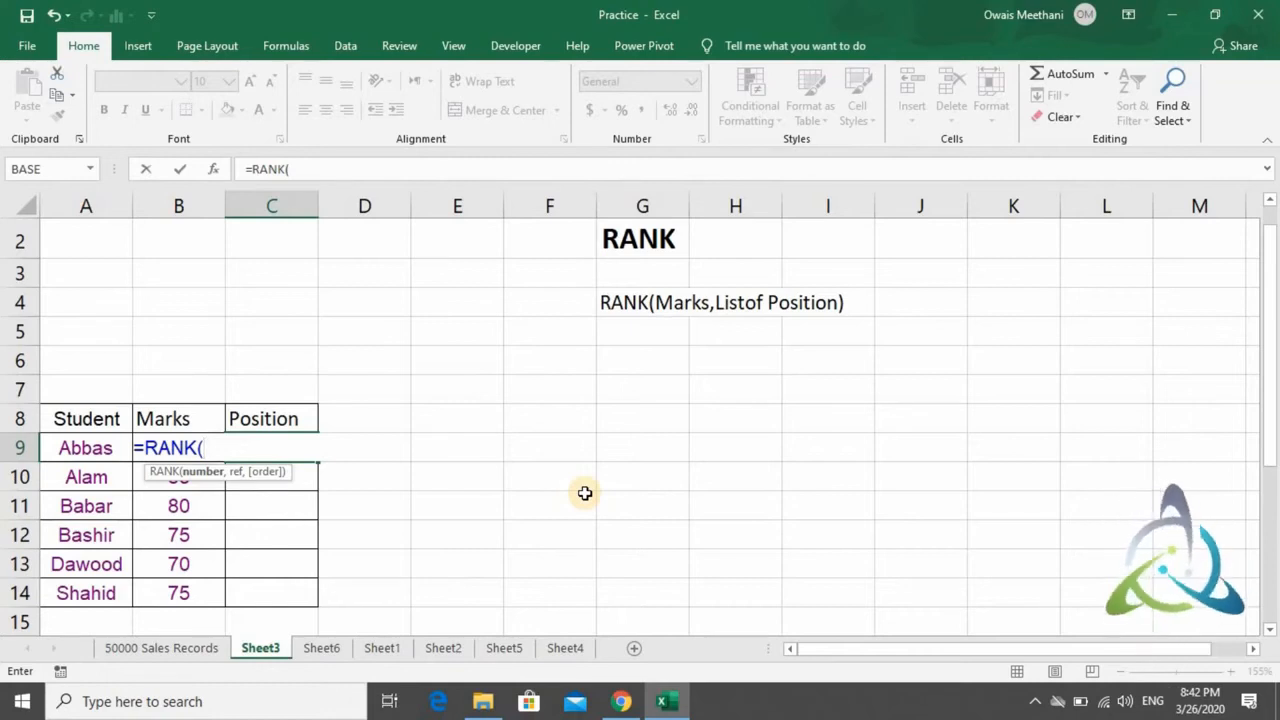
key("Left")
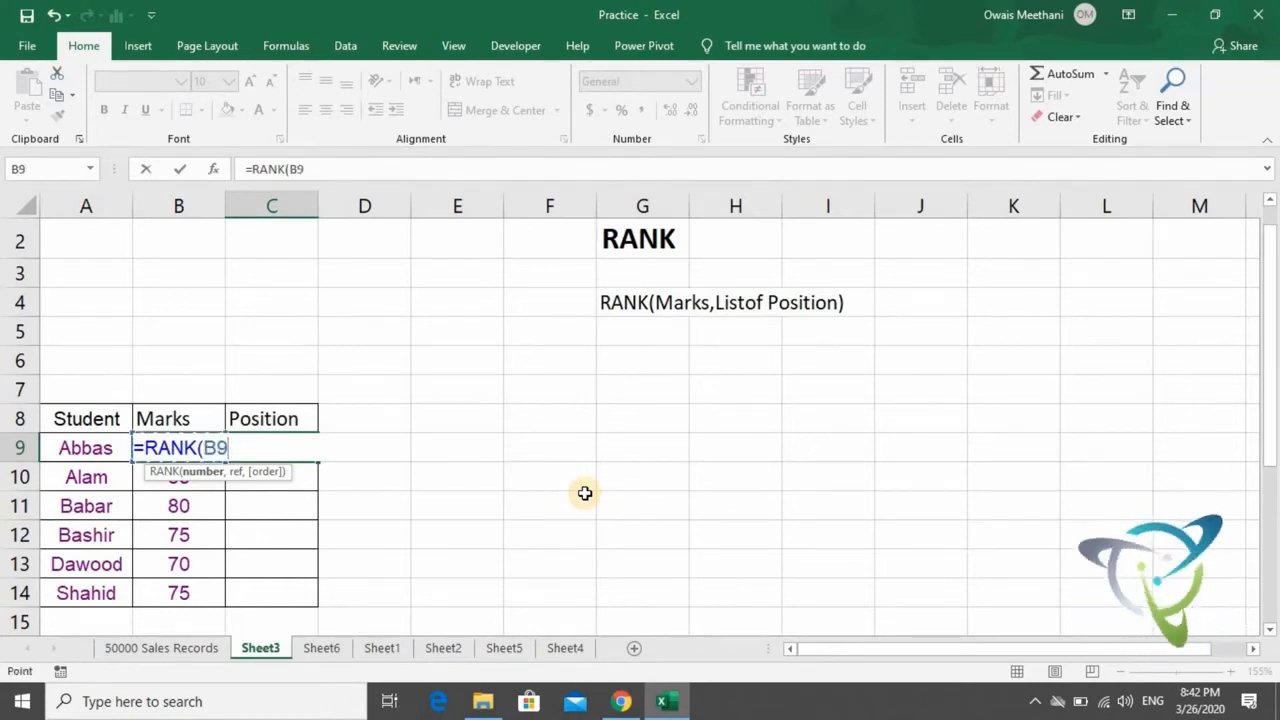
type(",")
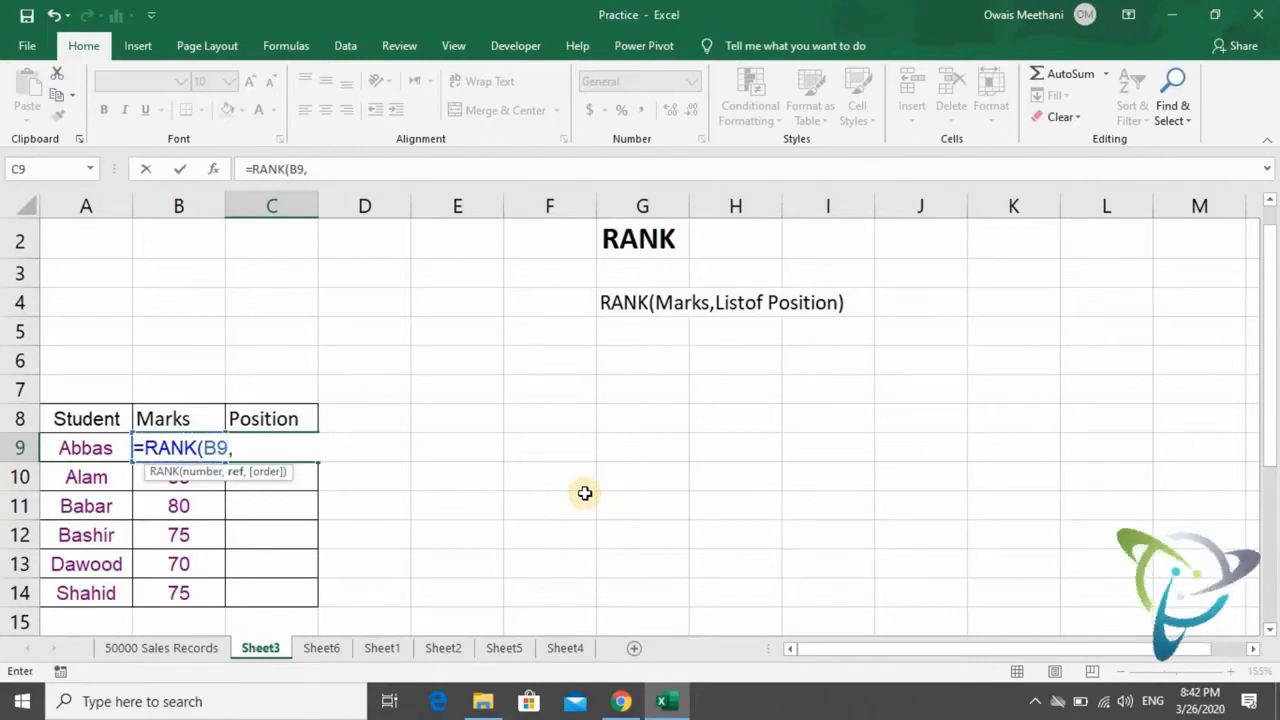
- Complete the RANK formula in C9 with the absolute marks range $B$9:$B$14 as its reference list
key("Left")
key("shift+Down")
key("shift+Down")
key("shift+Down")
key("shift+Down")
key("shift+Down")
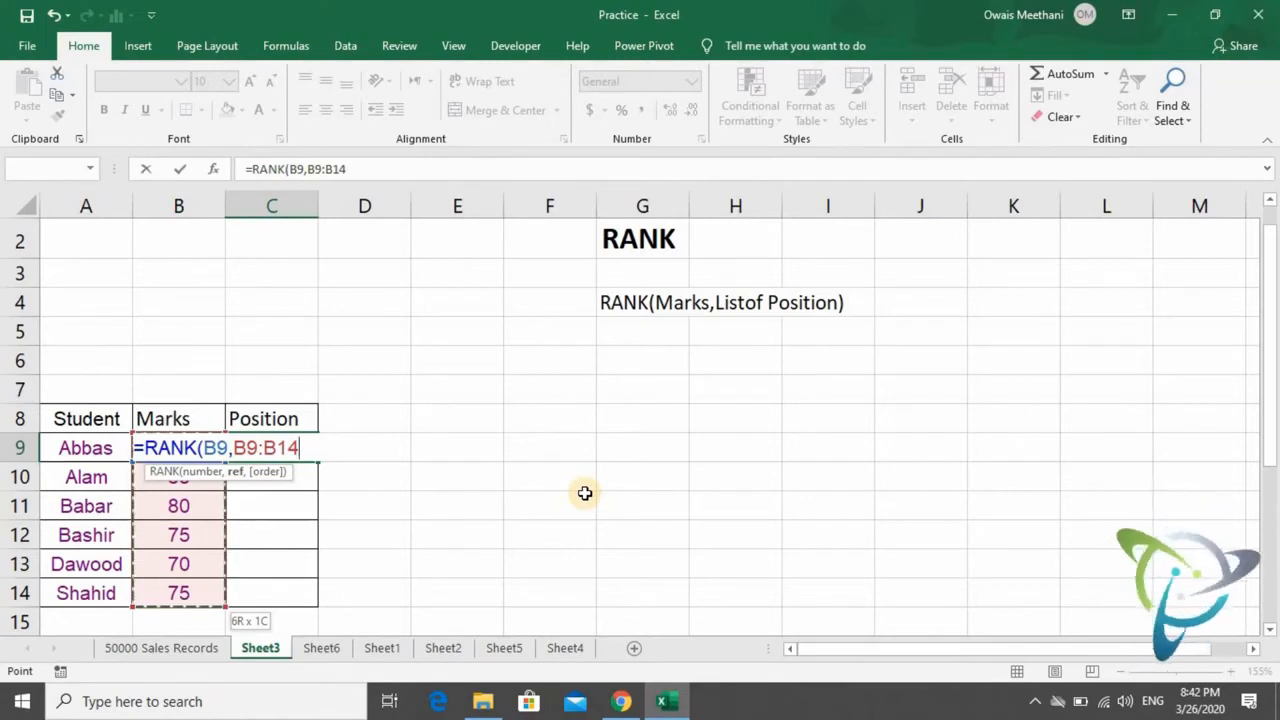
key("F4")
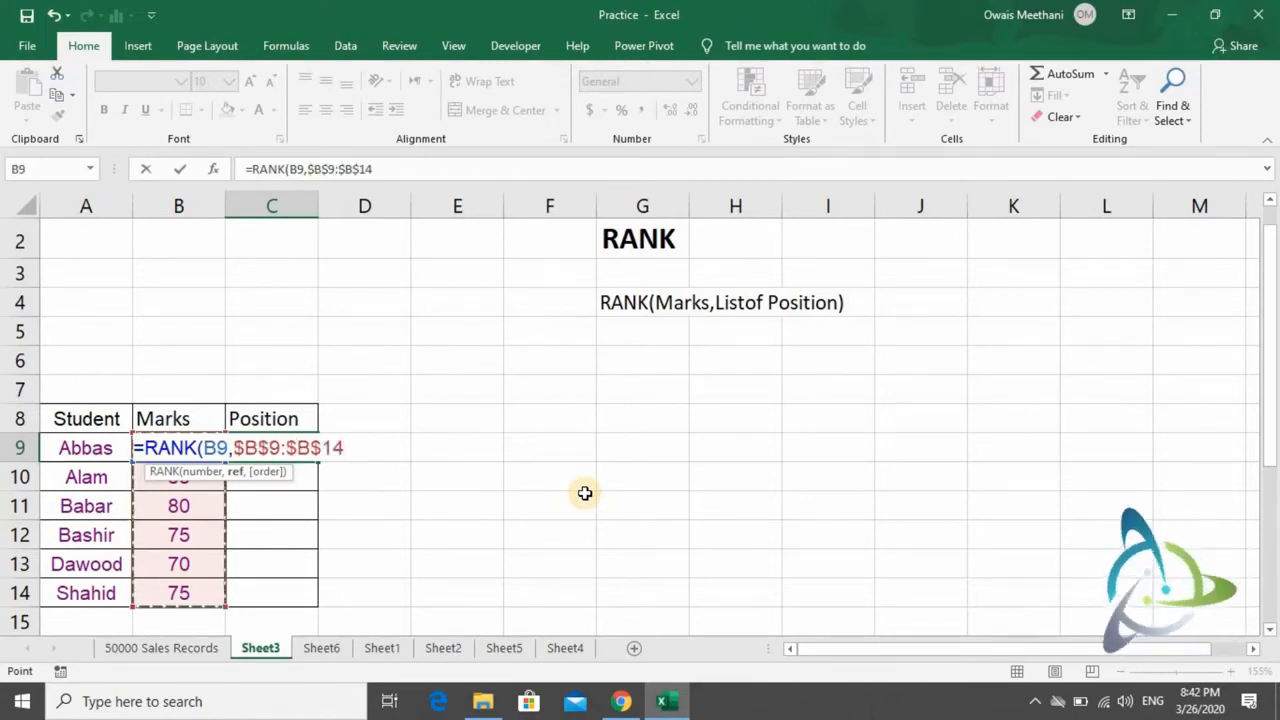
type(")")
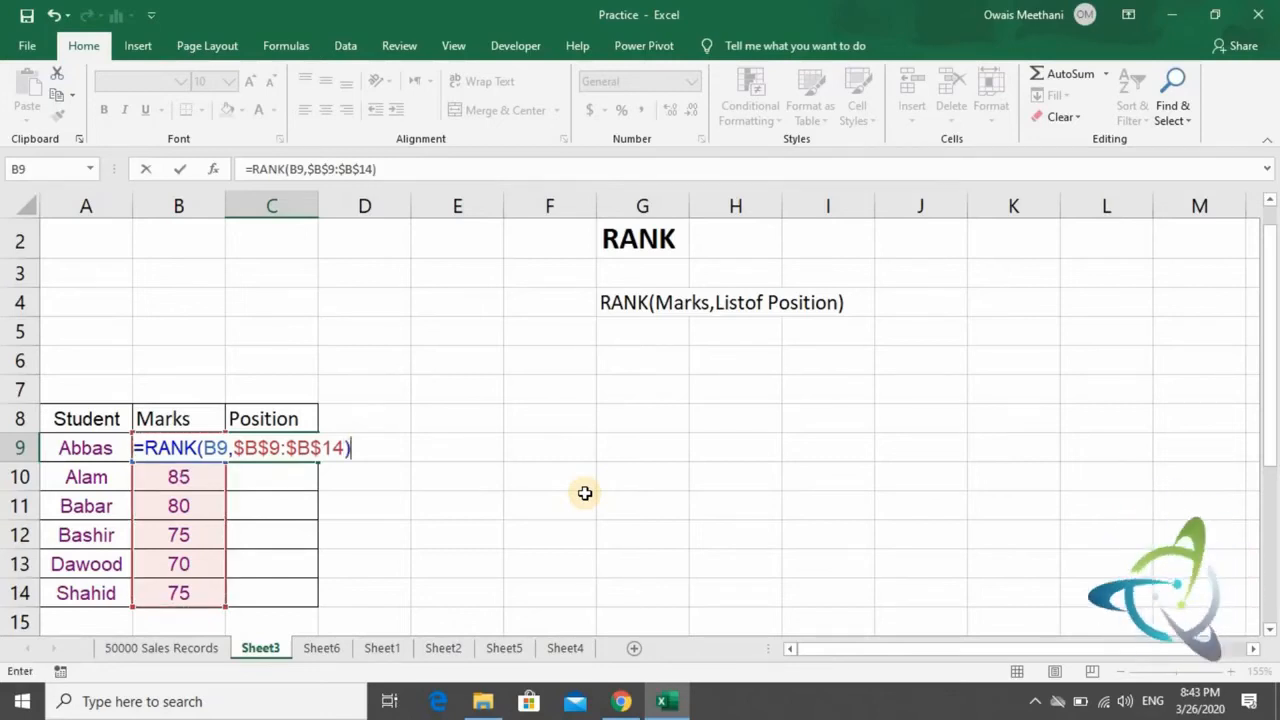
key("Return")
- Copy the RANK formula from C9 to the remaining Position cells C10:C14
key("Up")
key("Down")
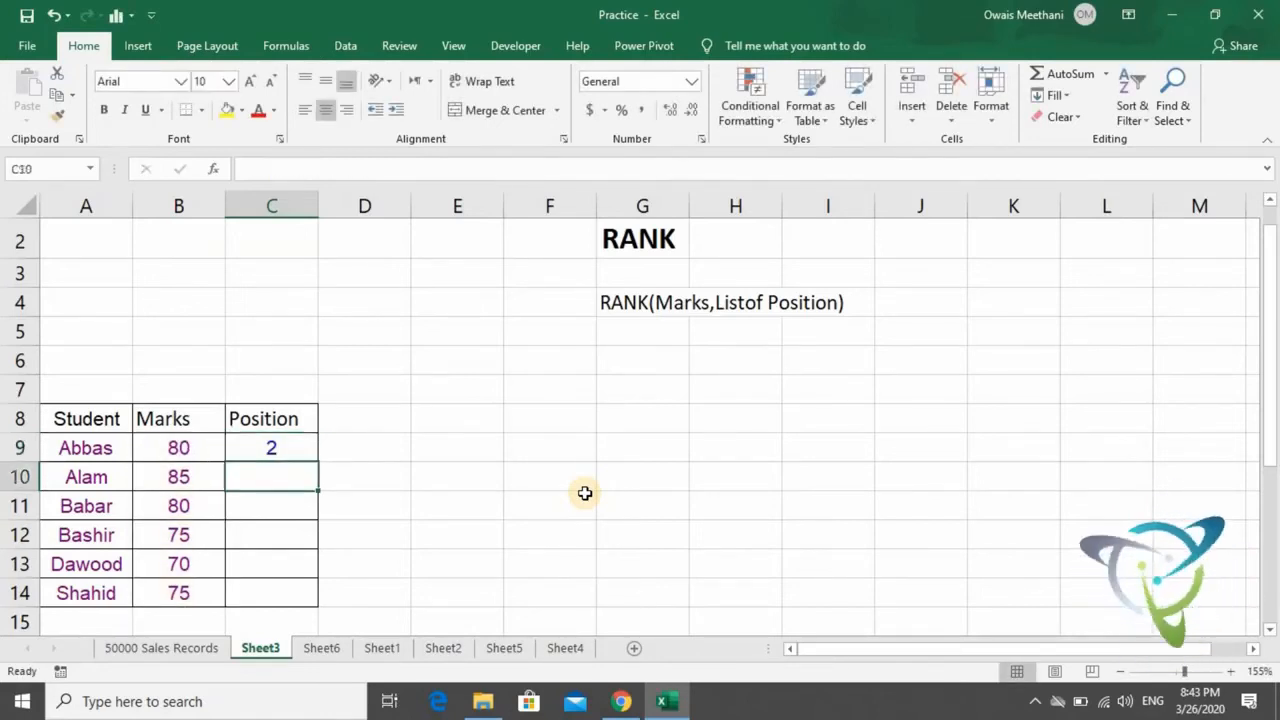
key("shift+Down")
key("Up")
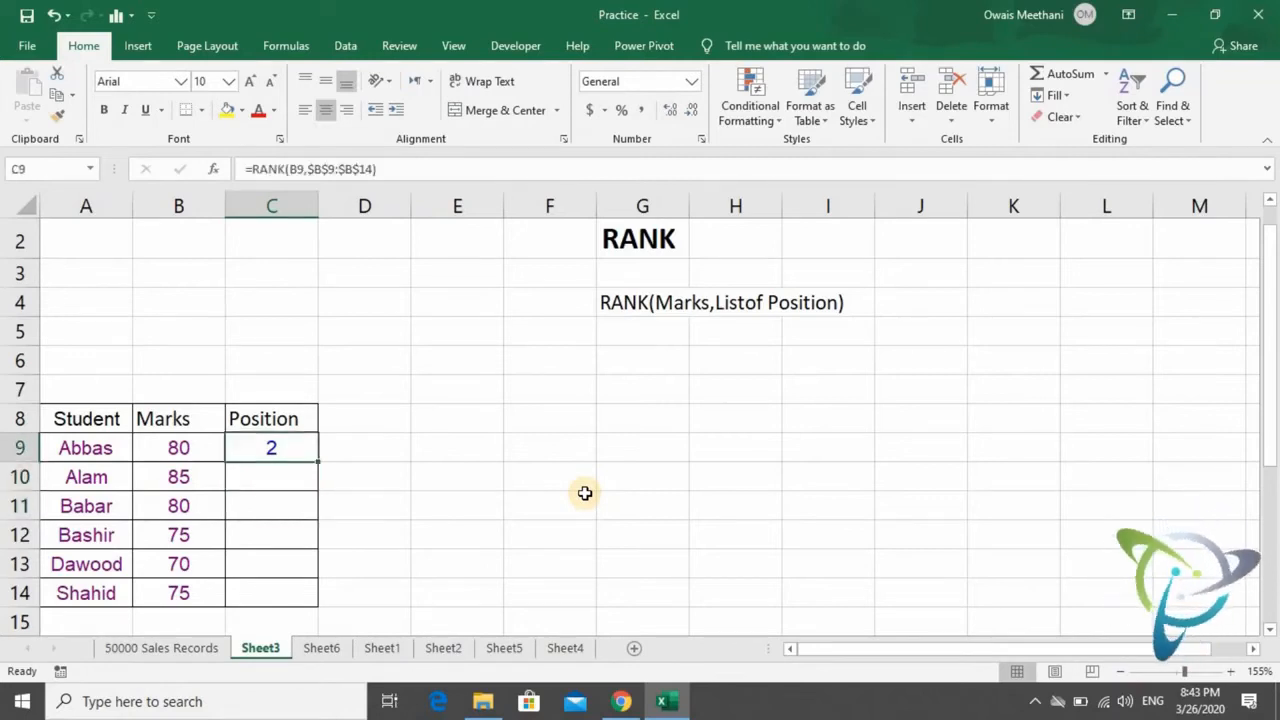
key("ctrl+c")
key("Down")
key("shift+Down")
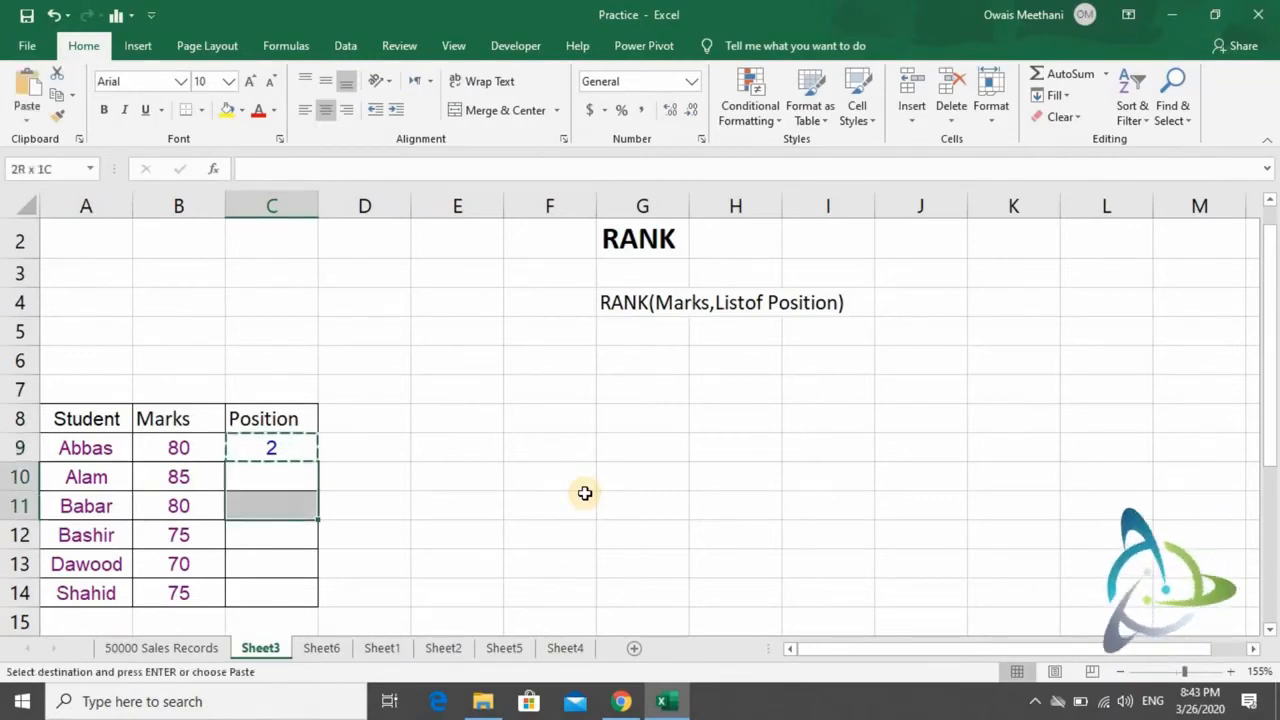
key("shift+Down")
key("shift+Down")
key("shift+Down")
key("ctrl+v")
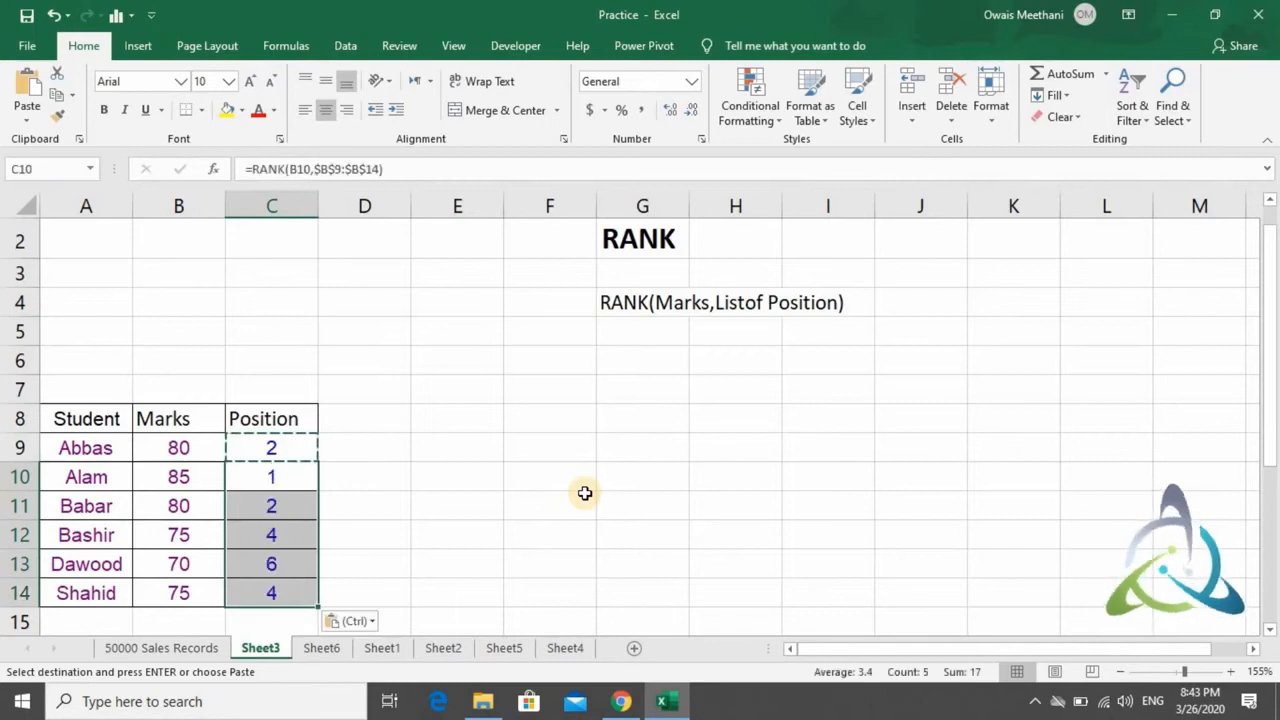
- Compare the marks and positions of the students in rows 9 to 11 of the student table
key("Down")
key("Down")
key("Down")
key("Down")
key("Down")
key("Up")
key("Up")
key("Up")
key("Up")
key("Up")
key("Up")
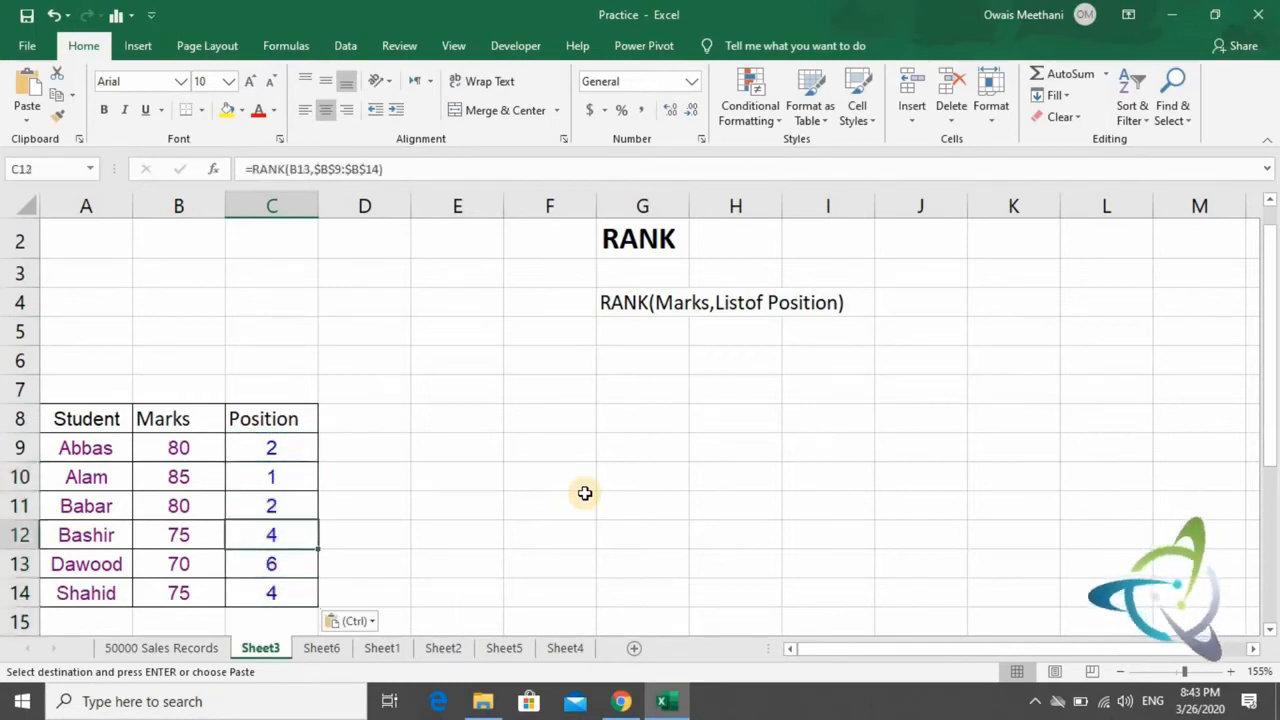
key("Down")
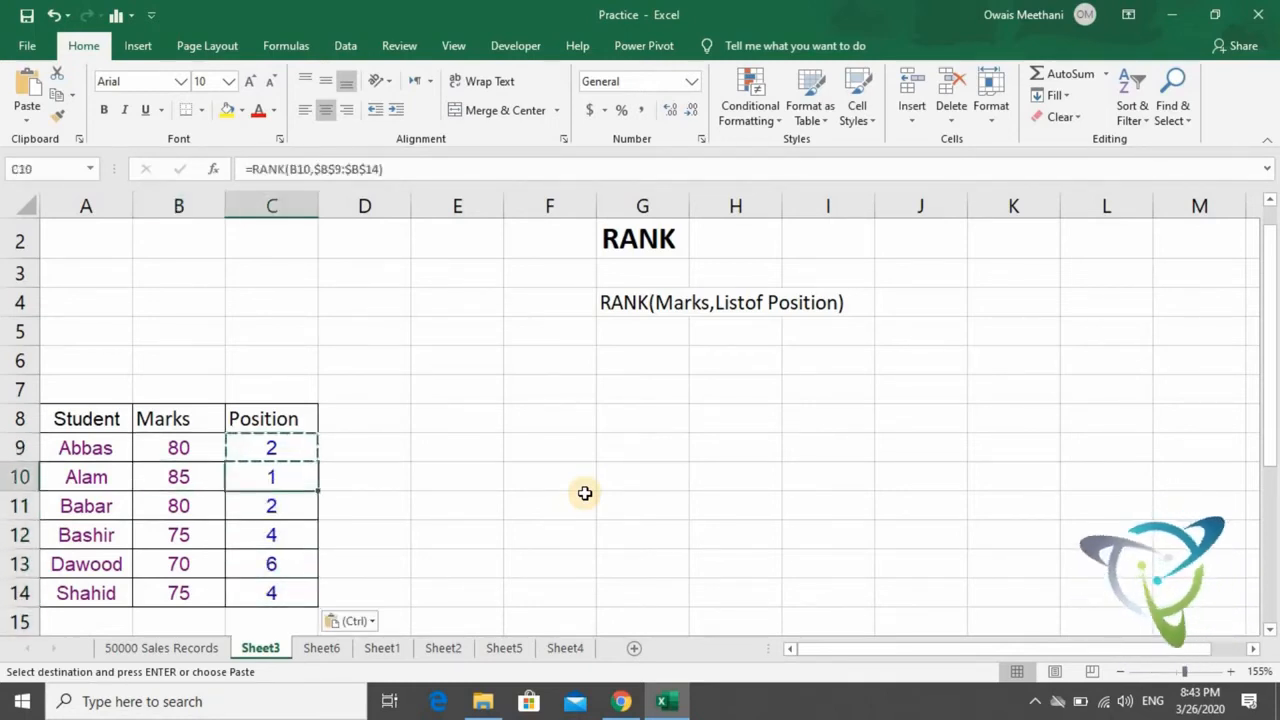
key("Left")
key("Up")
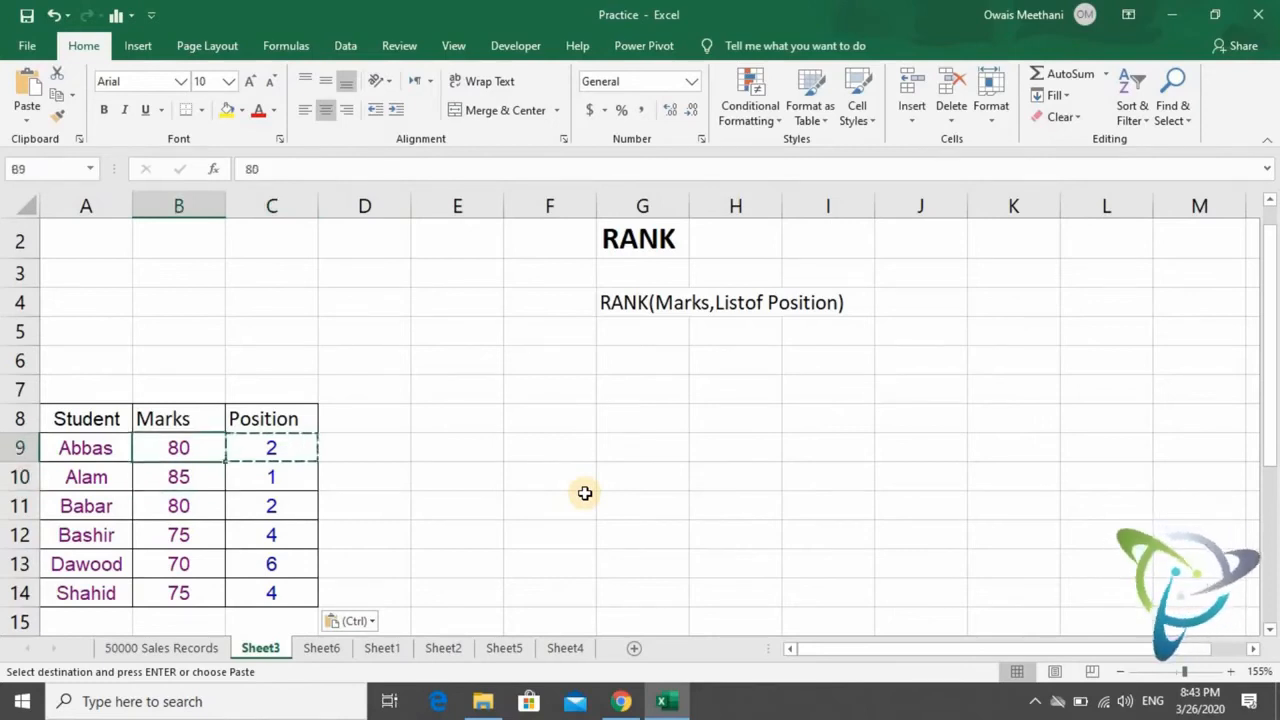
key("Right")
key("Right")
key("Left")
key("Down")
key("Down")
key("Down")
key("Up")
key("Up")
key("Up")
key("Down")
key("Down")
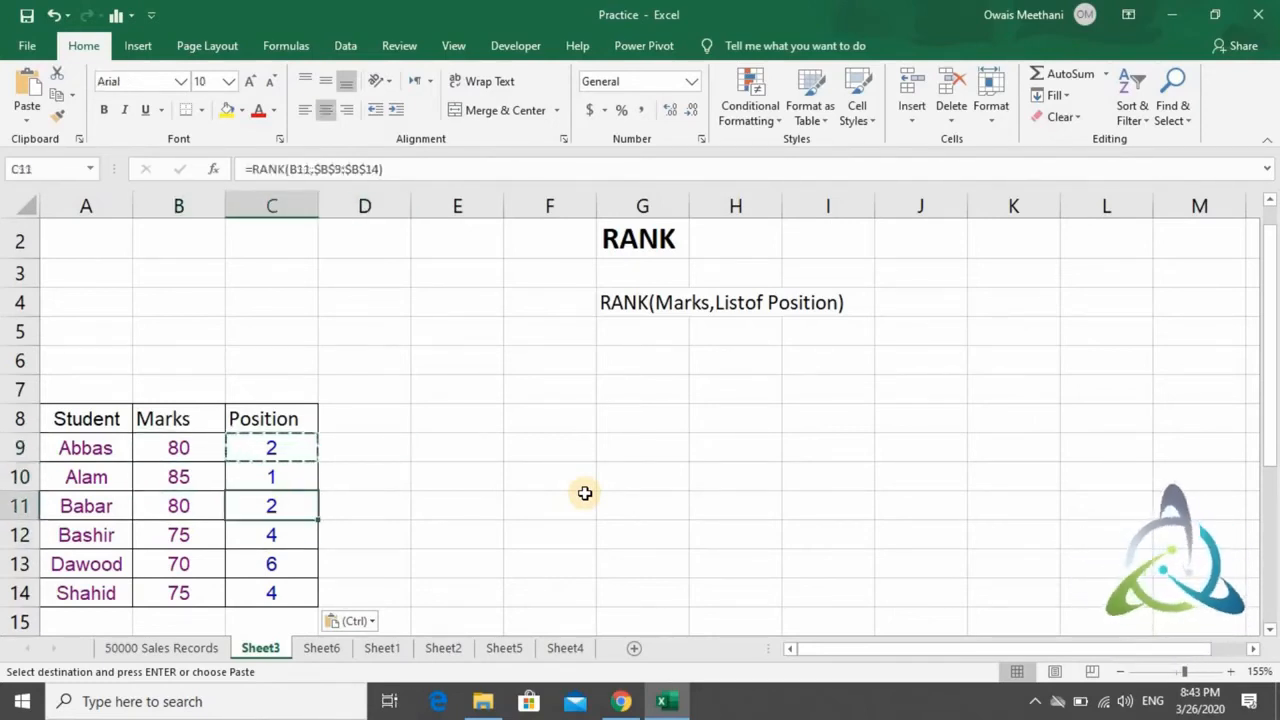
- Compare the marks and positions of the students in rows 12 to 14, including those with equal marks
key("Down")
key("Left")
key("Down")
key("Down")
key("Up")
key("Up")
key("Right")
key("Down")
key("Down")
key("Up")
key("Up")
key("Down")
key("Down")
key("Up")
key("Up")
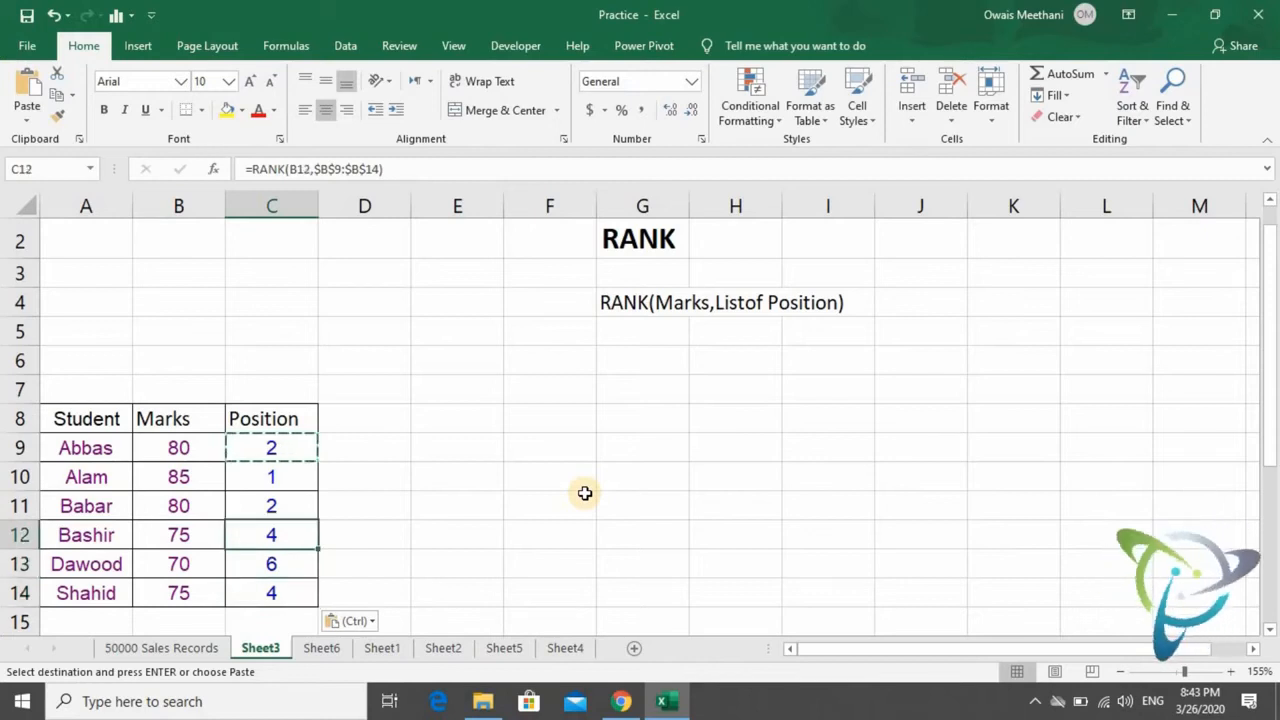
key("Down")
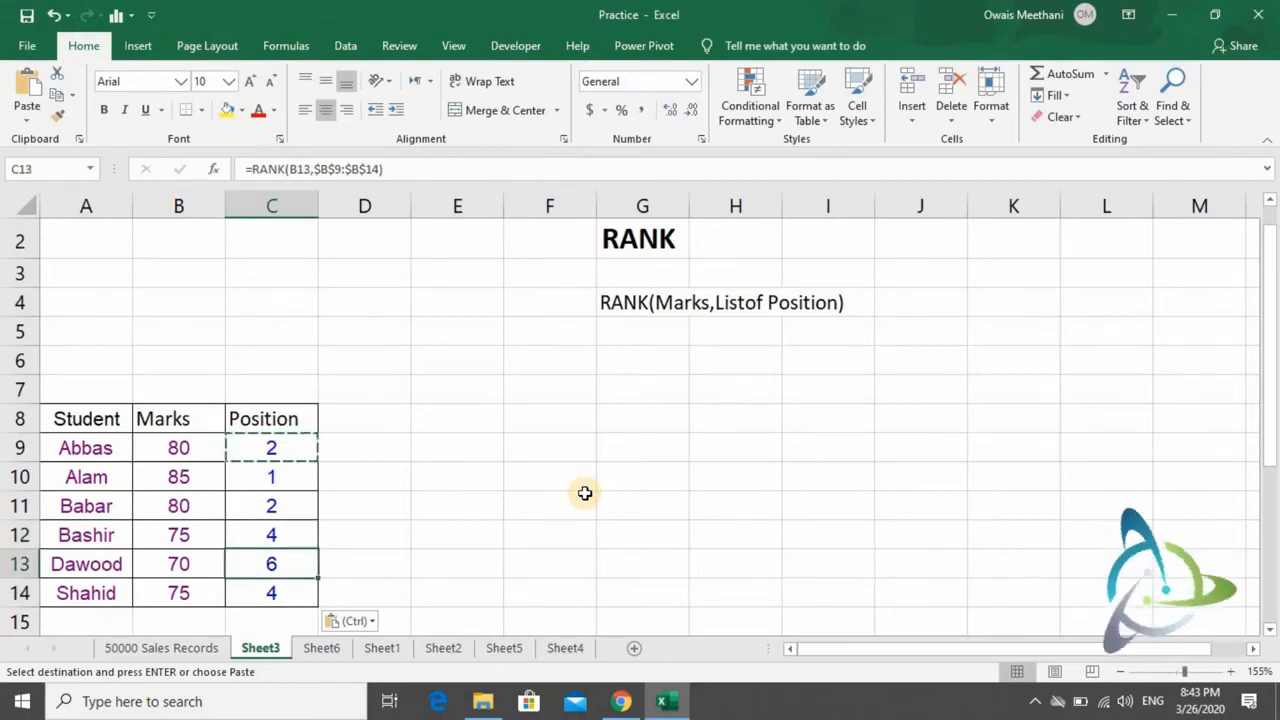
key("Left")
key("Left")
key("Right")
key("Right")
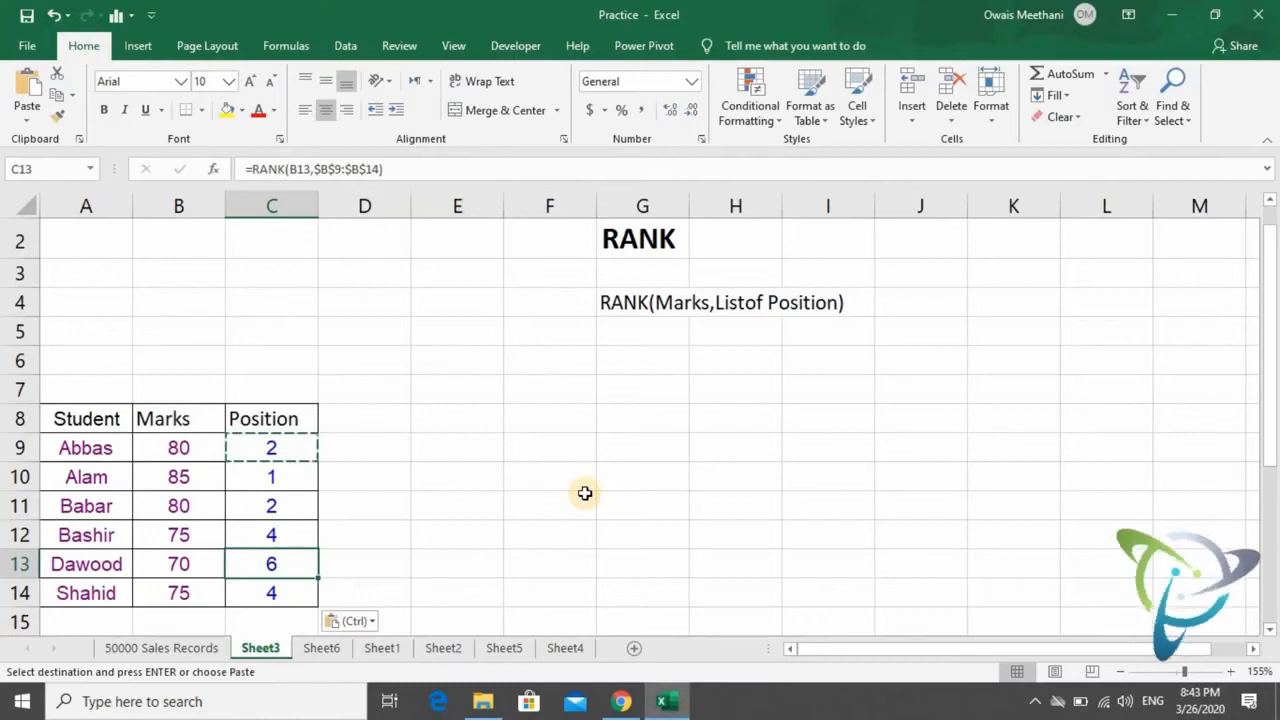
- Review the Position column of the student table once more, from the ranked cells up to its header
key("Up")
key("Up")
key("Up")
key("Up")
key("Up")
key("Down")
key("Down")
key("Down")
key("Down")
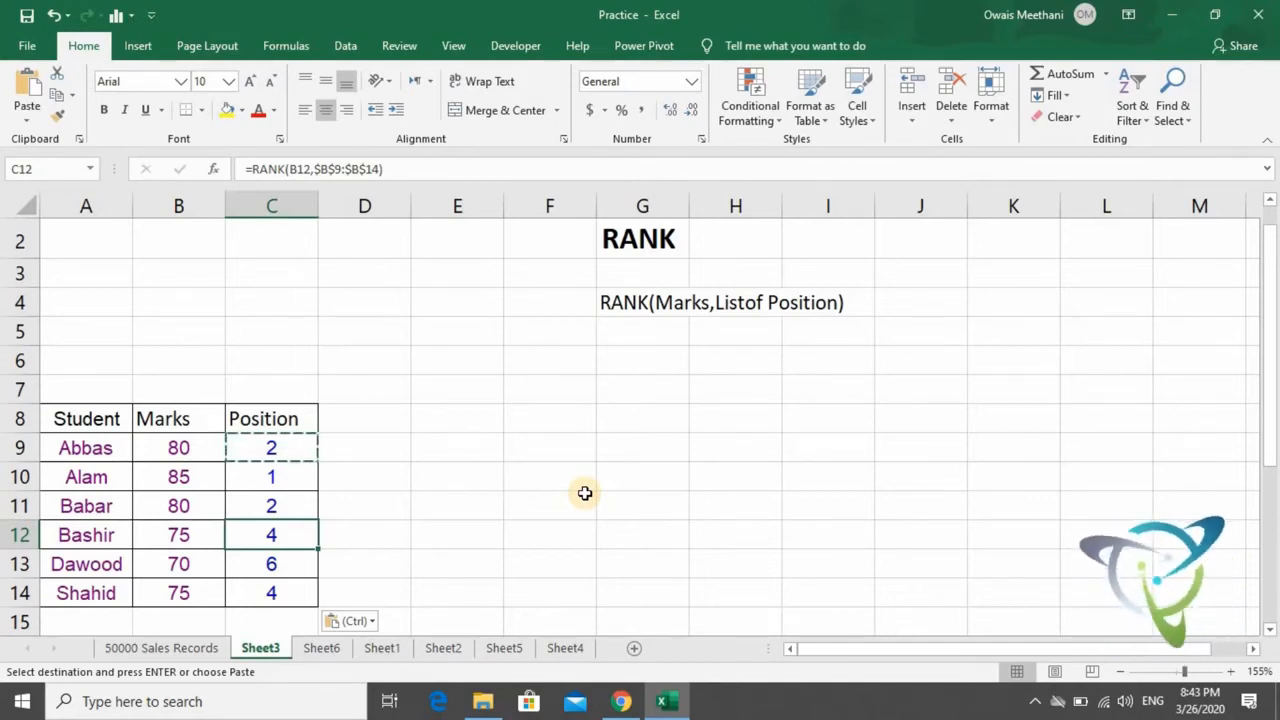
key("Down")
key("Up")
key("Up")
key("Up")
key("Up")
key("Up")
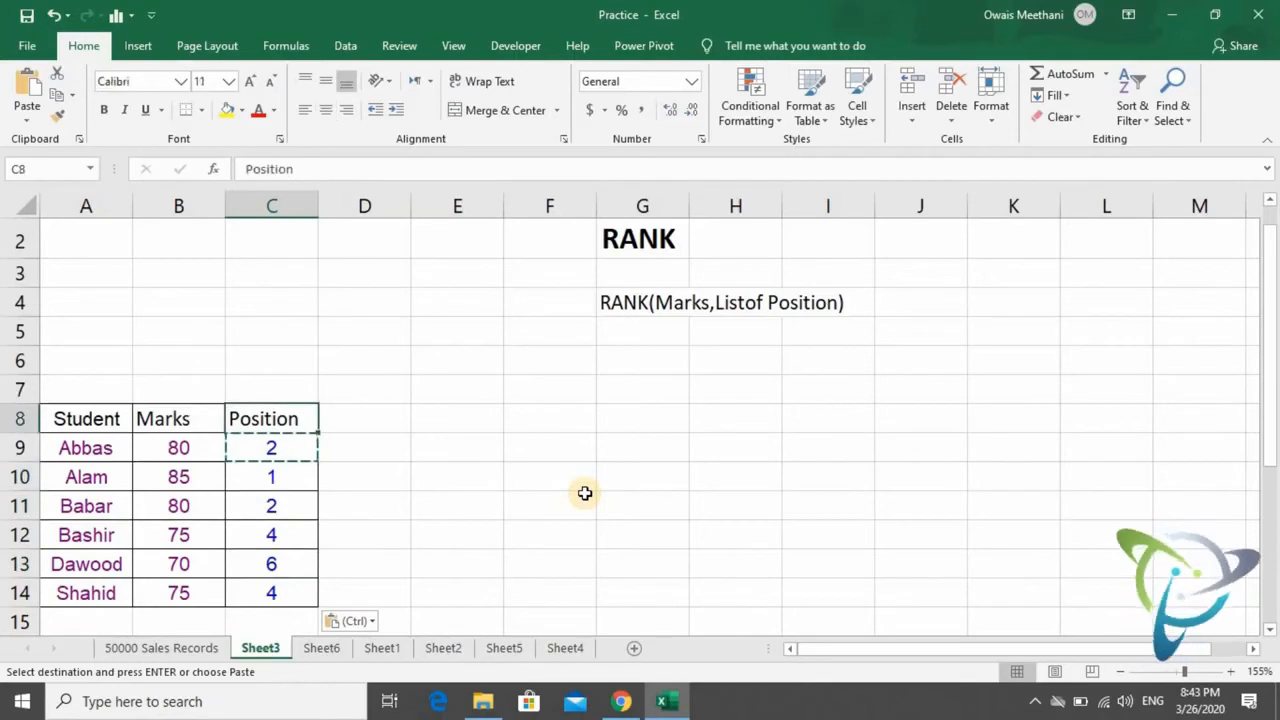
key("Right")
key("Right")
key("Right")
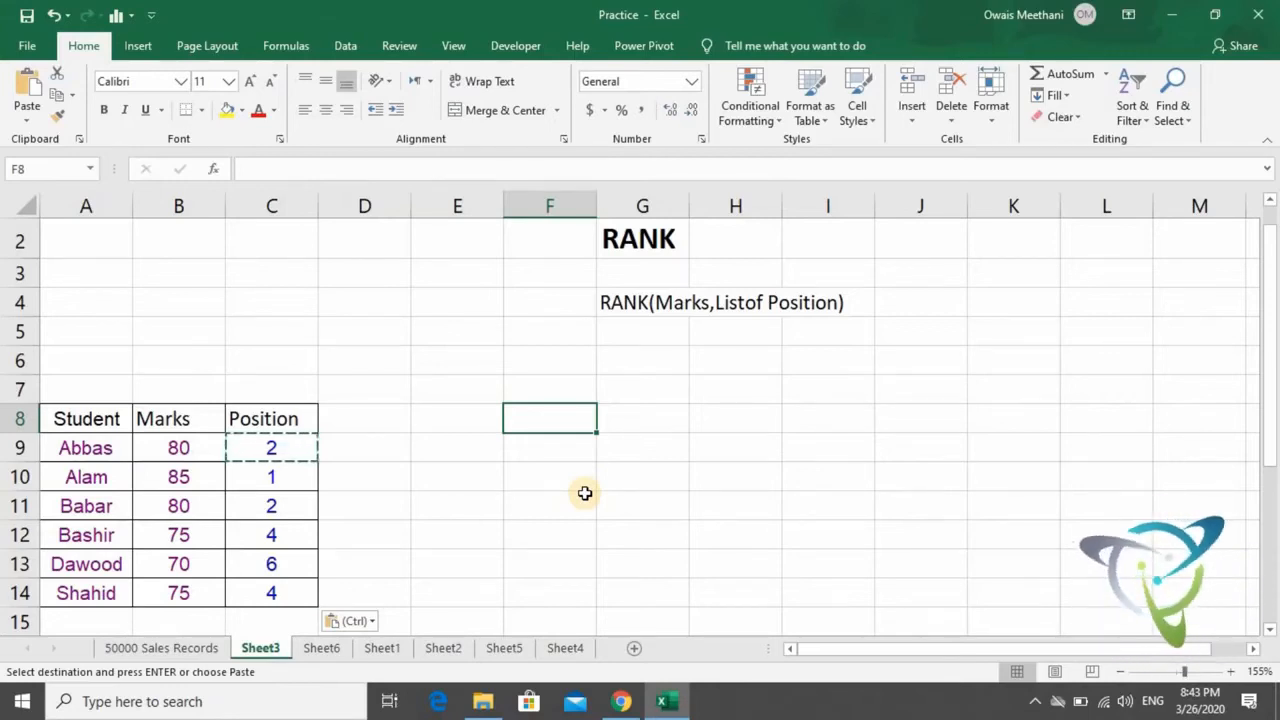
key("Left")
key("Left")
key("Left")
key("Left")
key("Left")
key("Down")
key("Down")
key("Down")
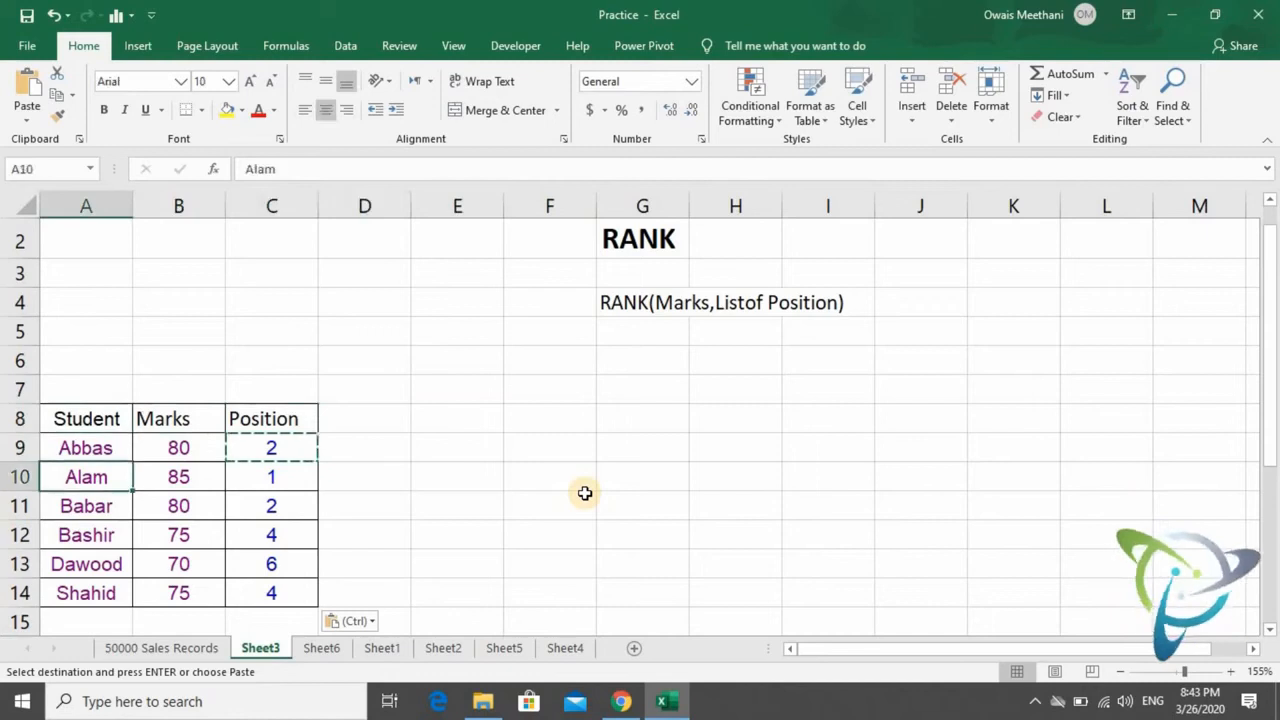
key("Right")
key("Right")
key("Right")
key("Right")
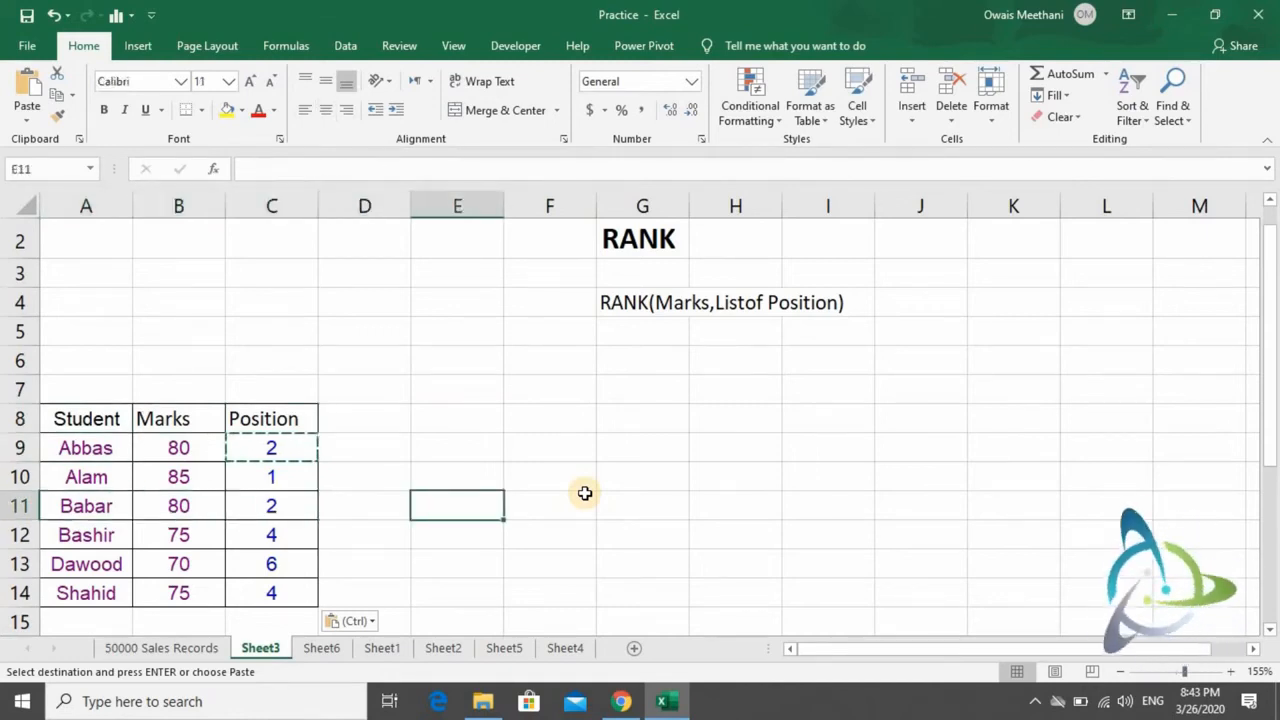
- Enter the title RACE in cell A16, above the athlete table
key("Down")
key("Down")
key("Down")
key("Down")
key("Down")
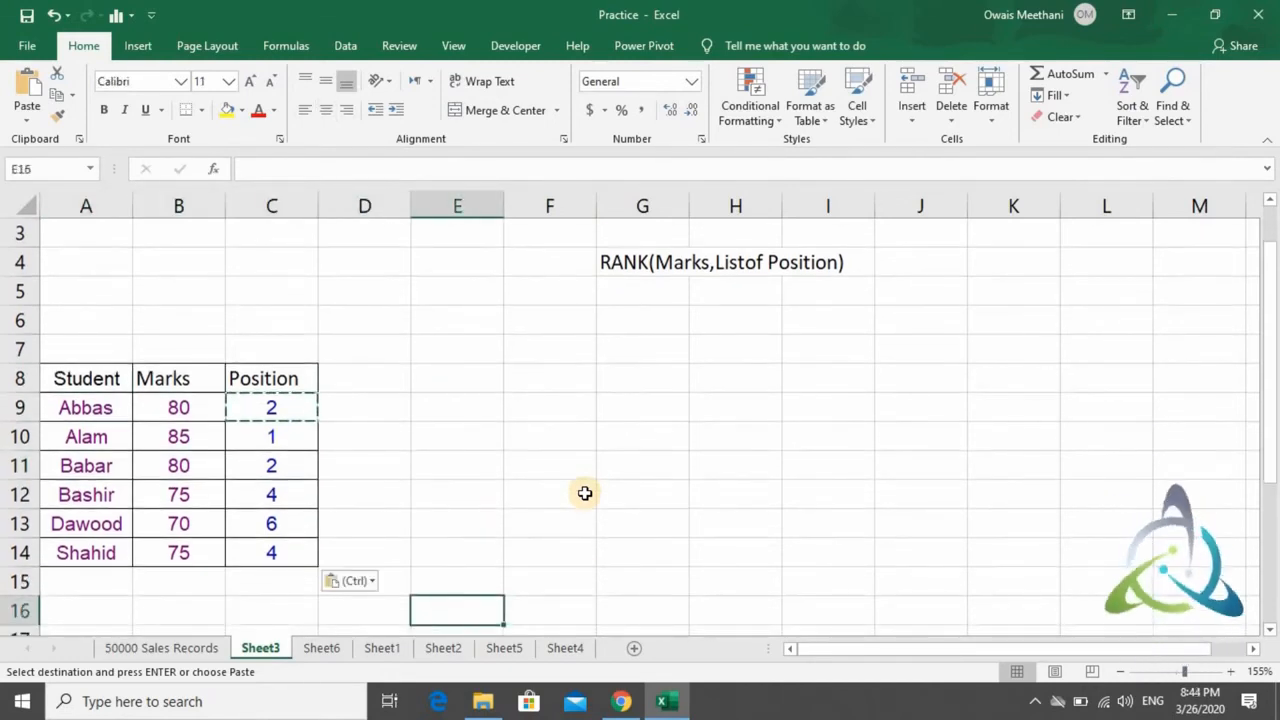
key("Down")
key("Down")
key("Down")
key("Down")
key("Down")
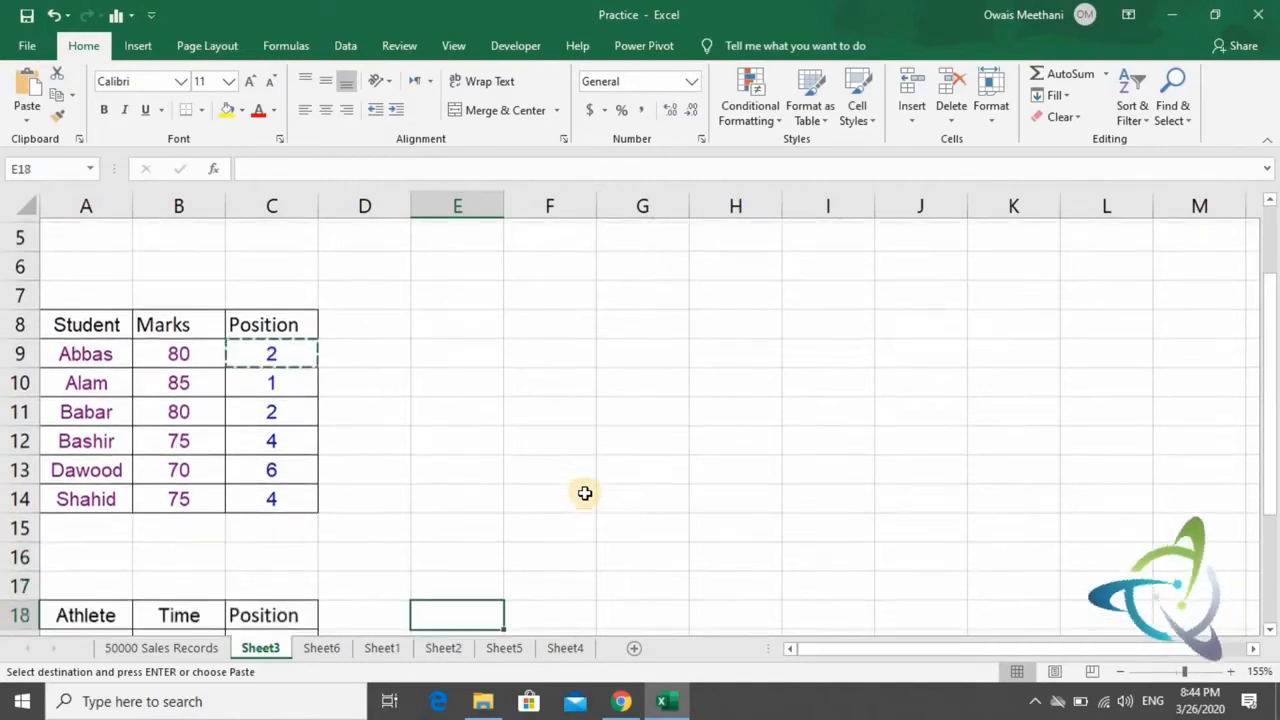
key("Down")
key("Left")
key("Left")
key("Left")
key("Up")
key("Up")
key("Up")
key("Up")
key("Up")
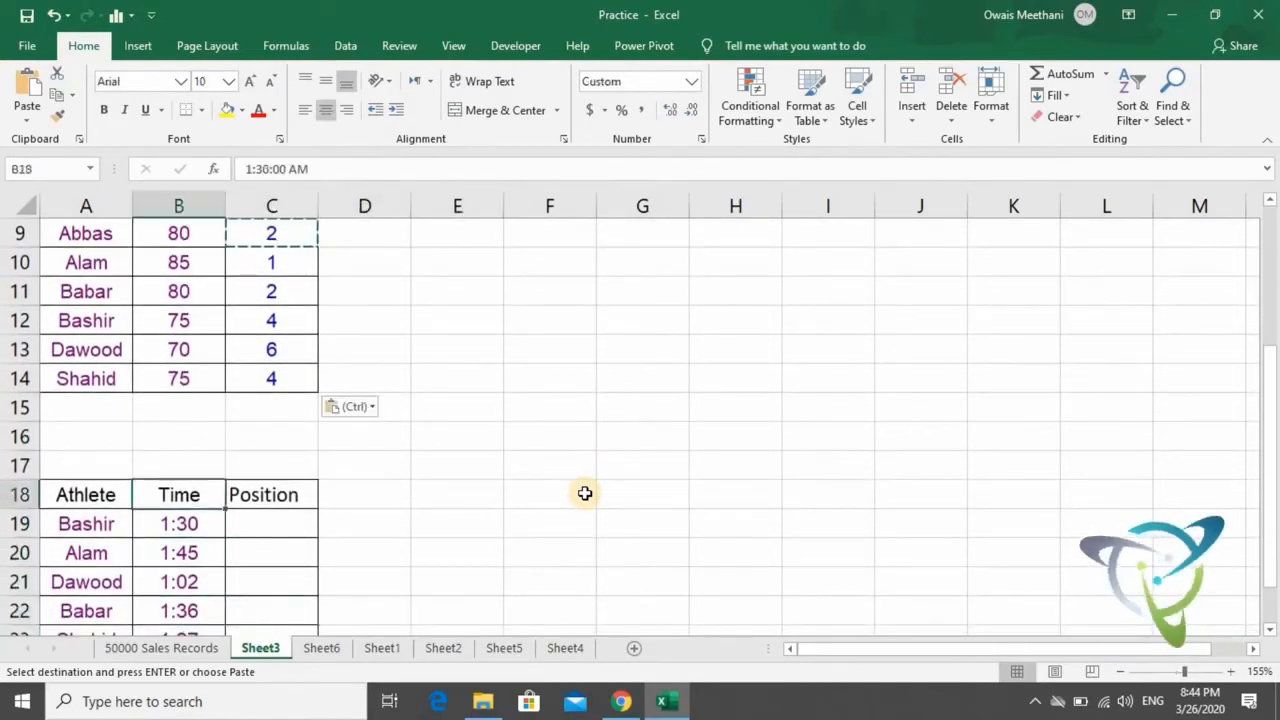
key("Left")
key("Up")
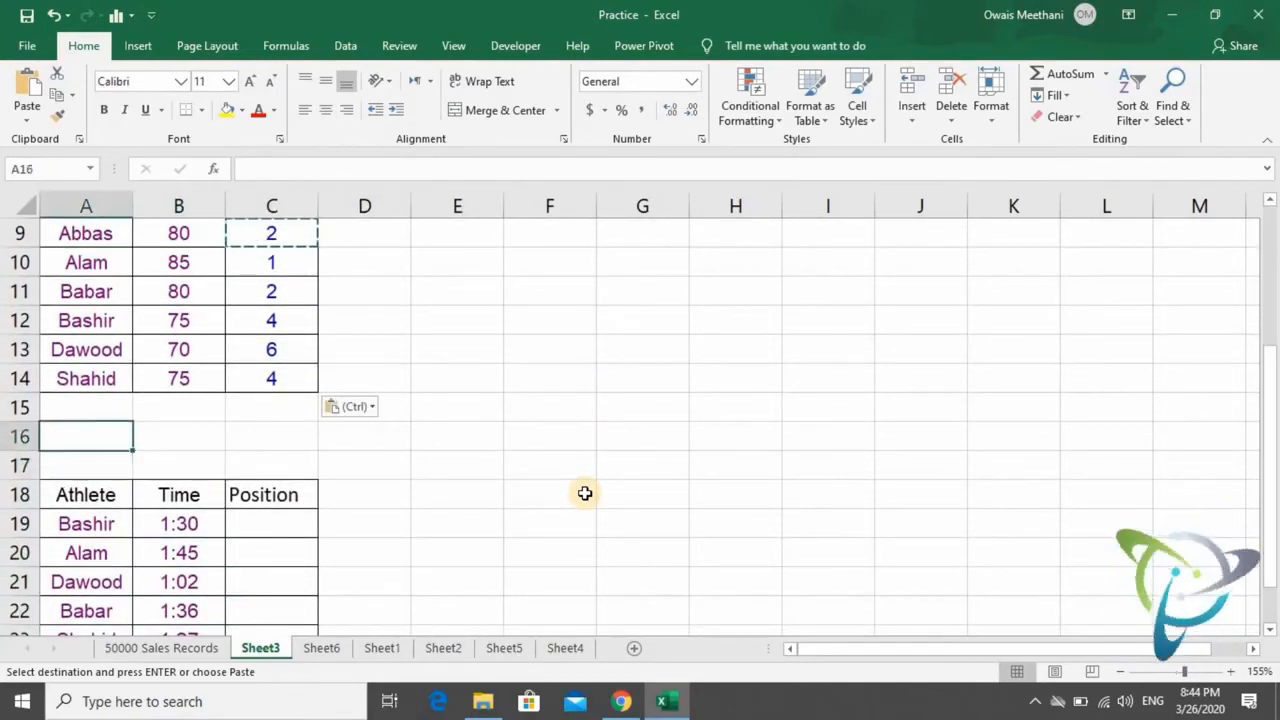
key("F2")
type("RACE")
key("Return")
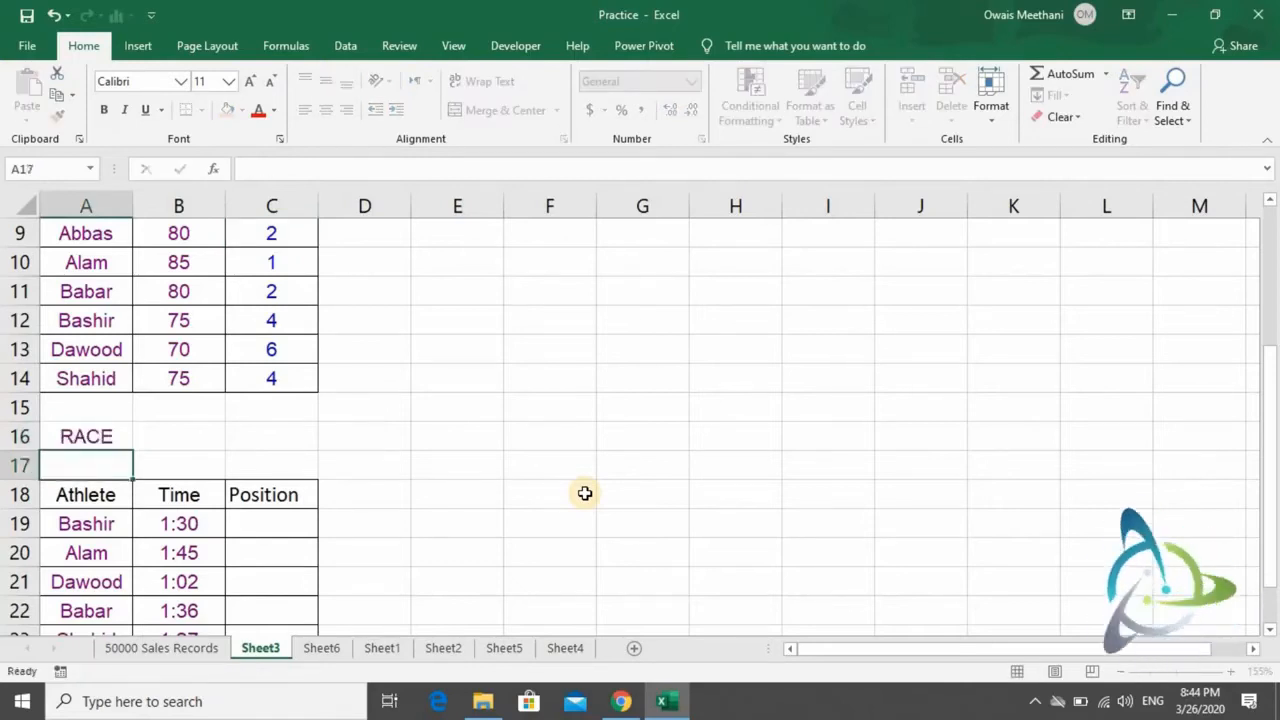
- Look over the athlete table's times and its empty Position cells in rows 19 to 24
key("Down")
key("Down")
key("Down")
key("Right")
key("Right")
key("Up")
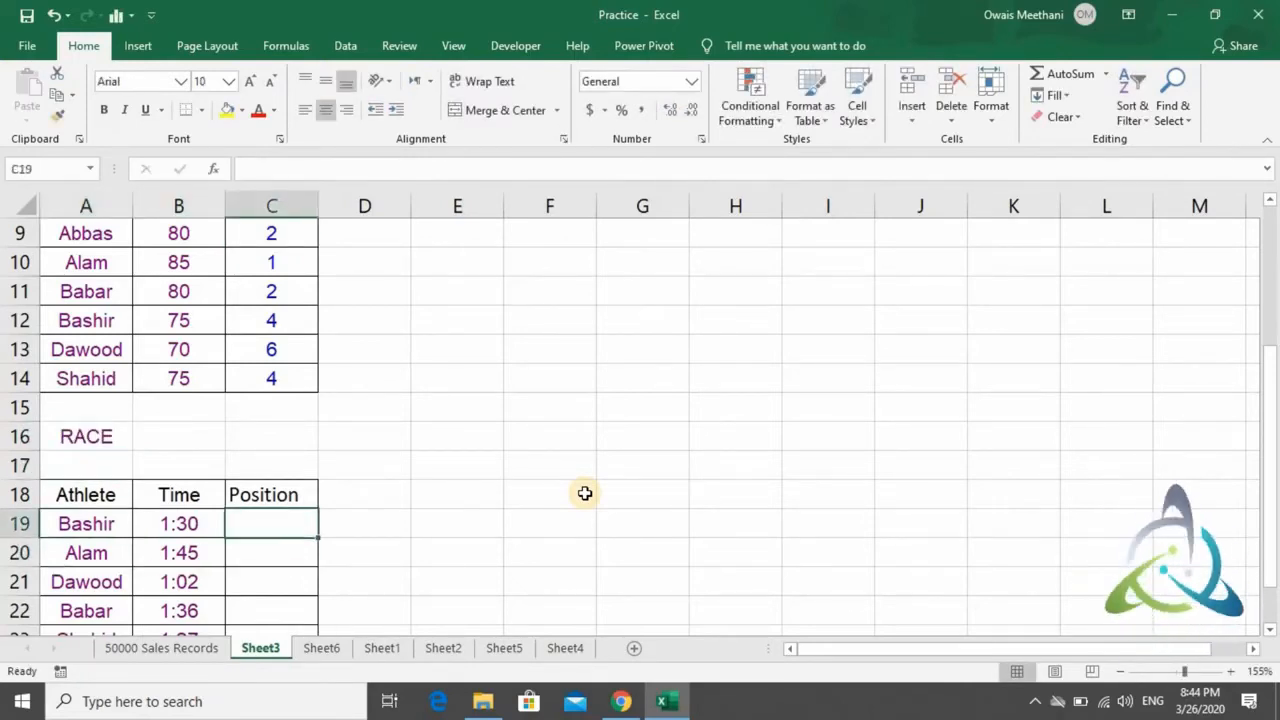
key("Down")
key("Down")
key("Down")
key("Down")
key("Down")
key("Down")
key("Down")
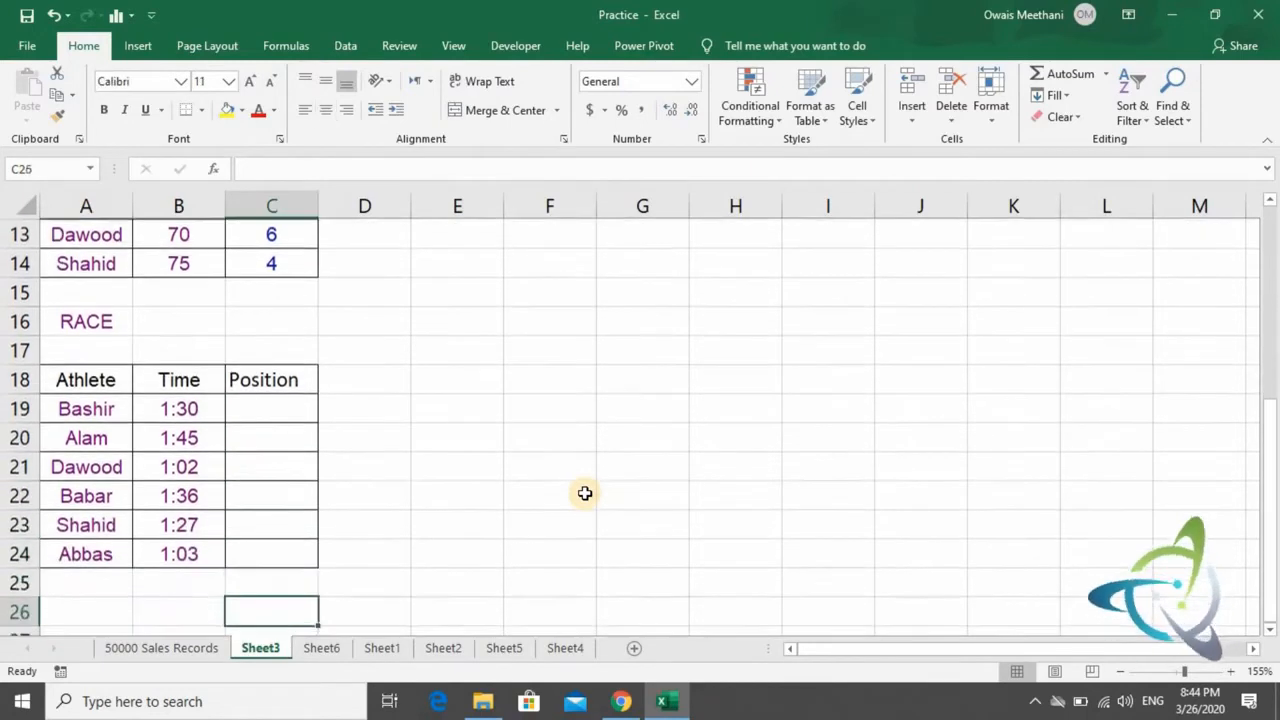
- Start a RANK formula in C19 with the first athlete's time, B19, as the number to rank
key("Up")
key("Up")
key("Up")
key("Up")
key("Up")
key("Up")
key("Up")
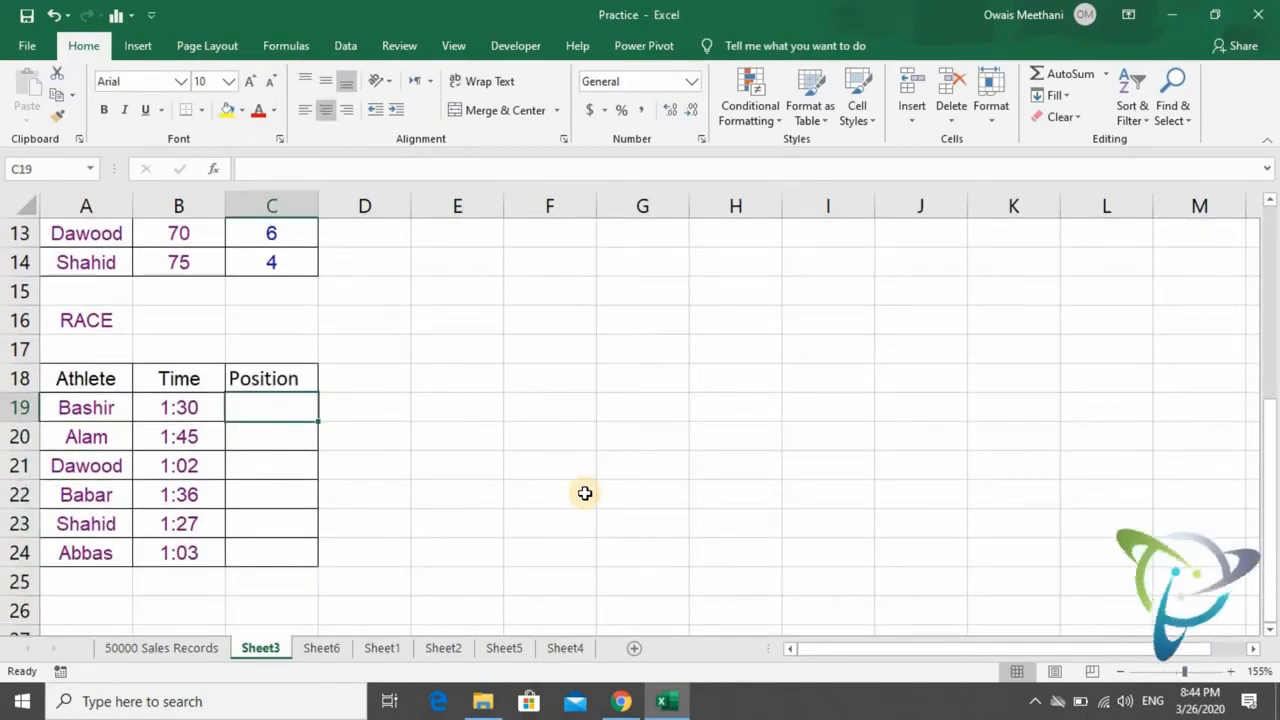
type("=rank")
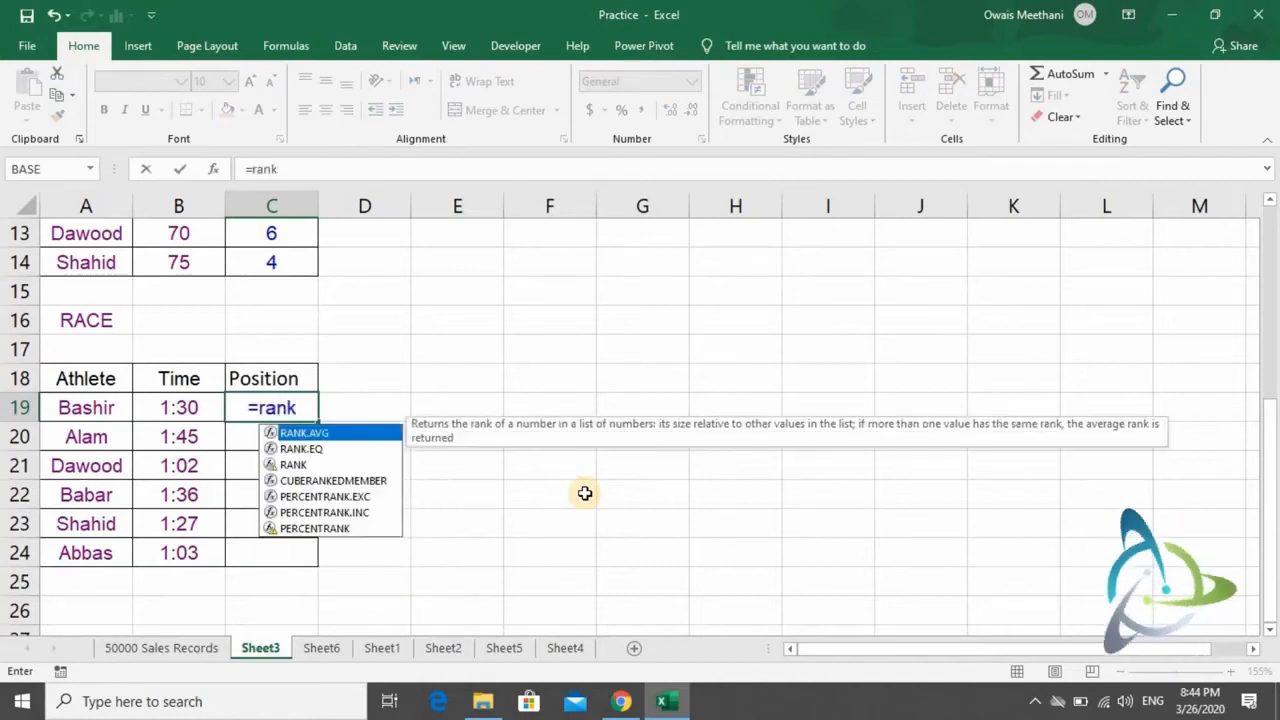
key("Down")
key("Down")
key("Tab")
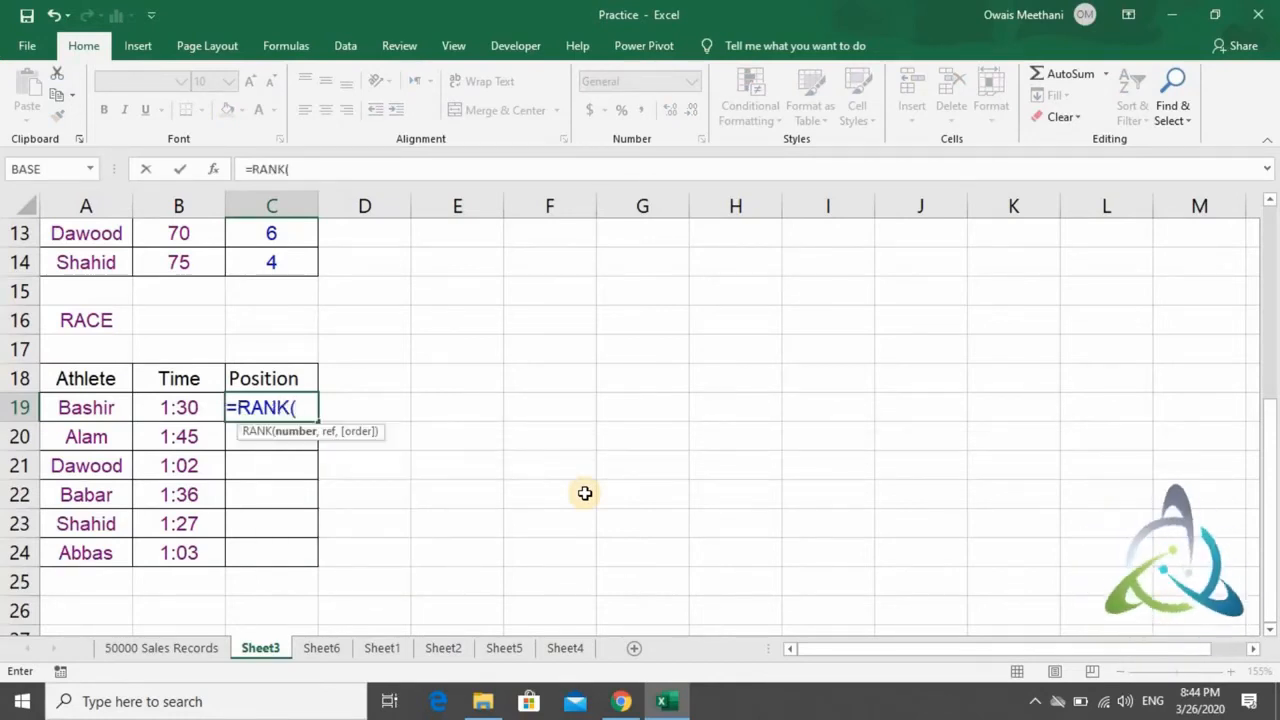
key("Left")
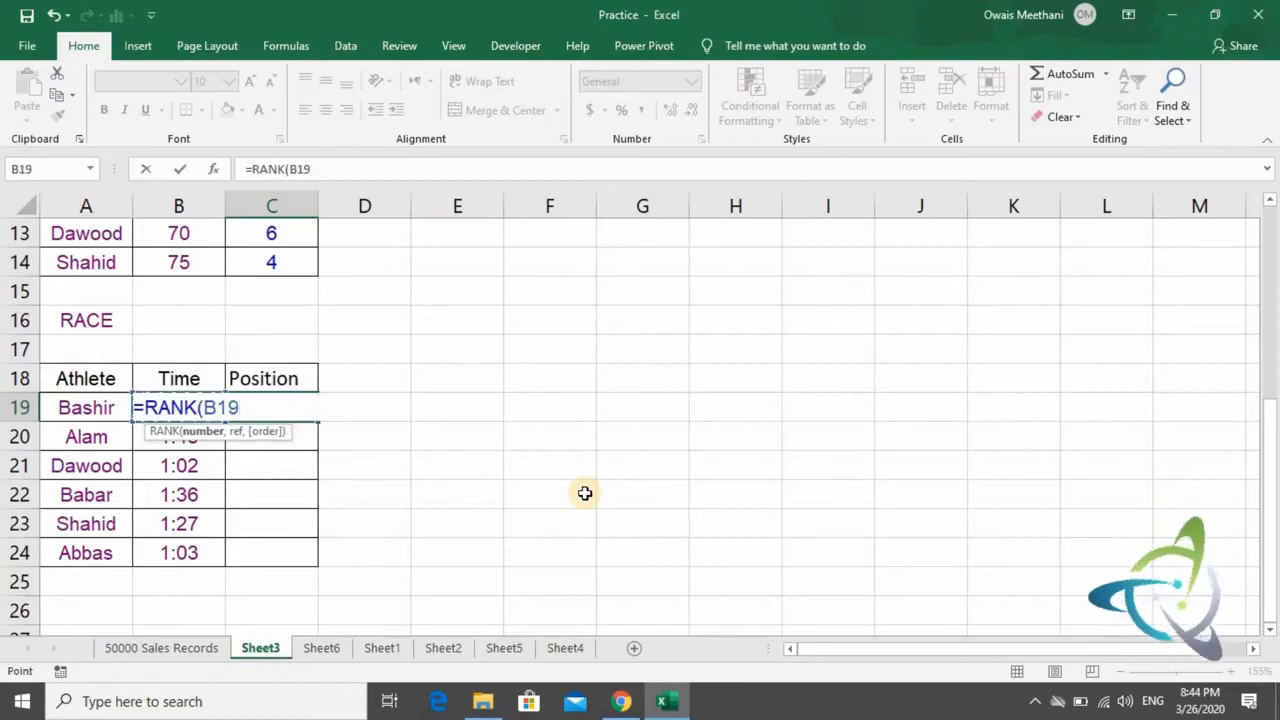
type(",")
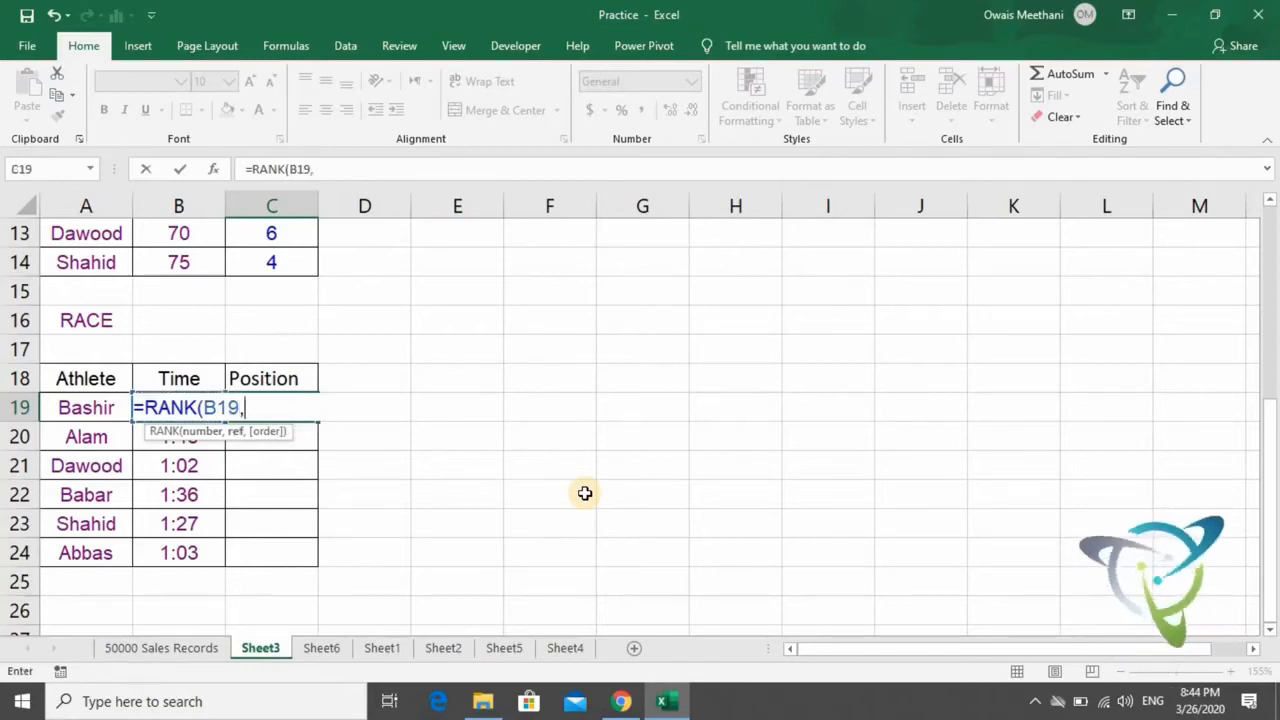
- Complete the RANK formula in C19 with the absolute times range $B$19:$B$24 and order 1 for ascending
key("Left")
key("shift+Down")
key("shift+Down")
key("shift+Down")
key("shift+Down")
key("shift+Down")
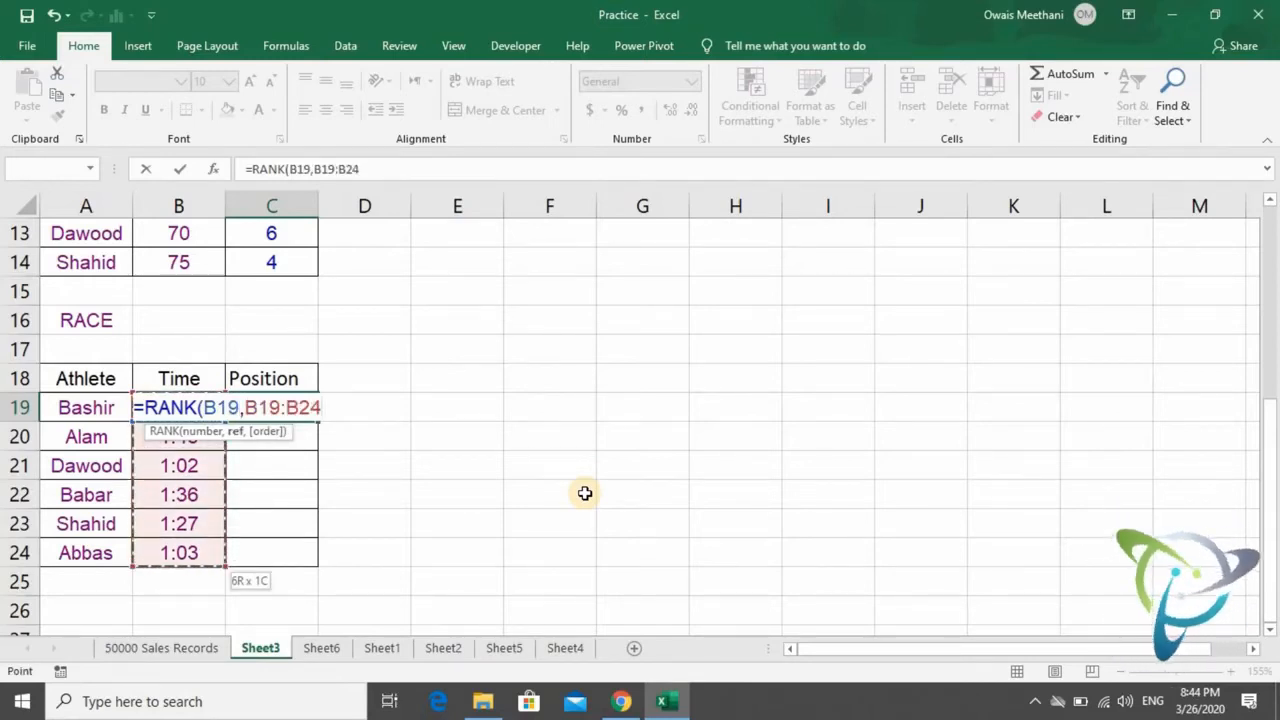
key("F4")
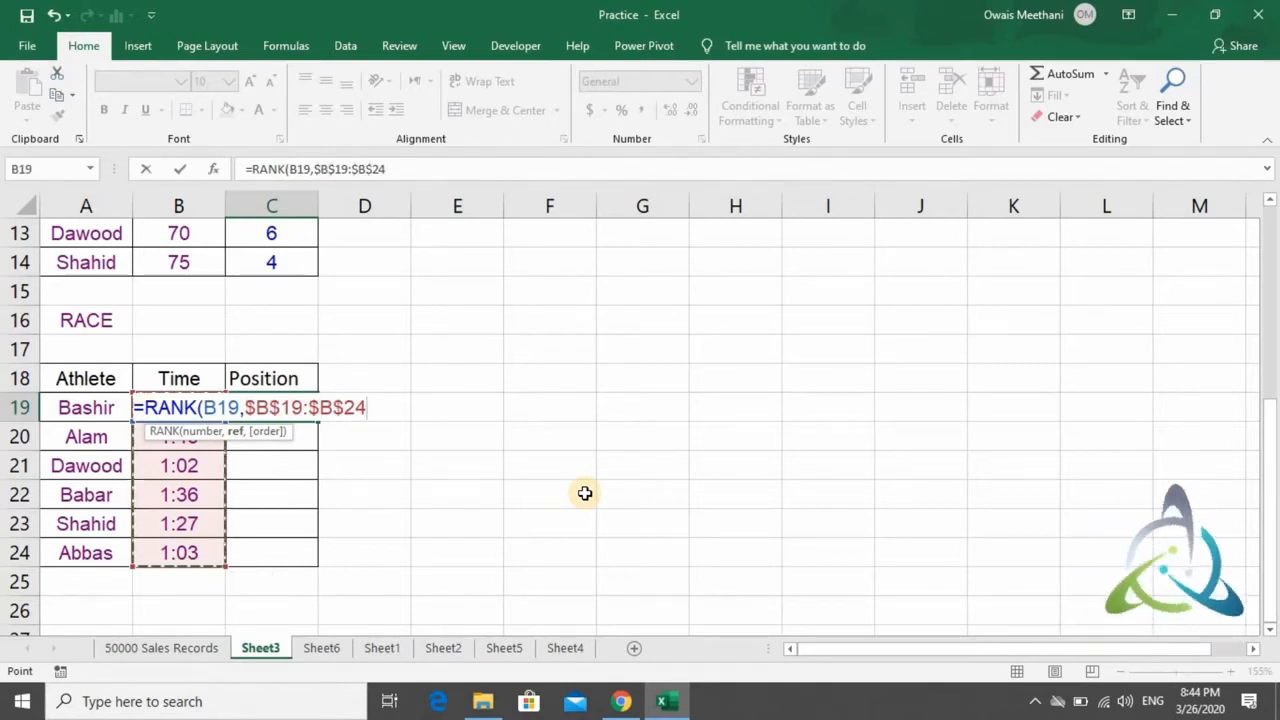
type(",")
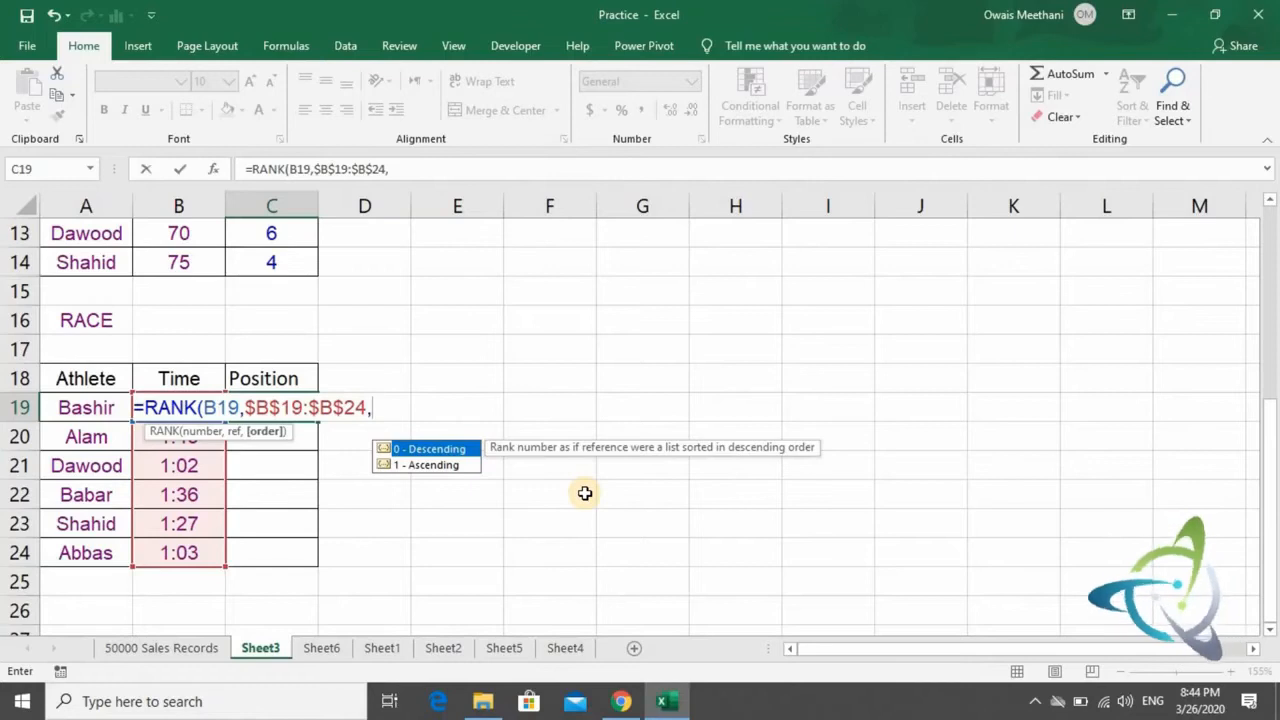
type("1")
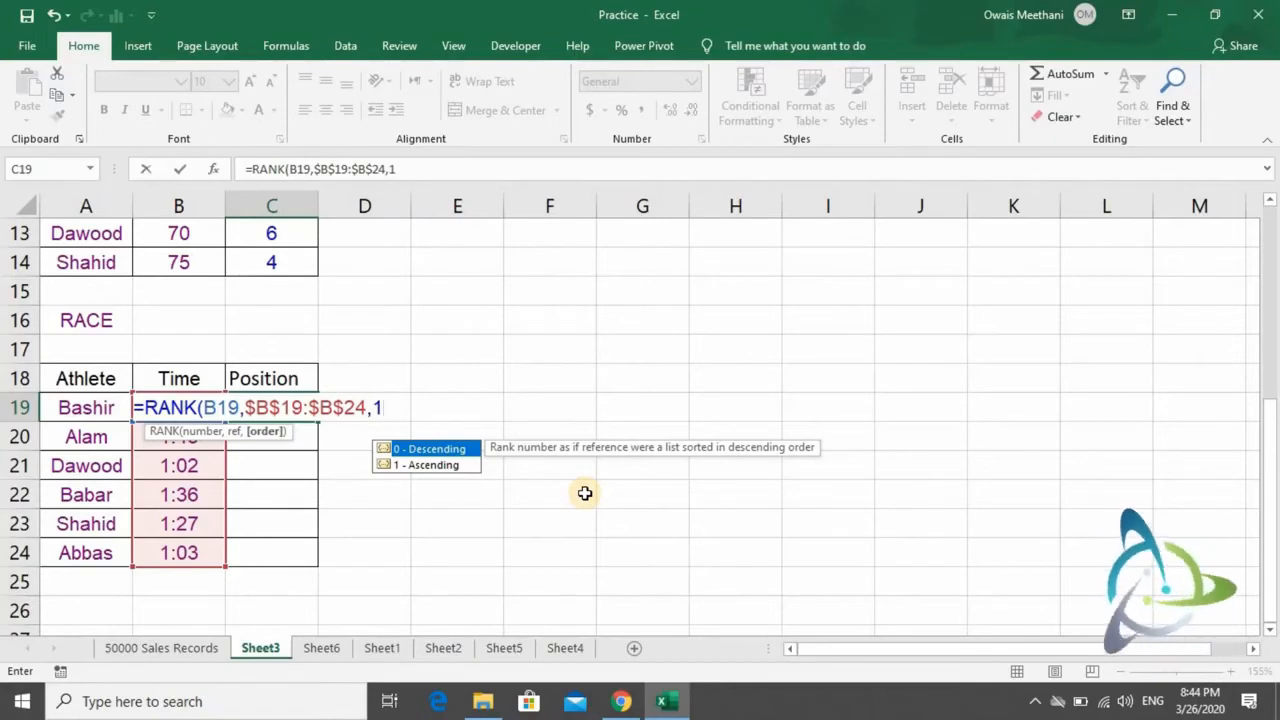
type(")")
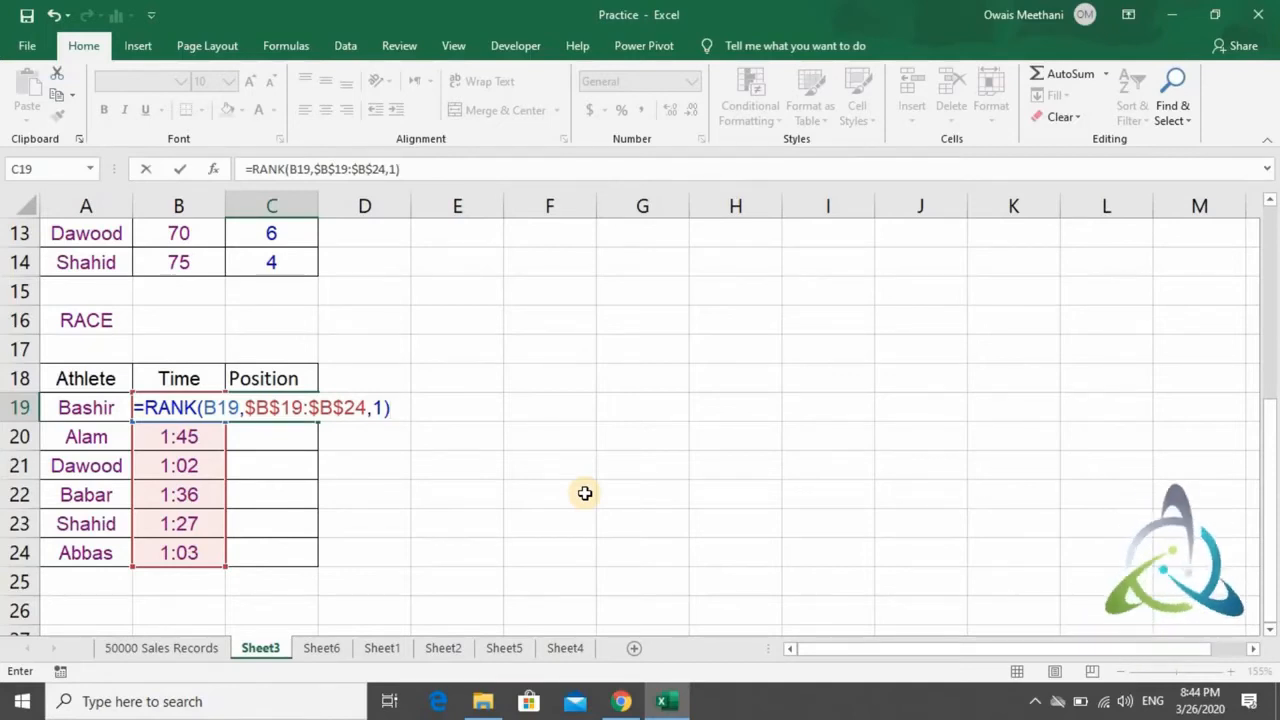
key("ctrl+Return")
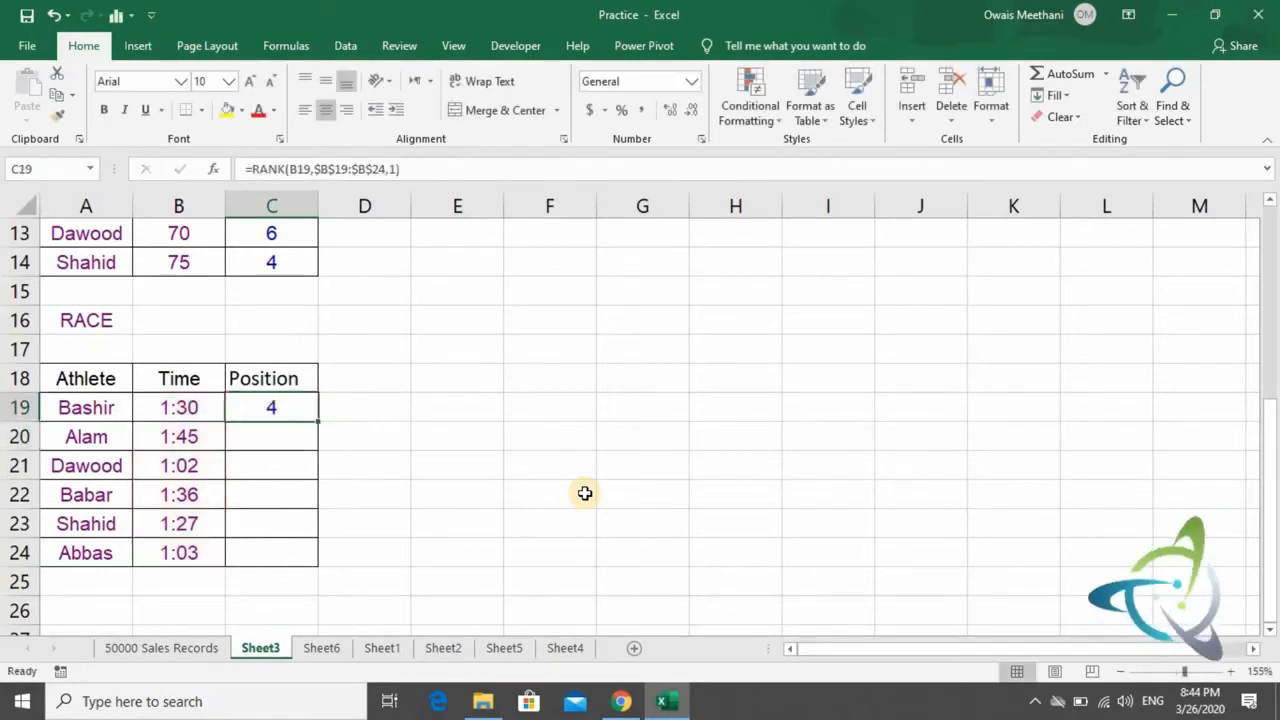
- Copy the RANK formula from C19 to the remaining athlete Position cells C20:C24
key("ctrl+c")
key("Down")
key("shift+Down")
key("shift+Down")
key("shift+Down")
key("shift+Down")
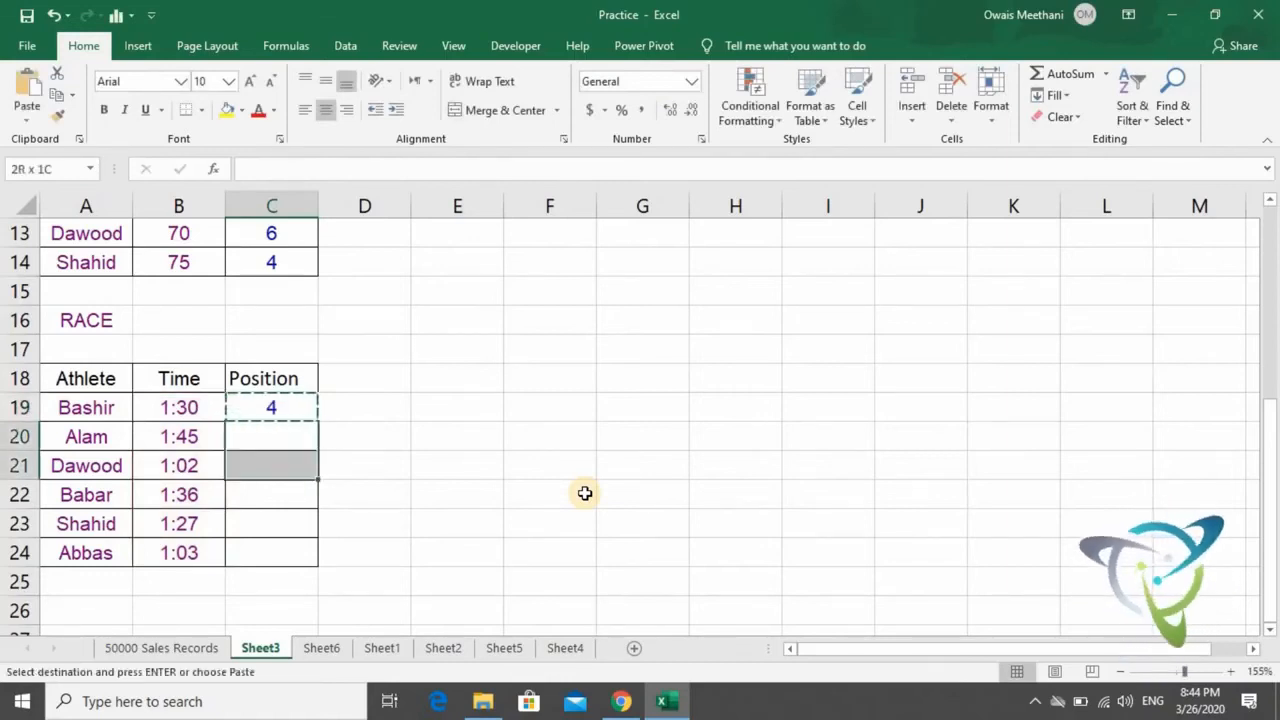
key("ctrl+v")
- Compare the athletes' race times with their ranked positions in rows 20 to 24
key("Down")
key("Down")
key("Up")
key("Left")
key("Up")
key("Down")
key("Right")
key("Down")
key("Down")
key("Down")
key("Left")
key("Right")
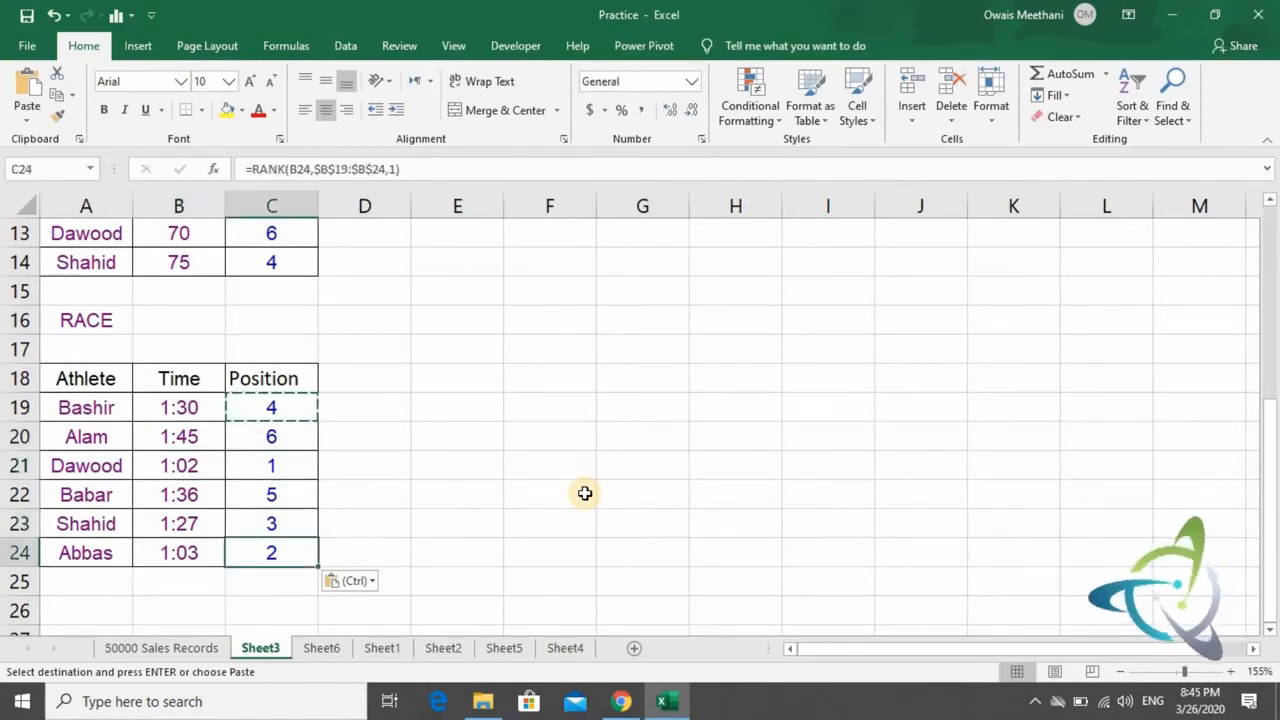
key("Up")
key("Left")
key("Right")
key("Up")
key("Left")
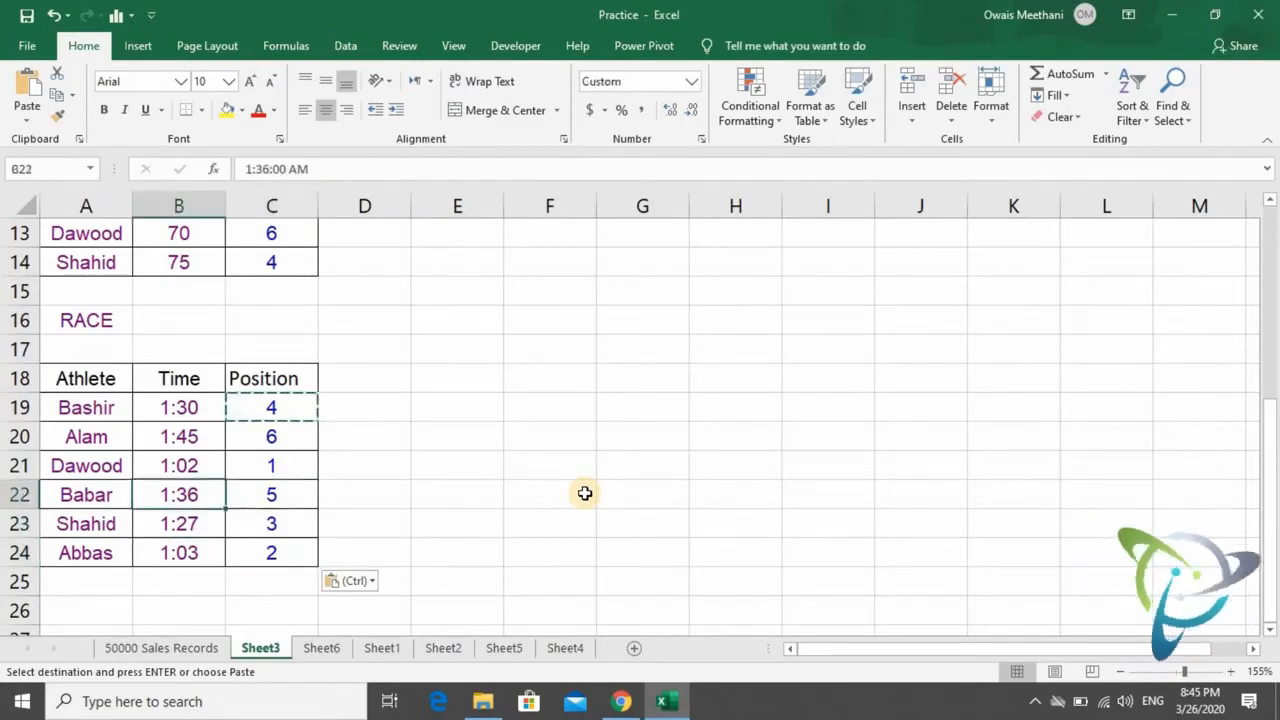
- Go through the Time column of the athlete table, starting from its first rows
key("Up")
key("Up")
key("Up")
key("Up")
key("Down")
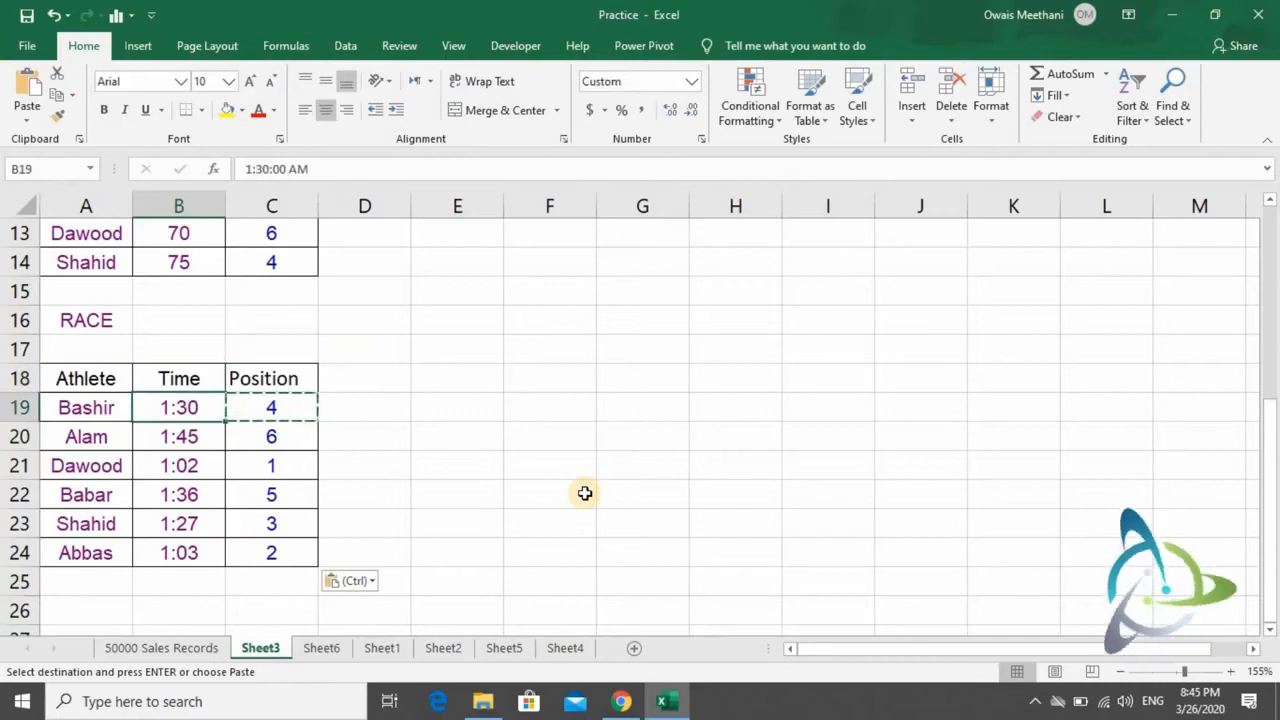
key("Down")
key("Down")
key("Down")
- Return to the student table's Position column to view the RANK formula in C9
key("Up")
key("Up")
key("Up")
key("Down")
key("Right")
key("Up")
key("Up")
key("Up")
key("Up")
key("Up")
key("Up")
key("Up")
key("Up")
key("Up")
key("Up")
key("Up")
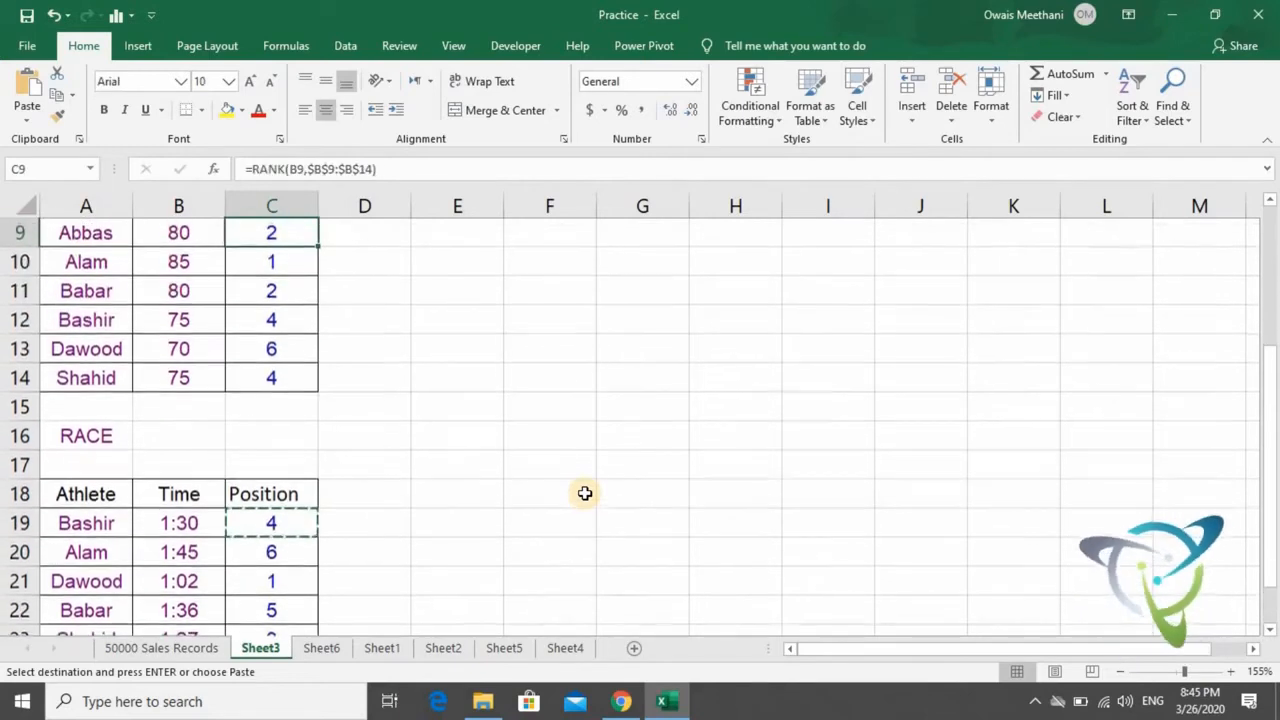
- Note the first two RANK arguments, "number" and "list", in cells E10 and E11 beside the student table
key("Up")
key("Up")
key("Down")
key("Down")
key("Down")
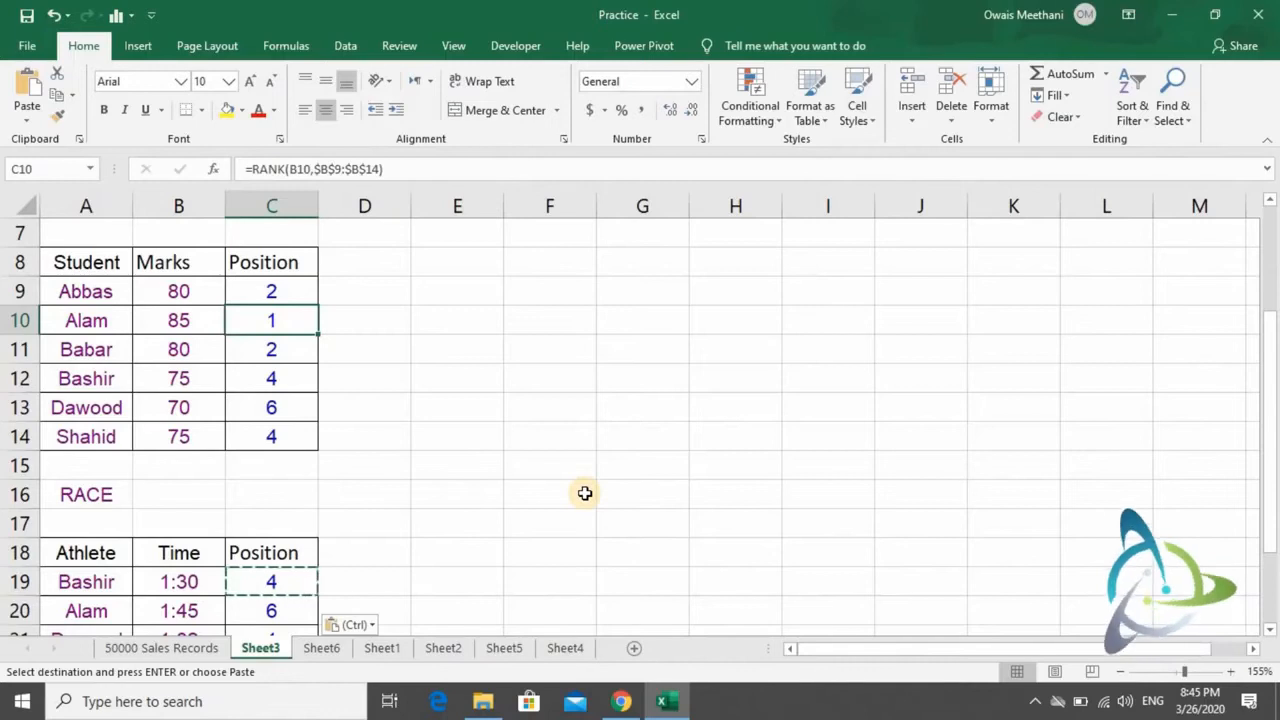
key("Right")
key("Right")
key("Escape")
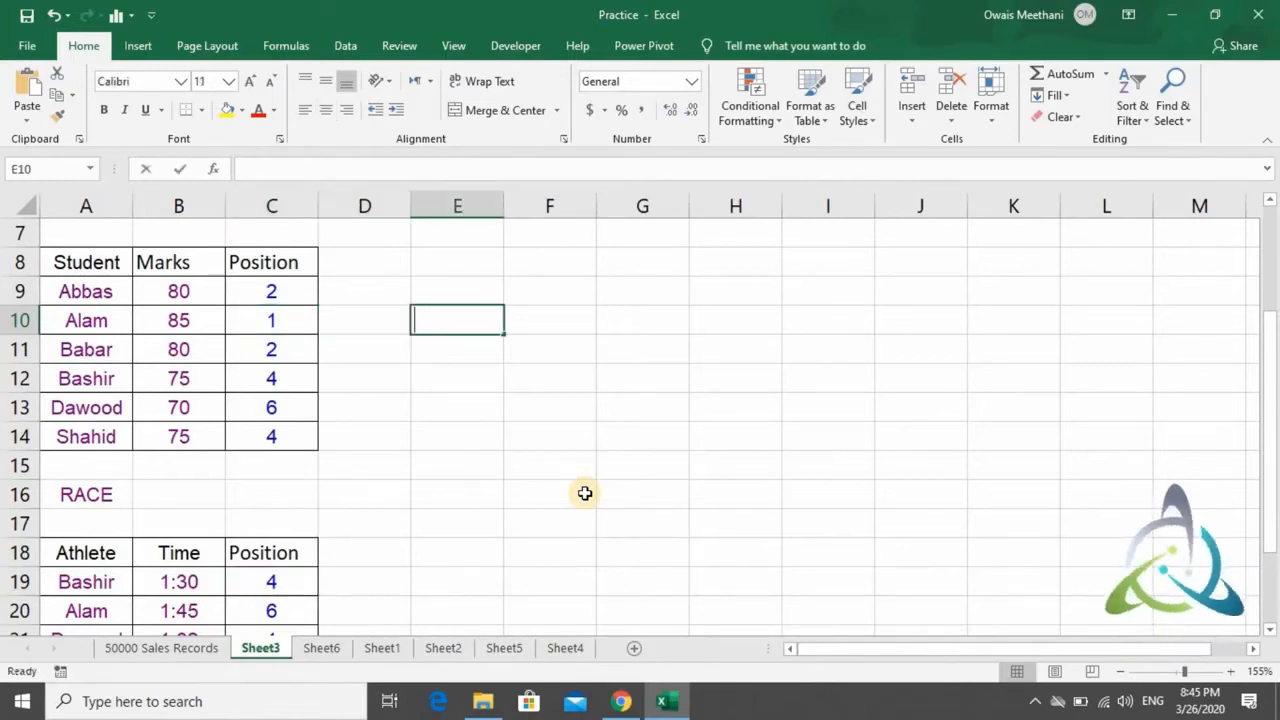
type("number")
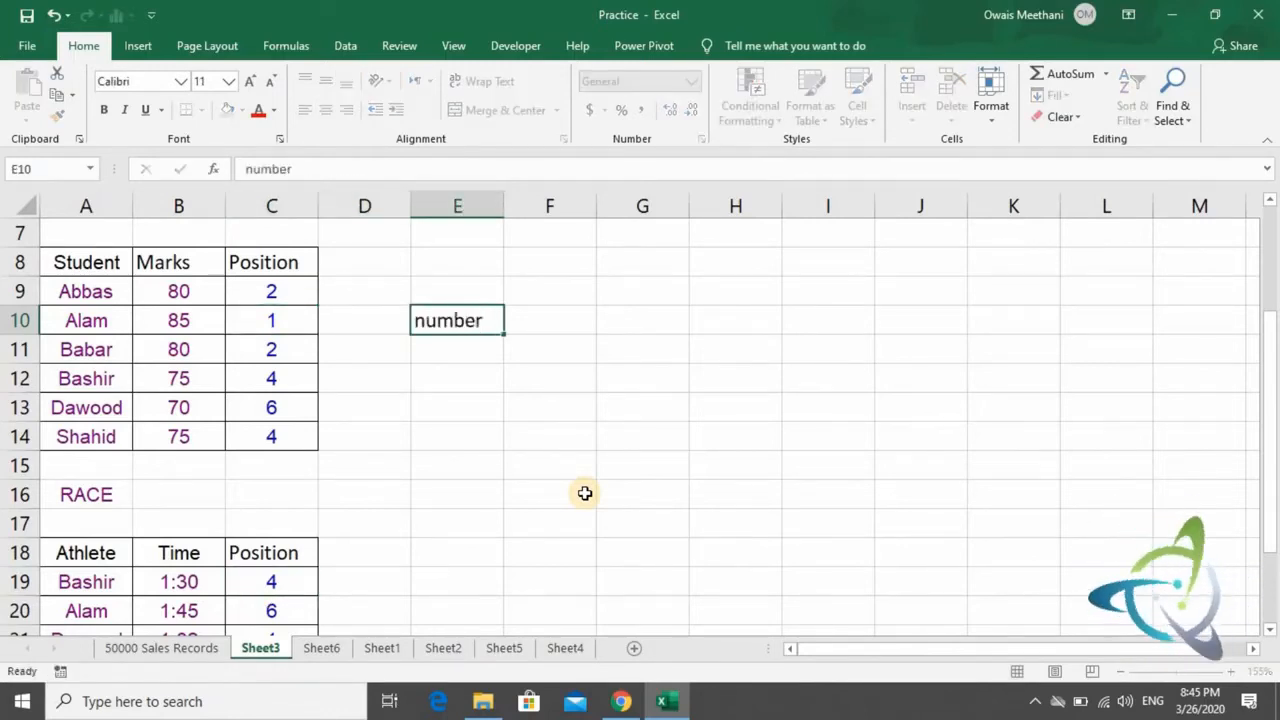
key("Return")
type("list")
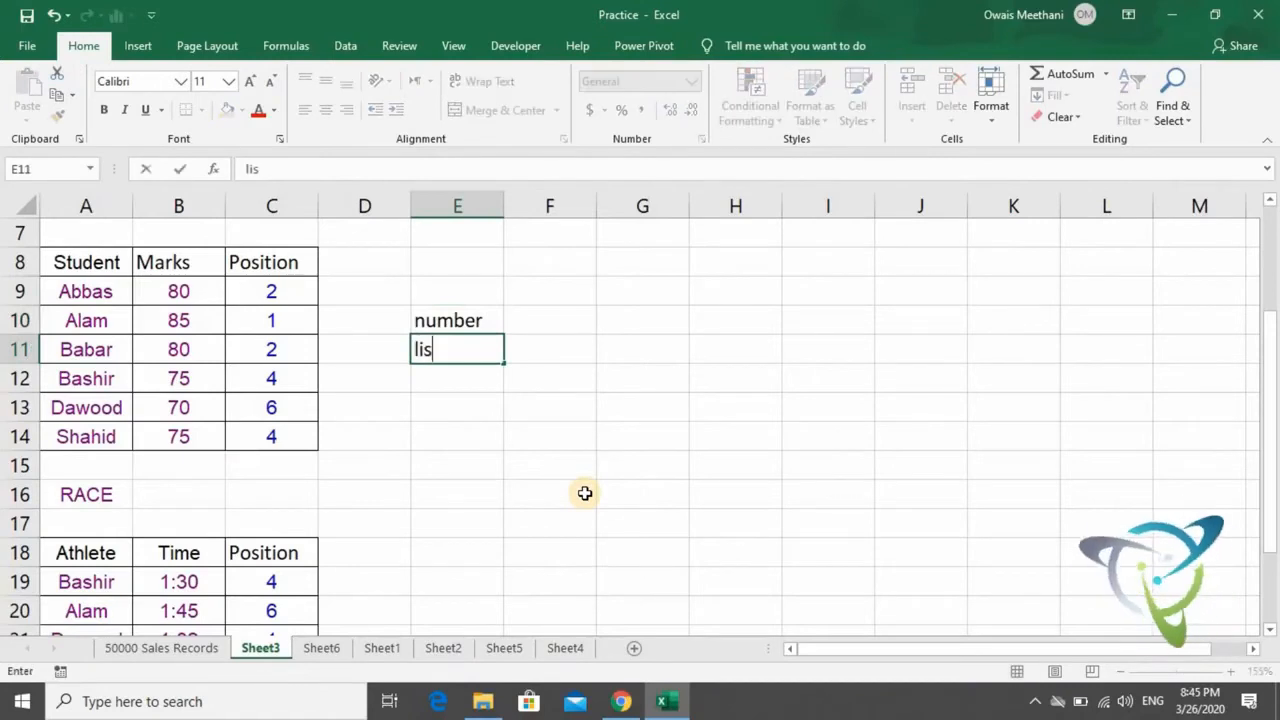
key("Return")
- Note the ascending RANK arguments "number", "list" and "1" in cells E19 to E21 beside the athlete table
key("Down")
key("Down")
key("Down")
key("Down")
key("Down")
key("Down")
key("Down")
key("Down")
key("Down")
key("Down")
key("Down")
key("Down")
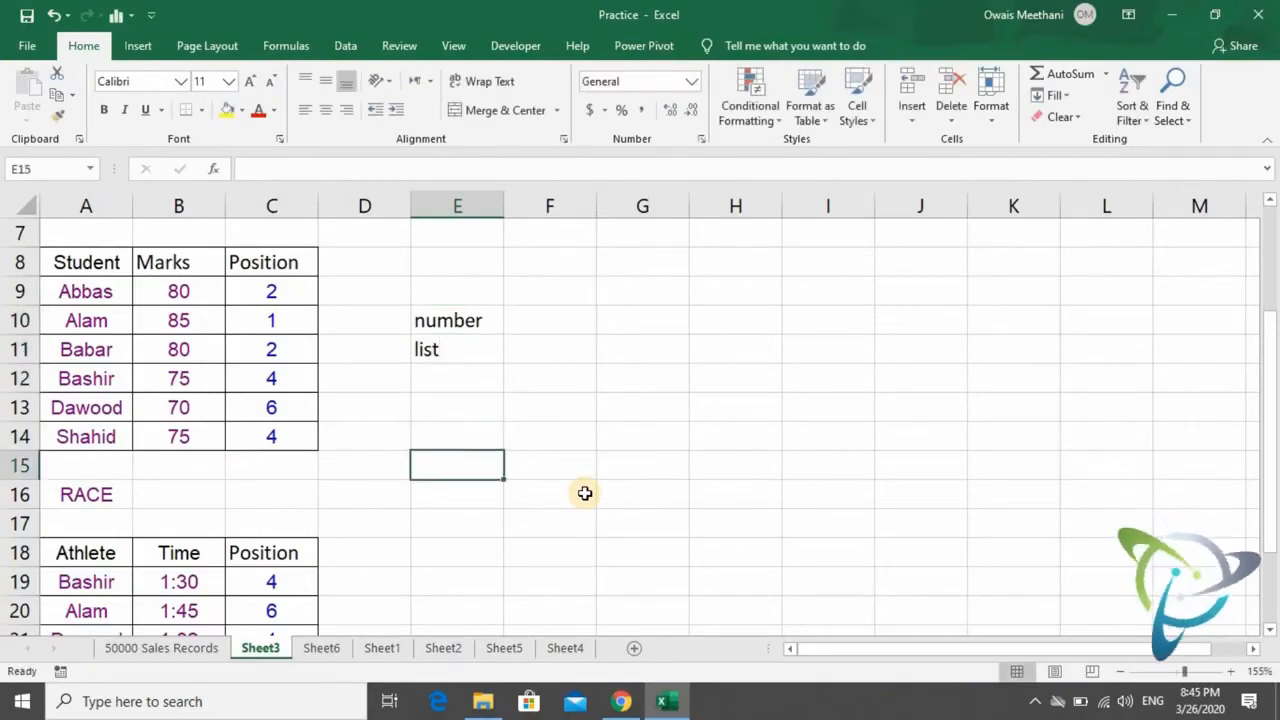
key("Down")
key("Up")
key("Up")
key("Up")
key("Up")
key("Up")
key("Up")
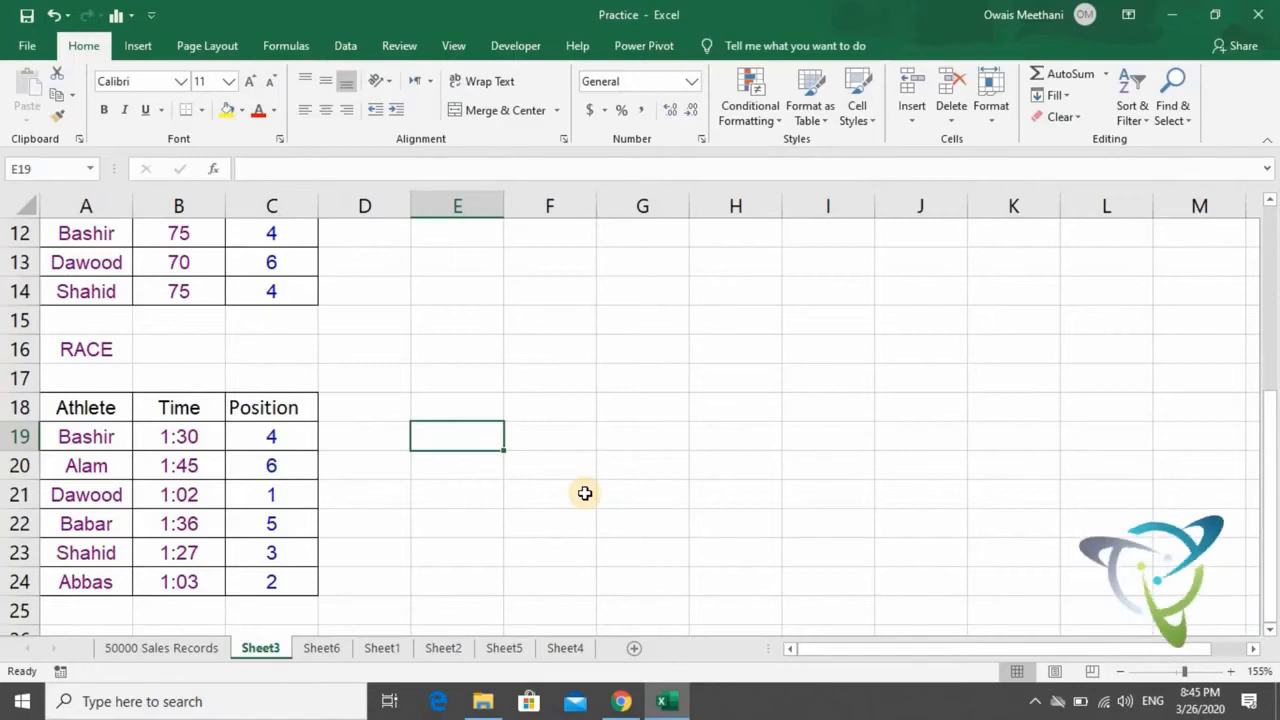
type("number")
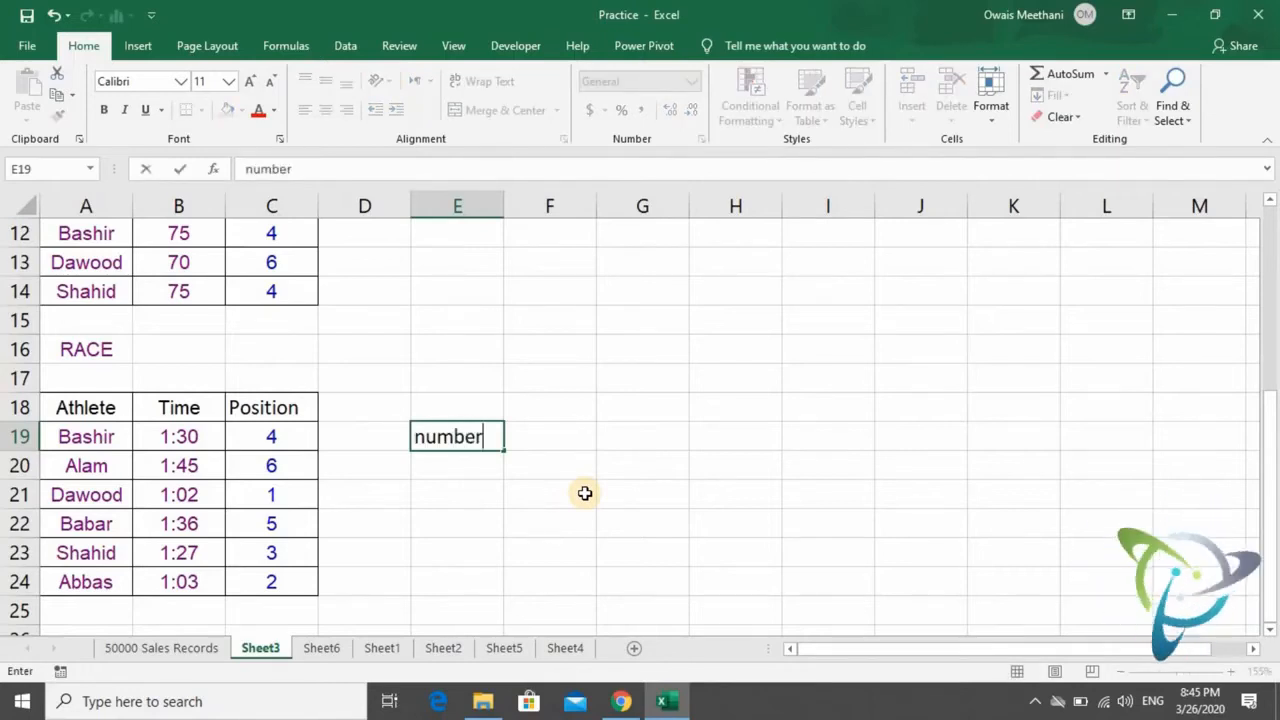
key("Return")
type("list")
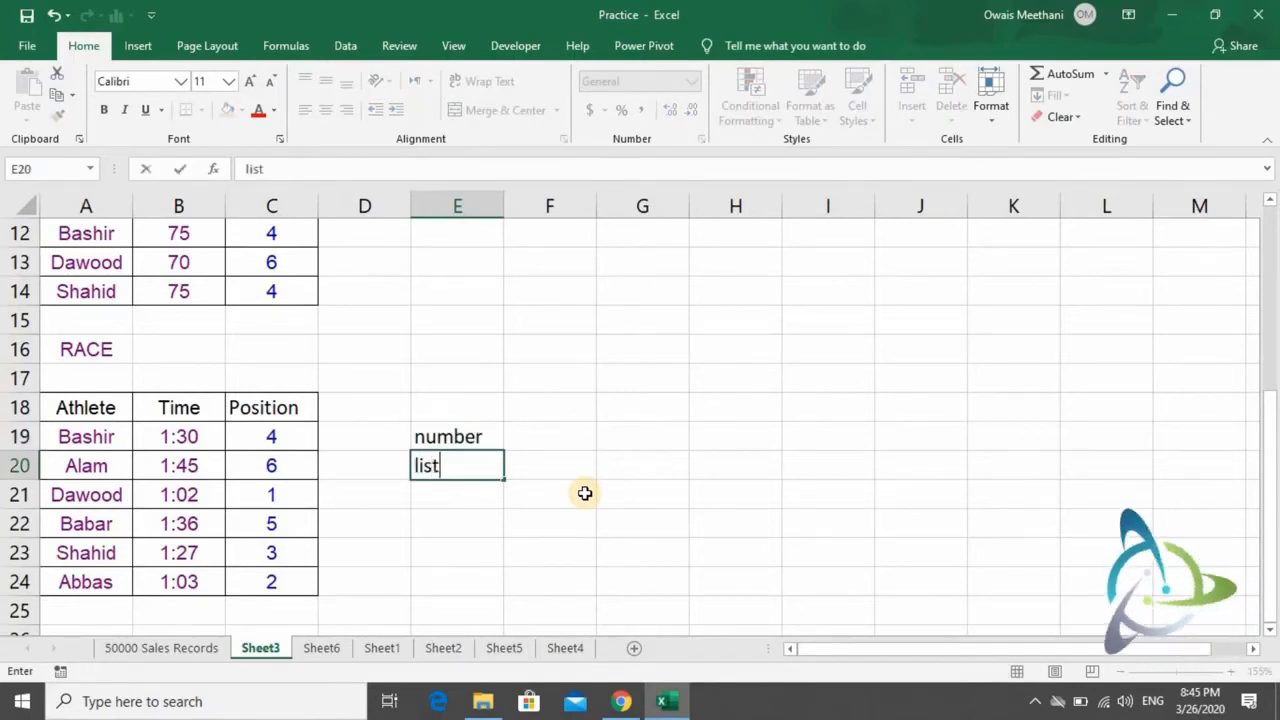
key("Return")
type("1")
key("Return")
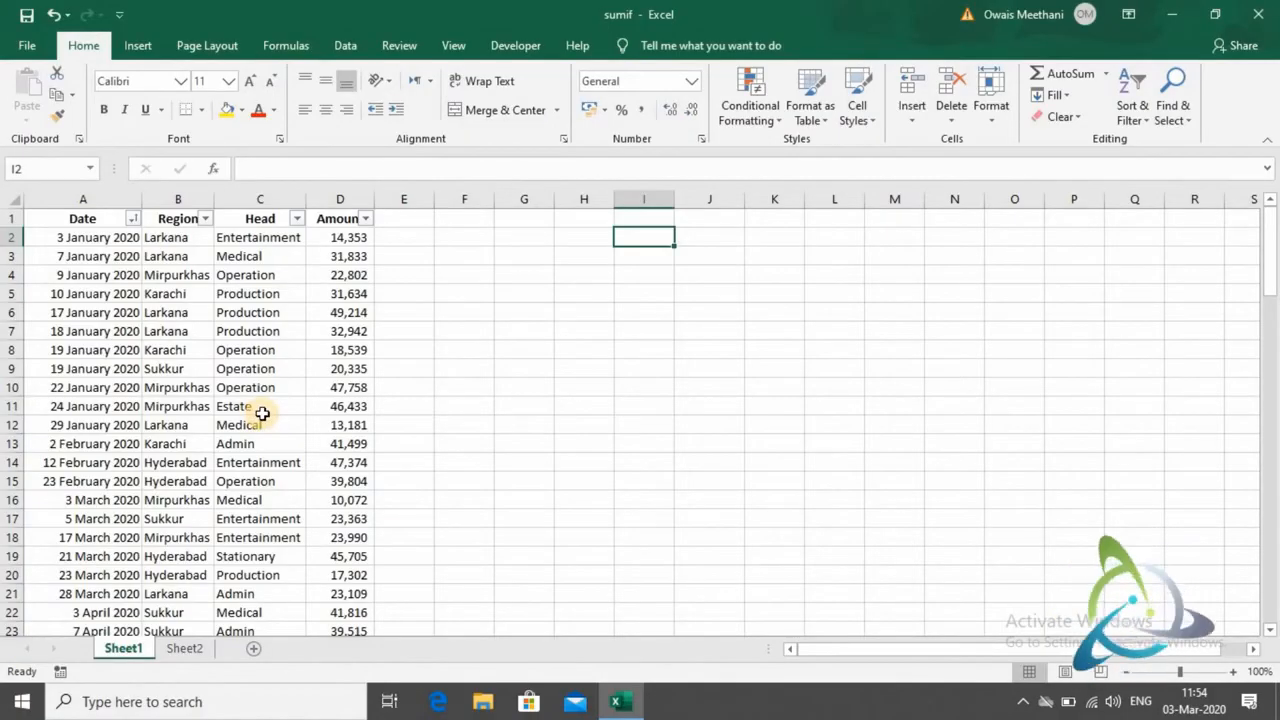
- Begin a SUM formula in cell E12 of the sumif workbook, beside the Amount column
key("Down")
key("Down")
key("Down")
key("Down")
key("Down")
key("Down")
key("Down")
key("Down")
key("Down")
key("Down")
key("Left")
key("Left")
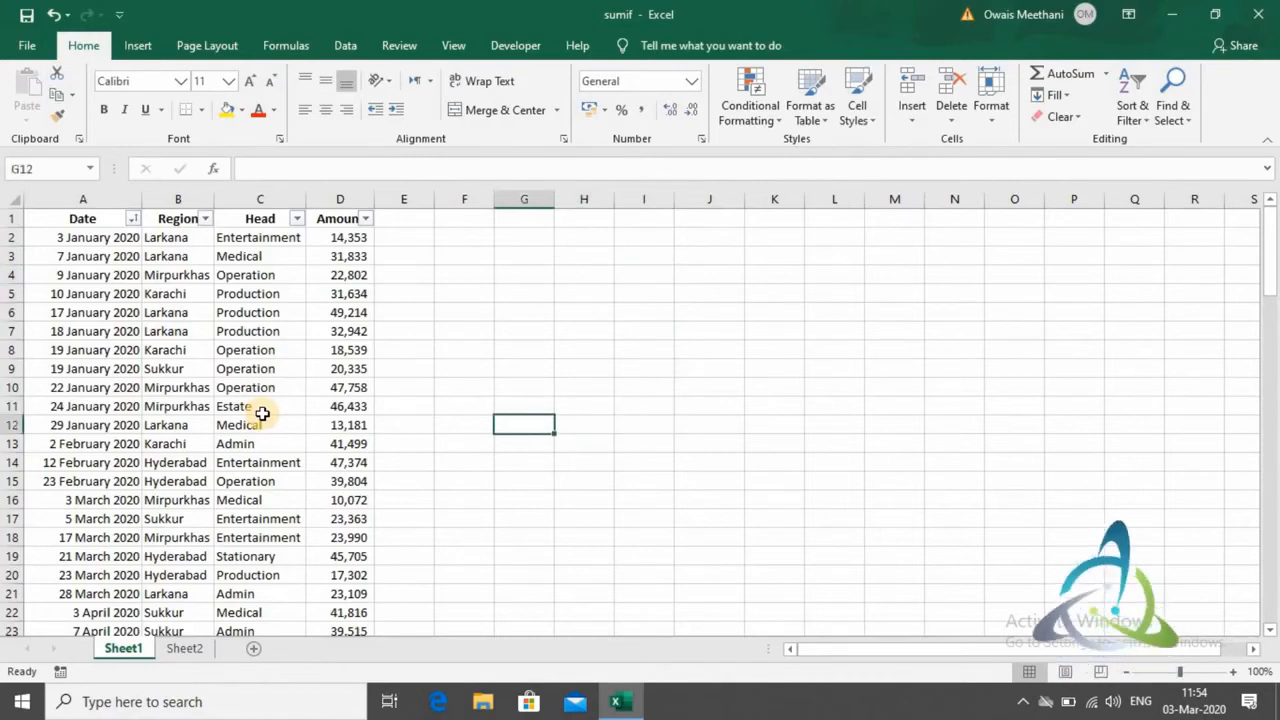
key("Left")
key("Left")
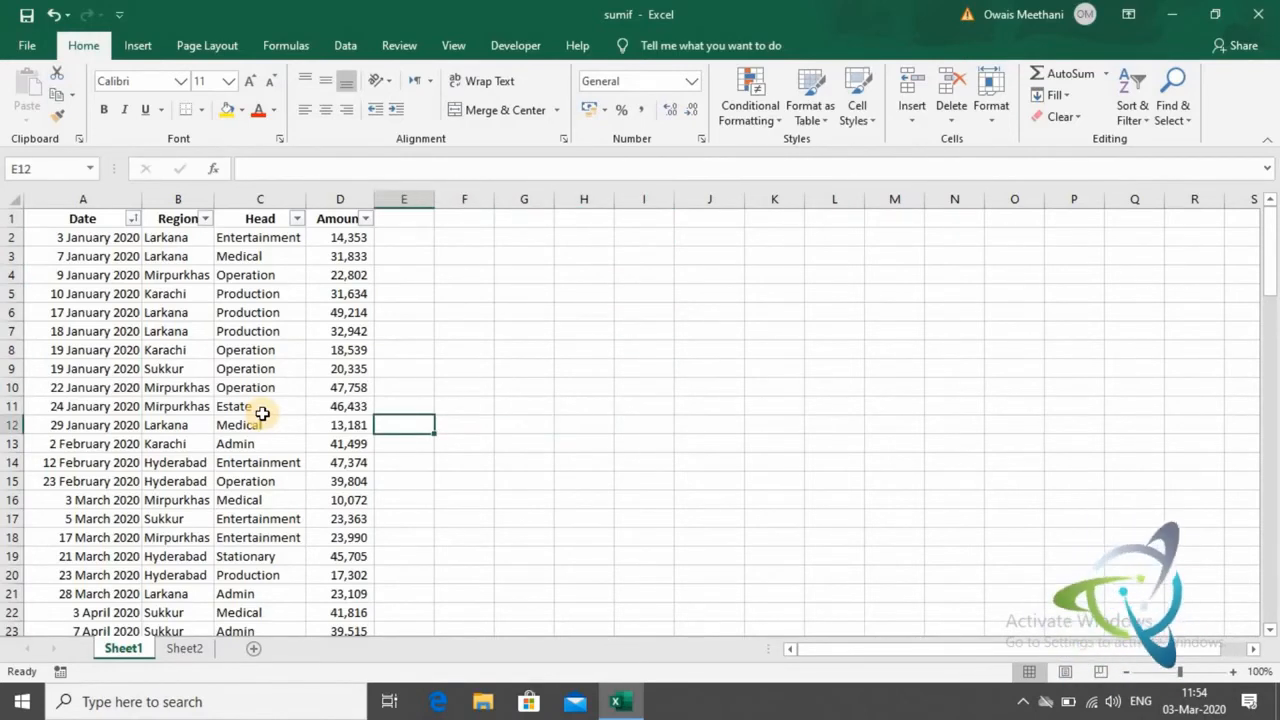
type("=sum")
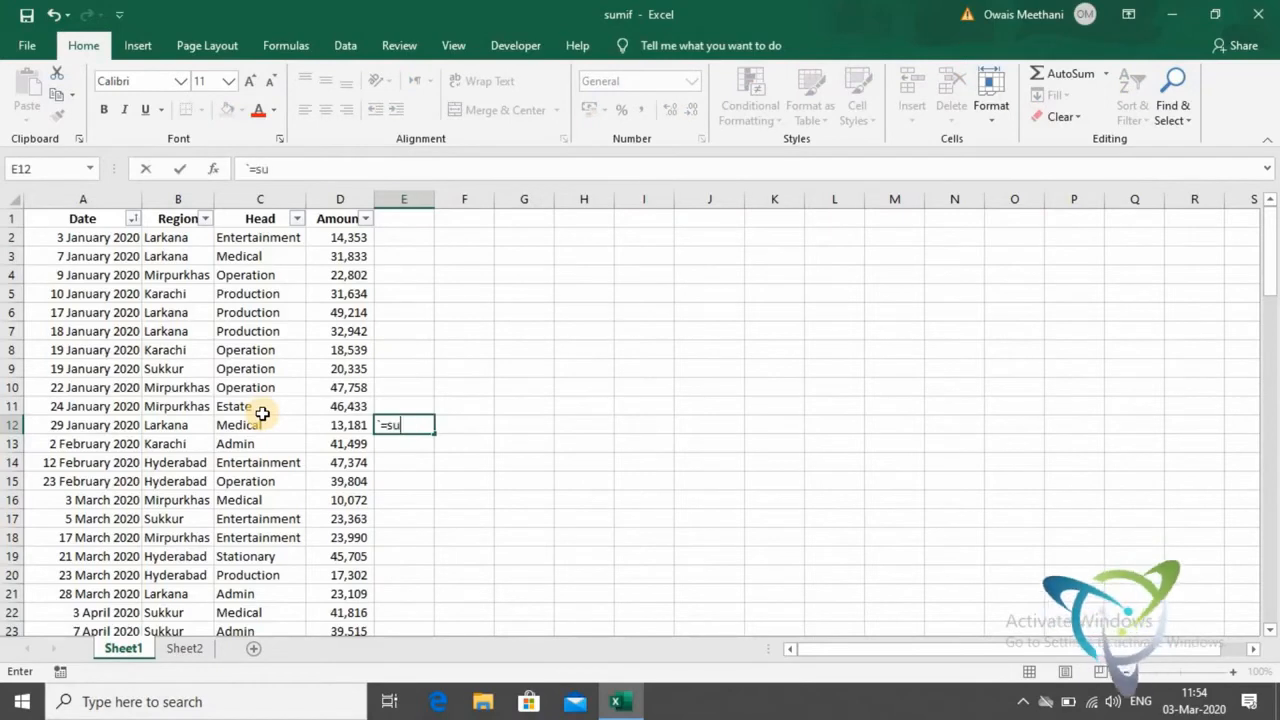
key("BackSpace")
key("BackSpace")
key("BackSpace")
key("BackSpace")
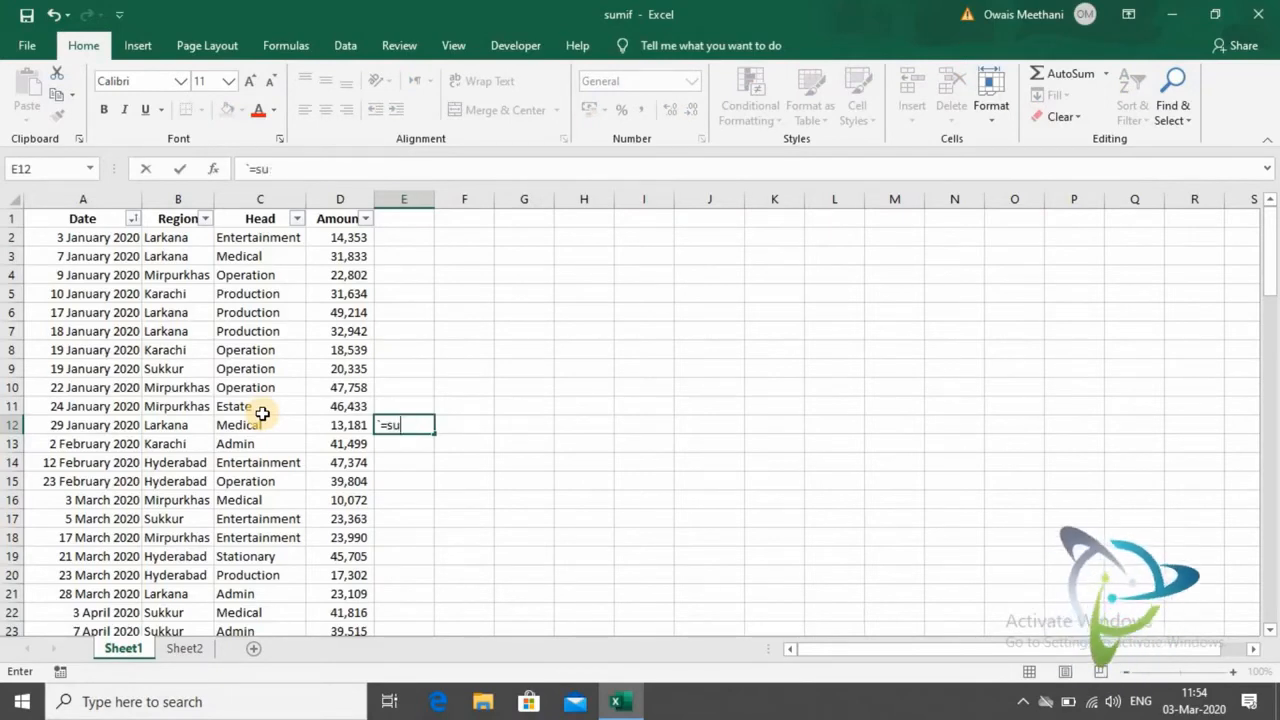
type("=sum")
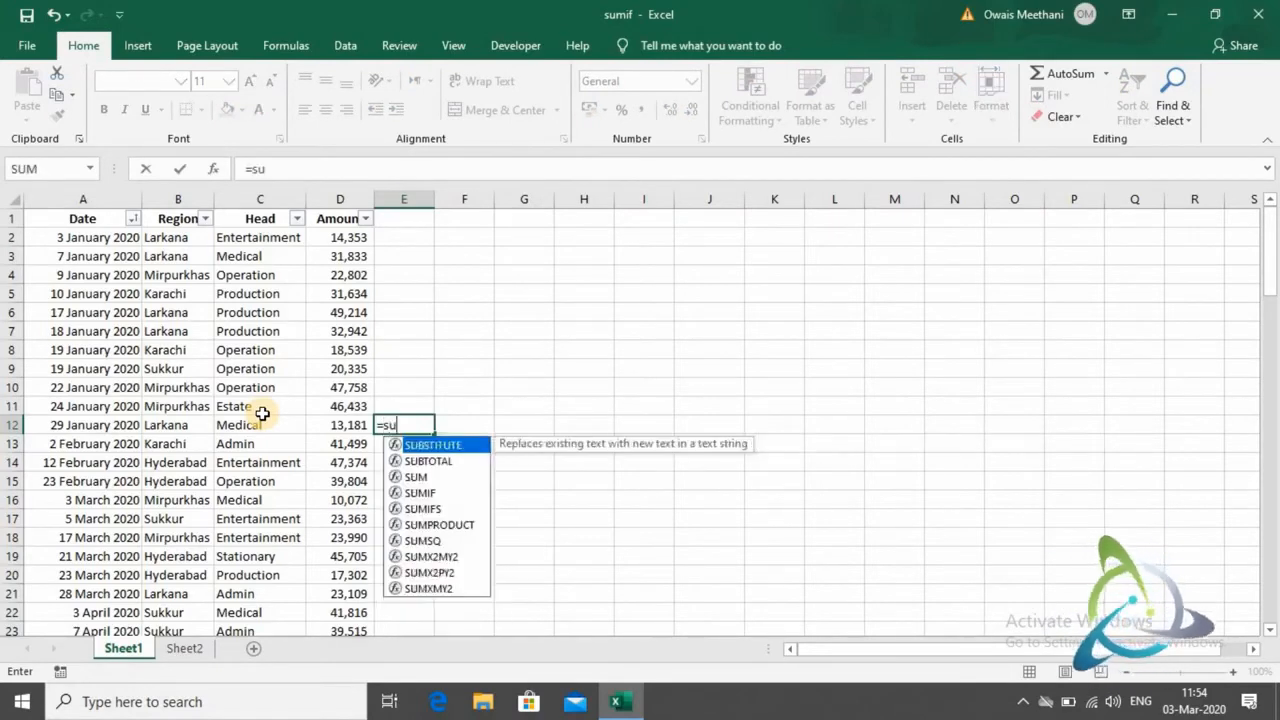
key("Tab")
- Use the amounts in D2:D12 as the SUM range and complete the formula in E12
key("Left")
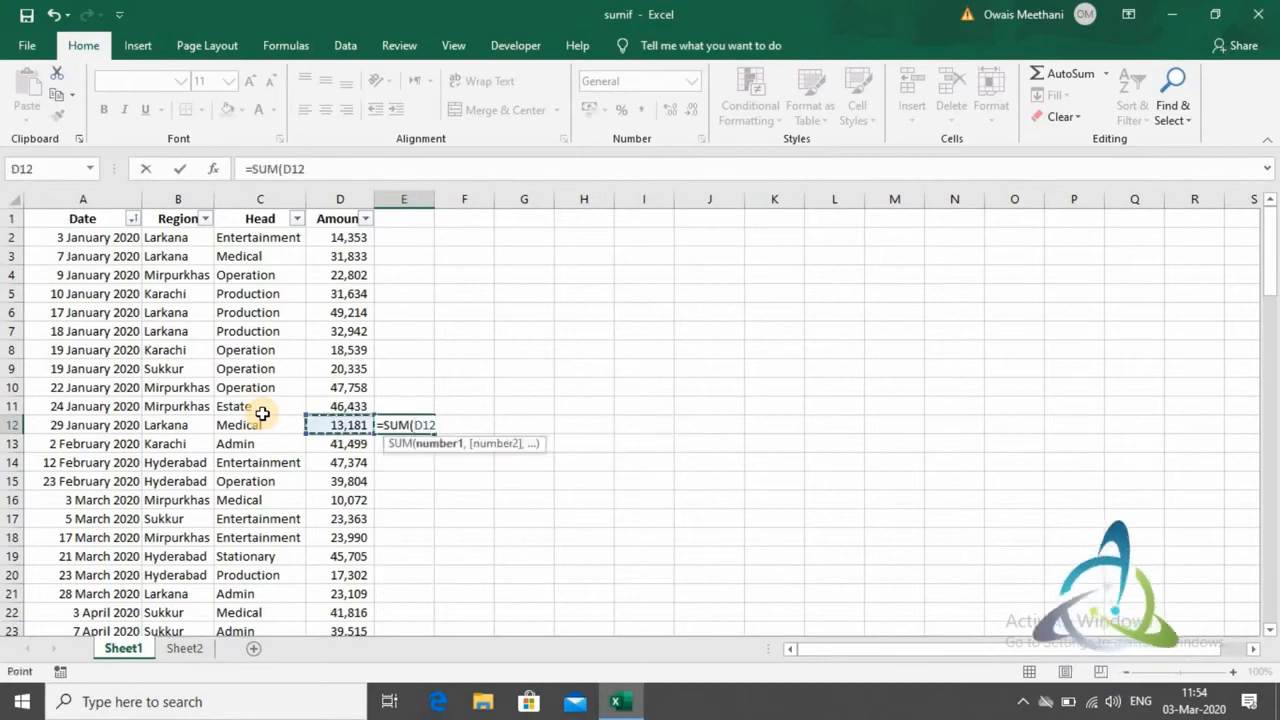
key("shift+Up")
key("shift+Up")
key("shift+Up")
key("shift+Up")
key("shift+Up")
key("shift+Up")
key("shift+Up")
key("shift+Up")
key("shift+Up")
key("shift+Up")
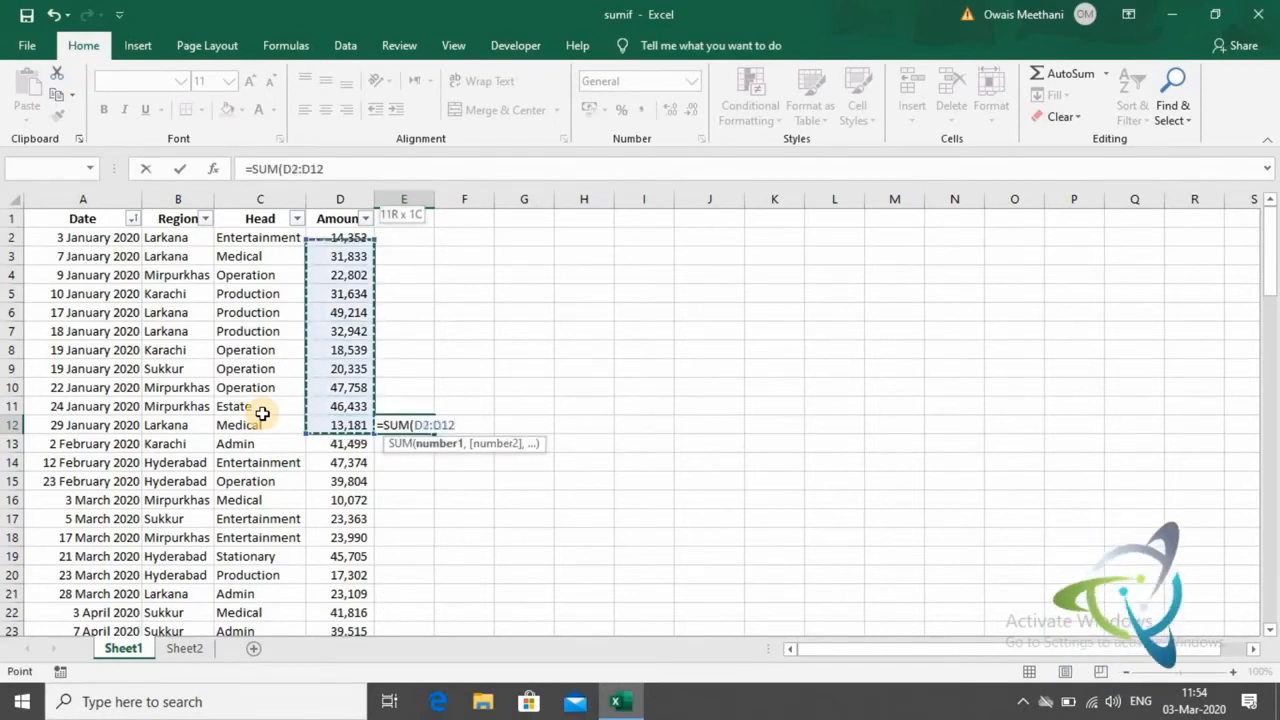
type(")")
key("Return")
key("Up")
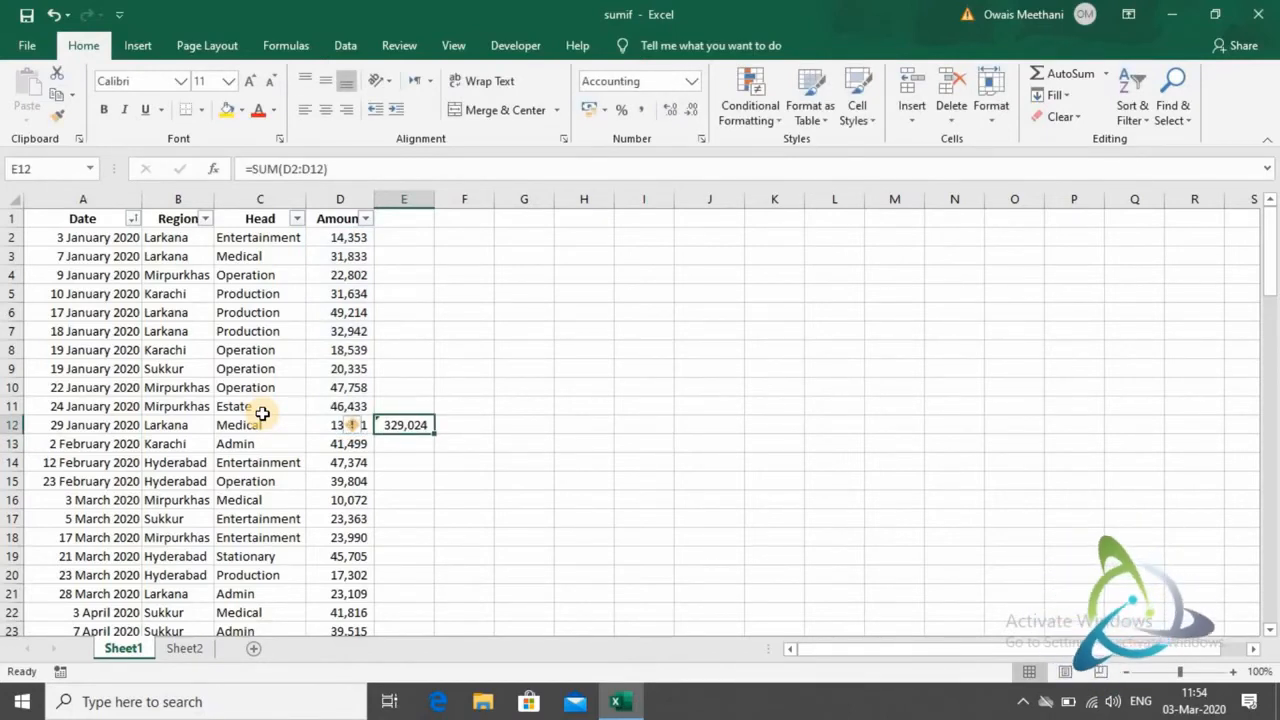
key("Left")
key("Left")
key("Left")
key("Right")
key("Right")
key("Right")
key("Right")
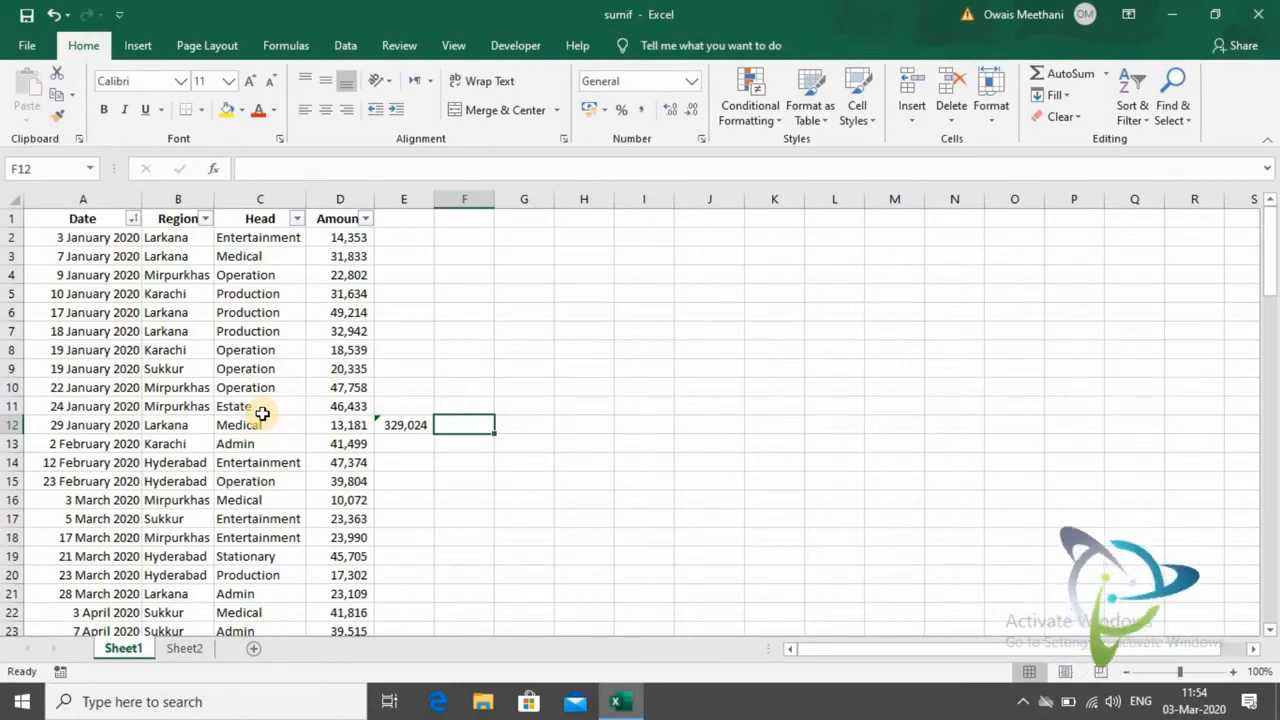
- Enter the heading "SUMIF" in cell H4, in the empty area beside the data
key("Right")
key("Right")
key("Up")
key("Up")
key("Up")
key("Up")
key("Up")
key("Up")
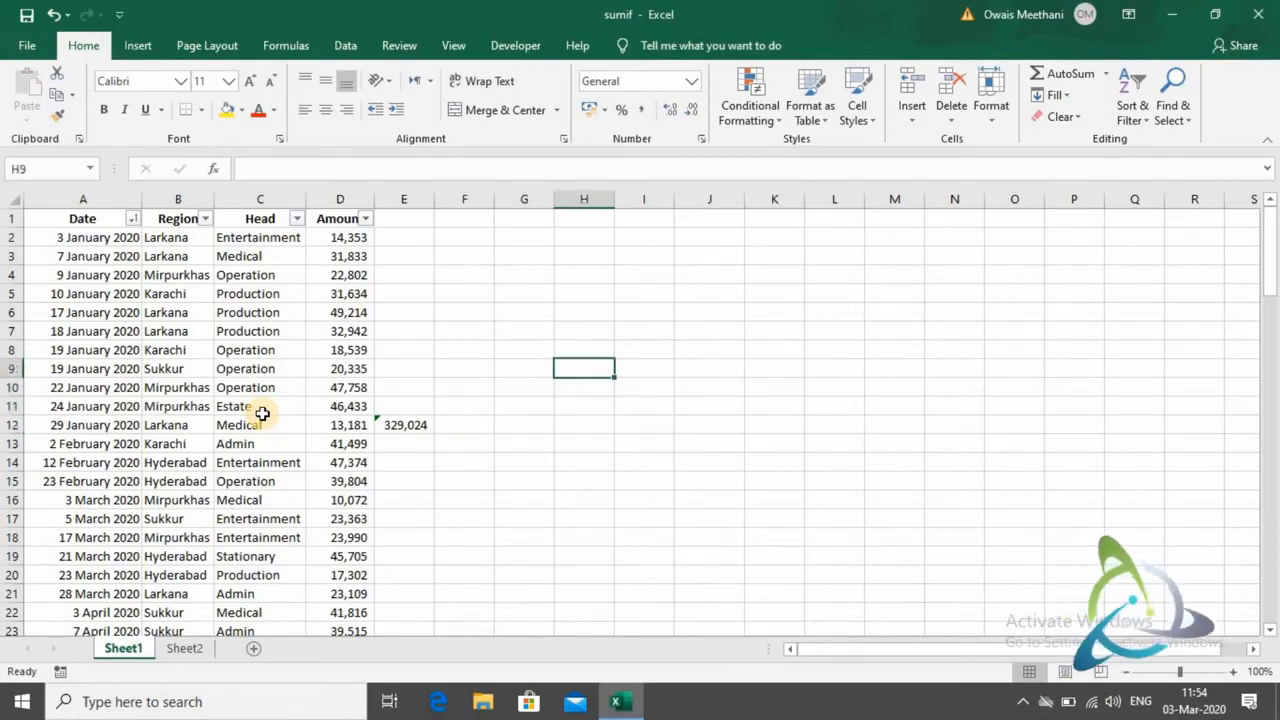
key("Up")
key("Up")
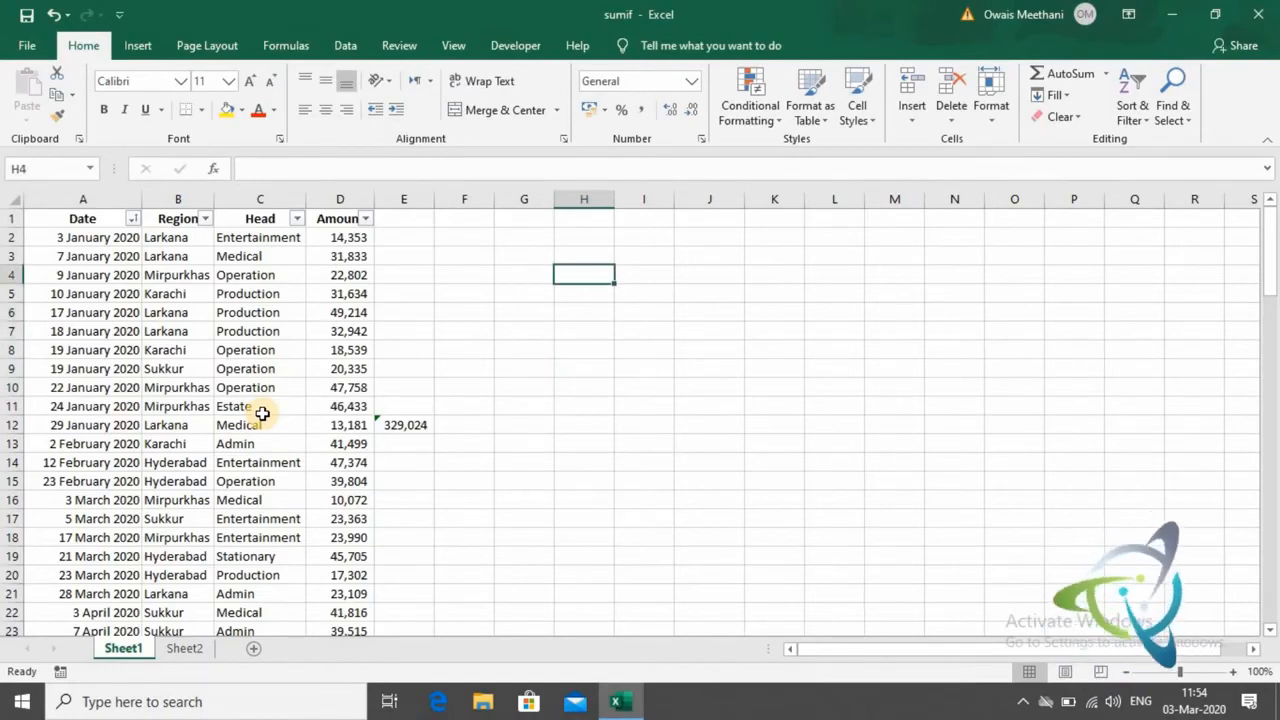
type("SUMIF")
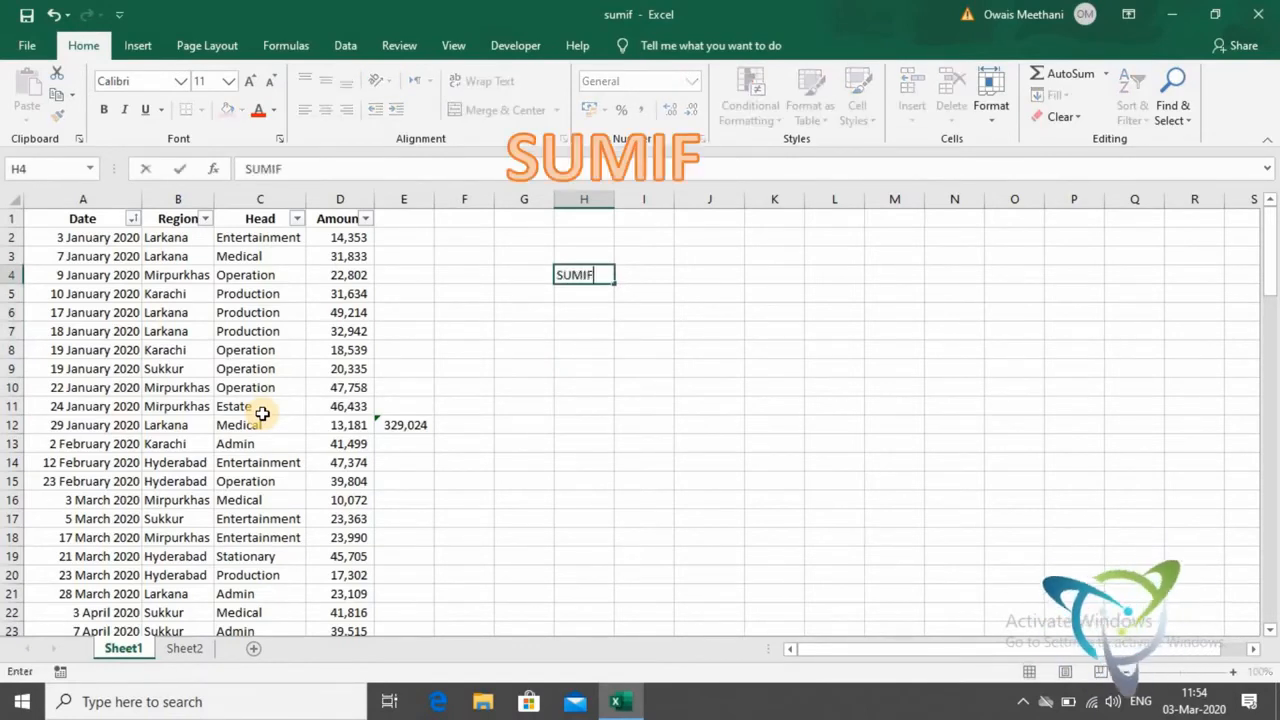
key("Return")
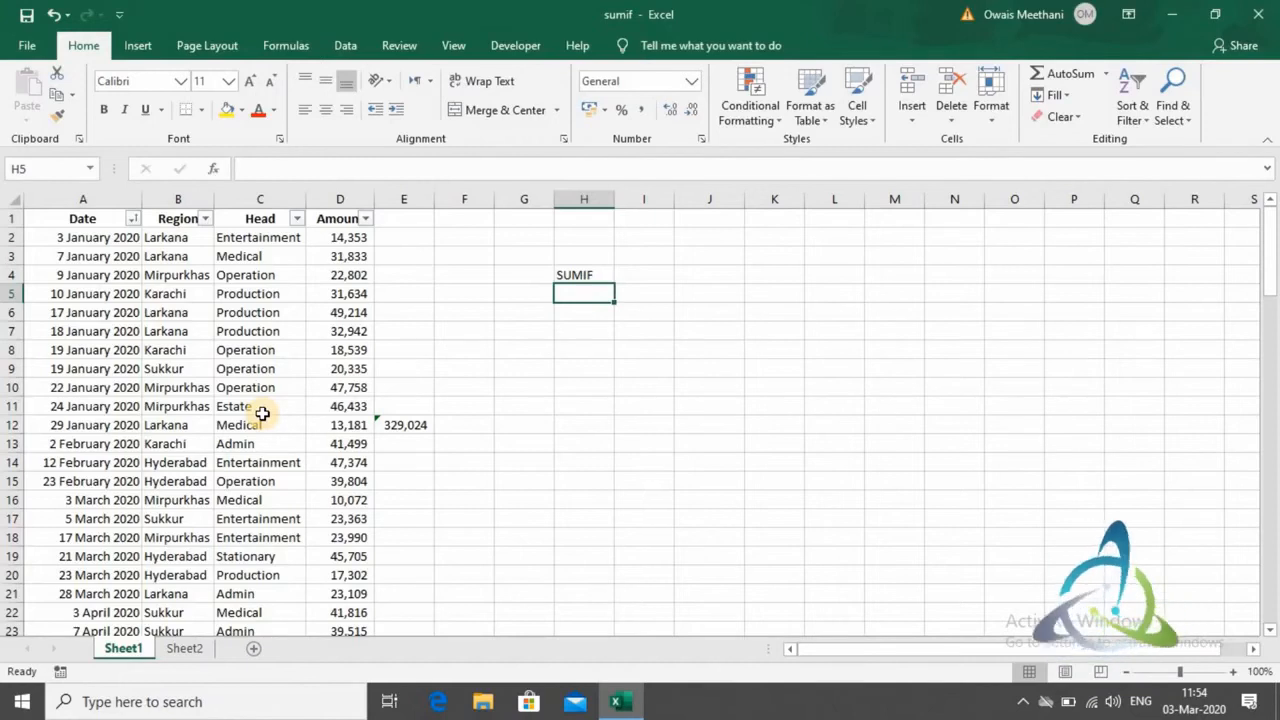
- Inspect the SUM formula in E12, highlighting its D2:D12 range argument, and leave the formula as it is
key("Down")
key("Down")
key("Down")
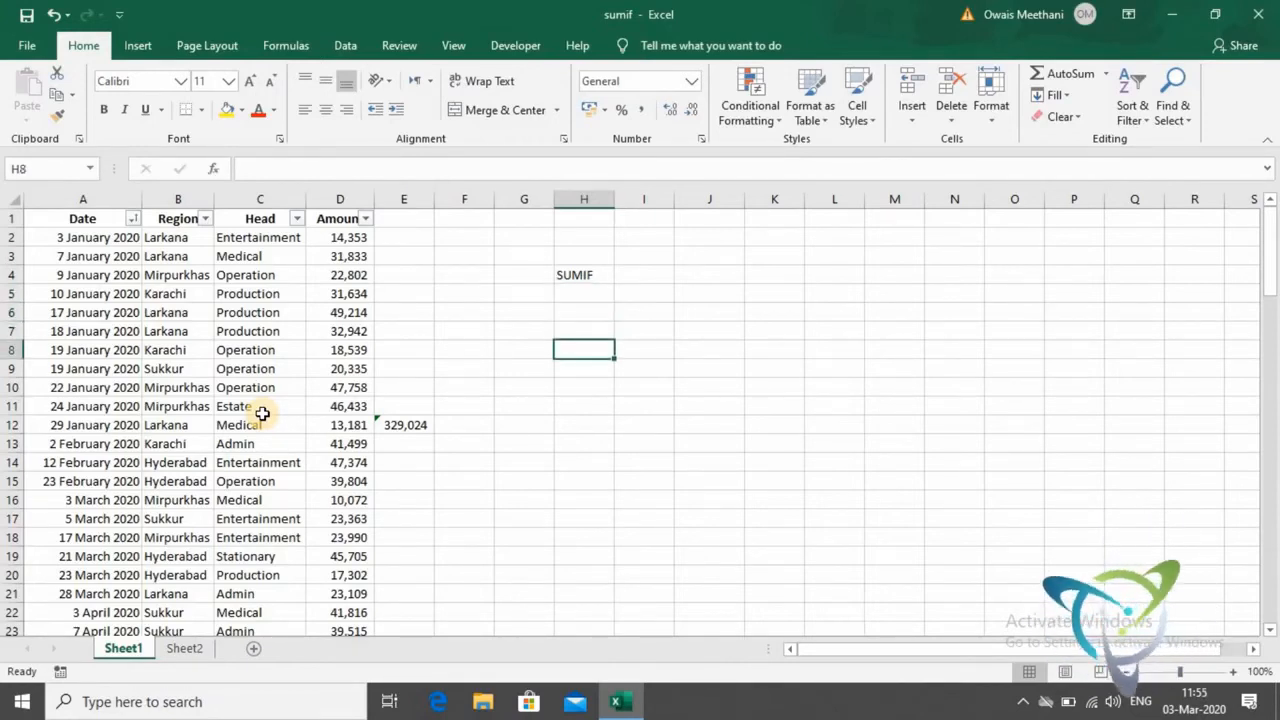
key("Down")
key("Down")
key("Down")
key("Down")
key("Left")
key("Left")
key("Left")
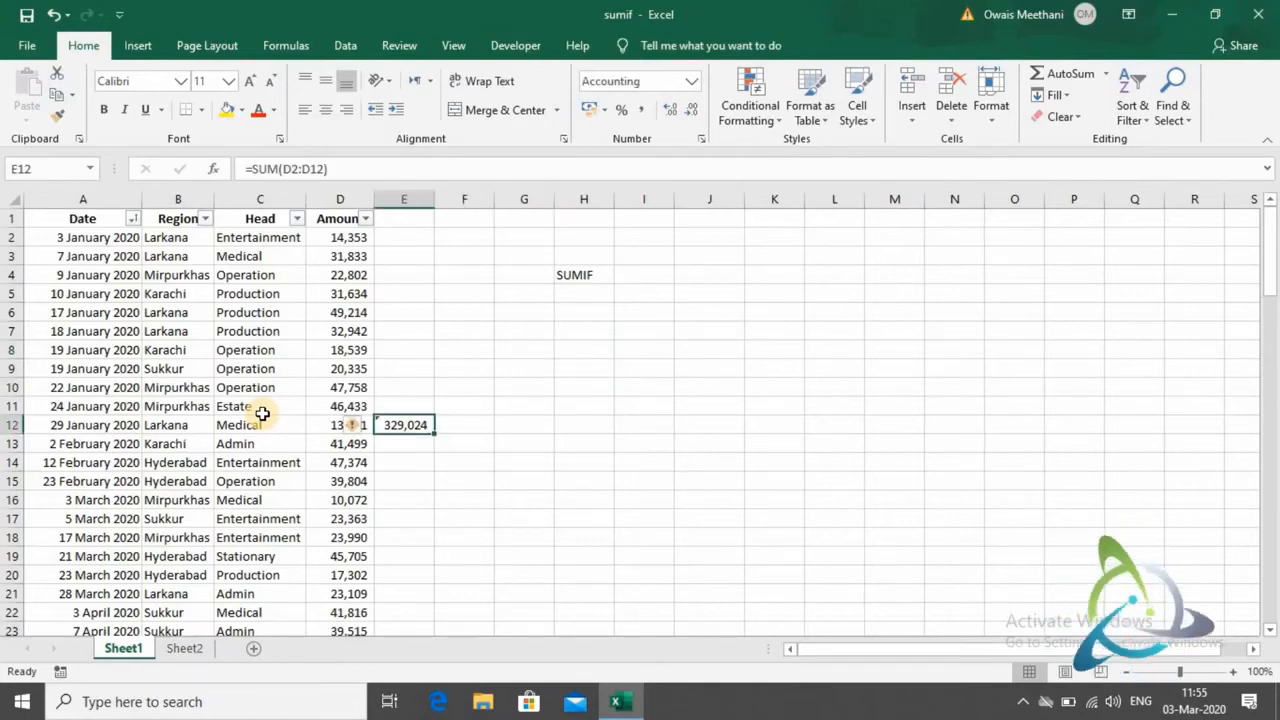
key("F2")
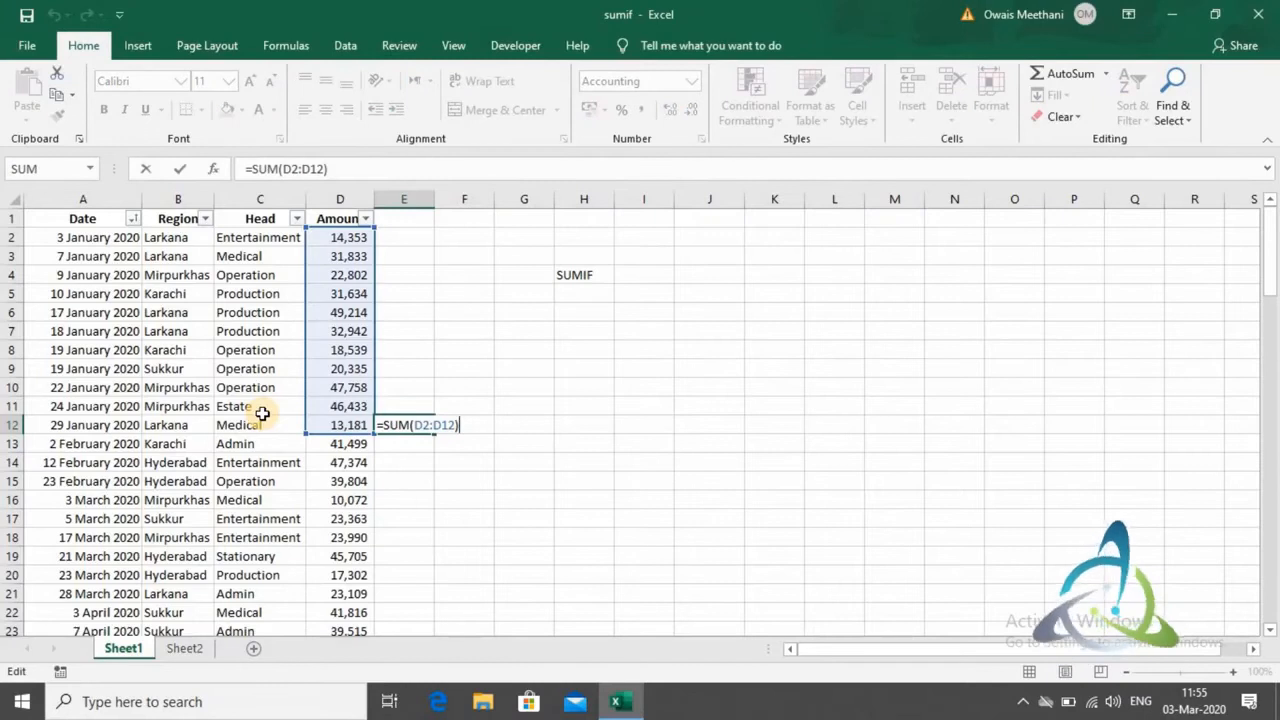
key("Left")
key("shift+Left")
key("shift+Left")
key("shift+Left")
key("shift+Left")
key("shift+Left")
key("shift+Left")
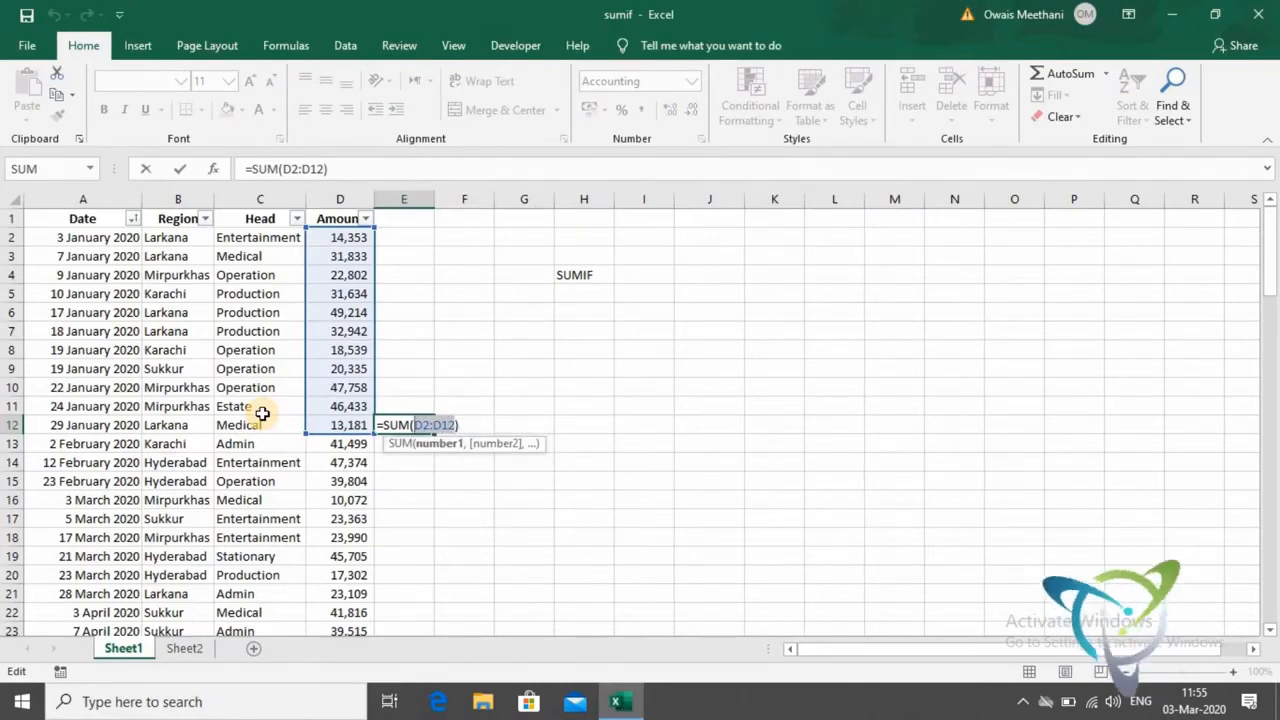
key("Return")
- Enter the reference type "Relative/Open" in cell H6, below the SUMIF heading
key("Up")
key("Up")
key("Up")
key("Up")
key("Up")
key("Up")
key("Up")
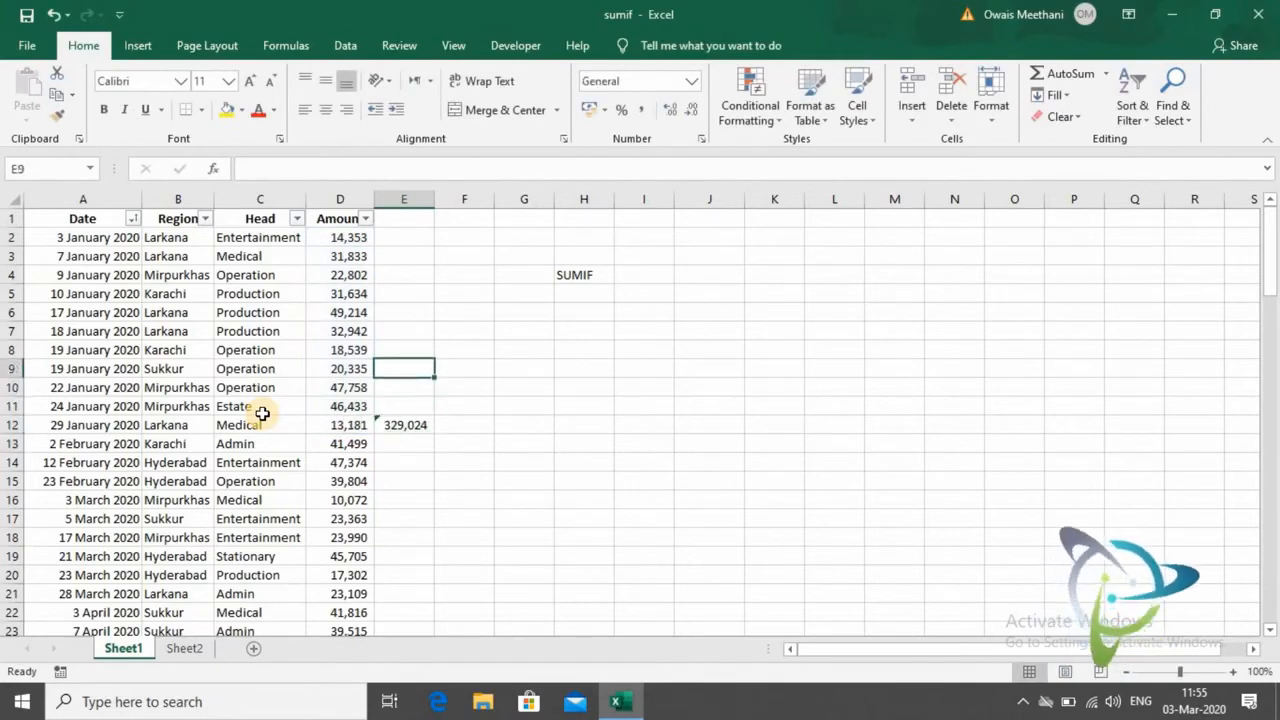
key("Right")
key("Right")
key("Right")
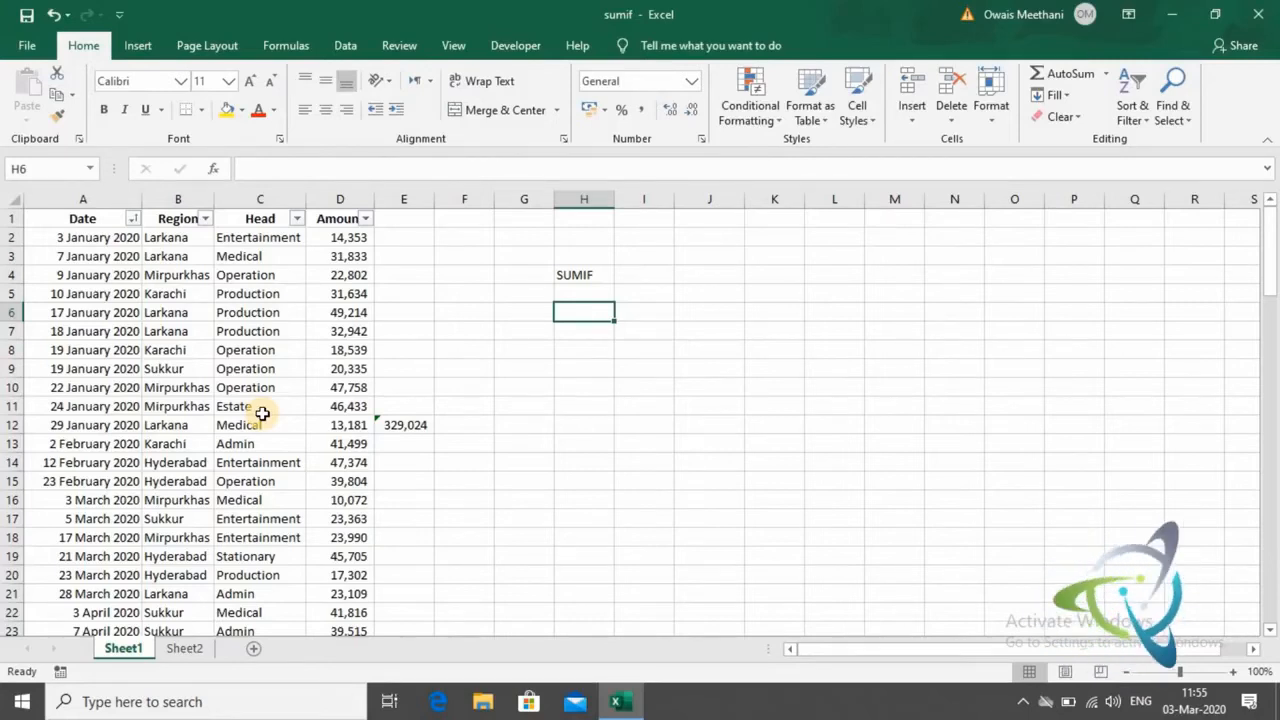
type("R")
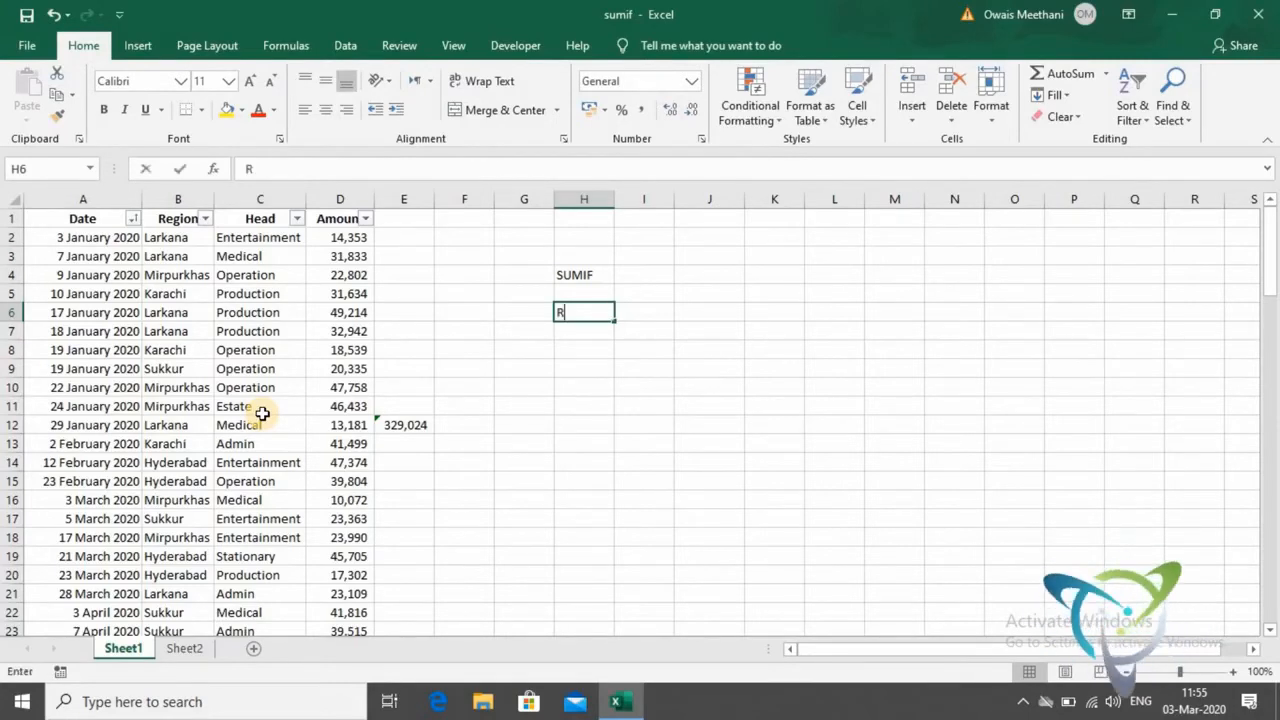
type("elative")
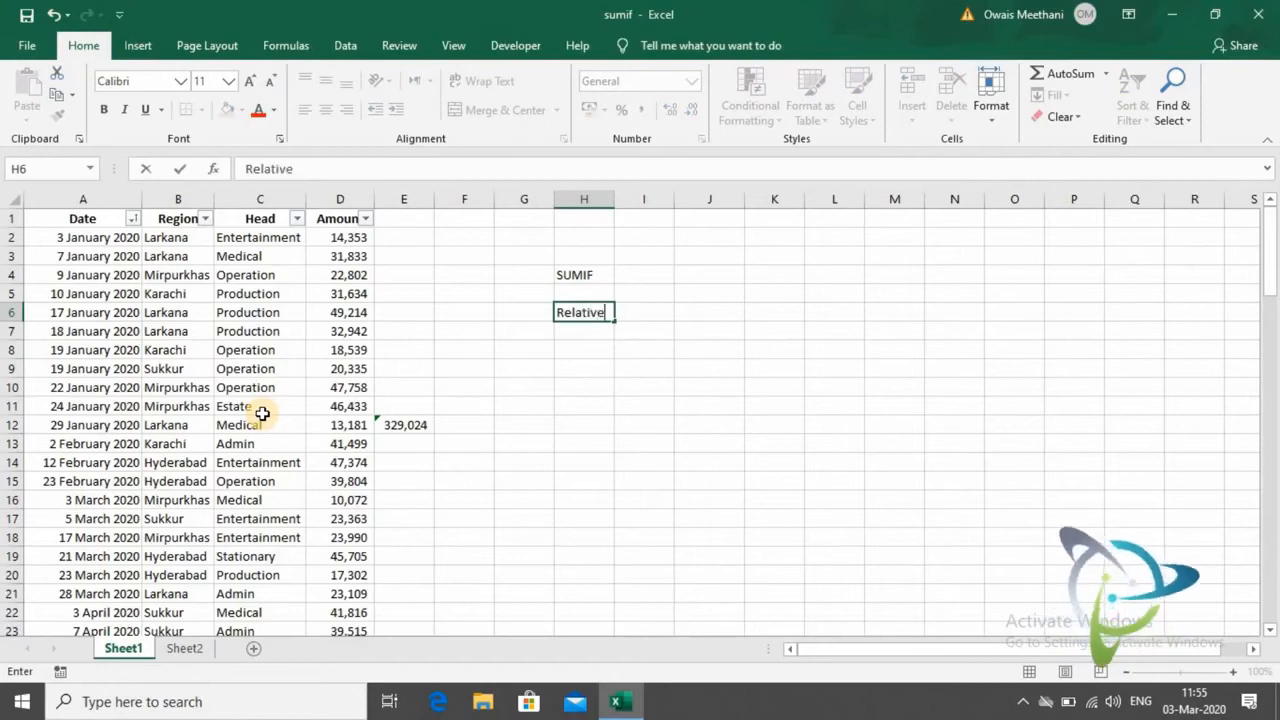
type("/Open")
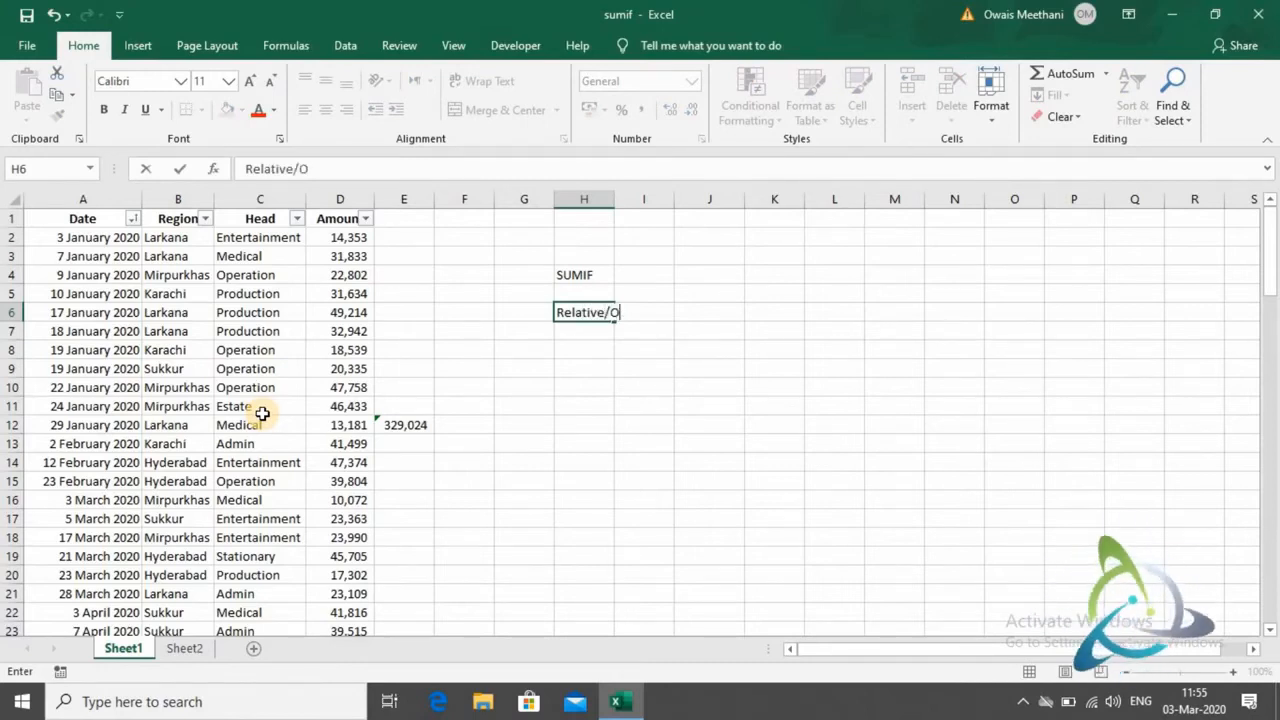
key("Return")
- Return to cell E12 to view the open range in its SUM formula
key("Down")
key("Down")
key("Down")
key("Down")
key("Down")
key("Left")
key("Left")
key("Left")
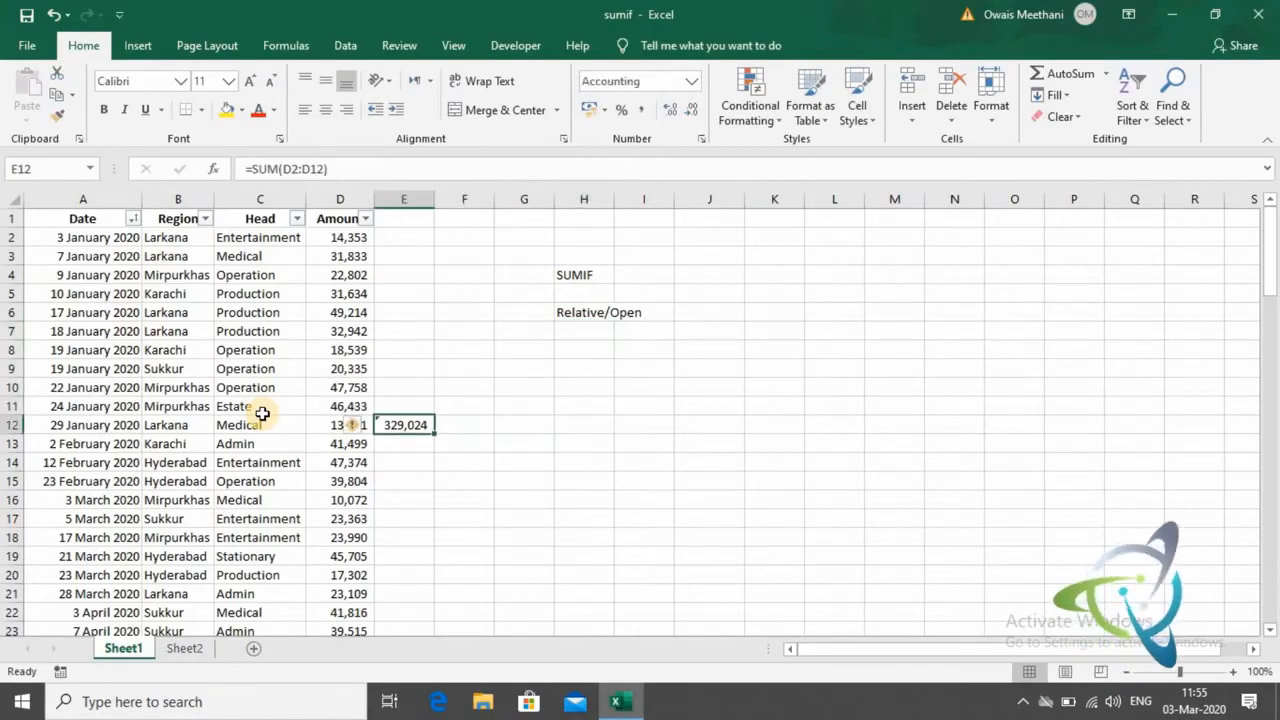
- Enter the reference type "Absolute/Fix" in cell H7 and widen column H to fit its contents
key("Right")
key("Right")
key("Right")
key("Up")
key("Up")
key("Up")
key("Up")
key("Up")
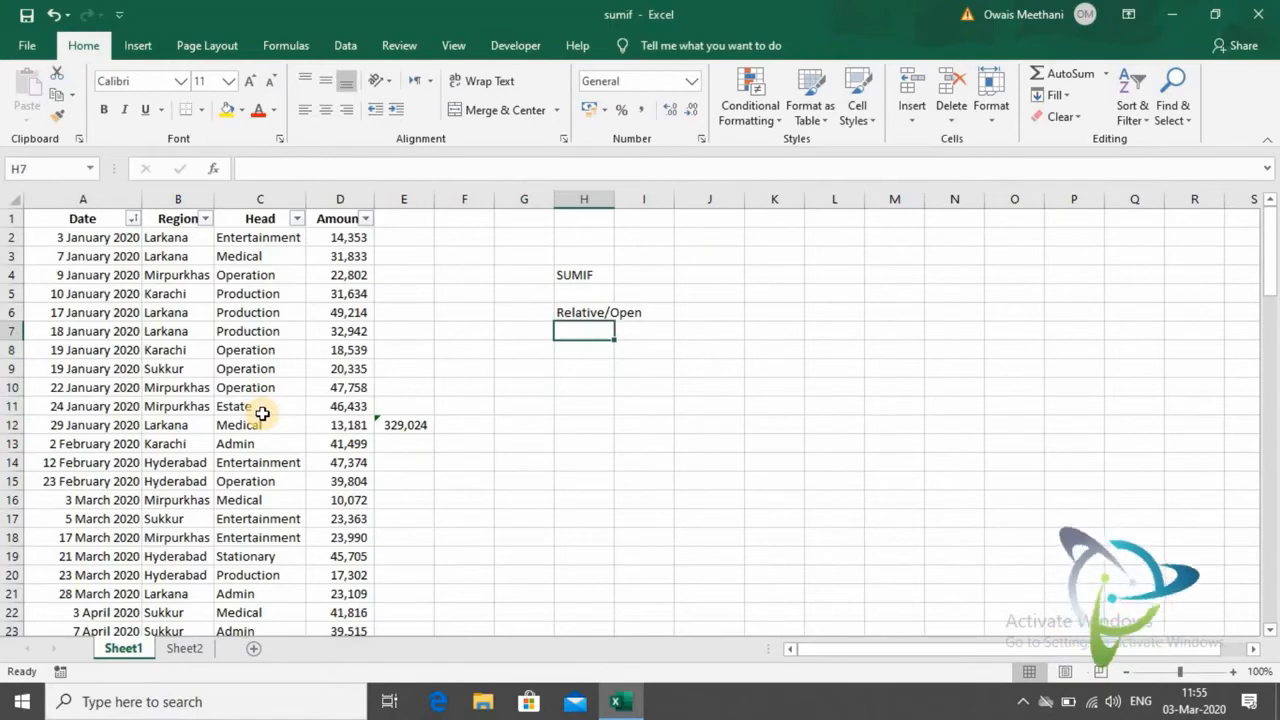
type("Absolute")
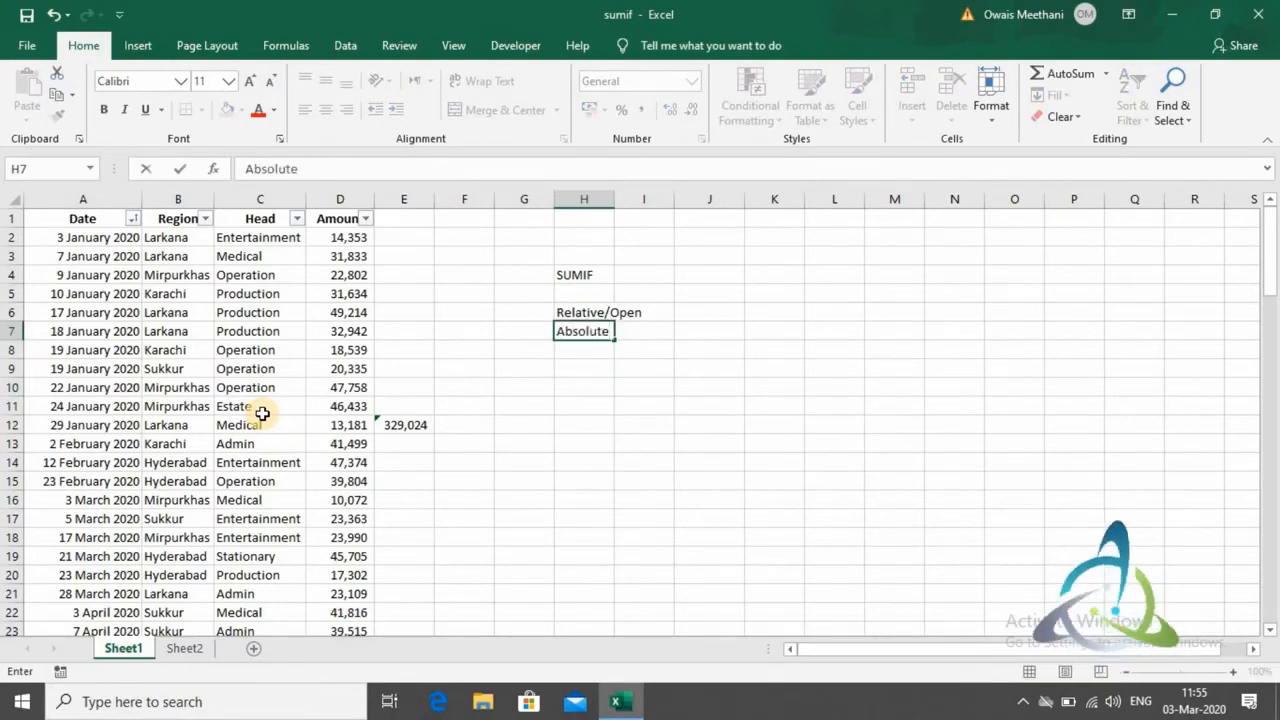
type("/")
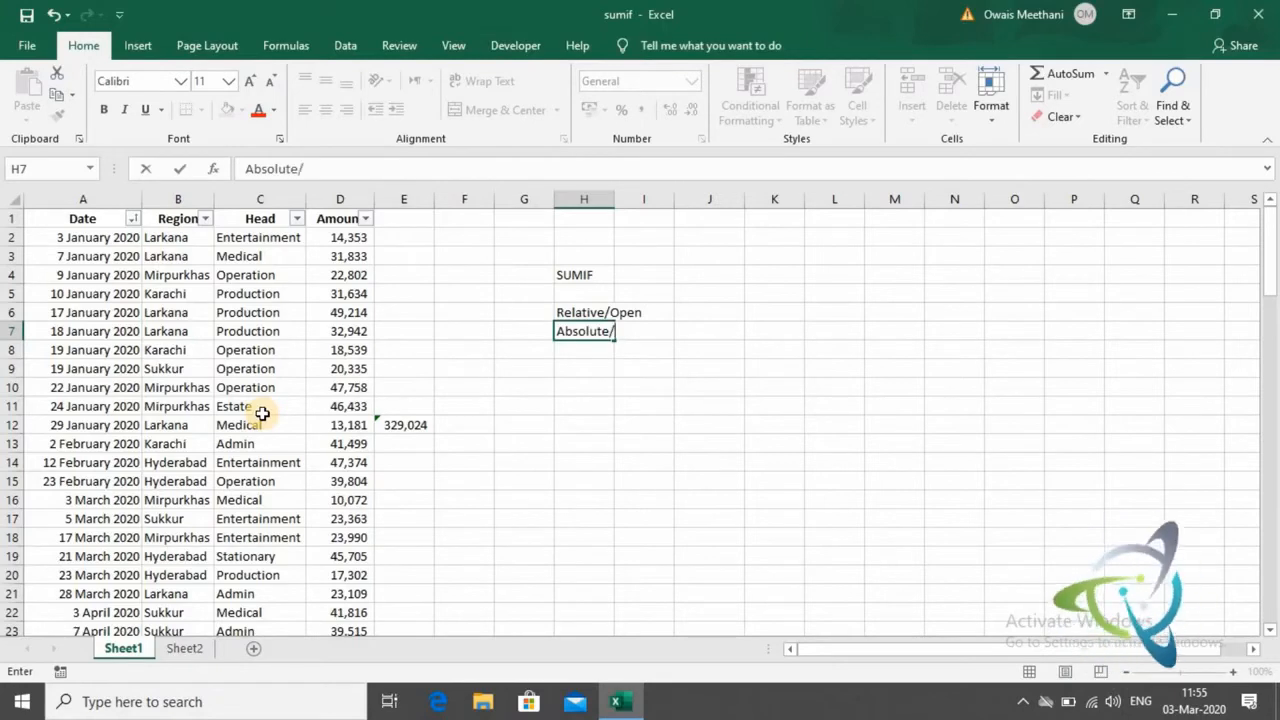
type("Fix")
key("Return")
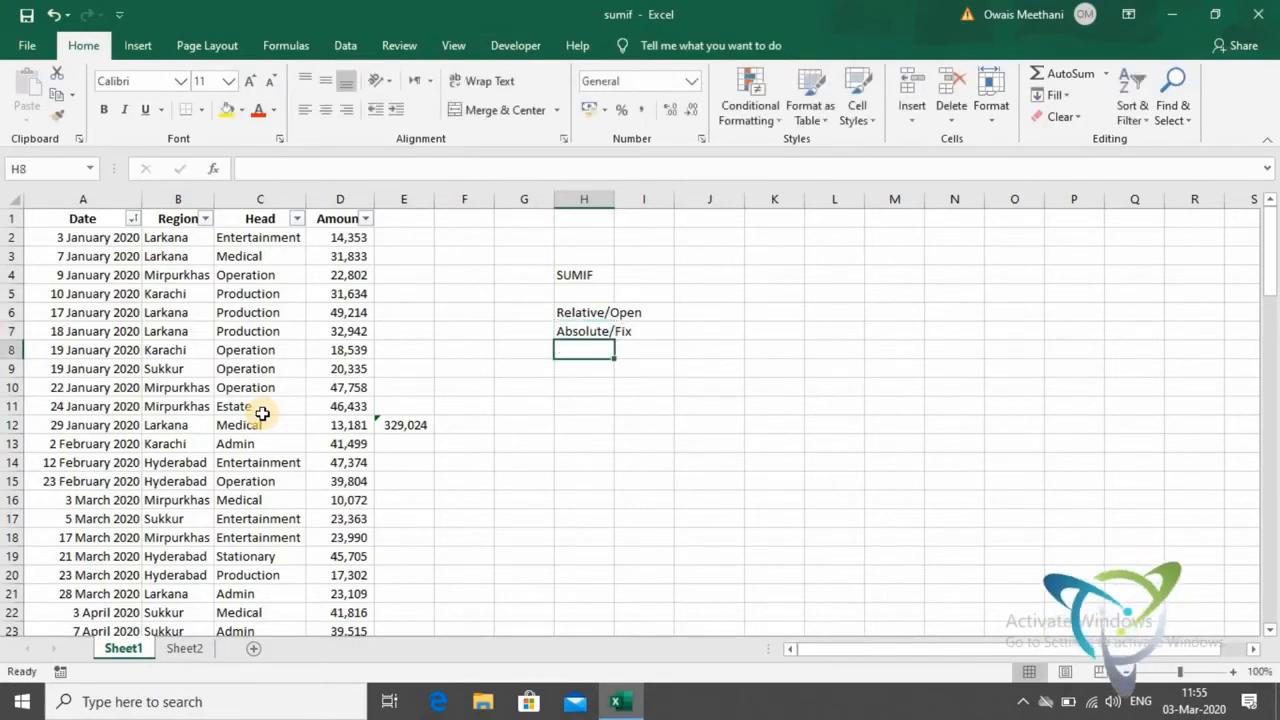
double_click(614, 199)
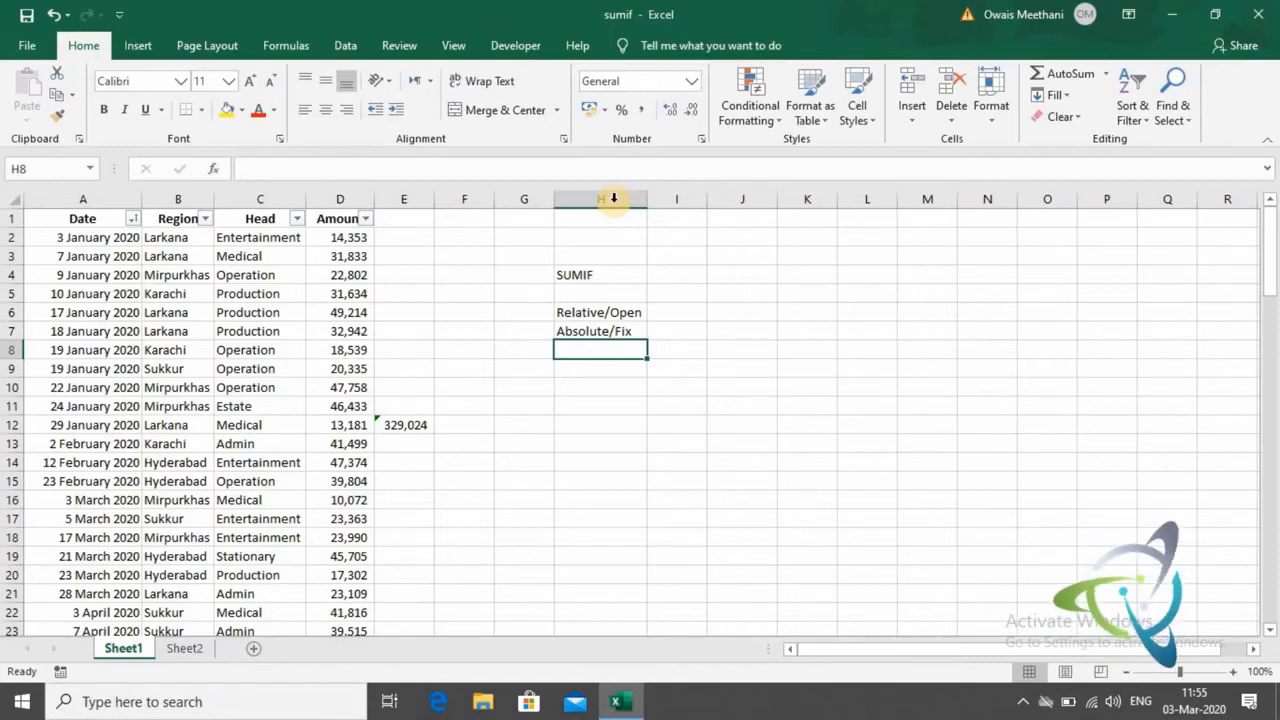
- Enter the reference type "Mix Reference" in cell H8, below Absolute/Fix
type("Mix Refere")
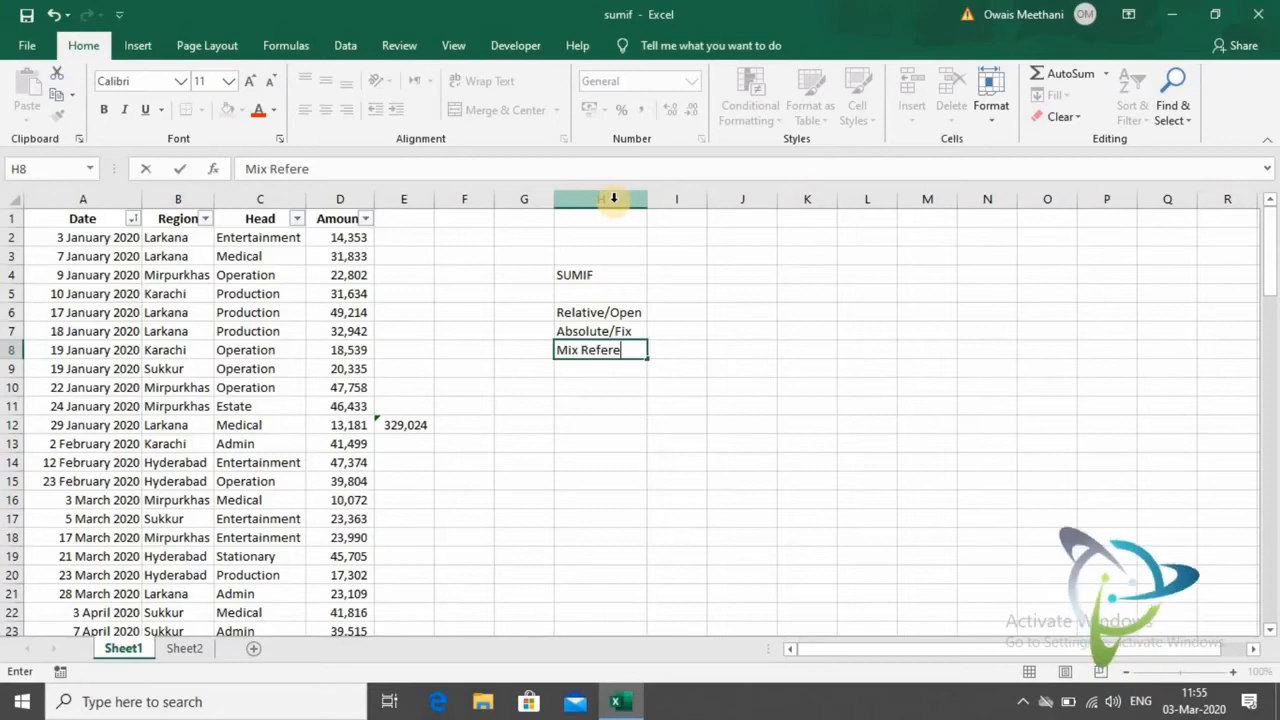
type("nce")
key("Return")
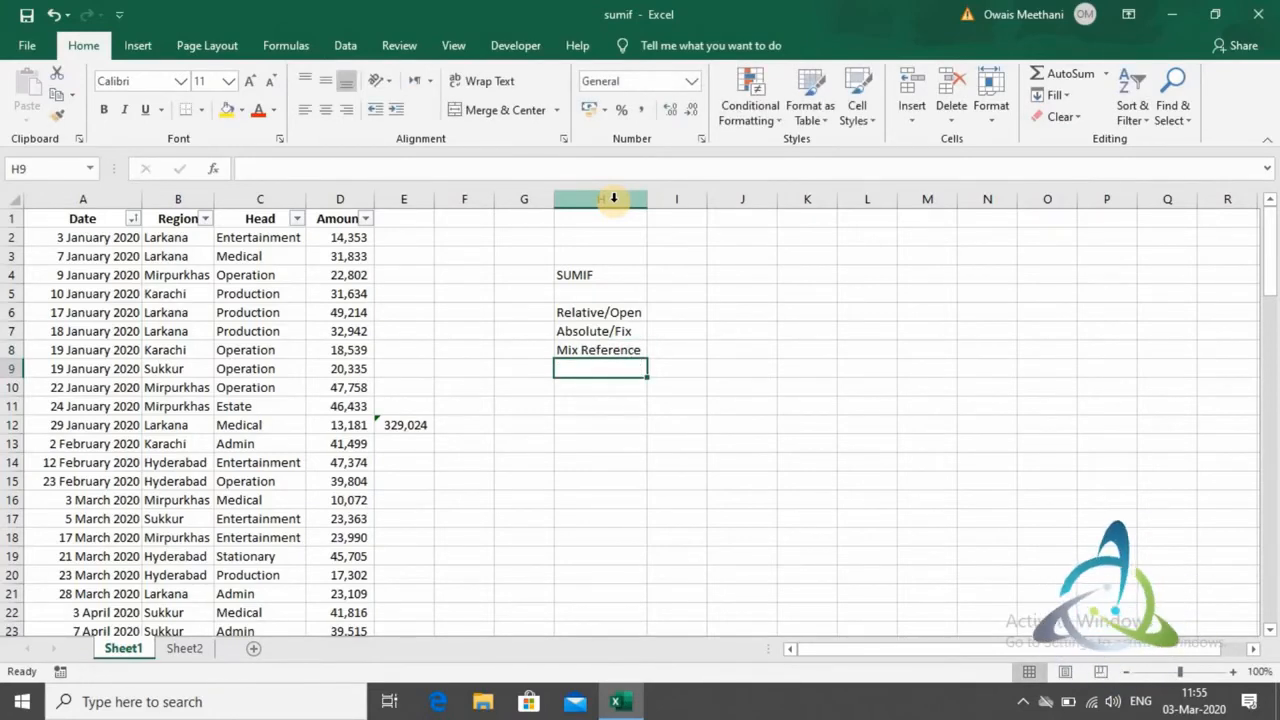
- Enter the example "A1" in cell I6, beside the Relative/Open label
key("Up")
key("Up")
key("Up")
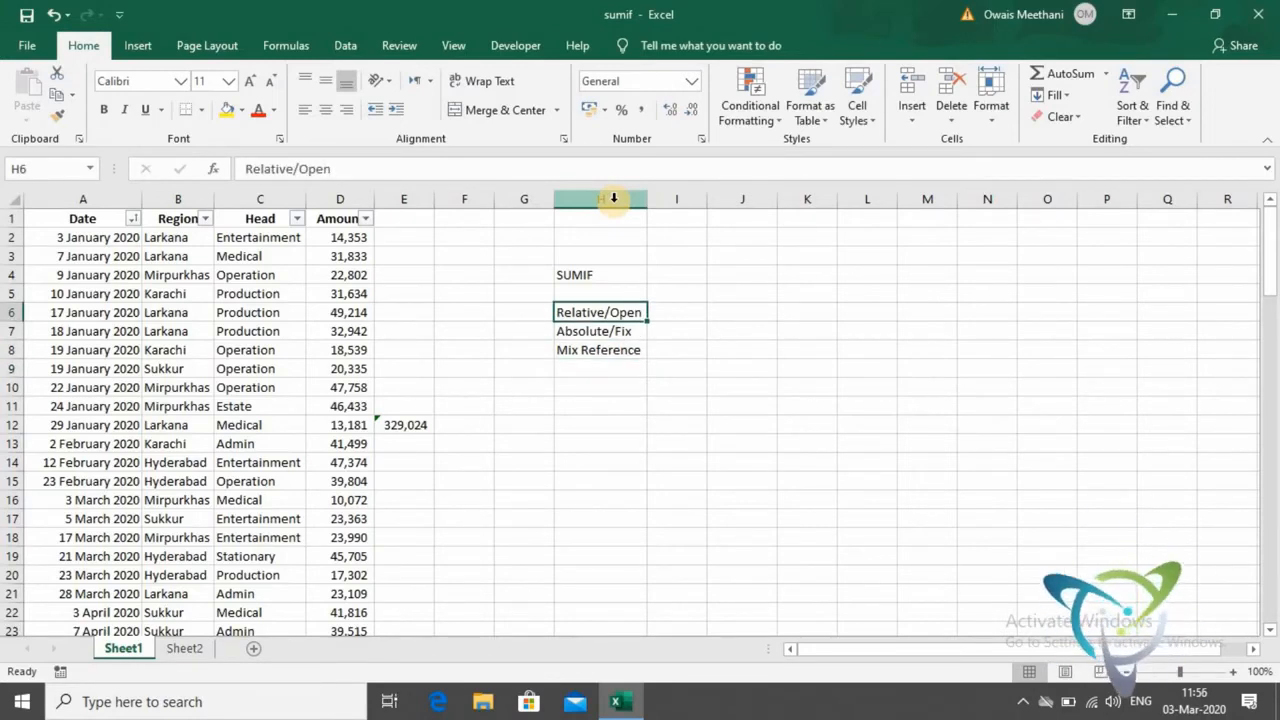
key("Right")
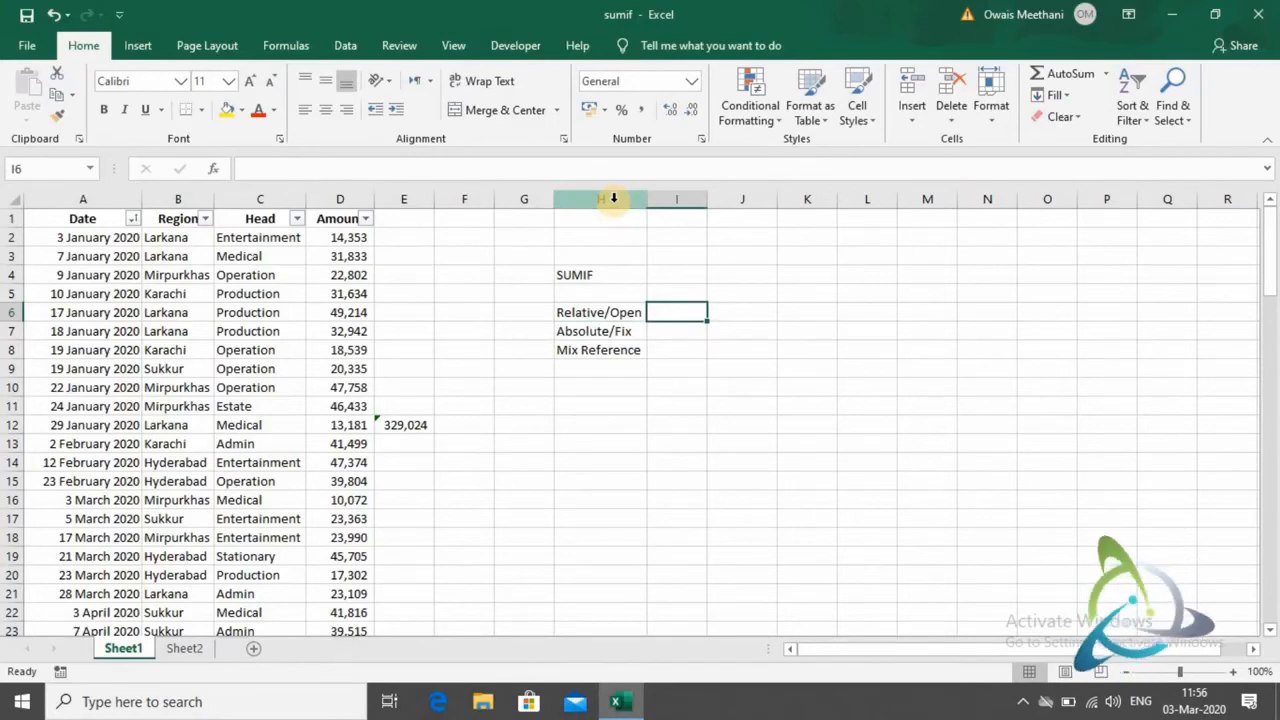
type("A!")
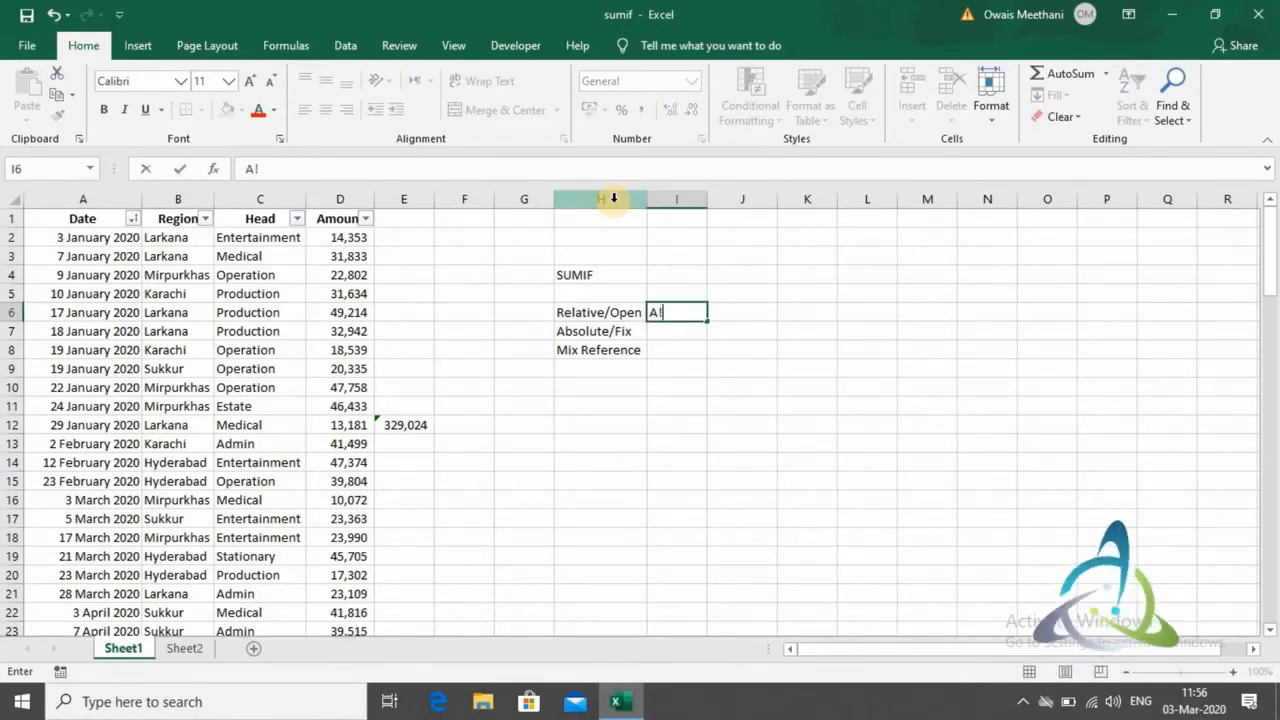
key("BackSpace")
type("1")
key("Return")
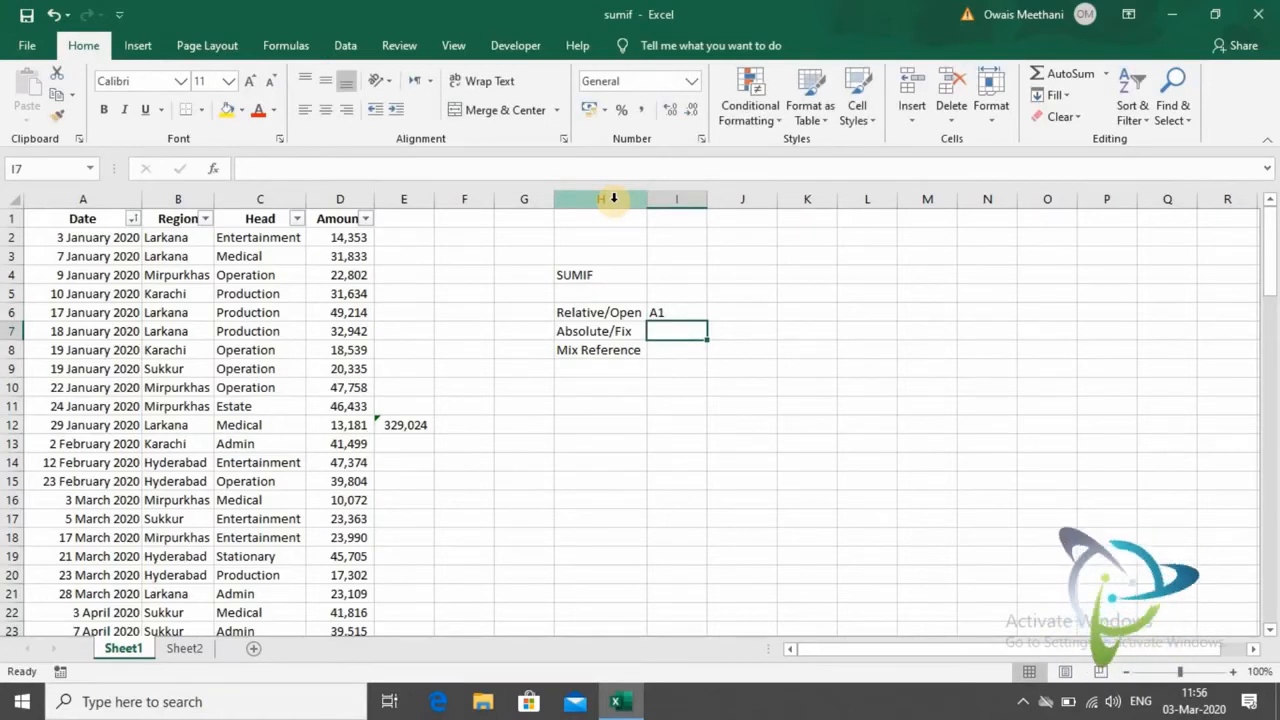
- Enter the example "$A$1" in cell I7, beside the Absolute/Fix label
type("$A")
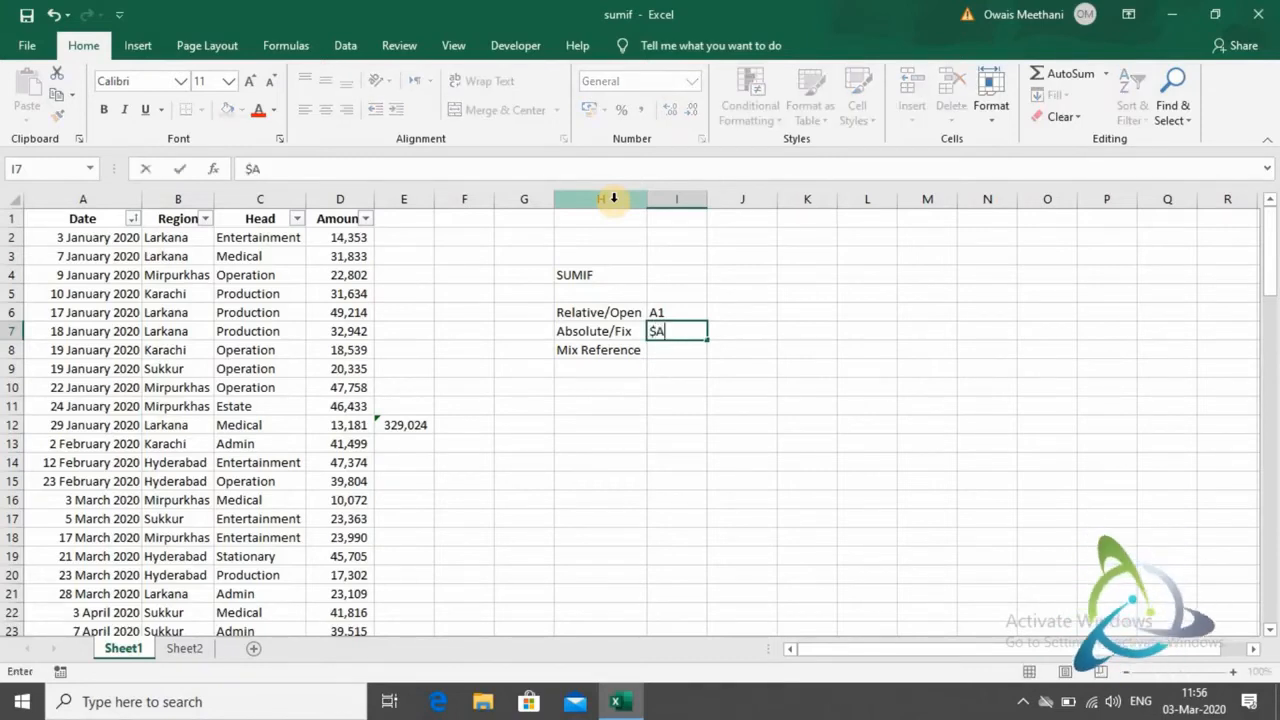
type("$1")
key("Return")
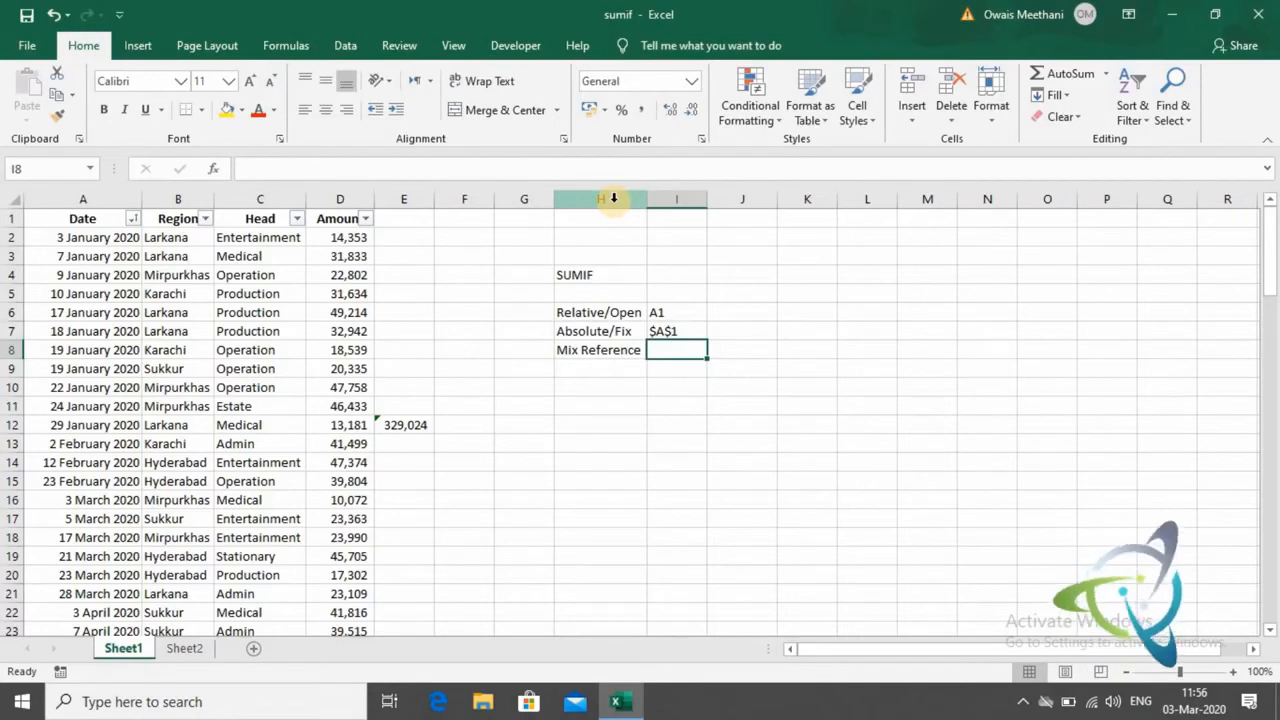
- Enter the column-locked example "$A1" in cell I8, beside the Mix Reference label
type("$")
type("A$1")
key("BackSpace")
key("BackSpace")
type("1")
key("Return")
- Enter the row-locked example "A$1" in cell J8 as the second mixed reference
key("Up")
key("Right")
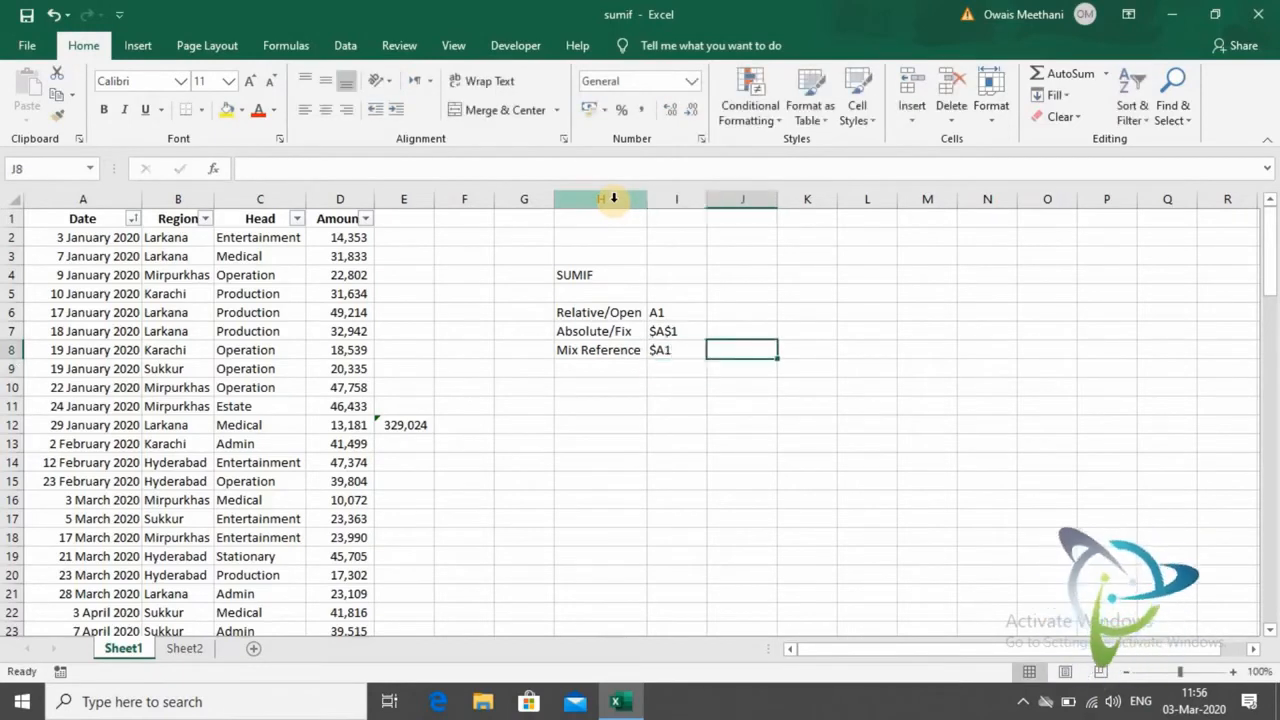
type("A")
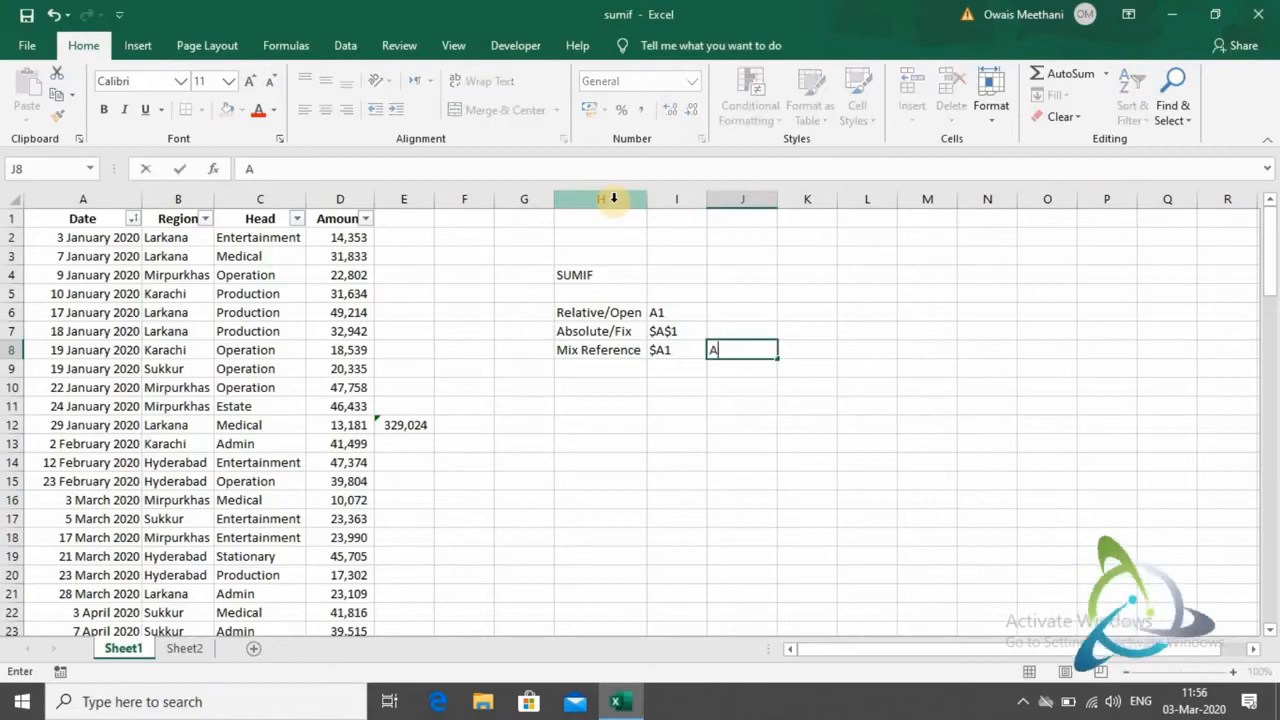
type("$1")
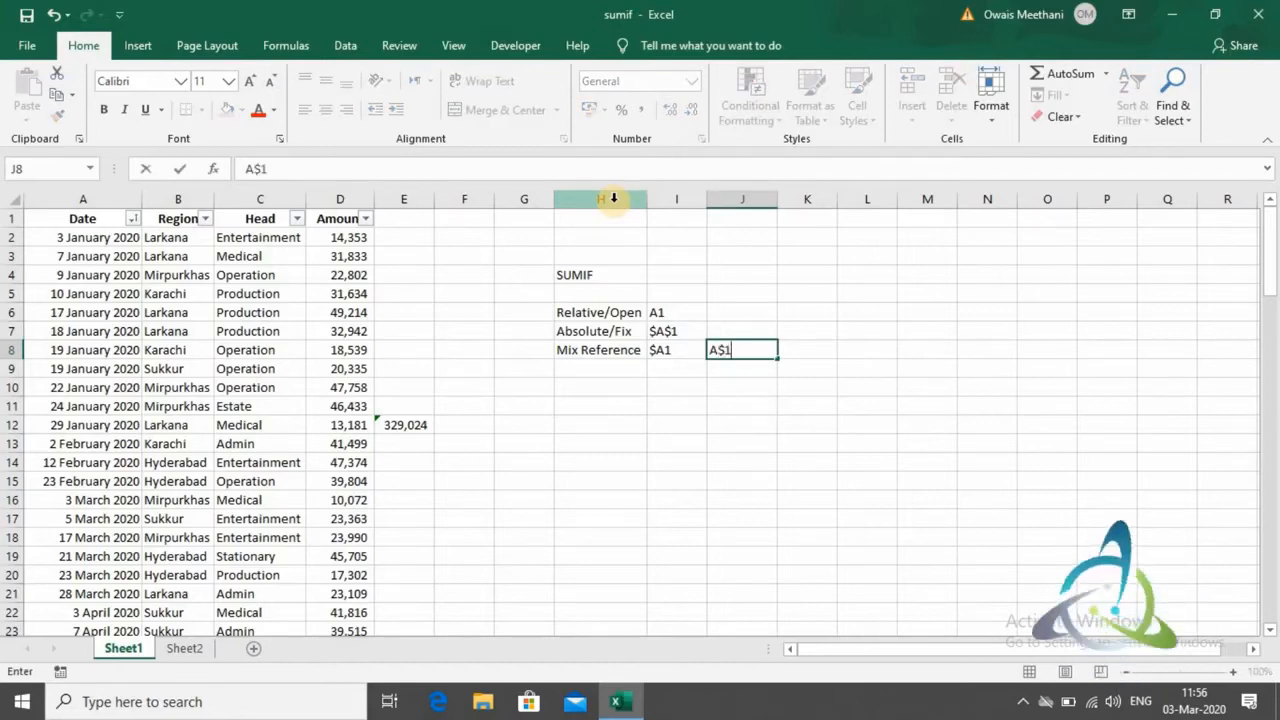
key("Return")
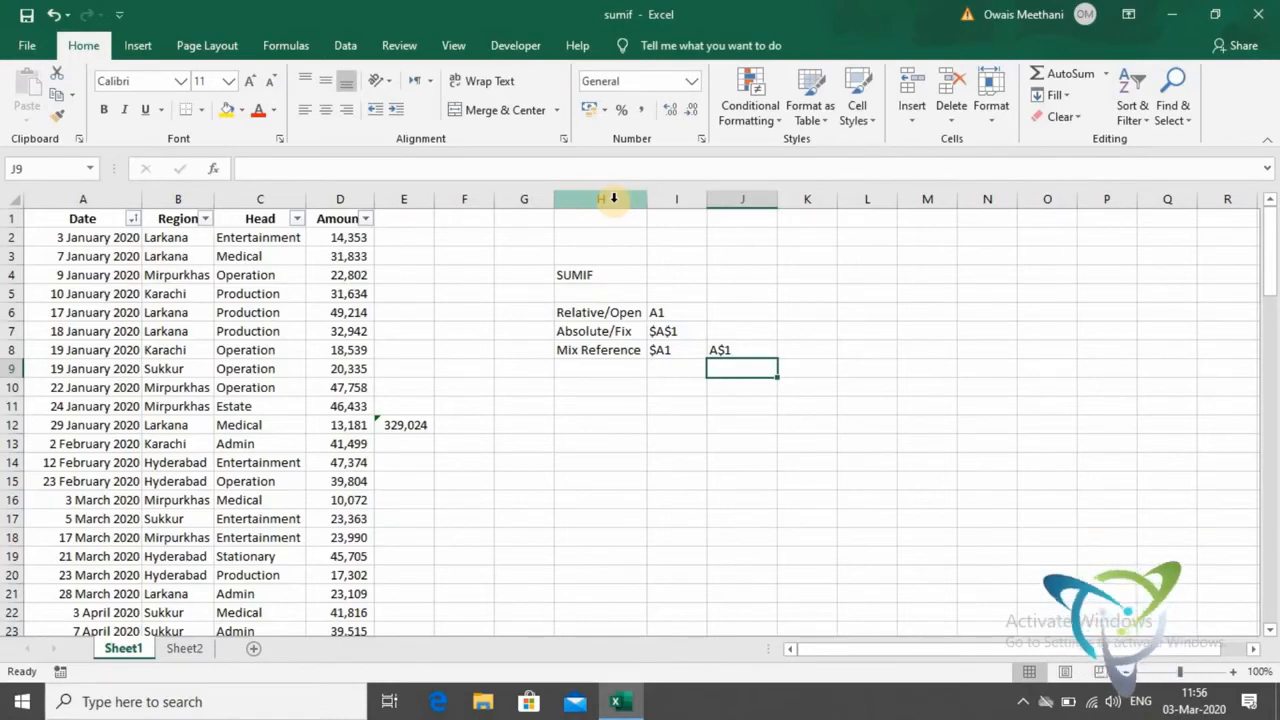
- Make the range in E12's SUM formula absolute, so that it reads =SUM($D$2:$D$12)
key("Left")
key("Left")
key("Left")
key("Left")
key("Left")
key("Left")
key("Down")
key("Down")
key("Down")
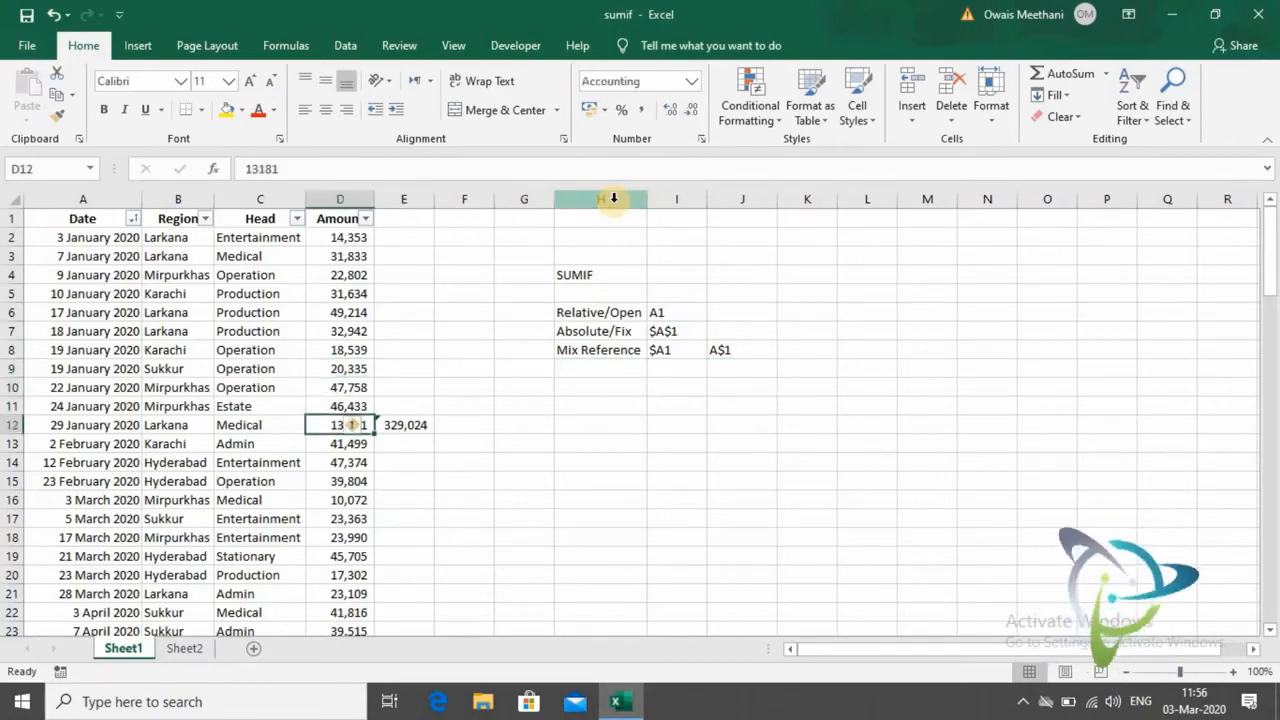
key("Right")
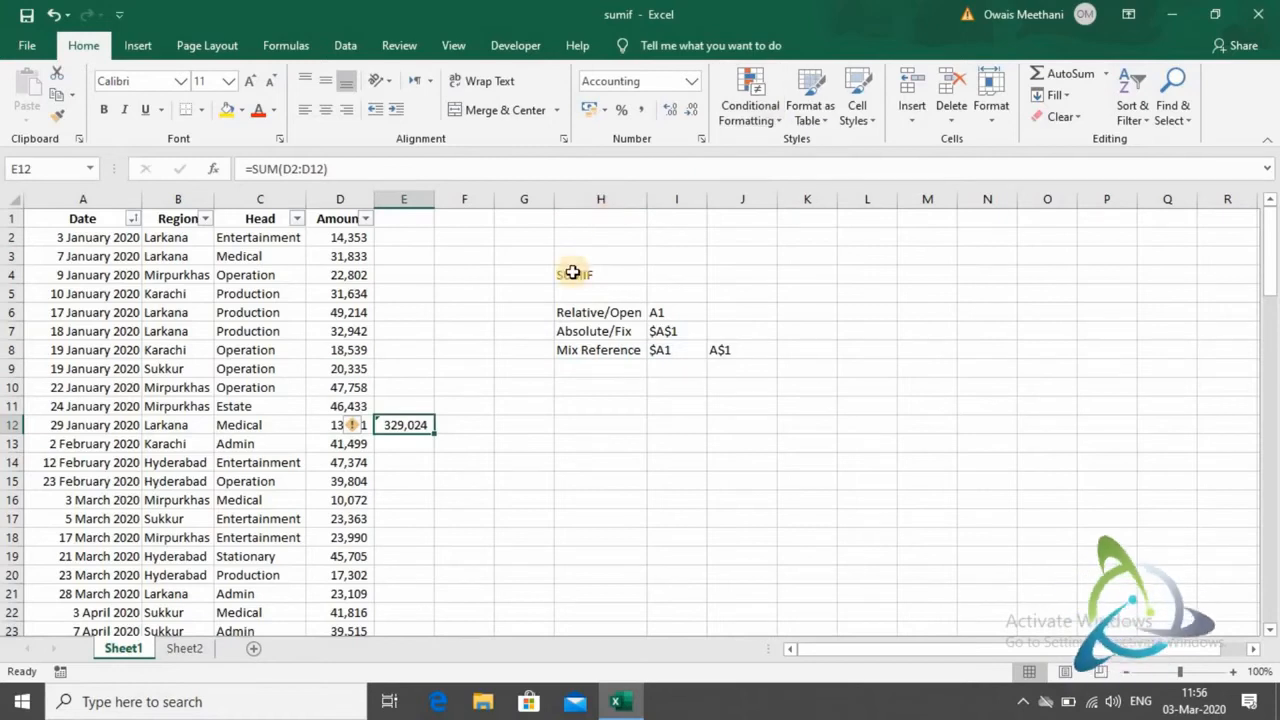
key("F2")
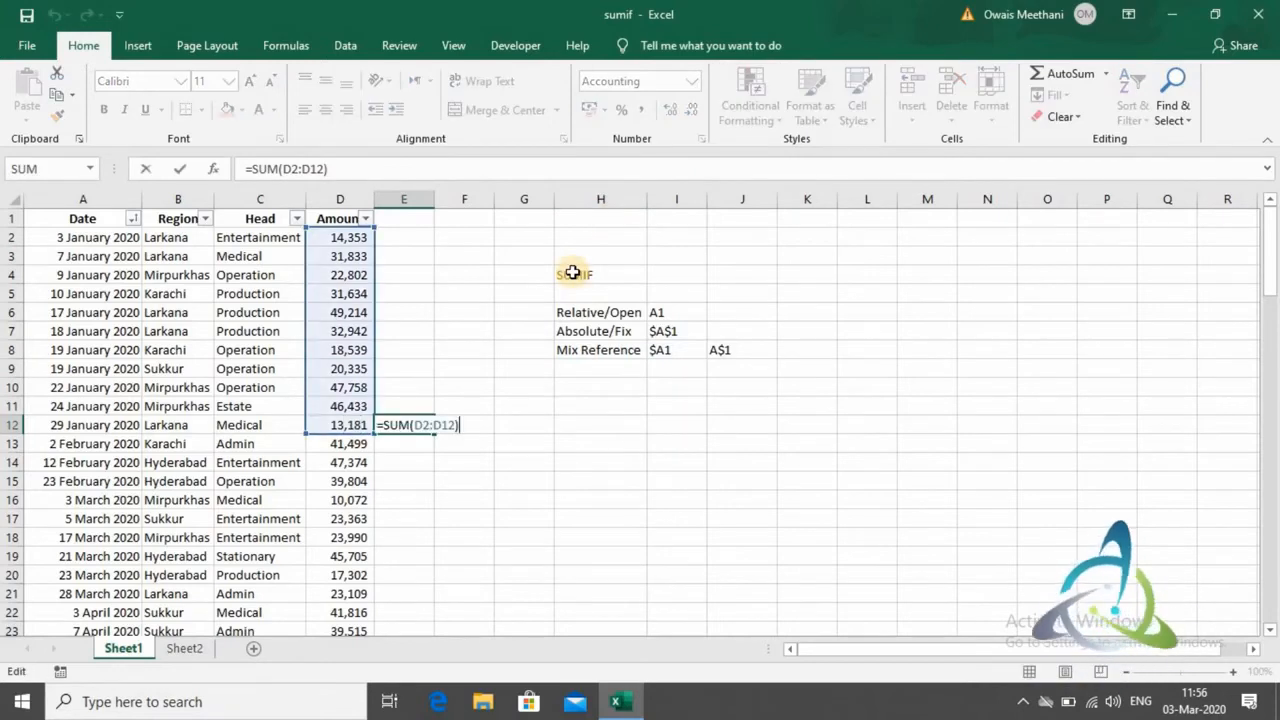
key("shift+Left")
key("shift+Left")
key("shift+Left")
key("shift+Left")
key("shift+Left")
key("shift+Left")
key("shift+Left")
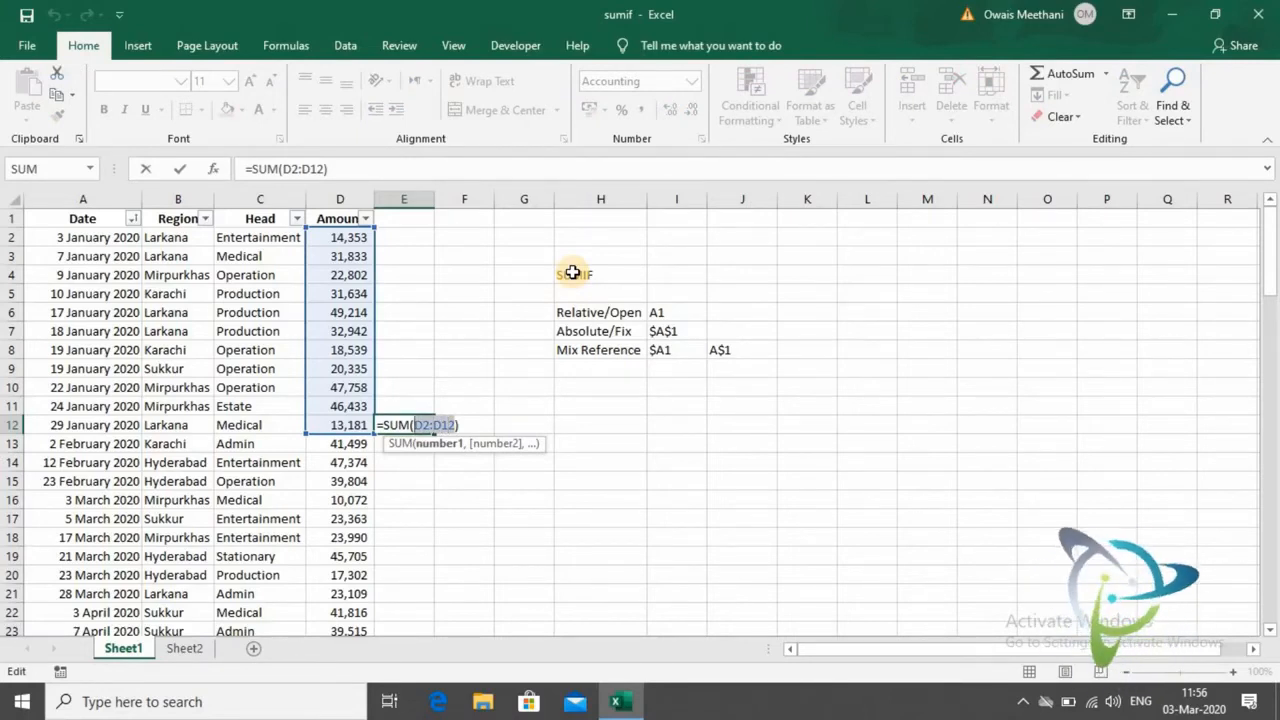
key("F4")
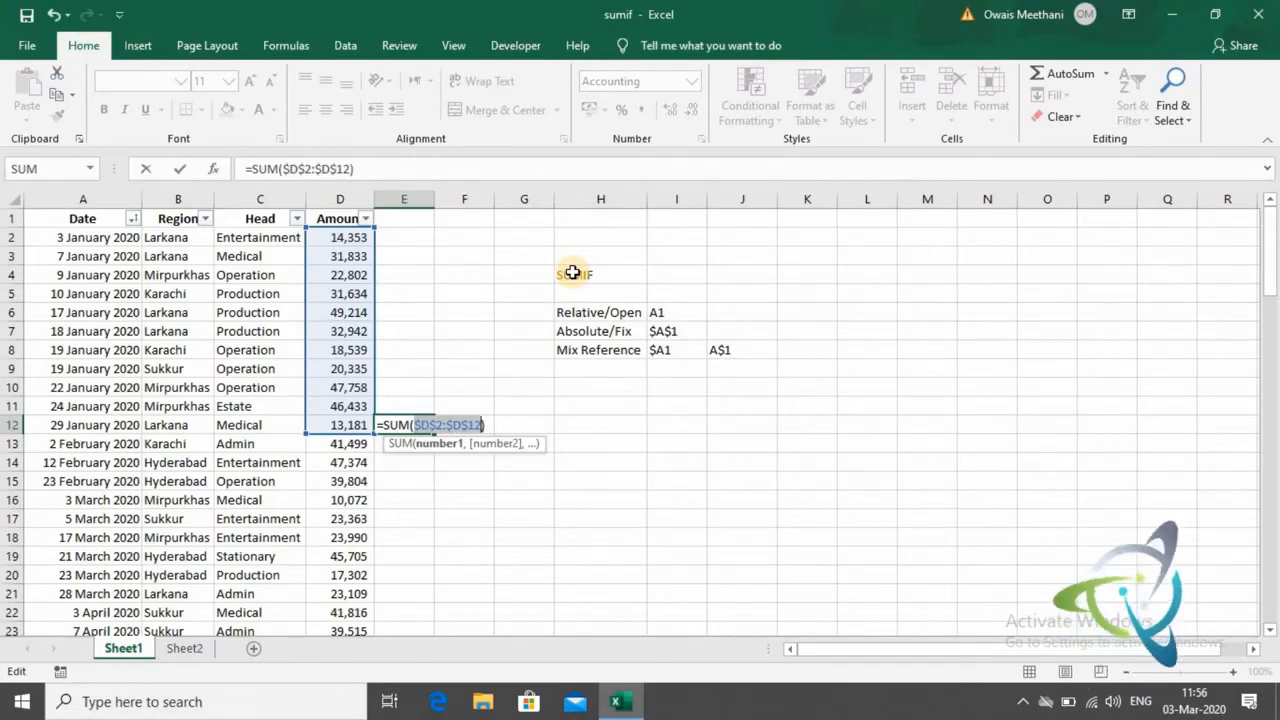
key("Return")
key("Up")
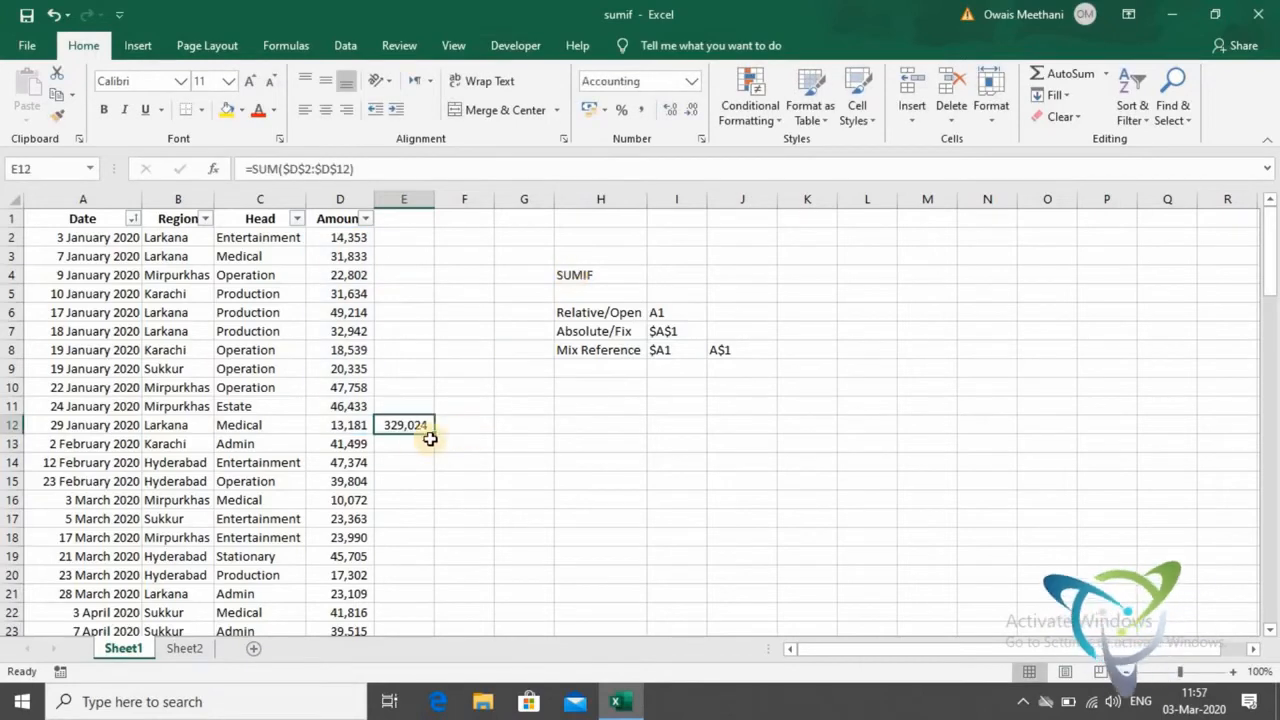
- Fill the SUM formula from E12 down to E20 and inspect the fixed range in E12 and E13
left_click_drag(438, 436, 423, 580)
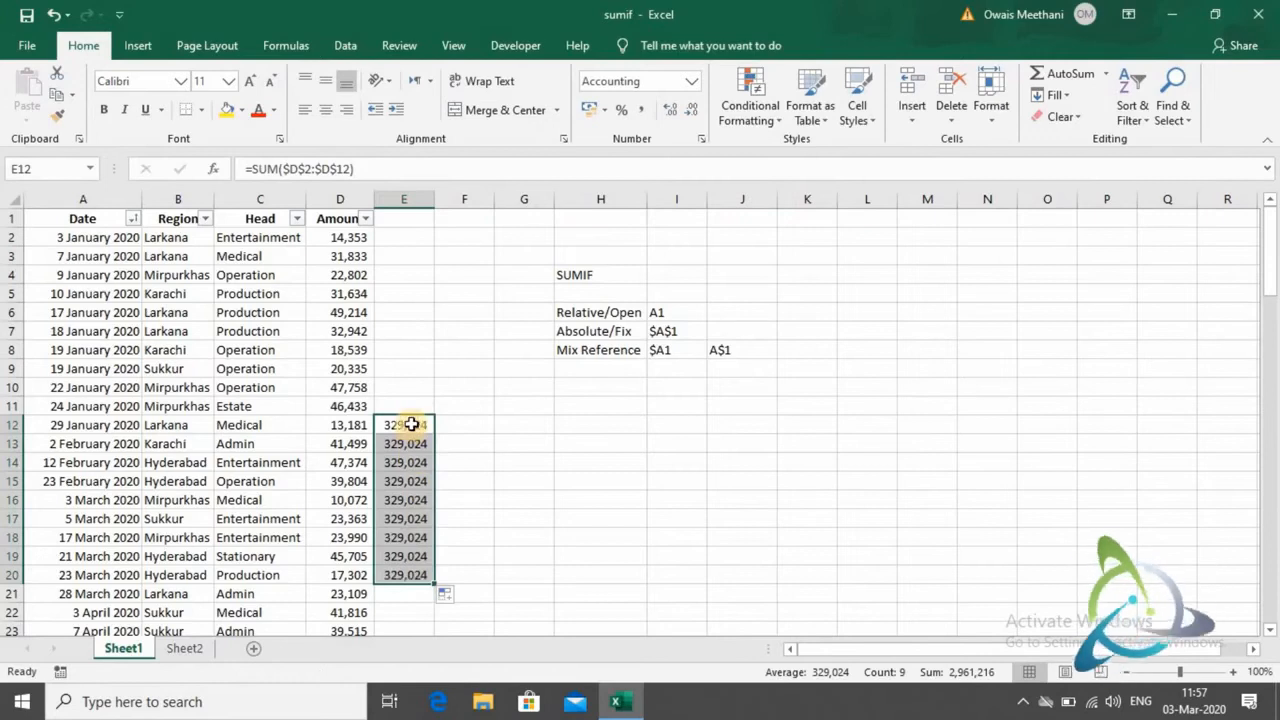
left_click(411, 425)
left_click_drag(366, 170, 213, 170)
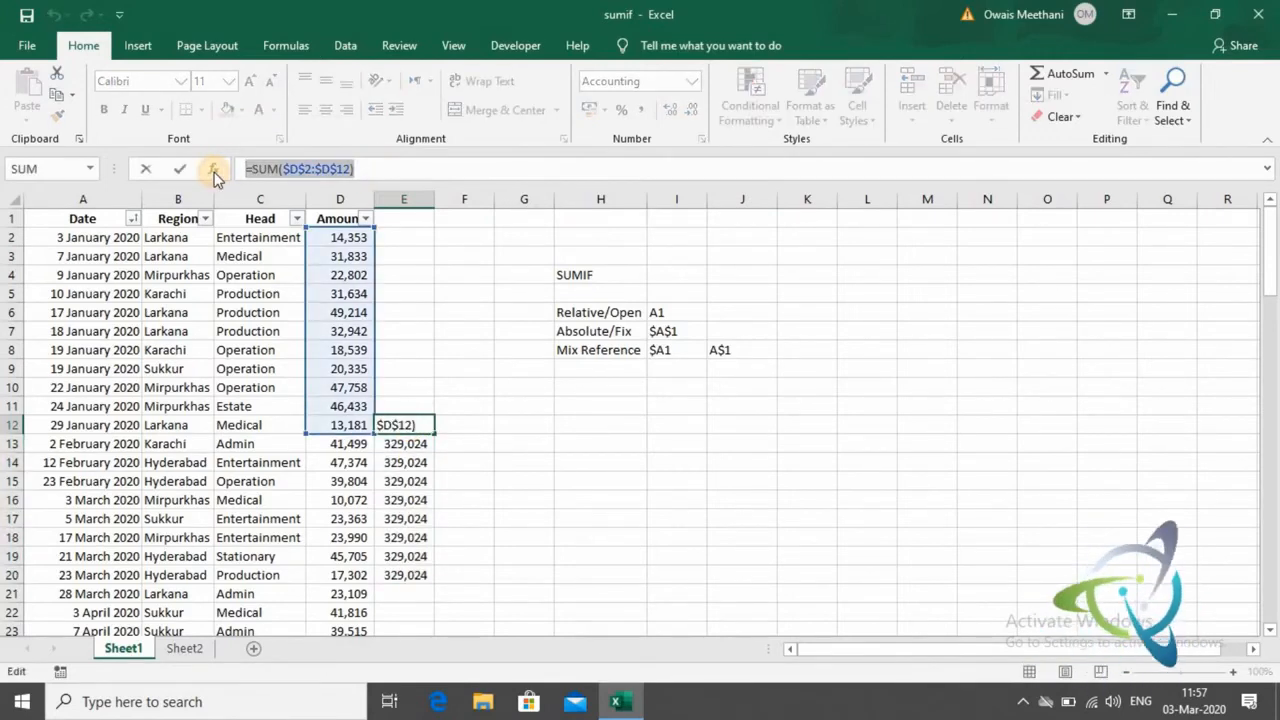
key("Return")
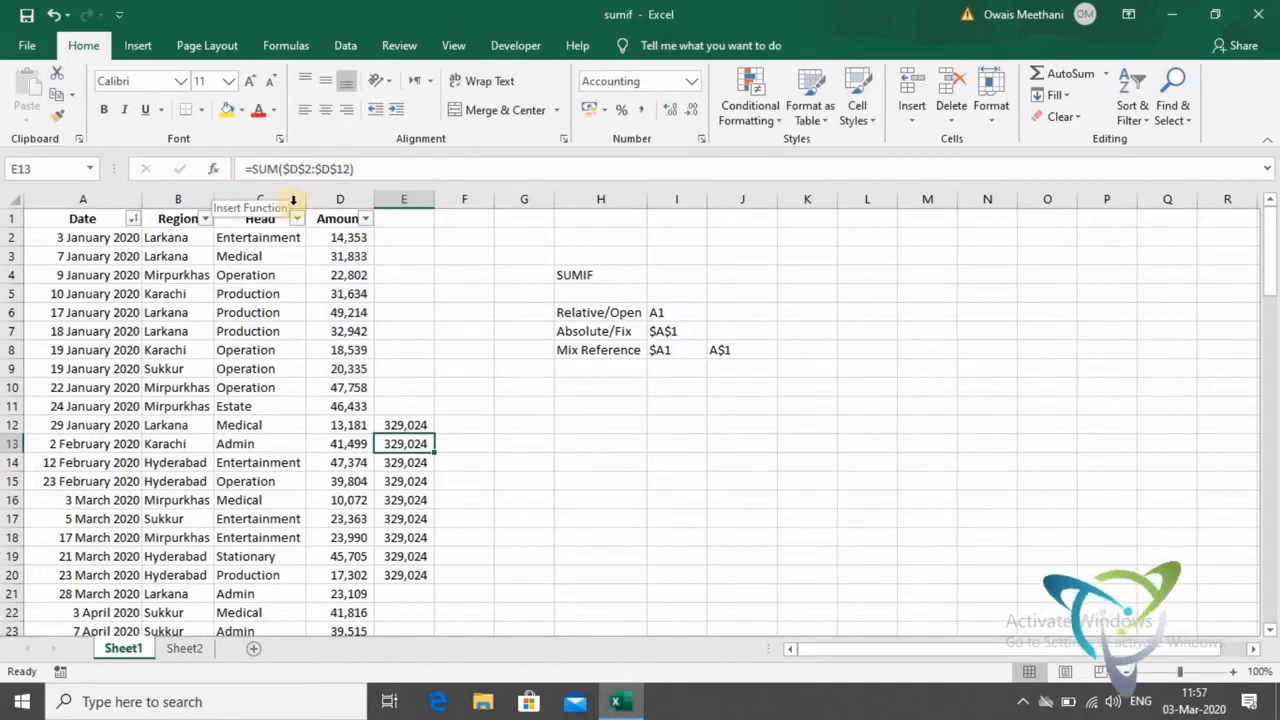
left_click(425, 421)
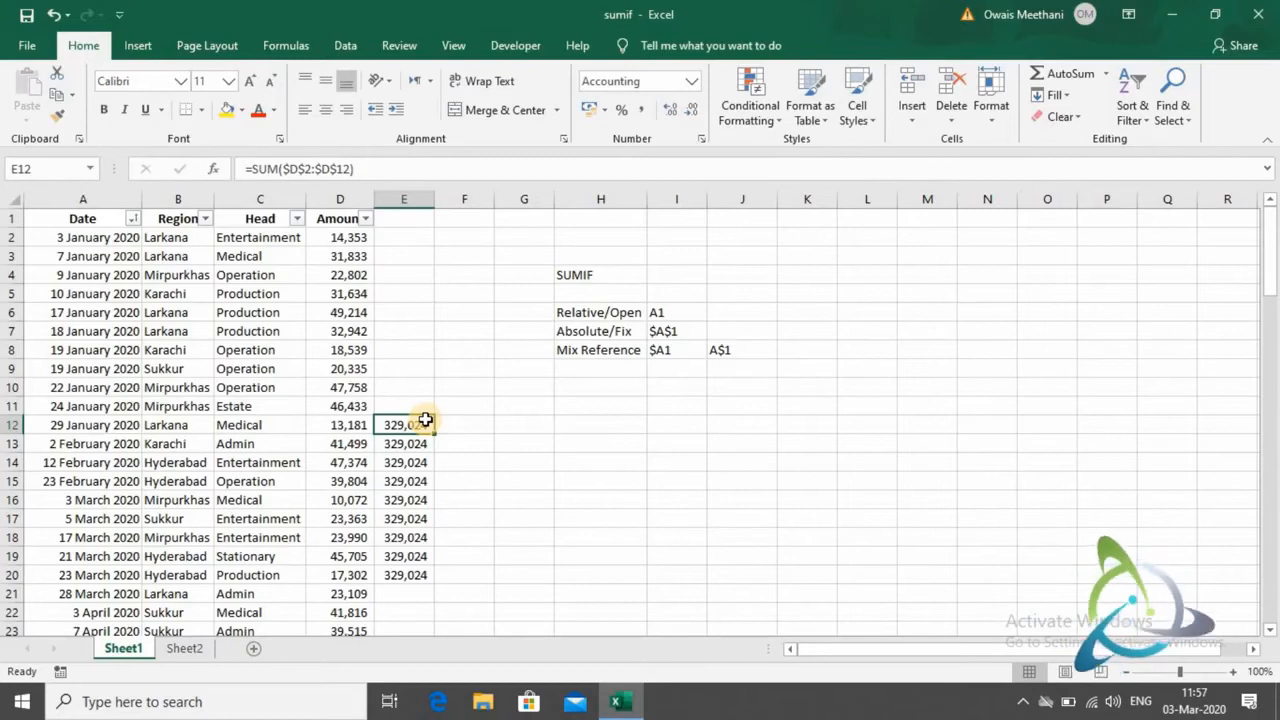
- Clear the copied SUM formulas from cells E13 to E20
left_click(422, 444)
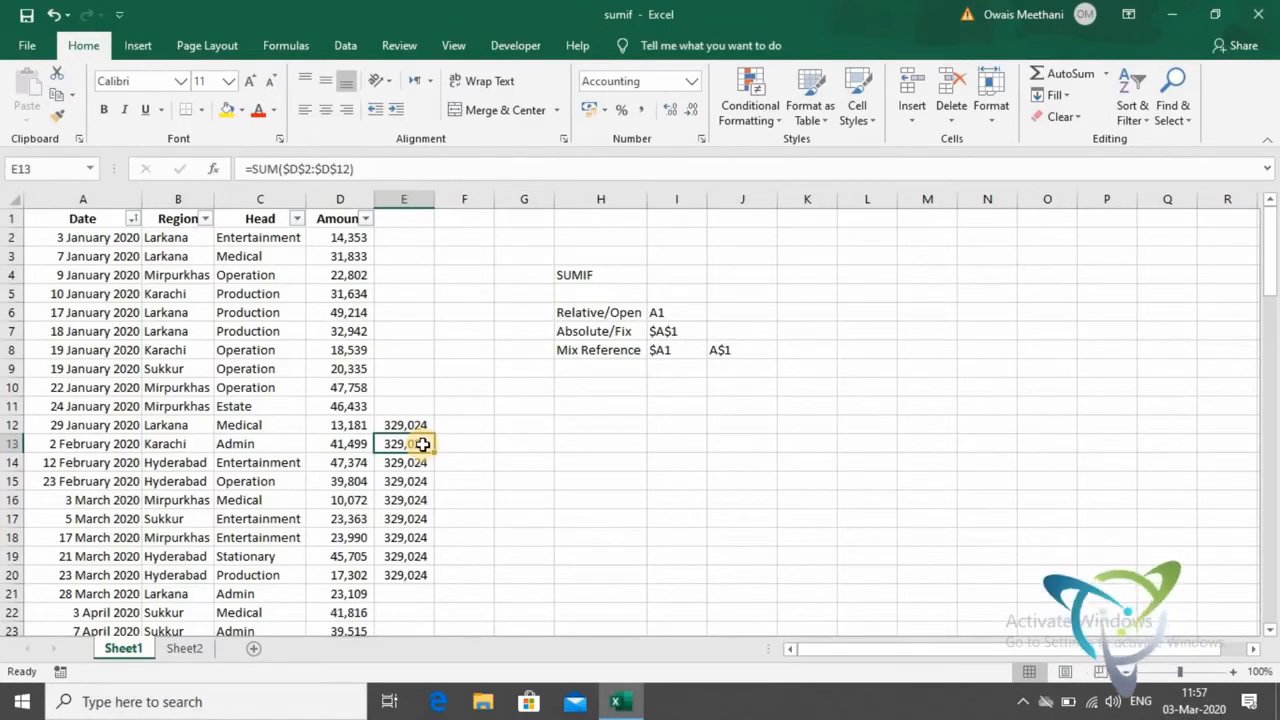
key("shift+Down")
key("shift+Down")
key("shift+Down")
key("shift+Down")
key("shift+Down")
key("shift+Down")
key("shift+Down")
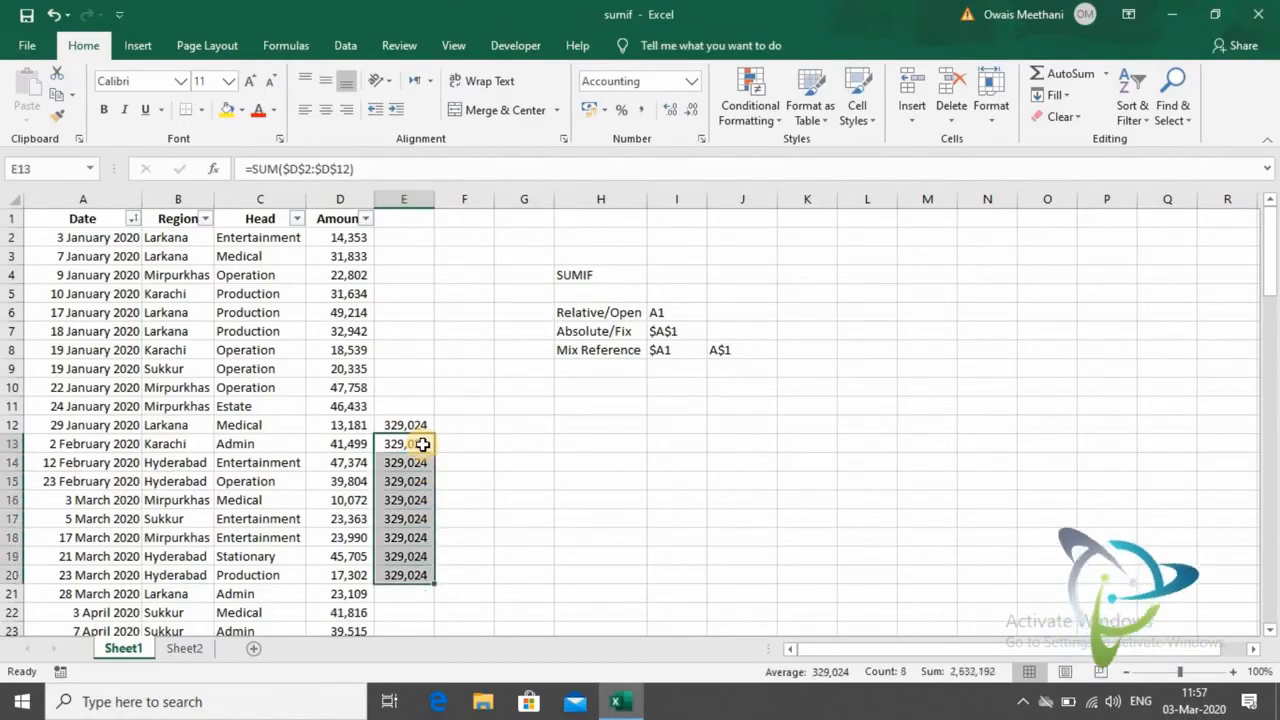
key("Delete")
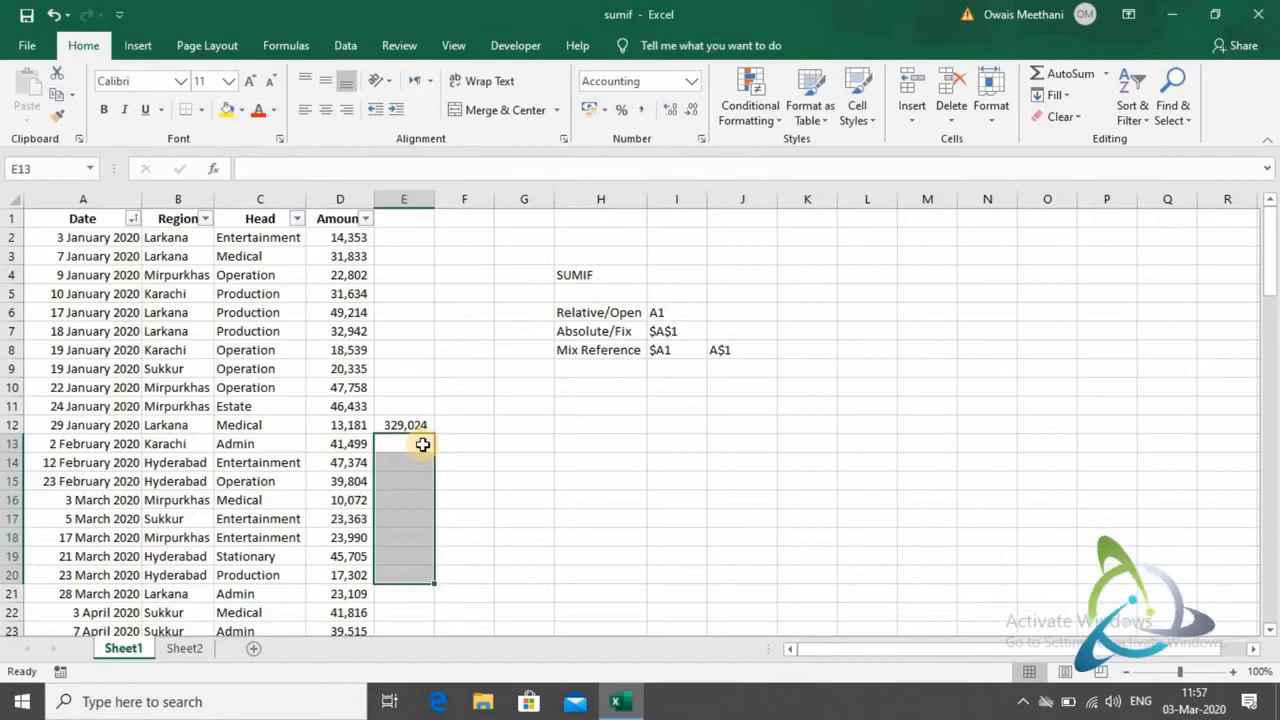
- Cycle the range in E12's SUM formula through D$2:D$12 and $D2:$D12 to the relative form D2:D12
key("Up")
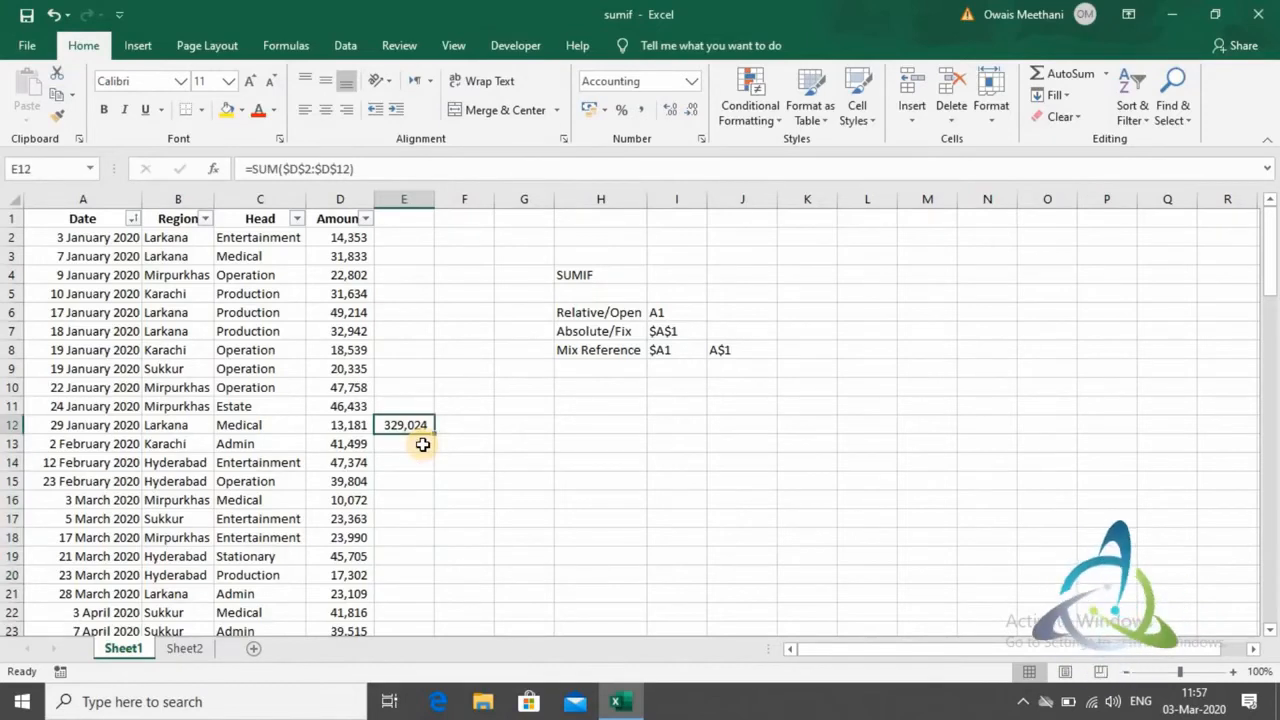
key("F2")
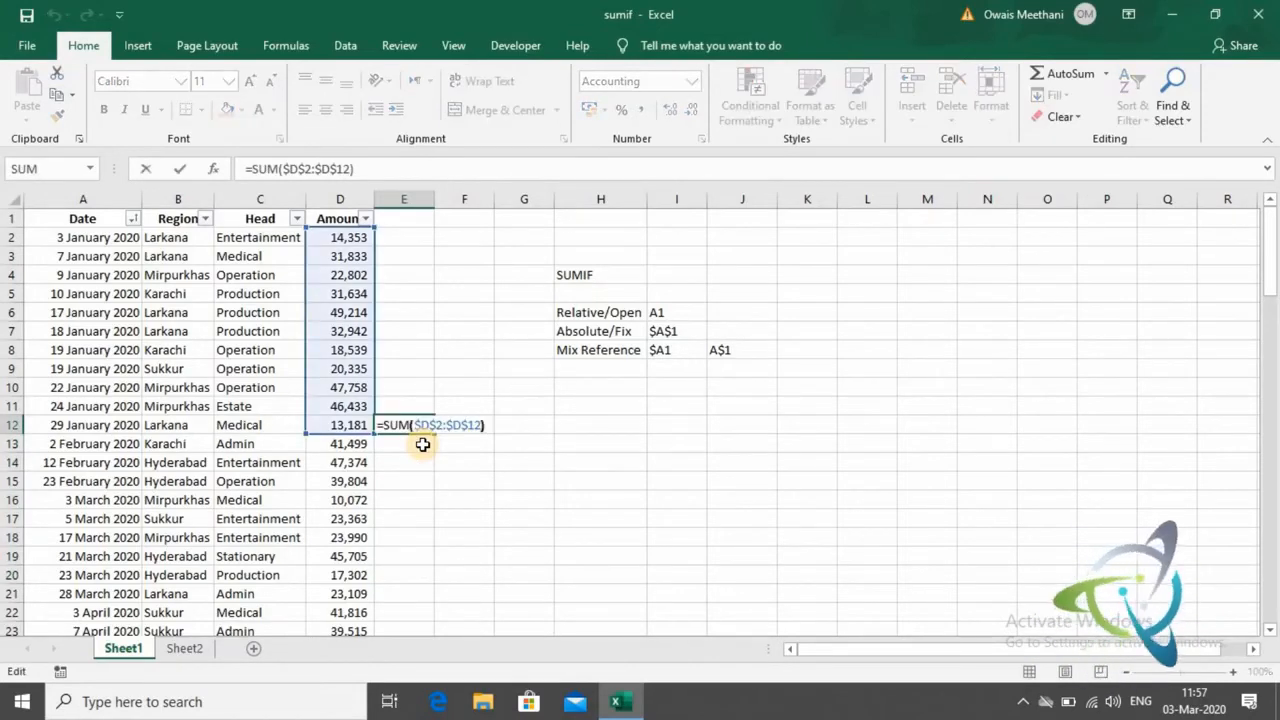
key("shift+Left")
key("shift+Left")
key("shift+Left")
key("shift+Left")
key("shift+Left")
key("shift+Left")
key("shift+Left")
key("shift+Left")
key("shift+Left")
key("shift+Left")
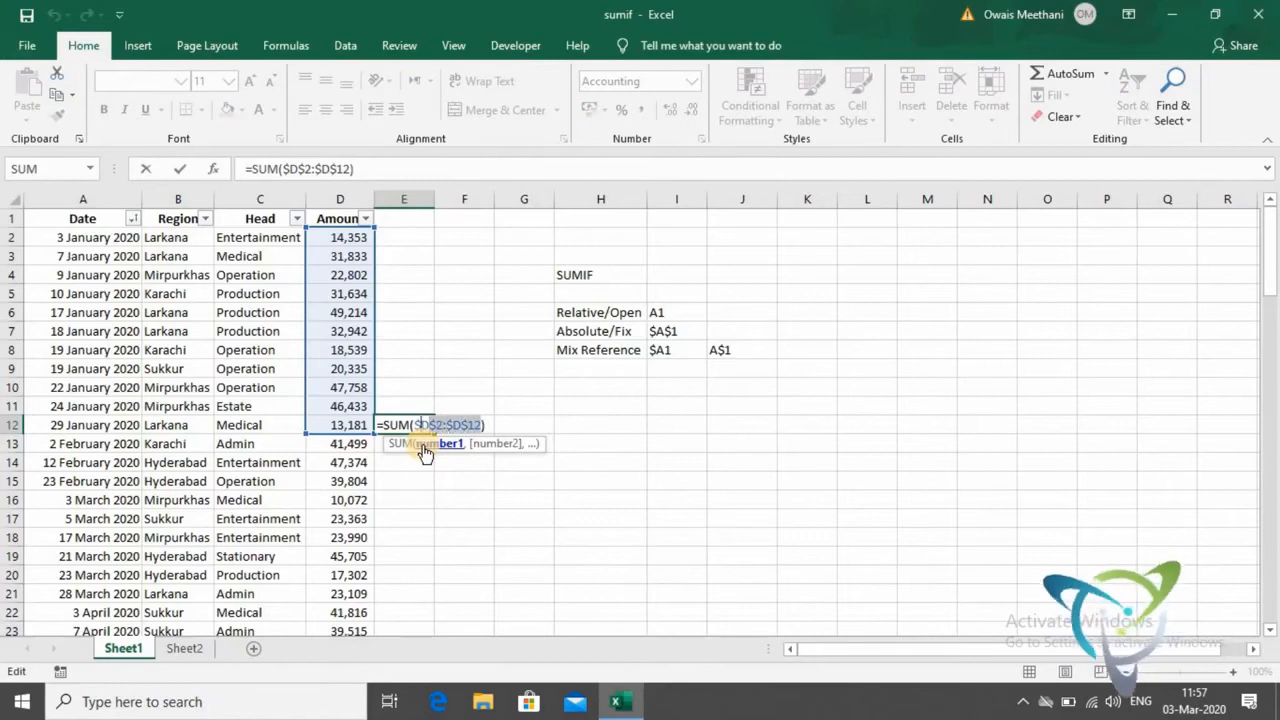
key("F4")
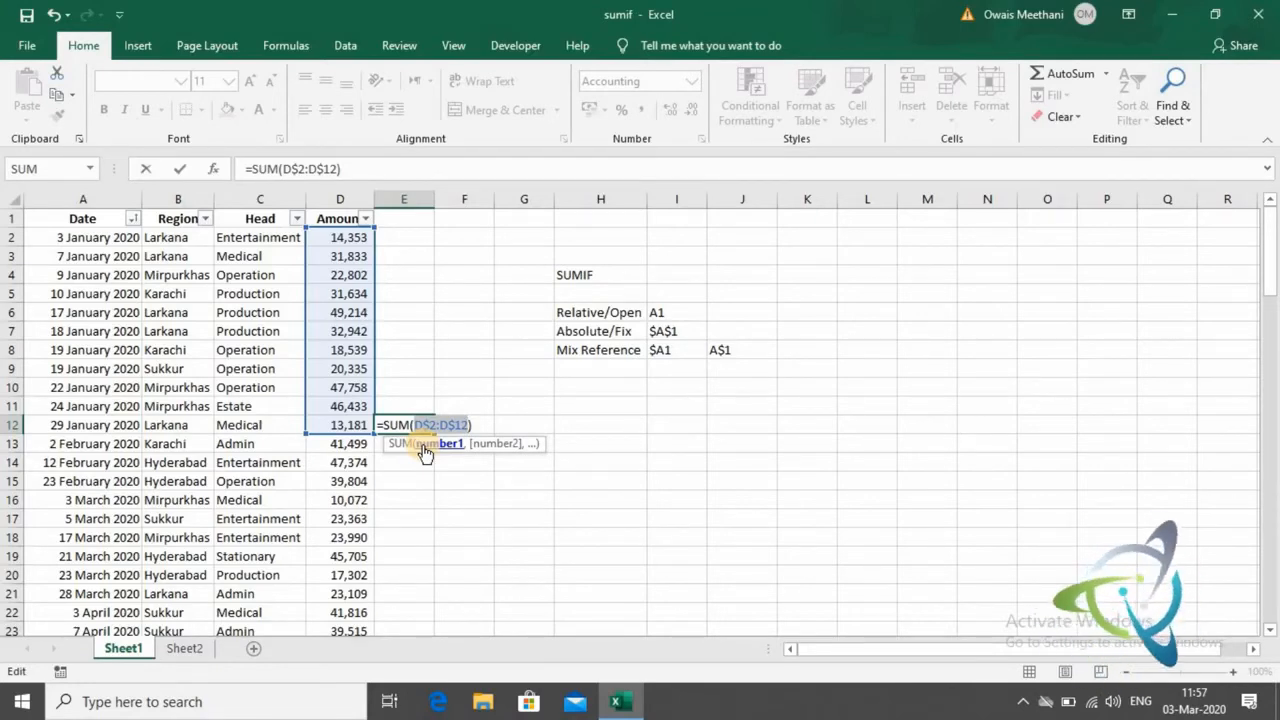
key("F4")
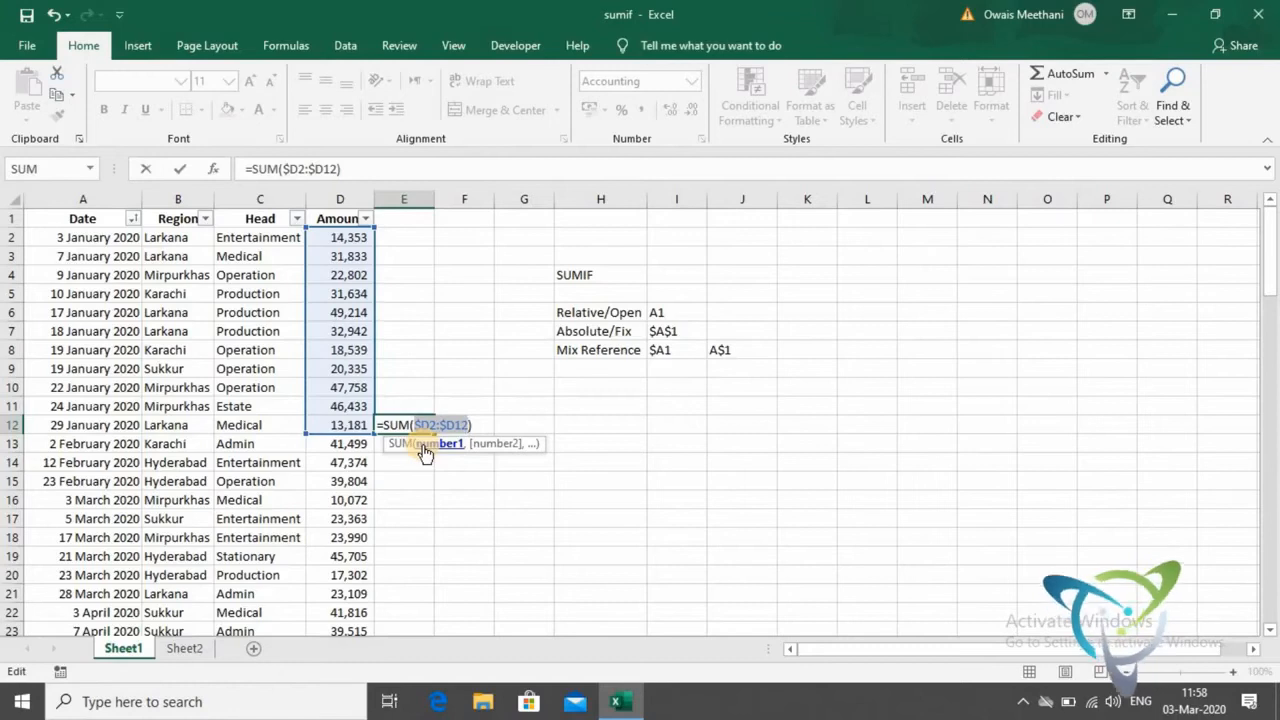
key("F4")
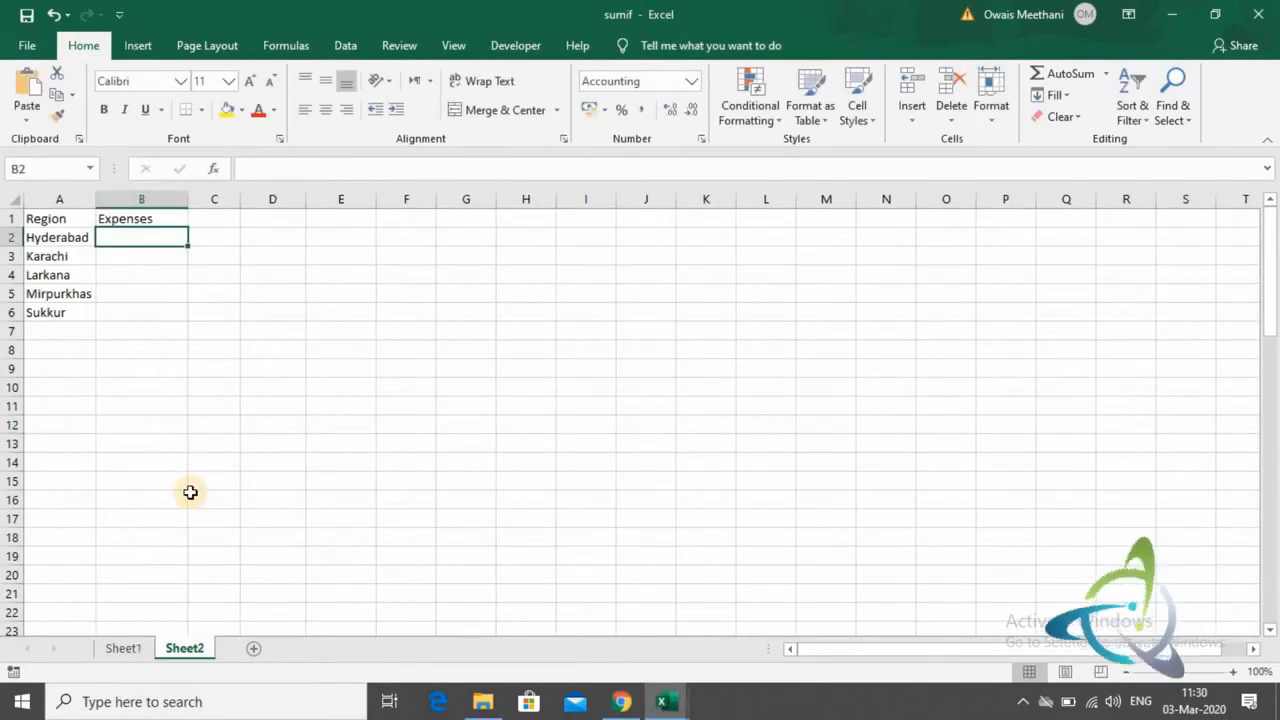
key("Left")
key("Right")
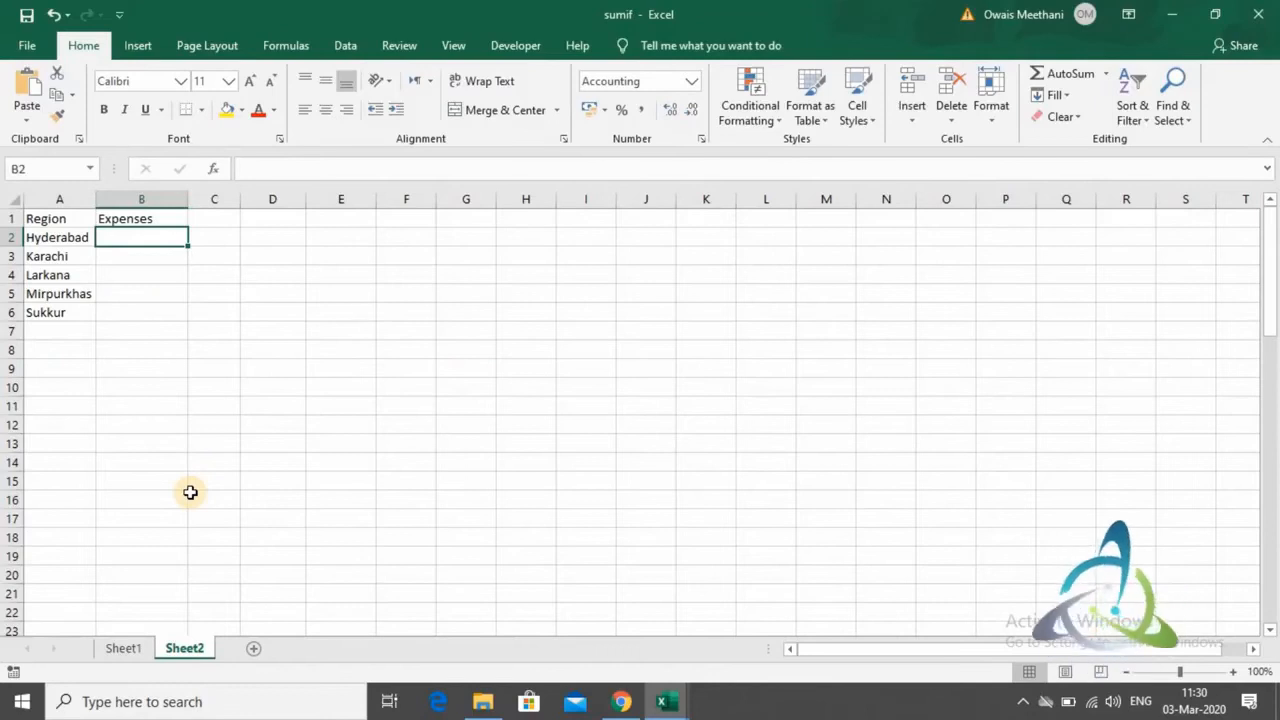
- Start a SUMIF formula in cell B2 of Sheet2, for Hyderabad's expenses
left_click(1238, 676)
left_click(1238, 676)
left_click(1238, 676)
left_click(1238, 676)
left_click(1238, 676)
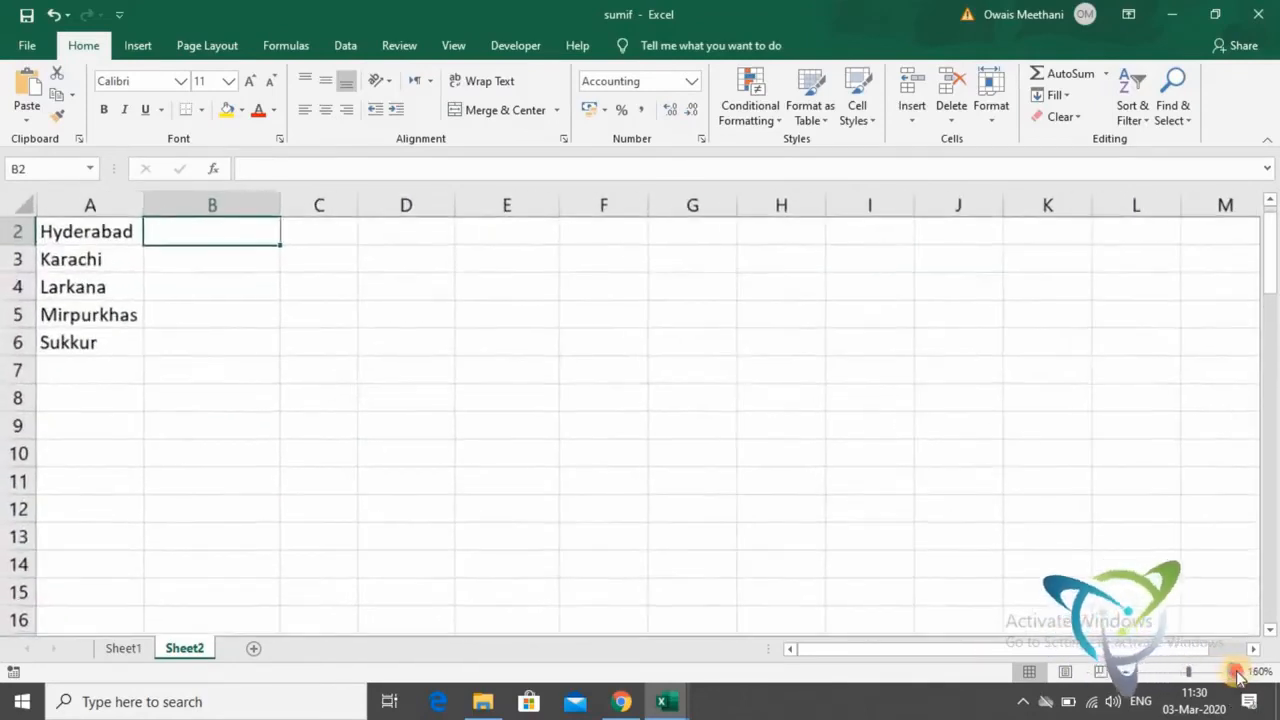
left_click(1238, 676)
left_click(1238, 676)
left_click(1238, 676)
left_click(1238, 676)
key("Up")
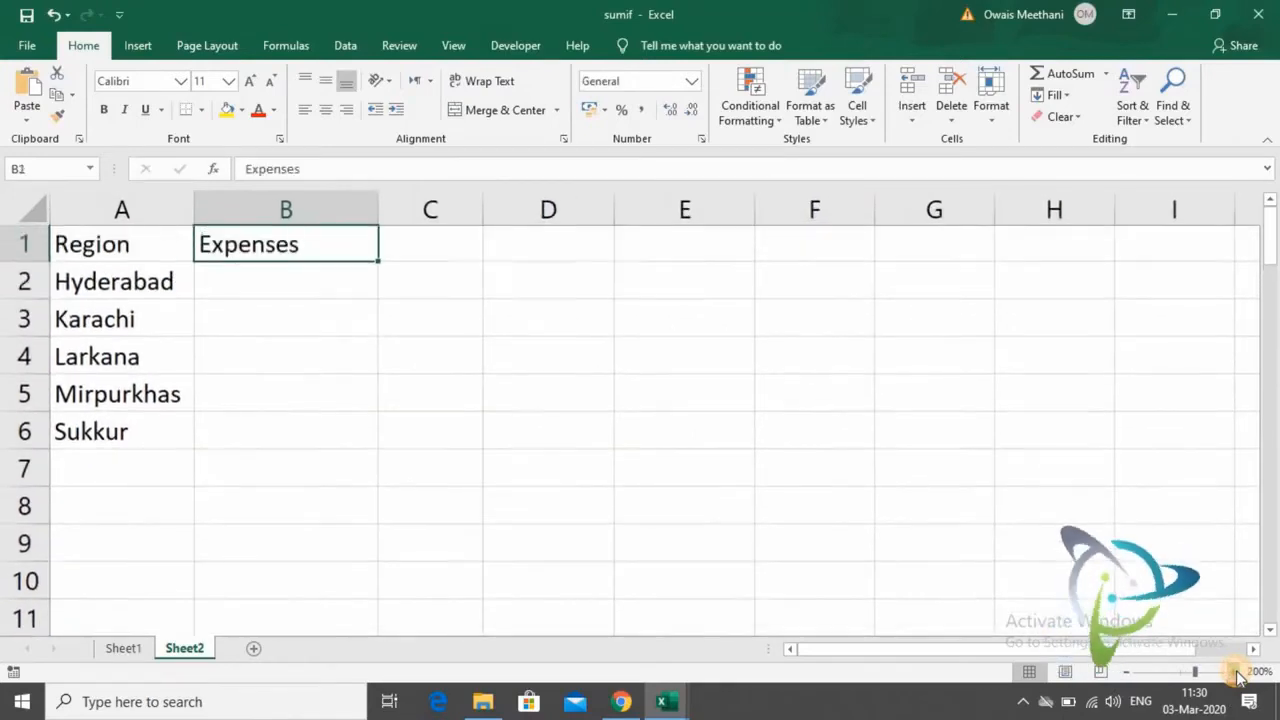
key("Down")
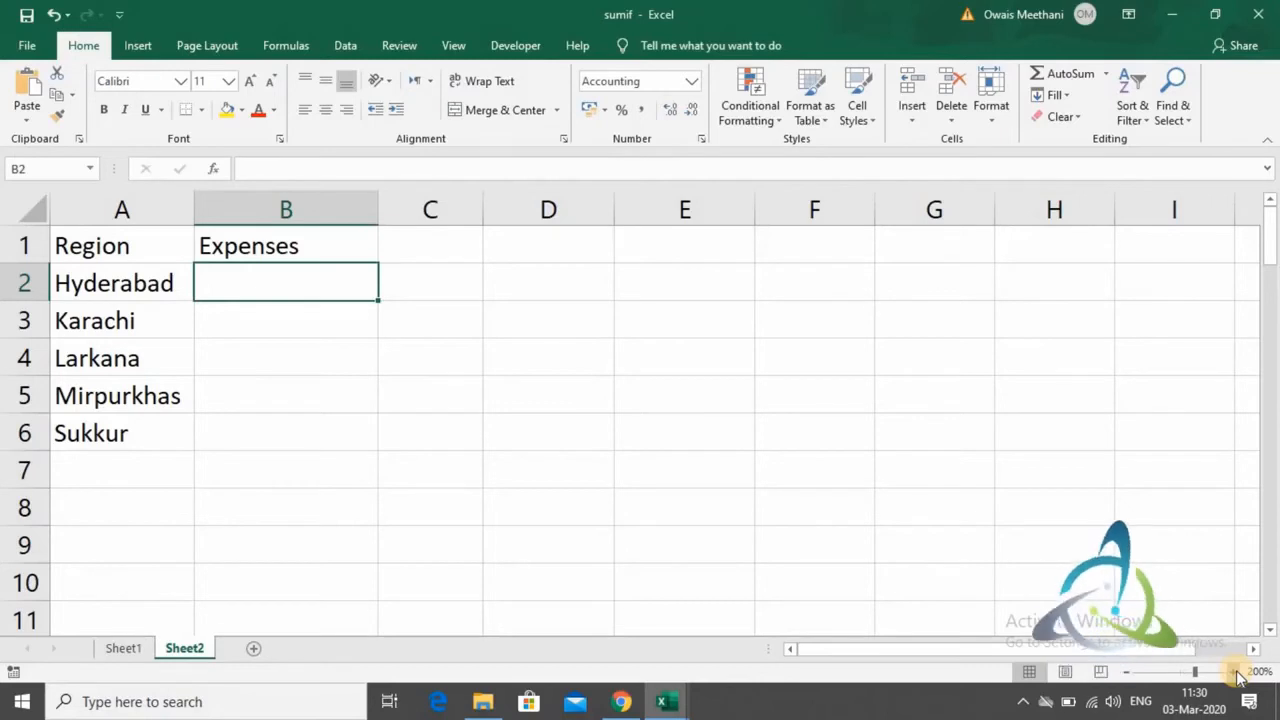
type("=")
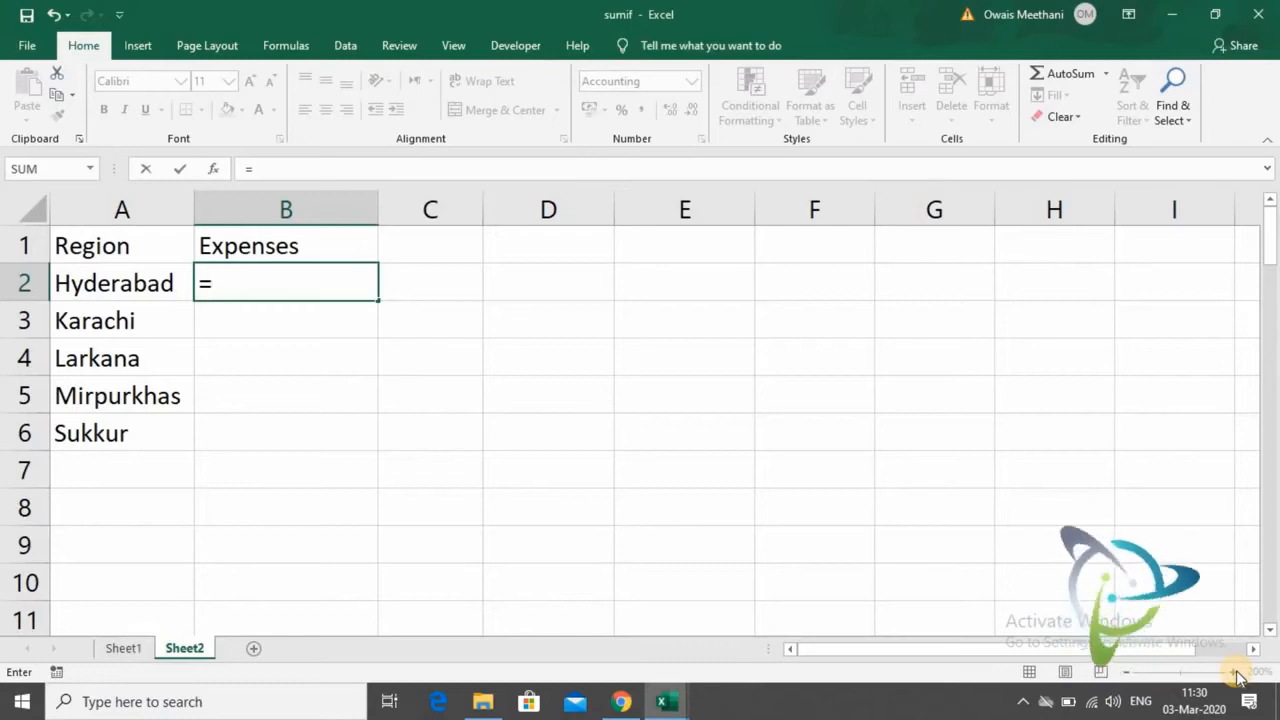
type("SUFIF")
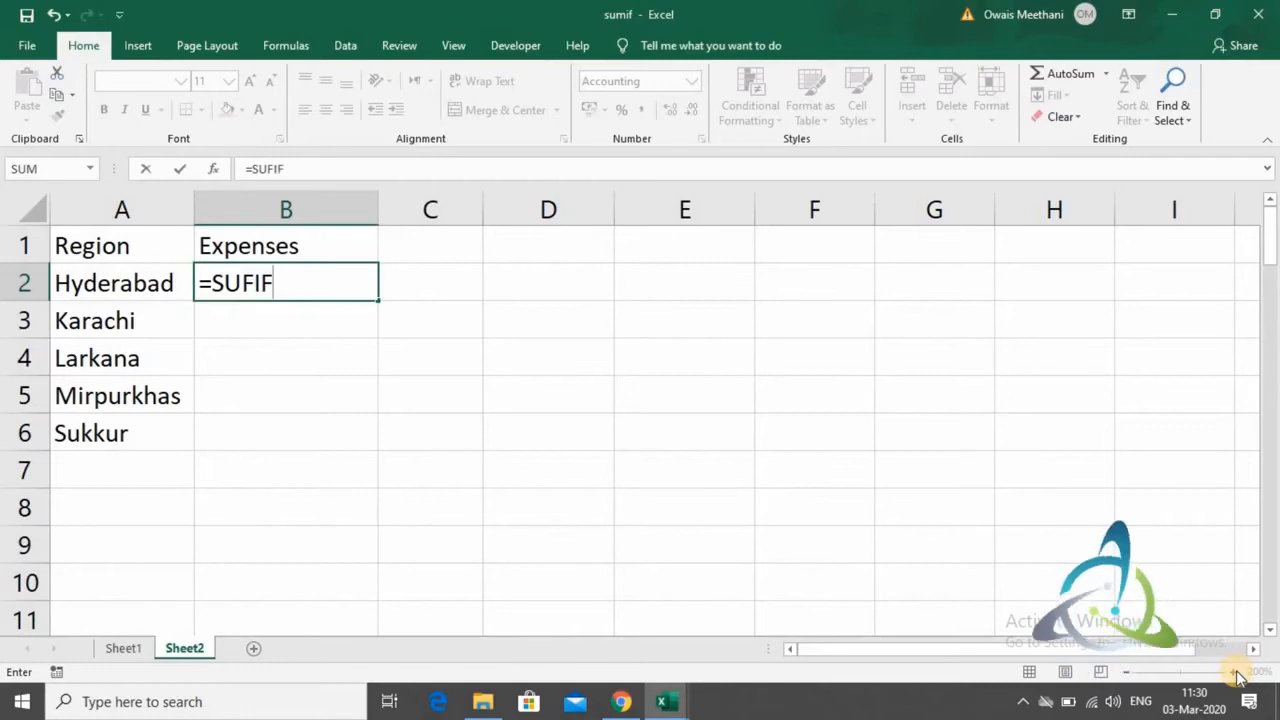
key("BackSpace")
key("BackSpace")
key("BackSpace")
type("MIF")
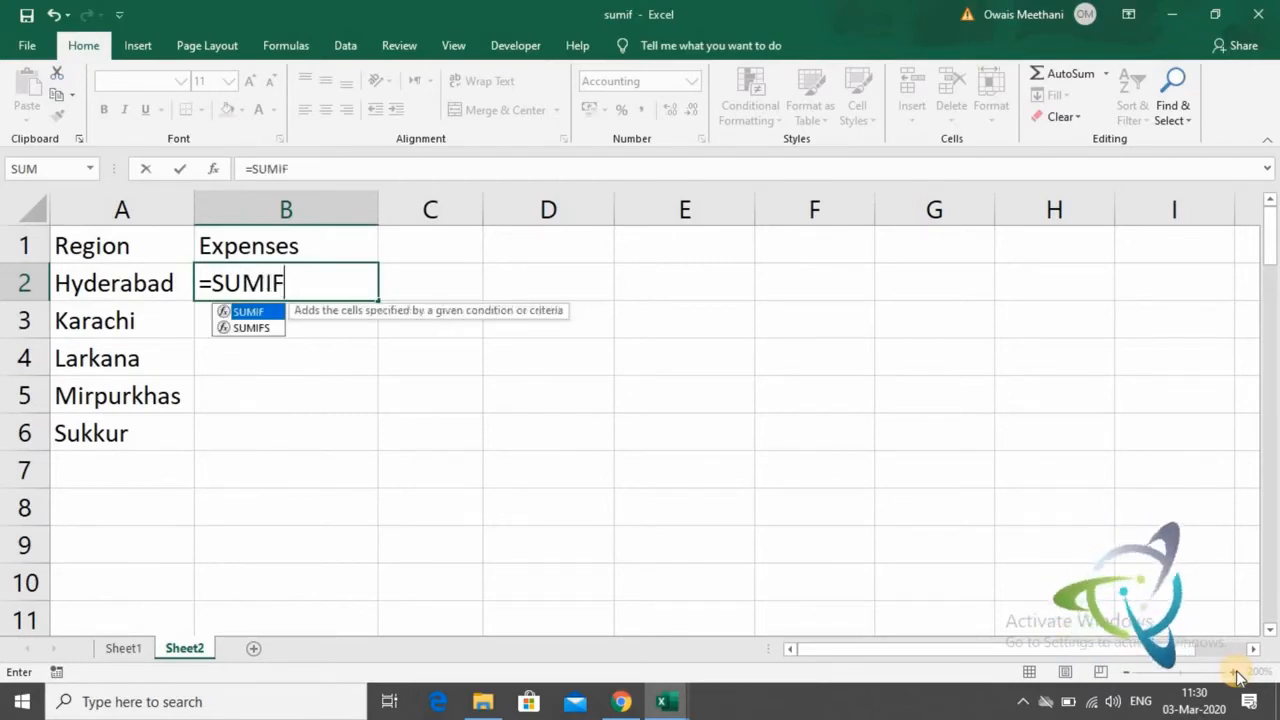
type("(")
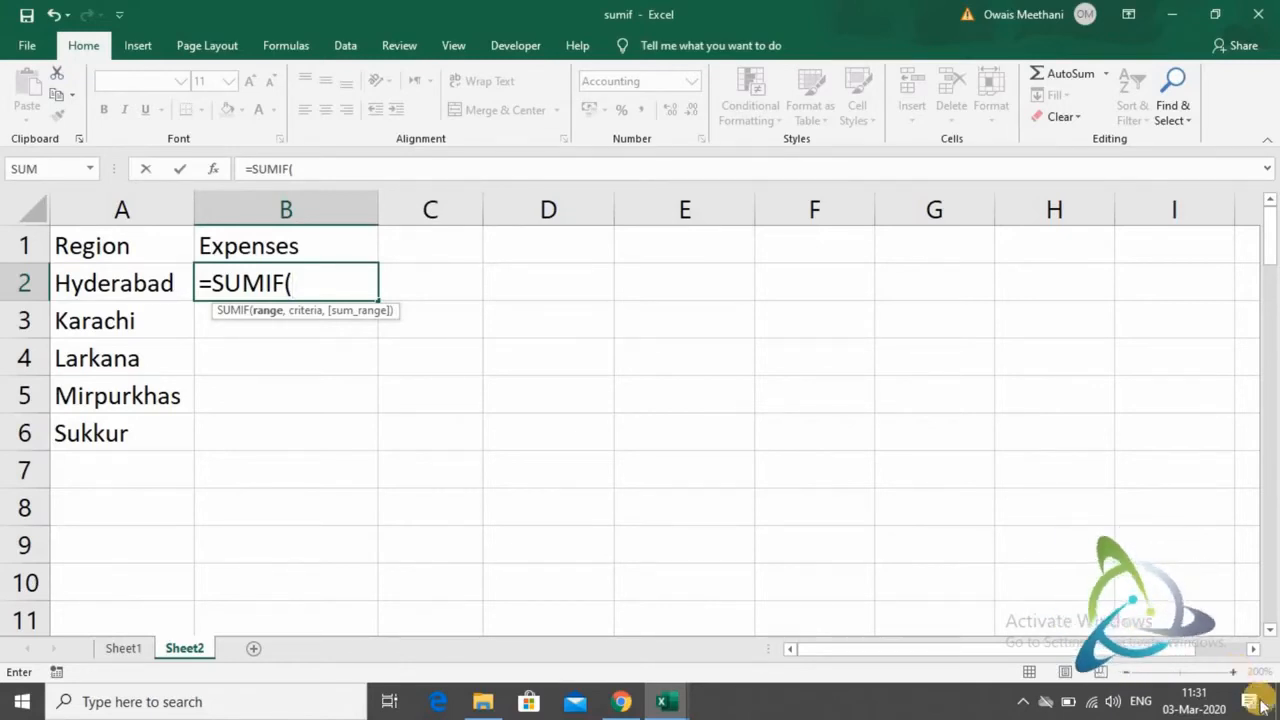
- Give the SUMIF formula the Region data on Sheet1 as its range, with the absolute reference $B$2:$B$101
left_click(133, 651)
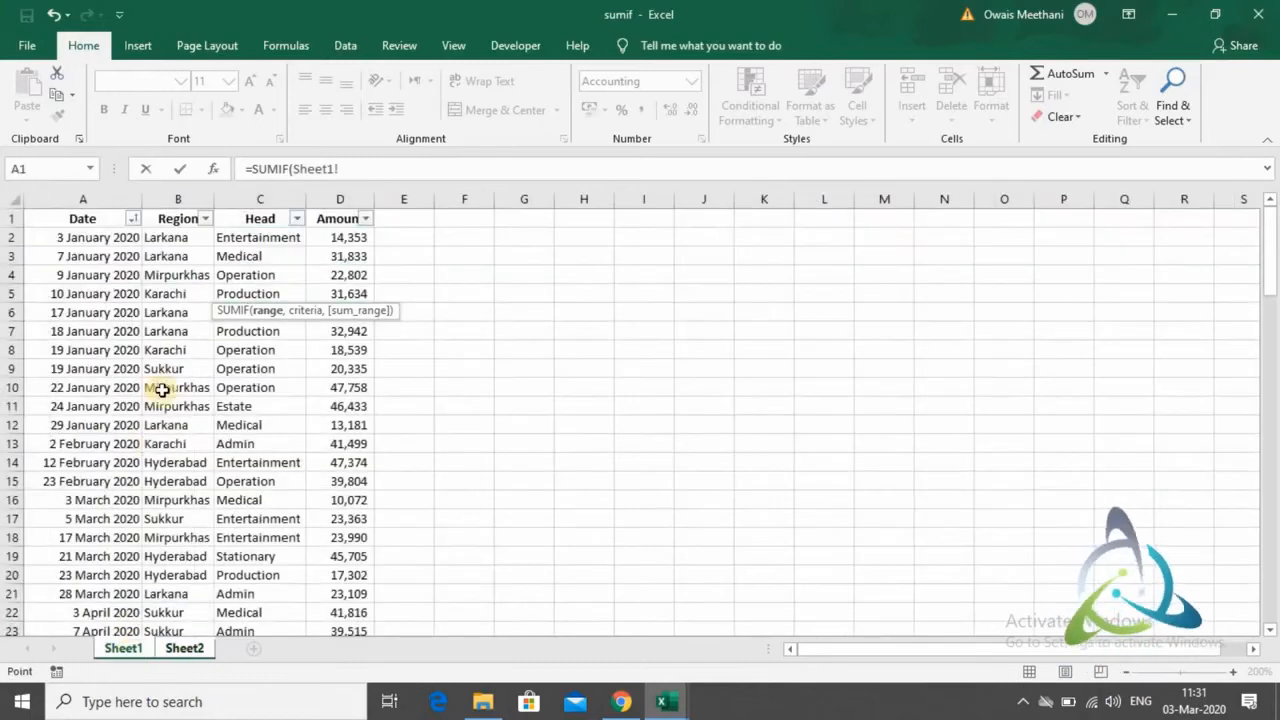
left_click(172, 236)
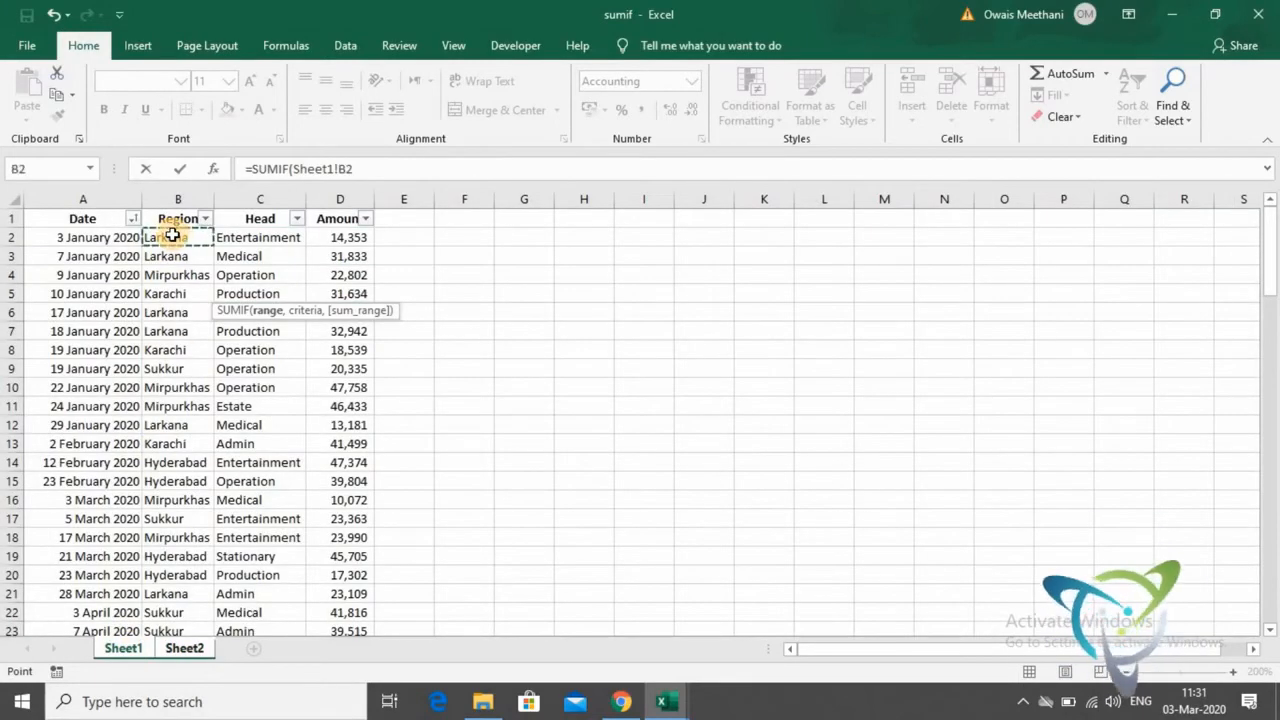
key("ctrl+shift+Down")
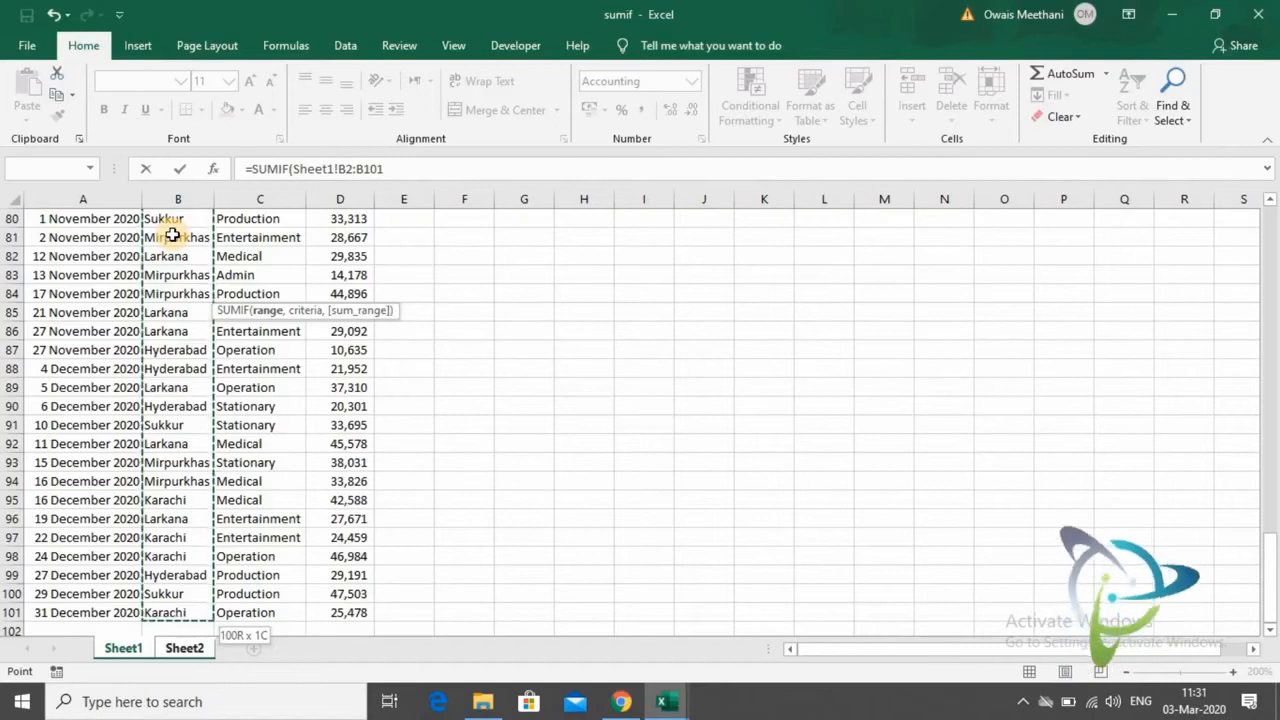
key("F4")
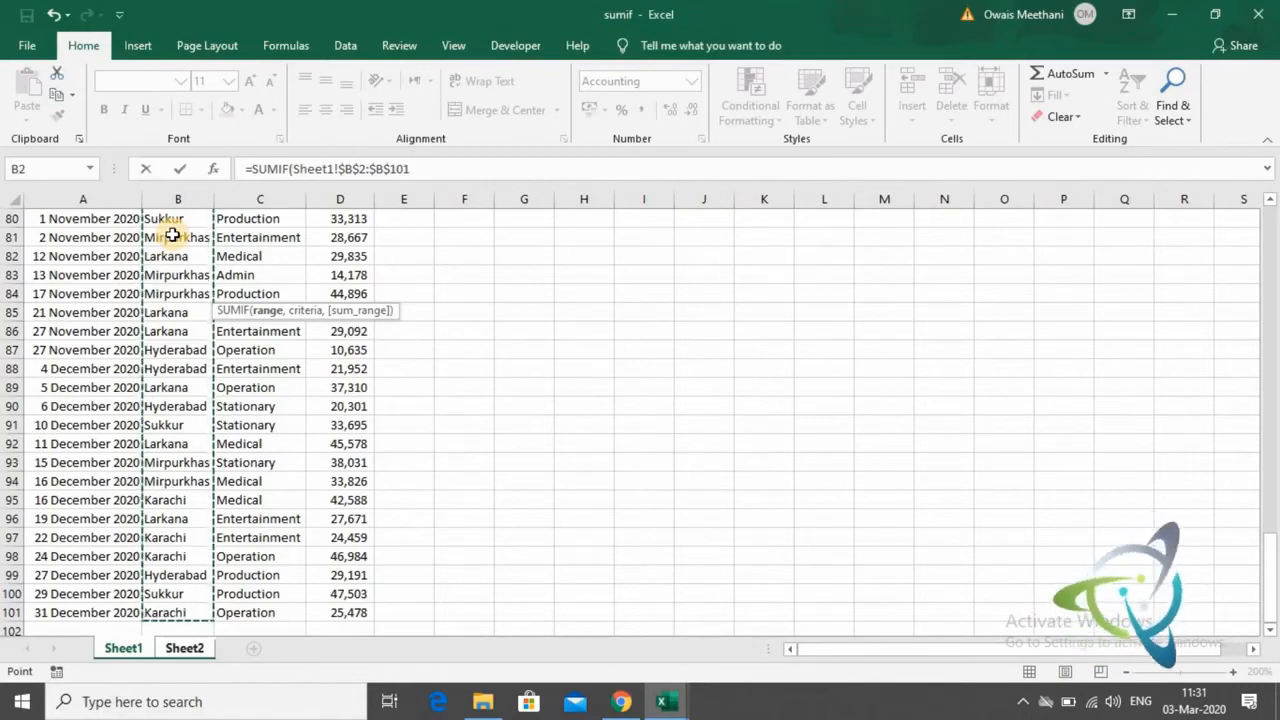
type(",")
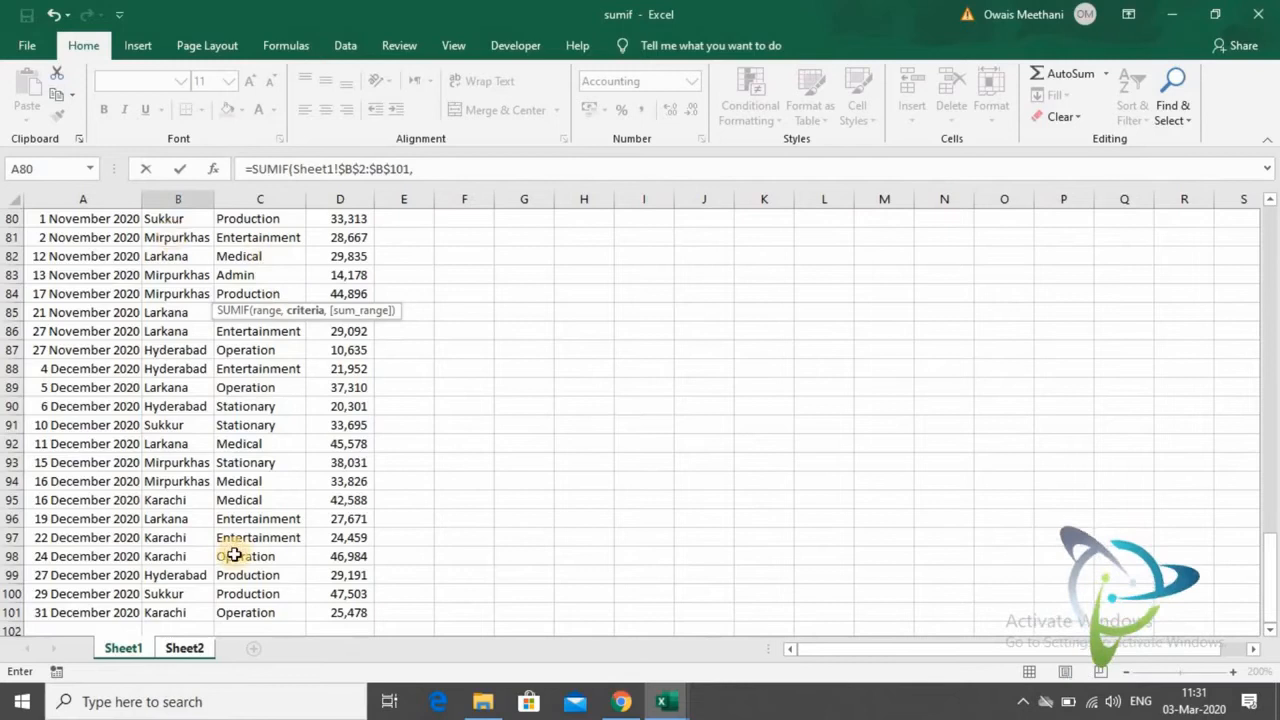
- Use the Hyderabad cell A2 on Sheet2 as the SUMIF criteria, keeping the reference relative
left_click(195, 648)
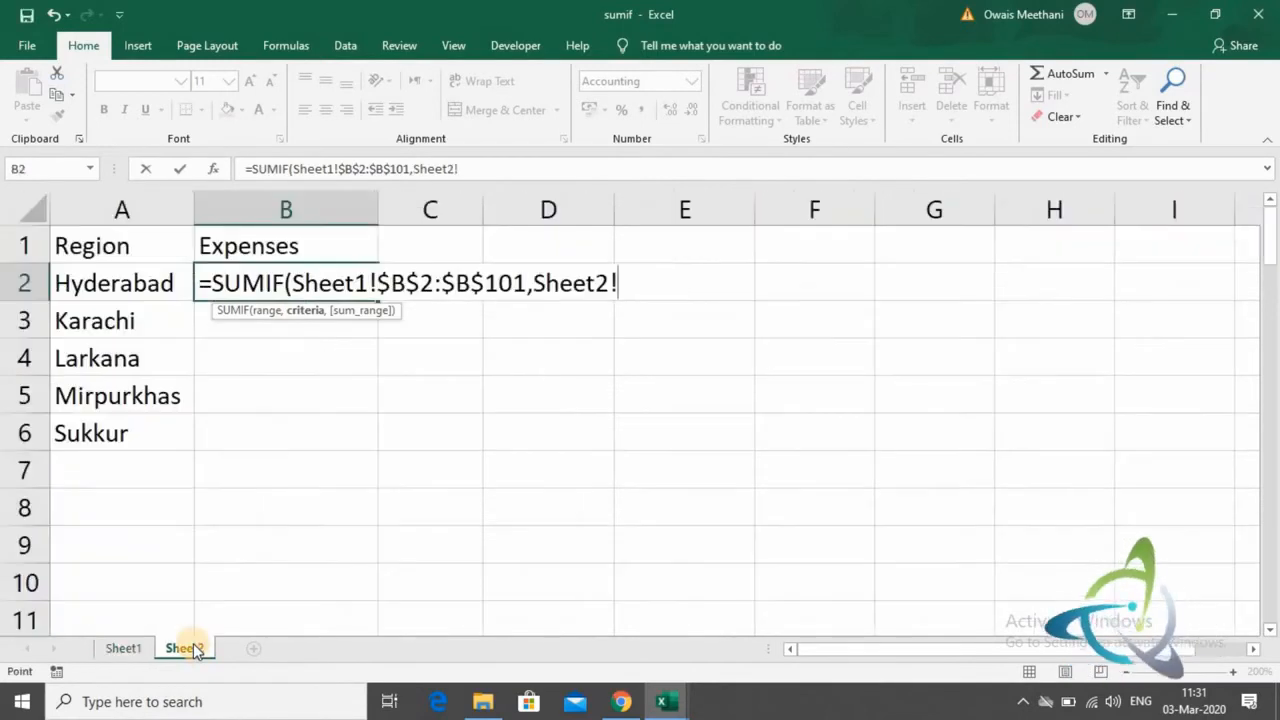
left_click(80, 287)
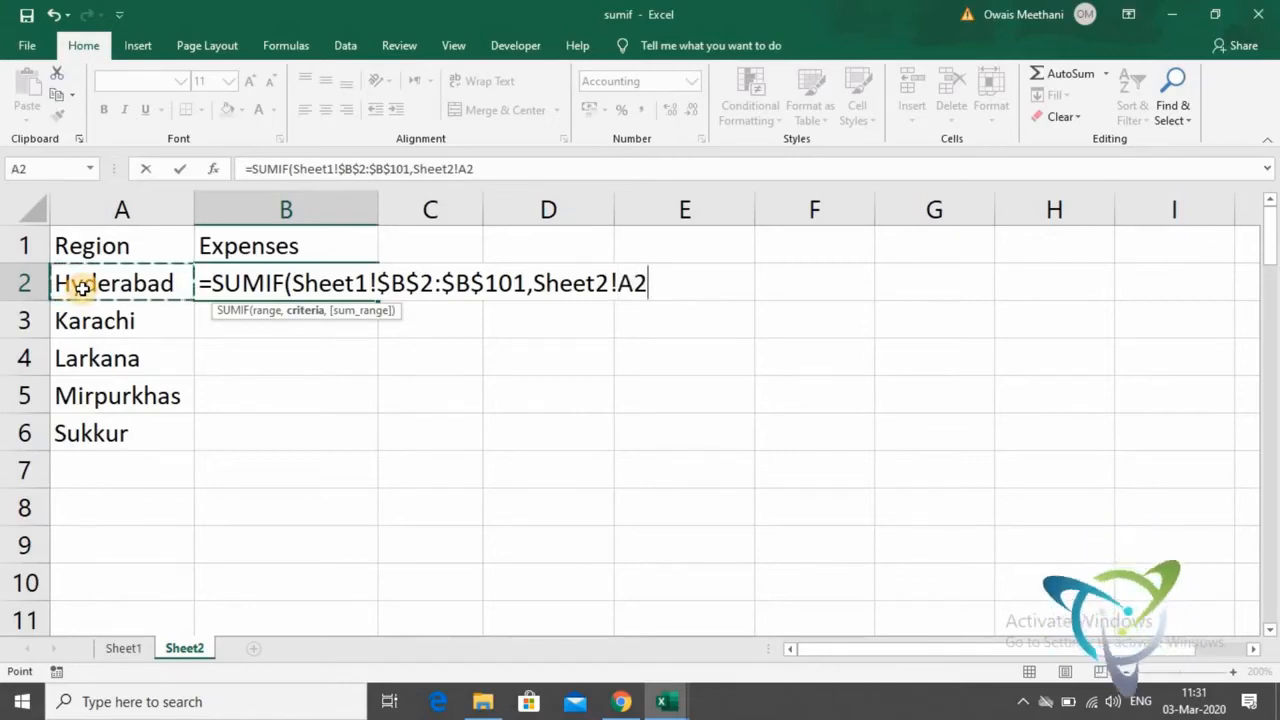
type(",")
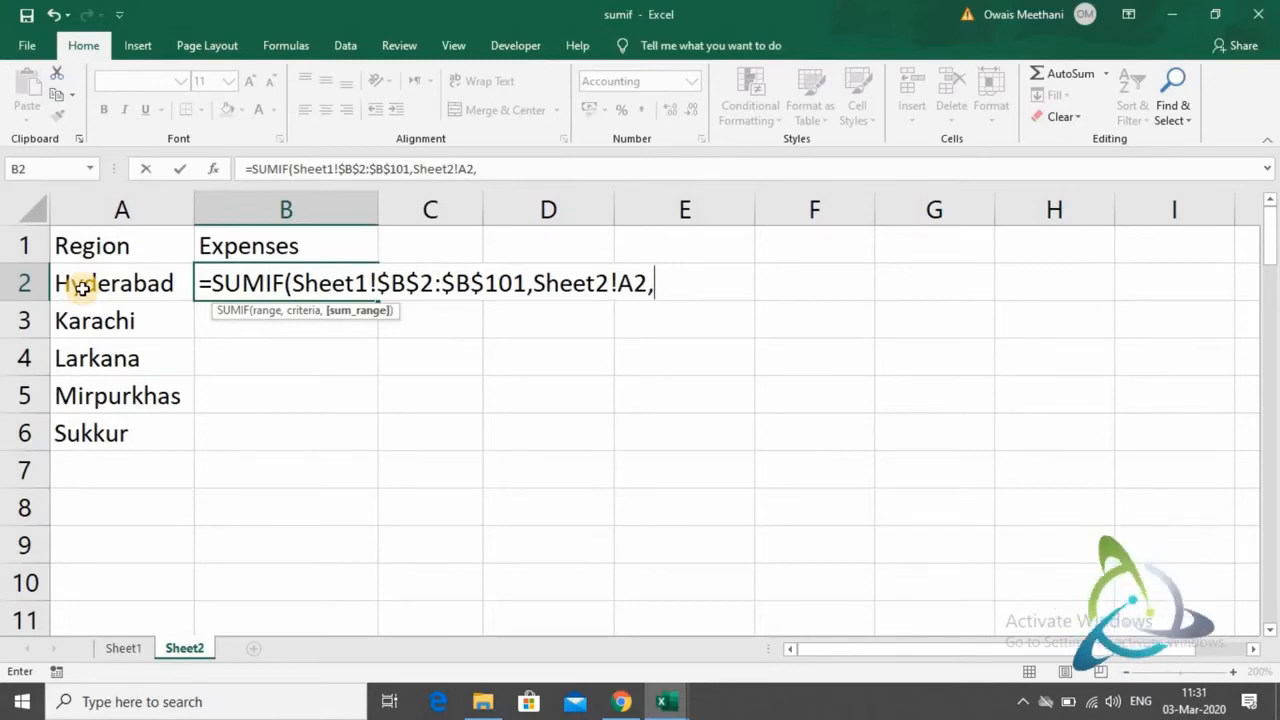
- Set the Amount data on Sheet1 as the sum range, with the absolute reference $D$2:$D$101, and complete the SUMIF formula
left_click(124, 648)
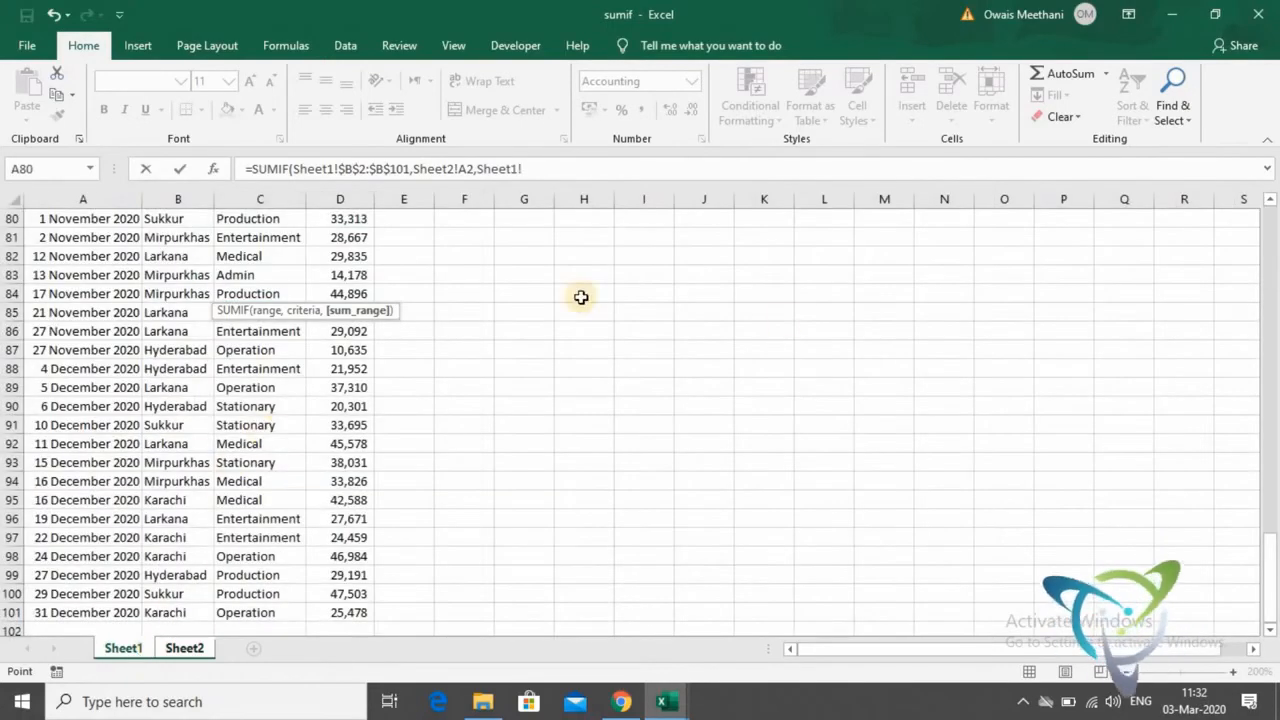
left_click_drag(1271, 543, 1240, 196)
left_click(1243, 199)
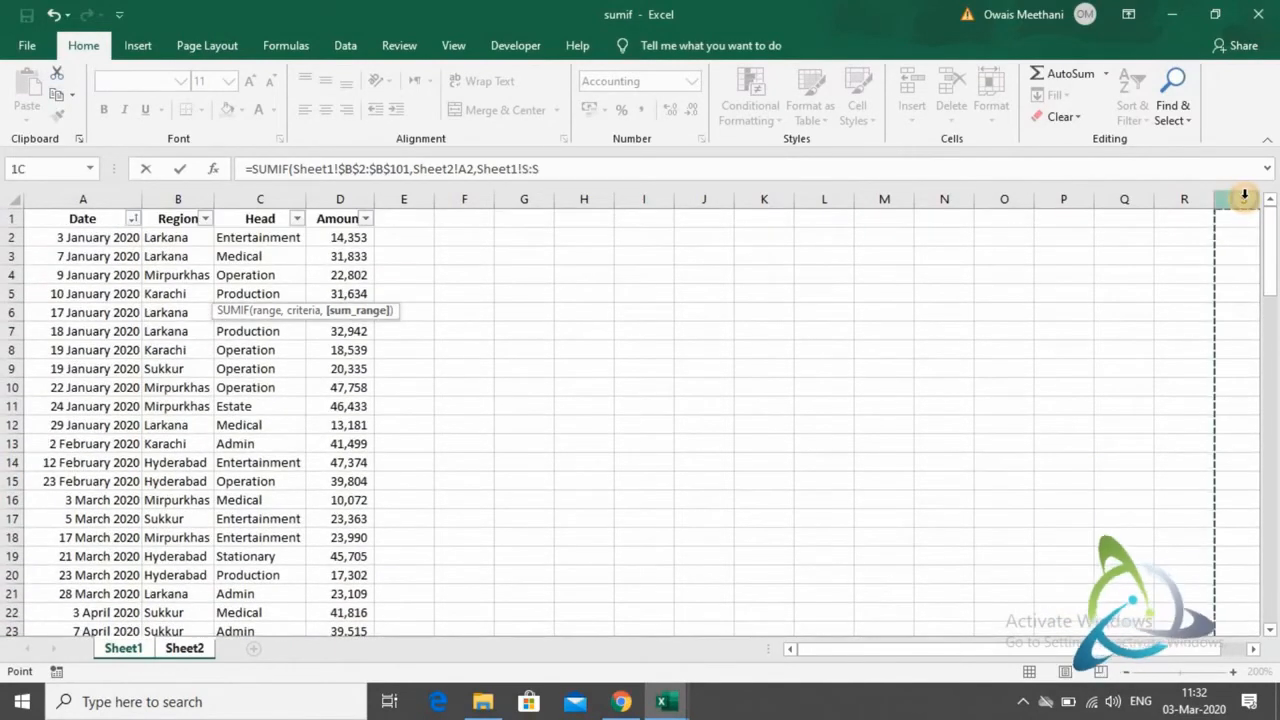
left_click(359, 240)
key("ctrl+shift+Down")
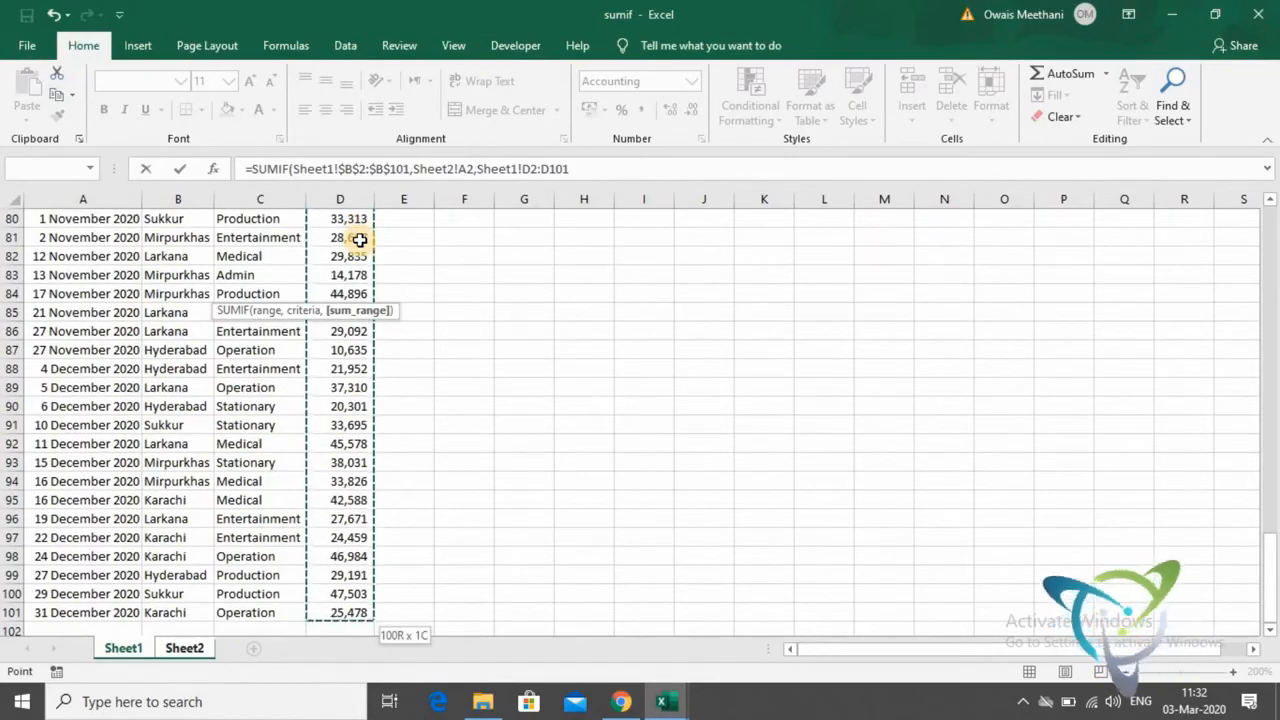
key("F4")
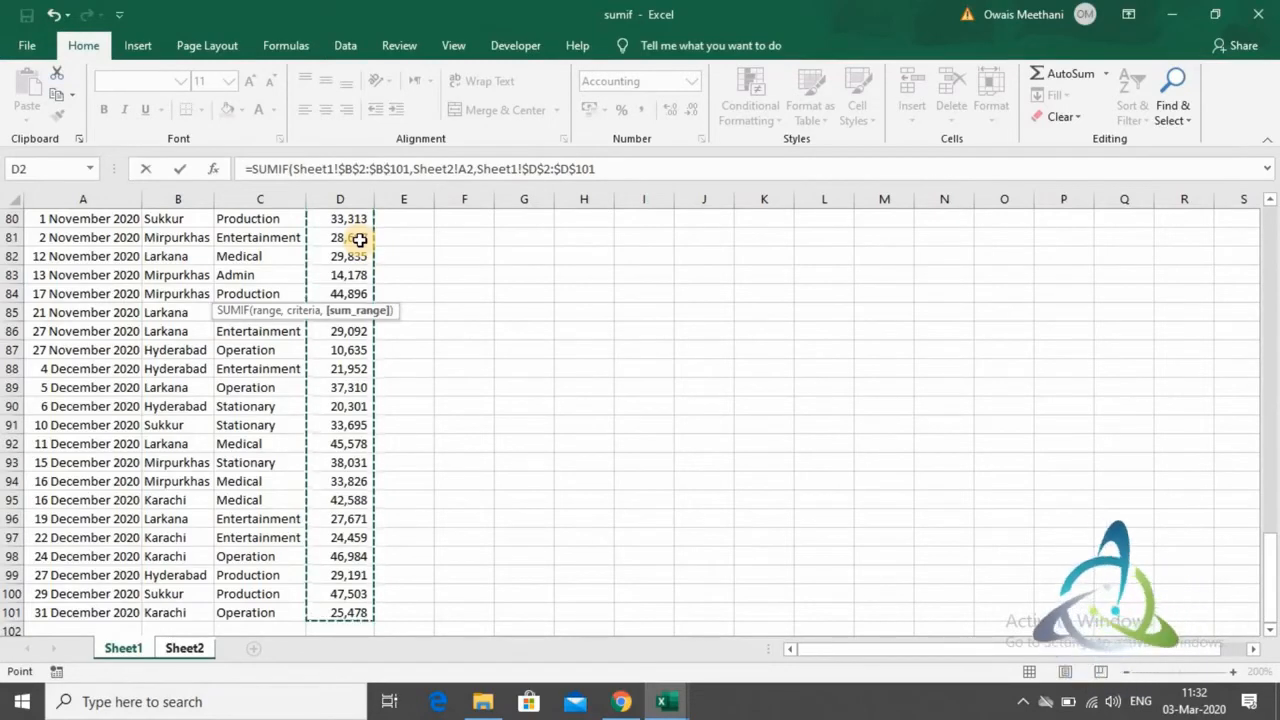
type(")")
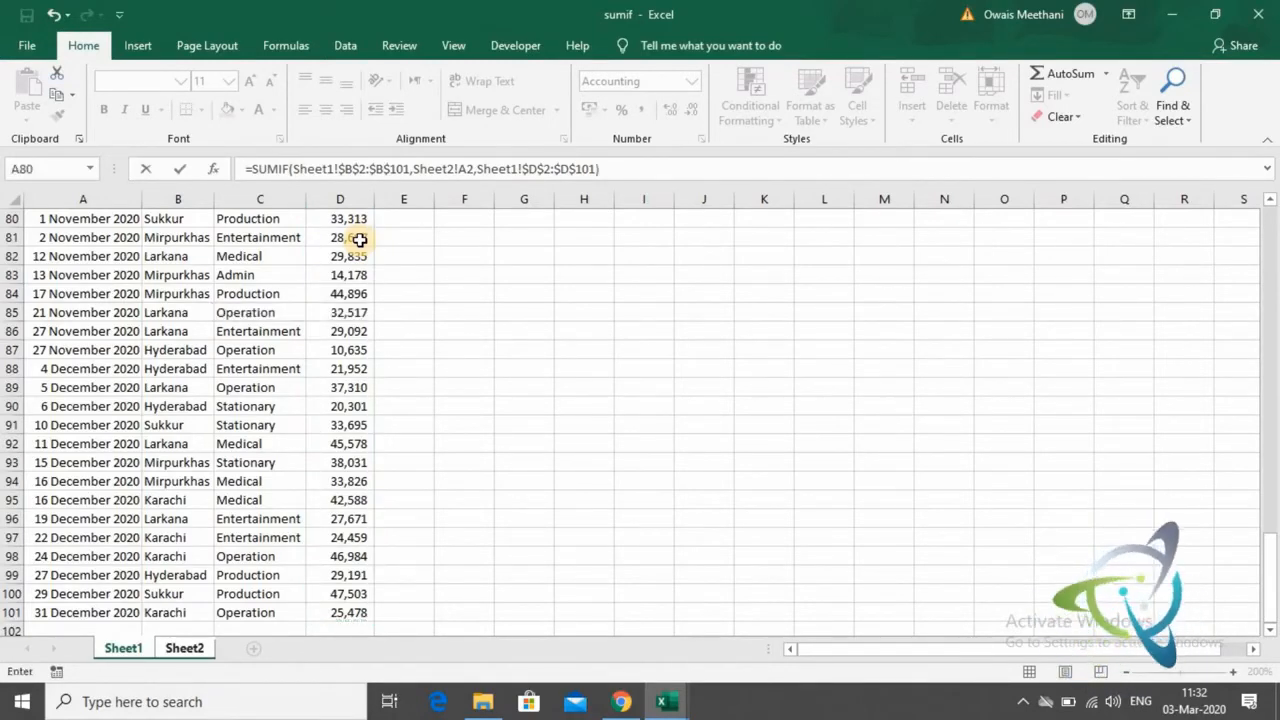
key("Return")
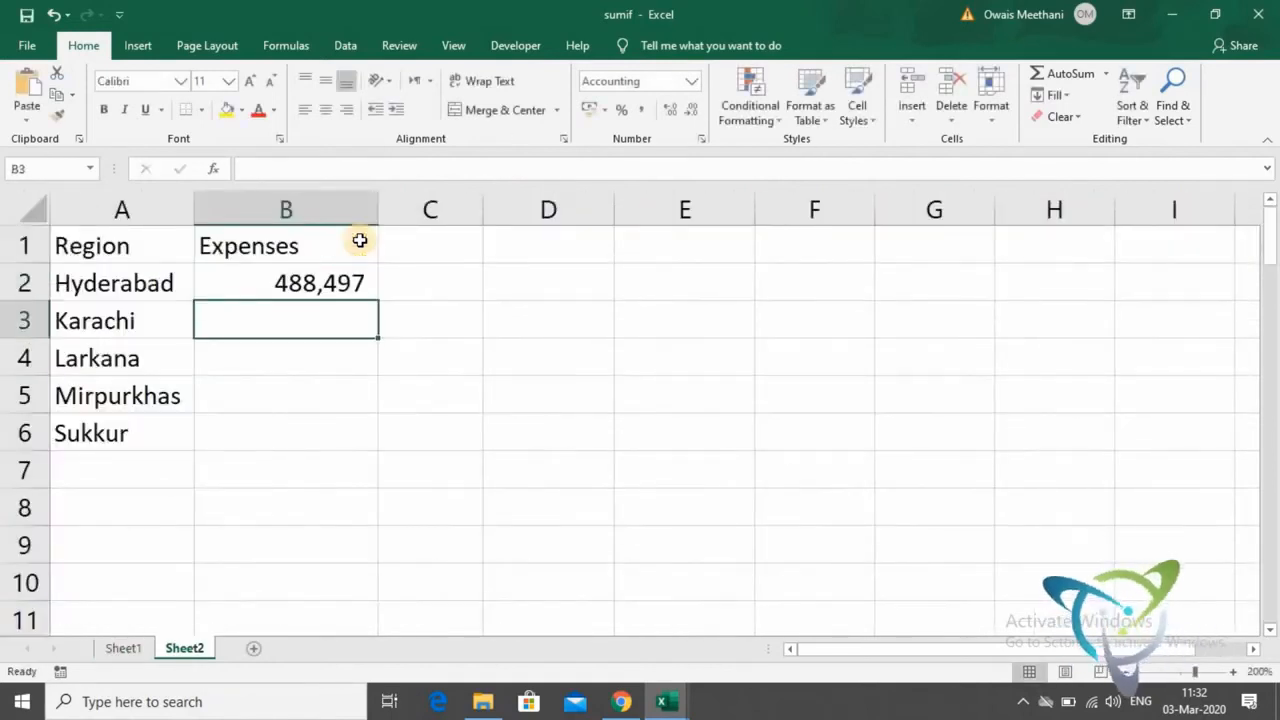
- Fill the SUMIF formula from B2 down to B6 for the remaining regions
key("Up")
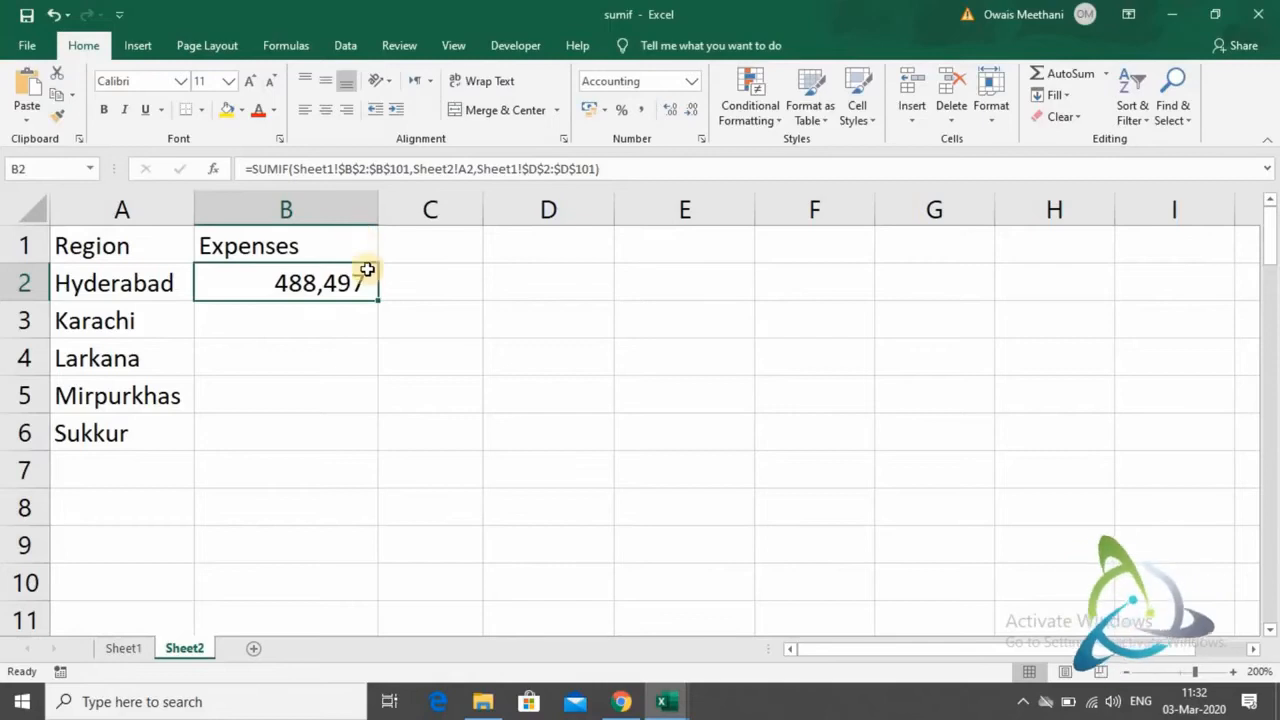
double_click(376, 299)
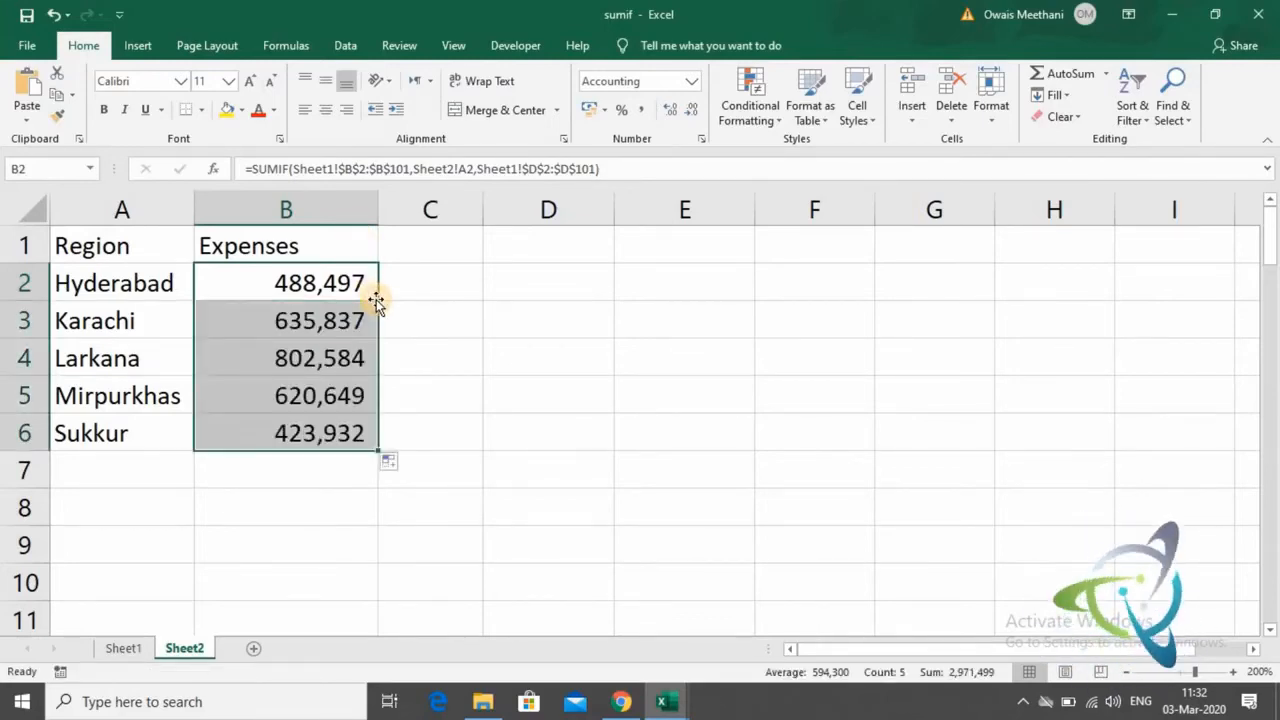
- Look through the regions and their filled Expenses totals on Sheet2
key("Down")
key("Down")
key("Down")
key("Down")
key("Up")
key("Up")
key("Up")
key("Up")
key("Up")
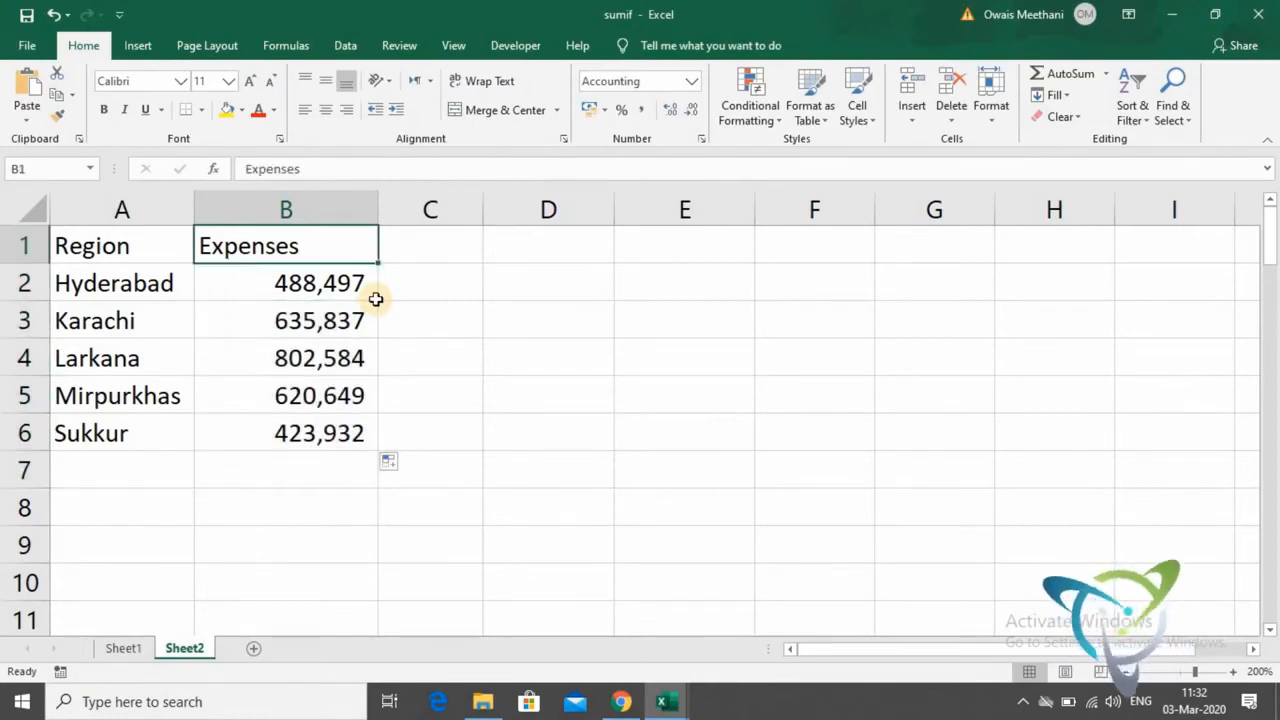
key("Left")
key("Down")
key("Down")
key("Down")
key("Down")
key("Down")
key("Right")
key("Right")
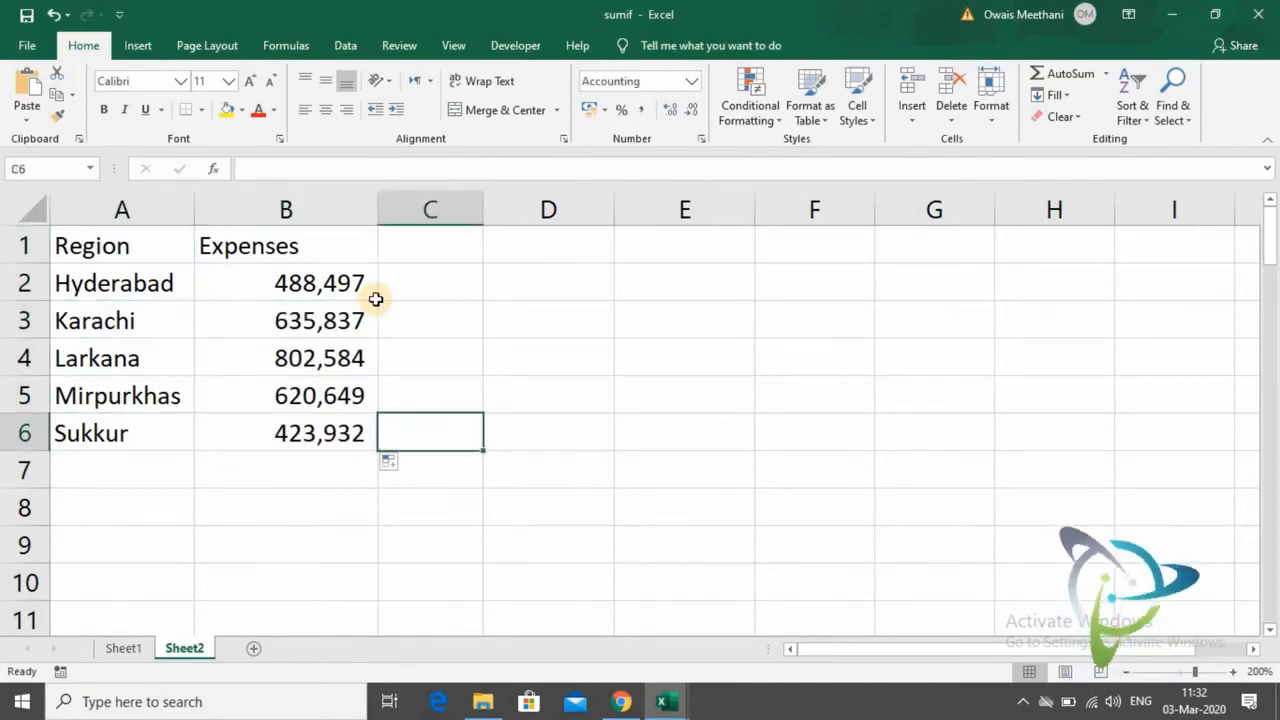
key("Up")
key("Up")
key("Up")
key("Up")
key("Up")
key("Home")
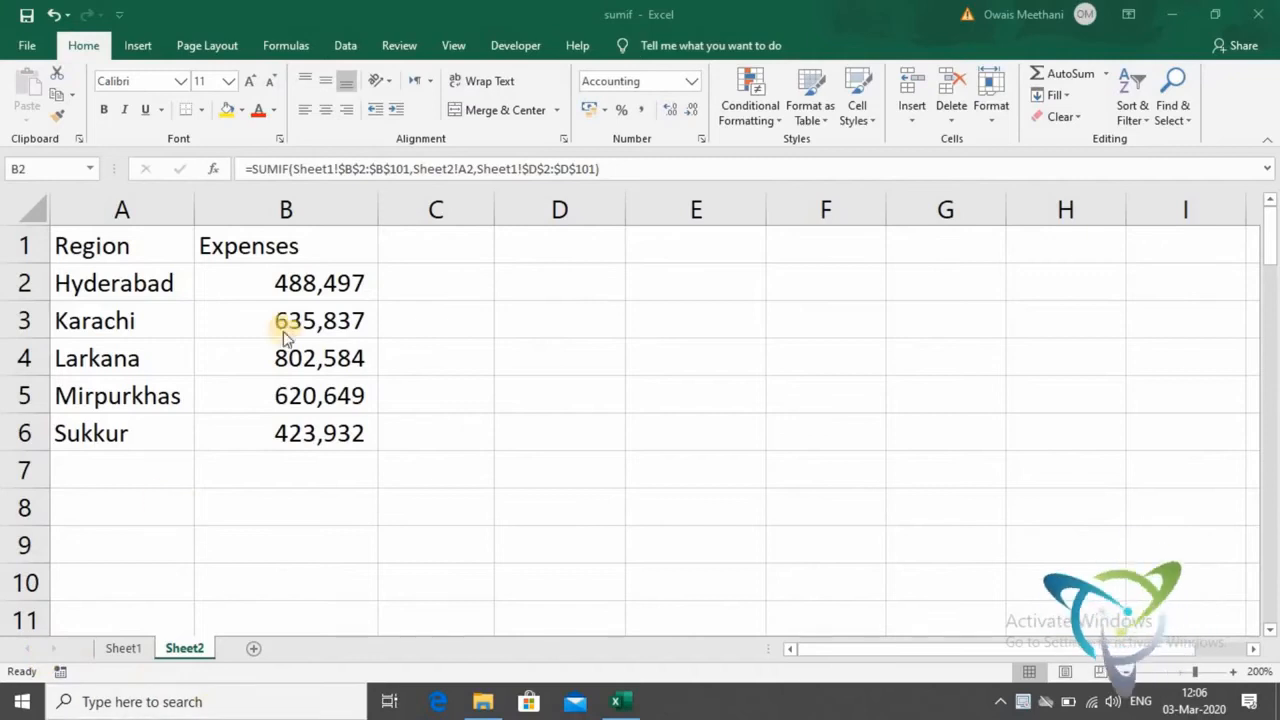
- Copy the complete SUMIF formula text from the Hyderabad Expenses cell B2
left_click(357, 280)
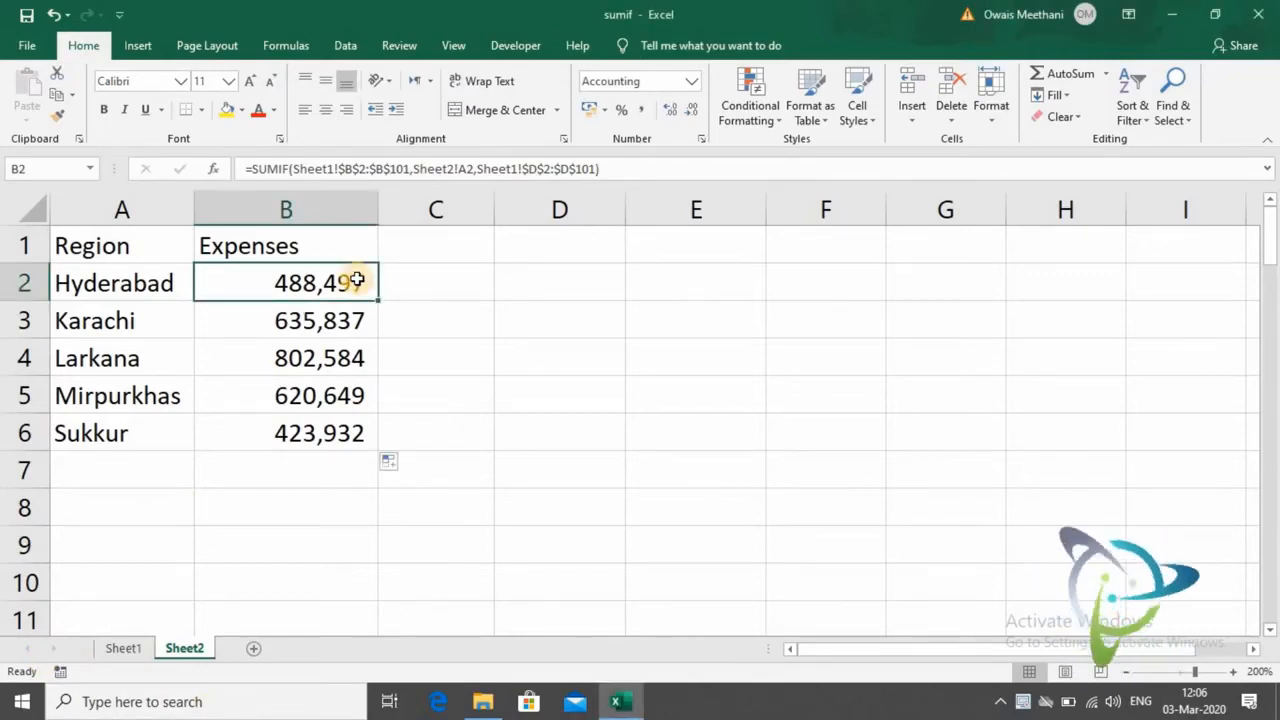
double_click(357, 280)
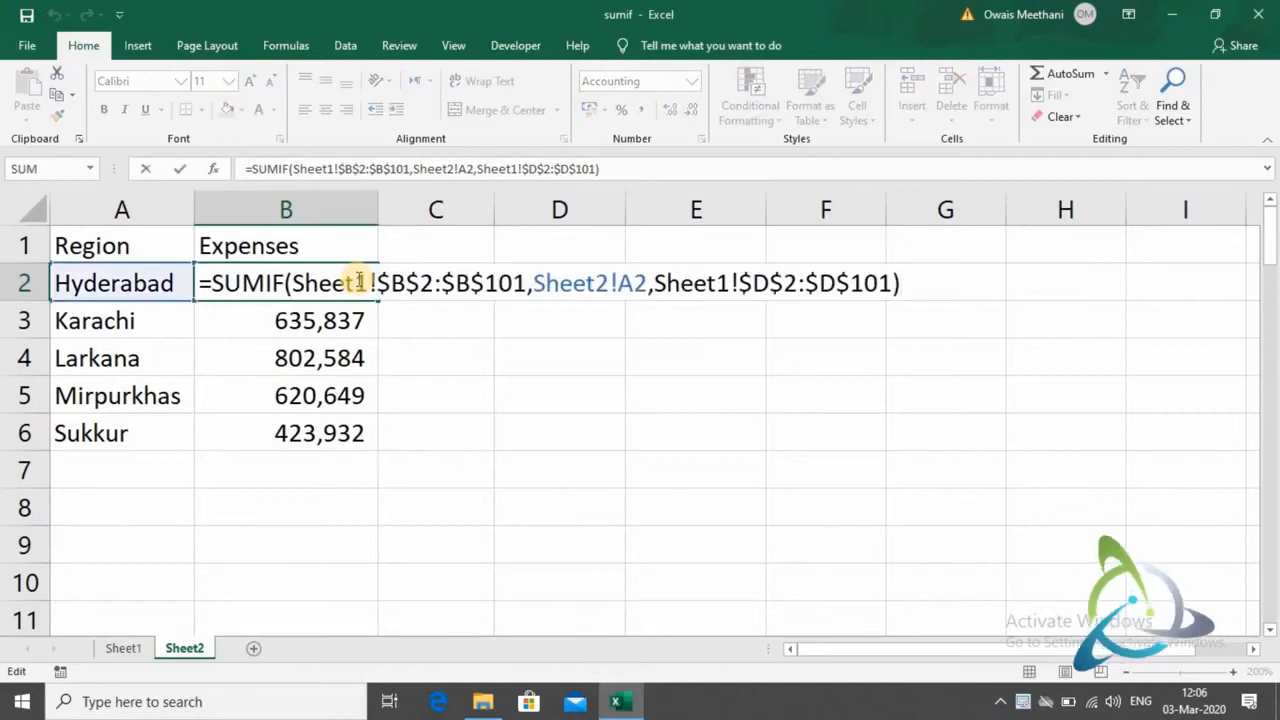
key("shift+Left")
key("shift+Left")
key("shift+Left")
key("shift+Left")
key("shift+Left")
key("shift+Left")
key("shift+Left")
key("shift+Left")
key("shift+Left")
key("shift+Left")
key("shift+Left")
key("shift+Left")
key("shift+Left")
key("shift+Left")
key("shift+Left")
key("shift+Left")
key("shift+Left")
key("shift+Left")
key("shift+Left")
key("shift+Left")
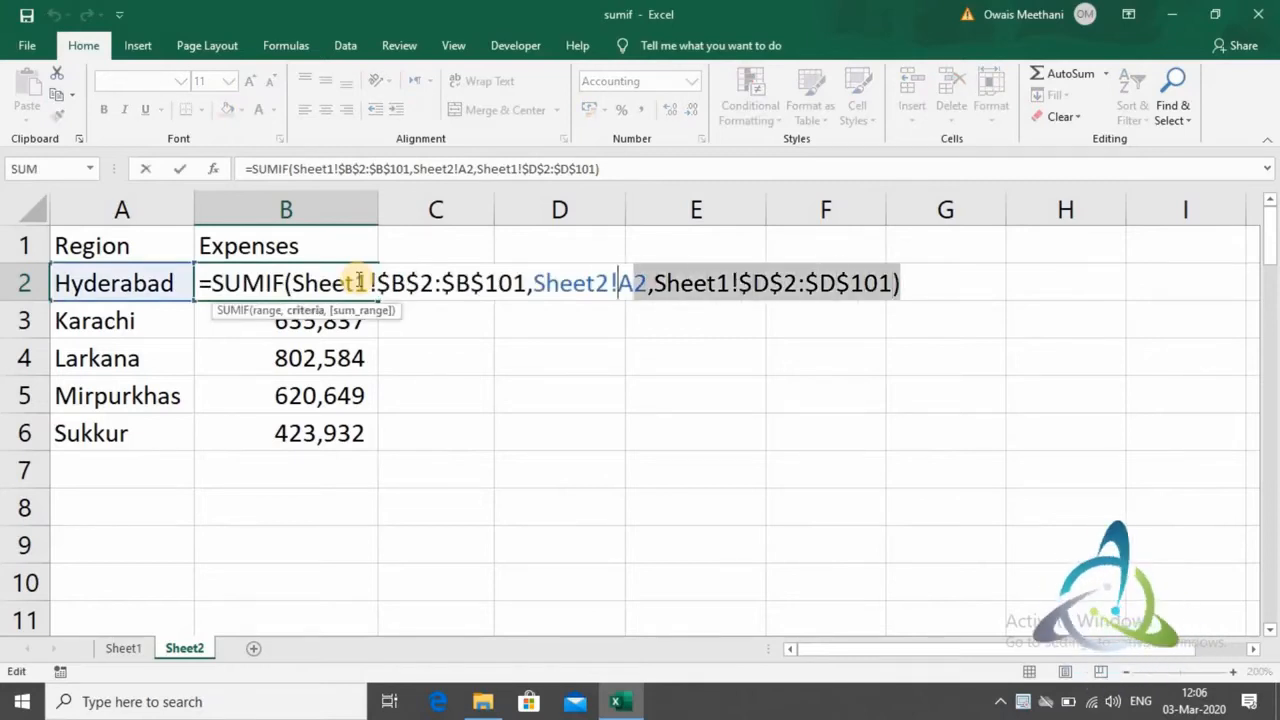
key("shift+Left")
key("shift+Left")
key("shift+Left")
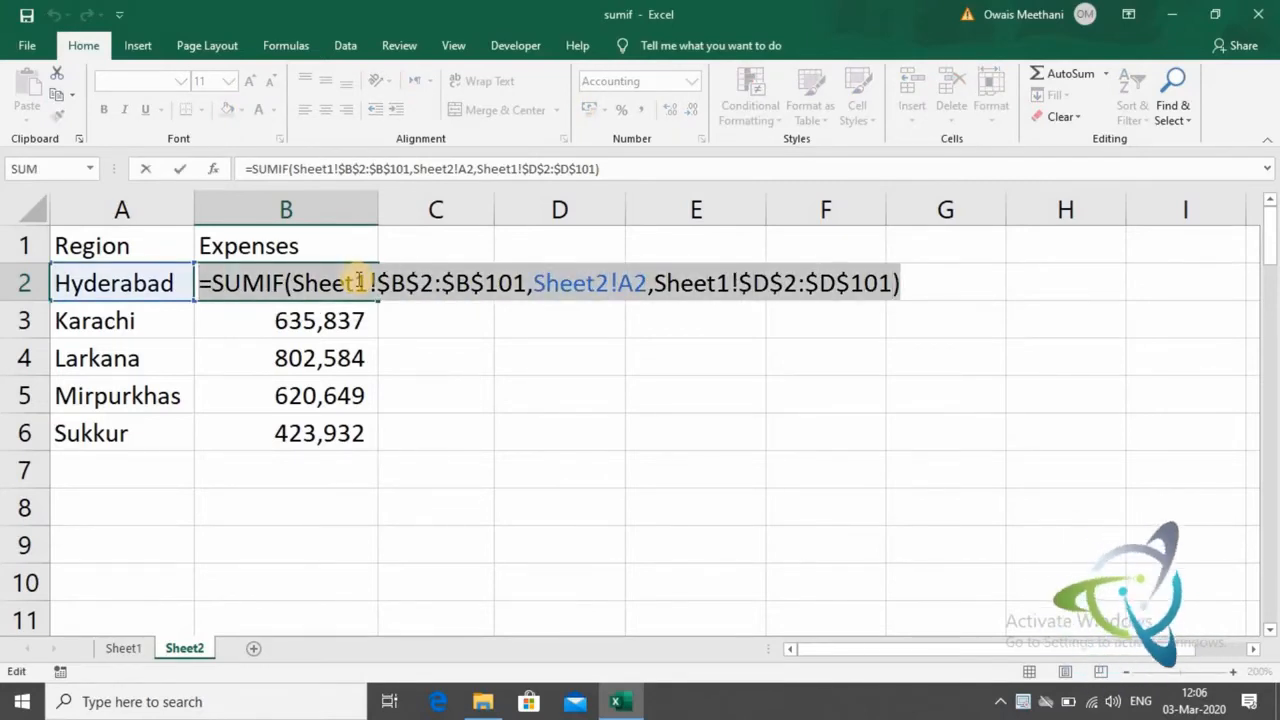
key("ctrl+c")
key("Return")
- Paste the copied SUMIF formula into C2 as visible text, preceded by an apostrophe
key("Up")
key("Right")
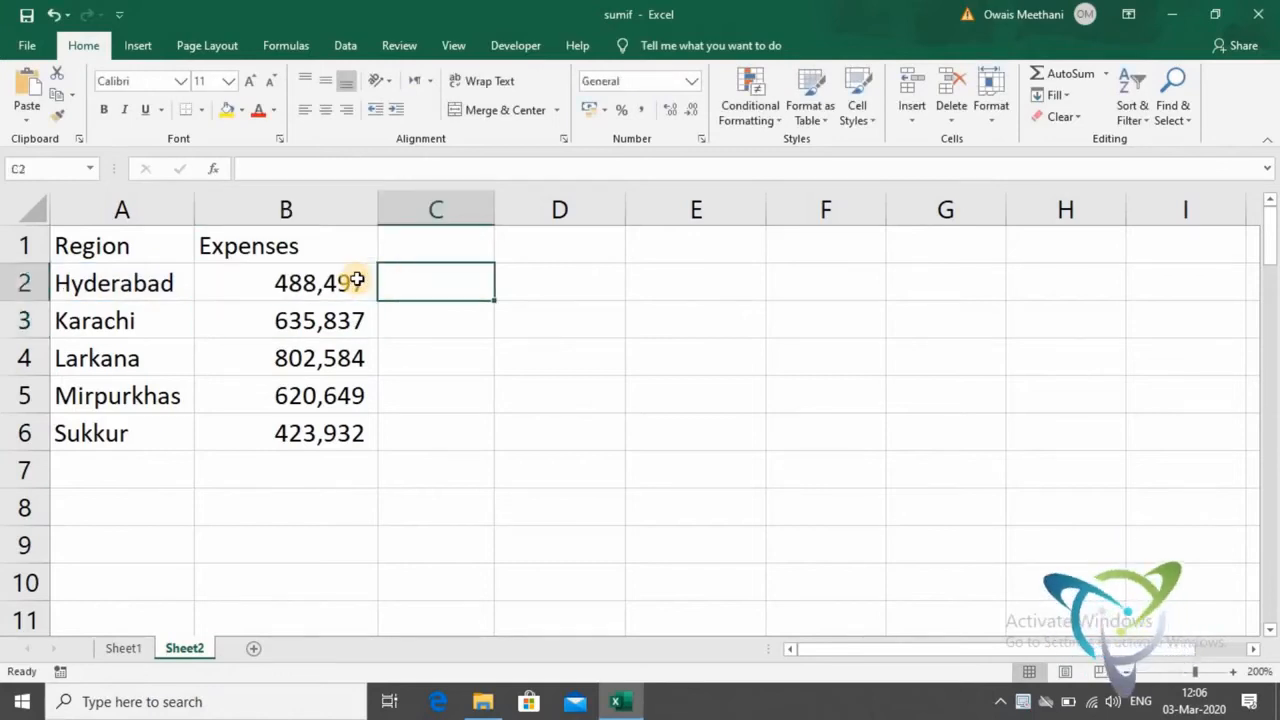
type("\"")
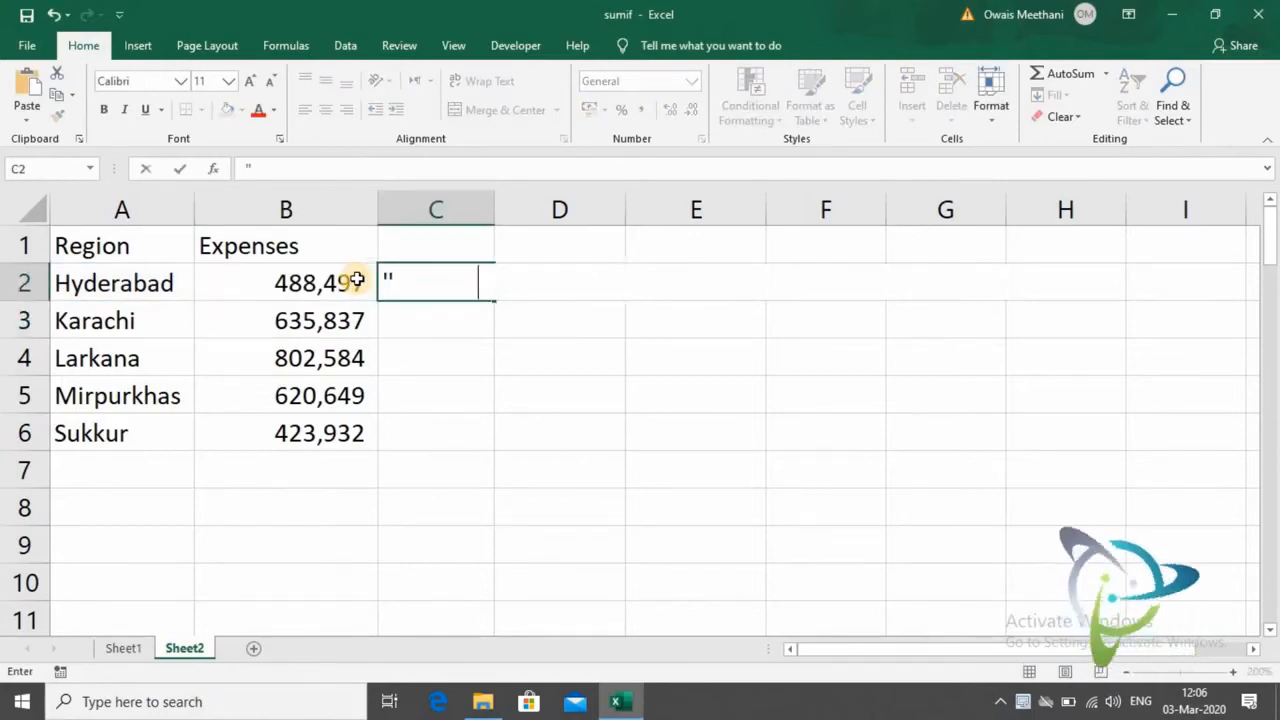
key("ctrl+v")
key("Return")
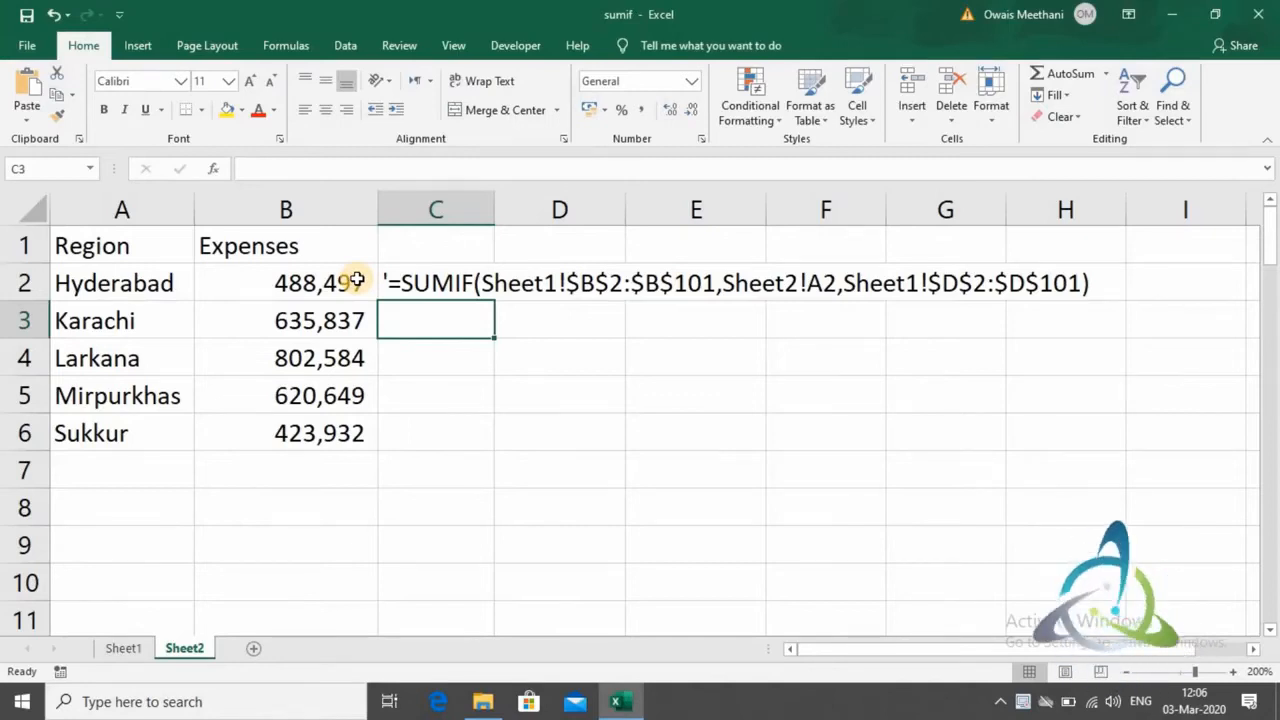
- Look through the region names in the region-by-head table that starts at row 25 of Sheet2
key("Down")
key("Down")
key("Down")
key("Down")
key("Down")
key("Down")
key("Down")
key("Down")
key("Down")
key("Down")
key("Down")
key("Down")
key("Down")
key("Down")
key("Down")
key("Down")
key("Down")
key("Down")
key("Down")
key("Down")
key("Down")
key("Down")
key("Down")
key("Down")
key("Down")
key("Down")
key("Down")
key("Left")
key("Up")
key("Up")
key("Up")
key("Up")
key("Left")
key("Down")
key("Down")
key("Down")
key("Down")
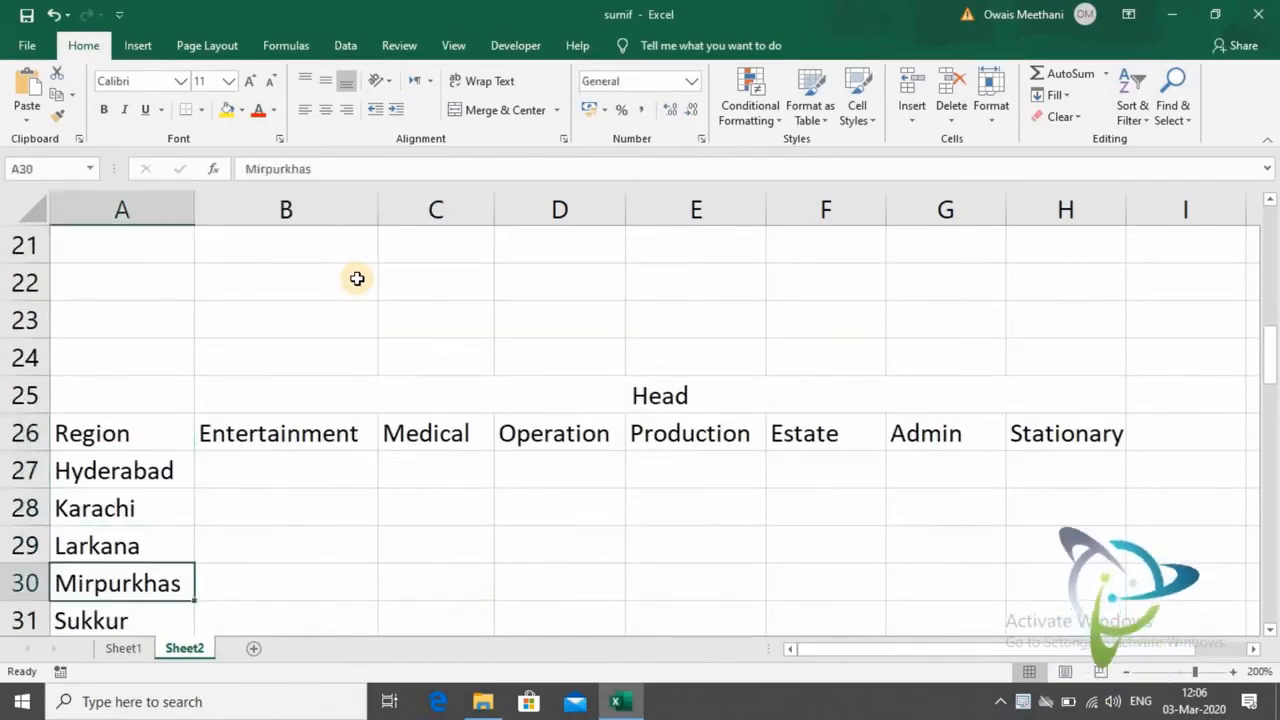
key("Down")
key("Up")
key("Up")
key("Up")
key("Up")
key("Up")
key("Up")
- Examine the expense head columns from Entertainment to Stationary and the empty cells under Entertainment
key("Down")
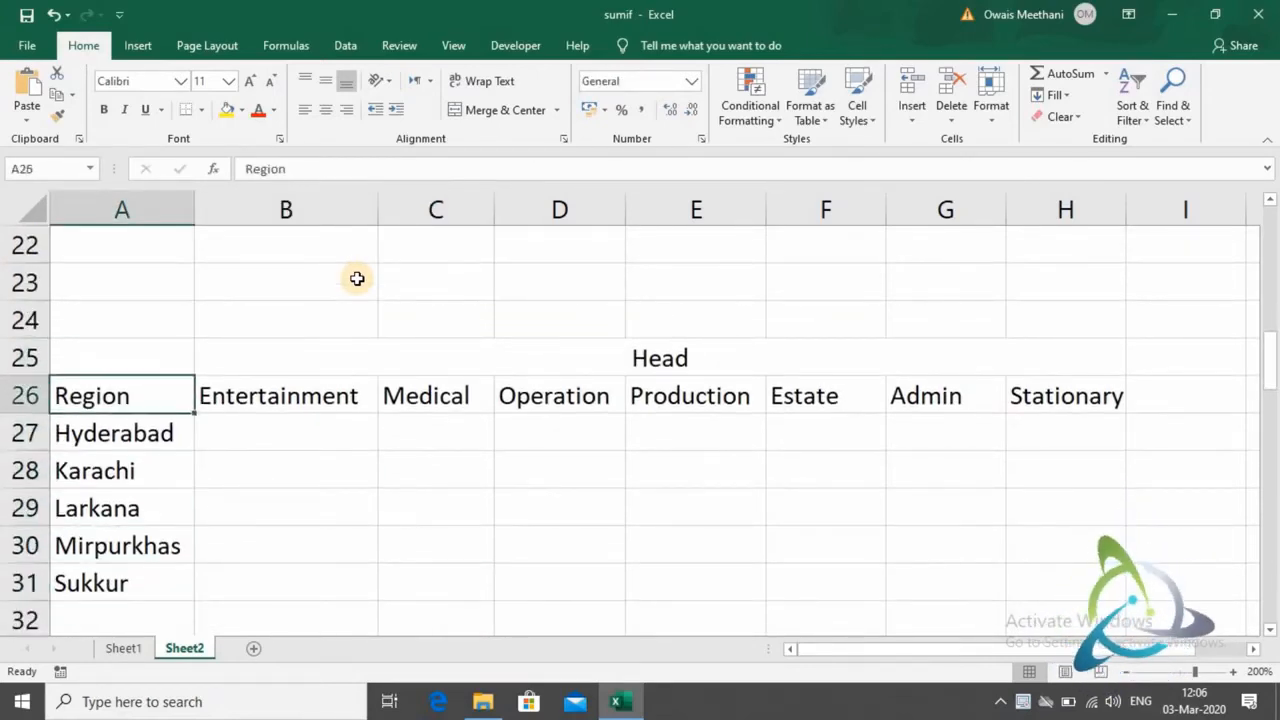
key("Down")
key("Right")
key("Up")
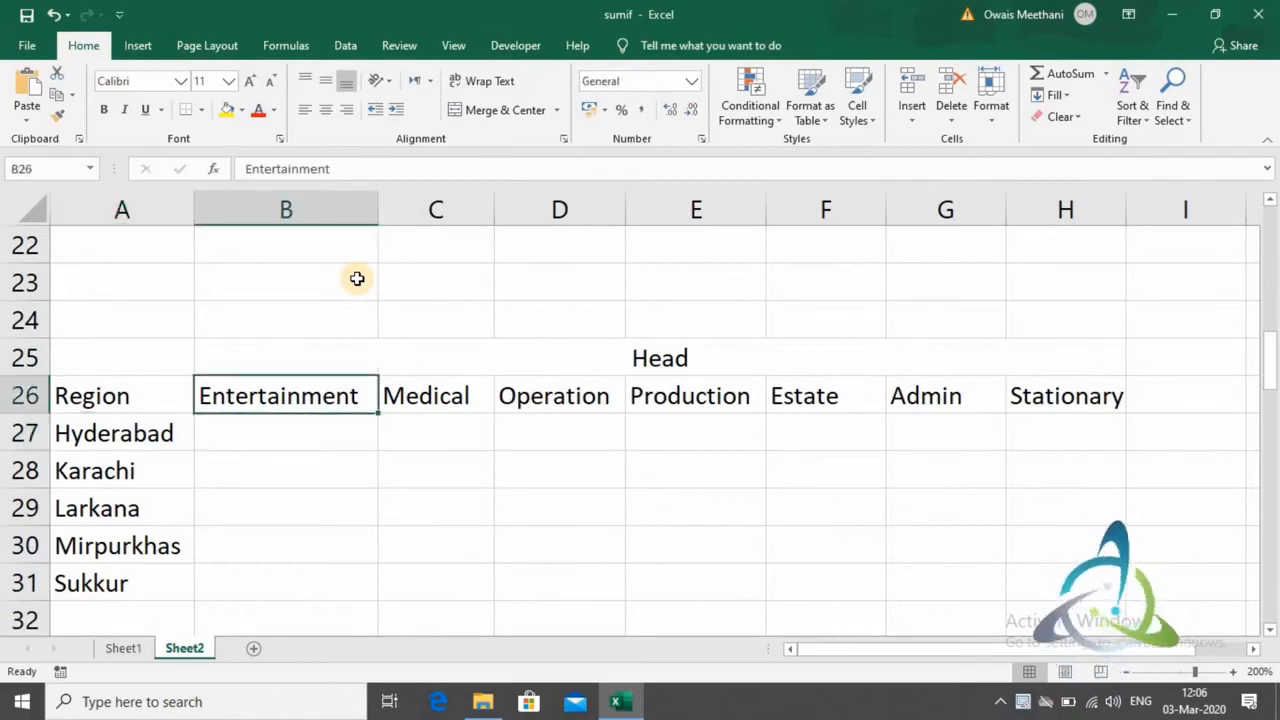
key("Right")
key("Right")
key("Right")
key("Right")
key("Right")
key("Right")
key("Left")
key("Left")
key("Left")
key("Left")
key("Left")
key("Left")
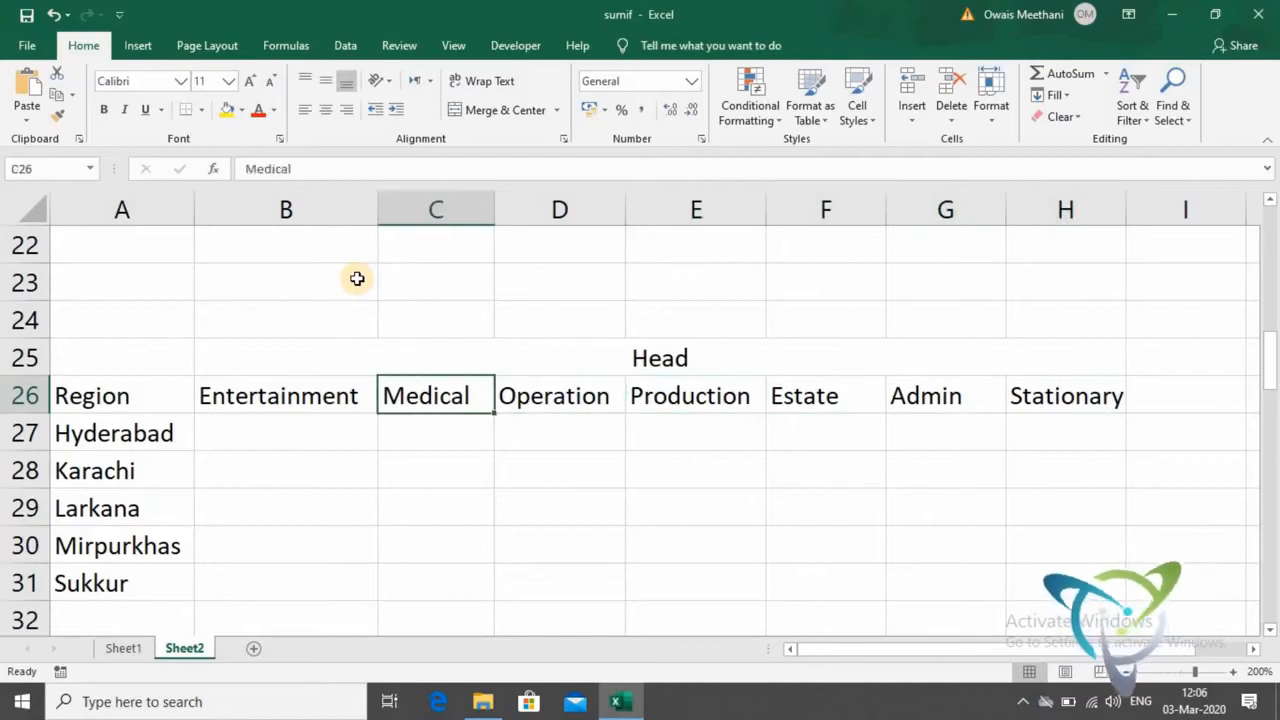
key("Down")
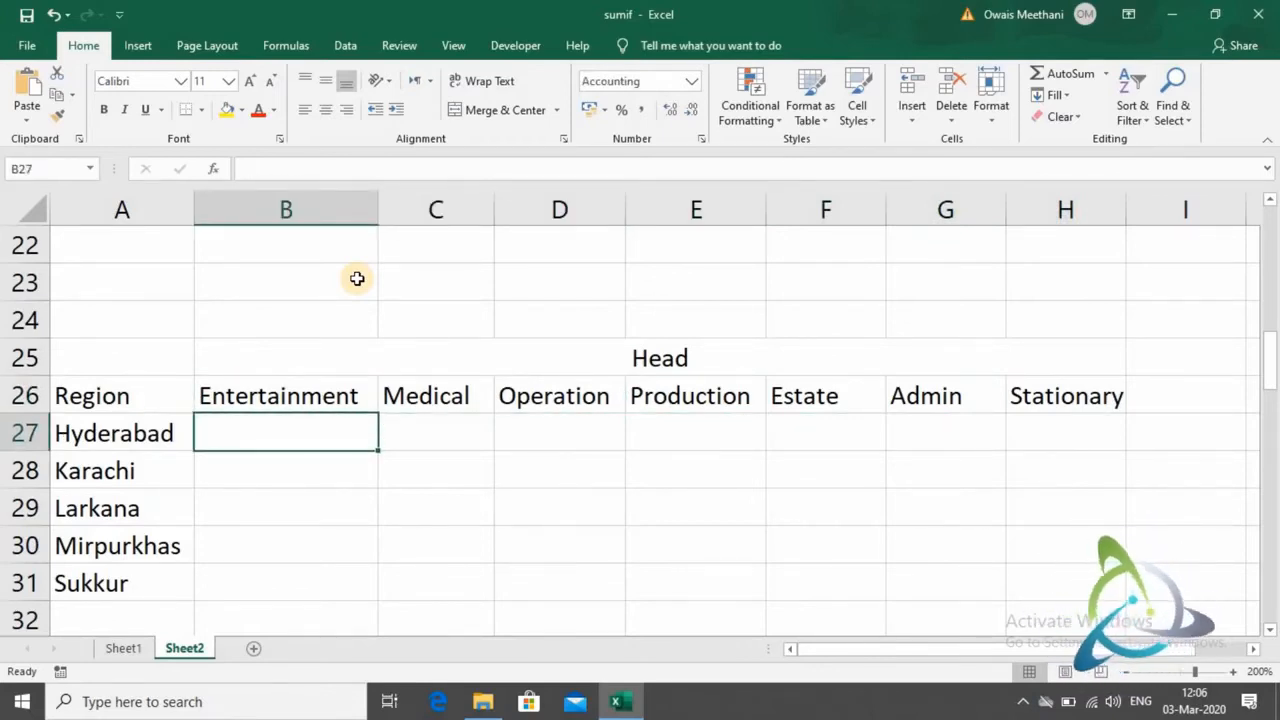
key("Down")
key("Down")
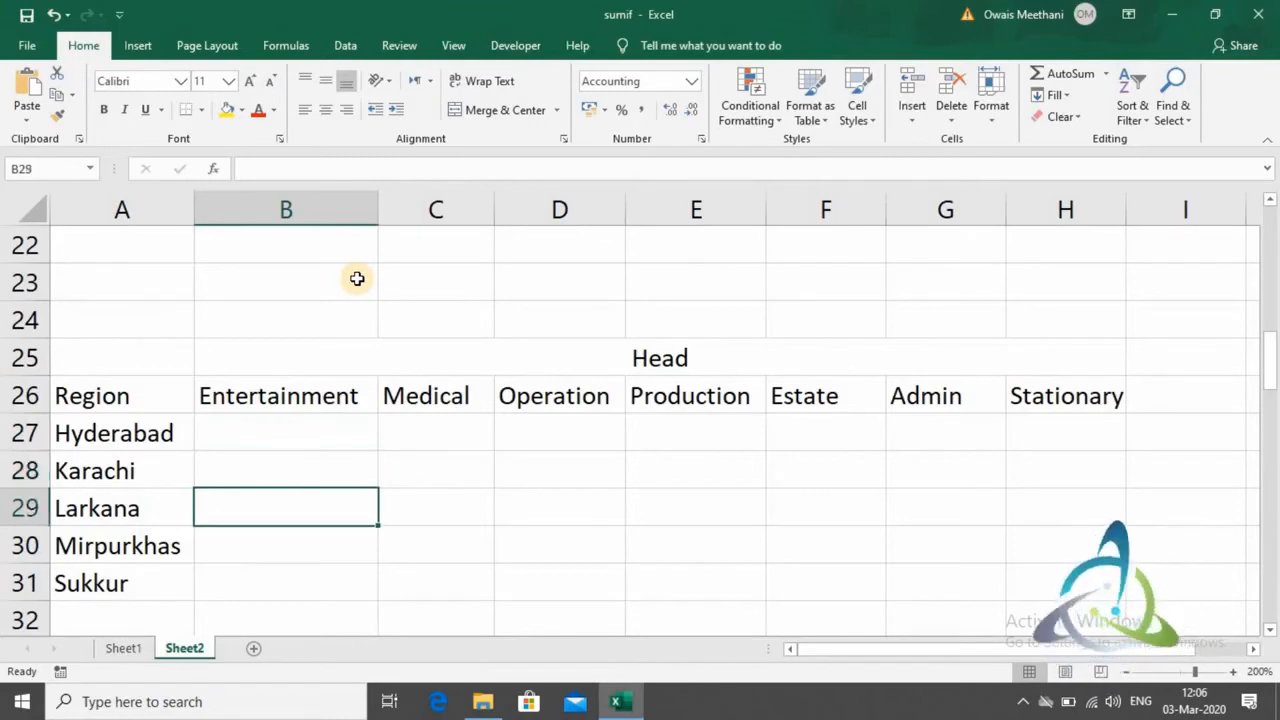
key("Down")
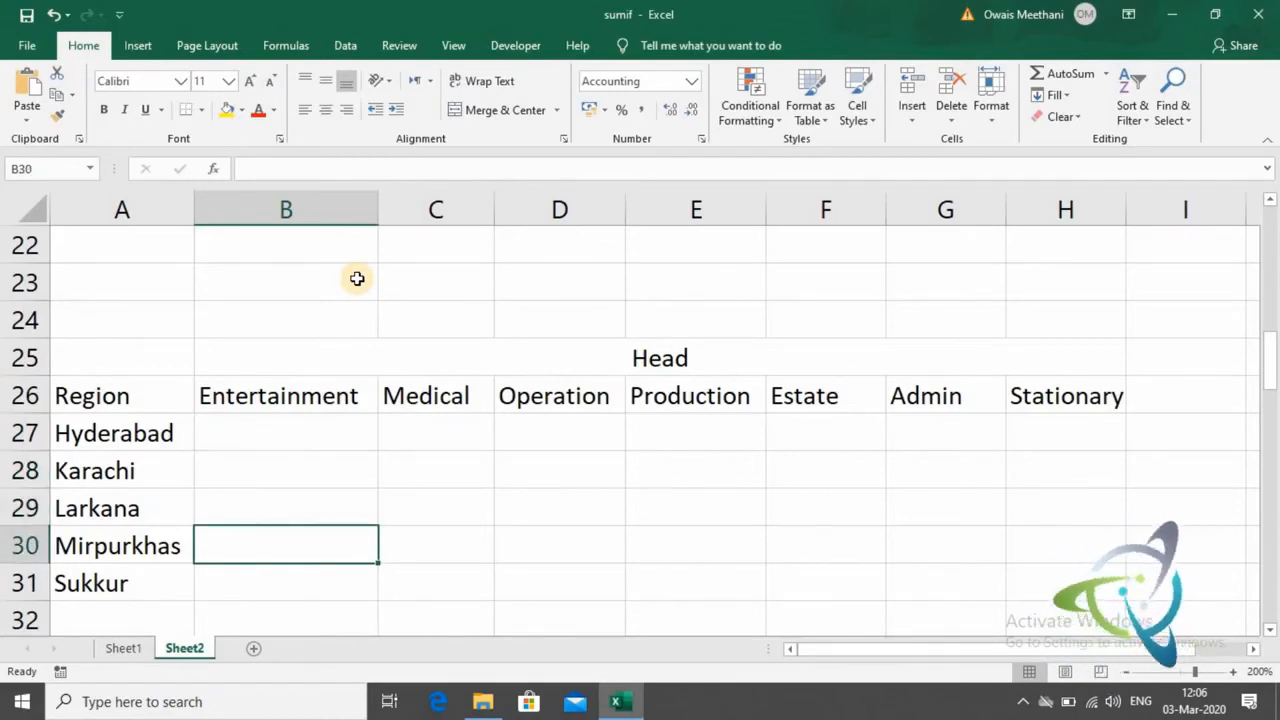
key("Up")
key("Up")
key("Up")
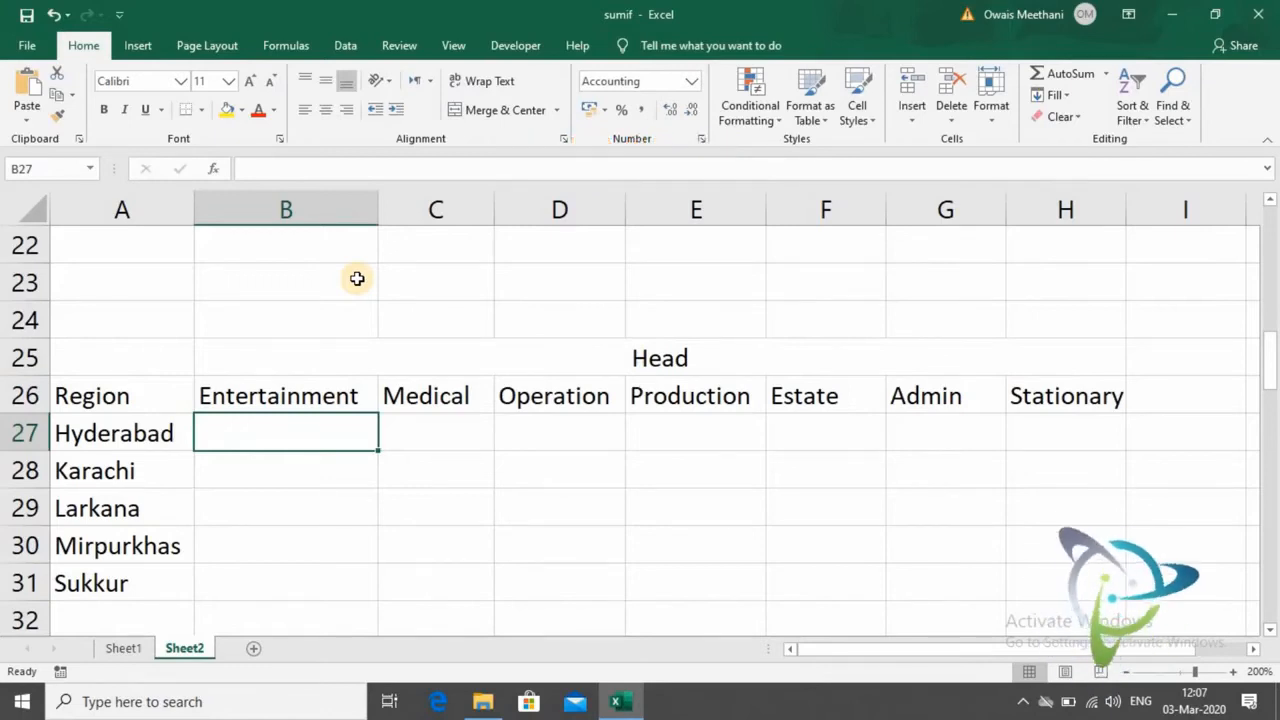
- Start a SUMIFS formula in B27 with Sheet1's Amount data as the sum range, using the absolute reference $D$2:$D$101
type("=S")
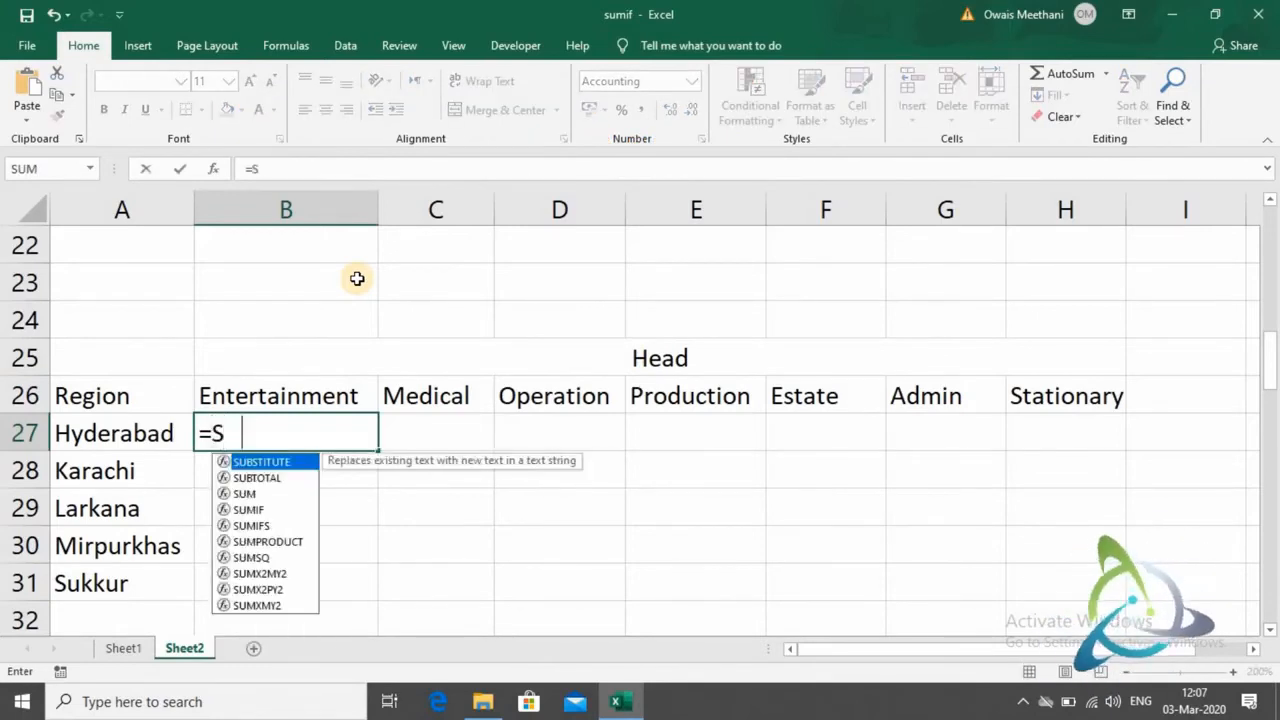
type("UMIFS")
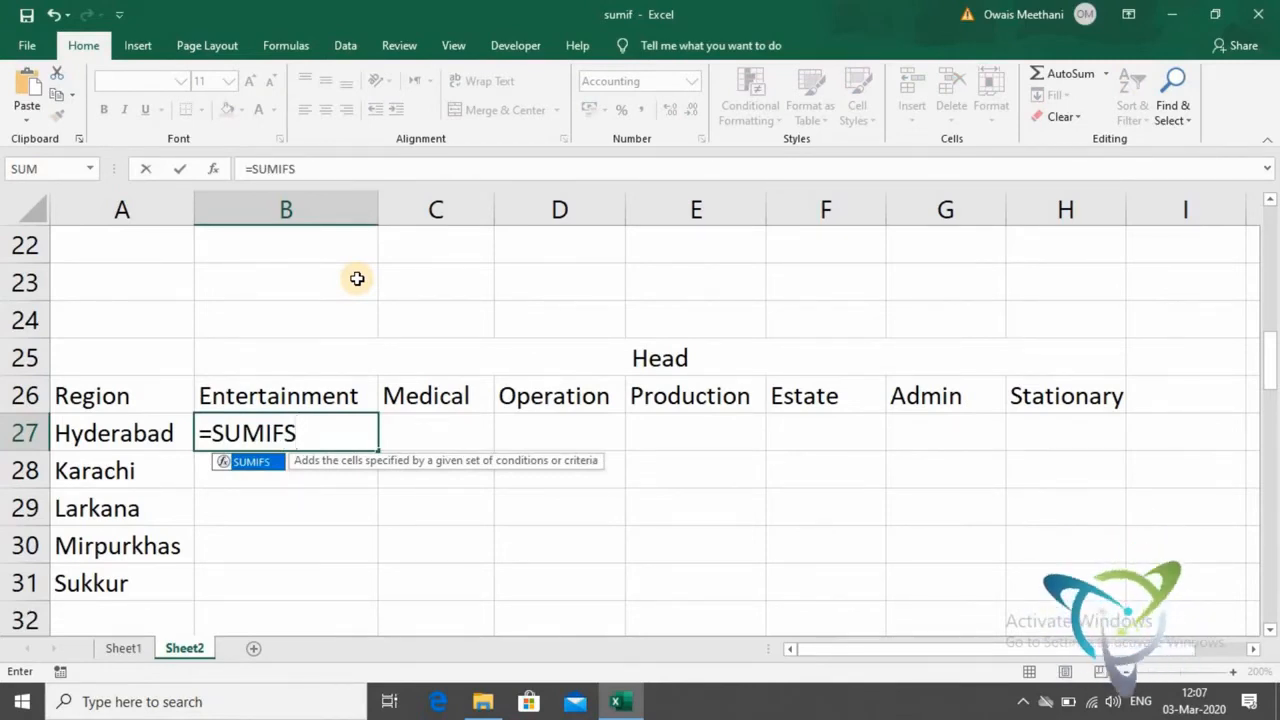
type("(")
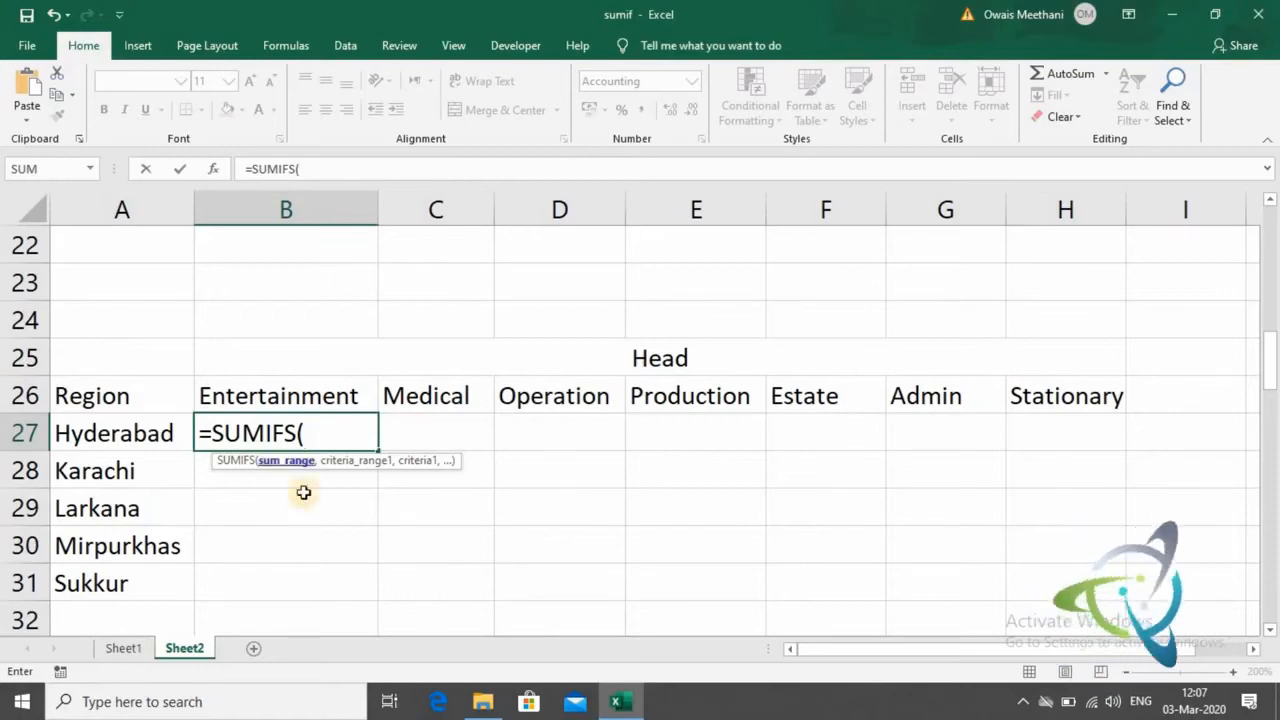
left_click(134, 648)
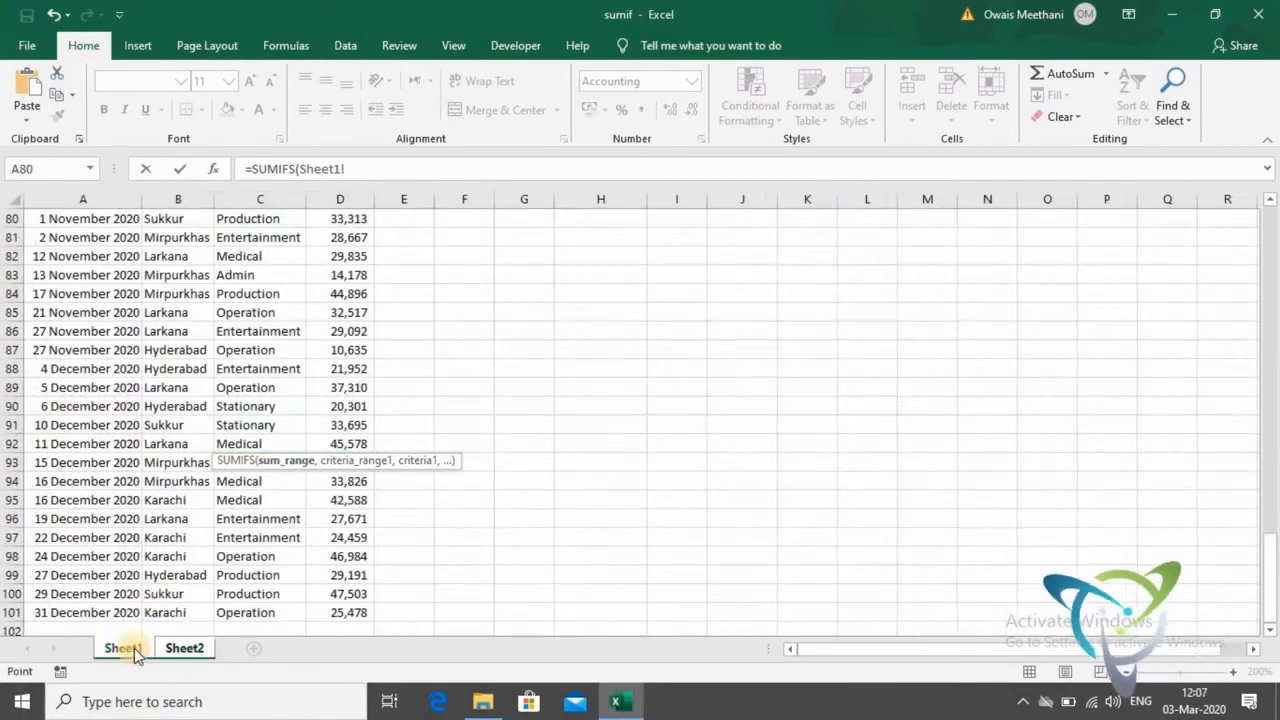
scroll(327, 245, "up", 20)
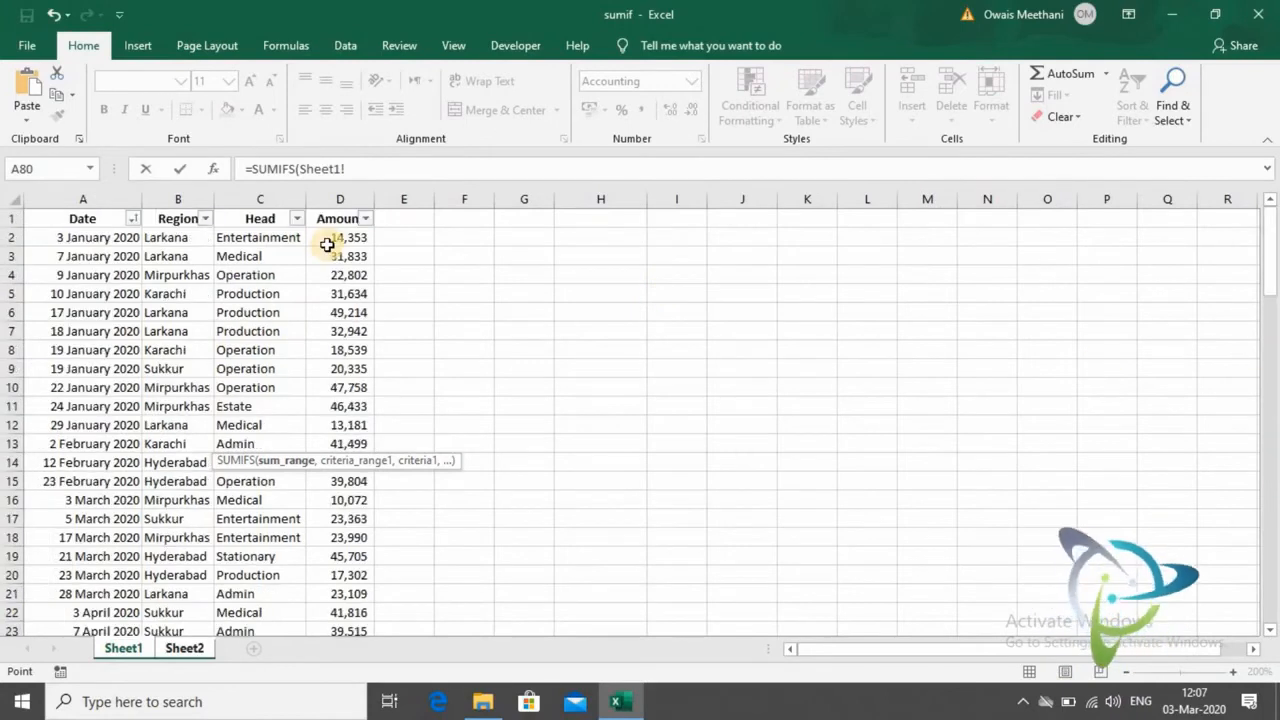
left_click(327, 245)
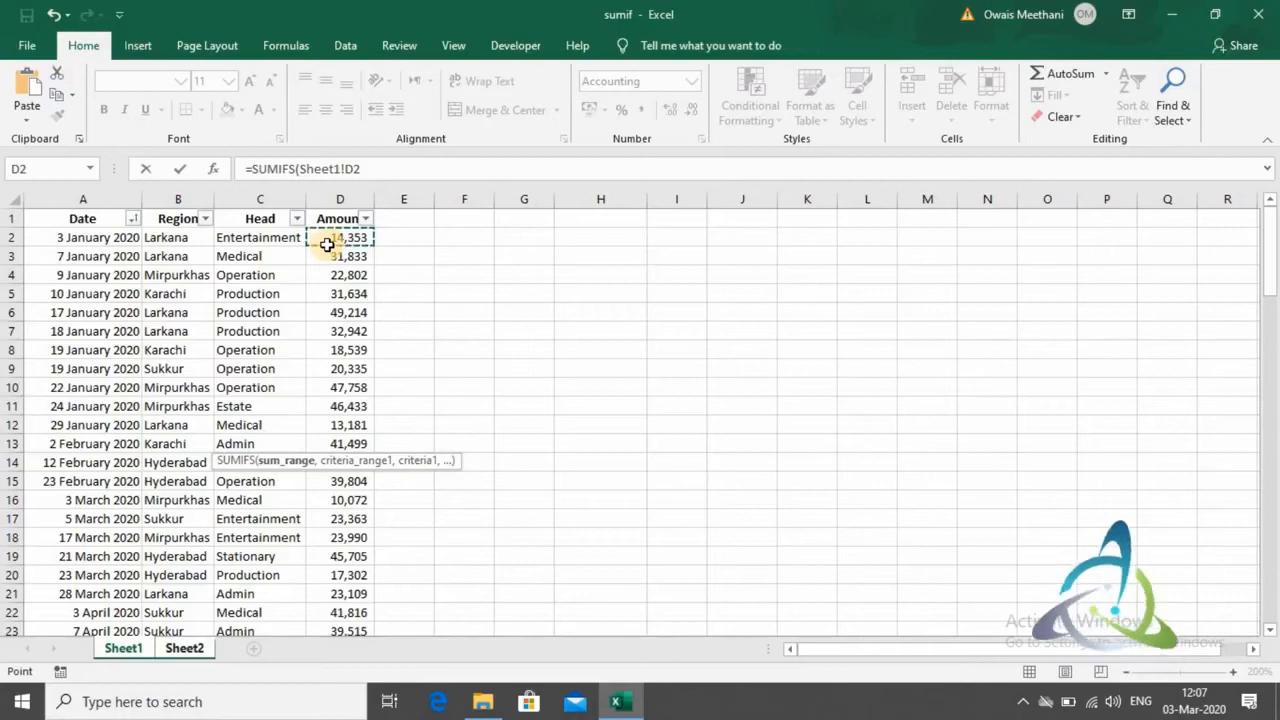
key("ctrl+shift+Down")
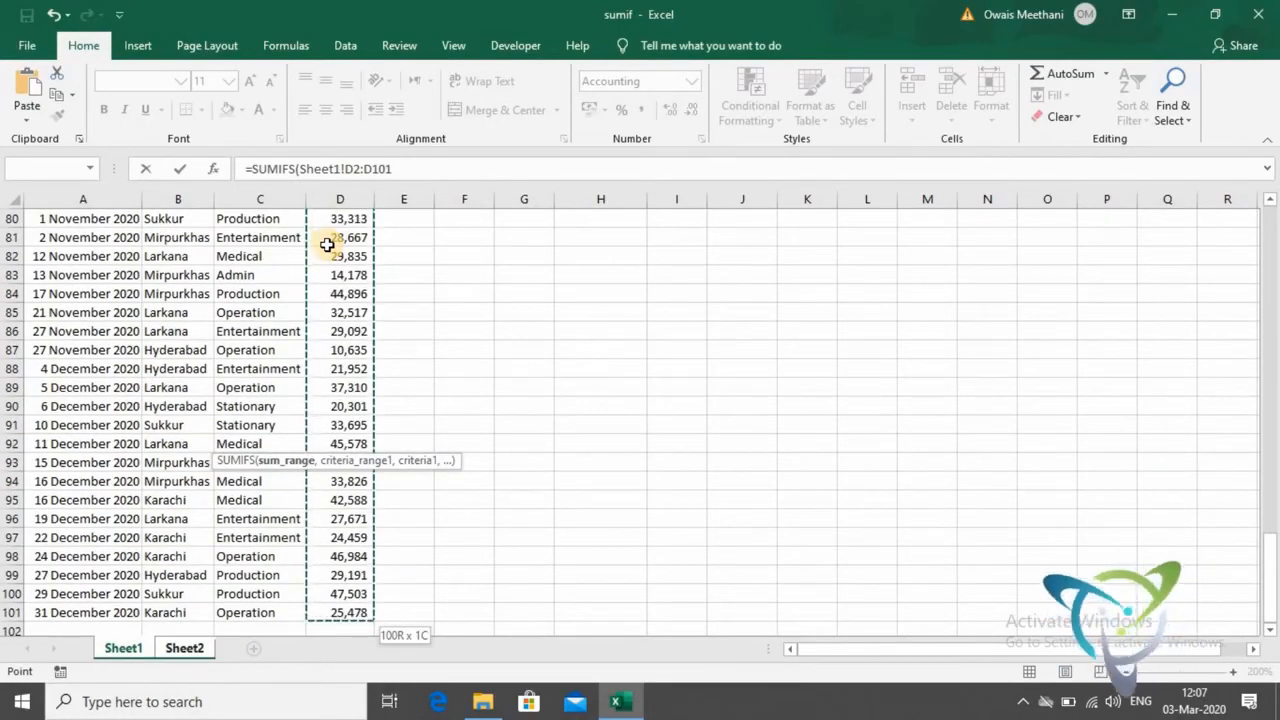
key("F4")
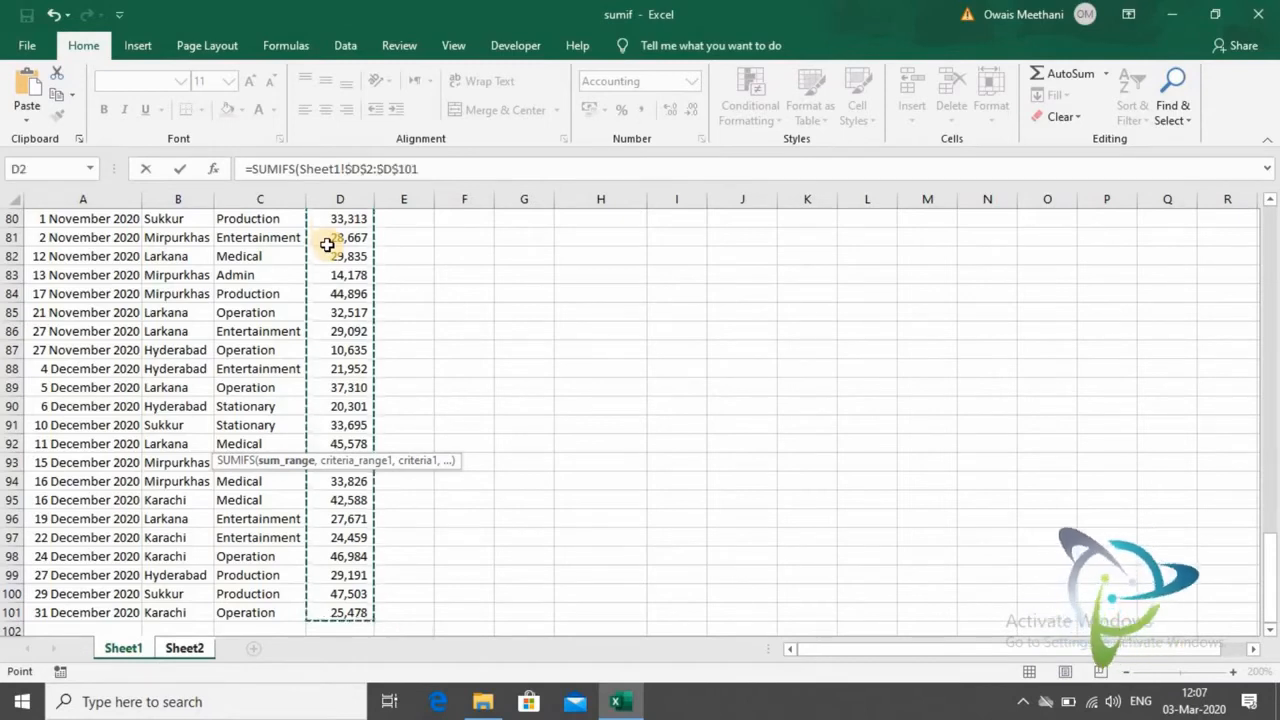
type(",")
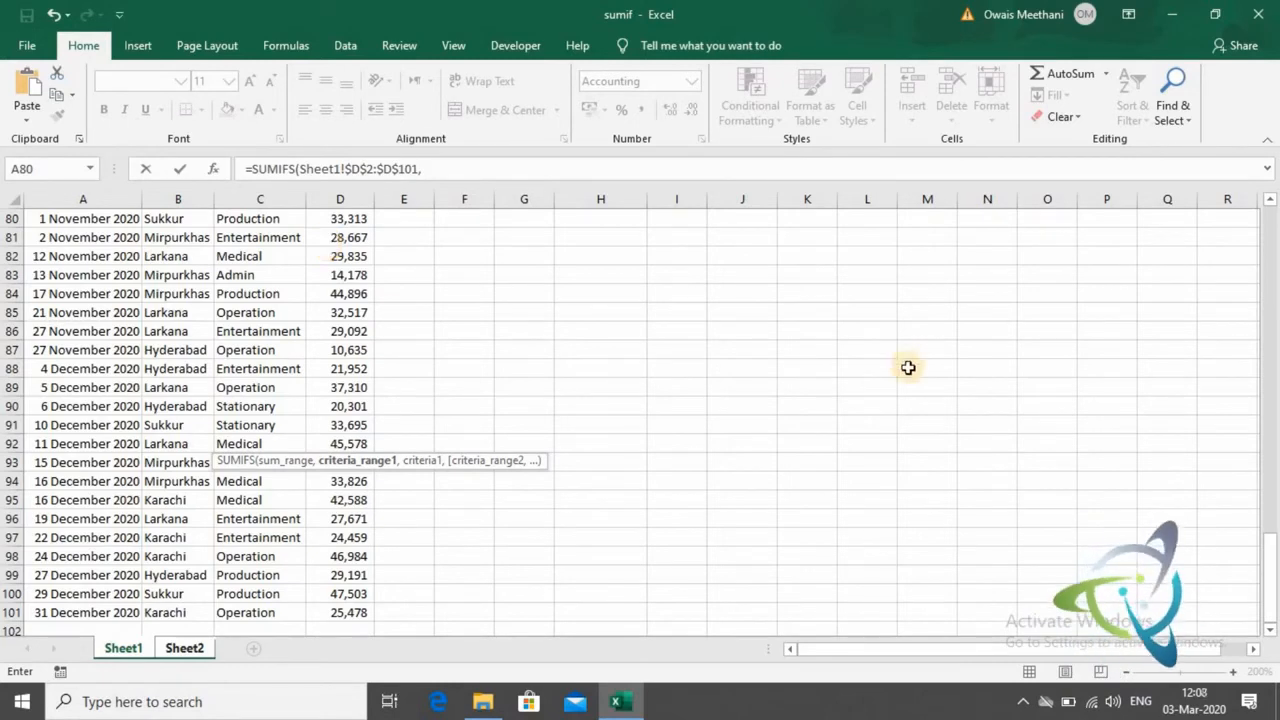
- Set Sheet1's Region data as the first criteria range, with the absolute reference $B$2:$B$101
left_click_drag(1270, 545, 1270, 240)
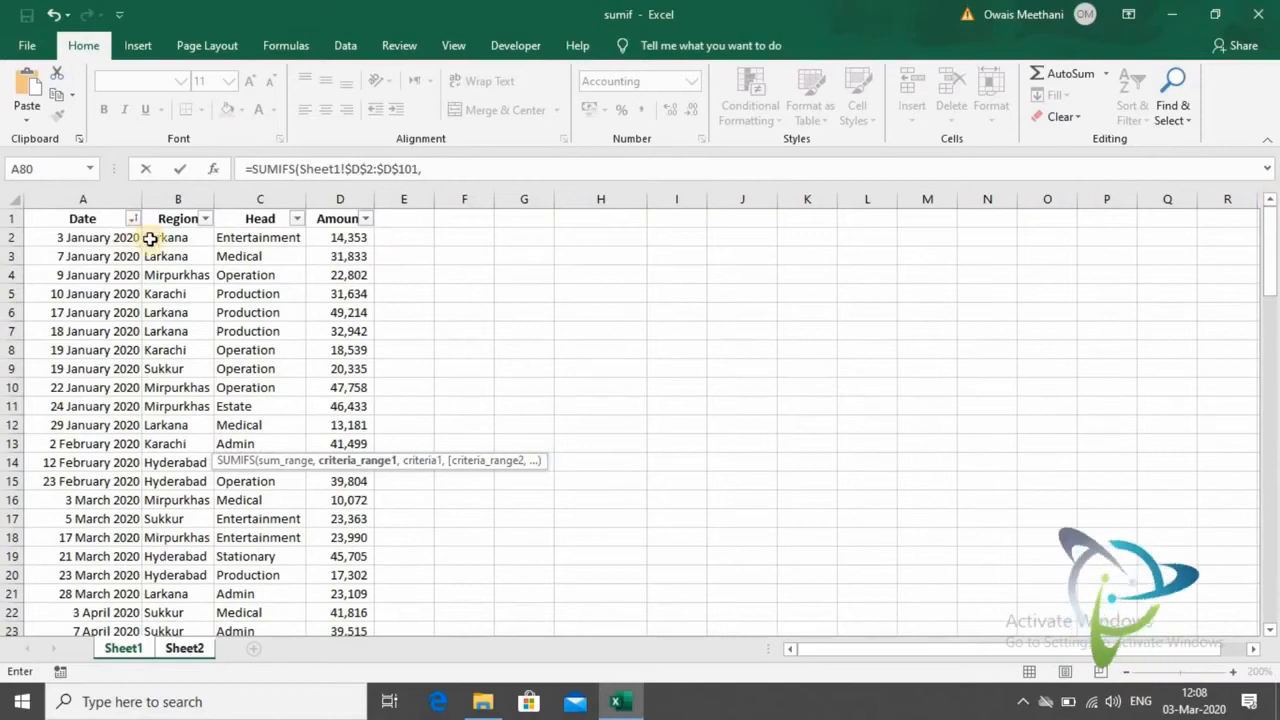
left_click(200, 239)
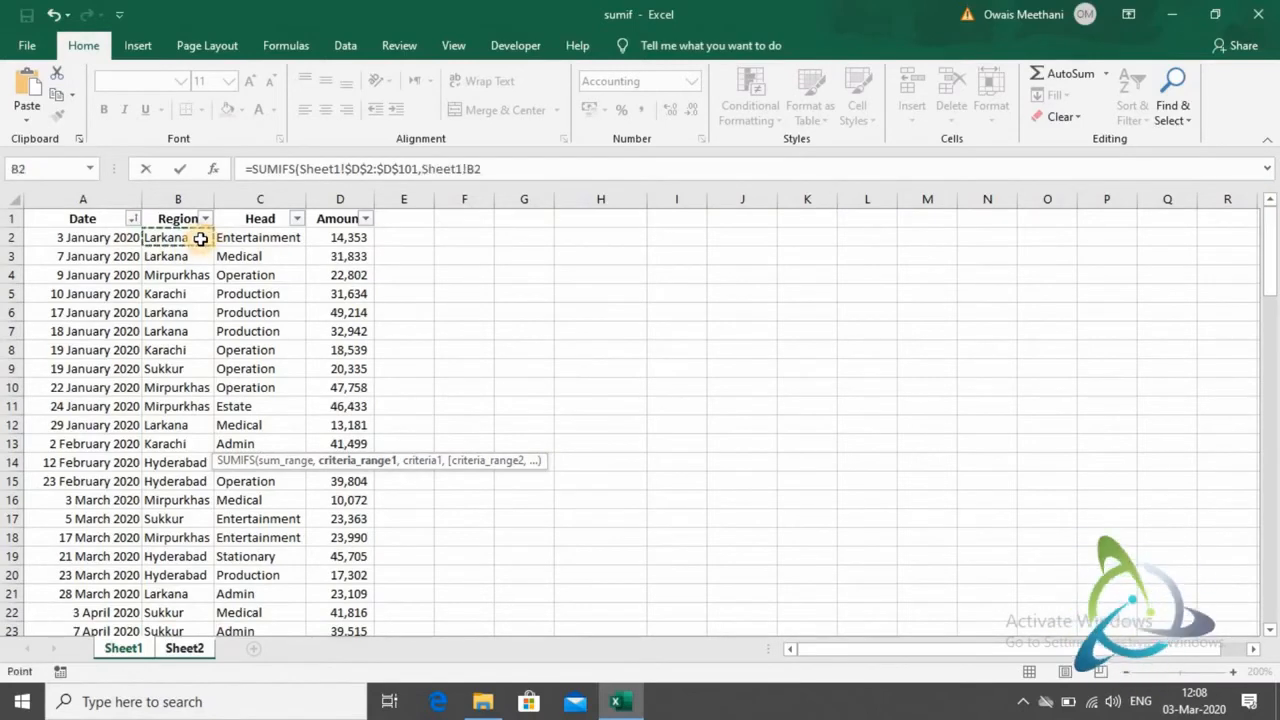
key("ctrl+shift+Down")
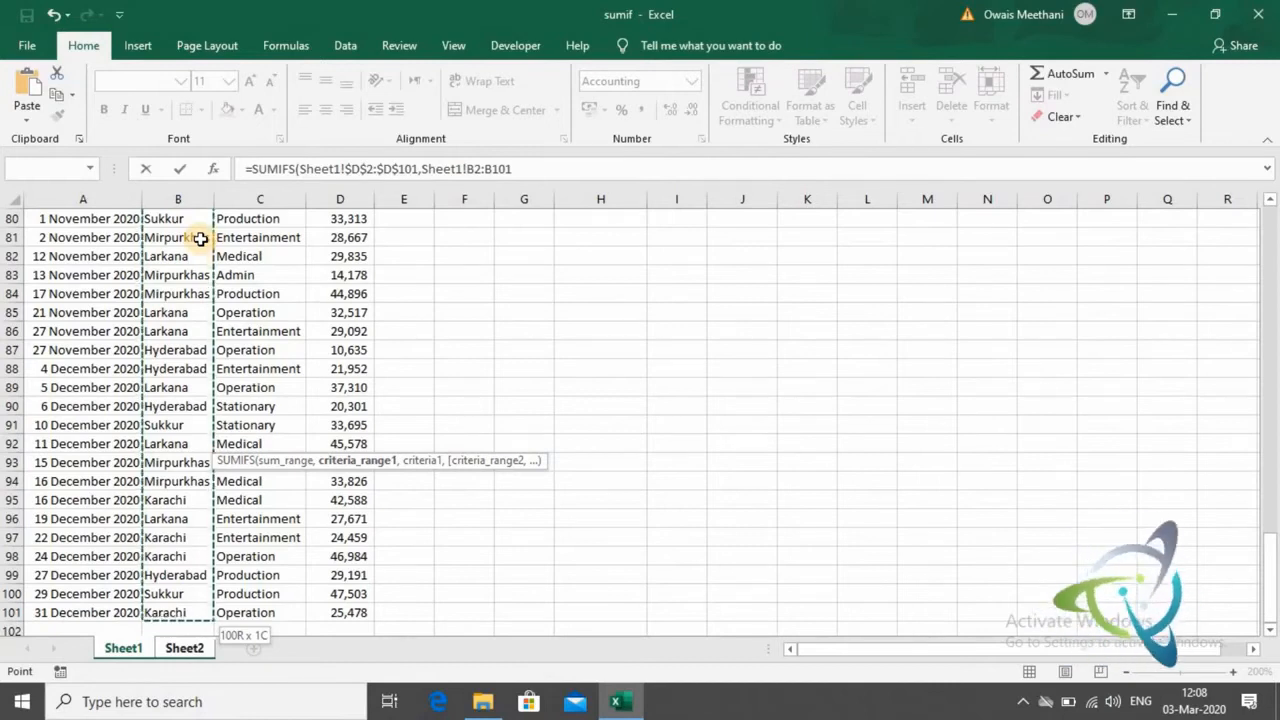
key("F4")
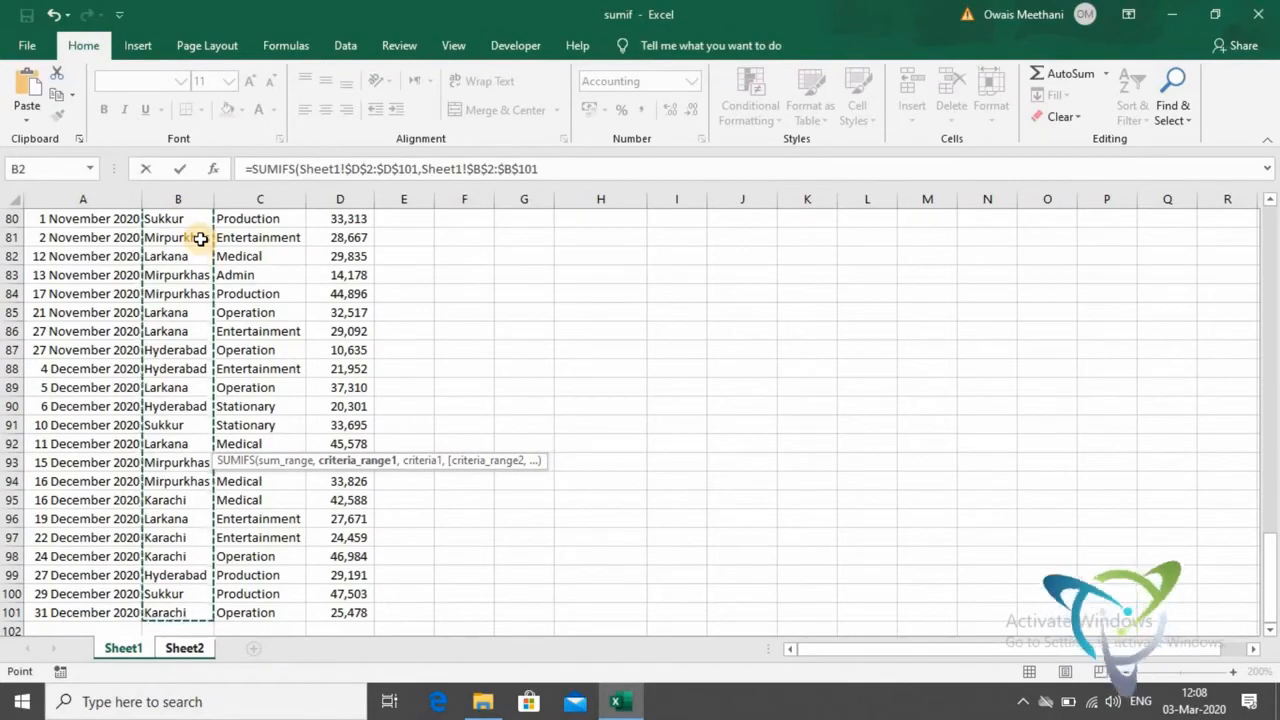
type(",")
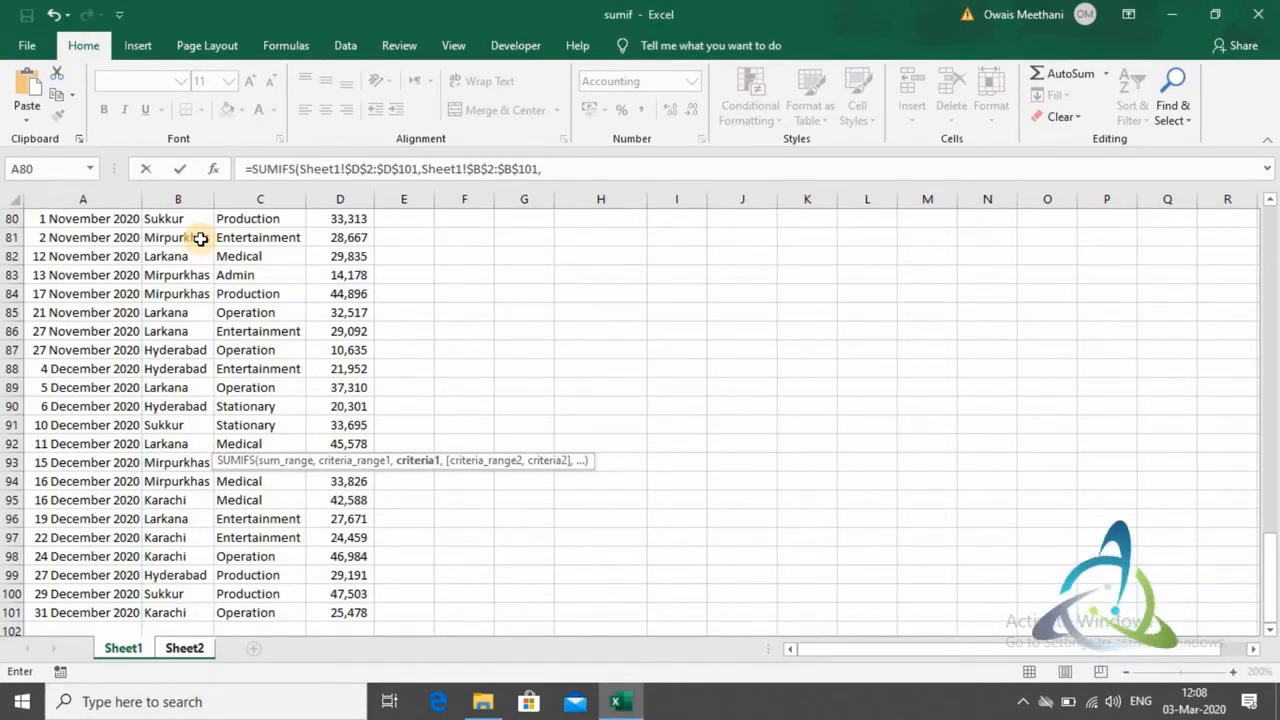
- Use the Hyderabad cell on Sheet2 as the first criteria, locking only its column as $A27
left_click(172, 652)
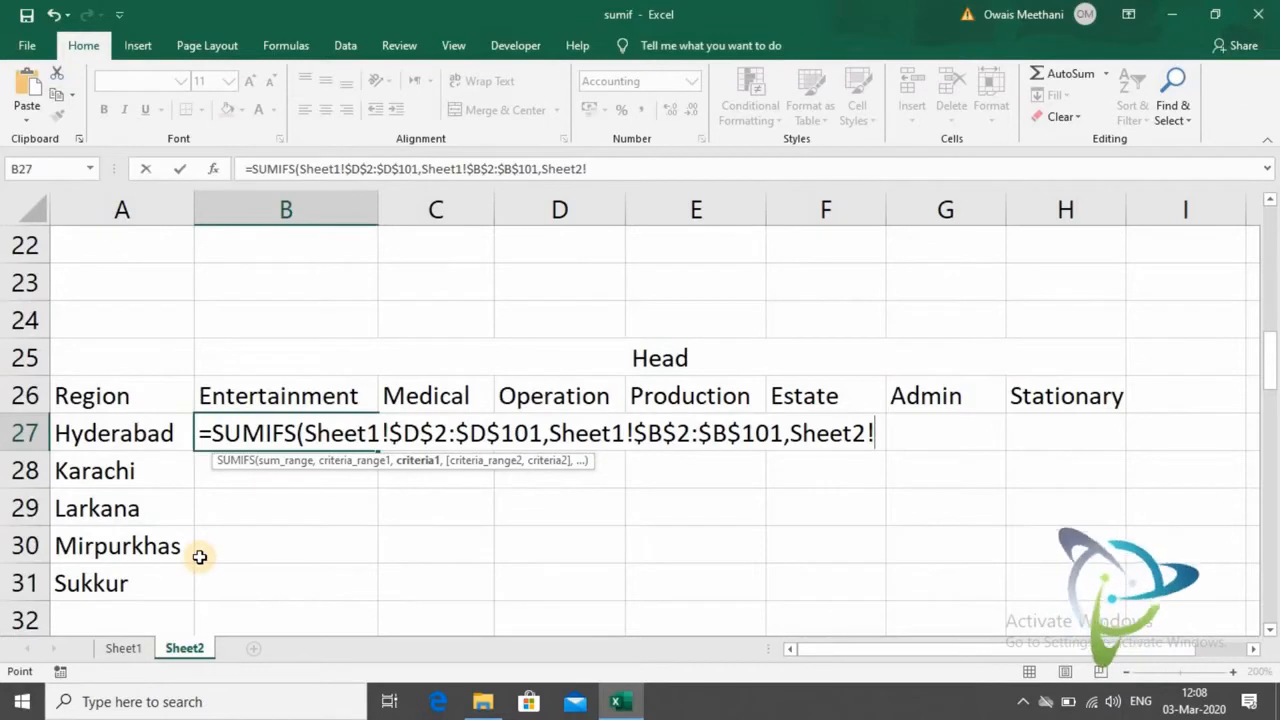
left_click(160, 437)
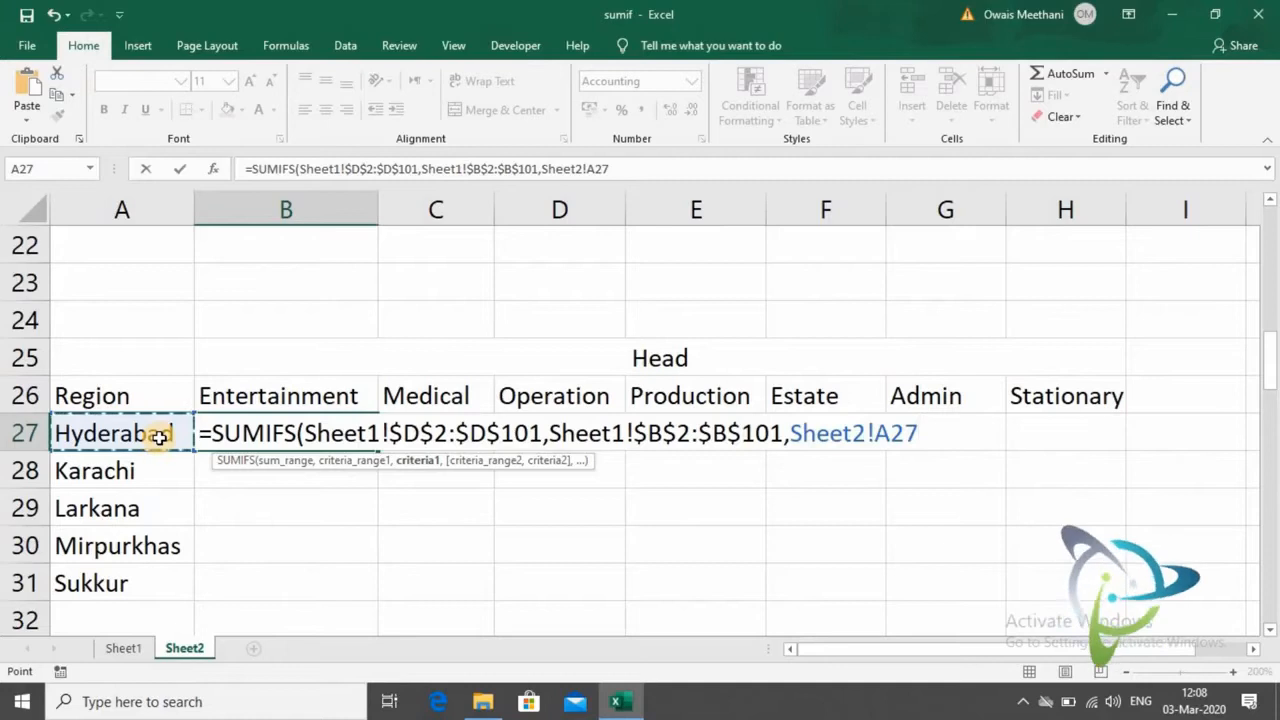
key("F4")
key("F4")
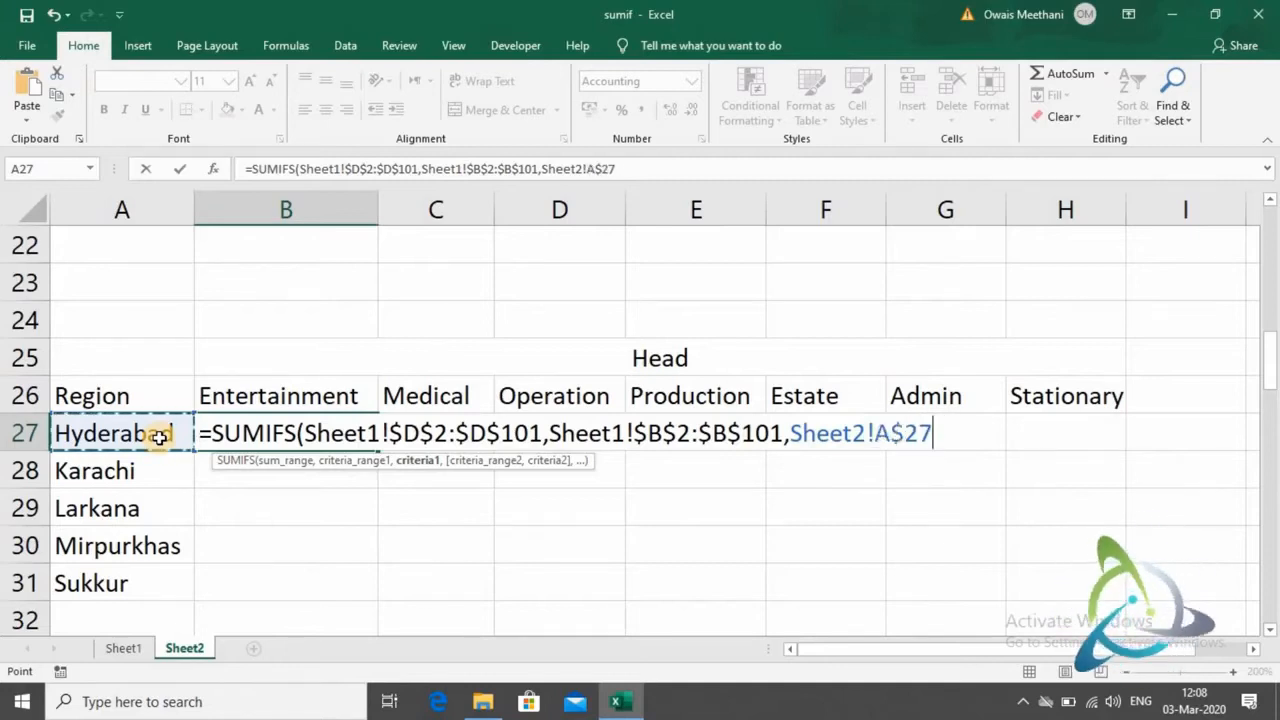
key("F4")
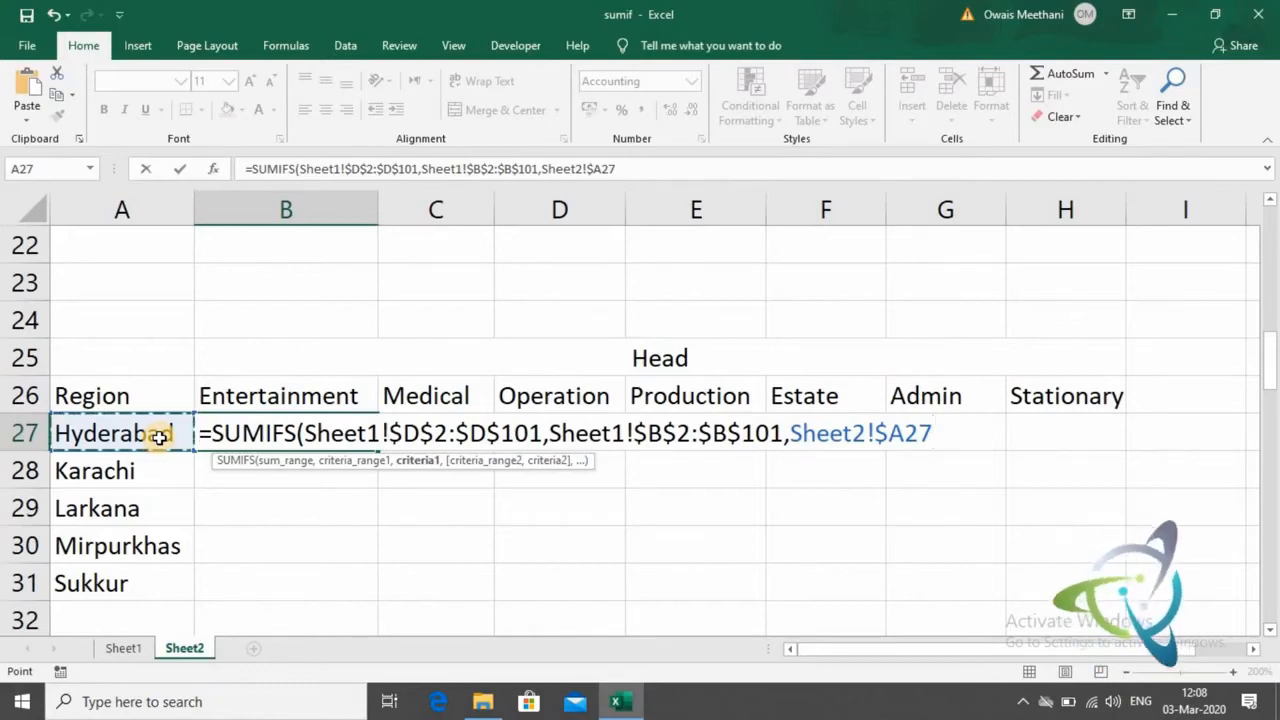
type(",")
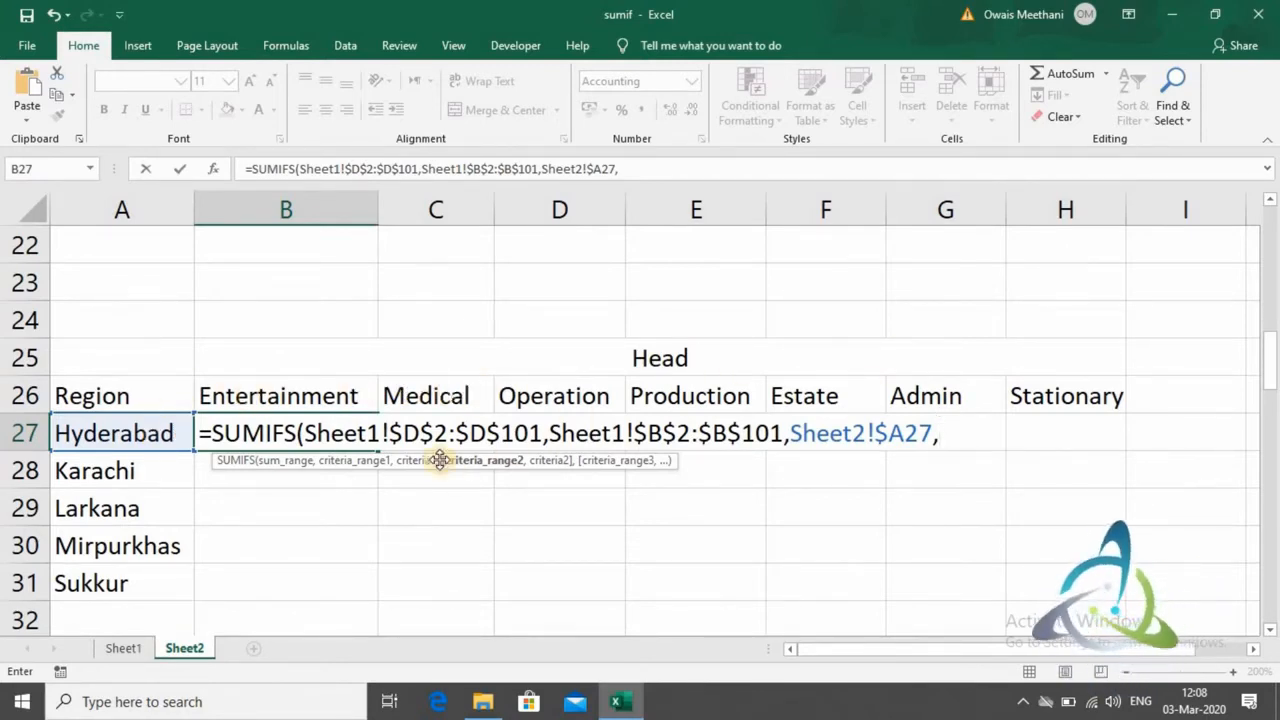
- Set Sheet1's Head data as the second criteria range, with the absolute reference $C$2:$C$101
left_click(148, 645)
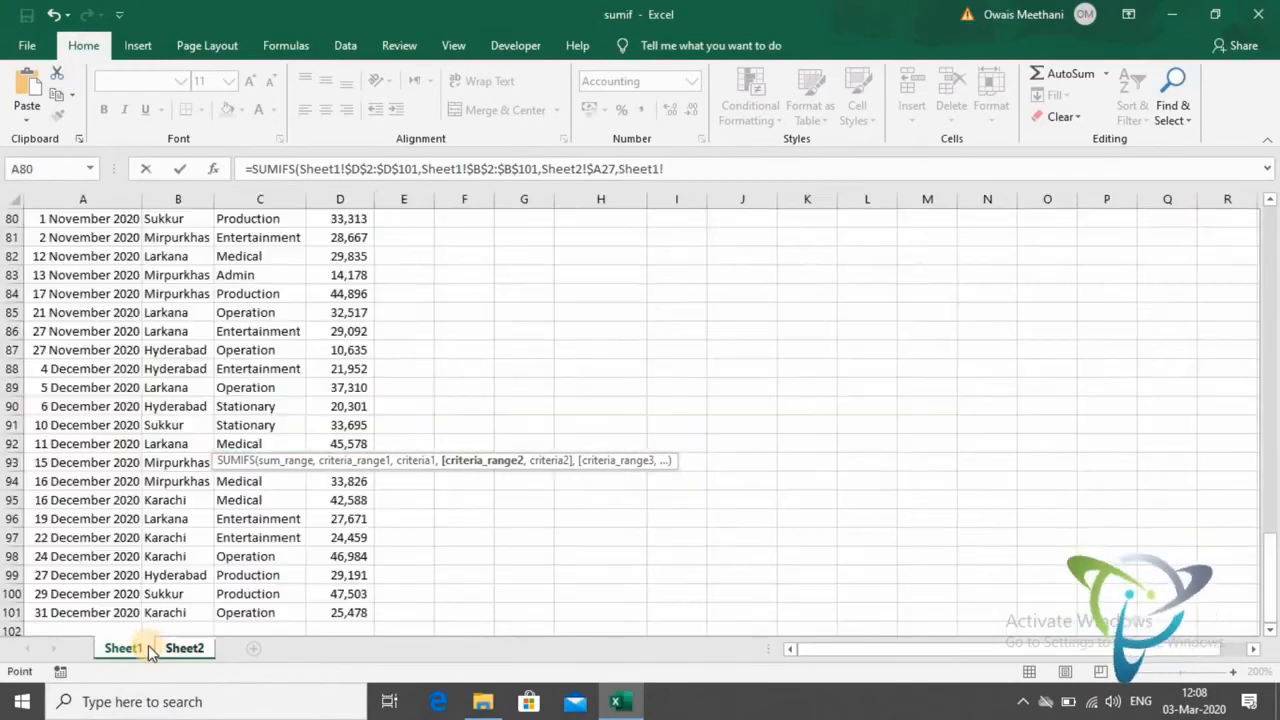
left_click(249, 612)
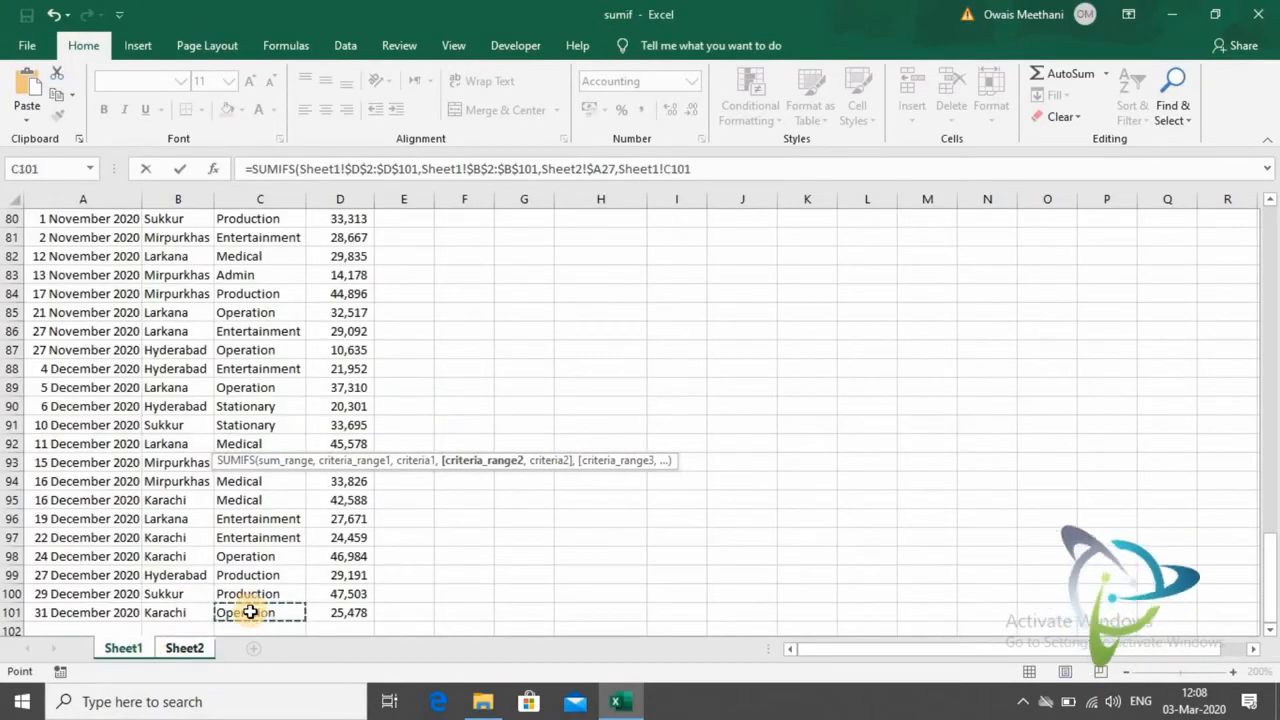
key("ctrl+shift+Up")
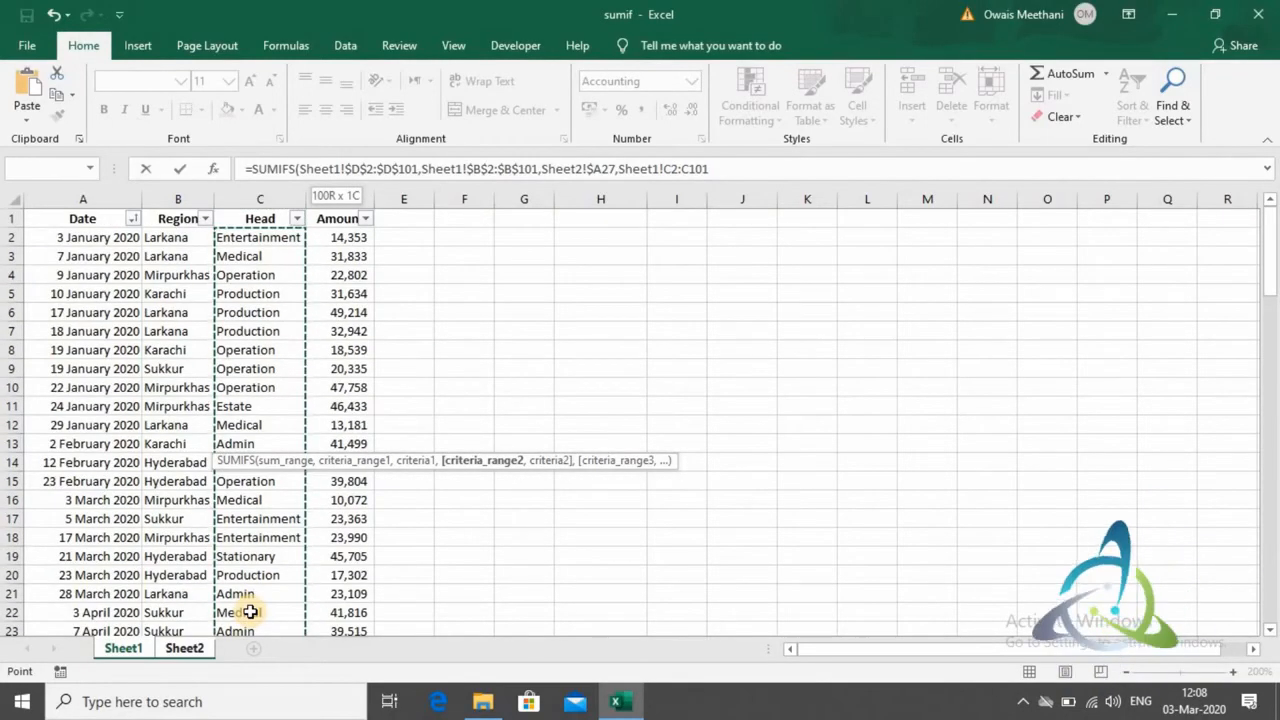
key("F4")
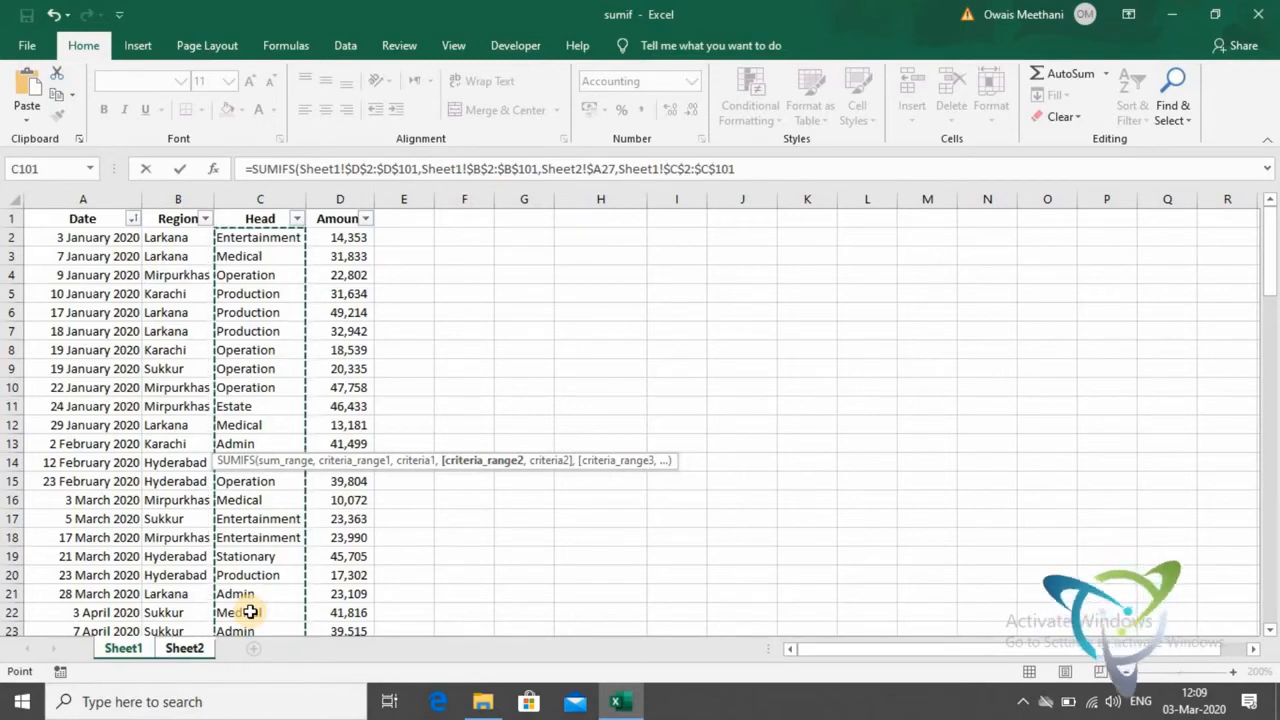
type(",")
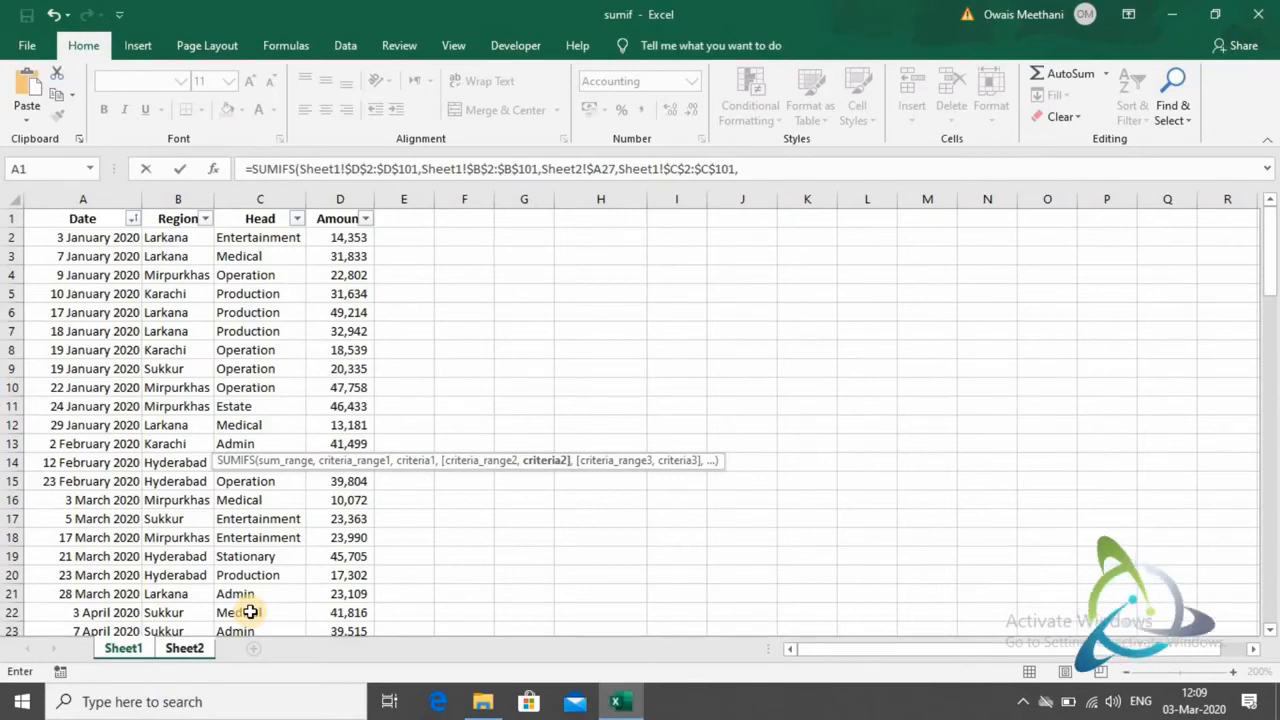
- Use the Entertainment header on Sheet2 as the second criteria, locking only its row as B$26, and complete the SUMIFS formula
left_click(191, 645)
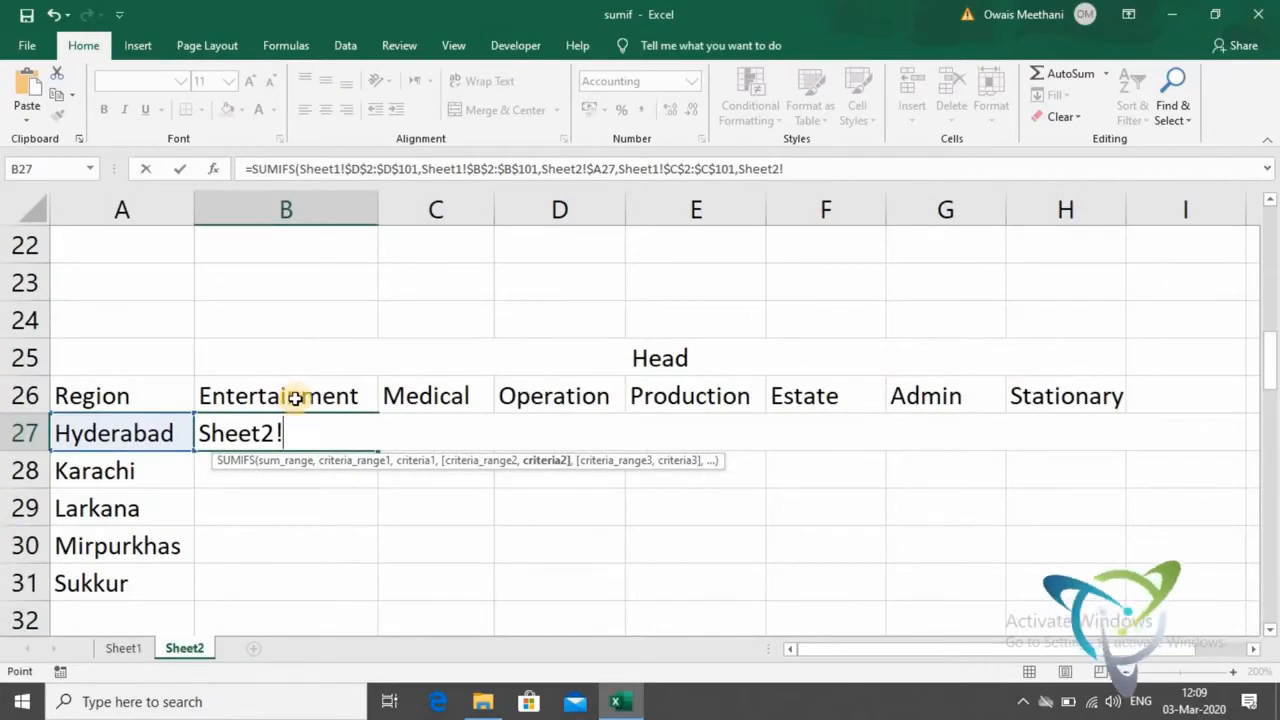
left_click(296, 398)
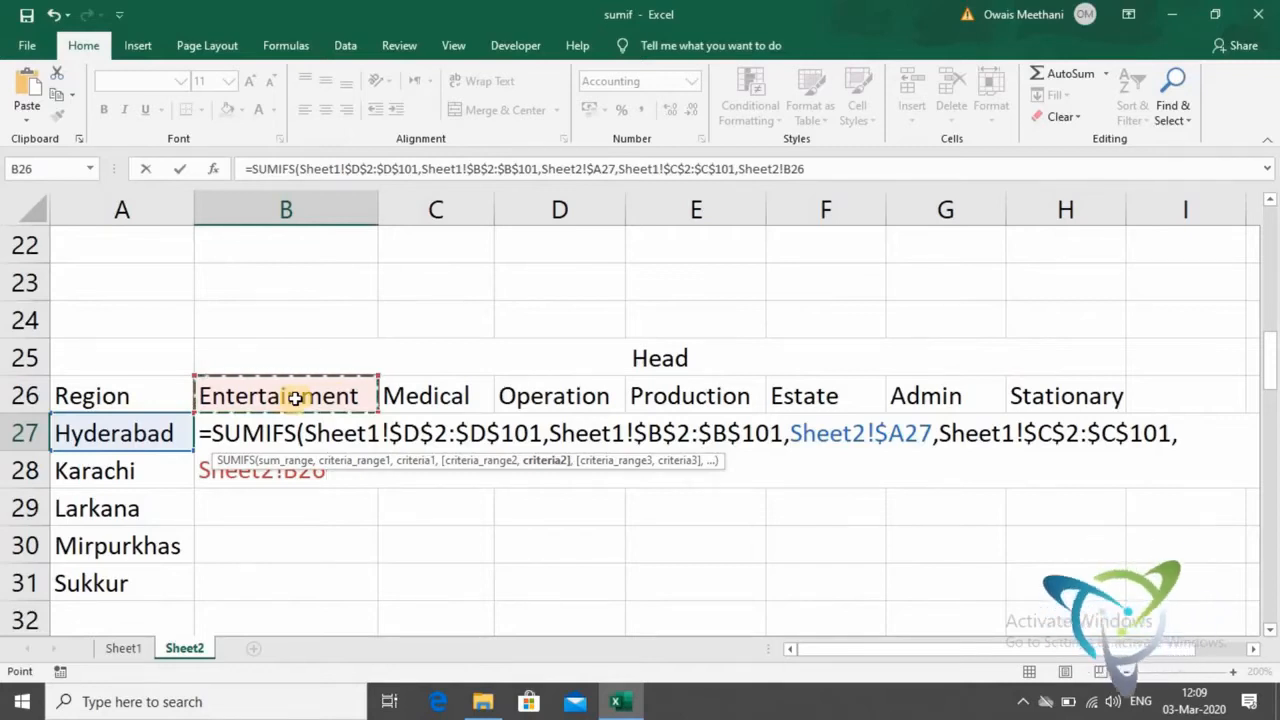
key("F4")
key("F4")
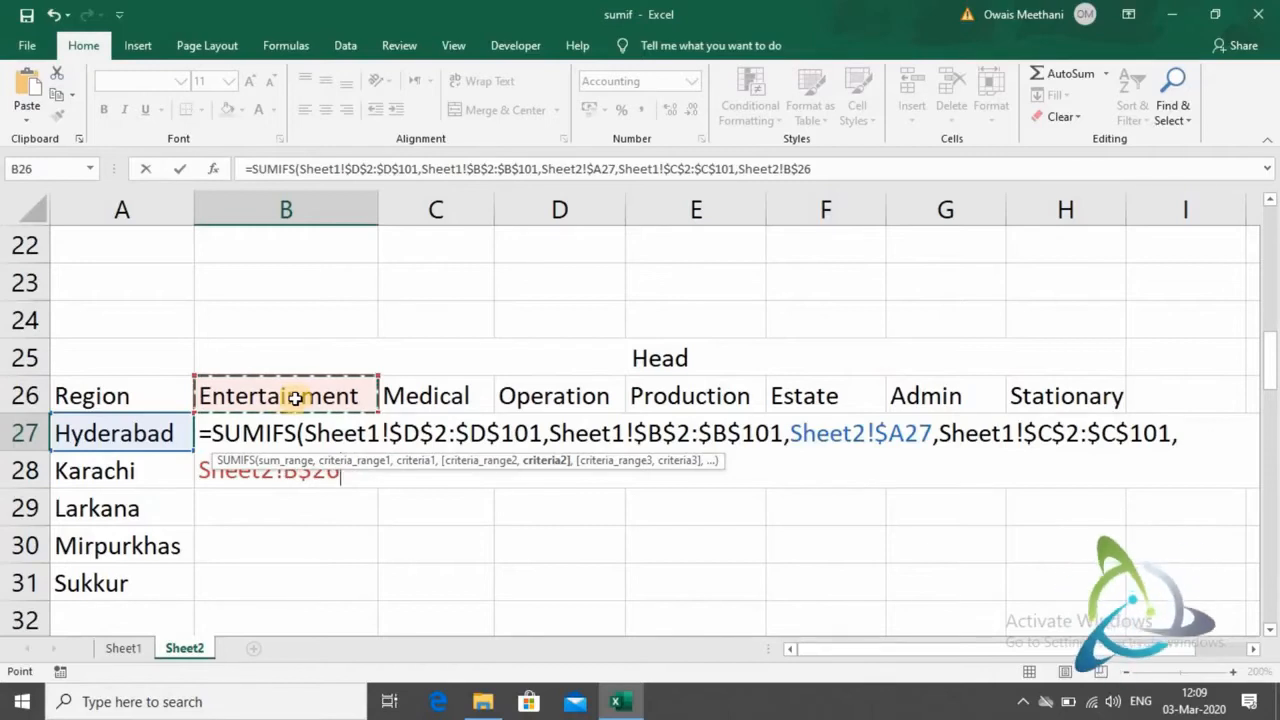
type(")")
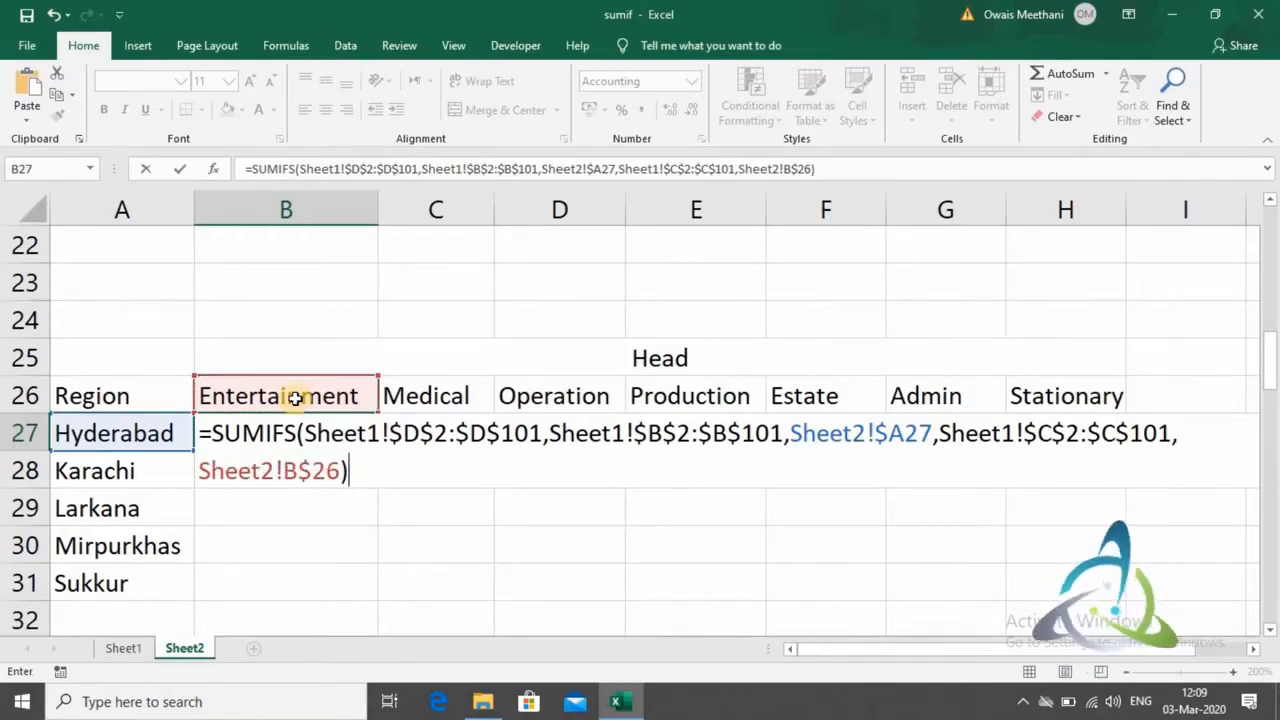
key("Return")
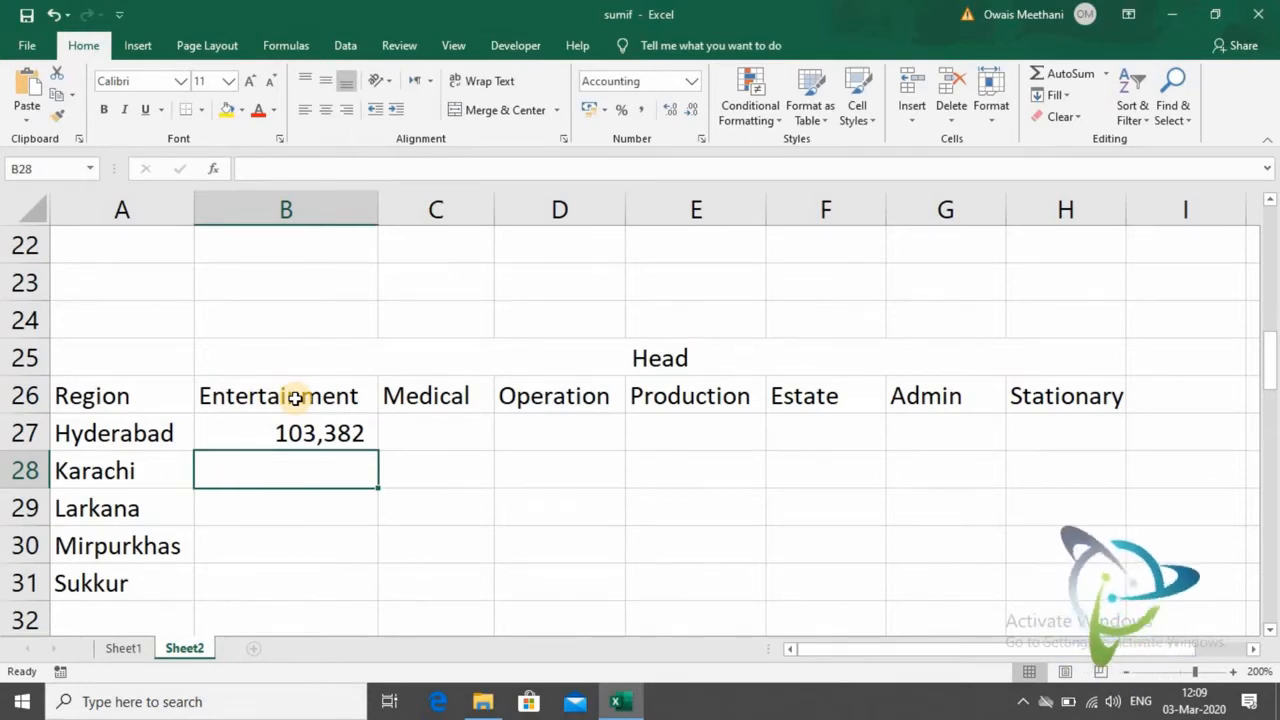
- Copy the SUMIFS formula from B27 across all regions and expense heads in B27:H31
key("Up")
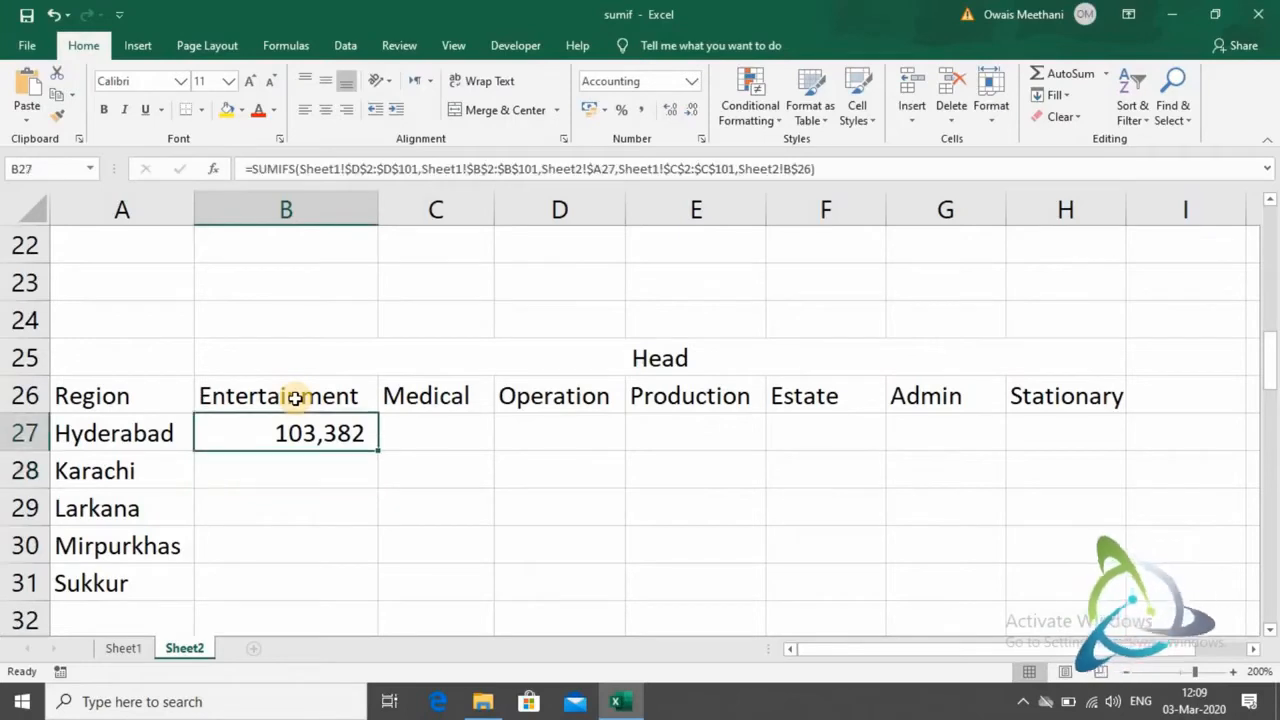
key("ctrl+c")
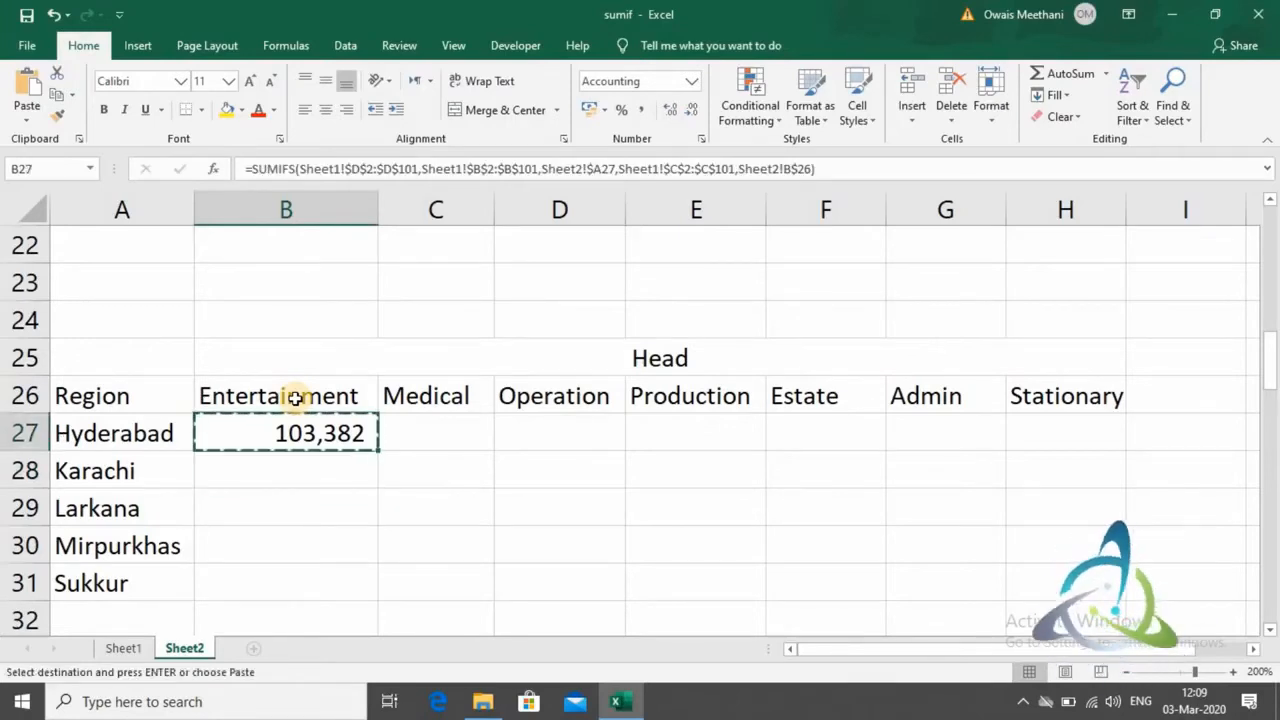
key("shift+Down")
key("shift+Down")
key("shift+Down")
key("shift+Down")
scroll(296, 398, "down", 1)
key("shift+Right")
key("shift+Right")
key("shift+Right")
key("shift+Right")
key("shift+Right")
key("shift+Right")
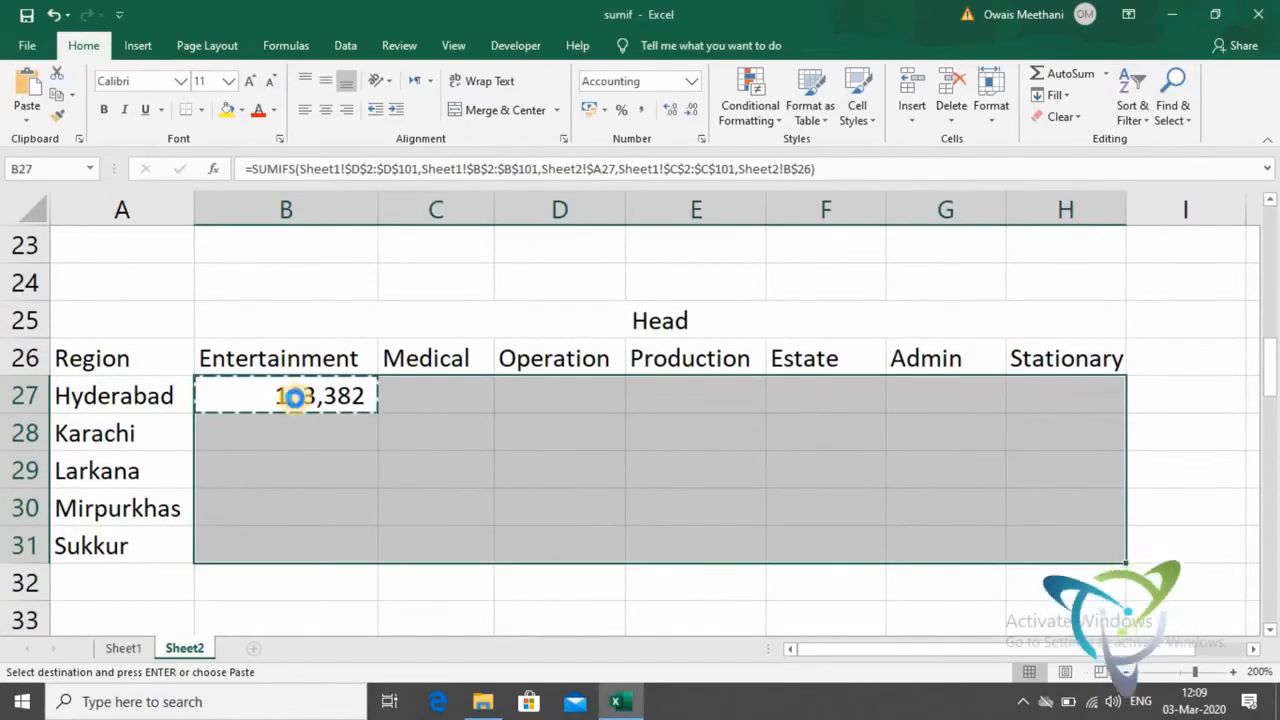
key("ctrl+v")
key("Left")
key("Right")
key("Right")
key("Right")
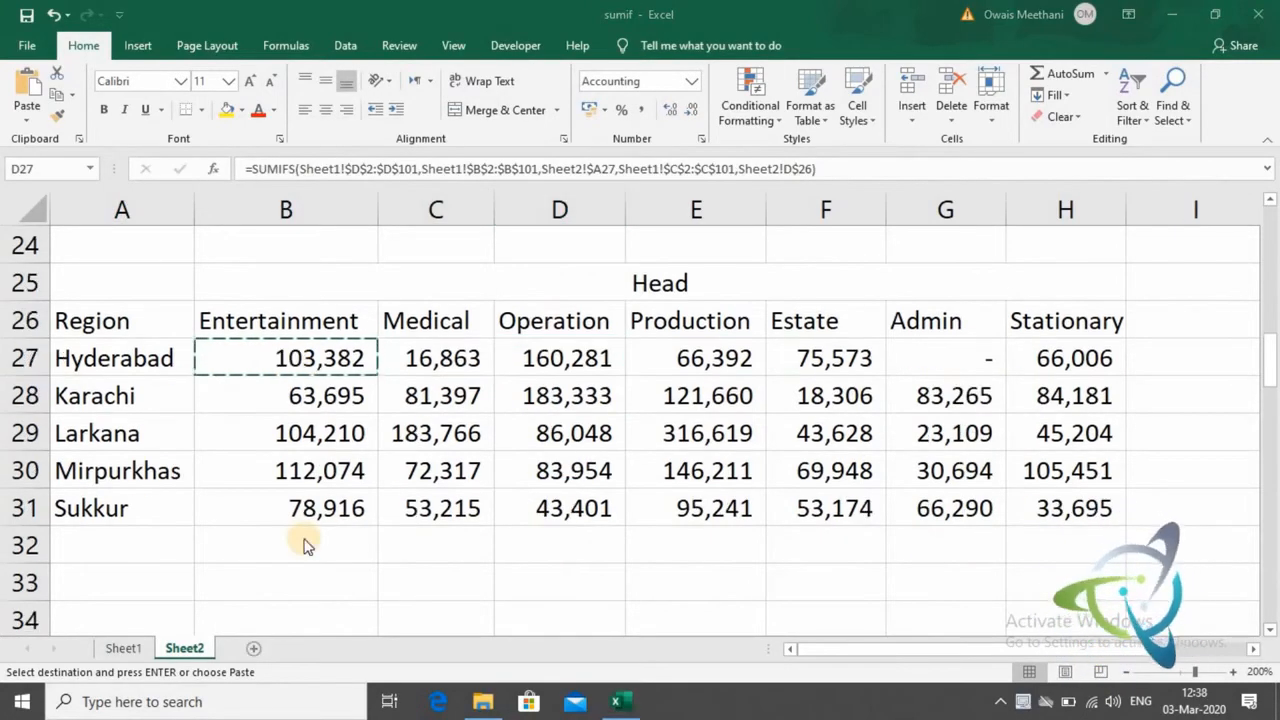
- Copy the full SUMIFS formula text from B27 and enter it as displayed text in B32 below the table
left_click(596, 358)
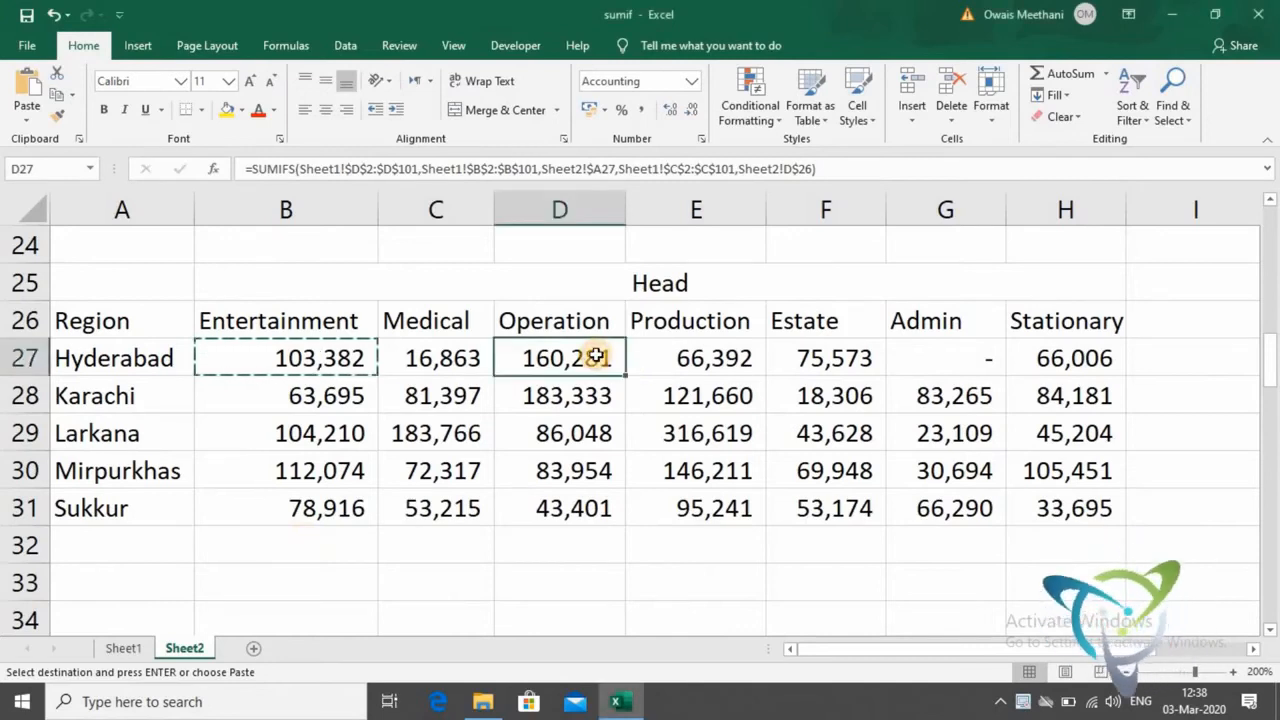
key("Left")
key("Left")
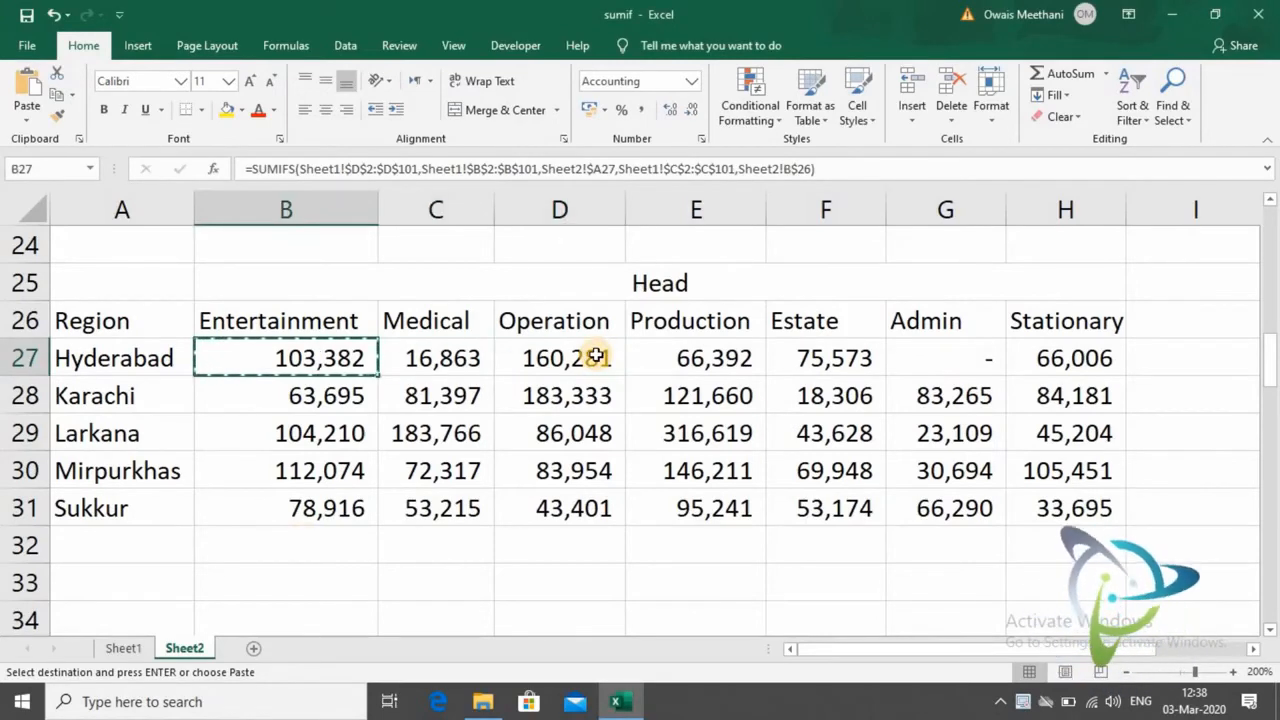
key("F2")
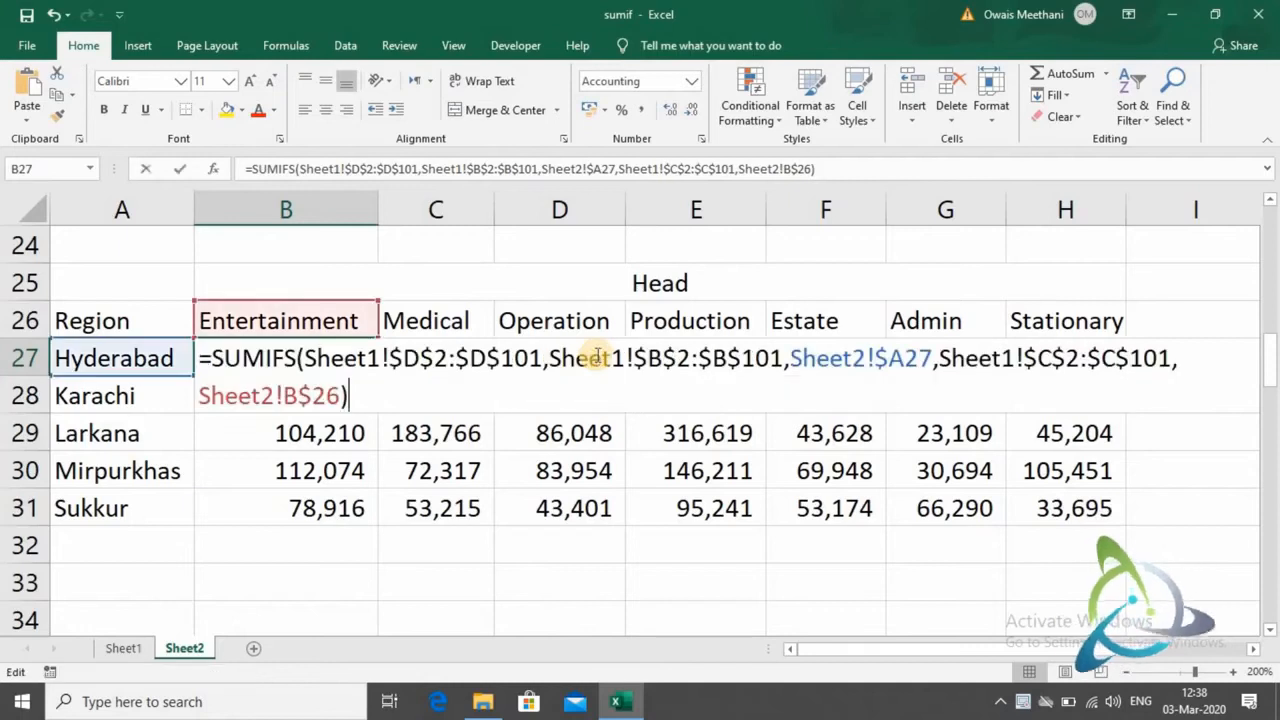
key("ctrl+shift+Home")
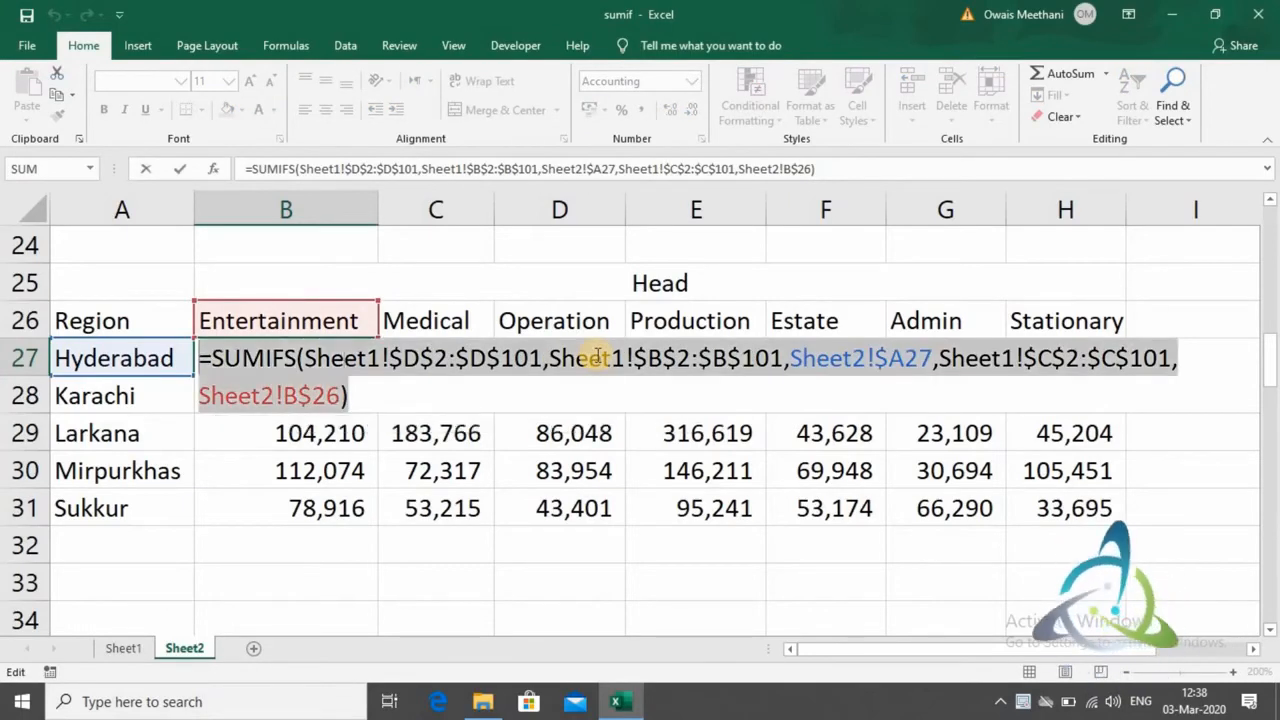
key("ctrl+Return")
key("Down")
key("Down")
key("Down")
key("Down")
key("Down")
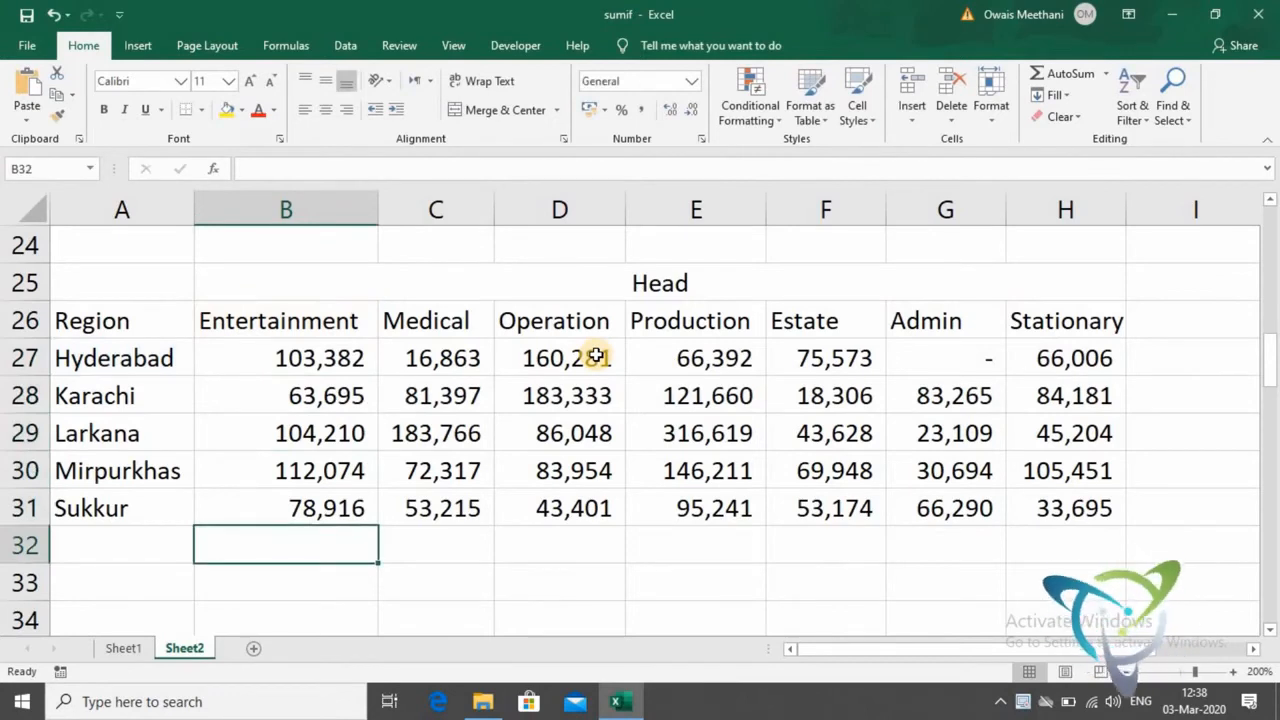
type("\"")
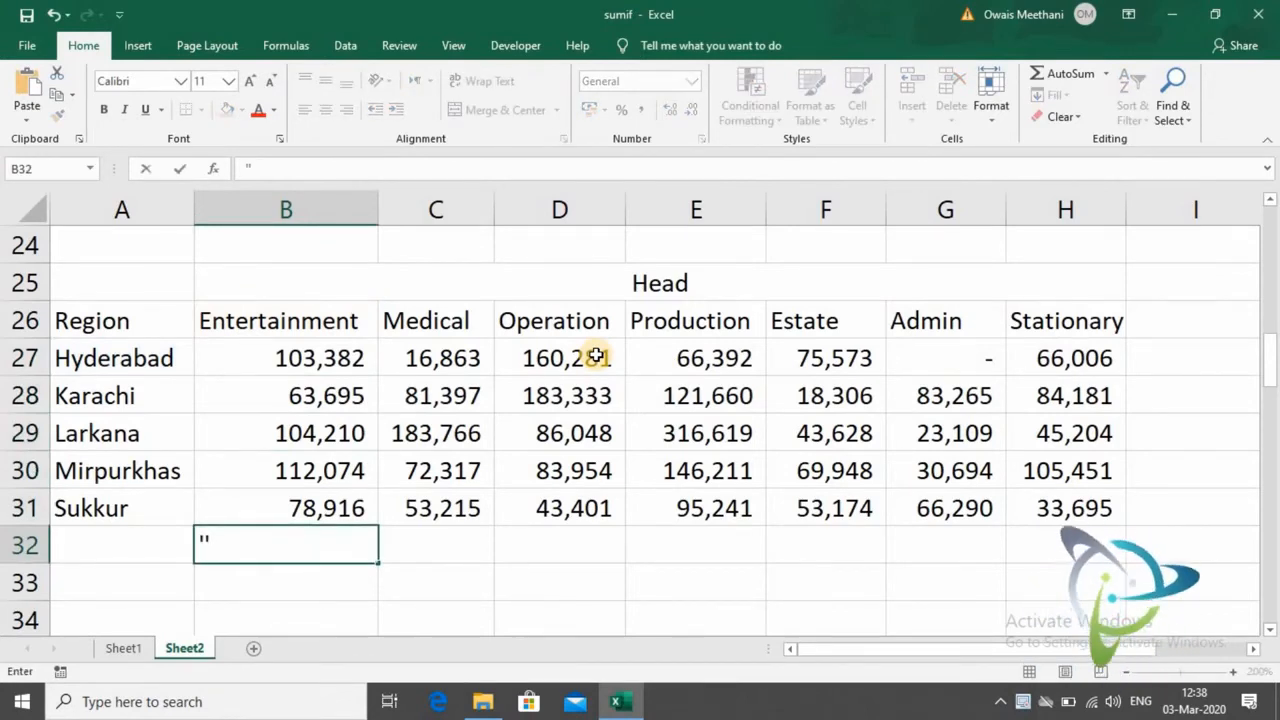
key("ctrl+v")
key("Return")
key("Up")
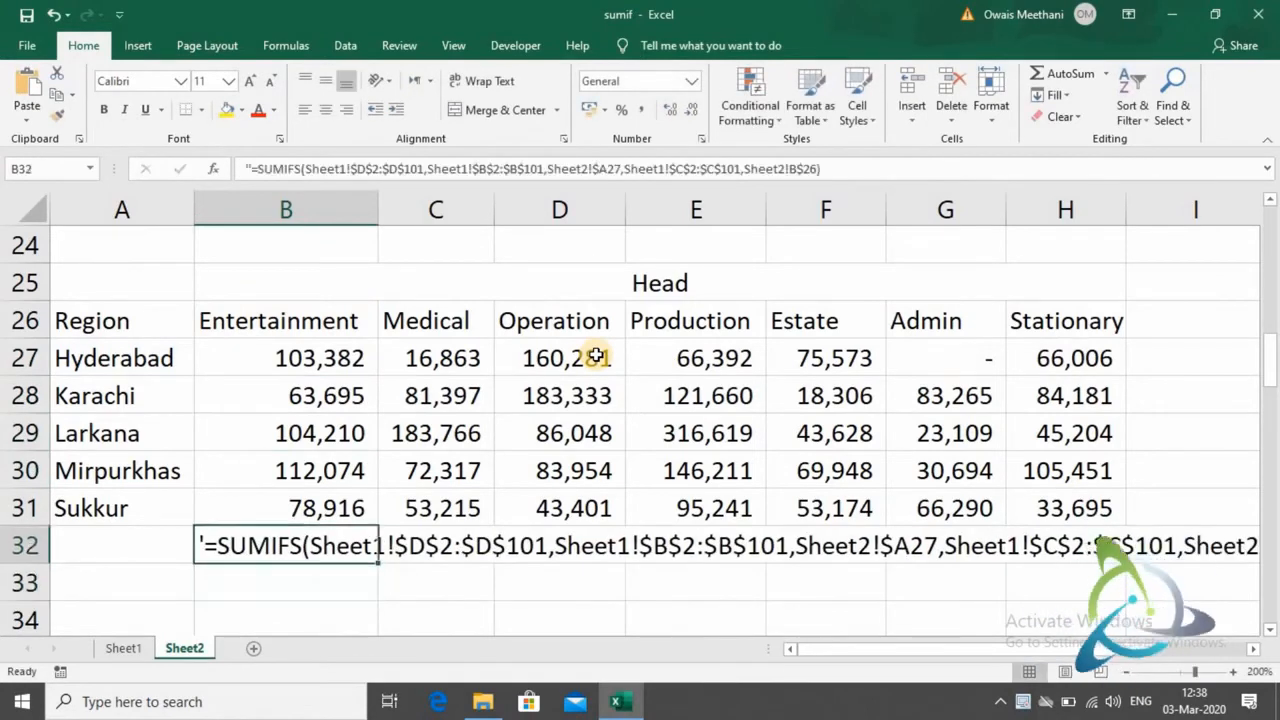
- Merge and center B32:H33 and wrap the formula text inside the merged cell
key("shift+Down")
key("shift+Right")
key("shift+Right")
key("shift+Right")
key("shift+Right")
key("shift+Right")
key("shift+Right")
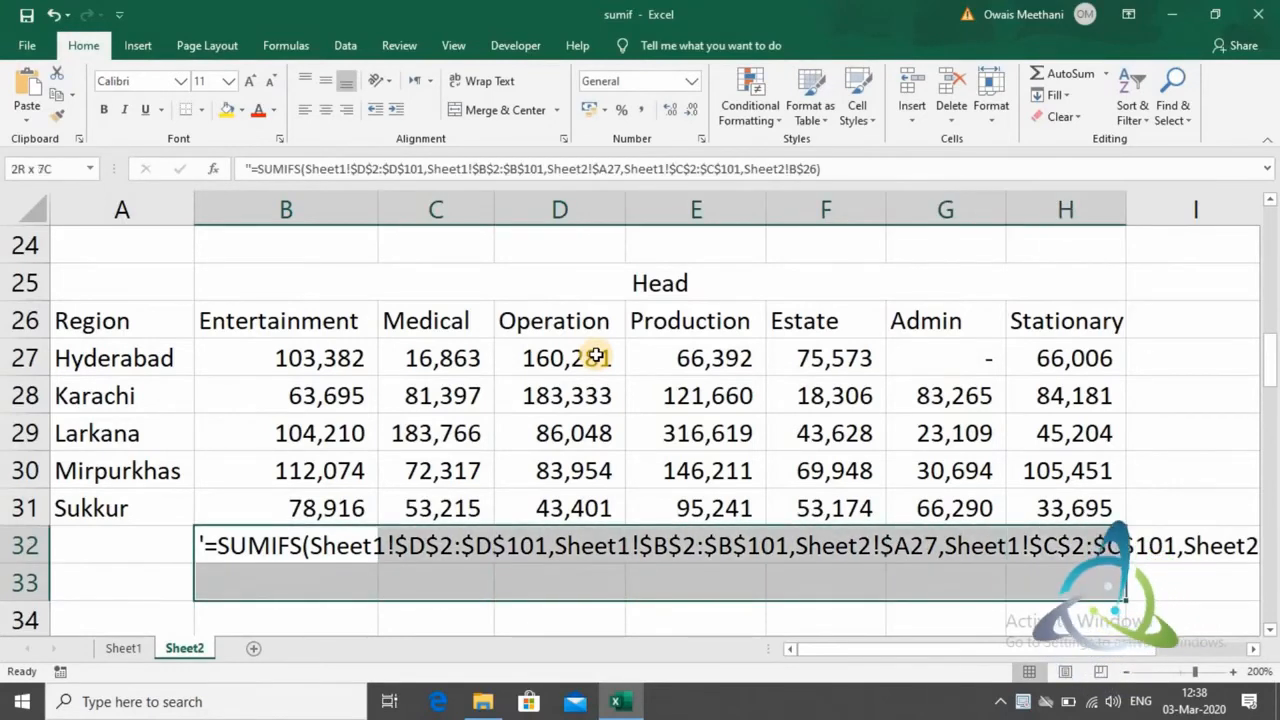
left_click(525, 110)
left_click(505, 83)
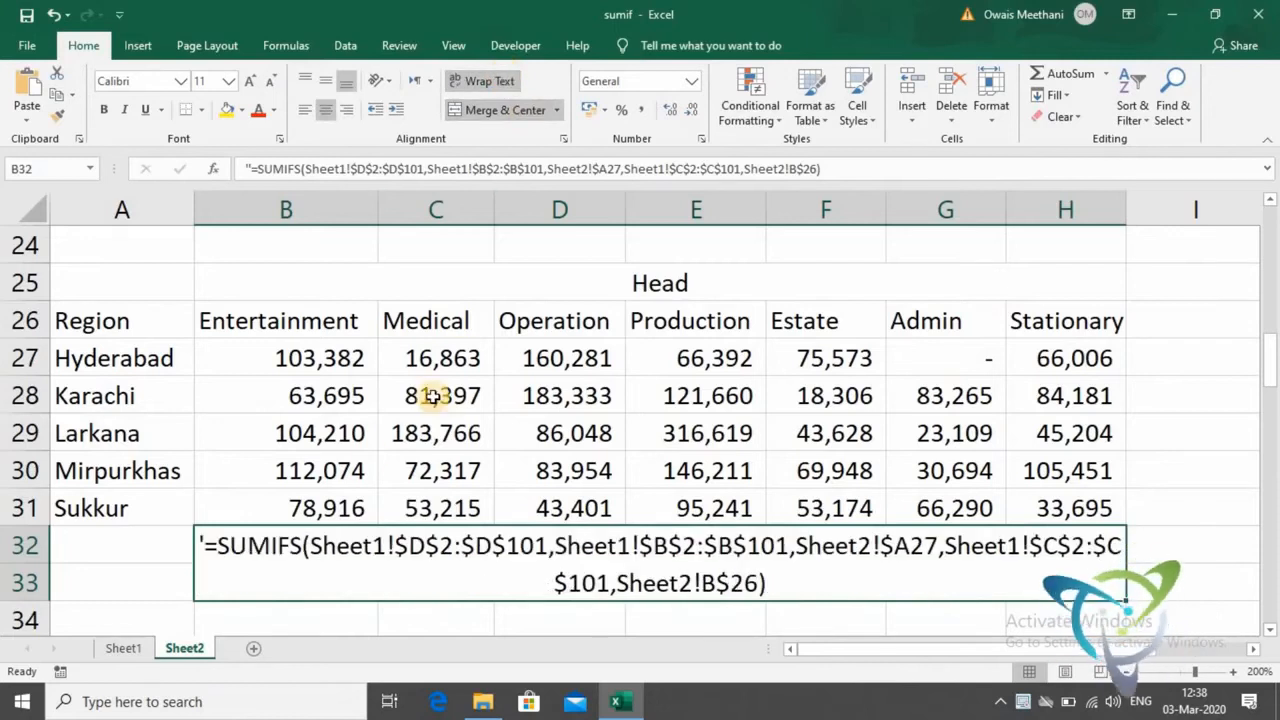
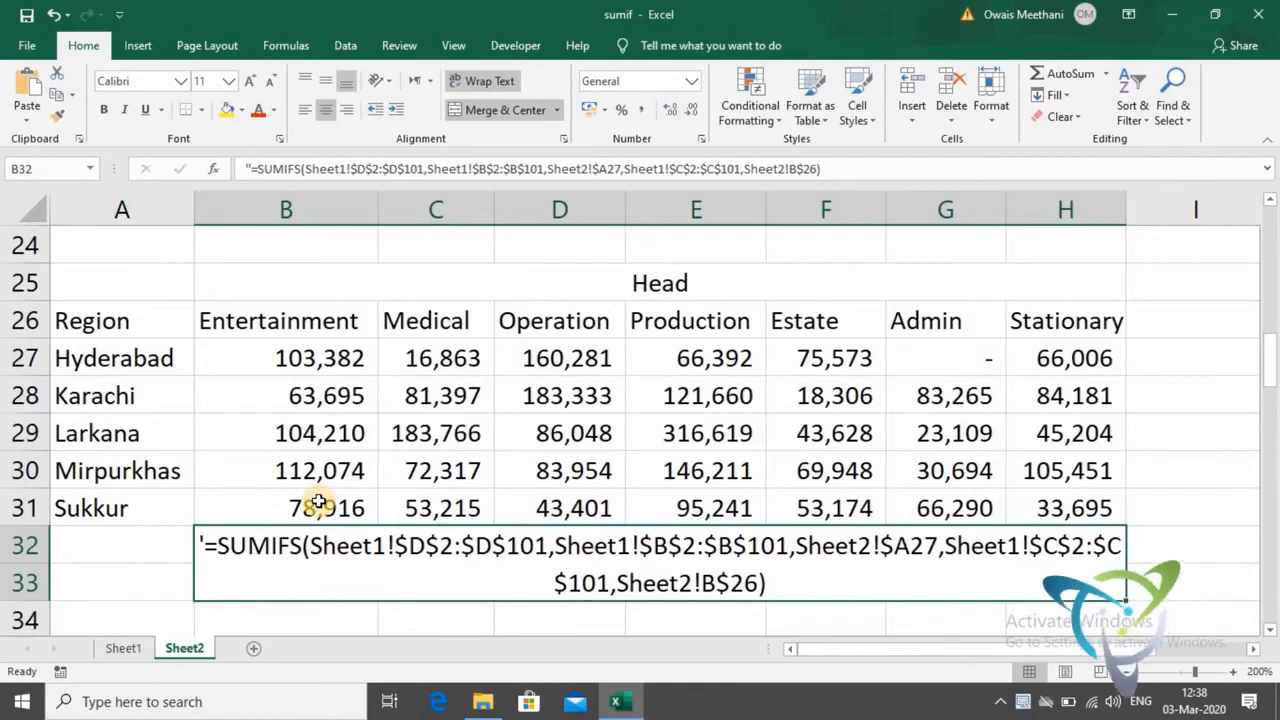
- Clear the existing formulas from the Qtr 1 column of the quarterly table, from C42 downward
key("Down")
key("Down")
key("Down")
key("Down")
key("Down")
key("Down")
key("Down")
key("Down")
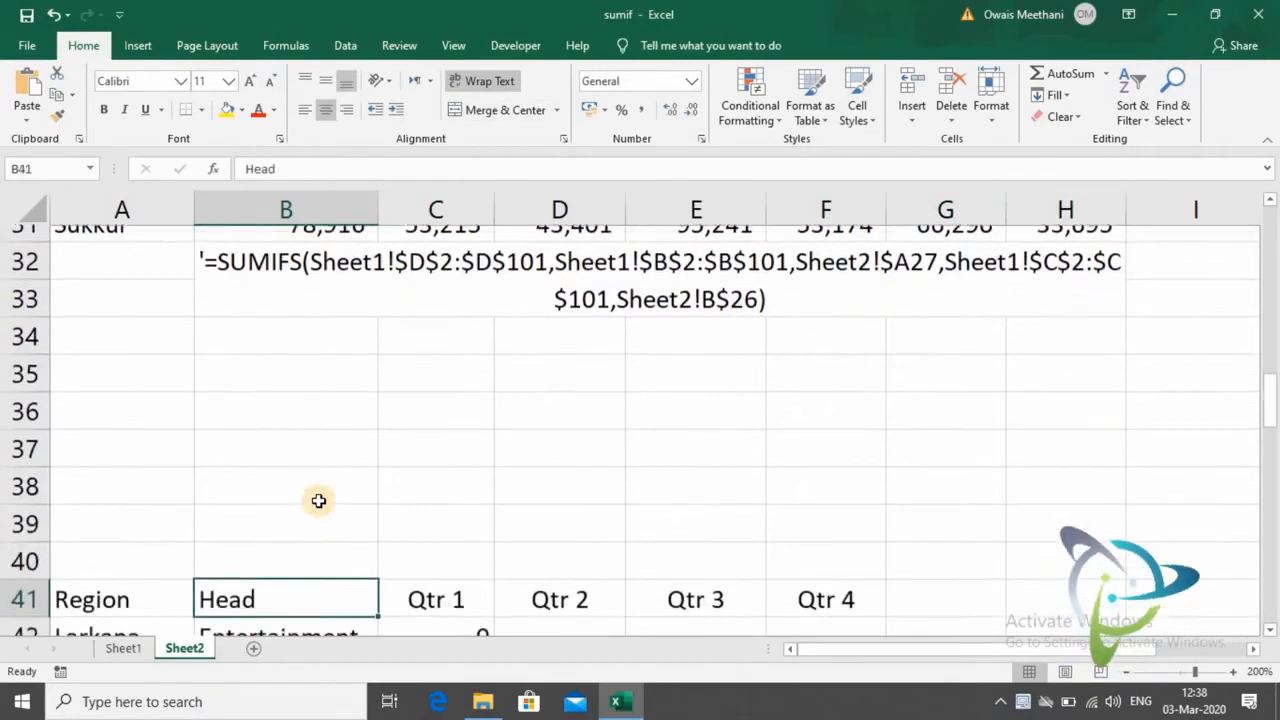
key("Down")
key("Down")
key("Up")
key("Right")
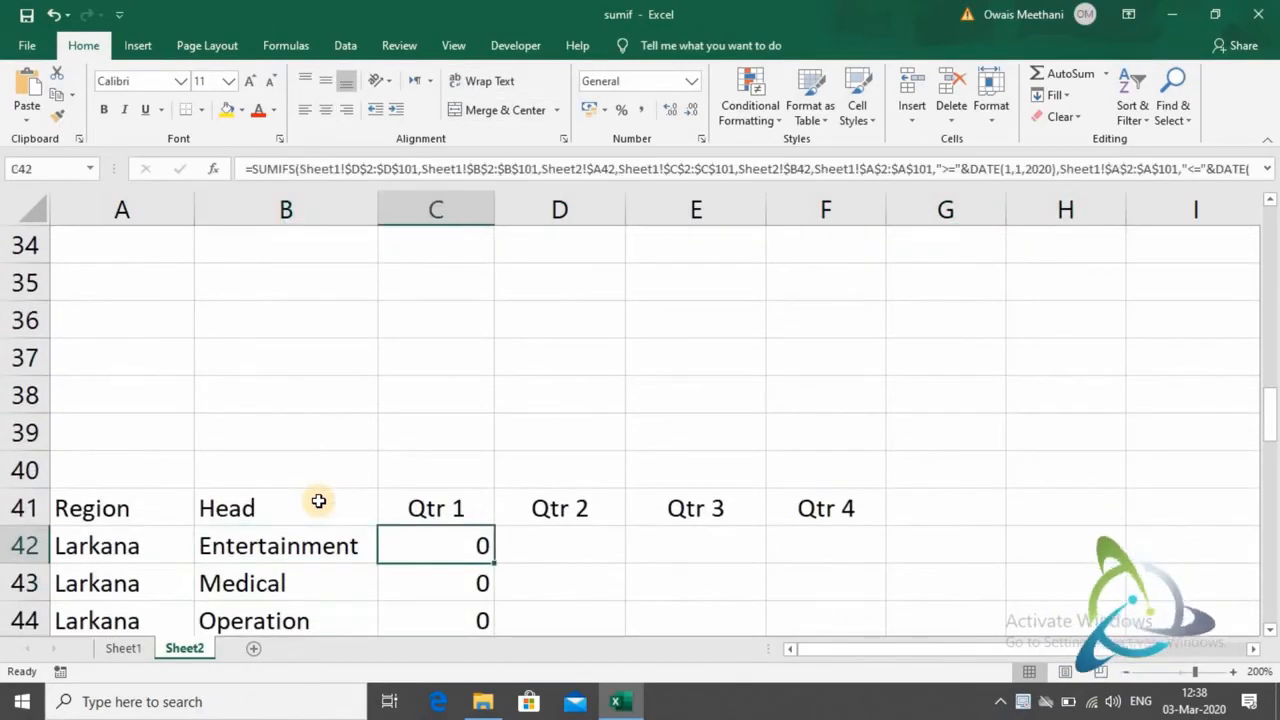
key("ctrl+shift+Down")
key("Delete")
key("Up")
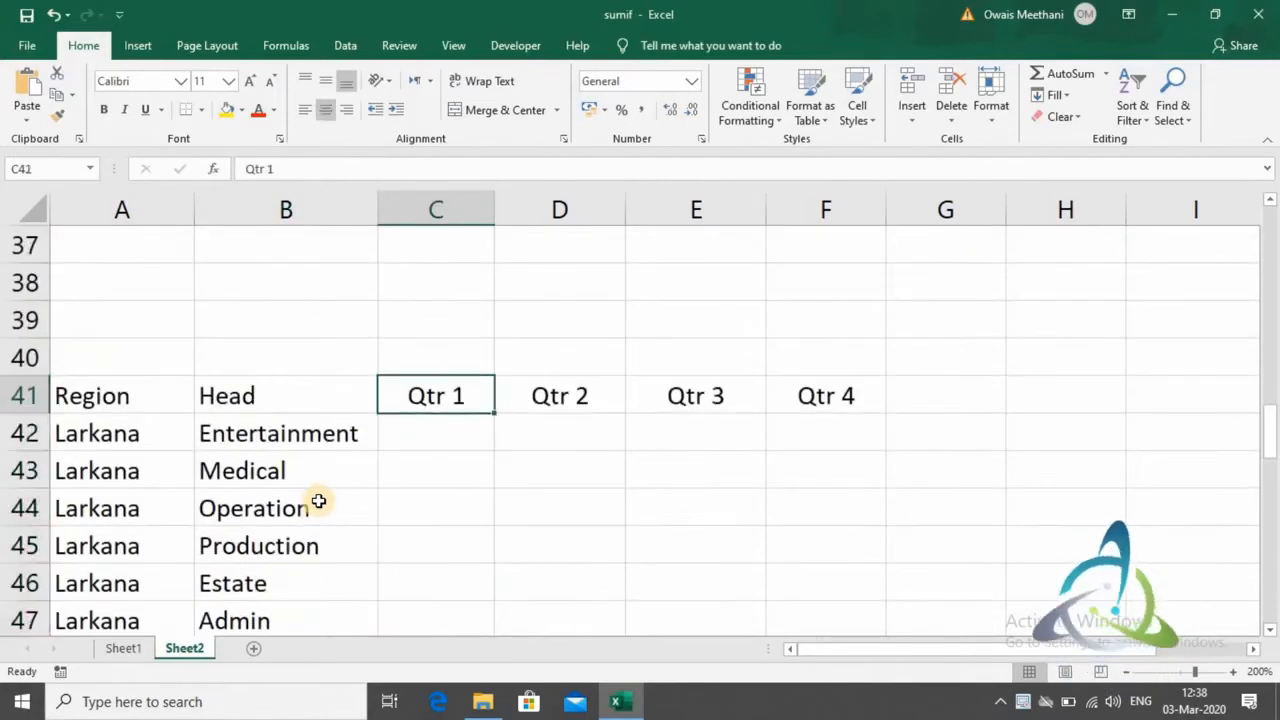
- Review the quarterly table's layout across the Region, Head and Qtr 1 to Qtr 4 headers in row 41
key("Left")
key("Left")
key("Down")
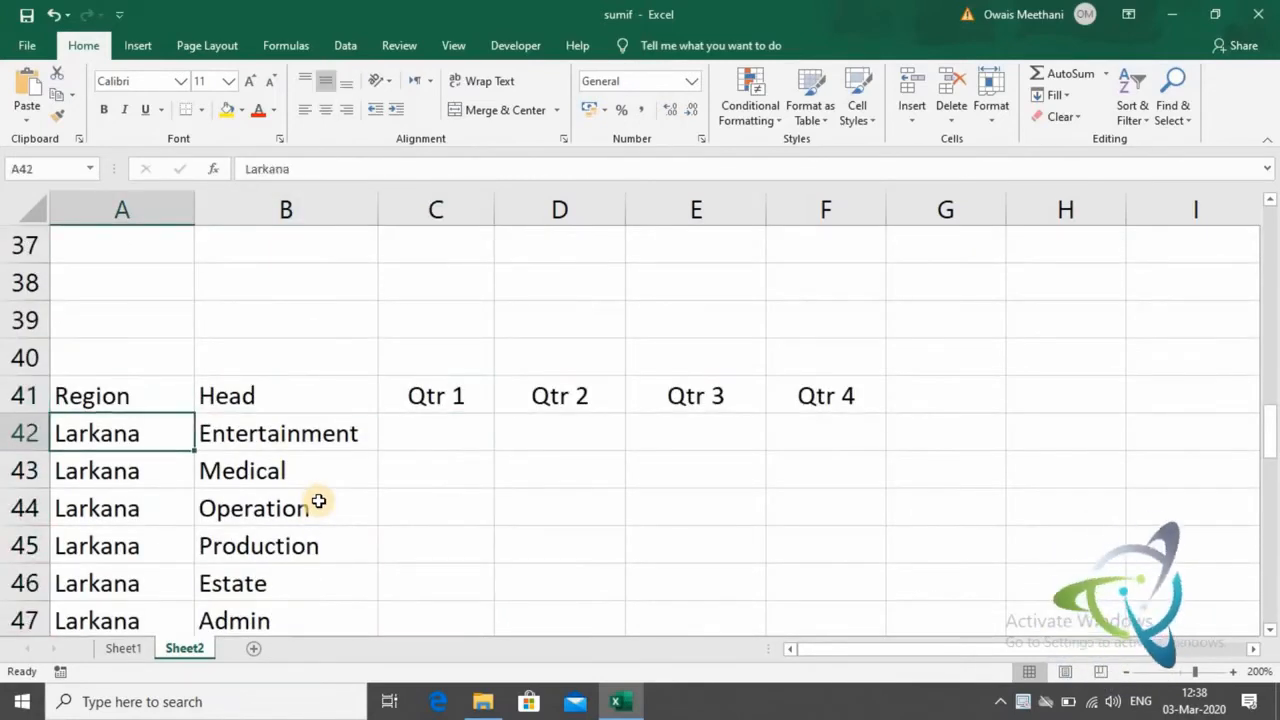
key("Right")
key("Up")
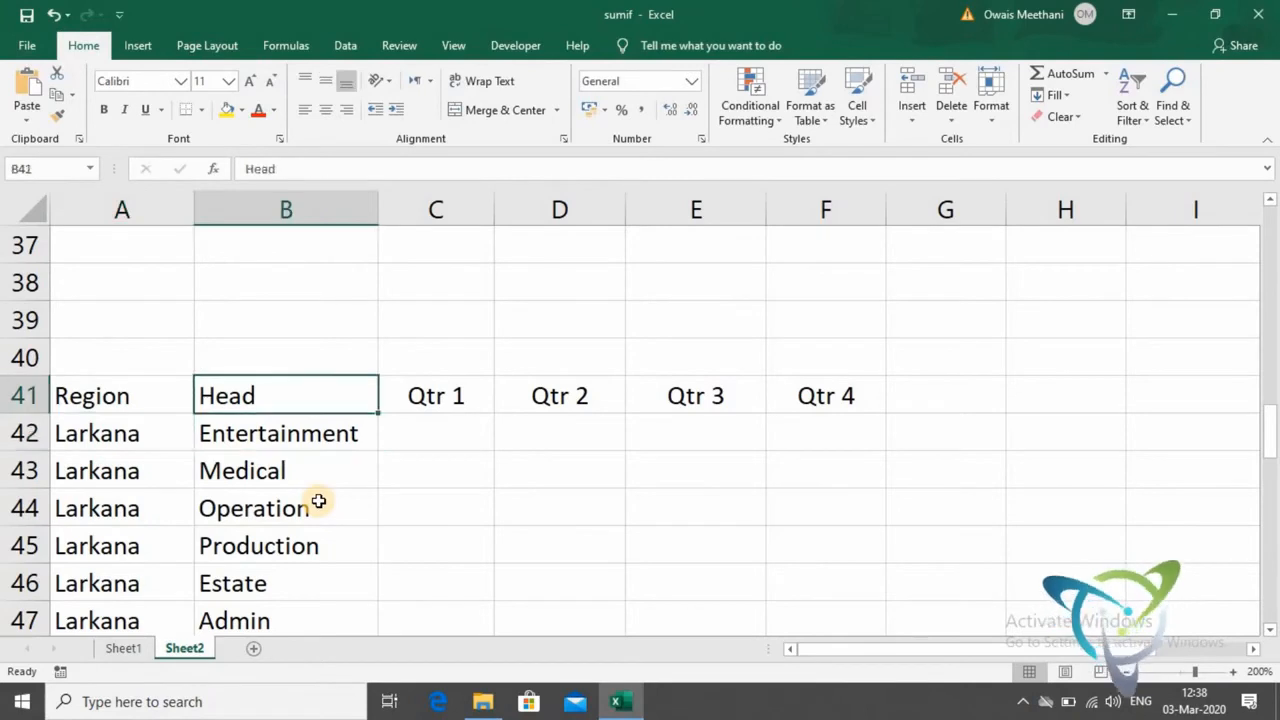
key("Right")
key("Right")
key("Right")
key("Right")
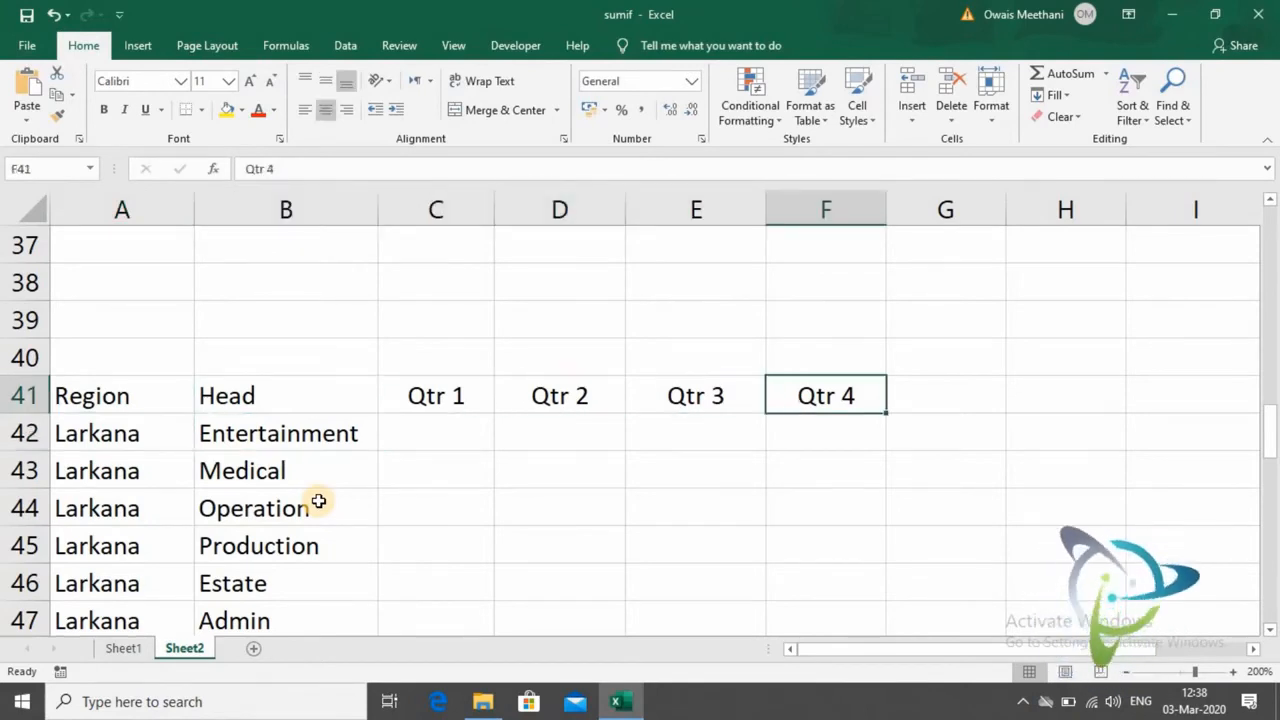
key("Left")
key("Left")
key("Left")
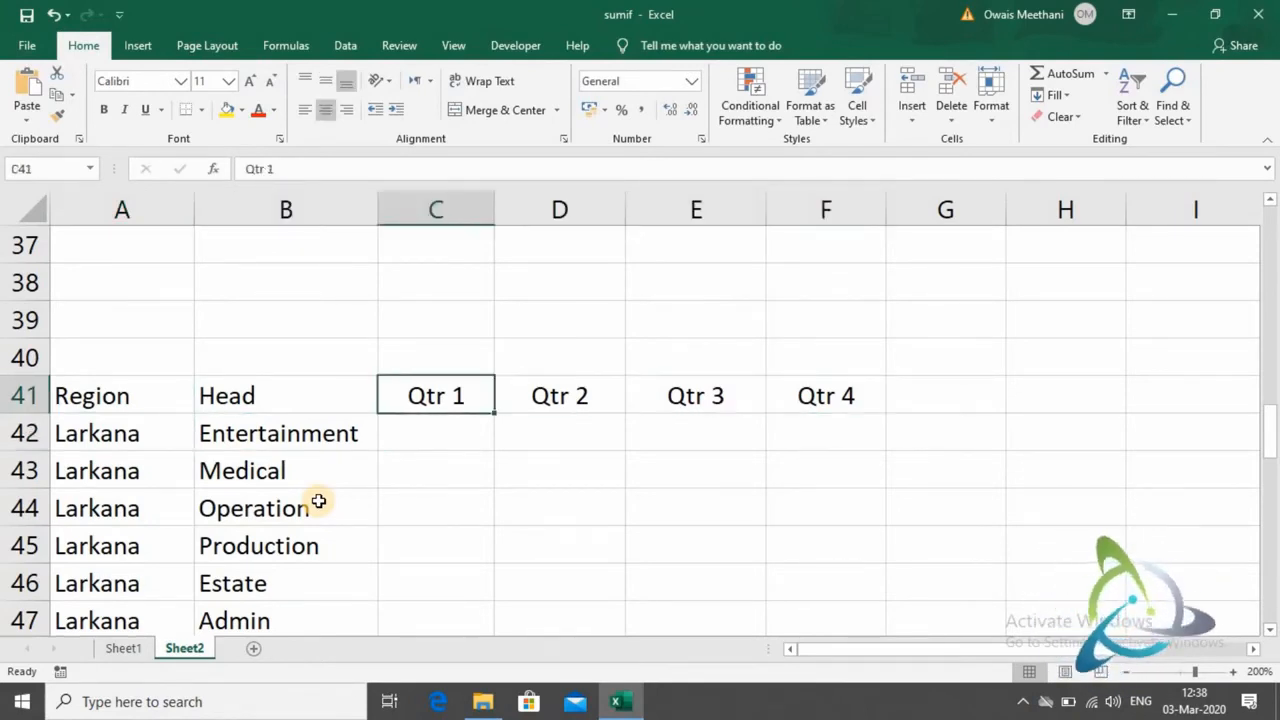
- Enter the Qtr 1 dates 01-01-2020 in C39 and 31-03-2020 in C40, and widen column C to fit them
key("Up")
key("Up")
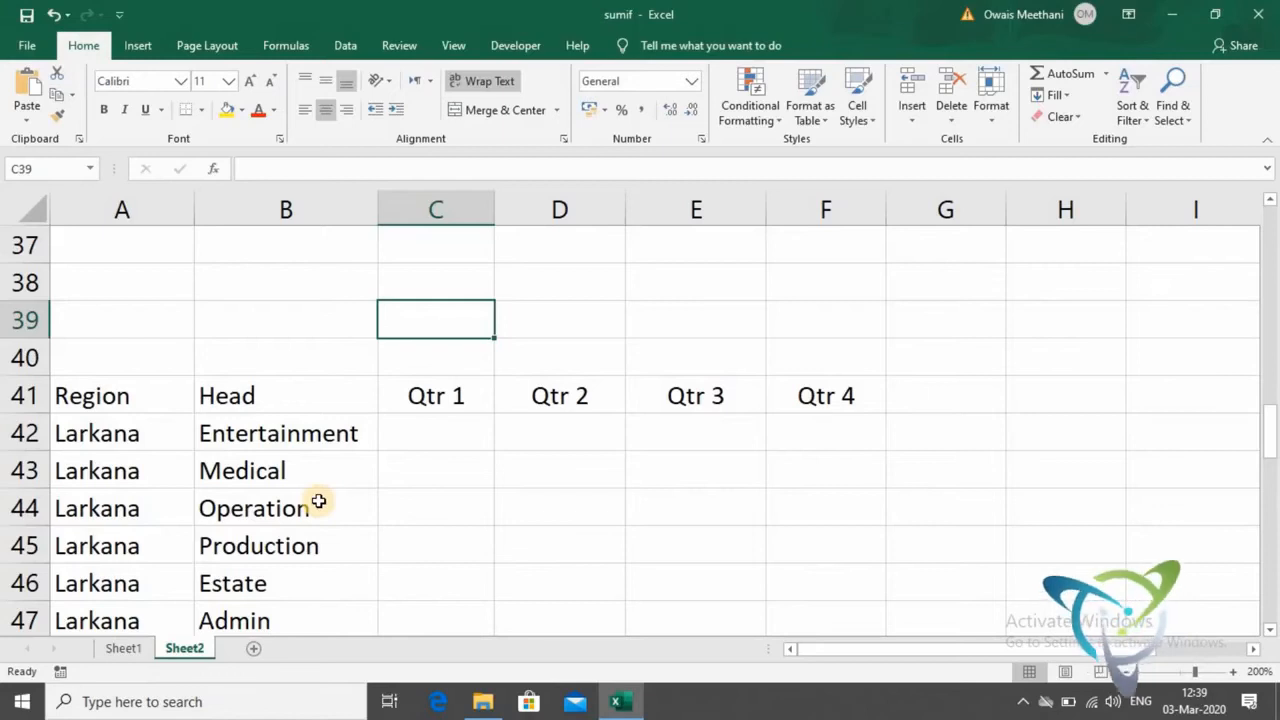
type("01-0")
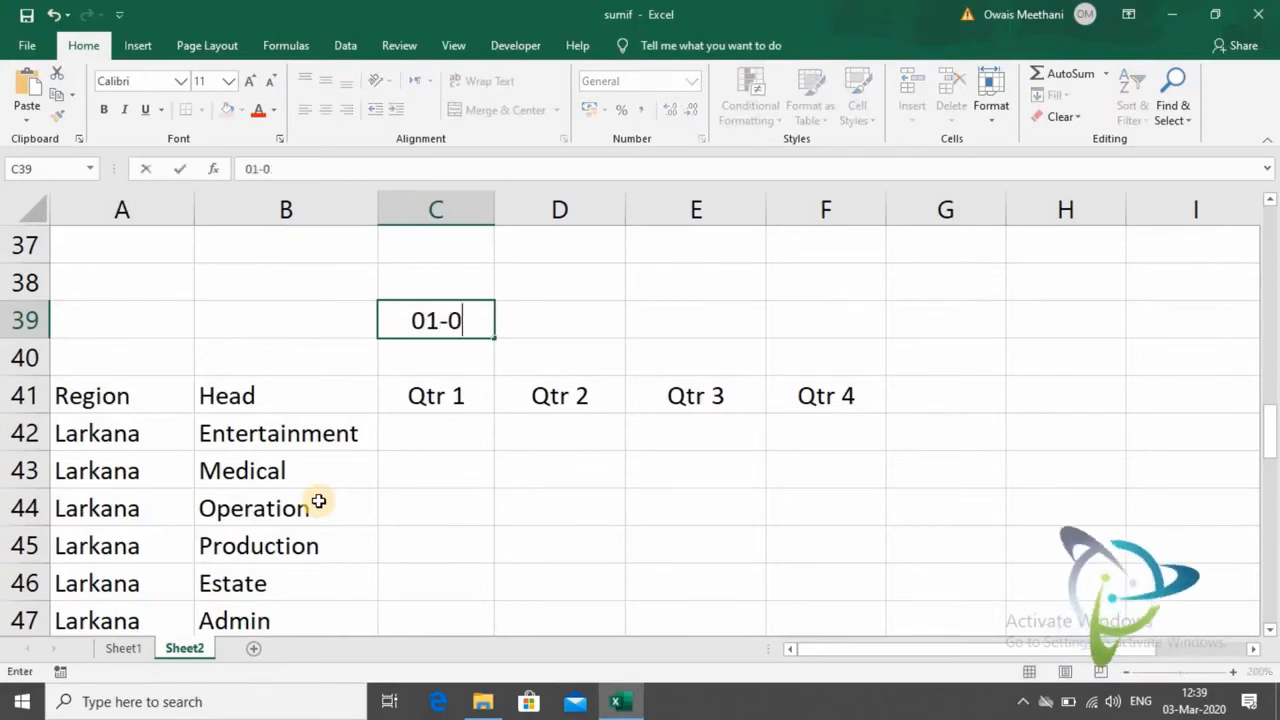
type("1-2020")
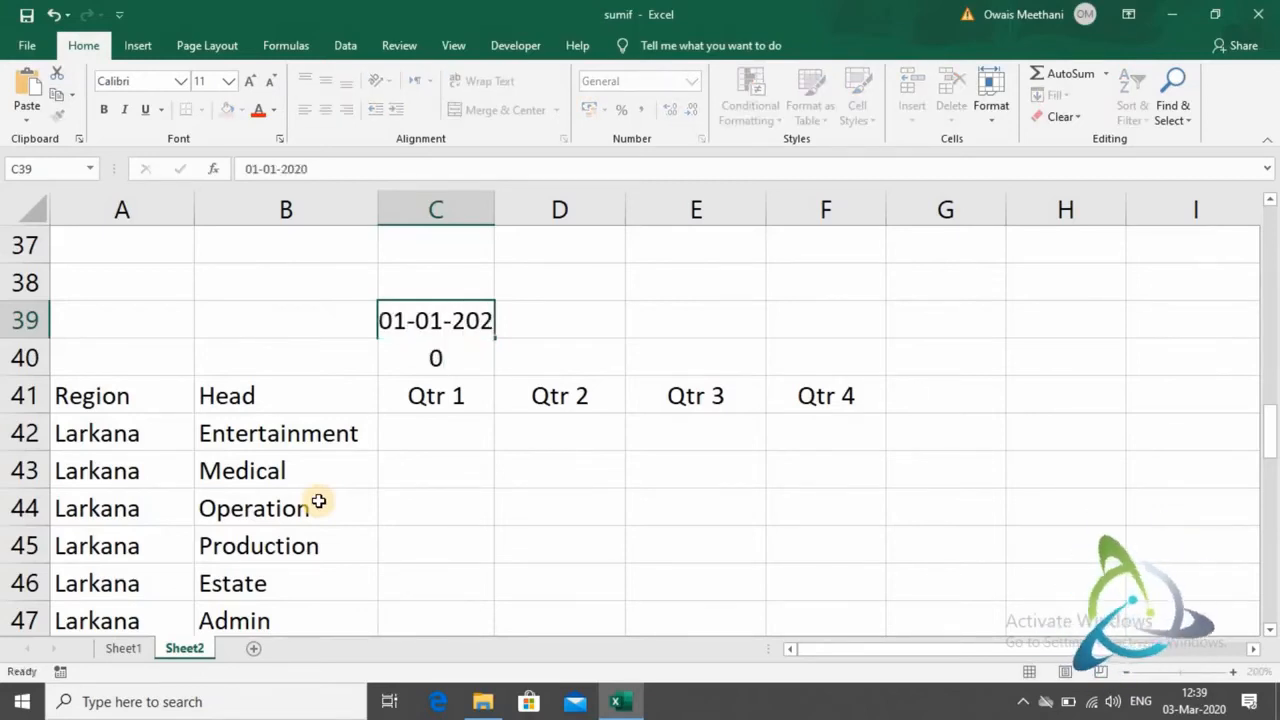
key("Return")
type("3")
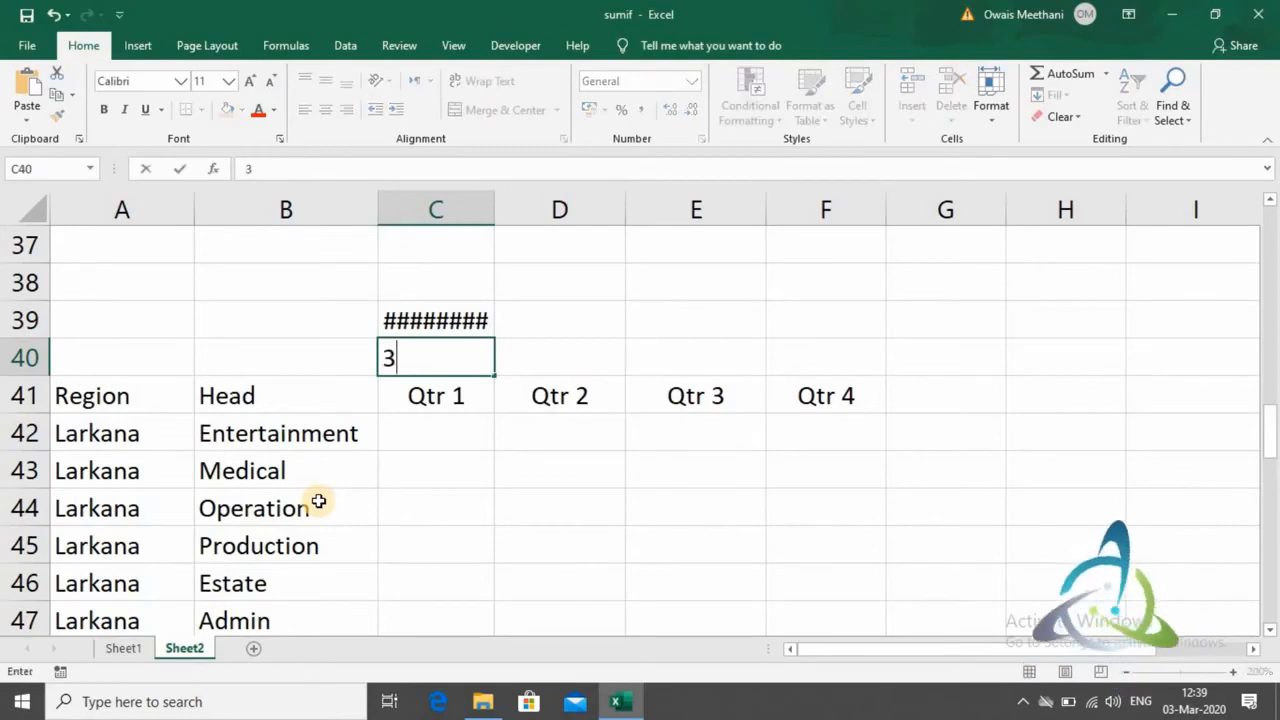
type("1-03-2020")
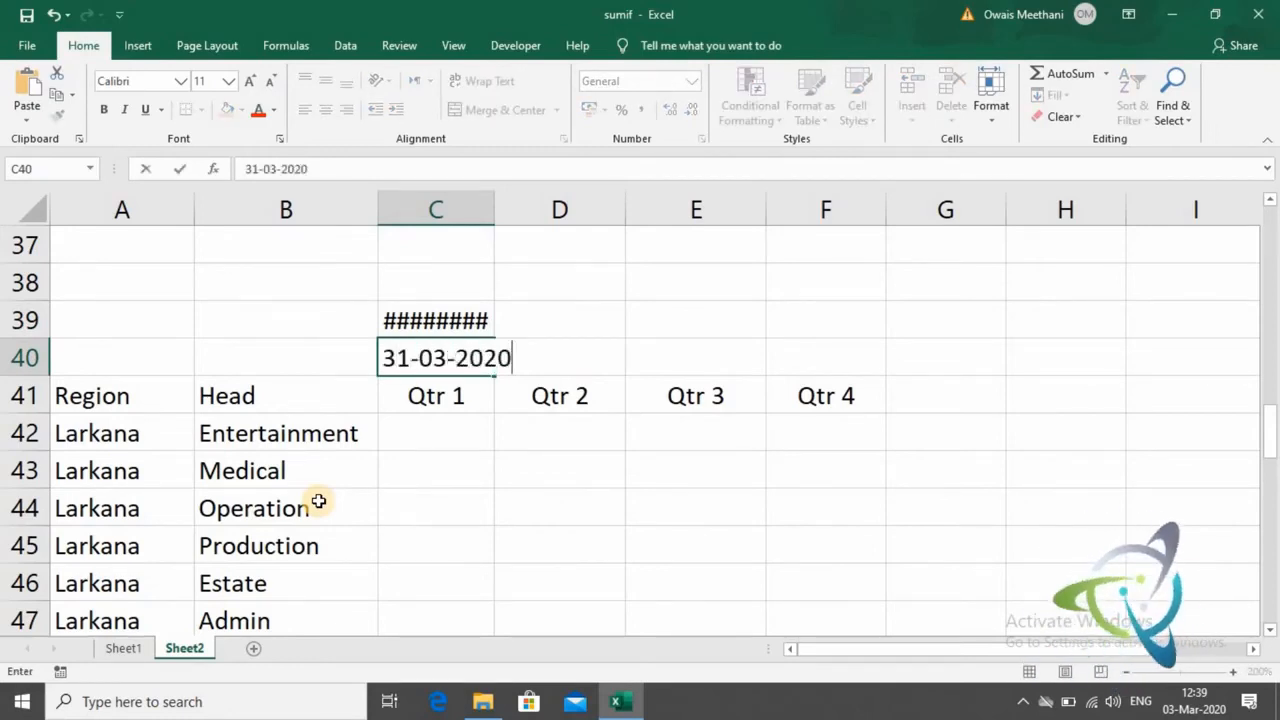
key("Return")
left_click_drag(492, 222, 534, 233)
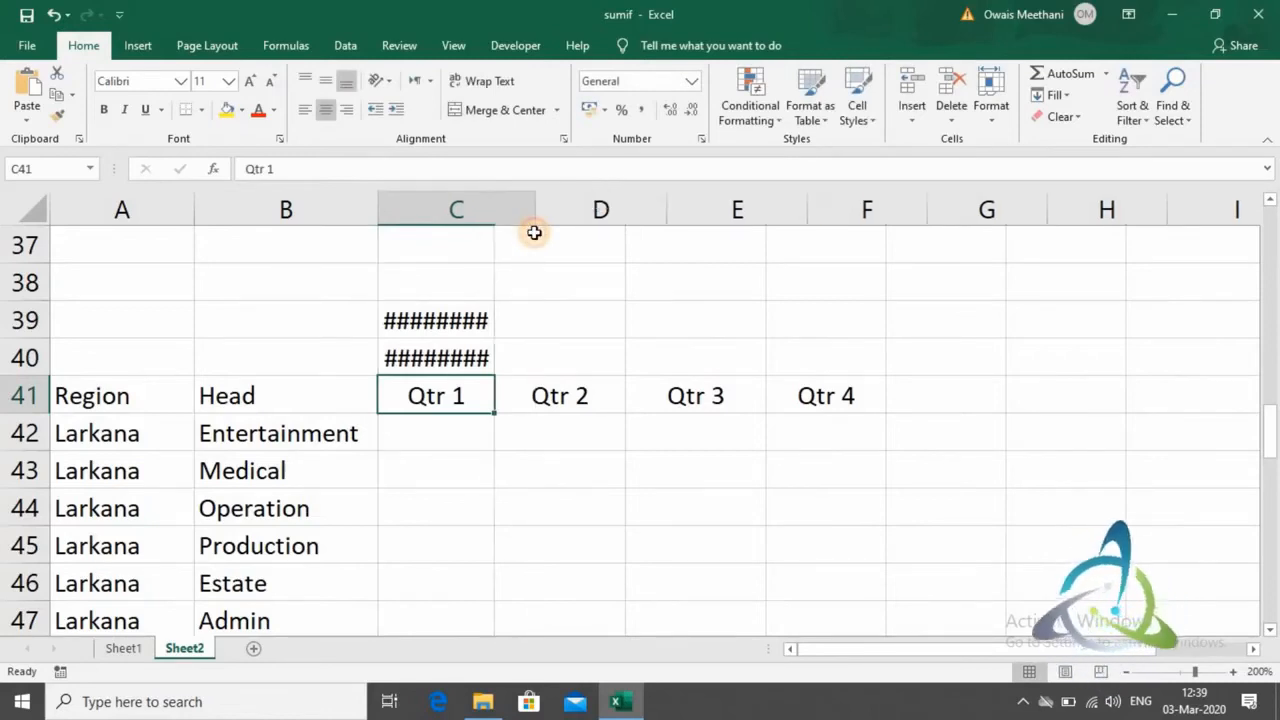
- Enter the Qtr 2 start date 01-04-2020 in D39 and end date 30-06-2020 in D40
left_click(474, 327)
key("Down")
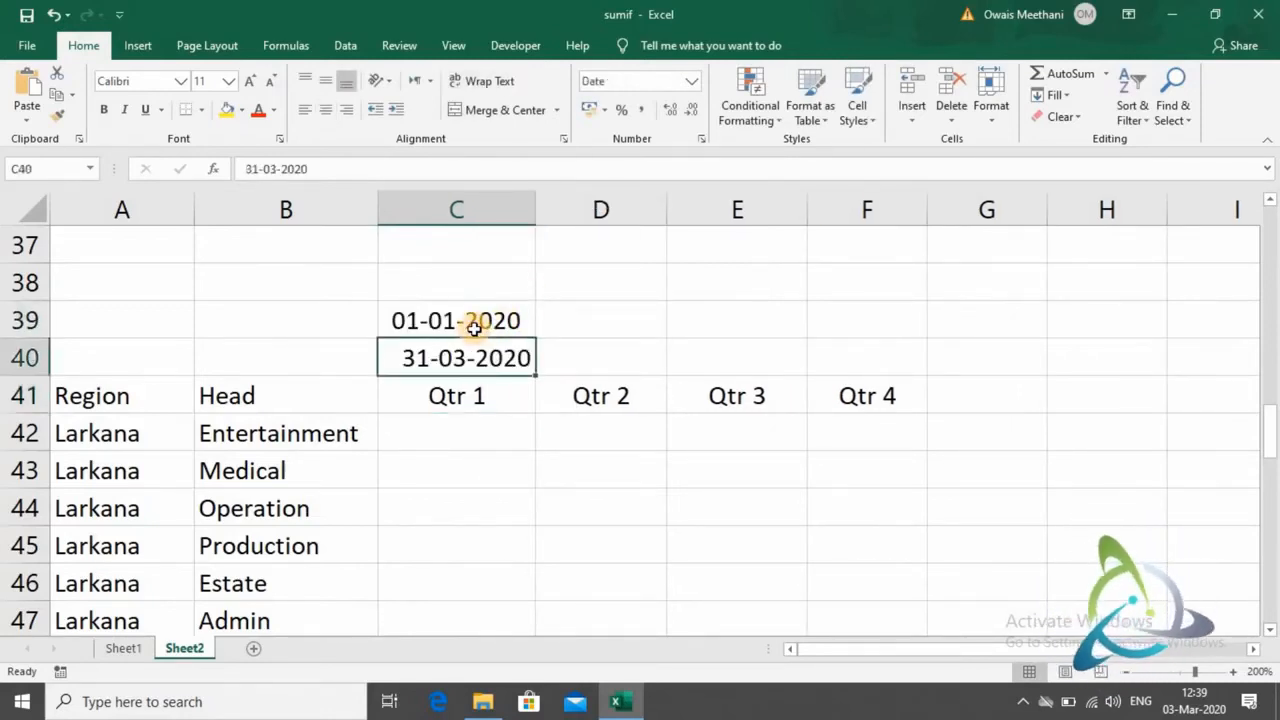
key("Up")
key("Right")
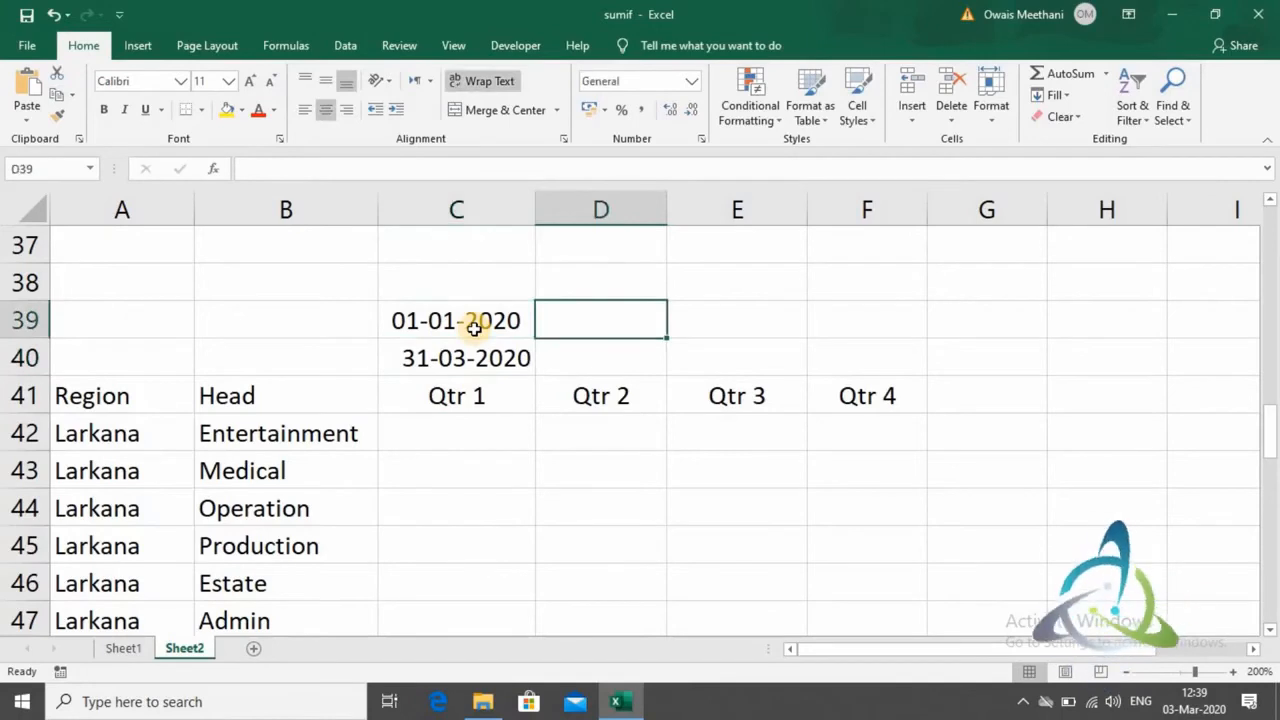
type("01-04-2020")
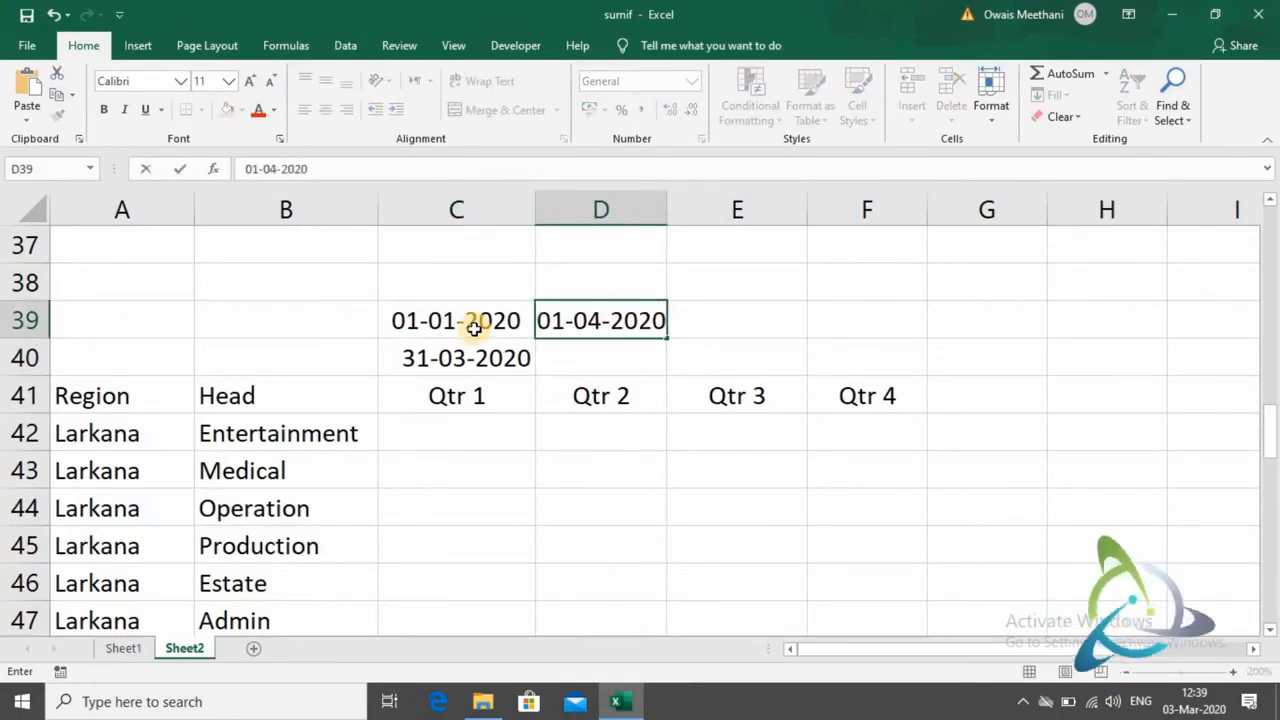
key("Return")
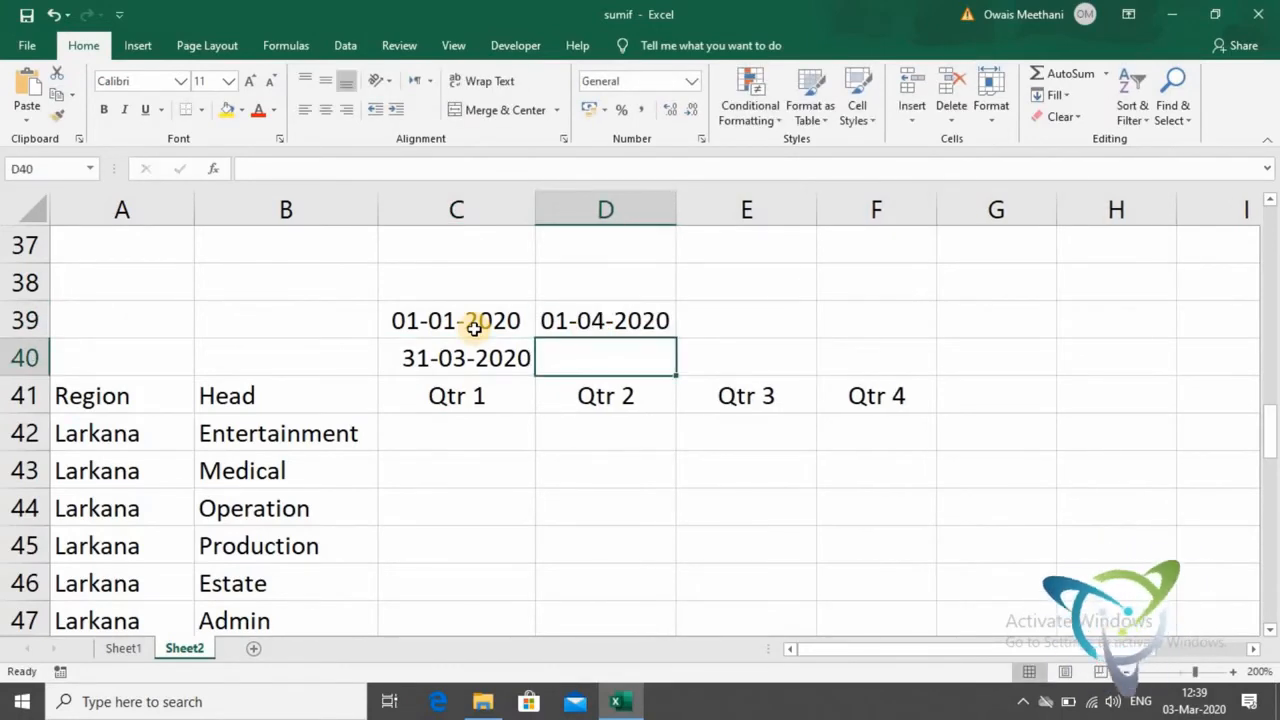
type("30-0")
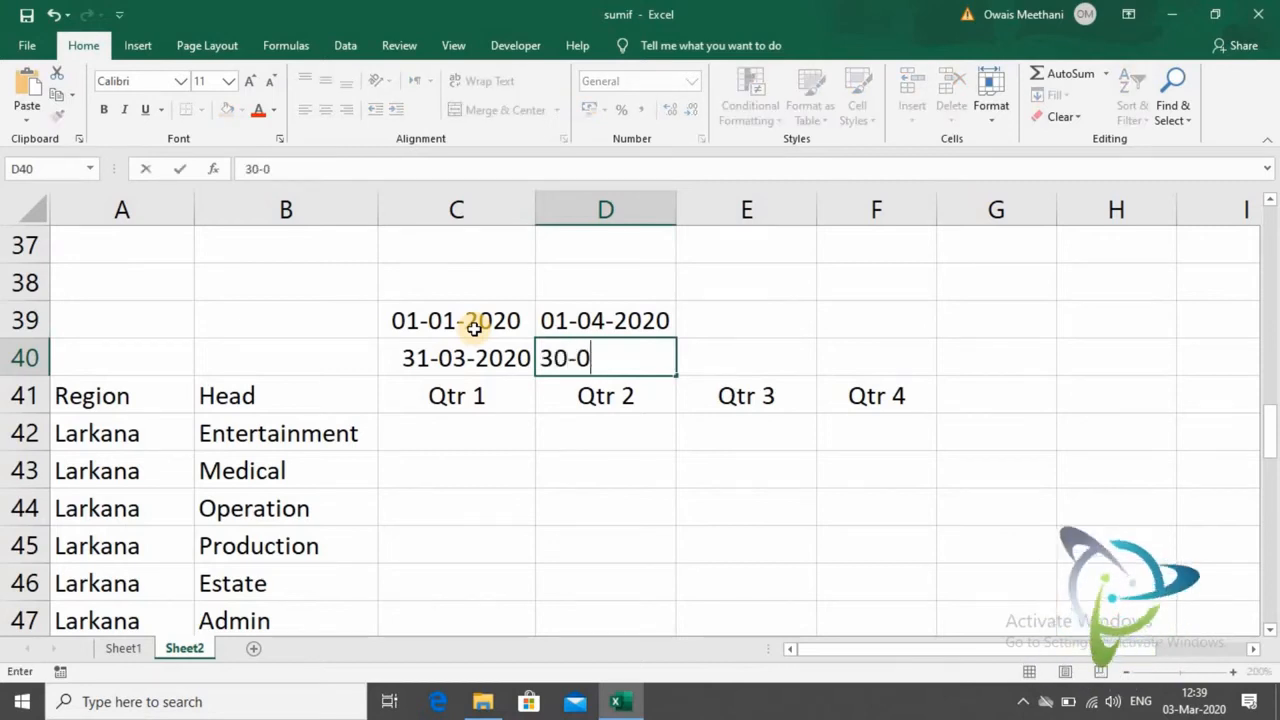
type("6-2020")
key("Return")
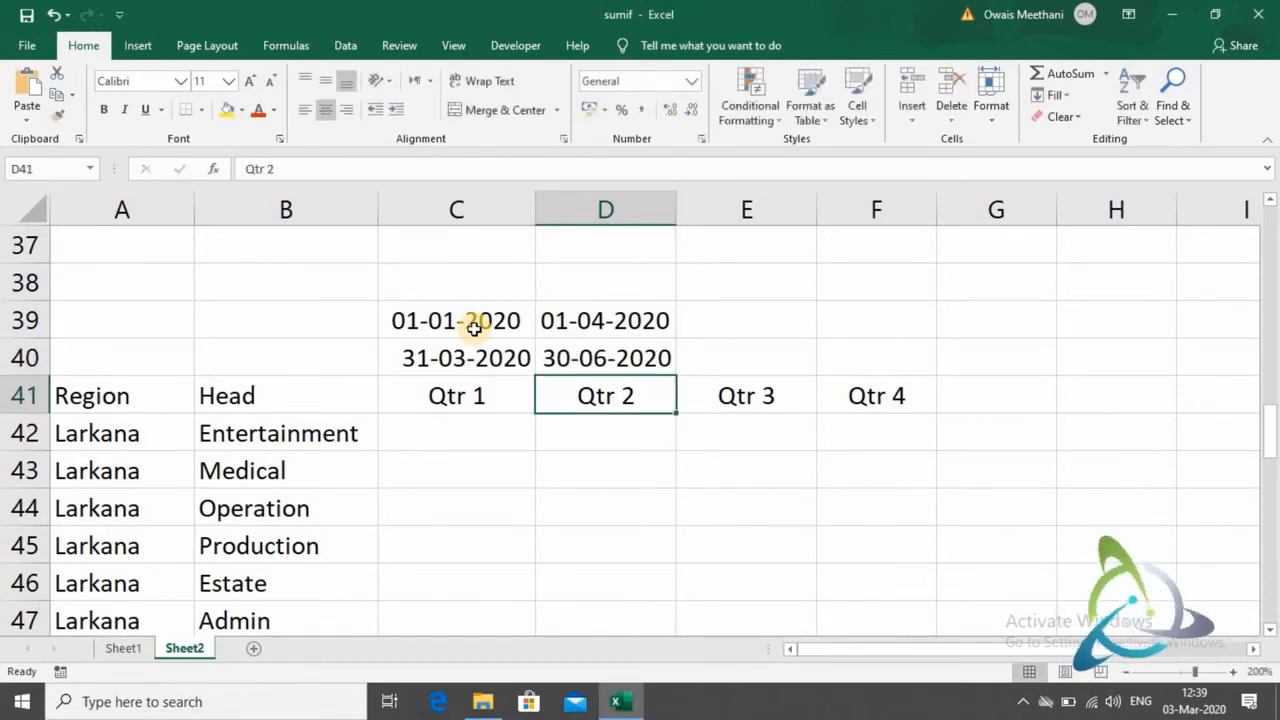
- Enter the Qtr 3 start date 01-07-2020 in E39 and end date 30-09-2020 in E40
key("Up")
key("Up")
key("Right")
type("01-07-2020")
key("Return")
type("30-09-2020")
key("Return")
- Enter the Qtr 4 start date 01-10-2020 in F39 and end date 31-12-2020 in F40
key("Up")
key("Up")
key("Right")
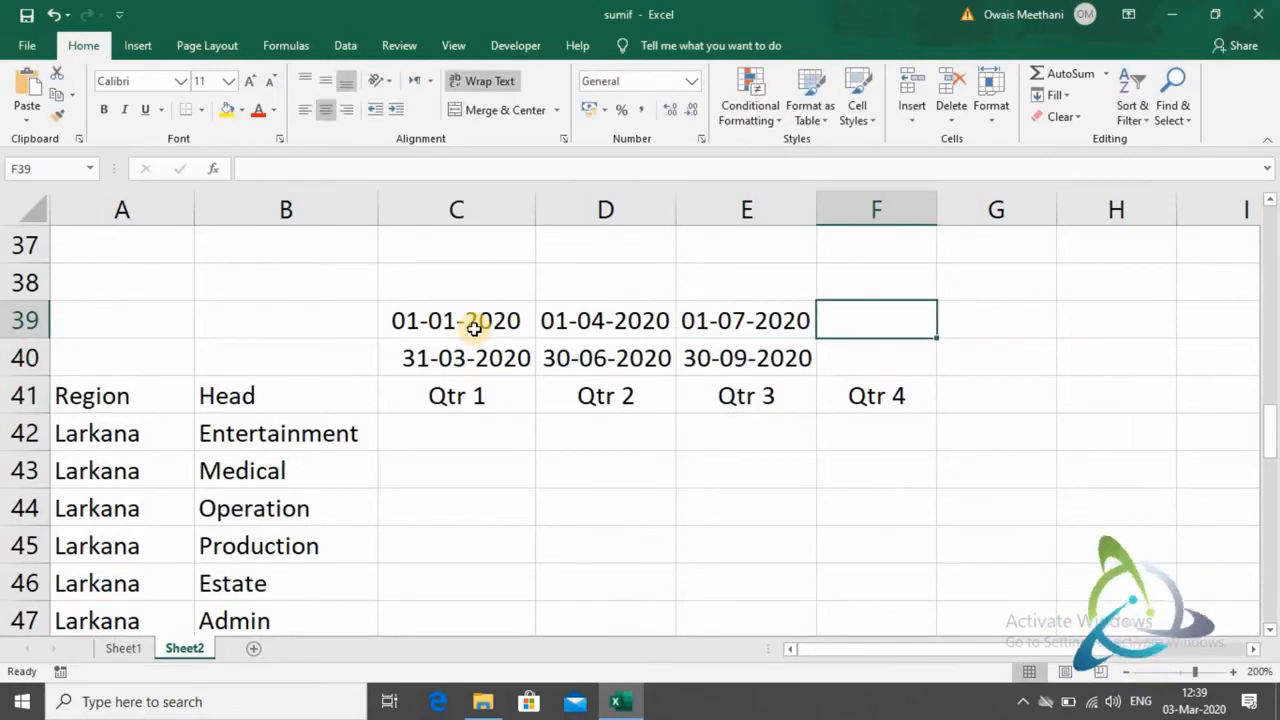
type("01-")
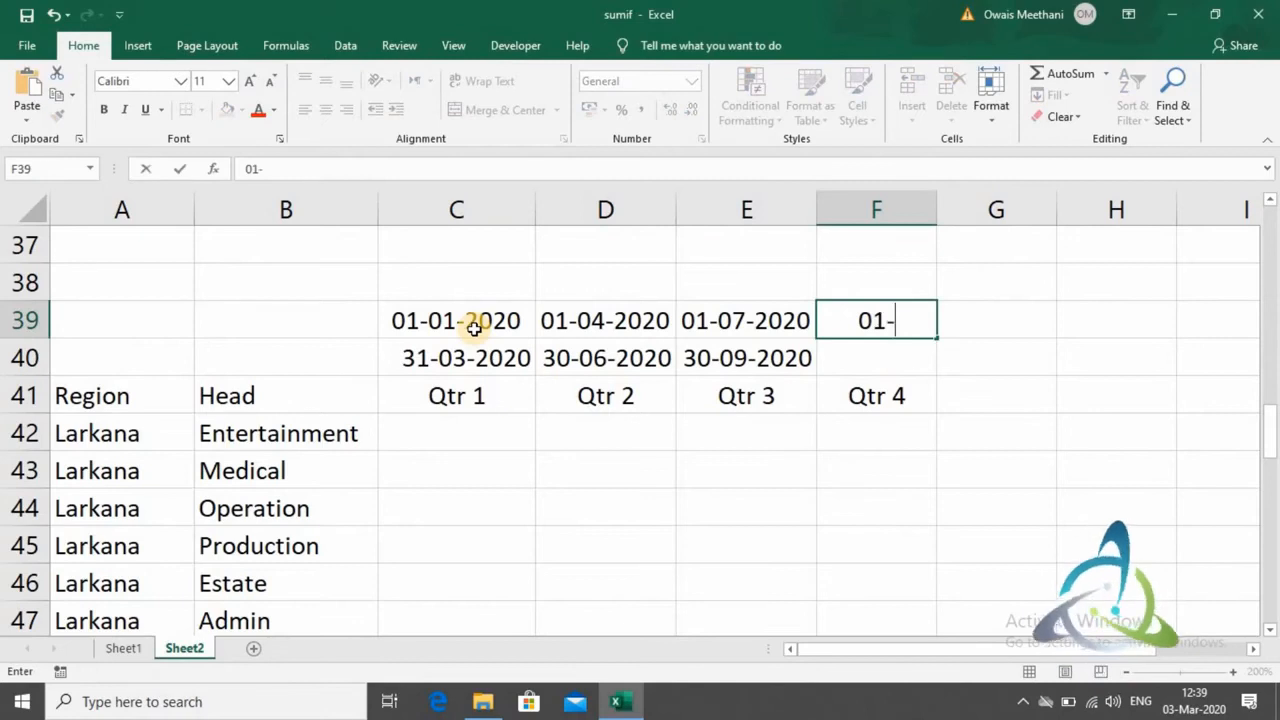
type("10-2020")
key("Return")
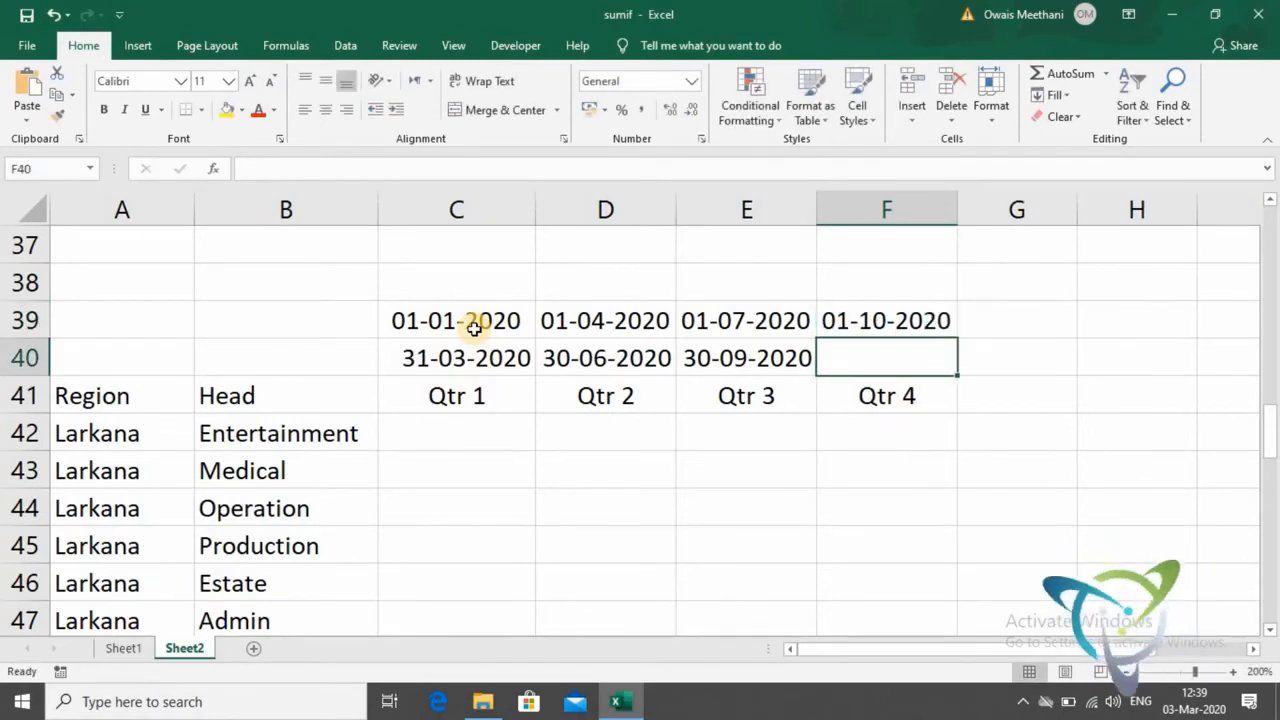
type("31-12*")
key("BackSpace")
type("-2020")
key("Return")
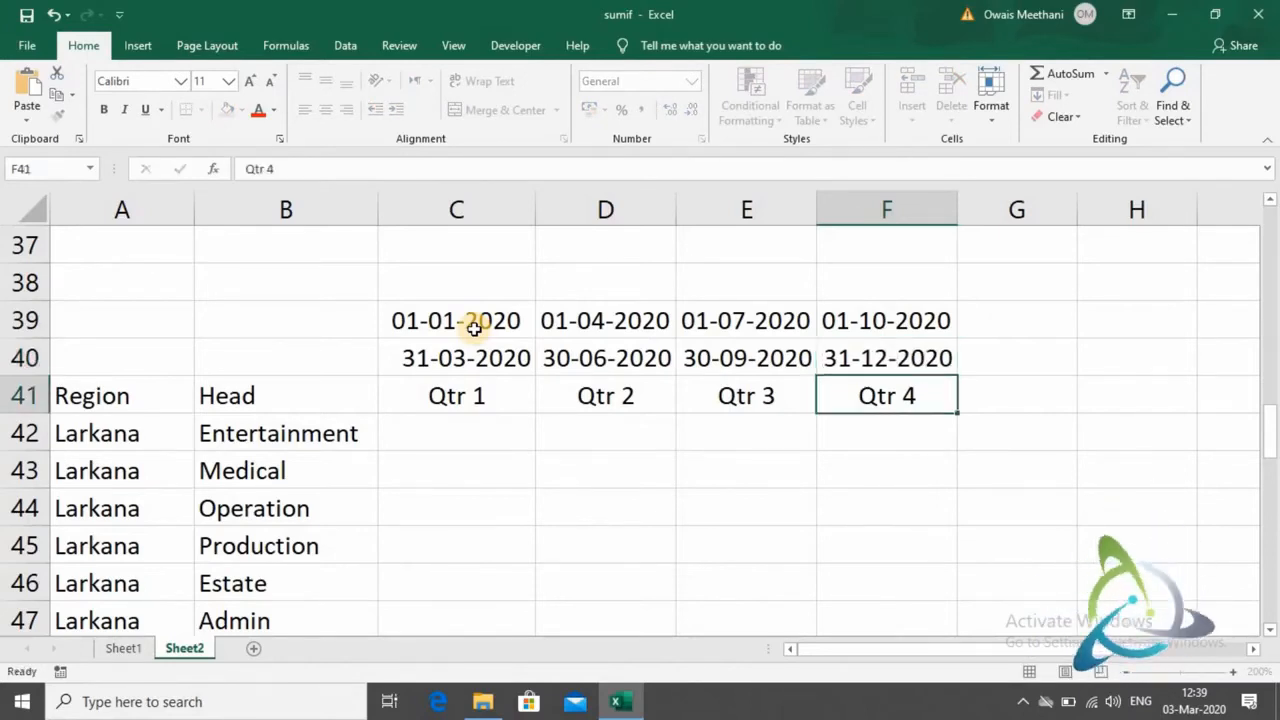
- Begin a SUMIFS formula in C42 for Larkana's Entertainment expenses in Qtr 1
key("Up")
key("Up")
key("Left")
key("Left")
key("Left")
key("Left")
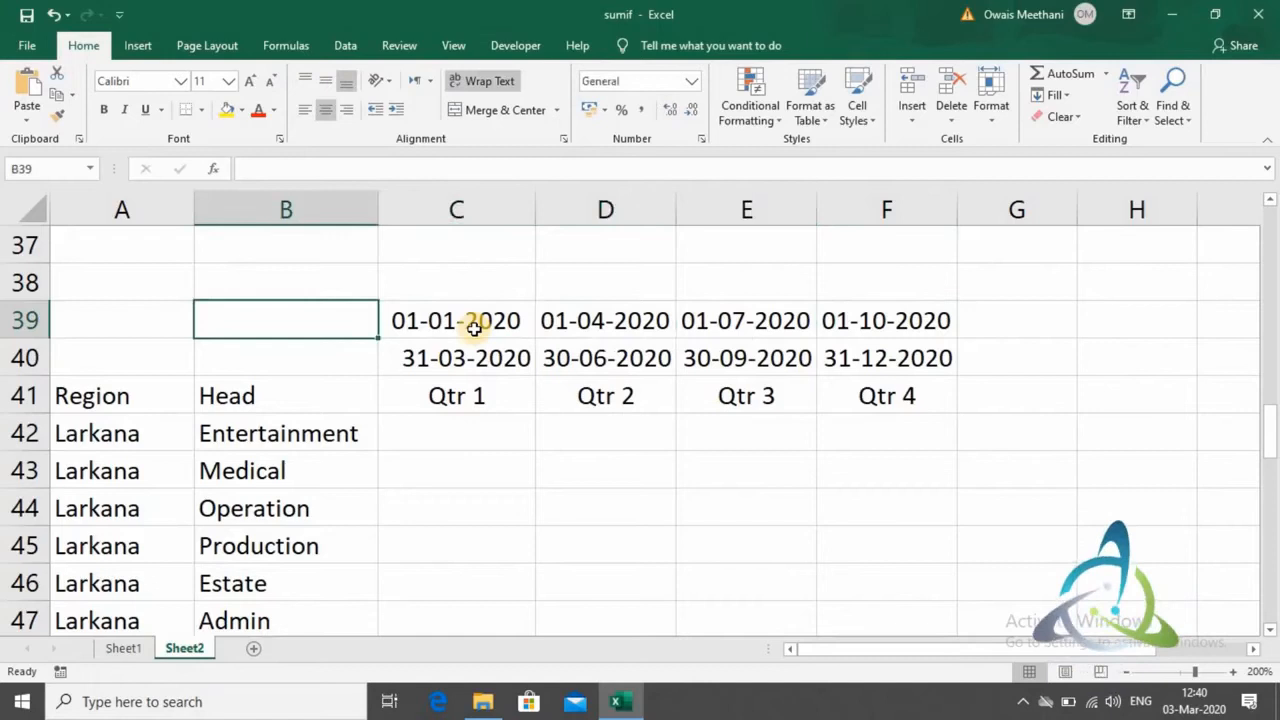
key("Down")
key("Down")
key("Down")
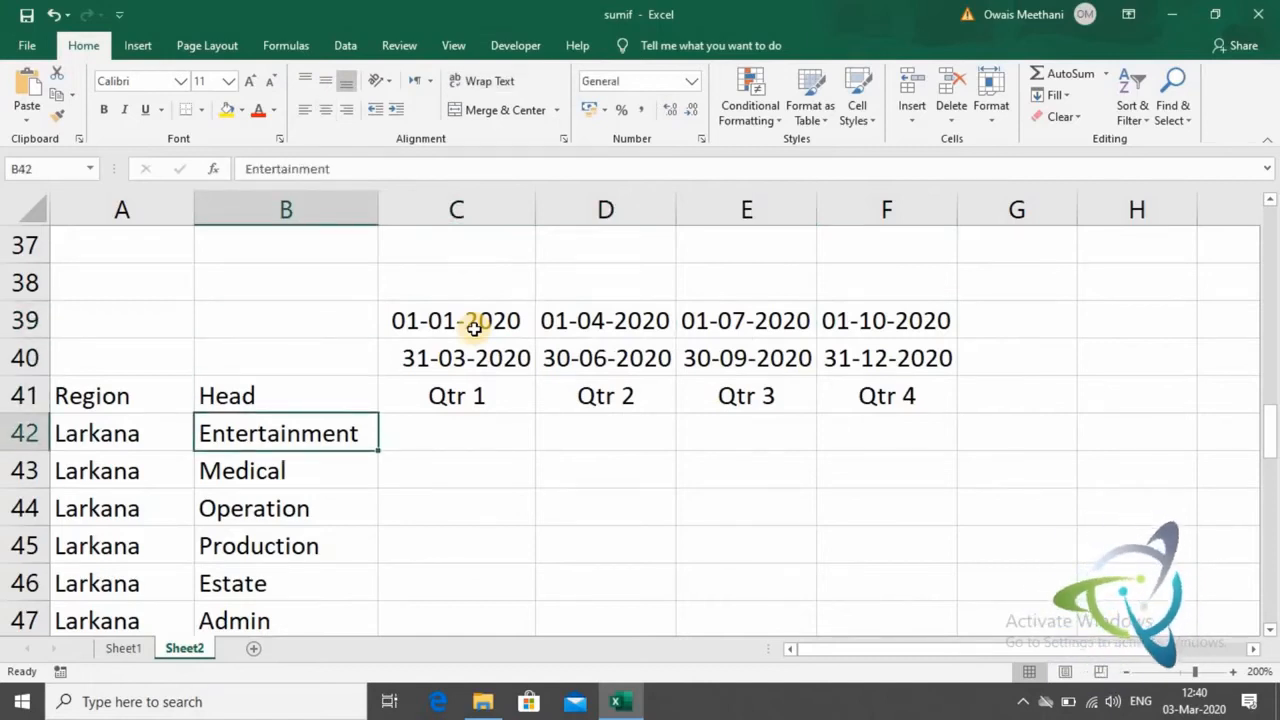
key("Right")
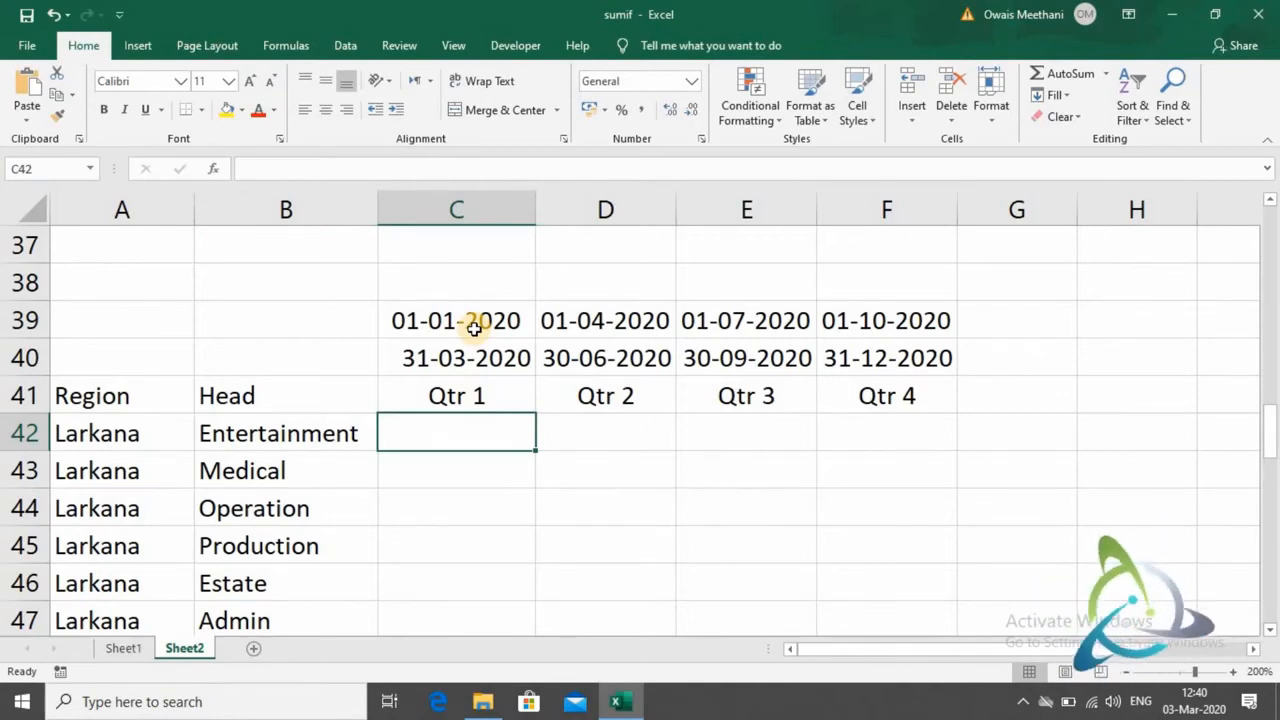
type("=s")
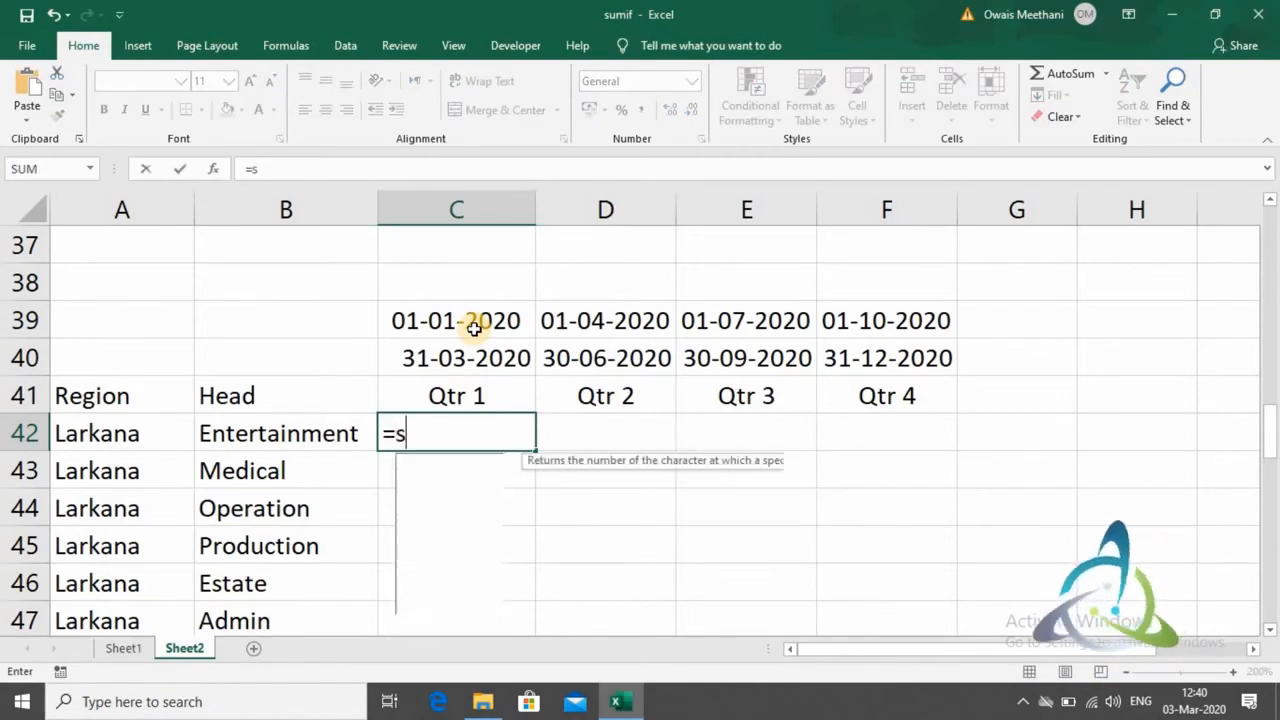
type("umif")
key("Tab")
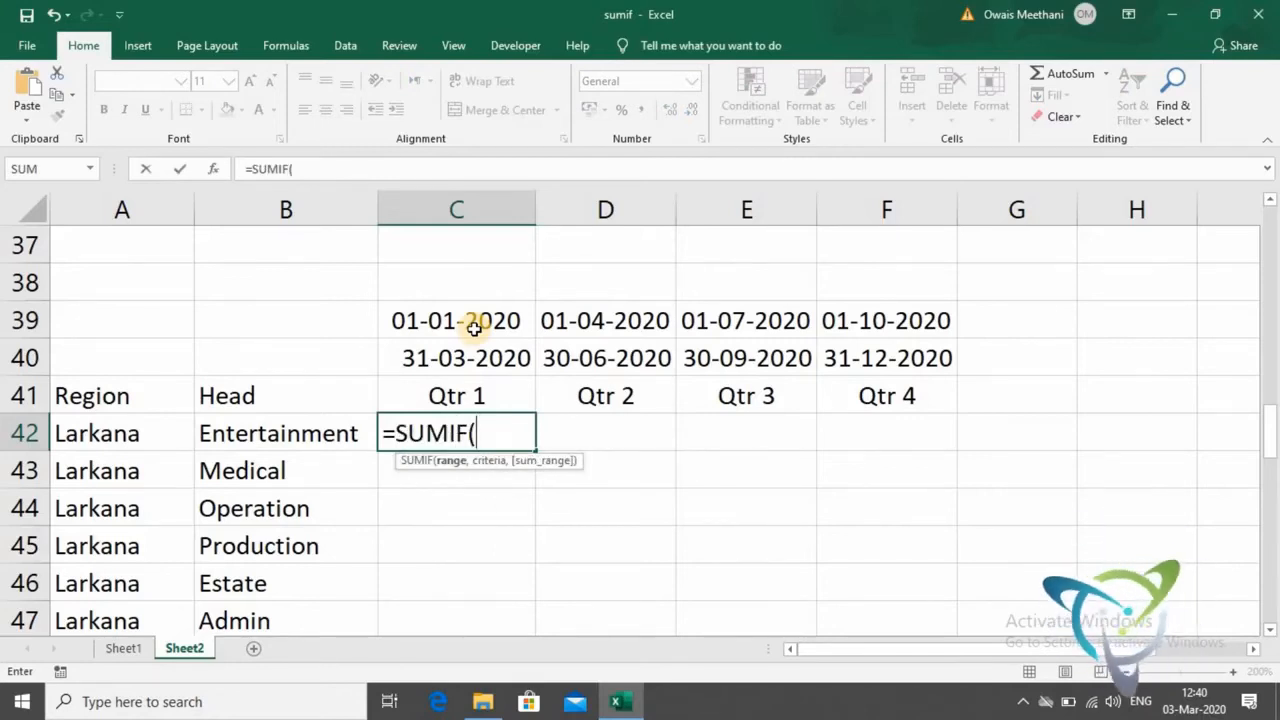
key("BackSpace")
type("S")
key("Tab")
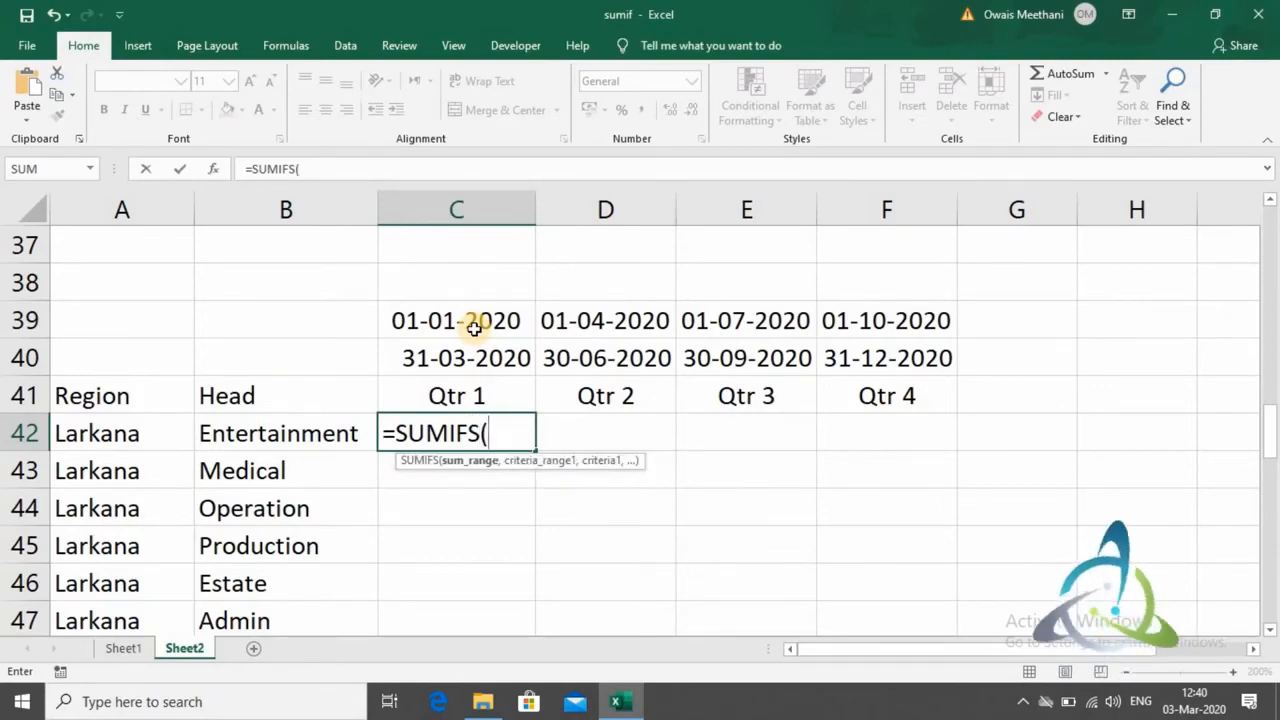
- Use the Amount cells on Sheet1 as the sum range, locked as $D$2:$D$101
left_click(122, 648)
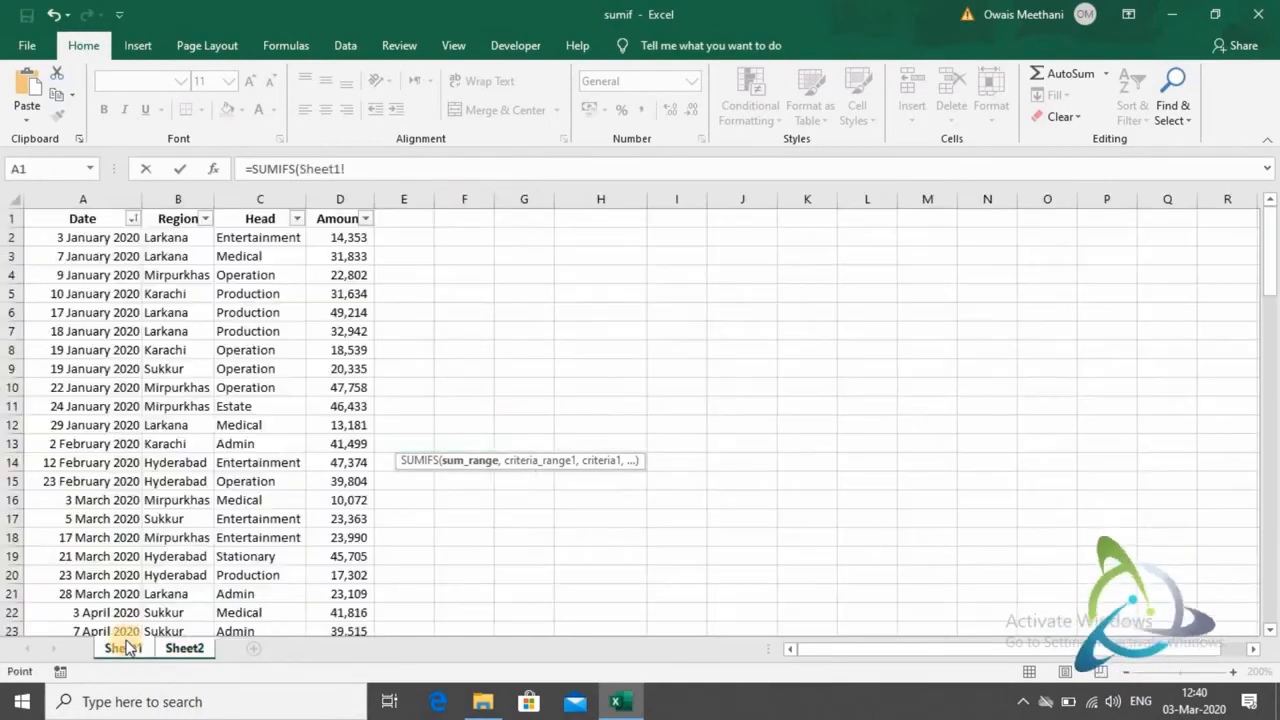
left_click(345, 237)
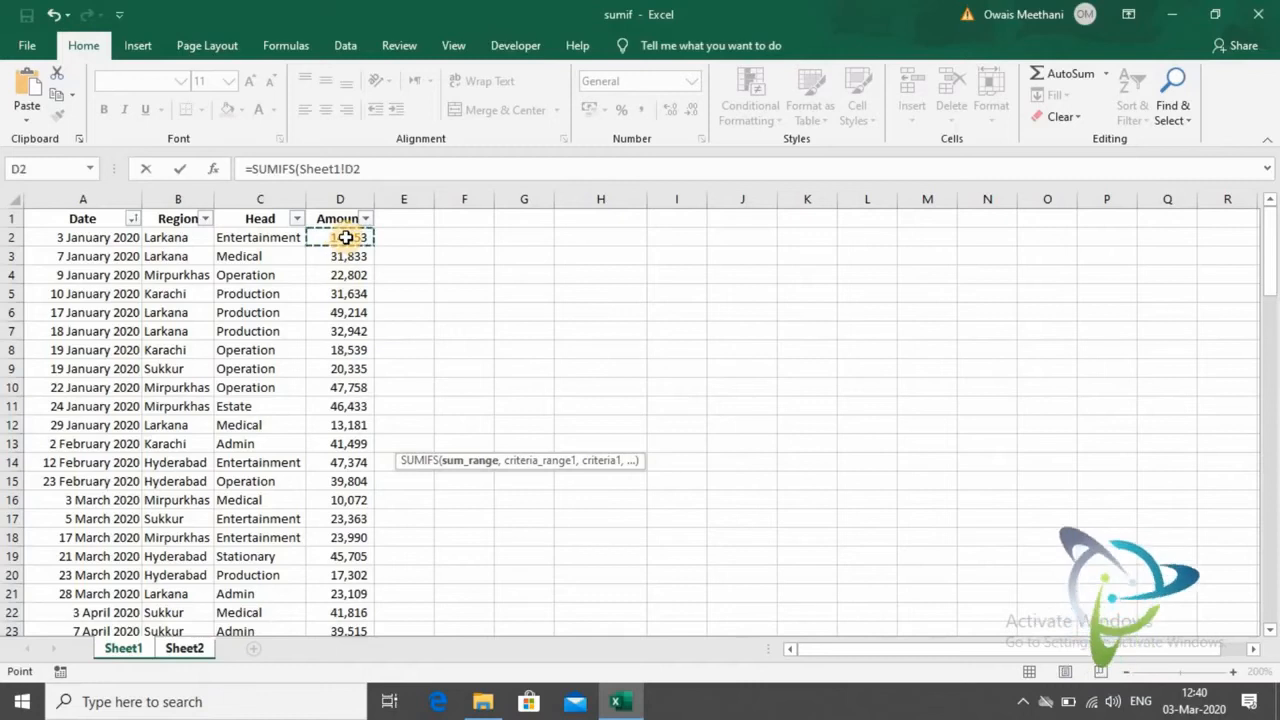
key("ctrl+shift+Down")
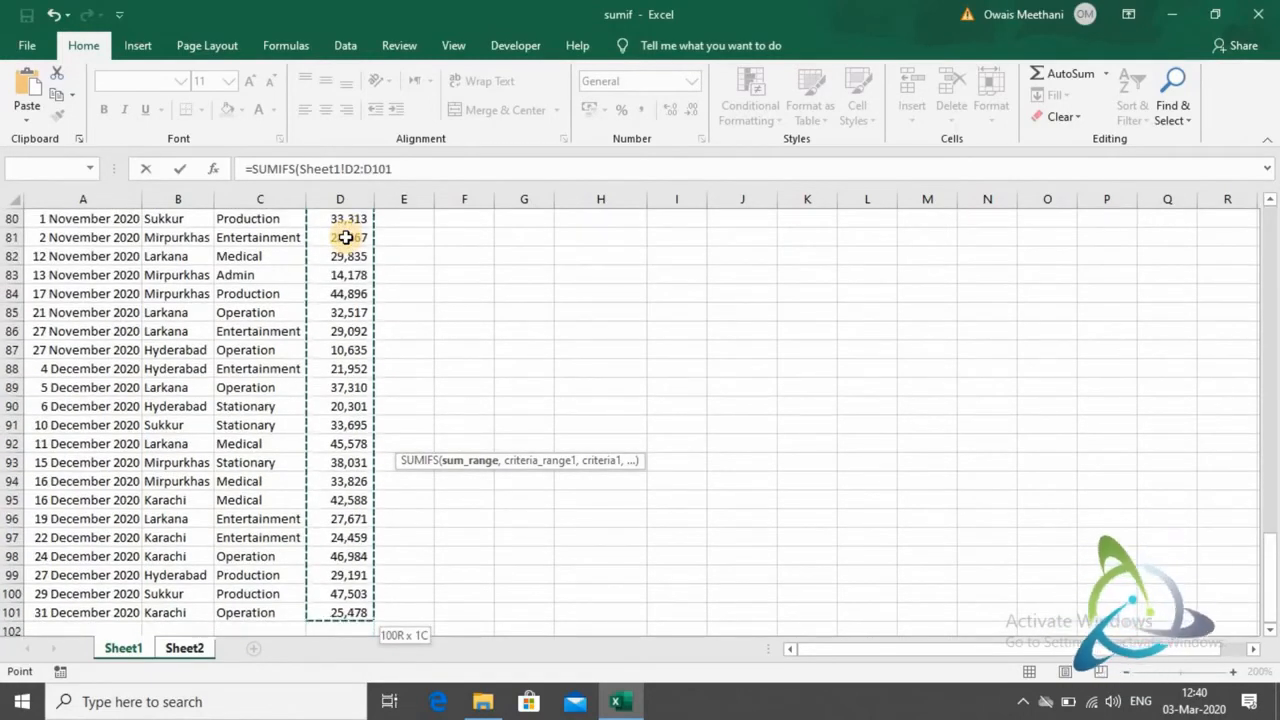
key("F4")
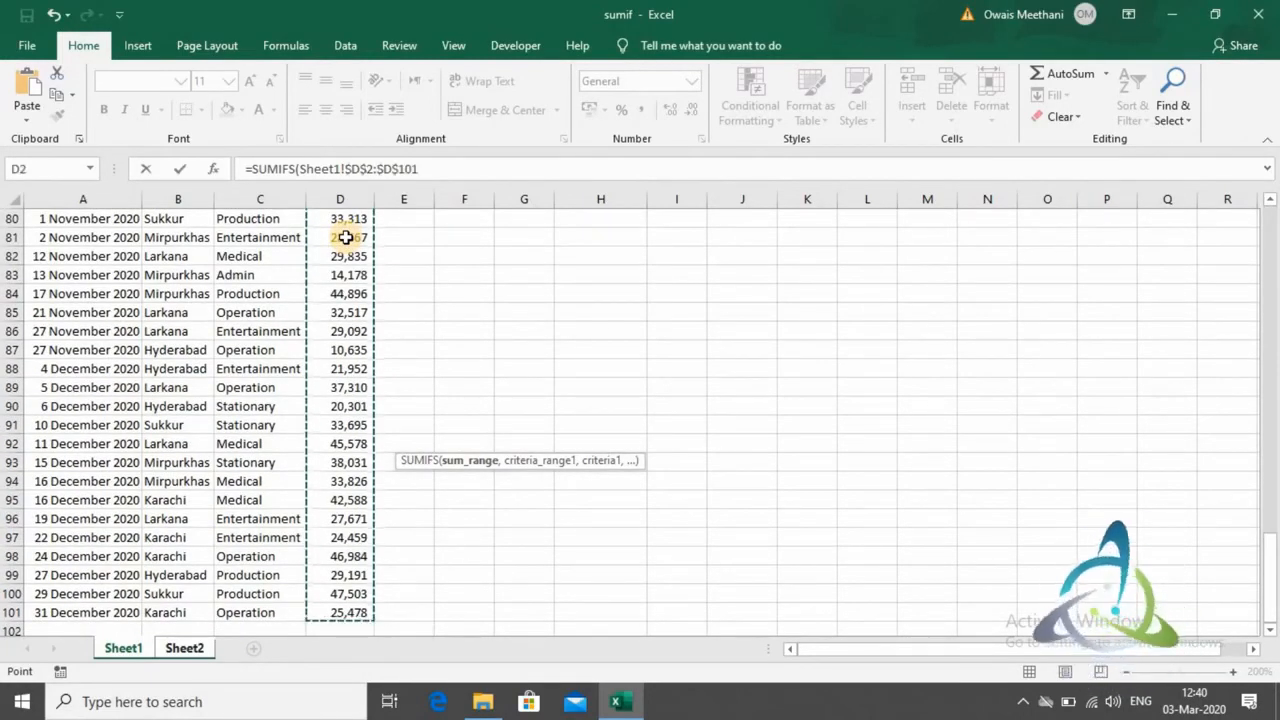
type(",")
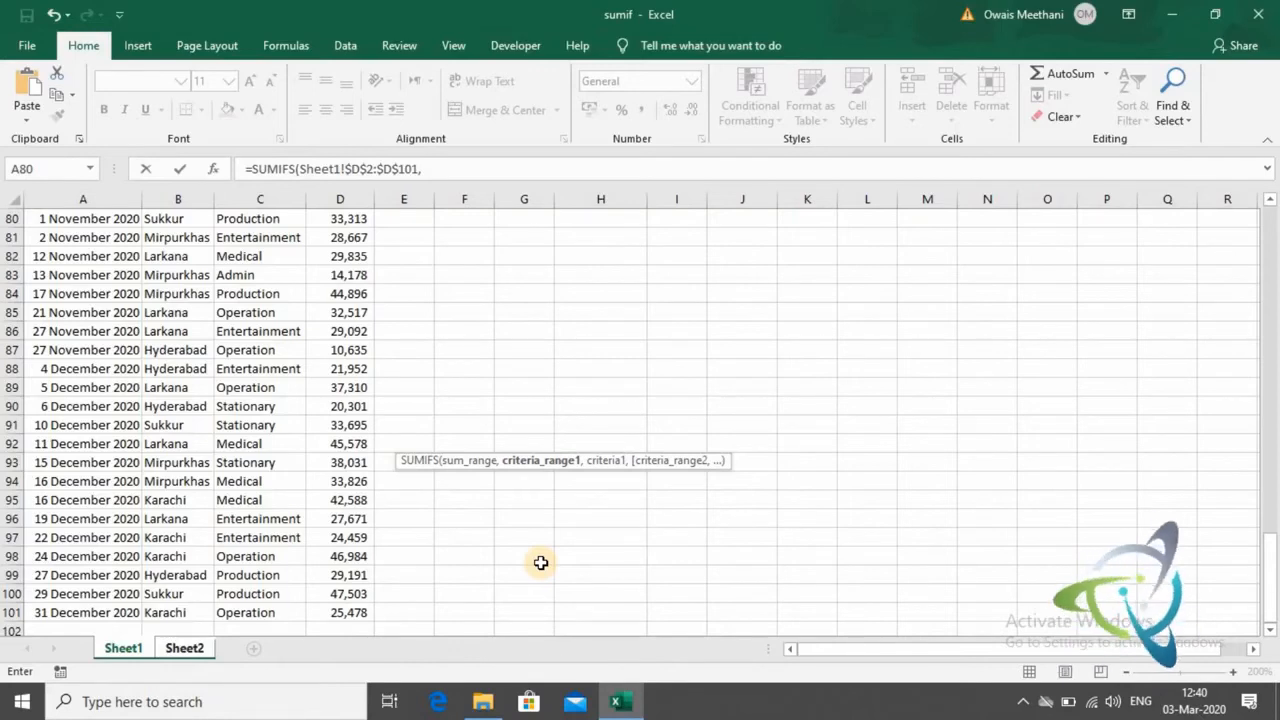
- Add the Region cells on Sheet1 as the first criteria range, locked as $B$2:$B$101
left_click(172, 613)
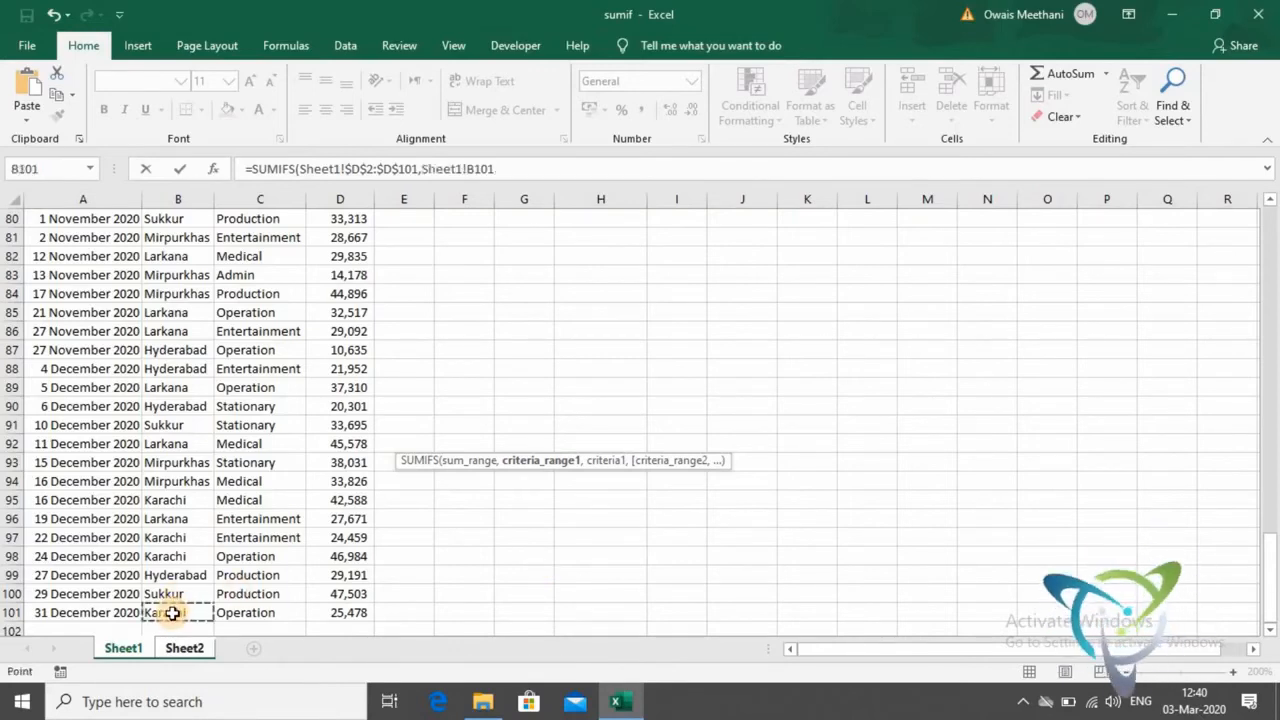
key("ctrl+shift+Up")
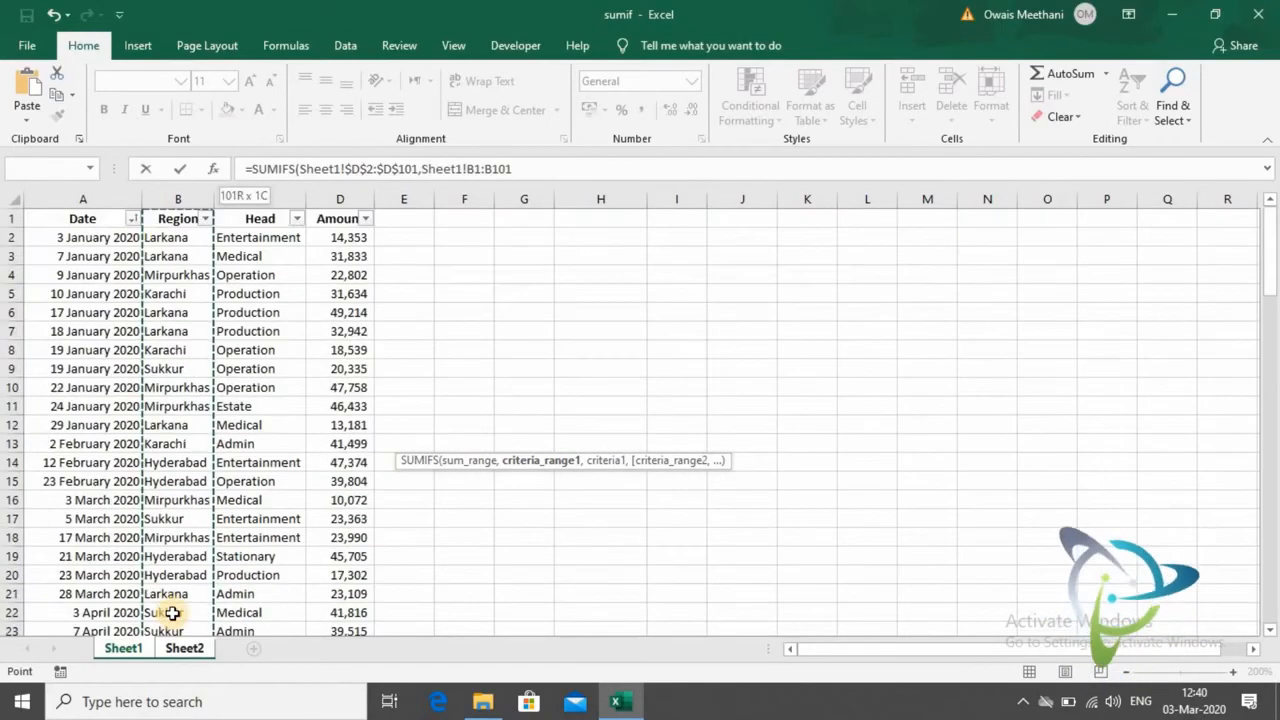
key("shift+Down")
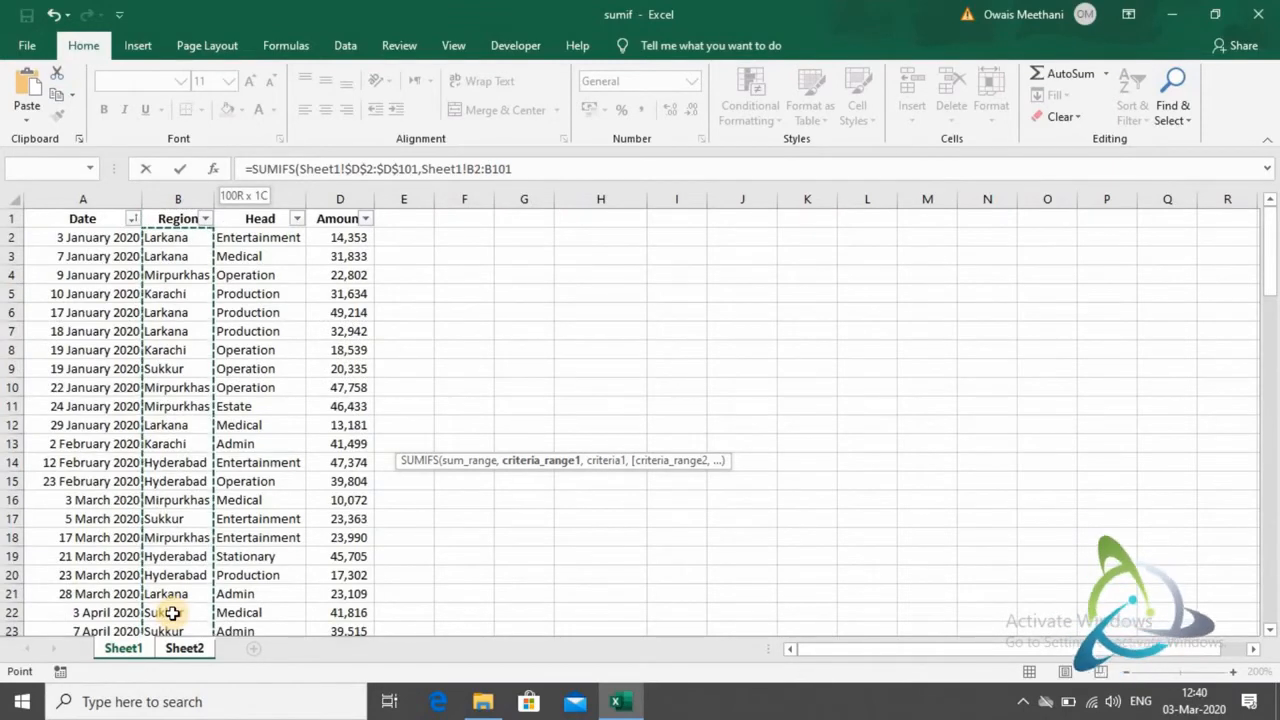
key("F4")
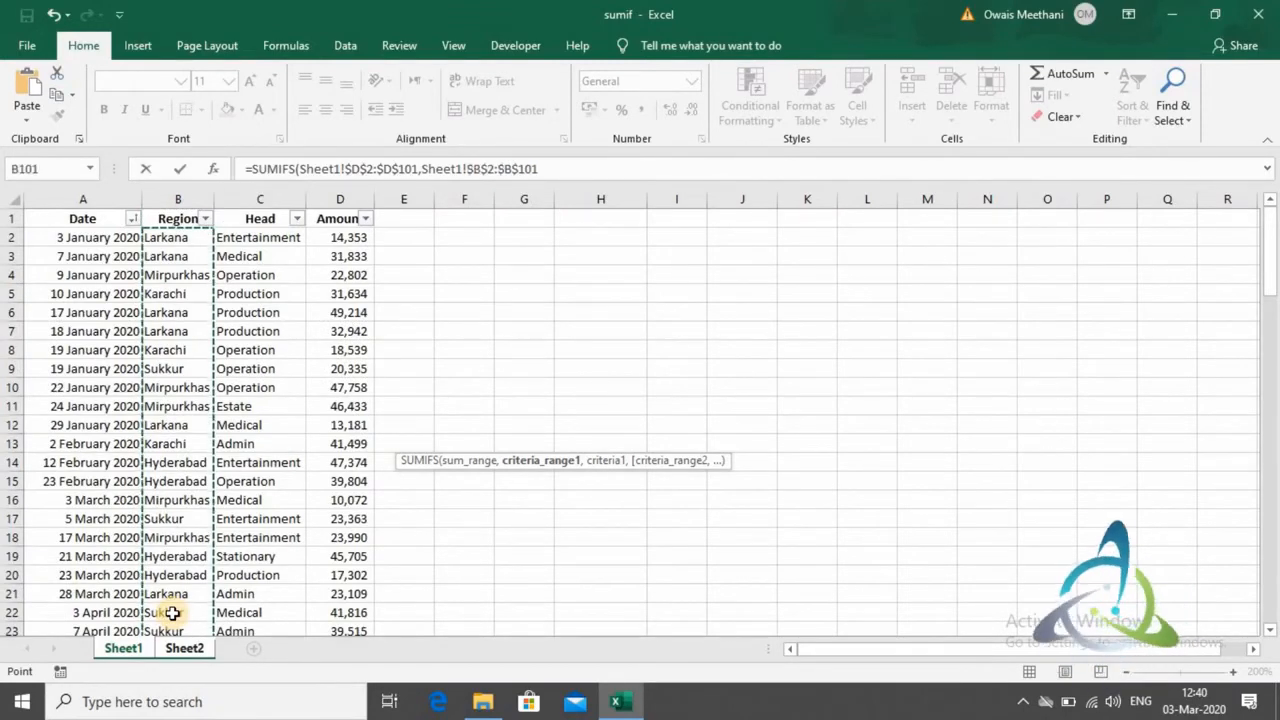
type(",")
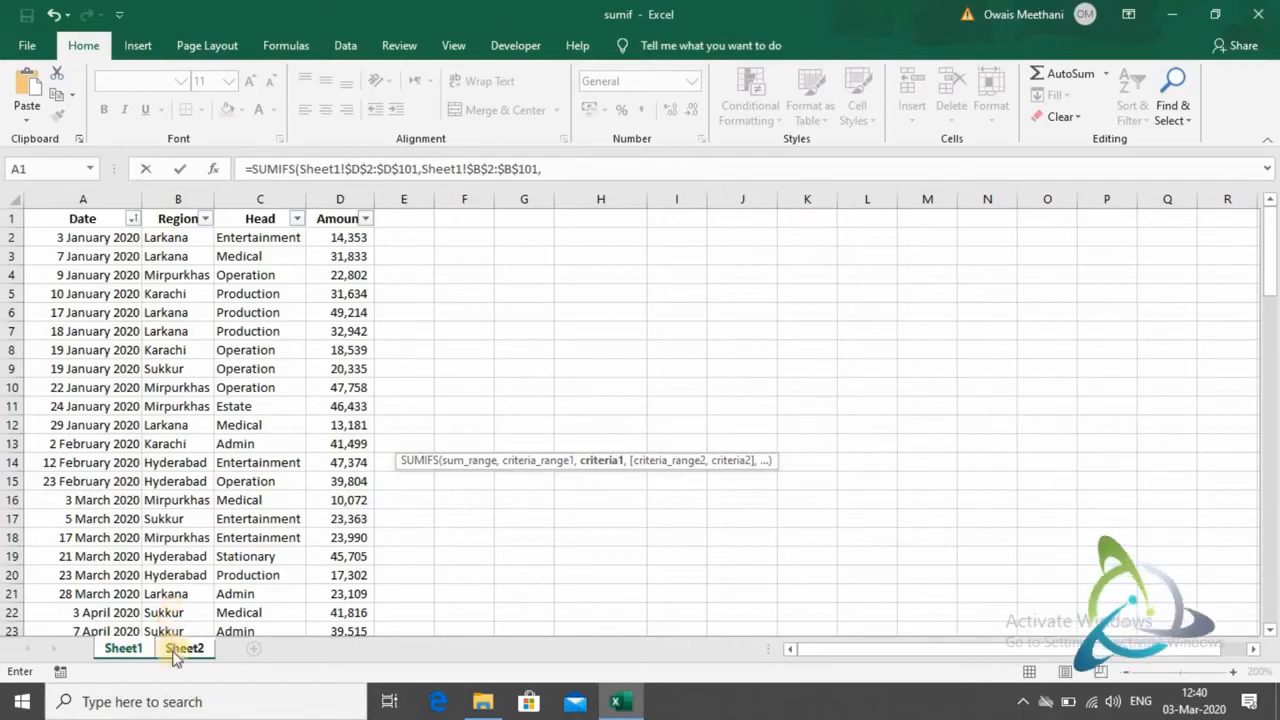
- Use the Larkana region cell on Sheet2 as the first criterion, locking only its column as $A42
left_click(176, 652)
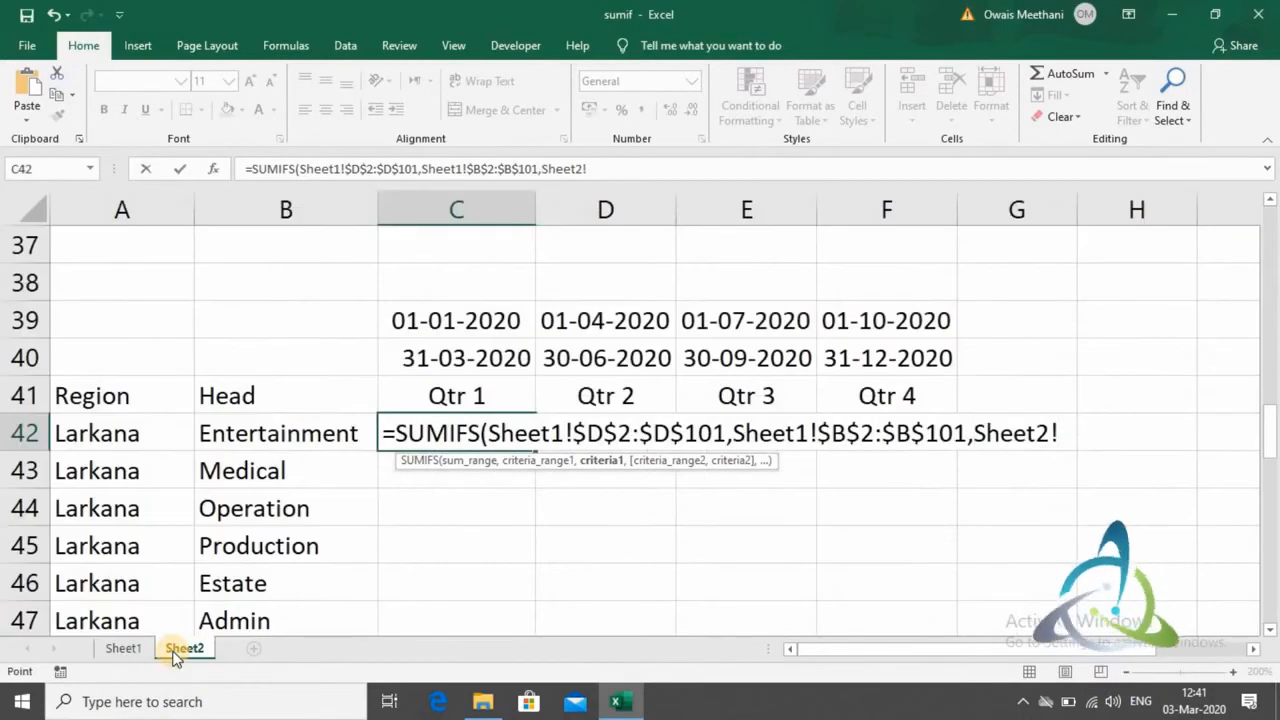
left_click(166, 433)
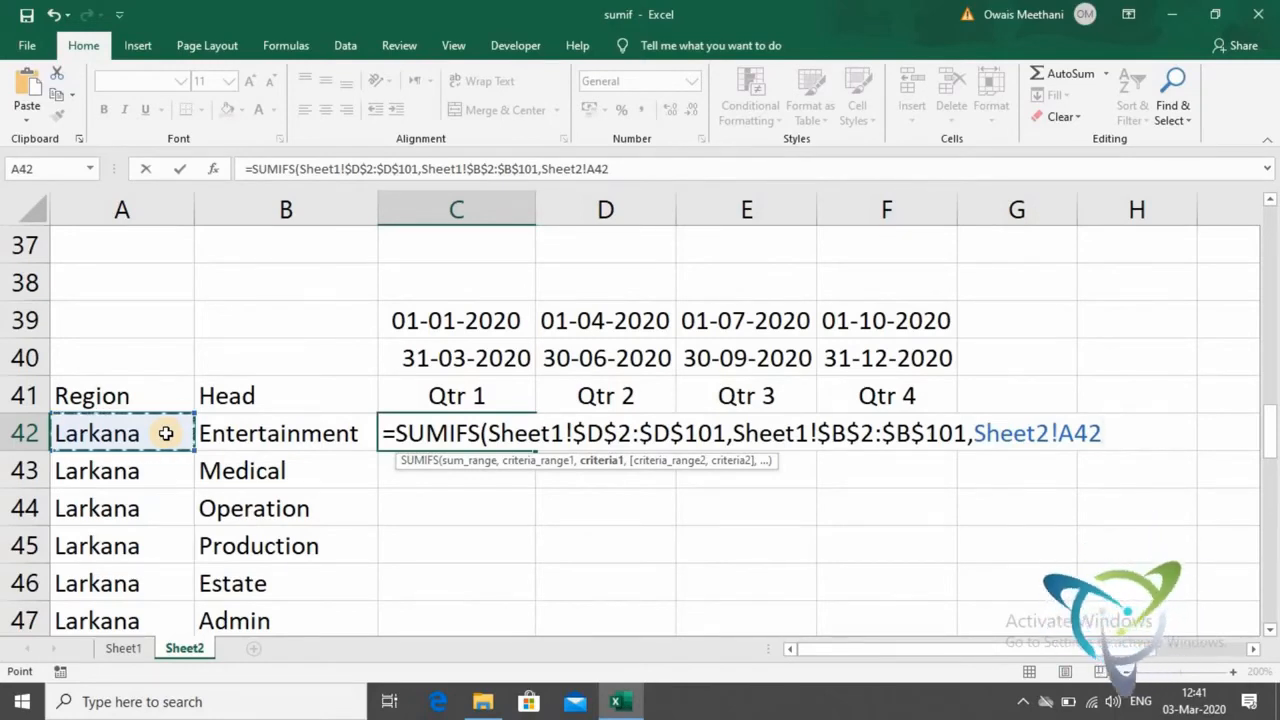
key("F4")
key("F4")
key("F4")
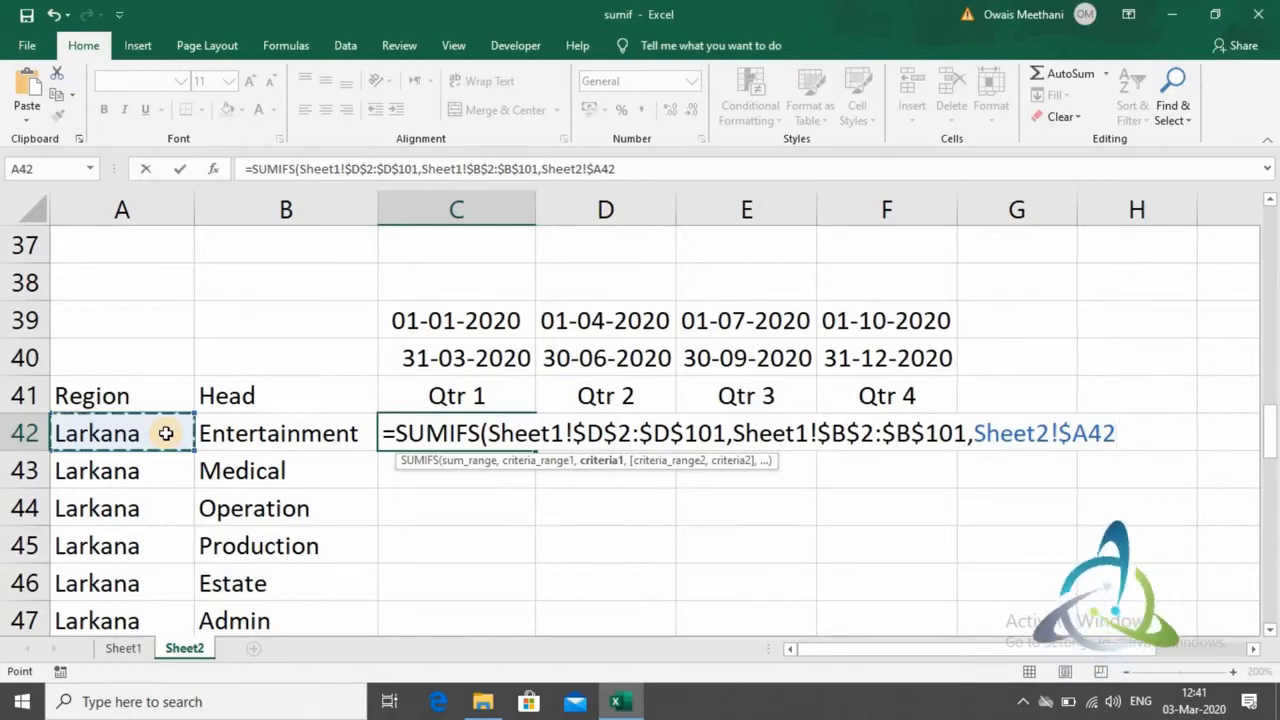
type(",")
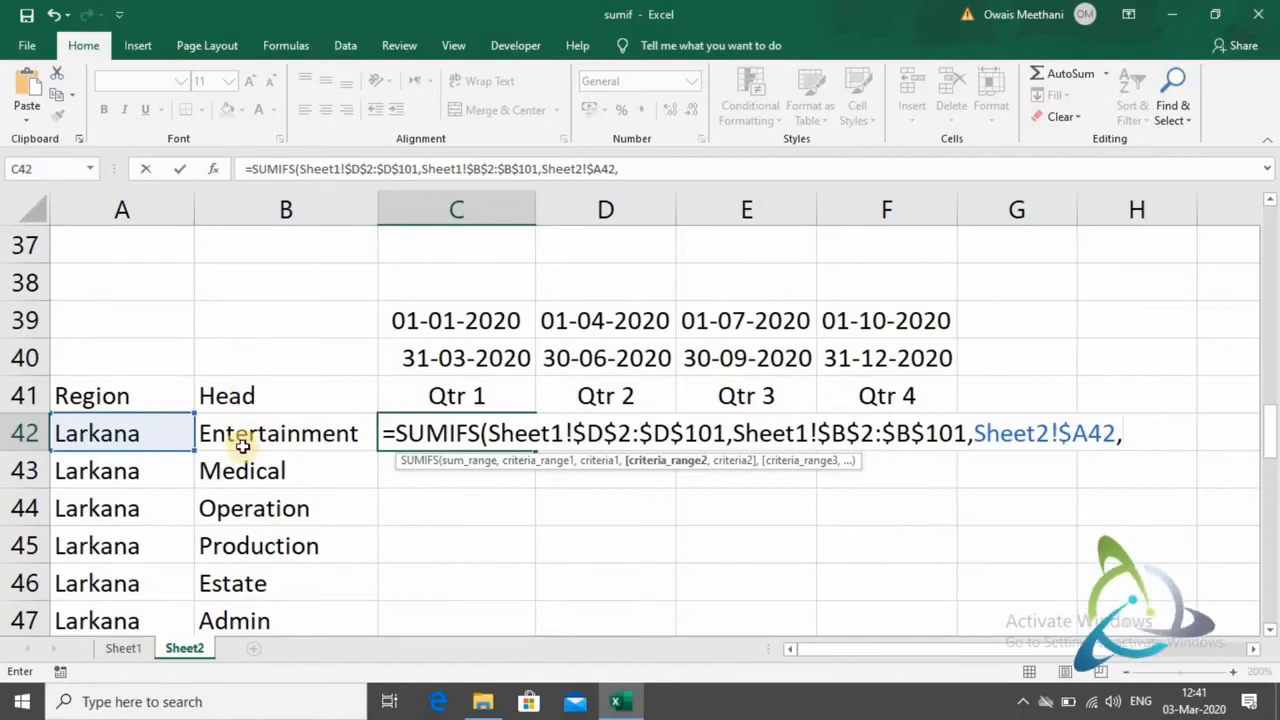
- Add the Head cells on Sheet1 as the second criteria range, locked as $C$2:$C$101
left_click(123, 649)
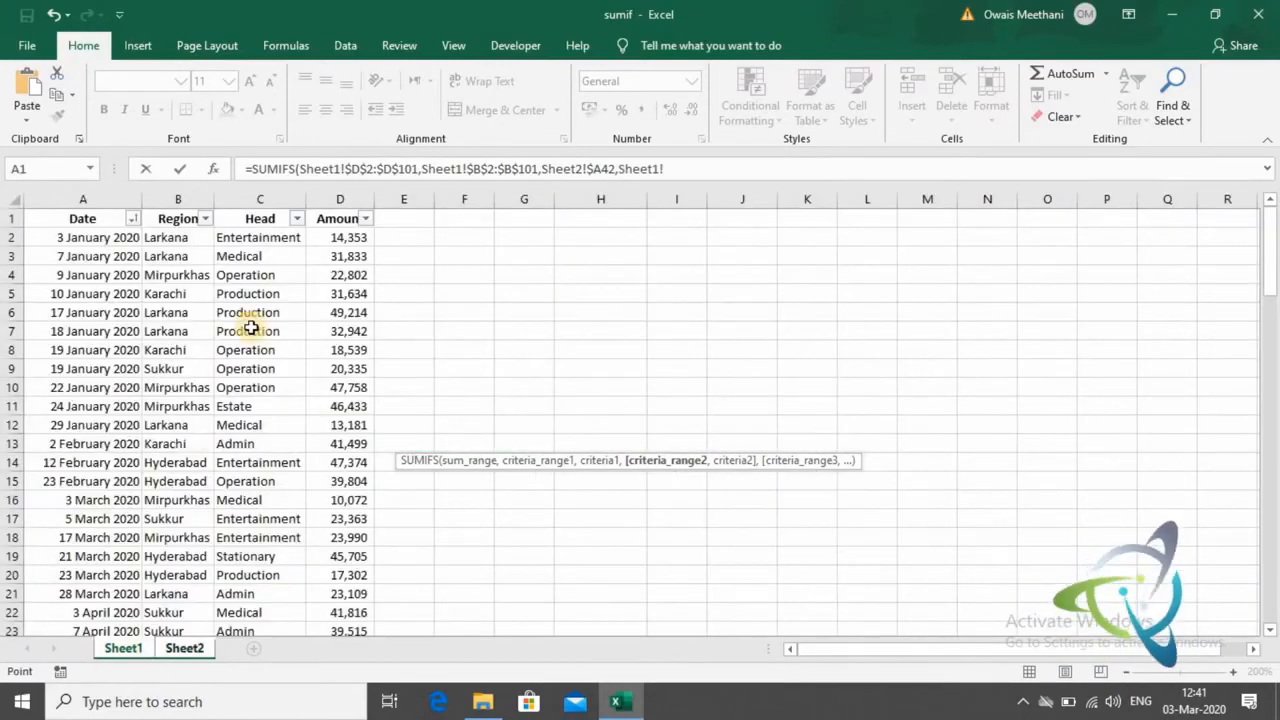
left_click(258, 240)
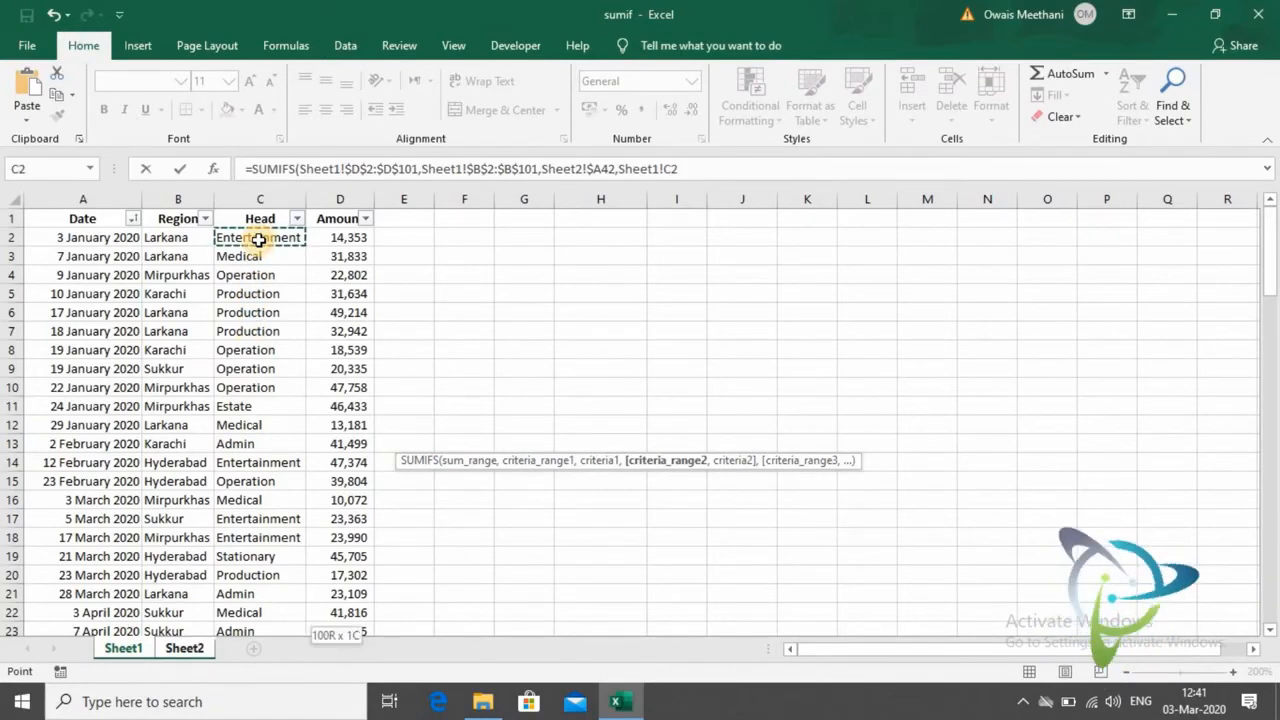
key("ctrl+shift+Down")
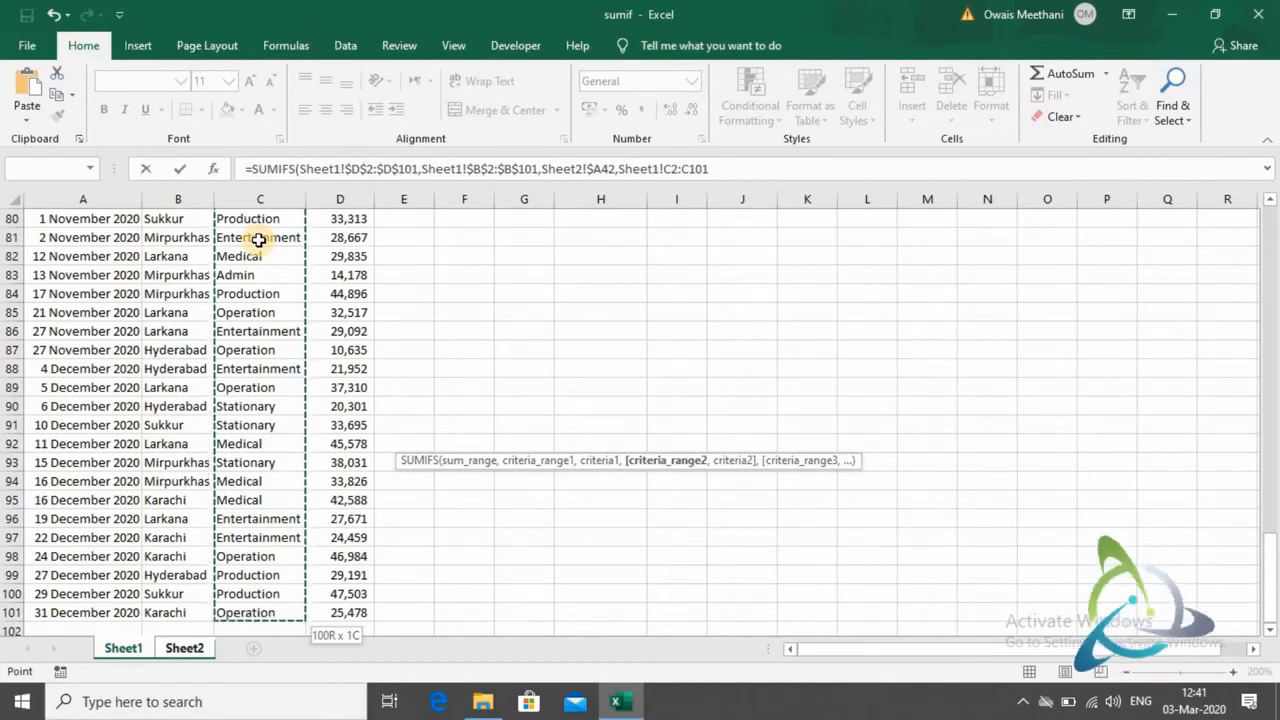
key("F4")
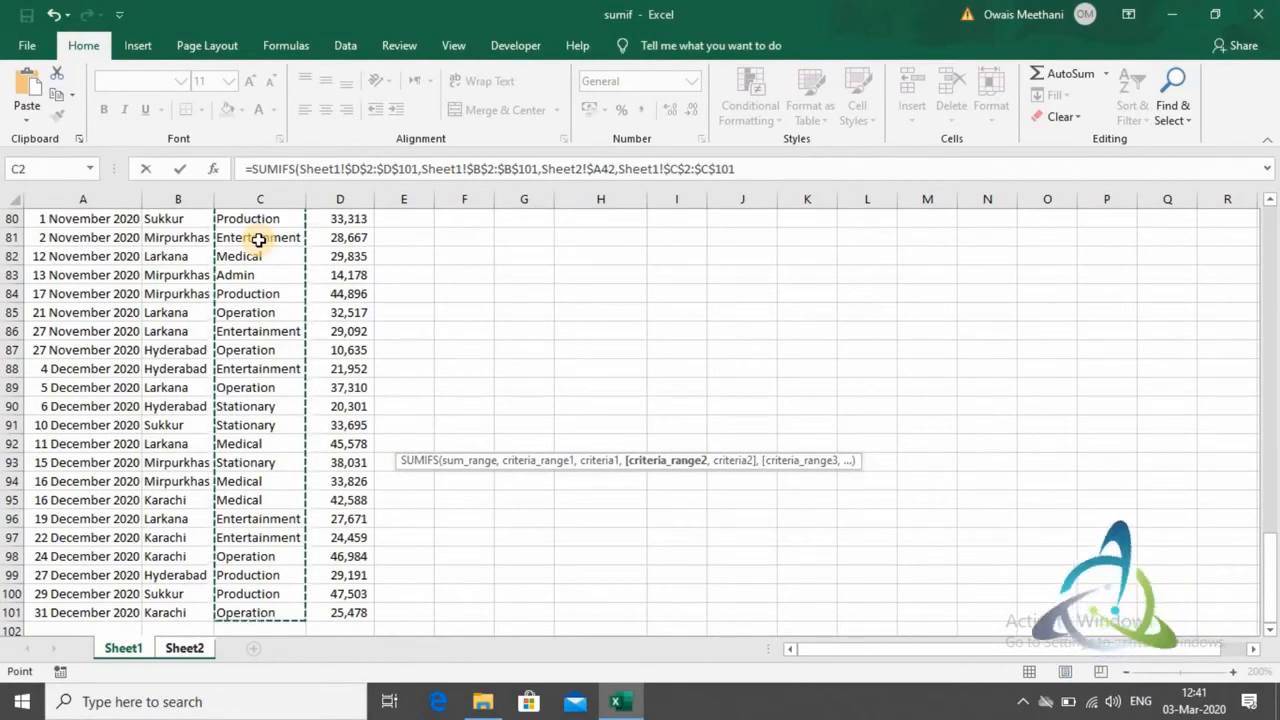
type(",")
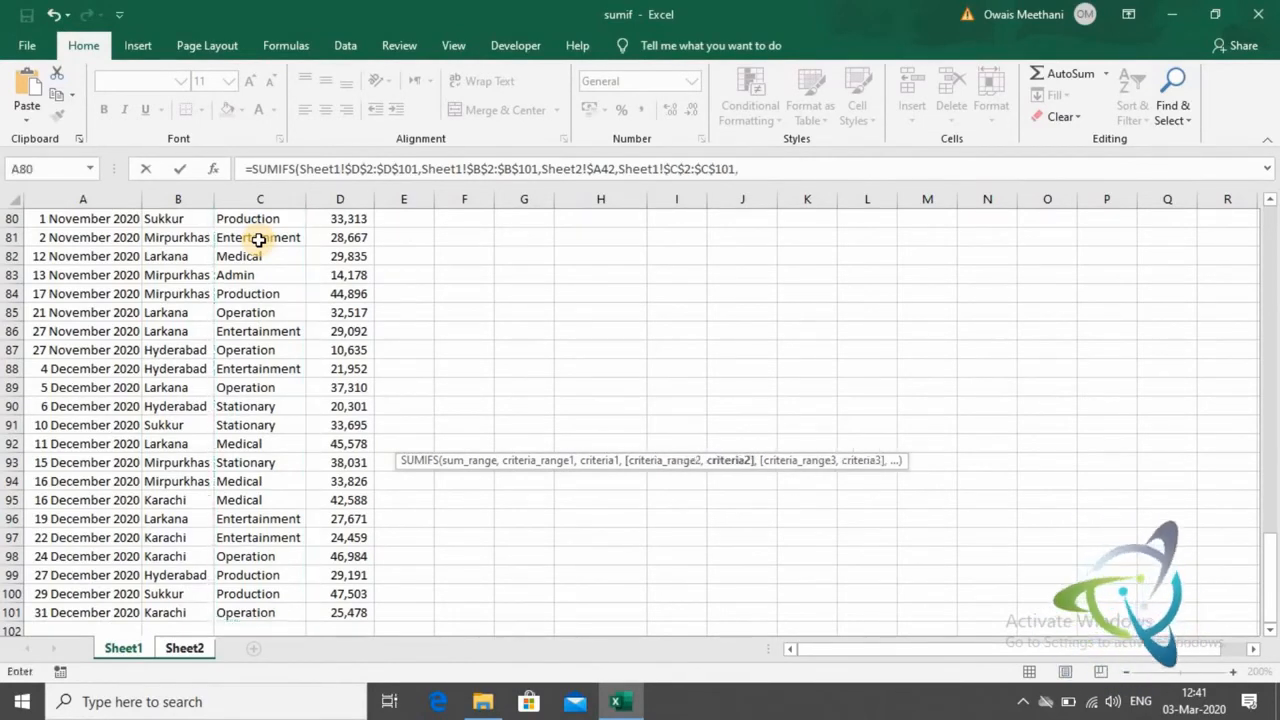
- Use the Entertainment head cell on Sheet2 as the second criterion, locking only its column as $B42
left_click(186, 651)
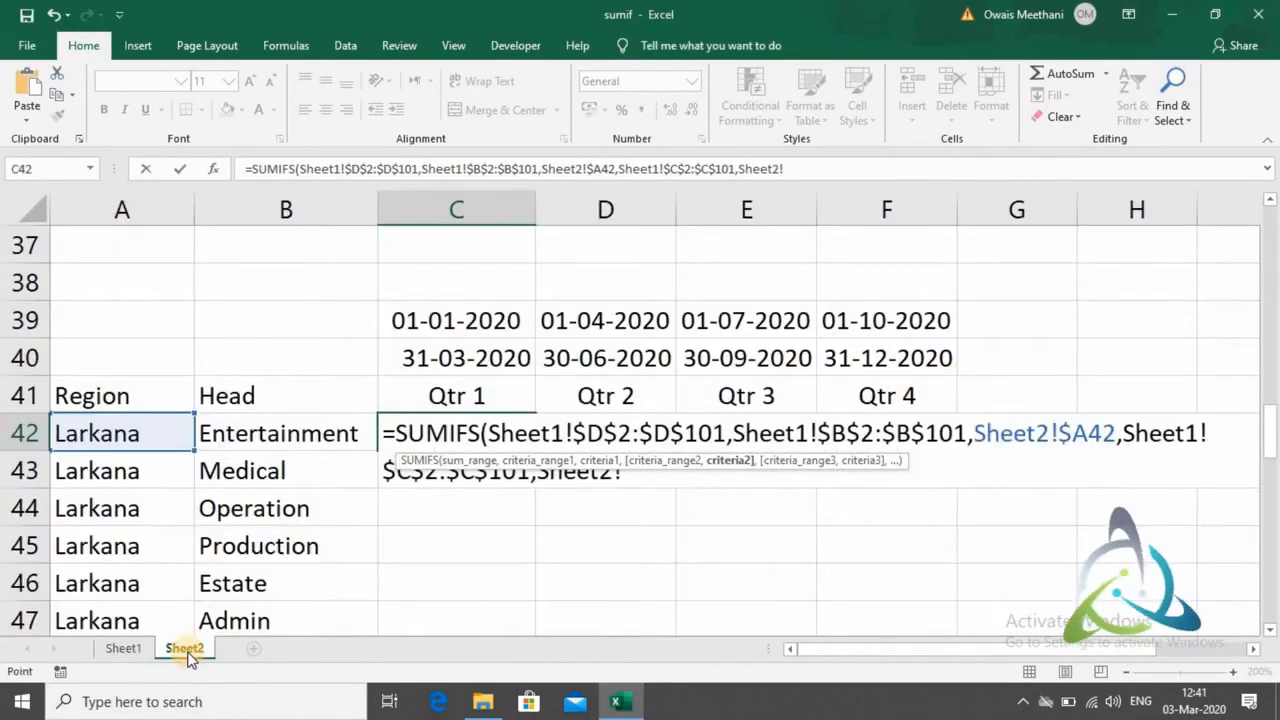
left_click(311, 439)
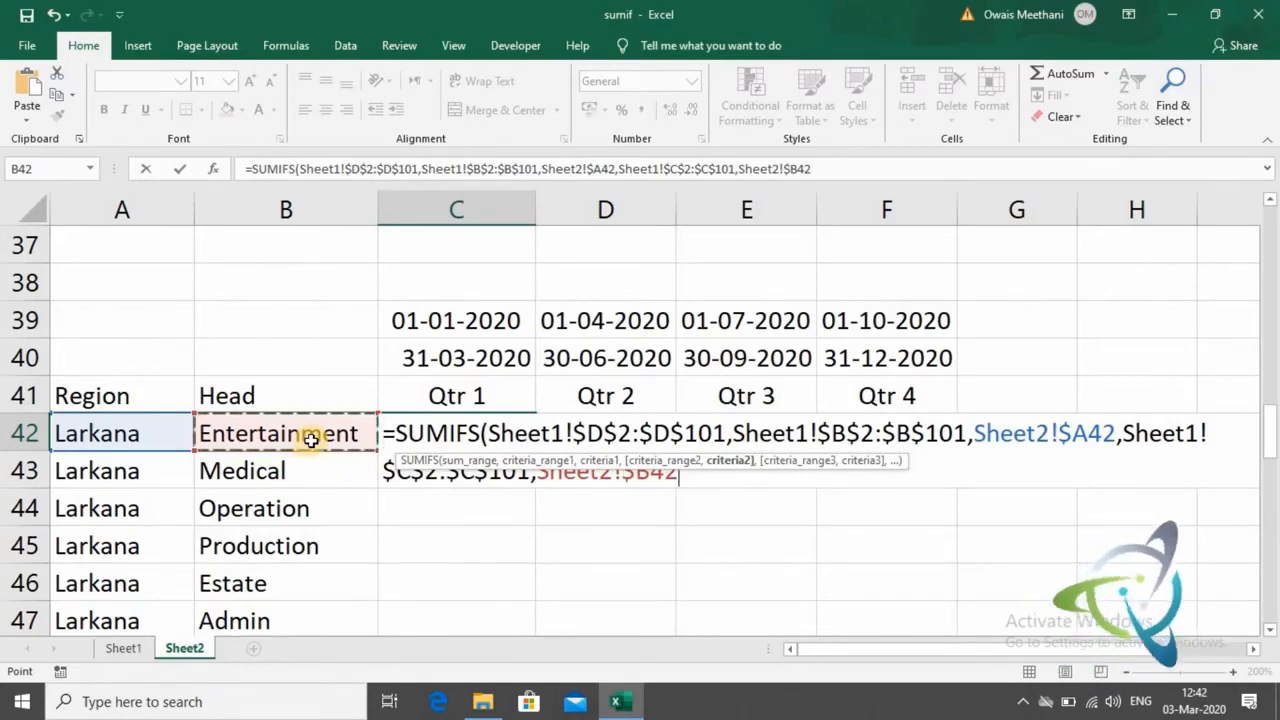
type(",")
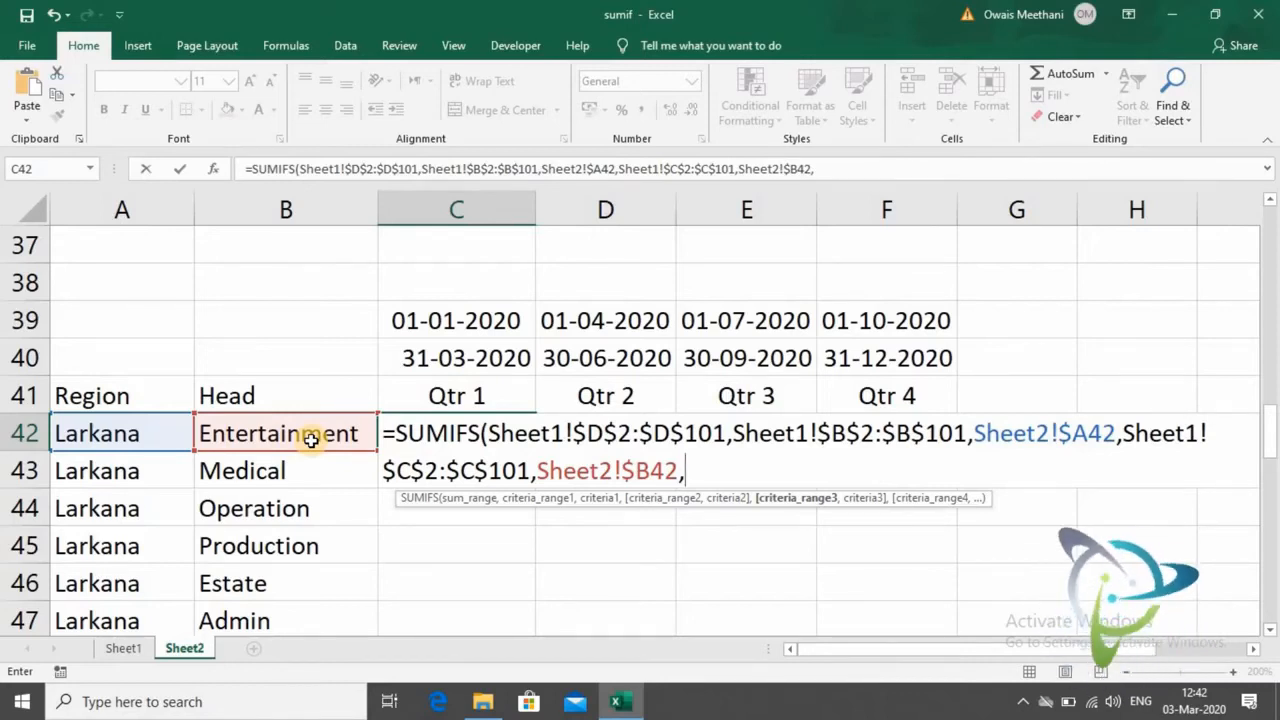
- Add the Date cells on Sheet1 as the third criteria range, locked as $A$2:$A$101
left_click(137, 646)
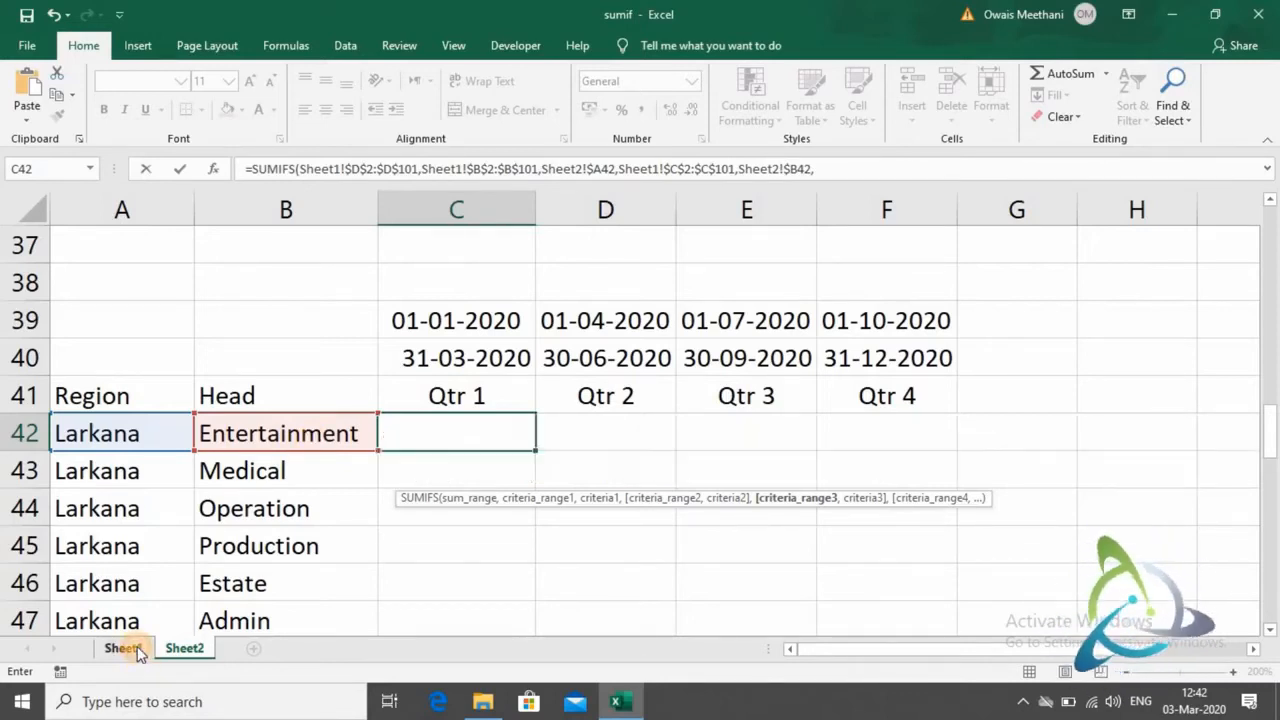
left_click(109, 612)
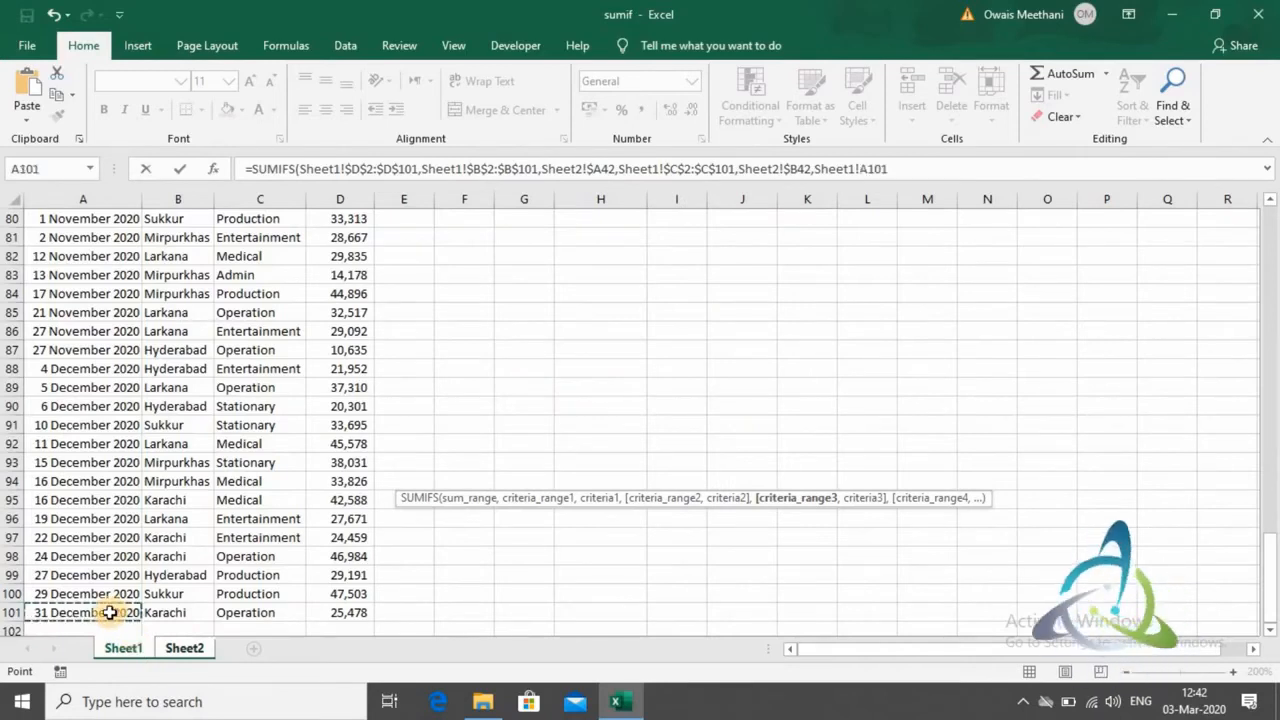
key("ctrl+shift+Up")
key("shift+Down")
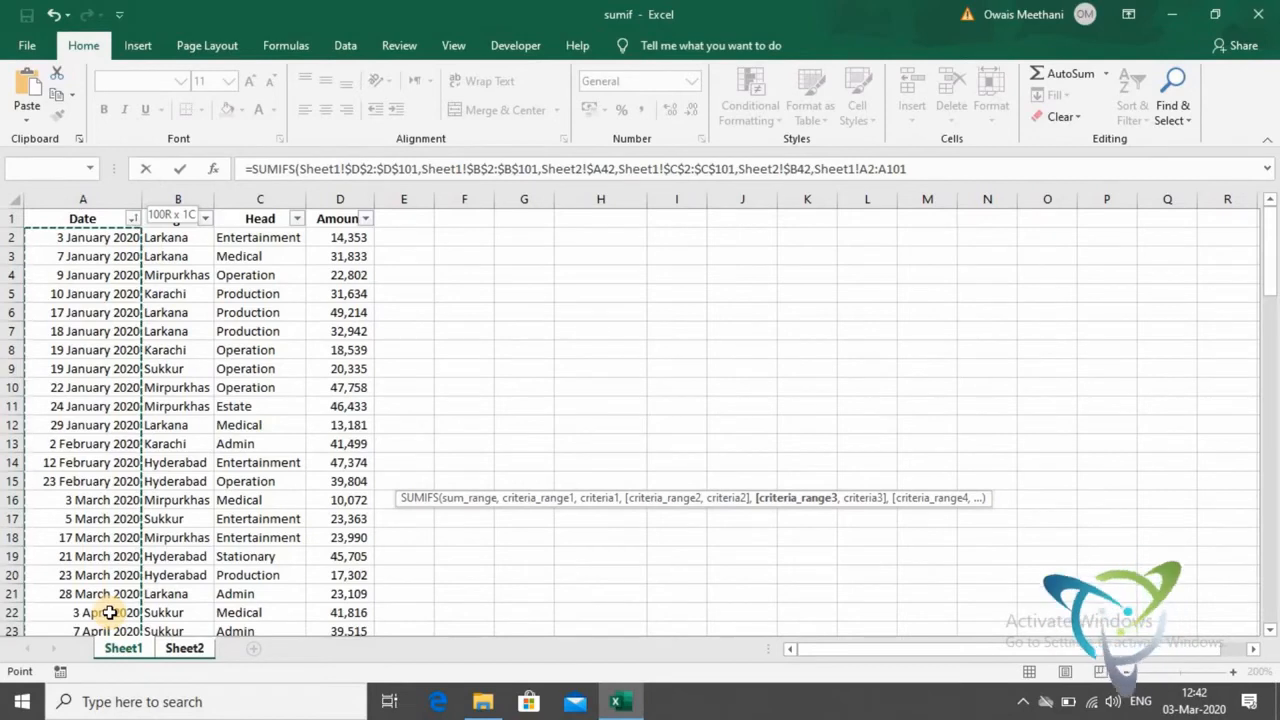
key("F4")
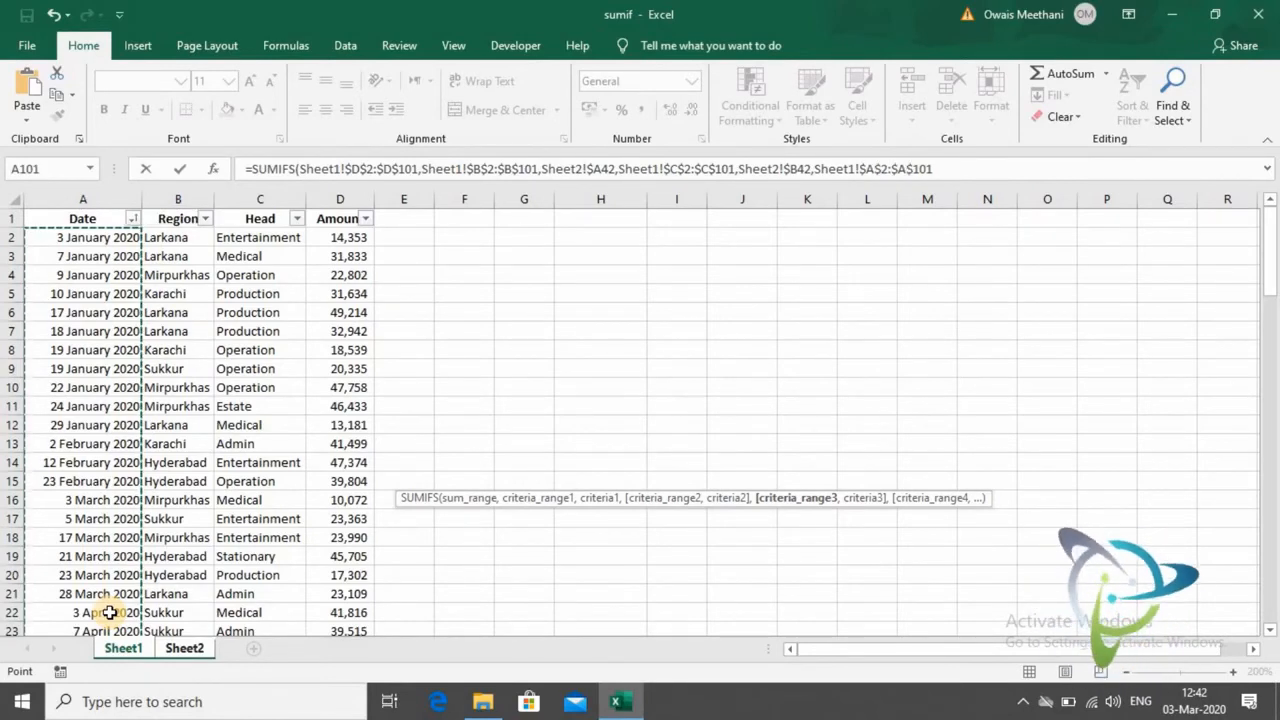
type(",")
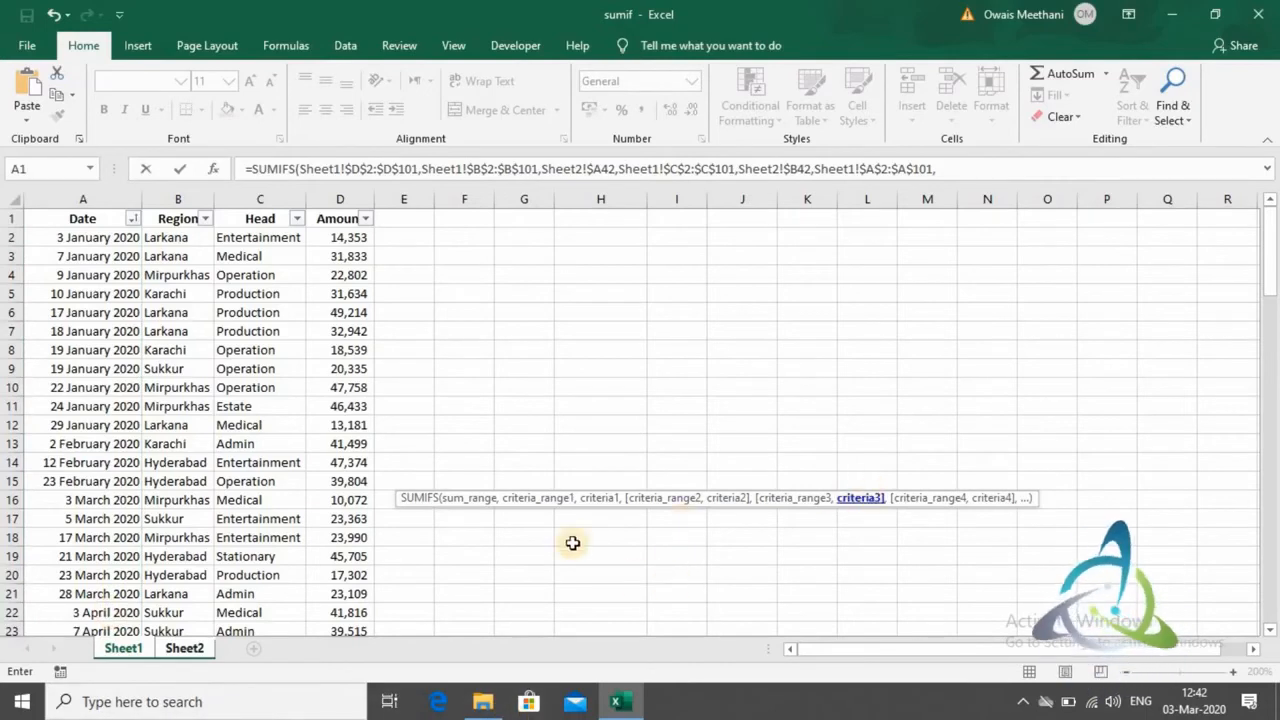
- Set the third criterion to ">="& joined with the Qtr 1 start date on Sheet2, locking only its row as C$39
left_click(203, 649)
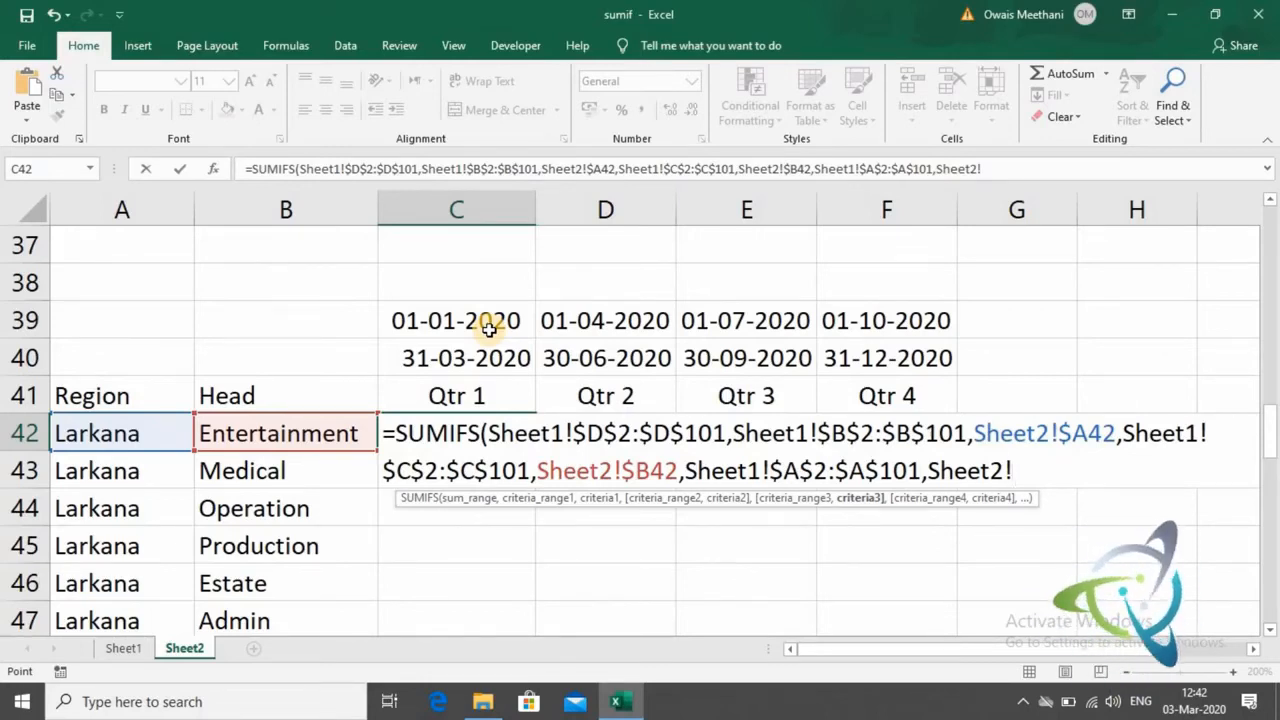
type("\">=")
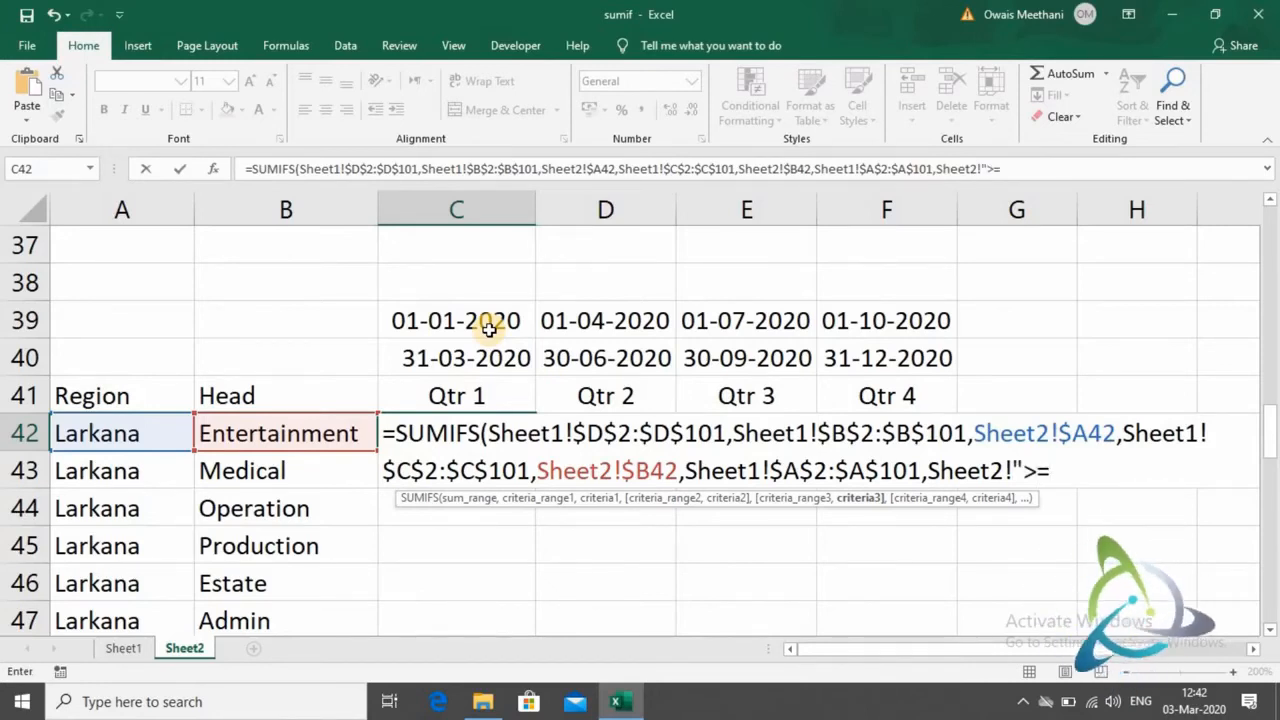
type("\"&")
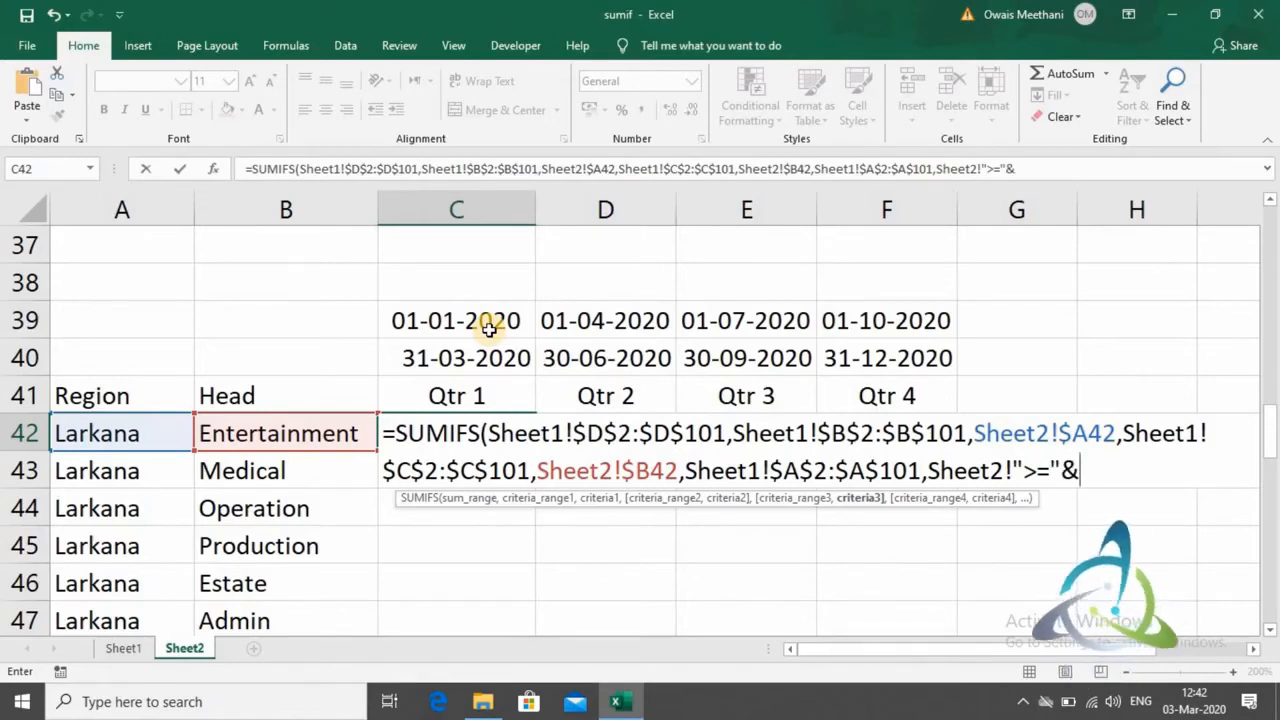
left_click(488, 327)
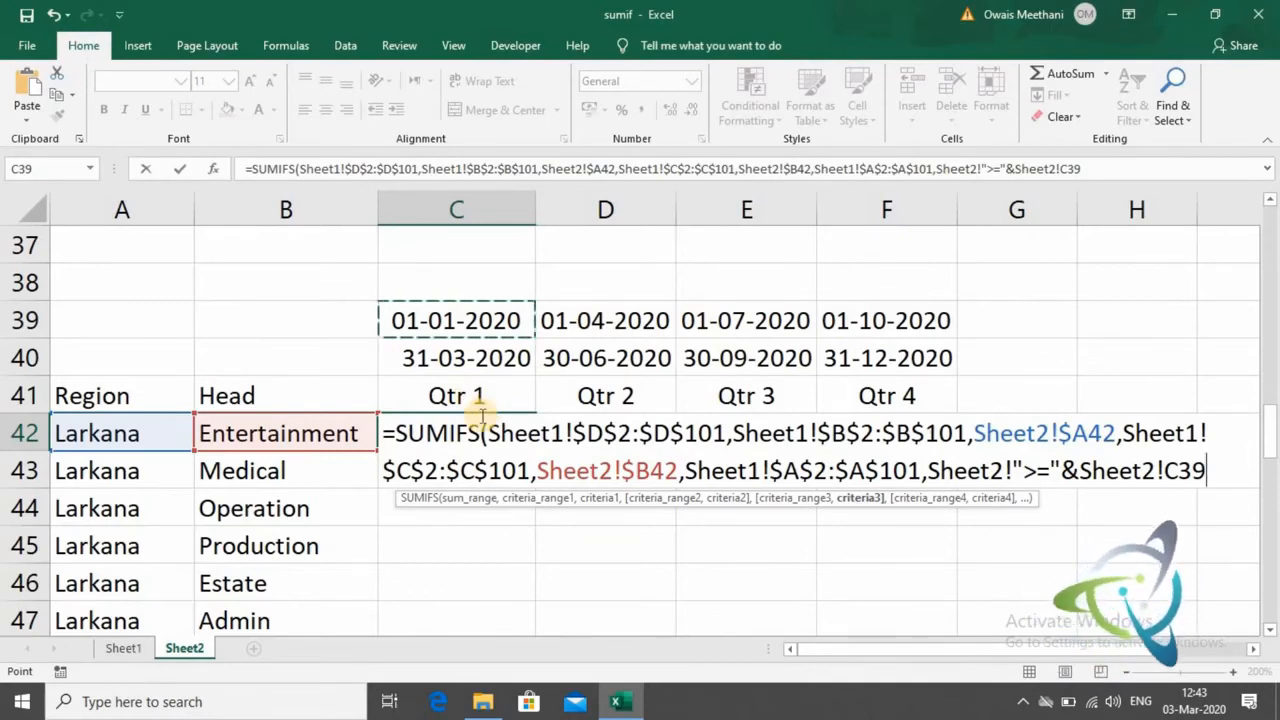
key("F4")
key("F4")
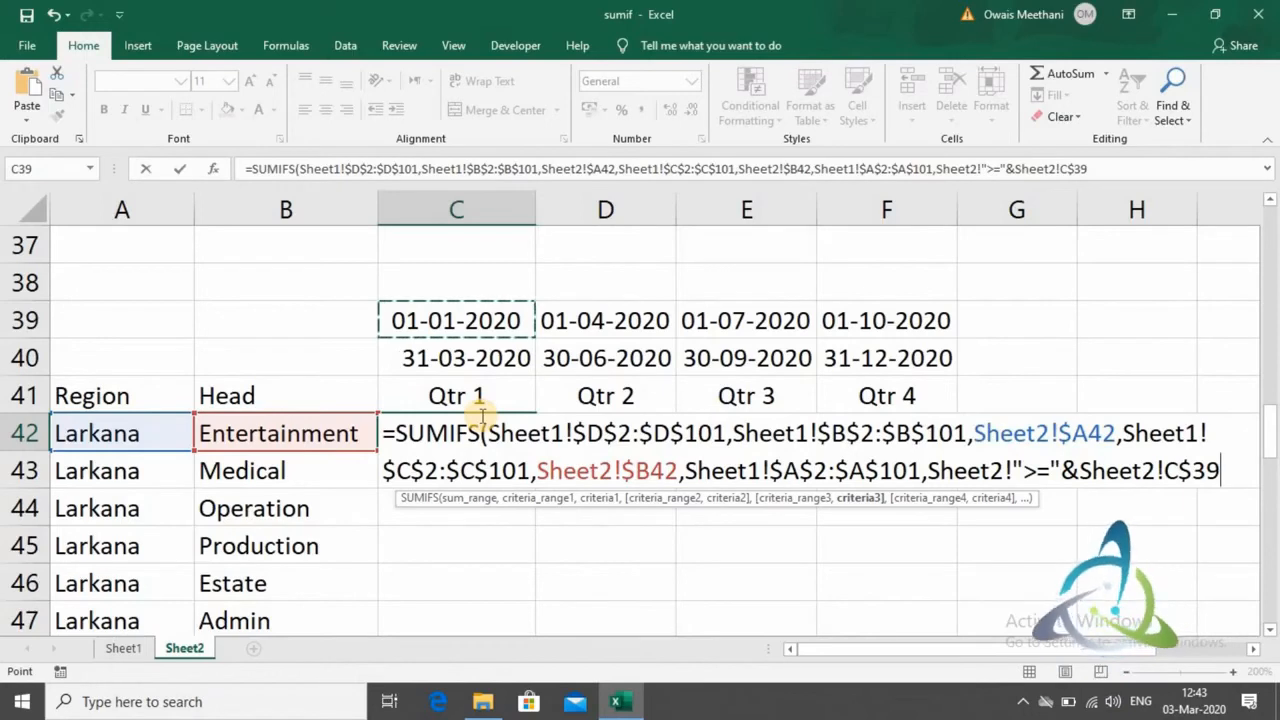
type(",")
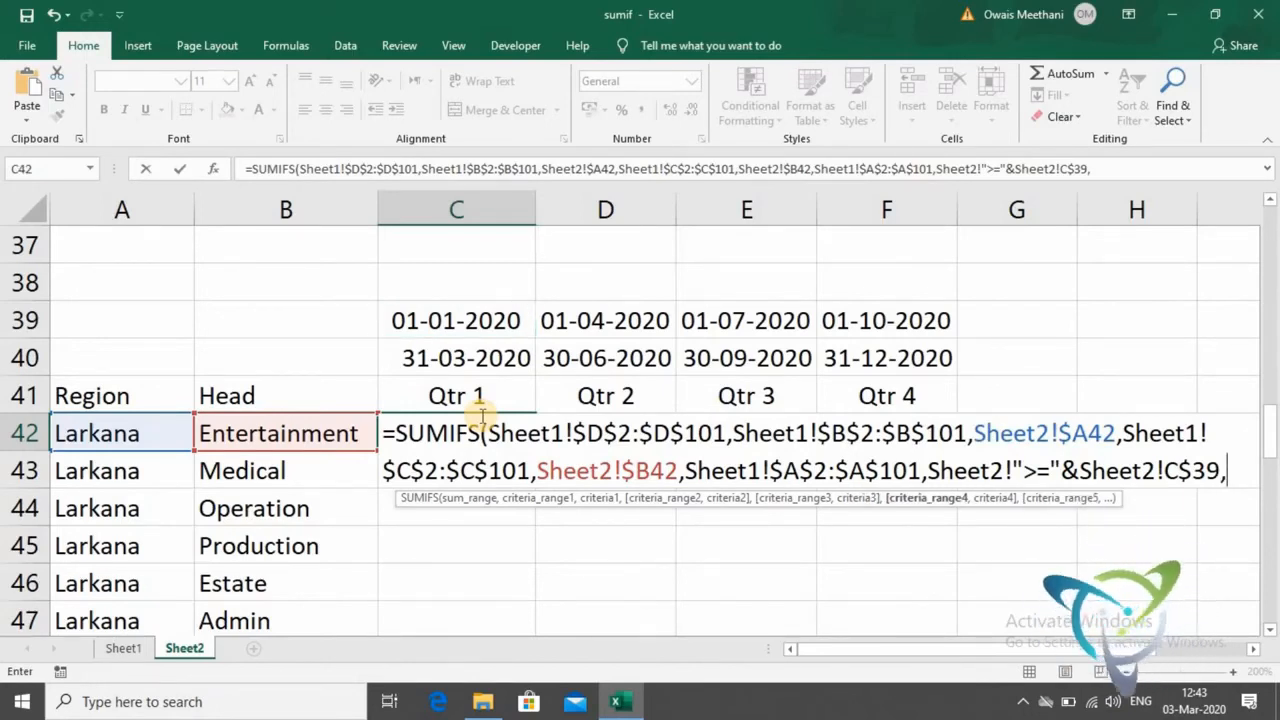
- Add the Sheet1 Date cells again as the fourth criteria range, locked as $A$2:$A$101
left_click(124, 648)
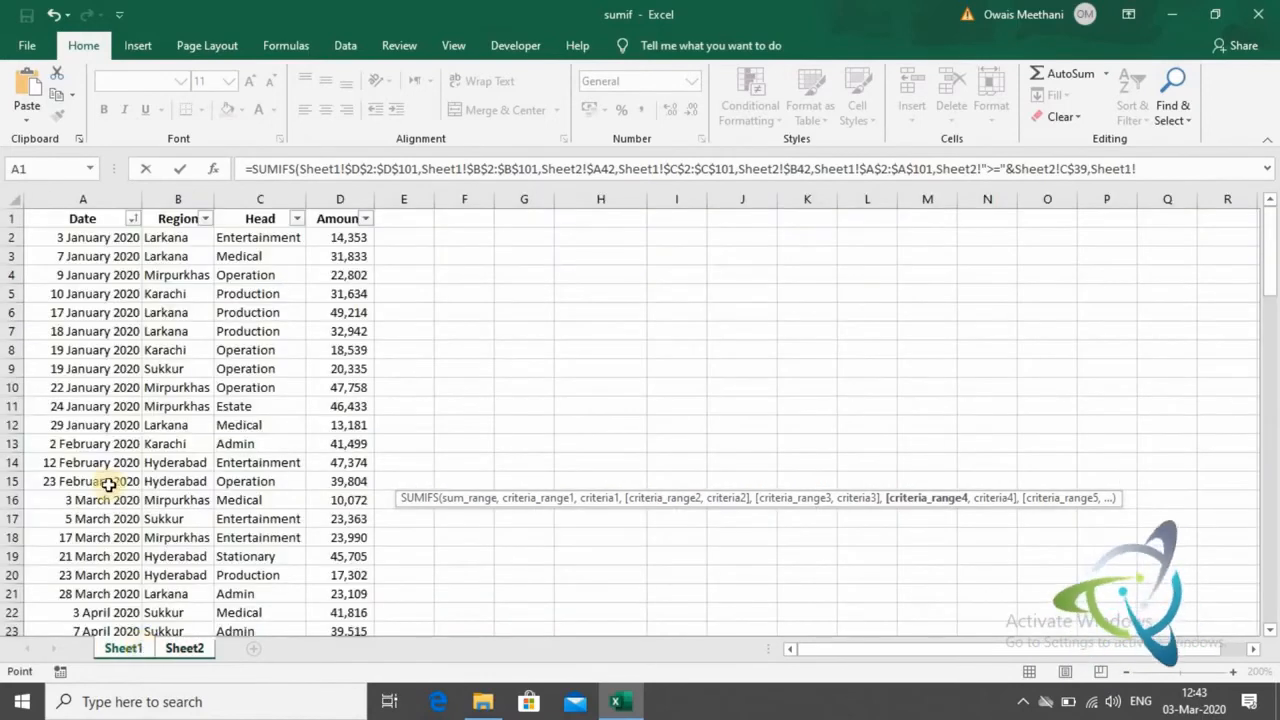
left_click(123, 236)
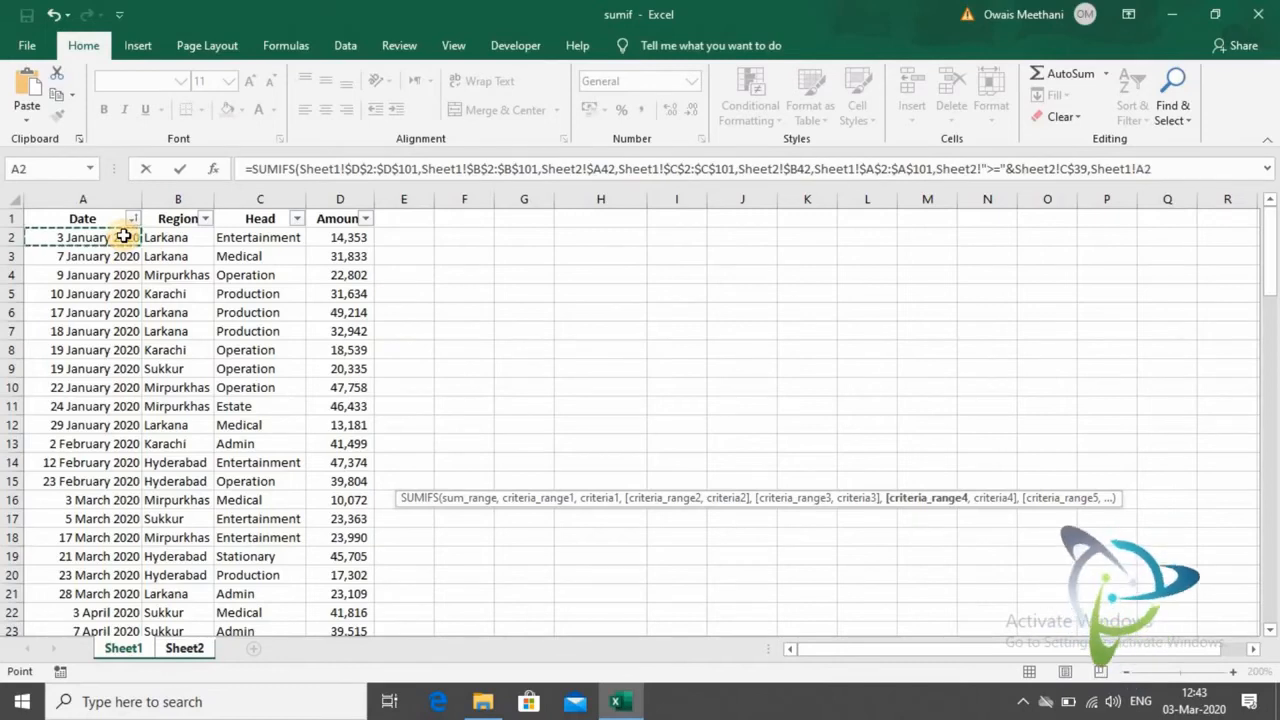
key("ctrl+shift+Down")
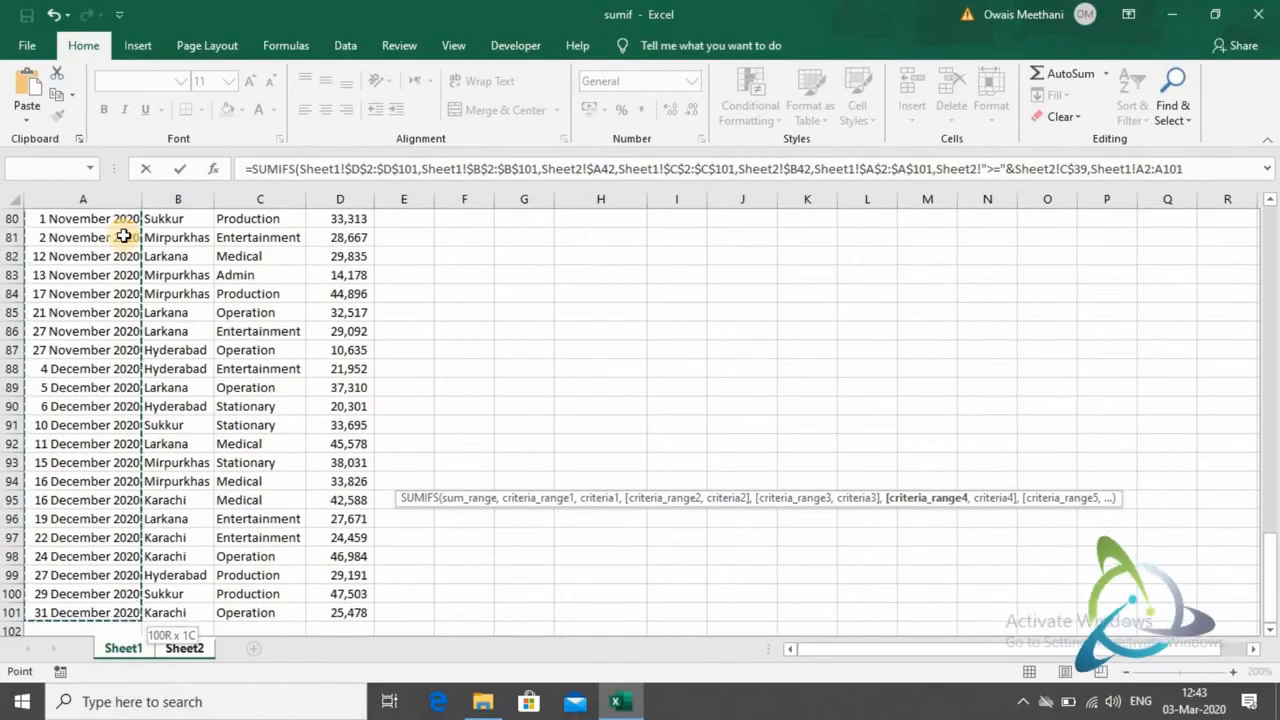
key("F4")
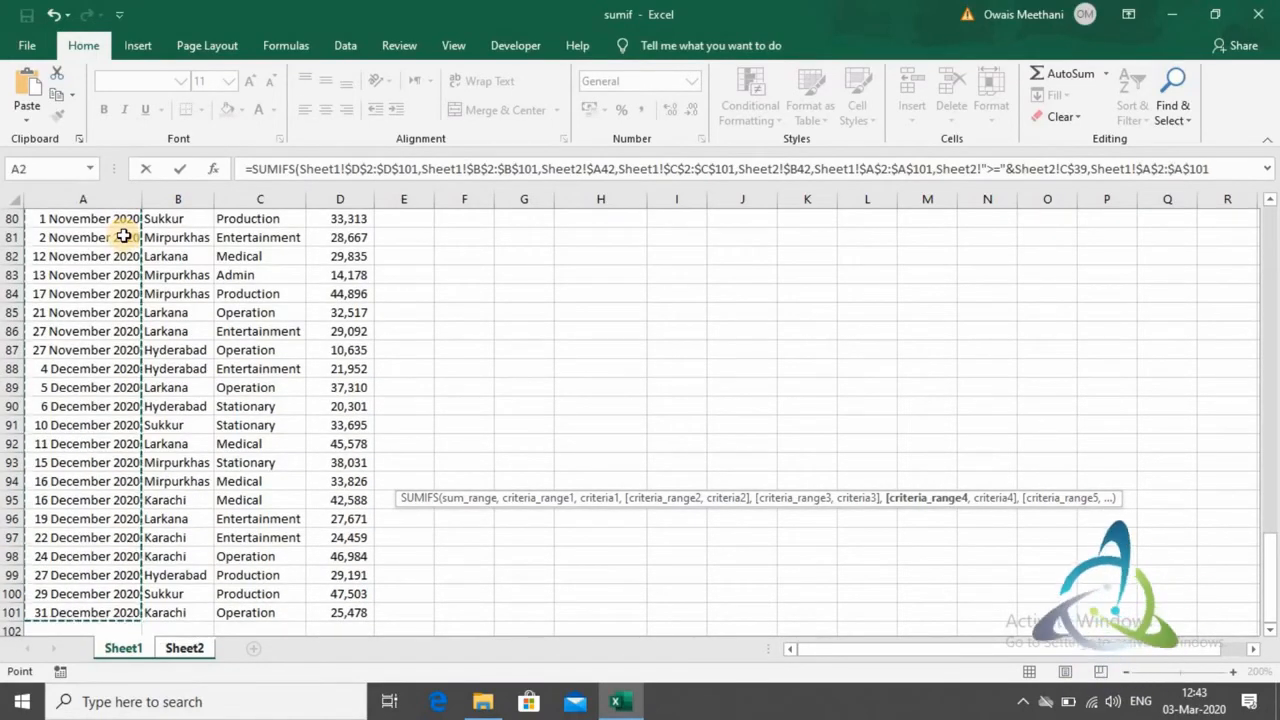
type(",")
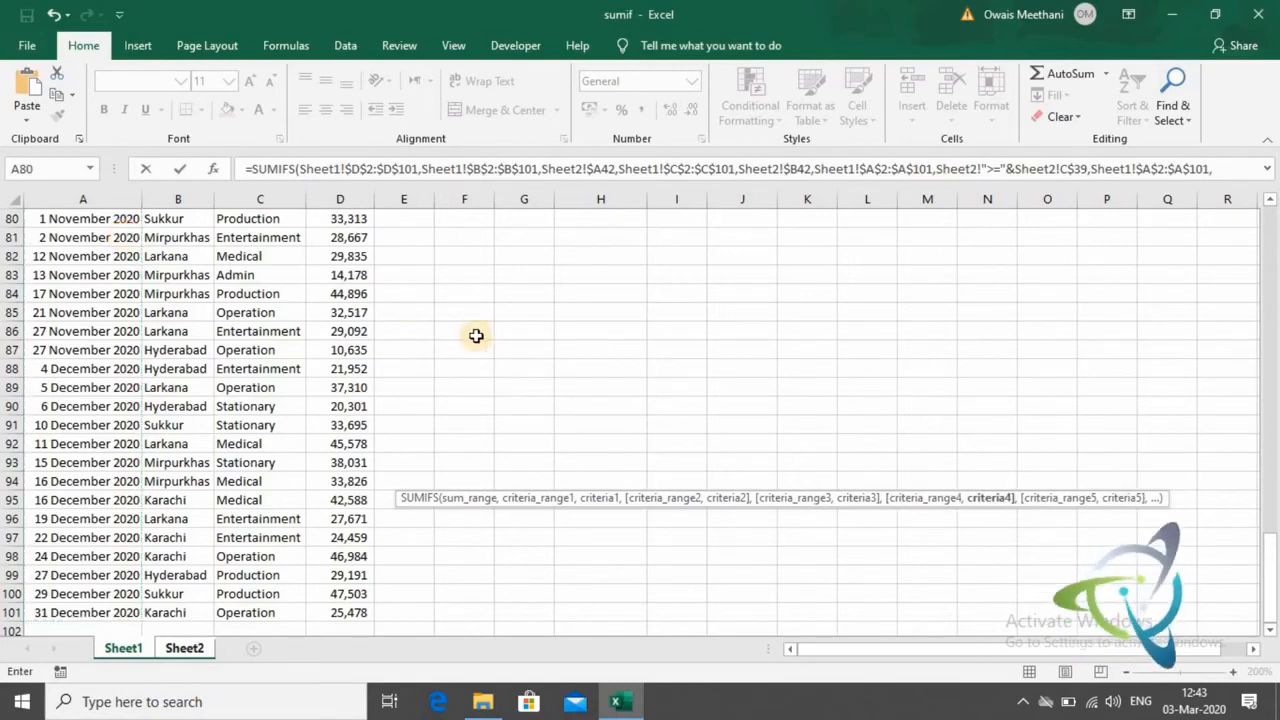
- Set the fourth criterion to "<="& joined with the Qtr 1 end date on Sheet2, locking only its row as C$40, and close the formula
left_click(203, 648)
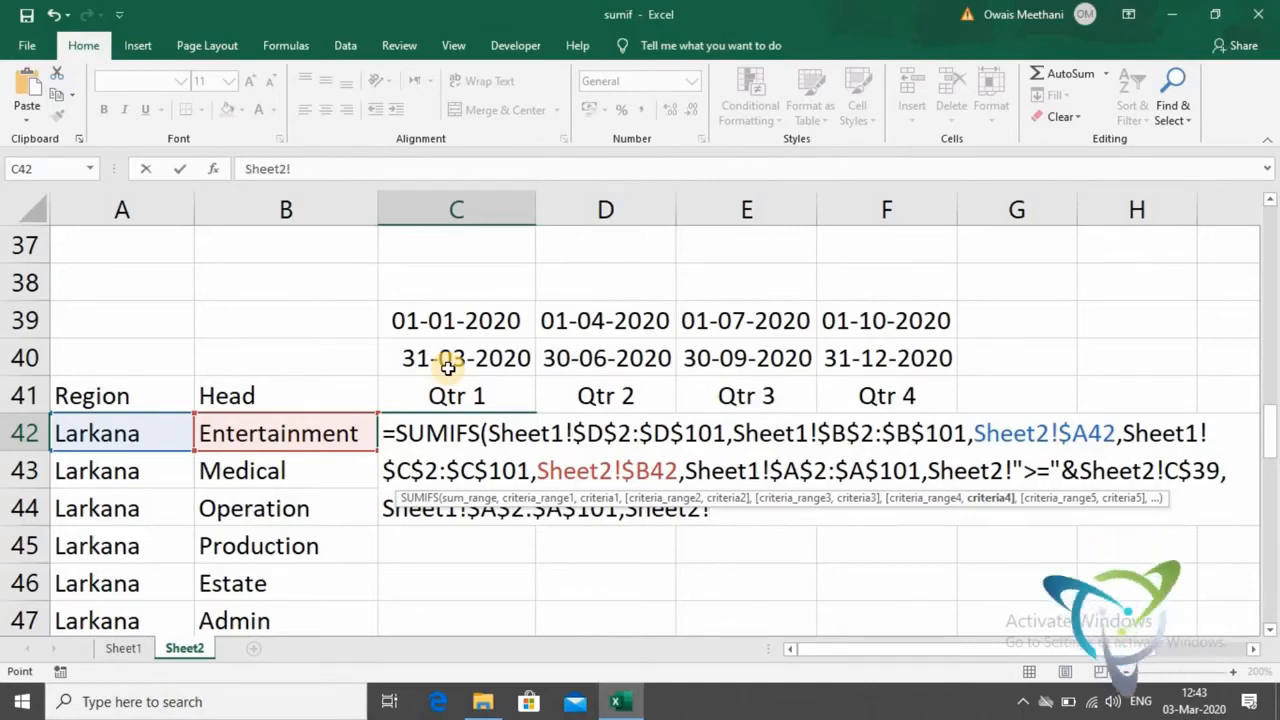
type("\"<=")
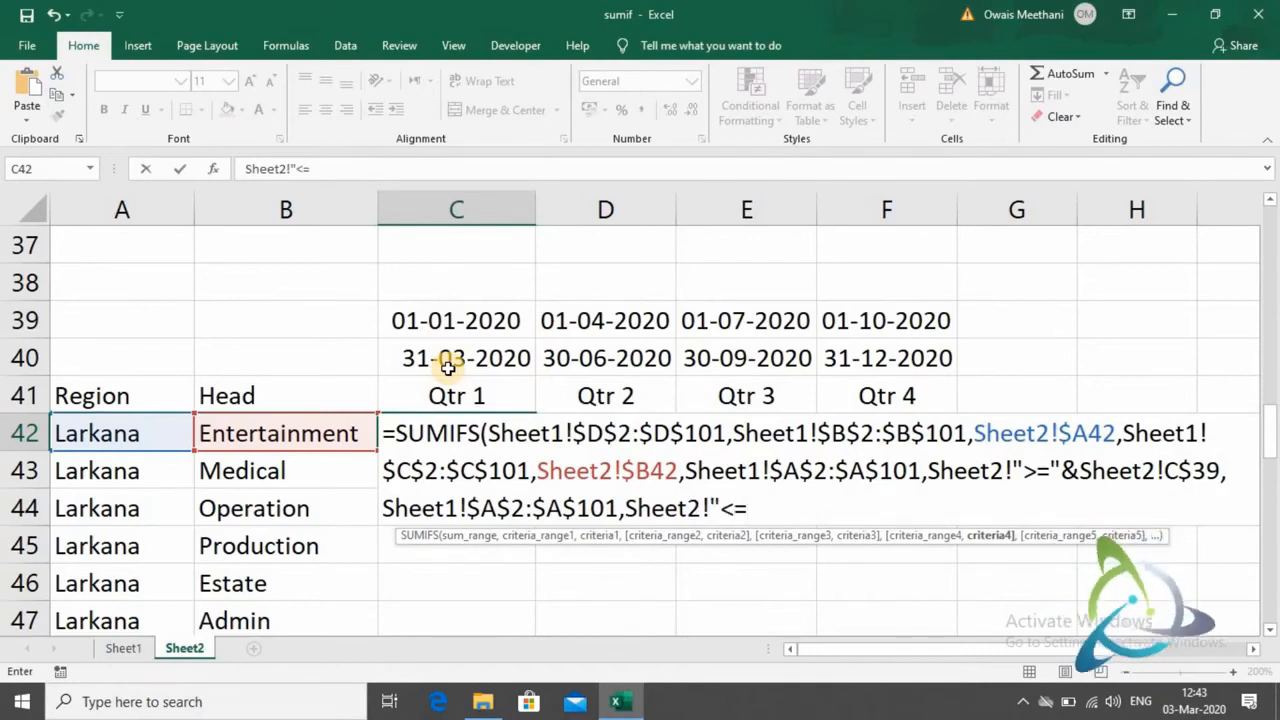
type("\"&")
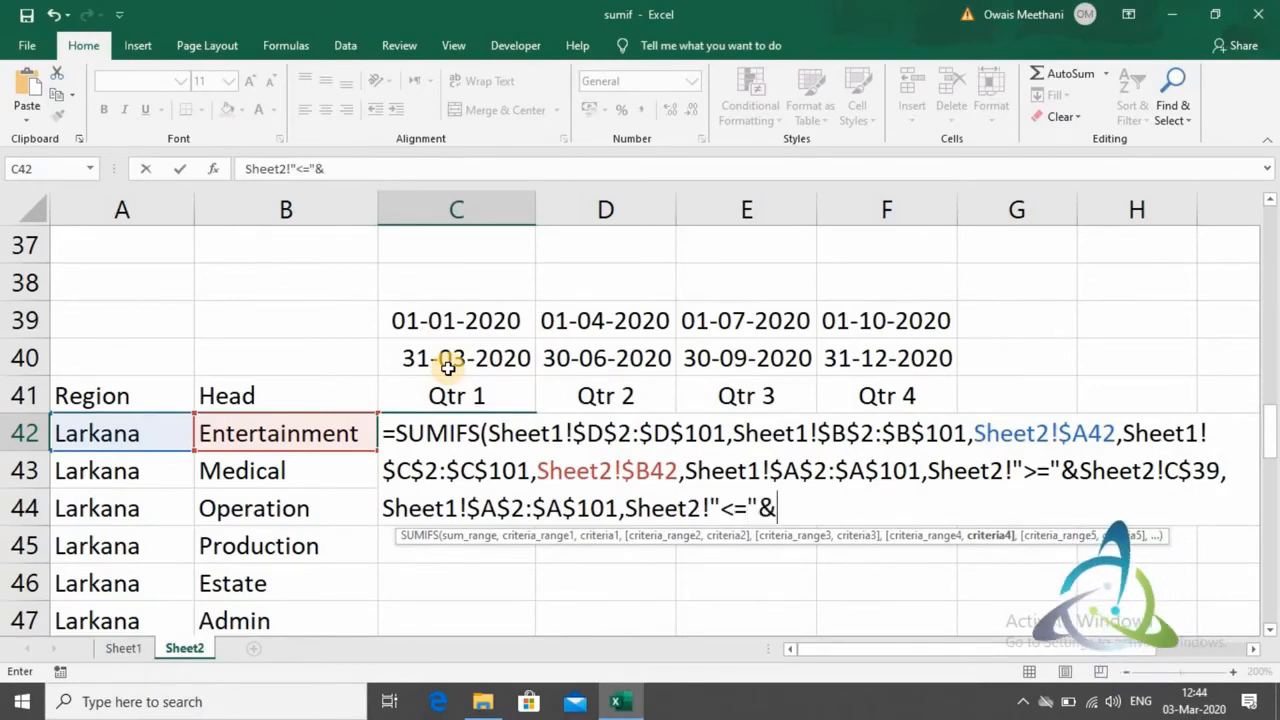
left_click(451, 358)
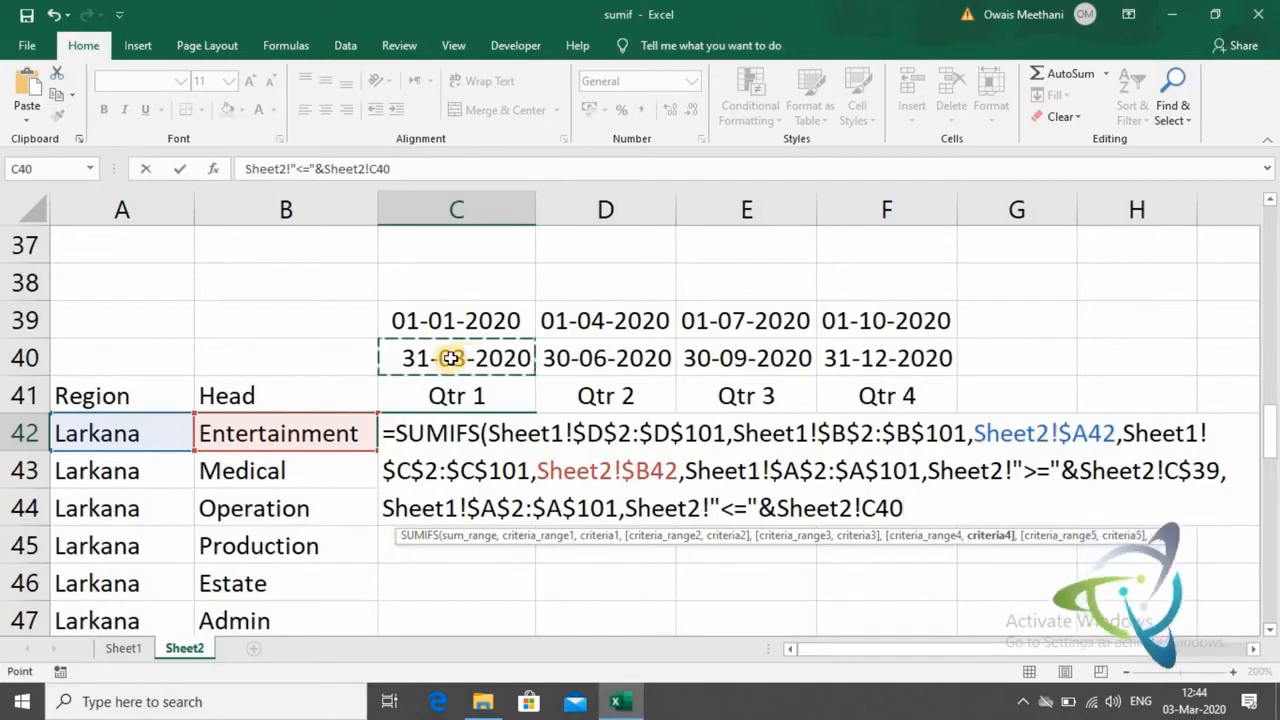
key("F4")
key("F4")
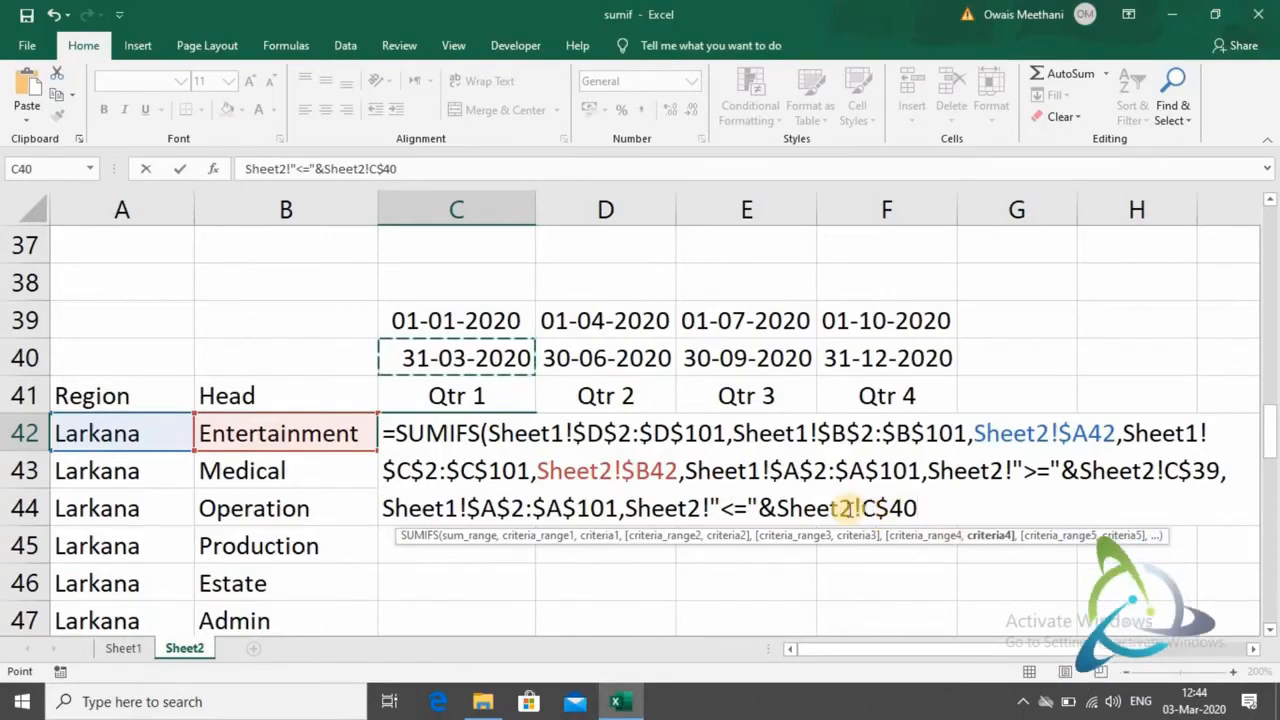
type(")")
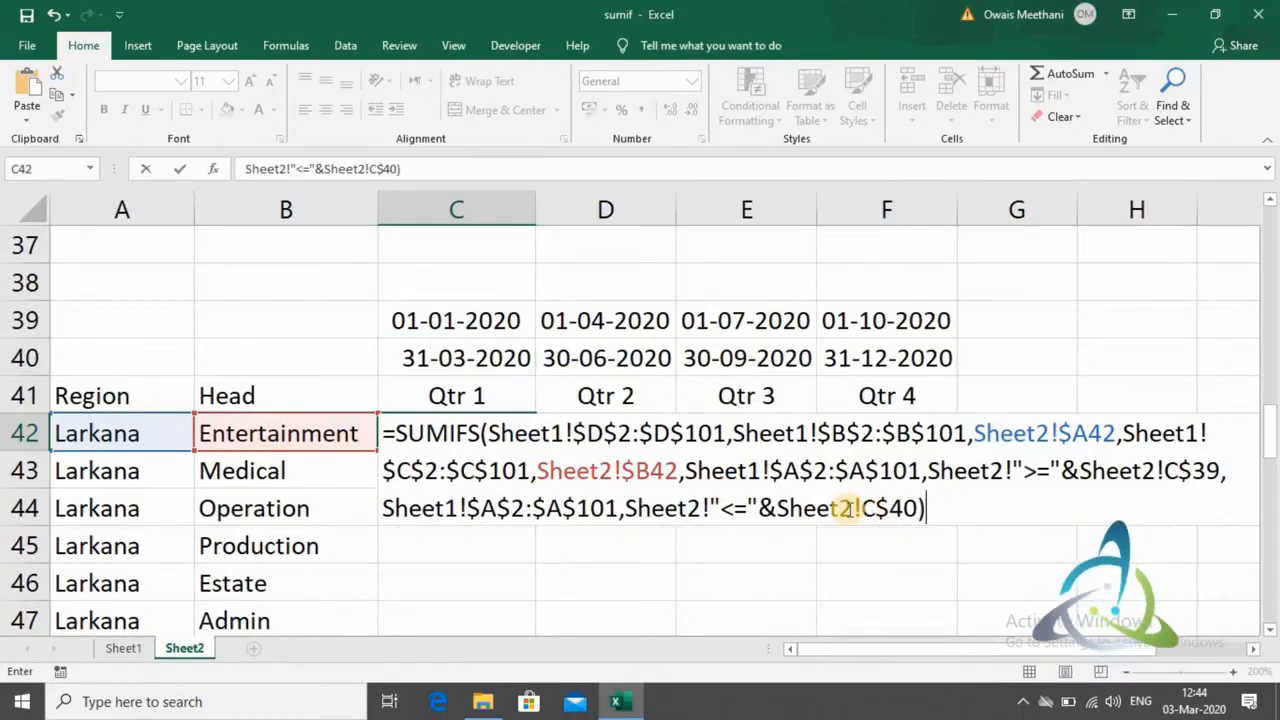
key("Return")
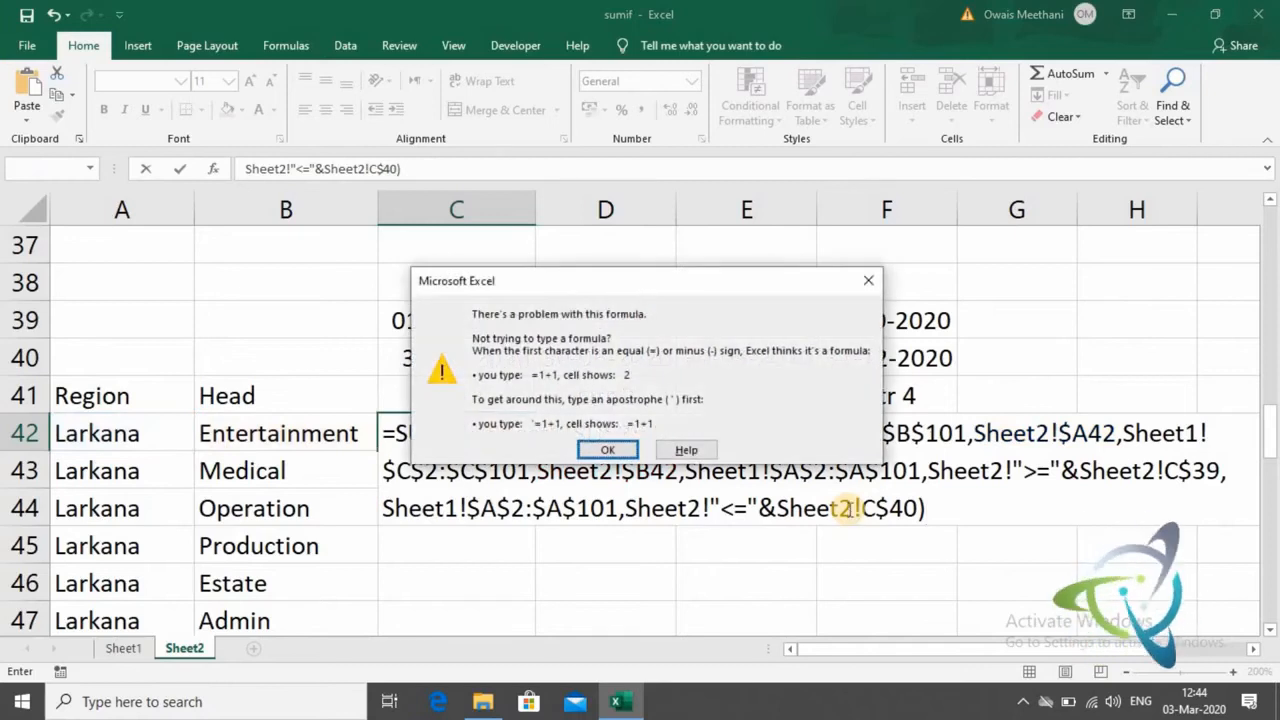
- Remove the stray Sheet2! prefixes before ">=" and "<=" in the SUMIFS formula and enter it in C42
key("Return")
key("Right")
key("Right")
key("Right")
key("Left")
key("Left")
key("Left")
key("BackSpace")
key("BackSpace")
key("BackSpace")
key("BackSpace")
key("BackSpace")
key("BackSpace")
key("BackSpace")
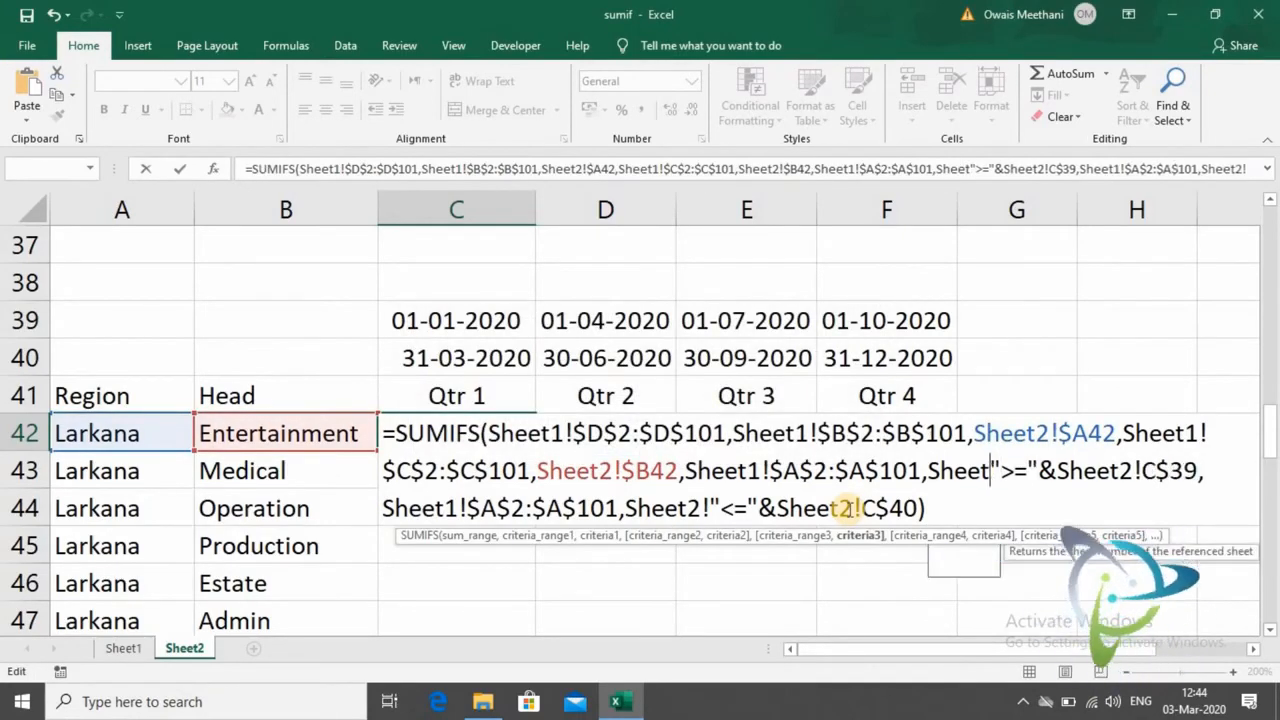
left_click(627, 508)
key("BackSpace")
key("BackSpace")
key("BackSpace")
key("BackSpace")
key("BackSpace")
key("BackSpace")
key("BackSpace")
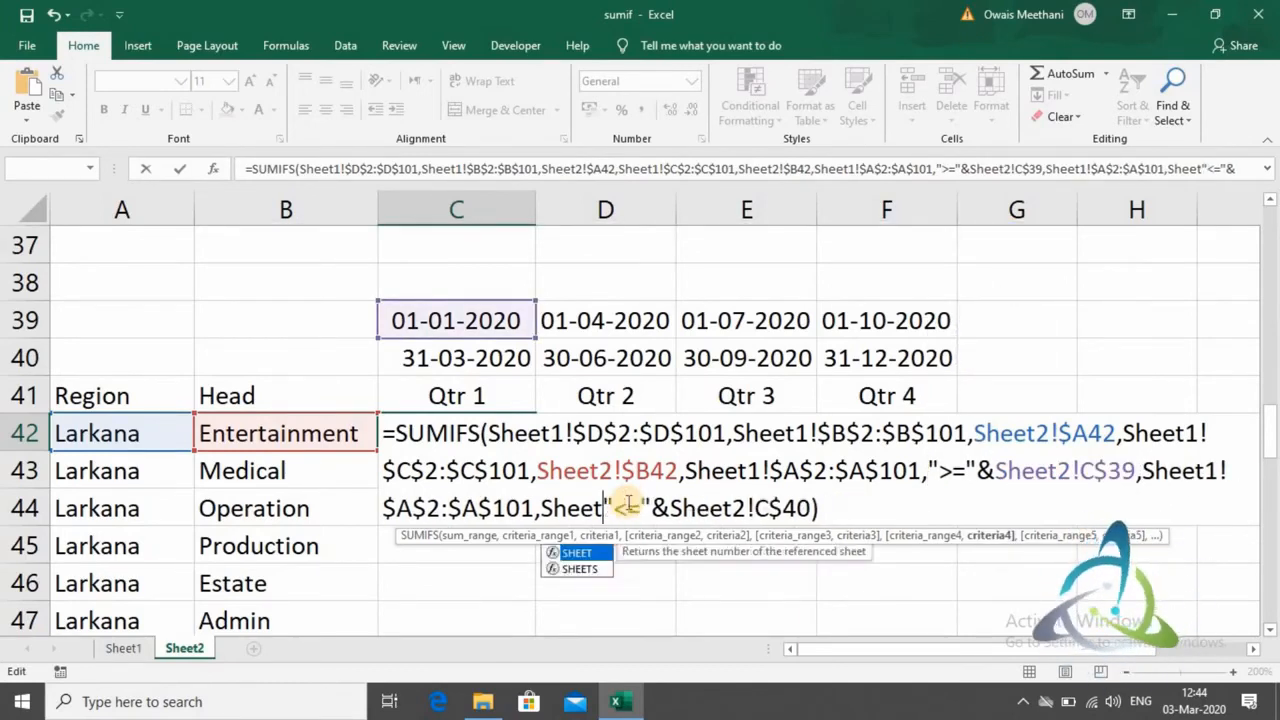
key("Return")
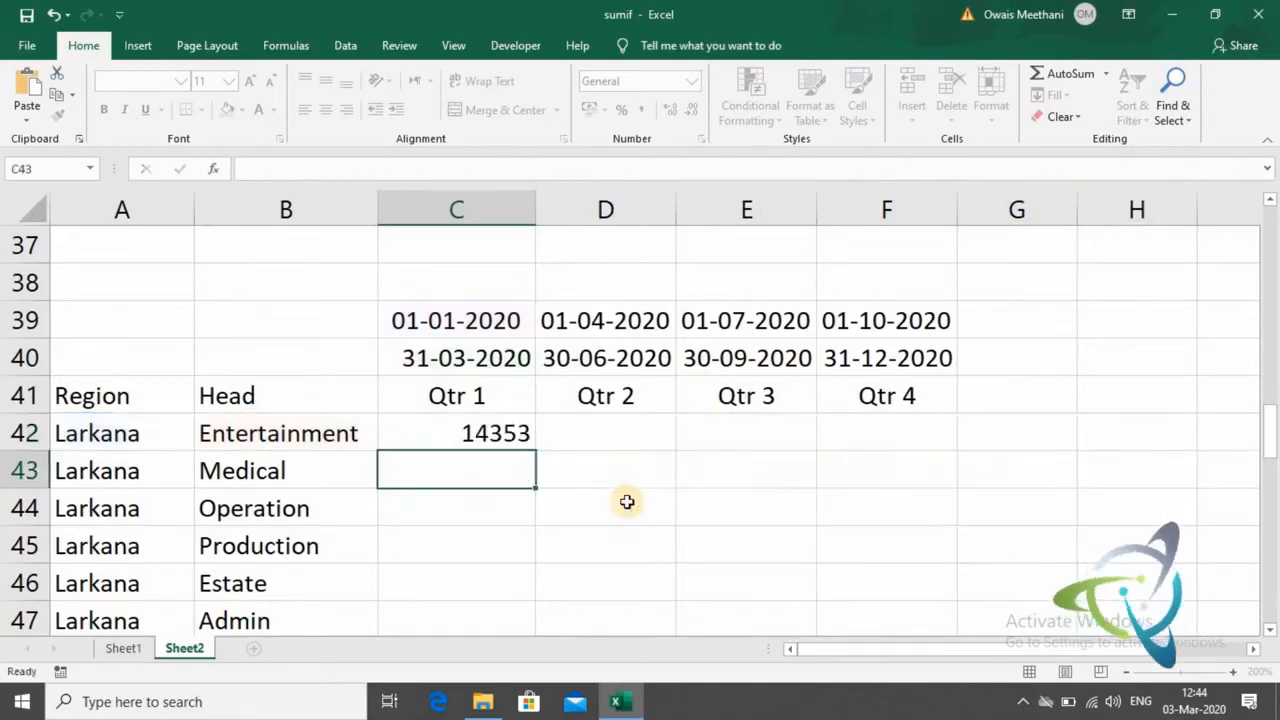
- Copy the SUMIFS formula in C42 to every region and head row for all four quarters, filling C42:F76
key("Up")
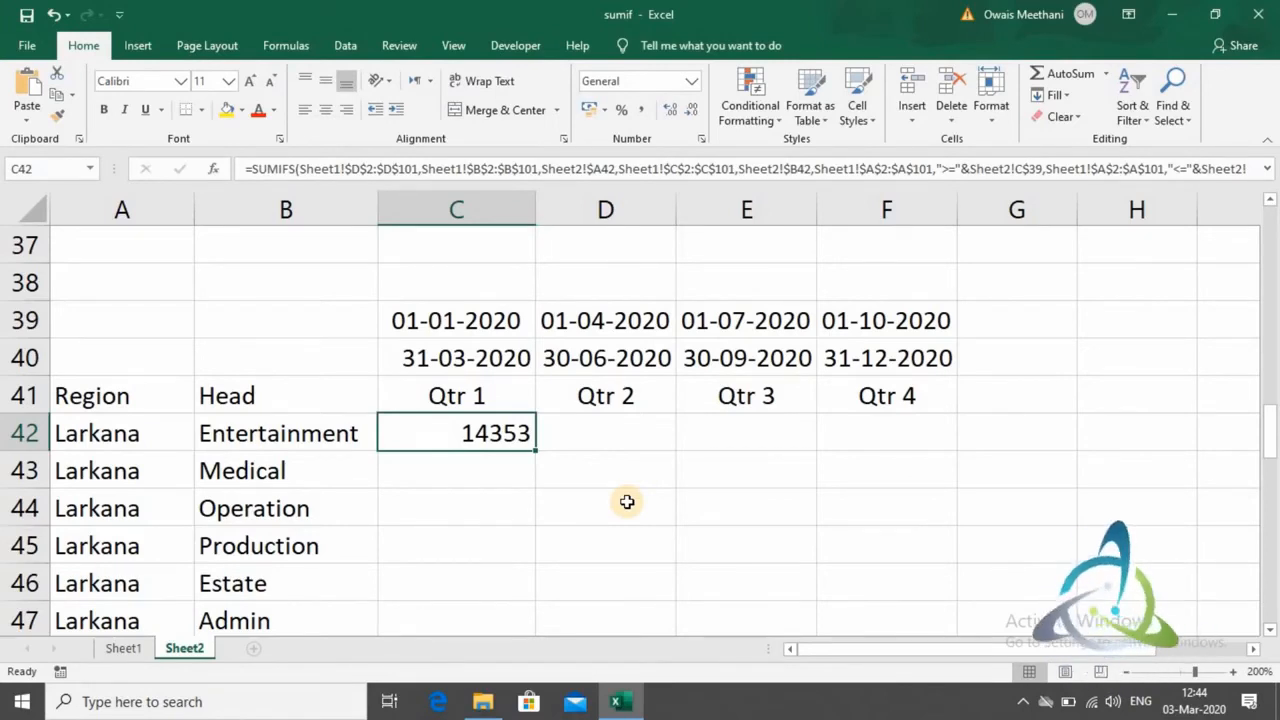
key("ctrl+c")
key("shift+Down")
key("shift+Down")
key("shift+Down")
key("shift+Down")
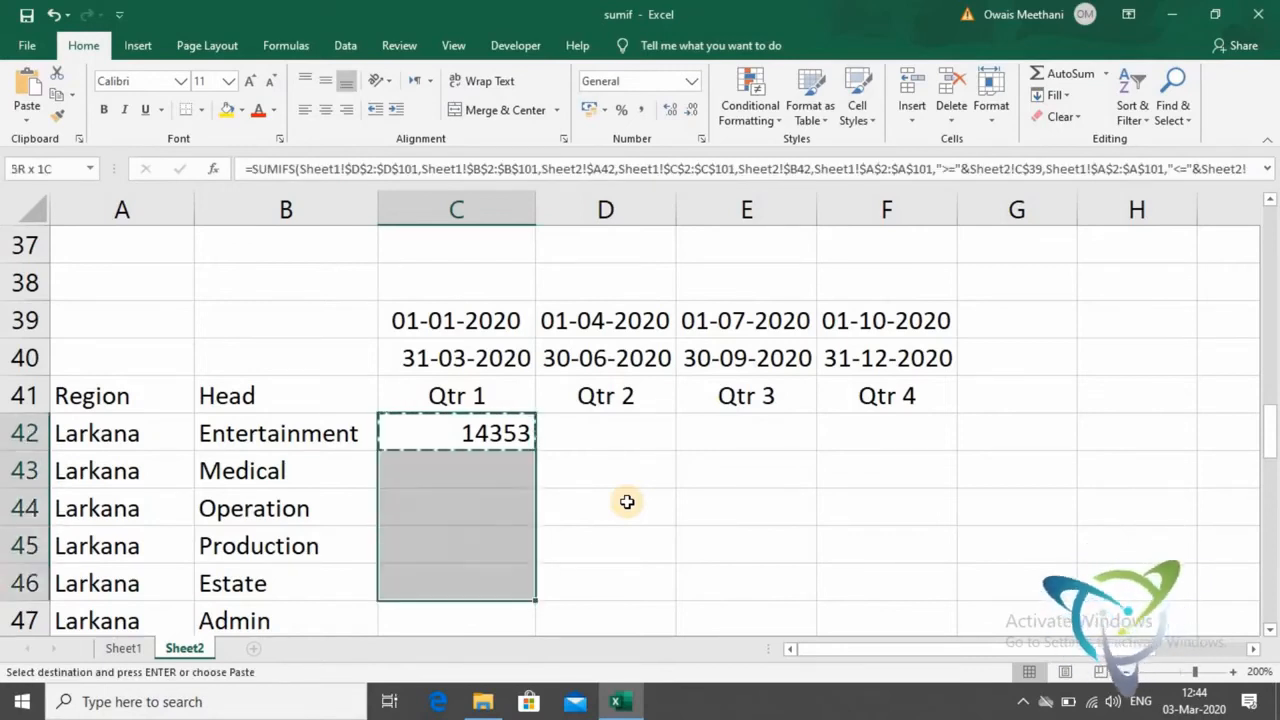
key("shift+Down")
key("shift+Down")
key("shift+Down")
key("shift+Down")
key("shift+Down")
key("shift+Down")
key("shift+Down")
key("shift+Down")
key("shift+Down")
key("shift+Down")
key("shift+Down")
key("shift+Down")
key("shift+Down")
key("shift+Down")
key("shift+Down")
key("shift+Down")
key("shift+Down")
key("shift+Down")
key("shift+Down")
key("shift+Down")
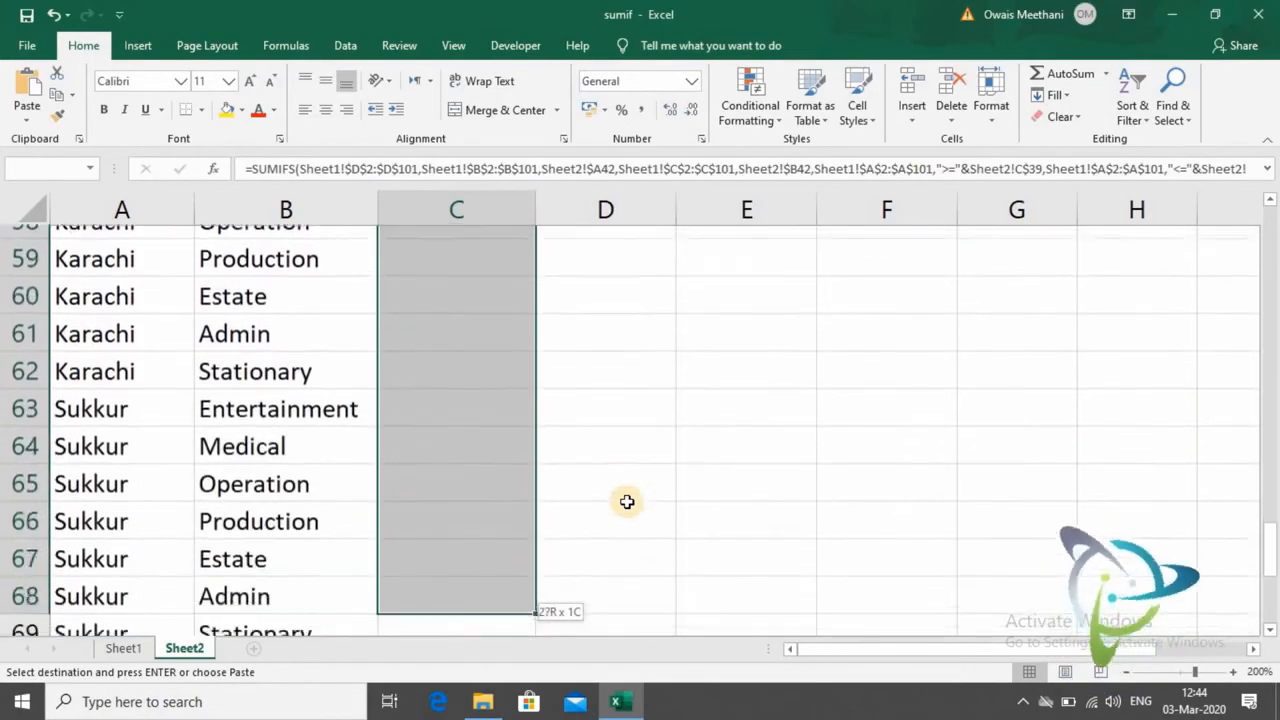
key("shift+Down")
key("shift+Down")
key("shift+Down")
key("shift+Down")
key("shift+Down")
key("shift+Down")
key("shift+Down")
key("shift+Down")
key("shift+Down")
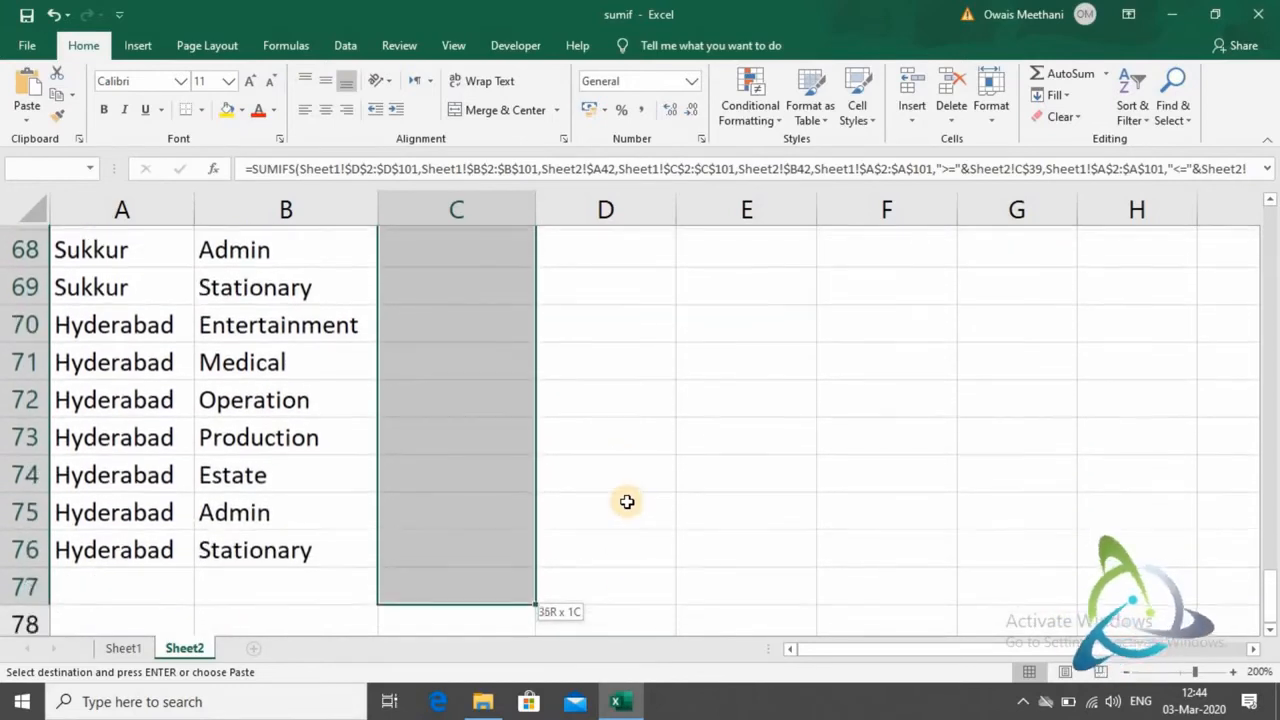
key("shift+Up")
key("shift+Right")
key("shift+Right")
key("shift+Right")
key("shift+Right")
key("shift+Right")
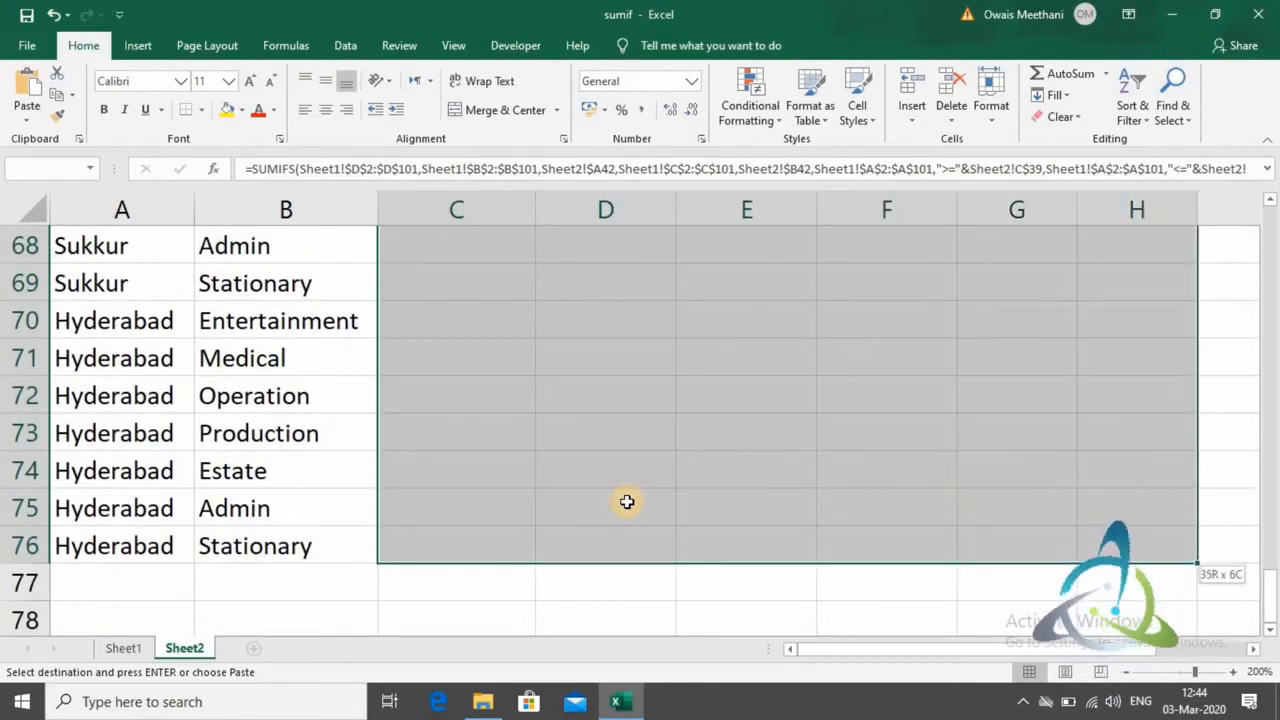
left_click_drag(1272, 596, 1242, 429)
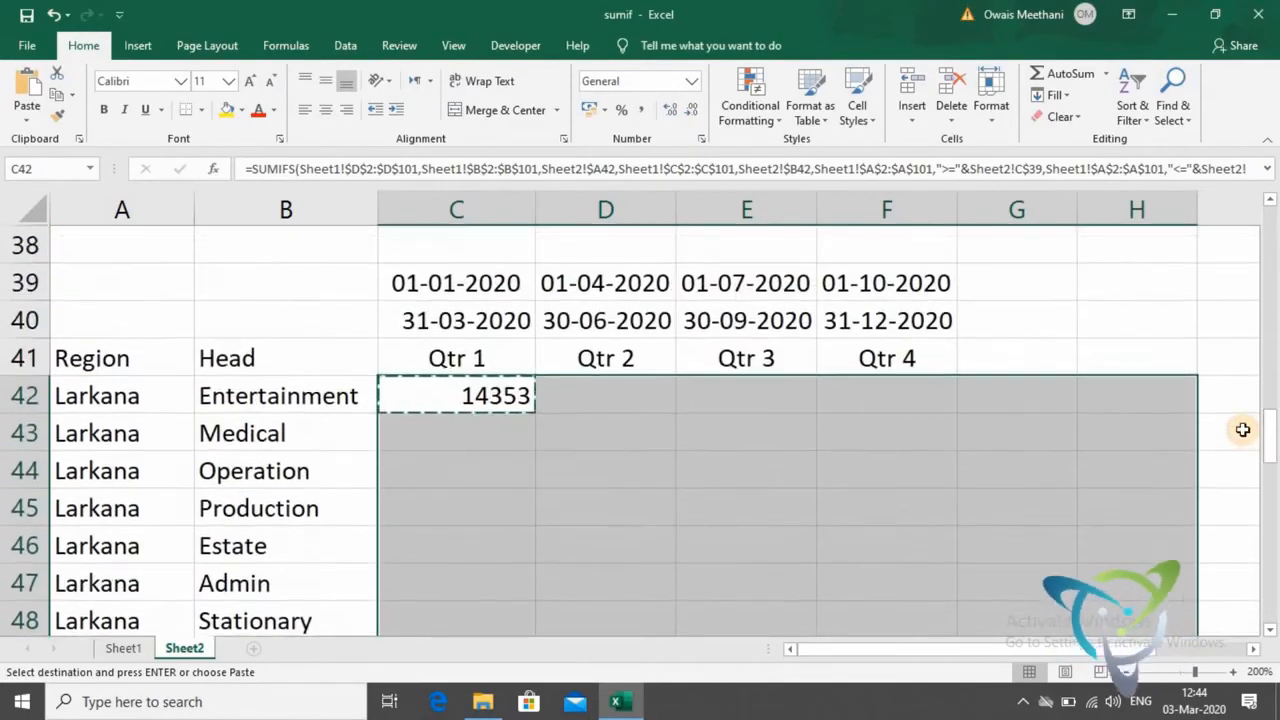
key("shift+Left")
key("shift+Left")
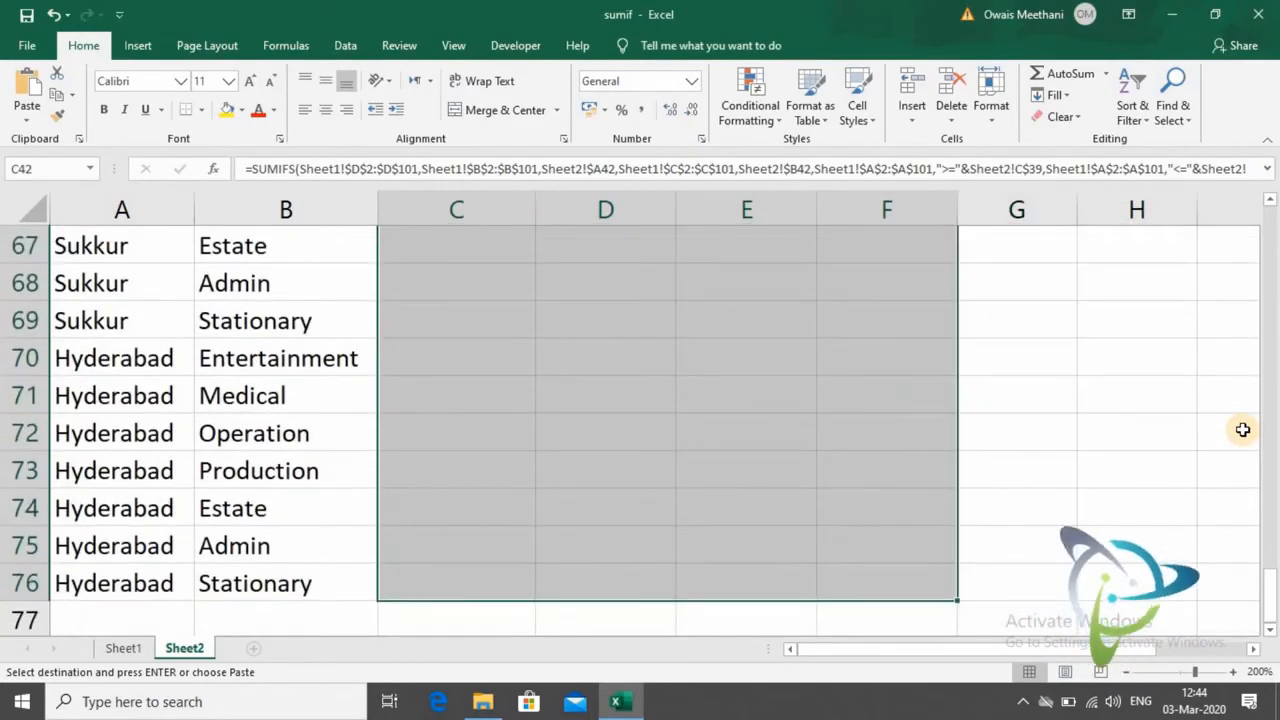
key("ctrl+v")
- Review the quarterly totals by region and head across the filled table
key("Down")
key("Down")
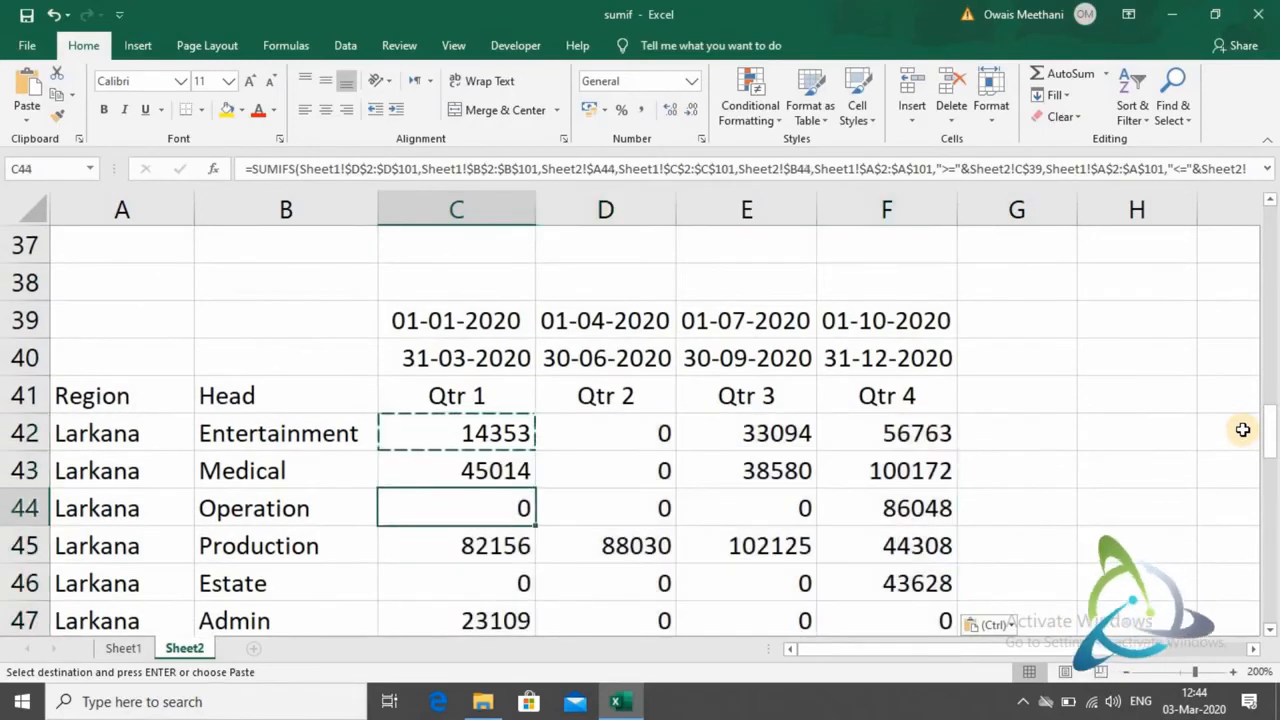
key("Down")
key("Down")
key("Down")
key("Down")
key("Down")
key("Down")
key("Down")
key("Down")
key("Up")
key("Up")
key("Up")
key("Up")
key("Up")
key("Up")
key("Up")
key("Up")
key("Up")
key("Up")
key("Up")
key("Up")
key("Up")
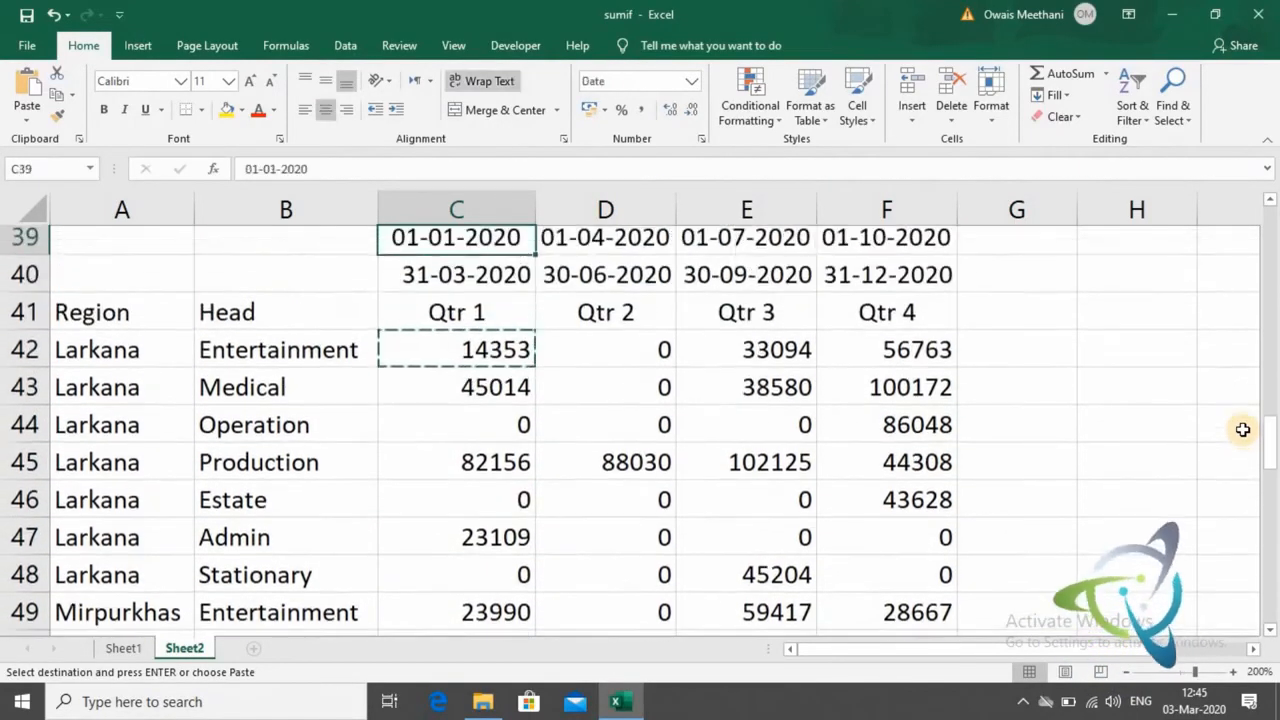
key("Up")
key("Down")
key("Down")
key("Down")
key("Down")
key("Down")
key("Down")
key("Down")
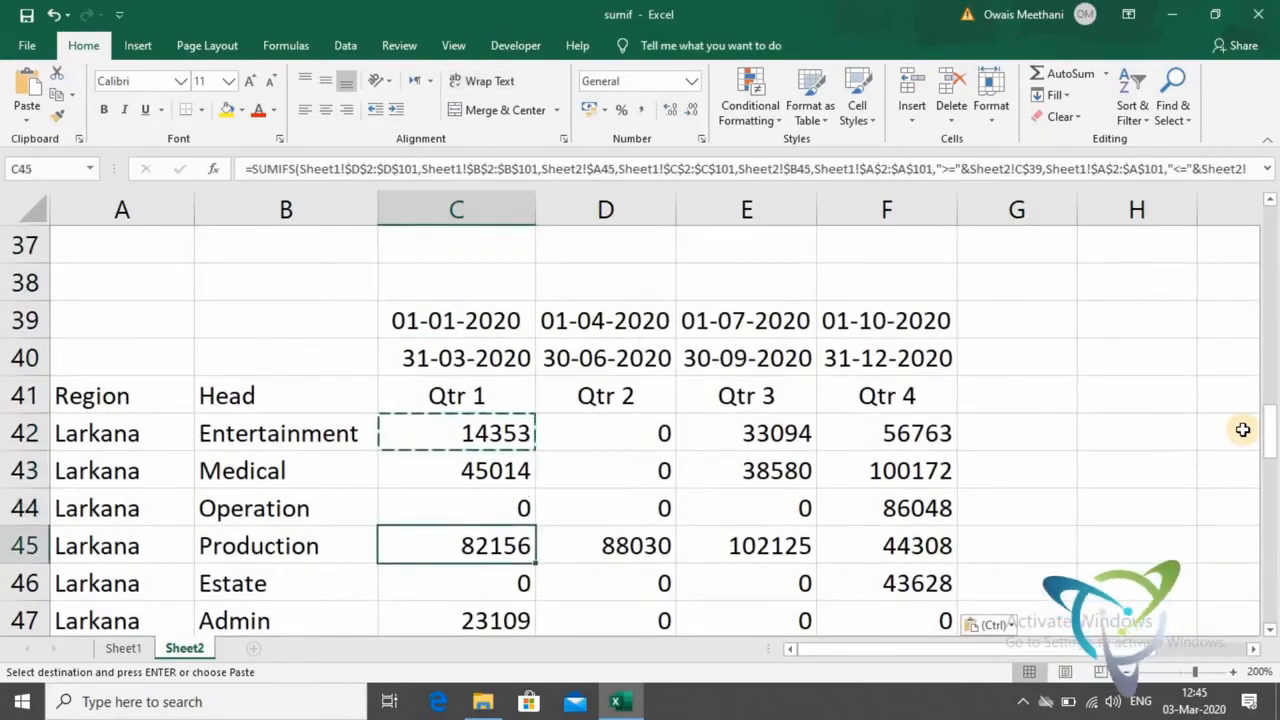
key("Down")
key("Down")
key("Down")
key("Down")
key("Down")
key("Down")
key("Down")
key("Down")
key("Down")
key("Down")
key("Down")
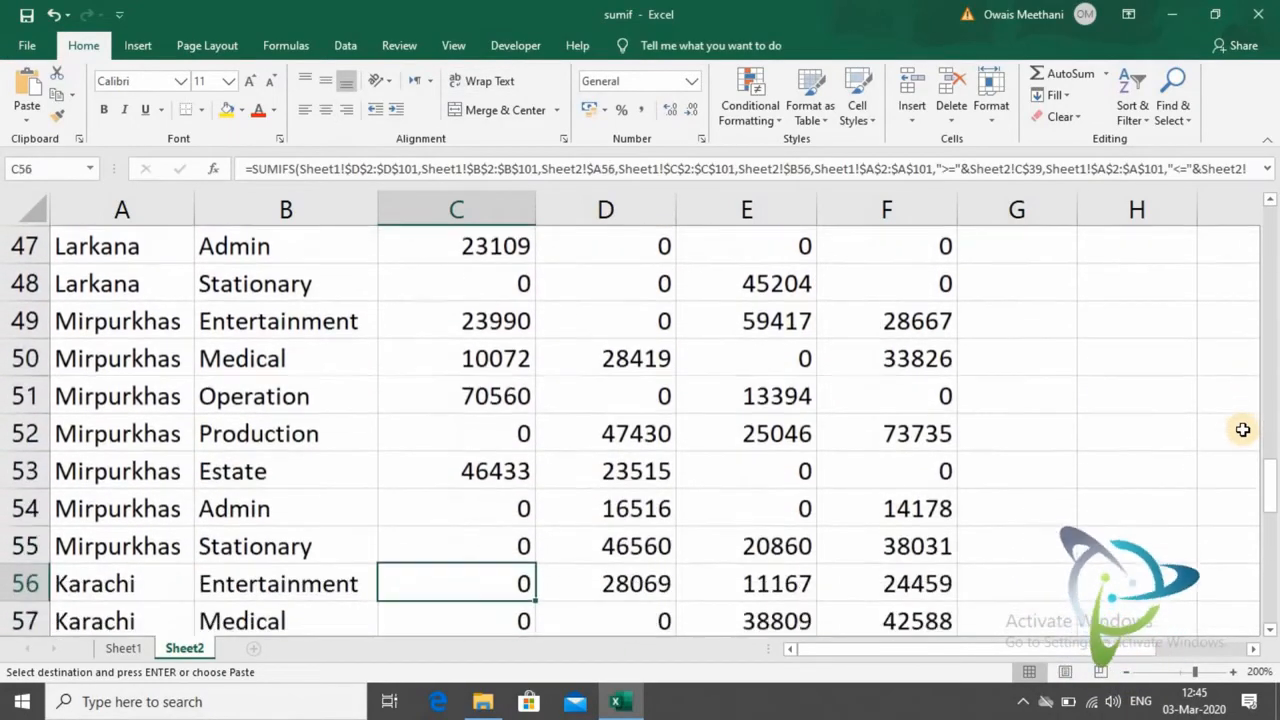
key("Up")
key("Up")
key("Up")
key("Up")
key("Up")
key("Up")
key("Up")
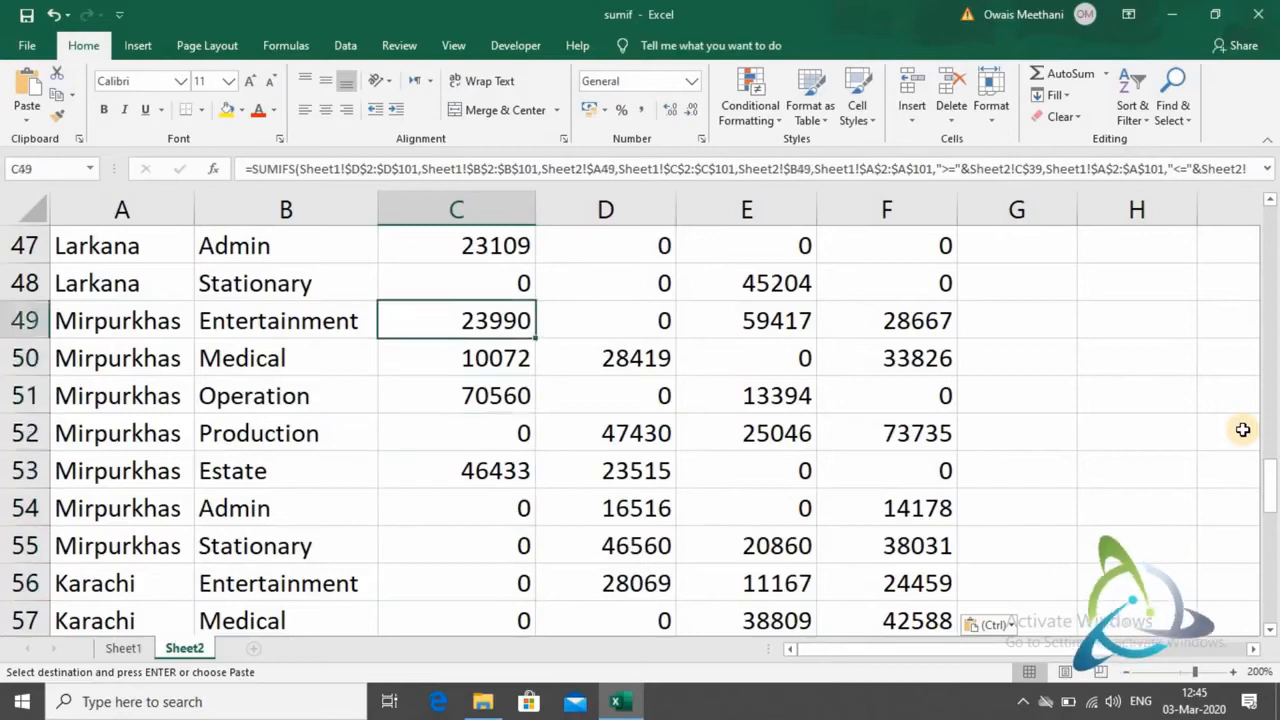
key("Up")
key("Up")
key("Up")
key("Up")
key("Up")
key("Up")
key("Up")
key("Up")
key("Up")
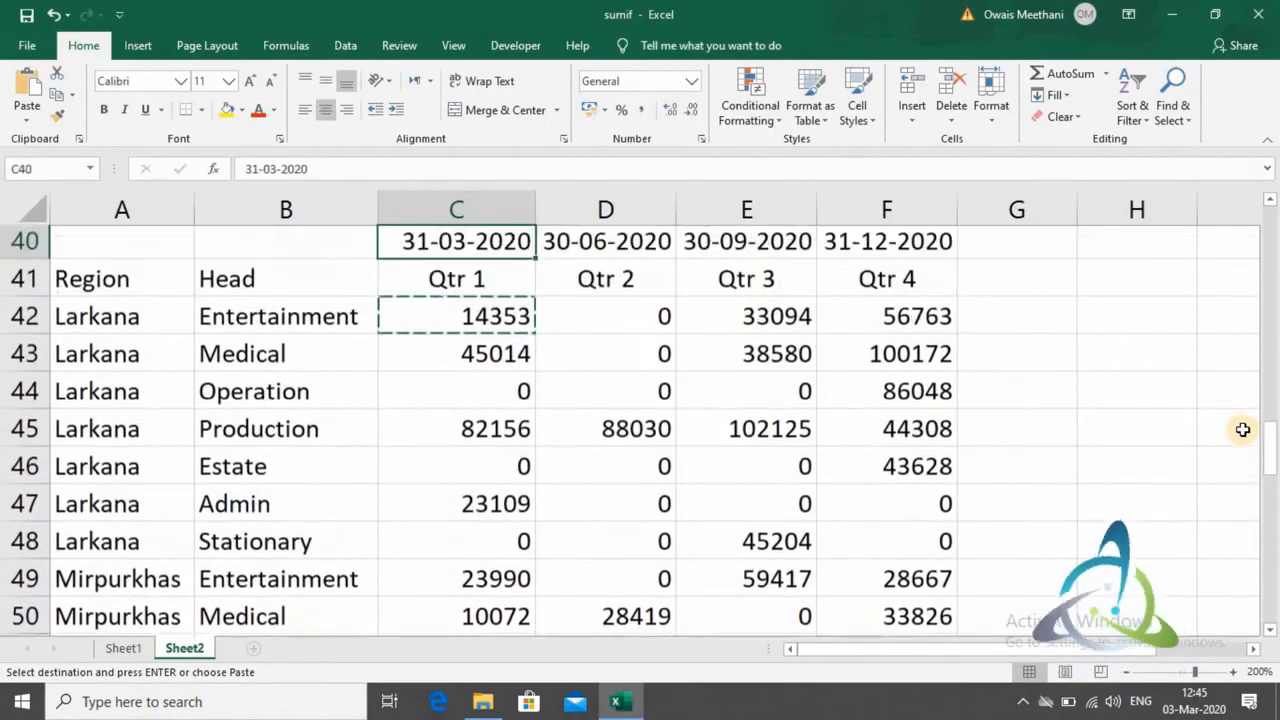
key("Down")
key("Down")
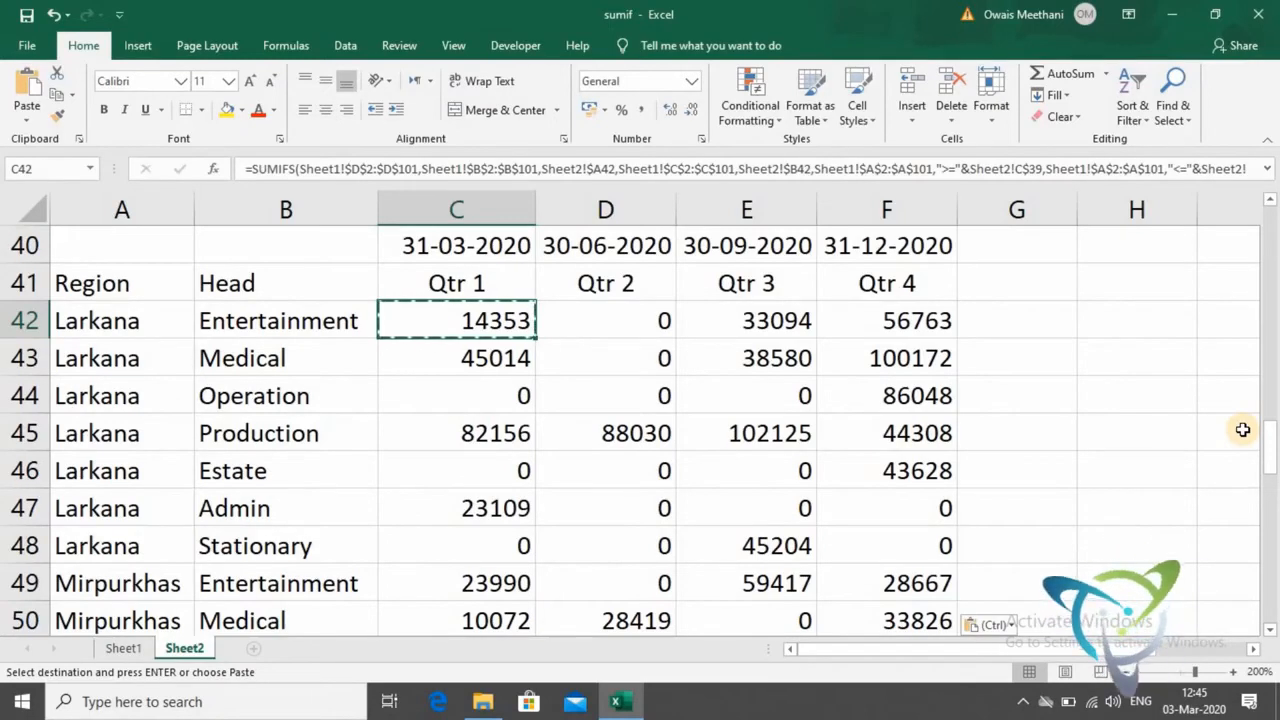
- Copy the entire SUMIFS formula text from the Larkana Entertainment Qtr 1 cell, leaving that cell's formula as it is
key("F2")
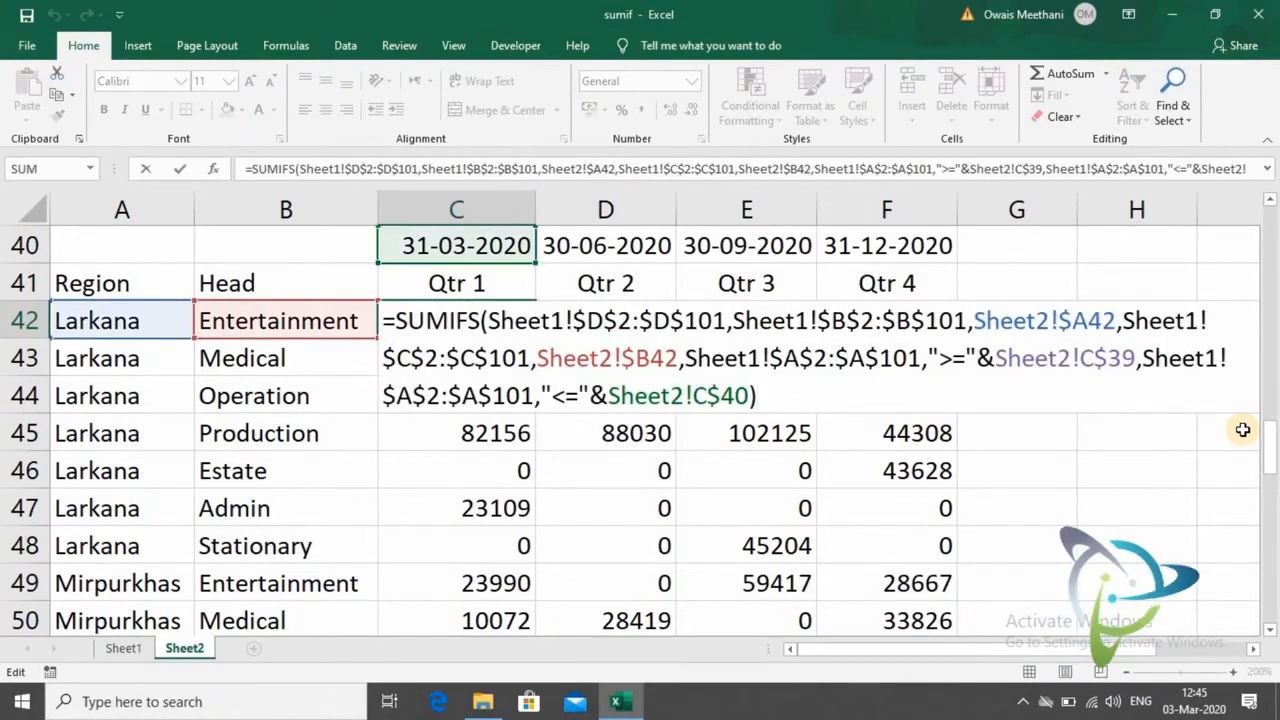
key("shift+Up")
key("shift+Up")
key("shift+Up")
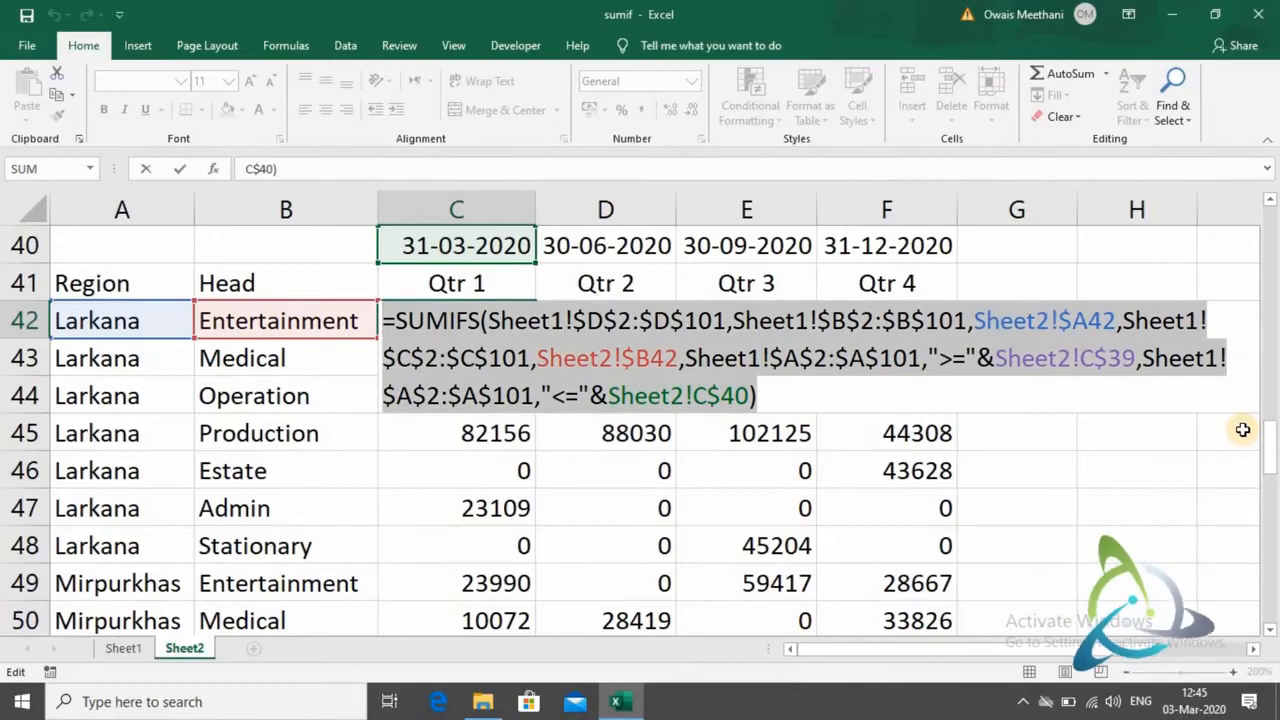
key("ctrl+c")
key("Return")
- Paste the copied SUMIFS formula into cell A78 below the table
key("Down")
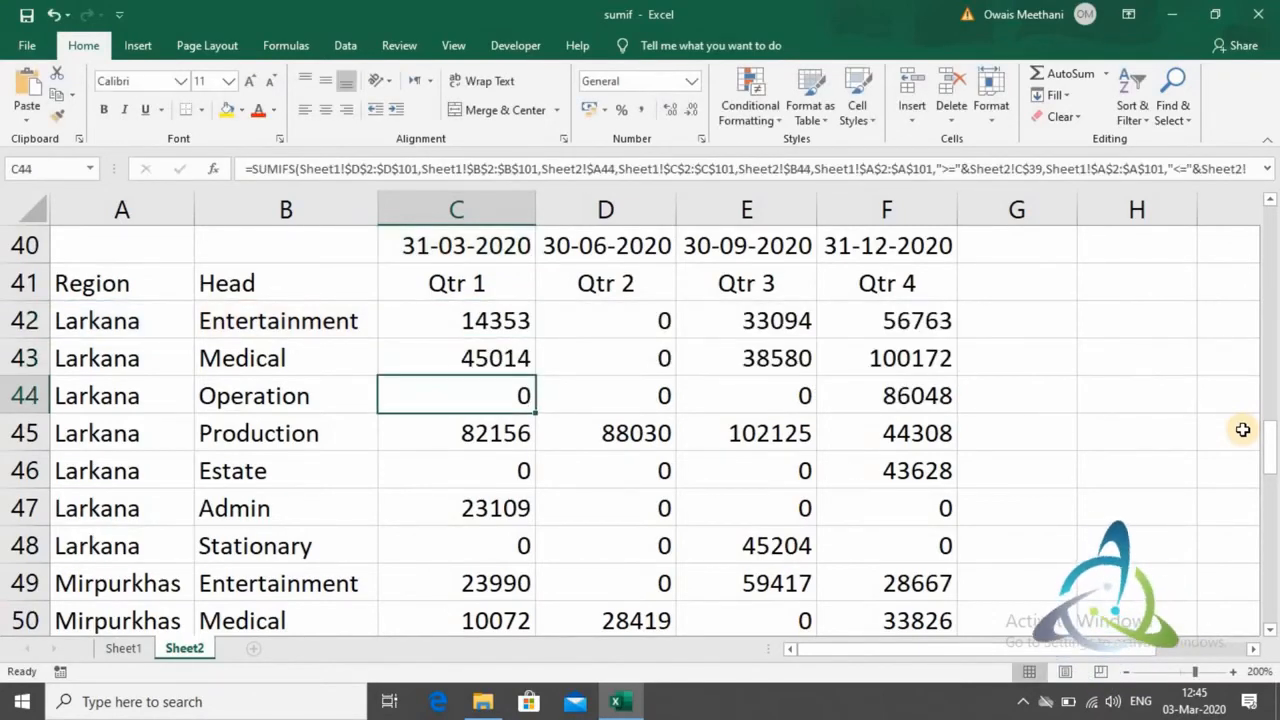
key("Down")
key("Down")
key("Down")
key("Down")
key("Down")
key("Down")
key("Down")
key("Down")
key("Down")
key("Down")
key("Down")
key("Down")
key("Down")
key("Down")
key("Down")
key("Down")
key("Down")
key("Down")
key("Down")
key("Down")
key("Down")
key("Down")
key("Down")
key("Down")
key("Down")
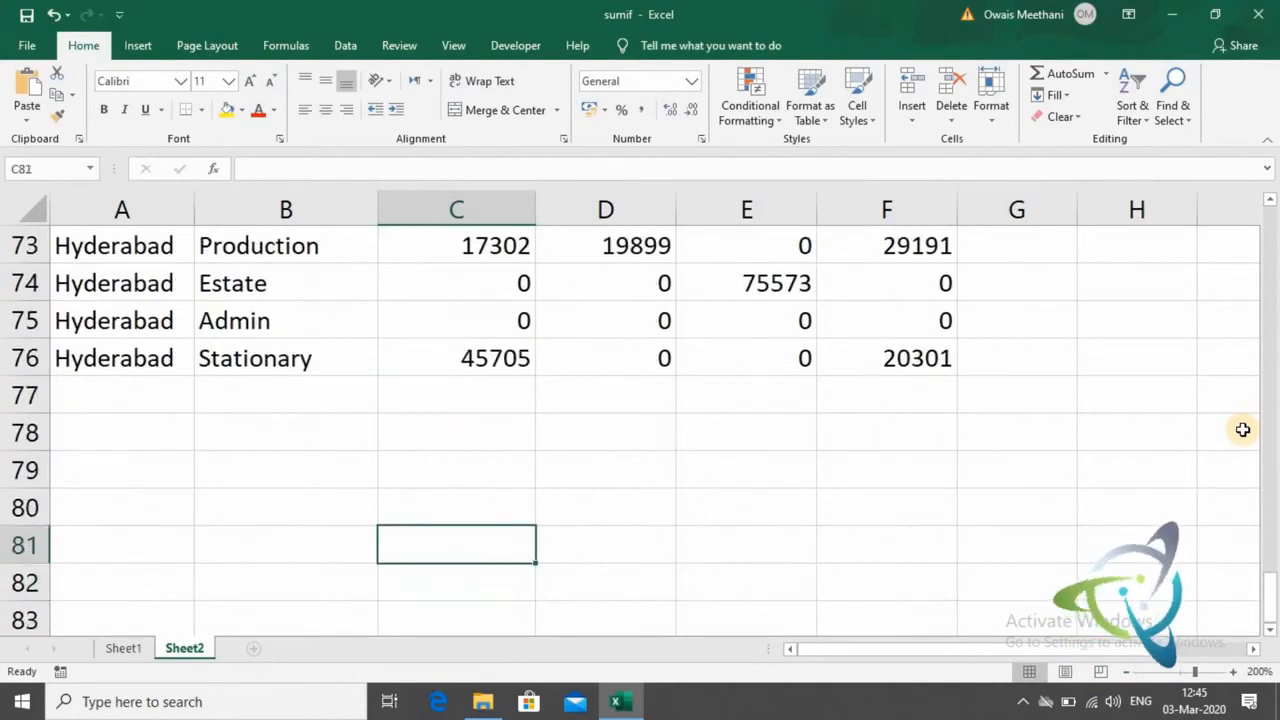
key("Up")
key("Up")
key("Up")
key("Left")
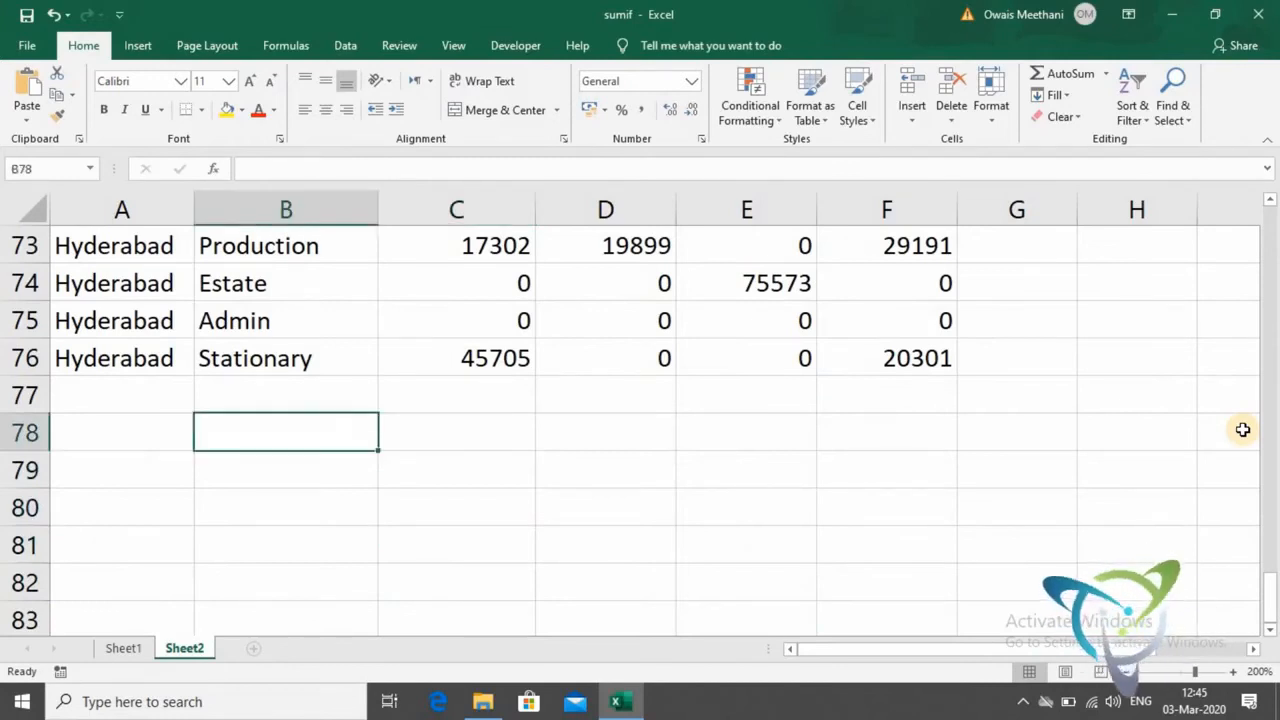
key("Left")
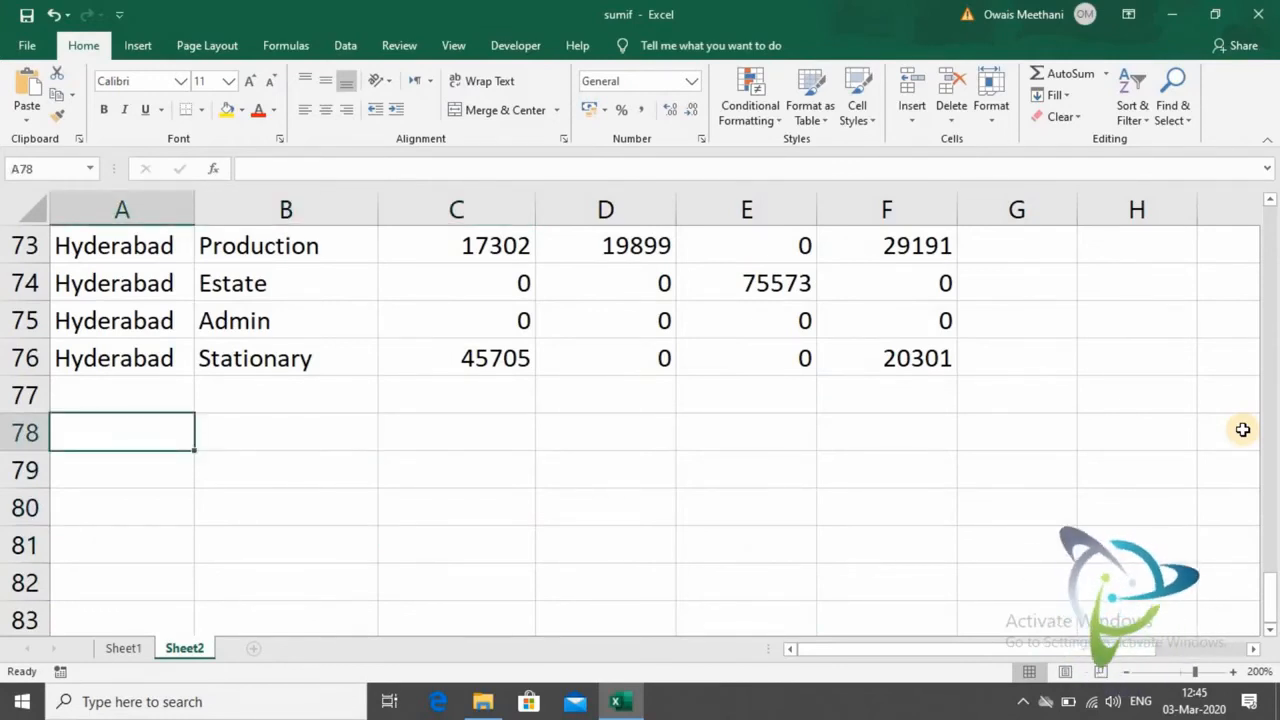
key("ctrl+v")
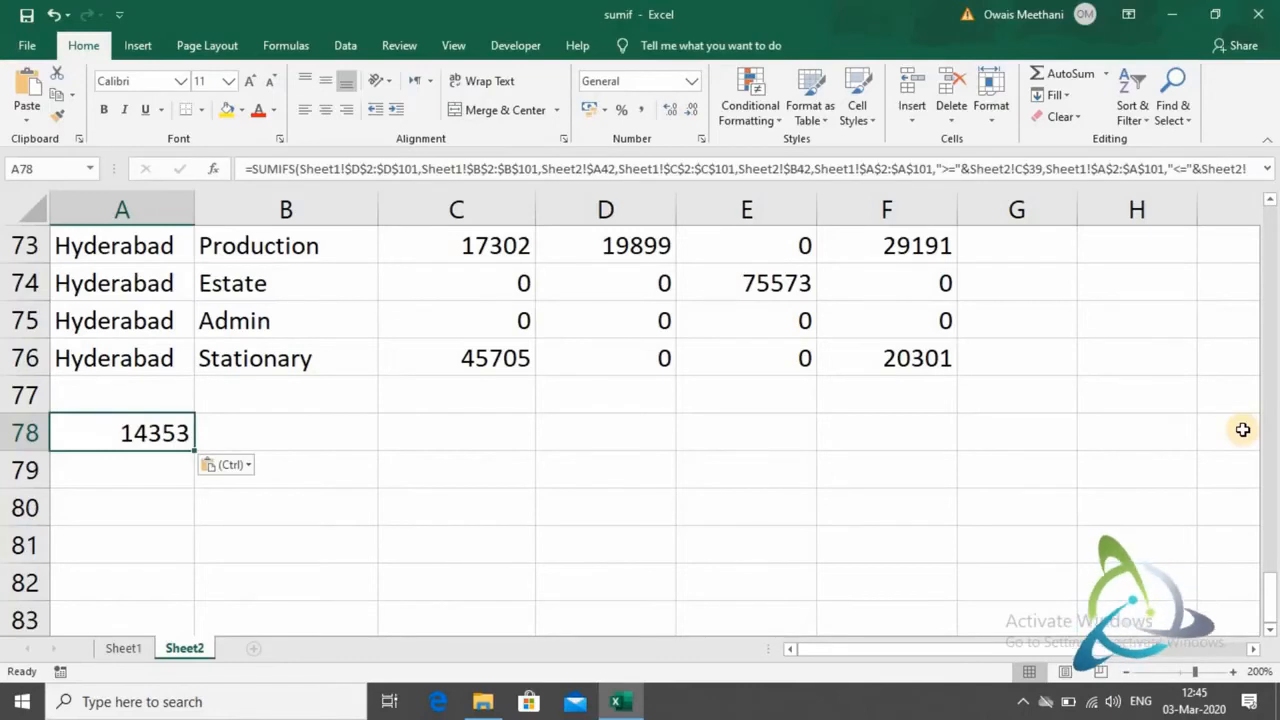
- Turn the formula in A78 into displayed text by adding a quotation mark before its equals sign
key("F2")
key("Left")
key("Up")
key("Left")
key("ctrl+Left")
key("ctrl+Left")
key("ctrl+Left")
key("ctrl+Left")
key("ctrl+Left")
key("ctrl+Left")
key("ctrl+Left")
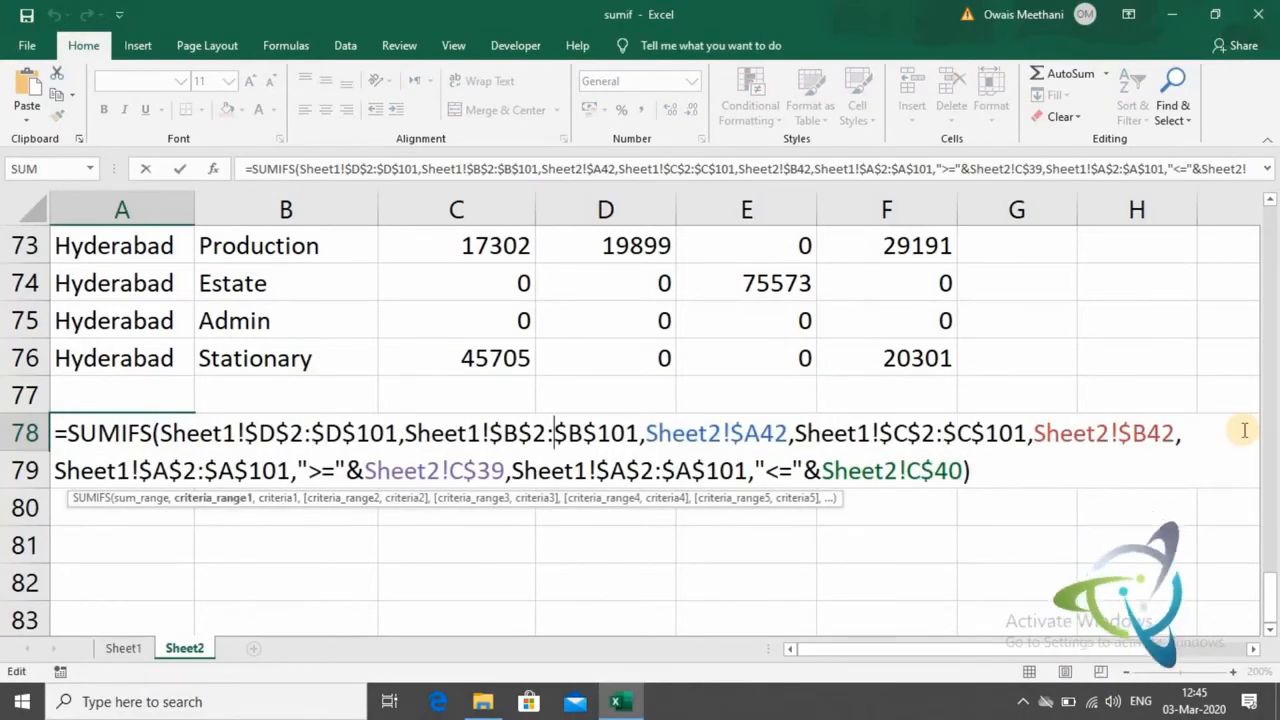
key("Home")
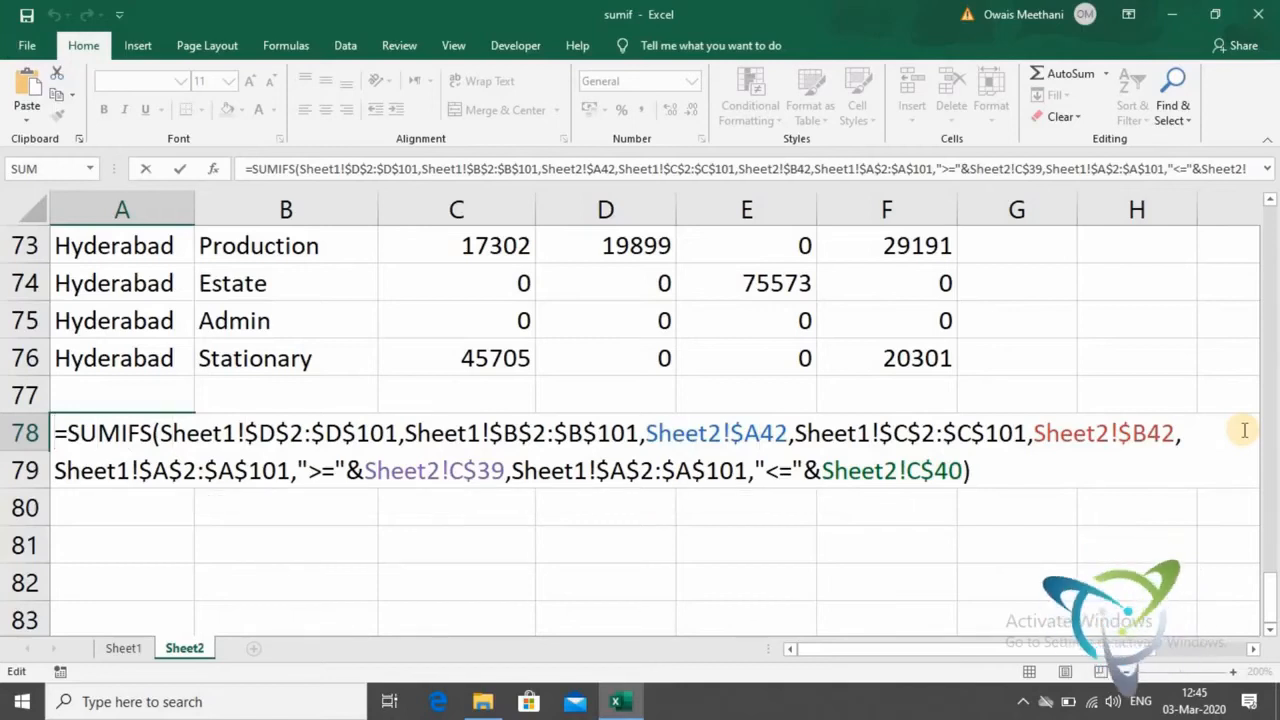
type("\"")
key("Return")
key("Up")
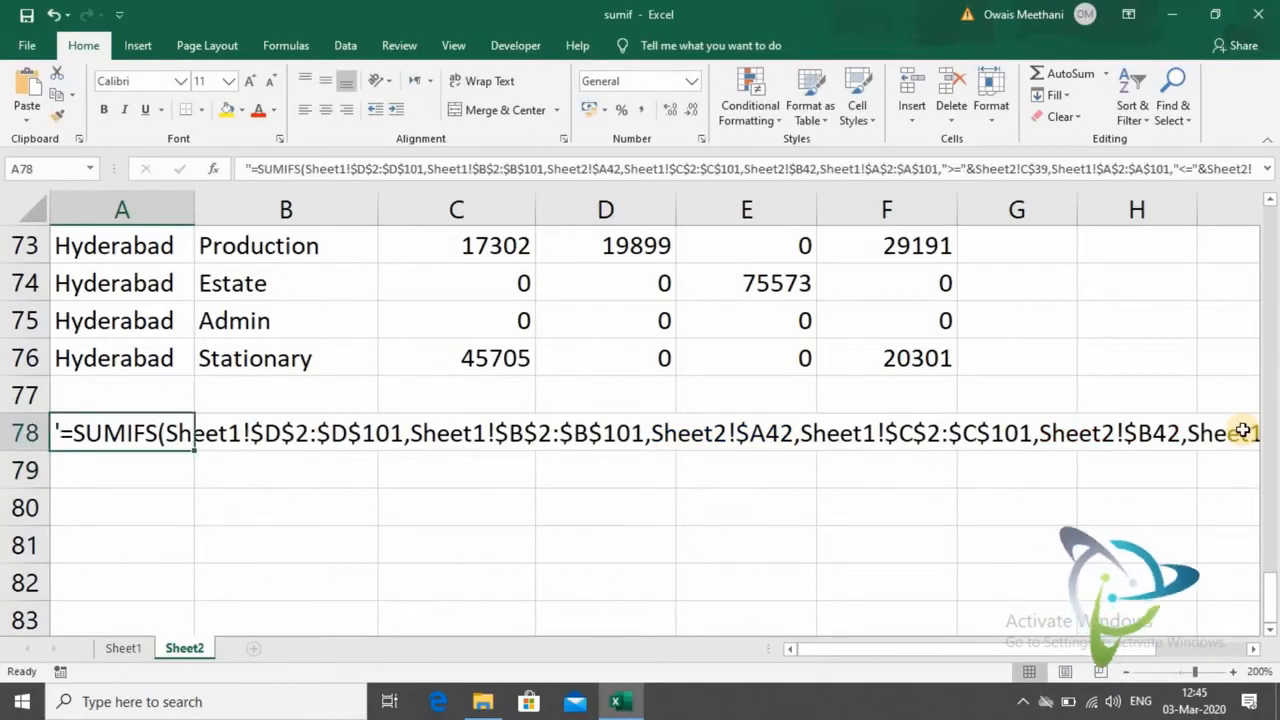
- Merge and centre cells A78:F80 and wrap the SUMIFS formula text inside the merged cell
key("shift+Down")
key("shift+Right")
key("shift+Right")
key("shift+Right")
key("shift+Right")
key("shift+Right")
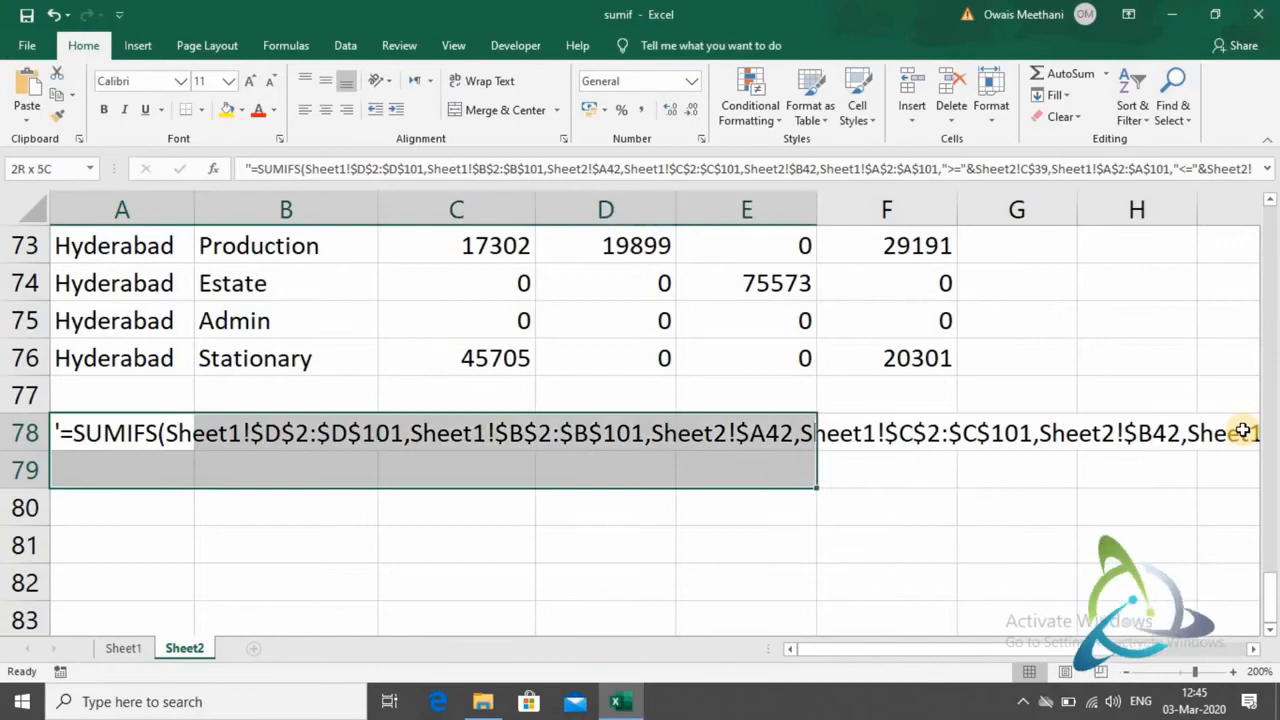
left_click(520, 112)
left_click(485, 84)
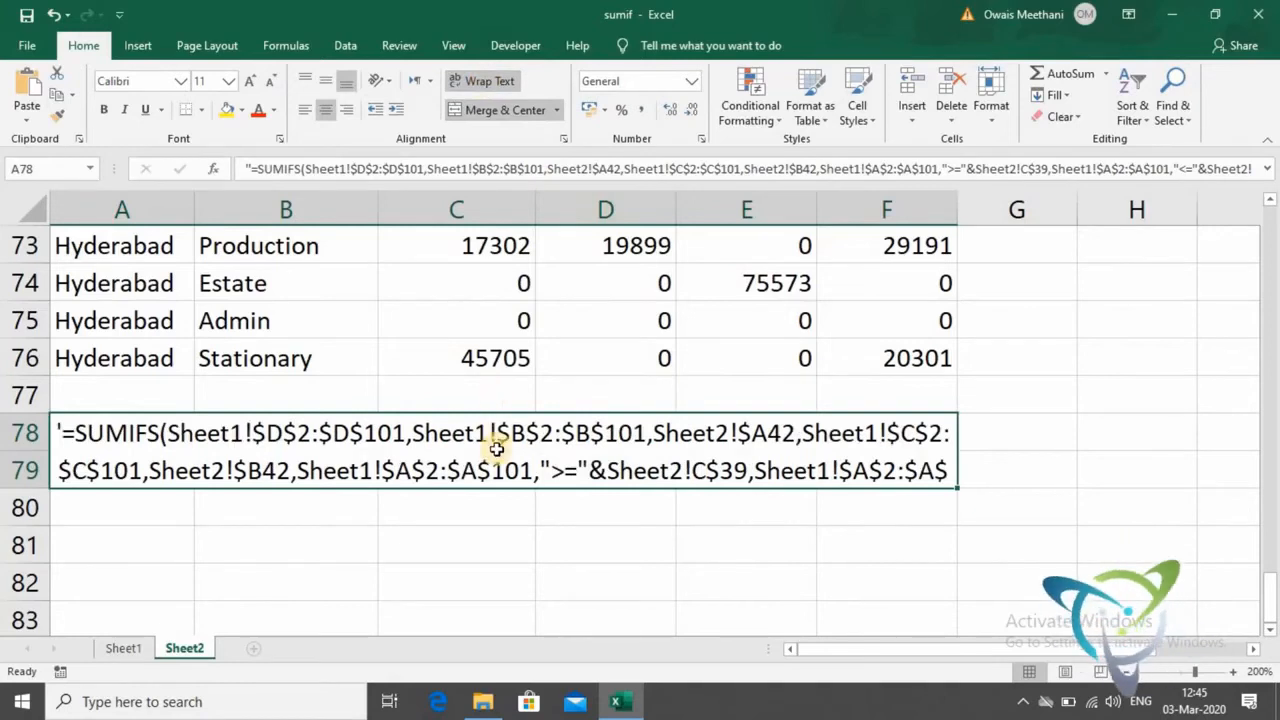
left_click_drag(496, 450, 496, 508)
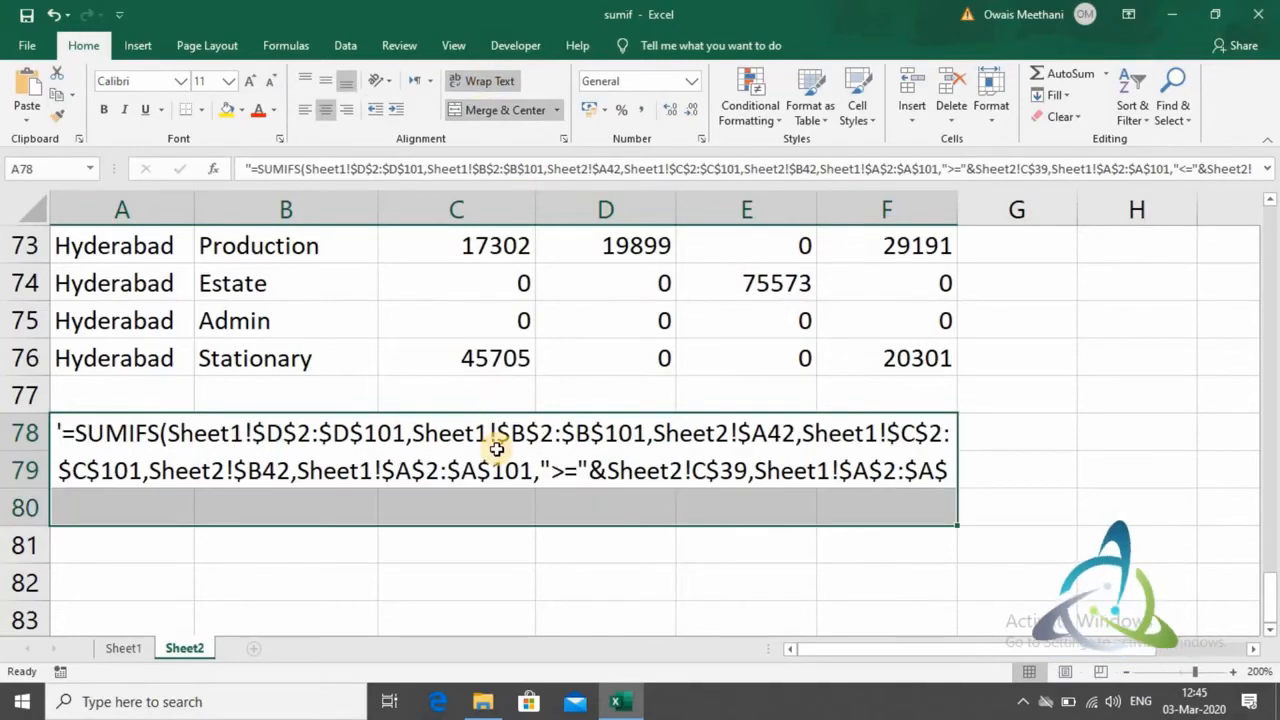
left_click(494, 103)
left_click(494, 103)
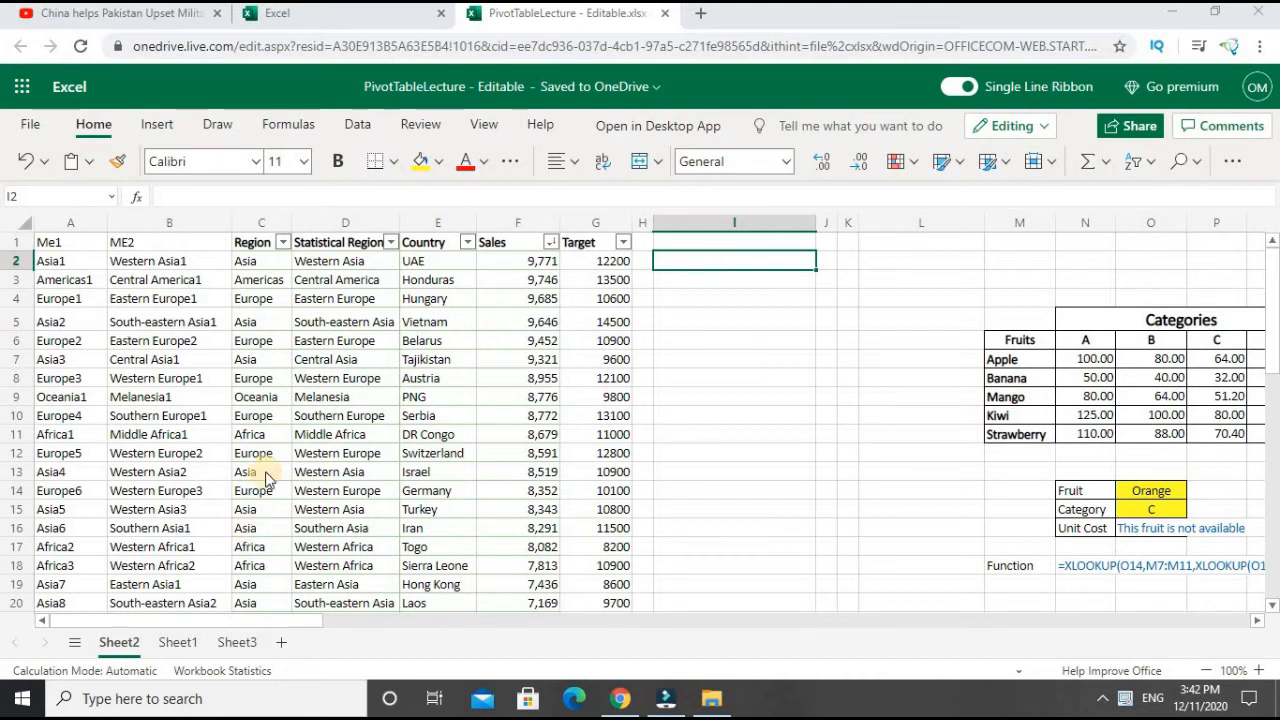
- Look over the sales table in the PivotTableLecture workbook, focusing on the Region column and its entries
left_click(310, 377)
key("Left")
key("Left")
key("Left")
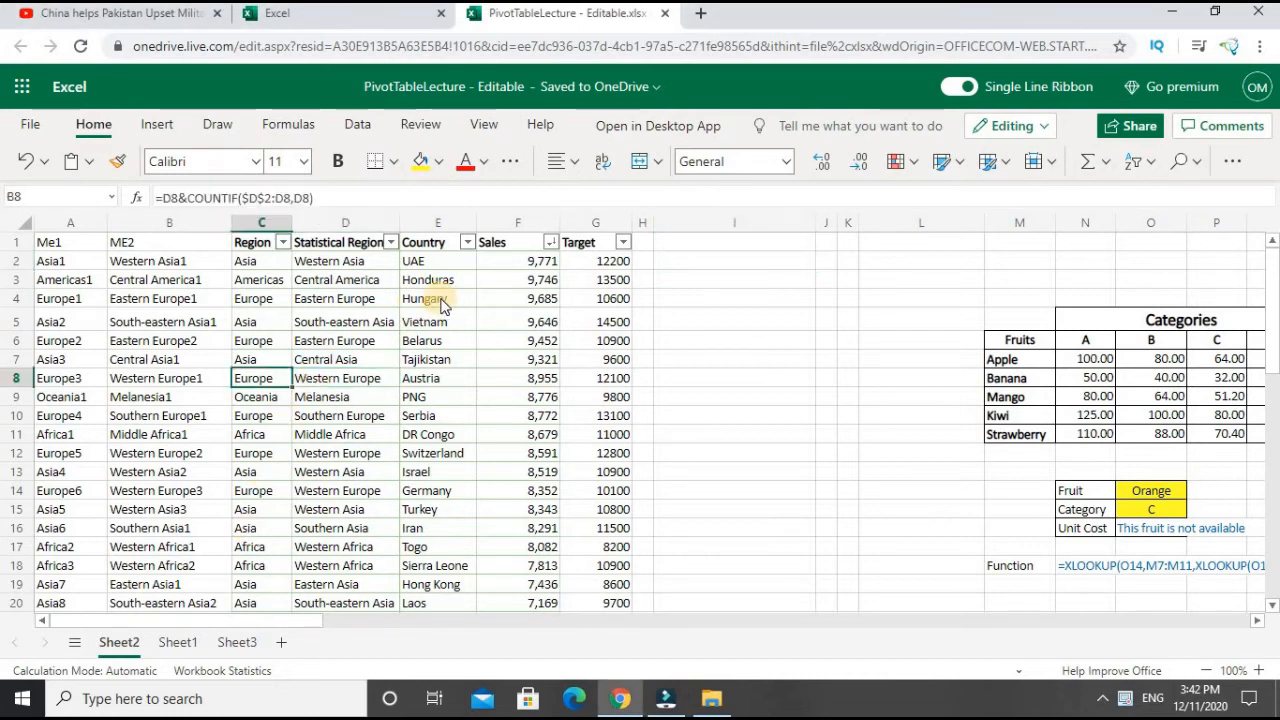
key("Up")
key("Up")
key("Up")
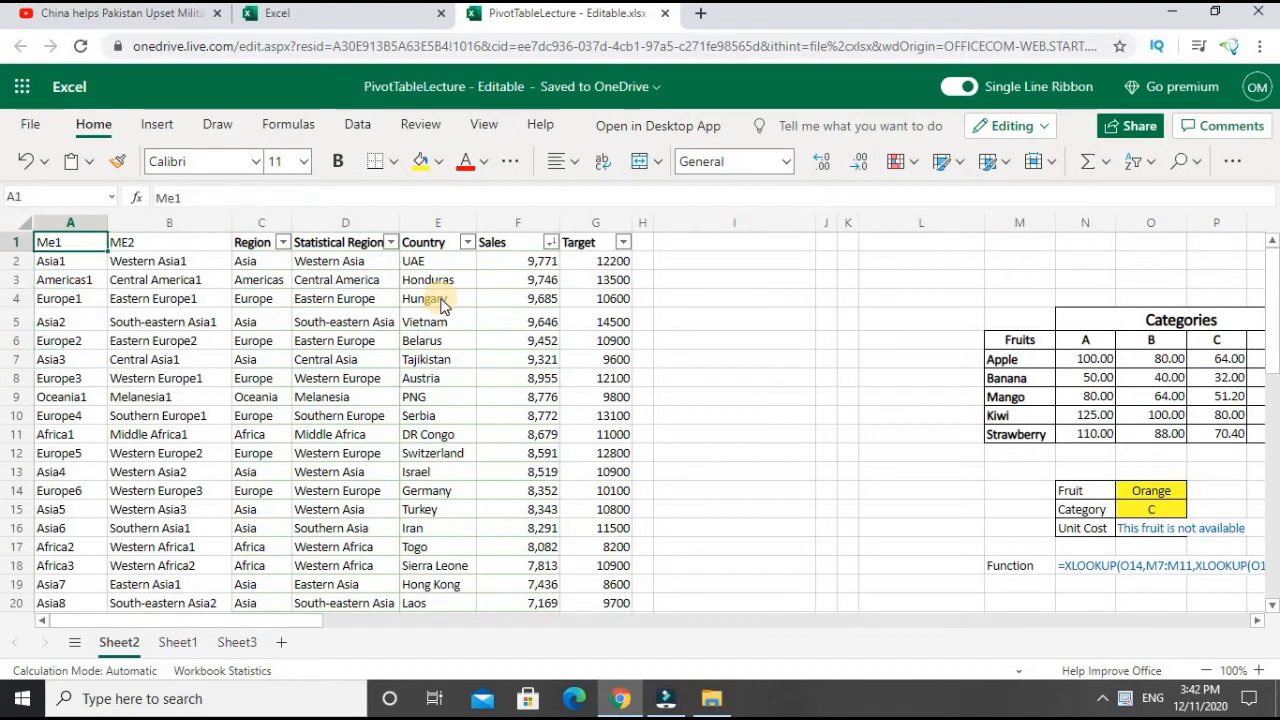
key("Right")
key("Right")
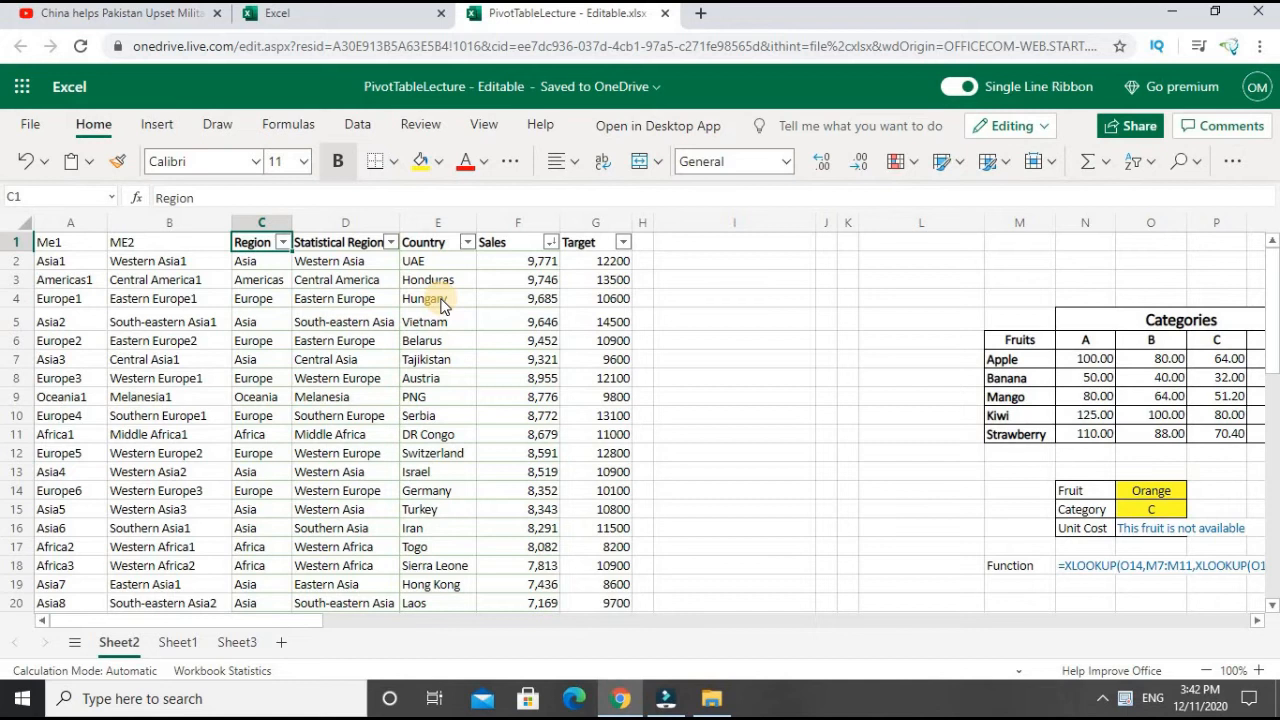
key("Down")
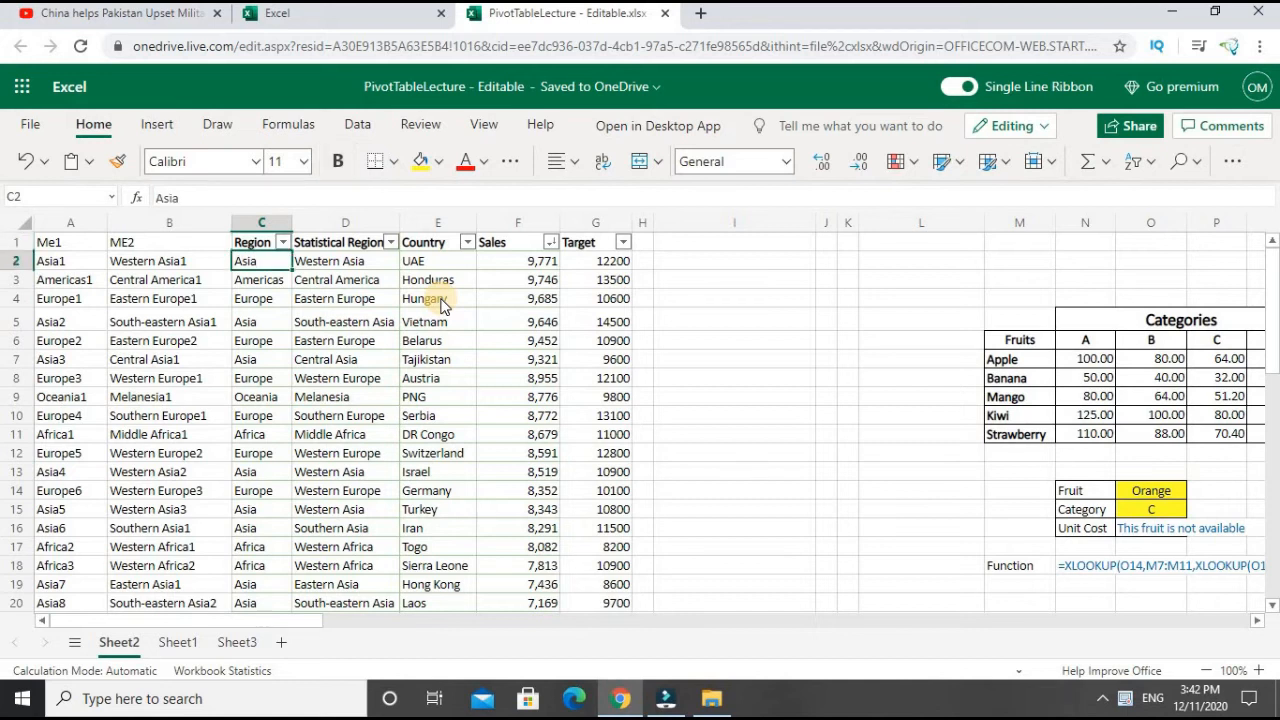
key("Right")
key("Right")
key("Right")
key("Right")
key("Right")
key("Right")
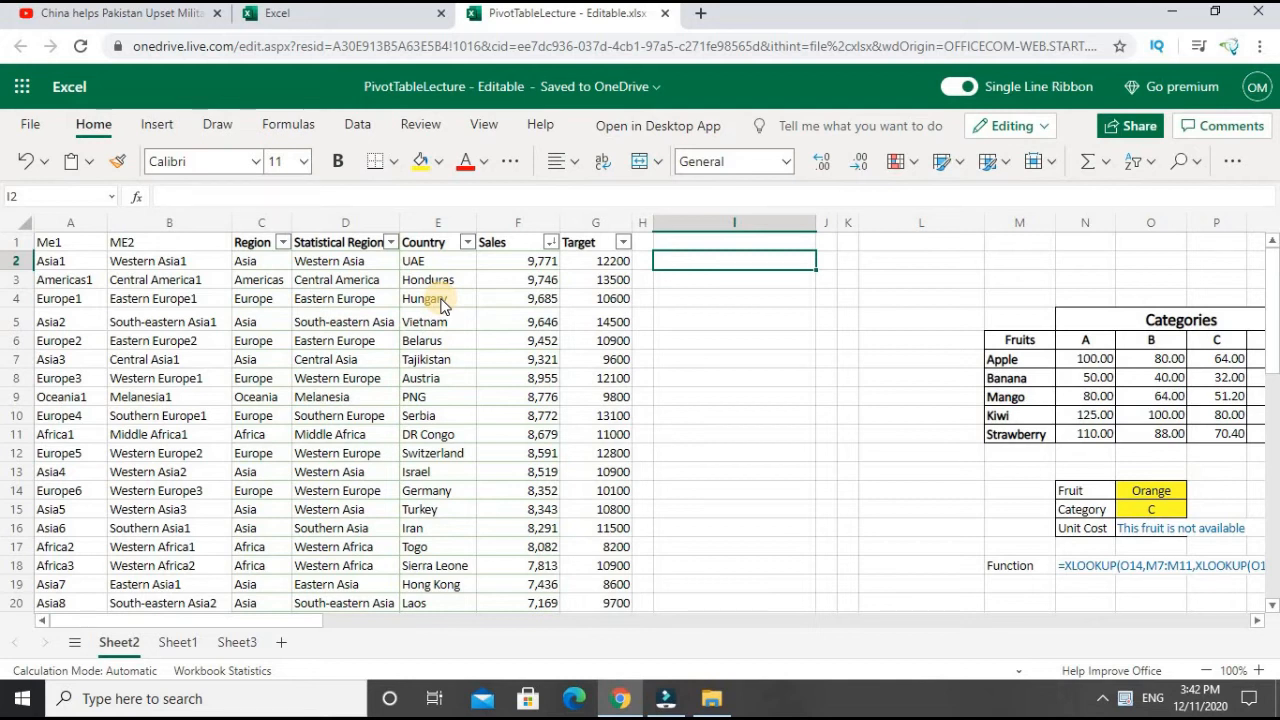
- Copy the entire Region column and paste it as values into column I, starting at I1
left_click(257, 223)
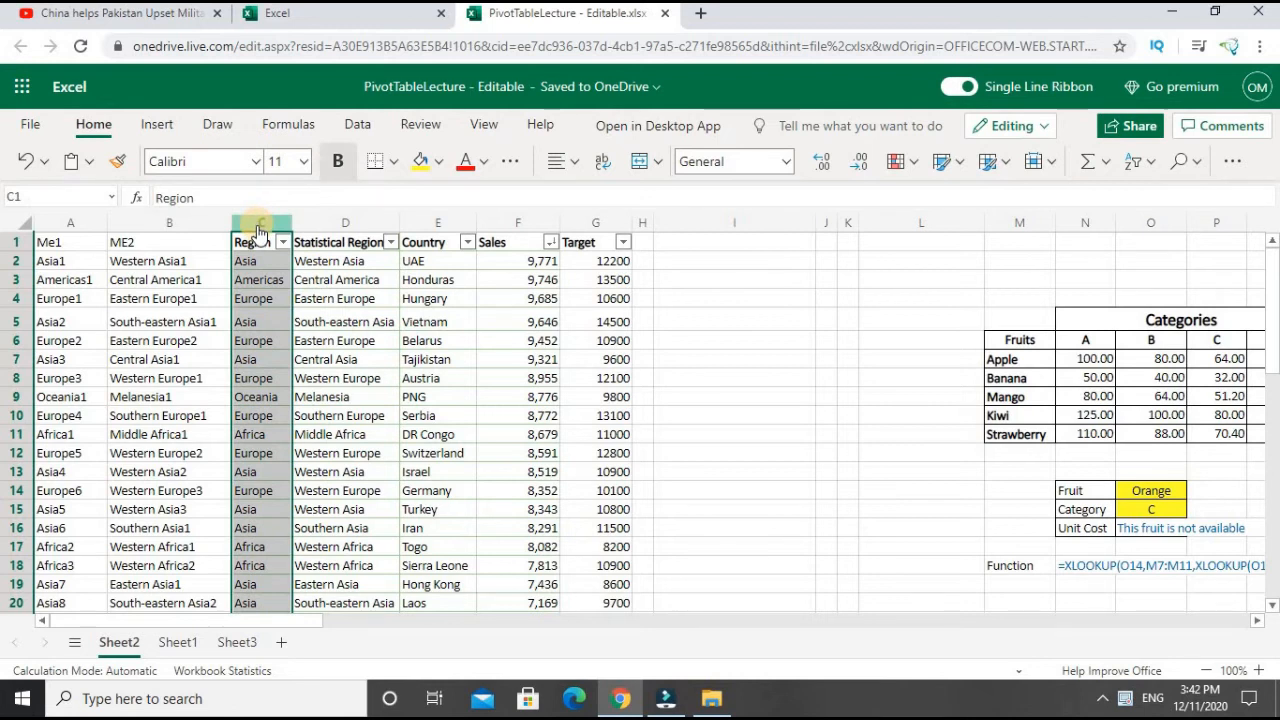
key("ctrl+c")
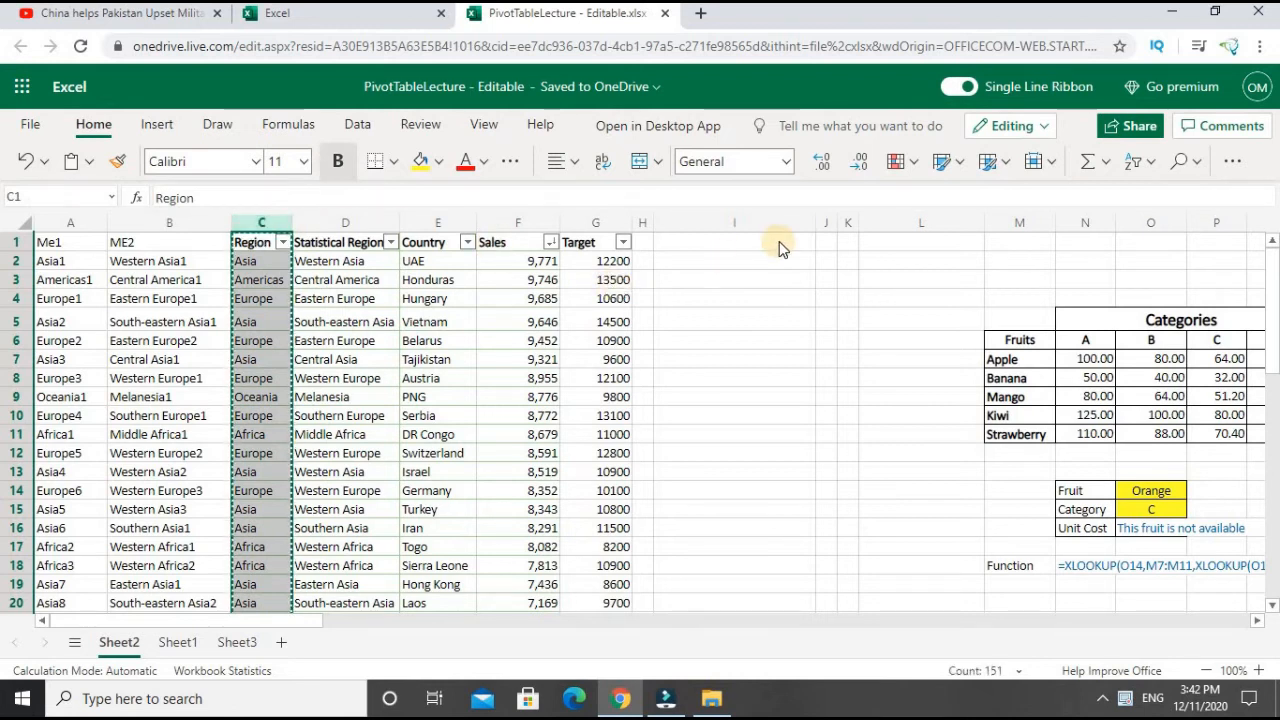
left_click(761, 250)
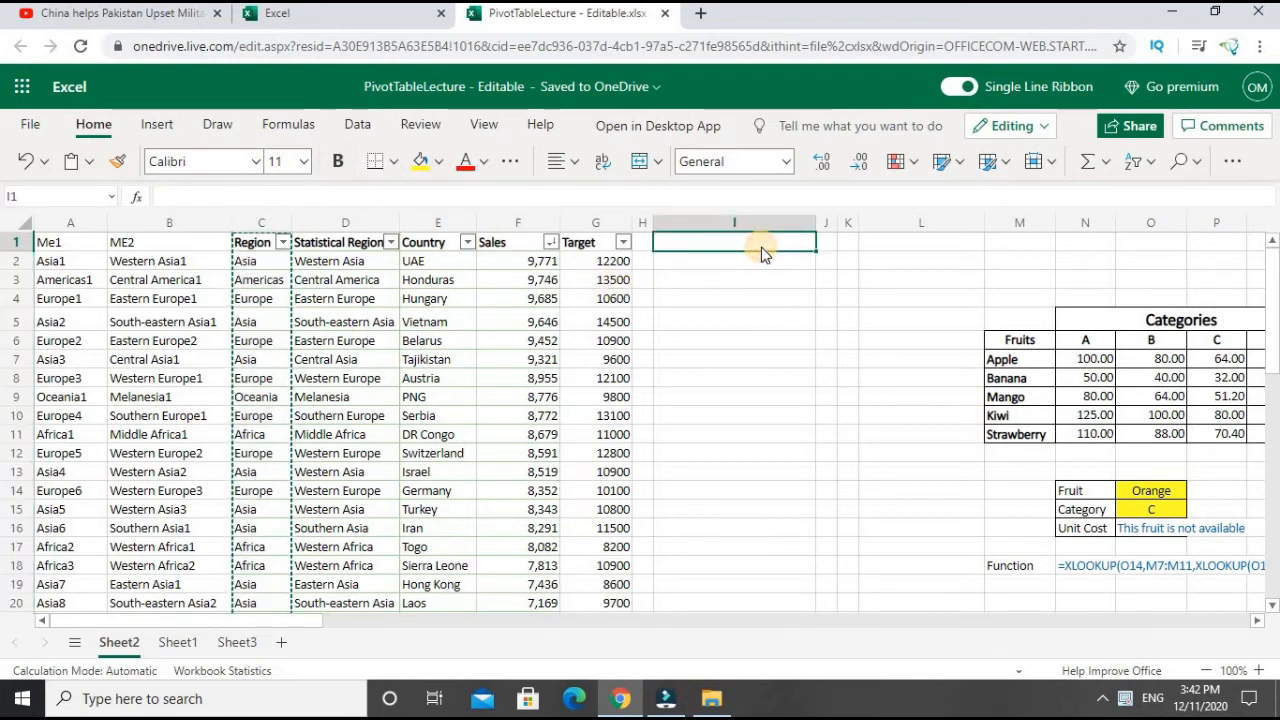
right_click(762, 251)
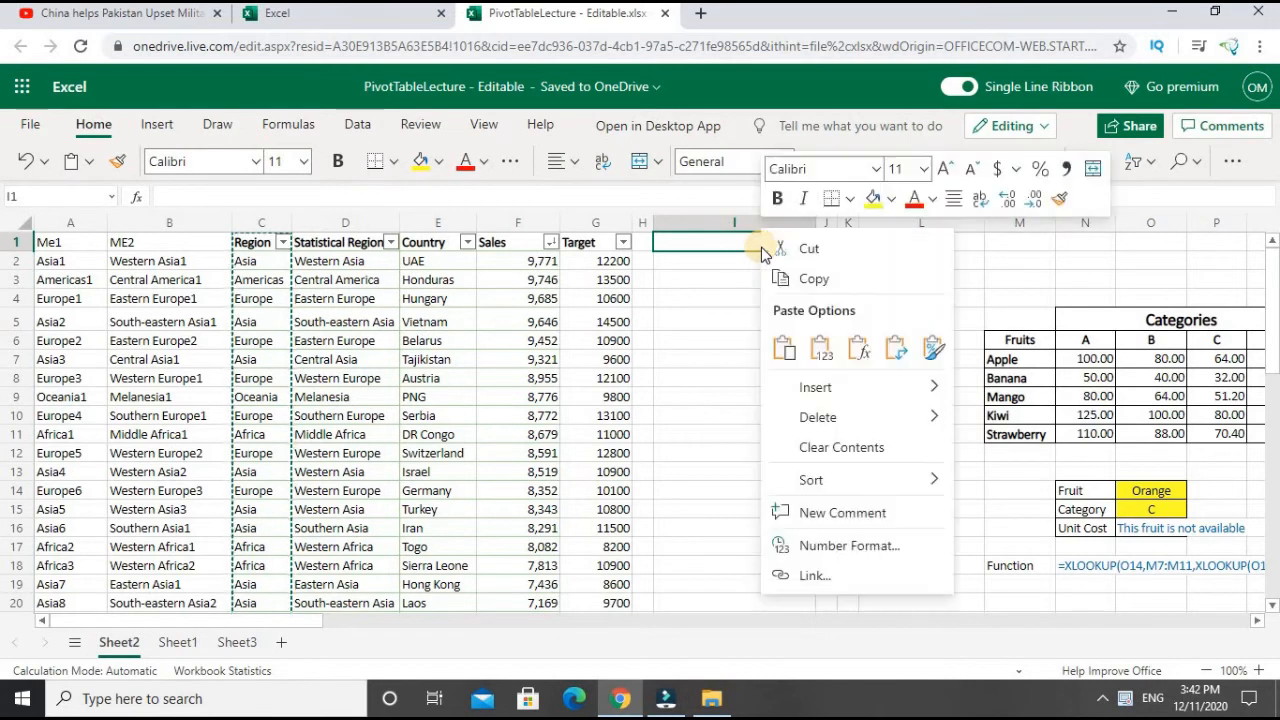
left_click(819, 345)
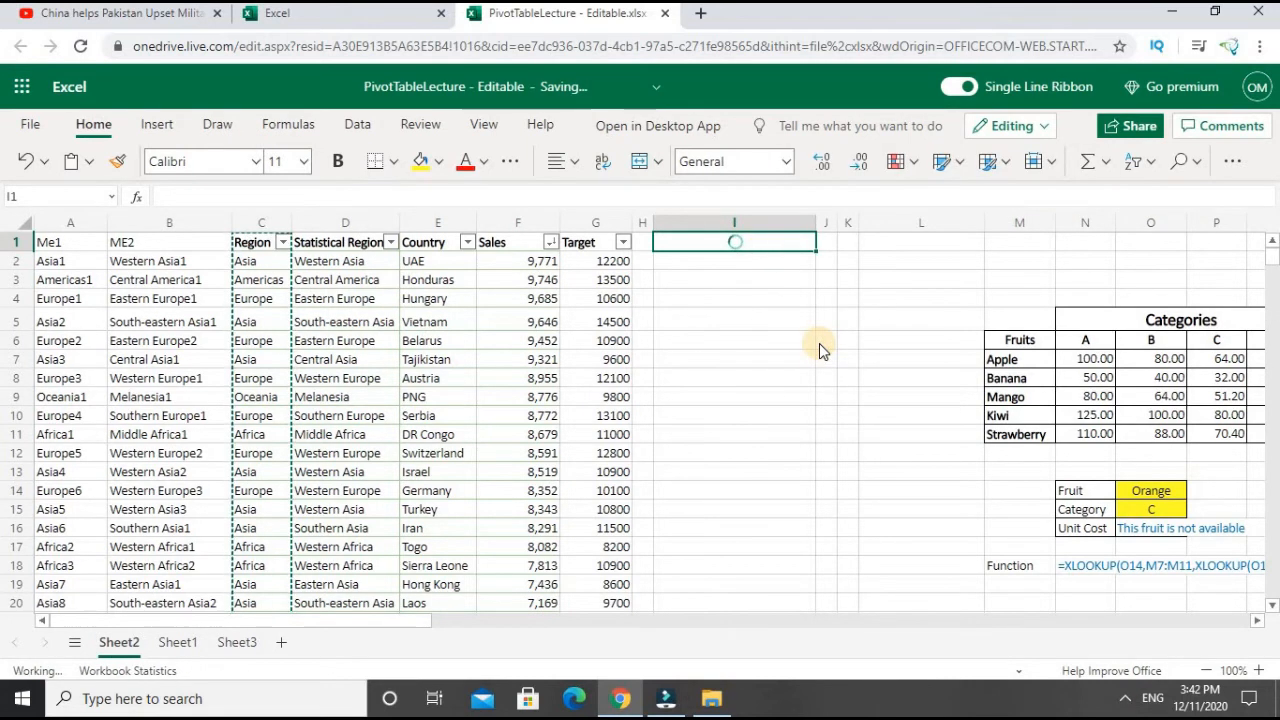
- Remove the duplicate values from the copied region list in column I
left_click(358, 125)
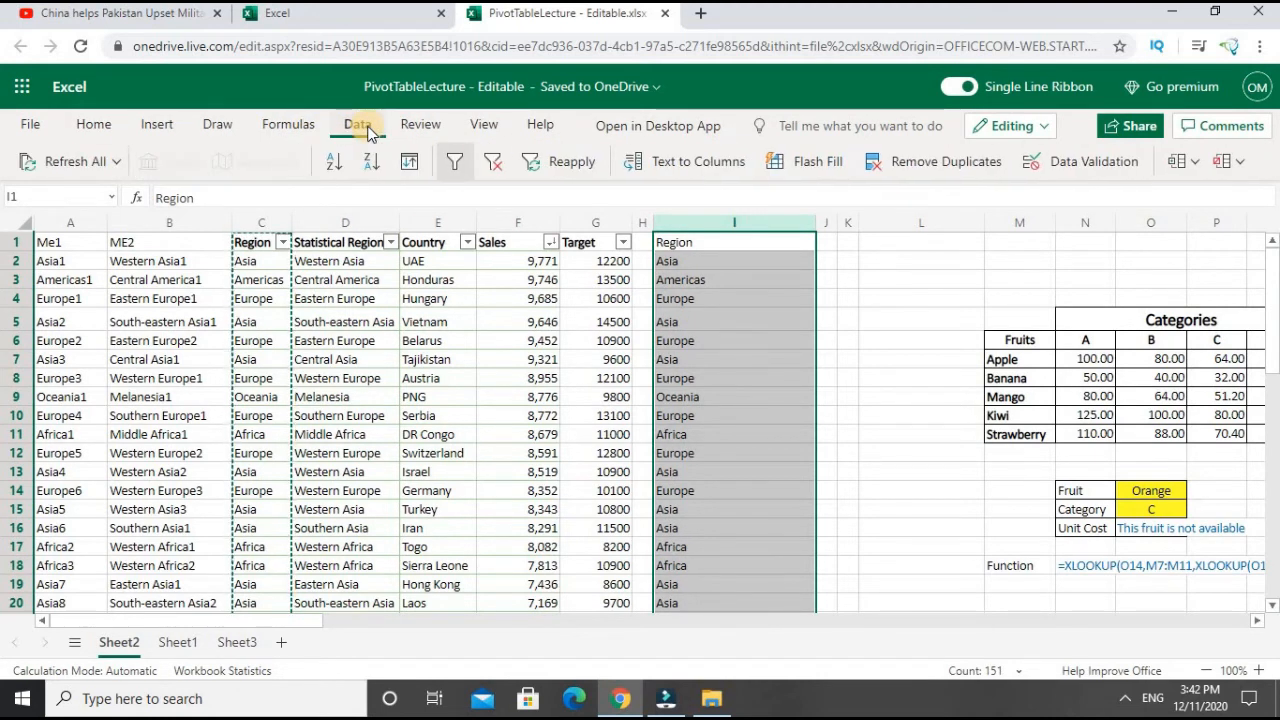
left_click(903, 168)
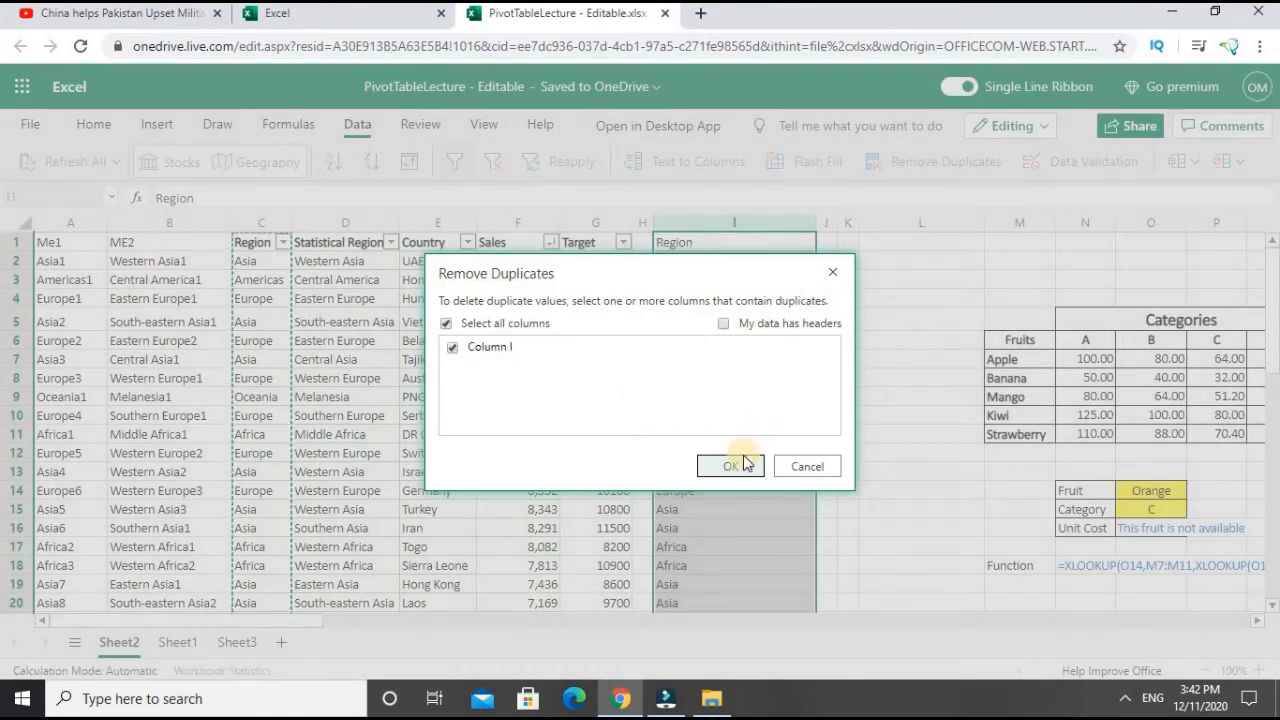
left_click(742, 465)
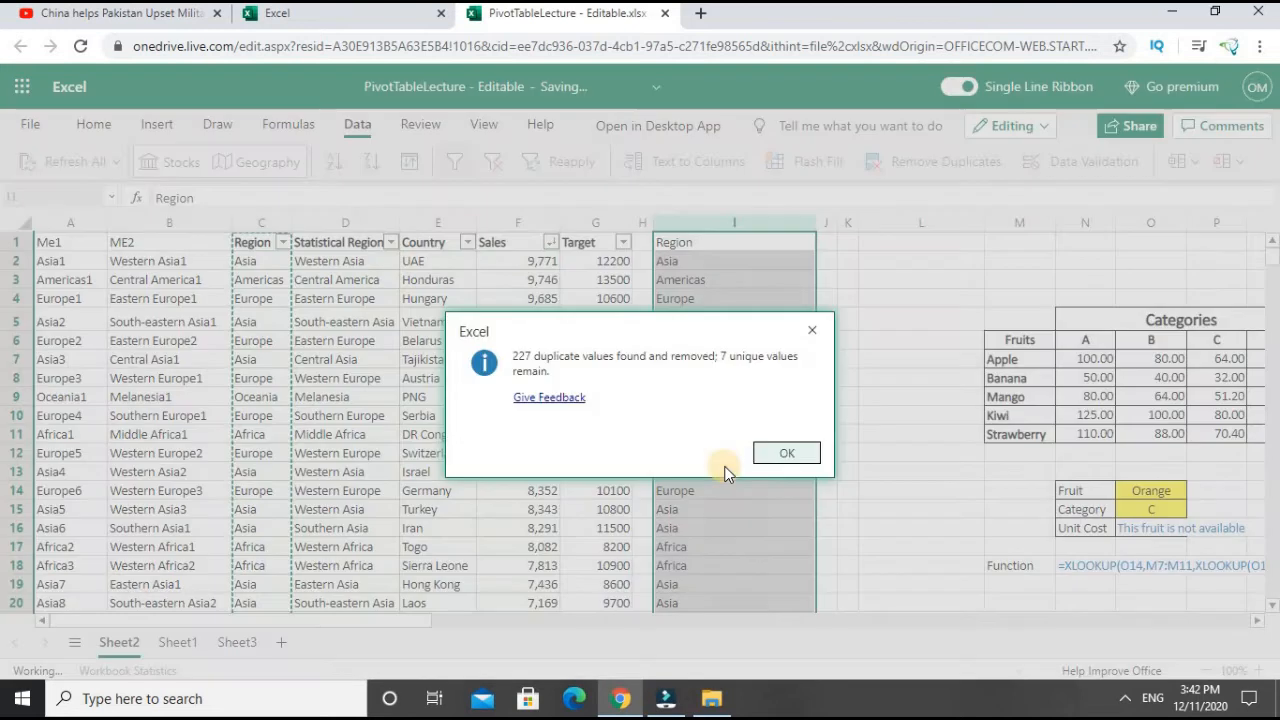
left_click(777, 455)
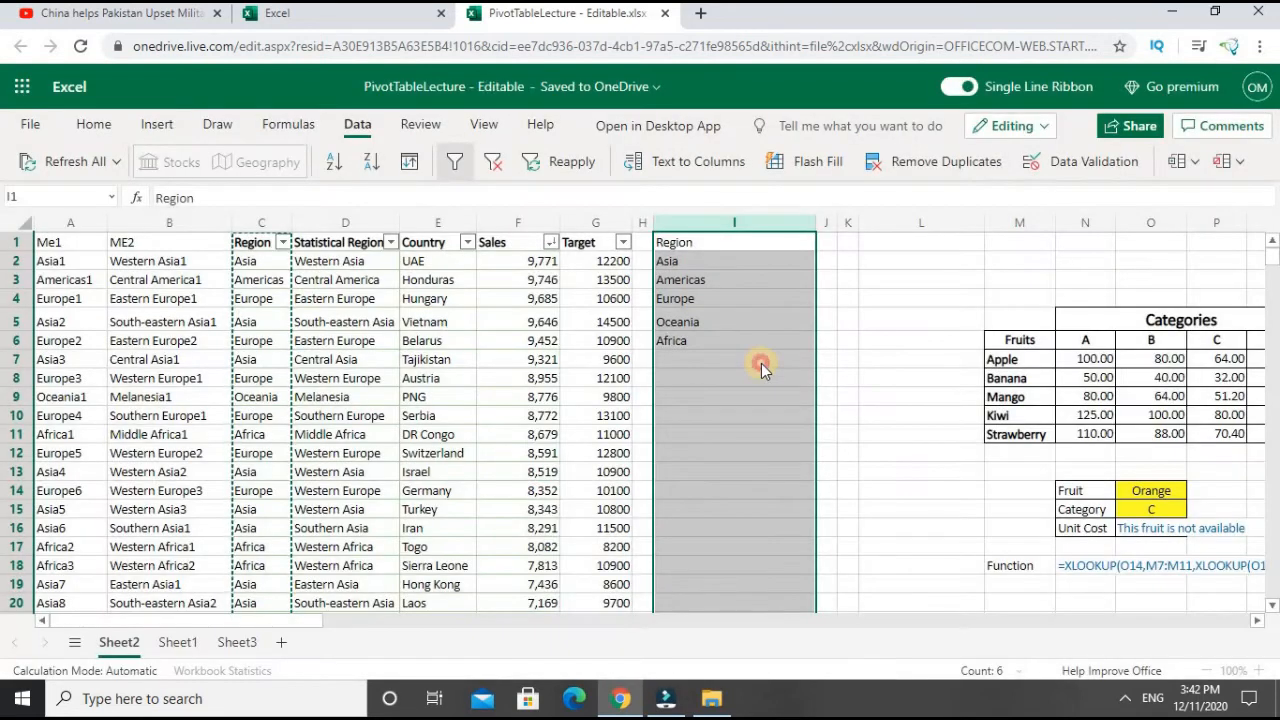
- Examine the list of unique regions in column I
left_click(761, 363)
key("Up")
key("Up")
key("Up")
key("Up")
key("Up")
key("Up")
key("Down")
key("Down")
key("Down")
key("Down")
key("Down")
key("Up")
key("Up")
key("Up")
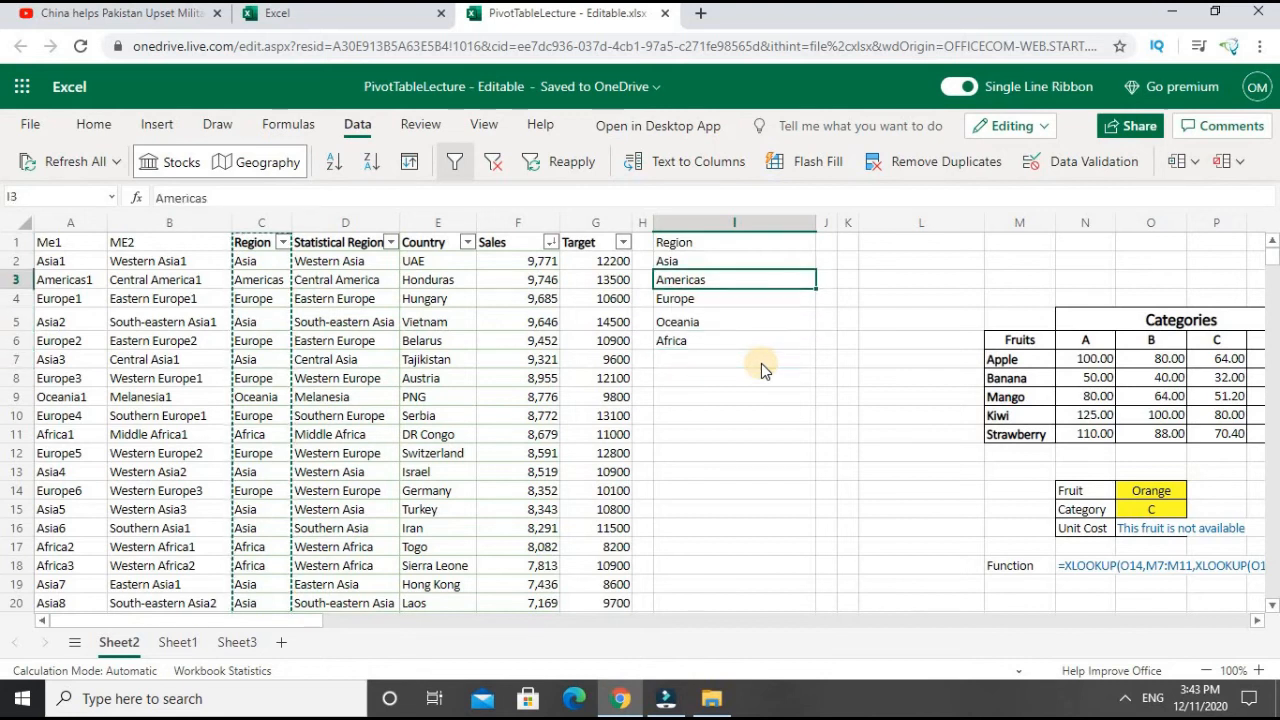
- Copy the bold formatting of the Region header in C1 onto the header in I1
key("Up")
key("Up")
key("Left")
key("Left")
key("Left")
key("Left")
key("Left")
key("Left")
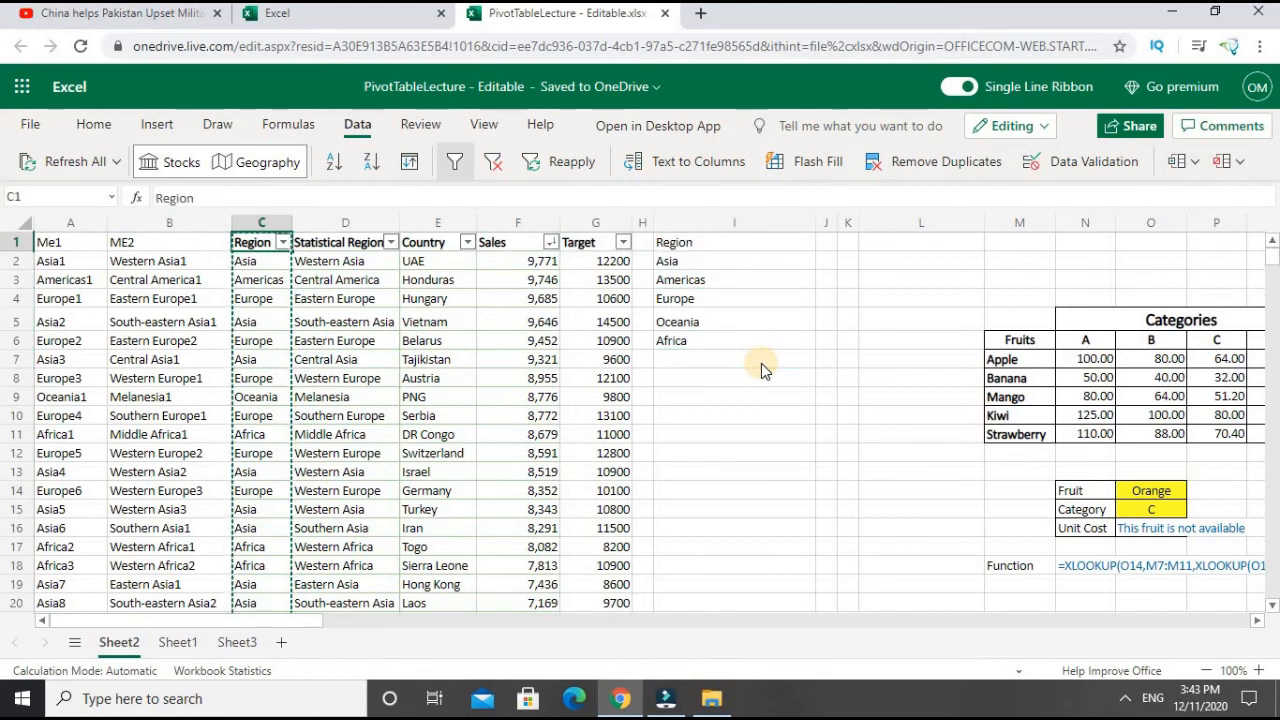
key("Right")
key("Right")
key("Right")
key("Right")
key("Right")
key("Right")
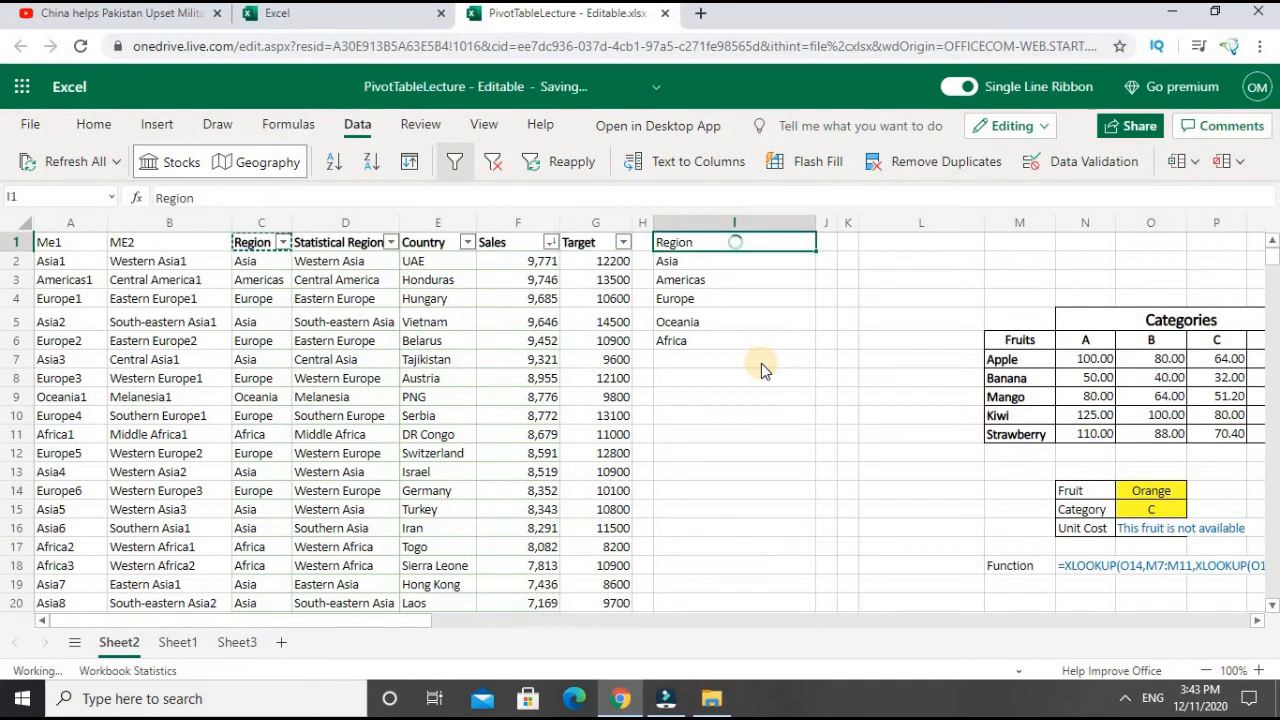
- Widen column J next to the list of unique regions
key("Down")
key("Down")
key("Down")
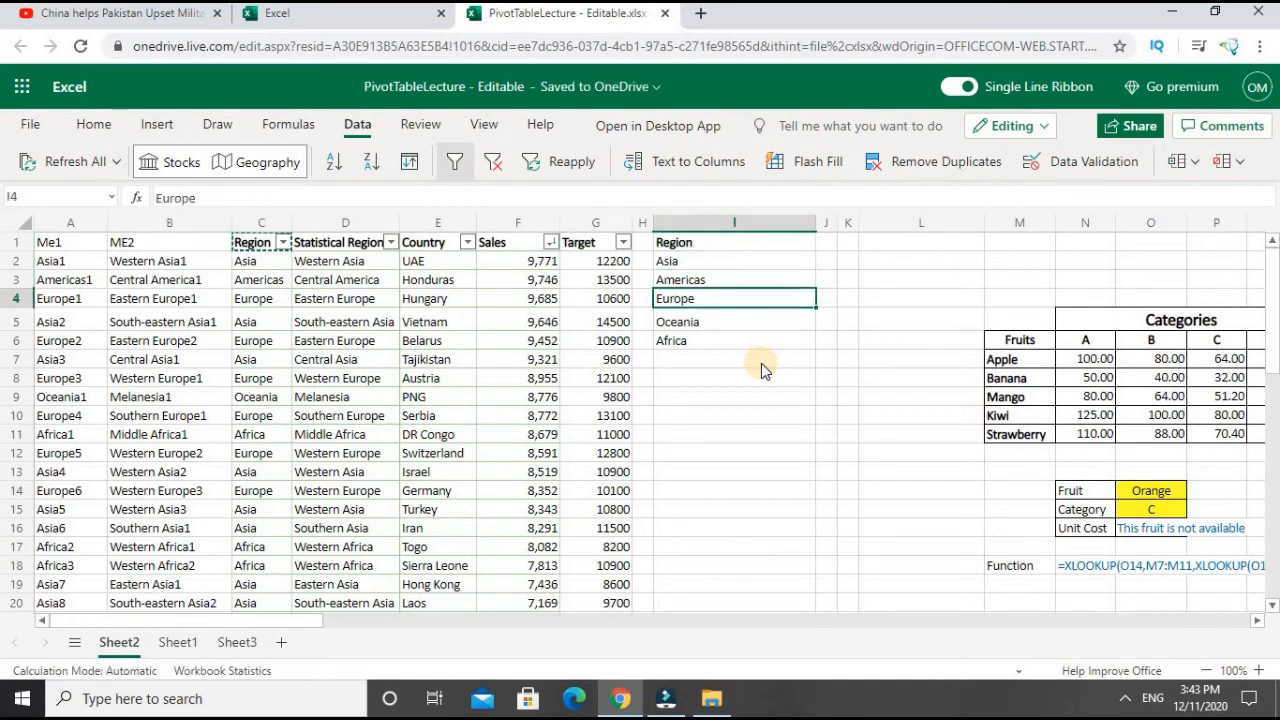
key("Down")
key("Down")
key("Right")
key("Up")
key("Up")
key("Up")
key("Up")
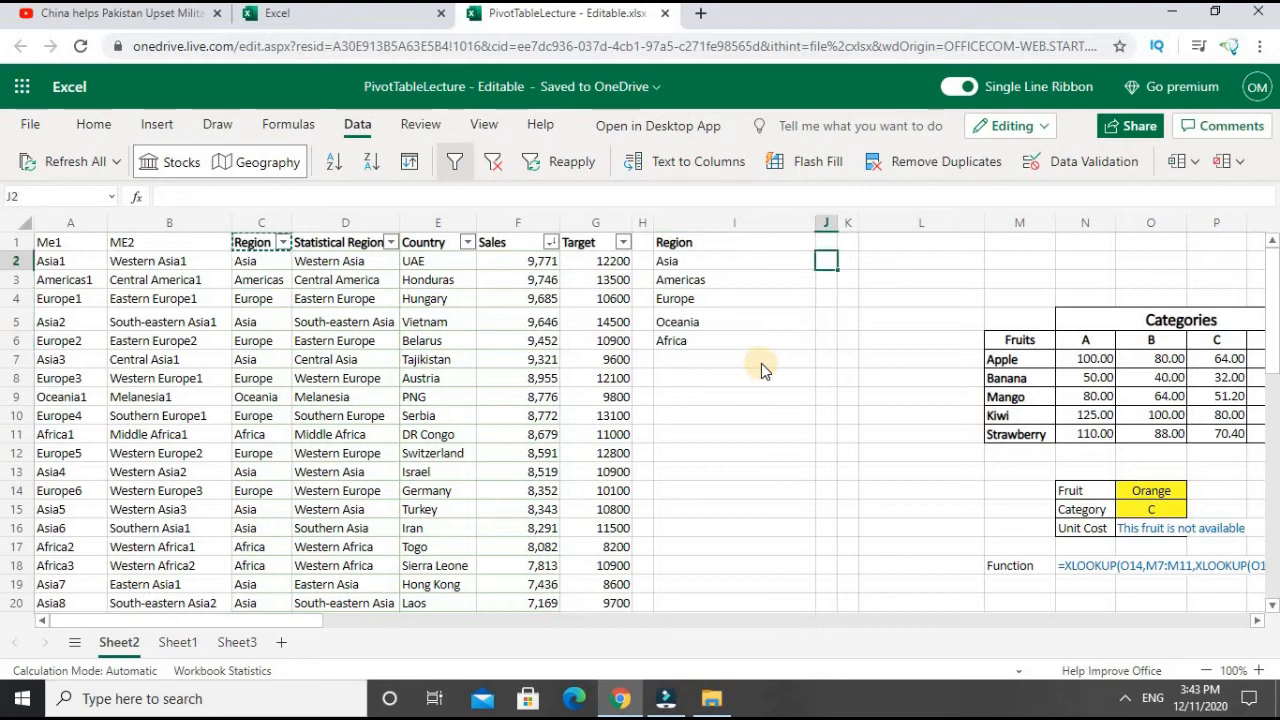
left_click(761, 363)
left_click_drag(840, 221, 878, 228)
- Start a COUNTIF formula in J2 with the table's Region entries as the absolute range $C$2:$C$151
left_click(849, 257)
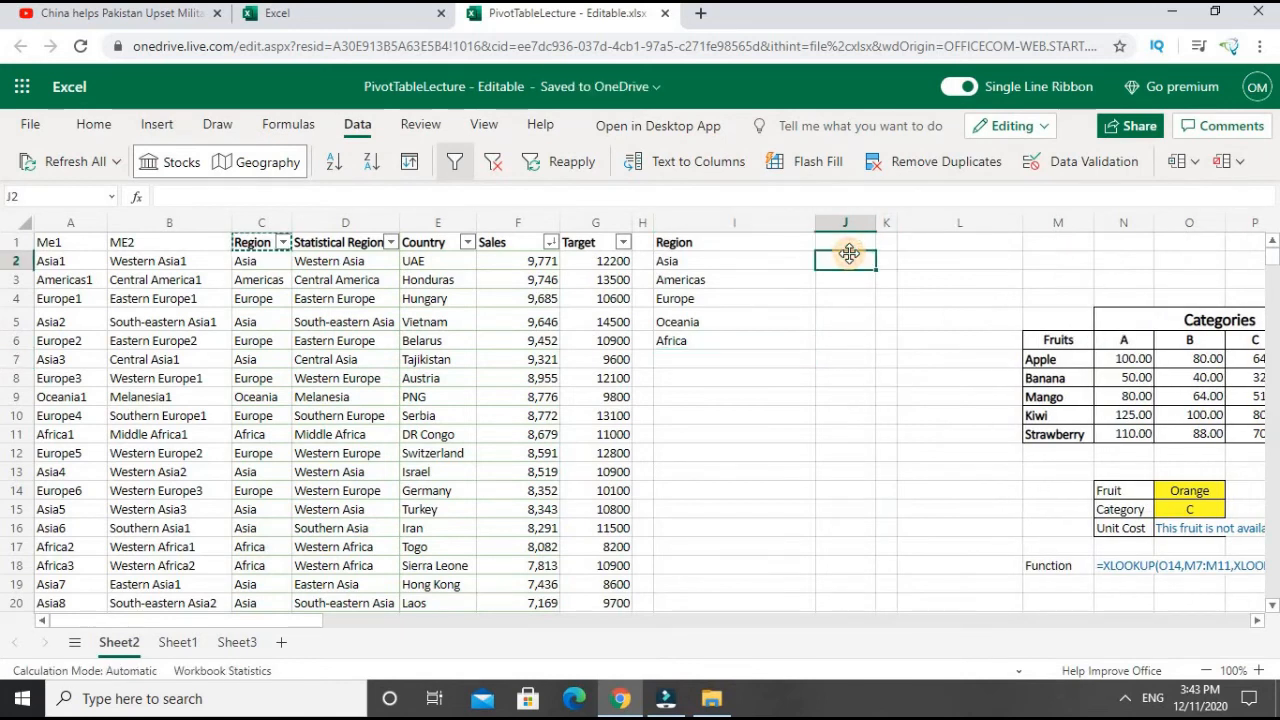
type("=")
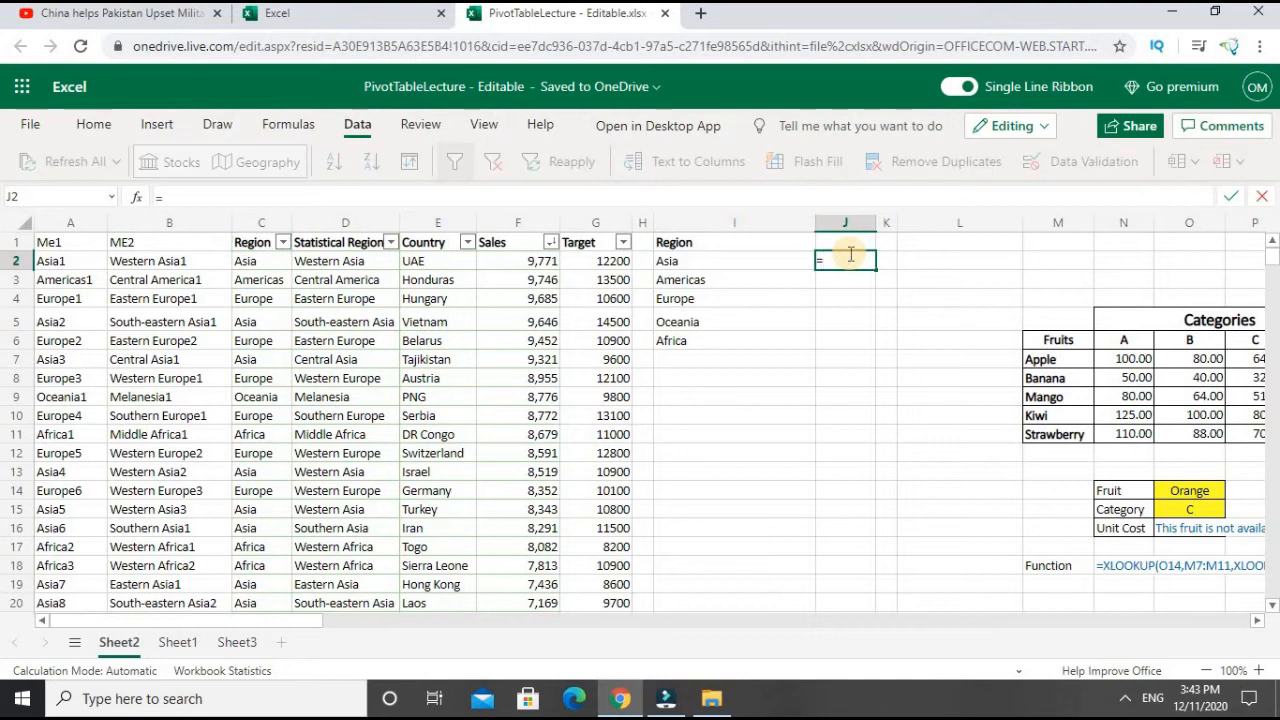
type("COUNTIF")
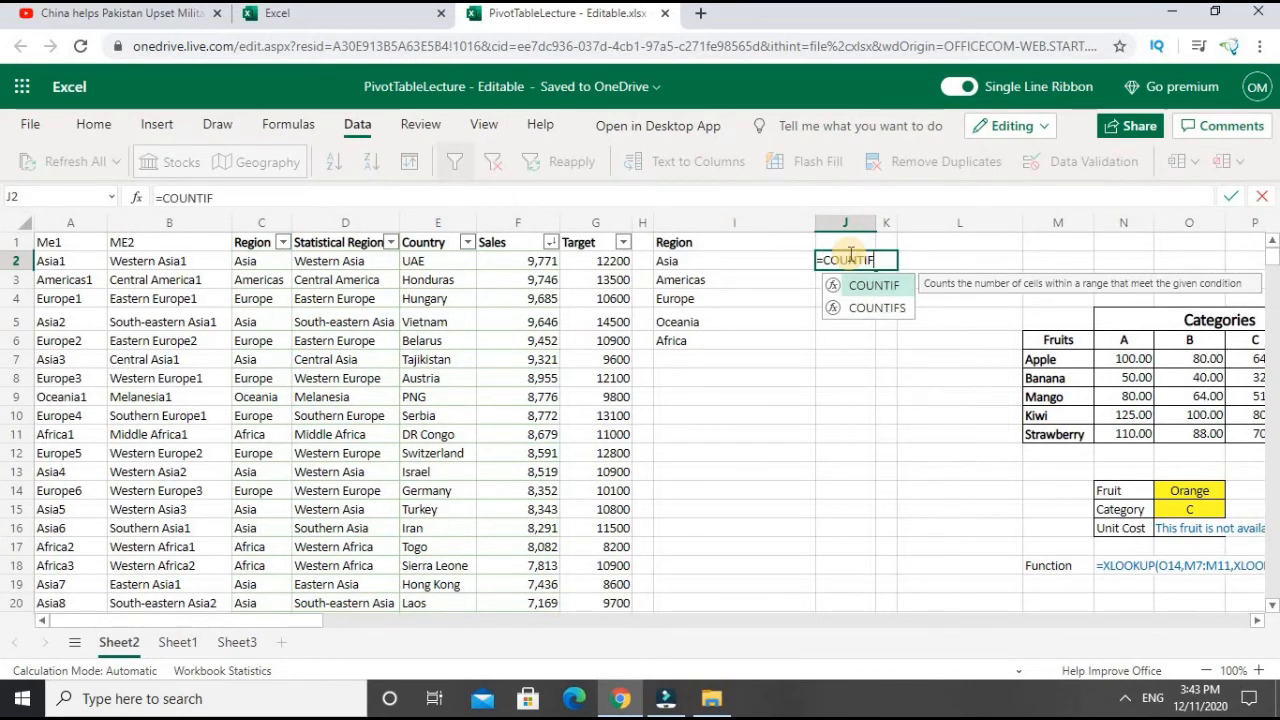
type("(")
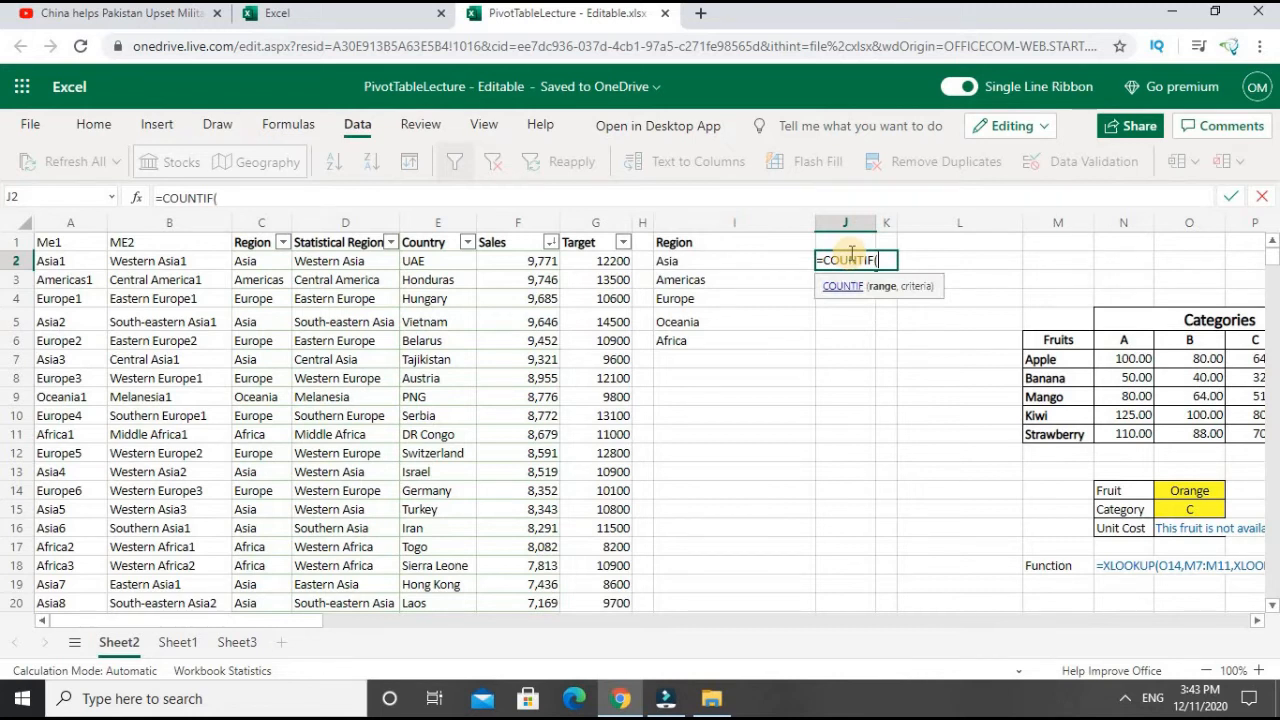
left_click(269, 264)
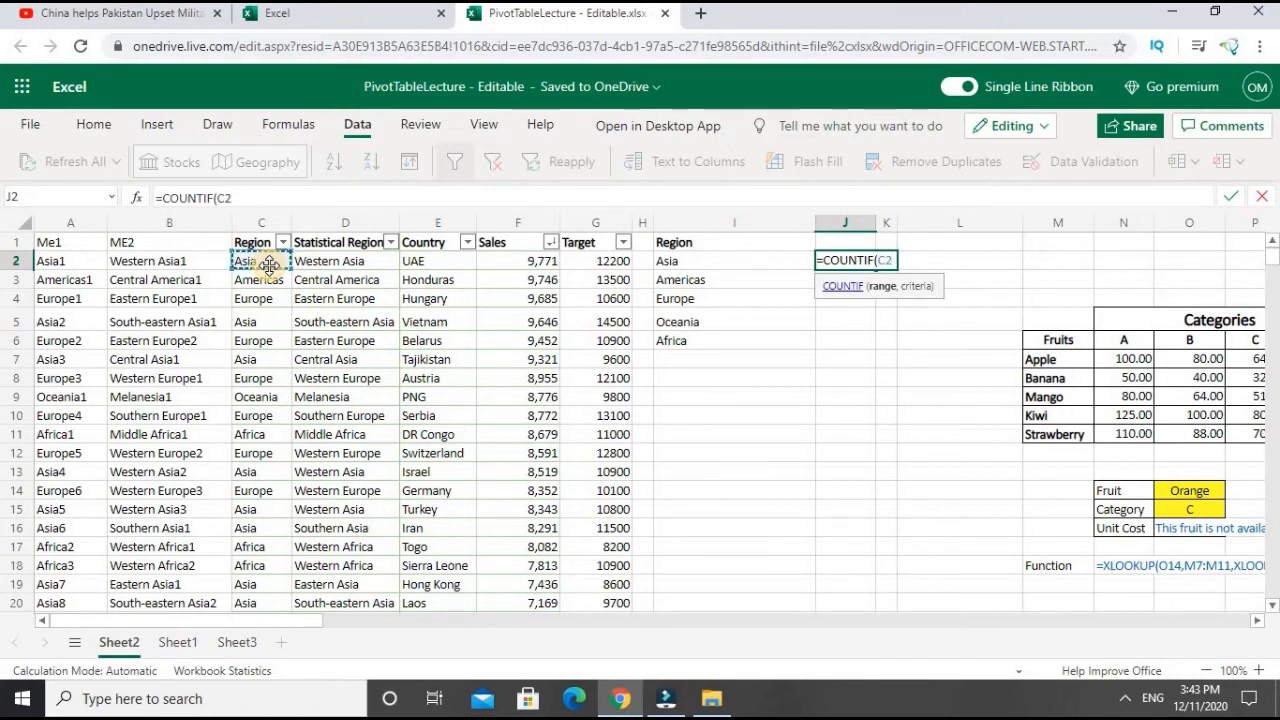
key("ctrl+shift+Down")
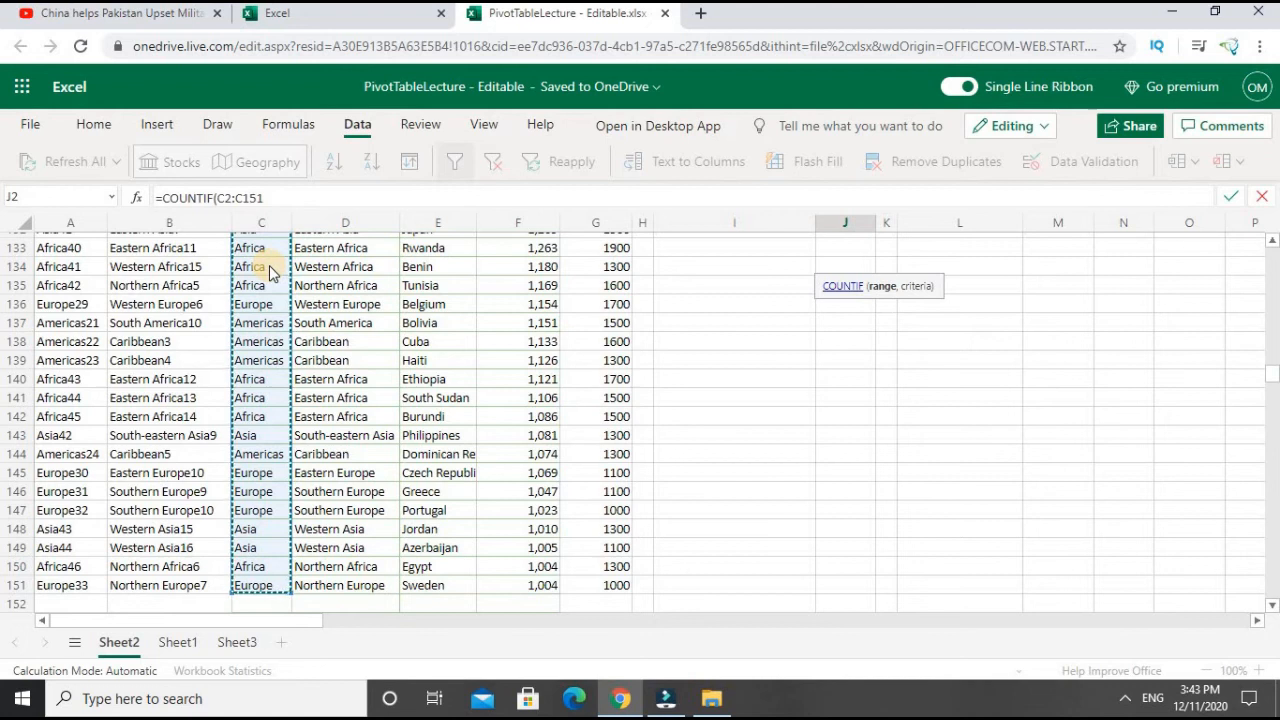
key("F4")
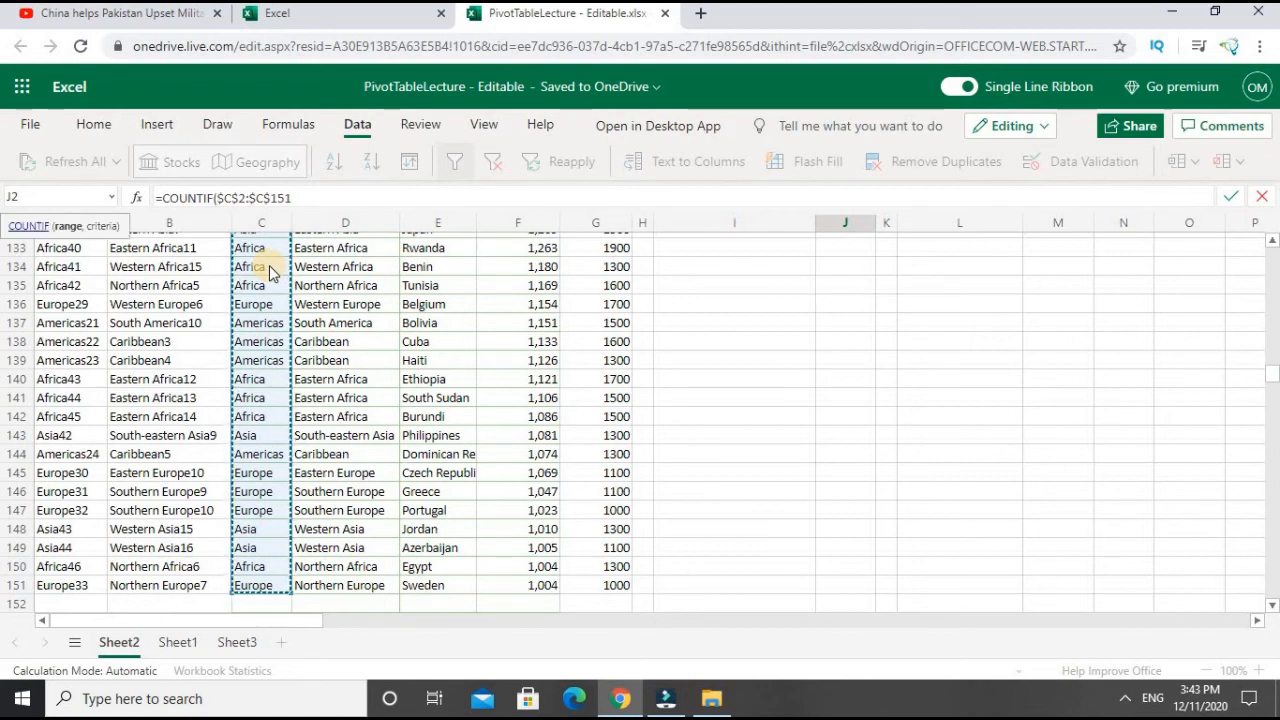
type(",")
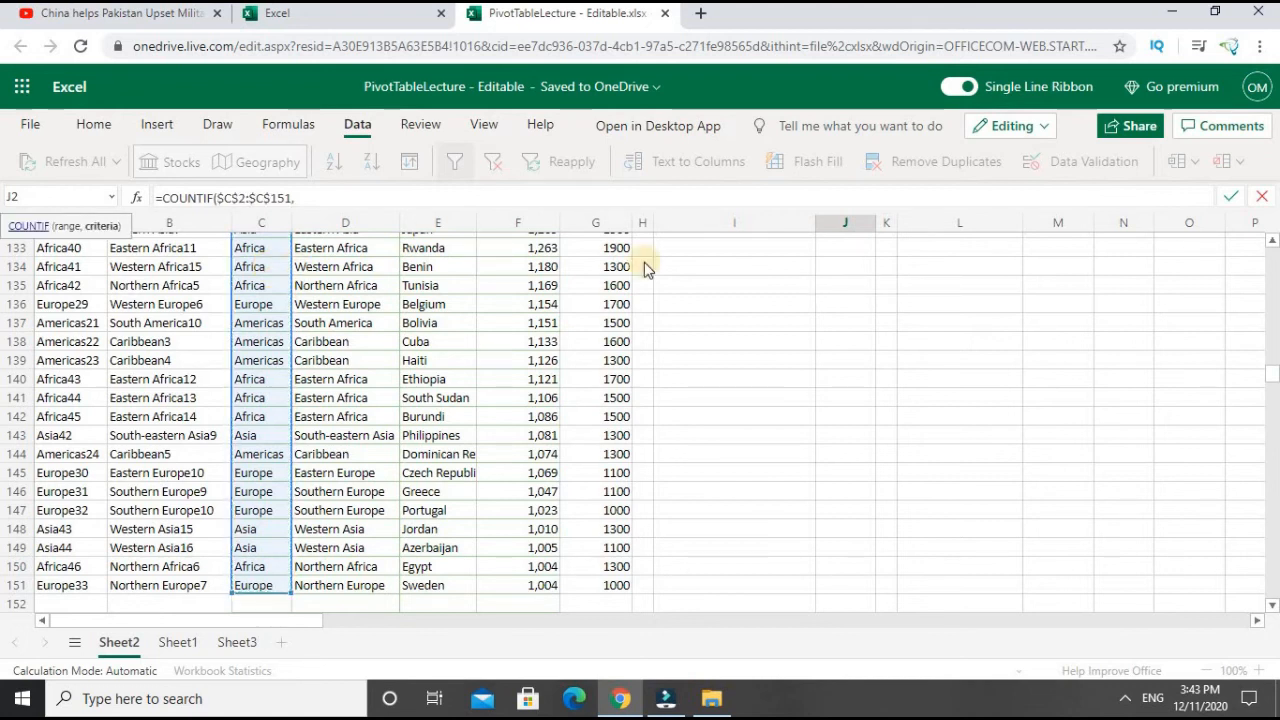
- Complete the COUNTIF formula in J2 with the Asia cell I2 as its criteria
left_click_drag(1274, 385, 1252, 209)
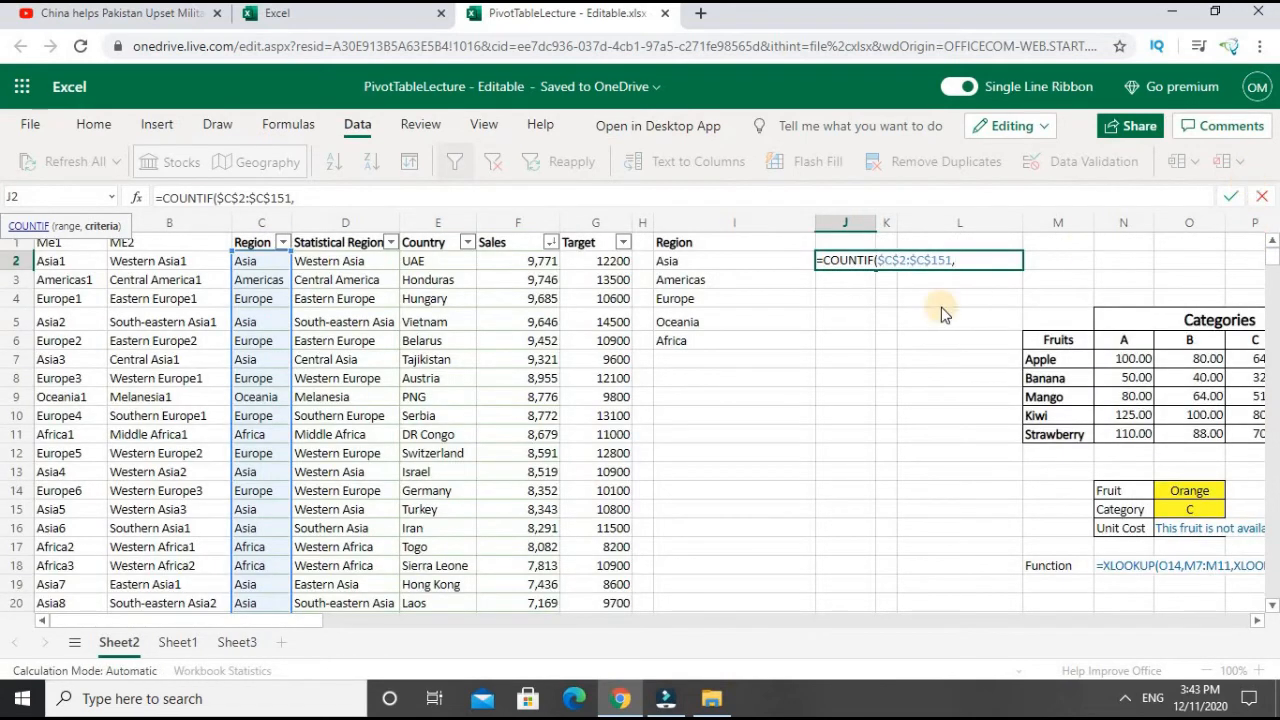
left_click(752, 268)
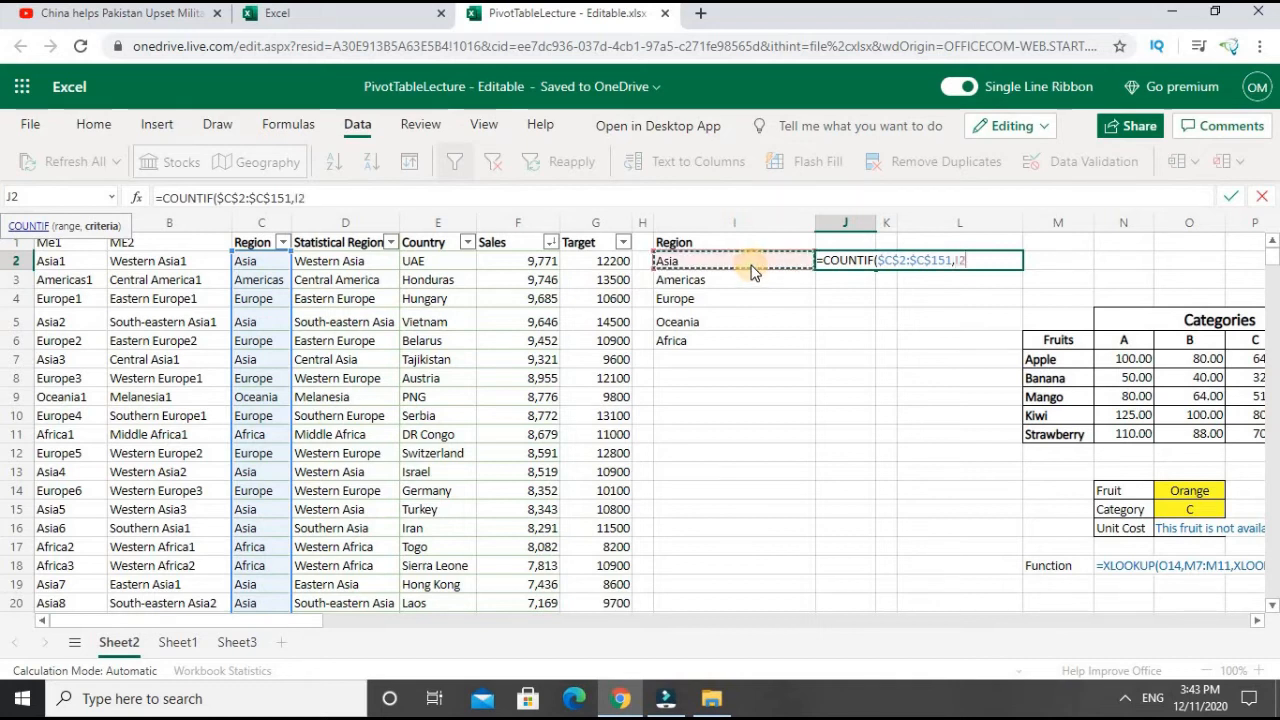
type(")")
key("Return")
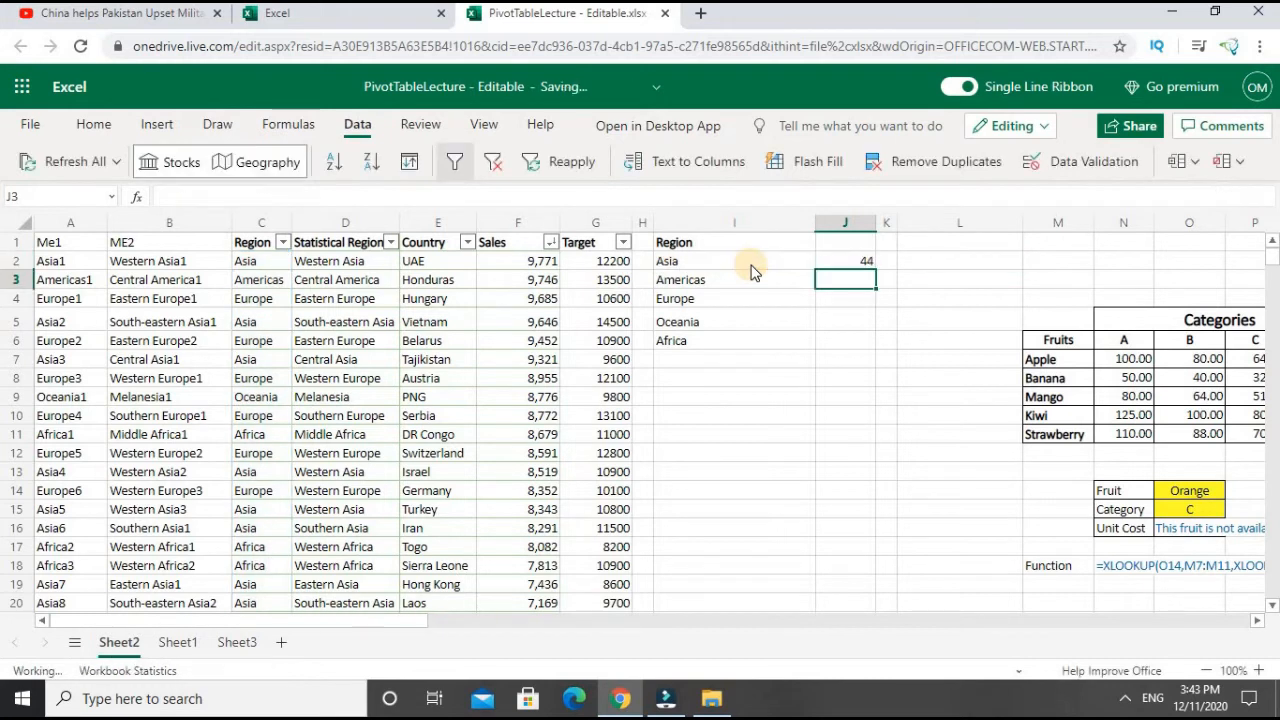
left_click(853, 262)
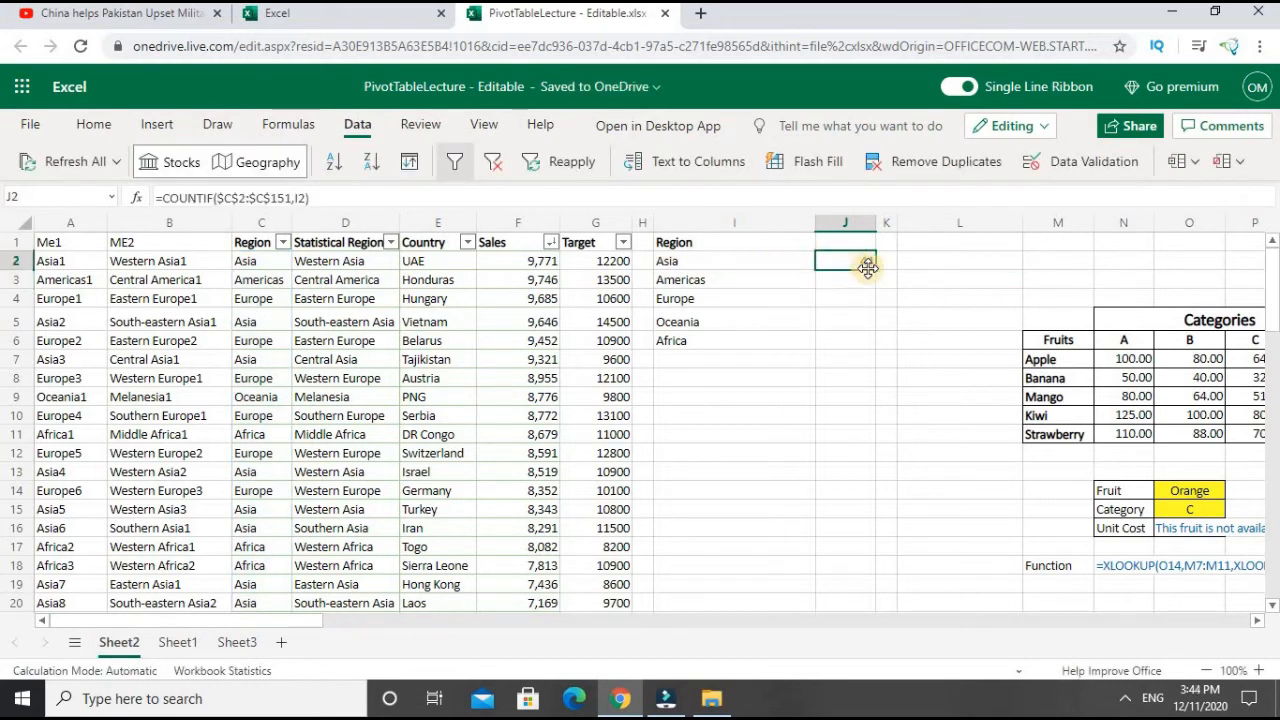
- Fill the COUNTIF formula from J2 down to J6 for the remaining regions and review the copied formulas
double_click(875, 268)
left_click(848, 281)
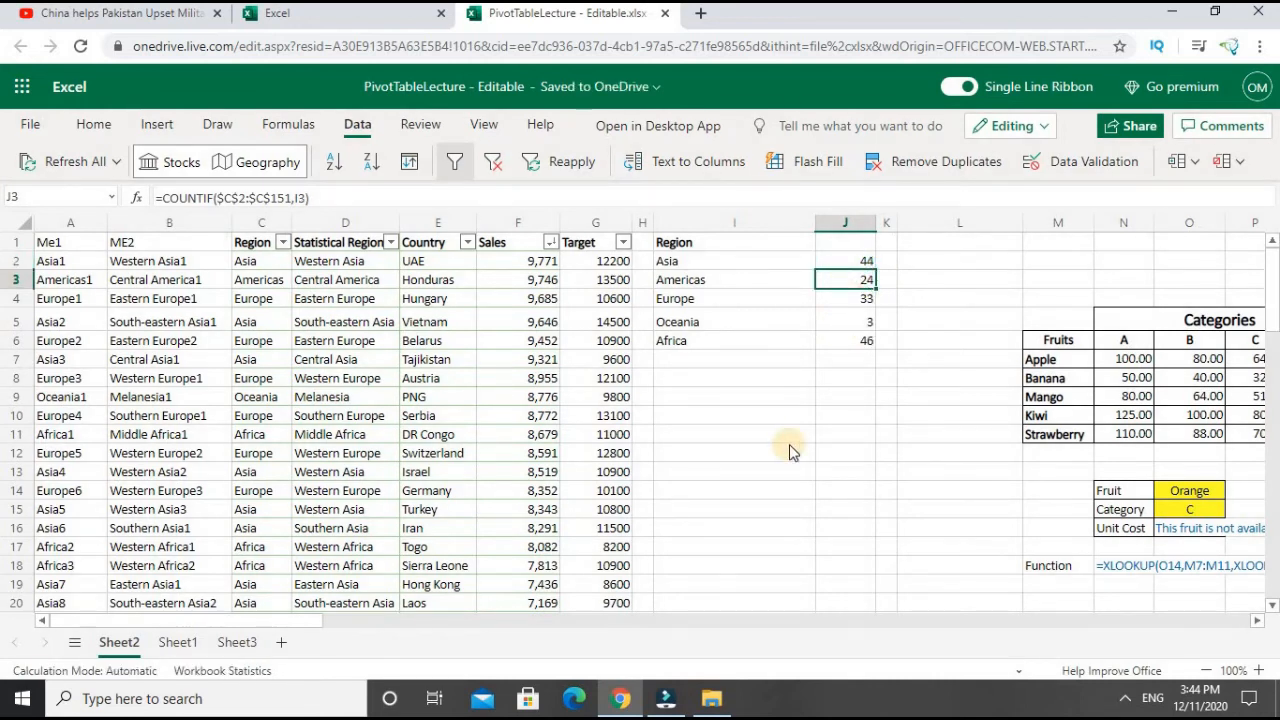
key("Down")
key("Down")
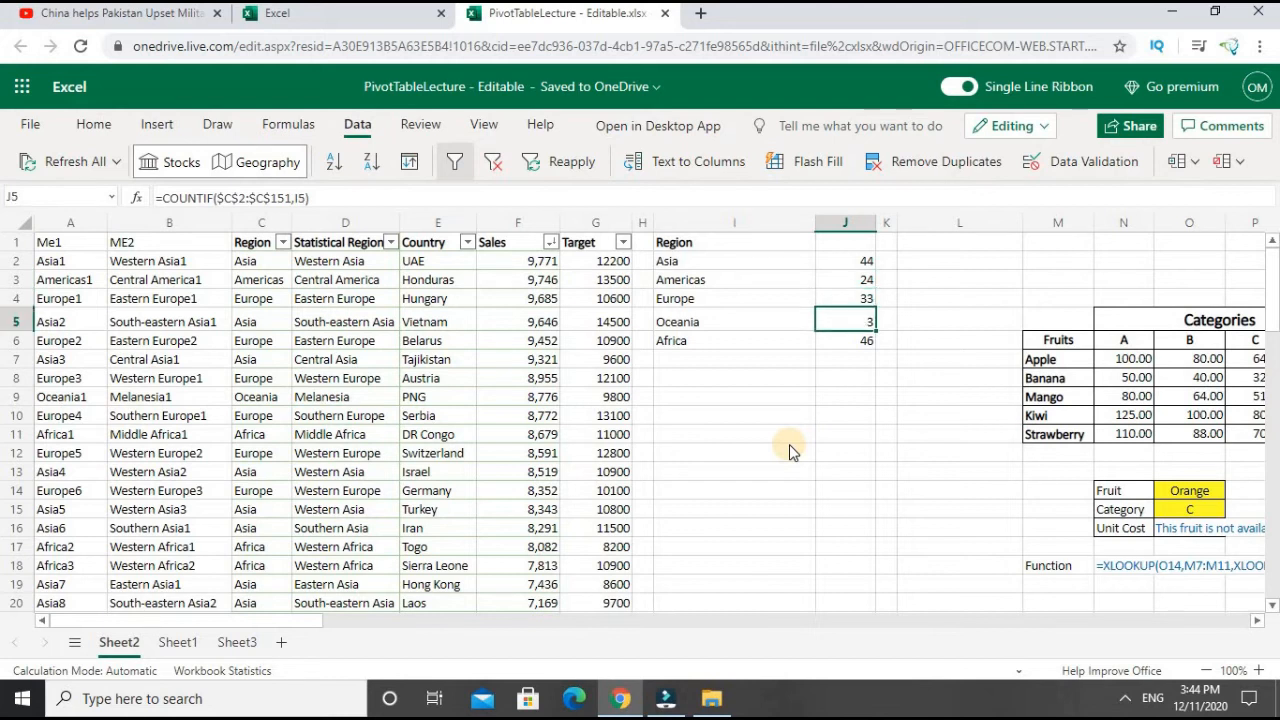
key("Down")
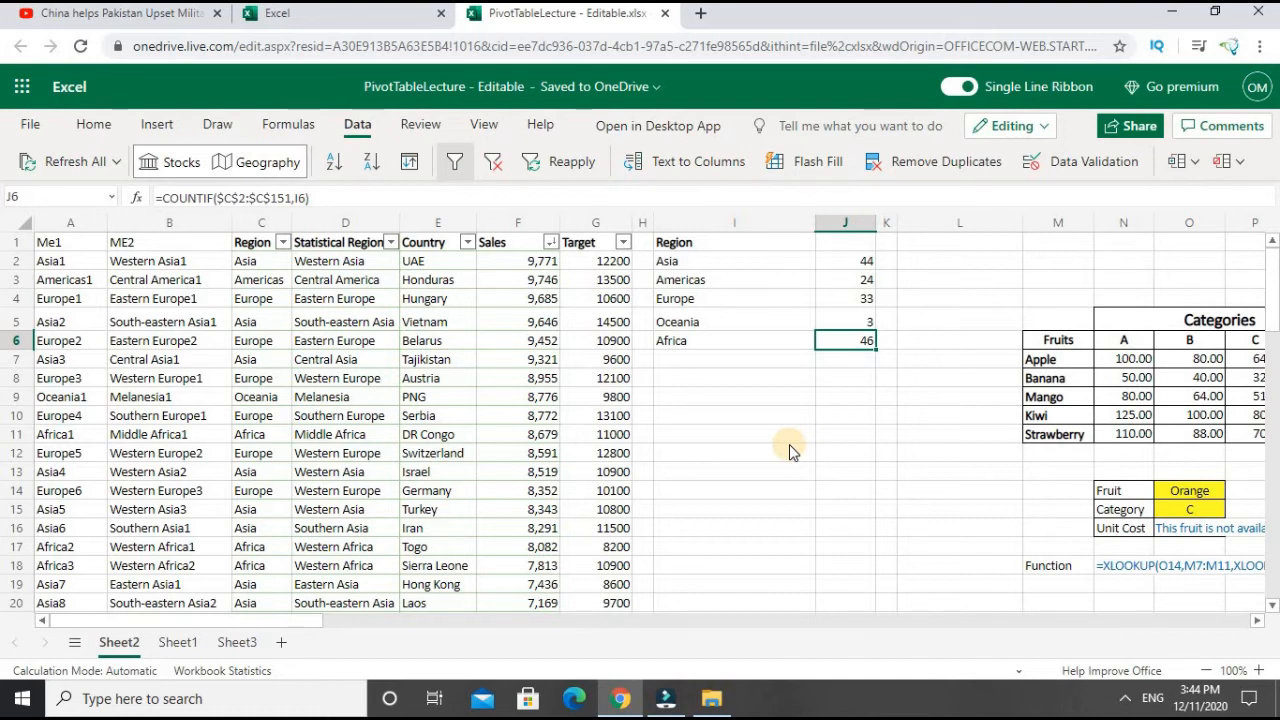
- Copy the Region header and list of unique regions in I1:I6 and paste them starting at I11
key("Down")
key("Down")
key("Down")
key("Down")
key("Down")
key("Down")
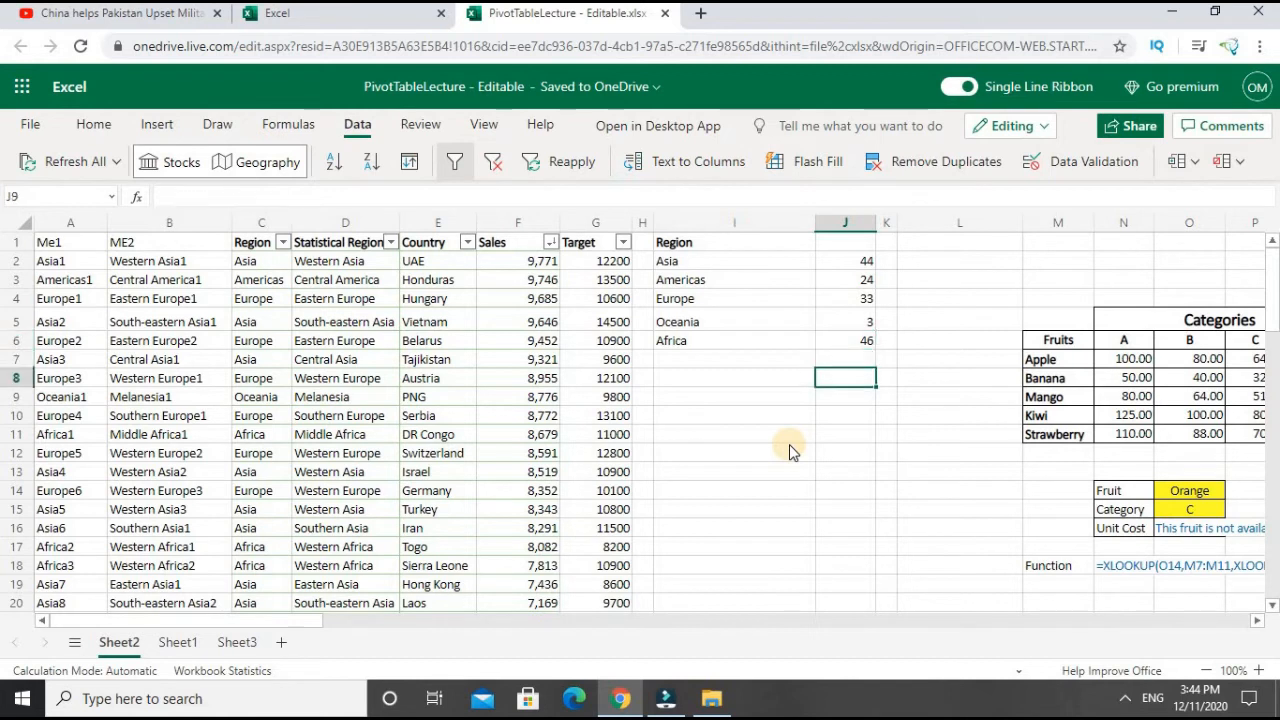
key("Left")
key("Left")
key("Right")
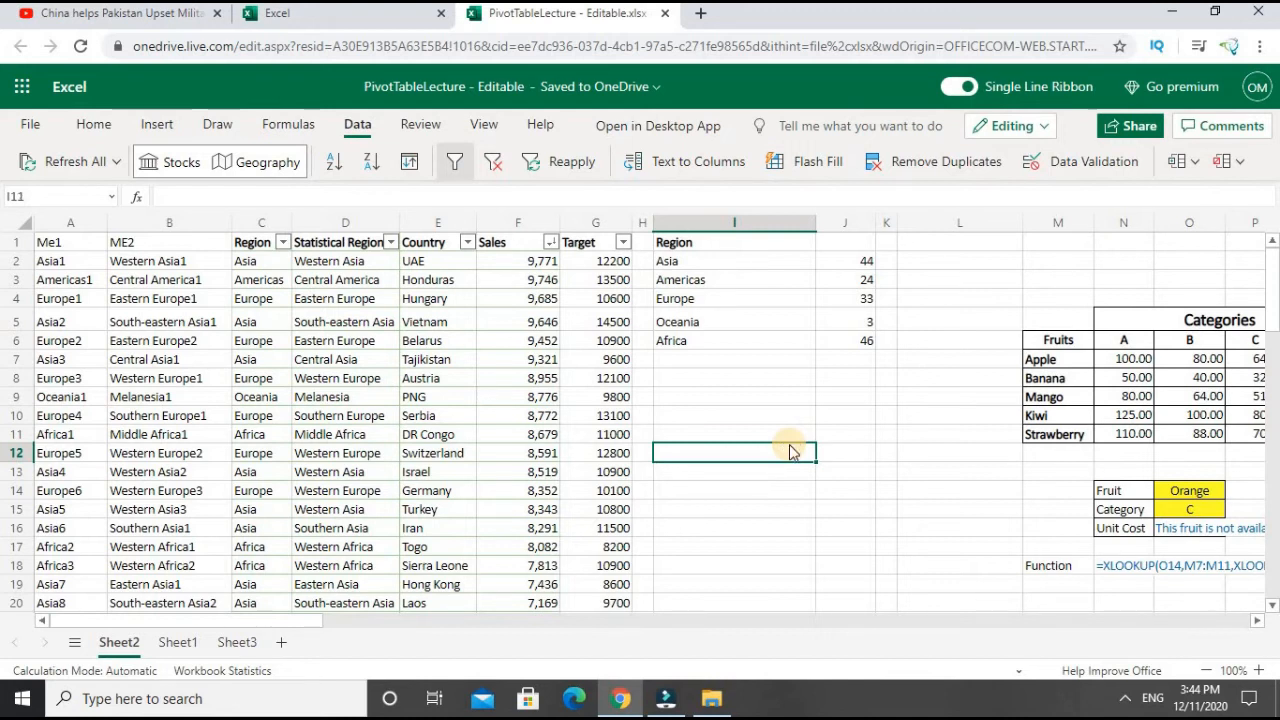
key("Up")
key("Up")
key("Up")
key("Up")
key("Up")
key("Up")
key("Up")
key("Up")
key("Up")
key("Up")
key("Up")
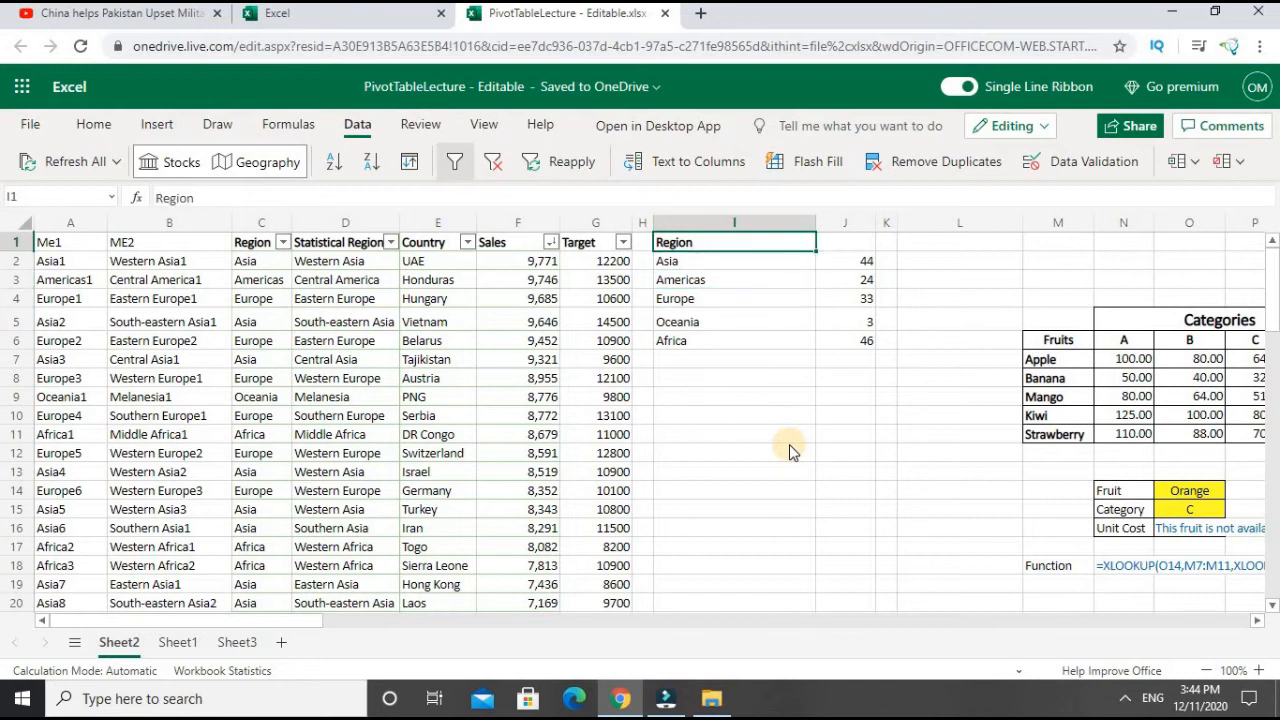
key("shift+Down")
key("shift+Down")
key("shift+Down")
key("shift+Down")
key("shift+Down")
key("ctrl+c")
key("Down")
key("Down")
key("Down")
key("Down")
key("Down")
key("Down")
key("Down")
key("Down")
key("Down")
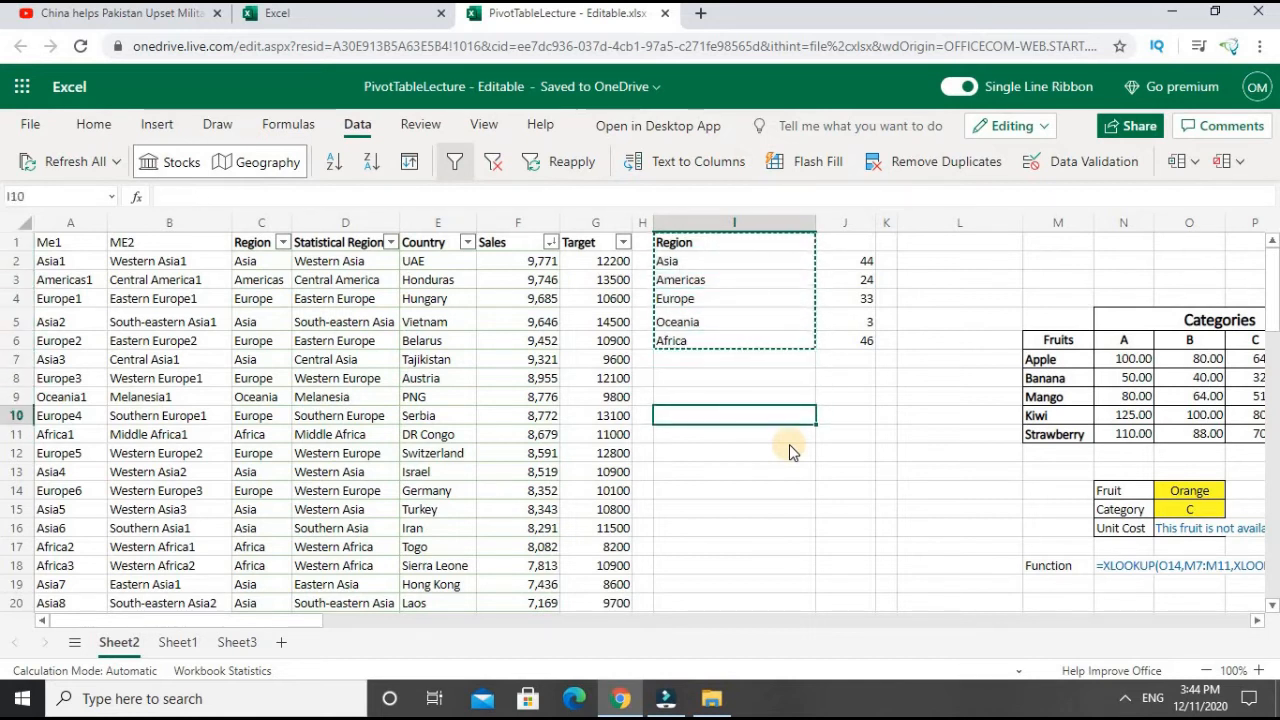
key("Down")
key("ctrl+v")
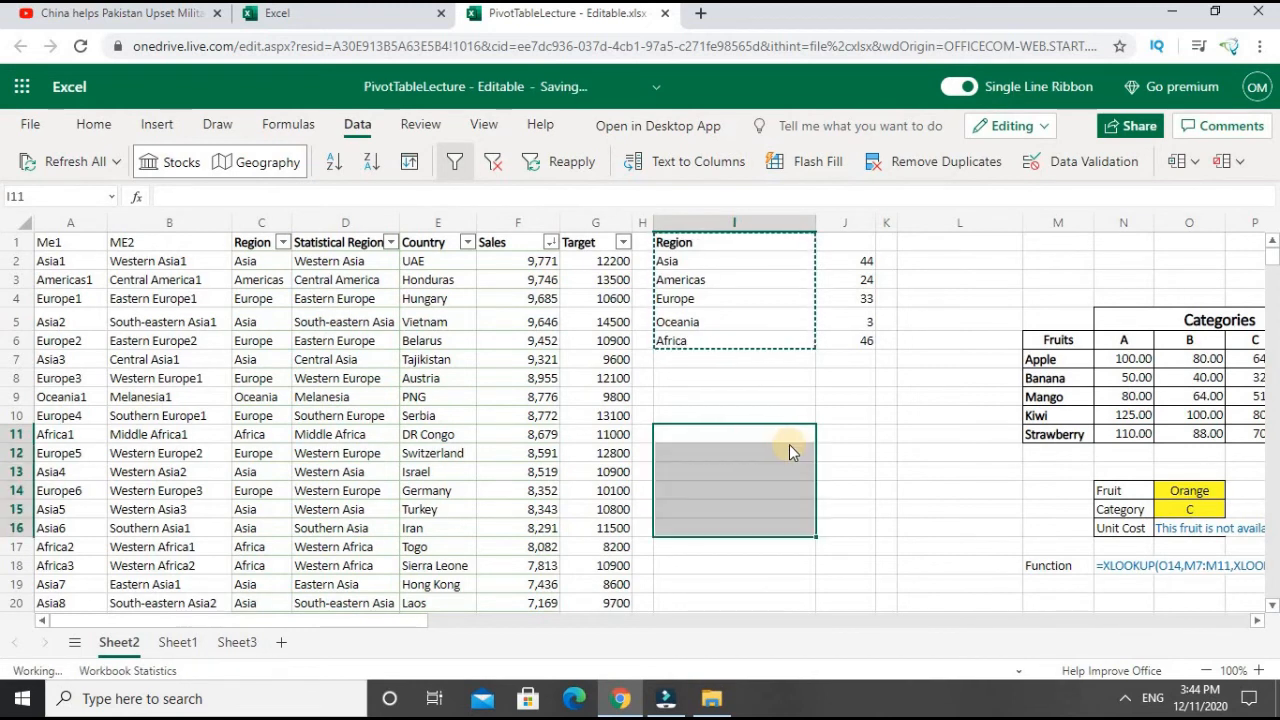
- Examine the pasted region list and the Sales values in column F as a possible second counting condition
key("Down")
key("Down")
key("Down")
key("Down")
key("Down")
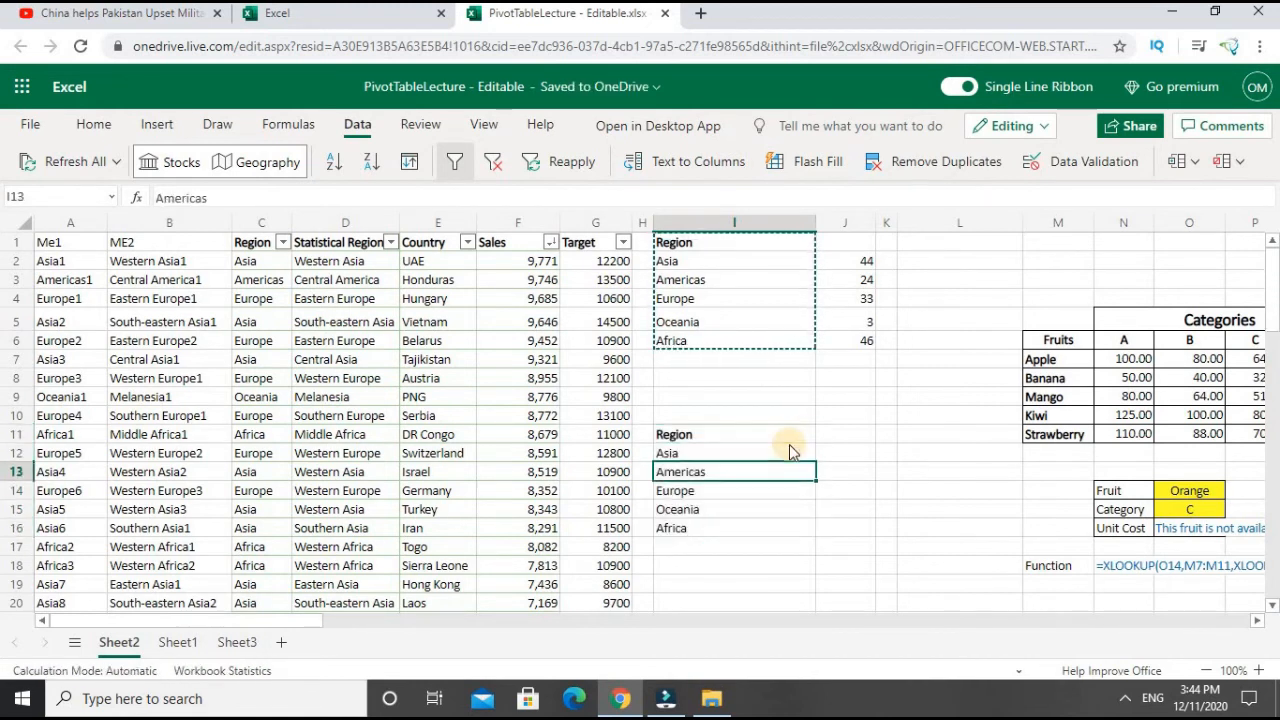
key("Up")
key("Up")
key("Up")
key("Up")
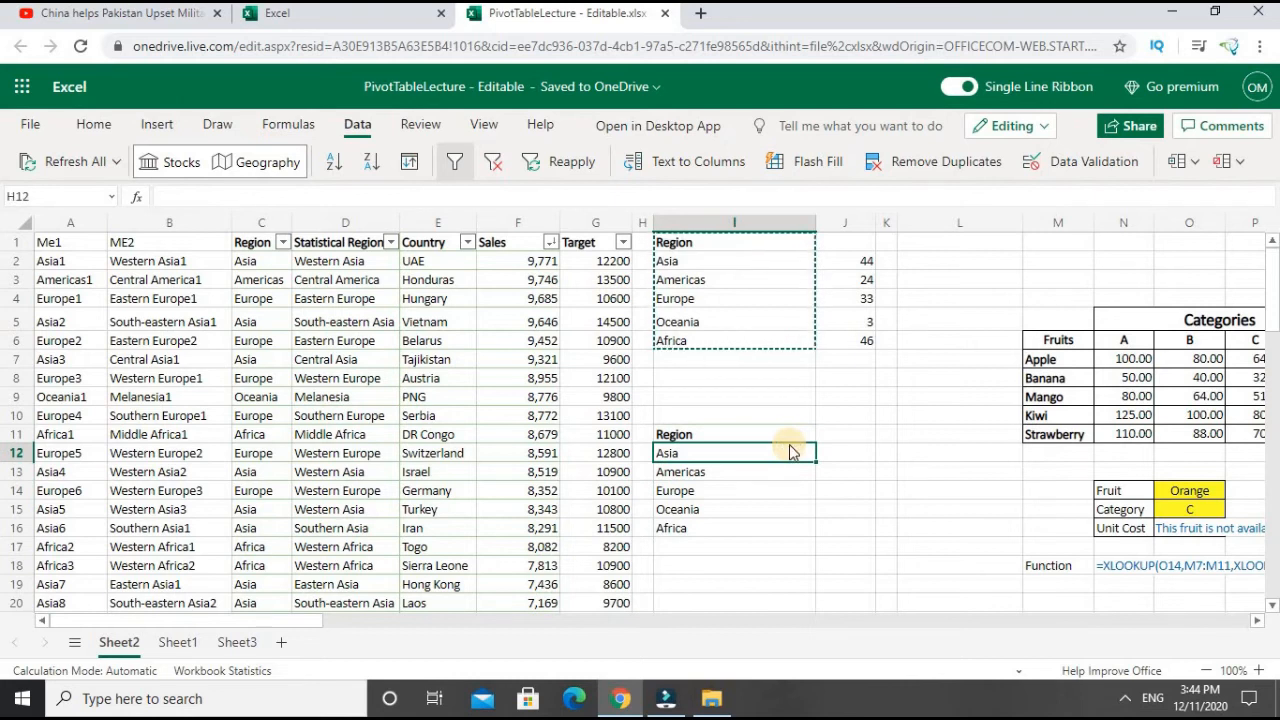
key("Left")
key("Left")
key("Left")
key("Up")
key("Up")
key("Up")
key("Up")
key("Up")
key("Up")
key("Up")
key("Up")
key("Up")
key("Up")
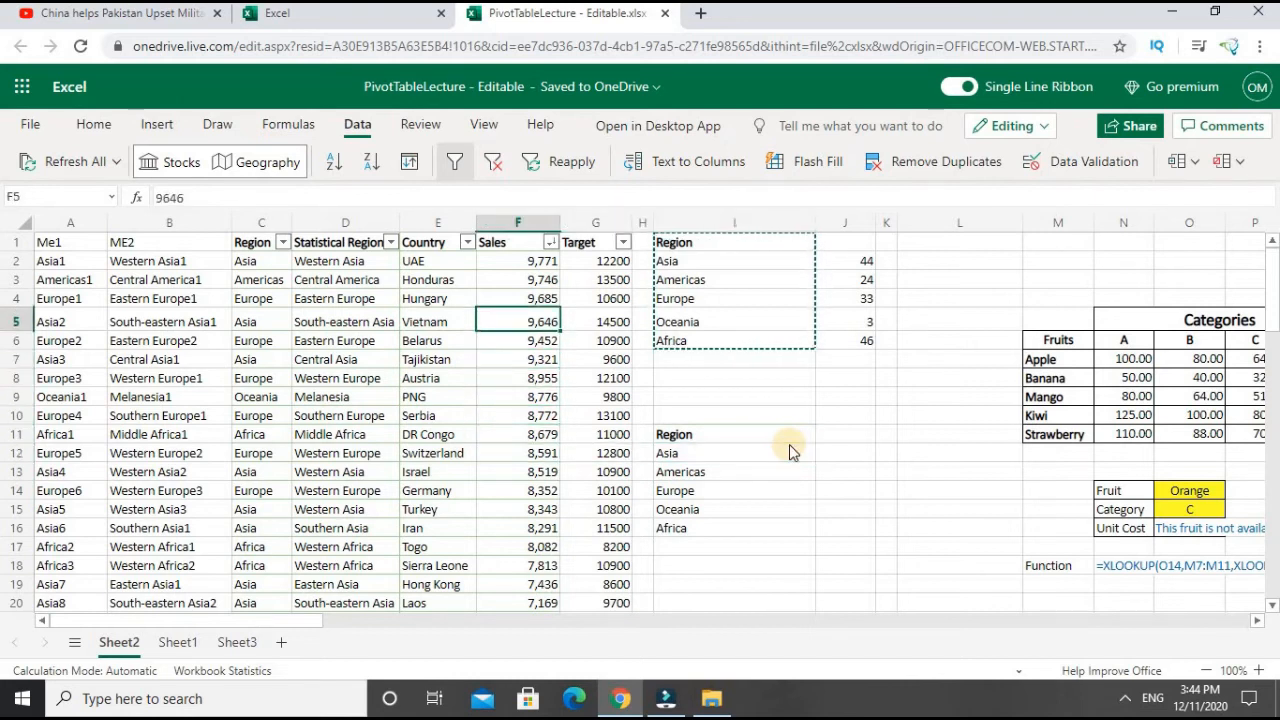
key("Down")
key("Down")
key("Down")
key("Down")
key("Down")
key("Down")
key("Down")
key("Down")
key("Down")
key("Down")
key("Down")
key("Down")
key("Down")
key("Down")
key("Down")
key("Down")
key("Down")
key("Down")
key("Down")
key("Down")
key("Up")
key("Up")
key("Up")
key("Up")
key("Up")
key("Up")
key("Up")
key("Up")
key("Up")
key("Up")
key("Up")
key("Up")
key("Up")
key("Up")
key("Up")
key("Up")
key("Up")
key("Up")
key("Up")
key("Up")
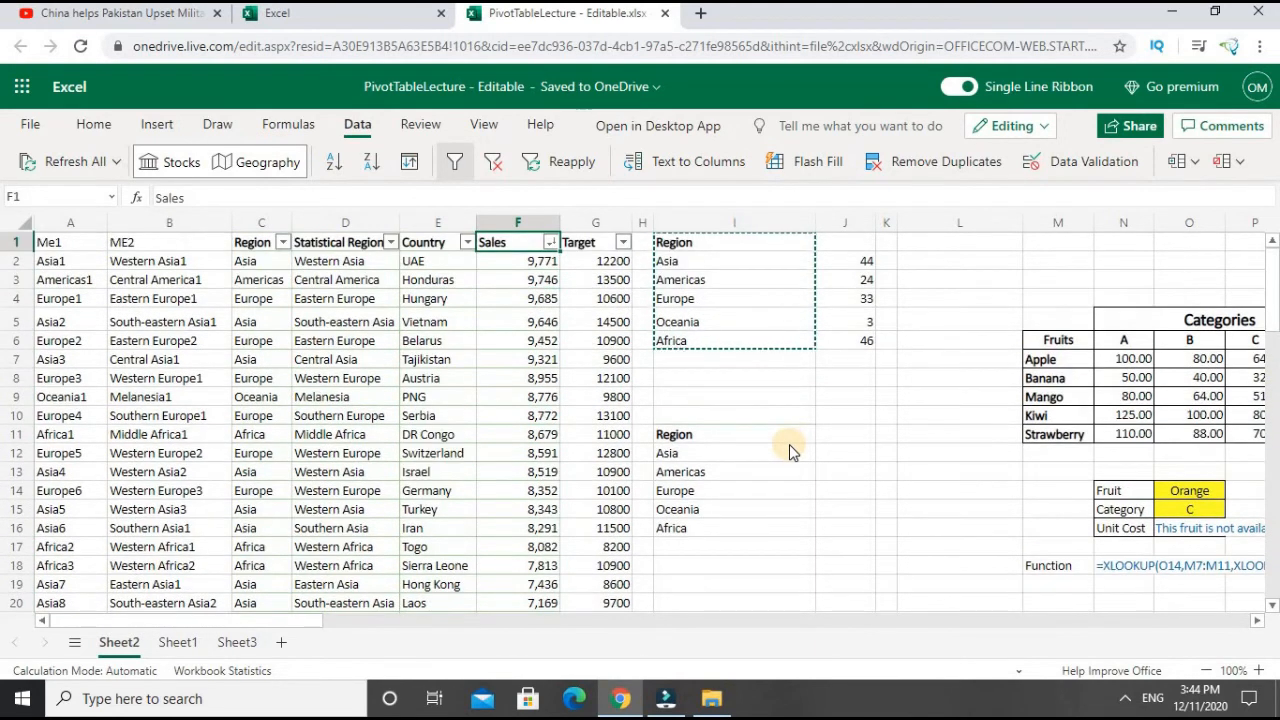
key("Down")
key("Down")
key("Down")
key("Down")
key("Down")
key("Down")
key("Down")
key("Down")
key("Down")
key("Down")
key("Down")
key("Down")
key("Down")
key("Down")
key("Down")
key("Up")
key("Up")
key("Up")
key("Up")
key("Right")
key("Right")
key("Right")
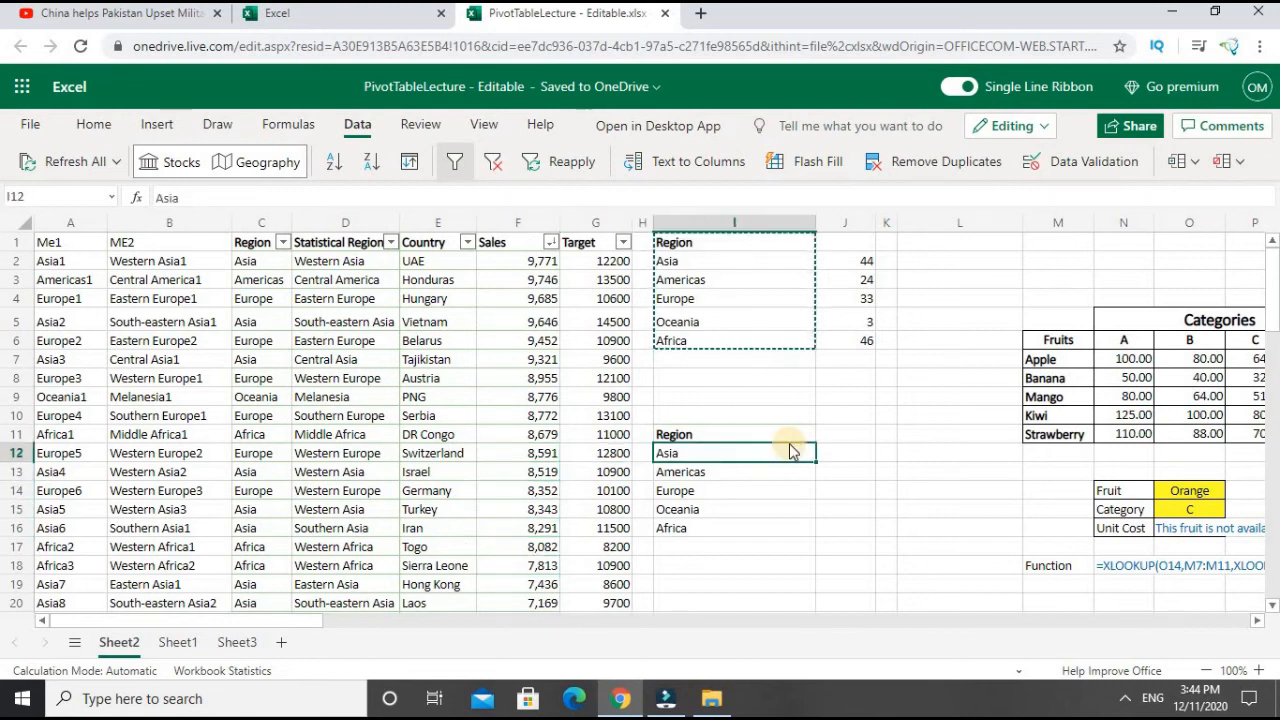
- Start a COUNTIFS formula in J12 with the absolute Region range $C$2:$C$151 and the Asia cell I12 as its first criterion
key("Right")
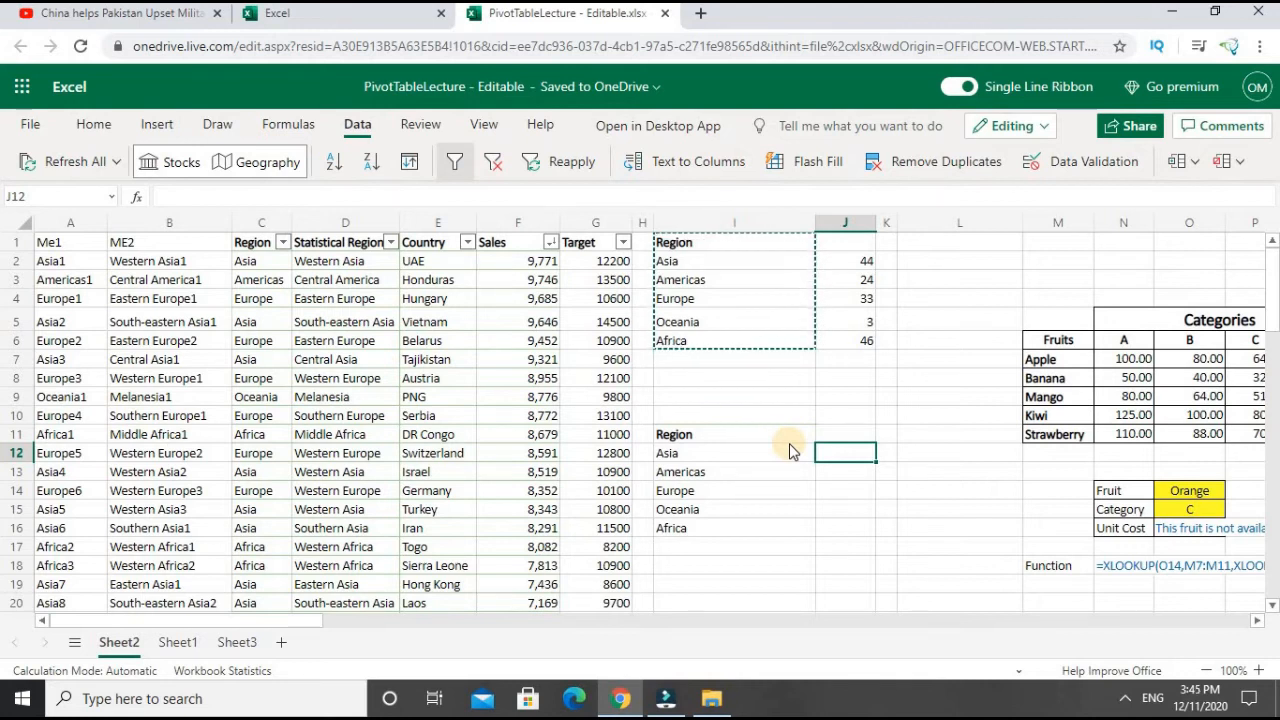
type("=")
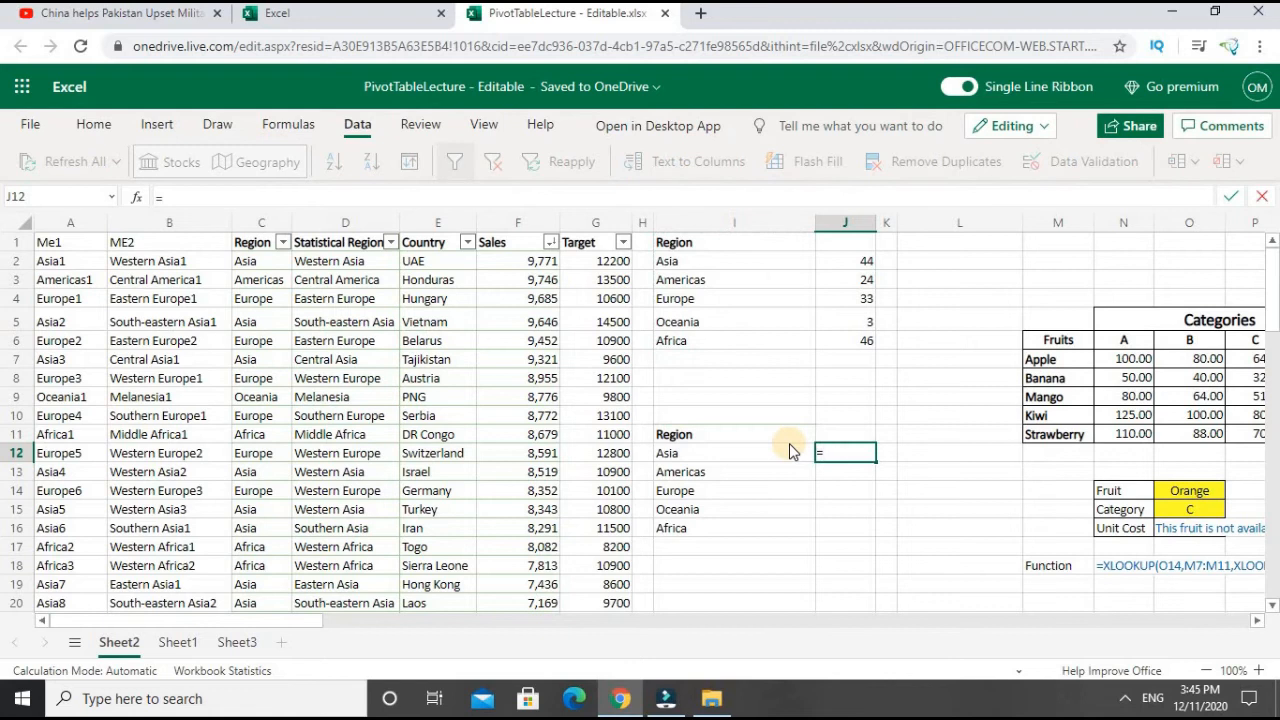
type("COUNT")
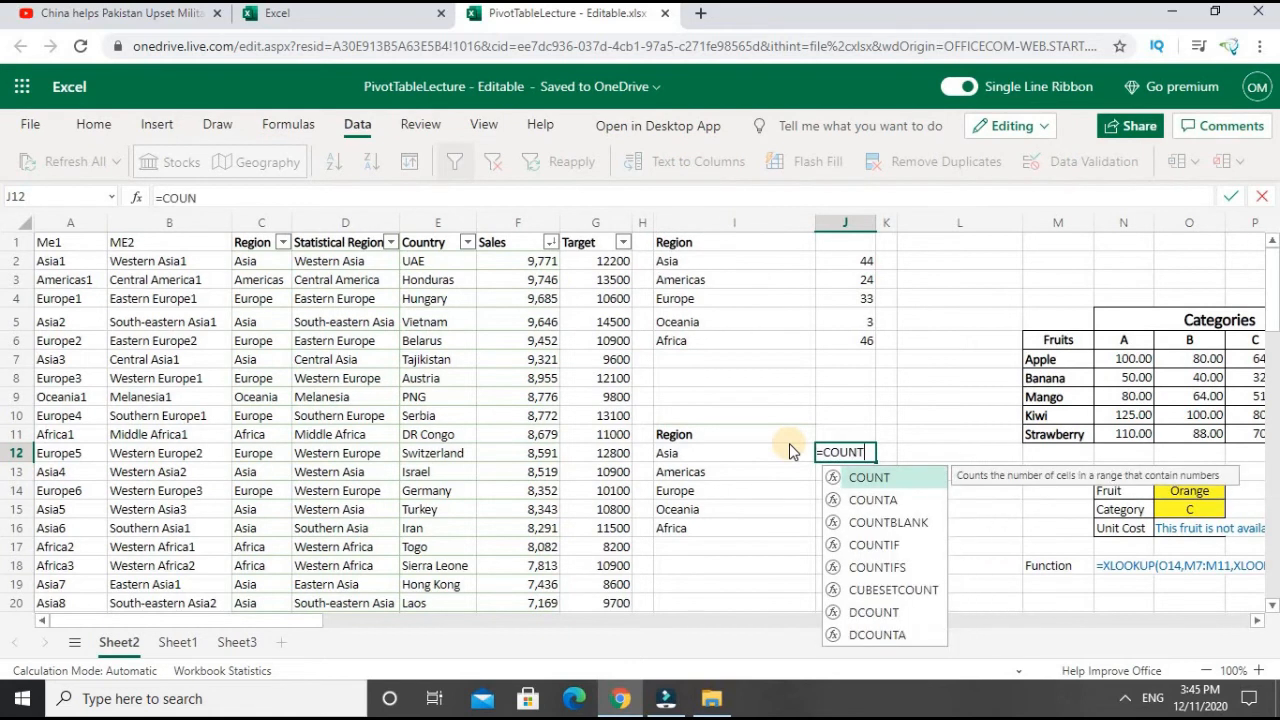
type("IFS")
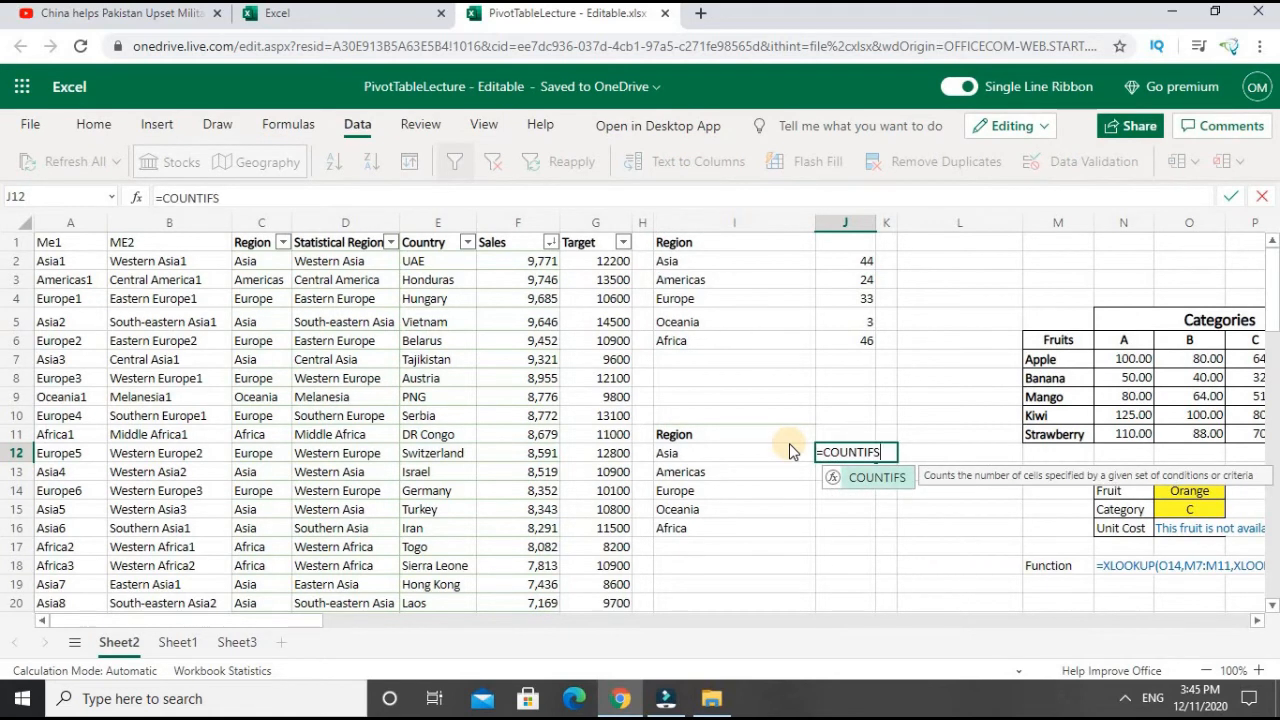
type("(")
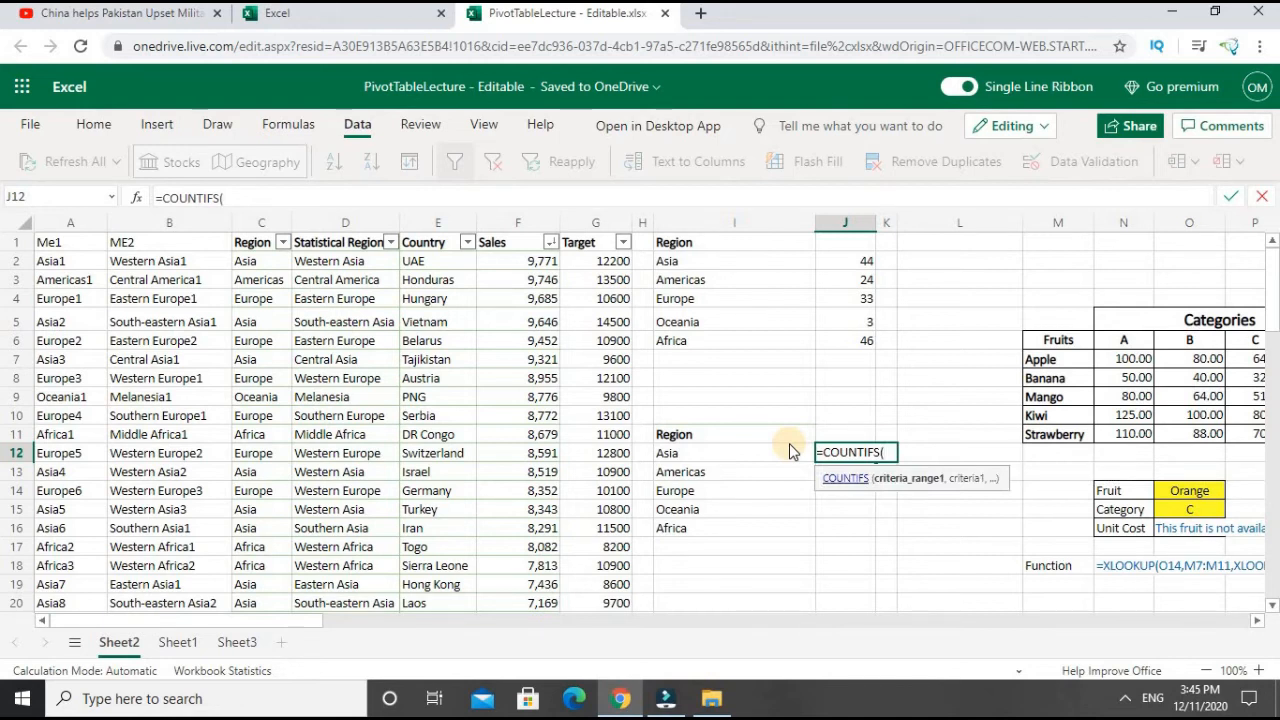
left_click(252, 259)
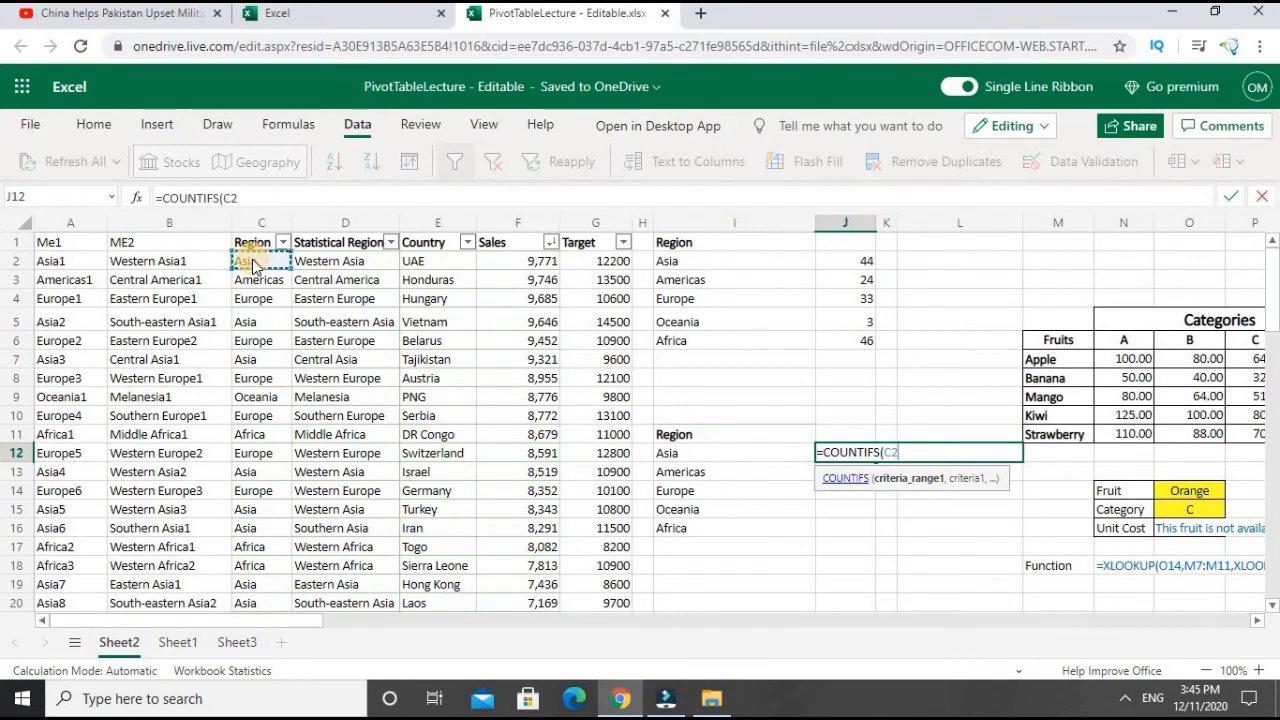
key("ctrl+shift+Down")
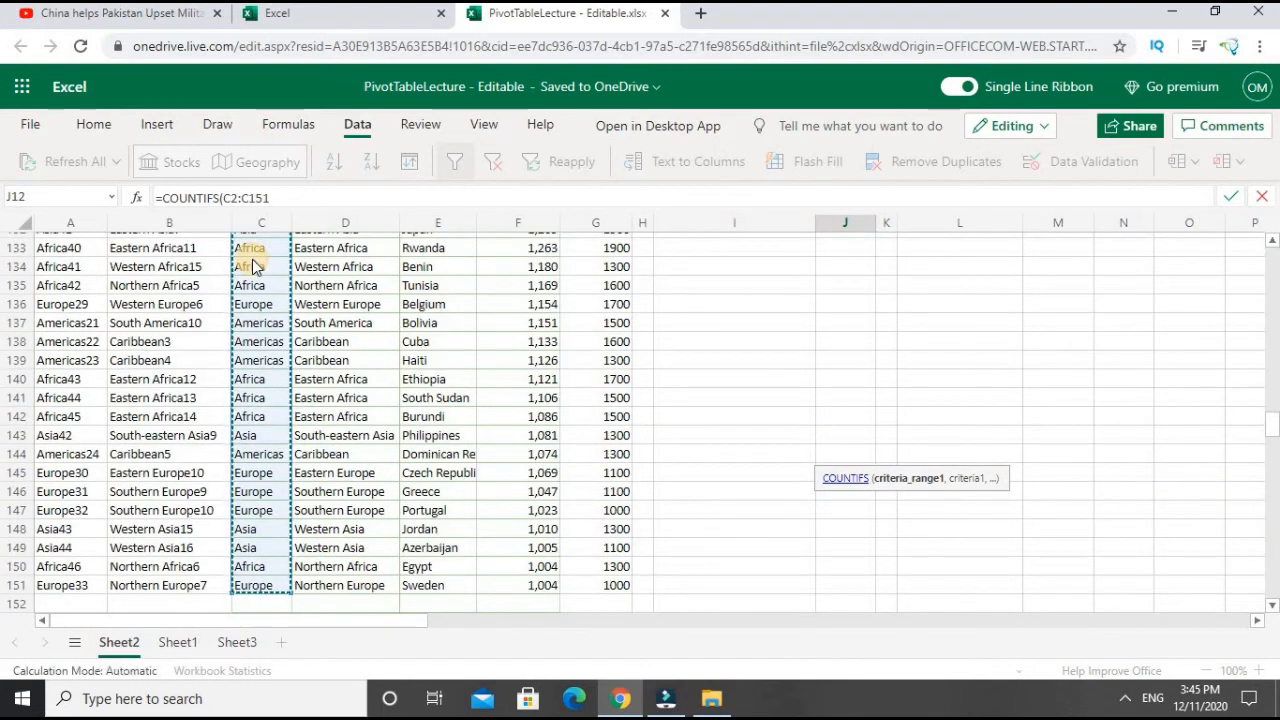
key("F4")
type(",")
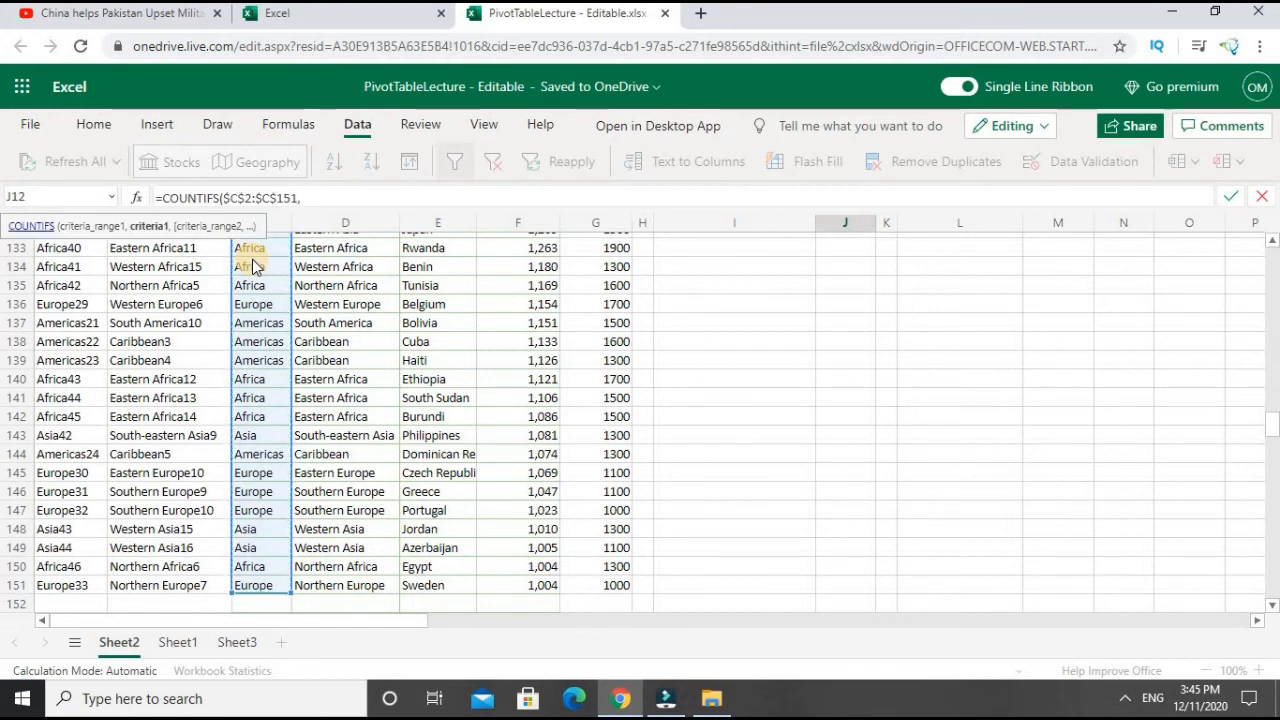
key("Left")
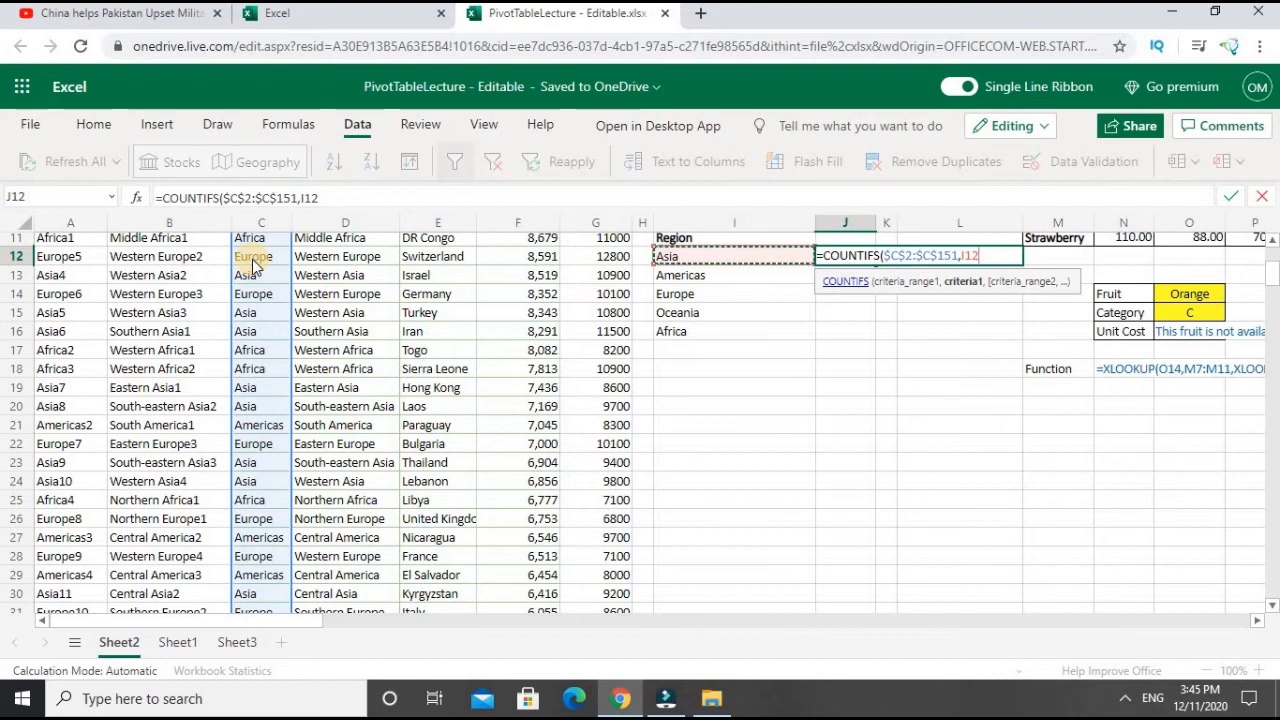
type(",")
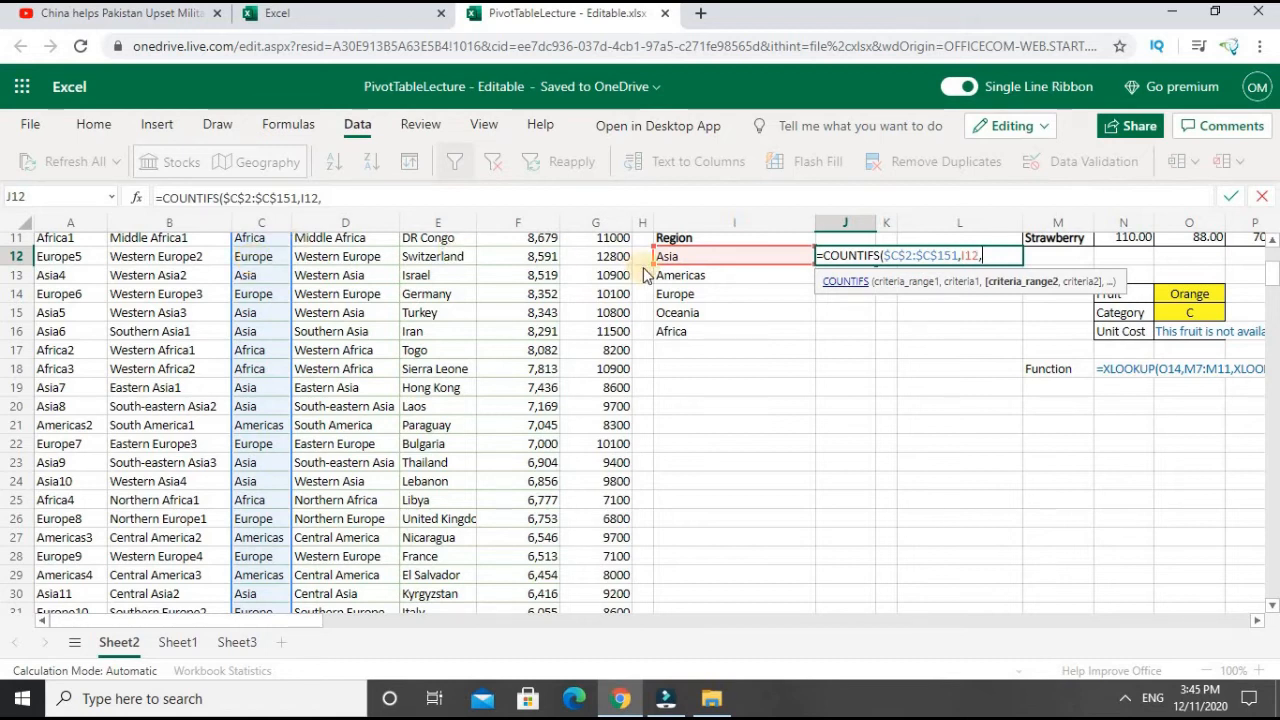
- Add the table's Sales entries as the absolute second criteria range $F$2:$F$151 in the COUNTIFS formula
scroll(1273, 272, "up", 3)
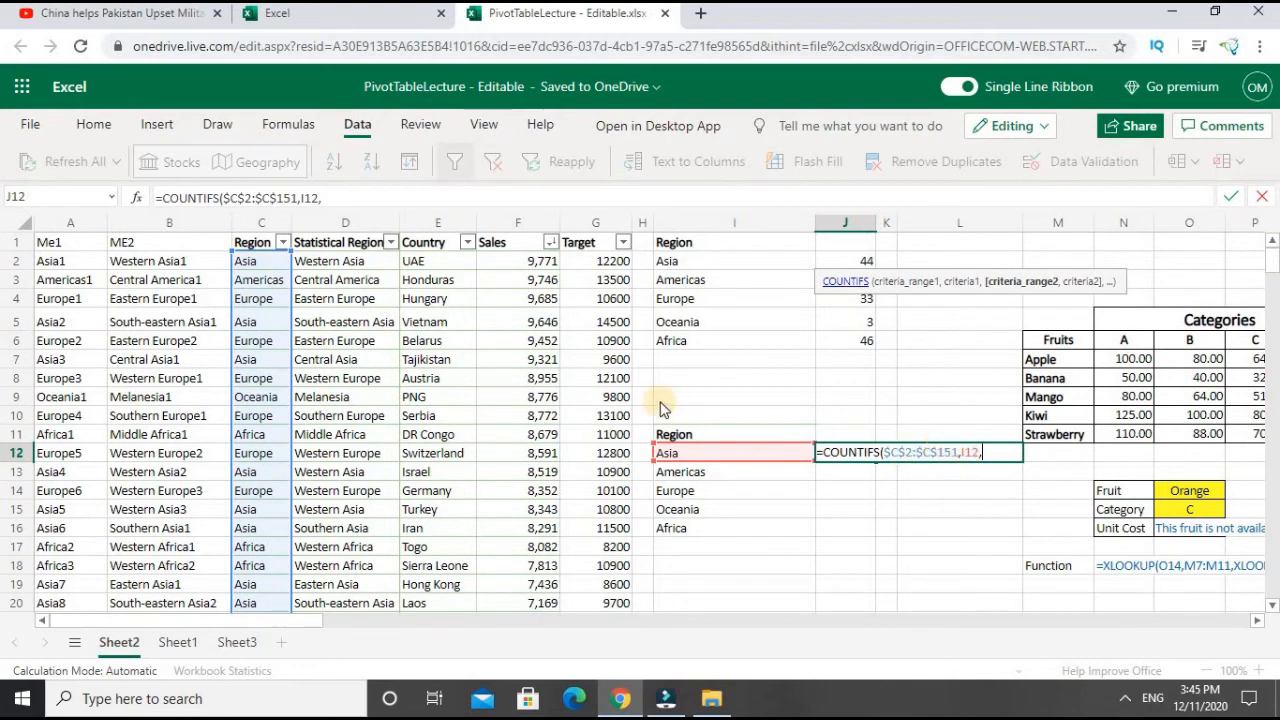
left_click(520, 266)
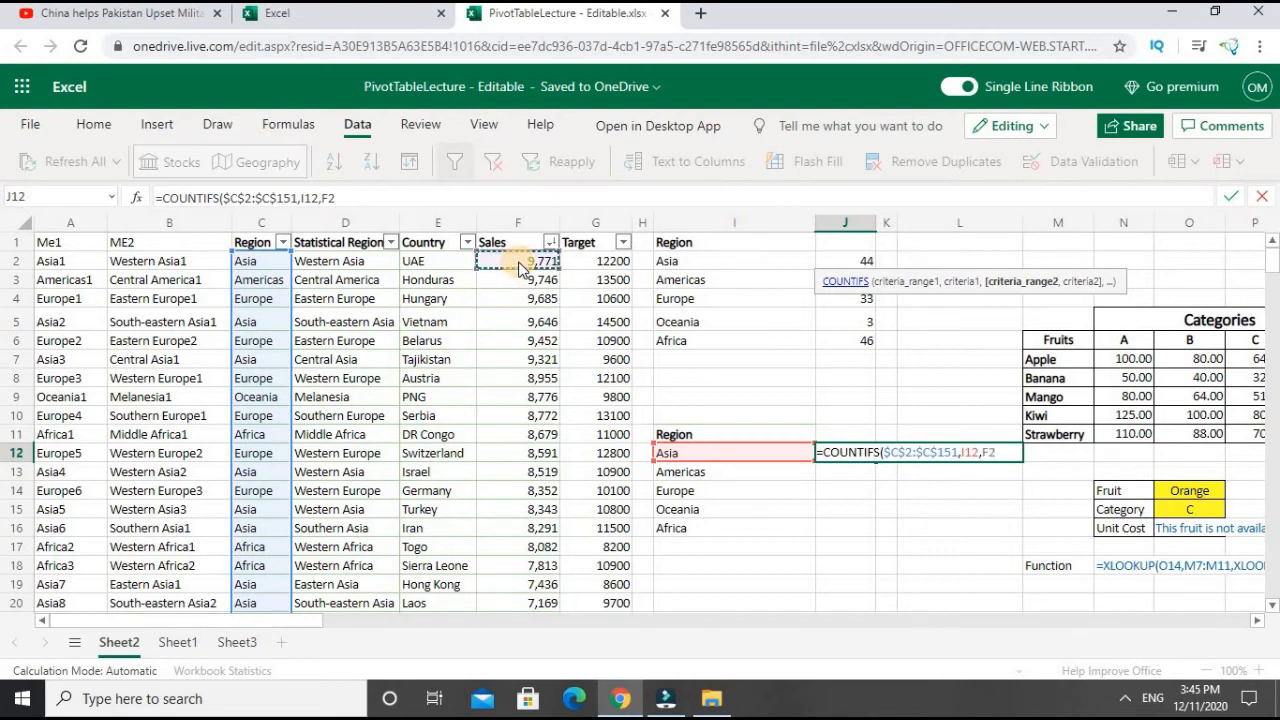
key("ctrl+shift+Down")
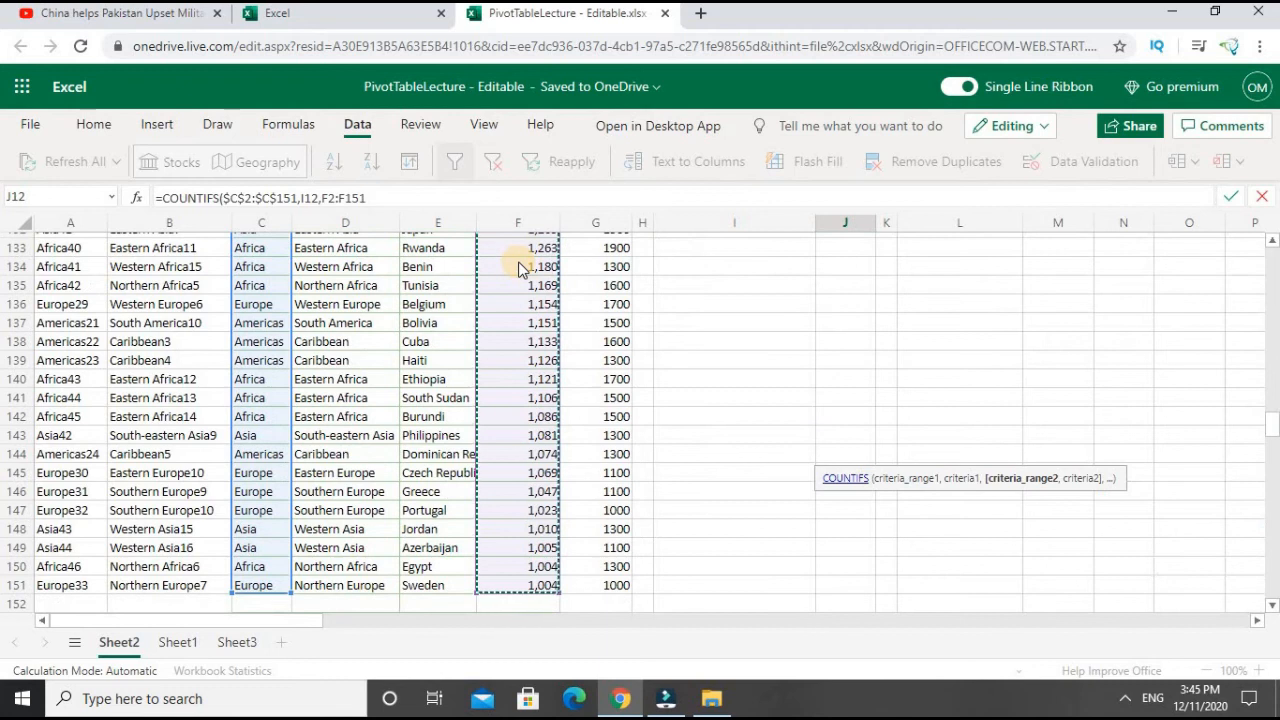
left_click_drag(1272, 422, 1273, 163)
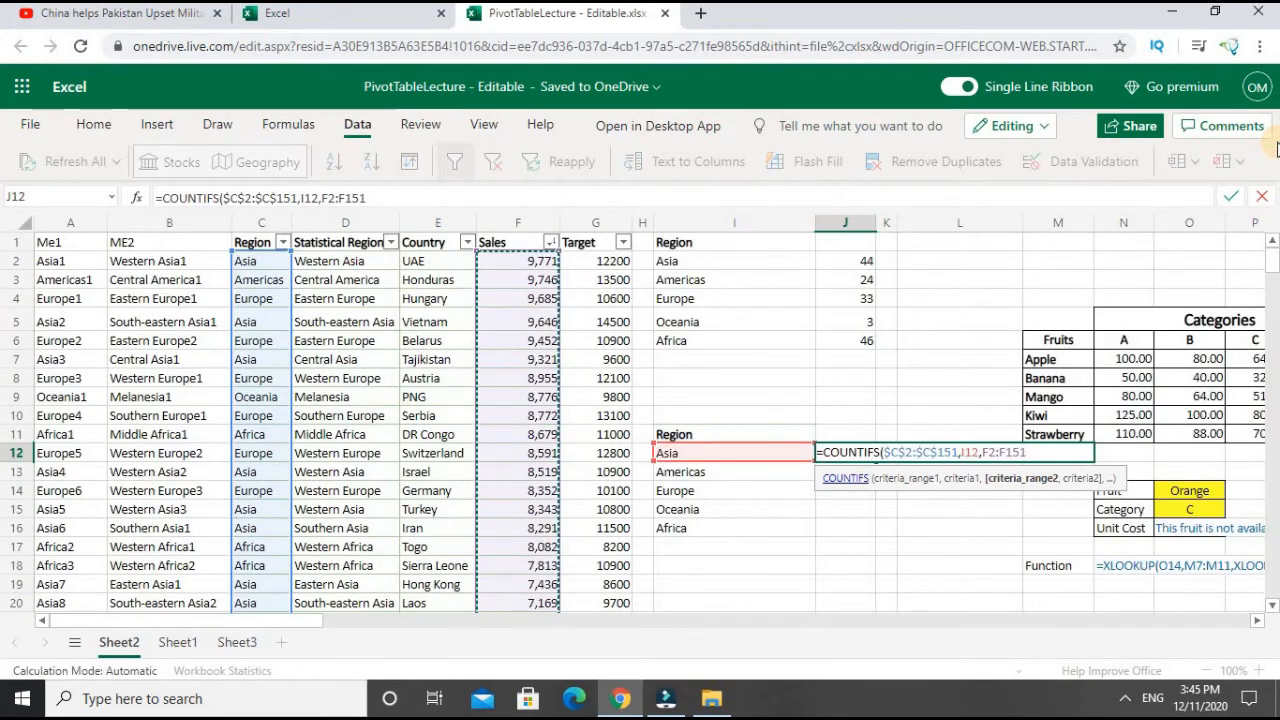
key("F4")
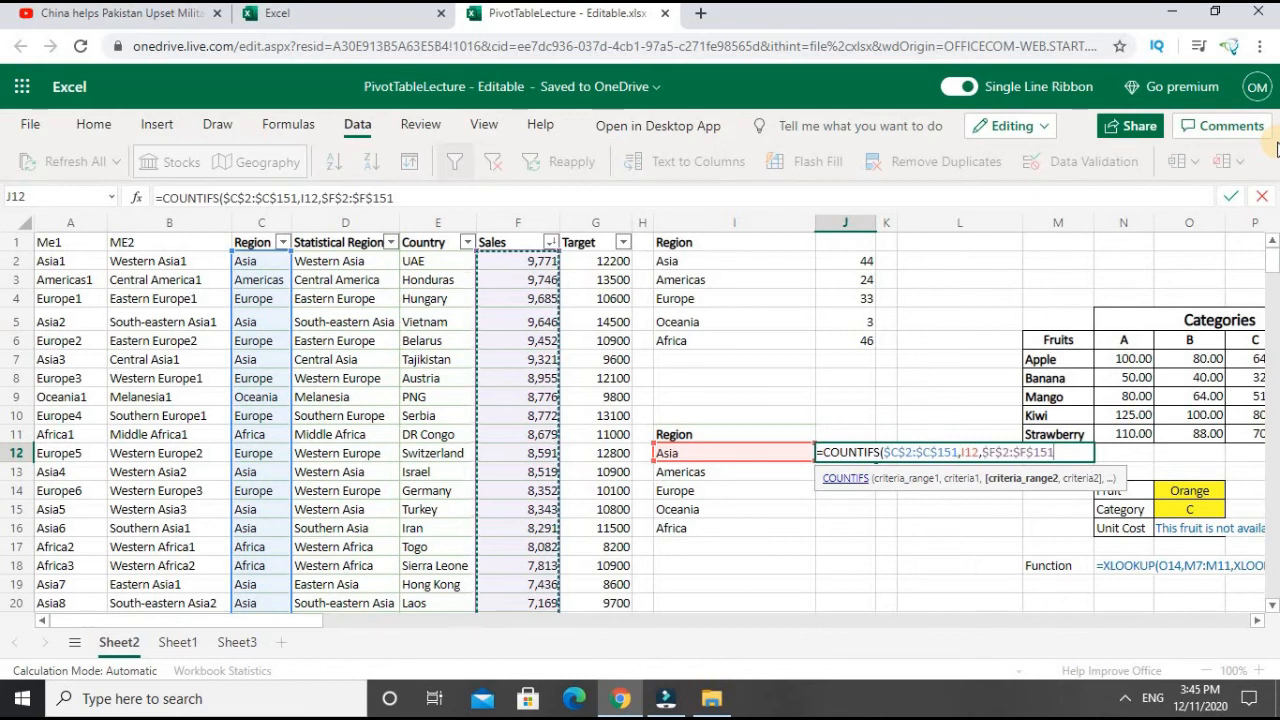
type(",")
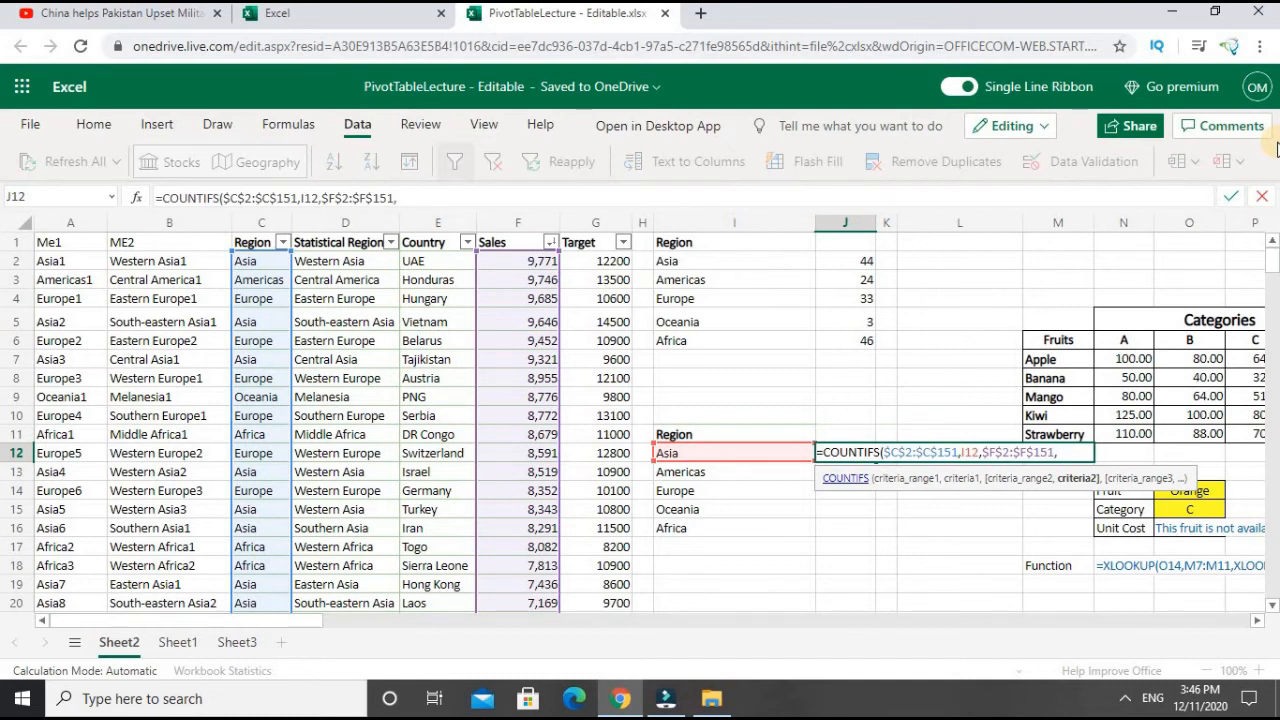
- Add "<"&7000 as the Sales criterion and close the COUNTIFS formula's parenthesis
type("\"<\"&7000")
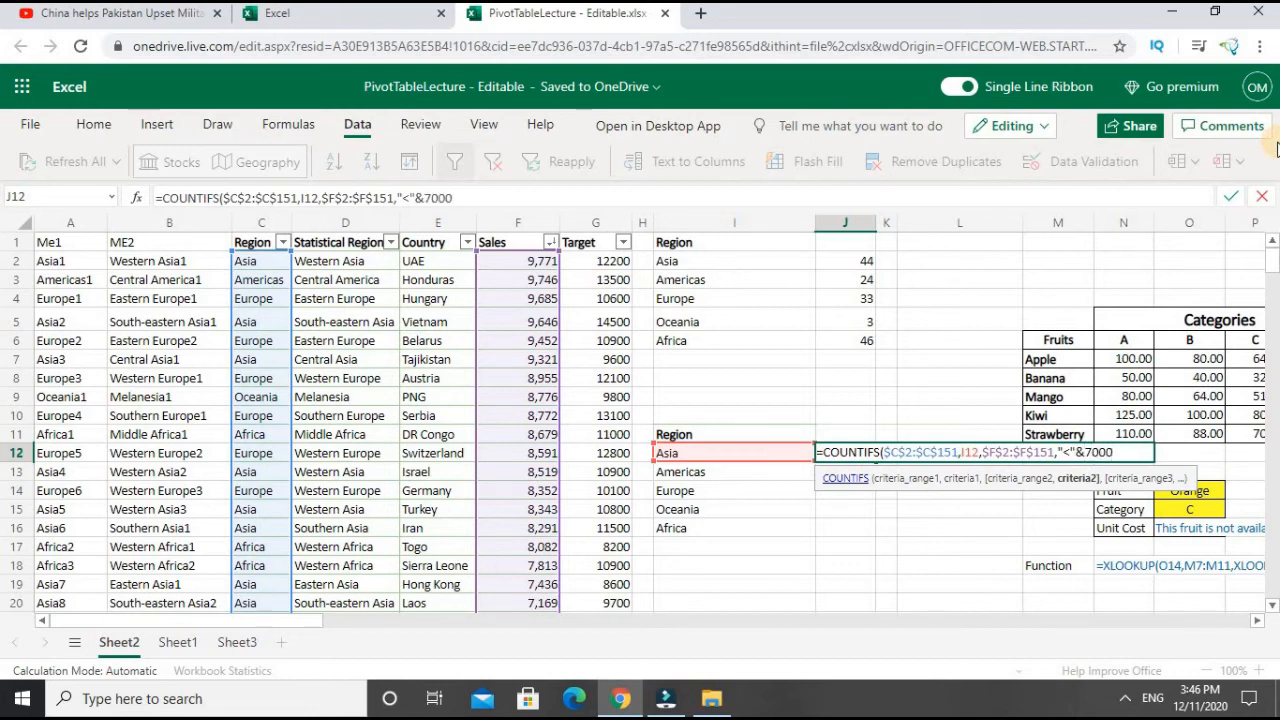
type(")")
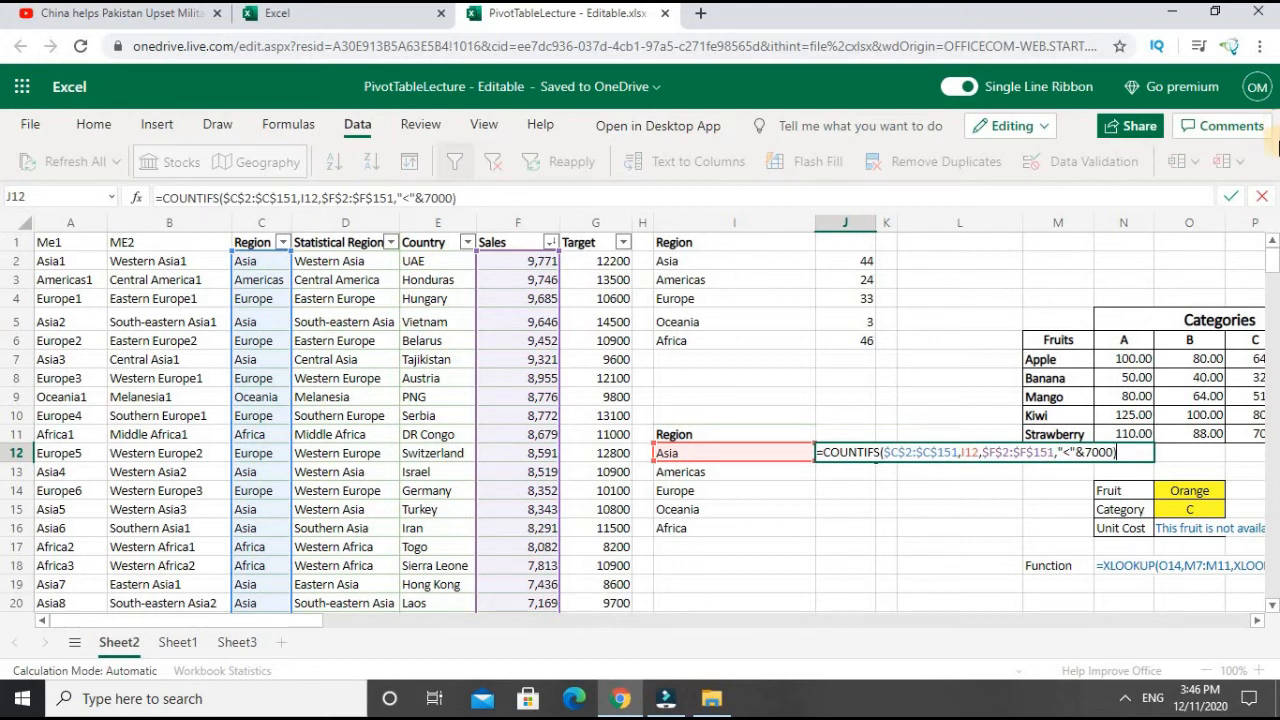
- Change the Sales criterion's comparison operator to > and enter the COUNTIFS formula in J12
left_click(1068, 452)
key("BackSpace")
type(">")
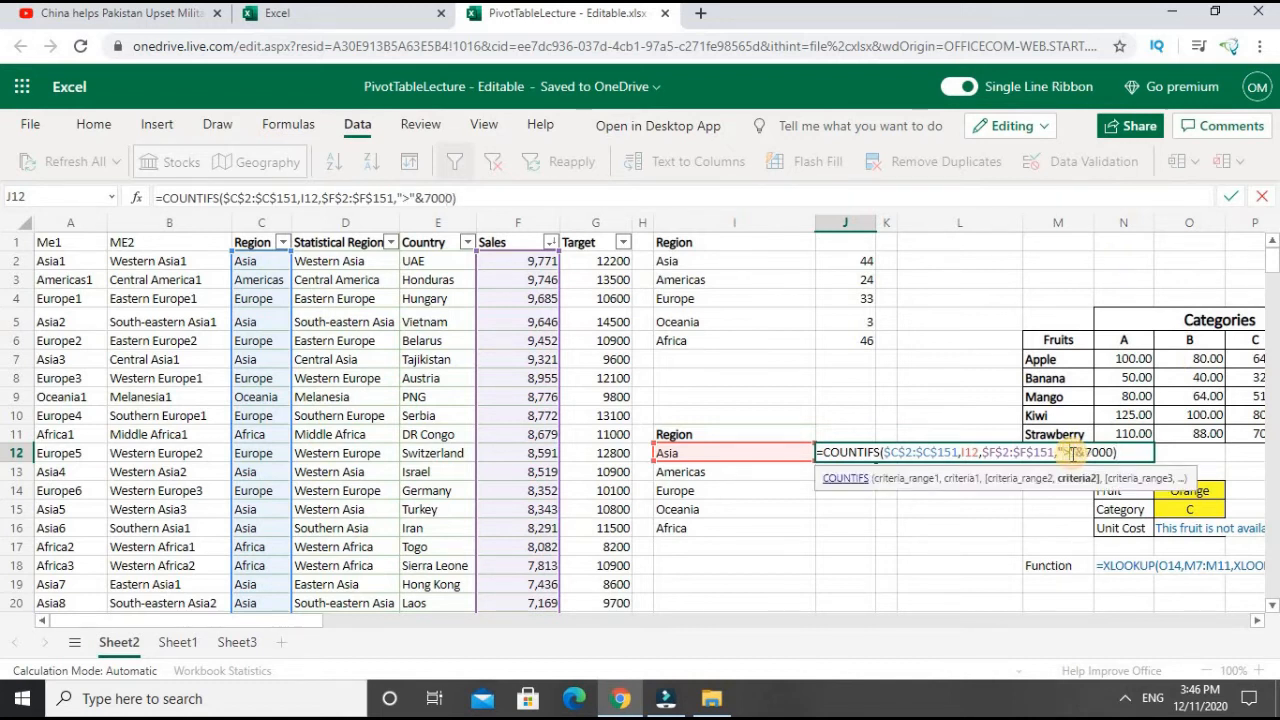
left_click(915, 572)
key("Return")
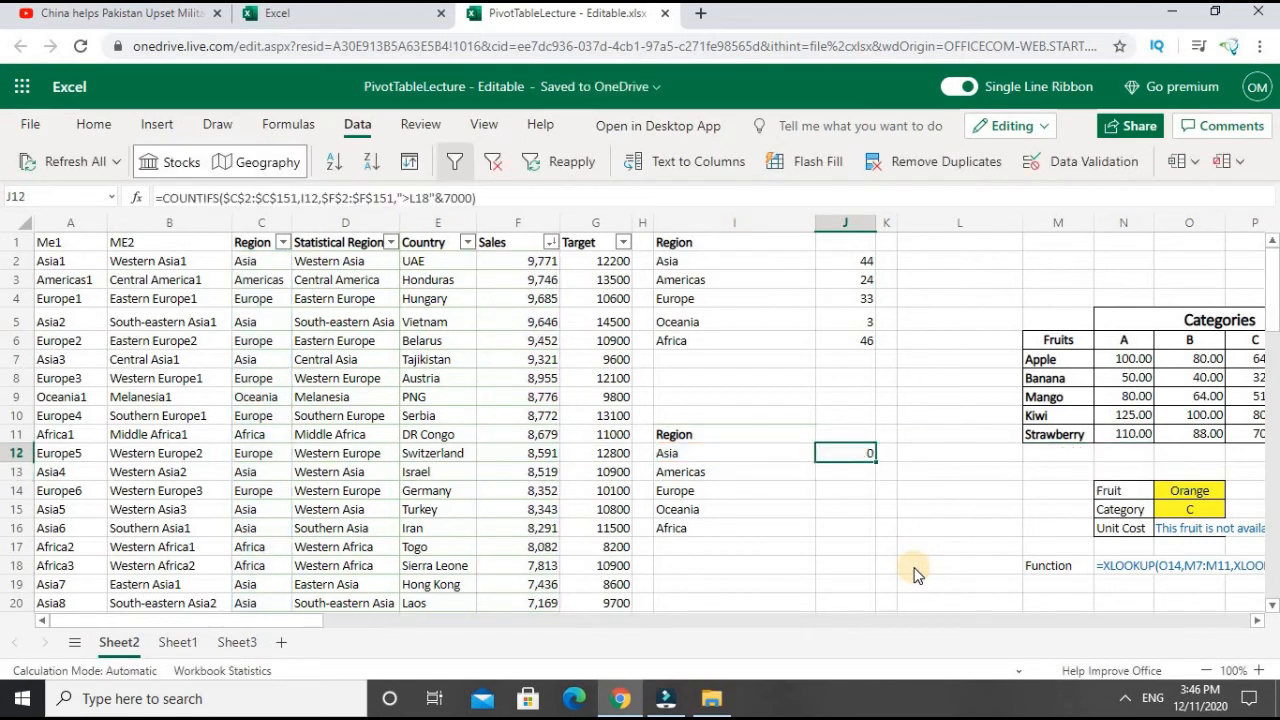
- Remove the stray L18 reference from the Sales criterion in J12 so it reads ">"&7000, and enter the formula again
key("F2")
key("Right")
key("Delete")
key("Delete")
key("Delete")
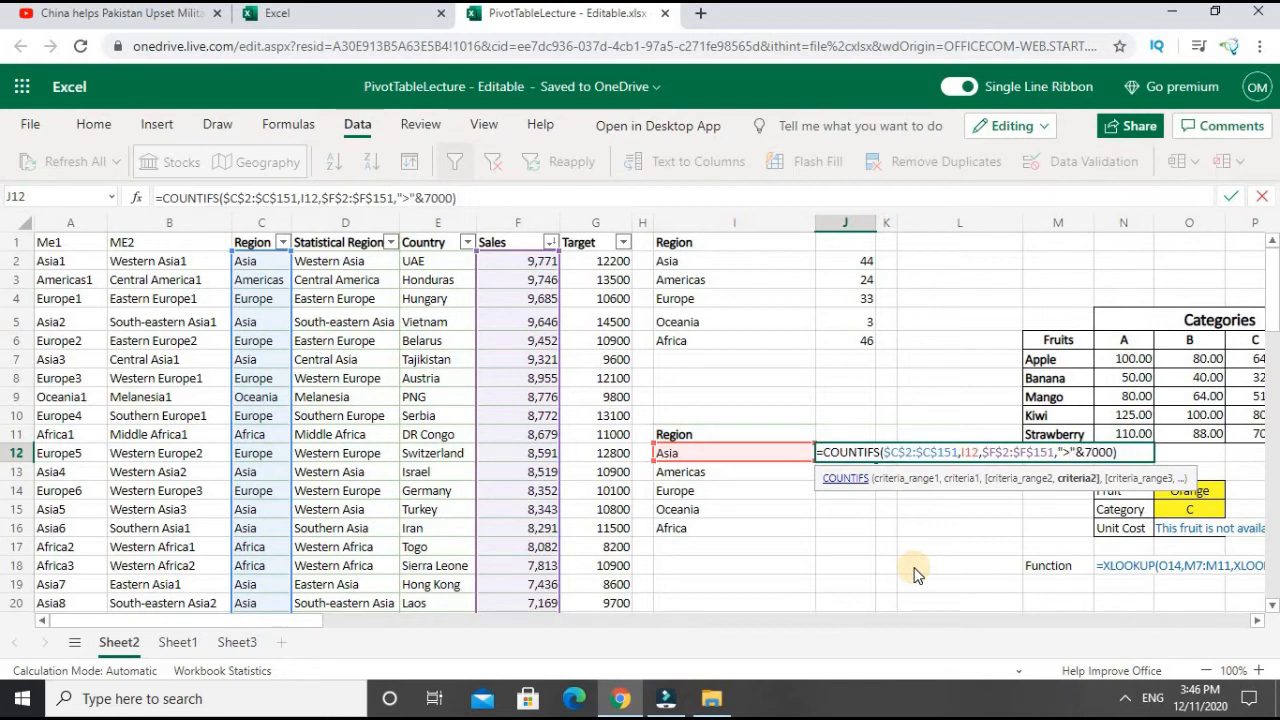
key("Return")
key("Up")
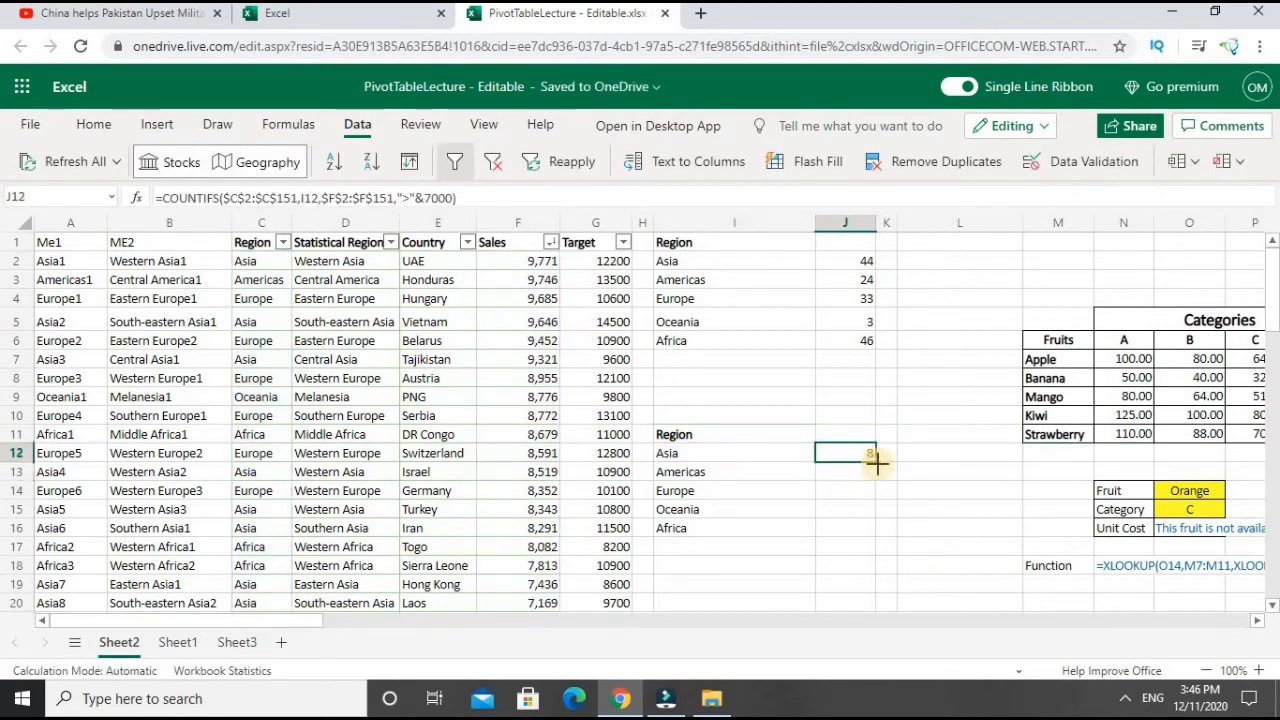
- Fill the COUNTIFS formula from J12 down to J16 and check the copied formulas for each region
left_click_drag(874, 460, 879, 532)
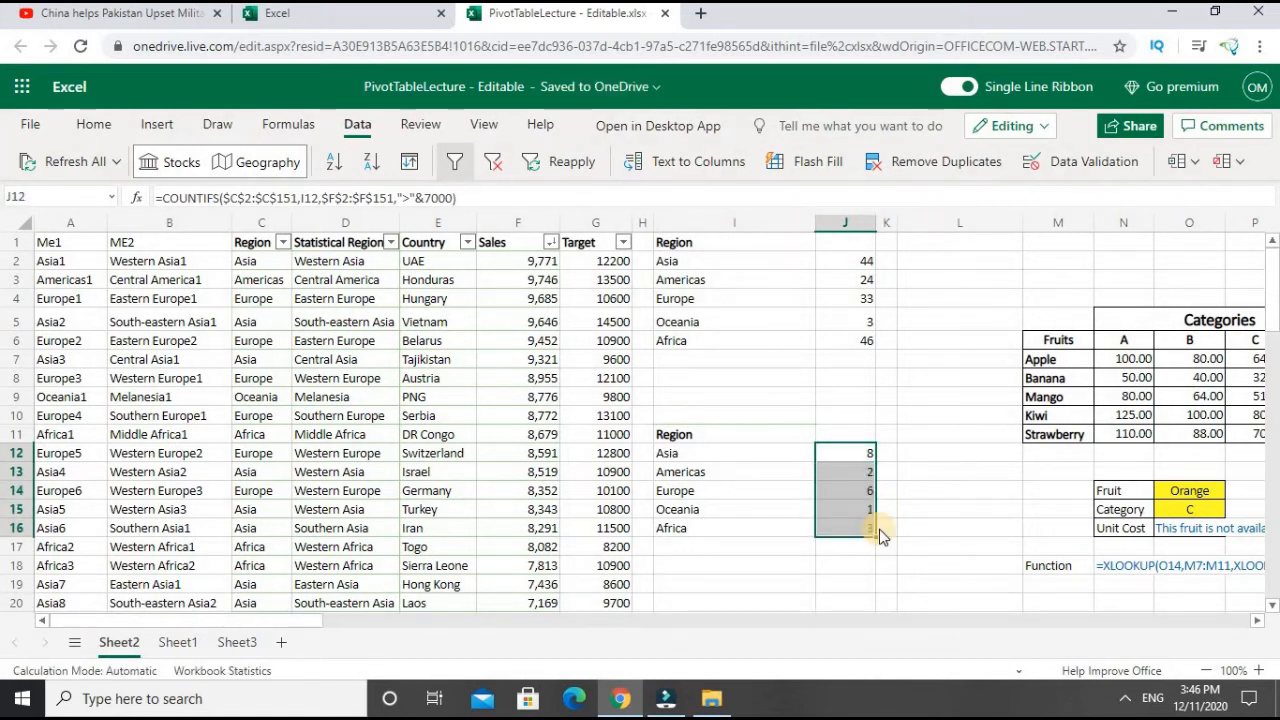
double_click(852, 472)
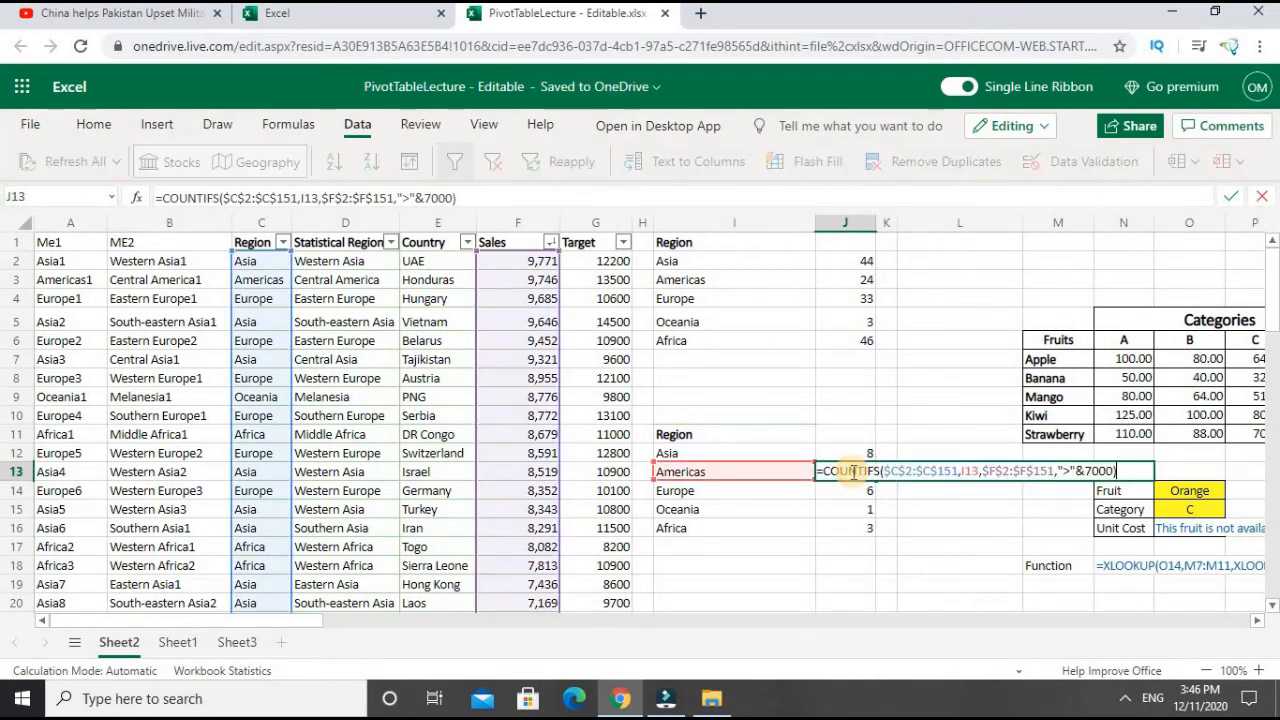
key("Return")
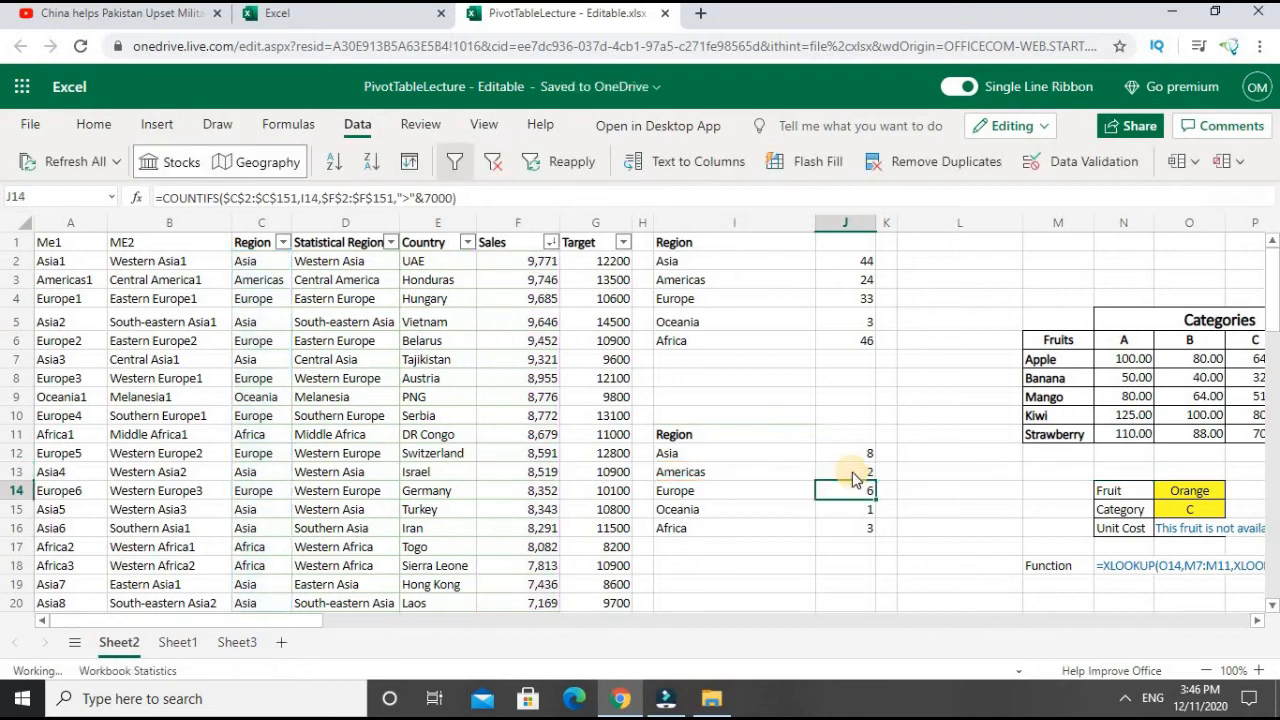
key("Down")
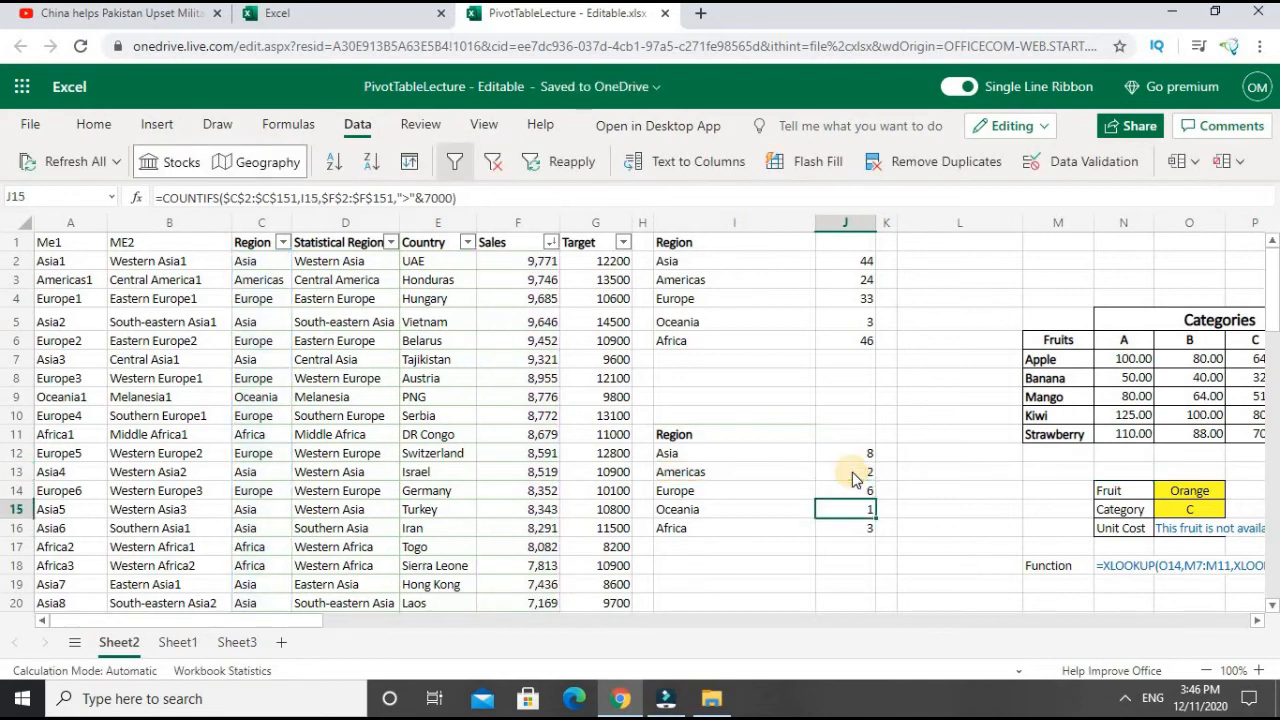
key("Down")
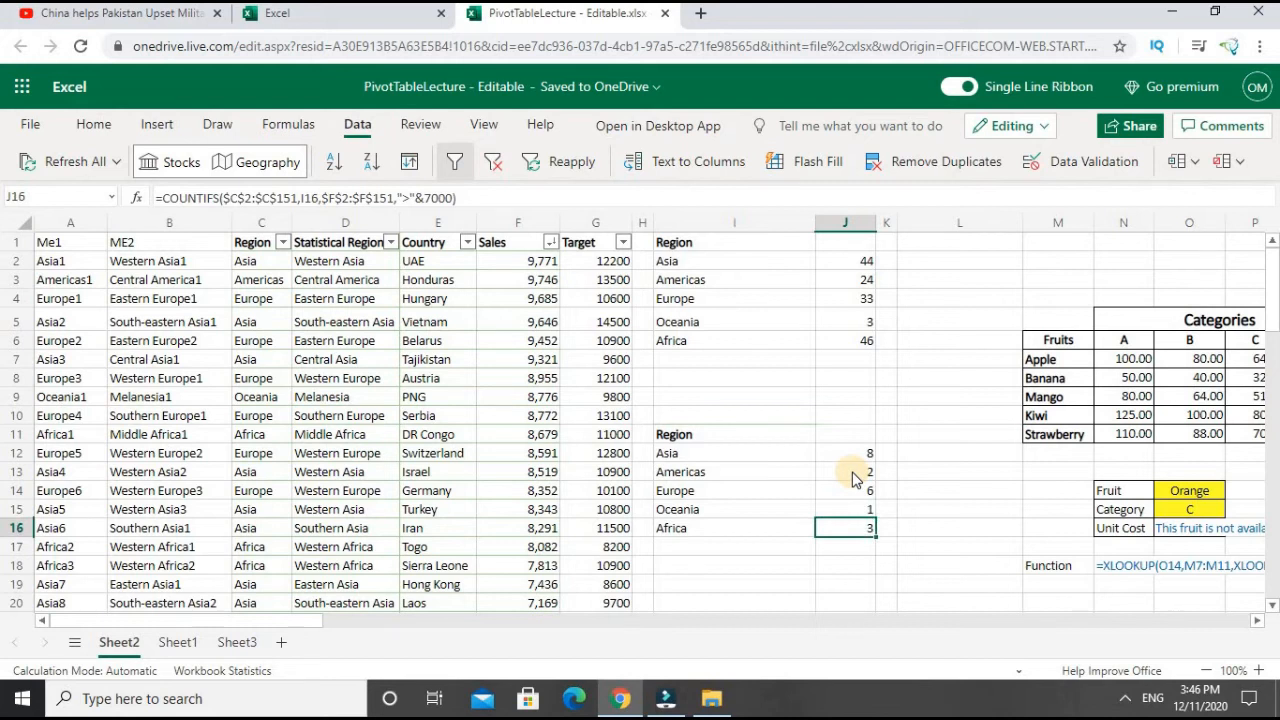
key("Up")
key("Up")
key("Up")
key("Up")
key("Left")
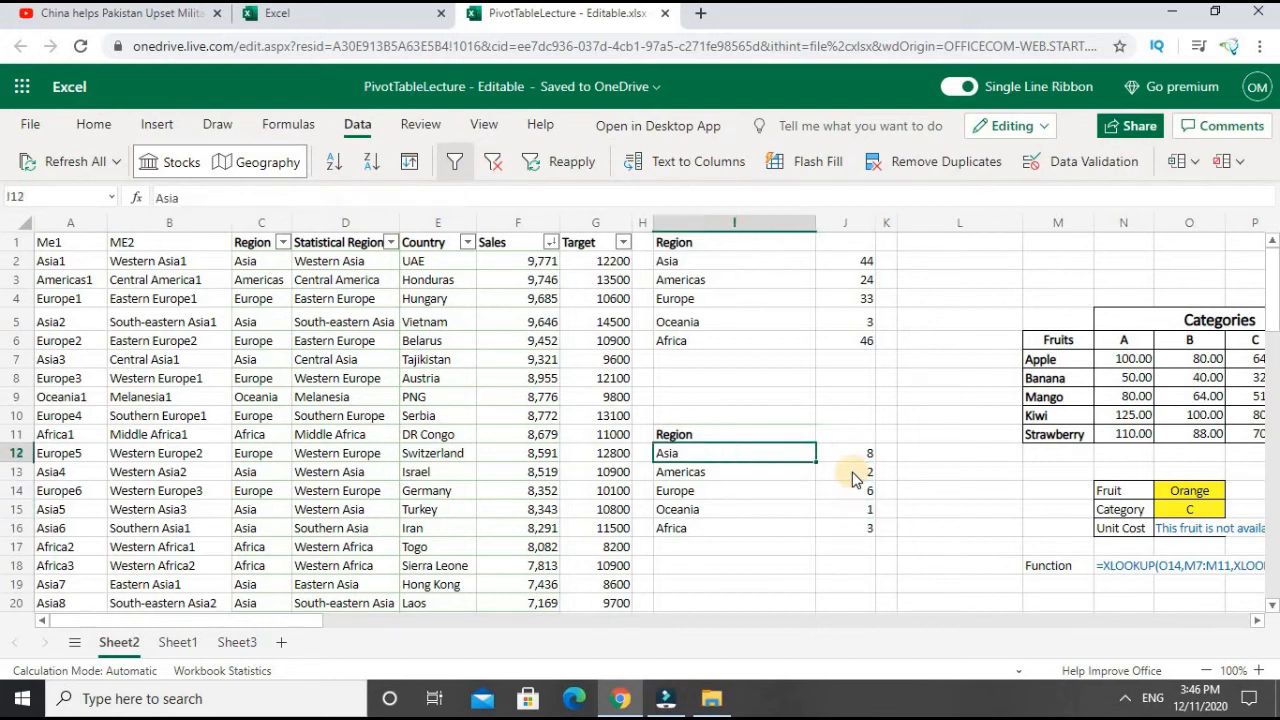
key("Right")
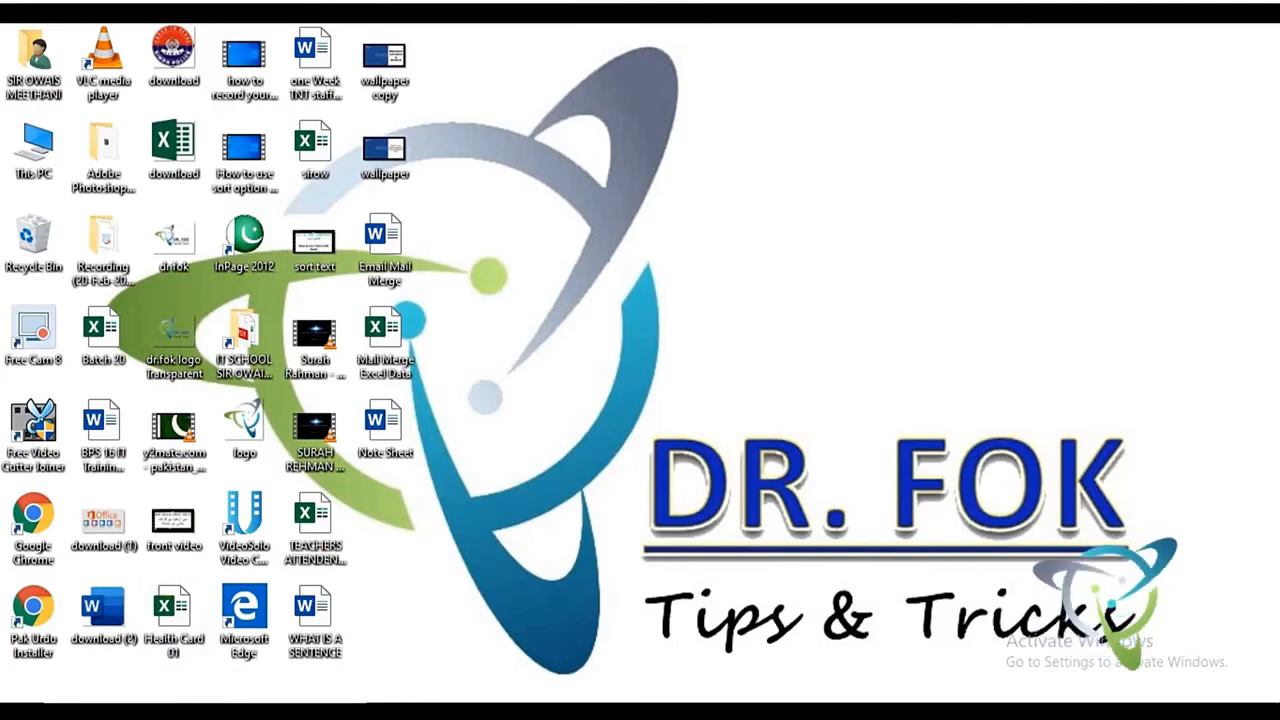
- Switch to the IF workbook in desktop Excel
mouse_move(667, 712)
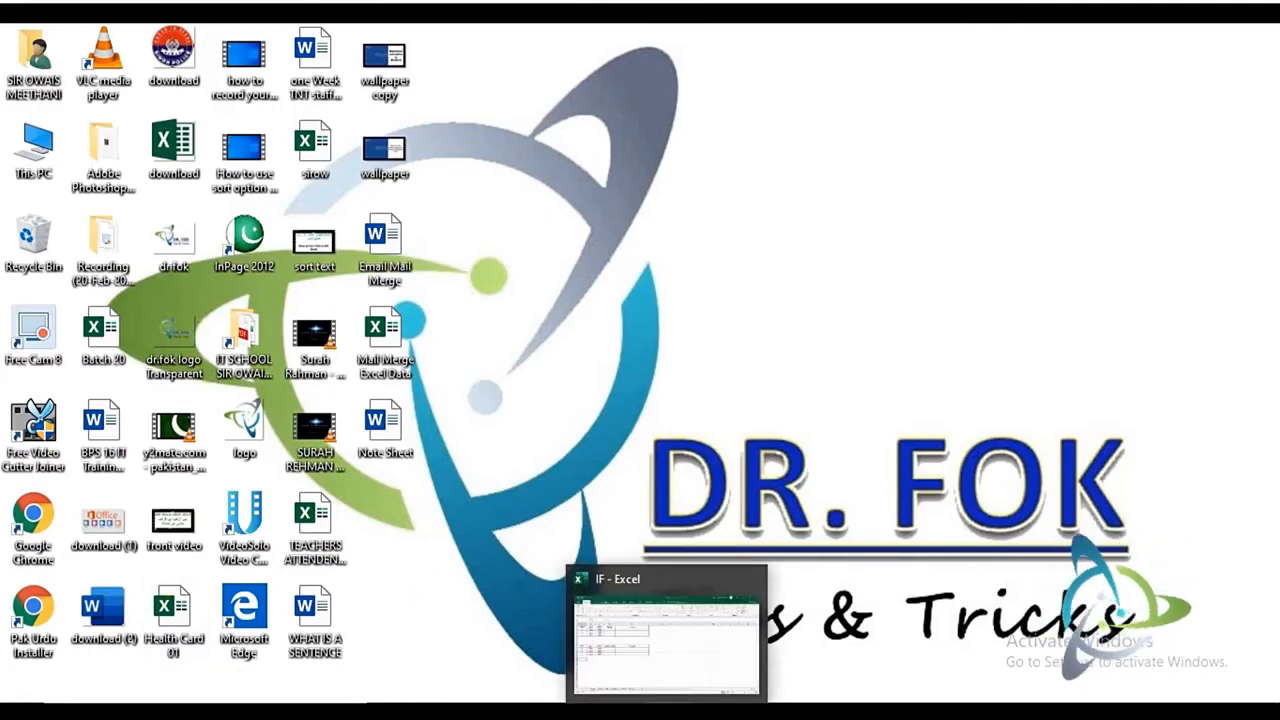
left_click(667, 712)
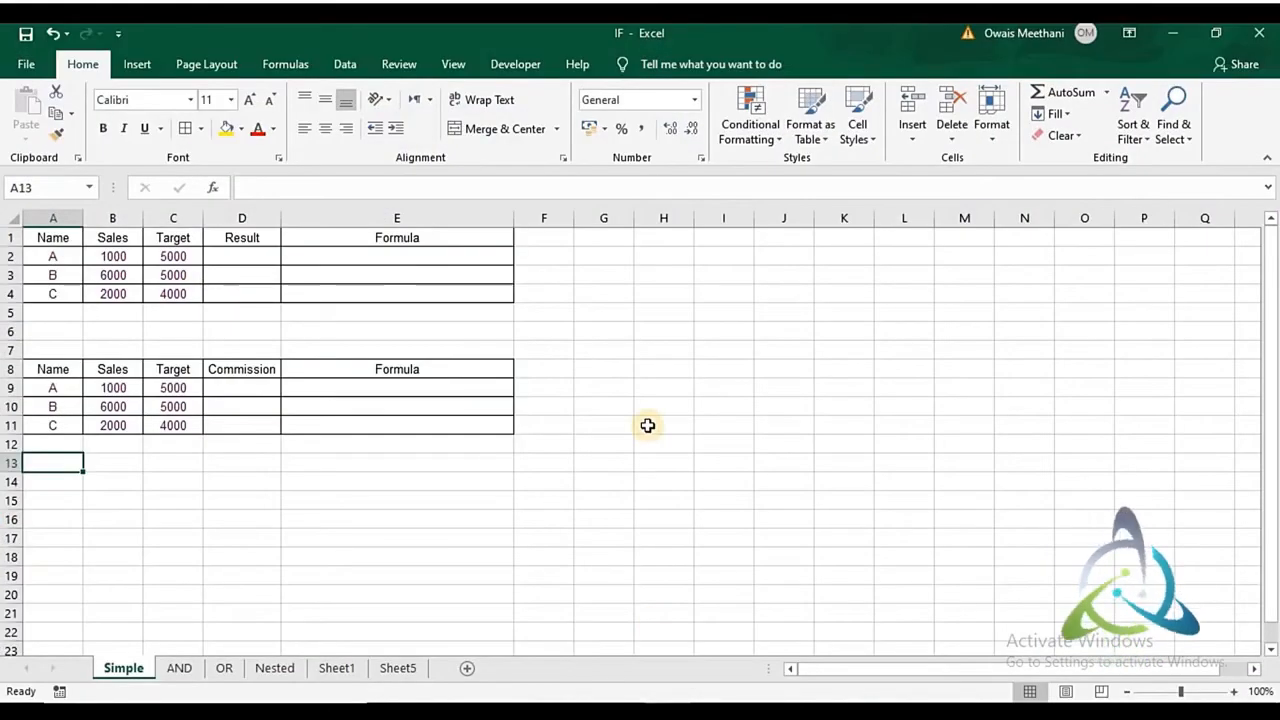
- Examine the names, Sales and Target values in the first table of the Simple sheet
key("Up")
key("Up")
key("Up")
key("Up")
key("Up")
key("Up")
key("Up")
key("Up")
key("Up")
key("Up")
key("Up")
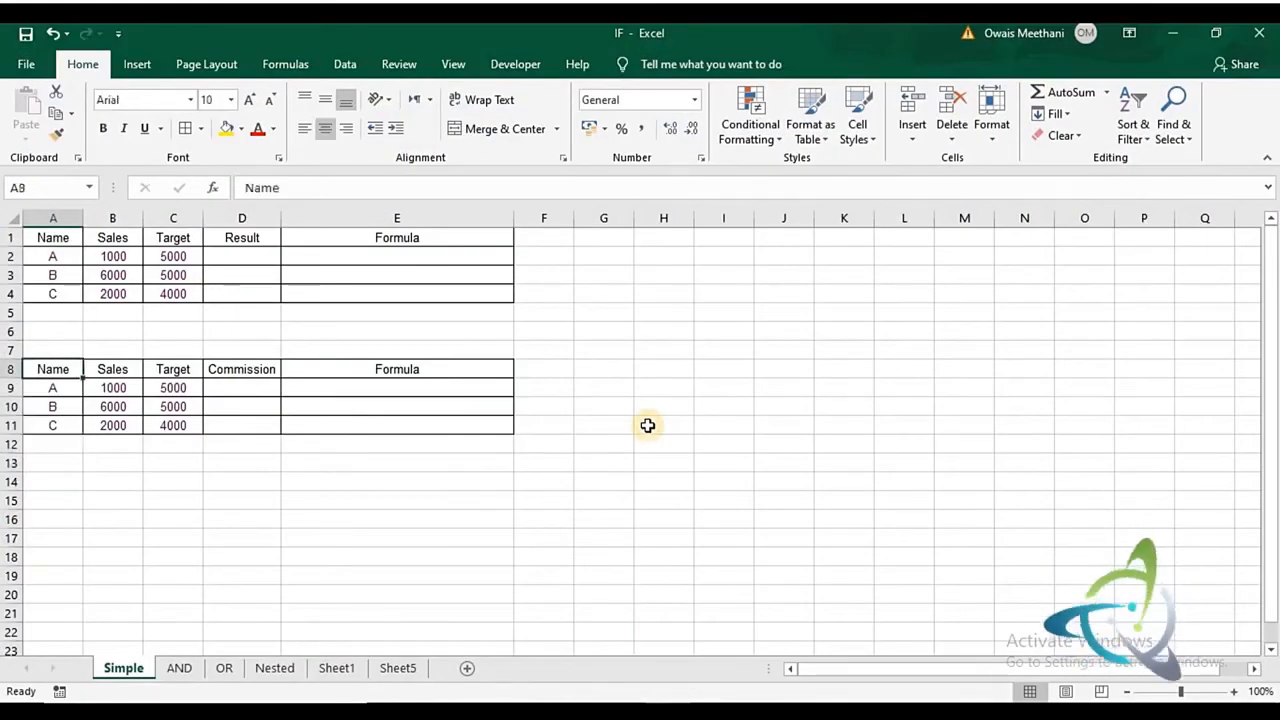
key("Up")
key("Down")
key("shift+Down")
key("shift+Down")
key("Right")
key("Right")
key("shift+Down")
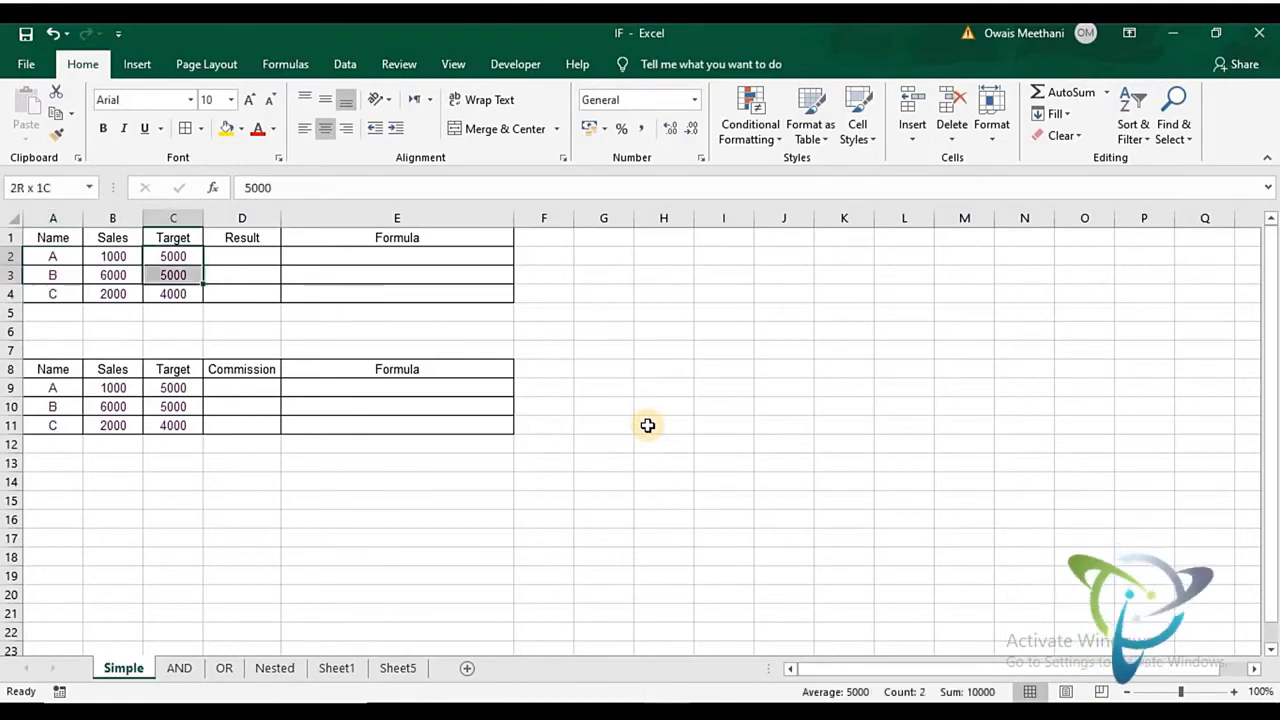
key("shift+Down")
key("Left")
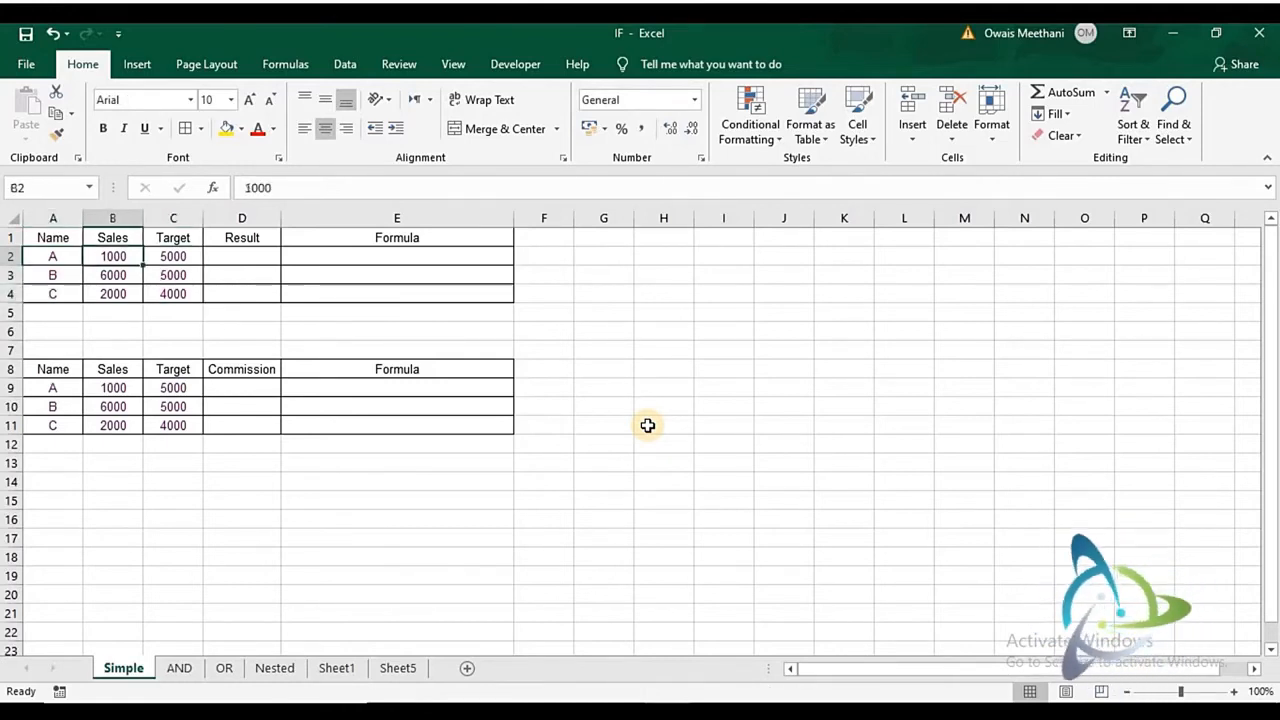
key("shift+Down")
key("shift+Down")
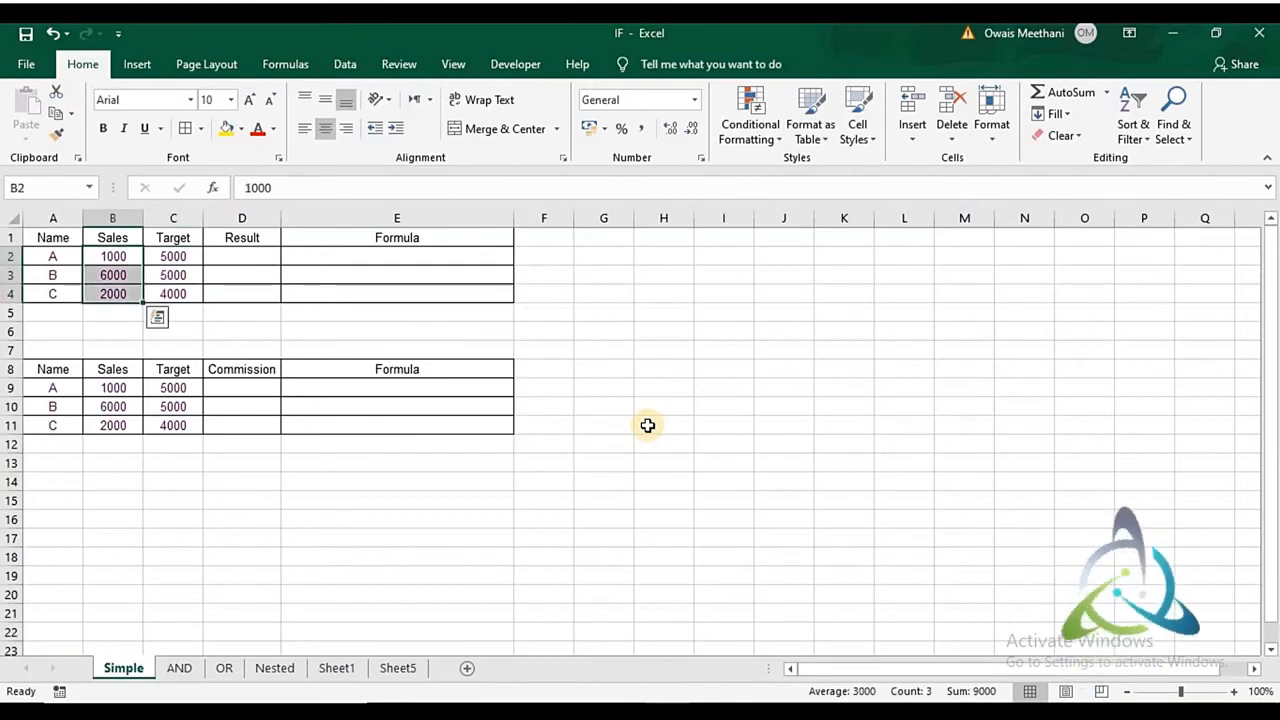
- Start an IF formula in D2 with the logical test B2>=C2, comparing Sales with Target
key("Right")
key("Right")
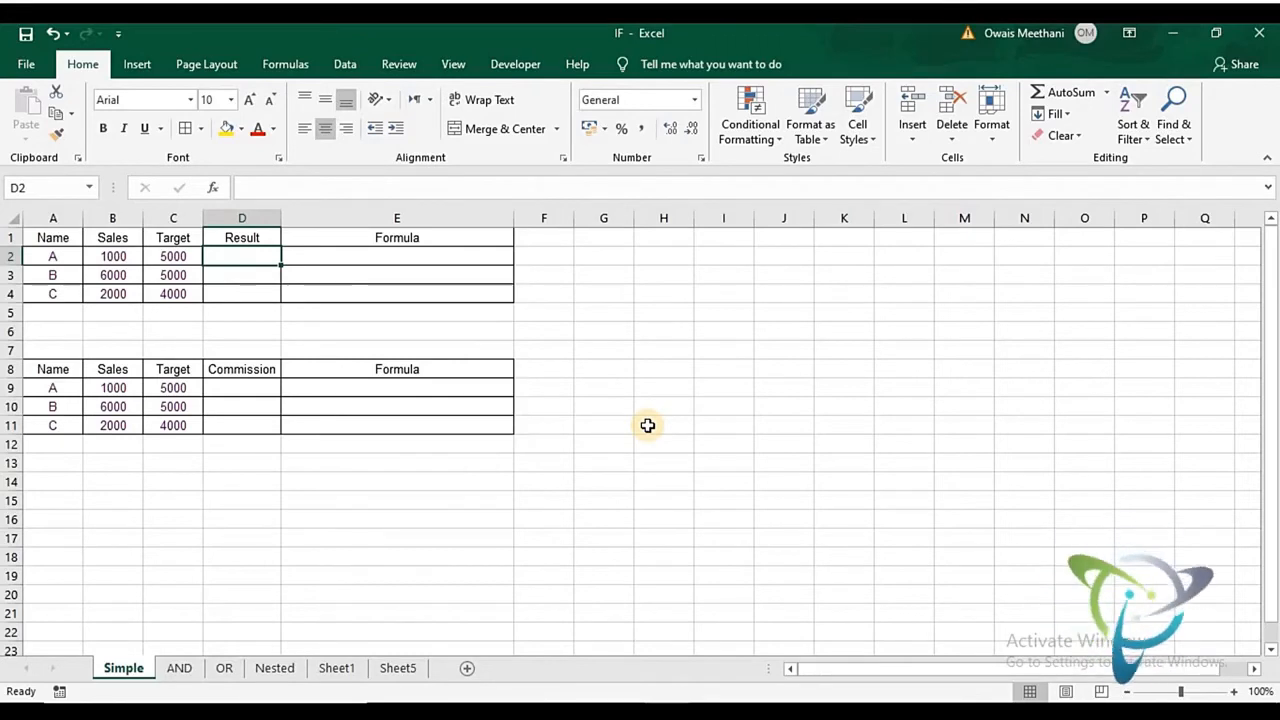
type("=")
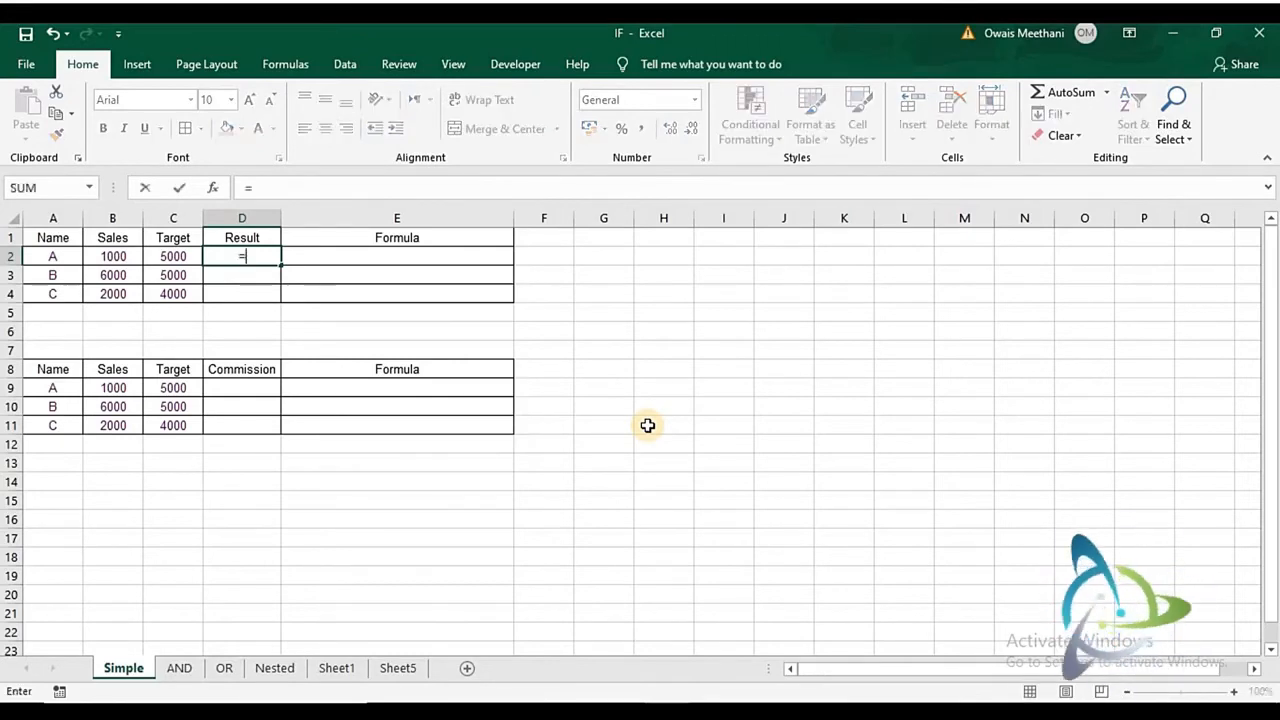
type("if")
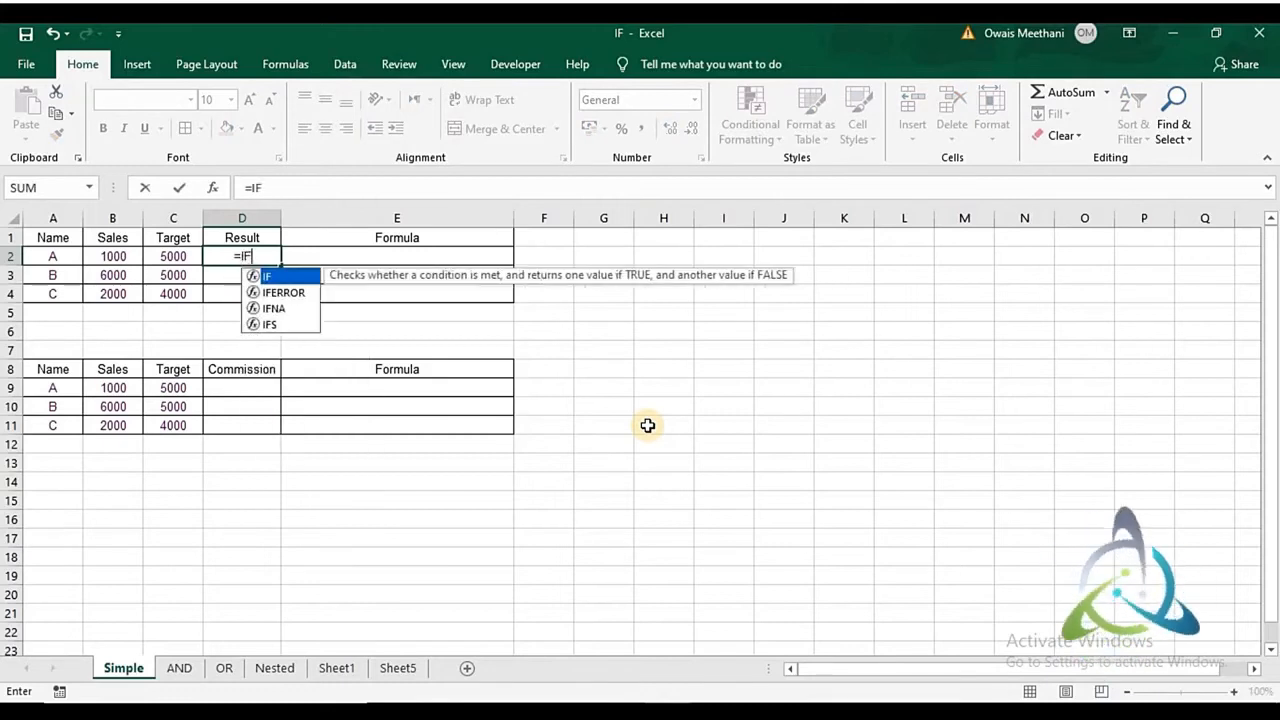
key("Tab")
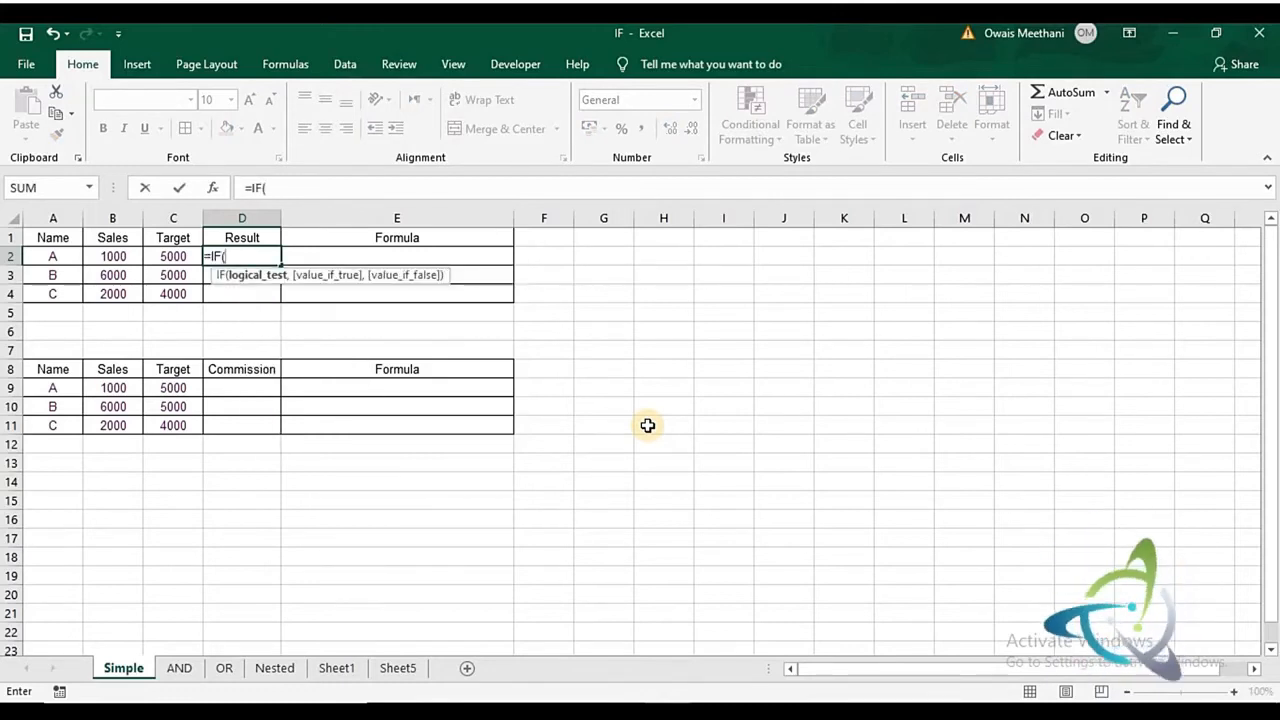
left_click(120, 257)
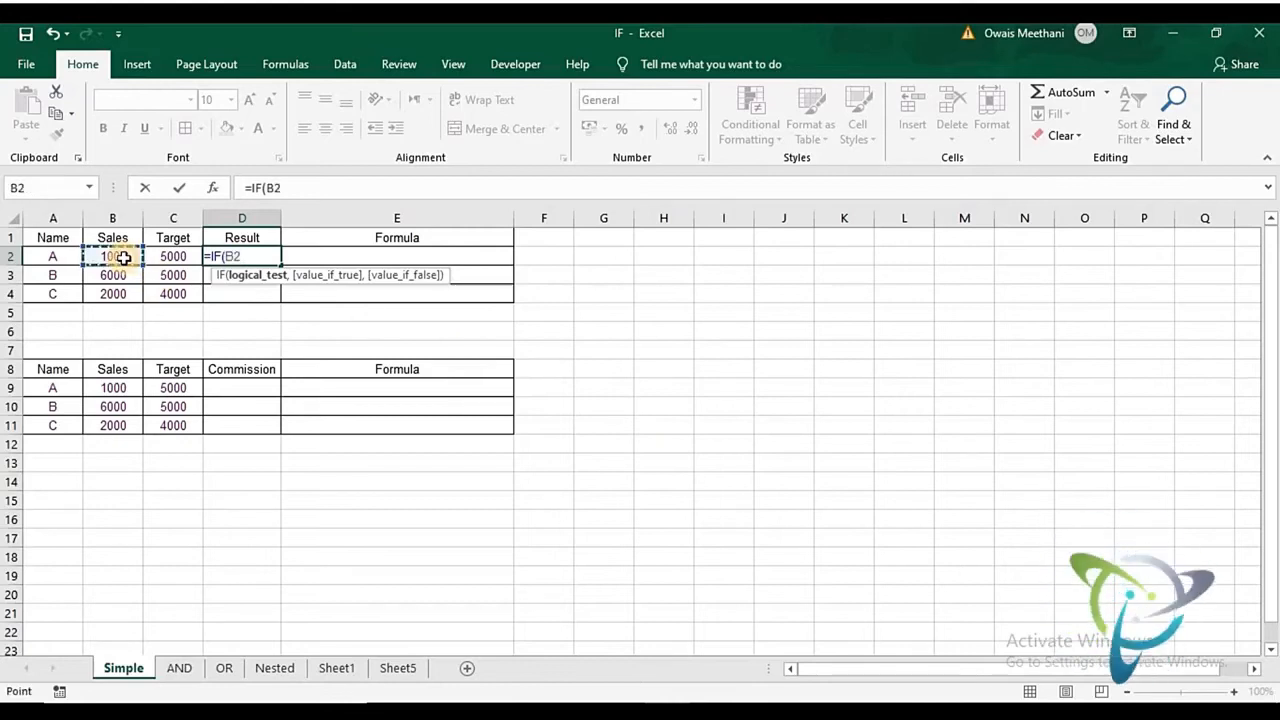
type(">=")
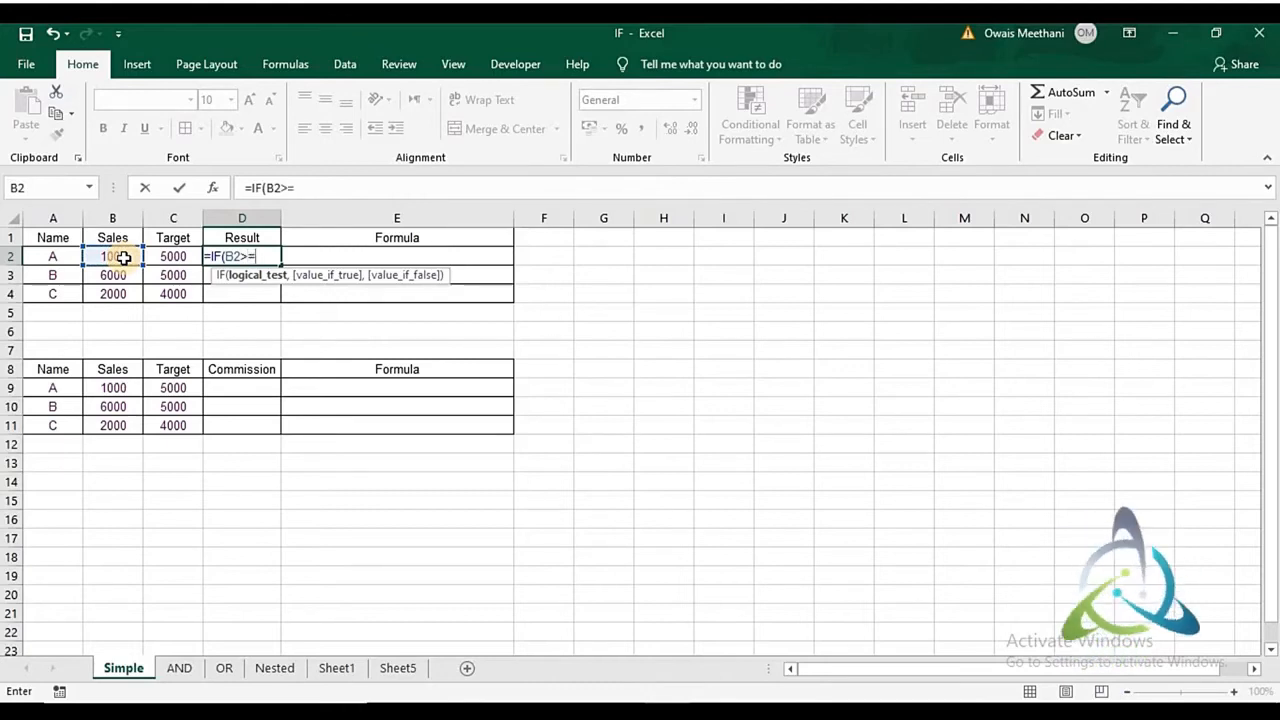
left_click(156, 258)
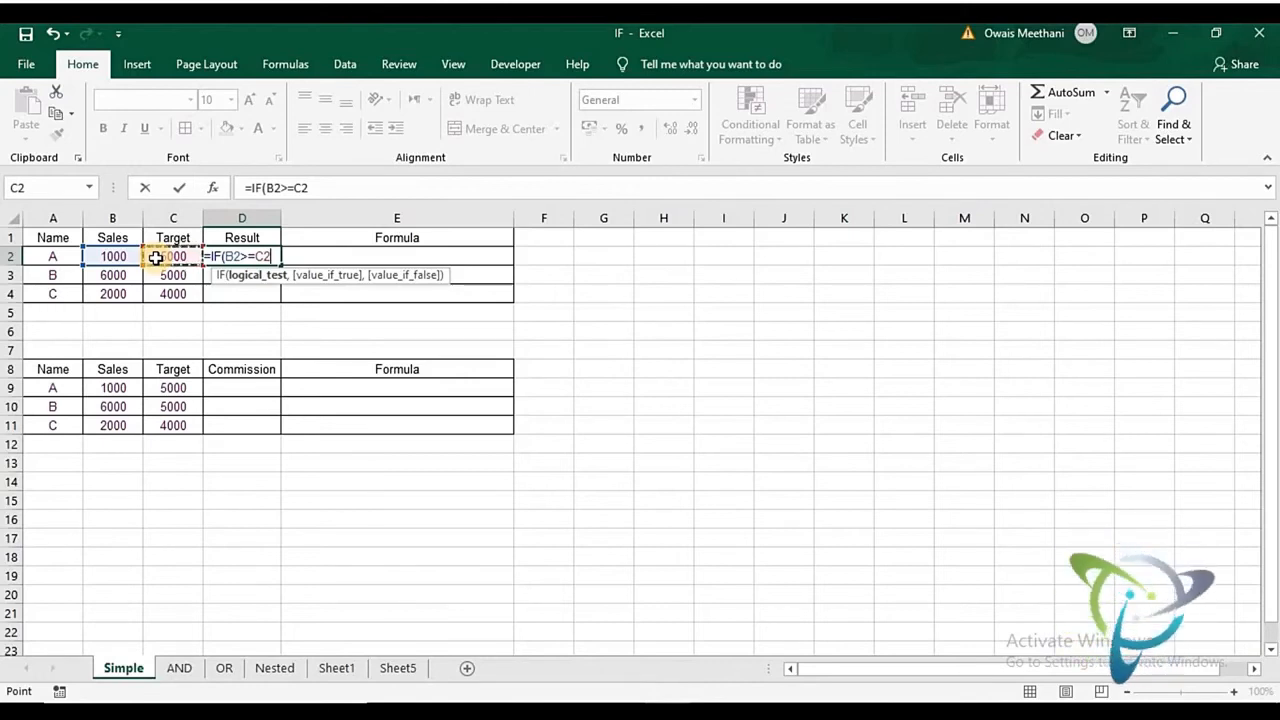
type(",")
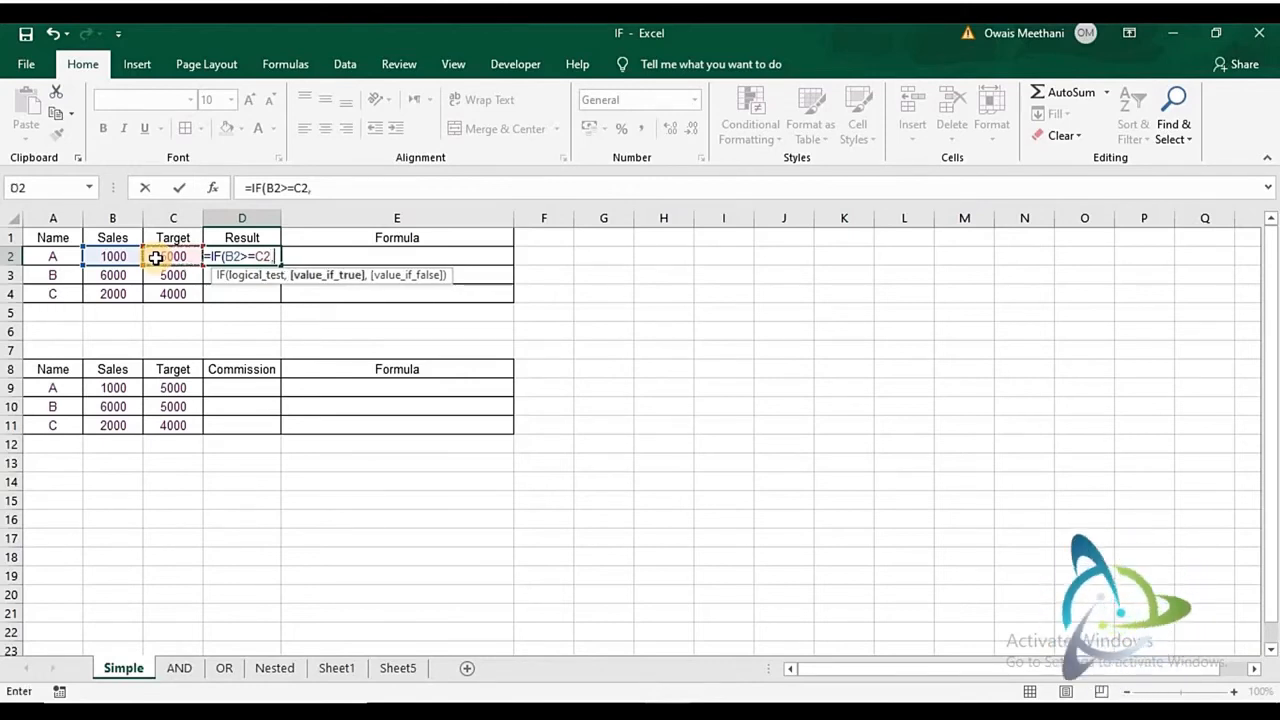
type("\"A")
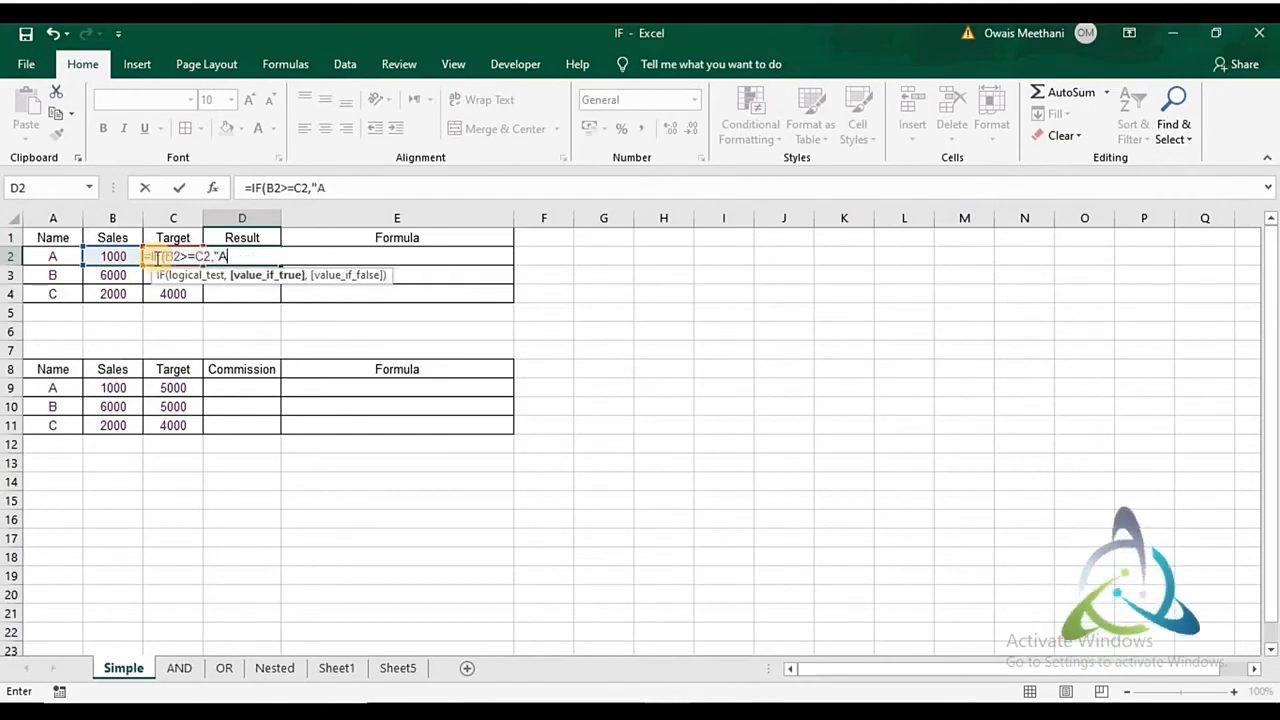
type("chieved")
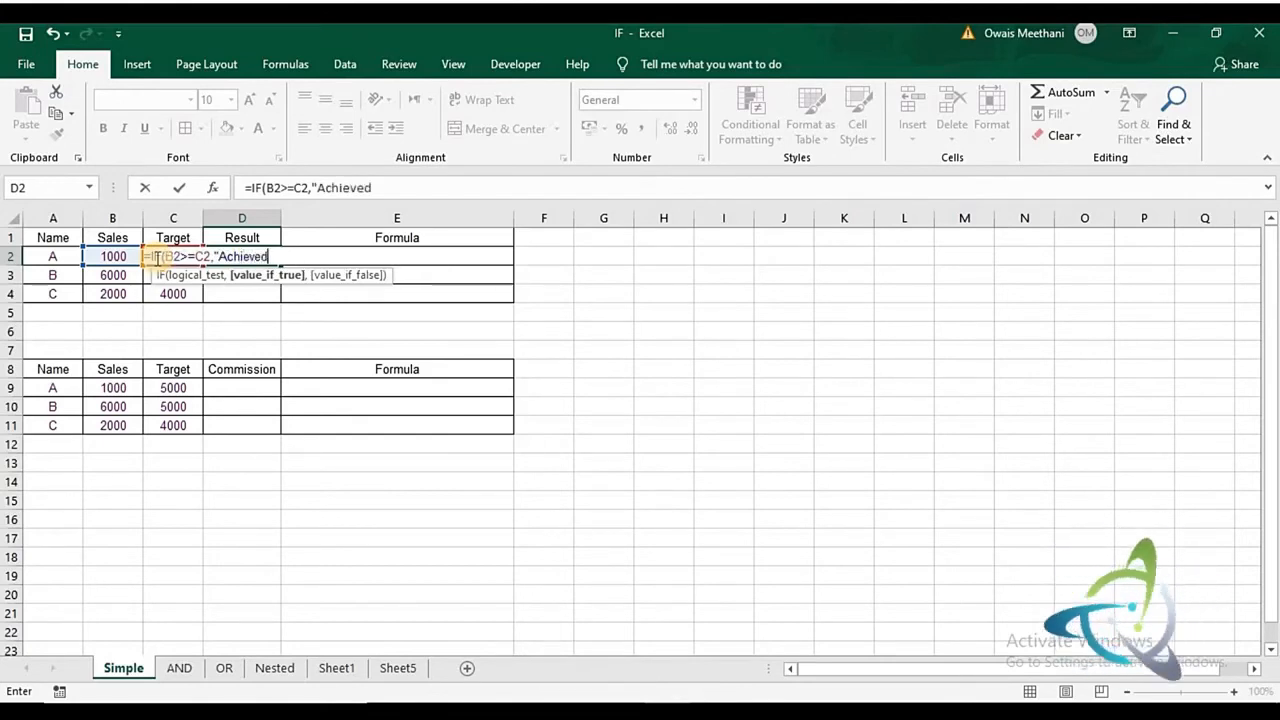
type("\",")
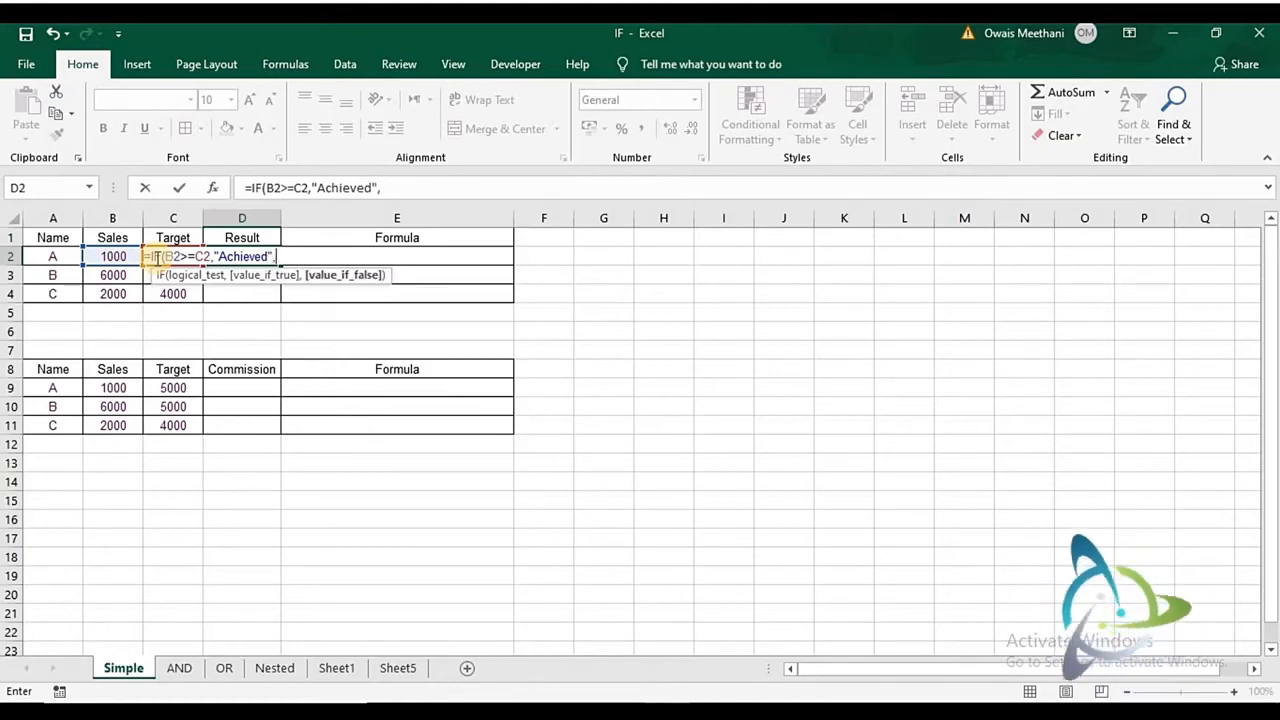
type("\"Not")
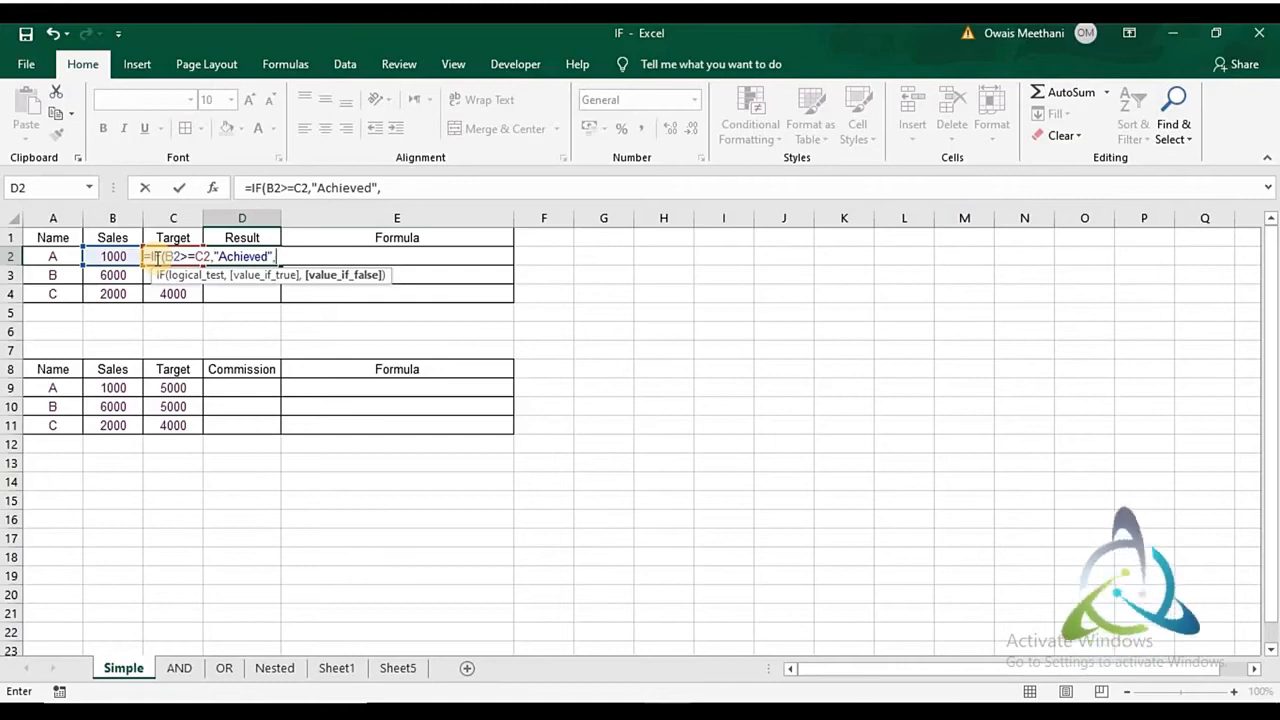
type(" Achieved")
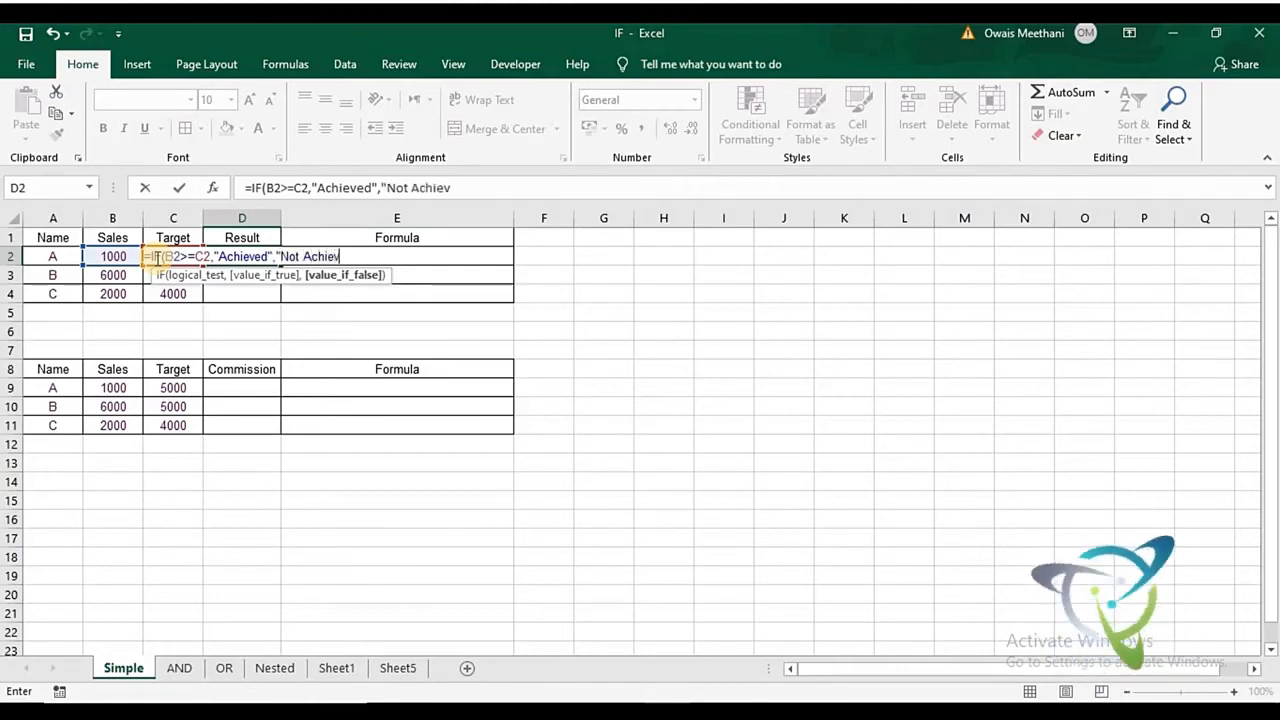
type("\")")
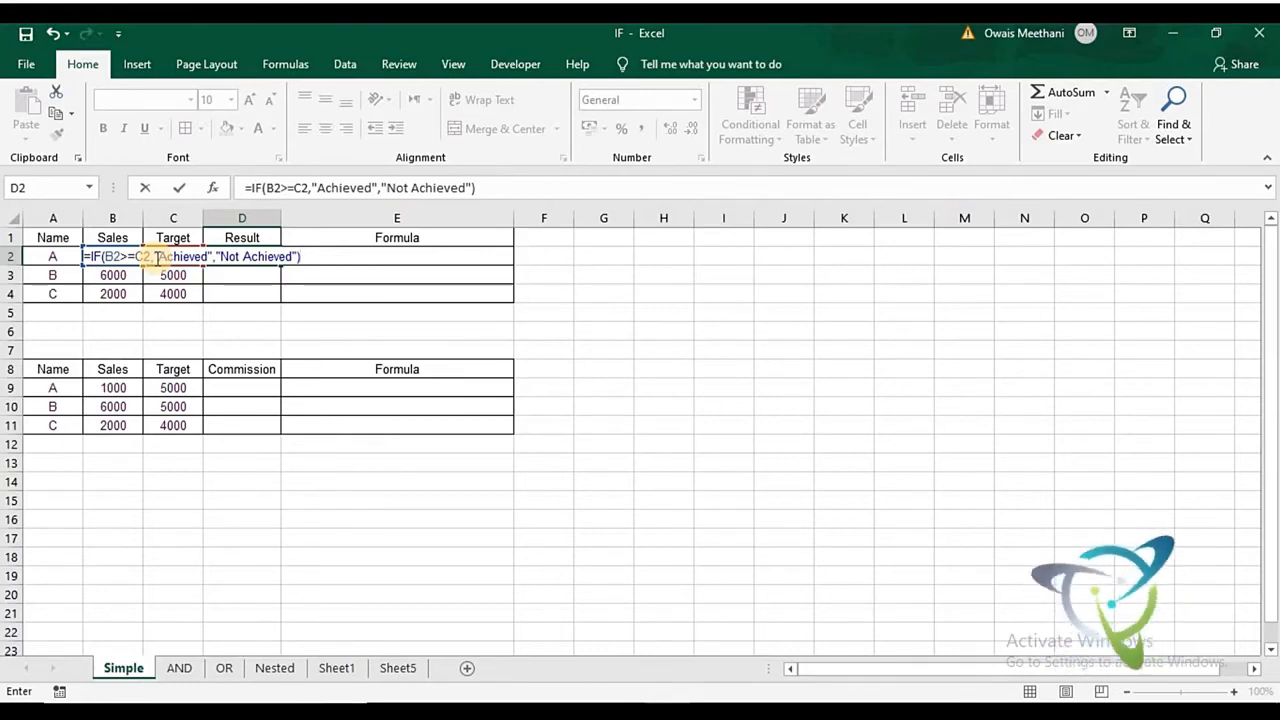
- Add "Achieved" as the true value and "Not Achieved" as the false value, and enter the IF formula in D2
key("Return")
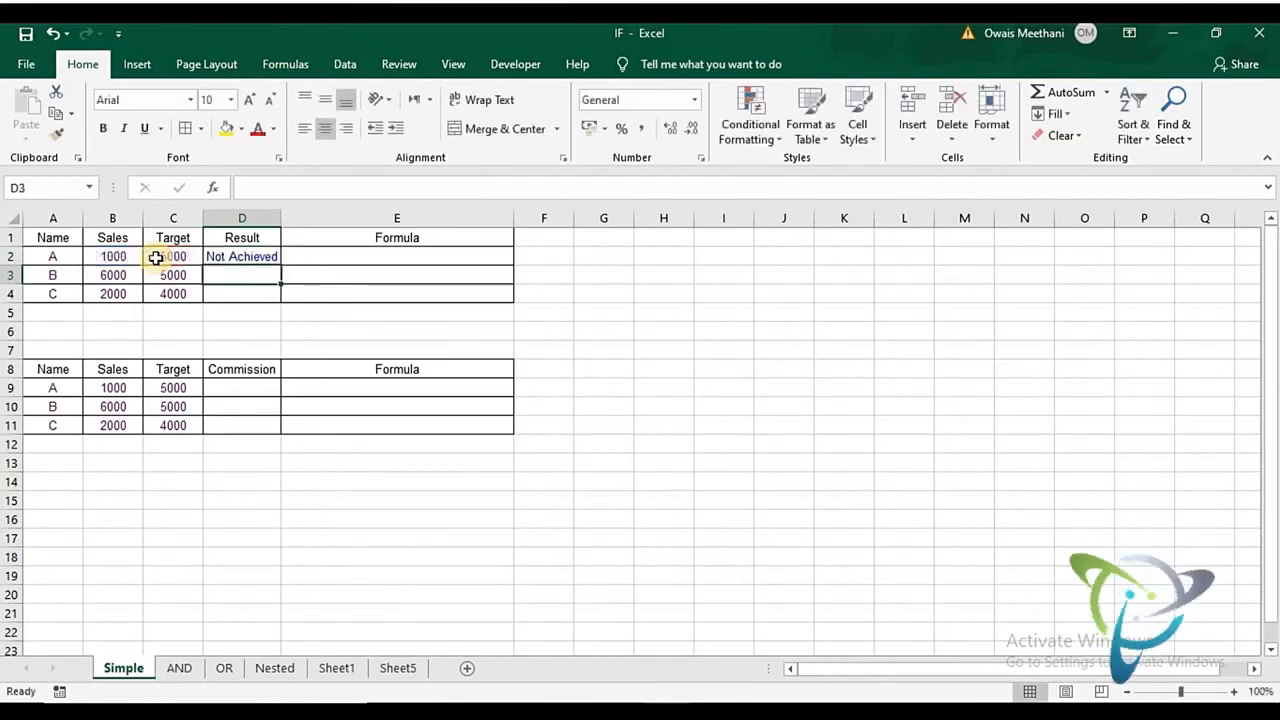
- Check D2's result against row A's Target and Sales, and fill the IF formula down to D4
left_click(172, 257)
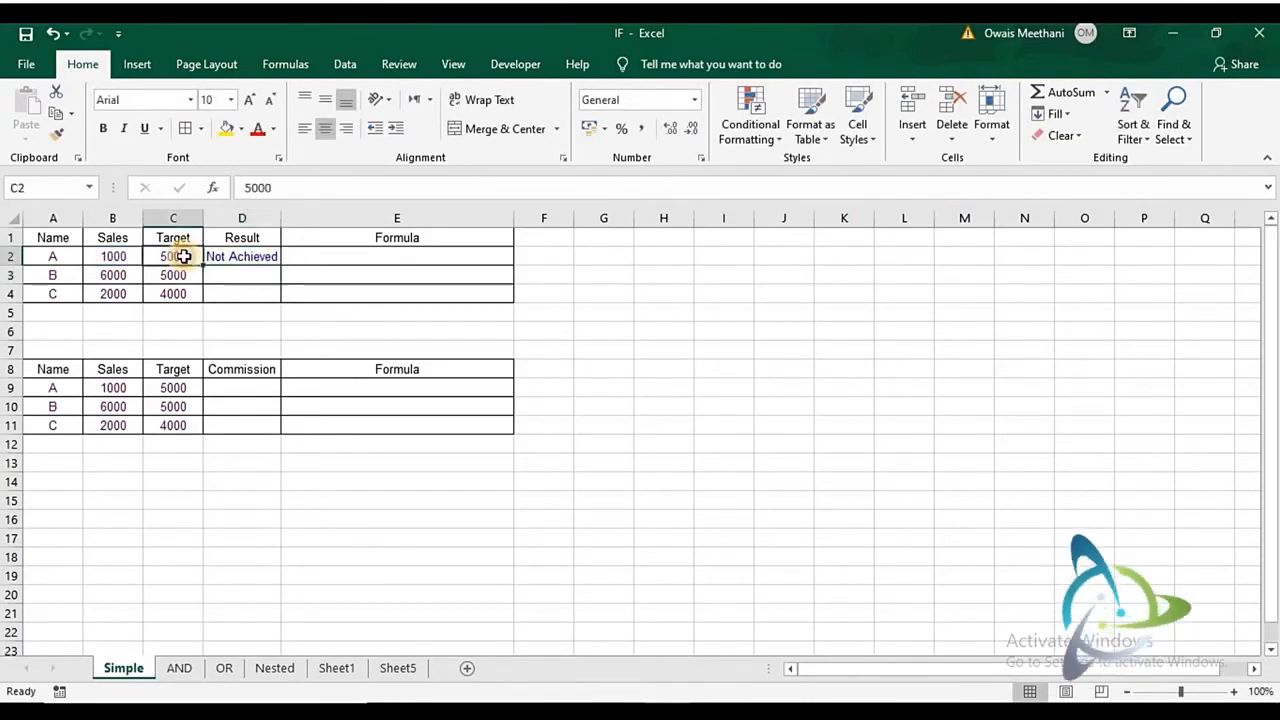
left_click(125, 257)
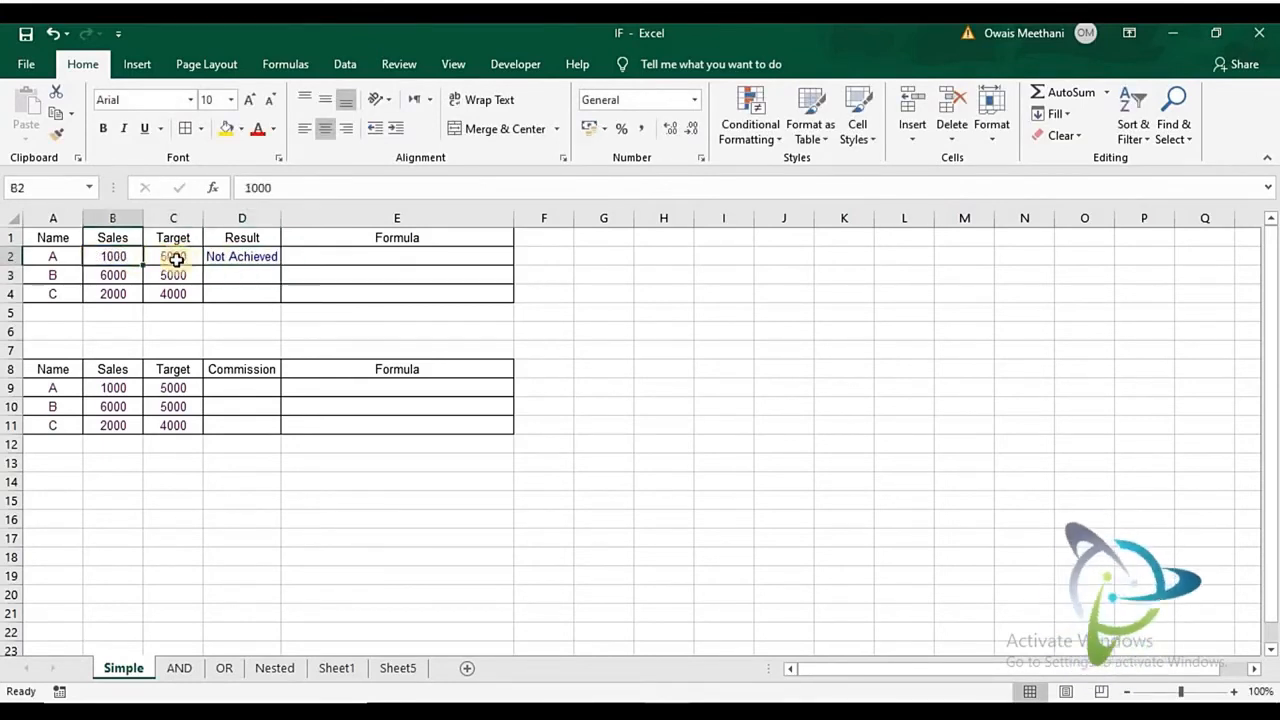
left_click(236, 259)
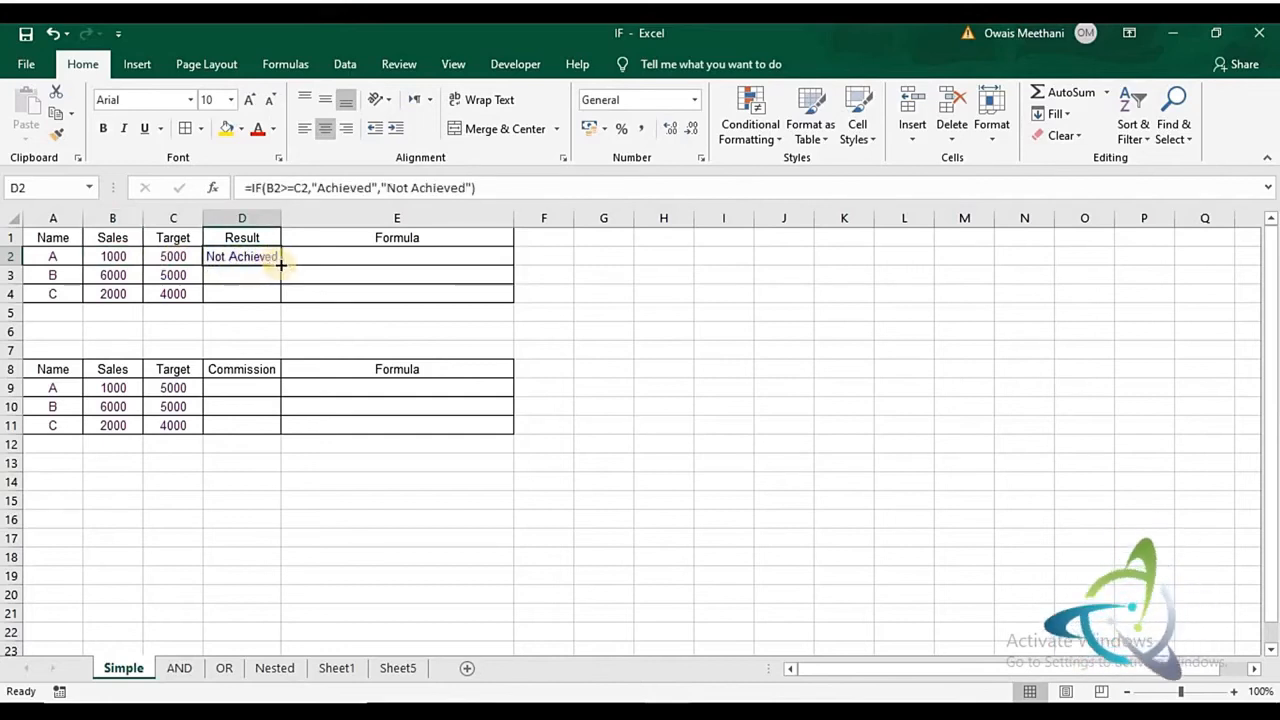
double_click(281, 265)
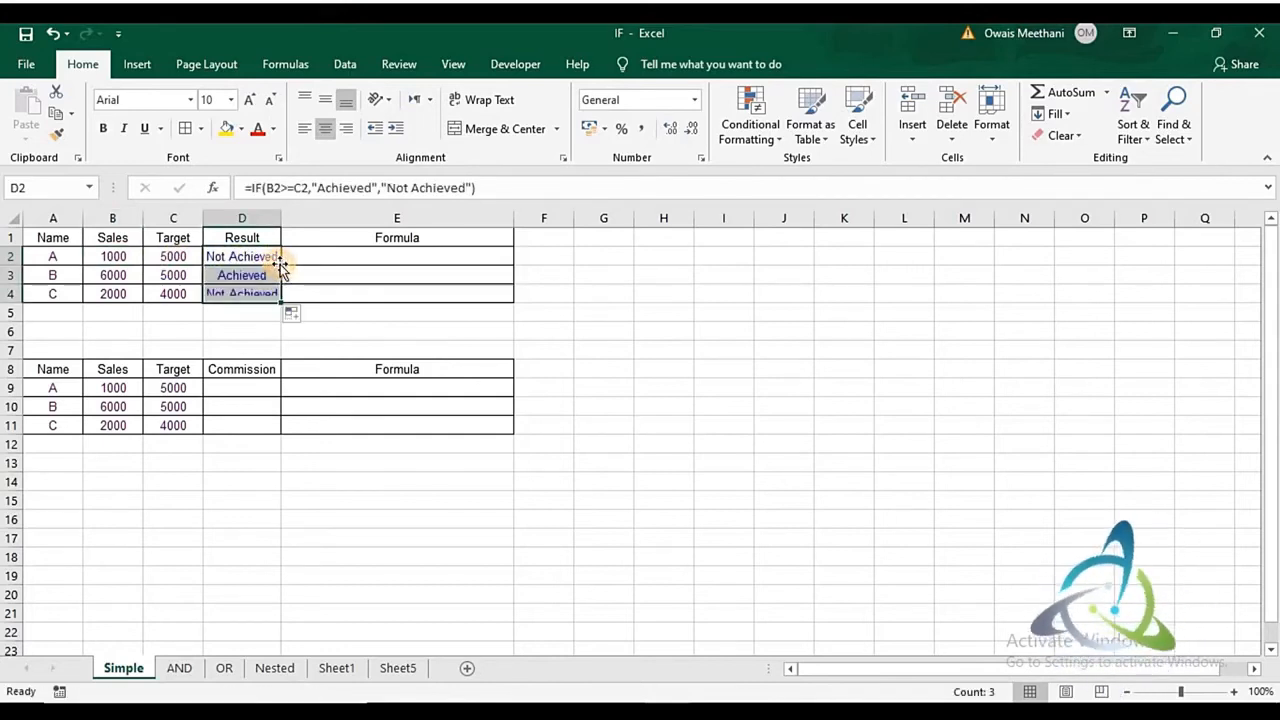
- Check the targets of B and C in the first table against the IF results in the Result column
left_click(184, 272)
key("Down")
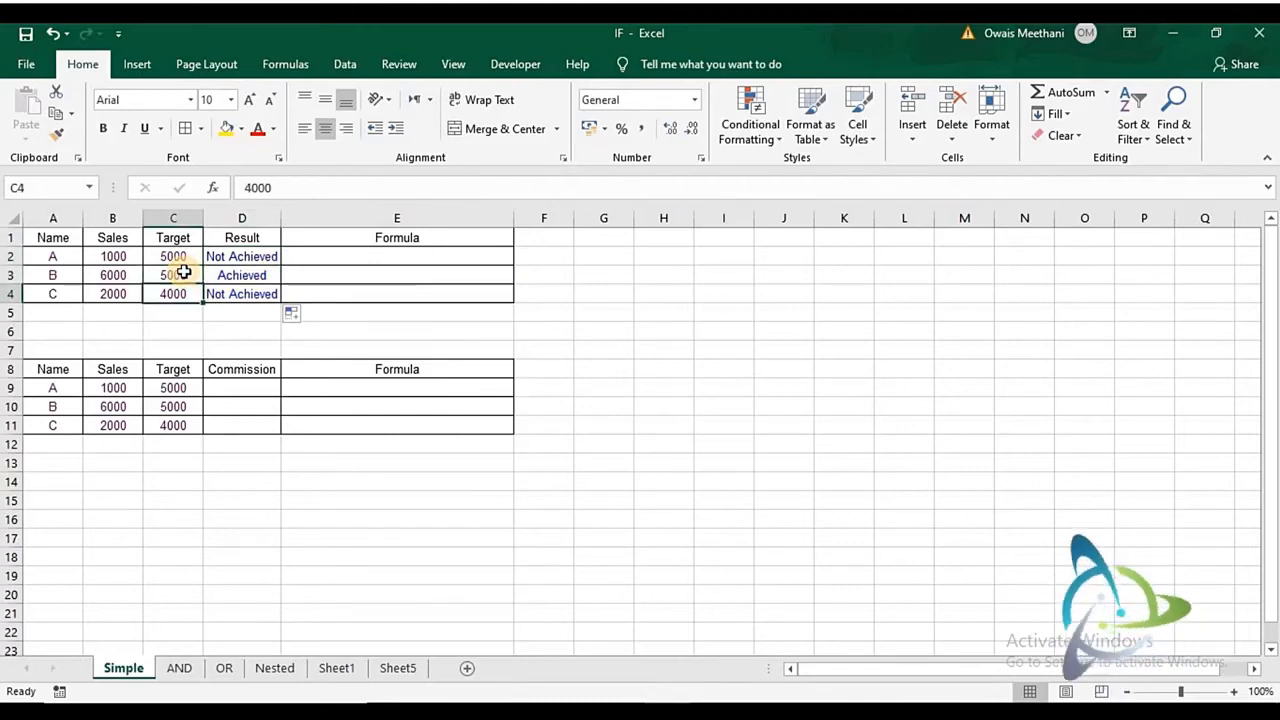
key("Right")
key("Right")
key("Right")
key("Right")
key("Up")
key("Up")
key("Up")
key("Left")
key("Down")
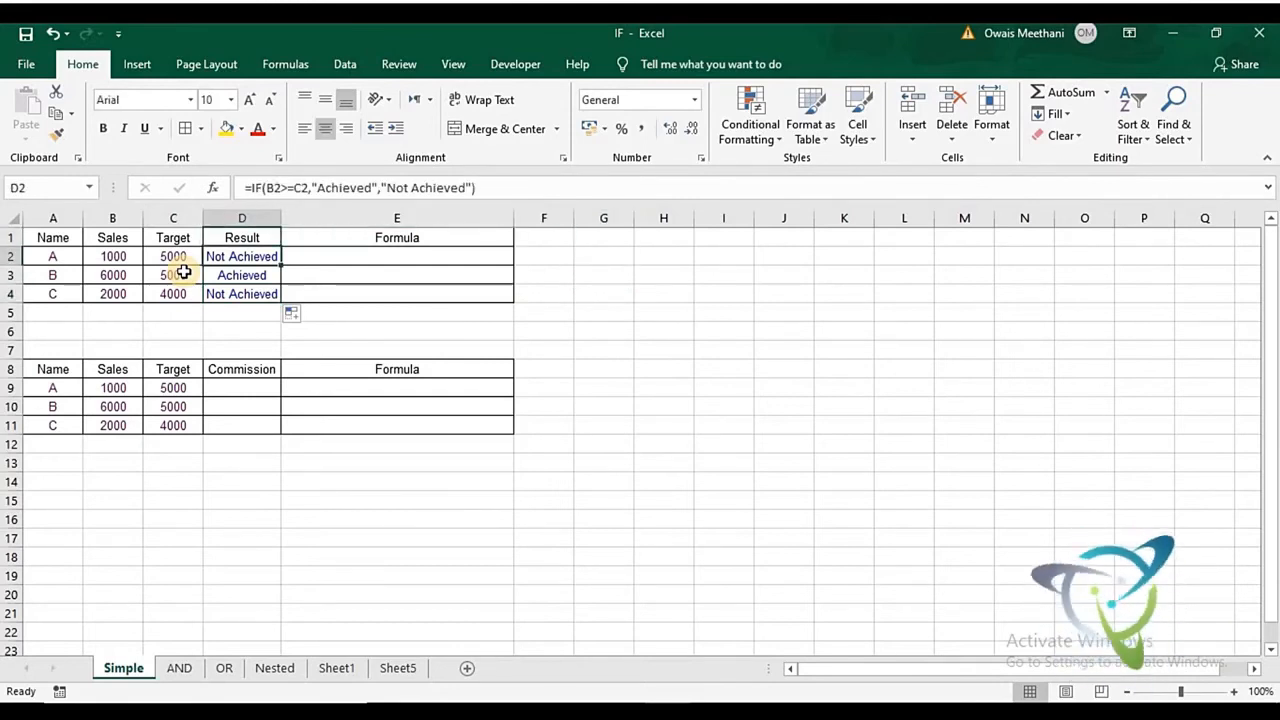
- Copy the IF formula from D2 into E2 as plain text with a leading apostrophe
key("F2")
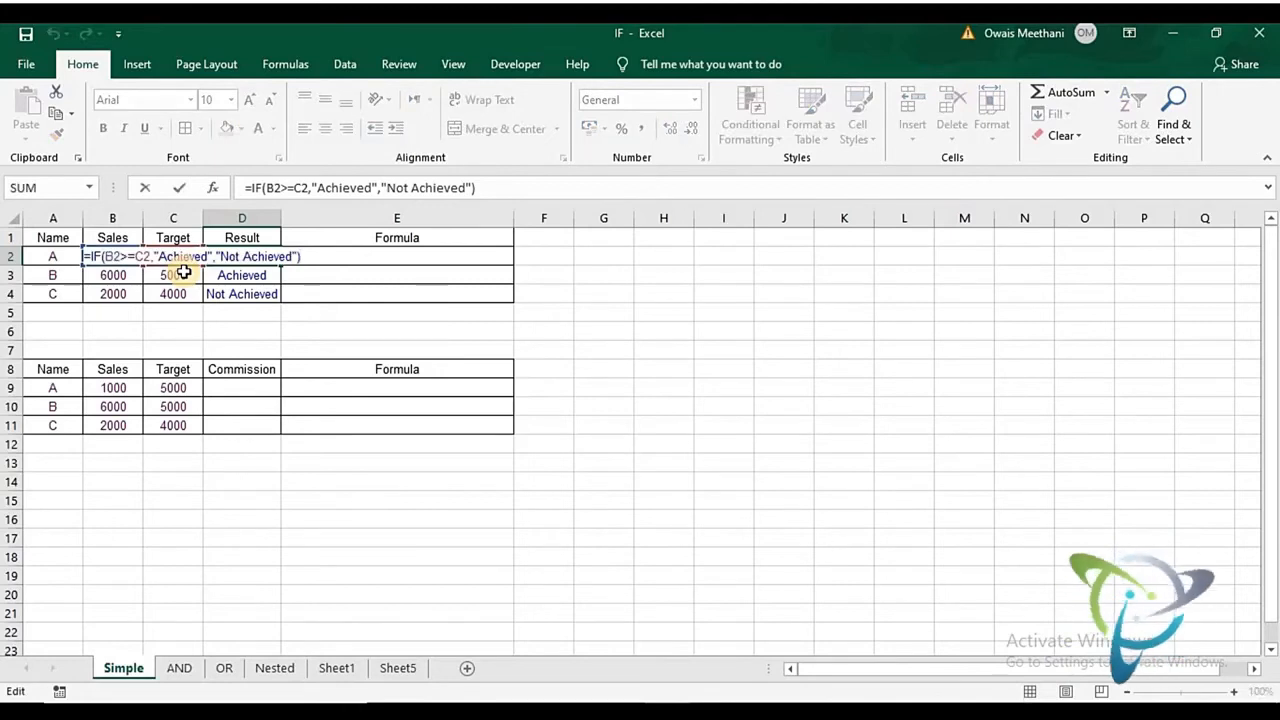
key("shift+Left")
key("shift+Left")
key("shift+Left")
key("shift+Left")
key("shift+Left")
key("shift+Left")
key("shift+Left")
key("shift+Left")
key("shift+Left")
key("shift+Left")
key("shift+Left")
key("shift+Left")
key("shift+Left")
key("shift+Left")
key("shift+Left")
key("shift+Left")
key("shift+Left")
key("shift+Left")
key("shift+Left")
key("shift+Left")
key("ctrl+c")
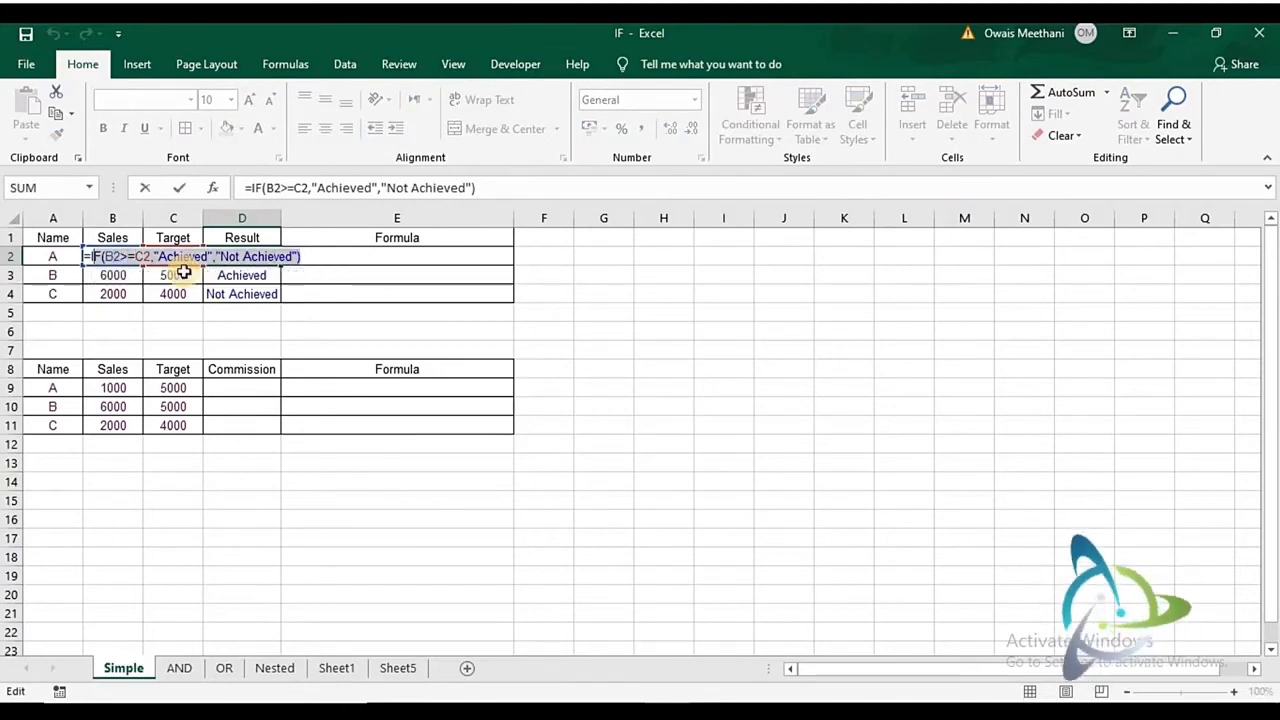
key("Return")
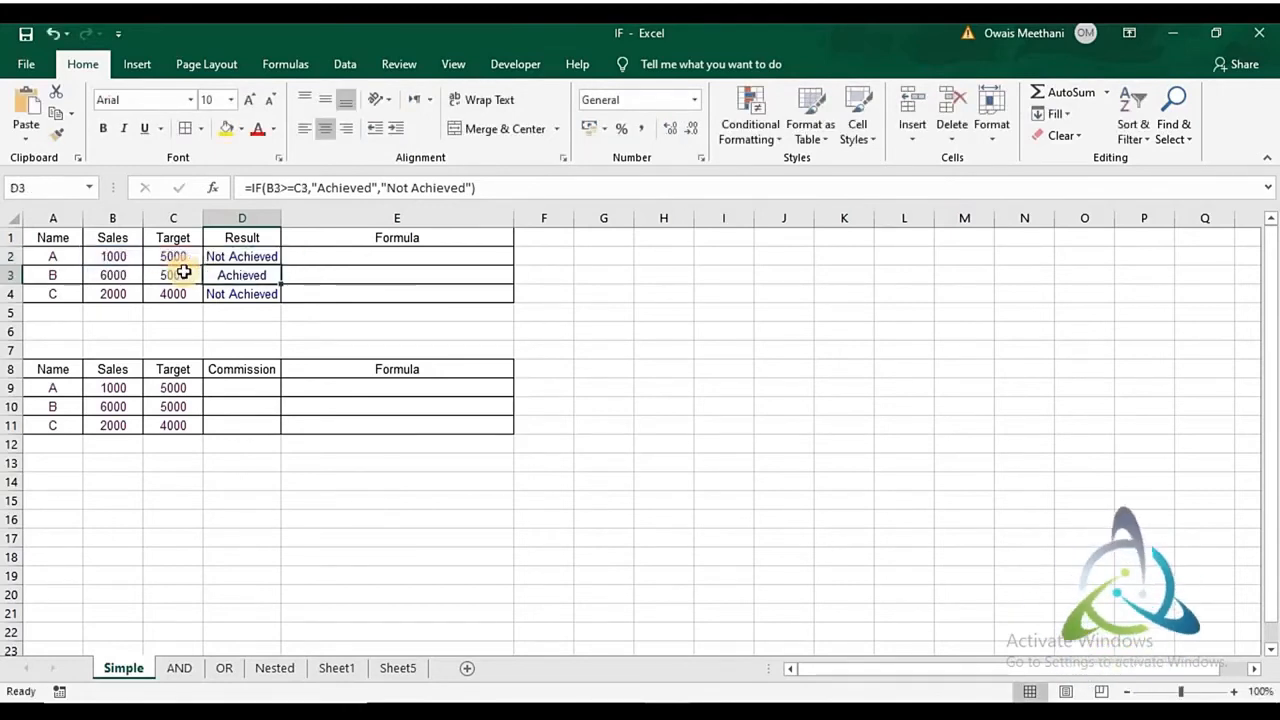
key("Up")
key("Right")
type("\"")
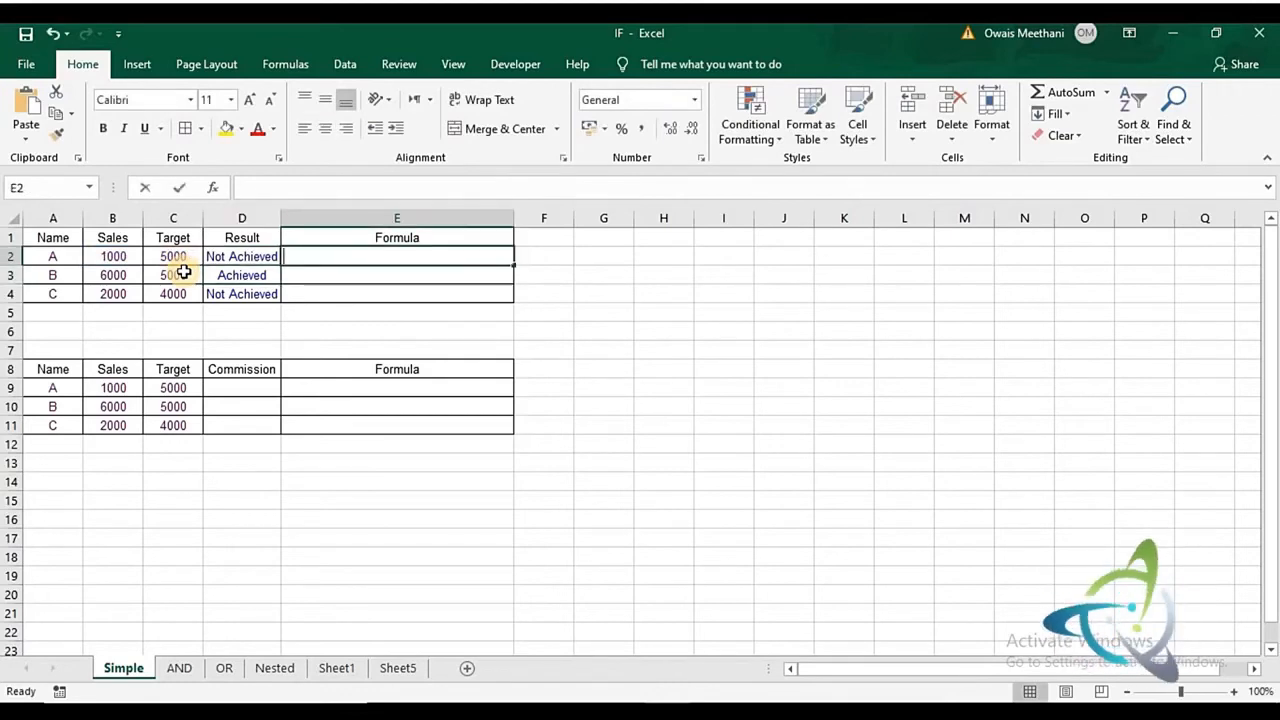
key("ctrl+v")
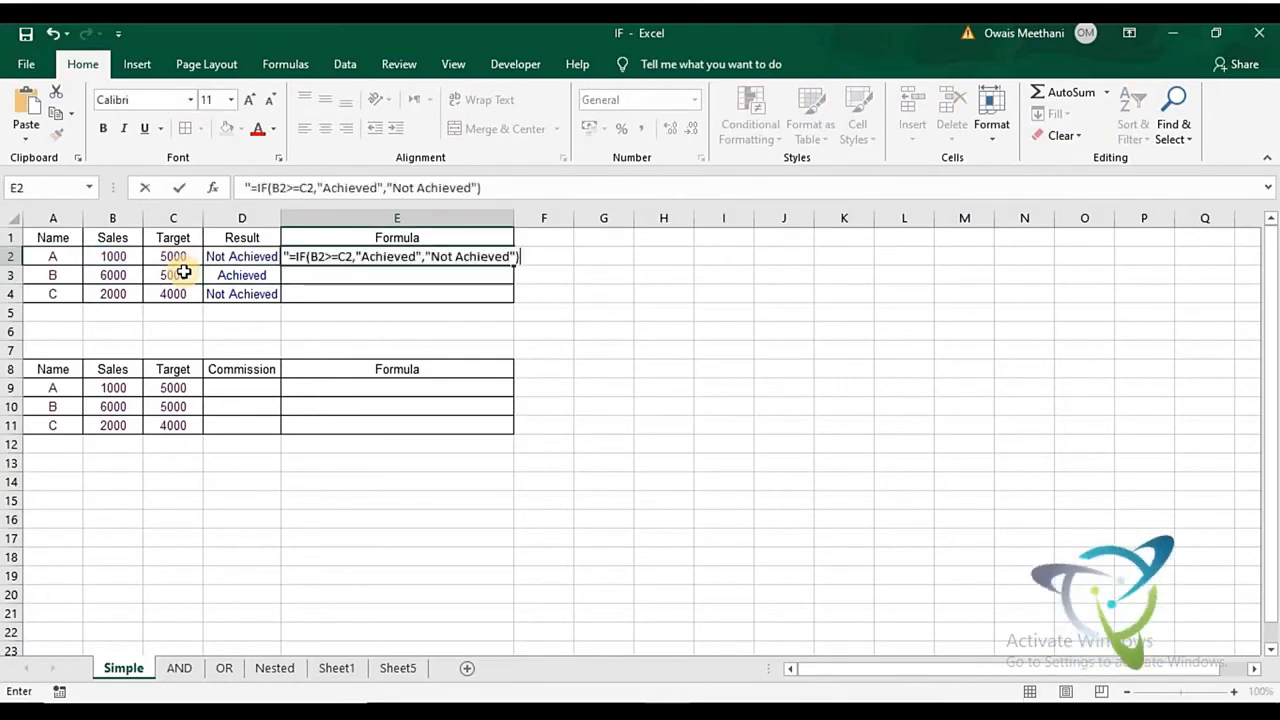
key("Return")
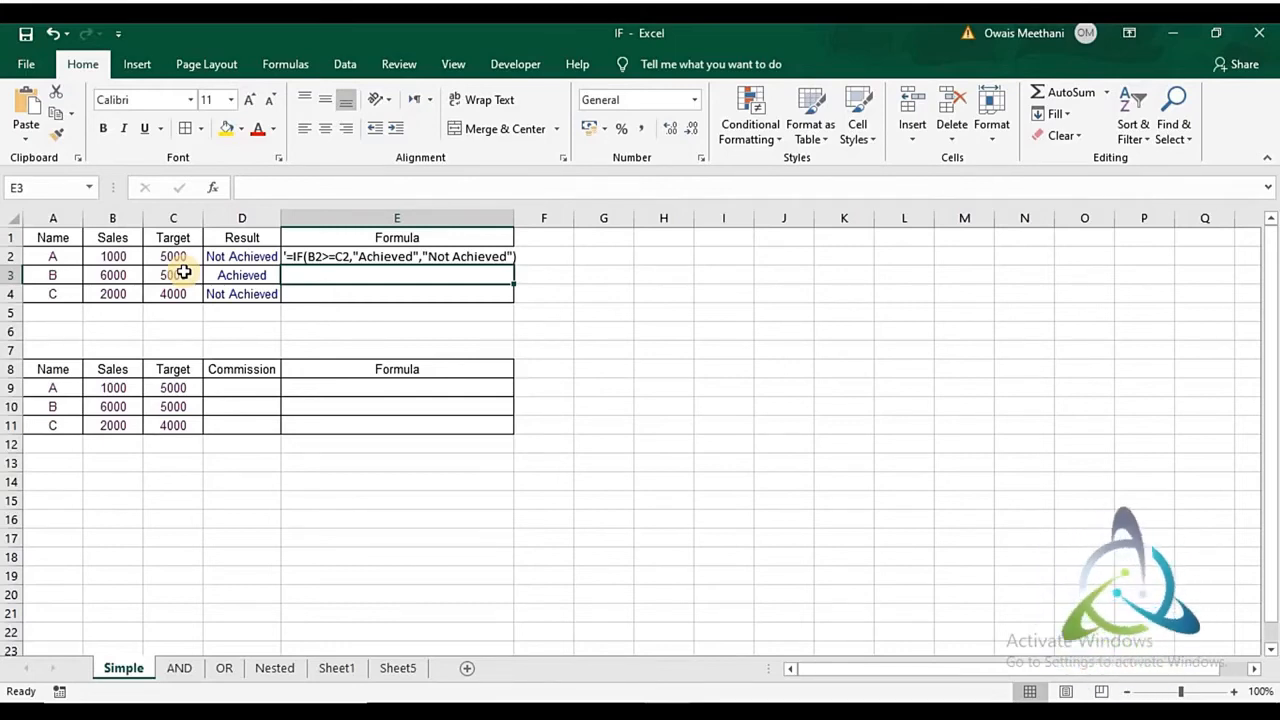
- Enter 5% in G9 beside the second table as the commission rate
key("Down")
key("Down")
key("Down")
key("Down")
key("Down")
key("Down")
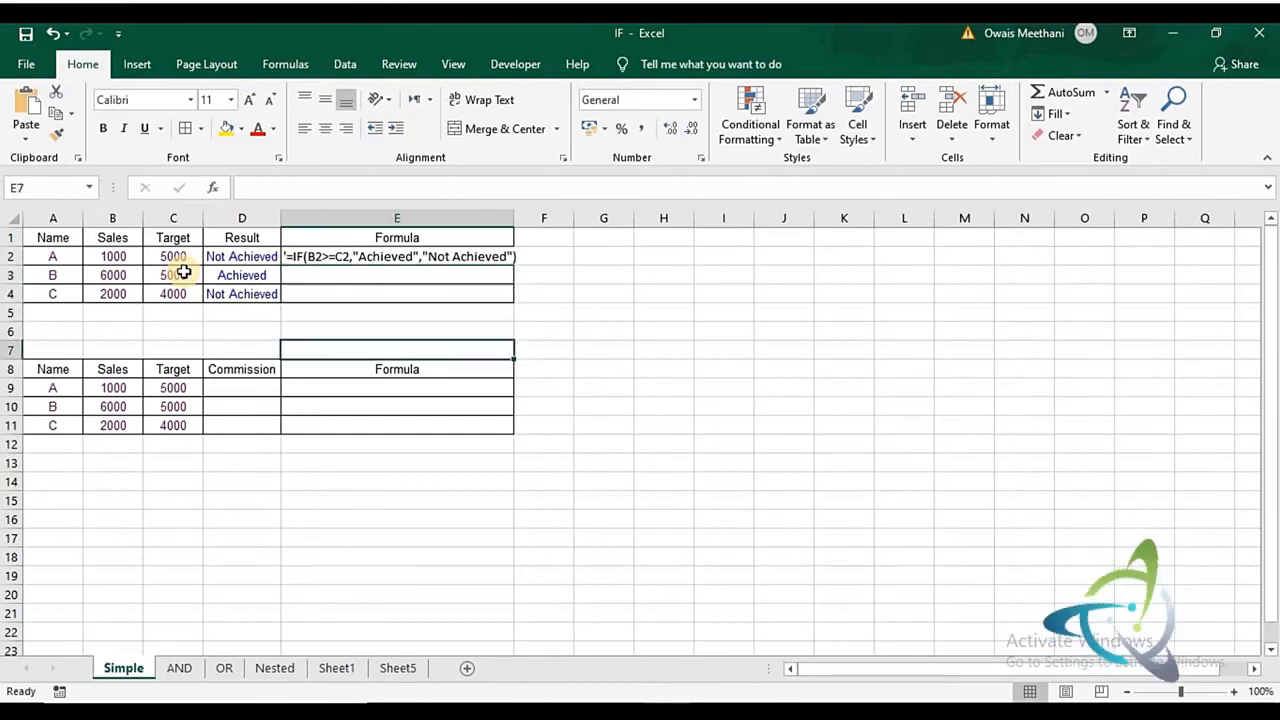
key("Left")
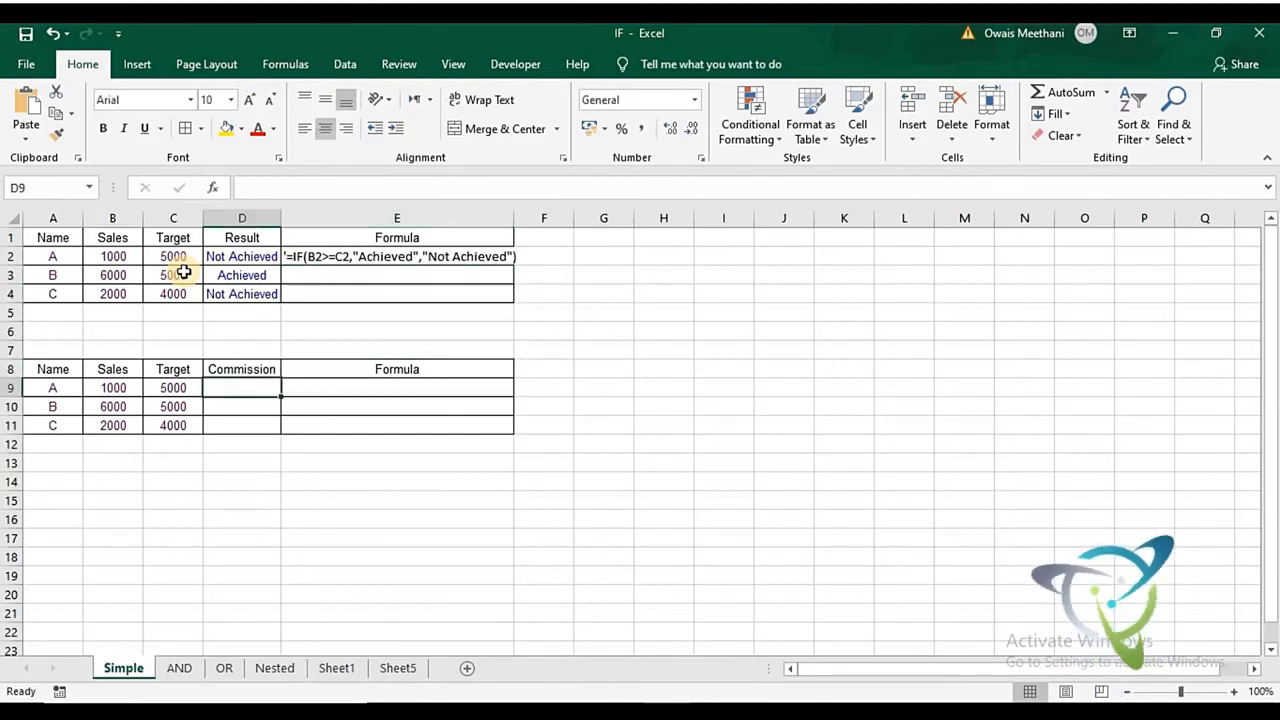
key("Right")
key("Right")
key("Right")
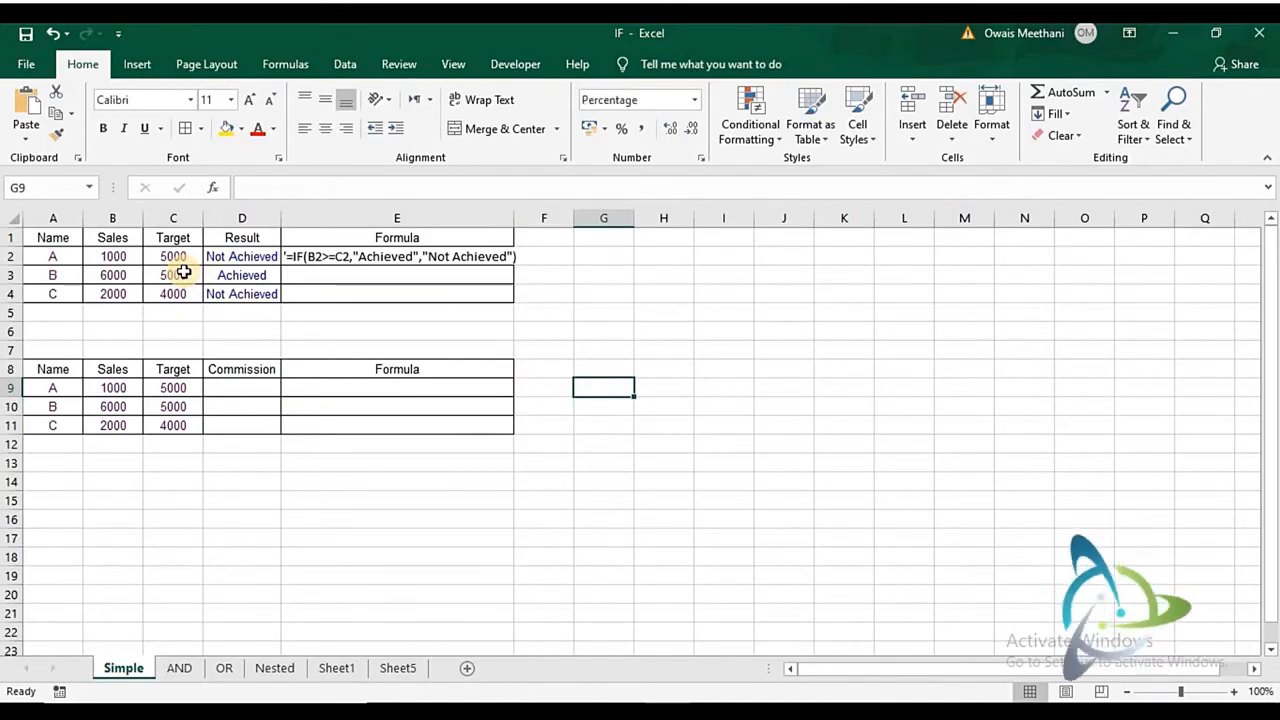
type("5%")
key("Return")
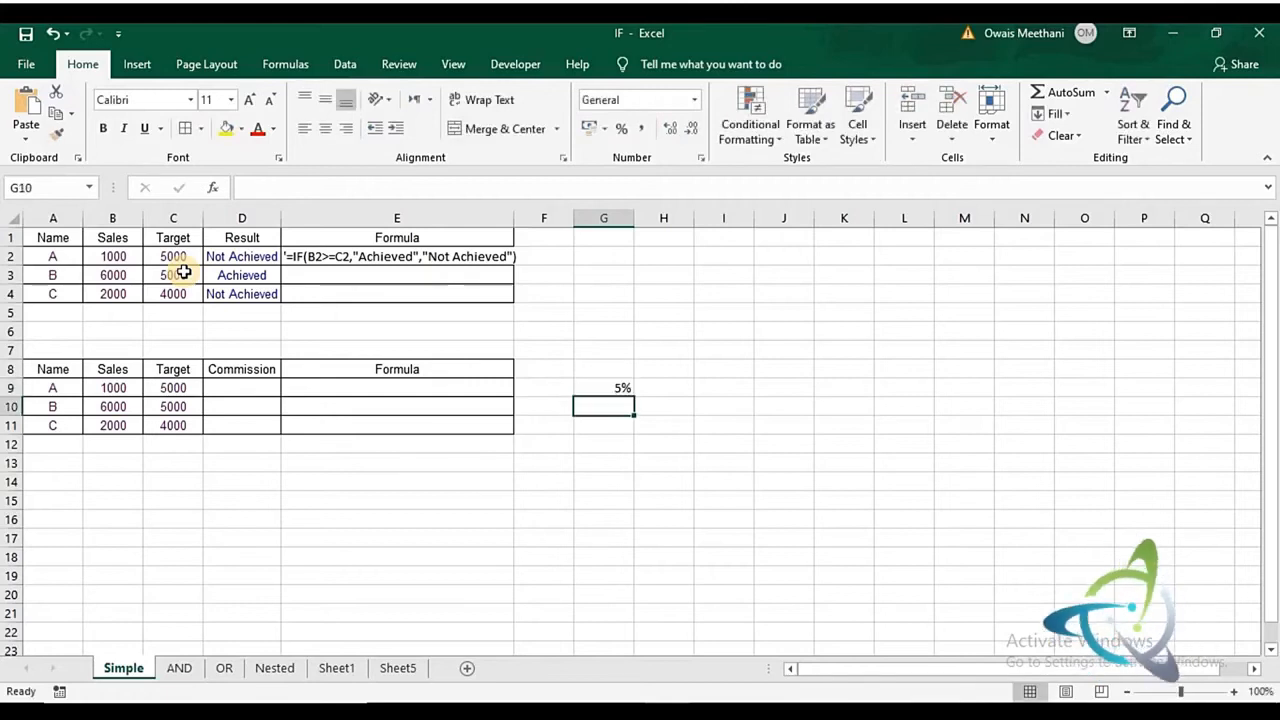
- Start an IF formula in D9 with the logical test B9>=C9, comparing Sales with Target
key("Up")
key("Left")
key("Left")
key("Left")
key("Left")
key("Right")
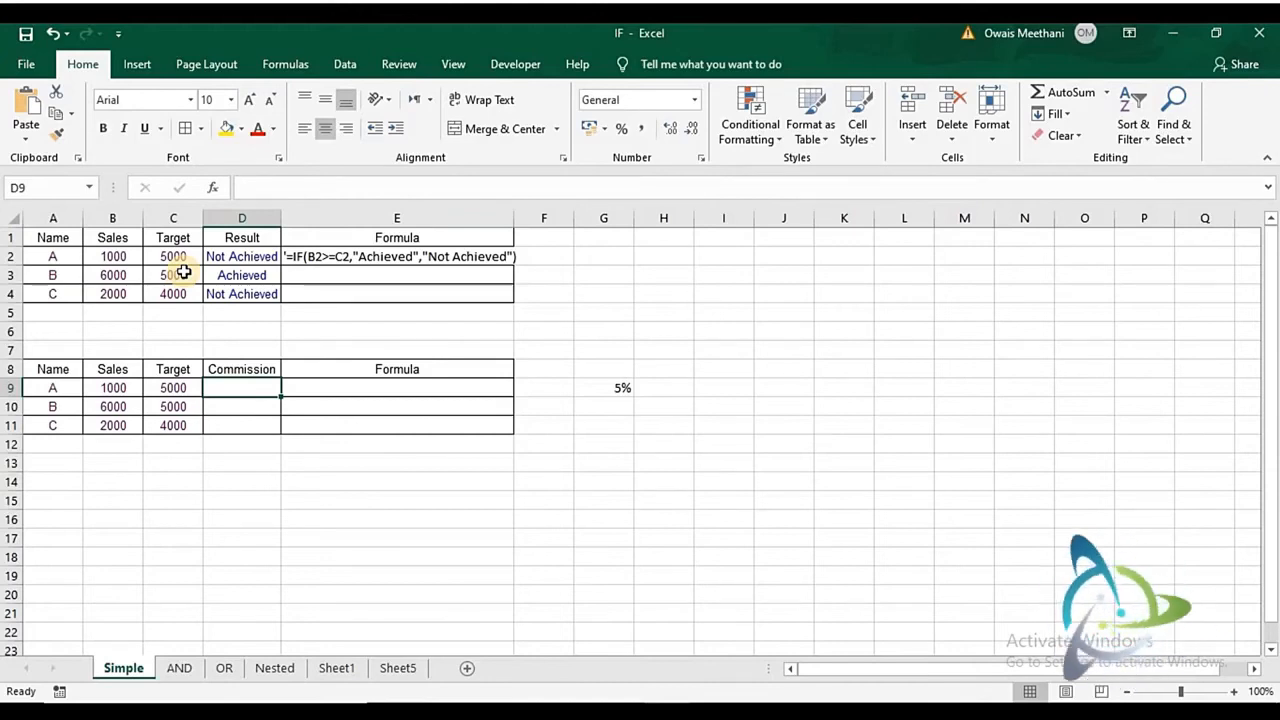
type("=IF")
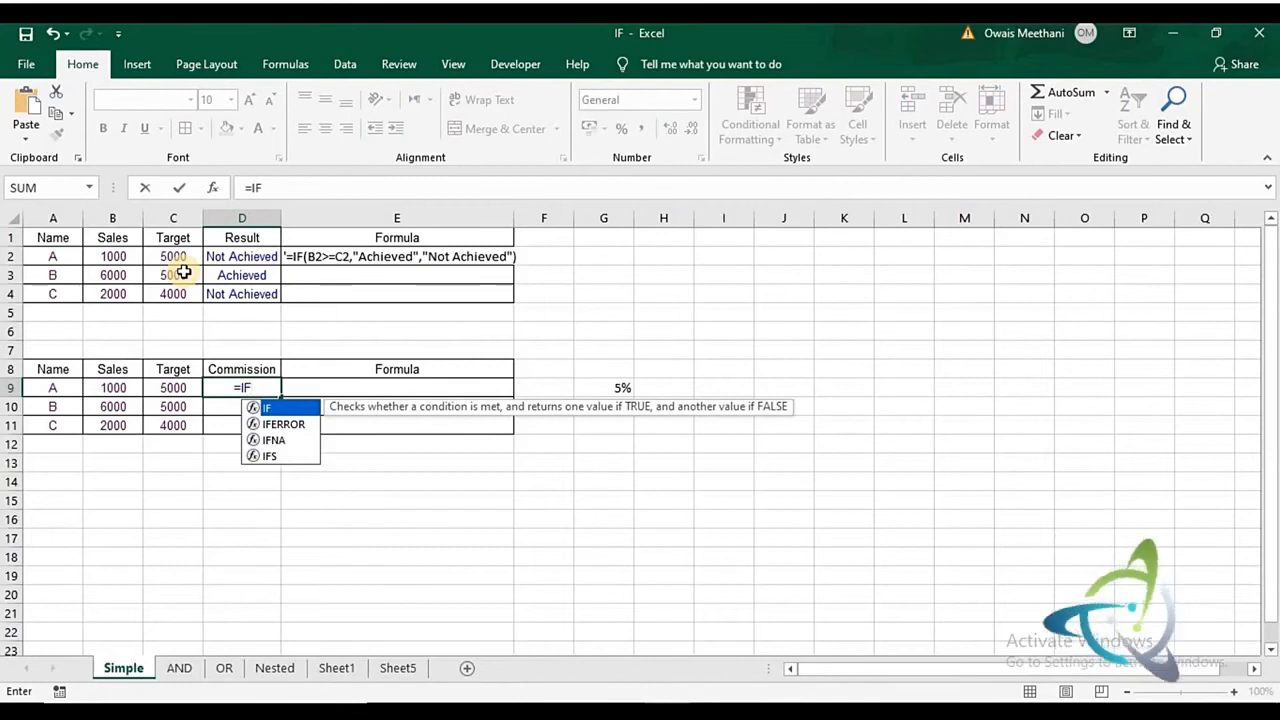
type("(")
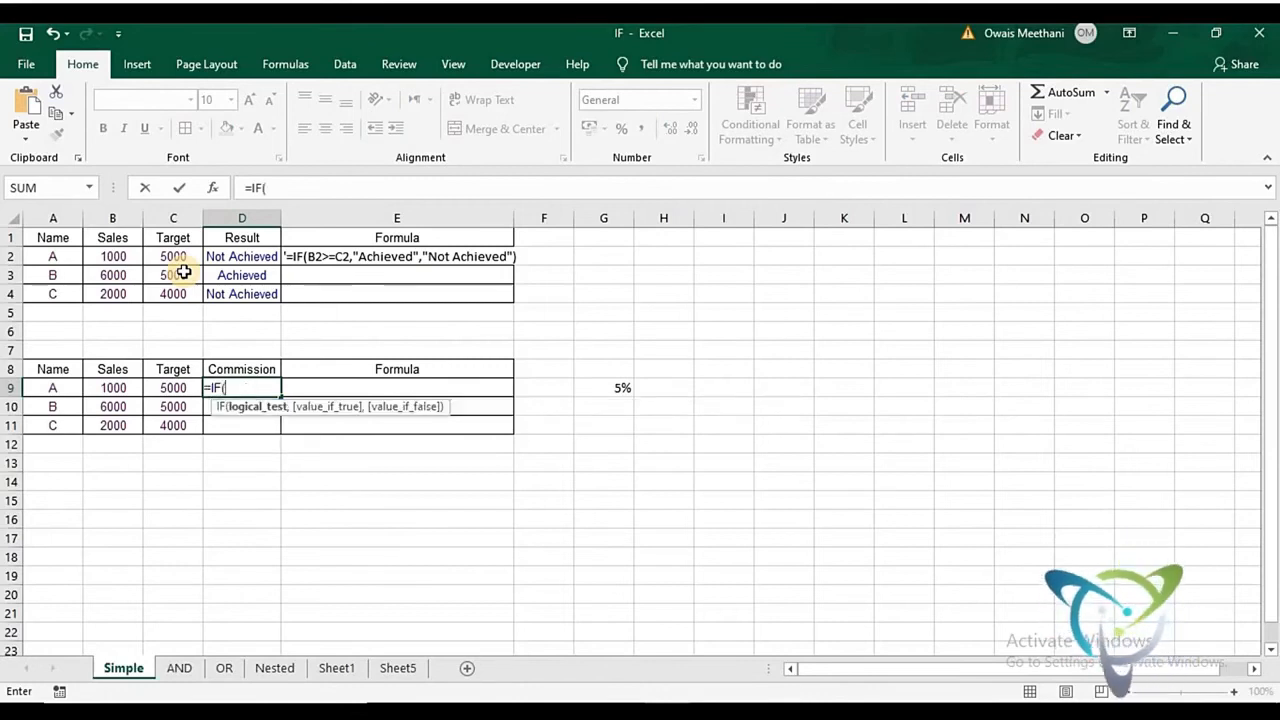
left_click(115, 387)
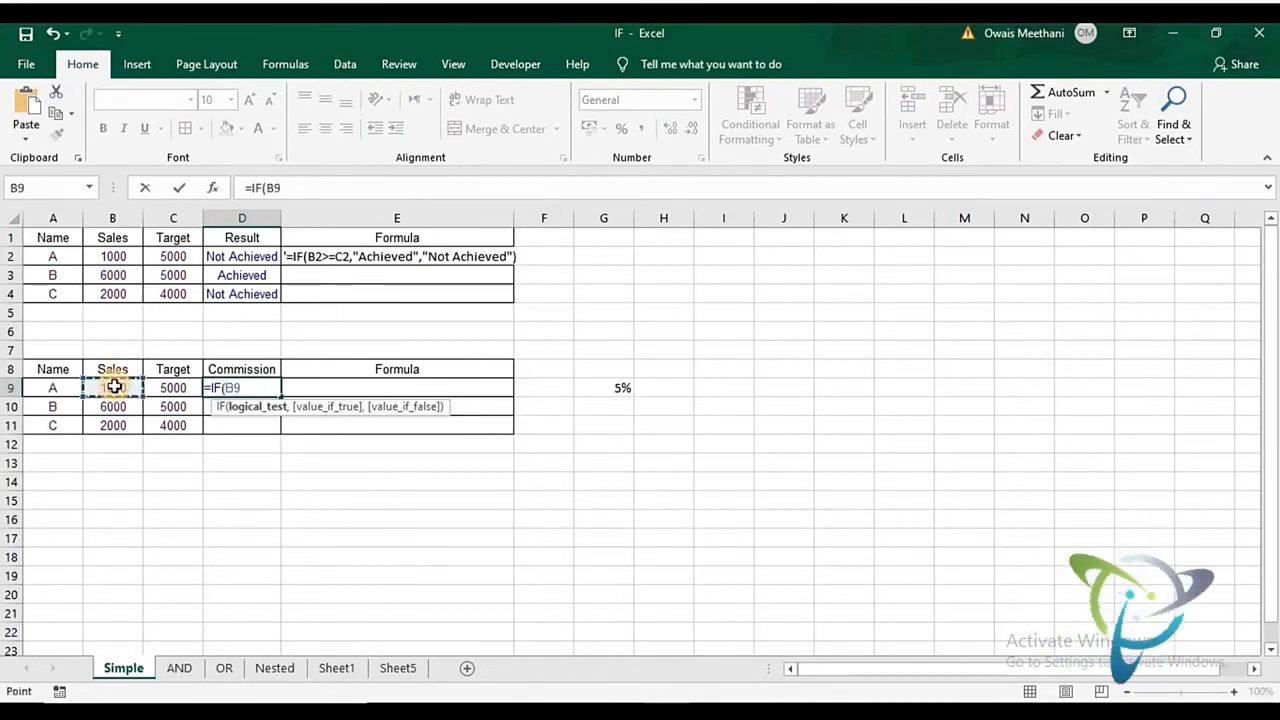
type(">=")
left_click(162, 390)
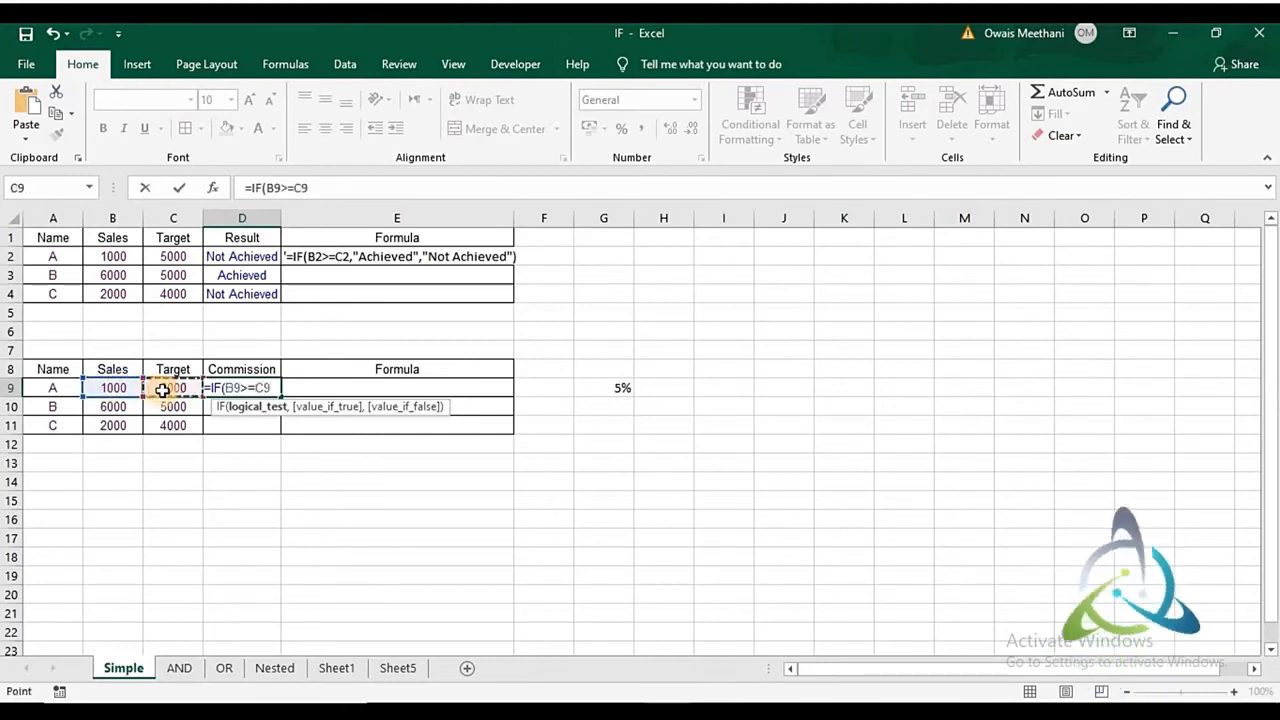
type(",")
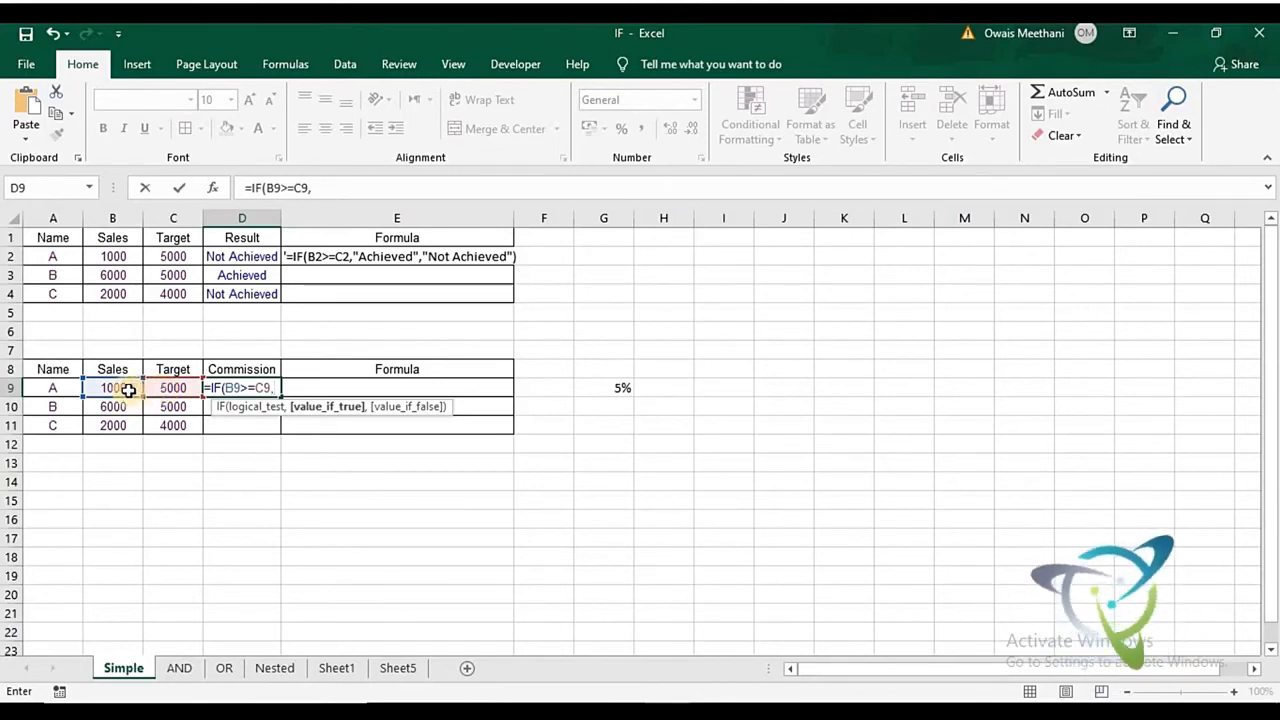
- Complete D9's IF formula with B9*5% as the true value and 0 as the false value, and fill it down to D11
left_click(131, 390)
type("*5")
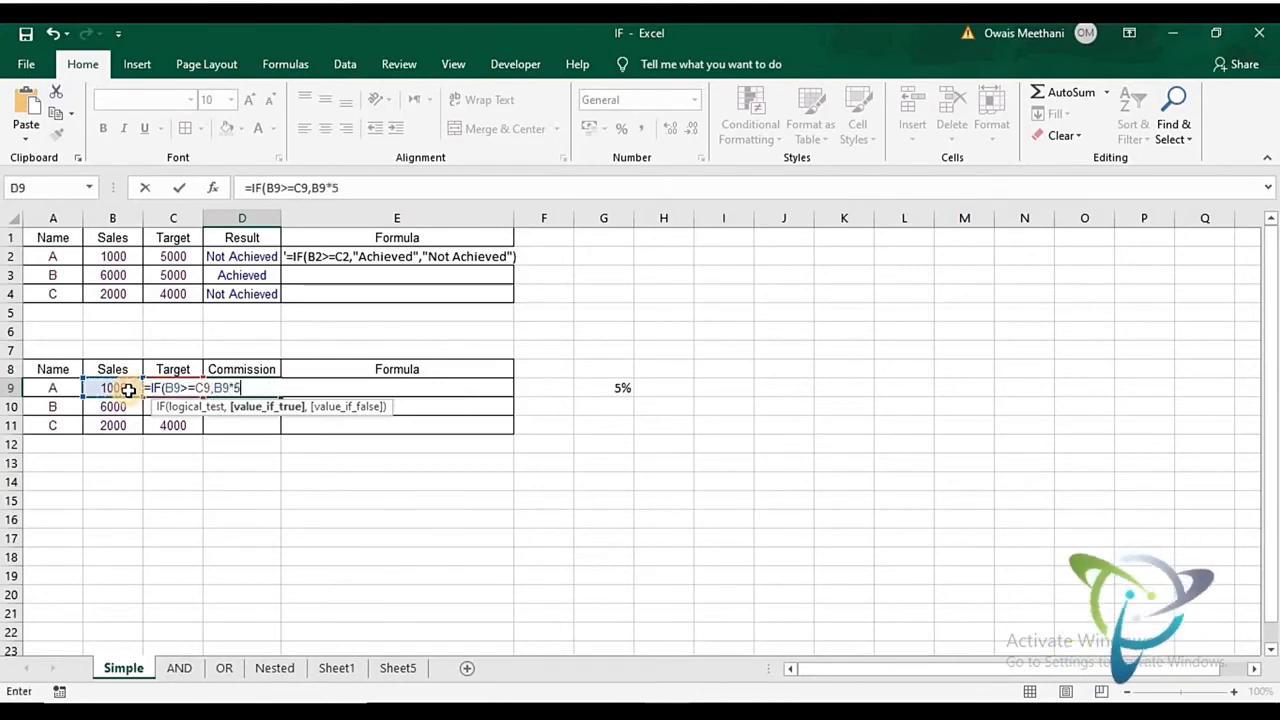
type("%")
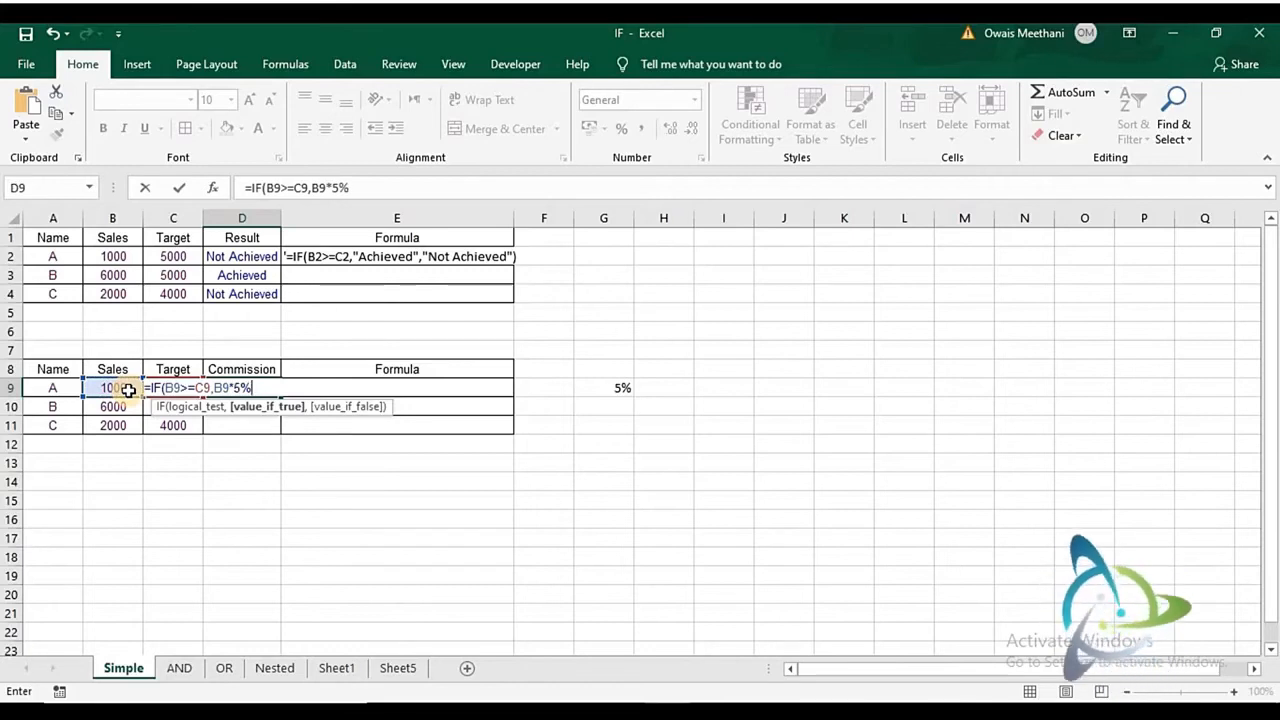
type(",0")
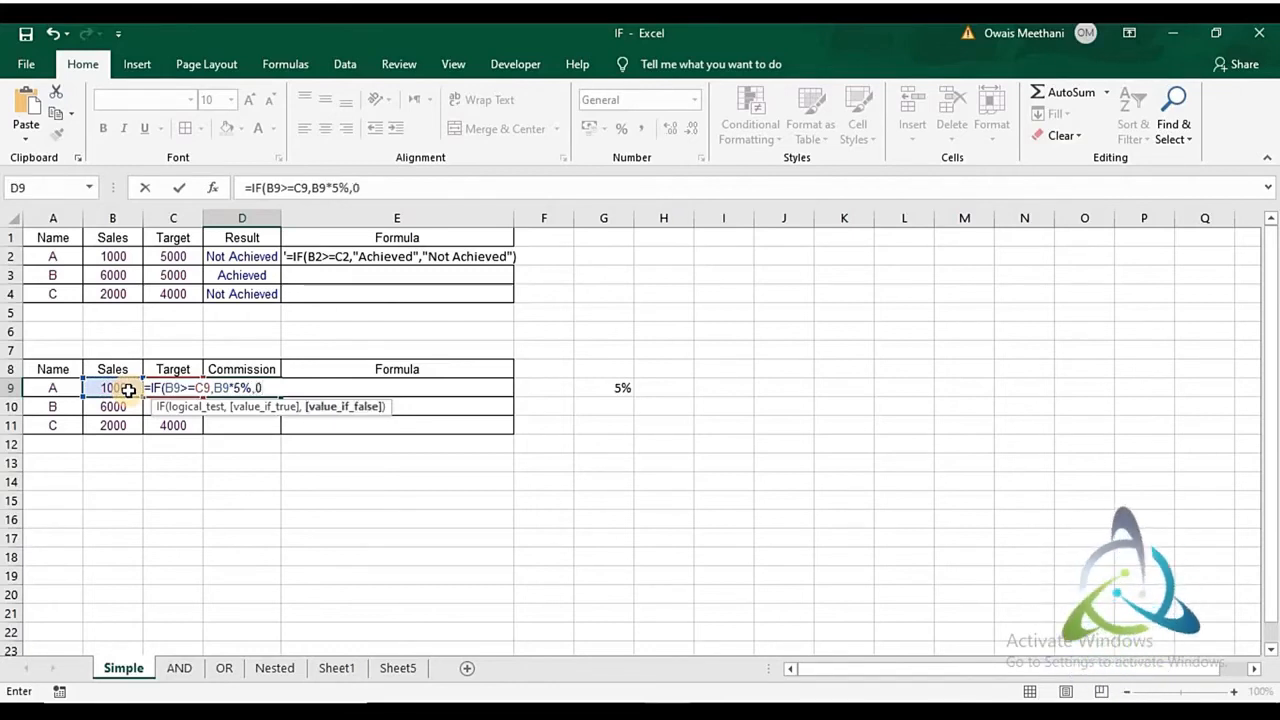
type(")")
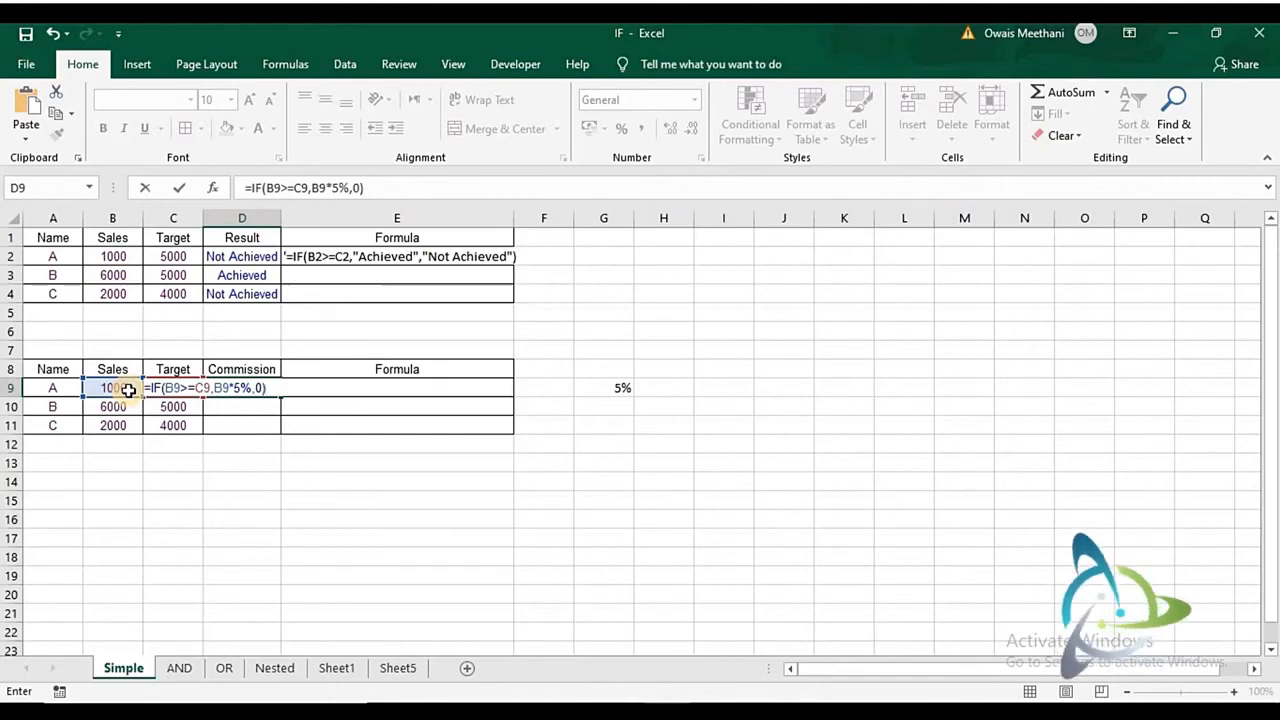
key("Return")
key("Up")
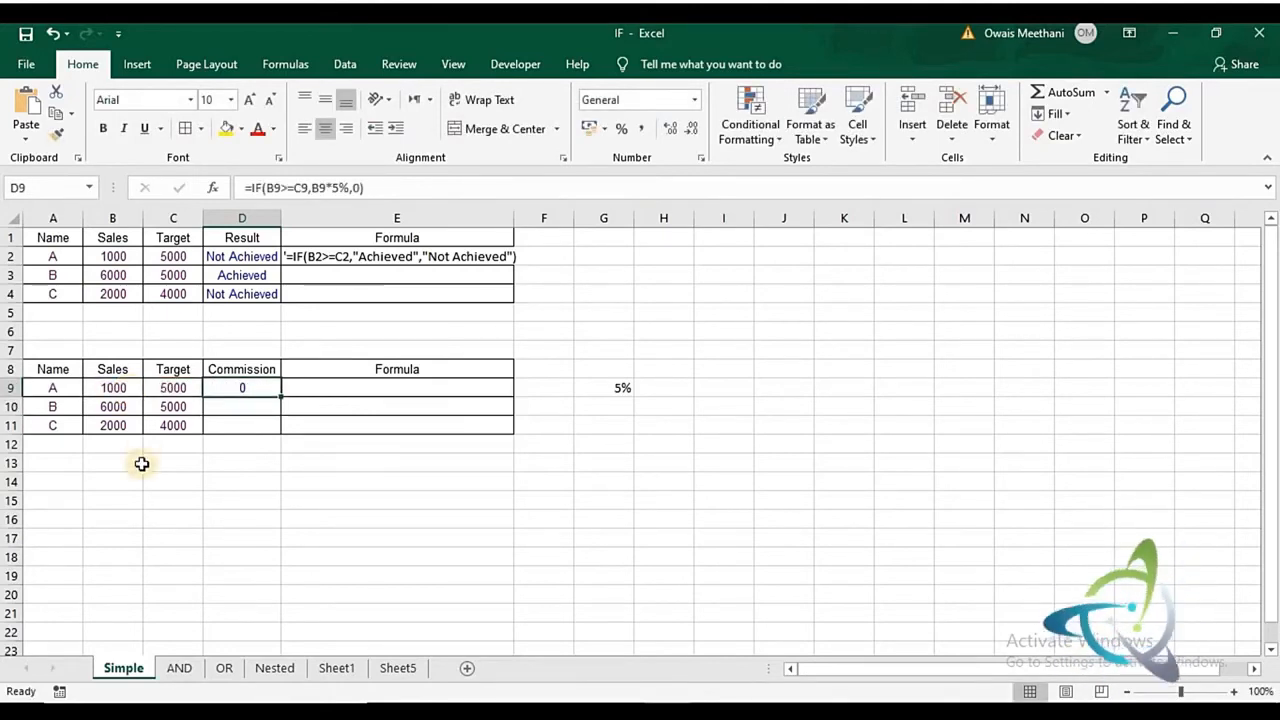
double_click(283, 399)
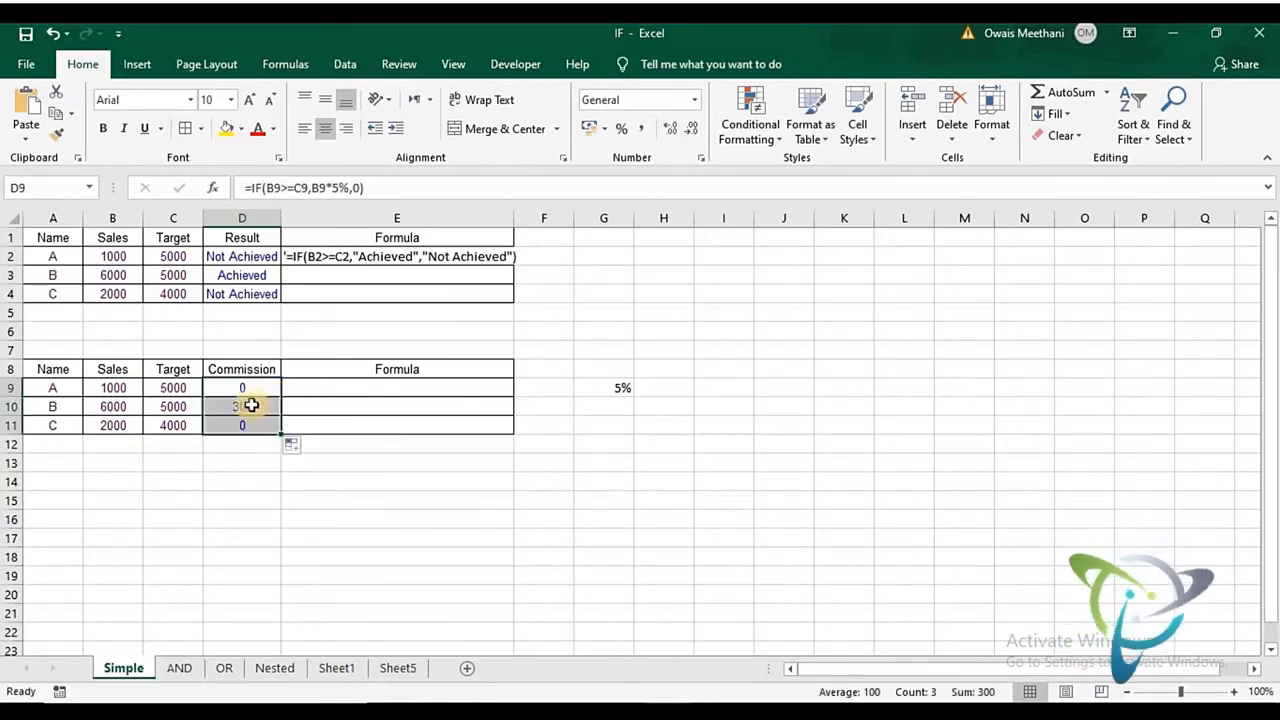
- Clear the commission rate from G9
left_click(251, 405)
key("Right")
key("Right")
key("Right")
key("Up")
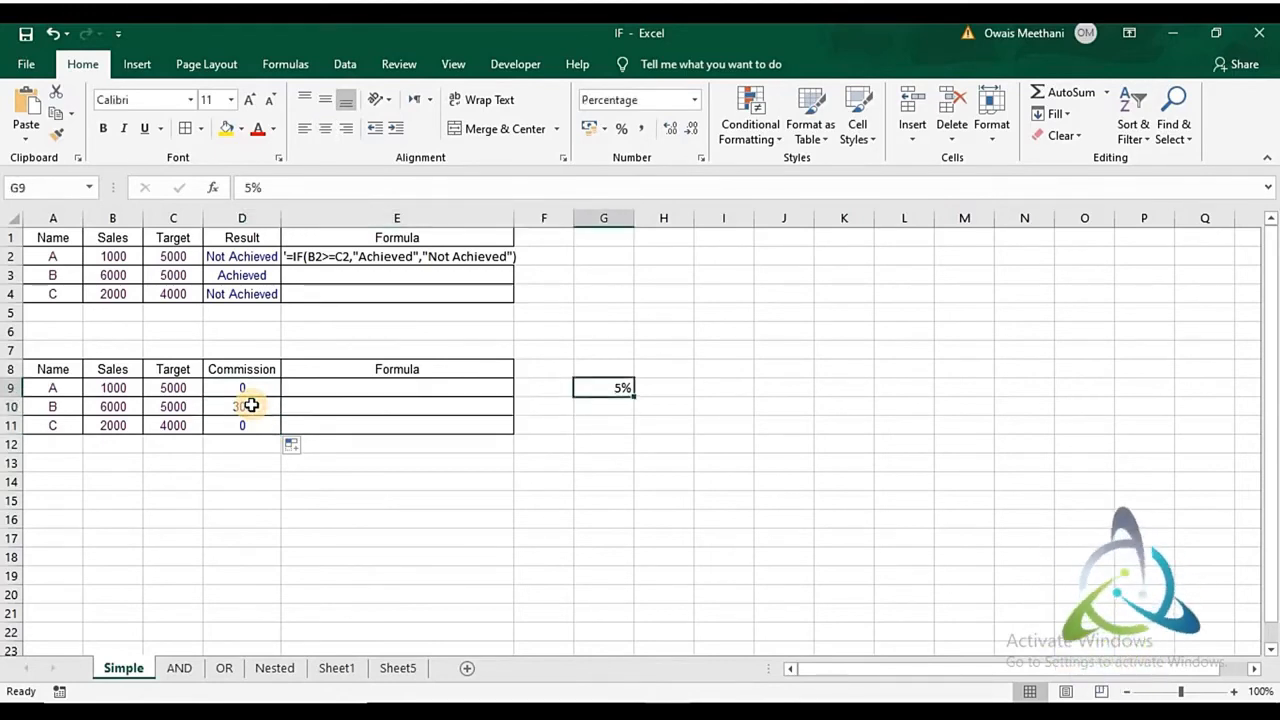
key("Delete")
- Copy the whole text of the commission IF formula in D9
key("Left")
key("Left")
key("Left")
key("Left")
key("Right")
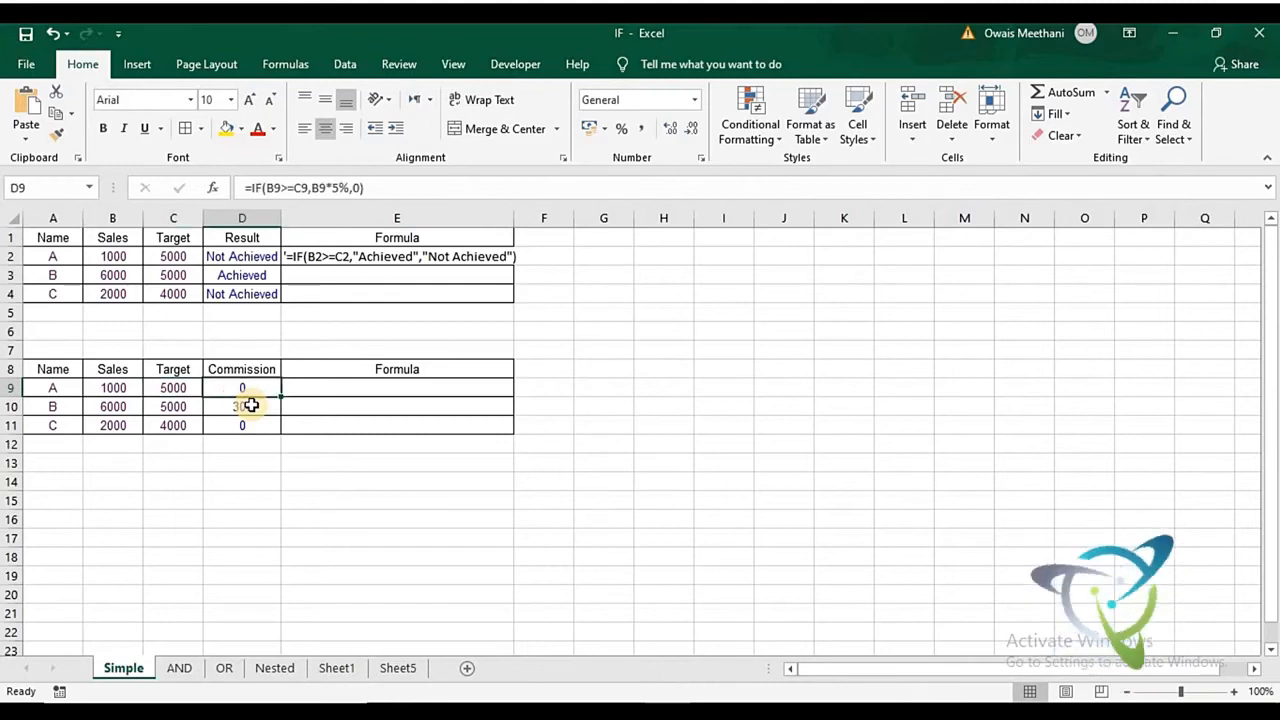
key("F2")
key("shift+Left")
key("shift+Left")
key("shift+Left")
key("shift+Left")
key("shift+Left")
key("shift+Left")
key("shift+Left")
key("shift+Left")
key("shift+Left")
key("shift+Left")
key("shift+Left")
key("shift+Left")
key("shift+Left")
key("shift+Left")
key("shift+Left")
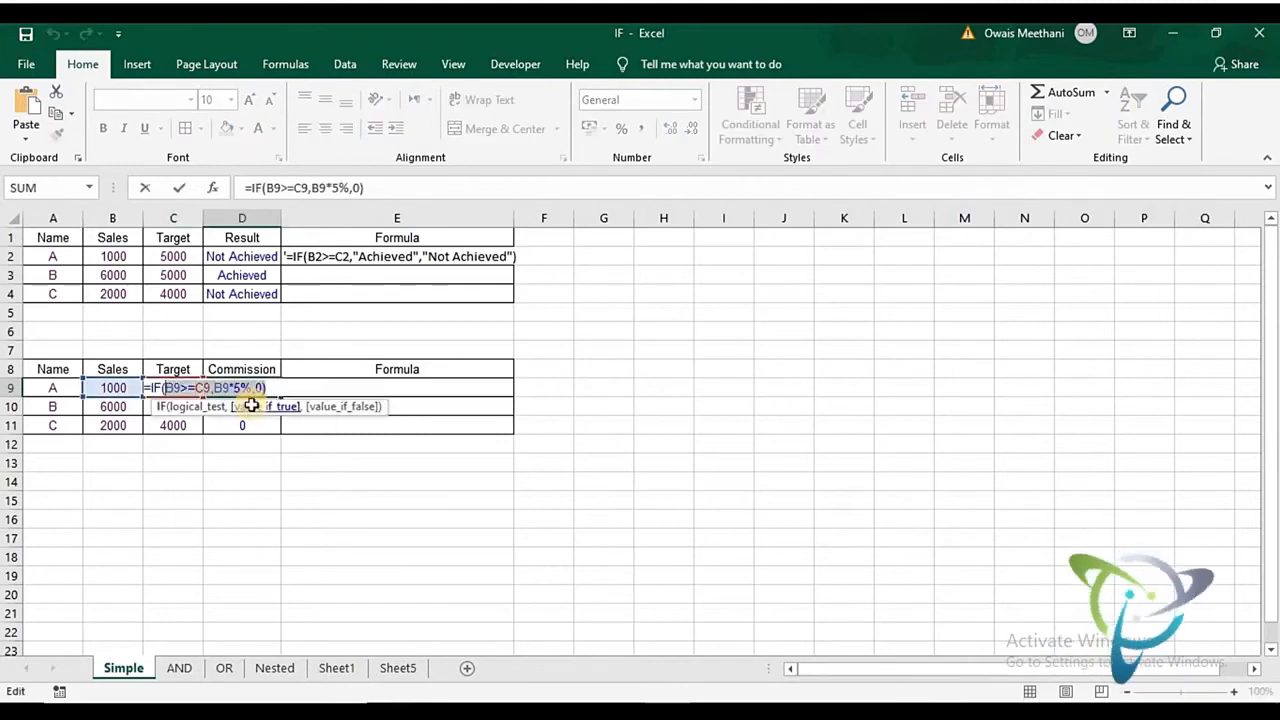
key("Return")
- Paste the copied commission formula into E9 as plain text with a leading apostrophe
key("Up")
key("Right")
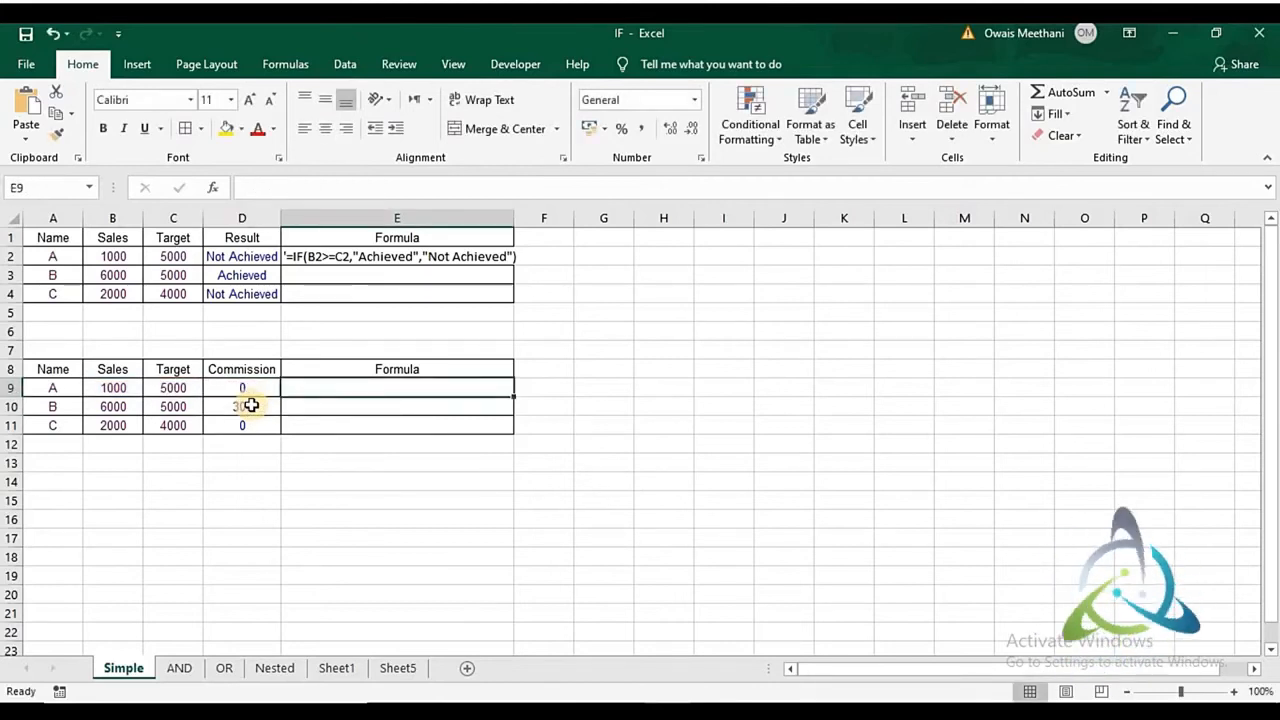
type("'")
type("=IF(B9>=C9,B9*5%,0)")
key("Return")
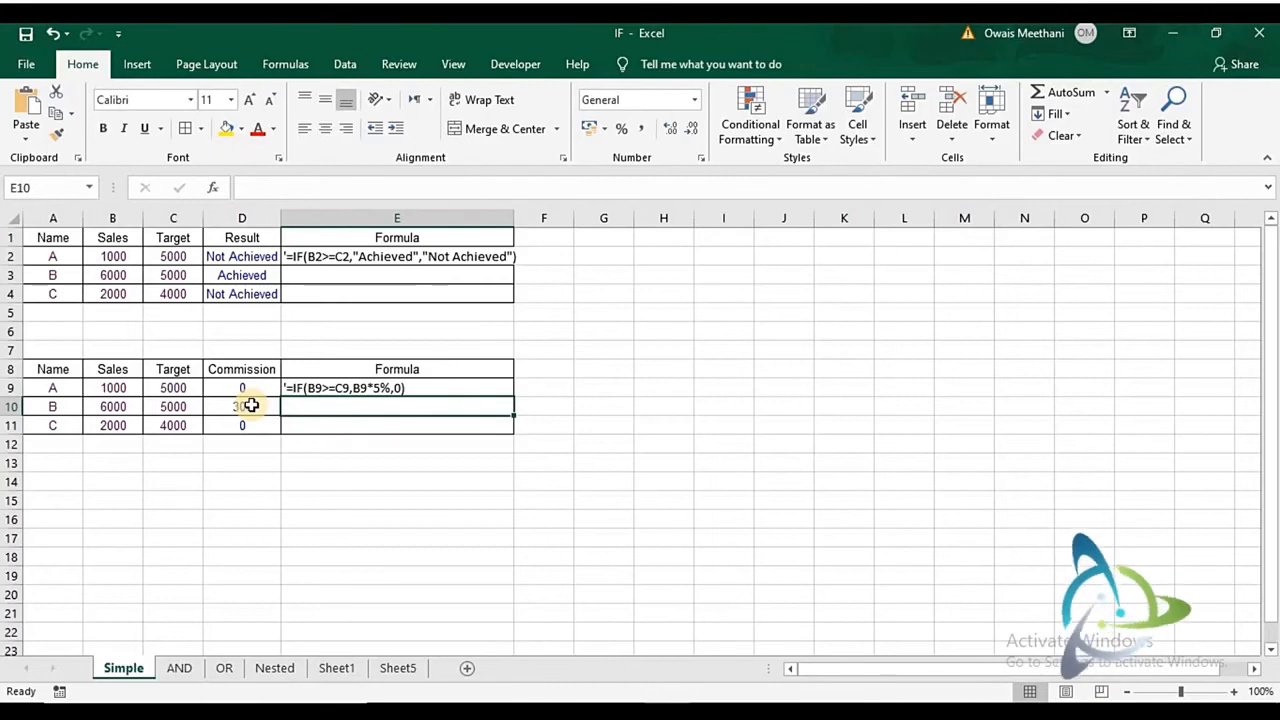
key("Up")
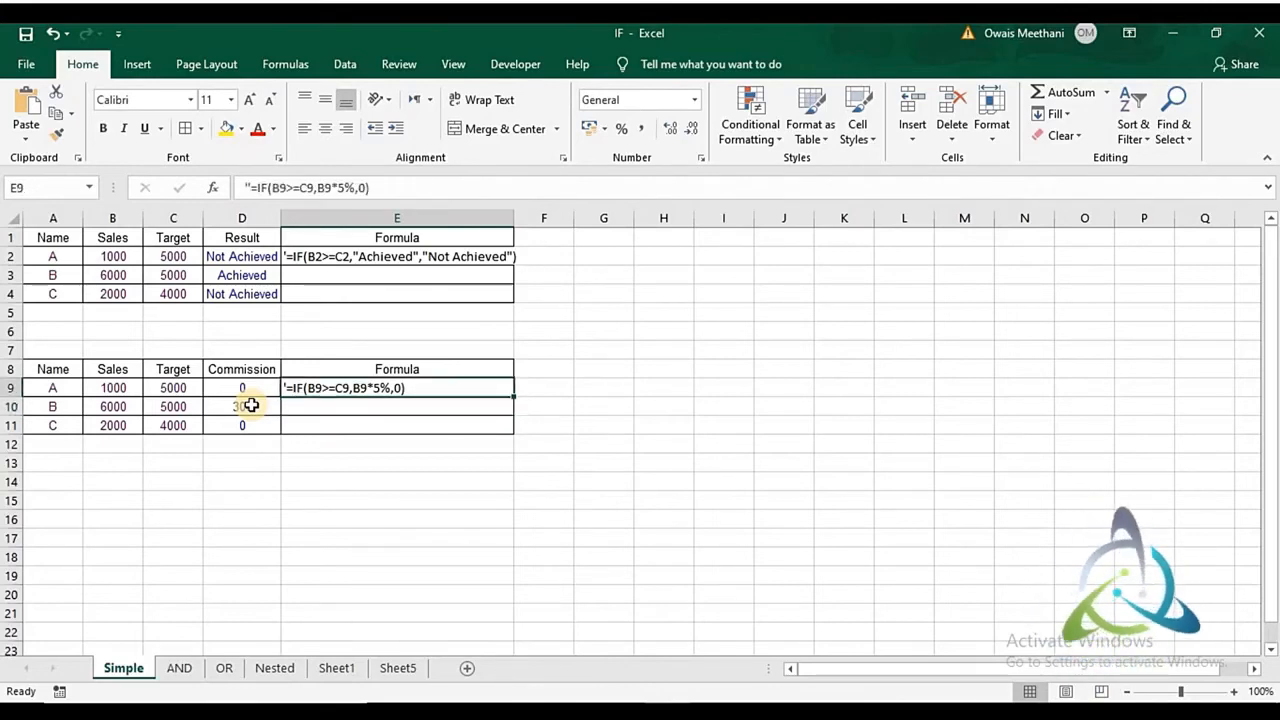
key("Down")
key("Down")
key("Down")
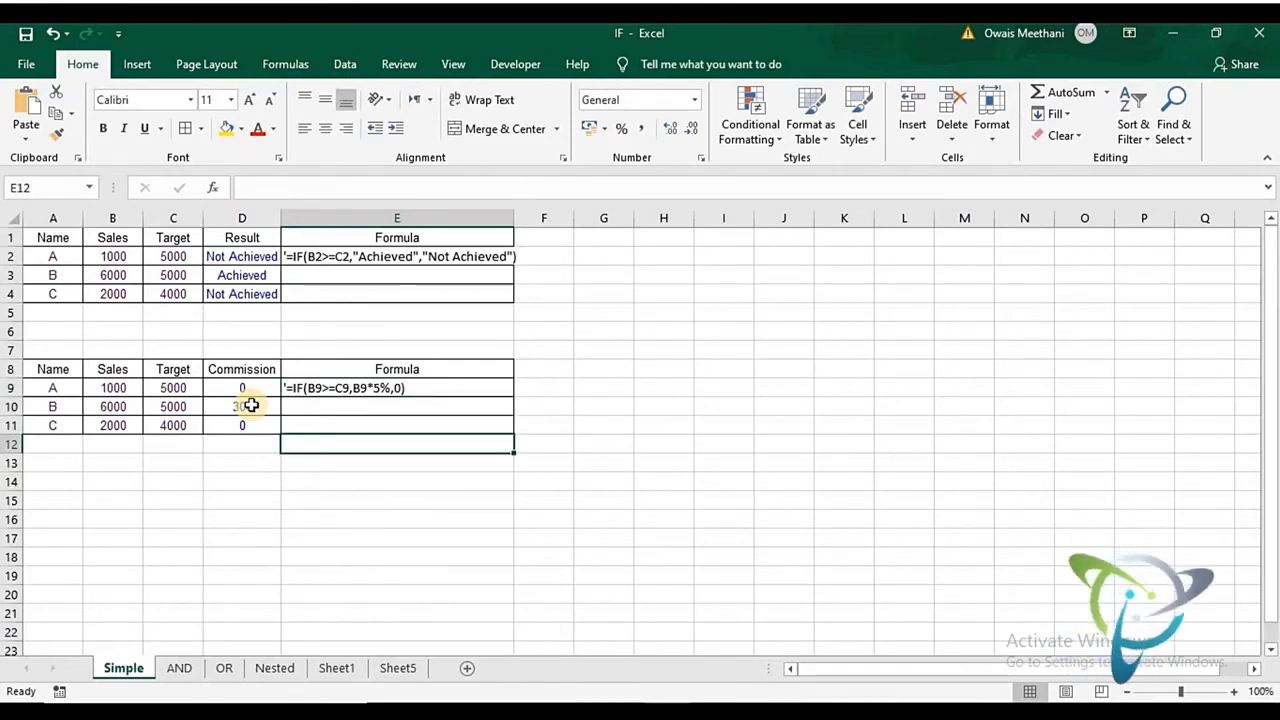
- Open the AND sheet and examine the Special Offer, Order Value, Discount and Total entries for Wood
left_click(180, 670)
left_click(349, 370)
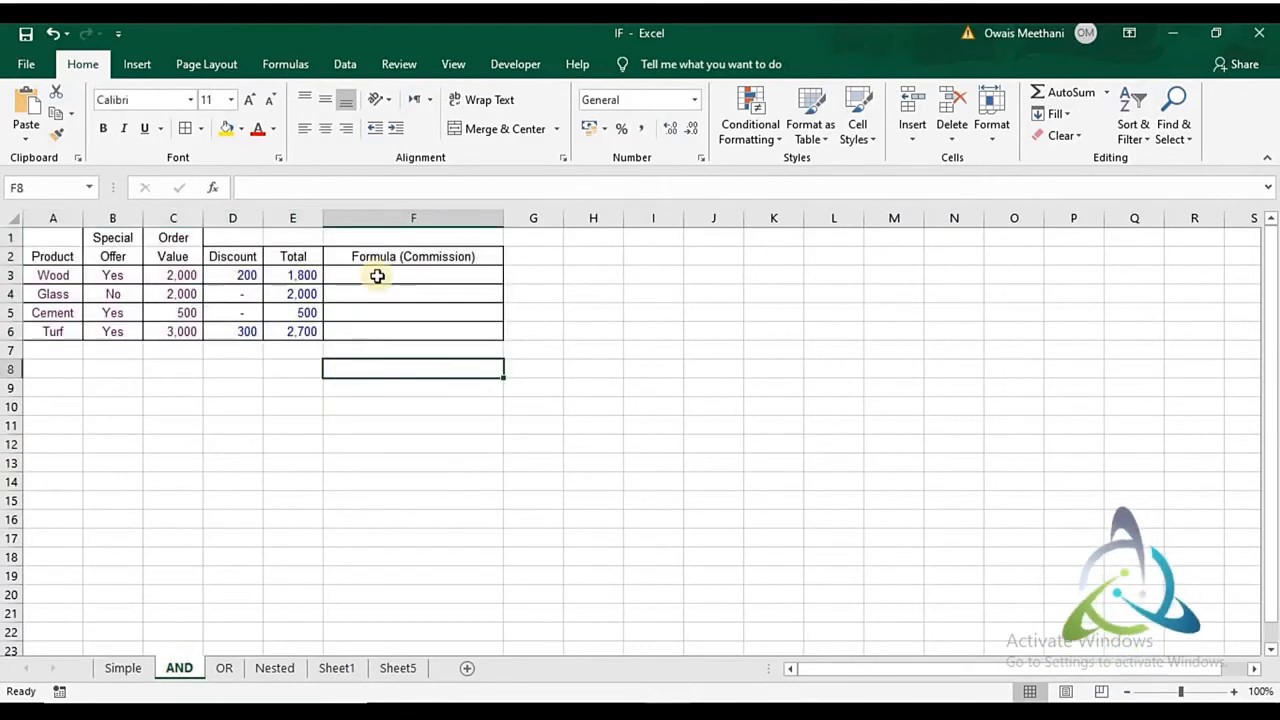
left_click(377, 275)
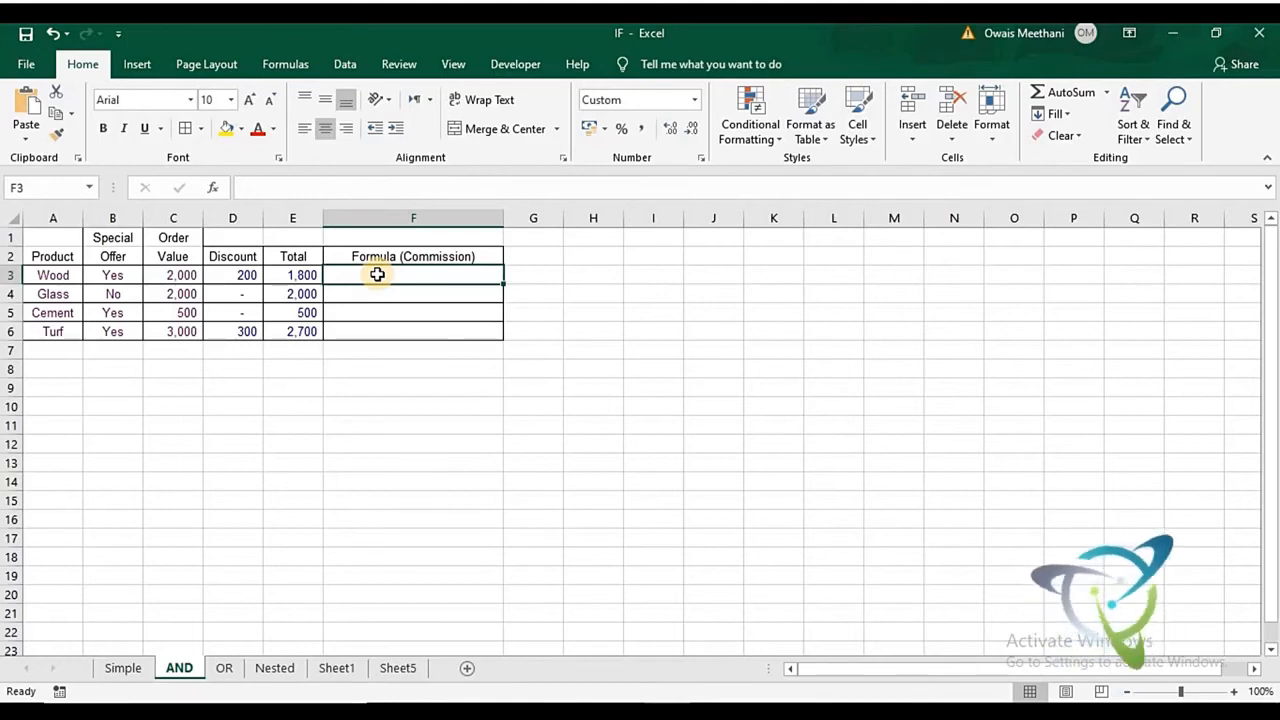
key("Left")
key("Left")
key("Left")
key("Left")
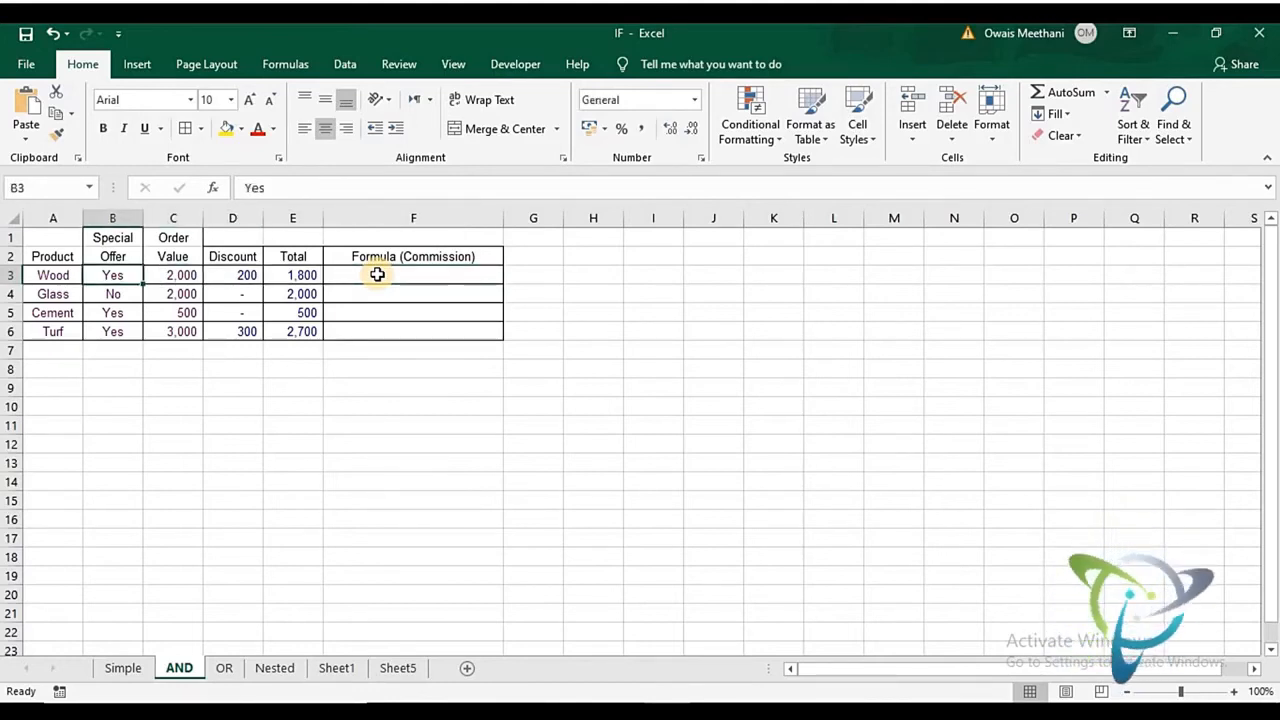
key("Right")
key("Right")
key("Right")
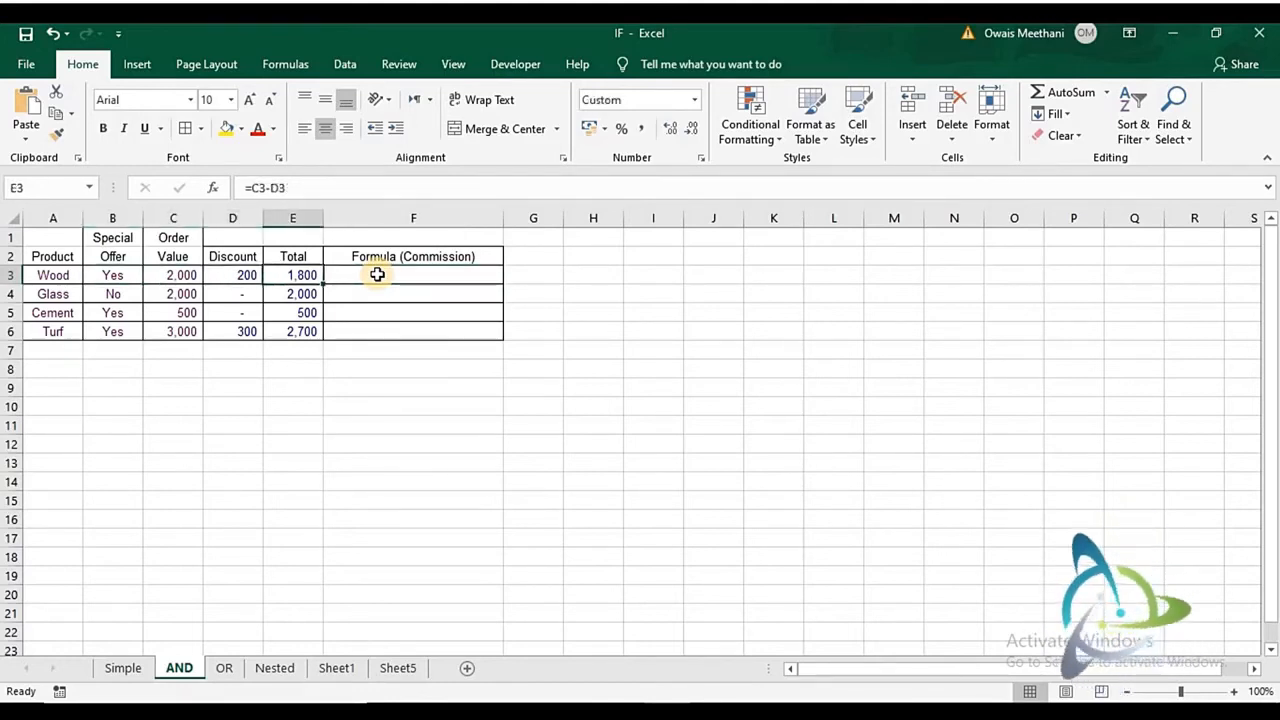
- Review how the Special Offer and Order Value in the Wood row determine the Discount formula in D3, up to the Commission column
key("Left")
key("Left")
key("Right")
key("Right")
key("Right")
key("Left")
key("Left")
key("Left")
key("Left")
key("Right")
key("Right")
key("Right")
key("Right")
key("Right")
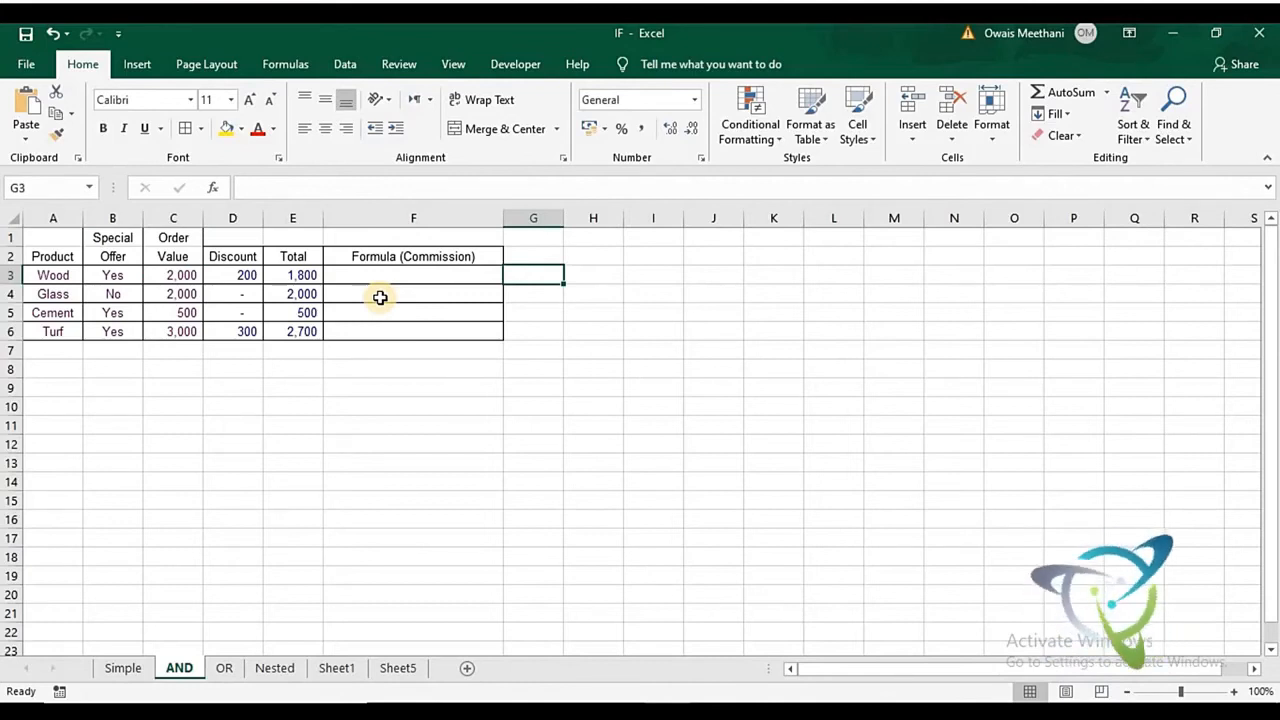
key("Left")
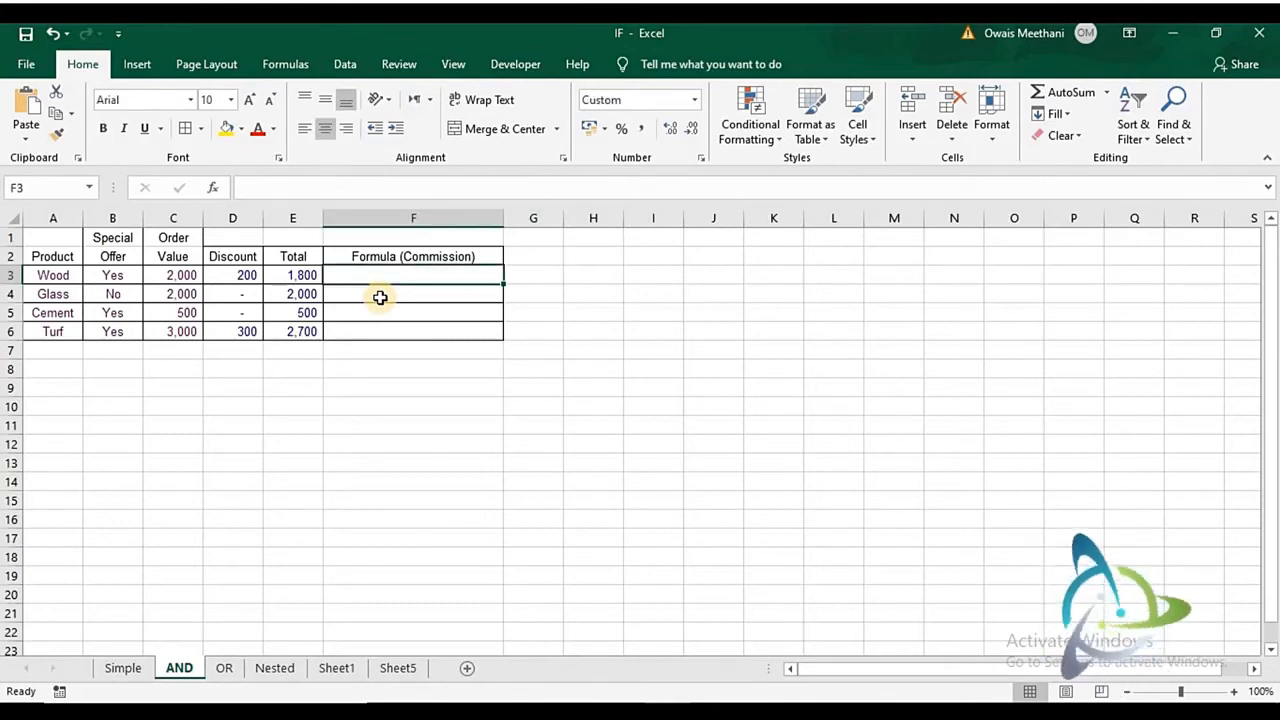
key("Left")
key("Left")
key("Left")
key("Left")
key("Left")
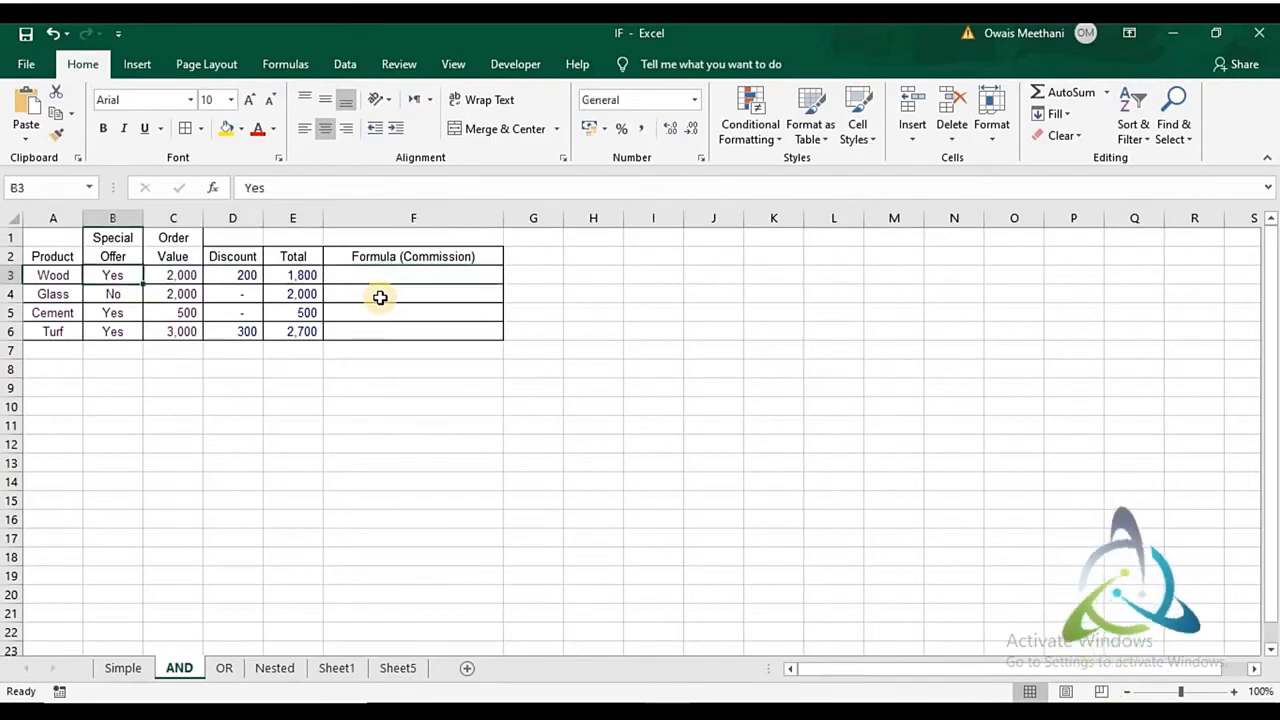
key("Right")
key("Right")
key("Left")
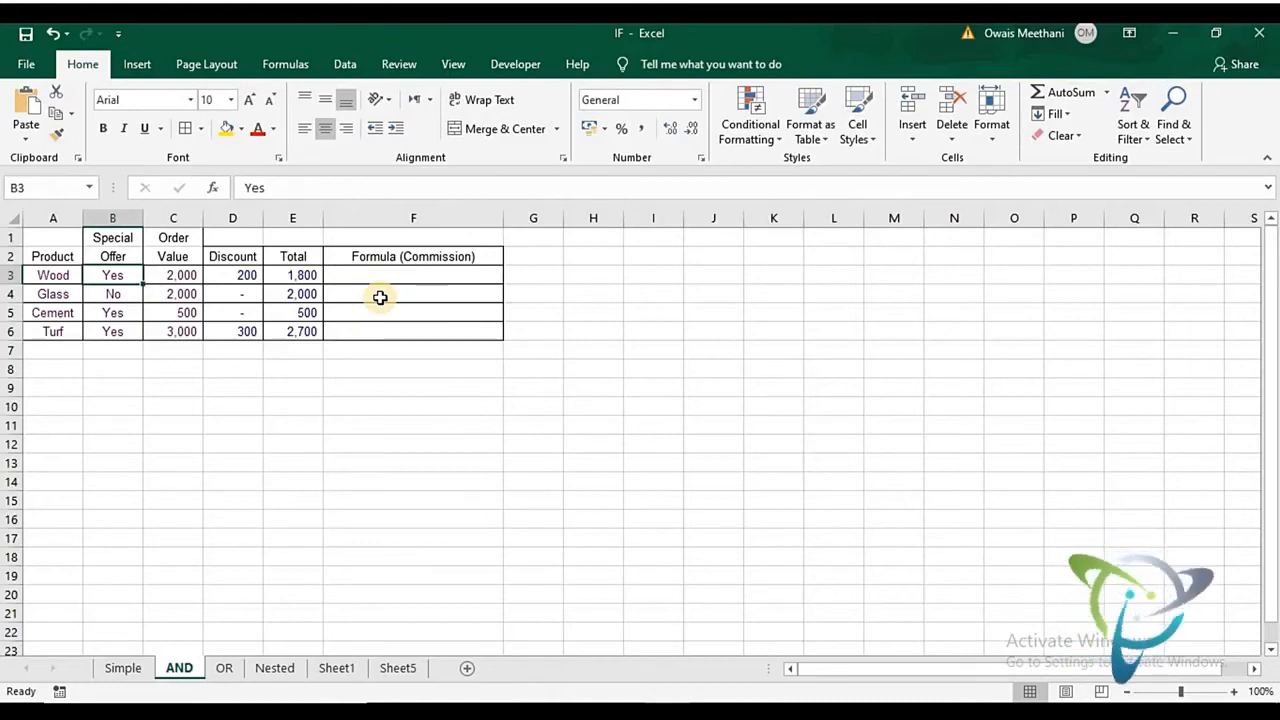
key("Right")
key("Right")
key("Right")
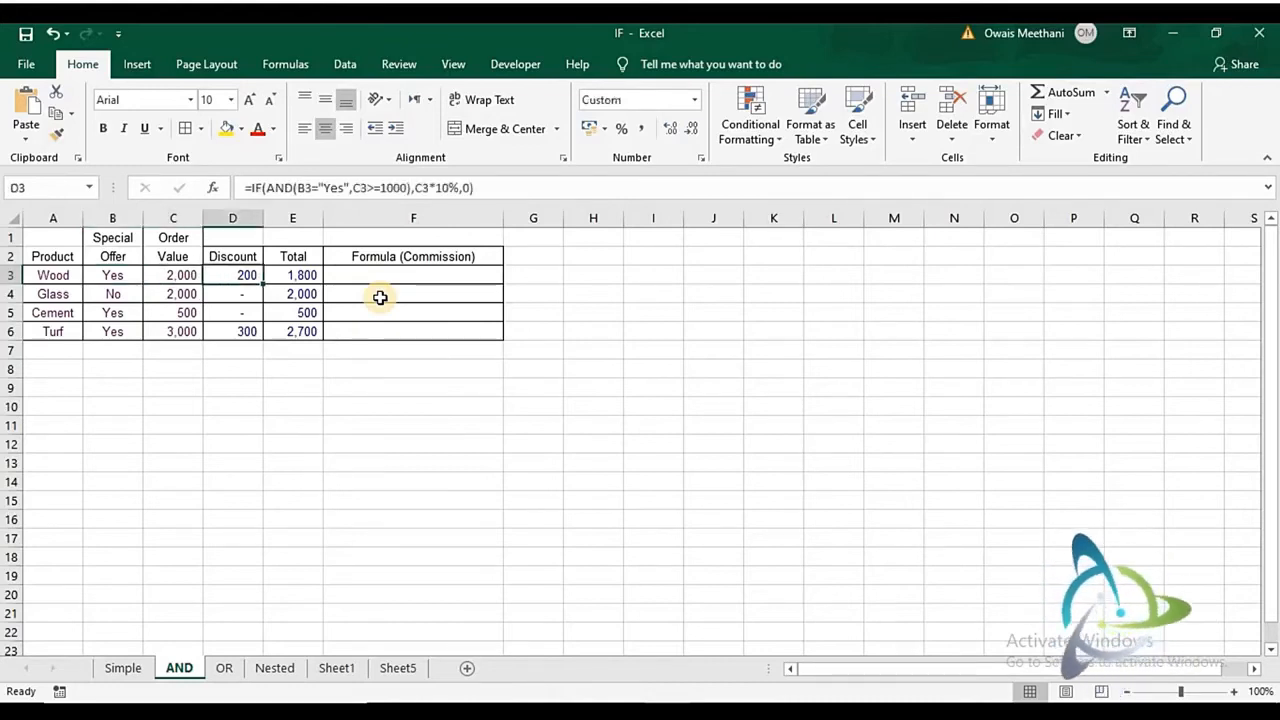
key("Left")
key("Left")
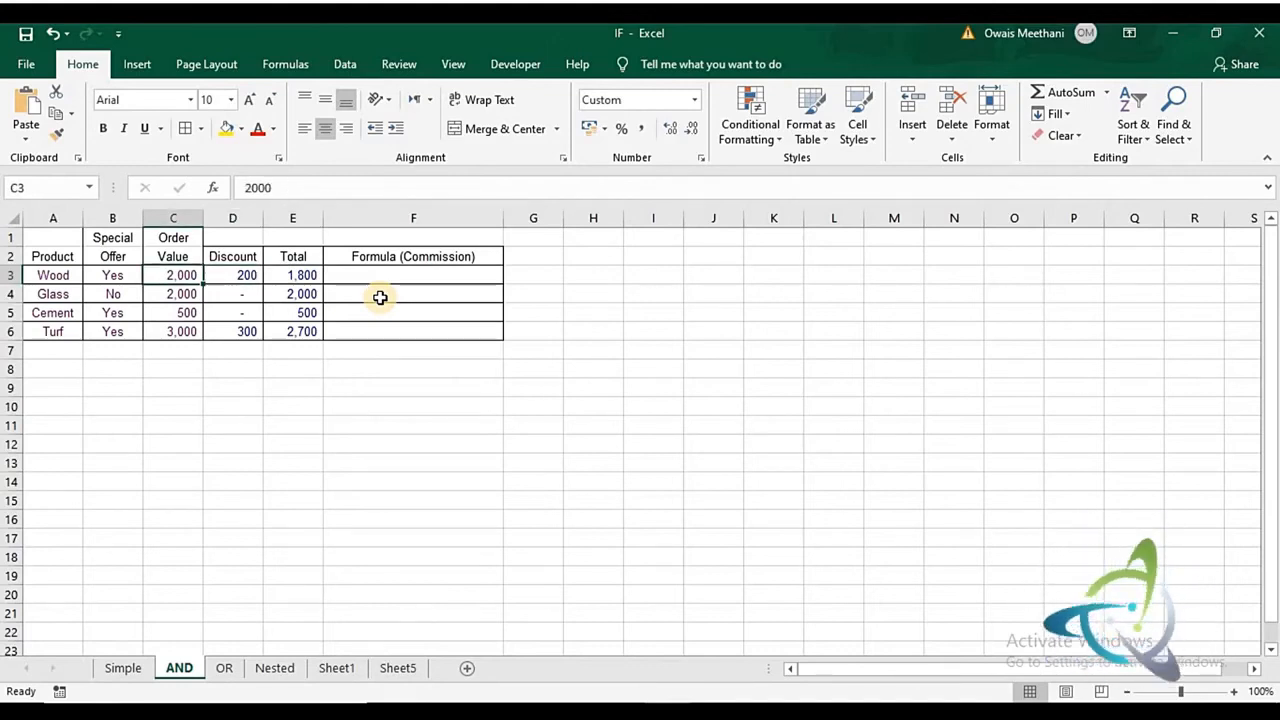
- Overwrite D3 with a new IF formula whose AND test starts with the condition B3="Yes"
key("Right")
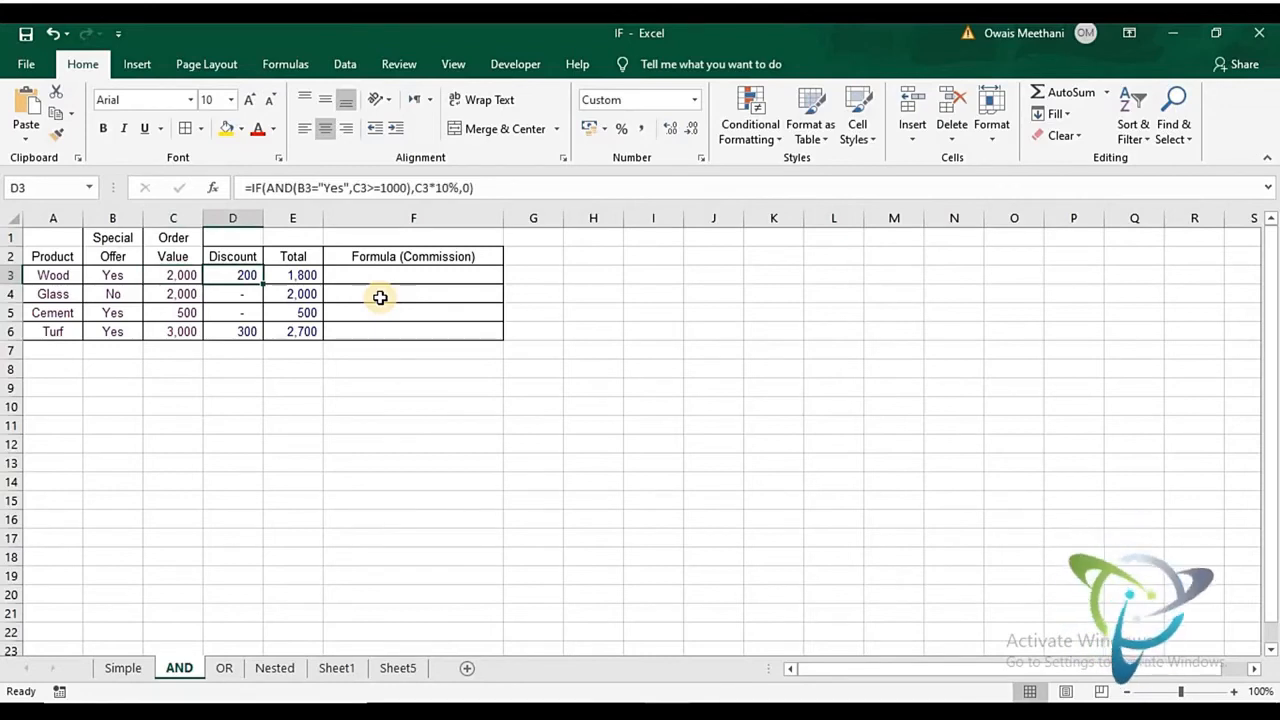
type("=if")
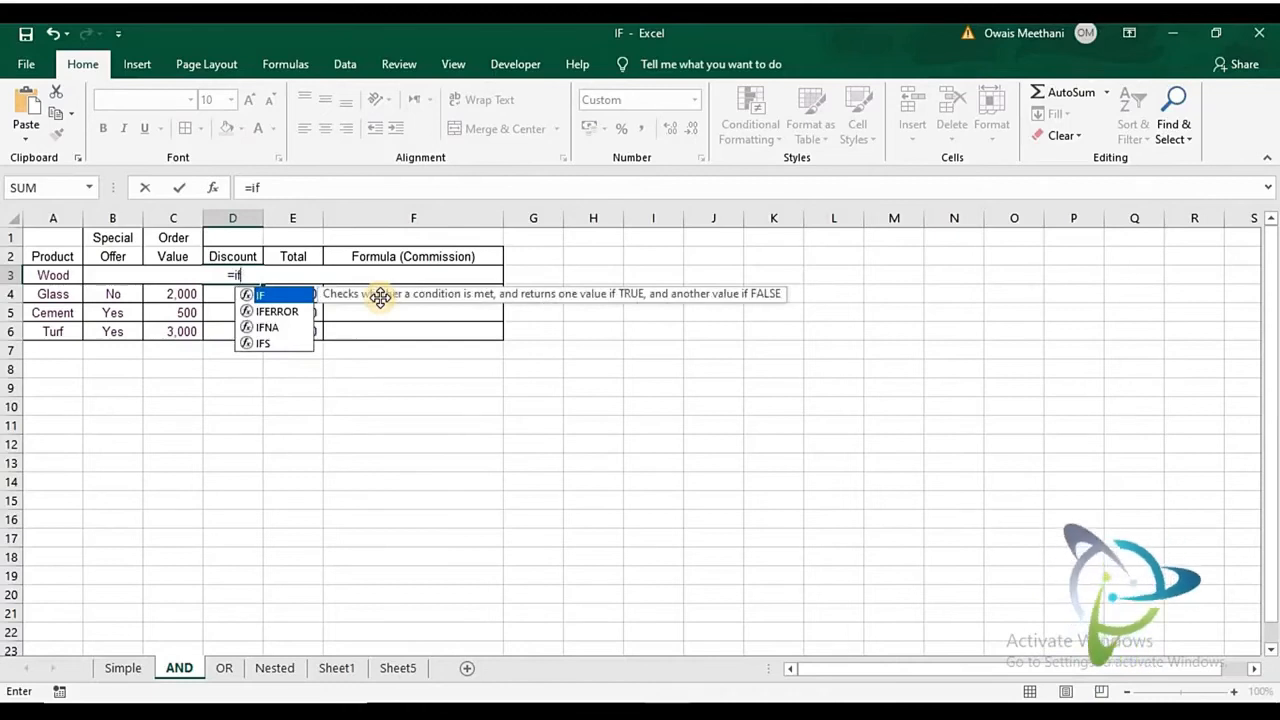
key("Tab")
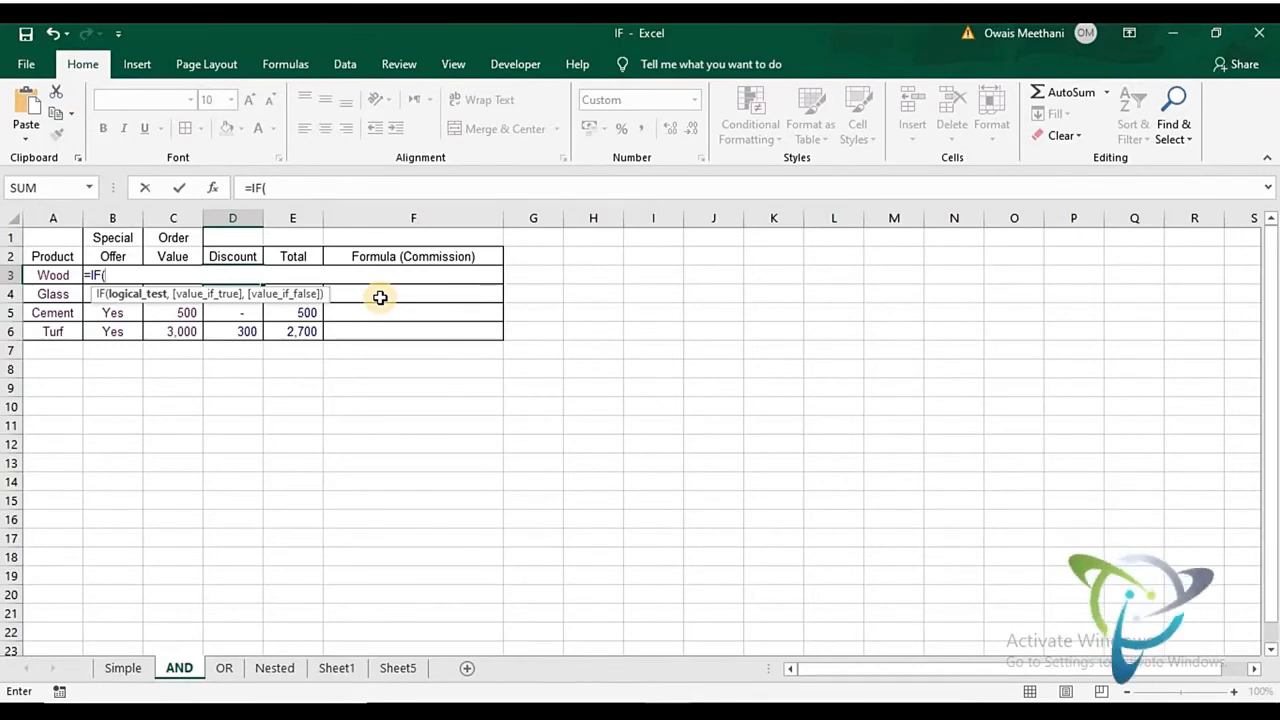
type("AND")
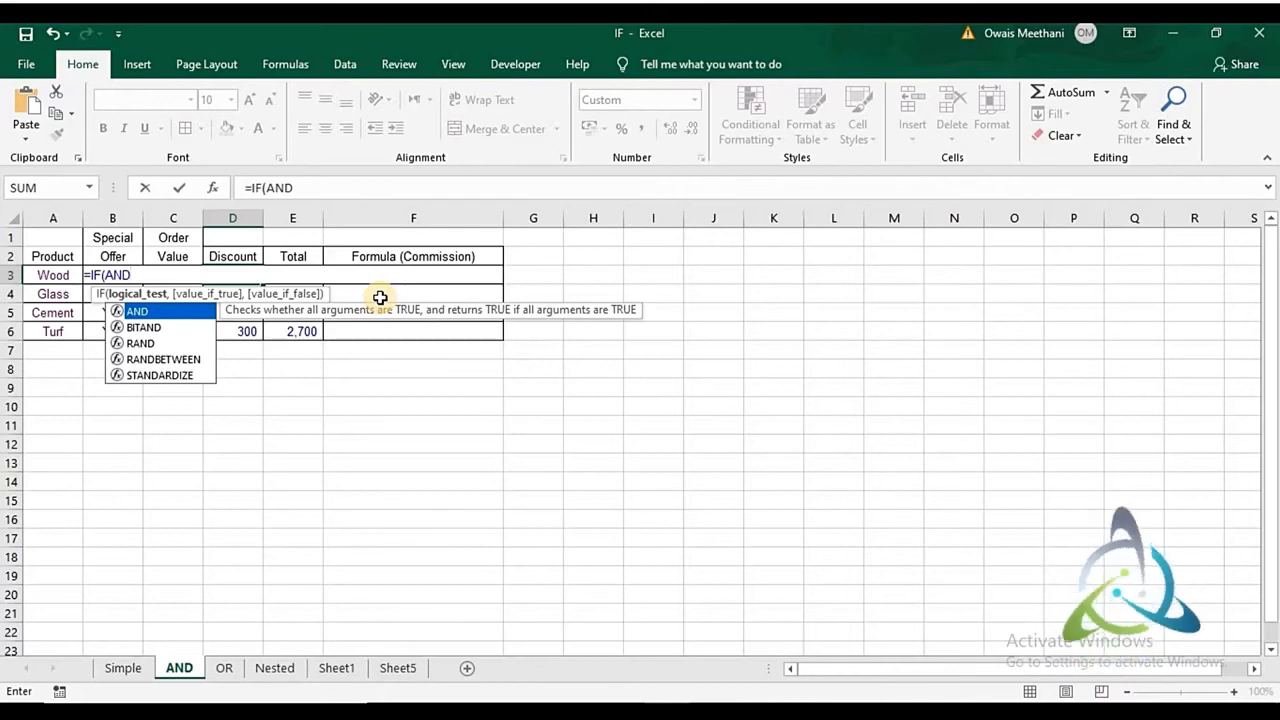
type("(")
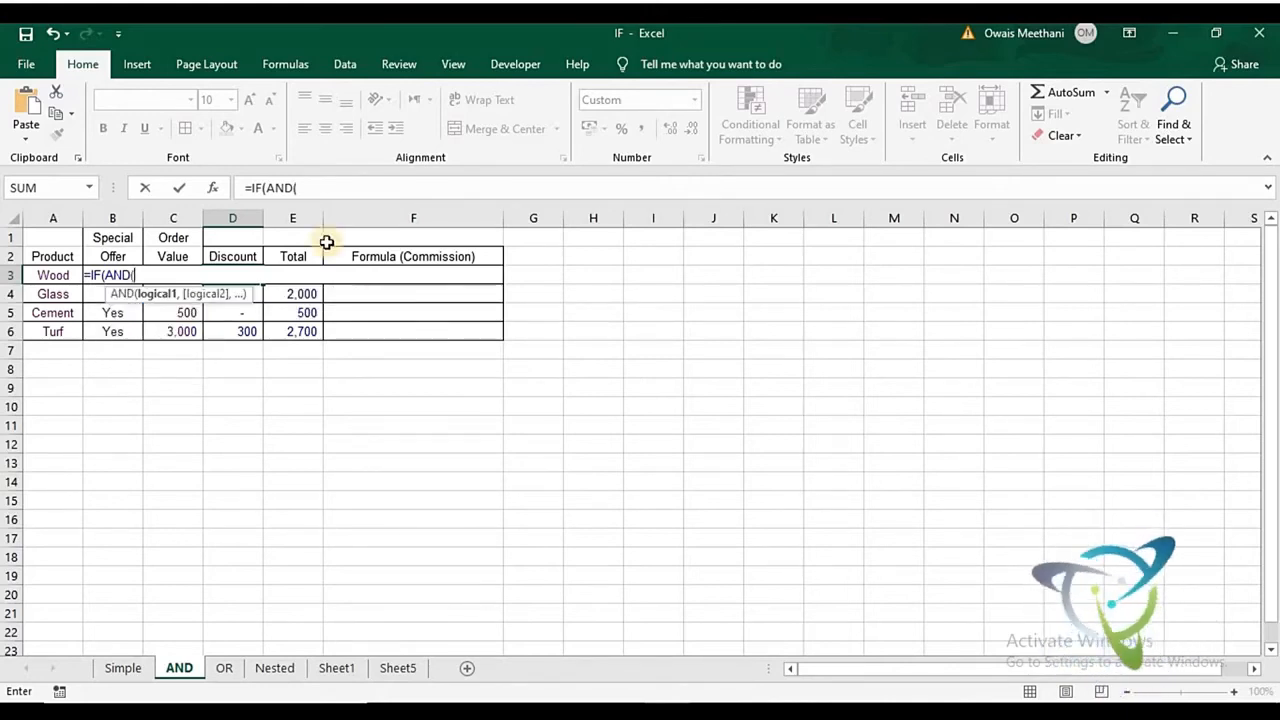
left_click(60, 273)
key("Right")
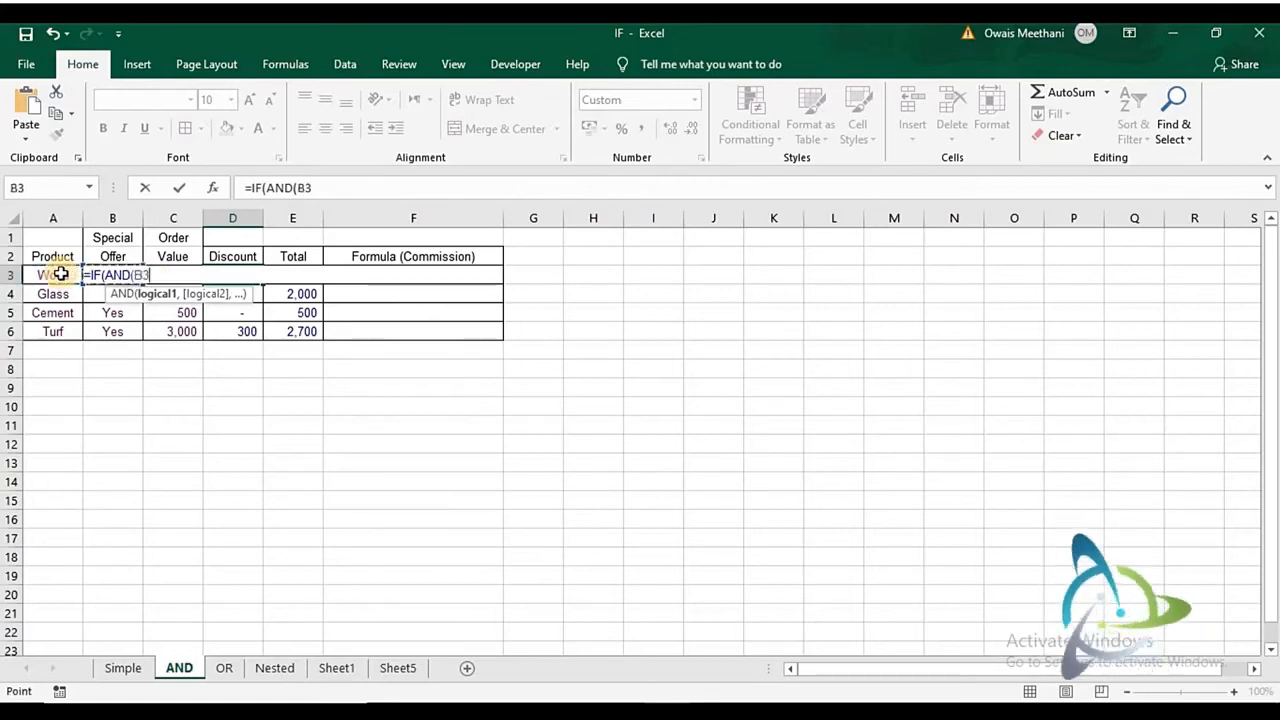
type("=")
type("\"Ye")
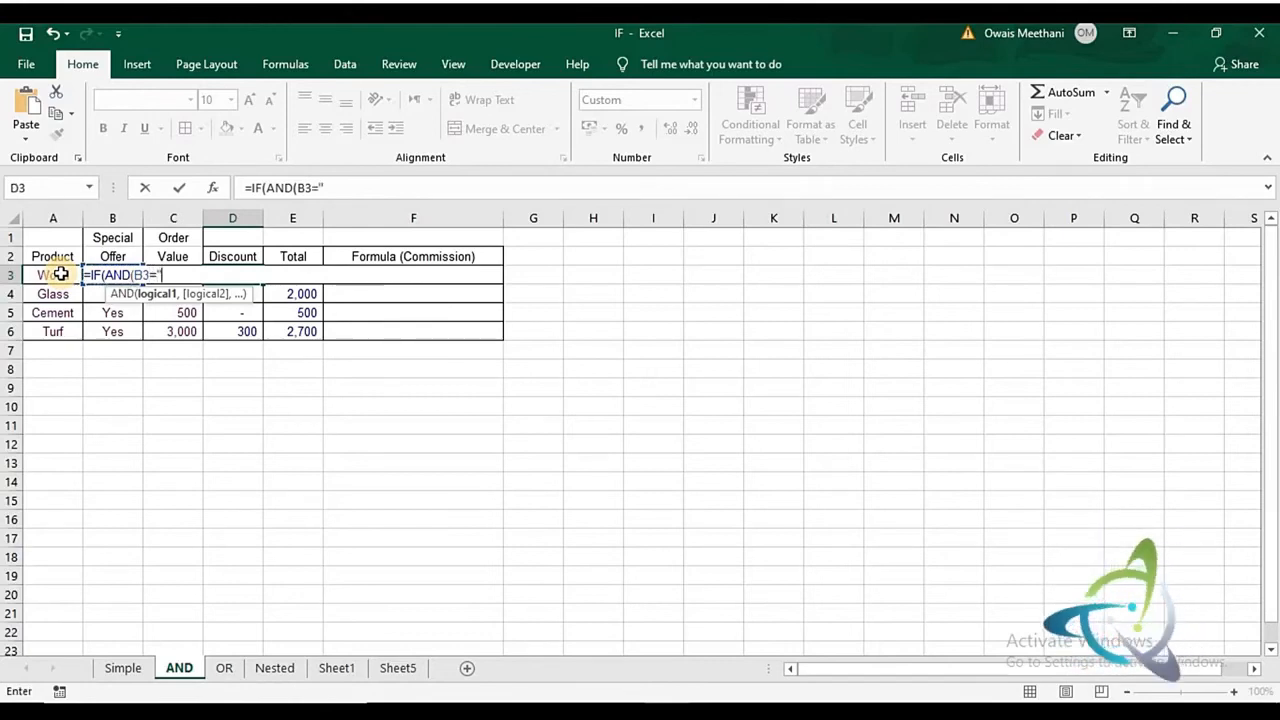
type("s")
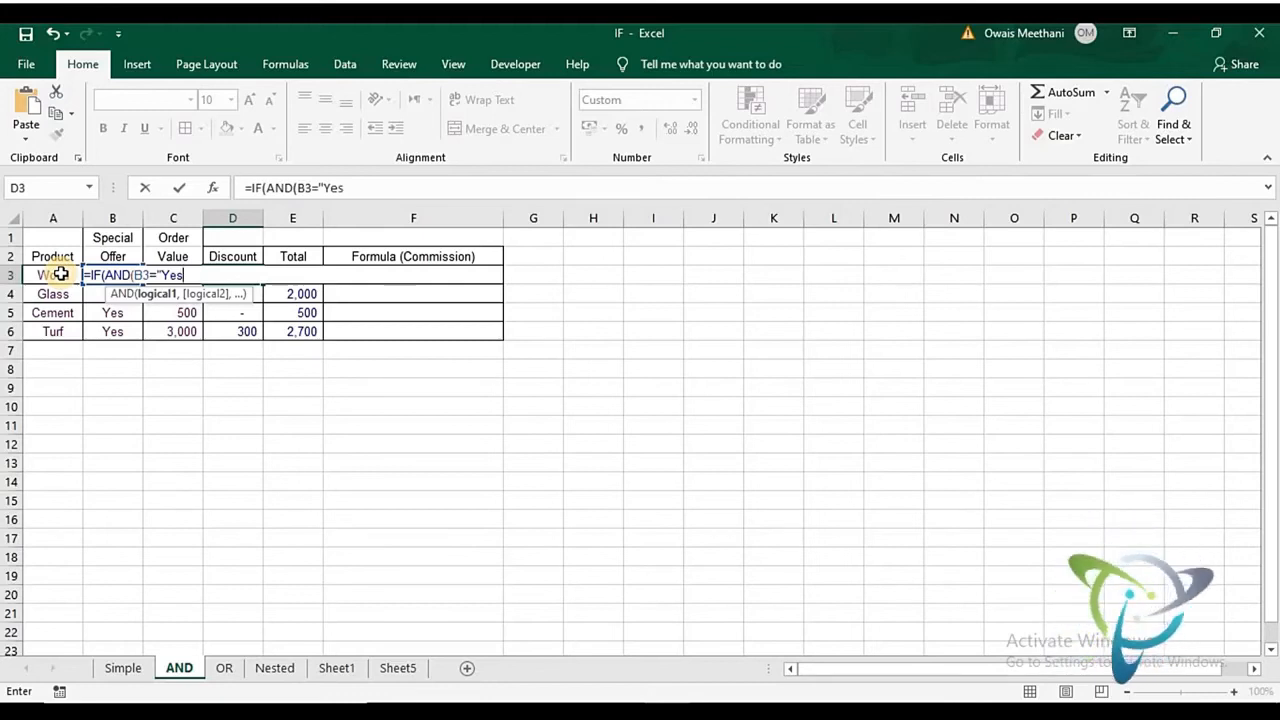
type("\",")
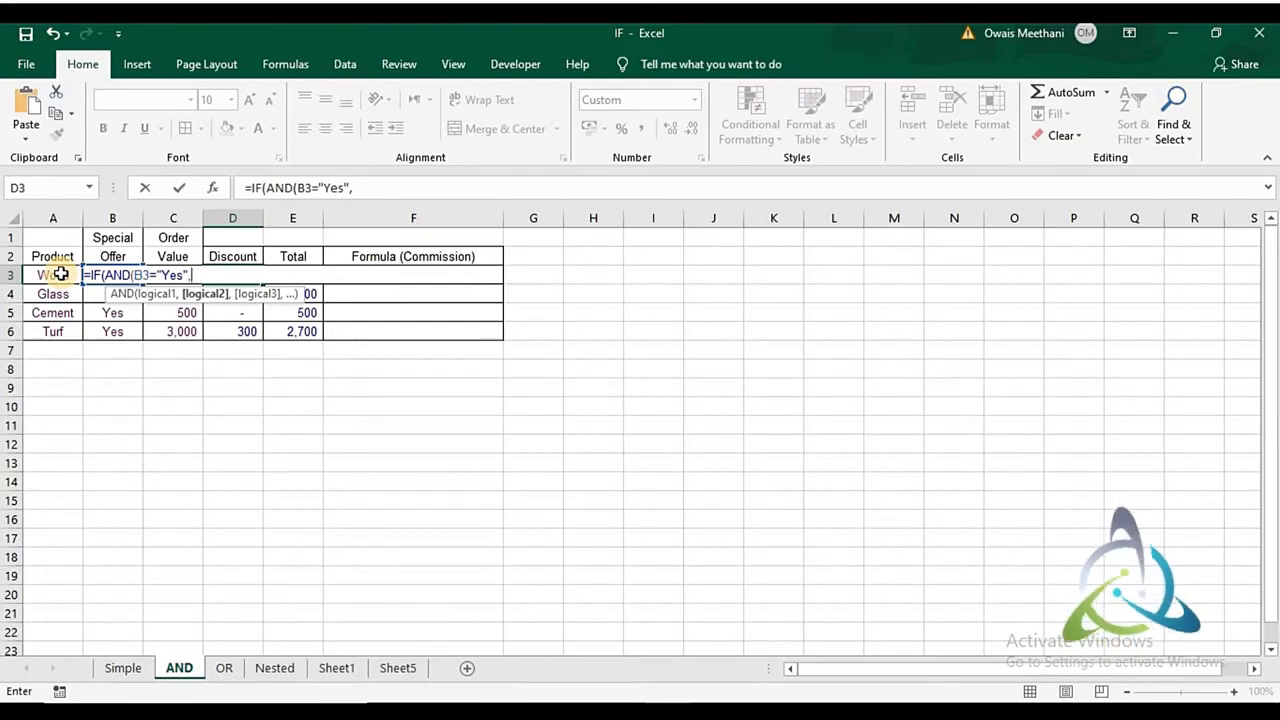
- Add C3>=1500 as the second AND condition in the D3 formula and close the AND function
left_click(60, 274)
key("Right")
key("Right")
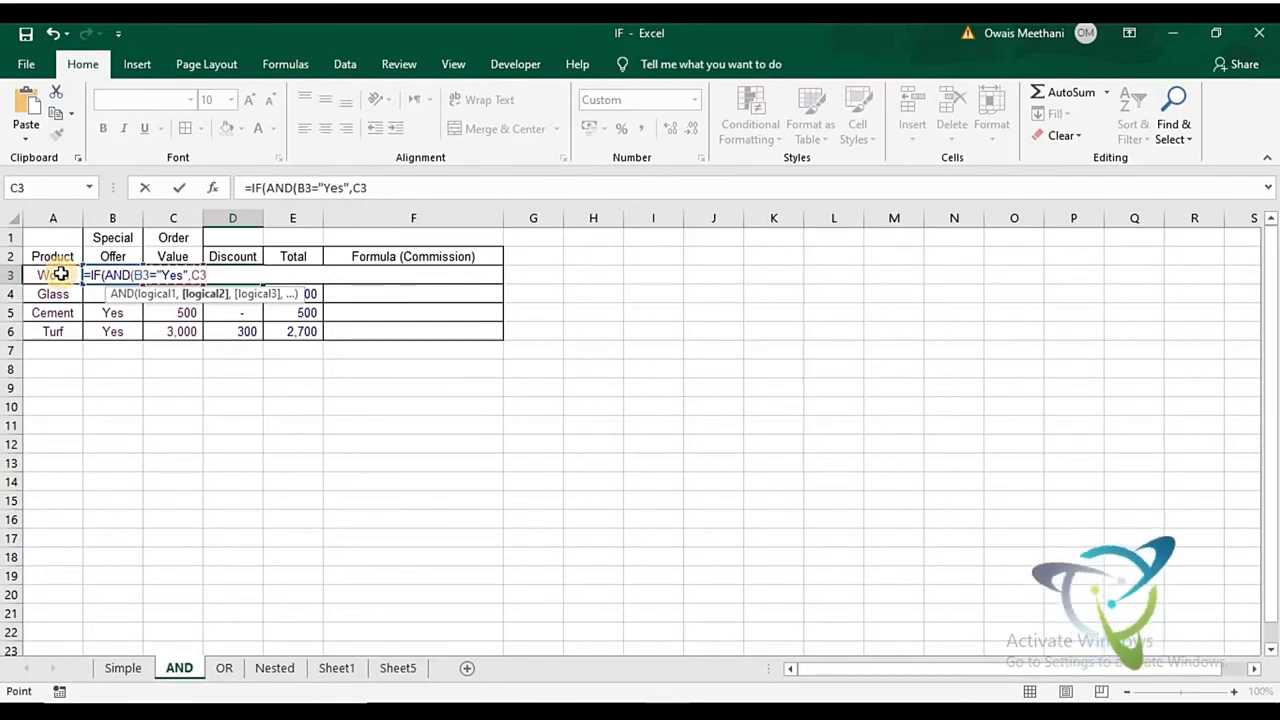
type(">=")
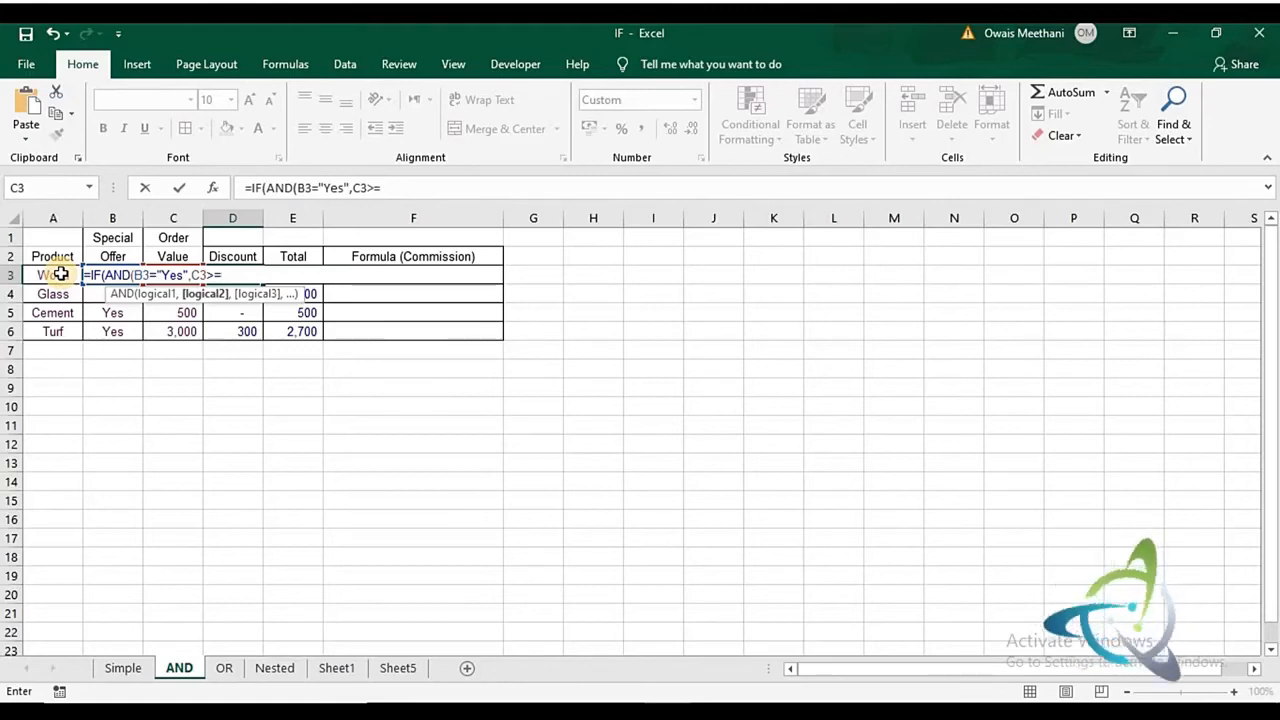
type("1500")
type(")")
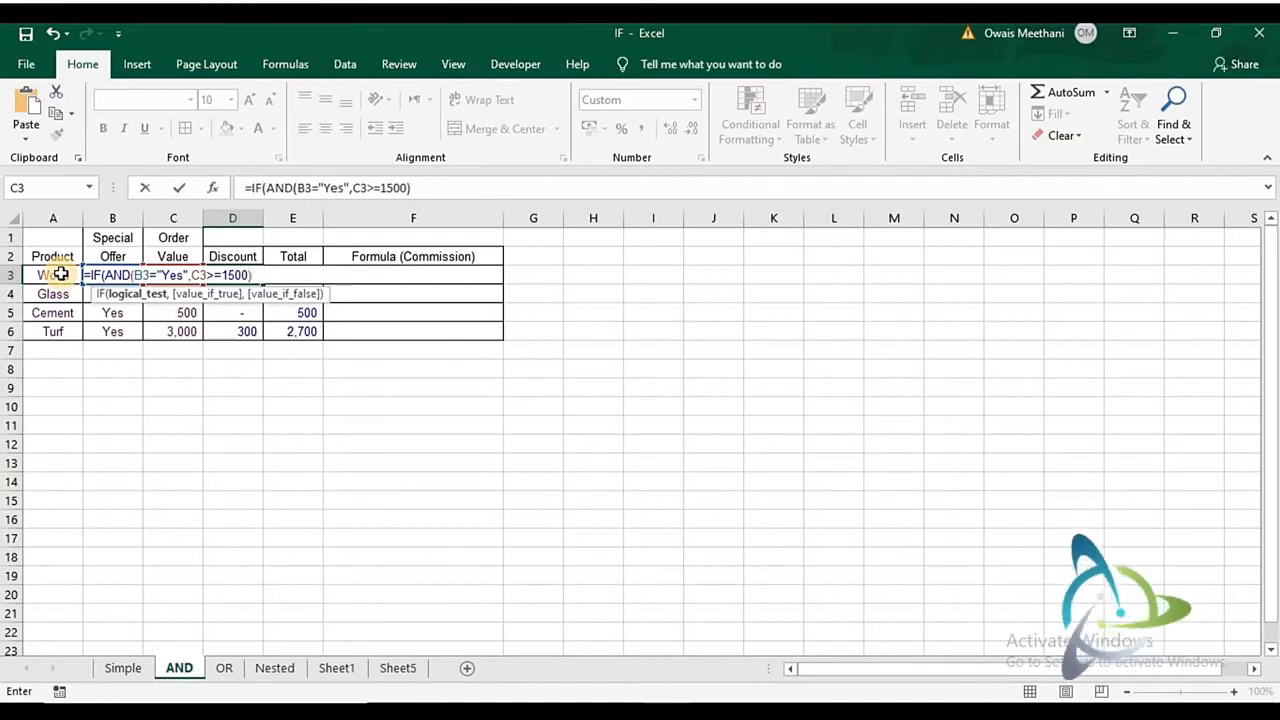
- Complete the D3 formula with C3*10% if true and 0 if false, and fill it down to D6
type(",")
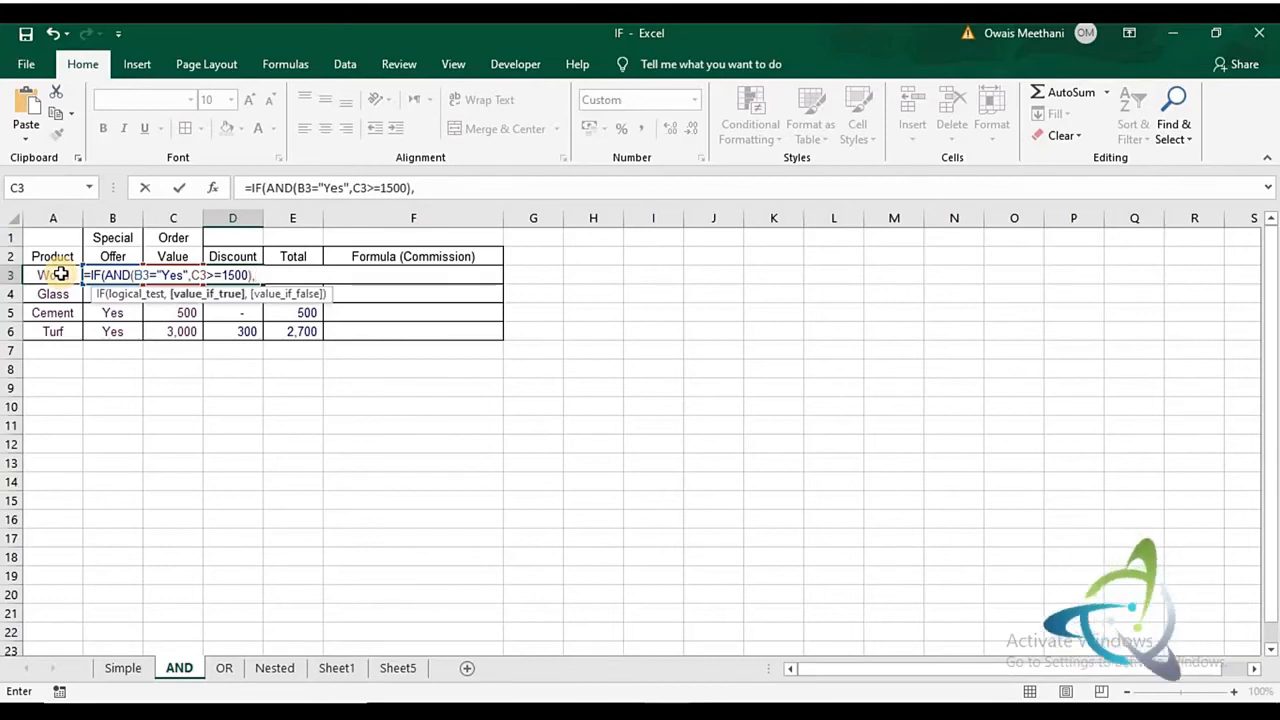
key("Left")
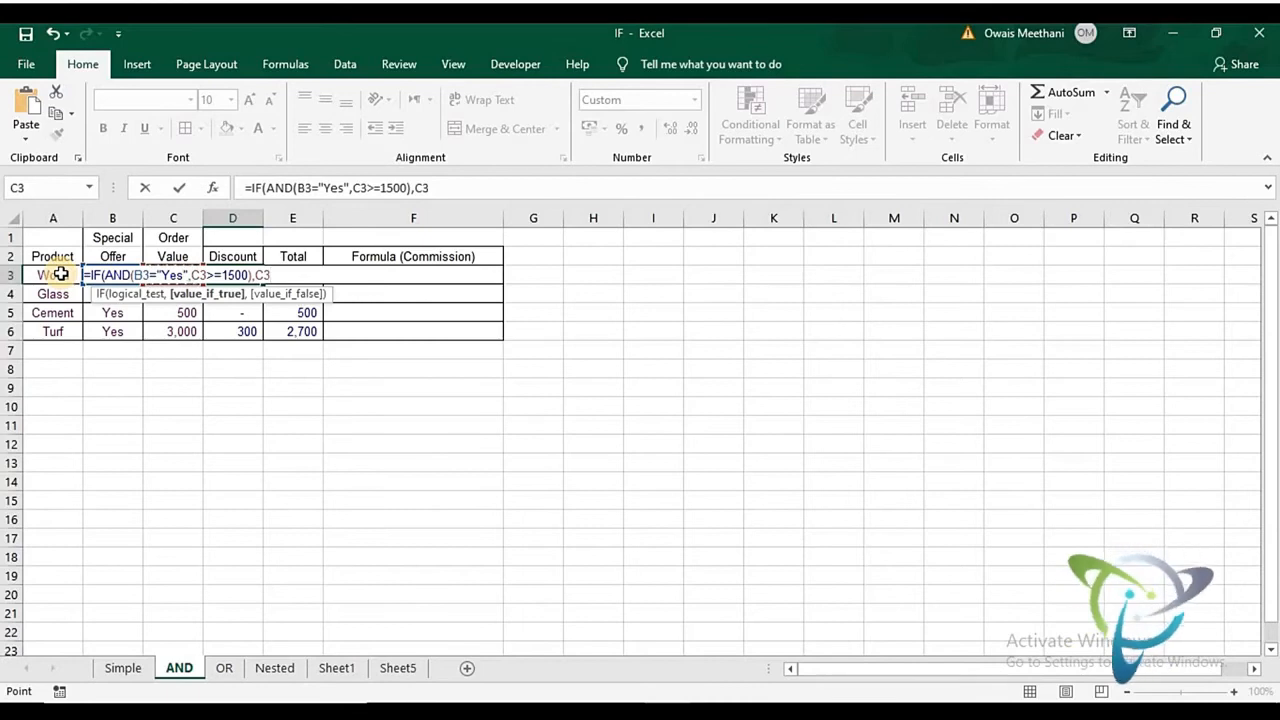
type("*10")
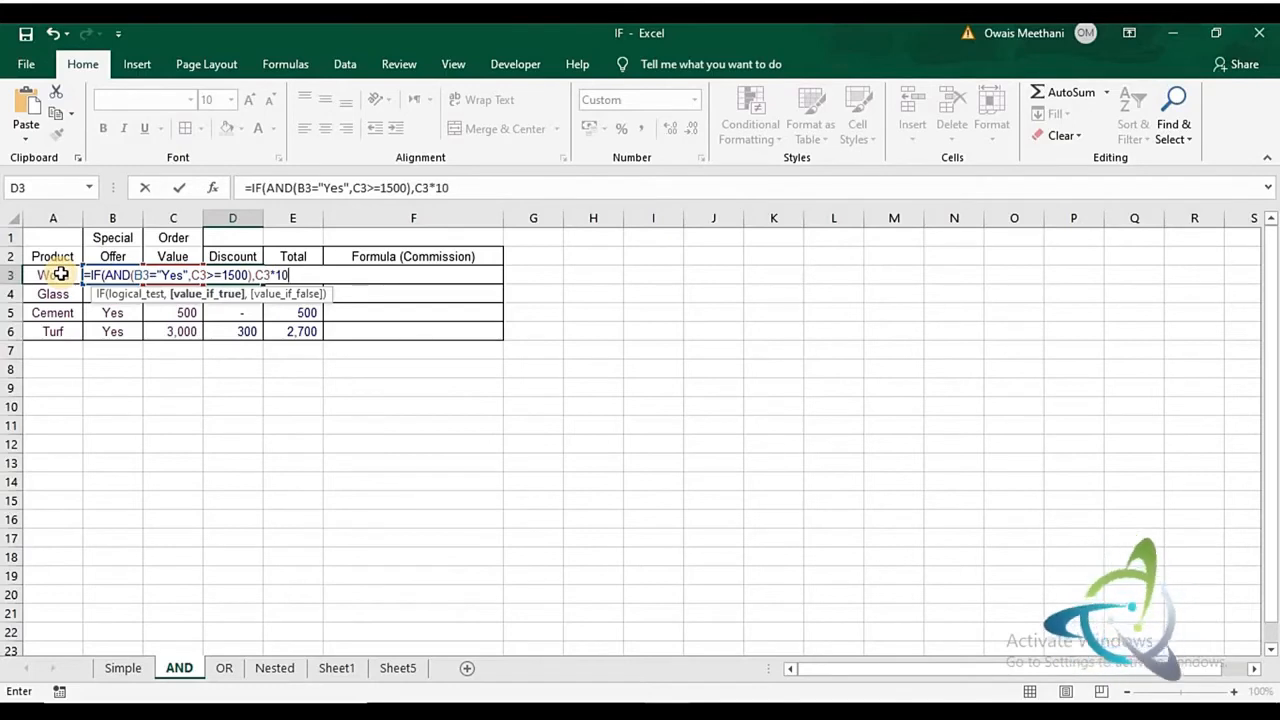
type("%")
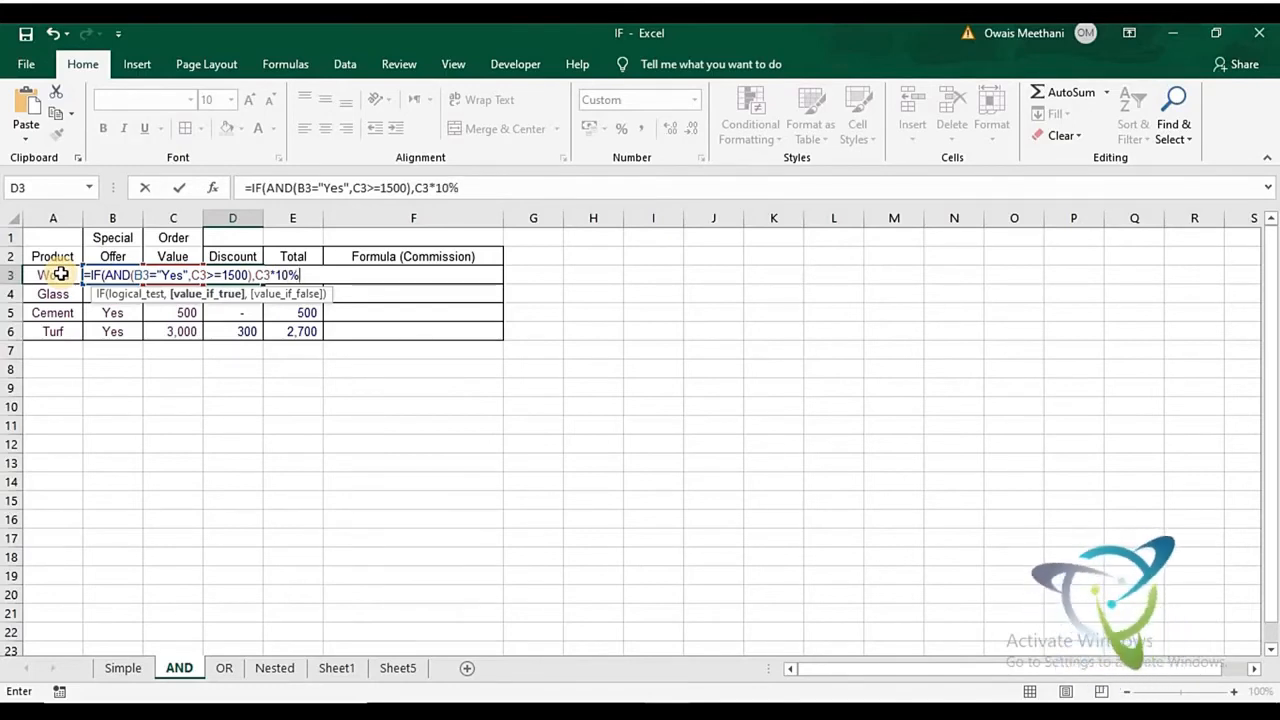
type(",")
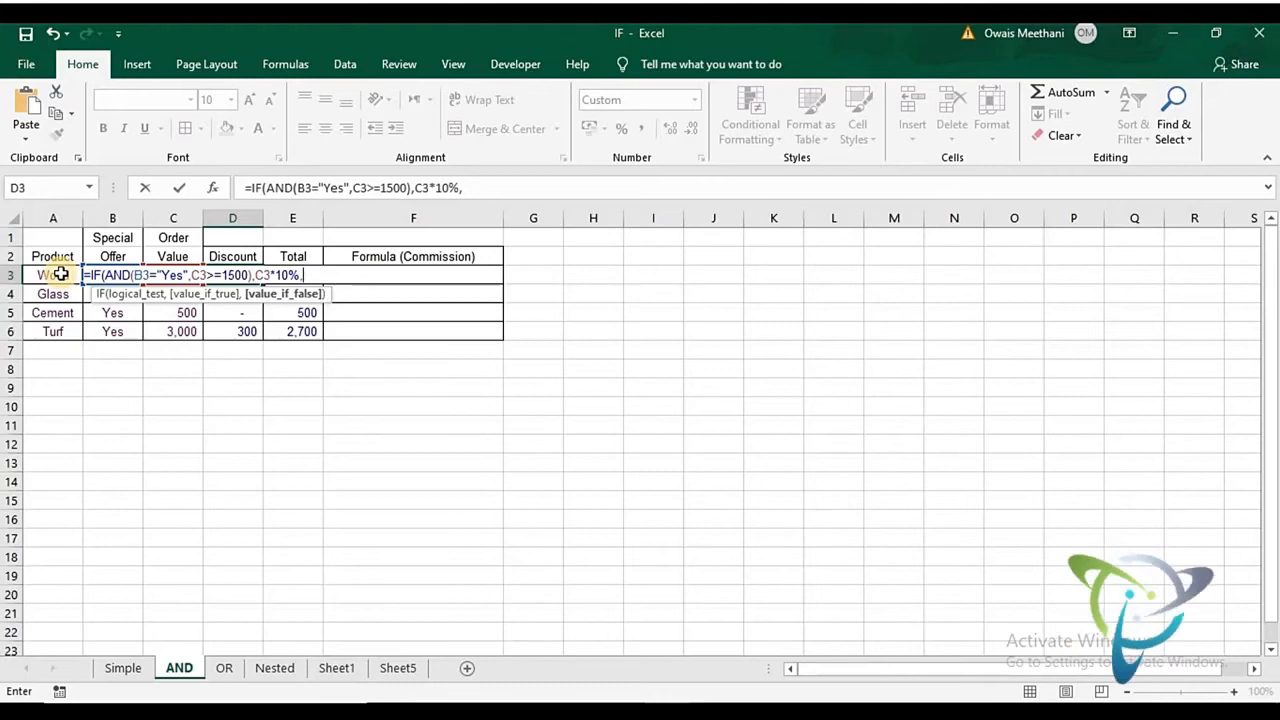
type("0")
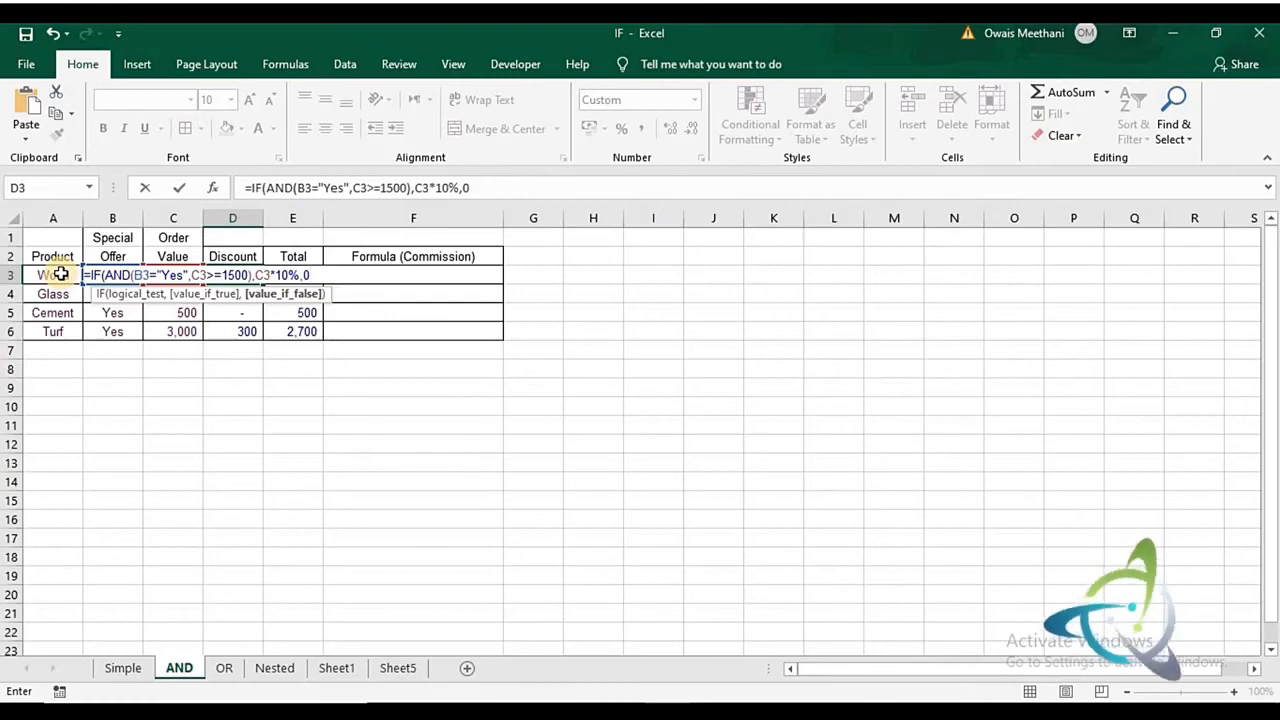
type(")")
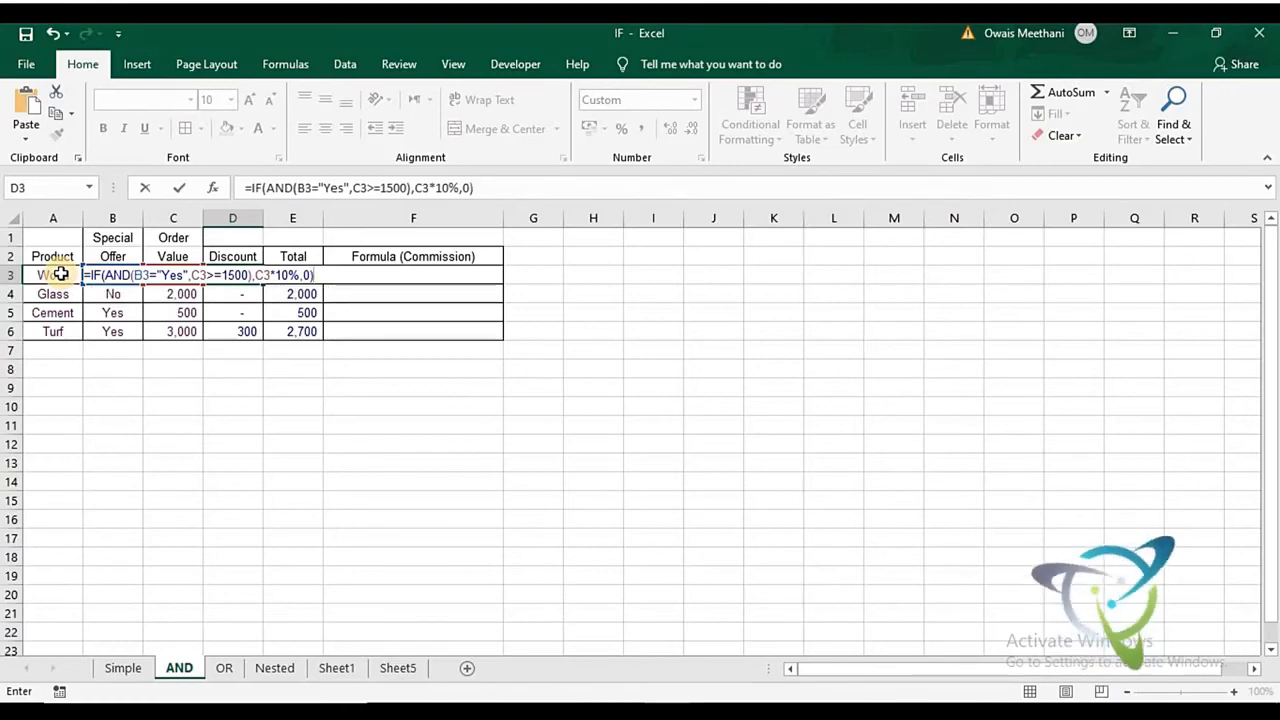
key("Return")
key("Up")
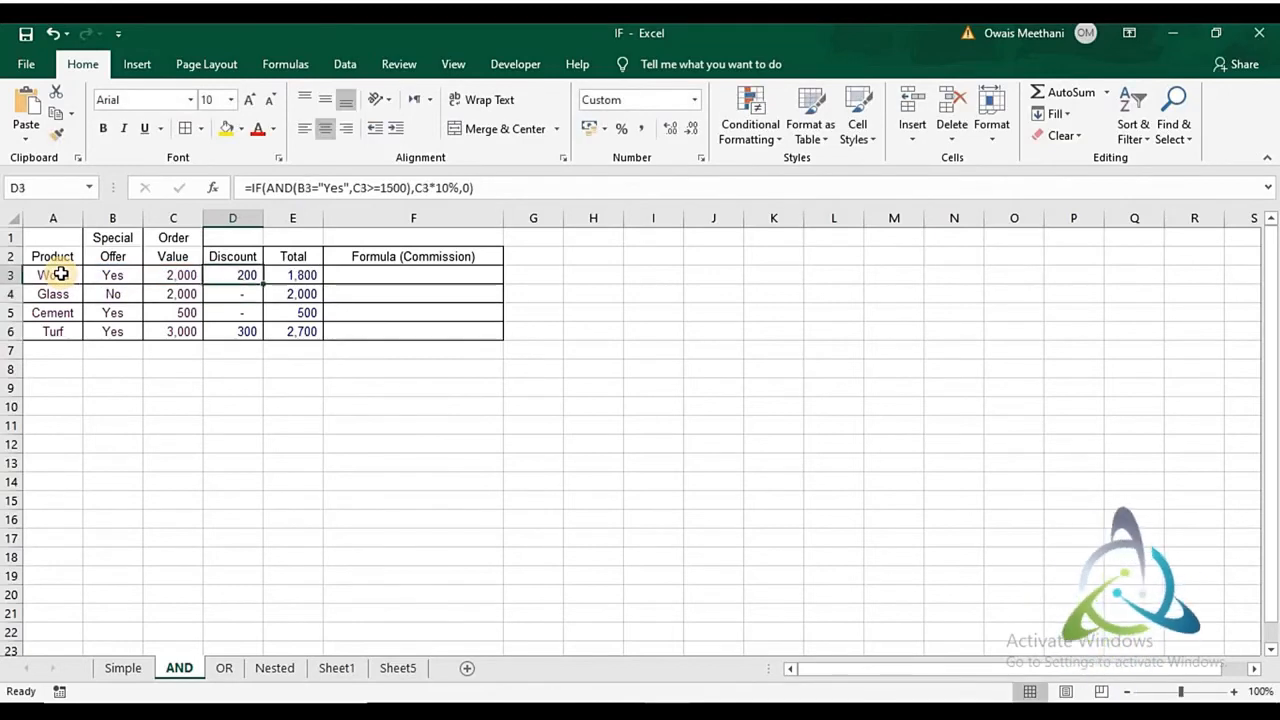
double_click(263, 284)
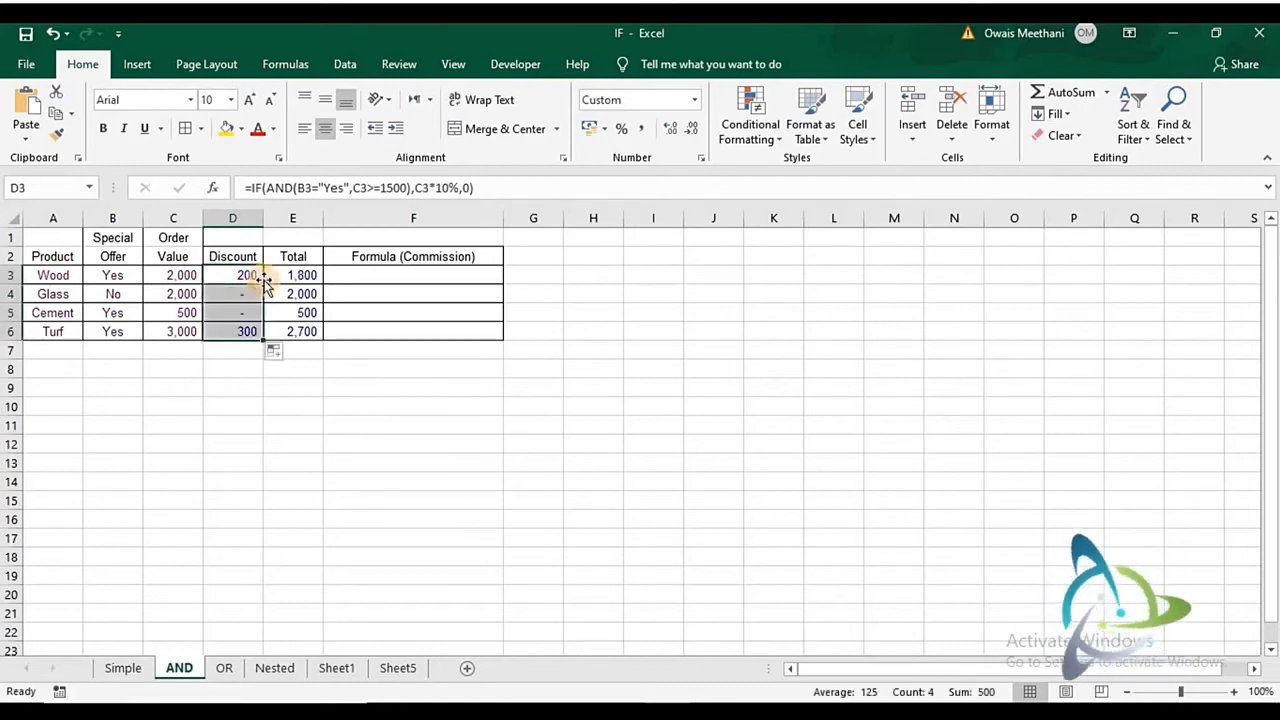
- Check the Special Offer, Order Value and Discount cells for Glass, Cement and Turf, and inspect the Total formula in E3
left_click(249, 290)
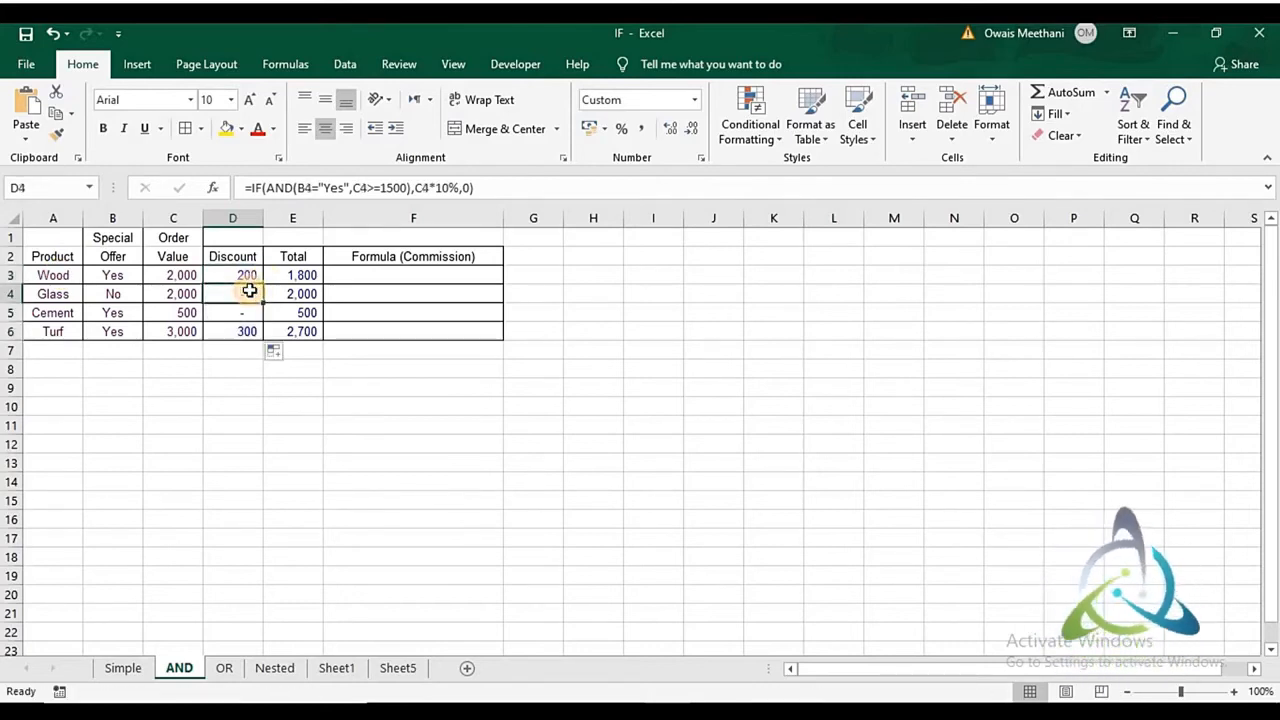
key("Left")
key("Left")
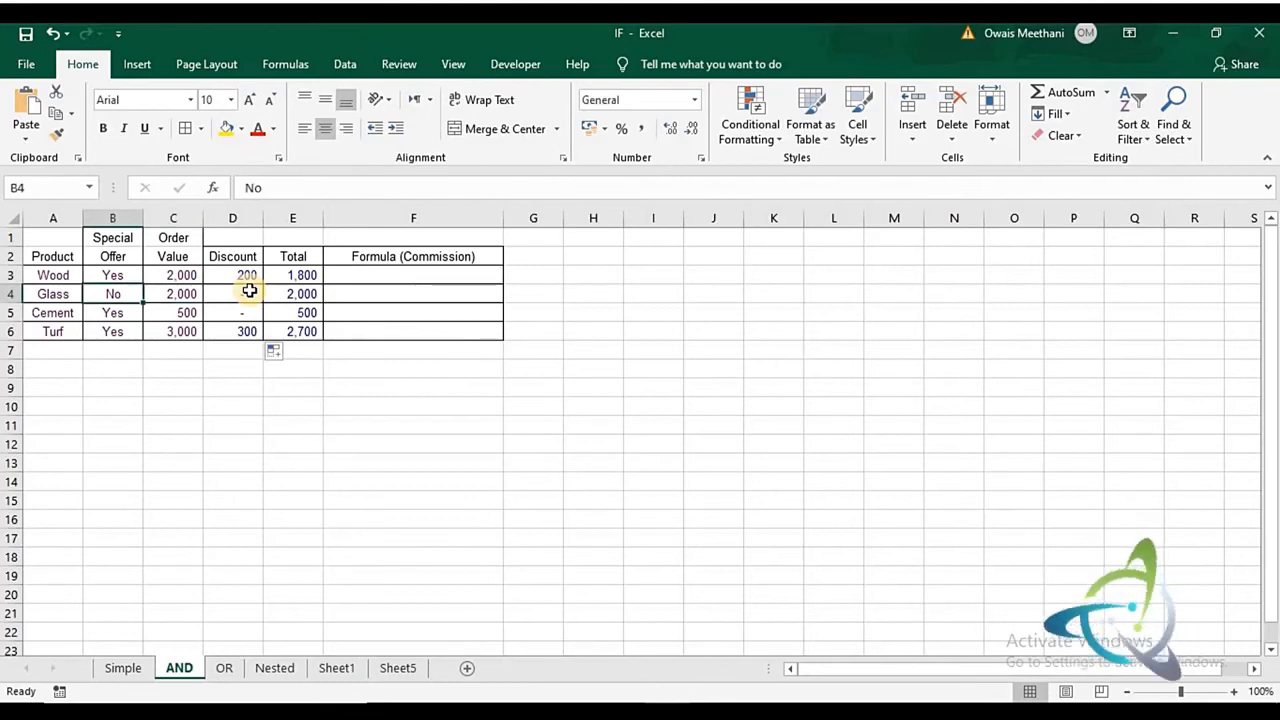
key("Right")
key("Right")
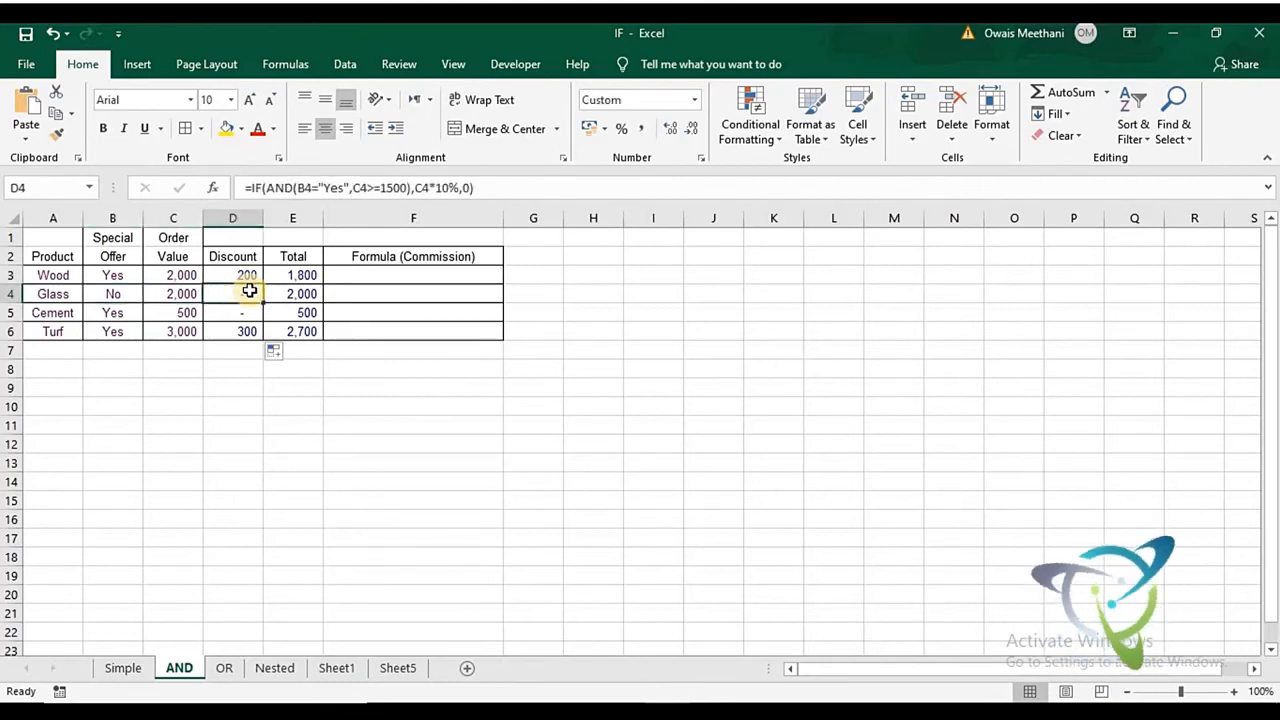
key("Down")
key("Left")
key("Left")
key("Right")
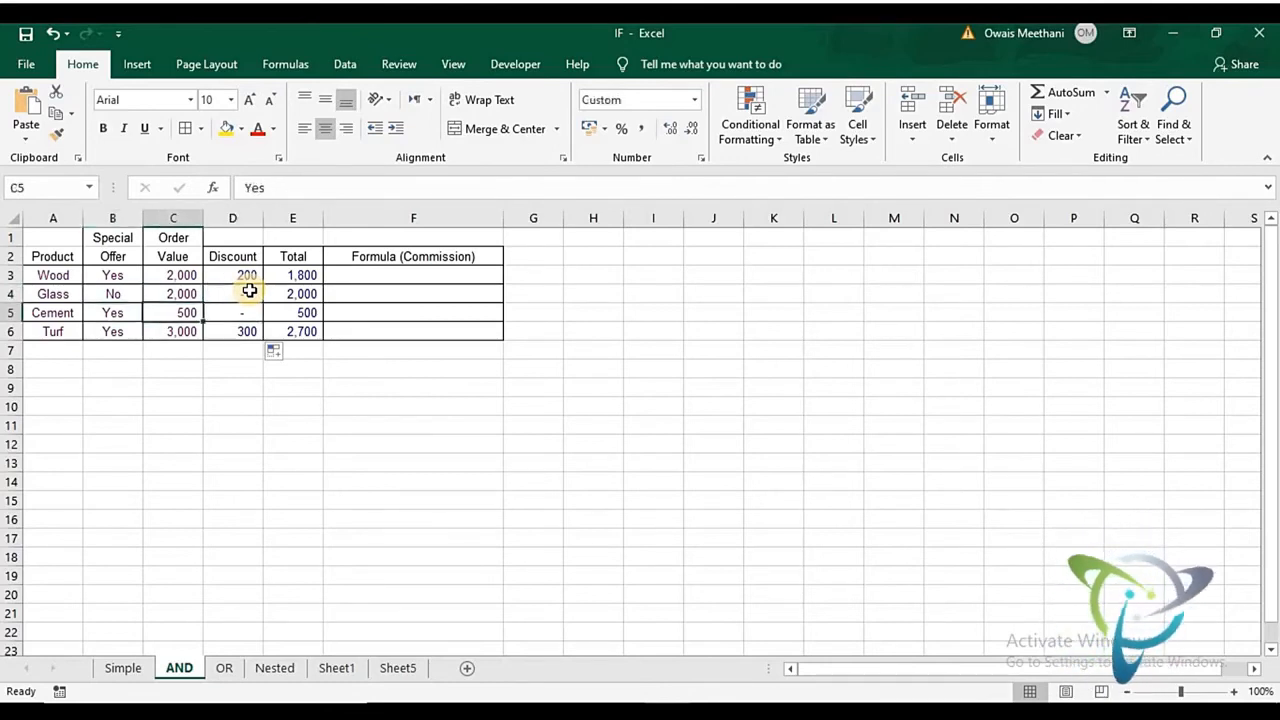
key("Right")
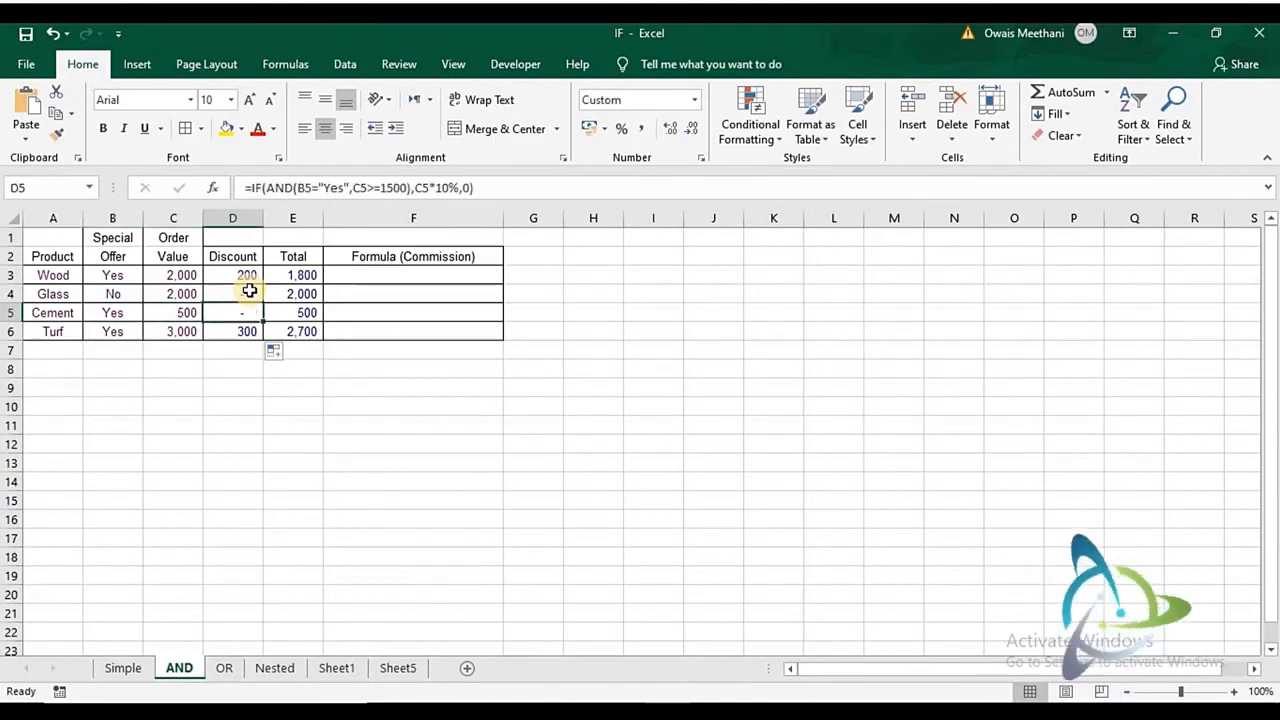
key("Down")
key("Left")
key("Left")
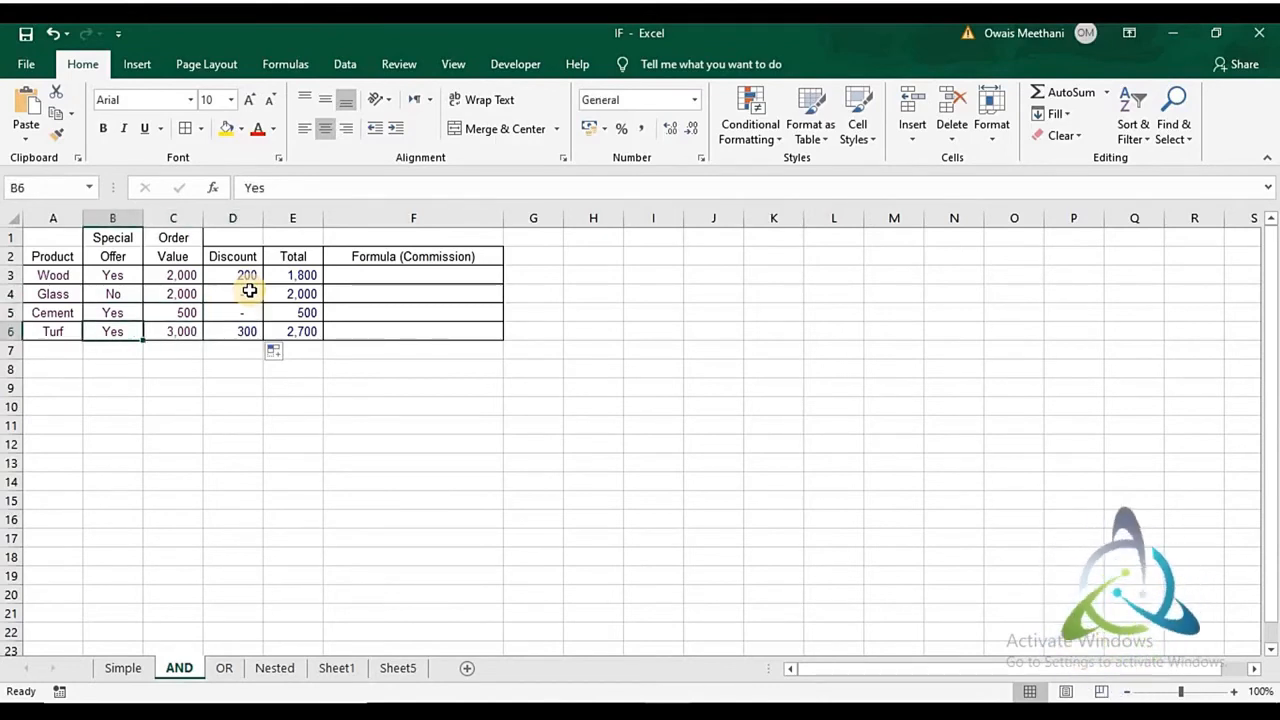
key("Right")
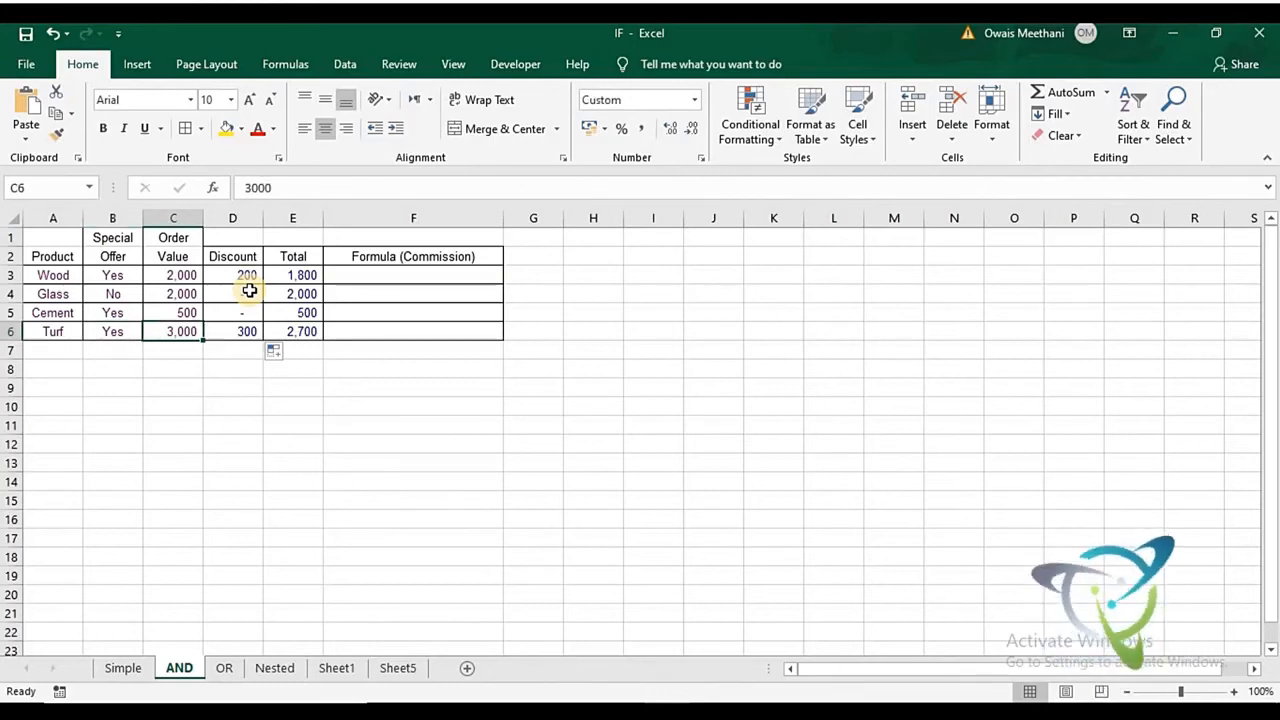
key("Right")
key("Right")
key("Up")
key("Up")
key("Up")
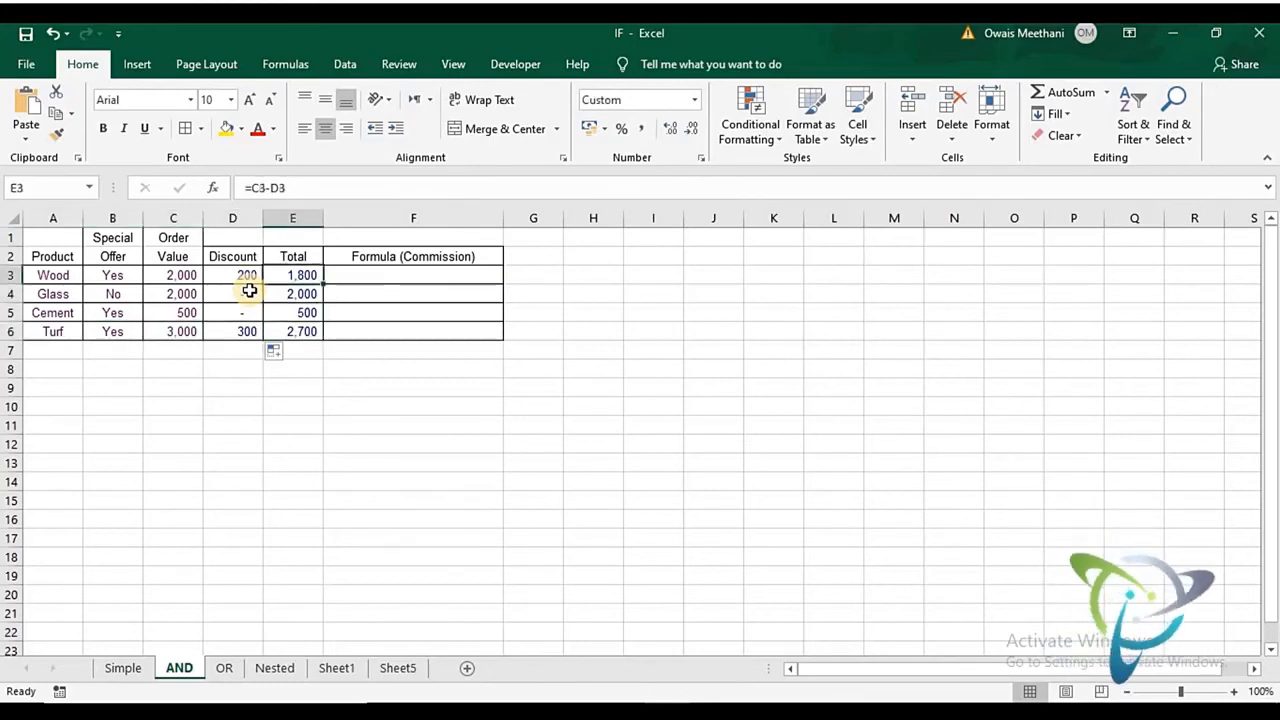
- Re-enter the Total formula in E3 as +C3-D3 and fill it down to E6
type("+")
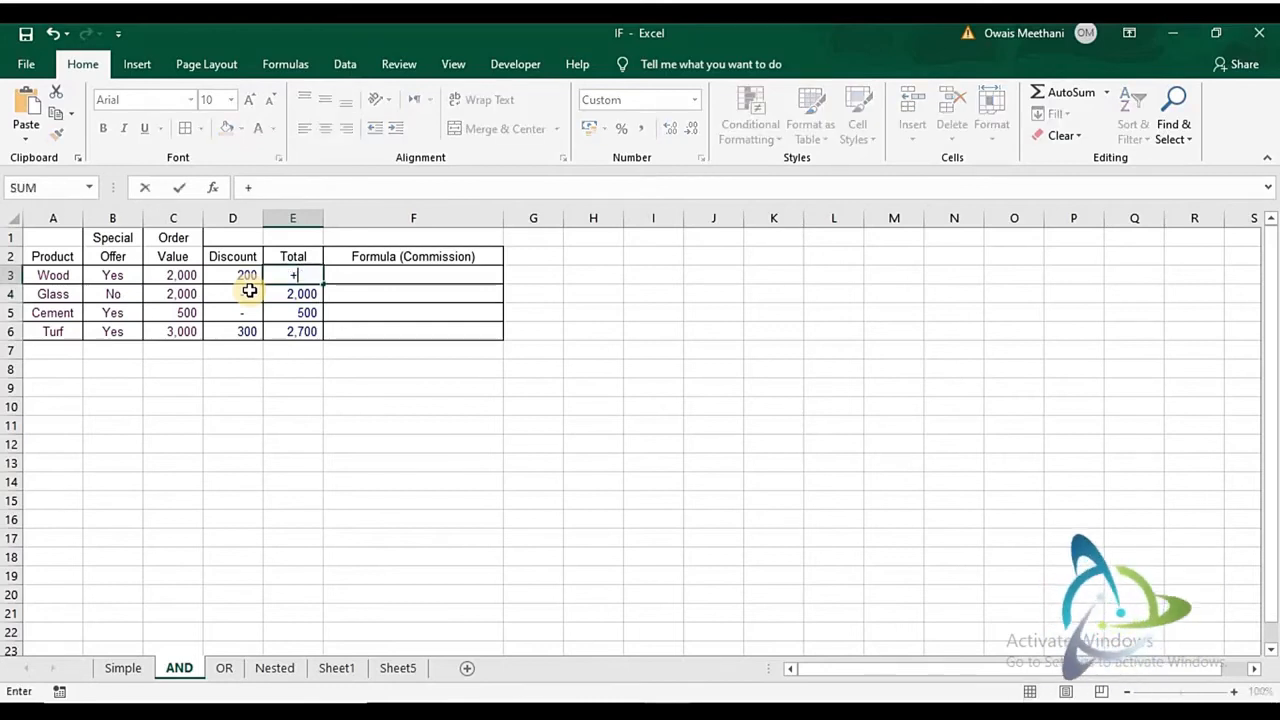
key("Left")
key("Left")
type("-")
key("Left")
key("Return")
key("Up")
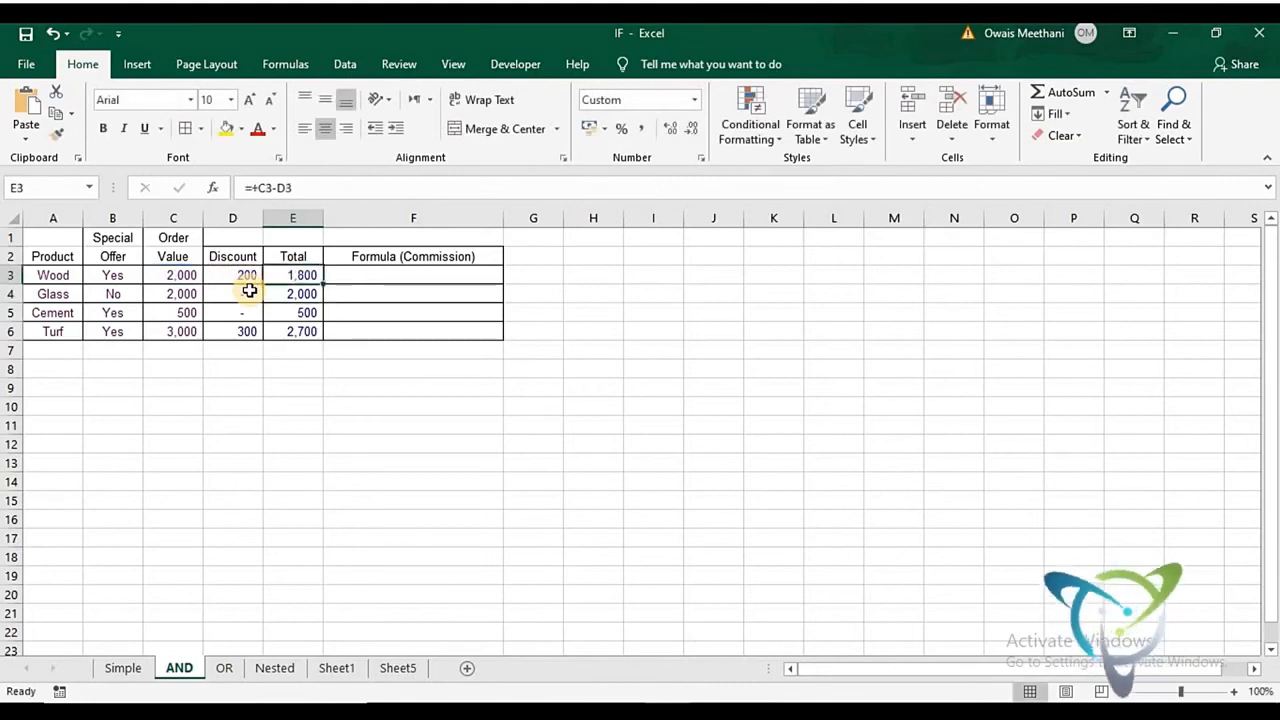
double_click(322, 285)
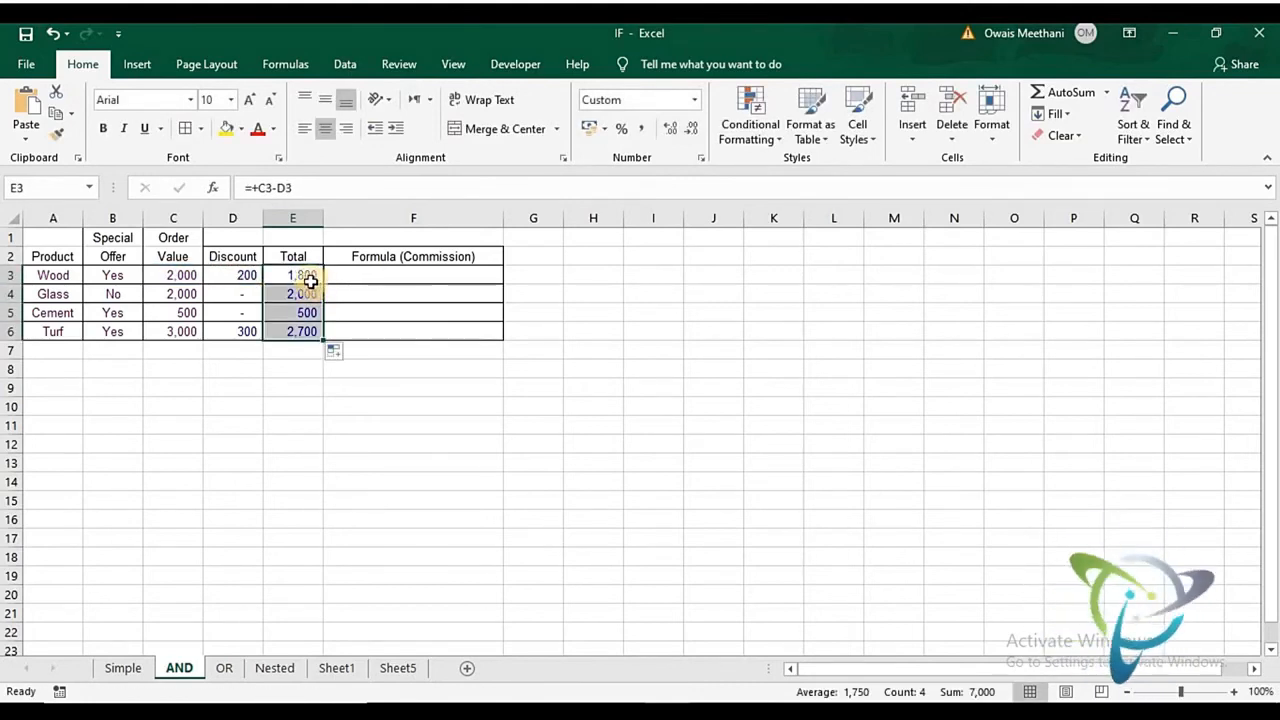
- Review the Total formulas from Wood to Turf and compare Turf's Order Value, Discount and Total cells
left_click(311, 283)
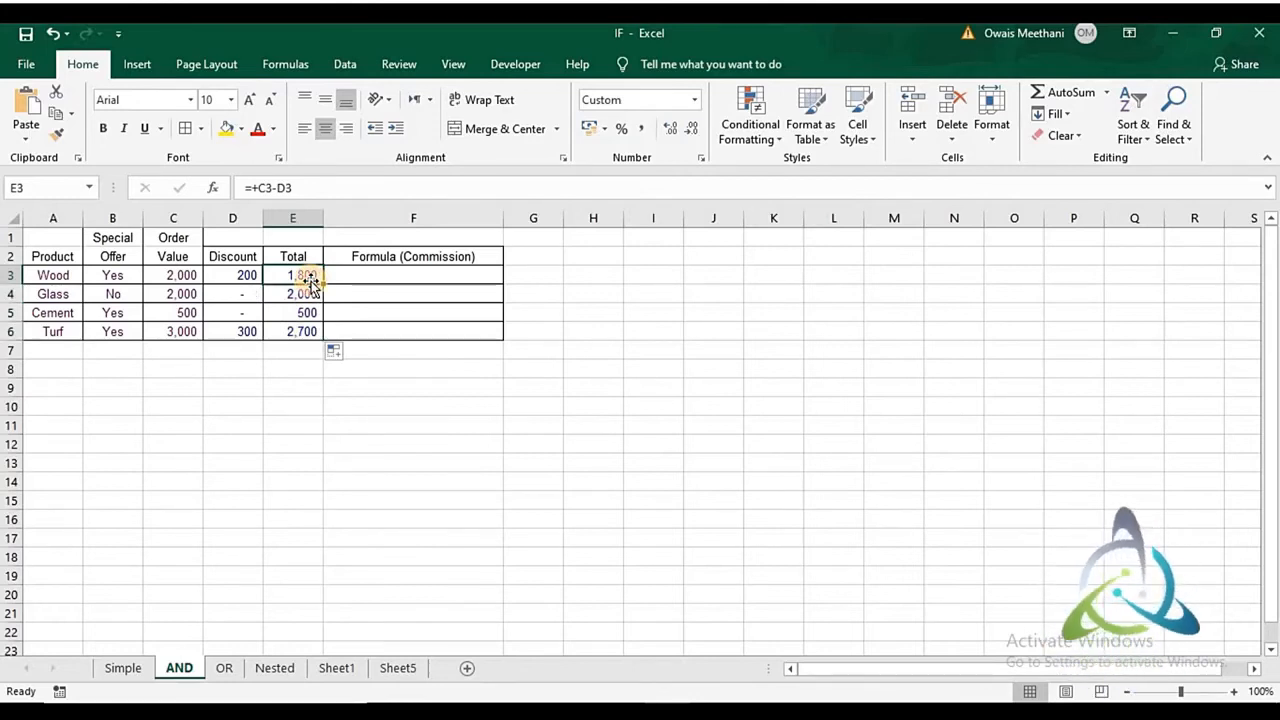
key("Down")
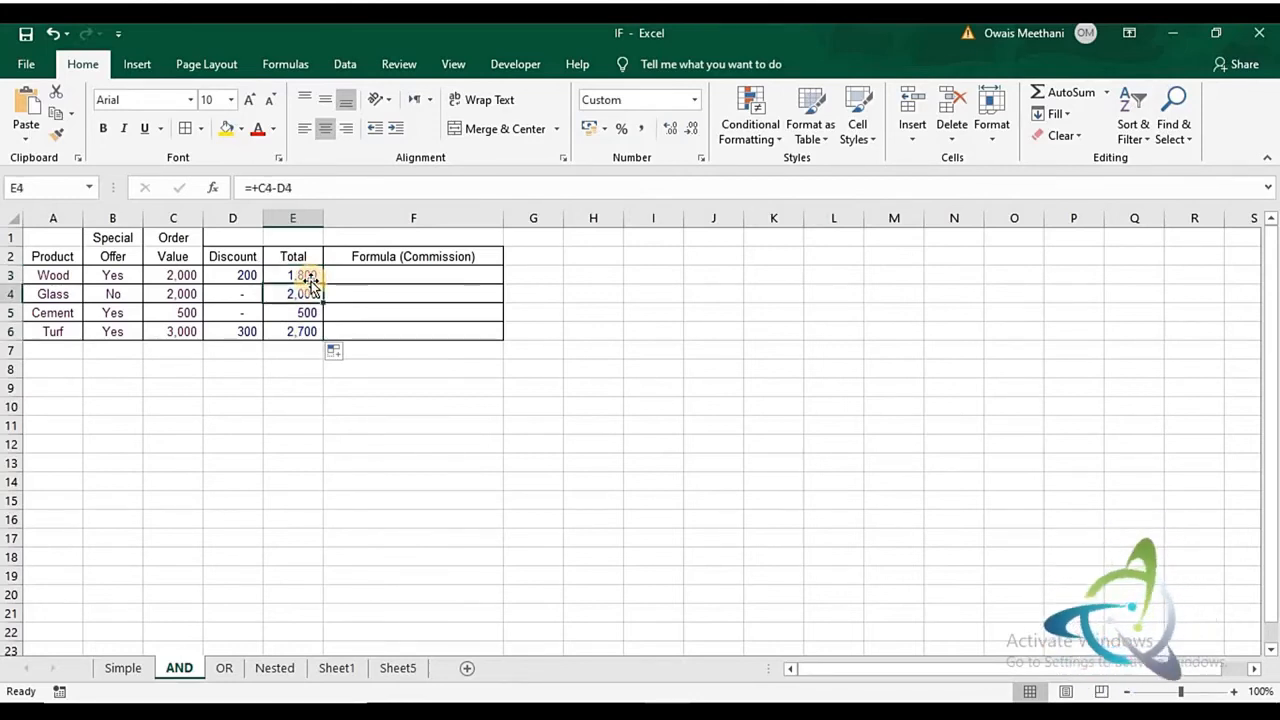
key("Down")
key("Down")
key("Left")
key("Left")
key("Right")
key("Right")
key("Left")
key("Left")
key("Right")
key("Right")
key("Right")
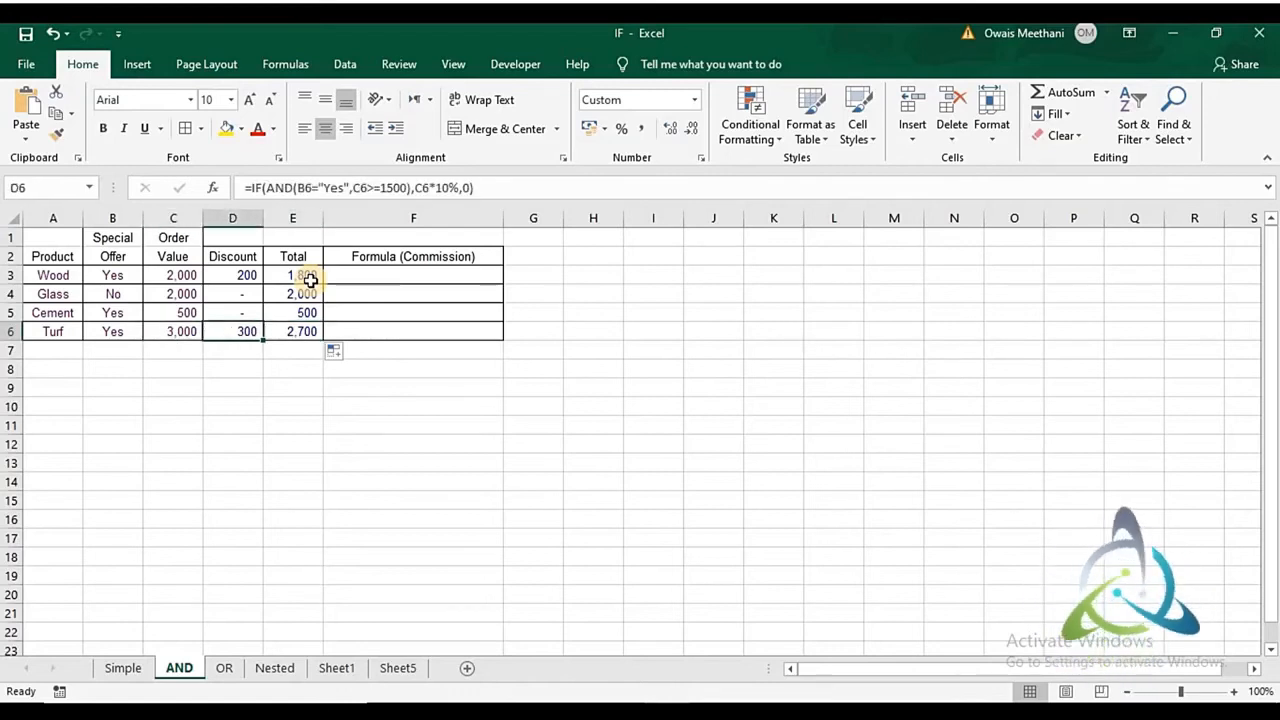
key("Up")
key("Up")
key("Up")
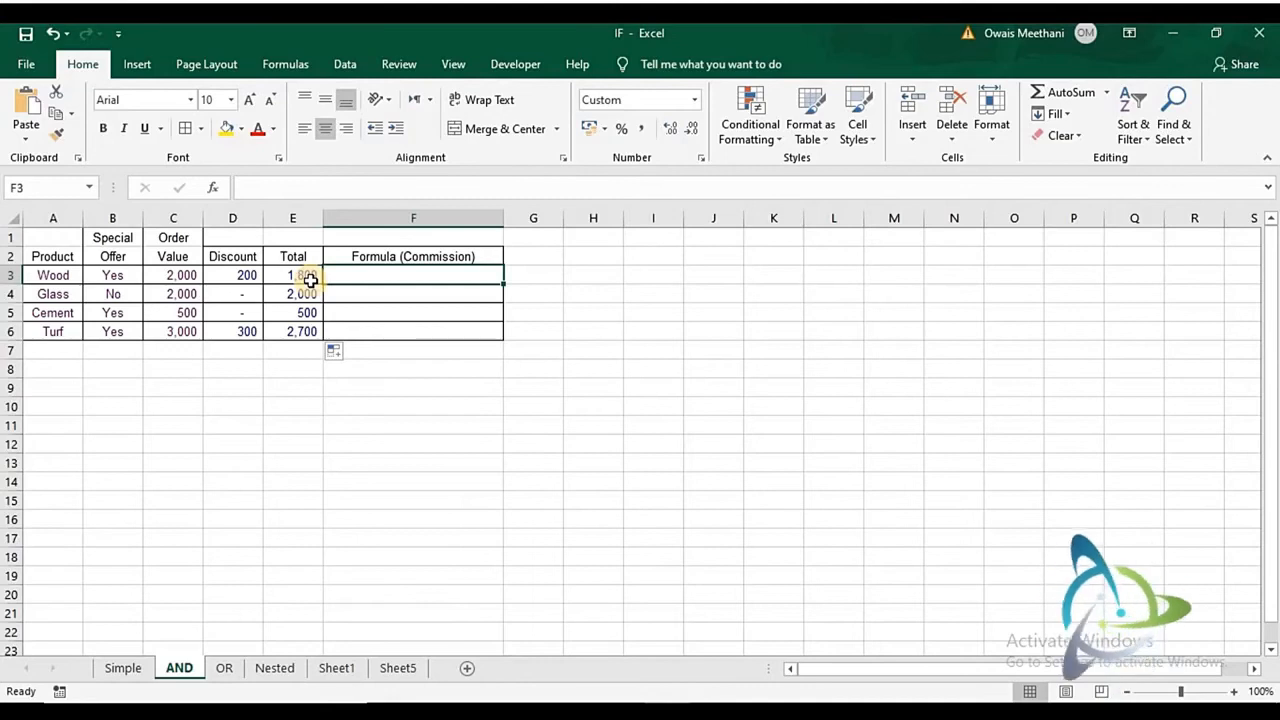
- Copy the complete IF formula text from the Wood Discount cell D3, leaving the cell's formula intact
key("Left")
key("Left")
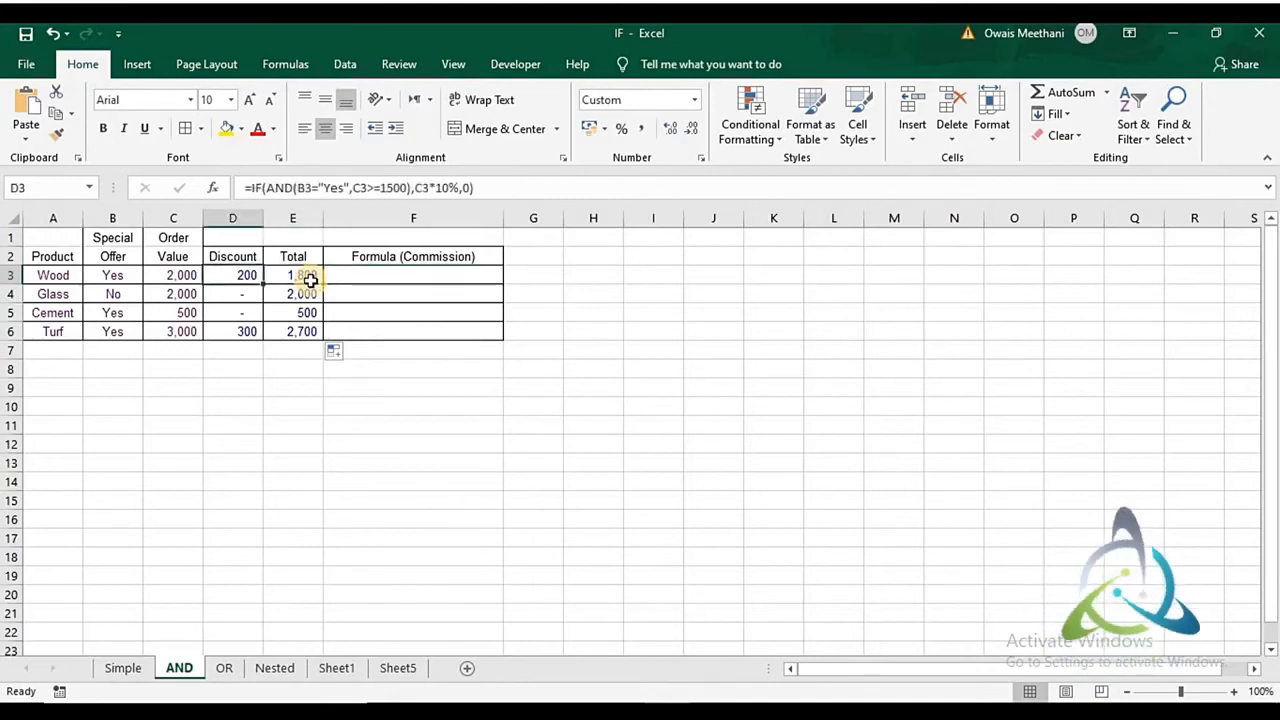
key("F2")
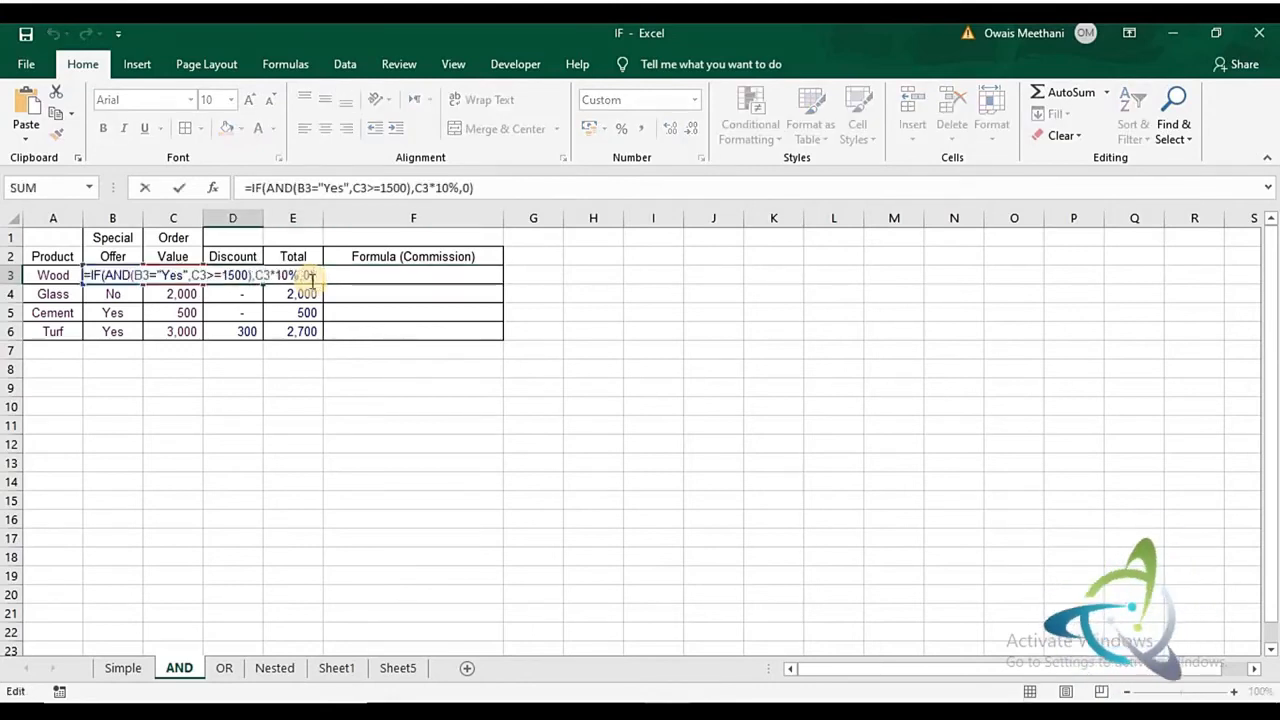
key("shift+Left")
key("shift+Left")
key("shift+Left")
key("shift+Left")
key("shift+Left")
key("shift+Left")
key("shift+Left")
key("shift+Left")
key("shift+Left")
key("shift+Left")
key("shift+Left")
key("shift+Left")
key("shift+Left")
key("shift+Left")
key("shift+Left")
key("shift+Left")
key("shift+Left")
key("shift+Left")
key("shift+Left")
key("shift+Left")
key("ctrl+c")
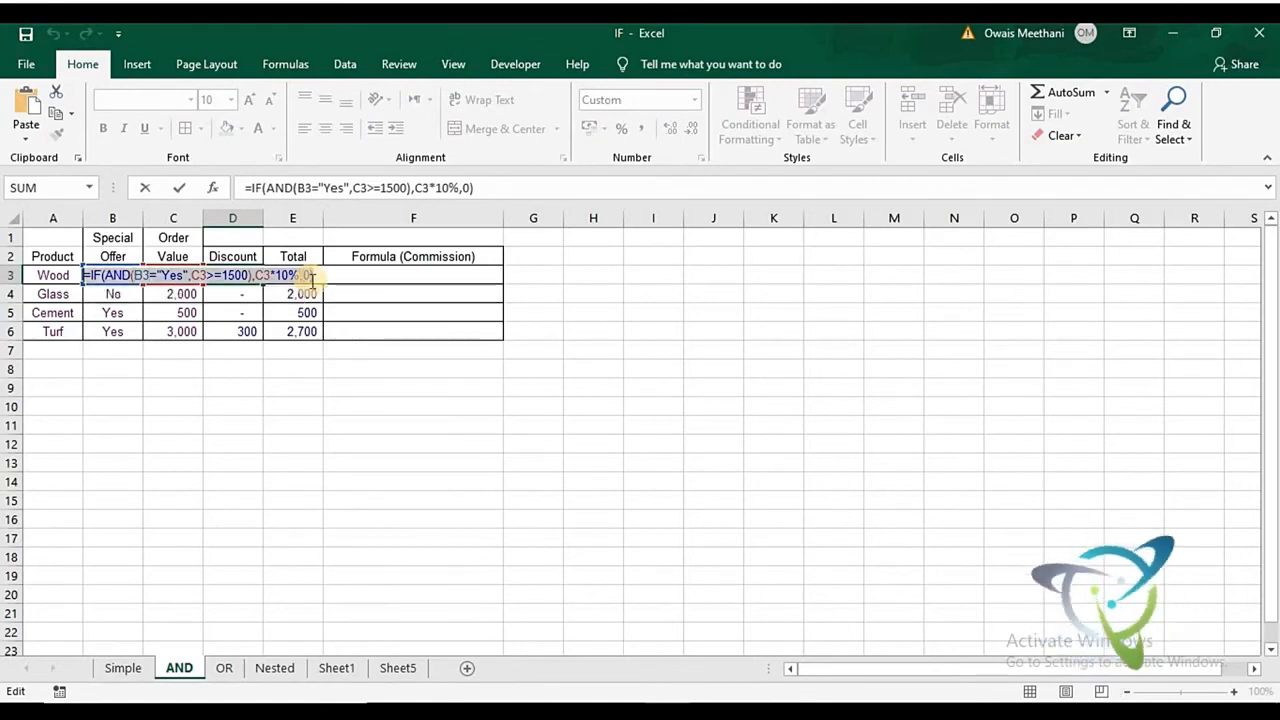
key("Return")
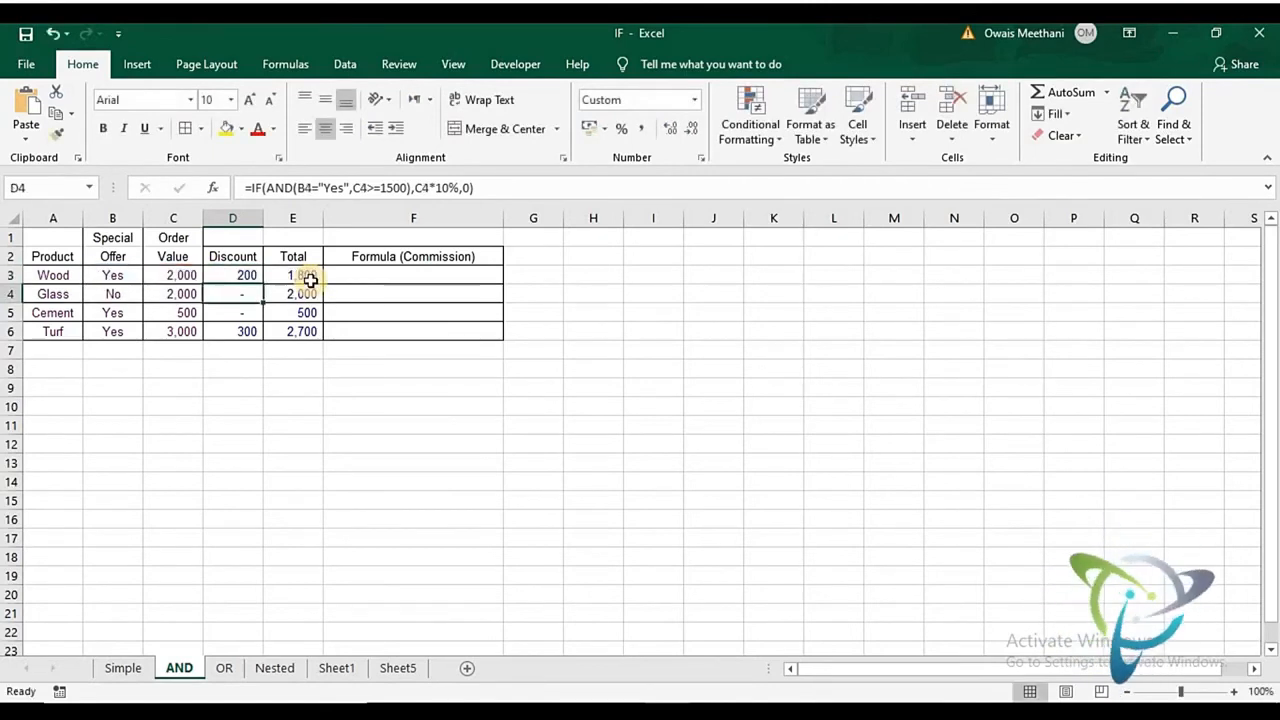
- Paste the copied IF formula into F3 as text with a leading apostrophe, and left-align the cell
key("Up")
key("Right")
key("Right")
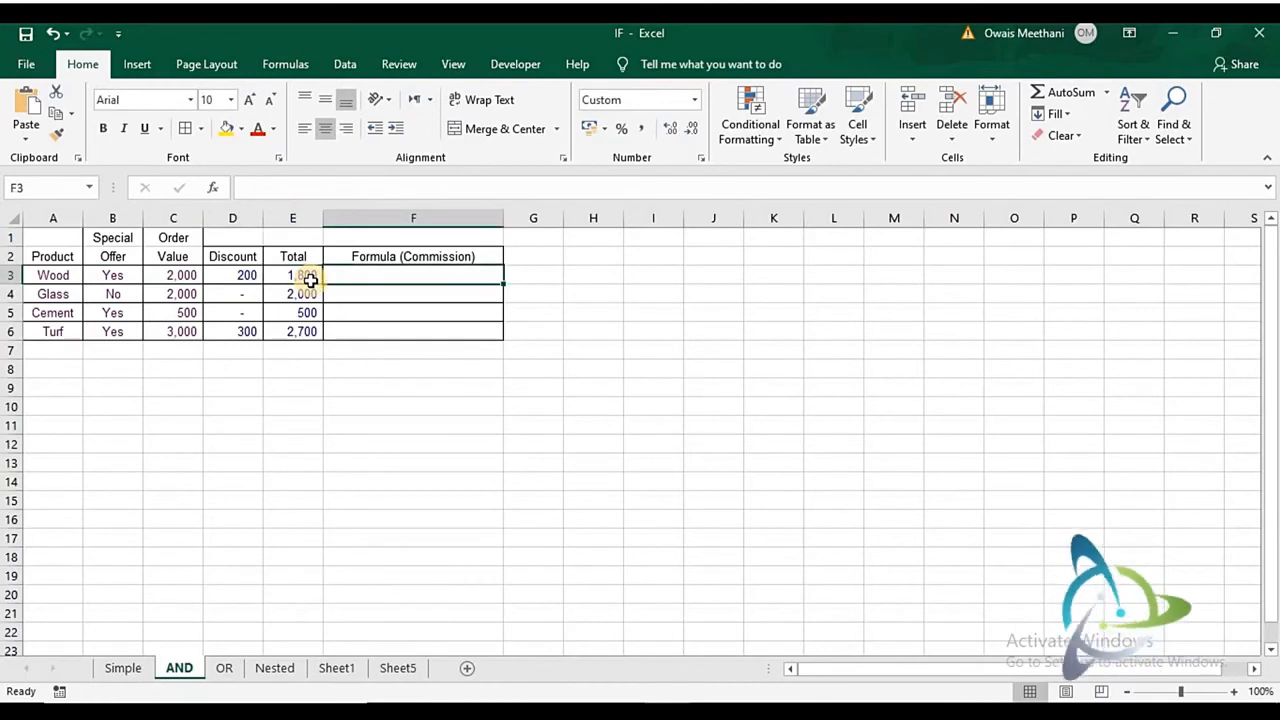
type("'")
key("ctrl+v")
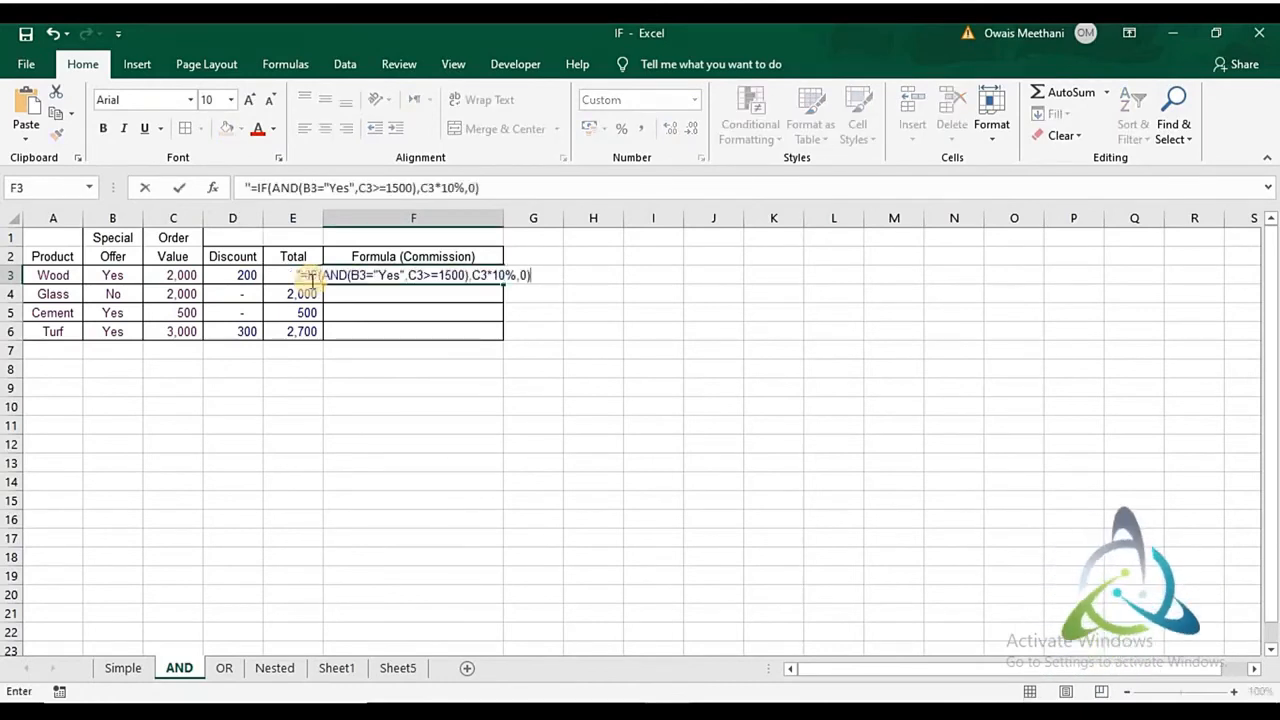
key("Return")
key("Up")
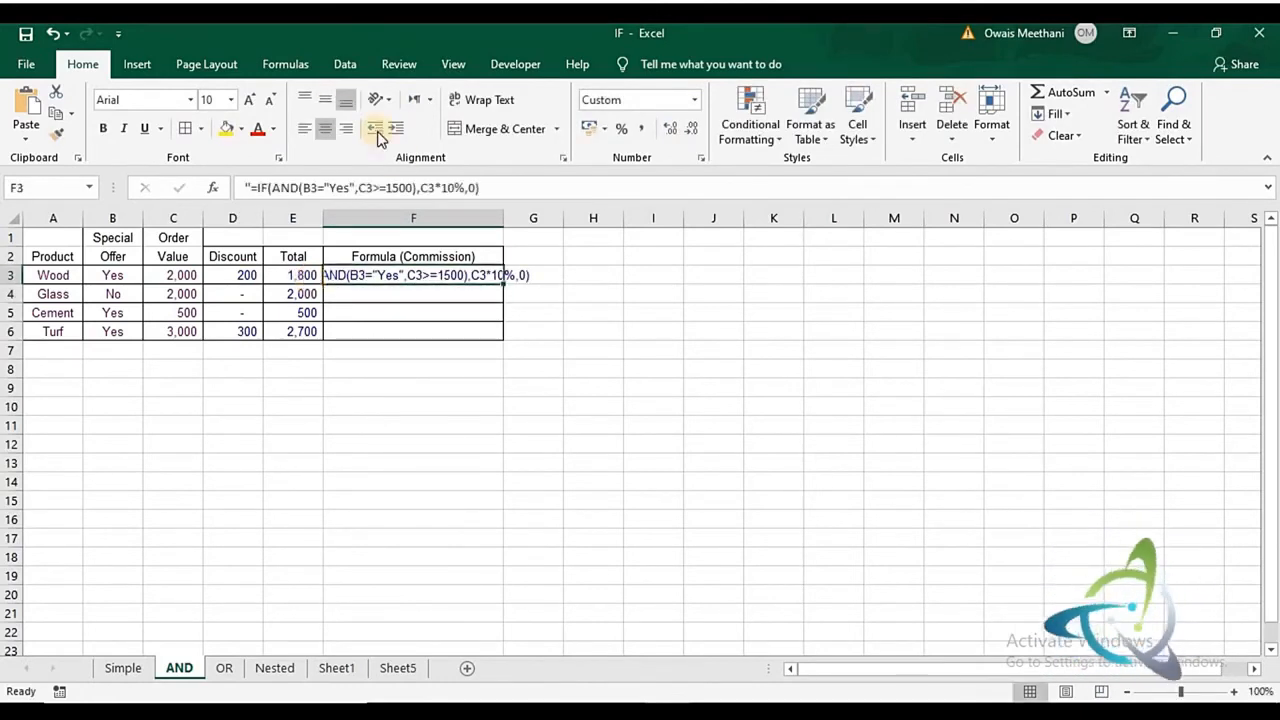
left_click(303, 133)
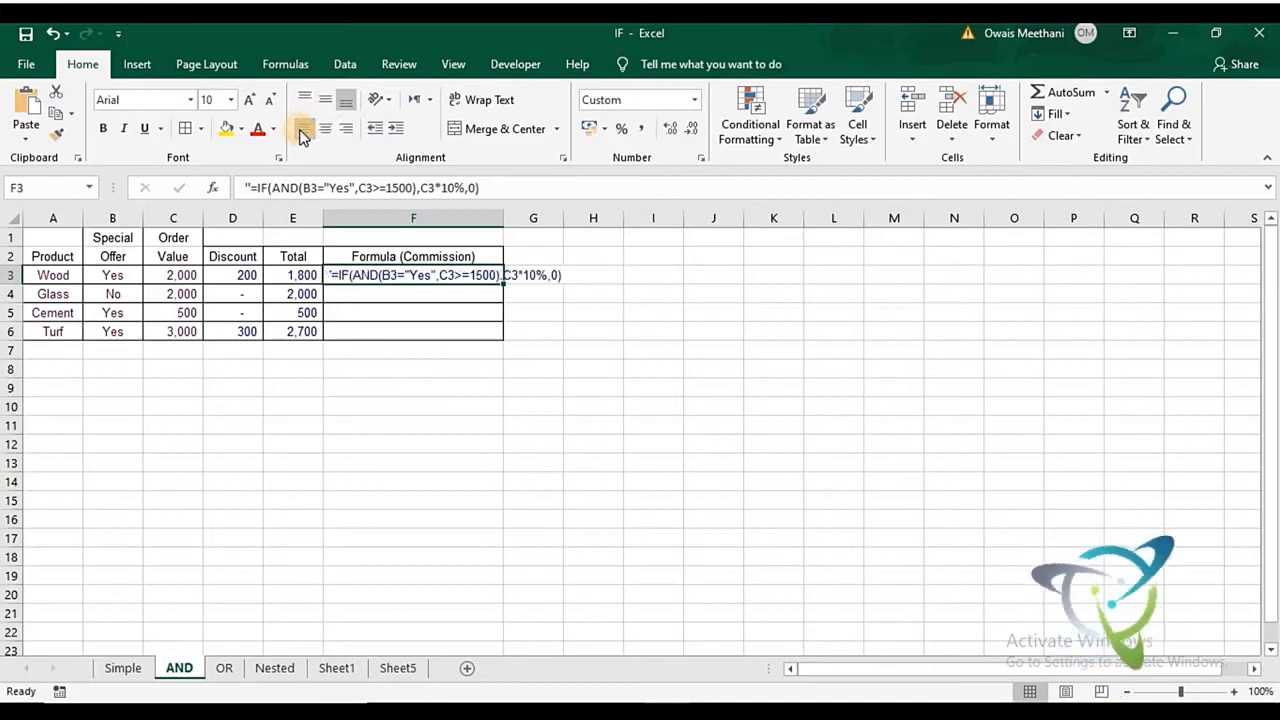
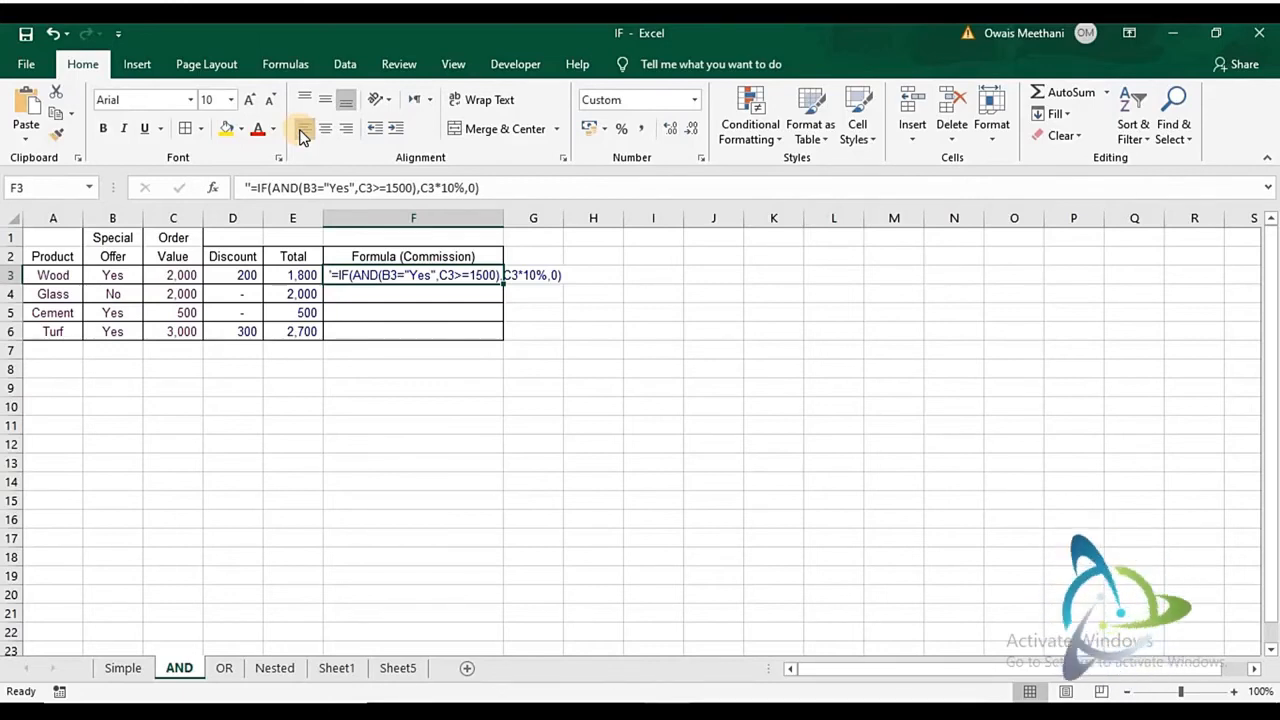
- On the OR sheet, clear the existing discount formulas from D3:D6
left_click(236, 672)
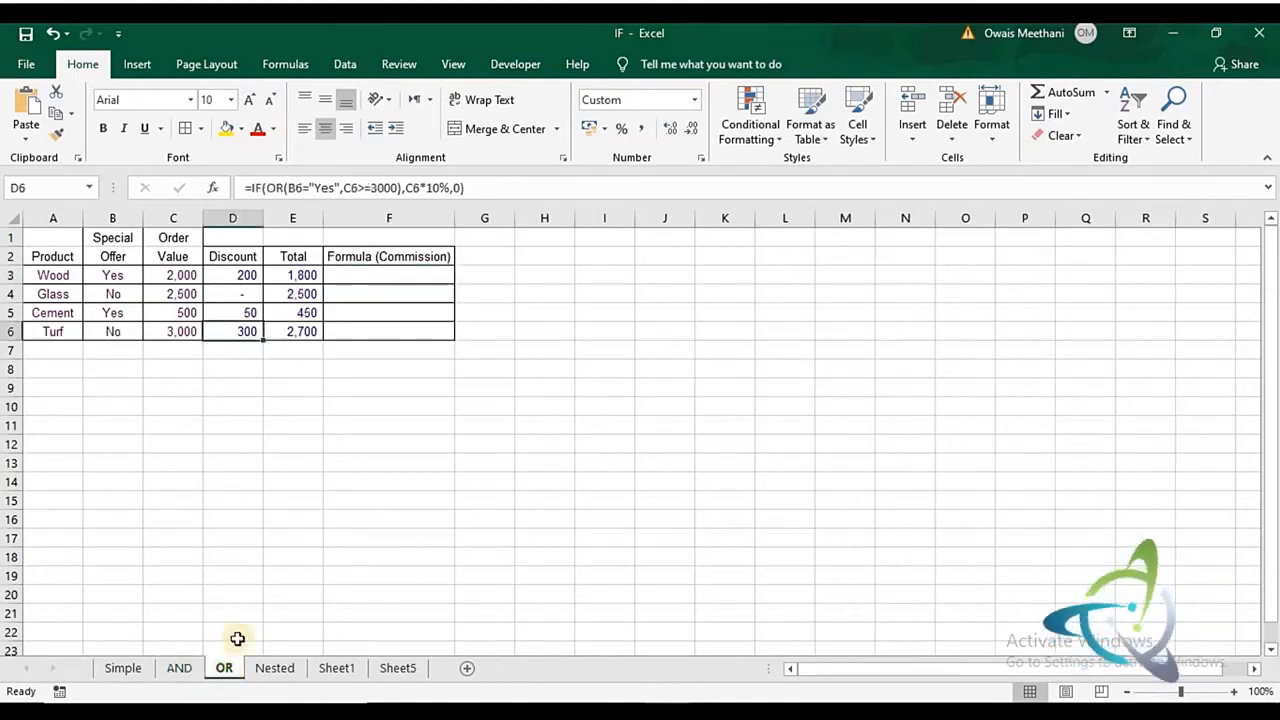
key("Up")
key("Up")
key("Up")
key("Right")
key("Right")
key("Left")
key("Left")
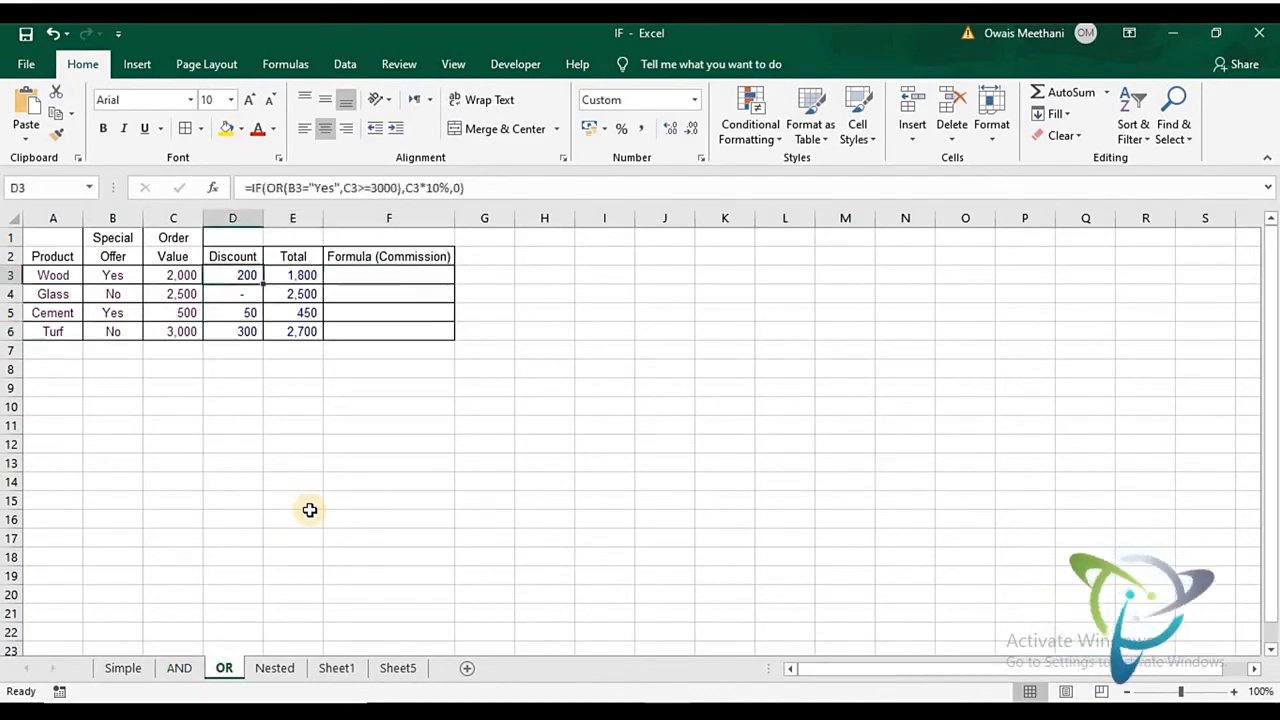
key("shift+Down")
key("shift+Down")
key("shift+Down")
key("Delete")
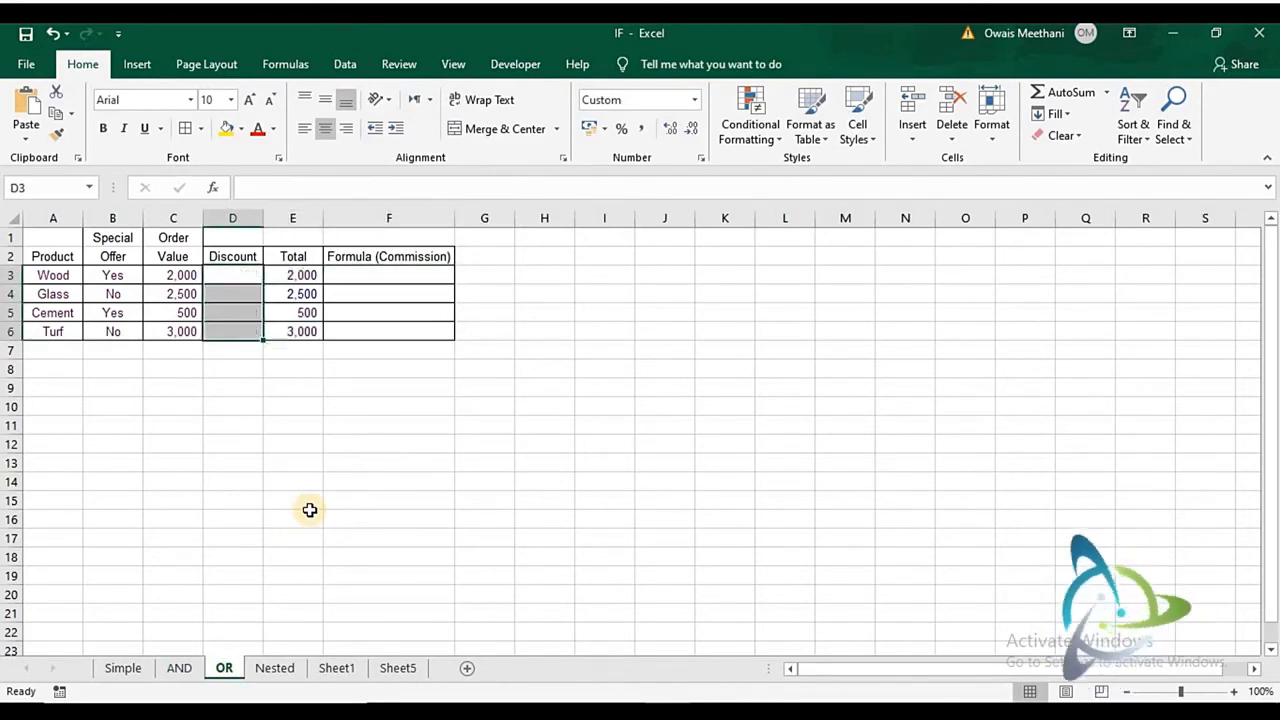
key("Up")
key("Down")
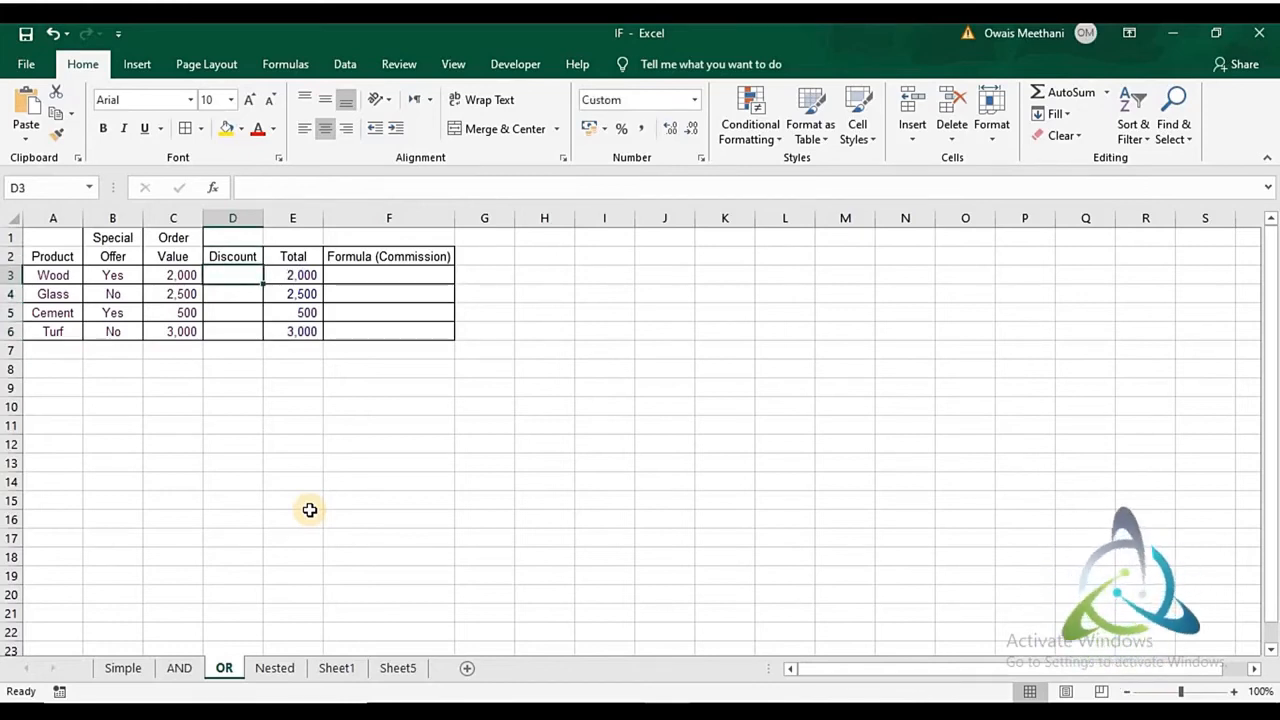
- Review the Special Offer and Order Value entries row by row against the empty Discount column
key("Left")
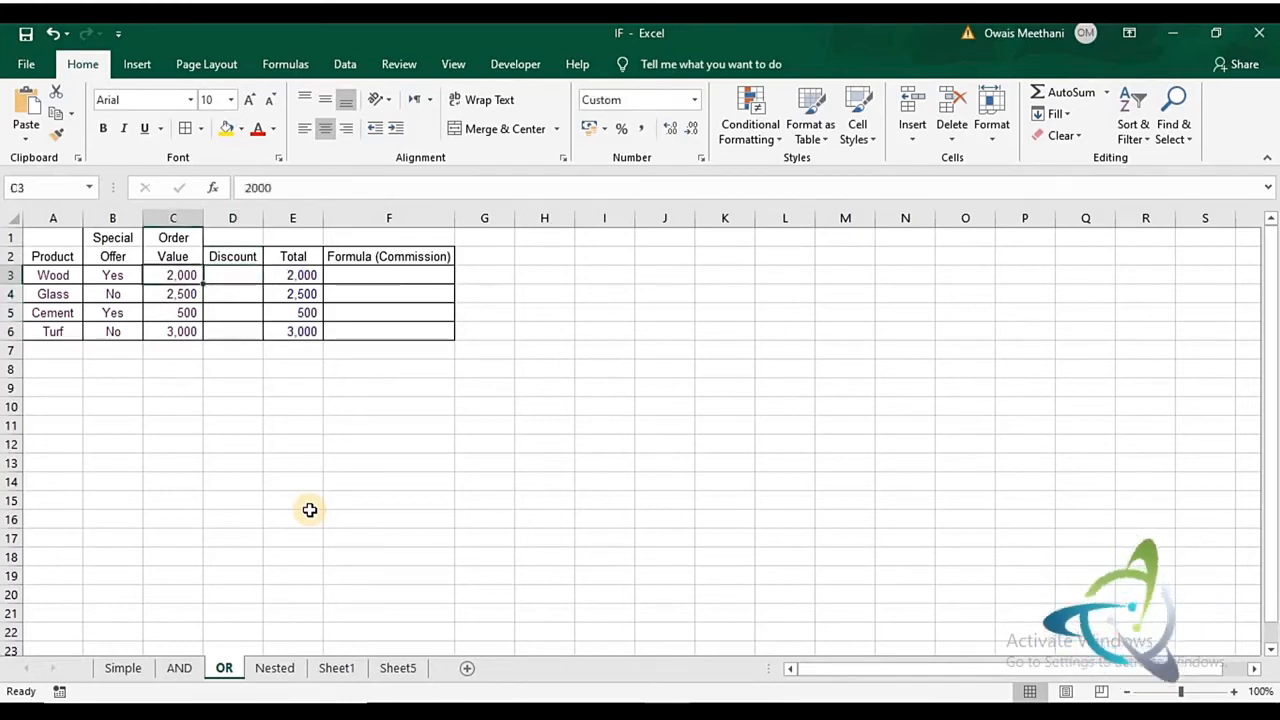
key("Left")
key("Down")
key("Right")
key("Right")
key("Right")
key("Right")
key("Right")
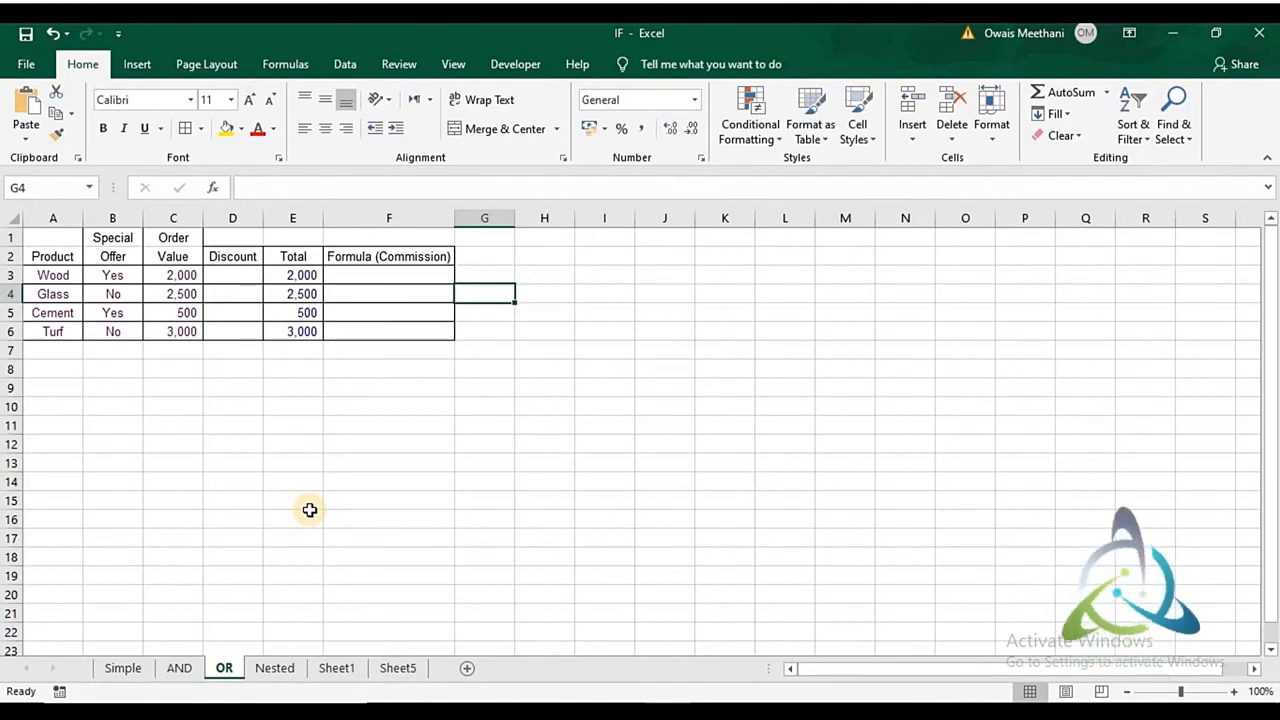
key("Left")
key("Left")
key("Left")
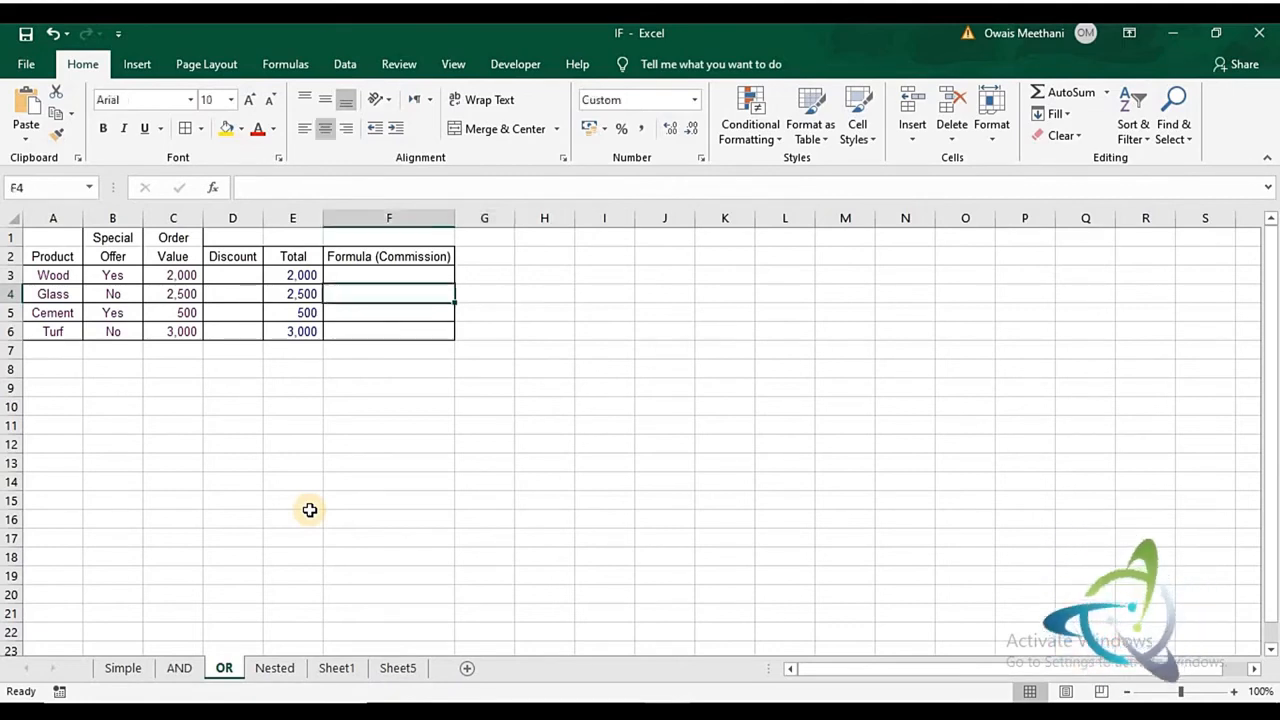
key("Up")
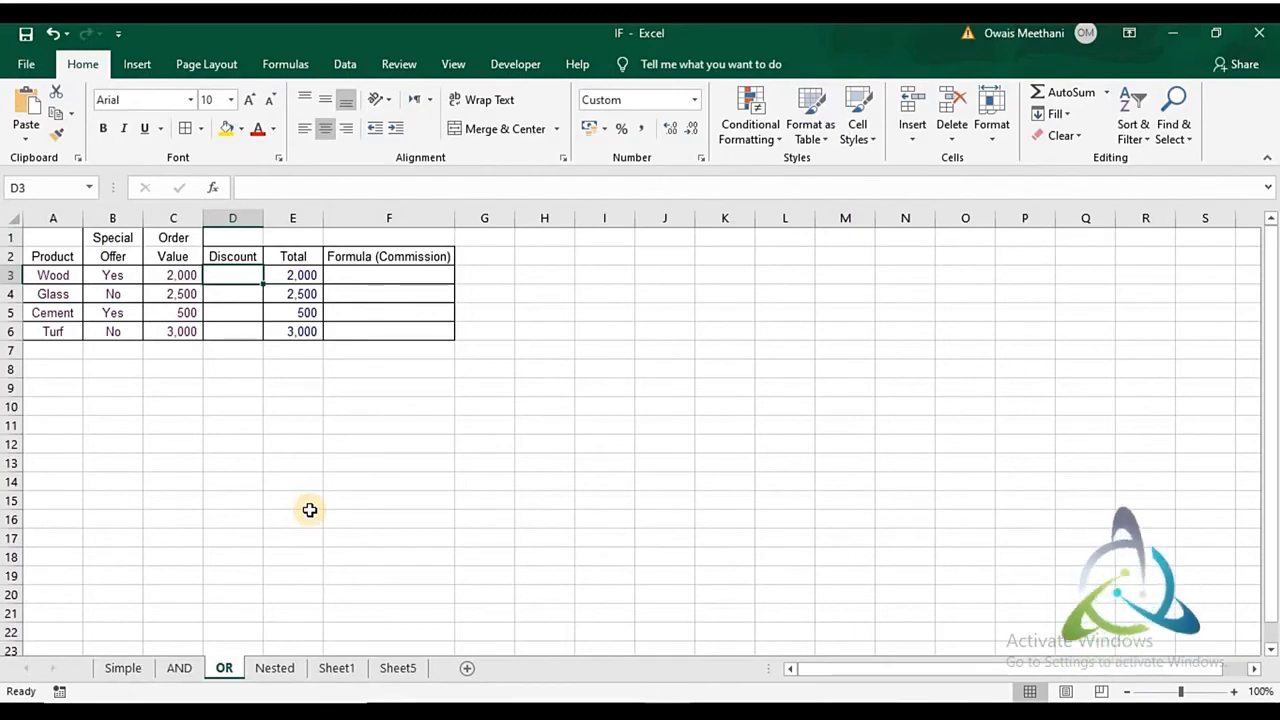
key("Down")
key("Down")
key("Up")
key("Up")
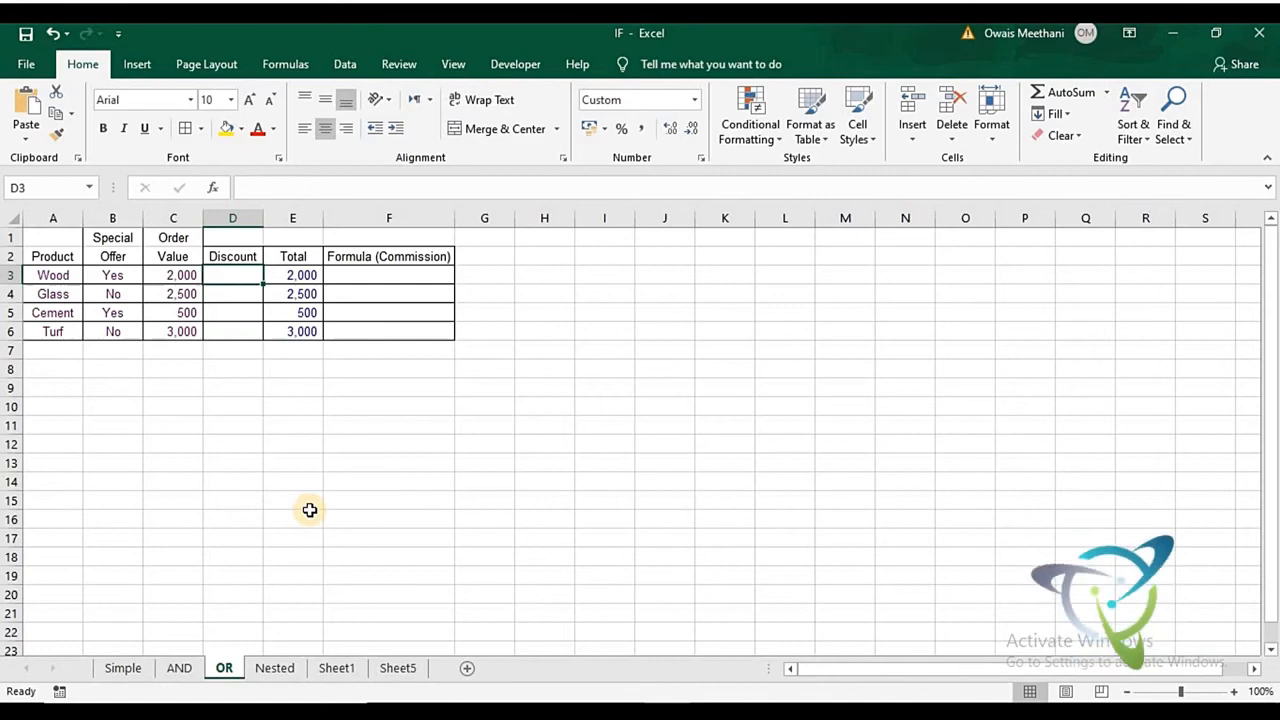
- Begin an IF formula in D3 with a nested OR test whose first condition is B3="Yes"
type("=")
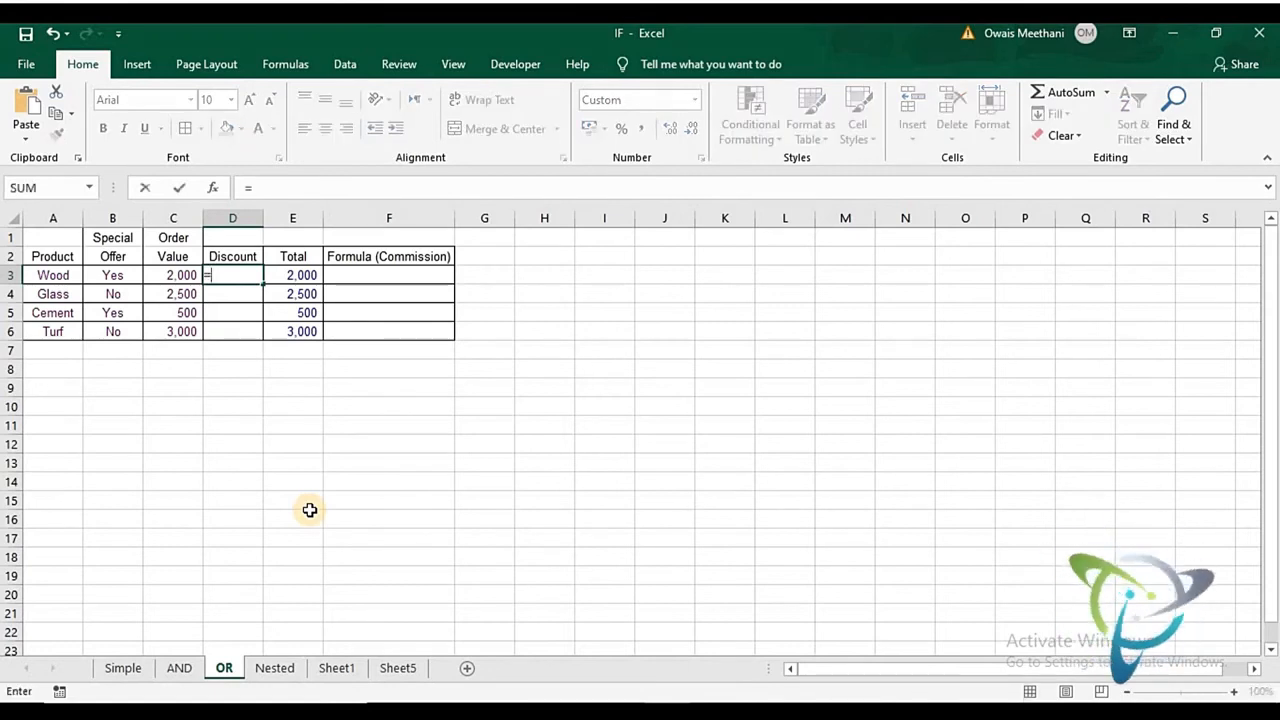
type("IF")
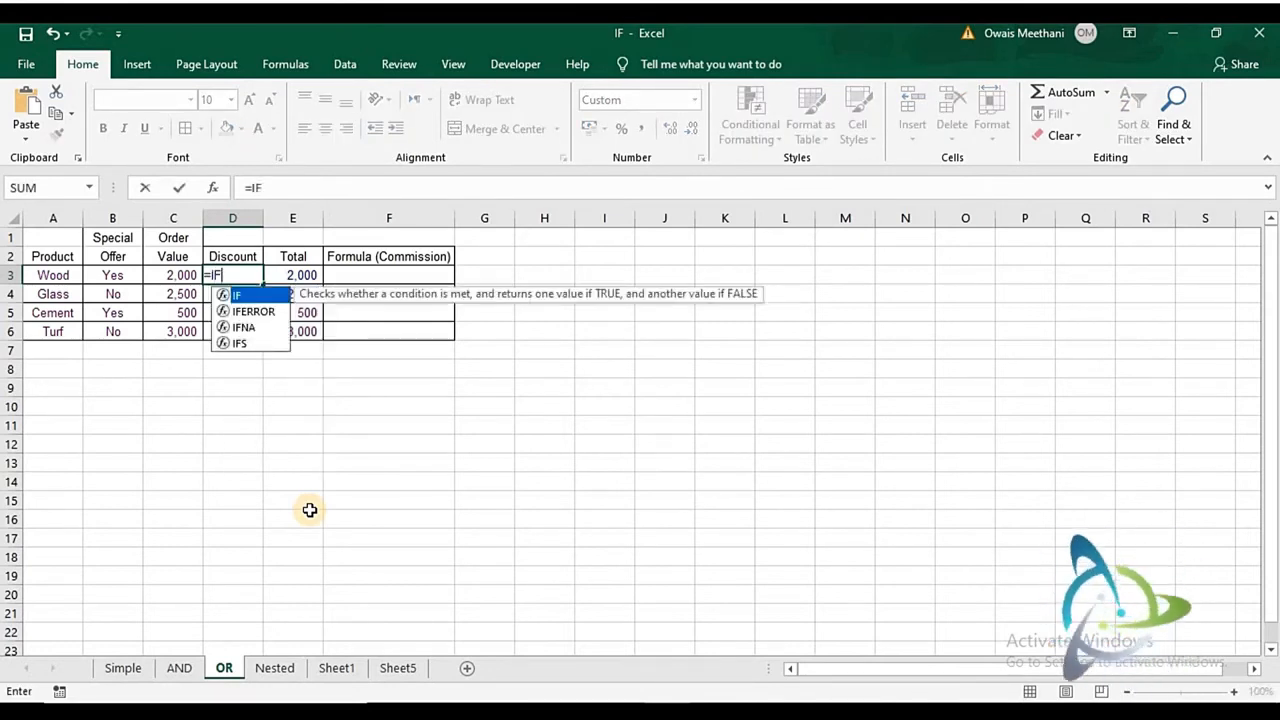
type("(")
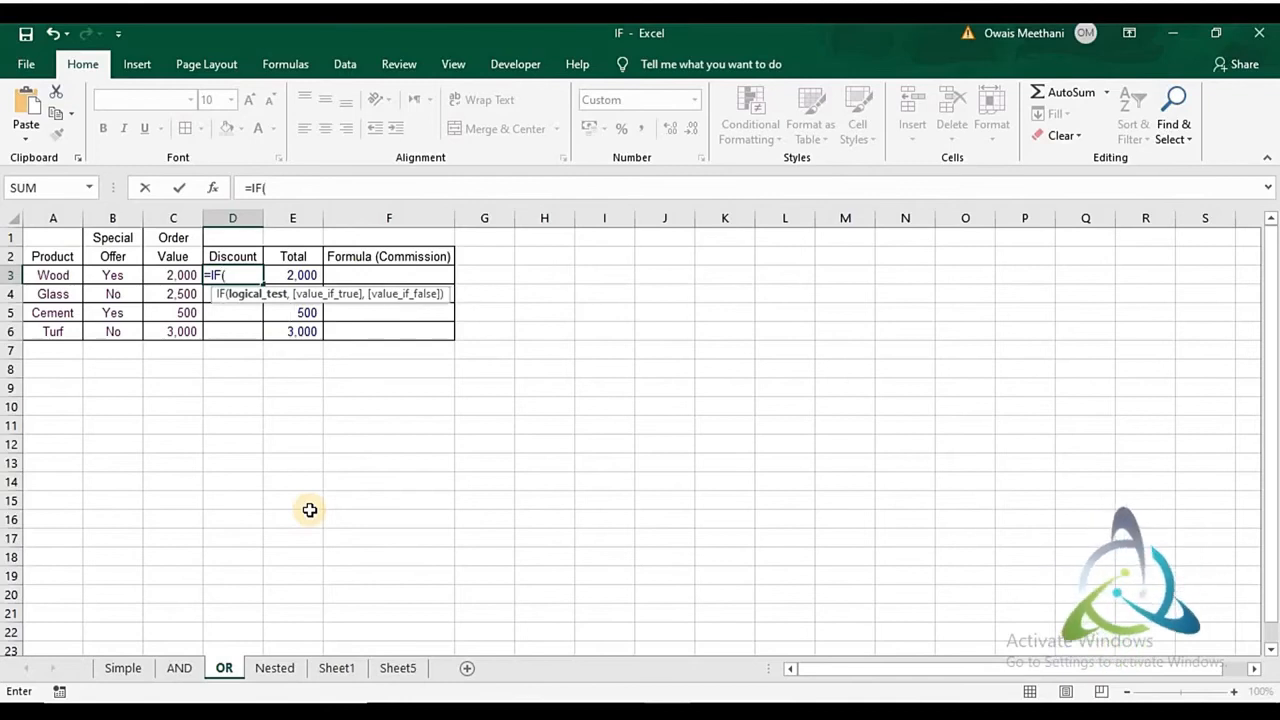
type("OR(")
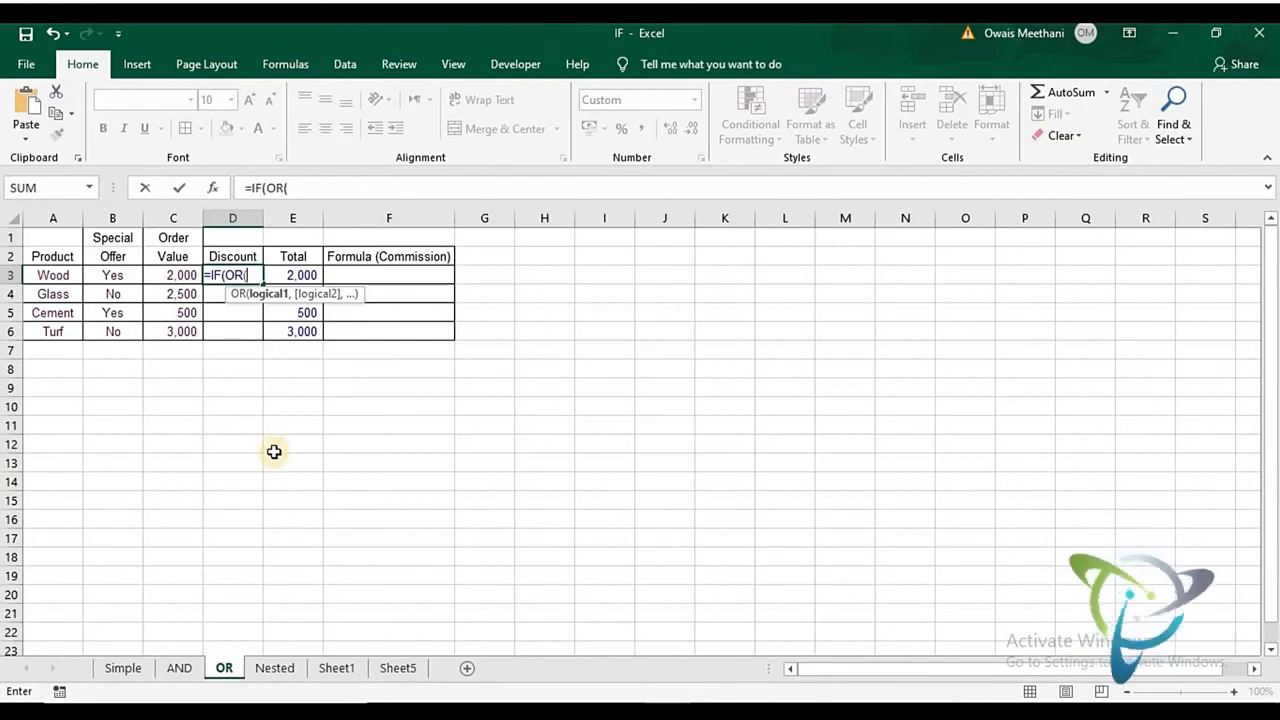
left_click(131, 278)
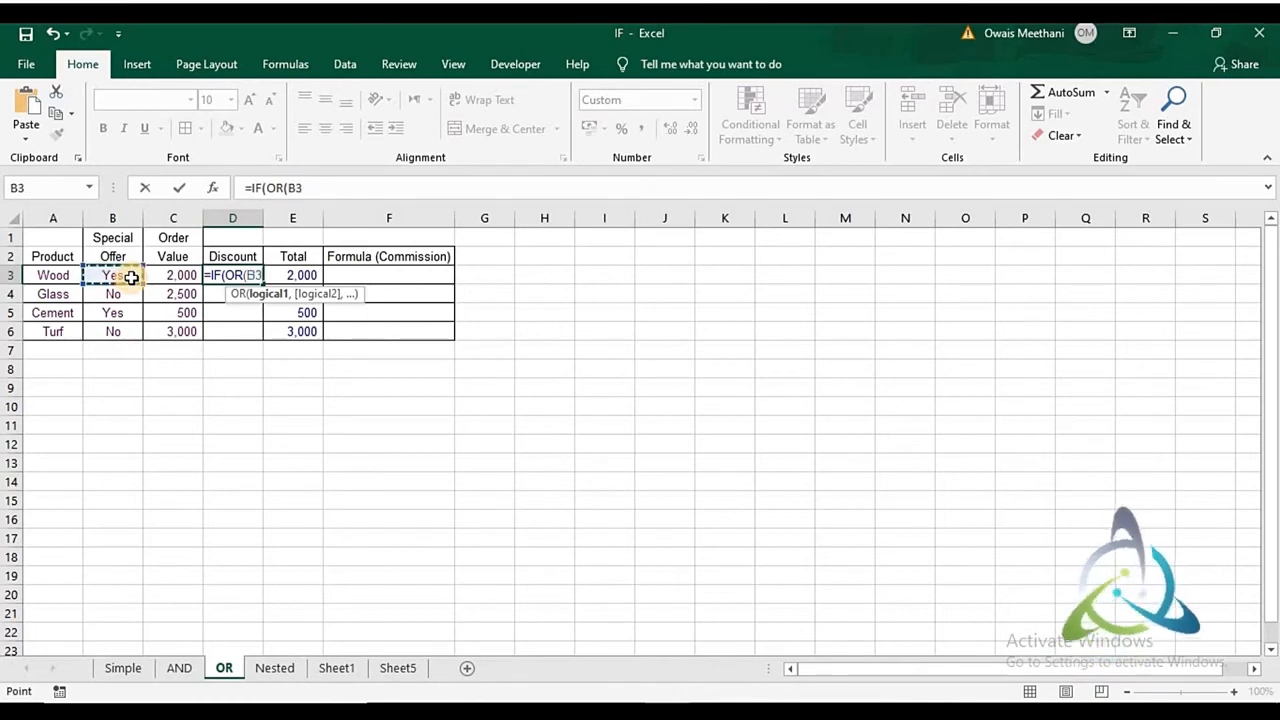
type("=")
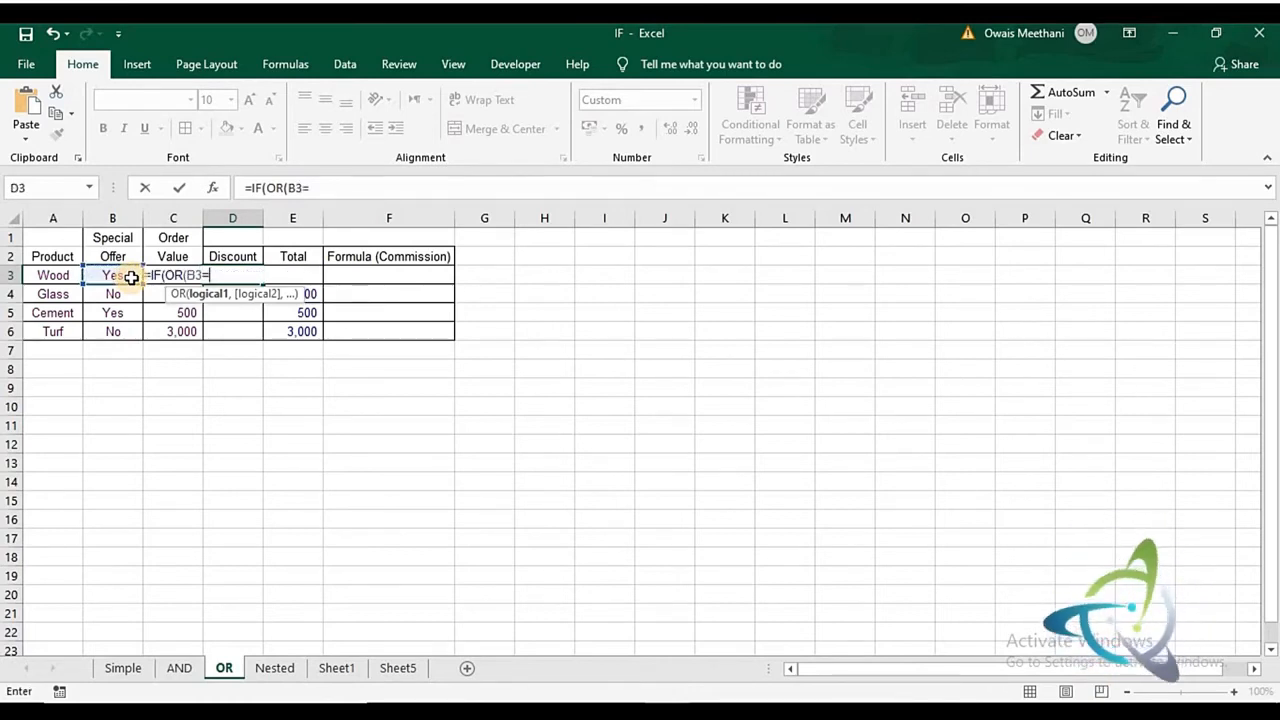
type("\"Y")
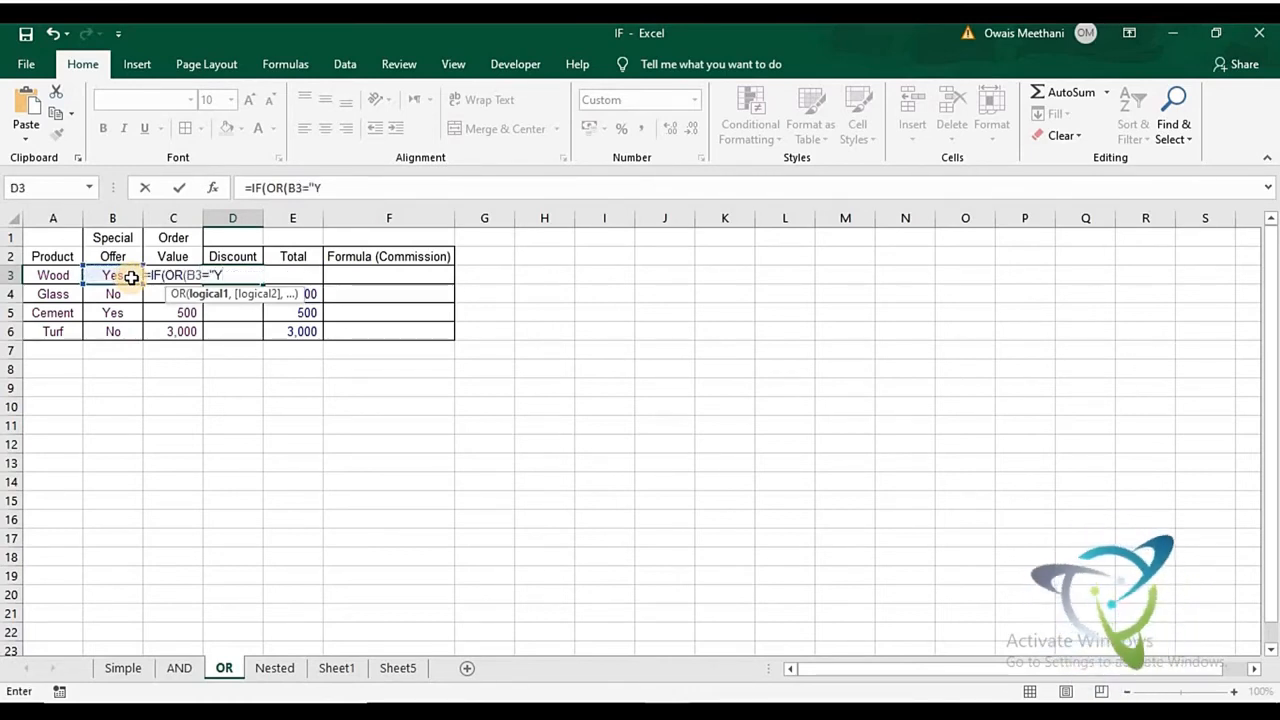
type("es")
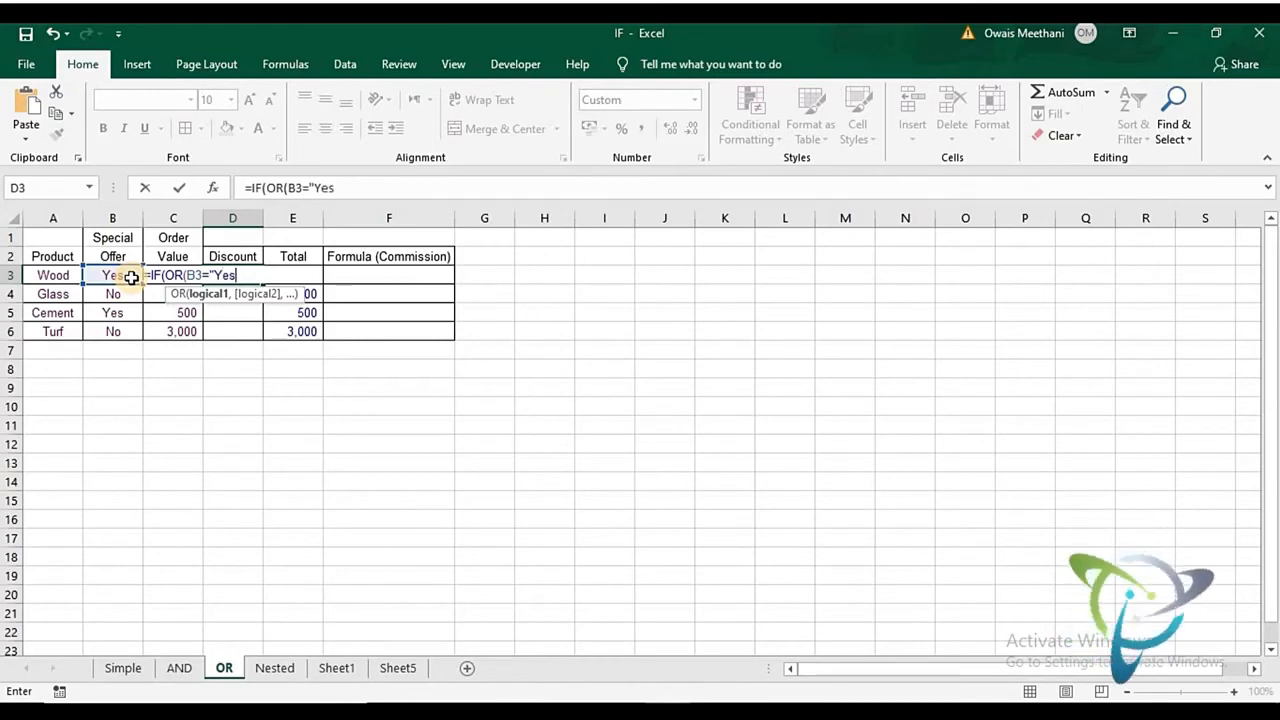
type("\",")
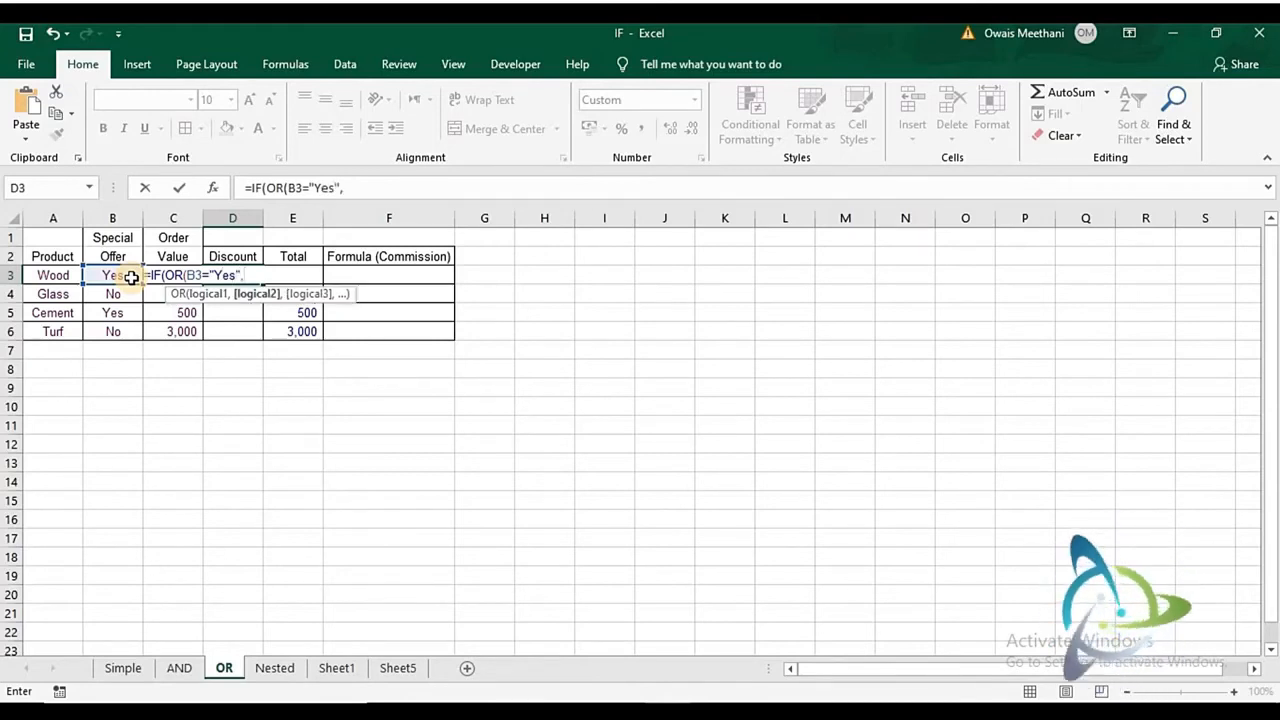
- Add C3>=2000 as the second condition of the OR test in D3 and close the test
key("Left")
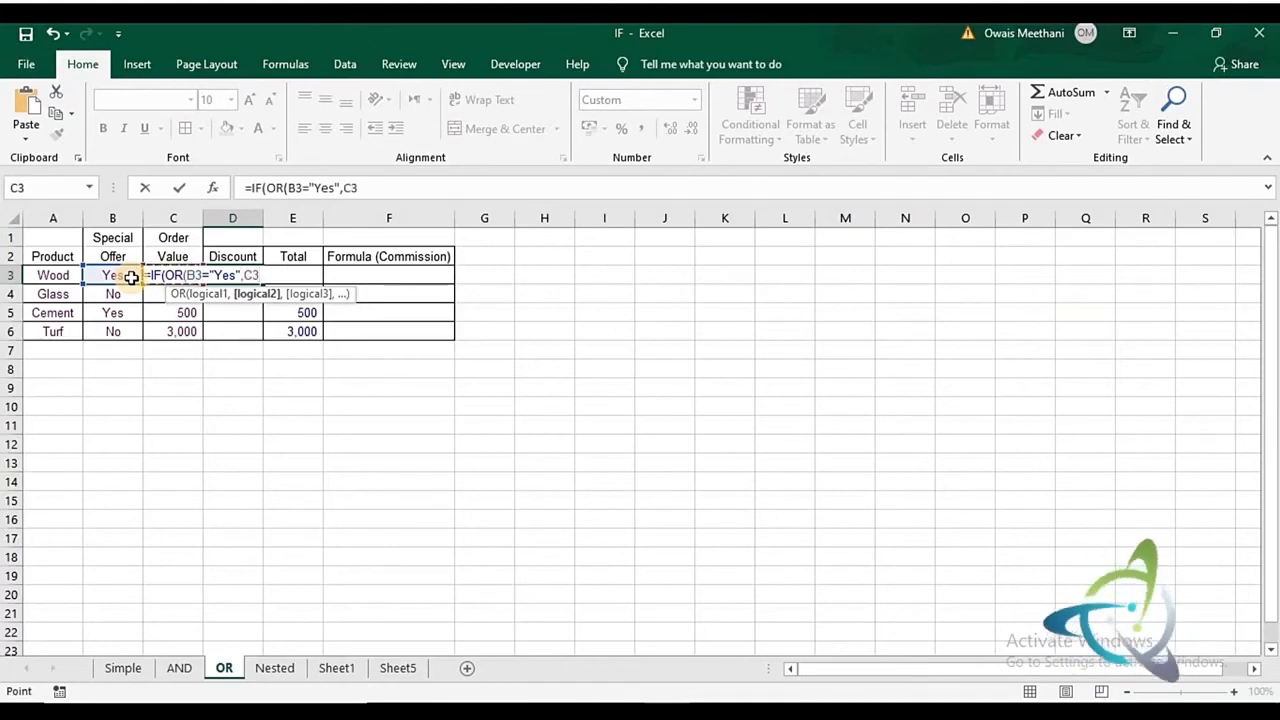
type(">")
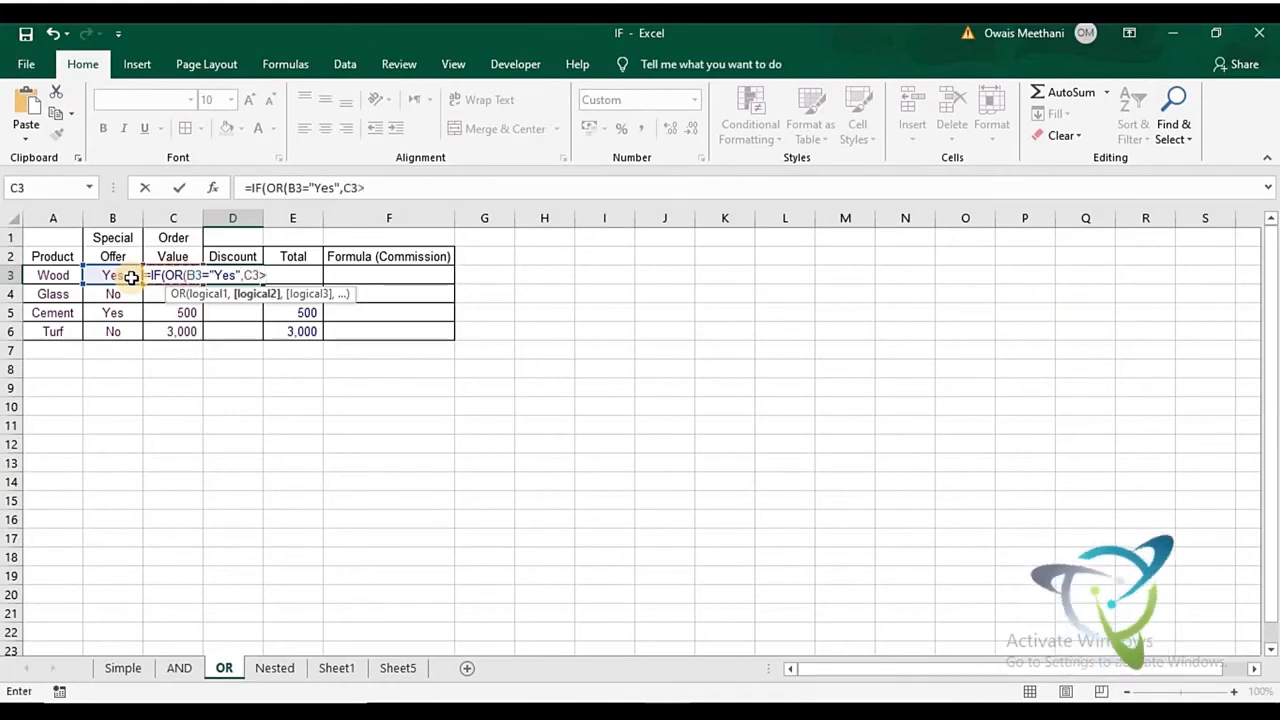
type("=2")
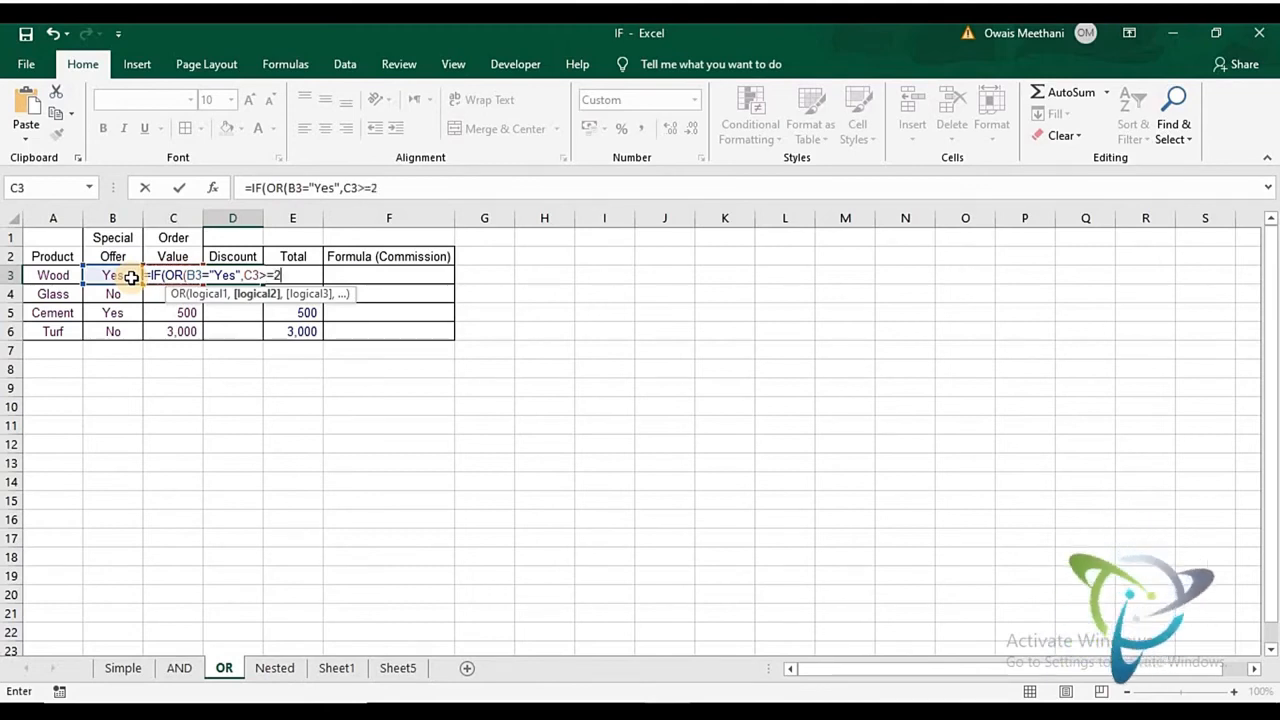
type("000")
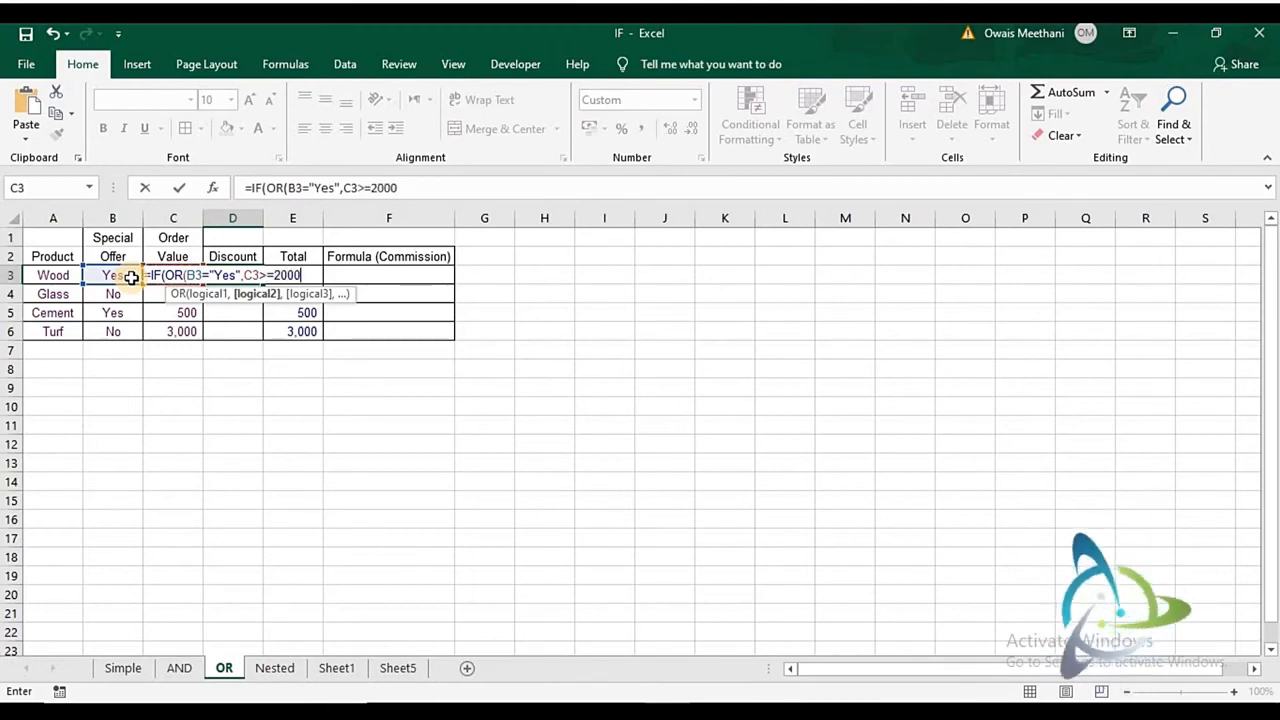
type(")")
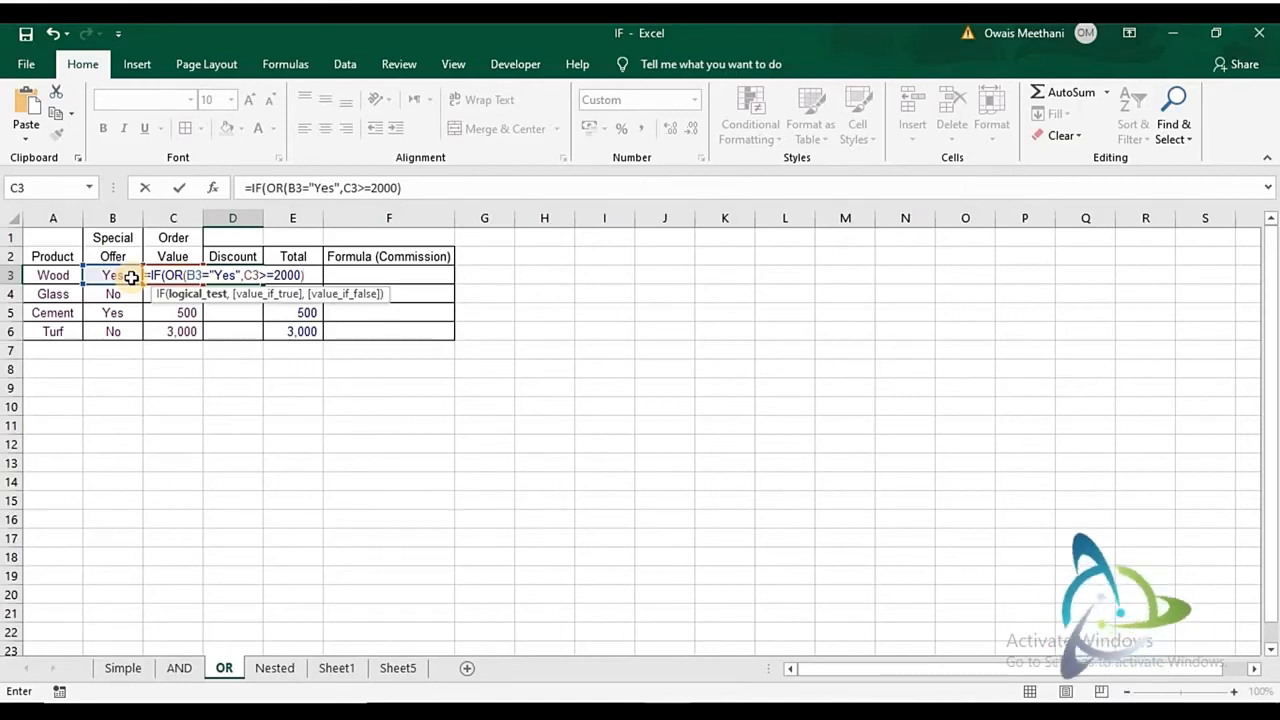
- Complete the D3 formula with C3*10% as the value if true and 0 as the value if false
type(",")
left_click(146, 277)
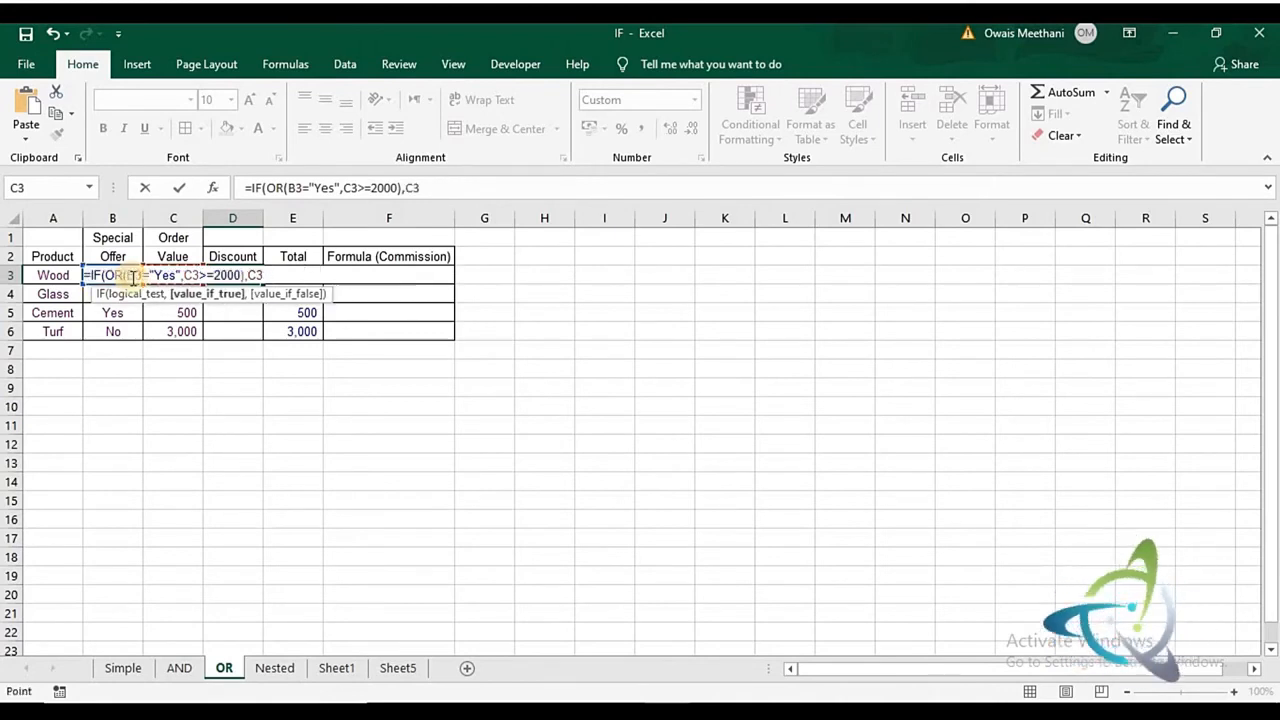
type("*")
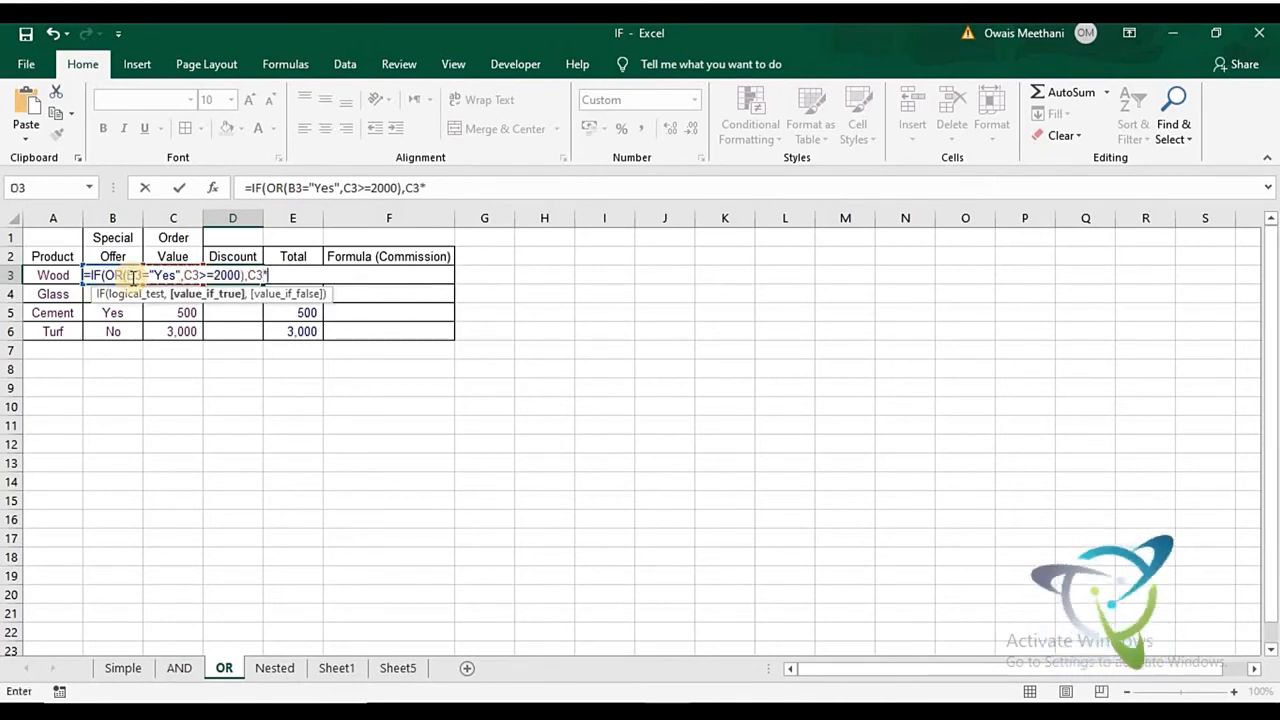
type("10%")
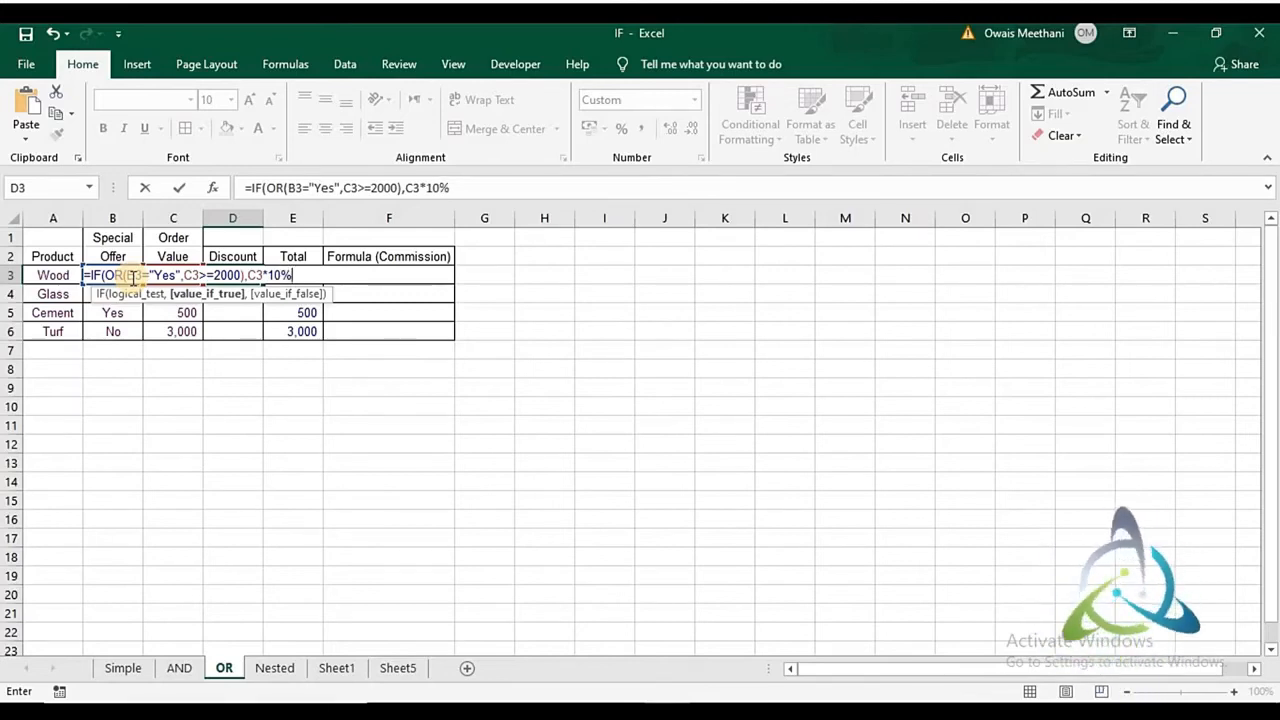
type(",")
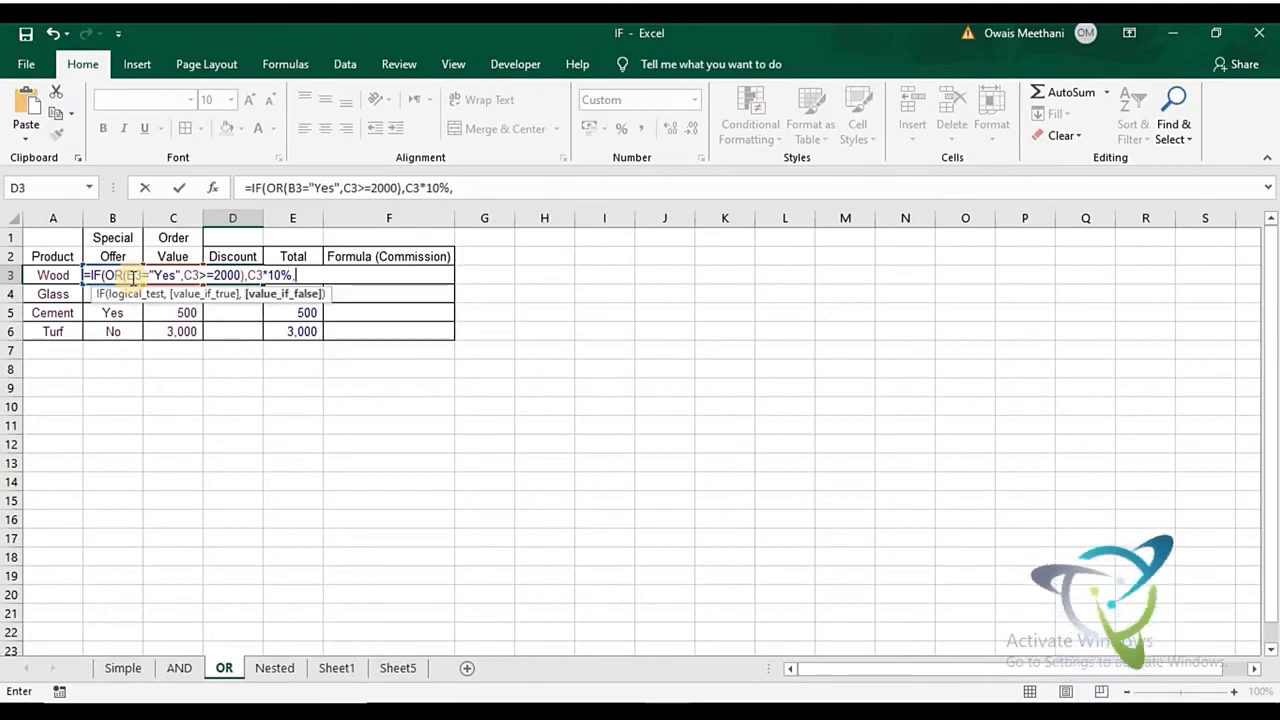
type("0")
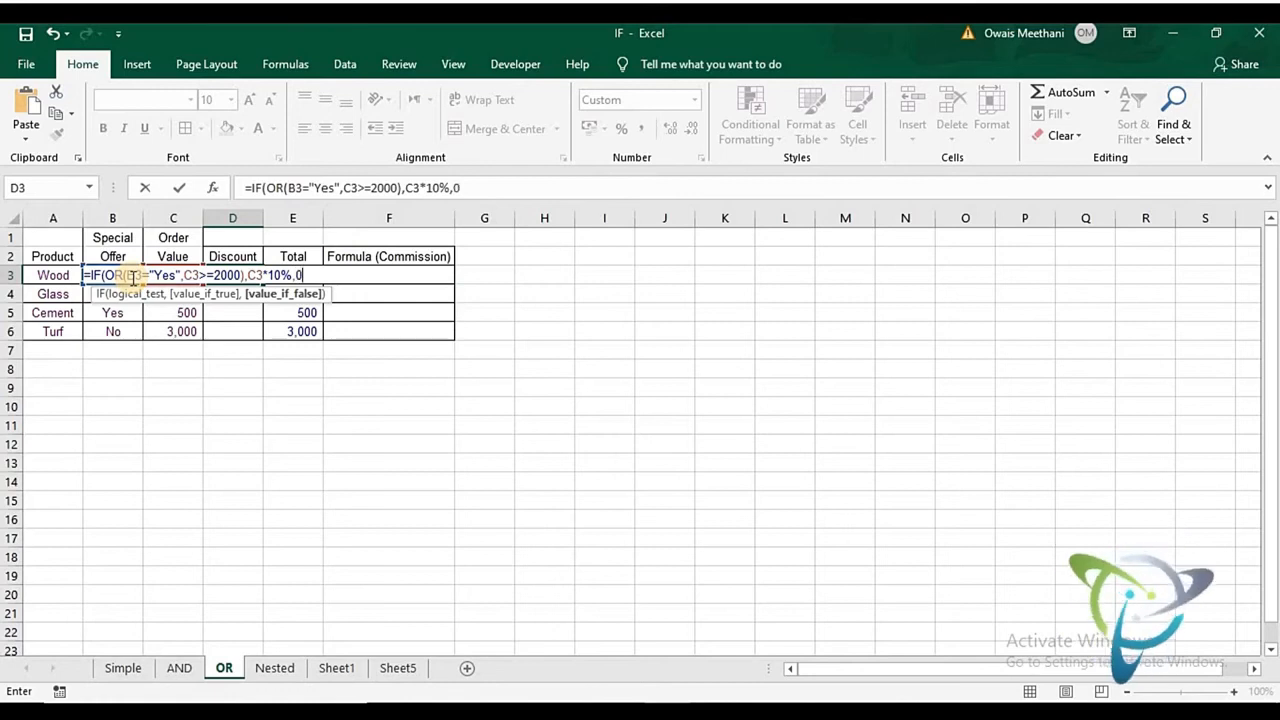
type(")")
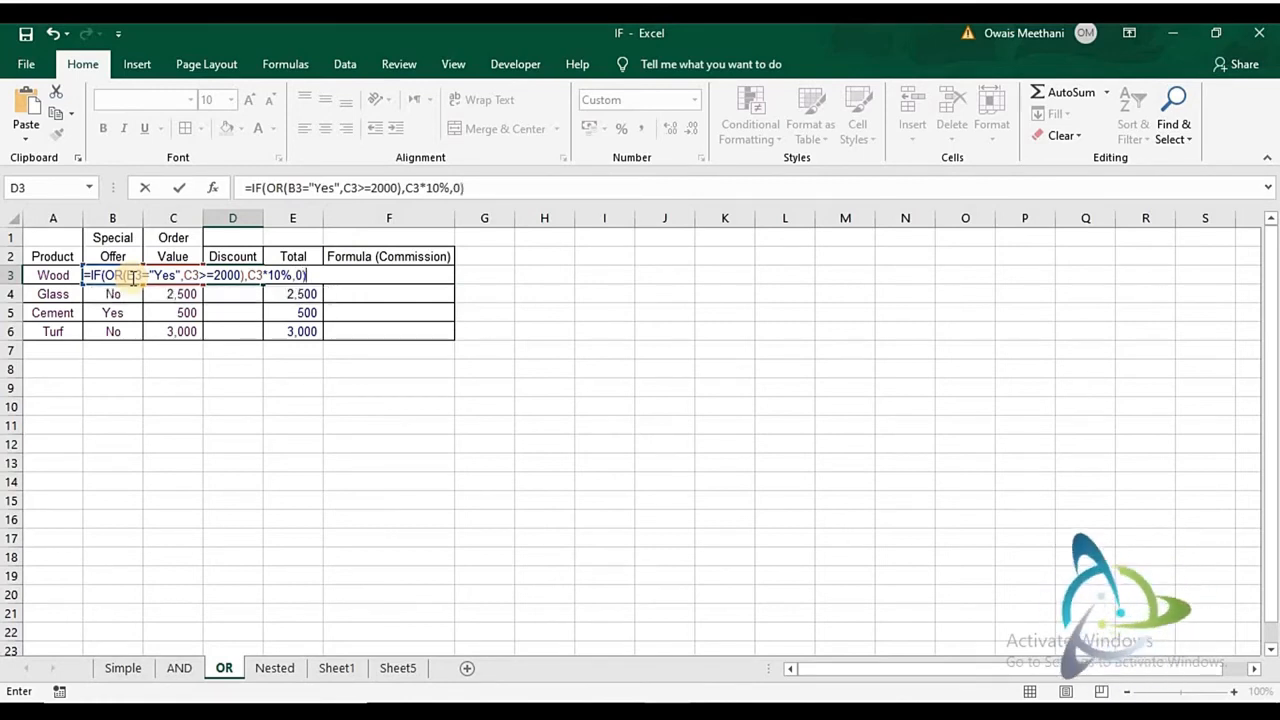
key("Return")
key("Up")
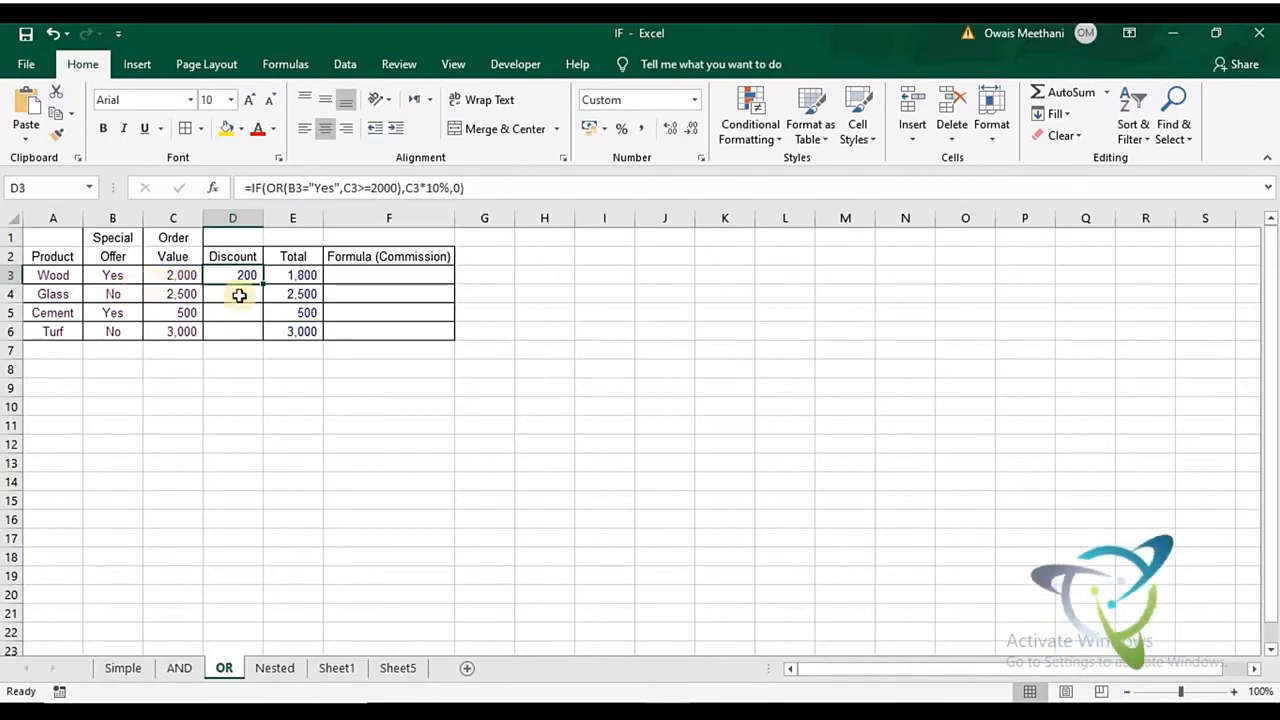
- Fill the discount formula from D3 down through D6, one row at a time
left_click_drag(264, 285, 263, 296)
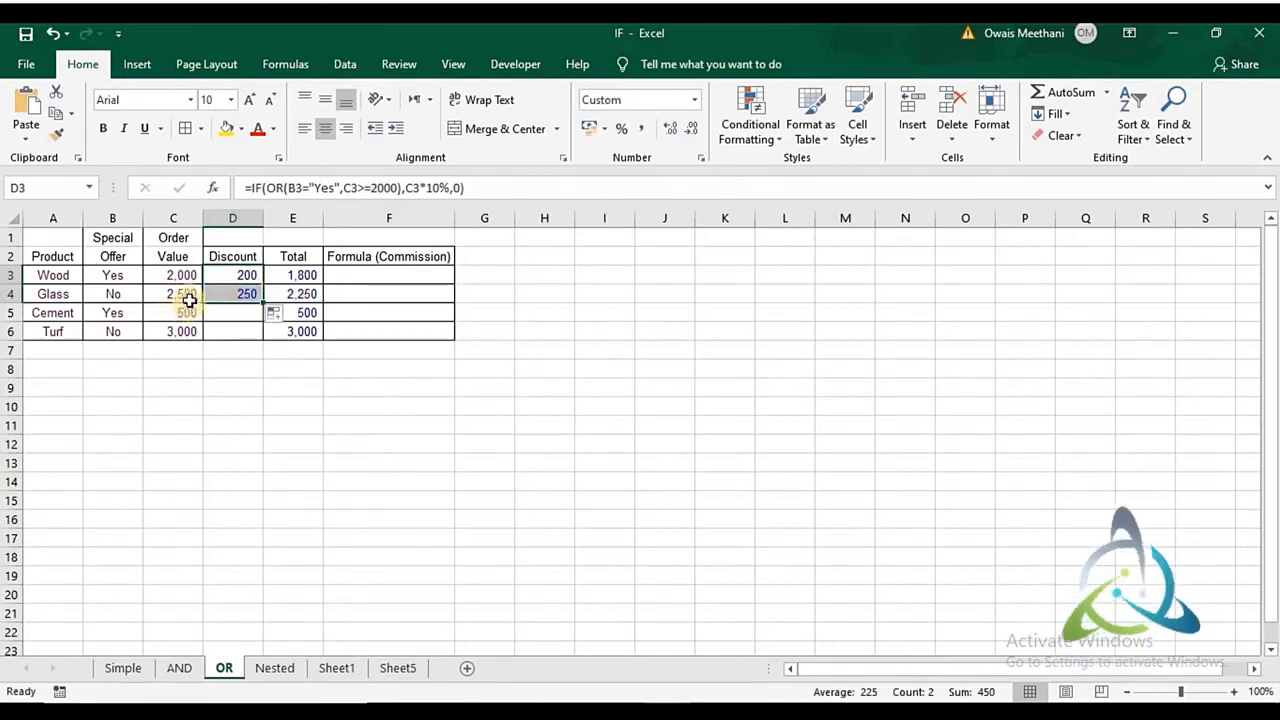
left_click_drag(262, 306, 260, 318)
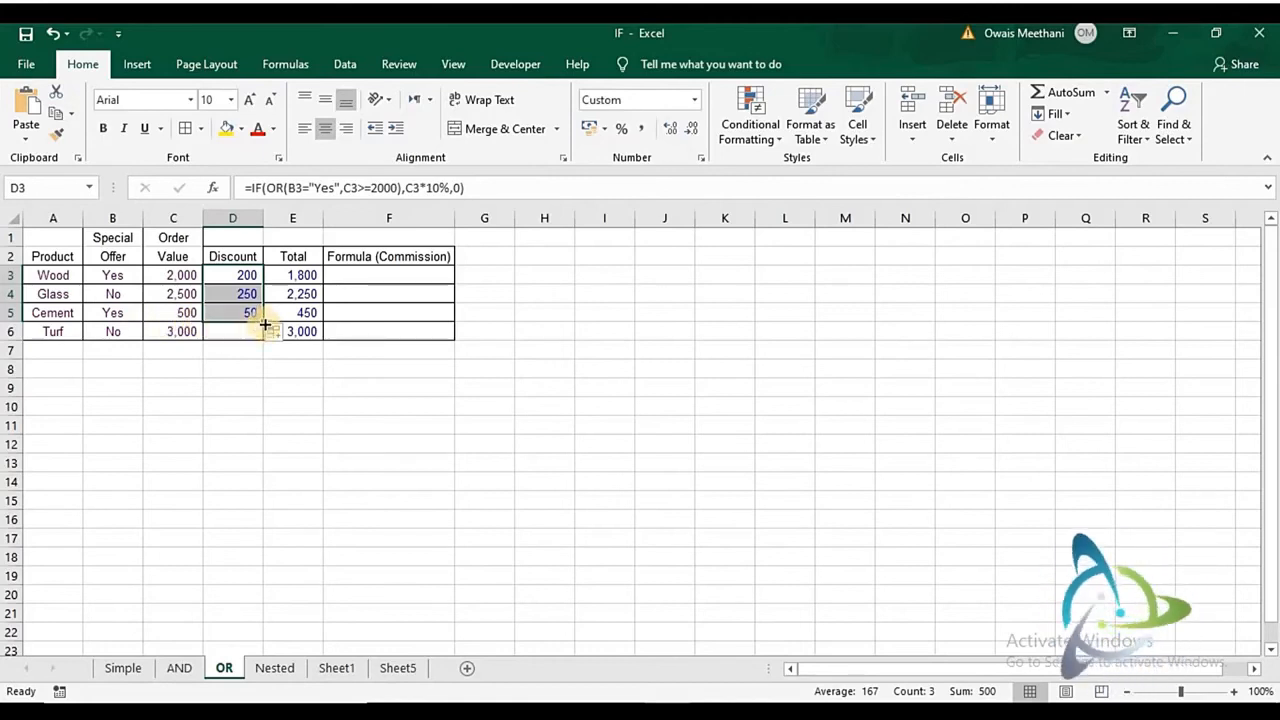
left_click_drag(265, 323, 267, 340)
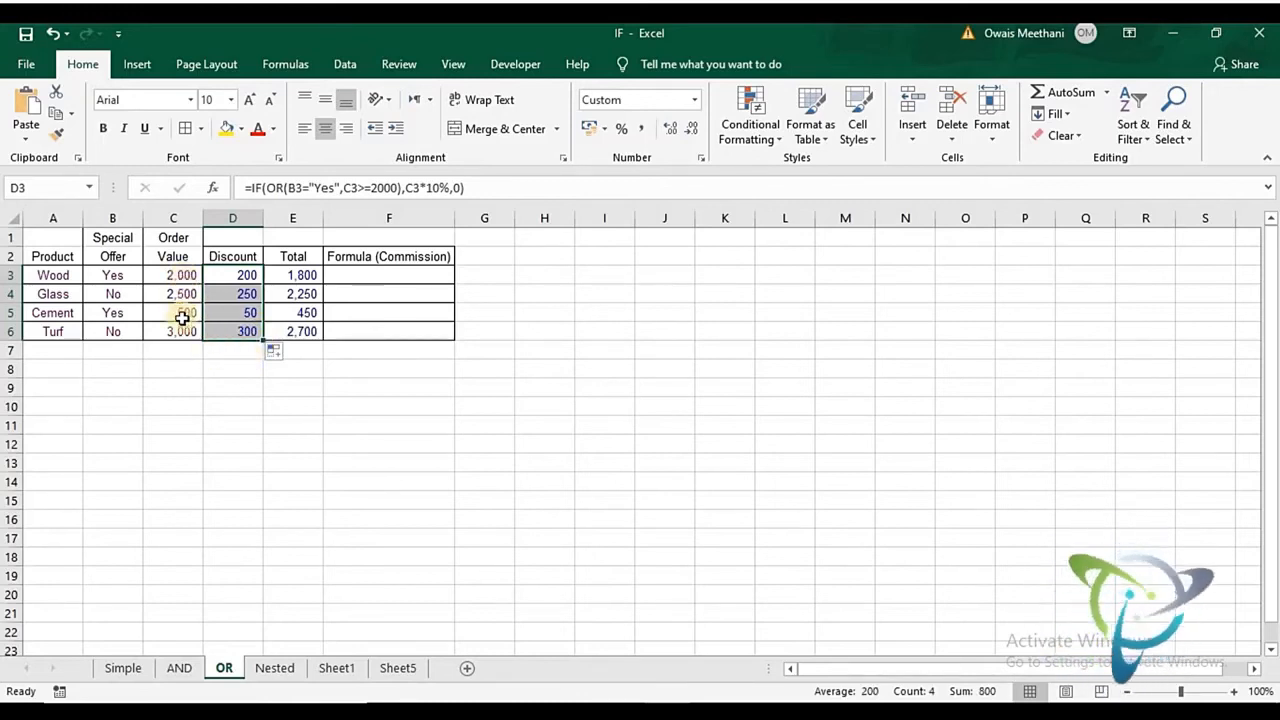
- Try an order value of 1000 for Wood in C3
left_click(182, 277)
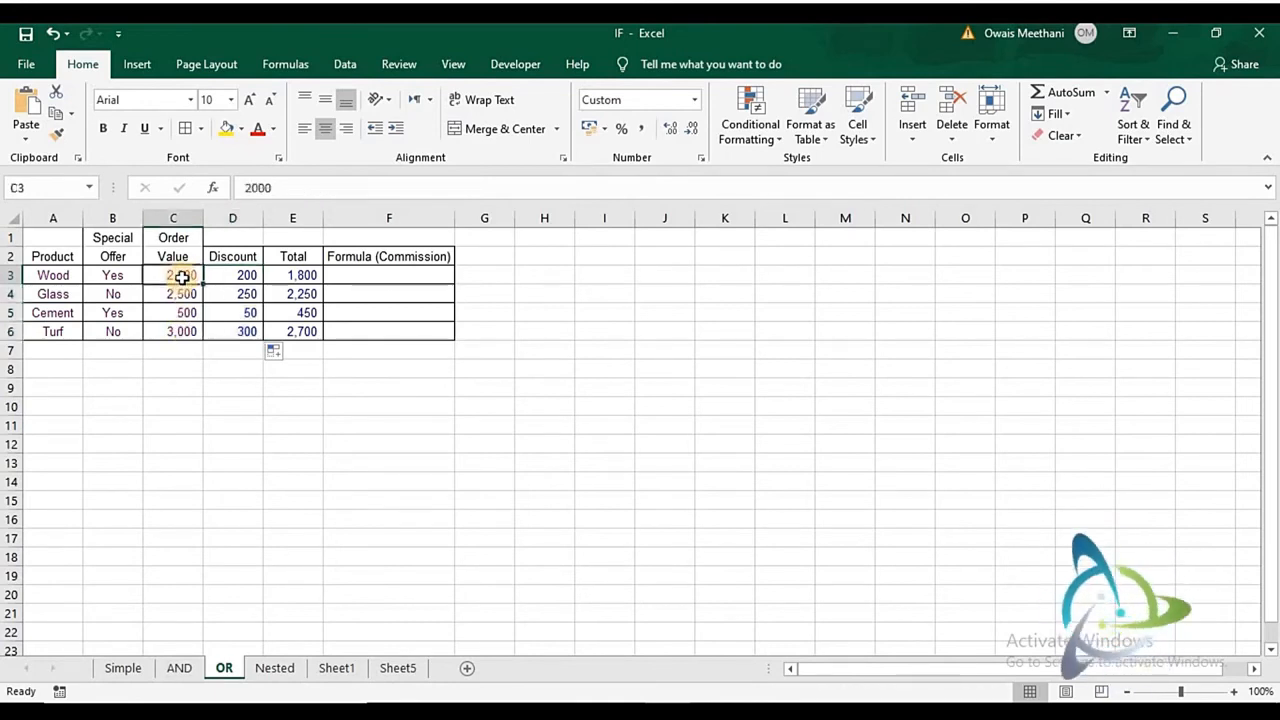
type("1000")
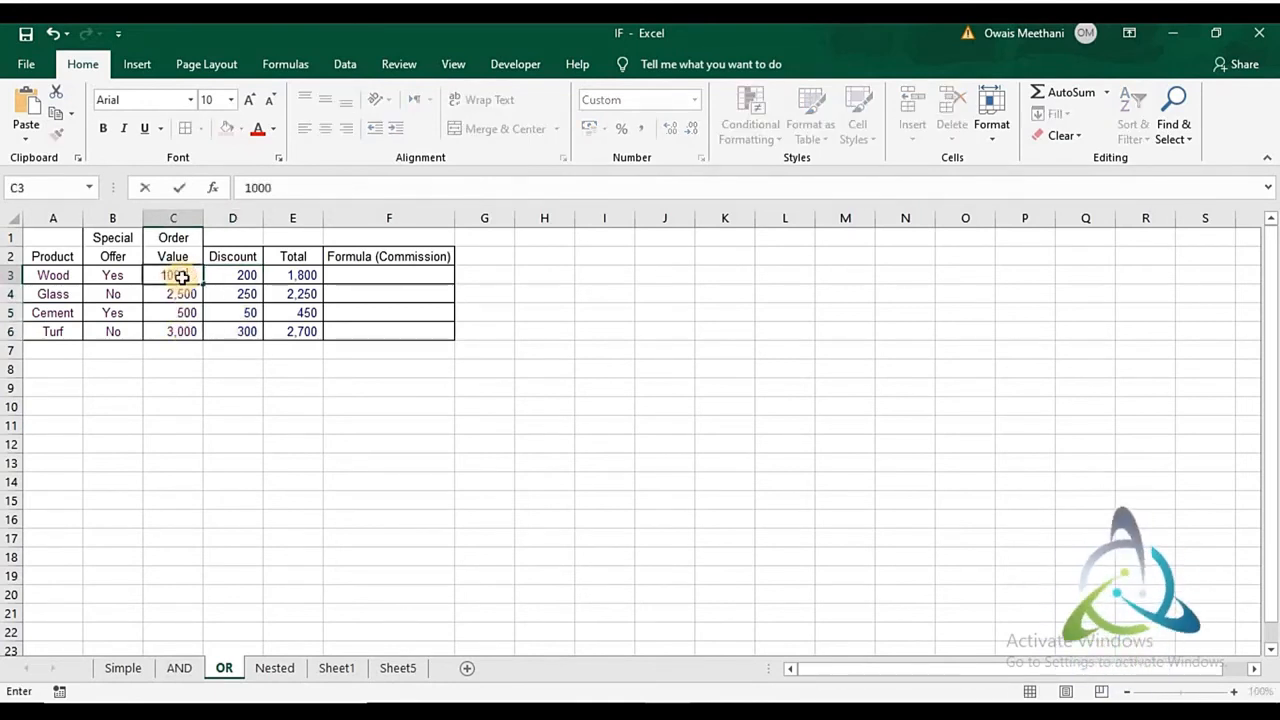
key("Return")
- Set the order value for Wood in C3 to 500
left_click(182, 277)
type("500")
key("Return")
left_click(182, 277)
key("Right")
key("Left")
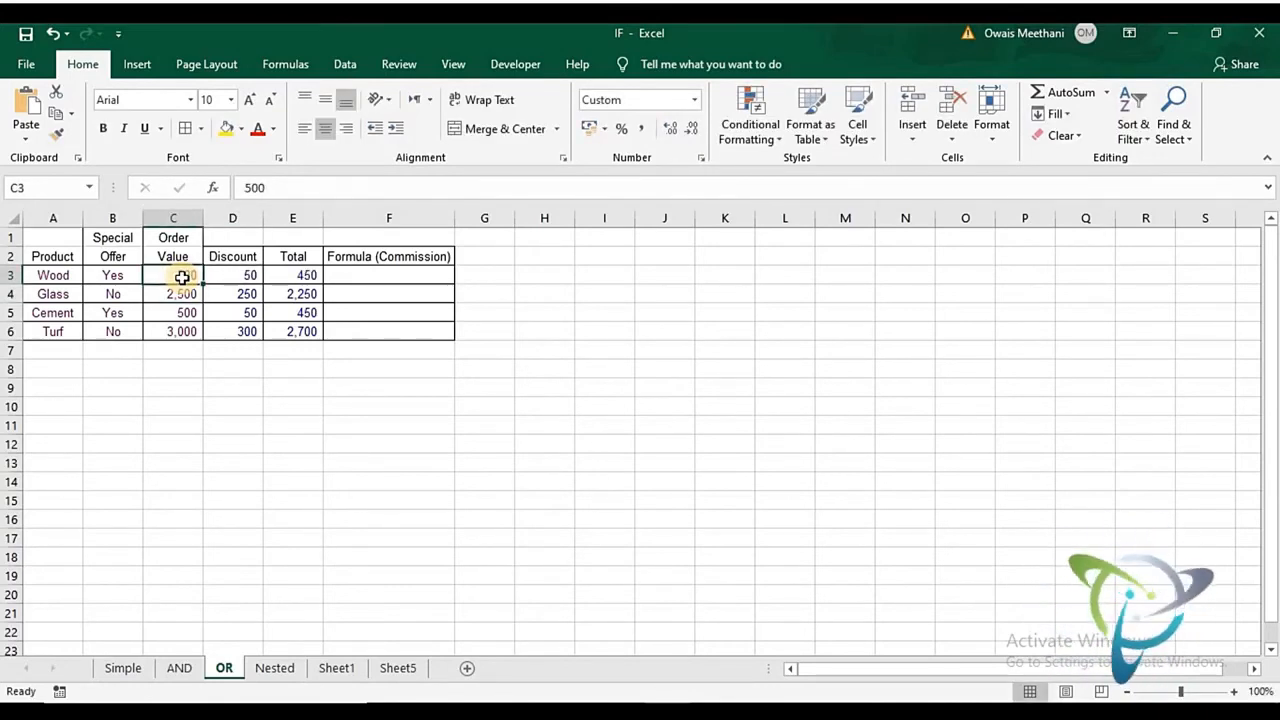
- Set the order value for Glass in C4 to 1900
key("Left")
key("Down")
left_click(181, 277)
key("Down")
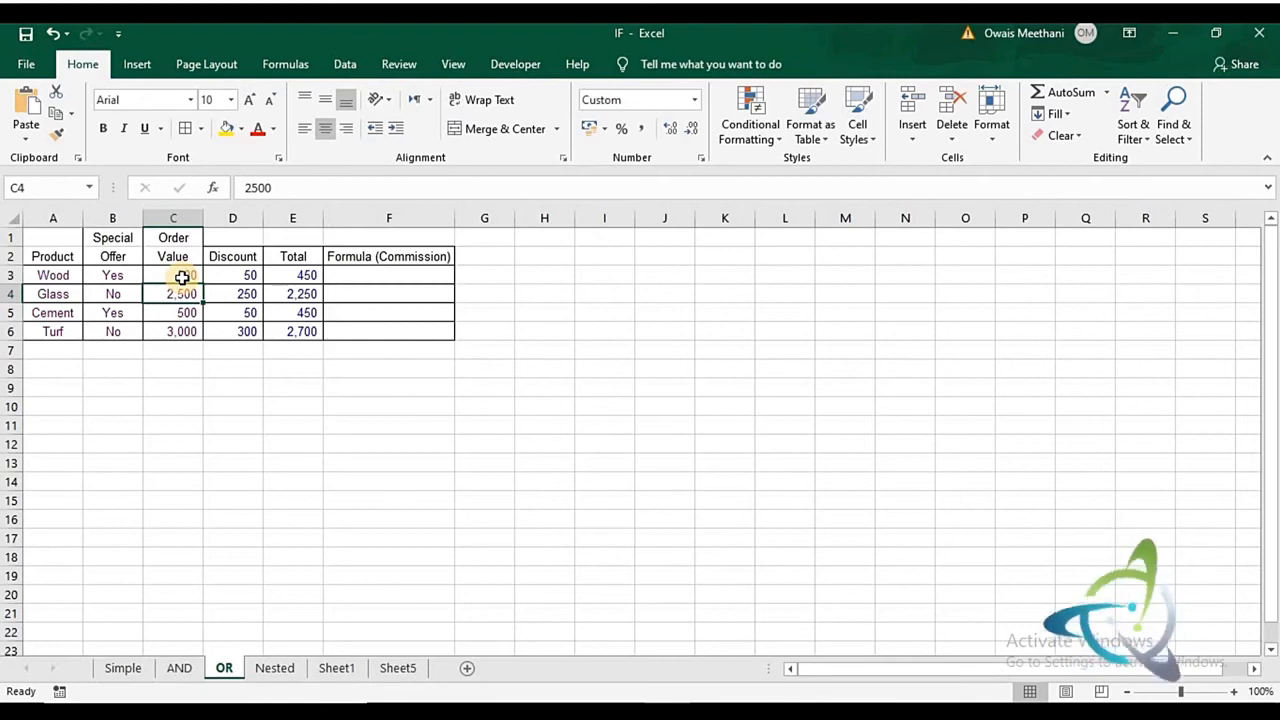
type("1900")
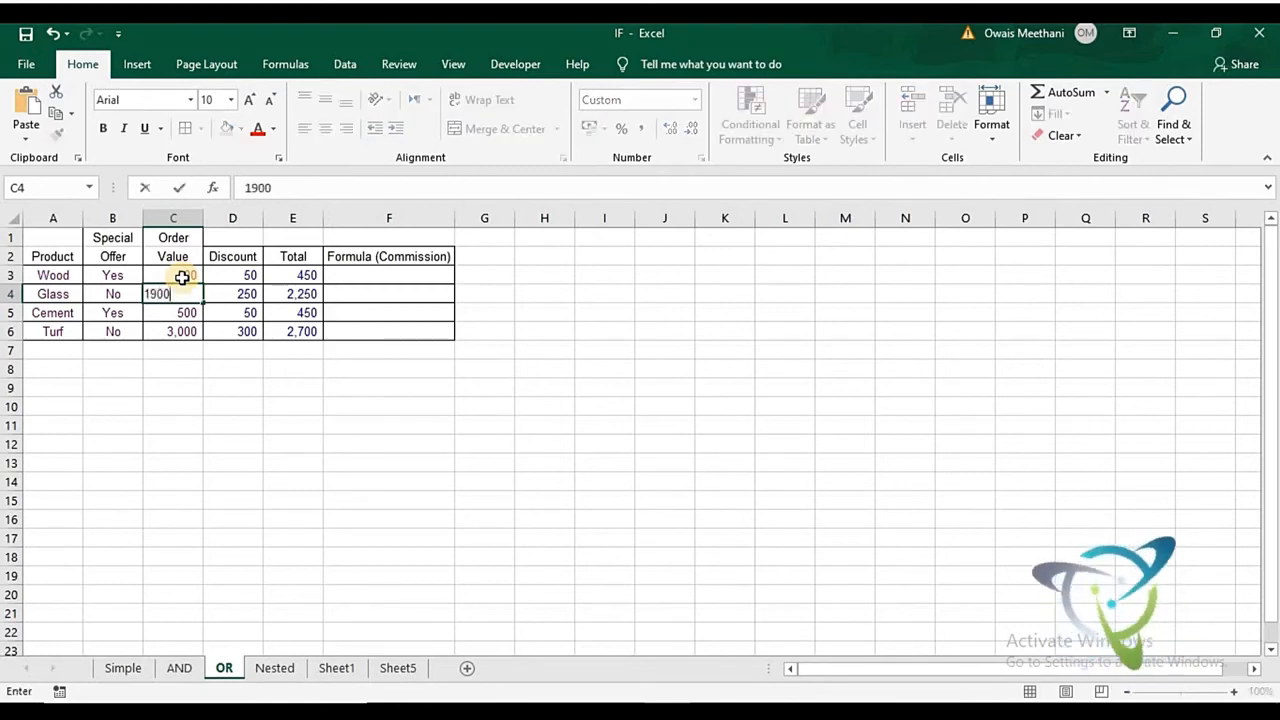
key("Return")
- Compare the special offer, order value, discount and total cells of the Glass and Wood rows
key("Up")
key("Right")
key("Right")
key("Right")
key("Left")
key("Left")
key("Left")
key("Left")
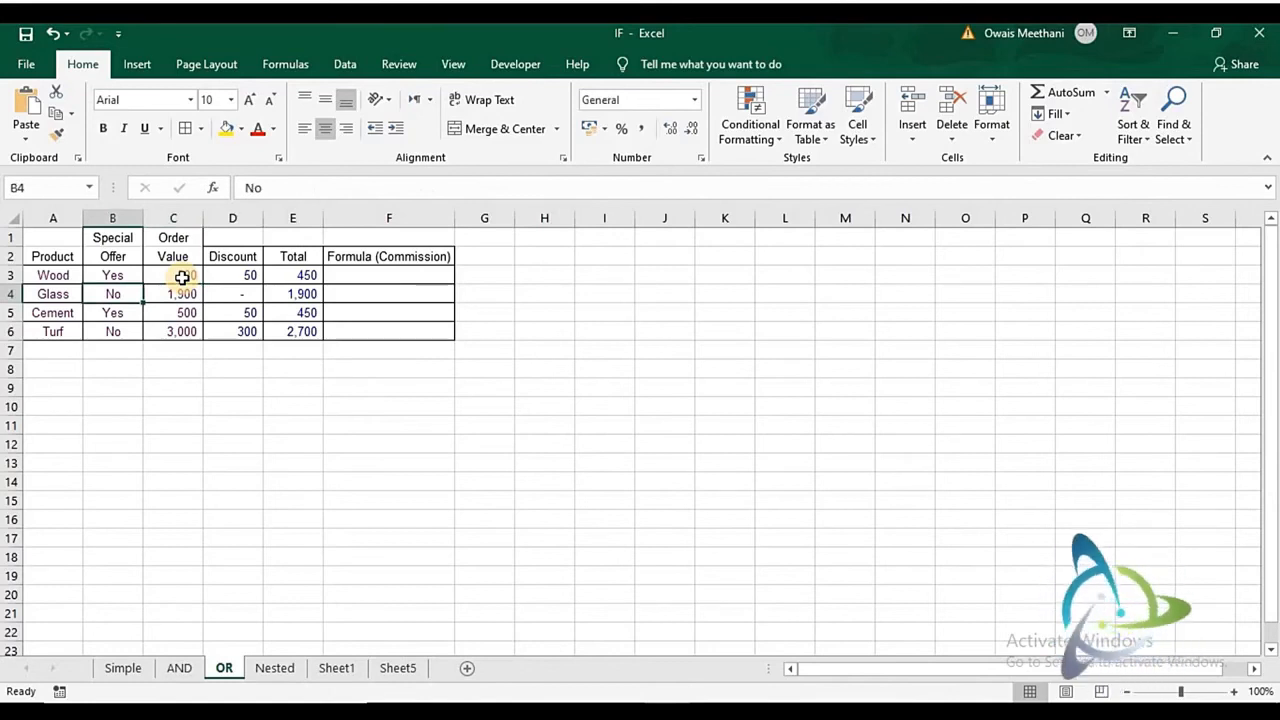
key("Right")
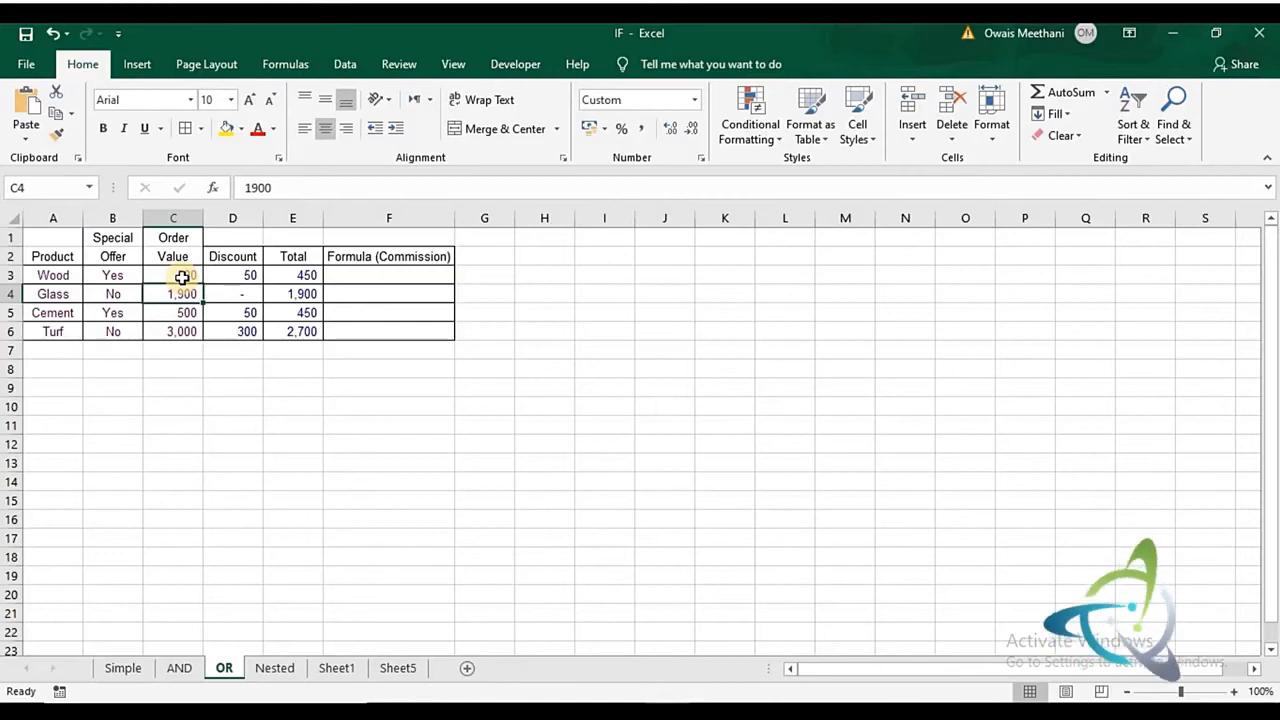
key("Right")
key("Right")
key("Up")
key("Left")
key("Left")
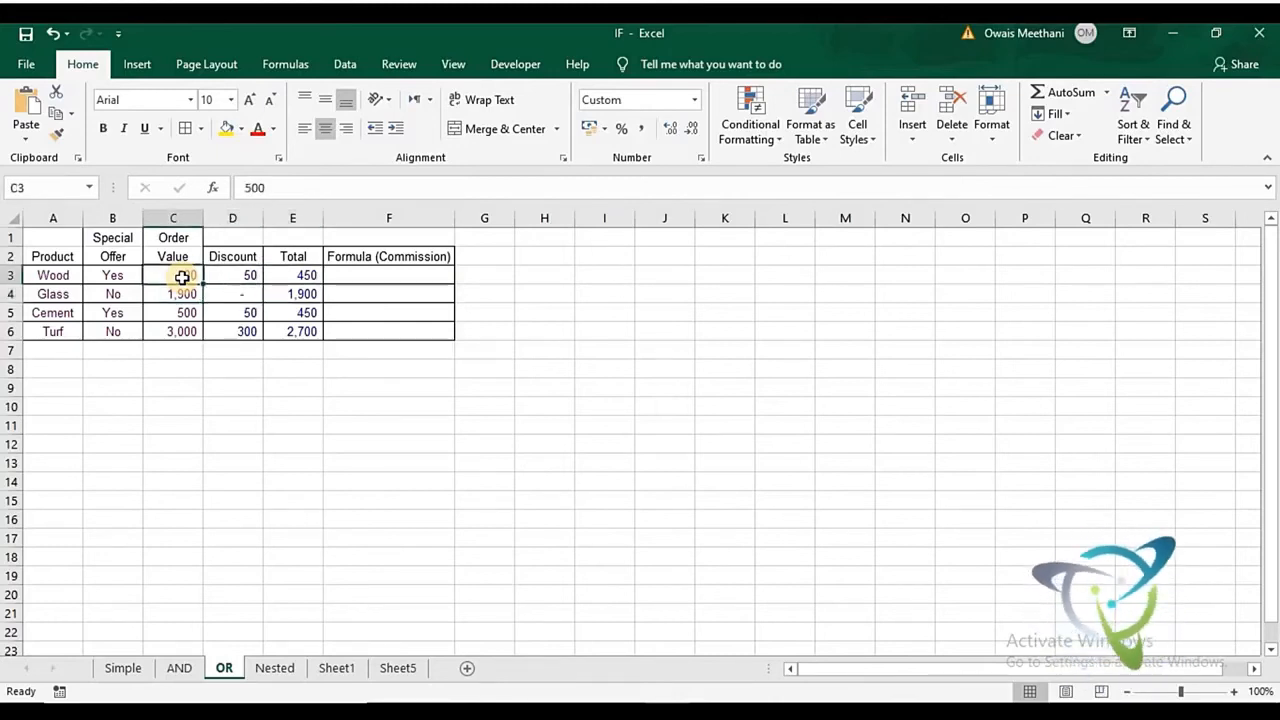
key("Right")
key("XF86AudioRaiseVolume")
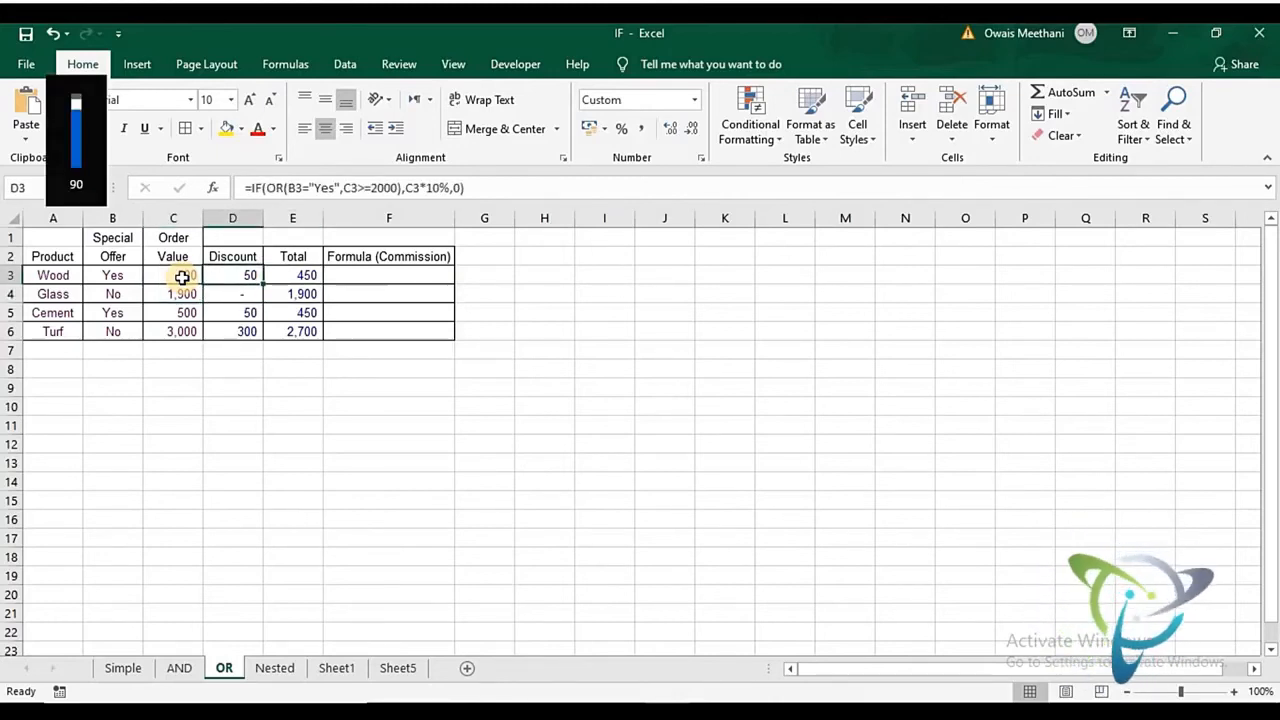
key("F1")
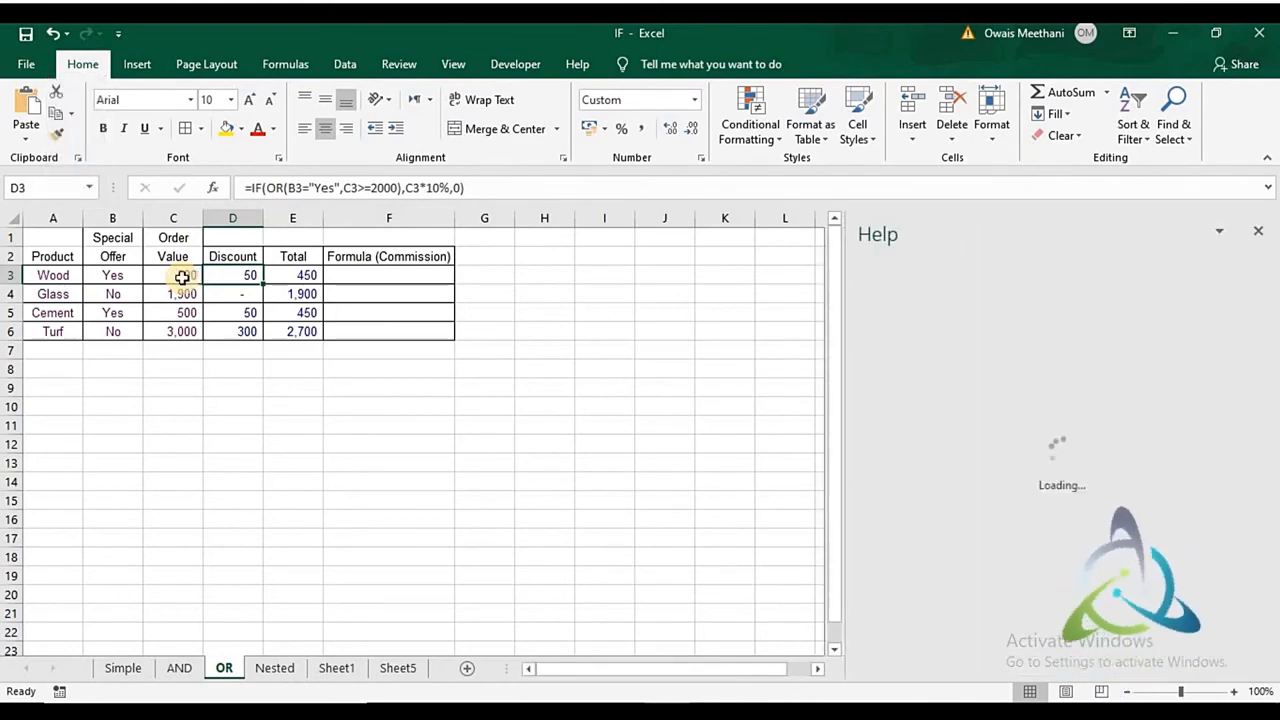
left_click(1258, 234)
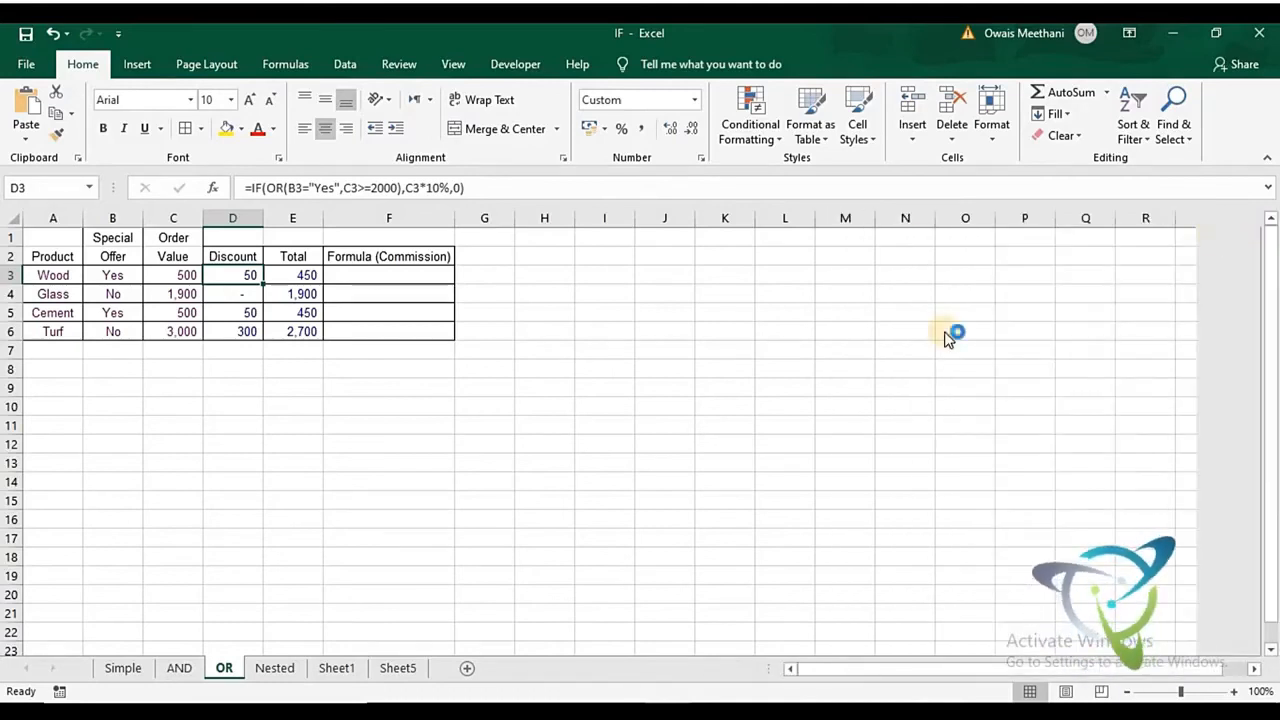
key("F2")
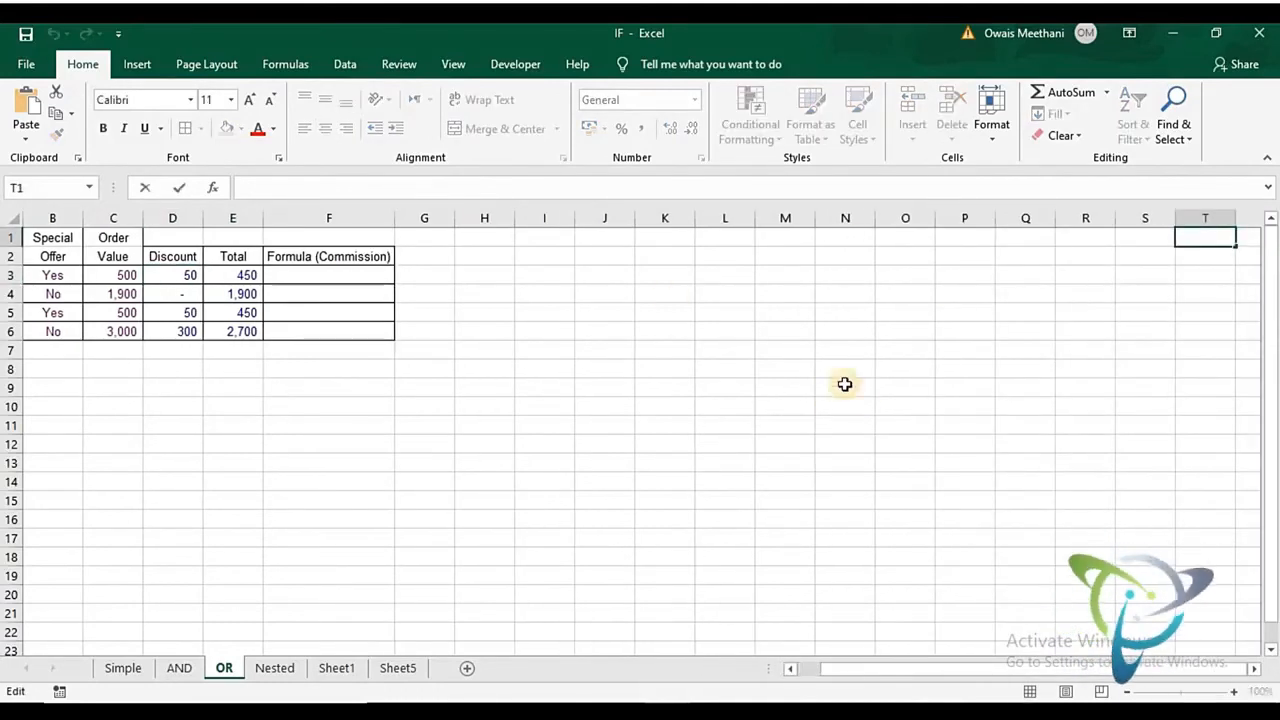
- Copy the entire IF/OR discount formula text from D3 without changing the cell
left_click(177, 275)
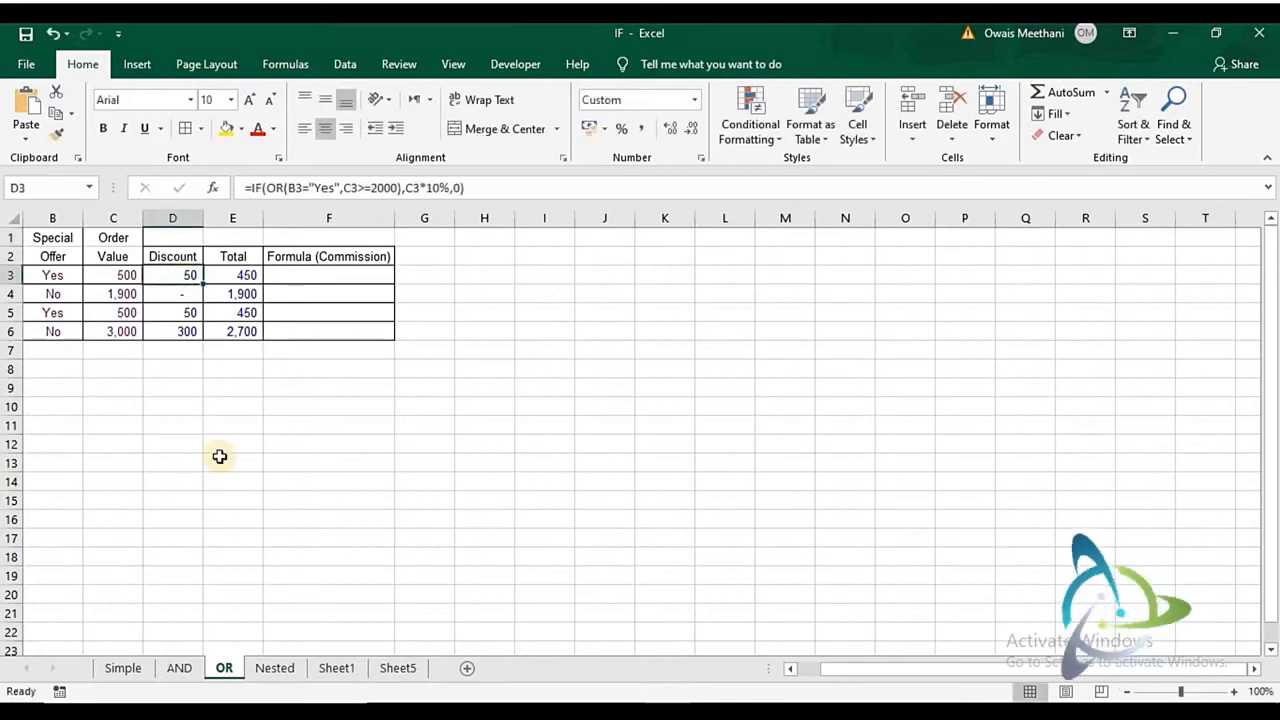
key("F2")
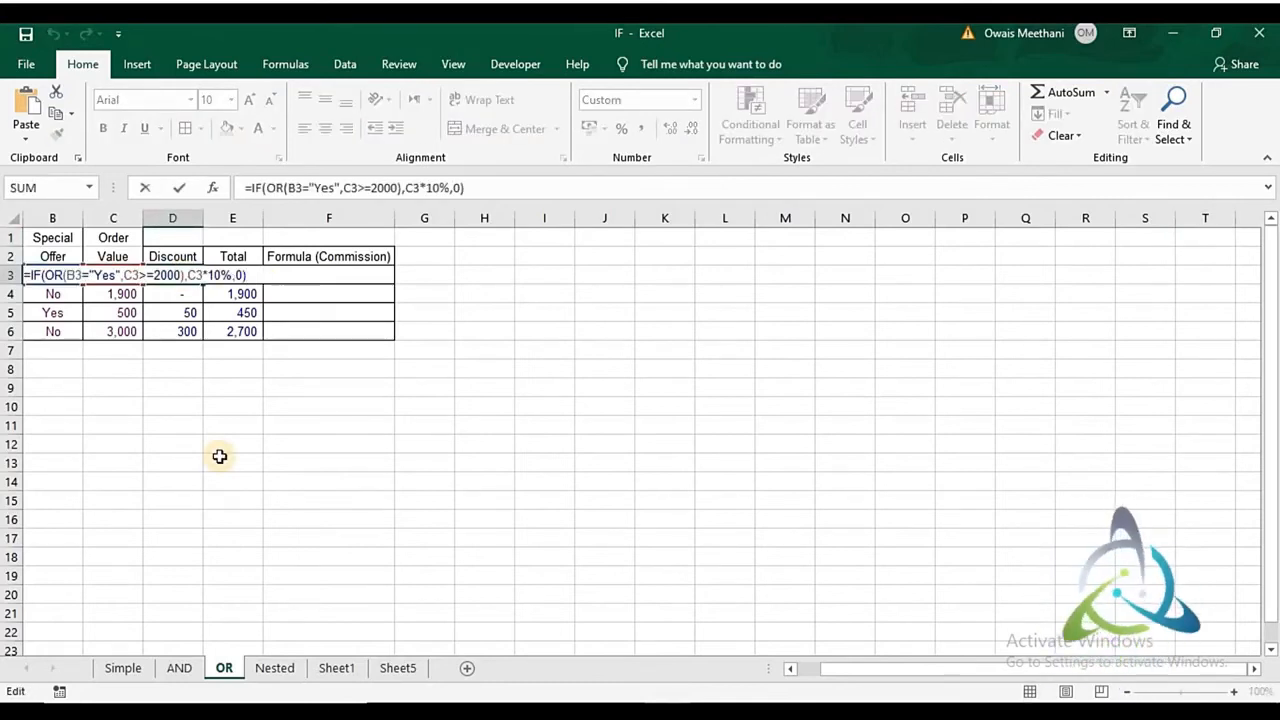
key("Left")
key("shift+Left")
key("shift+Left")
key("shift+Left")
key("shift+Left")
key("shift+Left")
key("shift+Left")
key("shift+Left")
key("shift+Left")
key("shift+Left")
key("shift+Left")
key("shift+Left")
key("shift+Left")
key("shift+Left")
key("shift+Left")
key("shift+Left")
key("shift+Left")
key("shift+Left")
key("shift+Left")
key("shift+Left")
key("shift+Left")
key("shift+Left")
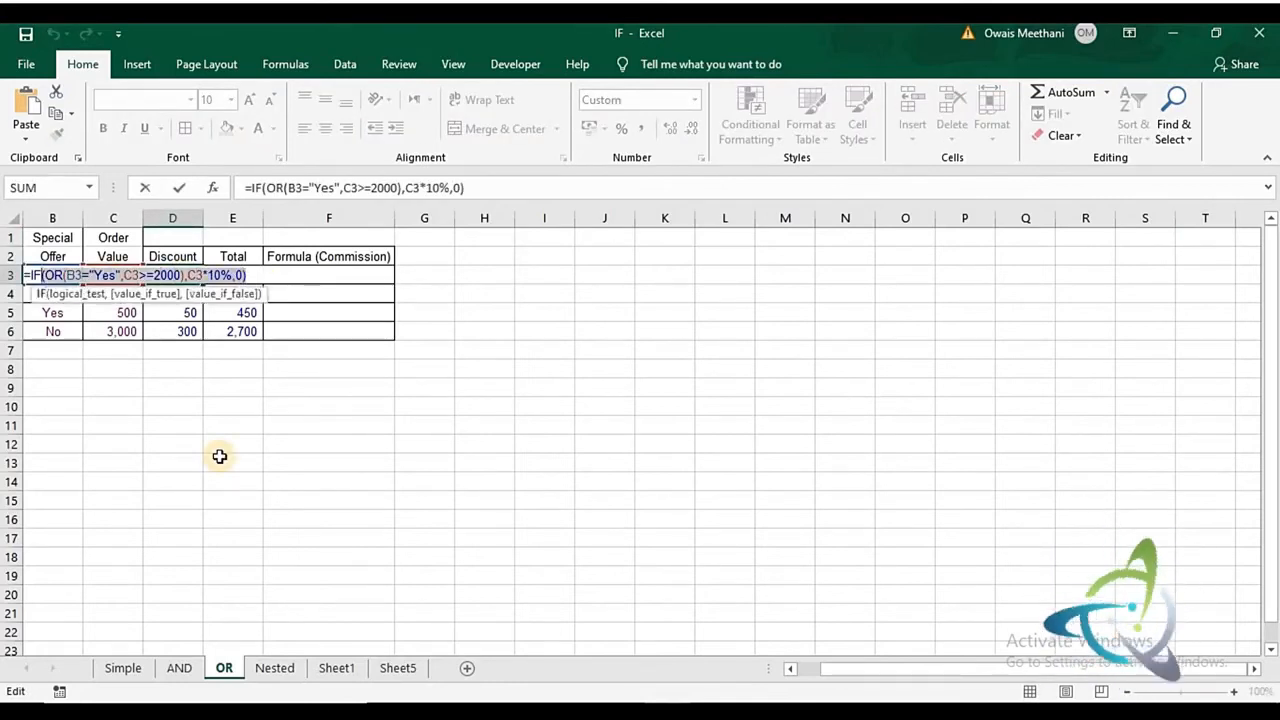
key("shift+Left")
key("ctrl+c")
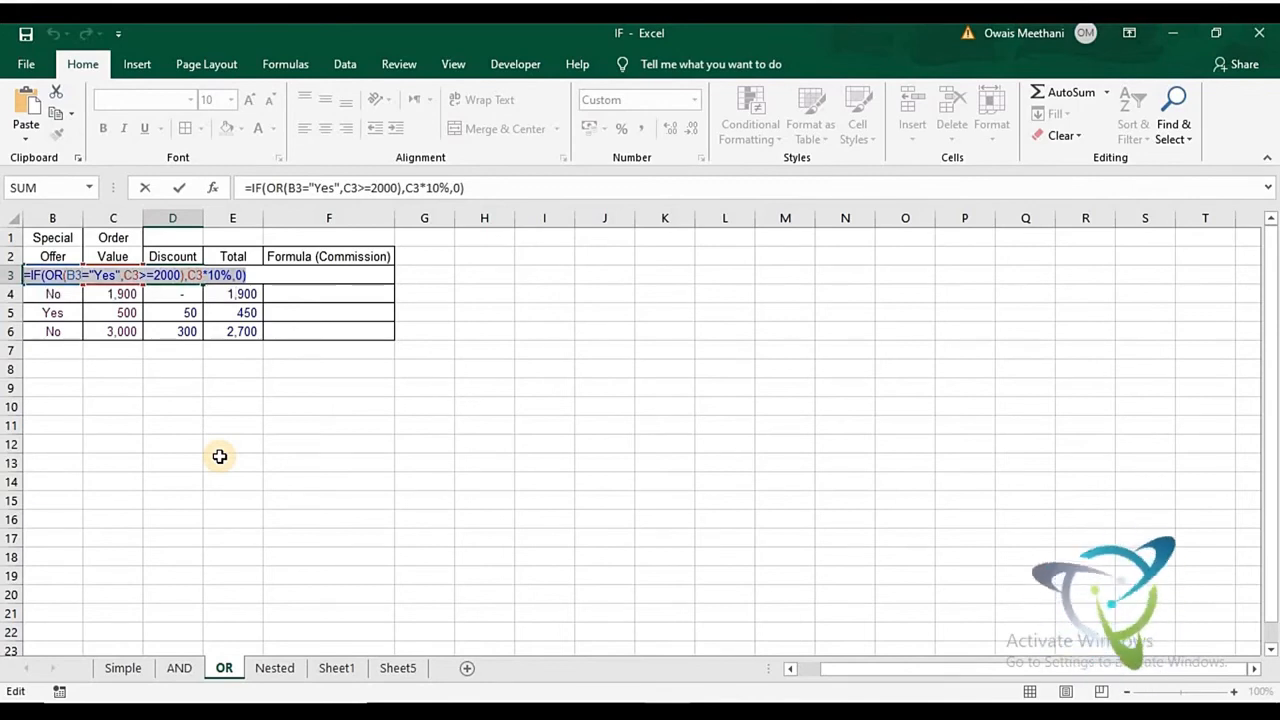
key("Return")
- Paste the copied formula into F3 as text preceded by a double quotation mark, and left-align the cell
key("Up")
key("Right")
key("Right")
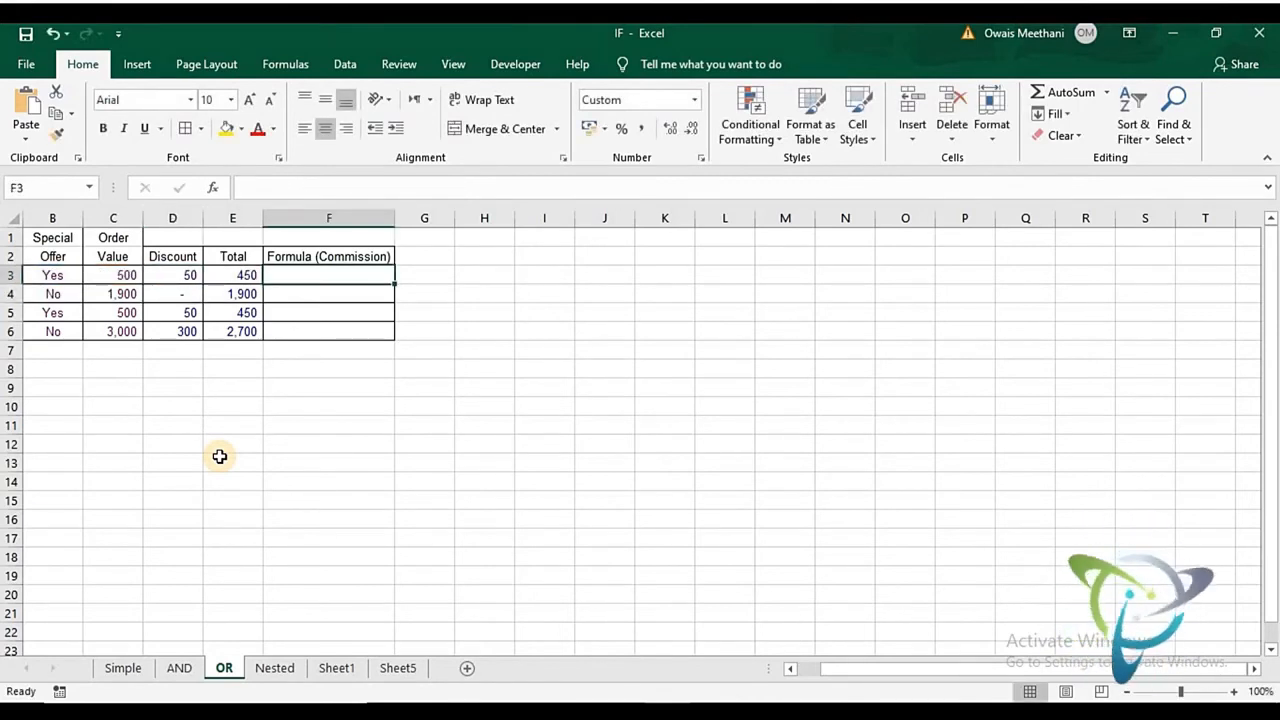
type("\"")
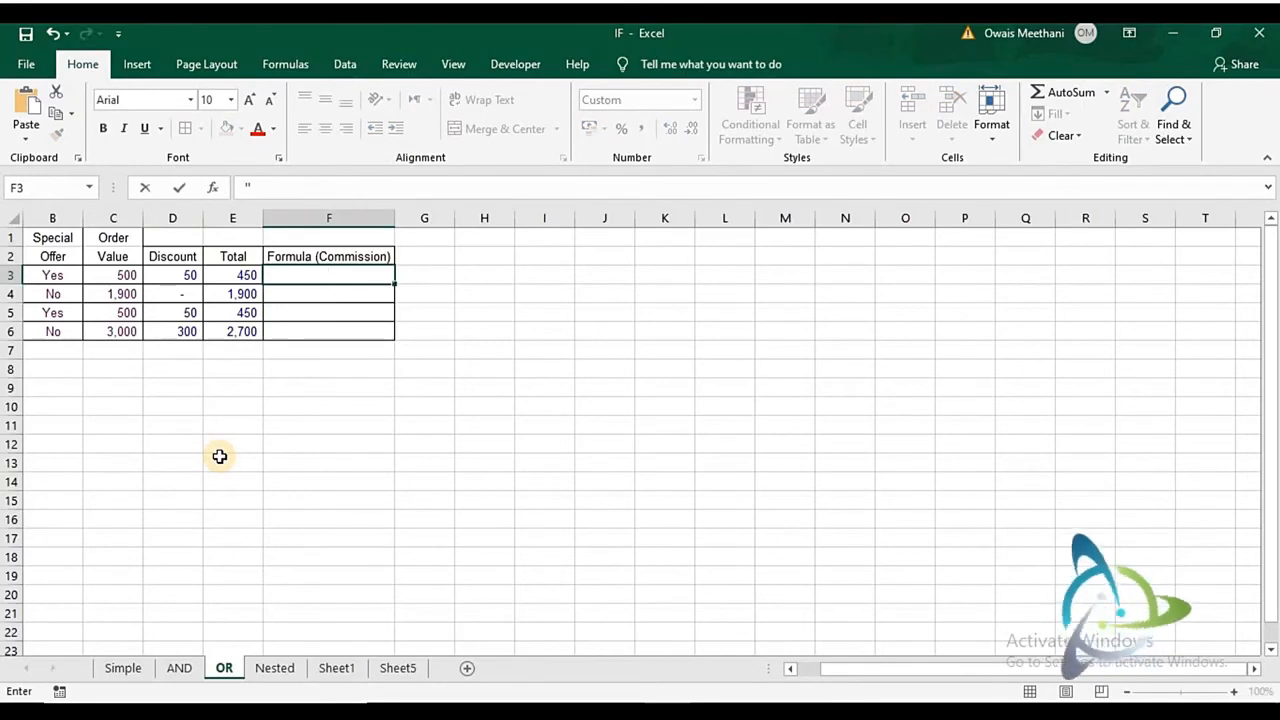
key("ctrl+v")
key("Return")
key("Up")
left_click(304, 130)
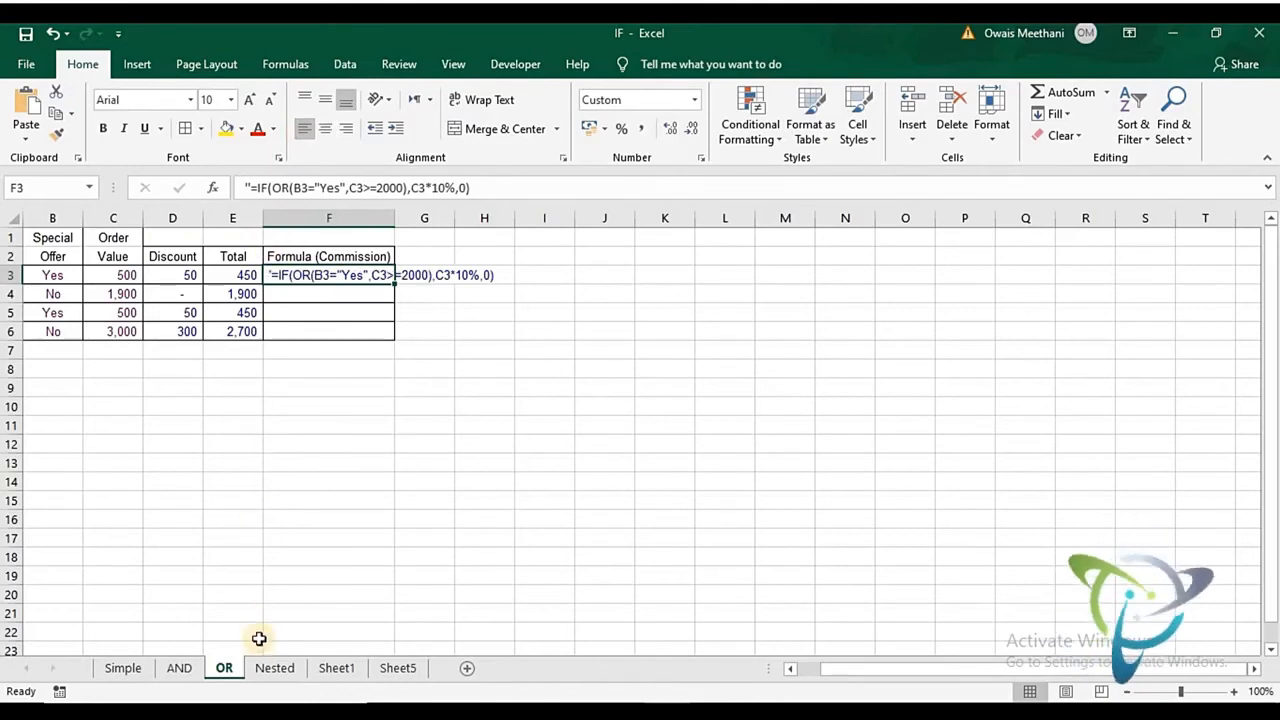
- Go to the Nested sheet and look over the students' subject marks, Marks Obtained, percentage and Grade columns
left_click(265, 670)
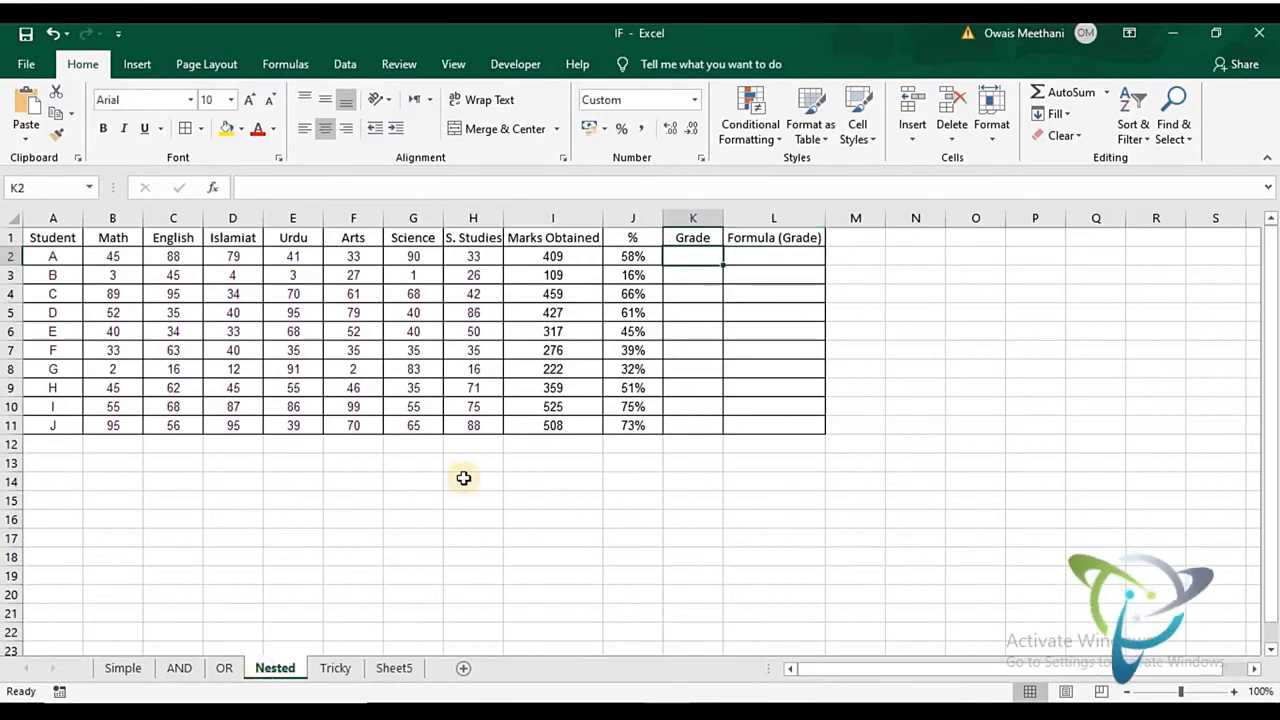
key("Left")
key("Left")
key("Left")
key("Left")
key("Left")
key("Left")
key("Left")
key("Left")
key("Left")
key("Left")
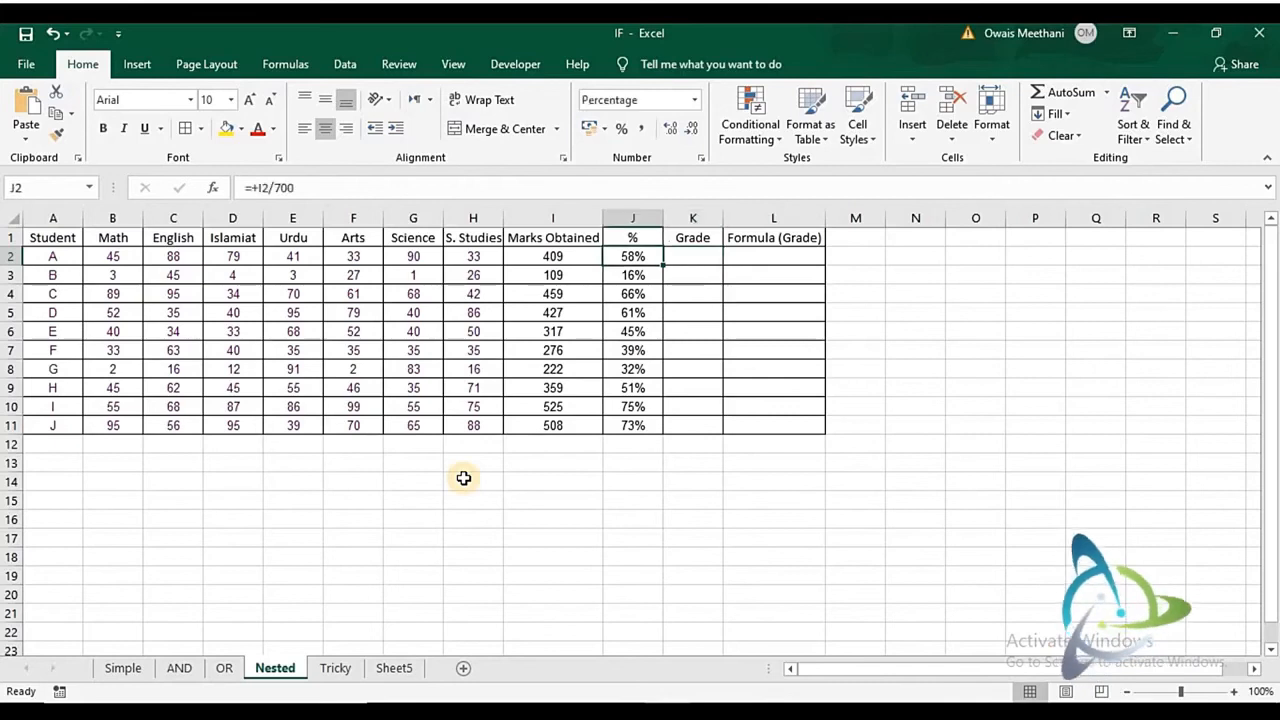
key("Down")
key("Down")
key("Down")
key("Down")
key("Down")
key("Down")
key("Down")
key("Down")
key("Down")
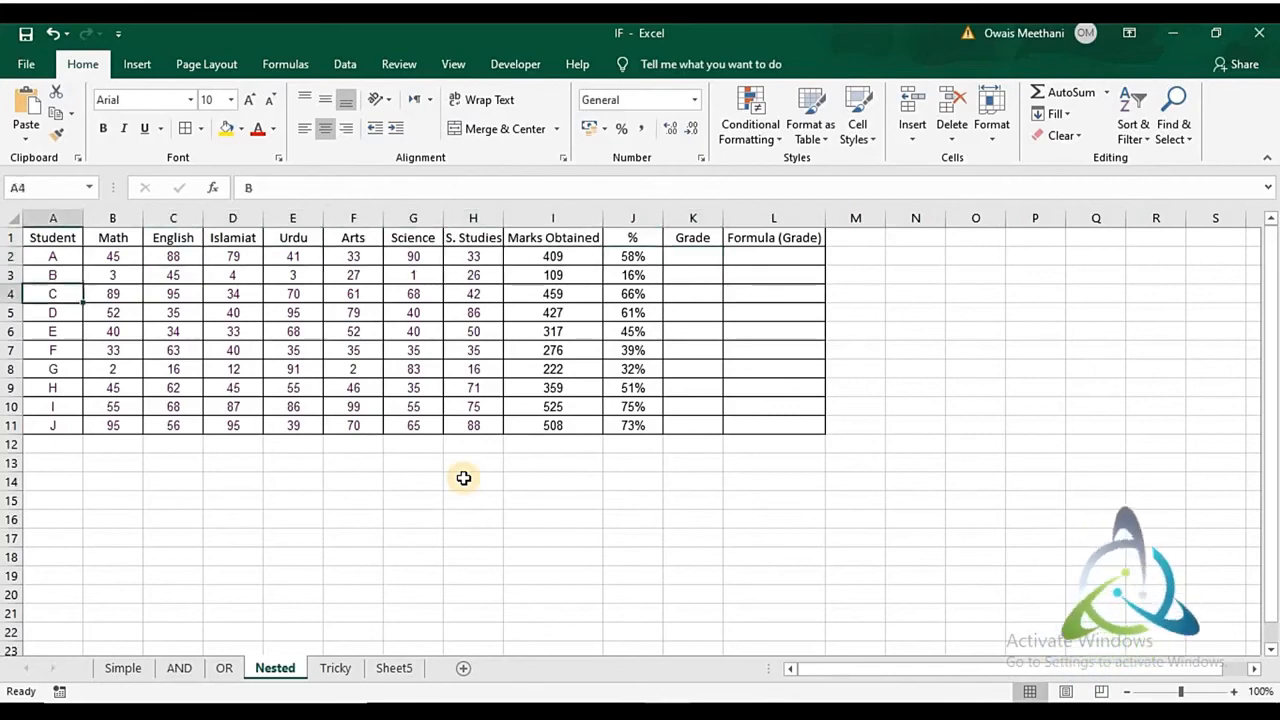
key("Right")
key("Right")
key("Right")
key("Right")
key("Right")
key("Right")
key("Right")
key("Right")
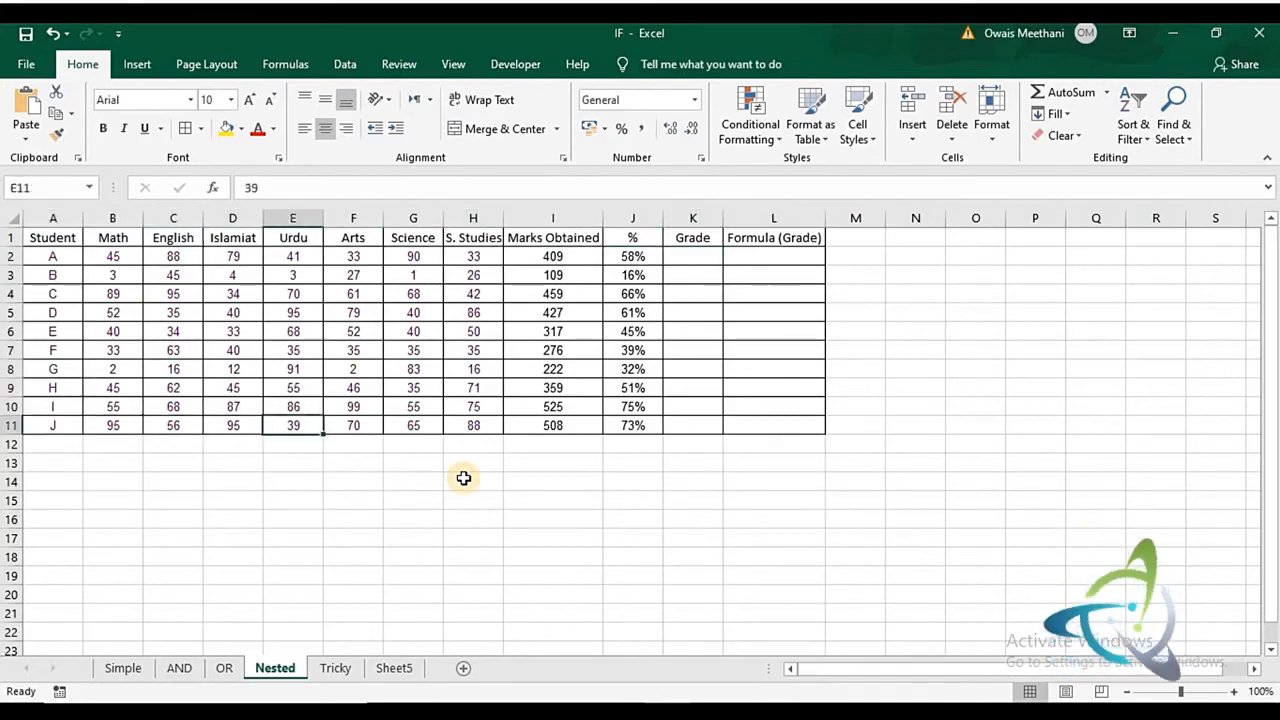
key("Up")
key("Up")
key("Up")
key("Up")
key("Up")
key("Up")
key("Up")
key("Up")
key("Up")
key("Up")
key("Left")
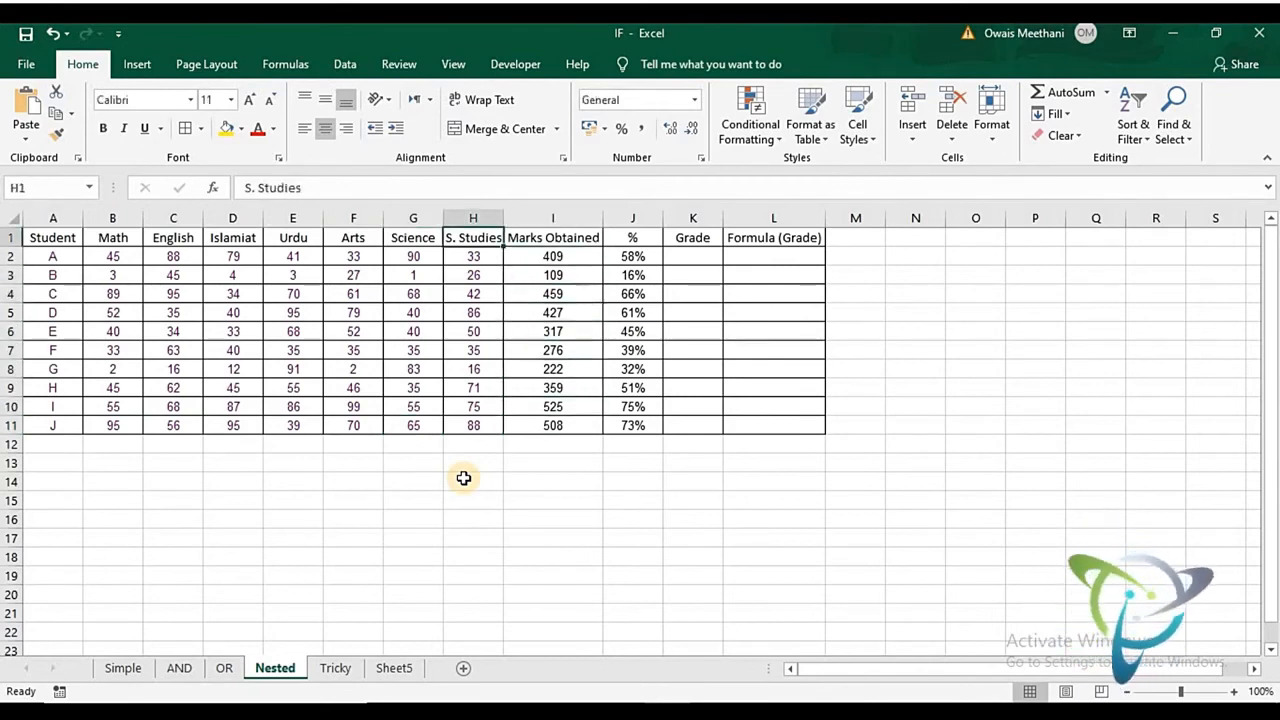
key("Right")
key("Right")
key("Right")
key("Down")
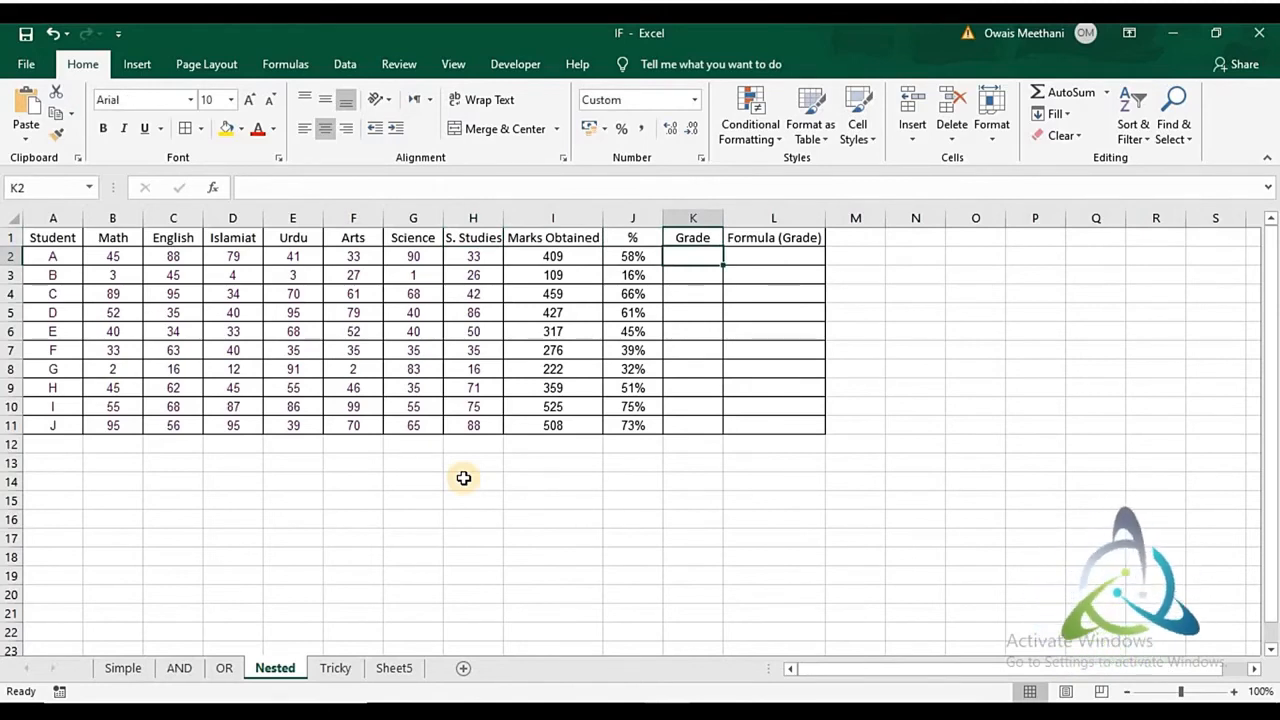
- Start a grading key beside the table with >80% in O2 and A+ in P2
key("Right")
key("Right")
key("Right")
key("Right")
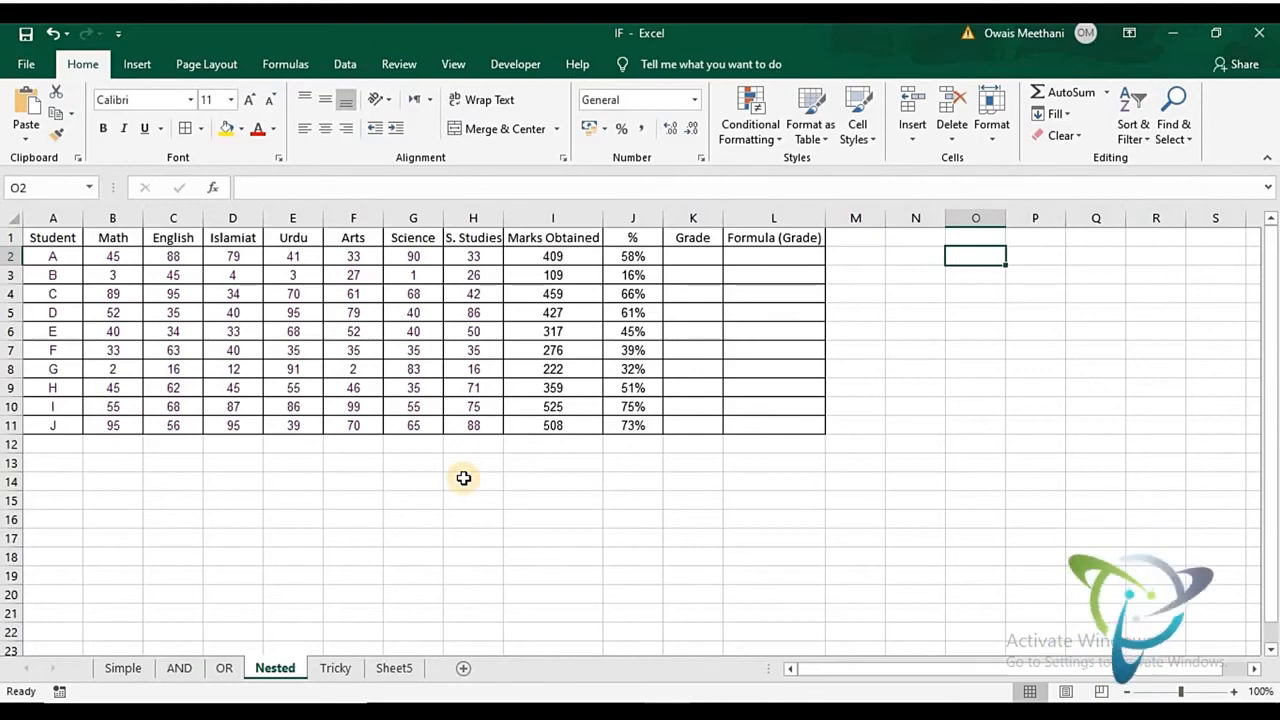
type("80")
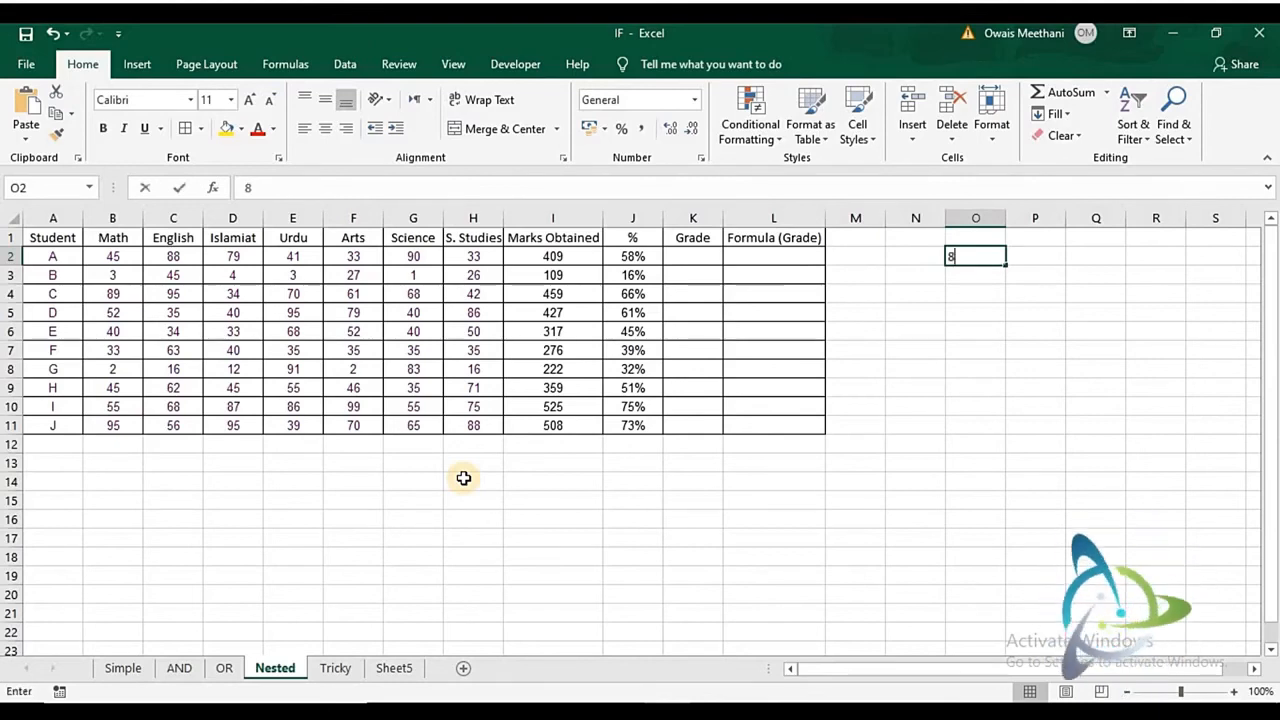
key("BackSpace")
key("BackSpace")
type(">")
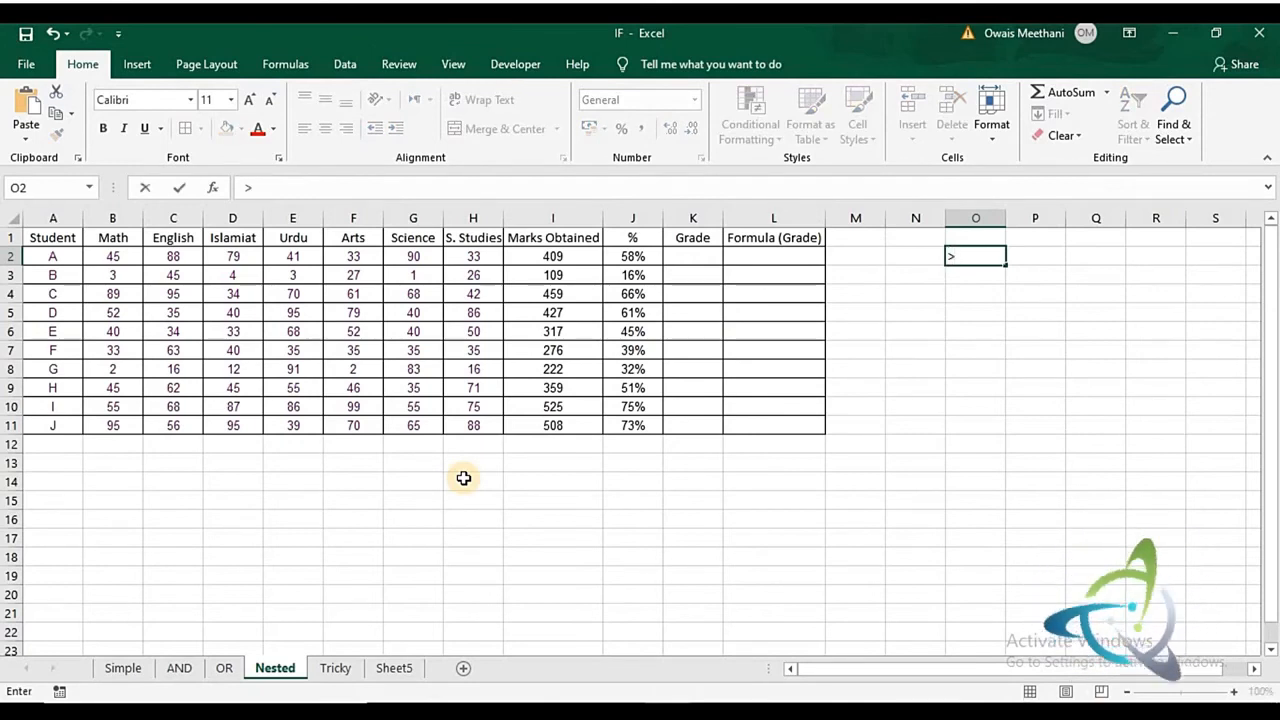
type("80")
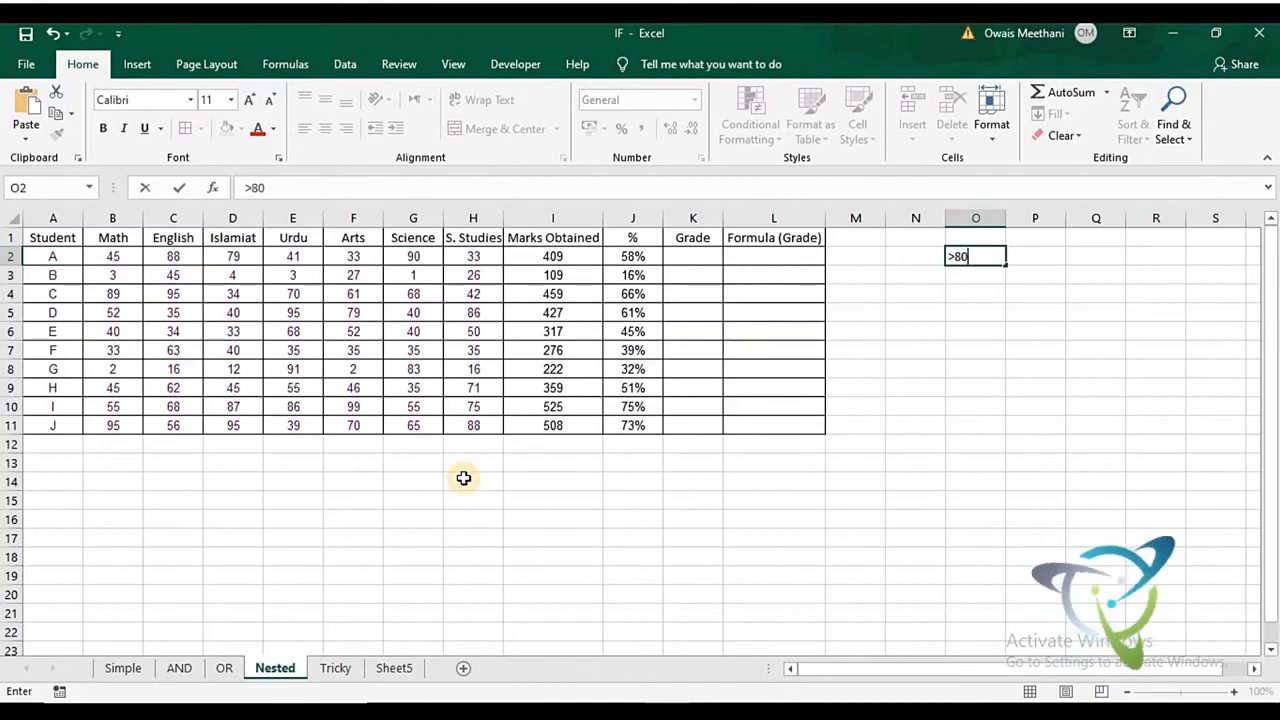
type("%")
key("Tab")
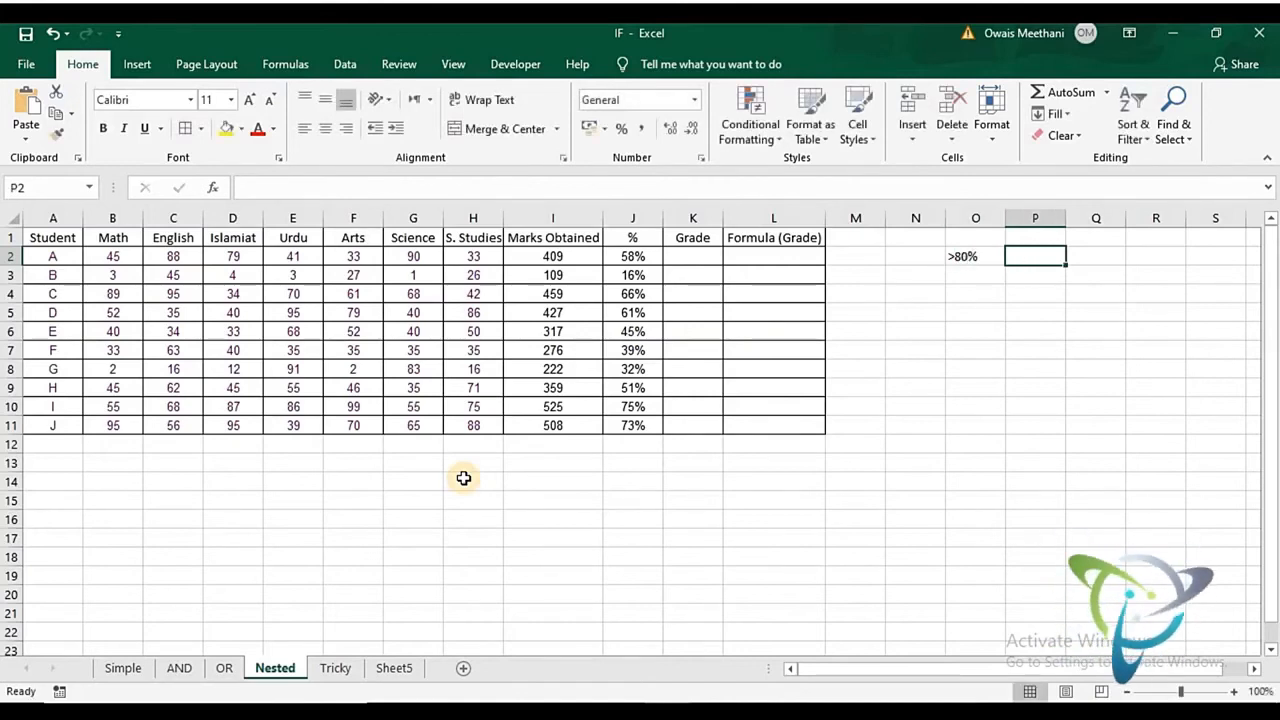
type("A+")
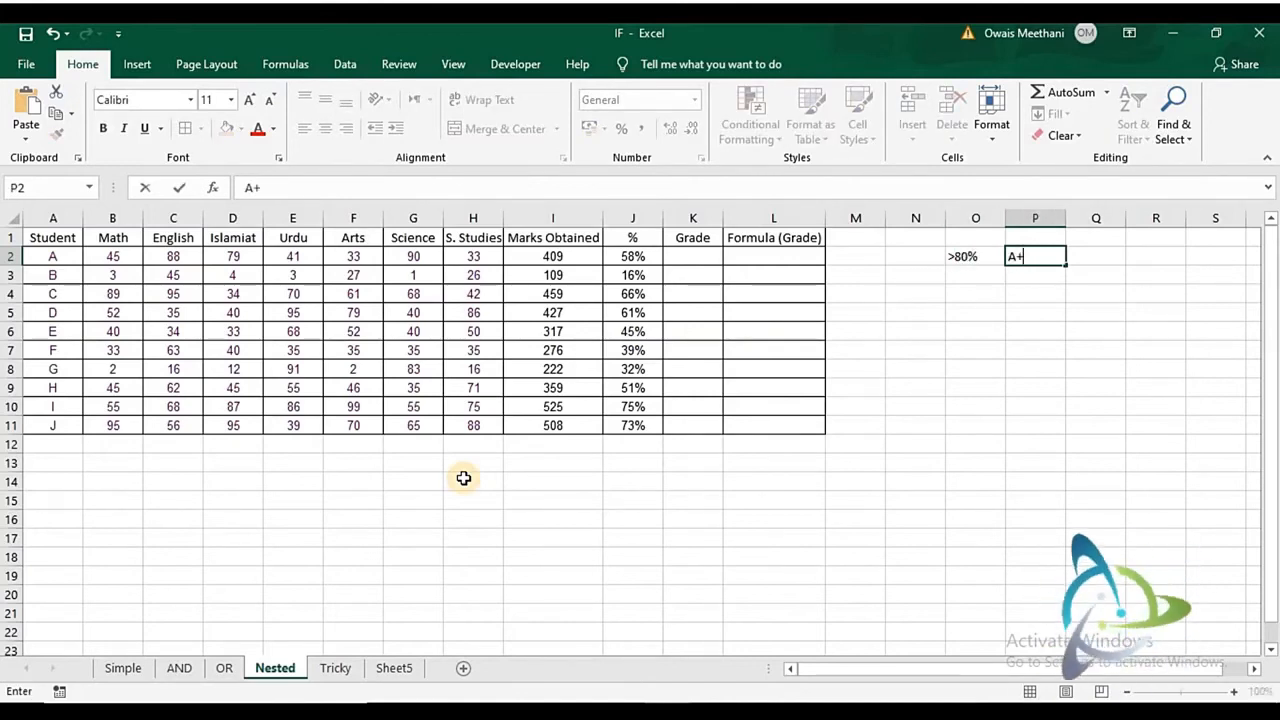
key("Return")
- Add the second grading key row with >70% in O3 and A in P3
type(">70")
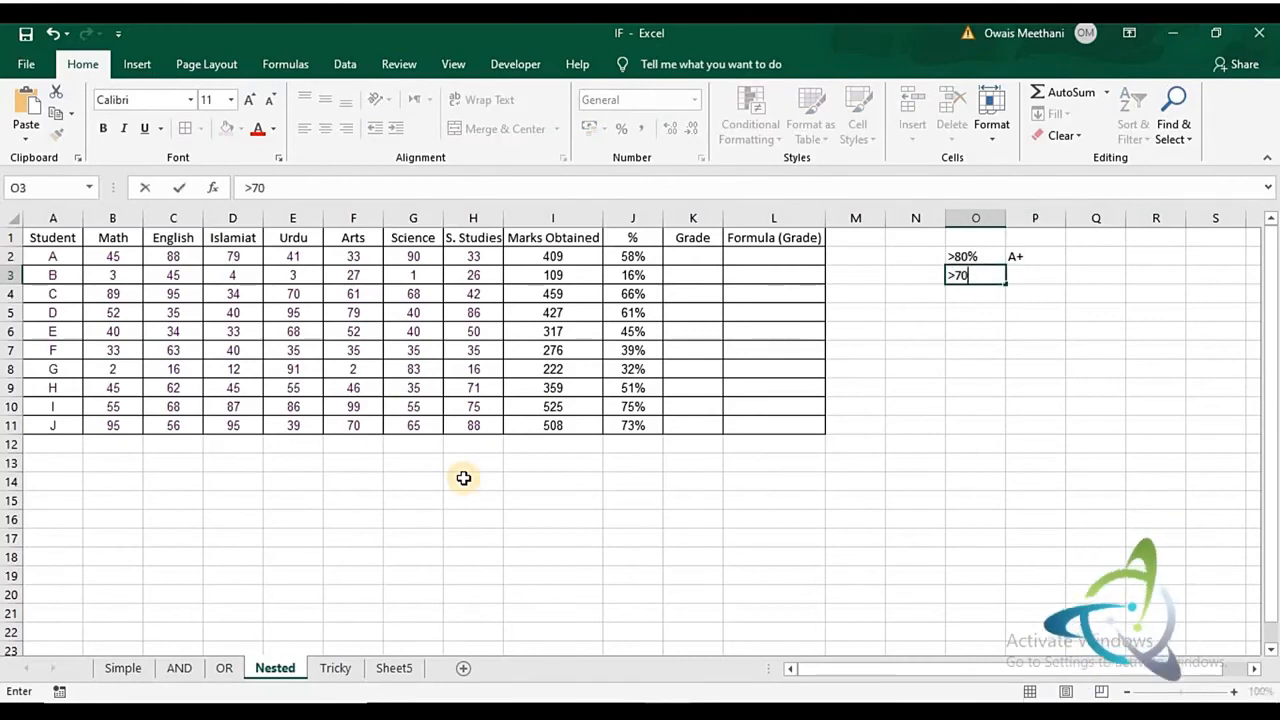
type("%")
key("Tab")
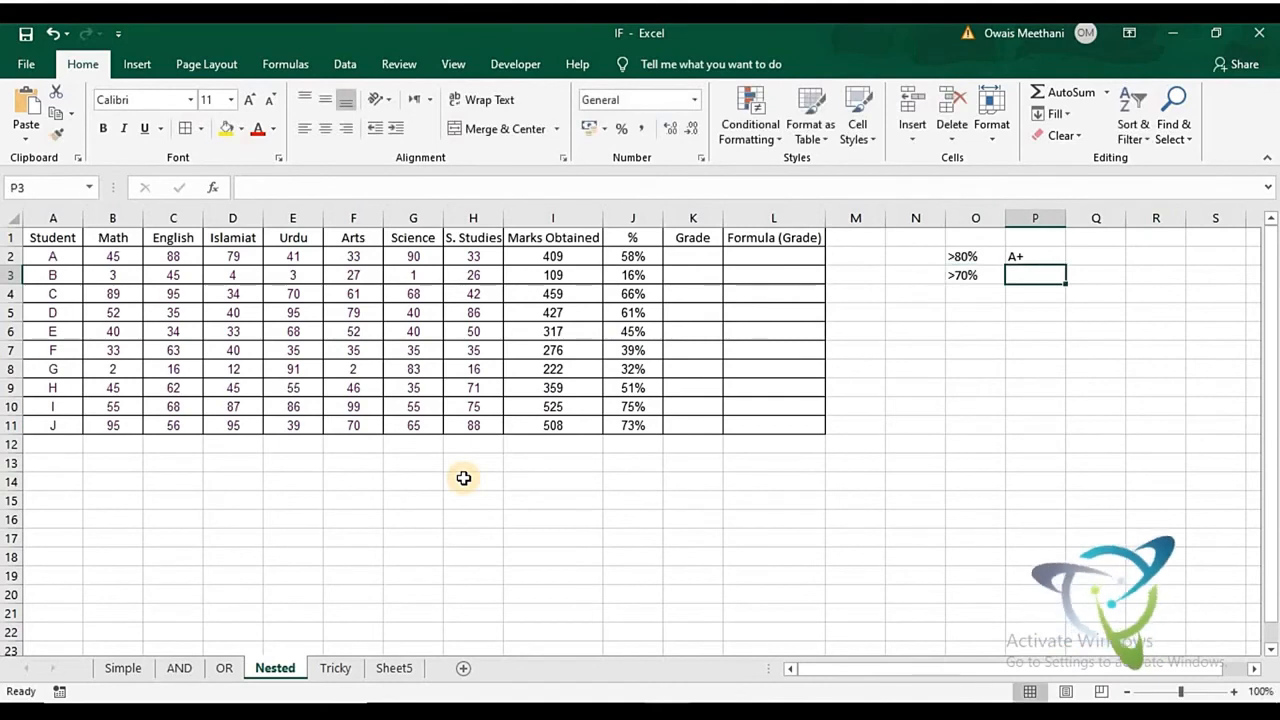
key("ctrl+d")
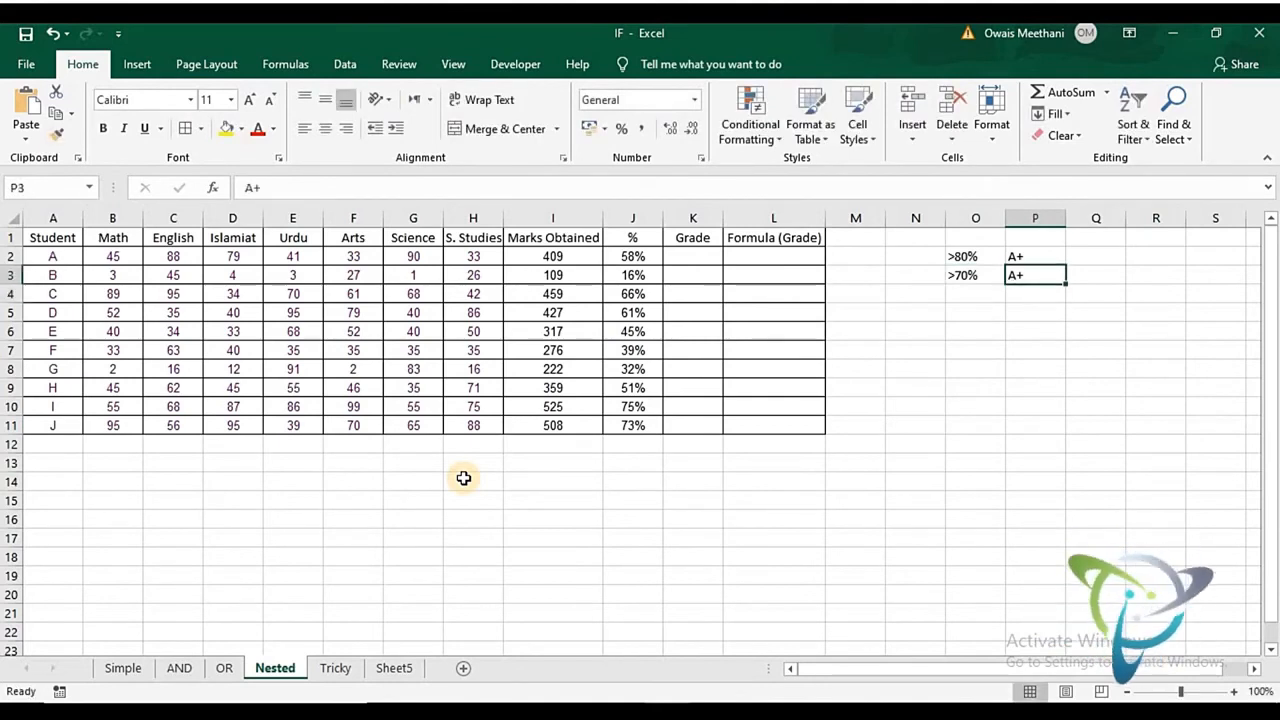
key("F2")
key("BackSpace")
key("Return")
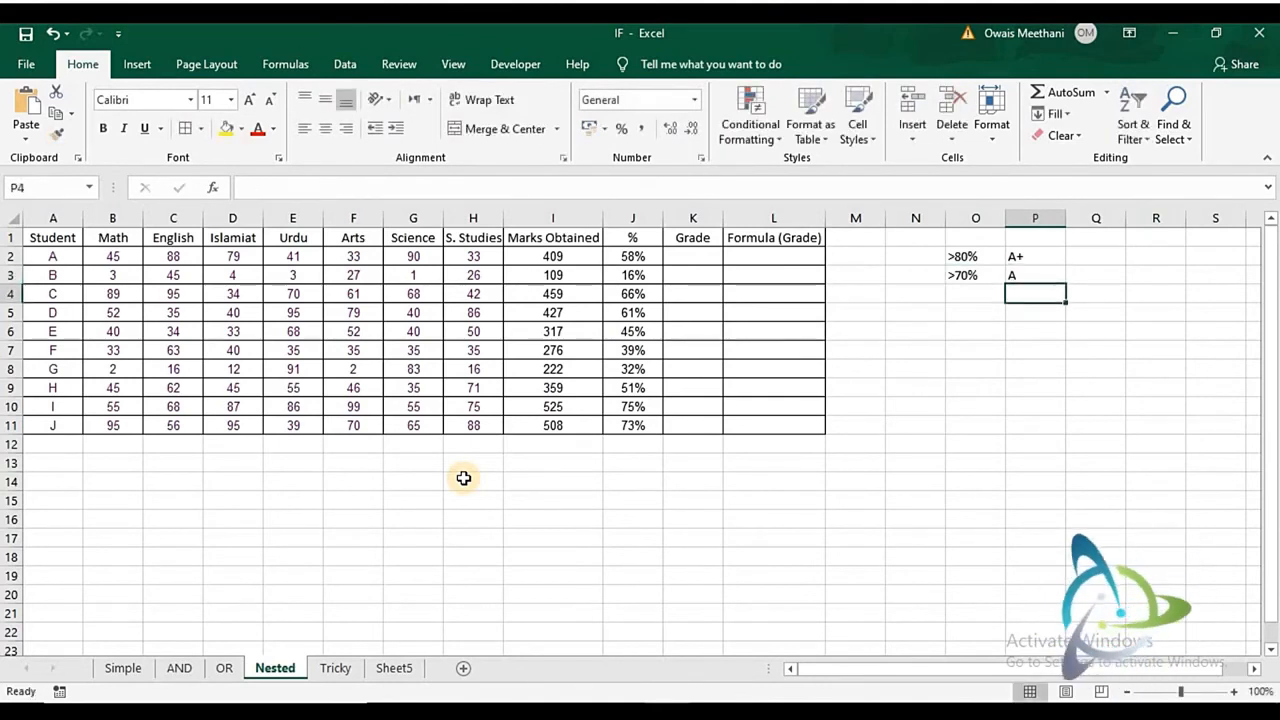
- Add the third grading key row with >60% in O4 and B in P4
type(">")
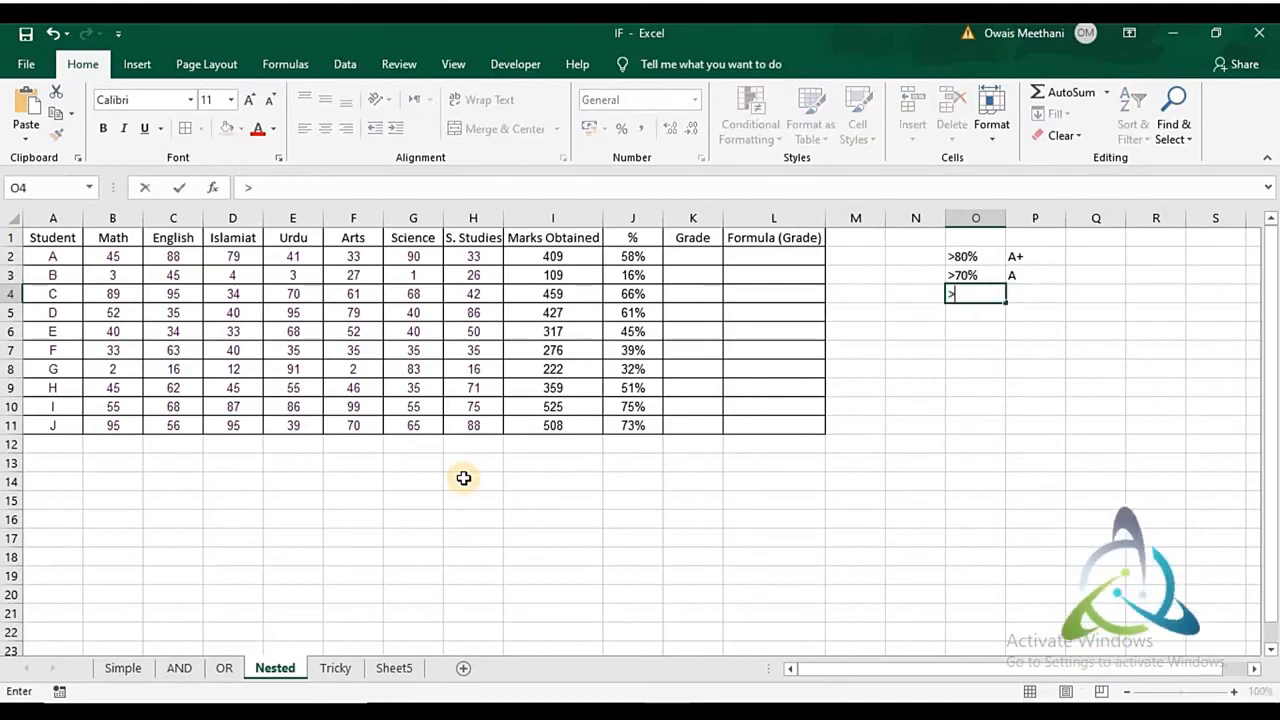
type("60%")
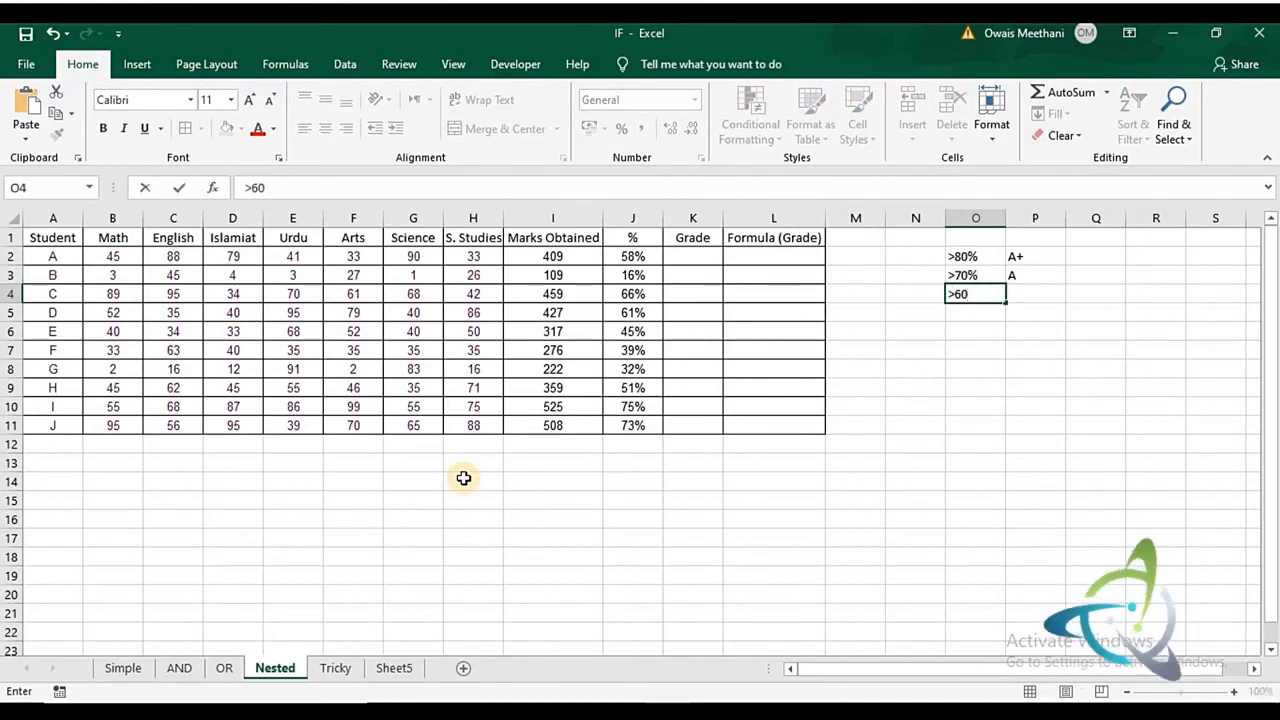
key("Tab")
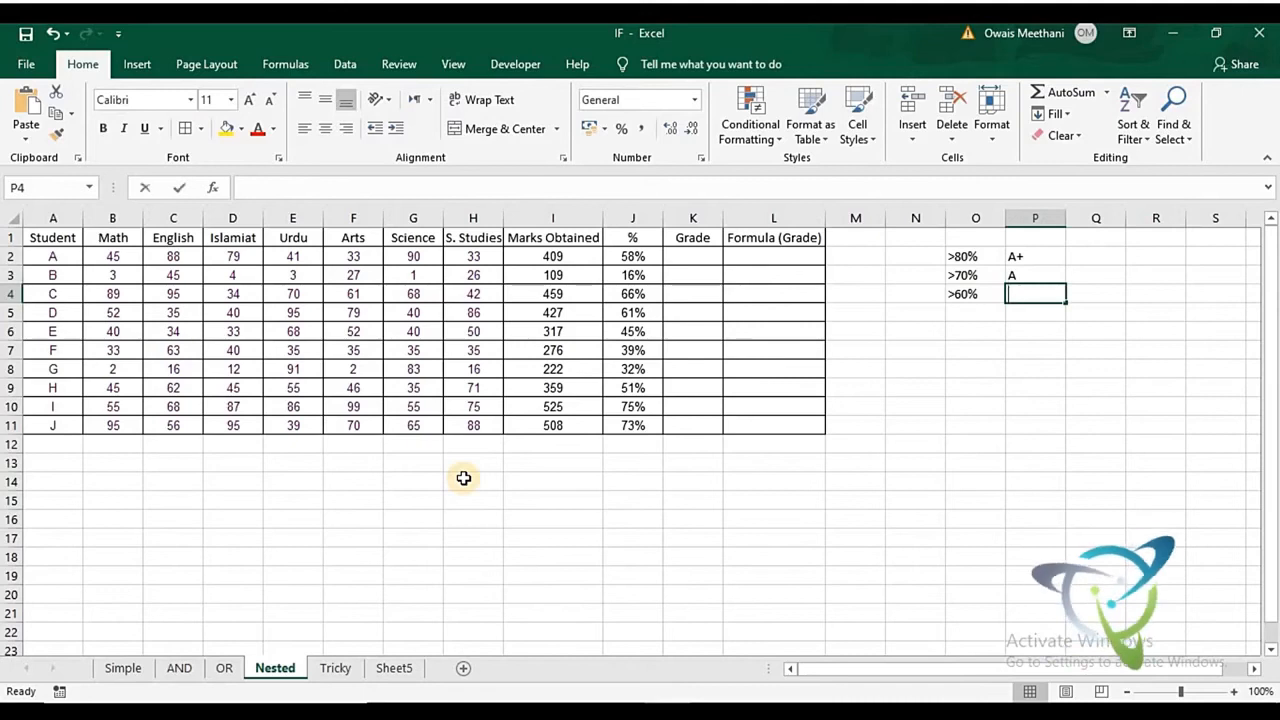
type("B")
key("Return")
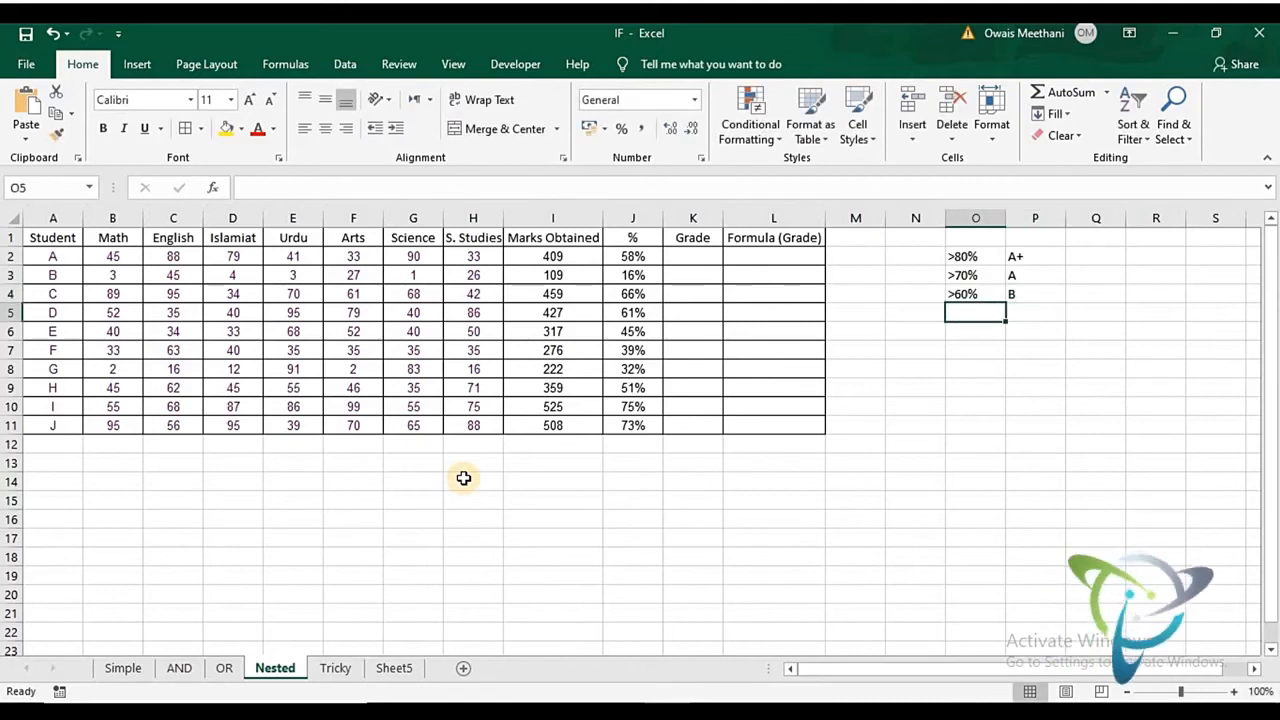
- Add the fourth grading key row with >50% in O5 and C in P5
type(">50")
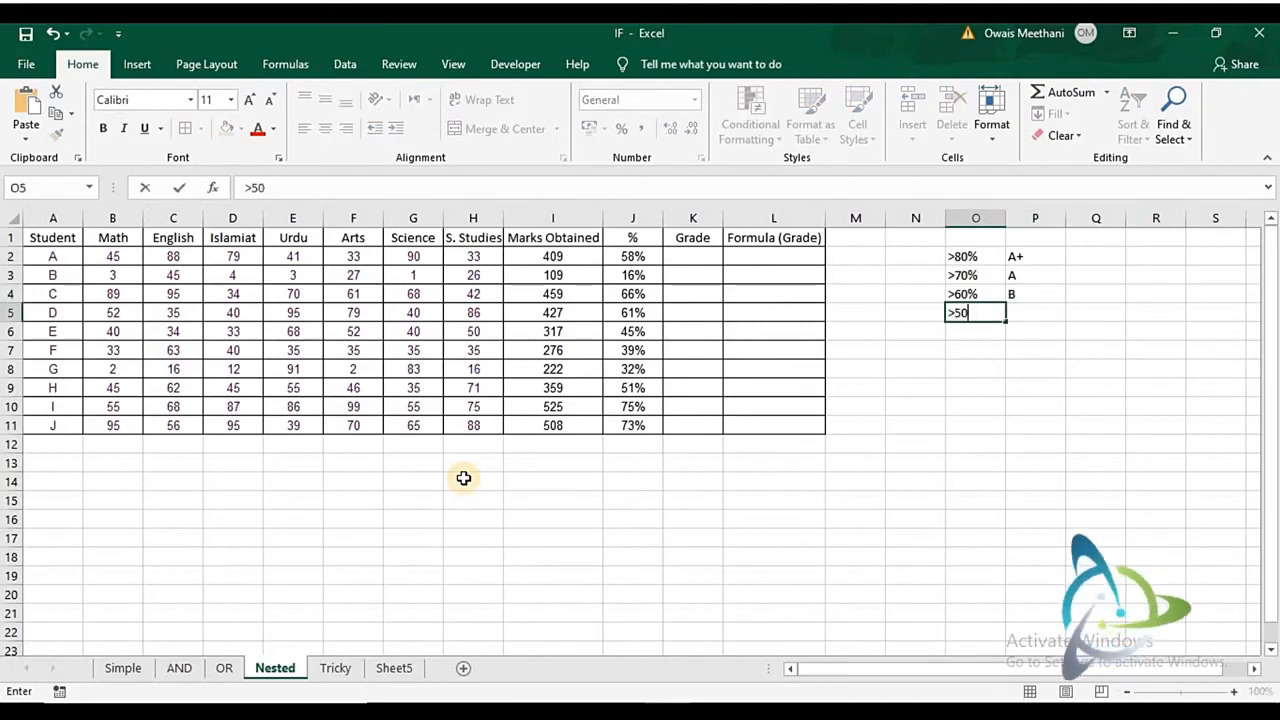
type("%")
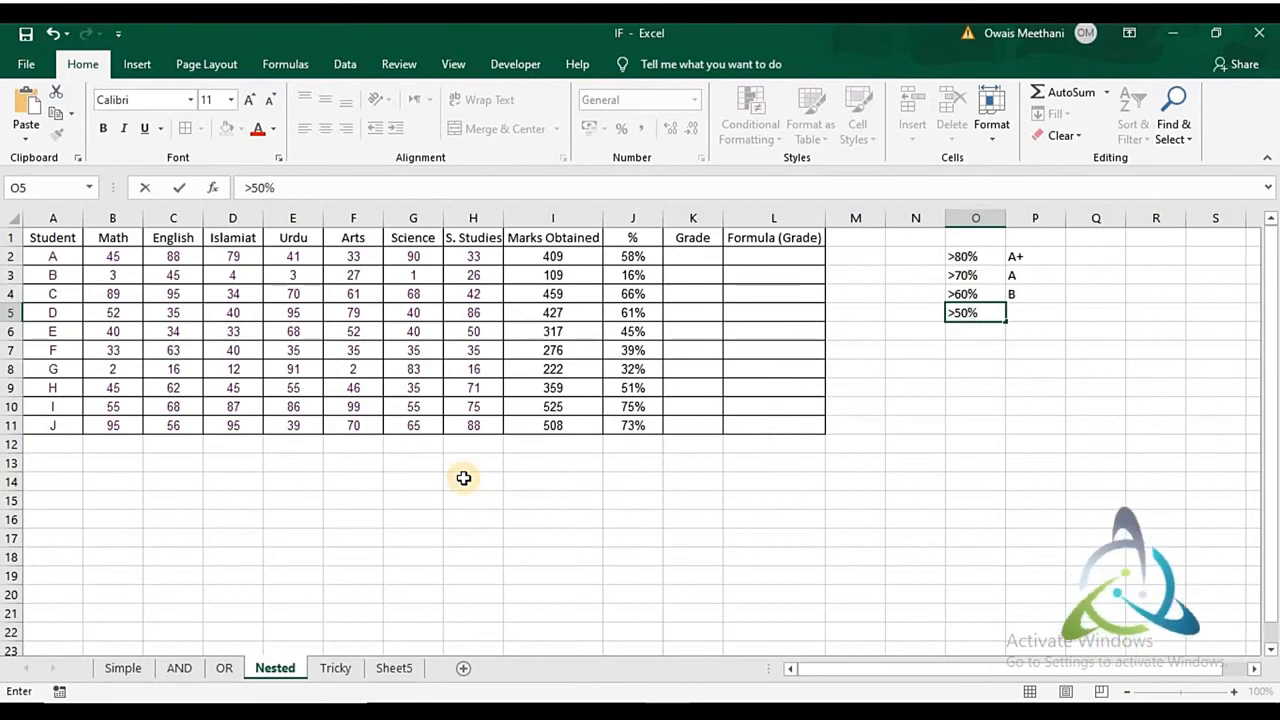
key("ctrl+Return")
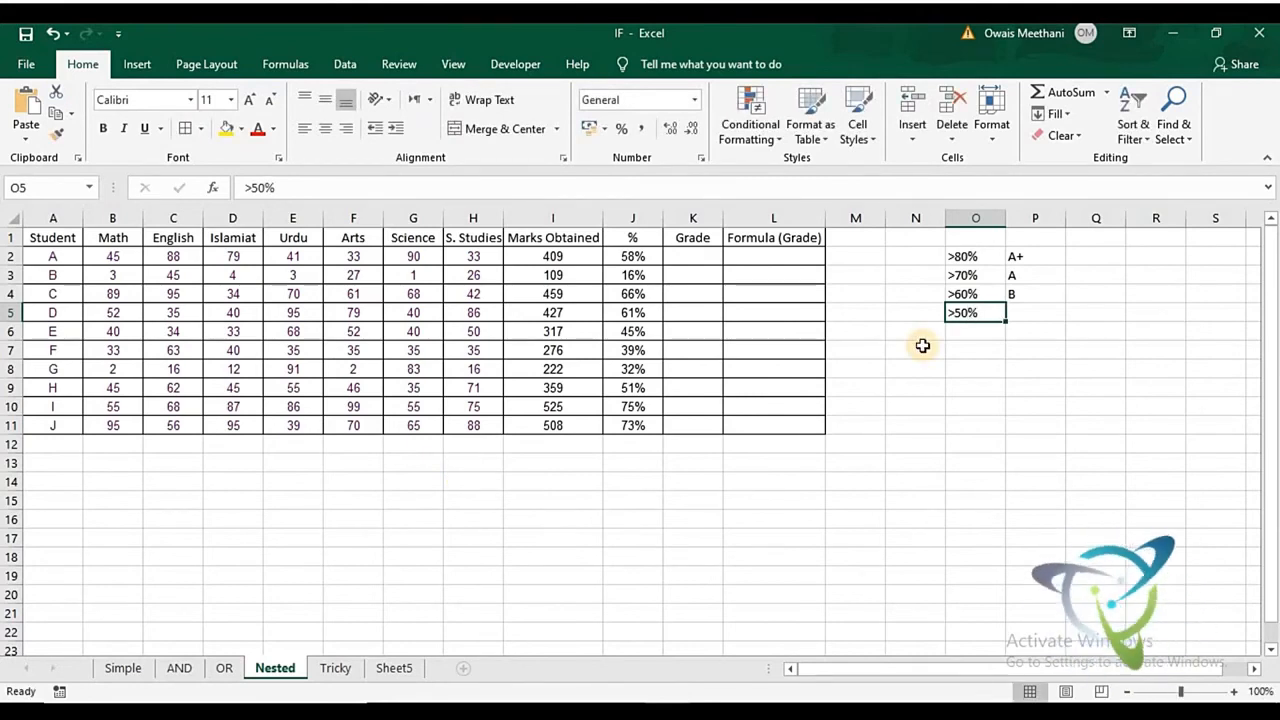
key("Right")
type("C")
key("Return")
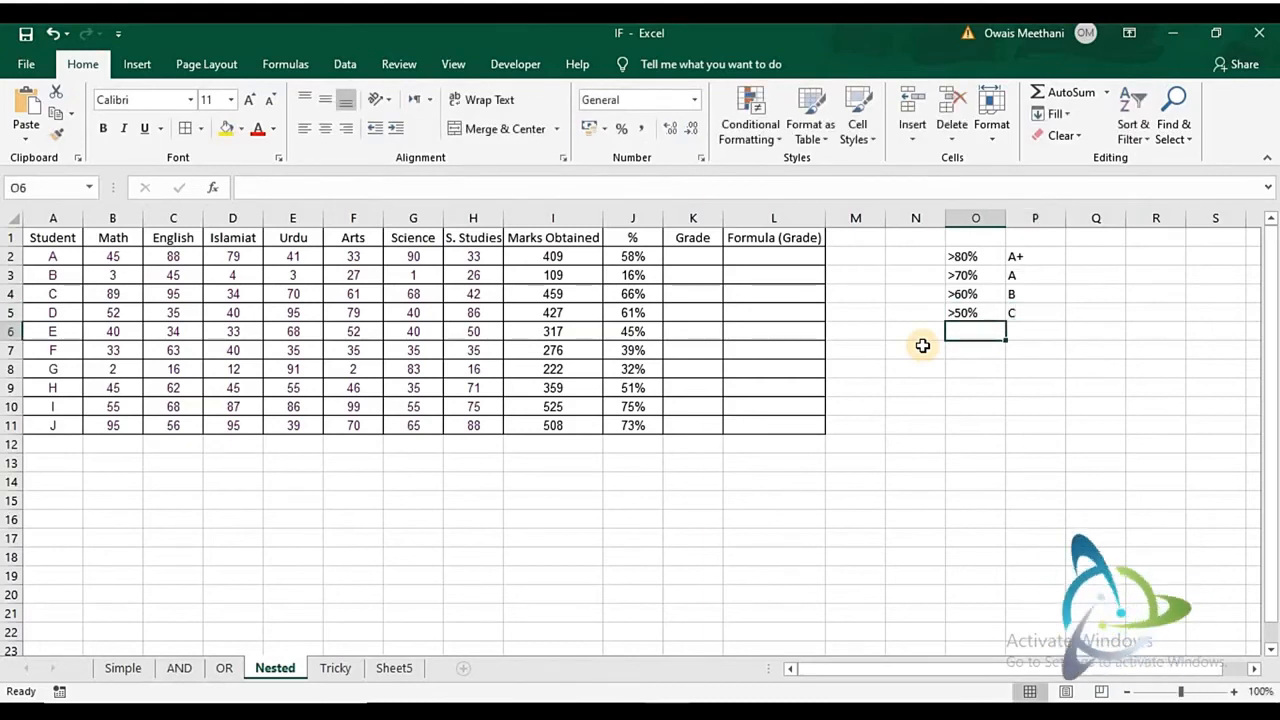
- Add the fifth grading key row with >40% in O6 and D in P6
type(">40%")
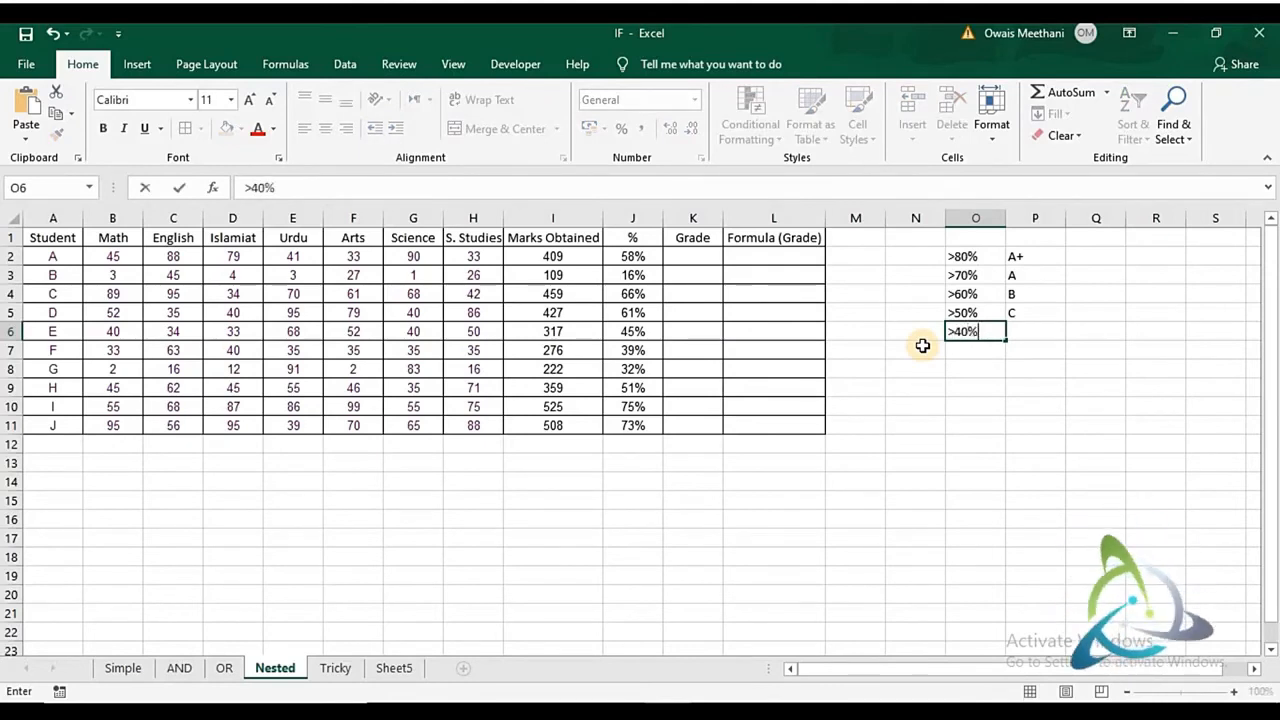
key("Tab")
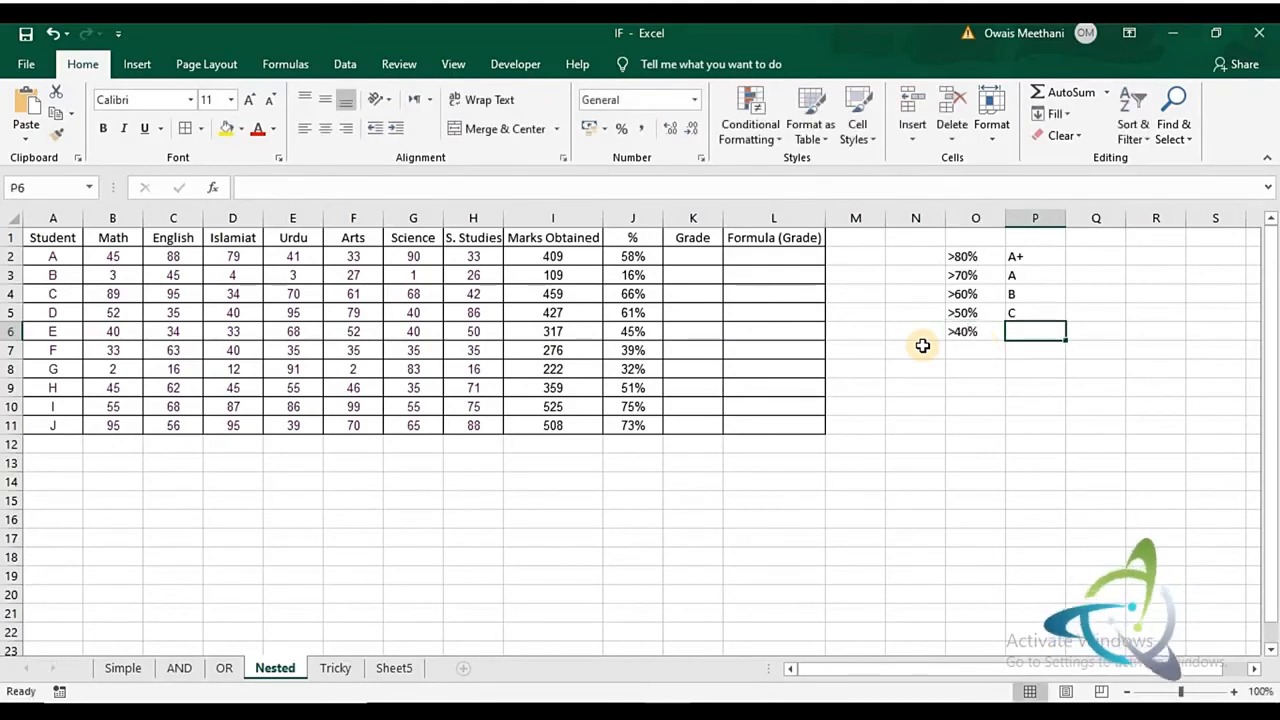
type("D")
key("Return")
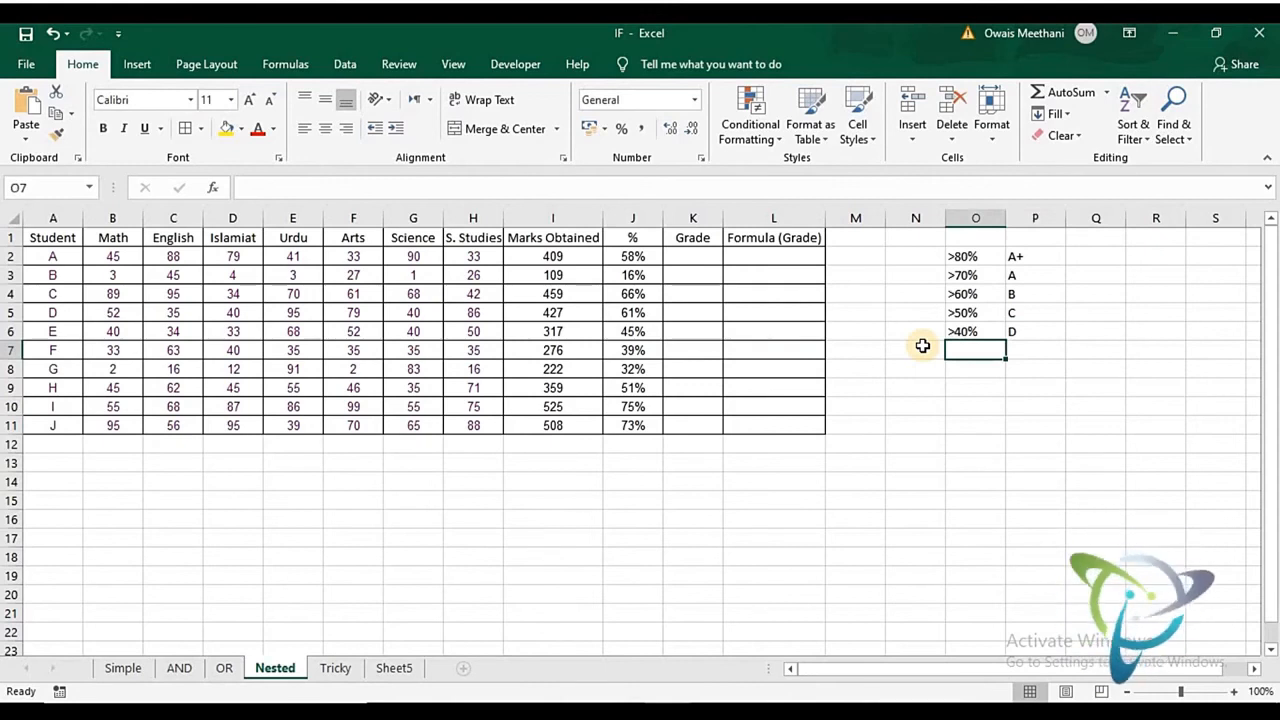
- Add the sixth grading key row with >=33% in O7 and E in P7
type(">")
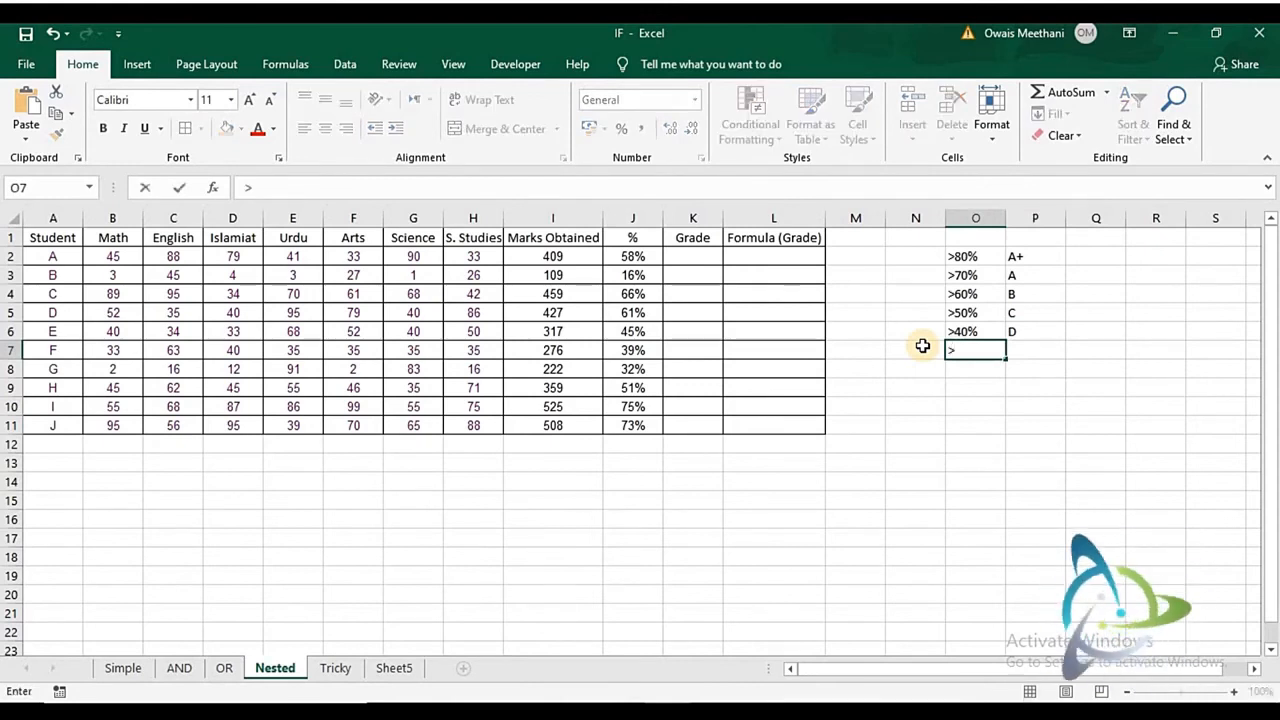
type("=")
key("Tab")
key("Left")
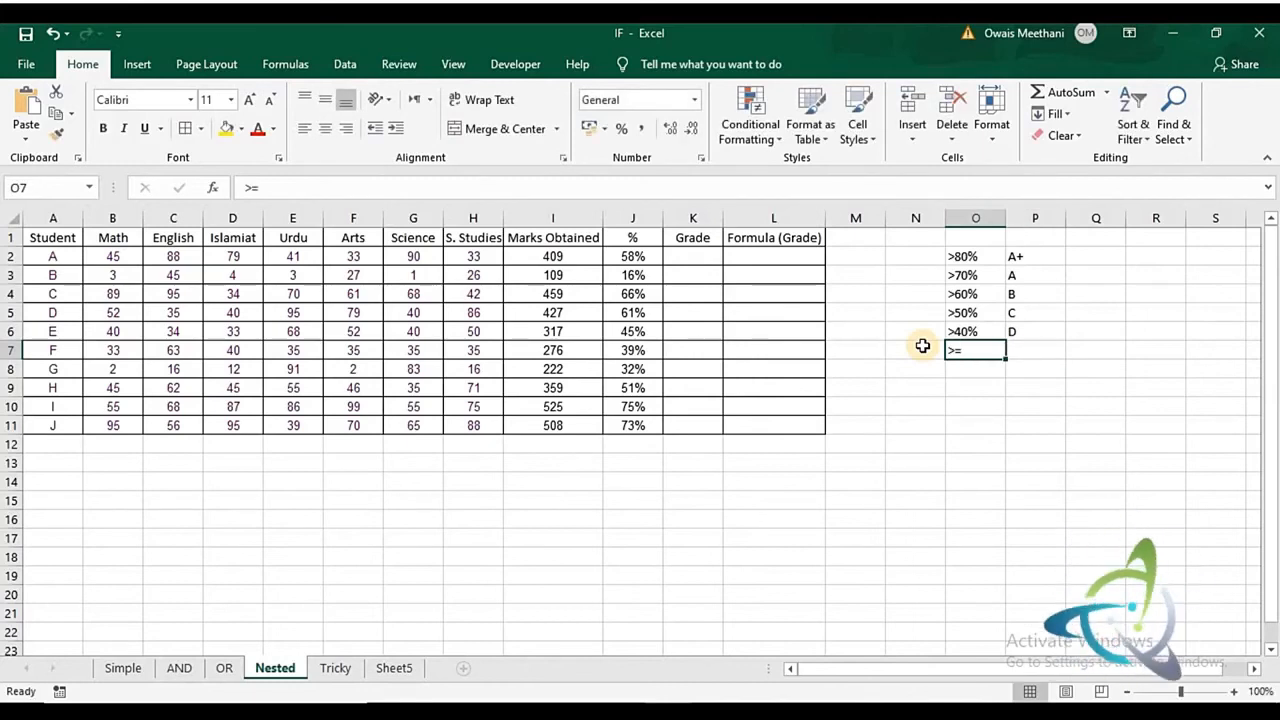
key("F2")
type("33%")
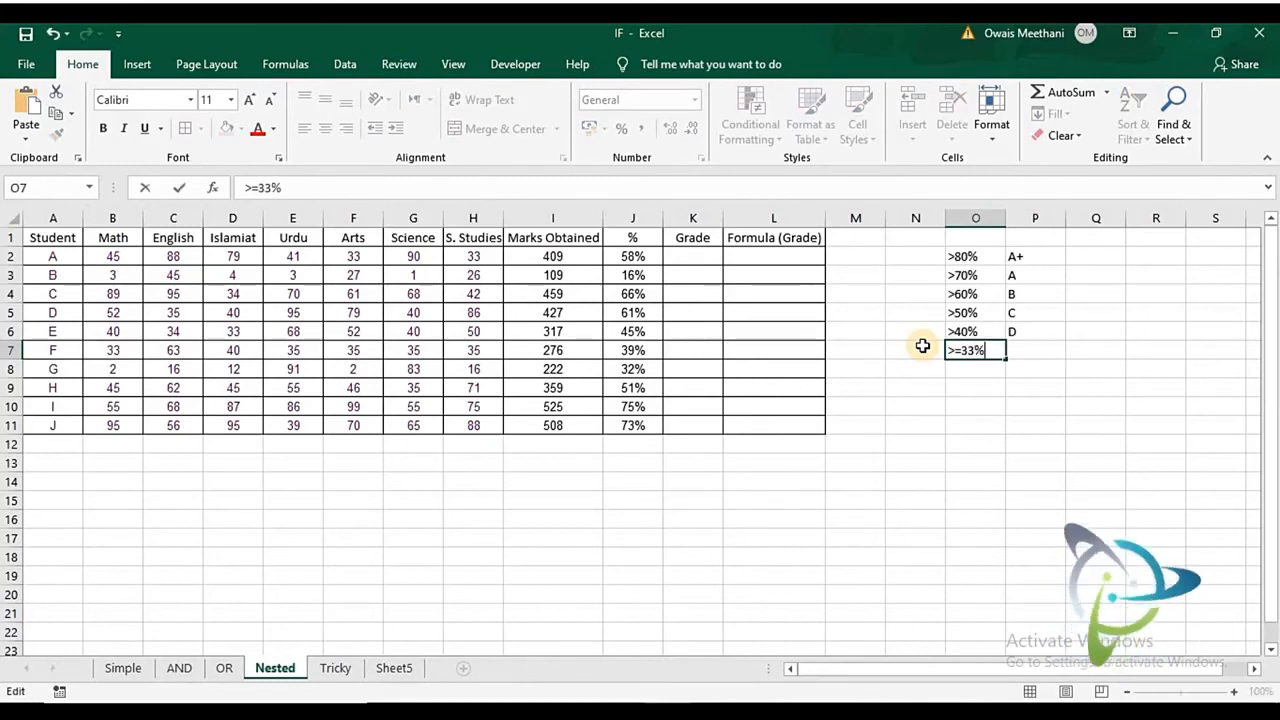
key("Return")
key("Up")
key("Tab")
type("E")
key("Return")
- Finish the grading key with <33% in O8 and Fail in P8
type("<33%")
key("Tab")
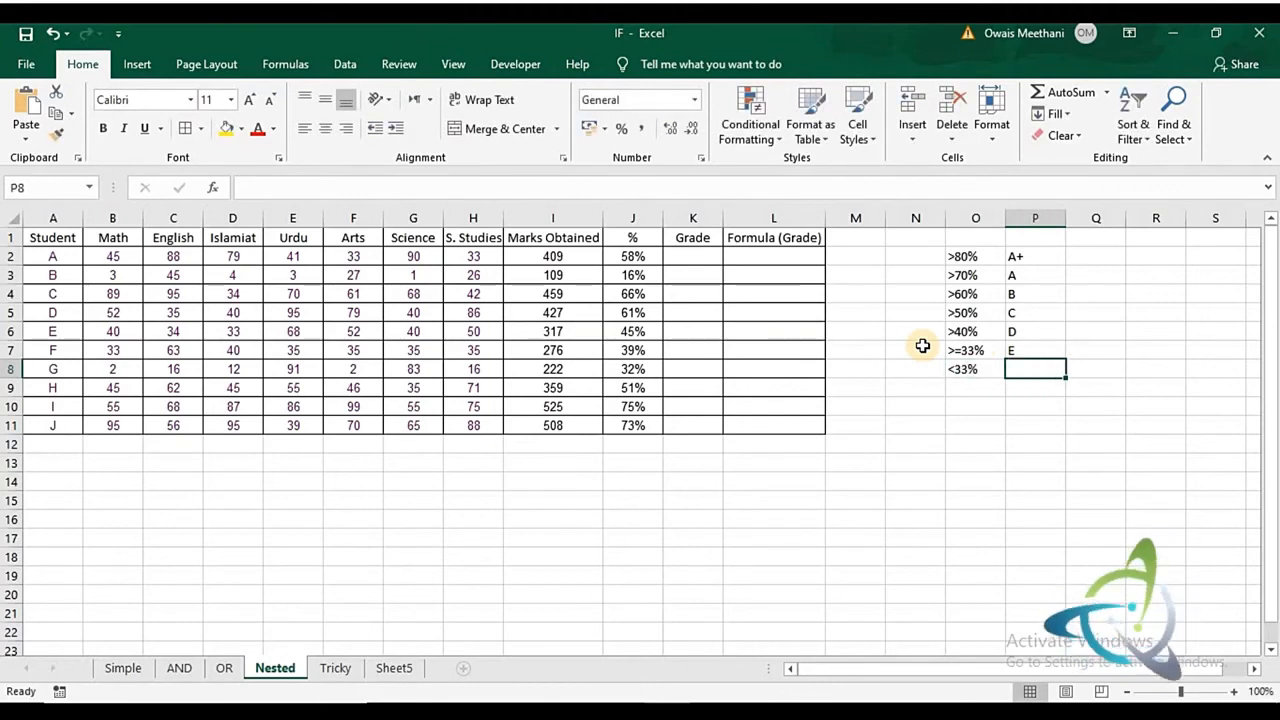
type("Fail")
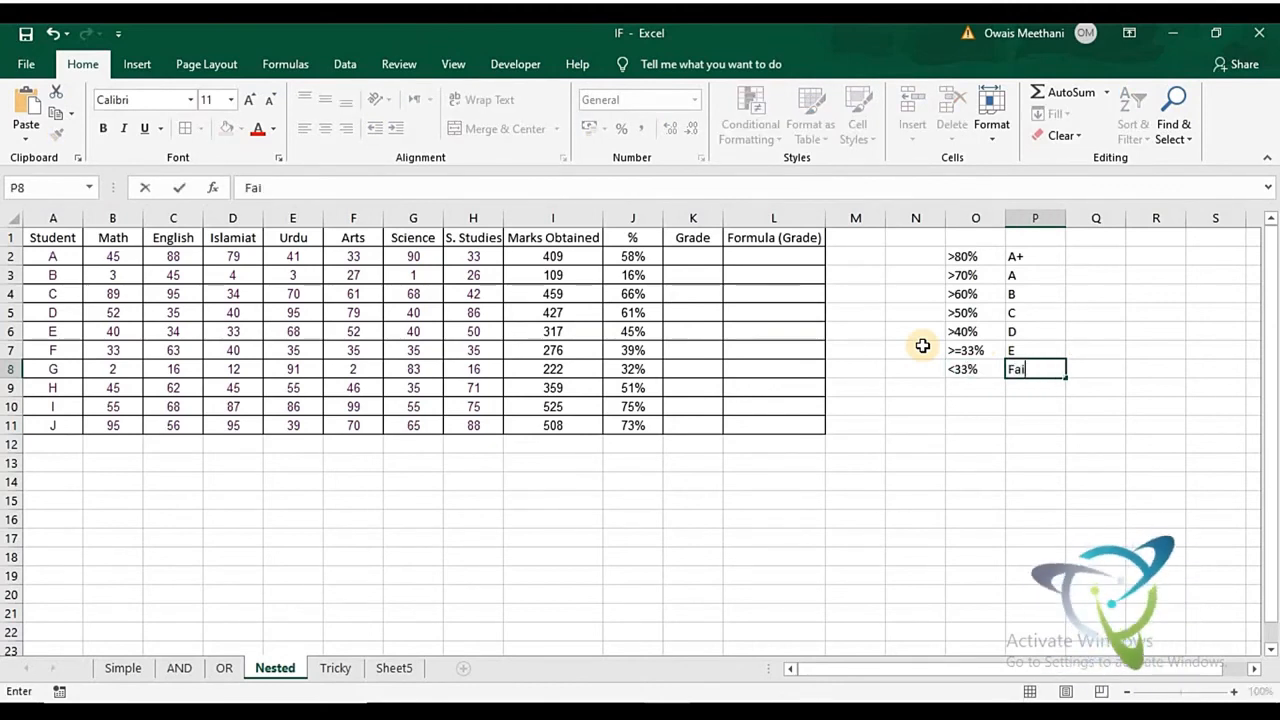
key("Return")
- Start an IF formula in the first student's Grade cell K2 with the logical test J2>80%
key("Up")
key("Up")
key("Up")
key("Up")
key("Up")
key("Up")
key("Up")
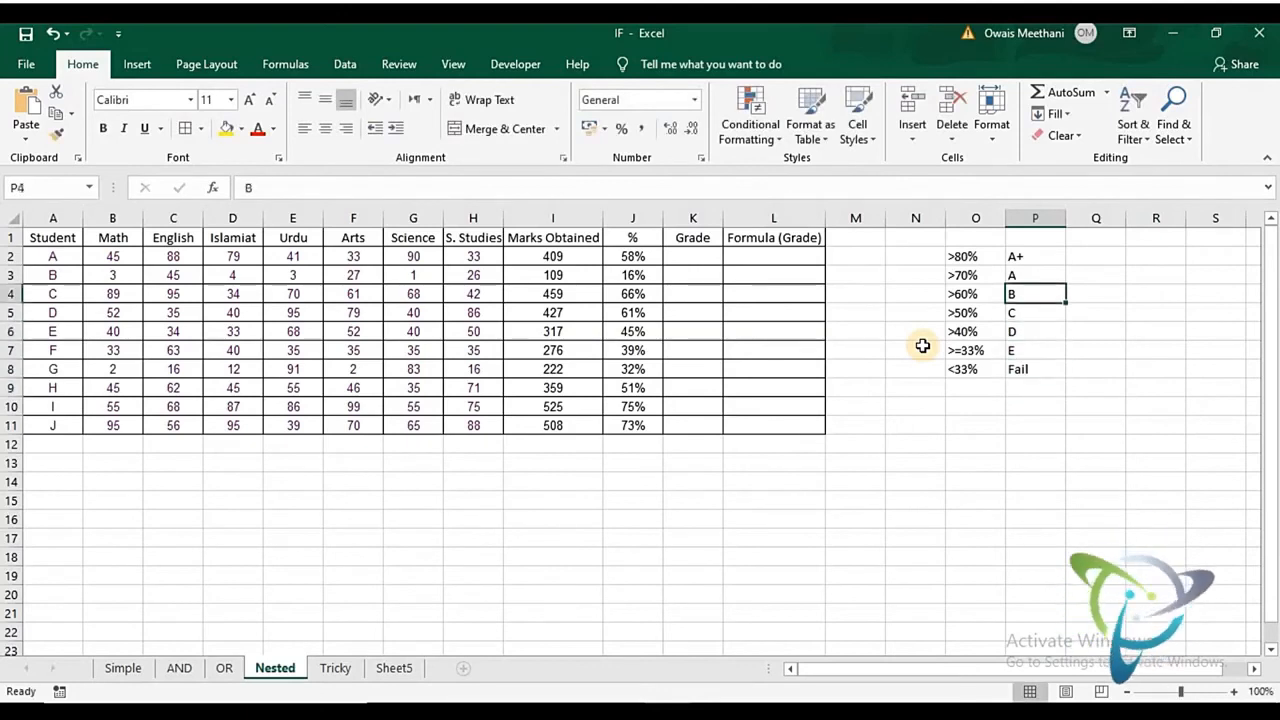
key("Left")
key("Left")
key("Left")
key("Left")
key("Left")
key("Left")
key("Right")
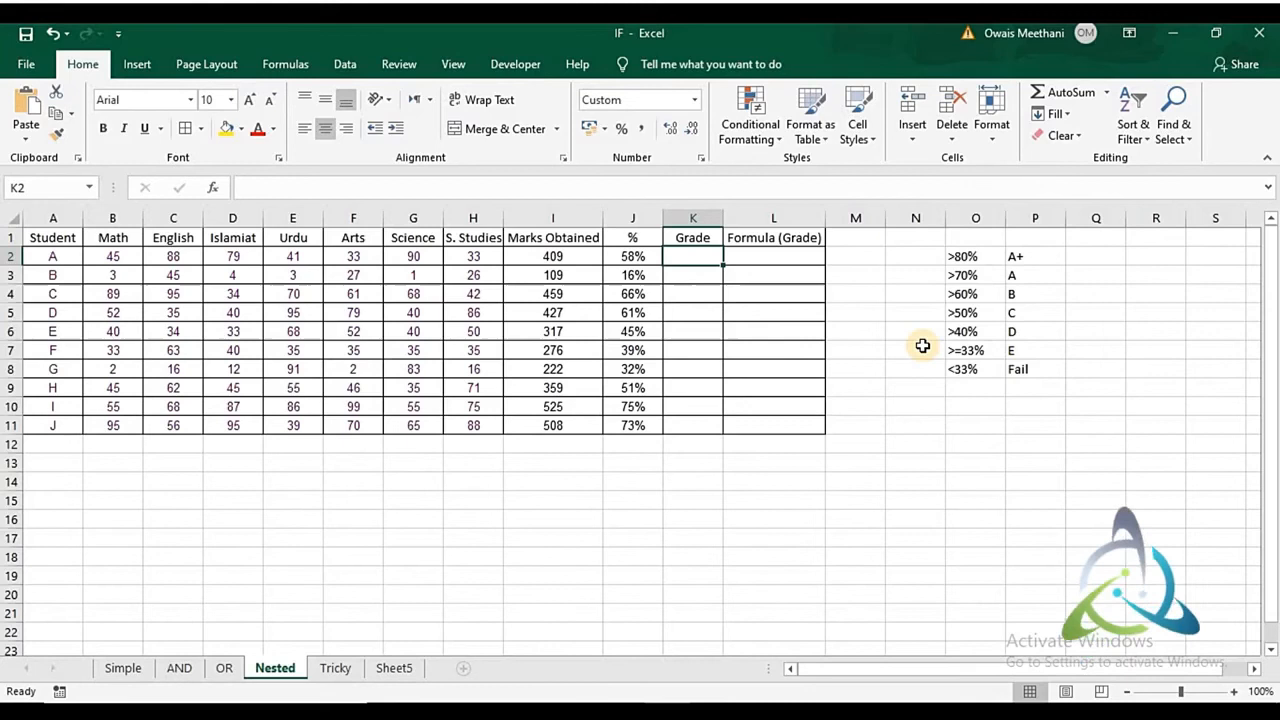
type("=")
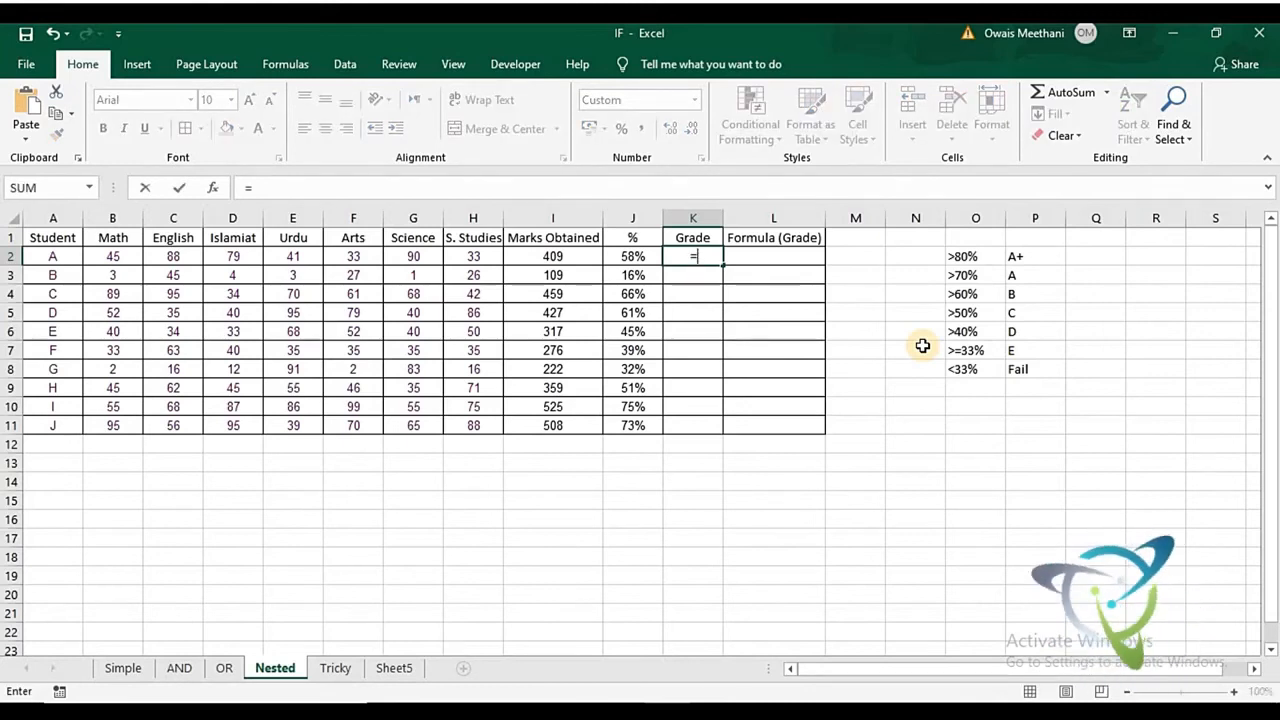
type("IF")
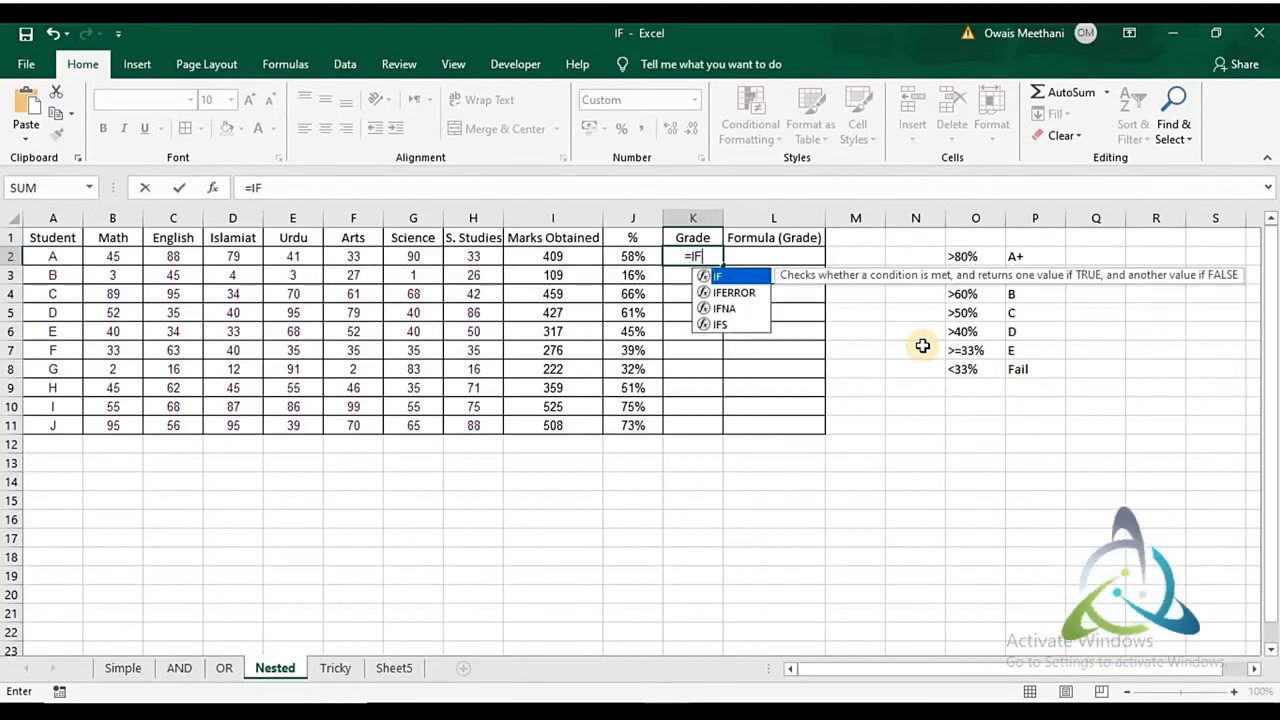
type("(")
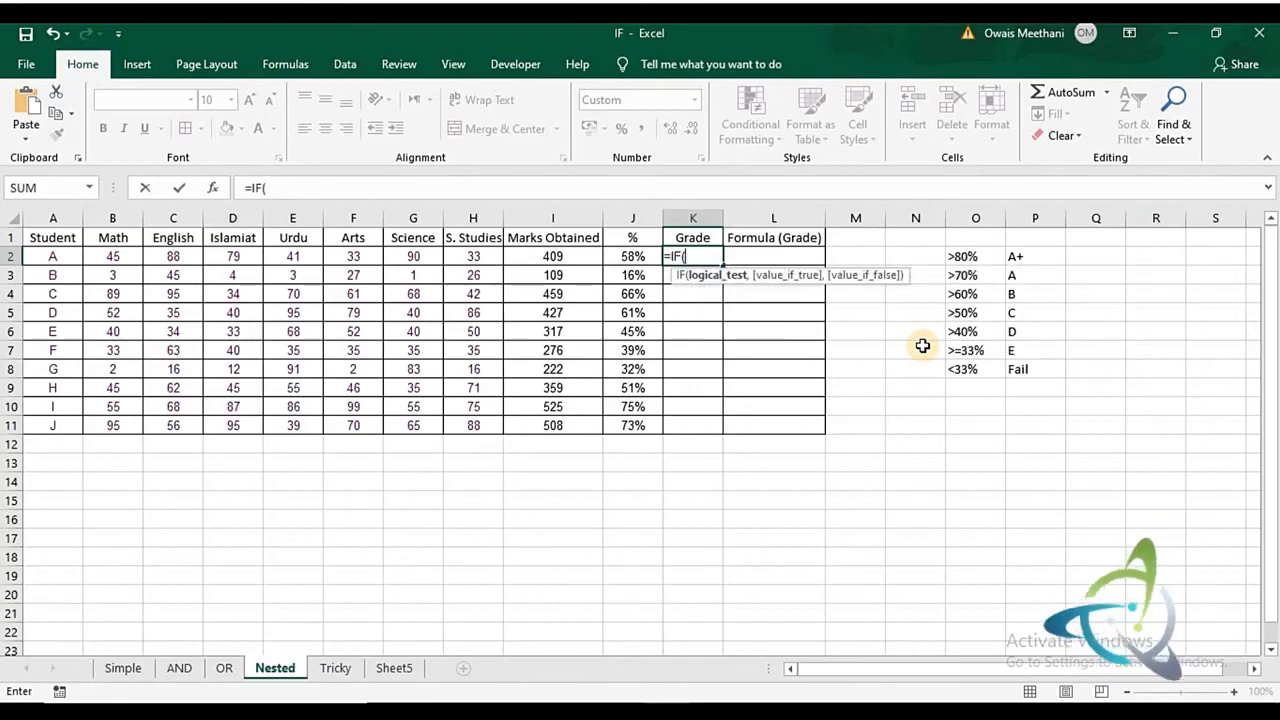
left_click(632, 257)
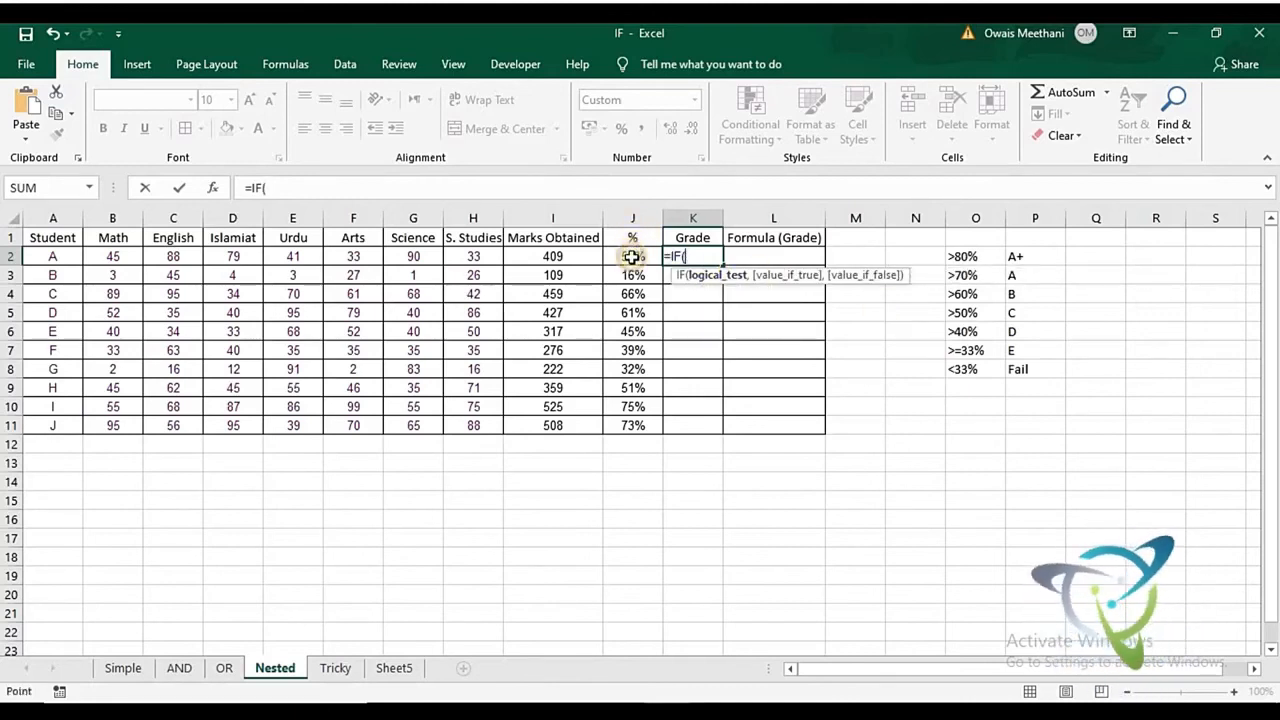
left_click(632, 257)
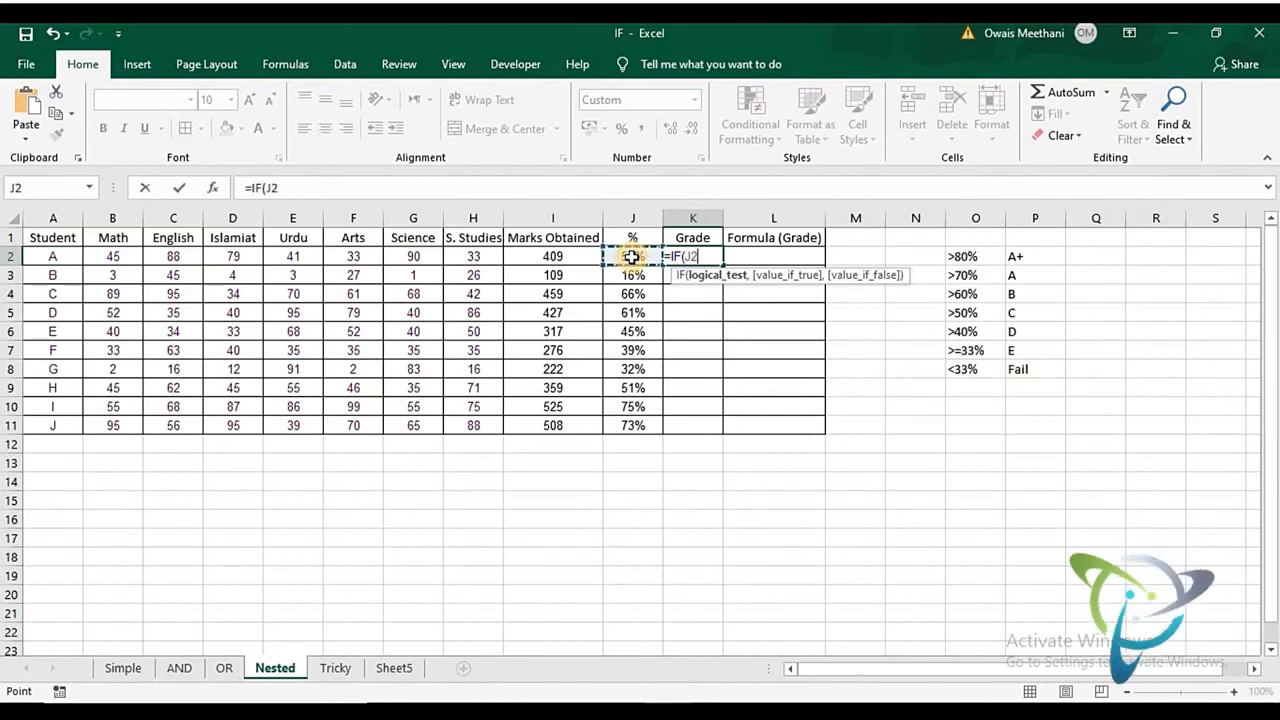
type(">8")
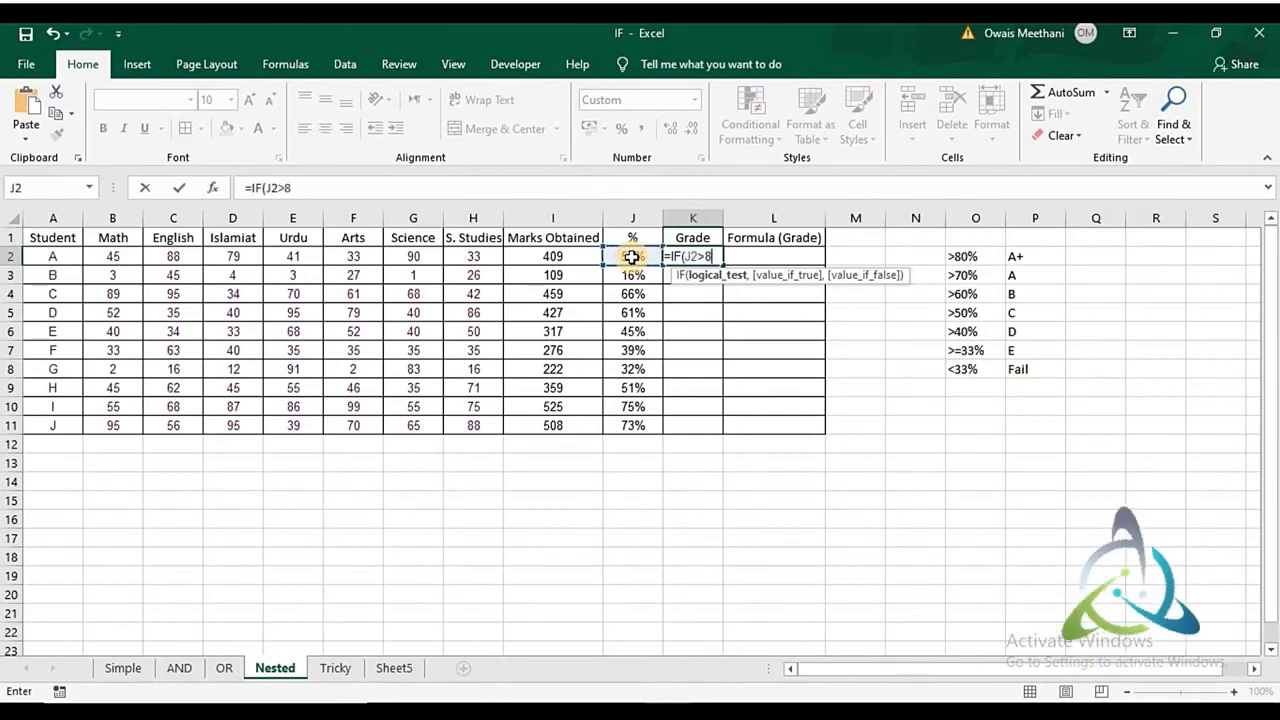
type("0%")
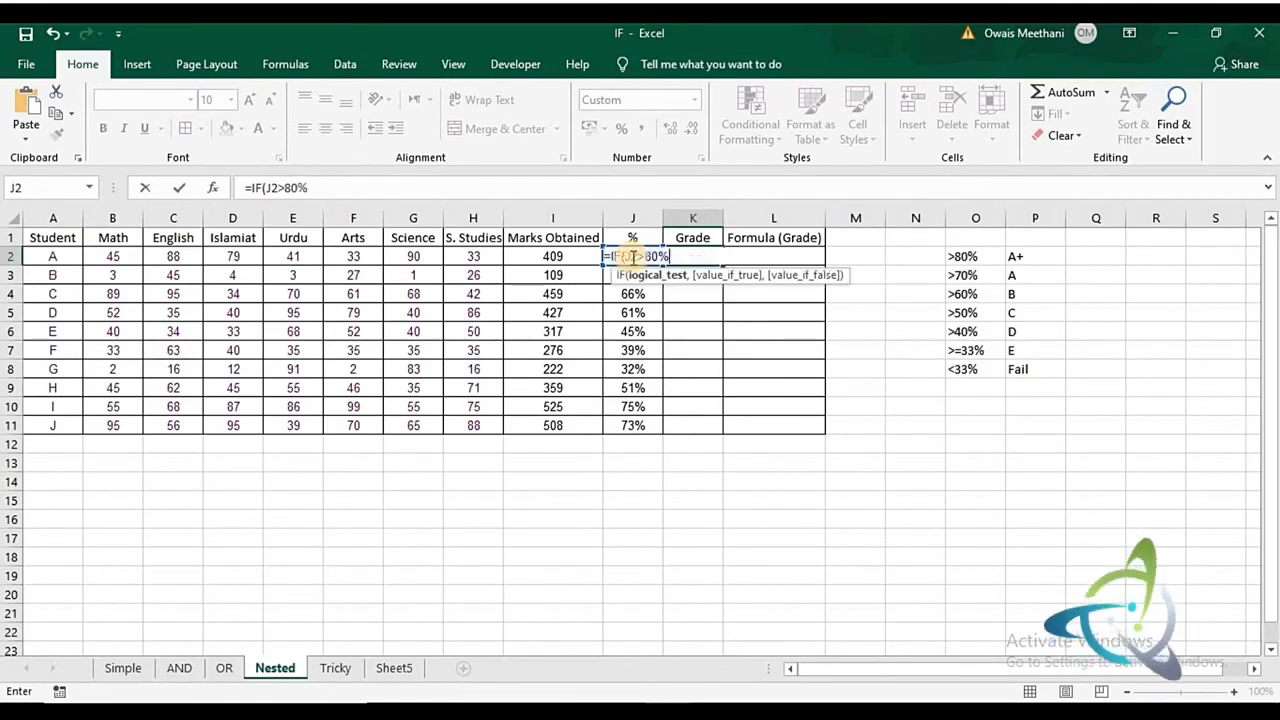
type(",")
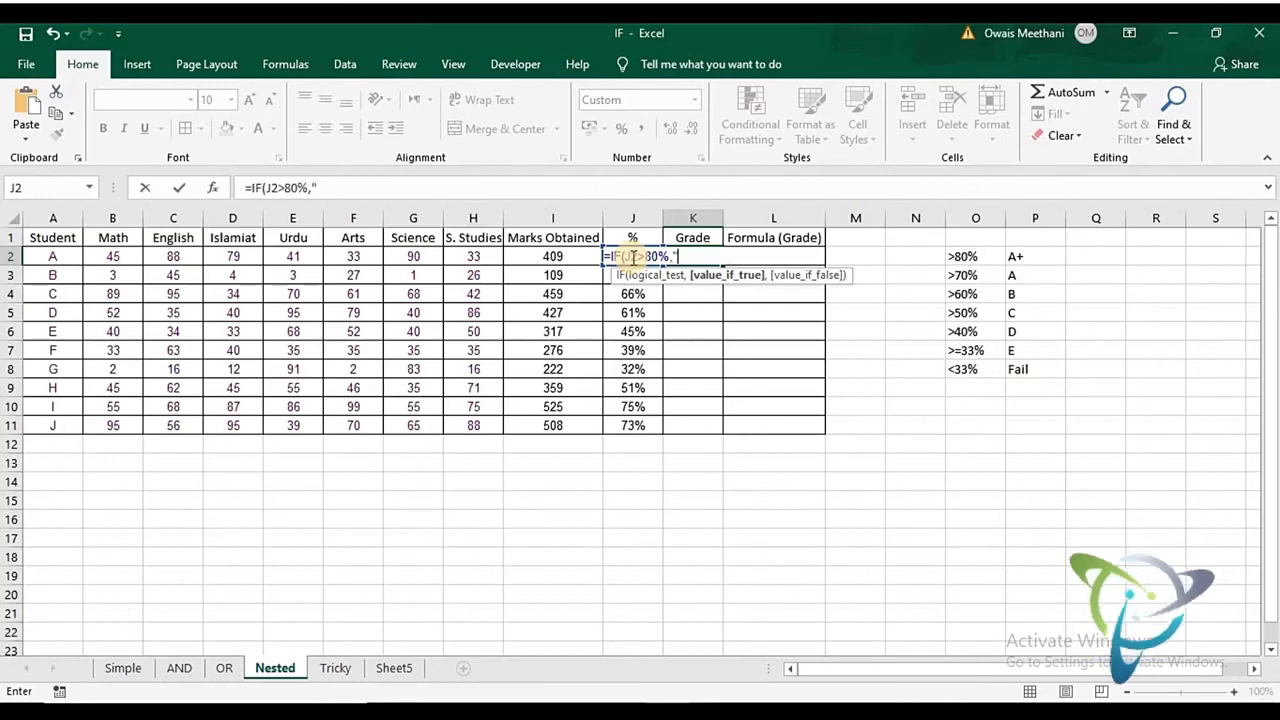
type("\"A+")
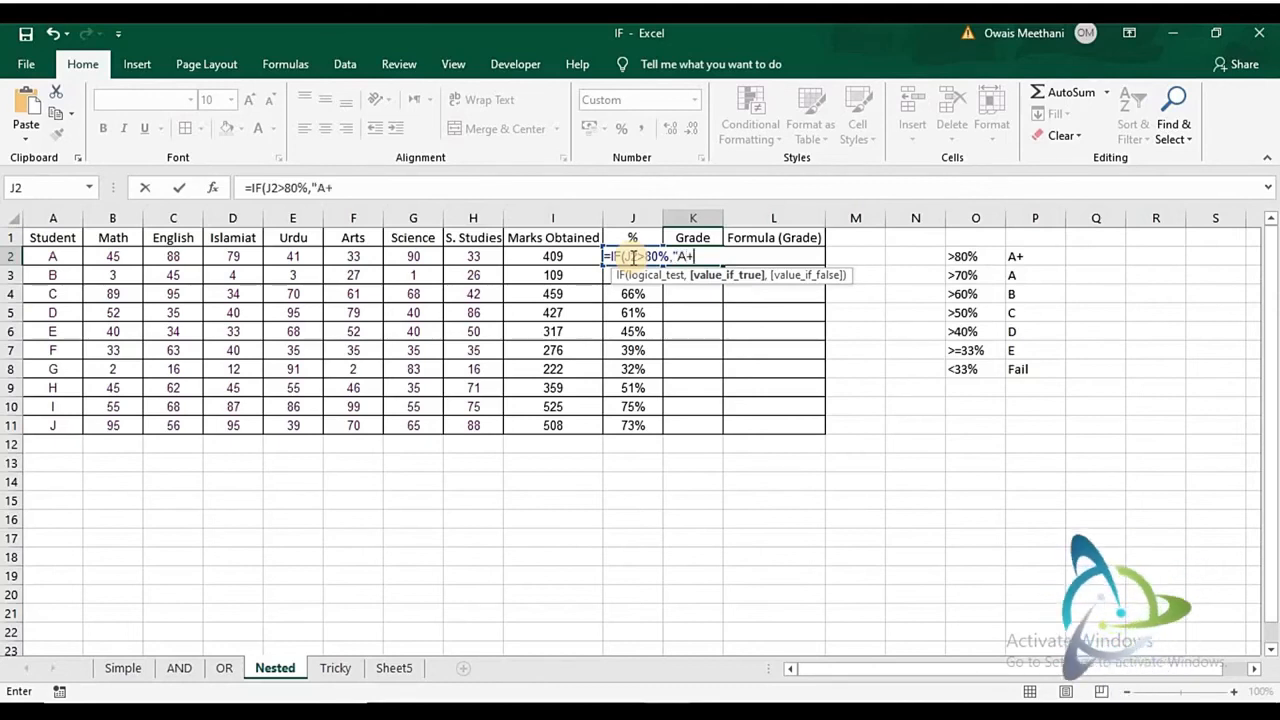
type("\",")
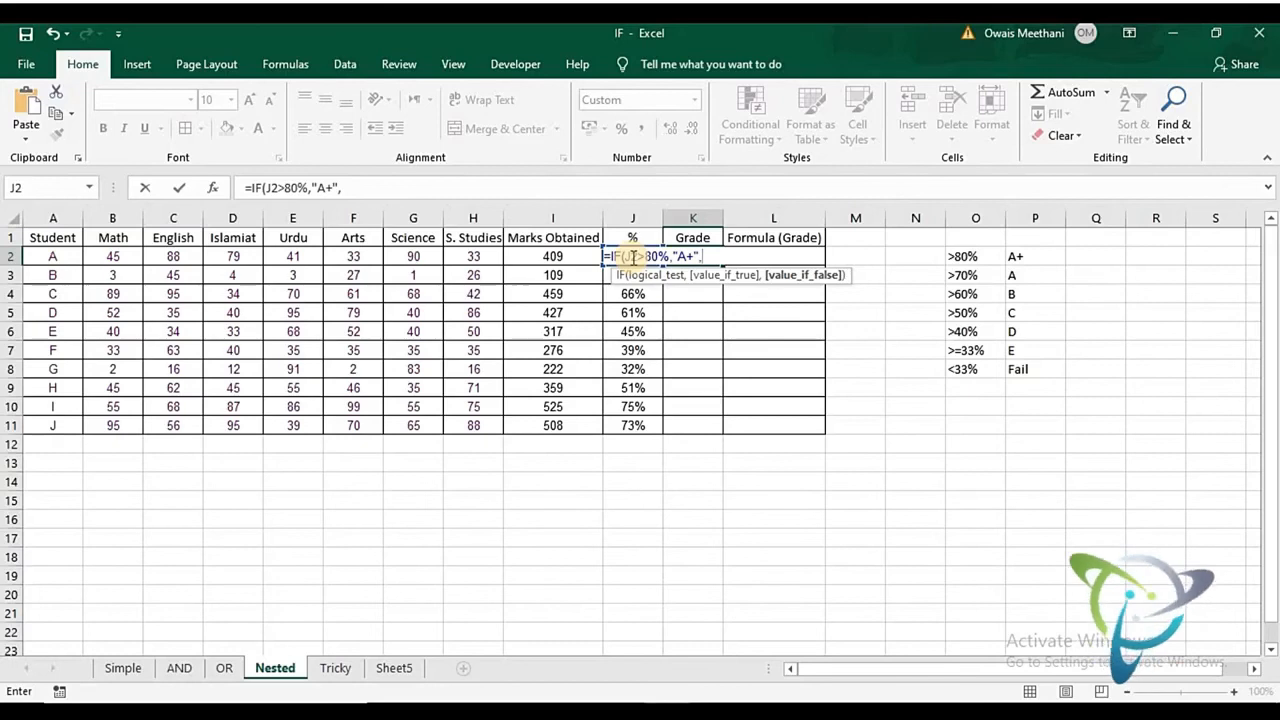
- Nest a second IF in K2's formula that tests J2>70% and returns "A" if true, continuing to its value if false
type("IF")
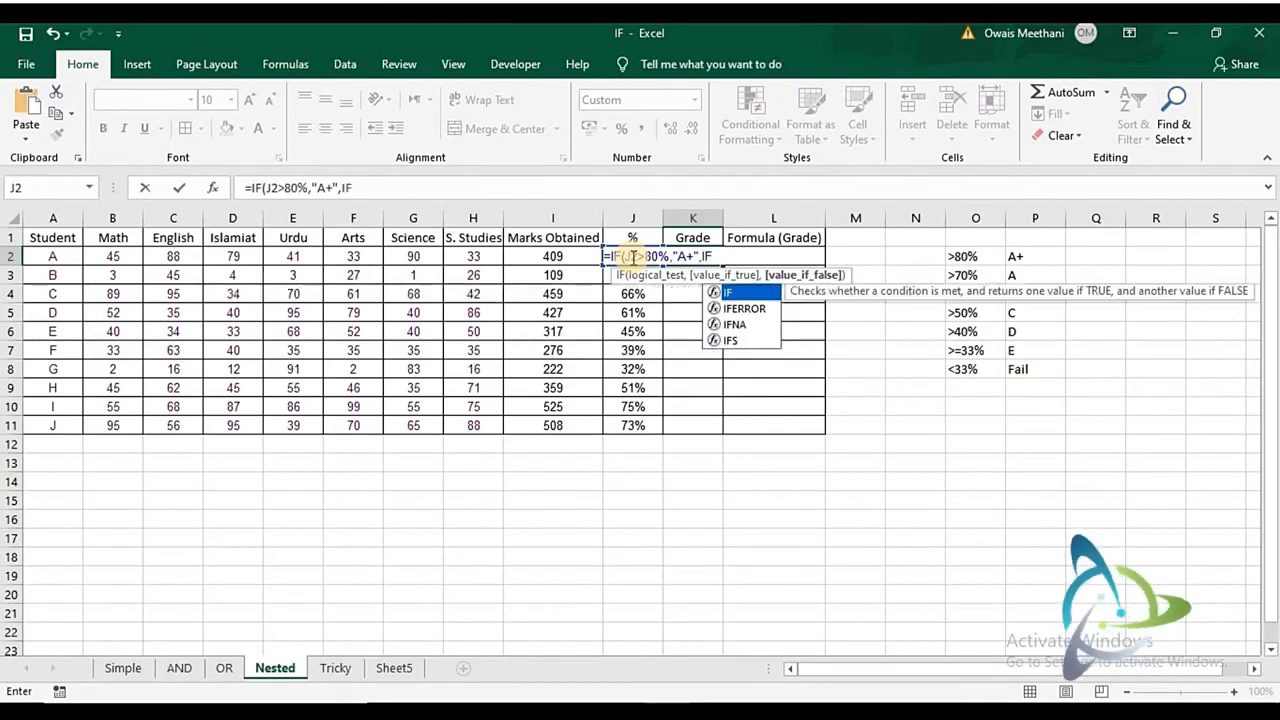
type("(")
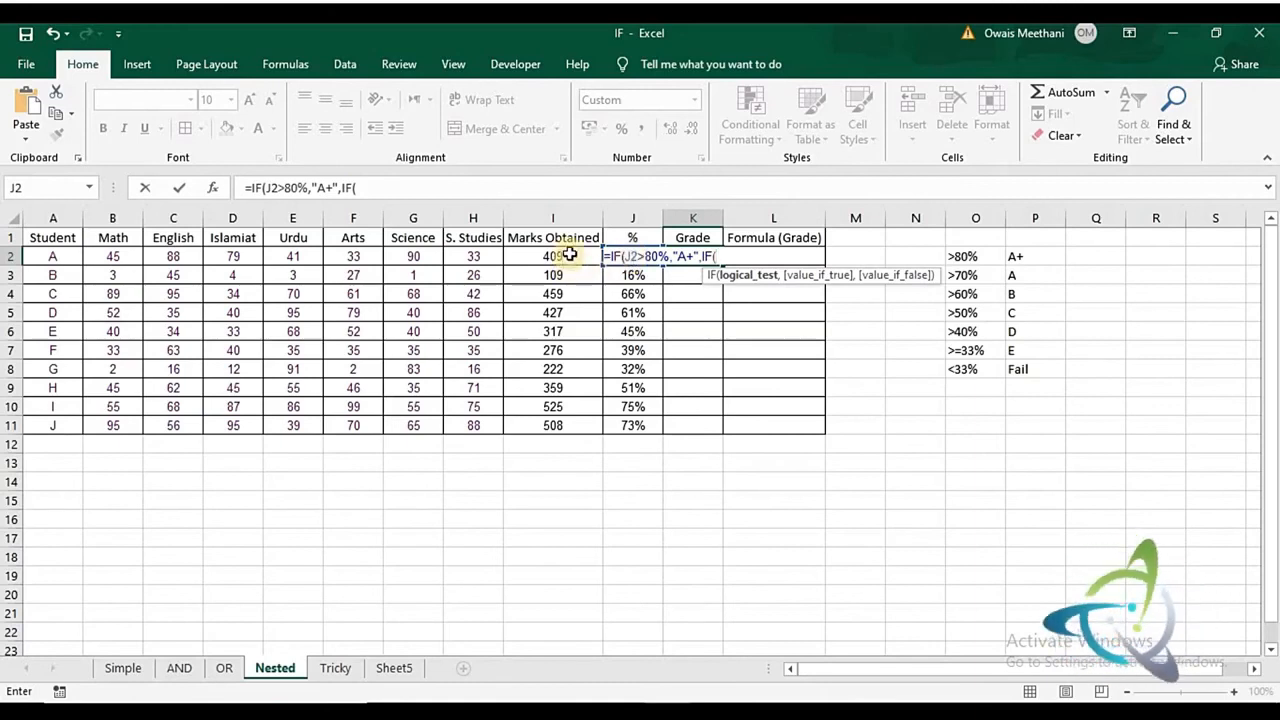
key("Left")
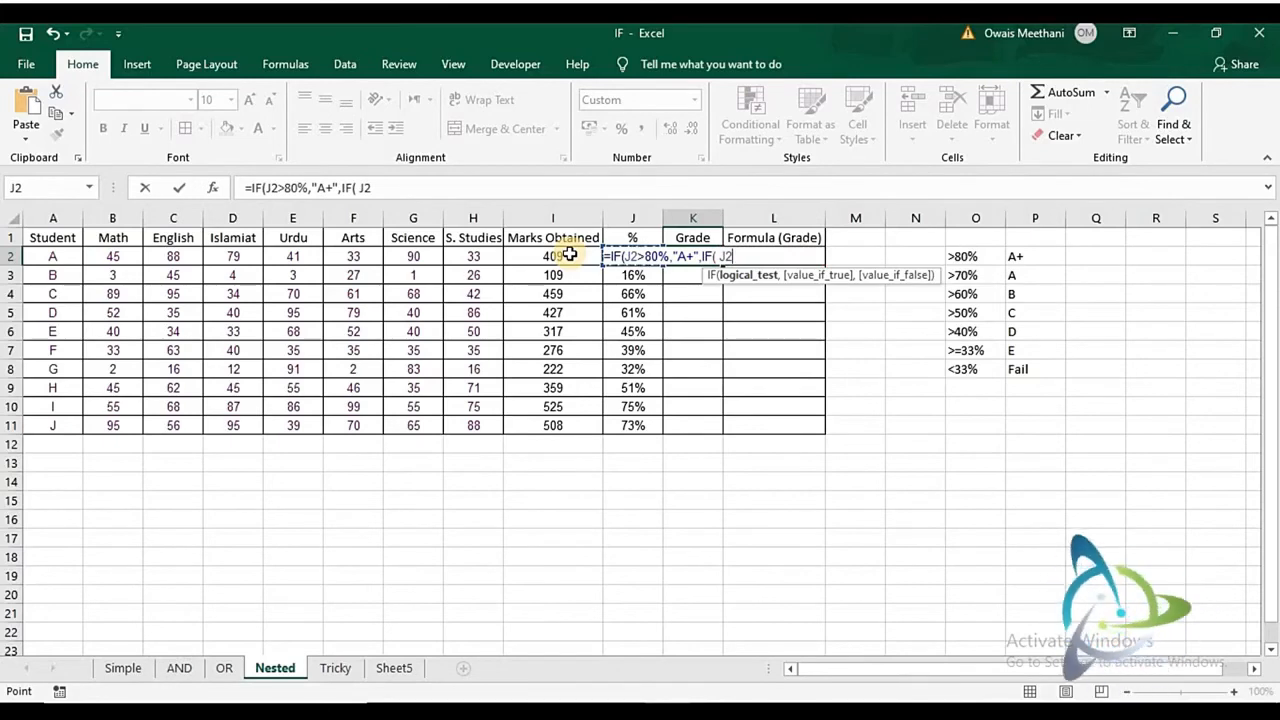
type(">70%")
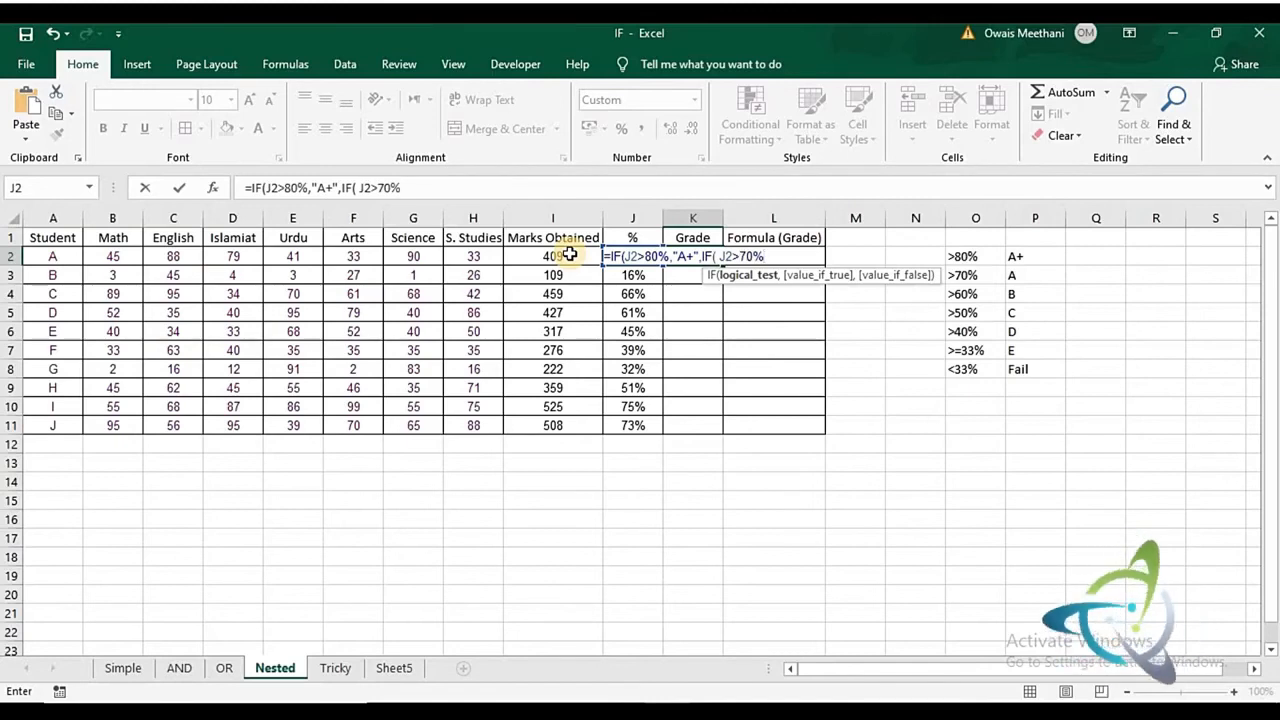
type(",")
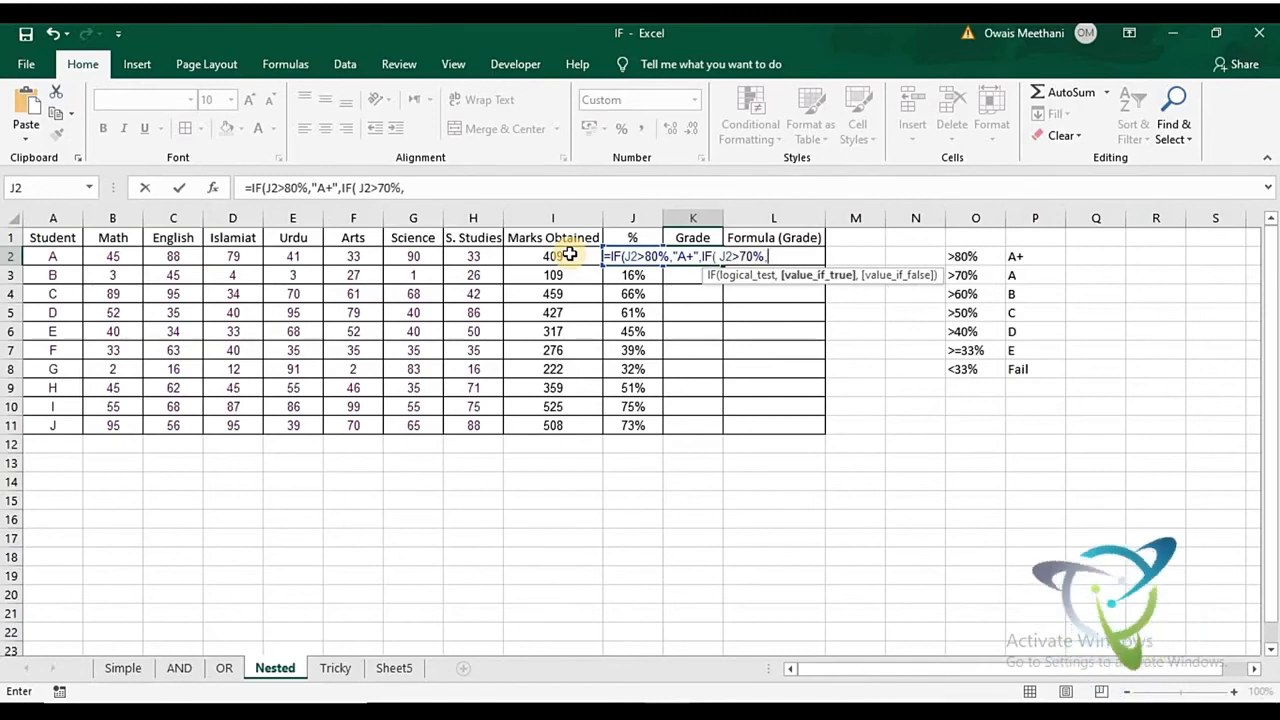
type("Ä")
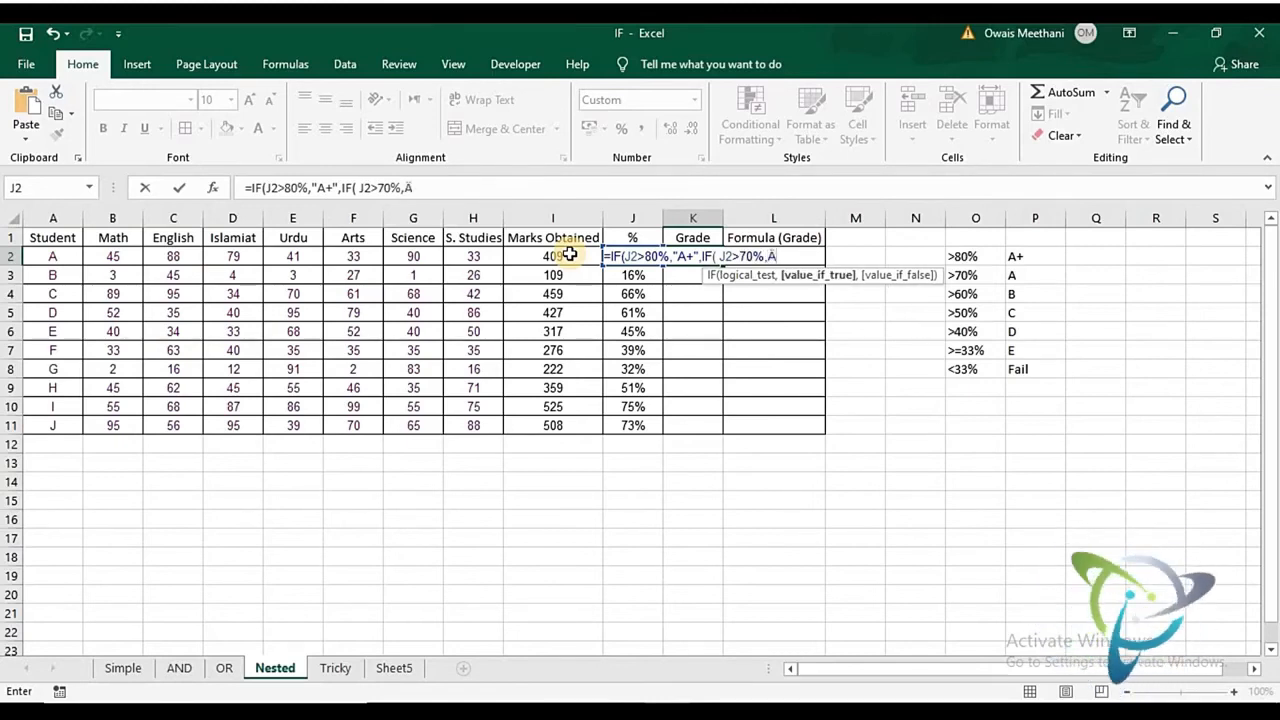
key("BackSpace")
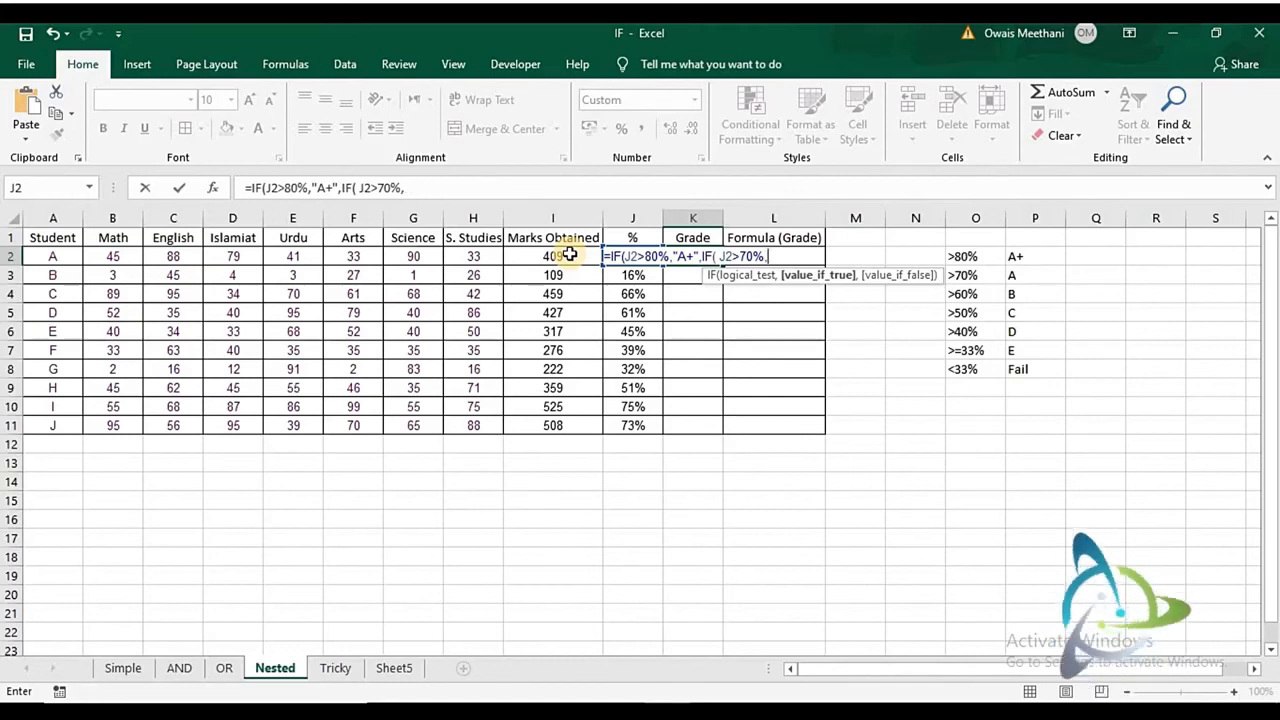
key("BackSpace")
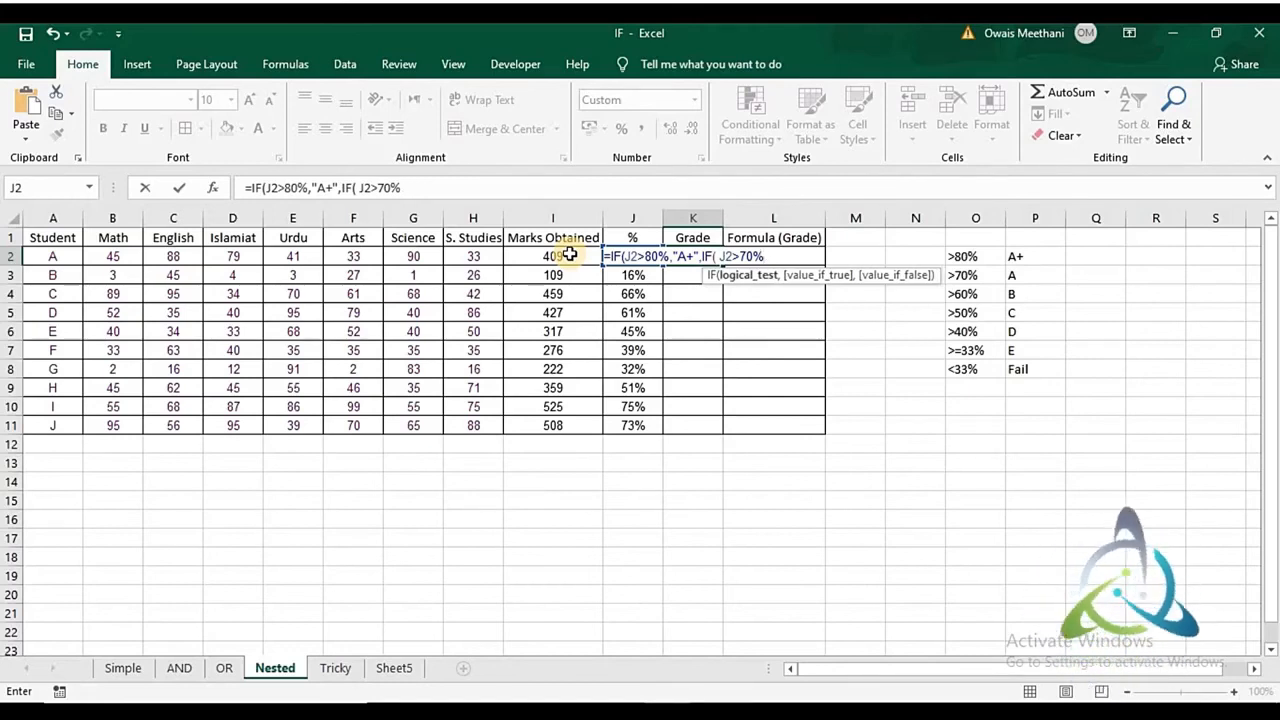
type(",\"A")
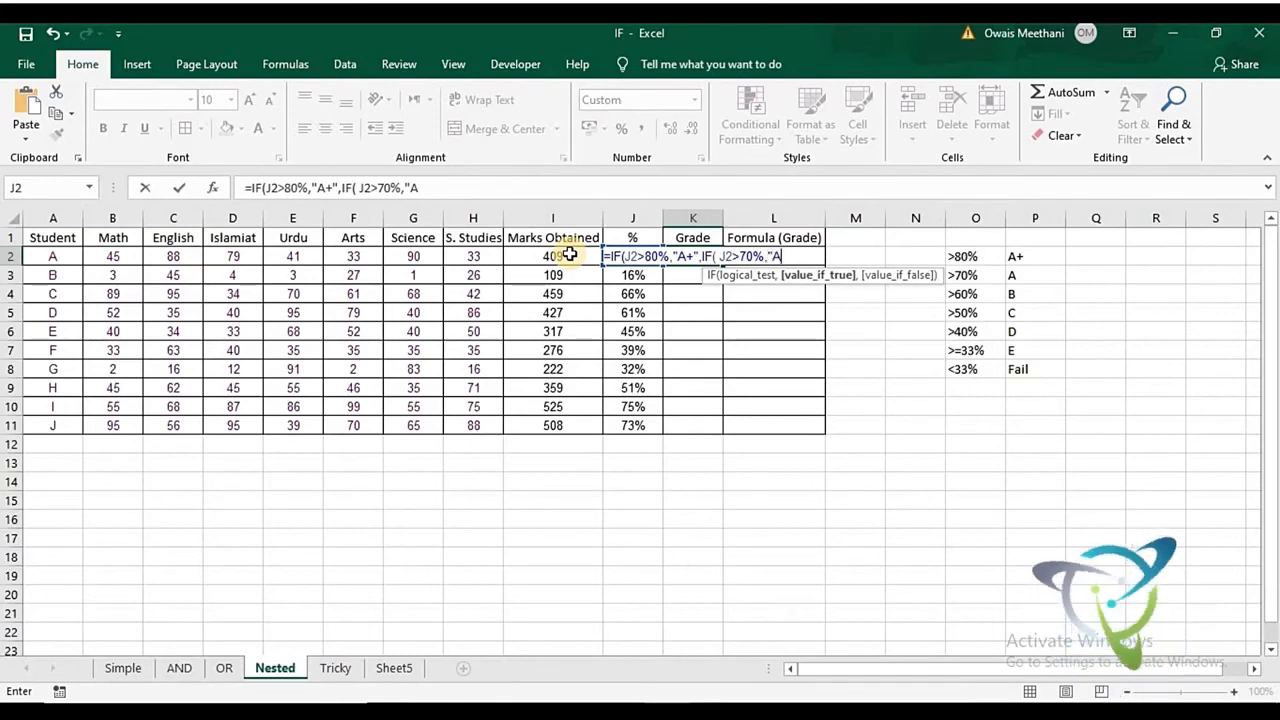
type("\",")
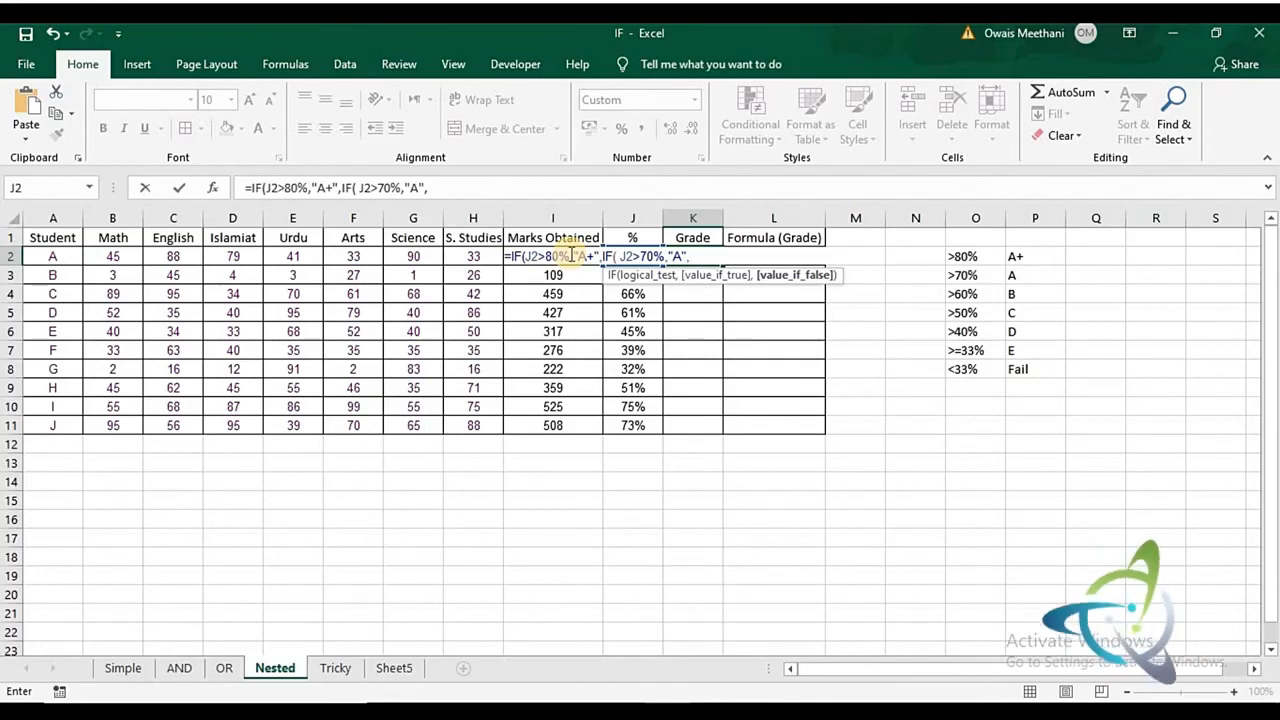
- Nest a third IF in the K2 formula with the test J2>60% and "B" as its value if true
type("IF(")
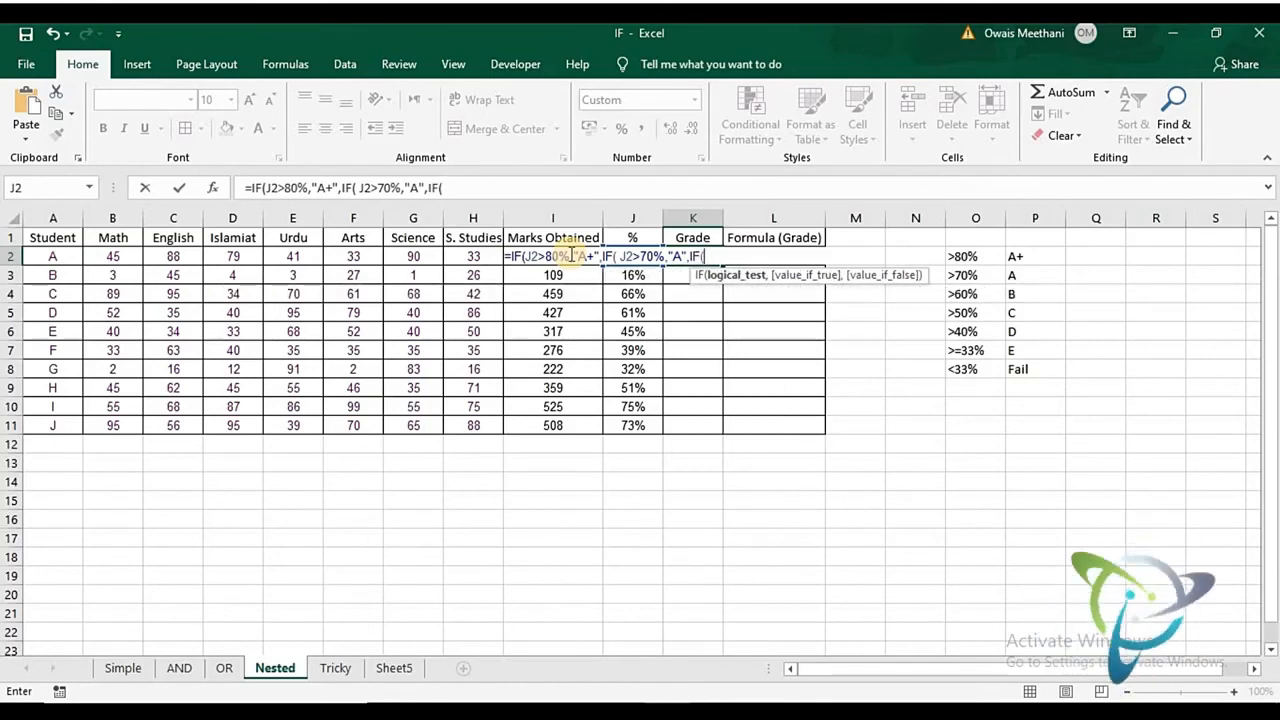
type("J2>")
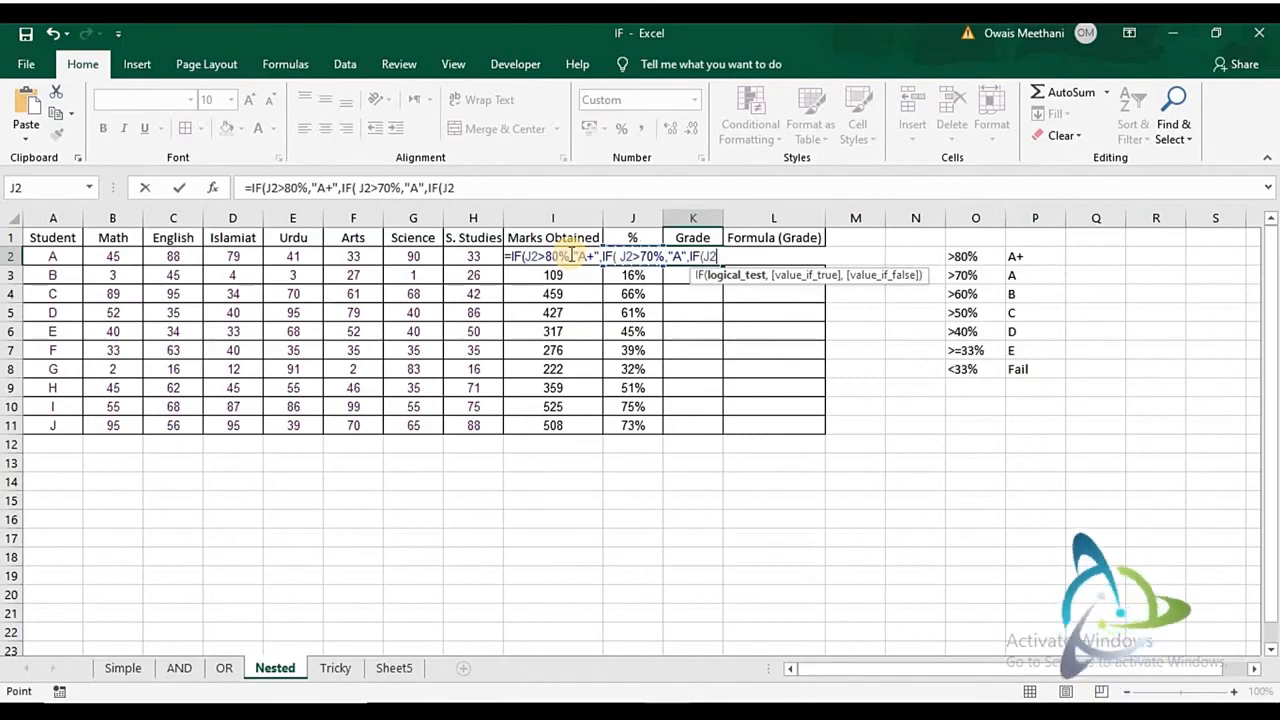
type("60")
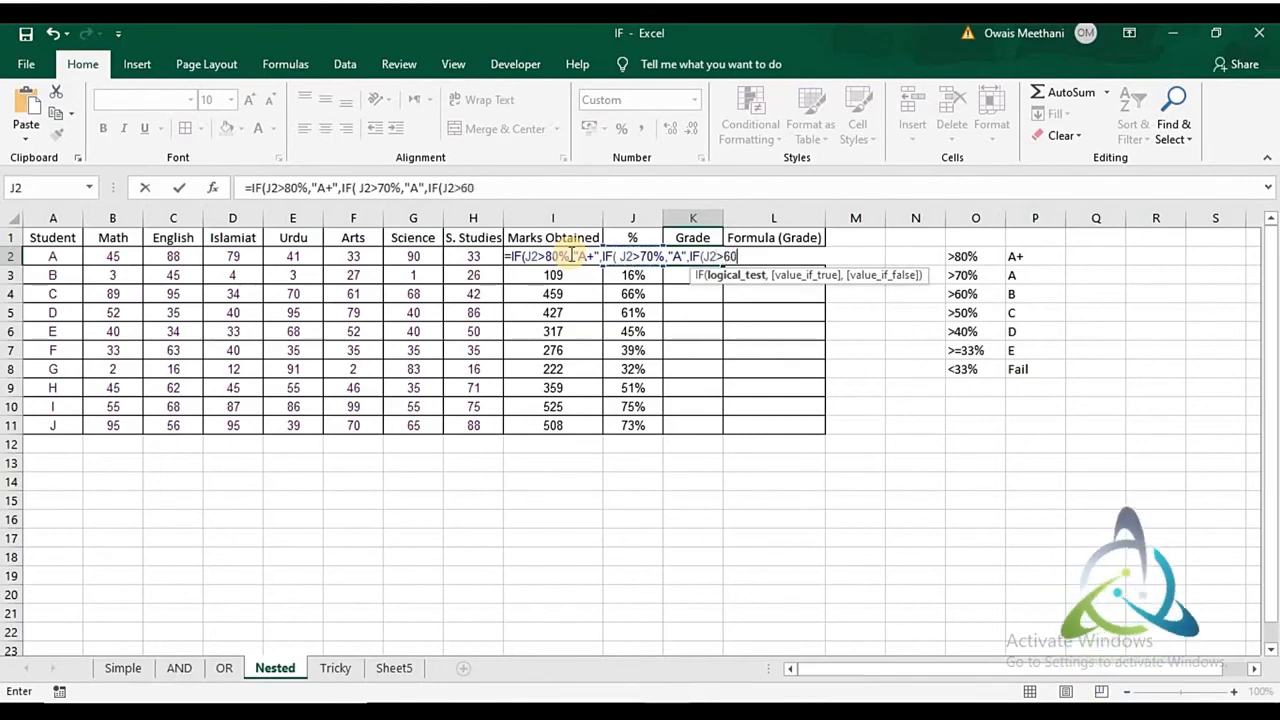
type("%")
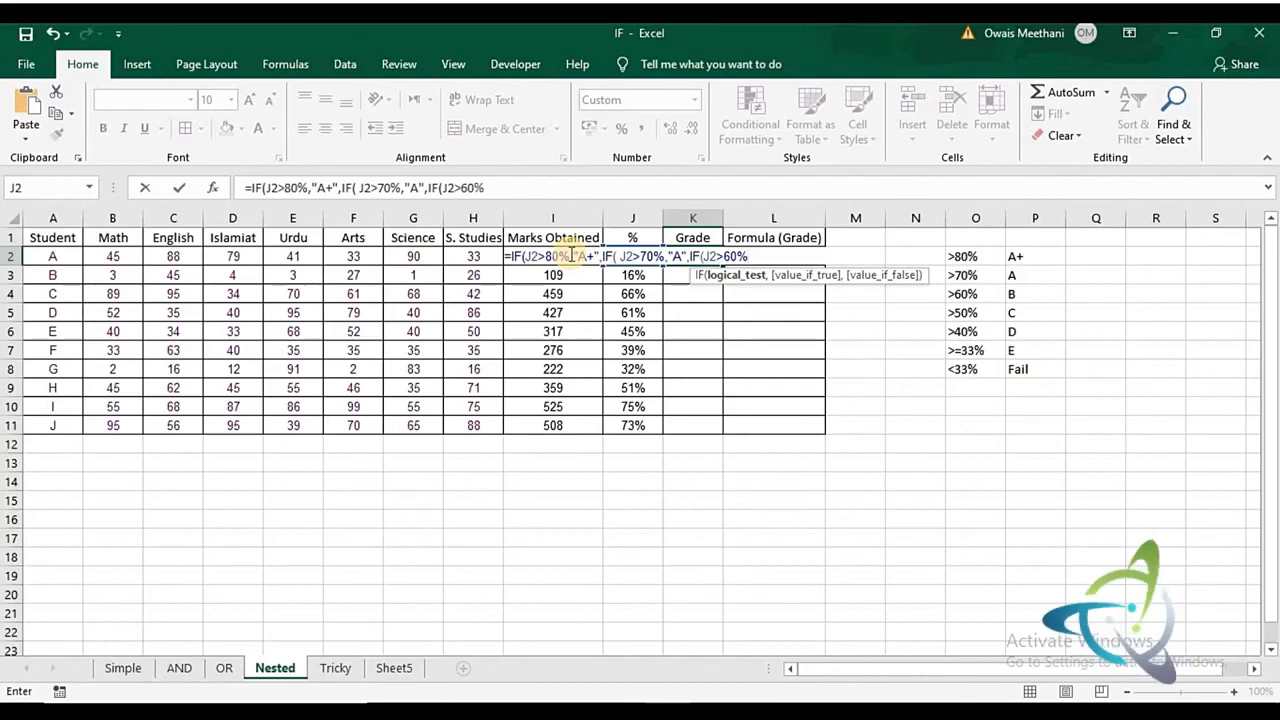
type(",")
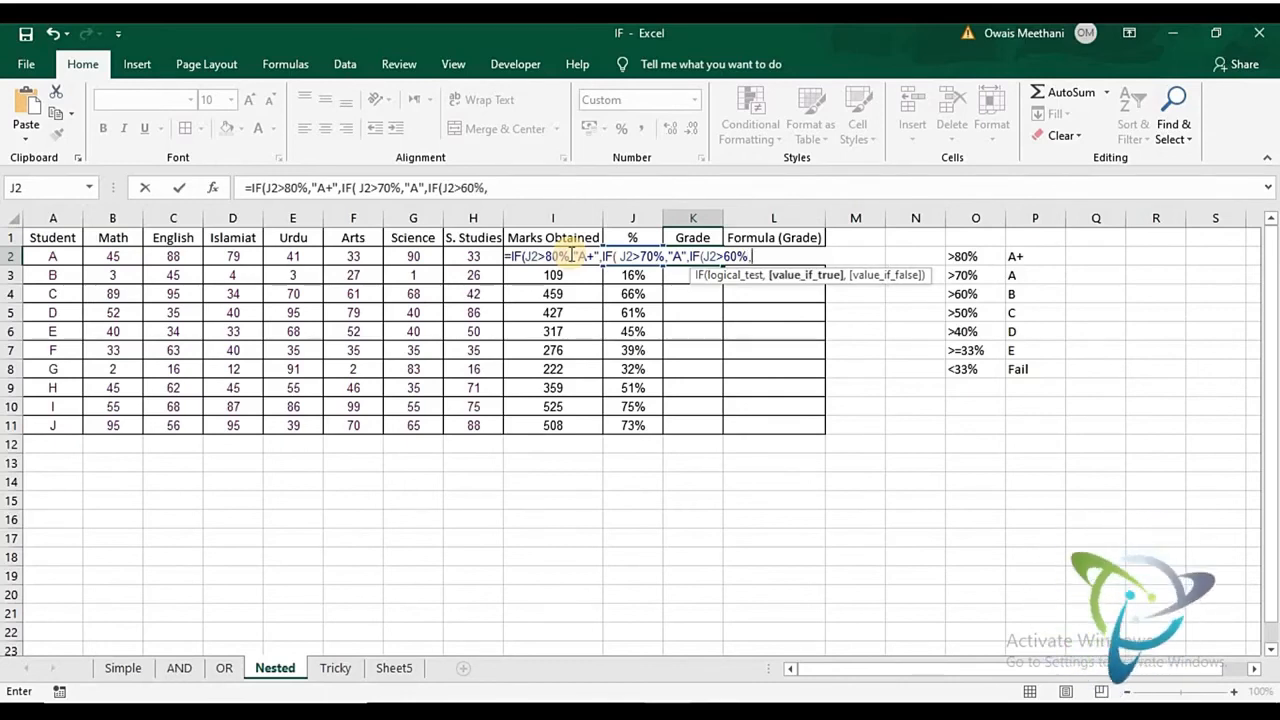
type("\"B")
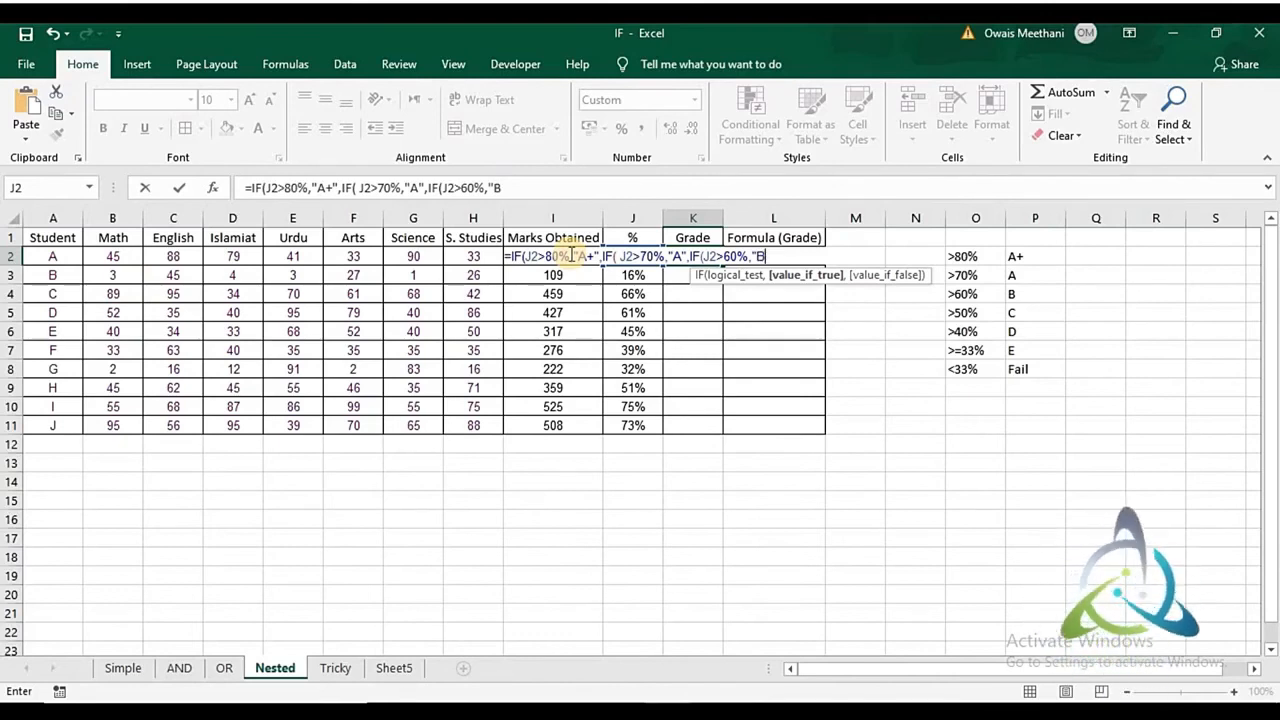
type("\",")
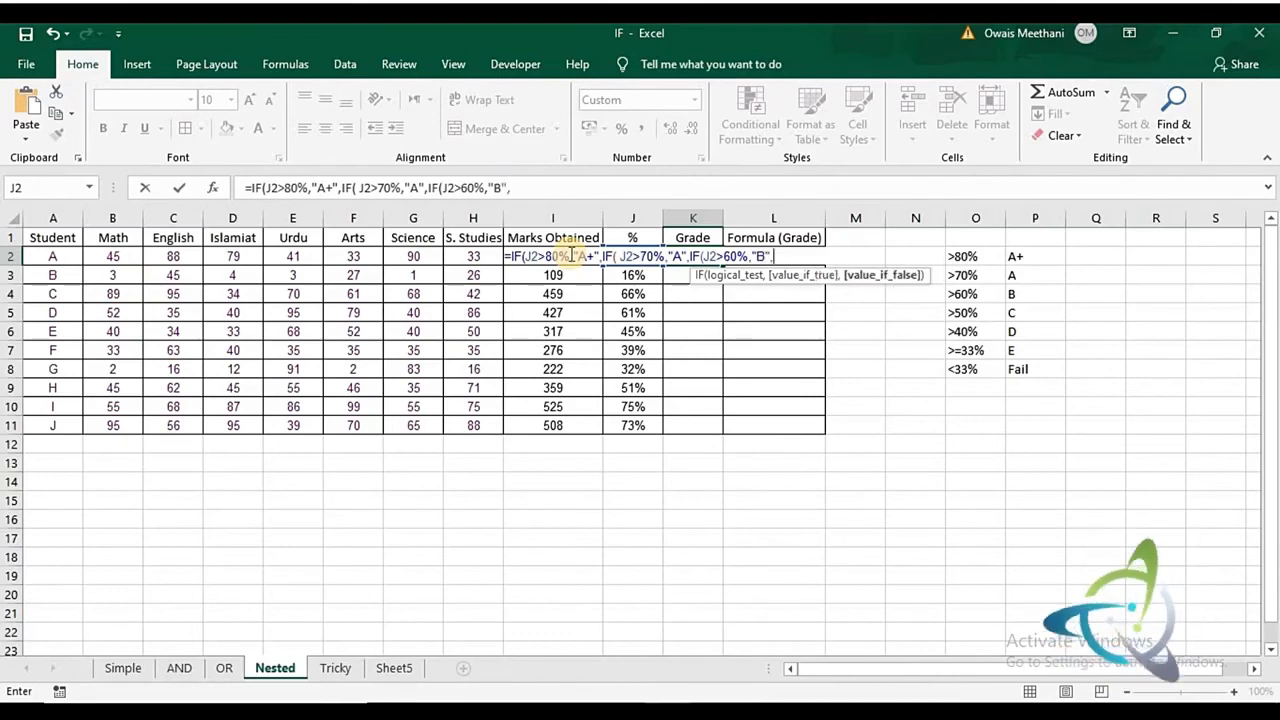
type("IF")
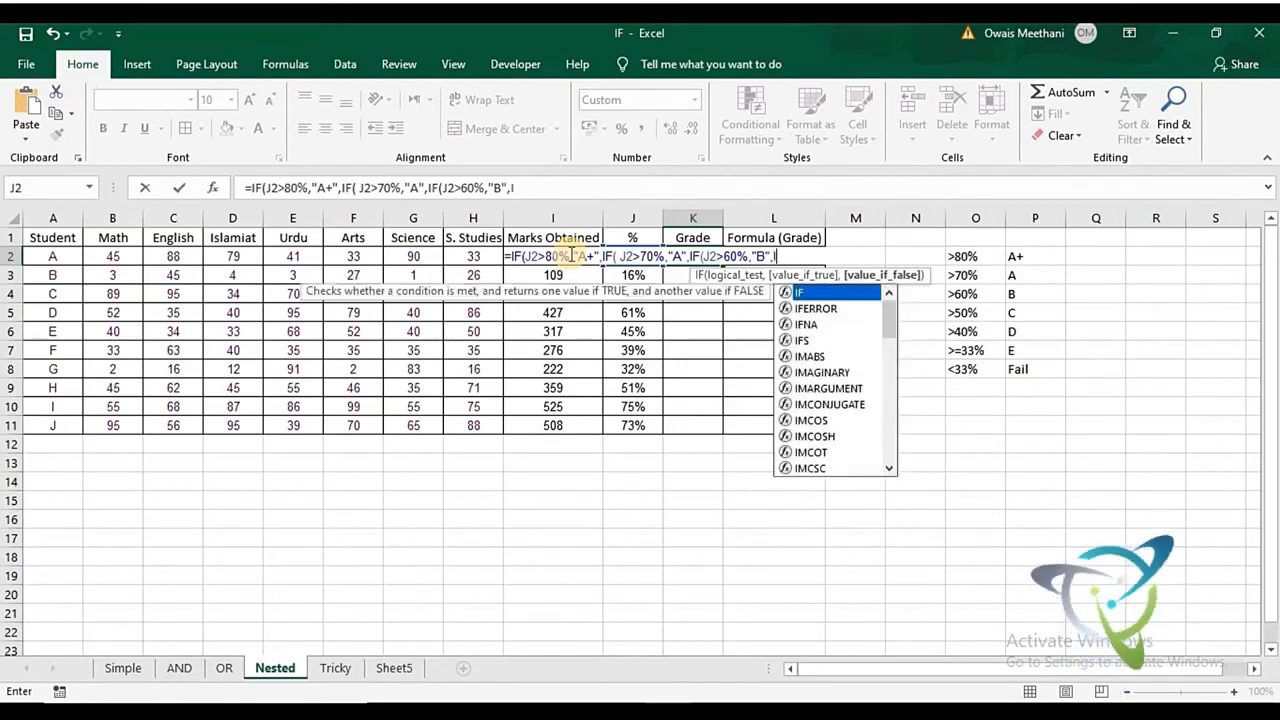
type("(")
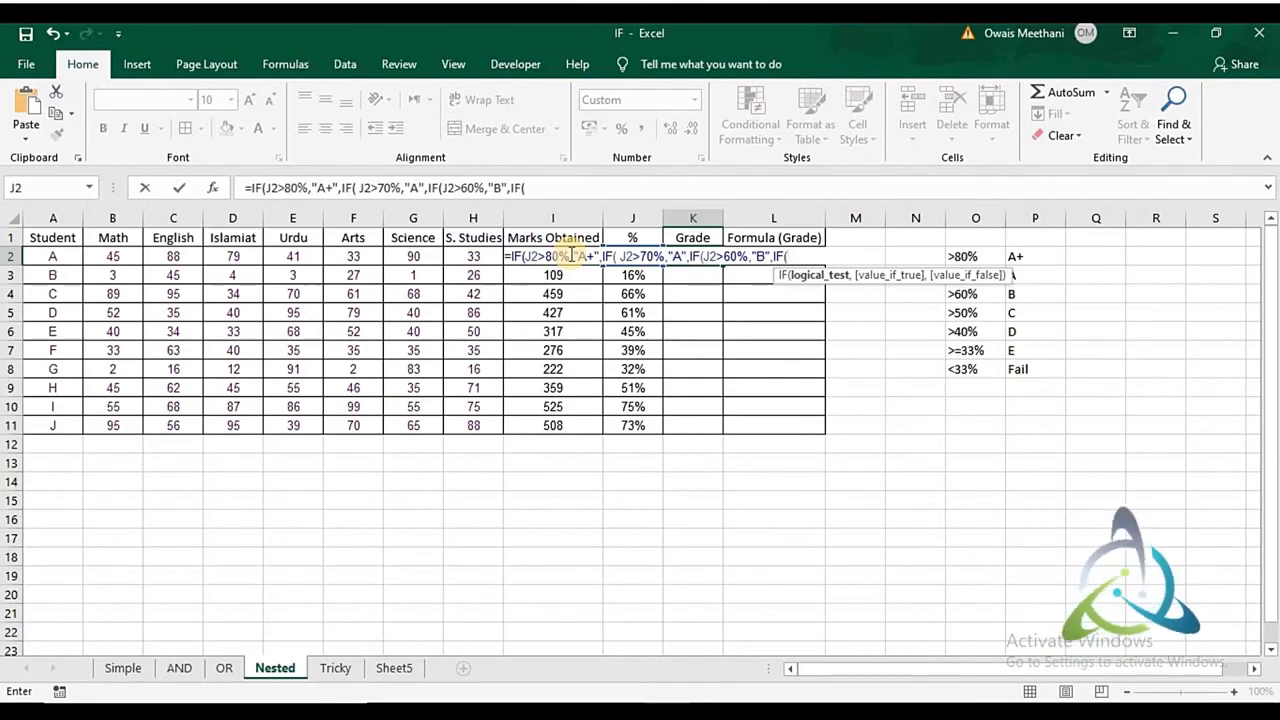
type("J2")
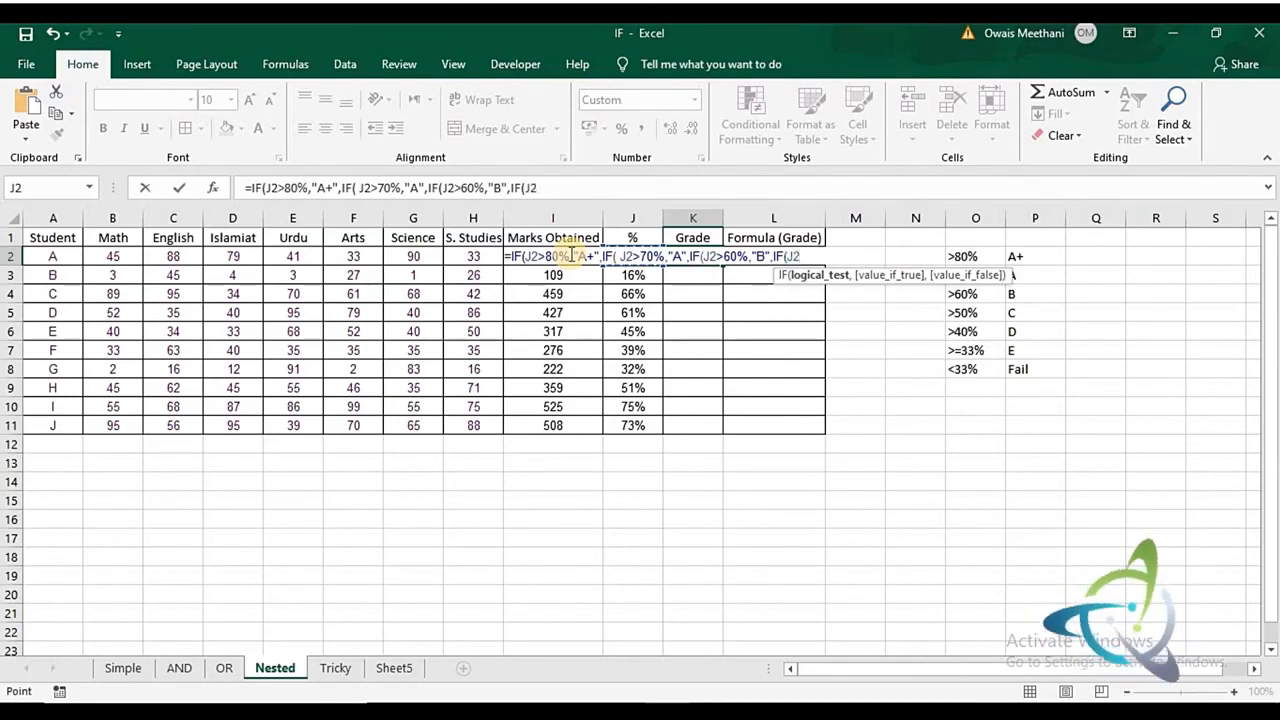
type("50")
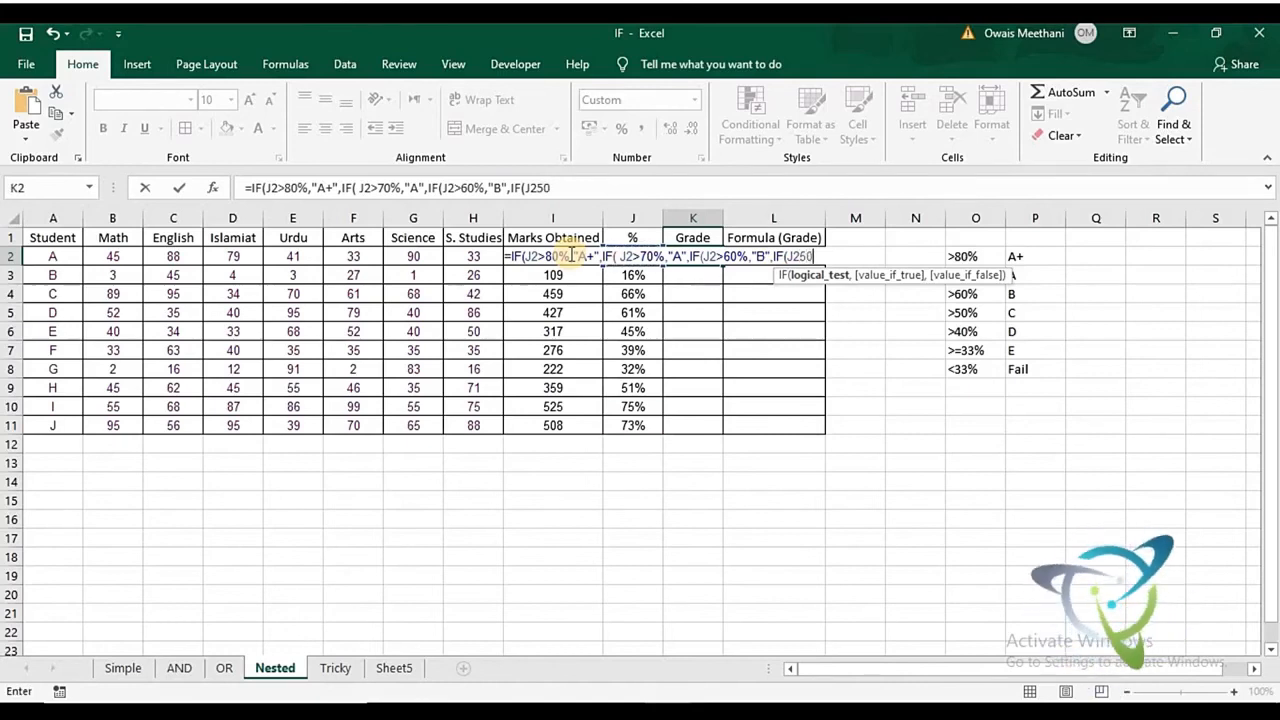
- Add a fourth nested IF to the K2 formula that returns "C" when J2>50%
key("BackSpace")
key("BackSpace")
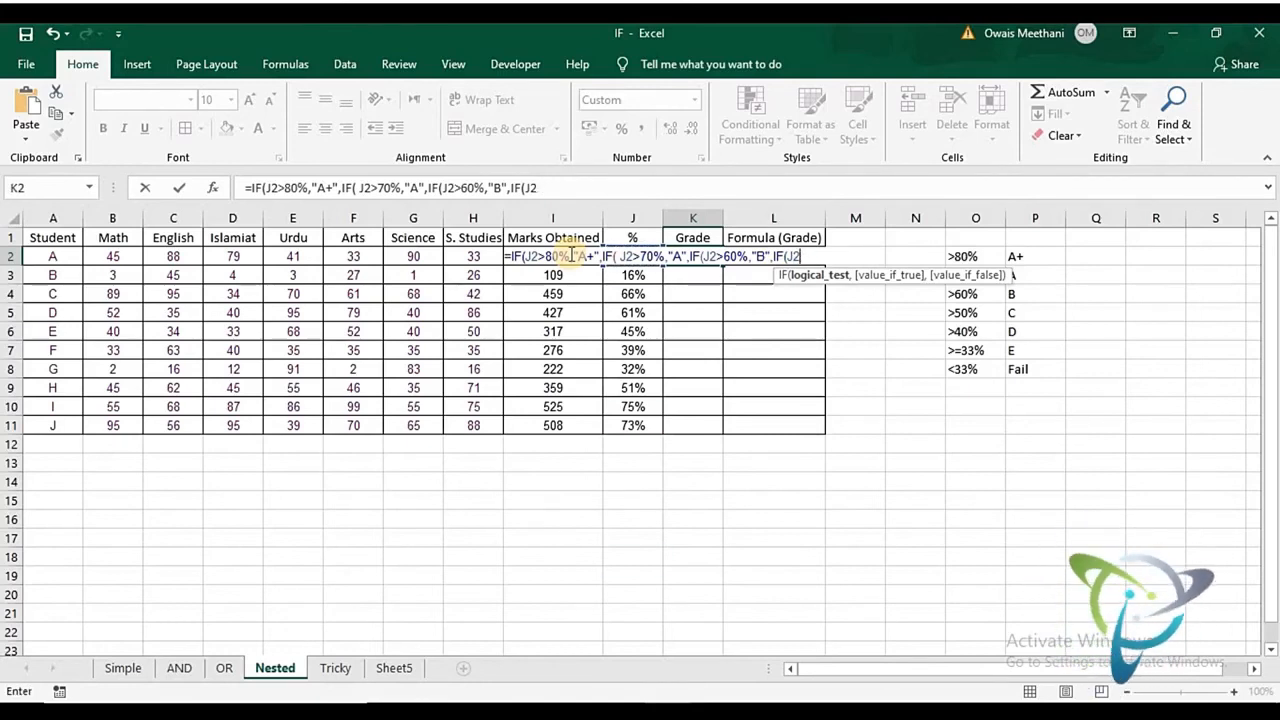
type(">")
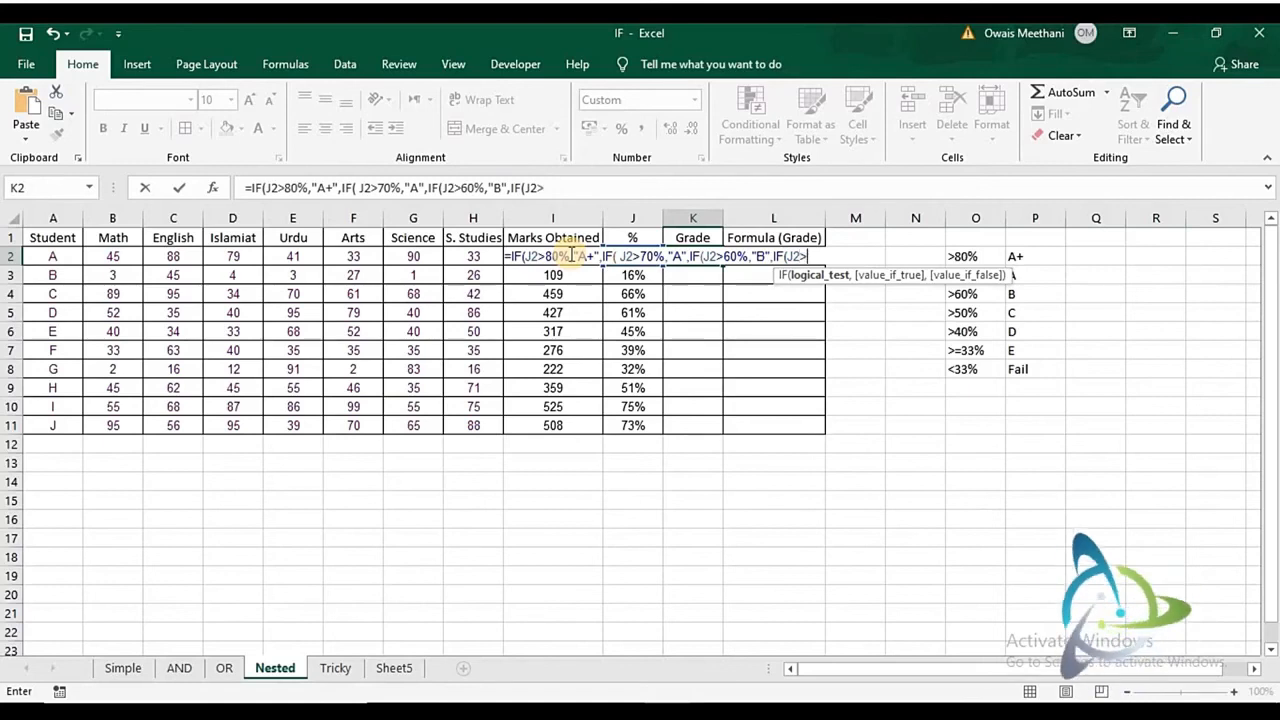
type("50%")
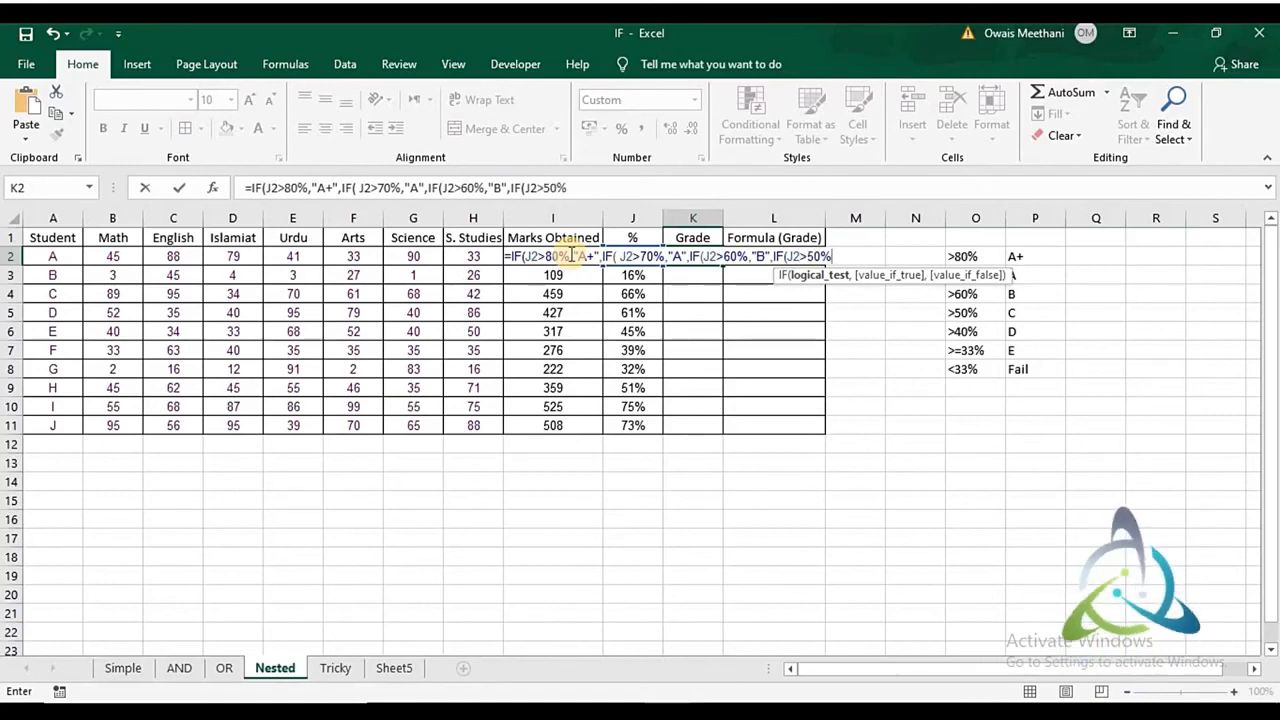
type(",")
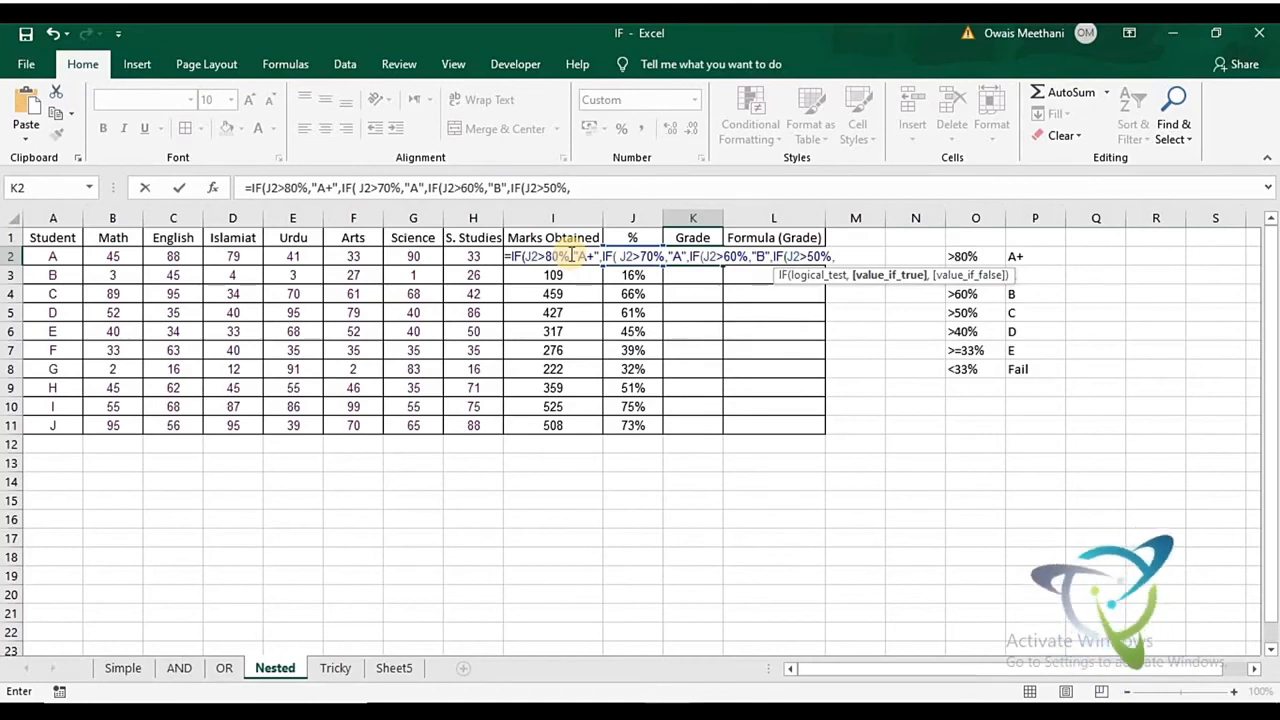
type("\"C")
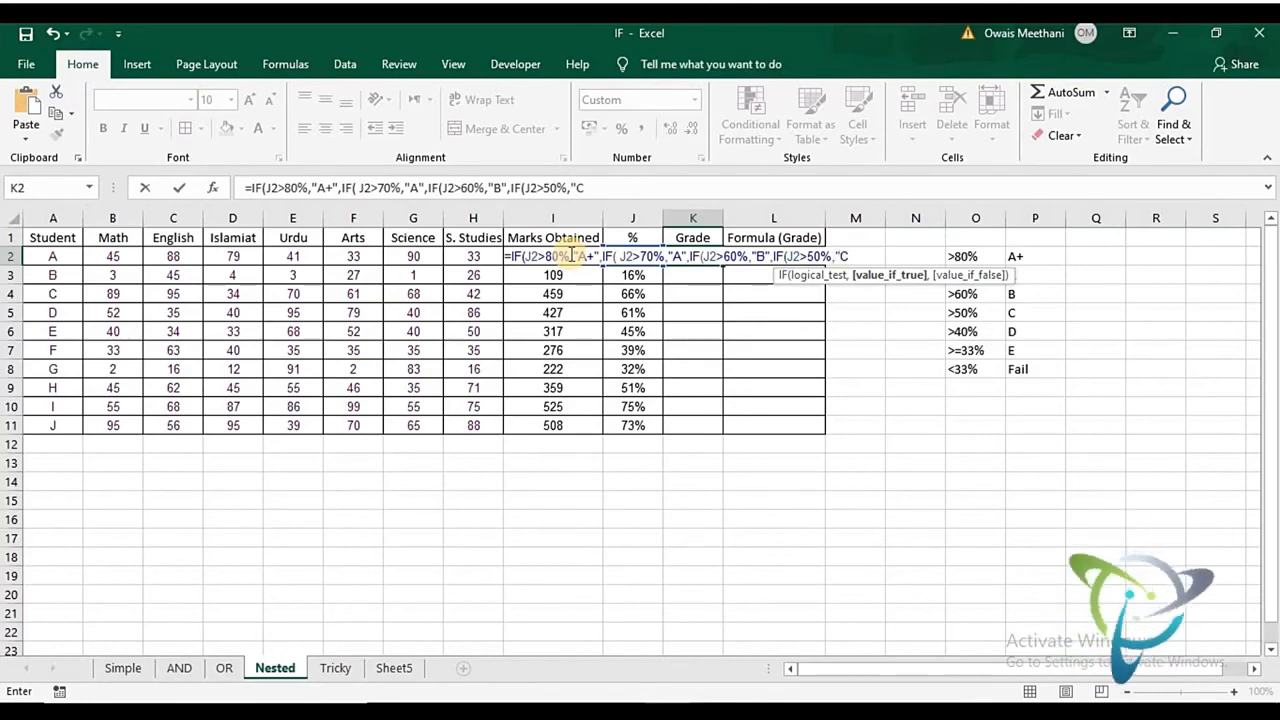
type("\",")
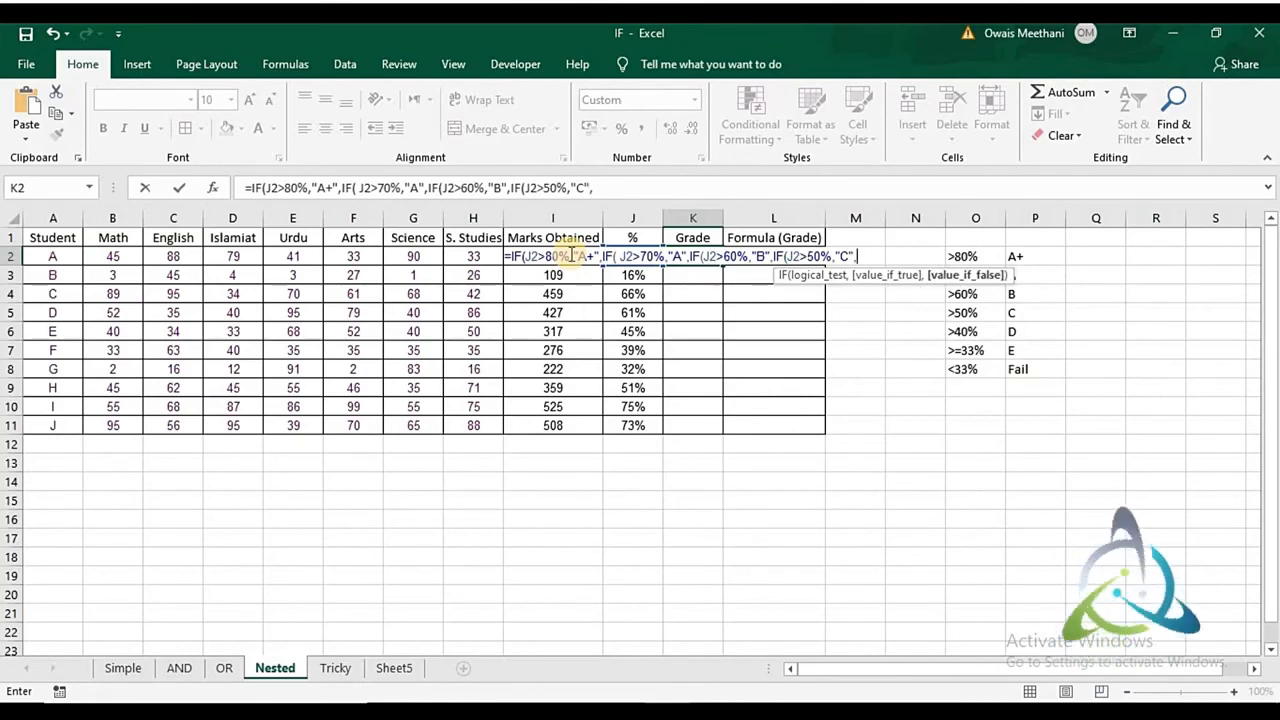
type("IF")
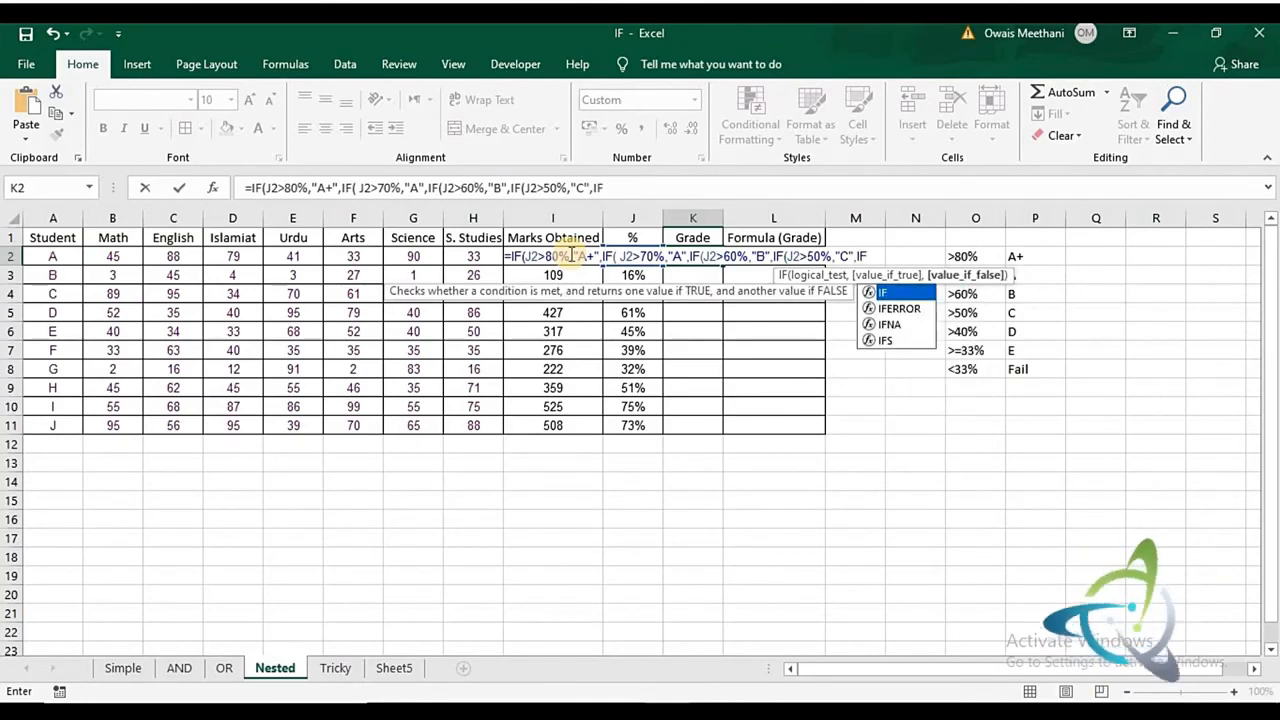
type("(")
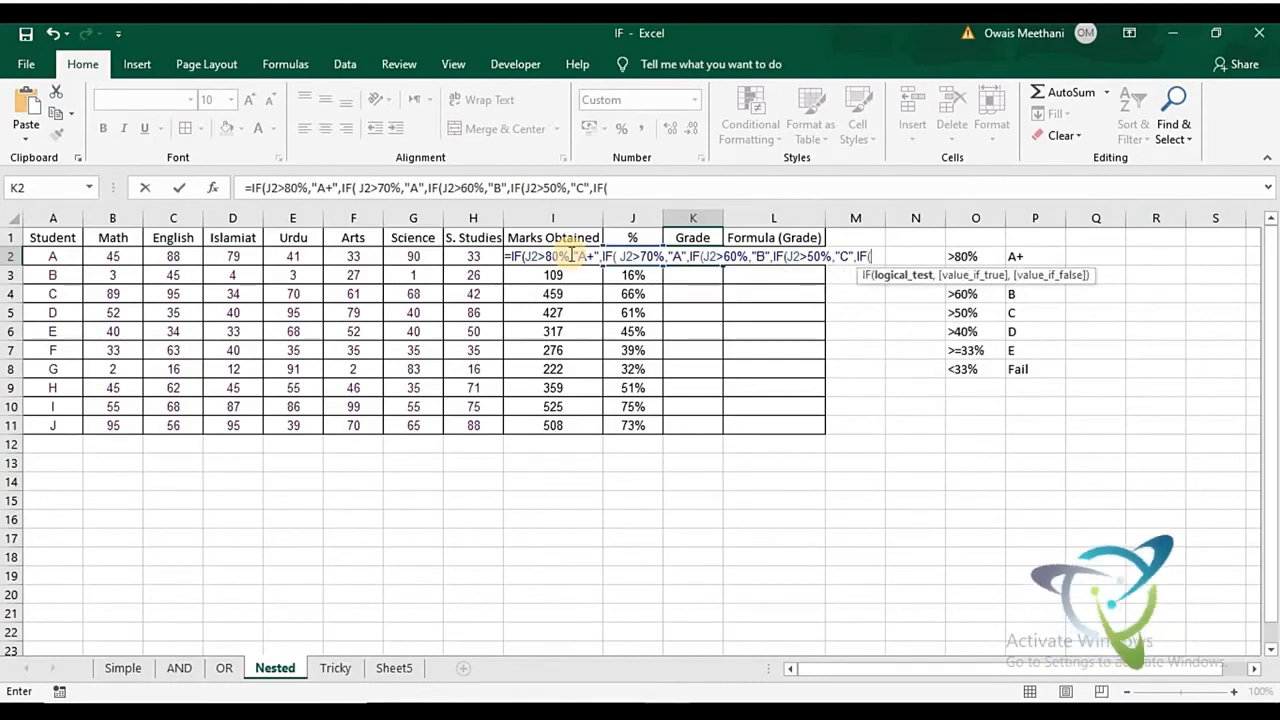
- Add a fifth nested IF to the K2 formula that returns "D" when J2>40%, continuing to its value if false
key("Left")
type(">")
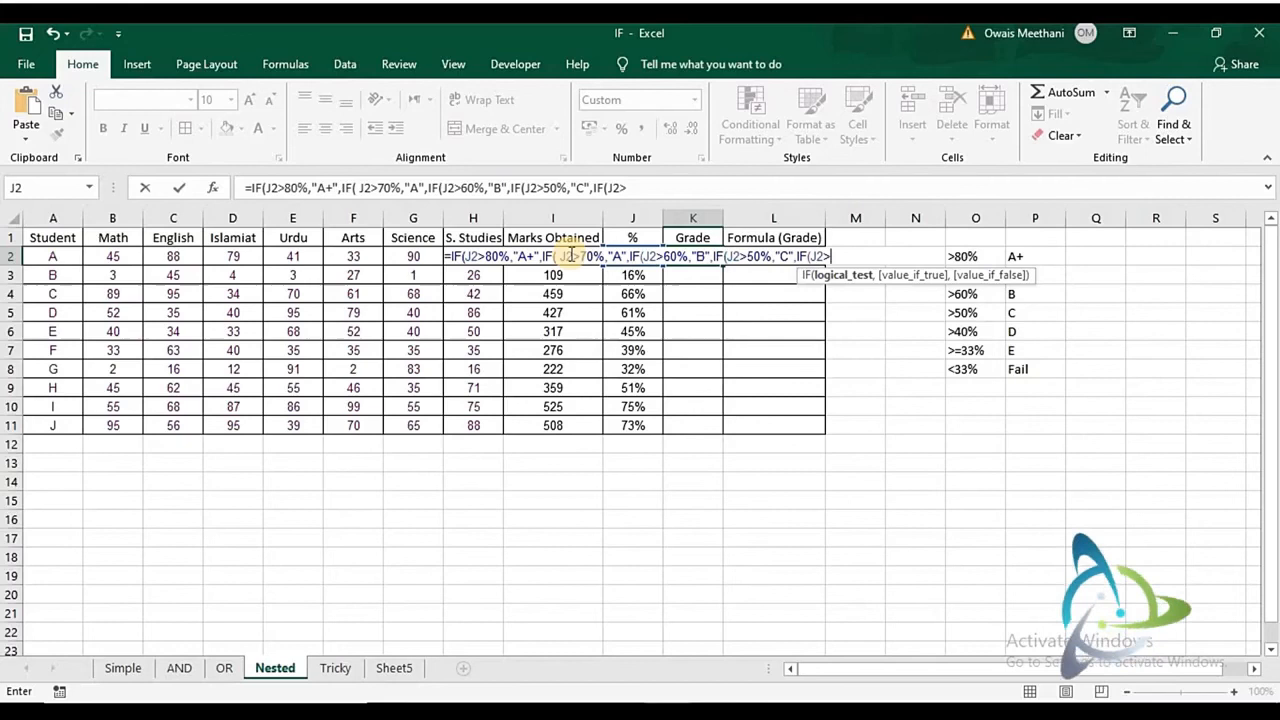
type("40")
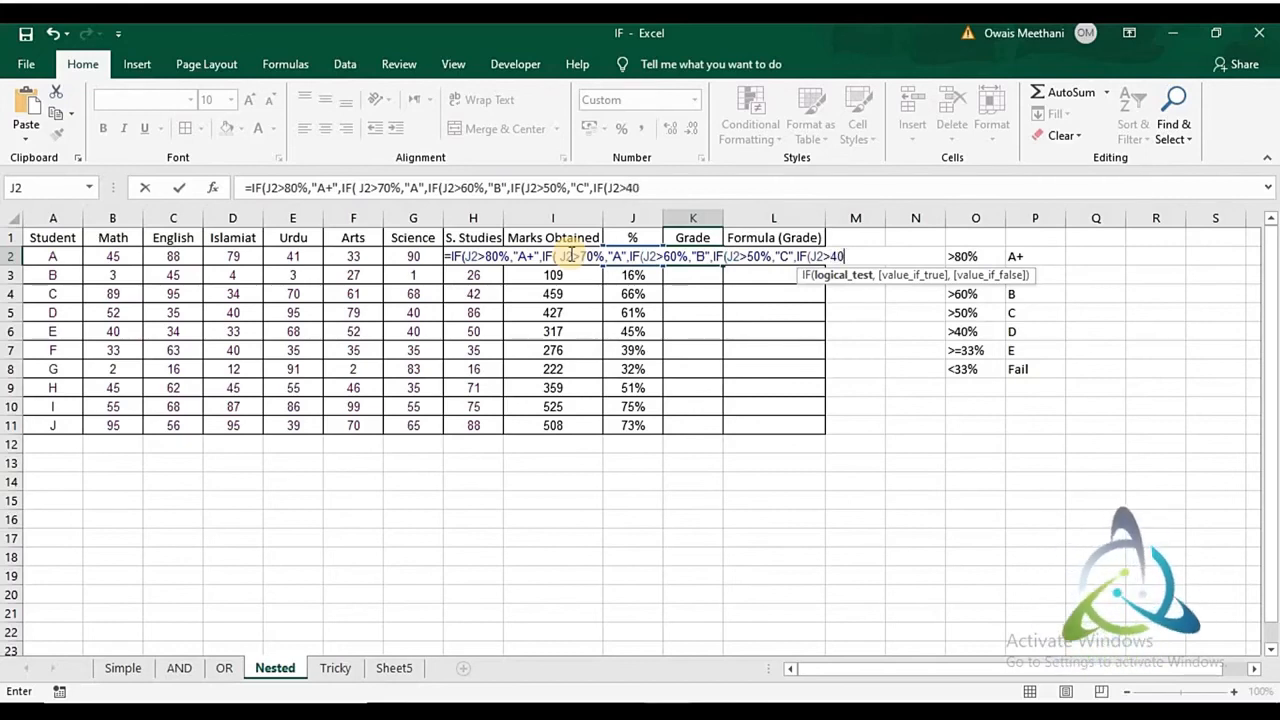
type("%,")
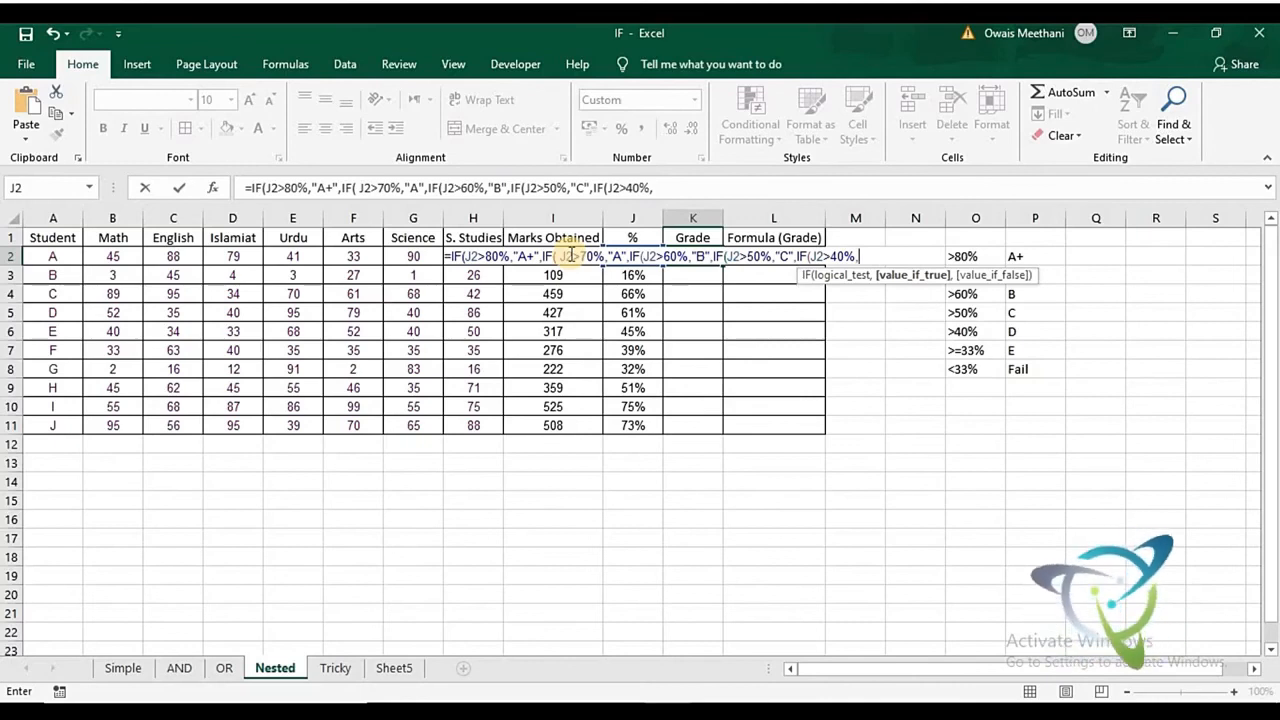
type("\"")
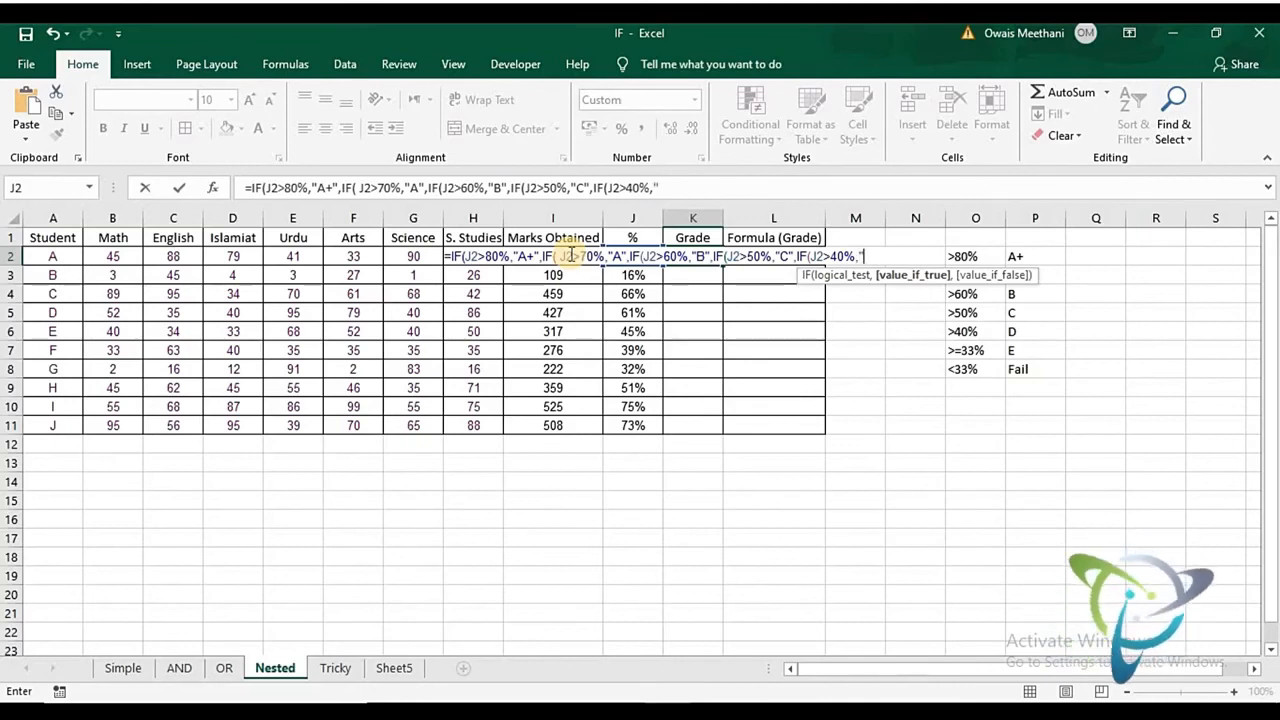
type("D")
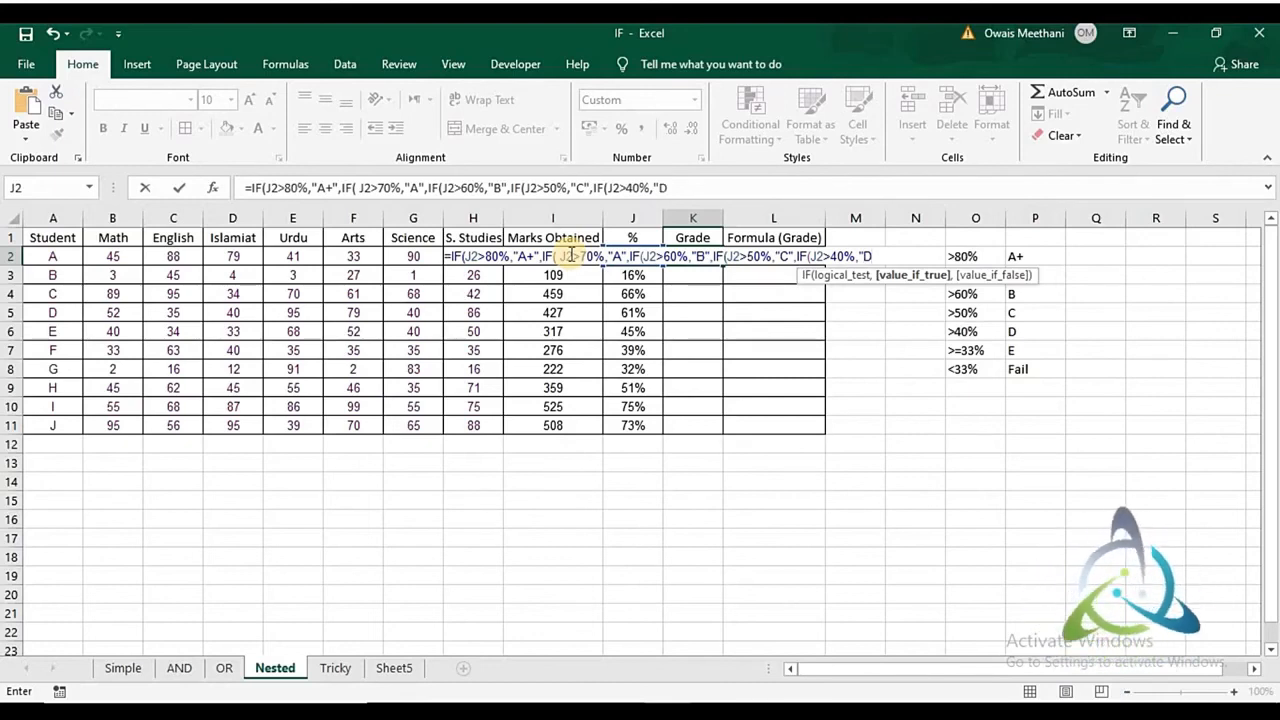
type("\",")
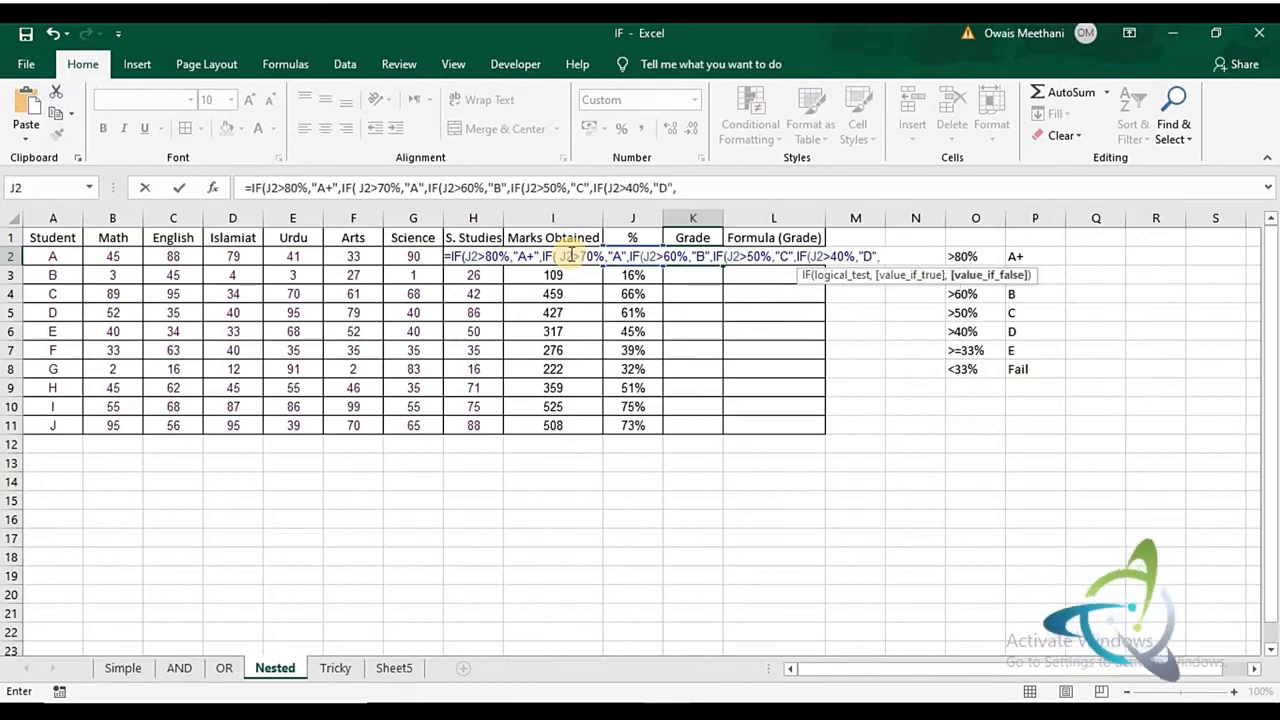
type("IF")
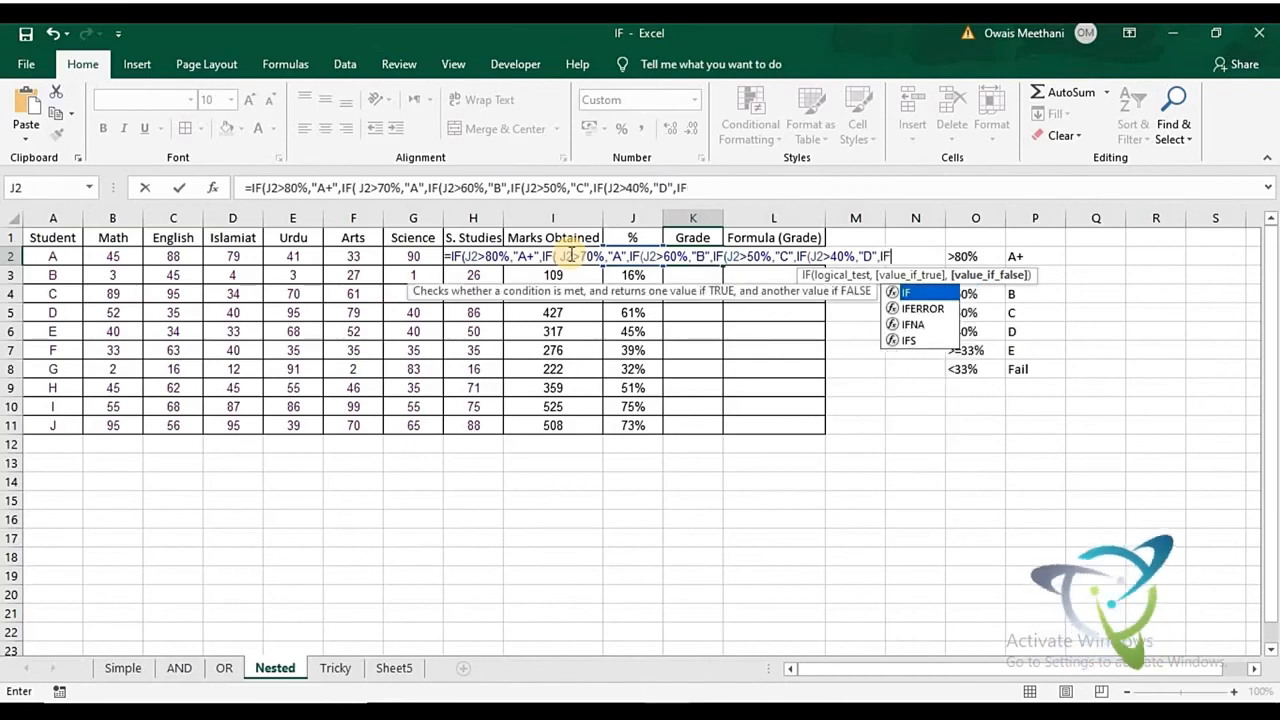
type("(")
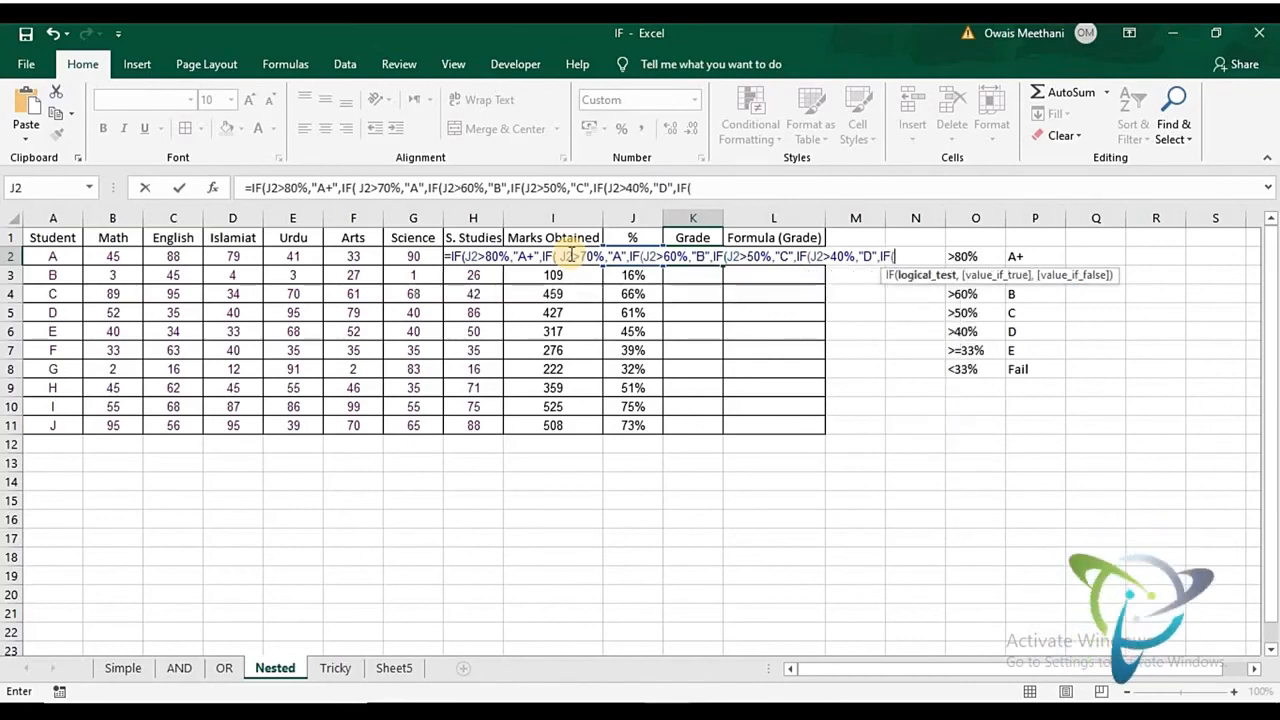
- Add a sixth nested IF to the K2 formula that returns "E" when J2>=33%, continuing to its value if false
key("Left")
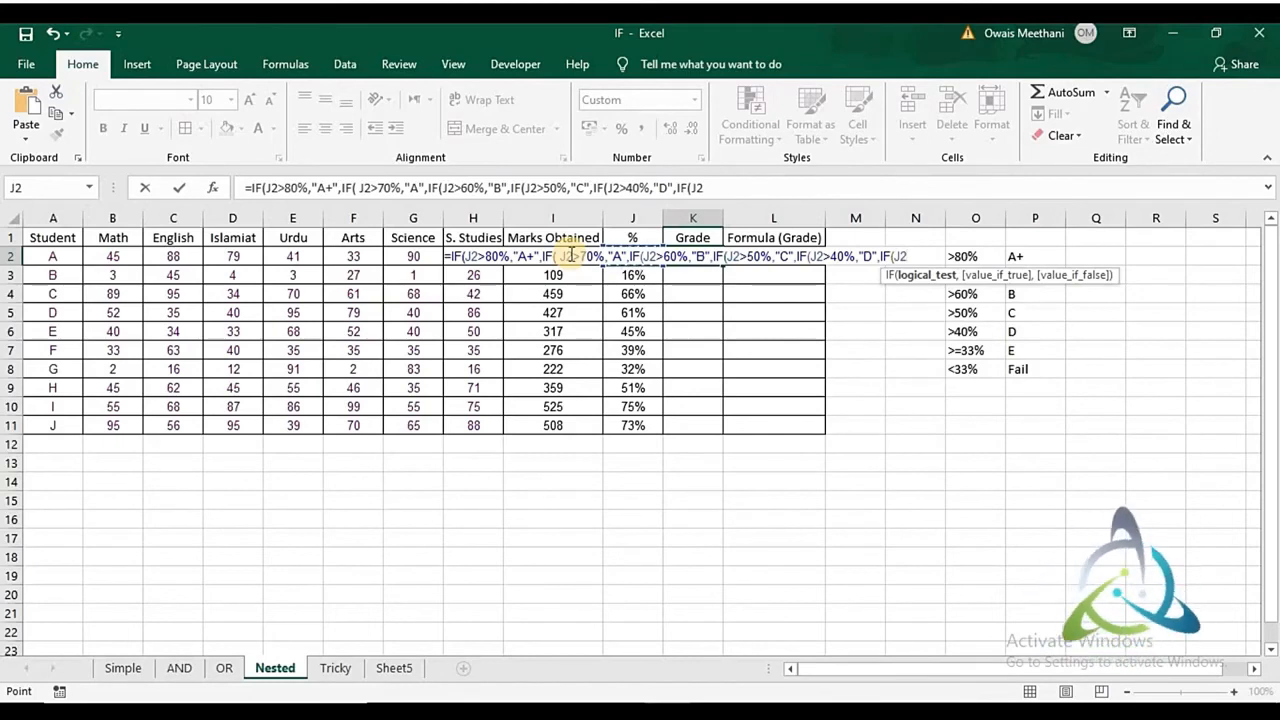
type(">=")
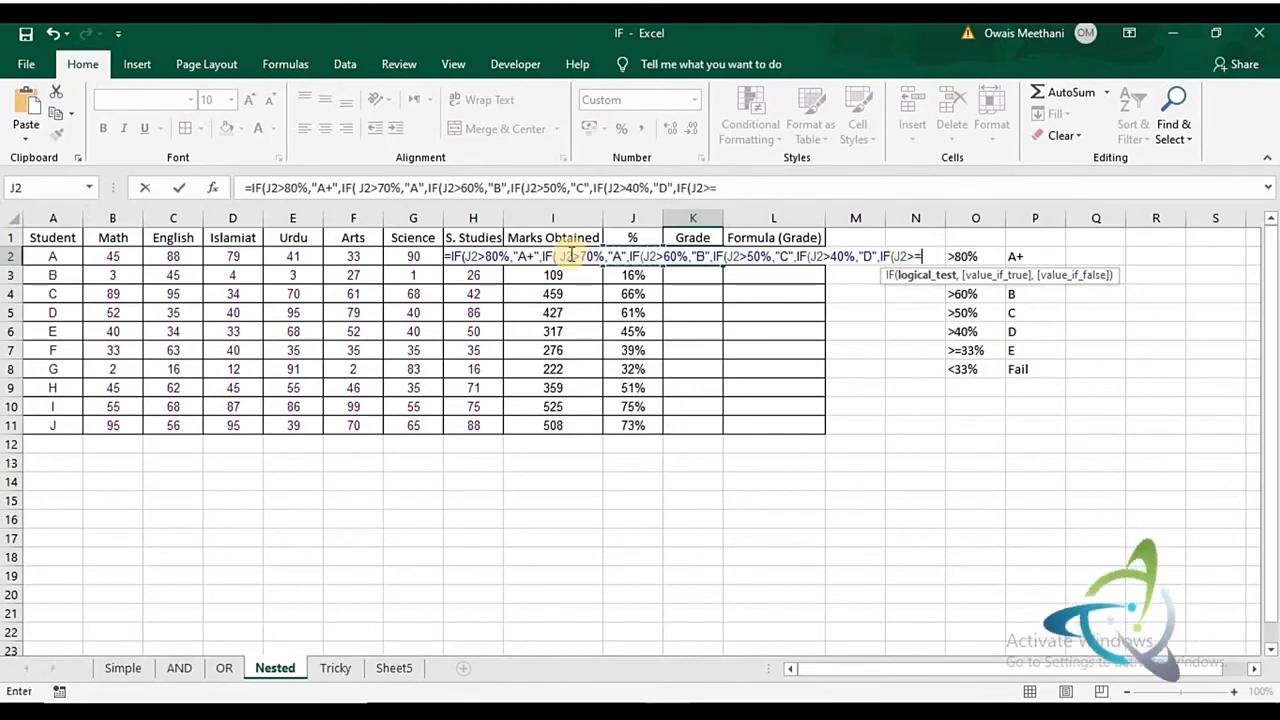
type("33%")
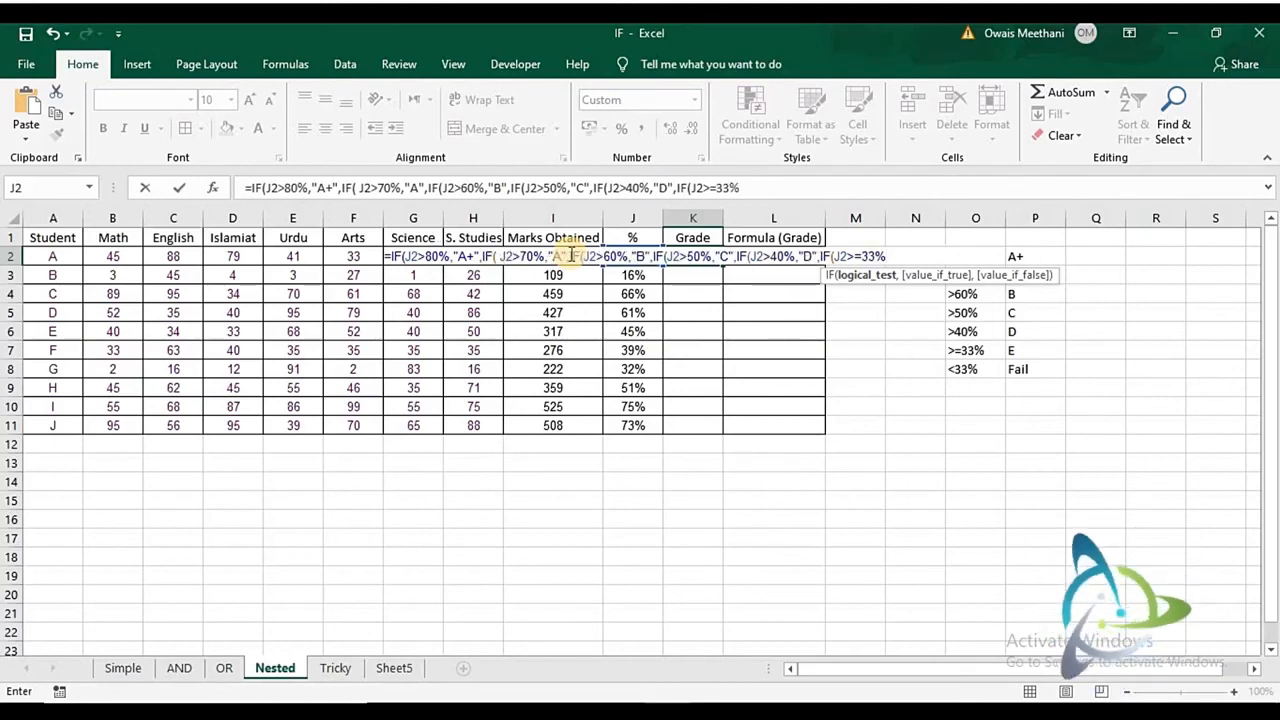
type(",")
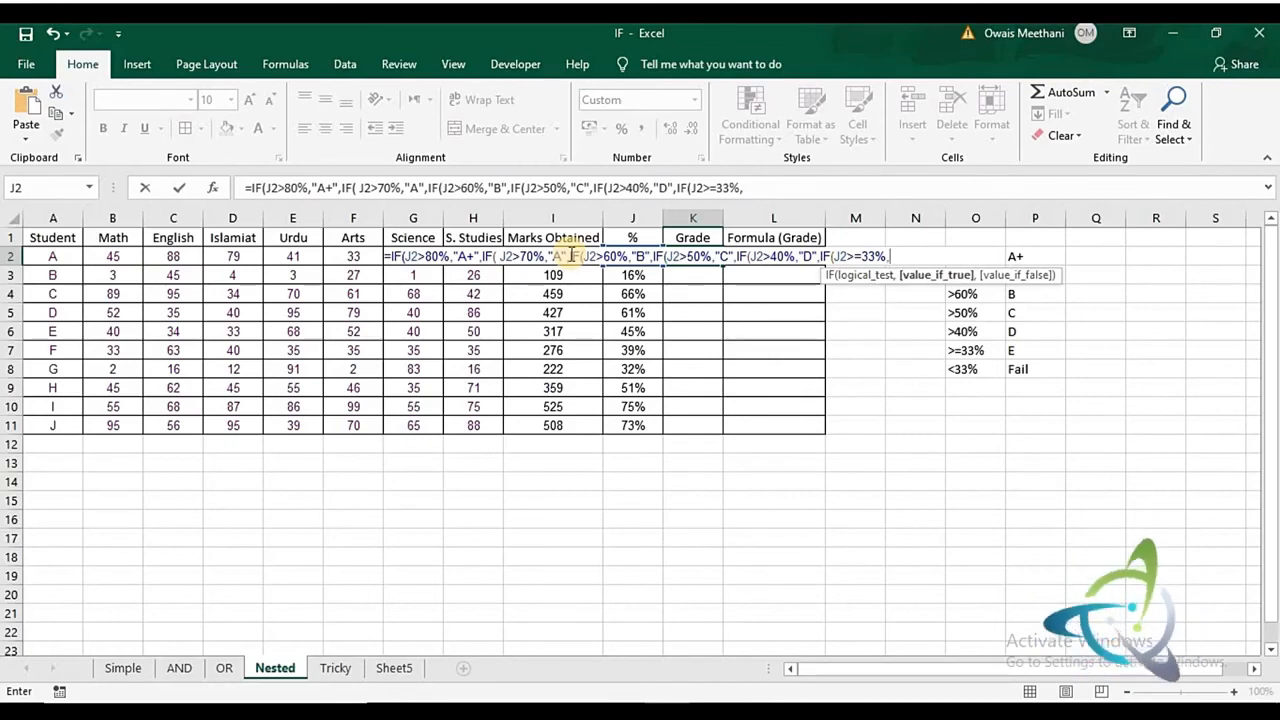
type("\"E")
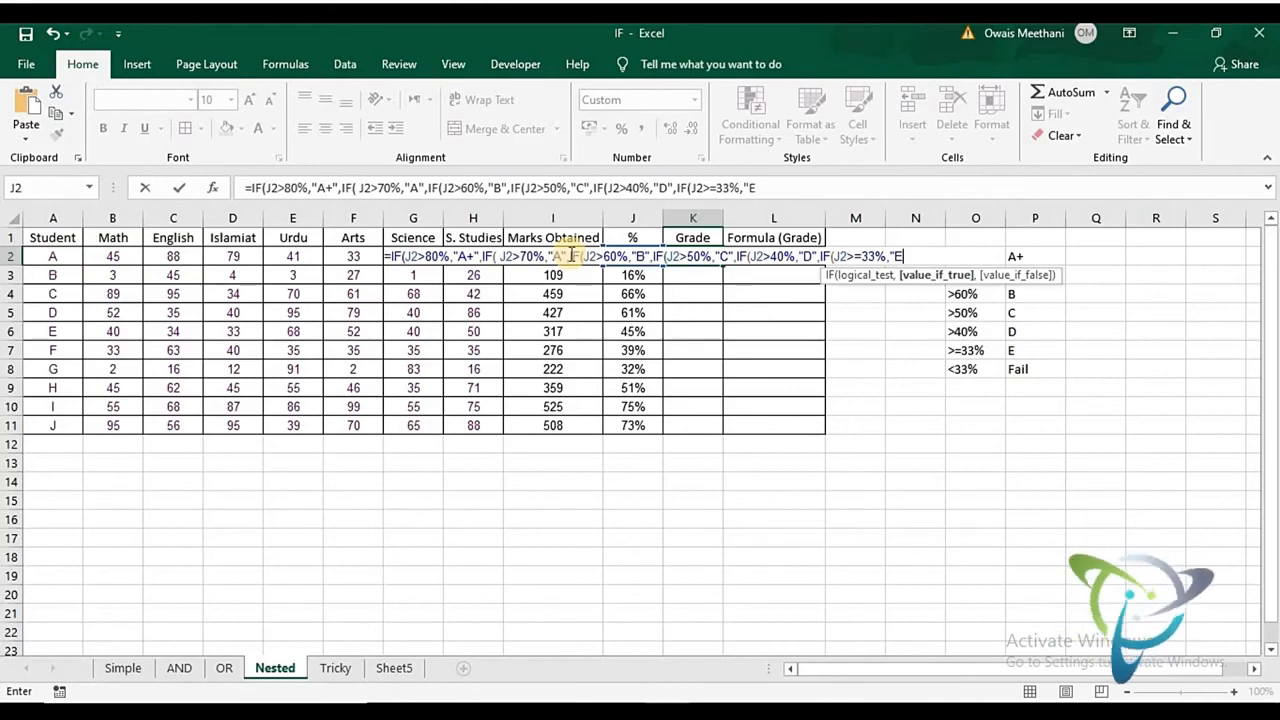
type("\",")
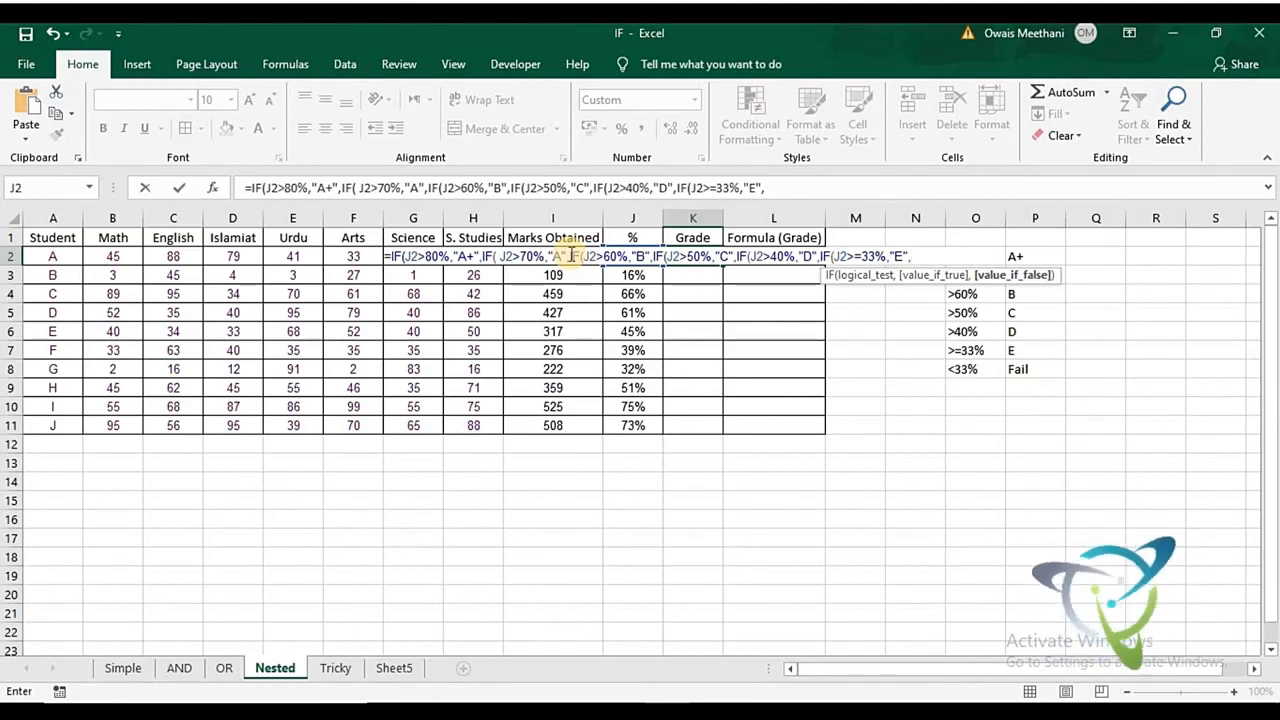
- Complete the K2 formula with "Fail" as the final value if false, closing all six IFs, and fill it down to K11
type("\"Fail")
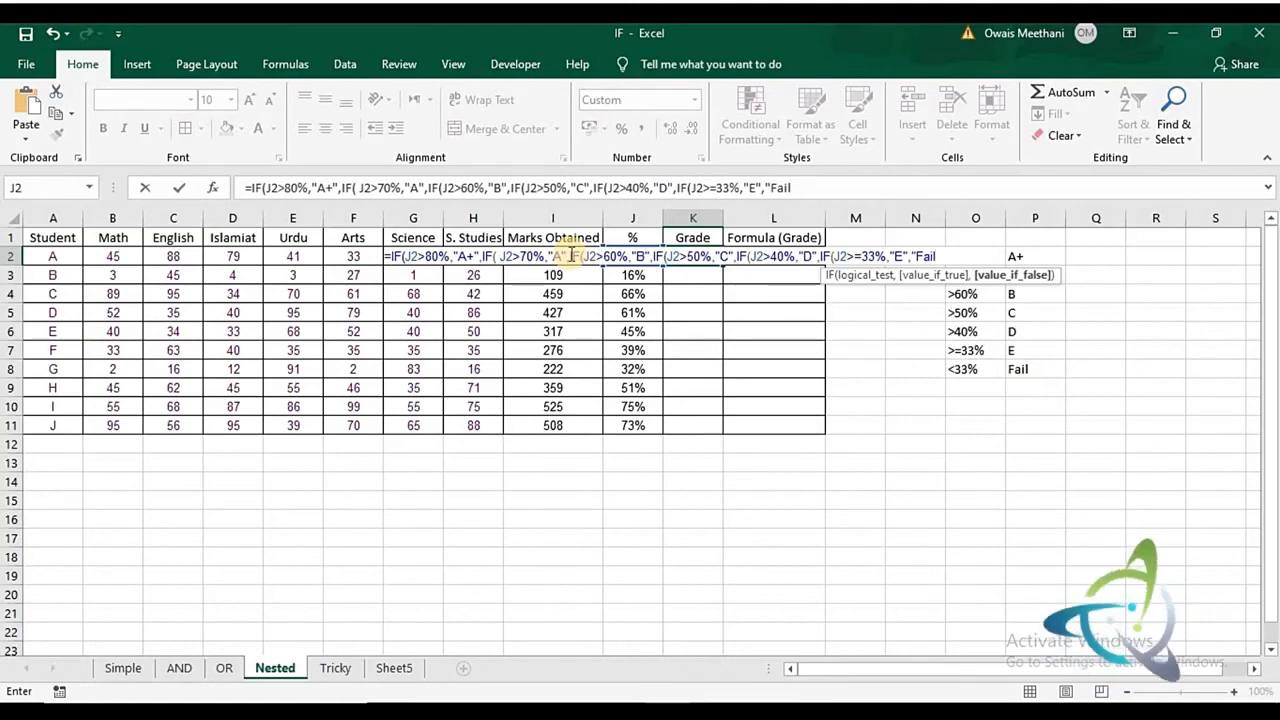
type("\")")
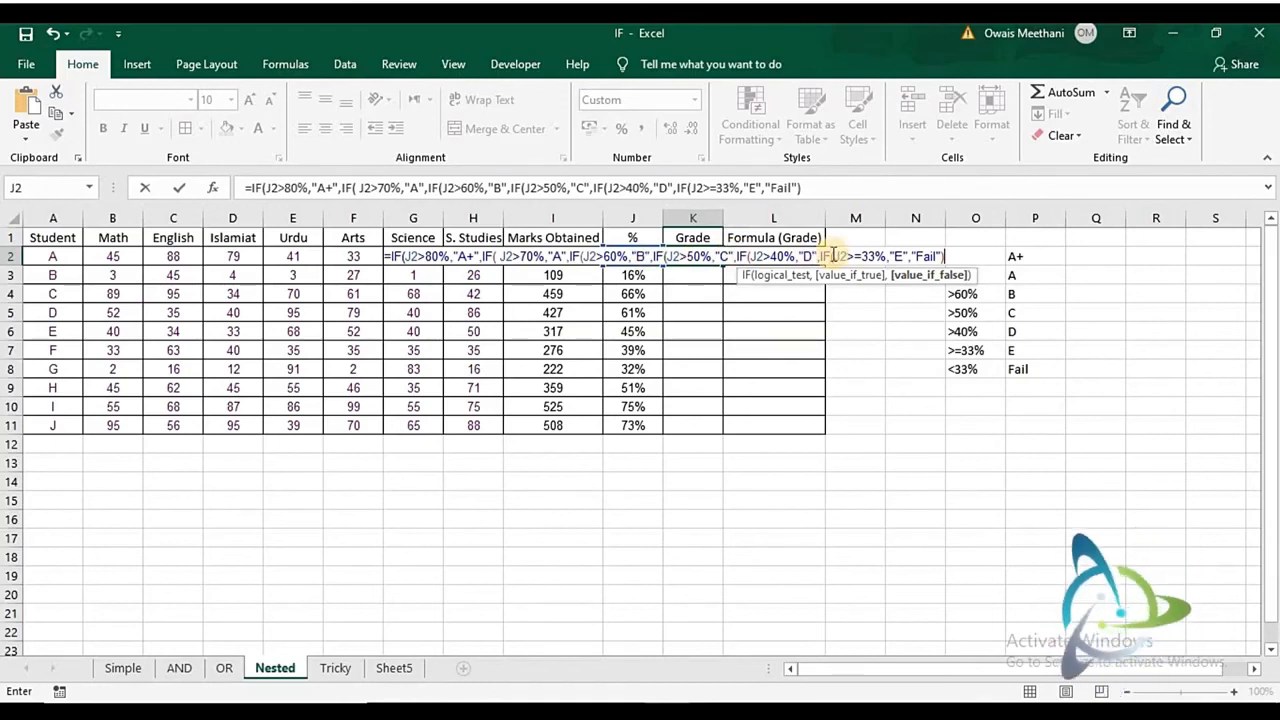
type(")))")
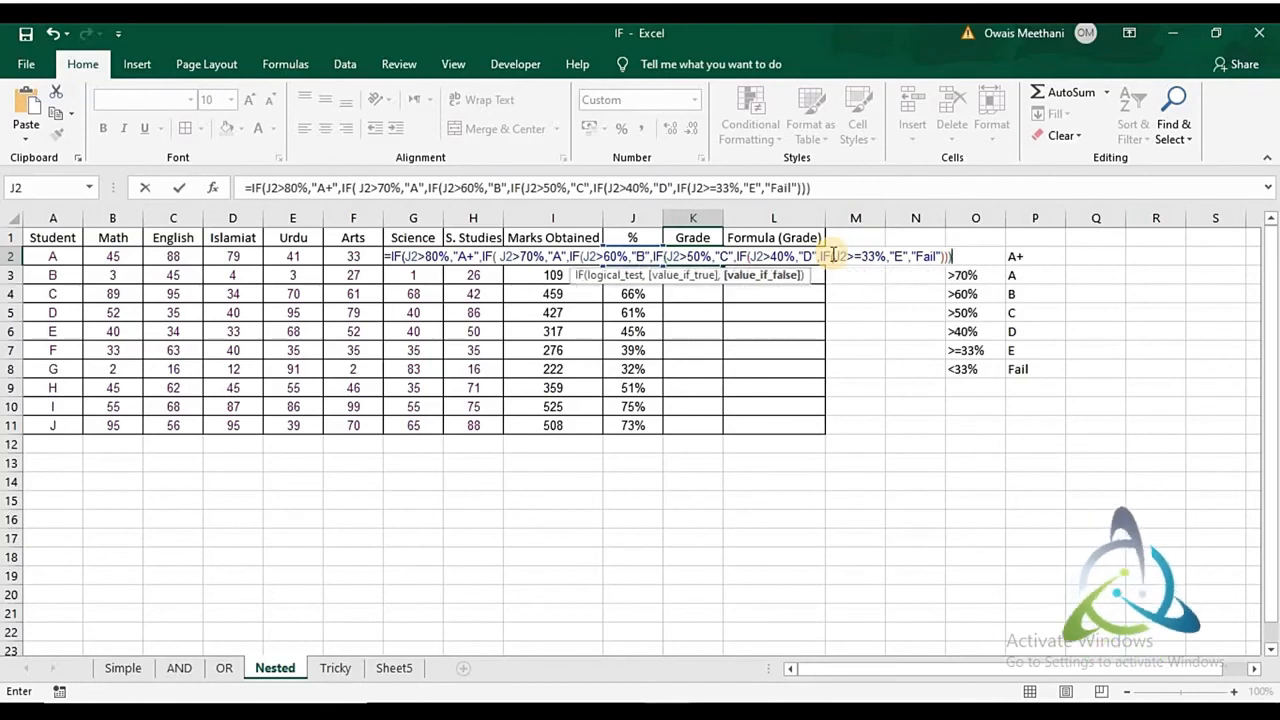
type("))")
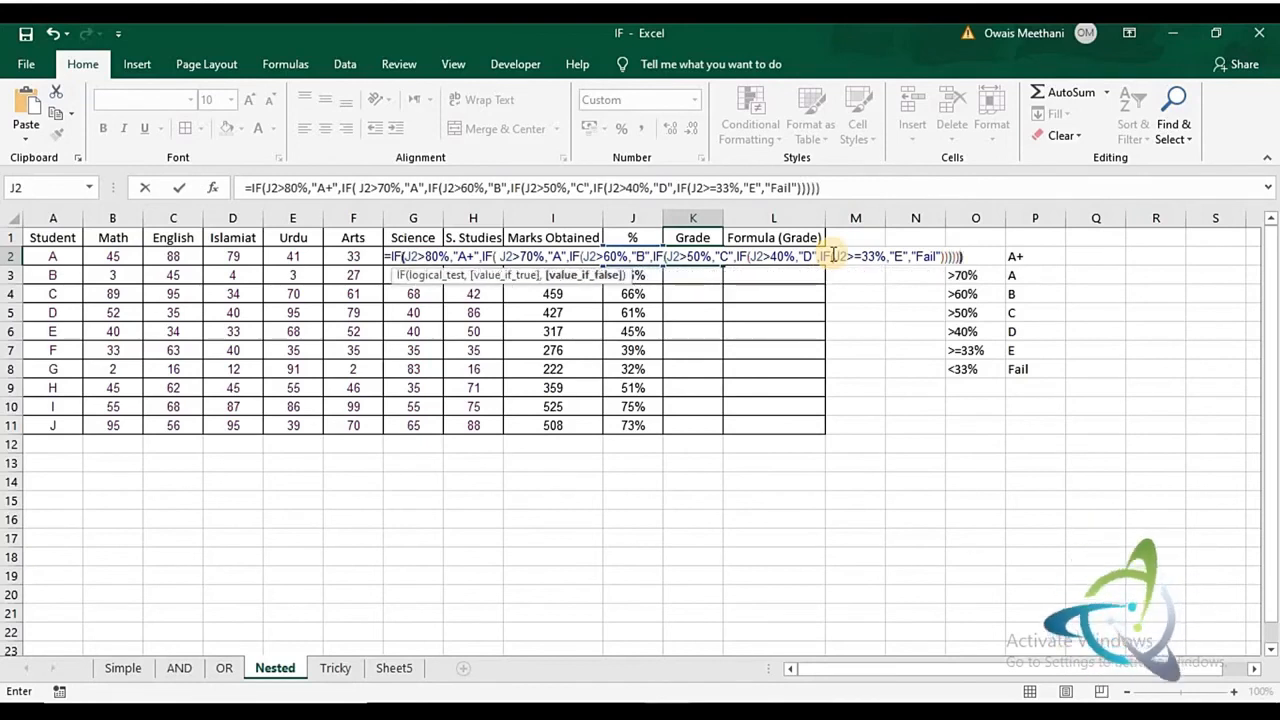
key("Return")
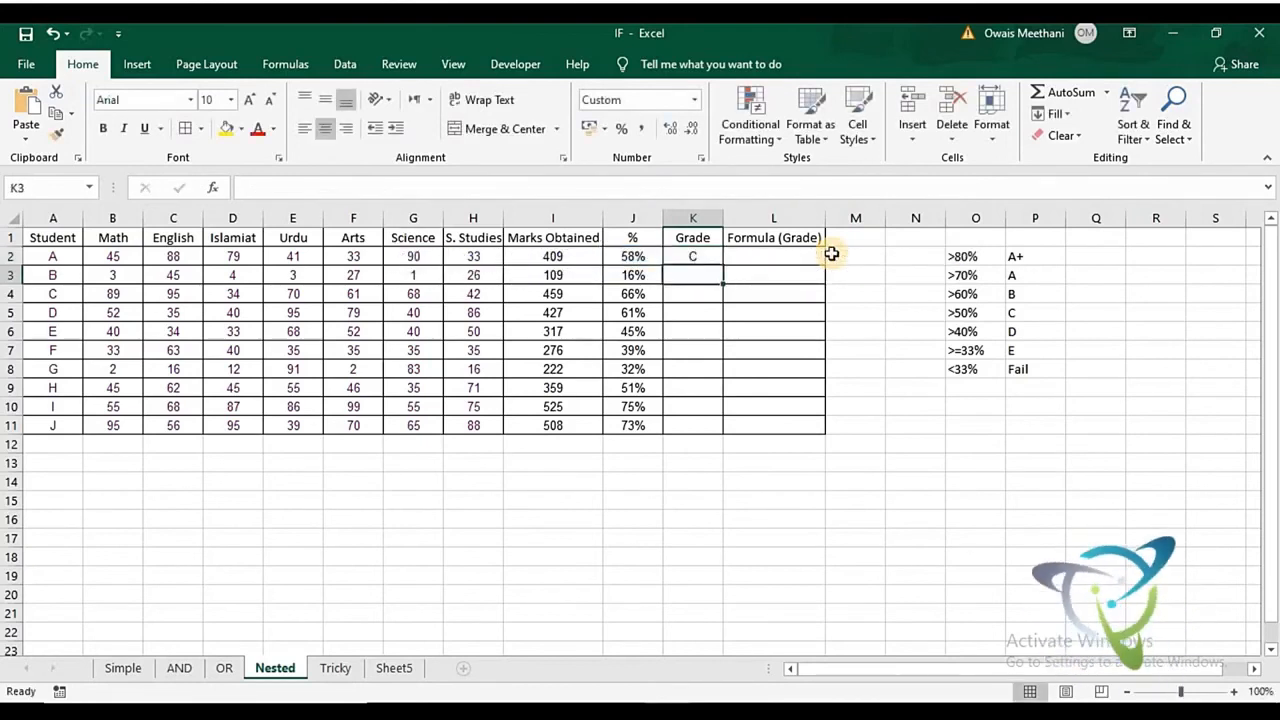
key("Up")
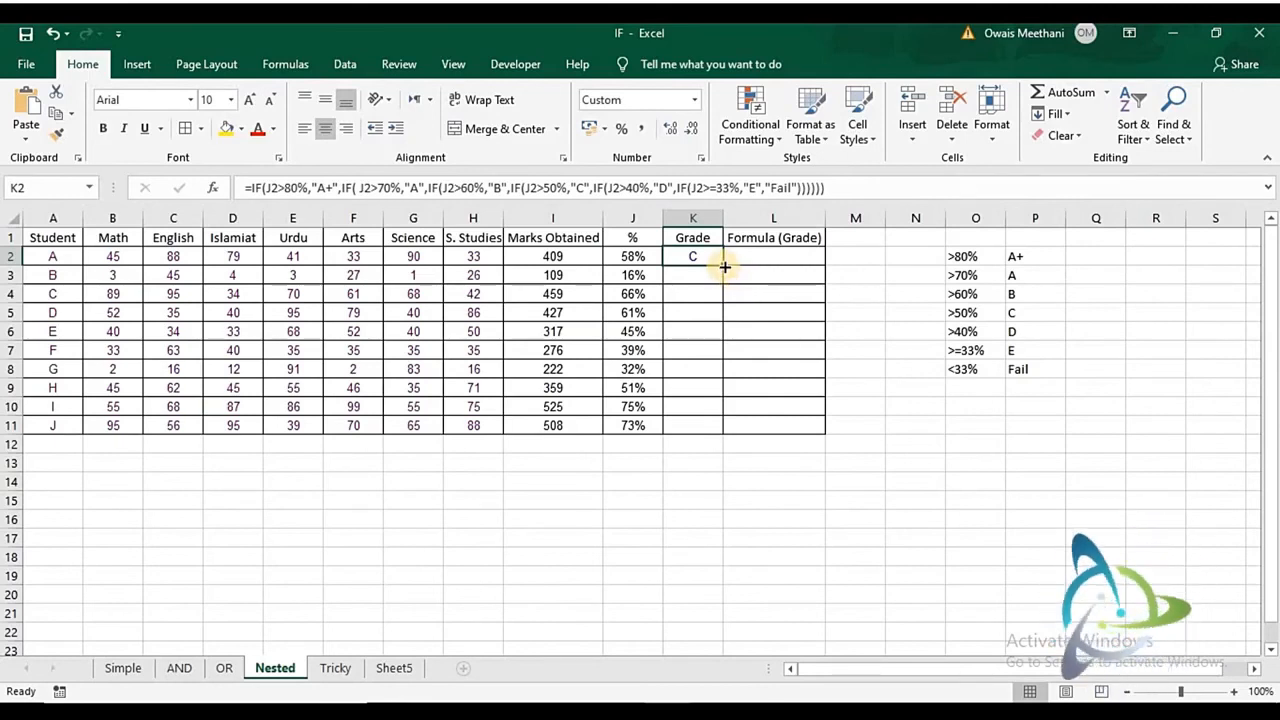
double_click(725, 266)
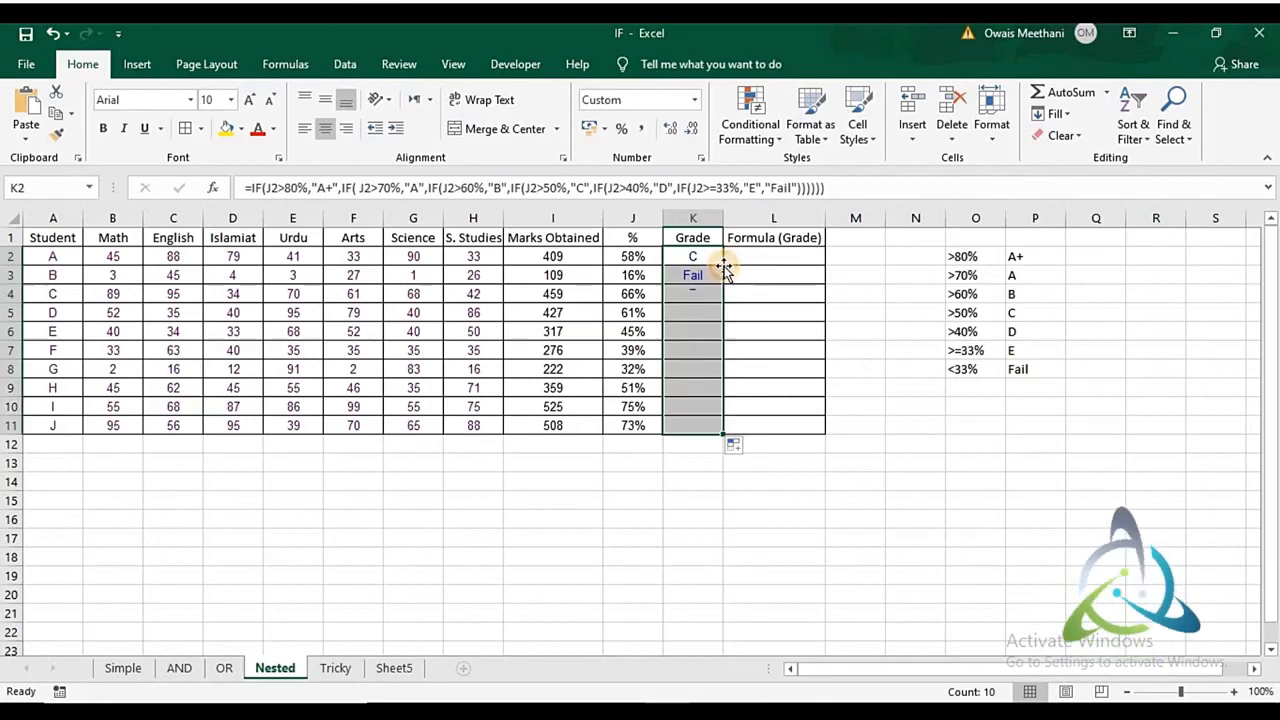
- Examine the copied grade formulas row by row through K2:K11
left_click(701, 278)
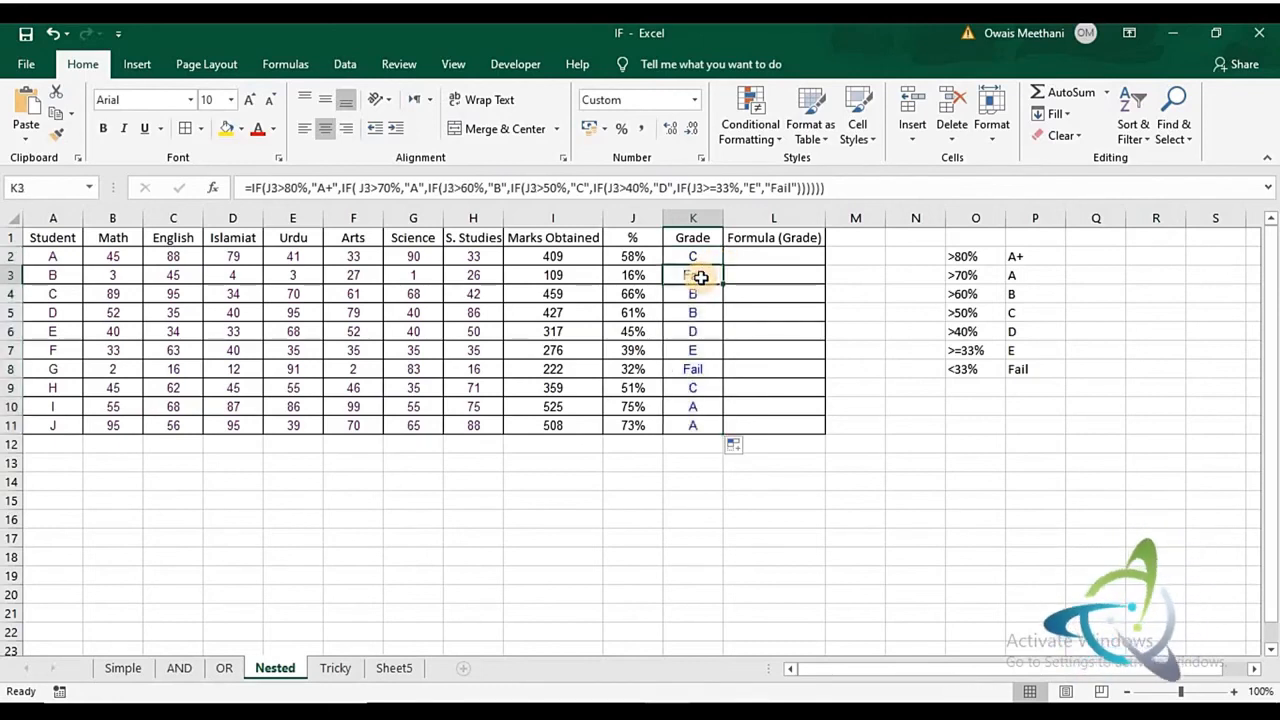
key("Down")
key("Down")
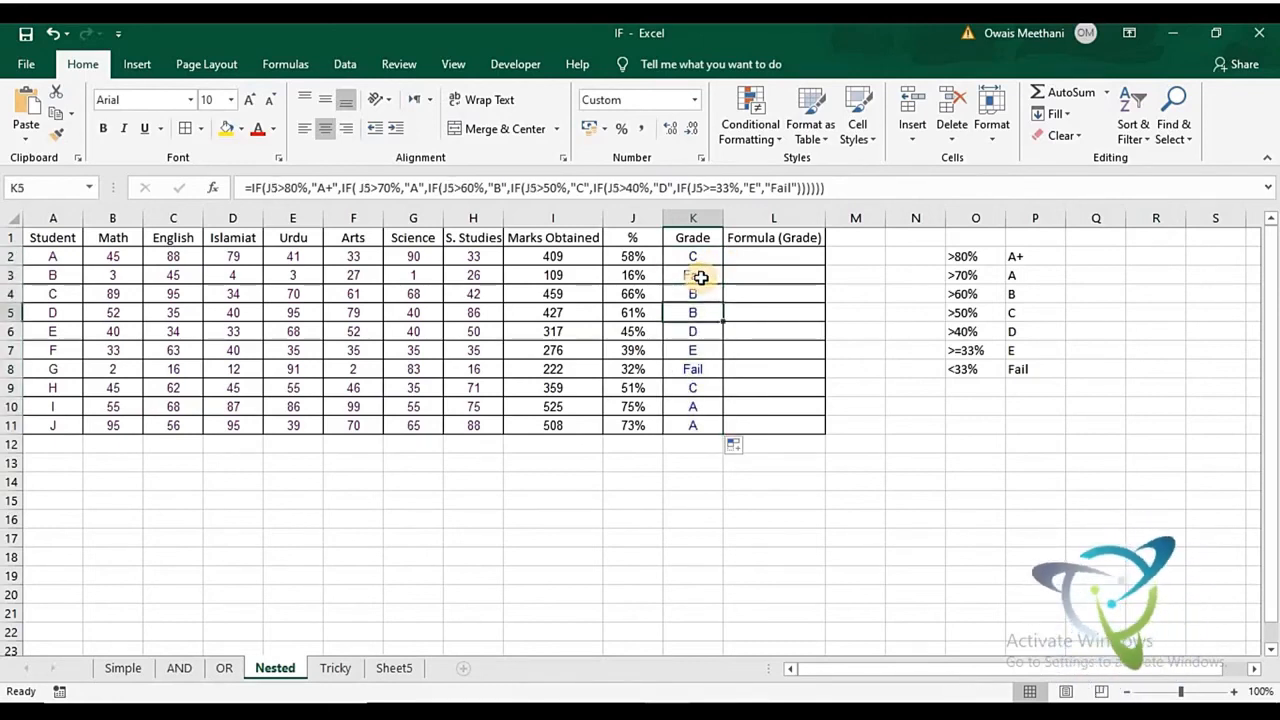
key("Down")
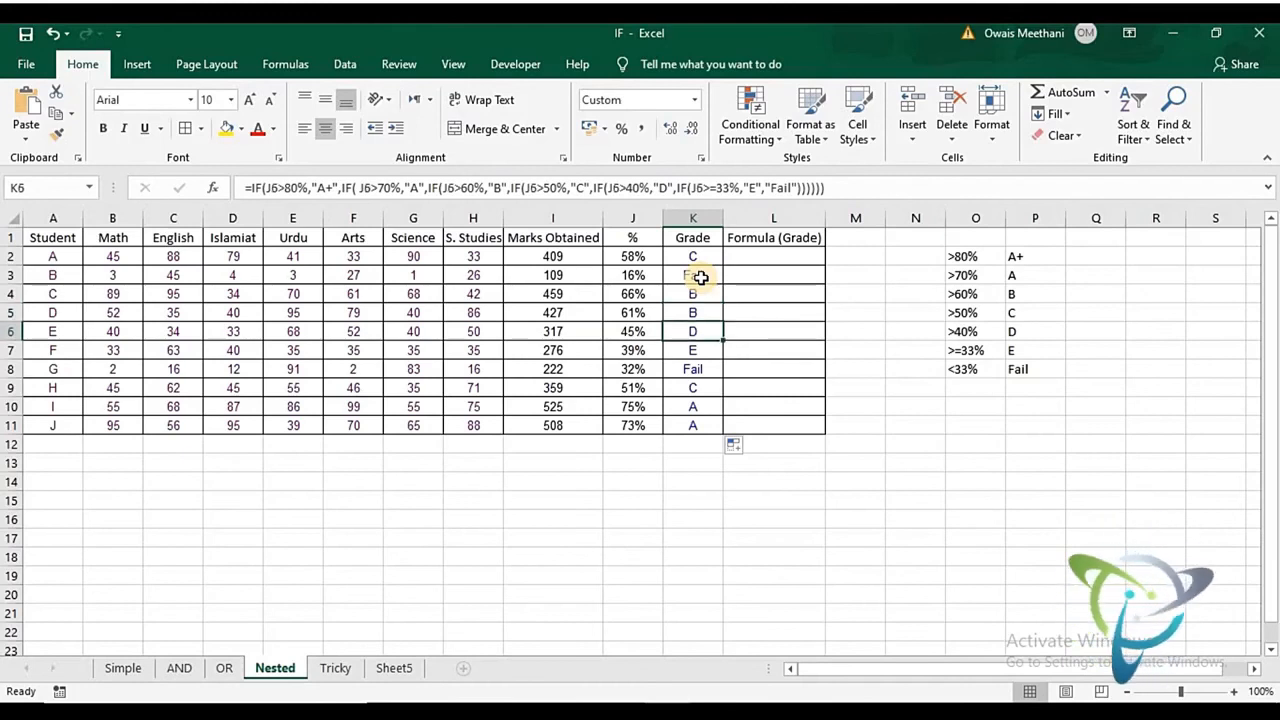
key("Down")
key("Down")
key("Down")
key("Down")
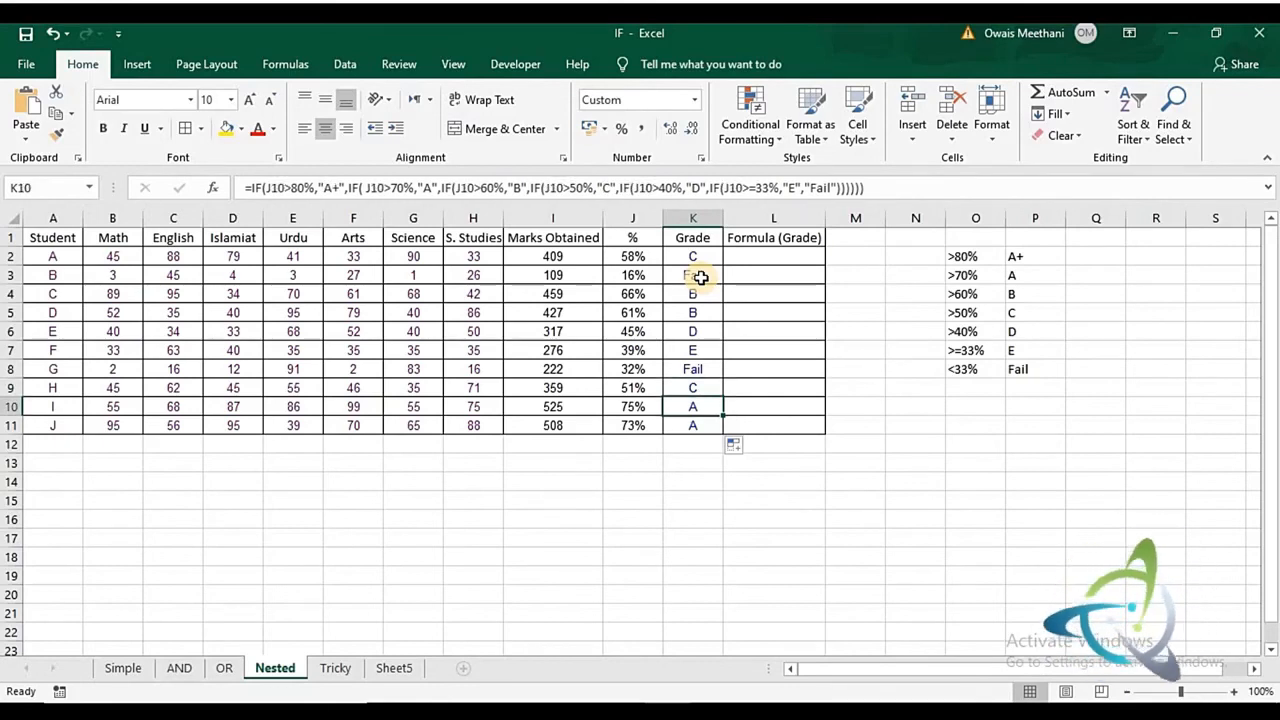
key("Down")
key("Up")
key("Up")
key("Up")
key("Up")
key("Up")
key("Up")
key("Up")
key("Up")
key("Up")
key("Down")
key("Down")
key("Up")
key("Up")
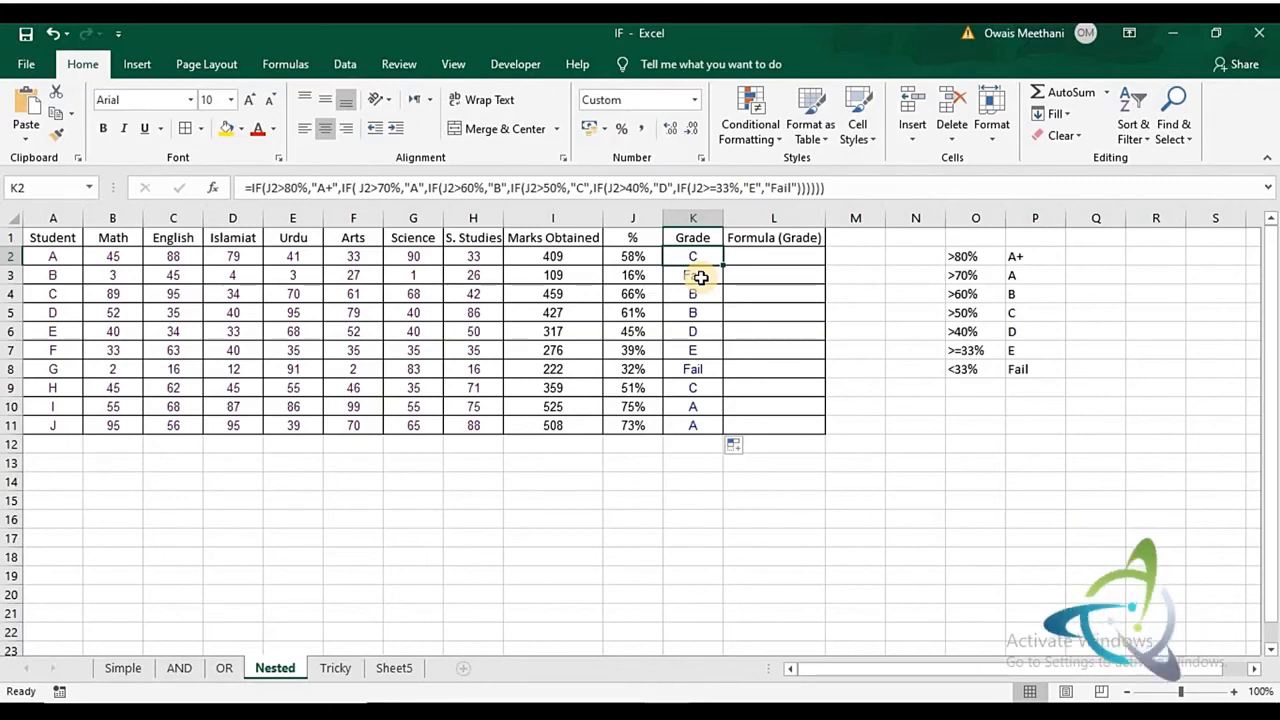
- Copy the entire formula from K2 and paste it into K13 as plain text with a leading apostrophe
key("F2")
key("shift+Left")
key("shift+Left")
key("shift+Left")
key("shift+Left")
key("shift+Left")
key("shift+Left")
key("shift+Left")
key("shift+Left")
key("shift+Left")
key("shift+Left")
key("shift+Left")
key("shift+Left")
key("shift+Left")
key("shift+Left")
key("shift+Left")
key("shift+Left")
key("shift+Left")
key("shift+Left")
key("shift+Left")
key("shift+Left")
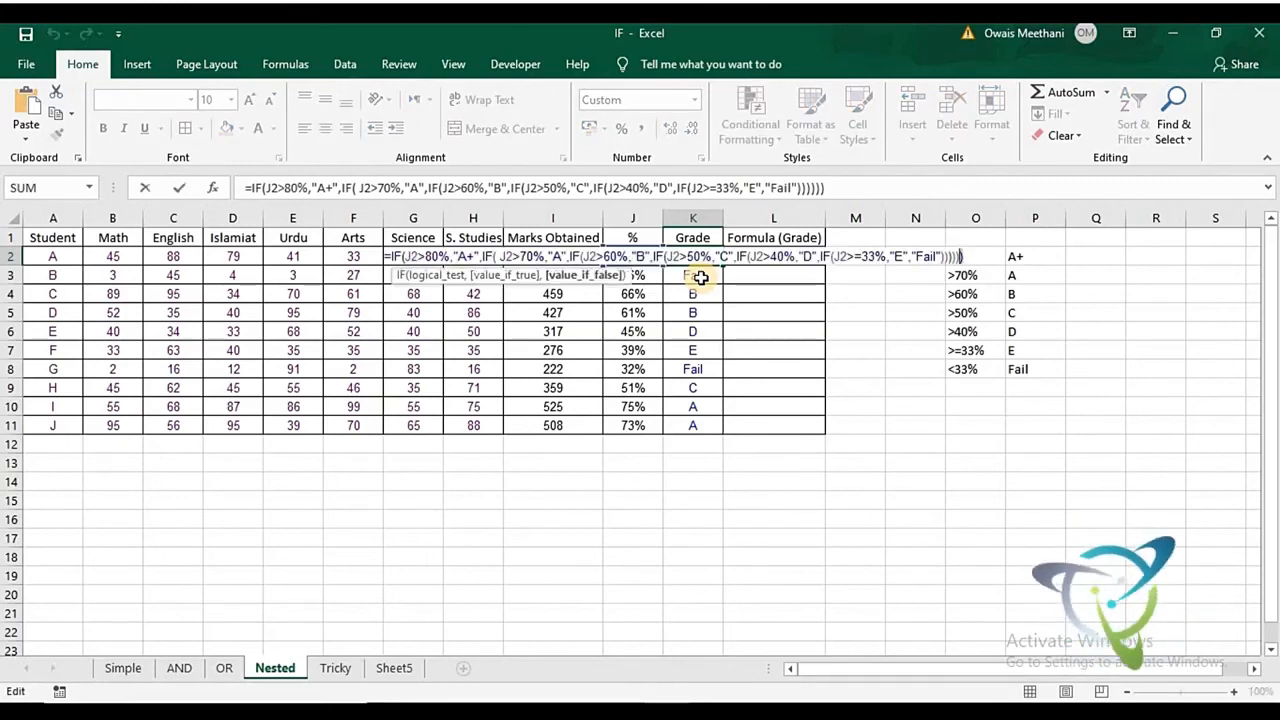
key("shift+Left")
key("shift+Left")
key("shift+Left")
key("shift+Left")
key("shift+Left")
key("shift+Left")
key("shift+Left")
key("shift+Left")
key("shift+Left")
key("shift+Left")
key("shift+Left")
key("shift+Left")
key("shift+Left")
key("shift+Left")
key("shift+Left")
key("shift+Left")
key("shift+Left")
key("shift+Left")
key("shift+Left")
key("shift+Left")
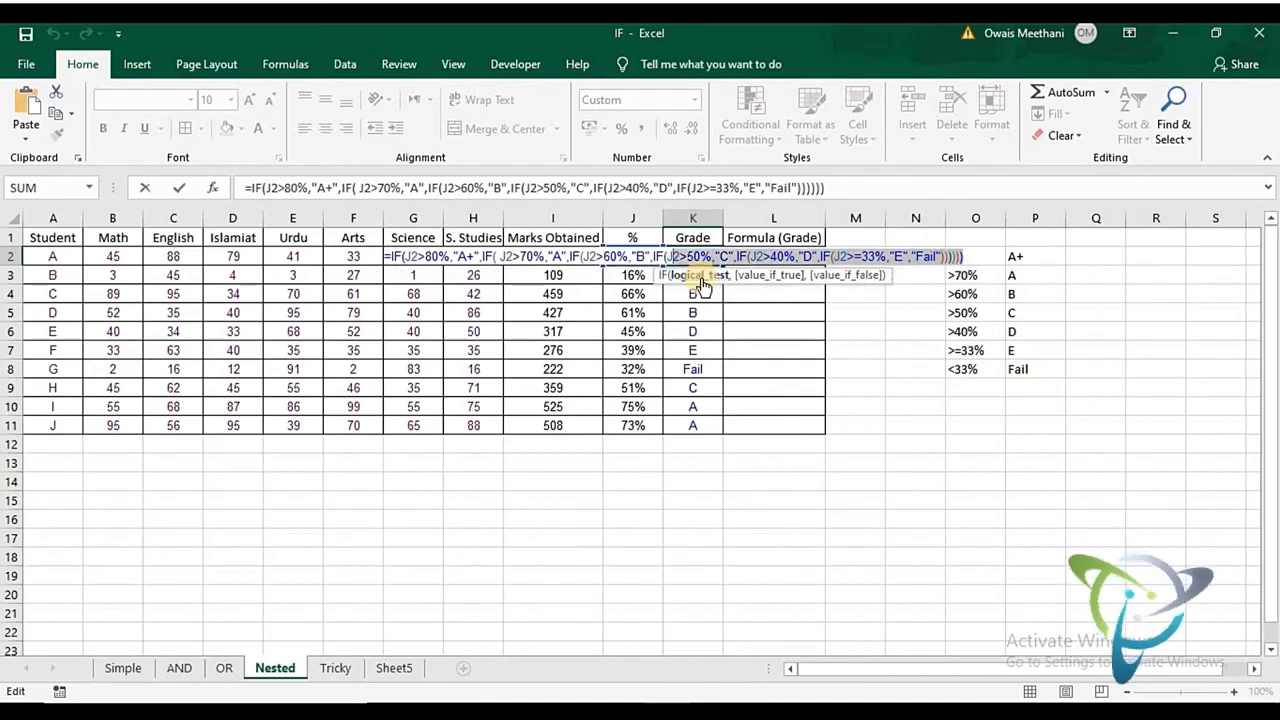
key("shift+Left")
key("ctrl+c")
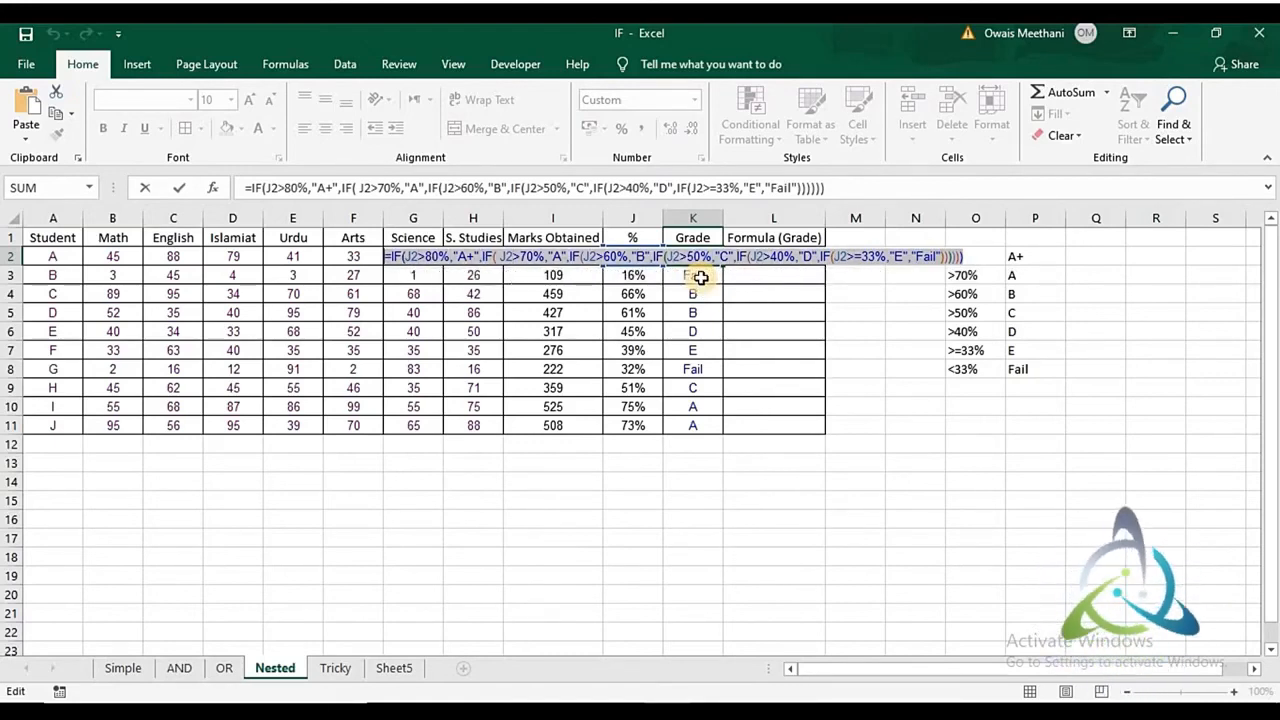
key("Return")
key("Down")
key("Down")
key("Down")
key("Down")
key("Down")
key("Down")
key("Down")
key("Down")
key("Down")
key("Down")
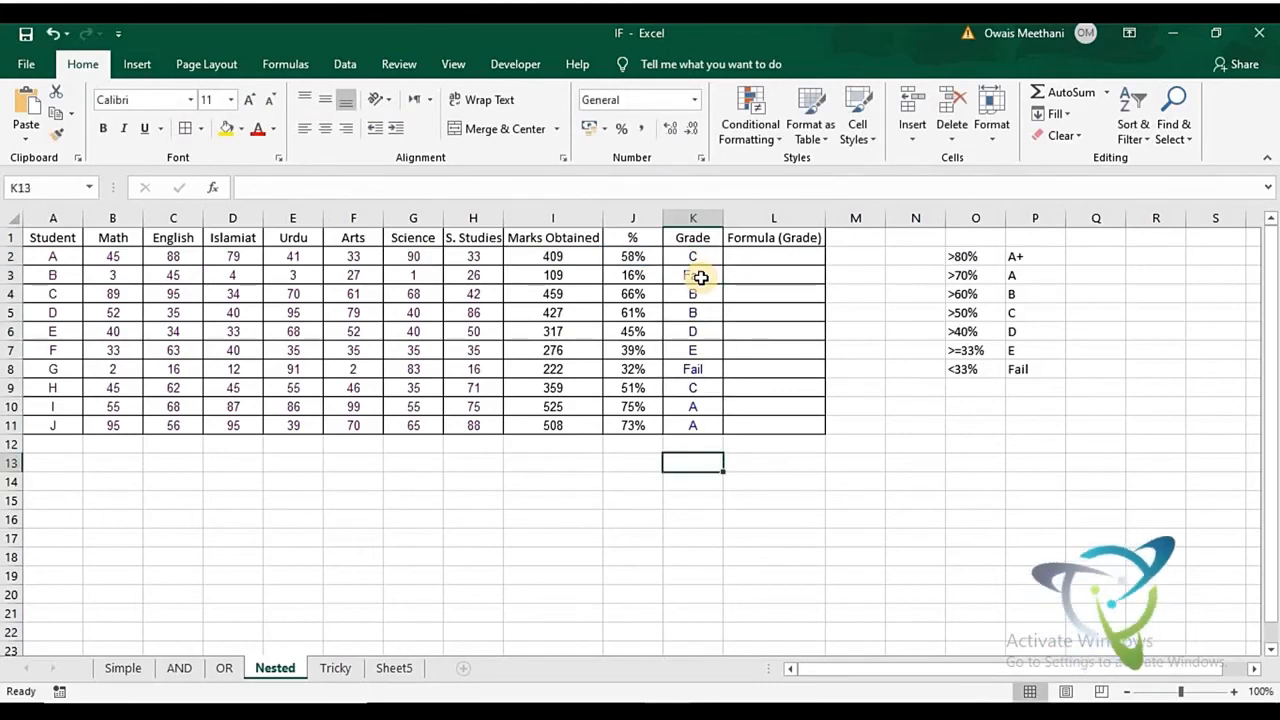
type("\"")
key("ctrl+v")
key("Return")
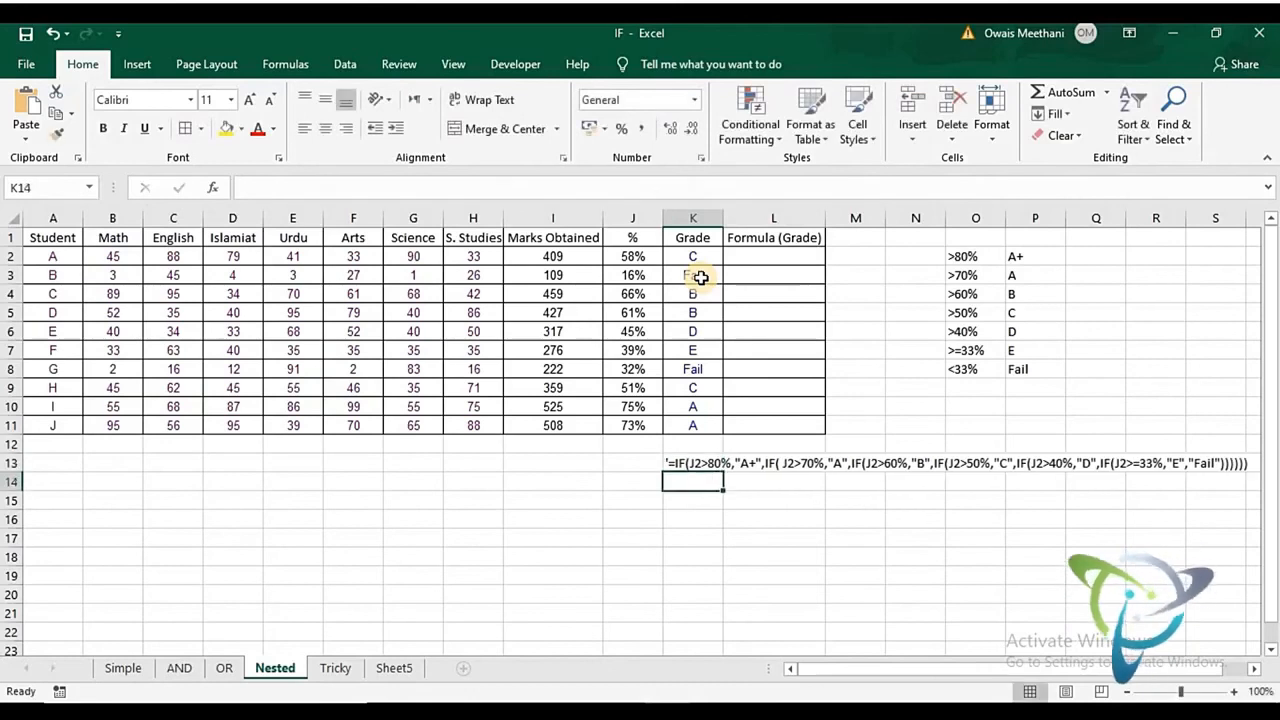
- Inspect the written-out nested IF formula extending across row 13 from K13
key("Up")
key("Right")
key("Right")
key("Right")
key("Right")
key("Right")
key("Right")
key("Right")
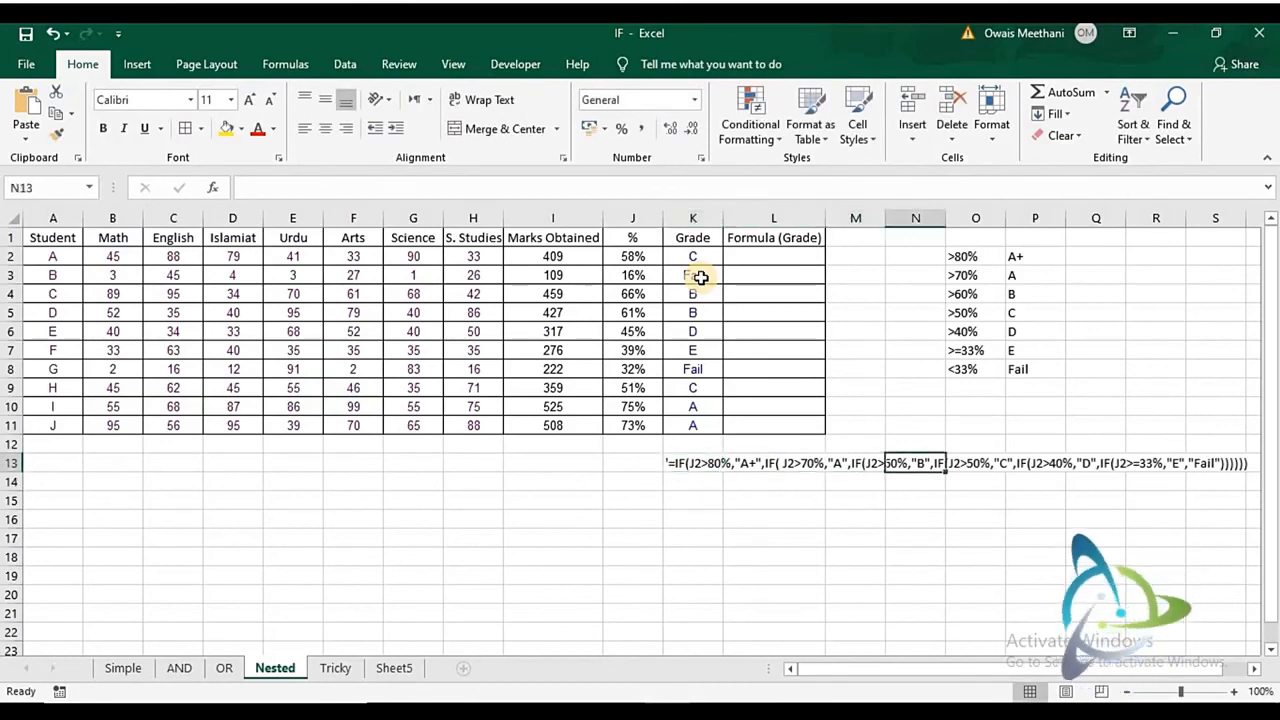
key("Left")
key("Left")
key("Left")
key("Left")
key("Left")
key("Left")
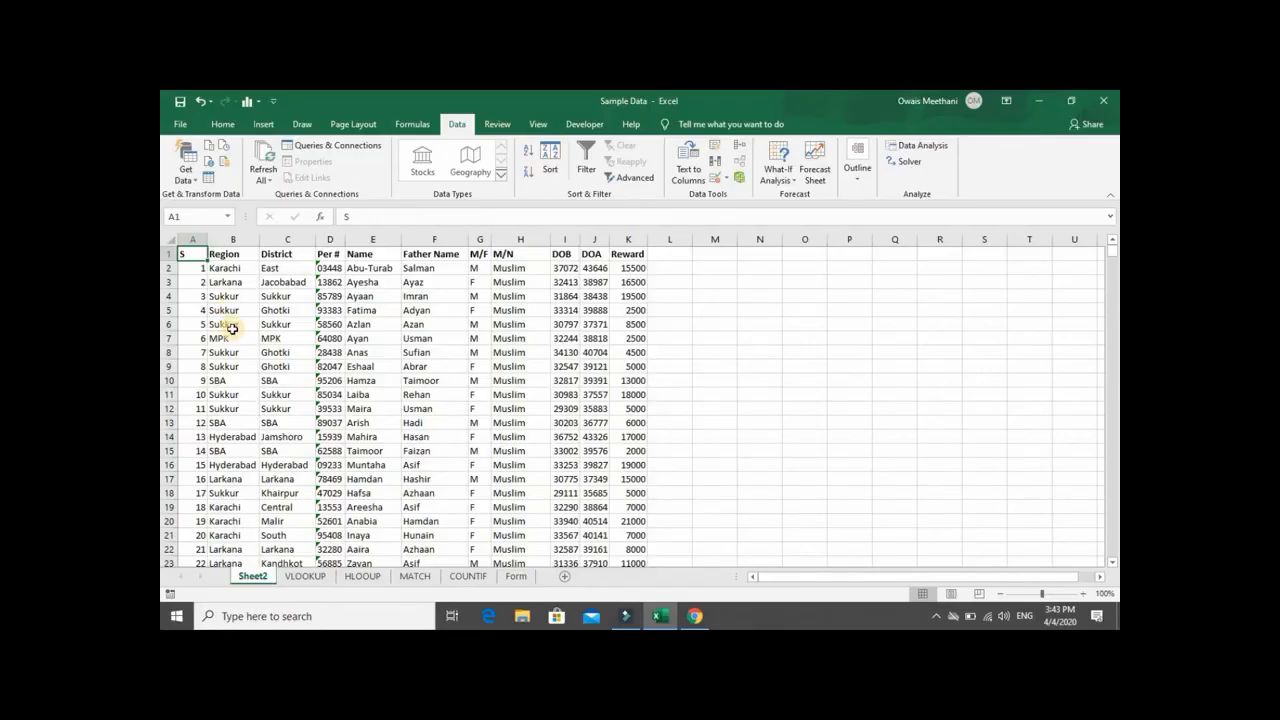
- In the Sample Data workbook, examine the extent of Sheet2's records and its column headings from S to M/F
key("ctrl+shift+Down")
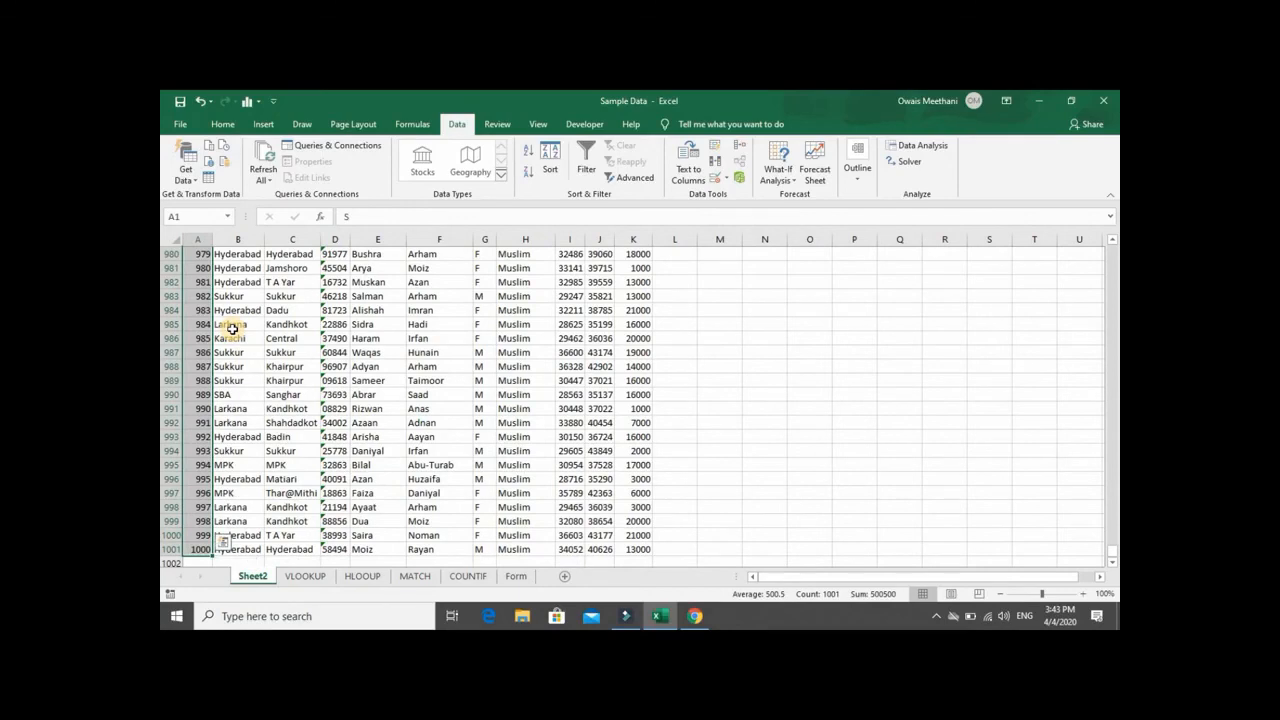
key("ctrl+Home")
key("Right")
key("Right")
key("Right")
key("Right")
key("Right")
key("Right")
key("Right")
key("Right")
key("Right")
key("Left")
key("Left")
key("Left")
key("Left")
key("Left")
key("Left")
key("Left")
key("Left")
key("Left")
key("Right")
key("Right")
key("Right")
key("Right")
key("Right")
key("Right")
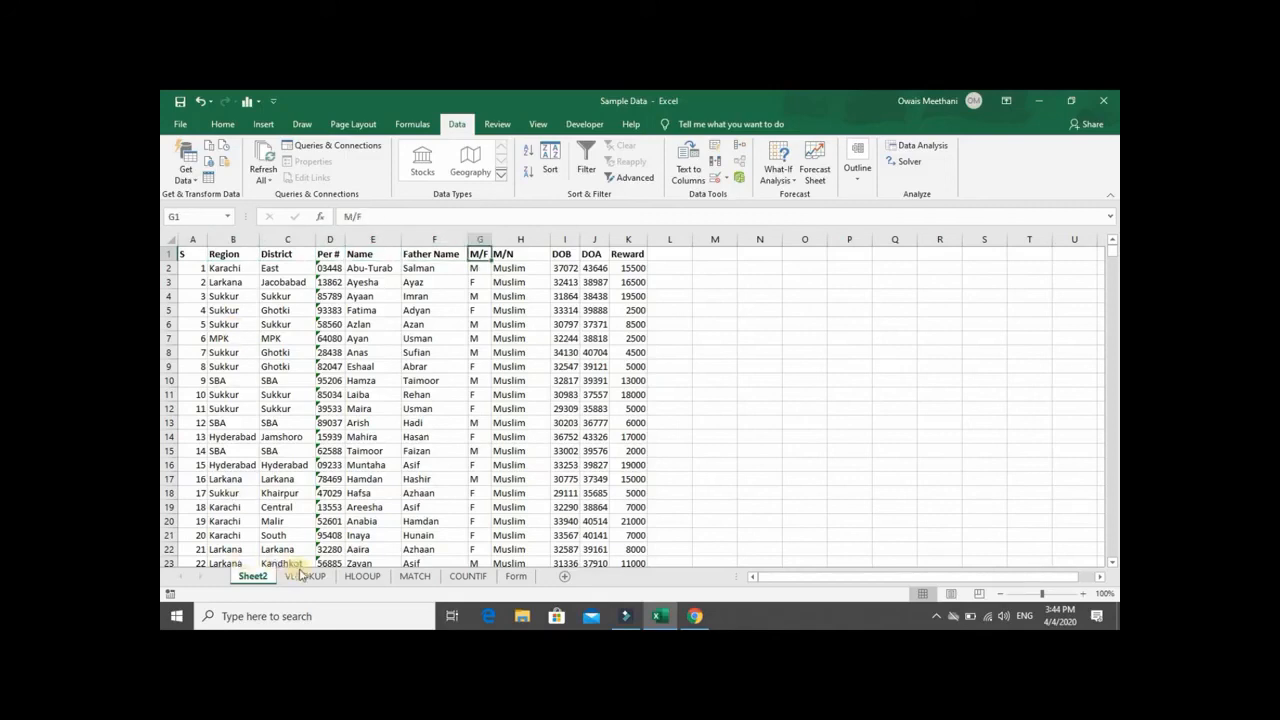
- Open the VLOOKUP sheet and go to the first Per # entry in A2
left_click(302, 577)
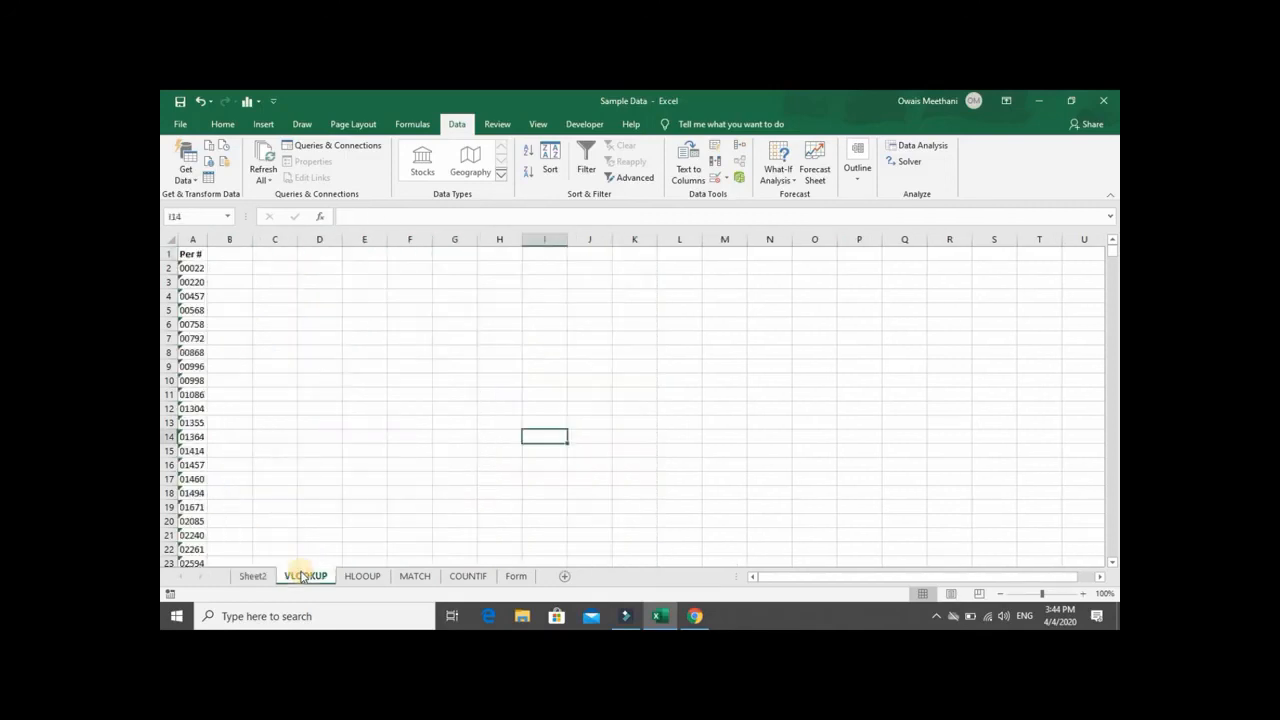
key("Up")
key("Up")
key("Up")
key("Up")
key("Up")
key("Up")
key("Up")
key("Up")
key("Up")
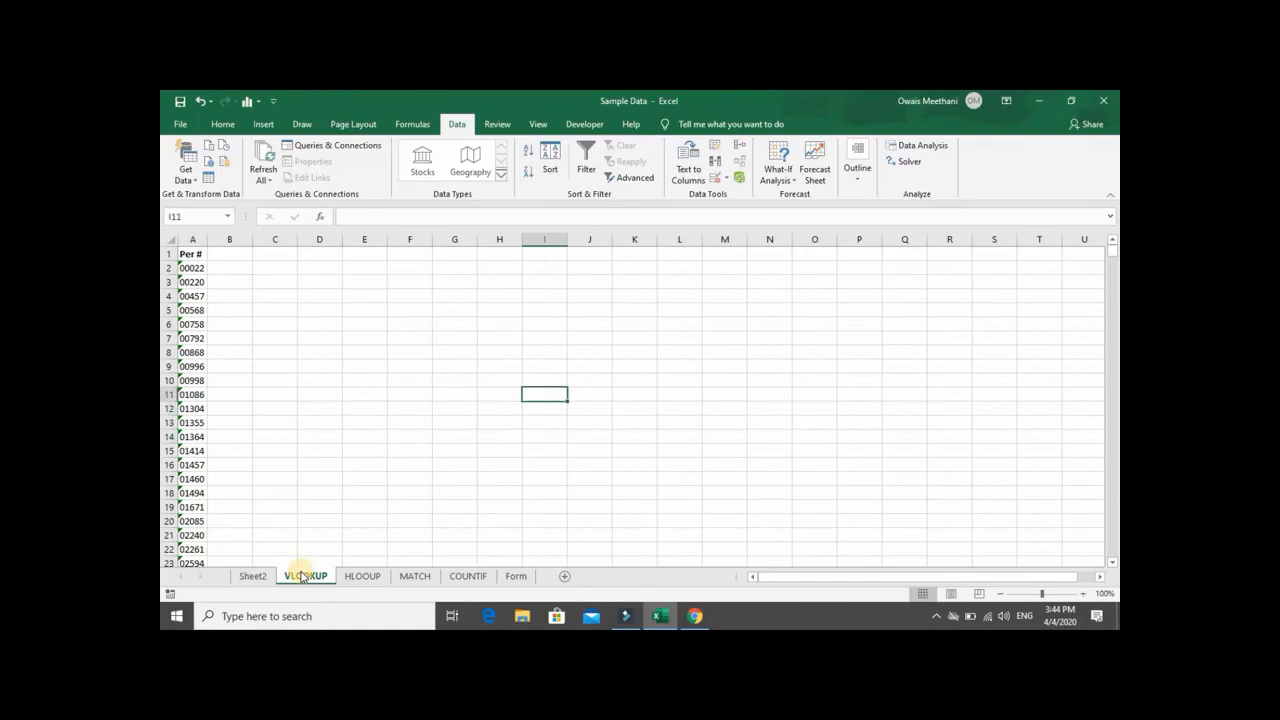
key("Up")
key("Up")
key("Up")
key("Left")
key("Left")
key("Left")
key("Left")
key("Left")
key("Left")
key("Left")
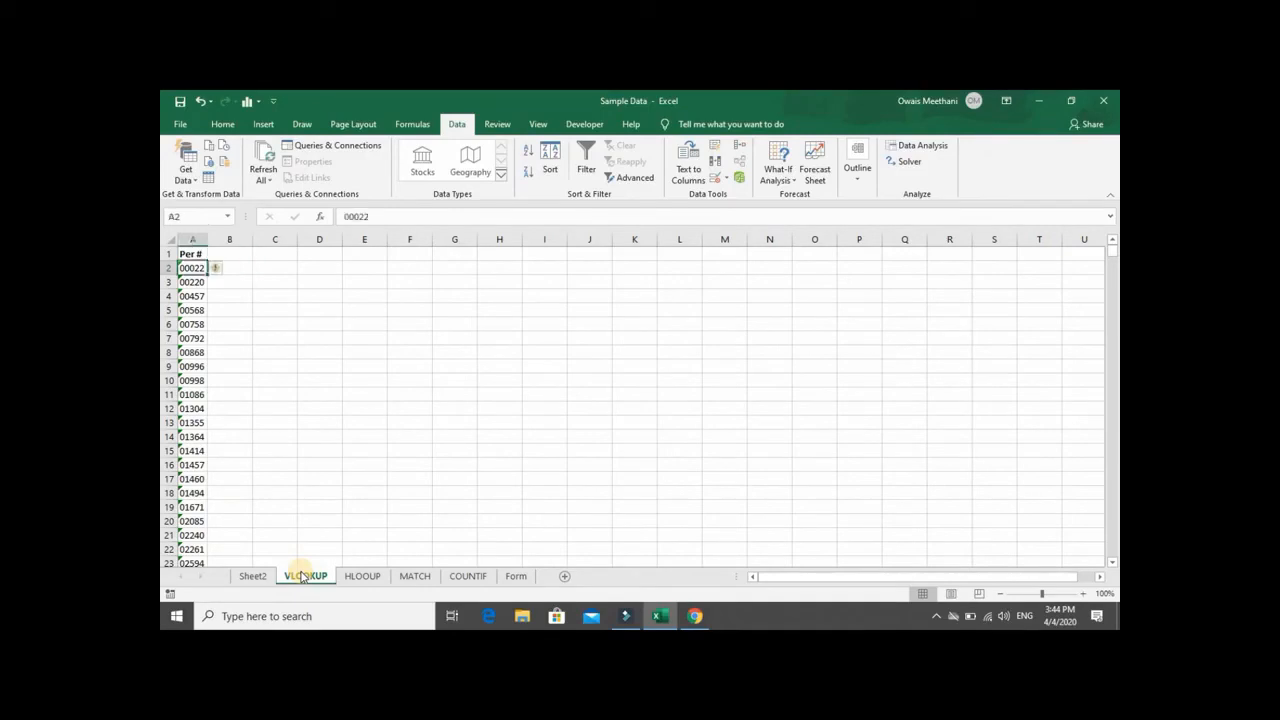
- Look at the Per # column on Sheet2 for comparison and return to the VLOOKUP sheet
left_click(262, 580)
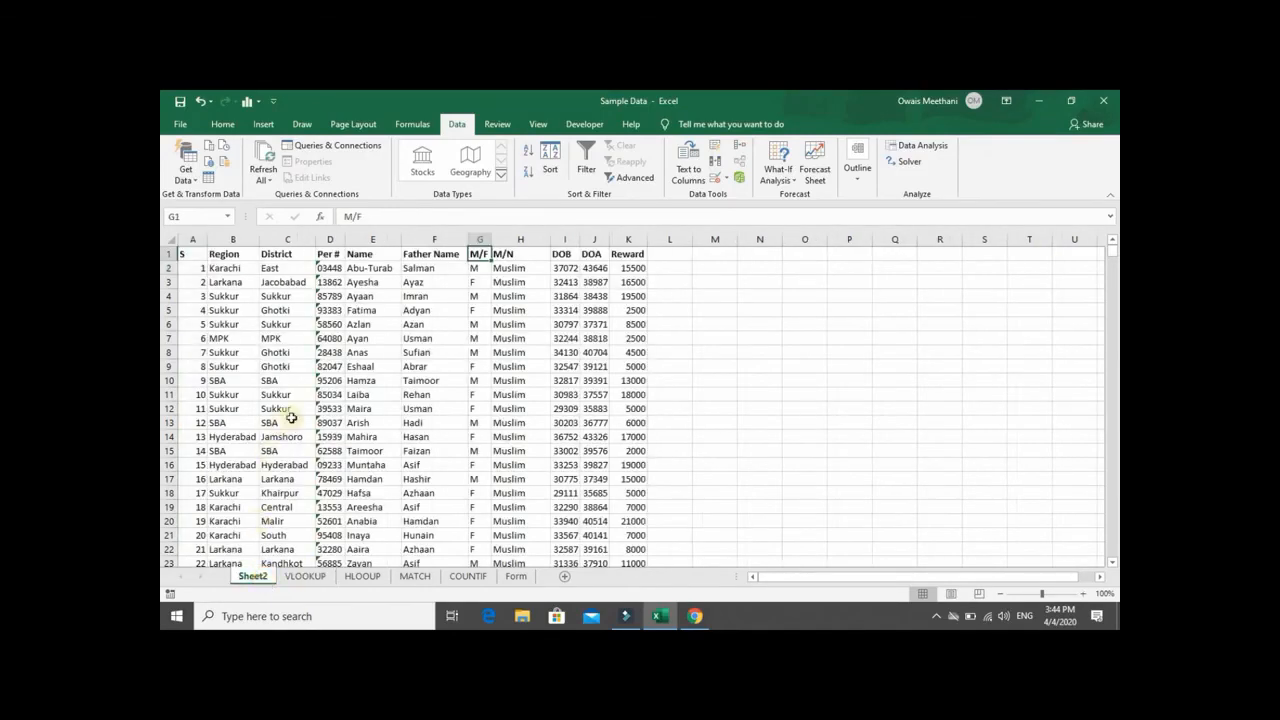
left_click(330, 240)
left_click(330, 268)
left_click(327, 310)
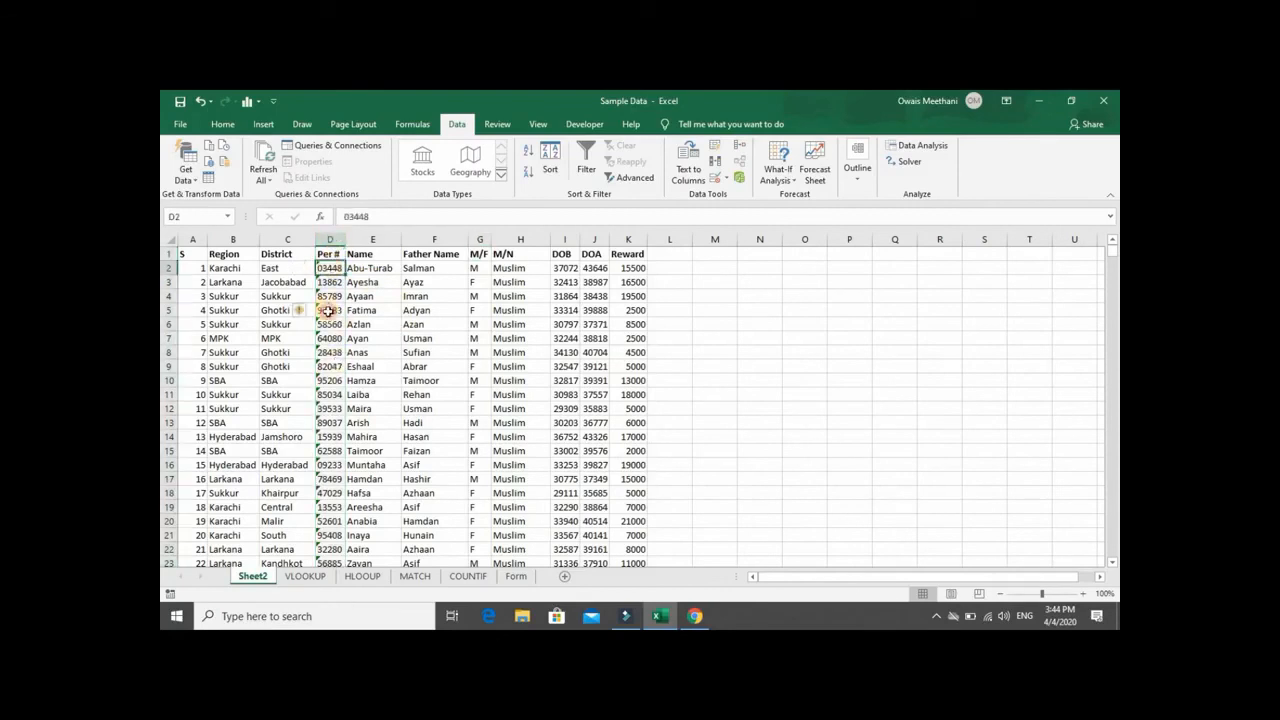
left_click(305, 577)
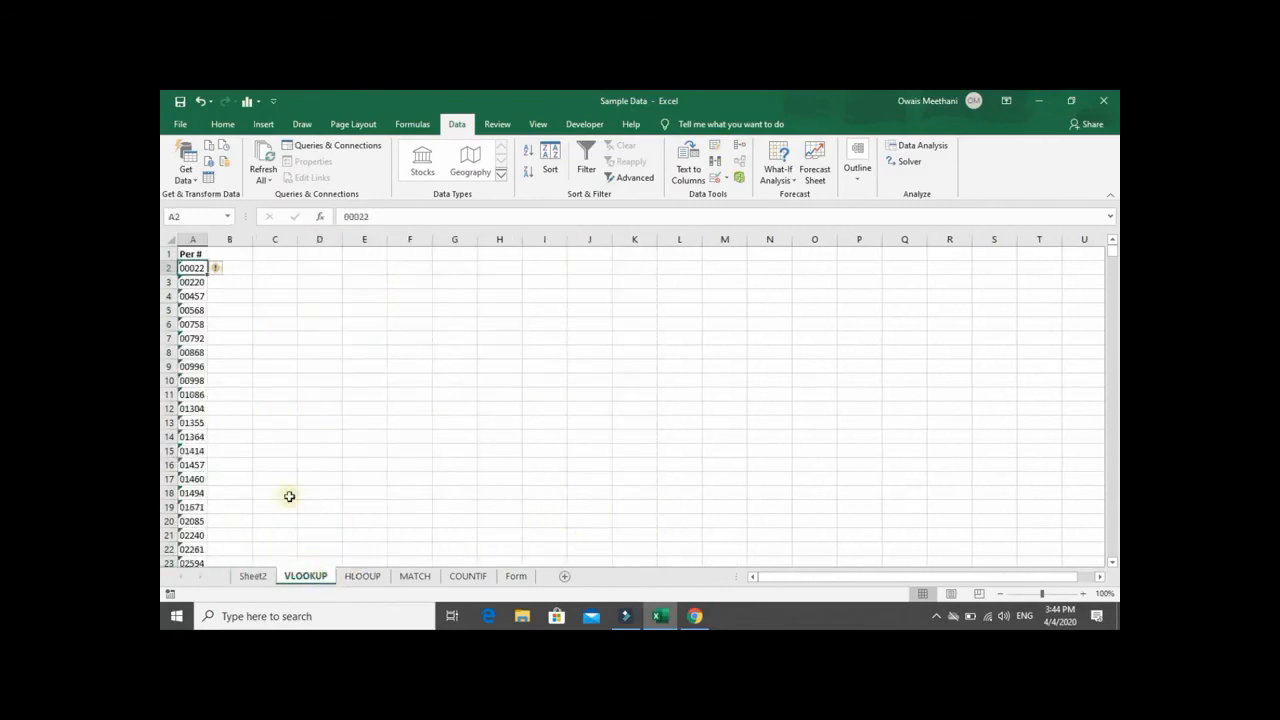
- Compare the full records on Sheet2 with the Per # list on the VLOOKUP sheet
left_click(252, 576)
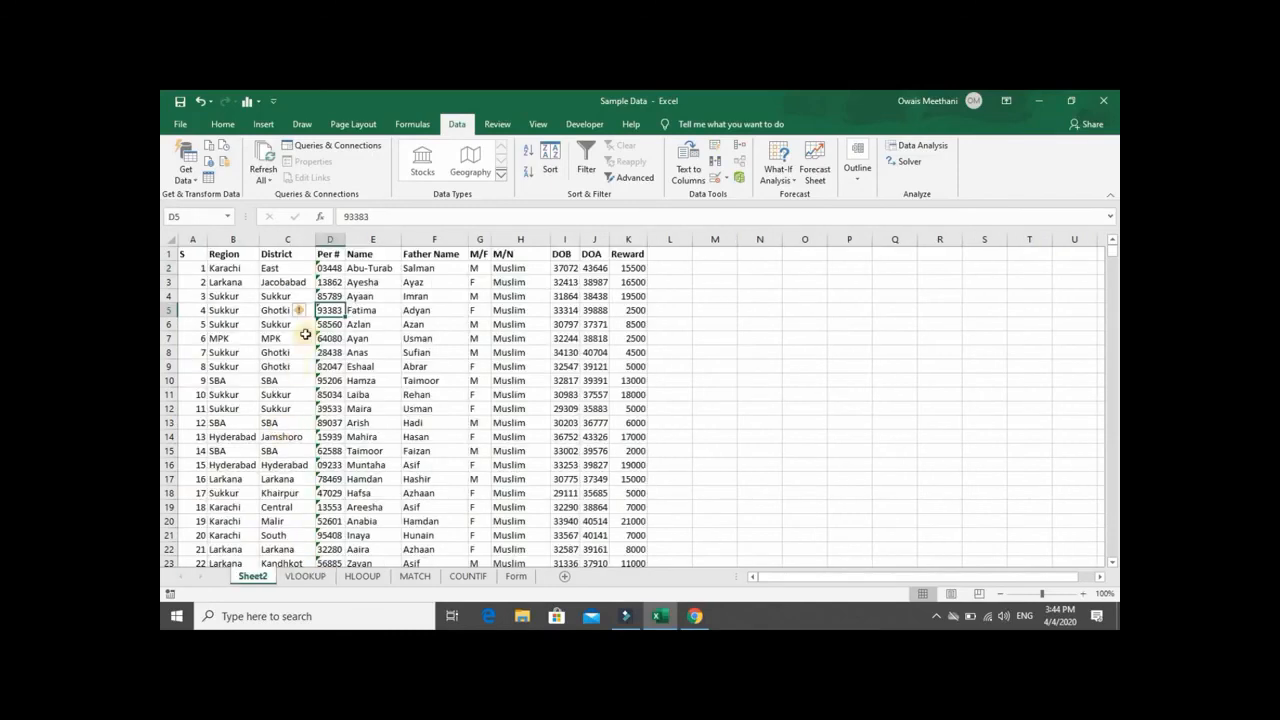
left_click(295, 580)
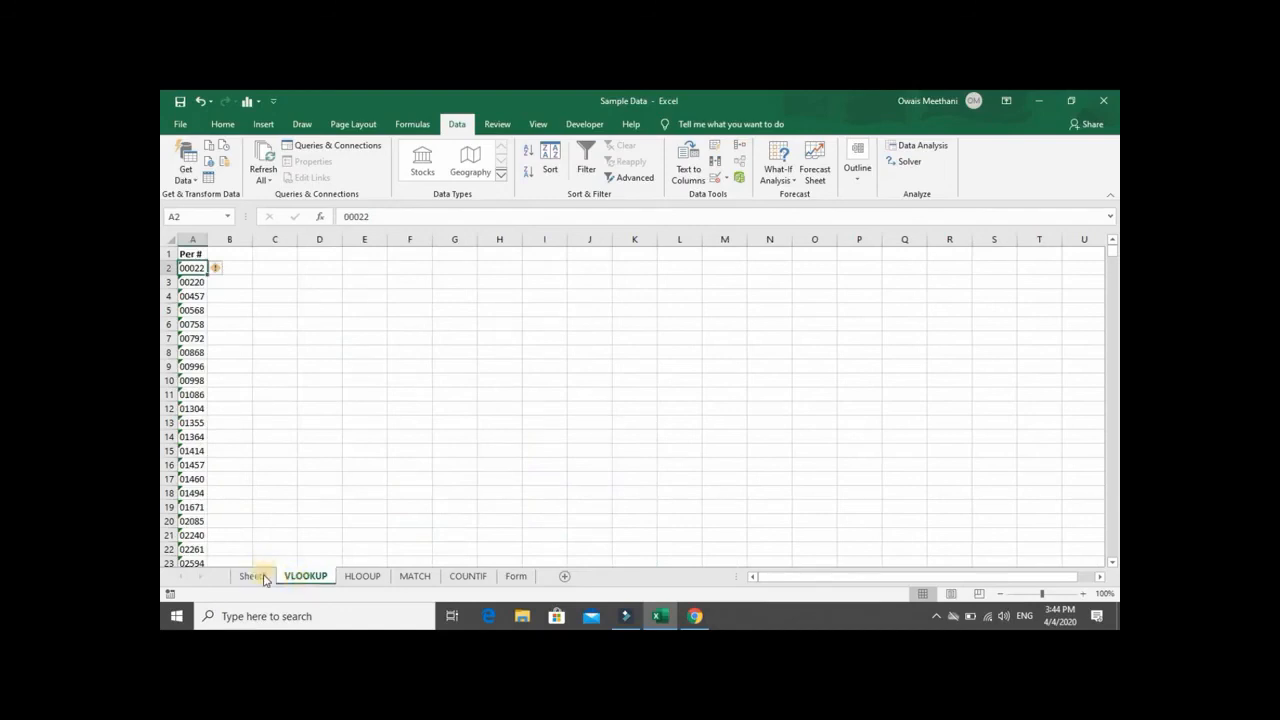
left_click(257, 576)
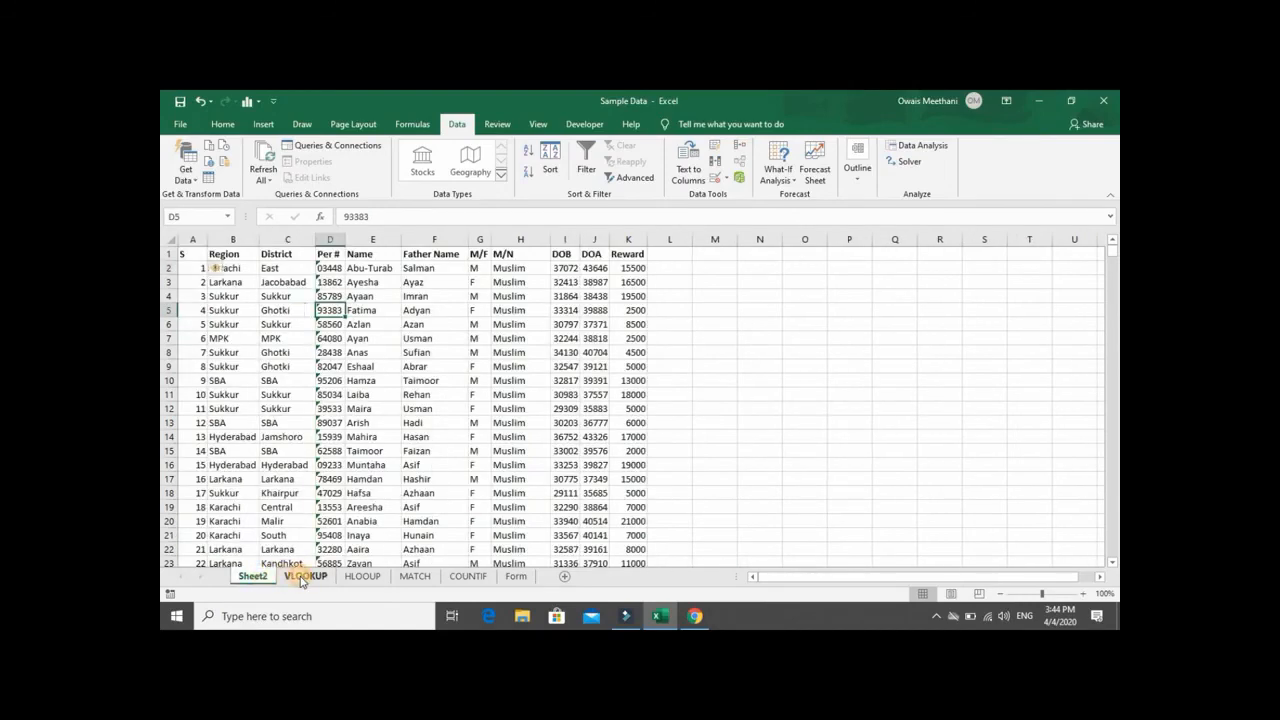
left_click(300, 578)
key("Right")
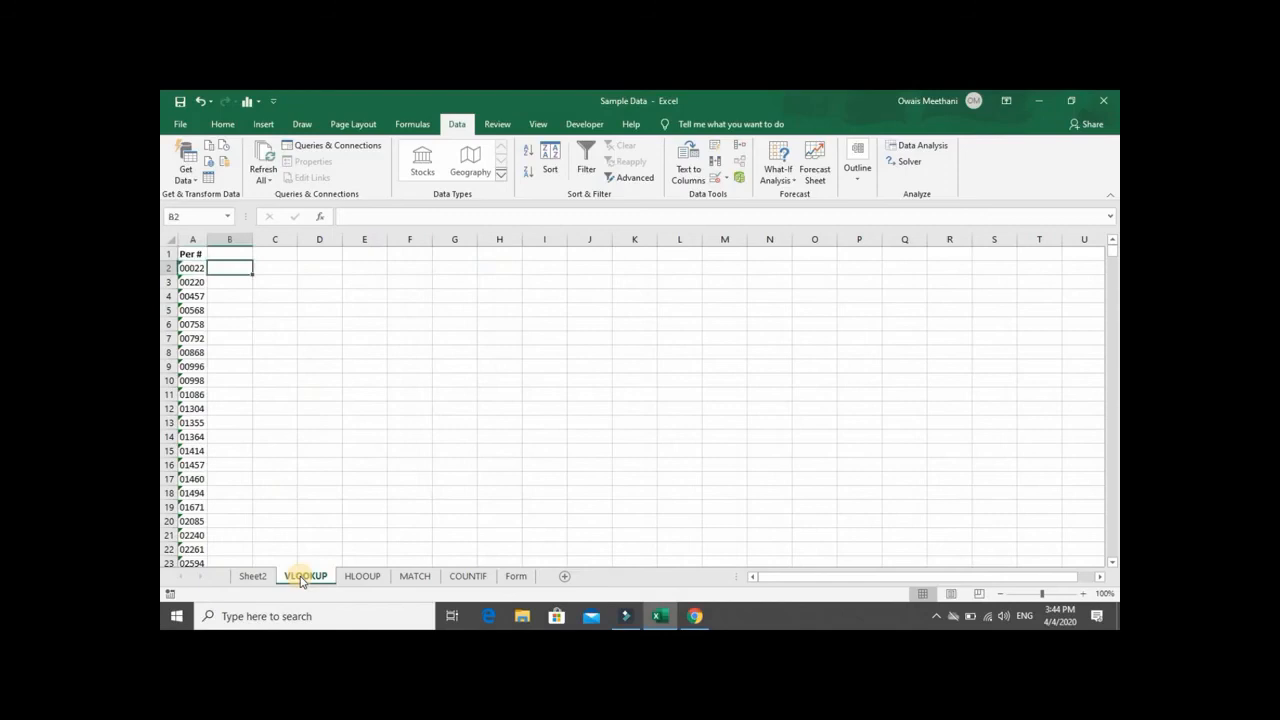
type("=")
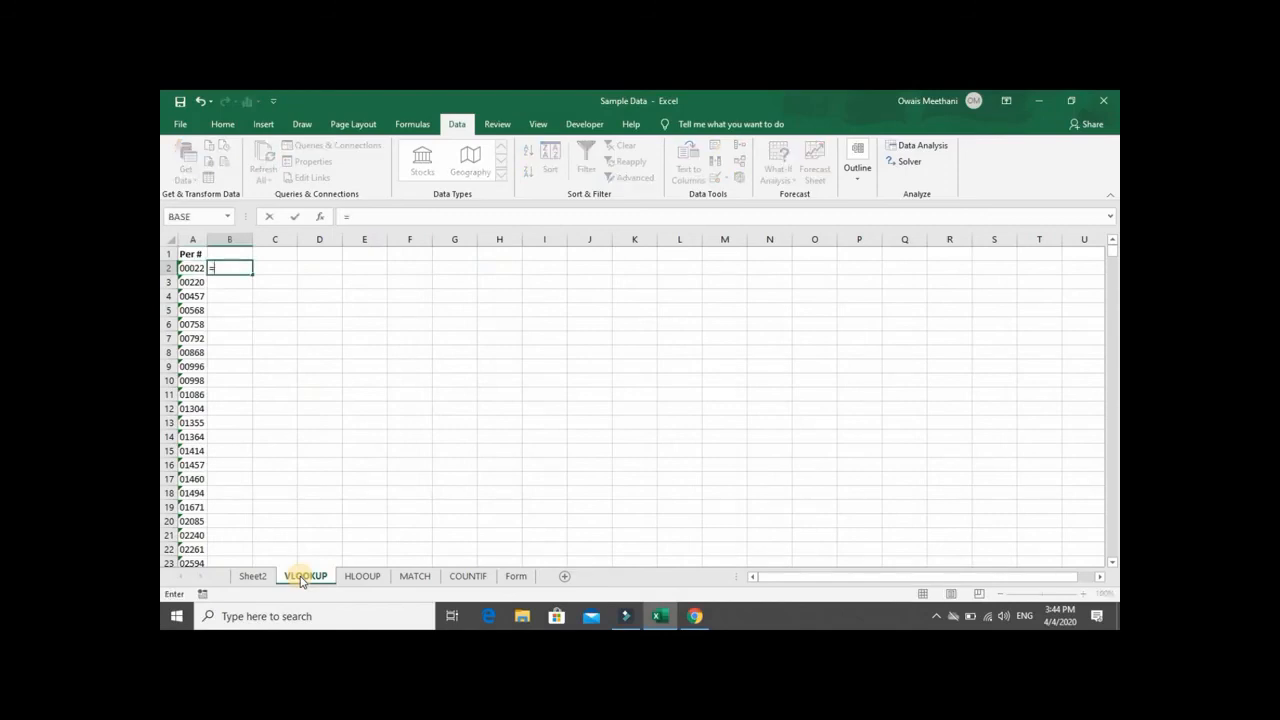
key("BackSpace")
key("Return")
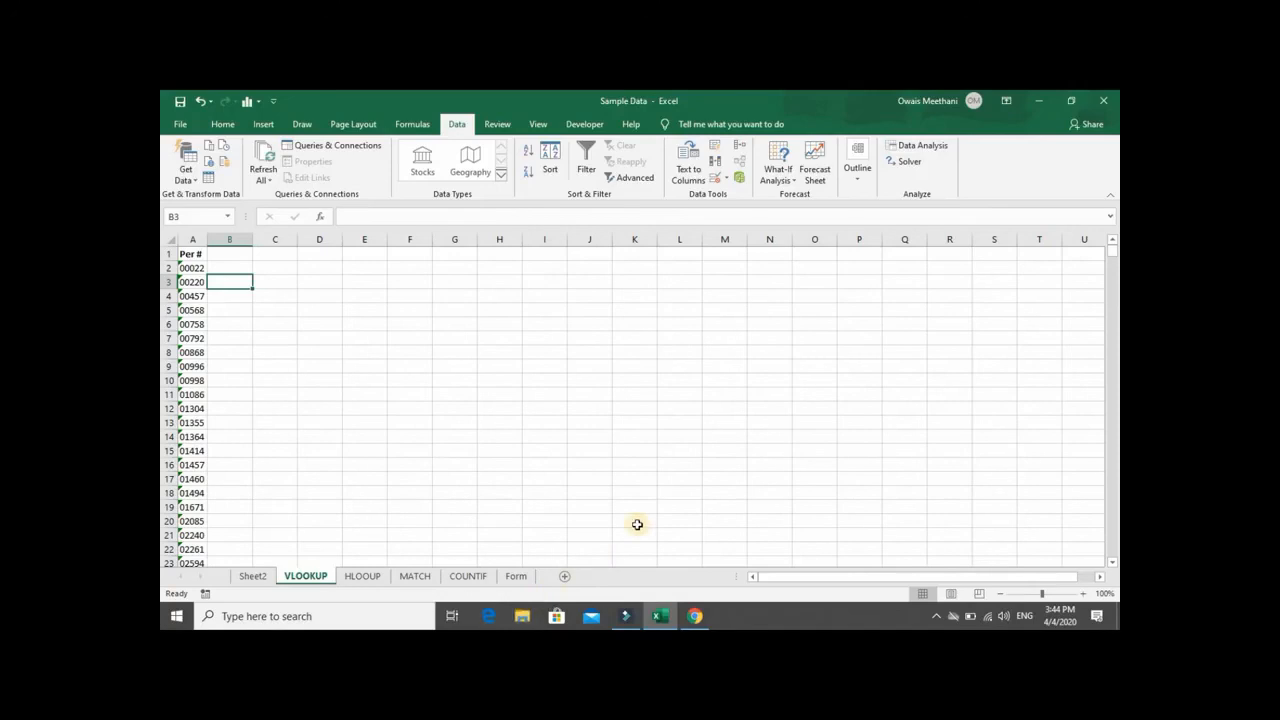
- Enlarge the sheet view and start a VLOOKUP formula in B2 with A2 as the lookup value
scroll(756, 466, "up", 7)
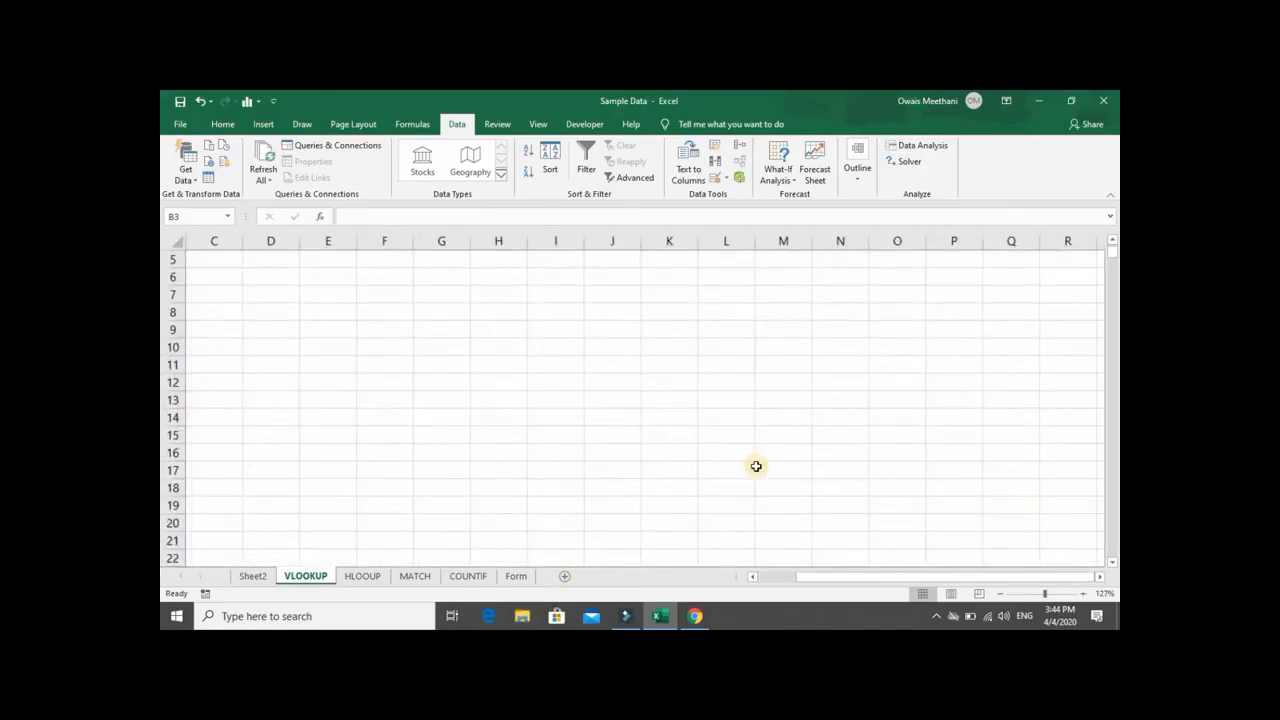
key("Left")
key("Up")
key("Up")
key("Down")
key("Right")
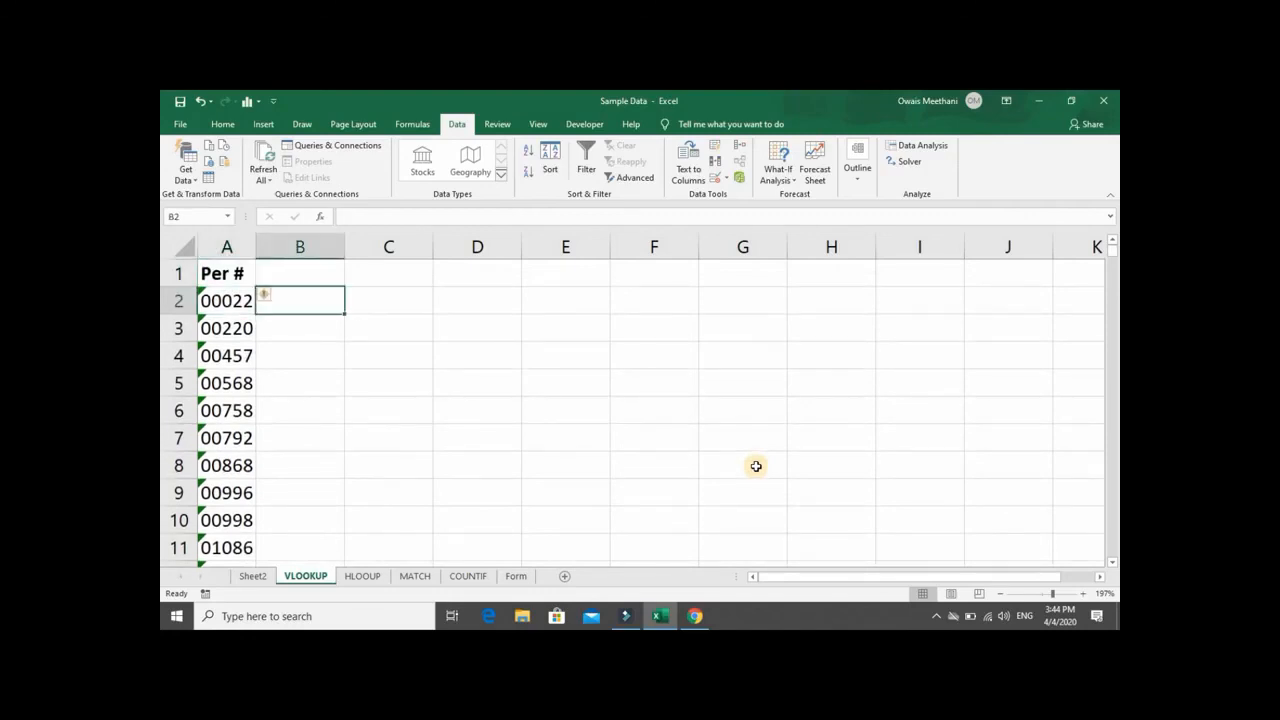
type("=vloo")
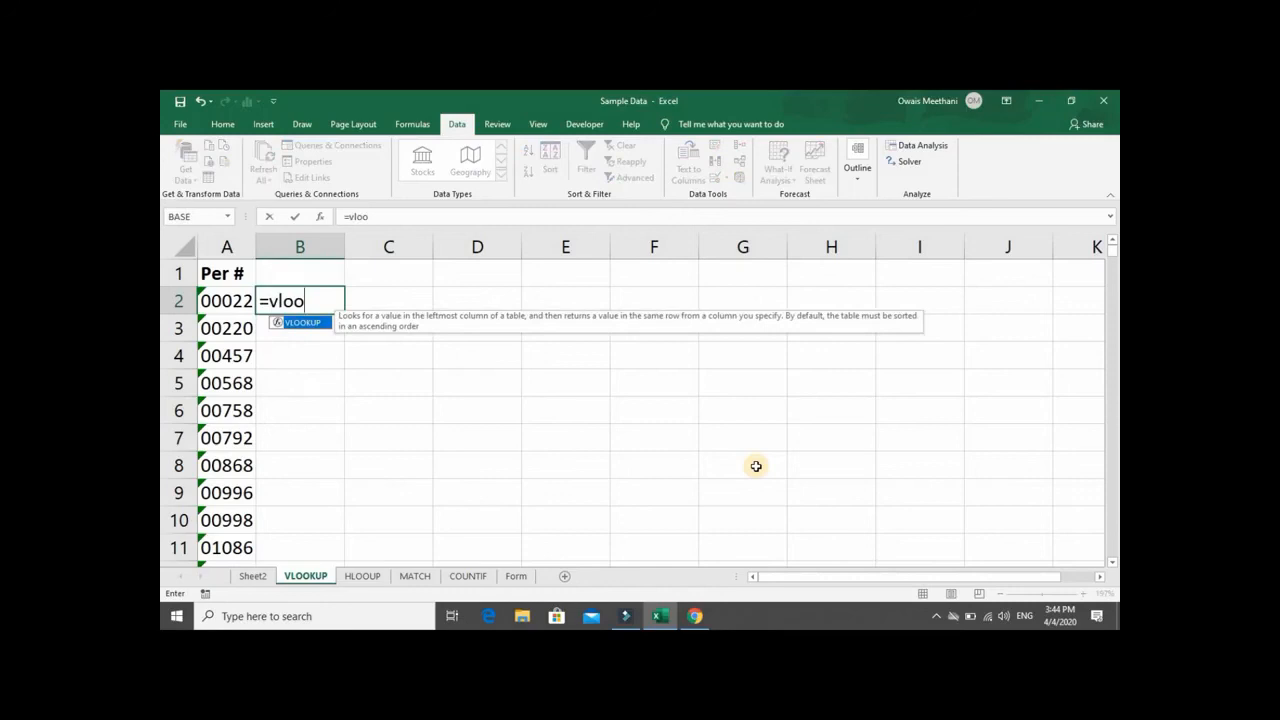
key("Tab")
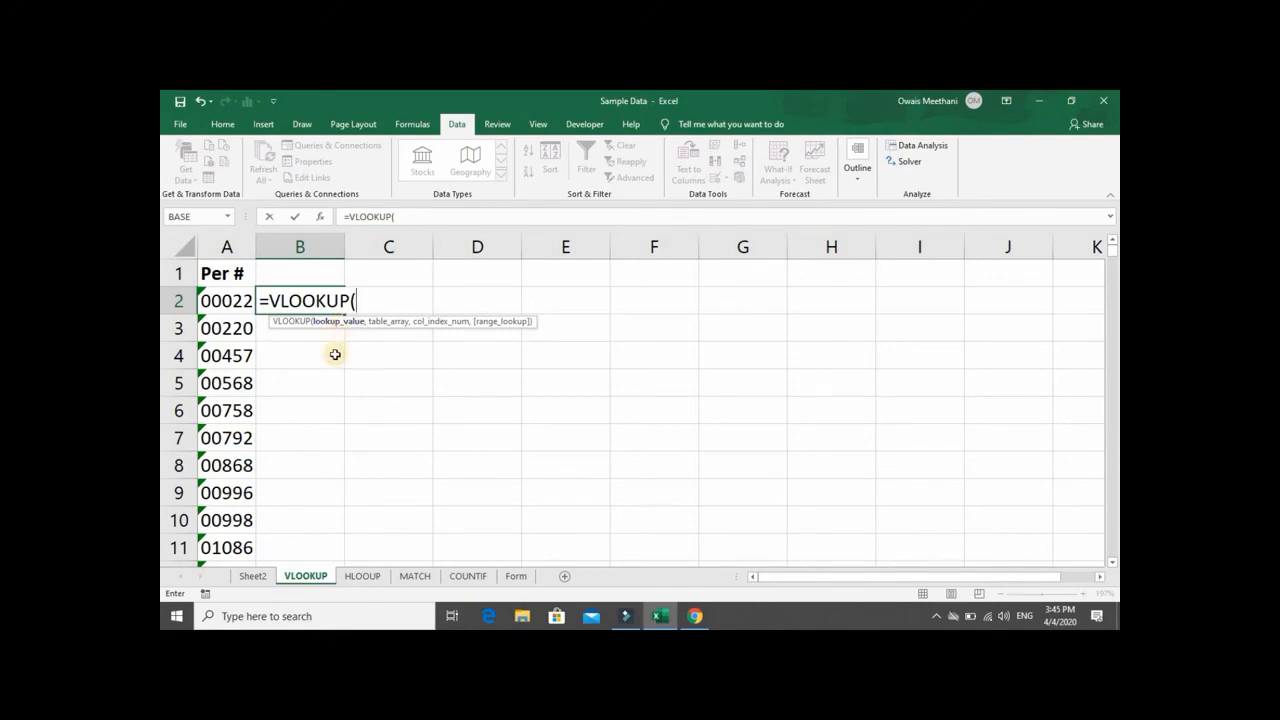
key("Left")
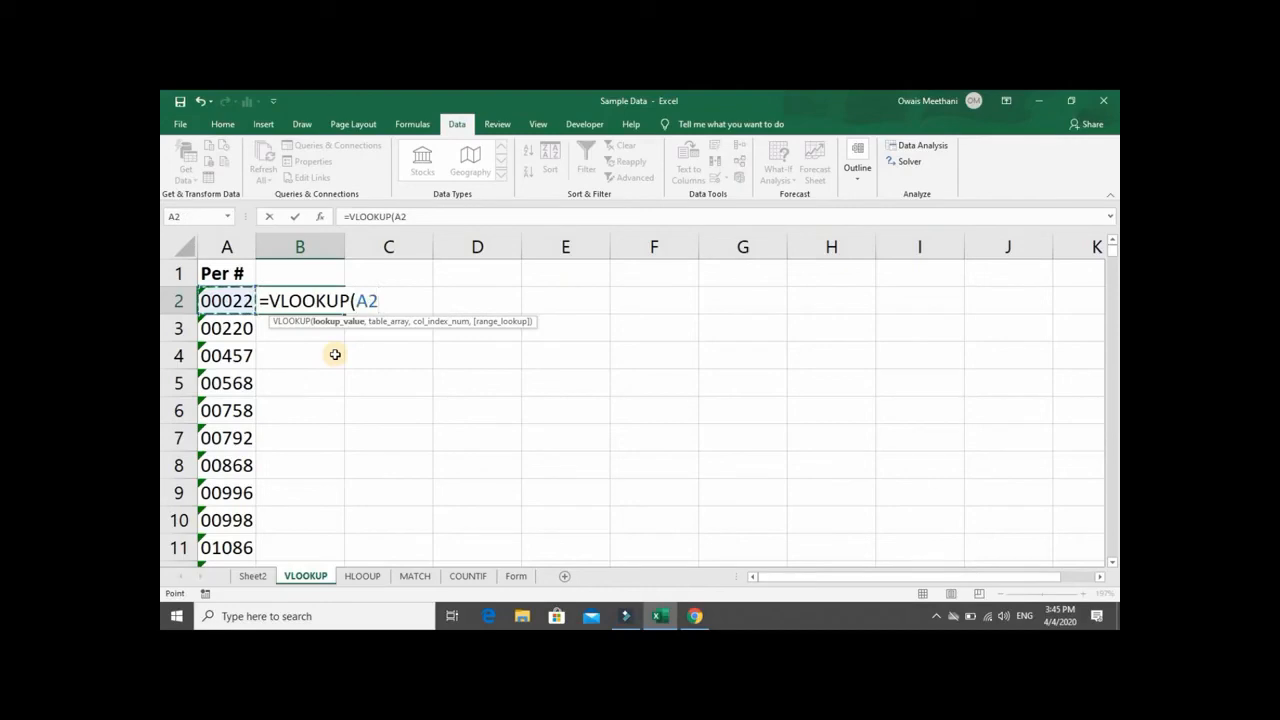
type(",")
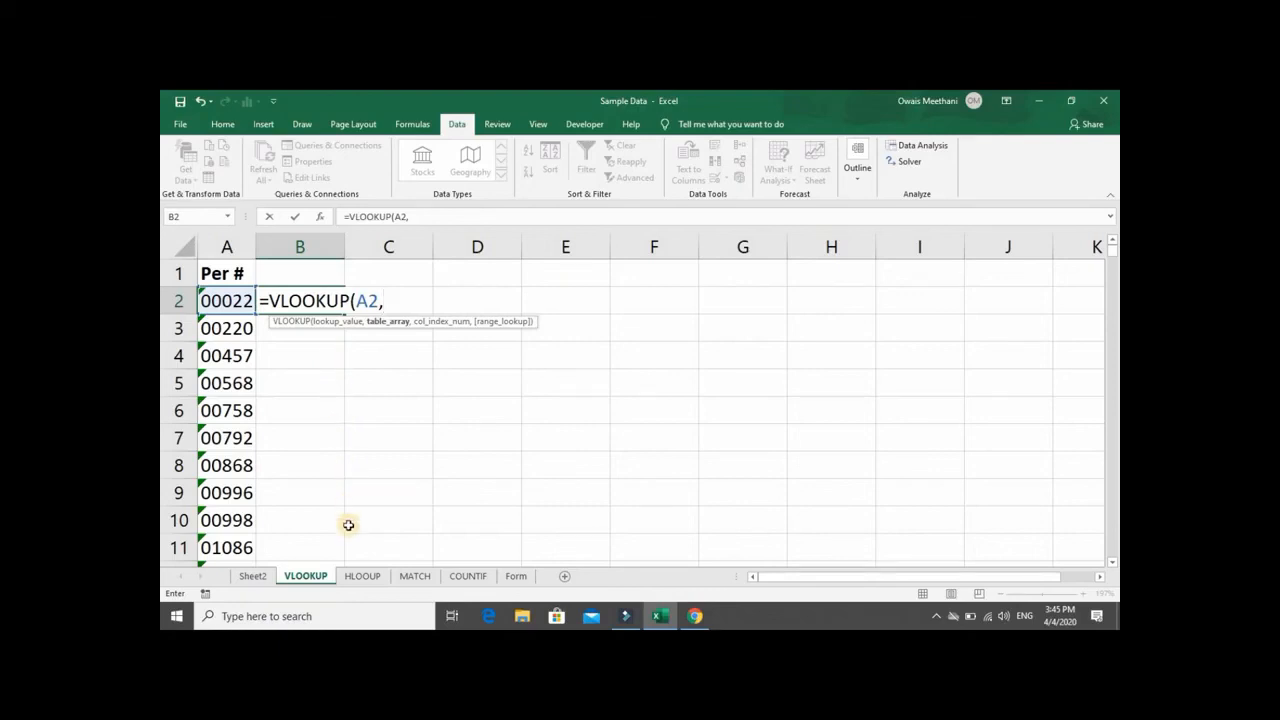
- Set the VLOOKUP table array to D1:K1001 on Sheet2, from Per # to Reward, as the absolute reference $D$1:$K$1001
left_click(262, 577)
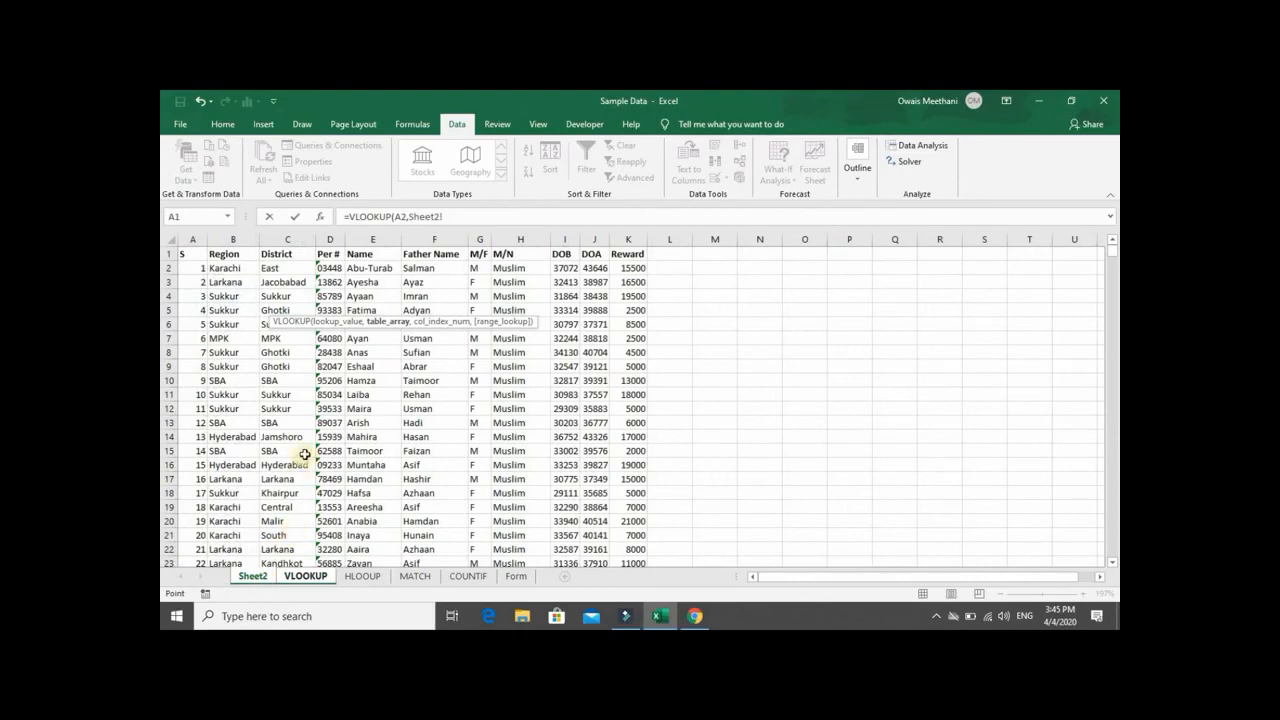
left_click(330, 257)
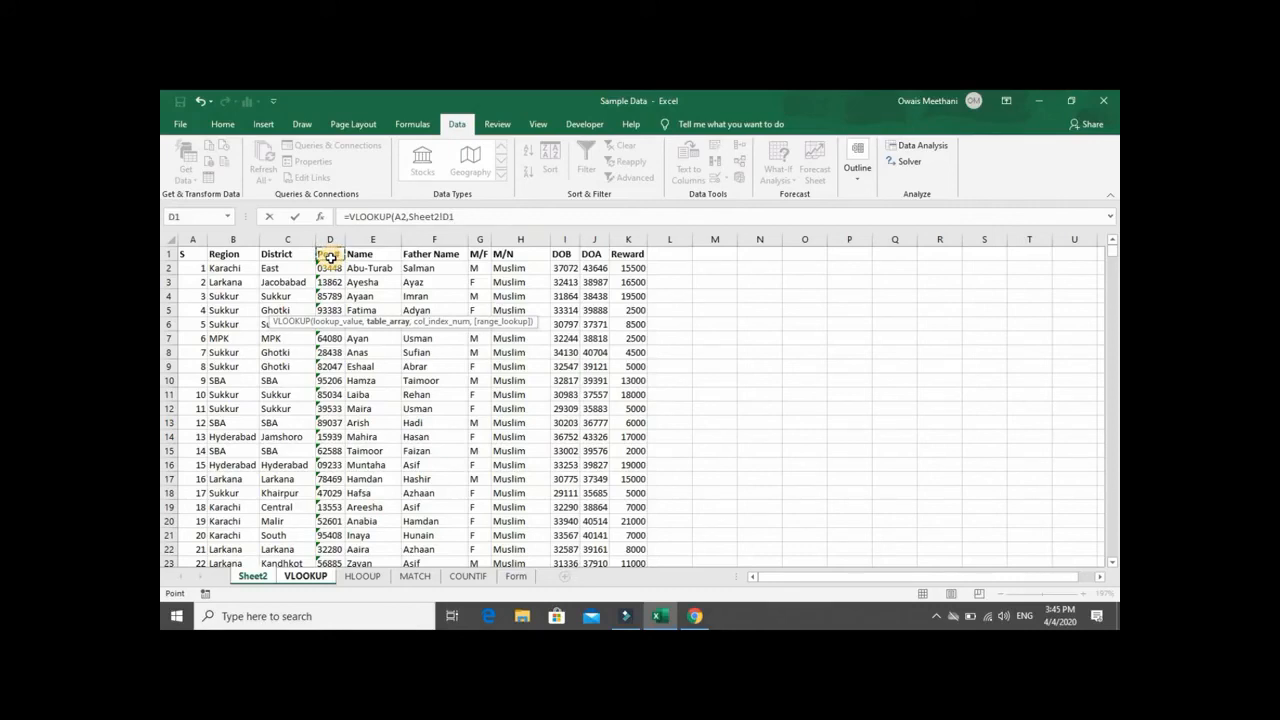
key("Down")
key("Down")
key("Right")
key("Left")
key("ctrl+shift+Down")
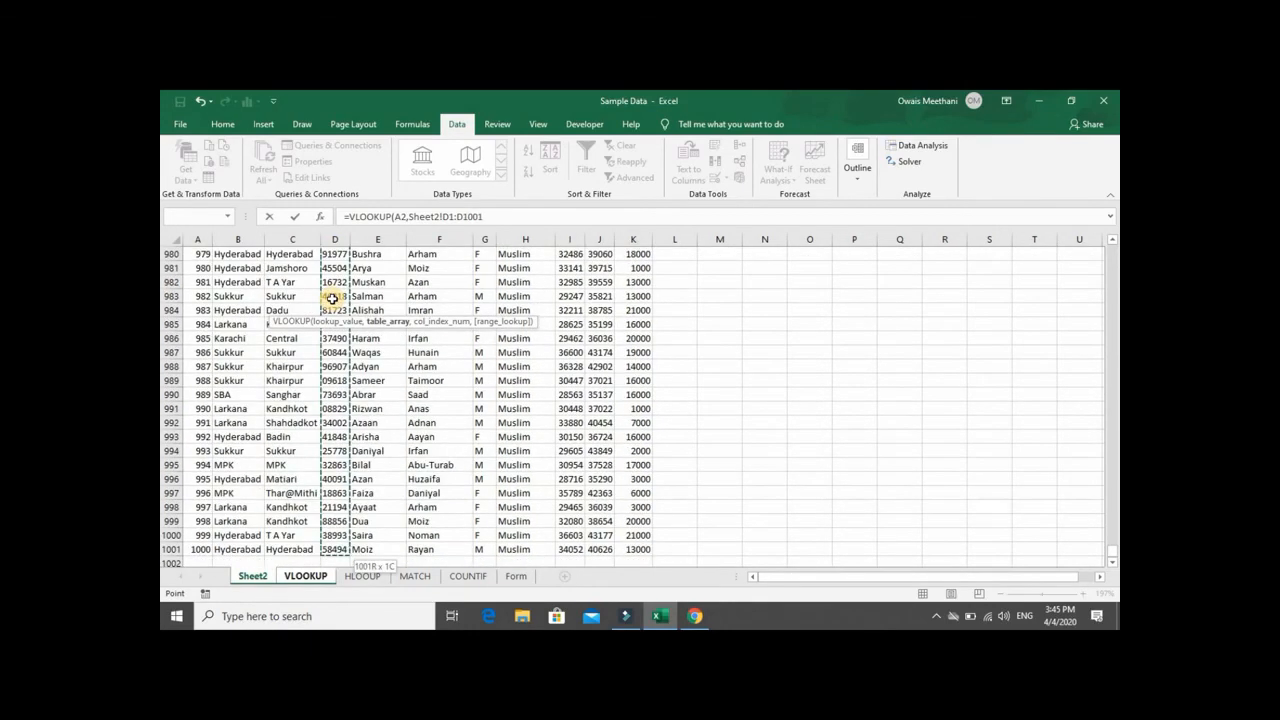
key("shift+Right")
key("shift+Right")
key("shift+Right")
key("shift+Right")
key("shift+Right")
key("shift+Right")
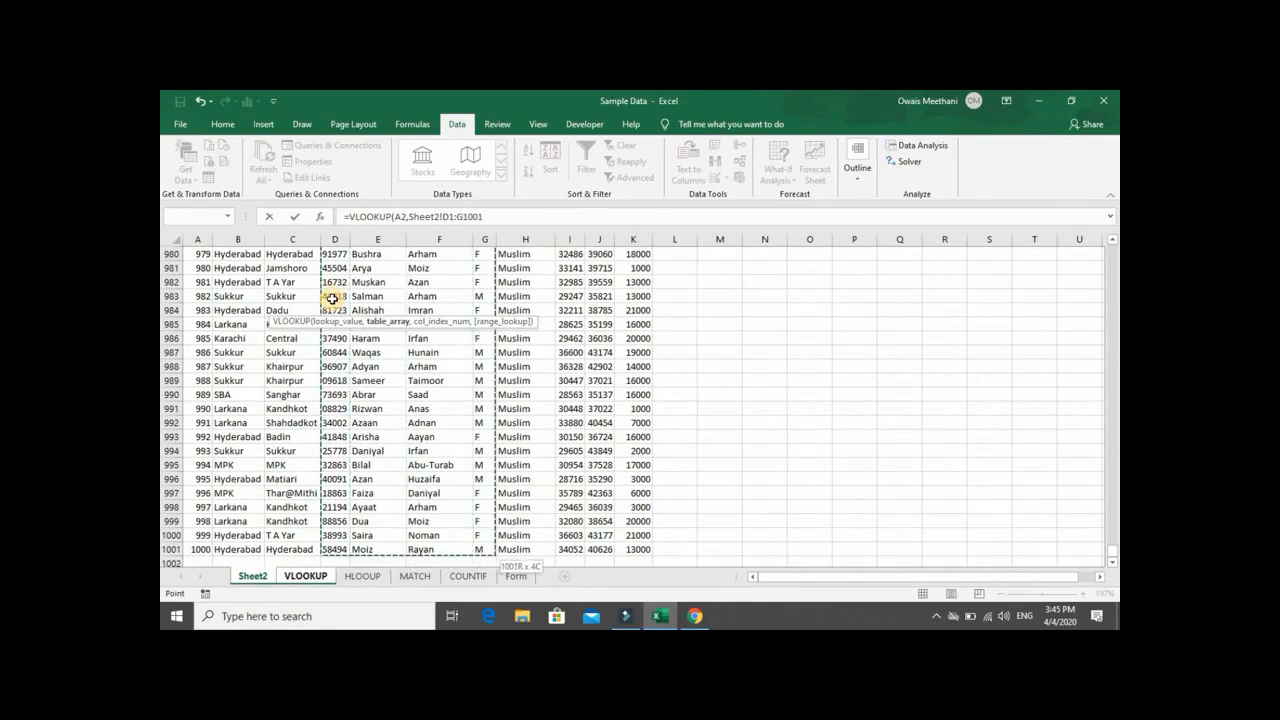
key("shift+Right")
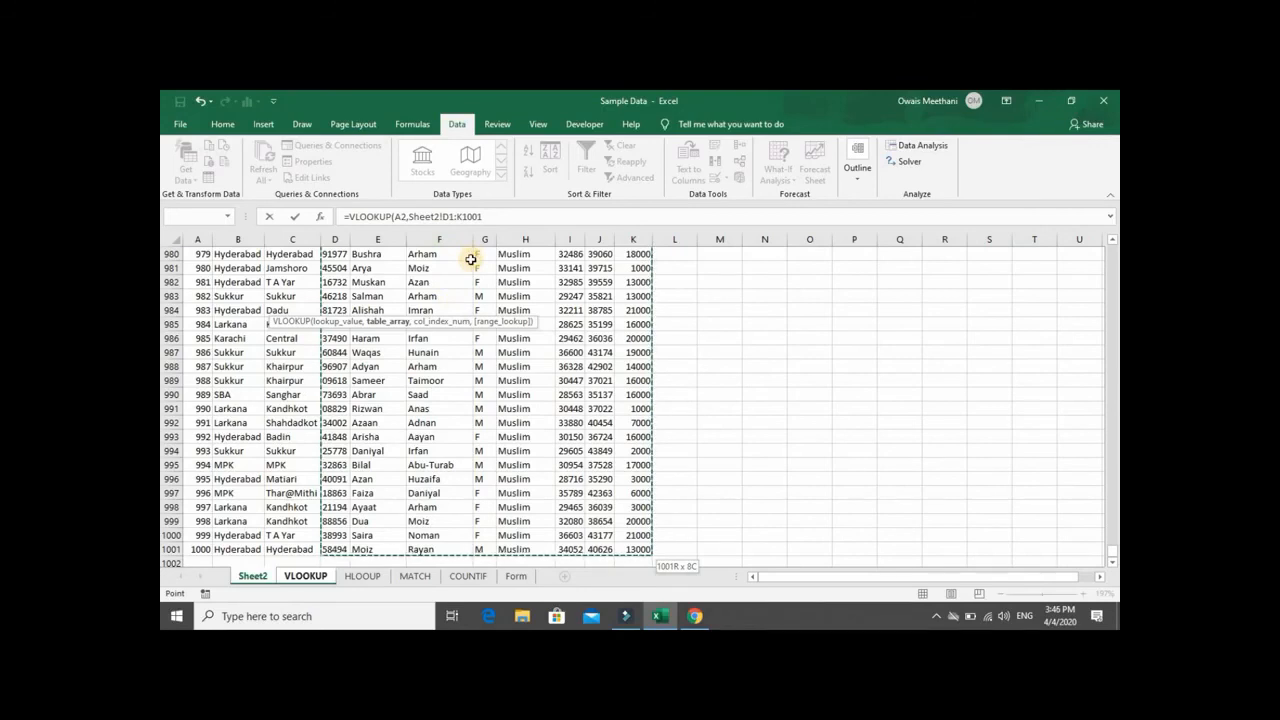
key("F4")
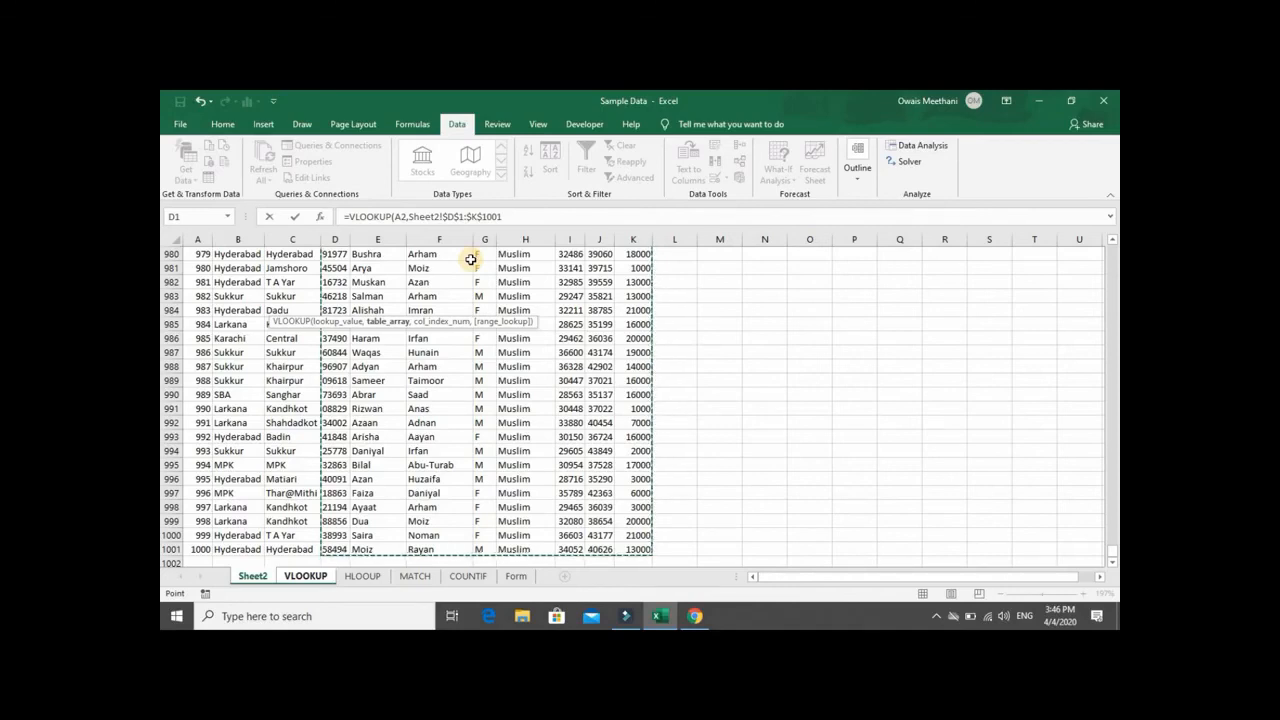
type(",VLOOKUP!")
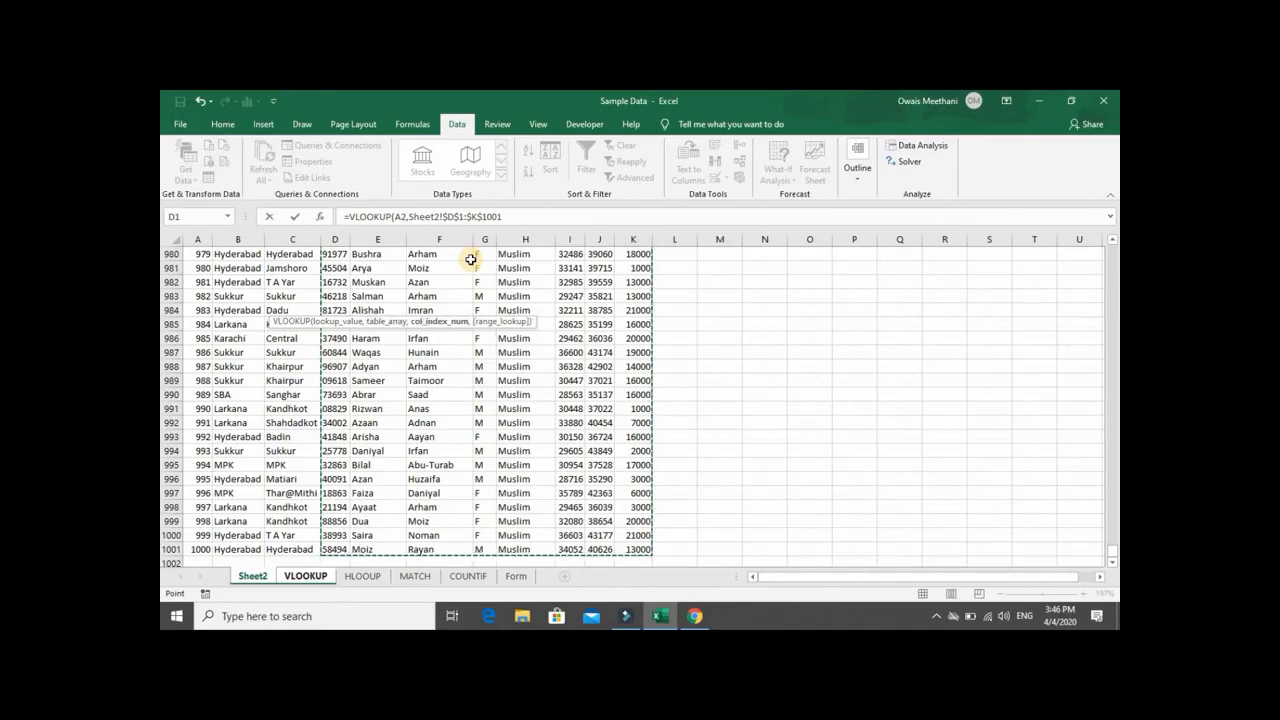
- Complete the VLOOKUP formula in B2 with column index 2 for Name and range lookup 0 for an exact match
left_click(325, 576)
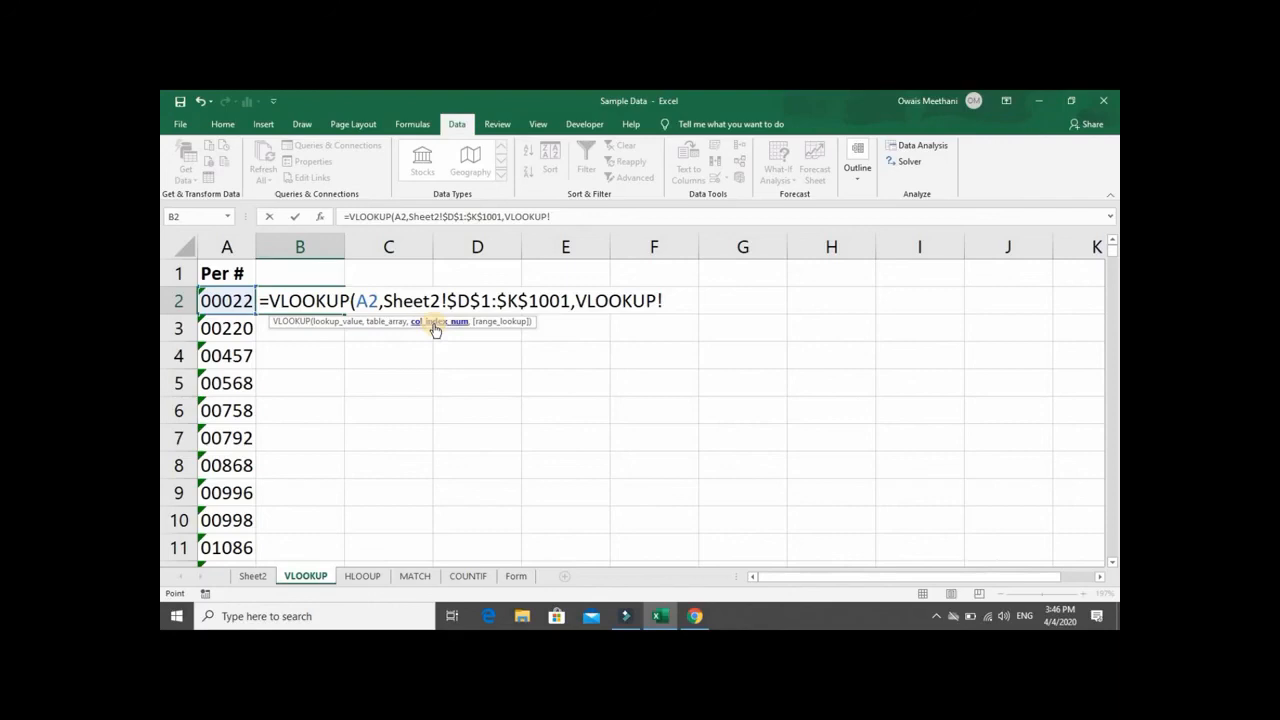
left_click(270, 578)
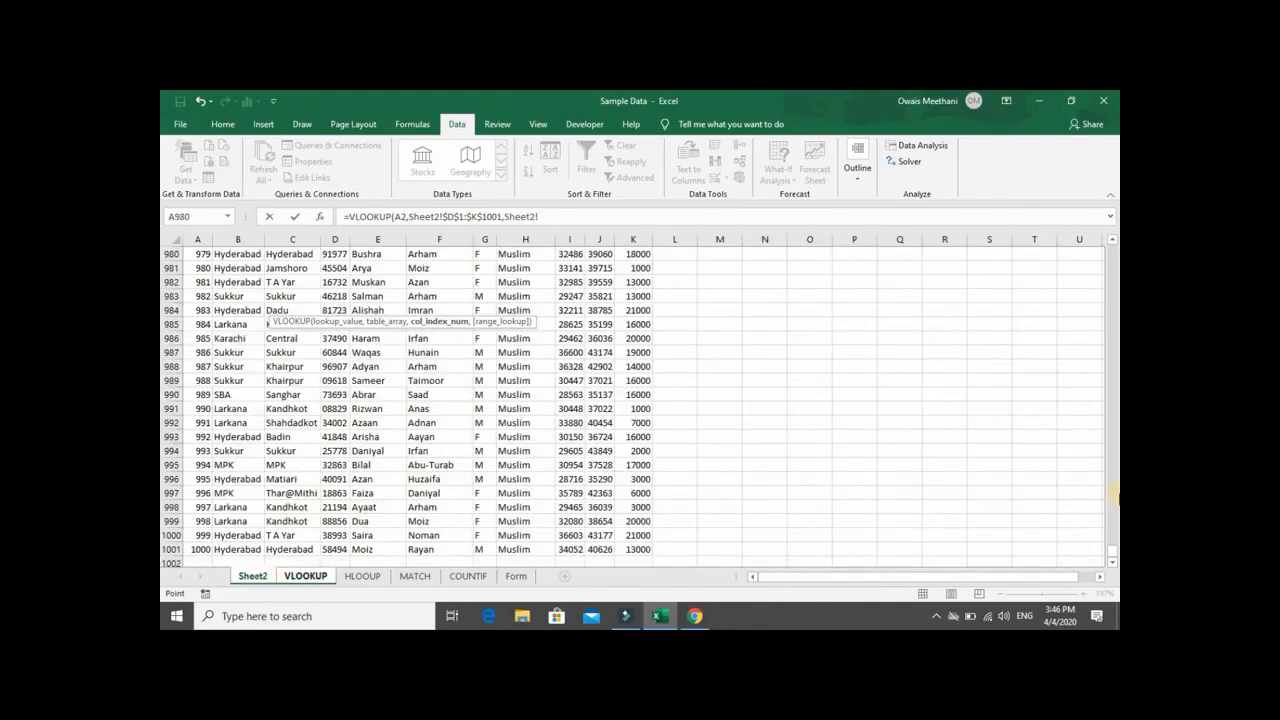
left_click_drag(1112, 553, 1111, 240)
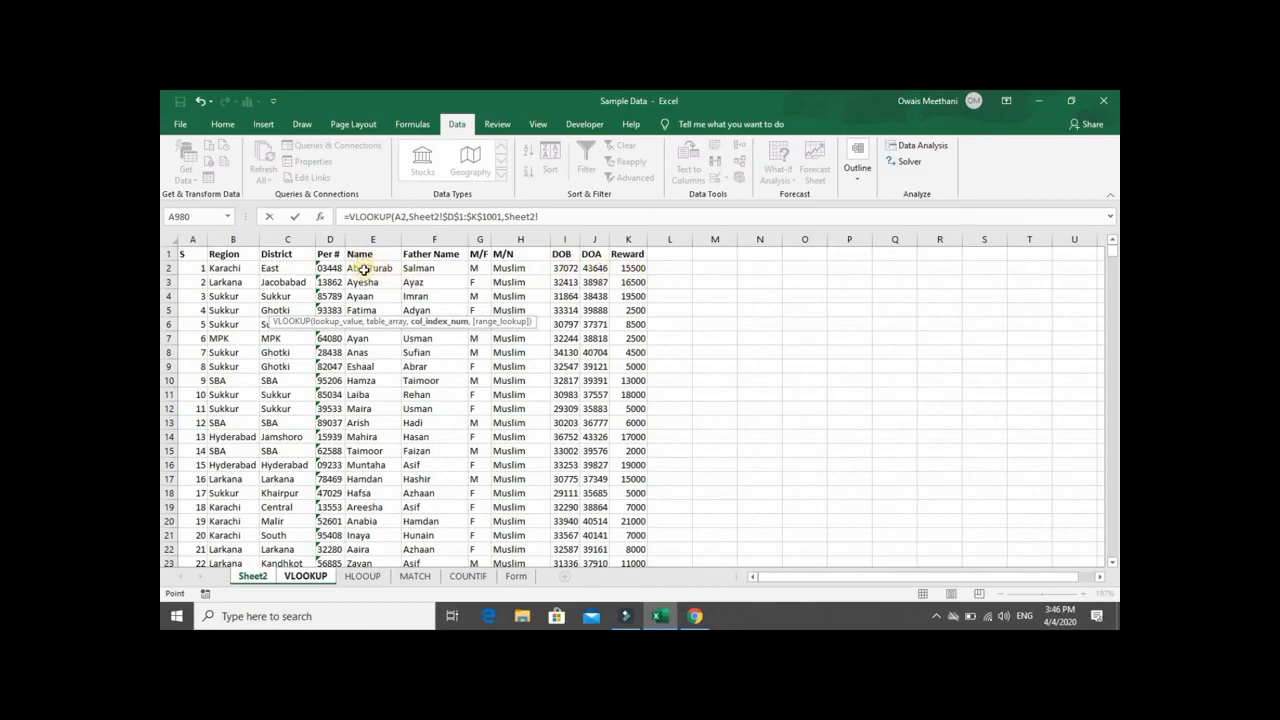
type(",")
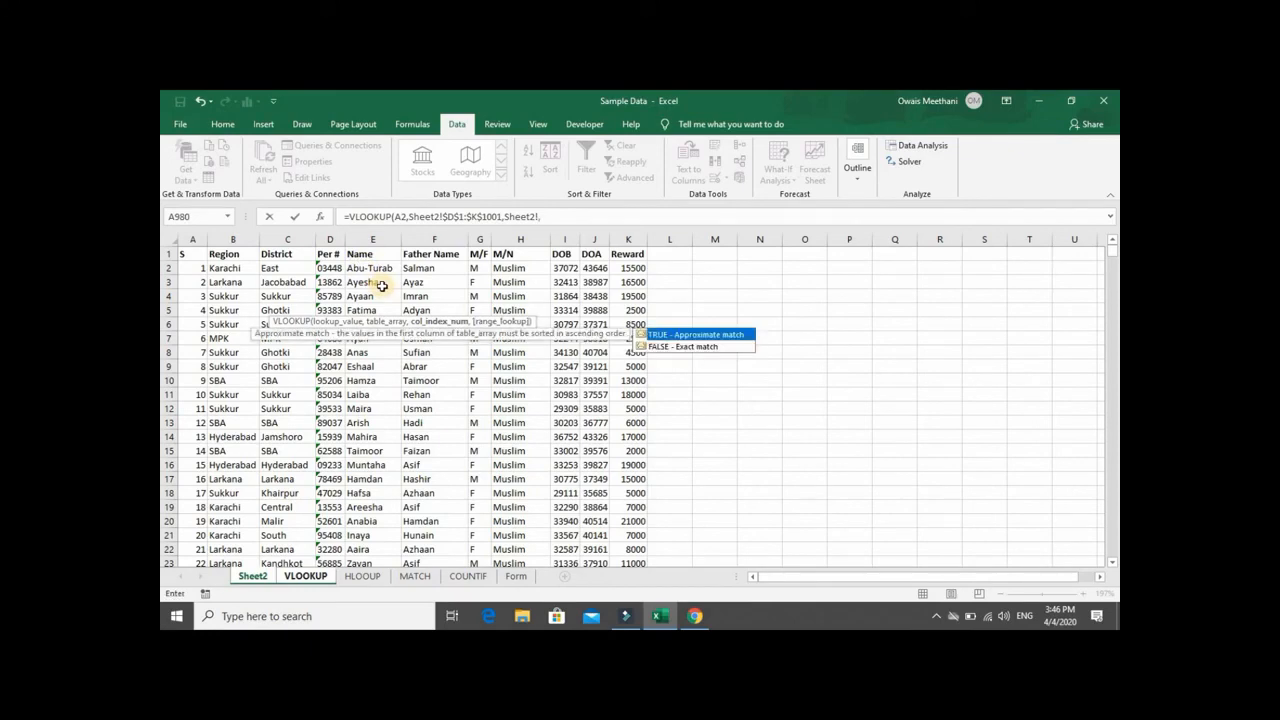
key("BackSpace")
key("BackSpace")
key("BackSpace")
key("BackSpace")
key("BackSpace")
key("BackSpace")
key("BackSpace")
key("BackSpace")
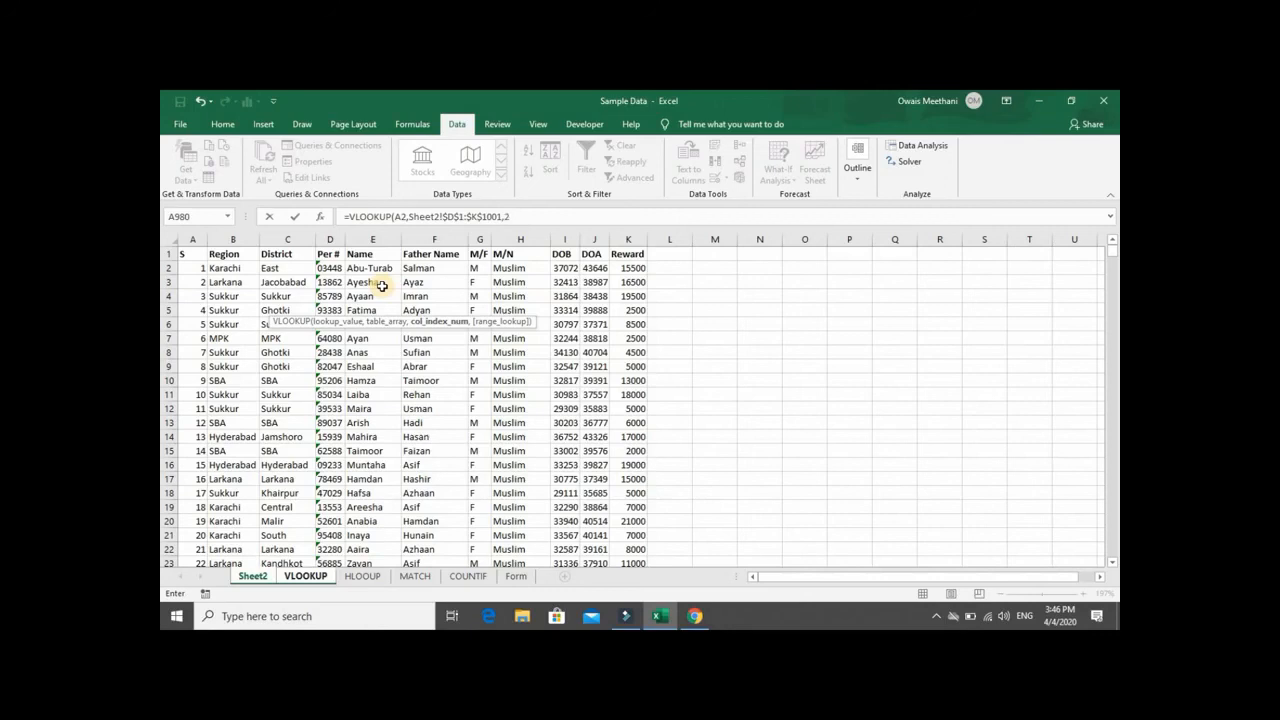
type(",0")
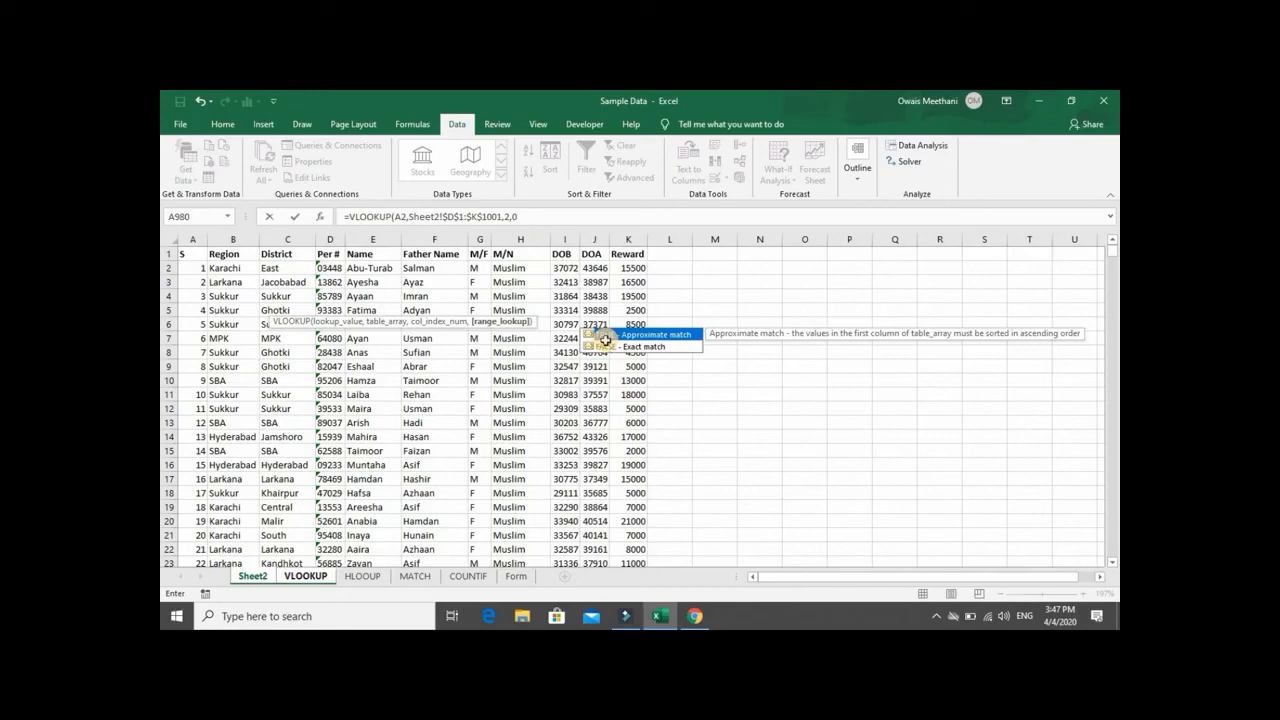
type(")")
key("Return")
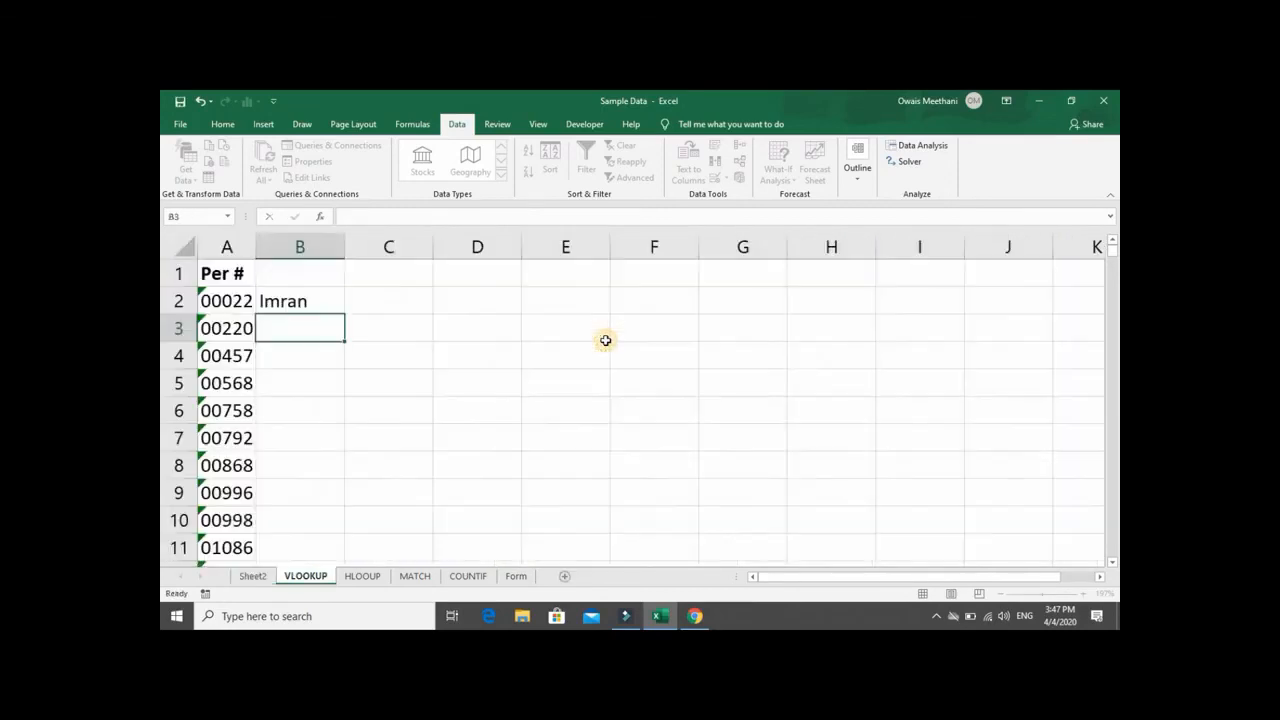
- Fill the VLOOKUP formula from B2 down column B alongside the Per # entries
key("Up")
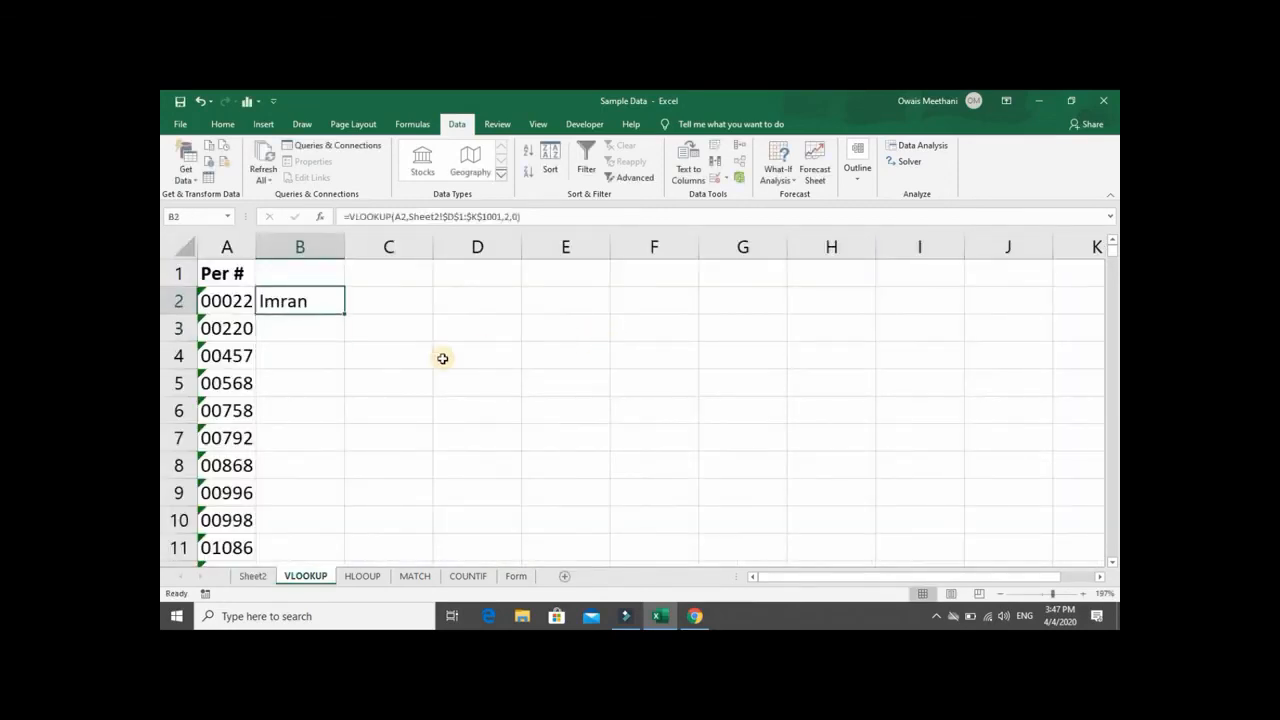
double_click(347, 314)
left_click(329, 325)
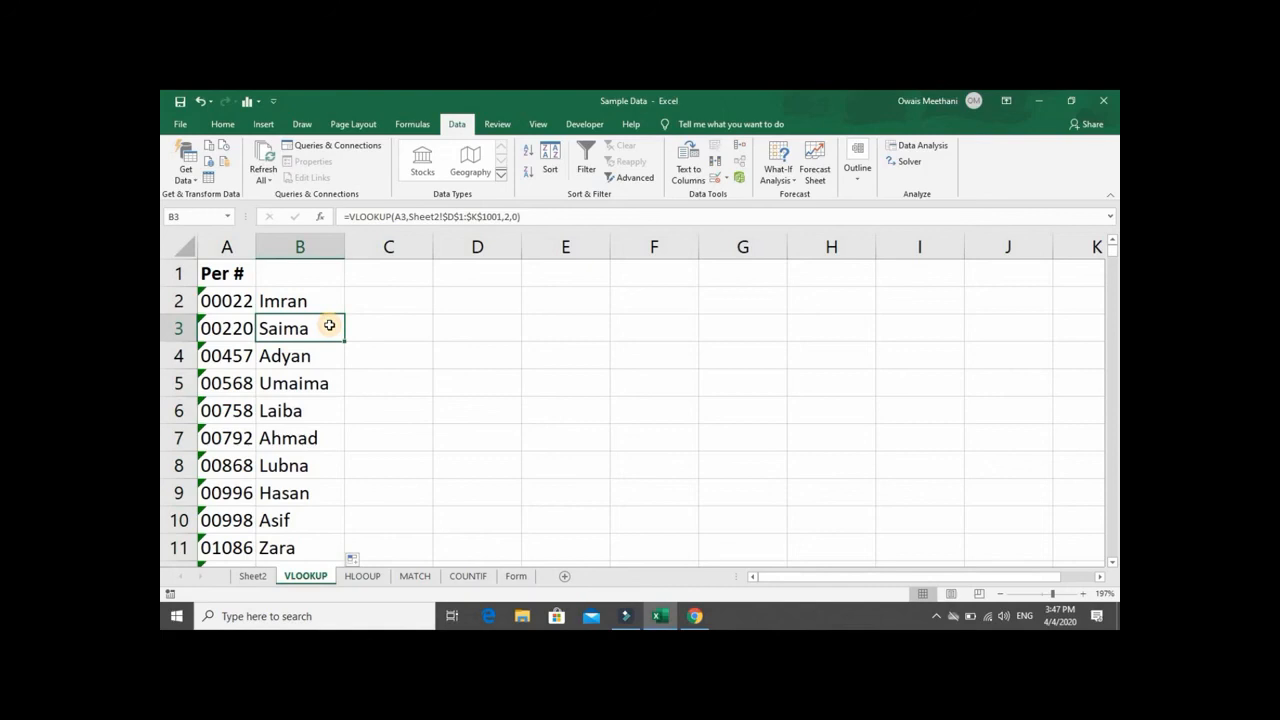
- Check the copied VLOOKUP formulas and returned names down column B, ending at B3
key("Down")
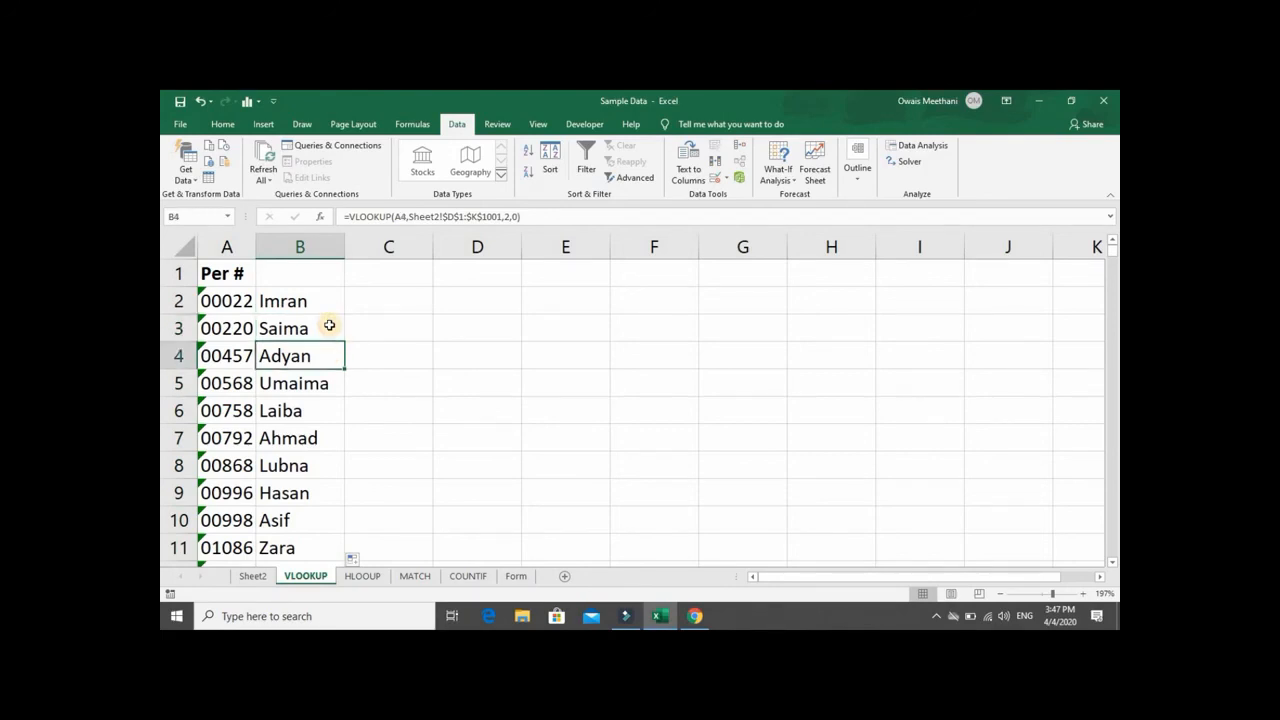
key("Down")
key("Down")
key("Down")
key("Down")
key("Down")
key("Down")
key("Down")
key("Down")
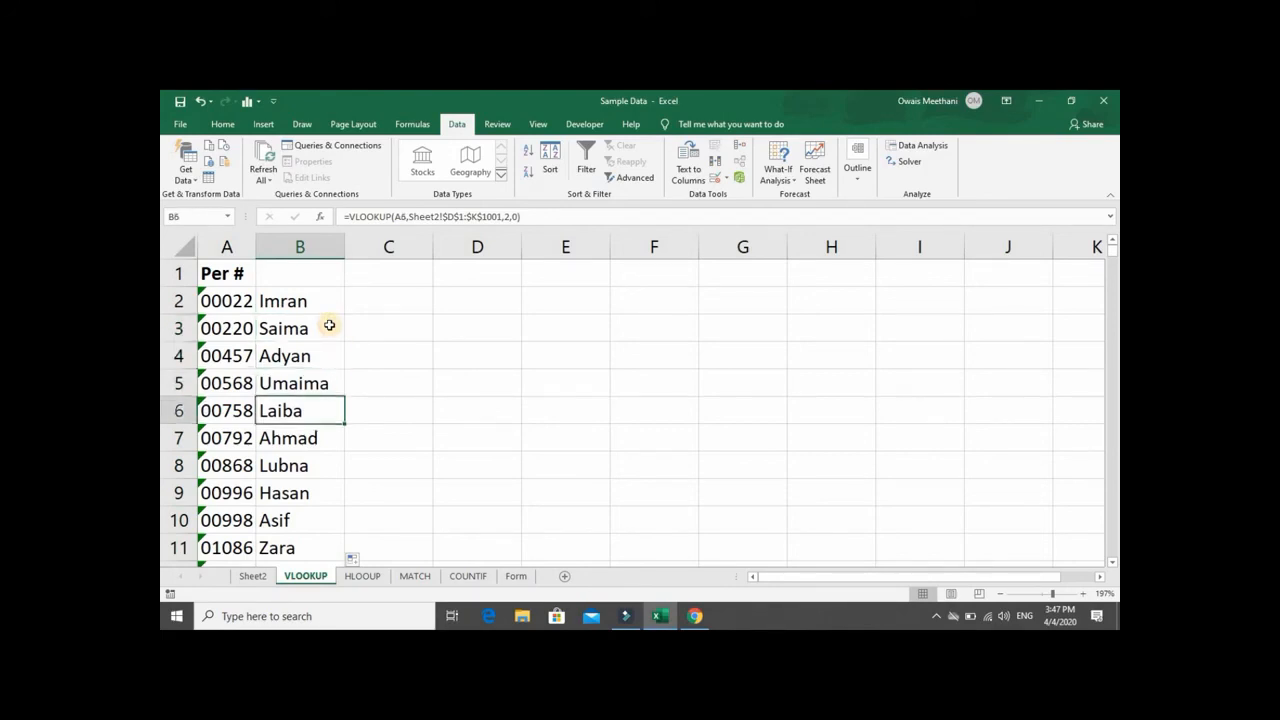
key("Up")
key("Up")
key("Up")
key("Up")
key("Up")
key("Up")
key("Up")
key("Up")
key("Up")
key("Up")
key("Up")
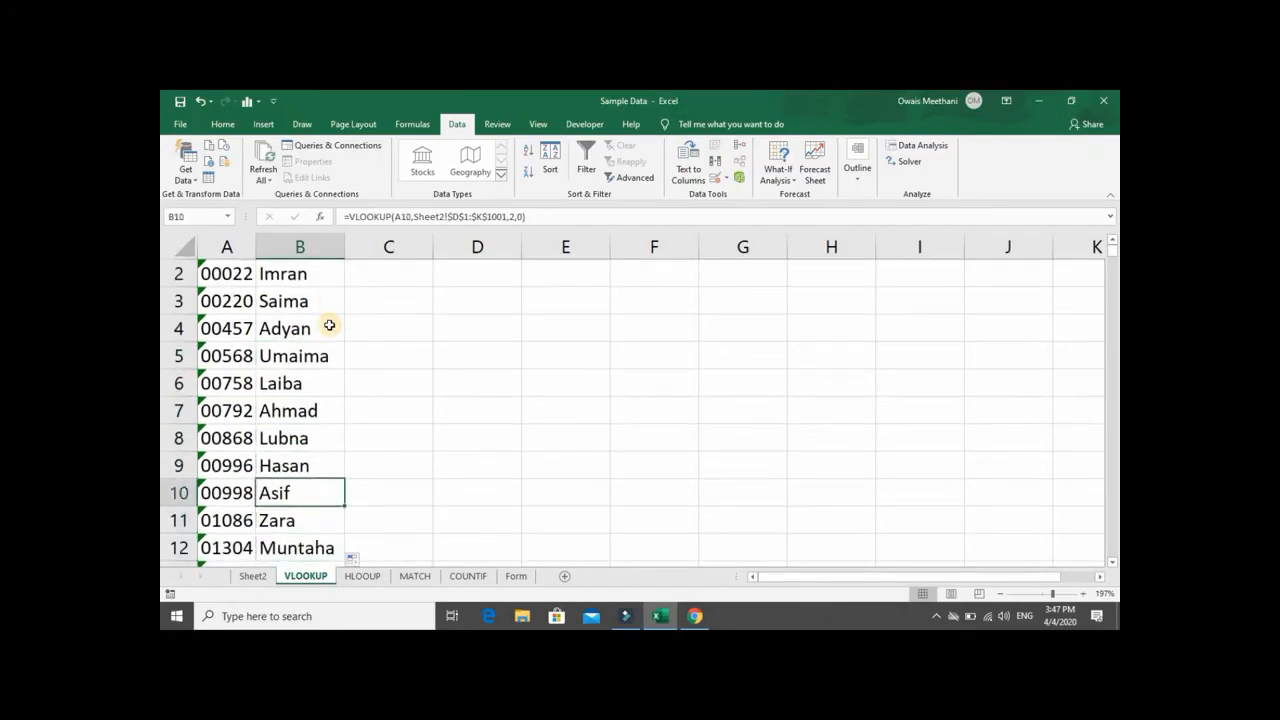
left_click(329, 325)
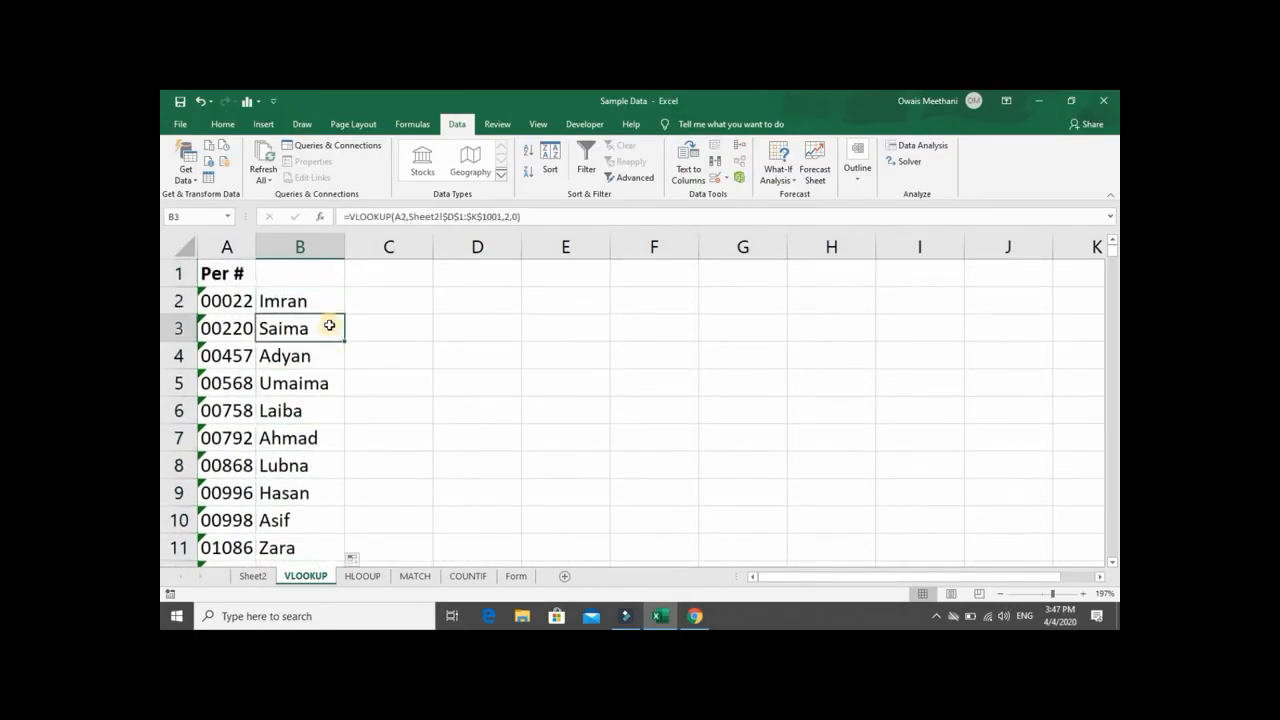
- On Sheet2, examine the fields following Per # in row 5 and the surrounding entries in the Per # column
left_click(252, 576)
key("shift+Right")
key("shift+Right")
key("shift+Right")
key("shift+Right")
key("shift+Right")
key("shift+Right")
key("shift+Right")
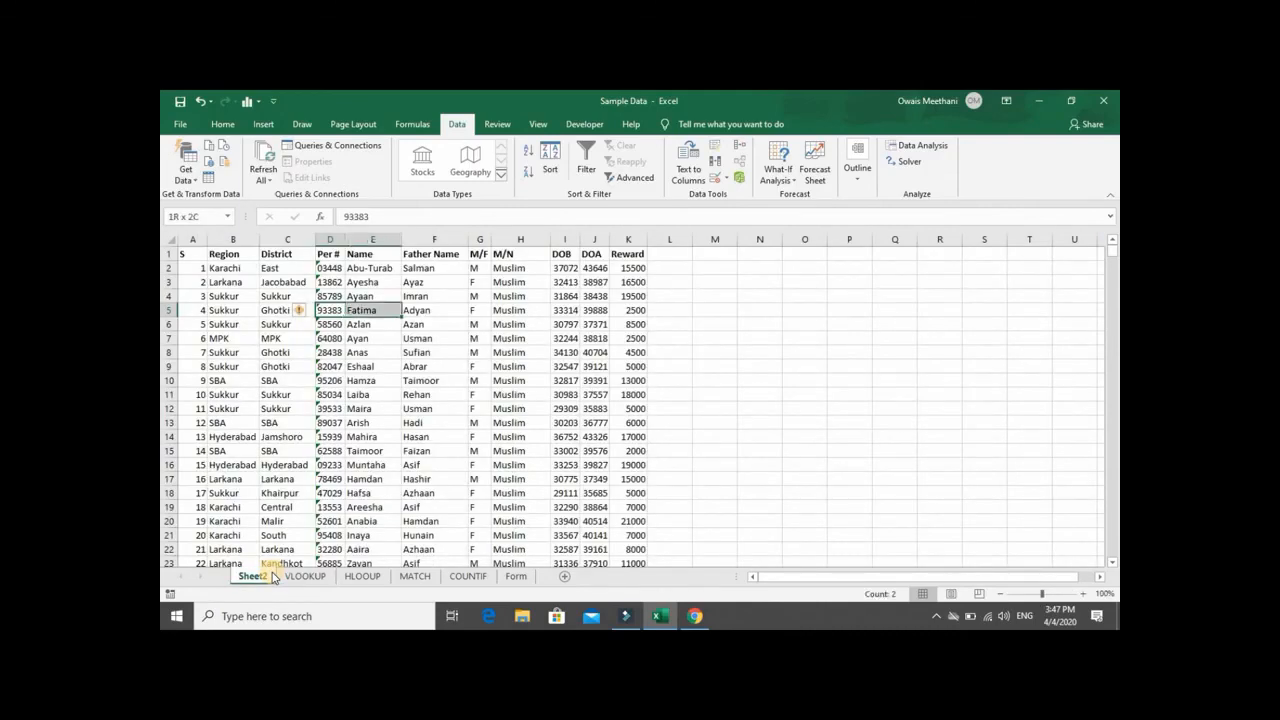
key("shift+Left")
key("shift+Left")
key("shift+Left")
key("shift+Left")
key("shift+Left")
key("shift+Left")
key("shift+Left")
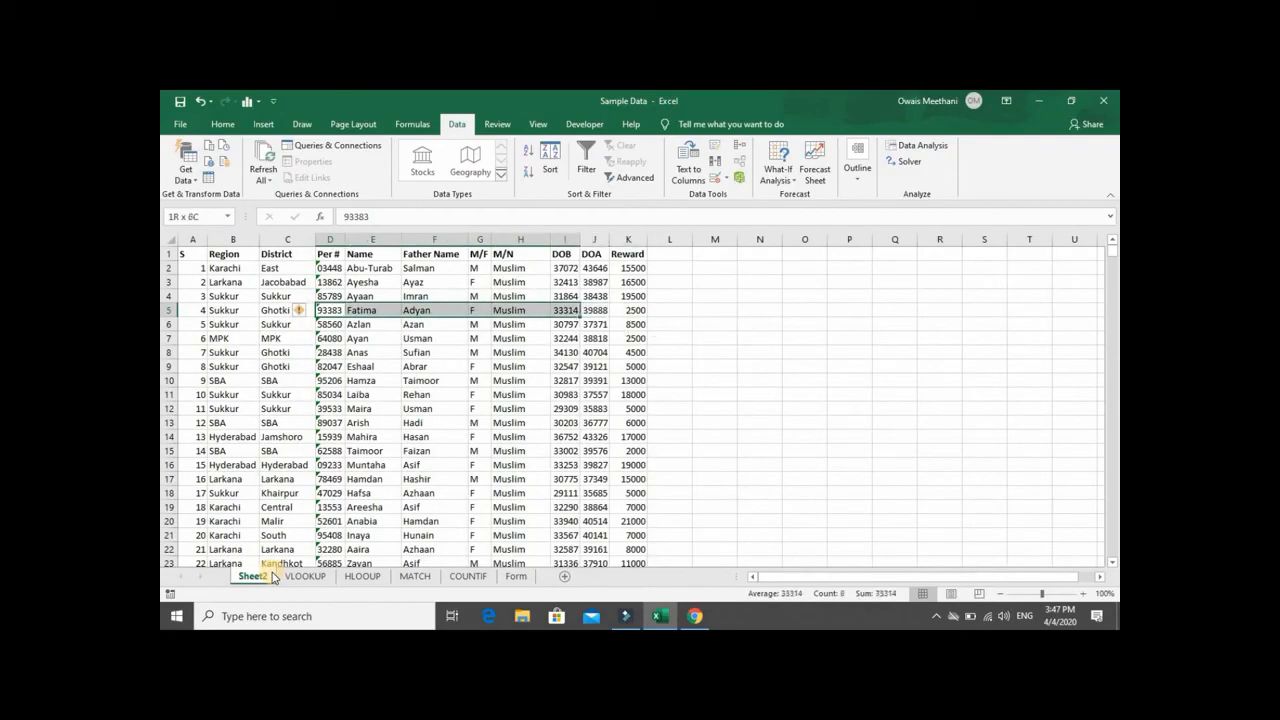
key("Up")
key("Up")
key("Up")
key("Down")
key("Down")
key("Down")
key("Down")
key("Down")
key("Down")
key("Down")
key("Down")
key("Down")
key("Down")
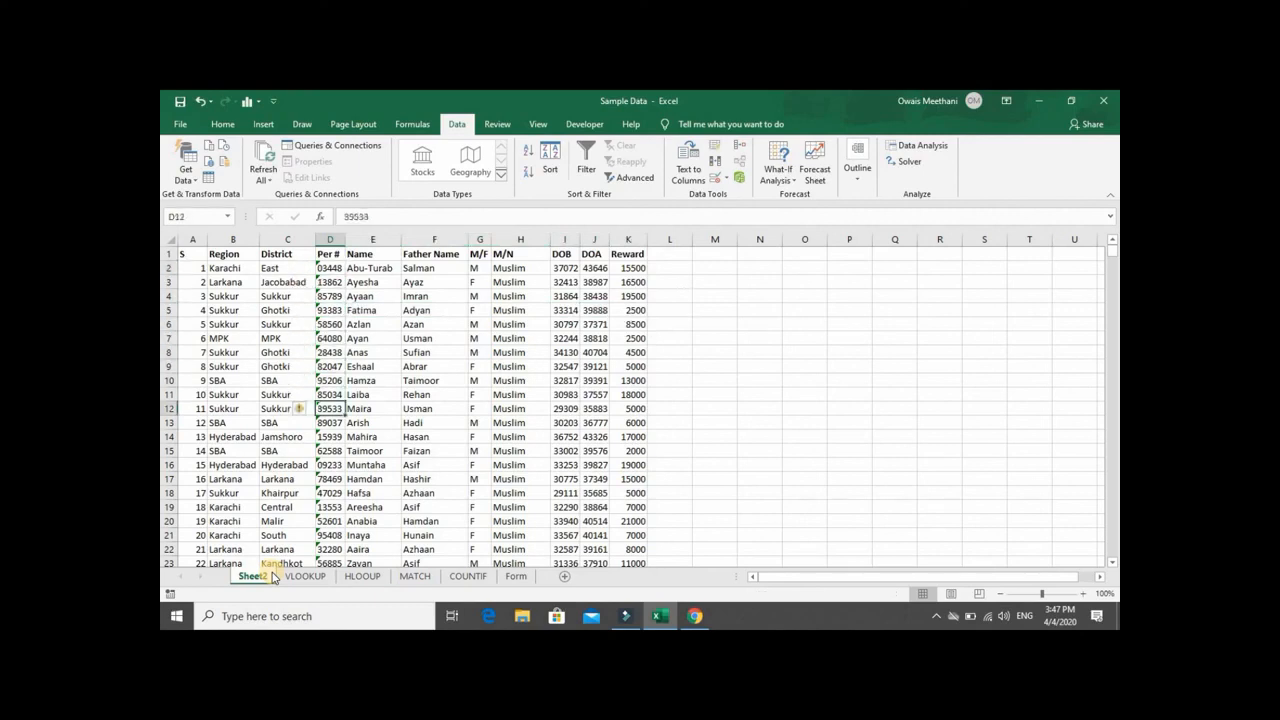
- On Sheet2, examine the fields from Per # to Reward in the record in row 12
key("shift+Right")
key("shift+Right")
key("shift+Right")
key("shift+Right")
key("shift+Right")
key("shift+Right")
key("shift+Right")
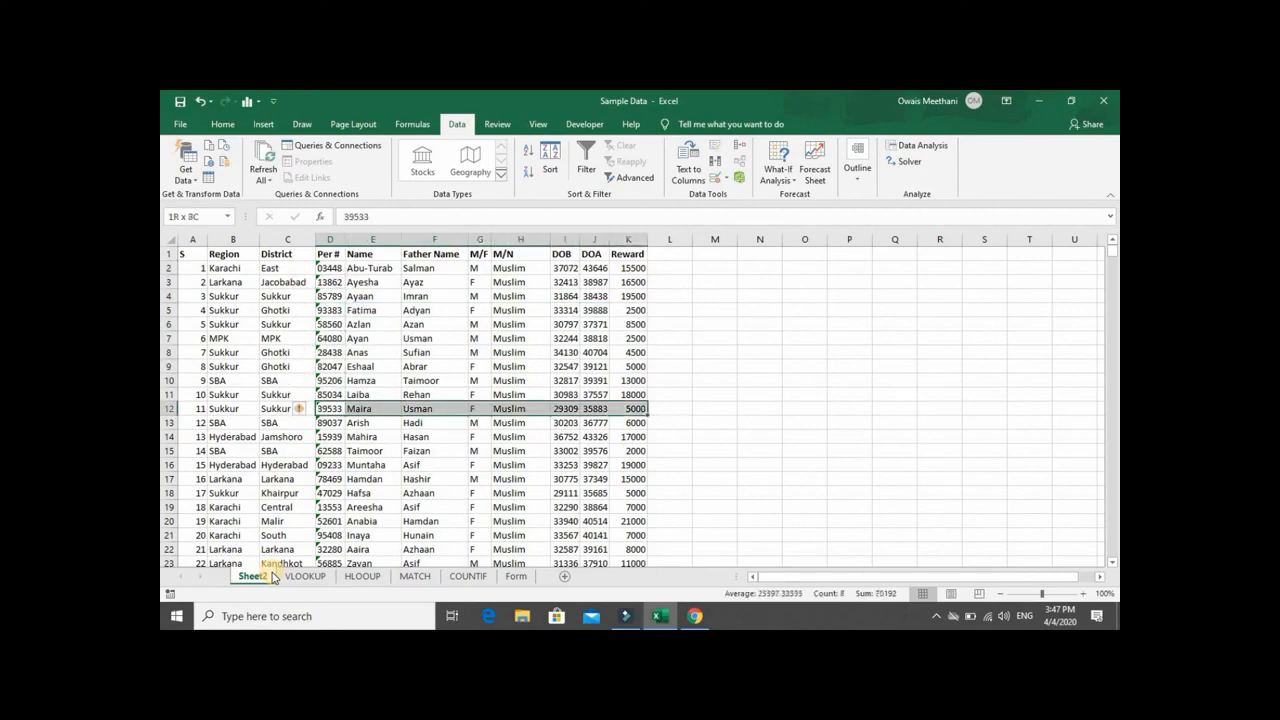
key("shift+Left")
key("shift+Left")
key("shift+Left")
key("shift+Left")
key("shift+Left")
key("shift+Left")
key("shift+Left")
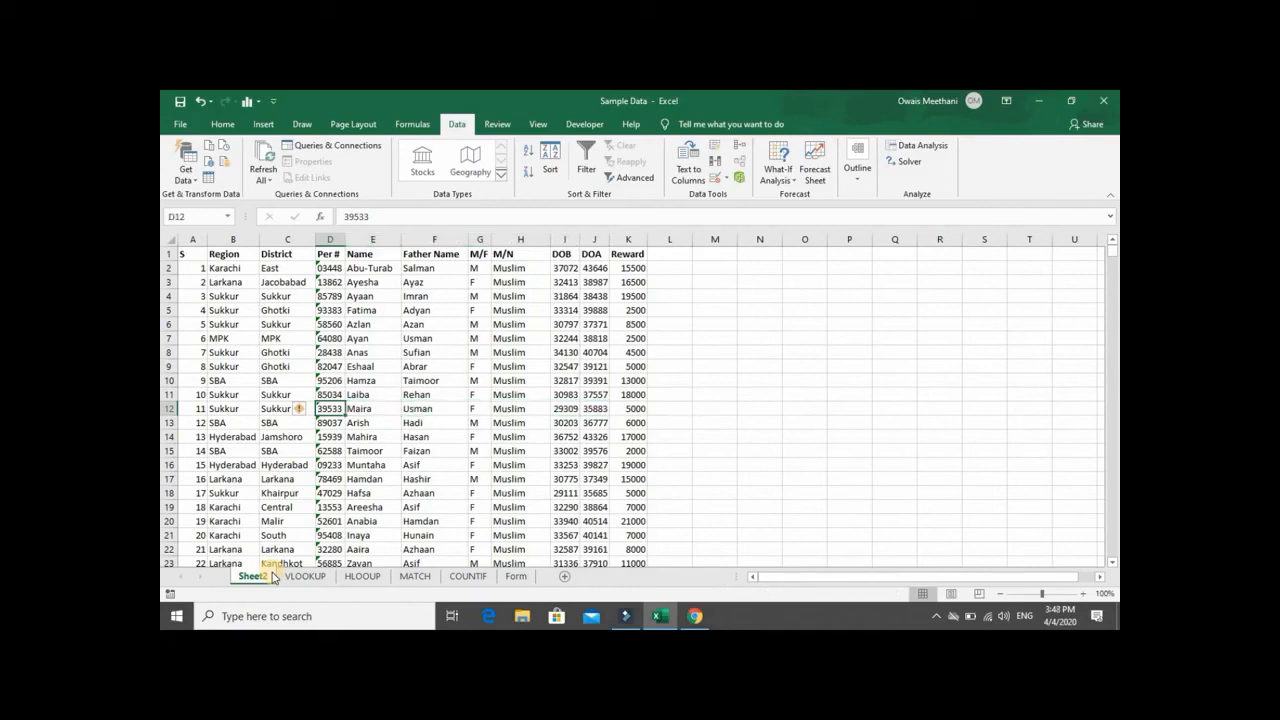
- Compare the column layout of the HLOOUP sheet with the lookup results on the VLOOKUP sheet
left_click(352, 578)
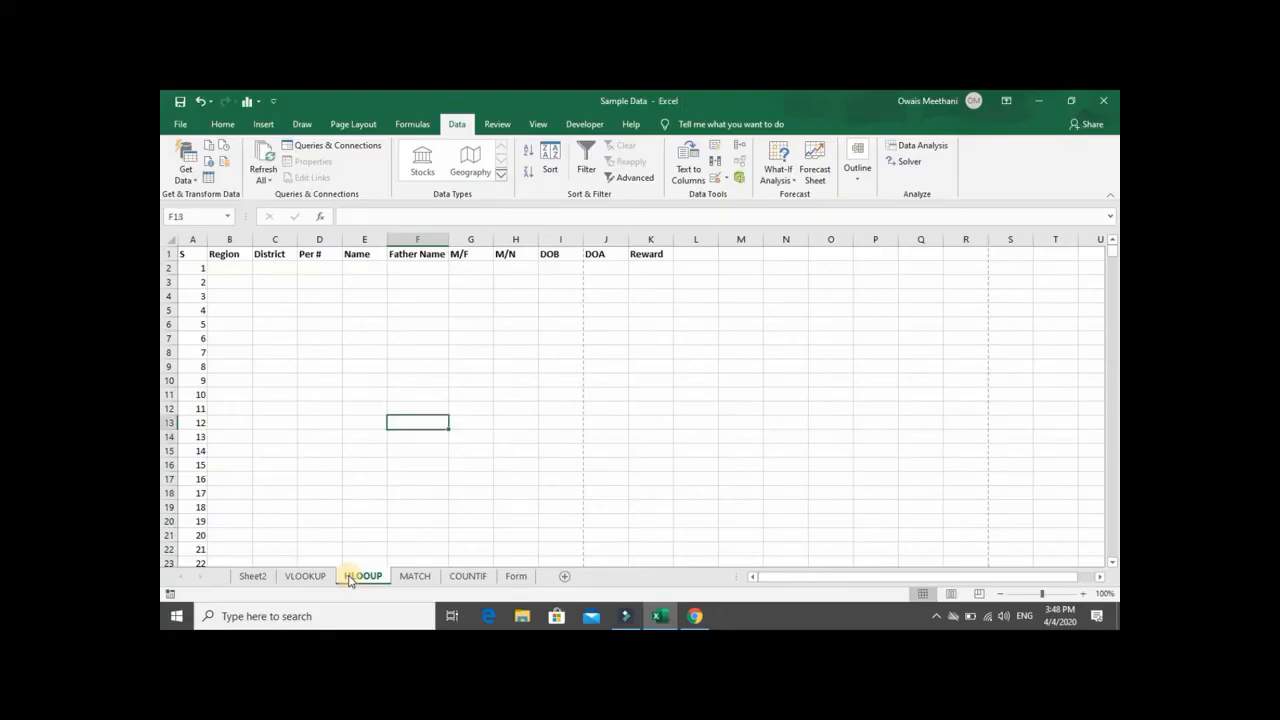
key("Up")
key("Up")
key("Up")
key("Up")
key("Up")
key("Up")
key("Up")
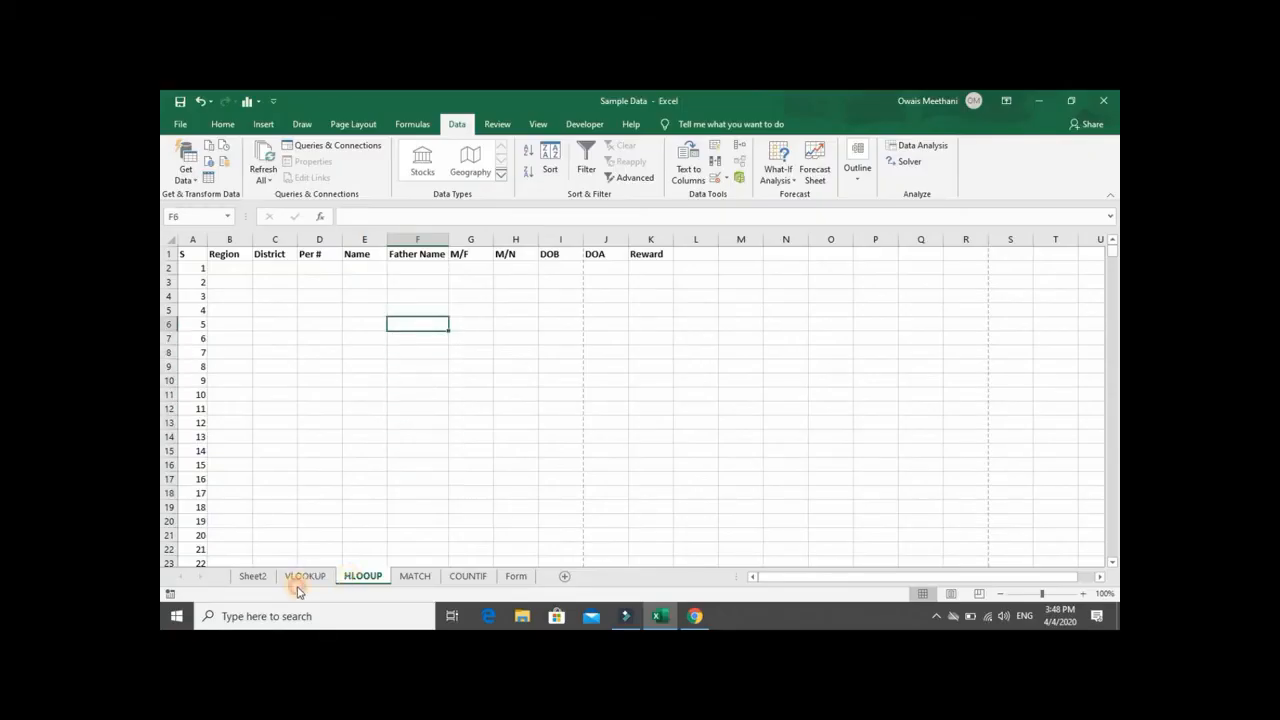
left_click(299, 579)
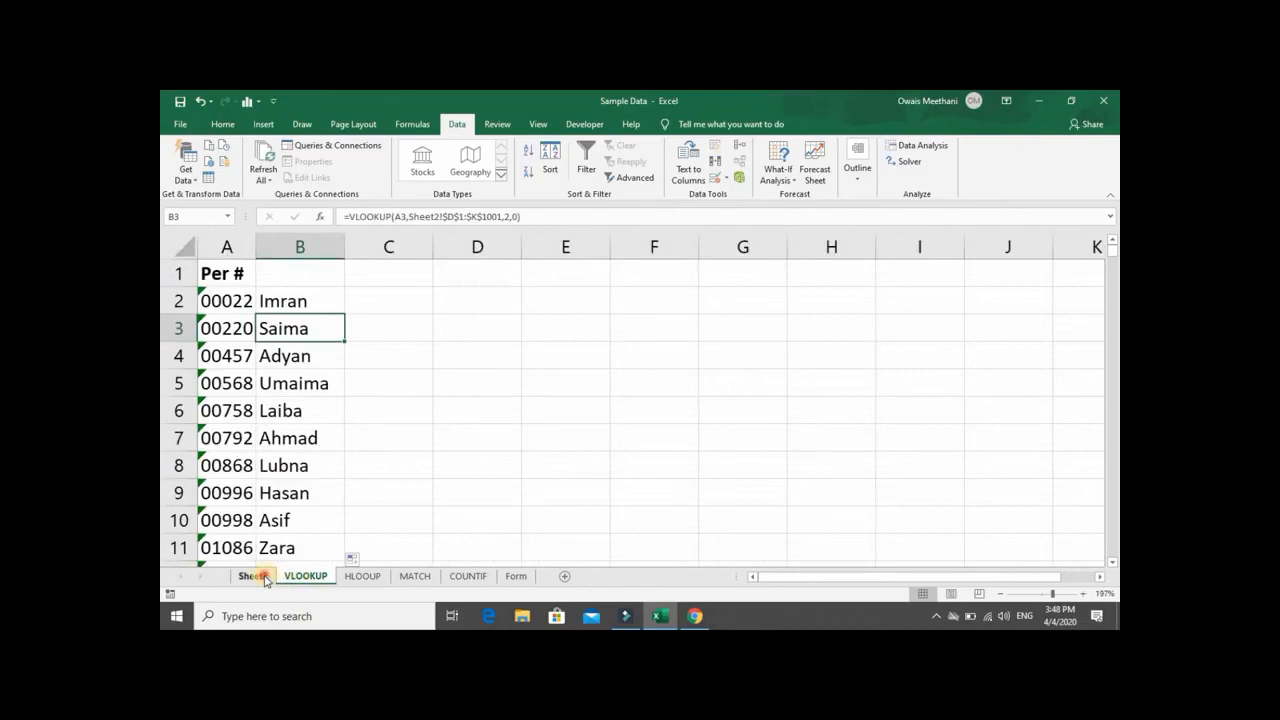
- On Sheet2, examine the horizontal column headers in row 1, from Region across the remaining fields
left_click(262, 578)
key("Right")
key("Right")
key("Right")
key("Right")
key("Left")
key("Left")
key("Left")
key("Left")
key("Left")
key("Left")
key("Up")
key("Up")
key("Up")
key("Up")
key("Up")
key("Up")
key("Up")
key("Up")
key("Up")
key("Up")
key("Up")
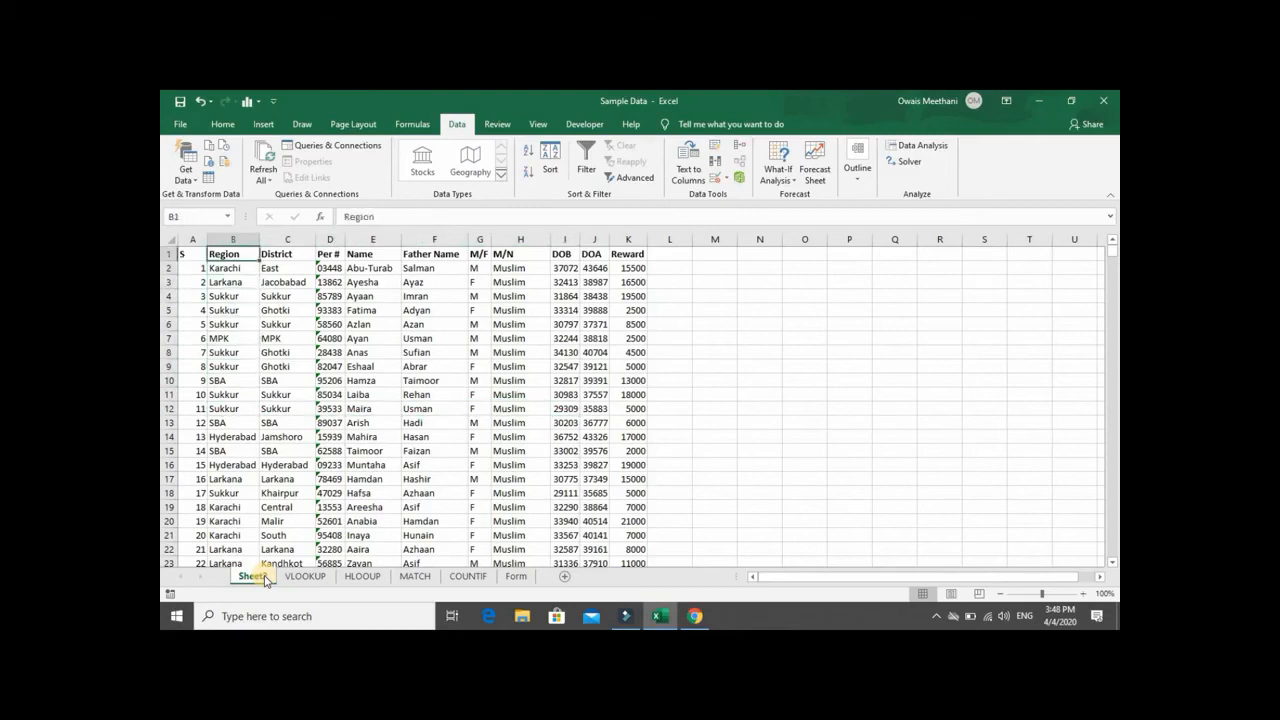
key("Left")
key("Right")
key("Right")
key("Right")
key("Right")
key("Right")
key("Right")
key("Right")
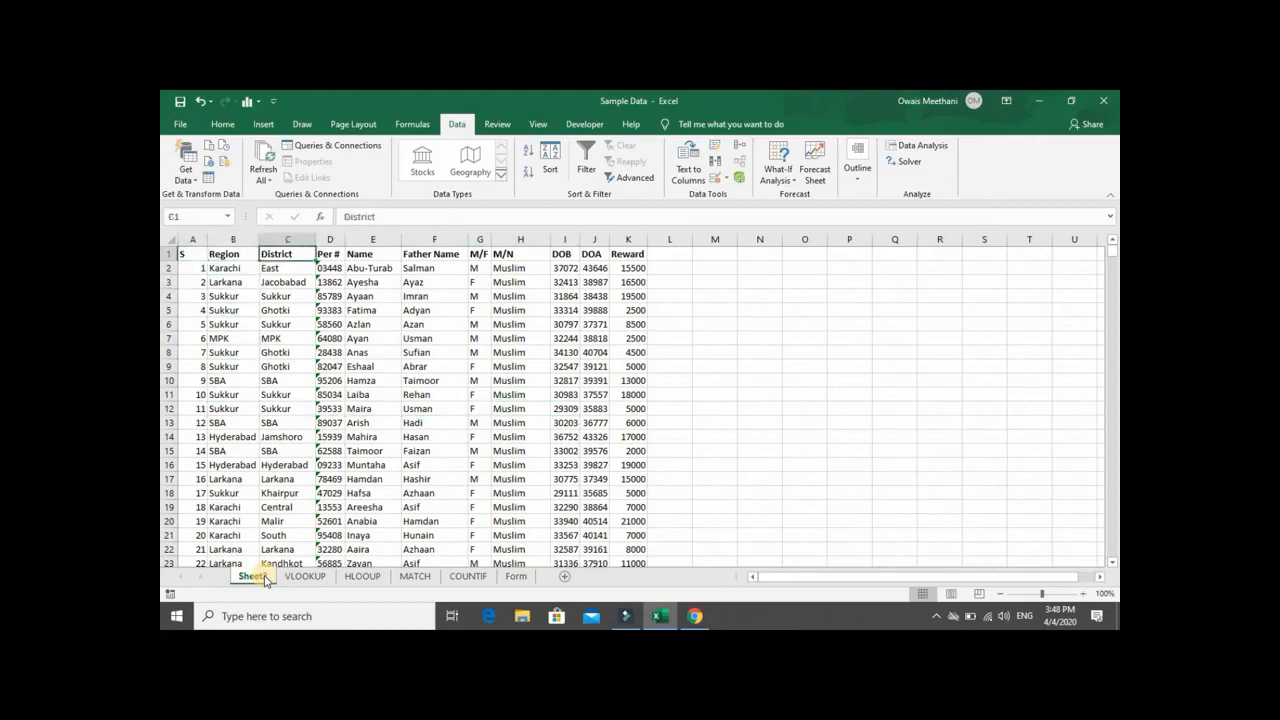
key("Right")
key("Right")
key("Right")
key("Left")
key("Left")
key("Left")
key("Left")
key("Left")
key("Left")
key("Left")
key("Left")
key("Left")
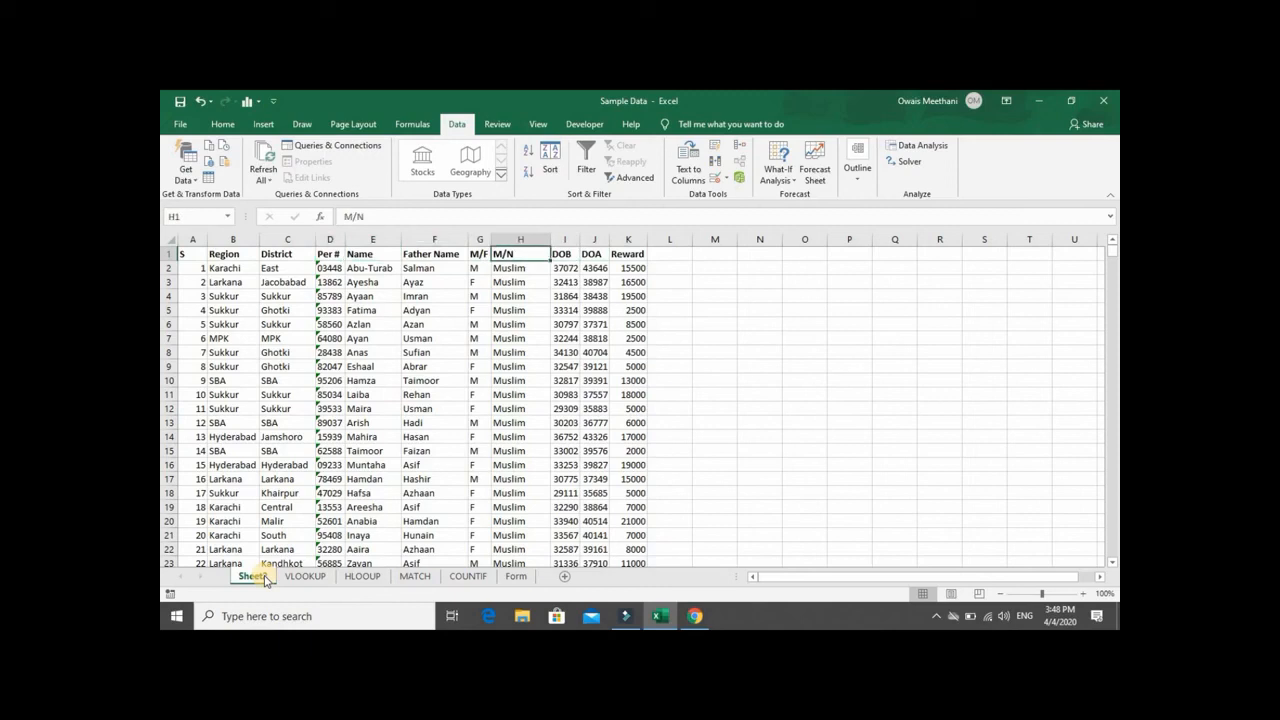
key("Left")
key("Right")
key("Right")
key("Right")
key("Right")
key("Right")
key("Left")
key("Left")
key("Left")
key("Left")
- Examine the row 2 values and the entries below the Region header on Sheet2, and return to the HLOOUP sheet
key("Left")
key("Down")
key("Right")
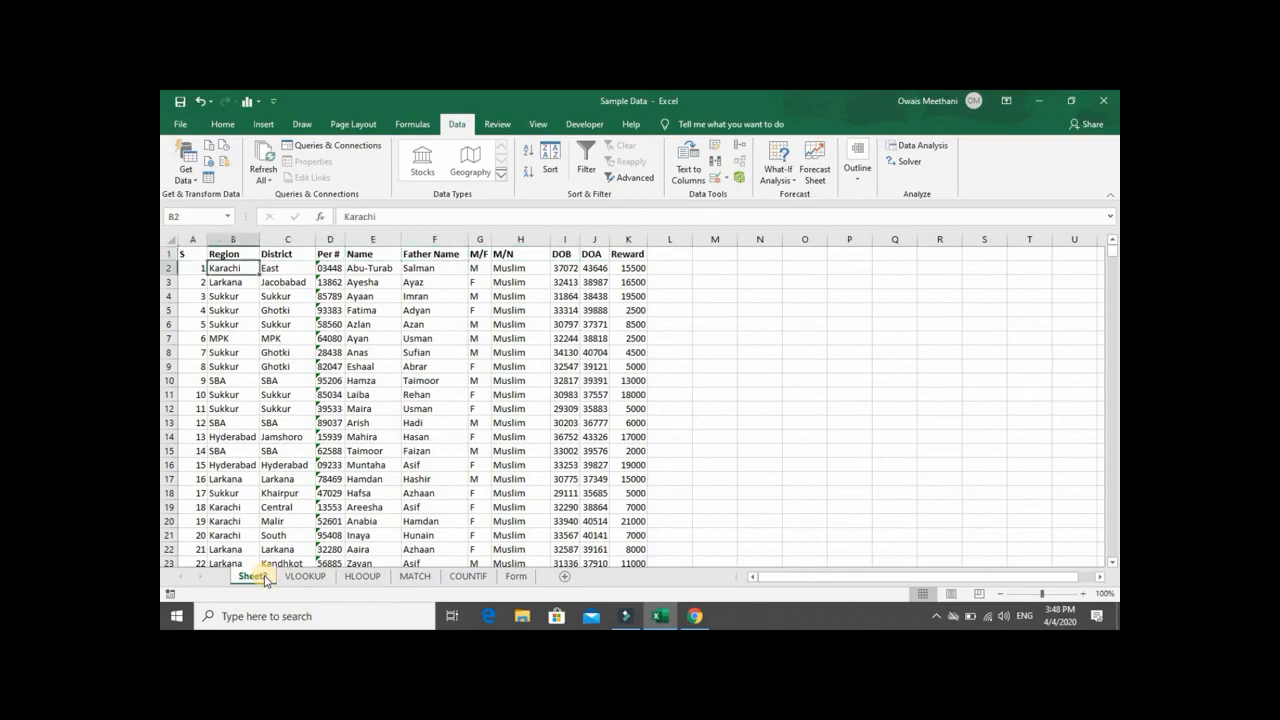
key("Right")
key("Right")
key("Right")
key("Right")
key("Left")
key("Left")
key("Left")
key("Left")
key("Left")
key("Right")
key("Down")
key("Down")
key("Up")
key("Up")
key("Up")
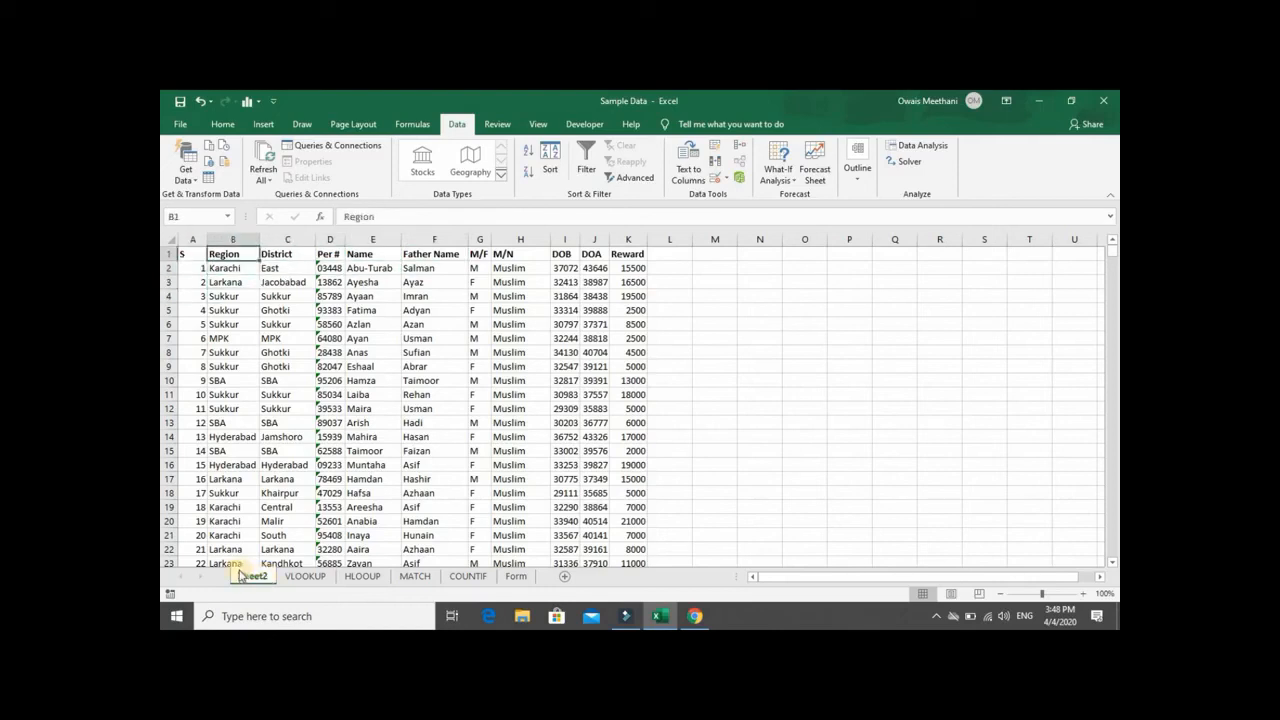
left_click(352, 578)
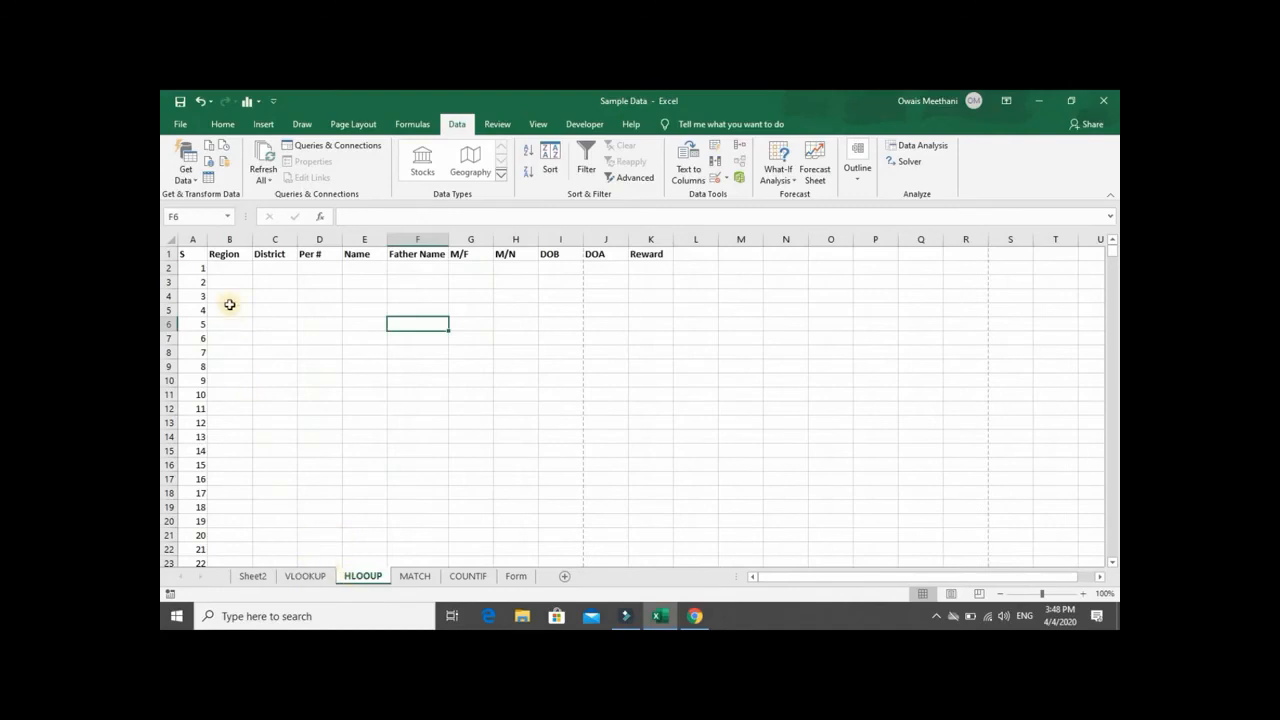
left_click(232, 271)
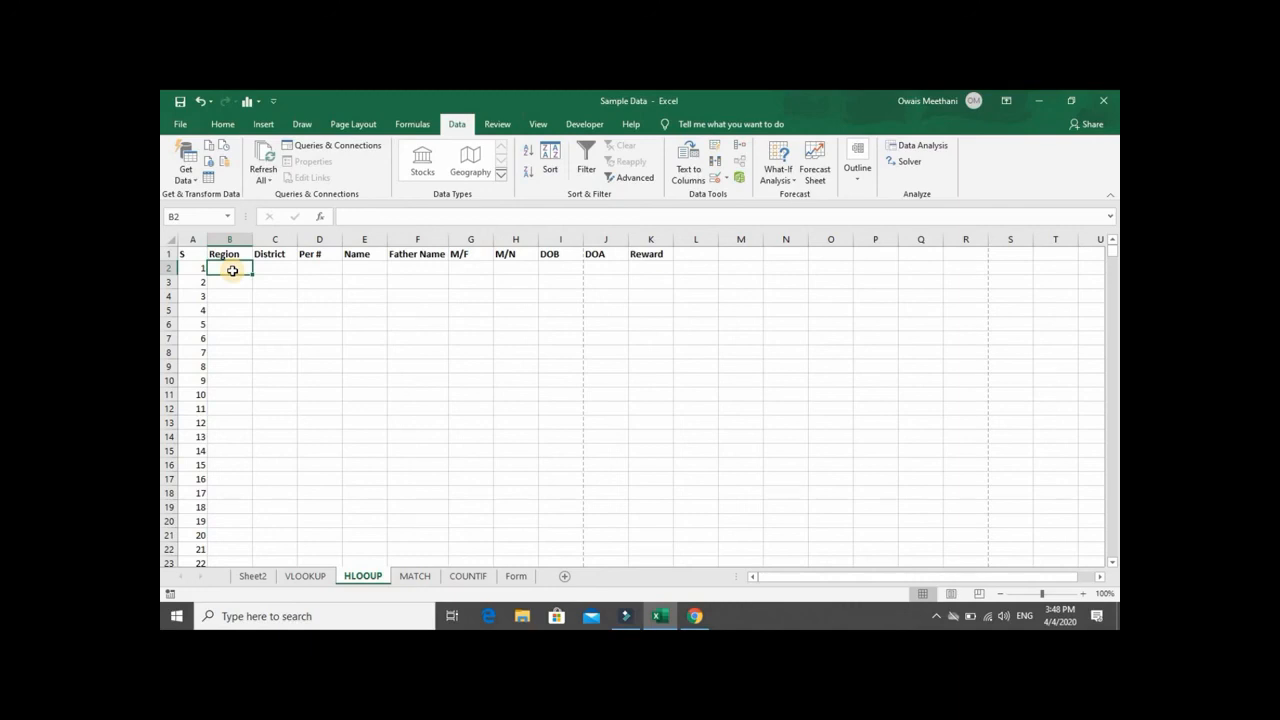
type("=hlo")
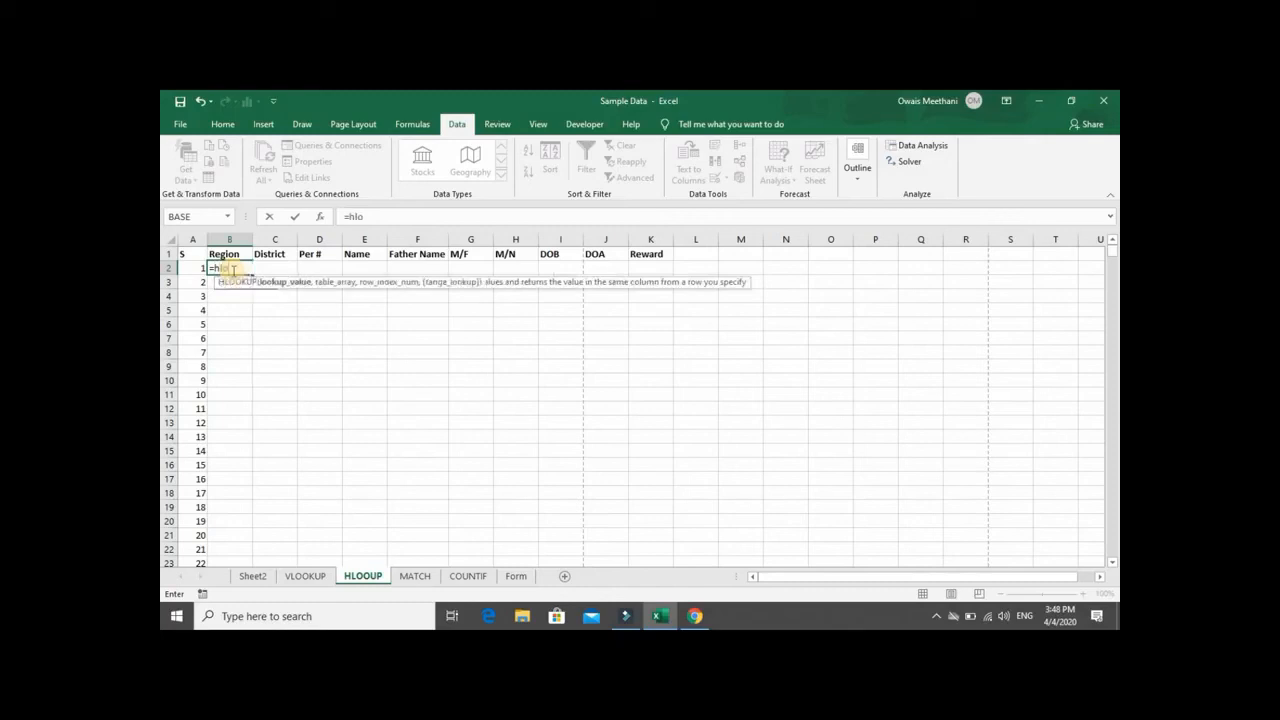
key("Tab")
key("BackSpace")
key("BackSpace")
key("BackSpace")
key("BackSpace")
key("BackSpace")
key("BackSpace")
key("BackSpace")
key("BackSpace")
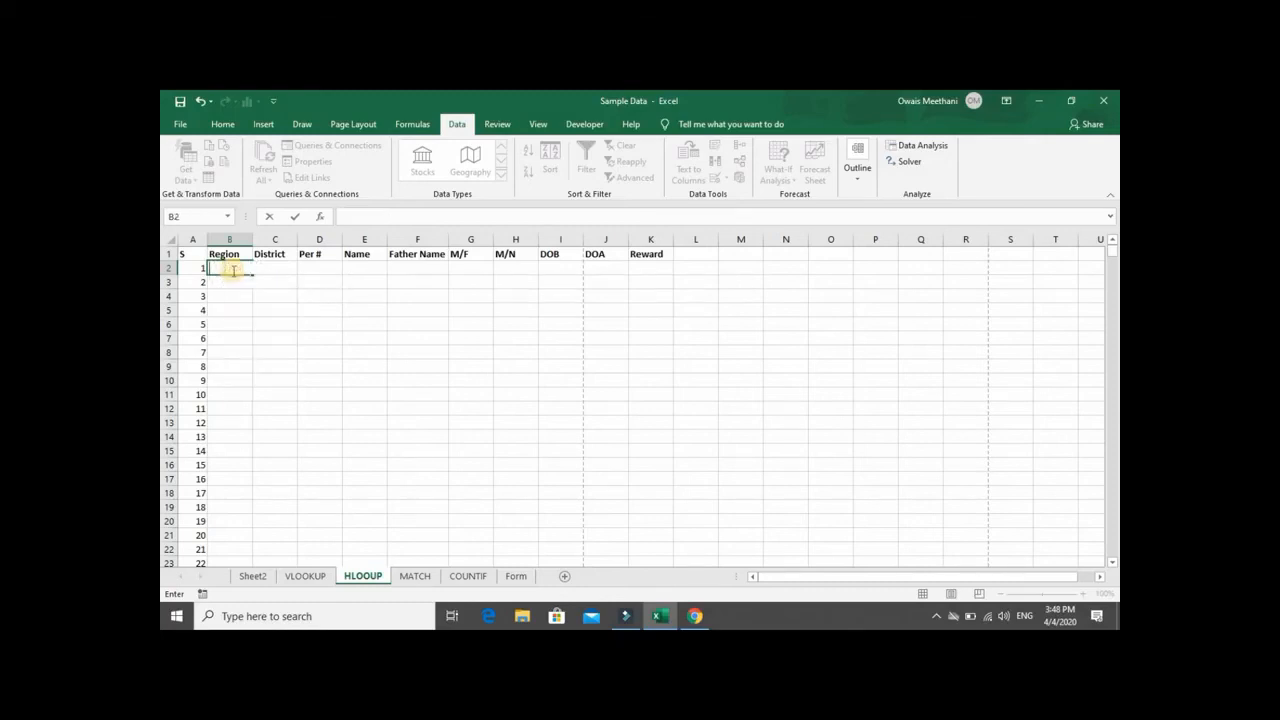
key("Return")
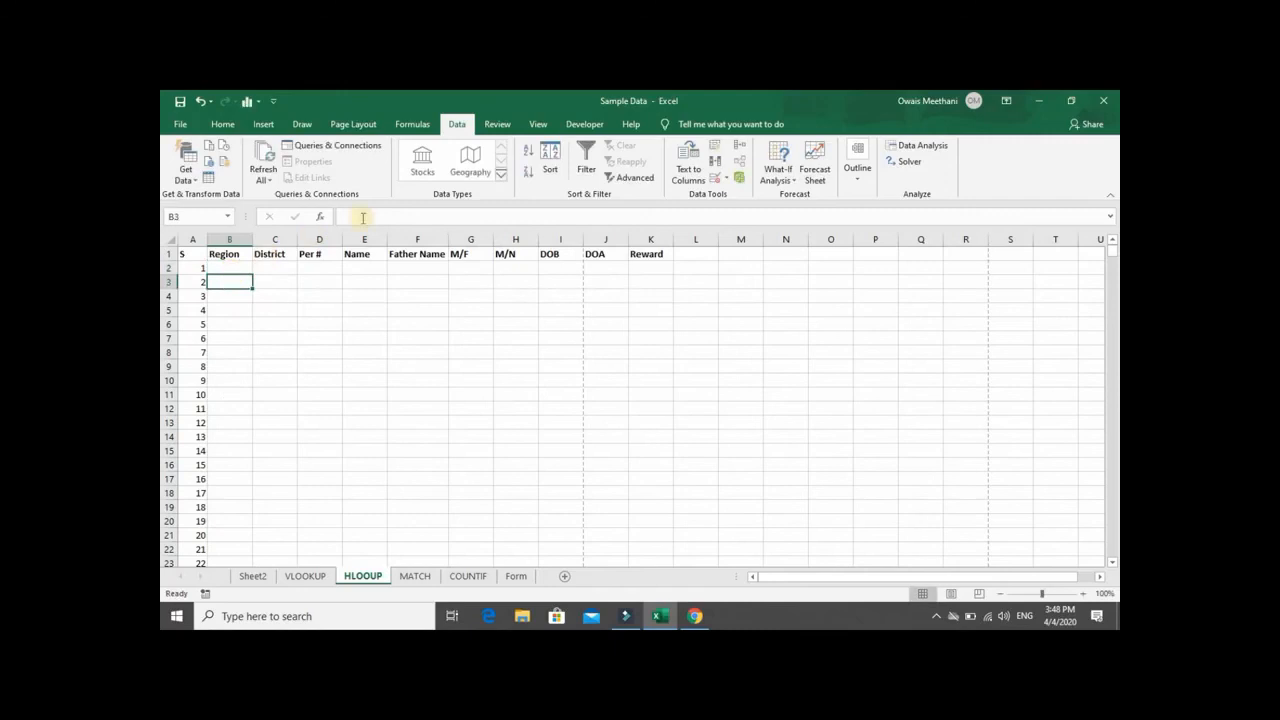
- Start an HLOOKUP formula in B2 of the HLOOUP sheet with the Region header as absolute lookup value $B$1
scroll(299, 346, "up", 6)
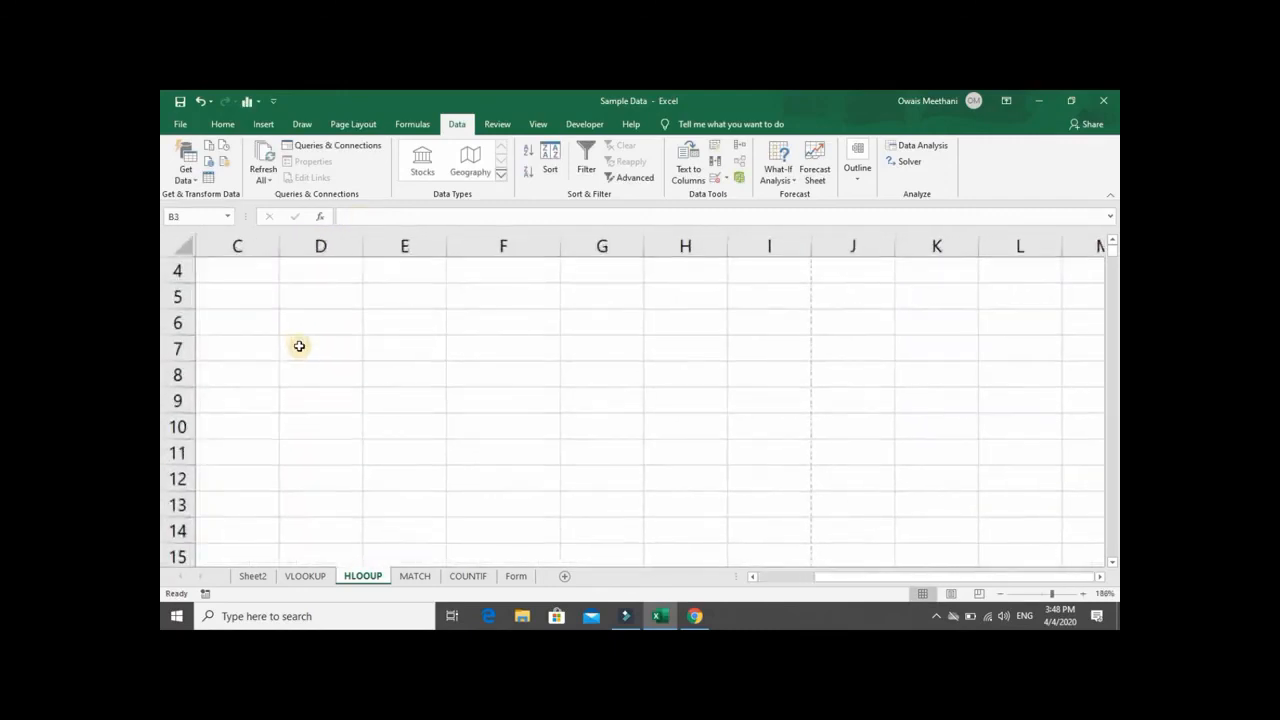
key("Left")
key("Up")
key("Up")
key("Down")
key("Right")
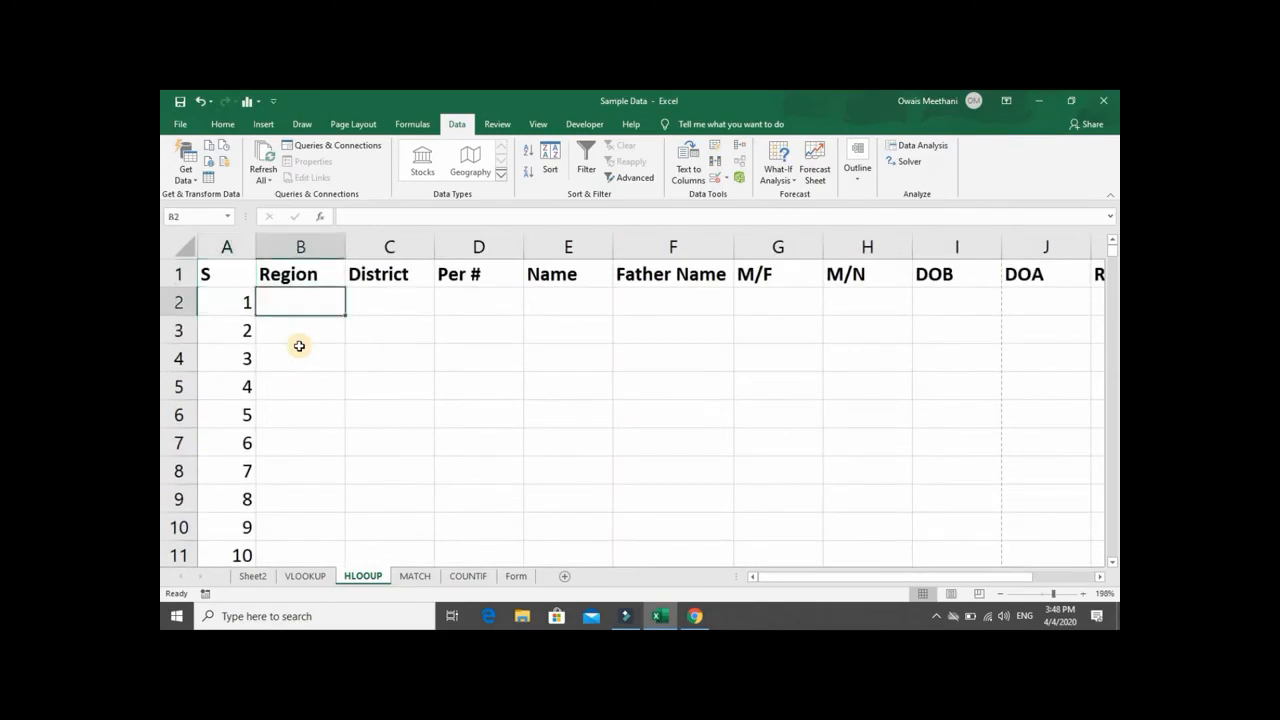
type("=H")
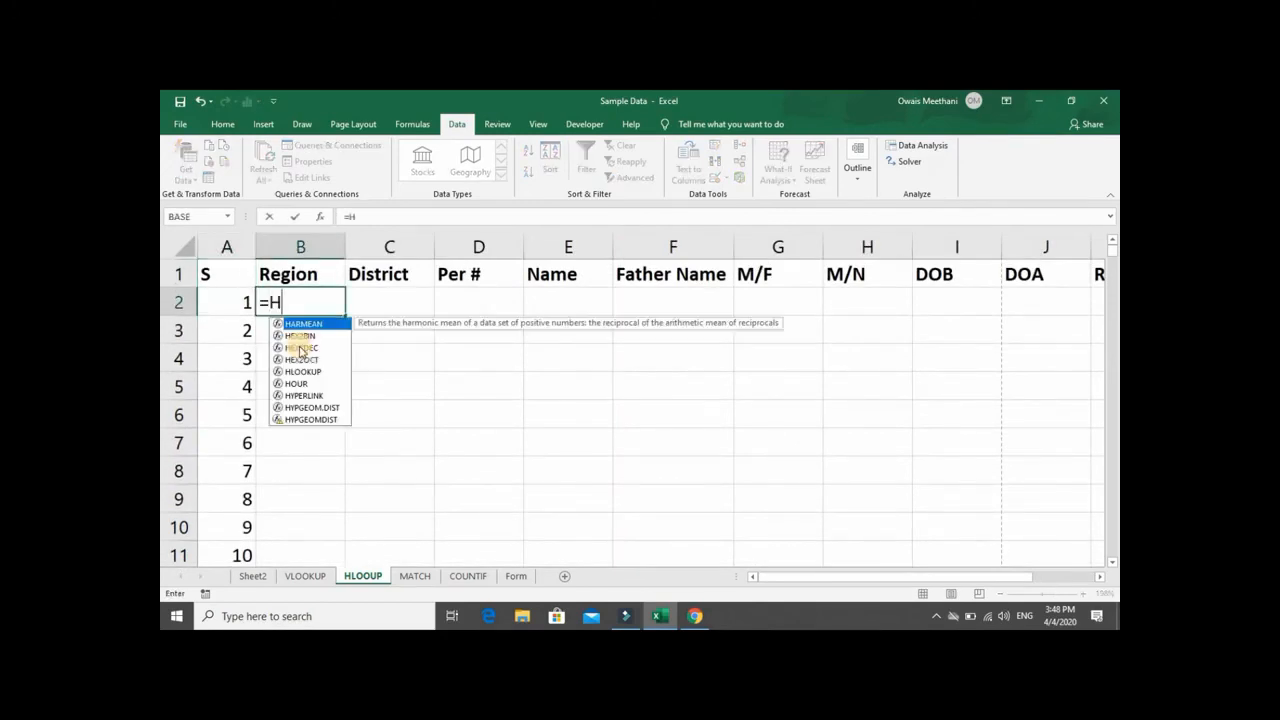
type("LOOKUP")
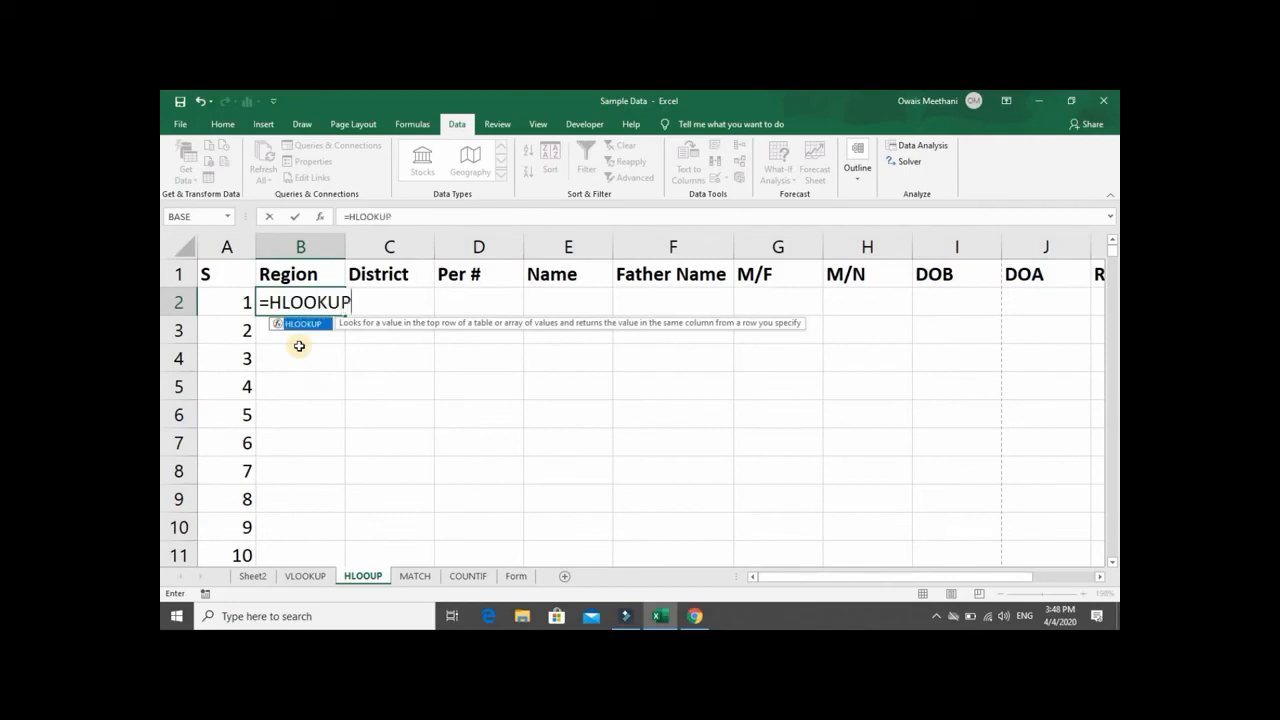
type("(")
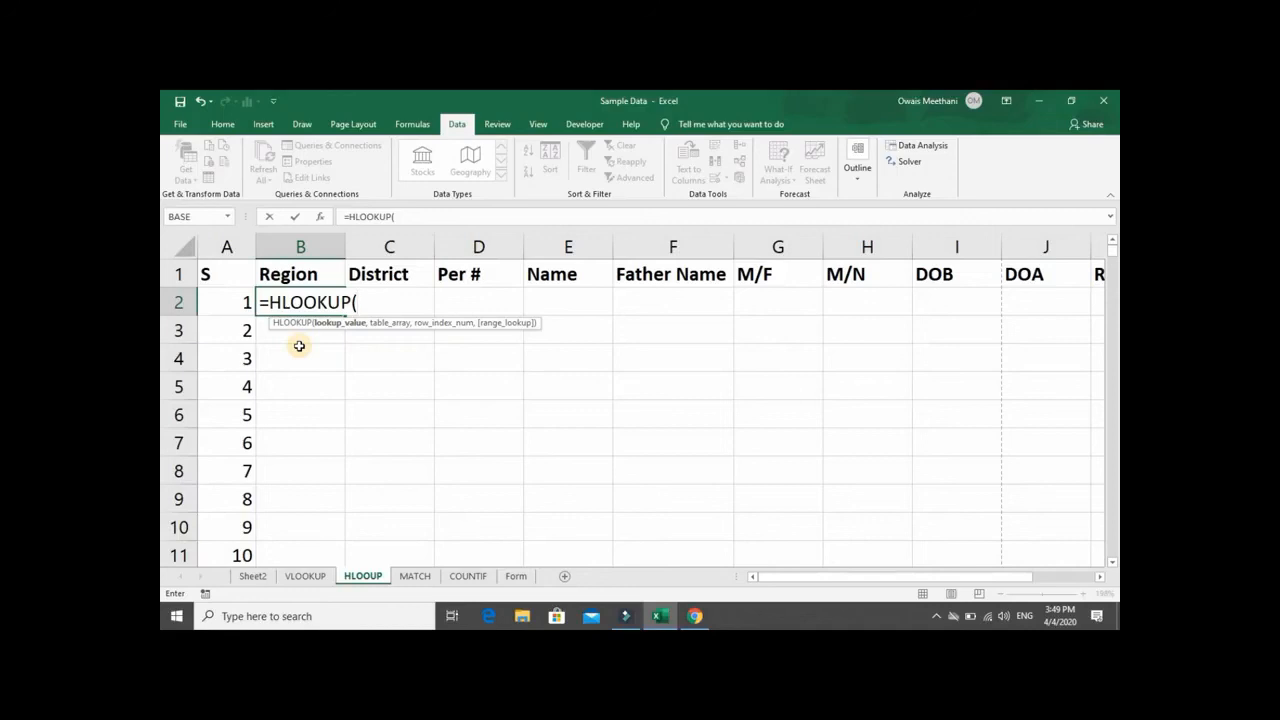
key("Up")
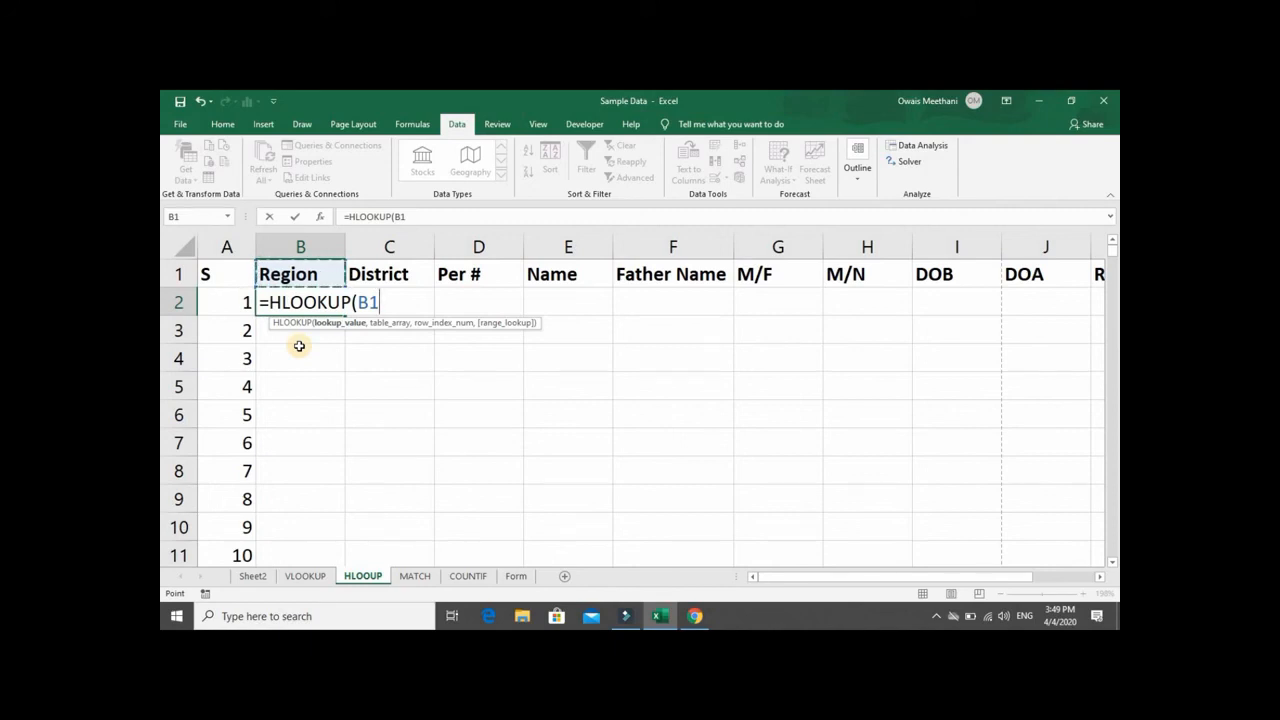
key("F4")
type(",")
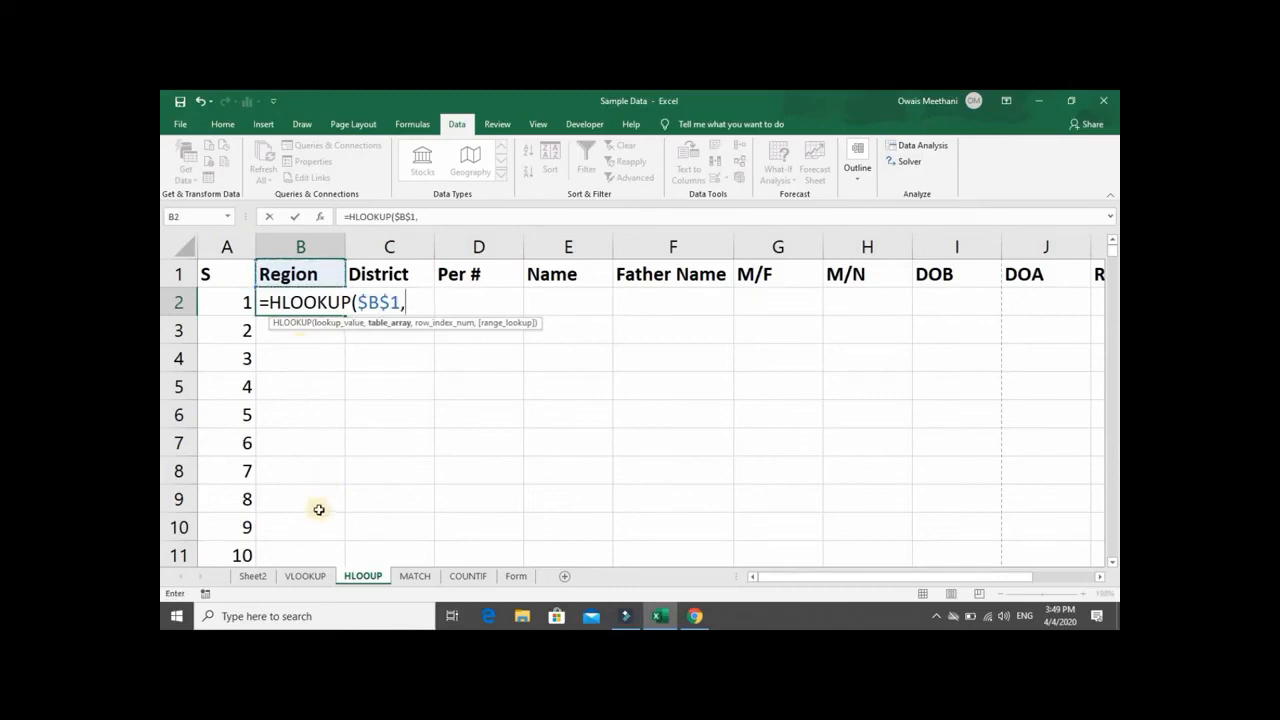
- Set the HLOOKUP table array to the absolute range Sheet2!$B$1:$K$1001, covering Region through Reward
left_click(256, 578)
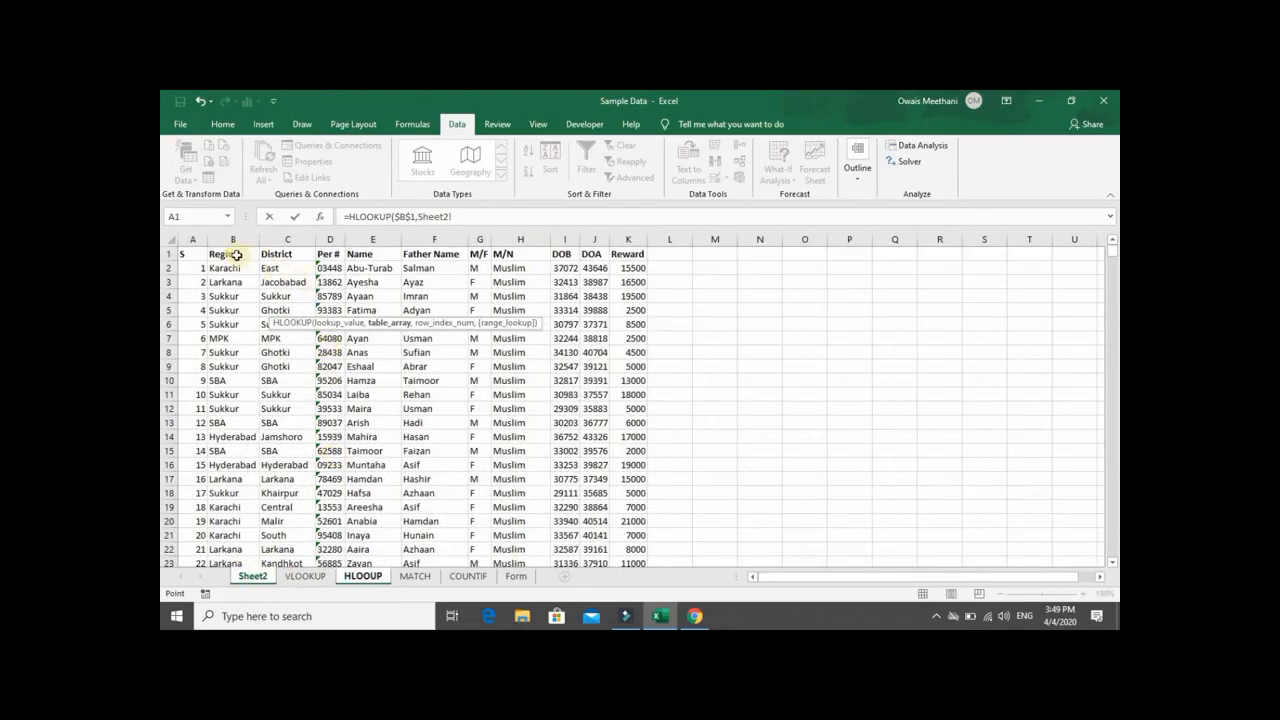
left_click(237, 255)
key("shift+Right")
key("shift+Right")
key("shift+Right")
key("shift+Right")
key("shift+Right")
key("shift+Right")
key("shift+Right")
key("shift+Right")
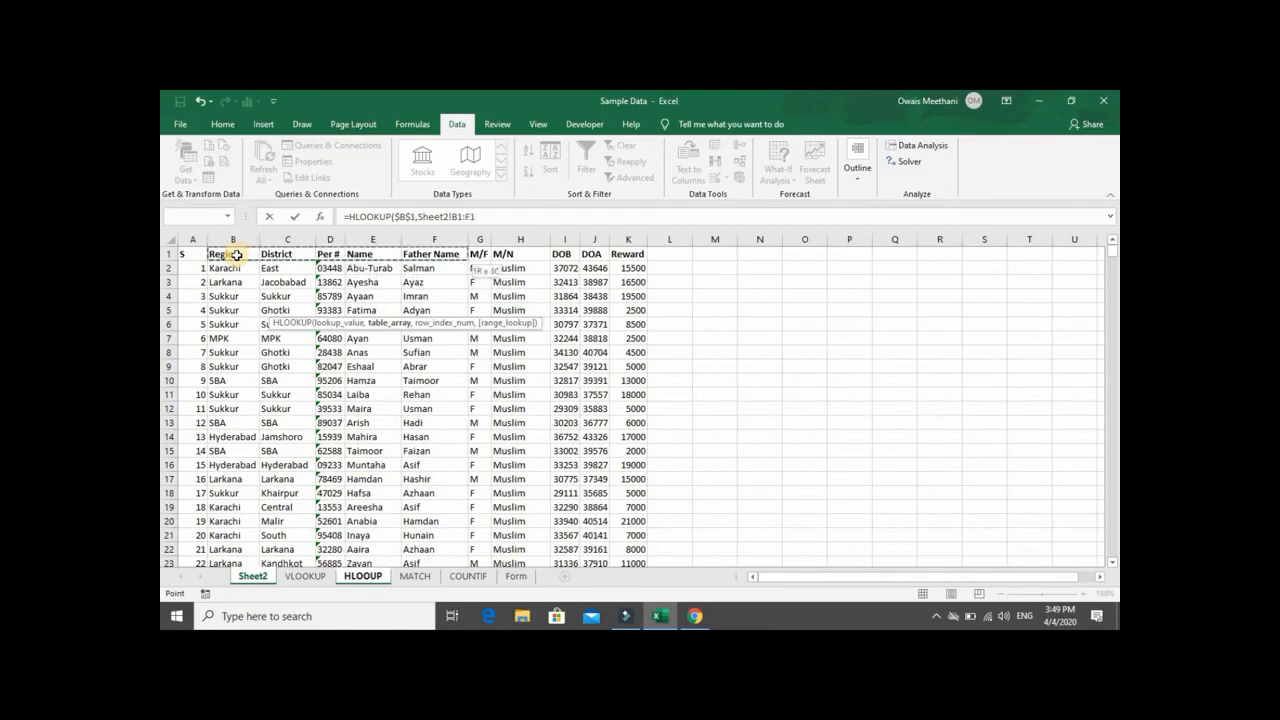
key("shift+Right")
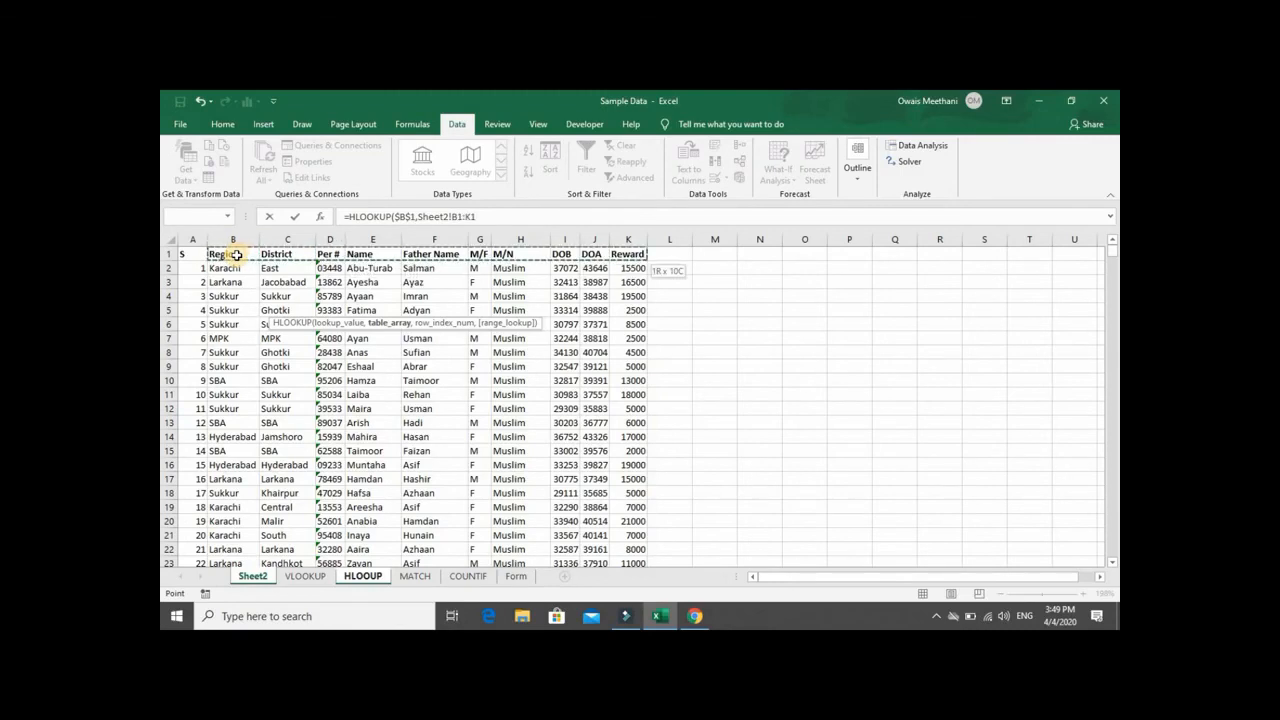
key("ctrl+shift+Down")
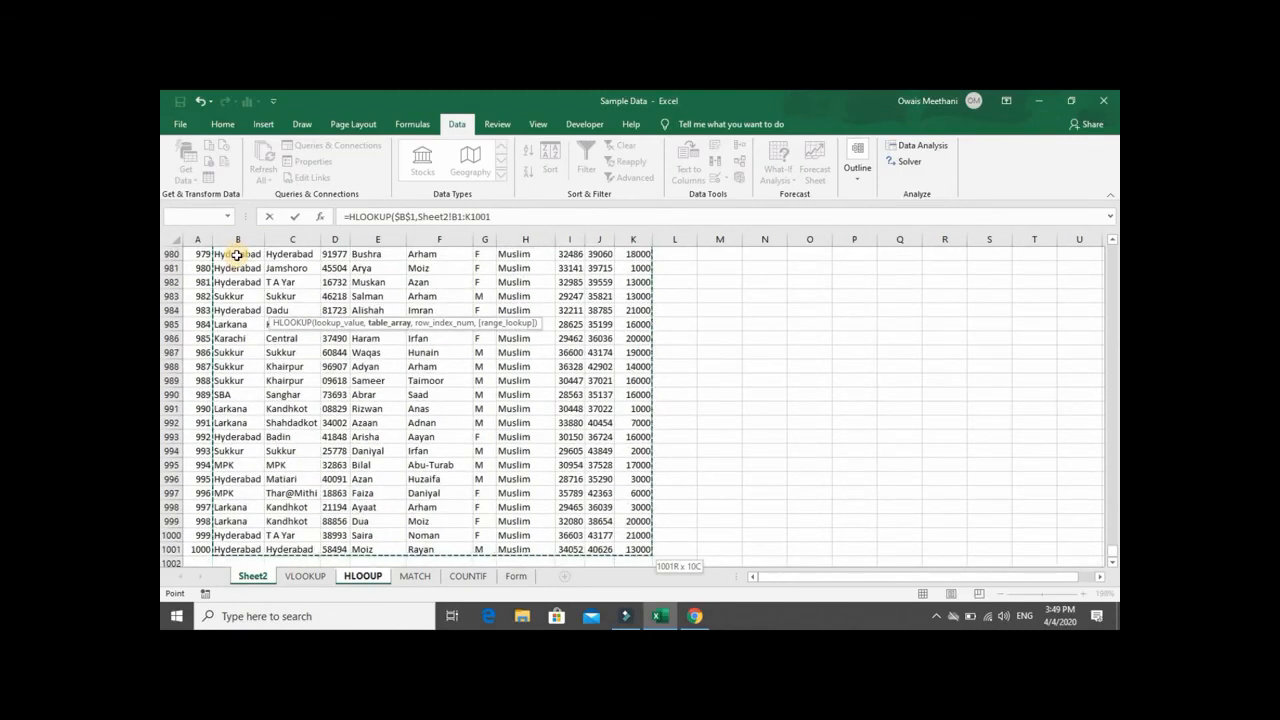
key("F4")
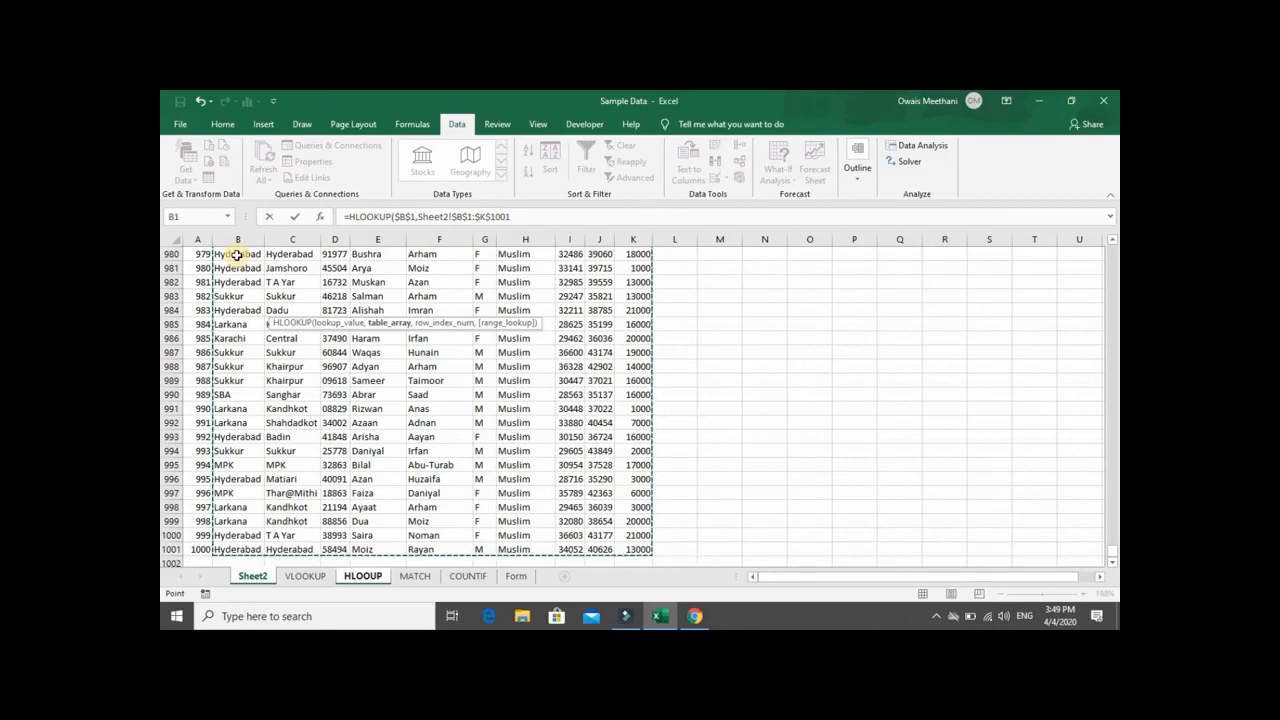
type(",")
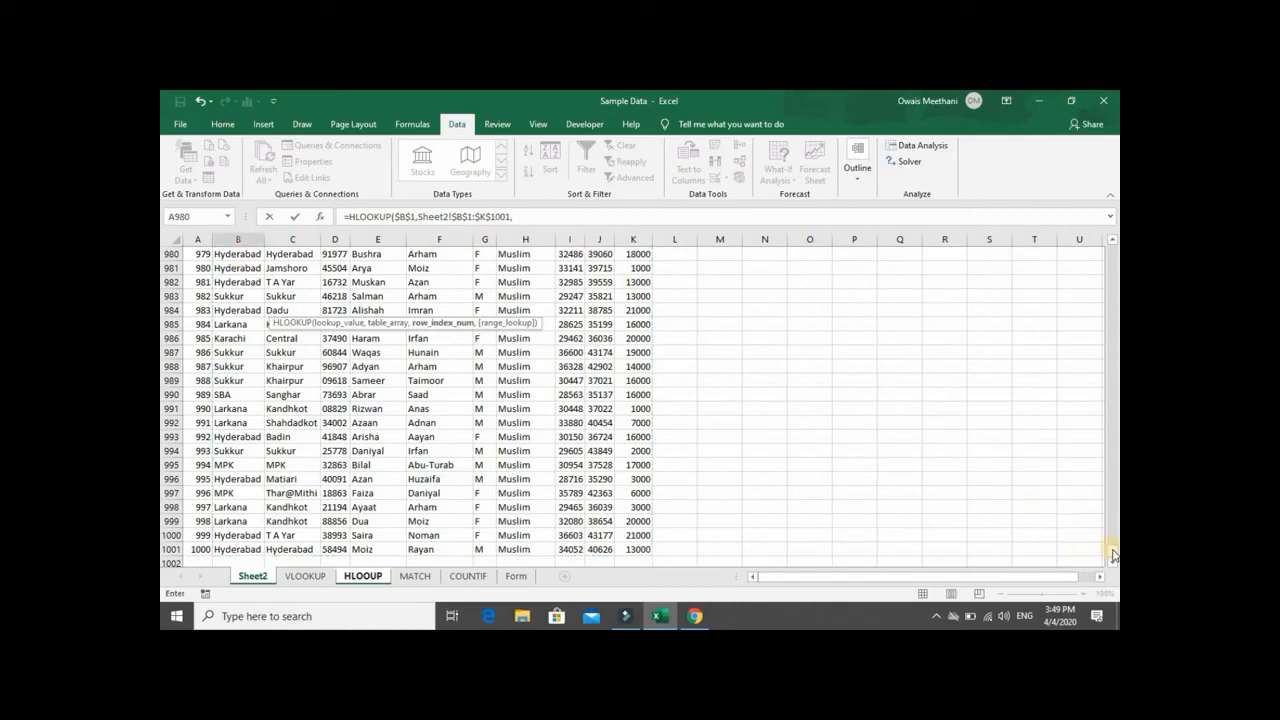
- Complete the HLOOKUP formula in B2 with row index 2 and range lookup 0 for an exact match
left_click_drag(1113, 552, 1109, 209)
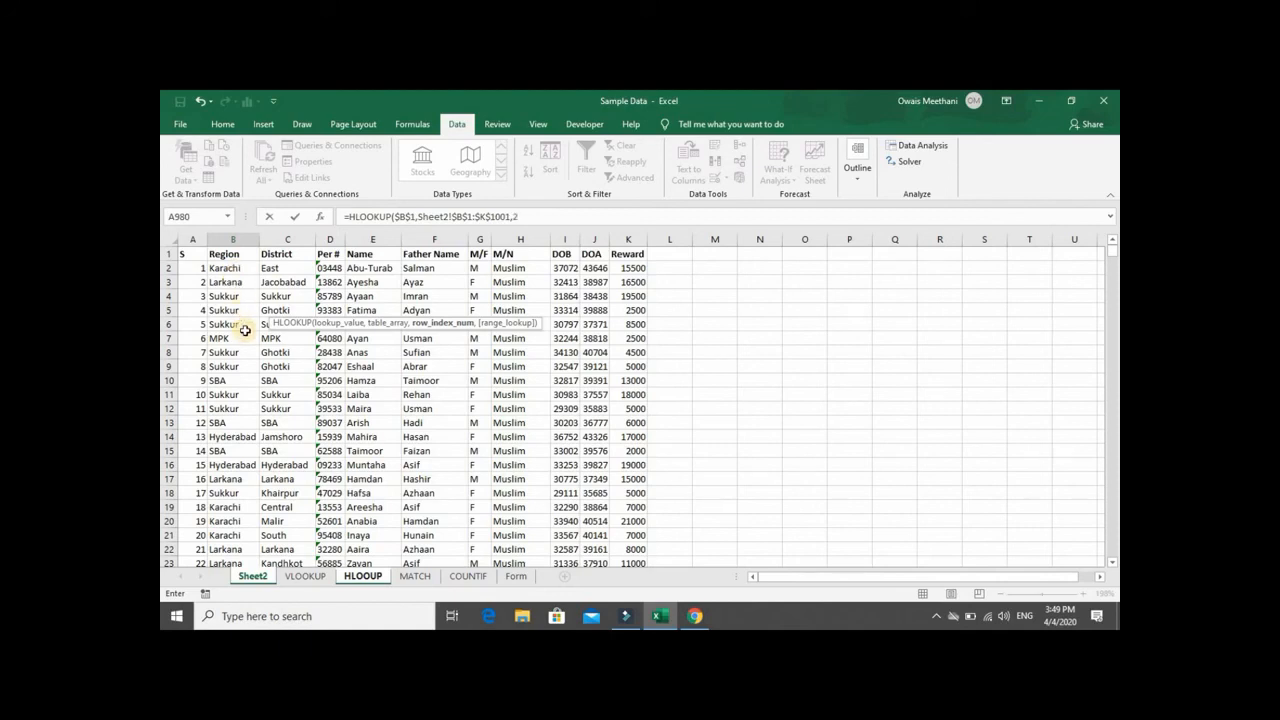
type(",")
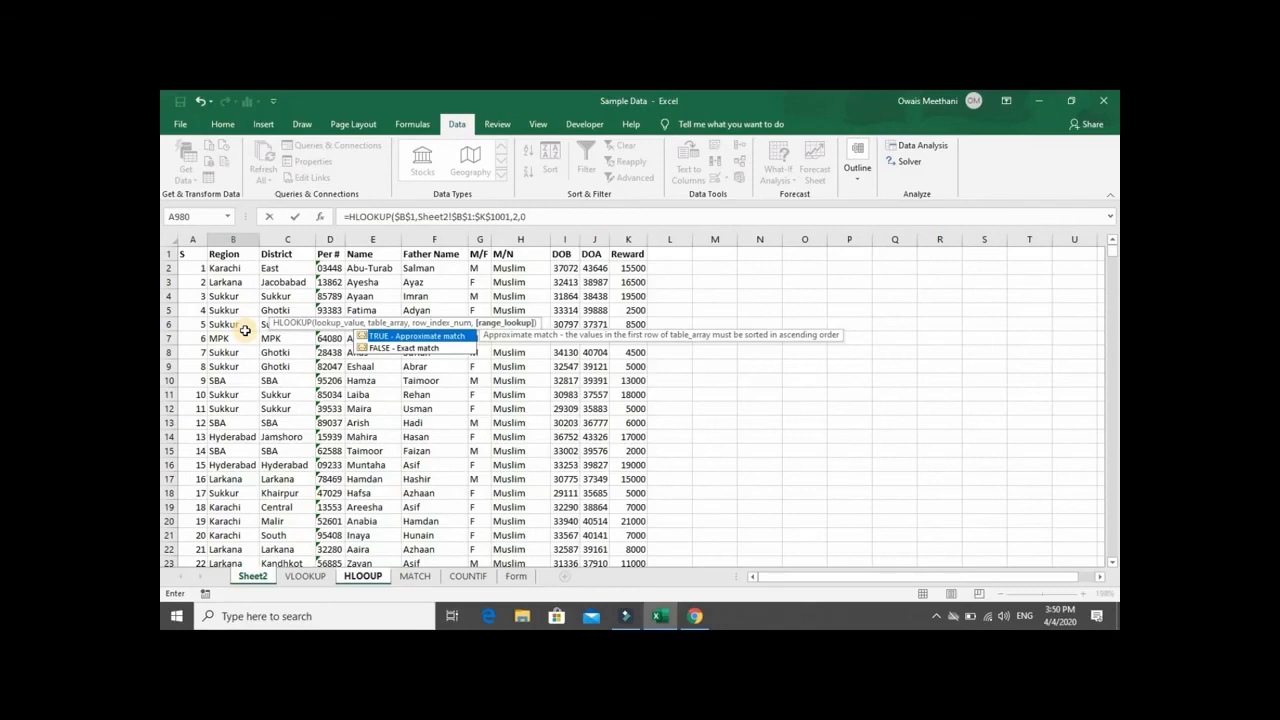
type("0)")
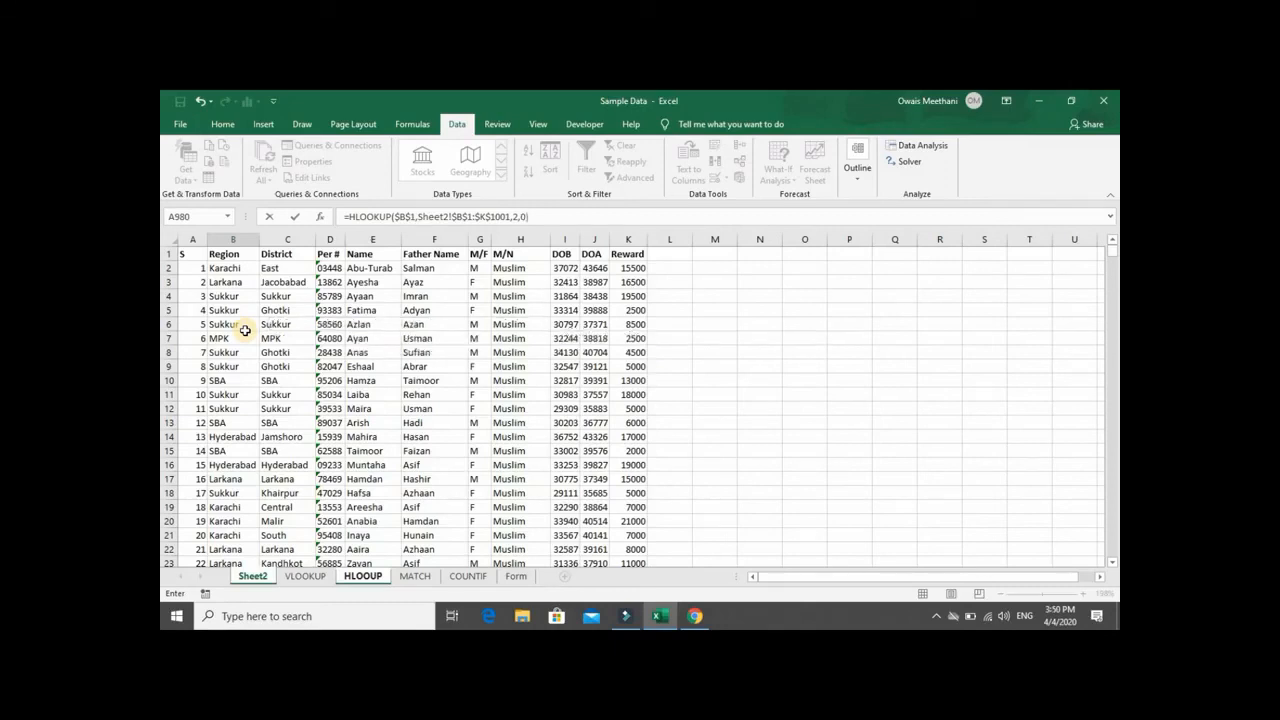
key("Return")
key("Up")
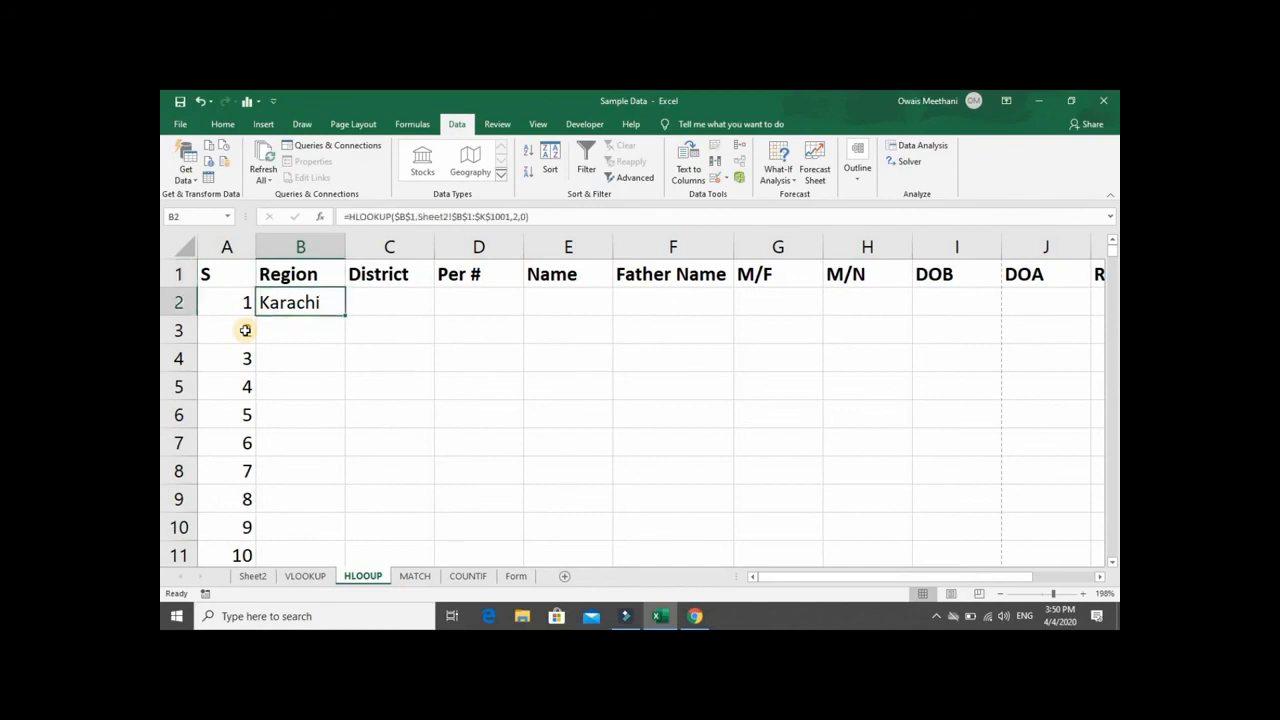
- Make the HLOOKUP lookup value in B2 relative by changing $B$1 to B1
key("F2")
key("Left")
key("Left")
key("Left")
key("Left")
key("Left")
key("Left")
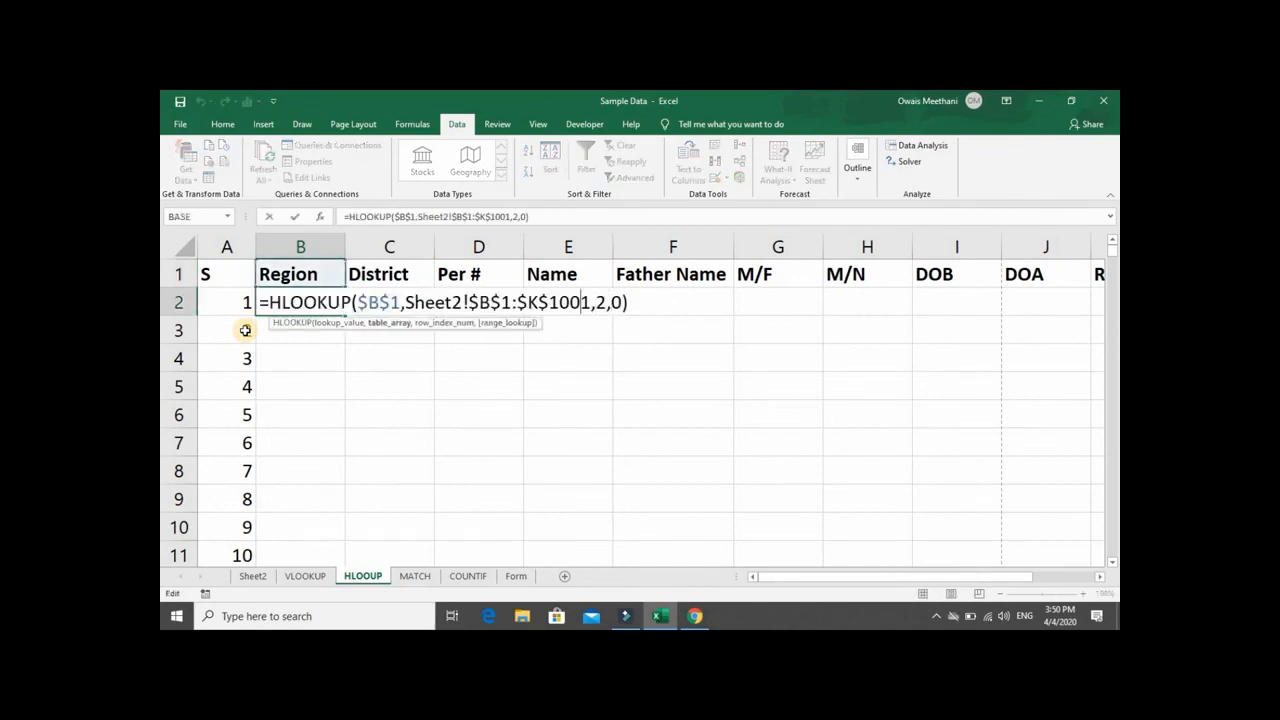
key("Left")
key("Left")
key("Left")
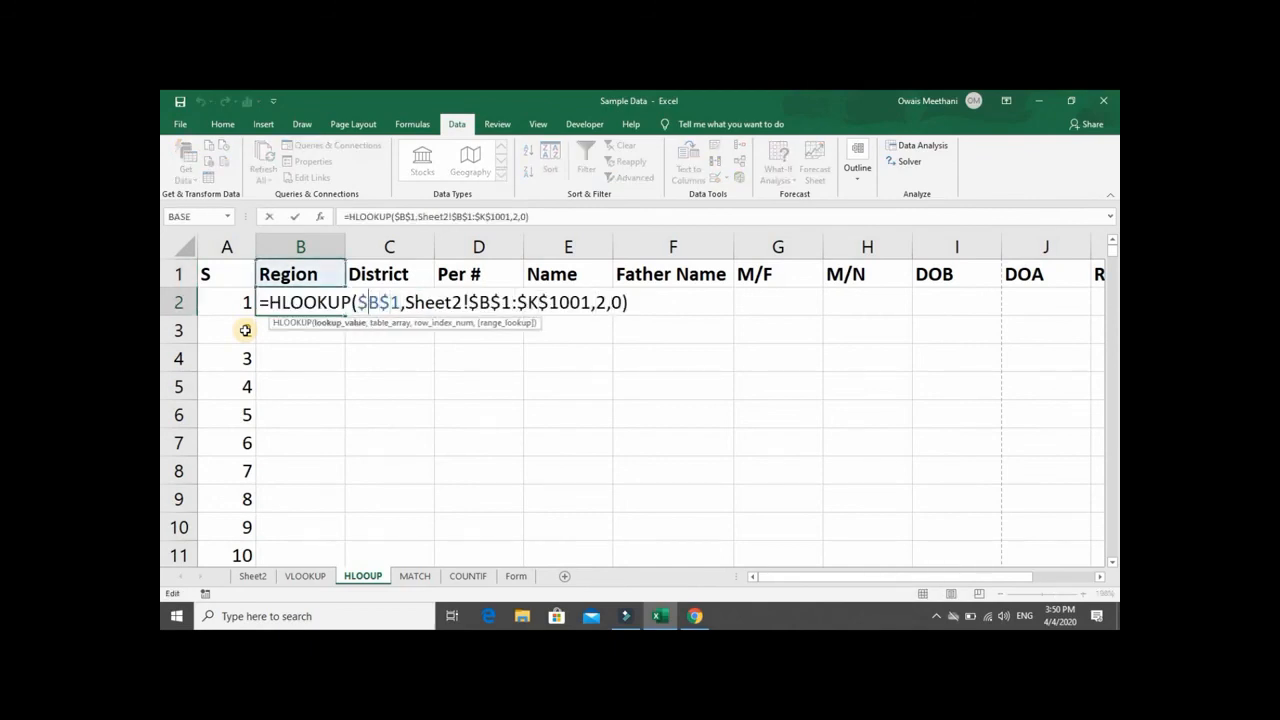
key("Left")
key("BackSpace")
key("Right")
key("Right")
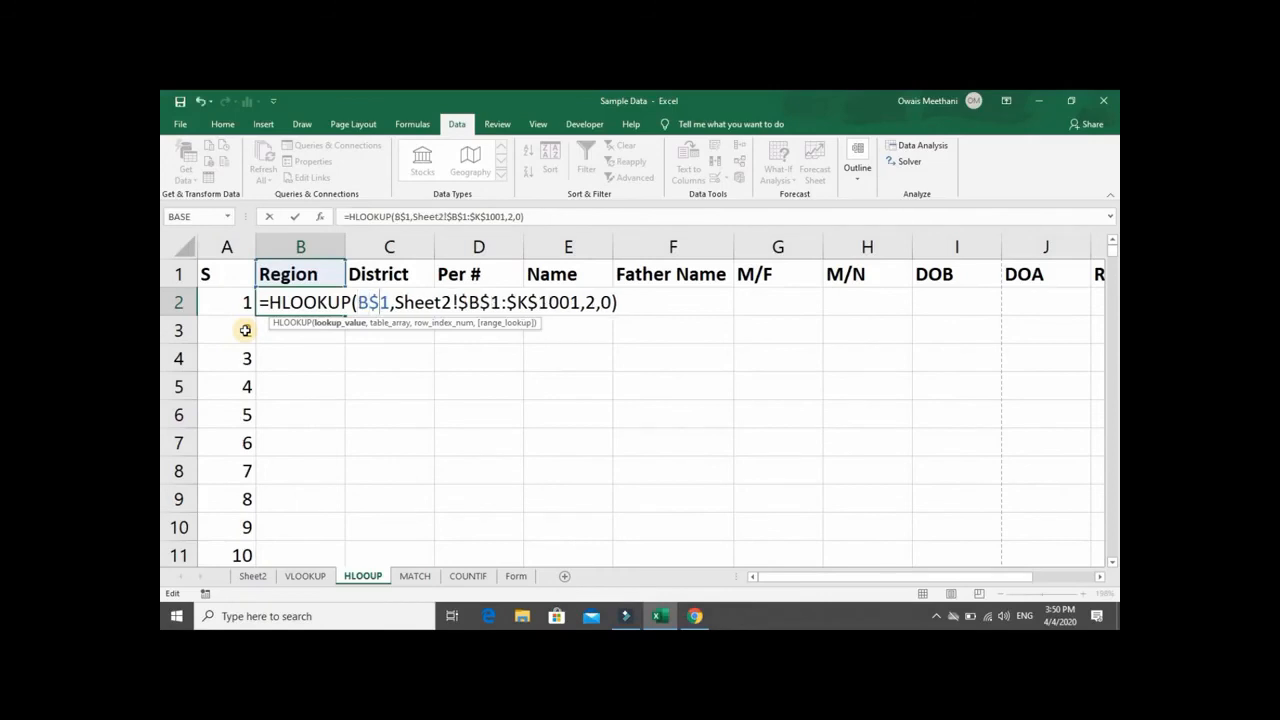
key("BackSpace")
key("Return")
key("Up")
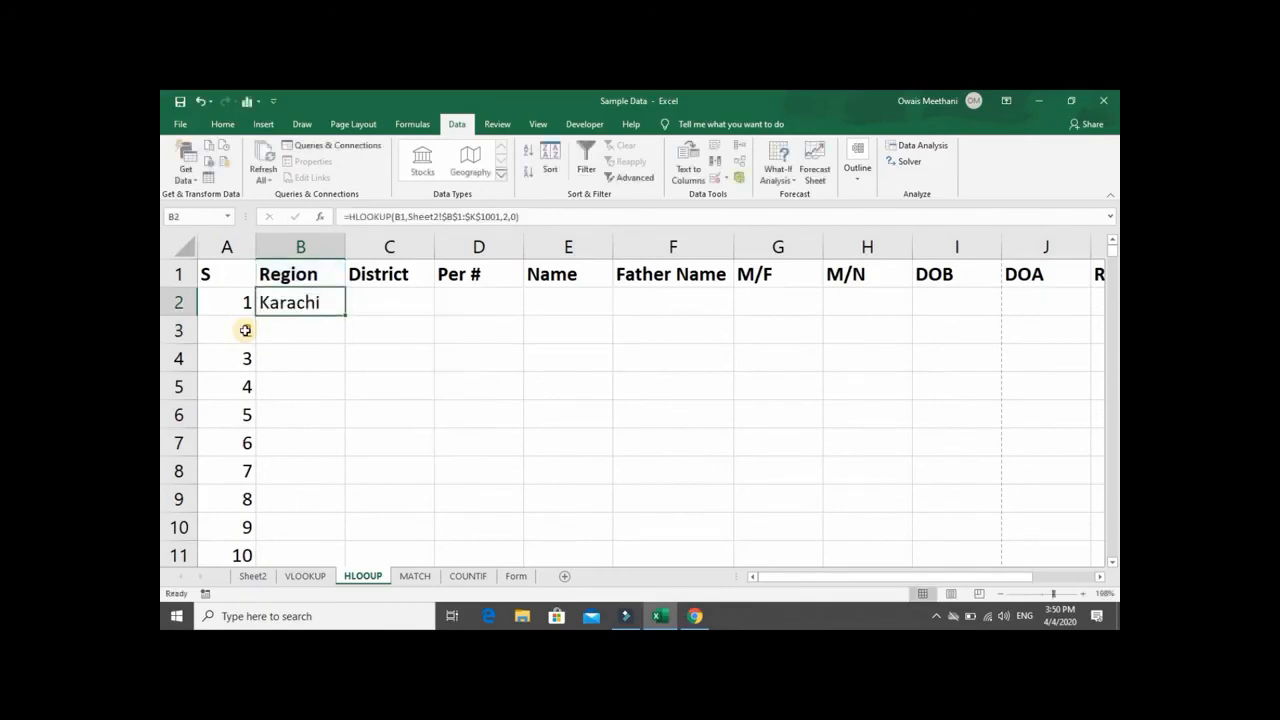
- Copy the HLOOKUP formula from B2 across row 2 from District to Reward (C2:K2)
key("ctrl+c")
key("Right")
key("shift+Right")
key("shift+Right")
key("shift+Right")
key("shift+Right")
key("shift+Right")
key("shift+Right")
key("shift+Right")
key("shift+Right")
key("shift+Right")
key("shift+Right")
key("shift+Right")
key("shift+Right")
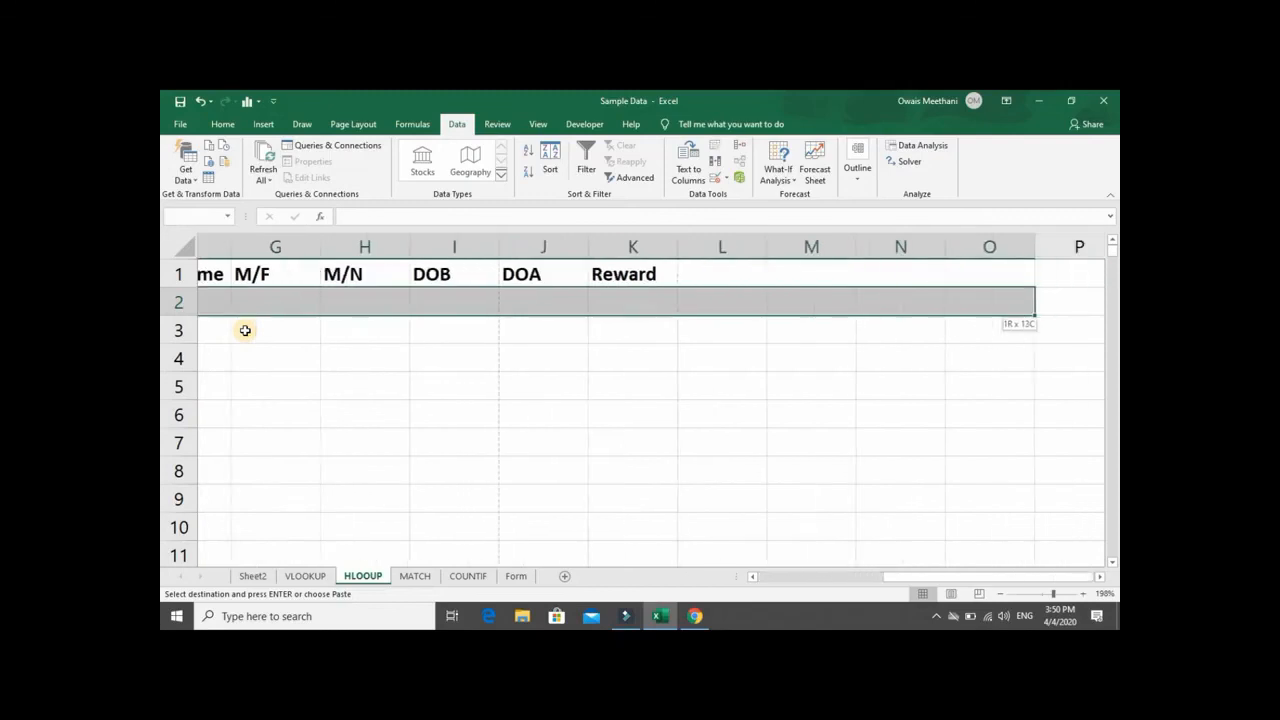
key("shift+Left")
key("shift+Left")
key("shift+Left")
key("shift+Left")
key("ctrl+v")
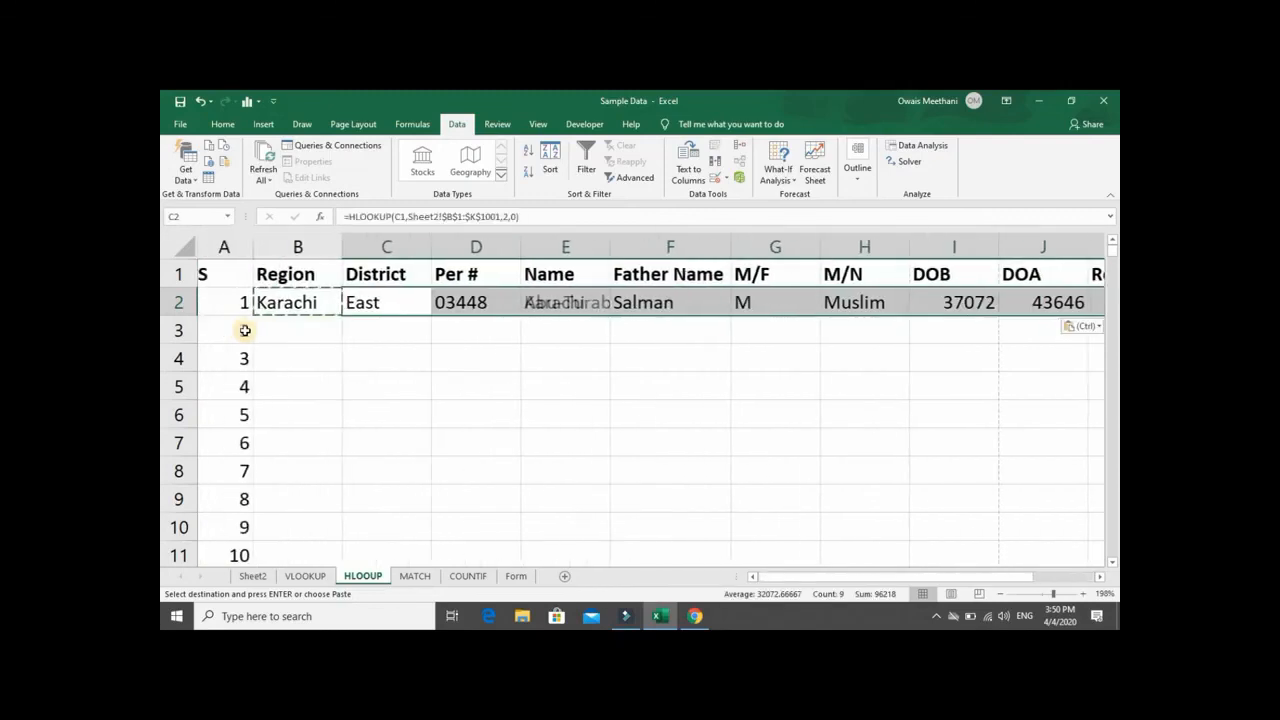
- Examine the HLOOKUP results and formulas across row 2 from Region to Reward, and return to A2
key("Home")
key("Right")
key("Right")
key("Left")
key("Right")
key("Right")
key("Right")
key("Right")
key("Right")
key("Right")
key("Right")
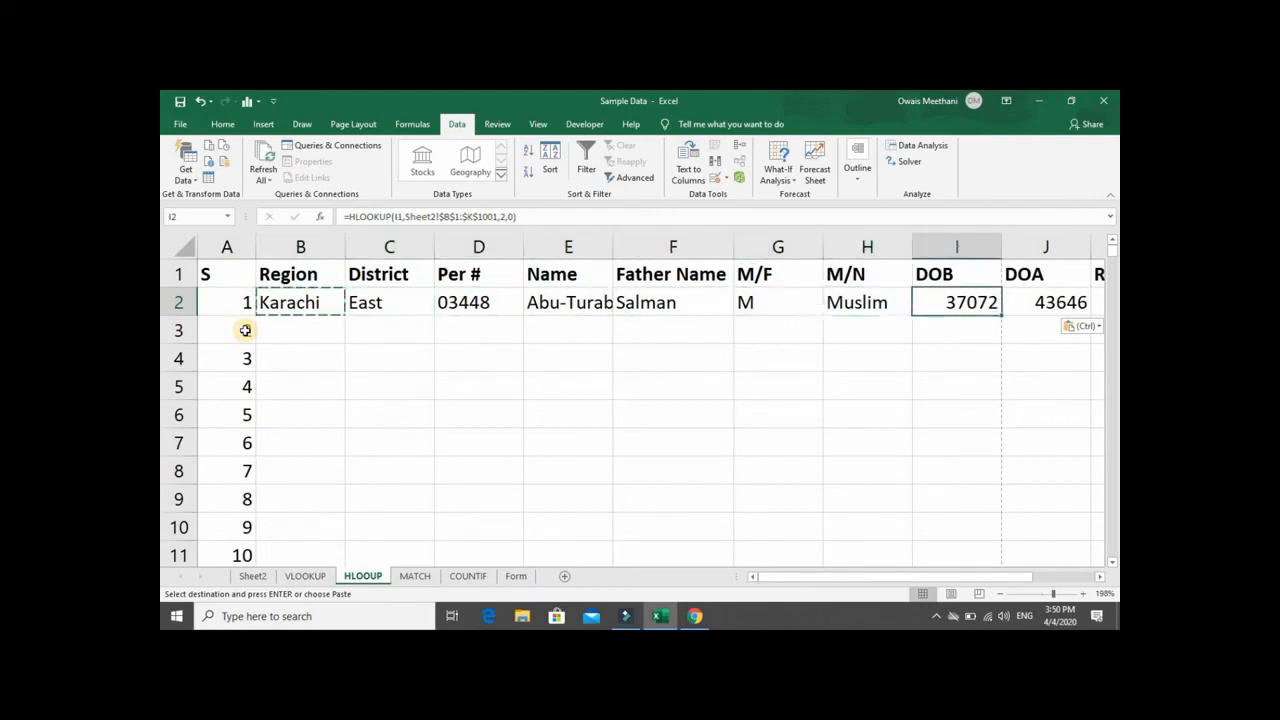
key("Right")
key("Right")
key("Right")
key("Left")
key("Left")
key("Left")
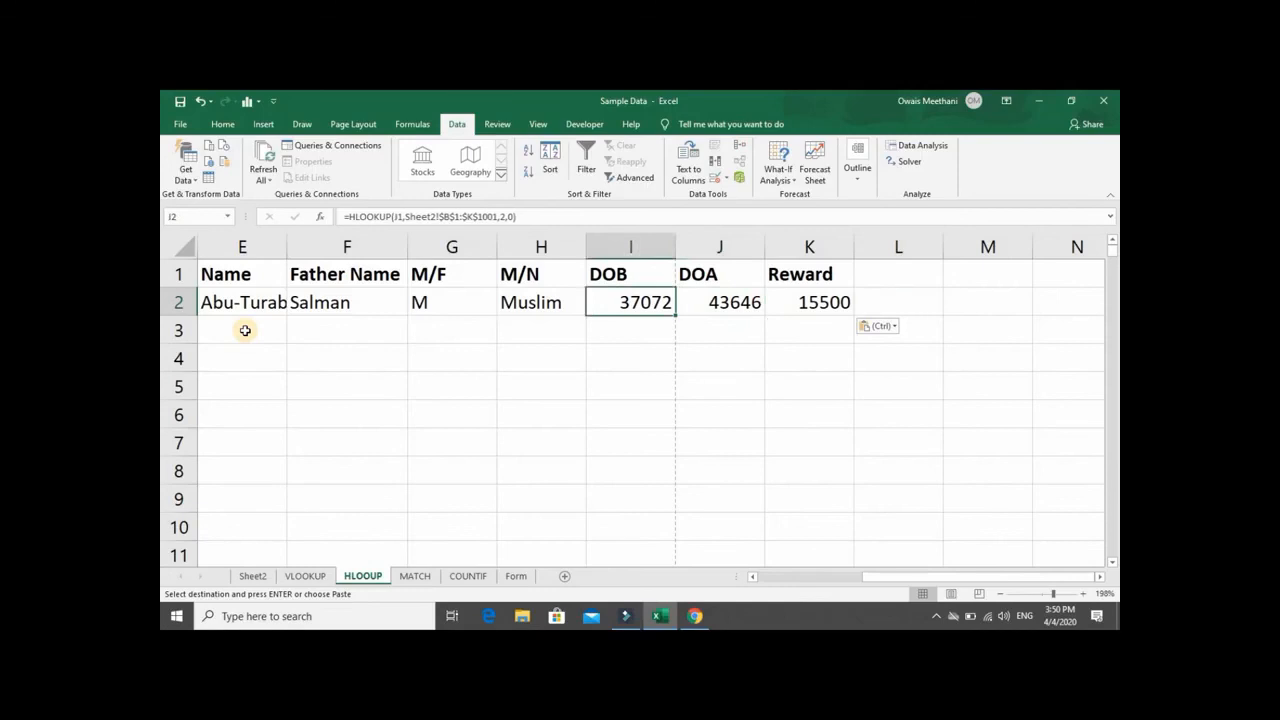
key("Left")
key("Left")
key("Left")
key("Left")
key("Left")
key("Left")
key("Left")
key("Left")
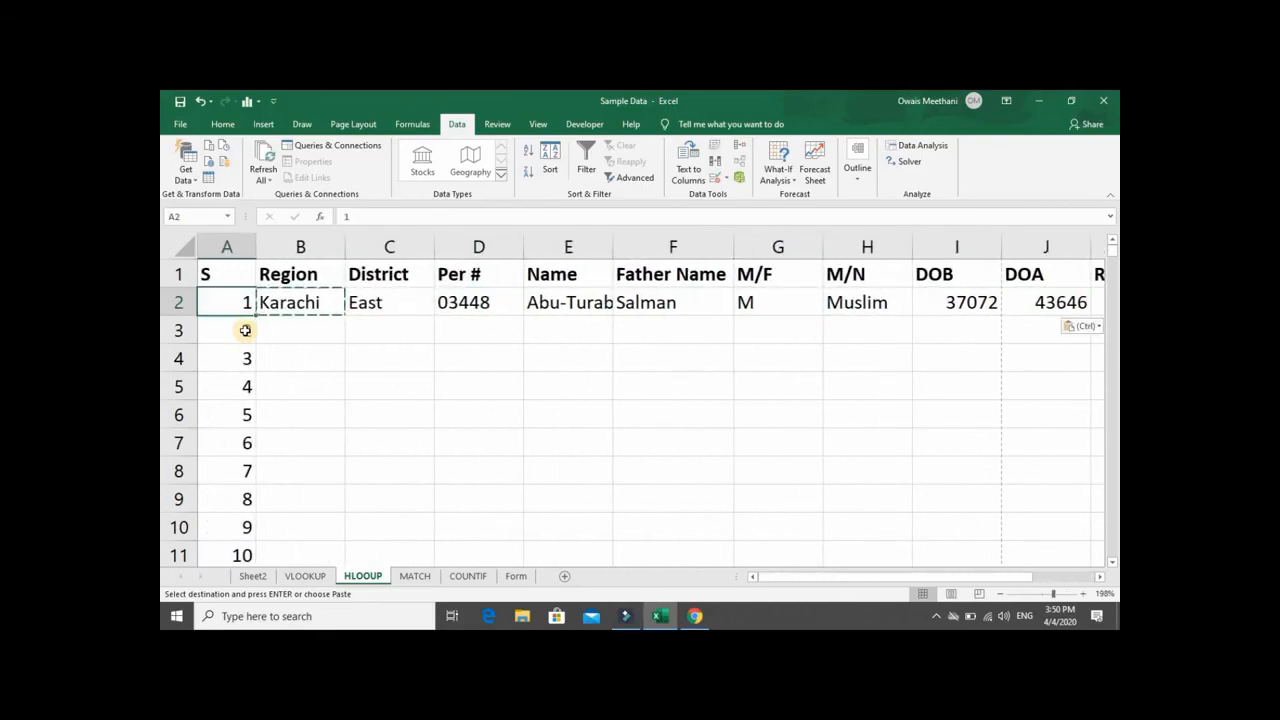